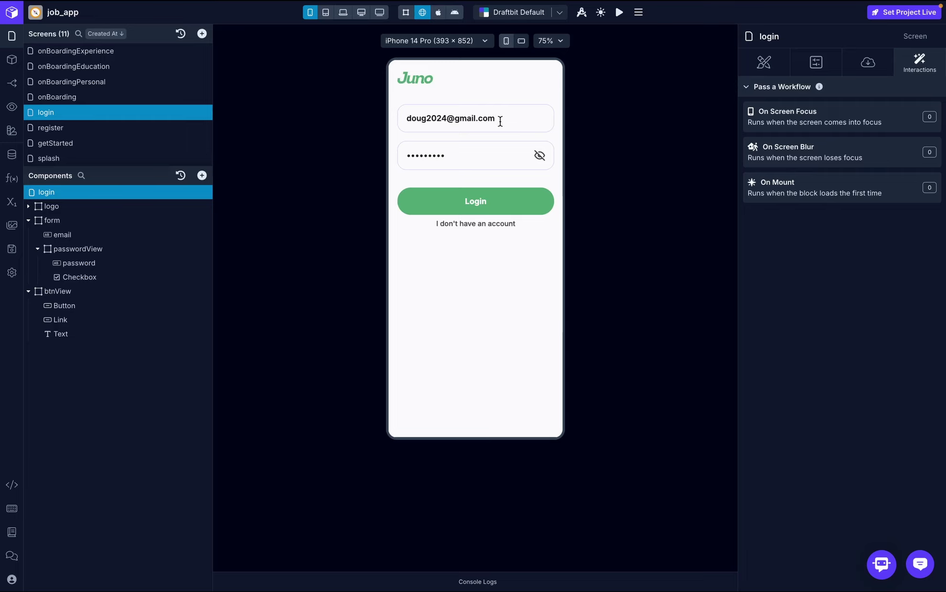
- Register a new test account in the preview's sign-up form with a name, email and password
{"action": "left_click", "coordinate": [500, 121]}
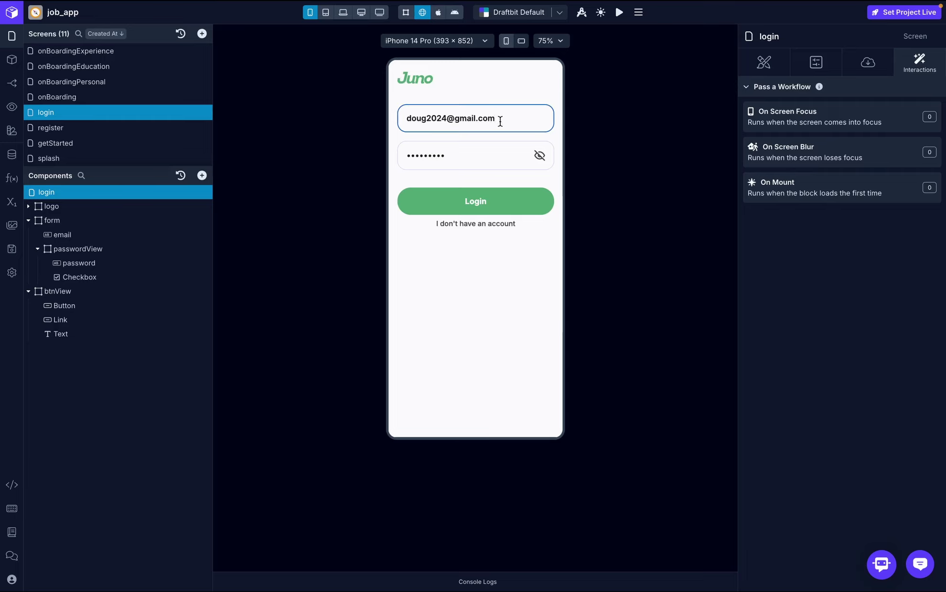
{"action": "left_click", "coordinate": [486, 224]}
{"action": "left_click", "coordinate": [444, 168]}
{"action": "type", "text": "te"}
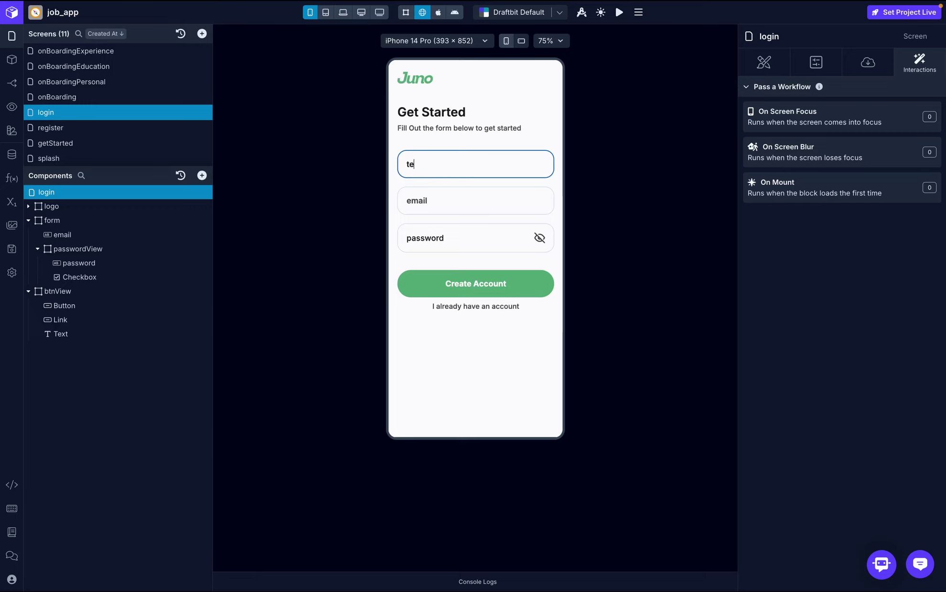
{"action": "type", "text": "st2028"}
{"action": "left_click", "coordinate": [444, 202]}
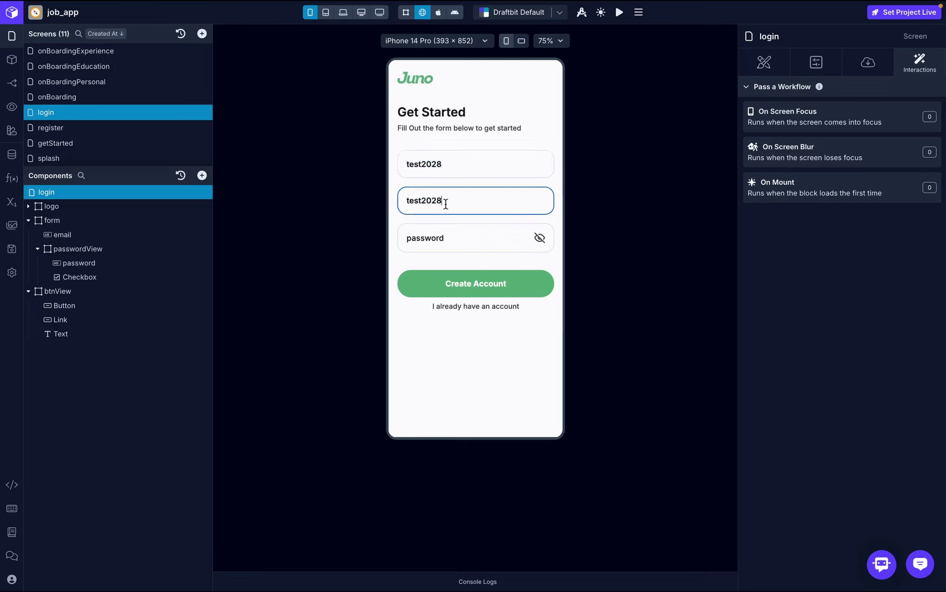
{"action": "left_click", "coordinate": [427, 243]}
{"action": "type", "text": "test202"}
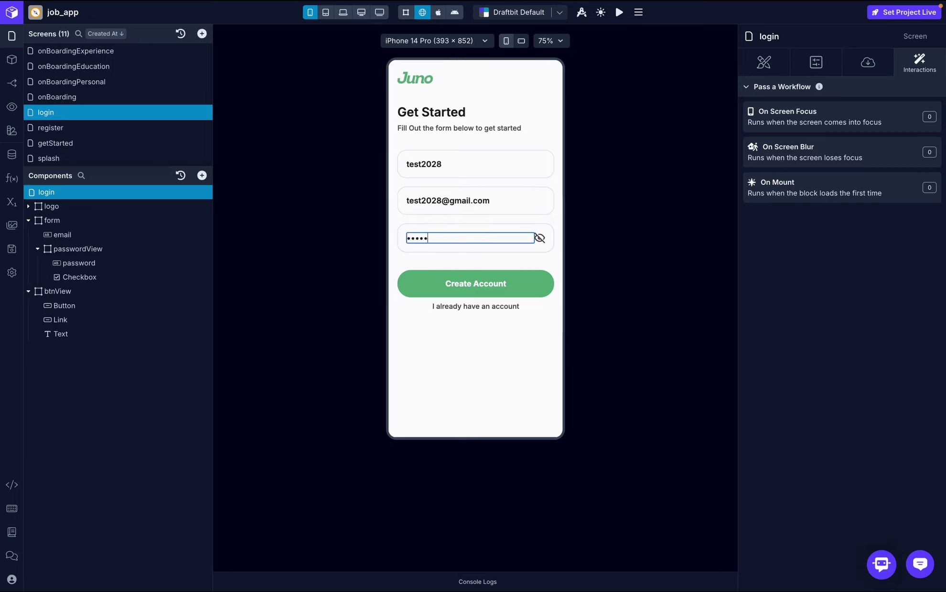
{"action": "type", "text": "8"}
{"action": "left_click", "coordinate": [437, 289]}
- Log in with the new test account's email and password, then continue past Your Dream Job
{"action": "left_click", "coordinate": [487, 120]}
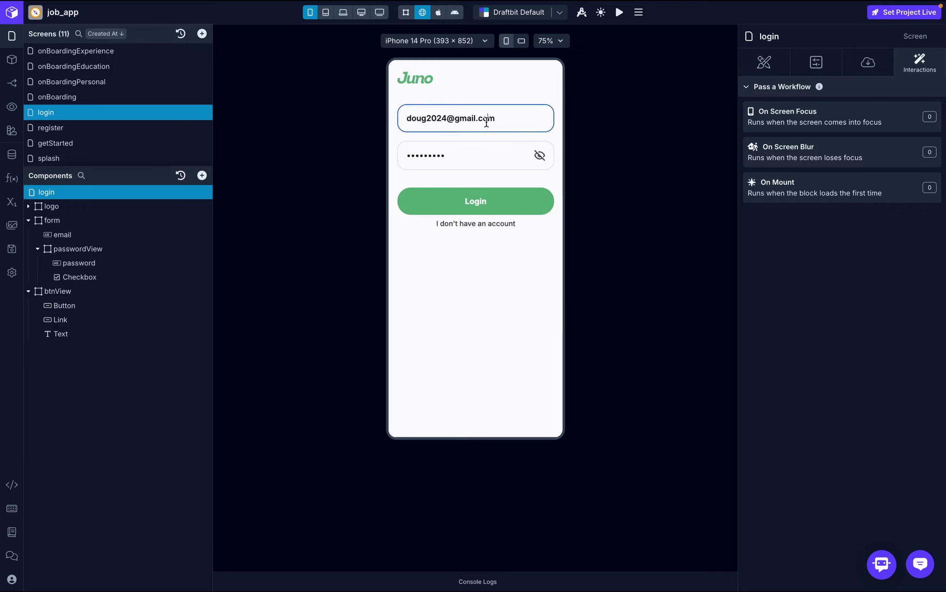
{"action": "key", "text": "ctrl+a"}
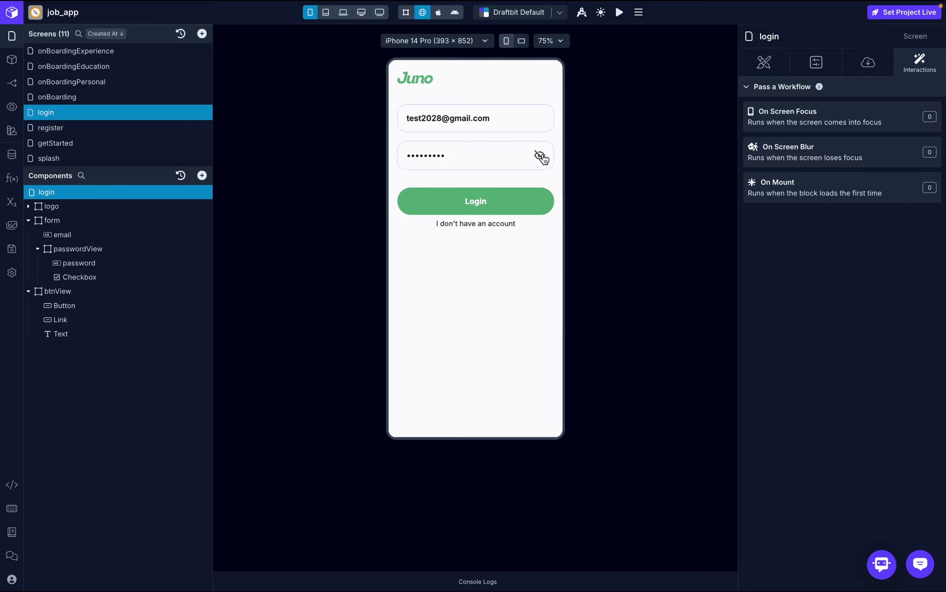
{"action": "left_click", "coordinate": [540, 156]}
{"action": "left_click", "coordinate": [506, 156]}
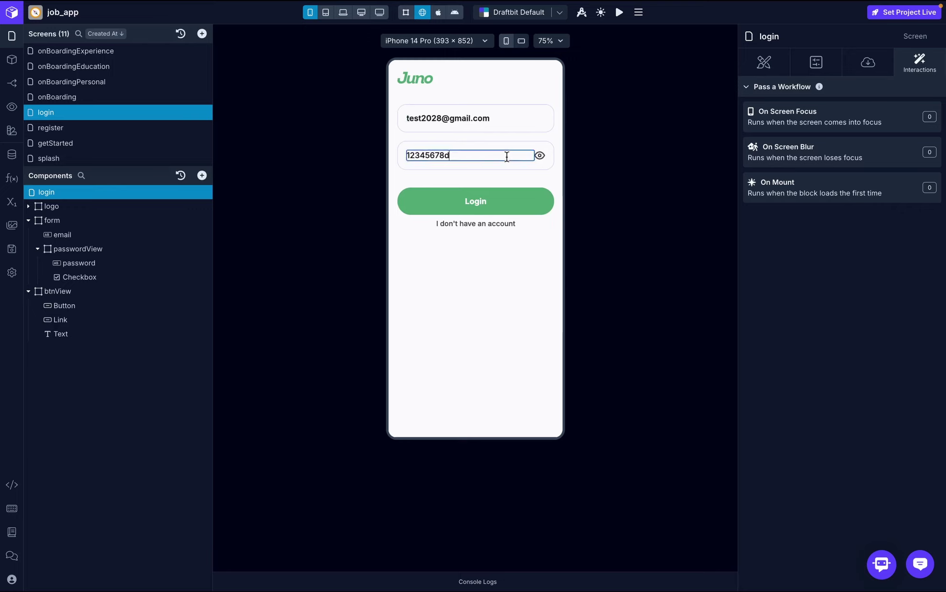
{"action": "left_click", "coordinate": [497, 210]}
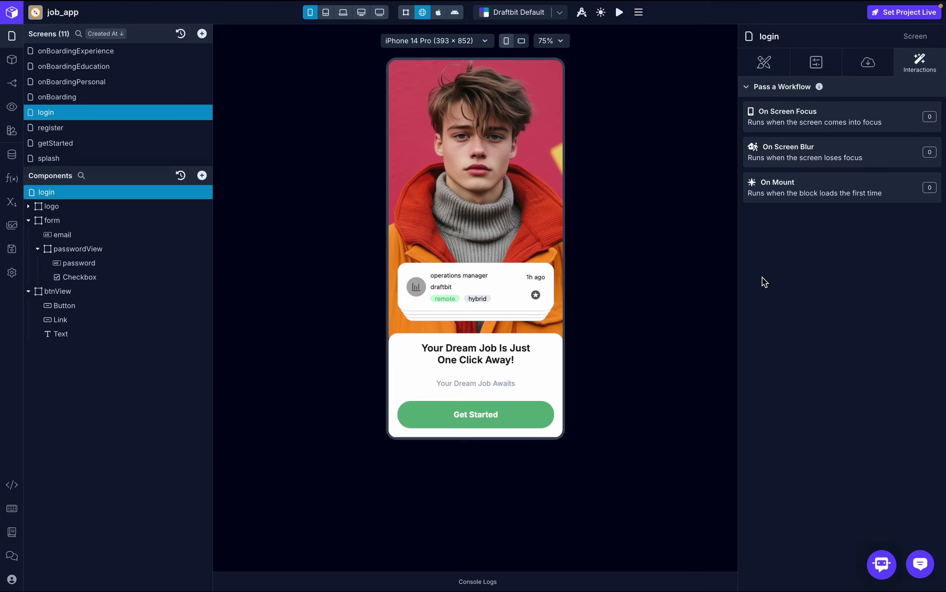
{"action": "left_click", "coordinate": [509, 408]}
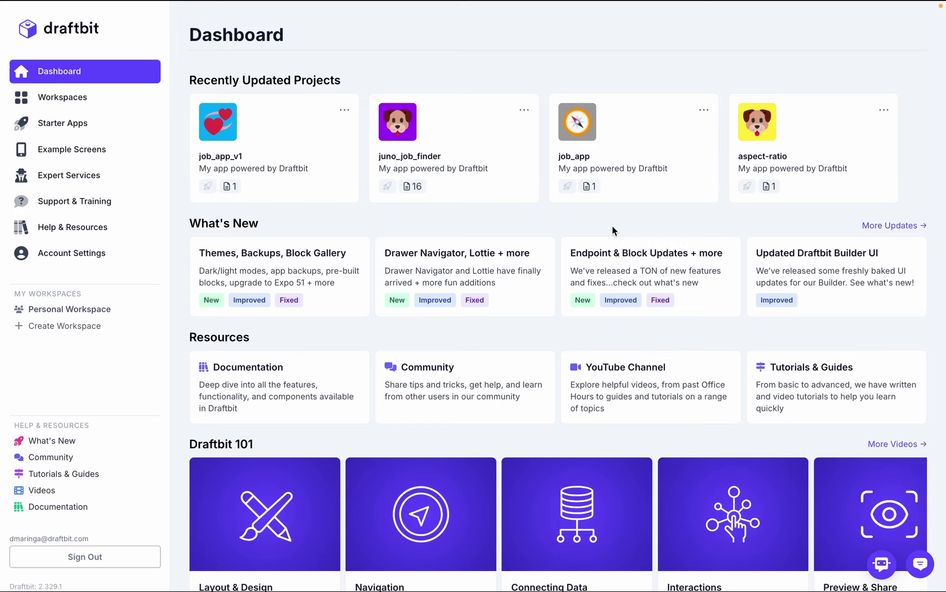
- Create the job_application project in the personal workspace with an emoji app icon, and open it
{"action": "left_click", "coordinate": [89, 101]}
{"action": "left_click", "coordinate": [769, 36]}
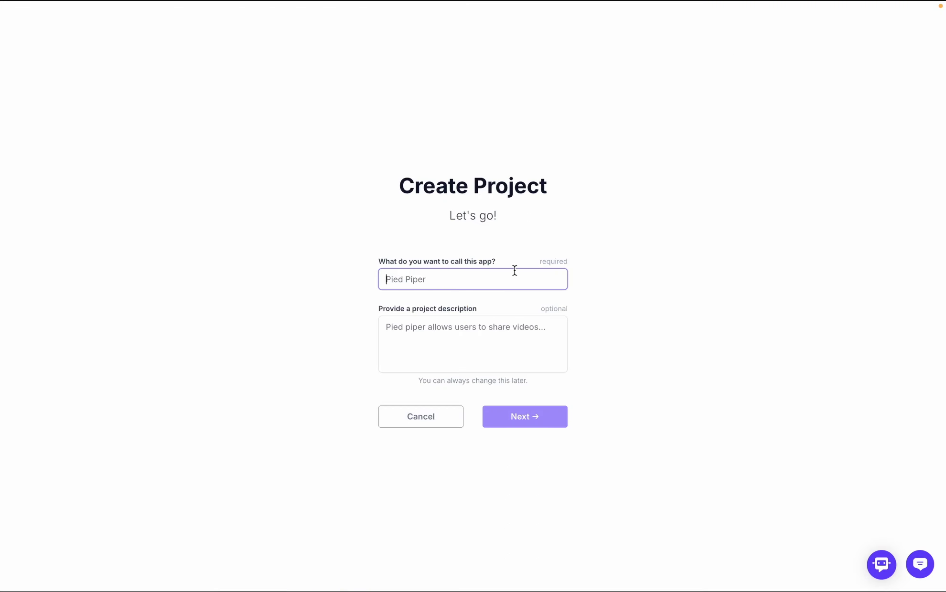
{"action": "type", "text": "job"}
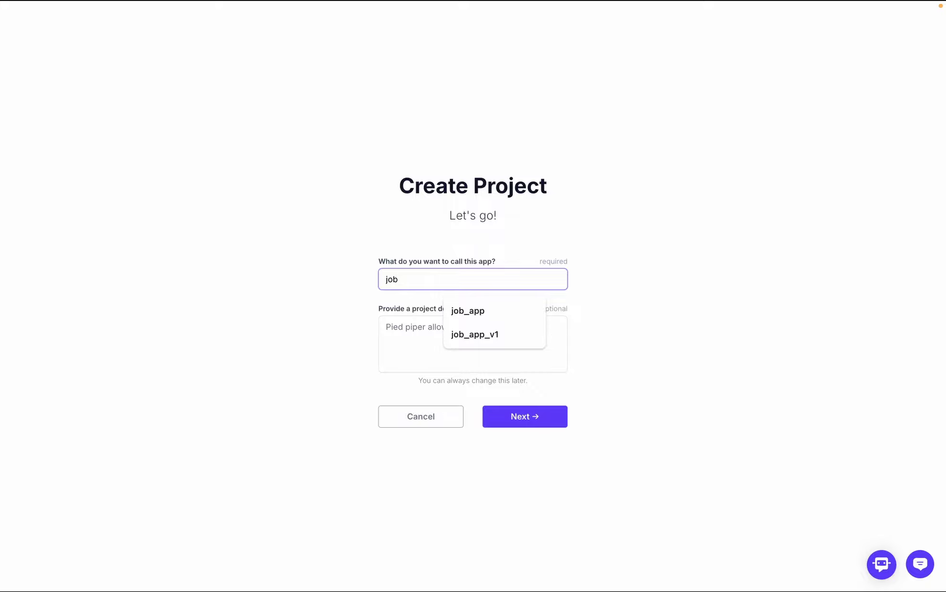
{"action": "type", "text": "_applic"}
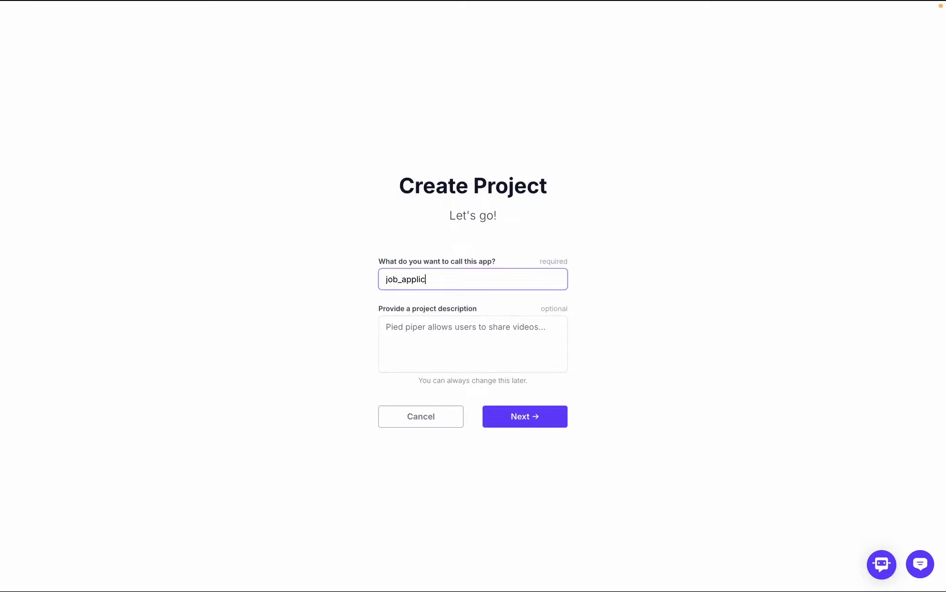
{"action": "type", "text": "ation"}
{"action": "left_click", "coordinate": [549, 418]}
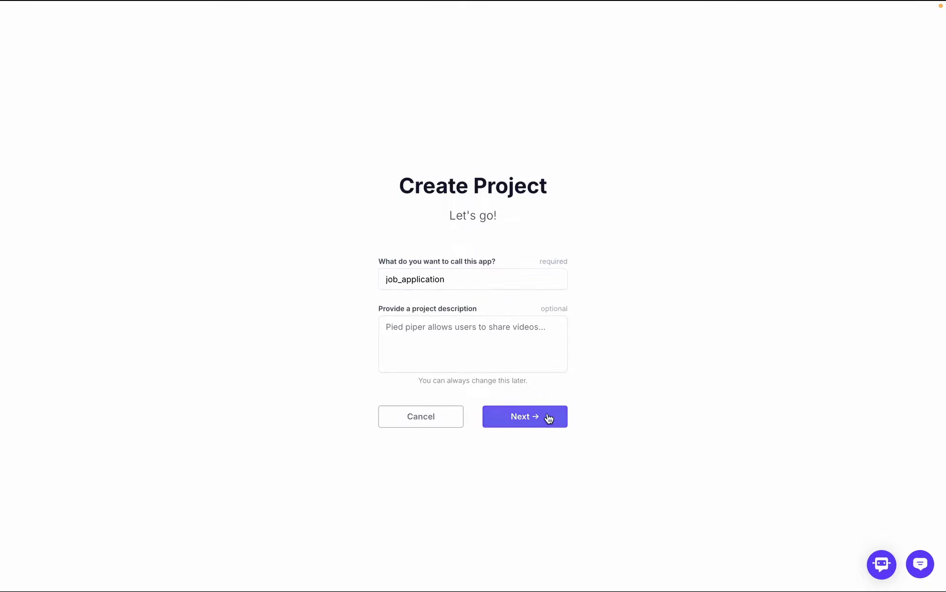
{"action": "left_click", "coordinate": [542, 388]}
{"action": "left_click", "coordinate": [519, 460]}
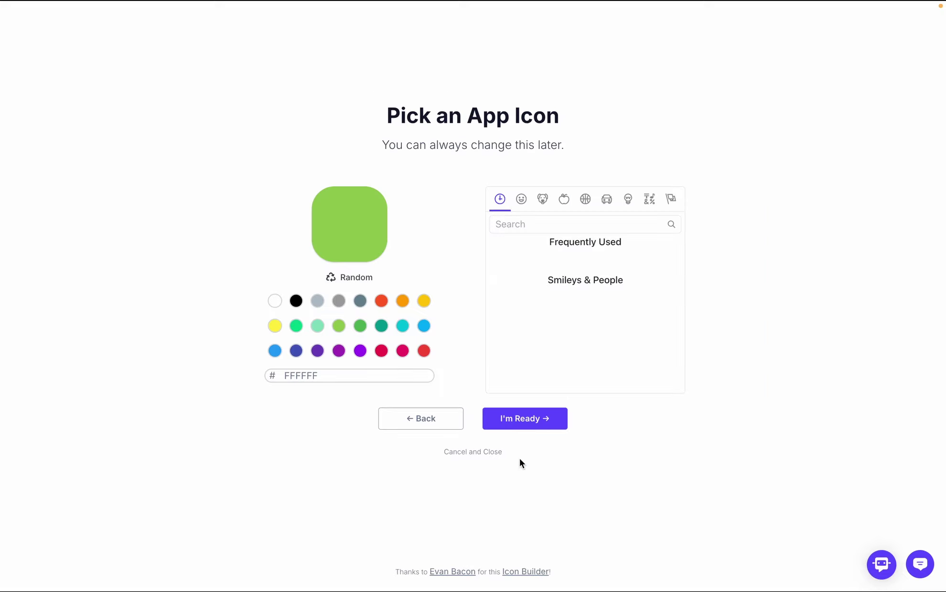
{"action": "left_click", "coordinate": [534, 426]}
{"action": "left_click", "coordinate": [547, 367]}
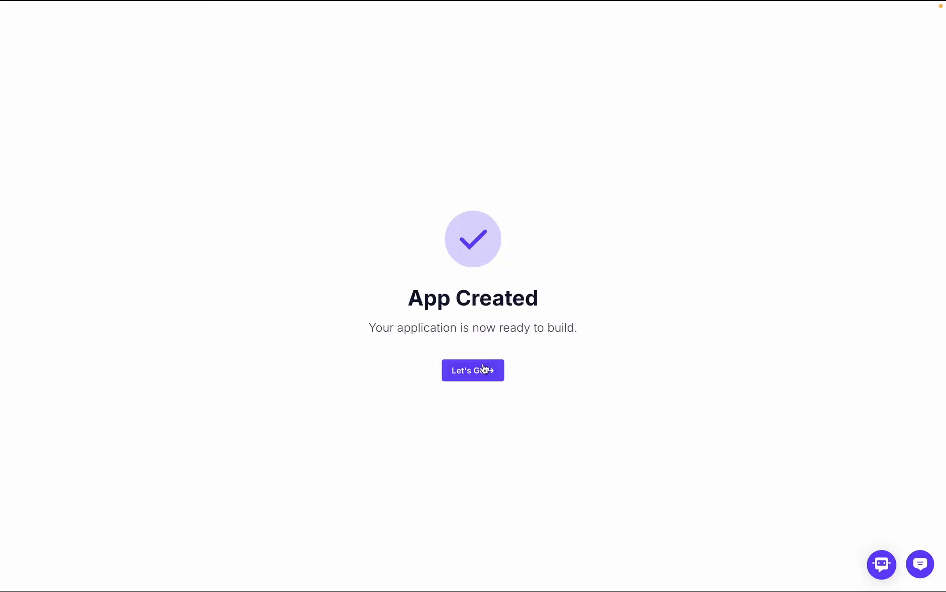
{"action": "left_click", "coordinate": [477, 369]}
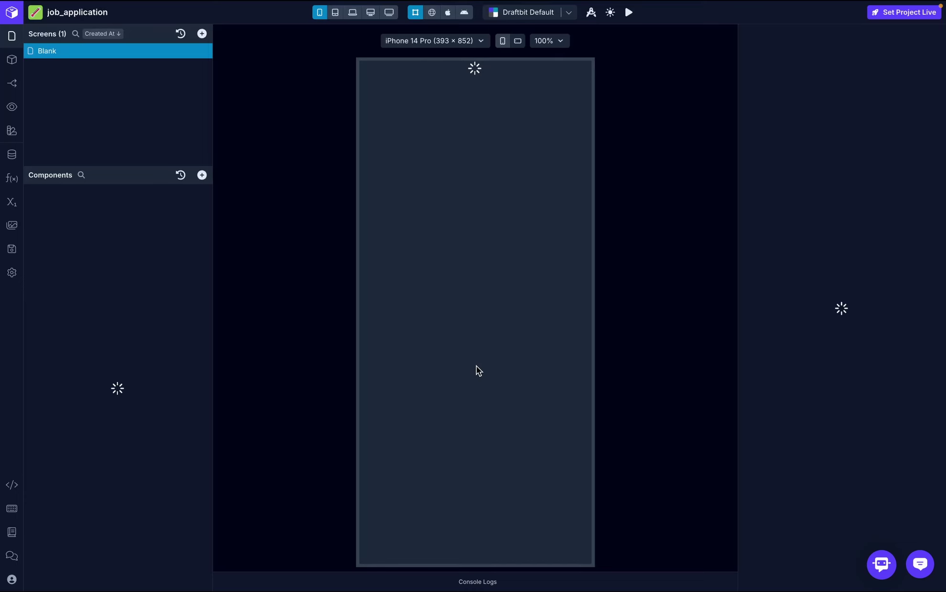
- Try the canvas zoom levels 75%, 100% and 150%, ending at 75%
{"action": "left_click", "coordinate": [545, 43]}
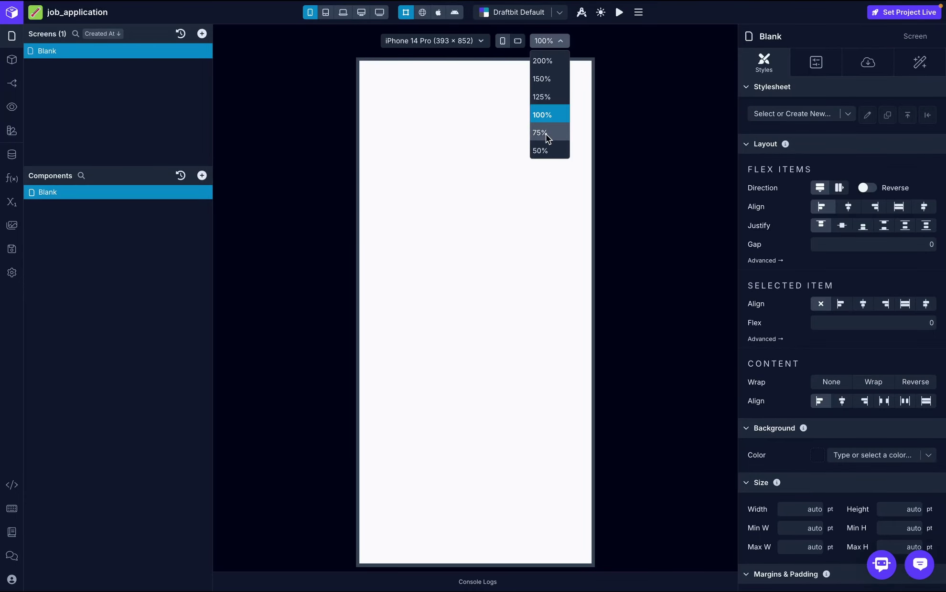
{"action": "left_click", "coordinate": [546, 133]}
{"action": "left_click", "coordinate": [562, 42]}
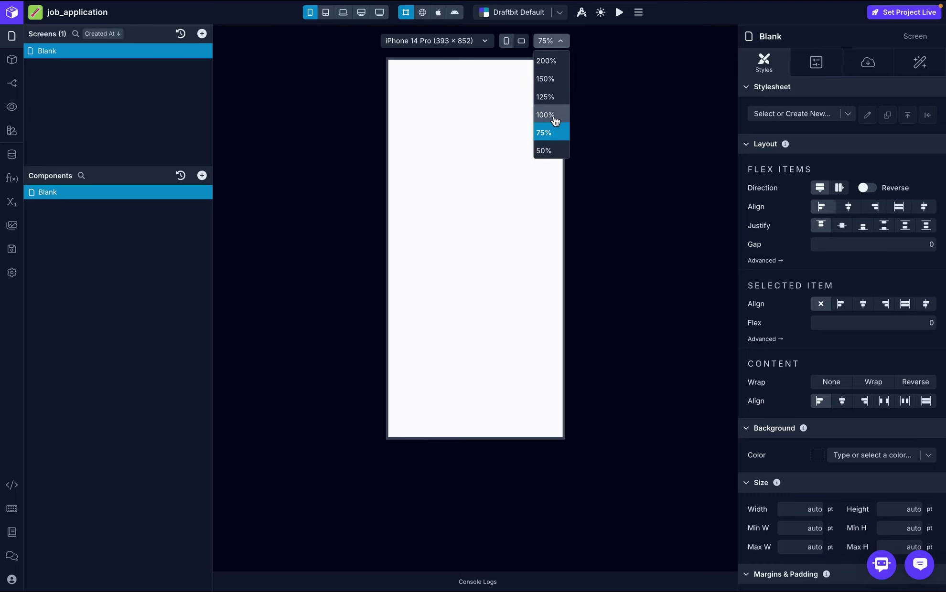
{"action": "left_click", "coordinate": [553, 115]}
{"action": "left_click", "coordinate": [550, 42]}
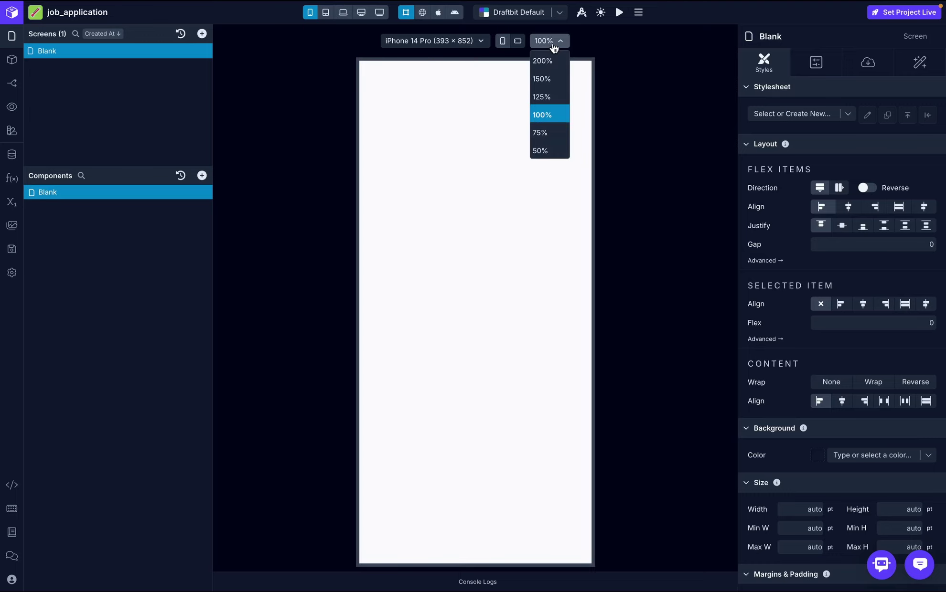
{"action": "left_click", "coordinate": [553, 77]}
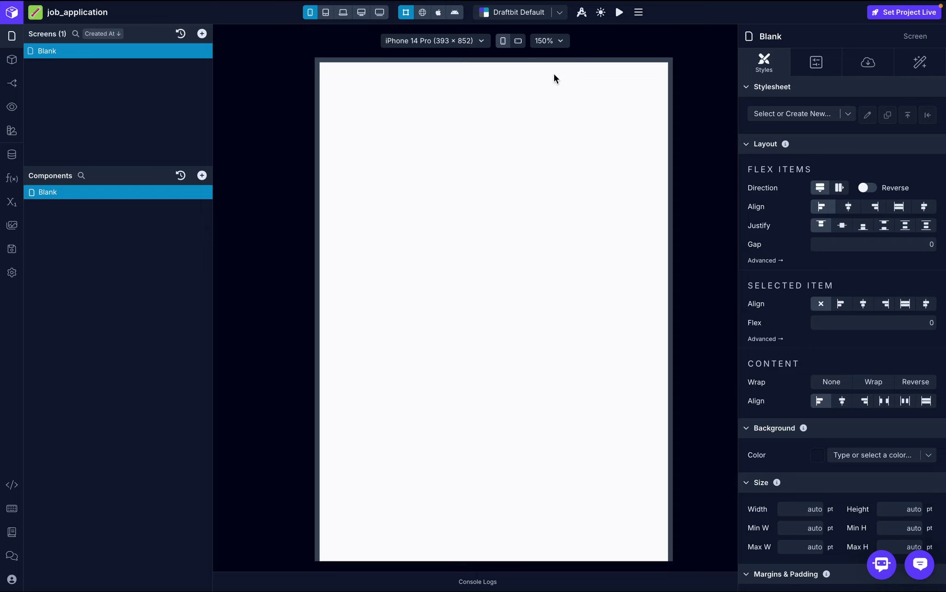
{"action": "left_click", "coordinate": [546, 44]}
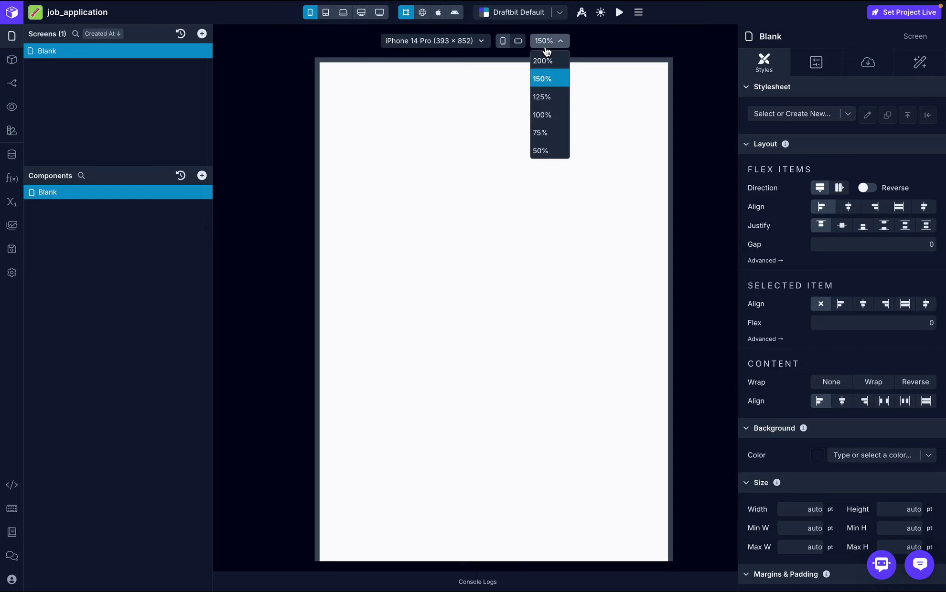
{"action": "left_click", "coordinate": [550, 137]}
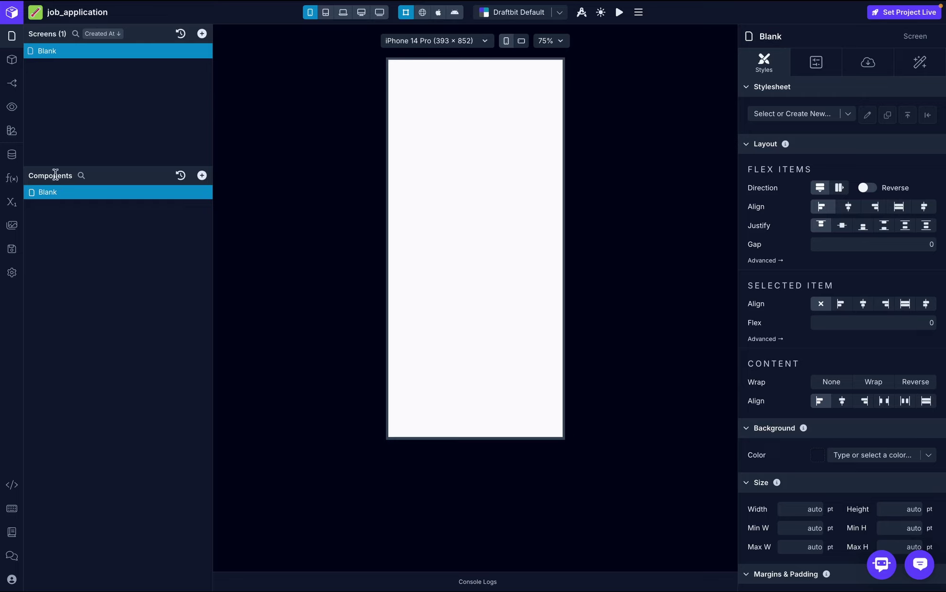
{"action": "left_click", "coordinate": [201, 175]}
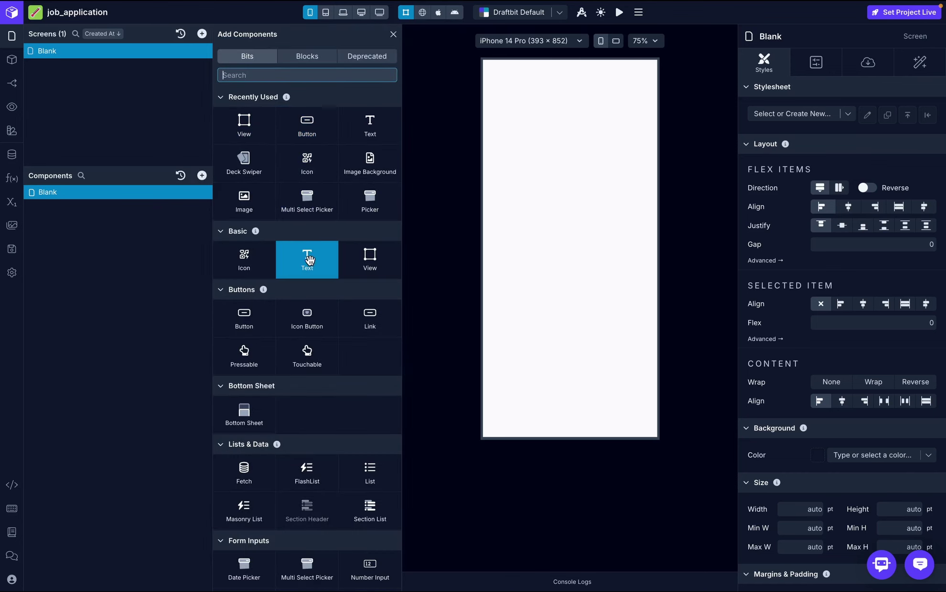
{"action": "left_click", "coordinate": [307, 127]}
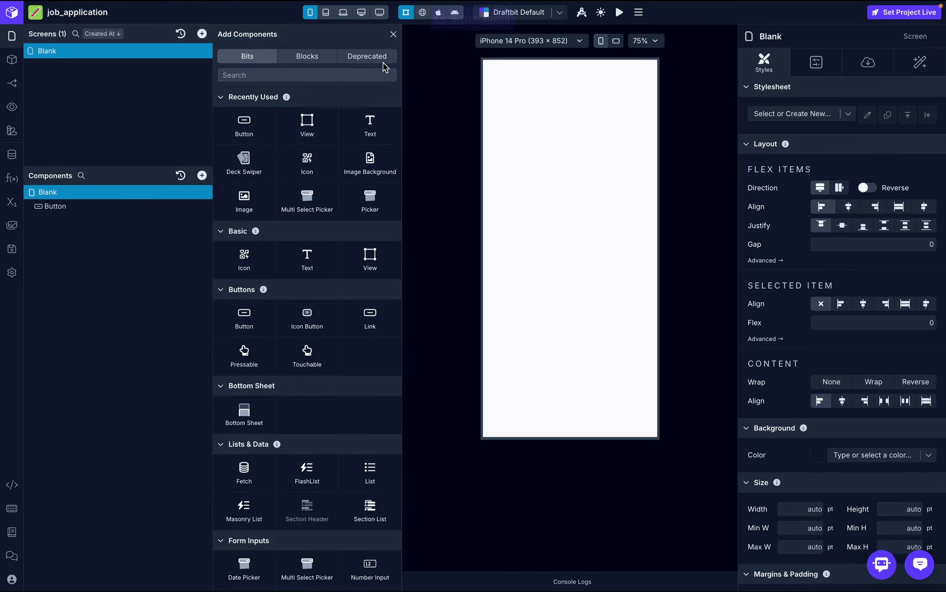
{"action": "left_click", "coordinate": [394, 35]}
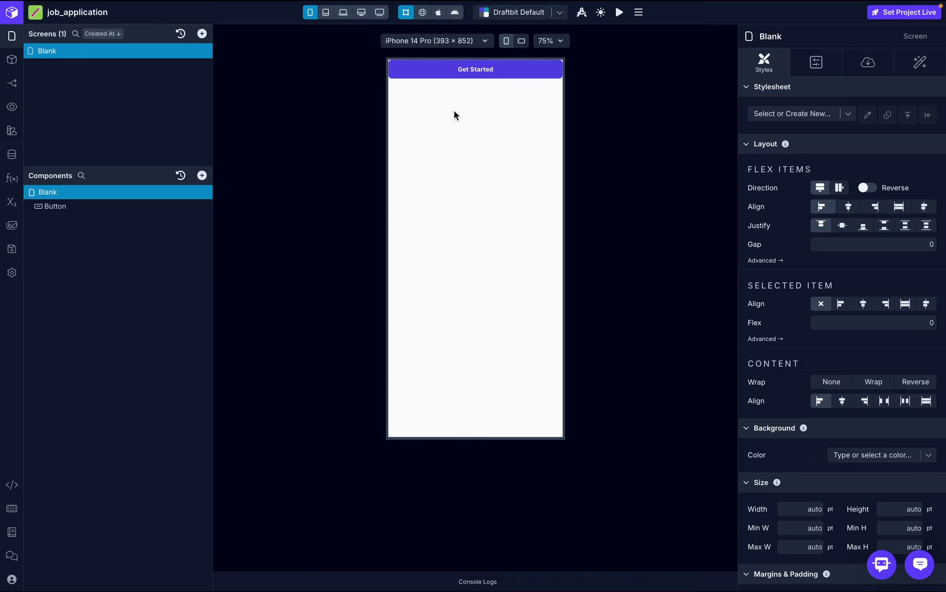
{"action": "left_click", "coordinate": [57, 206]}
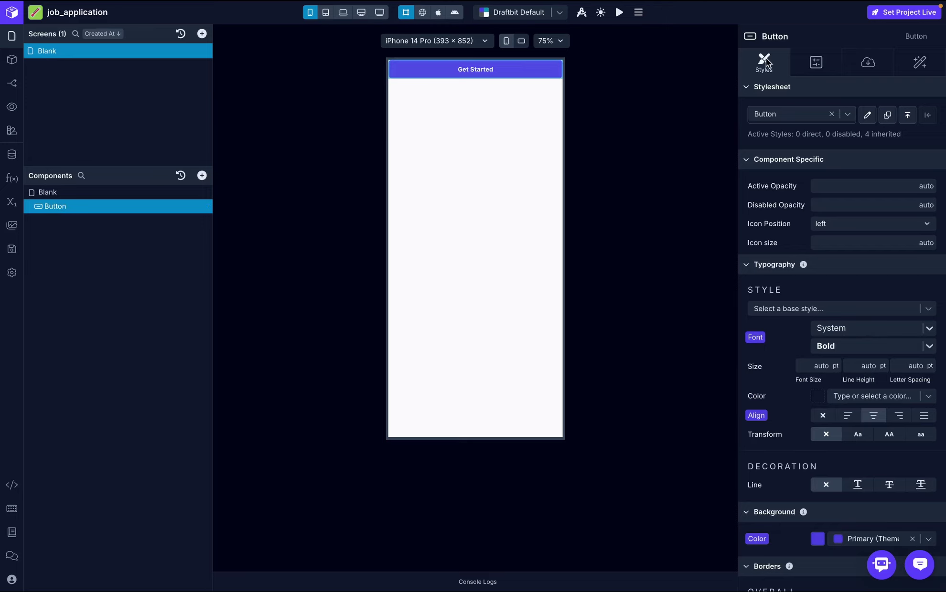
{"action": "left_click", "coordinate": [817, 62]}
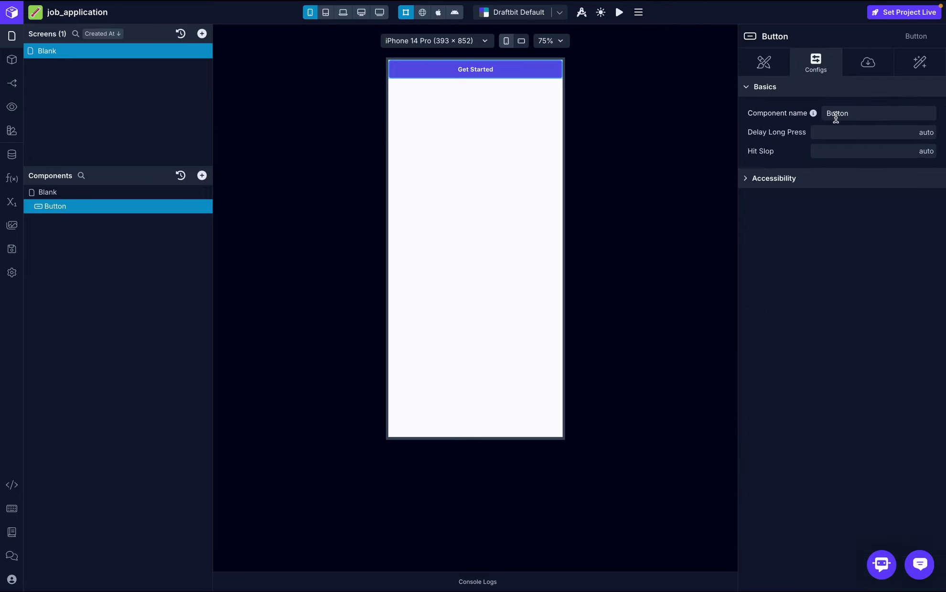
{"action": "left_click", "coordinate": [878, 65]}
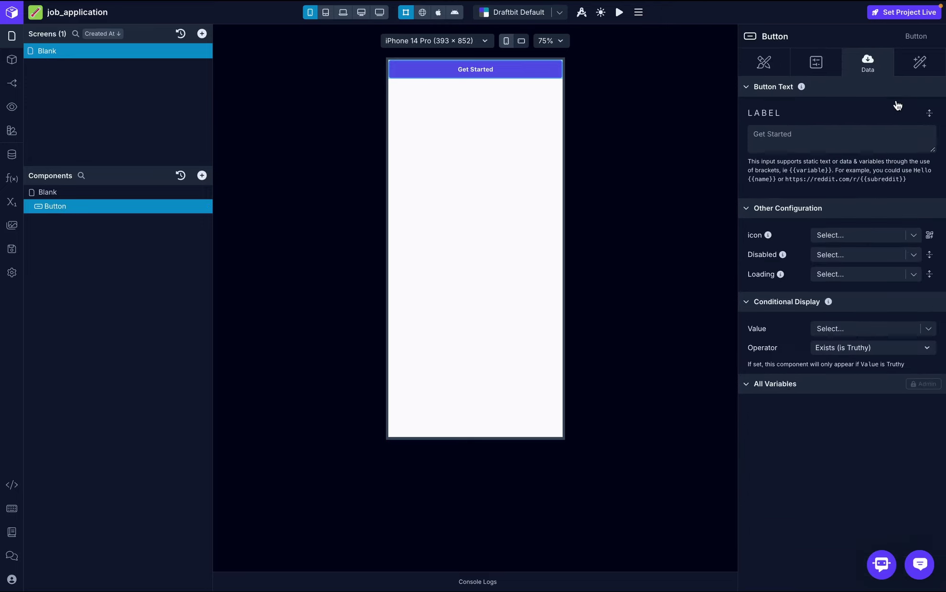
{"action": "left_click", "coordinate": [925, 63]}
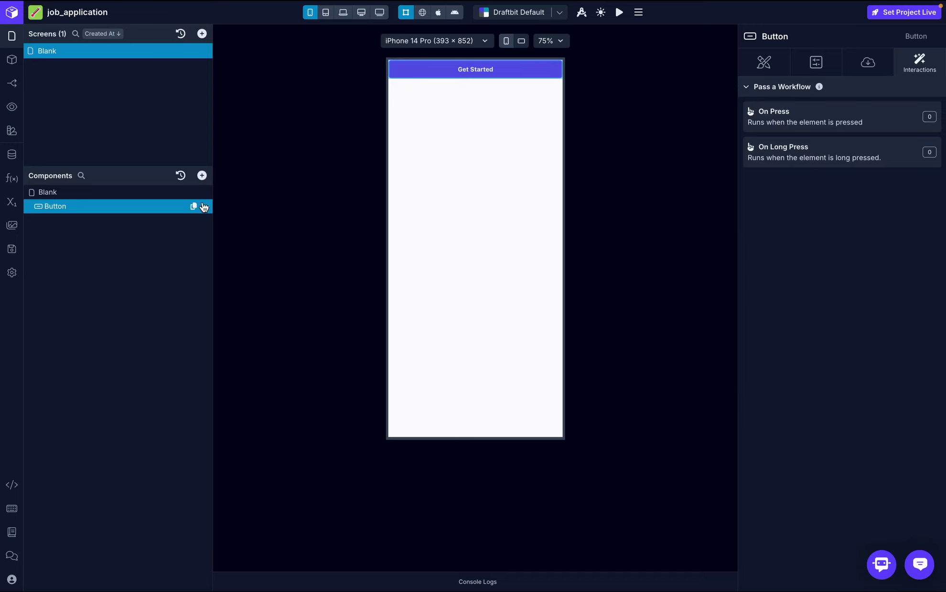
{"action": "left_click", "coordinate": [204, 207]}
{"action": "left_click", "coordinate": [226, 287]}
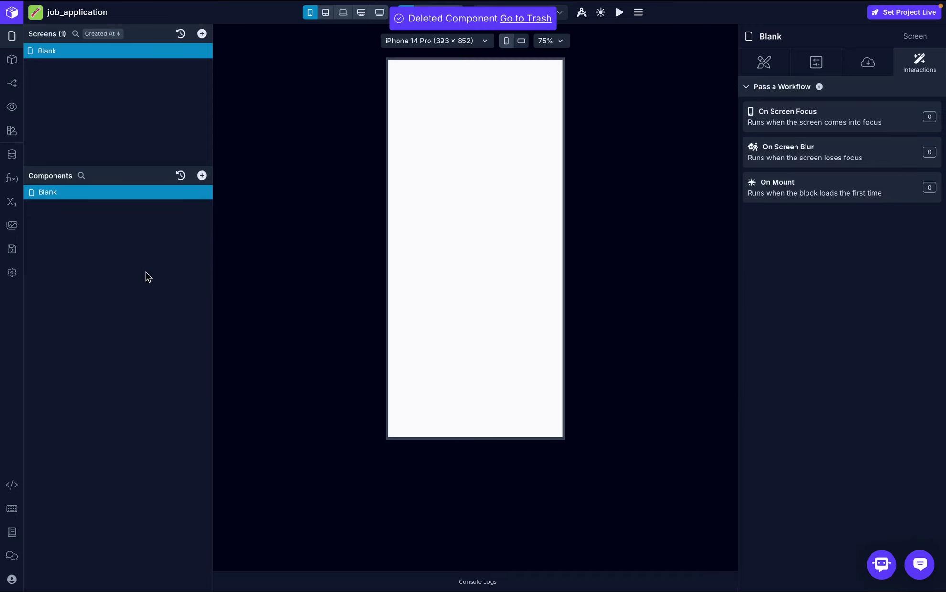
- Compare against the Preview mockup and rename the Blank screen to 'splash'
{"action": "key", "text": "ctrl+Right"}
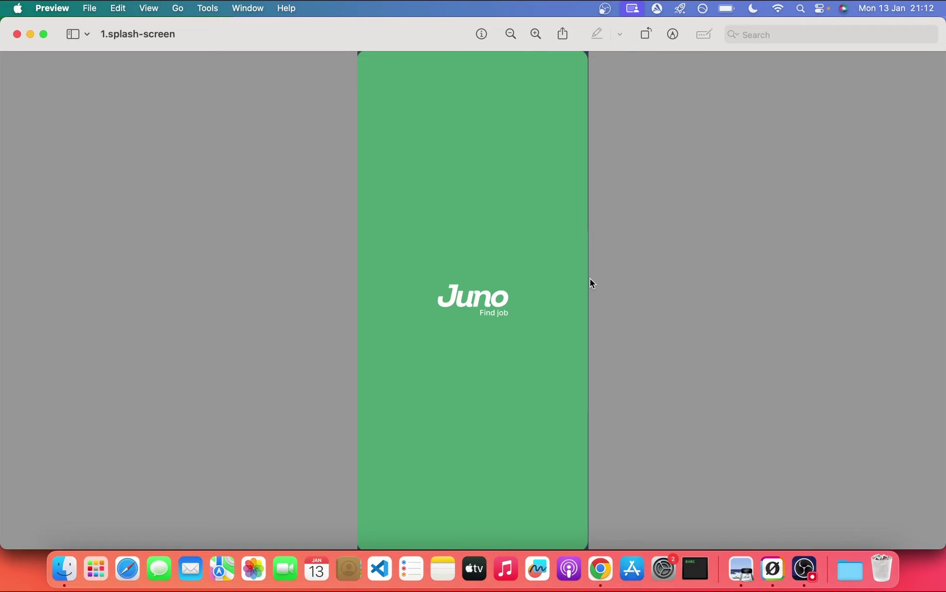
{"action": "key", "text": "ctrl+Left"}
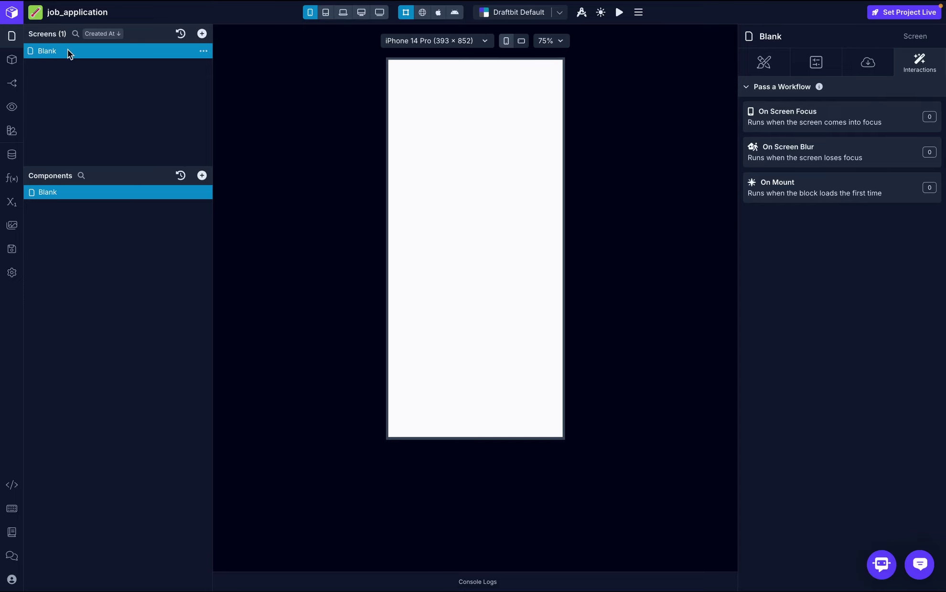
{"action": "double_click", "coordinate": [54, 50]}
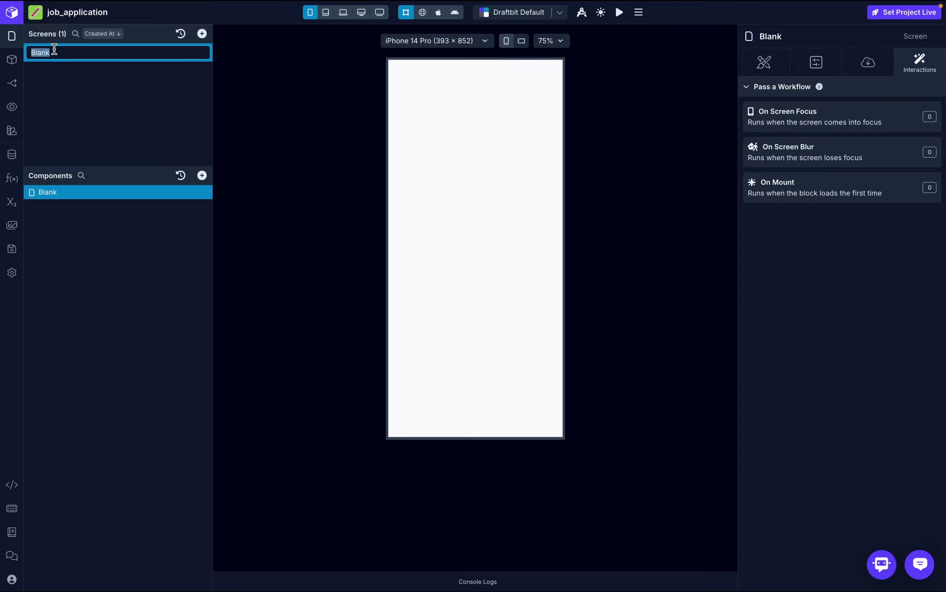
{"action": "type", "text": "splash"}
{"action": "key", "text": "Return"}
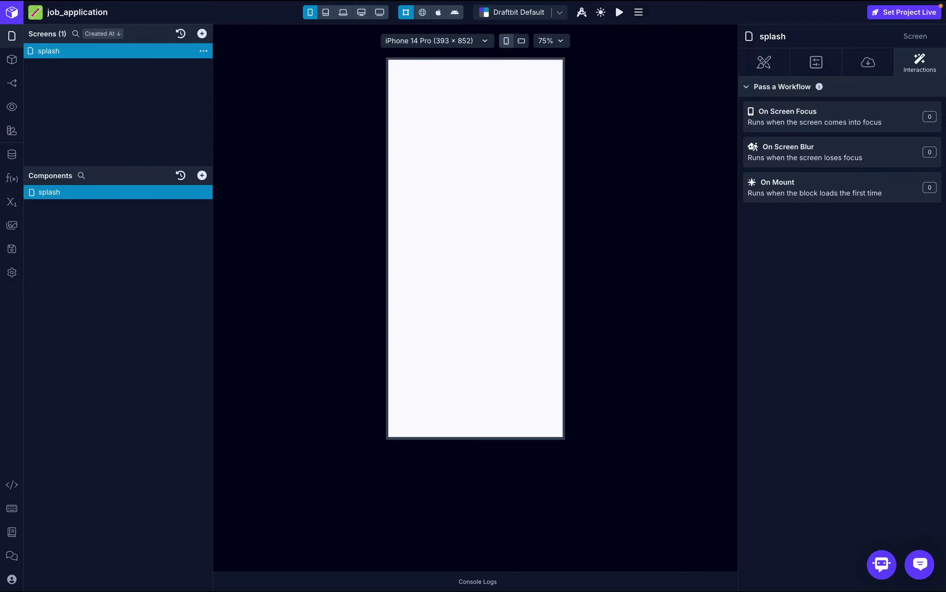
{"action": "key", "text": "super+Tab"}
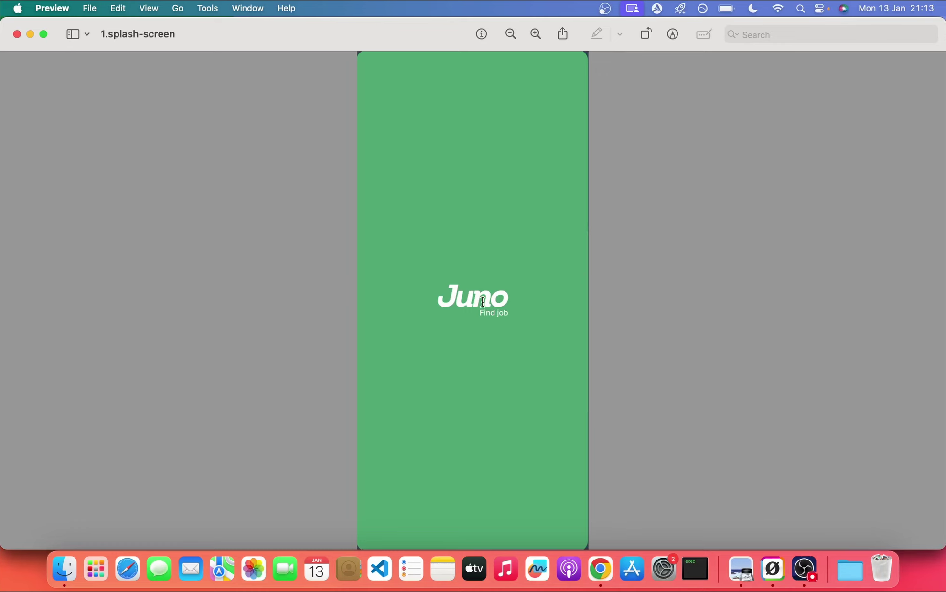
{"action": "key", "text": "super+Tab"}
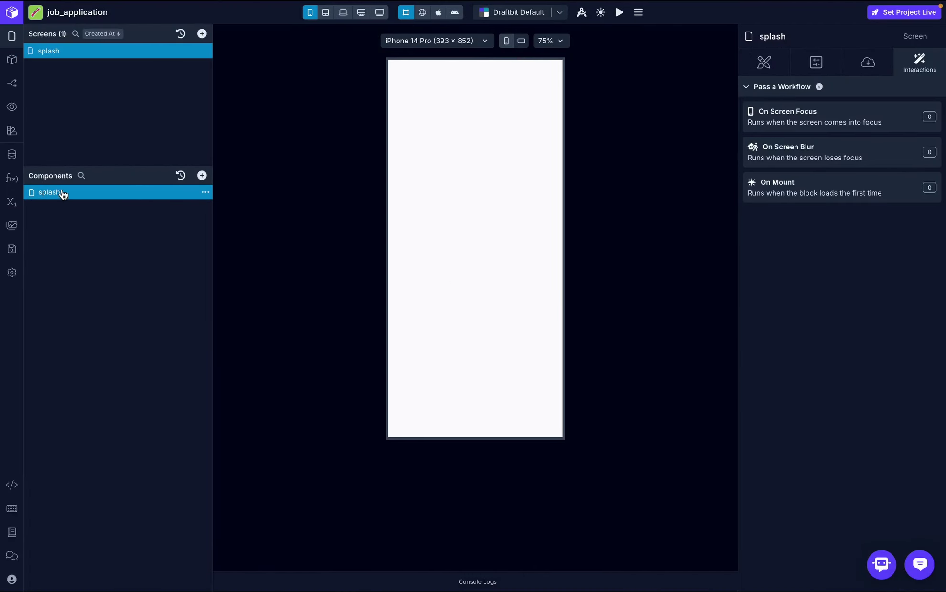
- Inspect the splash screen's Background Color options in Styles without choosing one
{"action": "left_click", "coordinate": [772, 61]}
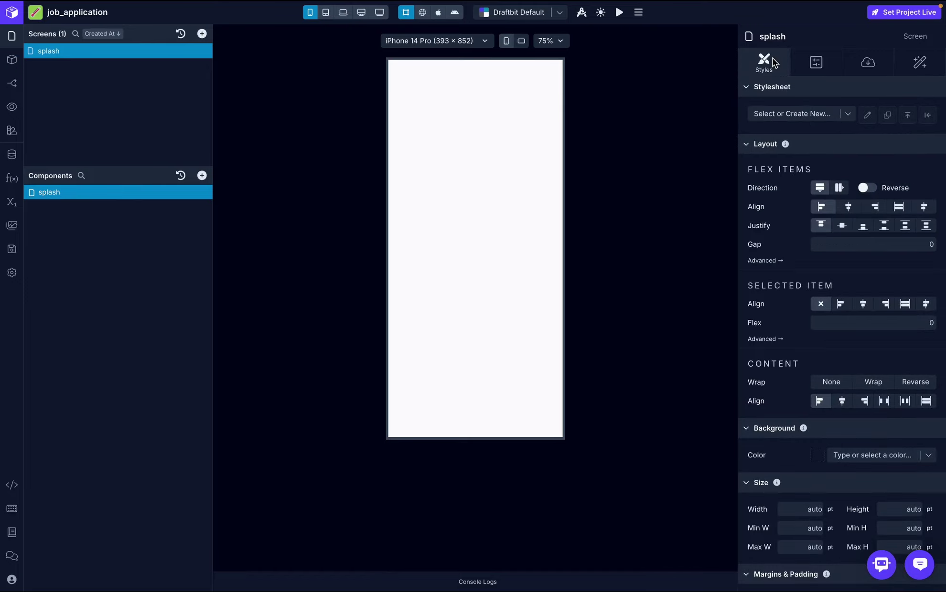
{"action": "scroll", "coordinate": [848, 378], "scroll_direction": "down", "scroll_amount": 5}
{"action": "scroll", "coordinate": [849, 375], "scroll_direction": "down", "scroll_amount": 1}
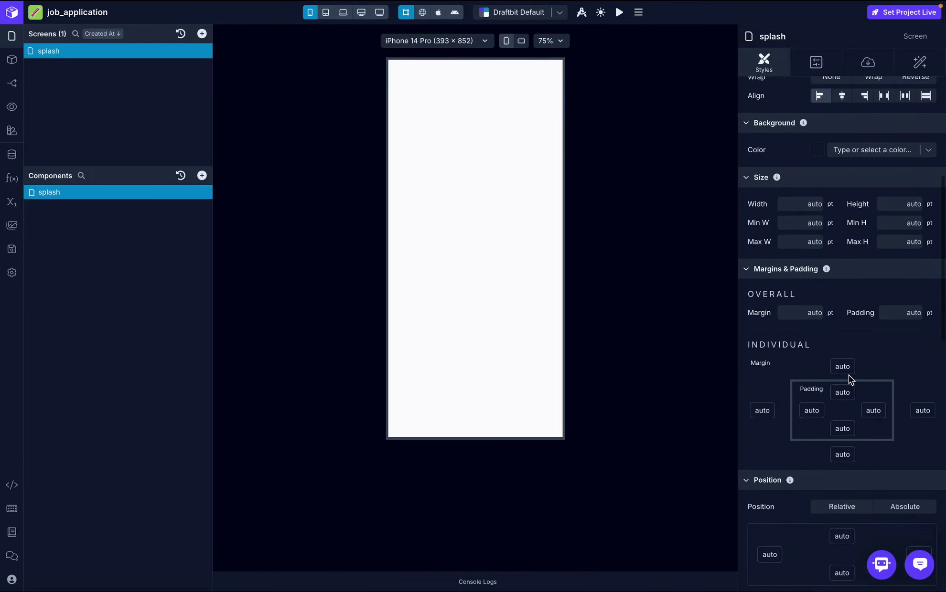
{"action": "left_click", "coordinate": [915, 149]}
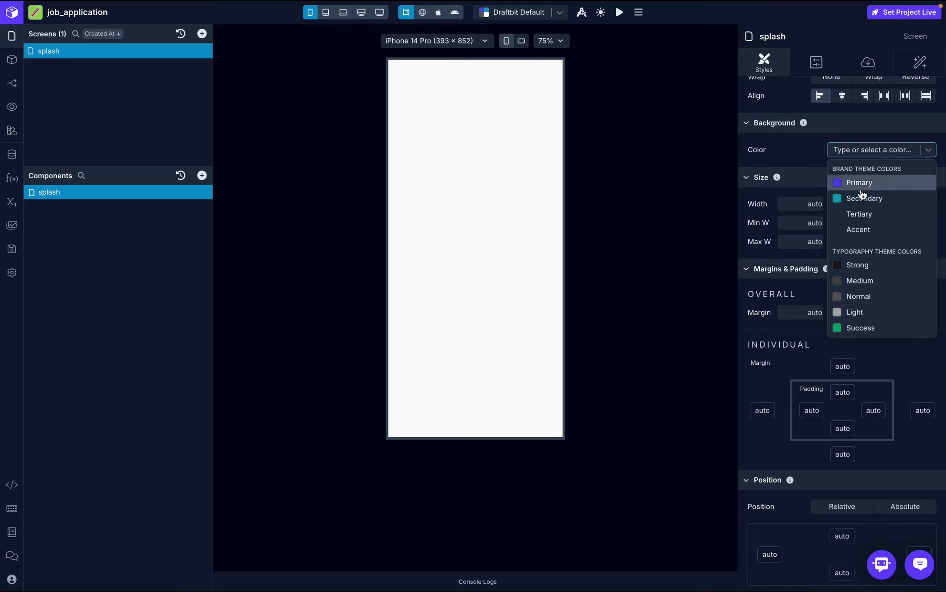
{"action": "left_click", "coordinate": [784, 153]}
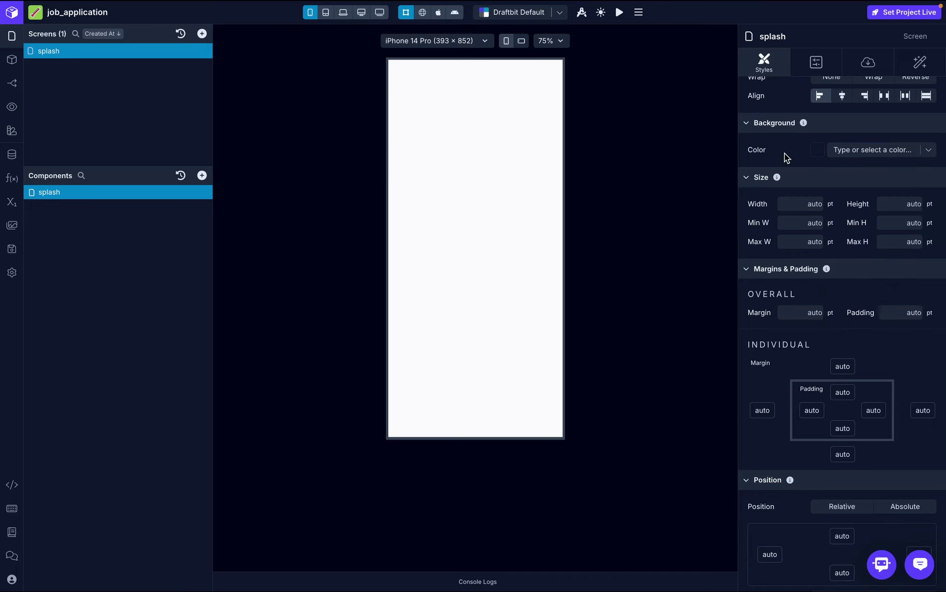
{"action": "scroll", "coordinate": [784, 153], "scroll_direction": "up", "scroll_amount": 1}
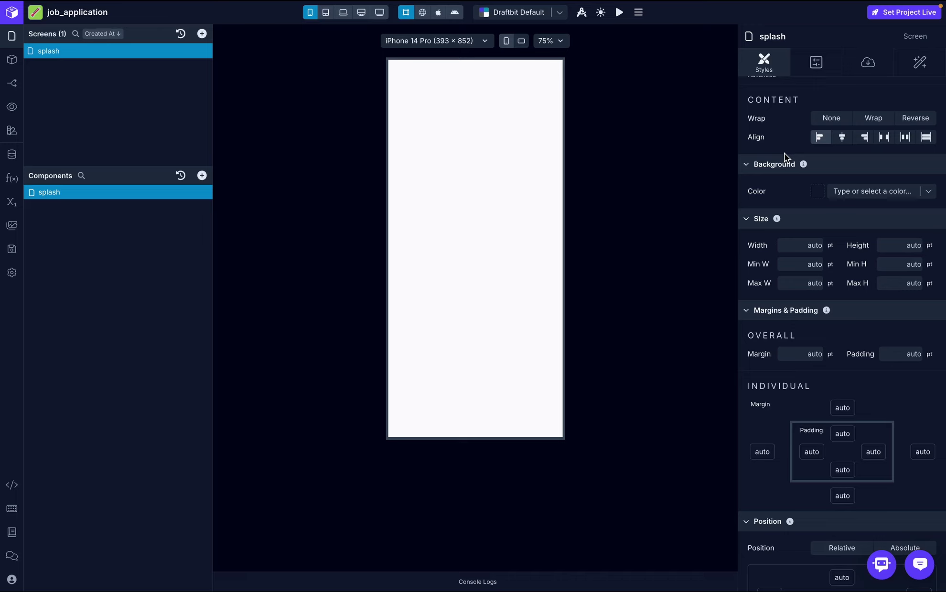
{"action": "left_click", "coordinate": [858, 195]}
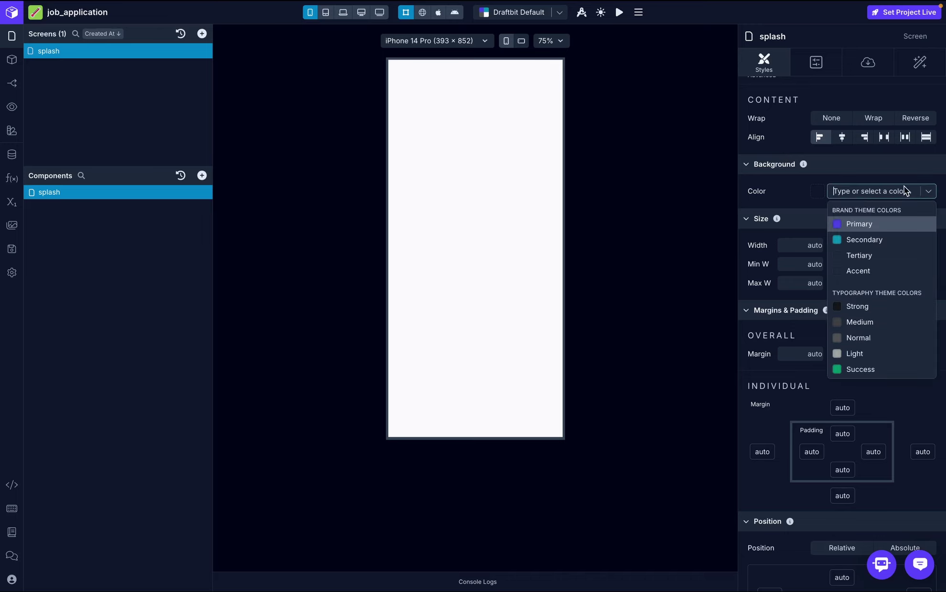
{"action": "left_click", "coordinate": [800, 185]}
{"action": "scroll", "coordinate": [800, 186], "scroll_direction": "up", "scroll_amount": 6}
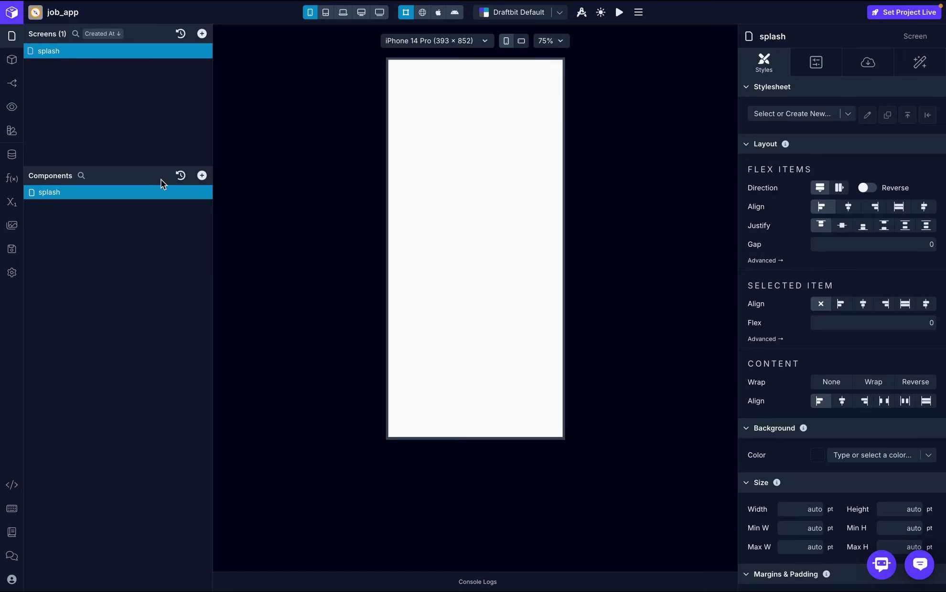
- In Styles & Colors, add a dark purple App colour (#180E67FF) named 'custom color' and save it
{"action": "left_click", "coordinate": [11, 133]}
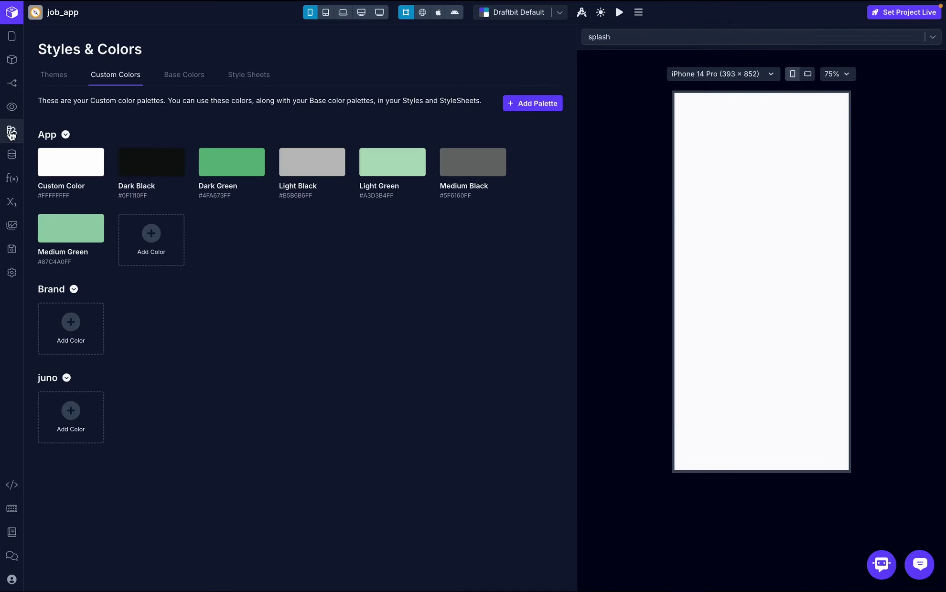
{"action": "left_click", "coordinate": [141, 235]}
{"action": "left_click", "coordinate": [119, 145]}
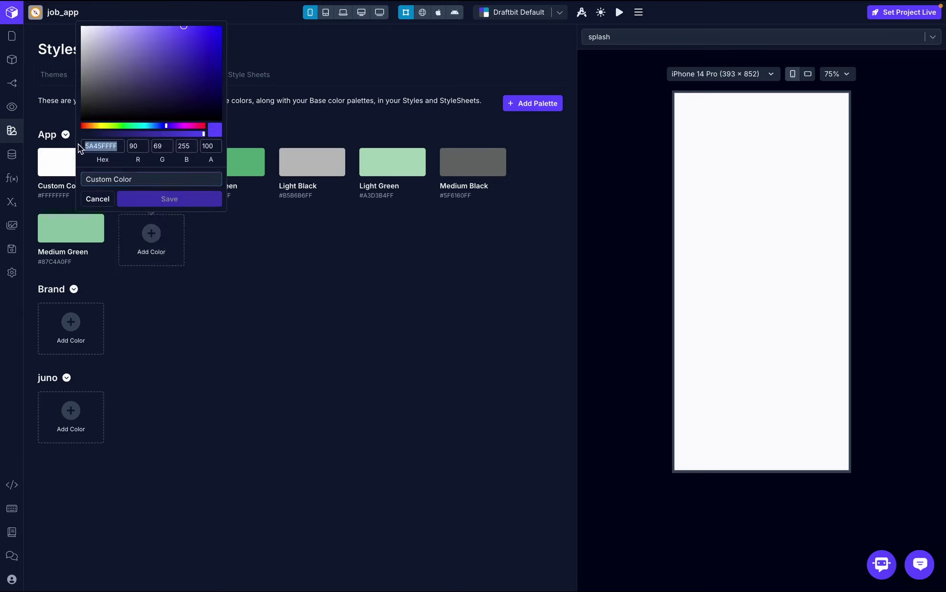
{"action": "left_click", "coordinate": [202, 83]}
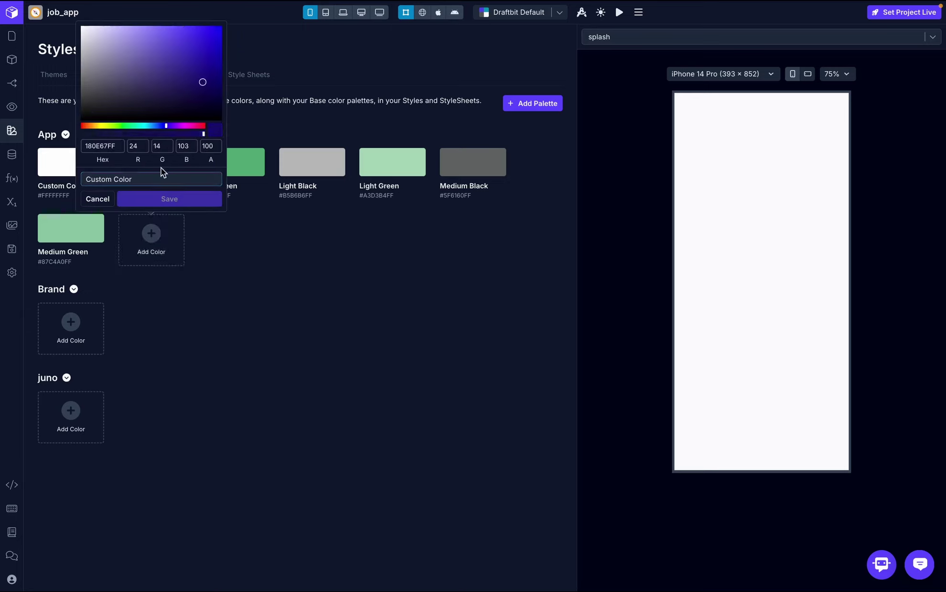
{"action": "left_click_drag", "start_coordinate": [156, 180], "coordinate": [83, 182]}
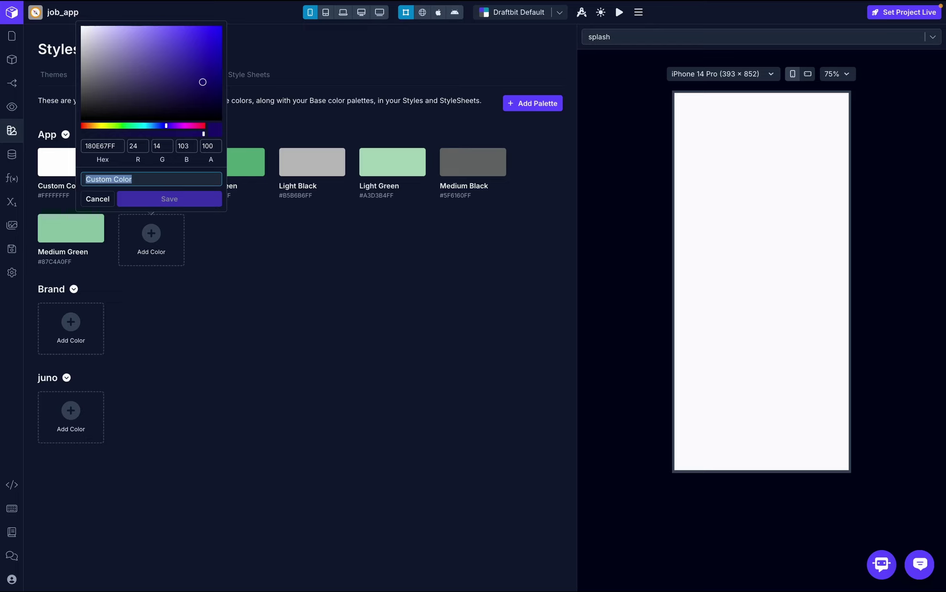
{"action": "type", "text": "custom color"}
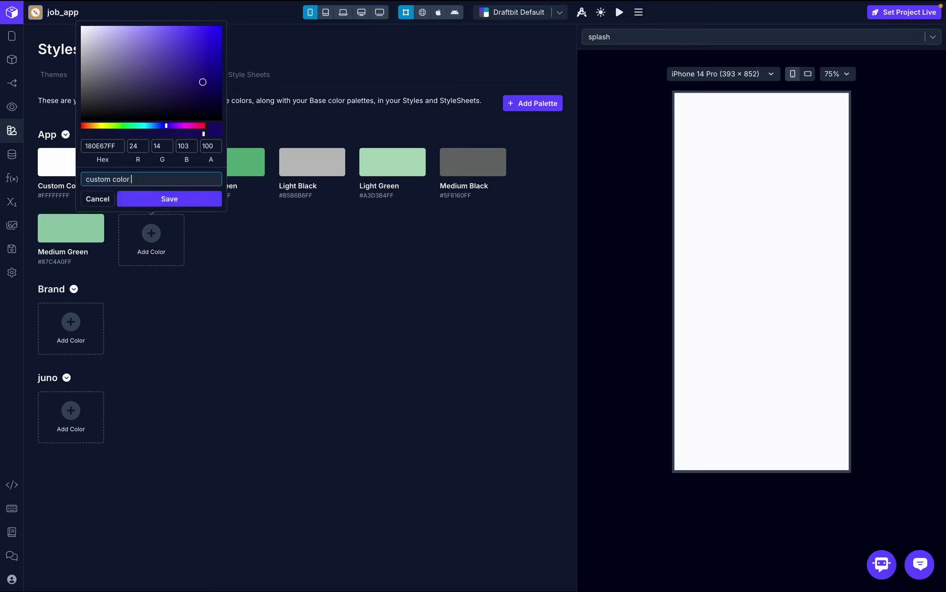
{"action": "left_click", "coordinate": [162, 200]}
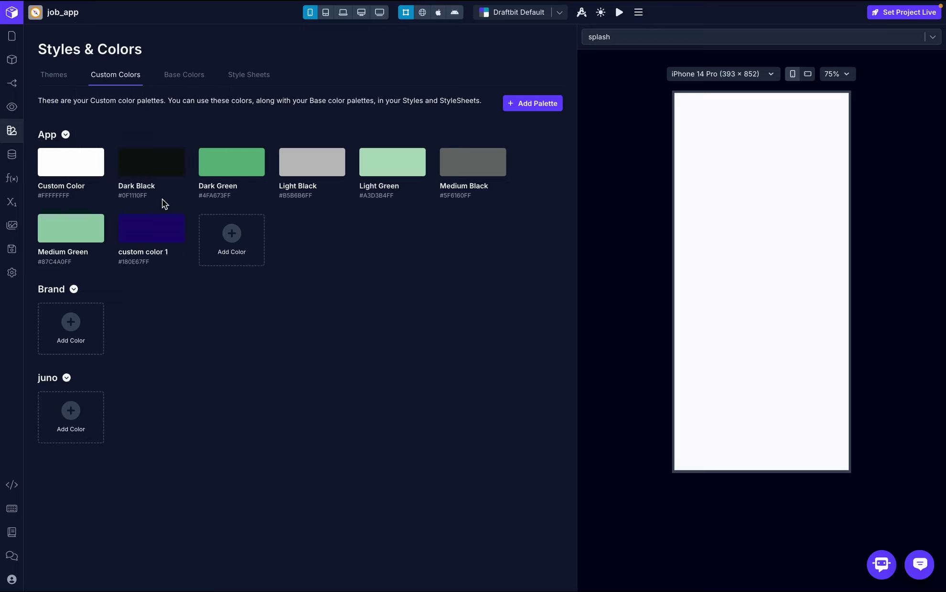
{"action": "mouse_move", "coordinate": [124, 235]}
{"action": "mouse_move", "coordinate": [328, 155]}
{"action": "mouse_move", "coordinate": [222, 168]}
{"action": "key", "text": "super+Tab"}
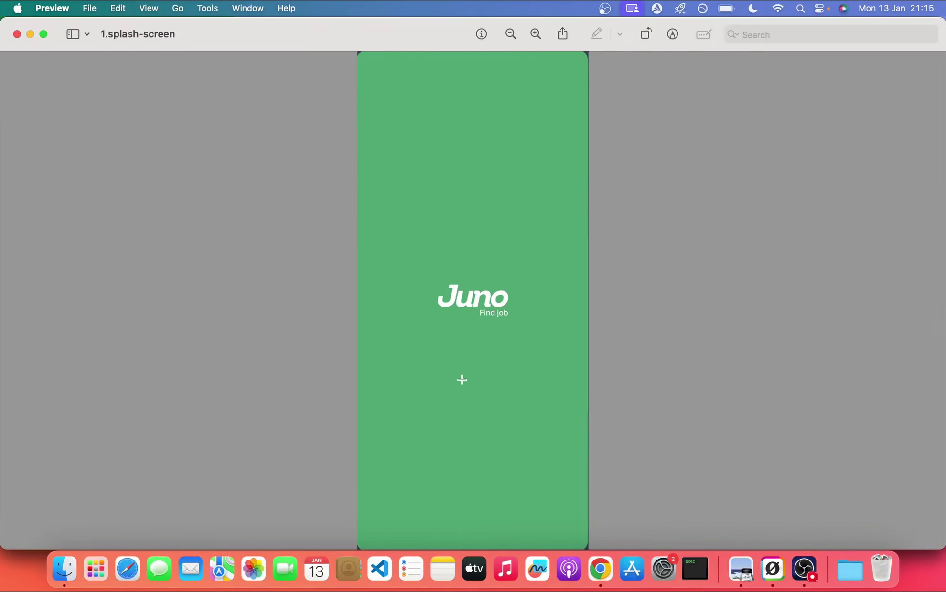
{"action": "key", "text": "super+Tab"}
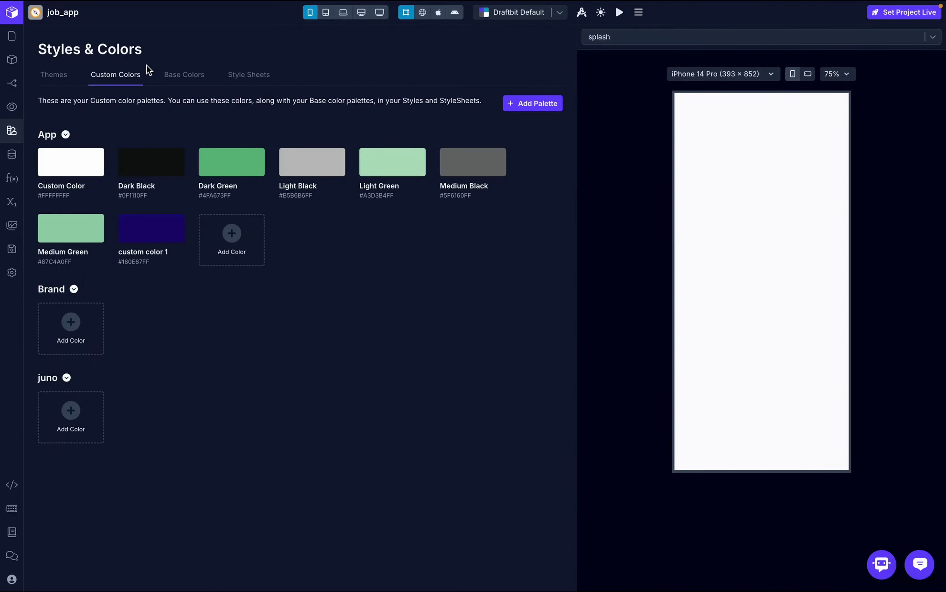
- Return to the splash screen and pick Dark Green as its Styles background colour
{"action": "left_click", "coordinate": [10, 39]}
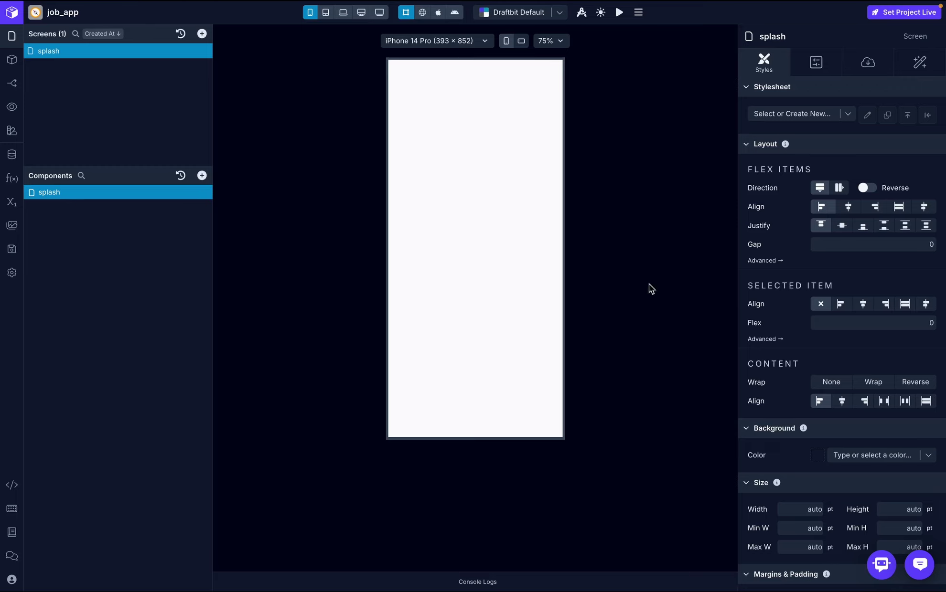
{"action": "scroll", "coordinate": [820, 283], "scroll_direction": "down", "scroll_amount": 4}
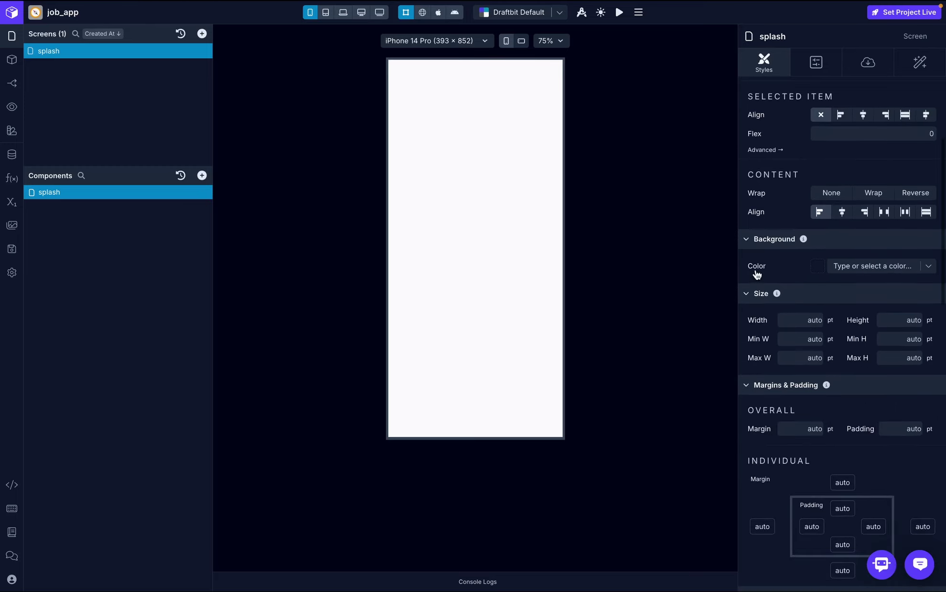
{"action": "left_click", "coordinate": [929, 271]}
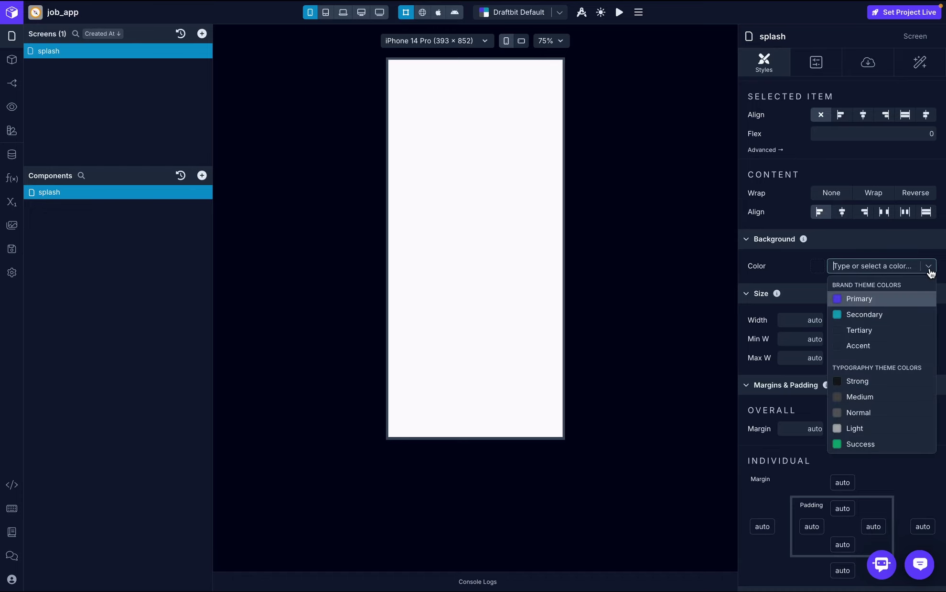
{"action": "type", "text": "dark"}
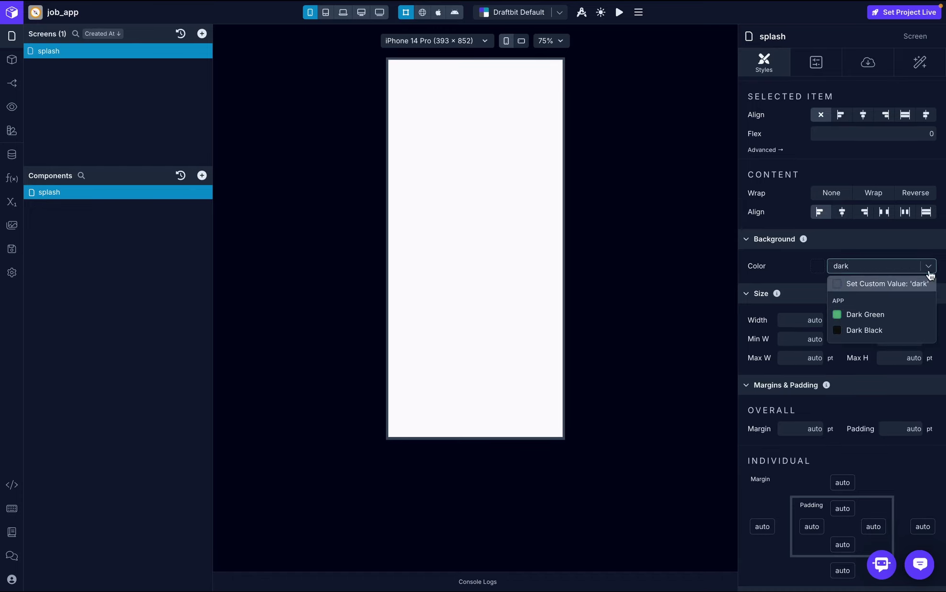
{"action": "left_click", "coordinate": [886, 316]}
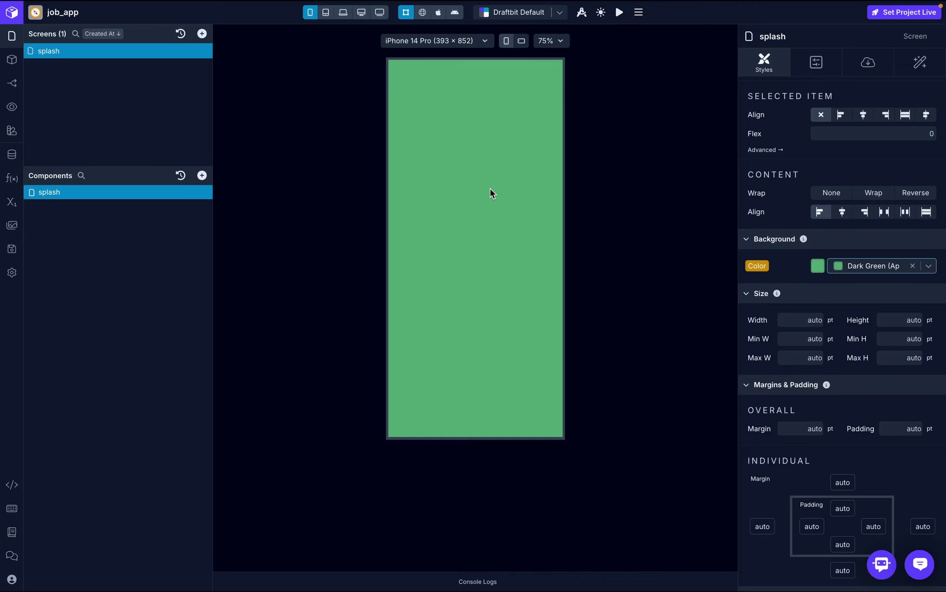
- Add an Image component to the splash screen and select it
{"action": "left_click", "coordinate": [201, 175]}
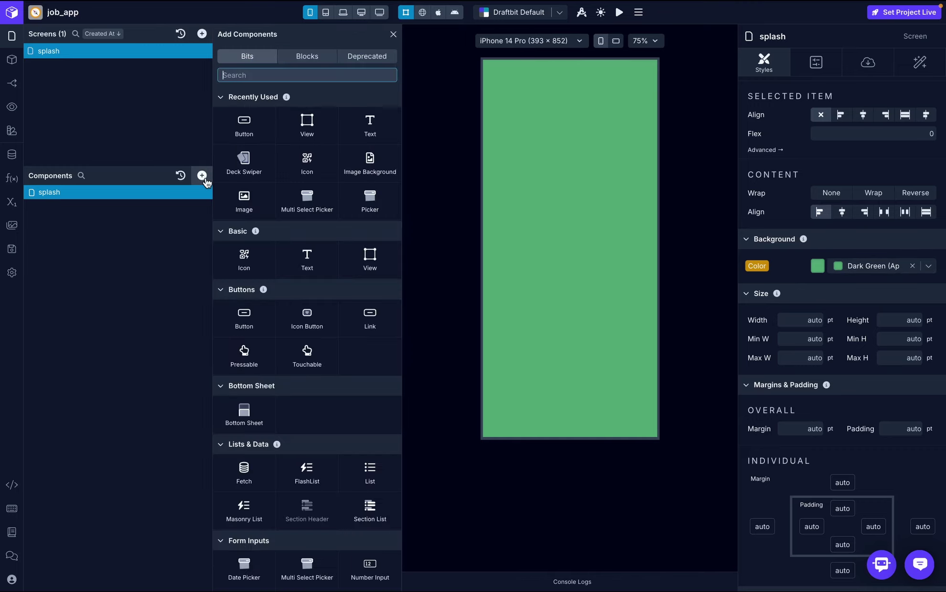
{"action": "type", "text": "image"}
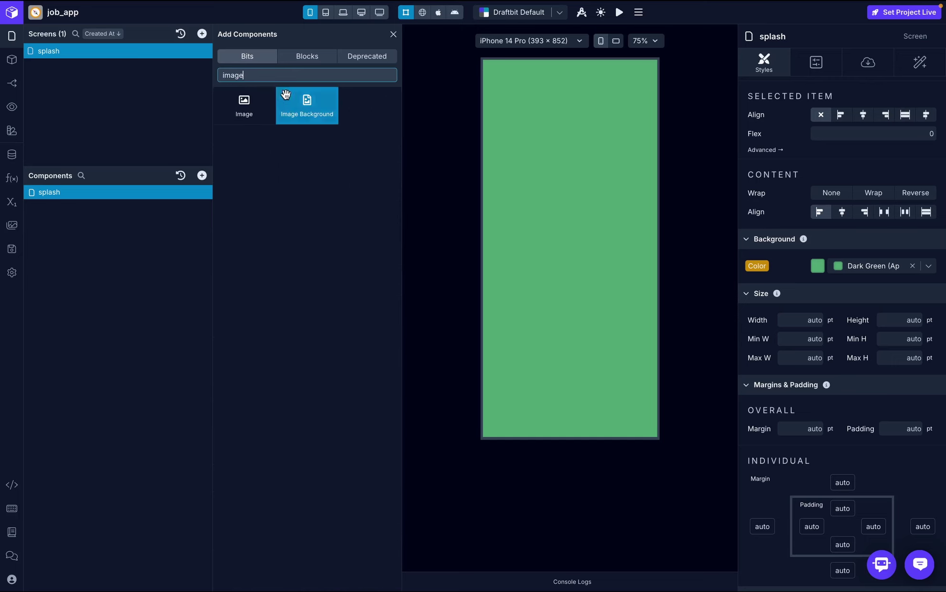
{"action": "left_click", "coordinate": [244, 106]}
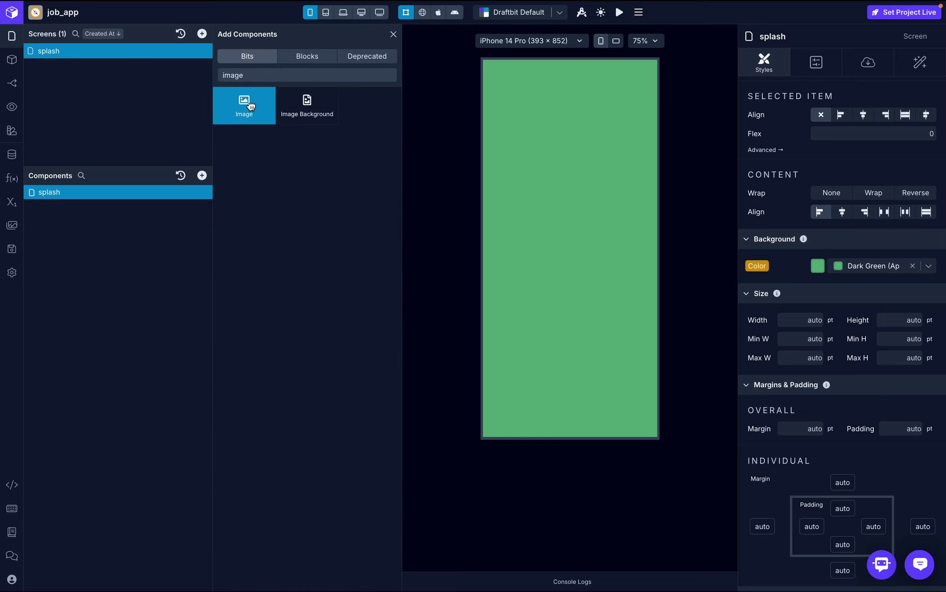
{"action": "left_click", "coordinate": [394, 34]}
{"action": "left_click", "coordinate": [98, 207]}
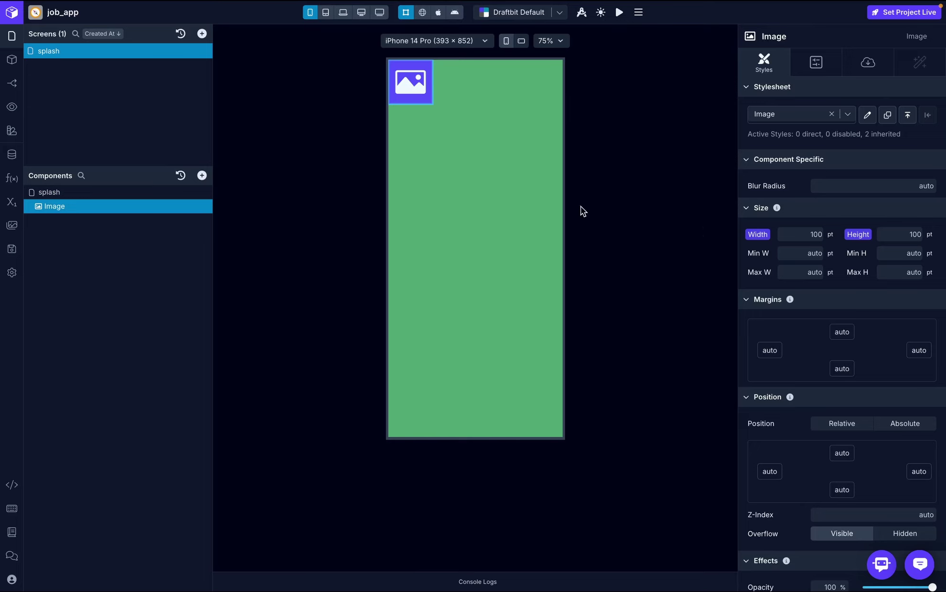
- Set the image's Source Type to Data with LogoLight.png as the source
{"action": "left_click", "coordinate": [865, 64]}
{"action": "left_click", "coordinate": [895, 113]}
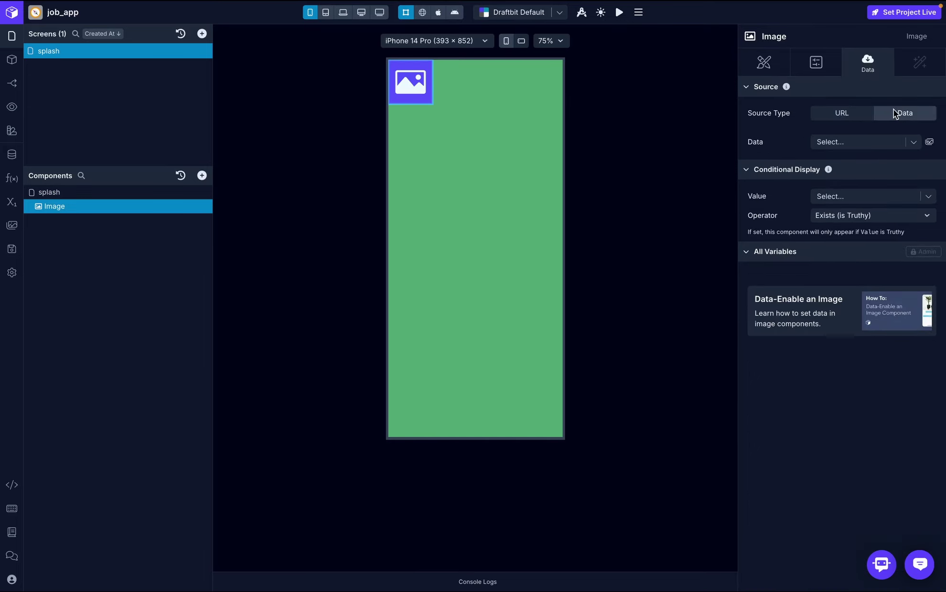
{"action": "left_click", "coordinate": [929, 143]}
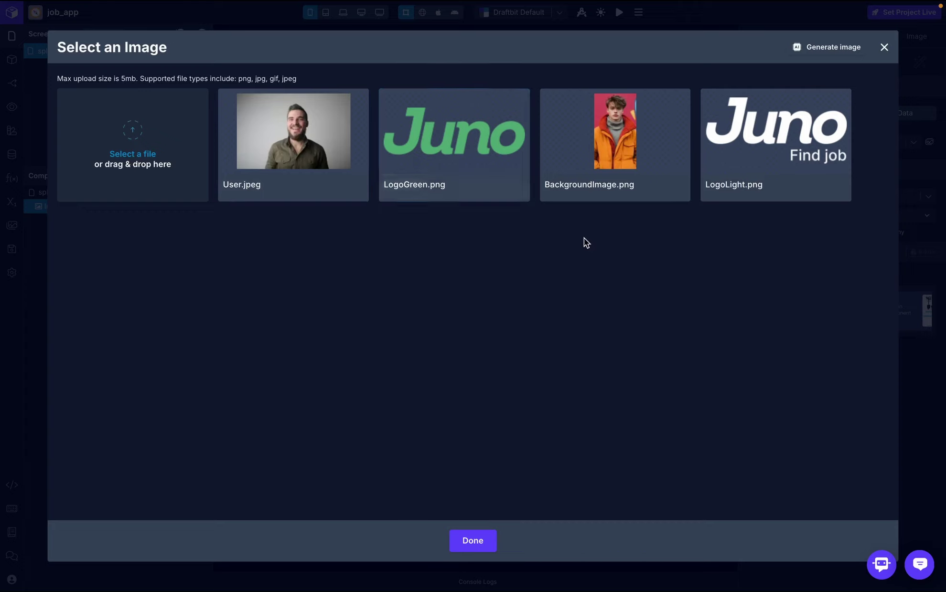
{"action": "left_click", "coordinate": [783, 149]}
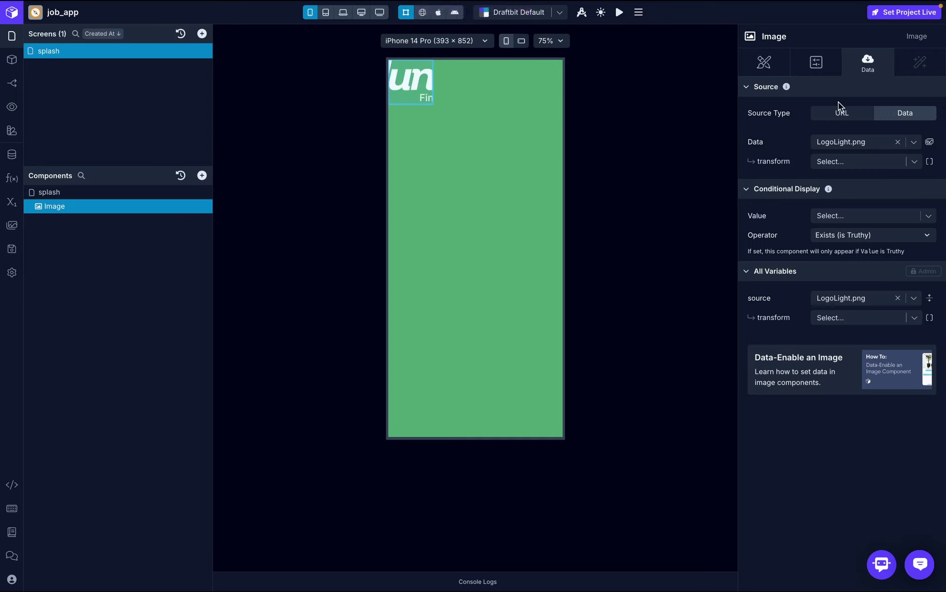
{"action": "left_click", "coordinate": [761, 65]}
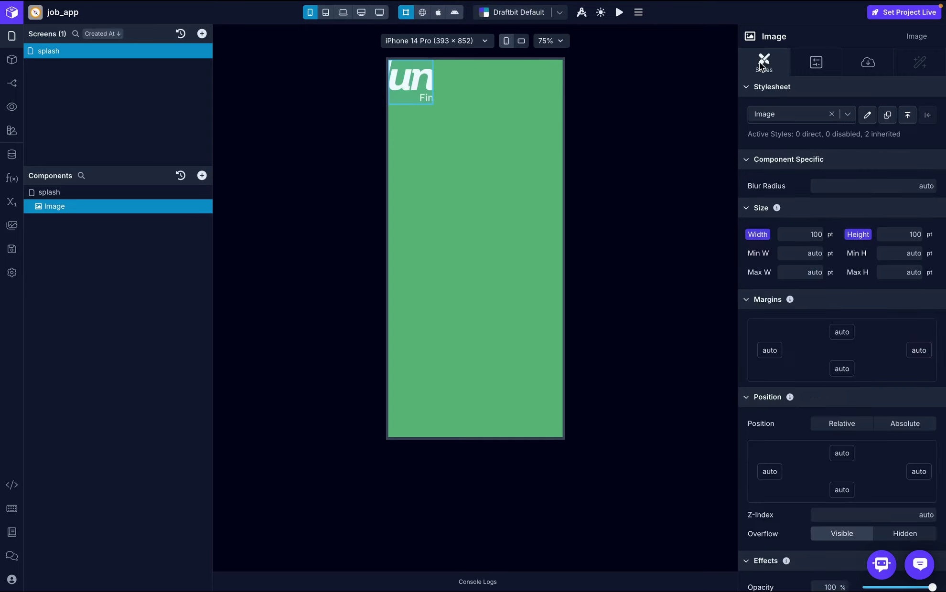
- Size the logo image to 250 pt wide and 75 pt high
{"action": "left_click", "coordinate": [816, 234]}
{"action": "type", "text": "250"}
{"action": "left_click", "coordinate": [833, 223]}
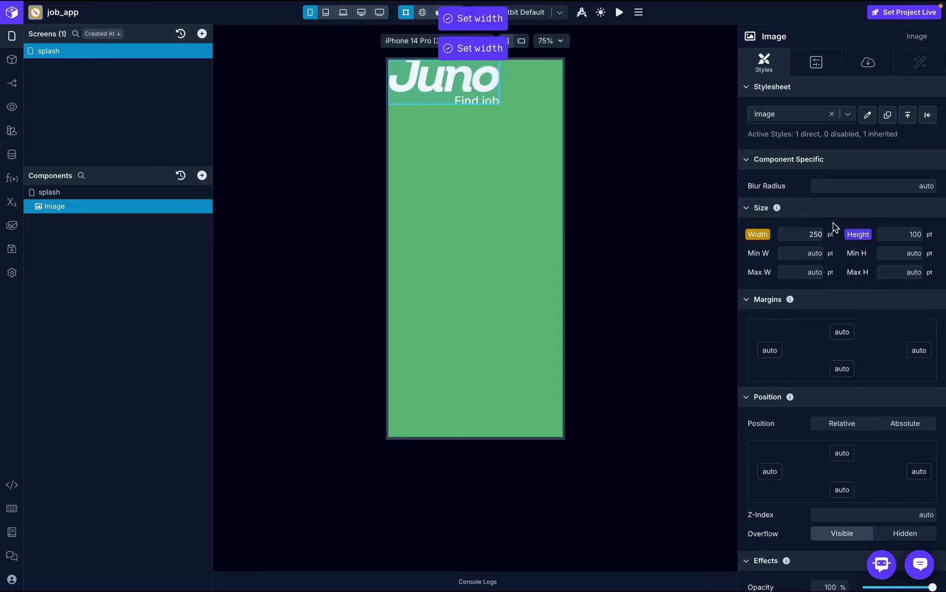
{"action": "left_click", "coordinate": [914, 234]}
{"action": "key", "text": "BackSpace"}
{"action": "key", "text": "BackSpace"}
{"action": "key", "text": "BackSpace"}
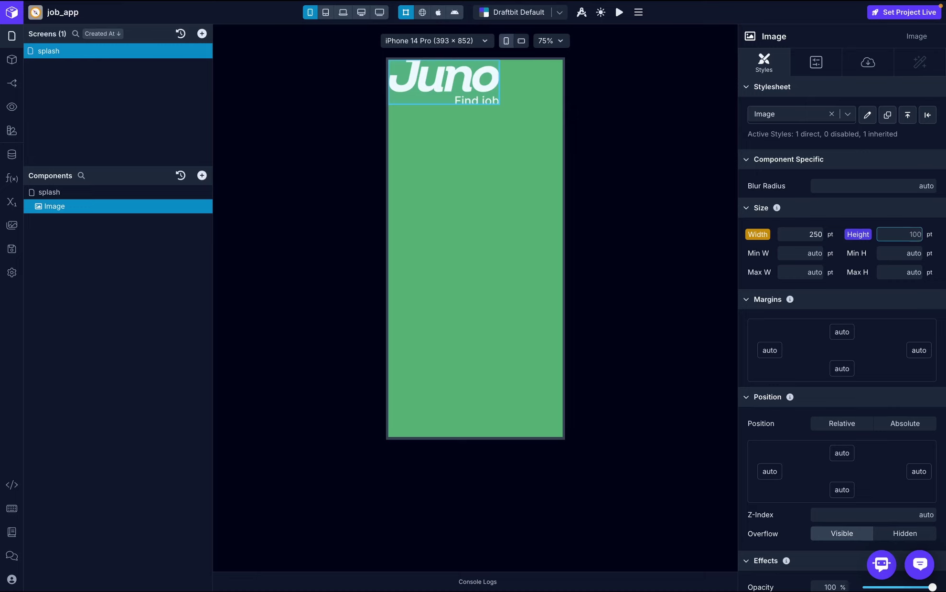
{"action": "type", "text": "75"}
{"action": "left_click", "coordinate": [938, 232]}
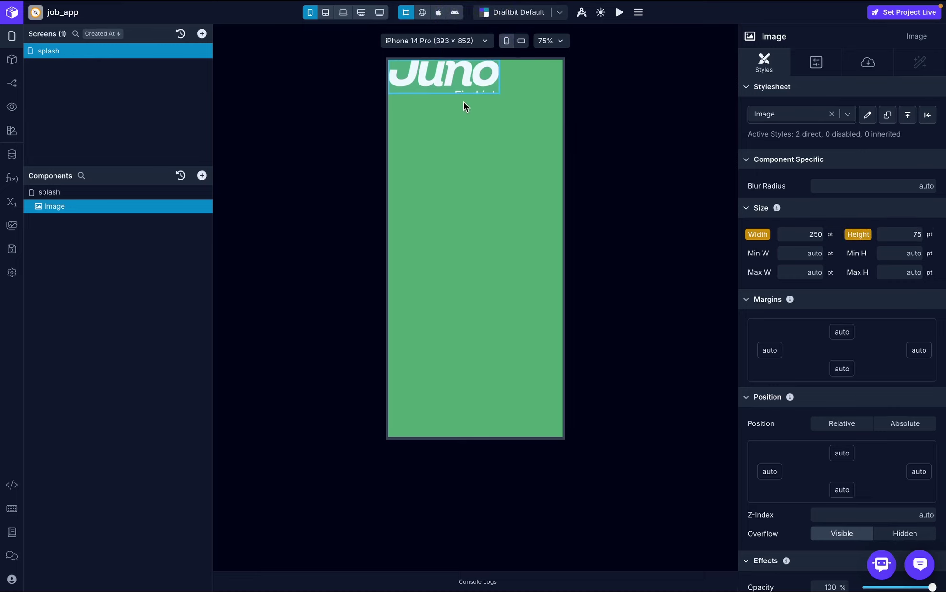
- Change the image's Resize Mode from cover to contain
{"action": "left_click", "coordinate": [814, 63]}
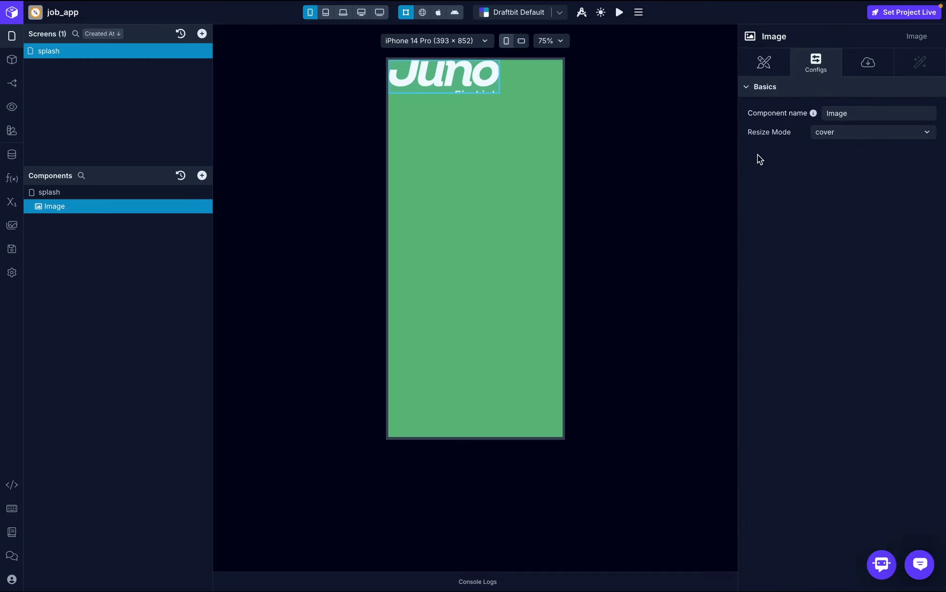
{"action": "left_click", "coordinate": [841, 134]}
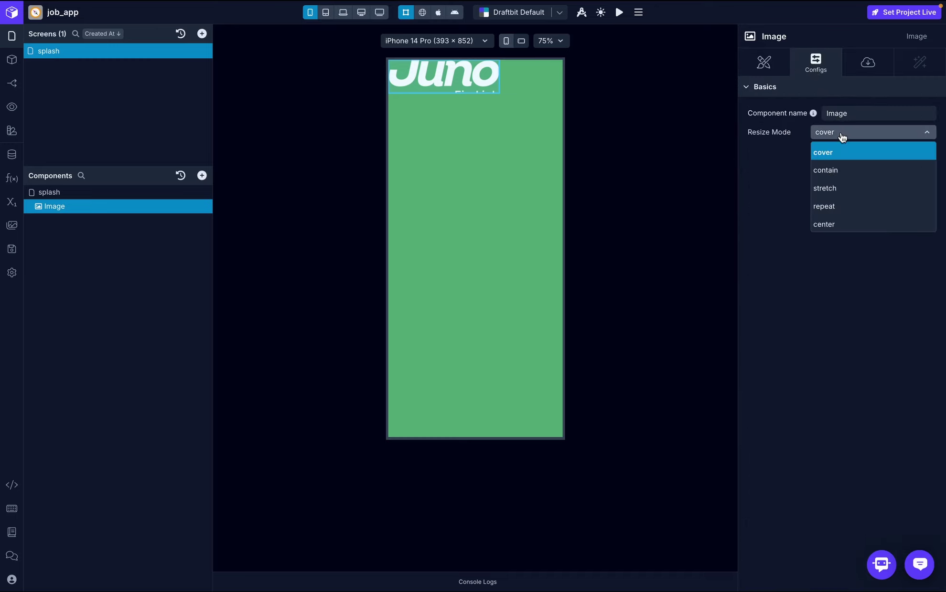
{"action": "left_click", "coordinate": [837, 168]}
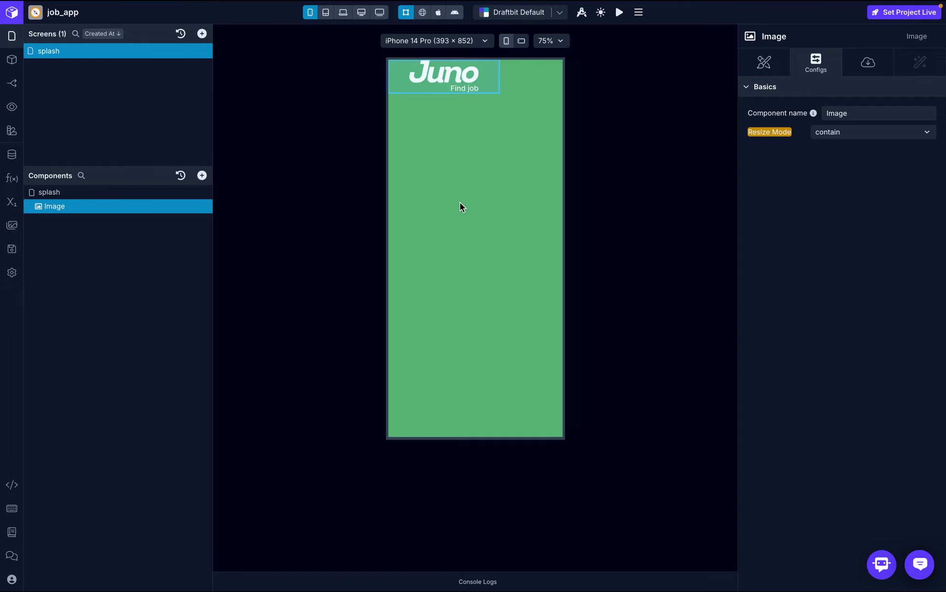
{"action": "left_click", "coordinate": [93, 193]}
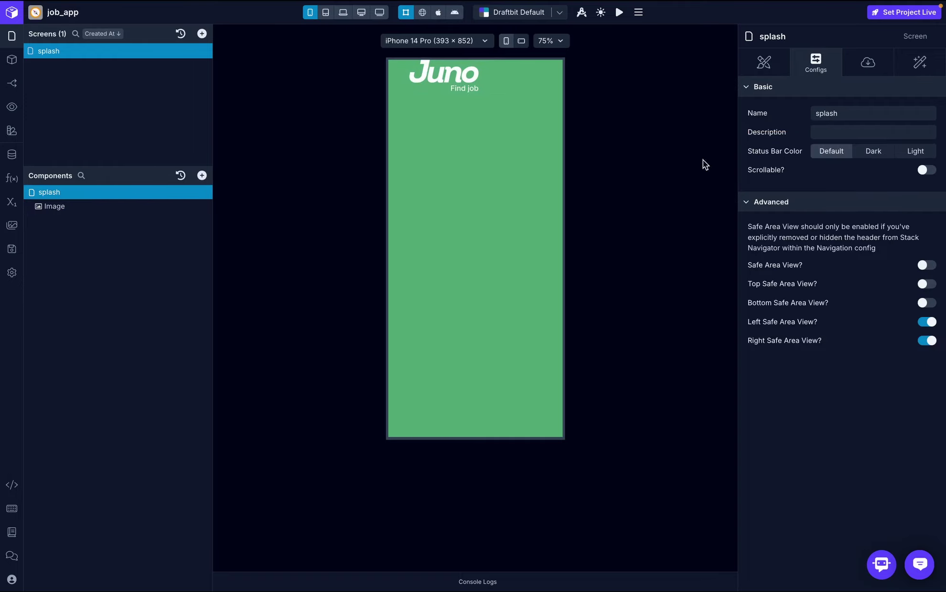
- Set the splash screen's Flex Align Items and Justify to center, then compare with the mockup
{"action": "left_click", "coordinate": [764, 65]}
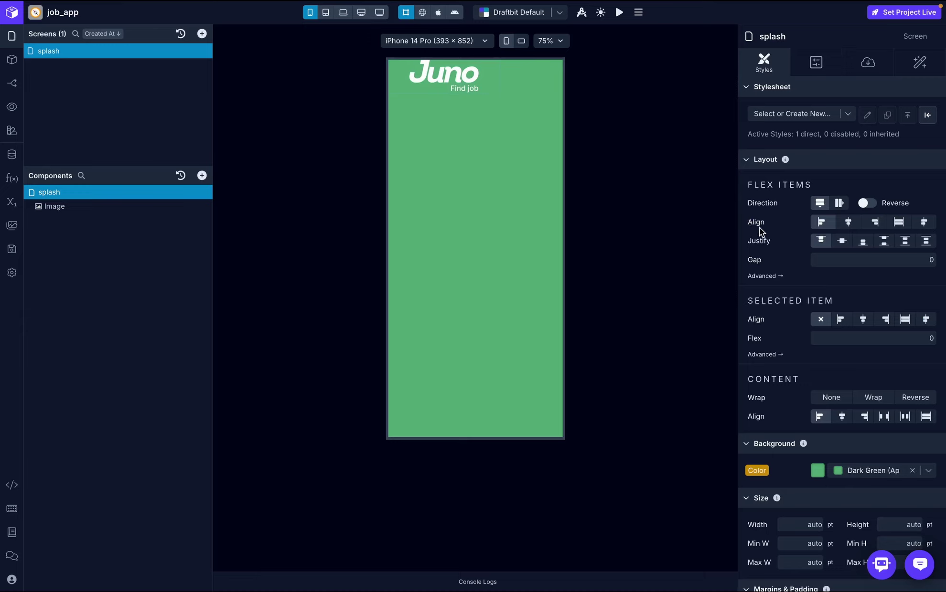
{"action": "left_click", "coordinate": [849, 222]}
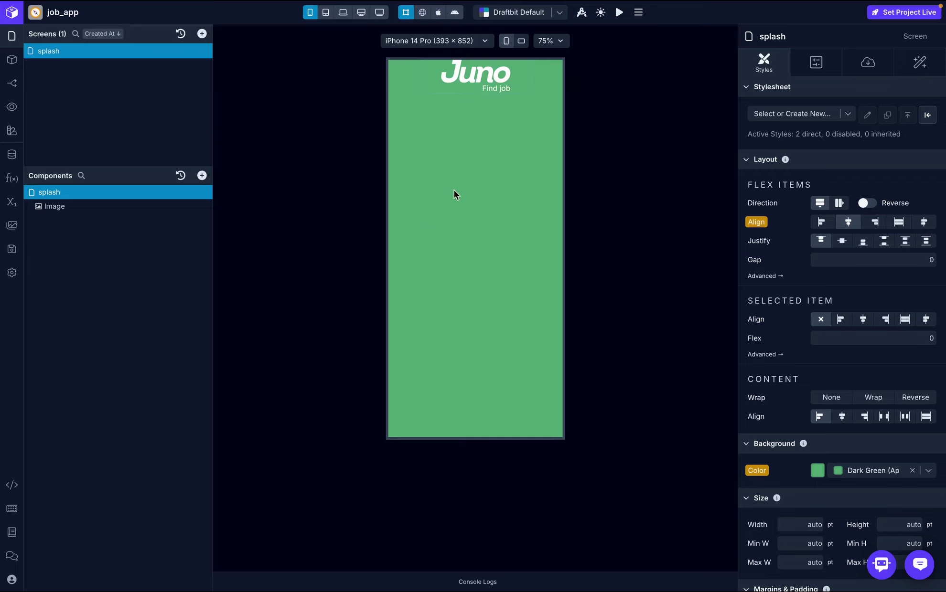
{"action": "left_click", "coordinate": [842, 241]}
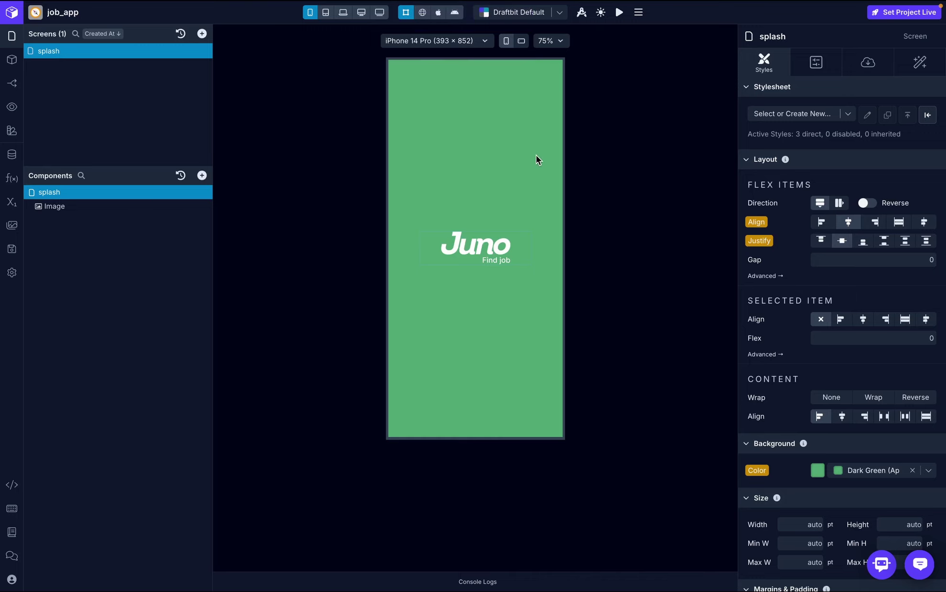
{"action": "key", "text": "super+Tab"}
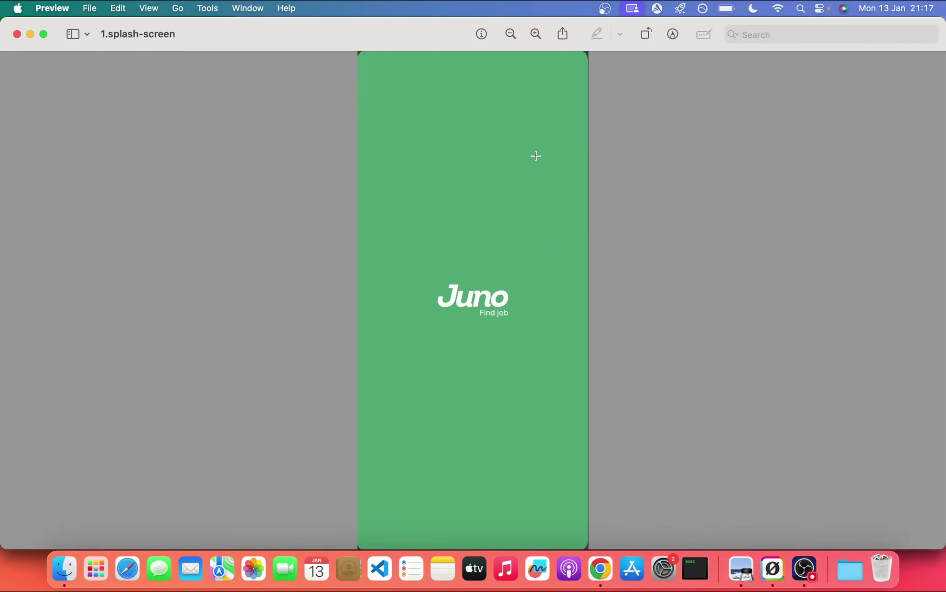
{"action": "key", "text": "super+Tab"}
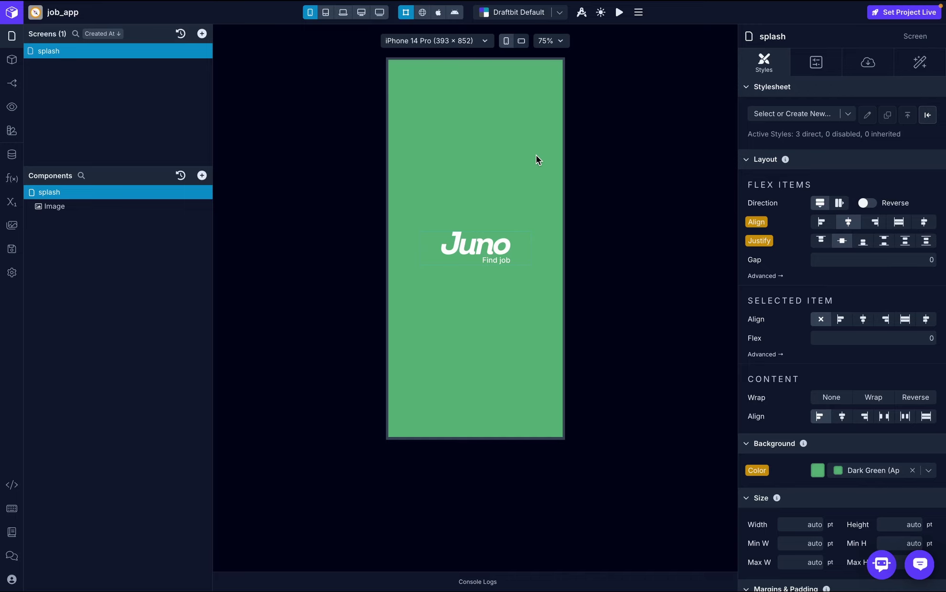
- In web preview, switch off Show Header in the splash screen's navigation Configs
{"action": "left_click", "coordinate": [423, 15]}
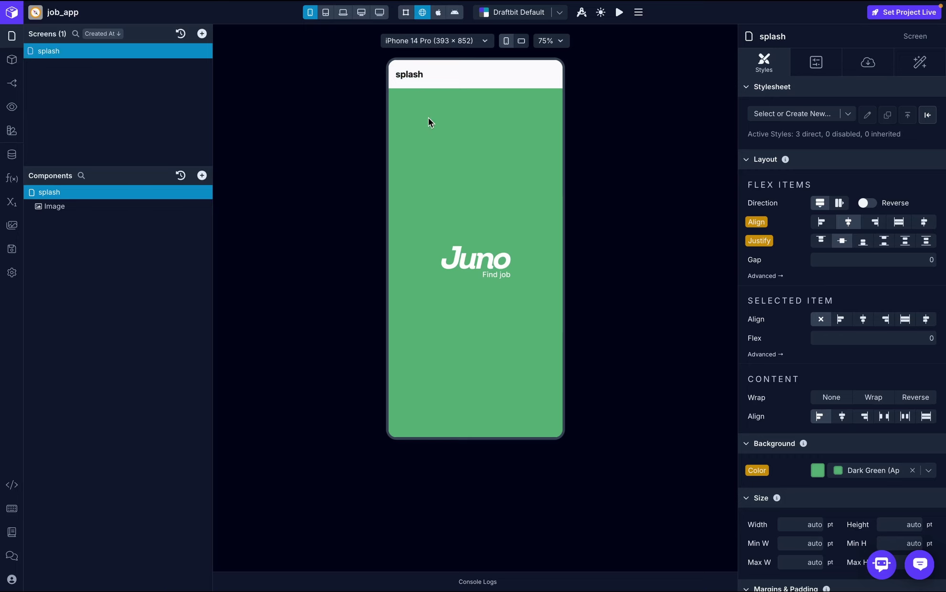
{"action": "left_click", "coordinate": [12, 83]}
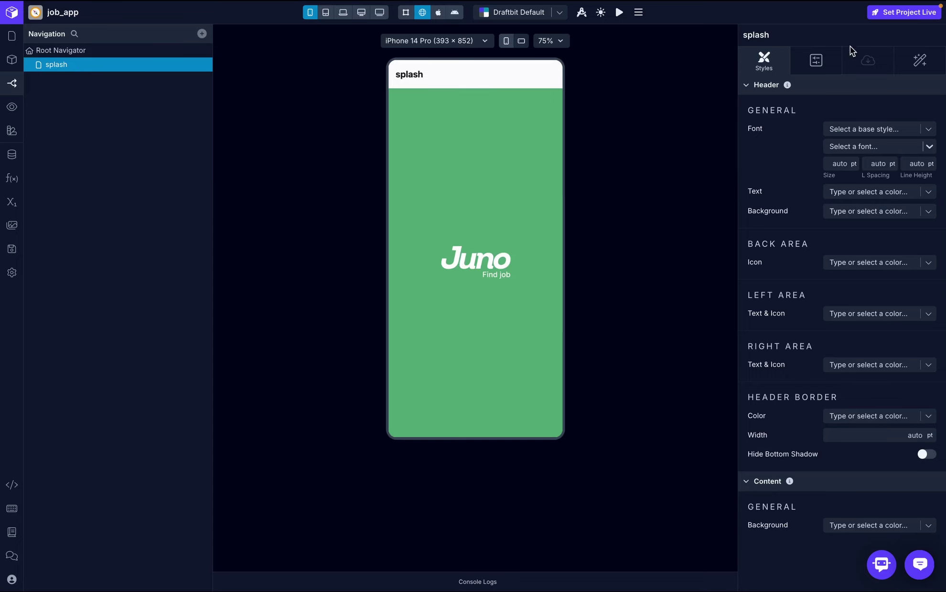
{"action": "left_click", "coordinate": [822, 60]}
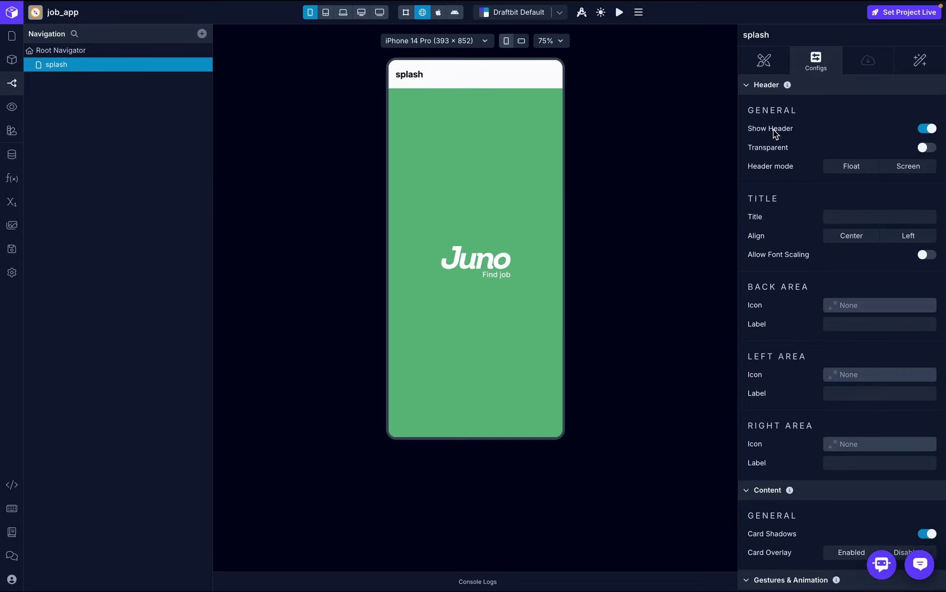
{"action": "left_click", "coordinate": [923, 129]}
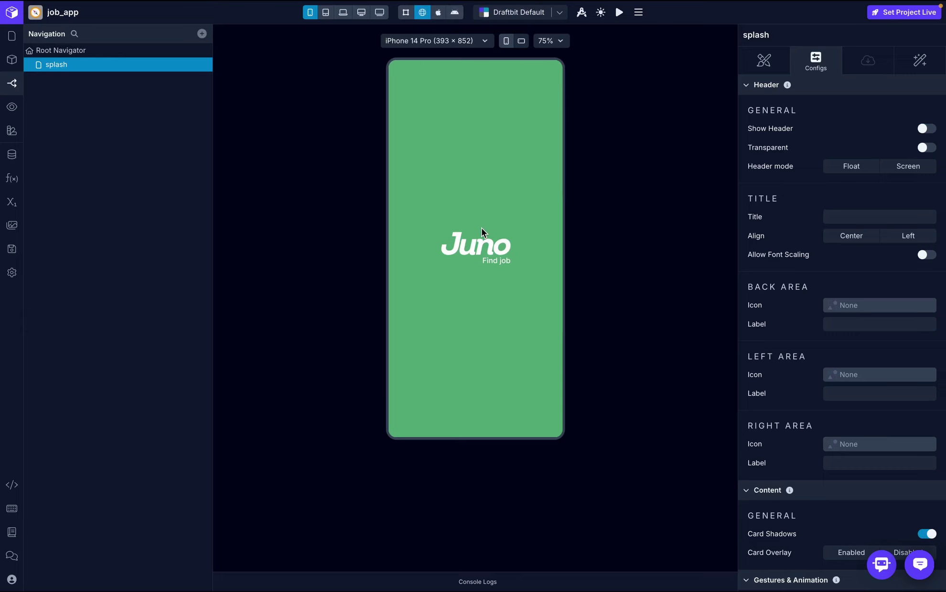
{"action": "left_click", "coordinate": [93, 52]}
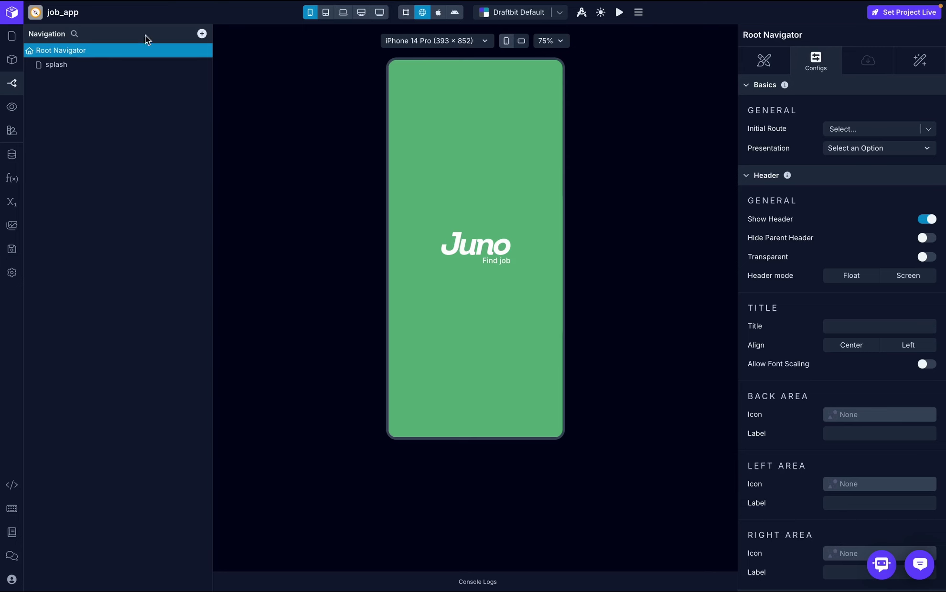
- Return to the Screens/Components list, then come back to Draftbit from the reference mockup
{"action": "left_click", "coordinate": [11, 36]}
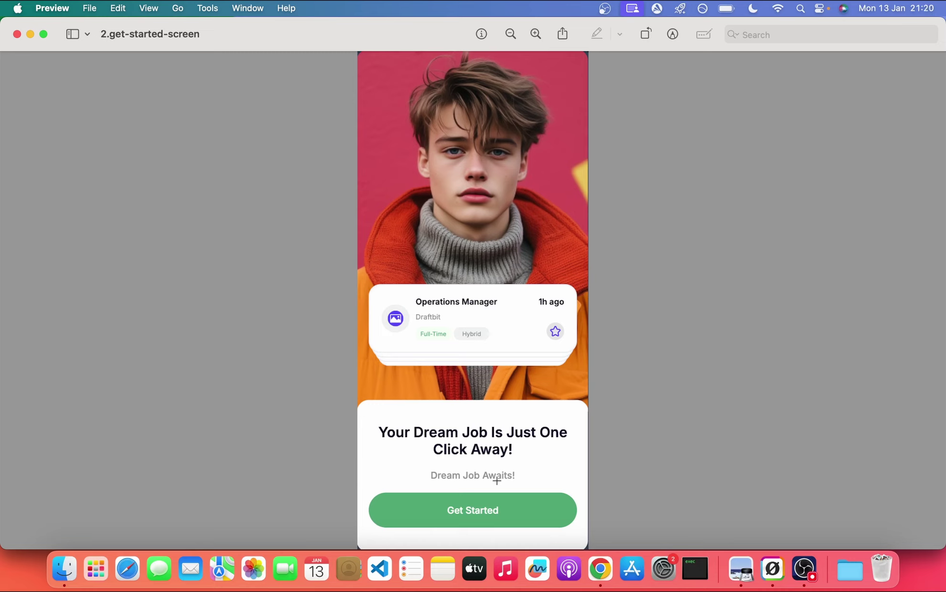
{"action": "key", "text": "super+Tab"}
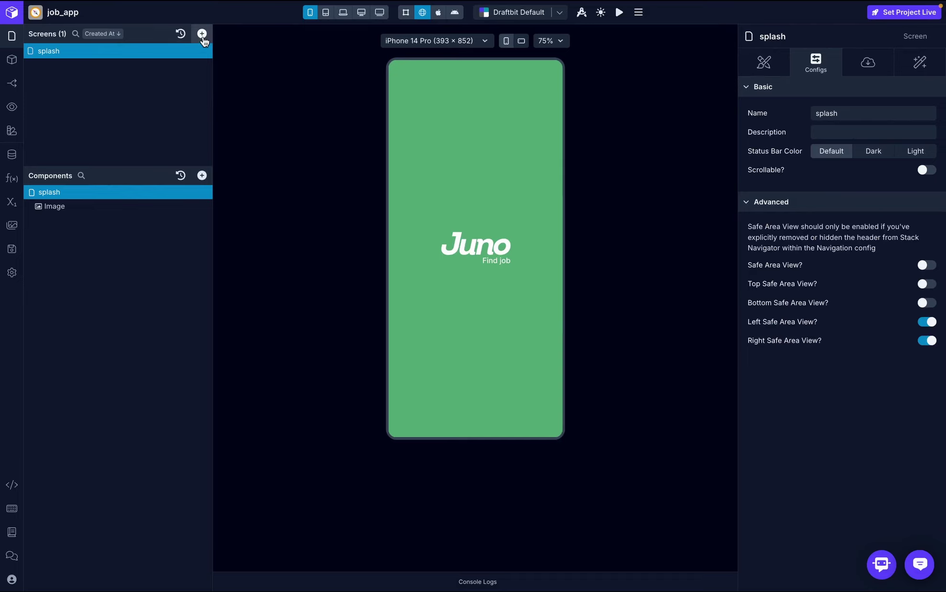
- Add a blank screen named getStarted and return the canvas to Draft View
{"action": "left_click", "coordinate": [202, 36]}
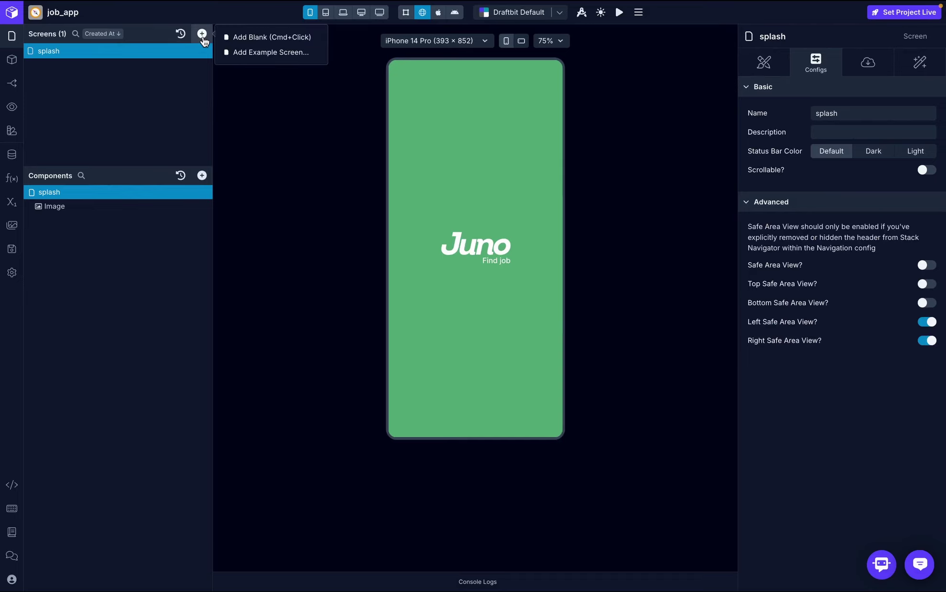
{"action": "left_click", "coordinate": [257, 38]}
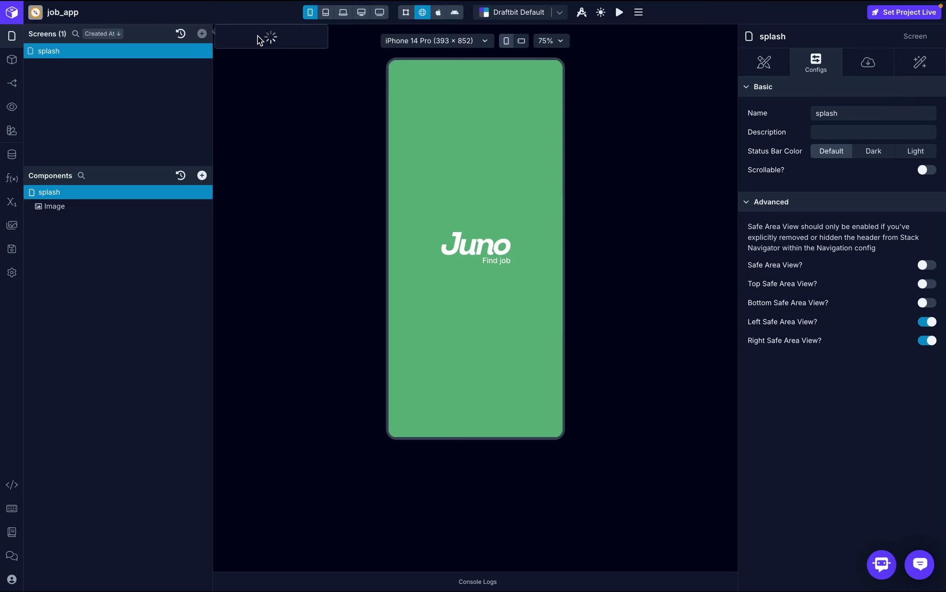
{"action": "type", "text": "getStart"}
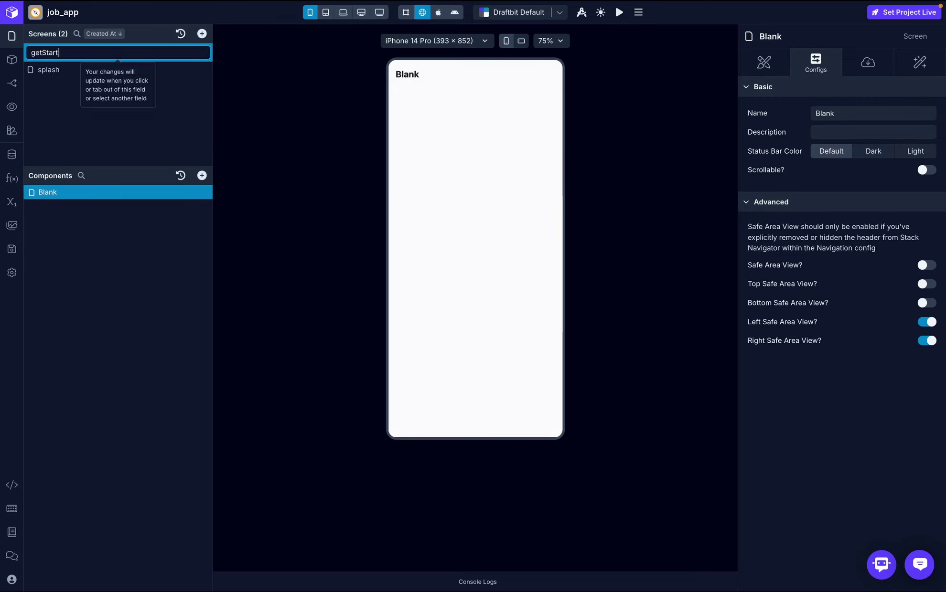
{"action": "type", "text": "ed"}
{"action": "key", "text": "Return"}
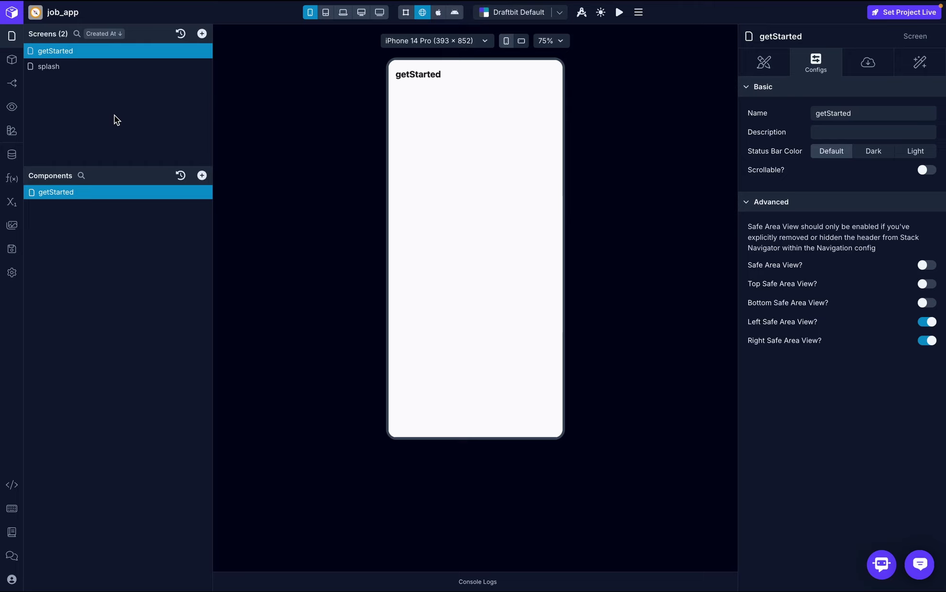
{"action": "key", "text": "ctrl+a"}
{"action": "left_click", "coordinate": [407, 13]}
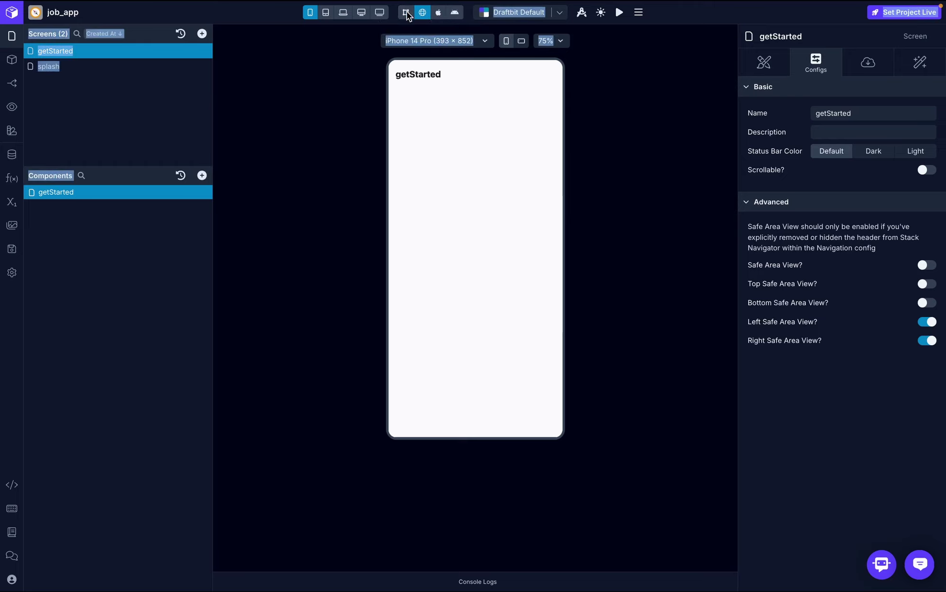
- Search 'image' and add an Image Background component to the getStarted screen
{"action": "left_click", "coordinate": [201, 175]}
{"action": "type", "text": "image"}
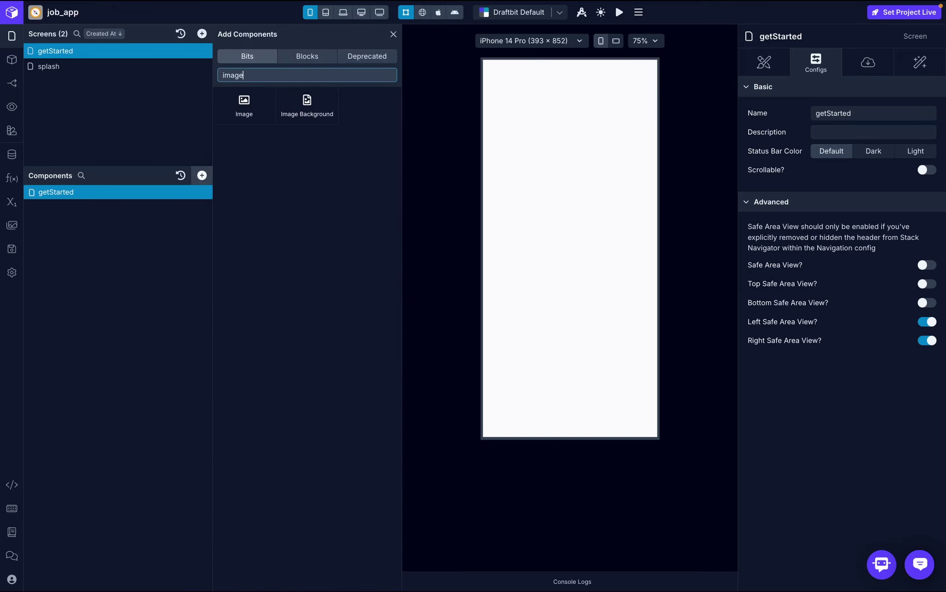
{"action": "left_click", "coordinate": [306, 101]}
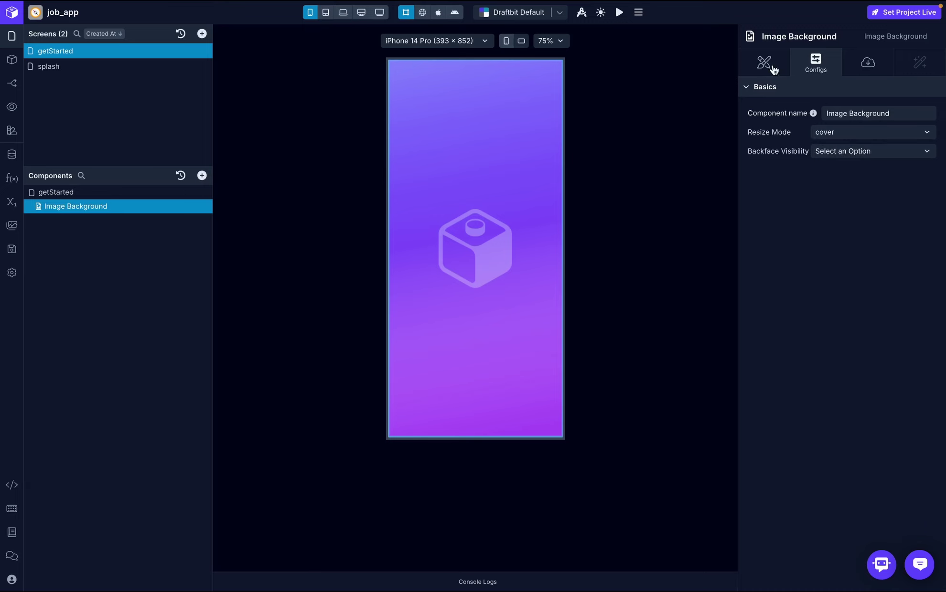
- Set the Image Background's Source Type to Data and open the image picker
{"action": "left_click", "coordinate": [865, 65]}
{"action": "left_click", "coordinate": [903, 114]}
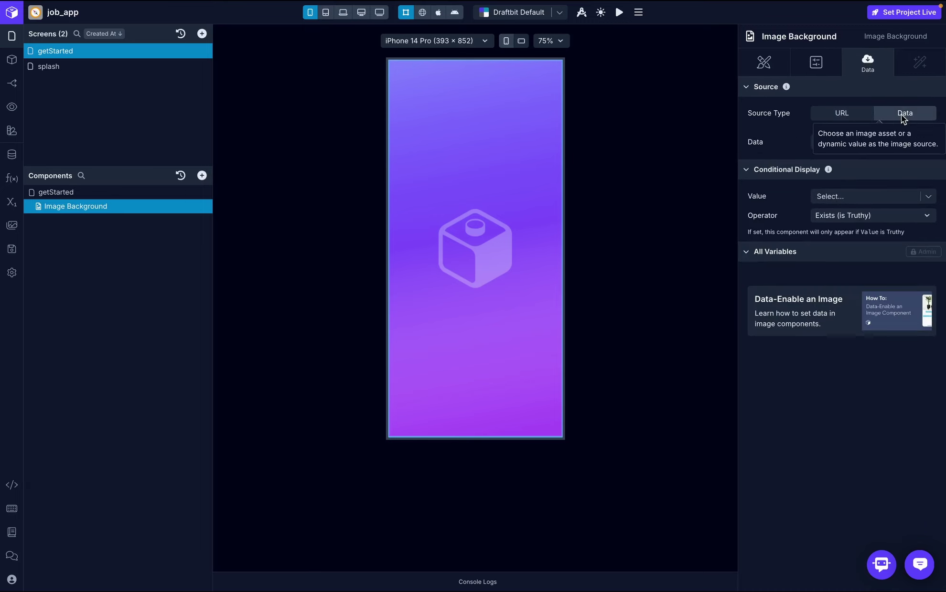
{"action": "left_click", "coordinate": [930, 142]}
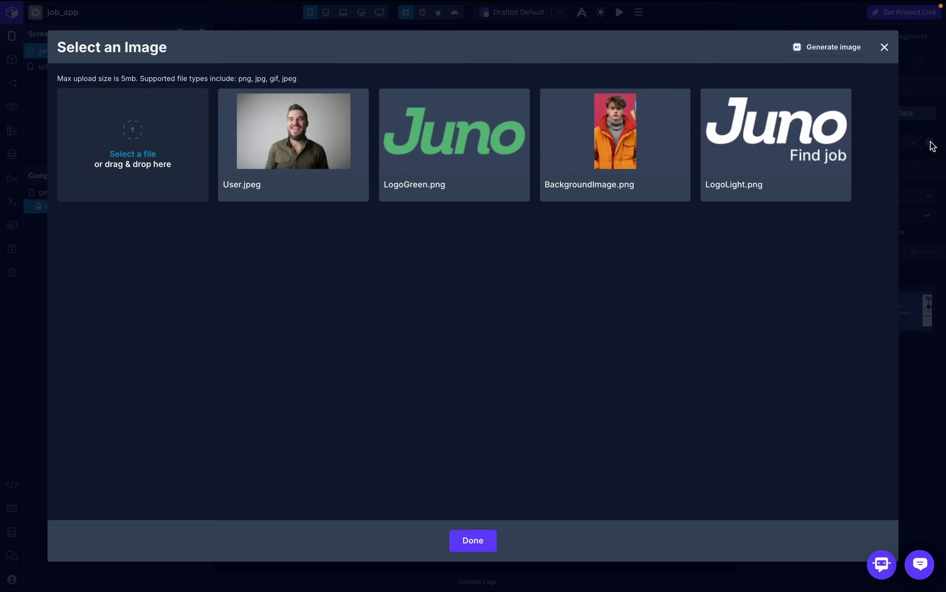
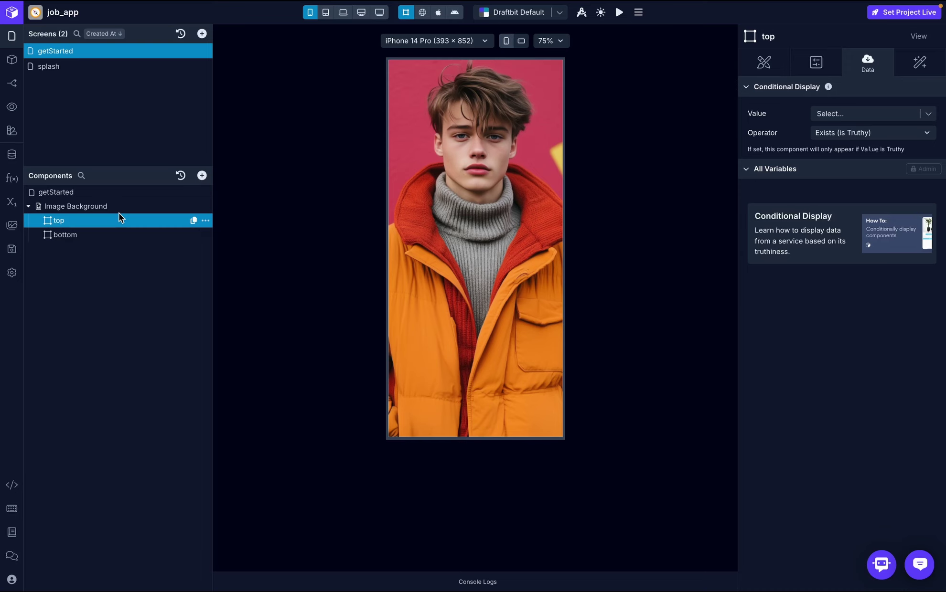
- Glance at the reference design, then open the jobCard block from the Blocks list
{"action": "key", "text": "ctrl+Right"}
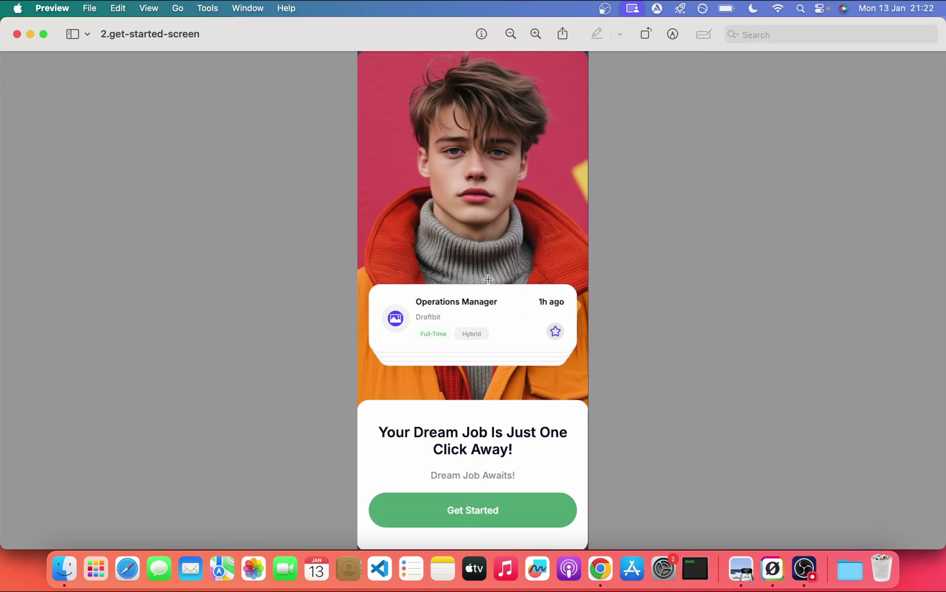
{"action": "key", "text": "ctrl+Left"}
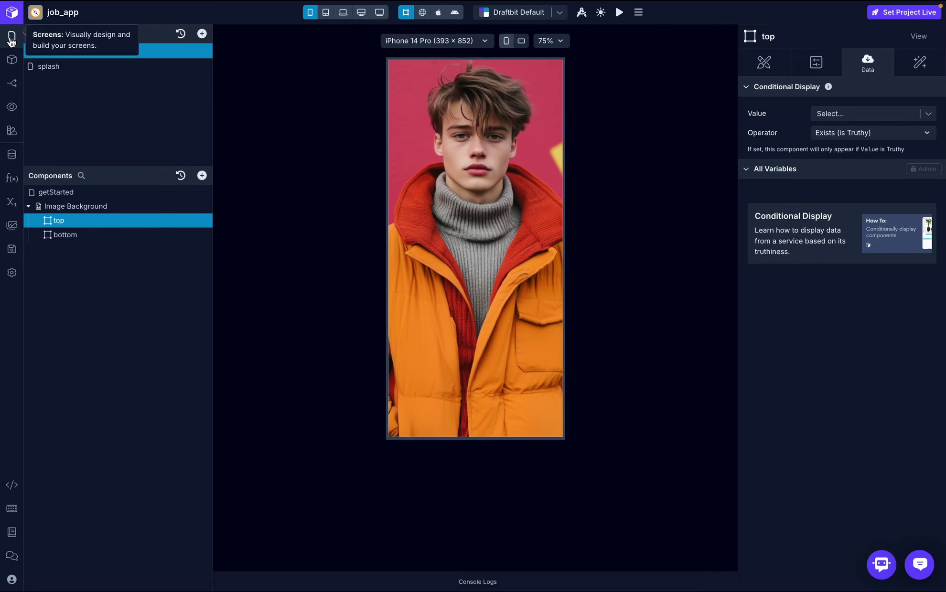
{"action": "left_click", "coordinate": [12, 38]}
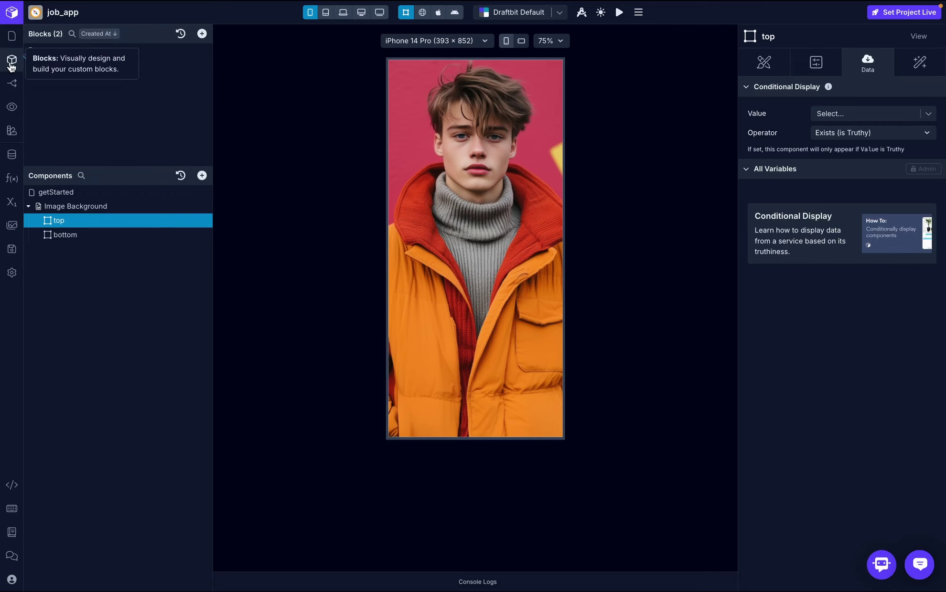
{"action": "left_click", "coordinate": [15, 63]}
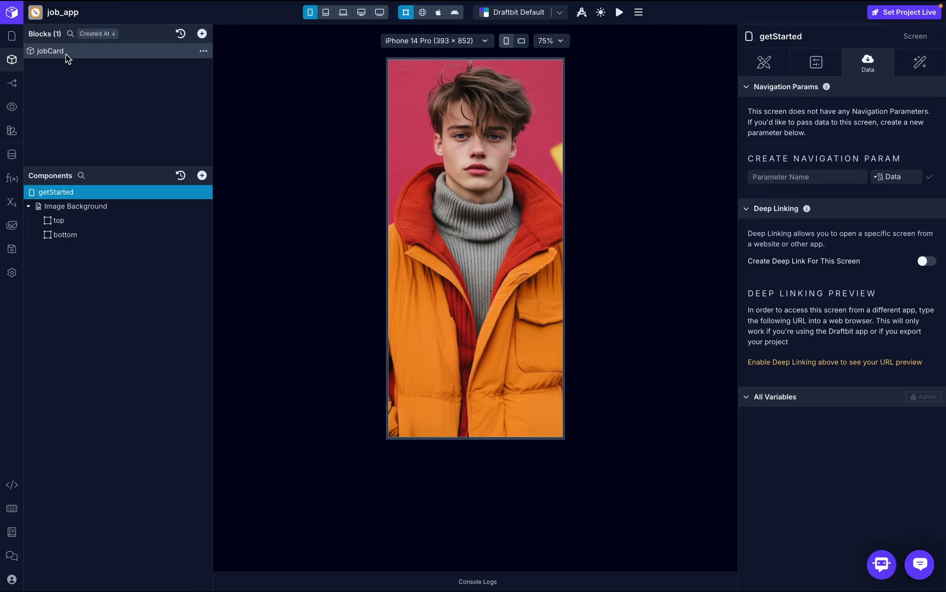
{"action": "left_click", "coordinate": [83, 52]}
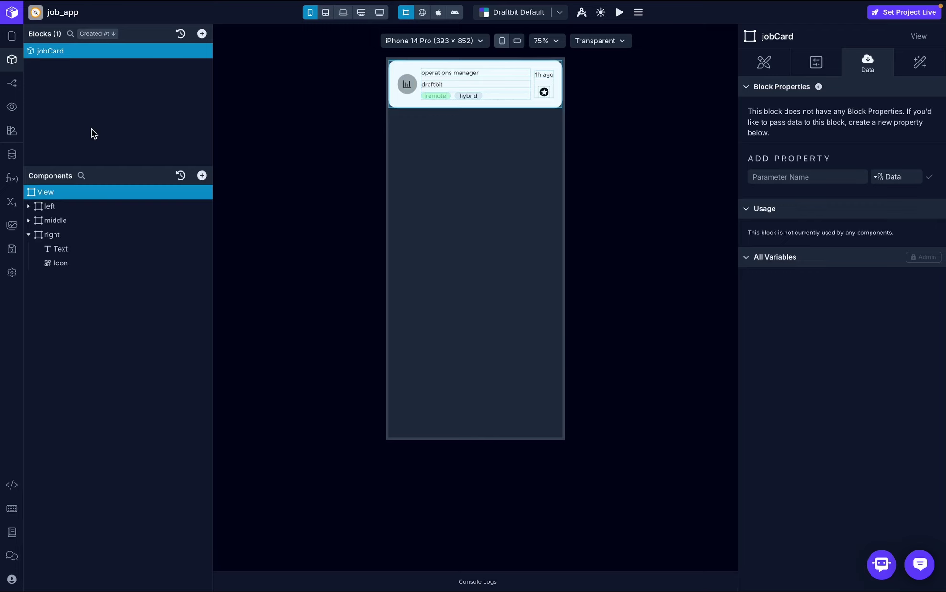
- Inspect the jobCard's right section, outer container and left section, then open the zoom choices
{"action": "left_click", "coordinate": [29, 235]}
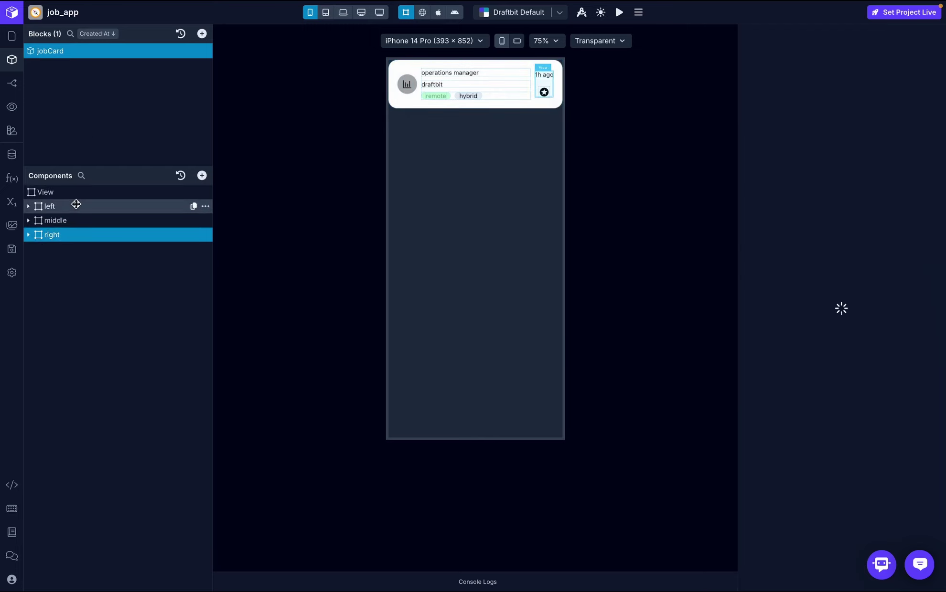
{"action": "left_click", "coordinate": [71, 193]}
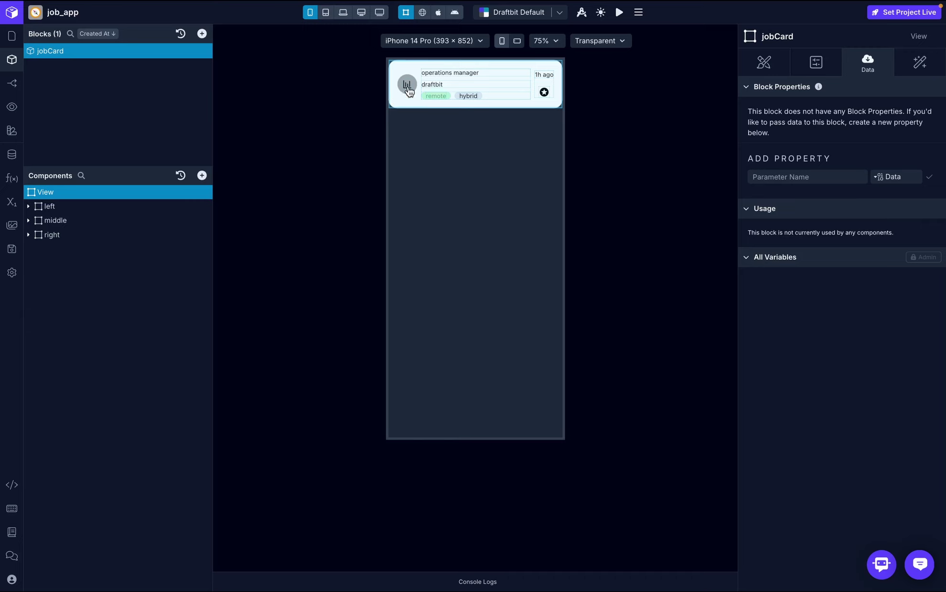
{"action": "left_click", "coordinate": [88, 209]}
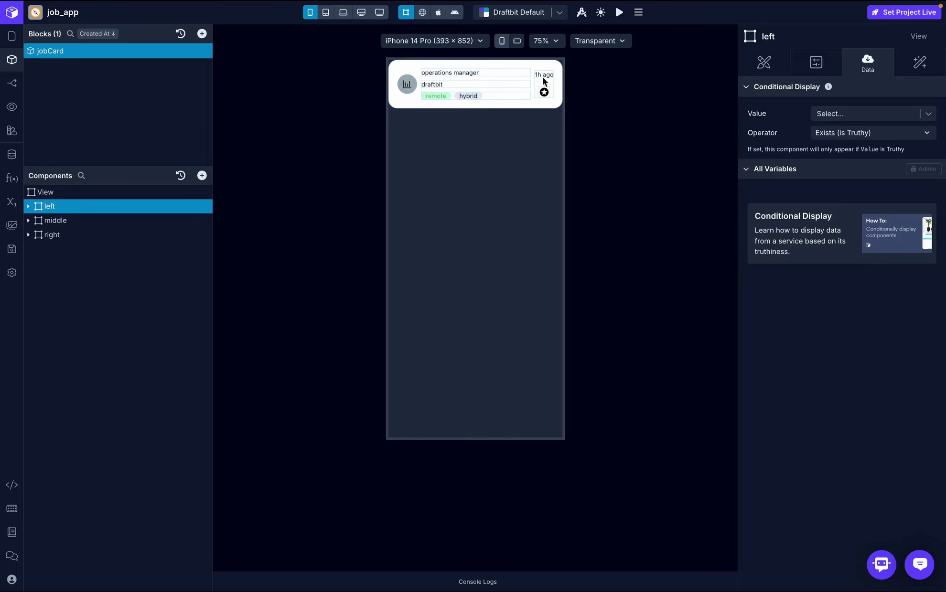
{"action": "left_click", "coordinate": [547, 41]}
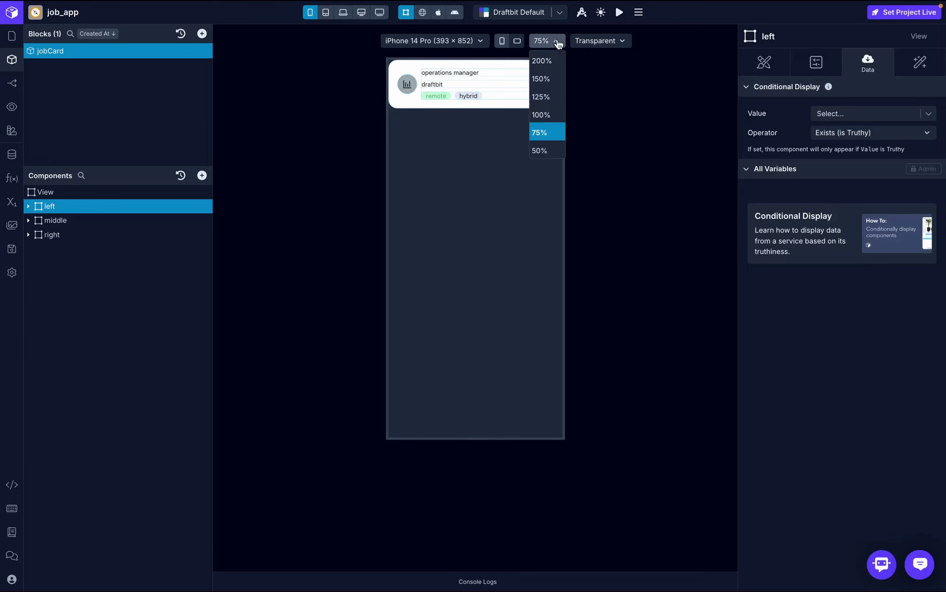
- Zoom the canvas to 150% and review the left section, its bar chart icon and styles
{"action": "left_click", "coordinate": [545, 79]}
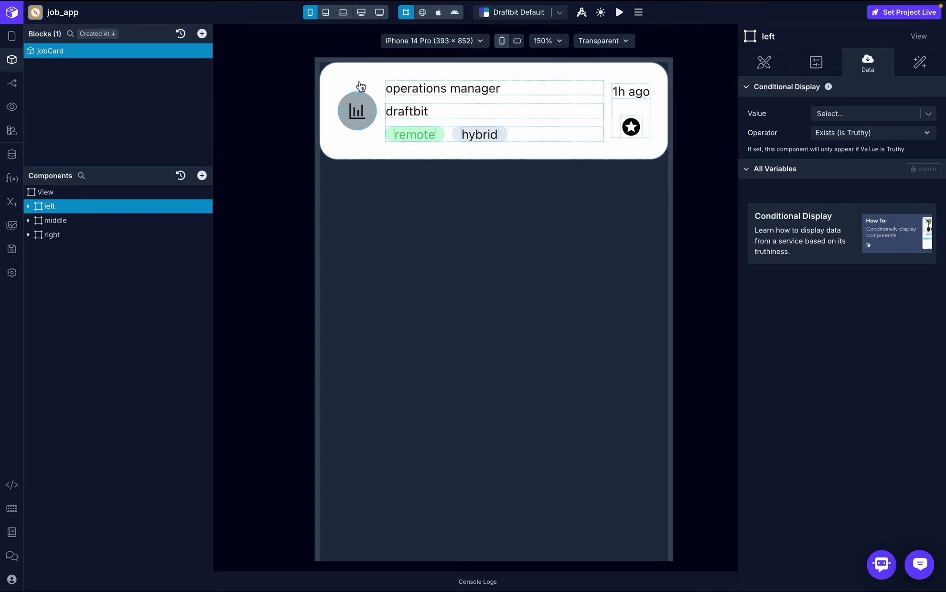
{"action": "left_click", "coordinate": [59, 220]}
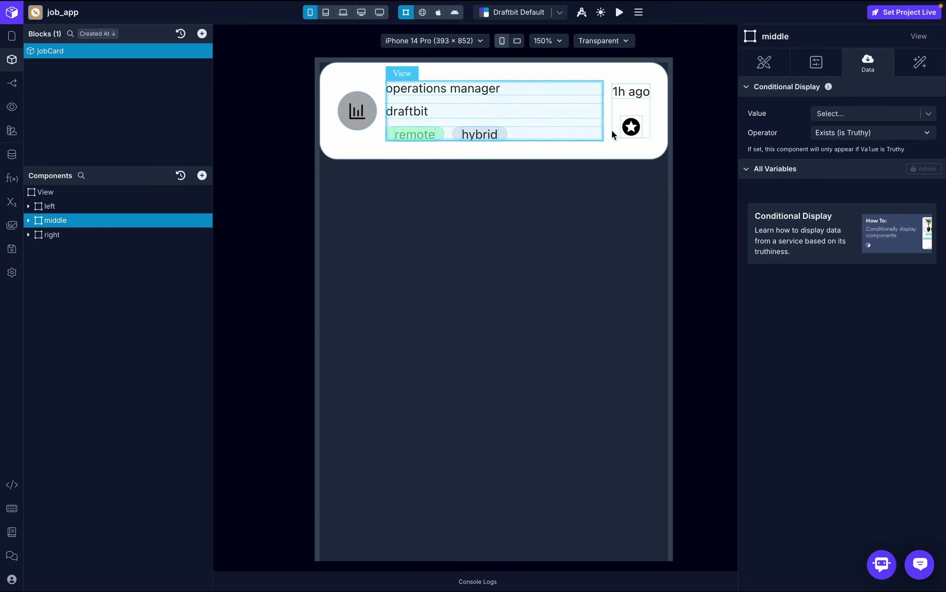
{"action": "left_click", "coordinate": [92, 235]}
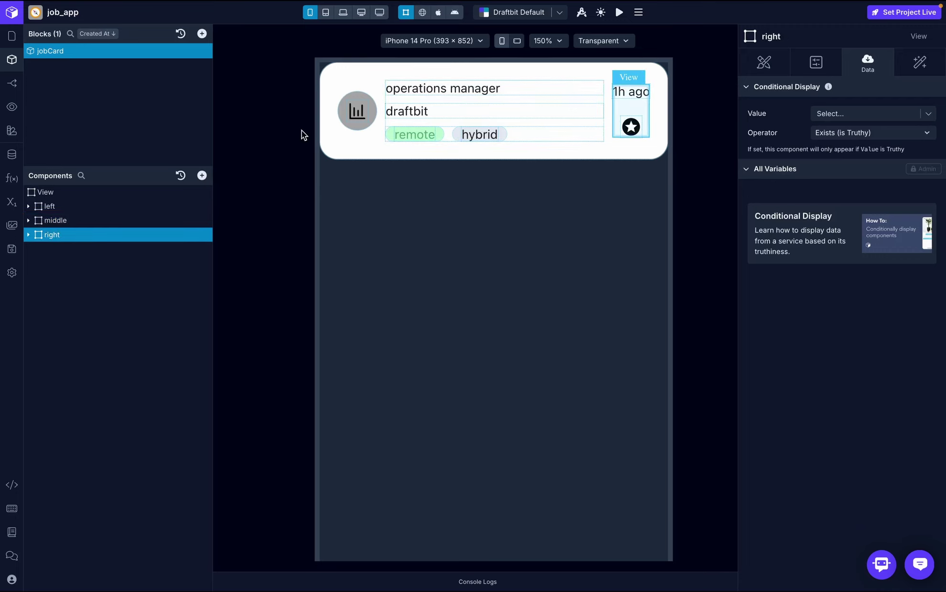
{"action": "left_click", "coordinate": [102, 207]}
{"action": "left_click", "coordinate": [29, 207]}
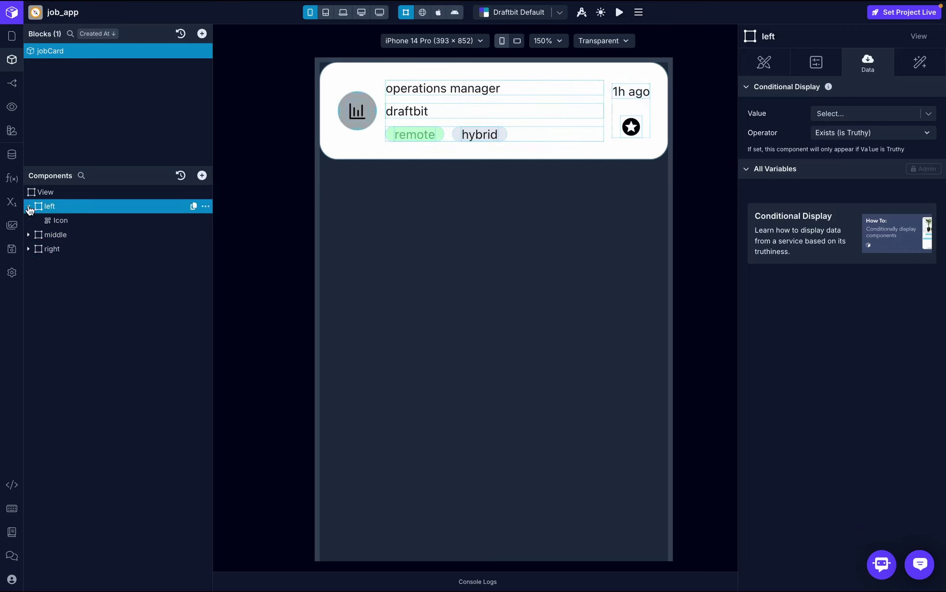
{"action": "left_click", "coordinate": [67, 220]}
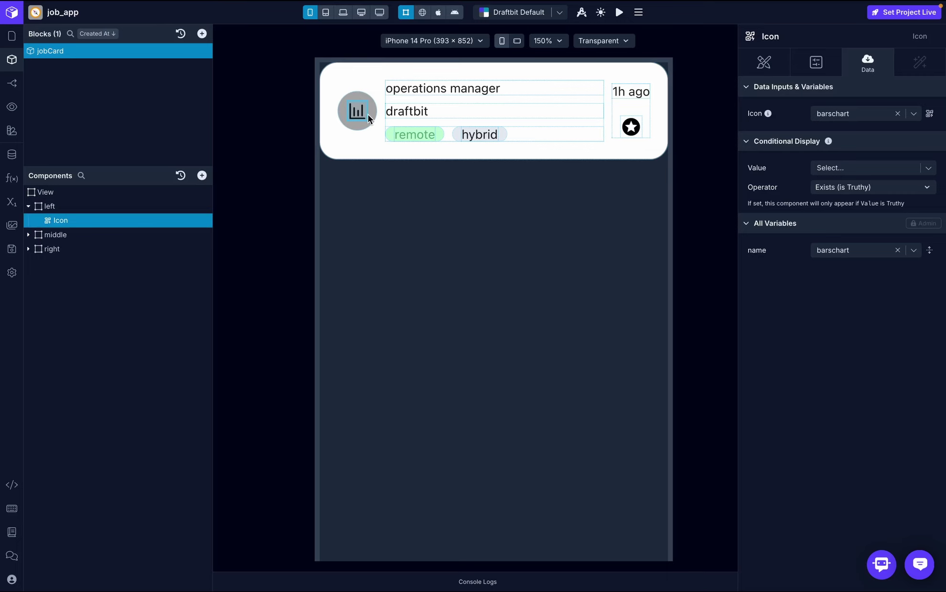
{"action": "left_click", "coordinate": [77, 209]}
{"action": "left_click", "coordinate": [777, 67]}
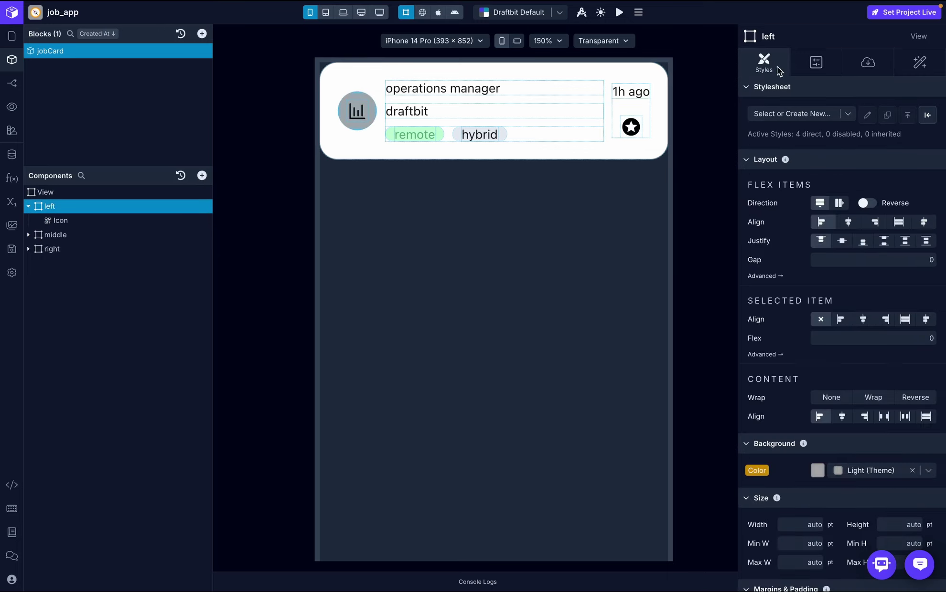
{"action": "scroll", "coordinate": [860, 317], "scroll_direction": "down", "scroll_amount": 5}
{"action": "scroll", "coordinate": [860, 318], "scroll_direction": "down", "scroll_amount": 1}
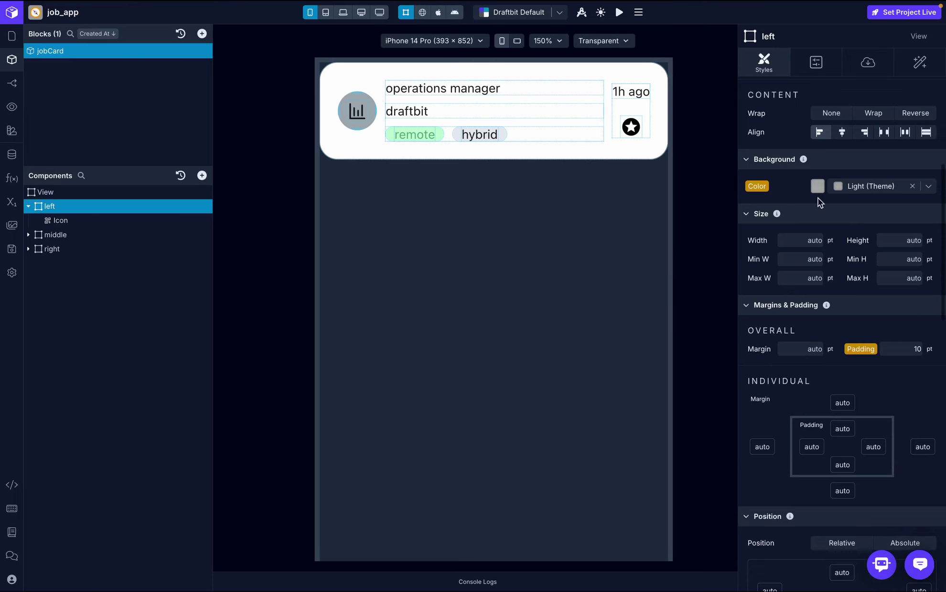
{"action": "scroll", "coordinate": [864, 180], "scroll_direction": "up", "scroll_amount": 6}
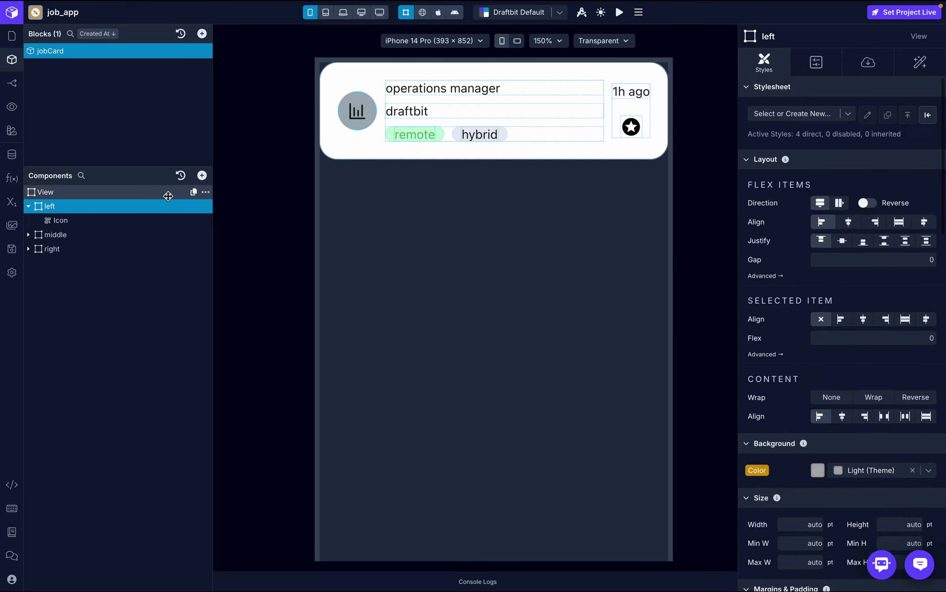
{"action": "left_click", "coordinate": [30, 208]}
- Review the middle section's title, company and tags, the right section's time and star, then reopen getStarted
{"action": "left_click", "coordinate": [76, 220]}
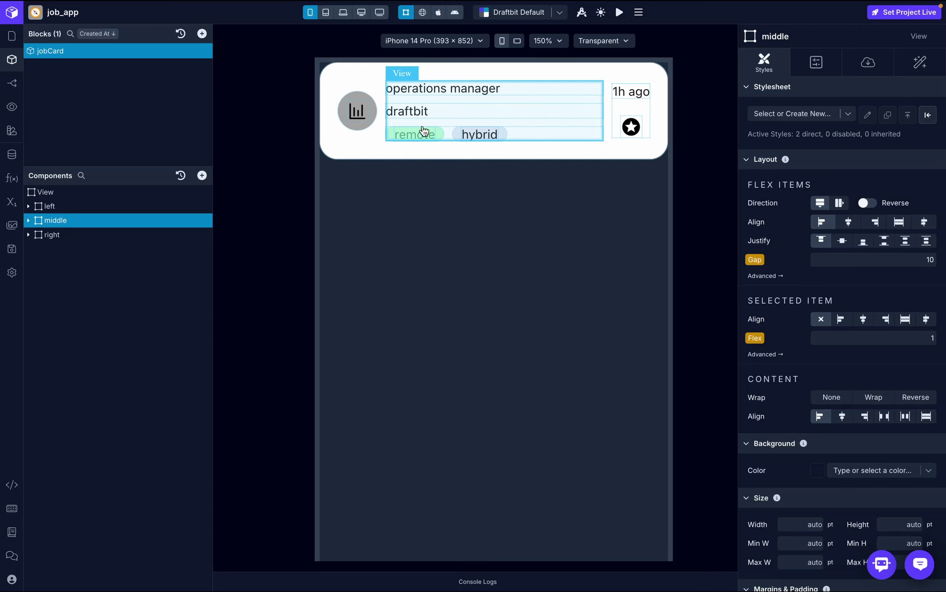
{"action": "left_click", "coordinate": [29, 221]}
{"action": "left_click", "coordinate": [85, 234]}
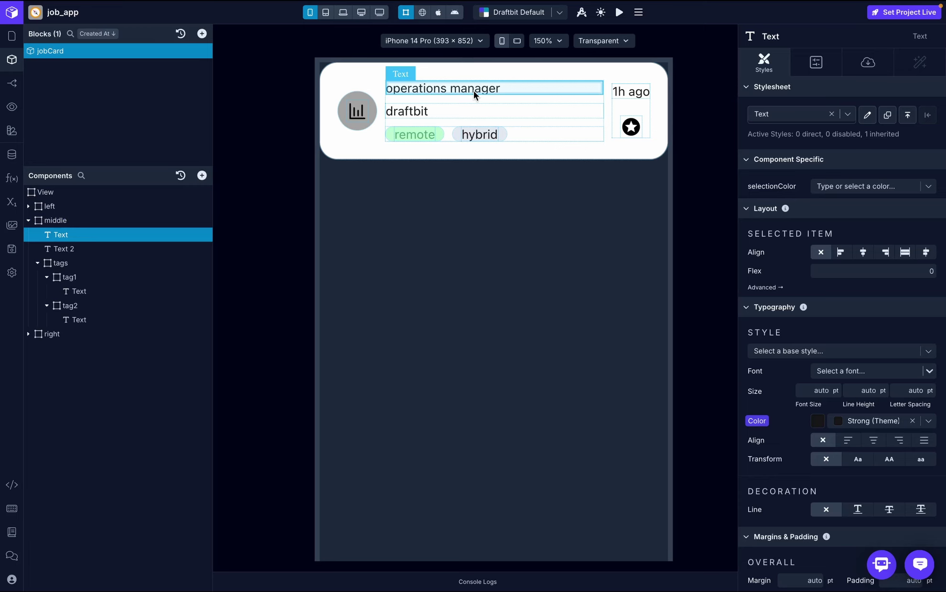
{"action": "left_click", "coordinate": [81, 249]}
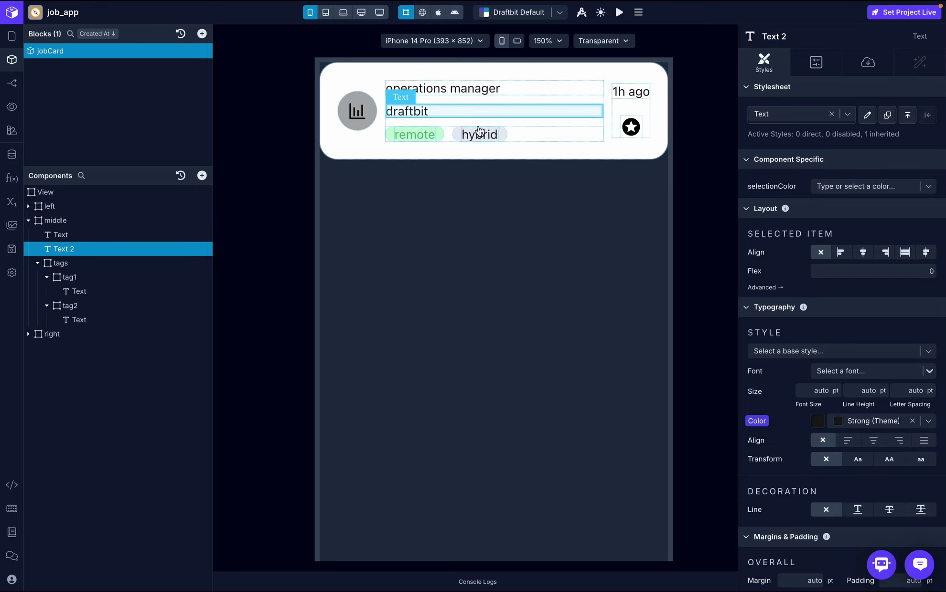
{"action": "left_click", "coordinate": [59, 262]}
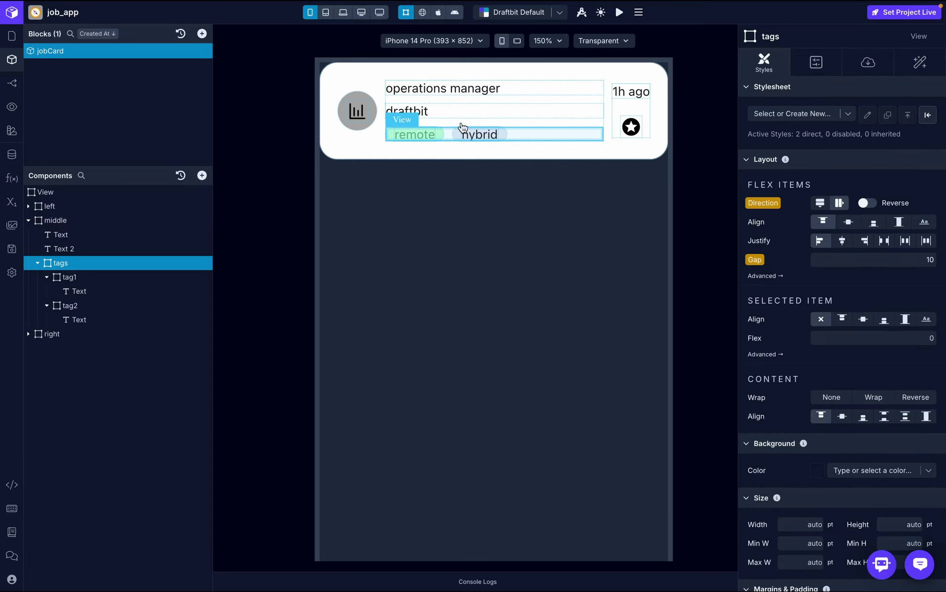
{"action": "left_click", "coordinate": [29, 221]}
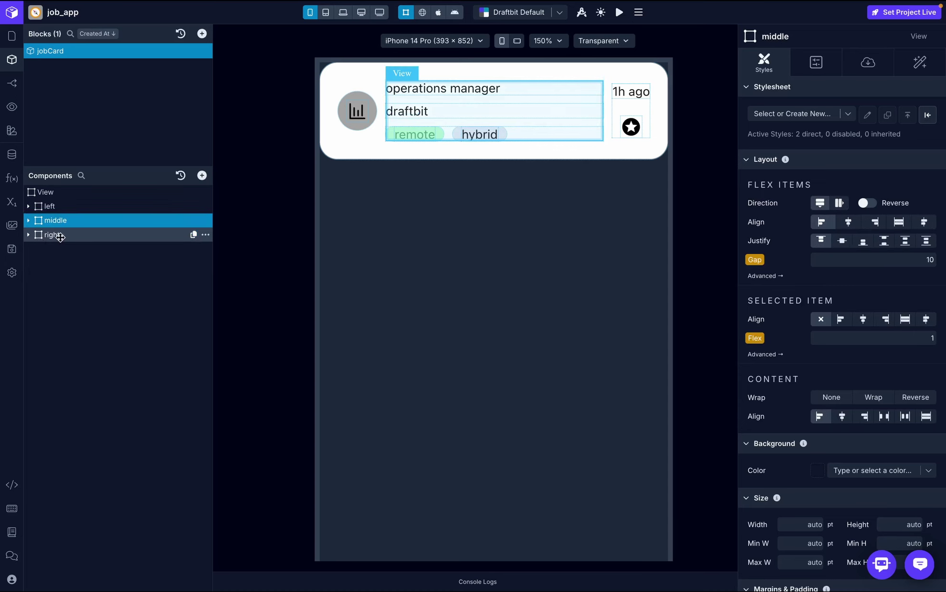
{"action": "left_click", "coordinate": [30, 235]}
{"action": "left_click", "coordinate": [67, 249]}
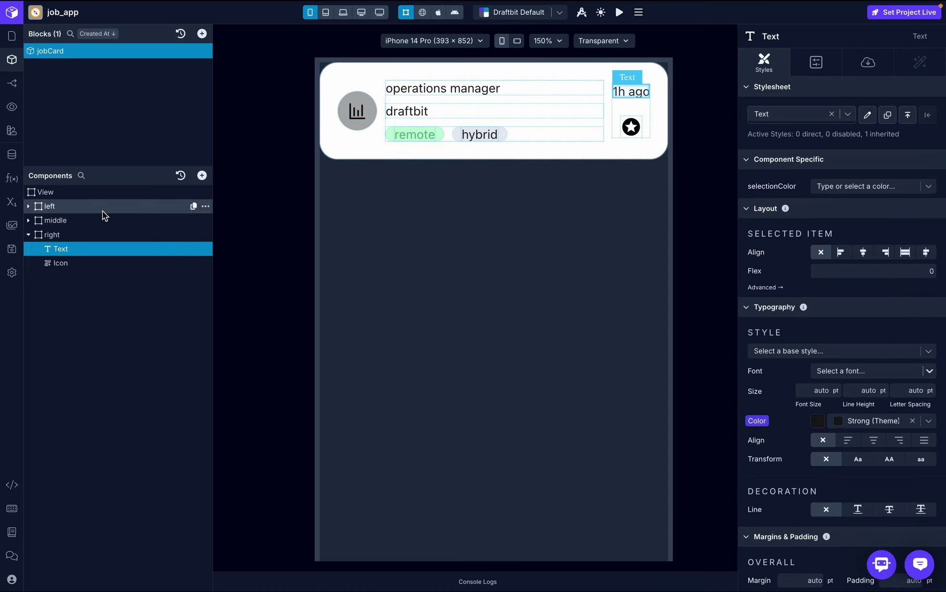
{"action": "left_click", "coordinate": [67, 265]}
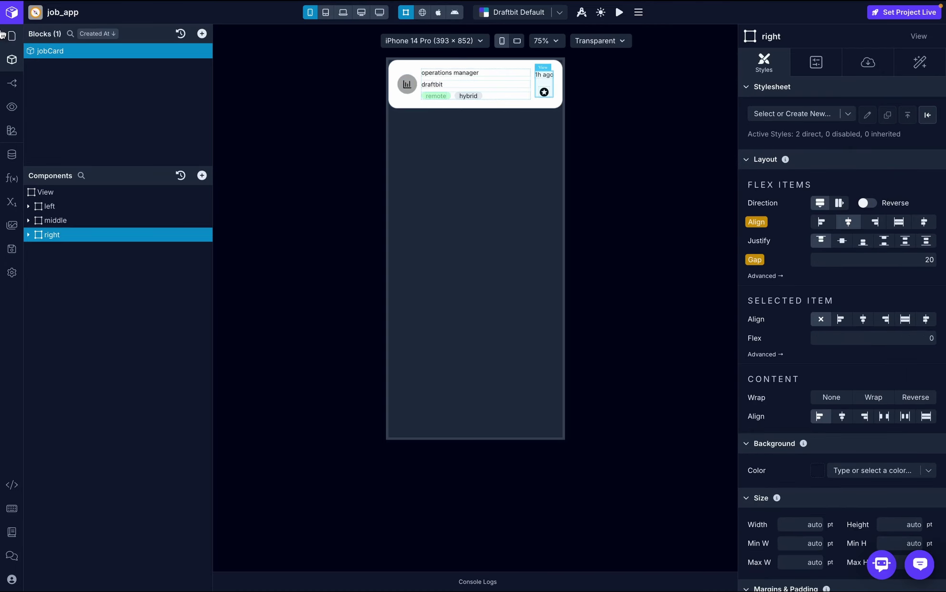
{"action": "left_click", "coordinate": [12, 37]}
{"action": "left_click", "coordinate": [81, 45]}
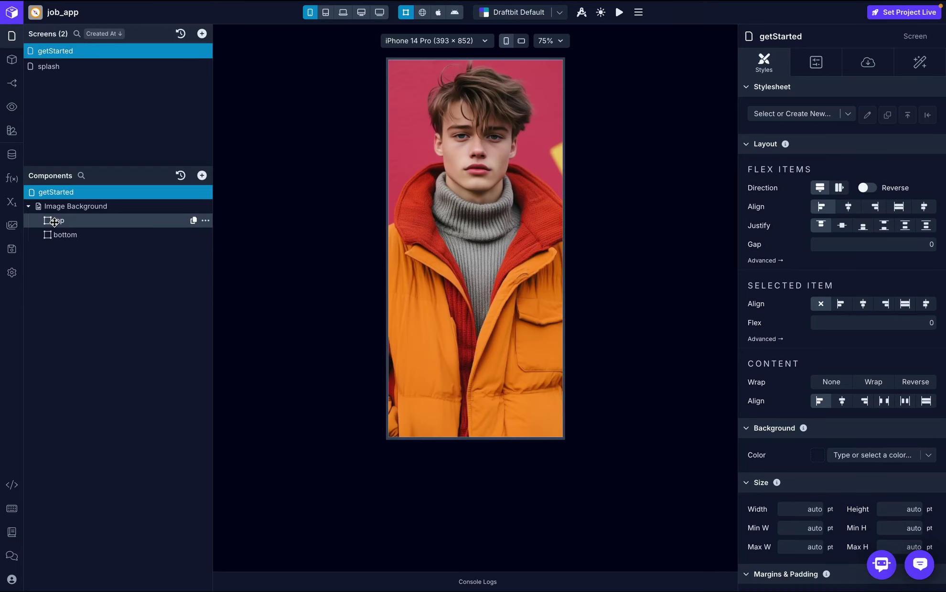
- Inspect the Image Background and its bottom container, ending with the top container selected
{"action": "left_click", "coordinate": [92, 207]}
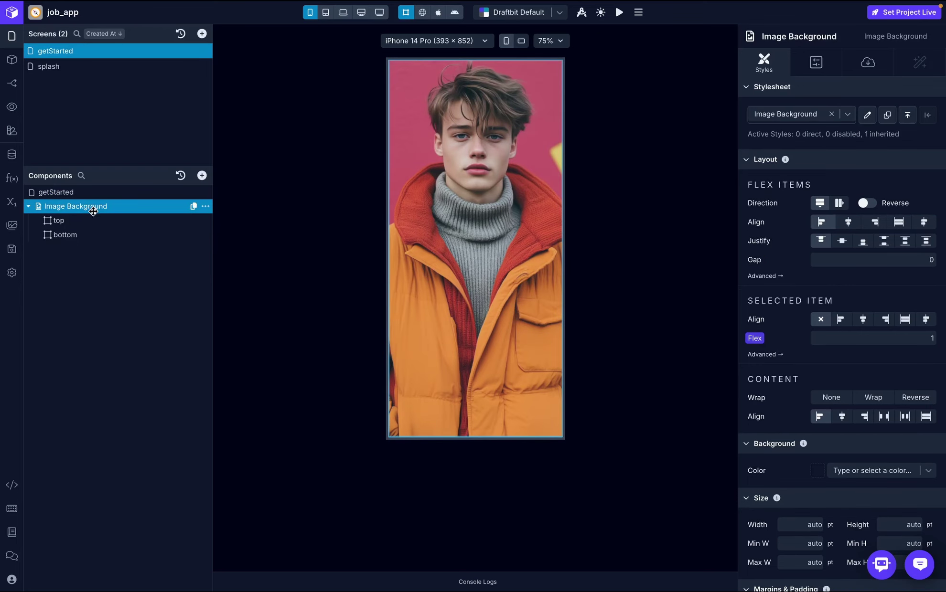
{"action": "left_click", "coordinate": [123, 224]}
{"action": "left_click", "coordinate": [122, 240]}
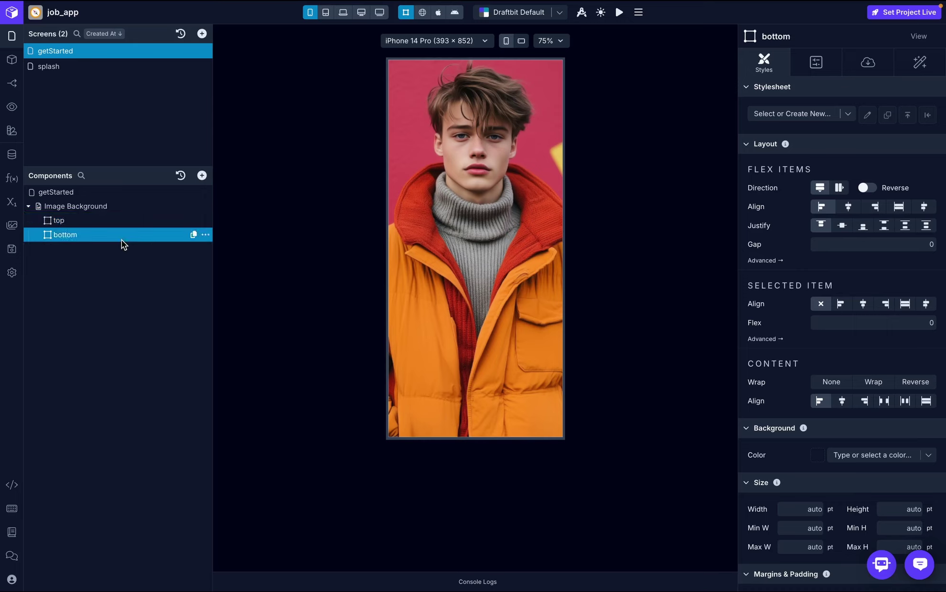
{"action": "left_click", "coordinate": [126, 220]}
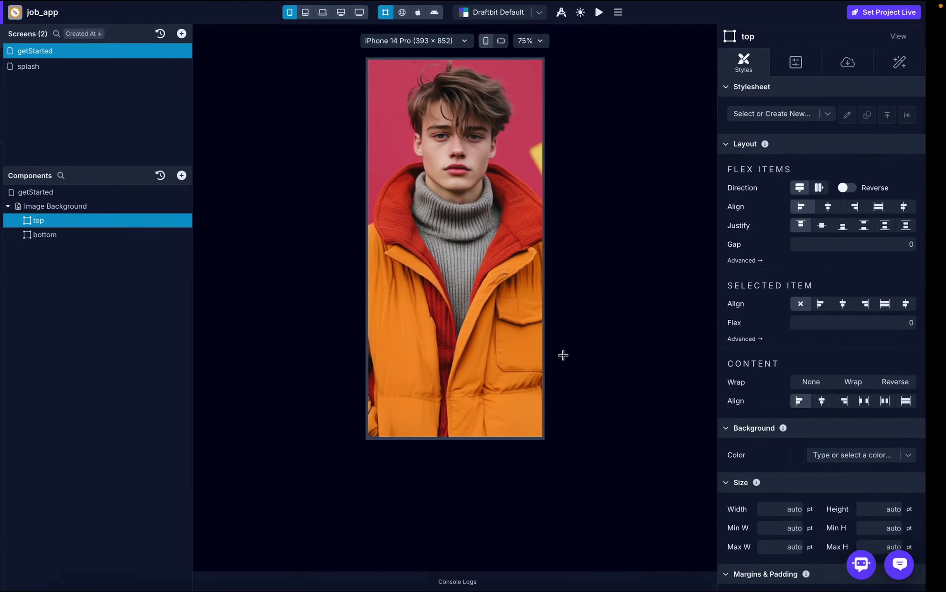
- Search 'deck' to add a Deck Swiper to the top section, then select its Deck Swiper Card
{"action": "left_click", "coordinate": [203, 176]}
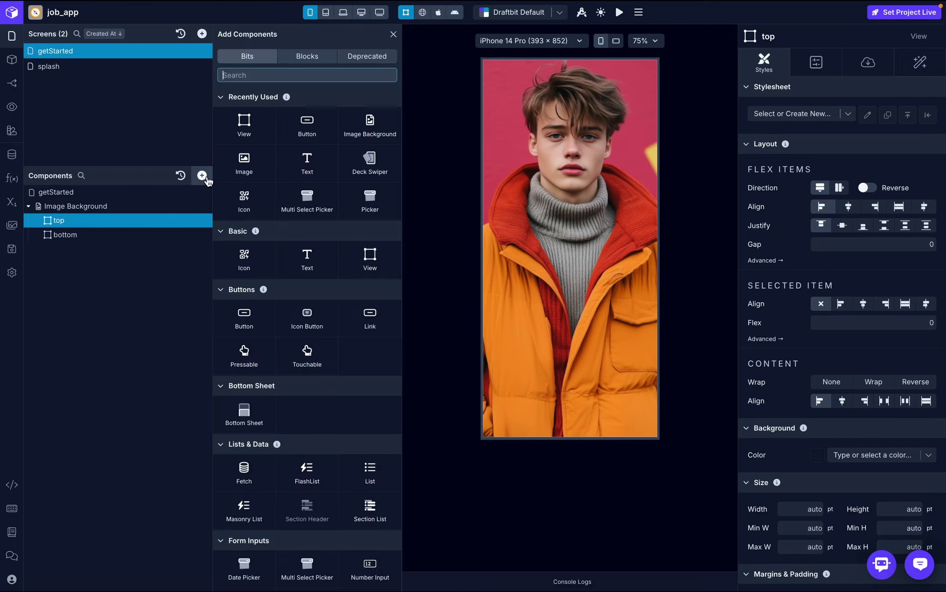
{"action": "type", "text": "deck"}
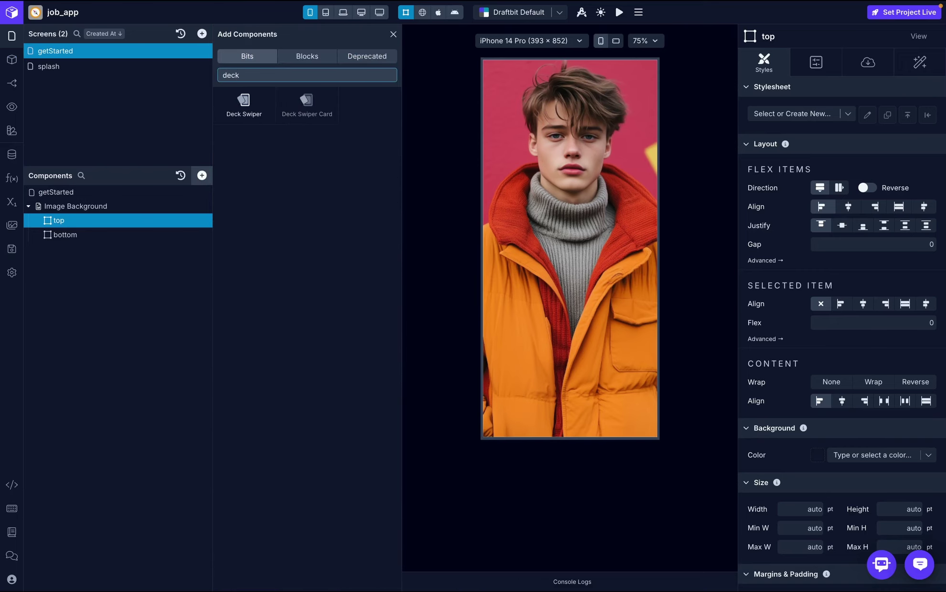
{"action": "left_click", "coordinate": [251, 110]}
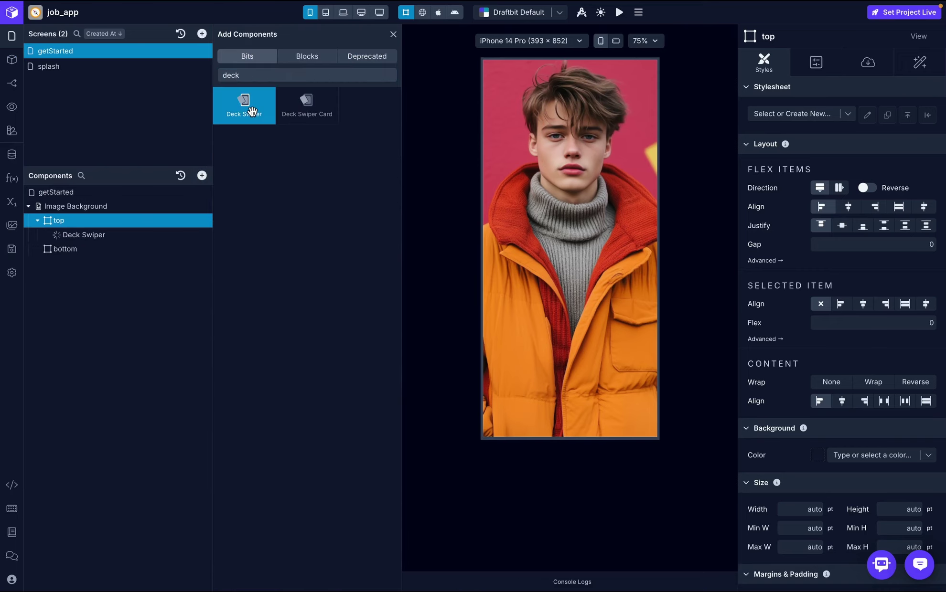
{"action": "left_click", "coordinate": [393, 36]}
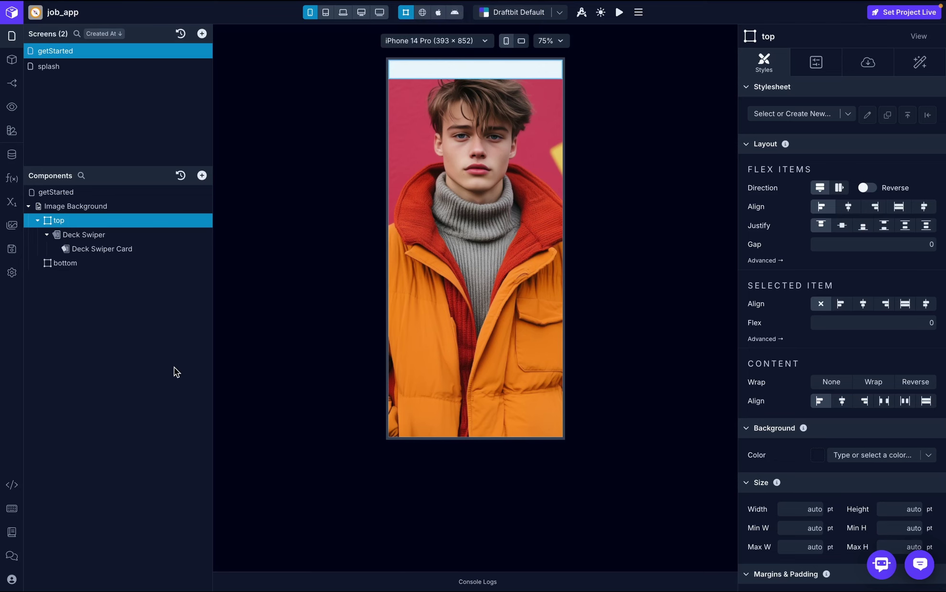
{"action": "left_click", "coordinate": [128, 249]}
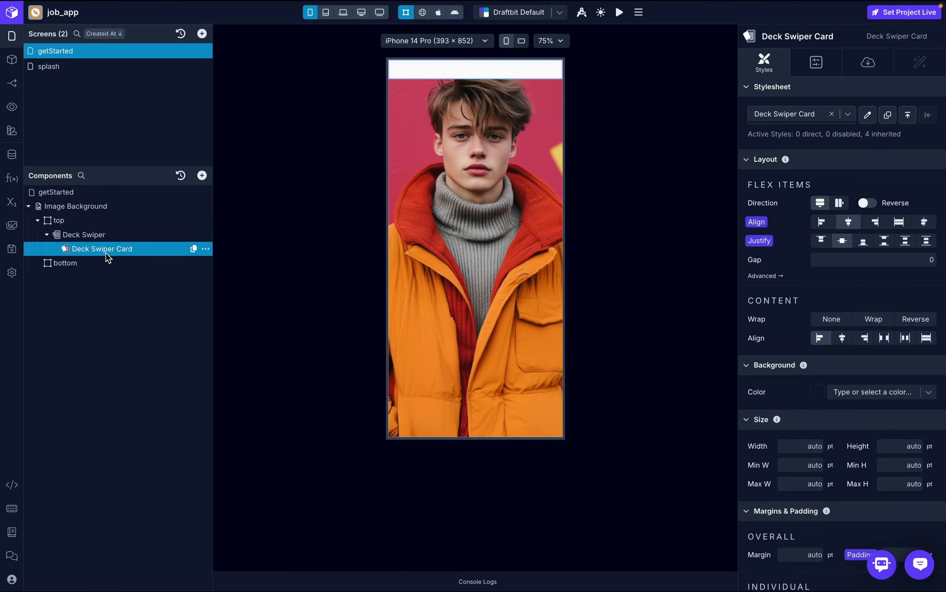
{"action": "left_click", "coordinate": [201, 175]}
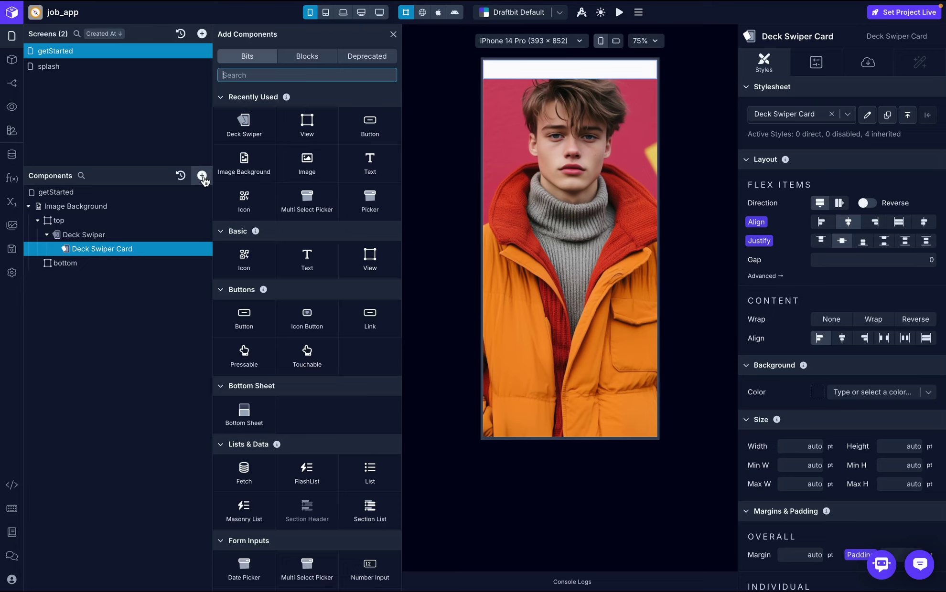
- Insert the jobCard block from Blocks into the Deck Swiper Card
{"action": "left_click", "coordinate": [318, 57]}
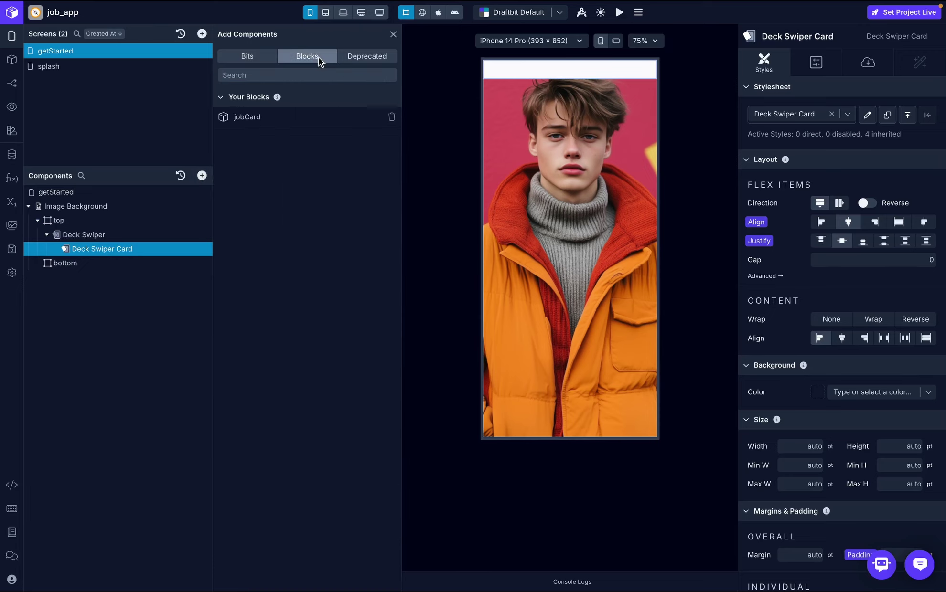
{"action": "left_click", "coordinate": [269, 121]}
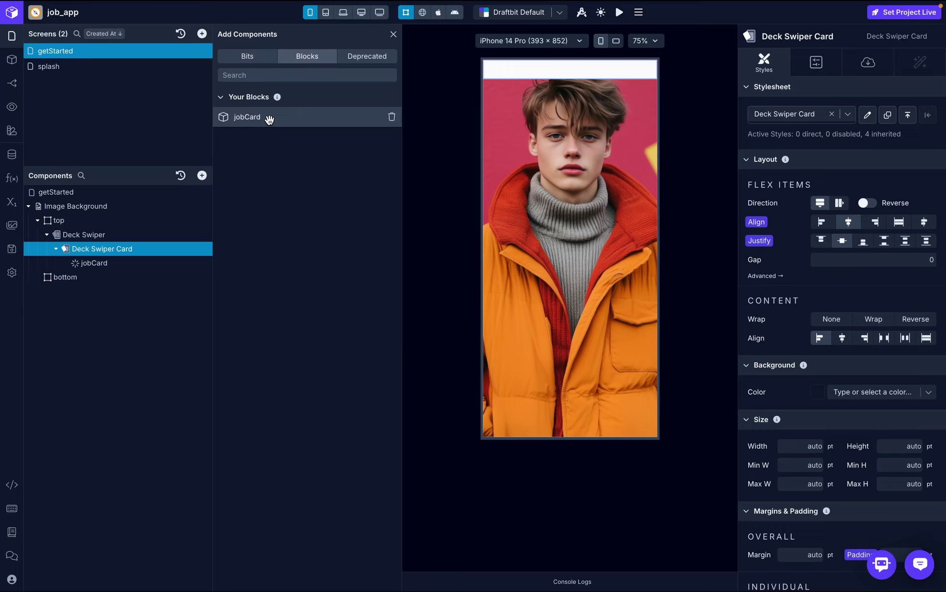
{"action": "left_click", "coordinate": [393, 36]}
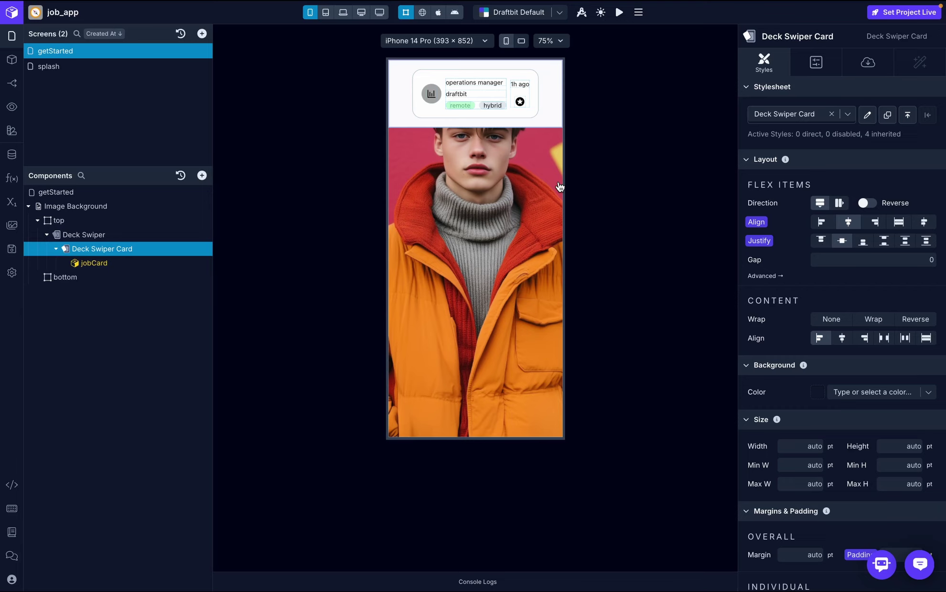
- Disable the card's inherited alignItems and justifyContent styles
{"action": "left_click", "coordinate": [762, 225]}
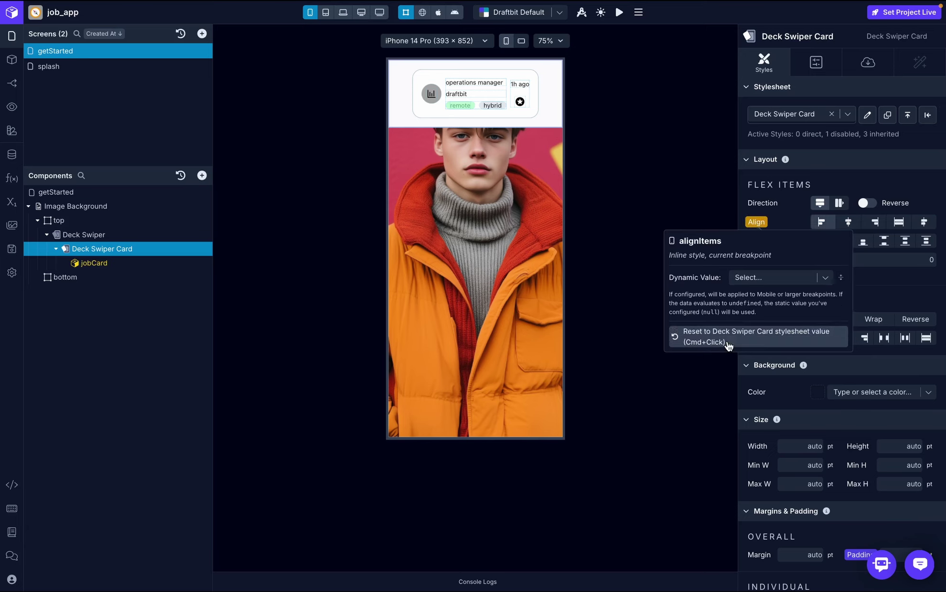
{"action": "left_click", "coordinate": [721, 338]}
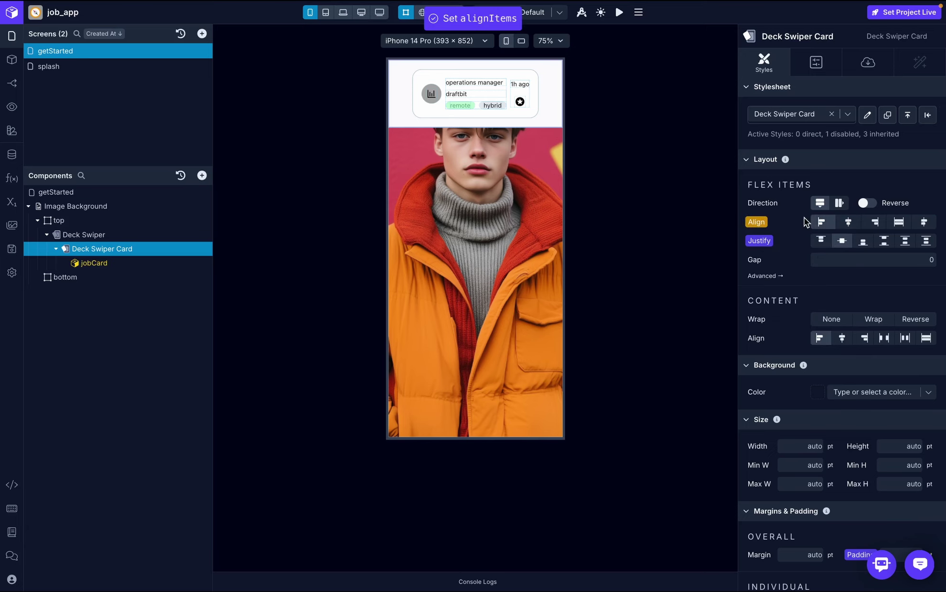
{"action": "left_click", "coordinate": [759, 241]}
{"action": "left_click", "coordinate": [745, 361]}
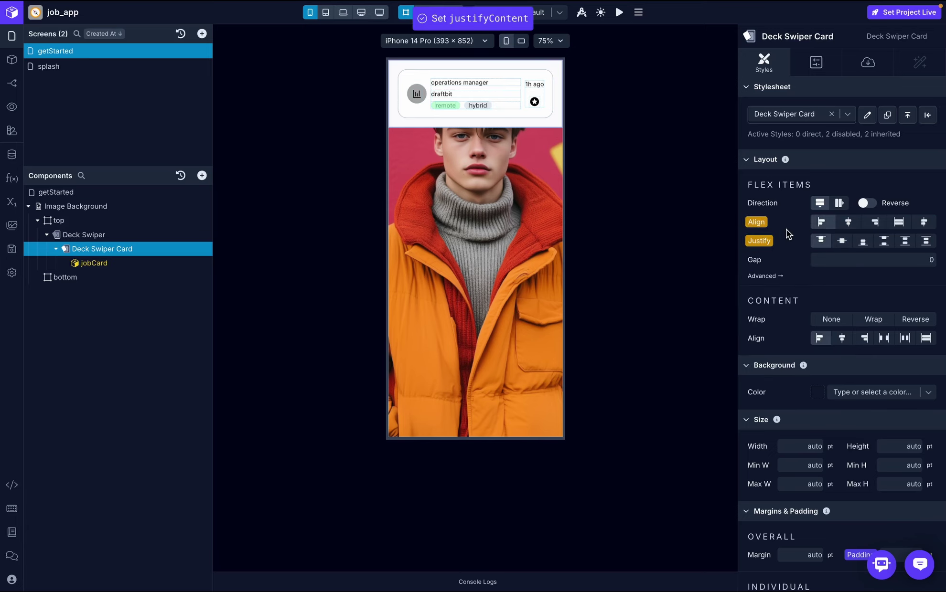
{"action": "scroll", "coordinate": [840, 343], "scroll_direction": "down", "scroll_amount": 4}
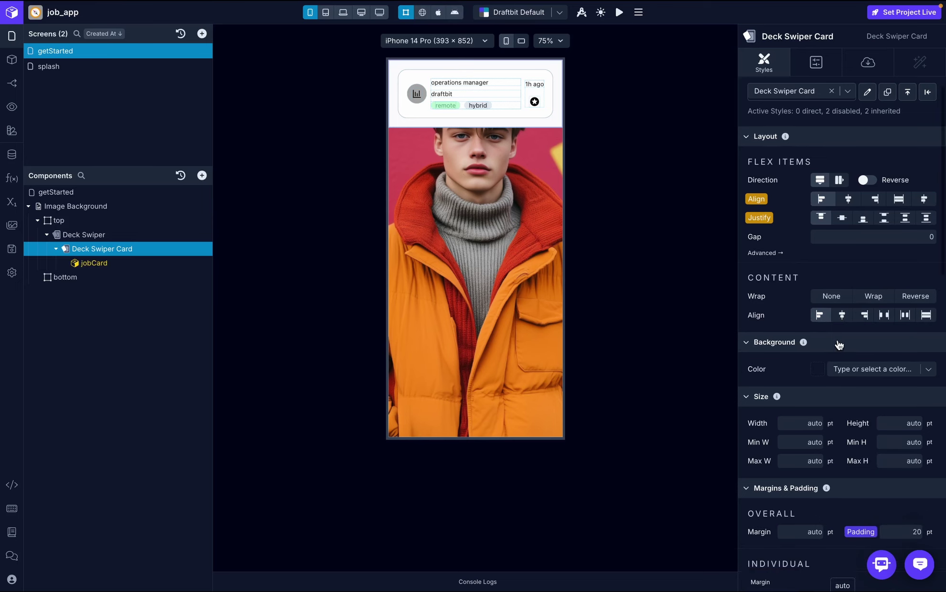
{"action": "scroll", "coordinate": [839, 343], "scroll_direction": "down", "scroll_amount": 3}
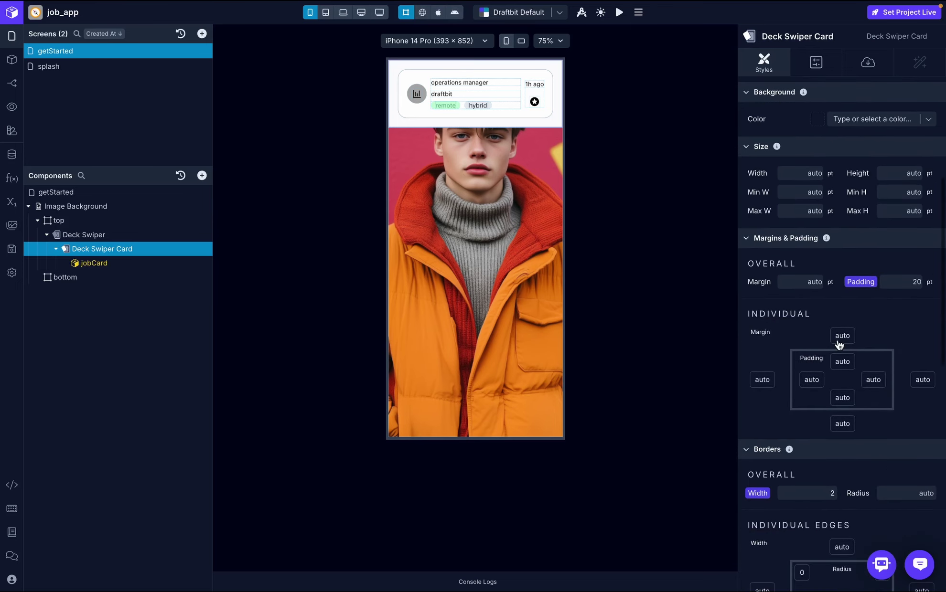
- Disable the Deck Swiper Card's inherited padding and border width styles
{"action": "left_click", "coordinate": [863, 286]}
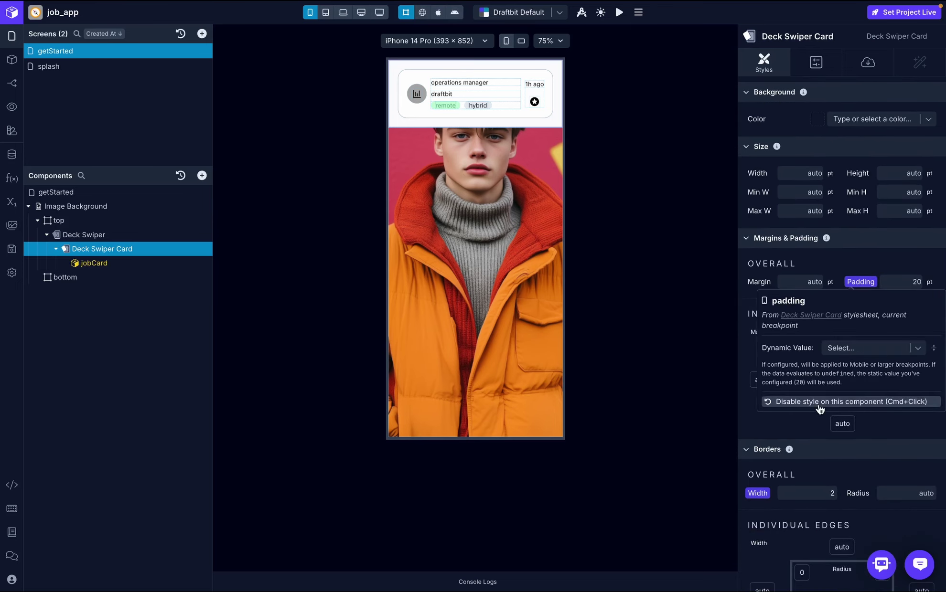
{"action": "left_click", "coordinate": [819, 401]}
{"action": "scroll", "coordinate": [871, 289], "scroll_direction": "down", "scroll_amount": 3}
{"action": "left_click", "coordinate": [757, 380]}
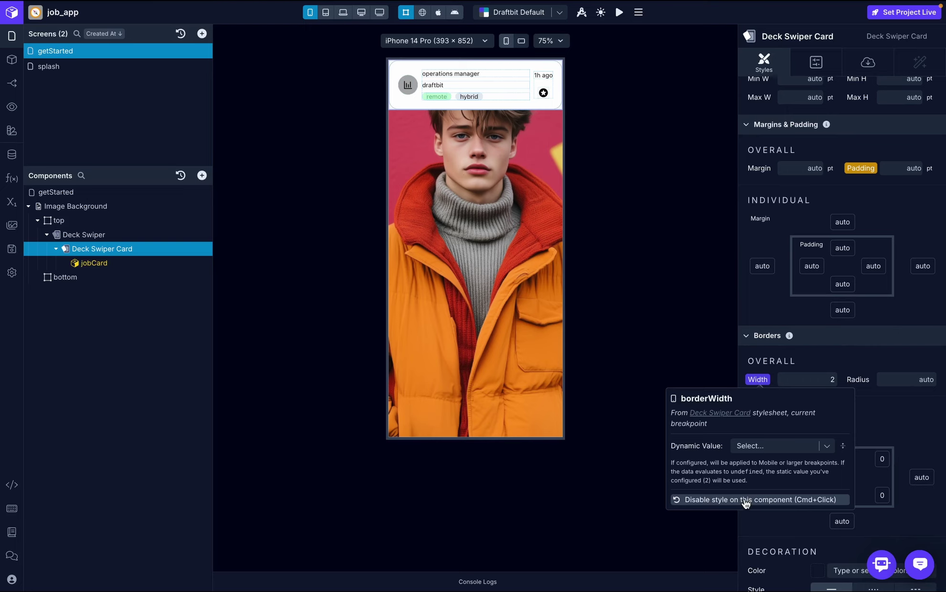
{"action": "left_click", "coordinate": [744, 502]}
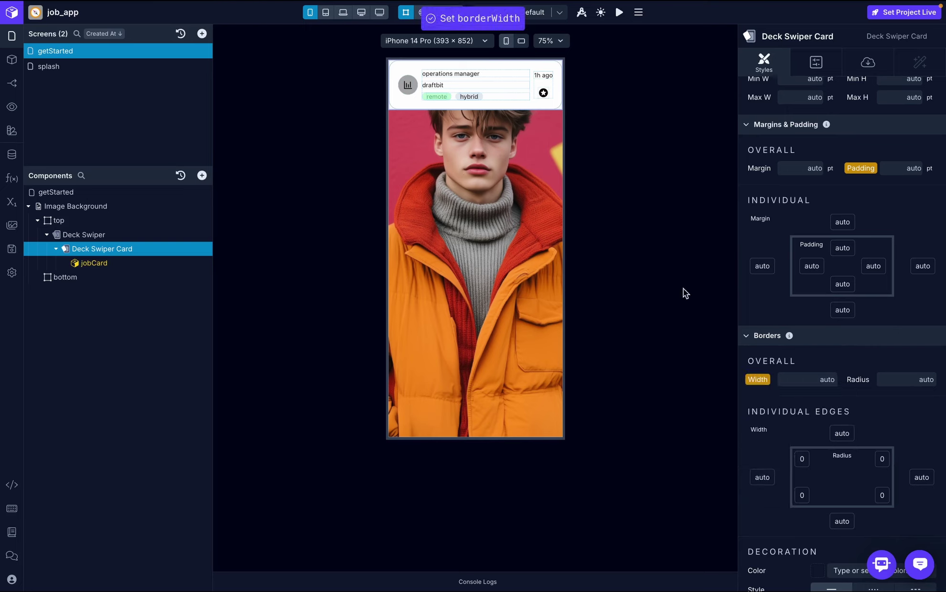
- Check the parent Deck Swiper's styles, then reselect the Deck Swiper Card
{"action": "left_click", "coordinate": [109, 234]}
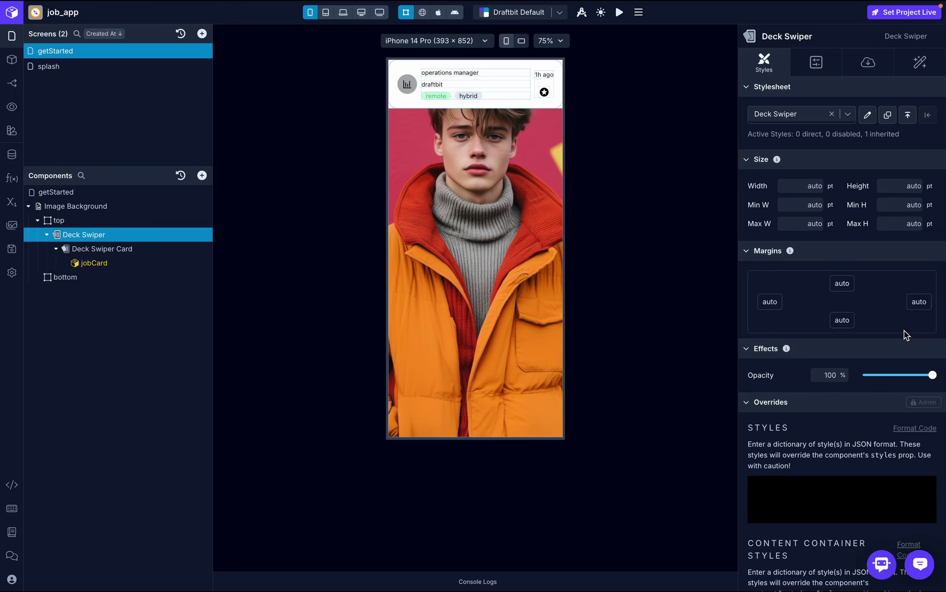
{"action": "scroll", "coordinate": [904, 330], "scroll_direction": "down", "scroll_amount": 4}
{"action": "scroll", "coordinate": [903, 330], "scroll_direction": "up", "scroll_amount": 4}
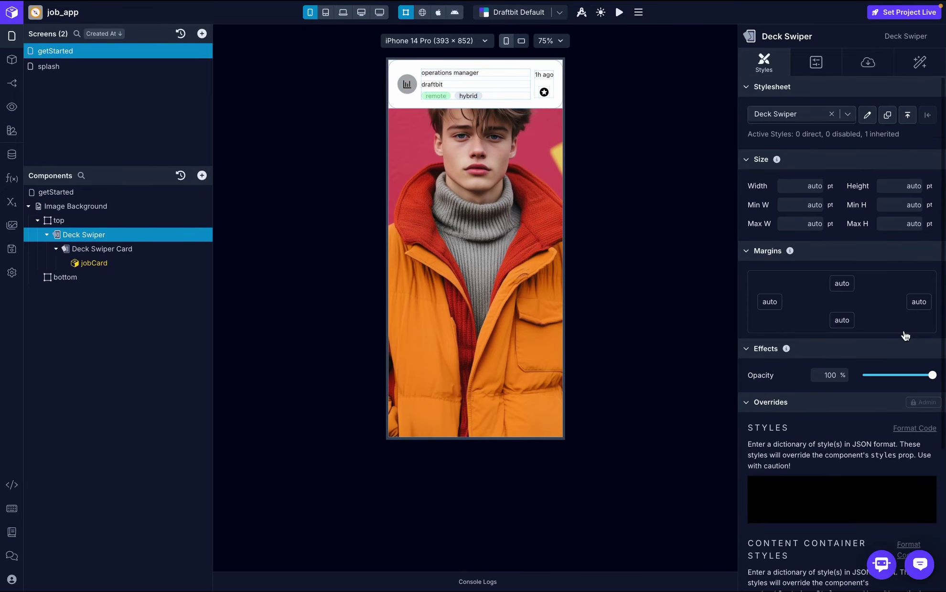
{"action": "left_click", "coordinate": [91, 247]}
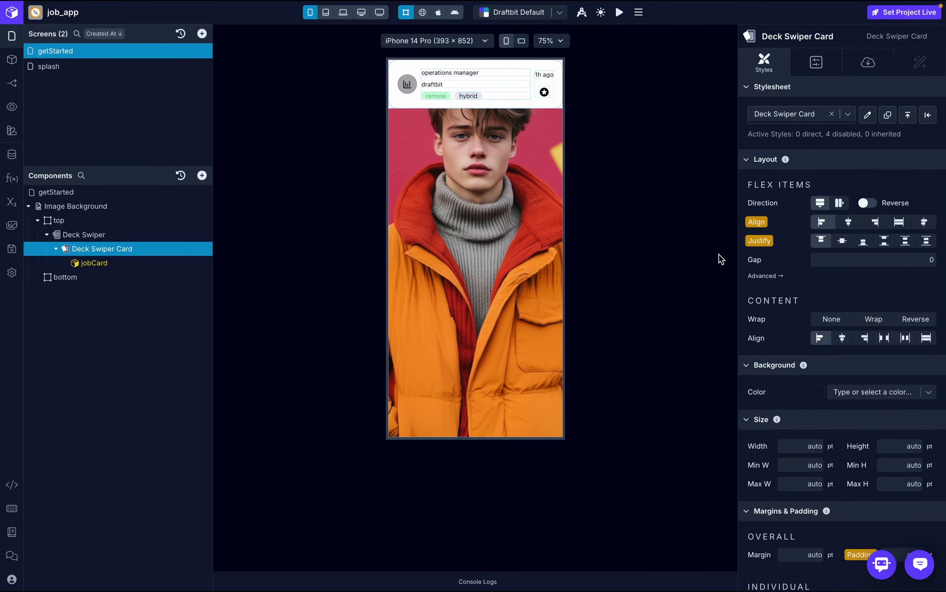
{"action": "scroll", "coordinate": [907, 299], "scroll_direction": "down", "scroll_amount": 6}
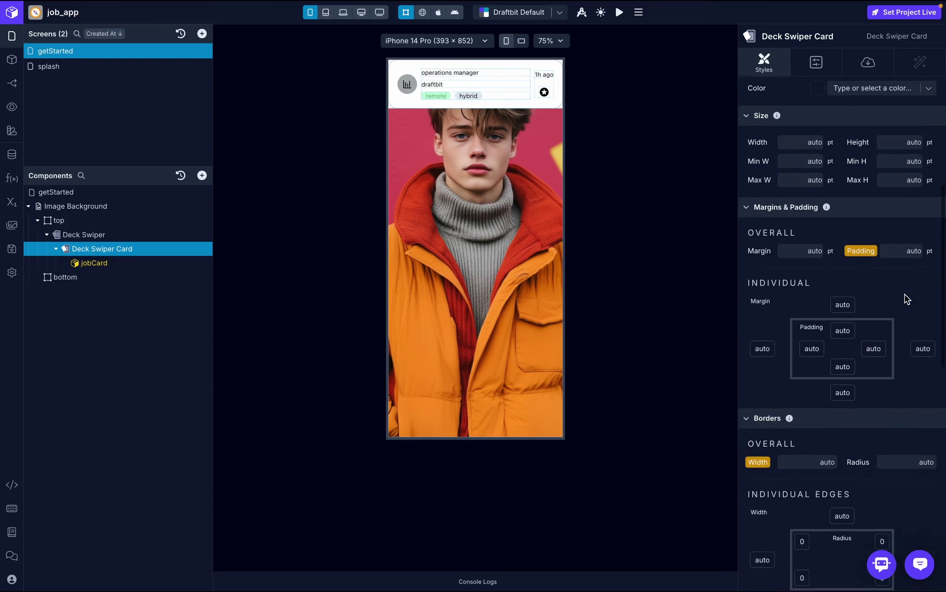
{"action": "scroll", "coordinate": [906, 299], "scroll_direction": "up", "scroll_amount": 4}
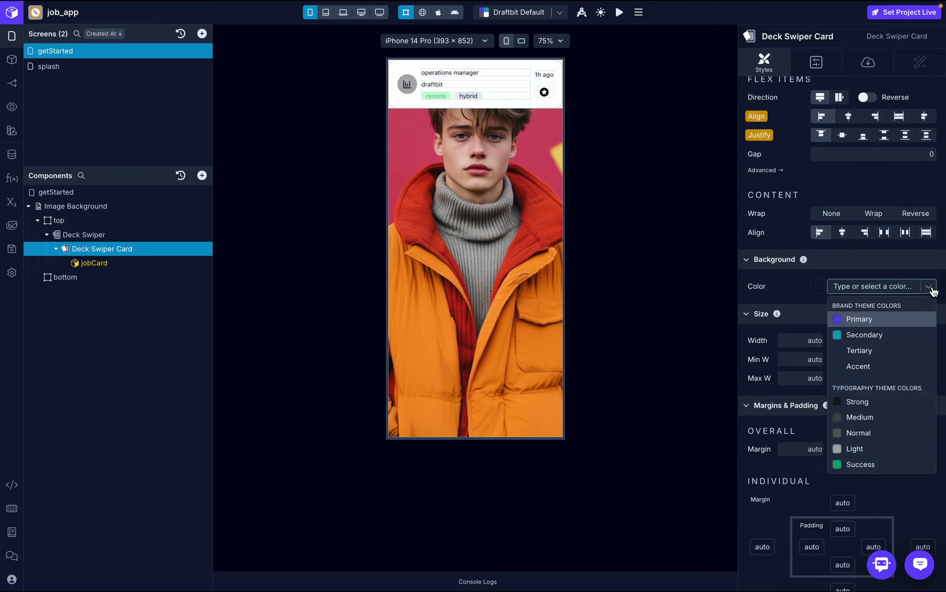
- Give the Deck Swiper Card a Transparent background and overall padding of 20
{"action": "type", "text": "tr"}
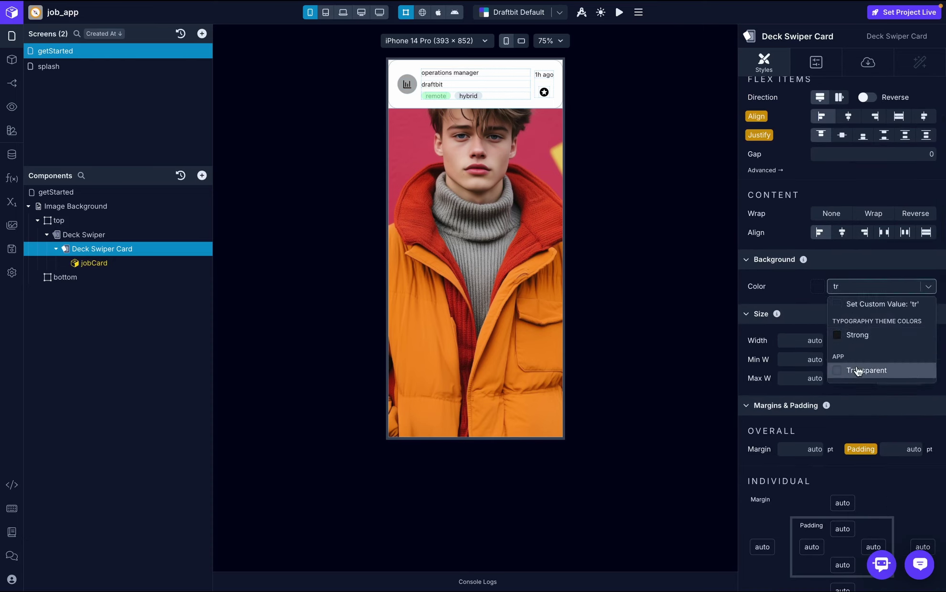
{"action": "left_click", "coordinate": [862, 374]}
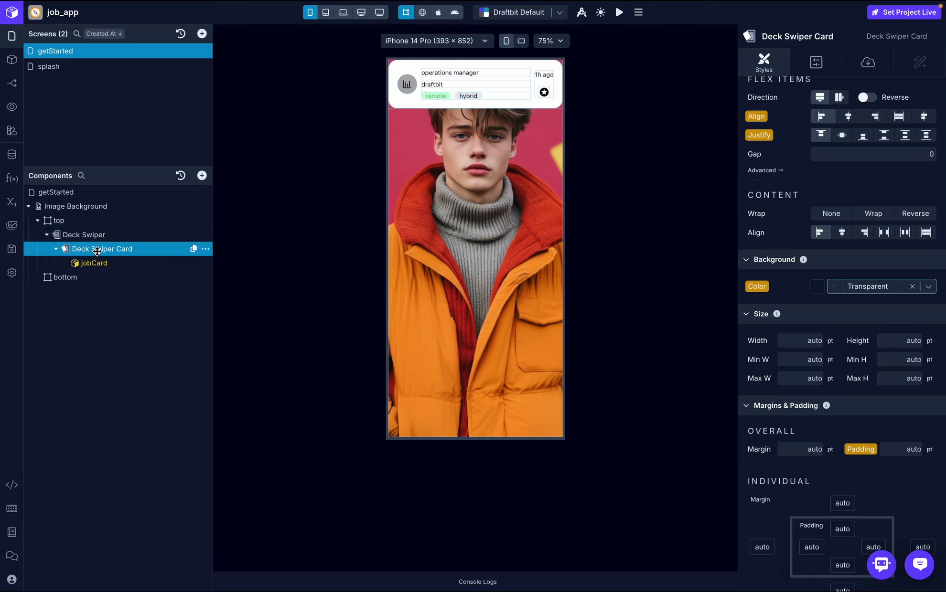
{"action": "scroll", "coordinate": [794, 344], "scroll_direction": "down", "scroll_amount": 3}
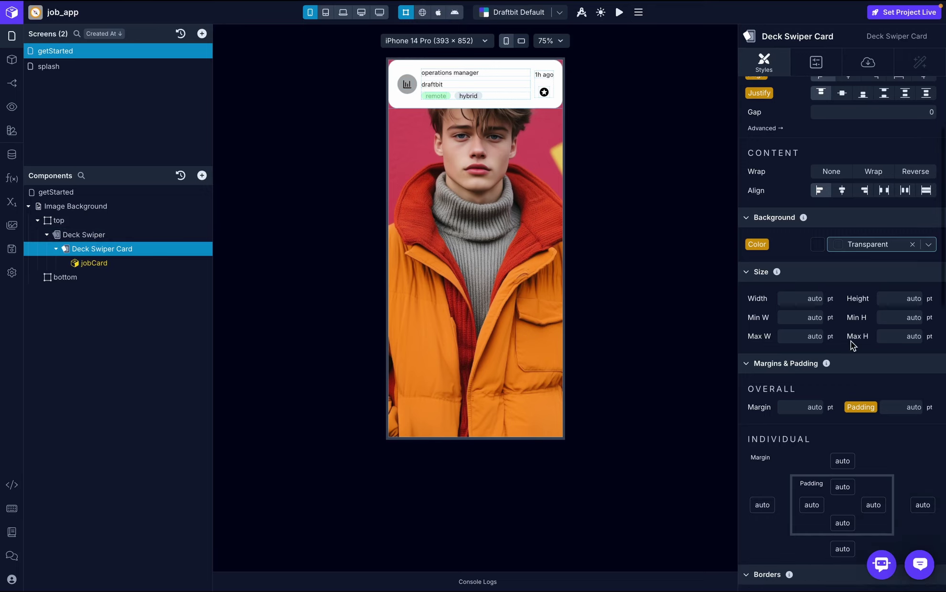
{"action": "left_click", "coordinate": [893, 315]}
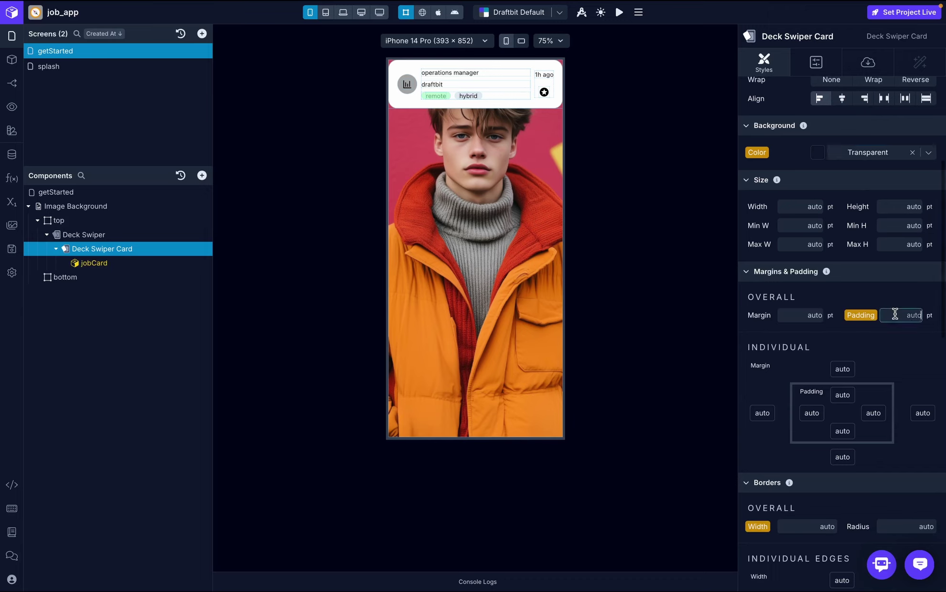
{"action": "type", "text": "20"}
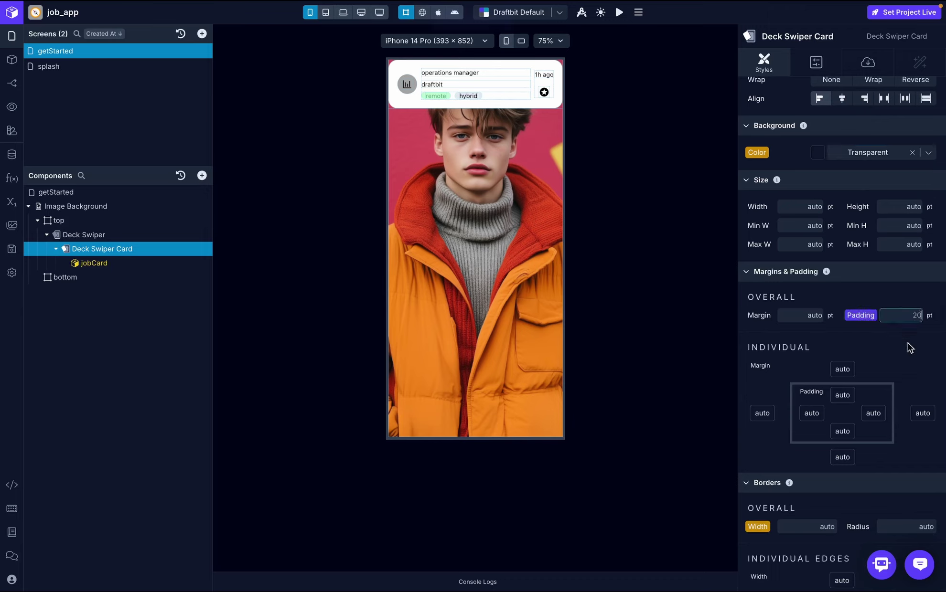
{"action": "key", "text": "Return"}
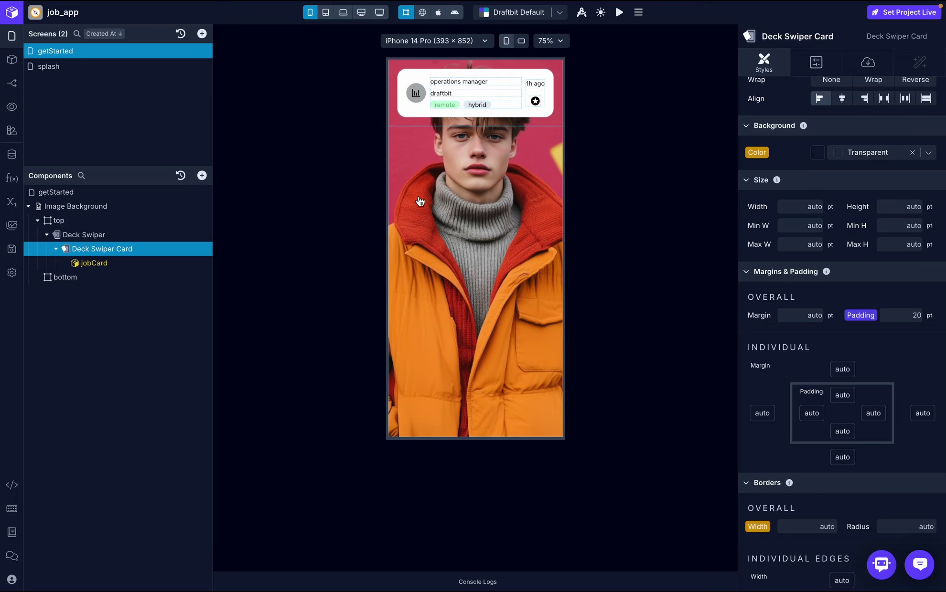
- Select the Deck Swiper and show its Configs settings
{"action": "left_click", "coordinate": [73, 234]}
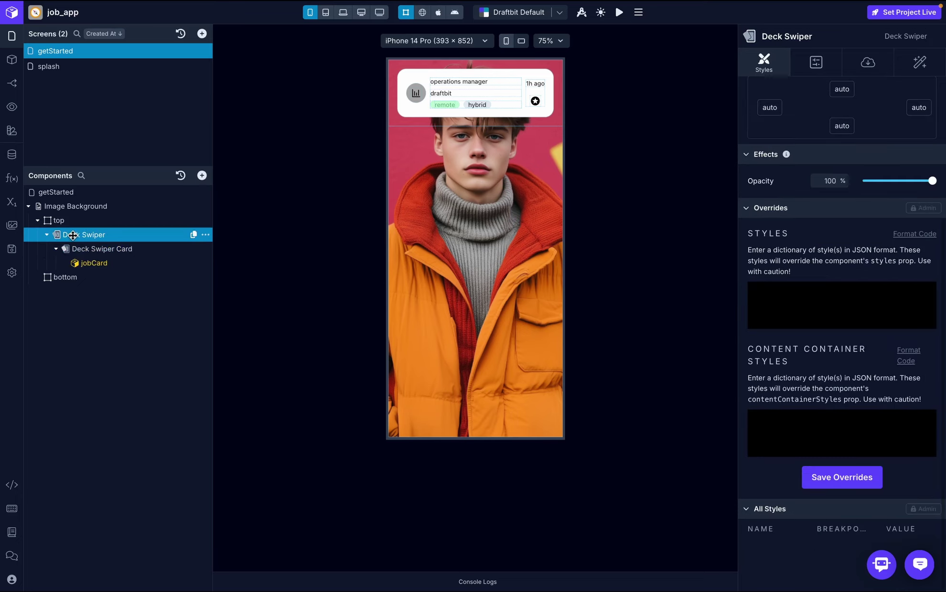
{"action": "scroll", "coordinate": [911, 175], "scroll_direction": "up", "scroll_amount": 5}
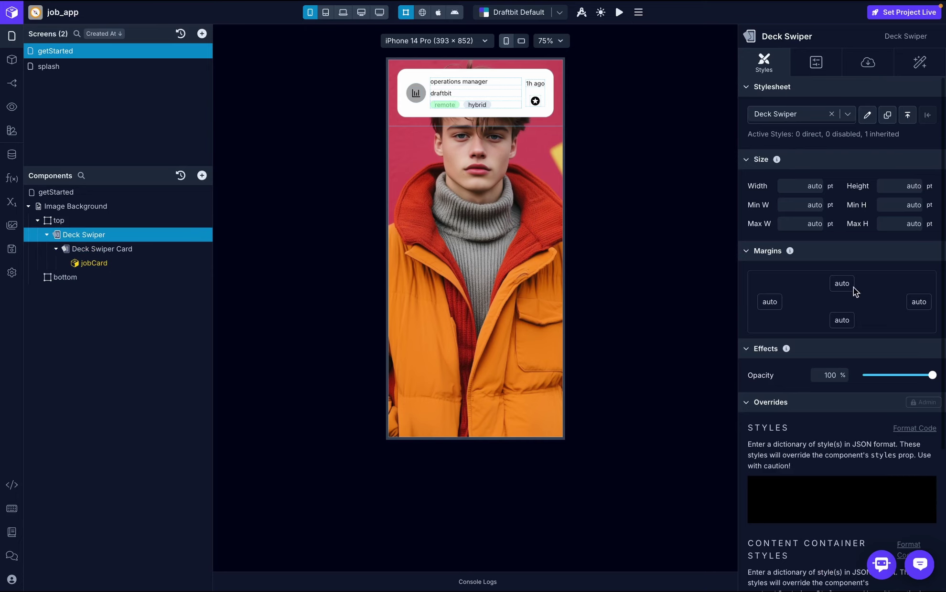
{"action": "mouse_move", "coordinate": [896, 128]}
{"action": "left_click", "coordinate": [816, 62]}
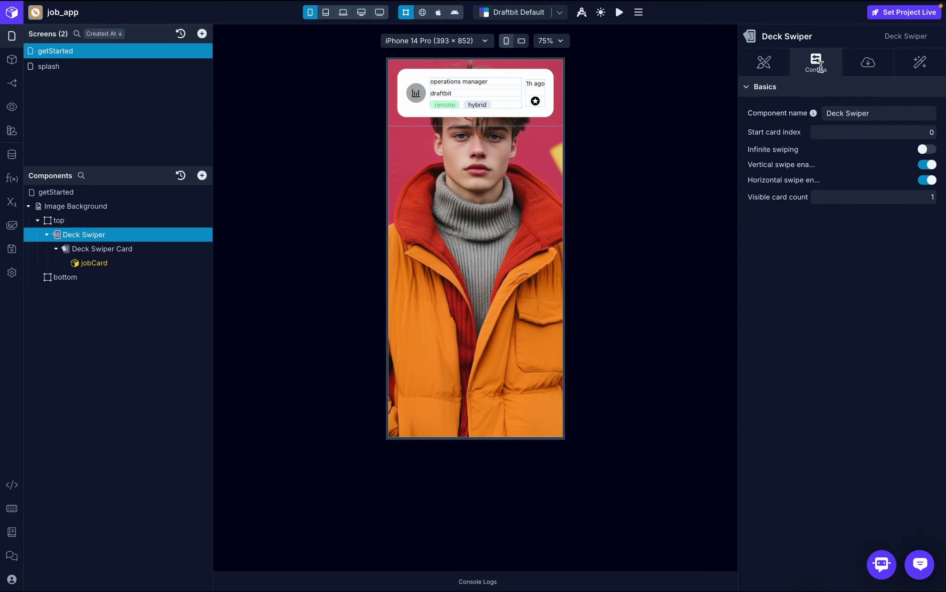
{"action": "key", "text": "ctrl+Right"}
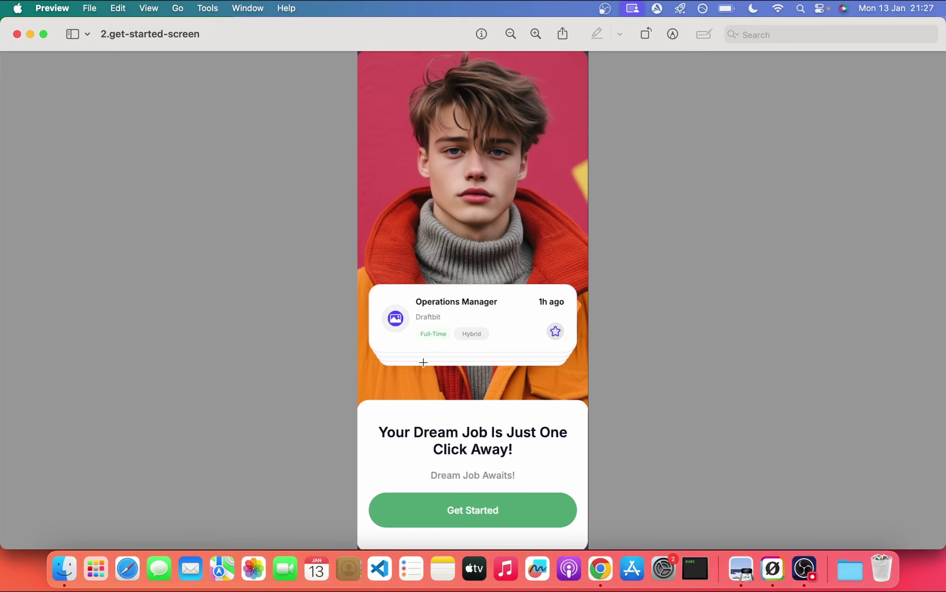
{"action": "key", "text": "ctrl+Left"}
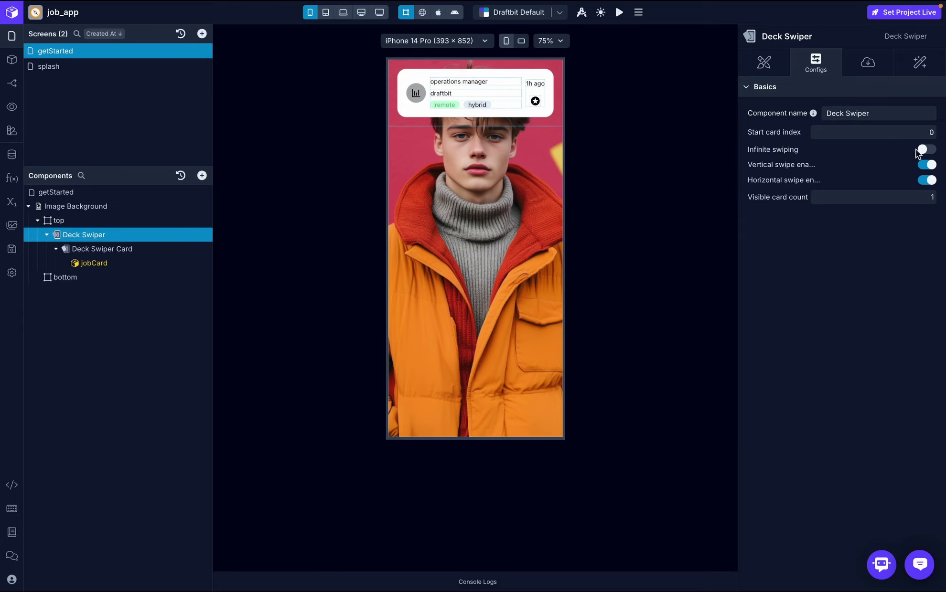
- Turn on infinite swiping and set the Deck Swiper's visible card count to 4
{"action": "left_click", "coordinate": [924, 149]}
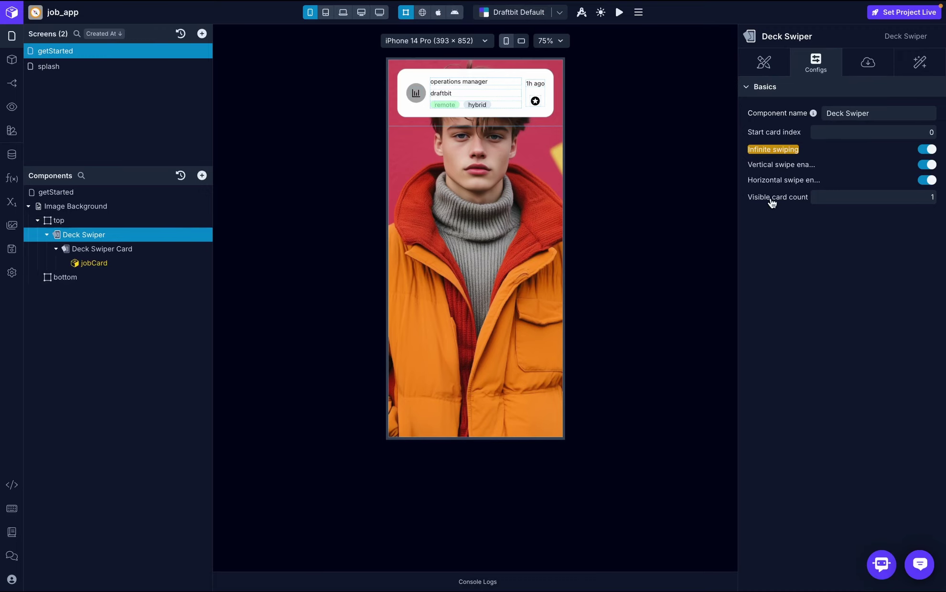
{"action": "left_click", "coordinate": [932, 208]}
{"action": "key", "text": "BackSpace"}
{"action": "type", "text": "4"}
{"action": "key", "text": "Return"}
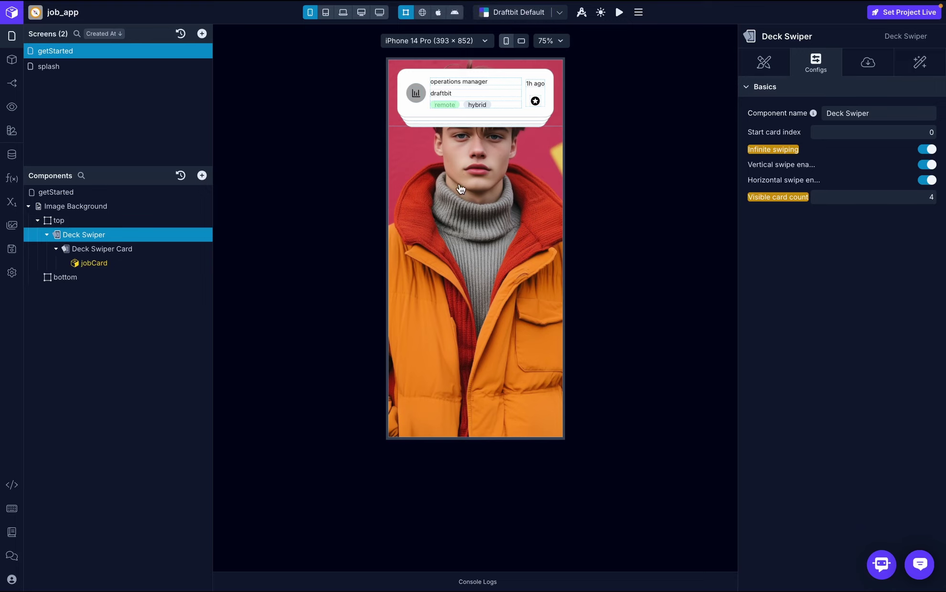
{"action": "left_click", "coordinate": [47, 235]}
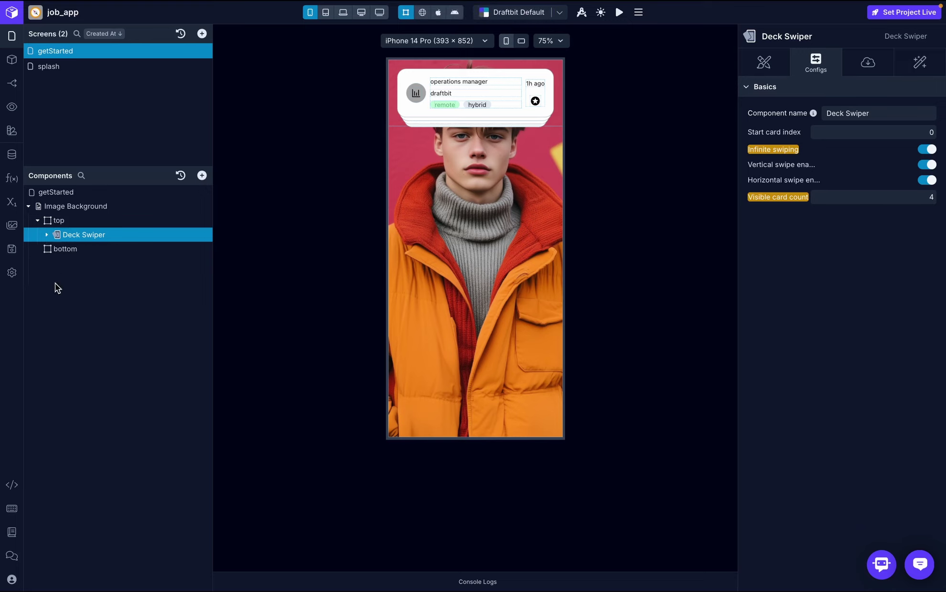
- Set the Image Background's justify to flex-end, then compare against the reference design
{"action": "left_click", "coordinate": [38, 222]}
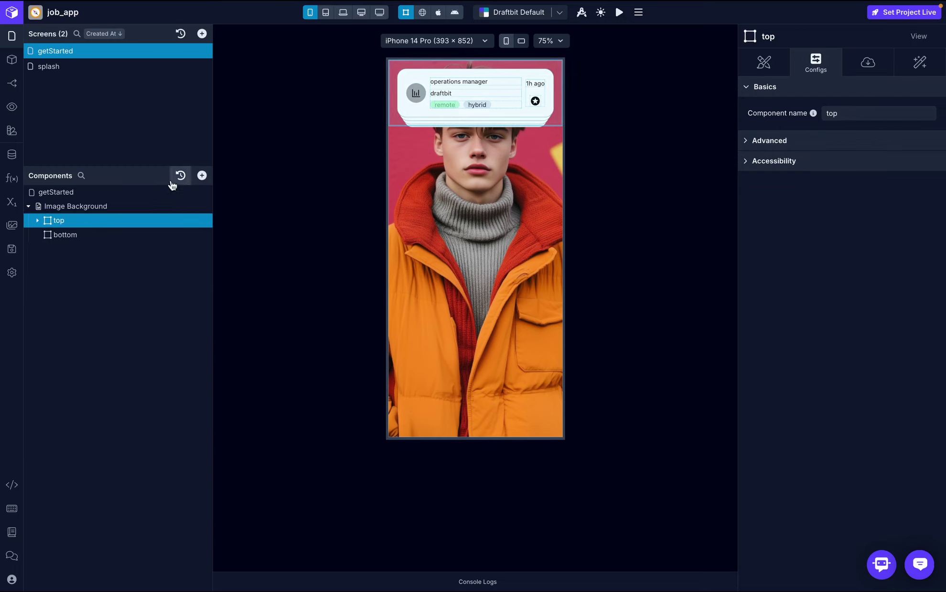
{"action": "left_click", "coordinate": [98, 207]}
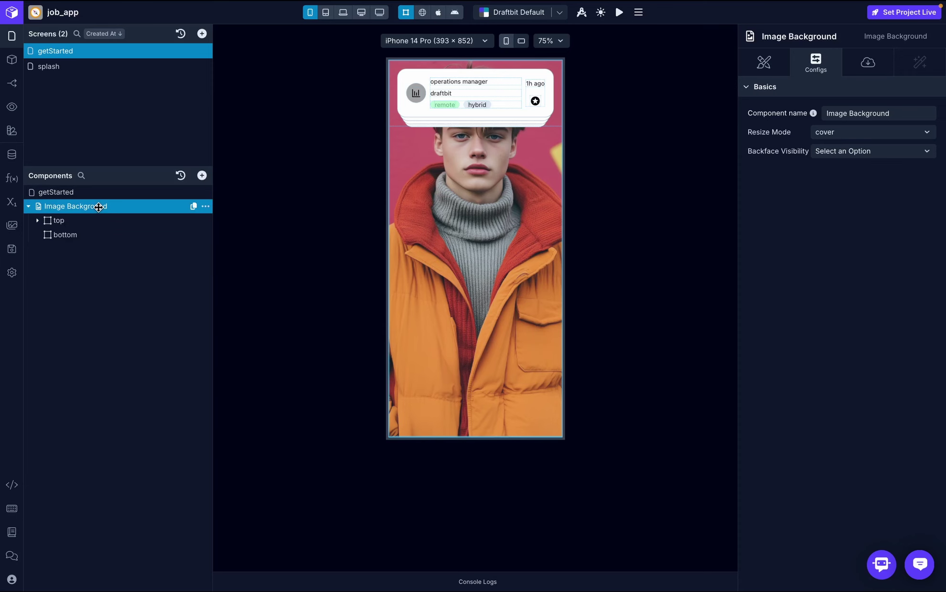
{"action": "left_click", "coordinate": [764, 63]}
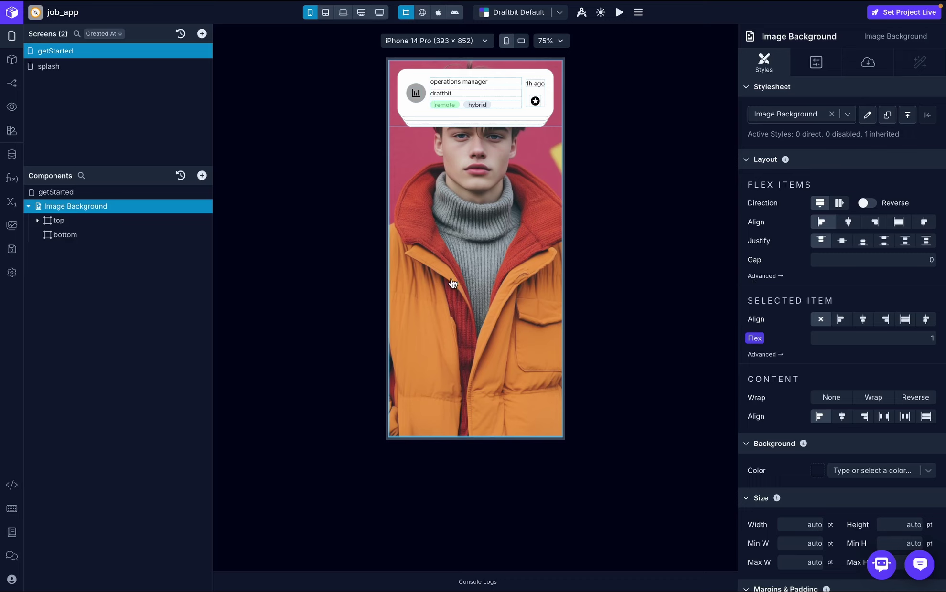
{"action": "left_click", "coordinate": [863, 241]}
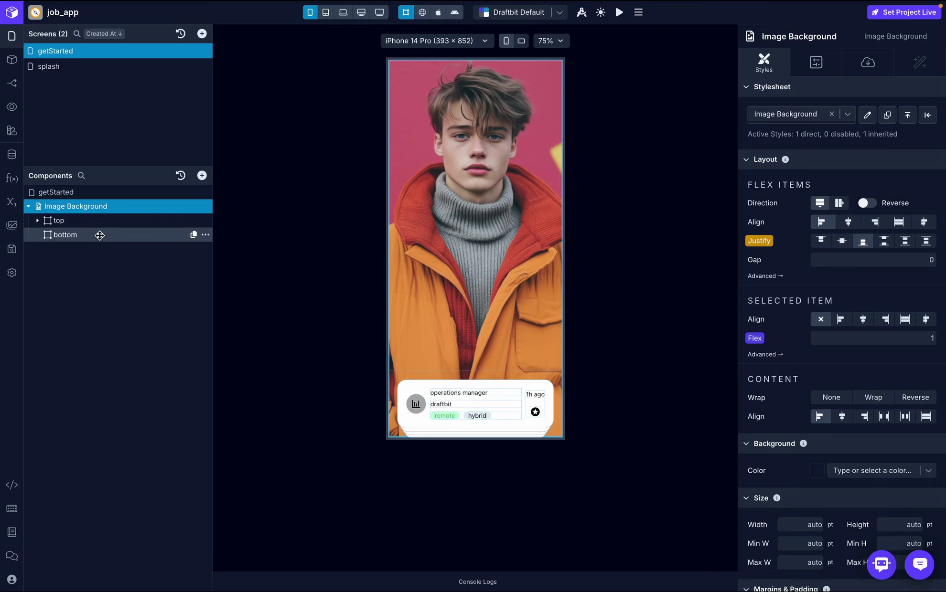
{"action": "key", "text": "ctrl+Right"}
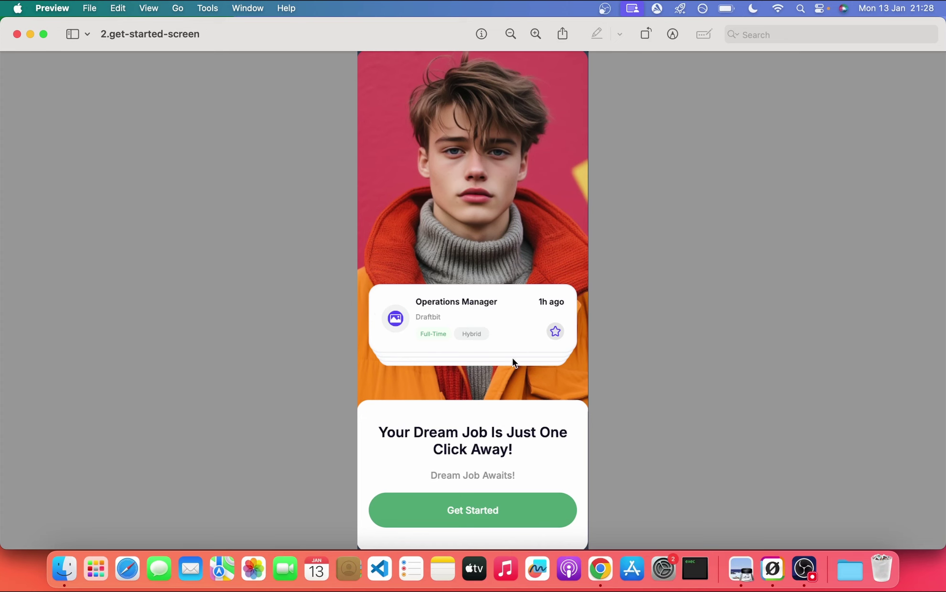
{"action": "key", "text": "ctrl+Right"}
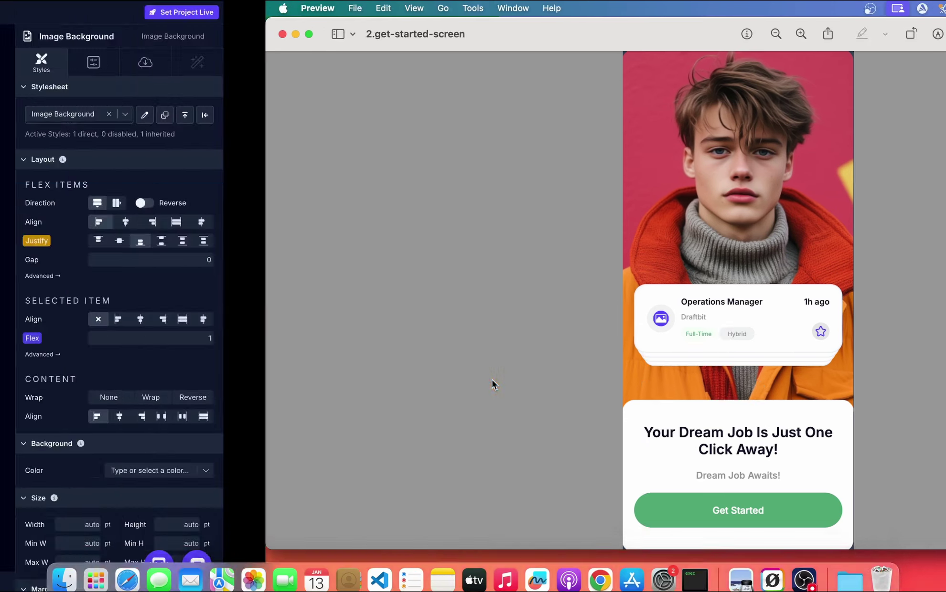
- Add two Text elements and a Button into the bottom container
{"action": "left_click", "coordinate": [84, 233]}
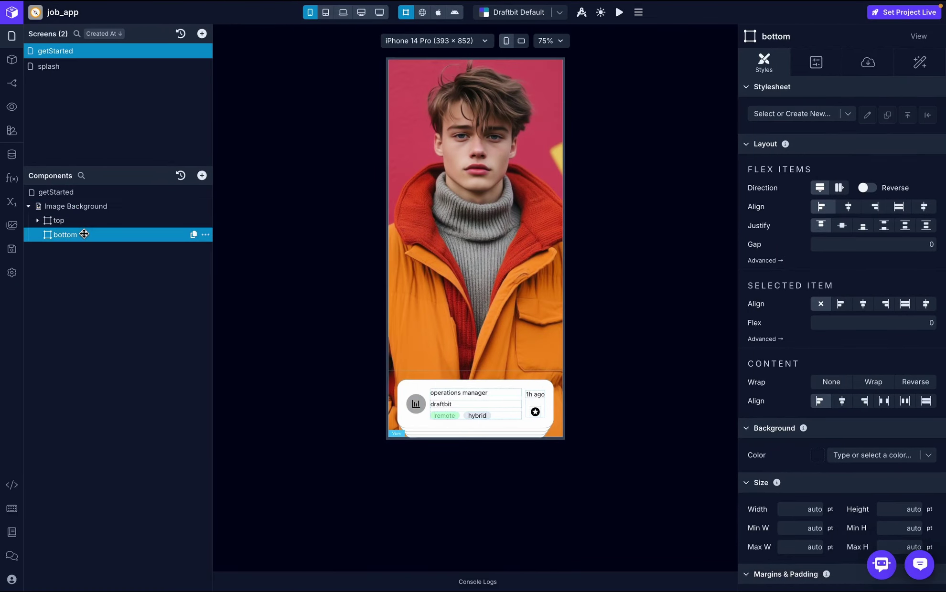
{"action": "left_click", "coordinate": [202, 175]}
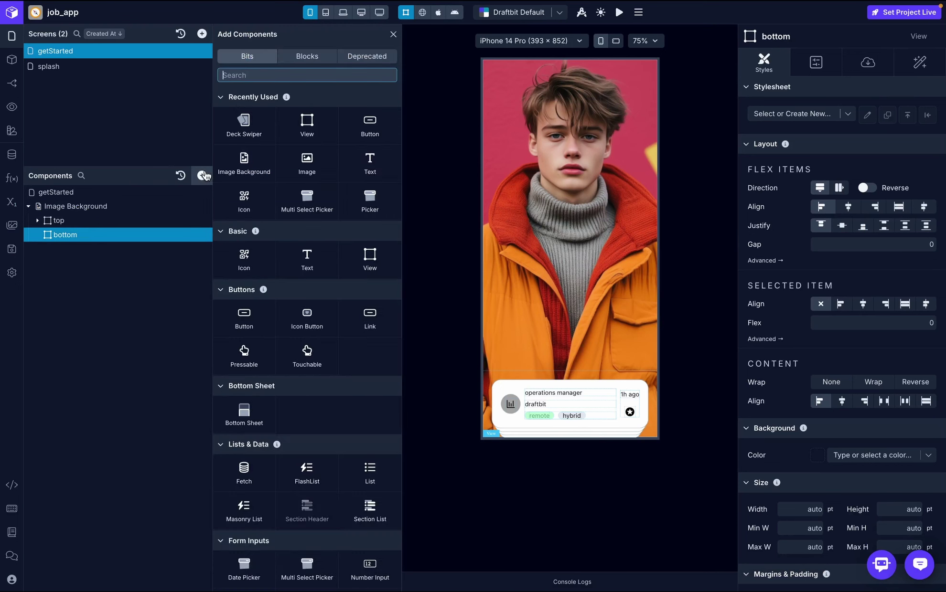
{"action": "left_click", "coordinate": [365, 167]}
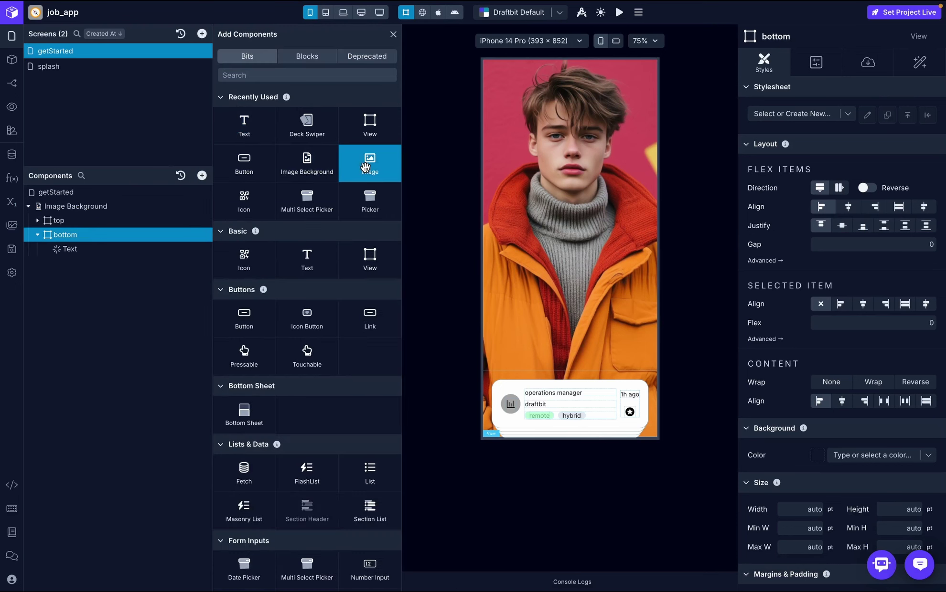
{"action": "left_click", "coordinate": [246, 124]}
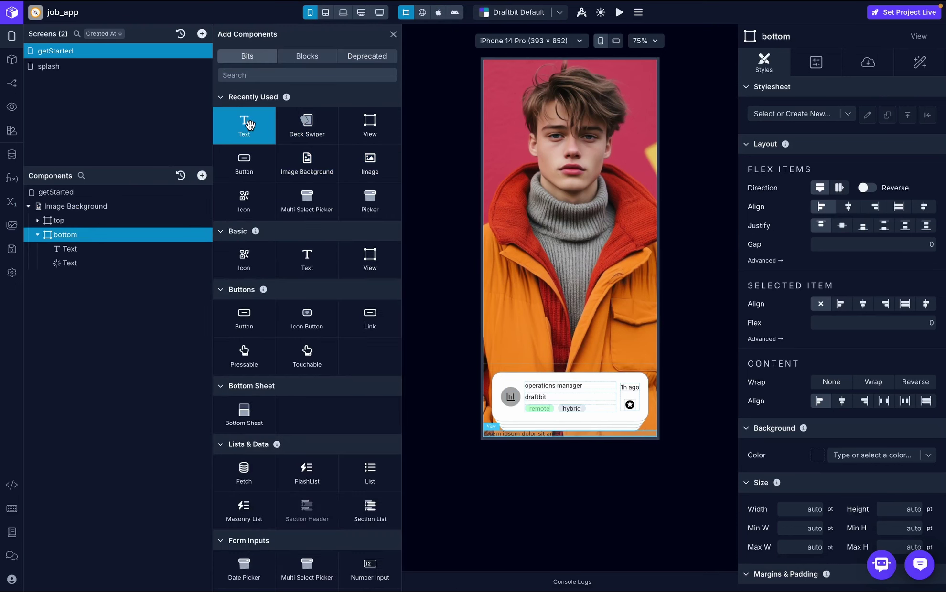
{"action": "left_click", "coordinate": [248, 162]}
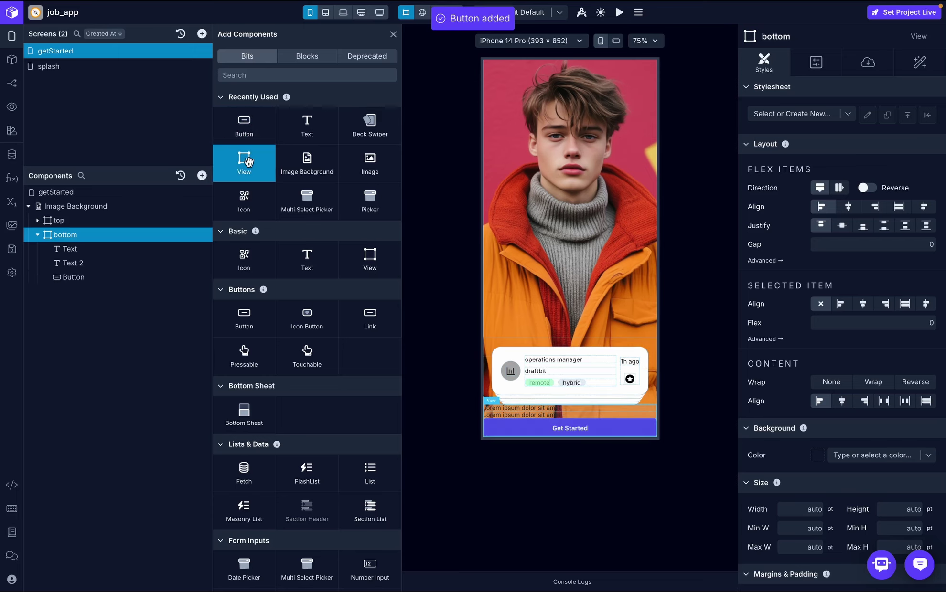
{"action": "left_click", "coordinate": [394, 34]}
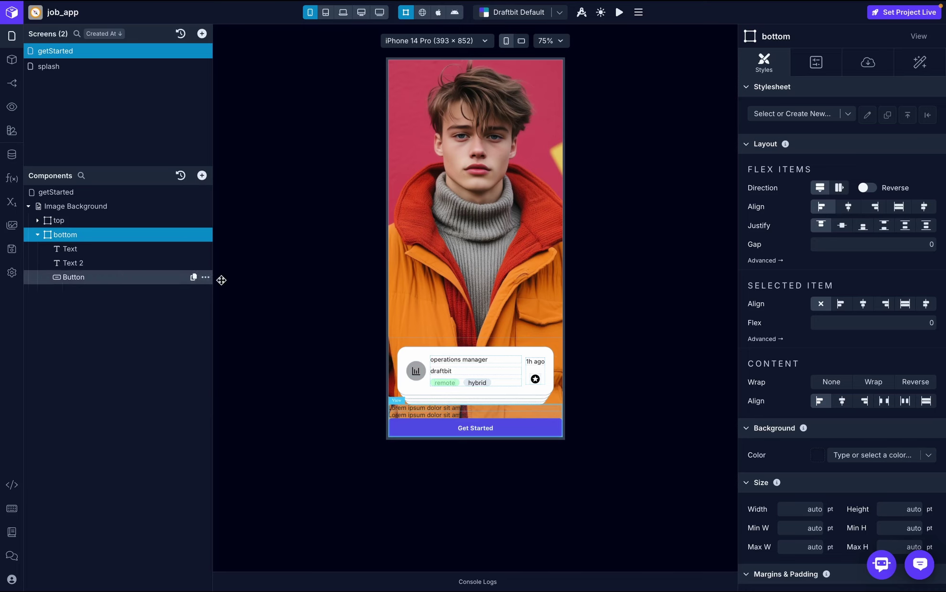
- Set the bottom container's overall padding to 16
{"action": "scroll", "coordinate": [836, 322], "scroll_direction": "down", "scroll_amount": 6}
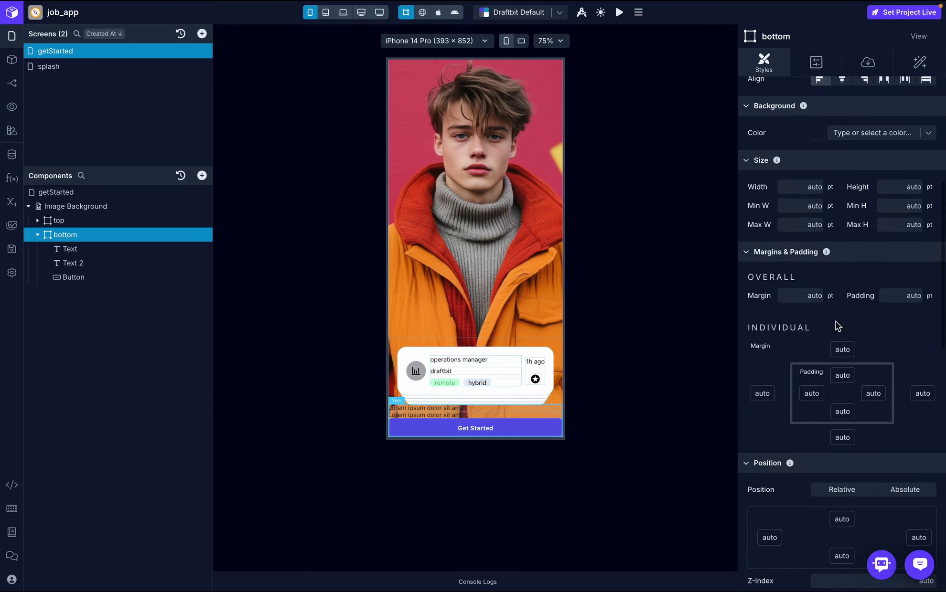
{"action": "left_click", "coordinate": [900, 300]}
{"action": "type", "text": "16"}
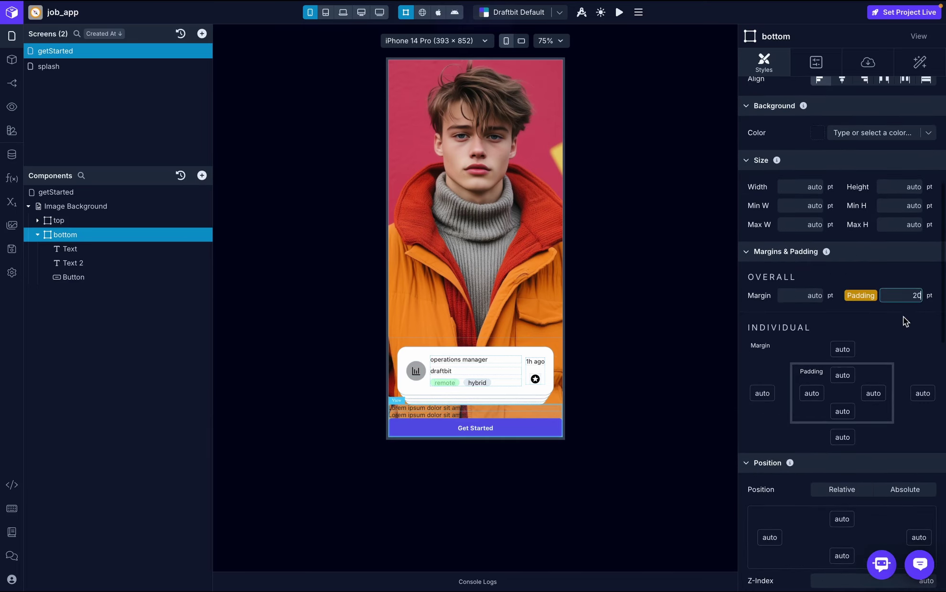
{"action": "key", "text": "Return"}
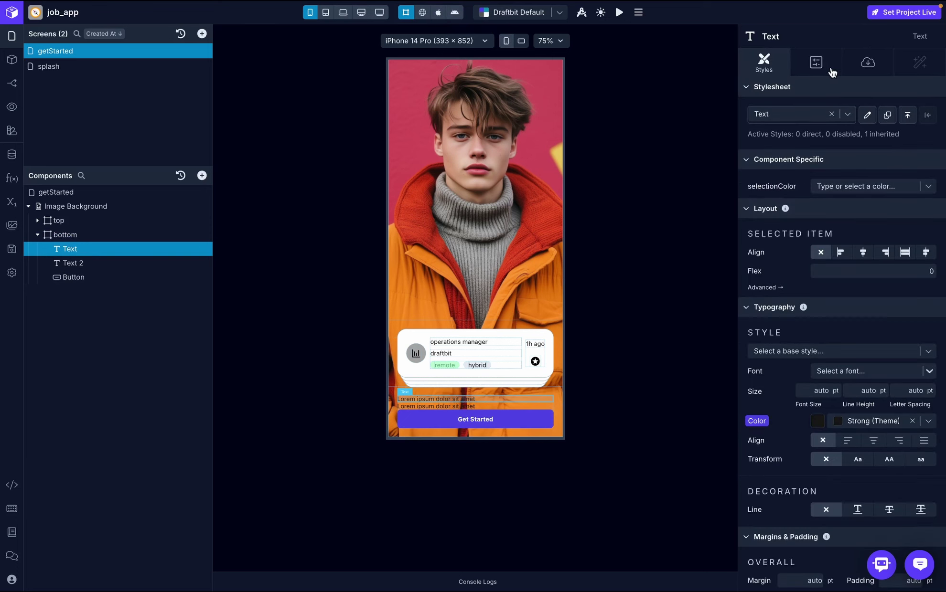
- Style the heading text in Inter Semi Bold at 22 pt
{"action": "scroll", "coordinate": [818, 231], "scroll_direction": "down", "scroll_amount": 1}
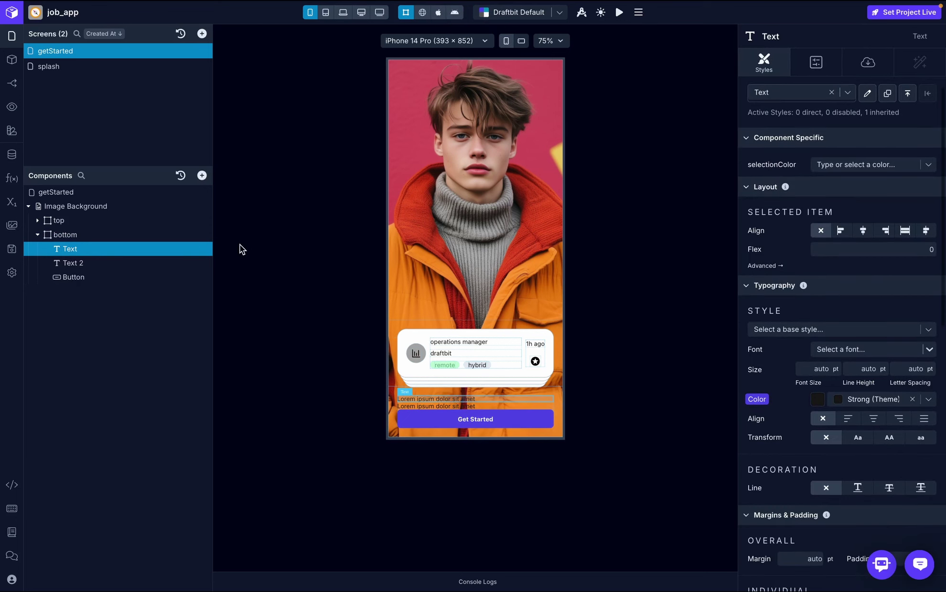
{"action": "scroll", "coordinate": [860, 323], "scroll_direction": "down", "scroll_amount": 8}
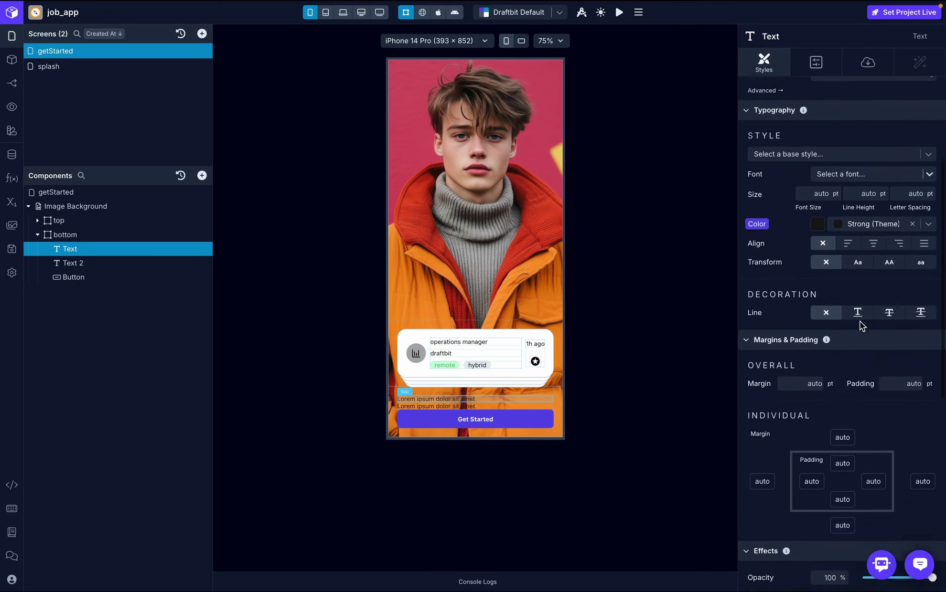
{"action": "scroll", "coordinate": [779, 170], "scroll_direction": "up", "scroll_amount": 2}
{"action": "left_click", "coordinate": [839, 195]}
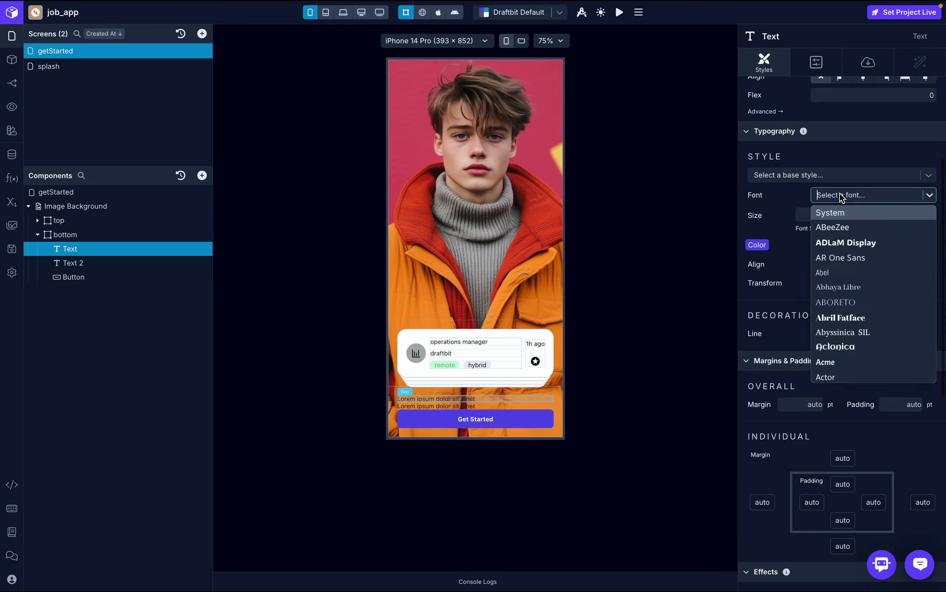
{"action": "type", "text": "inter"}
{"action": "left_click", "coordinate": [827, 214]}
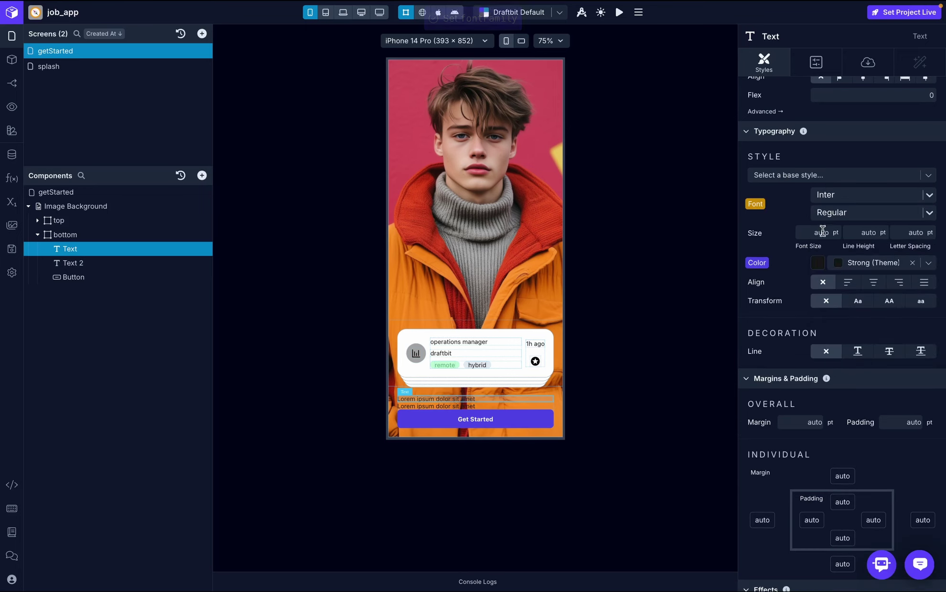
{"action": "left_click", "coordinate": [838, 215]}
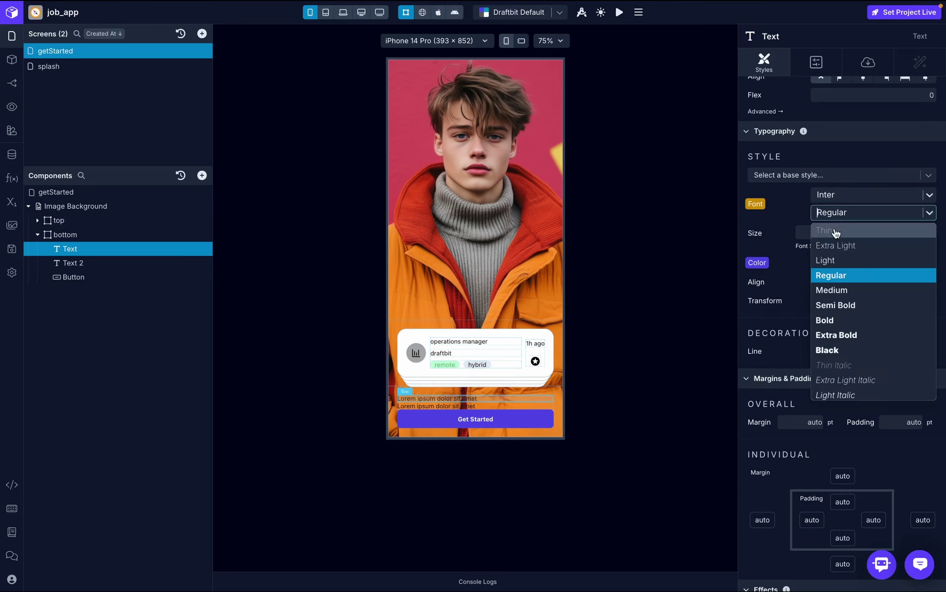
{"action": "left_click", "coordinate": [839, 306]}
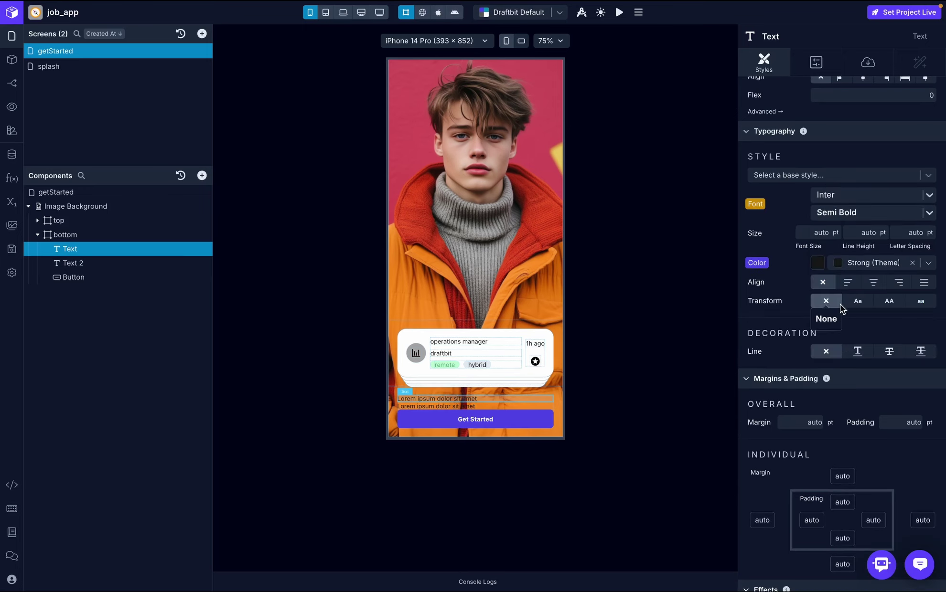
{"action": "left_click", "coordinate": [815, 233]}
{"action": "type", "text": "22"}
{"action": "key", "text": "Return"}
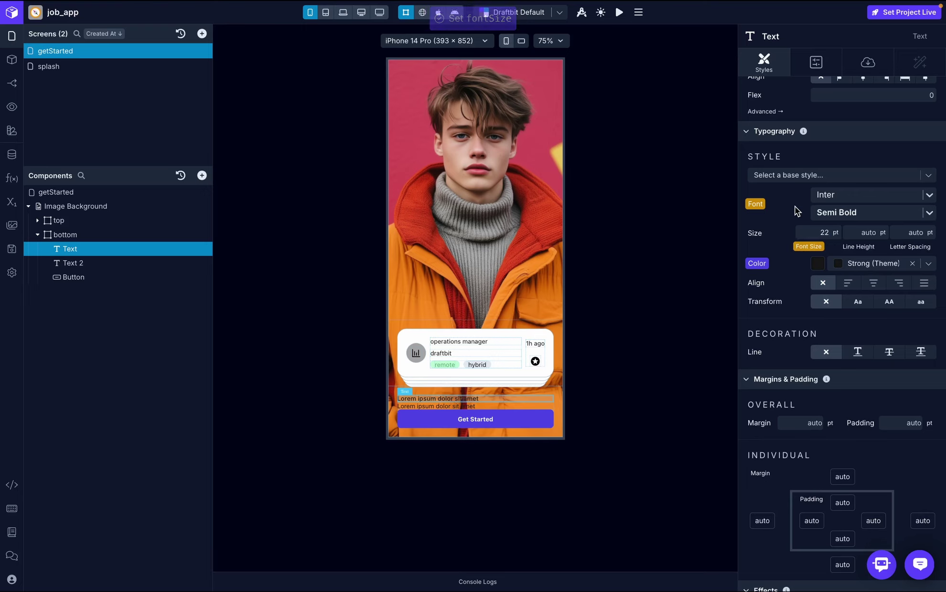
- Check the reference wording and paste 'Your Dream Job Is Just One Click Away!' as the heading text
{"action": "left_click", "coordinate": [867, 64]}
{"action": "key", "text": "ctrl+Right"}
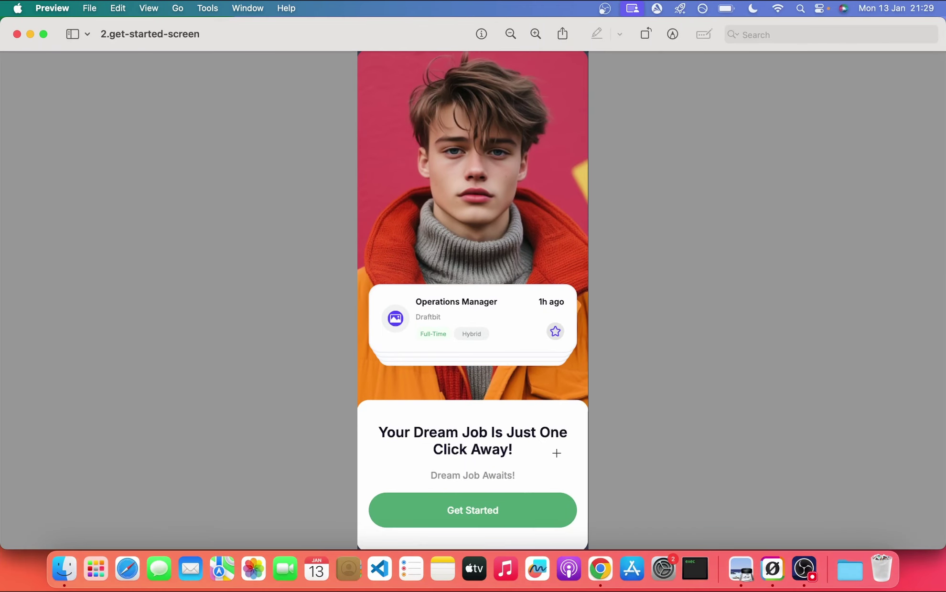
{"action": "key", "text": "ctrl+Left"}
{"action": "left_click", "coordinate": [809, 138]}
{"action": "type", "text": "Your Dream Job Is Just One Click Away!"}
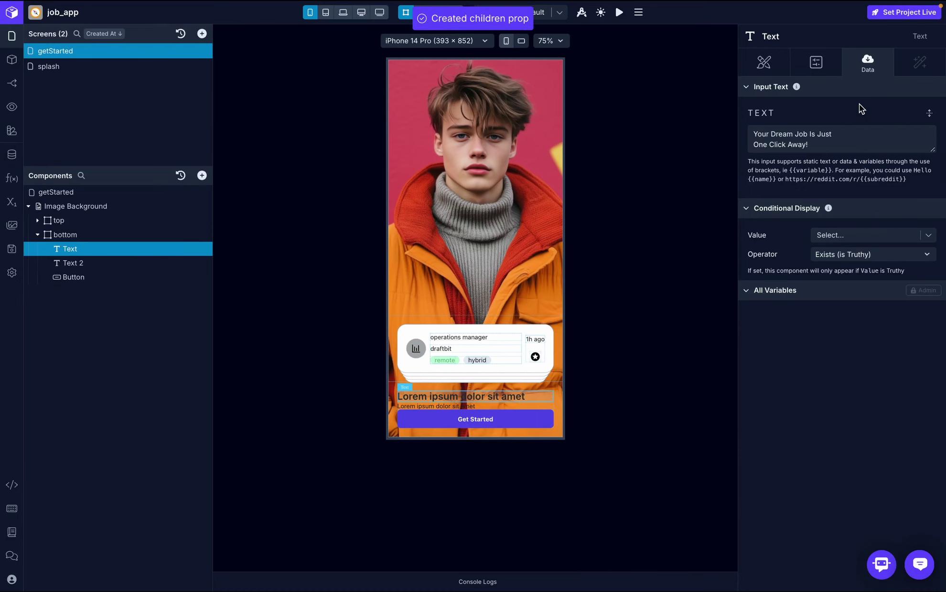
- Centre the heading, zoom the canvas to 125%, and compare with the reference design
{"action": "left_click", "coordinate": [774, 65]}
{"action": "scroll", "coordinate": [836, 317], "scroll_direction": "down", "scroll_amount": 3}
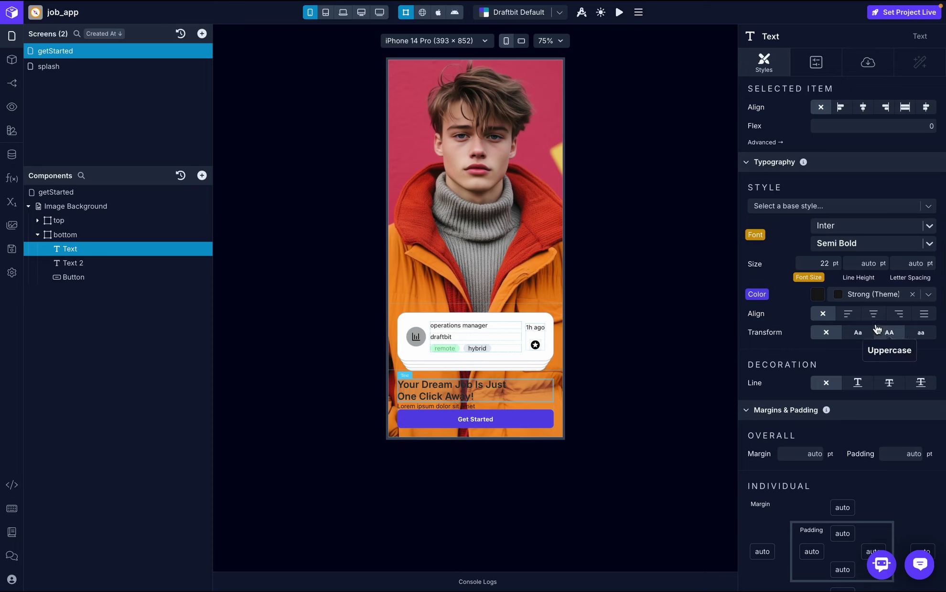
{"action": "left_click", "coordinate": [873, 319]}
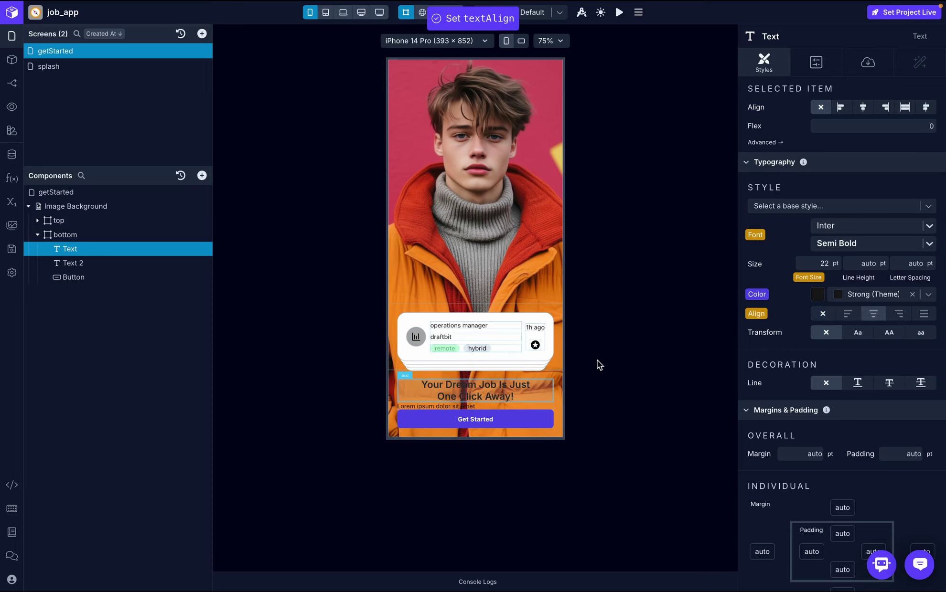
{"action": "left_click", "coordinate": [550, 41]}
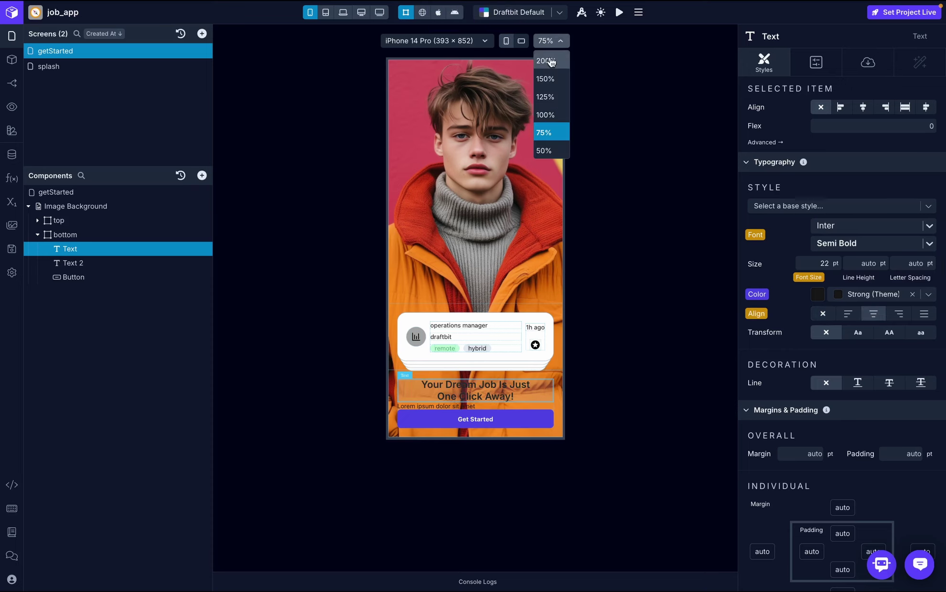
{"action": "left_click", "coordinate": [547, 96]}
{"action": "scroll", "coordinate": [563, 284], "scroll_direction": "down", "scroll_amount": 3}
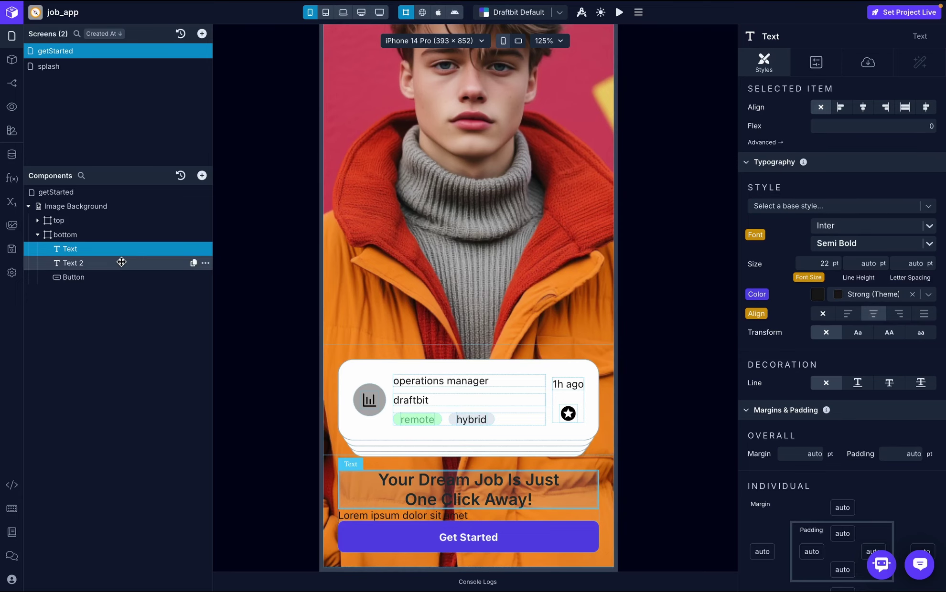
{"action": "key", "text": "ctrl+Right"}
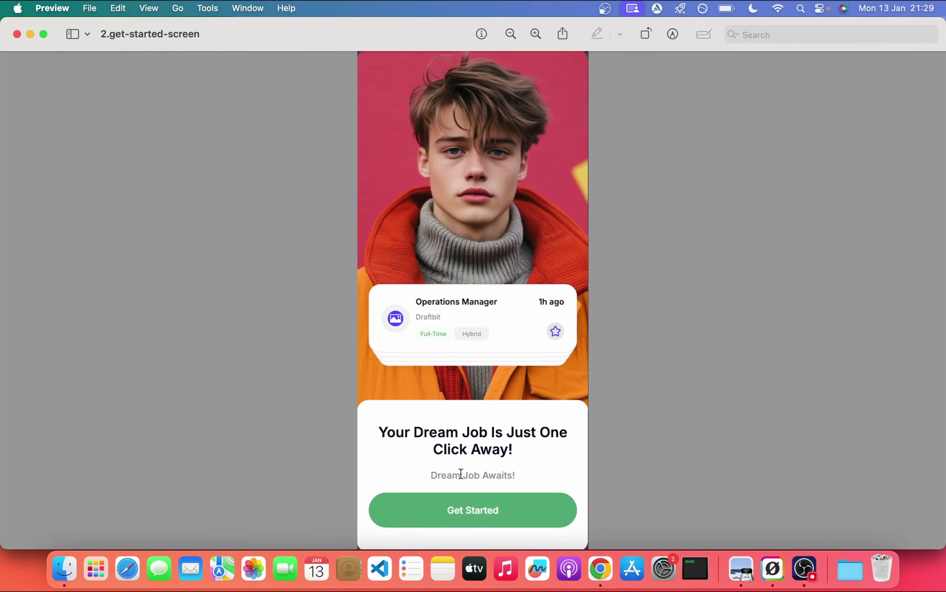
{"action": "key", "text": "ctrl+Left"}
- Replace the placeholder subtitle's text with 'Your Dream Job Awaits'
{"action": "left_click", "coordinate": [108, 259]}
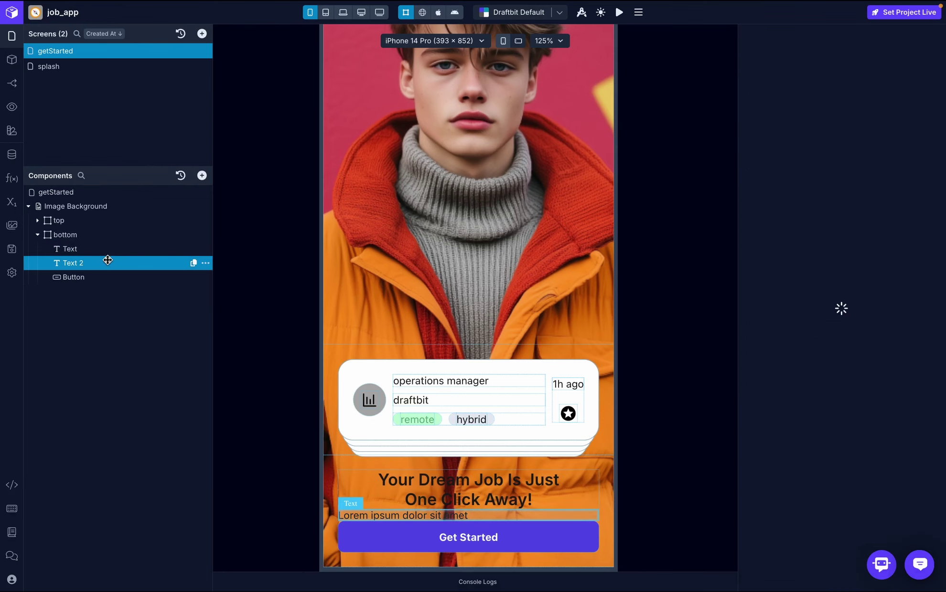
{"action": "left_click", "coordinate": [866, 63]}
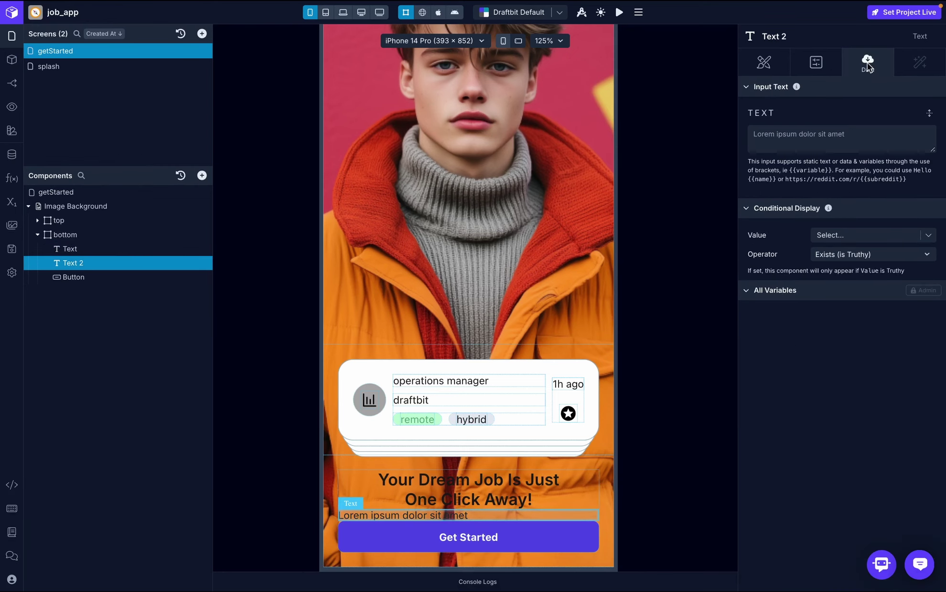
{"action": "left_click", "coordinate": [805, 131]}
{"action": "type", "text": "Your Dream Job Awaits"}
- Set the subtitle font to Inter Medium at 16 pt
{"action": "left_click", "coordinate": [764, 63]}
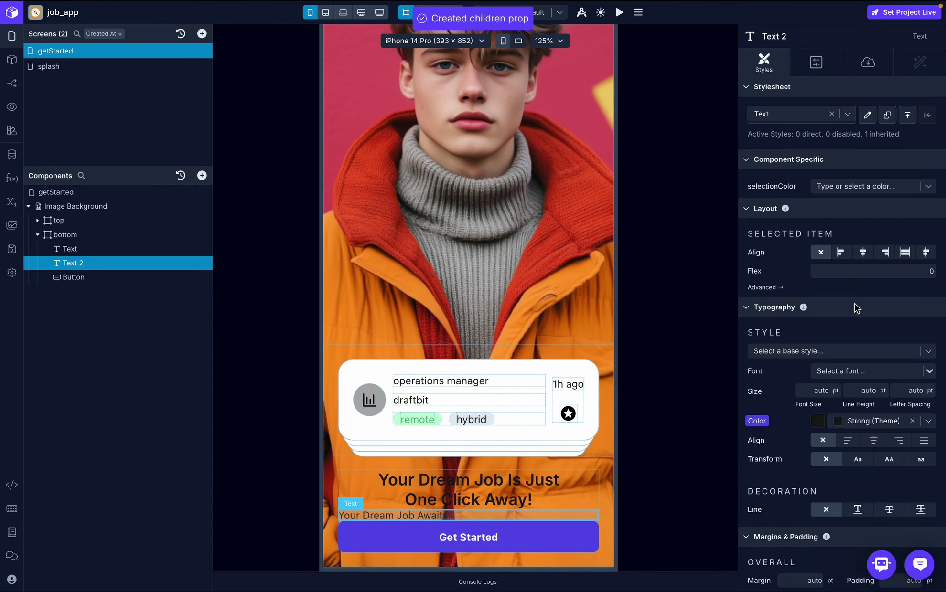
{"action": "scroll", "coordinate": [854, 304], "scroll_direction": "down", "scroll_amount": 3}
{"action": "left_click", "coordinate": [837, 267]}
{"action": "type", "text": "int"}
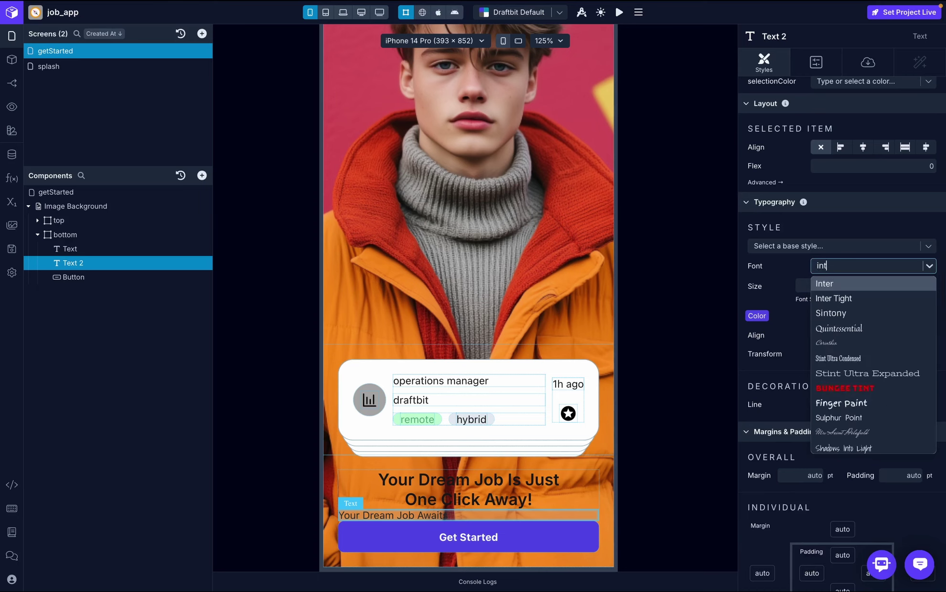
{"action": "left_click", "coordinate": [836, 286]}
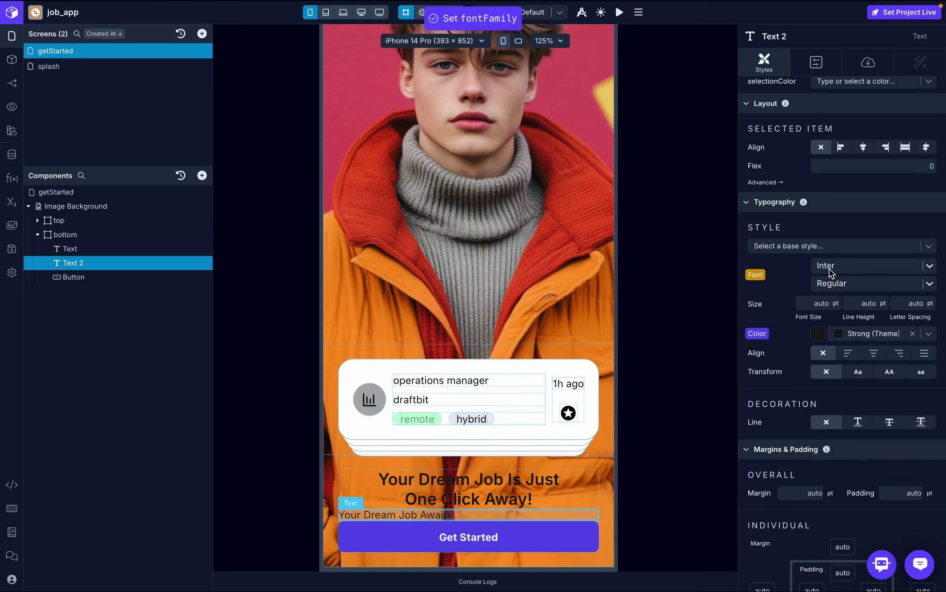
{"action": "left_click", "coordinate": [834, 284]}
{"action": "left_click", "coordinate": [841, 367]}
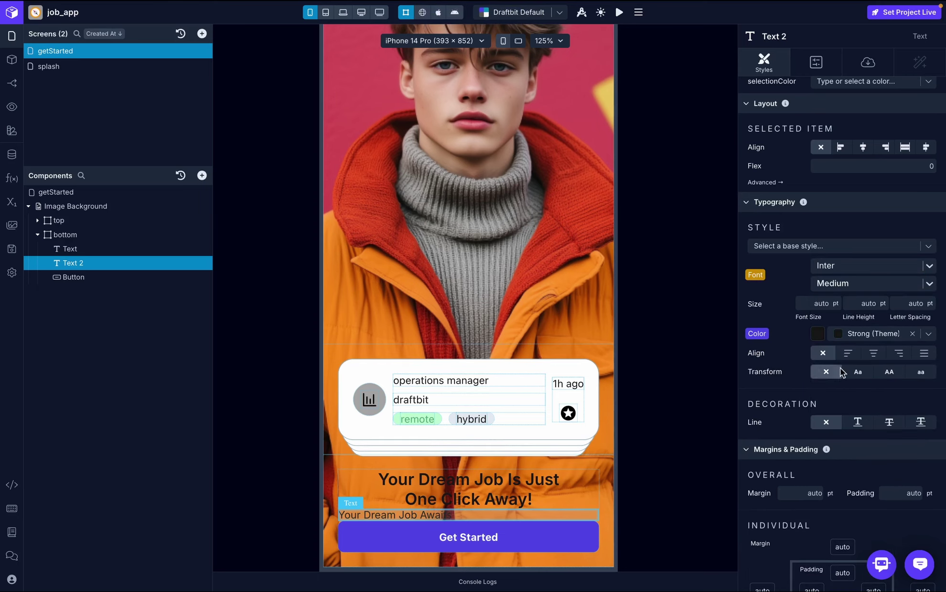
{"action": "left_click", "coordinate": [817, 303]}
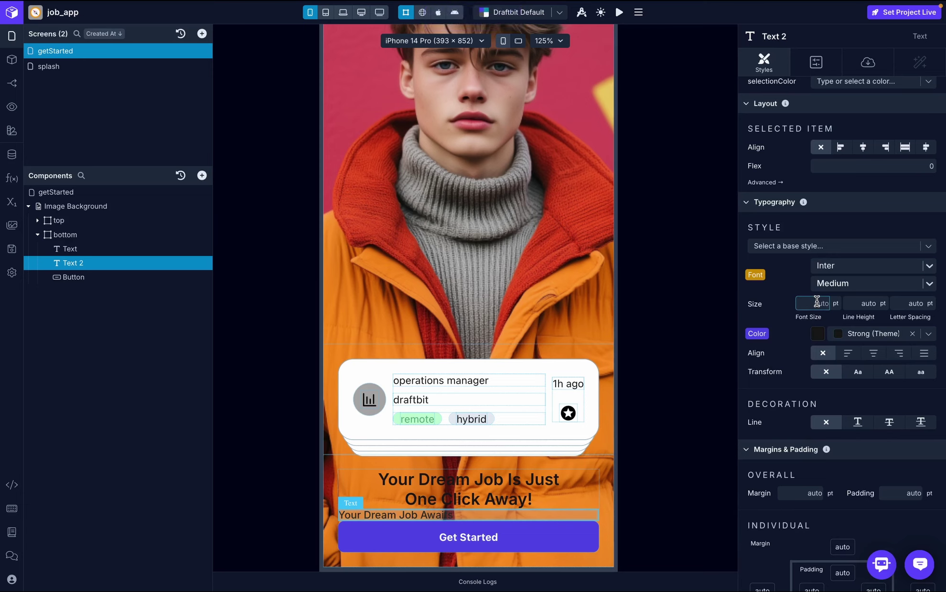
{"action": "type", "text": "16"}
{"action": "key", "text": "Return"}
- Colour the subtitle Slate 400 and centre-align it
{"action": "left_click", "coordinate": [926, 336]}
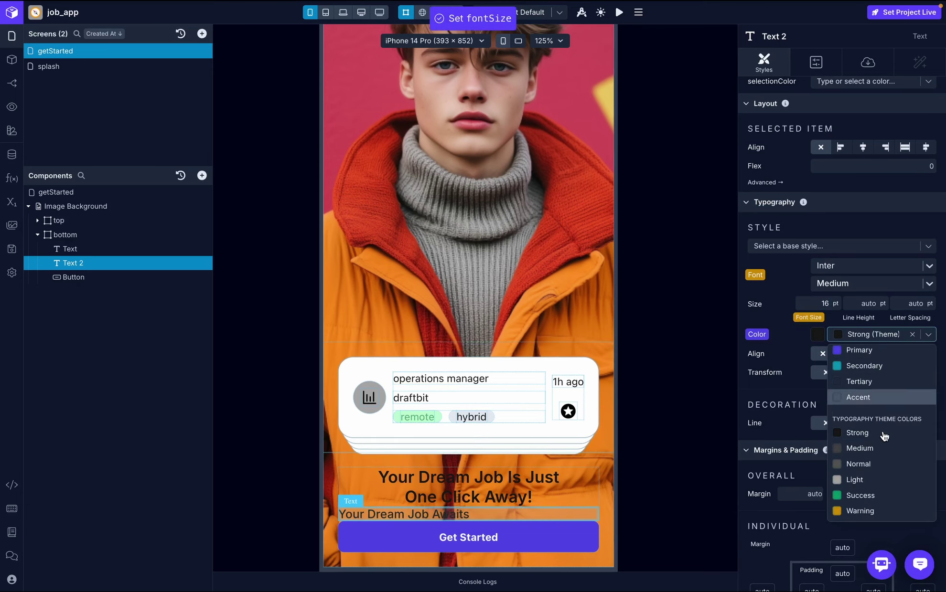
{"action": "scroll", "coordinate": [885, 437], "scroll_direction": "down", "scroll_amount": 5}
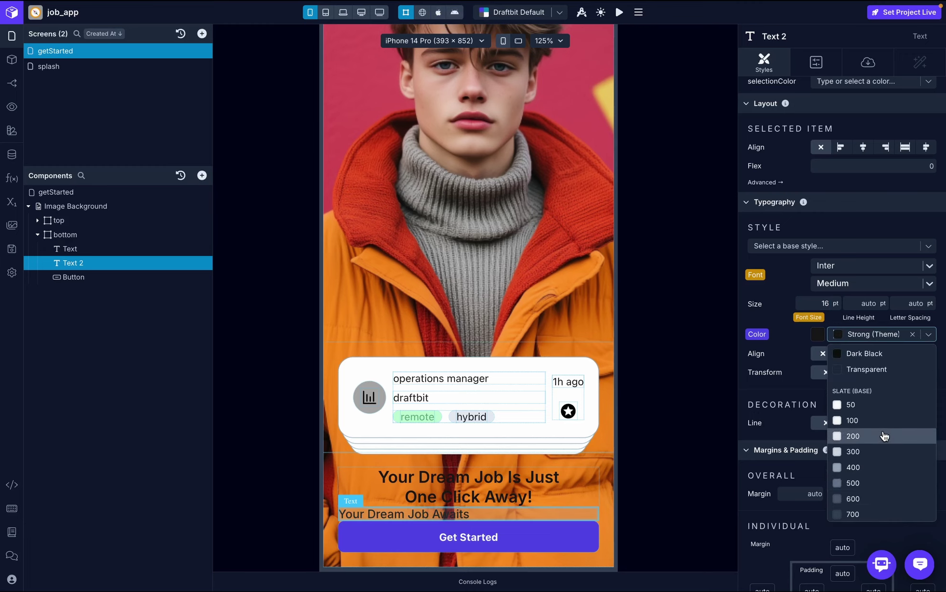
{"action": "scroll", "coordinate": [878, 452], "scroll_direction": "down", "scroll_amount": 1}
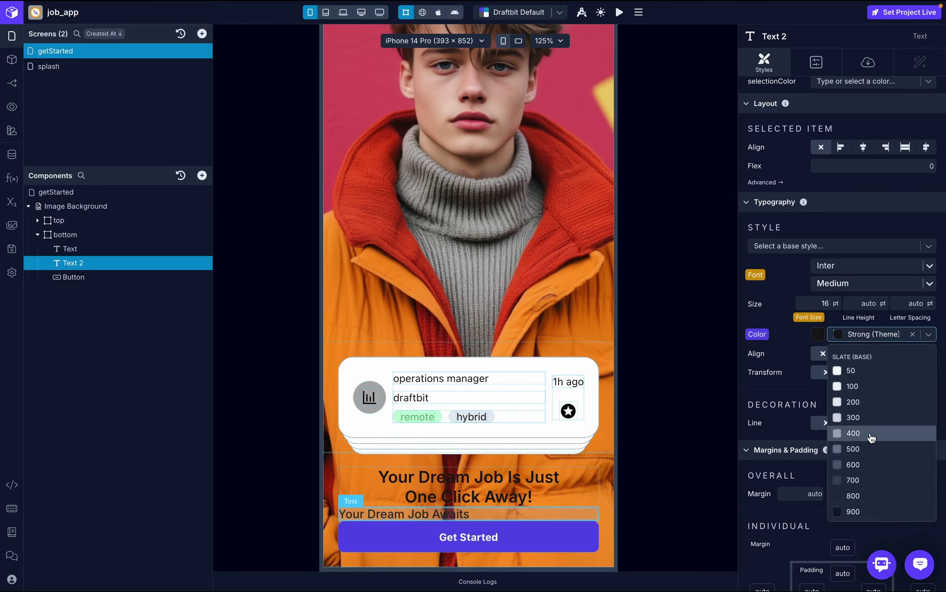
{"action": "left_click", "coordinate": [870, 435]}
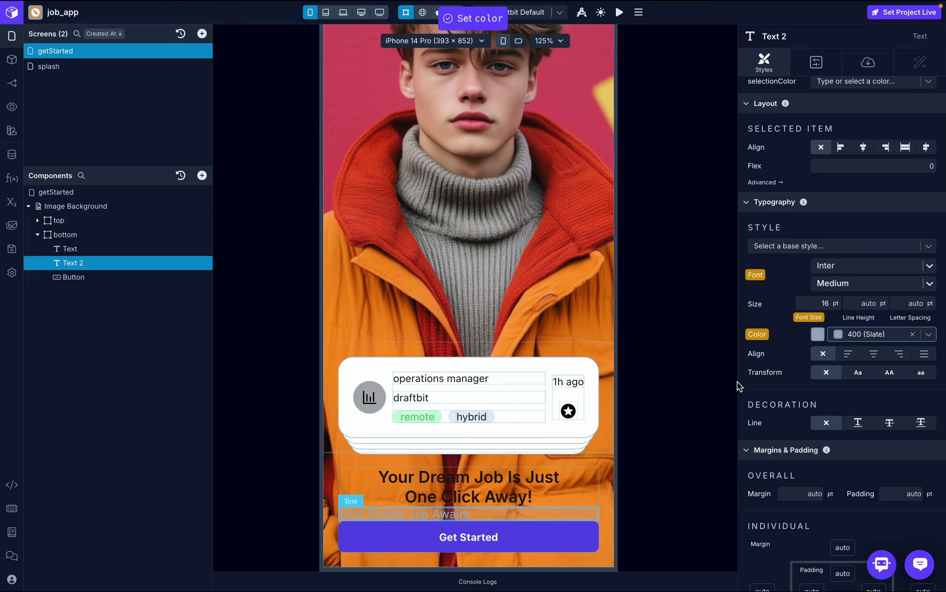
{"action": "left_click", "coordinate": [874, 354]}
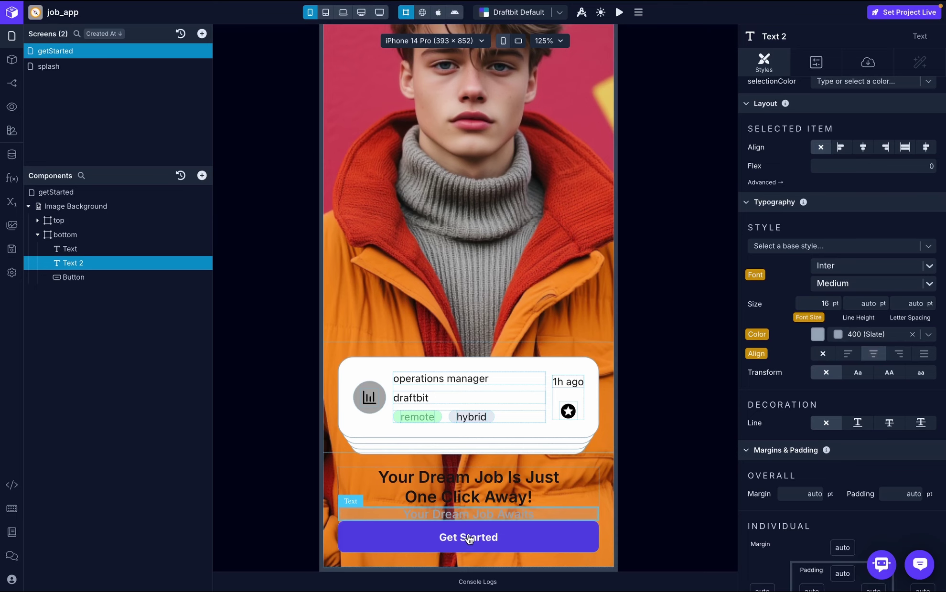
{"action": "left_click", "coordinate": [86, 279]}
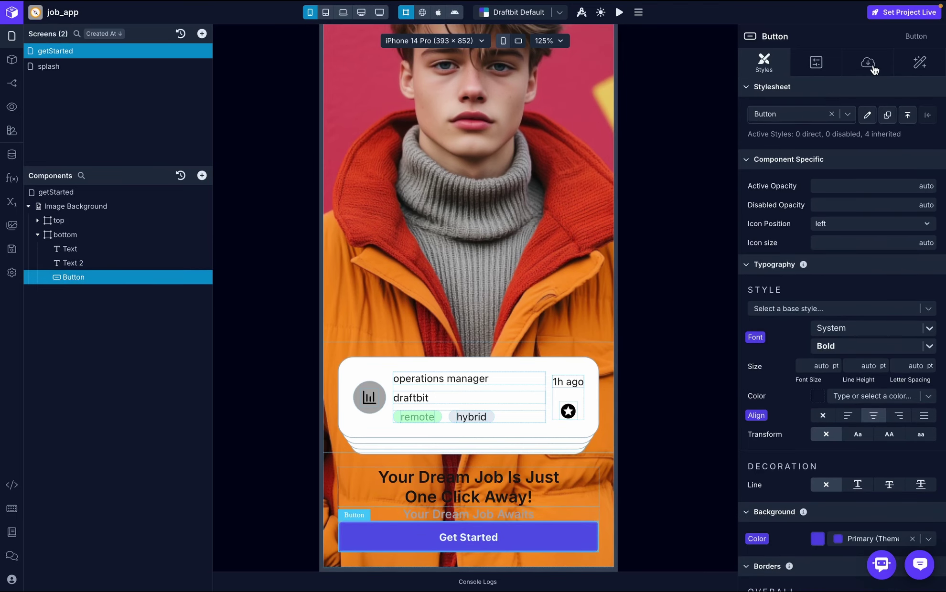
- After checking the reference, give the button label an 18 pt Inter font
{"action": "left_click", "coordinate": [872, 66]}
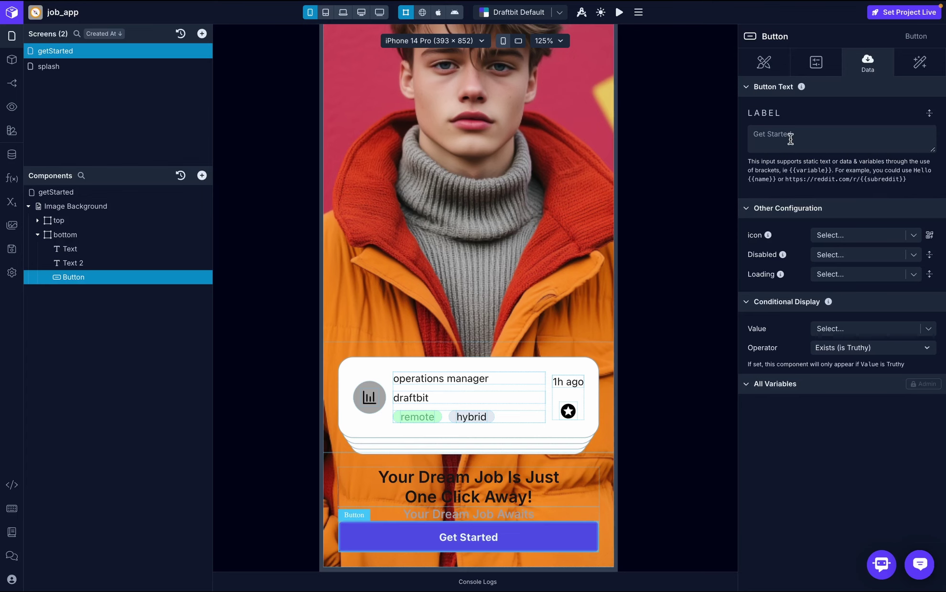
{"action": "key", "text": "ctrl+Right"}
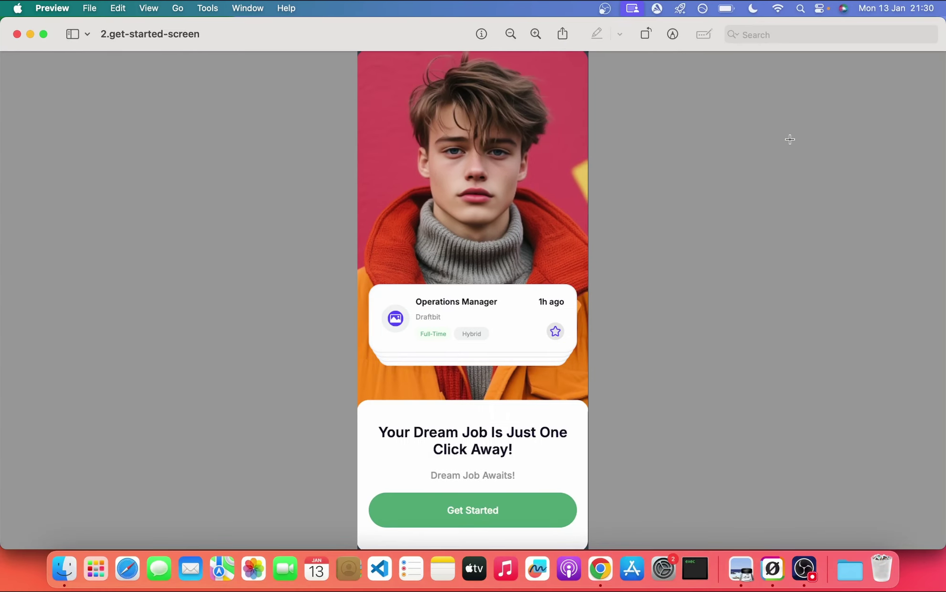
{"action": "key", "text": "ctrl+Left"}
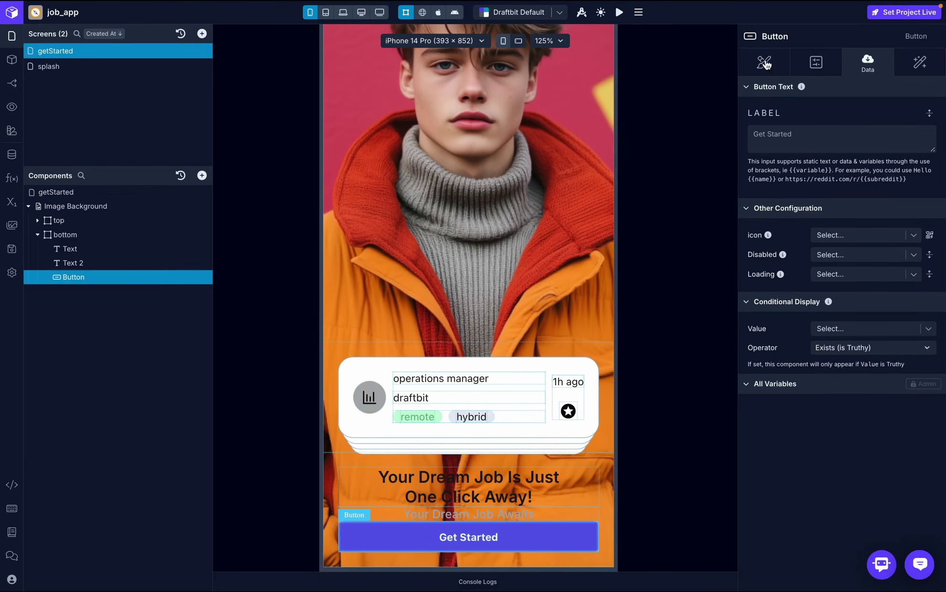
{"action": "left_click", "coordinate": [764, 63]}
{"action": "scroll", "coordinate": [877, 292], "scroll_direction": "down", "scroll_amount": 3}
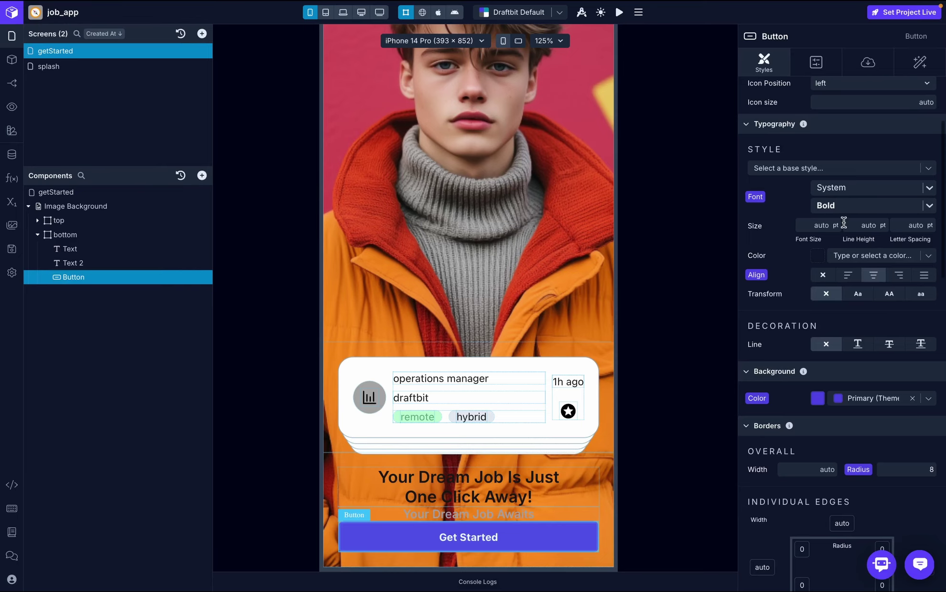
{"action": "left_click", "coordinate": [817, 224]}
{"action": "type", "text": "18"}
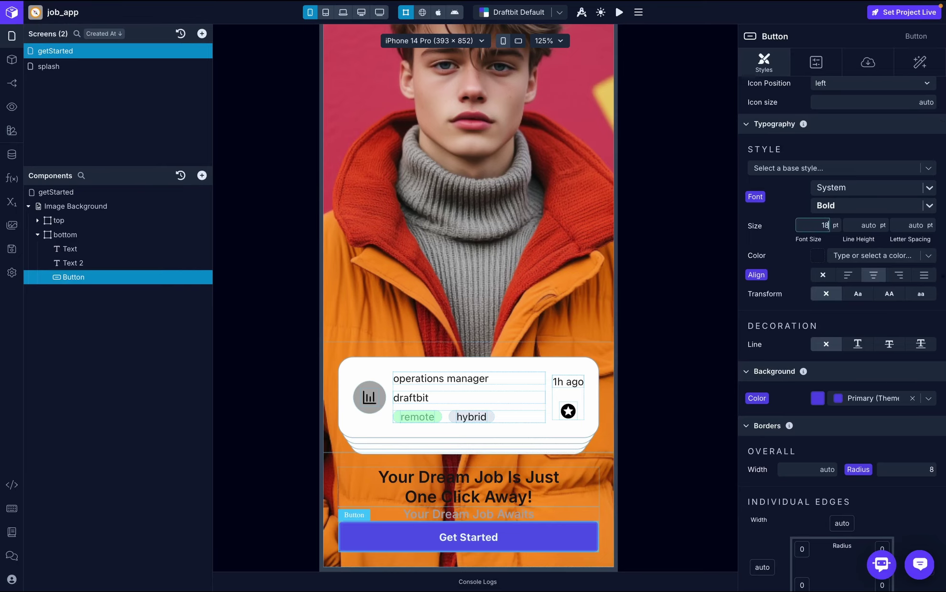
{"action": "key", "text": "Return"}
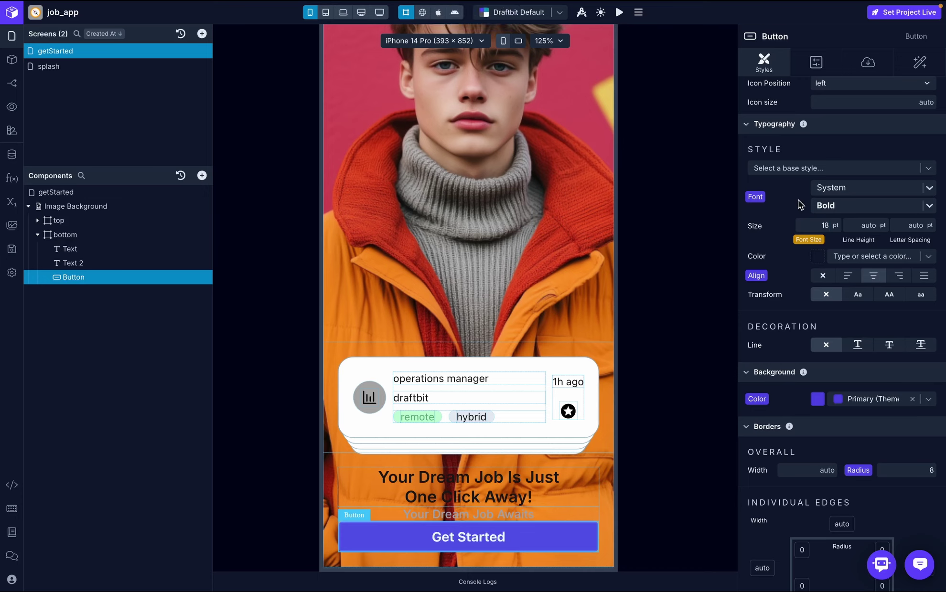
{"action": "left_click", "coordinate": [871, 188]}
{"action": "type", "text": "inter"}
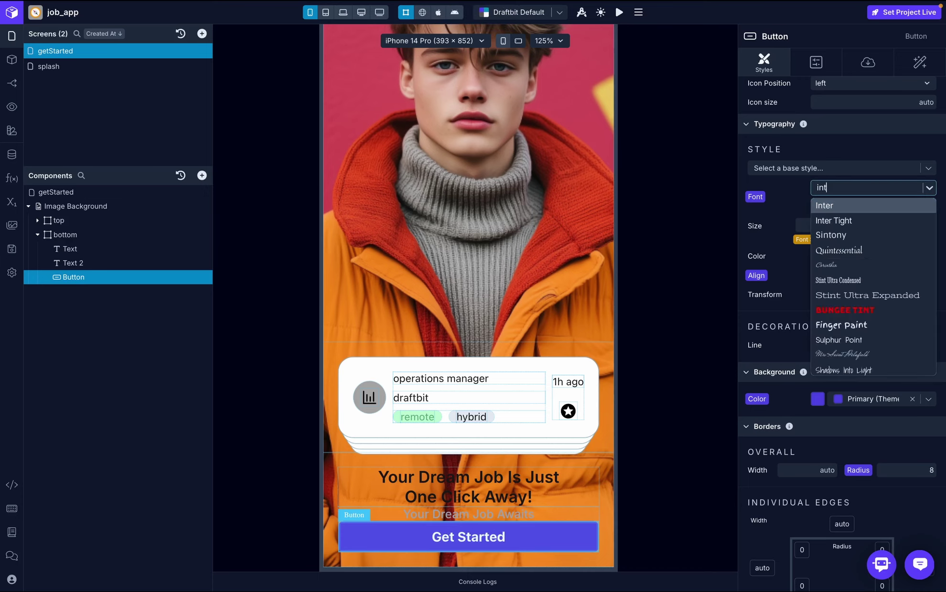
{"action": "left_click", "coordinate": [839, 206]}
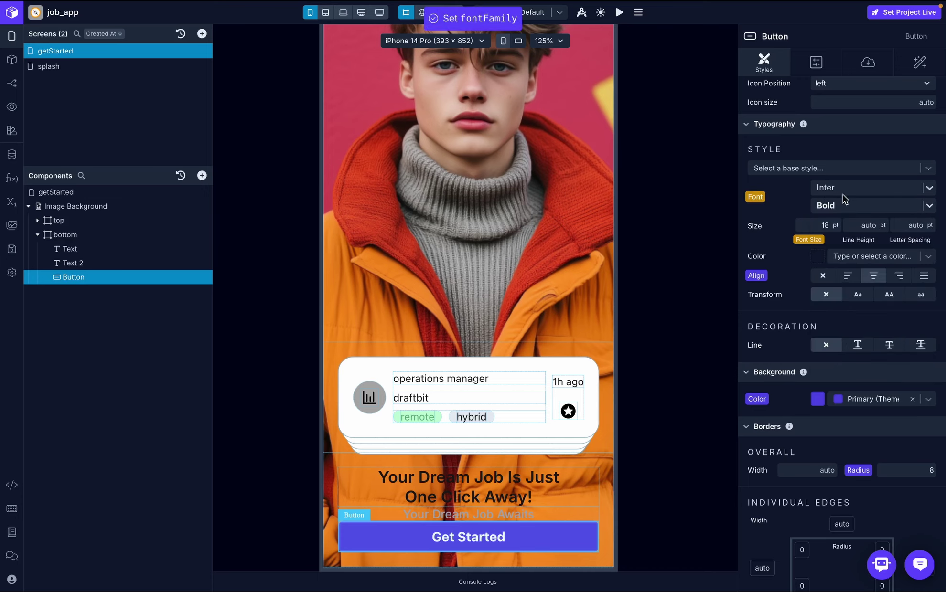
- Set the button's background colour to Dark Green
{"action": "scroll", "coordinate": [842, 214], "scroll_direction": "down", "scroll_amount": 2}
{"action": "scroll", "coordinate": [874, 205], "scroll_direction": "down", "scroll_amount": 1}
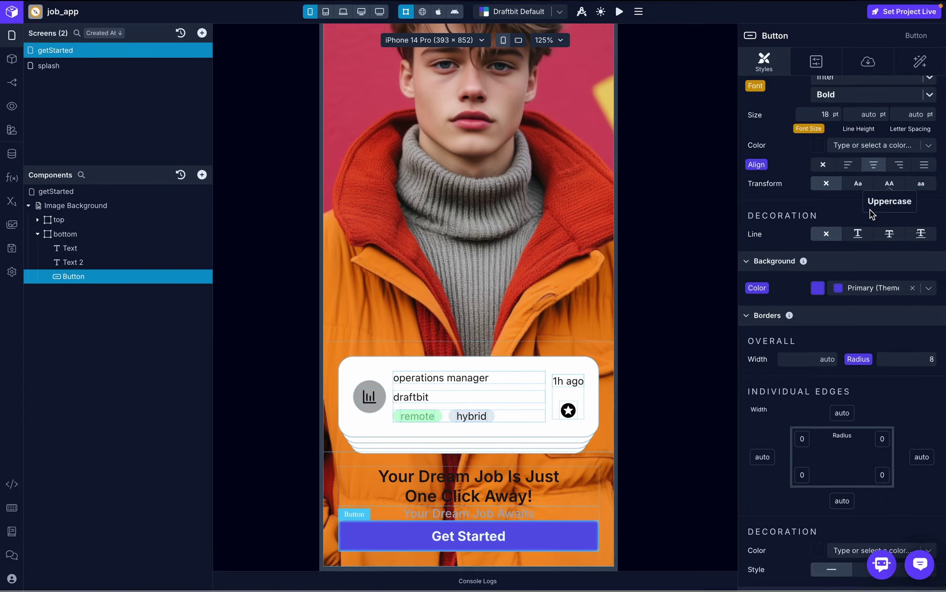
{"action": "left_click", "coordinate": [929, 293]}
{"action": "type", "text": "dark"}
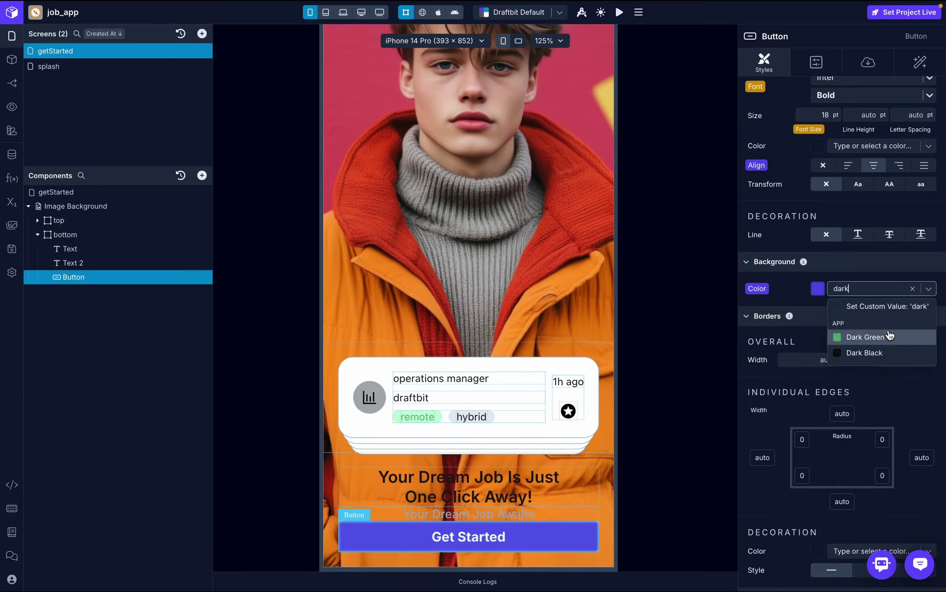
{"action": "left_click", "coordinate": [889, 337]}
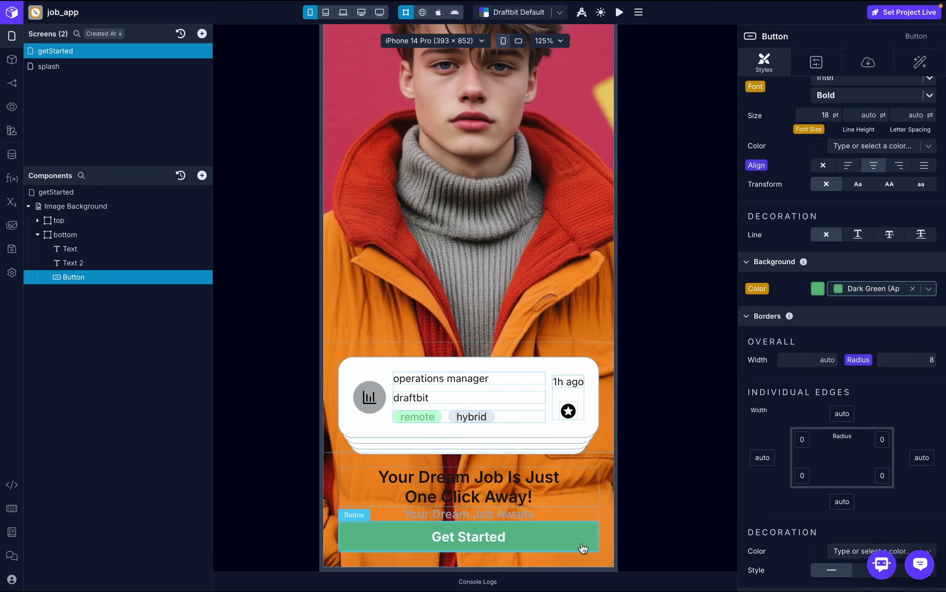
- Change the button's border radius from 8 to 20 and compare with the reference design
{"action": "scroll", "coordinate": [870, 391], "scroll_direction": "down", "scroll_amount": 2}
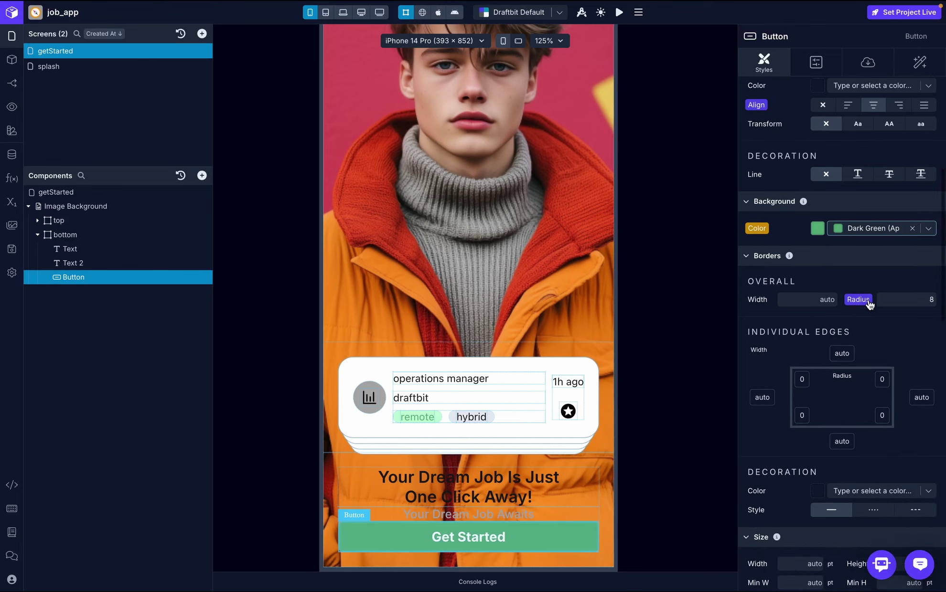
{"action": "left_click", "coordinate": [905, 299]}
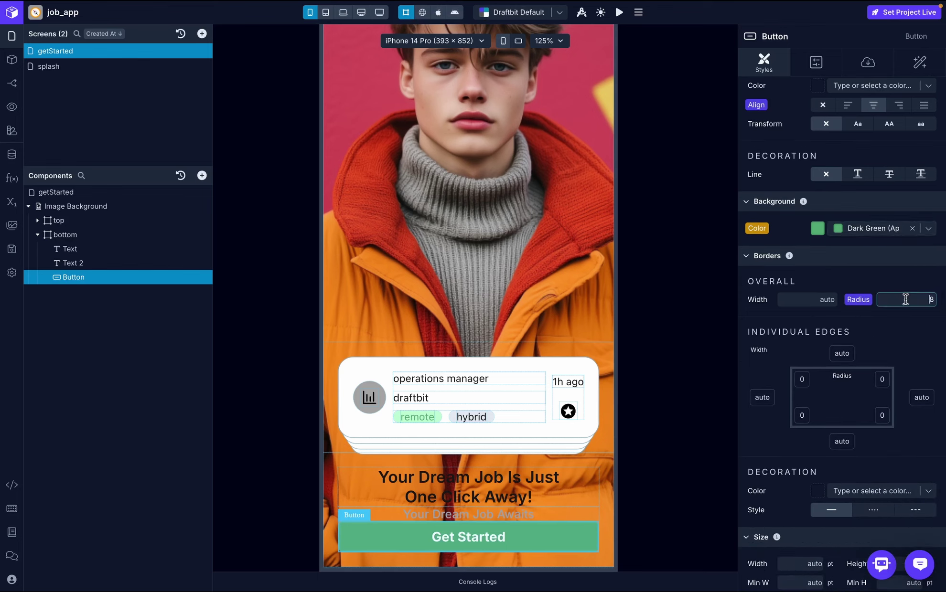
{"action": "key", "text": "BackSpace"}
{"action": "left_click", "coordinate": [910, 337]}
{"action": "key", "text": "super+Tab"}
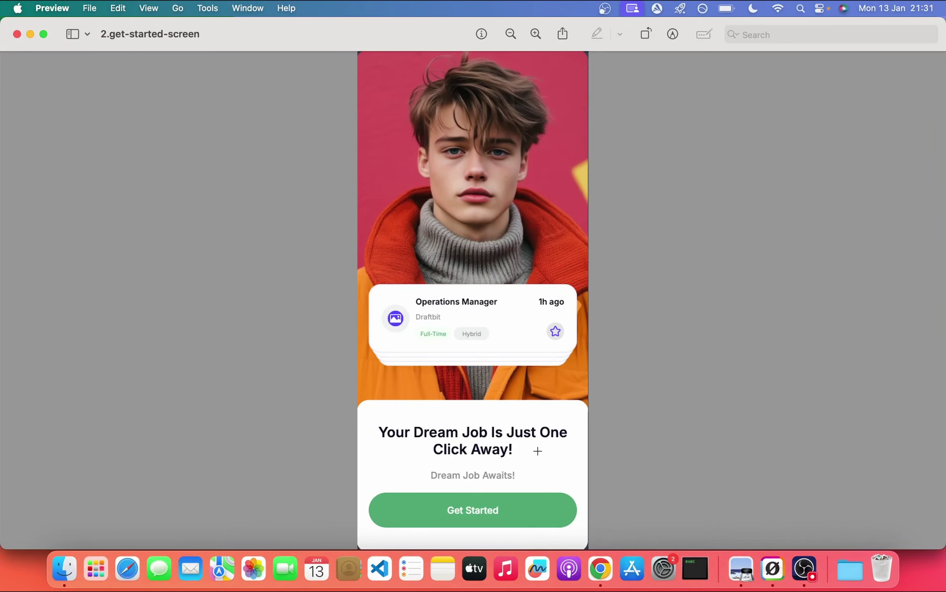
{"action": "key", "text": "super+Tab"}
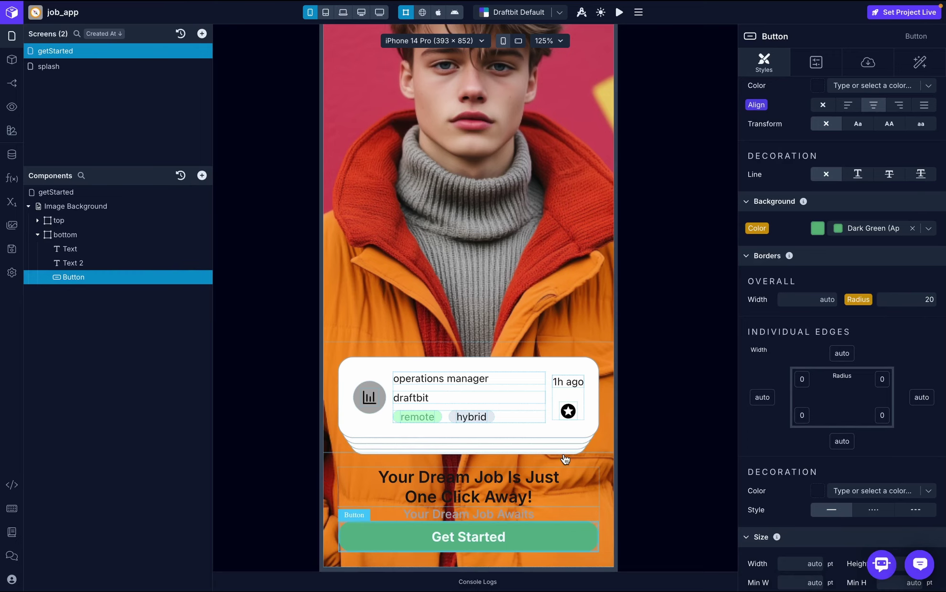
- Give the bottom container a custom white background, then view the reference design
{"action": "left_click", "coordinate": [72, 236]}
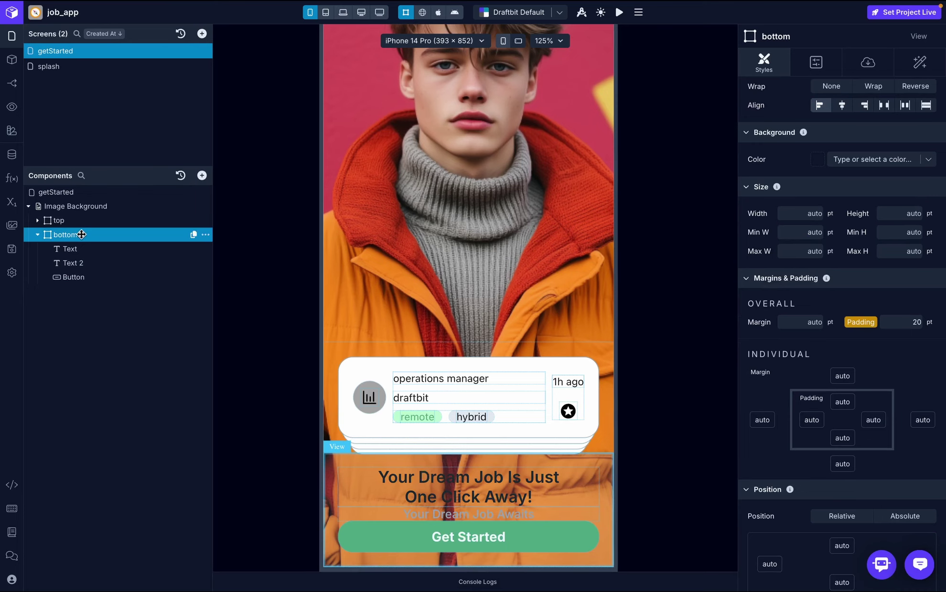
{"action": "scroll", "coordinate": [859, 303], "scroll_direction": "up", "scroll_amount": 2}
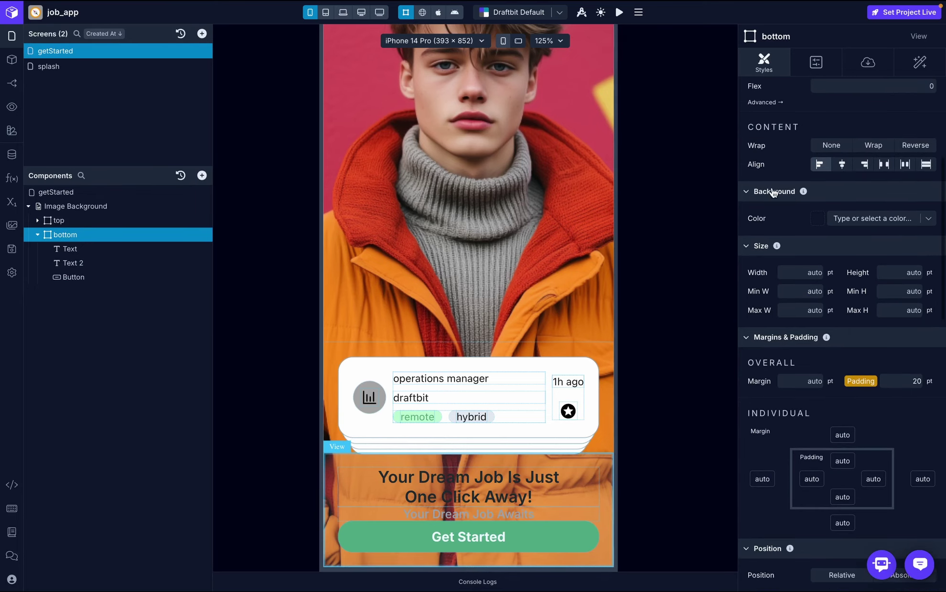
{"action": "left_click", "coordinate": [929, 220]}
{"action": "type", "text": "white"}
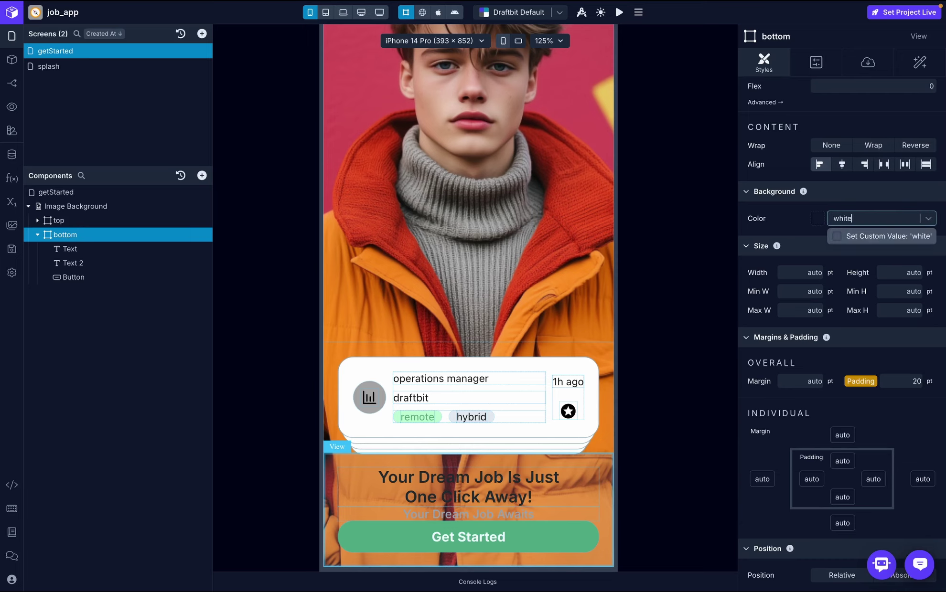
{"action": "left_click", "coordinate": [876, 236]}
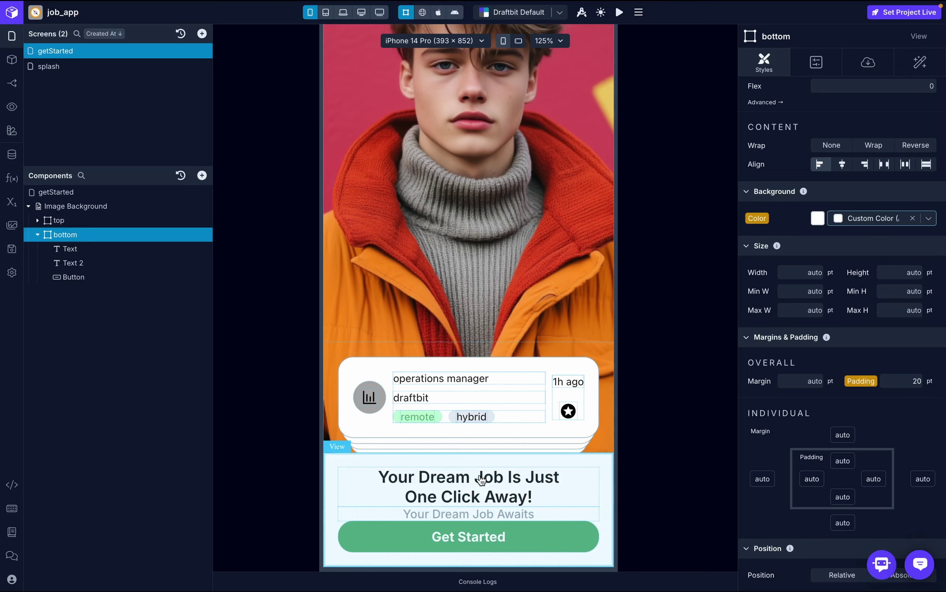
{"action": "key", "text": "ctrl+Right"}
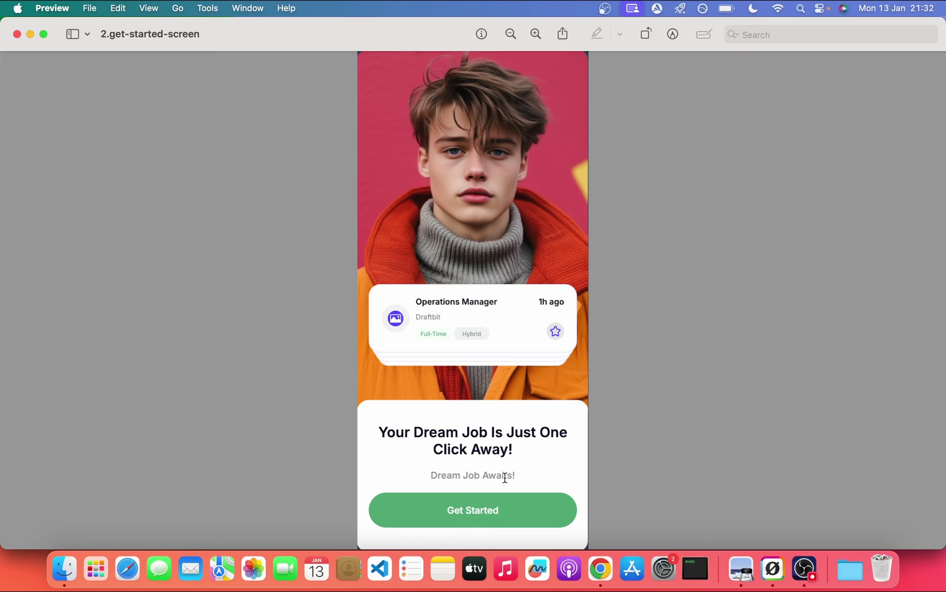
- Switch from the Preview reference image back to the Draftbit editor
{"action": "key", "text": "super+Tab"}
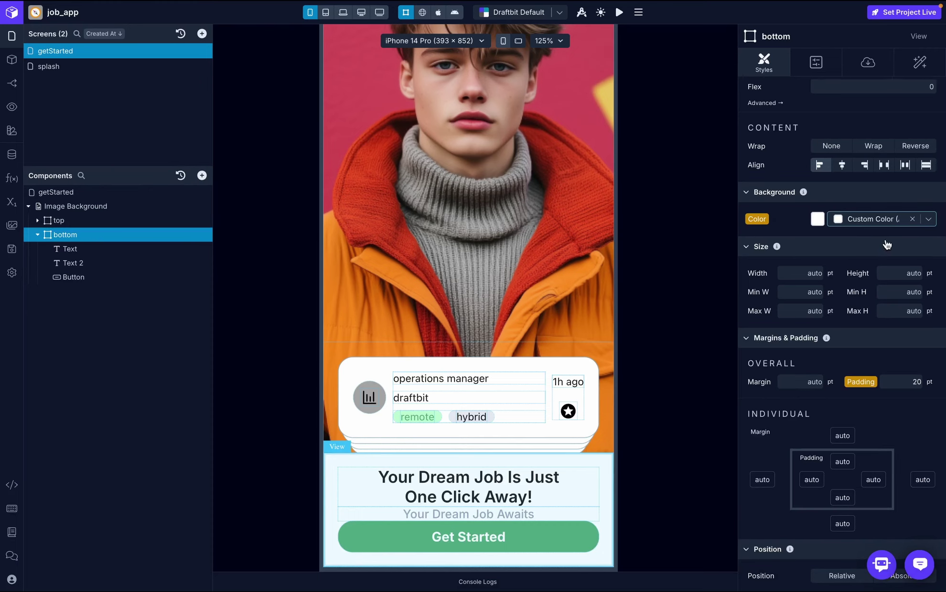
- Set the bottom section's layout gap to 30, correcting an initial 35
{"action": "scroll", "coordinate": [765, 229], "scroll_direction": "up", "scroll_amount": 5}
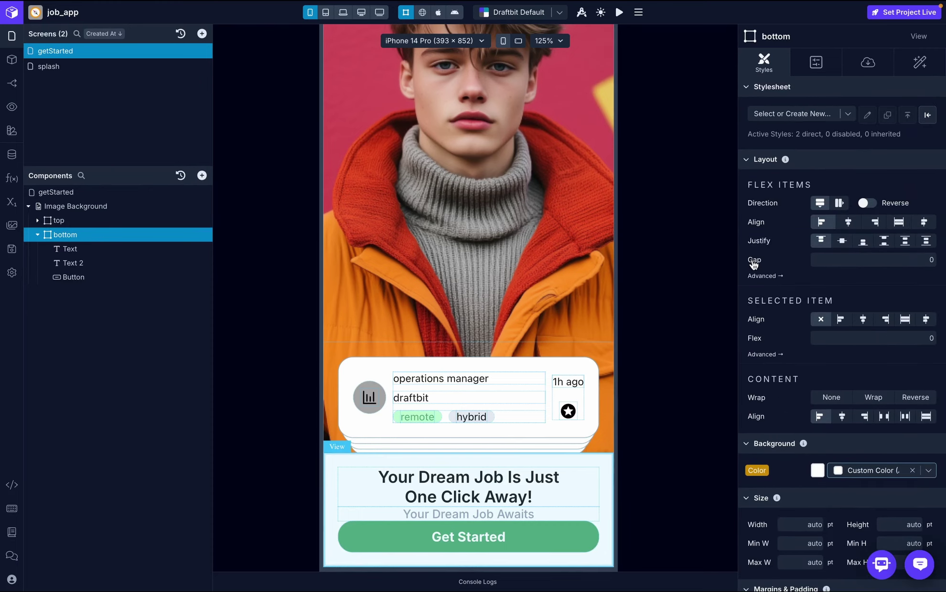
{"action": "left_click", "coordinate": [850, 262]}
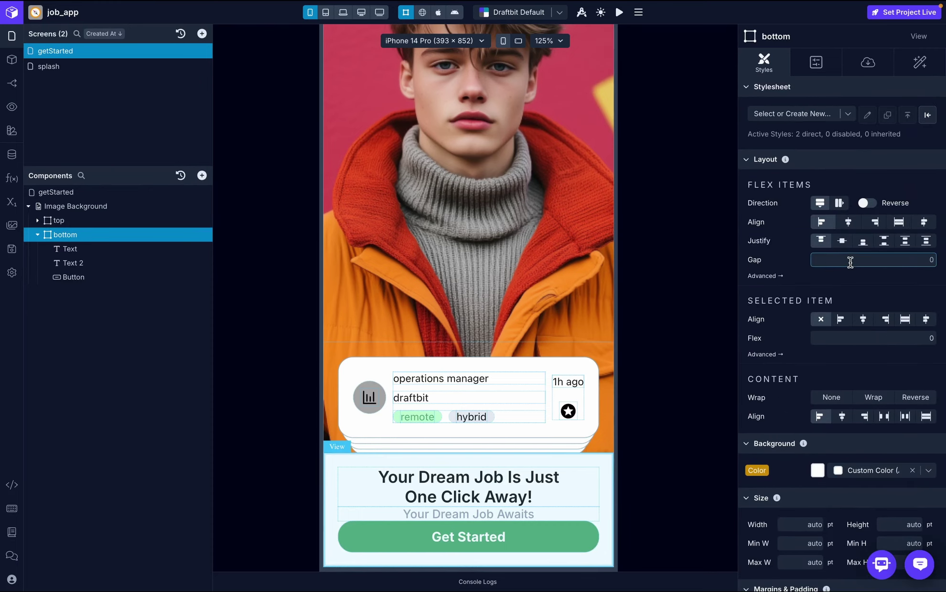
{"action": "type", "text": "35"}
{"action": "left_click", "coordinate": [863, 278]}
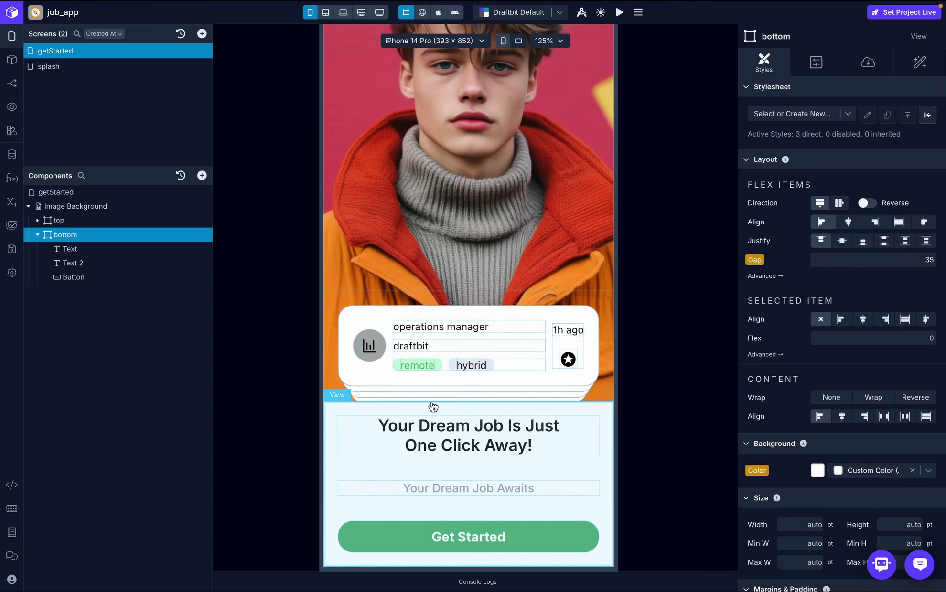
{"action": "left_click", "coordinate": [934, 261]}
{"action": "key", "text": "BackSpace"}
{"action": "type", "text": "0"}
{"action": "key", "text": "Return"}
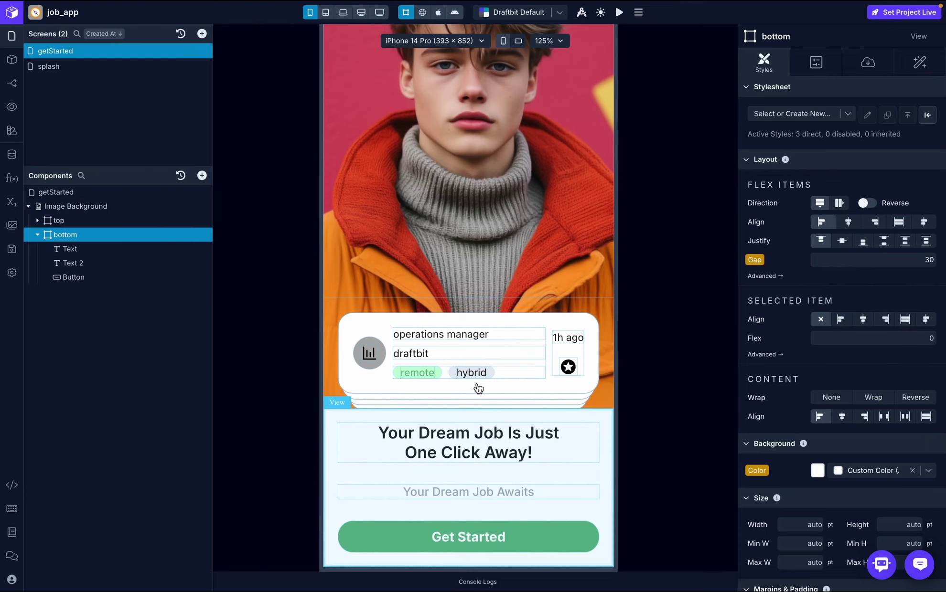
- Give the Image Background container a gap of 30
{"action": "left_click", "coordinate": [37, 234]}
{"action": "left_click", "coordinate": [88, 206]}
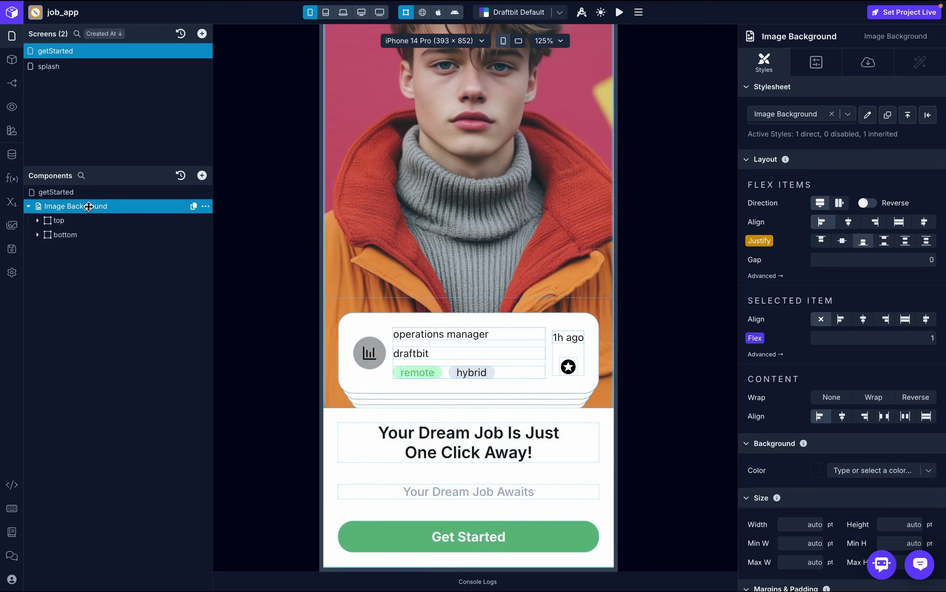
{"action": "left_click", "coordinate": [829, 260]}
{"action": "type", "text": "30"}
{"action": "key", "text": "Return"}
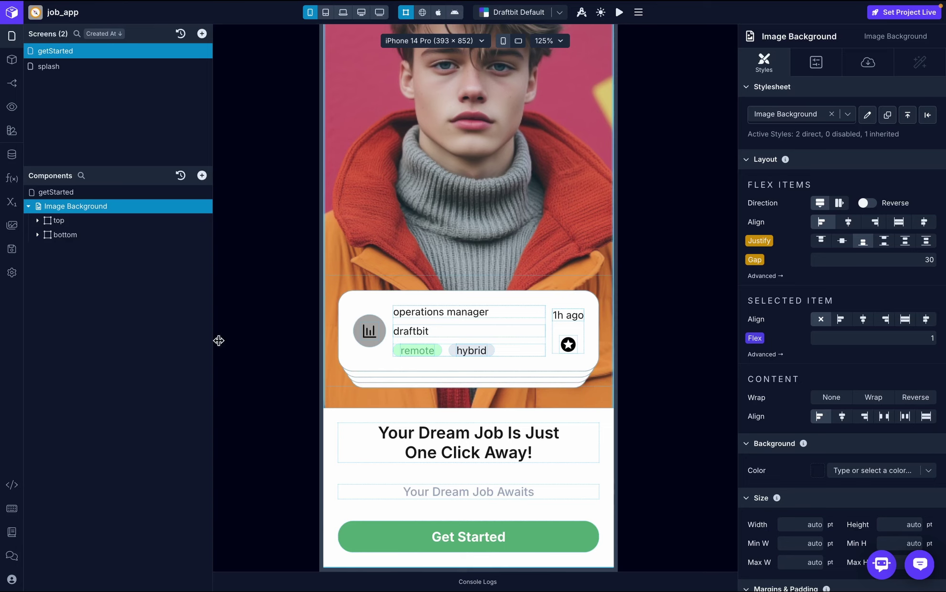
- Clear the bottom section's overall border radius
{"action": "left_click", "coordinate": [72, 235]}
{"action": "scroll", "coordinate": [863, 396], "scroll_direction": "down", "scroll_amount": 8}
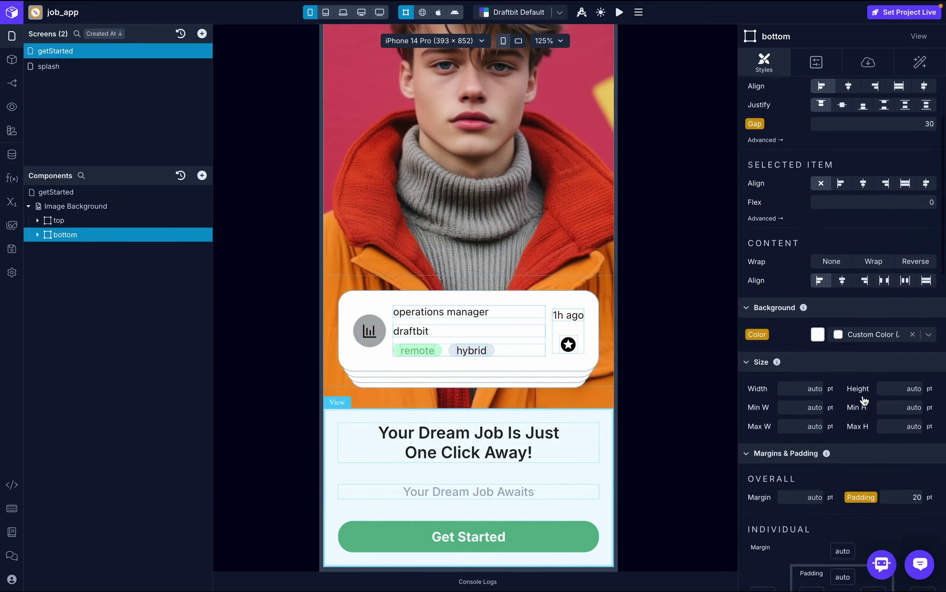
{"action": "scroll", "coordinate": [863, 402], "scroll_direction": "down", "scroll_amount": 7}
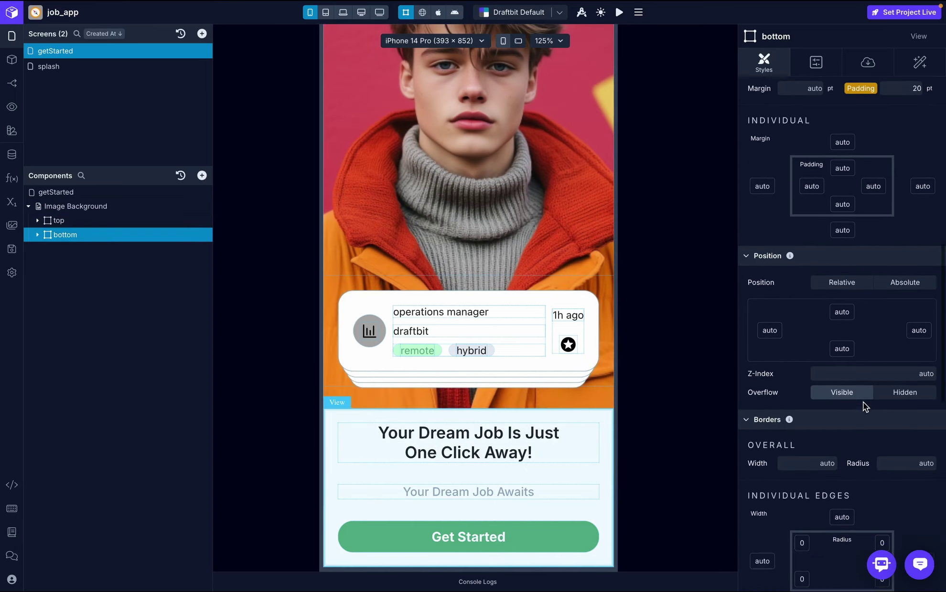
{"action": "left_click", "coordinate": [918, 355]}
{"action": "type", "text": "20"}
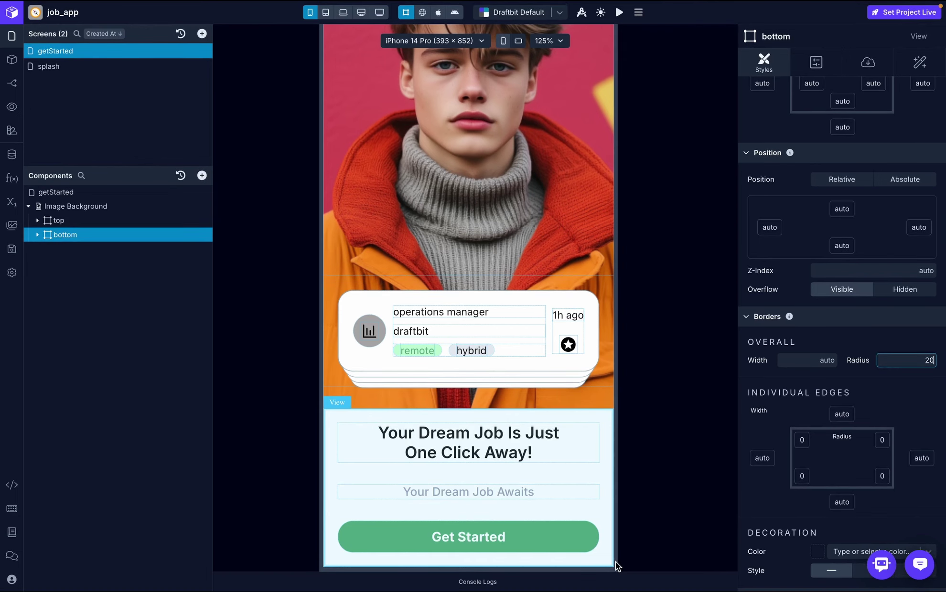
{"action": "key", "text": "BackSpace"}
{"action": "key", "text": "BackSpace"}
{"action": "left_click", "coordinate": [933, 400]}
- Set the top-left and top-right corner radii to 20, checking the reference design
{"action": "scroll", "coordinate": [932, 400], "scroll_direction": "down", "scroll_amount": 3}
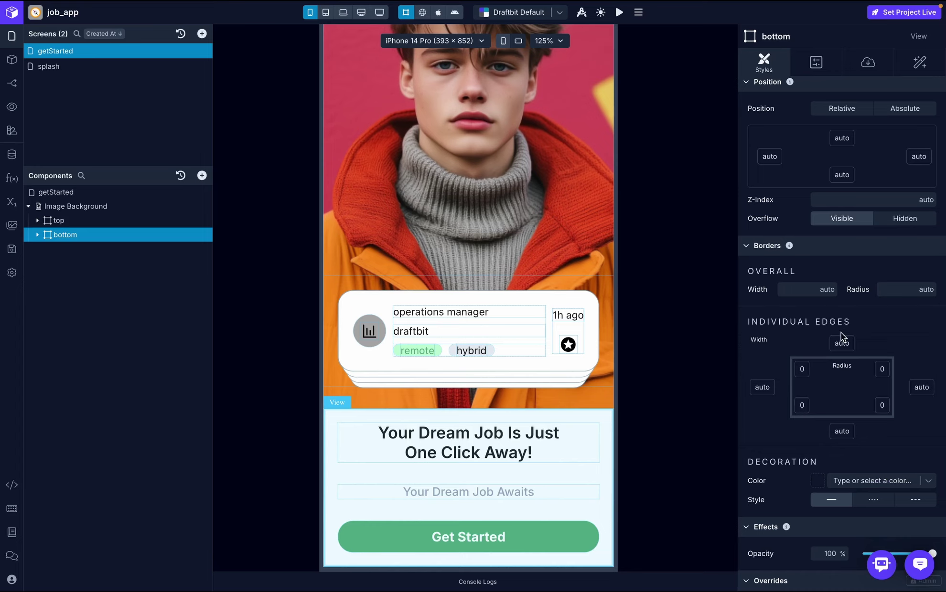
{"action": "left_click", "coordinate": [803, 369]}
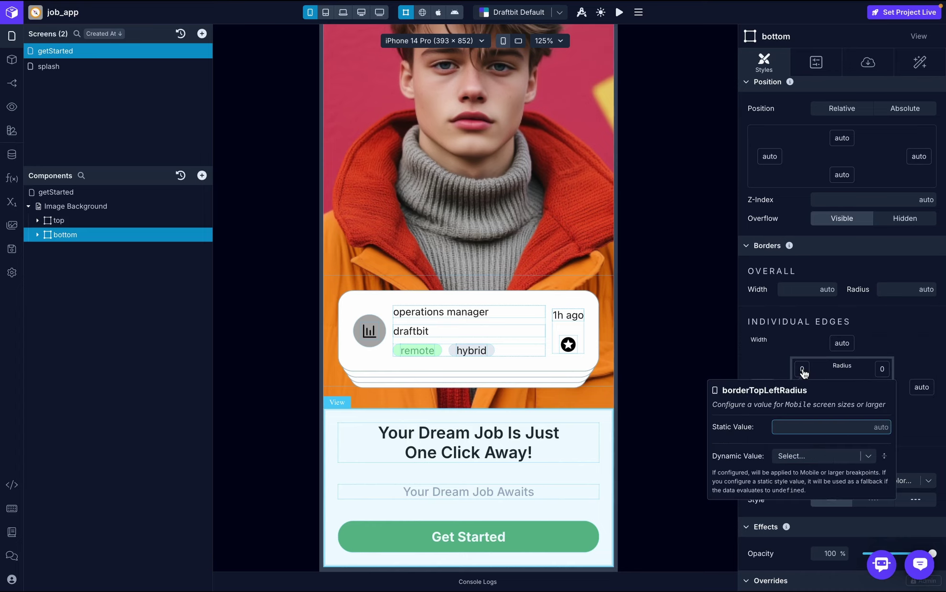
{"action": "type", "text": "20"}
{"action": "key", "text": "Return"}
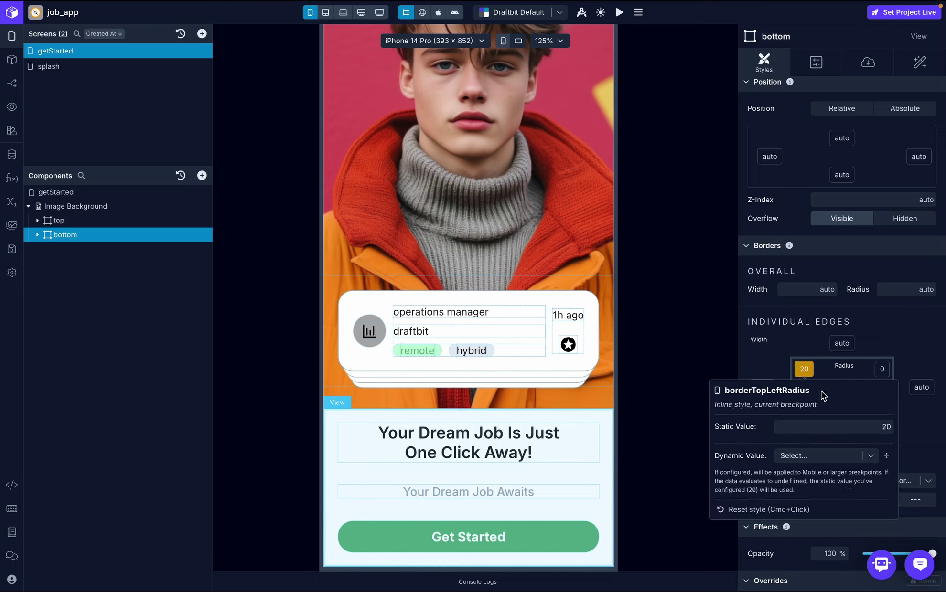
{"action": "left_click", "coordinate": [905, 345]}
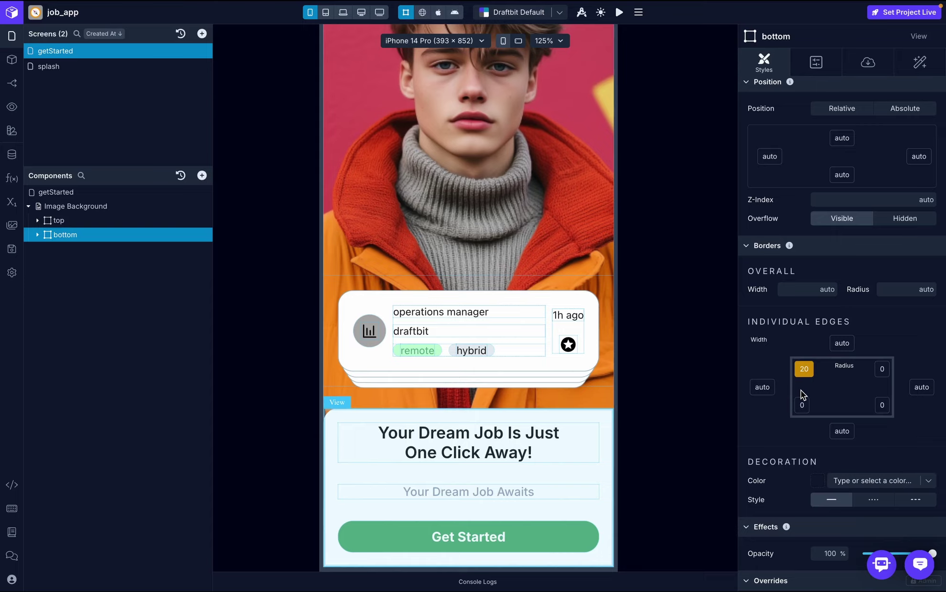
{"action": "key", "text": "super+Tab"}
{"action": "key", "text": "super+Tab"}
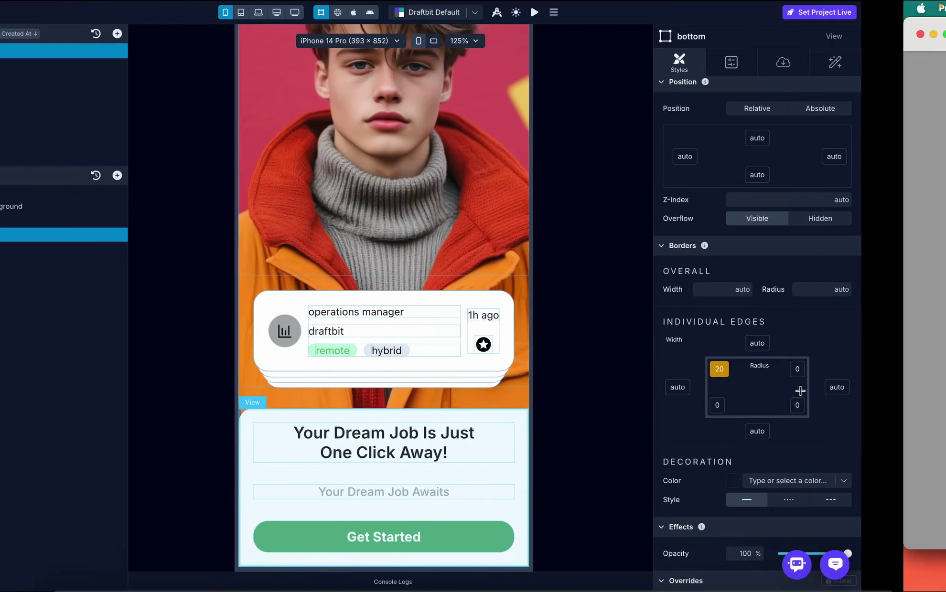
{"action": "left_click", "coordinate": [881, 371]}
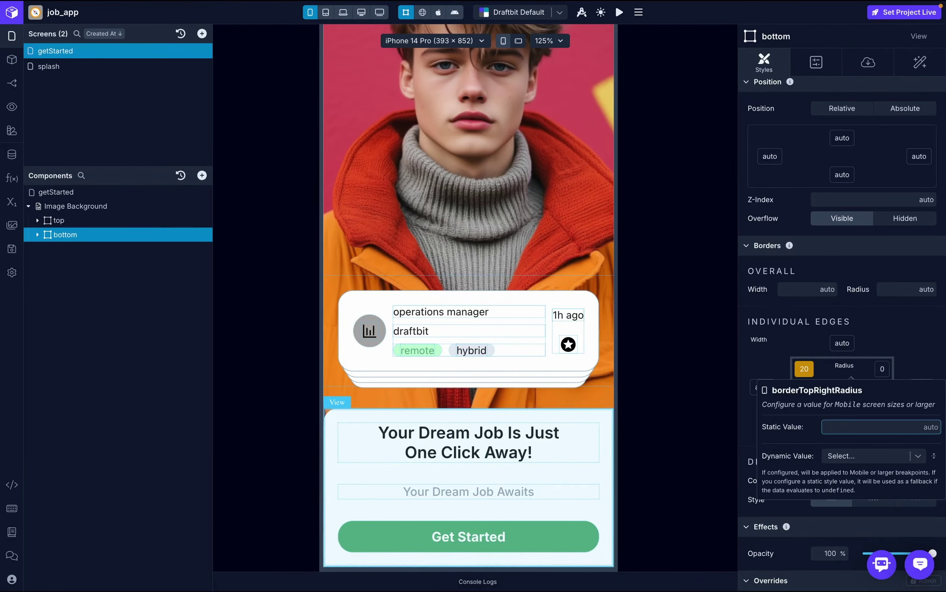
{"action": "key", "text": "Return"}
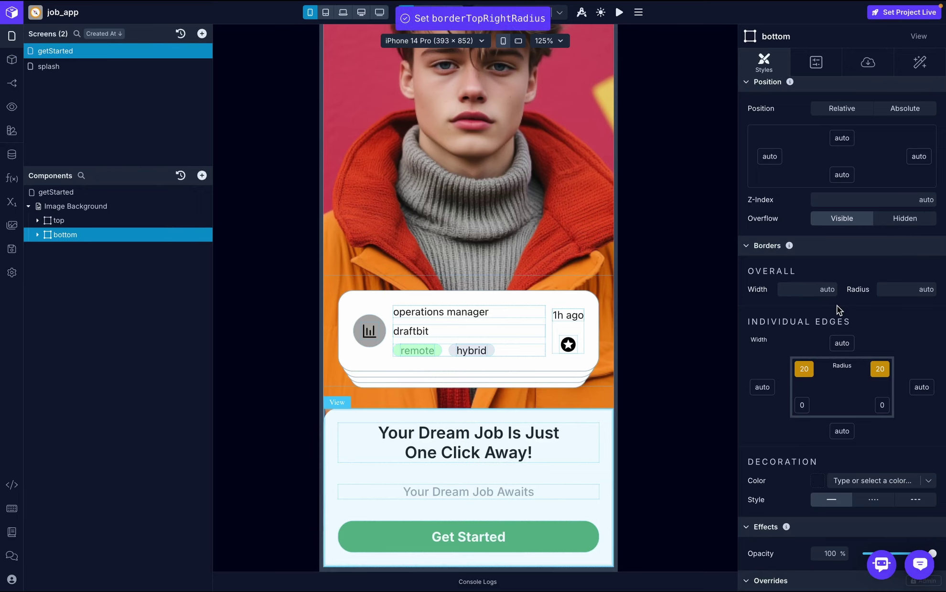
- Zoom the canvas to 75% and switch off Show Header for getStarted in Navigation configs
{"action": "scroll", "coordinate": [550, 337], "scroll_direction": "up", "scroll_amount": 2}
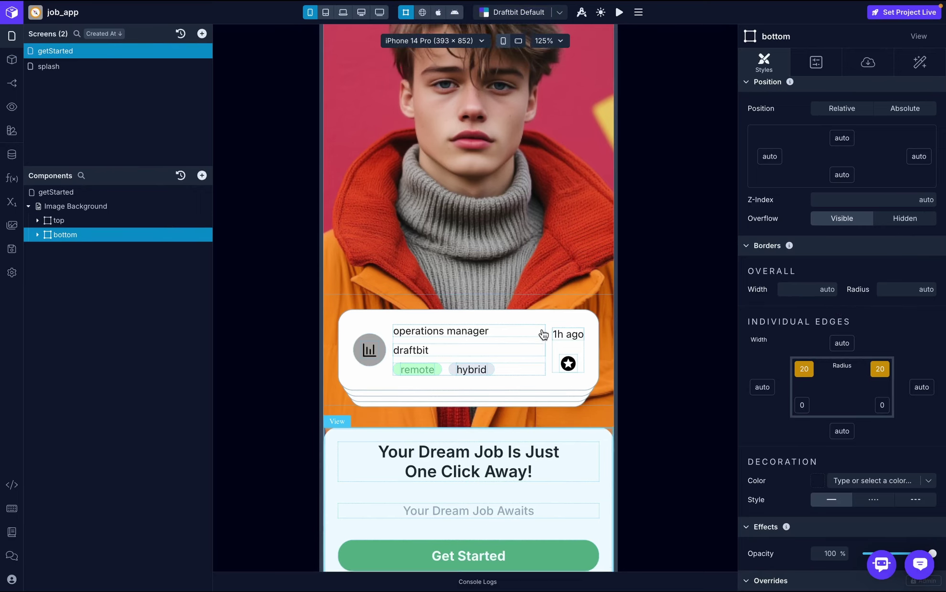
{"action": "left_click", "coordinate": [548, 41]}
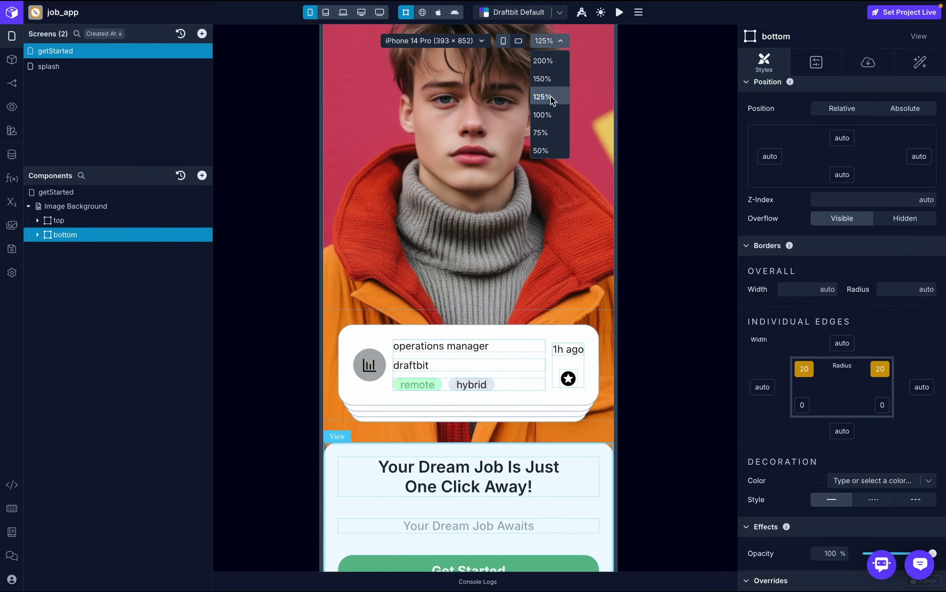
{"action": "left_click", "coordinate": [549, 133]}
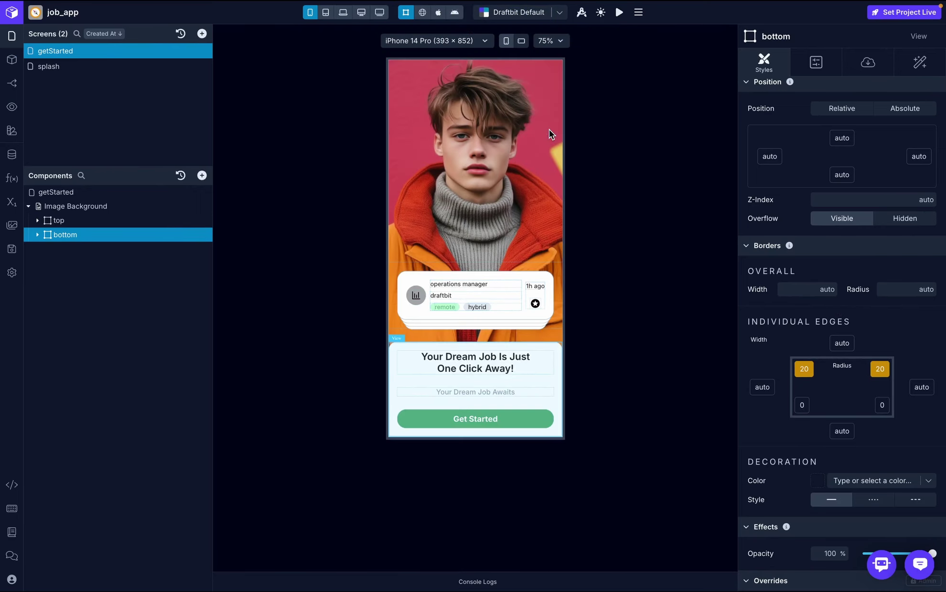
{"action": "left_click", "coordinate": [422, 12]}
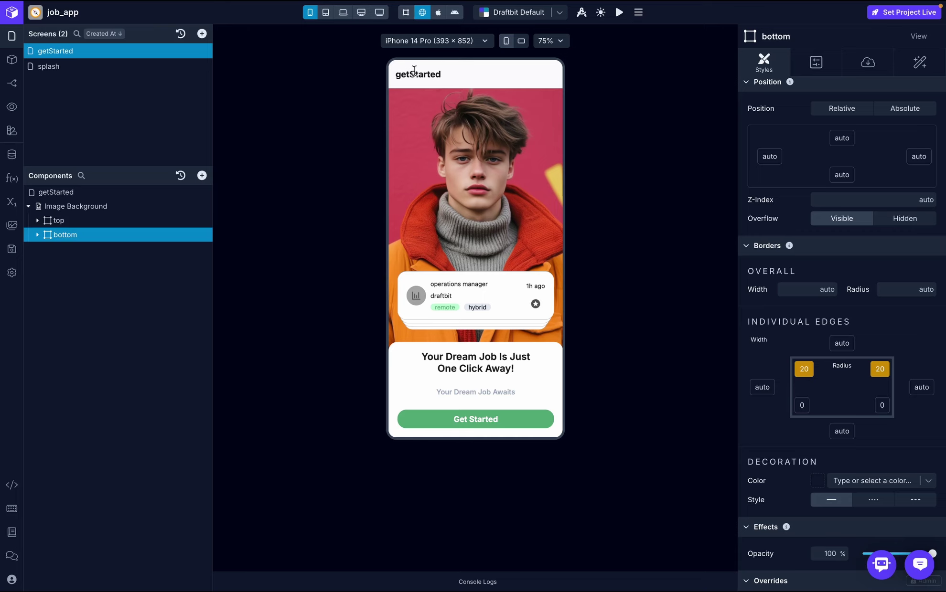
{"action": "left_click", "coordinate": [14, 83]}
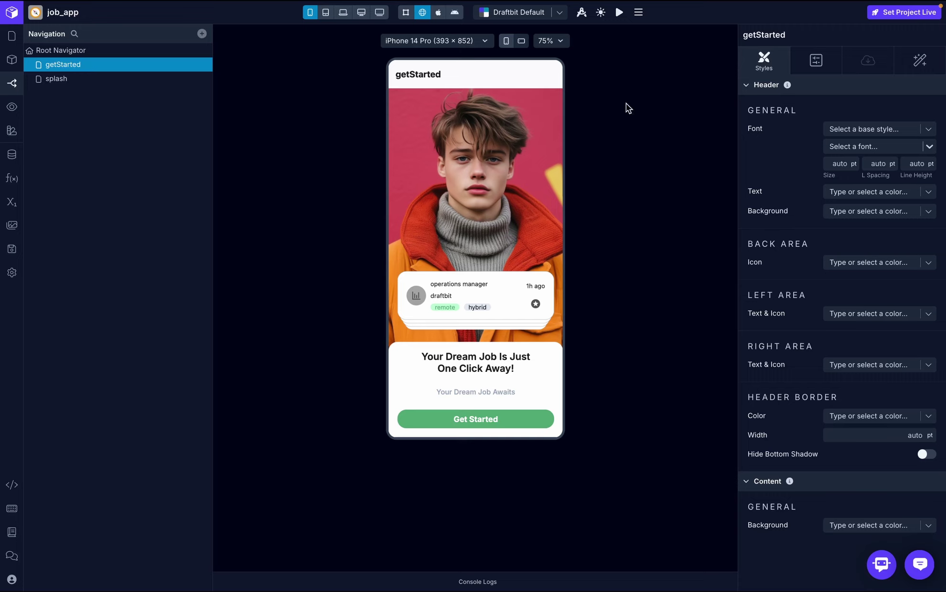
{"action": "left_click", "coordinate": [816, 59]}
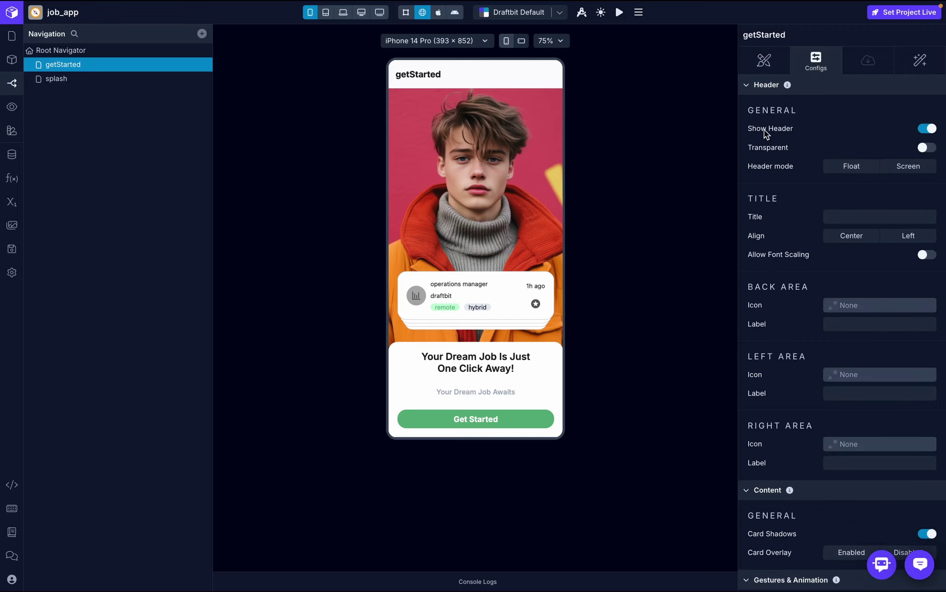
{"action": "left_click", "coordinate": [926, 129]}
{"action": "left_click", "coordinate": [12, 43]}
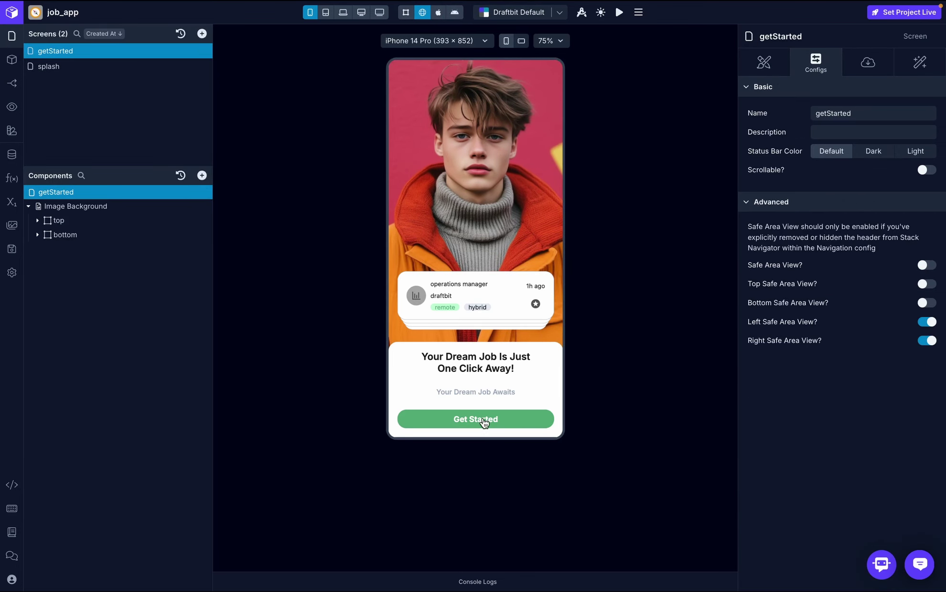
- Give the Get Started button a padding of 20
{"action": "left_click", "coordinate": [37, 234]}
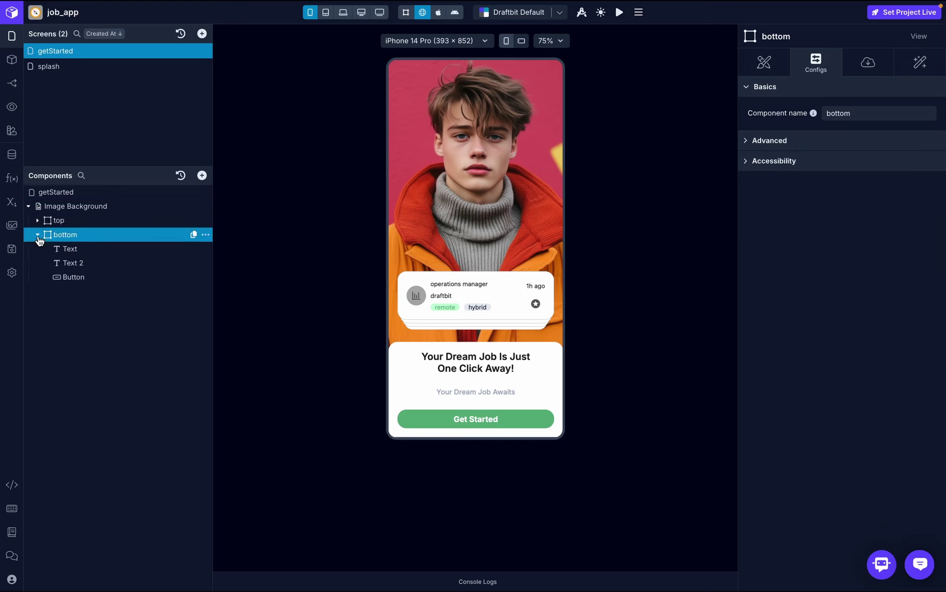
{"action": "left_click", "coordinate": [93, 276]}
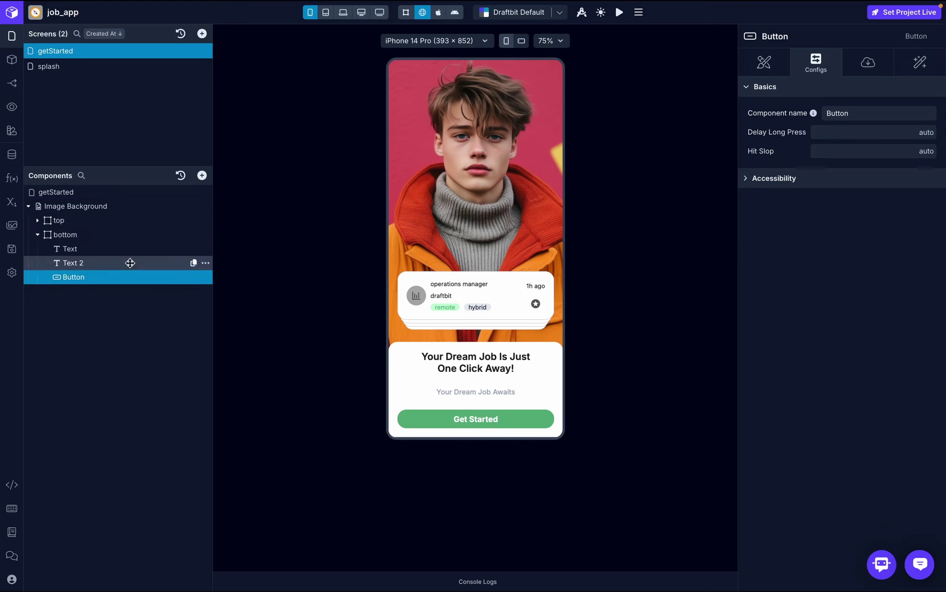
{"action": "left_click", "coordinate": [769, 62]}
{"action": "scroll", "coordinate": [944, 349], "scroll_direction": "down", "scroll_amount": 3}
{"action": "scroll", "coordinate": [895, 386], "scroll_direction": "down", "scroll_amount": 12}
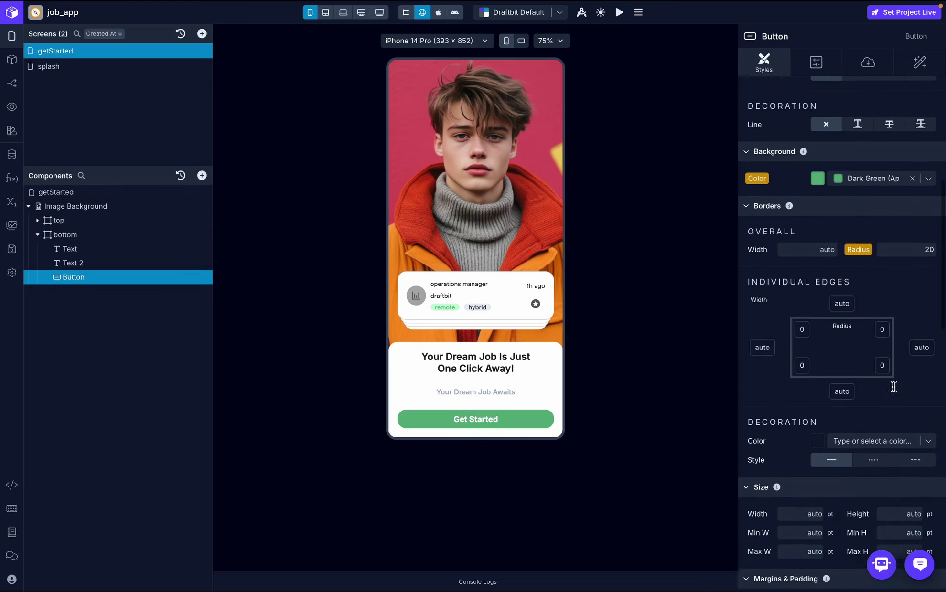
{"action": "left_click", "coordinate": [912, 289]}
{"action": "type", "text": "20"}
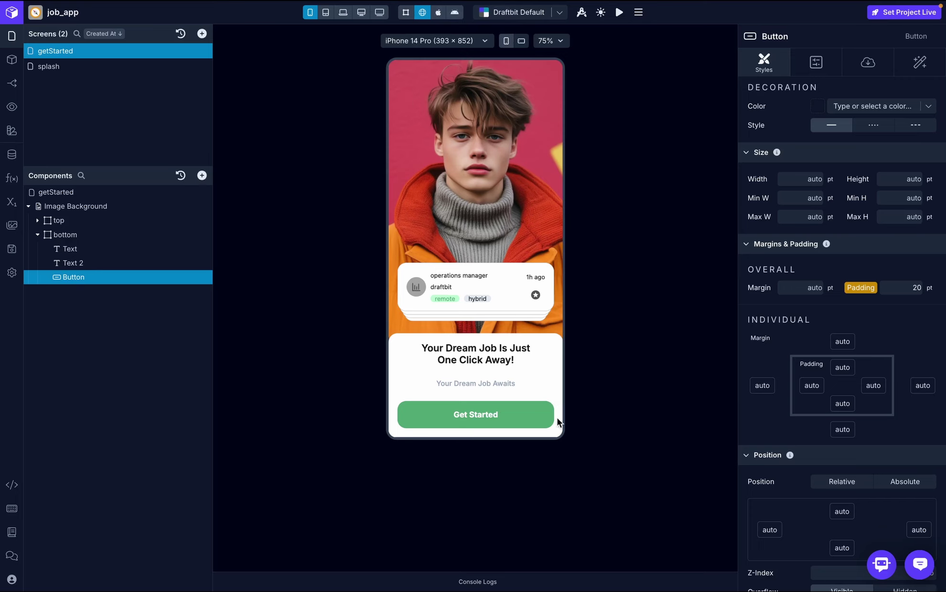
- Set the button's corner radius to 25 and compare with the reference design
{"action": "scroll", "coordinate": [900, 395], "scroll_direction": "up", "scroll_amount": 6}
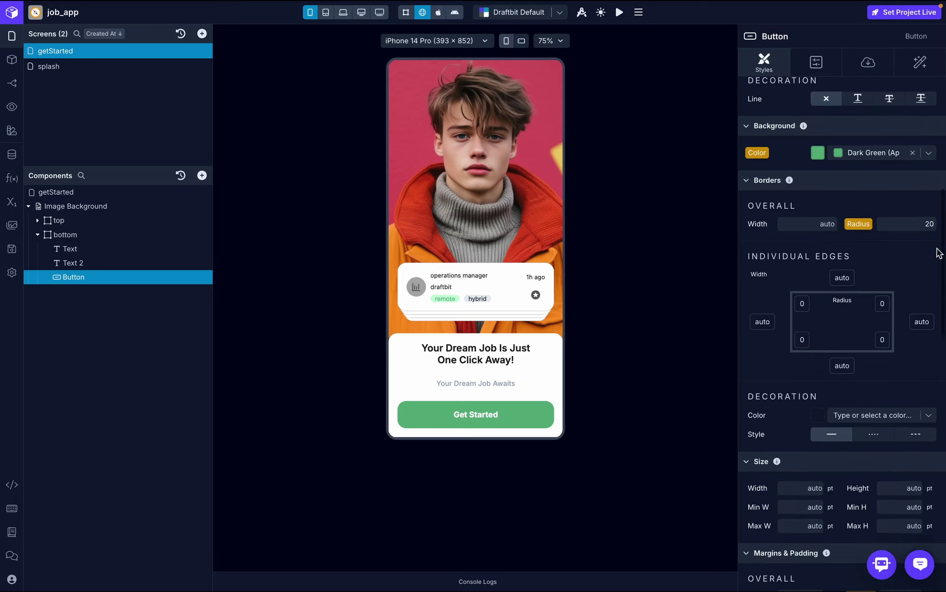
{"action": "left_click", "coordinate": [933, 224]}
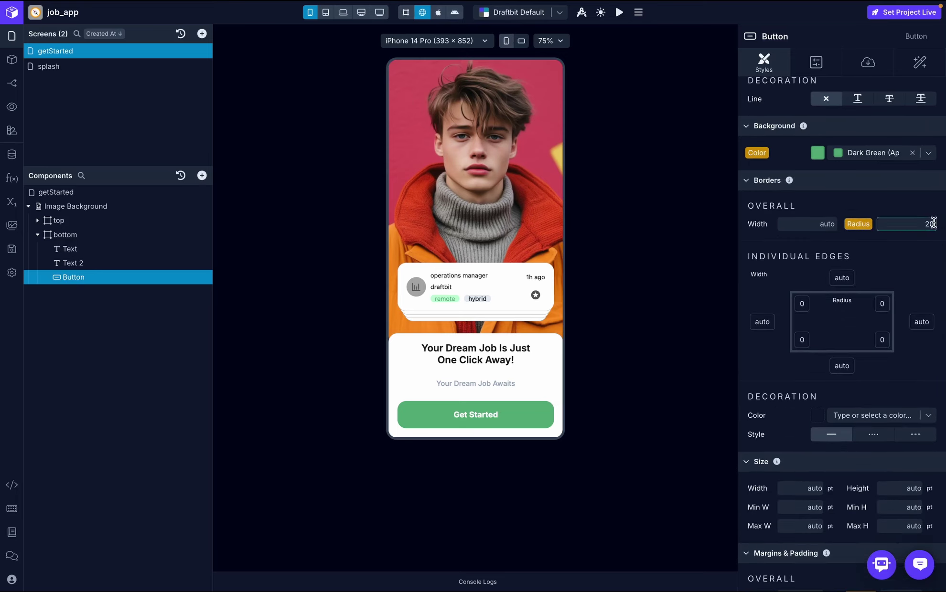
{"action": "key", "text": "BackSpace"}
{"action": "type", "text": "5"}
{"action": "key", "text": "Return"}
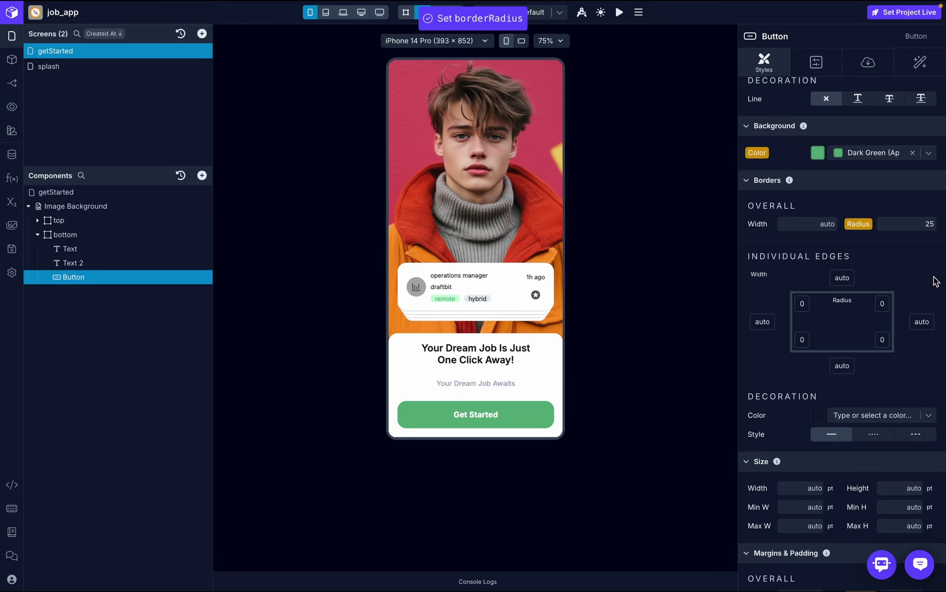
{"action": "key", "text": "ctrl+Right"}
{"action": "key", "text": "ctrl+Left"}
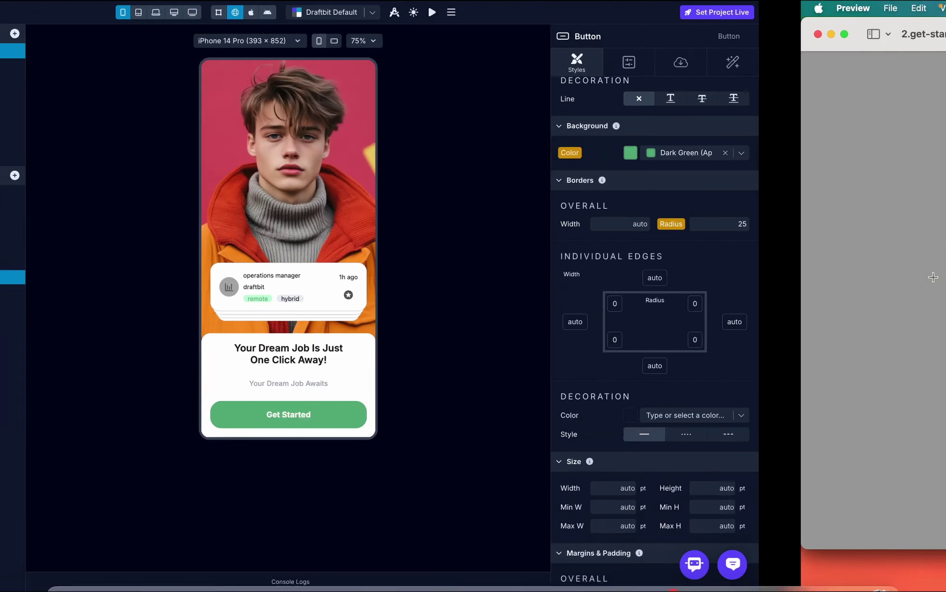
- Increase the button's corner radius to 30, then swipe through the job cards in preview
{"action": "left_click", "coordinate": [932, 224]}
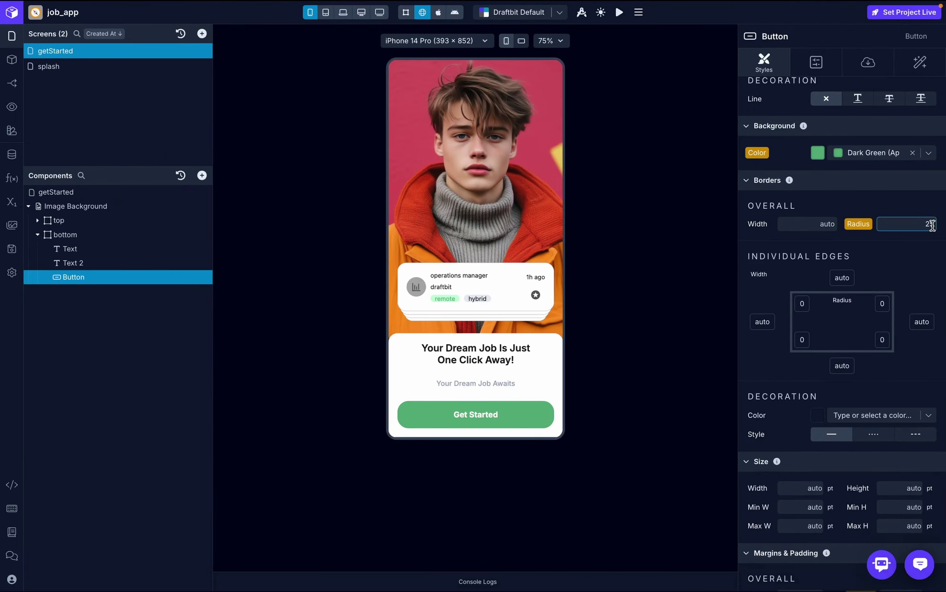
{"action": "key", "text": "BackSpace"}
{"action": "key", "text": "BackSpace"}
{"action": "type", "text": "30"}
{"action": "key", "text": "Return"}
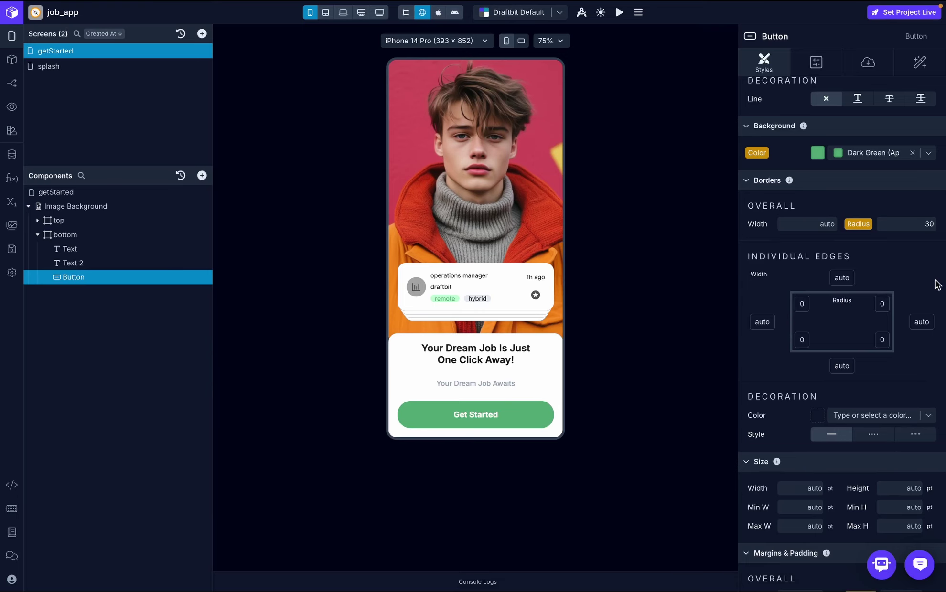
{"action": "key", "text": "ctrl+Right"}
{"action": "key", "text": "ctrl+Left"}
{"action": "left_click_drag", "start_coordinate": [471, 288], "coordinate": [378, 255]}
{"action": "left_click_drag", "start_coordinate": [437, 282], "coordinate": [514, 286]}
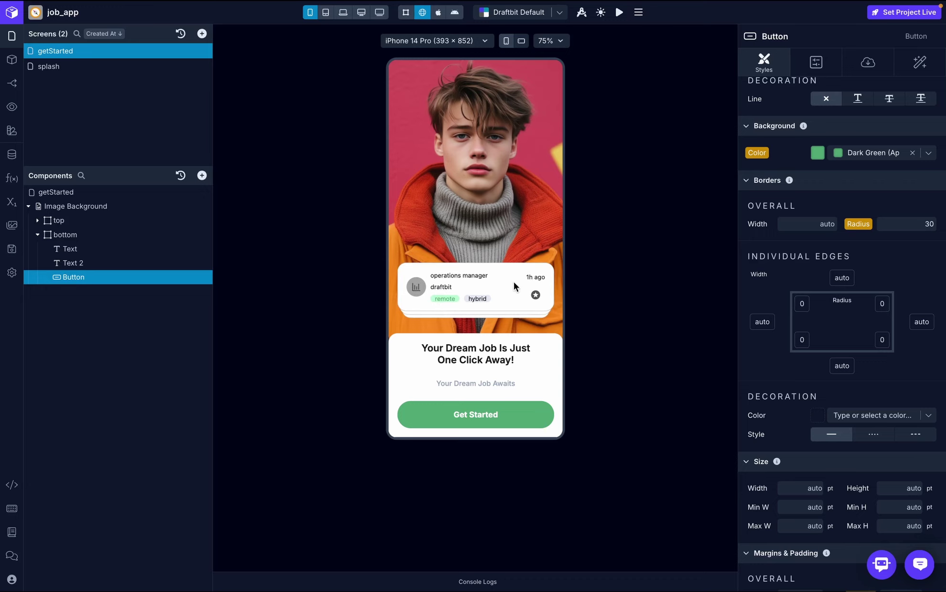
- Select the Deck Swiper in the 'top' layer and view its Configs: infinite swiping, 4 visible cards
{"action": "left_click", "coordinate": [37, 220]}
{"action": "left_click", "coordinate": [101, 233]}
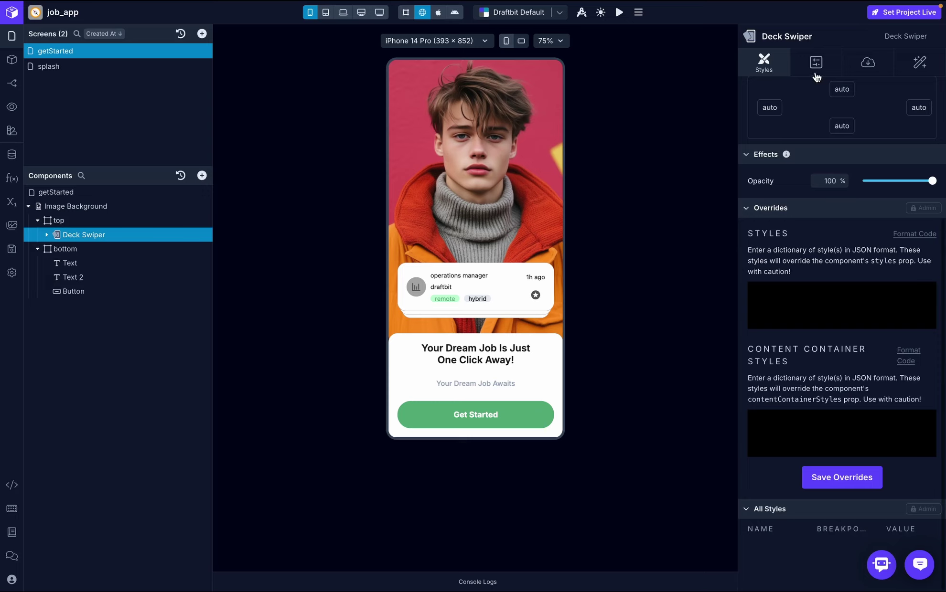
{"action": "left_click", "coordinate": [813, 67]}
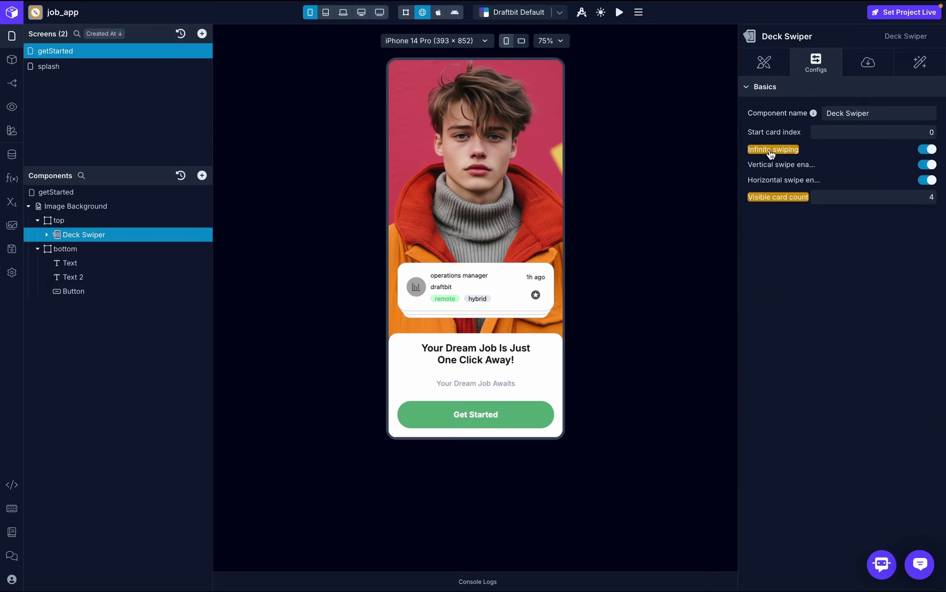
- Swipe the job cards left and right in the canvas to test the Deck Swiper
{"action": "left_click_drag", "start_coordinate": [458, 287], "coordinate": [586, 277]}
{"action": "left_click_drag", "start_coordinate": [496, 296], "coordinate": [617, 271]}
{"action": "left_click_drag", "start_coordinate": [534, 277], "coordinate": [391, 279]}
{"action": "left_click_drag", "start_coordinate": [508, 289], "coordinate": [594, 275]}
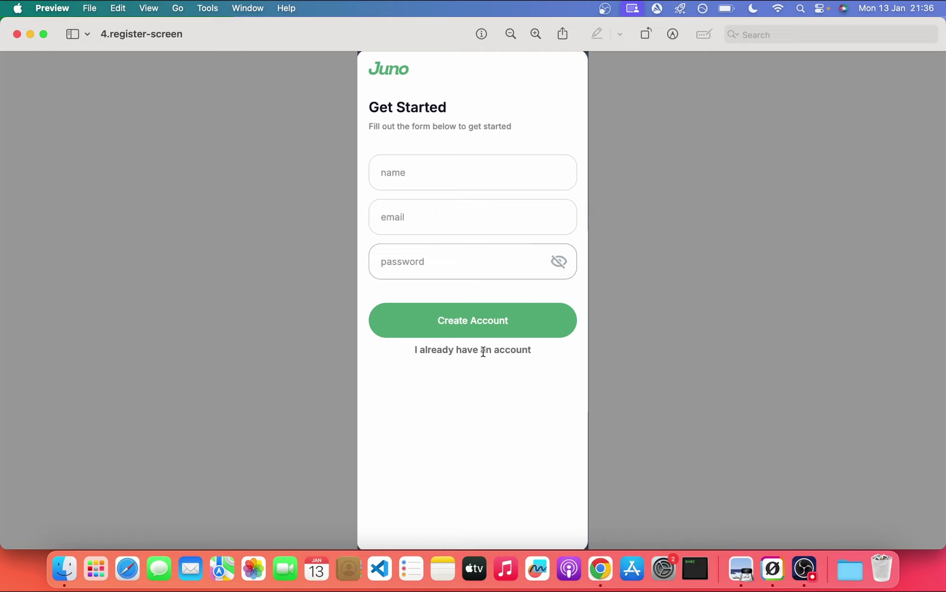
{"action": "key", "text": "ctrl+Left"}
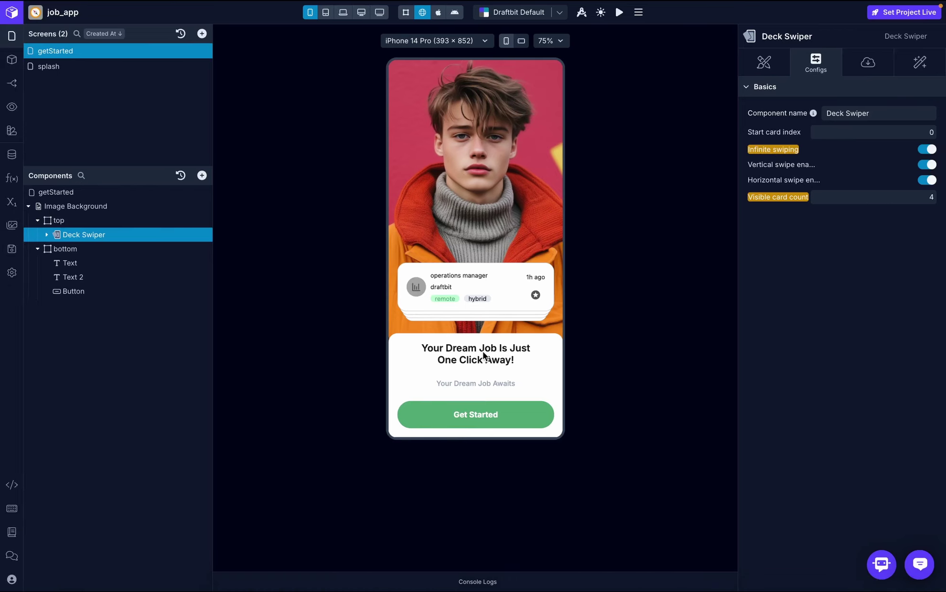
- Add a blank screen and rename it 'register'
{"action": "left_click", "coordinate": [201, 33]}
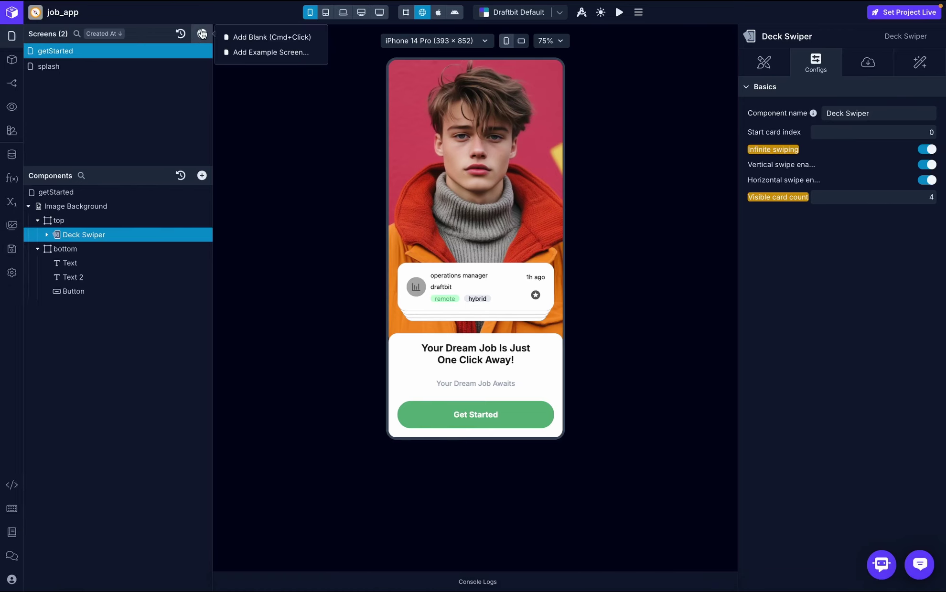
{"action": "left_click", "coordinate": [243, 38]}
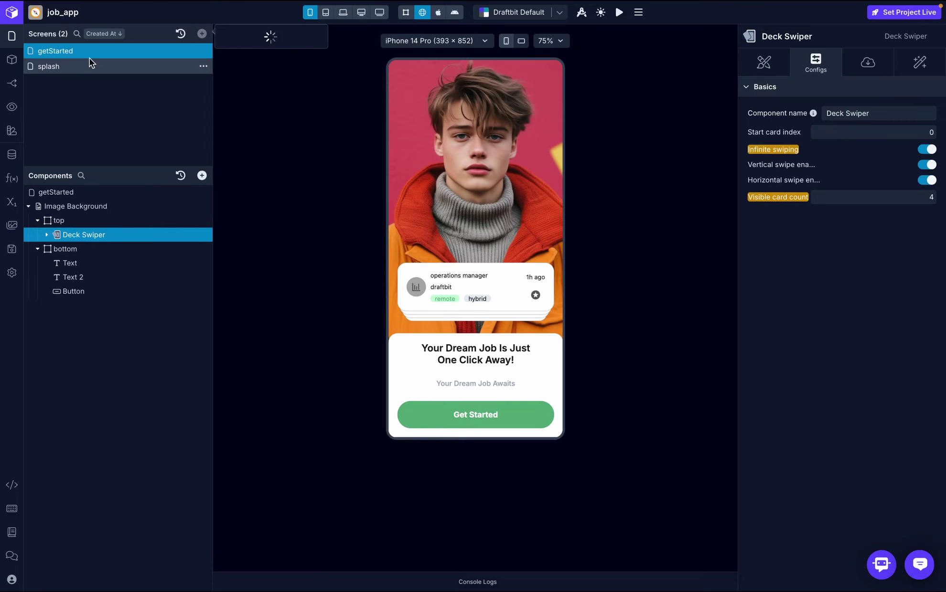
{"action": "double_click", "coordinate": [48, 51]}
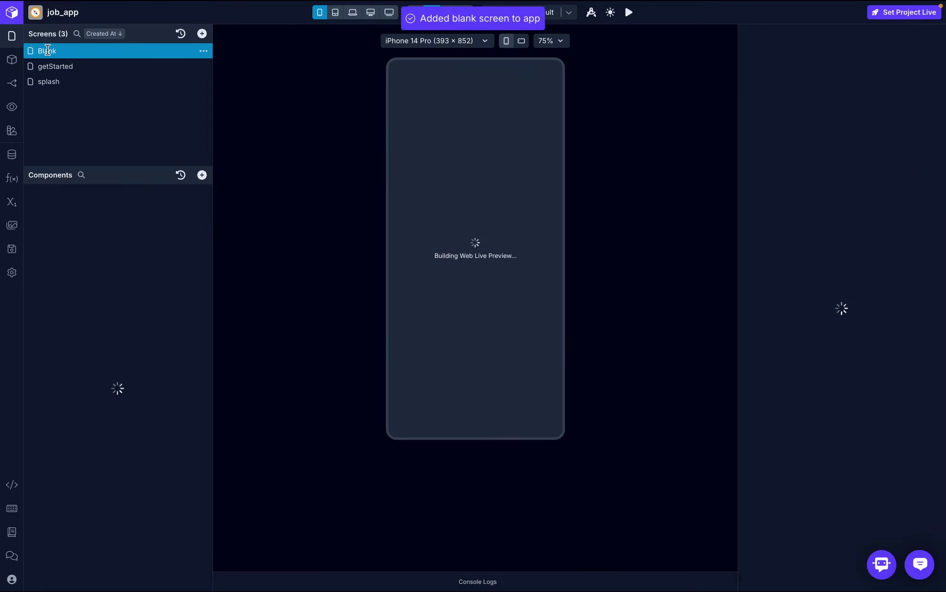
{"action": "type", "text": "re"}
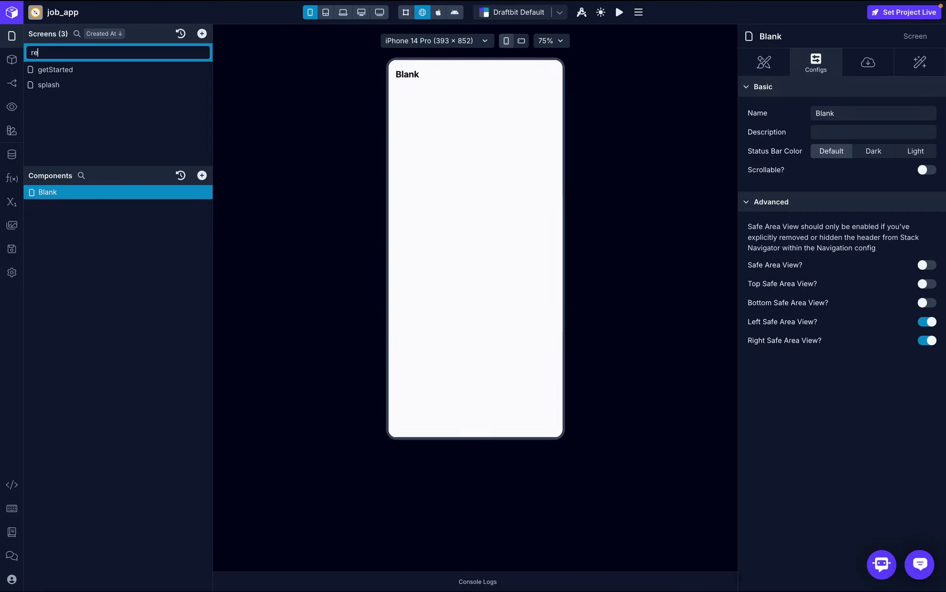
{"action": "type", "text": "gister"}
{"action": "key", "text": "Return"}
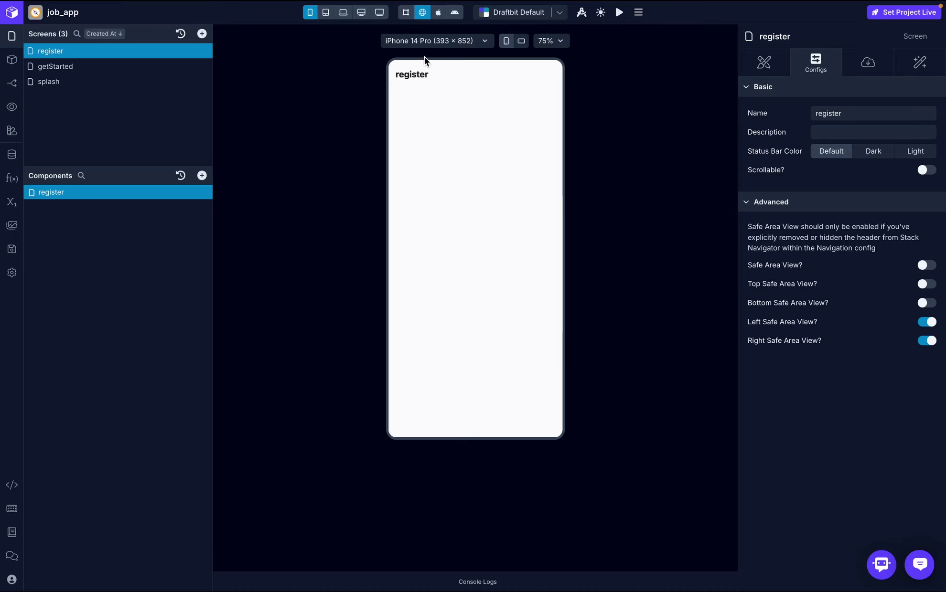
- Turn off Show Header for the register screen in Navigation settings
{"action": "left_click", "coordinate": [11, 84]}
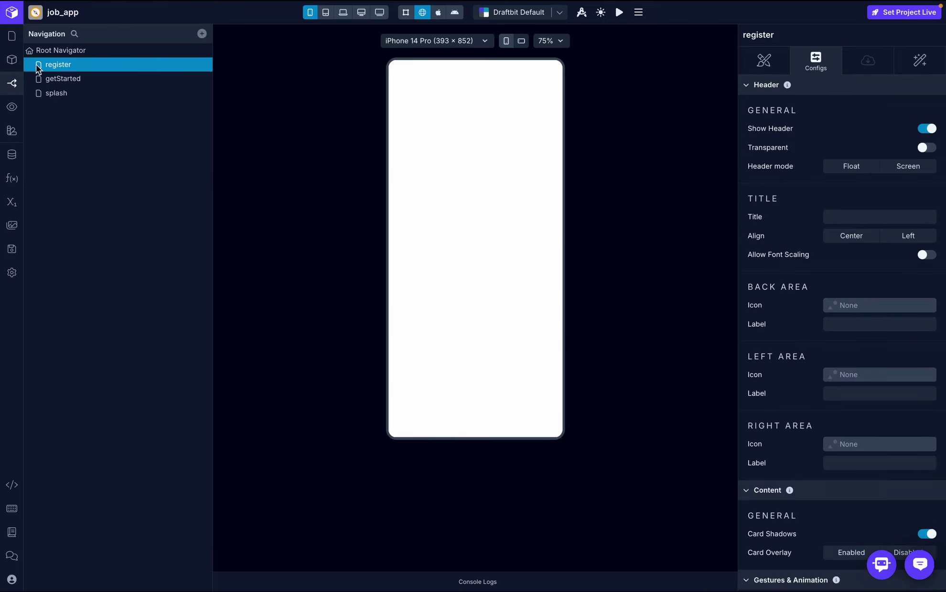
{"action": "left_click", "coordinate": [928, 128]}
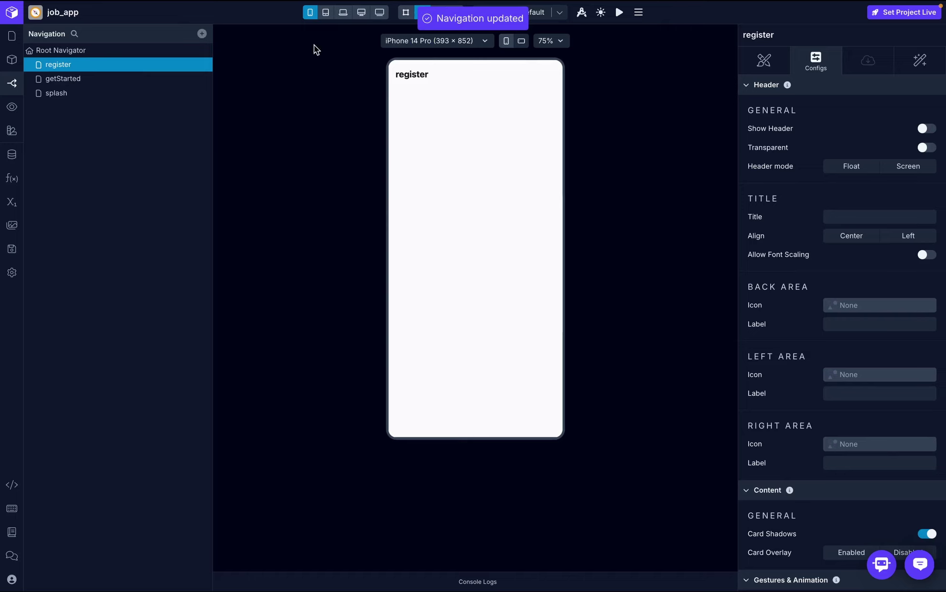
{"action": "left_click", "coordinate": [12, 36]}
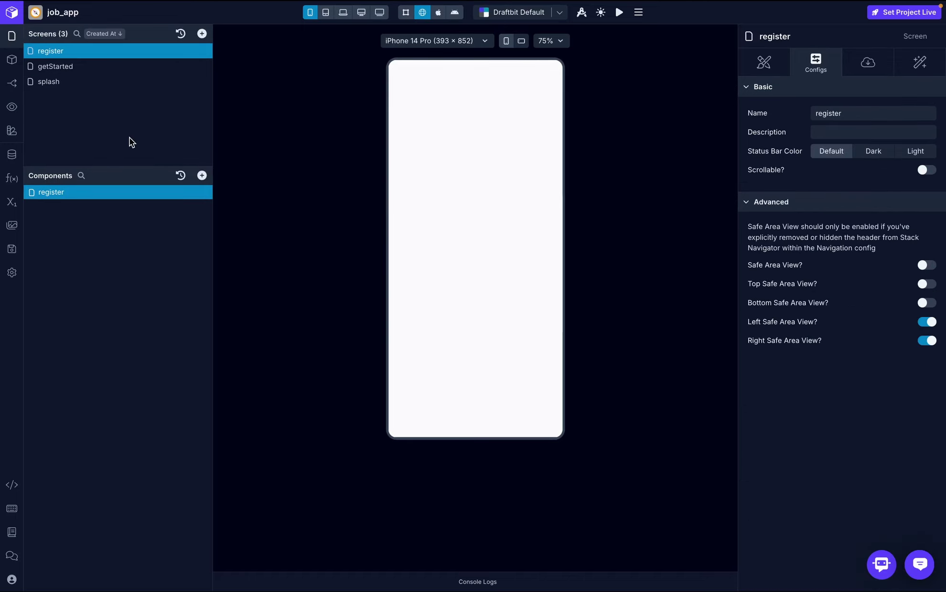
{"action": "key", "text": "ctrl+Right"}
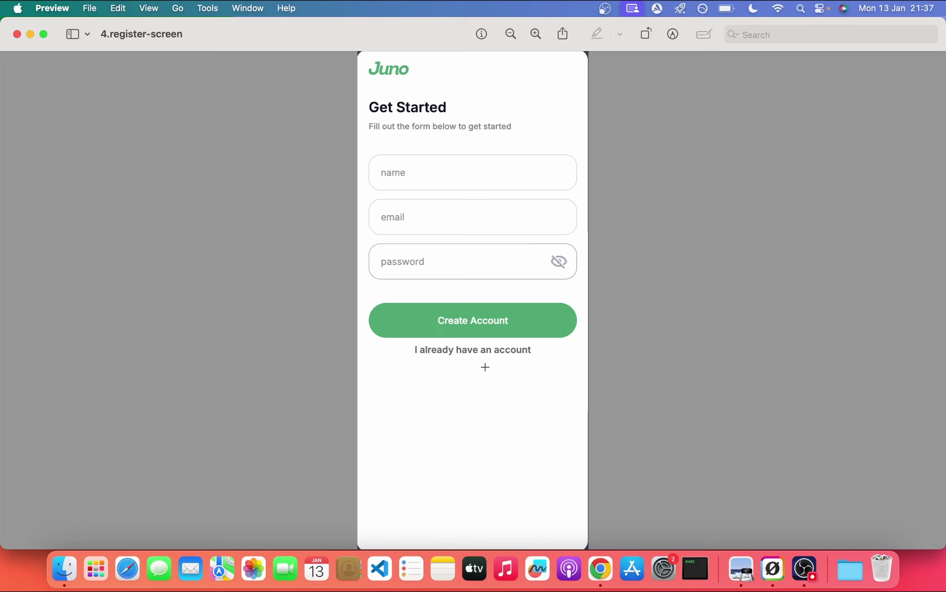
{"action": "key", "text": "super+Tab"}
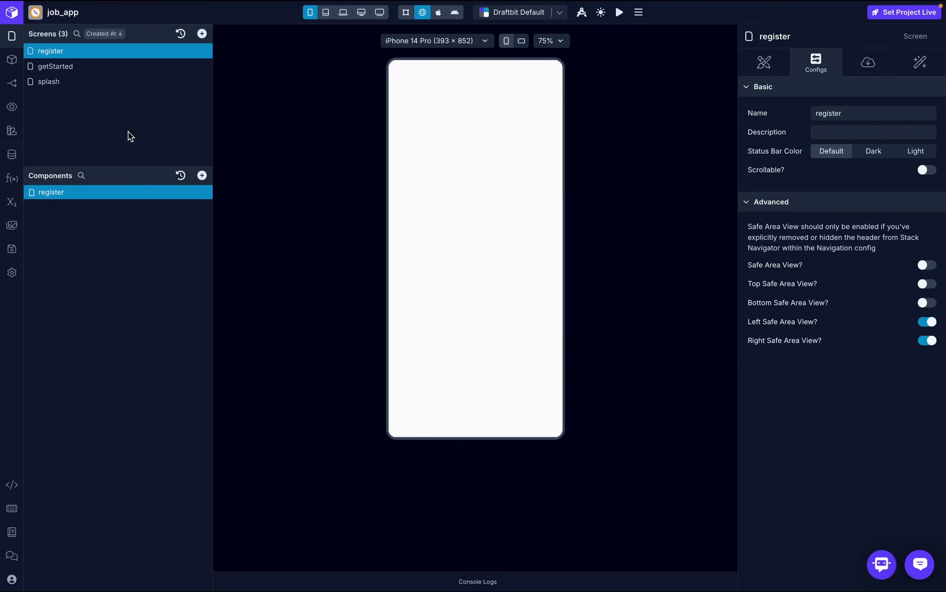
- Add four View containers to the register screen
{"action": "left_click", "coordinate": [201, 174]}
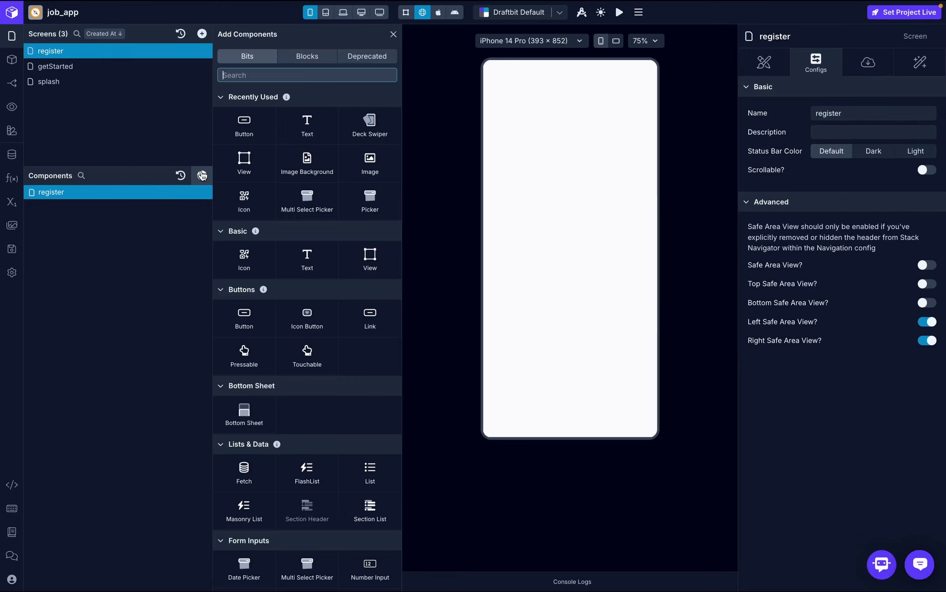
{"action": "left_click", "coordinate": [247, 158]}
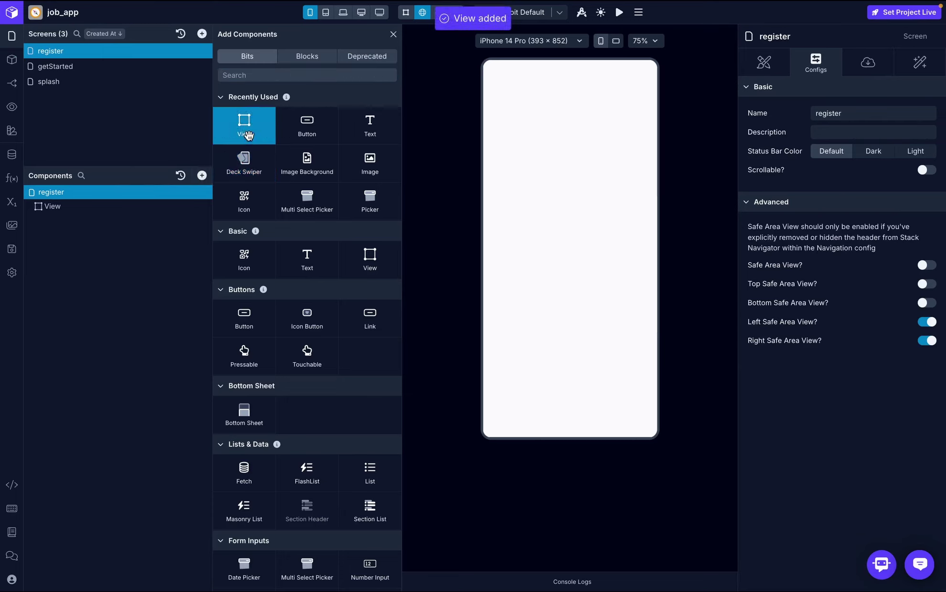
{"action": "left_click", "coordinate": [248, 136]}
{"action": "left_click", "coordinate": [248, 136]}
{"action": "left_click", "coordinate": [248, 136]}
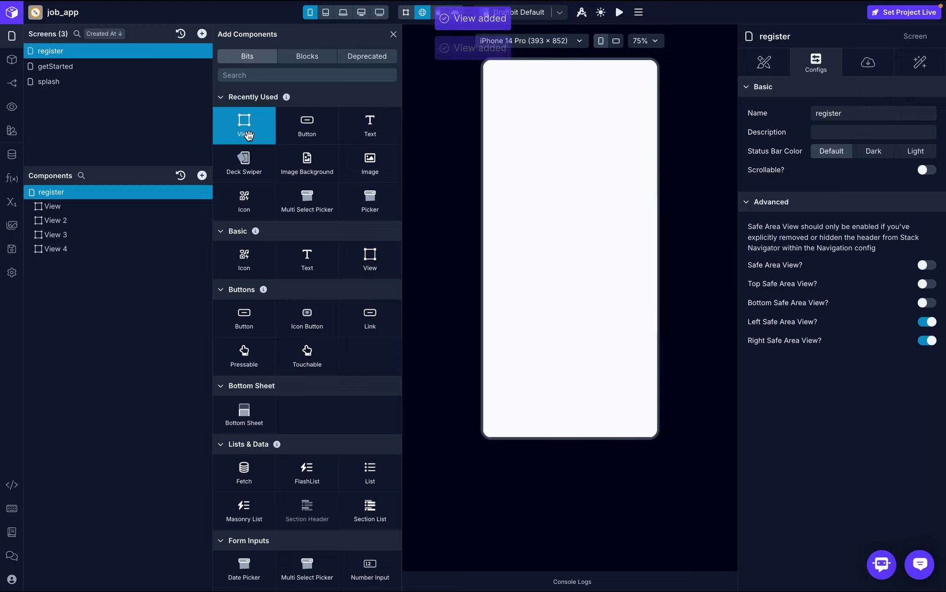
- Rename the four Views to logo, welcomeText, form and btnView
{"action": "double_click", "coordinate": [56, 205]}
{"action": "type", "text": "logo"}
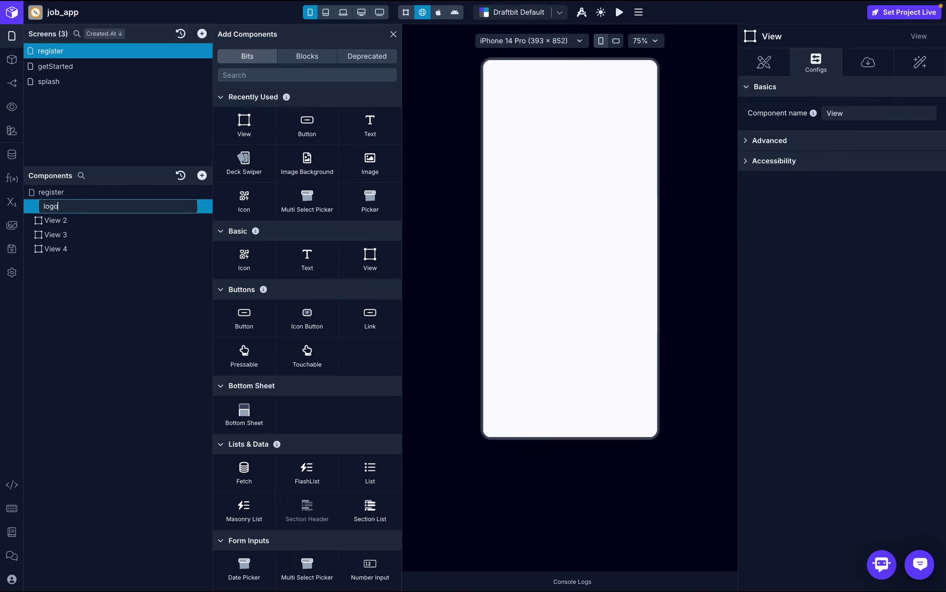
{"action": "key", "text": "Return"}
{"action": "double_click", "coordinate": [58, 220]}
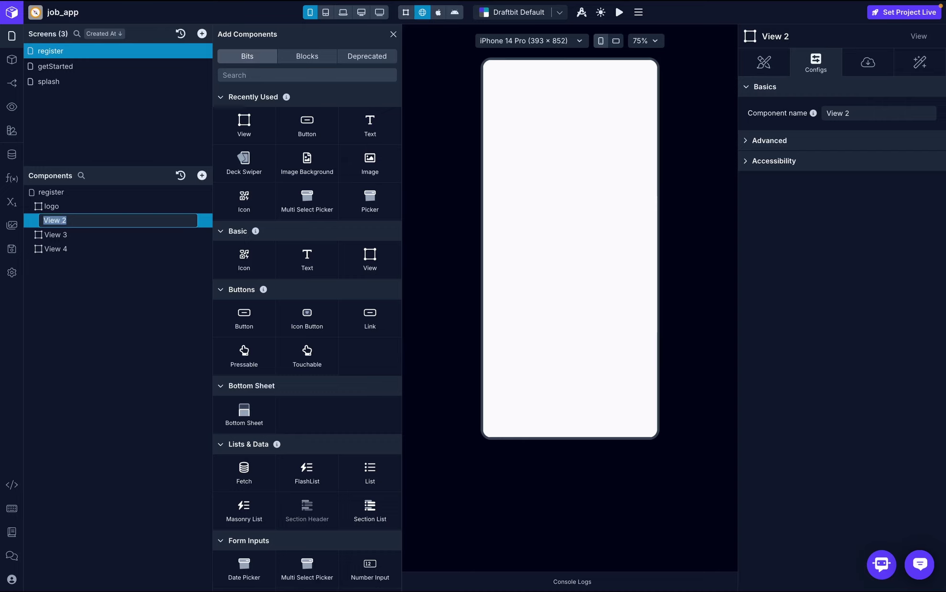
{"action": "type", "text": "welcomeText"}
{"action": "key", "text": "Return"}
{"action": "double_click", "coordinate": [55, 235]}
{"action": "type", "text": "form"}
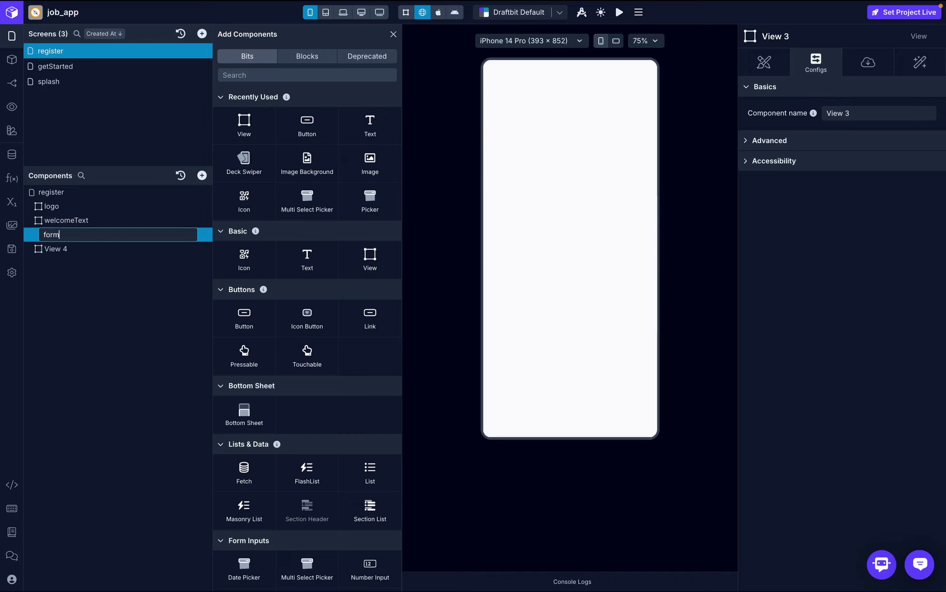
{"action": "key", "text": "Return"}
{"action": "double_click", "coordinate": [55, 249]}
{"action": "type", "text": "btn"}
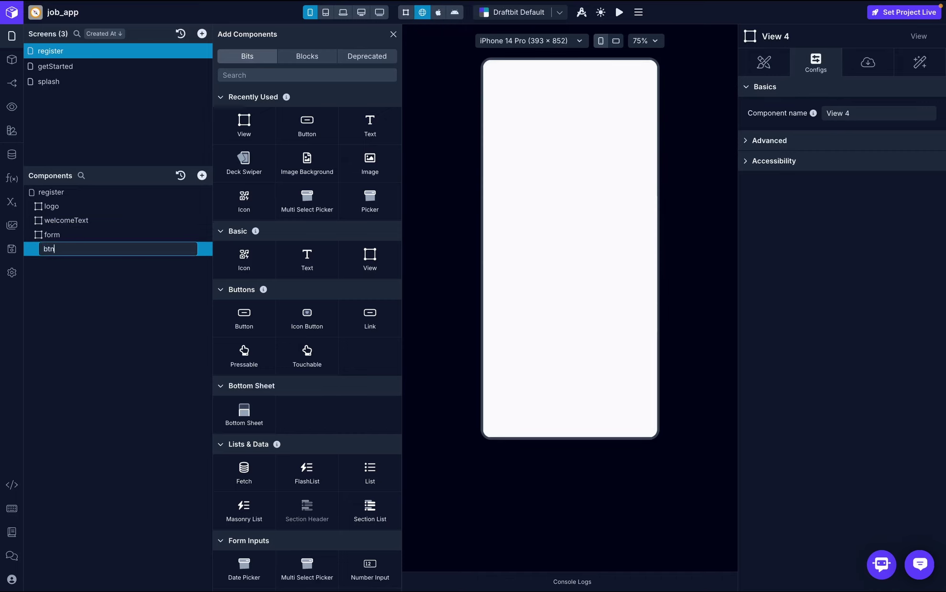
{"action": "type", "text": "View"}
{"action": "key", "text": "Return"}
{"action": "left_click", "coordinate": [394, 34]}
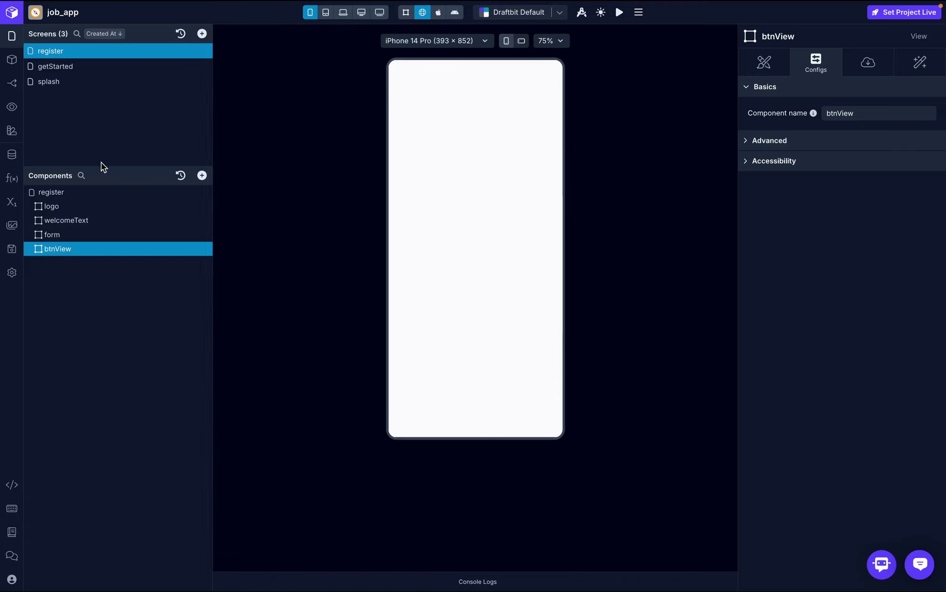
- Search for 'image' and add an Image component inside the logo container
{"action": "left_click", "coordinate": [92, 205]}
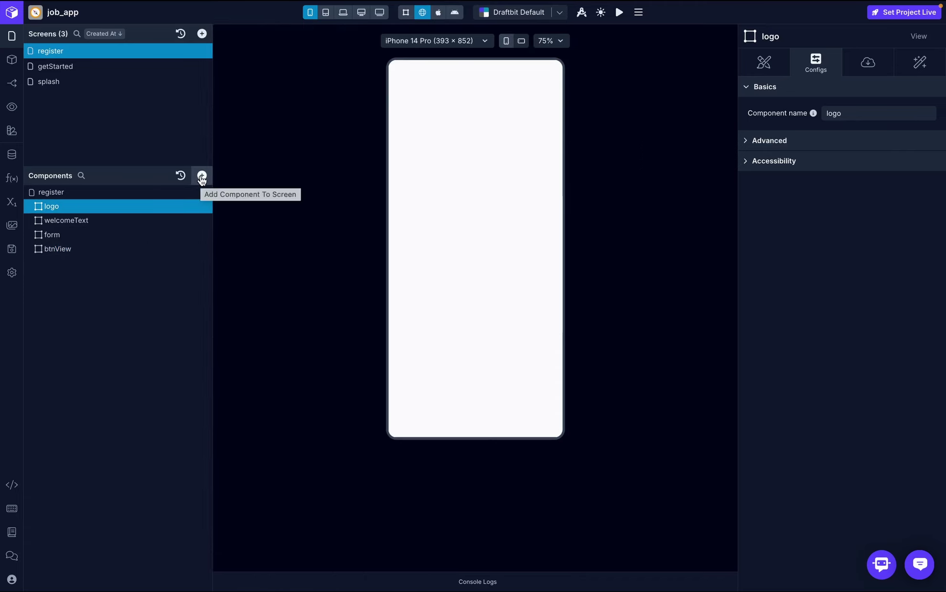
{"action": "left_click", "coordinate": [201, 176]}
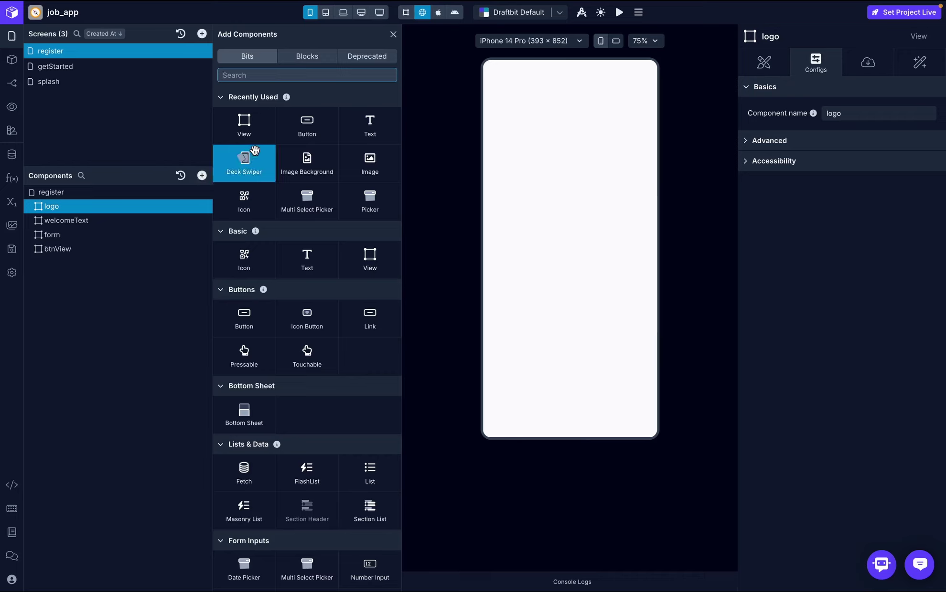
{"action": "type", "text": "icon"}
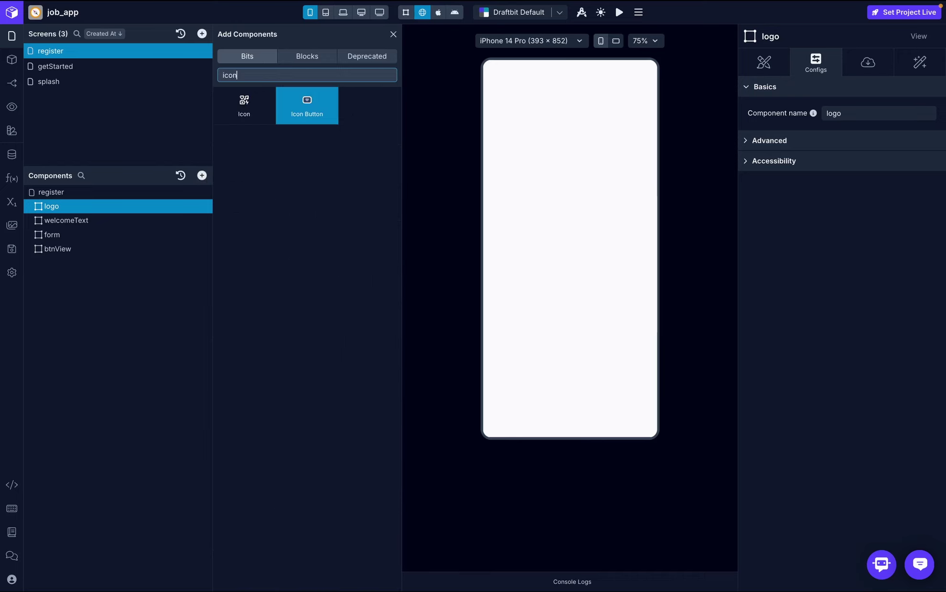
{"action": "key", "text": "BackSpace"}
{"action": "key", "text": "BackSpace"}
{"action": "key", "text": "BackSpace"}
{"action": "key", "text": "BackSpace"}
{"action": "type", "text": "image"}
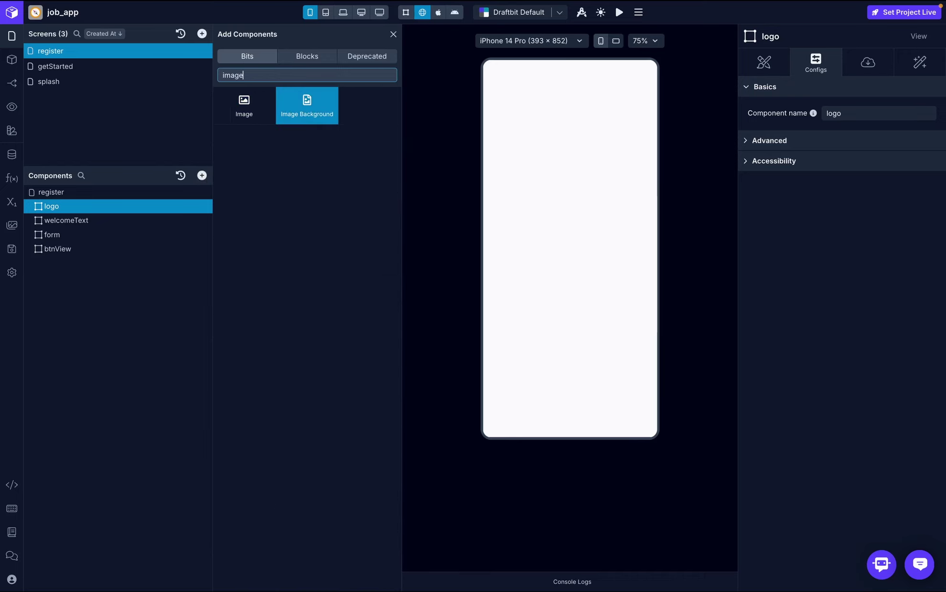
{"action": "left_click", "coordinate": [254, 98]}
{"action": "left_click", "coordinate": [59, 220]}
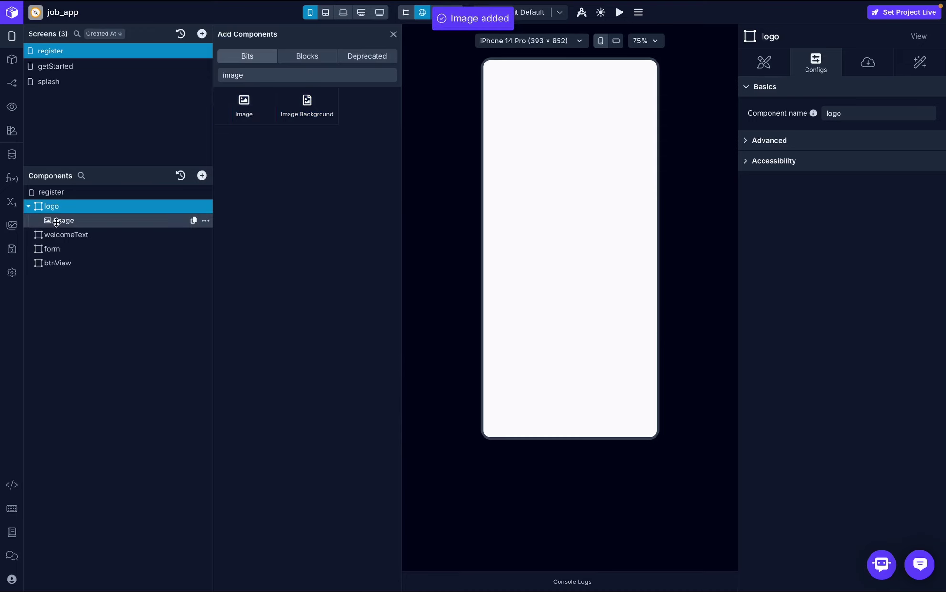
{"action": "left_click", "coordinate": [393, 35]}
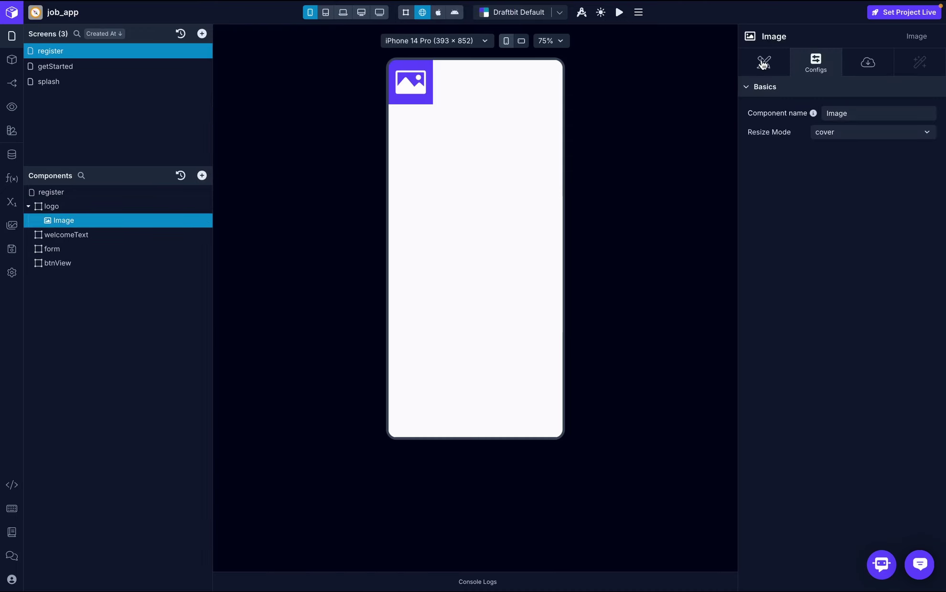
- Set the image's Source Type to Data and choose LogoGreen.png
{"action": "left_click", "coordinate": [870, 64]}
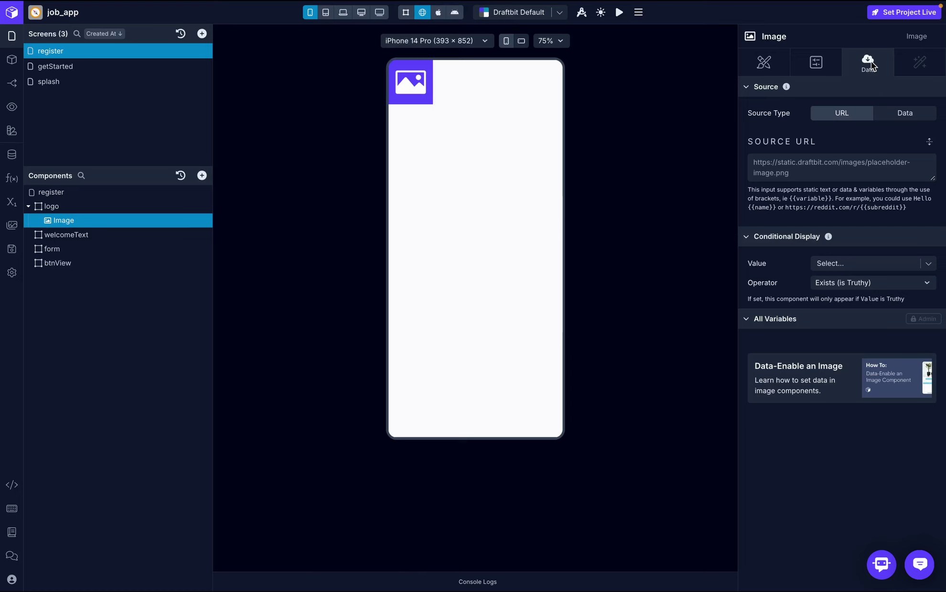
{"action": "left_click", "coordinate": [921, 117]}
{"action": "left_click", "coordinate": [930, 142]}
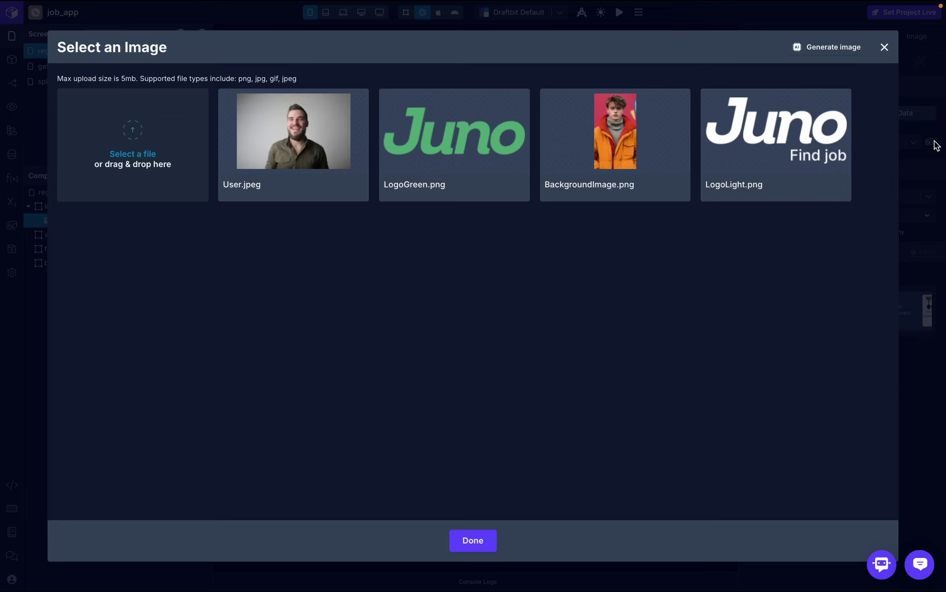
{"action": "left_click", "coordinate": [470, 137]}
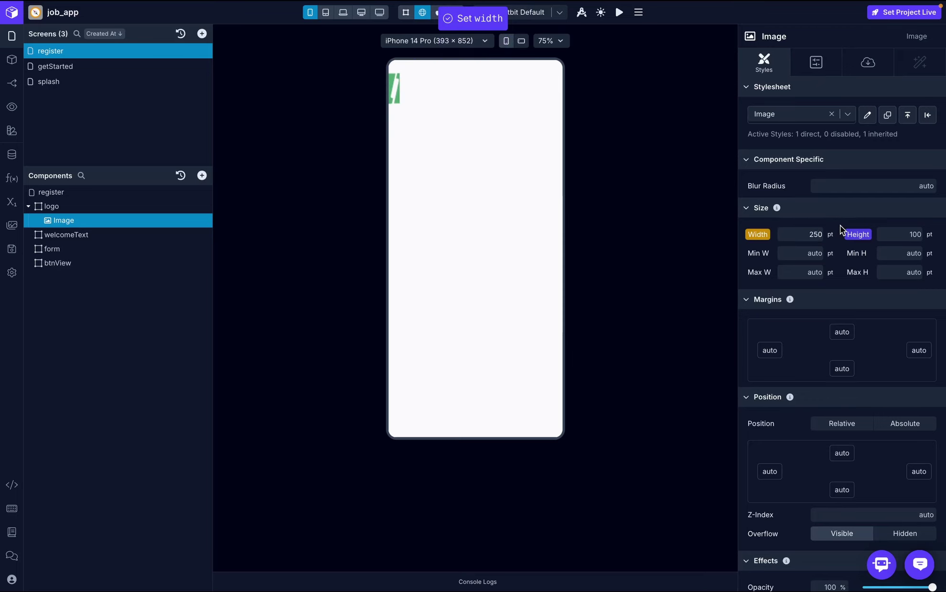
- Size the logo image to 40 pt high and 150 pt wide
{"action": "left_click", "coordinate": [912, 236]}
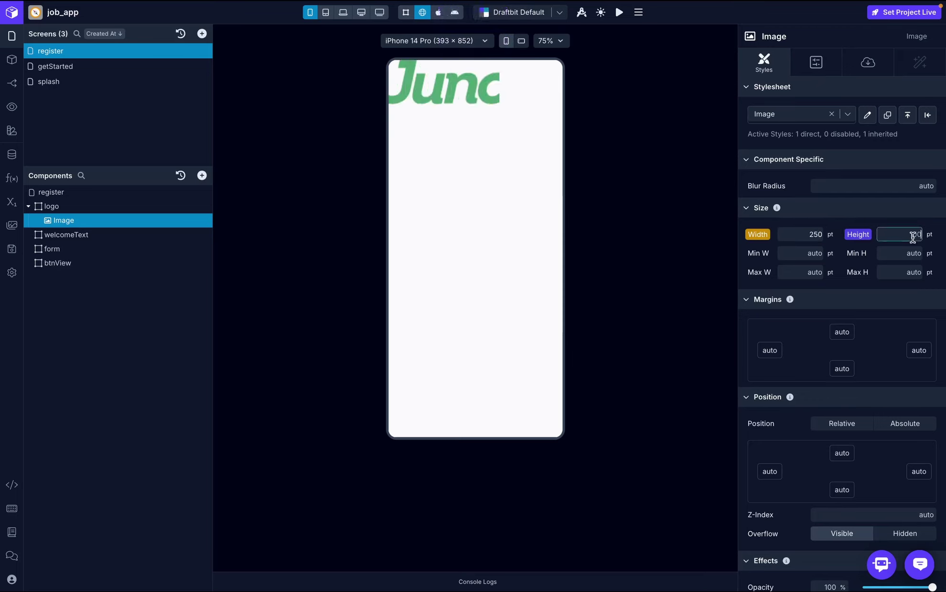
{"action": "key", "text": "Return"}
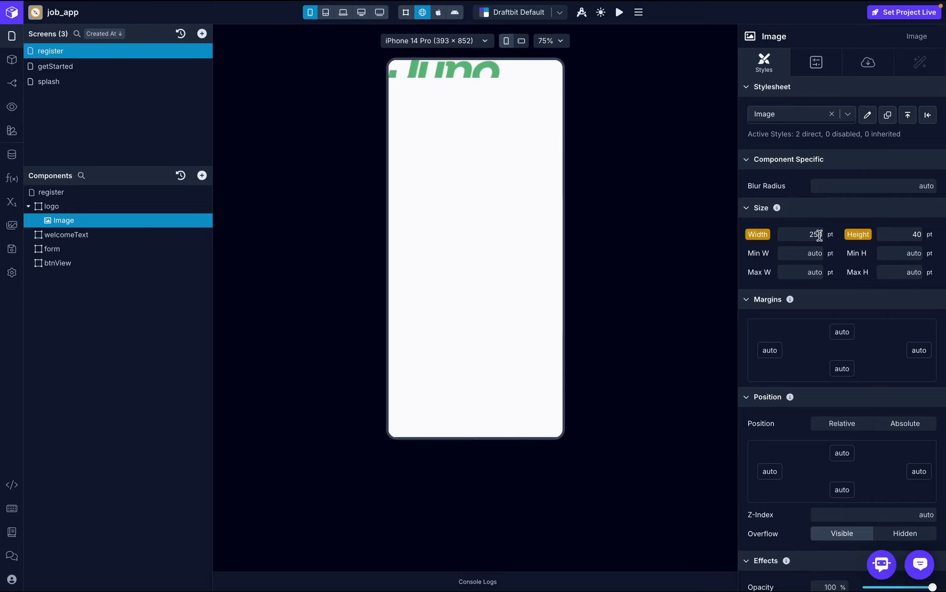
{"action": "key", "text": "ctrl+Right"}
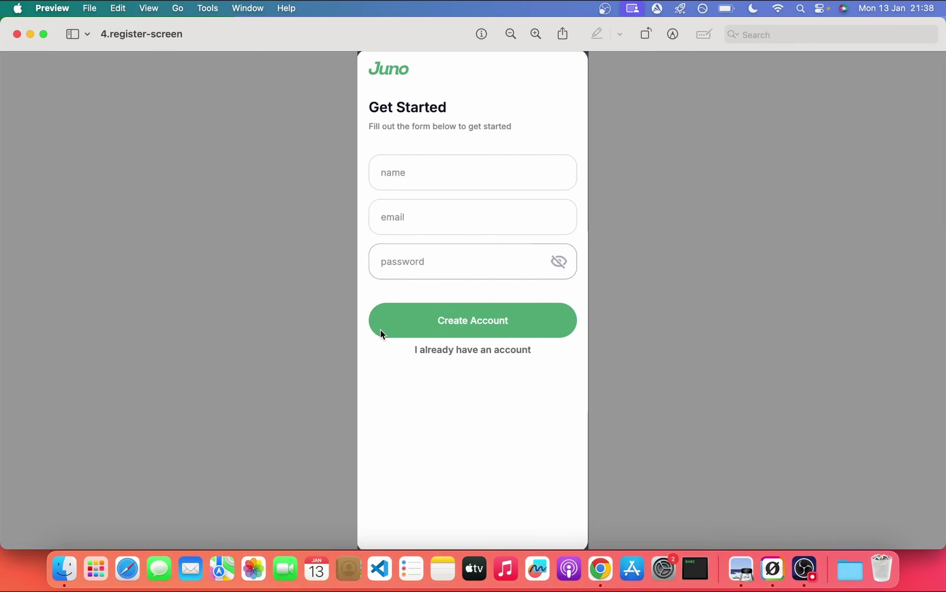
{"action": "key", "text": "ctrl+Left"}
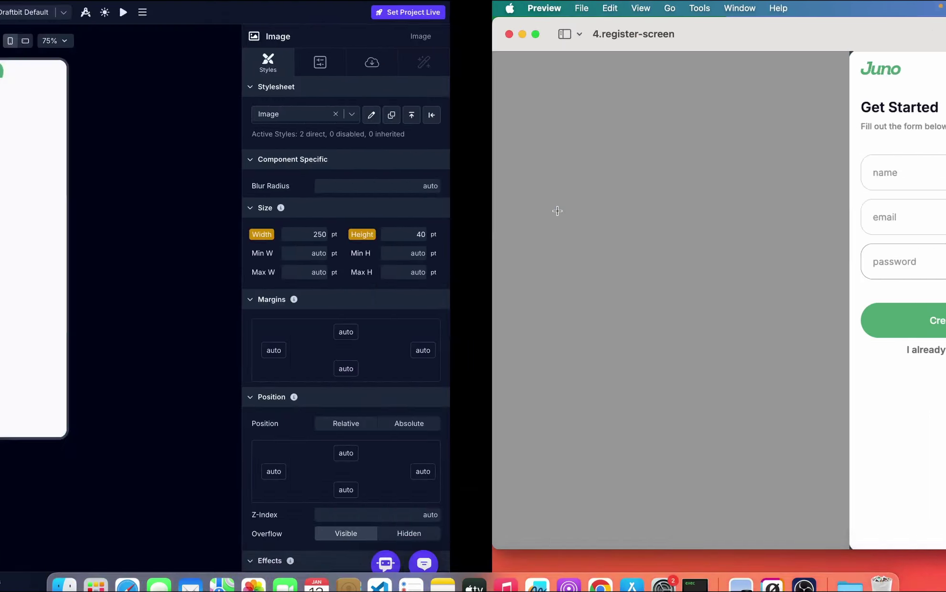
{"action": "left_click", "coordinate": [817, 235]}
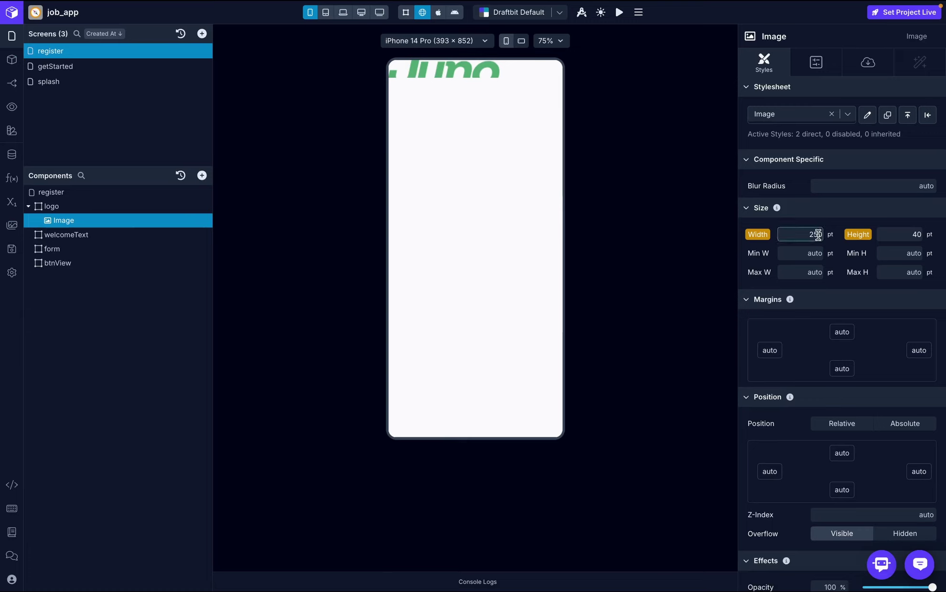
{"action": "type", "text": "501"}
{"action": "key", "text": "BackSpace"}
{"action": "key", "text": "BackSpace"}
{"action": "key", "text": "BackSpace"}
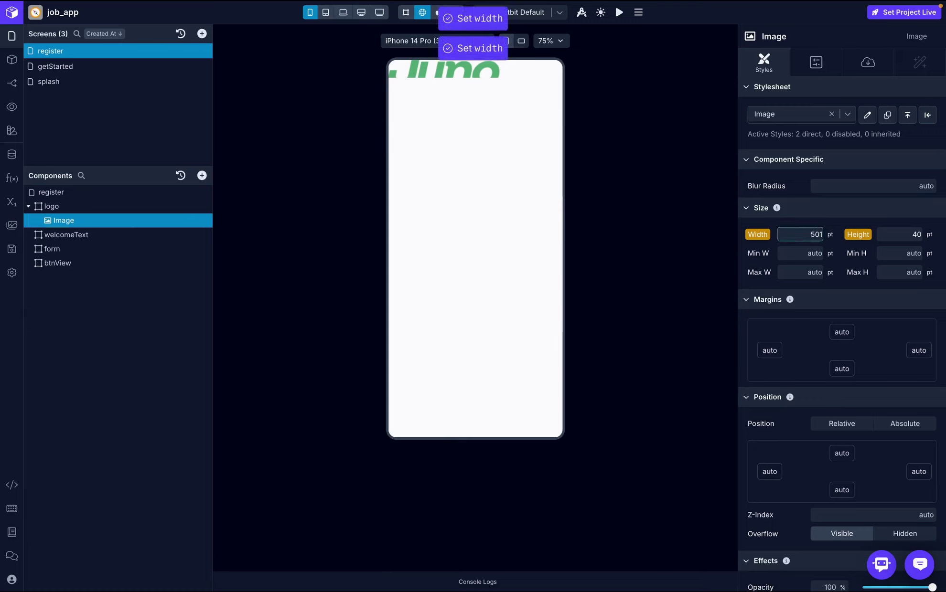
{"action": "type", "text": "150"}
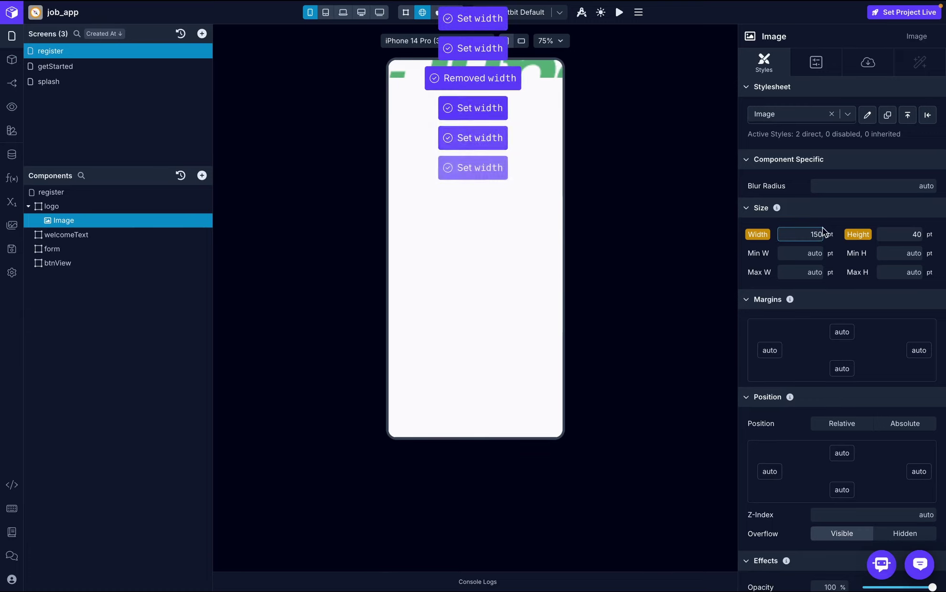
{"action": "left_click", "coordinate": [413, 84]}
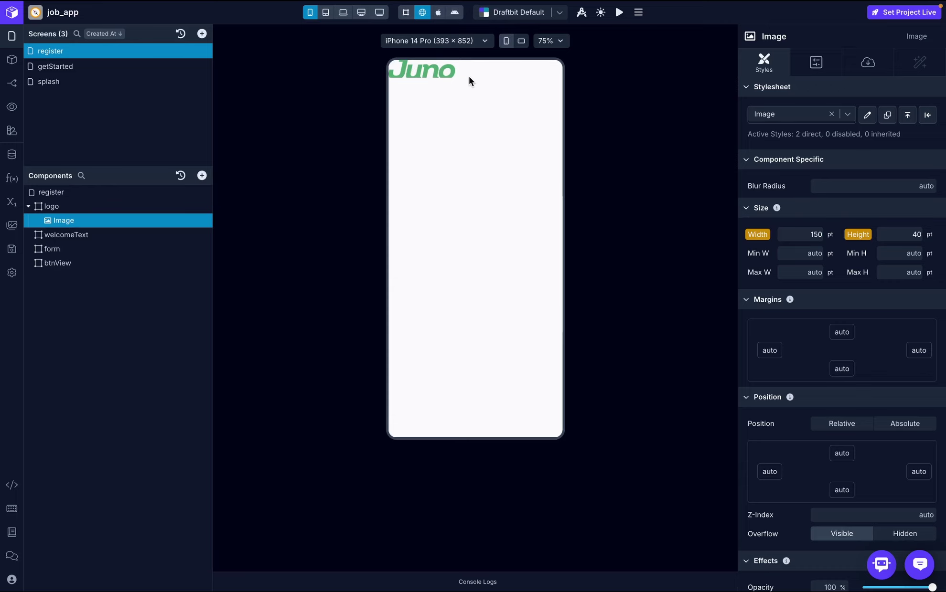
- Change the logo image's Resize Mode from cover to contain
{"action": "left_click", "coordinate": [815, 65]}
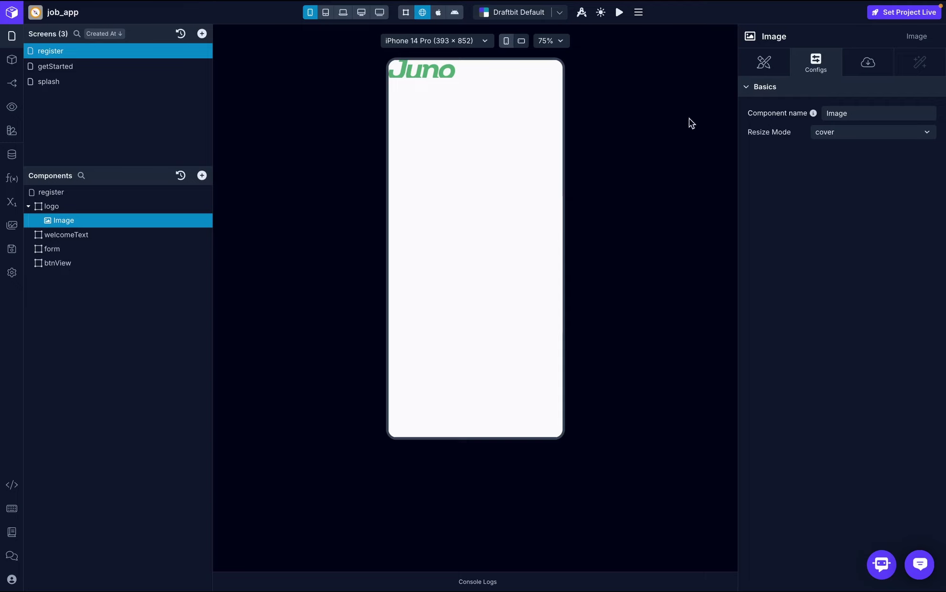
{"action": "left_click", "coordinate": [834, 136]}
{"action": "left_click", "coordinate": [839, 168]}
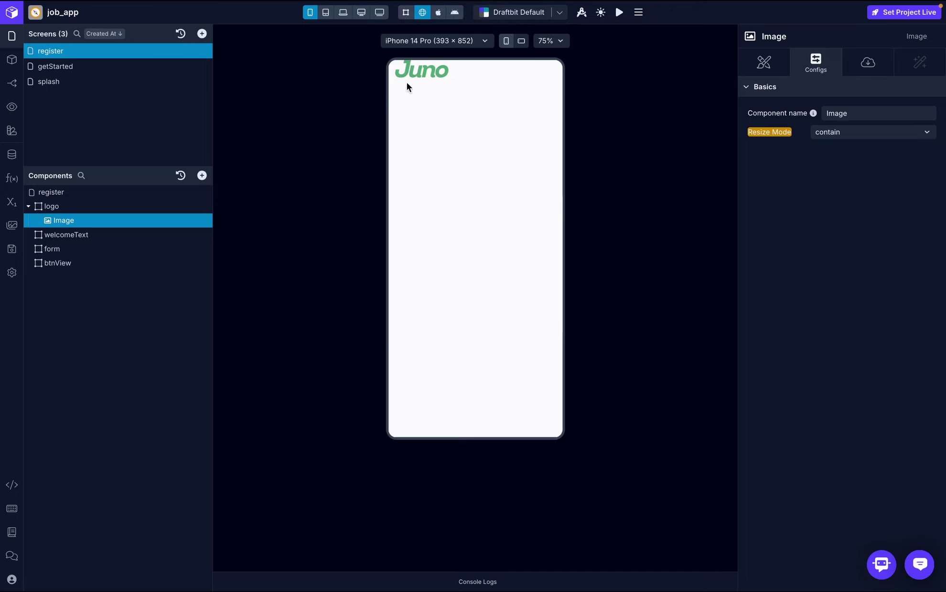
{"action": "left_click", "coordinate": [28, 206]}
- Set the register screen's overall padding to 20 and compare with the reference design
{"action": "left_click", "coordinate": [60, 193]}
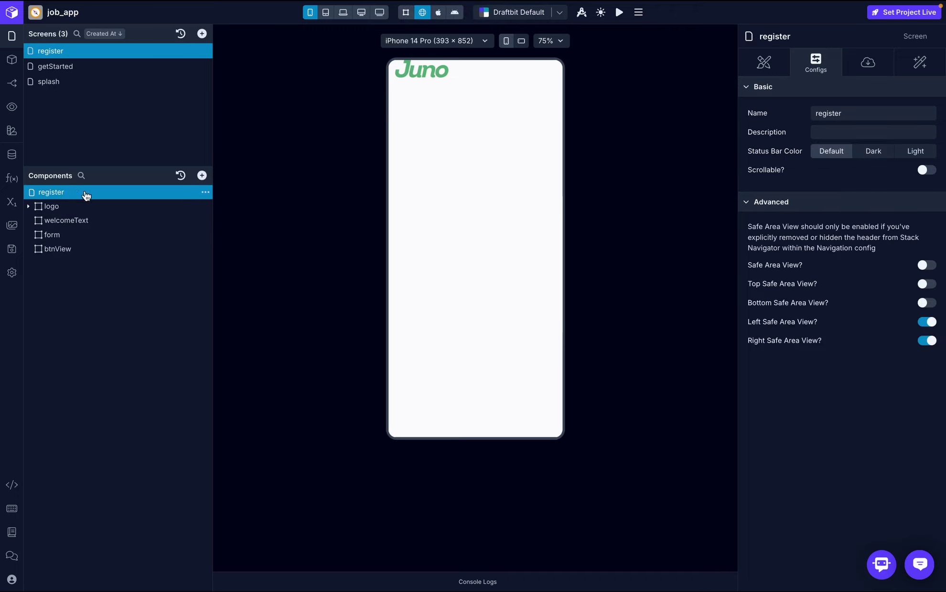
{"action": "left_click", "coordinate": [764, 62]}
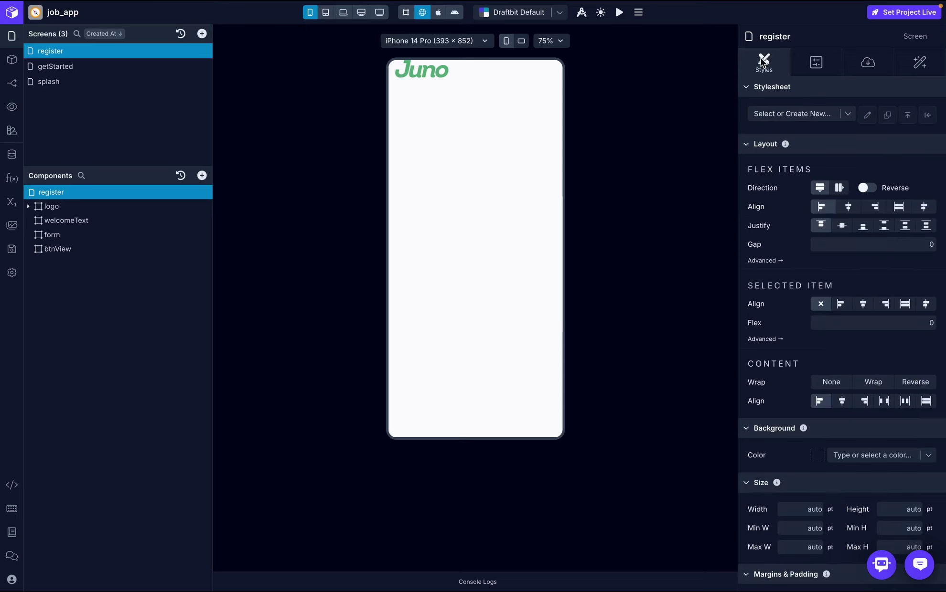
{"action": "scroll", "coordinate": [866, 287], "scroll_direction": "down", "scroll_amount": 8}
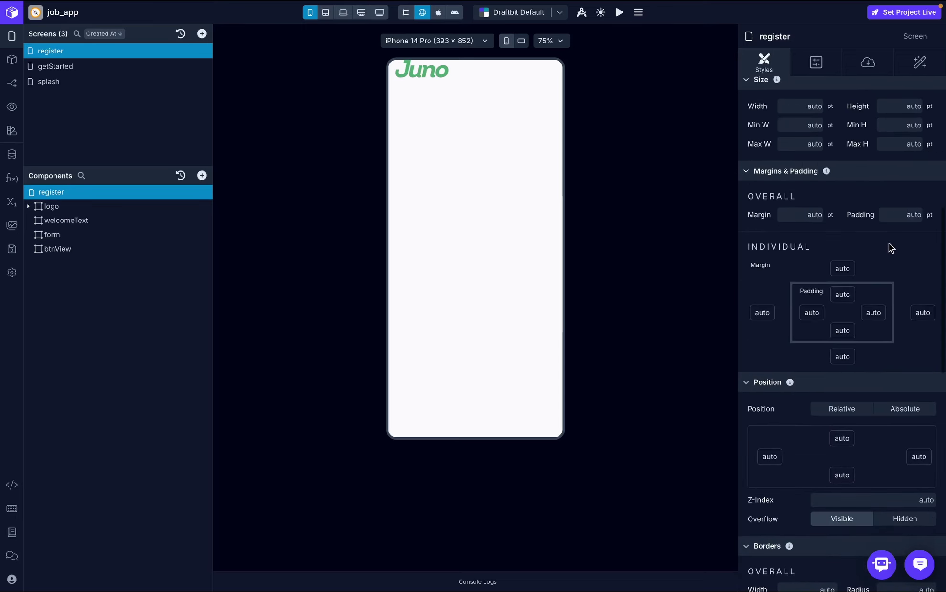
{"action": "left_click", "coordinate": [905, 216]}
{"action": "type", "text": "20"}
{"action": "key", "text": "Return"}
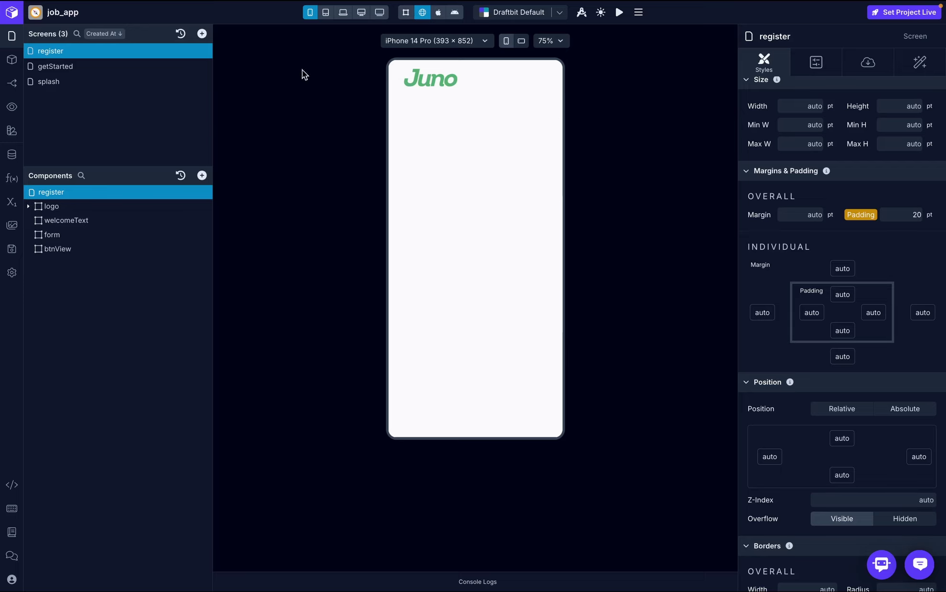
{"action": "key", "text": "super+Tab"}
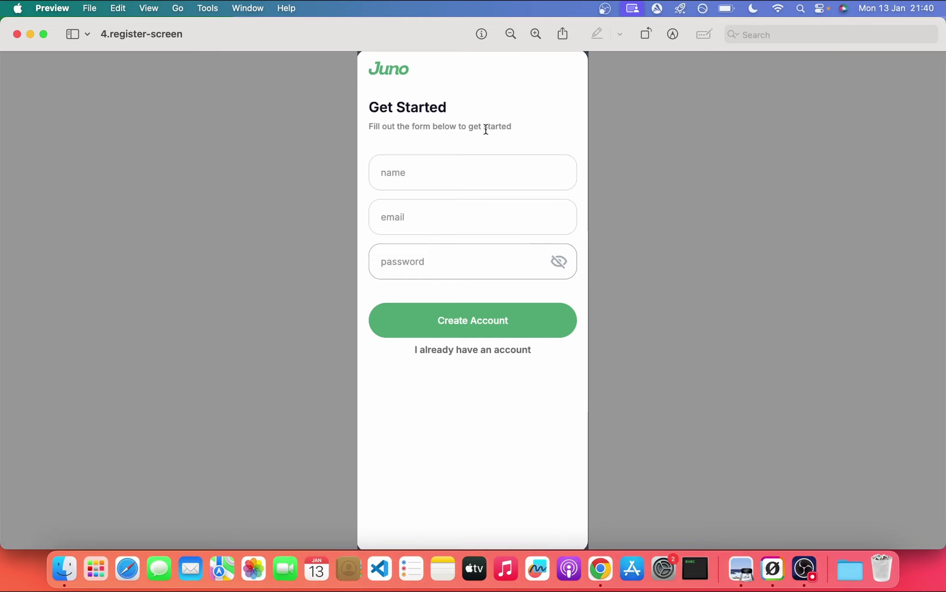
{"action": "key", "text": "ctrl+Left"}
- Add two text elements to welcomeText and set the first to 'Getting Started'
{"action": "left_click", "coordinate": [90, 217]}
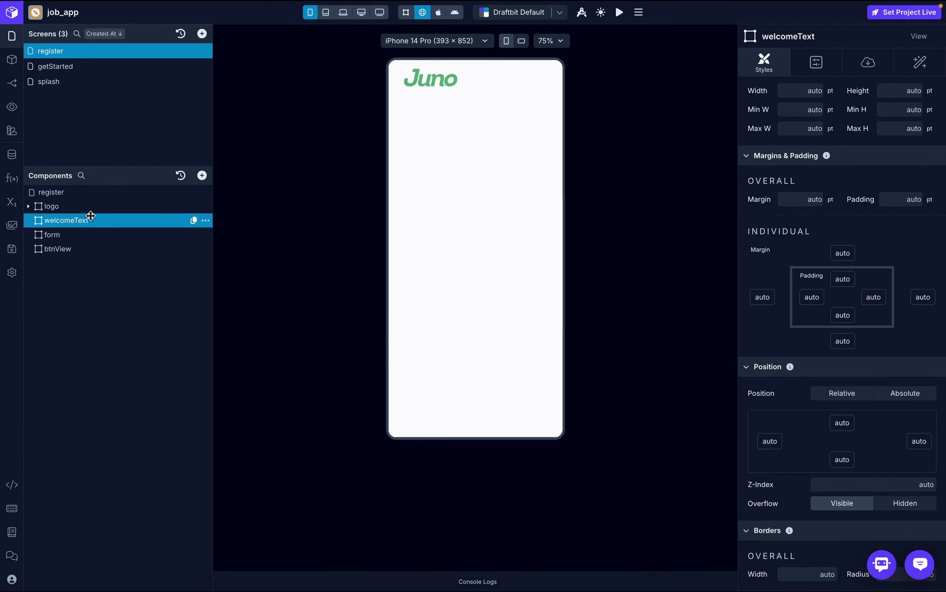
{"action": "left_click", "coordinate": [201, 175]}
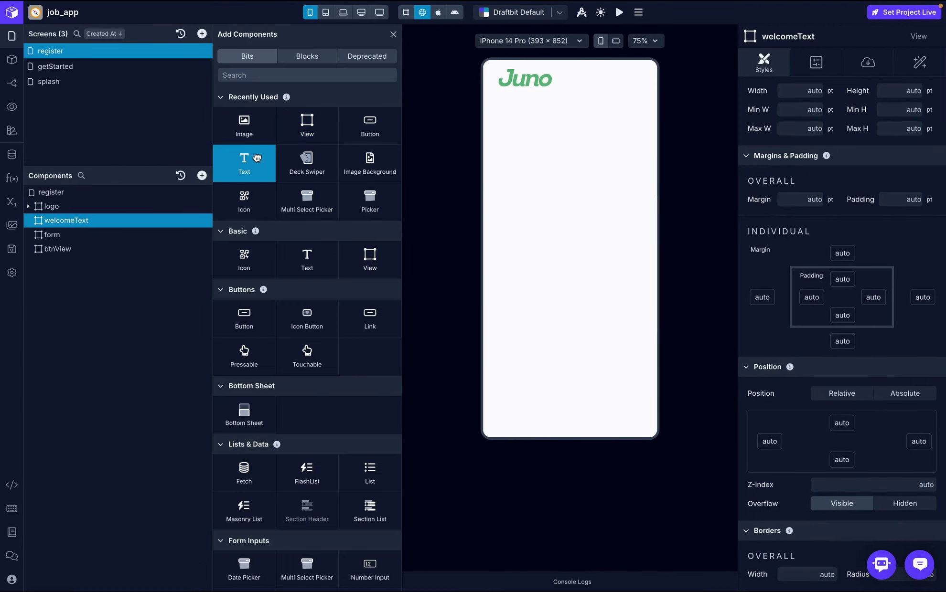
{"action": "left_click", "coordinate": [244, 162]}
{"action": "left_click", "coordinate": [257, 157]}
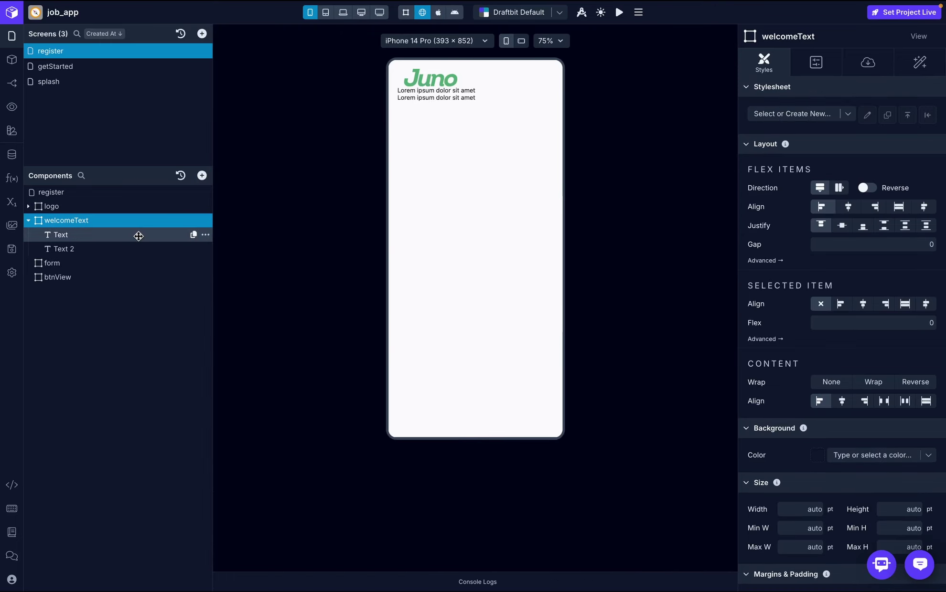
{"action": "left_click", "coordinate": [137, 234]}
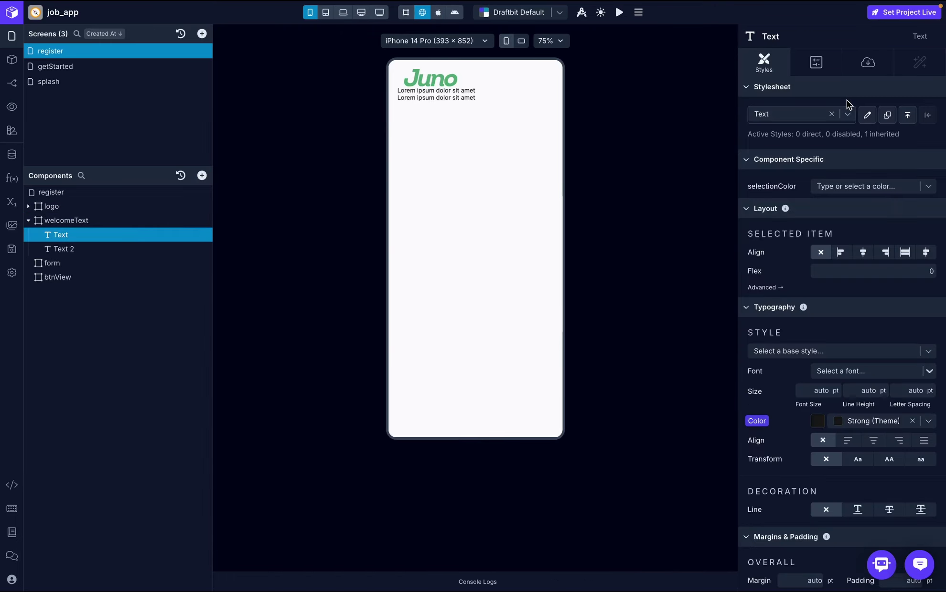
{"action": "left_click", "coordinate": [868, 62]}
{"action": "left_click", "coordinate": [790, 135]}
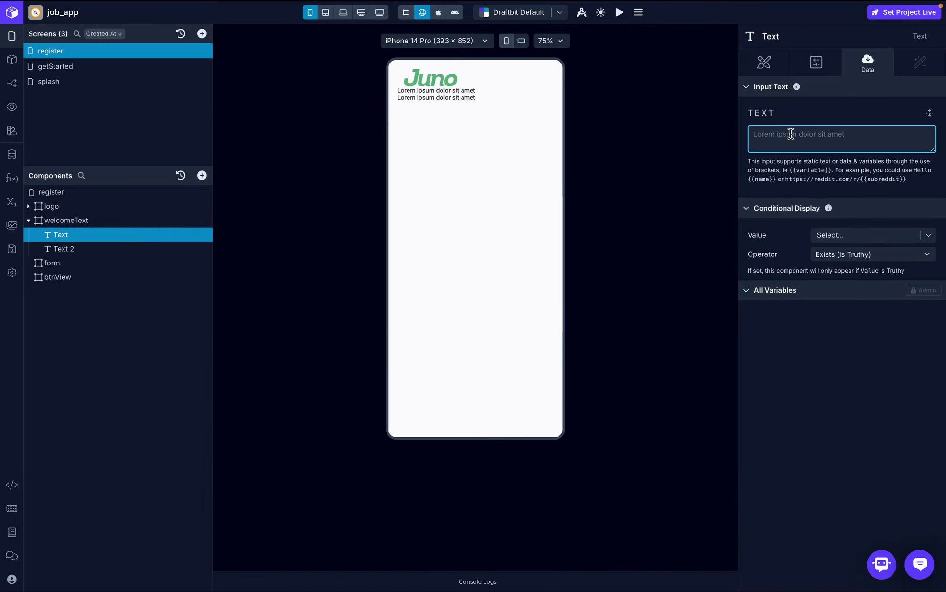
{"action": "type", "text": "Getting Started"}
{"action": "left_click", "coordinate": [845, 112]}
- Set the heading's font to Inter with Semi Bold weight
{"action": "left_click", "coordinate": [764, 62]}
{"action": "scroll", "coordinate": [853, 271], "scroll_direction": "down", "scroll_amount": 3}
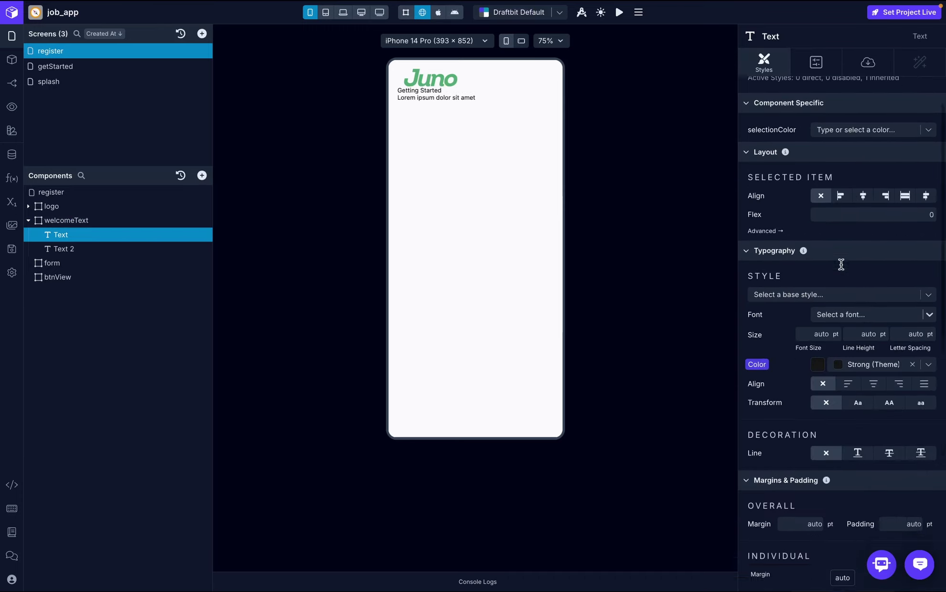
{"action": "left_click", "coordinate": [848, 238]}
{"action": "type", "text": "inter"}
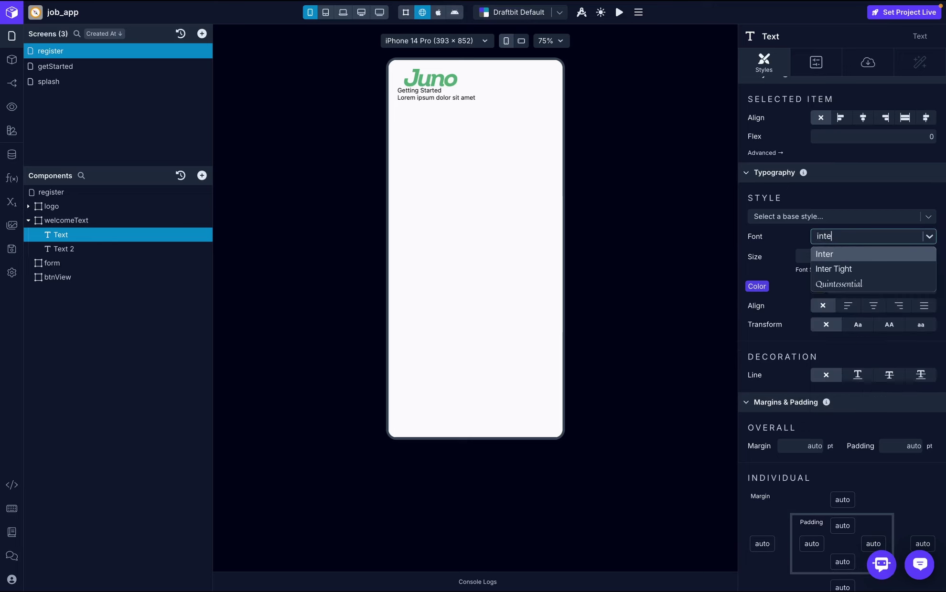
{"action": "left_click", "coordinate": [846, 251]}
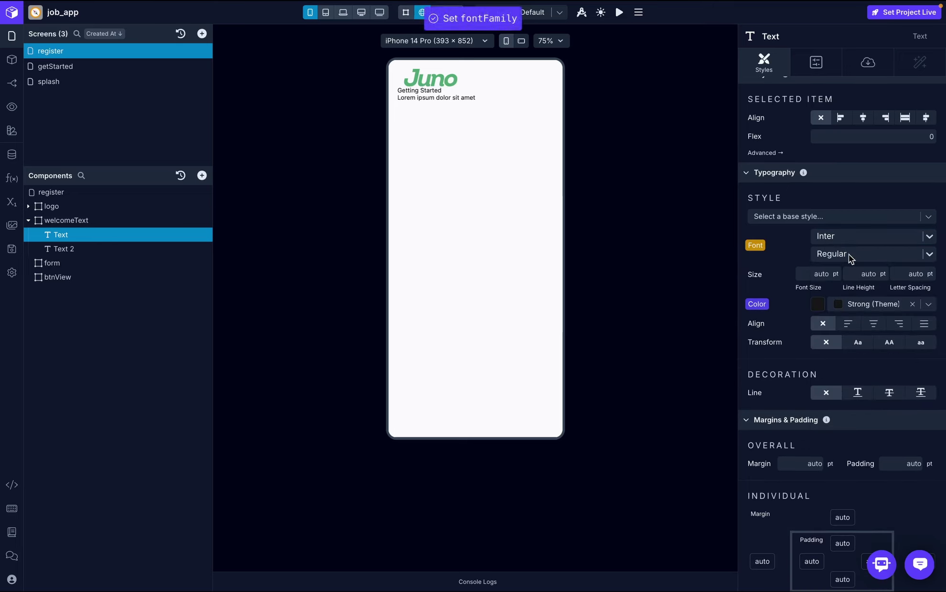
{"action": "left_click", "coordinate": [848, 254]}
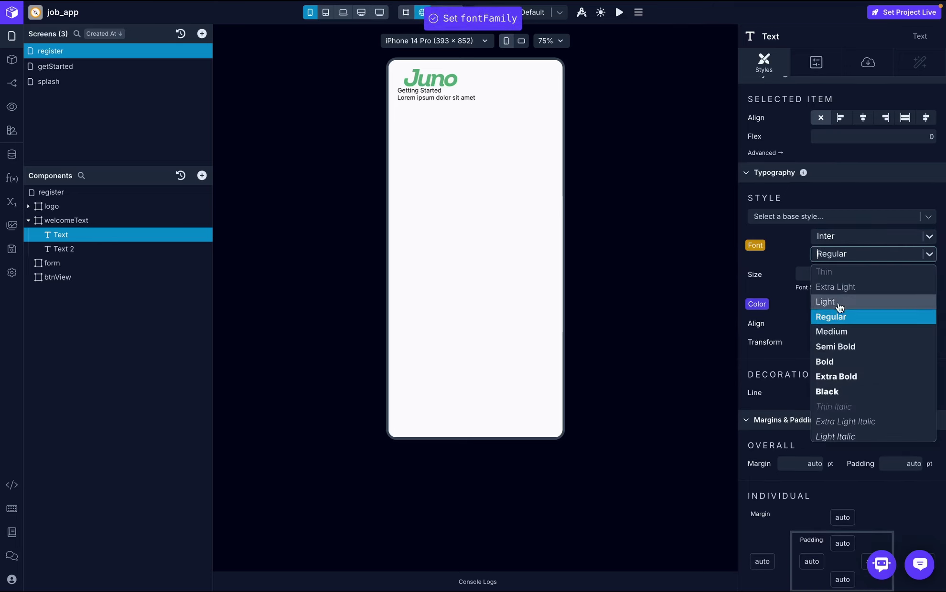
{"action": "left_click", "coordinate": [845, 346]}
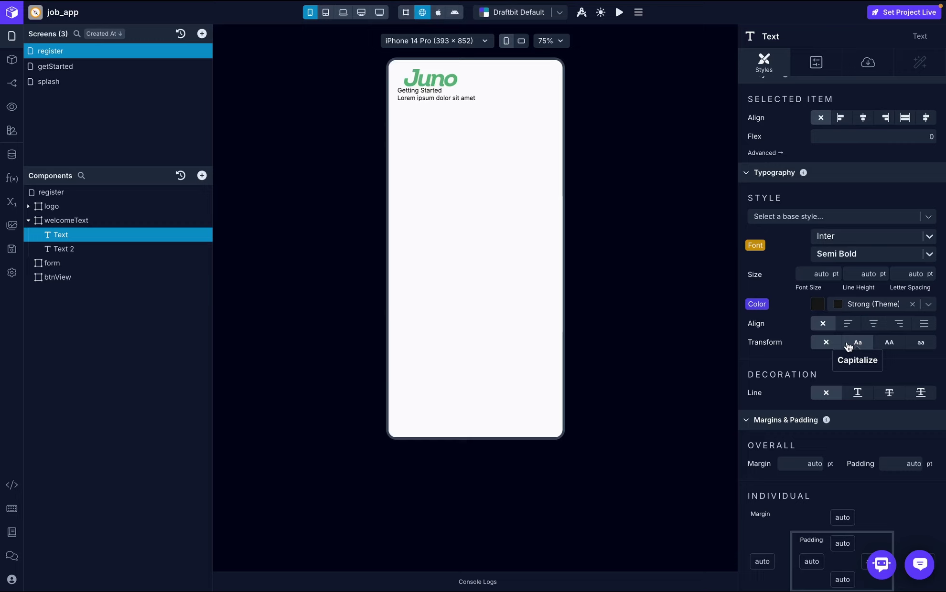
- Try heading font sizes 18 and then 32 pt, comparing against the reference design
{"action": "left_click", "coordinate": [818, 275]}
{"action": "type", "text": "18"}
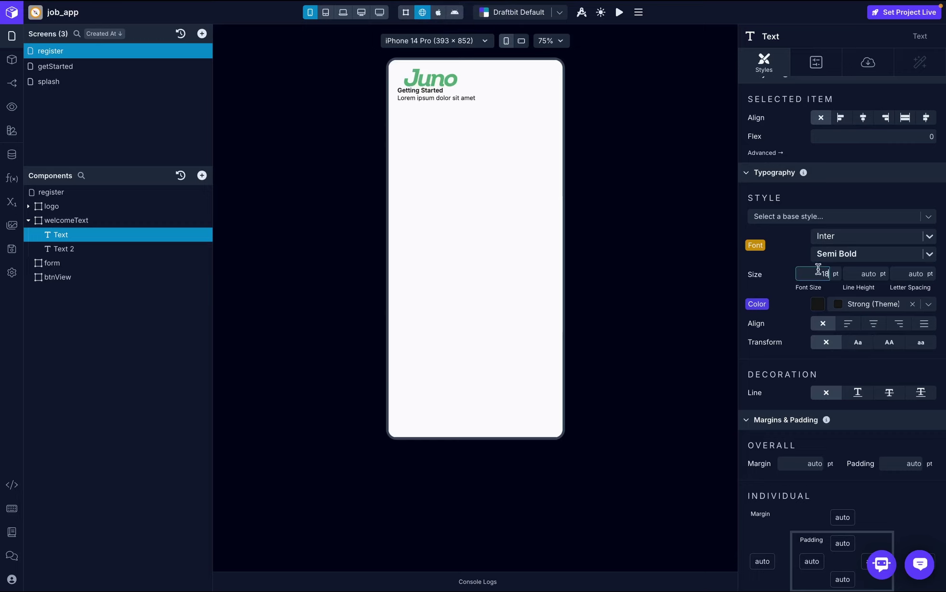
{"action": "left_click", "coordinate": [795, 243]}
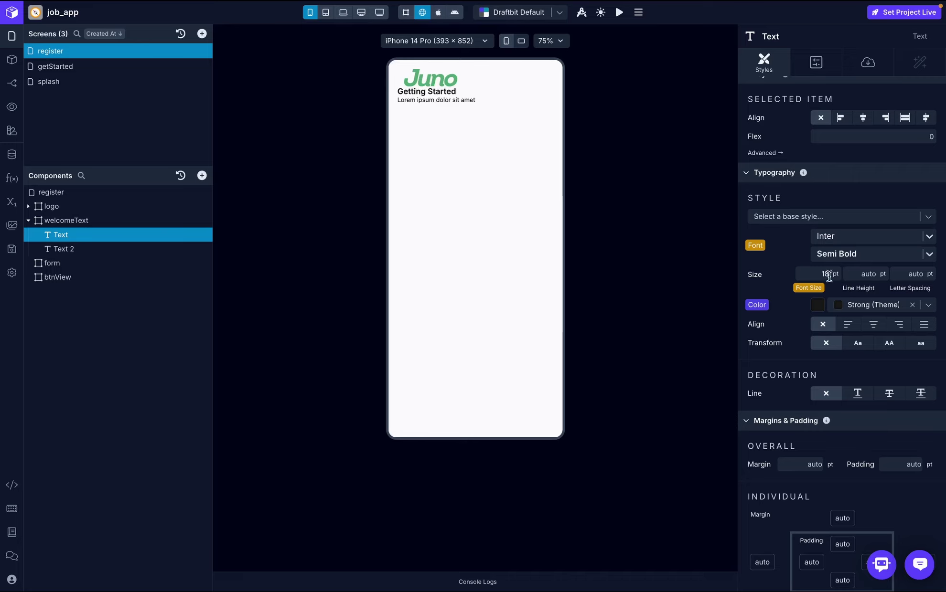
{"action": "double_click", "coordinate": [829, 276]}
{"action": "type", "text": "32"}
{"action": "left_click", "coordinate": [803, 245]}
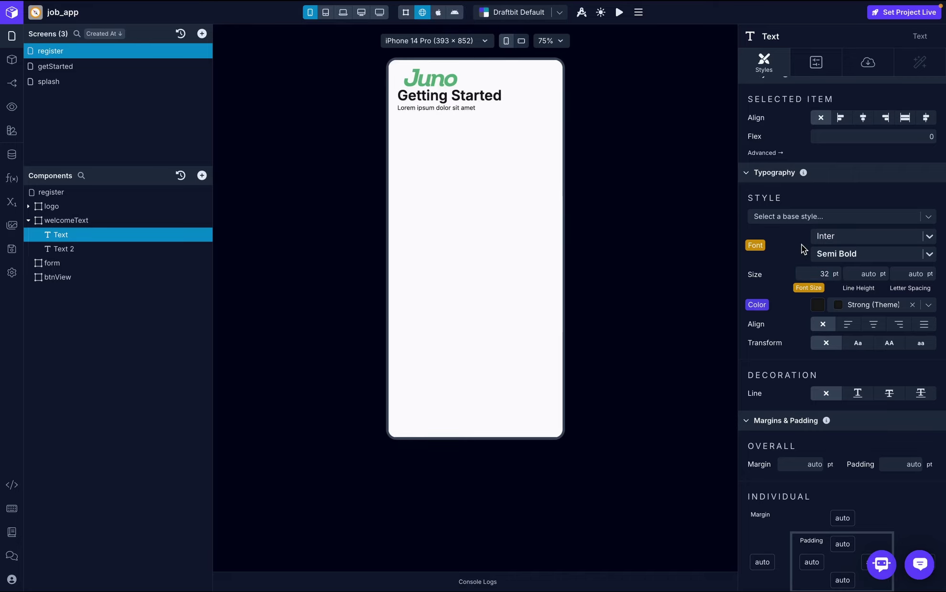
{"action": "key", "text": "ctrl+Right"}
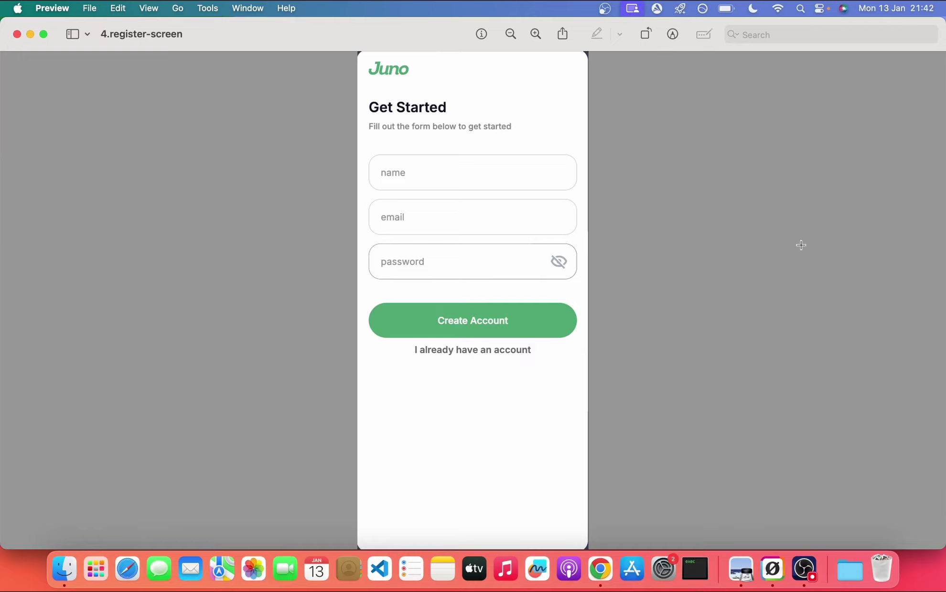
{"action": "key", "text": "ctrl+Left"}
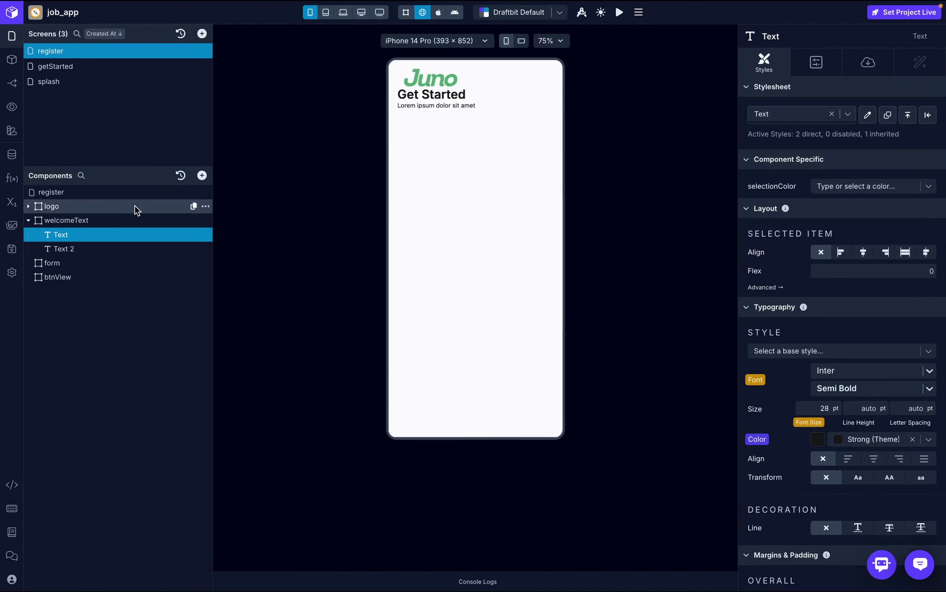
- Replace the Text 2 placeholder with 'Fill Out the form below'
{"action": "left_click", "coordinate": [98, 248]}
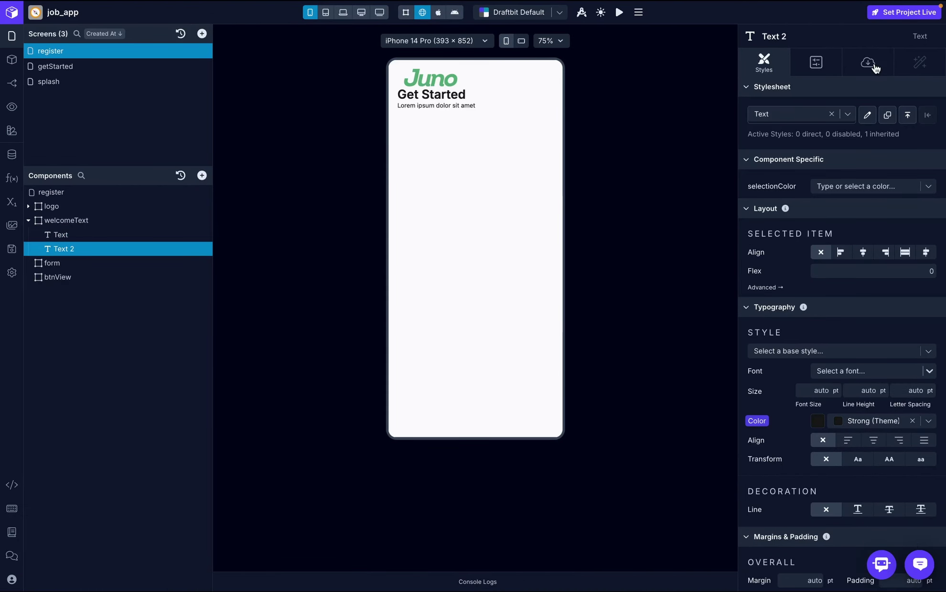
{"action": "left_click", "coordinate": [868, 63]}
{"action": "left_click", "coordinate": [803, 135]}
{"action": "key", "text": "ctrl+a"}
{"action": "type", "text": "Fil"}
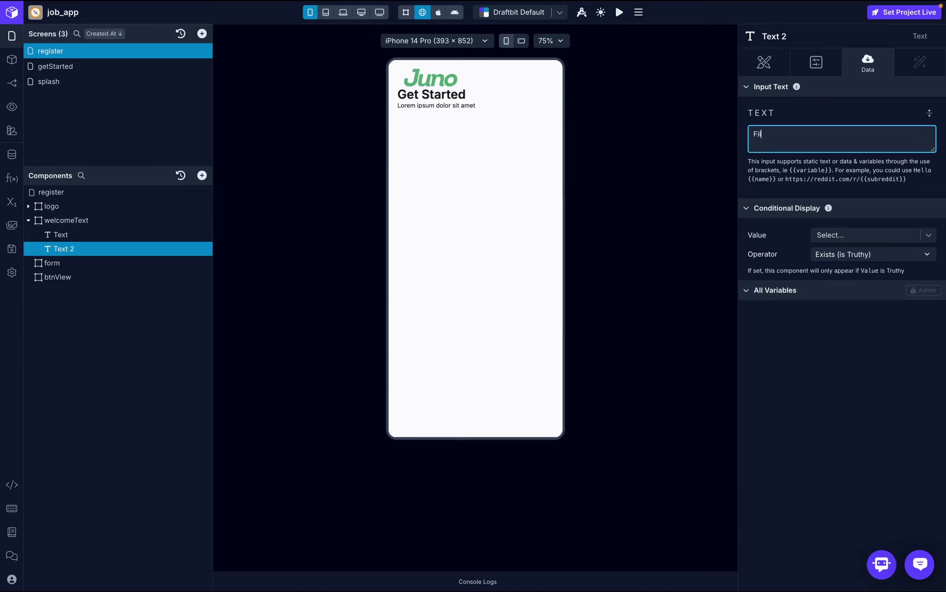
{"action": "type", "text": "l Out the form below"}
{"action": "left_click", "coordinate": [842, 98]}
- Style the subtitle in Inter Medium at 16 pt
{"action": "left_click", "coordinate": [771, 63]}
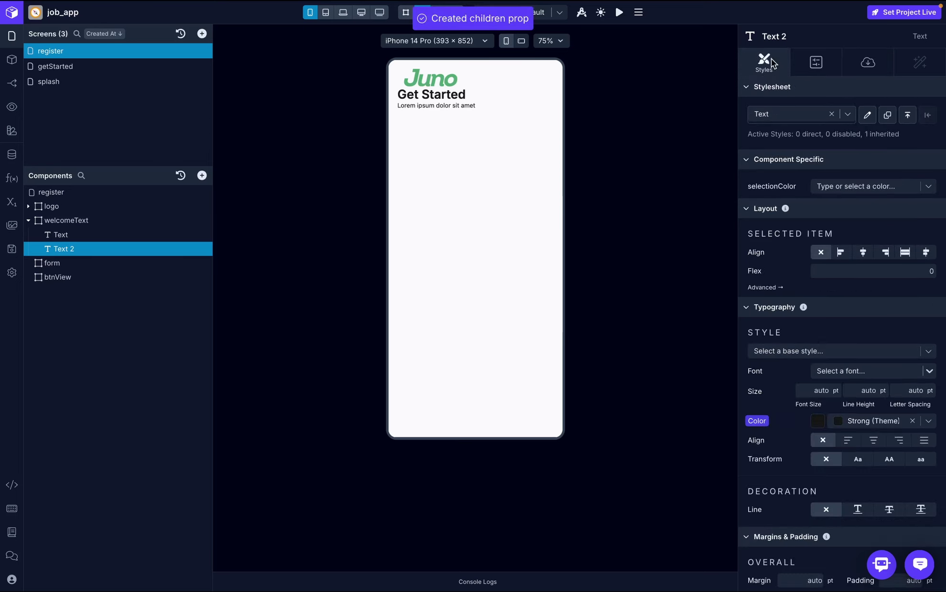
{"action": "scroll", "coordinate": [841, 296], "scroll_direction": "down", "scroll_amount": 3}
{"action": "left_click", "coordinate": [855, 250]}
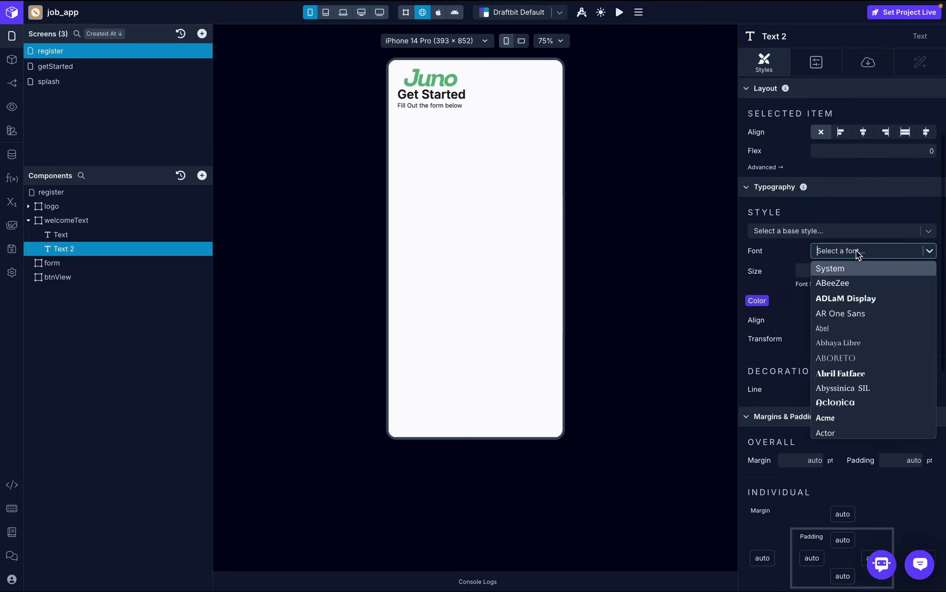
{"action": "type", "text": "inter"}
{"action": "left_click", "coordinate": [856, 268]}
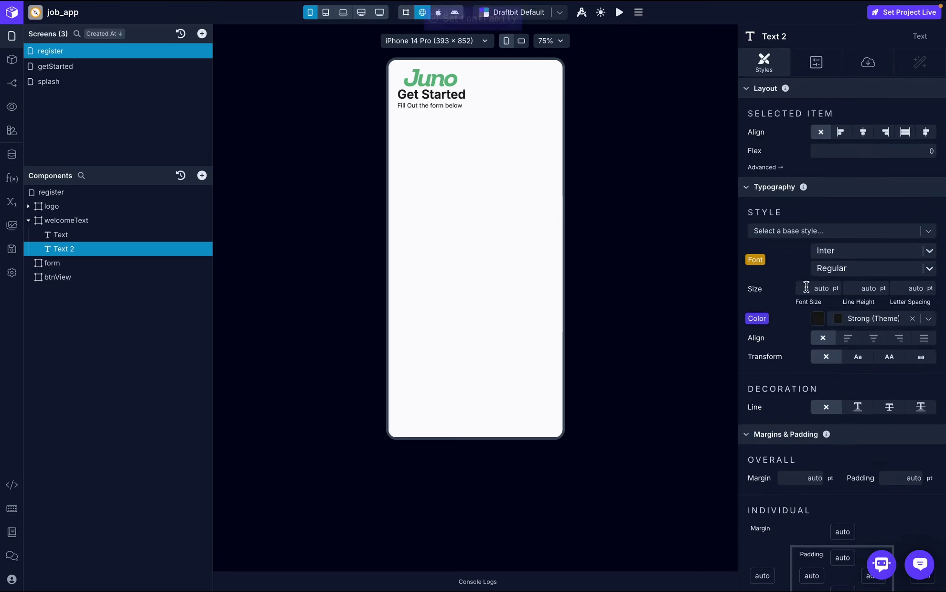
{"action": "left_click", "coordinate": [836, 268]}
{"action": "left_click", "coordinate": [837, 346]}
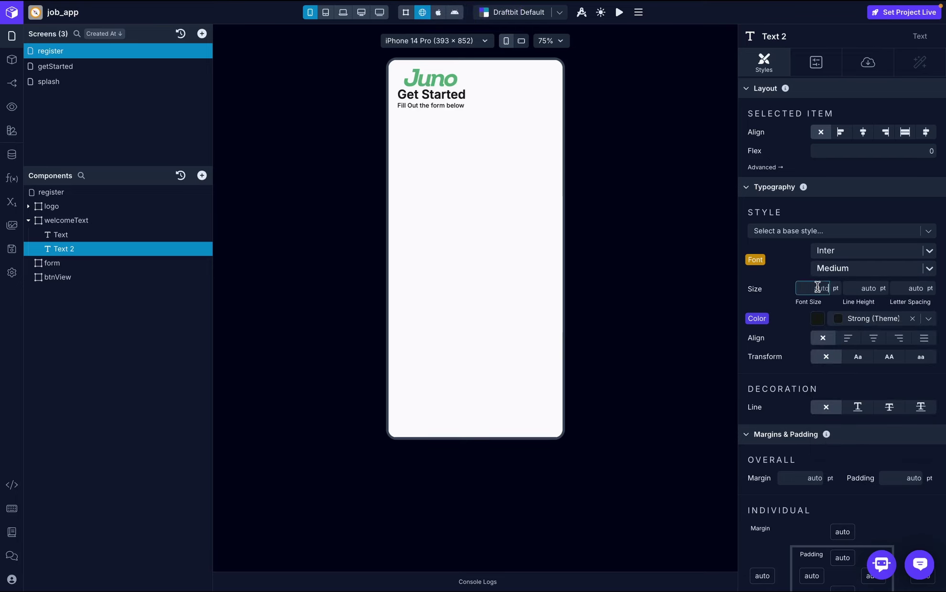
{"action": "type", "text": "16"}
{"action": "left_click", "coordinate": [791, 267]}
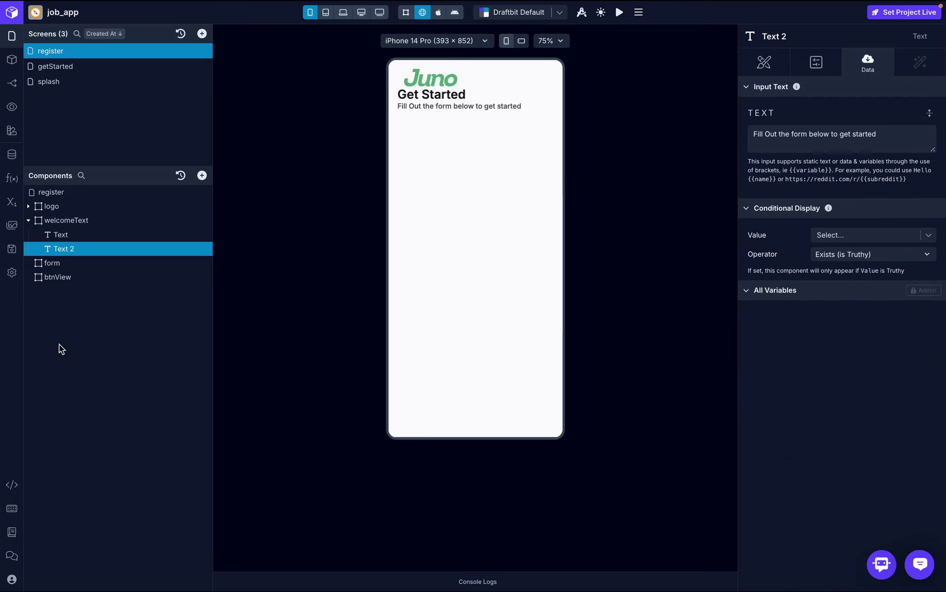
{"action": "left_click", "coordinate": [28, 220]}
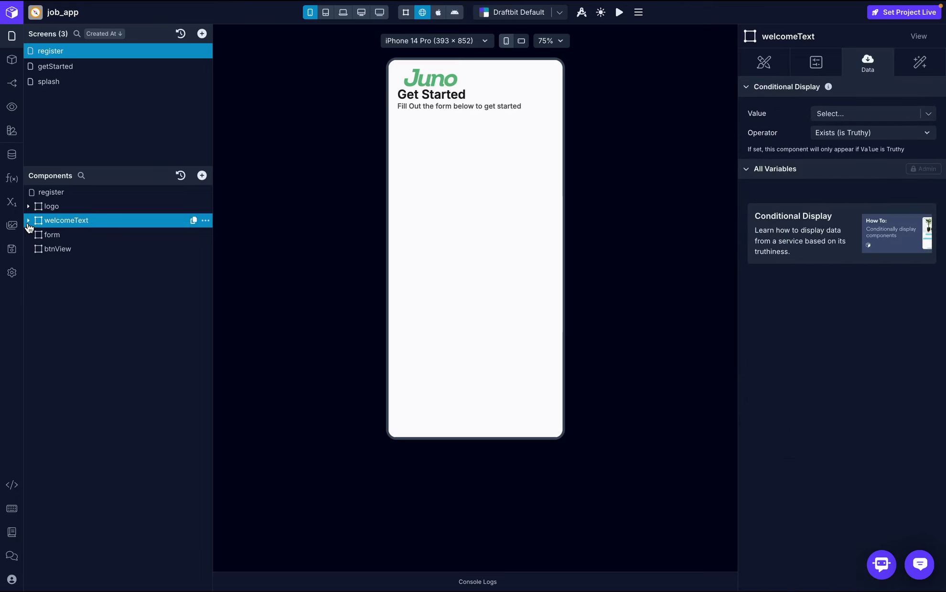
- Set the register screen's layout gap to 20
{"action": "left_click", "coordinate": [82, 193]}
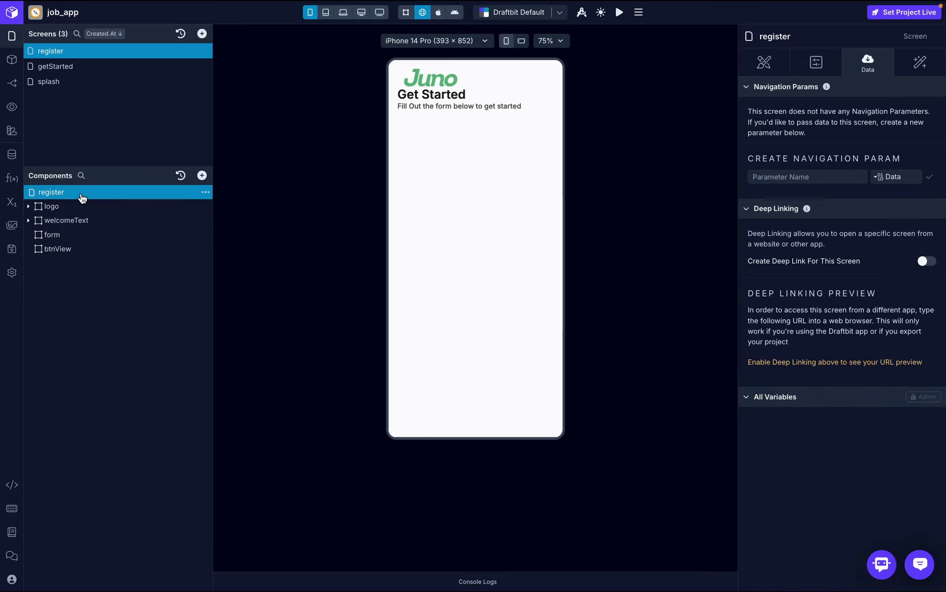
{"action": "left_click", "coordinate": [757, 68]}
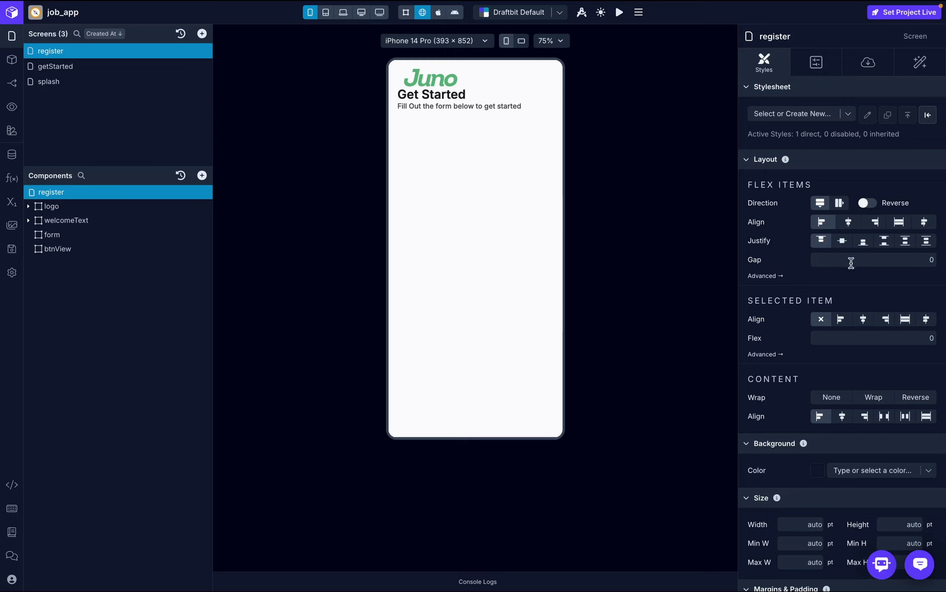
{"action": "left_click", "coordinate": [876, 264]}
{"action": "type", "text": "20"}
{"action": "key", "text": "Return"}
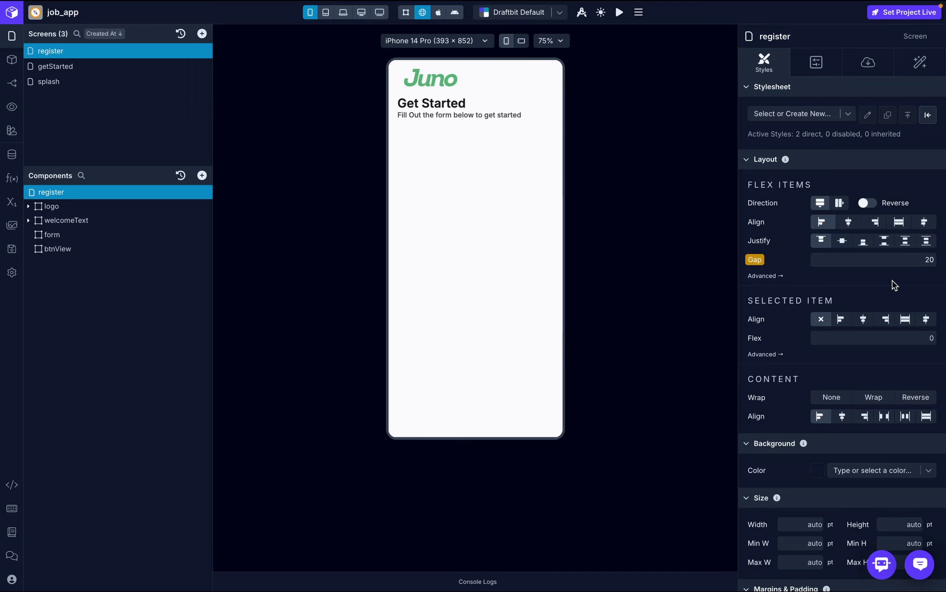
- Narrow the logo image width to 100, then 80 pt, and bring up the reference design
{"action": "left_click", "coordinate": [29, 206]}
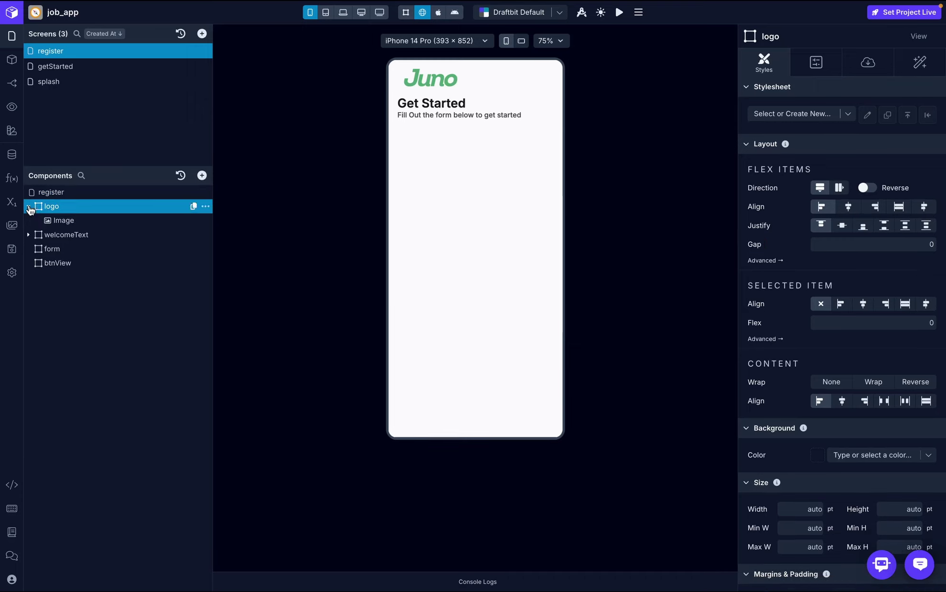
{"action": "left_click", "coordinate": [93, 220]}
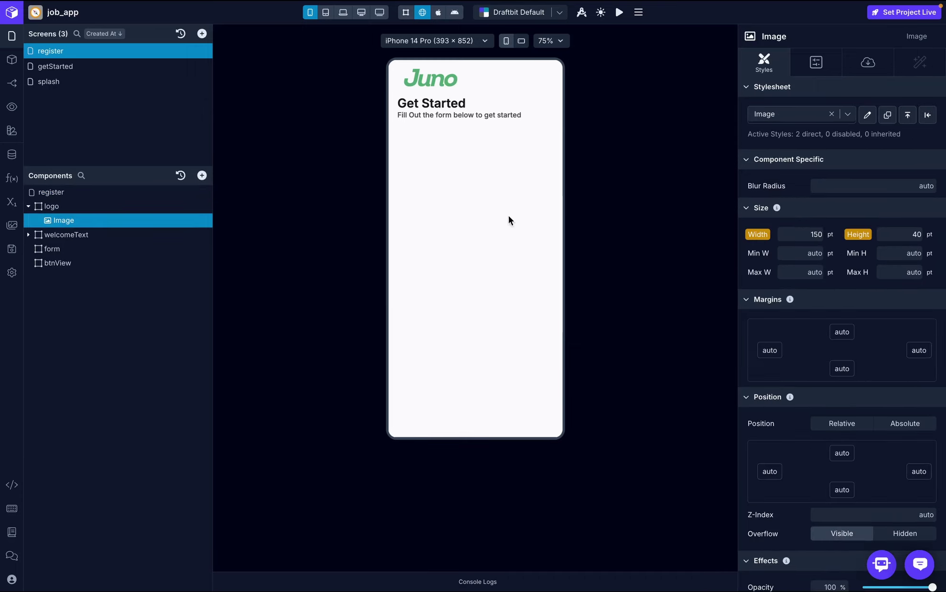
{"action": "left_click", "coordinate": [818, 234]}
{"action": "type", "text": "100"}
{"action": "key", "text": "Return"}
{"action": "left_click", "coordinate": [865, 223]}
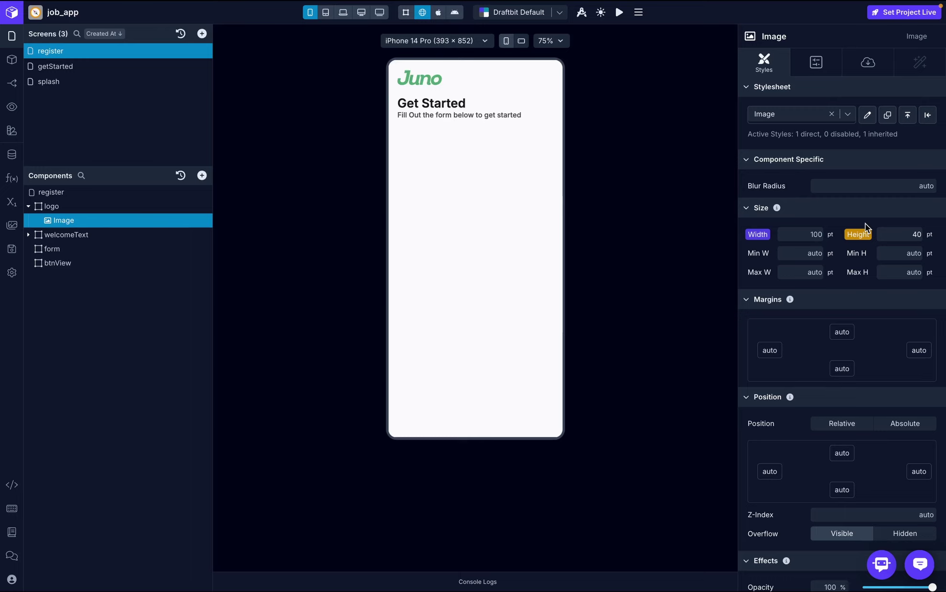
{"action": "left_click", "coordinate": [817, 234]}
{"action": "type", "text": "80"}
{"action": "key", "text": "Return"}
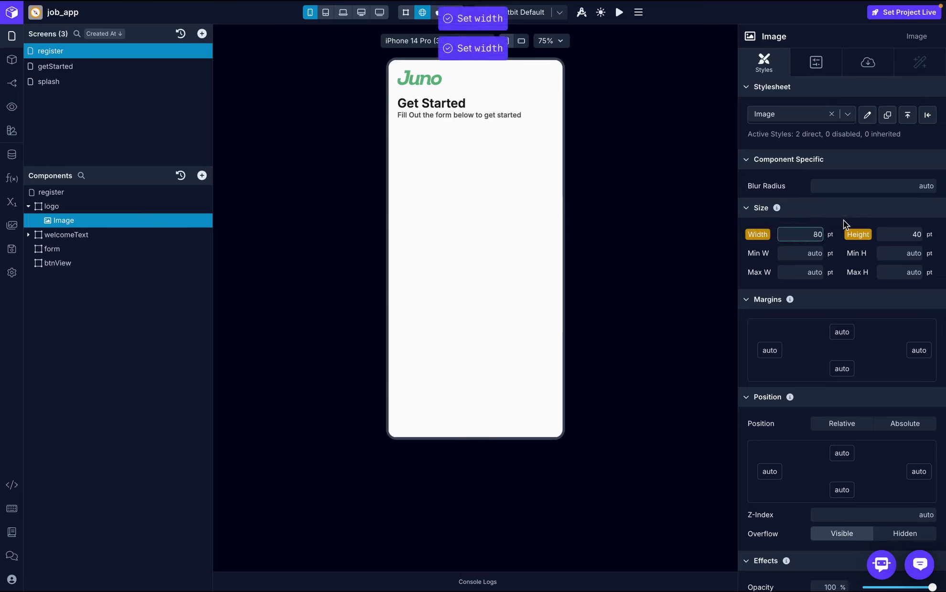
{"action": "left_click", "coordinate": [843, 220]}
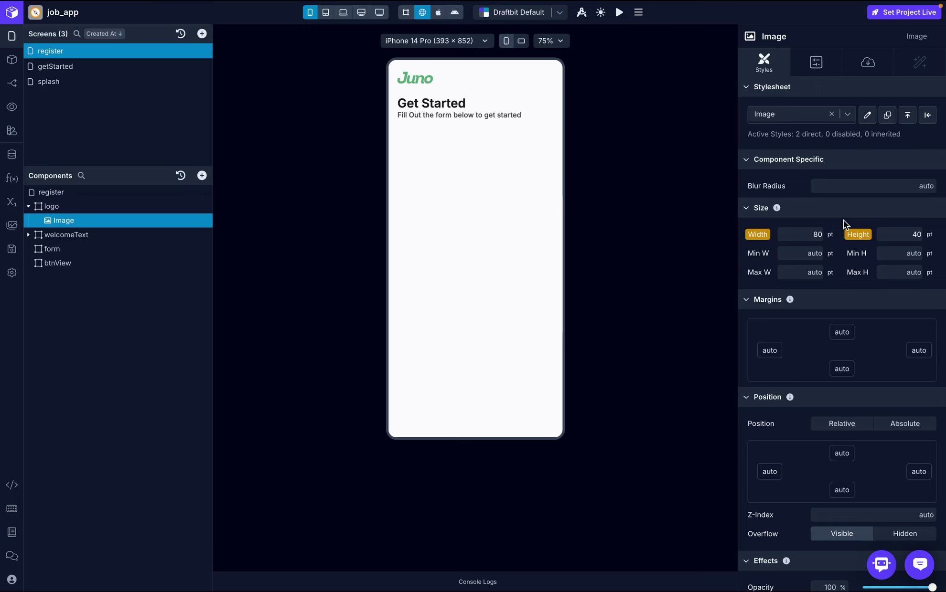
{"action": "key", "text": "super+Tab"}
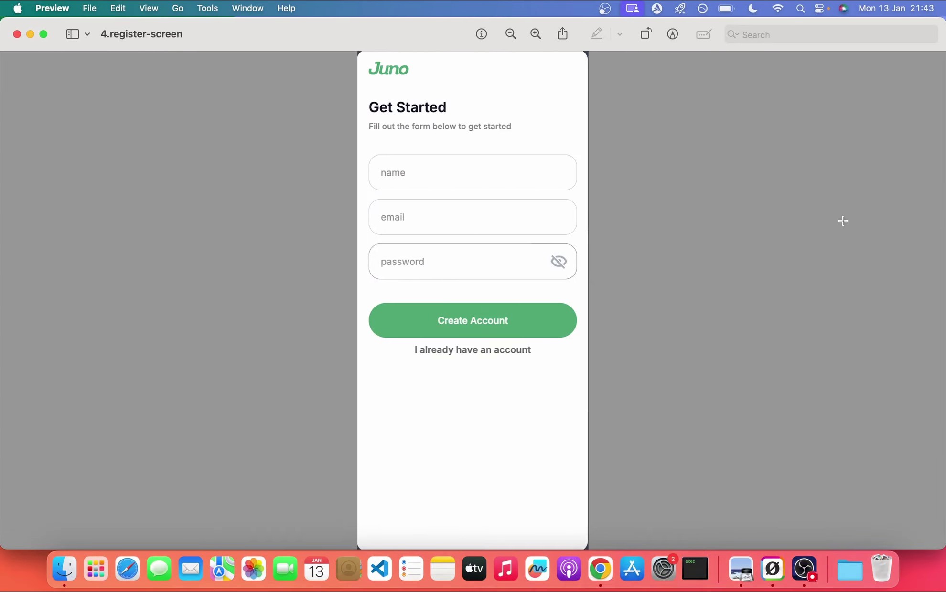
- Check the Draftbit build's 80 pt Juno logo and Get Started text against the reference mockup
{"action": "key", "text": "super+Tab"}
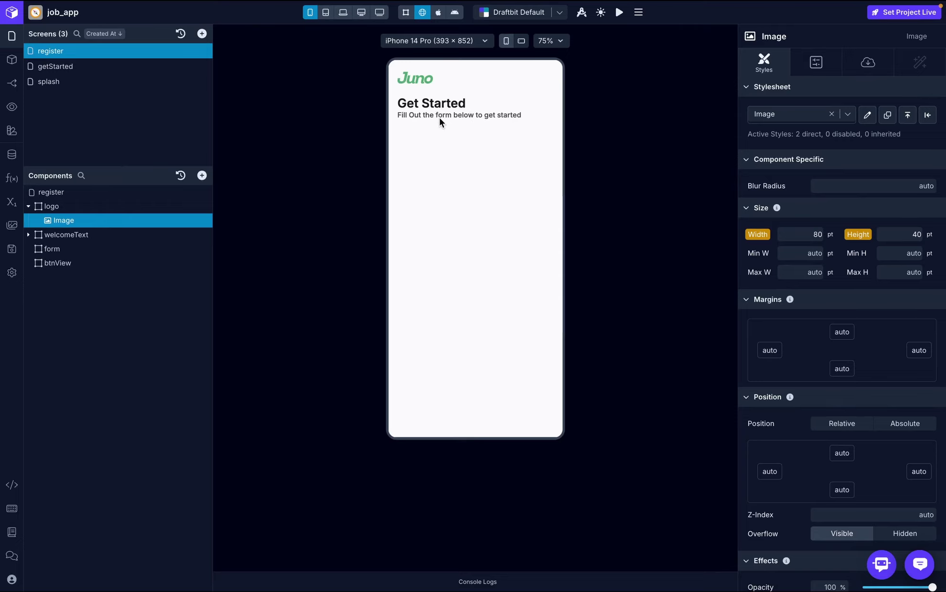
{"action": "key", "text": "super+Tab"}
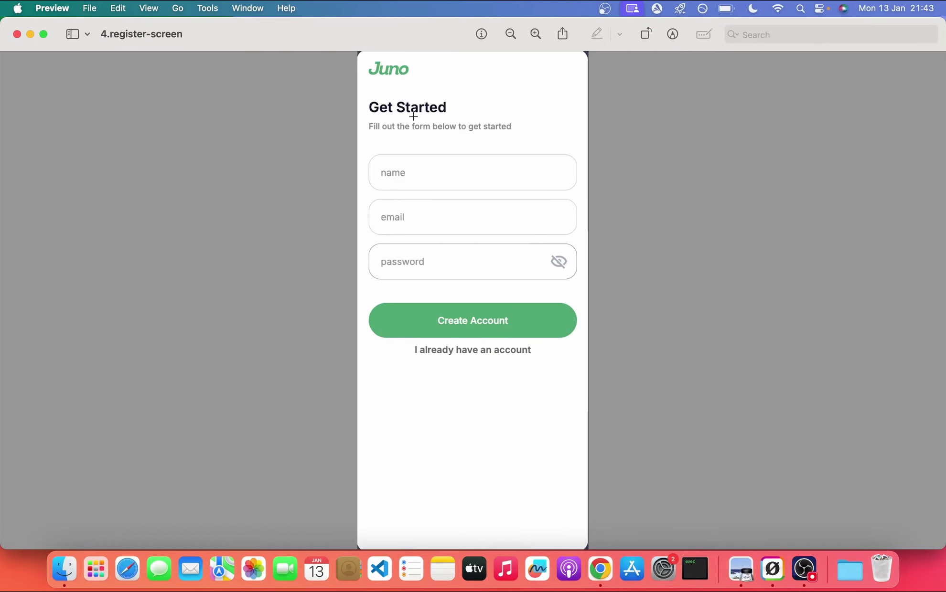
- Back in Draftbit, fold the logo group and expand welcomeText to reveal Text and Text 2
{"action": "key", "text": "super+Tab"}
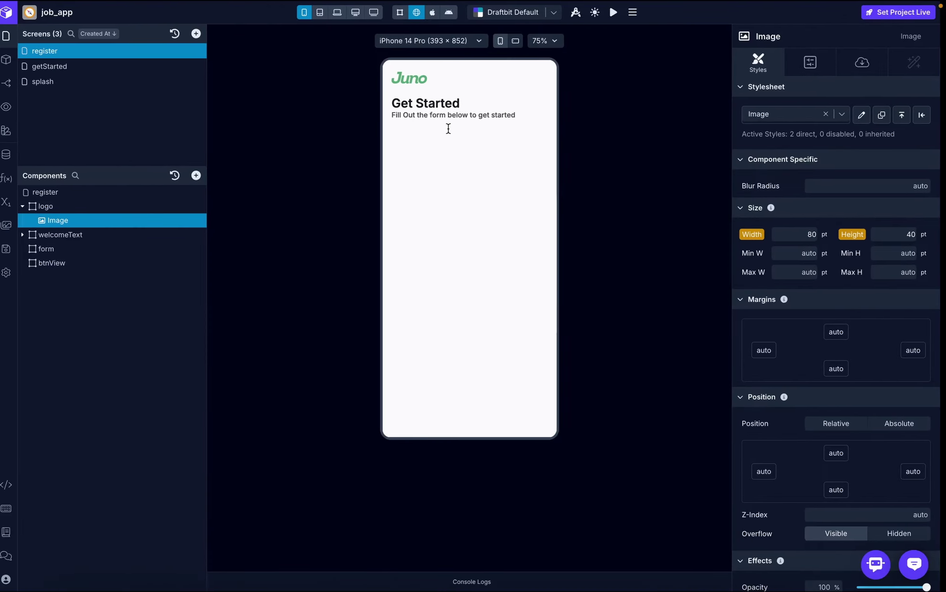
{"action": "left_click", "coordinate": [28, 206]}
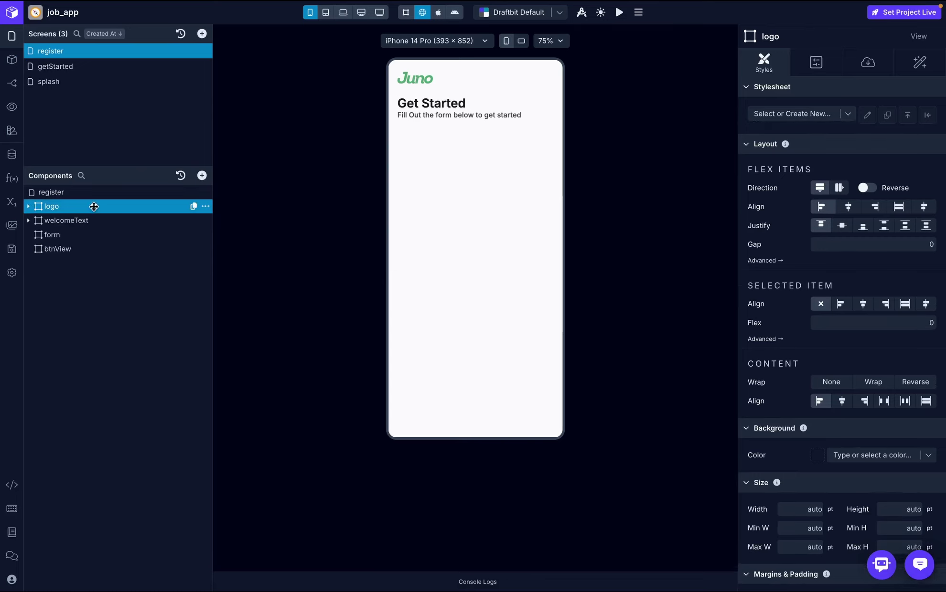
{"action": "left_click", "coordinate": [71, 220]}
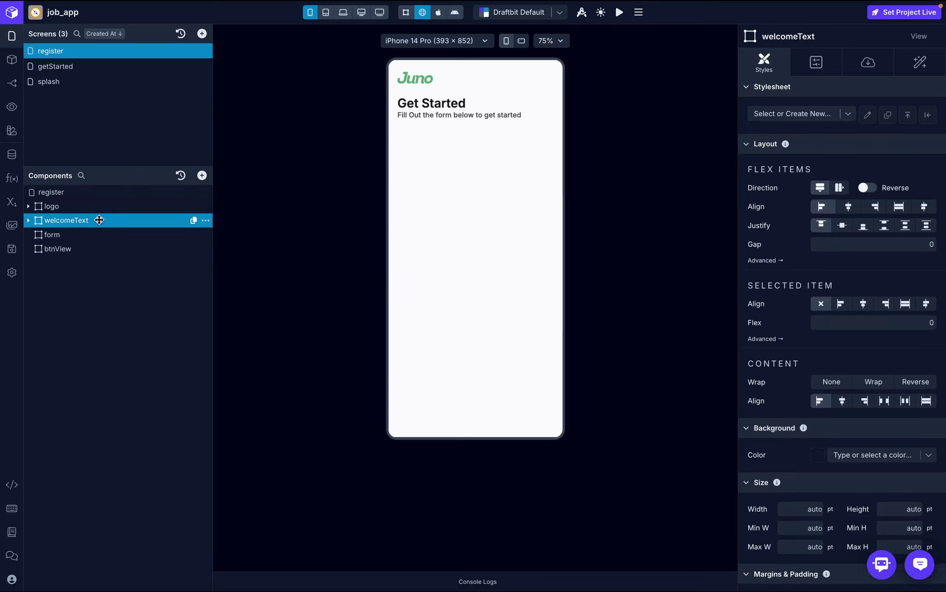
{"action": "left_click", "coordinate": [29, 220]}
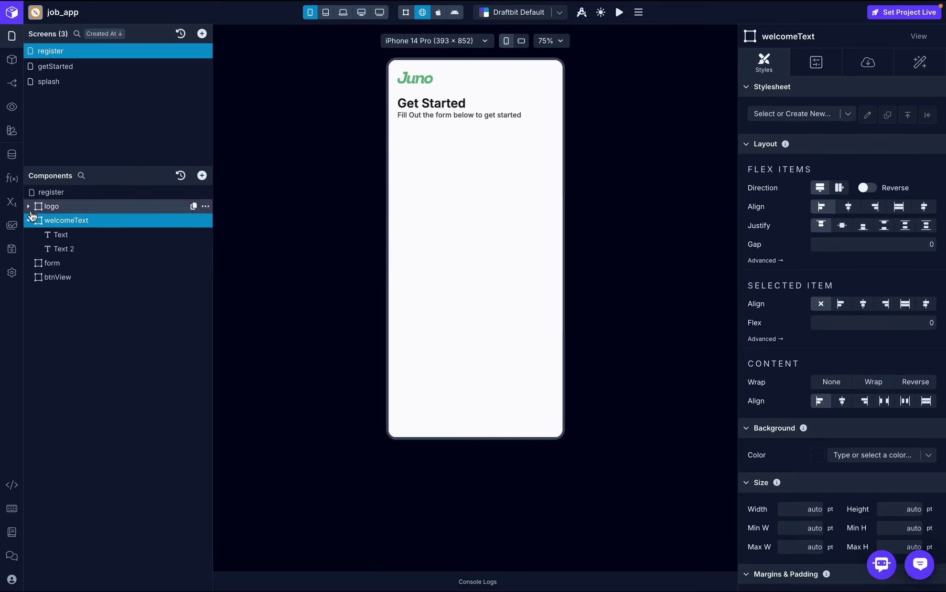
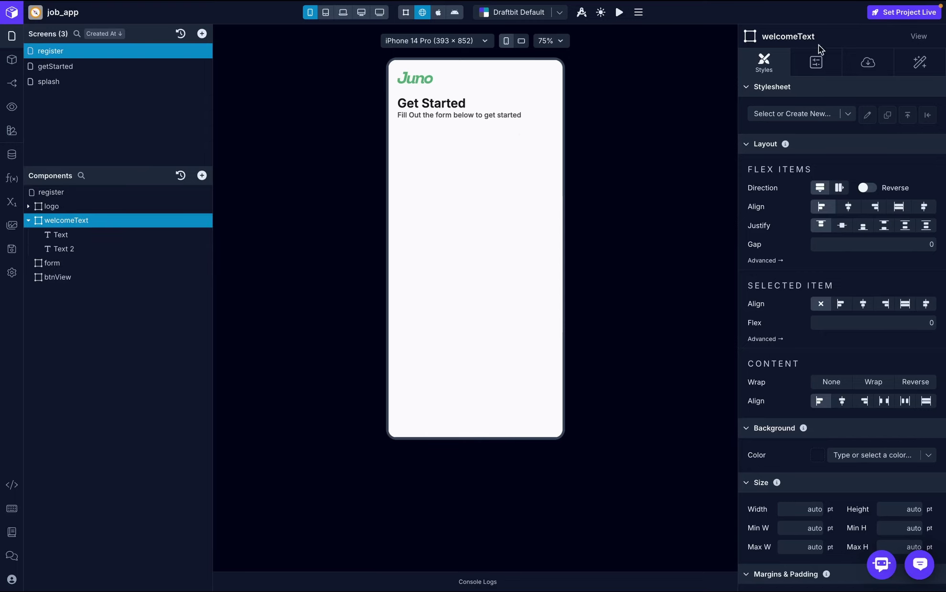
- Set welcomeText's layout gap to 10 to separate the heading and subtitle
{"action": "left_click", "coordinate": [894, 244]}
{"action": "type", "text": "10"}
{"action": "key", "text": "Return"}
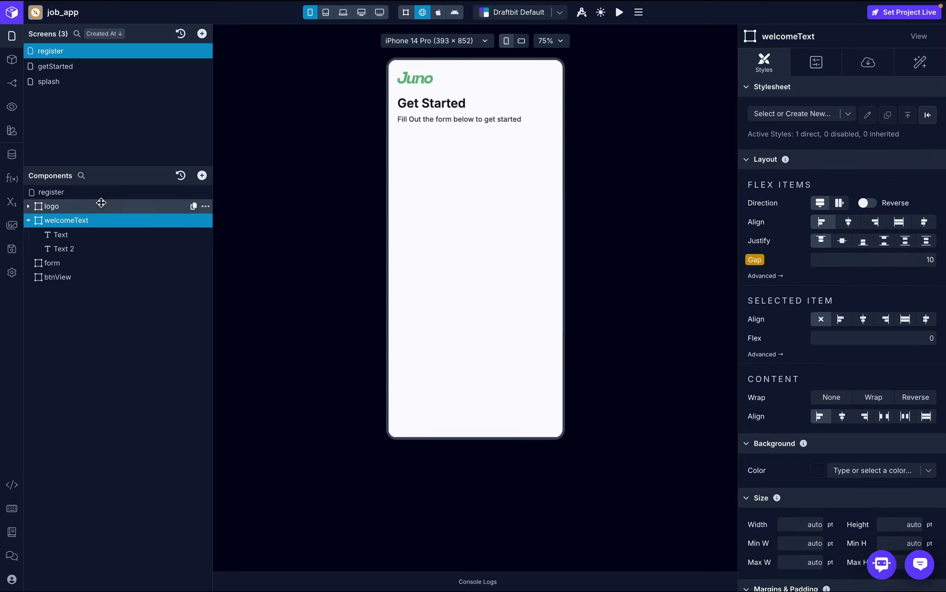
- Collapse welcomeText, select the form container, and glance at the register mockup
{"action": "left_click", "coordinate": [28, 221]}
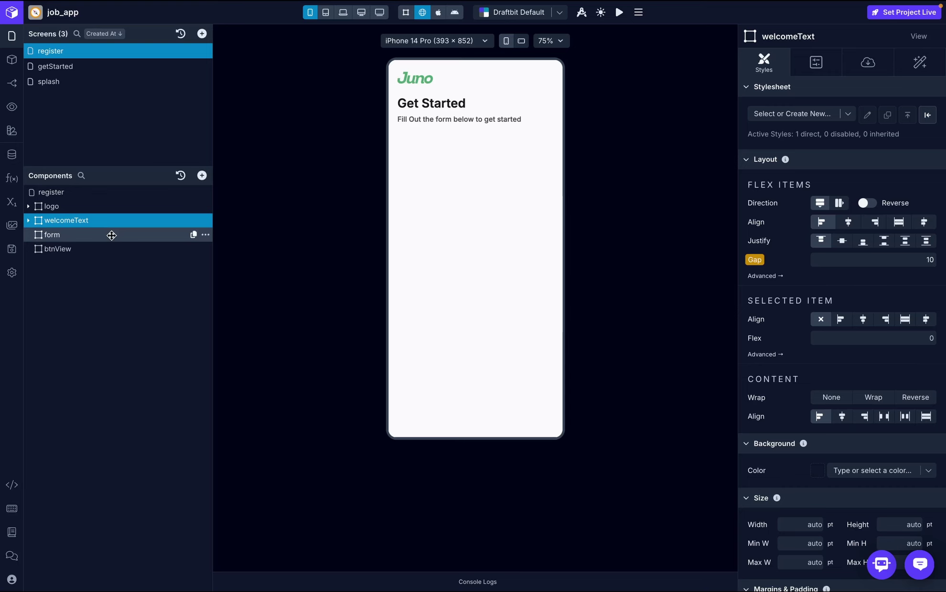
{"action": "left_click", "coordinate": [111, 234]}
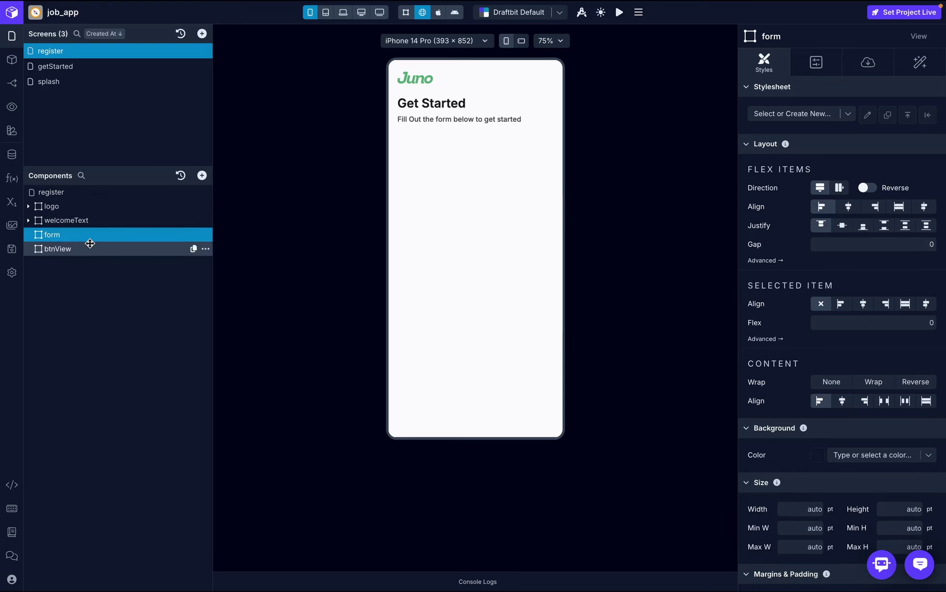
{"action": "key", "text": "super+Tab"}
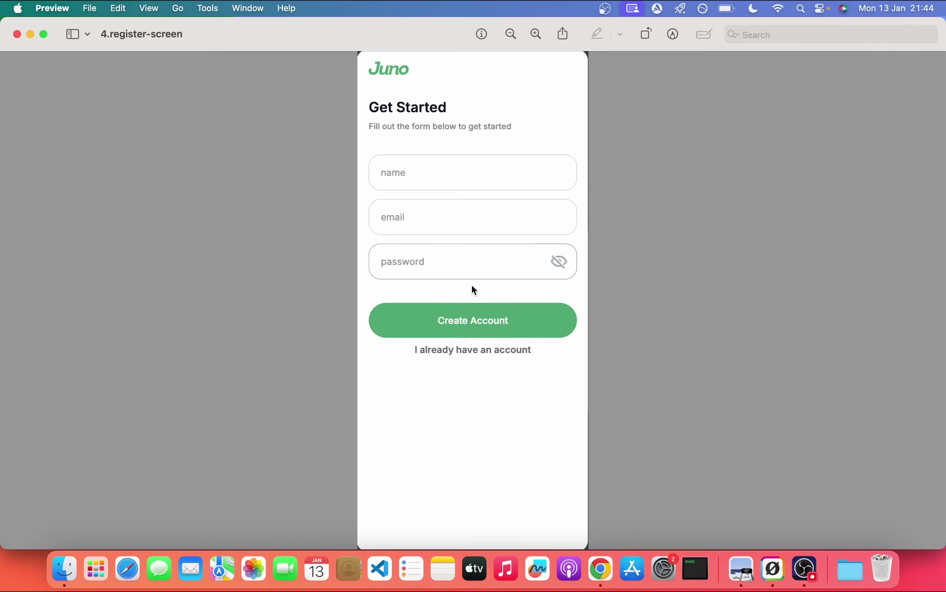
{"action": "key", "text": "super+Tab"}
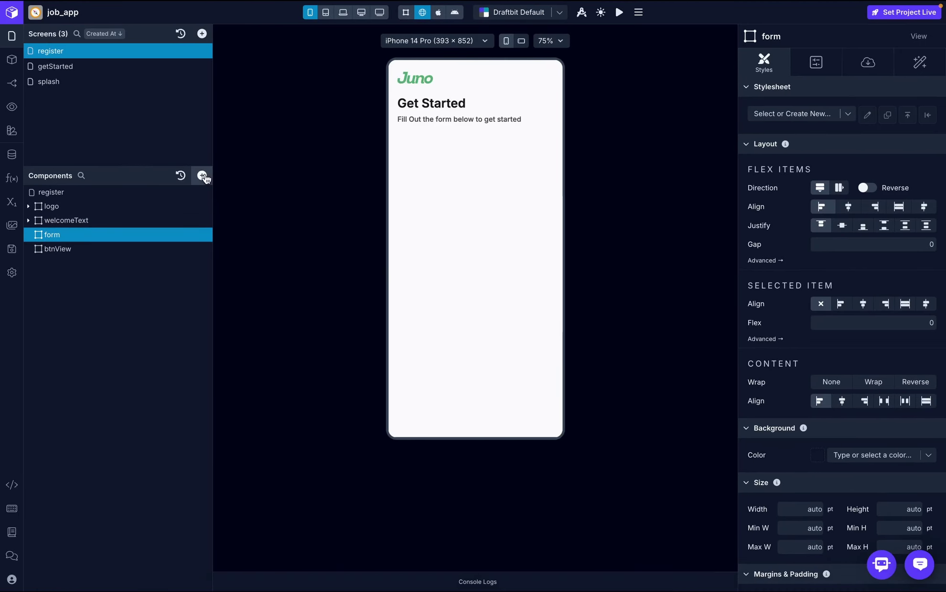
- Add a Text Input component inside the form container
{"action": "left_click", "coordinate": [202, 176]}
{"action": "type", "text": "text"}
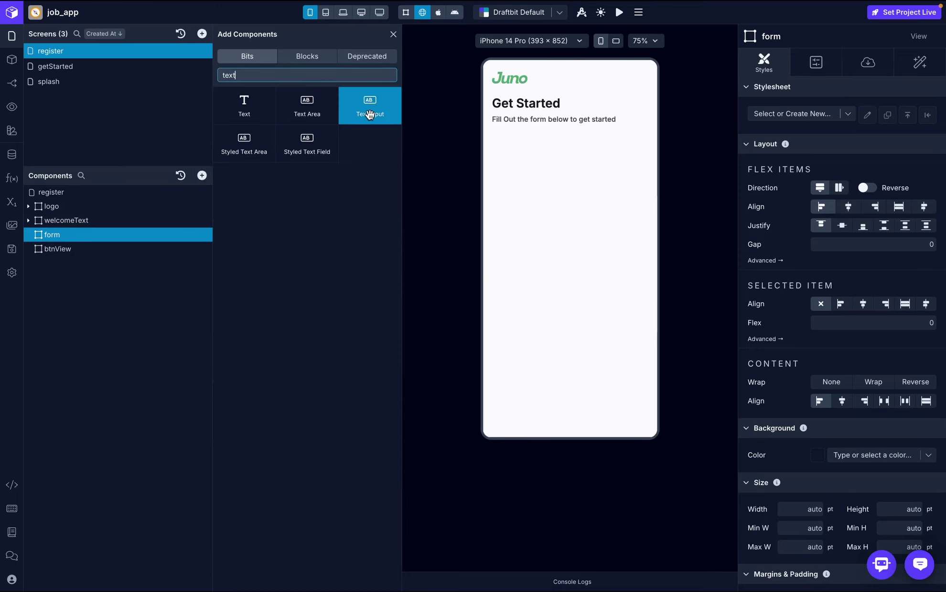
{"action": "left_click", "coordinate": [370, 114]}
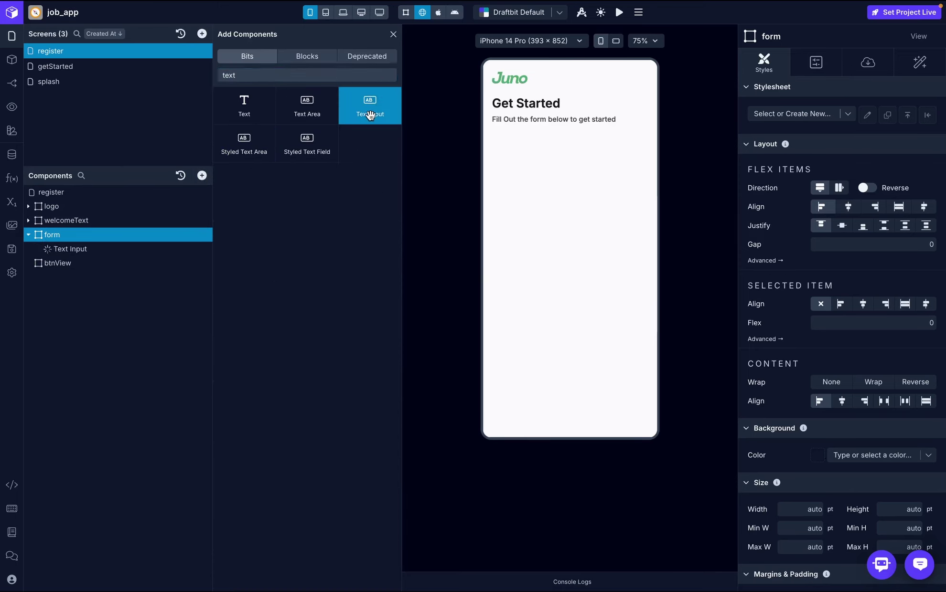
- Rename the first two text inputs to 'name' and 'email'
{"action": "double_click", "coordinate": [125, 247]}
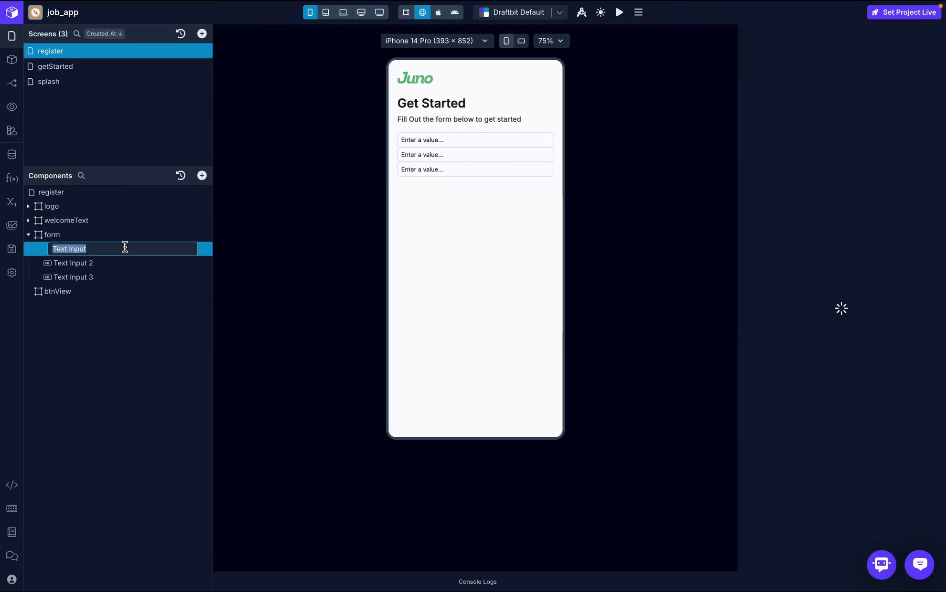
{"action": "type", "text": "name"}
{"action": "key", "text": "Return"}
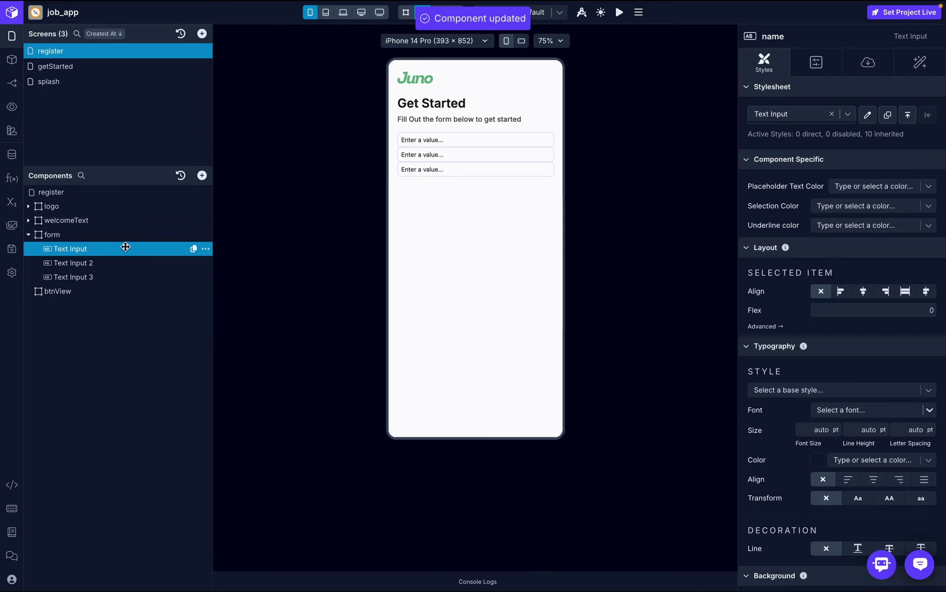
{"action": "left_click", "coordinate": [123, 262]}
{"action": "type", "text": "email"}
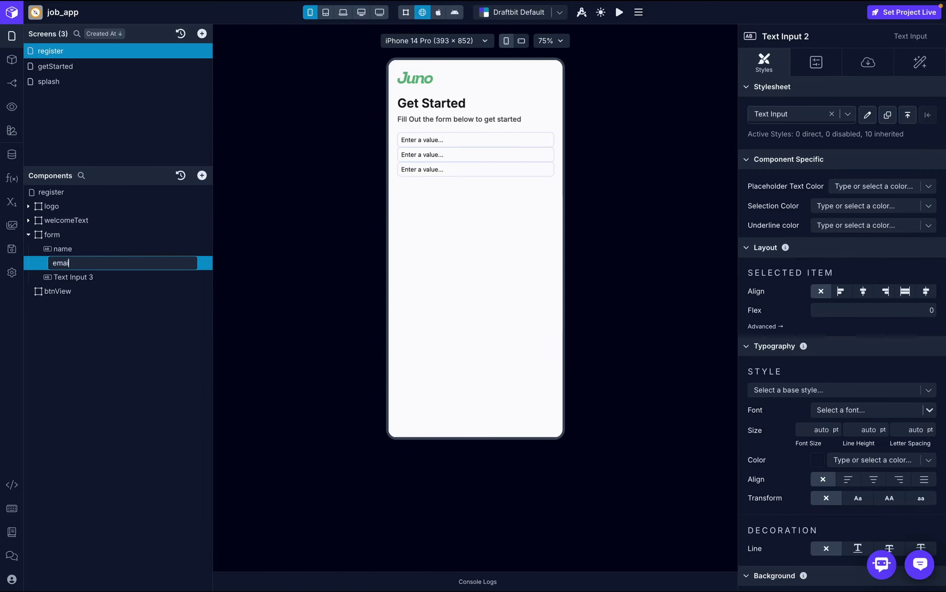
{"action": "key", "text": "Return"}
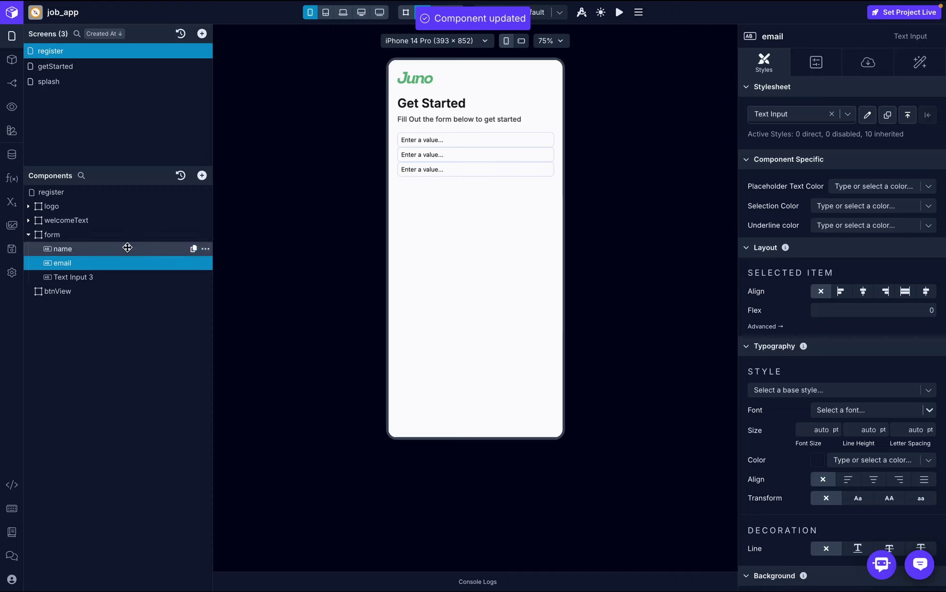
{"action": "left_click", "coordinate": [126, 247]}
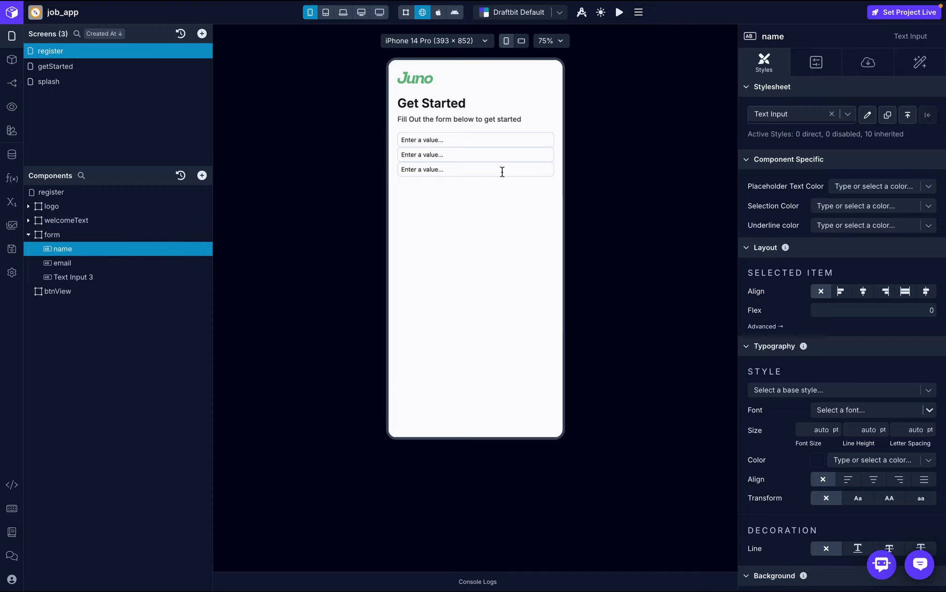
- Set the form's gap to 10, compare with the mockup, then widen it to 20
{"action": "left_click", "coordinate": [126, 235]}
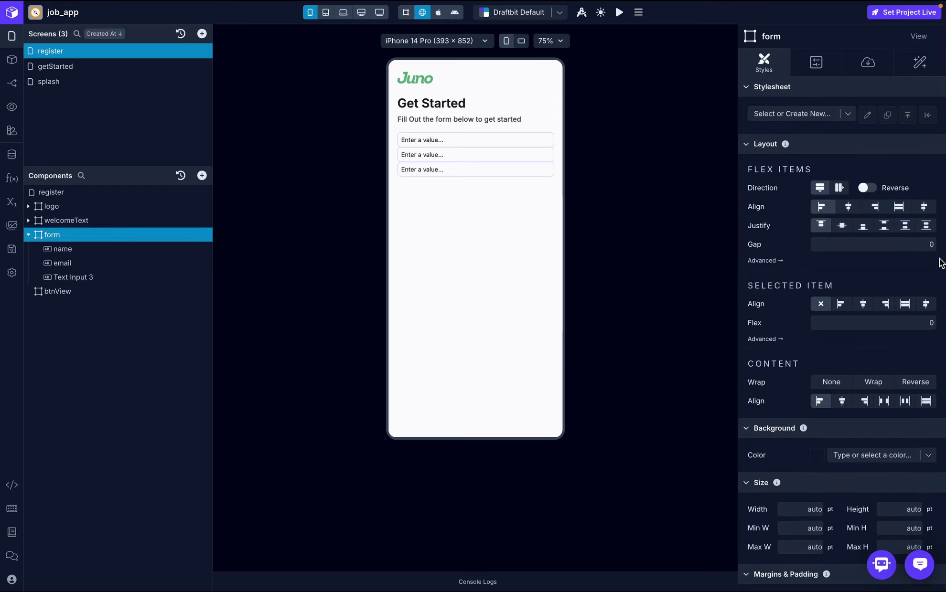
{"action": "left_click", "coordinate": [923, 245]}
{"action": "type", "text": "10"}
{"action": "left_click", "coordinate": [928, 273]}
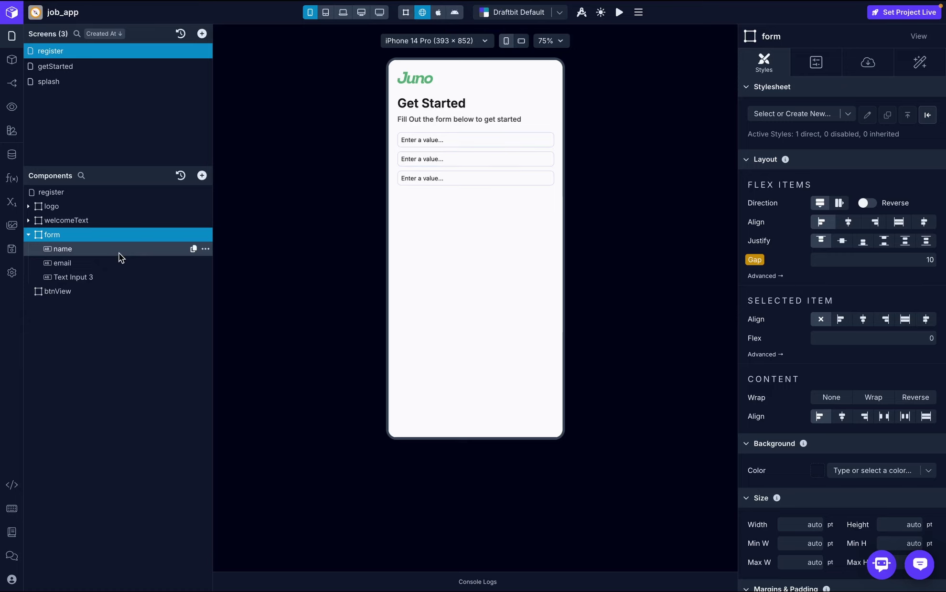
{"action": "key", "text": "super+Tab"}
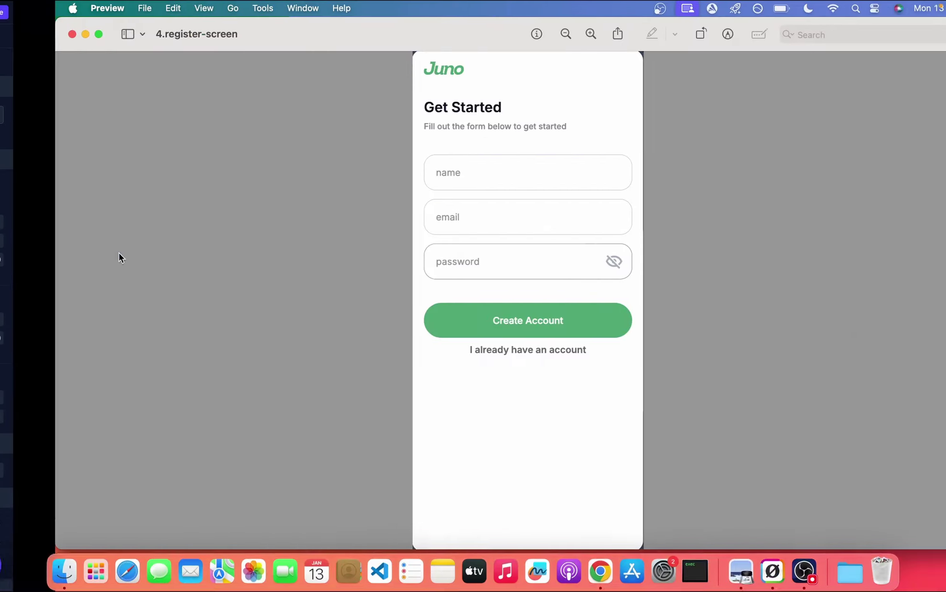
{"action": "key", "text": "super+Tab"}
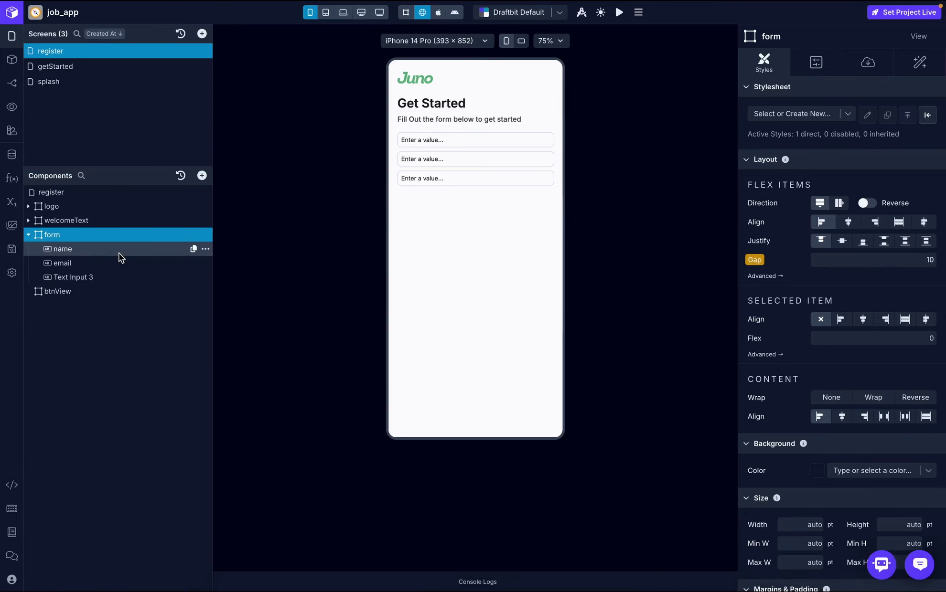
{"action": "left_click", "coordinate": [930, 258]}
{"action": "type", "text": "20"}
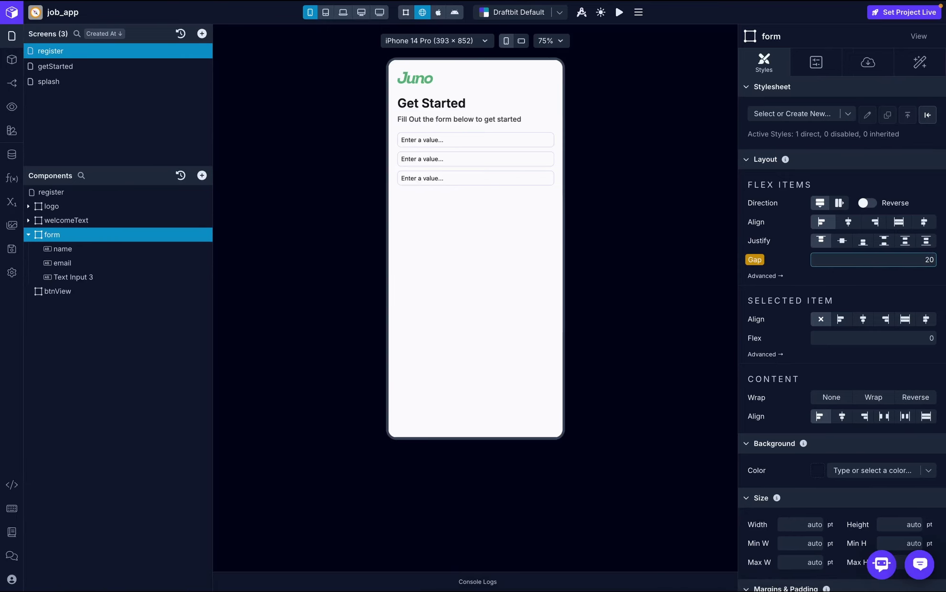
{"action": "key", "text": "Return"}
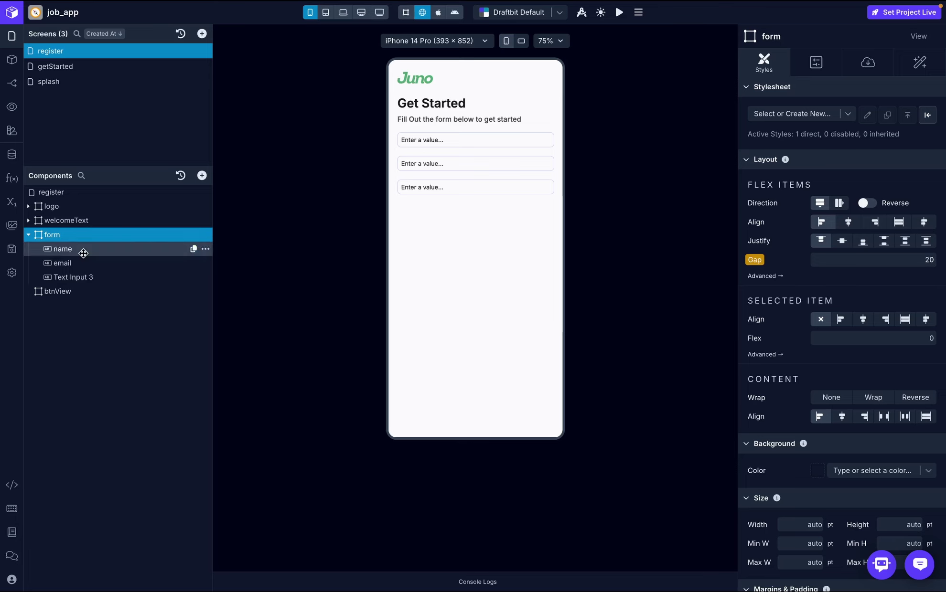
{"action": "left_click", "coordinate": [83, 253]}
- Replace the name input's four 8 pt paddings with a uniform 20 pt padding
{"action": "scroll", "coordinate": [837, 182], "scroll_direction": "down", "scroll_amount": 10}
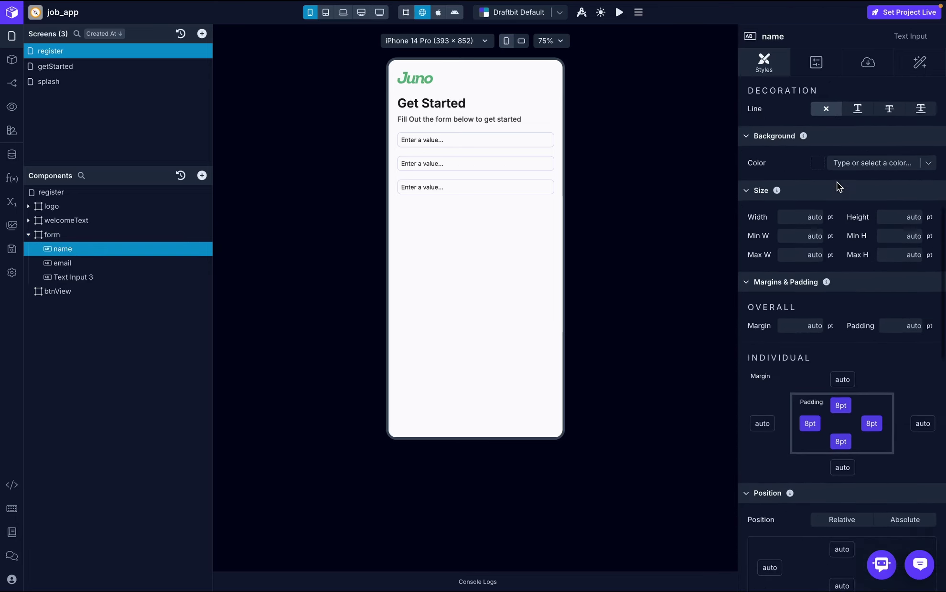
{"action": "scroll", "coordinate": [837, 182], "scroll_direction": "down", "scroll_amount": 4}
{"action": "left_click", "coordinate": [841, 237]}
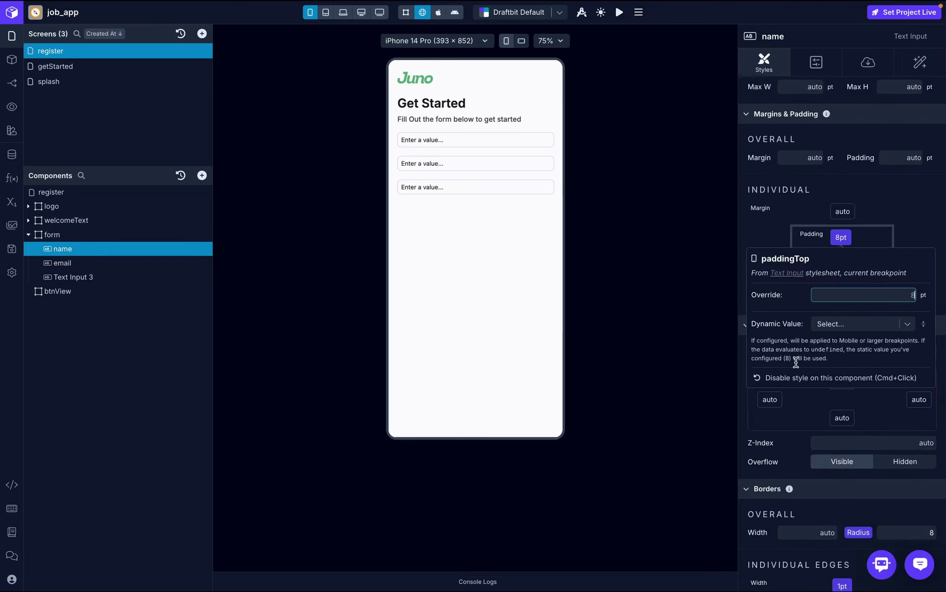
{"action": "left_click", "coordinate": [802, 378]}
{"action": "left_click", "coordinate": [873, 256]}
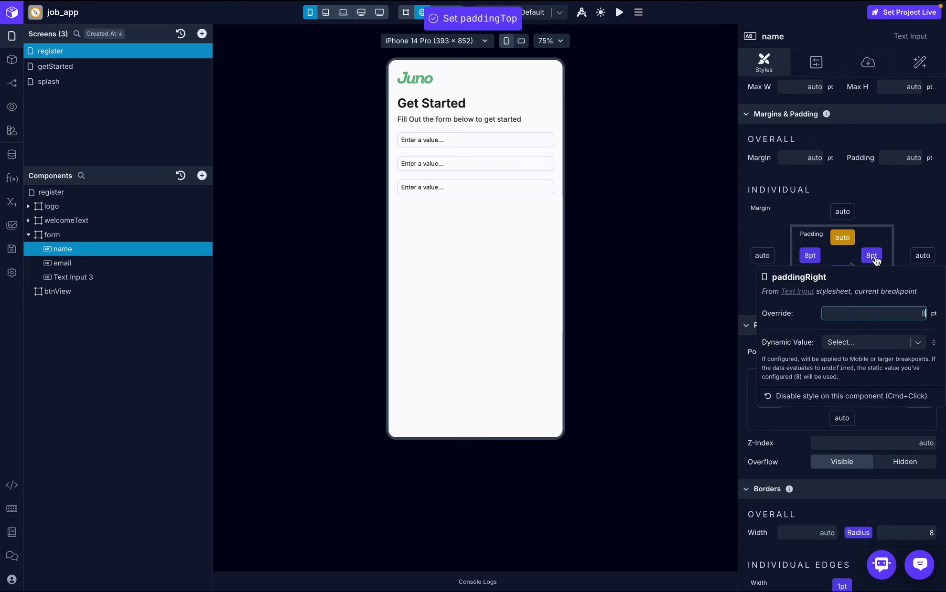
{"action": "left_click", "coordinate": [845, 396]}
{"action": "left_click", "coordinate": [810, 255]}
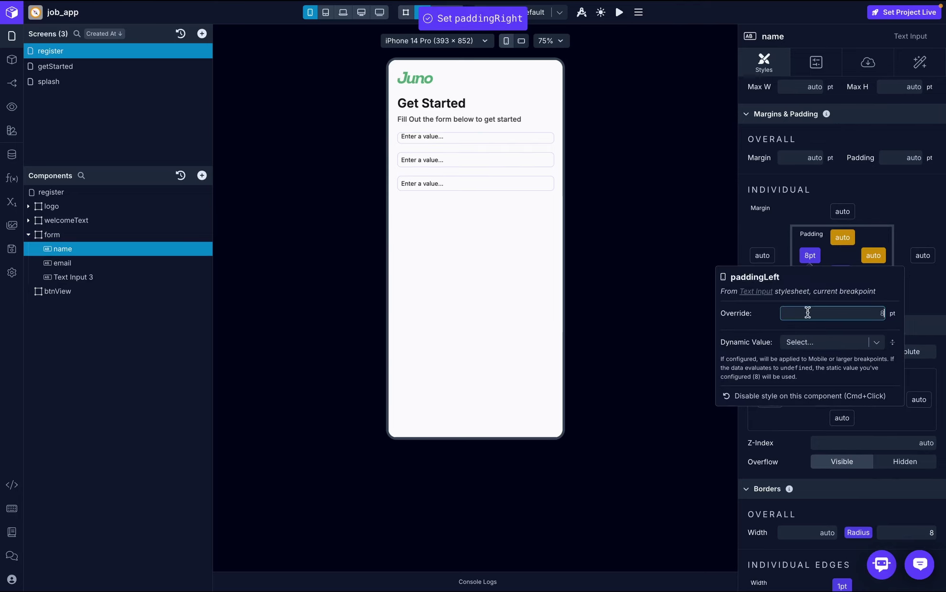
{"action": "left_click", "coordinate": [812, 396]}
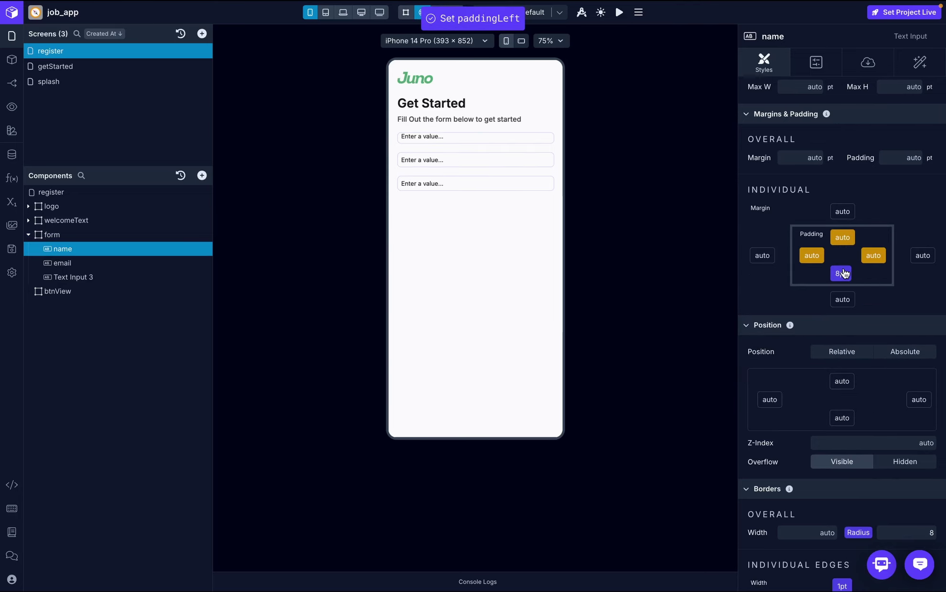
{"action": "left_click", "coordinate": [841, 273]}
{"action": "left_click", "coordinate": [839, 414]}
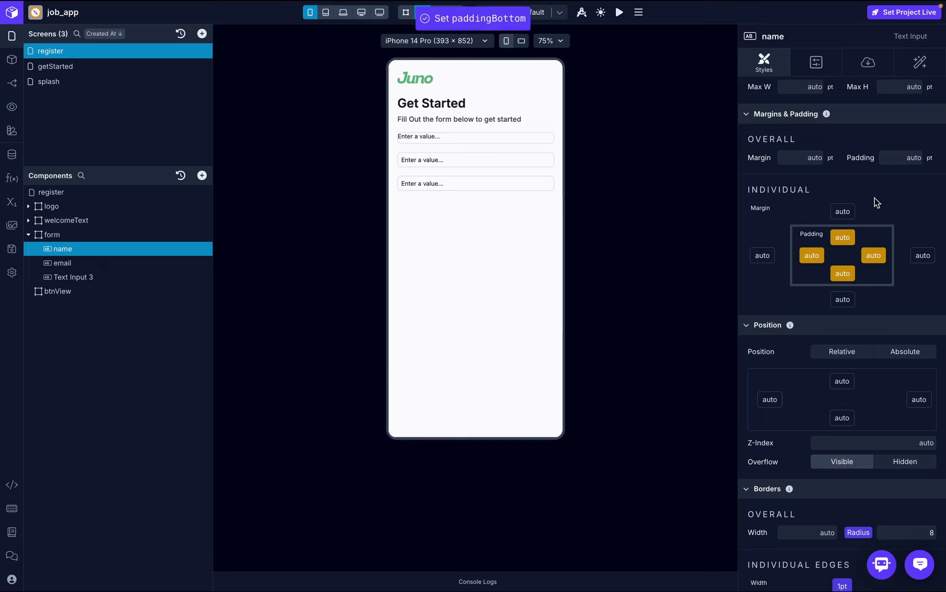
{"action": "left_click", "coordinate": [904, 160]}
{"action": "type", "text": "20"}
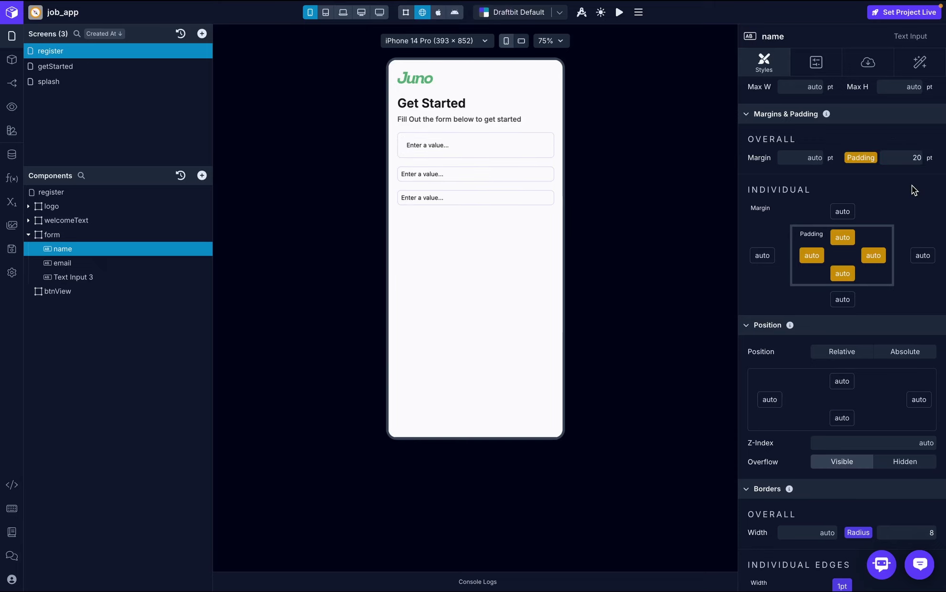
{"action": "key", "text": "ctrl+Right"}
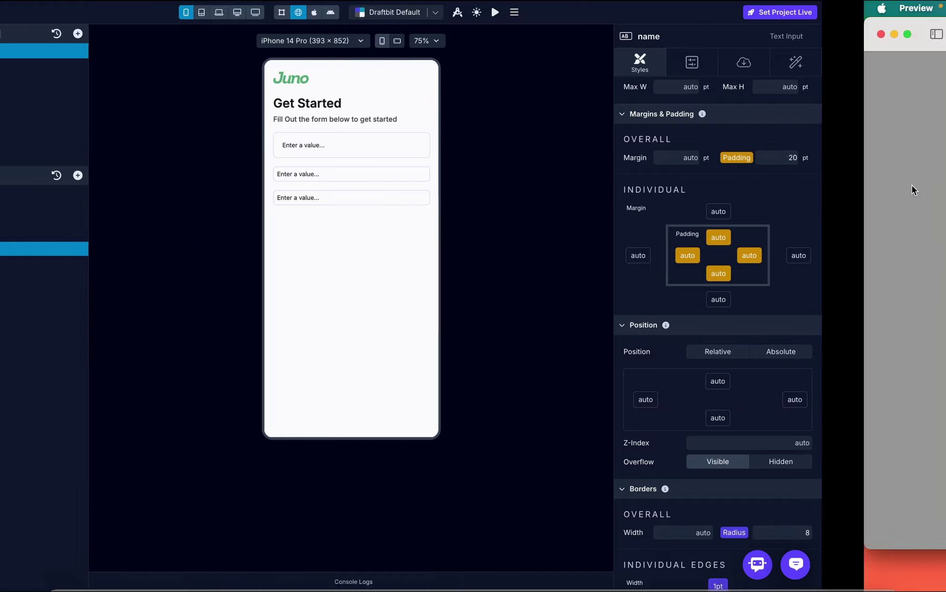
{"action": "key", "text": "ctrl+Left"}
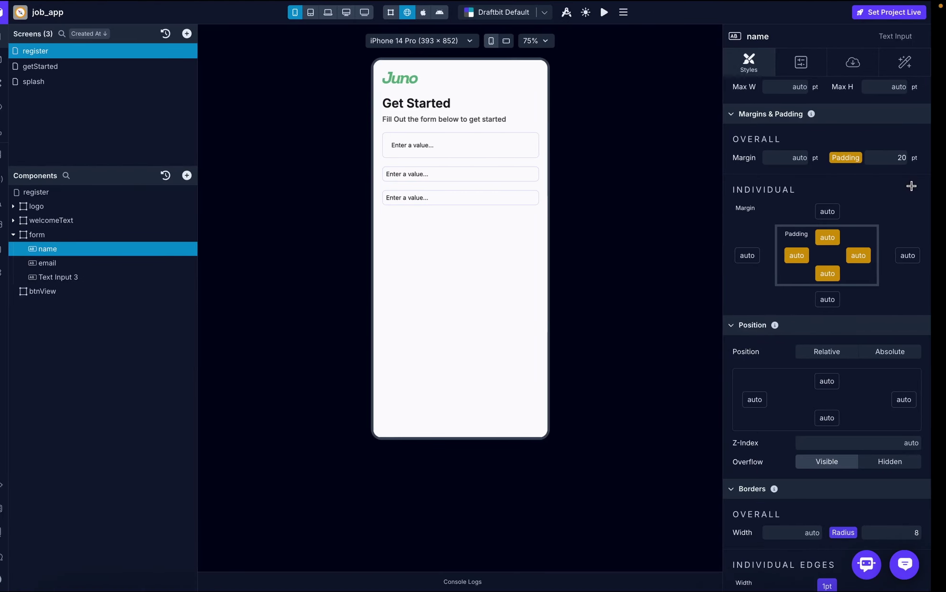
- Give the name input a border radius of 20
{"action": "scroll", "coordinate": [888, 213], "scroll_direction": "down", "scroll_amount": 5}
{"action": "scroll", "coordinate": [888, 213], "scroll_direction": "down", "scroll_amount": 2}
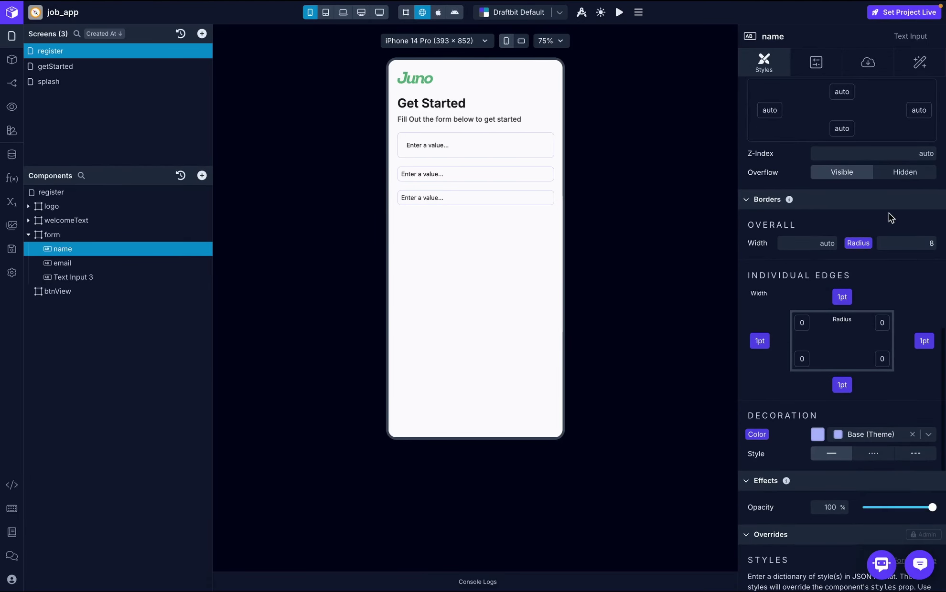
{"action": "left_click", "coordinate": [929, 243]}
{"action": "double_click", "coordinate": [931, 243]}
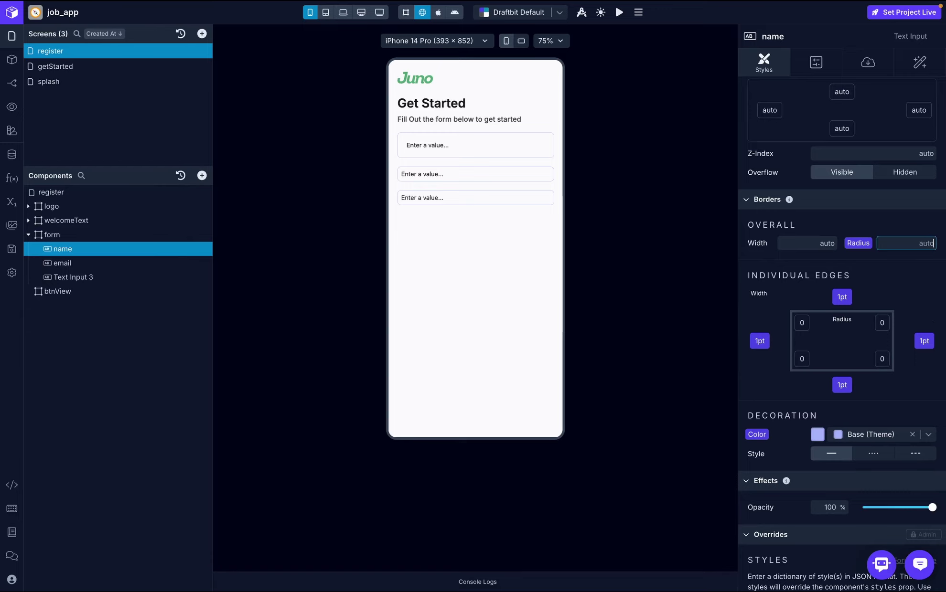
{"action": "type", "text": "20"}
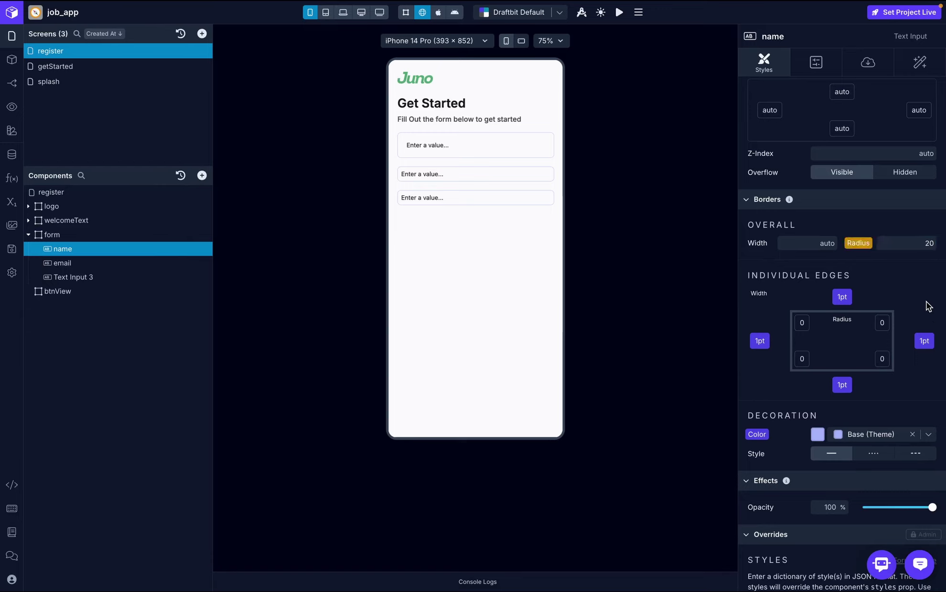
{"action": "left_click", "coordinate": [929, 306]}
{"action": "scroll", "coordinate": [928, 306], "scroll_direction": "up", "scroll_amount": 15}
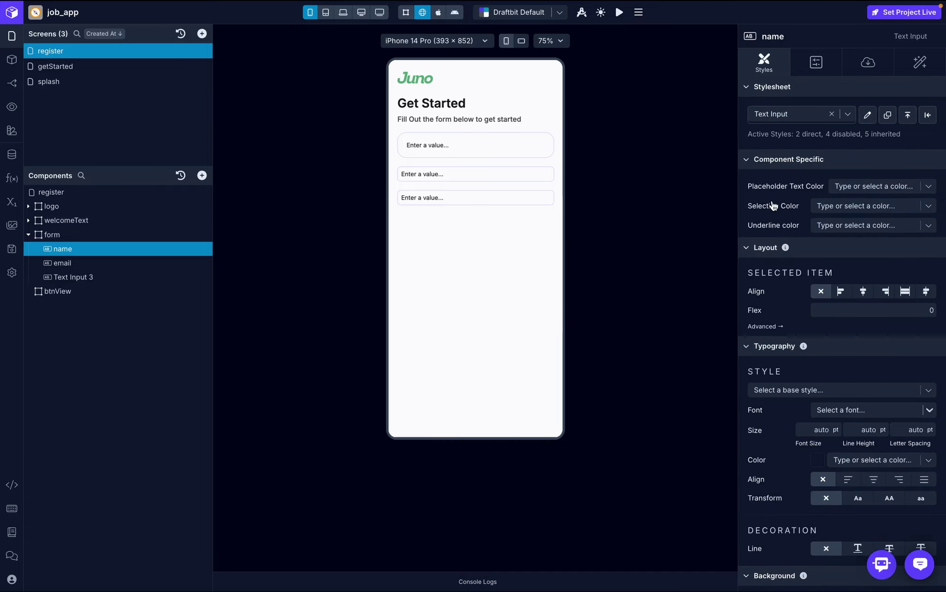
- Set the name input's placeholder text to the string 'name'
{"action": "key", "text": "ctrl+Right"}
{"action": "key", "text": "ctrl+Left"}
{"action": "left_click", "coordinate": [856, 61]}
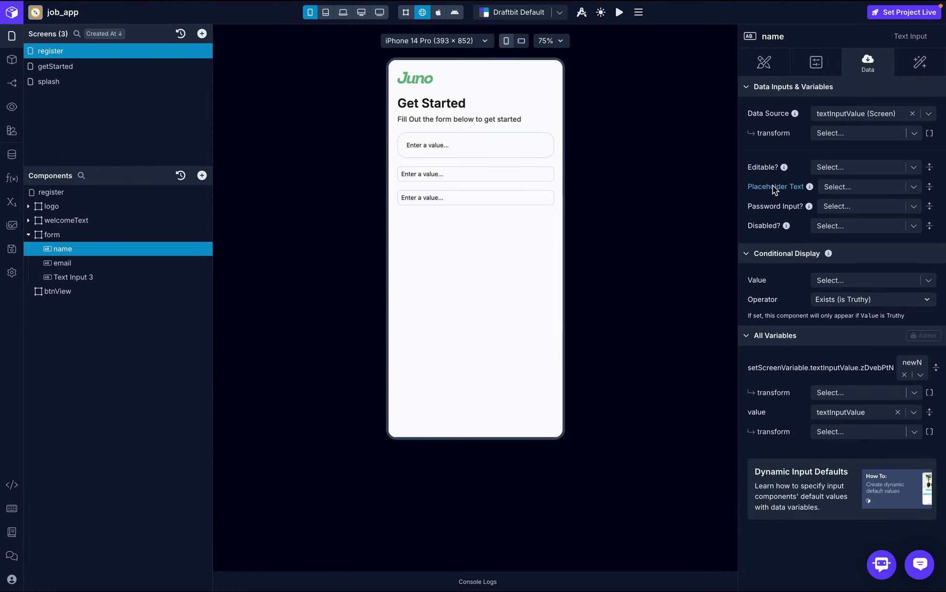
{"action": "left_click", "coordinate": [834, 188]}
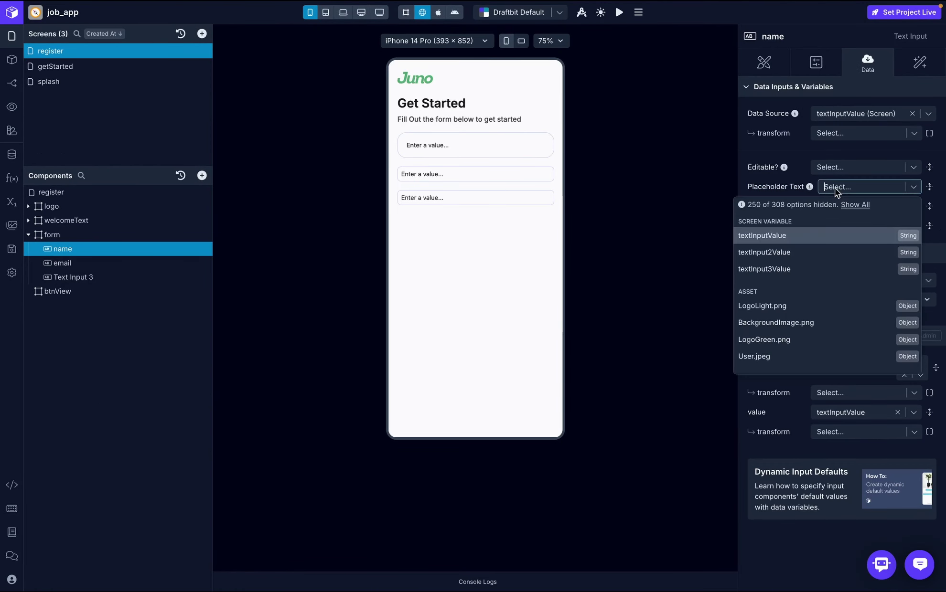
{"action": "type", "text": "name"}
{"action": "left_click", "coordinate": [833, 206]}
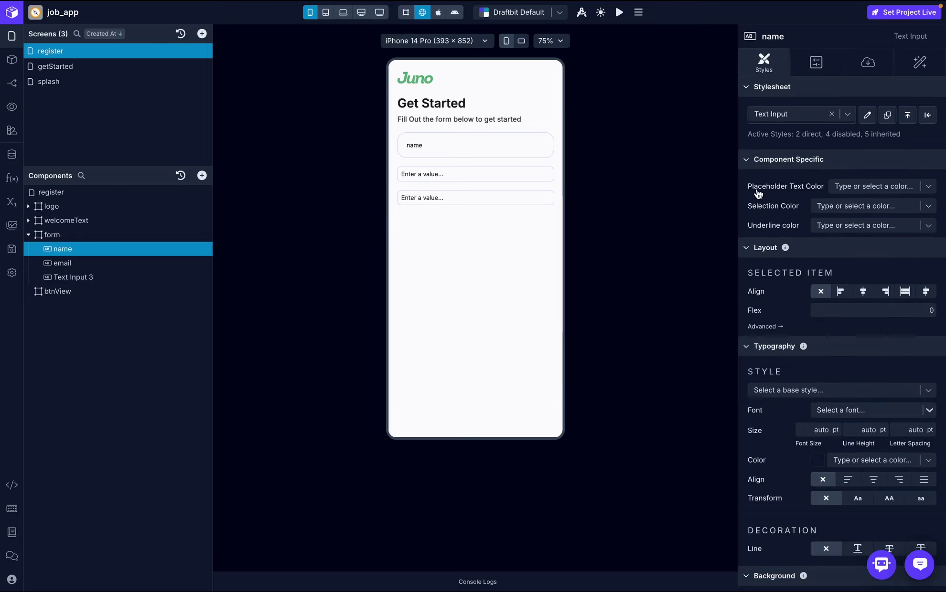
- Give the name input Medium placeholder colour and Inter Semi Bold 18 pt text
{"action": "left_click", "coordinate": [935, 187]}
{"action": "left_click", "coordinate": [889, 317]}
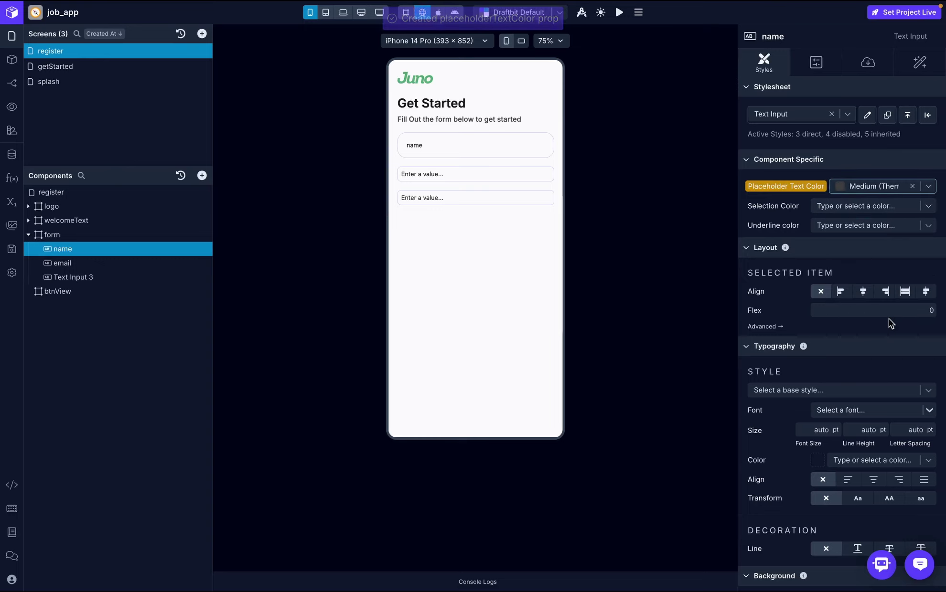
{"action": "scroll", "coordinate": [863, 270], "scroll_direction": "down", "scroll_amount": 1}
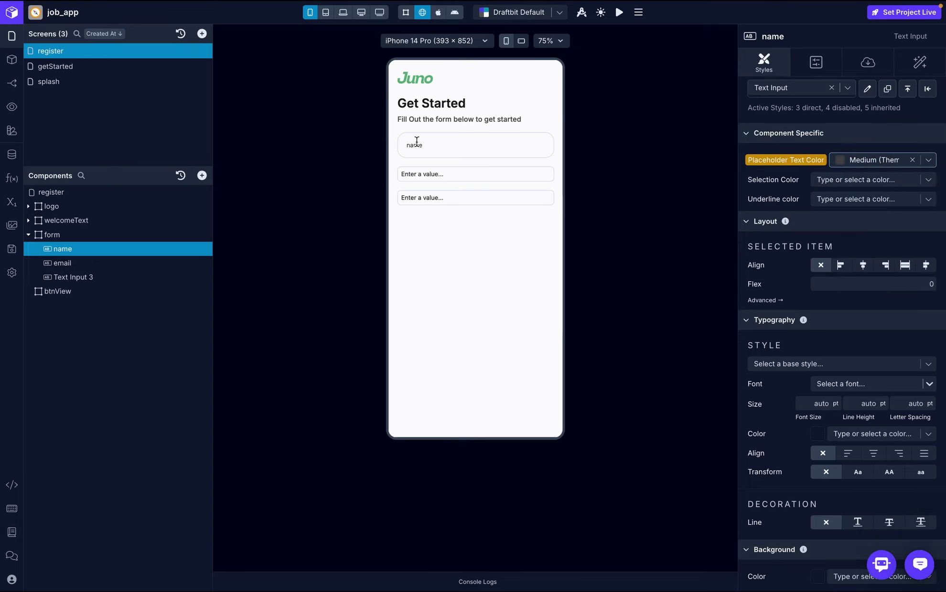
{"action": "left_click", "coordinate": [869, 385]}
{"action": "type", "text": "inter"}
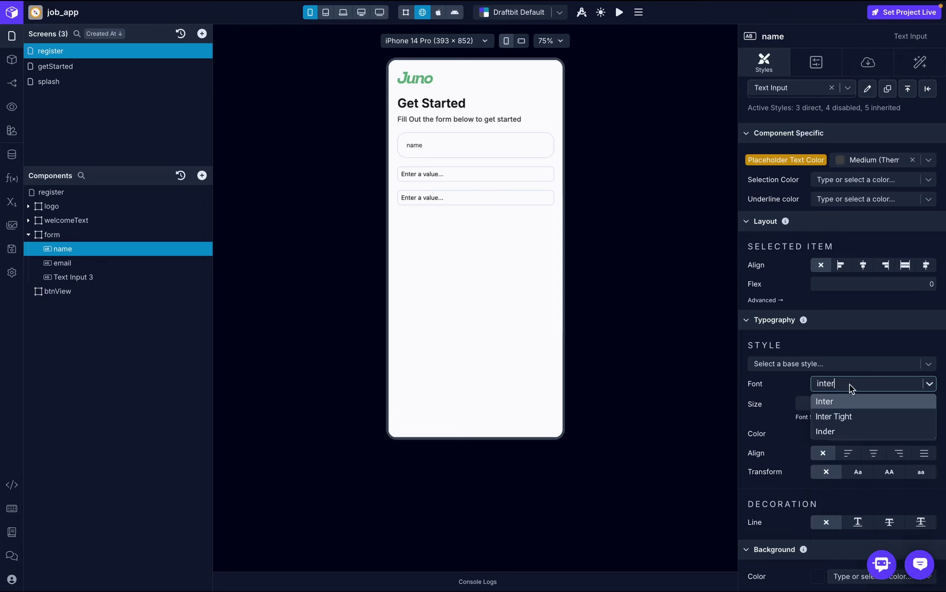
{"action": "left_click", "coordinate": [838, 403]}
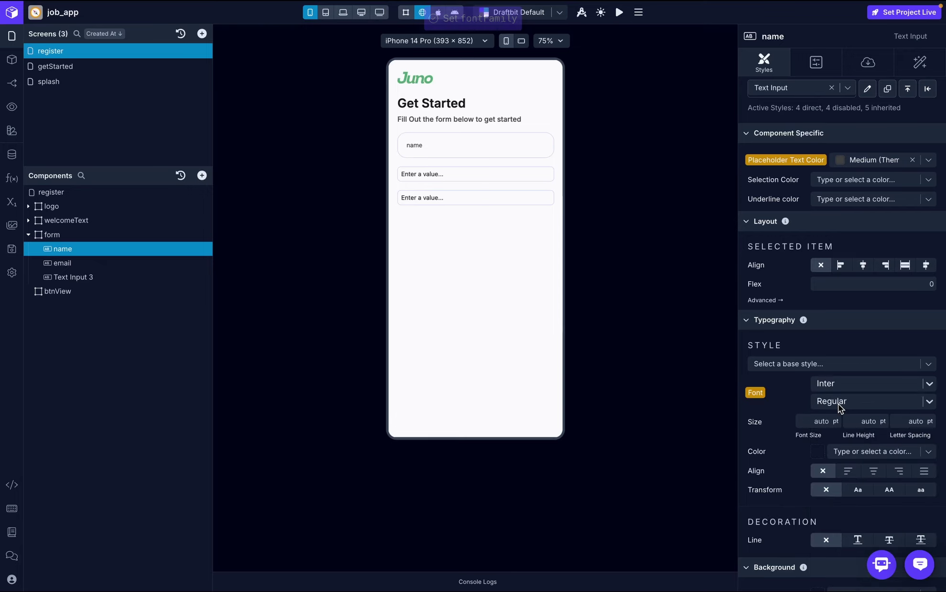
{"action": "left_click", "coordinate": [838, 404]}
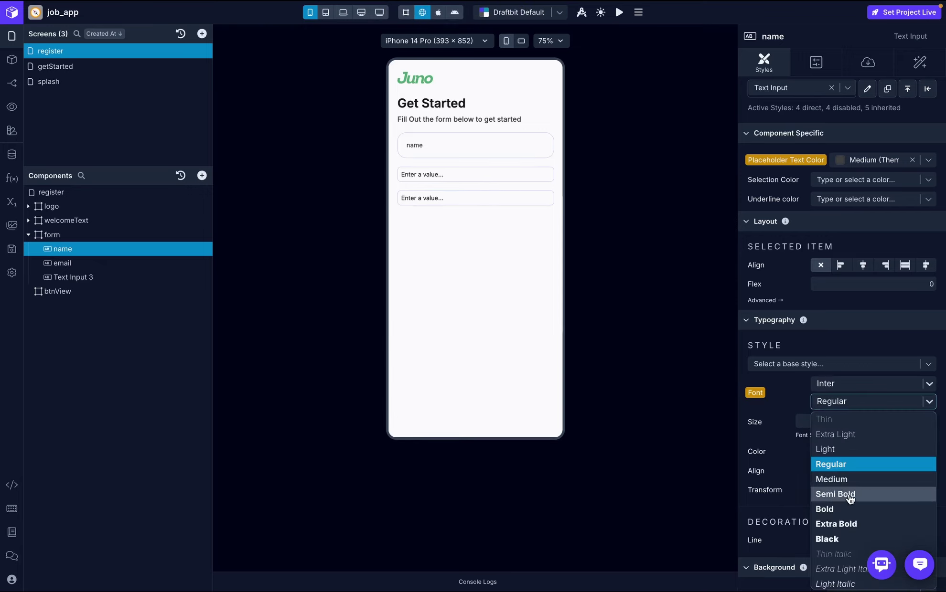
{"action": "left_click", "coordinate": [832, 494]}
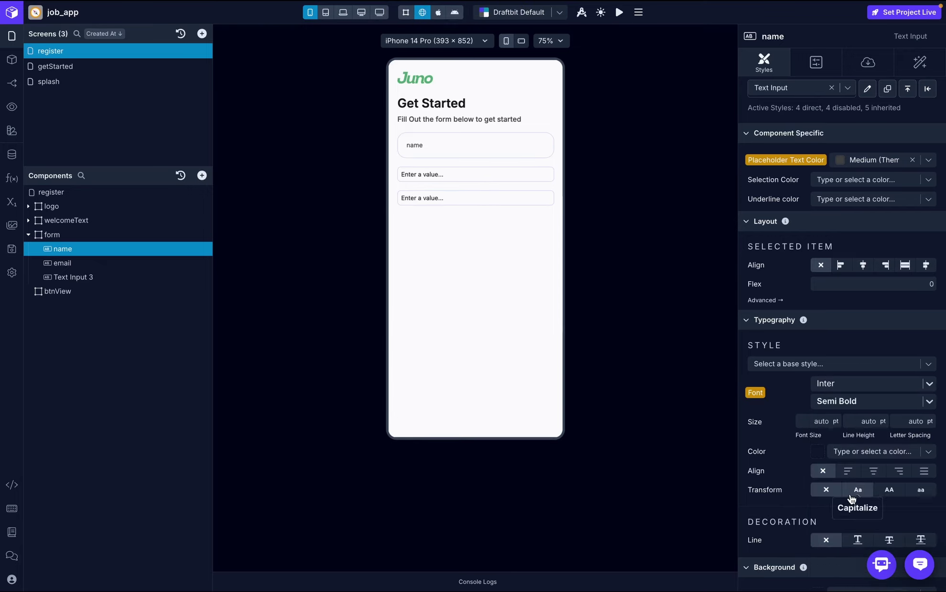
{"action": "left_click", "coordinate": [817, 424]}
{"action": "type", "text": "16"}
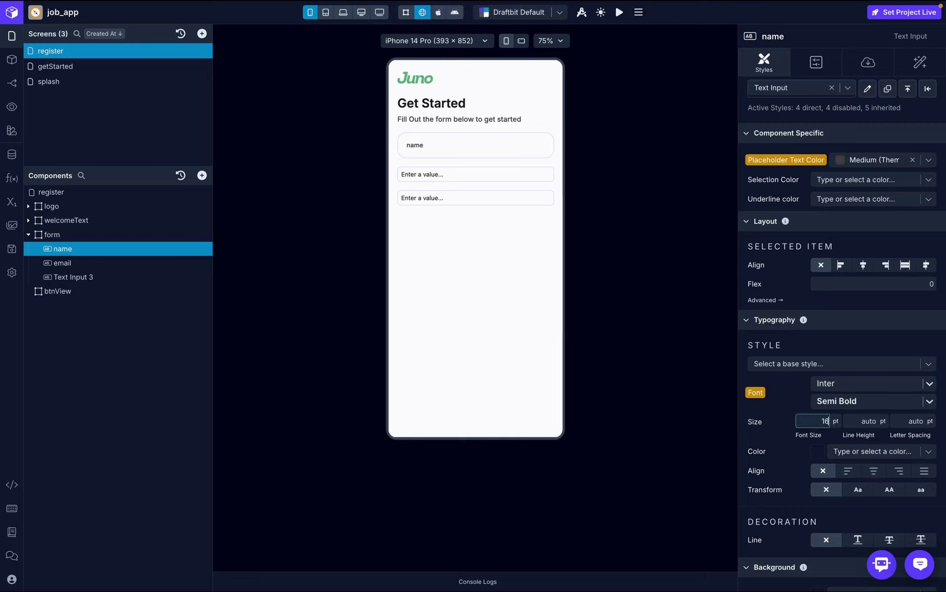
{"action": "key", "text": "BackSpace"}
{"action": "type", "text": "8"}
{"action": "key", "text": "Return"}
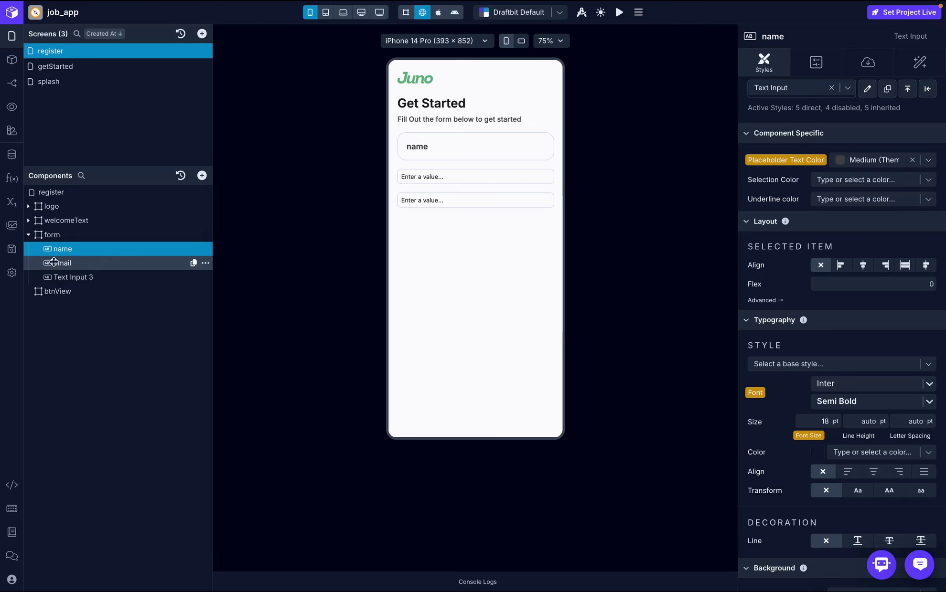
- Delete the unstyled email input from the form
{"action": "left_click", "coordinate": [90, 263]}
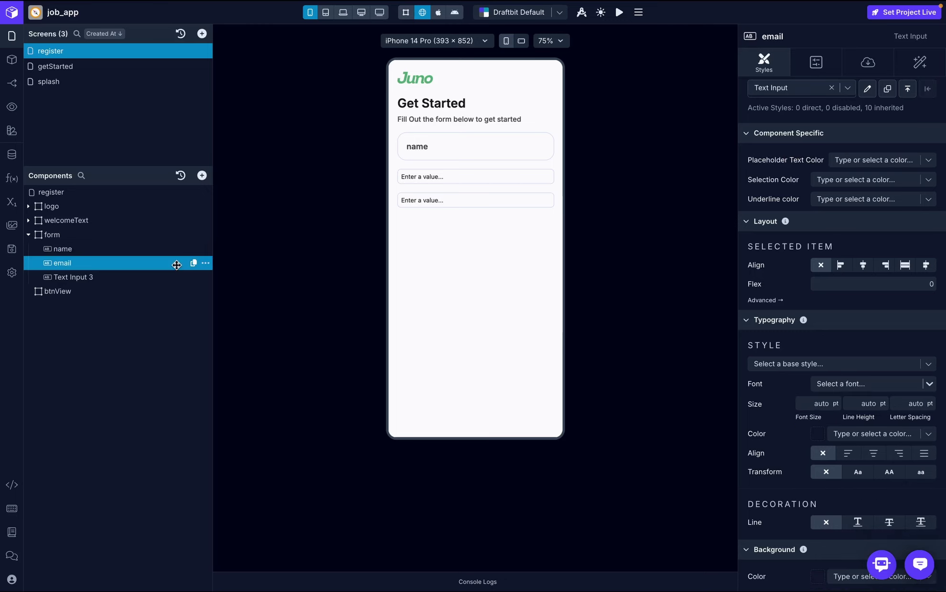
{"action": "left_click", "coordinate": [205, 264]}
{"action": "left_click", "coordinate": [247, 343]}
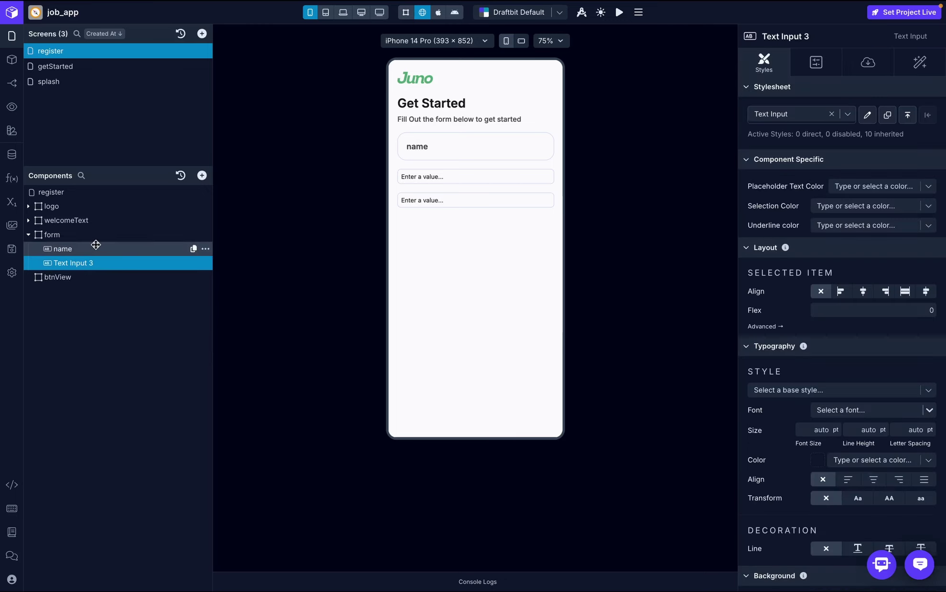
{"action": "left_click", "coordinate": [111, 249]}
{"action": "left_click", "coordinate": [205, 249]}
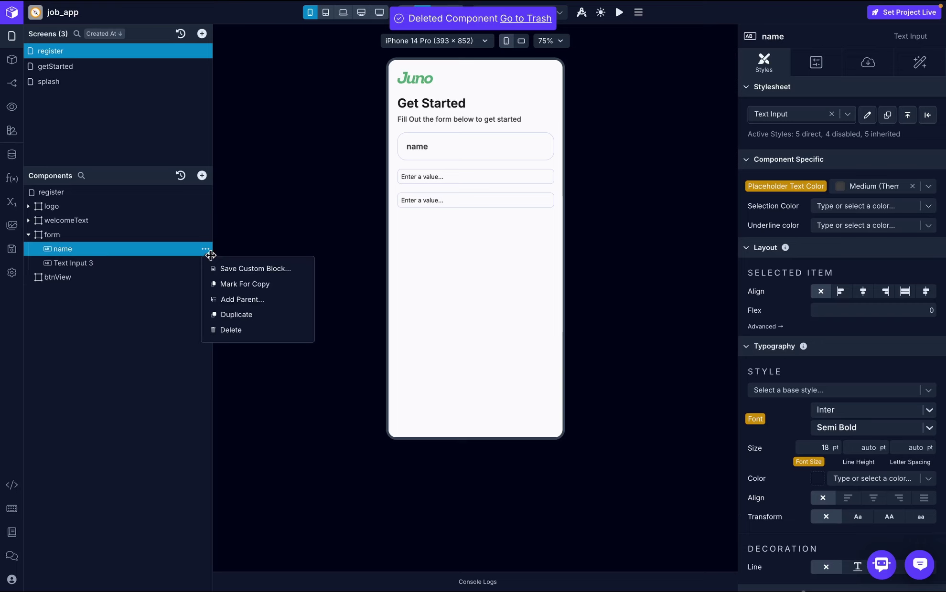
- Duplicate the styled name input and rename the copy 'email'
{"action": "left_click", "coordinate": [248, 317]}
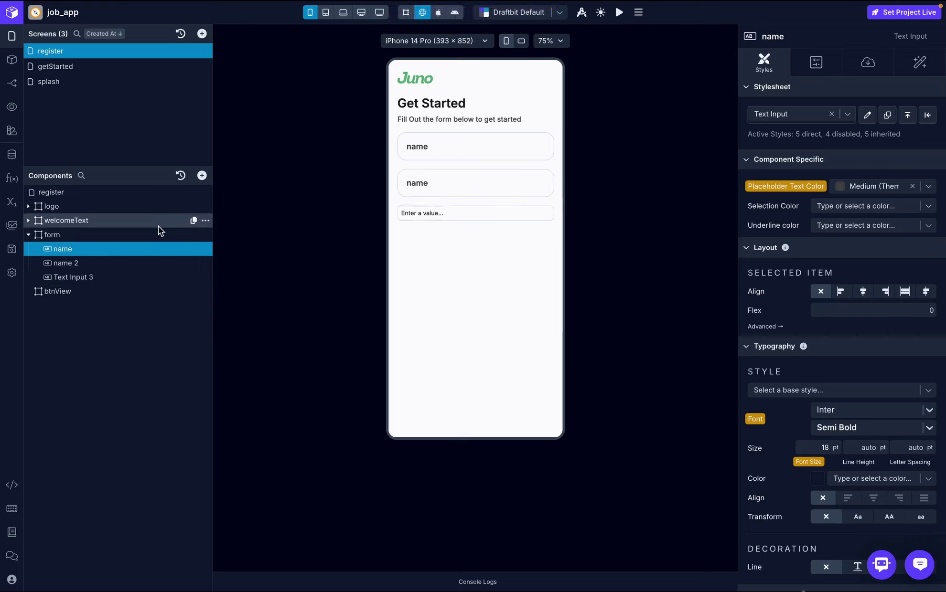
{"action": "double_click", "coordinate": [92, 262]}
{"action": "type", "text": "email"}
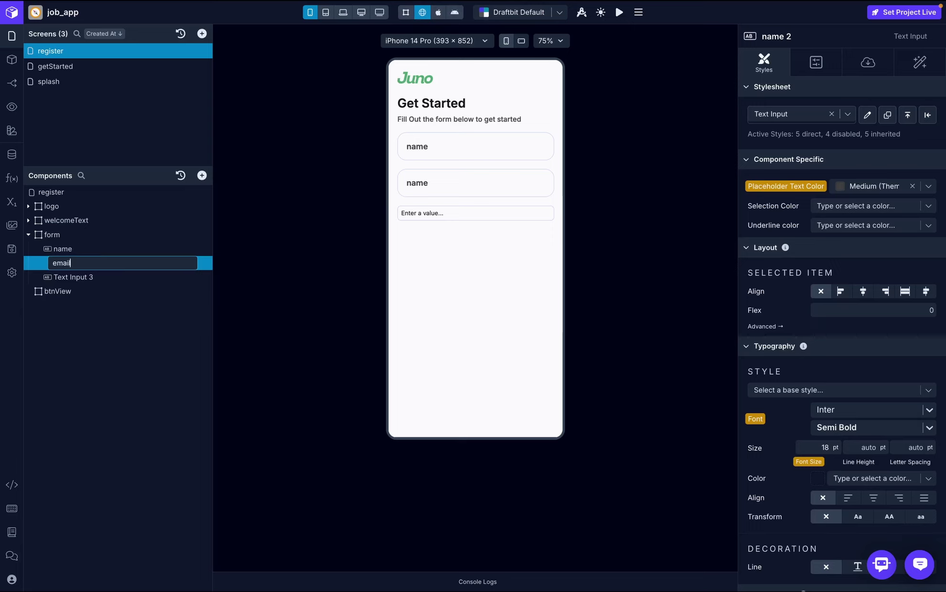
{"action": "key", "text": "Return"}
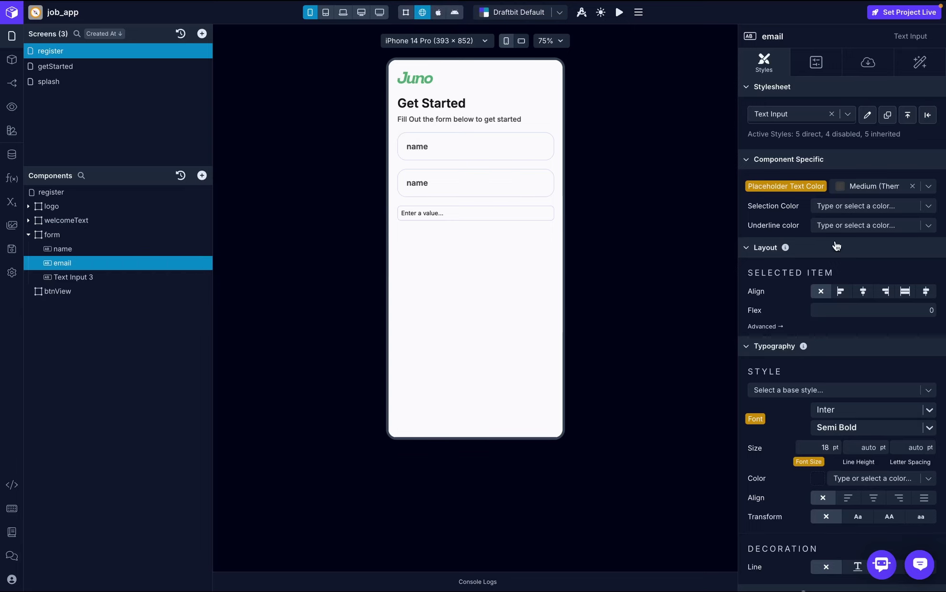
- Set the email input's placeholder text to 'email'
{"action": "left_click", "coordinate": [870, 60]}
{"action": "left_click", "coordinate": [875, 186]}
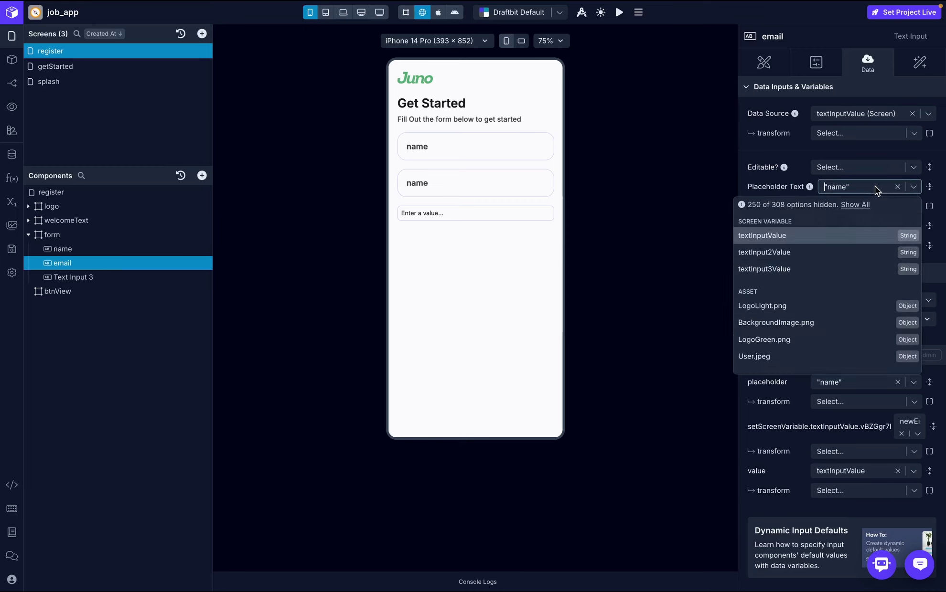
{"action": "type", "text": "email"}
{"action": "key", "text": "Return"}
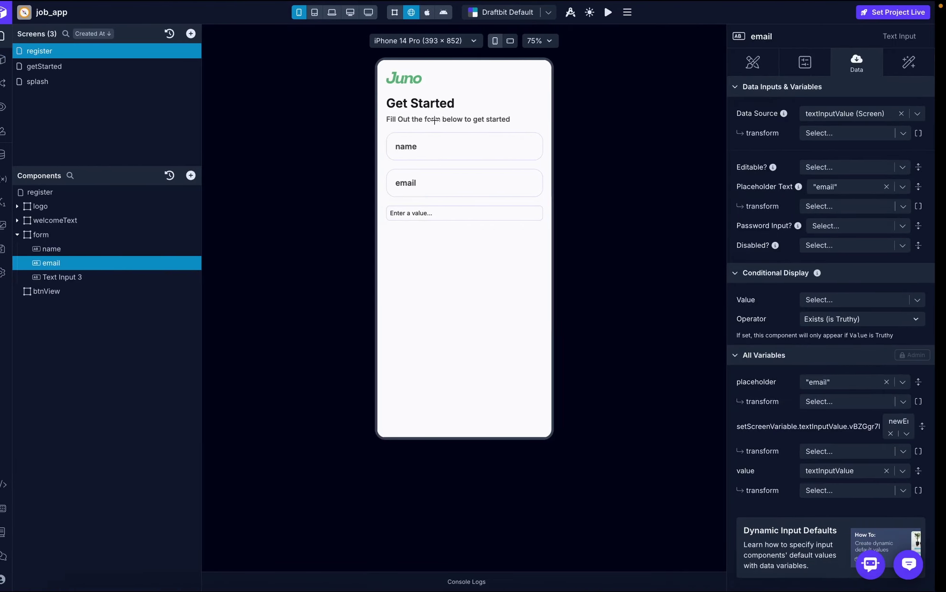
{"action": "left_click", "coordinate": [66, 192]}
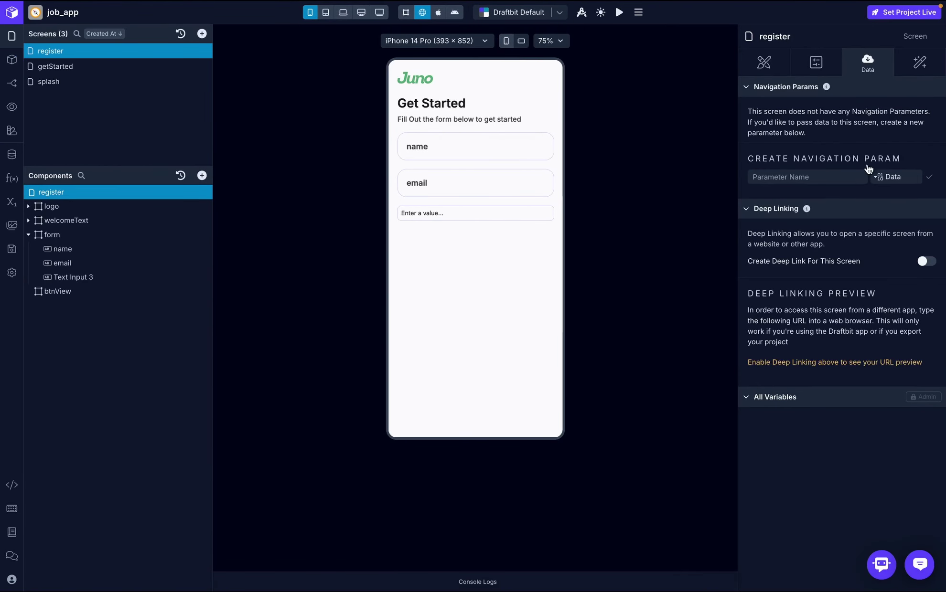
- Set the register screen's layout gap to 40 and check it against the mockup
{"action": "left_click", "coordinate": [768, 67]}
{"action": "left_click", "coordinate": [934, 262]}
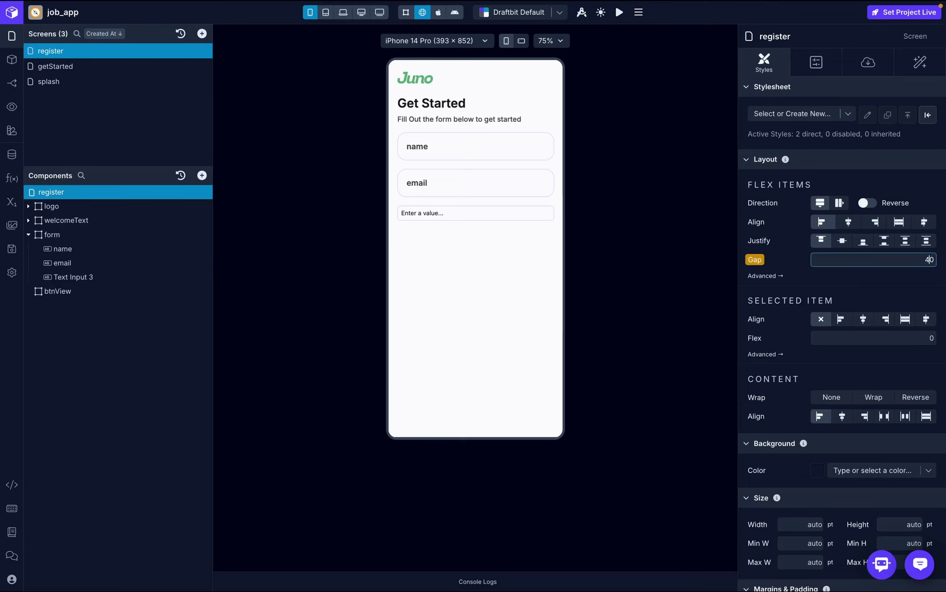
{"action": "type", "text": "40"}
{"action": "left_click", "coordinate": [937, 286]}
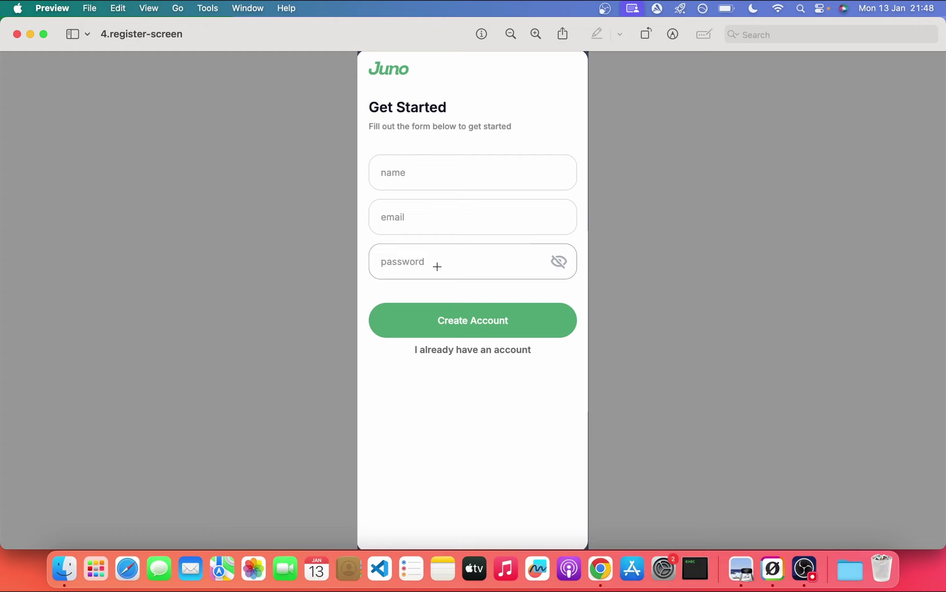
{"action": "key", "text": "super+Tab"}
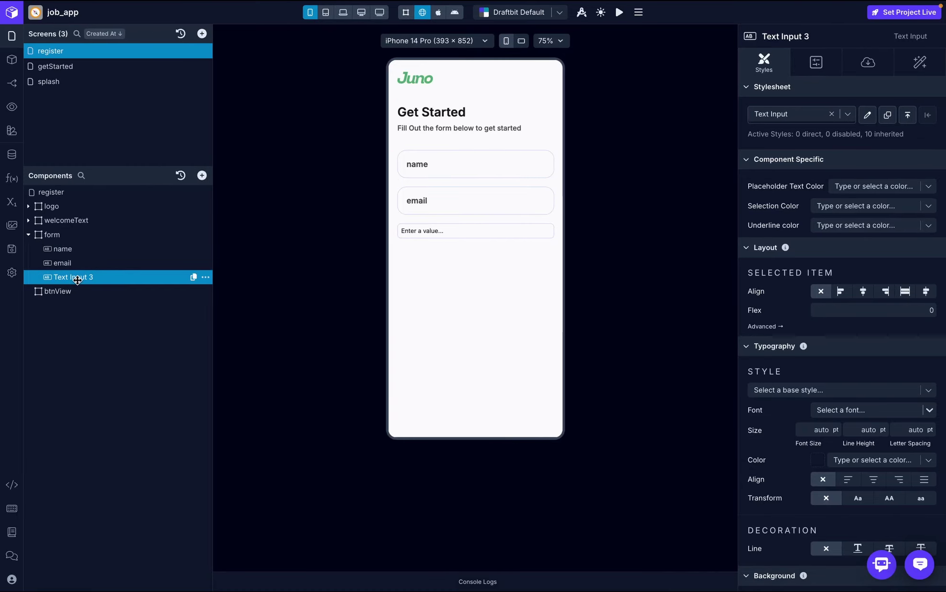
- Rename Text Input 3 to 'password'
{"action": "double_click", "coordinate": [103, 277]}
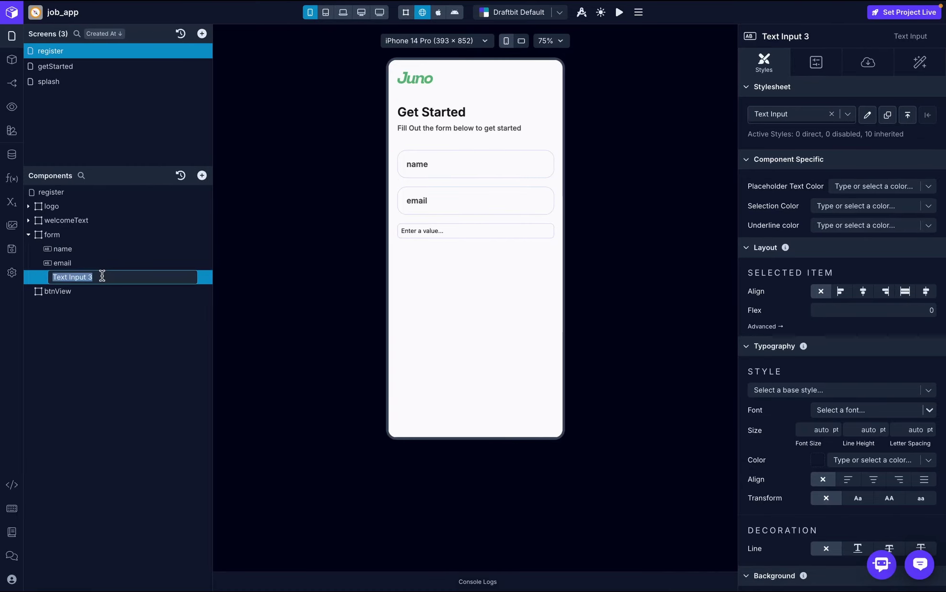
{"action": "type", "text": "password"}
{"action": "key", "text": "Return"}
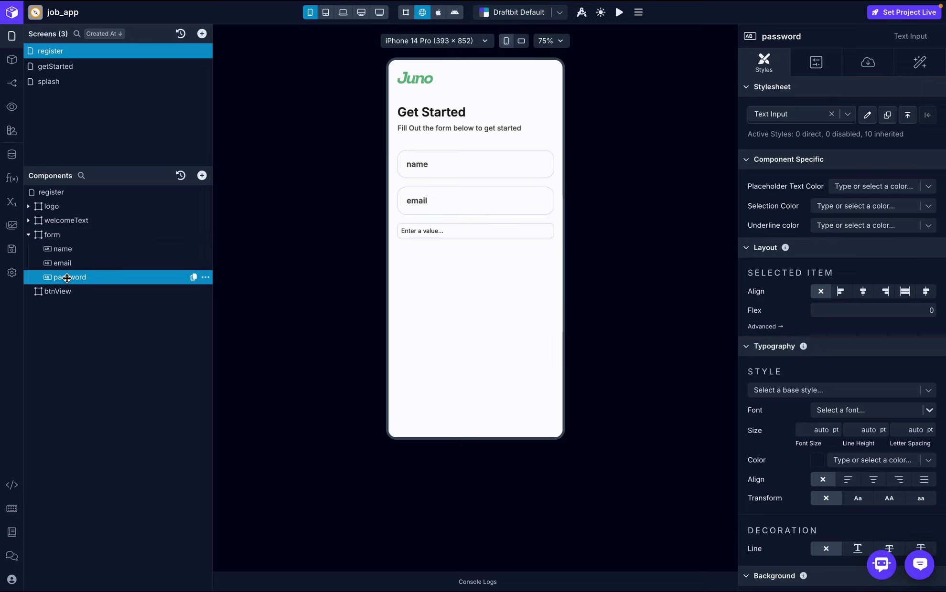
- Wrap the password input in a new View named 'passwordView'
{"action": "left_click", "coordinate": [206, 278]}
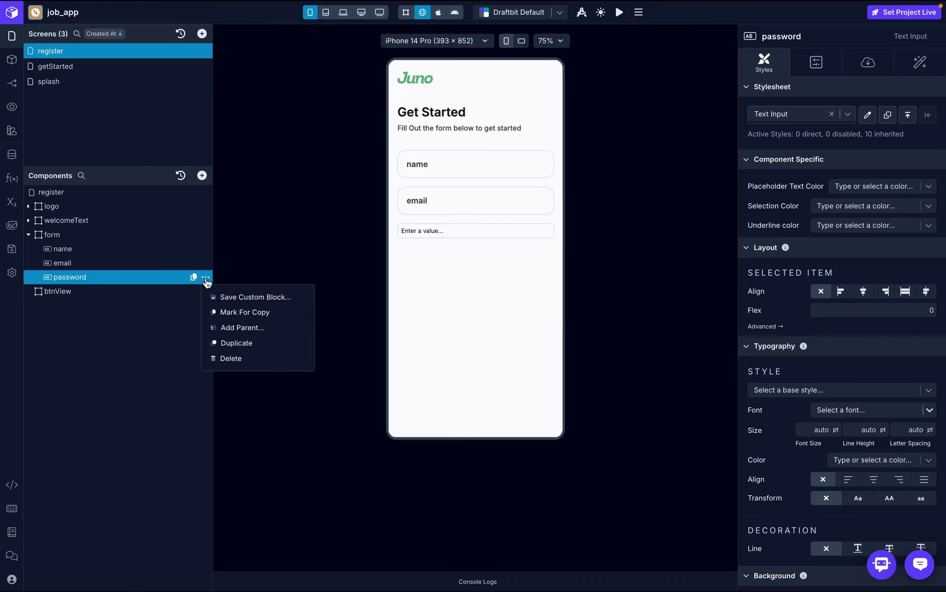
{"action": "left_click", "coordinate": [243, 328]}
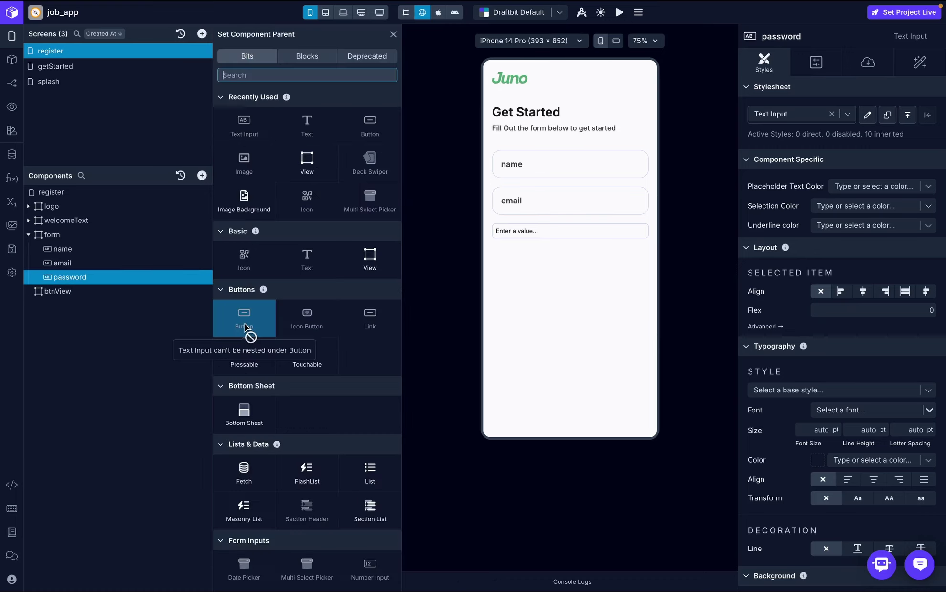
{"action": "left_click", "coordinate": [306, 164]}
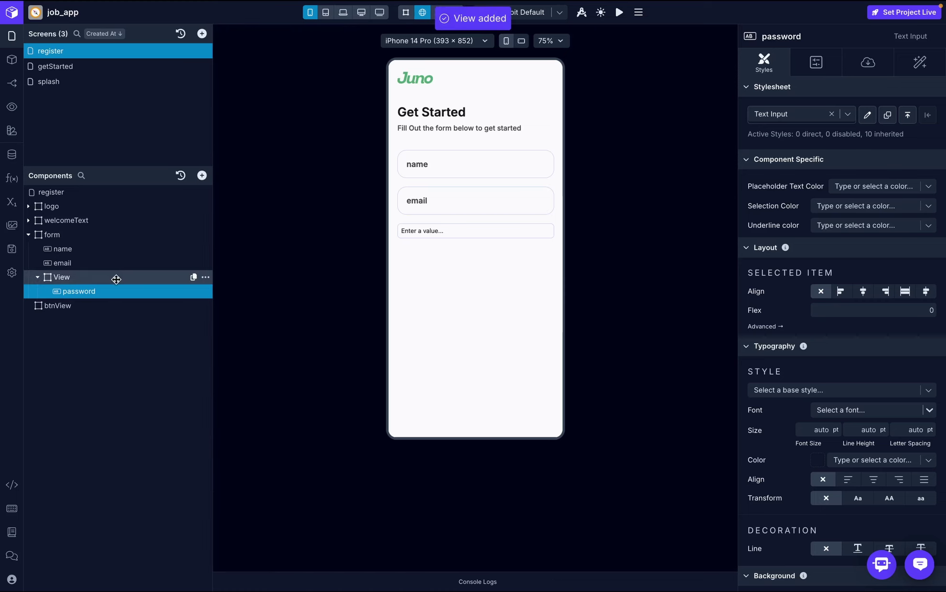
{"action": "double_click", "coordinate": [113, 277]}
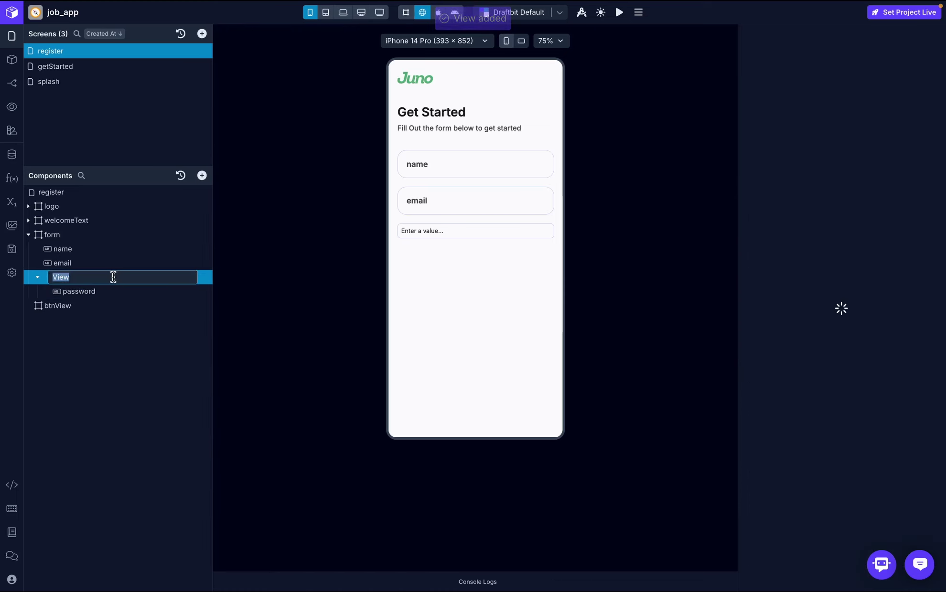
{"action": "type", "text": "passwor"}
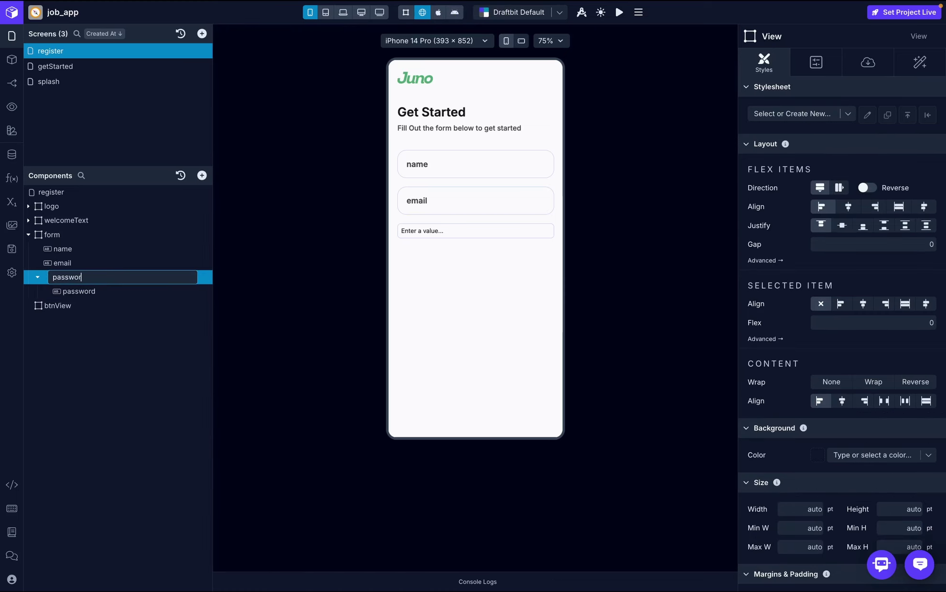
{"action": "type", "text": "dView"}
{"action": "key", "text": "Return"}
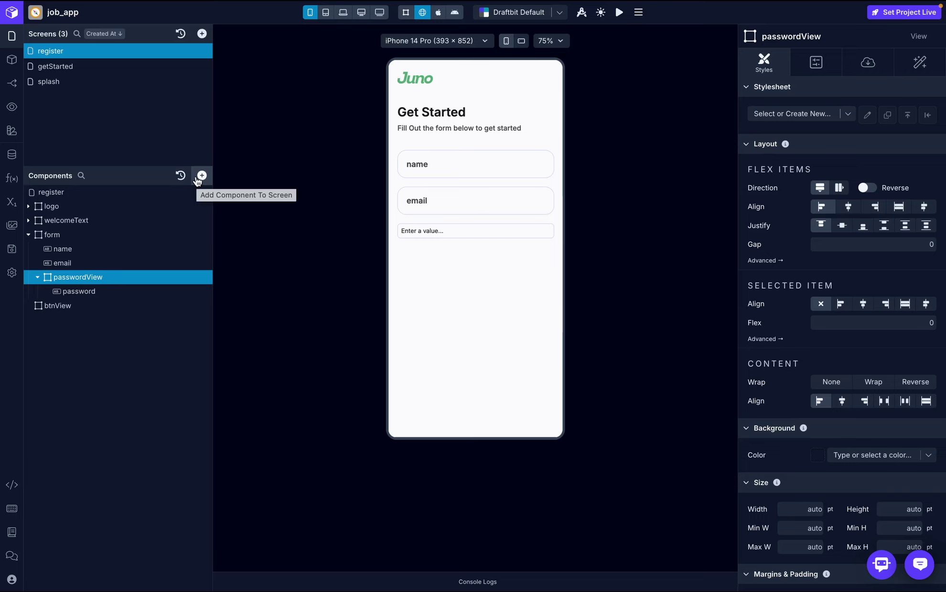
- Insert a Checkbox component into passwordView beneath the password input
{"action": "left_click", "coordinate": [202, 176]}
{"action": "type", "text": "i"}
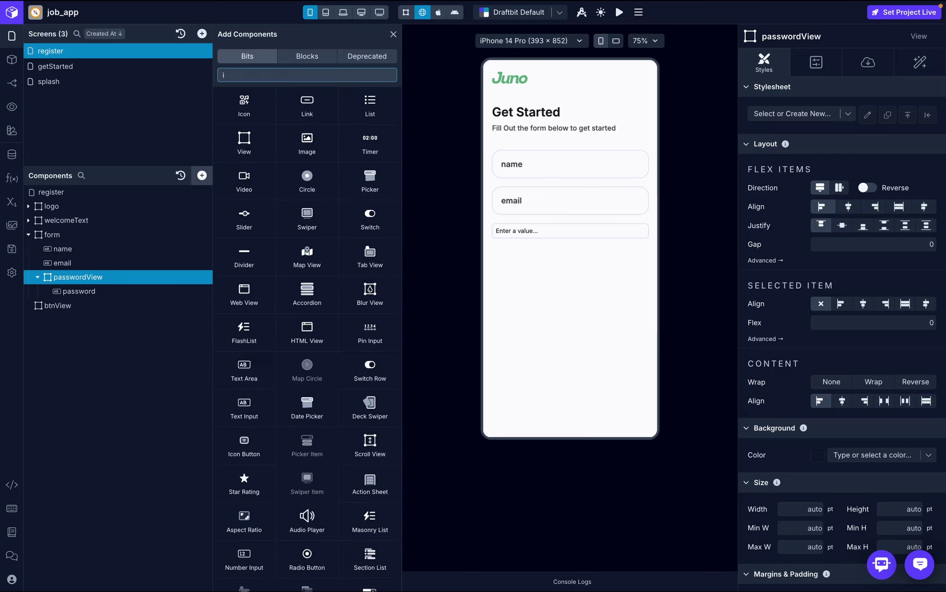
{"action": "type", "text": "con"}
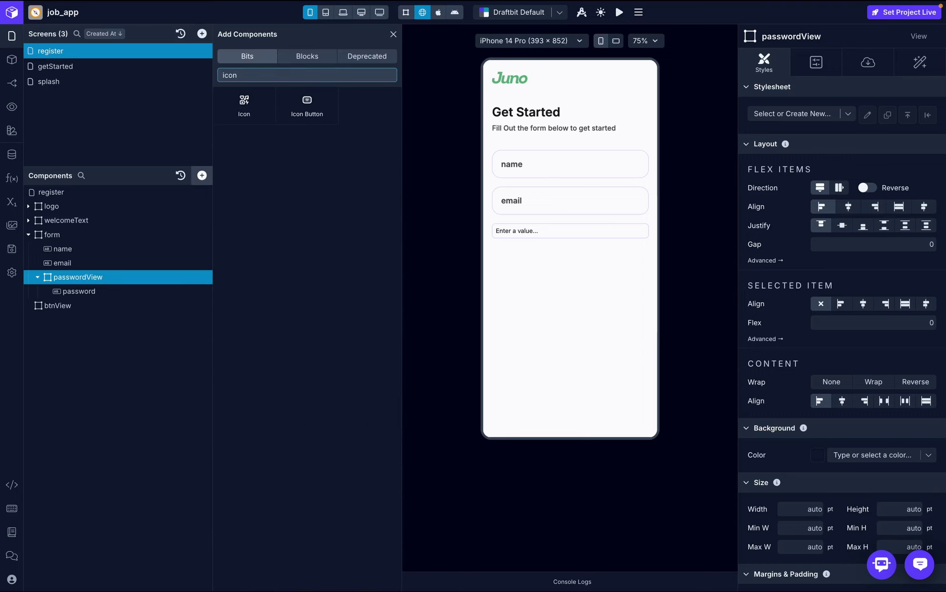
{"action": "key", "text": "BackSpace"}
{"action": "key", "text": "BackSpace"}
{"action": "key", "text": "BackSpace"}
{"action": "type", "text": "ec"}
{"action": "left_click", "coordinate": [244, 105]}
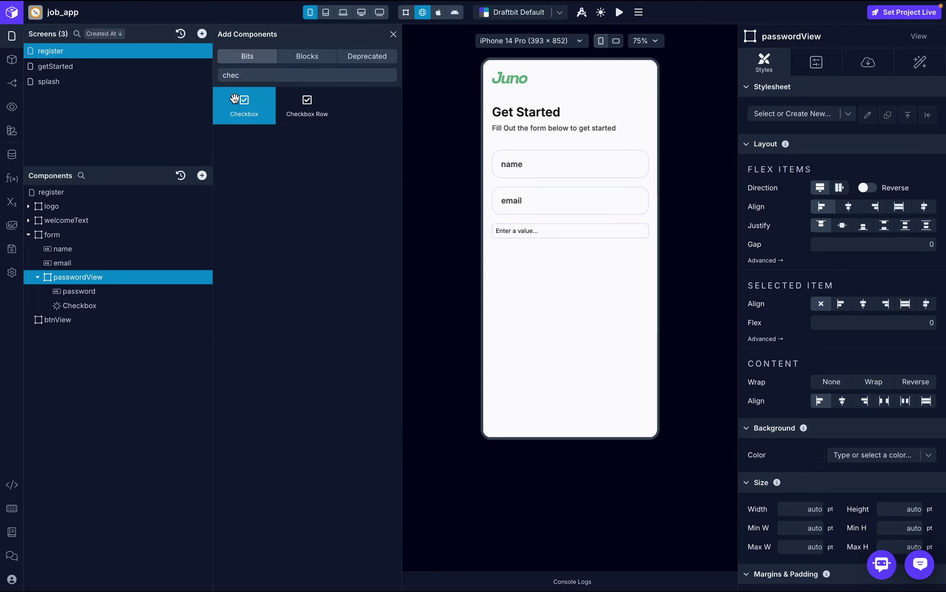
- Disable the password input's top, right and left padding
{"action": "left_click", "coordinate": [106, 291]}
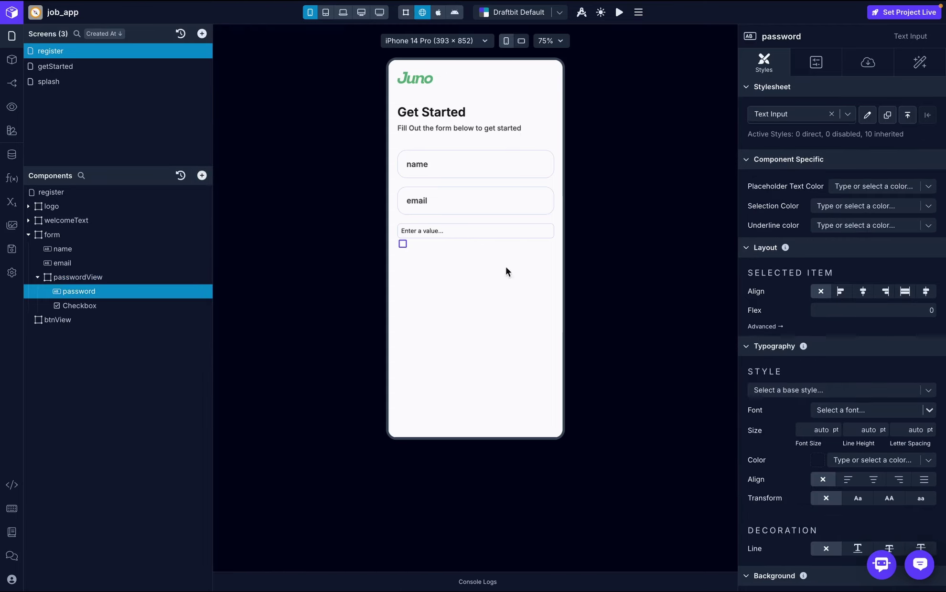
{"action": "scroll", "coordinate": [818, 330], "scroll_direction": "down", "scroll_amount": 10}
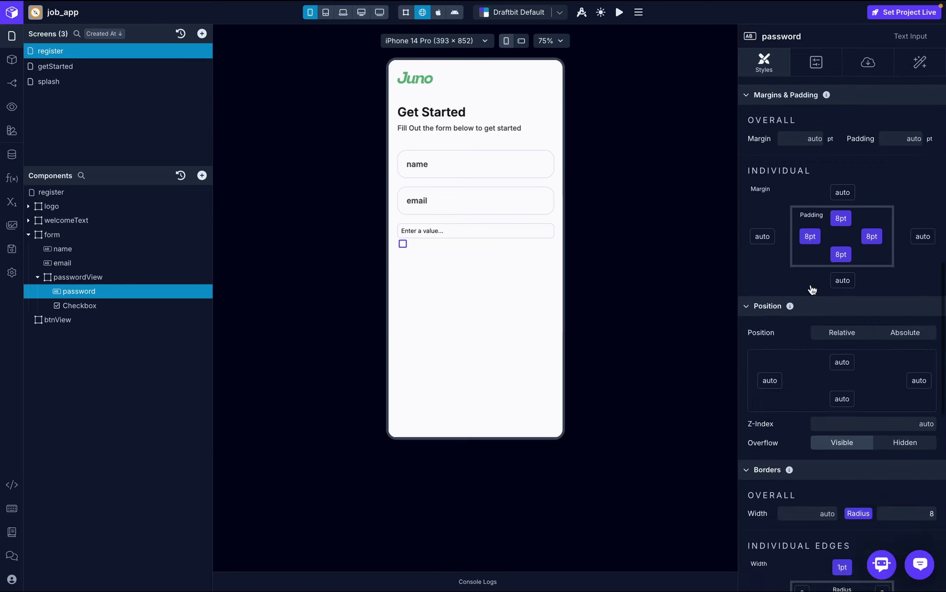
{"action": "left_click", "coordinate": [842, 218]}
{"action": "left_click", "coordinate": [804, 359]}
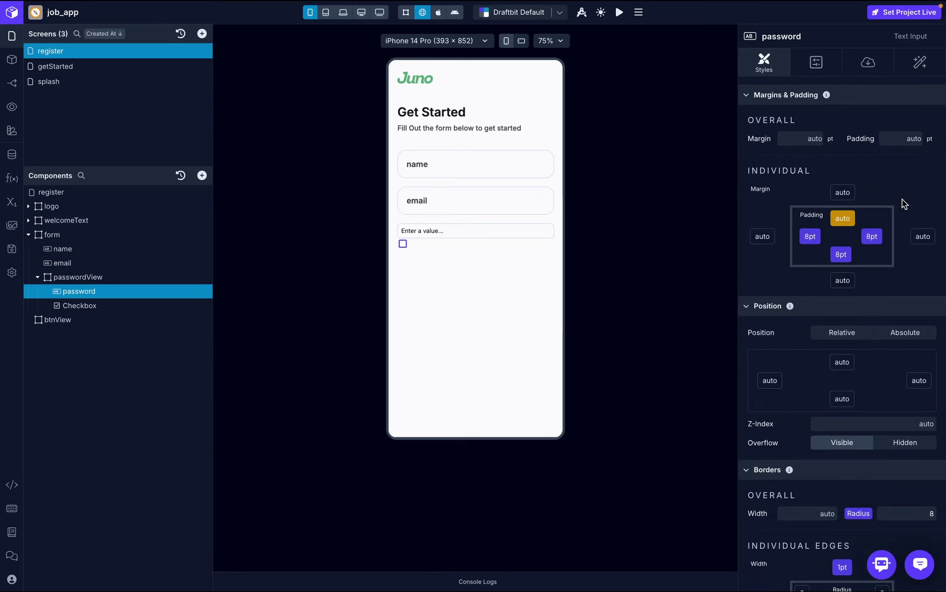
{"action": "left_click", "coordinate": [872, 237]}
{"action": "left_click", "coordinate": [823, 377]}
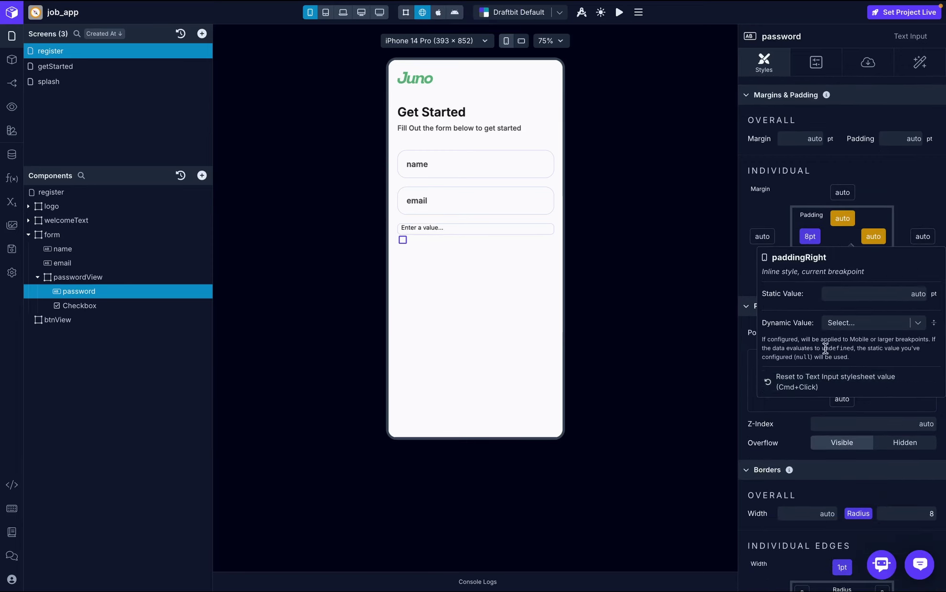
{"action": "left_click", "coordinate": [818, 234]}
{"action": "left_click", "coordinate": [819, 378]}
- Disable the password input's top, right, left and bottom border widths
{"action": "scroll", "coordinate": [839, 322], "scroll_direction": "down", "scroll_amount": 5}
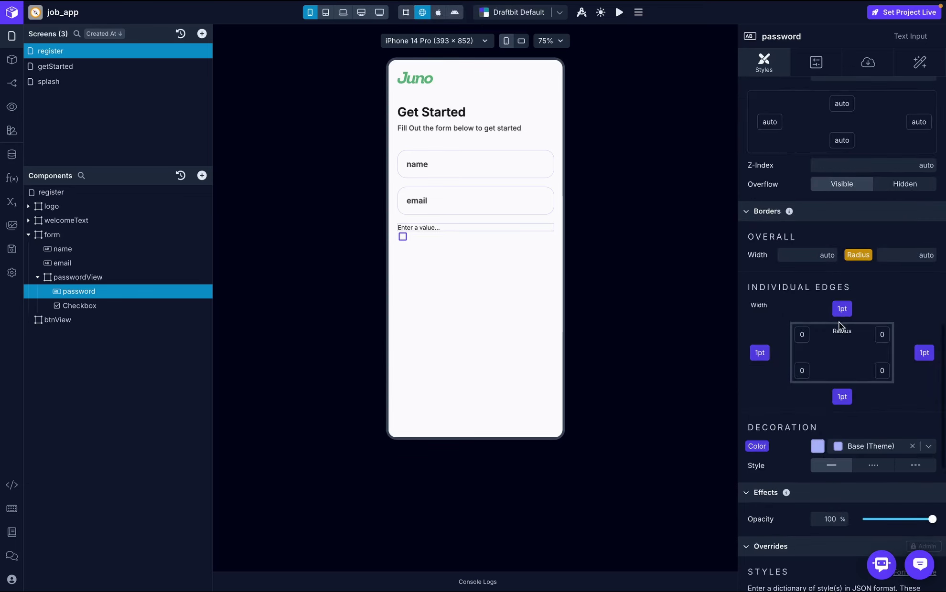
{"action": "left_click", "coordinate": [842, 309]}
{"action": "left_click", "coordinate": [822, 447]}
{"action": "left_click", "coordinate": [924, 352]}
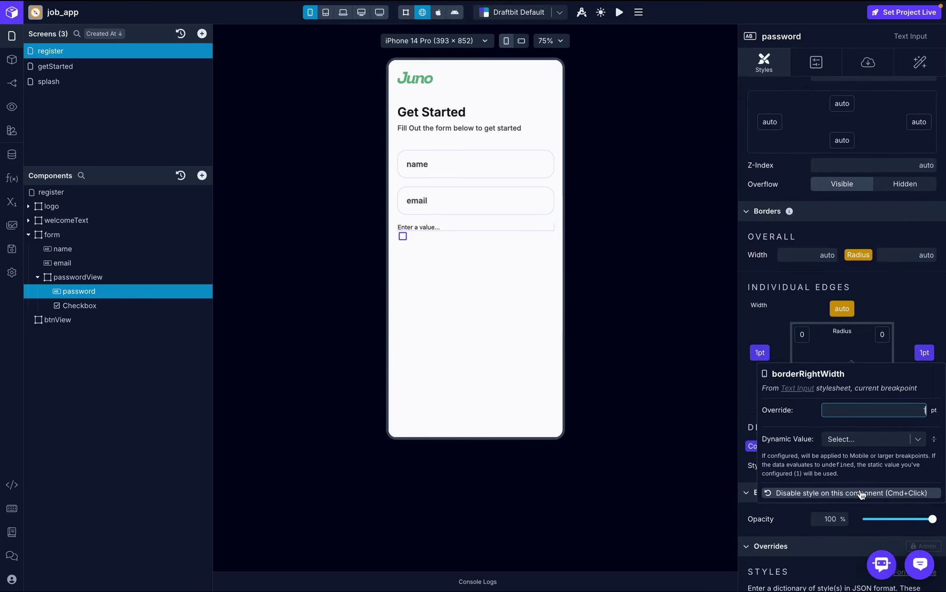
{"action": "left_click", "coordinate": [860, 495]}
{"action": "left_click", "coordinate": [759, 353]}
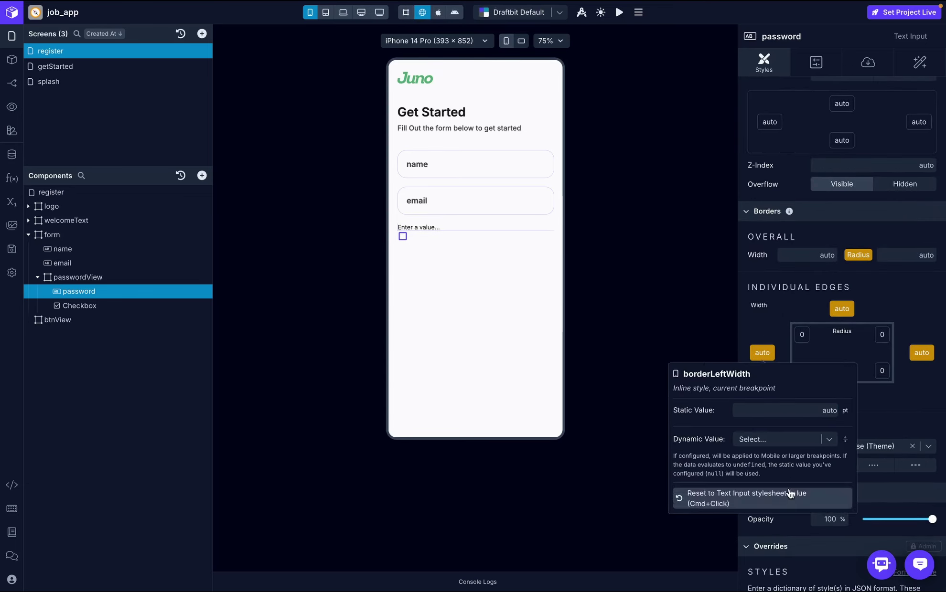
{"action": "left_click", "coordinate": [788, 494]}
{"action": "left_click", "coordinate": [842, 398]}
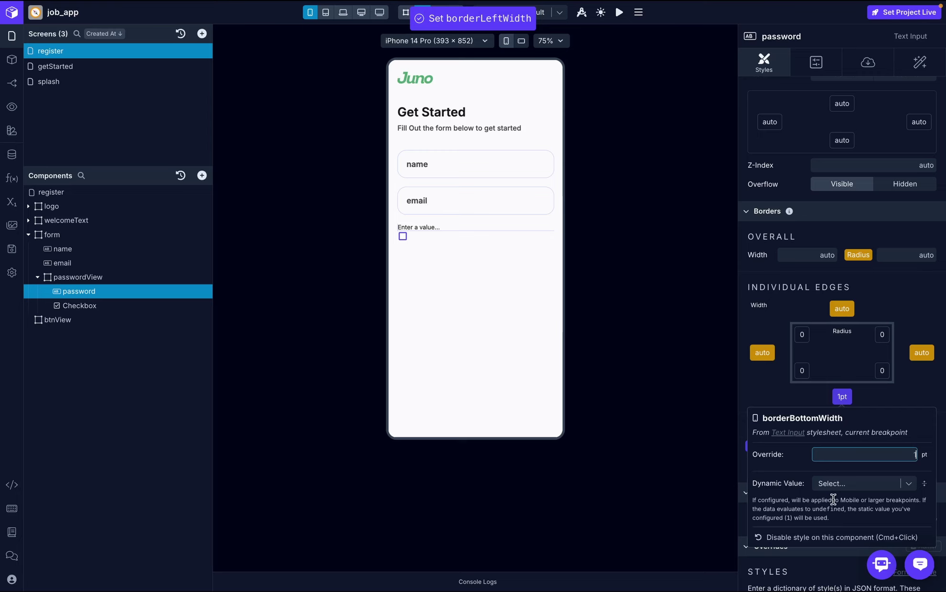
{"action": "left_click", "coordinate": [839, 539]}
{"action": "left_click", "coordinate": [842, 374]}
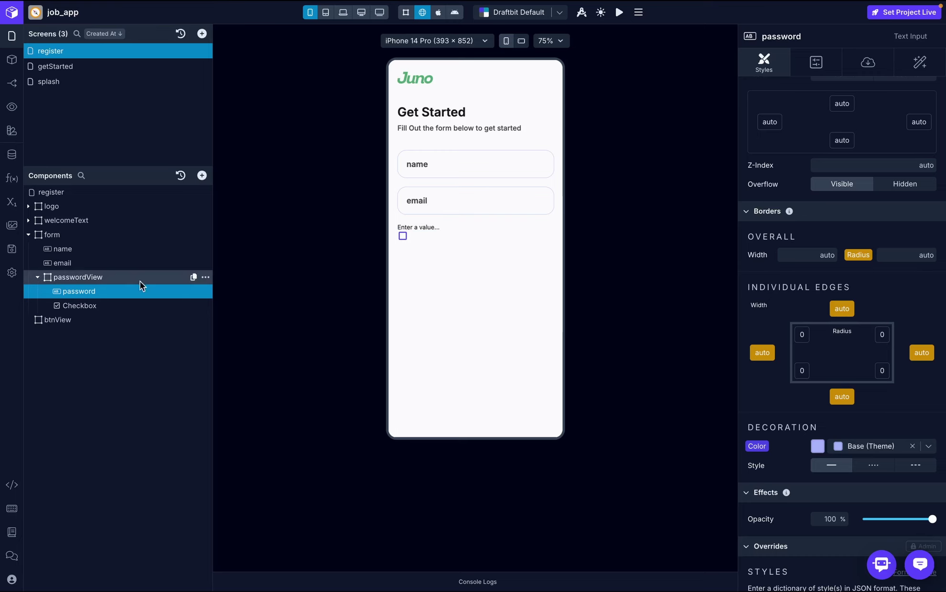
- Set passwordView's flex items direction to Row, then compare against the register-screen mockup
{"action": "left_click", "coordinate": [94, 281]}
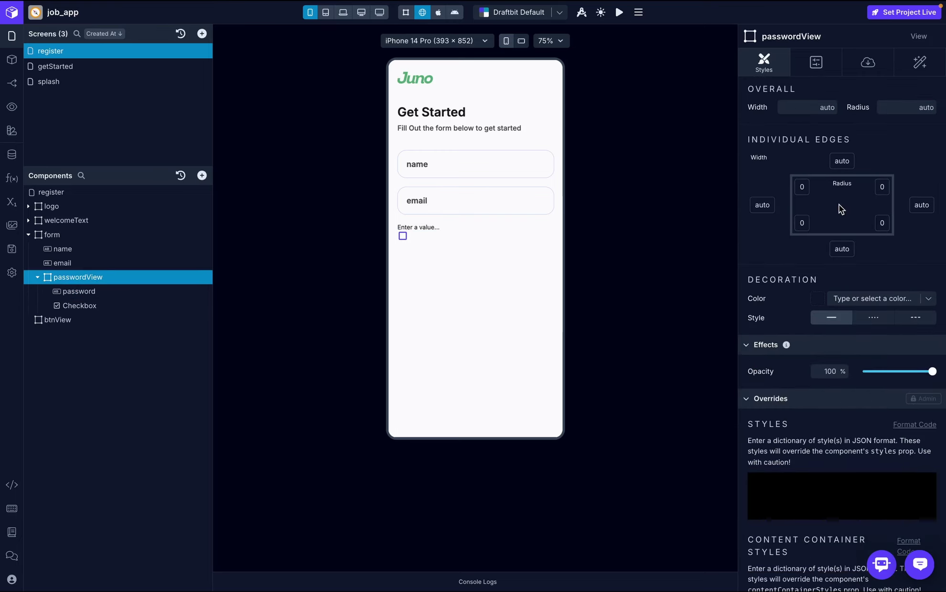
{"action": "scroll", "coordinate": [839, 205], "scroll_direction": "up", "scroll_amount": 10}
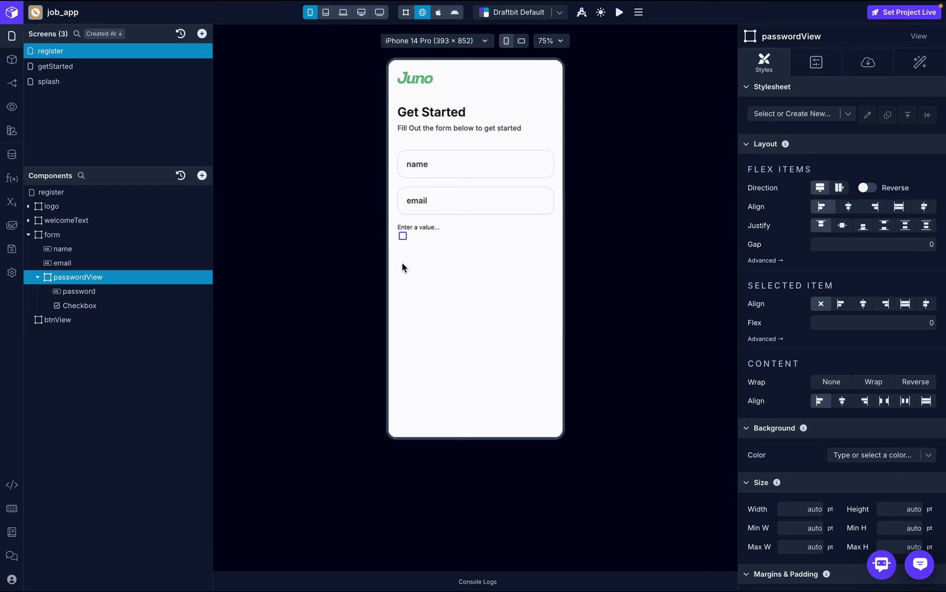
{"action": "left_click", "coordinate": [837, 188]}
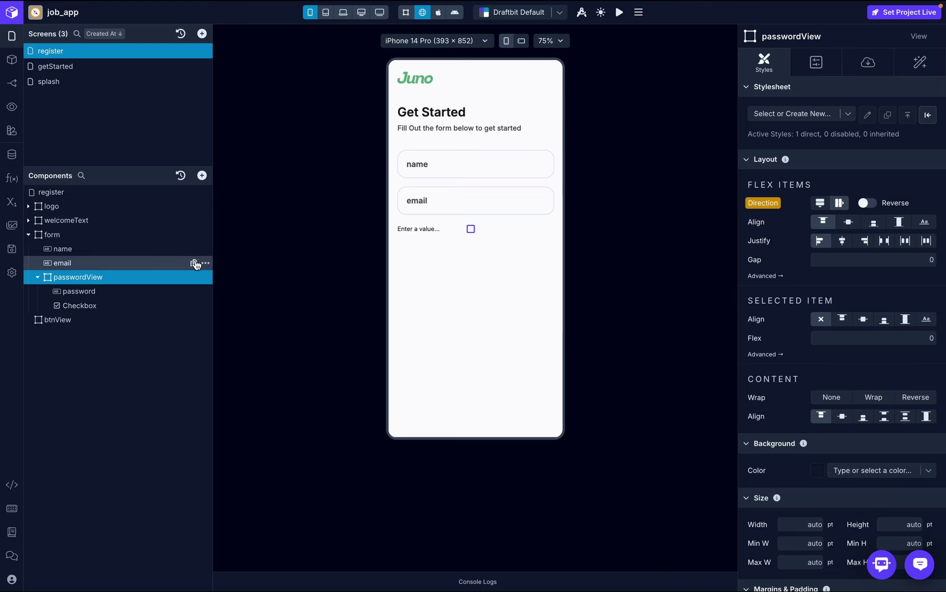
{"action": "left_click", "coordinate": [96, 291]}
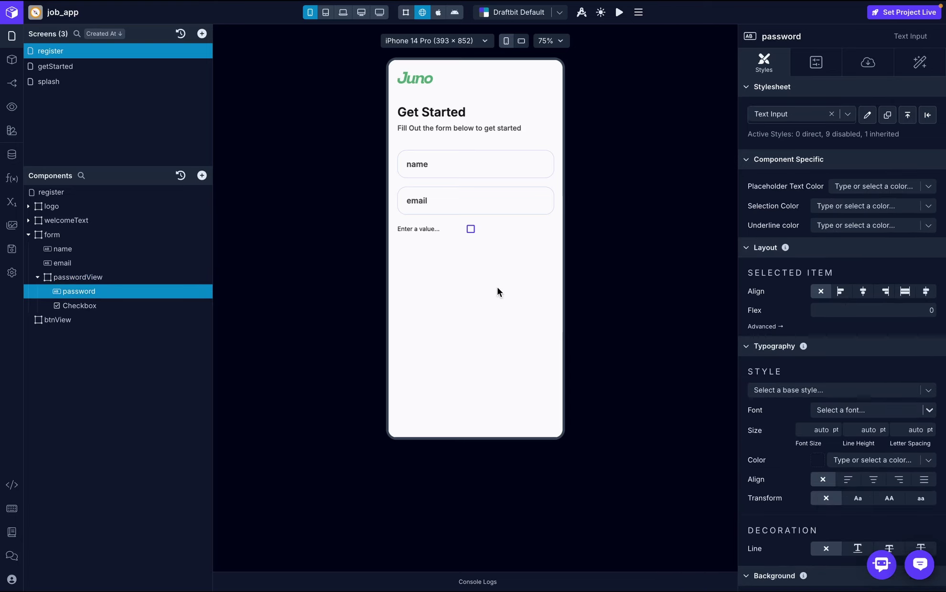
{"action": "key", "text": "ctrl+Right"}
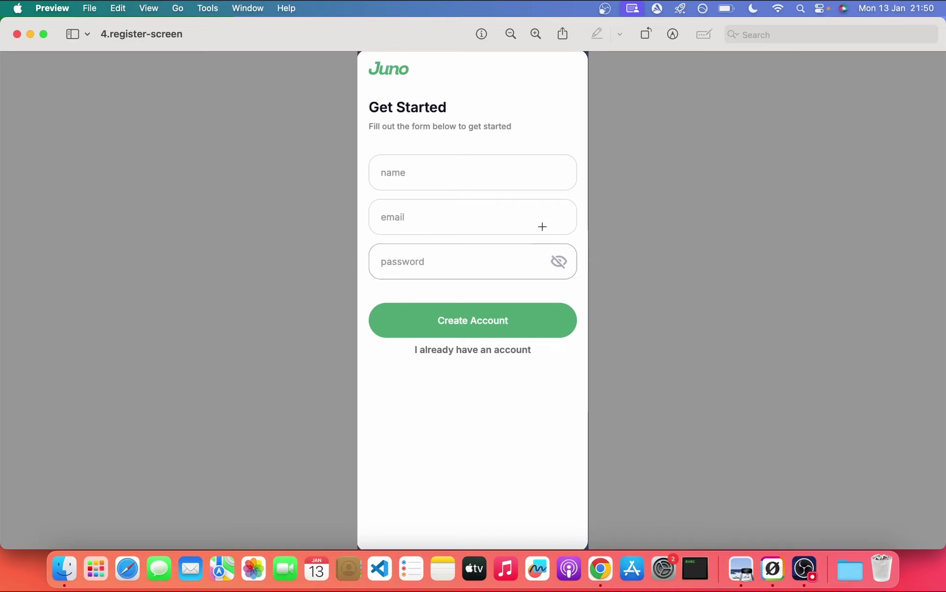
{"action": "key", "text": "ctrl+Left"}
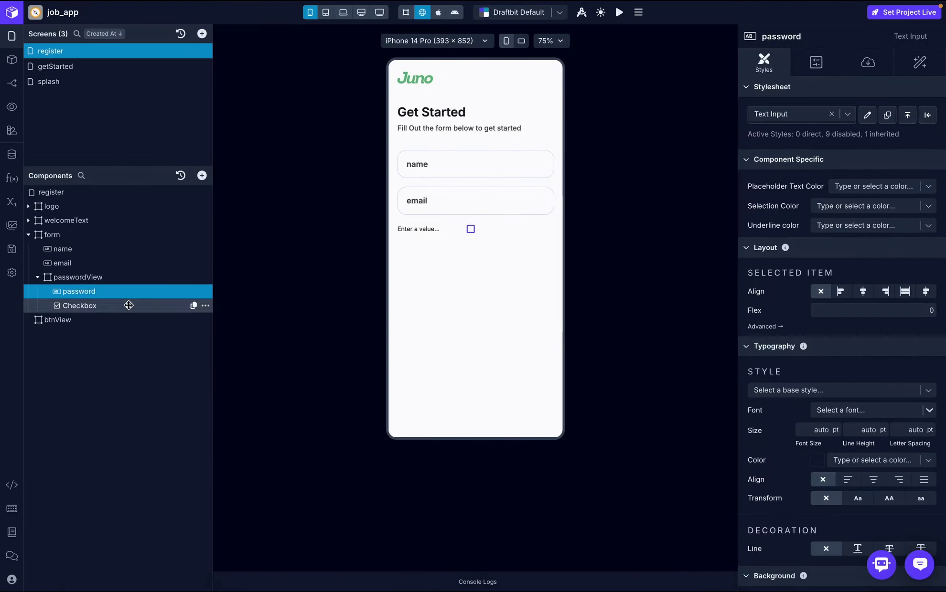
- Give the password input a flex value of 1 so it fills the row
{"action": "left_click", "coordinate": [869, 312]}
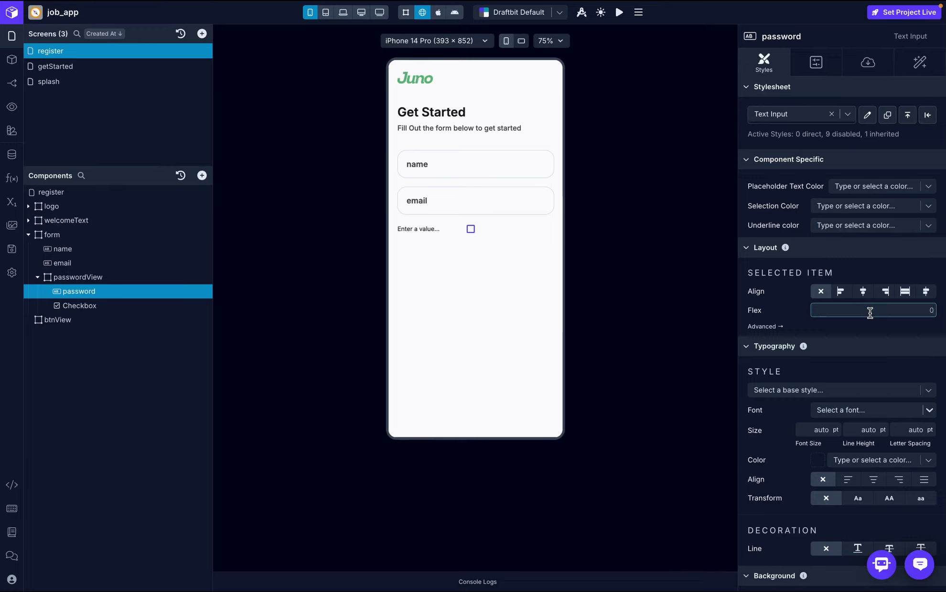
{"action": "key", "text": "BackSpace"}
{"action": "type", "text": "1"}
{"action": "key", "text": "Return"}
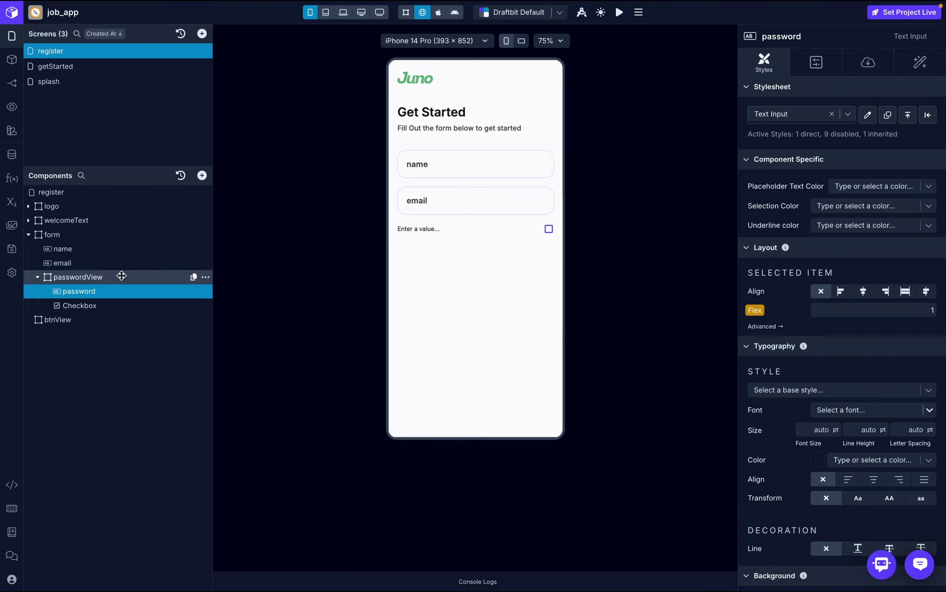
- Give passwordView a border width of 1 with a Normal theme border colour
{"action": "left_click", "coordinate": [106, 277]}
{"action": "scroll", "coordinate": [802, 358], "scroll_direction": "down", "scroll_amount": 10}
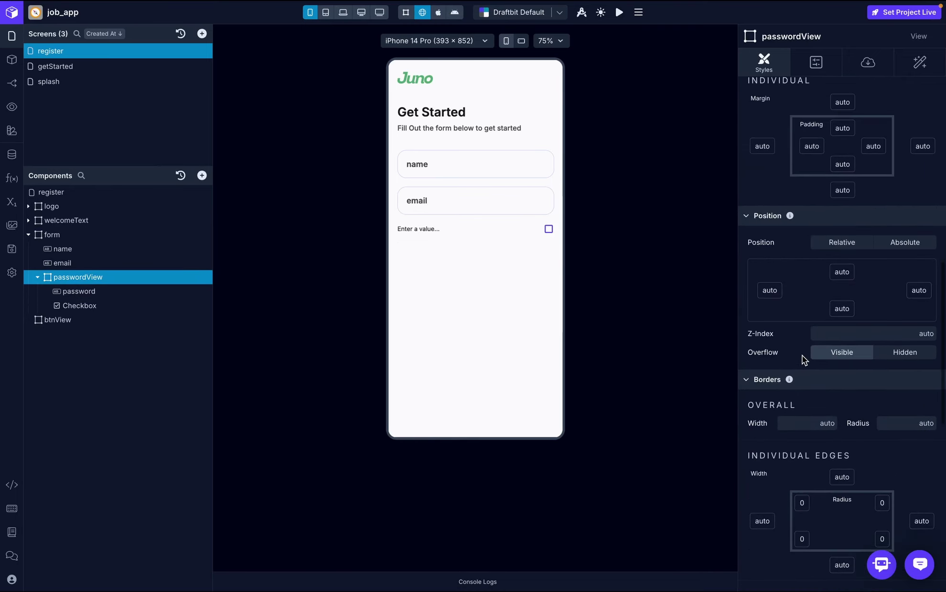
{"action": "scroll", "coordinate": [802, 355], "scroll_direction": "down", "scroll_amount": 3}
{"action": "left_click", "coordinate": [812, 275]}
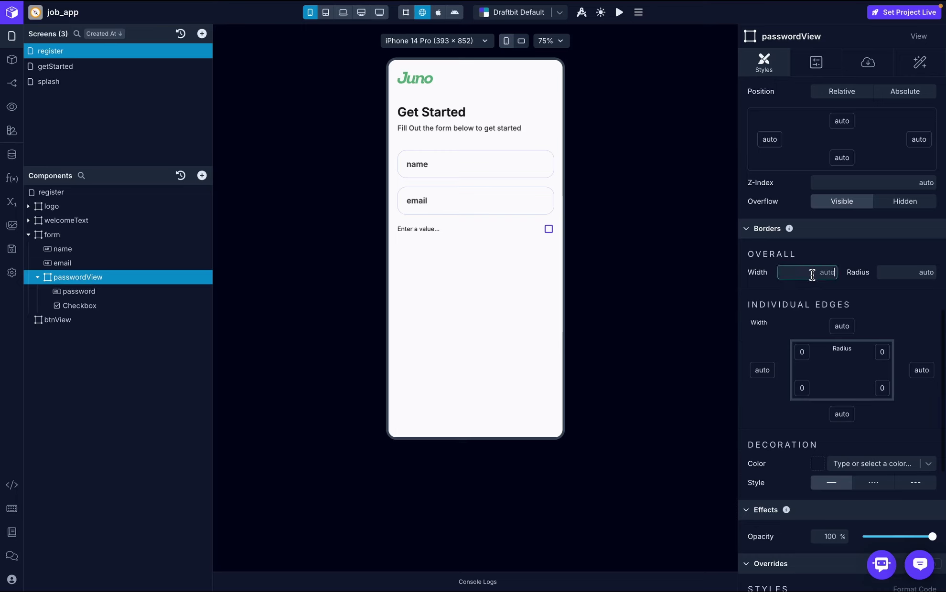
{"action": "type", "text": "1"}
{"action": "key", "text": "Return"}
{"action": "scroll", "coordinate": [894, 309], "scroll_direction": "down", "scroll_amount": 3}
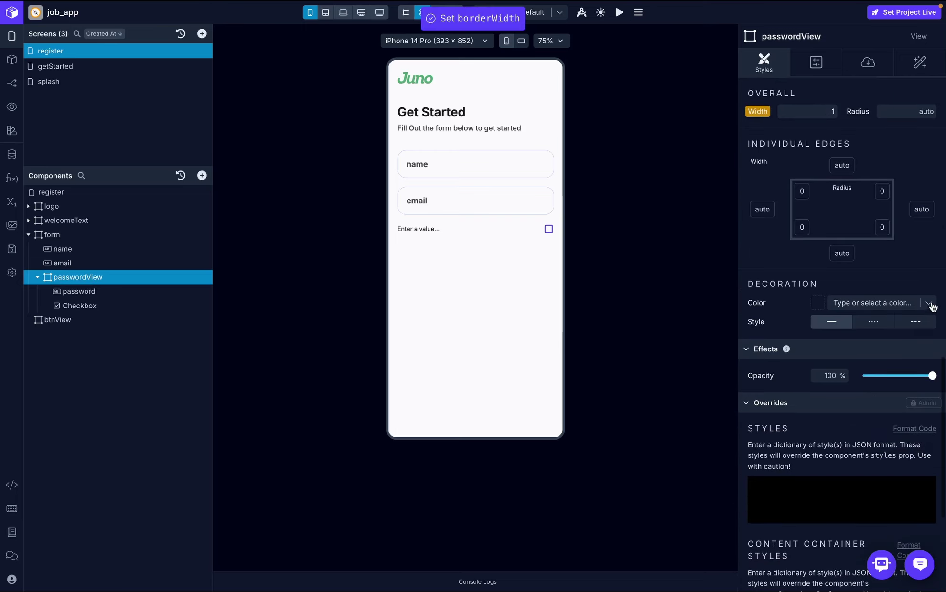
{"action": "left_click", "coordinate": [929, 305]}
{"action": "left_click", "coordinate": [860, 433]}
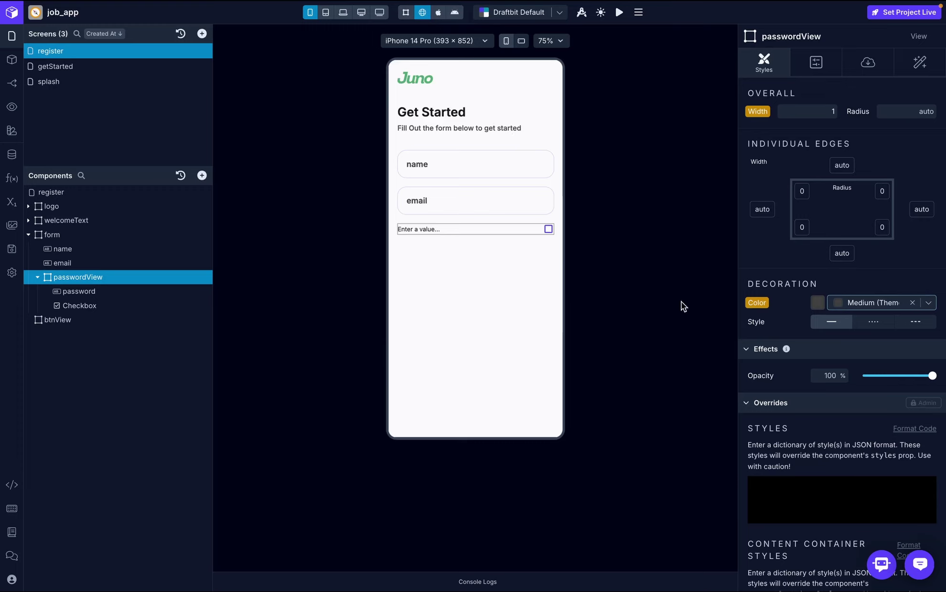
{"action": "left_click", "coordinate": [928, 304]}
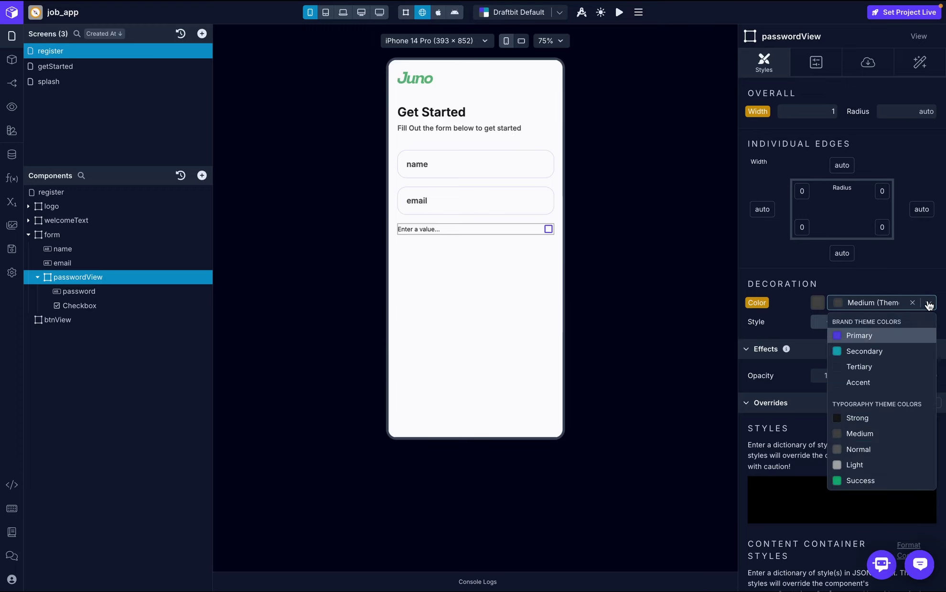
{"action": "left_click", "coordinate": [855, 447]}
- Set passwordView's padding to 20 and corner radius to 20
{"action": "scroll", "coordinate": [866, 214], "scroll_direction": "up", "scroll_amount": 5}
{"action": "scroll", "coordinate": [865, 213], "scroll_direction": "up", "scroll_amount": 6}
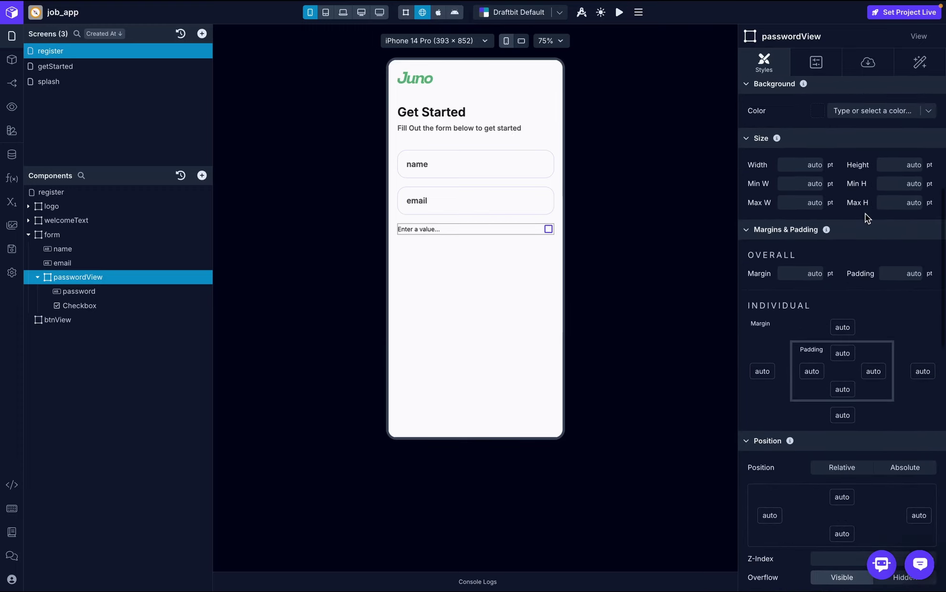
{"action": "left_click", "coordinate": [900, 275]}
{"action": "type", "text": "20"}
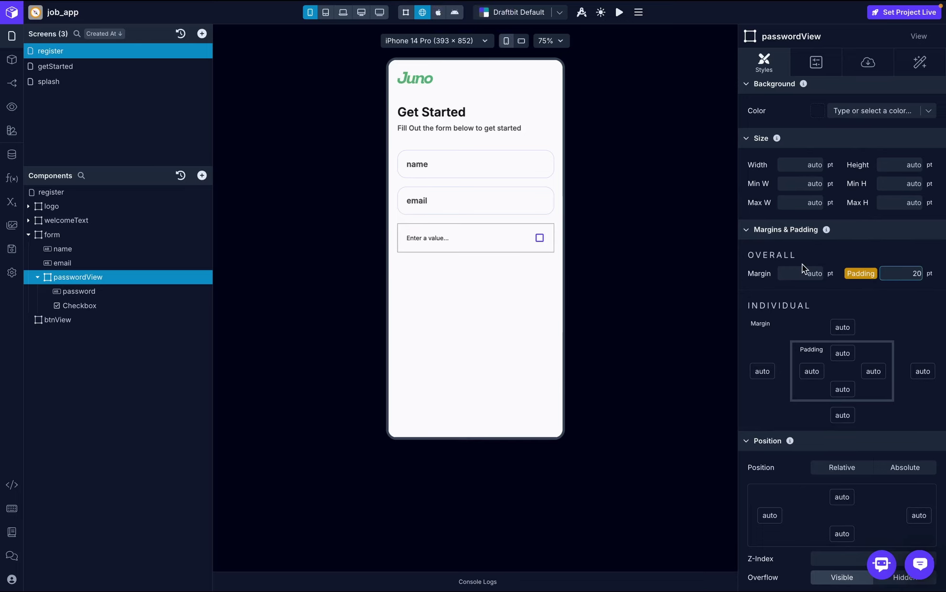
{"action": "left_click", "coordinate": [919, 307]}
{"action": "scroll", "coordinate": [916, 332], "scroll_direction": "down", "scroll_amount": 5}
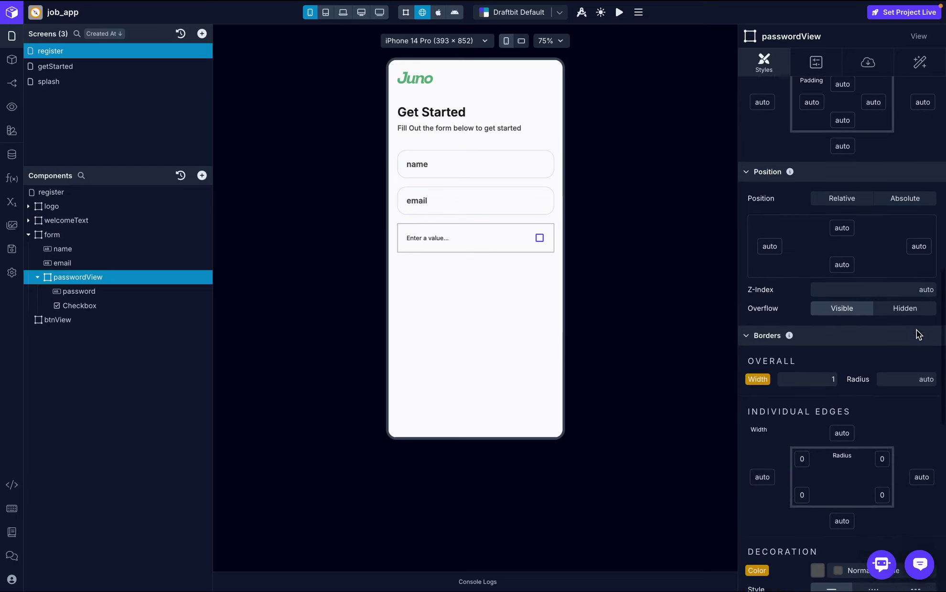
{"action": "scroll", "coordinate": [916, 330], "scroll_direction": "down", "scroll_amount": 1}
{"action": "left_click", "coordinate": [913, 357]}
{"action": "type", "text": "20"}
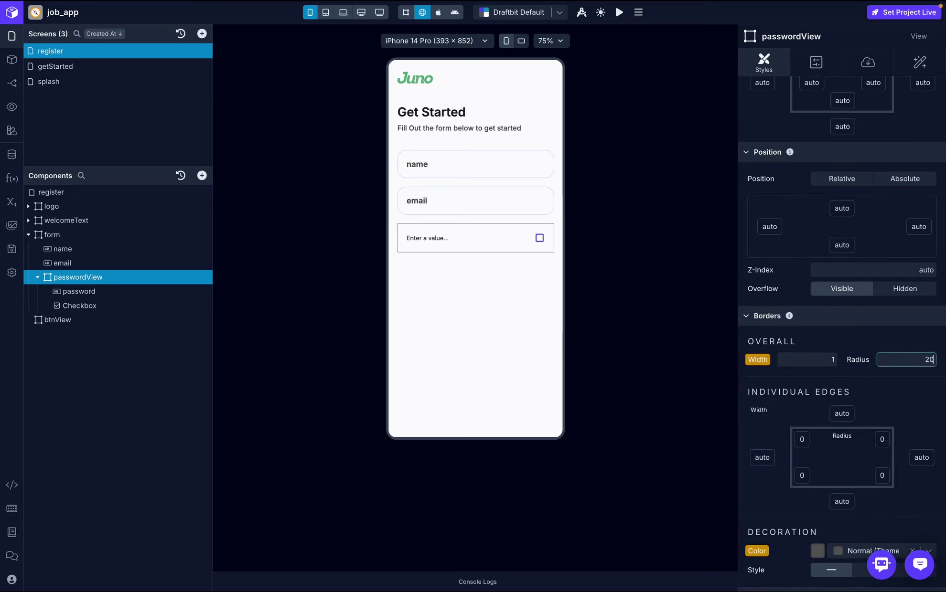
{"action": "left_click", "coordinate": [921, 388]}
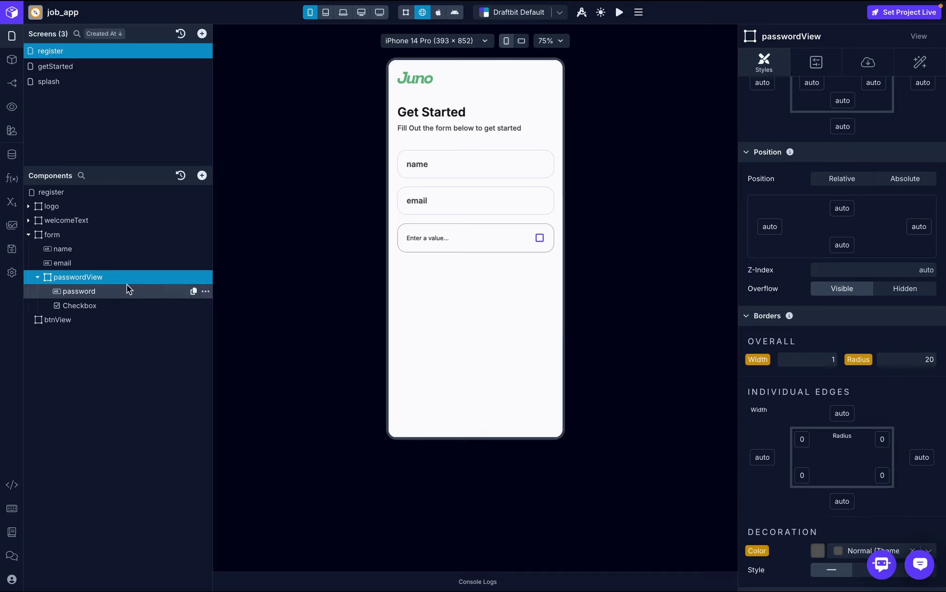
- Check the email input's styling, then switch passwordView's border colour to Base
{"action": "left_click", "coordinate": [115, 263]}
{"action": "scroll", "coordinate": [783, 334], "scroll_direction": "down", "scroll_amount": 5}
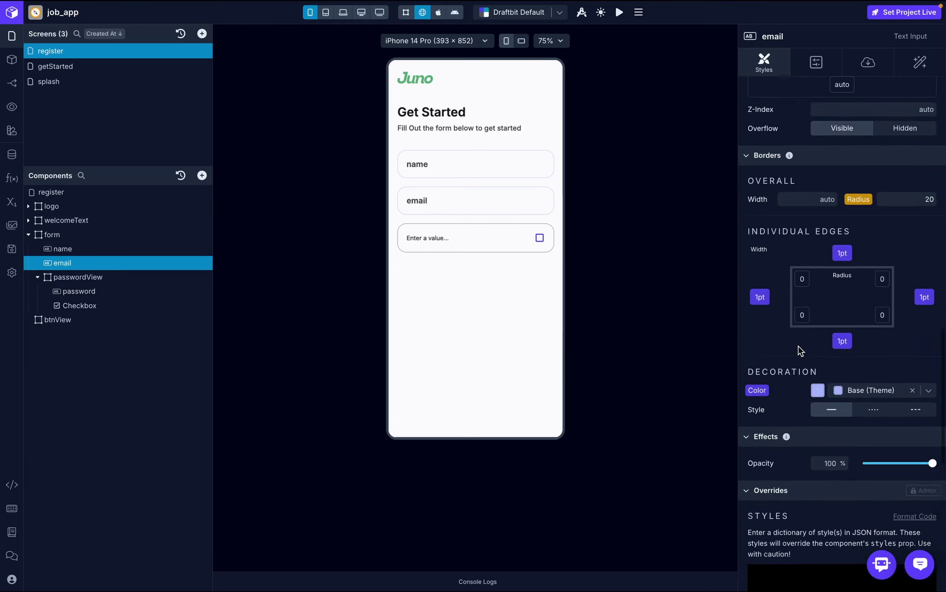
{"action": "scroll", "coordinate": [799, 348], "scroll_direction": "down", "scroll_amount": 2}
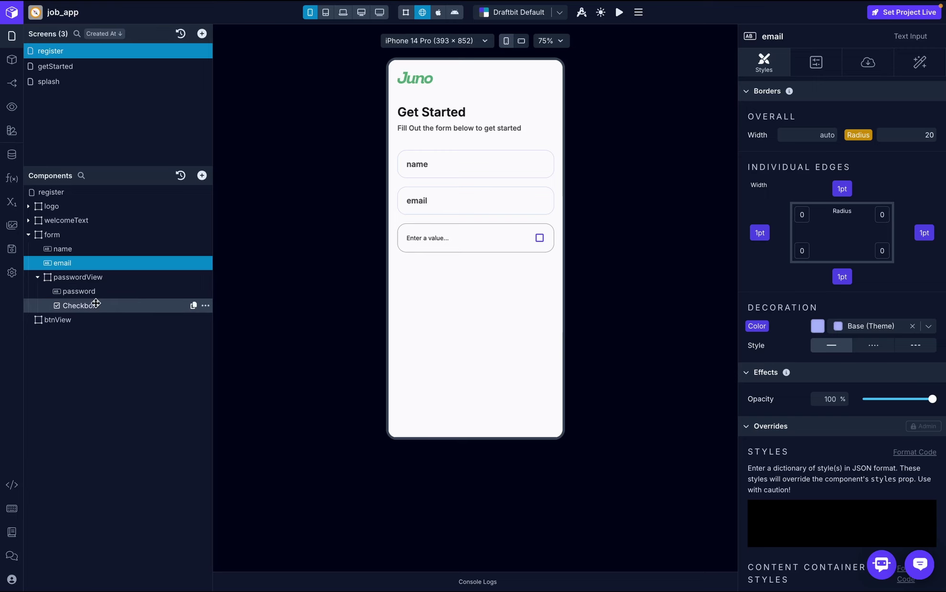
{"action": "left_click", "coordinate": [93, 277]}
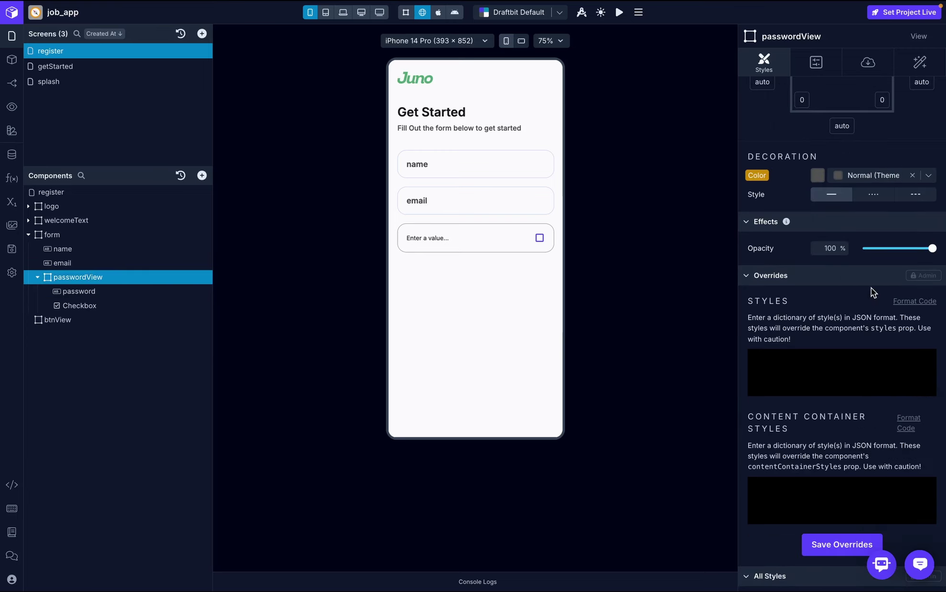
{"action": "left_click", "coordinate": [928, 176]}
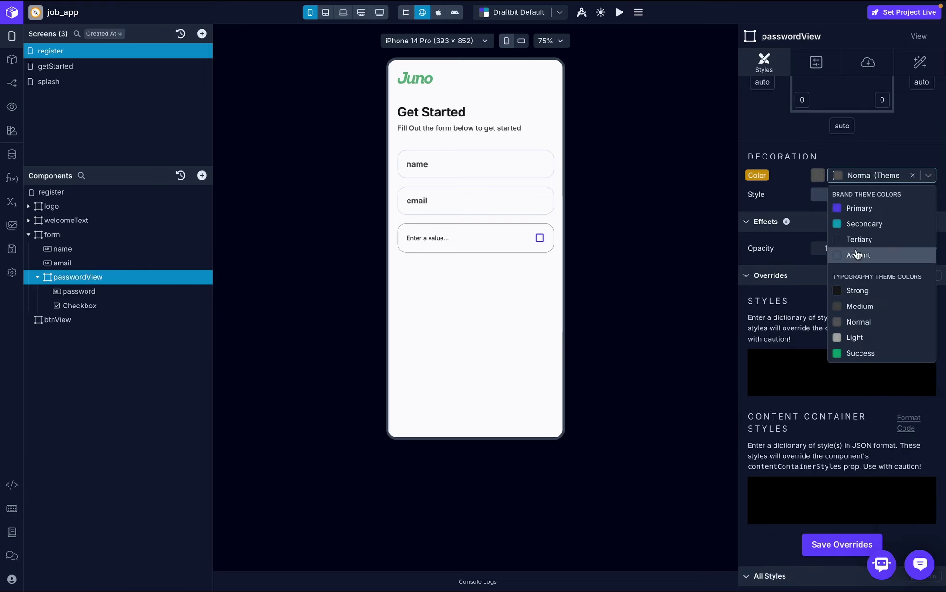
{"action": "scroll", "coordinate": [856, 255], "scroll_direction": "down", "scroll_amount": 5}
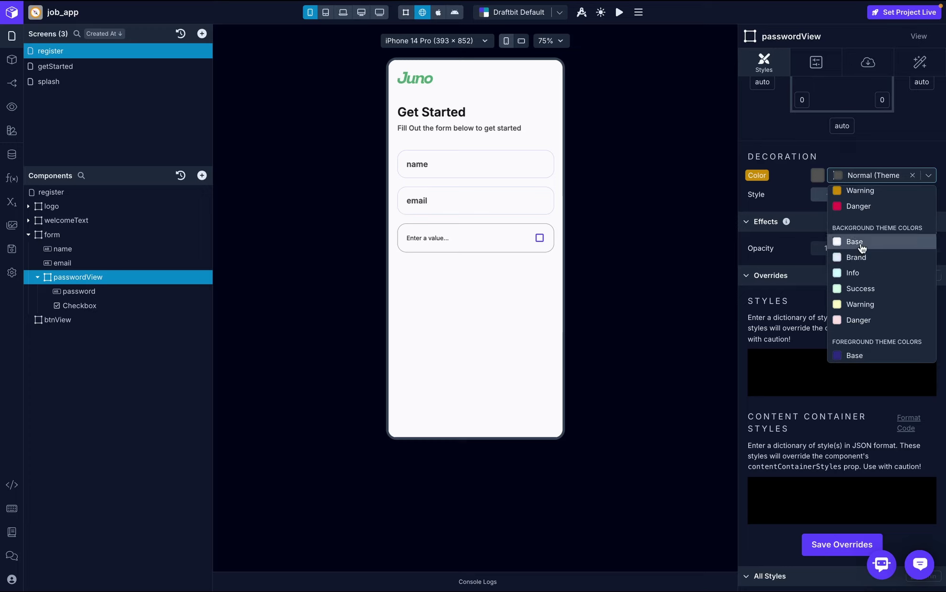
{"action": "left_click", "coordinate": [860, 242]}
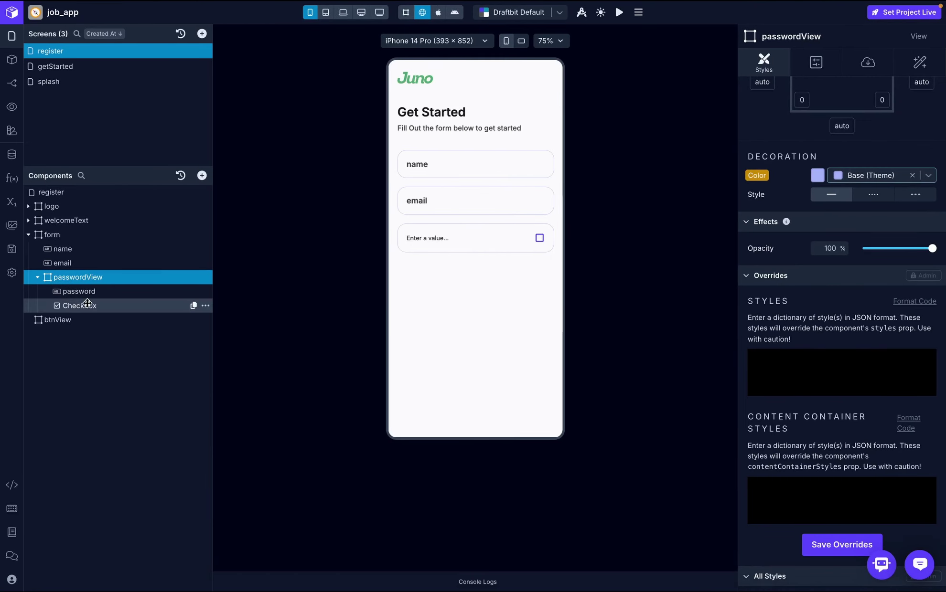
- Set the password input's placeholder to the string 'password' and try the preview toggle
{"action": "left_click", "coordinate": [96, 293]}
{"action": "left_click", "coordinate": [869, 59]}
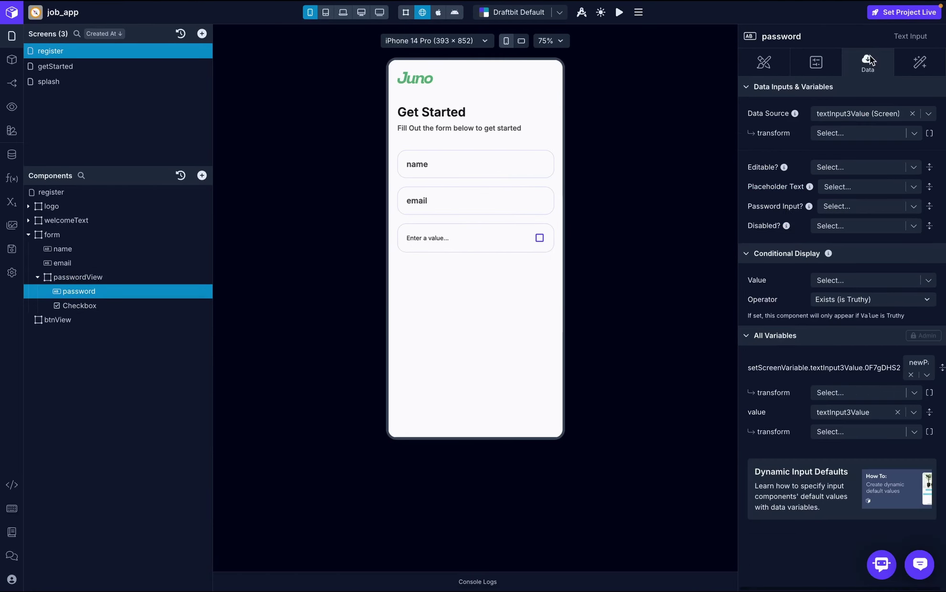
{"action": "left_click", "coordinate": [843, 188]}
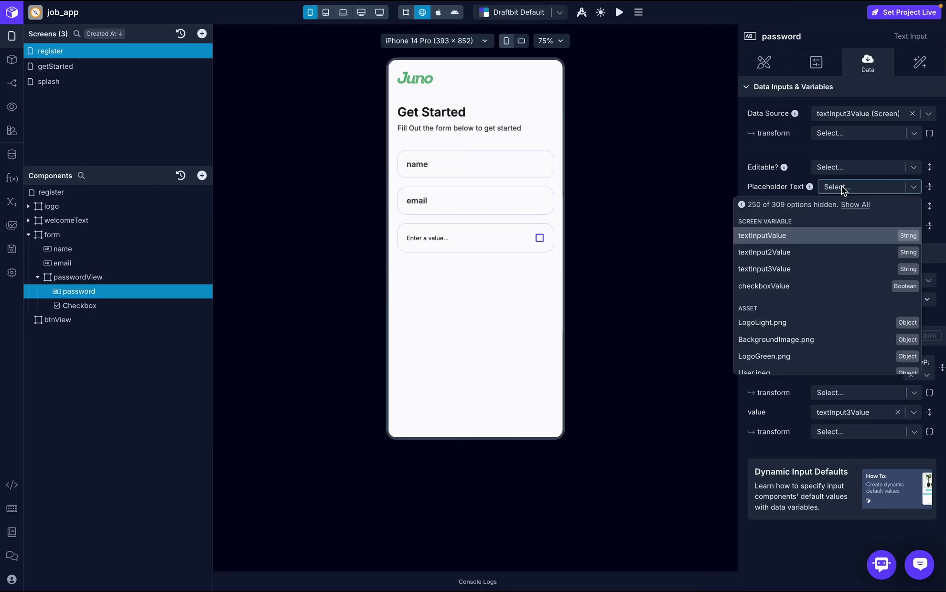
{"action": "type", "text": "password"}
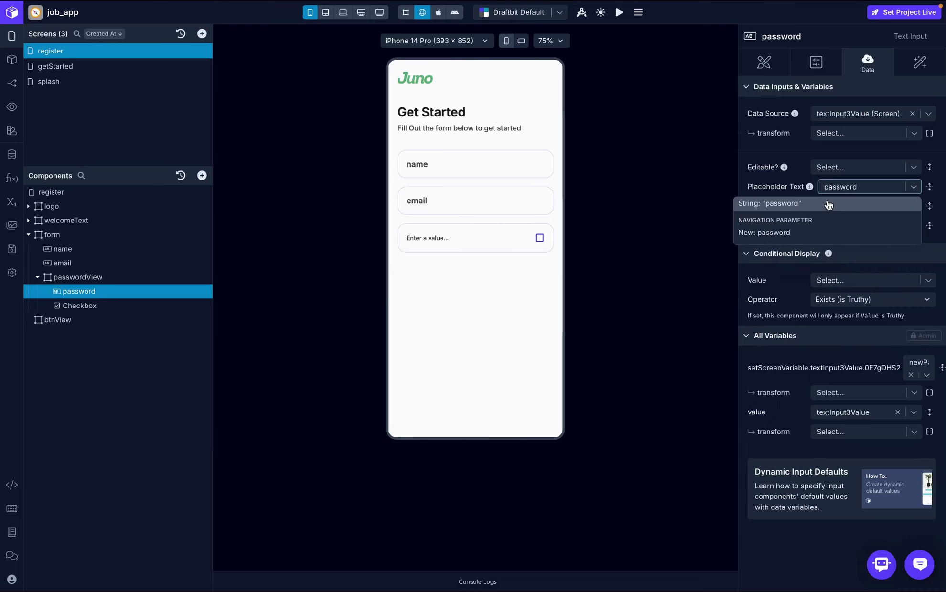
{"action": "left_click", "coordinate": [828, 203]}
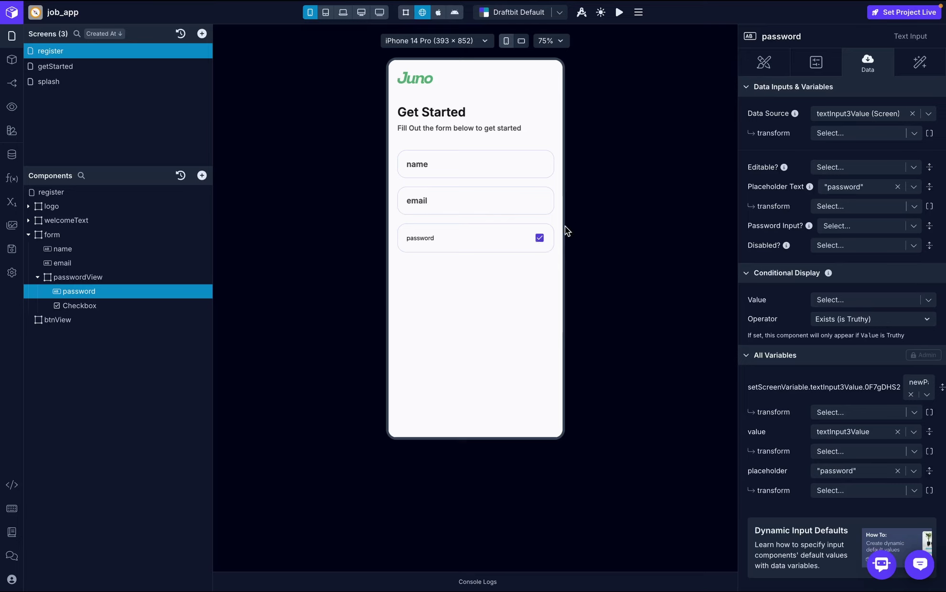
{"action": "left_click", "coordinate": [543, 239]}
{"action": "key", "text": "ctrl+Right"}
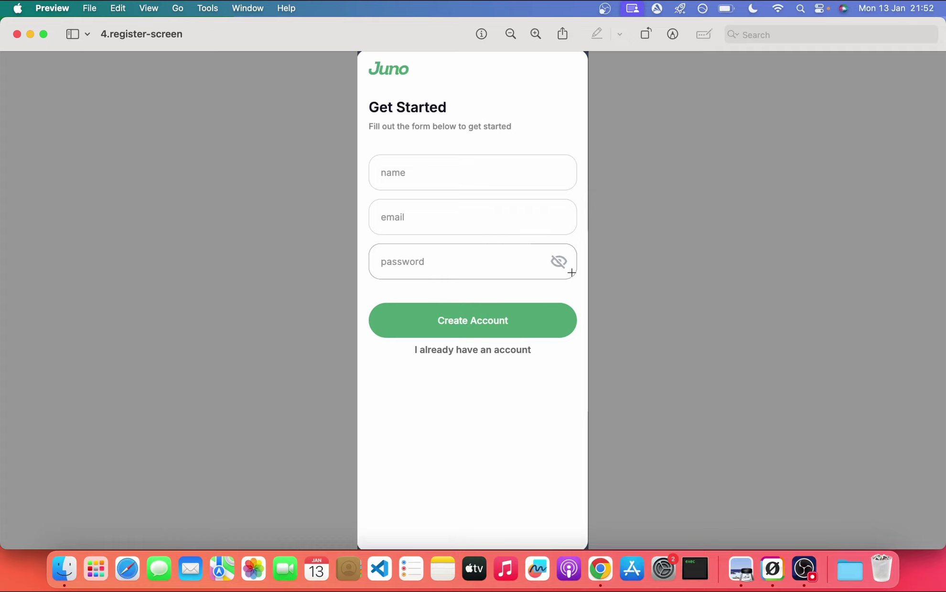
{"action": "key", "text": "ctrl+Left"}
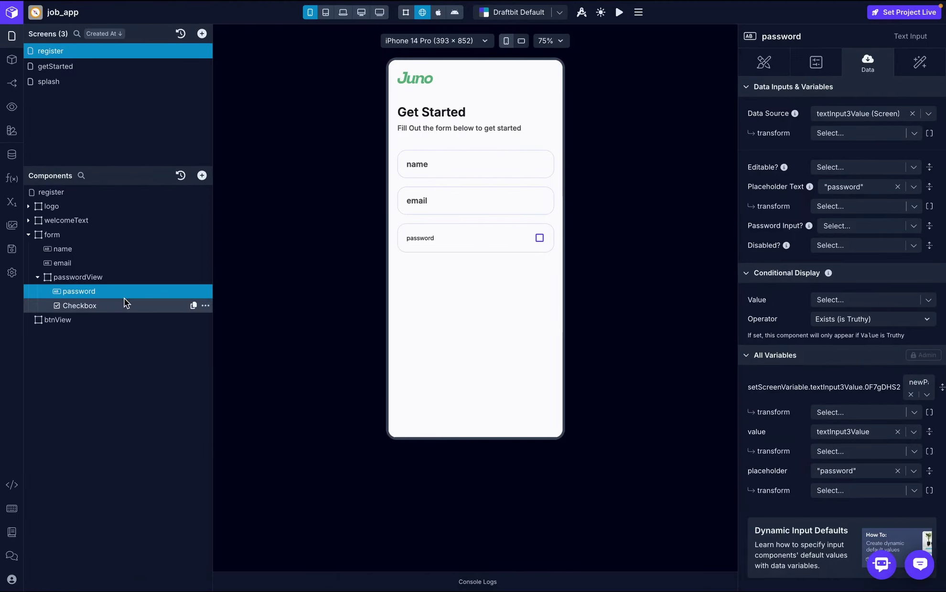
- Try eye-off as the password checkbox's checked icon and test the toggle
{"action": "left_click", "coordinate": [123, 305]}
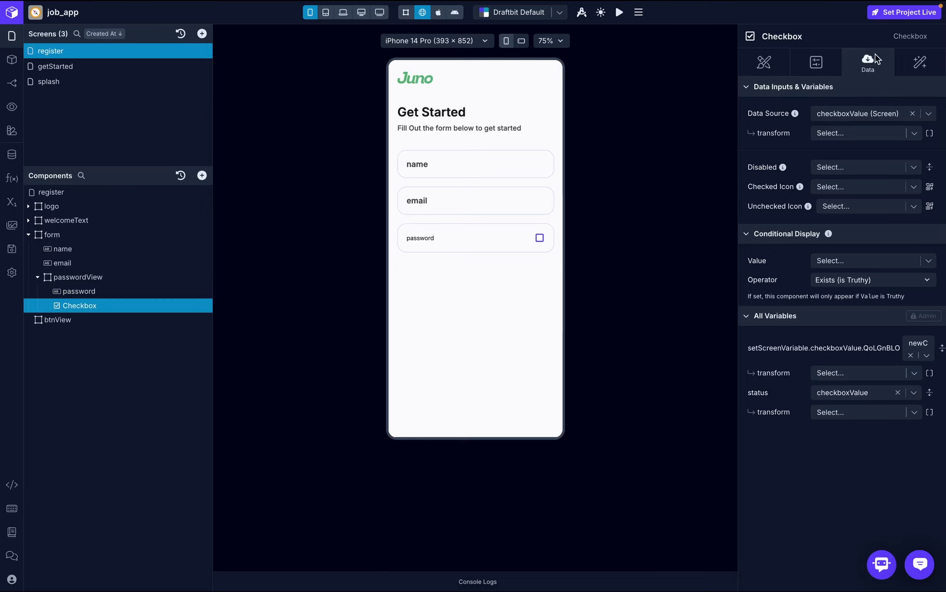
{"action": "left_click", "coordinate": [929, 187]}
{"action": "left_click", "coordinate": [628, 120]}
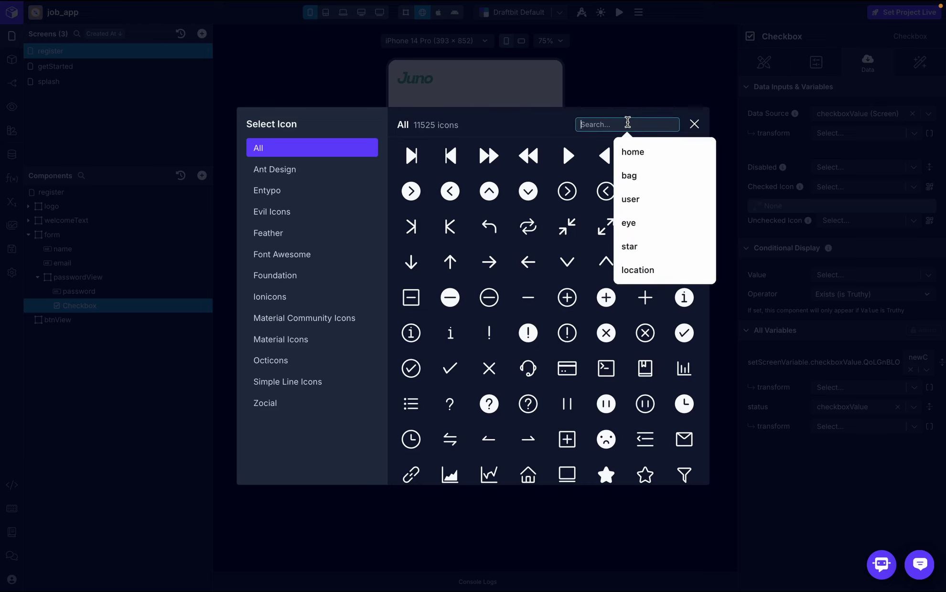
{"action": "type", "text": "eye"}
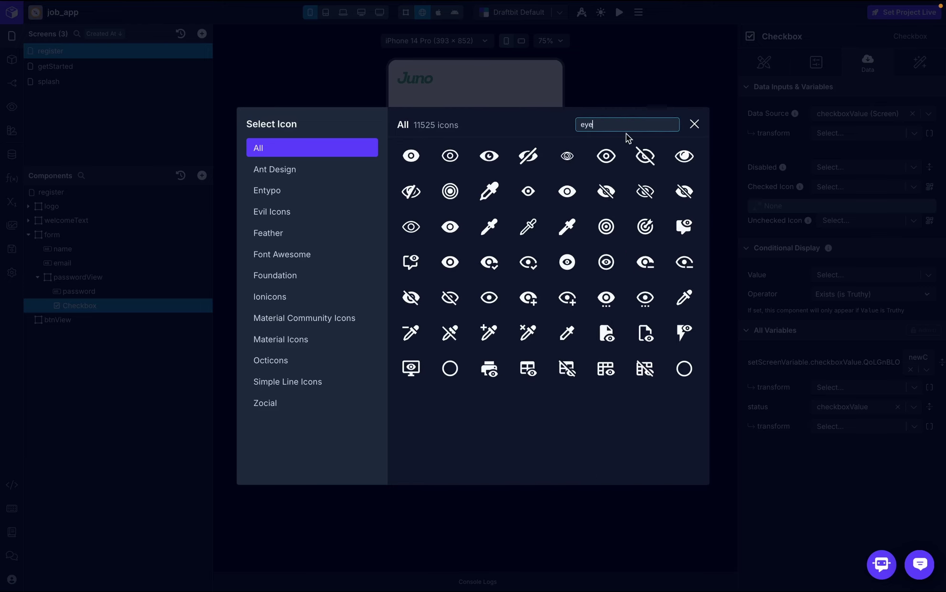
{"action": "left_click", "coordinate": [646, 158]}
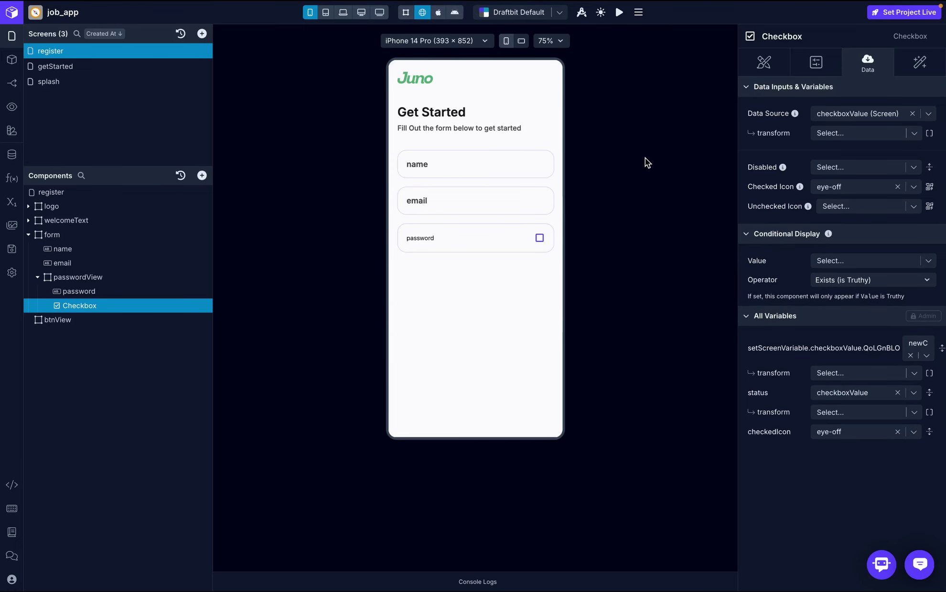
{"action": "left_click", "coordinate": [540, 239]}
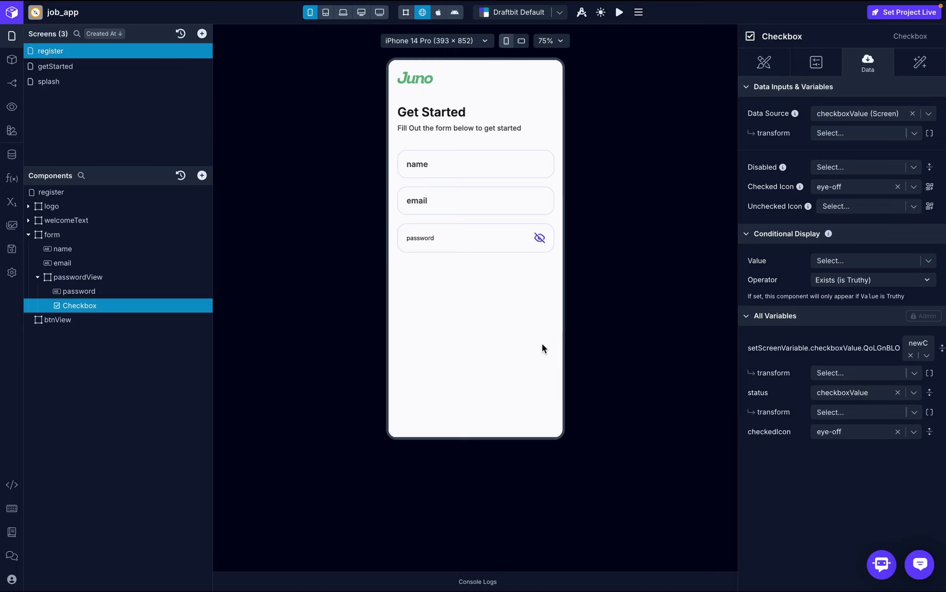
{"action": "left_click", "coordinate": [542, 239]}
- Use Ant Design eyeo as the checked icon and eye-off as unchecked, then test toggling
{"action": "left_click", "coordinate": [928, 187]}
{"action": "left_click", "coordinate": [628, 123]}
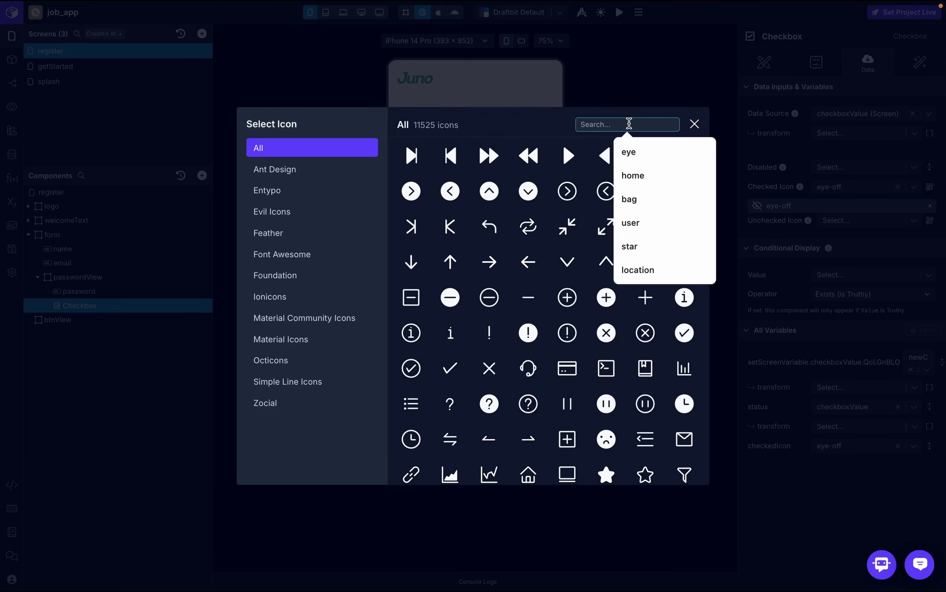
{"action": "type", "text": "eye"}
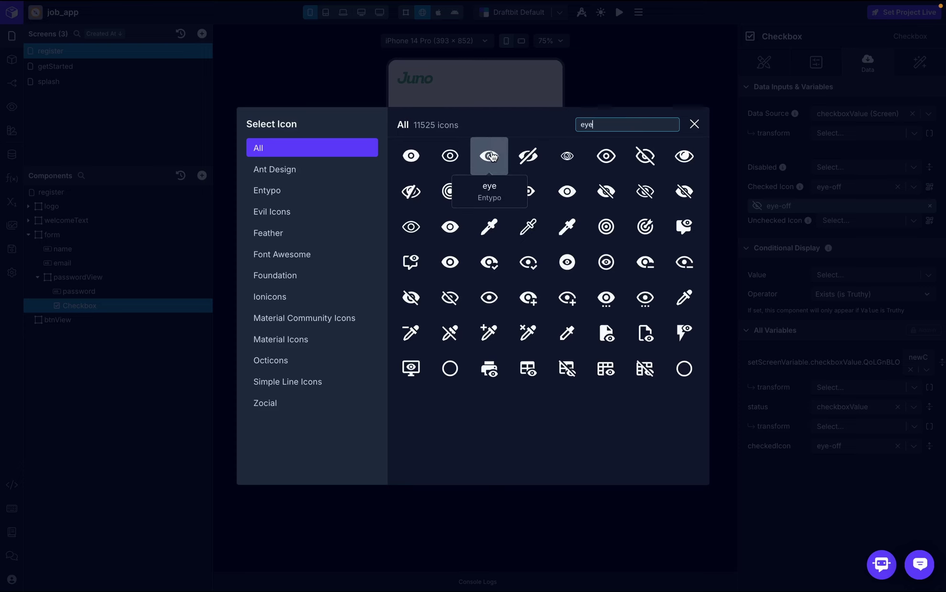
{"action": "left_click", "coordinate": [449, 155]}
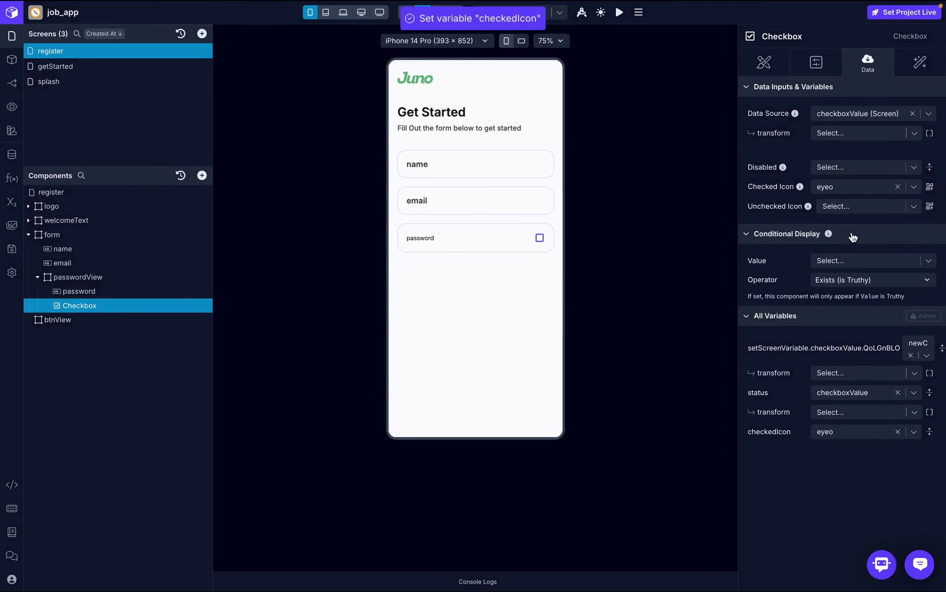
{"action": "left_click", "coordinate": [930, 206]}
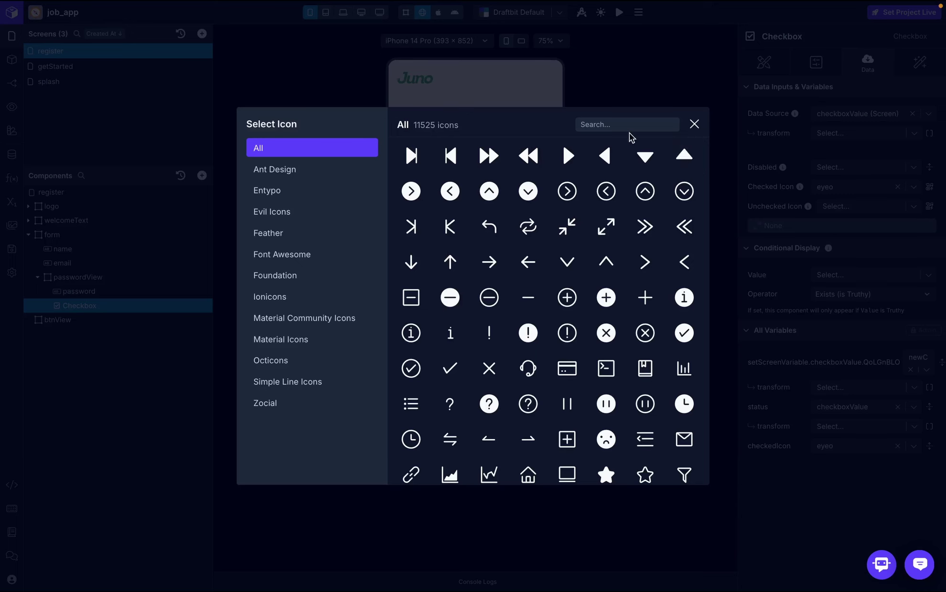
{"action": "left_click", "coordinate": [627, 125]}
{"action": "type", "text": "eye"}
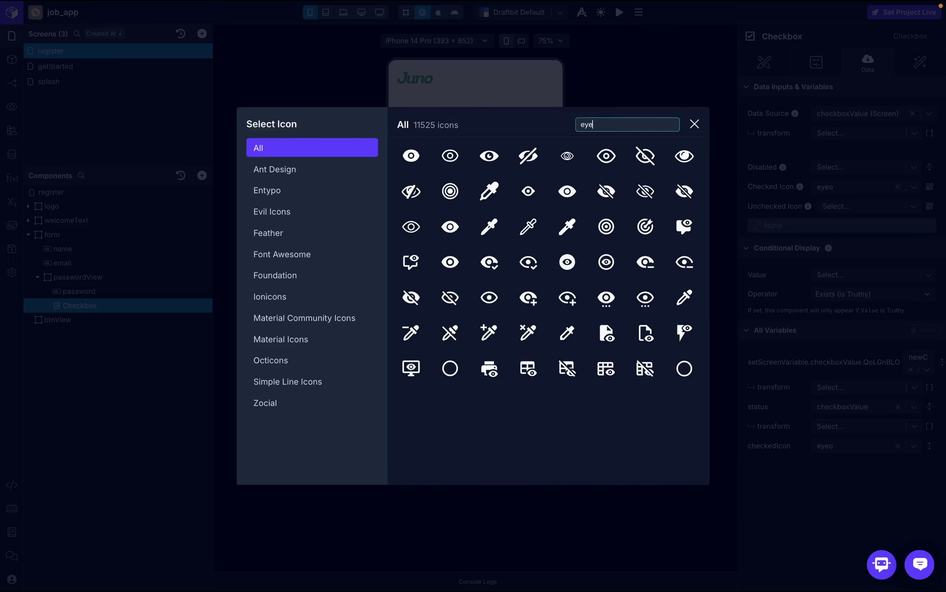
{"action": "left_click", "coordinate": [645, 156]}
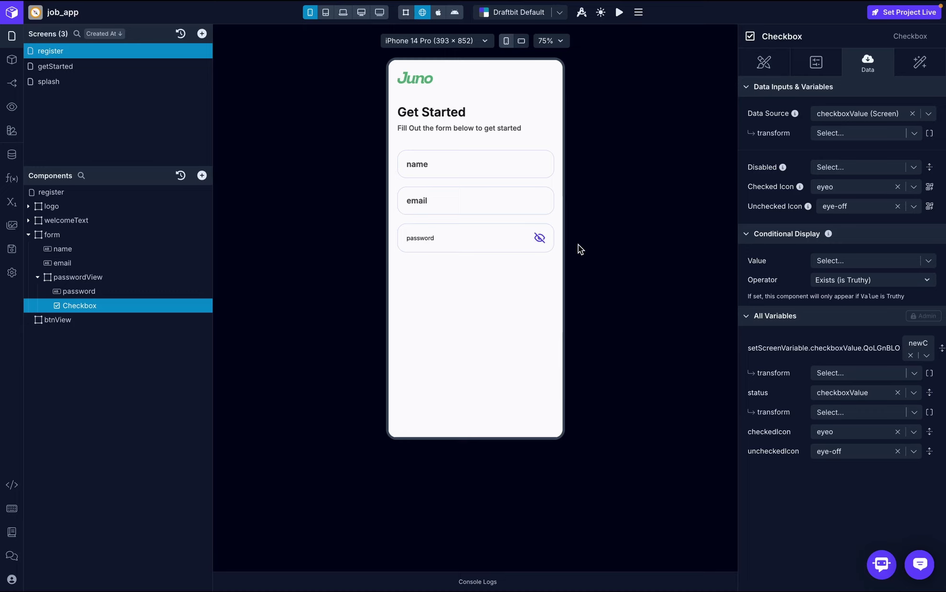
{"action": "left_click", "coordinate": [540, 238]}
{"action": "left_click", "coordinate": [537, 239]}
- Style the checkbox with size 24 and Medium theme colour when checked and unchecked
{"action": "left_click", "coordinate": [816, 64]}
{"action": "left_click", "coordinate": [765, 63]}
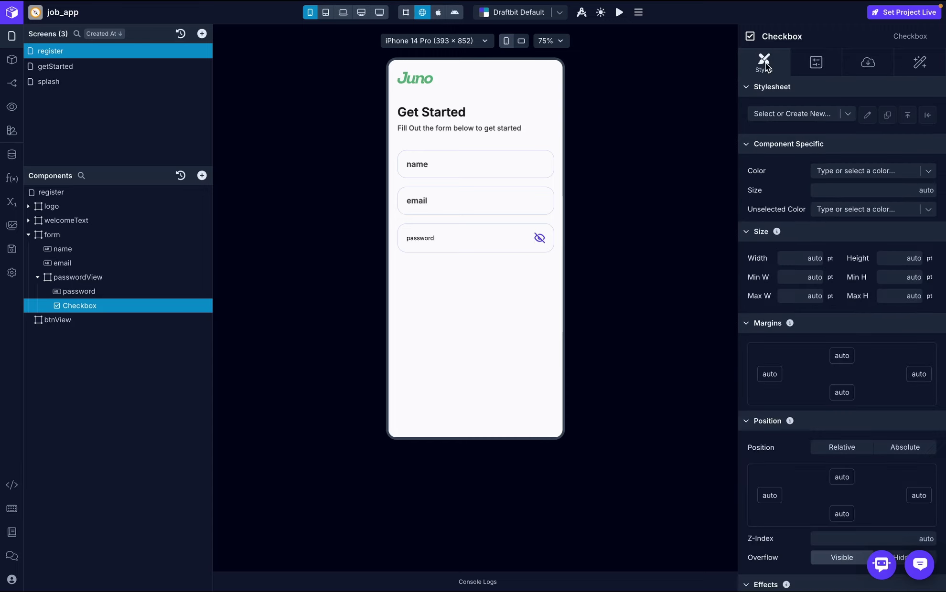
{"action": "left_click", "coordinate": [925, 171]}
{"action": "left_click", "coordinate": [841, 300]}
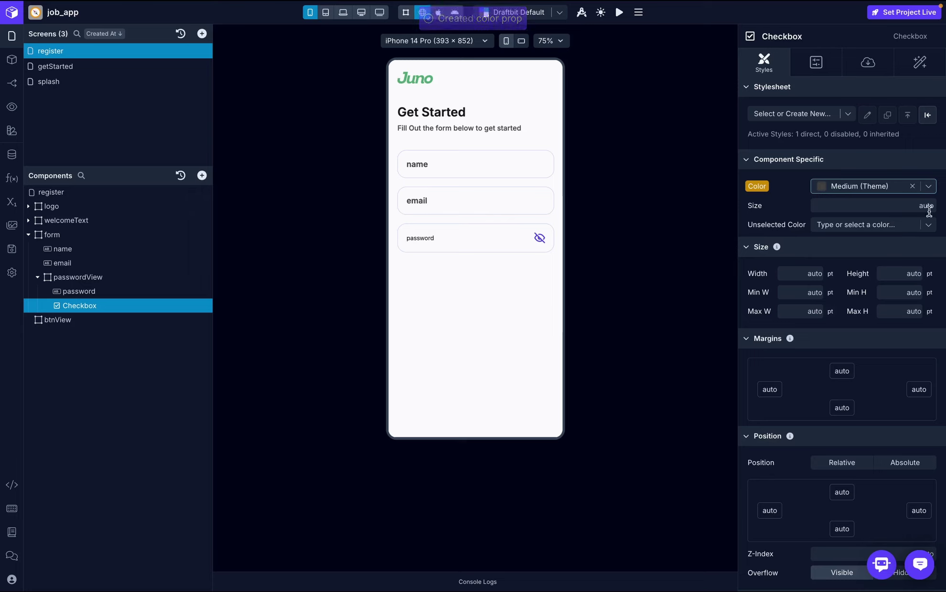
{"action": "left_click", "coordinate": [905, 206]}
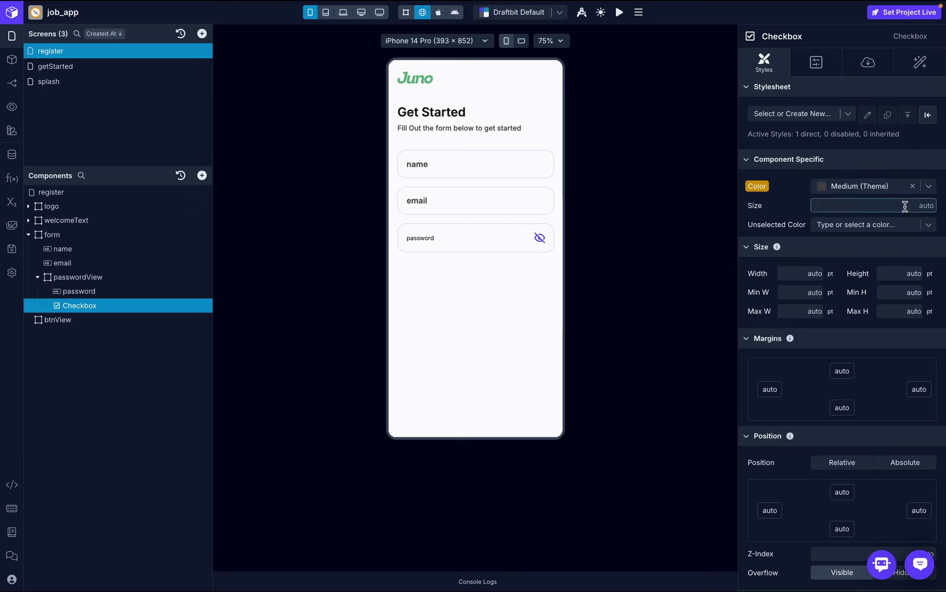
{"action": "type", "text": "24"}
{"action": "key", "text": "Return"}
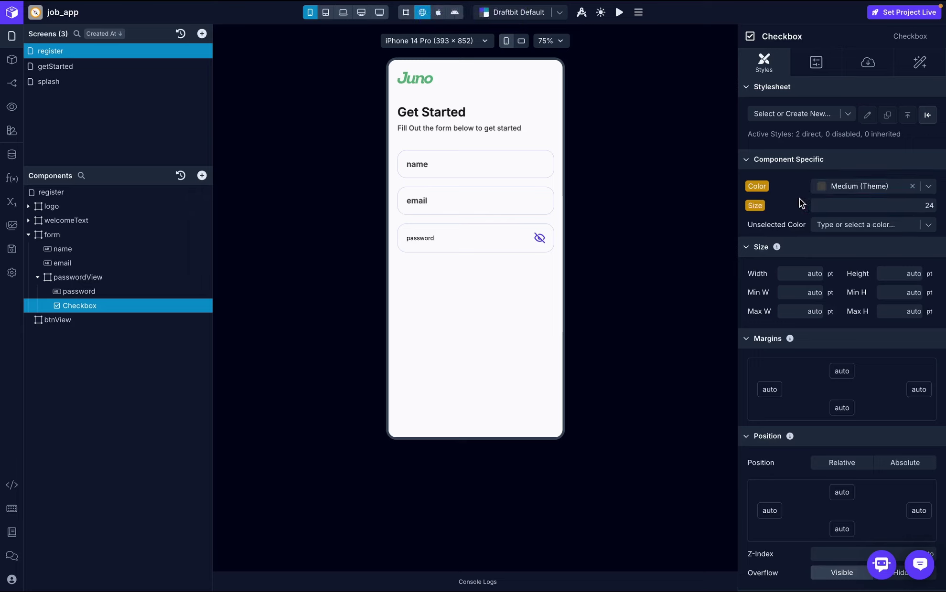
{"action": "left_click", "coordinate": [927, 227]}
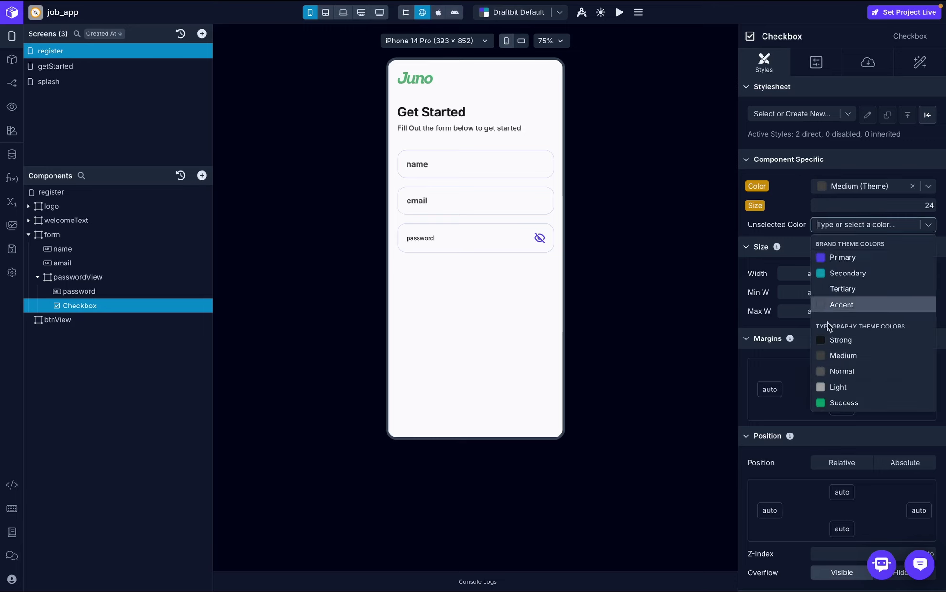
{"action": "left_click", "coordinate": [834, 355]}
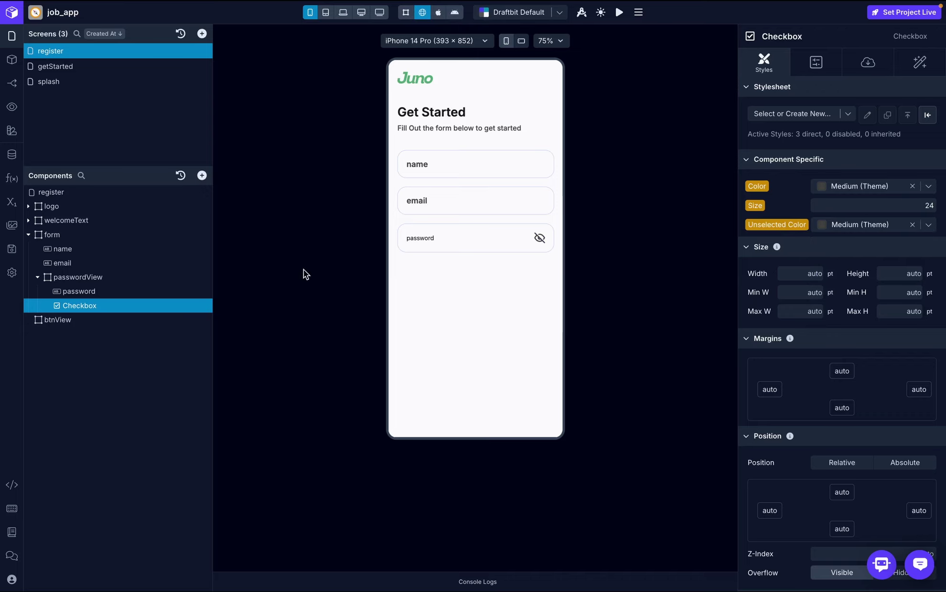
- Set the password input's font to Inter with Medium weight
{"action": "left_click", "coordinate": [149, 291]}
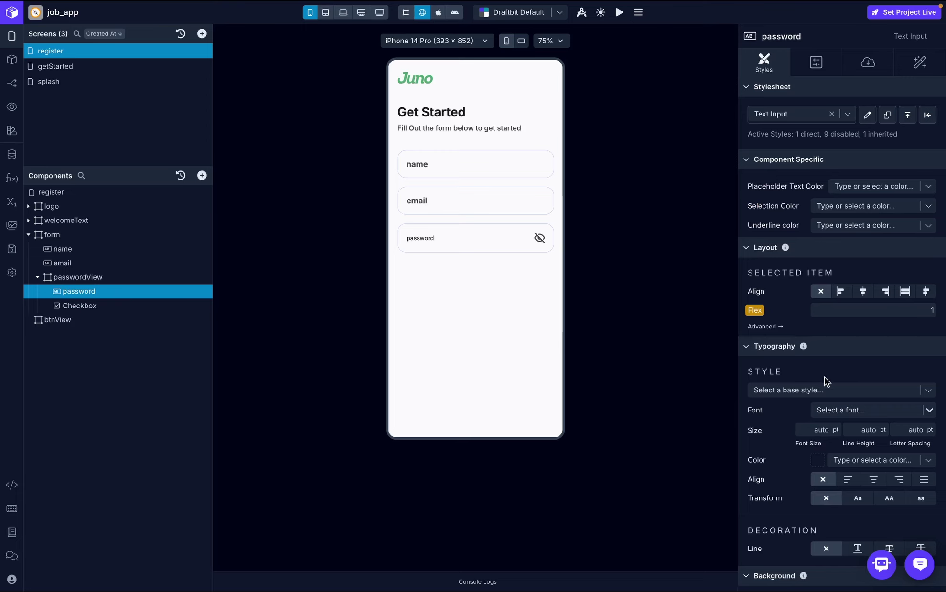
{"action": "scroll", "coordinate": [824, 377], "scroll_direction": "down", "scroll_amount": 3}
{"action": "scroll", "coordinate": [825, 380], "scroll_direction": "down", "scroll_amount": 1}
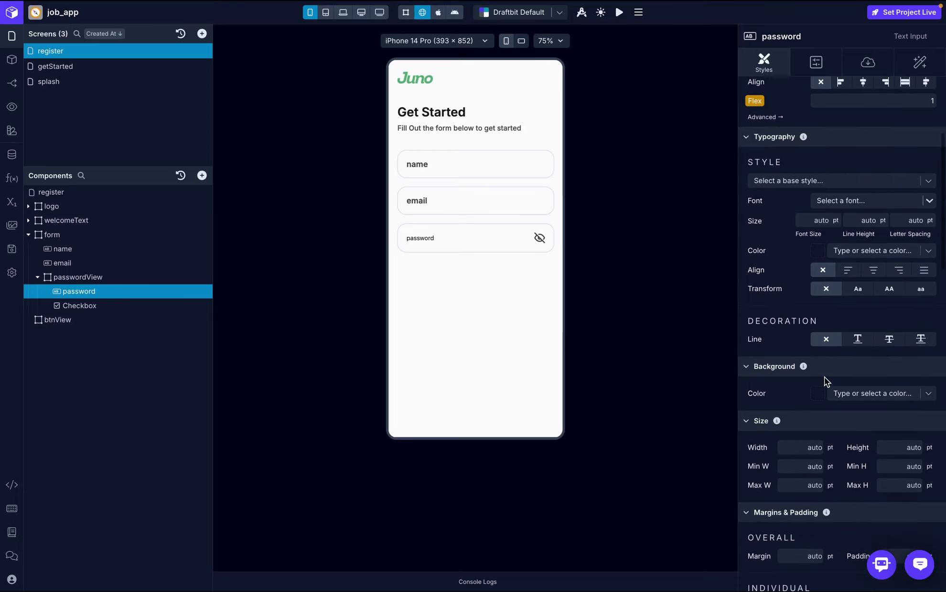
{"action": "left_click", "coordinate": [847, 201]}
{"action": "type", "text": "inter"}
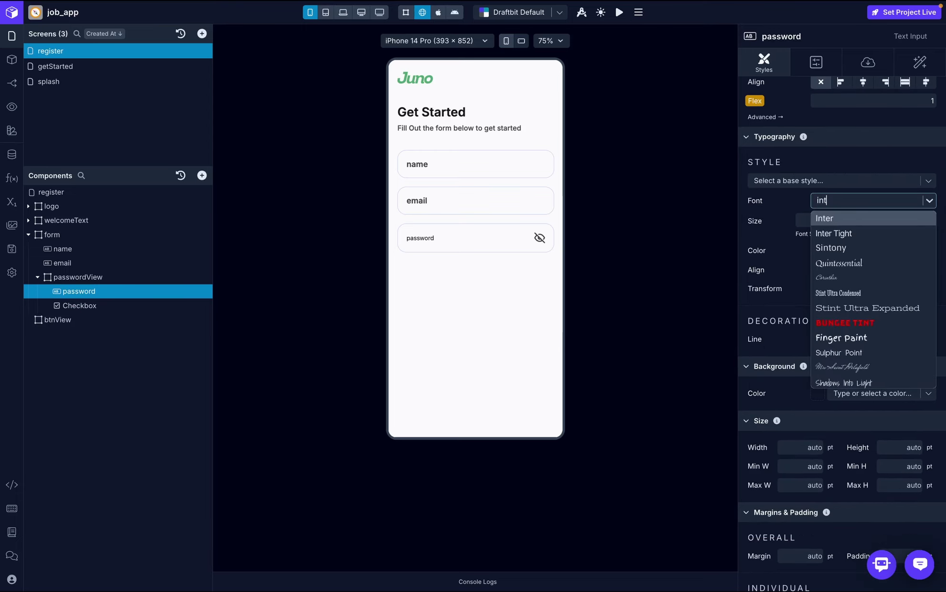
{"action": "left_click", "coordinate": [844, 216]}
{"action": "left_click", "coordinate": [833, 217]}
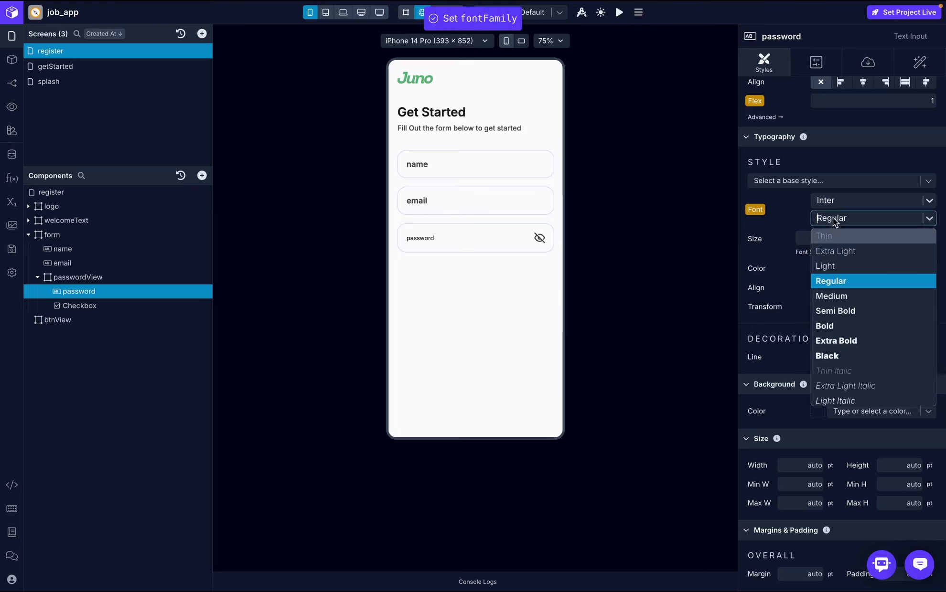
{"action": "left_click", "coordinate": [834, 296]}
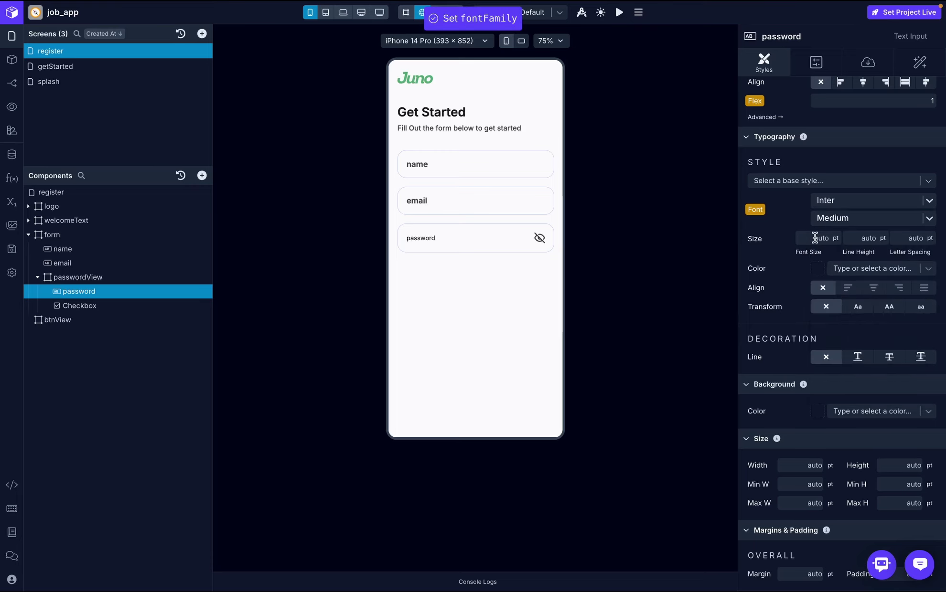
- Collapse the passwordView and form groups in the Components tree and select btnView
{"action": "left_click", "coordinate": [37, 277]}
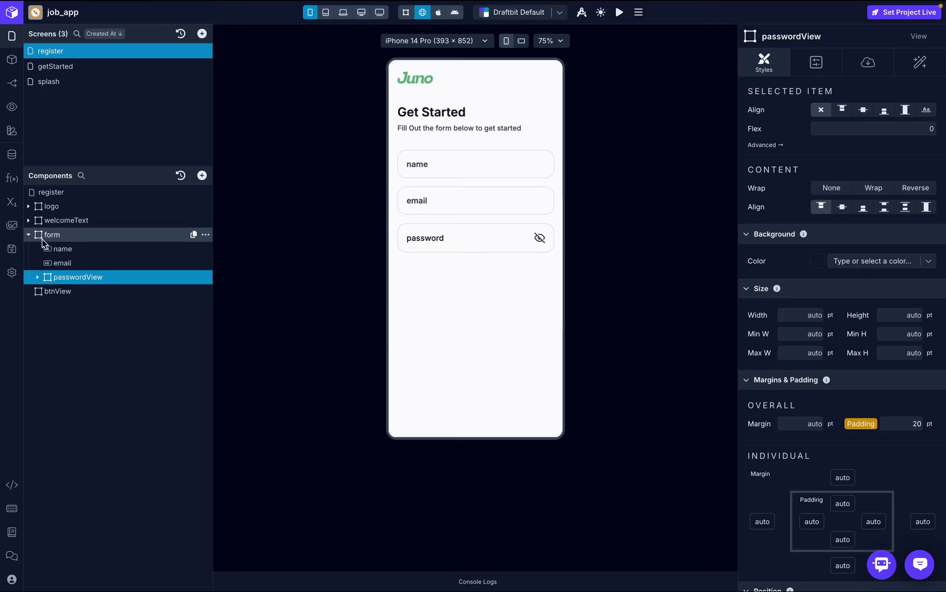
{"action": "left_click", "coordinate": [28, 235]}
{"action": "left_click", "coordinate": [91, 246]}
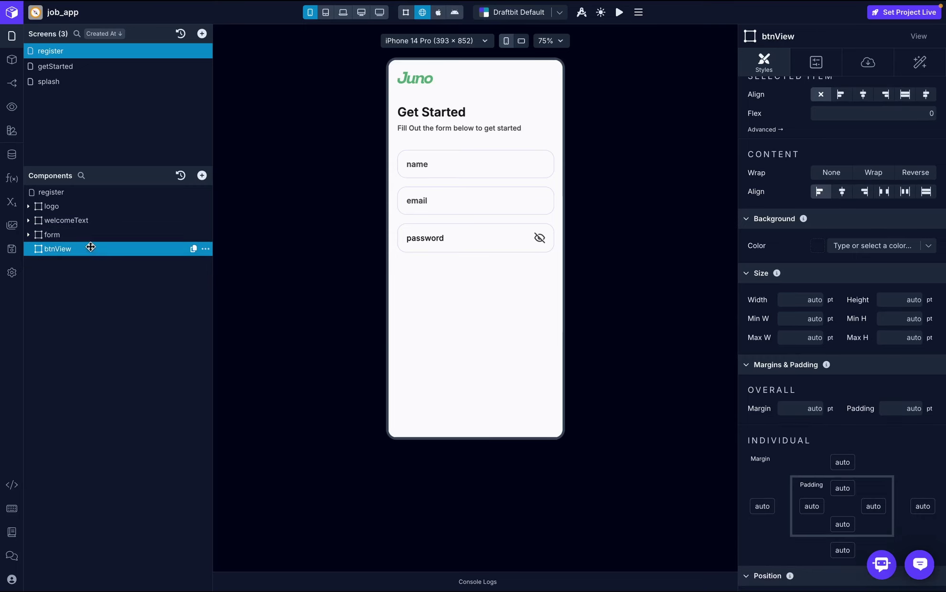
- View the register-screen mockup showing the Create Account button and existing-account link
{"action": "key", "text": "super+Tab"}
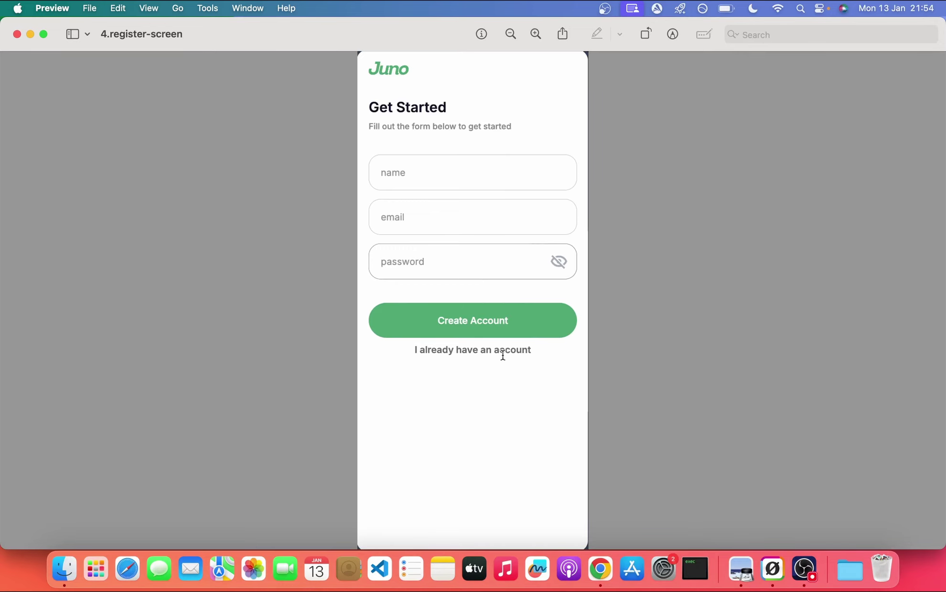
- On the getStarted screen, mark the Get Started button for copy
{"action": "key", "text": "ctrl+Left"}
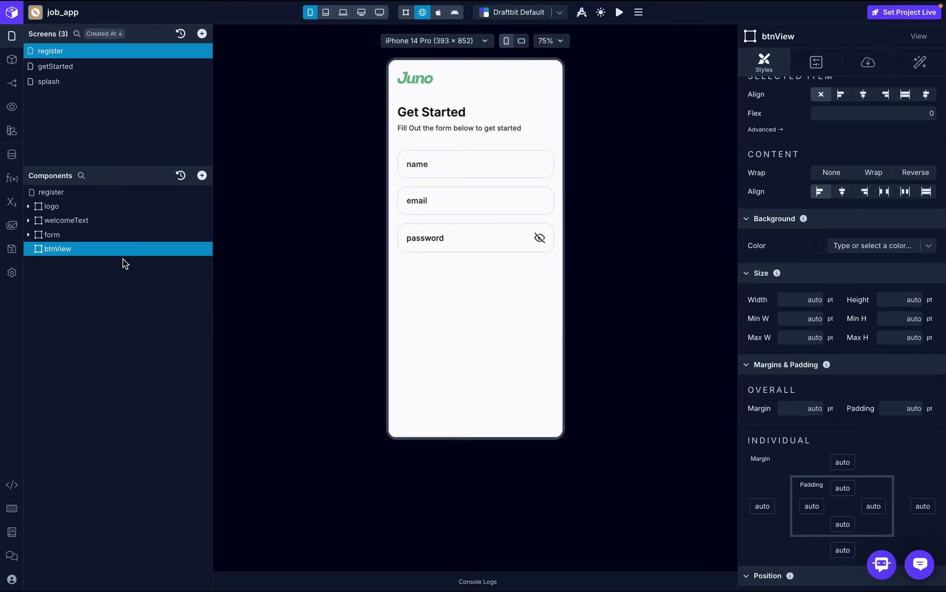
{"action": "left_click", "coordinate": [84, 66]}
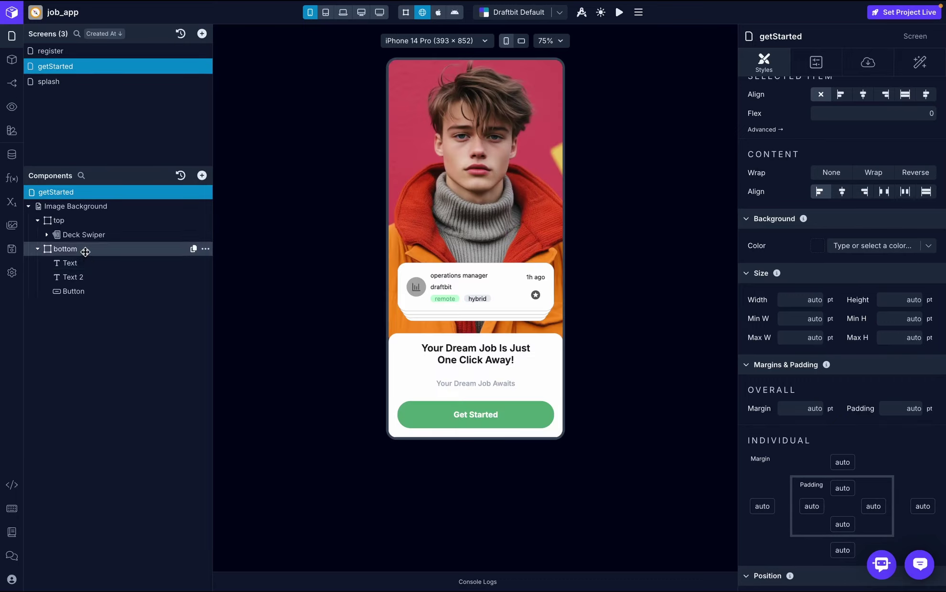
{"action": "left_click", "coordinate": [89, 291]}
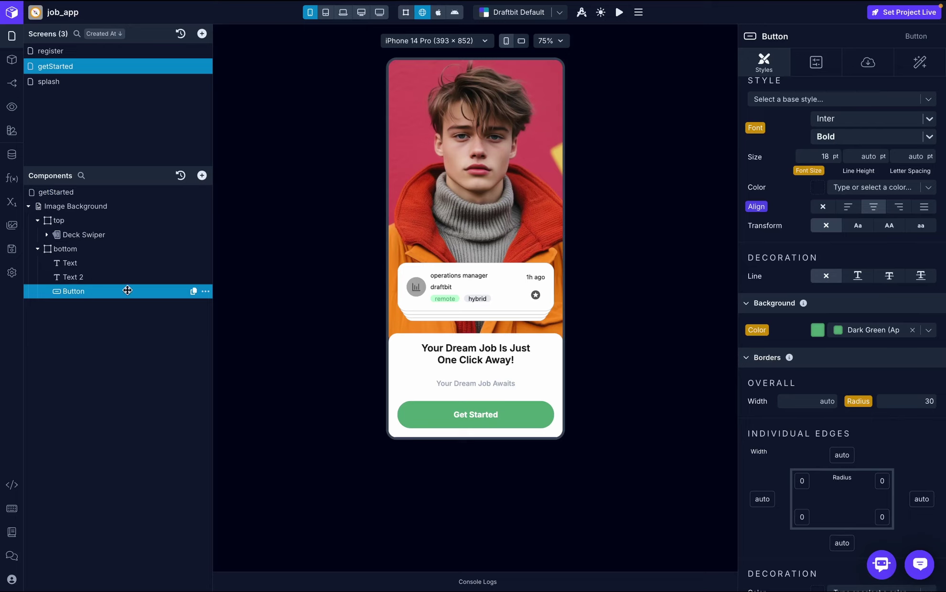
{"action": "left_click", "coordinate": [206, 293]}
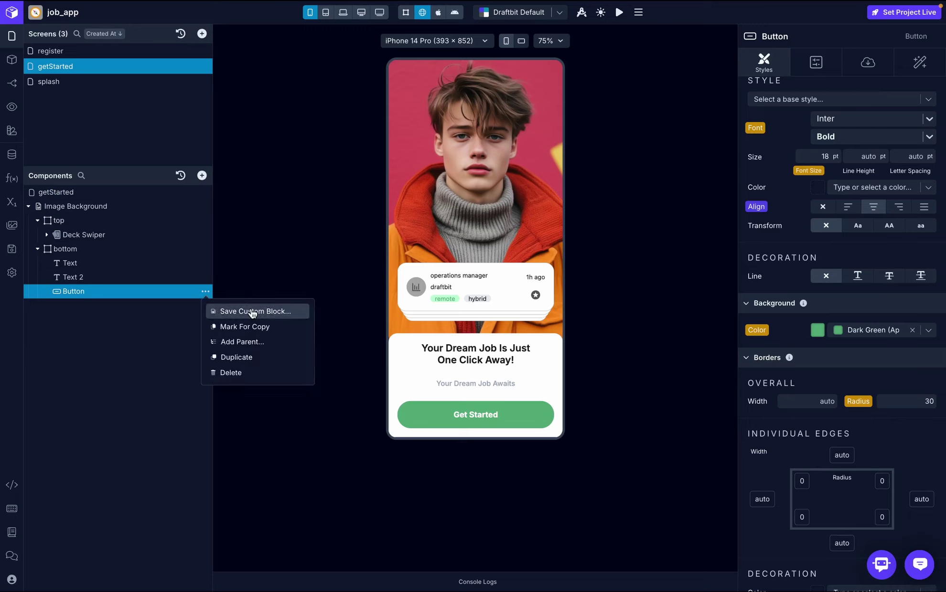
{"action": "left_click", "coordinate": [252, 328]}
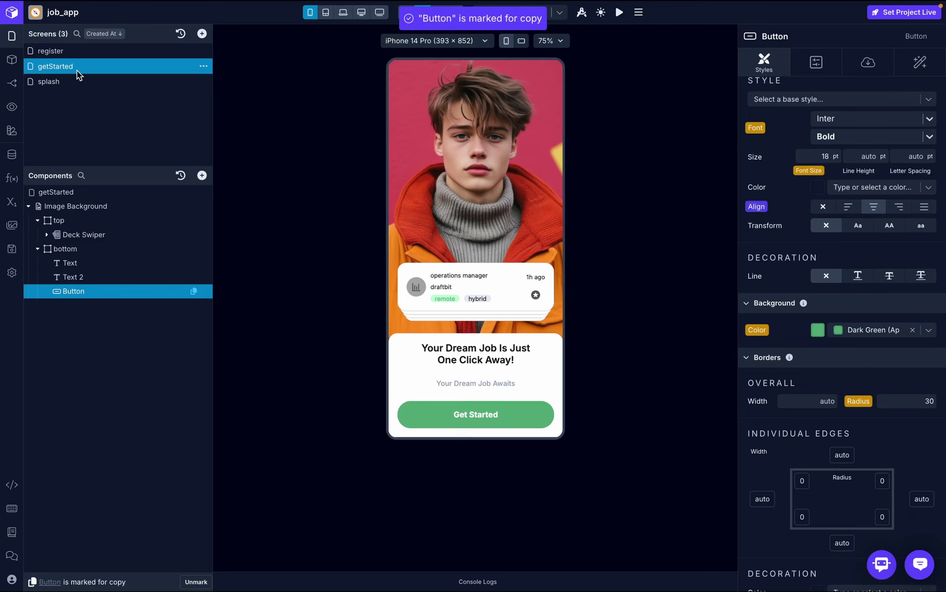
- Paste the copied button into the register screen's btnView
{"action": "left_click", "coordinate": [84, 52]}
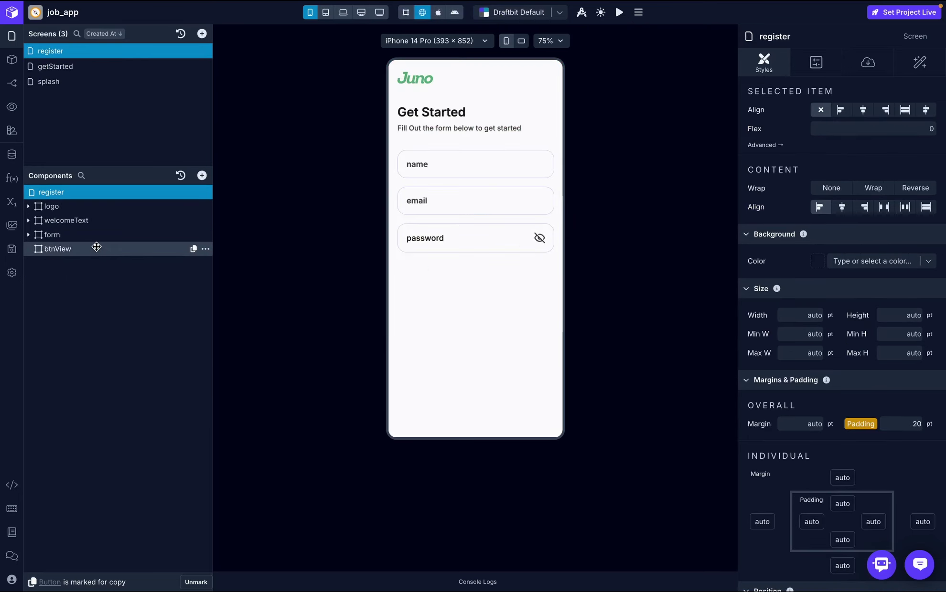
{"action": "left_click", "coordinate": [96, 248]}
{"action": "left_click", "coordinate": [206, 249]}
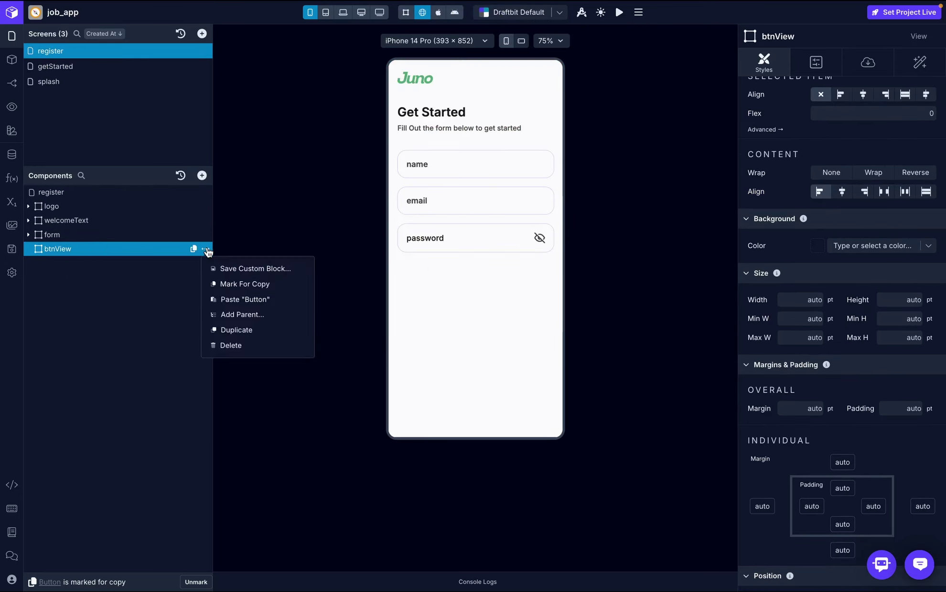
{"action": "left_click", "coordinate": [260, 299]}
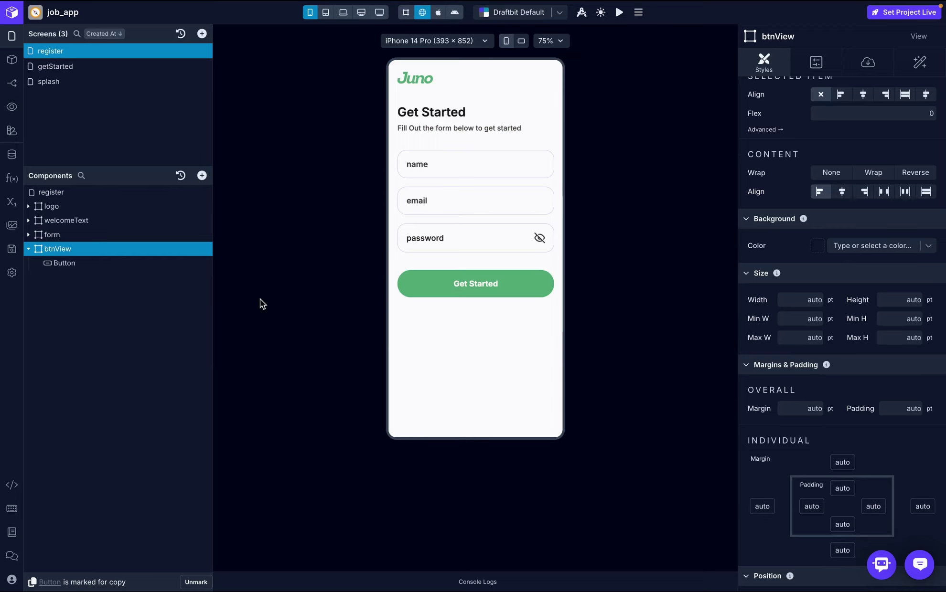
- Change the pasted button's label to 'Create Account', checking the mockup midway
{"action": "left_click", "coordinate": [122, 262]}
{"action": "left_click", "coordinate": [867, 62]}
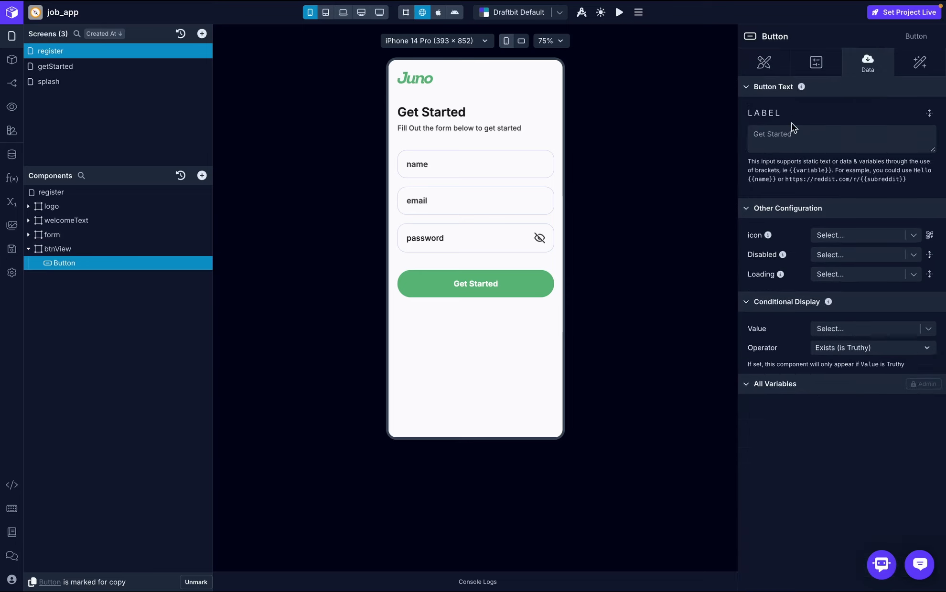
{"action": "left_click", "coordinate": [811, 133]}
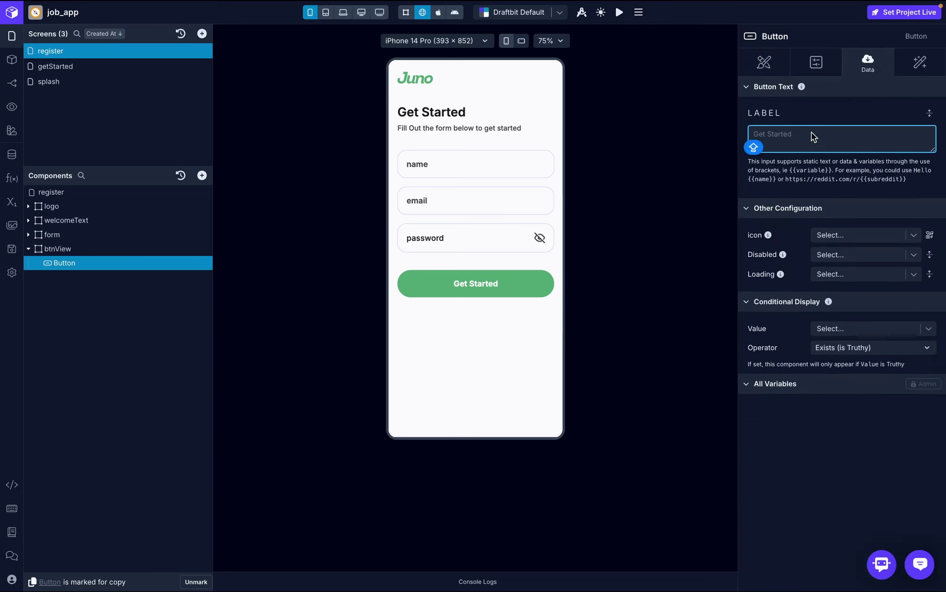
{"action": "type", "text": "Register"}
{"action": "left_click", "coordinate": [861, 116]}
{"action": "key", "text": "ctrl+Right"}
{"action": "key", "text": "ctrl+Left"}
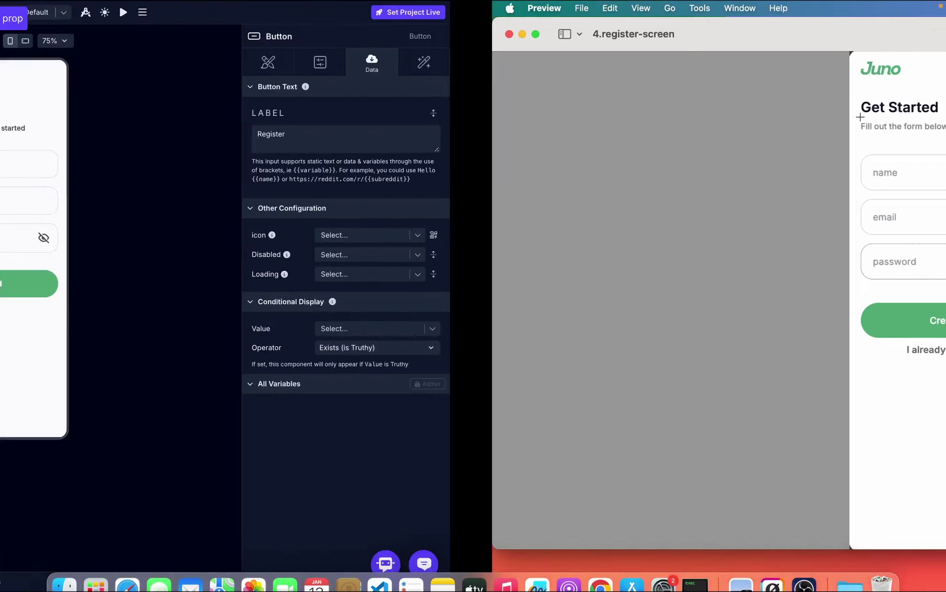
{"action": "left_click", "coordinate": [832, 138]}
{"action": "key", "text": "ctrl+a"}
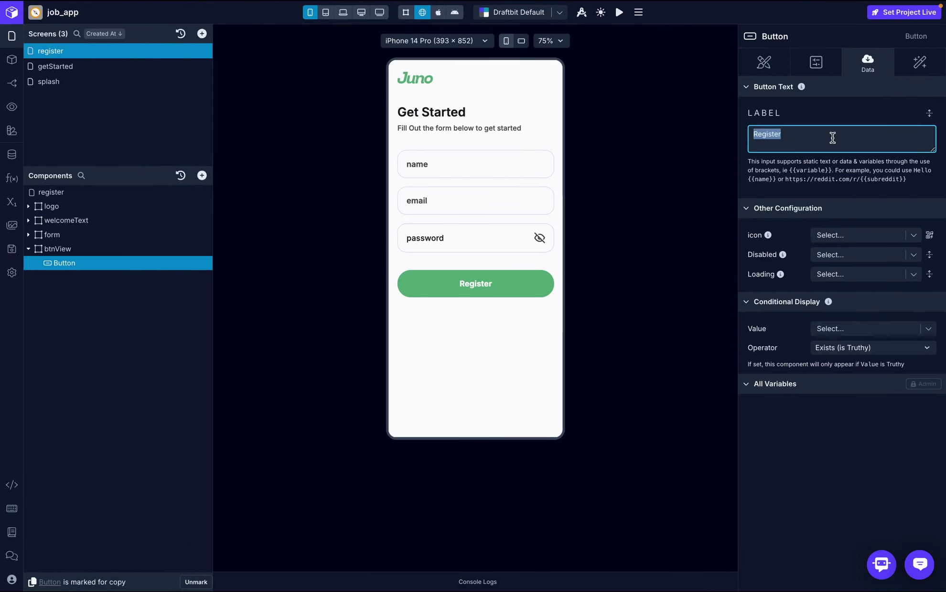
{"action": "type", "text": "Create Account"}
{"action": "left_click", "coordinate": [888, 105]}
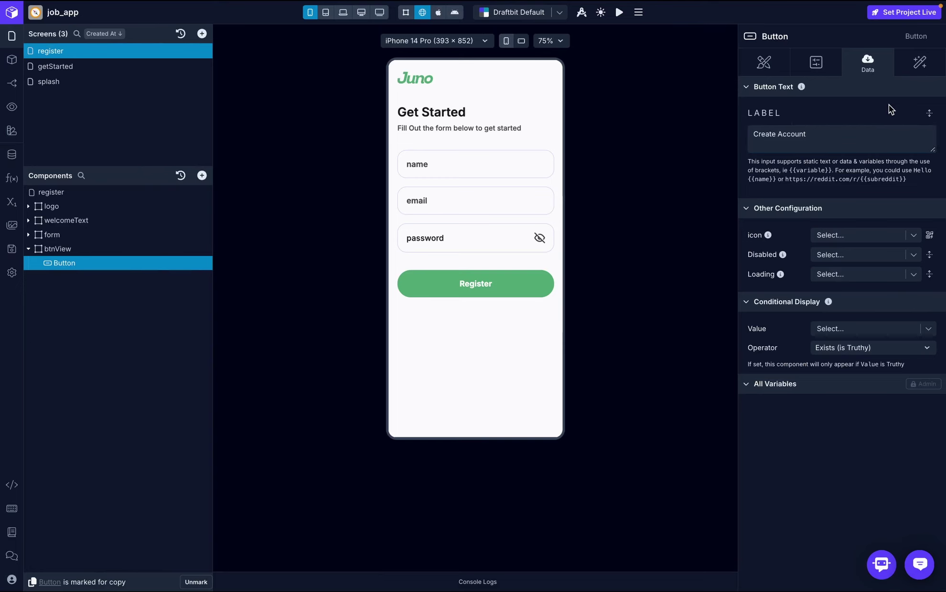
- Add a Link component to btnView with the title 'I already have an account'
{"action": "left_click", "coordinate": [64, 249]}
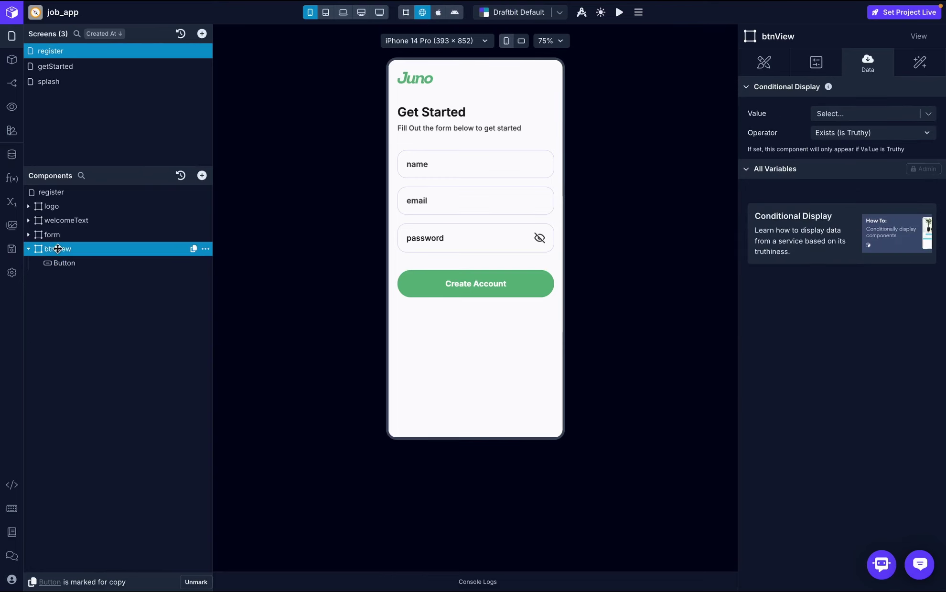
{"action": "left_click", "coordinate": [201, 175]}
{"action": "type", "text": "link"}
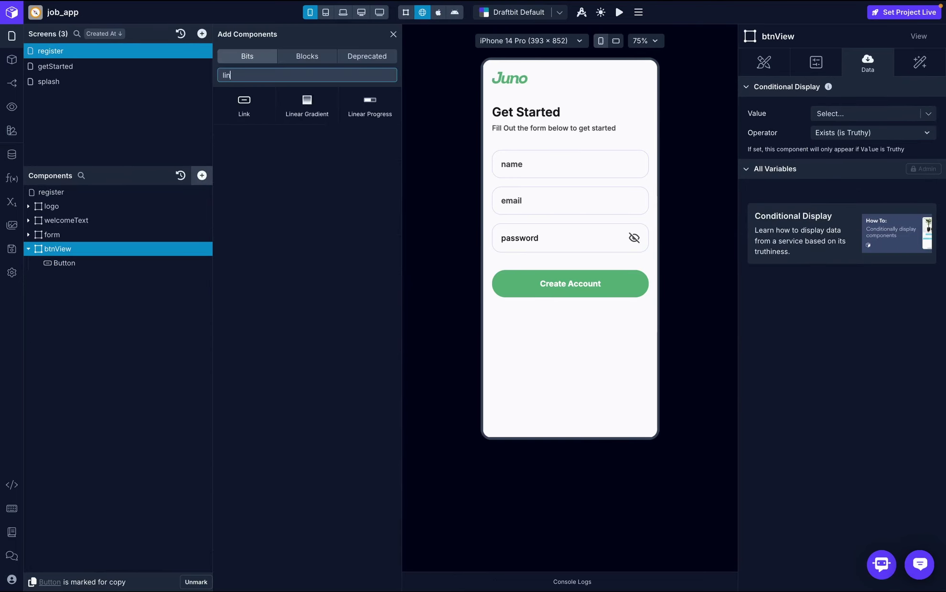
{"action": "left_click", "coordinate": [246, 112]}
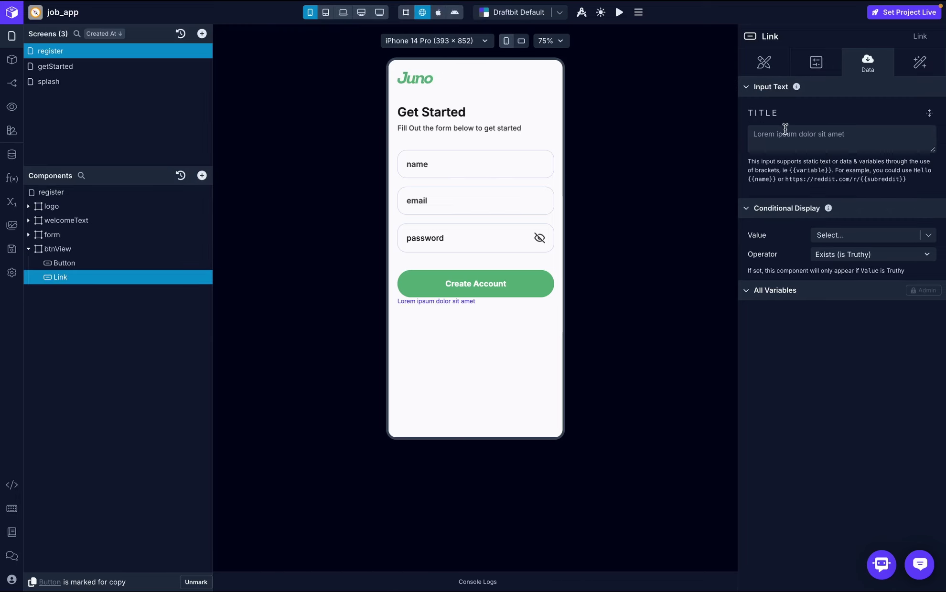
{"action": "left_click", "coordinate": [787, 137]}
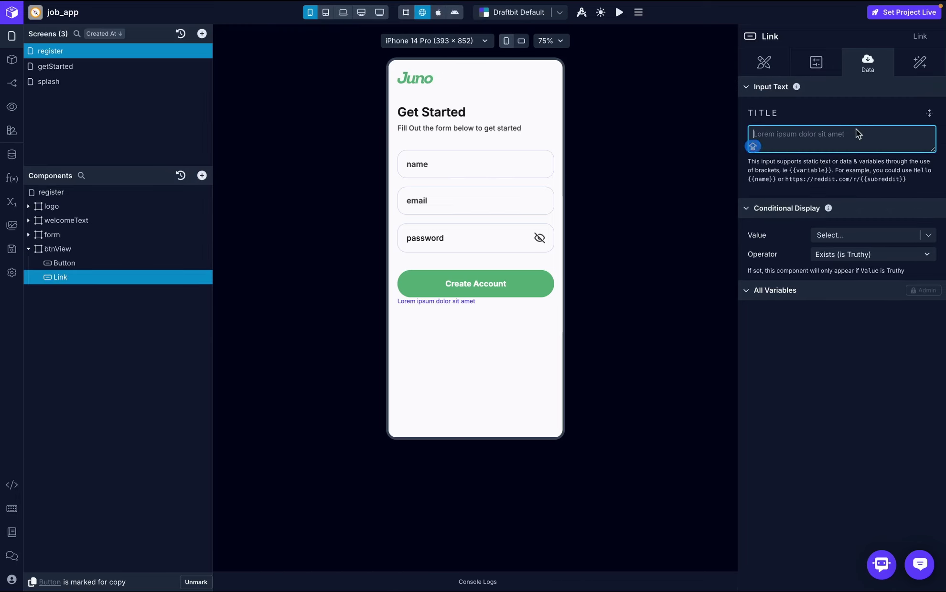
{"action": "type", "text": "I alre"}
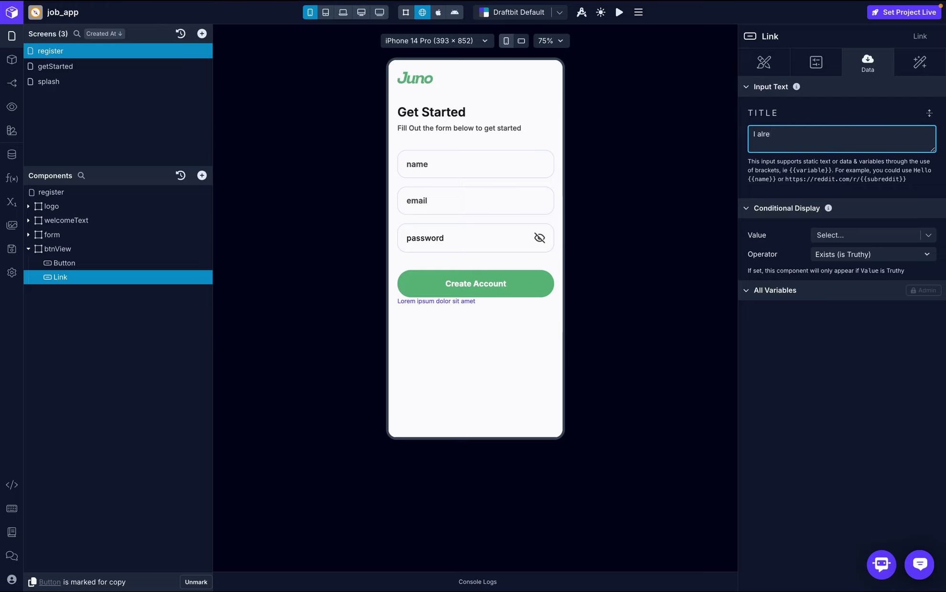
{"action": "type", "text": "ady have an account"}
{"action": "left_click", "coordinate": [894, 106]}
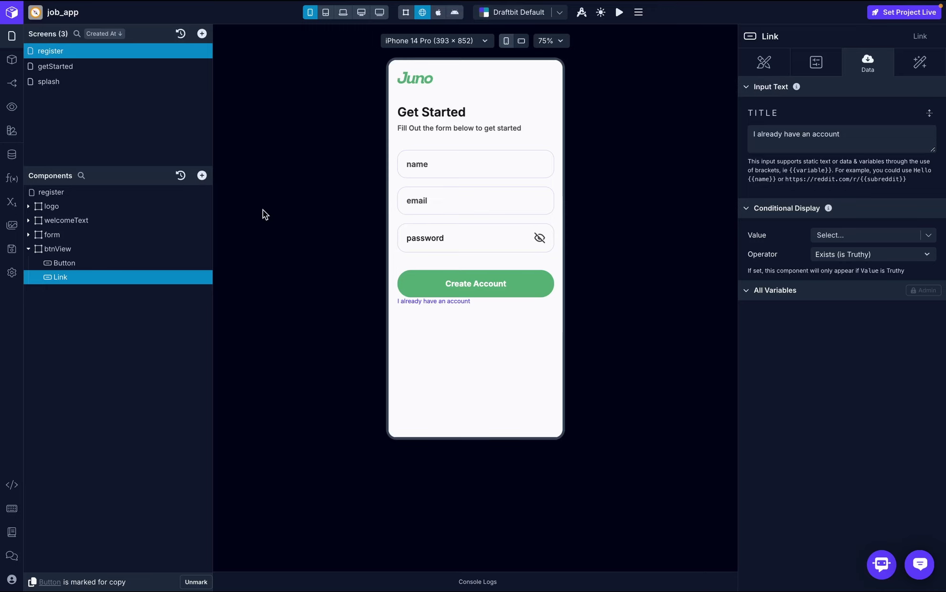
{"action": "left_click", "coordinate": [102, 248]}
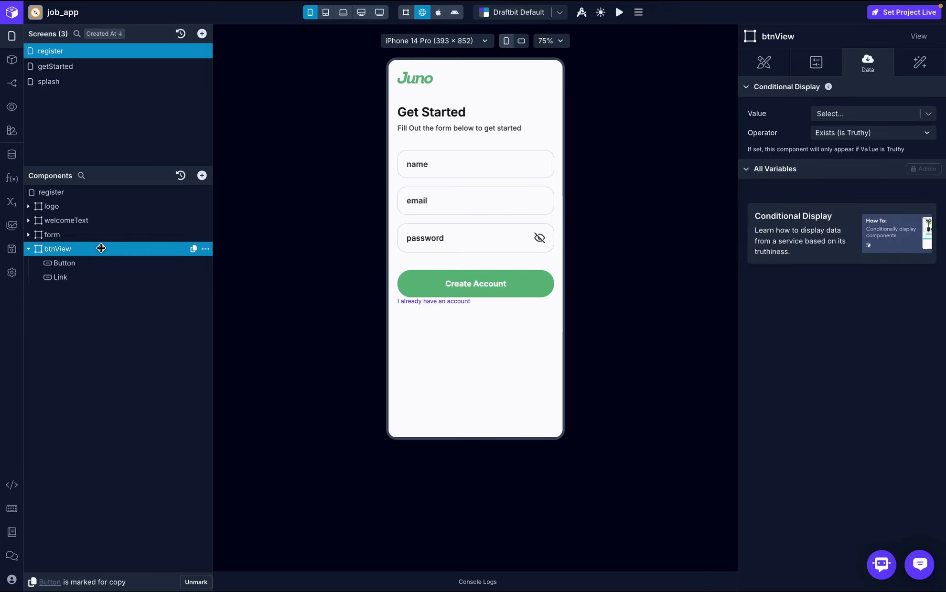
- Set btnView's gap between the button and link to 10
{"action": "left_click", "coordinate": [763, 61]}
{"action": "left_click", "coordinate": [908, 244]}
{"action": "type", "text": "10"}
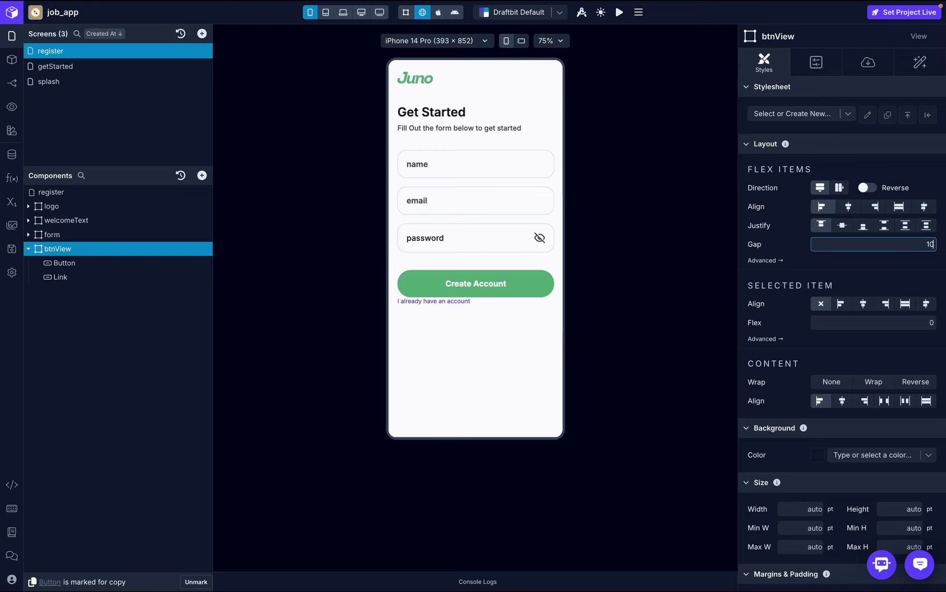
{"action": "key", "text": "Return"}
- Give the link text the Inter font, size 16, Medium weight
{"action": "left_click", "coordinate": [98, 276]}
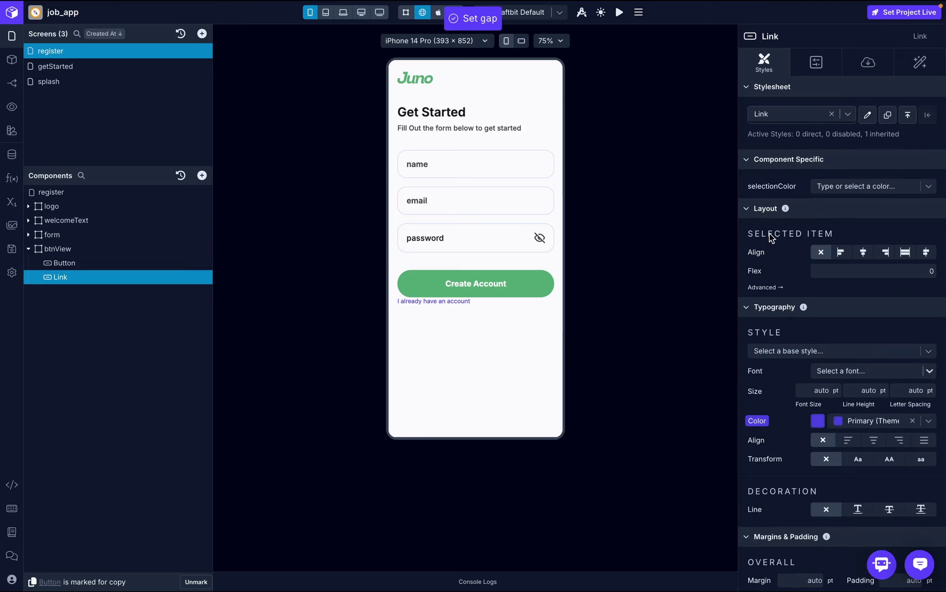
{"action": "scroll", "coordinate": [847, 197], "scroll_direction": "down", "scroll_amount": 3}
{"action": "left_click", "coordinate": [848, 224]}
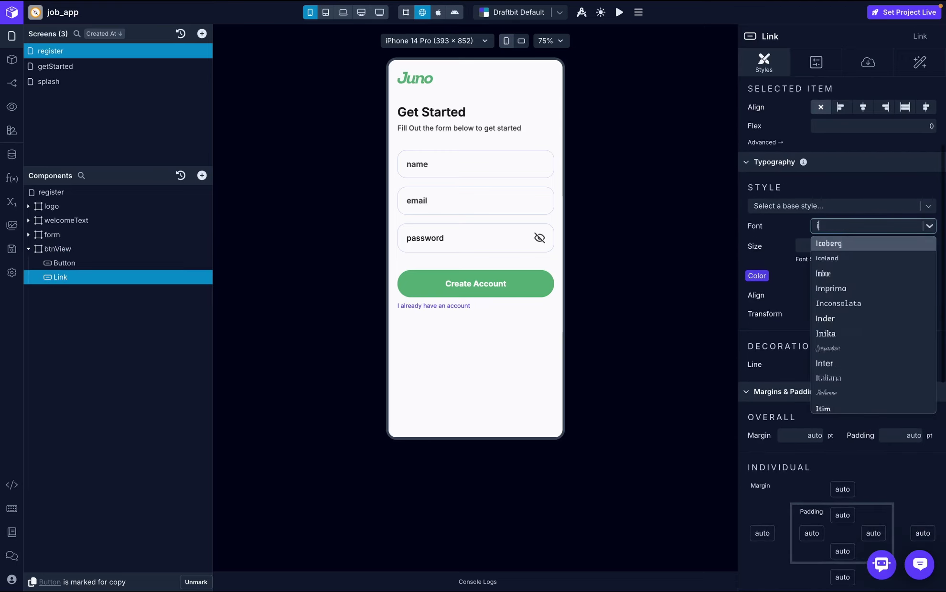
{"action": "type", "text": "Inter"}
{"action": "left_click", "coordinate": [842, 244]}
{"action": "left_click", "coordinate": [817, 264]}
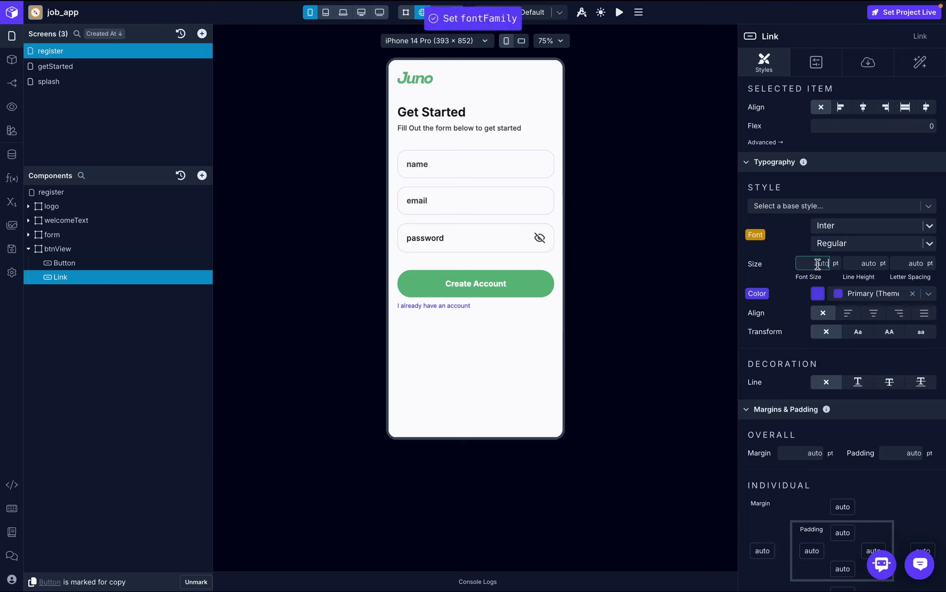
{"action": "type", "text": "16"}
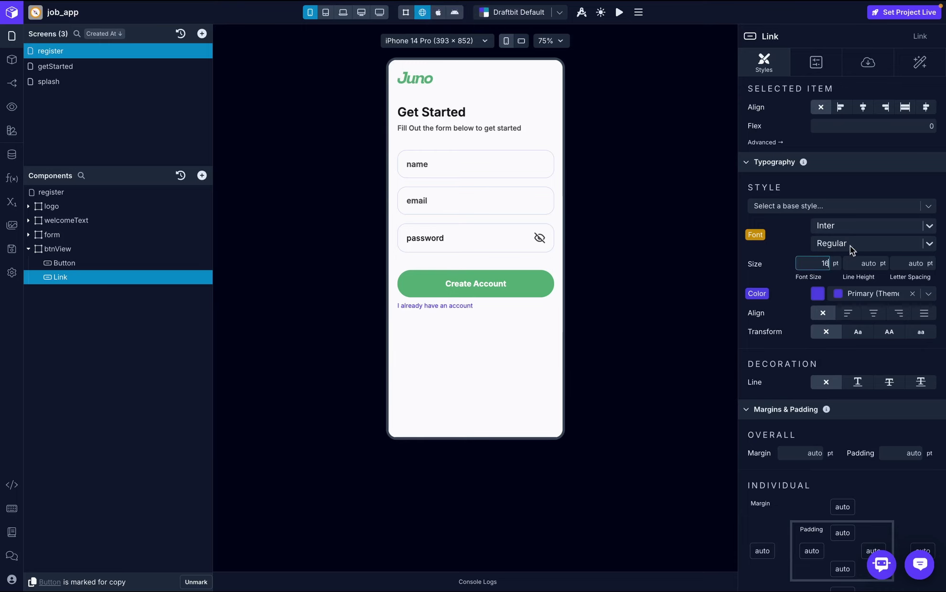
{"action": "left_click", "coordinate": [850, 245]}
{"action": "left_click", "coordinate": [846, 323]}
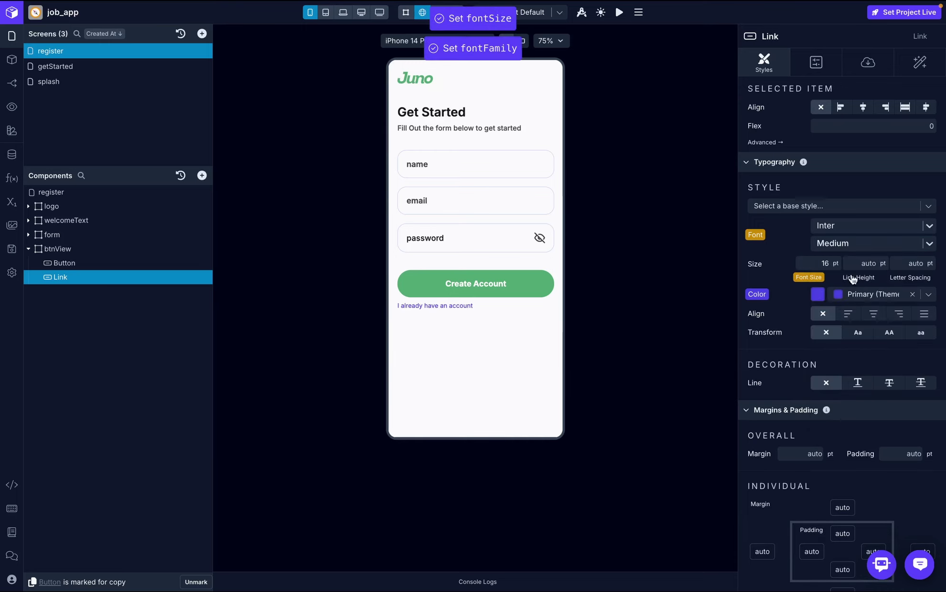
- Colour the link with the Medium theme colour and centre-align it
{"action": "left_click", "coordinate": [928, 294]}
{"action": "scroll", "coordinate": [862, 400], "scroll_direction": "down", "scroll_amount": 2}
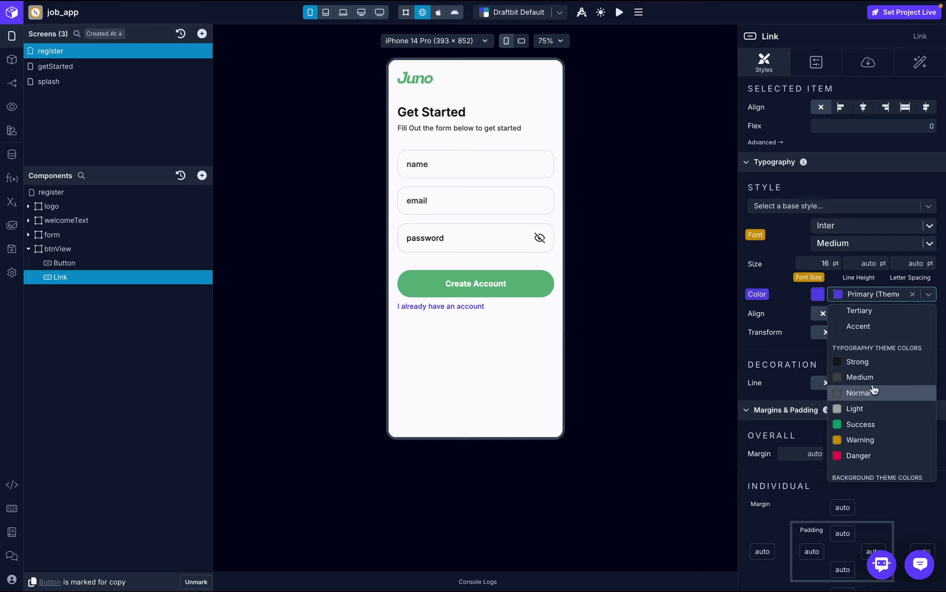
{"action": "left_click", "coordinate": [860, 377]}
{"action": "scroll", "coordinate": [870, 363], "scroll_direction": "down", "scroll_amount": 1}
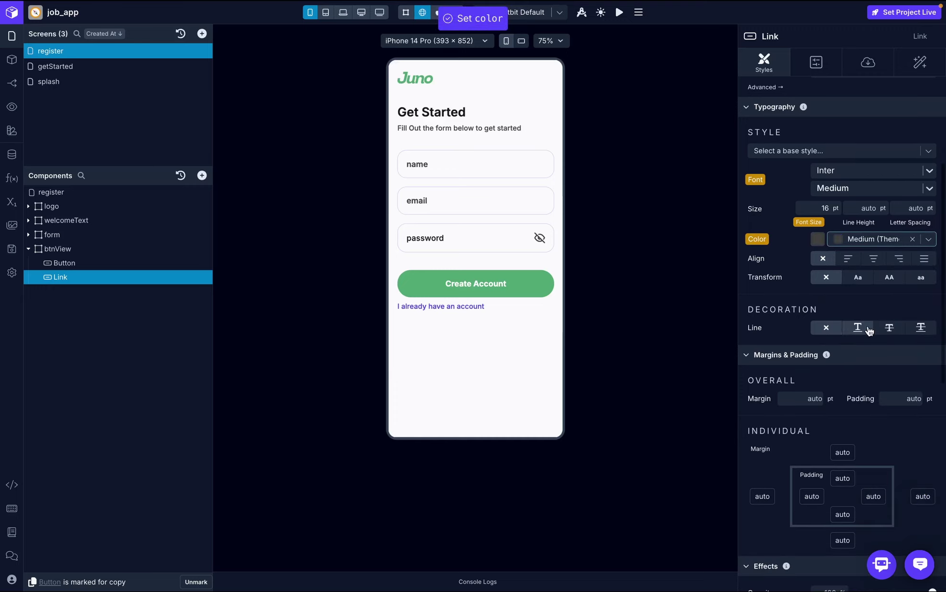
{"action": "left_click", "coordinate": [876, 259]}
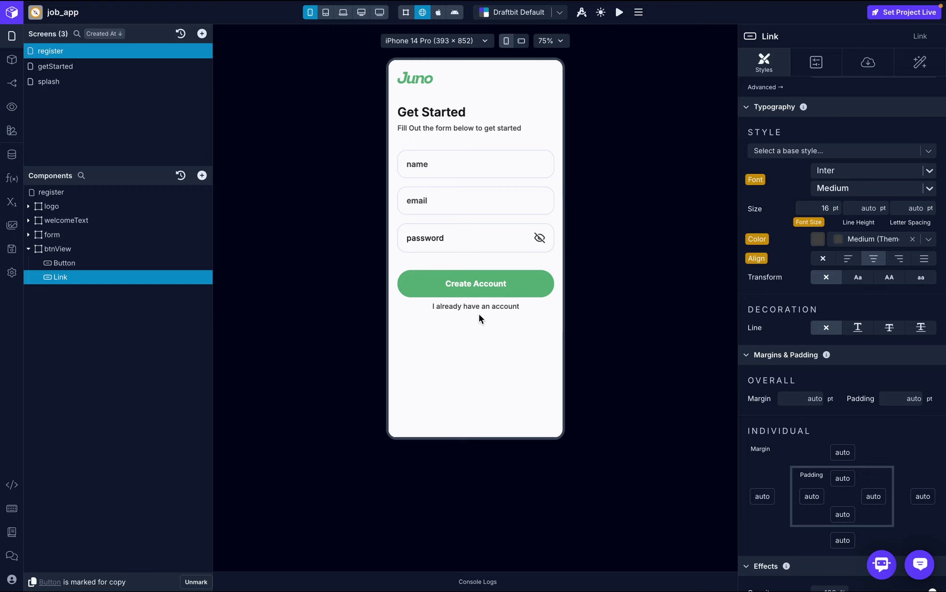
{"action": "left_click", "coordinate": [164, 250]}
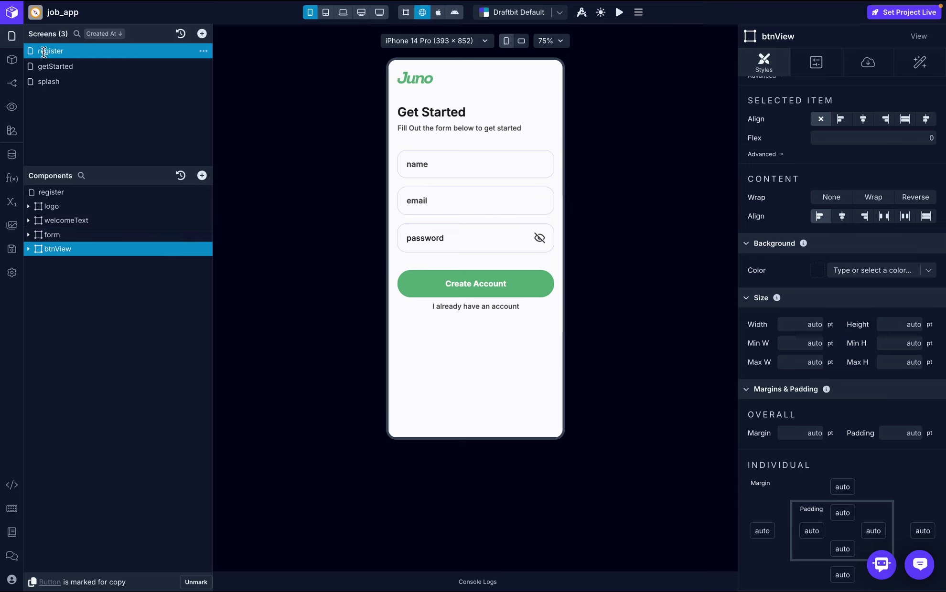
- Duplicate the register screen and rename the copy to 'login'
{"action": "left_click", "coordinate": [203, 51]}
{"action": "left_click", "coordinate": [225, 67]}
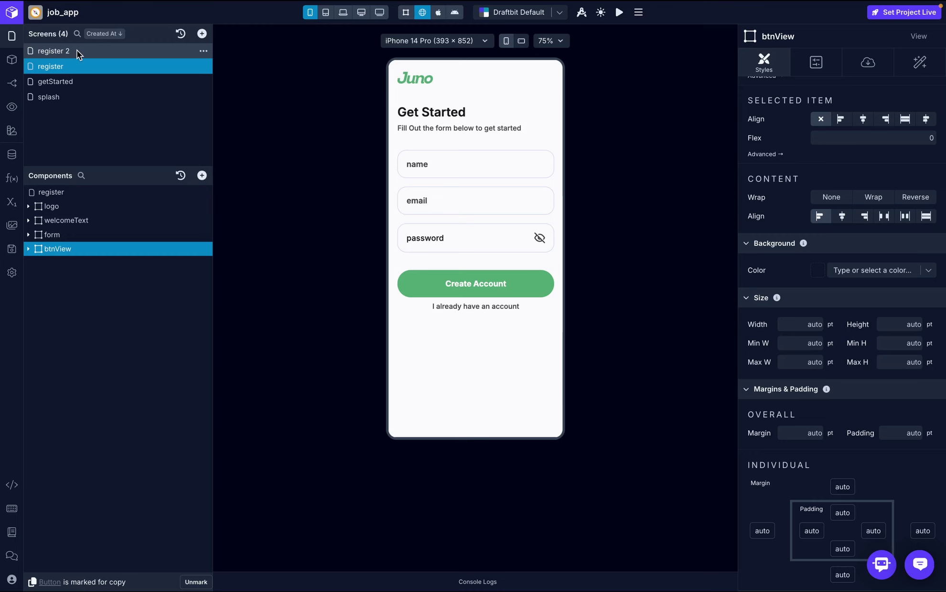
{"action": "left_click", "coordinate": [77, 50]}
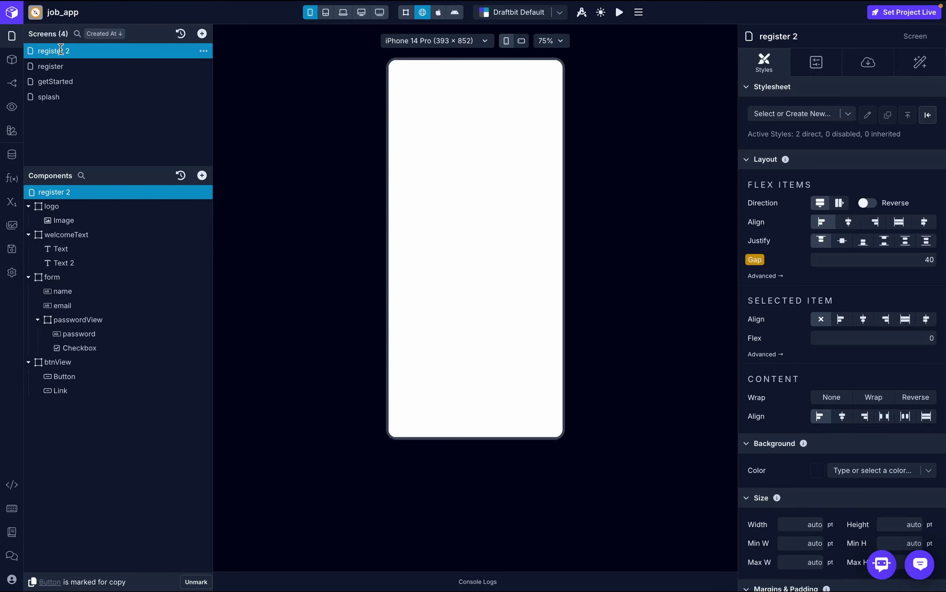
{"action": "double_click", "coordinate": [60, 51]}
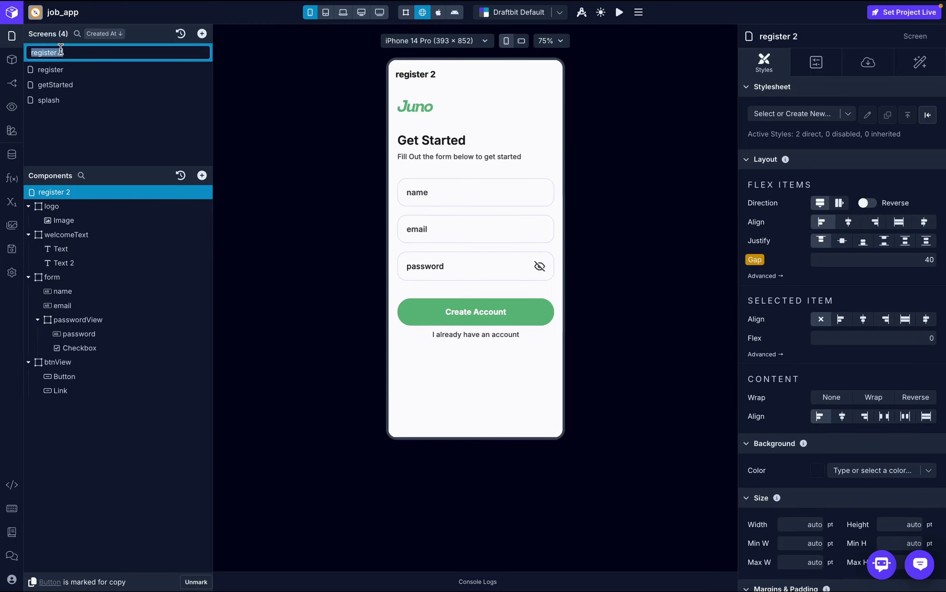
{"action": "type", "text": "login"}
{"action": "key", "text": "Return"}
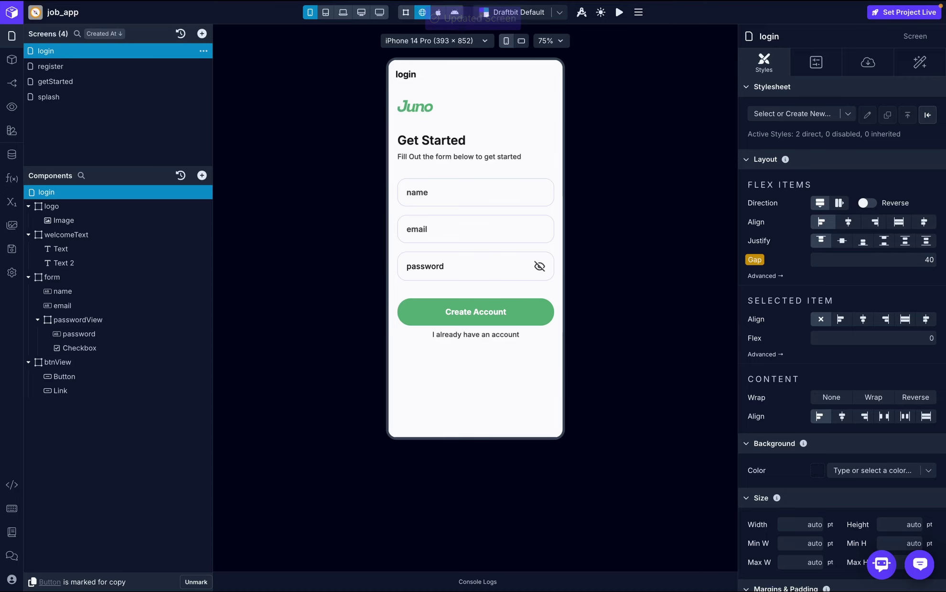
- Turn off Show Header in the login screen's navigation settings
{"action": "left_click", "coordinate": [12, 86]}
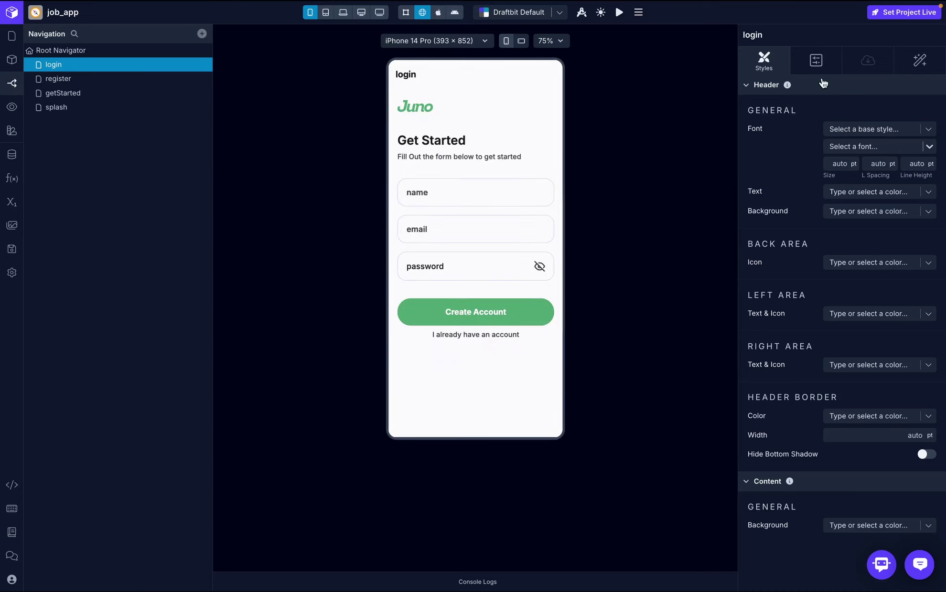
{"action": "left_click", "coordinate": [922, 128]}
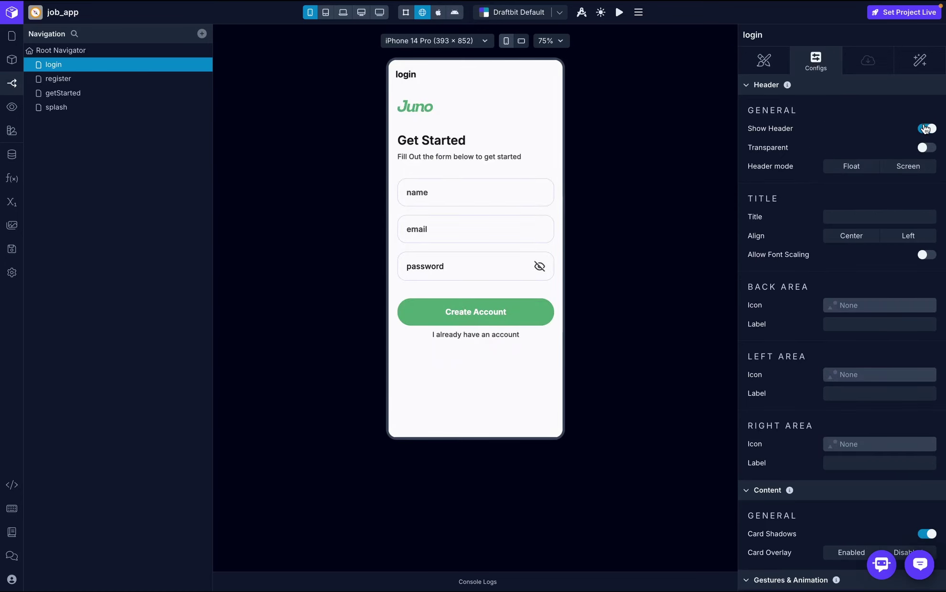
{"action": "left_click", "coordinate": [11, 36]}
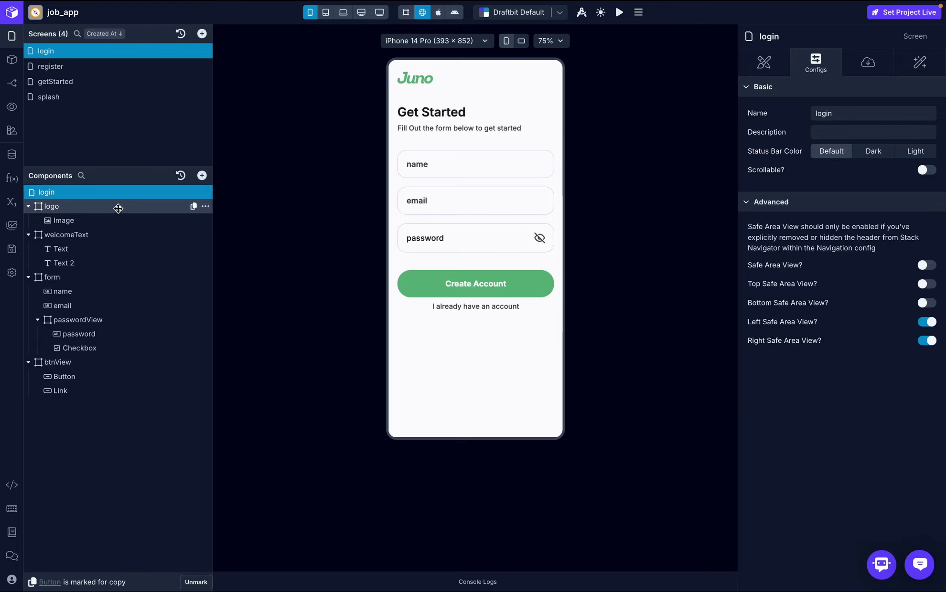
- Delete the welcomeText heading group and the name input from the login screen
{"action": "left_click", "coordinate": [28, 206]}
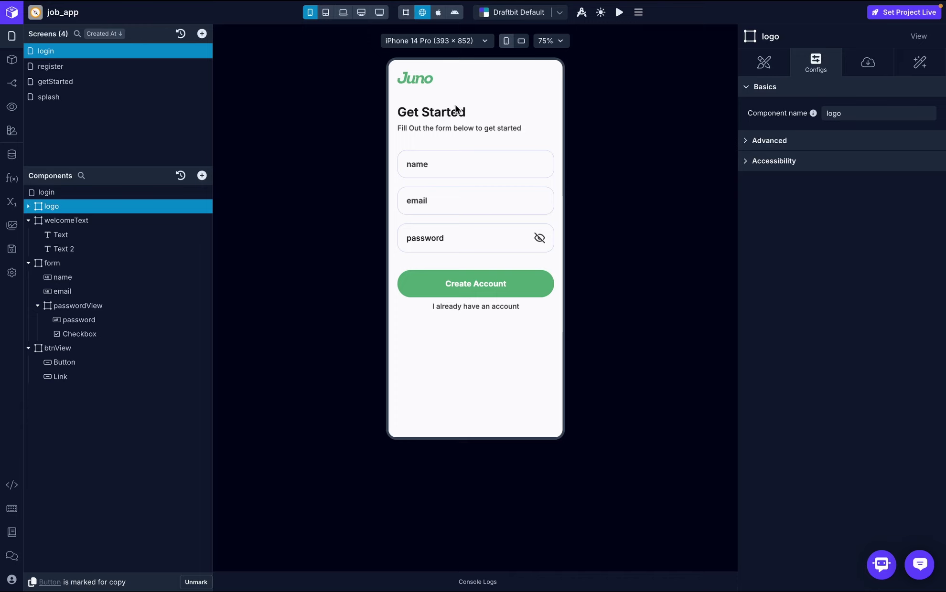
{"action": "left_click", "coordinate": [72, 220]}
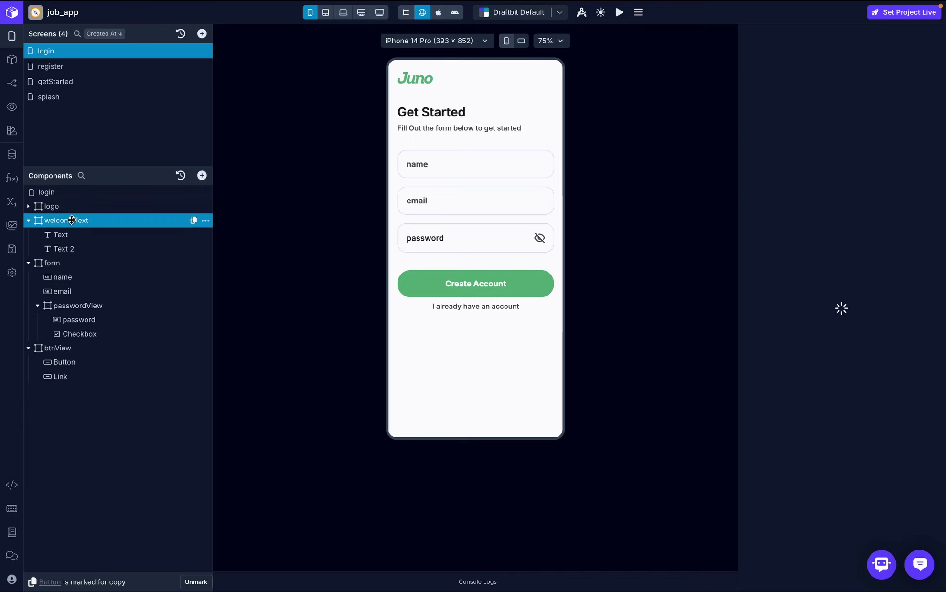
{"action": "left_click", "coordinate": [206, 221]}
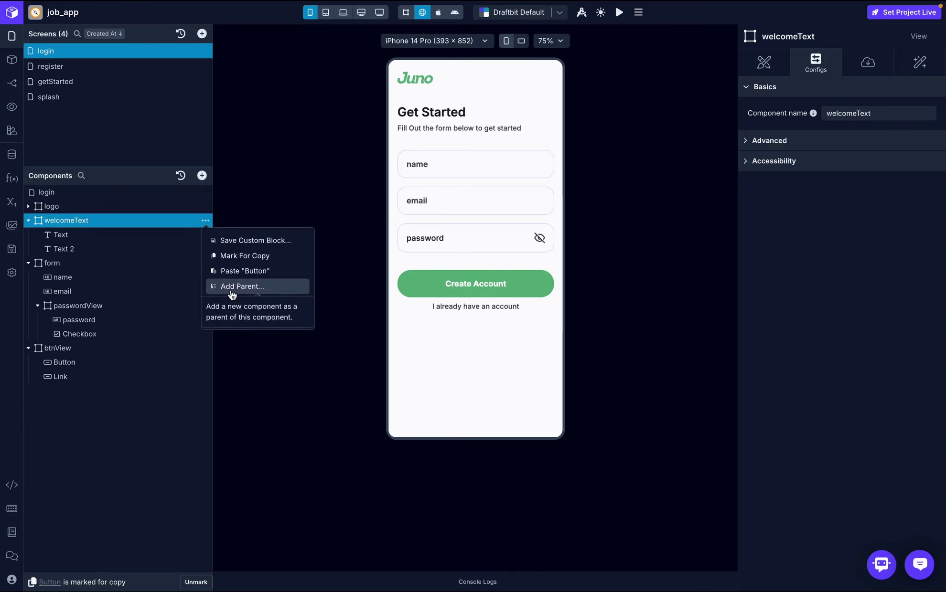
{"action": "left_click", "coordinate": [237, 318]}
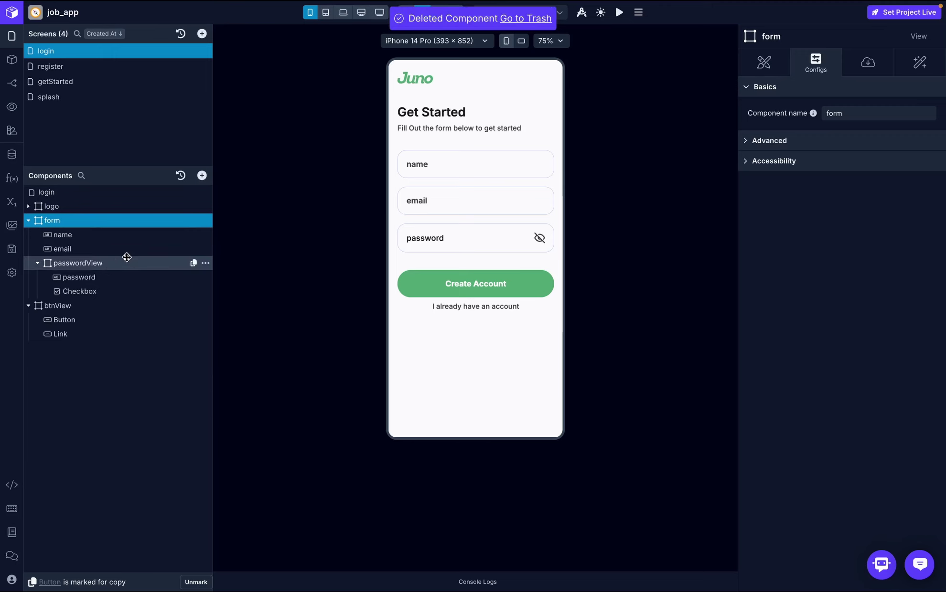
{"action": "left_click", "coordinate": [134, 234]}
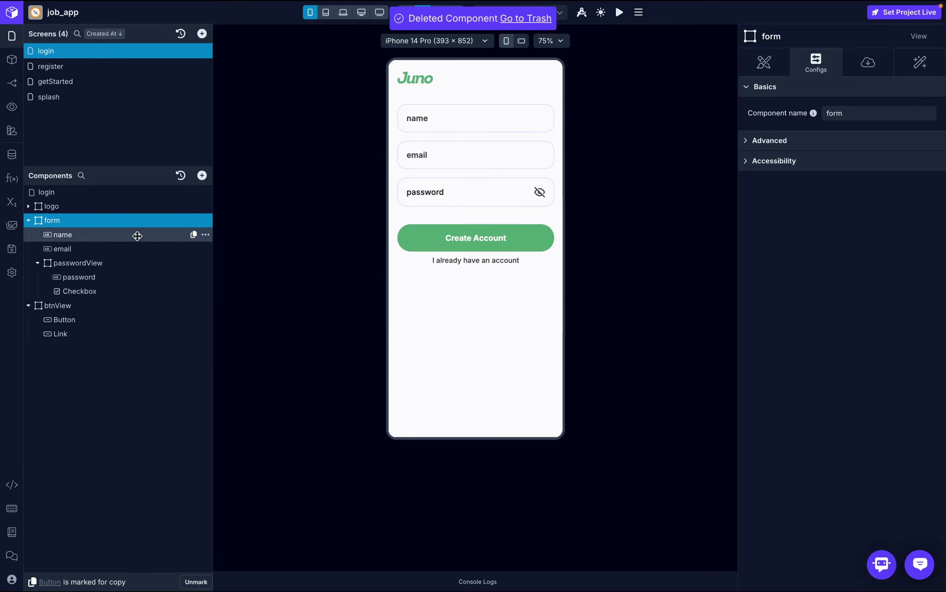
{"action": "left_click", "coordinate": [205, 235]}
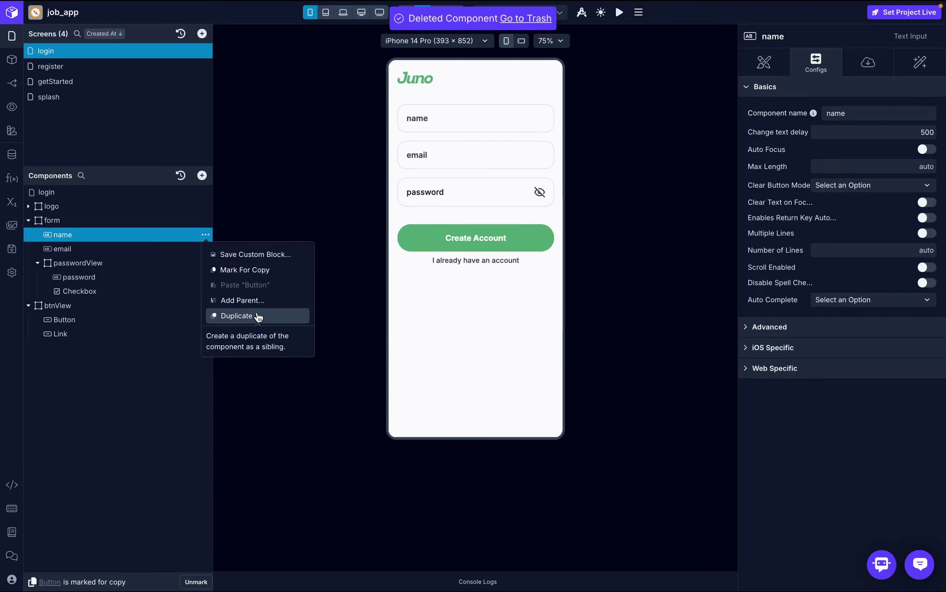
{"action": "left_click", "coordinate": [254, 332]}
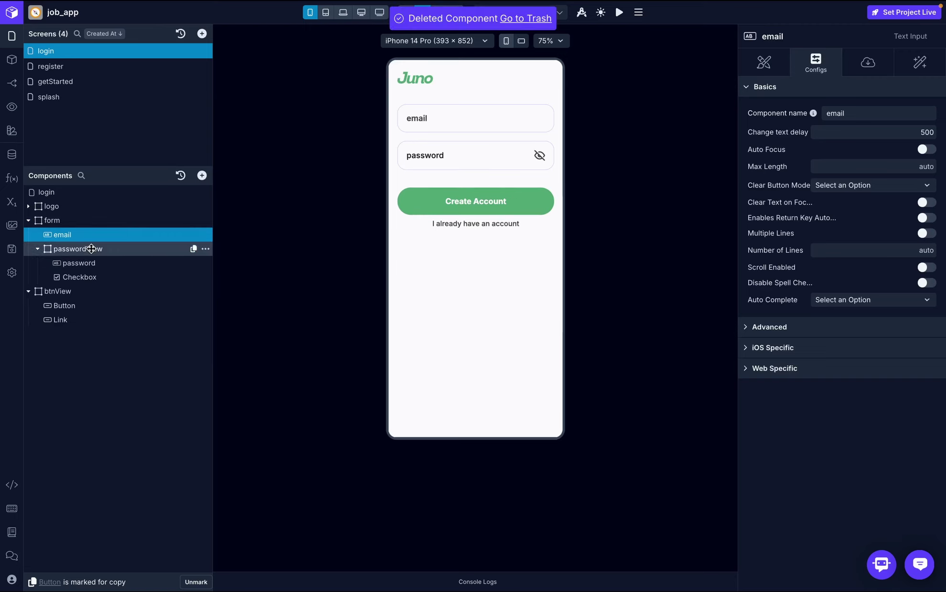
- Change the Create Account button's label to 'Login'
{"action": "left_click", "coordinate": [76, 307]}
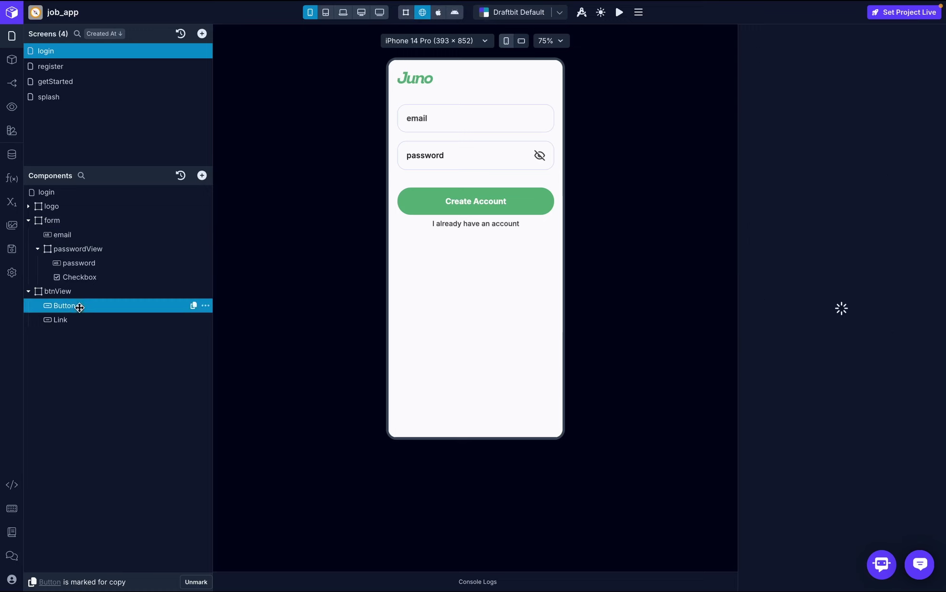
{"action": "left_click", "coordinate": [866, 65]}
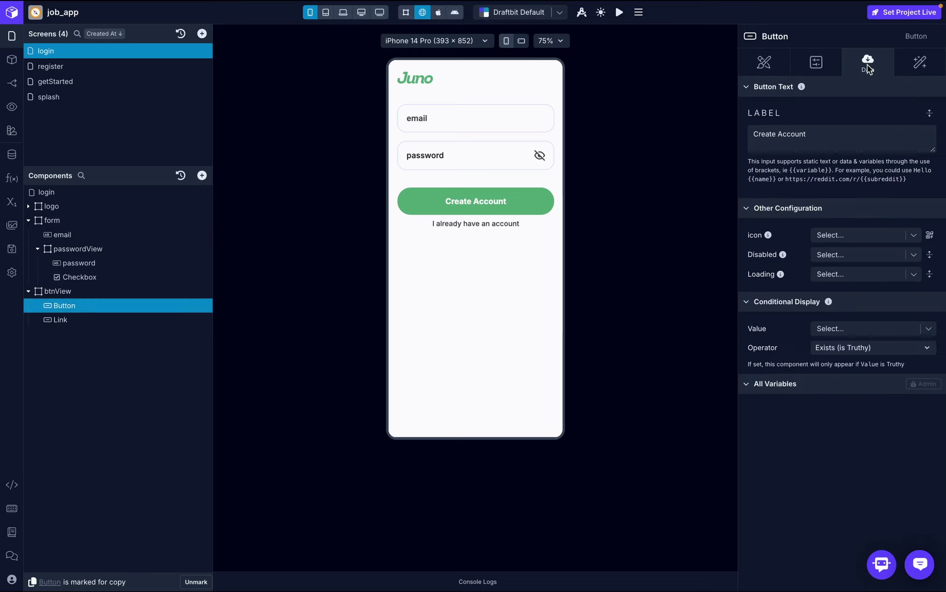
{"action": "left_click", "coordinate": [824, 135]}
{"action": "type", "text": "Login"}
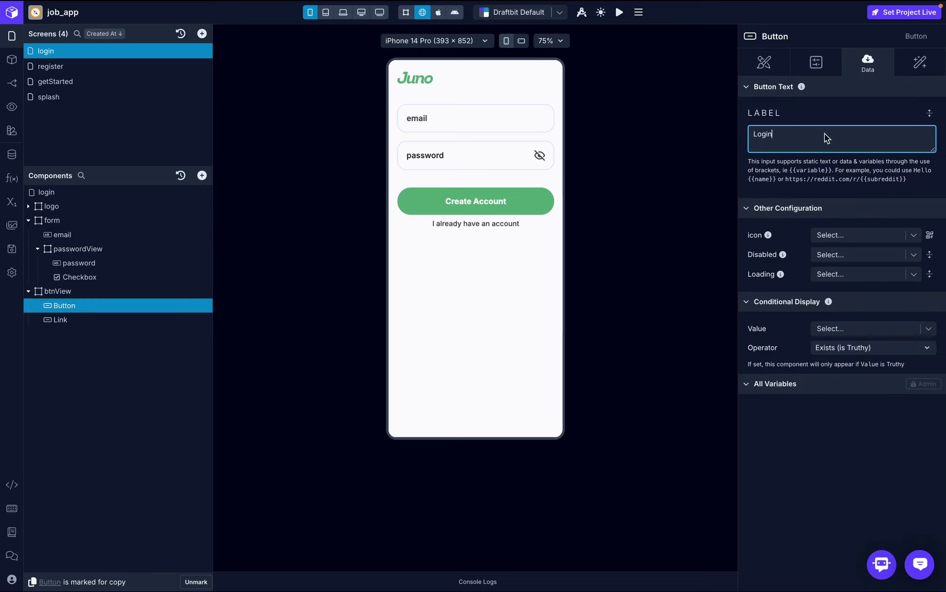
{"action": "left_click", "coordinate": [857, 107]}
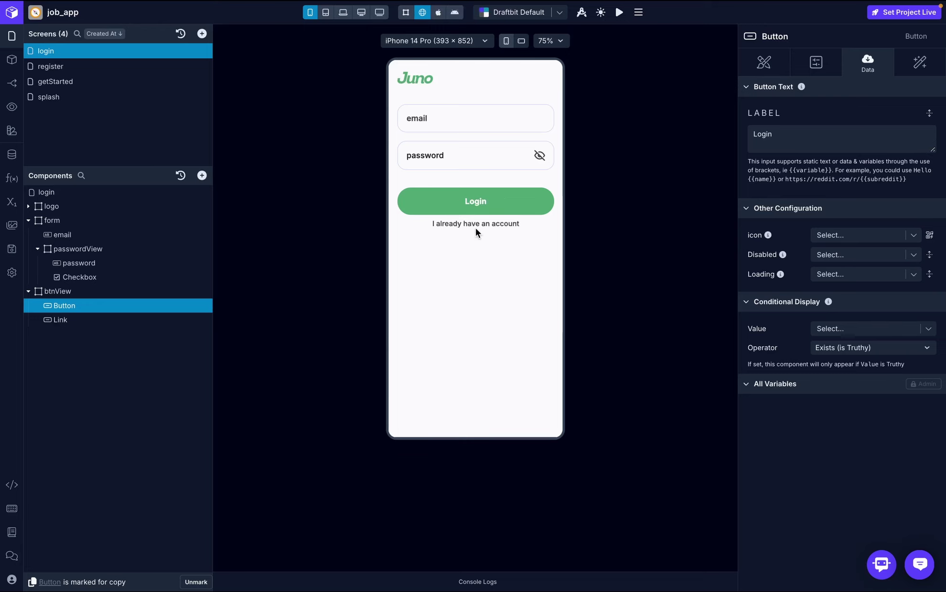
- Edit the link title to read 'I don't have an account'
{"action": "left_click", "coordinate": [125, 319]}
{"action": "left_click", "coordinate": [865, 140]}
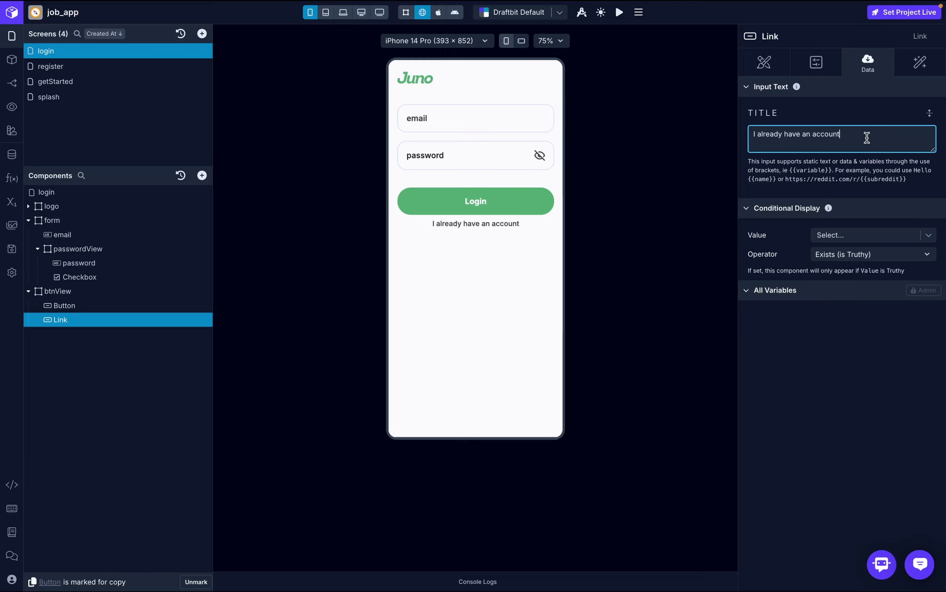
{"action": "left_click", "coordinate": [785, 131]}
{"action": "key", "text": "BackSpace"}
{"action": "key", "text": "BackSpace"}
{"action": "key", "text": "BackSpace"}
{"action": "key", "text": "BackSpace"}
{"action": "key", "text": "BackSpace"}
{"action": "key", "text": "BackSpace"}
{"action": "key", "text": "BackSpace"}
{"action": "type", "text": "don't"}
{"action": "key", "text": "BackSpace"}
{"action": "key", "text": "BackSpace"}
{"action": "key", "text": "BackSpace"}
{"action": "key", "text": "BackSpace"}
{"action": "key", "text": "BackSpace"}
{"action": "key", "text": "BackSpace"}
{"action": "key", "text": "BackSpace"}
{"action": "type", "text": "don't"}
{"action": "left_click", "coordinate": [832, 111]}
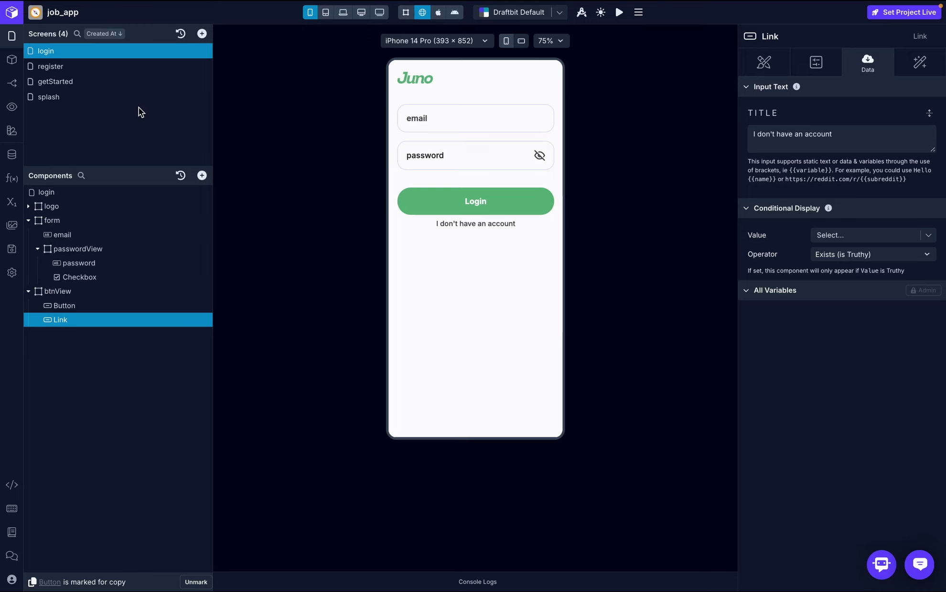
- Look over the splash, getStarted and register screens, then return to login
{"action": "left_click", "coordinate": [68, 94]}
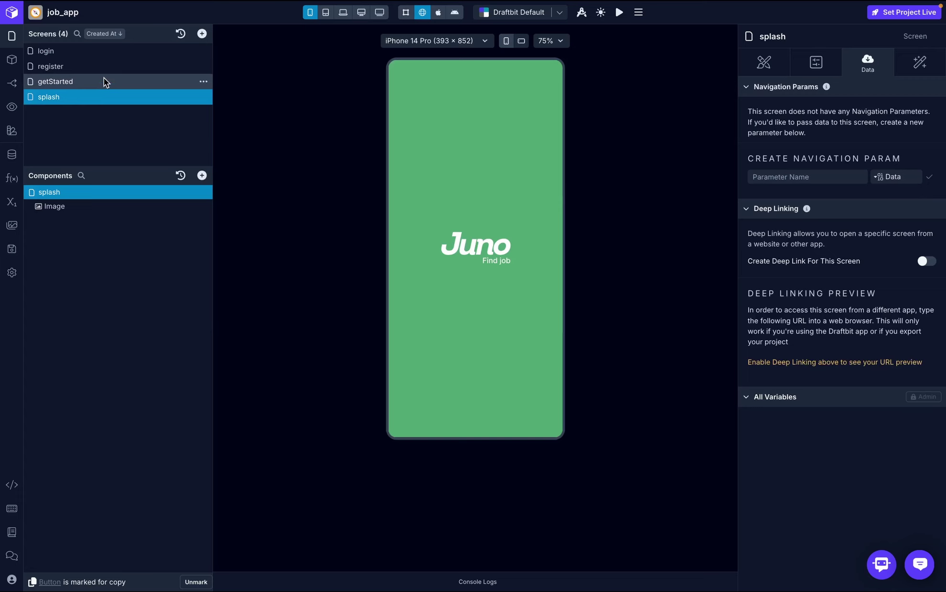
{"action": "left_click", "coordinate": [104, 82]}
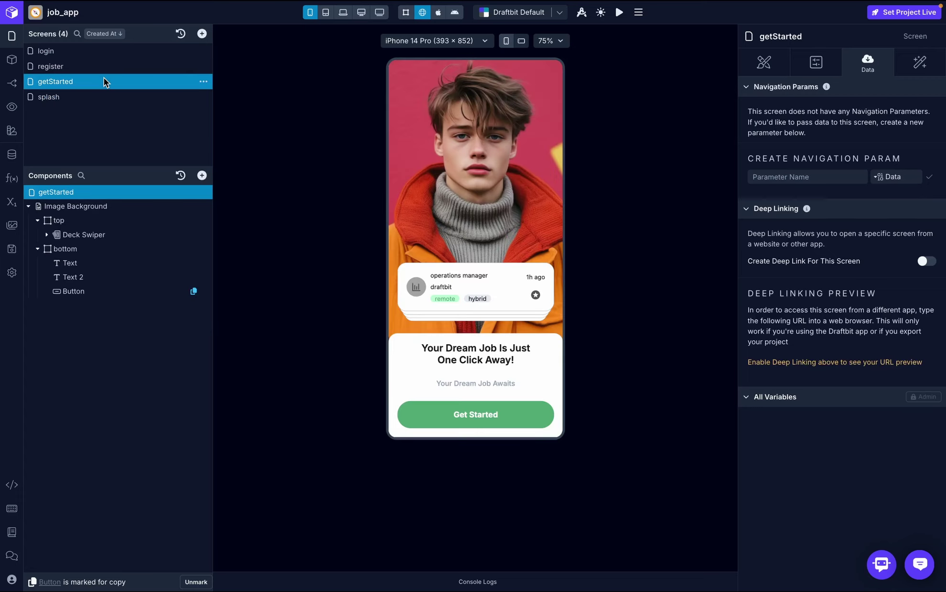
{"action": "left_click", "coordinate": [110, 67]}
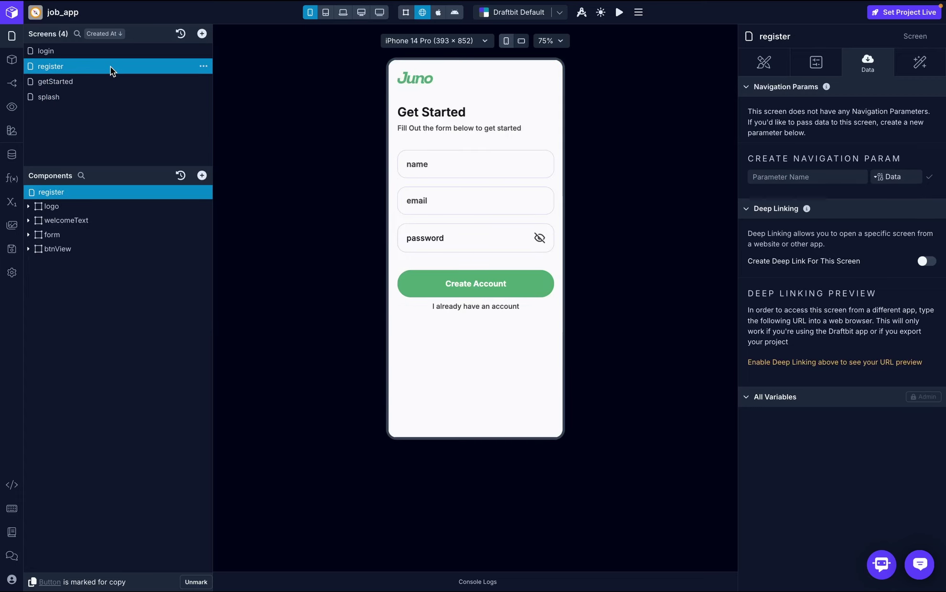
{"action": "left_click", "coordinate": [121, 51]}
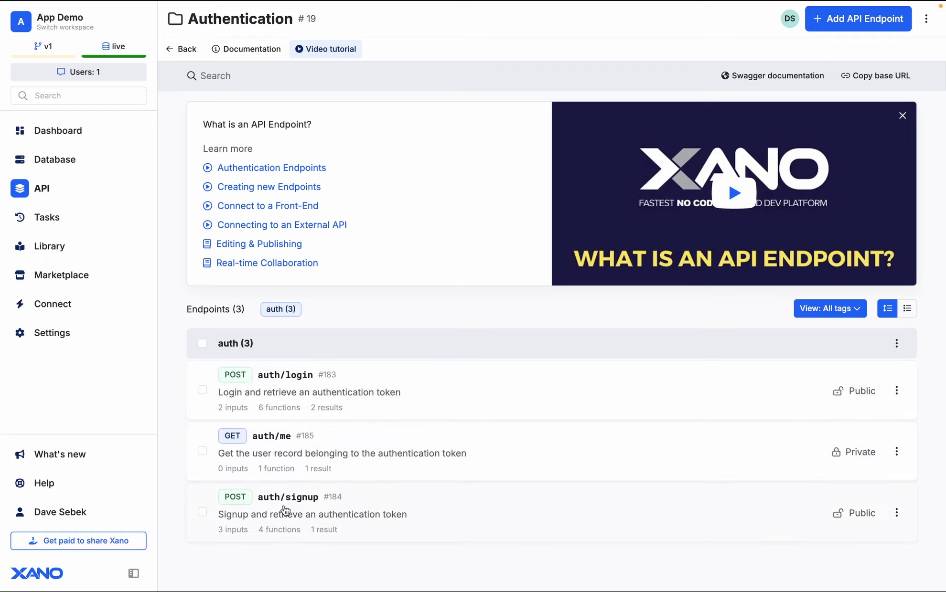
- Check the auth/signup endpoint's inputs in Xano, then switch back to Draftbit
{"action": "left_click", "coordinate": [363, 522]}
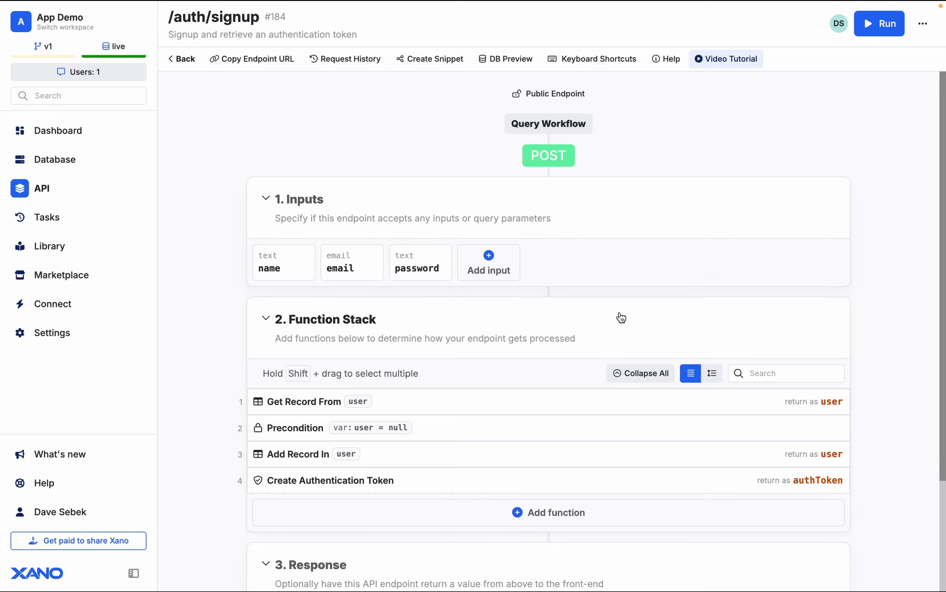
{"action": "key", "text": "ctrl+Left"}
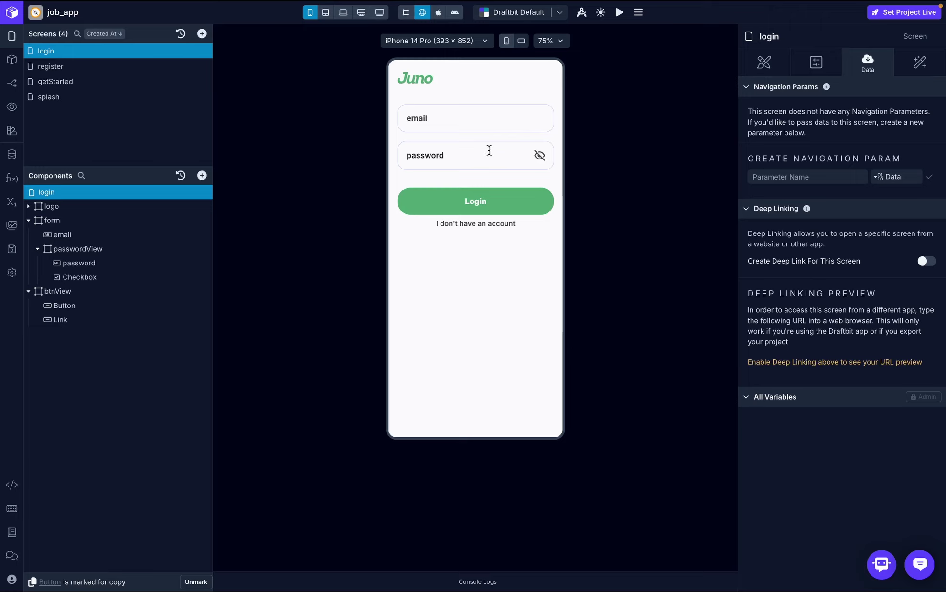
- Type test text into the register name field and compare the email and name data bindings
{"action": "left_click", "coordinate": [127, 66]}
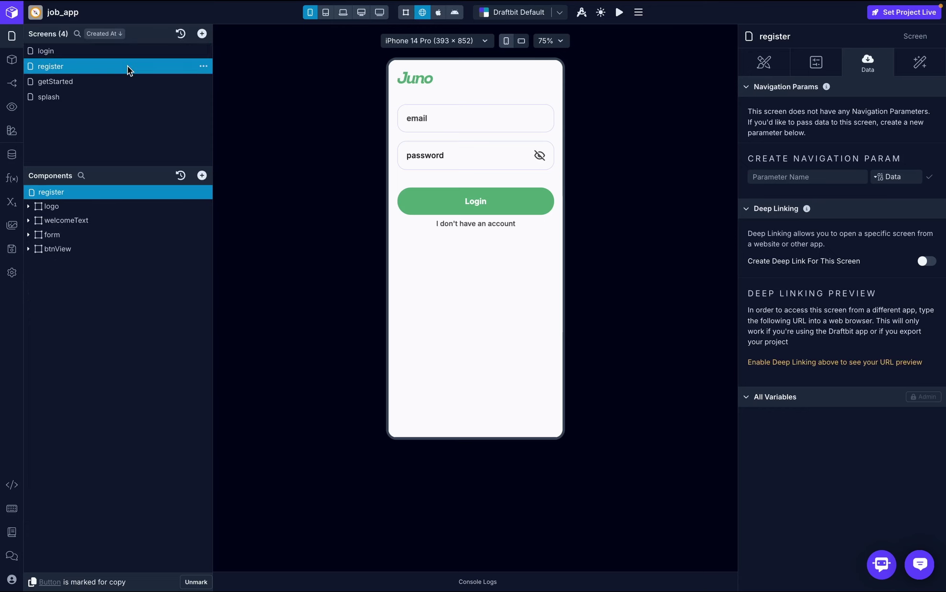
{"action": "left_click", "coordinate": [52, 235]}
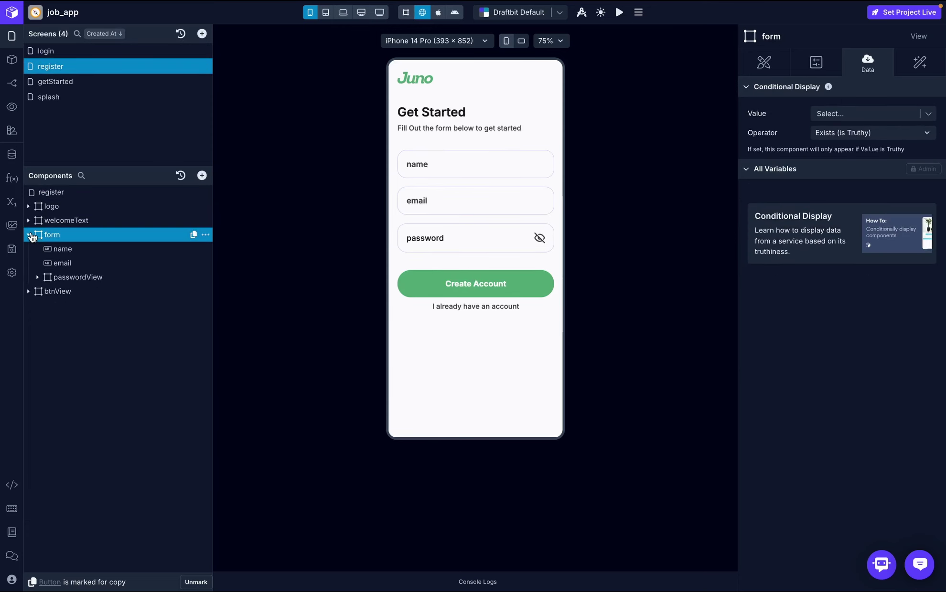
{"action": "left_click", "coordinate": [65, 249]}
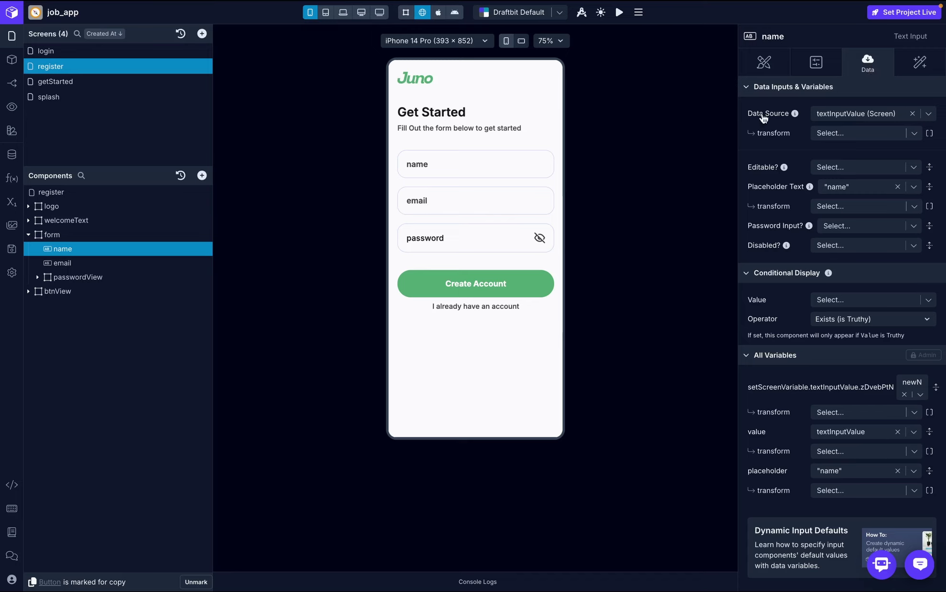
{"action": "left_click", "coordinate": [492, 169]}
{"action": "type", "text": "djdjdjdjd"}
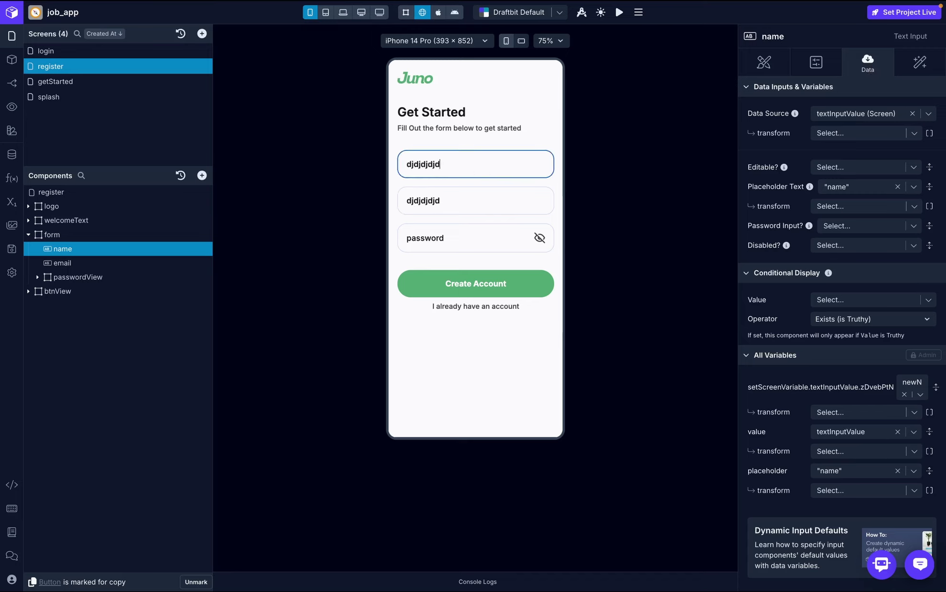
{"action": "type", "text": "jdjdjdj"}
{"action": "left_click", "coordinate": [117, 263]}
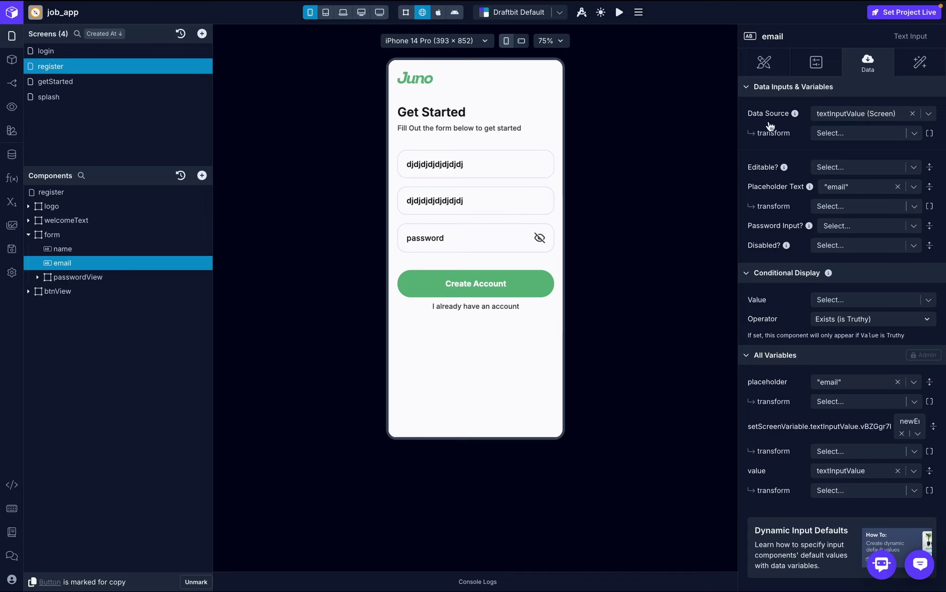
{"action": "left_click", "coordinate": [116, 249]}
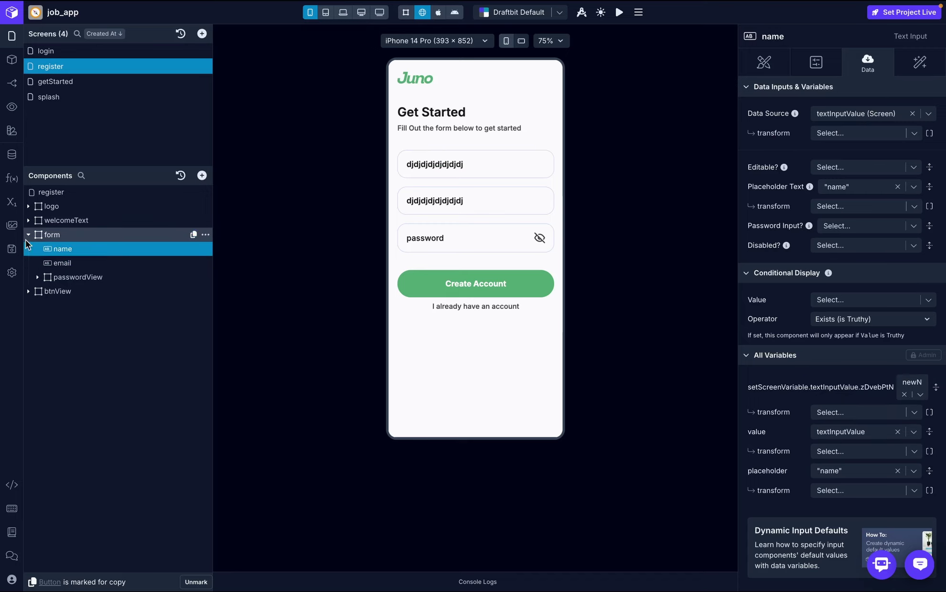
- Delete the textInput2Value, textInput3Value and textInputValue screen variables, then start a new variable
{"action": "left_click", "coordinate": [19, 206]}
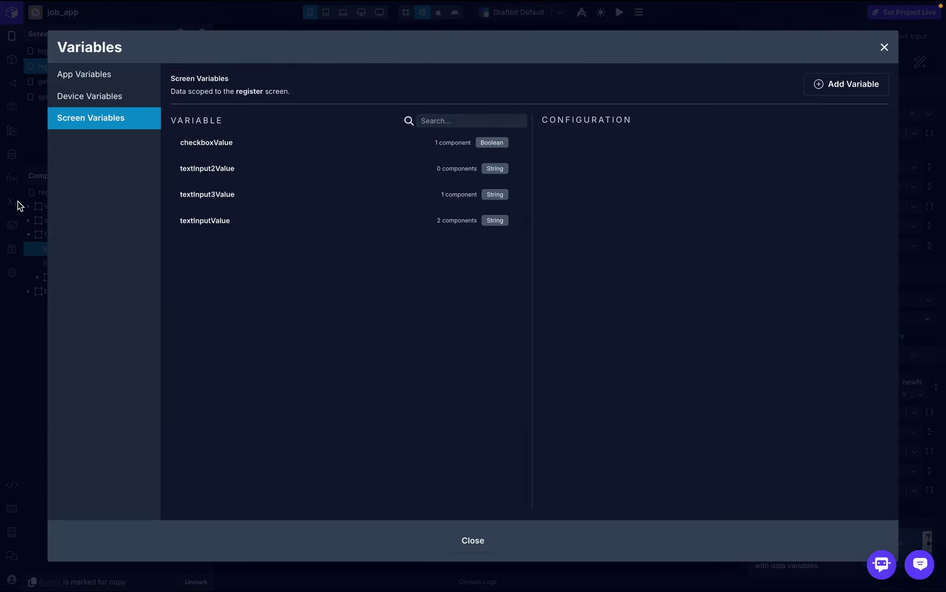
{"action": "left_click", "coordinate": [357, 170]}
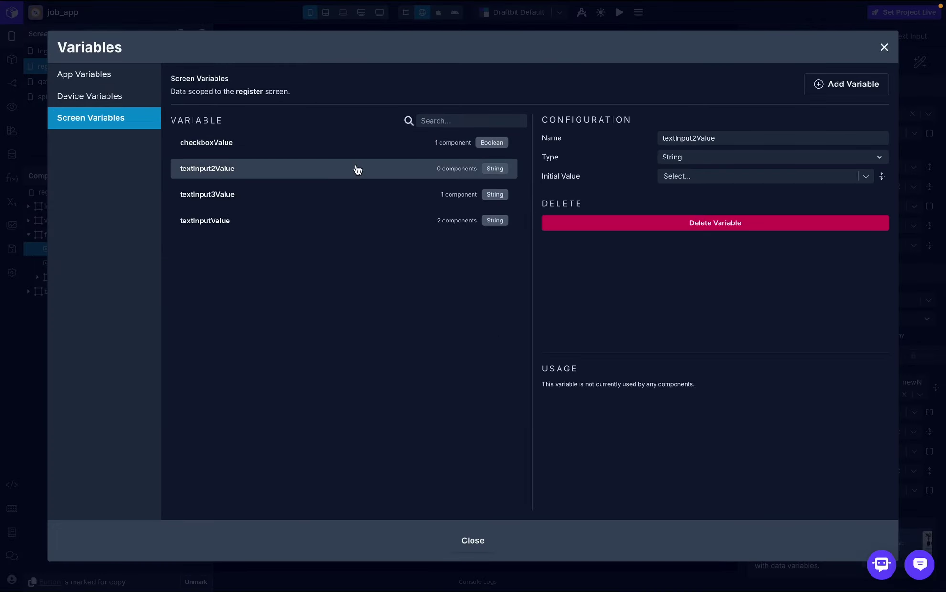
{"action": "left_click", "coordinate": [599, 225]}
{"action": "left_click", "coordinate": [735, 251]}
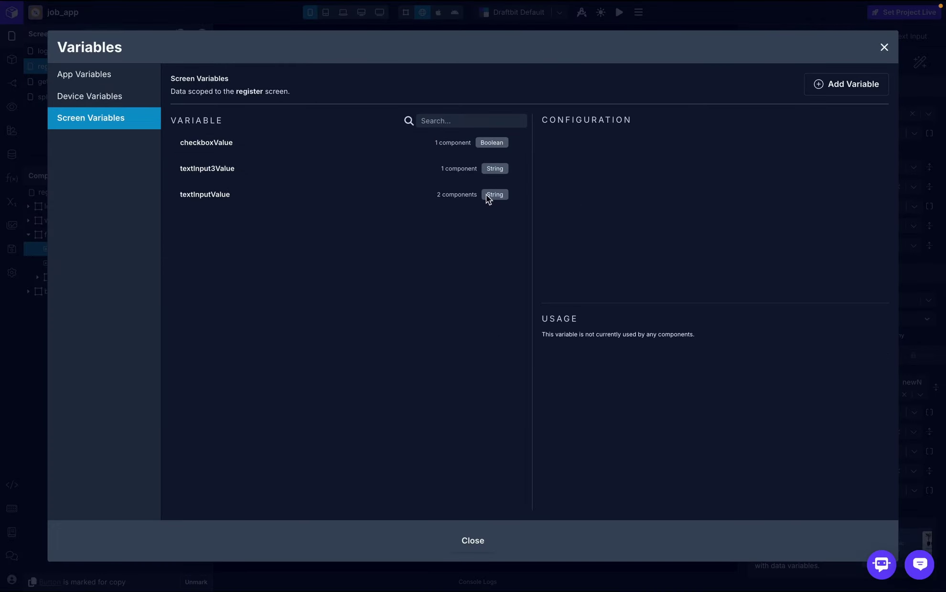
{"action": "left_click", "coordinate": [392, 169]}
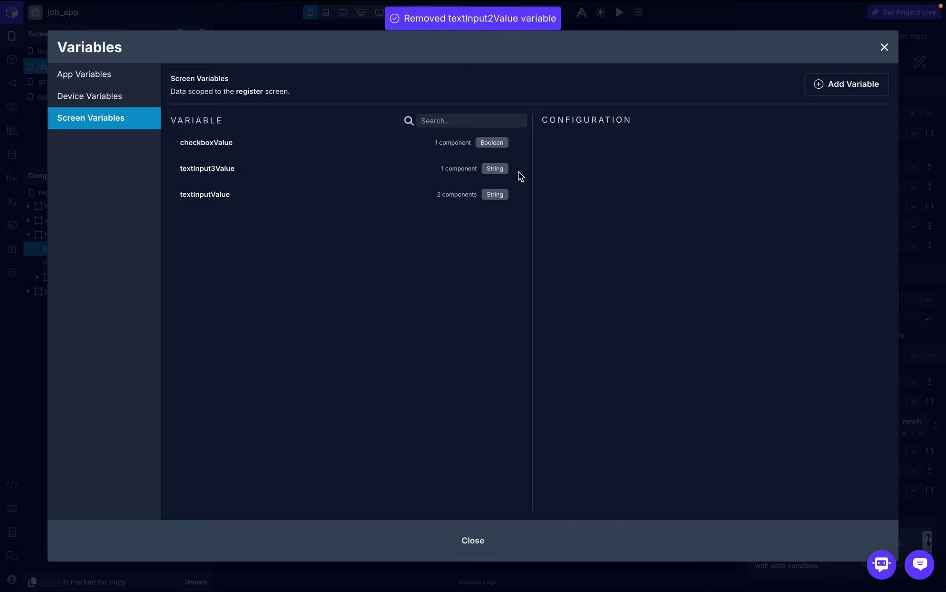
{"action": "left_click", "coordinate": [473, 171]}
{"action": "left_click", "coordinate": [669, 228]}
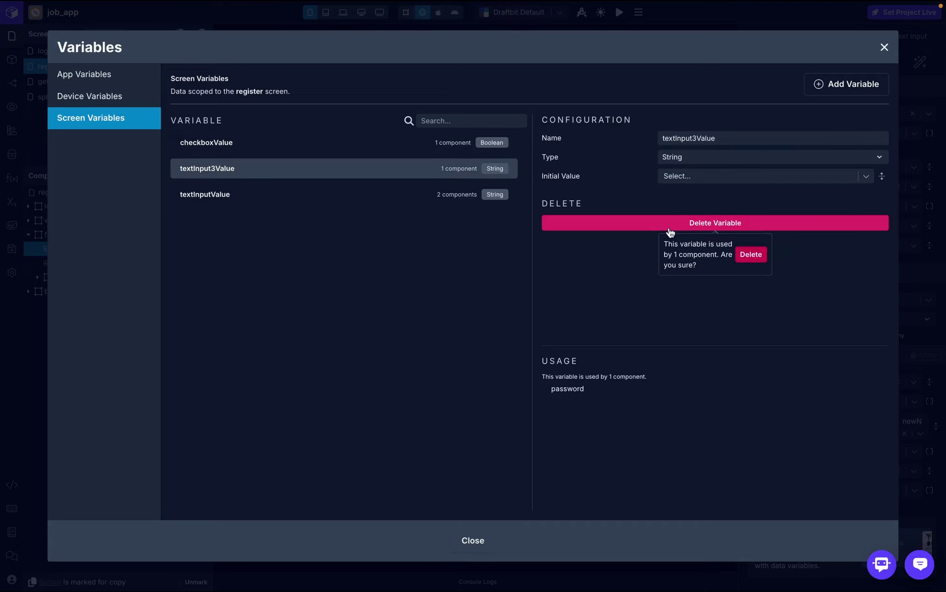
{"action": "left_click", "coordinate": [749, 256]}
{"action": "left_click", "coordinate": [464, 168]}
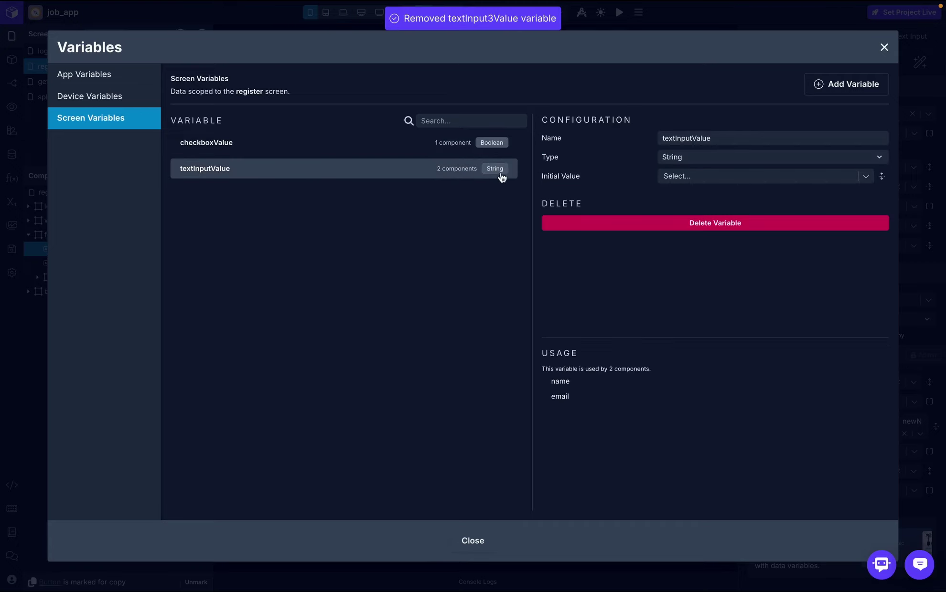
{"action": "left_click", "coordinate": [637, 225]}
{"action": "left_click", "coordinate": [758, 258]}
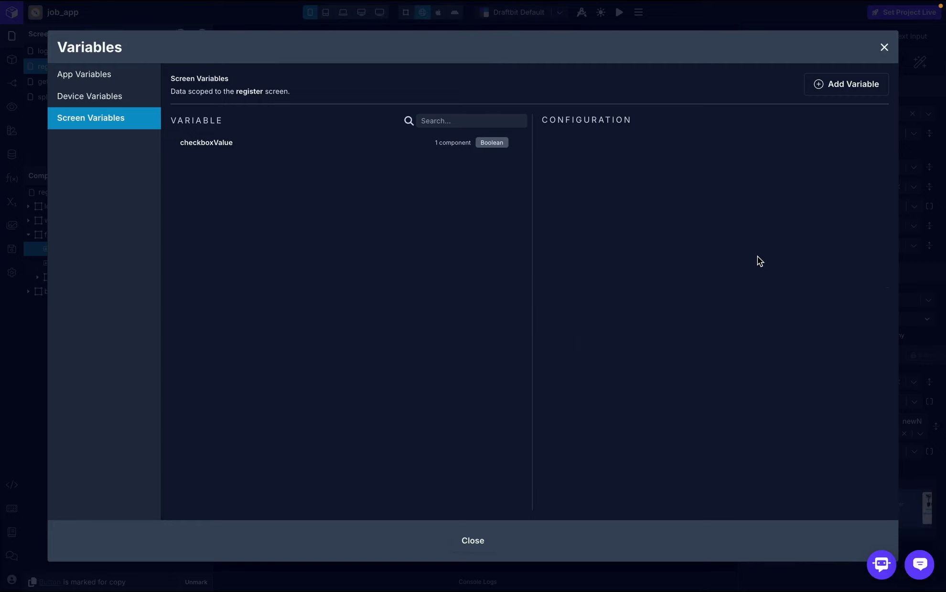
{"action": "left_click", "coordinate": [874, 90]}
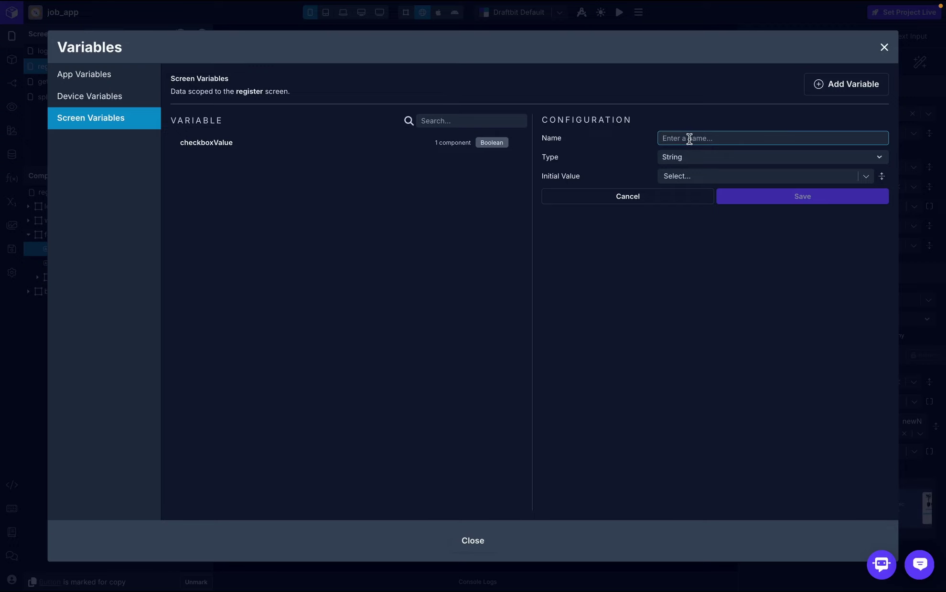
- Create the name, email and password screen variables
{"action": "type", "text": "name"}
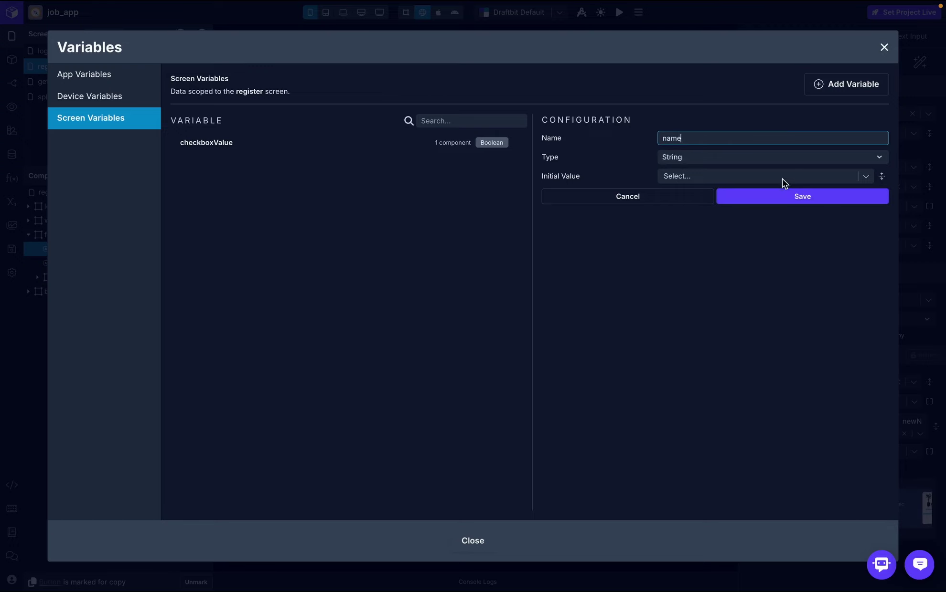
{"action": "left_click", "coordinate": [784, 197]}
{"action": "left_click", "coordinate": [837, 91]}
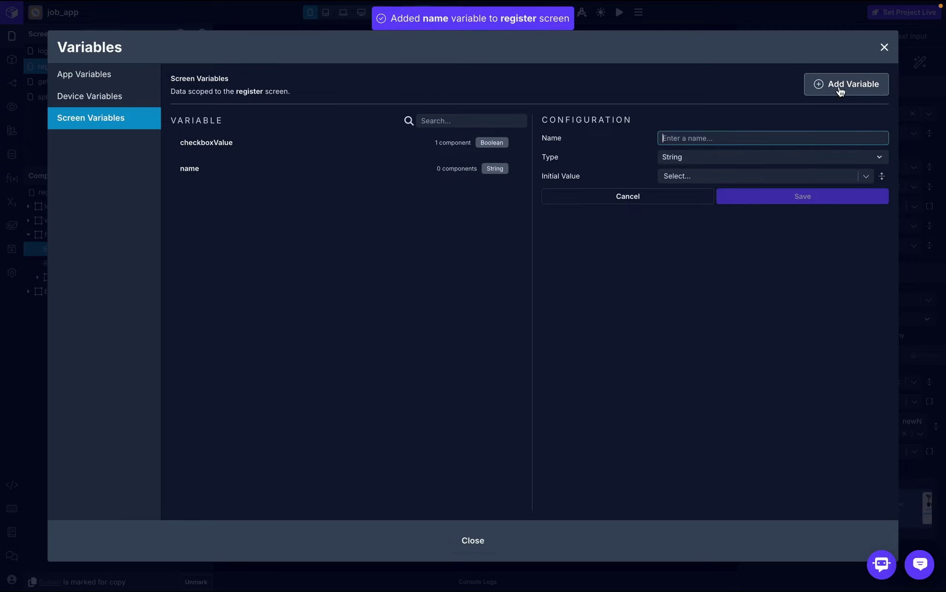
{"action": "type", "text": "email"}
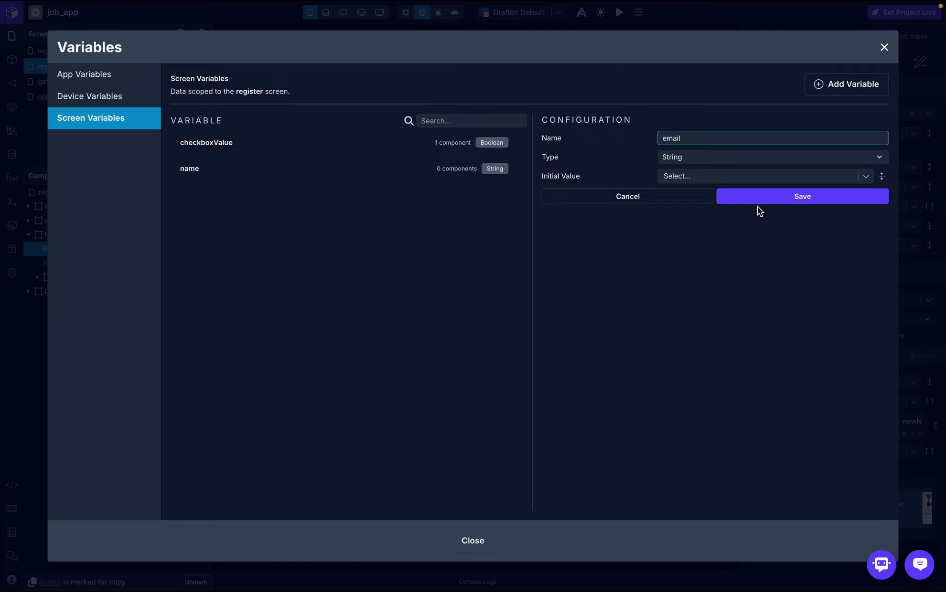
{"action": "left_click", "coordinate": [774, 197]}
{"action": "left_click", "coordinate": [833, 89]}
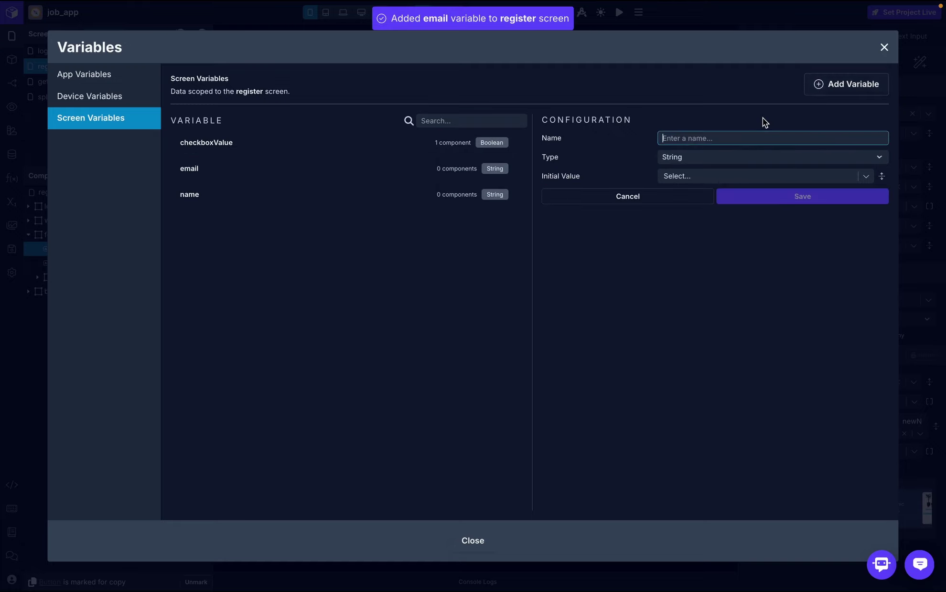
{"action": "type", "text": "password"}
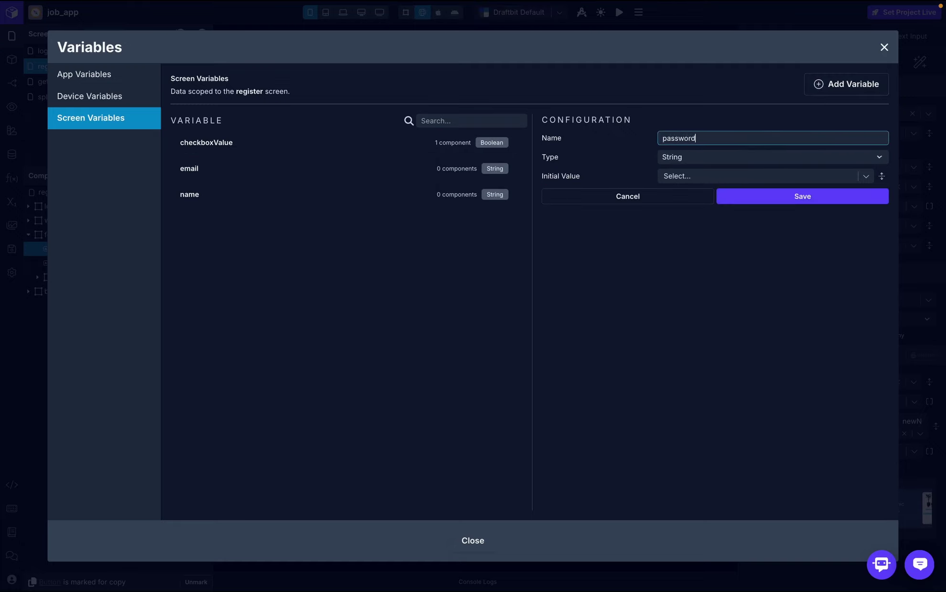
{"action": "left_click", "coordinate": [778, 196]}
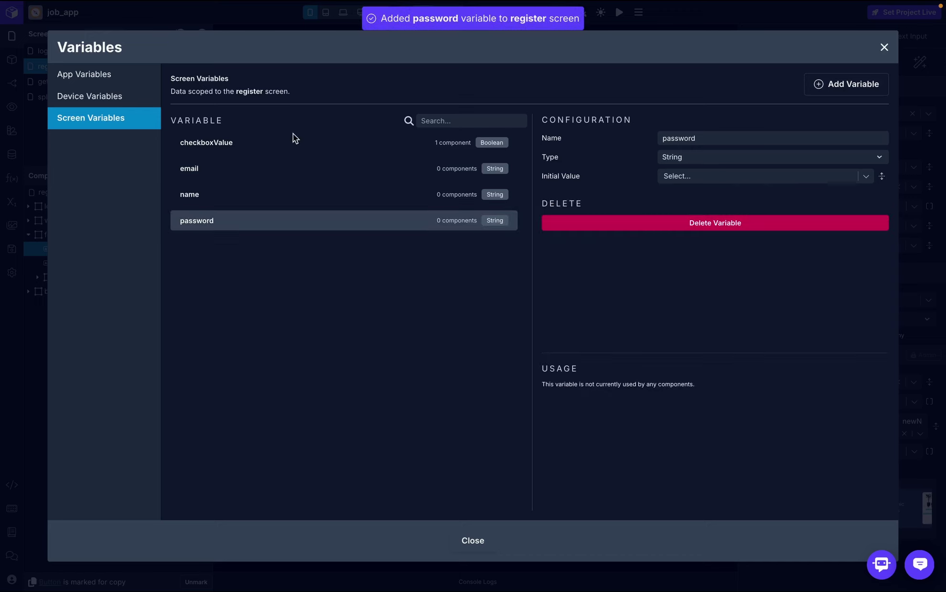
- Rename checkboxValue to showPassword with initial value false, then close the Variables window
{"action": "left_click", "coordinate": [248, 145]}
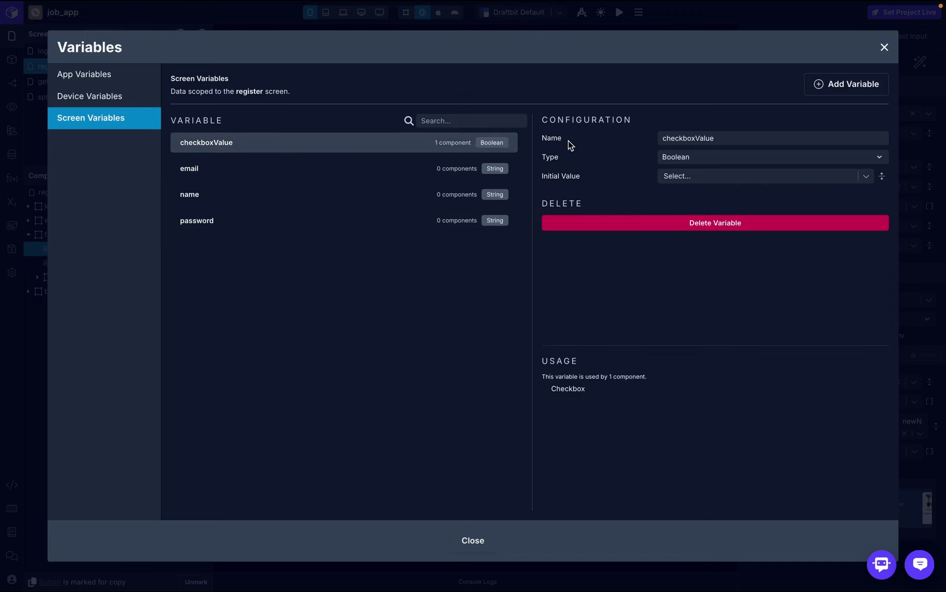
{"action": "left_click", "coordinate": [734, 133]}
{"action": "double_click", "coordinate": [734, 133]}
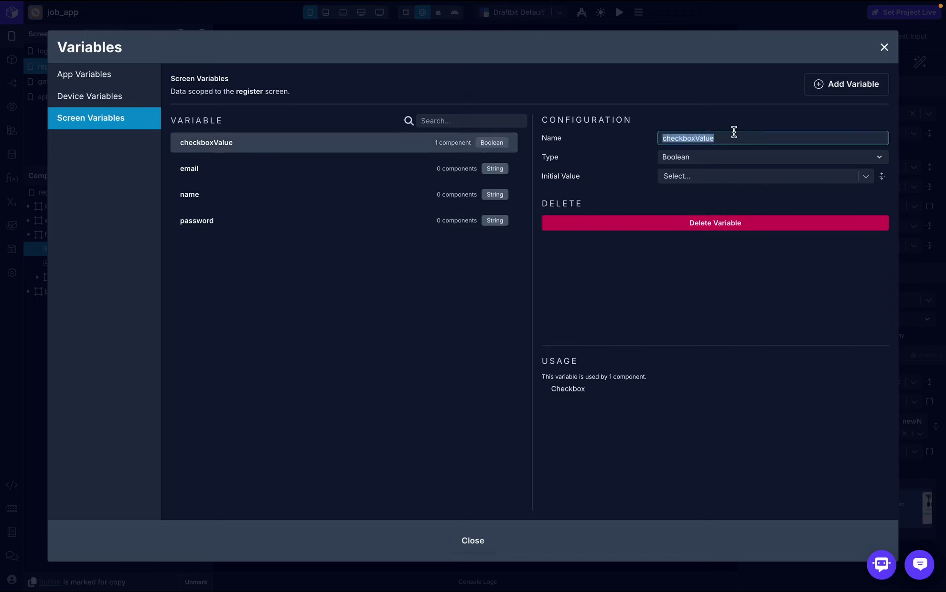
{"action": "type", "text": "showPawor"}
{"action": "key", "text": "BackSpace"}
{"action": "key", "text": "BackSpace"}
{"action": "key", "text": "BackSpace"}
{"action": "type", "text": "ssword"}
{"action": "left_click", "coordinate": [733, 195]}
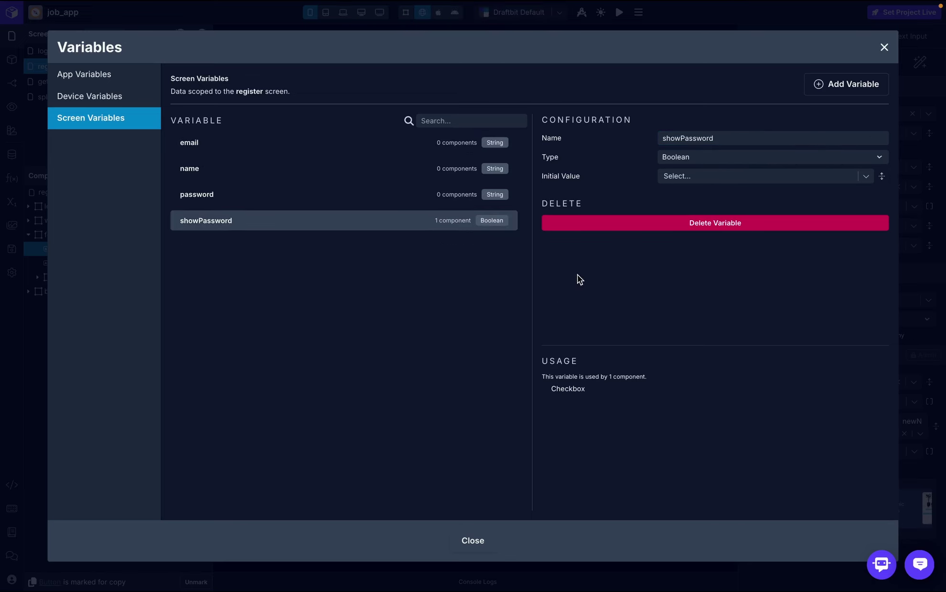
{"action": "left_click", "coordinate": [674, 175]}
{"action": "type", "text": "false"}
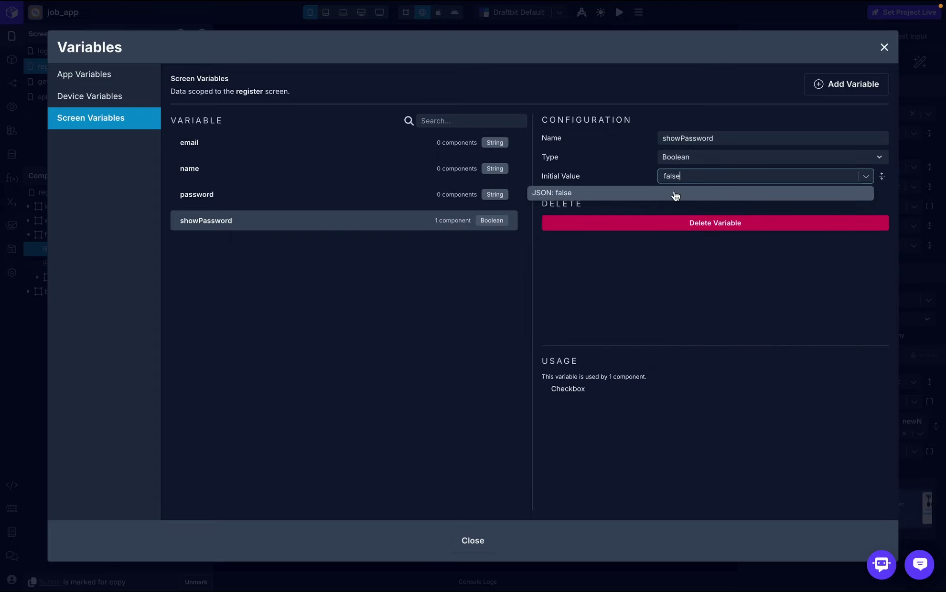
{"action": "left_click", "coordinate": [674, 193]}
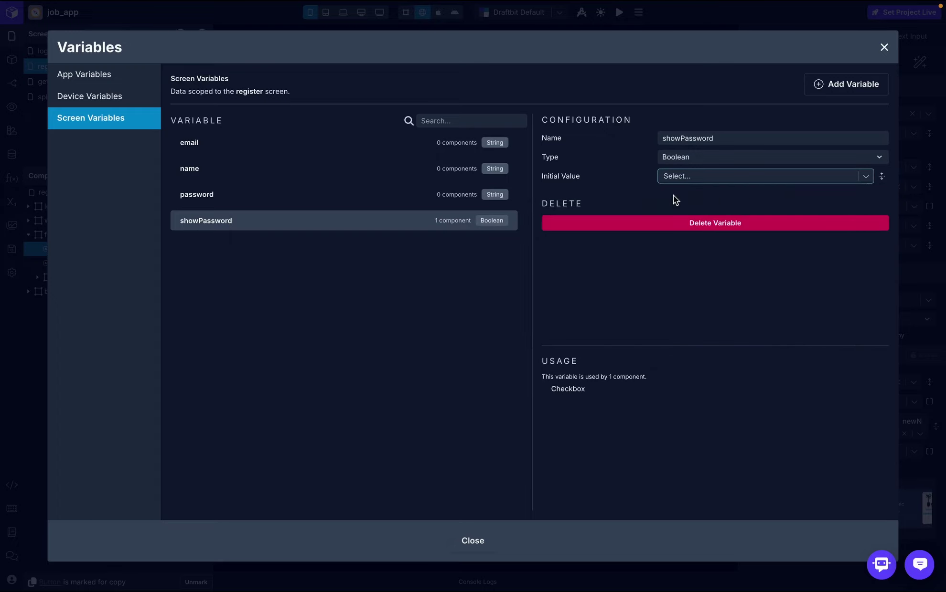
{"action": "left_click", "coordinate": [884, 48]}
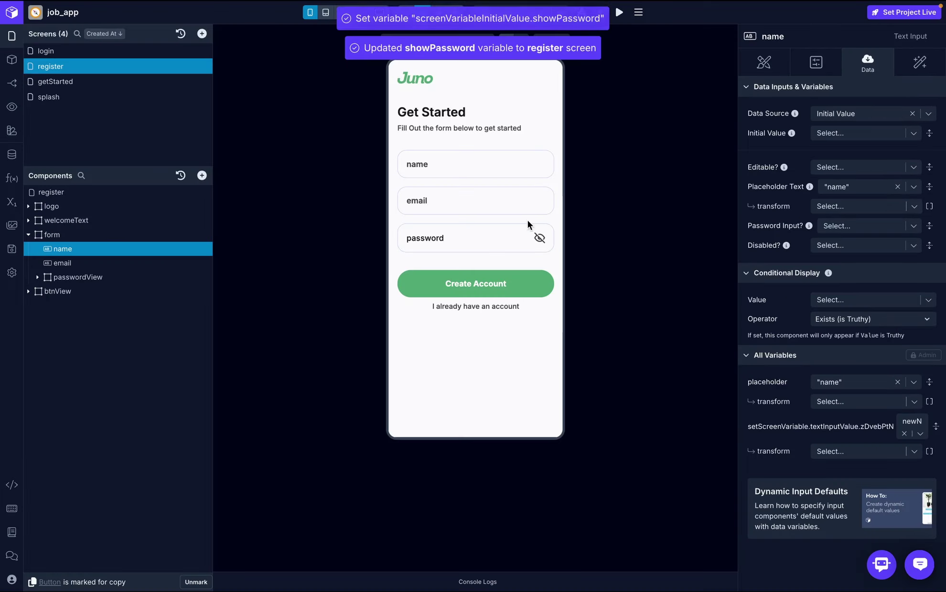
- Set the password input's Password Input? option to true and test the masking with sample text
{"action": "left_click", "coordinate": [90, 277]}
{"action": "left_click", "coordinate": [86, 291]}
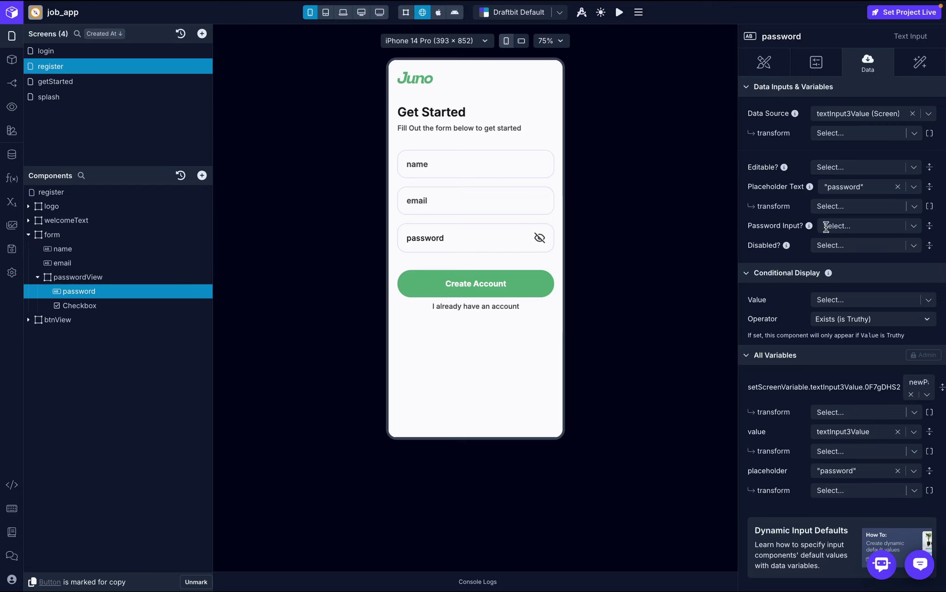
{"action": "left_click", "coordinate": [846, 228]}
{"action": "type", "text": "true"}
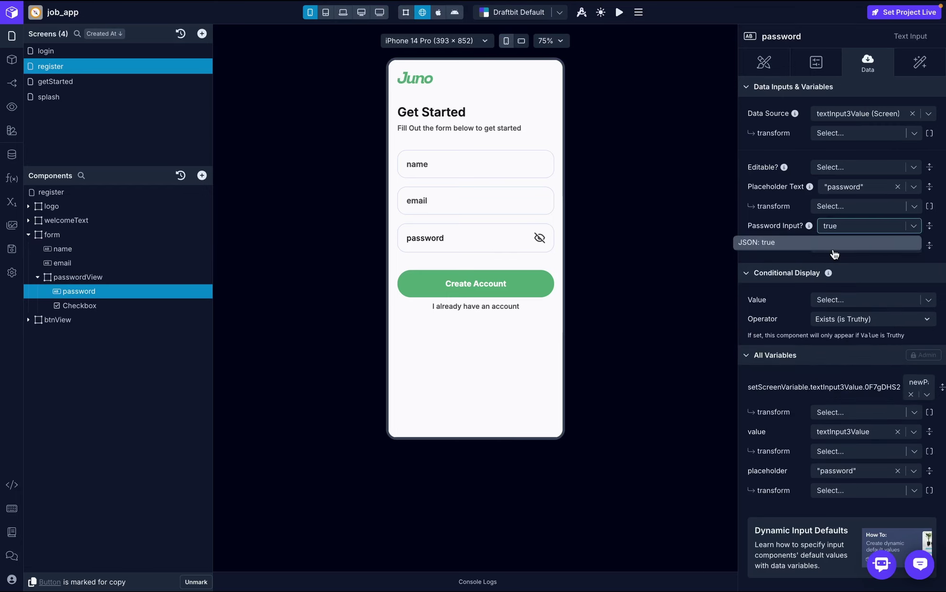
{"action": "left_click", "coordinate": [834, 247]}
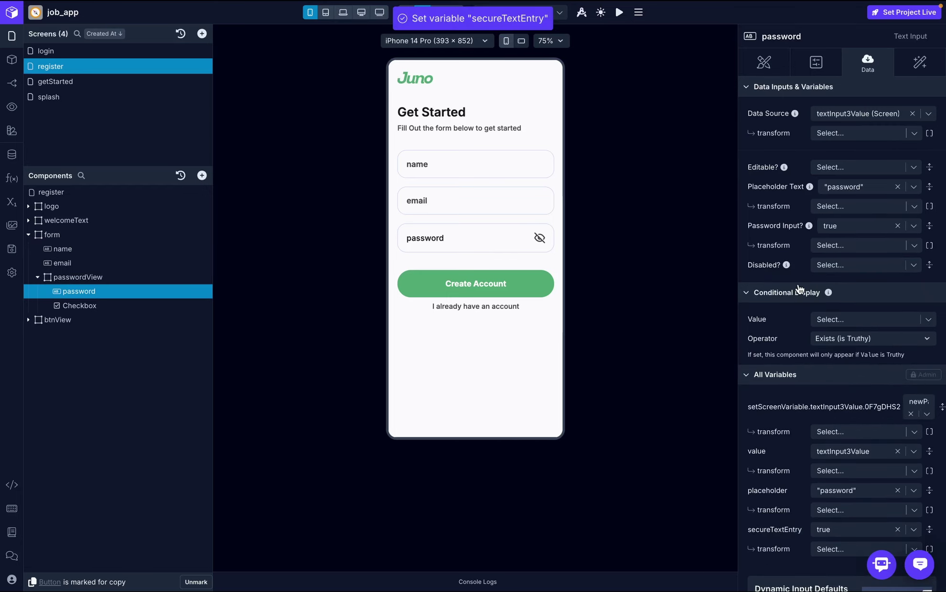
{"action": "left_click", "coordinate": [490, 238]}
{"action": "type", "text": "dhdhdhdhdhdhdhd"}
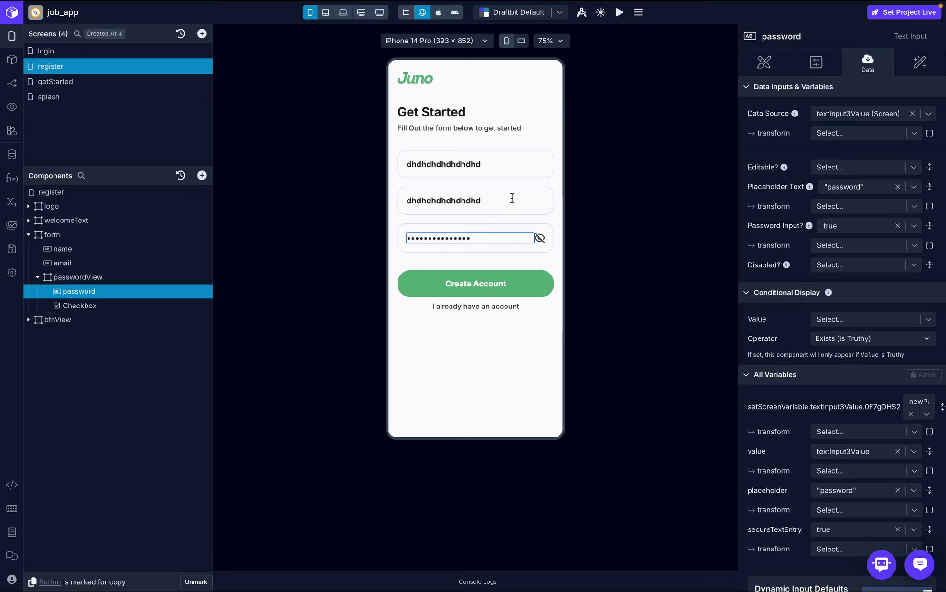
{"action": "type", "text": "ndndnd"}
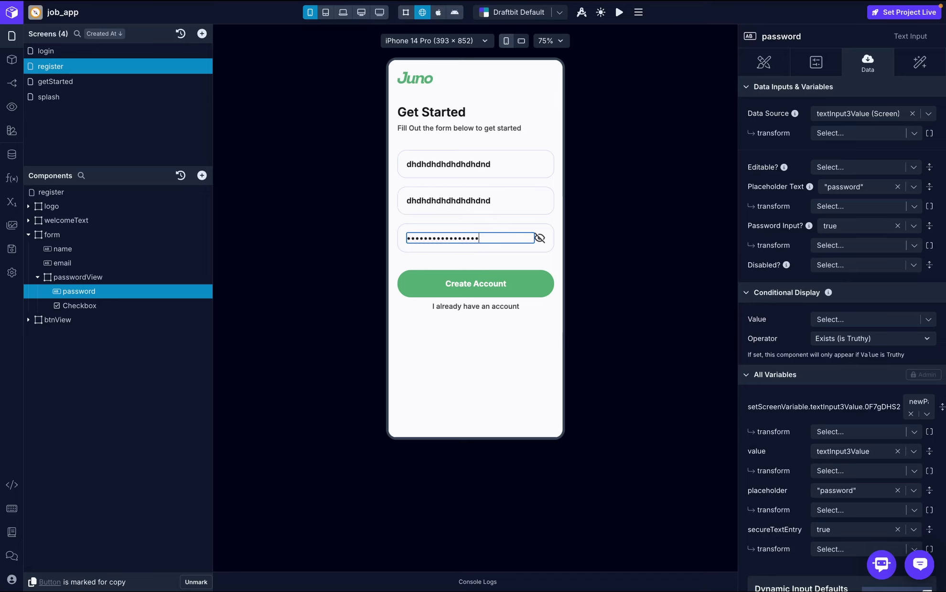
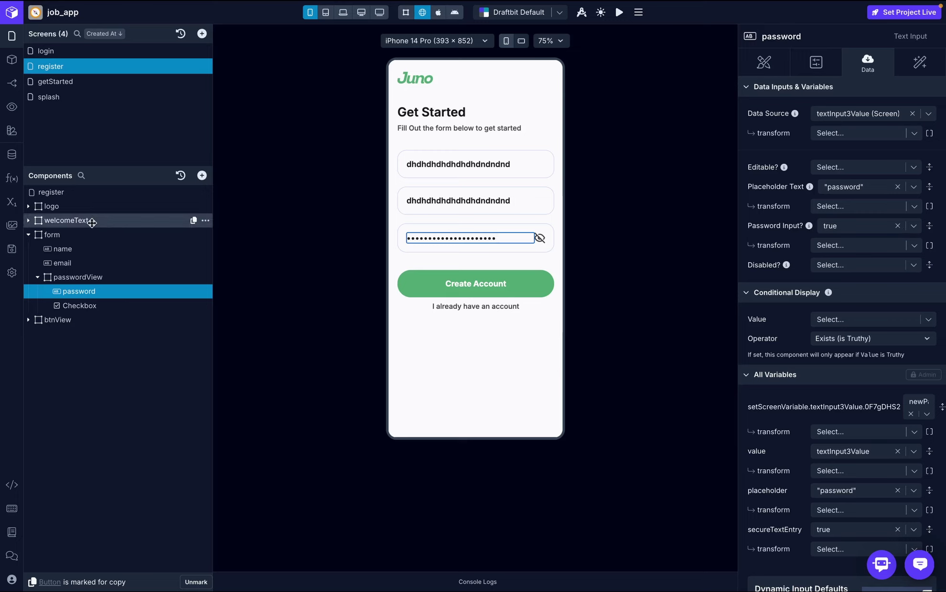
- Check the showPassword screen variable's settings in the Variables window
{"action": "left_click", "coordinate": [12, 202]}
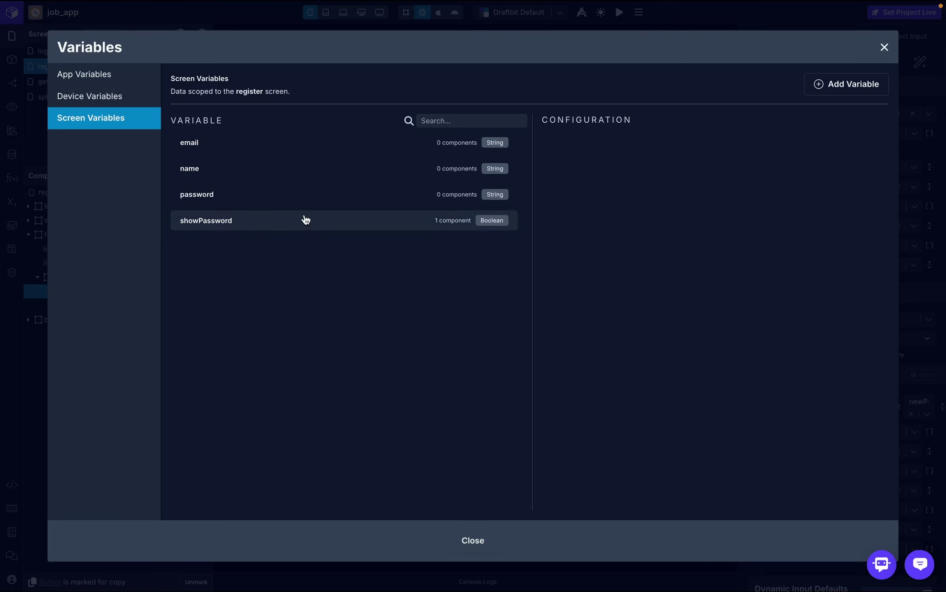
{"action": "left_click", "coordinate": [256, 222]}
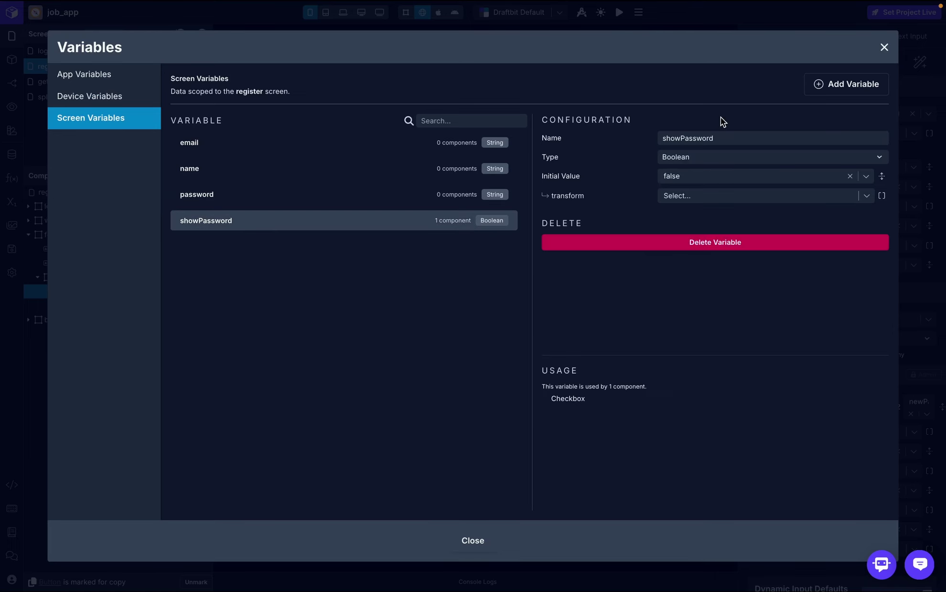
{"action": "left_click", "coordinate": [884, 48]}
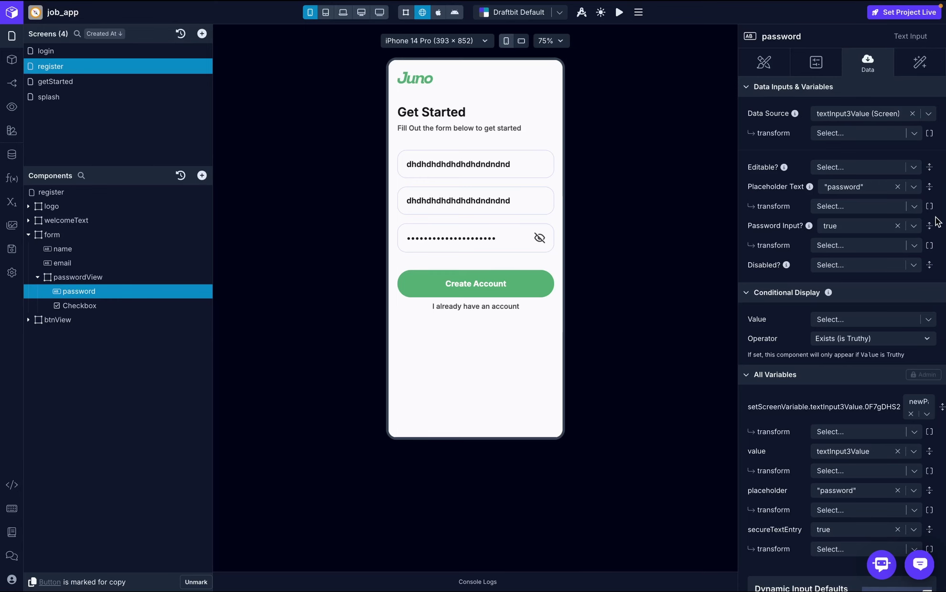
- Bind the password input's Password Input? option to showPassword and test typing in the preview
{"action": "left_click", "coordinate": [897, 226]}
{"action": "left_click", "coordinate": [913, 228]}
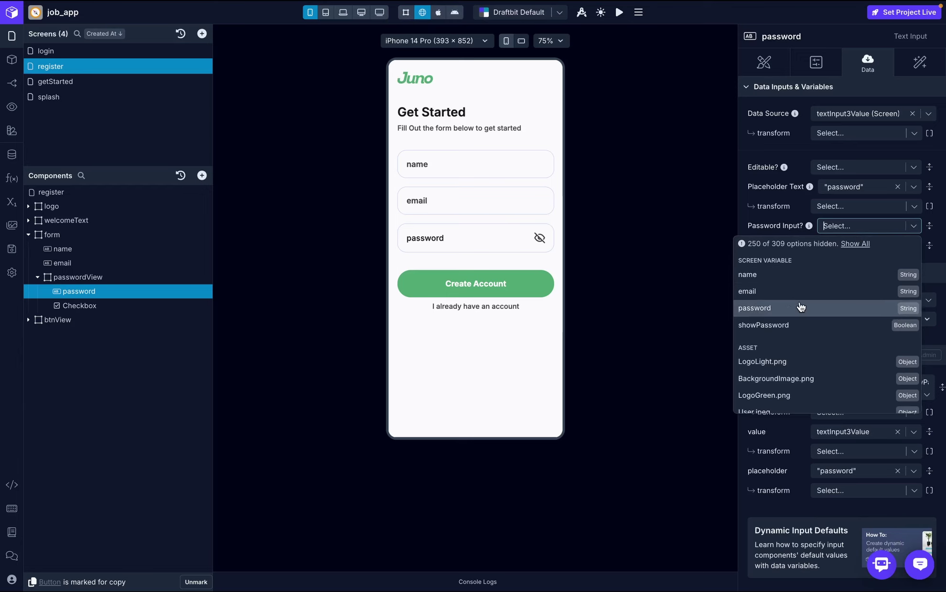
{"action": "key", "text": "Escape"}
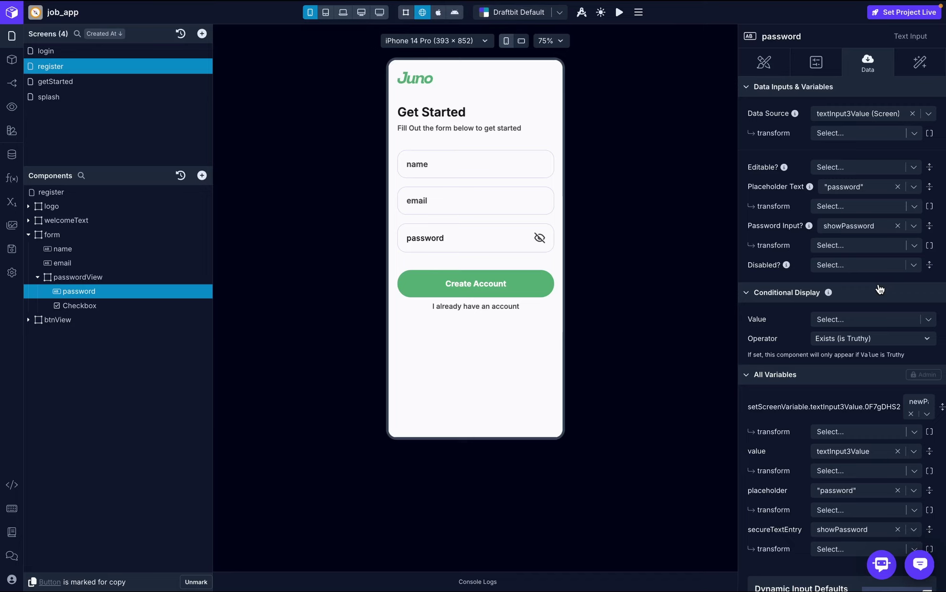
{"action": "left_click", "coordinate": [533, 248]}
{"action": "type", "text": "djdjdjdjd"}
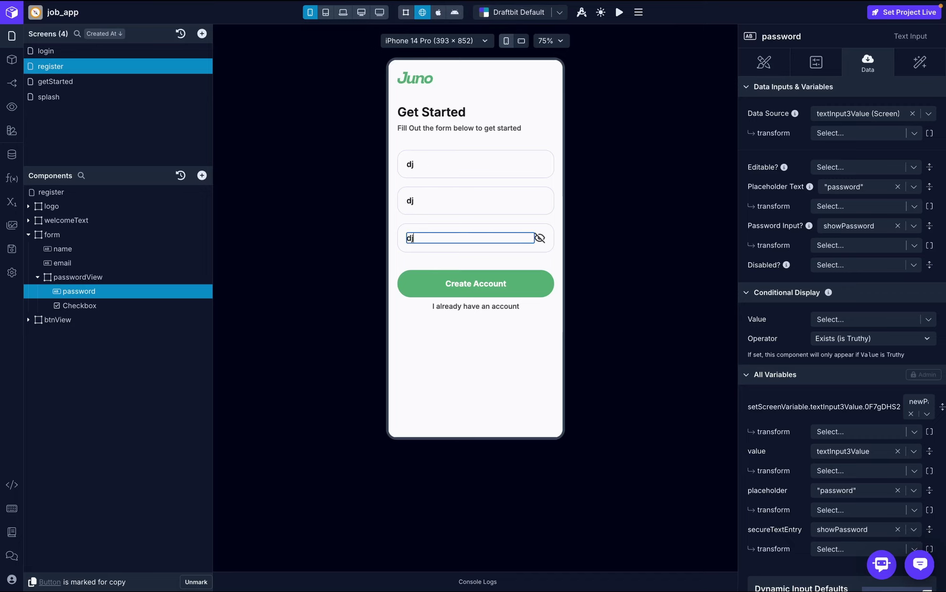
- Change showPassword's initial value to true
{"action": "left_click", "coordinate": [11, 201]}
{"action": "left_click", "coordinate": [331, 220]}
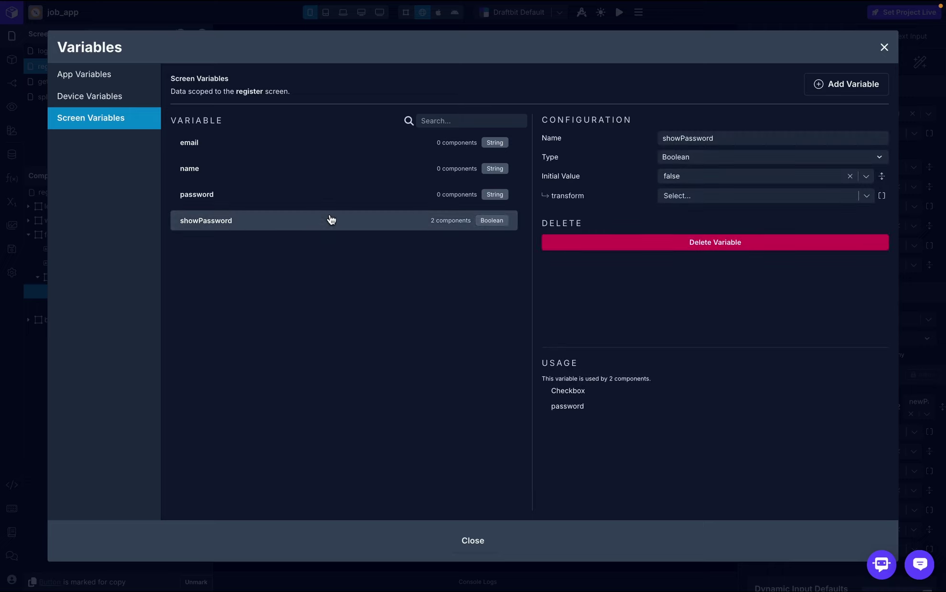
{"action": "left_click", "coordinate": [686, 181]}
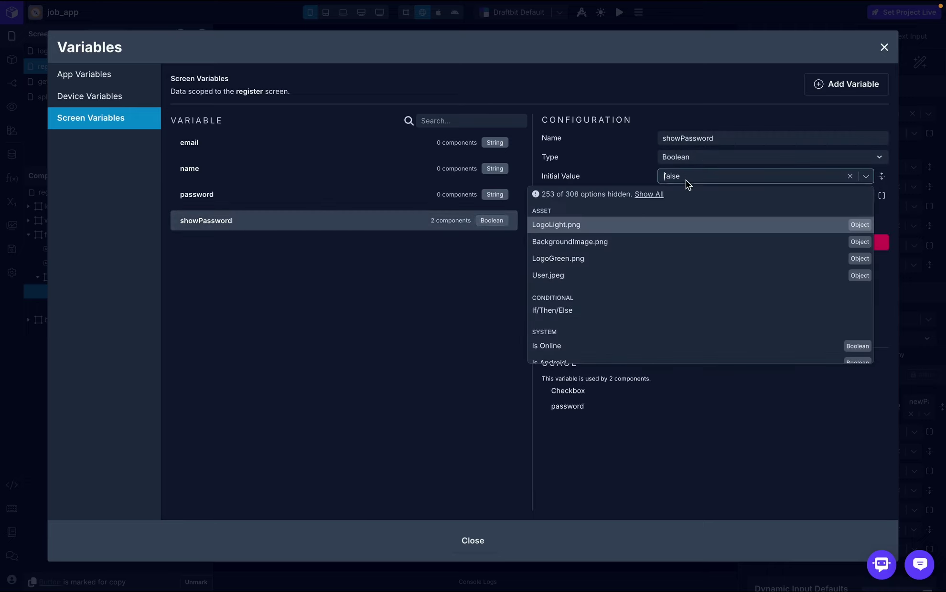
{"action": "type", "text": "tr"}
{"action": "key", "text": "BackSpace"}
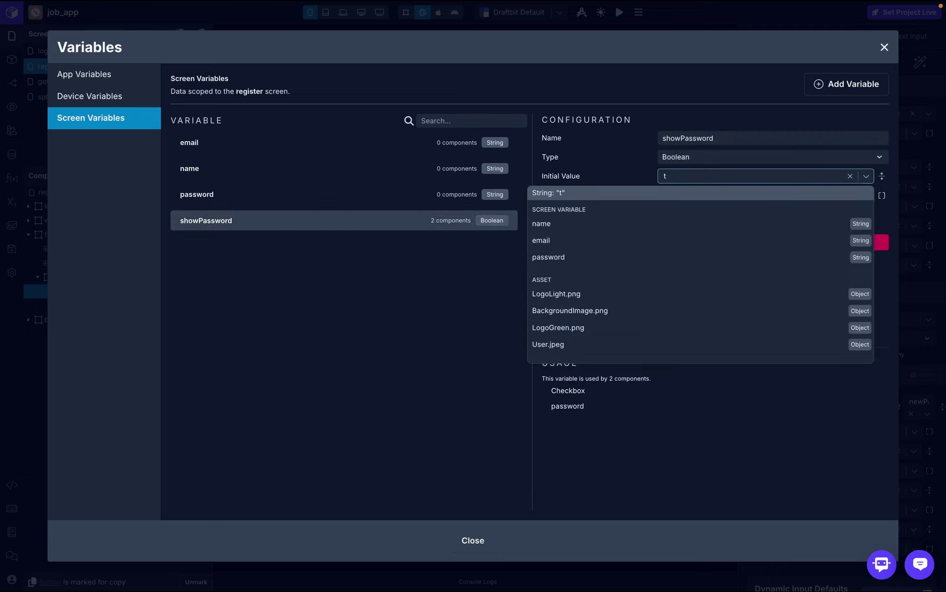
{"action": "type", "text": "rue"}
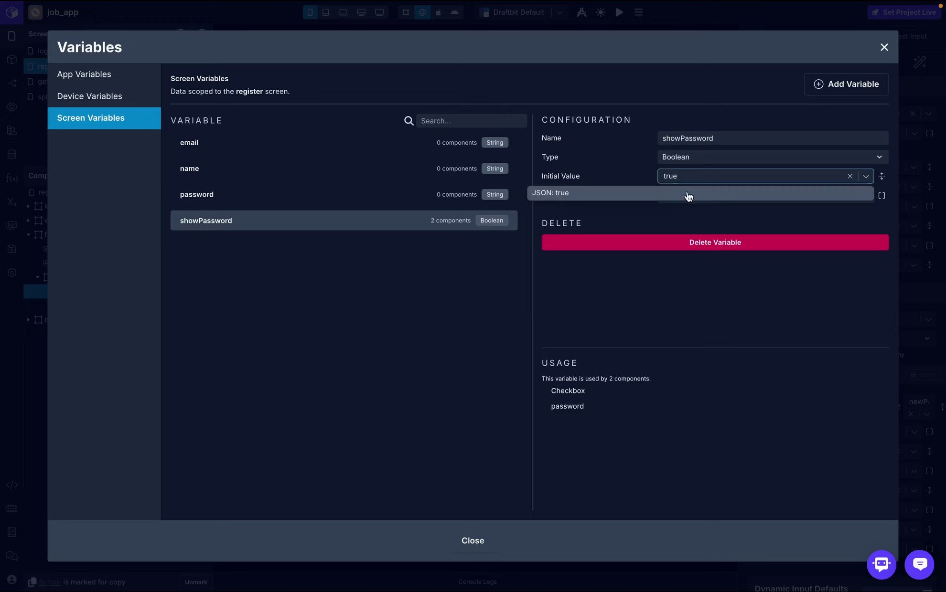
{"action": "left_click", "coordinate": [687, 192]}
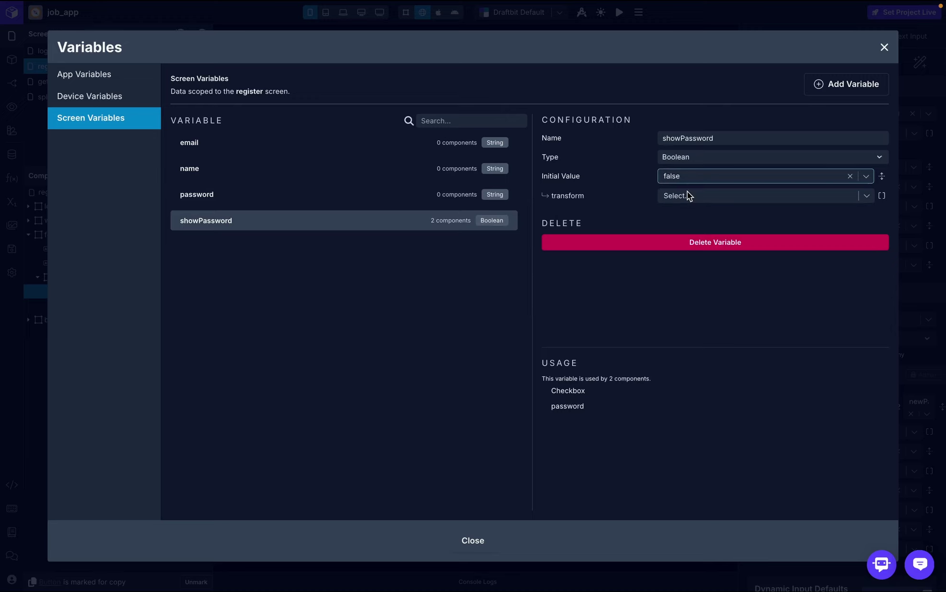
- Rename the variable from showPassword to hidePassword and close the Variables window
{"action": "left_click", "coordinate": [678, 137]}
{"action": "key", "text": "BackSpace"}
{"action": "key", "text": "BackSpace"}
{"action": "key", "text": "BackSpace"}
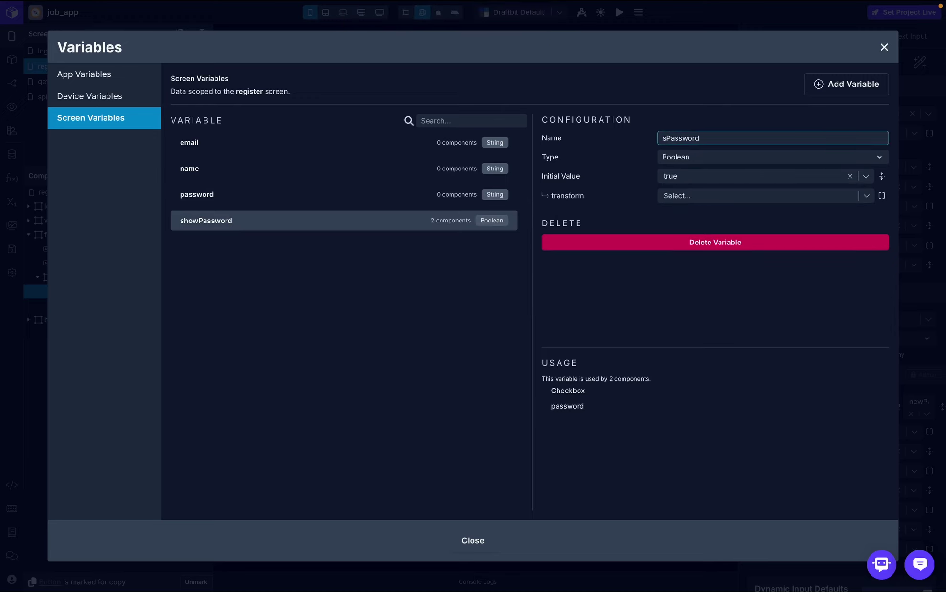
{"action": "key", "text": "Delete"}
{"action": "type", "text": "hide"}
{"action": "left_click", "coordinate": [699, 110]}
{"action": "left_click", "coordinate": [883, 47]}
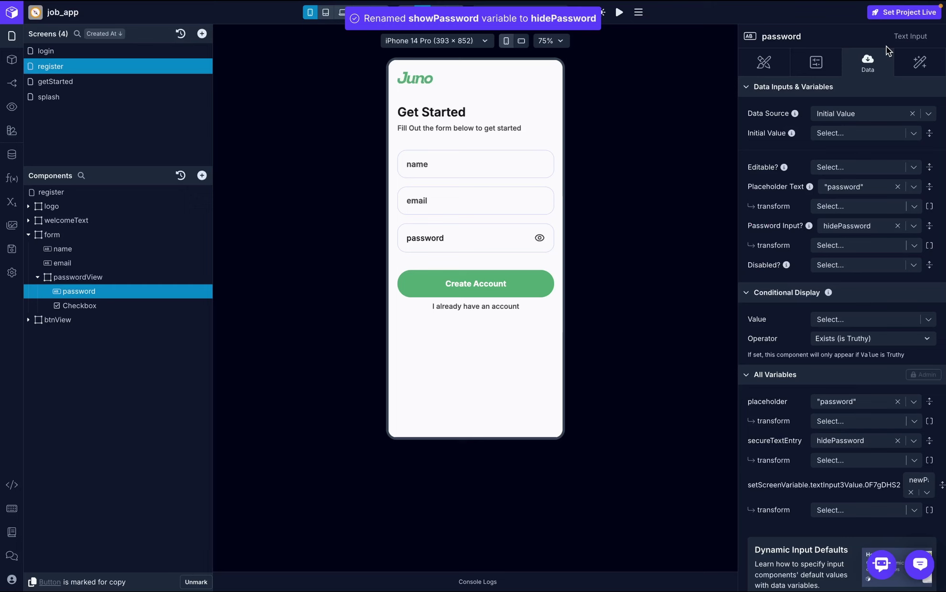
- Test that the eye checkbox switches the typed password between masked and visible
{"action": "left_click", "coordinate": [477, 238]}
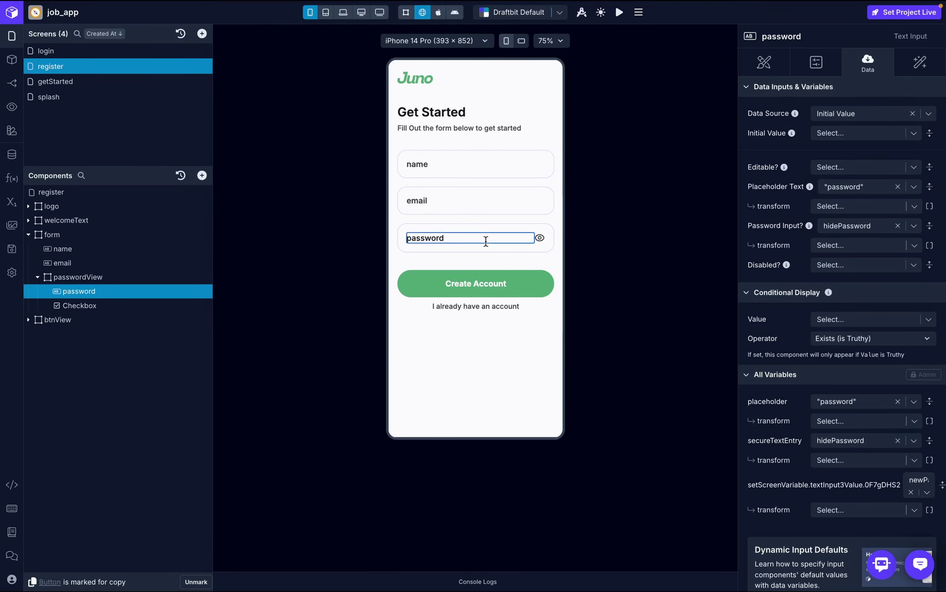
{"action": "type", "text": "jsjsjsjsj"}
{"action": "left_click", "coordinate": [540, 239]}
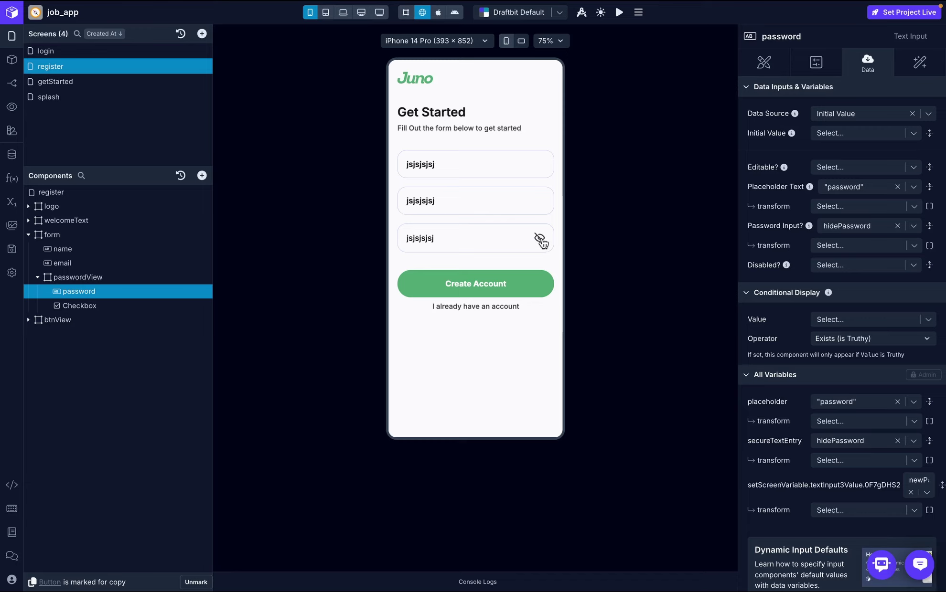
{"action": "left_click", "coordinate": [501, 238]}
{"action": "key", "text": "BackSpace"}
{"action": "key", "text": "BackSpace"}
{"action": "key", "text": "BackSpace"}
{"action": "key", "text": "BackSpace"}
{"action": "key", "text": "BackSpace"}
{"action": "key", "text": "BackSpace"}
{"action": "key", "text": "BackSpace"}
{"action": "key", "text": "BackSpace"}
{"action": "key", "text": "BackSpace"}
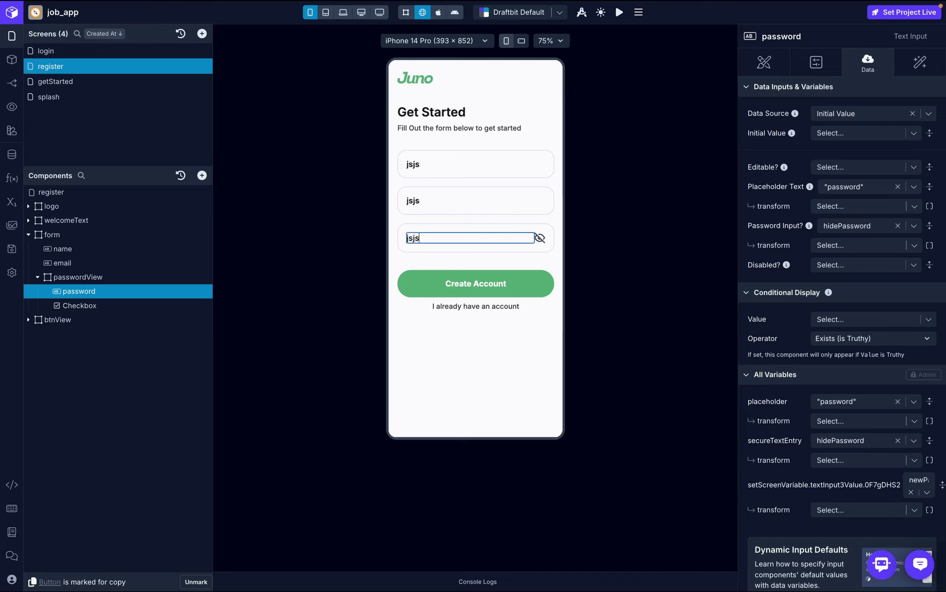
{"action": "type", "text": "sjsjsjsjsjsjsjsjsjsjs"}
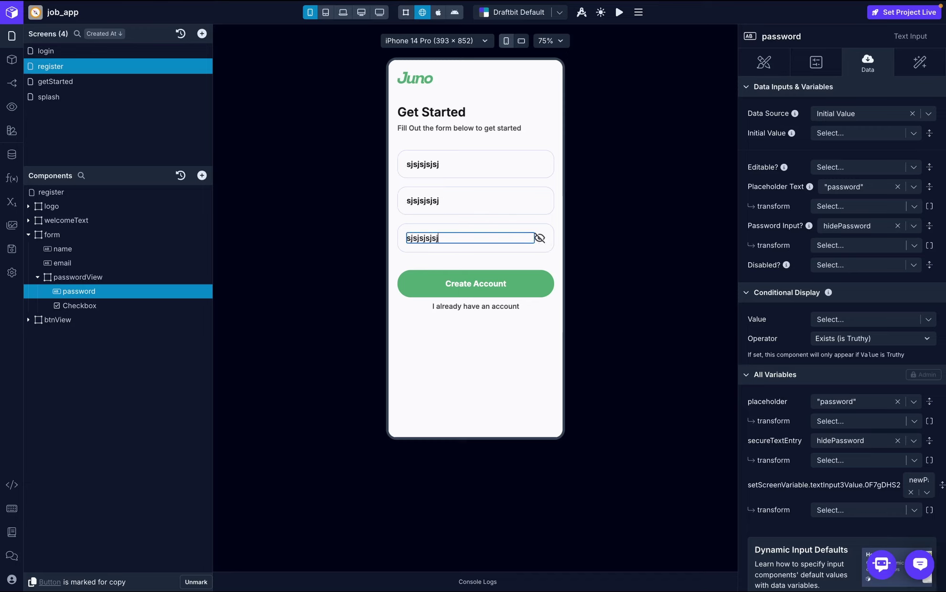
{"action": "left_click", "coordinate": [542, 241]}
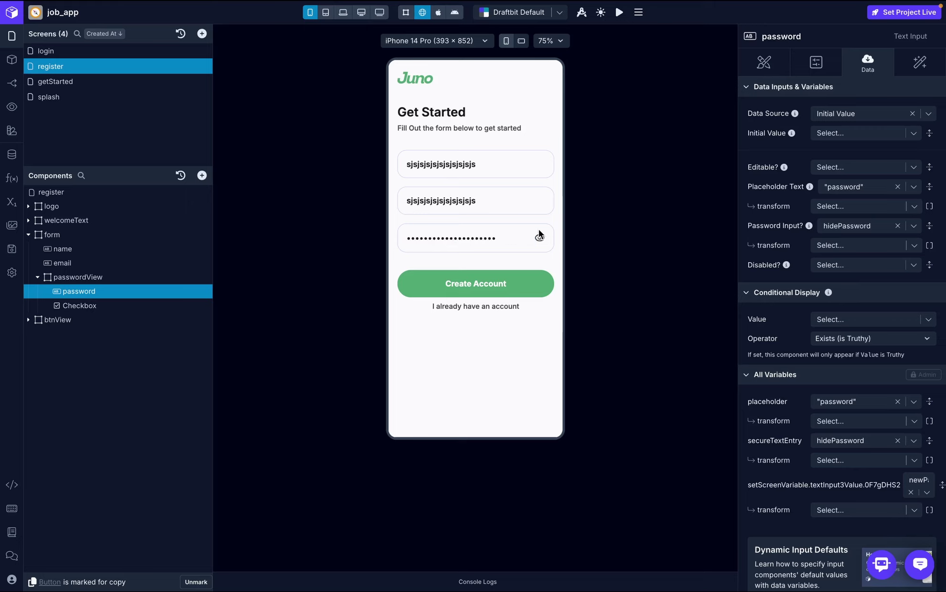
{"action": "left_click", "coordinate": [134, 305]}
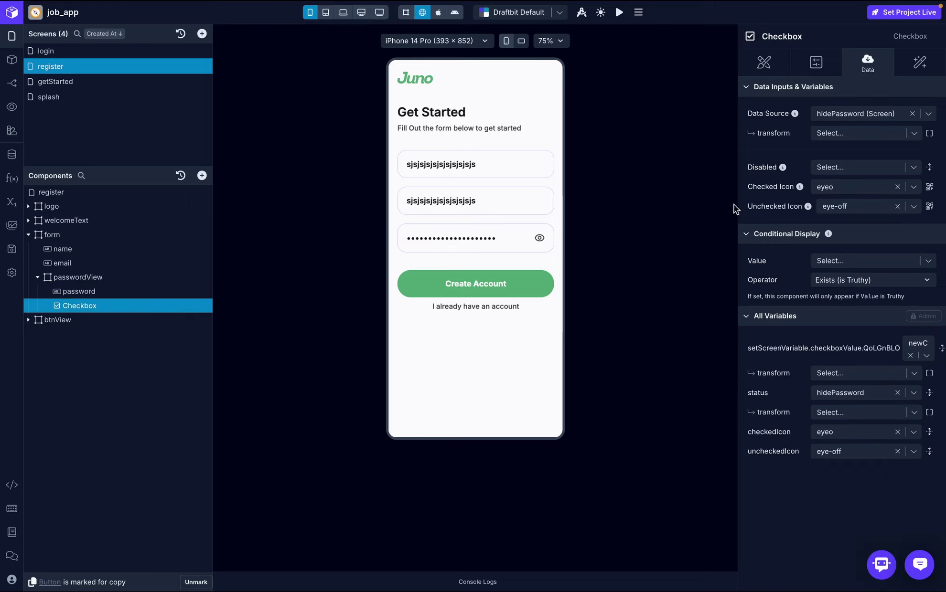
- Set the checkbox's Checked Icon to eye-off and its Unchecked Icon to eye
{"action": "left_click", "coordinate": [929, 188]}
{"action": "left_click", "coordinate": [627, 125]}
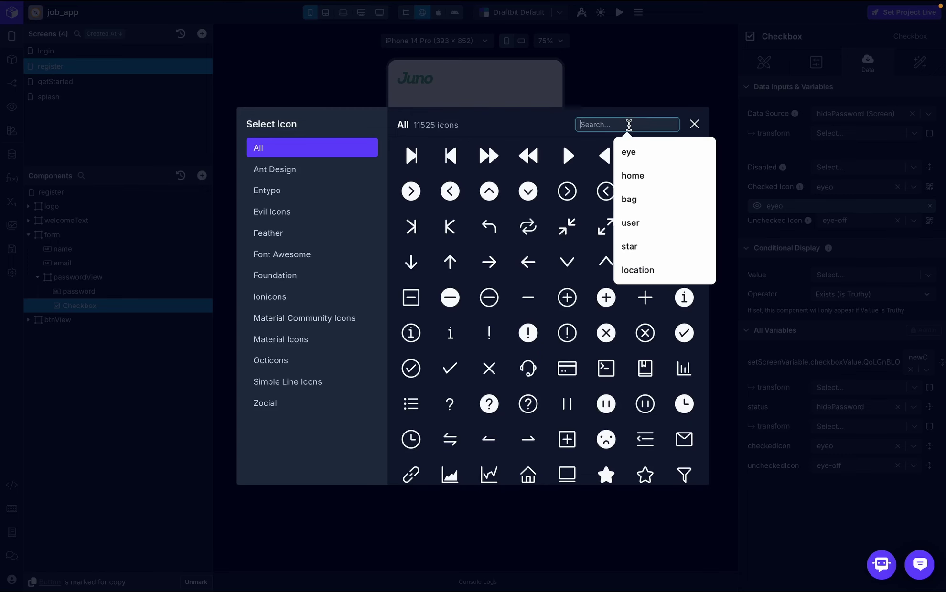
{"action": "type", "text": "eye"}
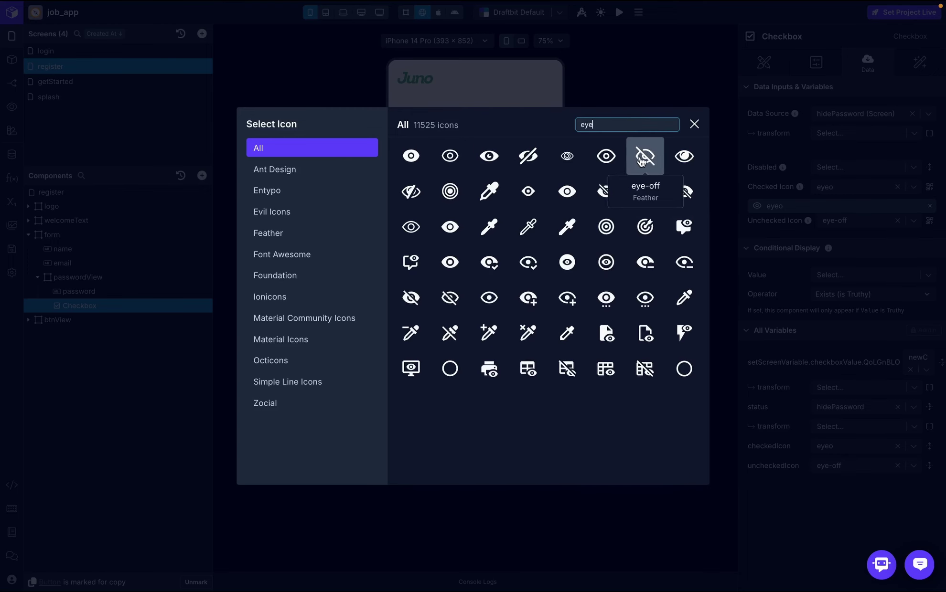
{"action": "left_click", "coordinate": [642, 157]}
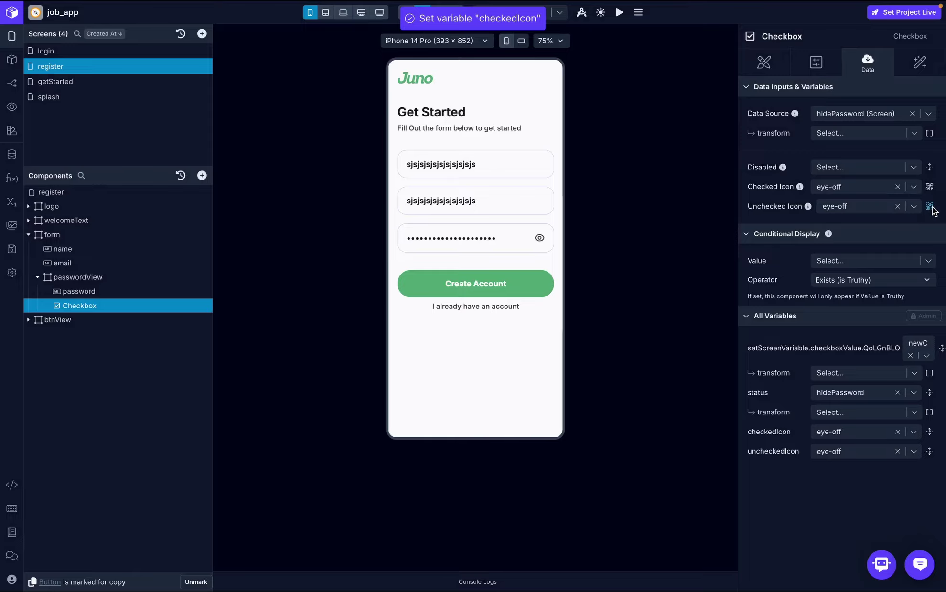
{"action": "left_click", "coordinate": [929, 208]}
{"action": "left_click", "coordinate": [652, 123]}
{"action": "type", "text": "eye"}
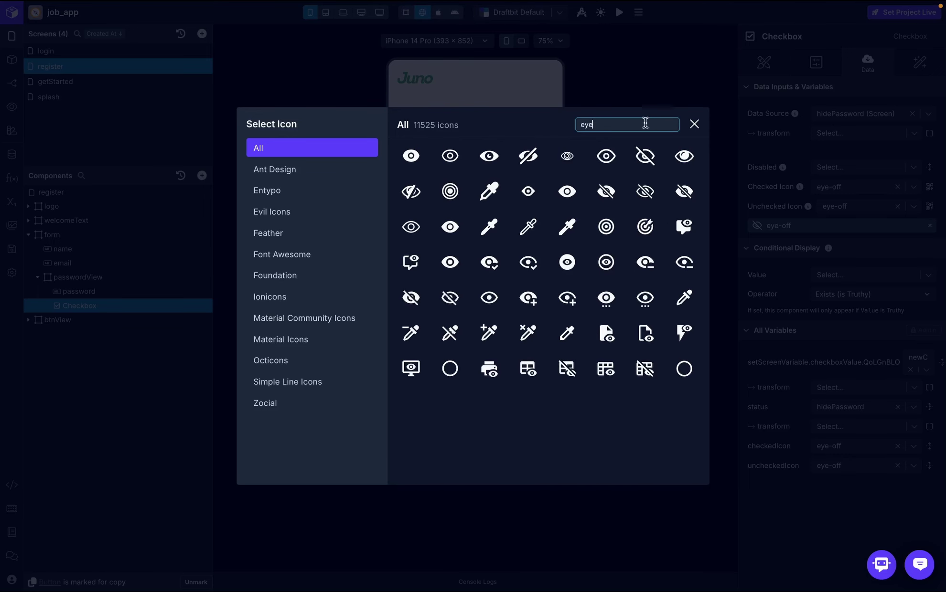
{"action": "left_click", "coordinate": [603, 157]}
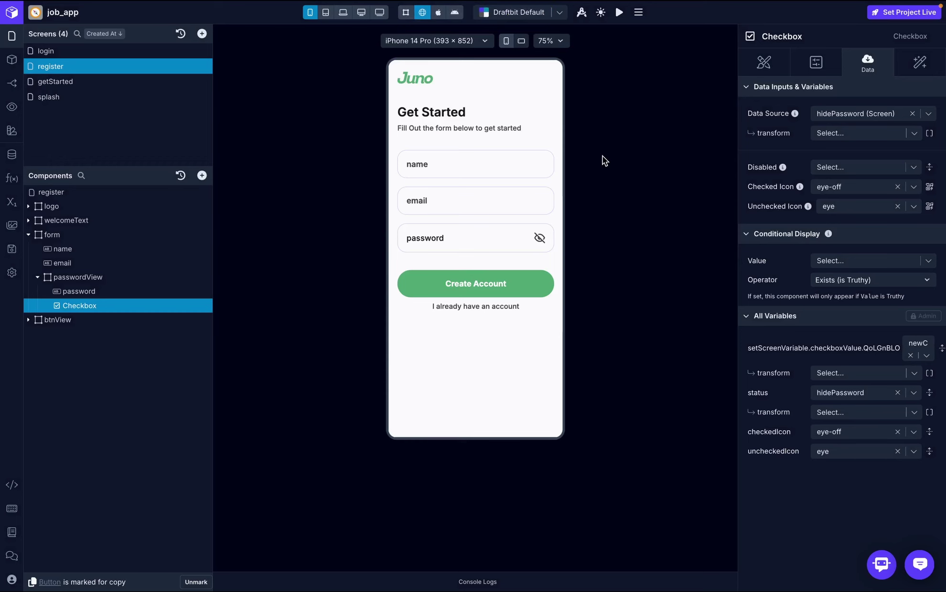
- Type sample text in the password field and toggle visibility to verify the new icons
{"action": "left_click", "coordinate": [452, 238]}
{"action": "type", "text": "sjkskskjsksks"}
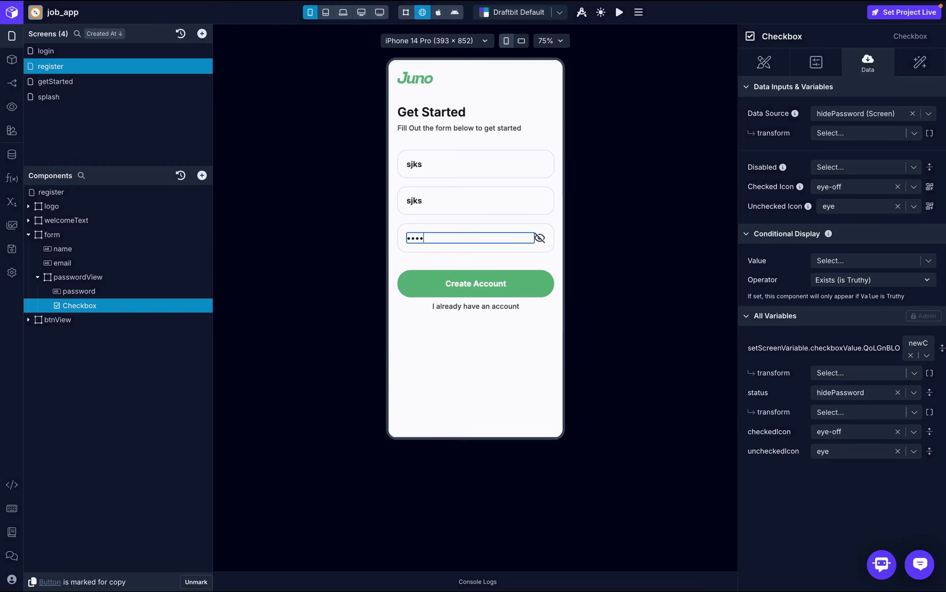
{"action": "left_click", "coordinate": [539, 238]}
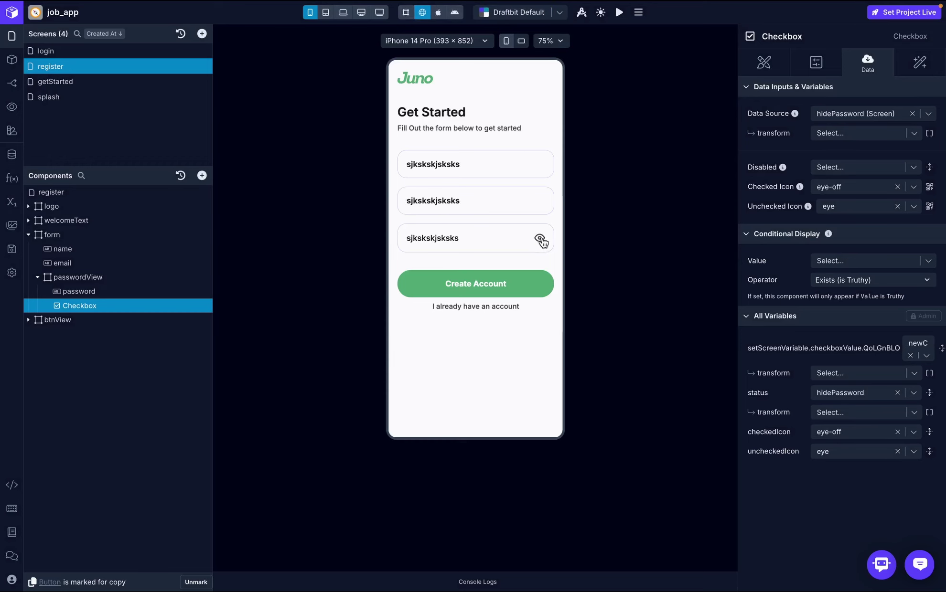
{"action": "left_click", "coordinate": [63, 249]}
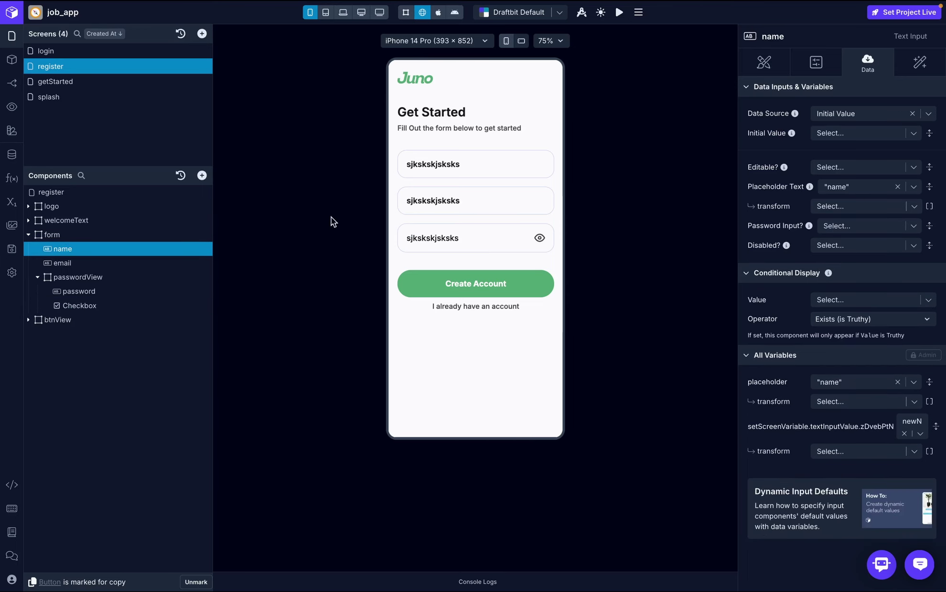
- Bind the name input's data source to the name variable and test it in the preview
{"action": "left_click", "coordinate": [929, 113]}
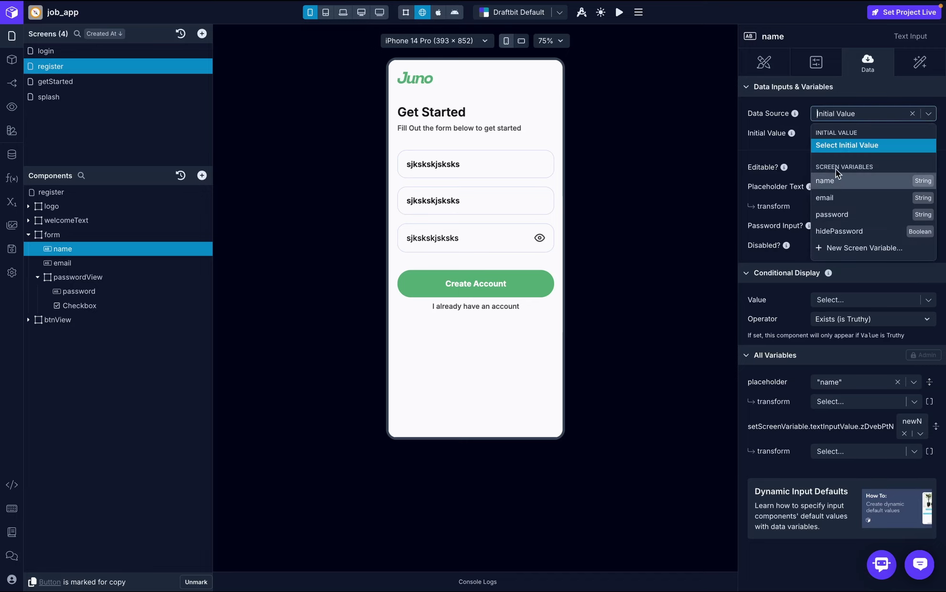
{"action": "left_click", "coordinate": [825, 180]}
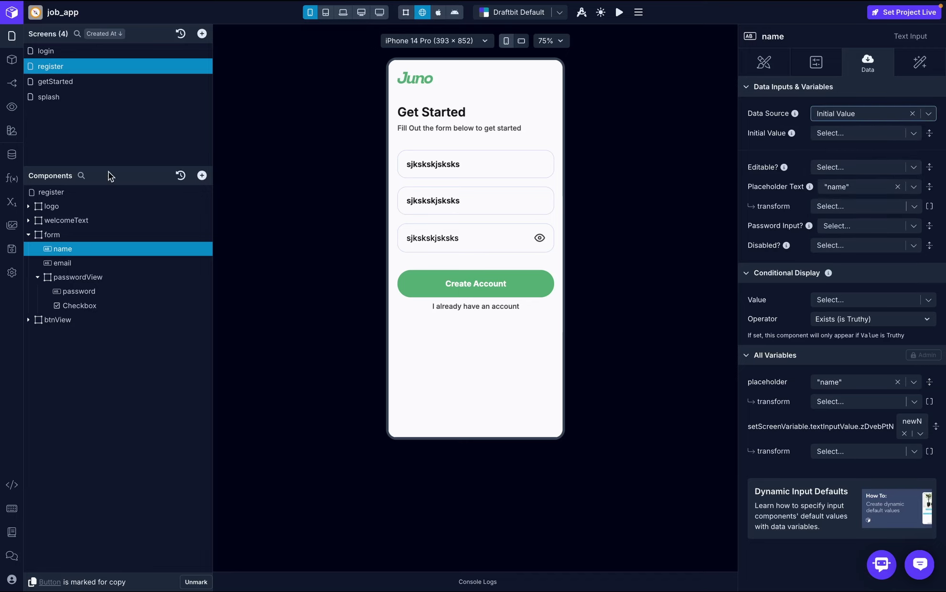
{"action": "left_click", "coordinate": [5, 207]}
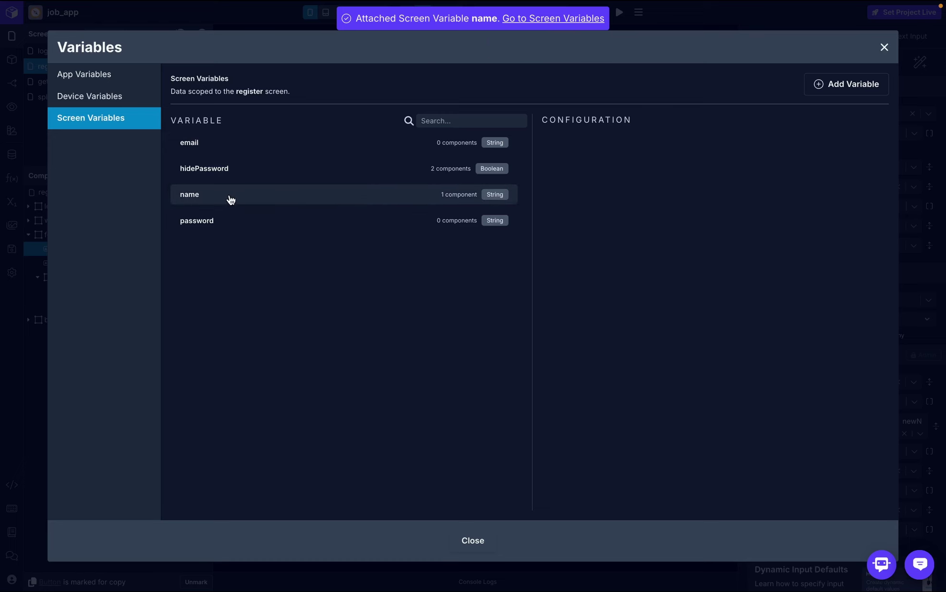
{"action": "left_click", "coordinate": [885, 49]}
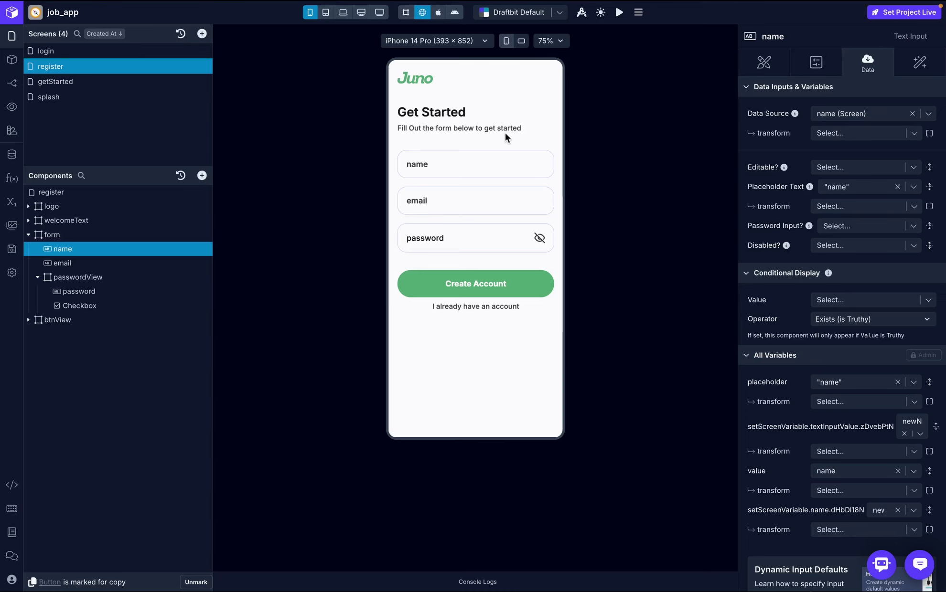
{"action": "left_click", "coordinate": [431, 165]}
{"action": "type", "text": "jdjdjdjdjd"}
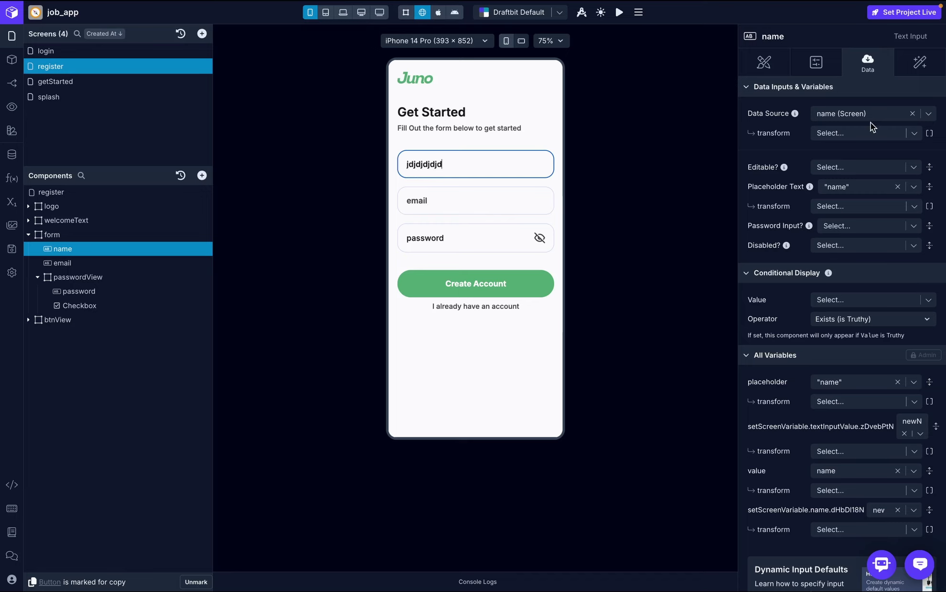
- Bind the email input to the email variable and test the email and name fields
{"action": "left_click", "coordinate": [130, 263]}
{"action": "left_click", "coordinate": [915, 116]}
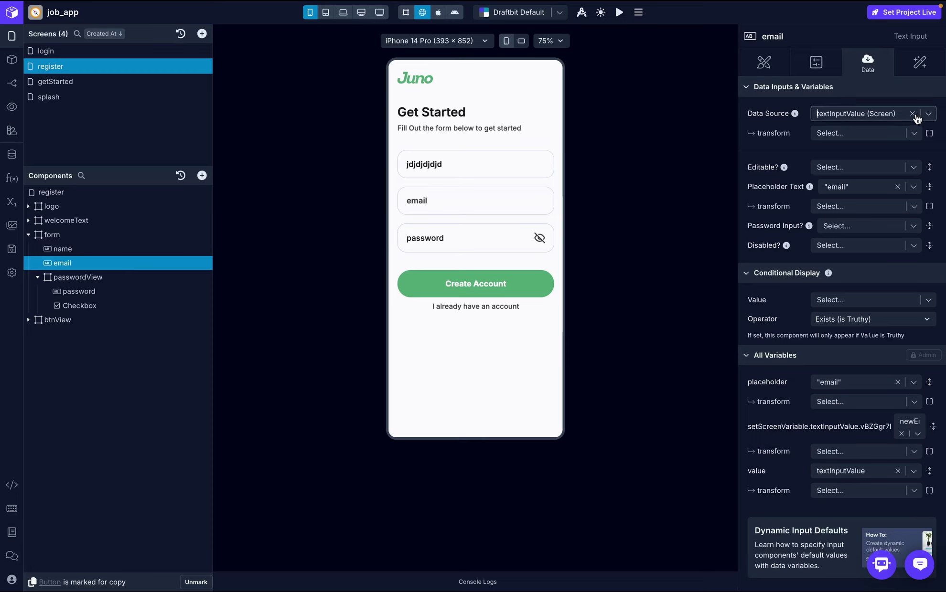
{"action": "left_click", "coordinate": [929, 116]}
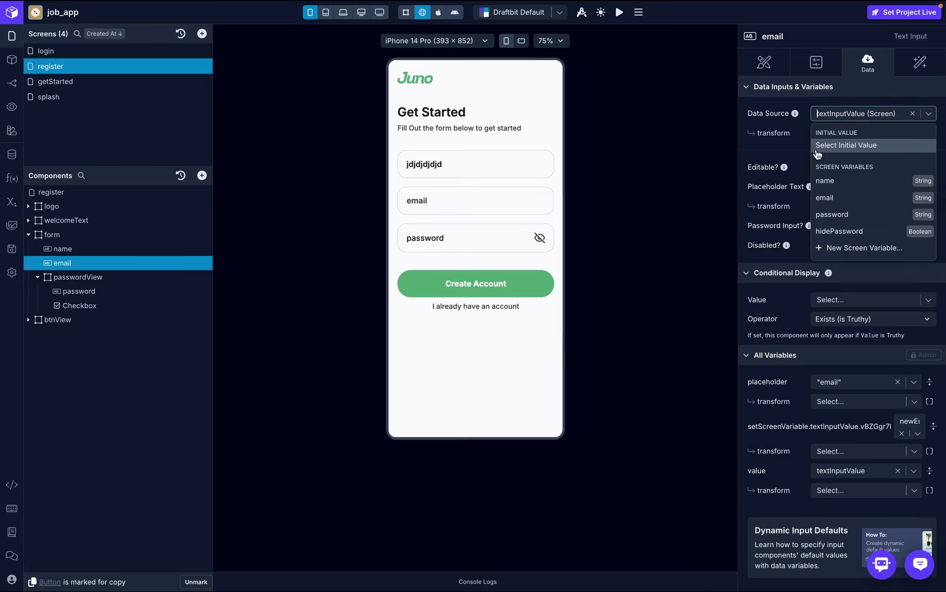
{"action": "left_click", "coordinate": [884, 198]}
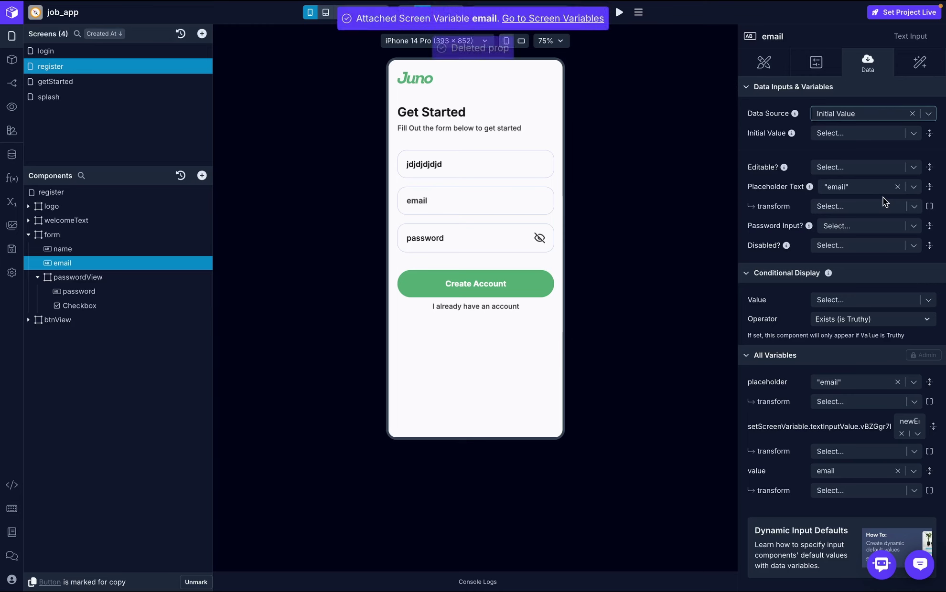
{"action": "left_click", "coordinate": [470, 198]}
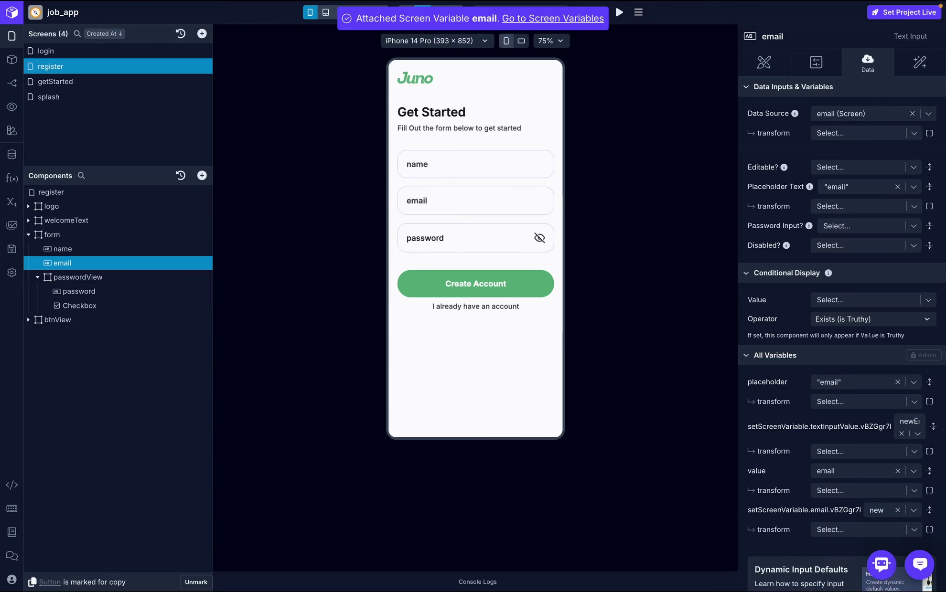
{"action": "left_click", "coordinate": [461, 197]}
{"action": "type", "text": "ksksksks"}
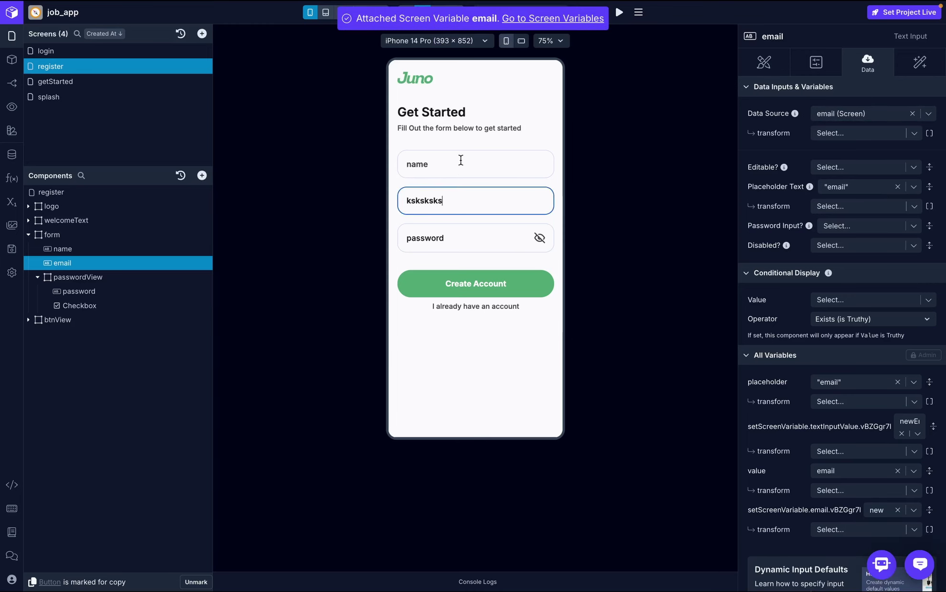
{"action": "left_click", "coordinate": [460, 160]}
{"action": "type", "text": "ksksksks"}
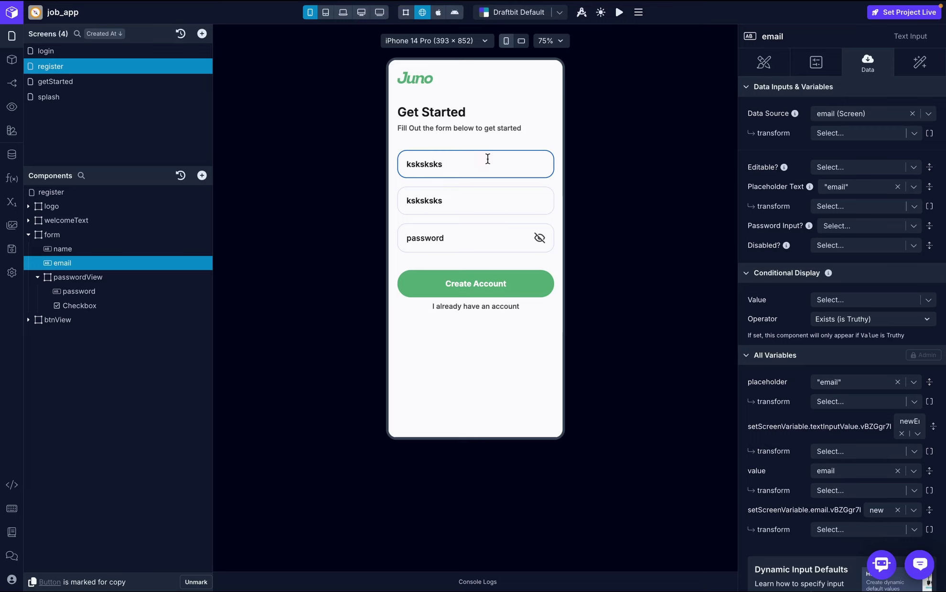
{"action": "type", "text": "ksks"}
- Bind the password input to the password variable and collapse the form tree
{"action": "left_click", "coordinate": [78, 292]}
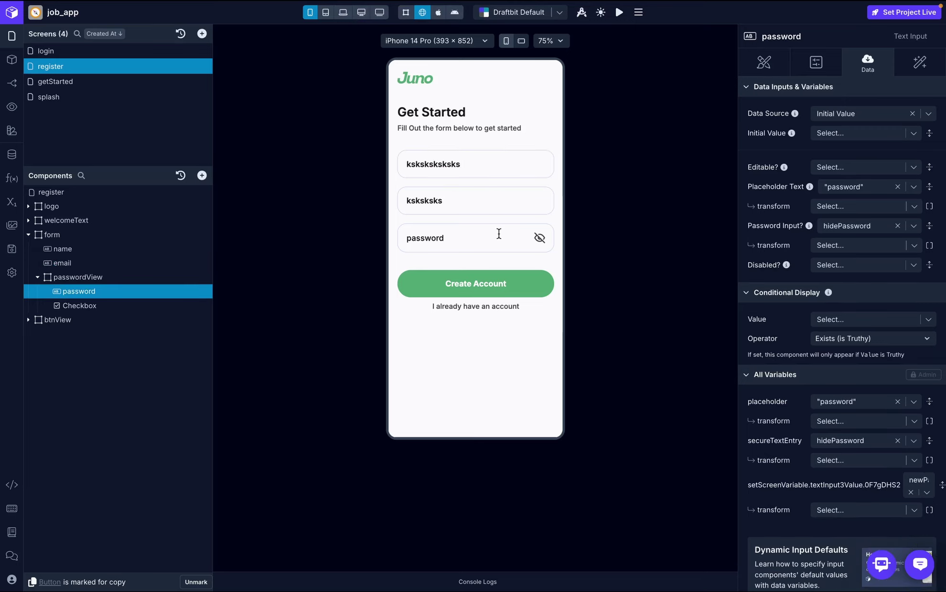
{"action": "left_click", "coordinate": [928, 113]}
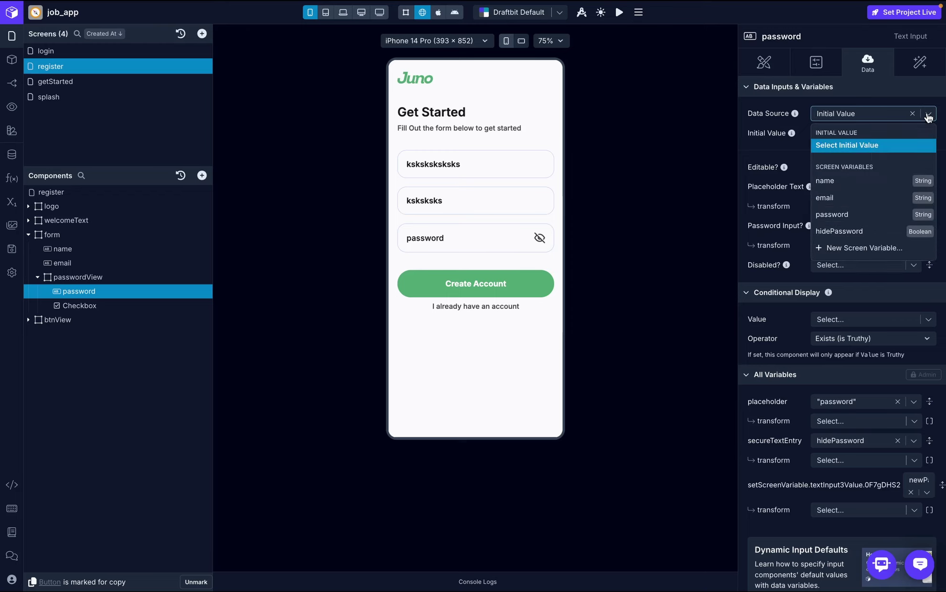
{"action": "left_click", "coordinate": [846, 215]}
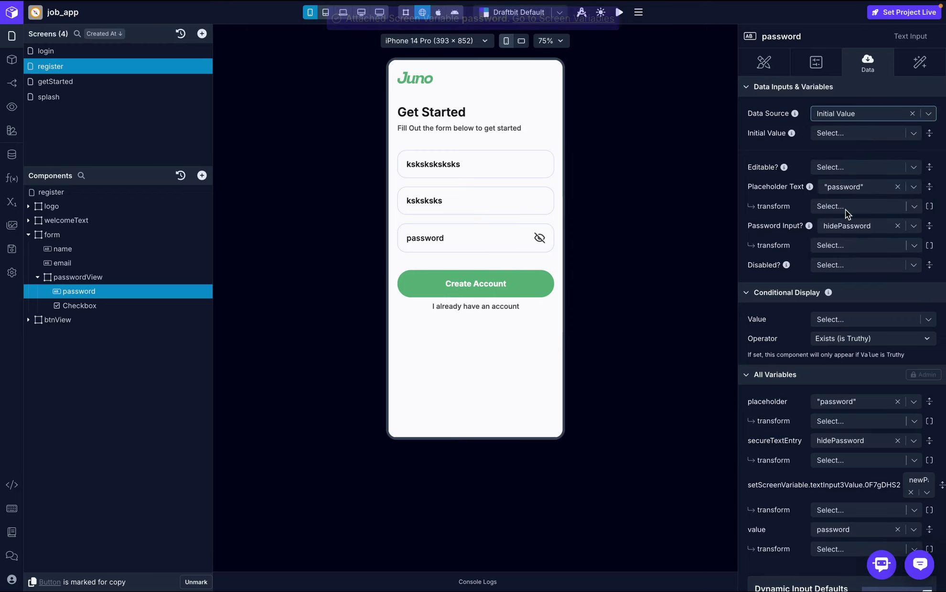
{"action": "left_click", "coordinate": [41, 281]}
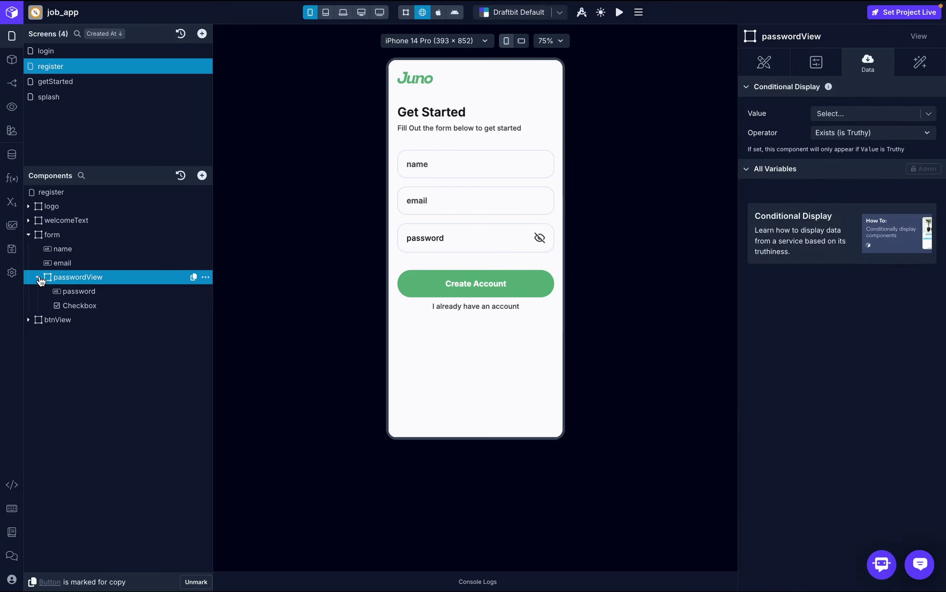
{"action": "left_click", "coordinate": [39, 279]}
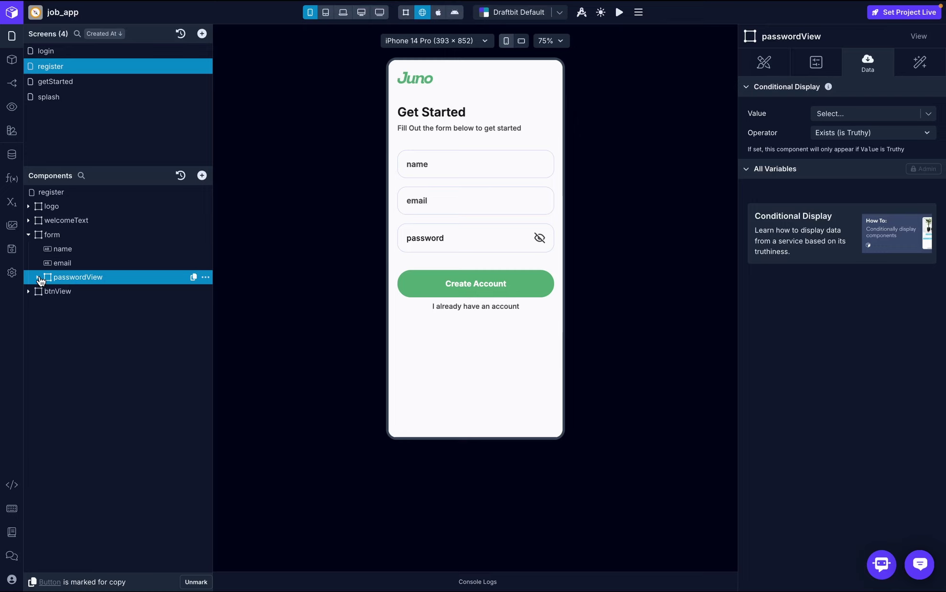
{"action": "left_click", "coordinate": [29, 235]}
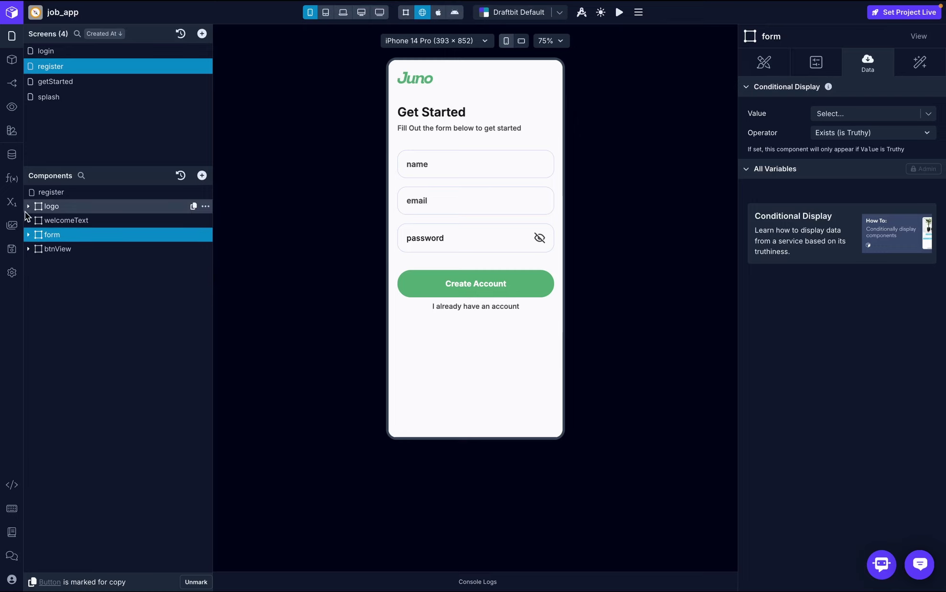
{"action": "left_click", "coordinate": [12, 203]}
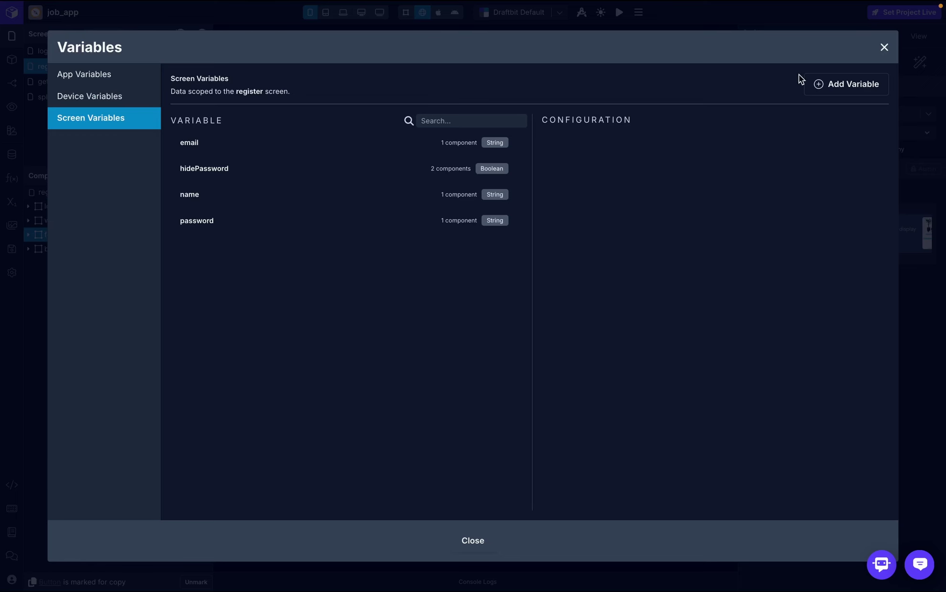
- Add a Boolean screen variable named loading with initial value false
{"action": "left_click", "coordinate": [819, 84]}
{"action": "type", "text": "loadi"}
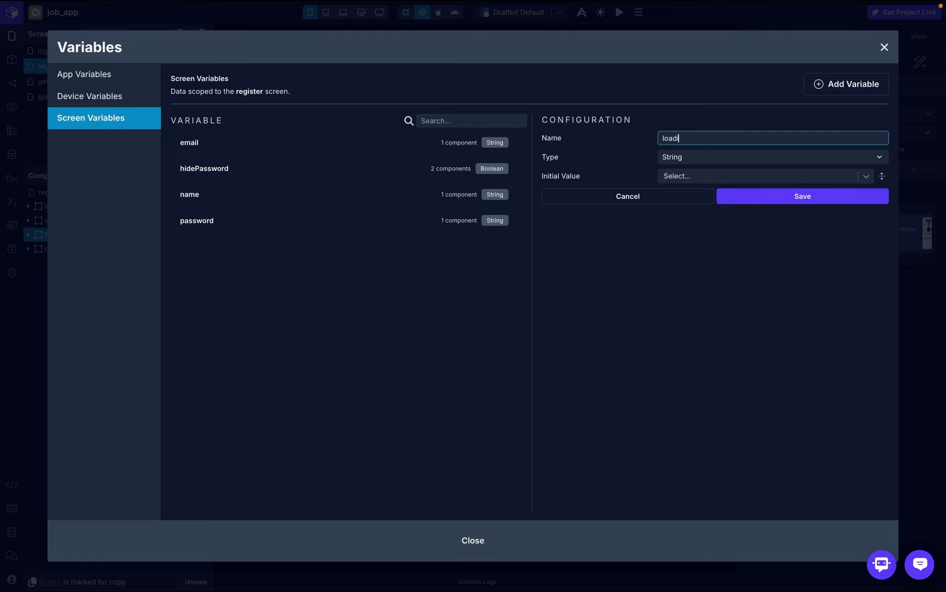
{"action": "type", "text": "ng"}
{"action": "left_click", "coordinate": [755, 157]}
{"action": "left_click", "coordinate": [720, 195]}
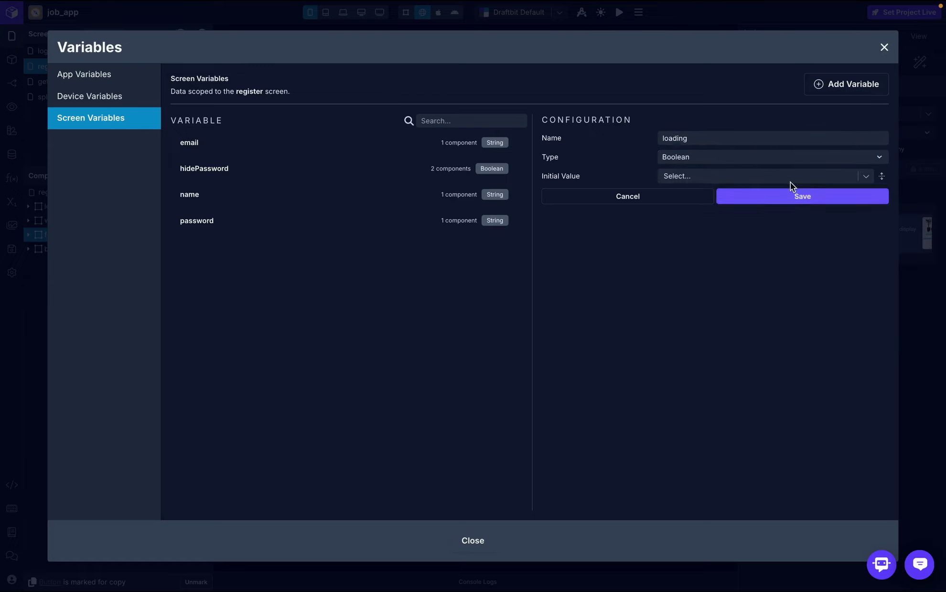
{"action": "left_click", "coordinate": [780, 177]}
{"action": "type", "text": "flas"}
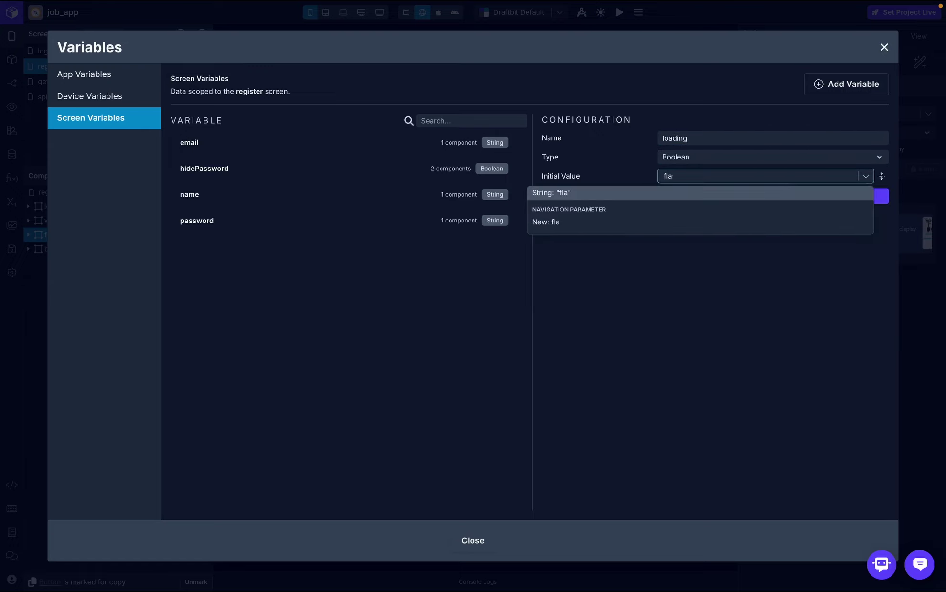
{"action": "key", "text": "BackSpace"}
{"action": "key", "text": "BackSpace"}
{"action": "type", "text": "alse"}
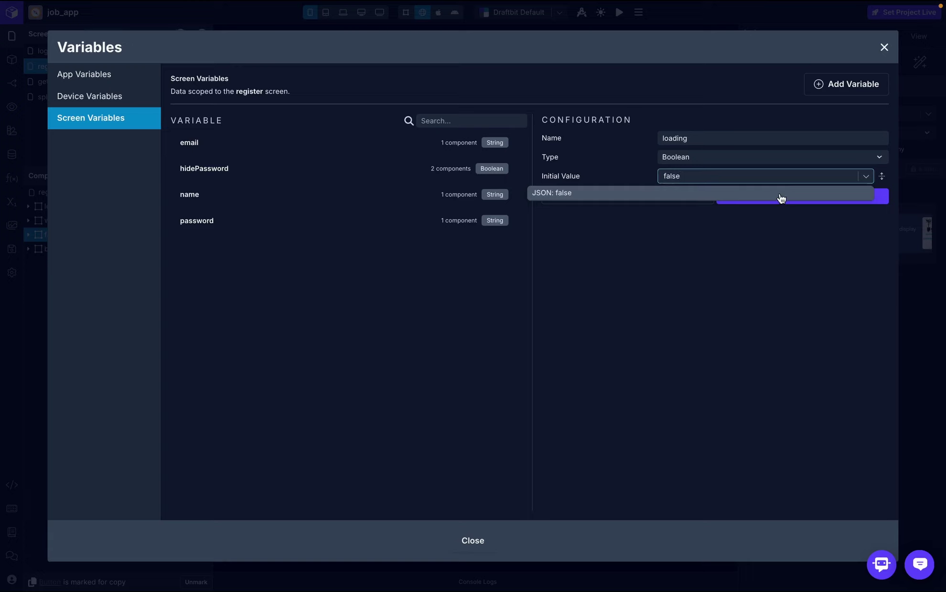
{"action": "left_click", "coordinate": [781, 193]}
{"action": "left_click", "coordinate": [789, 196]}
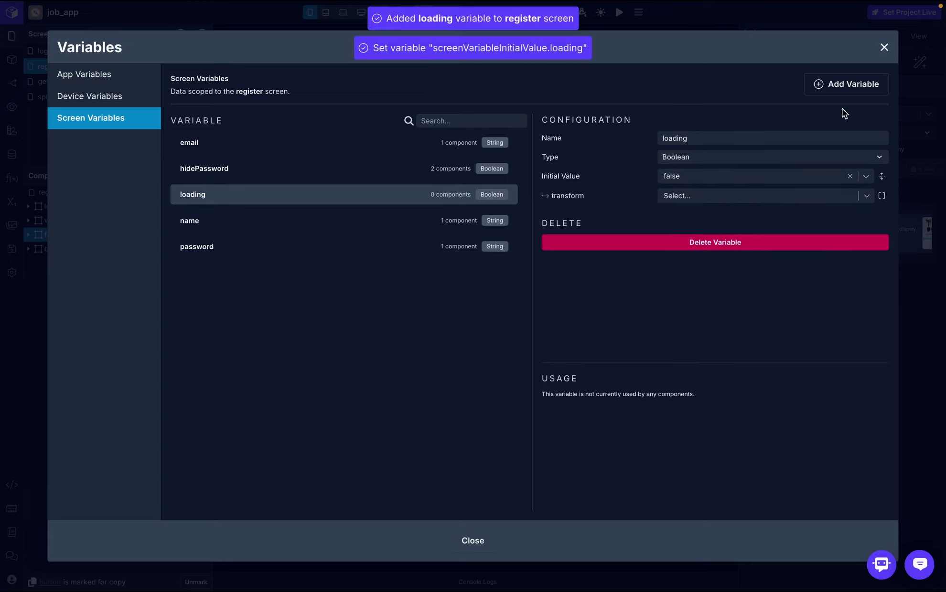
- Add a String screen variable named errorMessage and close the Variables window
{"action": "left_click", "coordinate": [850, 89]}
{"action": "type", "text": "error"}
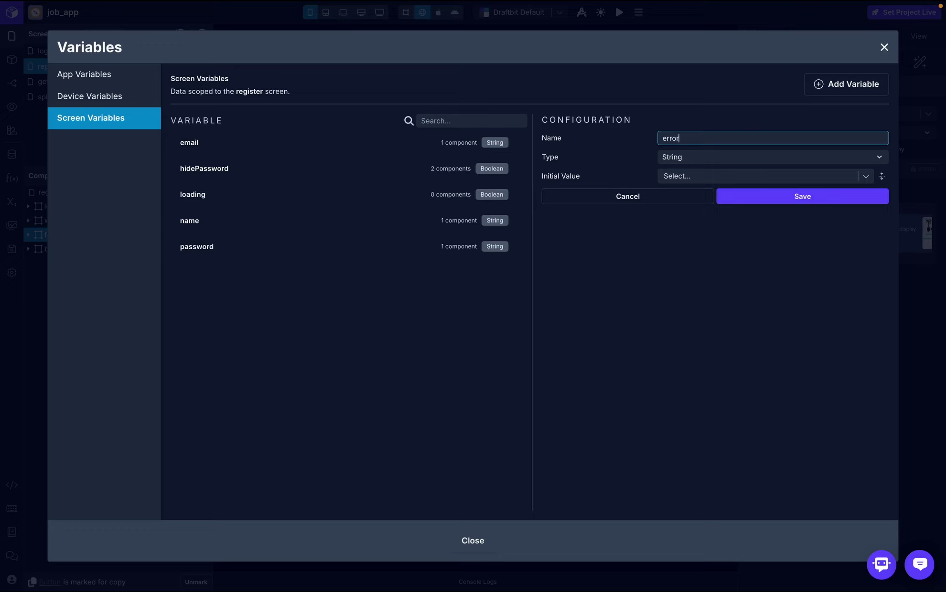
{"action": "type", "text": "Message"}
{"action": "left_click", "coordinate": [799, 198]}
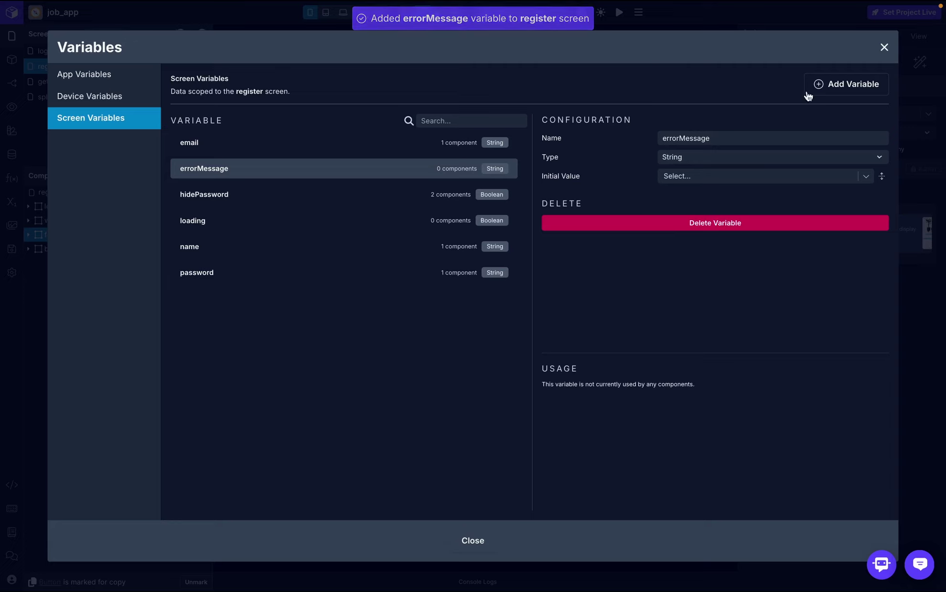
{"action": "left_click", "coordinate": [883, 47]}
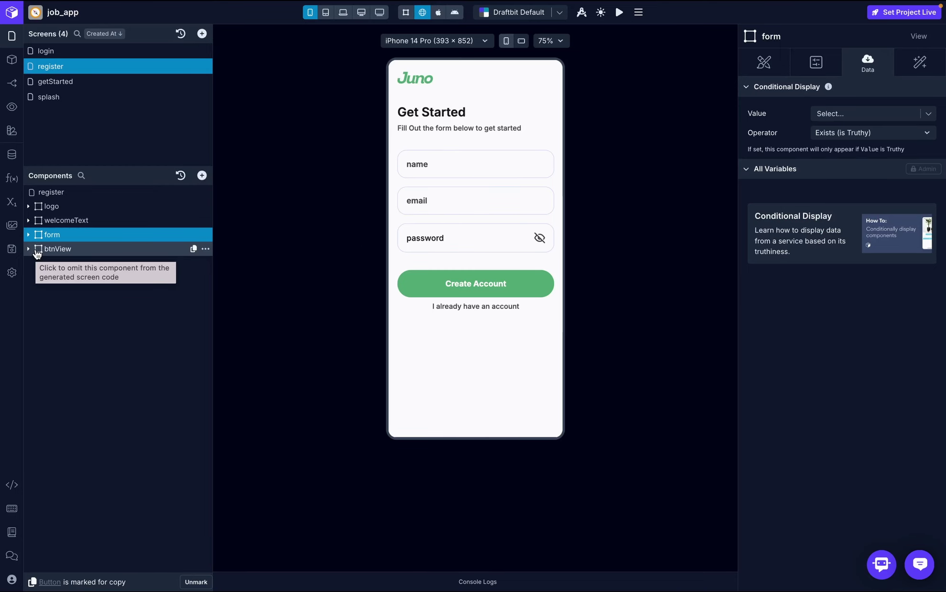
- Start a new Xano REST service named auth-service from the Data panel
{"action": "left_click", "coordinate": [14, 156]}
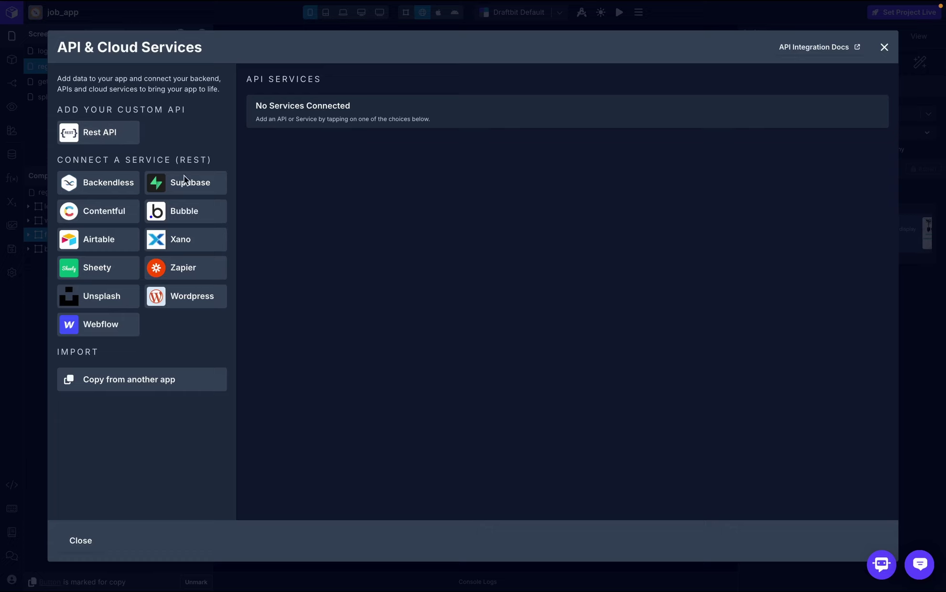
{"action": "left_click", "coordinate": [190, 243]}
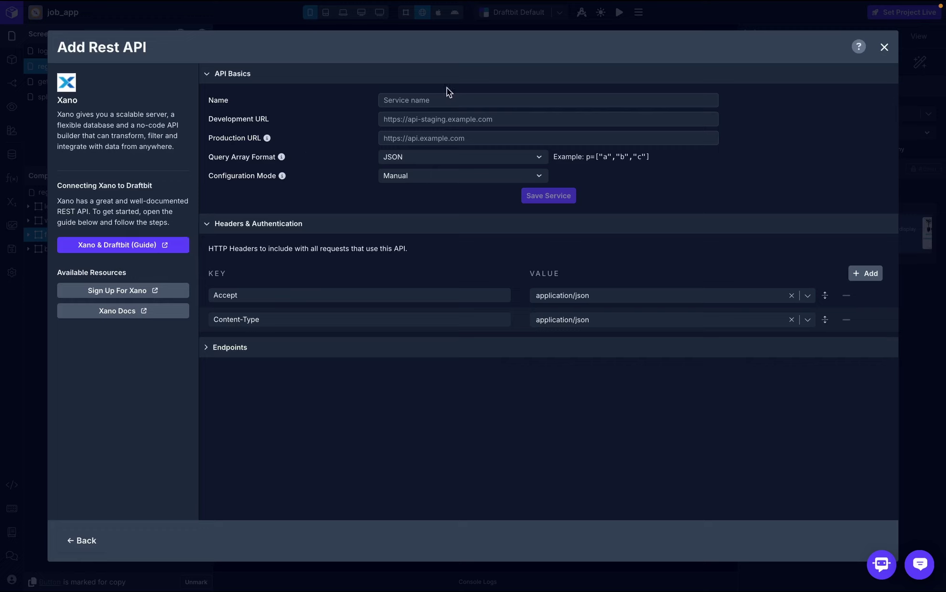
{"action": "left_click", "coordinate": [396, 99]}
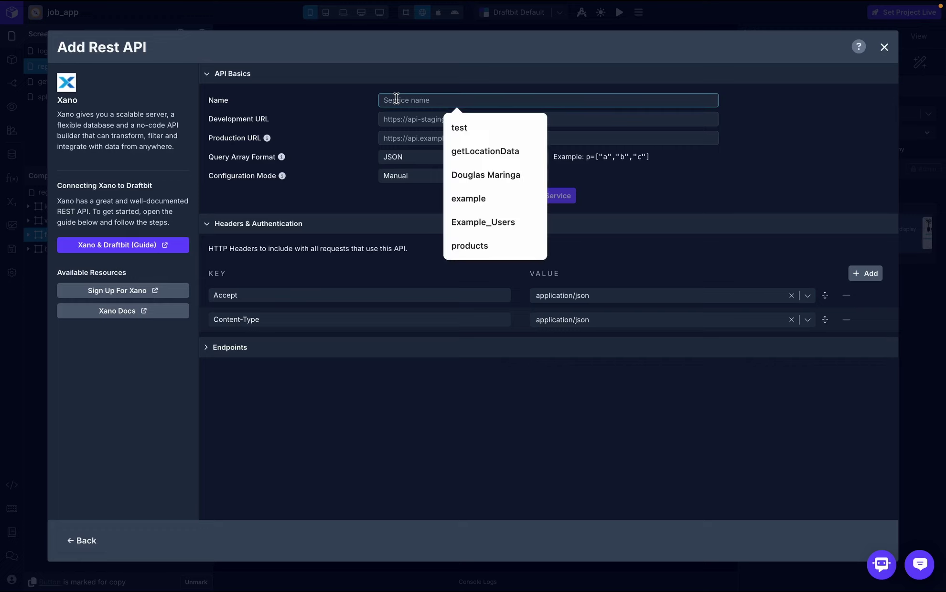
{"action": "type", "text": "auth"}
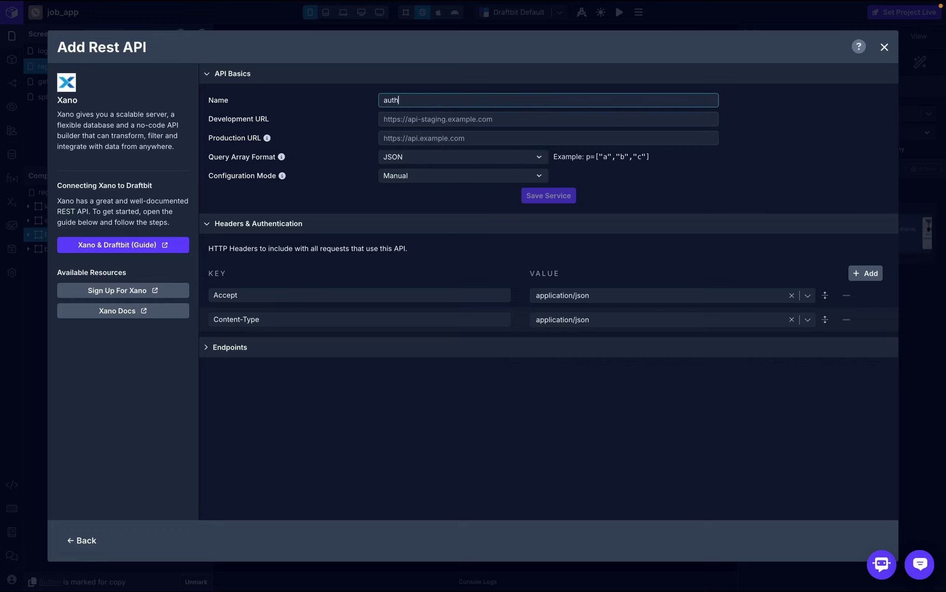
{"action": "type", "text": "-service"}
- Copy the /auth/signup endpoint URL from Xano
{"action": "key", "text": "ctrl+Right"}
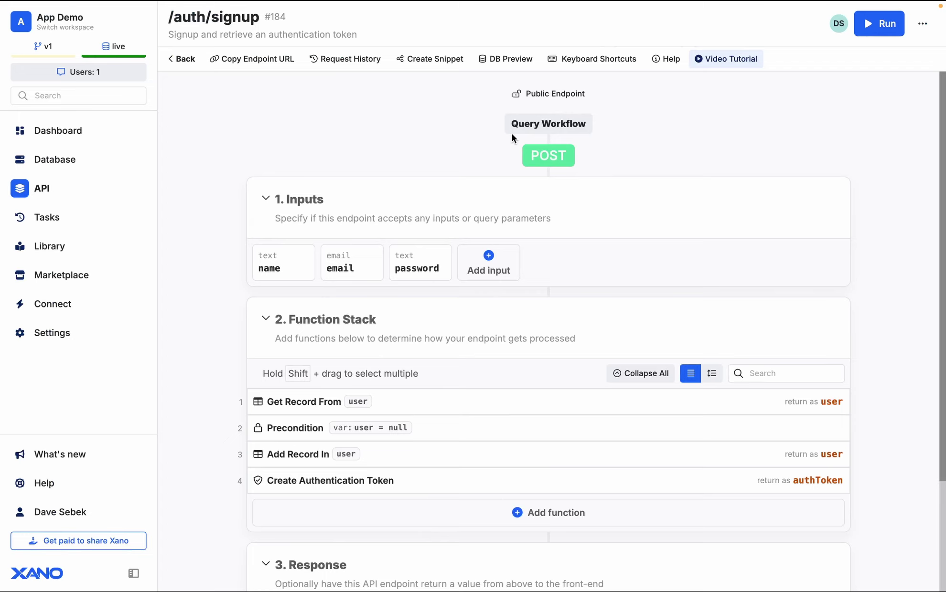
{"action": "left_click", "coordinate": [251, 66]}
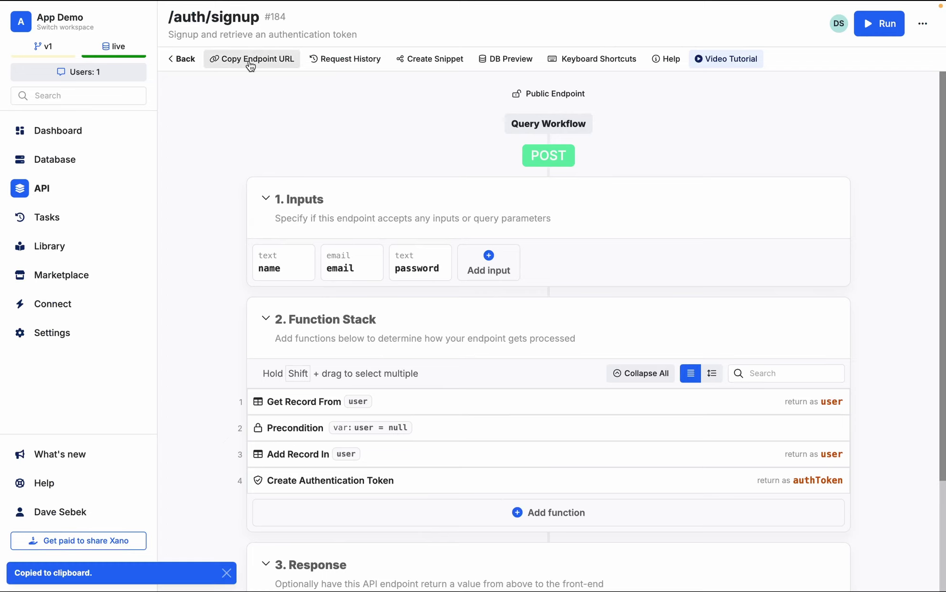
{"action": "key", "text": "ctrl+Left"}
- Paste the Xano URL as the Development URL, trimming off auth/signup
{"action": "left_click", "coordinate": [419, 116]}
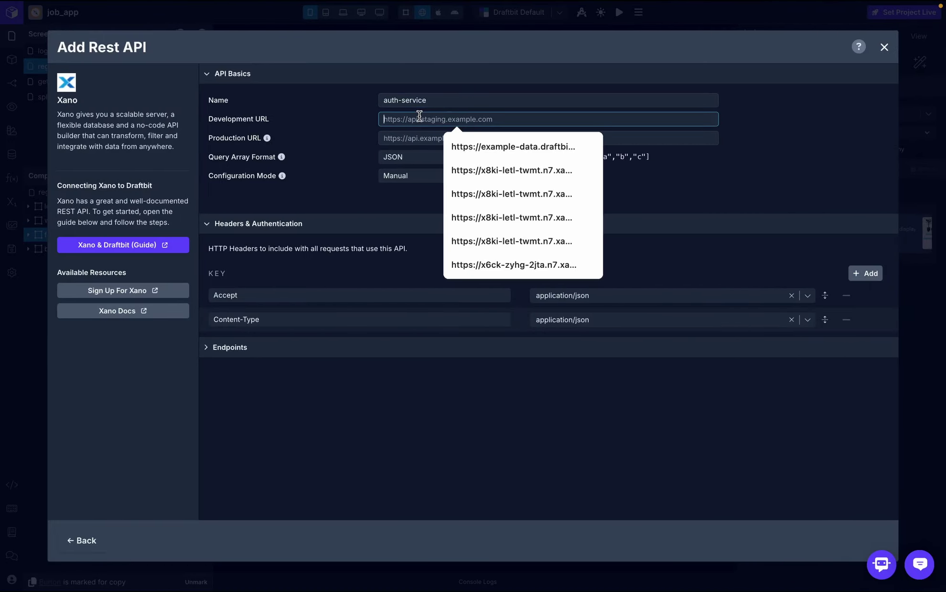
{"action": "key", "text": "ctrl+v"}
{"action": "left_click_drag", "start_coordinate": [592, 118], "coordinate": [545, 117]}
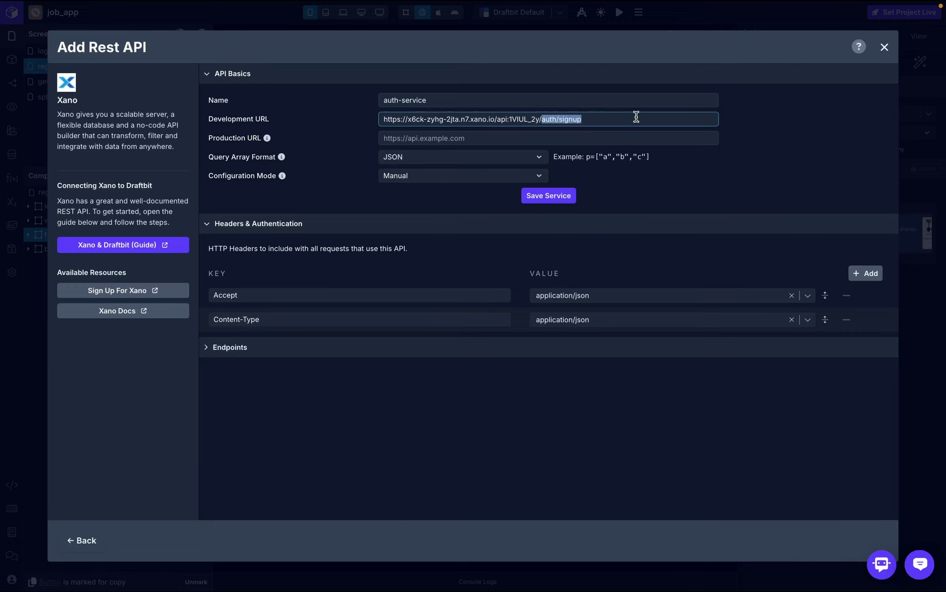
{"action": "key", "text": "BackSpace"}
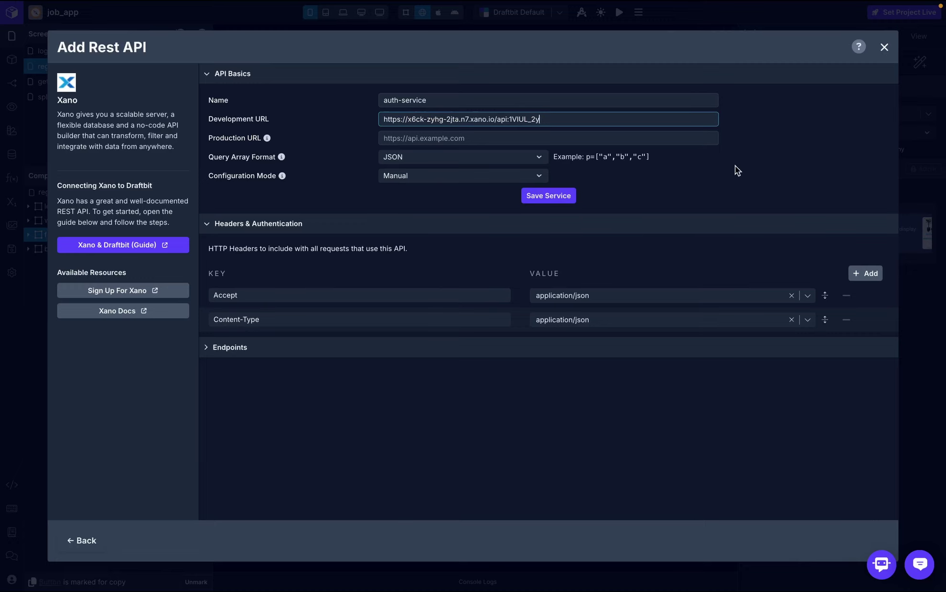
{"action": "left_click", "coordinate": [738, 170]}
- Use the same base URL for Production URL and save the auth-service
{"action": "left_click", "coordinate": [544, 119]}
{"action": "key", "text": "ctrl+a"}
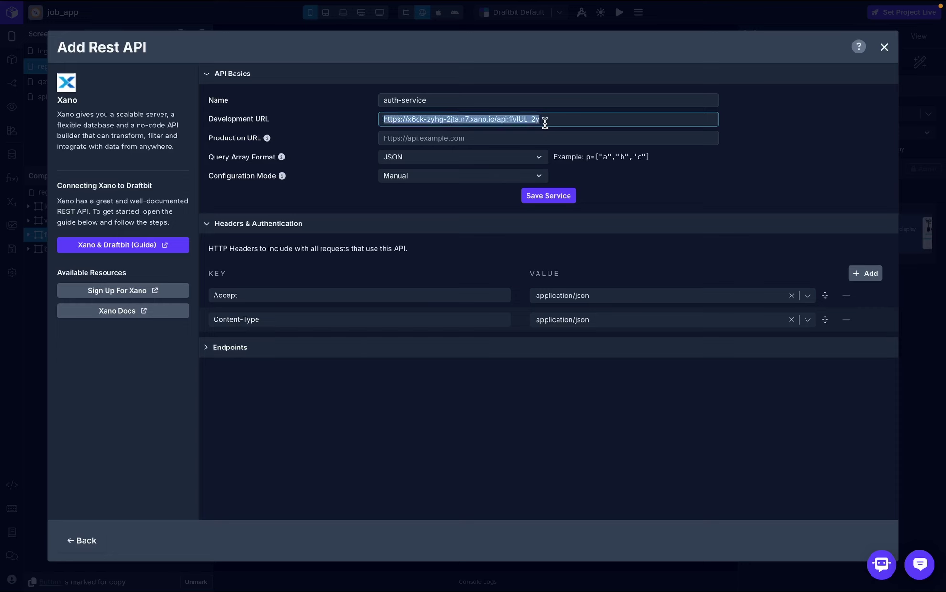
{"action": "key", "text": "ctrl+c"}
{"action": "left_click", "coordinate": [541, 138]}
{"action": "key", "text": "ctrl+v"}
{"action": "left_click", "coordinate": [749, 154]}
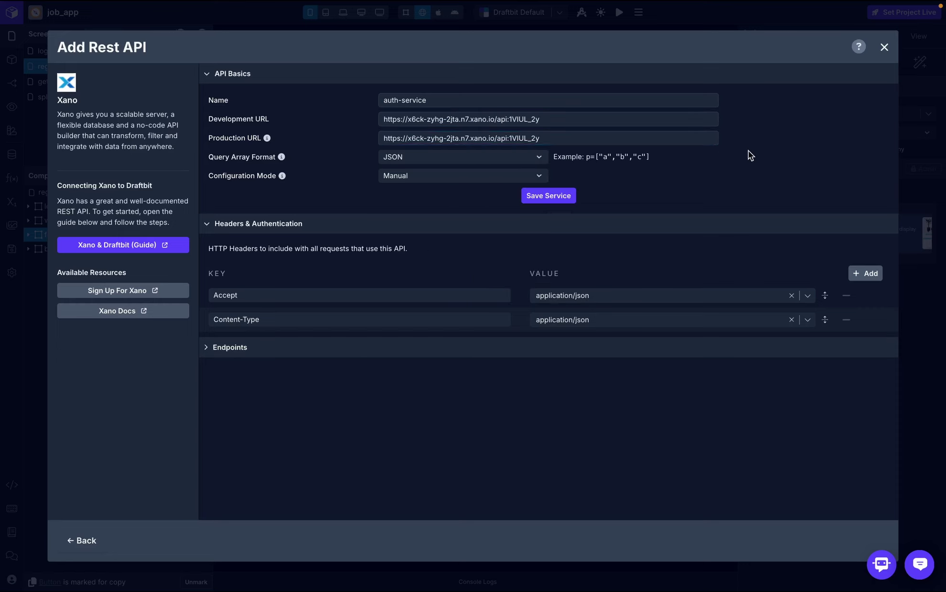
{"action": "left_click", "coordinate": [541, 200]}
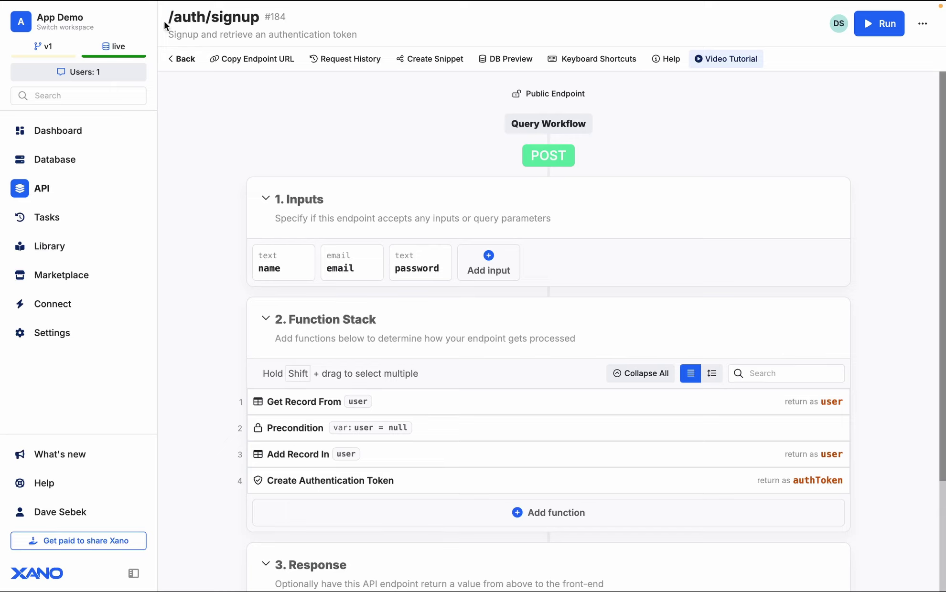
{"action": "left_click_drag", "start_coordinate": [165, 22], "coordinate": [258, 19]}
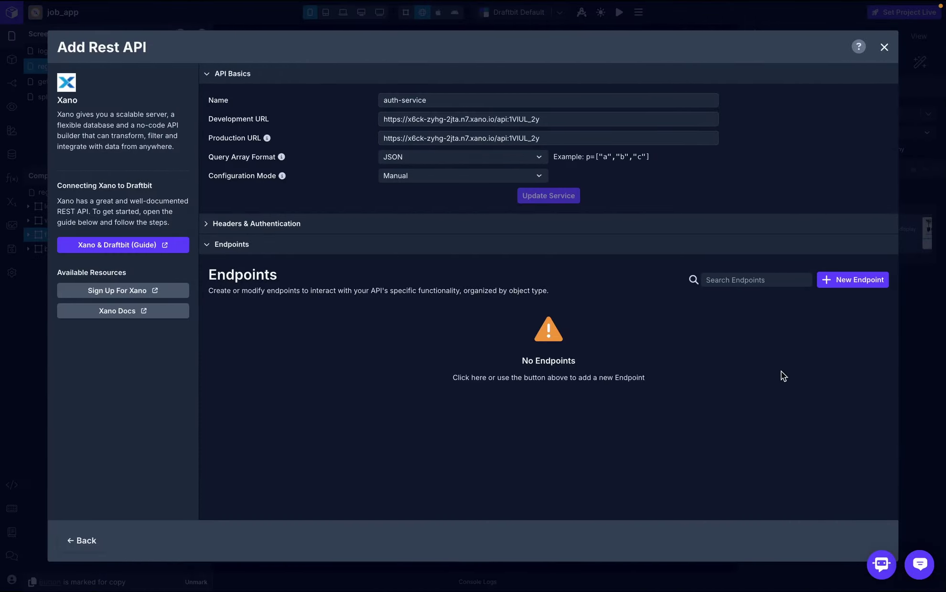
- Create a new POST endpoint named signup with object user
{"action": "left_click", "coordinate": [852, 283]}
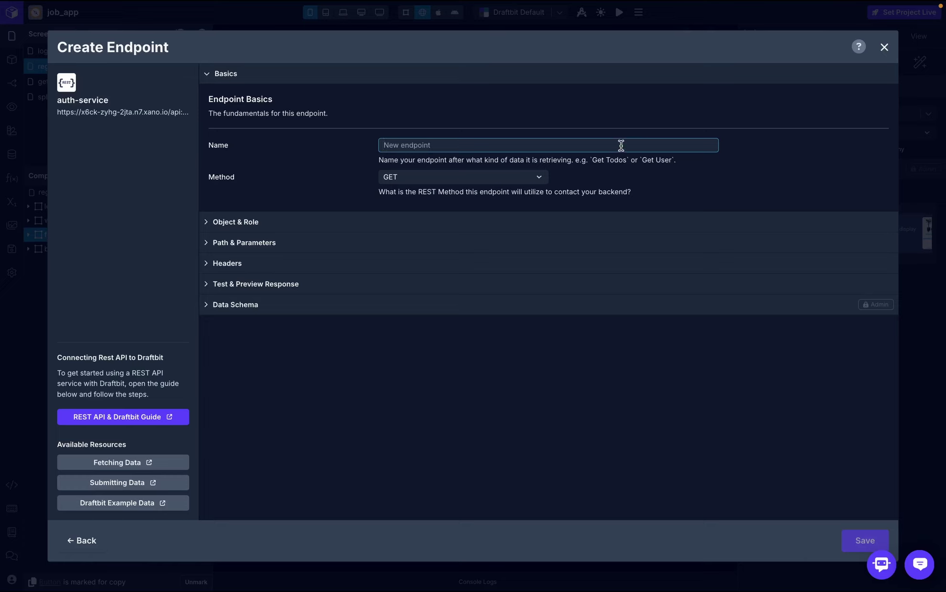
{"action": "type", "text": "sign"}
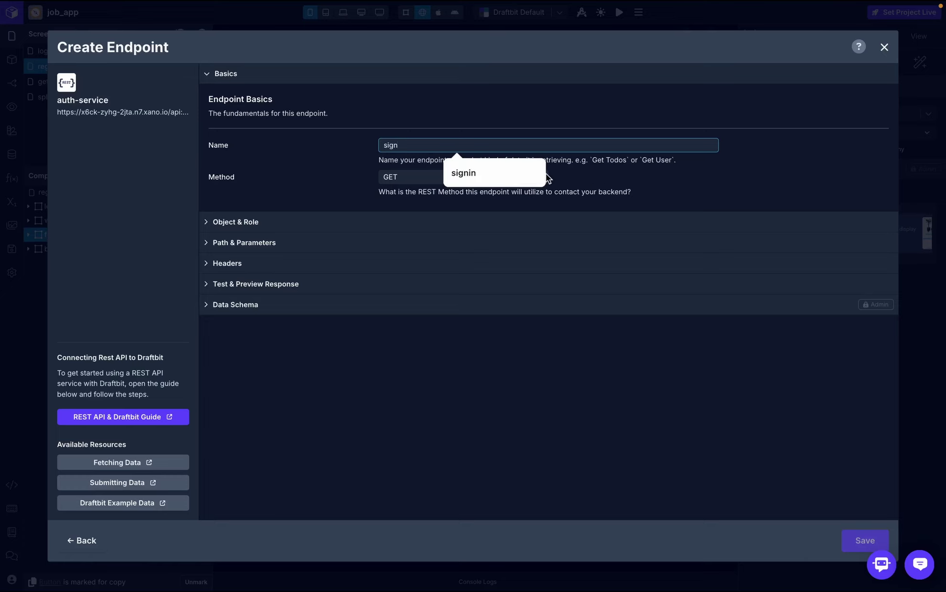
{"action": "type", "text": "up"}
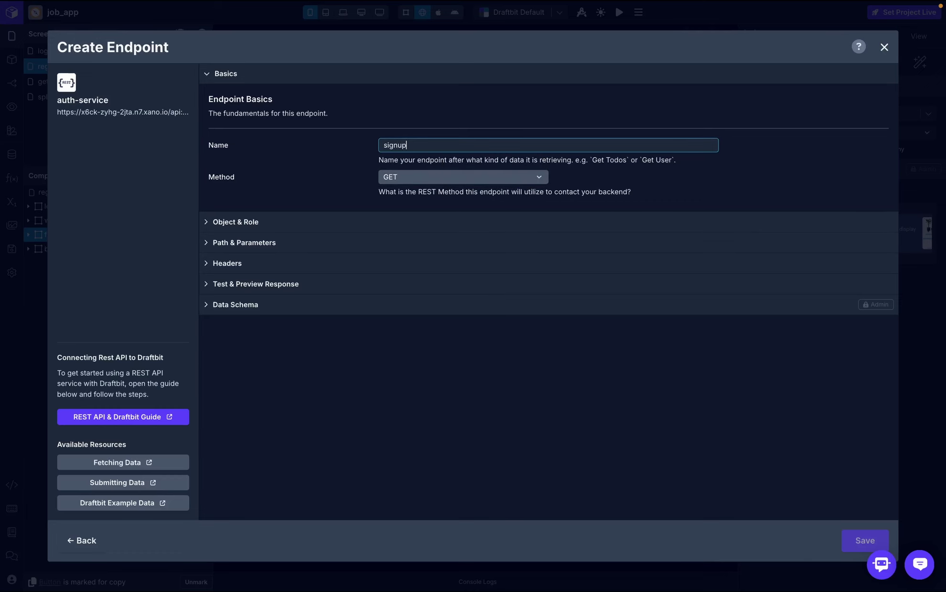
{"action": "left_click", "coordinate": [481, 181]}
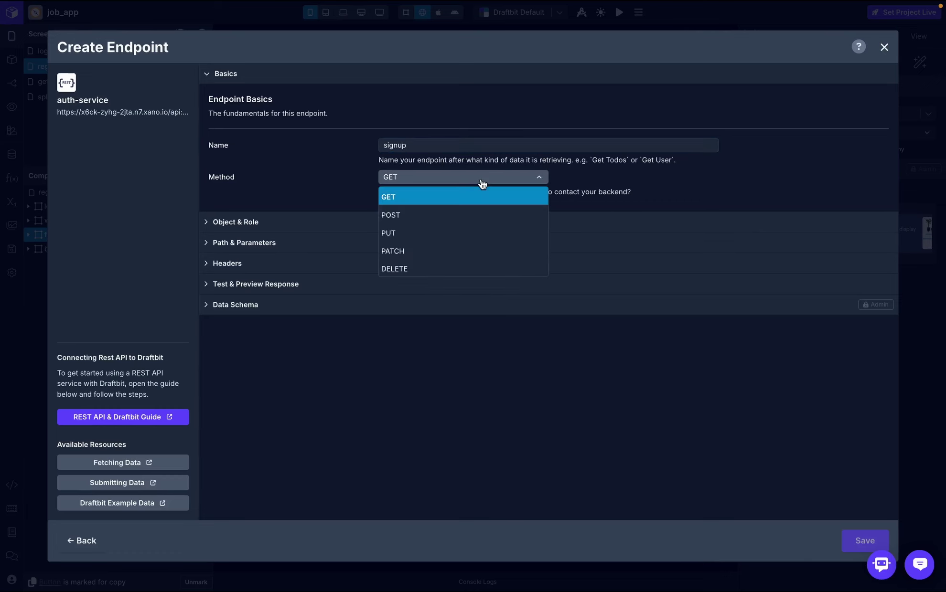
{"action": "left_click", "coordinate": [440, 214]}
{"action": "left_click", "coordinate": [397, 221]}
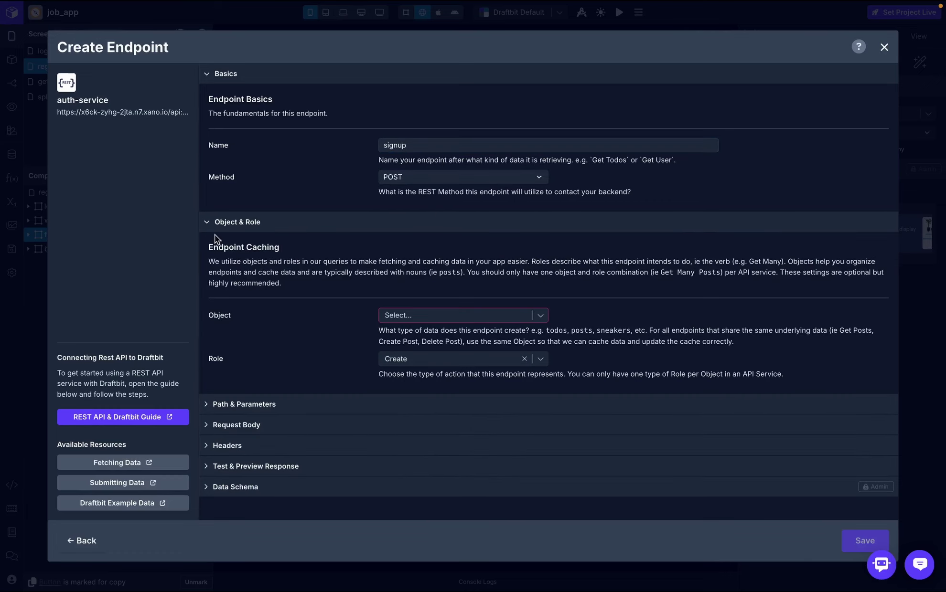
{"action": "left_click", "coordinate": [435, 315]}
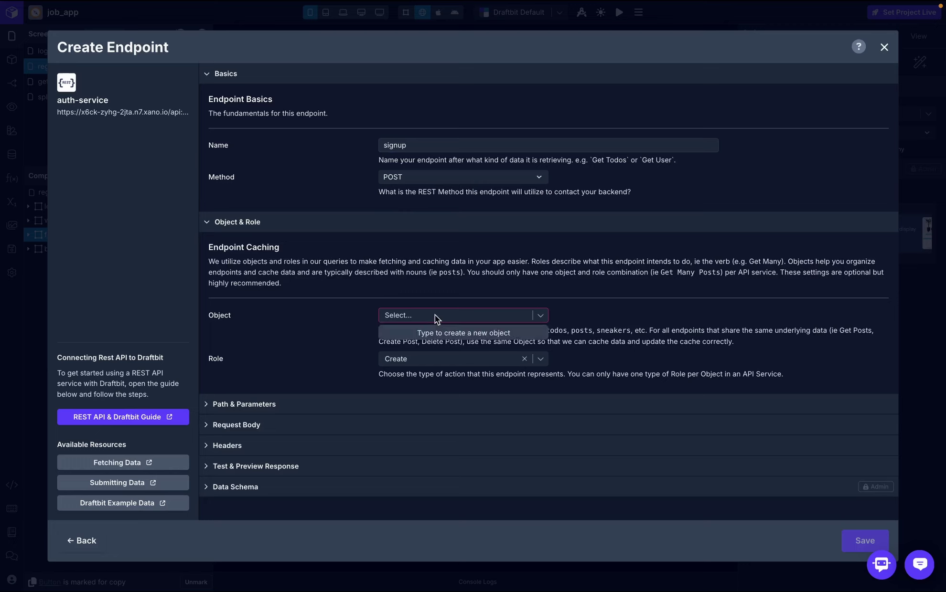
{"action": "type", "text": "user"}
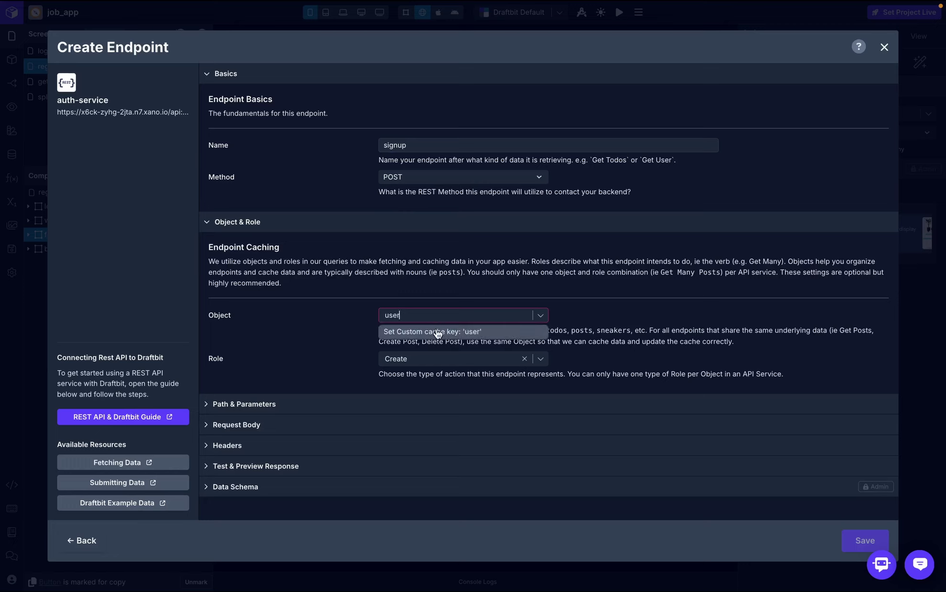
{"action": "left_click", "coordinate": [438, 332]}
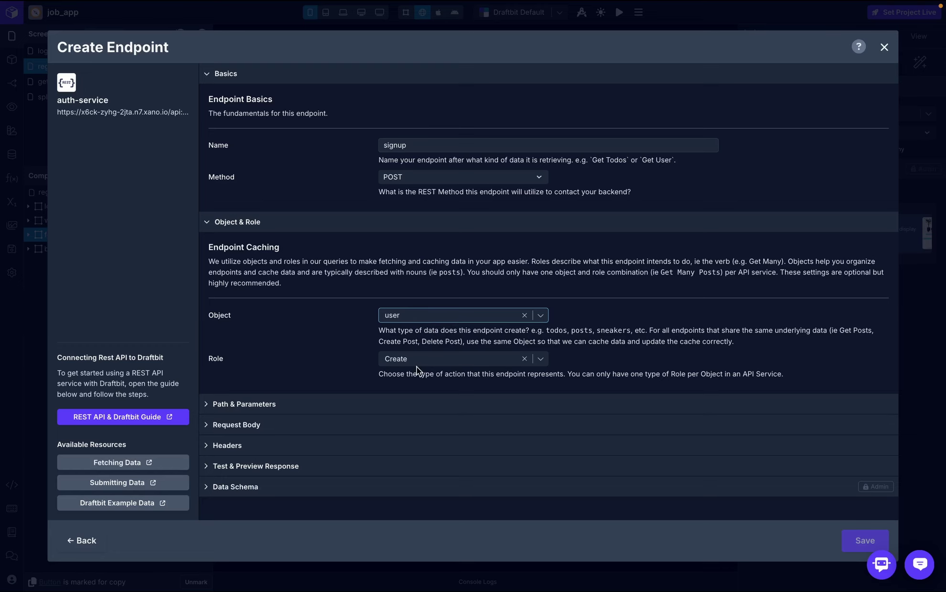
- Set the endpoint path to /auth/signup and expand the request body settings
{"action": "left_click", "coordinate": [369, 405]}
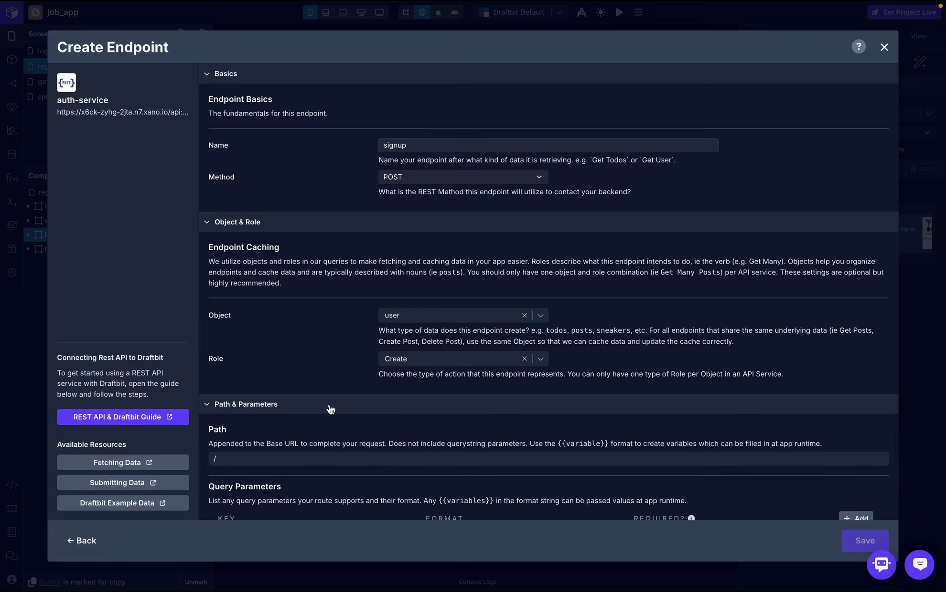
{"action": "scroll", "coordinate": [334, 411], "scroll_direction": "down", "scroll_amount": 3}
{"action": "left_click", "coordinate": [322, 348]}
{"action": "type", "text": "/auth/signup"}
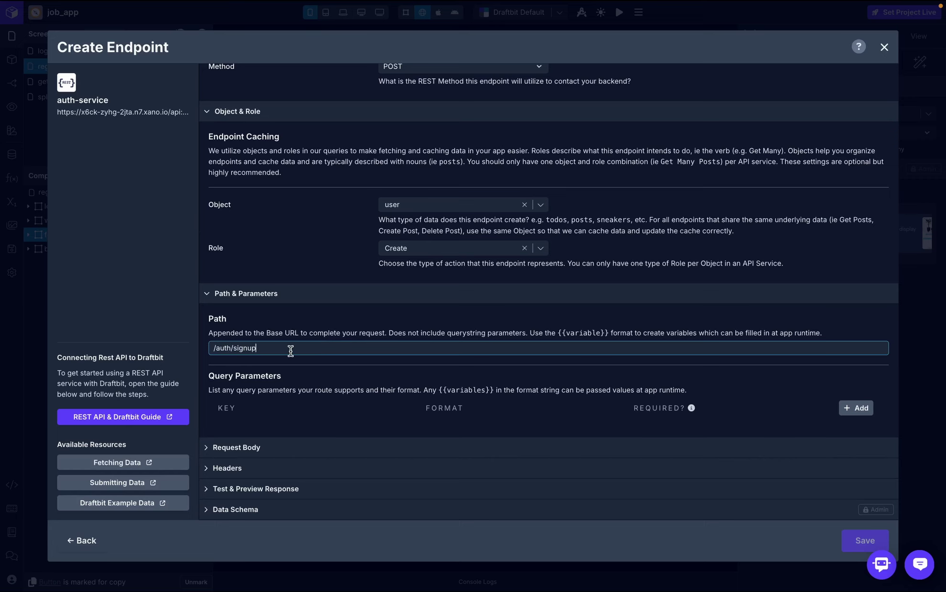
{"action": "left_click", "coordinate": [264, 450]}
{"action": "scroll", "coordinate": [264, 447], "scroll_direction": "down", "scroll_amount": 4}
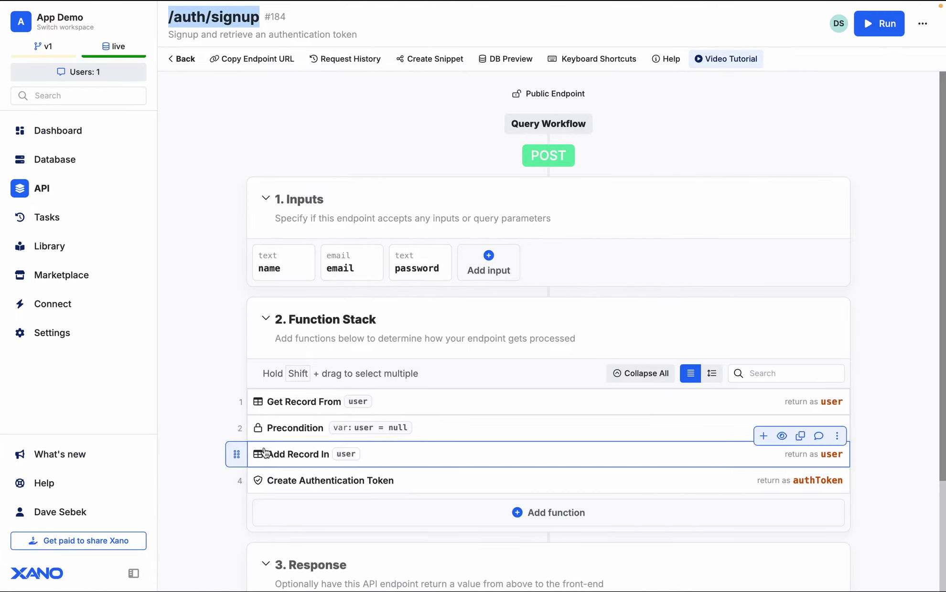
- Copy the sample name, email and password JSON from Xano's signup run inputs
{"action": "left_click", "coordinate": [879, 23]}
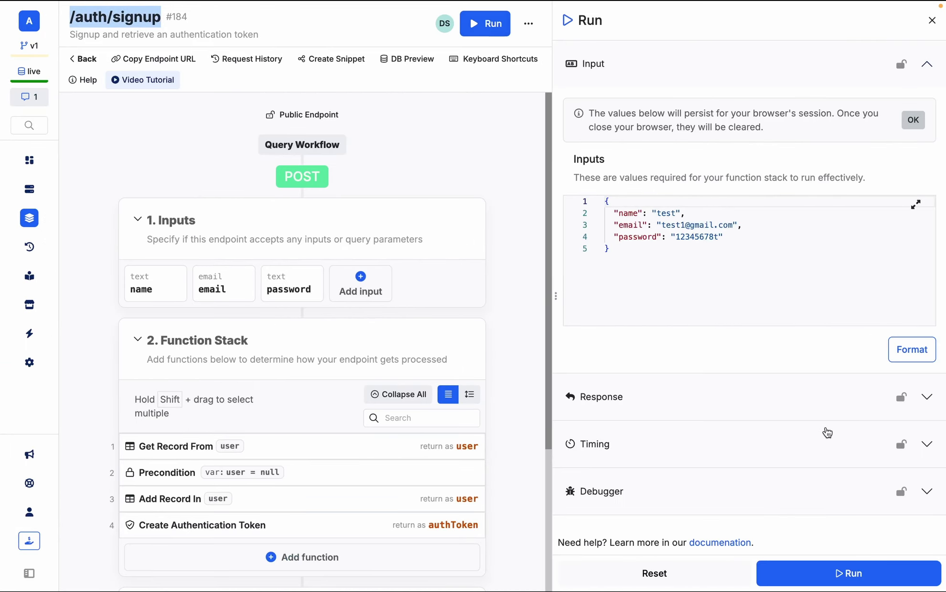
{"action": "left_click_drag", "start_coordinate": [609, 263], "coordinate": [603, 200]}
{"action": "key", "text": "ctrl+c"}
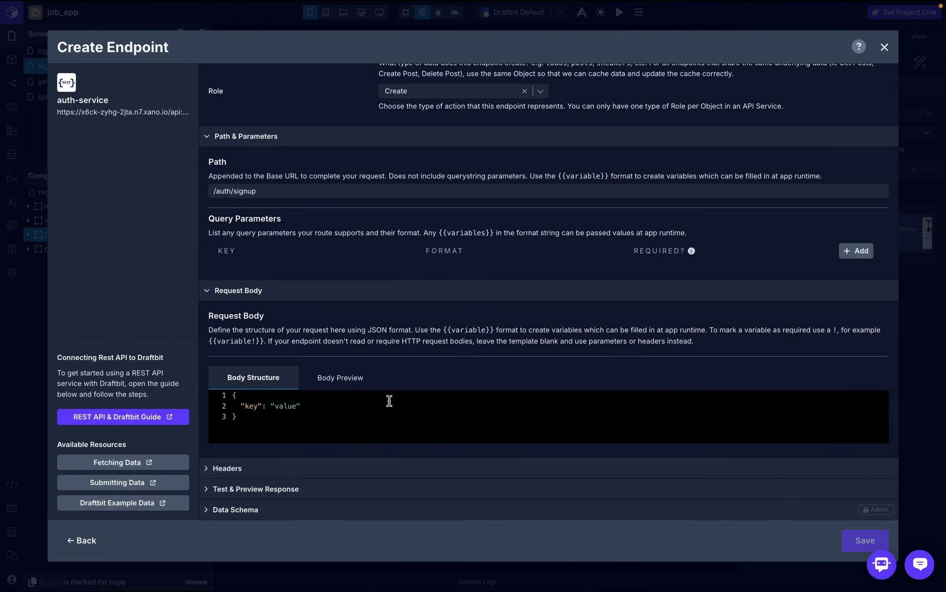
{"action": "left_click", "coordinate": [360, 420]}
- Paste the sample JSON as the request body and replace the name value with {{name}}
{"action": "key", "text": "ctrl+a"}
{"action": "key", "text": "ctrl+v"}
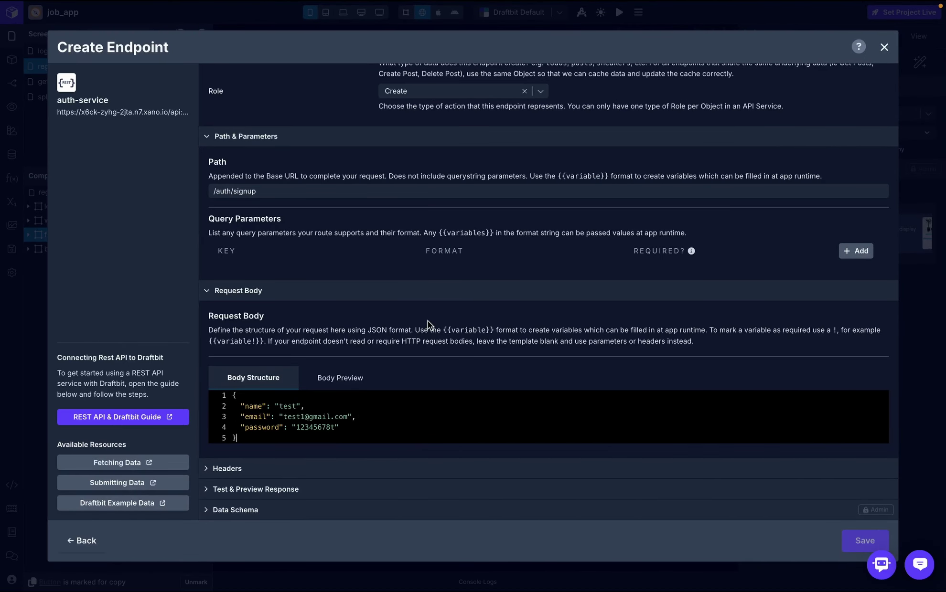
{"action": "left_click", "coordinate": [299, 406]}
{"action": "key", "text": "BackSpace"}
{"action": "key", "text": "BackSpace"}
{"action": "key", "text": "BackSpace"}
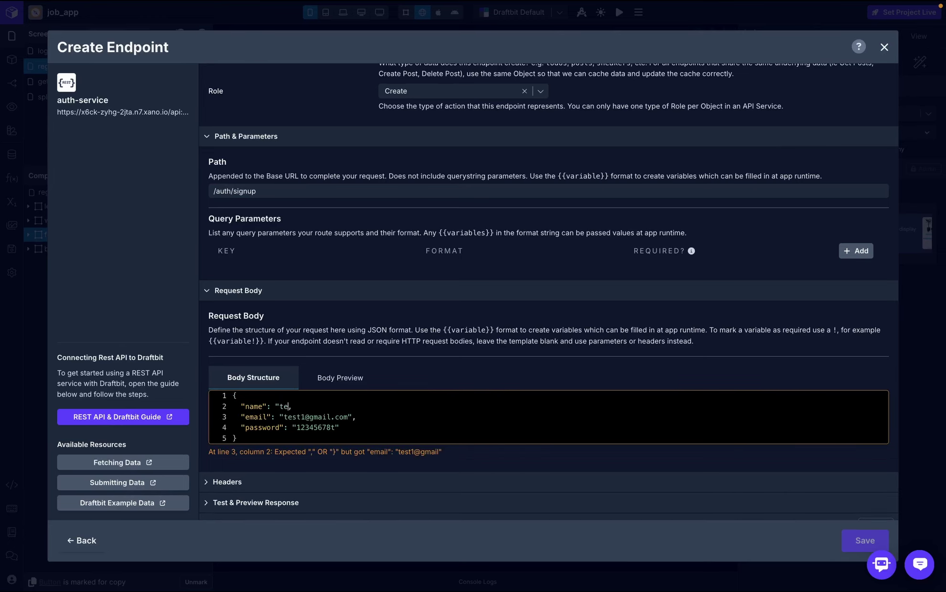
{"action": "key", "text": "BackSpace"}
{"action": "type", "text": "{{}}"}
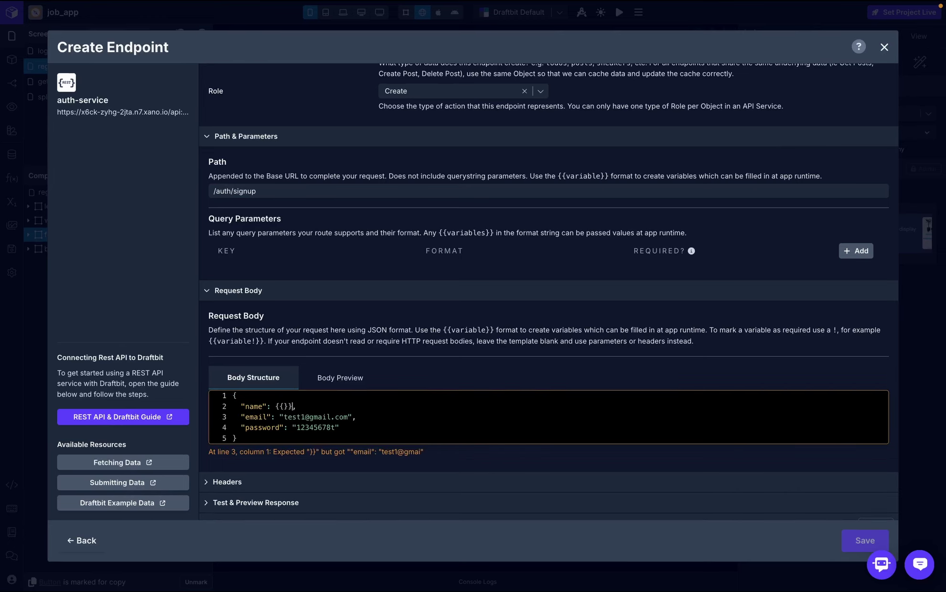
{"action": "type", "text": "name"}
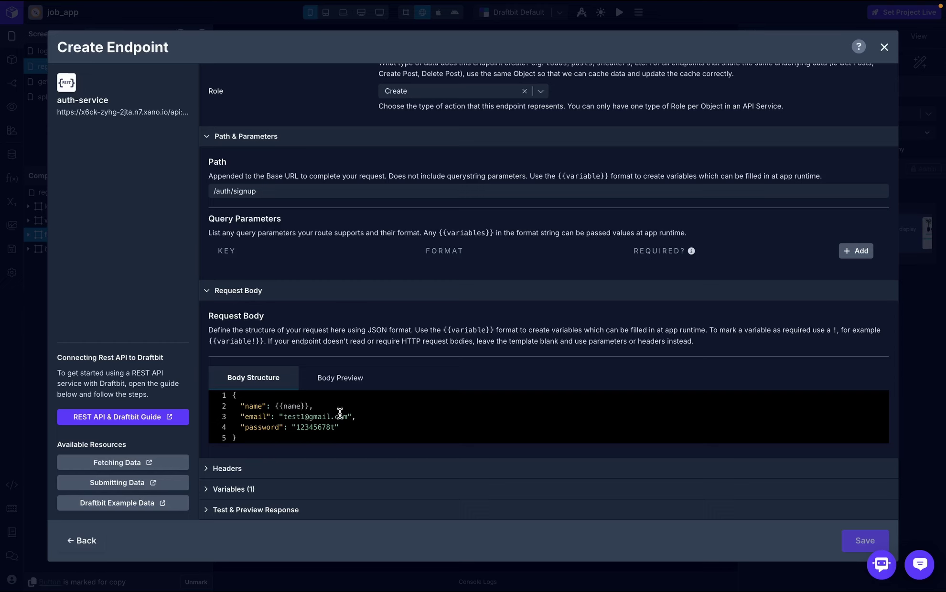
- Replace the email and password values with {{email}} and {{password}}
{"action": "left_click", "coordinate": [352, 417]}
{"action": "key", "text": "BackSpace"}
{"action": "key", "text": "BackSpace"}
{"action": "key", "text": "BackSpace"}
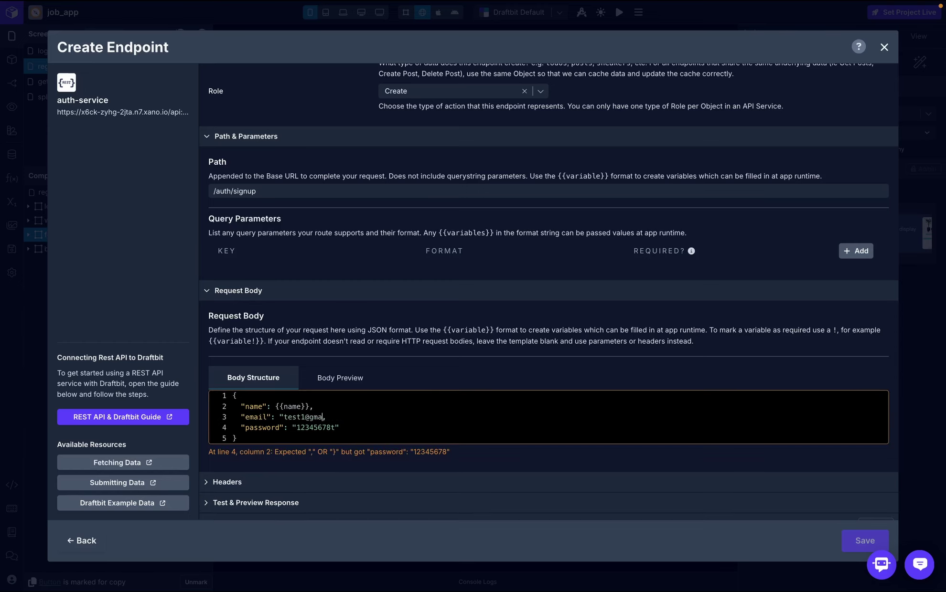
{"action": "key", "text": "BackSpace"}
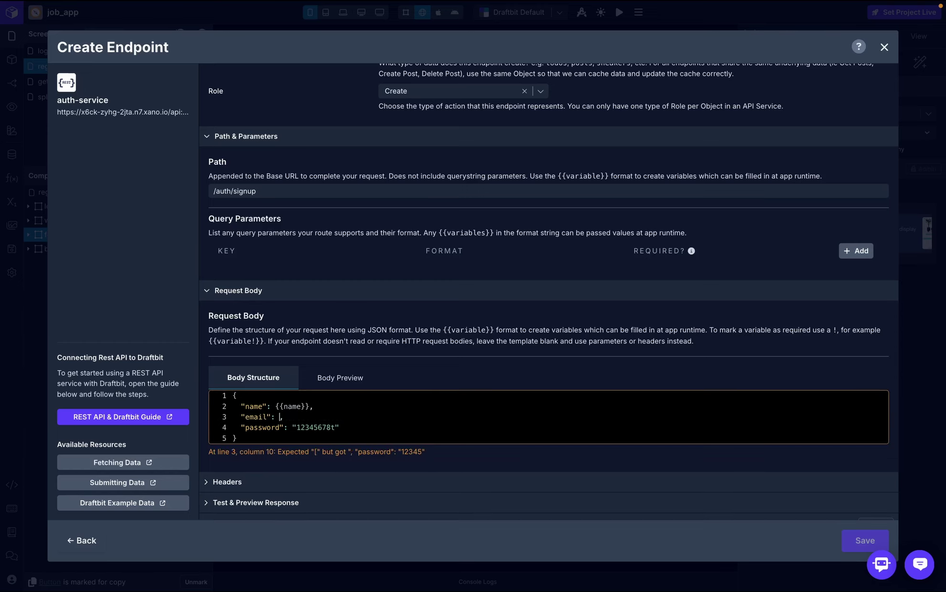
{"action": "type", "text": "{{}}"}
{"action": "type", "text": "email"}
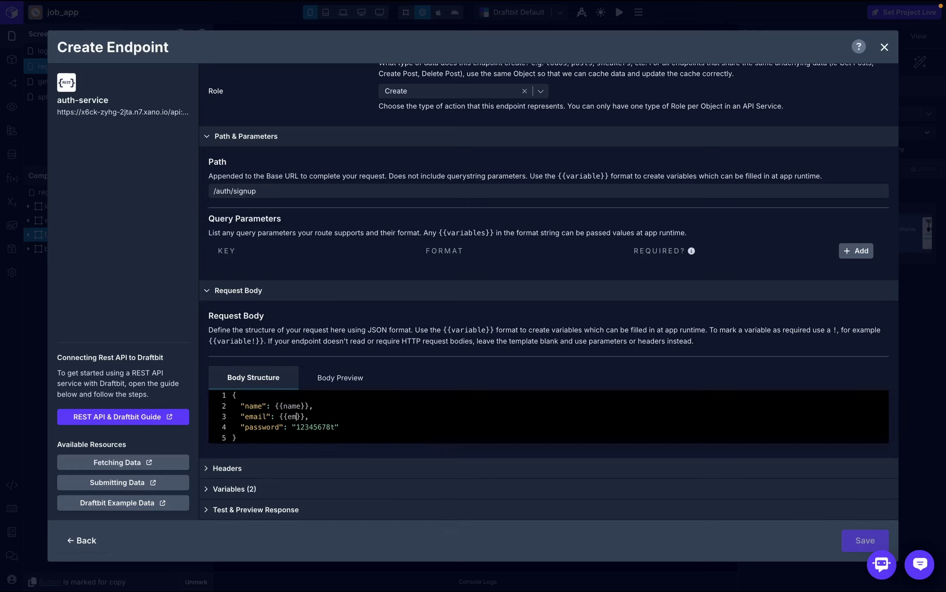
{"action": "left_click", "coordinate": [340, 427]}
{"action": "key", "text": "BackSpace"}
{"action": "key", "text": "BackSpace"}
{"action": "key", "text": "BackSpace"}
{"action": "key", "text": "BackSpace"}
{"action": "key", "text": "BackSpace"}
{"action": "key", "text": "BackSpace"}
{"action": "key", "text": "BackSpace"}
{"action": "key", "text": "BackSpace"}
{"action": "key", "text": "BackSpace"}
{"action": "key", "text": "BackSpace"}
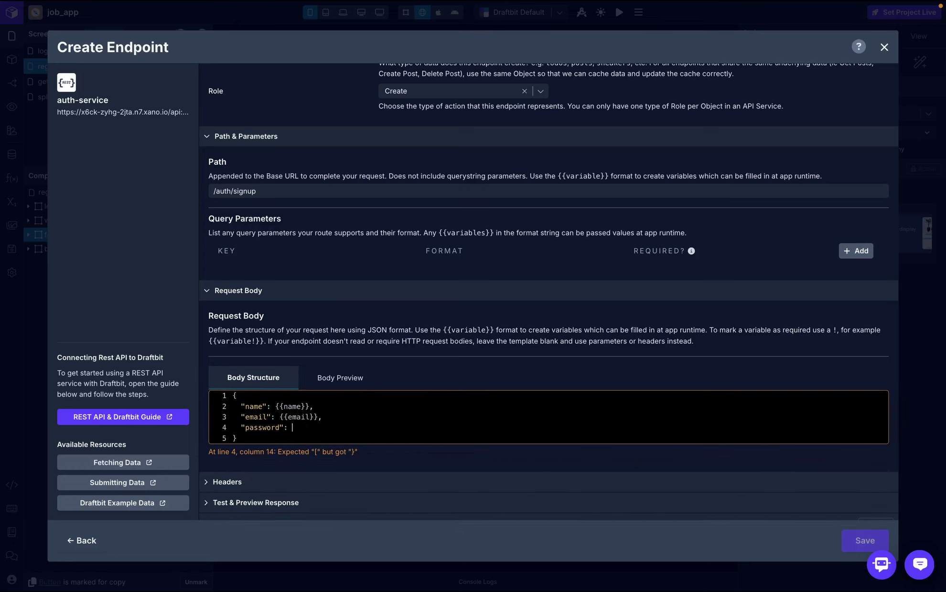
{"action": "type", "text": "{{"}
{"action": "type", "text": "pass"}
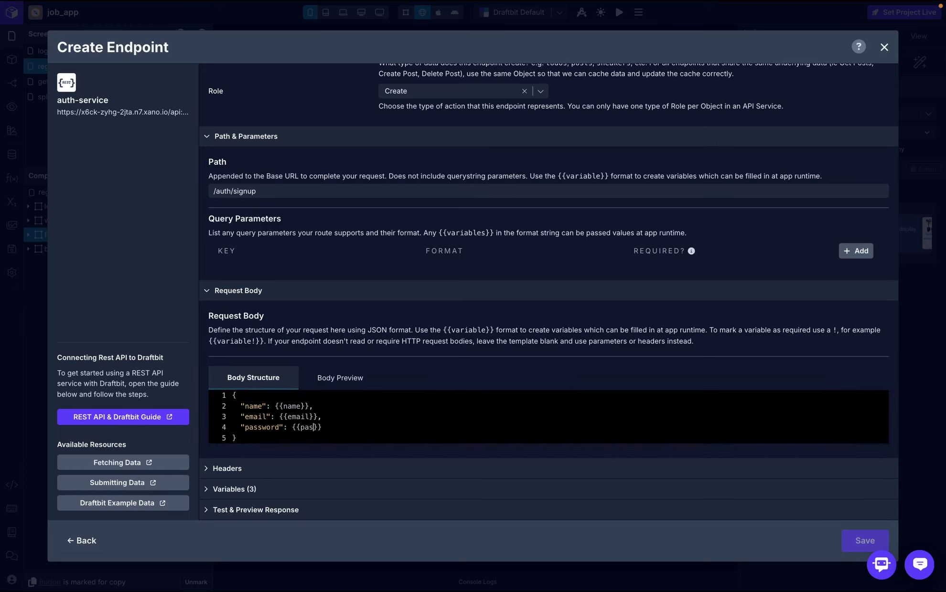
{"action": "type", "text": "word"}
- Enter string test values for the signup variables: a test email, name test2024, and a password
{"action": "scroll", "coordinate": [449, 314], "scroll_direction": "down", "scroll_amount": 1}
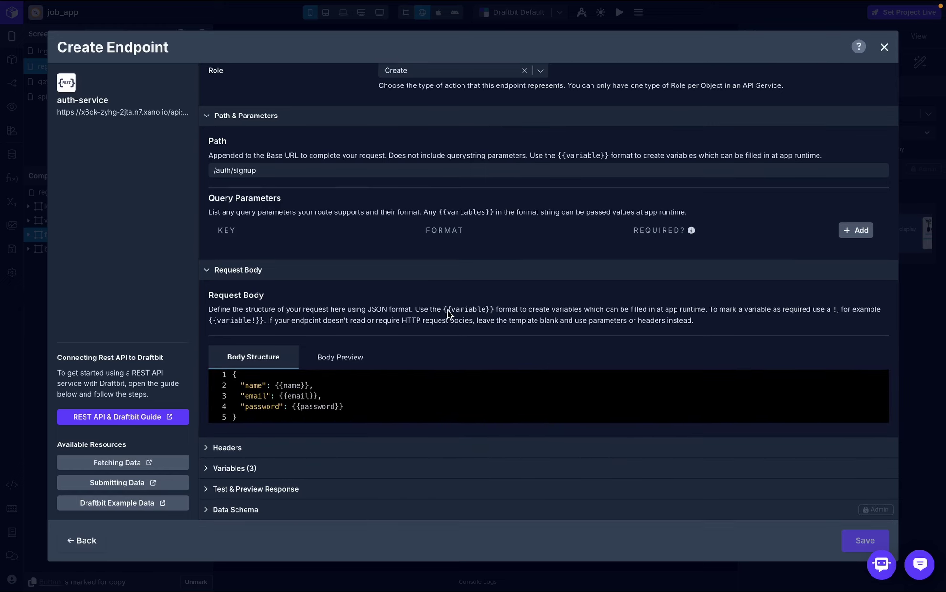
{"action": "left_click", "coordinate": [207, 470]}
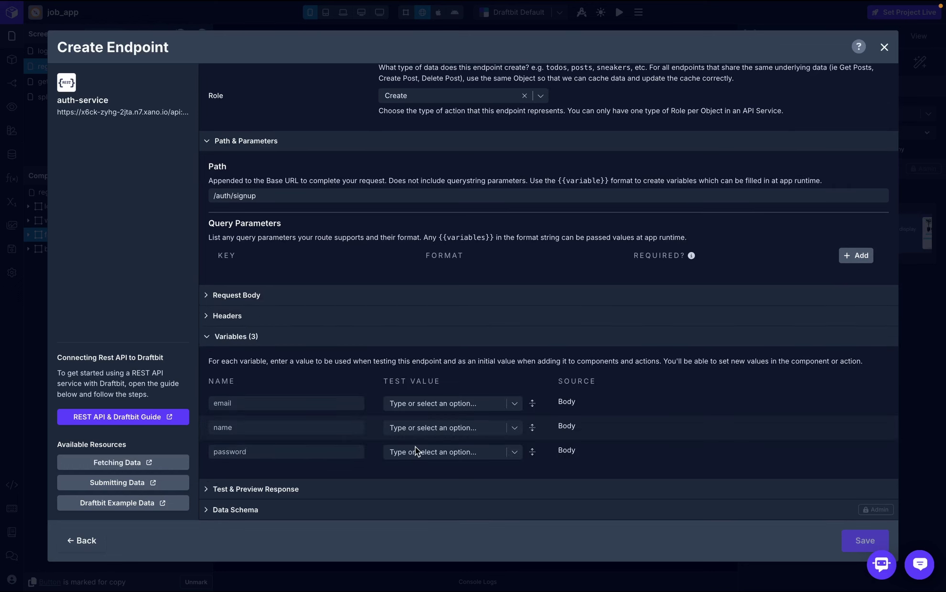
{"action": "left_click", "coordinate": [429, 404]}
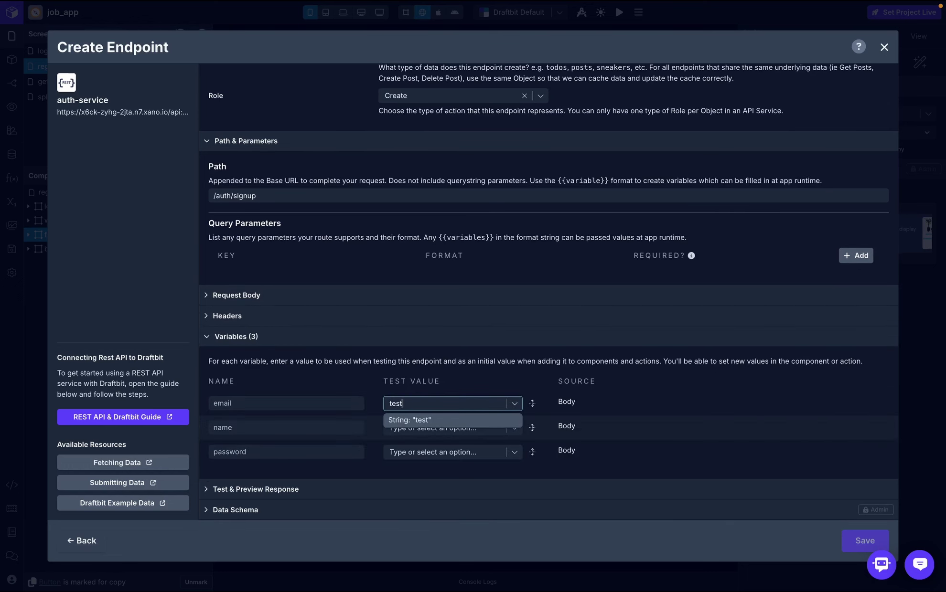
{"action": "left_click", "coordinate": [435, 430]}
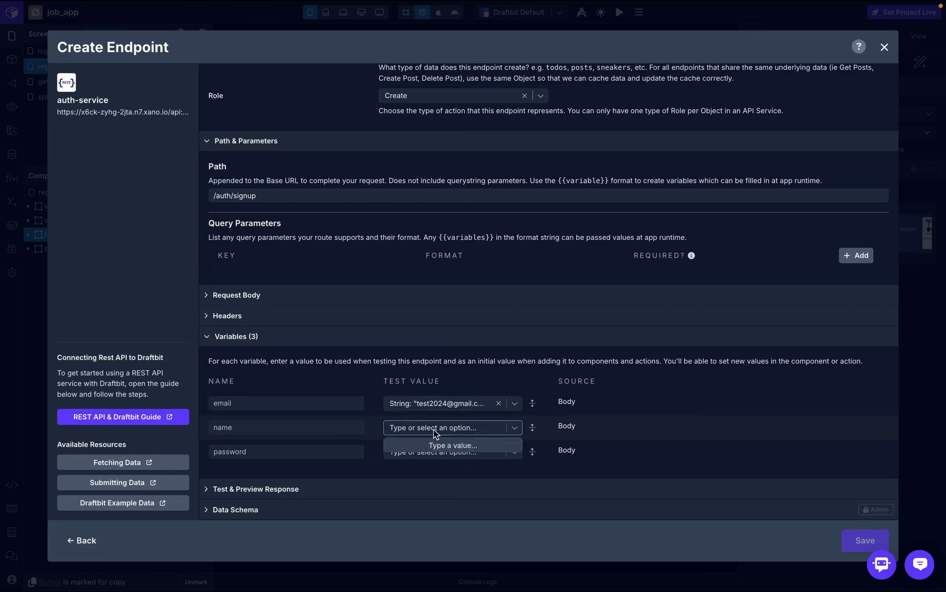
{"action": "type", "text": "test2024"}
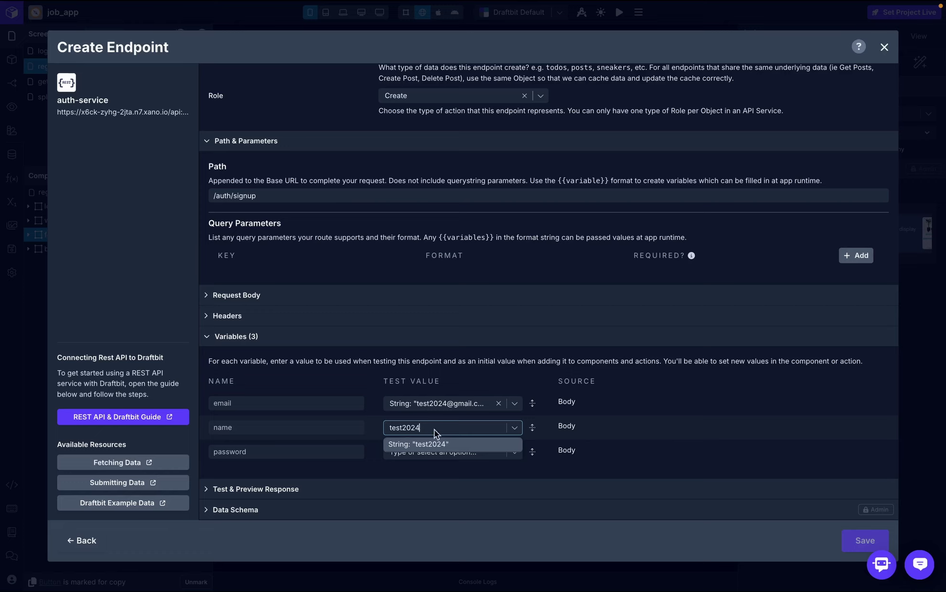
{"action": "left_click", "coordinate": [454, 445]}
{"action": "left_click", "coordinate": [431, 453]}
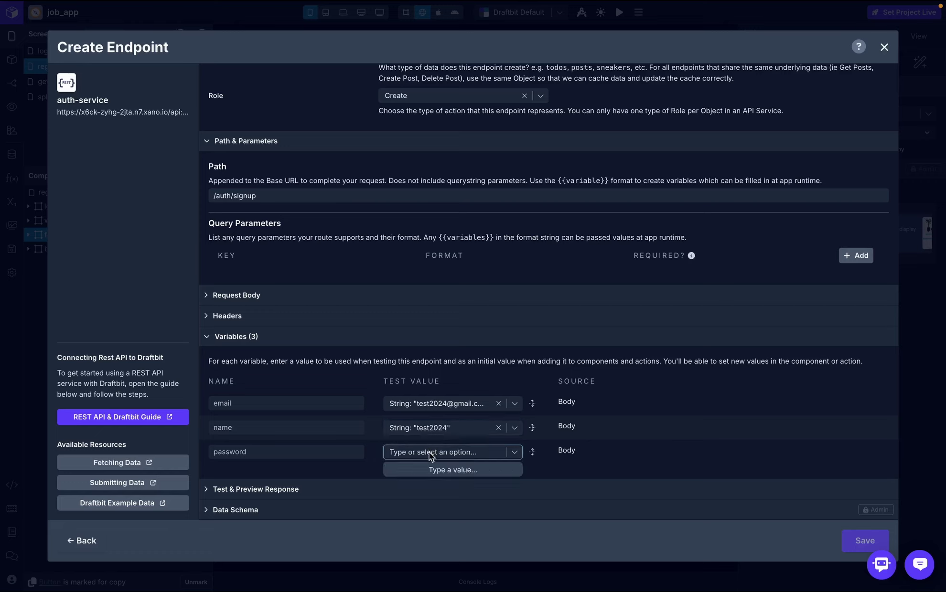
{"action": "type", "text": "1234567"}
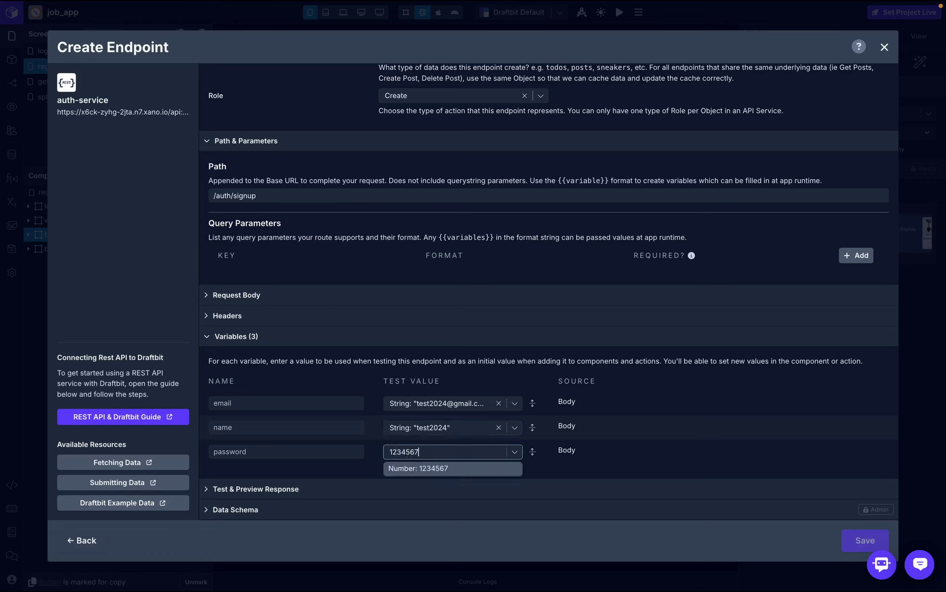
{"action": "type", "text": "8t"}
{"action": "left_click", "coordinate": [438, 469]}
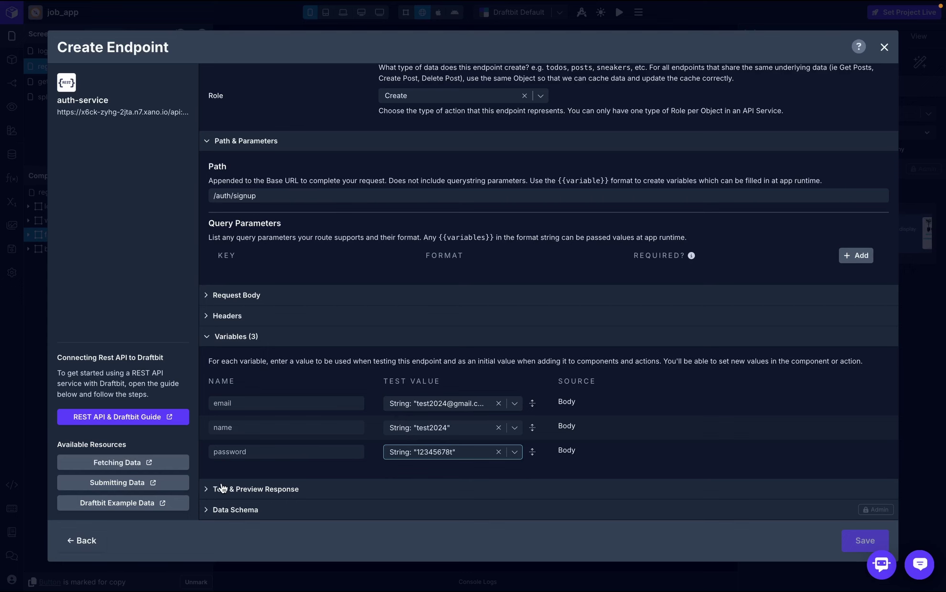
- Test the signup endpoint for a 200 OK authToken response, save it, and close the editor
{"action": "scroll", "coordinate": [221, 487], "scroll_direction": "up", "scroll_amount": 5}
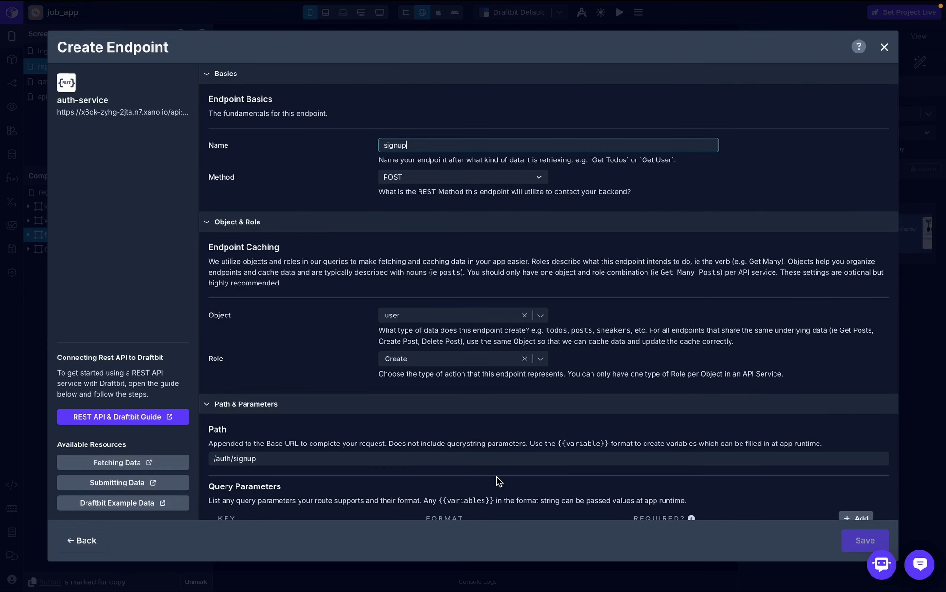
{"action": "scroll", "coordinate": [497, 478], "scroll_direction": "down", "scroll_amount": 5}
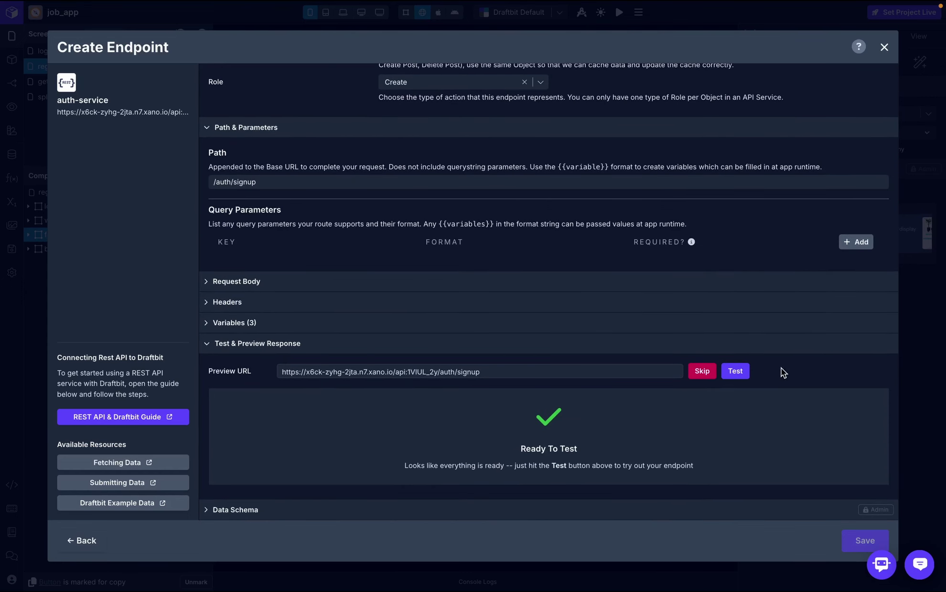
{"action": "left_click", "coordinate": [738, 371]}
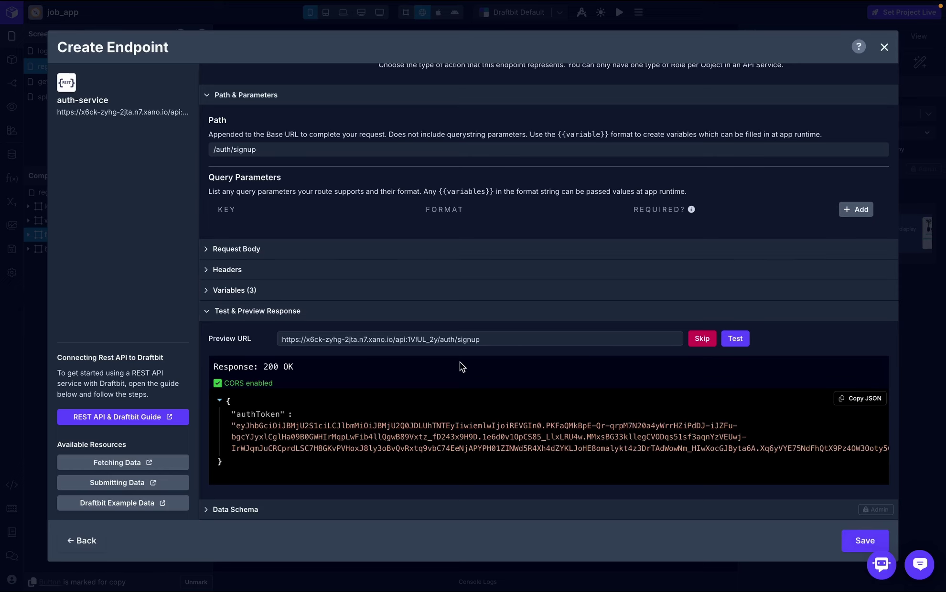
{"action": "left_click", "coordinate": [855, 541]}
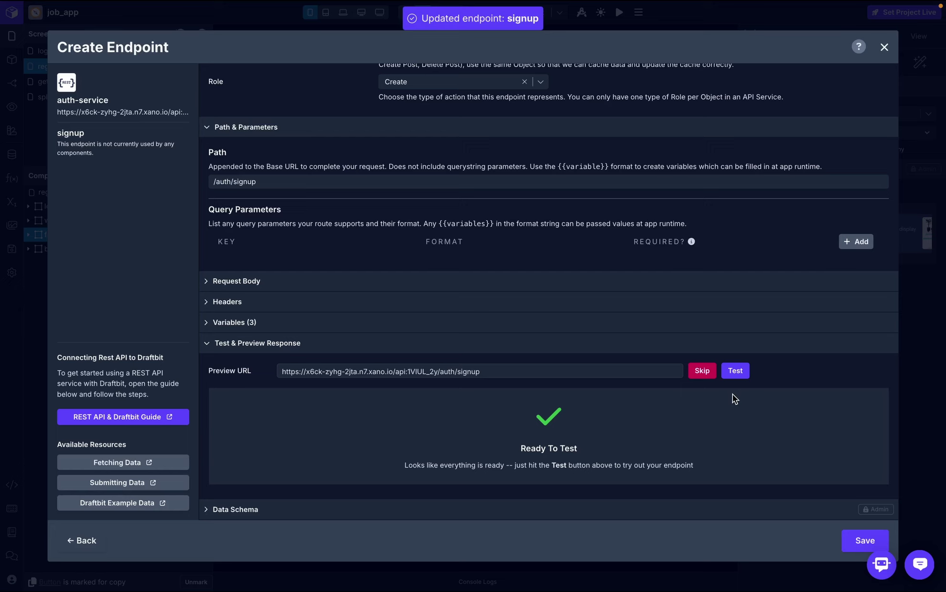
{"action": "key", "text": "Escape"}
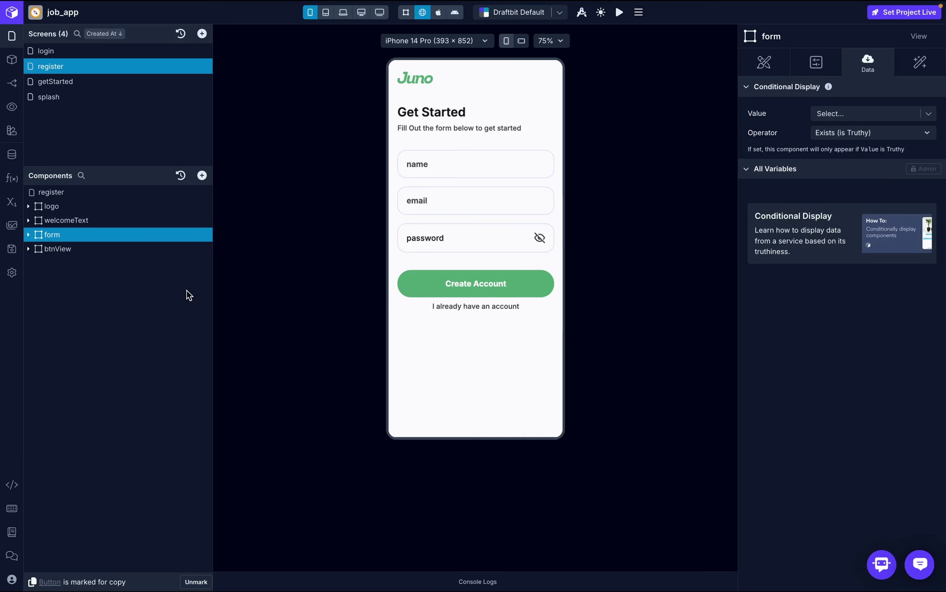
- Select the Create Account button inside btnView and open its On Press workflow
{"action": "left_click", "coordinate": [29, 250]}
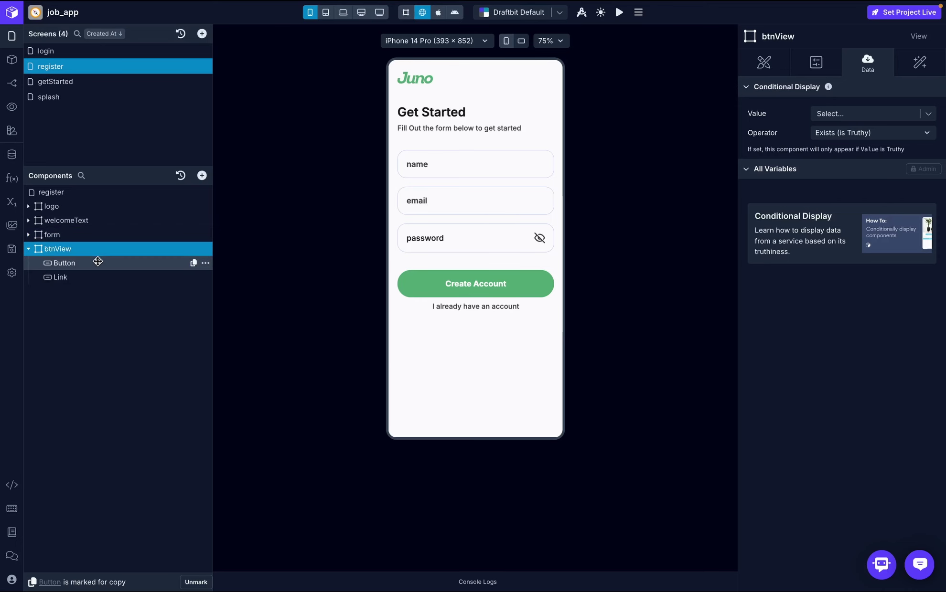
{"action": "left_click", "coordinate": [98, 262]}
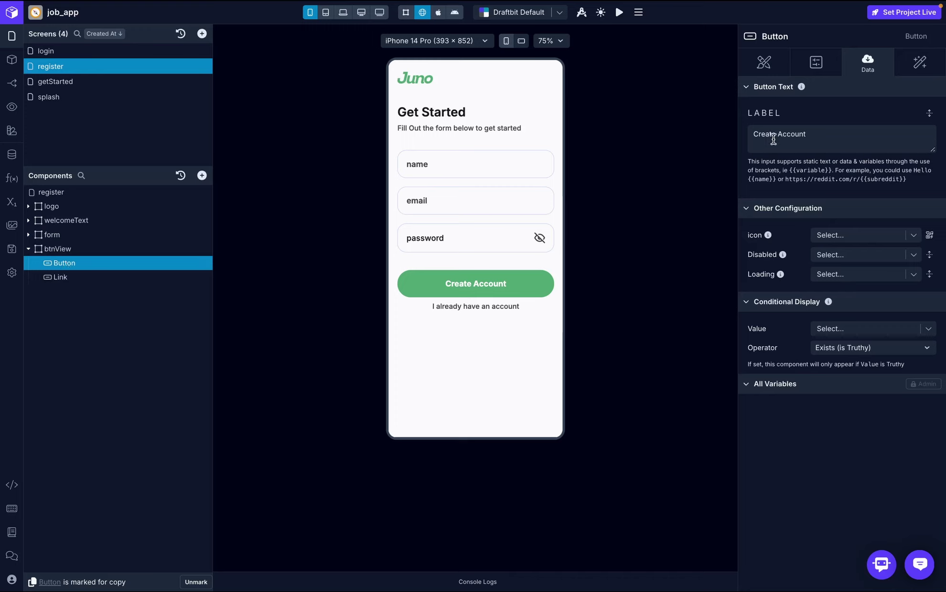
{"action": "left_click", "coordinate": [919, 72]}
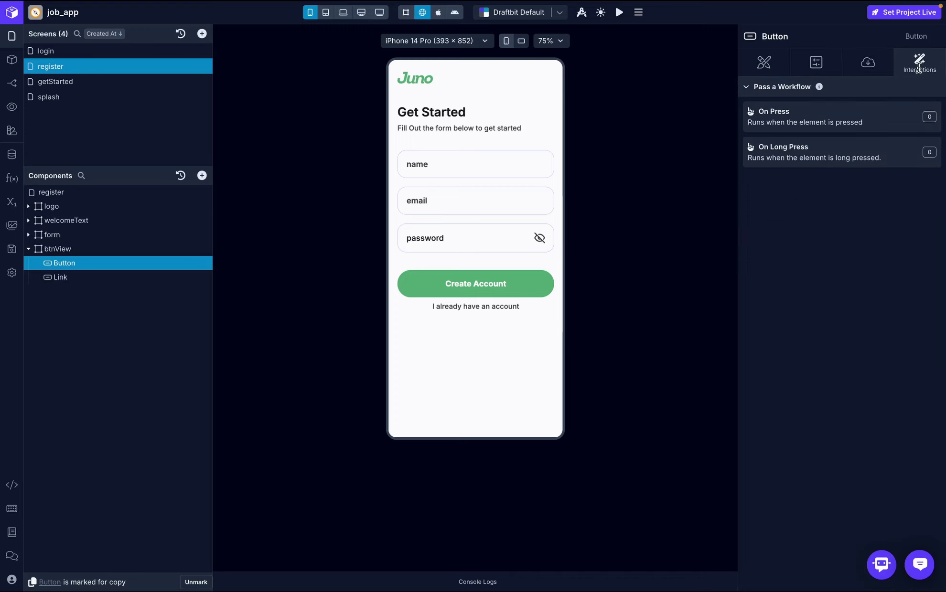
{"action": "left_click", "coordinate": [786, 117]}
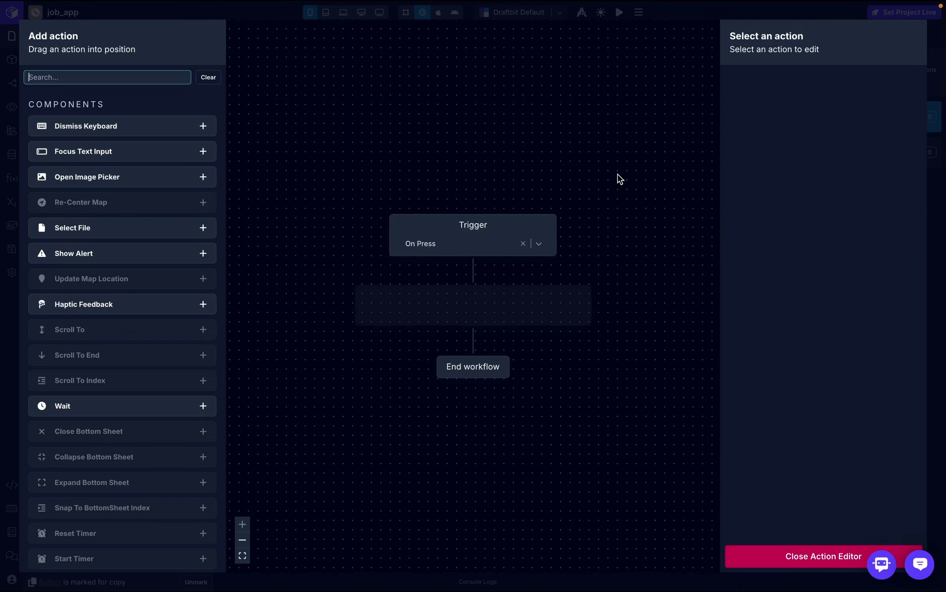
- Add a Set Variable action that sets the loading screen variable to true
{"action": "left_click", "coordinate": [139, 80]}
{"action": "type", "text": "set"}
{"action": "left_click_drag", "start_coordinate": [70, 179], "coordinate": [471, 310]}
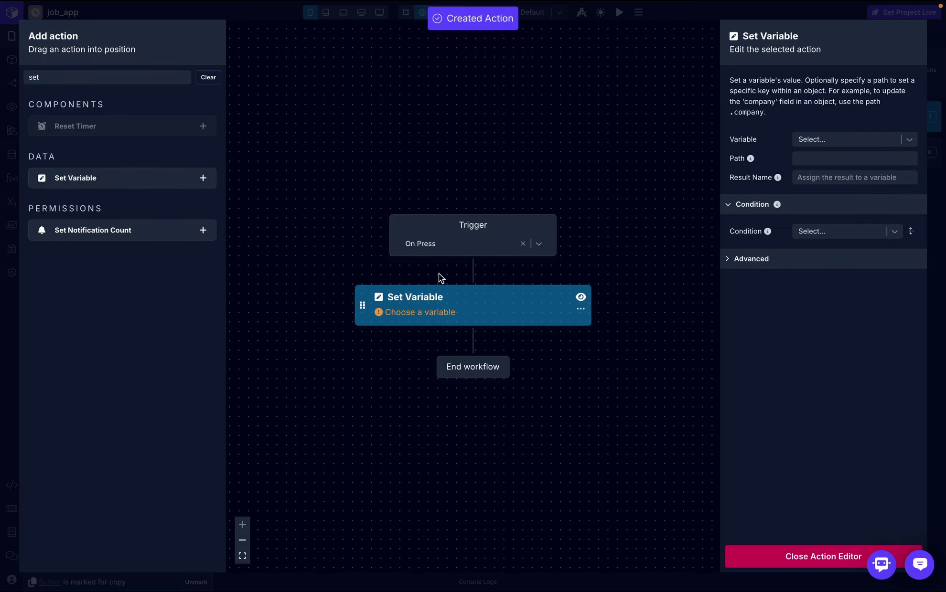
{"action": "left_click", "coordinate": [844, 138]}
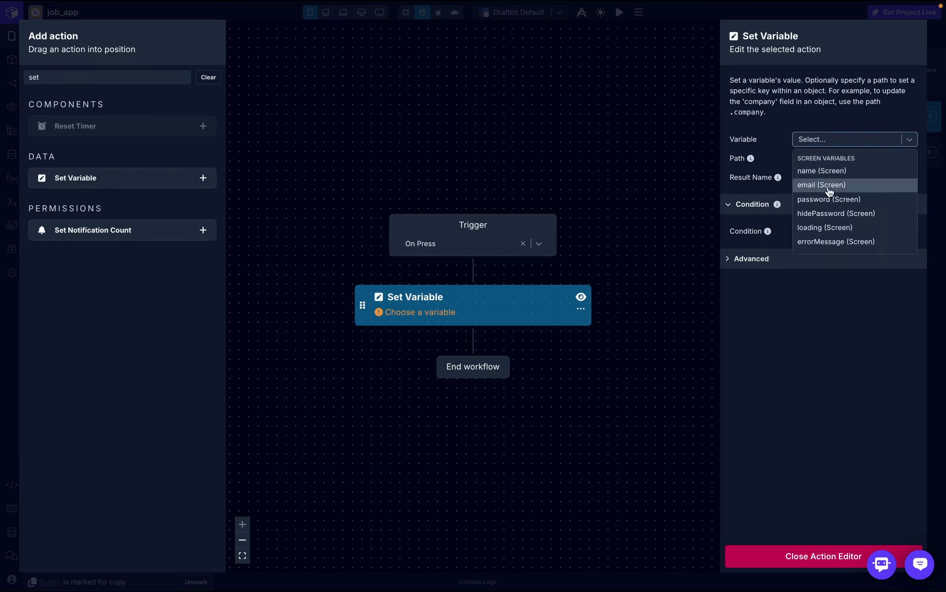
{"action": "left_click", "coordinate": [830, 227]}
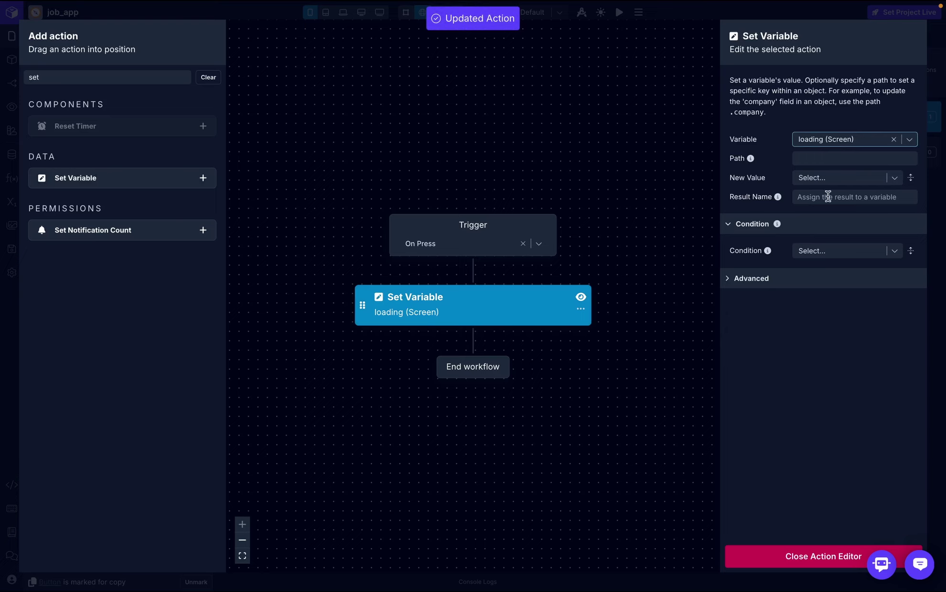
{"action": "left_click", "coordinate": [824, 178]}
{"action": "type", "text": "tr"}
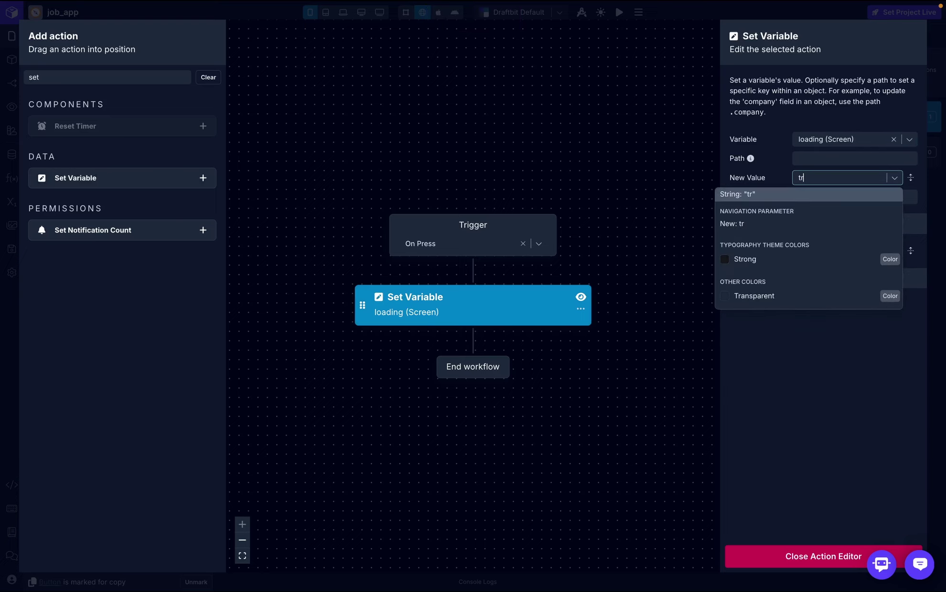
{"action": "type", "text": "ue"}
{"action": "left_click", "coordinate": [825, 195]}
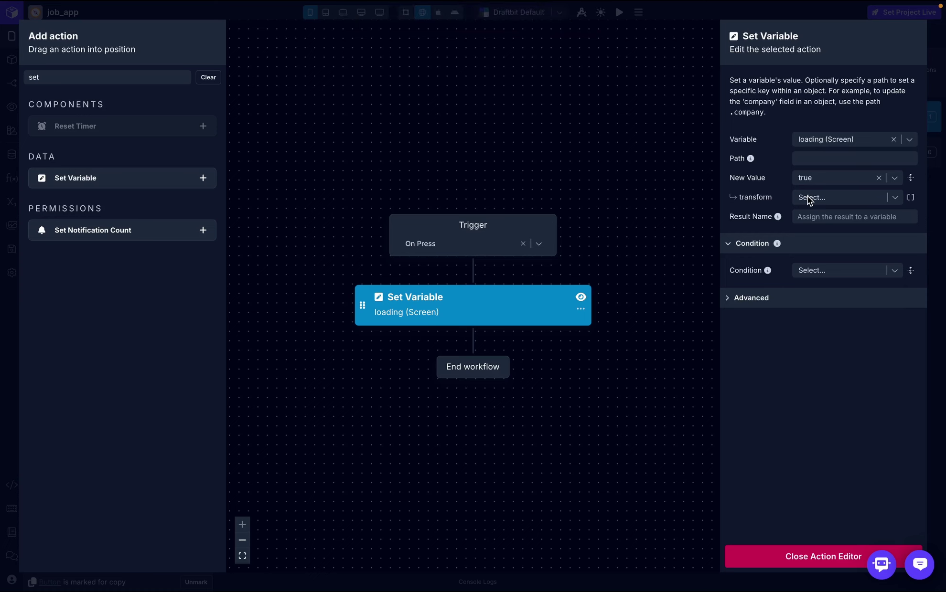
- Bind the Create Account button's Loading property to the loading screen variable
{"action": "left_click", "coordinate": [815, 555]}
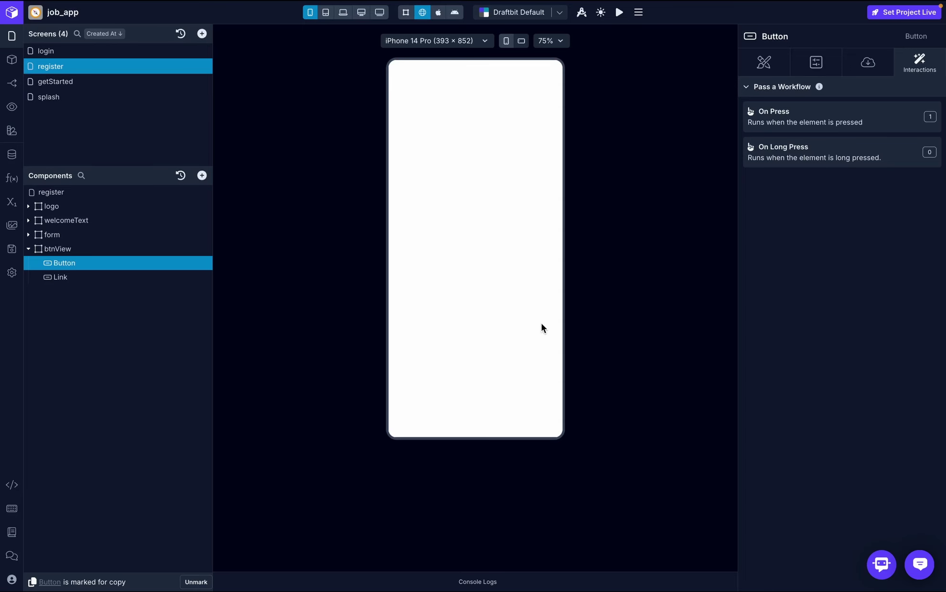
{"action": "left_click", "coordinate": [867, 61]}
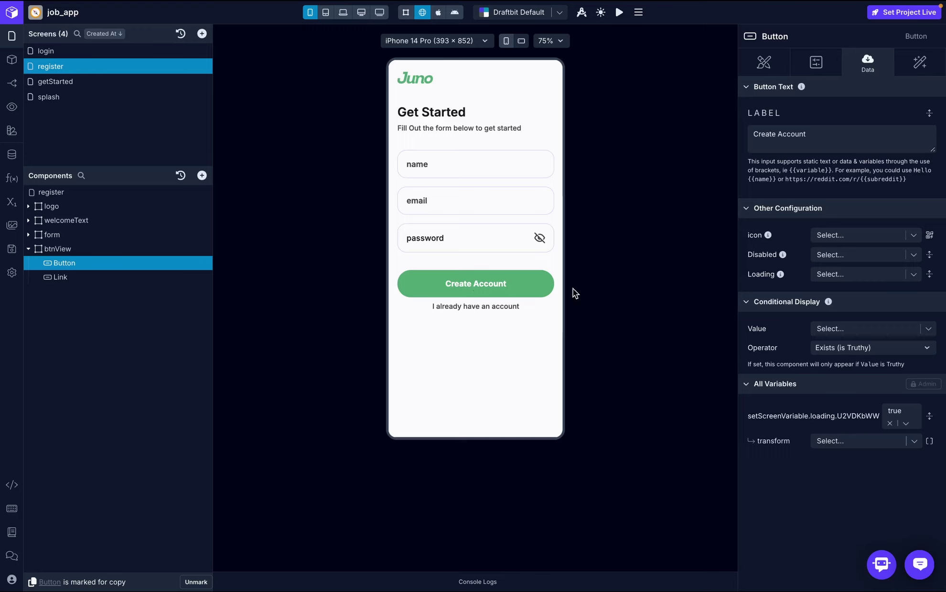
{"action": "left_click", "coordinate": [913, 278]}
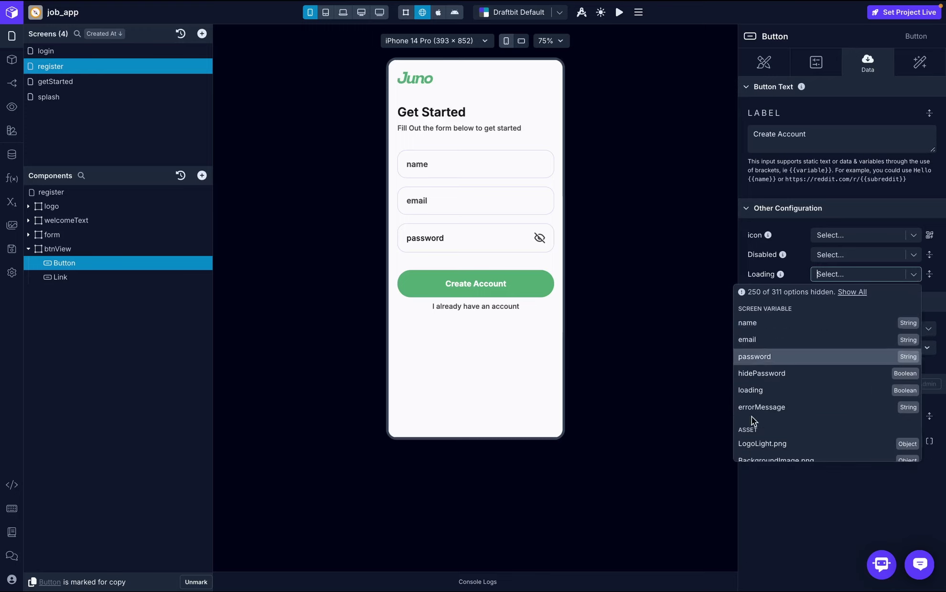
{"action": "left_click", "coordinate": [784, 396]}
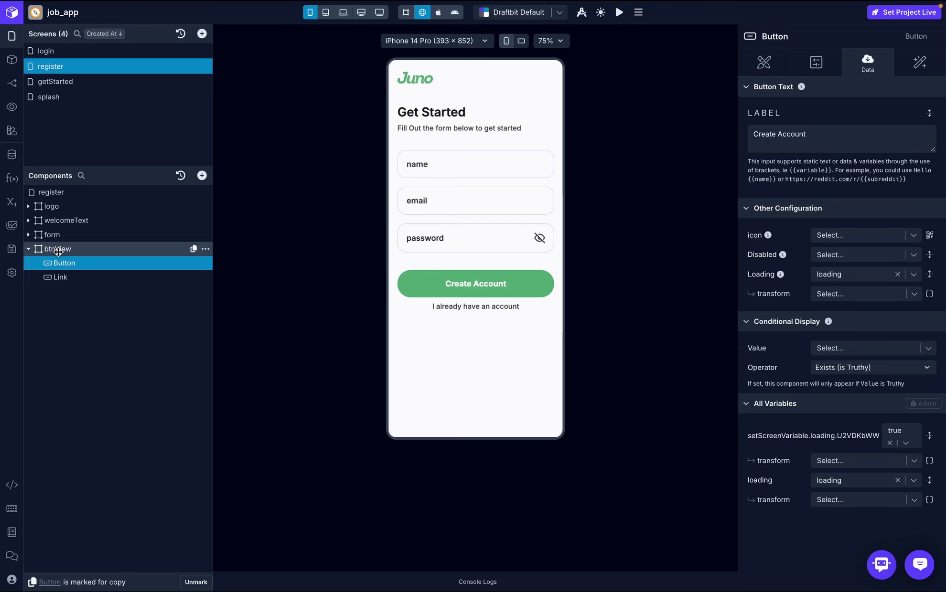
{"action": "left_click", "coordinate": [58, 251]}
- Add a Text element inside btnView that displays the error variable
{"action": "left_click", "coordinate": [202, 175]}
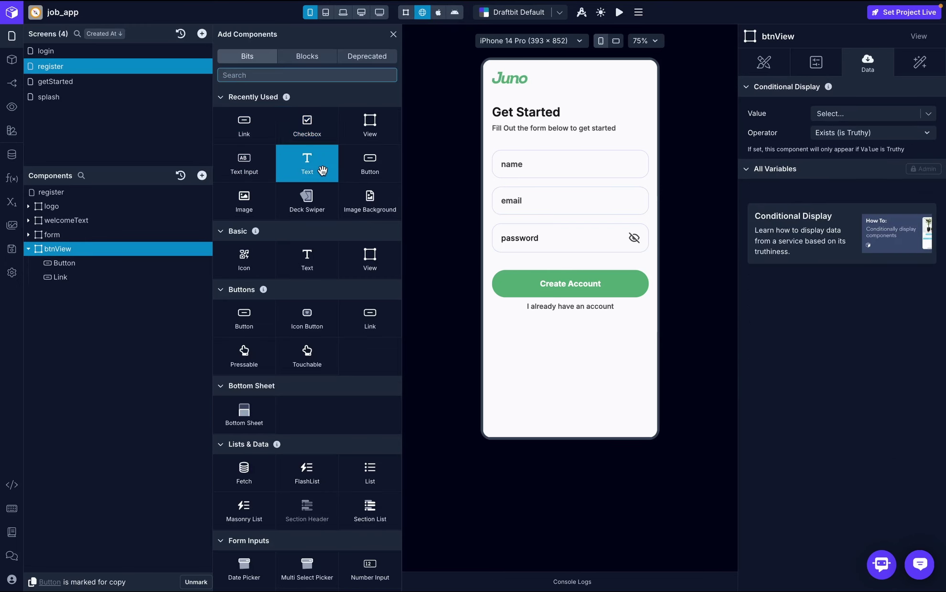
{"action": "left_click_drag", "start_coordinate": [322, 171], "coordinate": [93, 290]}
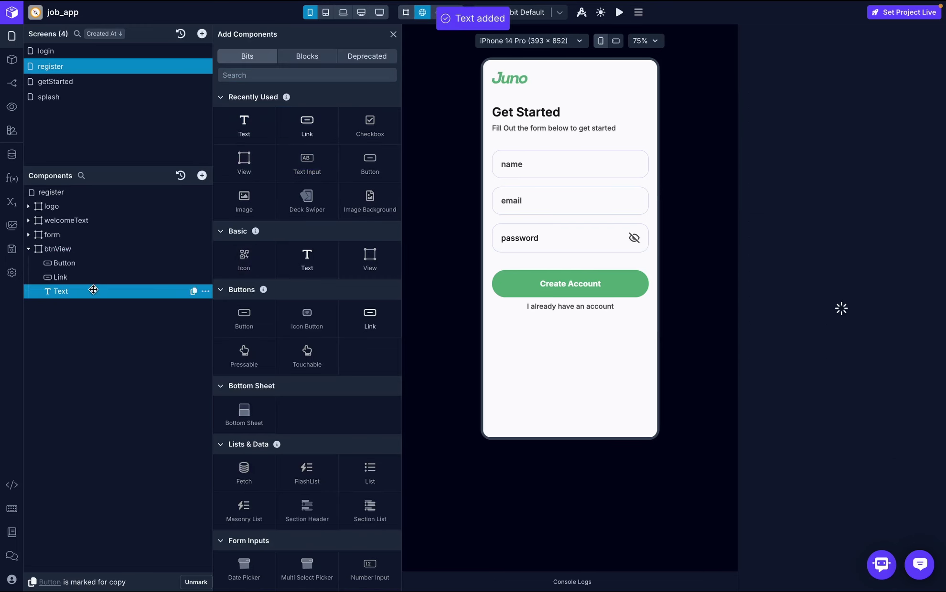
{"action": "left_click", "coordinate": [844, 134]}
{"action": "type", "text": "{{"}
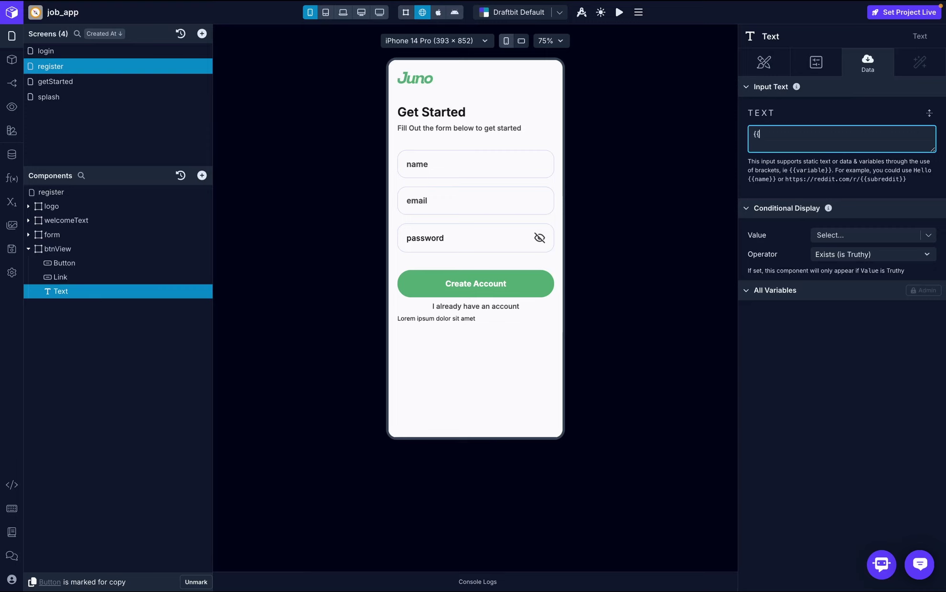
{"action": "type", "text": "error"}
{"action": "left_click", "coordinate": [885, 106]}
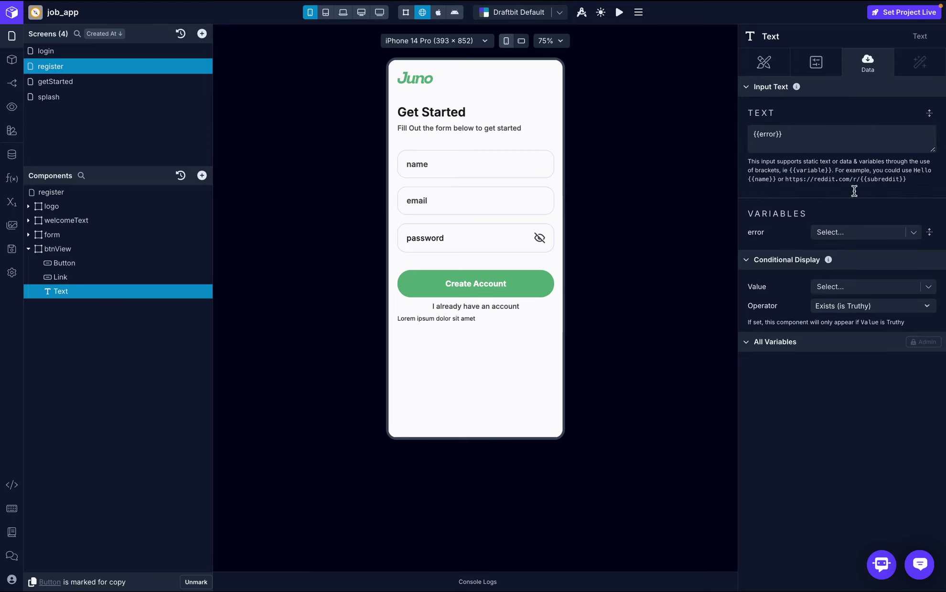
{"action": "left_click", "coordinate": [913, 233]}
{"action": "left_click", "coordinate": [811, 108]}
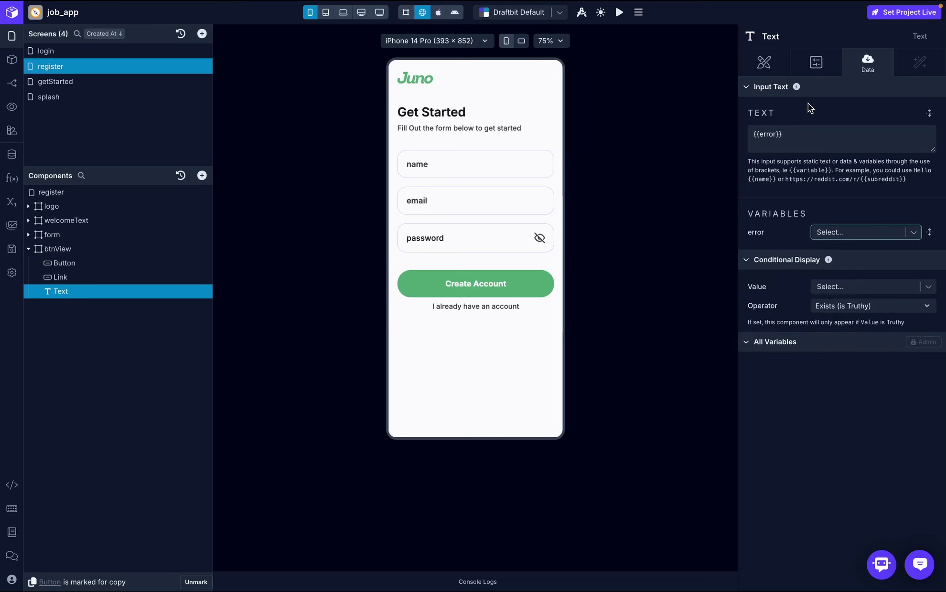
{"action": "left_click", "coordinate": [764, 62]}
- Set the error text's font to Inter Medium at size 18
{"action": "scroll", "coordinate": [878, 325], "scroll_direction": "down", "scroll_amount": 3}
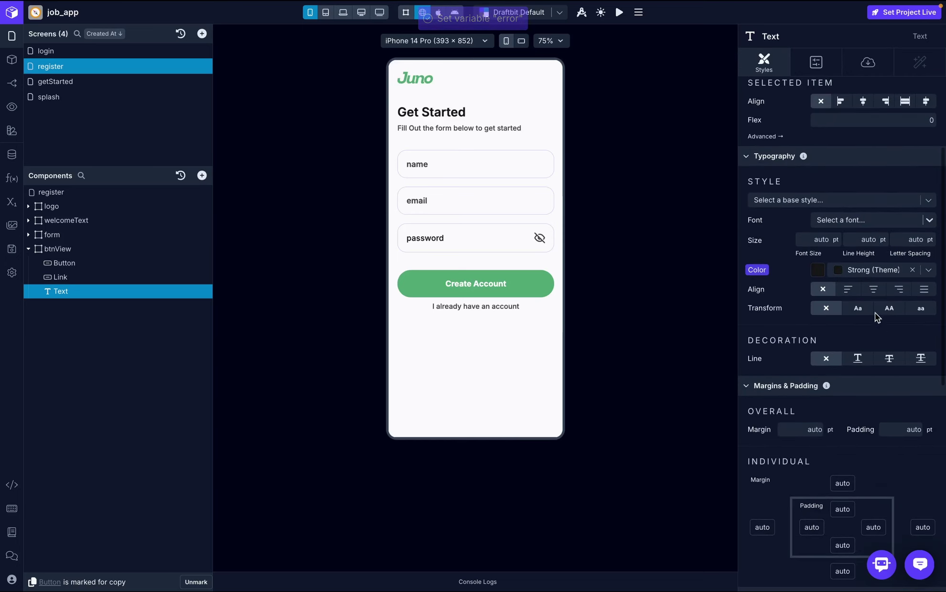
{"action": "left_click", "coordinate": [843, 221]}
{"action": "type", "text": "inter"}
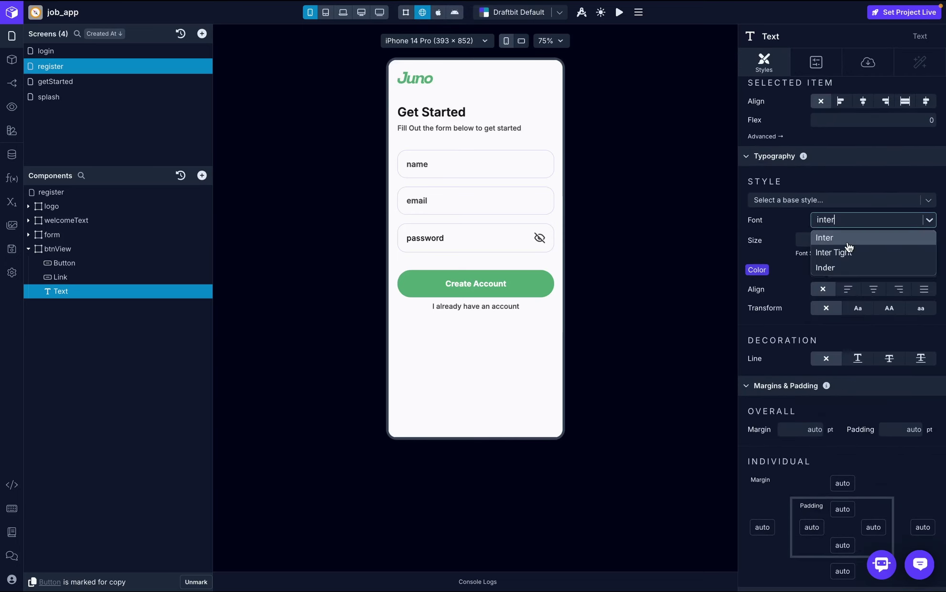
{"action": "left_click", "coordinate": [845, 239]}
{"action": "left_click", "coordinate": [834, 242]}
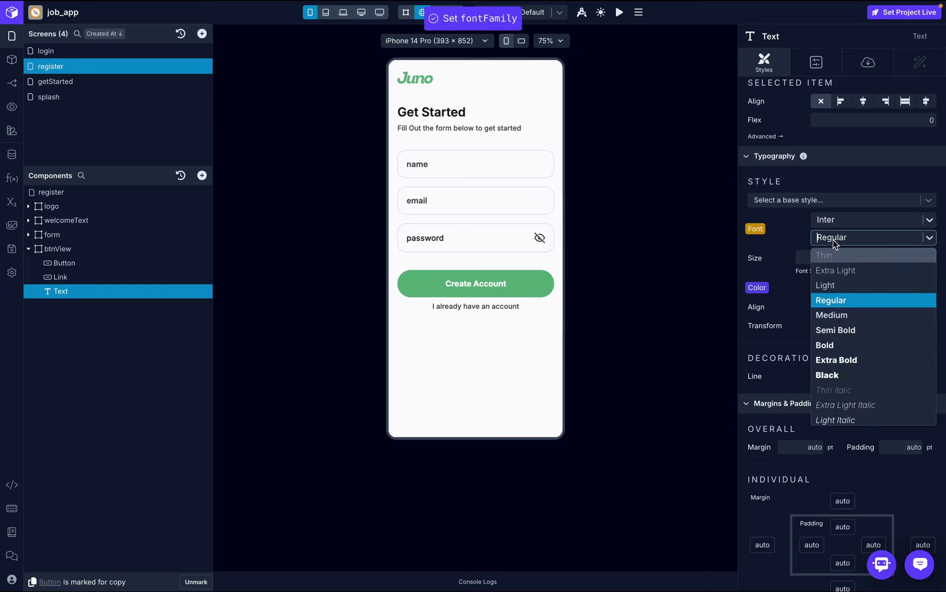
{"action": "left_click", "coordinate": [832, 316]}
{"action": "left_click", "coordinate": [816, 258]}
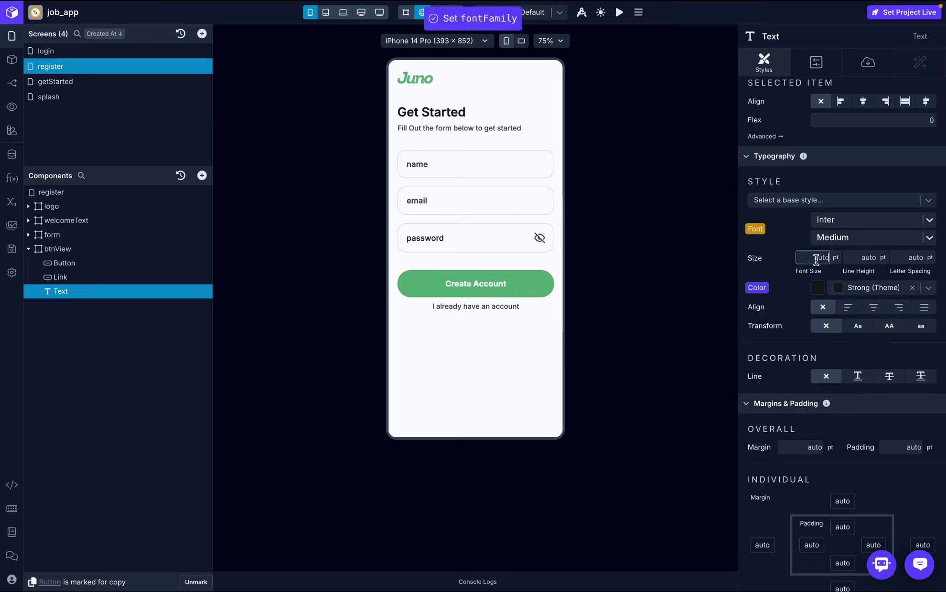
{"action": "type", "text": "18"}
{"action": "key", "text": "Return"}
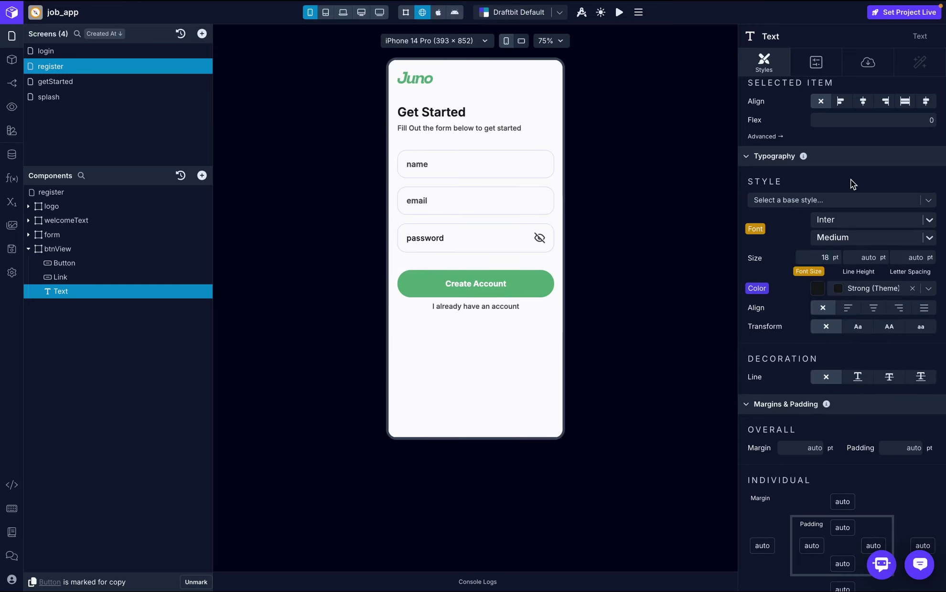
- Colour the error text with the Danger theme colour and centre-align it
{"action": "left_click", "coordinate": [928, 288]}
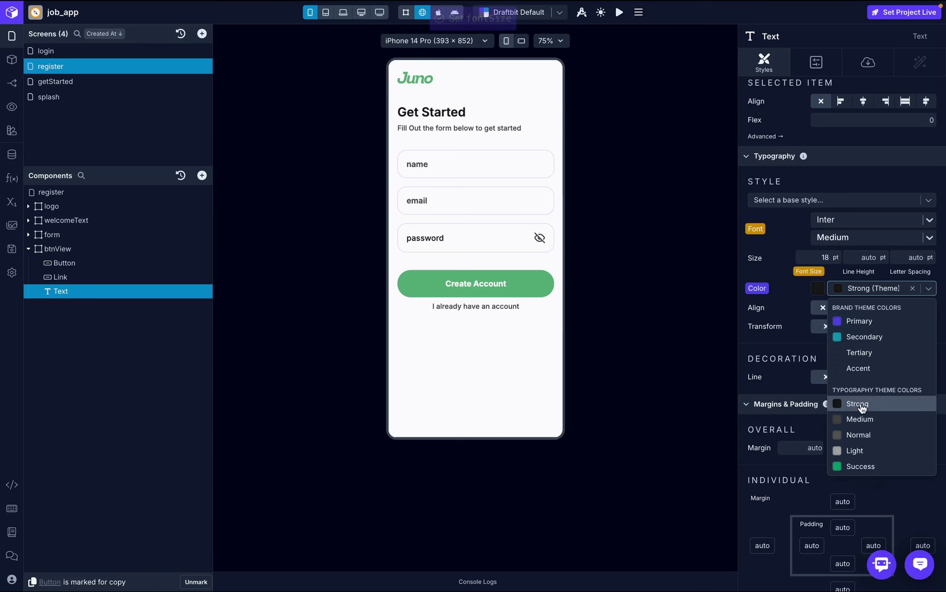
{"action": "type", "text": "red"}
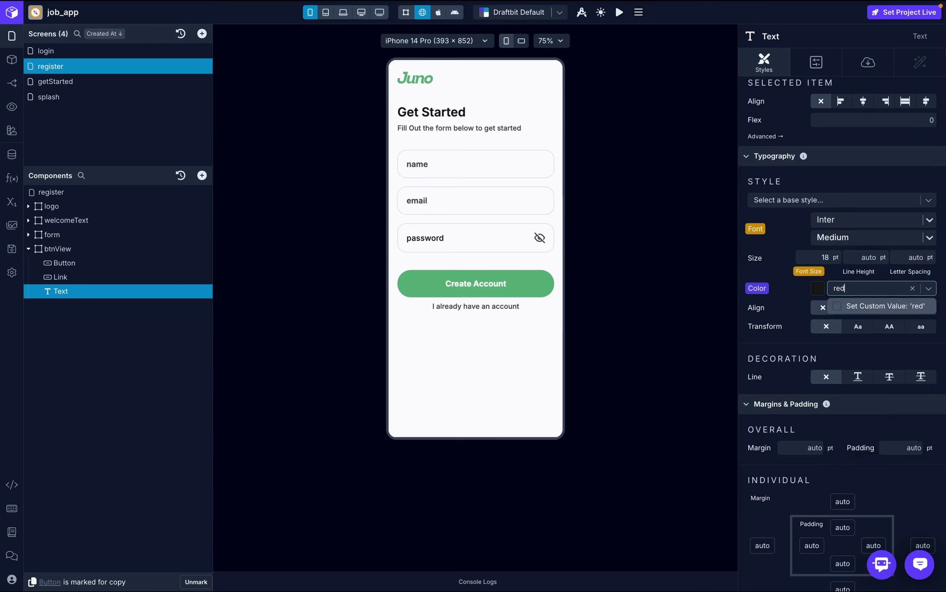
{"action": "key", "text": "BackSpace"}
{"action": "key", "text": "BackSpace"}
{"action": "key", "text": "BackSpace"}
{"action": "type", "text": "erro"}
{"action": "key", "text": "BackSpace"}
{"action": "key", "text": "BackSpace"}
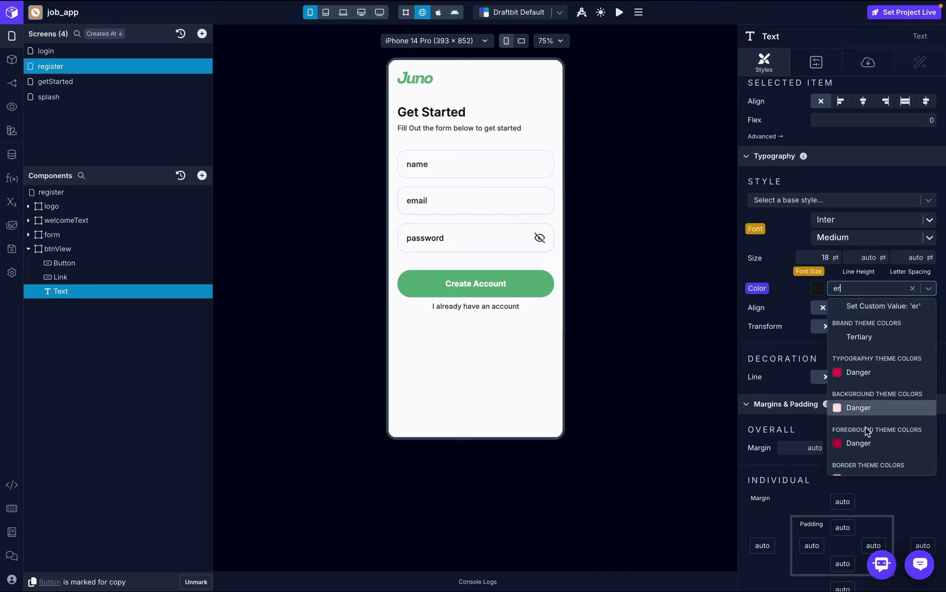
{"action": "left_click", "coordinate": [869, 375]}
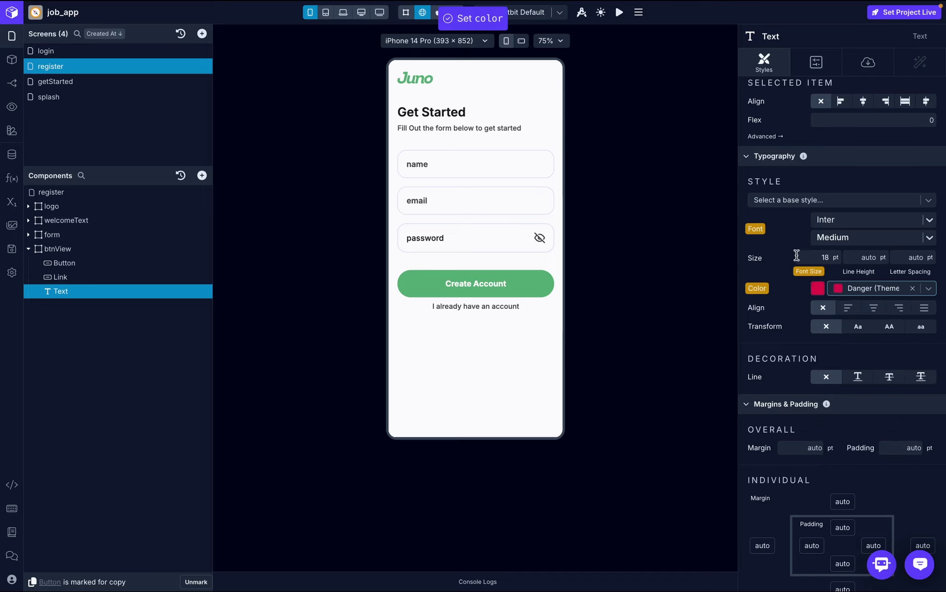
{"action": "left_click", "coordinate": [874, 310]}
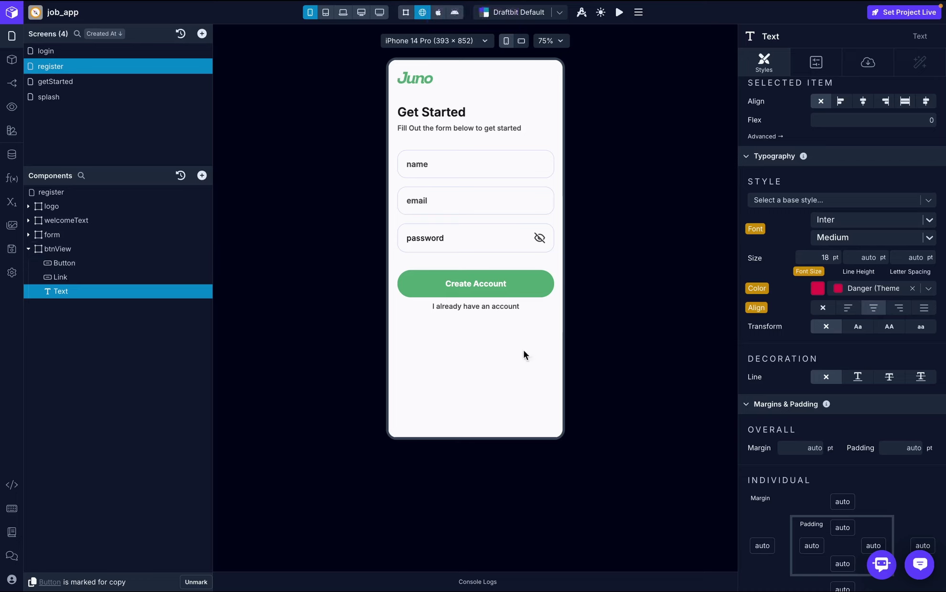
- Open the Create Account button's On Press workflow, then try the button in the preview
{"action": "left_click", "coordinate": [76, 263]}
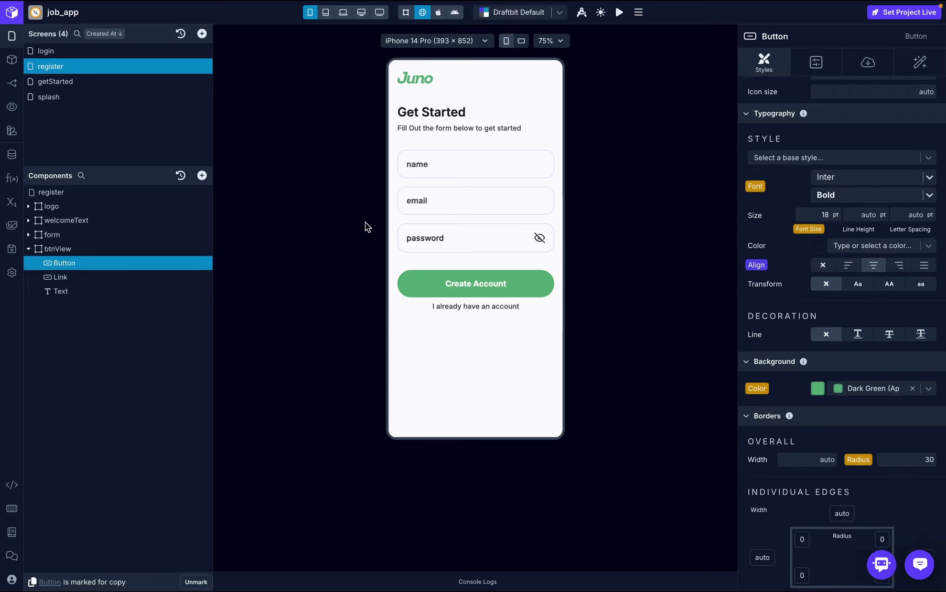
{"action": "left_click", "coordinate": [919, 64]}
{"action": "left_click", "coordinate": [859, 125]}
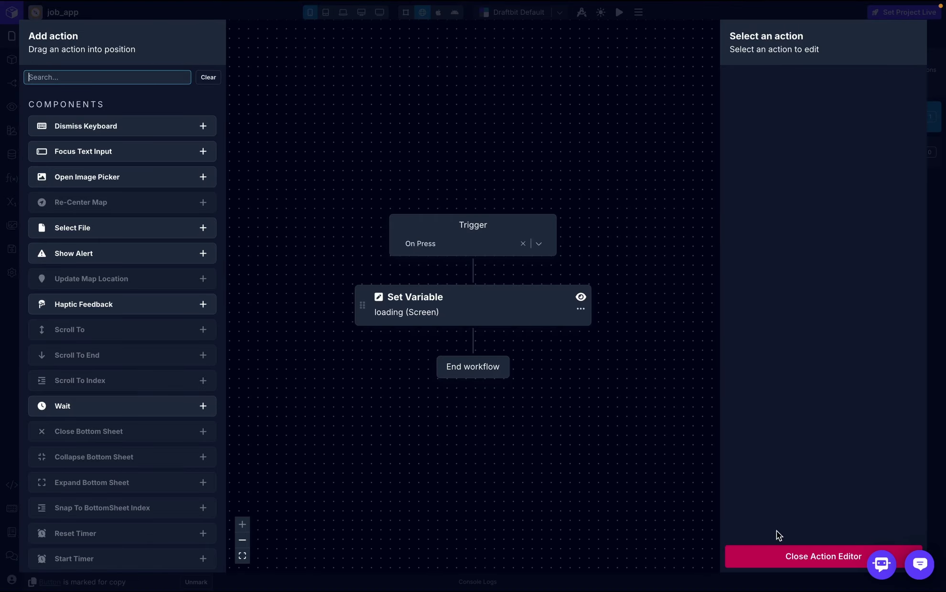
{"action": "left_click", "coordinate": [805, 564]}
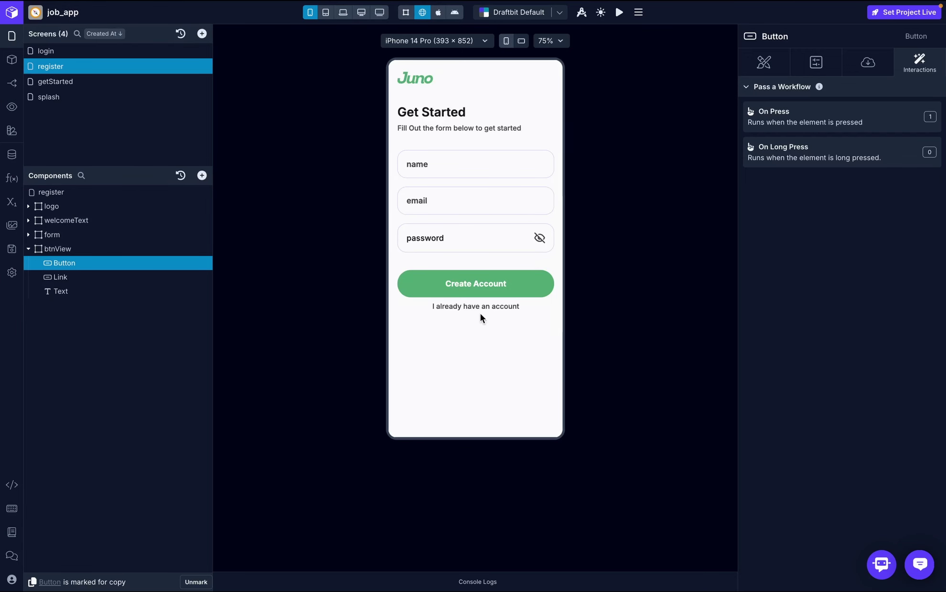
{"action": "left_click", "coordinate": [462, 288]}
- Add an API Request action below Set Variable in the On Press workflow
{"action": "left_click", "coordinate": [809, 127]}
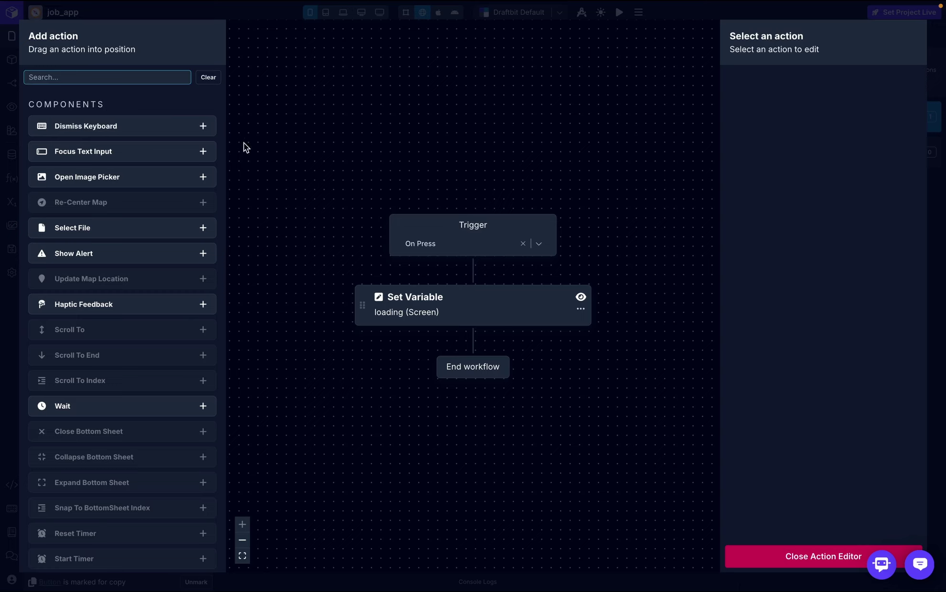
{"action": "type", "text": "api"}
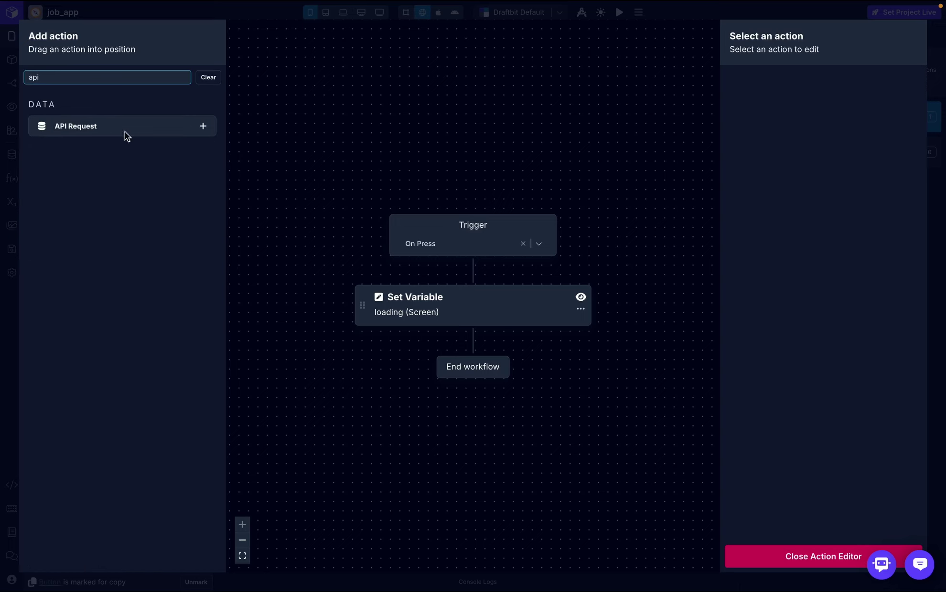
{"action": "left_click_drag", "start_coordinate": [106, 119], "coordinate": [466, 336]}
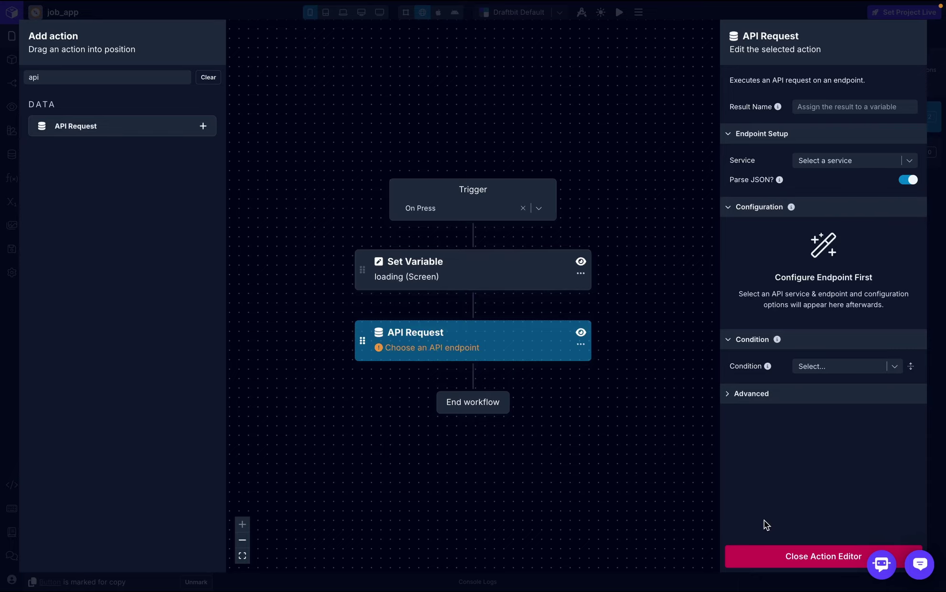
{"action": "left_click", "coordinate": [783, 555]}
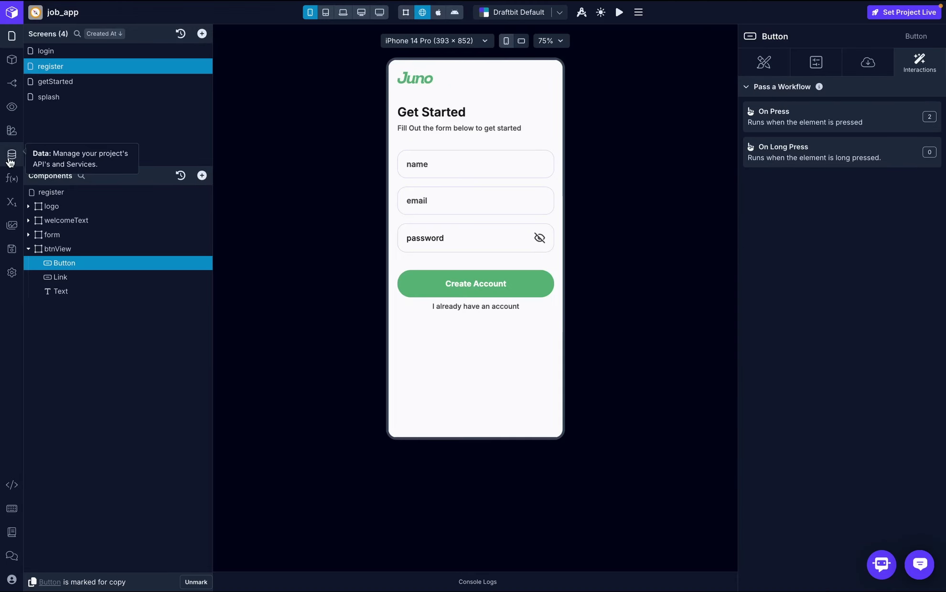
- Name the API Request result 'response' and point it at auth-service's signup endpoint
{"action": "left_click", "coordinate": [12, 155]}
{"action": "left_click", "coordinate": [323, 115]}
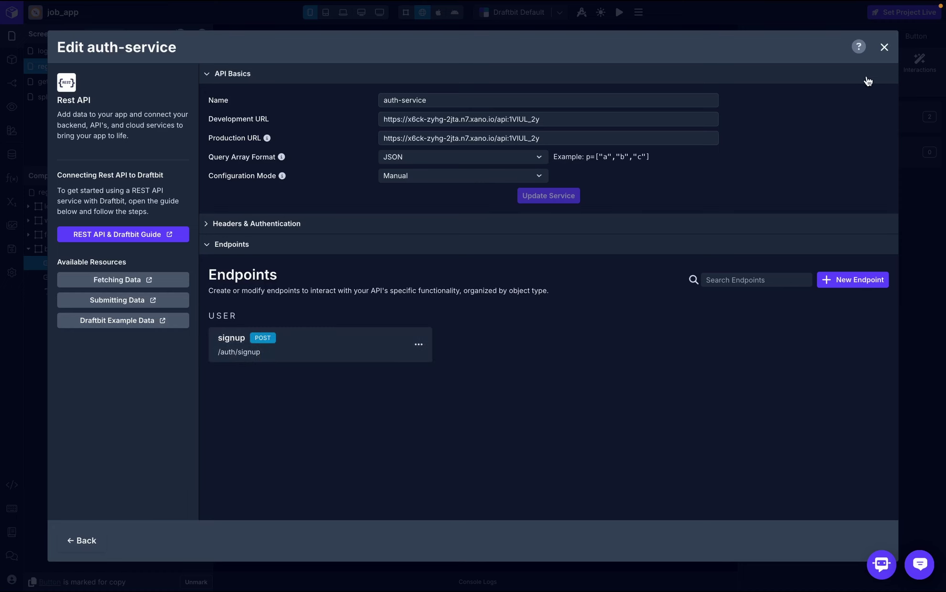
{"action": "left_click", "coordinate": [884, 53]}
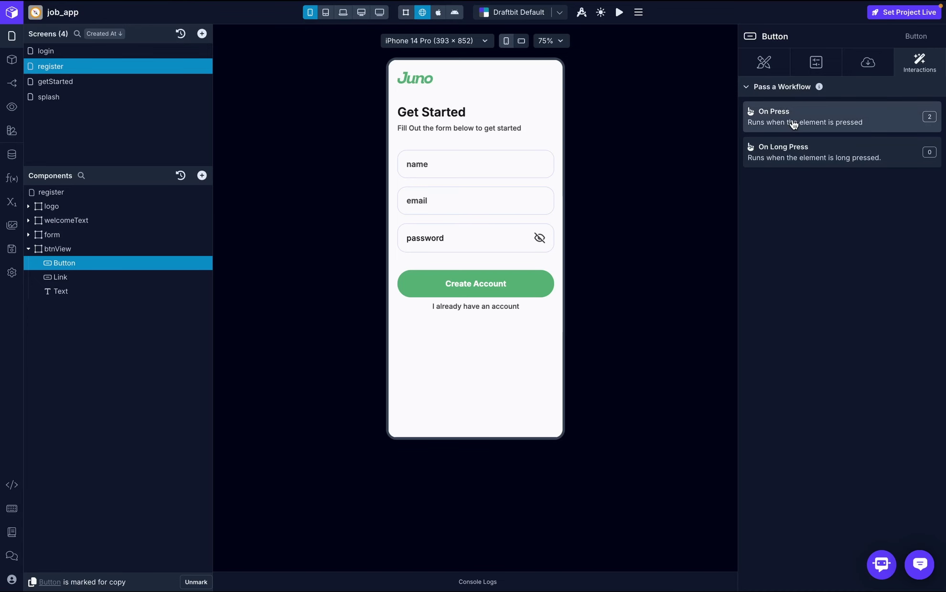
{"action": "left_click", "coordinate": [793, 123]}
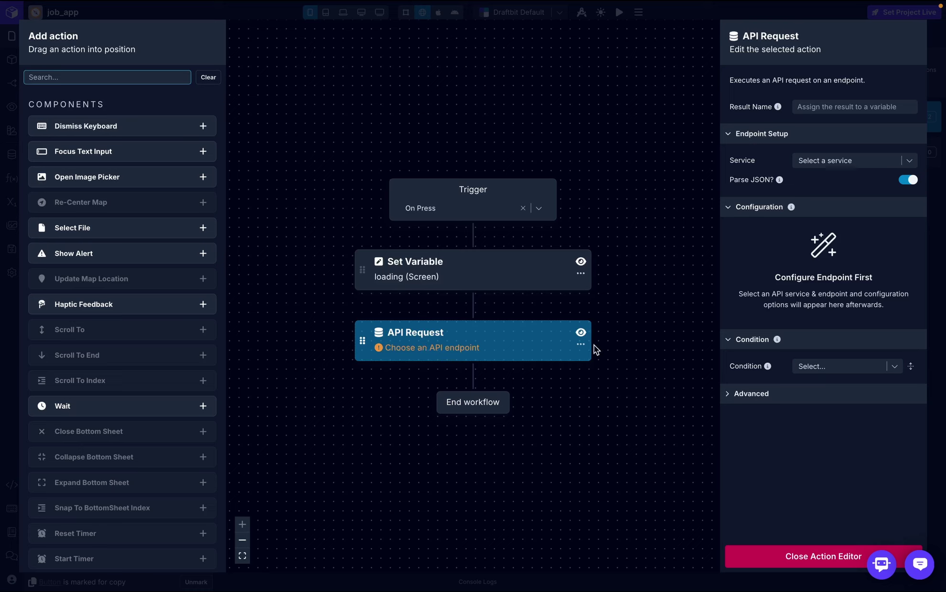
{"action": "left_click", "coordinate": [825, 108]}
{"action": "left_click", "coordinate": [837, 138]}
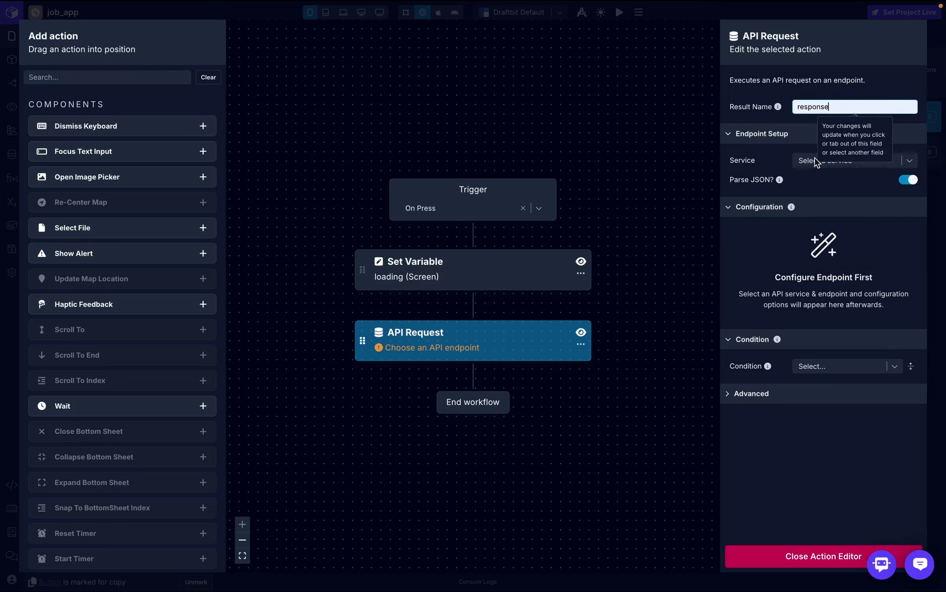
{"action": "left_click", "coordinate": [894, 161]}
{"action": "left_click", "coordinate": [863, 187]}
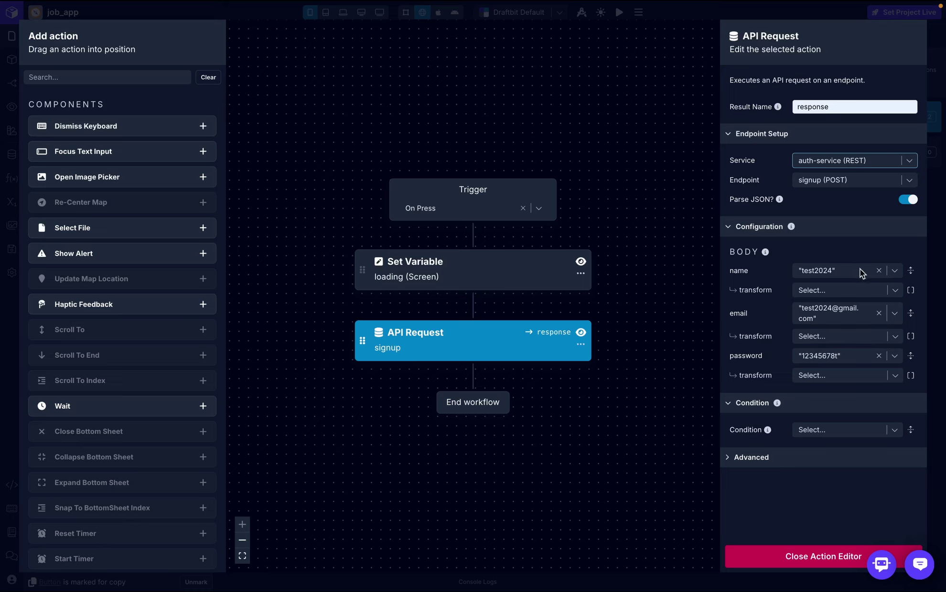
{"action": "left_click", "coordinate": [788, 556]}
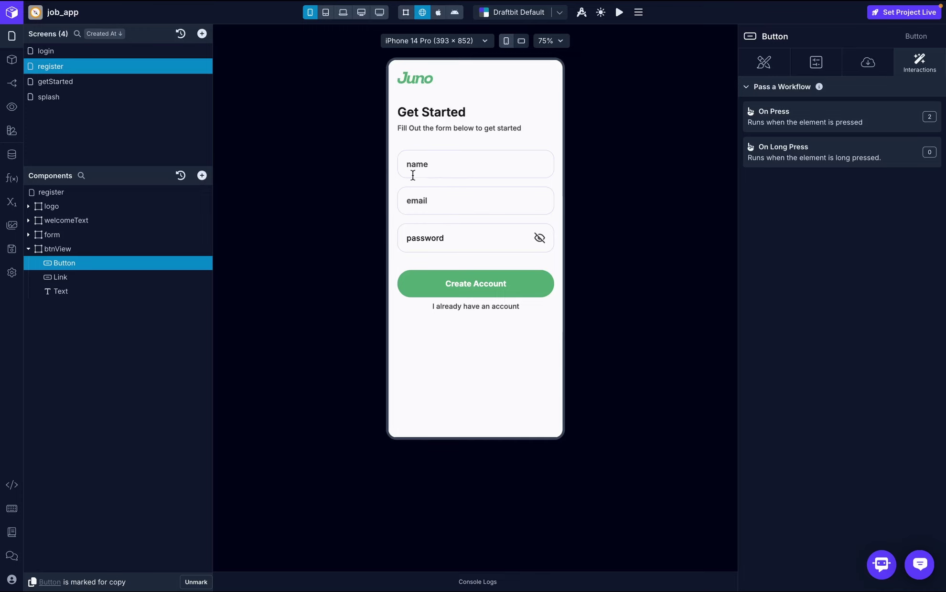
- Try typing in the preview's name field and review the screen's variables list
{"action": "left_click", "coordinate": [430, 164]}
{"action": "type", "text": "hdhdh"}
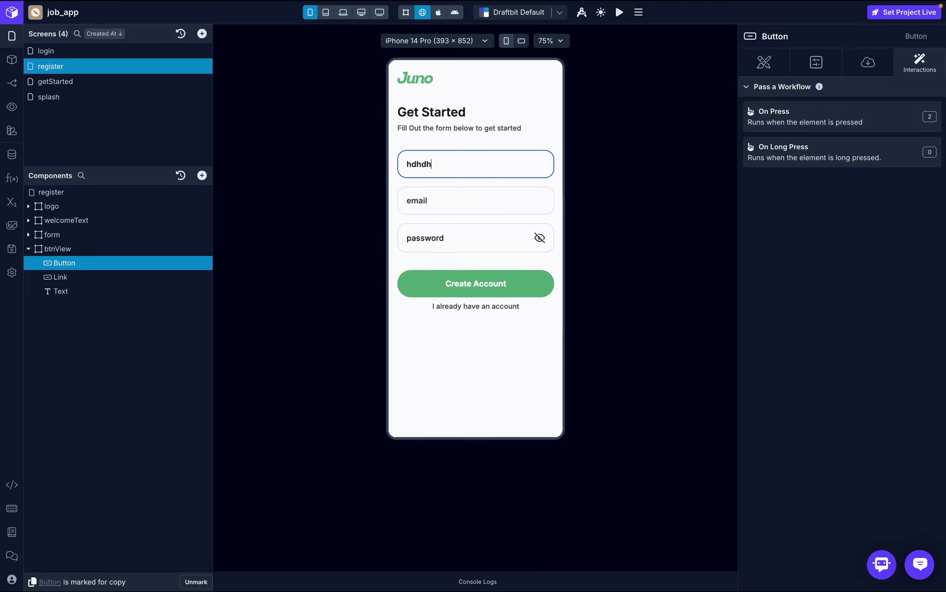
{"action": "left_click", "coordinate": [13, 202]}
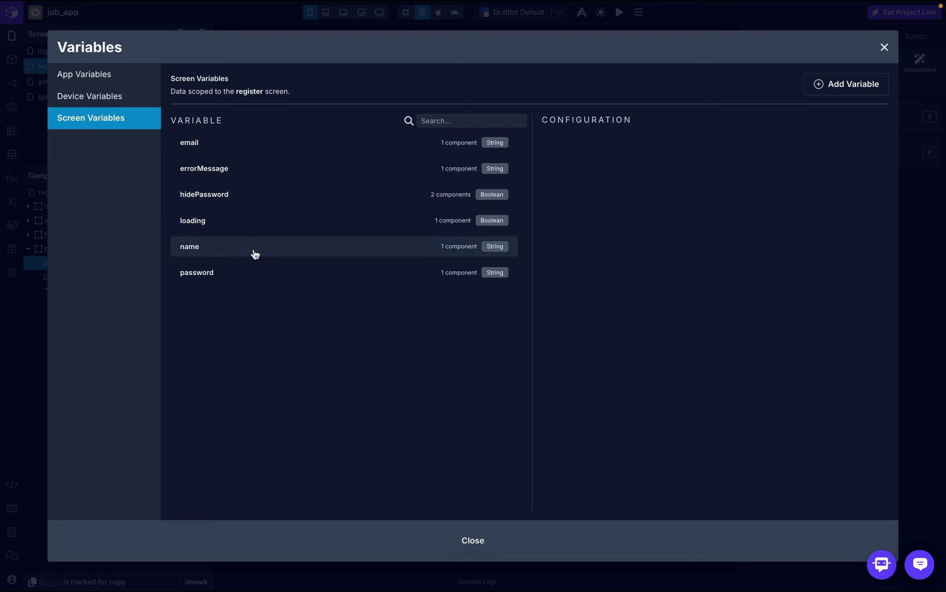
{"action": "left_click", "coordinate": [885, 47]}
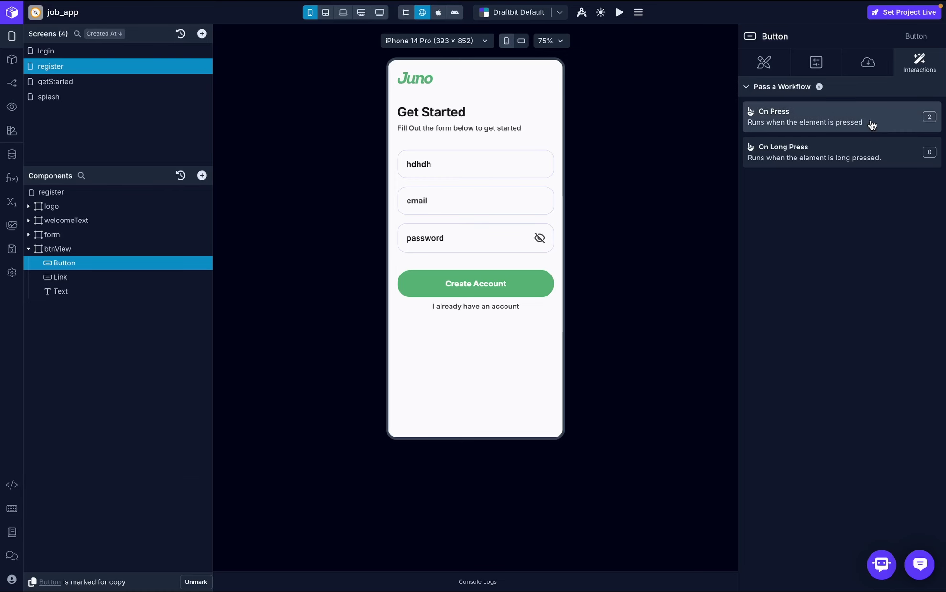
{"action": "left_click", "coordinate": [870, 122]}
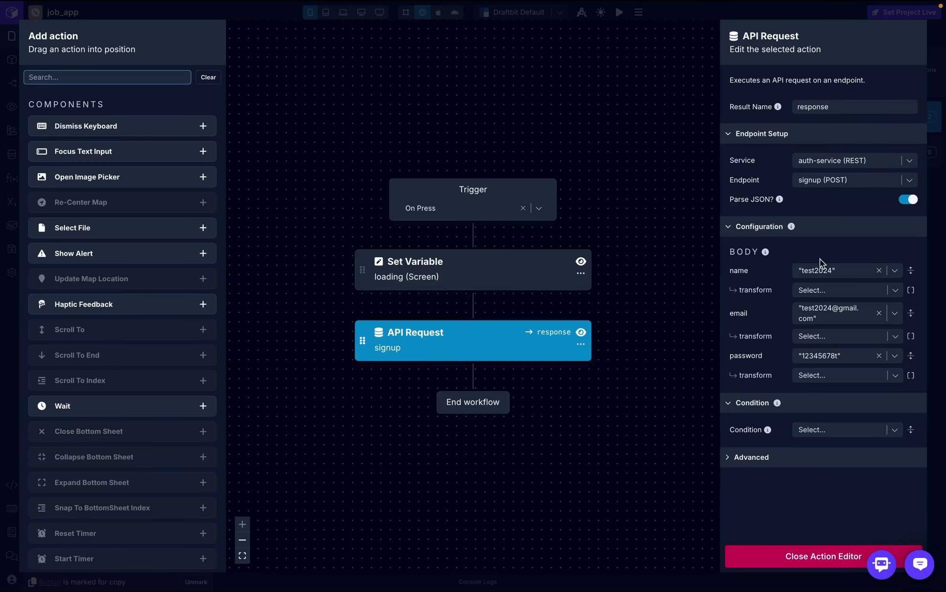
- Replace the fixed name, email and password body values with the matching screen variables
{"action": "left_click", "coordinate": [878, 271]}
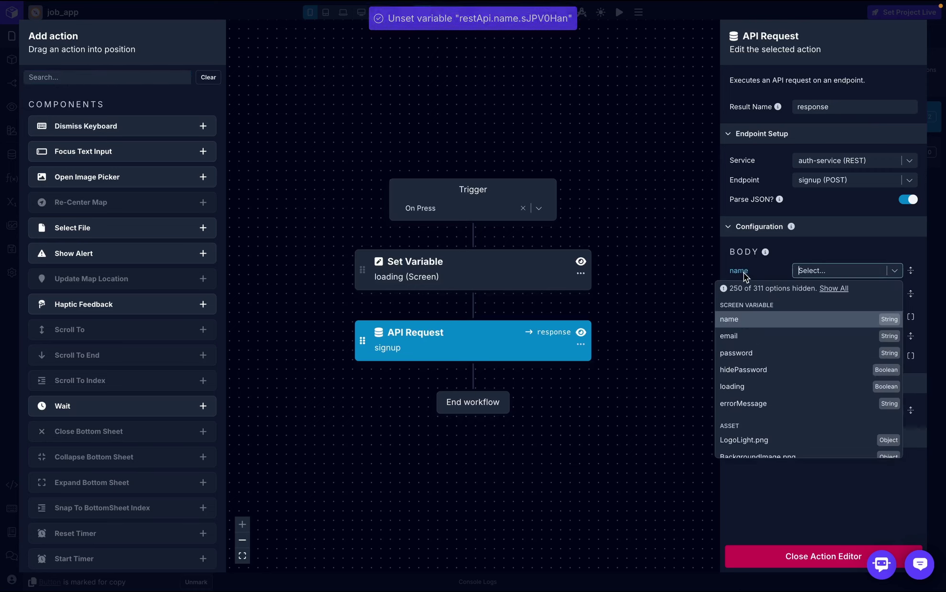
{"action": "left_click", "coordinate": [770, 325]}
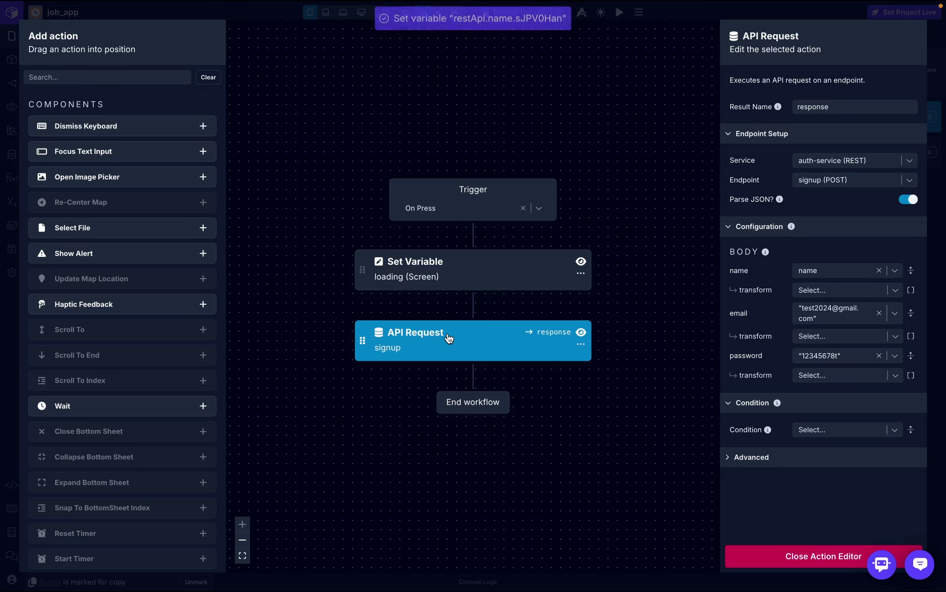
{"action": "left_click", "coordinate": [879, 317]}
{"action": "left_click", "coordinate": [893, 310]}
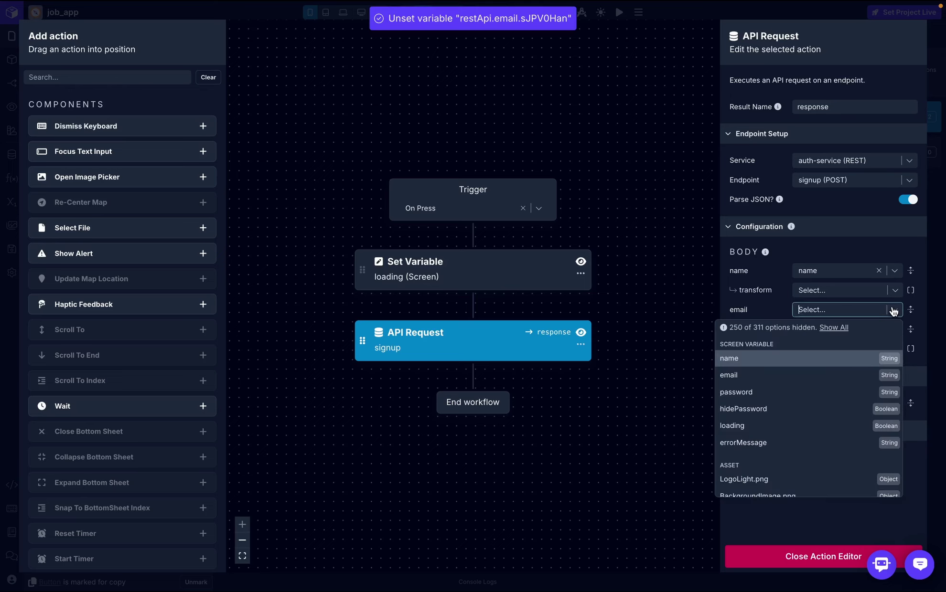
{"action": "left_click", "coordinate": [783, 373]}
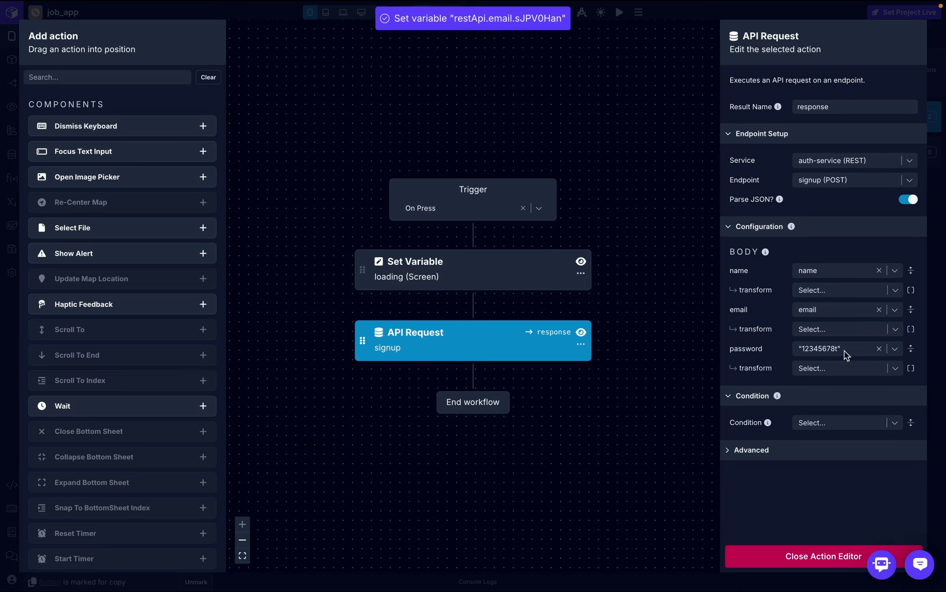
{"action": "left_click", "coordinate": [879, 349]}
{"action": "left_click", "coordinate": [892, 350]}
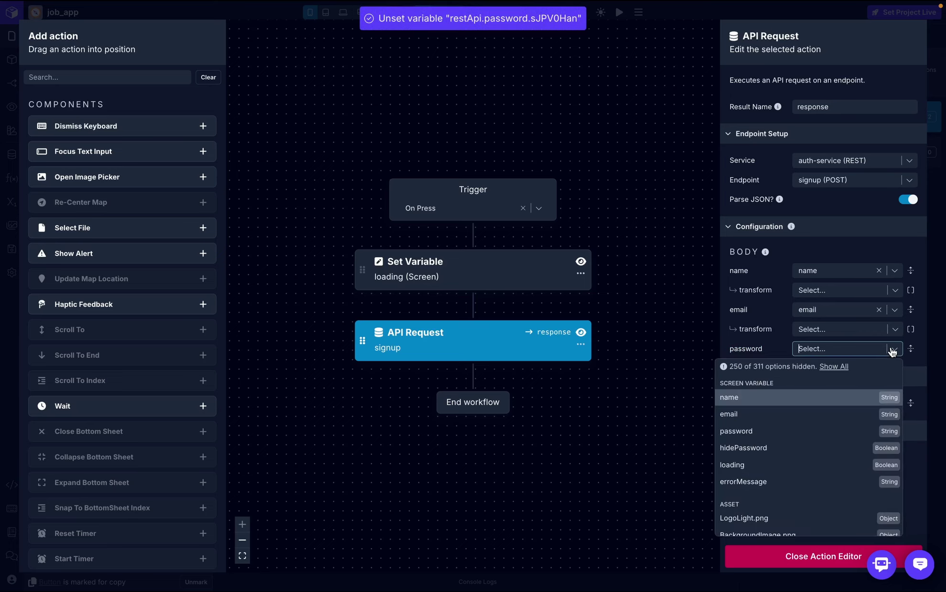
{"action": "left_click", "coordinate": [790, 427]}
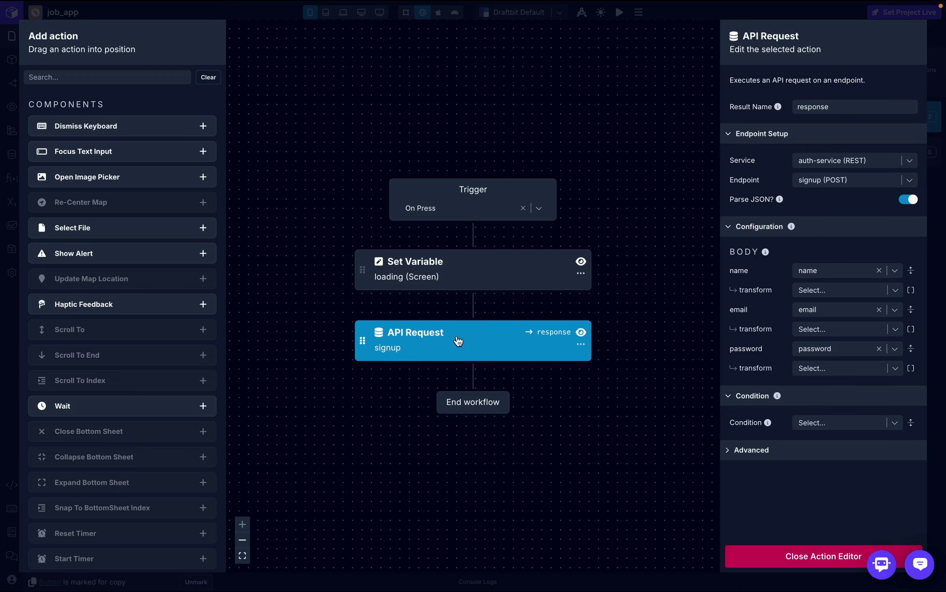
- Add an If/Else after the API Request, conditioned on response.authToken
{"action": "left_click", "coordinate": [114, 78]}
{"action": "type", "text": "if"}
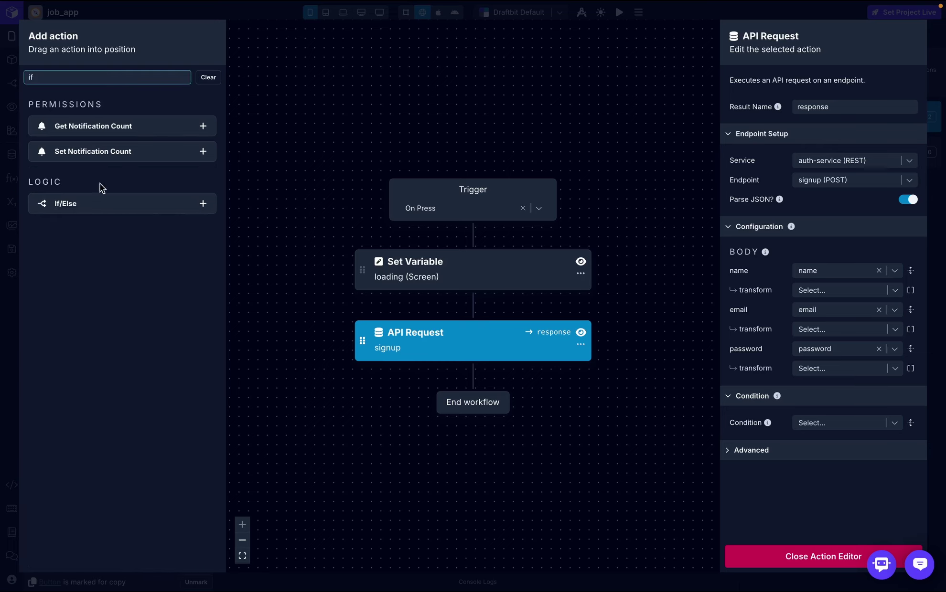
{"action": "left_click_drag", "start_coordinate": [103, 203], "coordinate": [453, 382]}
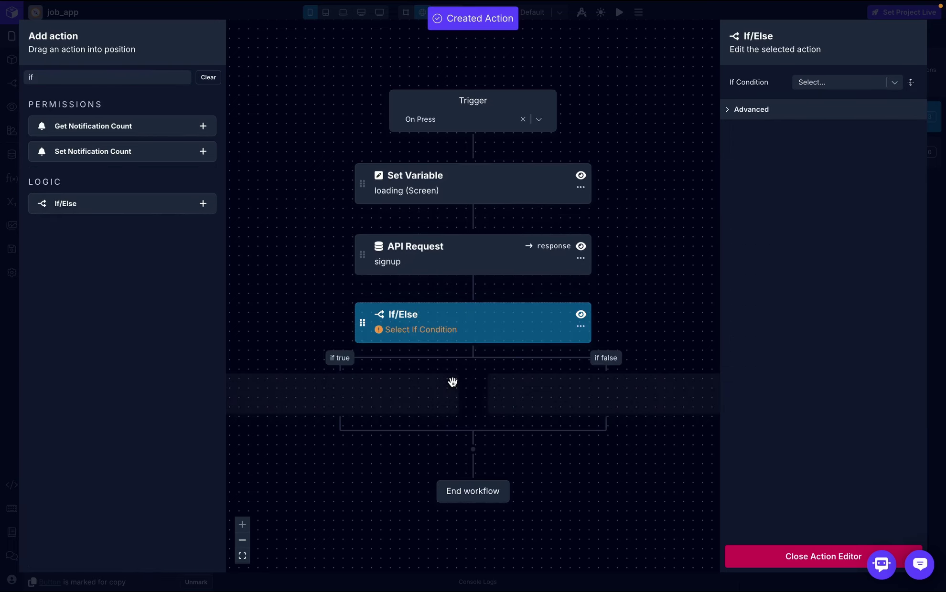
{"action": "left_click", "coordinate": [845, 81]}
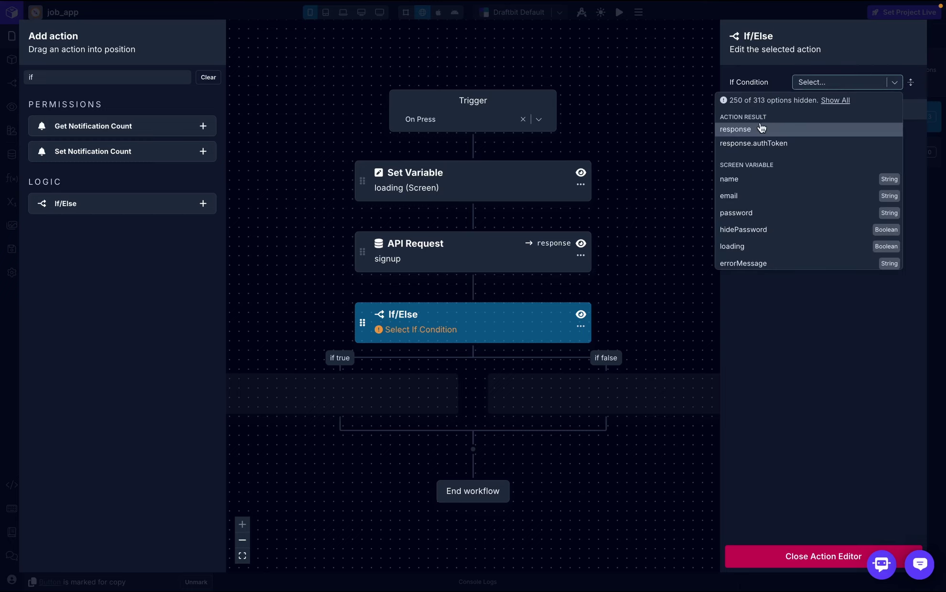
{"action": "left_click", "coordinate": [762, 143]}
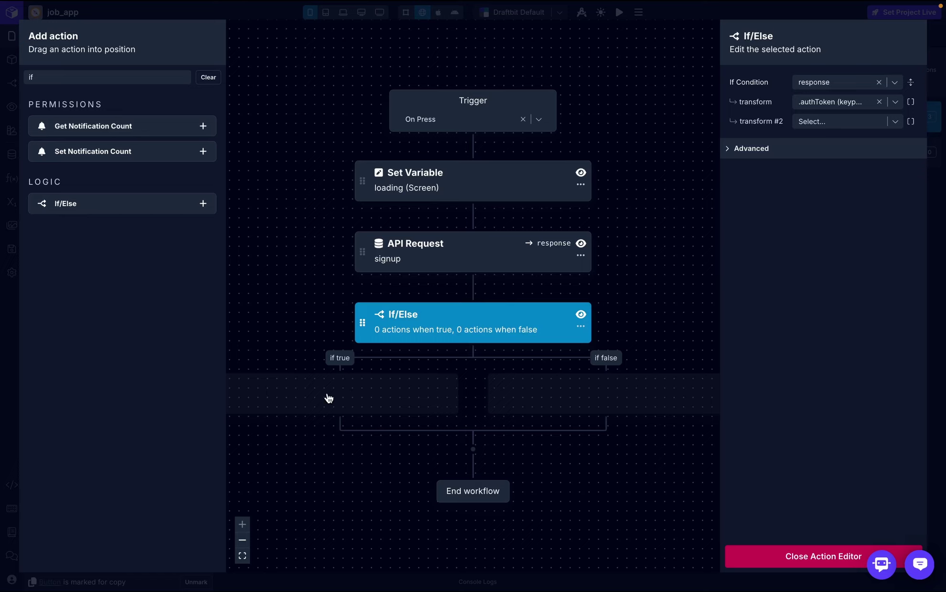
- Navigate to the login screen in the true branch
{"action": "left_click_drag", "start_coordinate": [87, 75], "coordinate": [17, 76]}
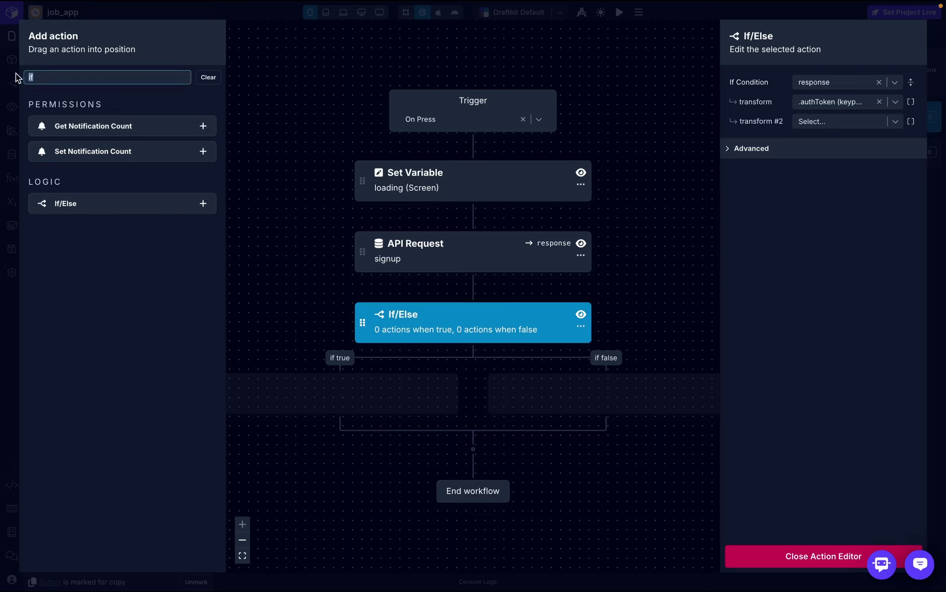
{"action": "type", "text": "navi"}
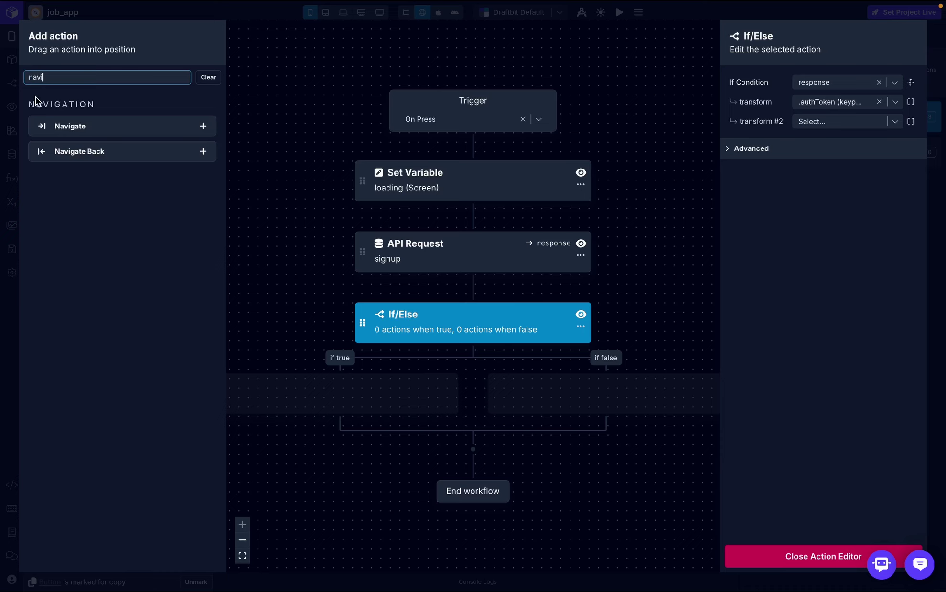
{"action": "left_click_drag", "start_coordinate": [54, 123], "coordinate": [313, 401]}
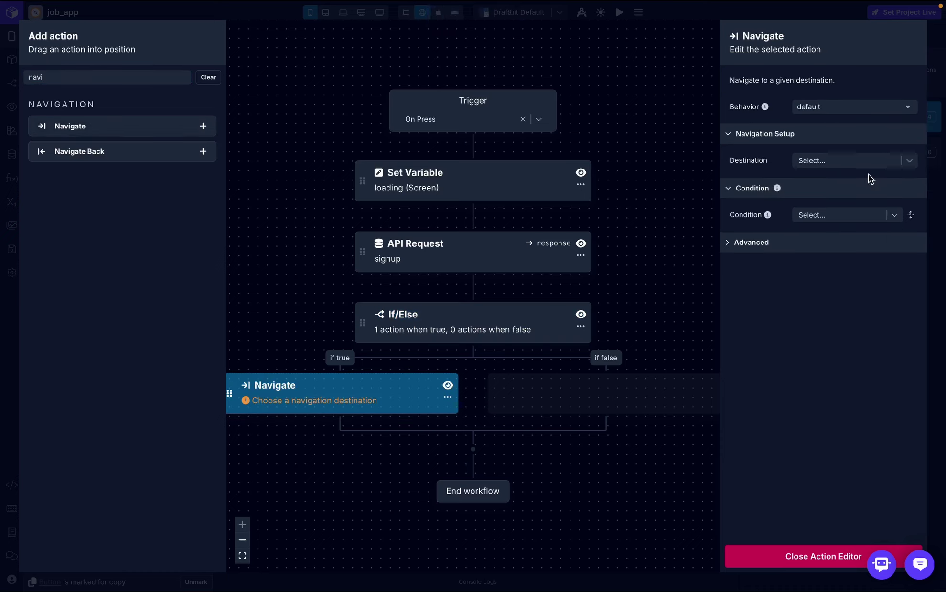
{"action": "left_click", "coordinate": [887, 161]}
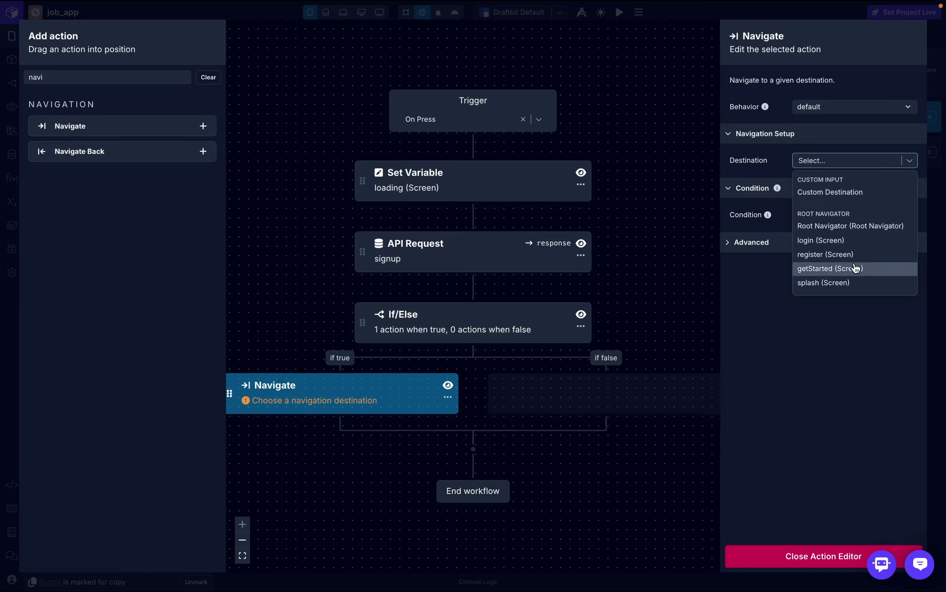
{"action": "left_click", "coordinate": [858, 242]}
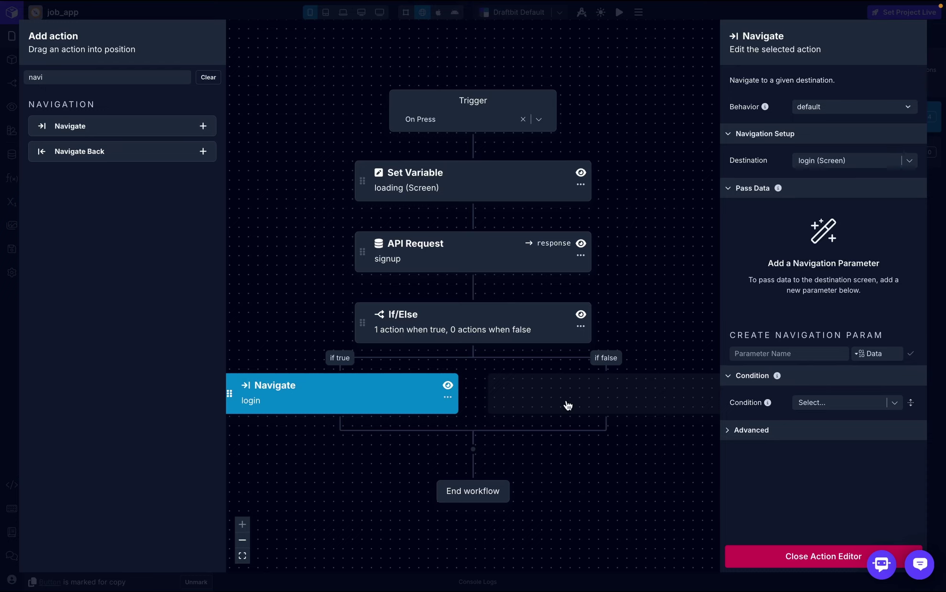
- In the false branch, set errorMessage to response.message
{"action": "left_click", "coordinate": [114, 78]}
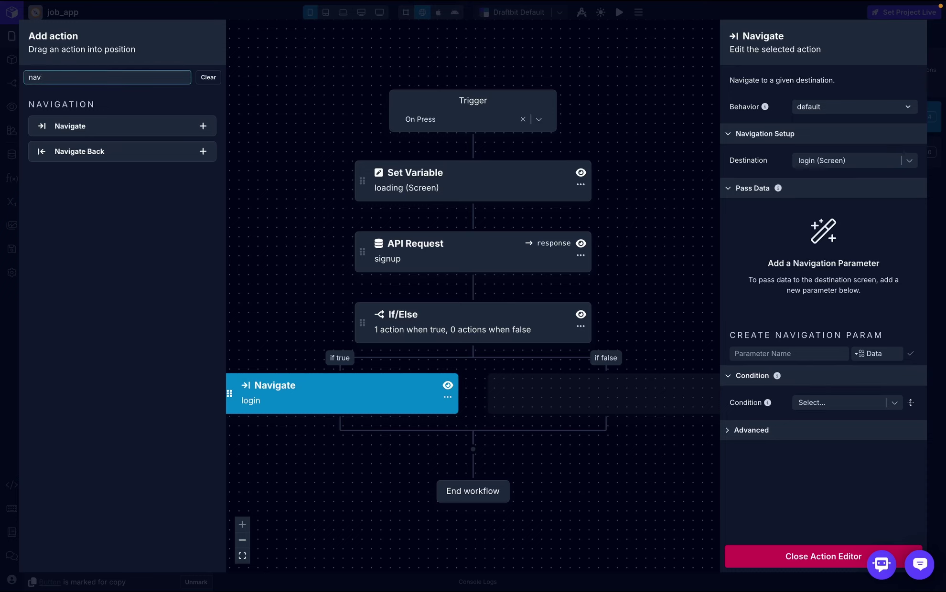
{"action": "key", "text": "BackSpace"}
{"action": "key", "text": "BackSpace"}
{"action": "key", "text": "BackSpace"}
{"action": "type", "text": "set"}
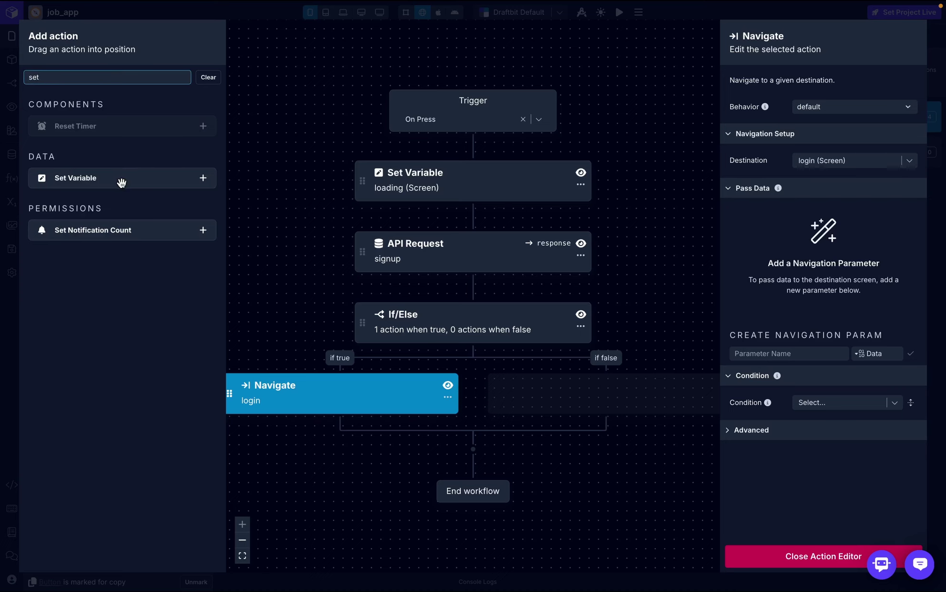
{"action": "left_click_drag", "start_coordinate": [121, 183], "coordinate": [593, 397]}
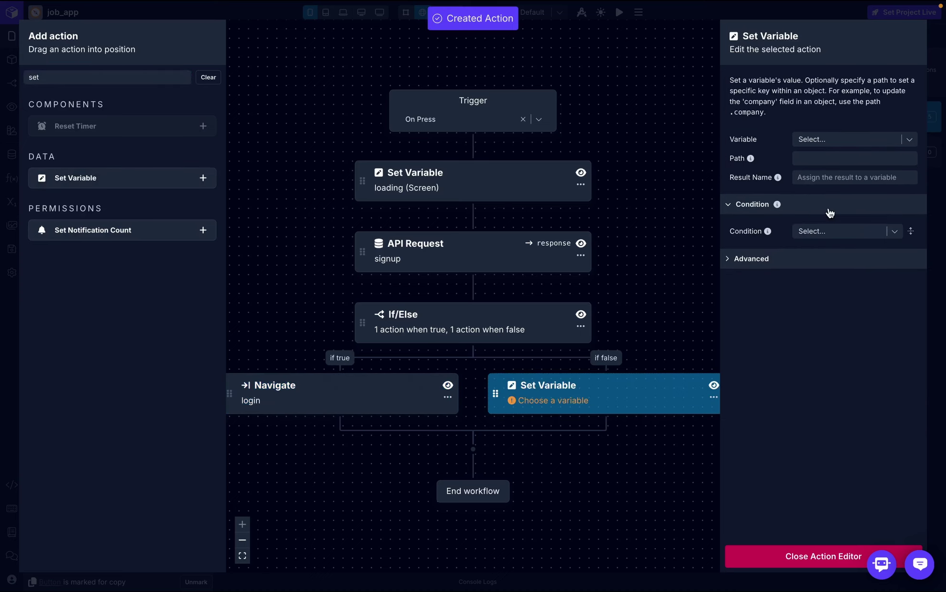
{"action": "left_click", "coordinate": [851, 137]}
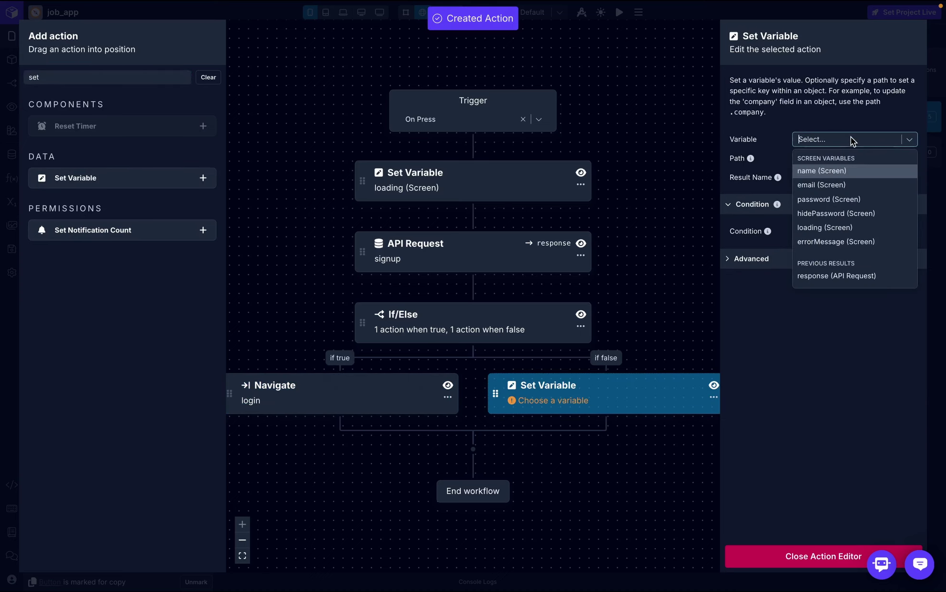
{"action": "left_click", "coordinate": [828, 245]}
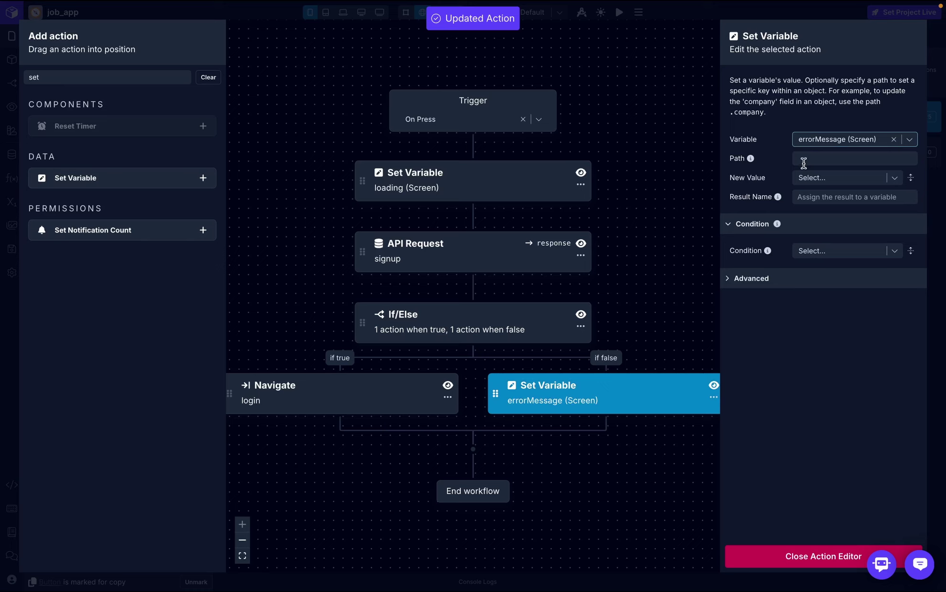
{"action": "left_click", "coordinate": [811, 177]}
{"action": "key", "text": "Escape"}
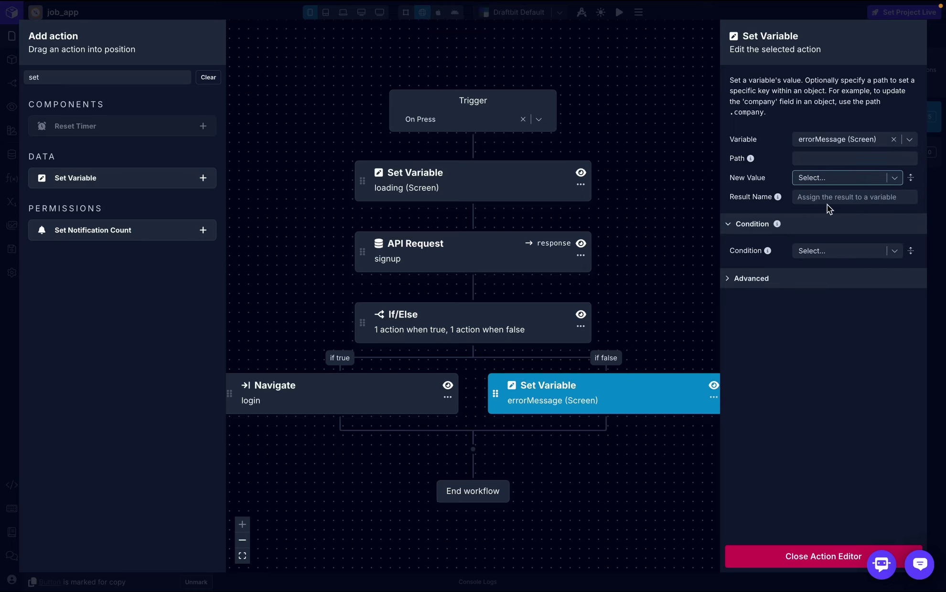
{"action": "key", "text": "Down"}
{"action": "key", "text": "Return"}
{"action": "left_click", "coordinate": [828, 201]}
{"action": "type", "text": "m"}
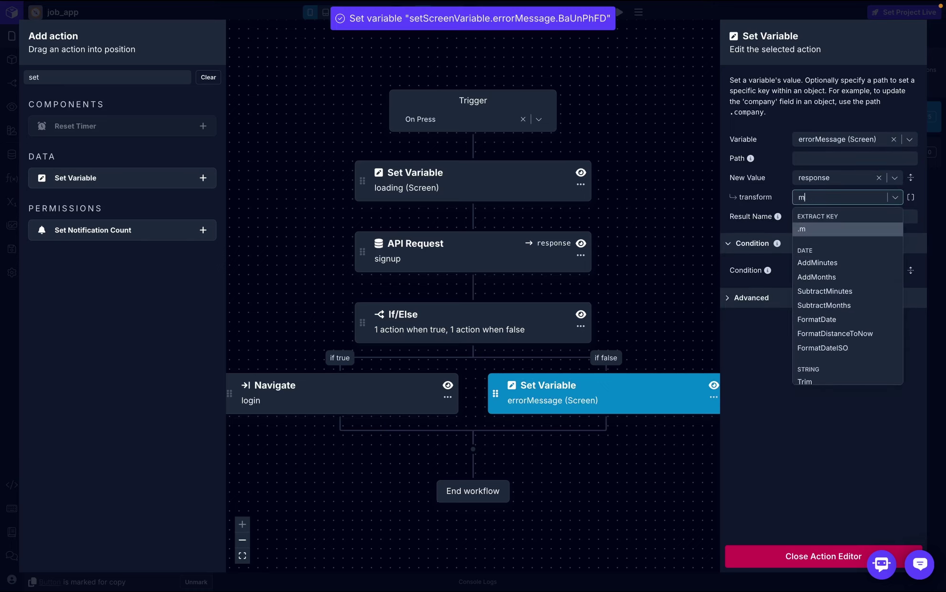
{"action": "type", "text": "essage"}
{"action": "left_click", "coordinate": [833, 232]}
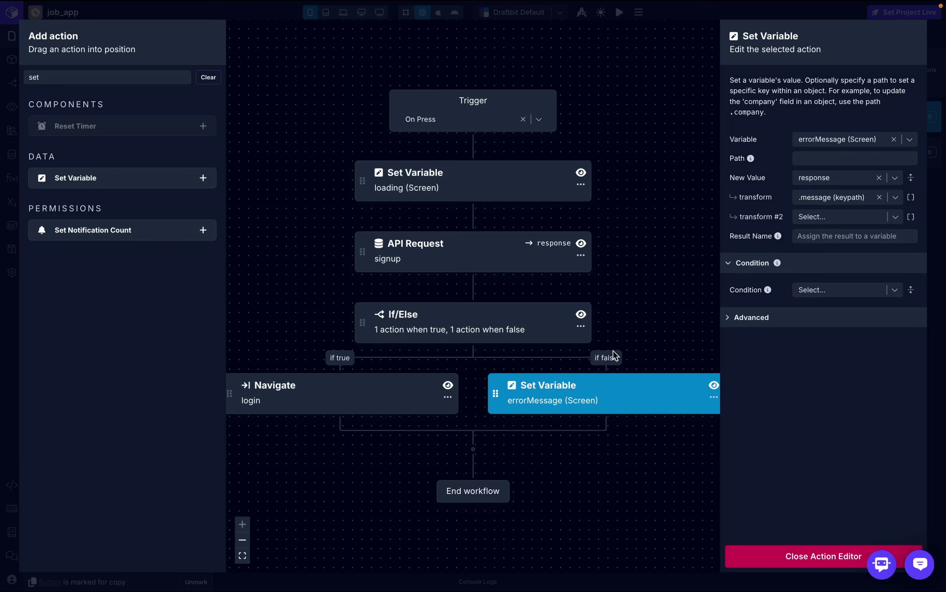
- Add a final Set Variable after both branches setting loading to false
{"action": "left_click", "coordinate": [111, 72]}
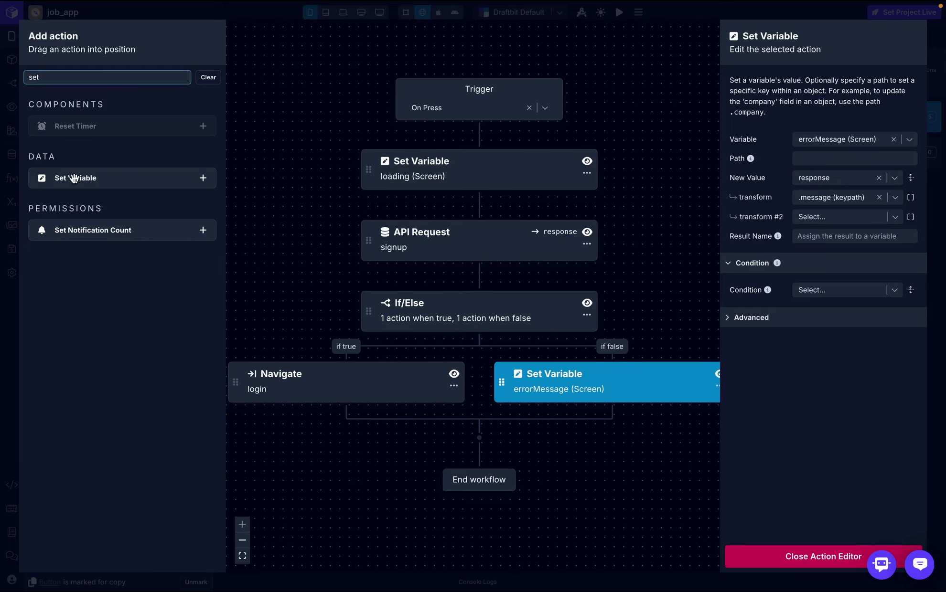
{"action": "left_click_drag", "start_coordinate": [74, 179], "coordinate": [448, 456]}
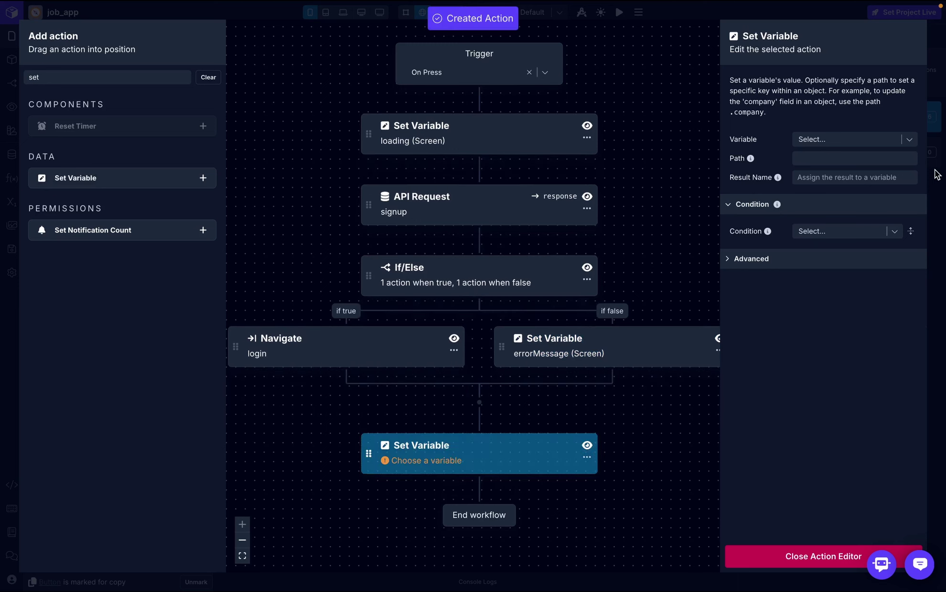
{"action": "left_click", "coordinate": [907, 141]}
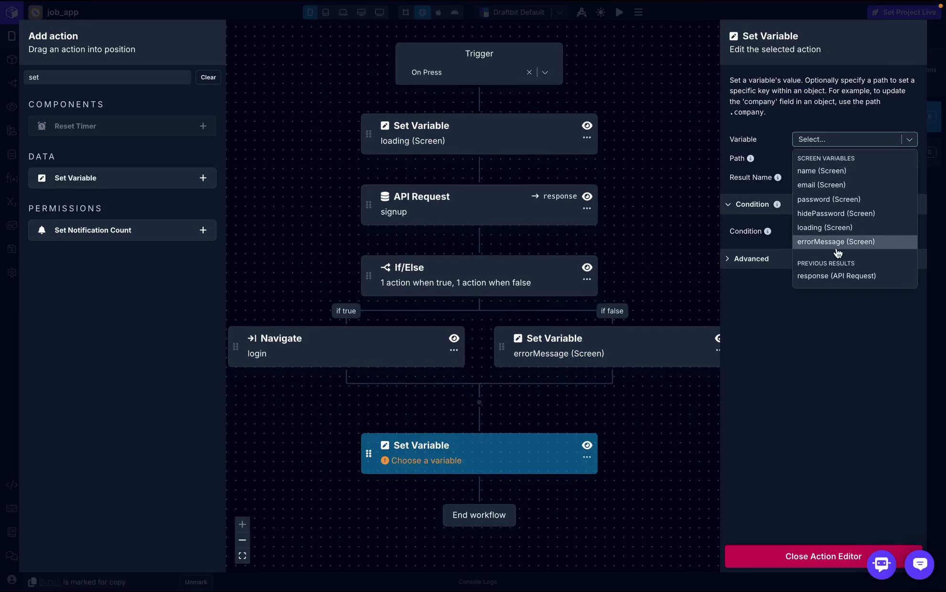
{"action": "left_click", "coordinate": [824, 227]}
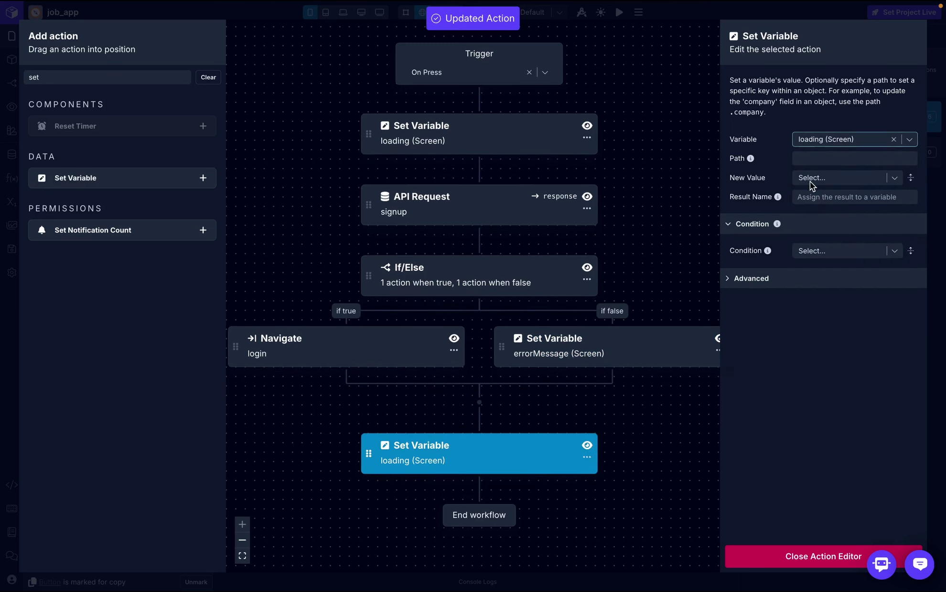
{"action": "left_click", "coordinate": [811, 181]}
{"action": "type", "text": "fals"}
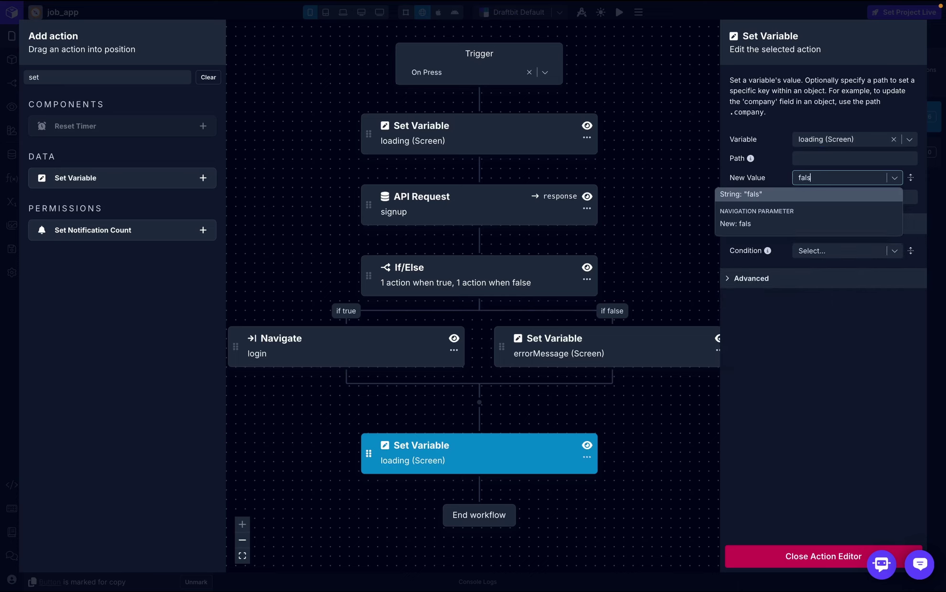
{"action": "type", "text": "e"}
{"action": "key", "text": "Return"}
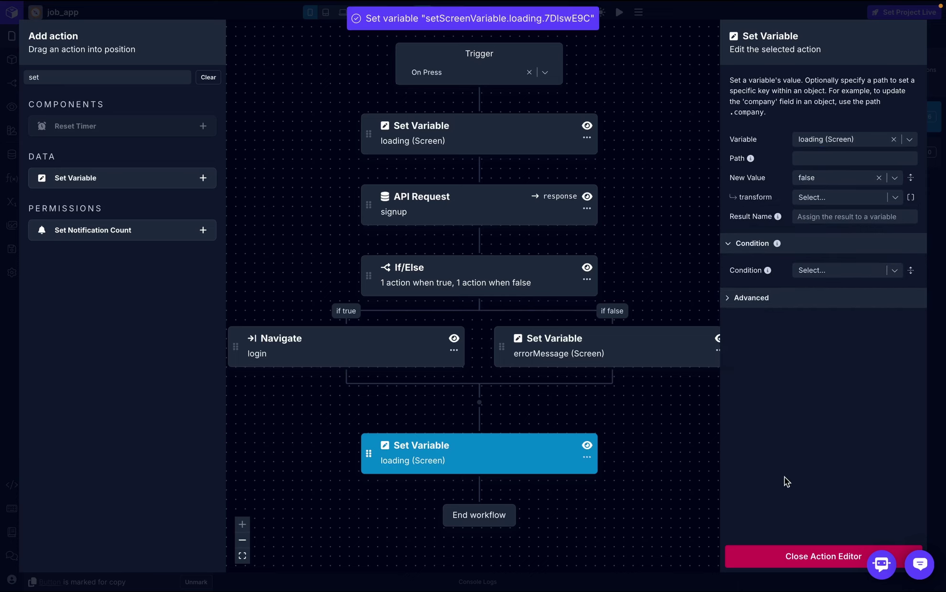
{"action": "left_click", "coordinate": [773, 557]}
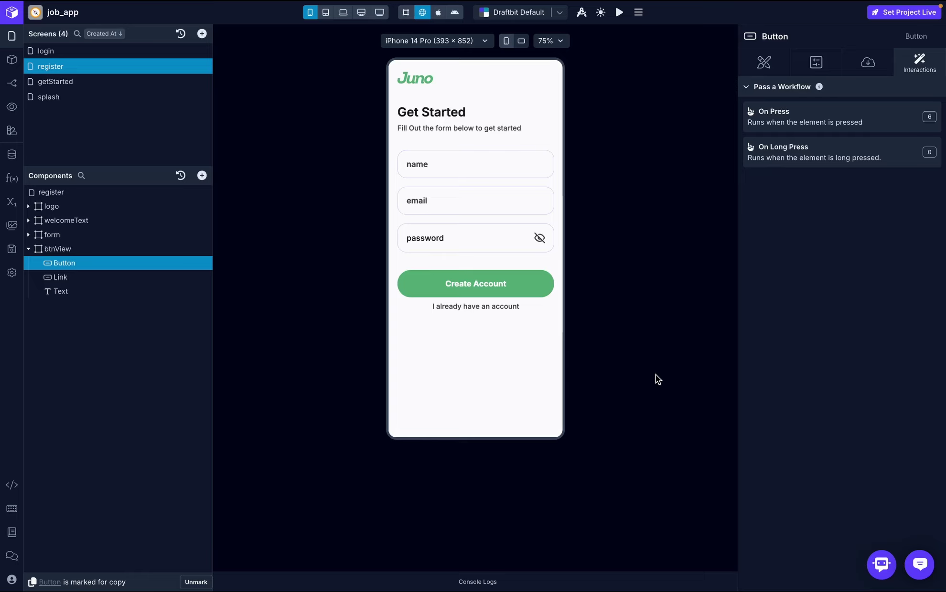
- Fill in the preview's name, email and password fields, then submit Create Account
{"action": "left_click", "coordinate": [457, 159]}
{"action": "type", "text": "douglas"}
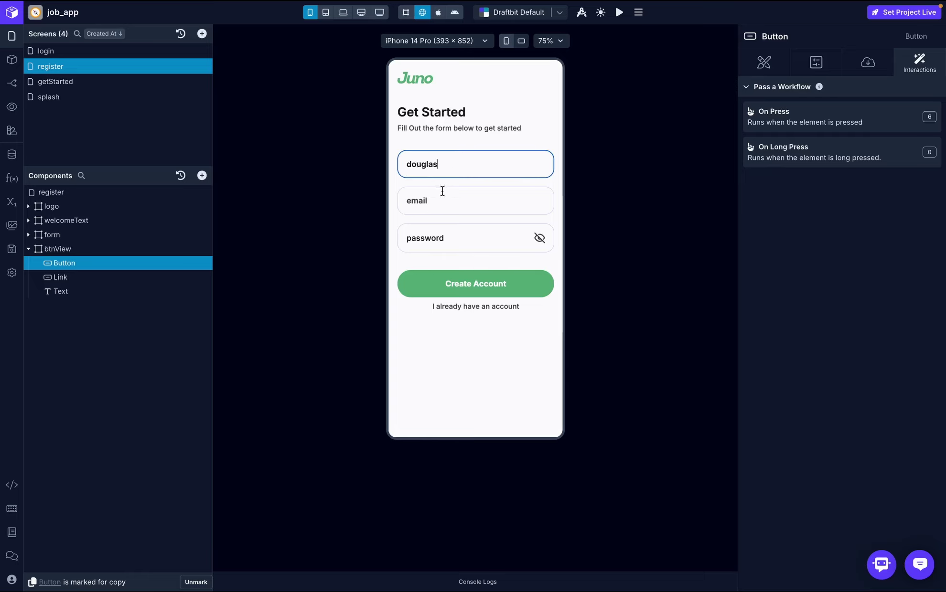
{"action": "type", "text": "2024"}
{"action": "left_click", "coordinate": [454, 200]}
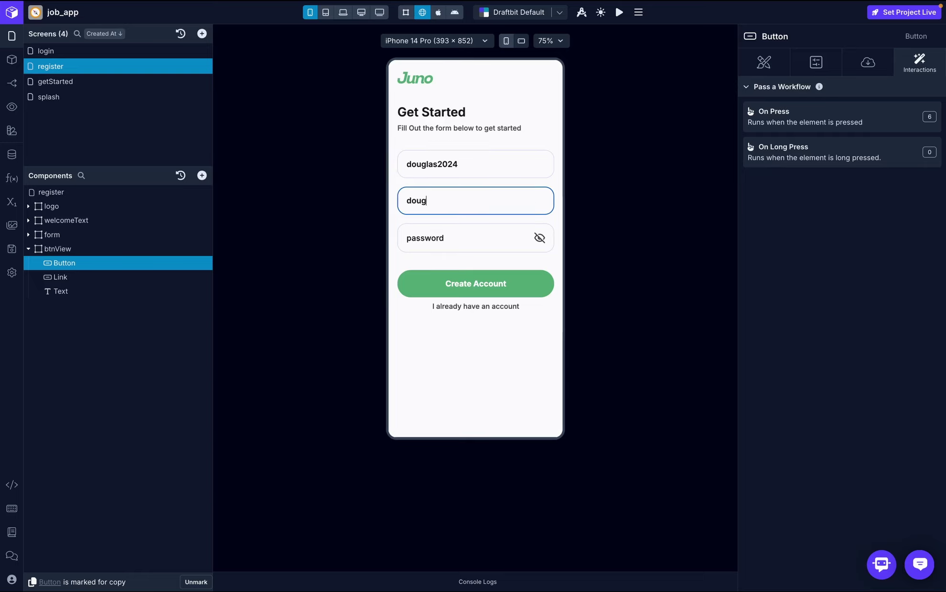
{"action": "left_click", "coordinate": [437, 242]}
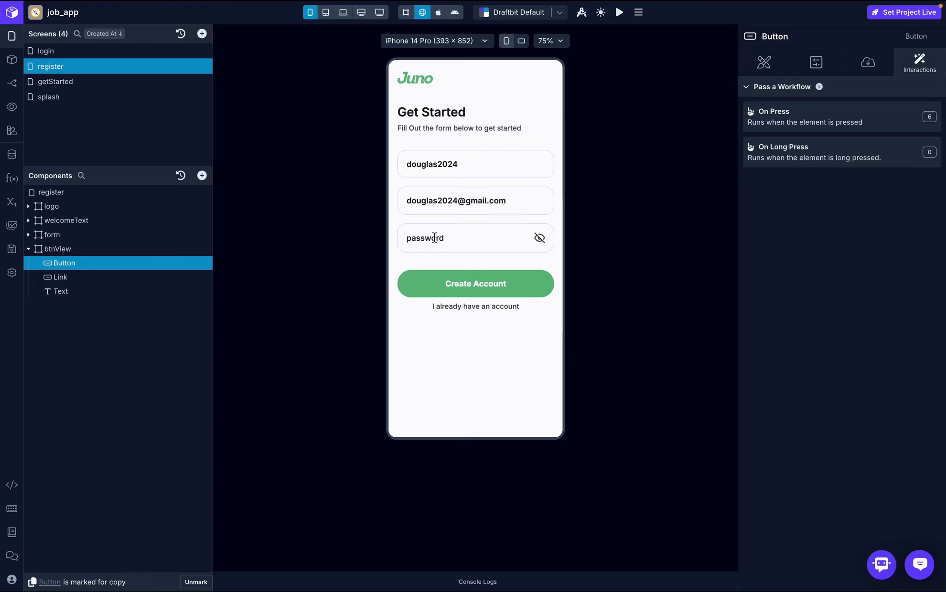
{"action": "type", "text": "do"}
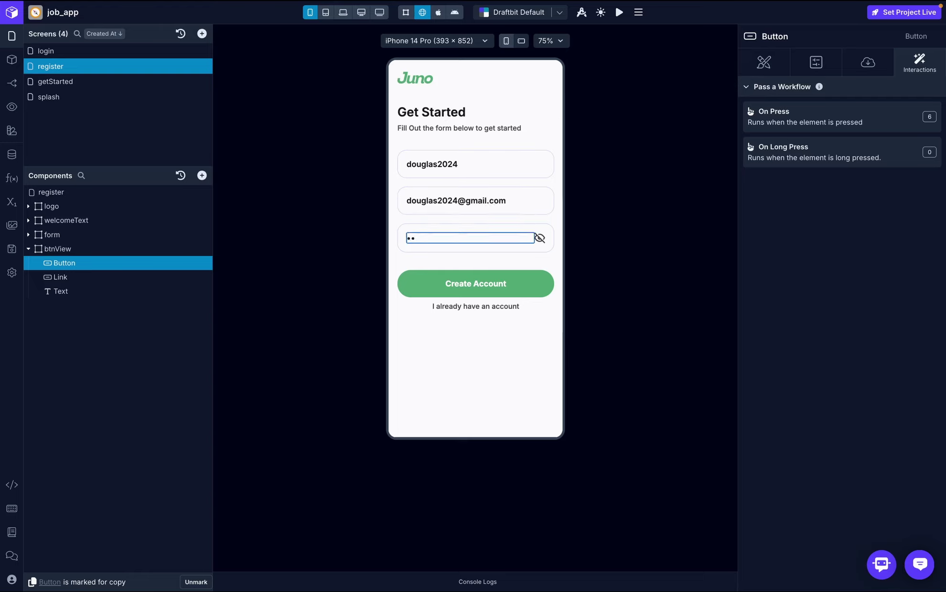
{"action": "type", "text": "2"}
{"action": "left_click", "coordinate": [446, 285]}
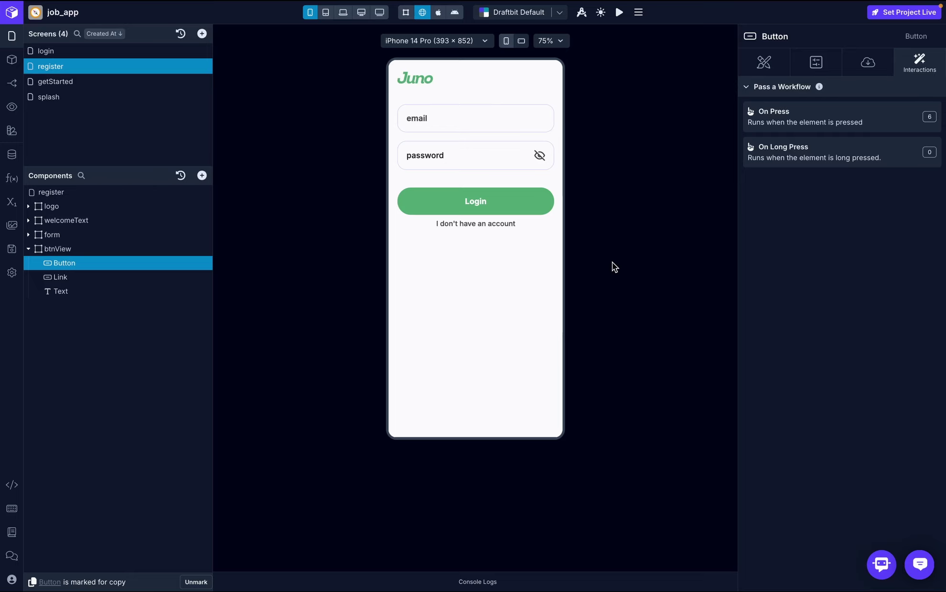
{"action": "key", "text": "ctrl+Right"}
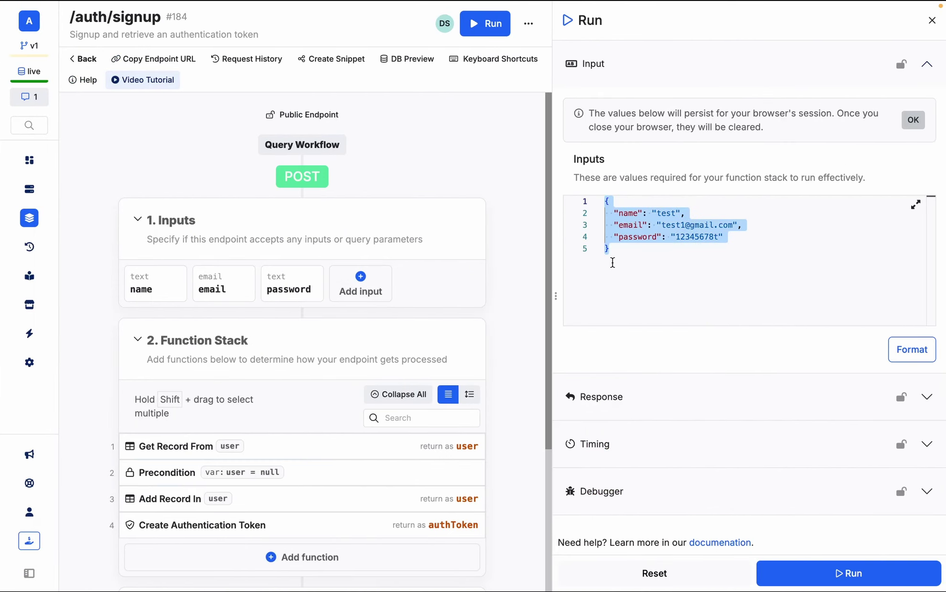
- Refresh Xano's user table records to confirm the new signup appears as record 9
{"action": "left_click", "coordinate": [29, 189]}
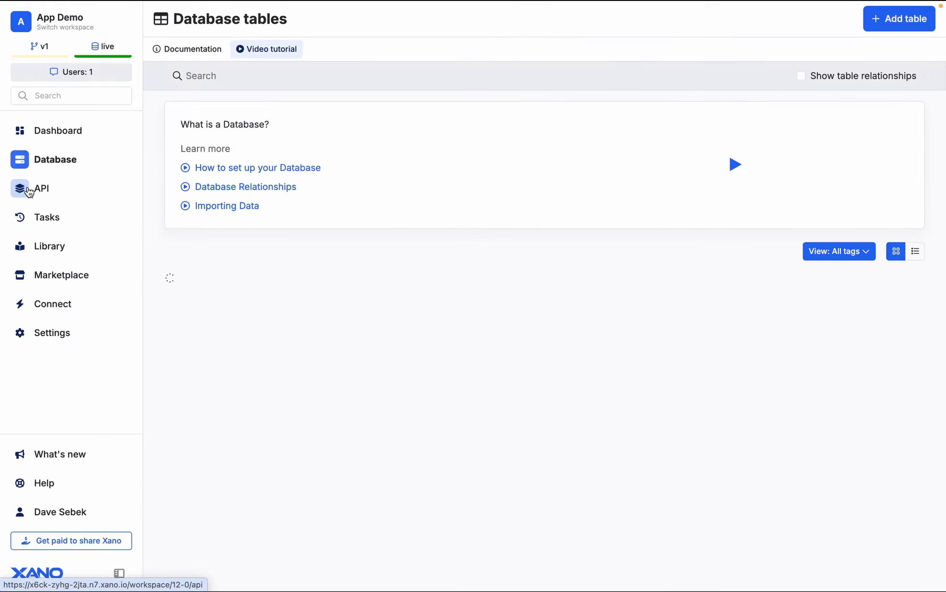
{"action": "scroll", "coordinate": [331, 343], "scroll_direction": "down", "scroll_amount": 3}
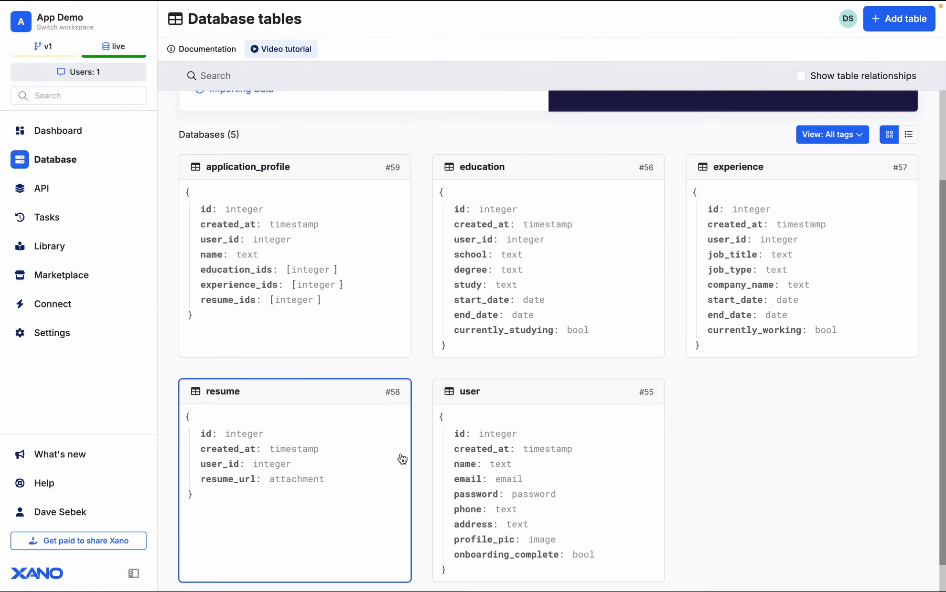
{"action": "left_click", "coordinate": [547, 475]}
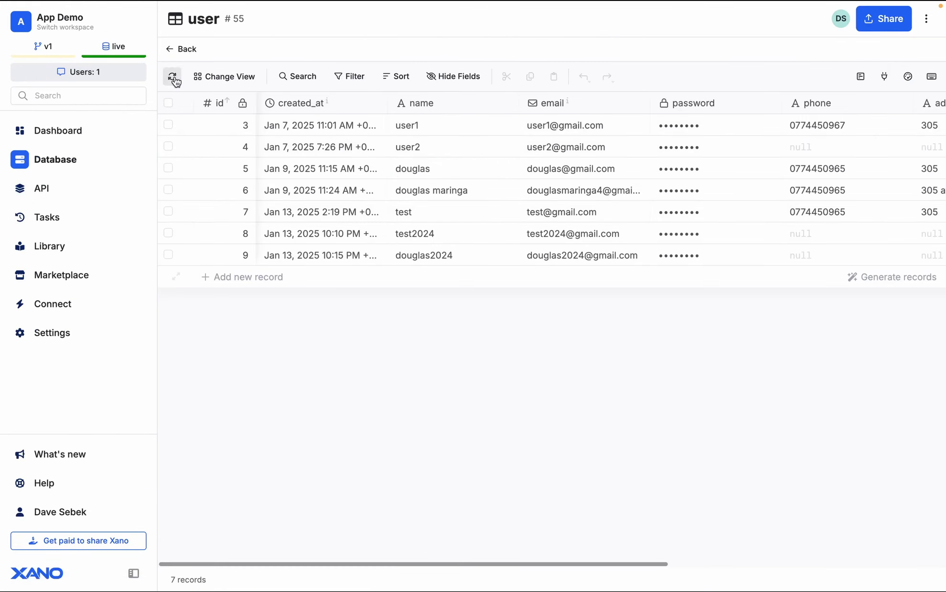
{"action": "left_click", "coordinate": [173, 78]}
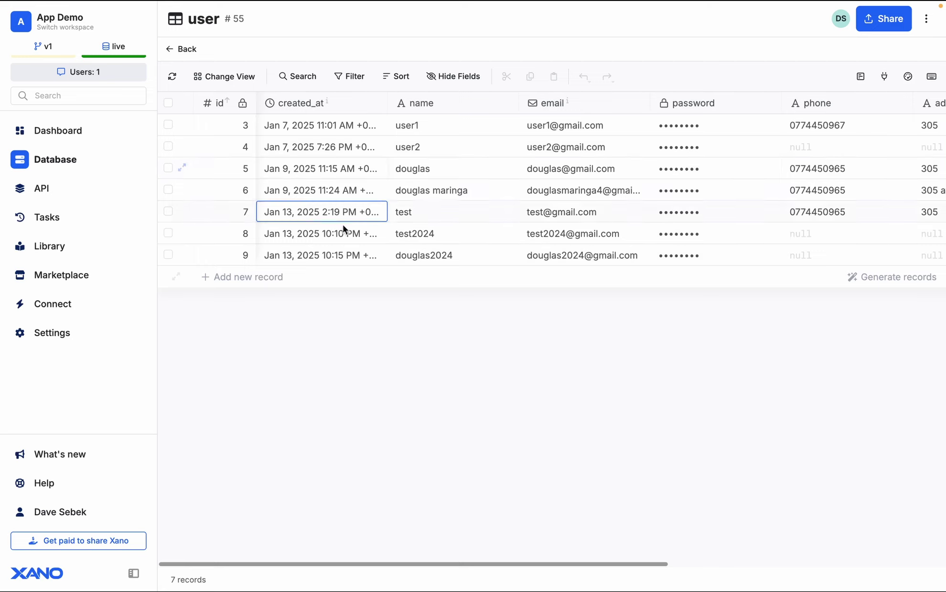
{"action": "scroll", "coordinate": [368, 255], "scroll_direction": "right", "scroll_amount": 1}
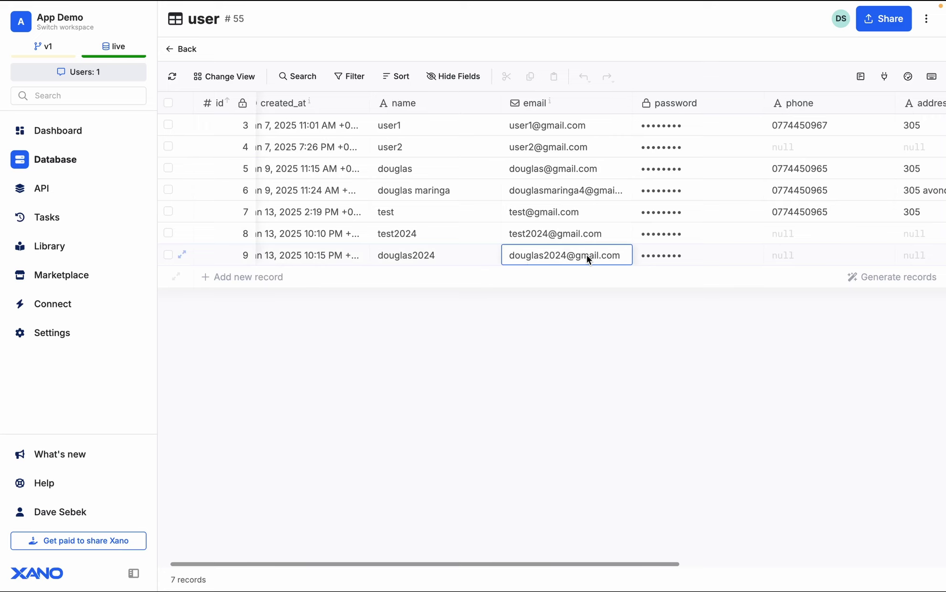
{"action": "key", "text": "ctrl+Left"}
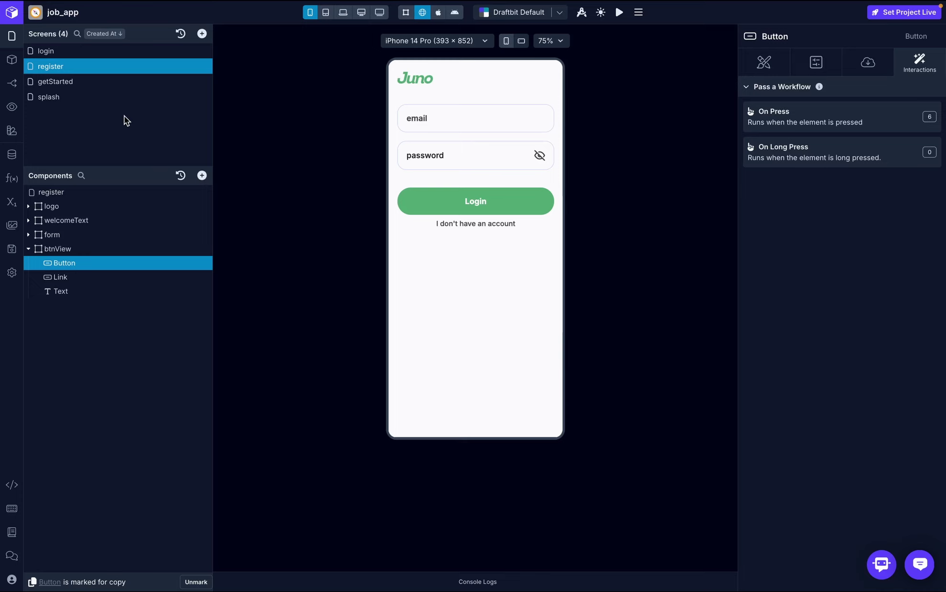
- Resubmit the register preview with the already-registered name, email and password to trigger the duplicate-account error
{"action": "left_click", "coordinate": [74, 69]}
{"action": "left_click", "coordinate": [443, 165]}
{"action": "type", "text": "do"}
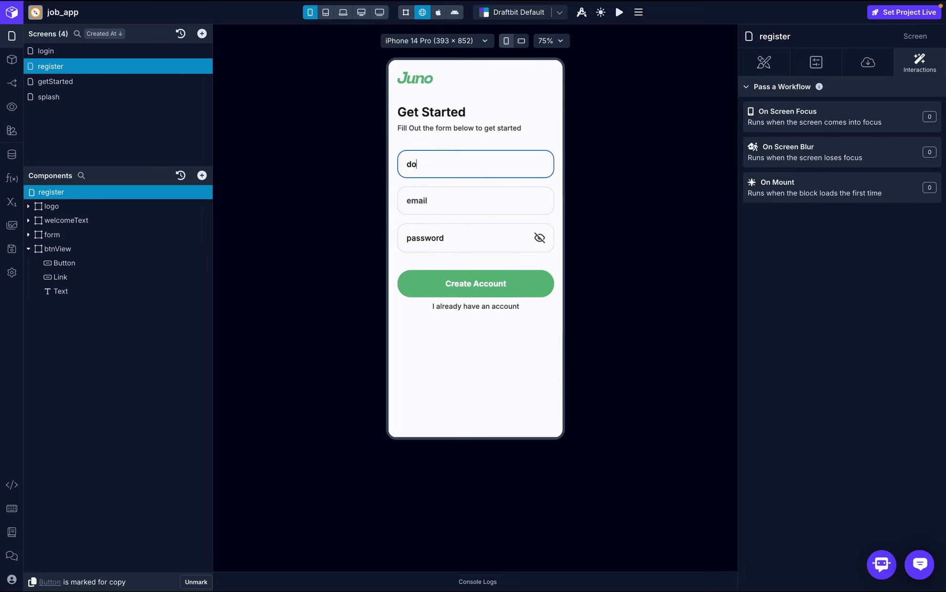
{"action": "type", "text": "uglas2024"}
{"action": "left_click", "coordinate": [447, 191]}
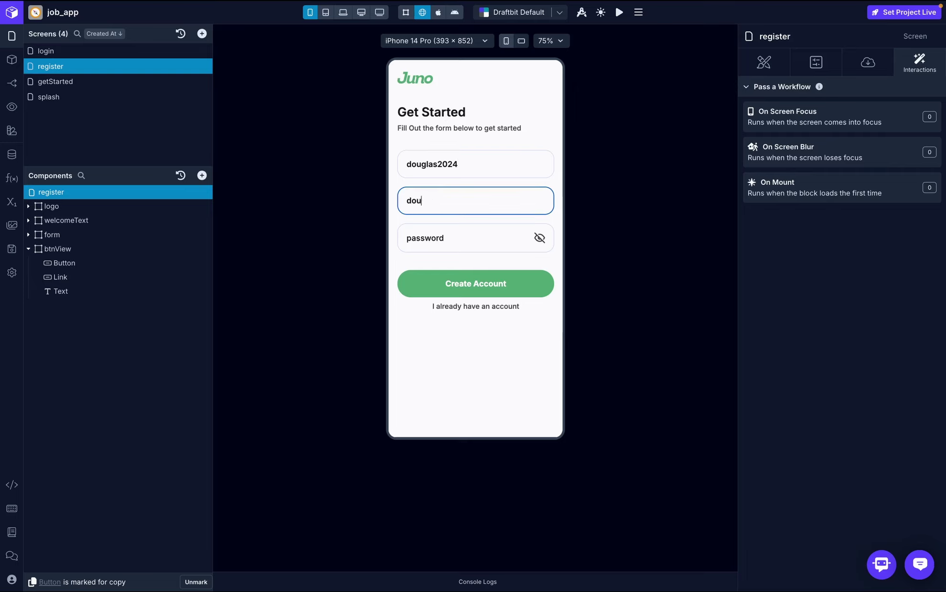
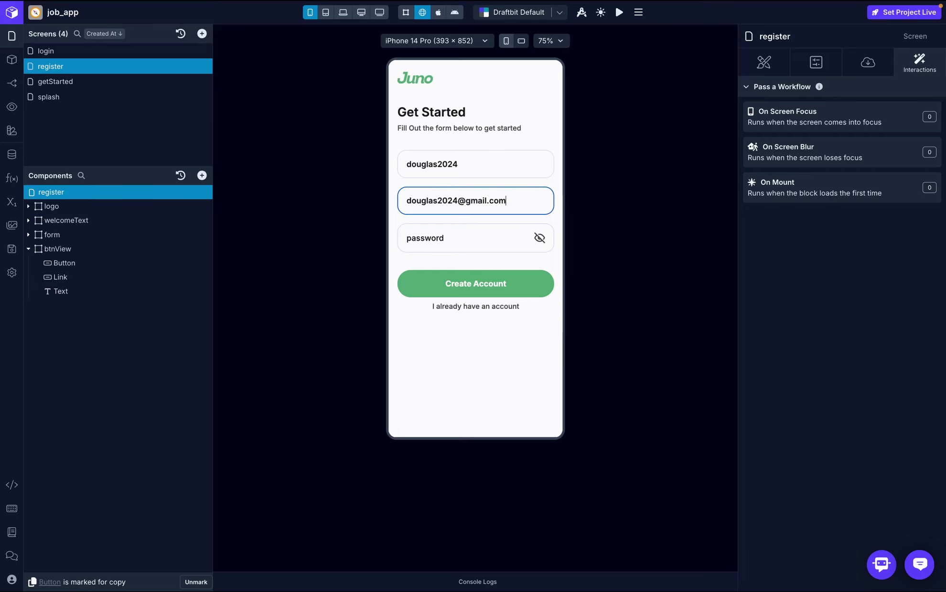
{"action": "left_click", "coordinate": [445, 229]}
{"action": "type", "text": "d"}
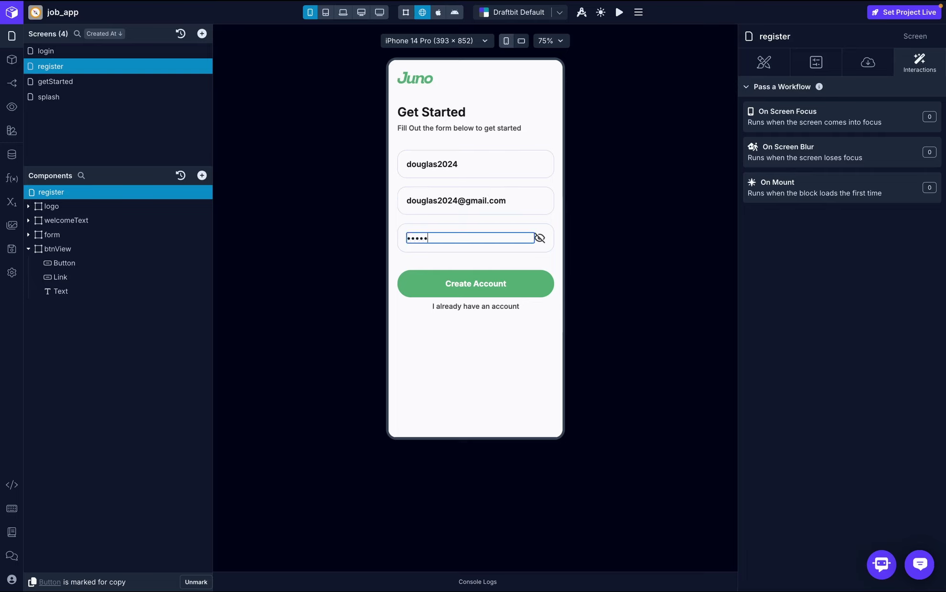
{"action": "left_click", "coordinate": [453, 286]}
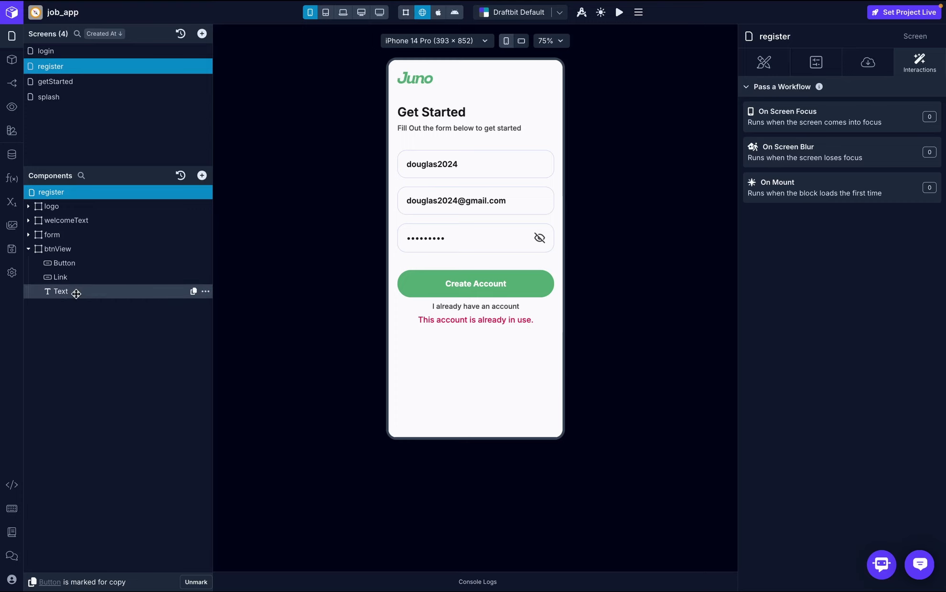
- Verify the error Text component is bound to errorMessage, then open the login screen
{"action": "left_click", "coordinate": [11, 202]}
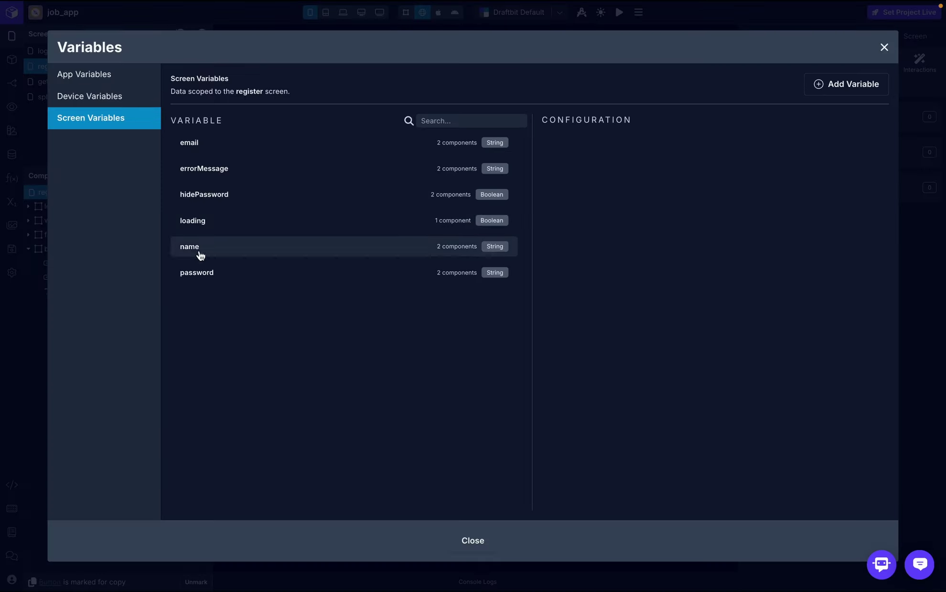
{"action": "left_click", "coordinate": [884, 49]}
{"action": "left_click", "coordinate": [67, 292]}
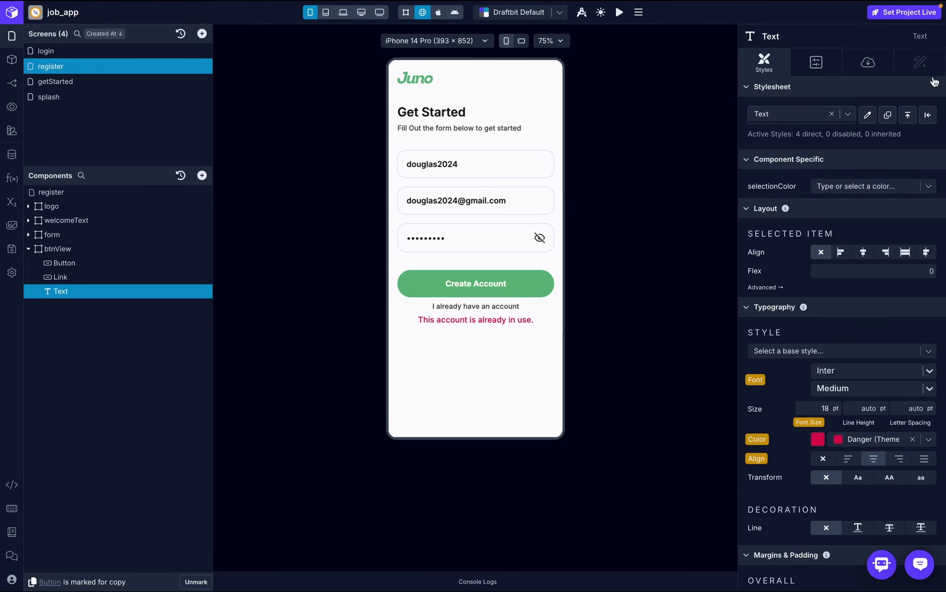
{"action": "left_click", "coordinate": [870, 65]}
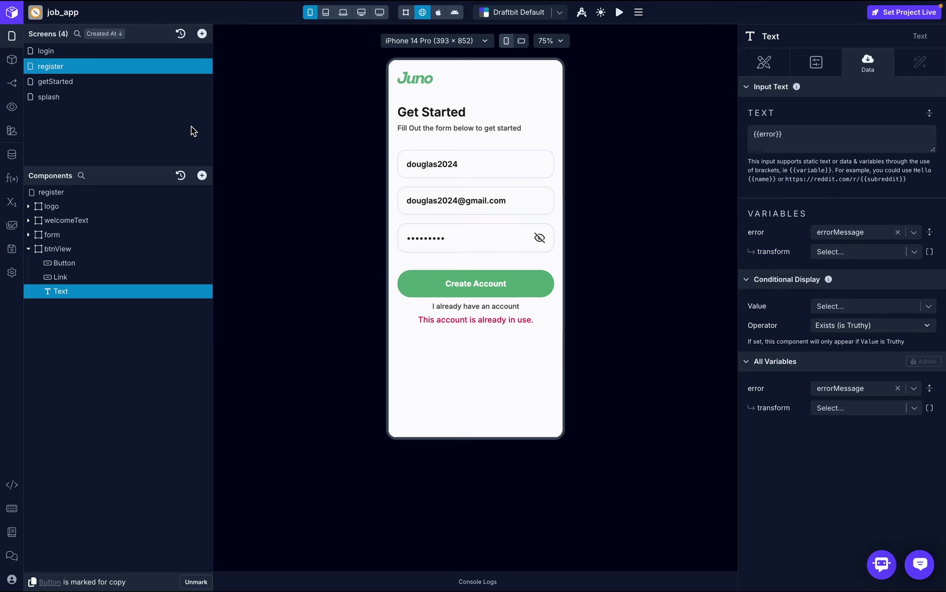
{"action": "left_click", "coordinate": [113, 52]}
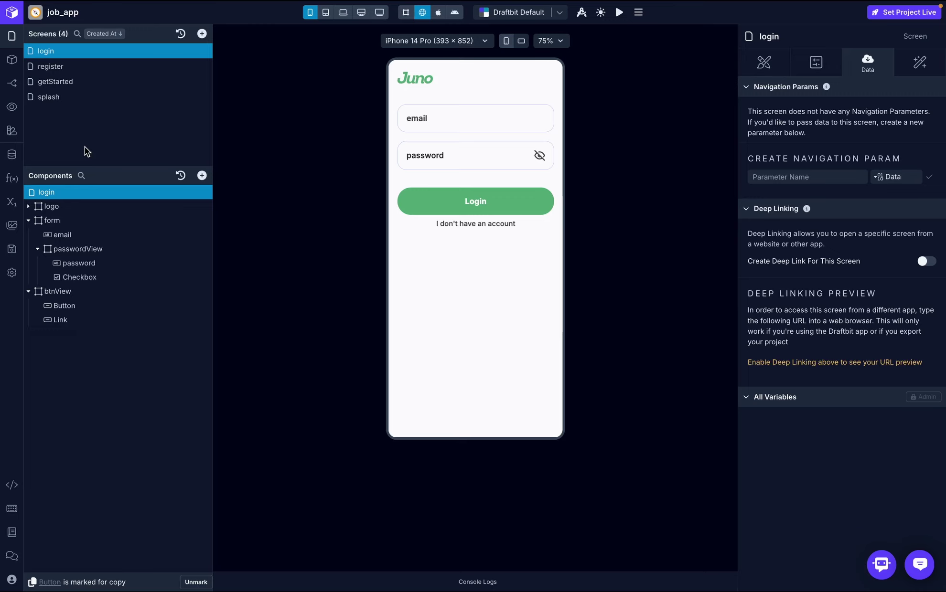
- Rename the login screen variable textInputValue to name
{"action": "left_click", "coordinate": [13, 204]}
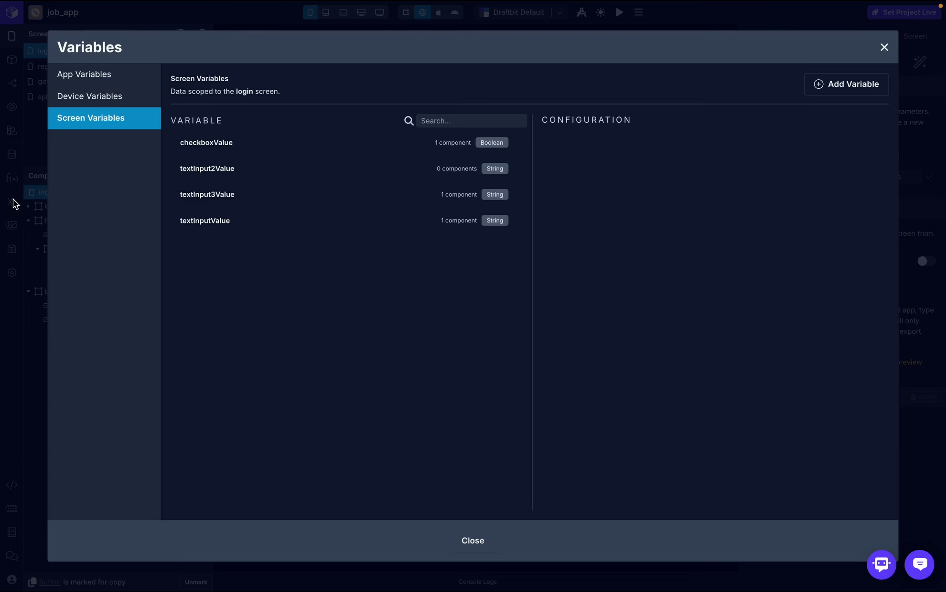
{"action": "left_click", "coordinate": [496, 176]}
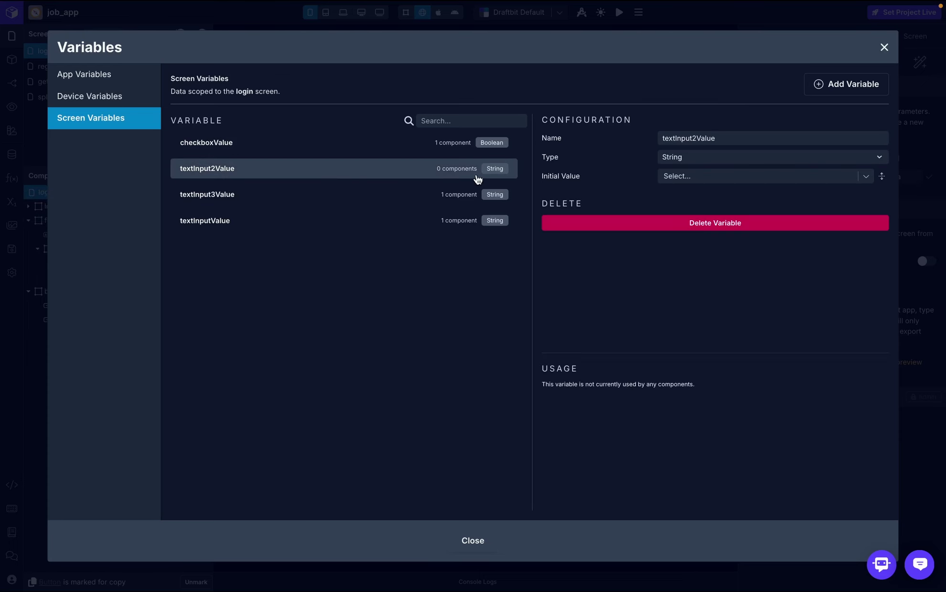
{"action": "left_click", "coordinate": [346, 220]}
{"action": "left_click", "coordinate": [726, 137]}
{"action": "key", "text": "ctrl+a"}
{"action": "type", "text": "name"}
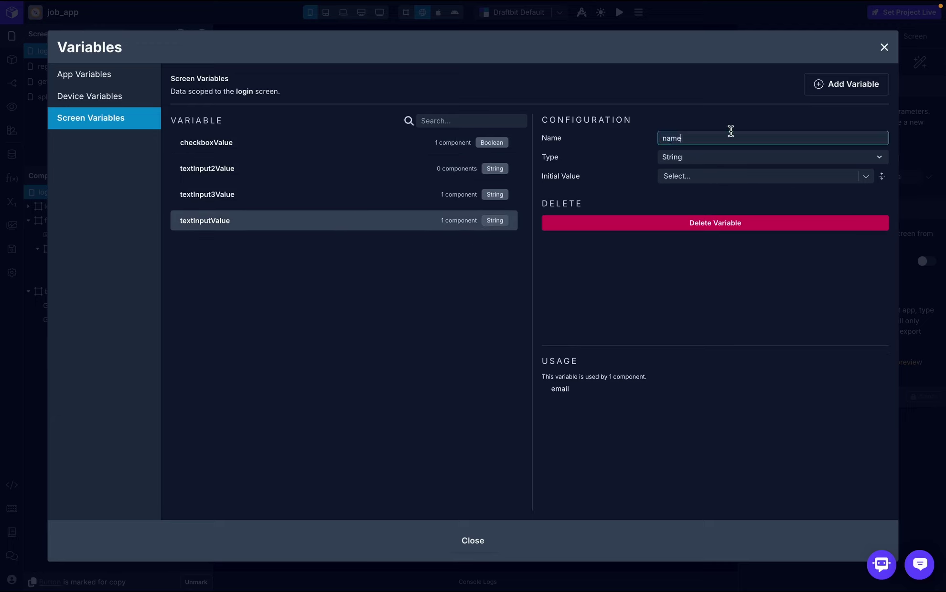
{"action": "key", "text": "Return"}
{"action": "left_click", "coordinate": [312, 167]}
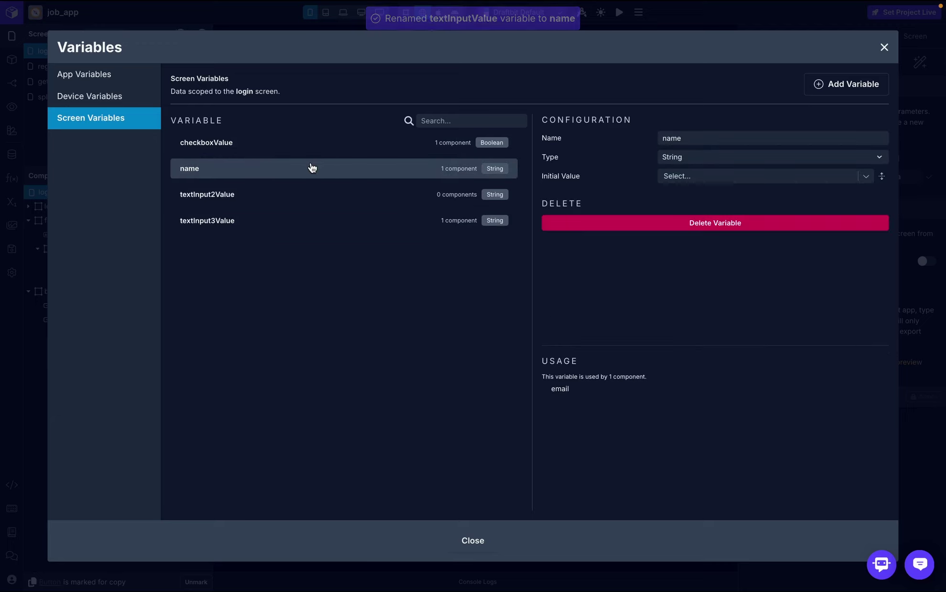
- Rename textInput2Value to email
{"action": "left_click", "coordinate": [320, 193]}
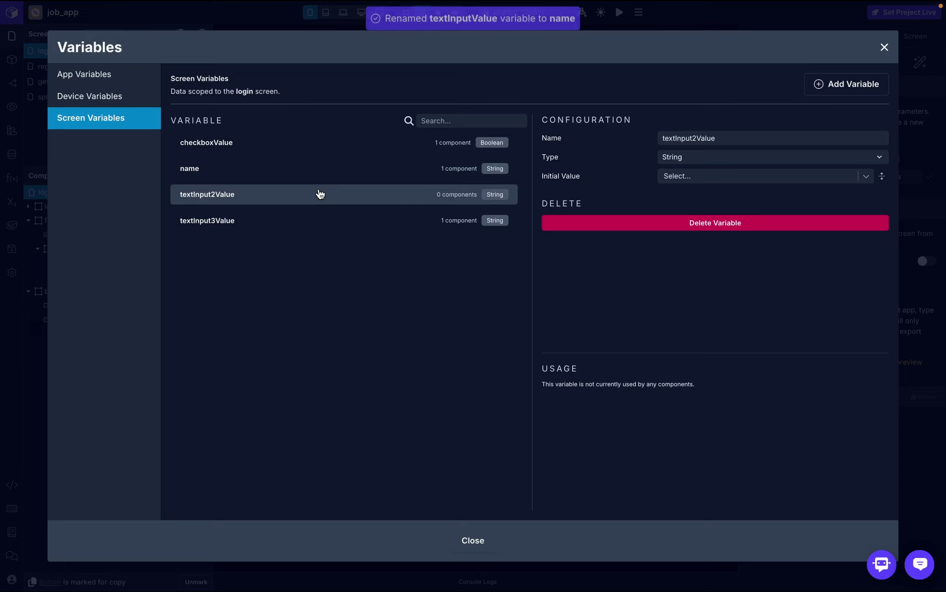
{"action": "left_click", "coordinate": [732, 138]}
{"action": "key", "text": "ctrl+a"}
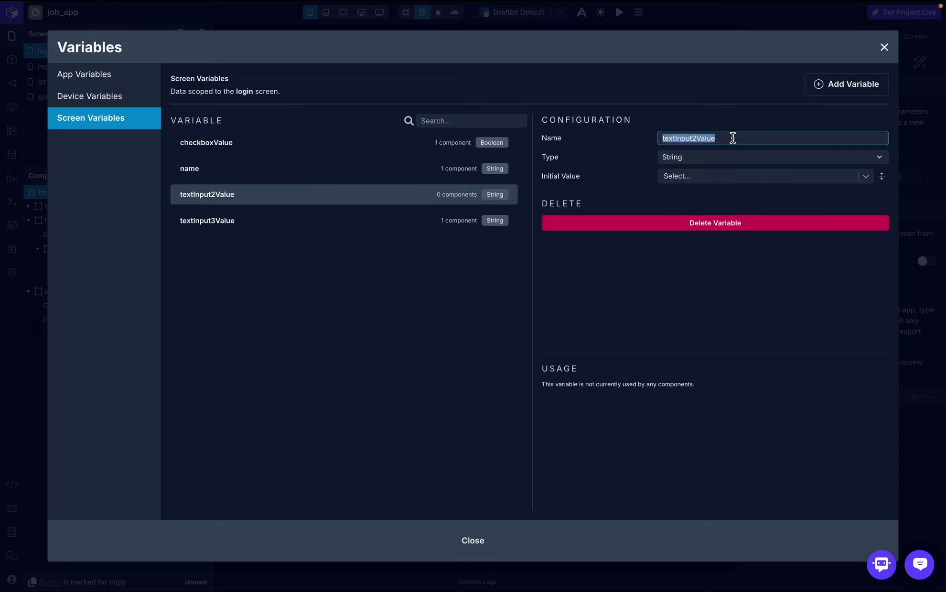
{"action": "type", "text": "email"}
{"action": "key", "text": "Return"}
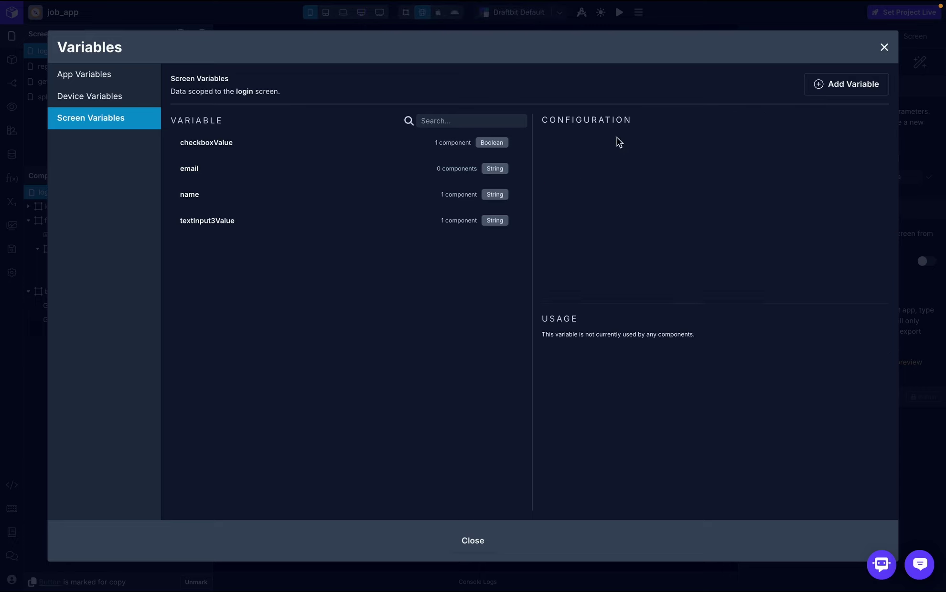
- Rename textInput3Value to password
{"action": "left_click", "coordinate": [277, 223]}
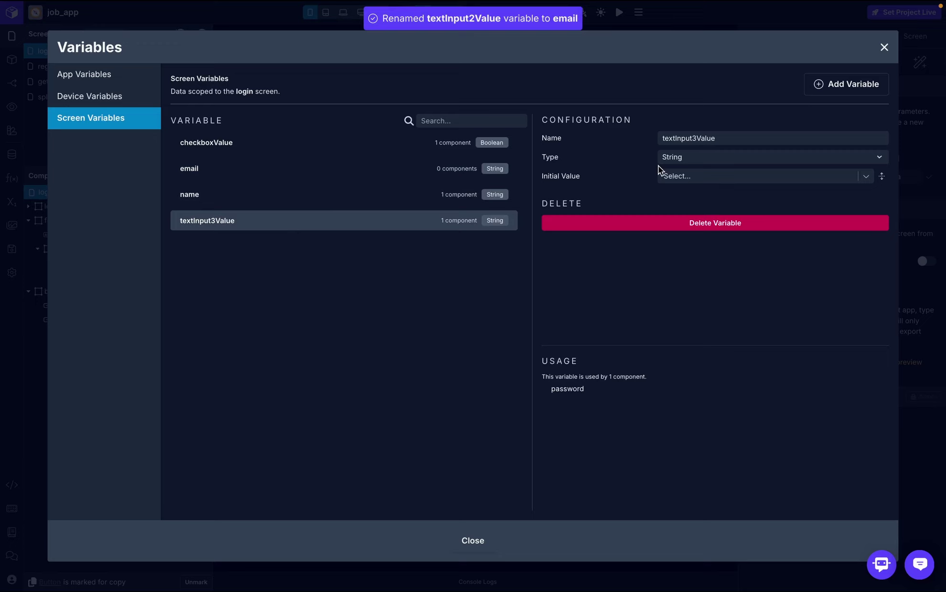
{"action": "left_click", "coordinate": [731, 137]}
{"action": "key", "text": "ctrl+a"}
{"action": "type", "text": "password"}
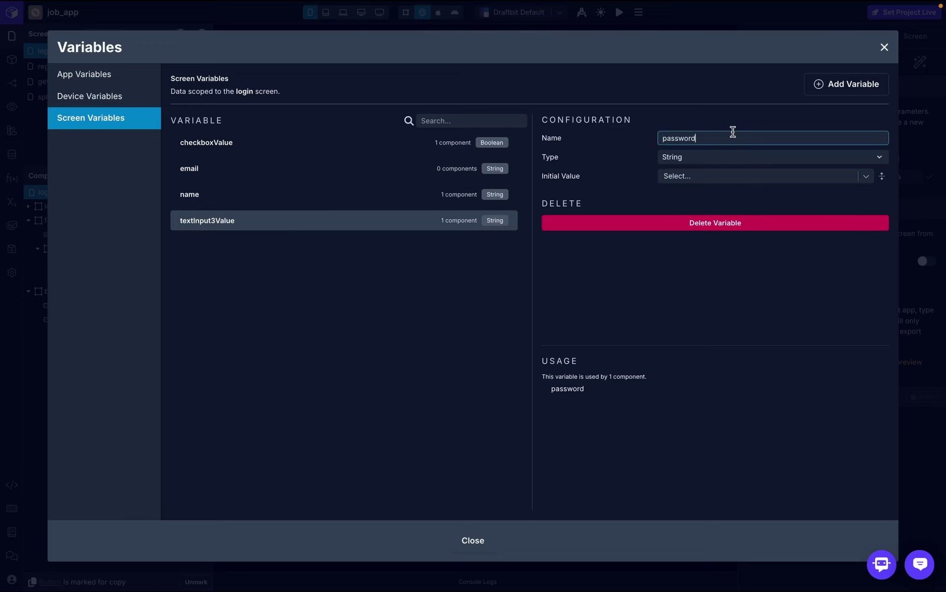
{"action": "key", "text": "Return"}
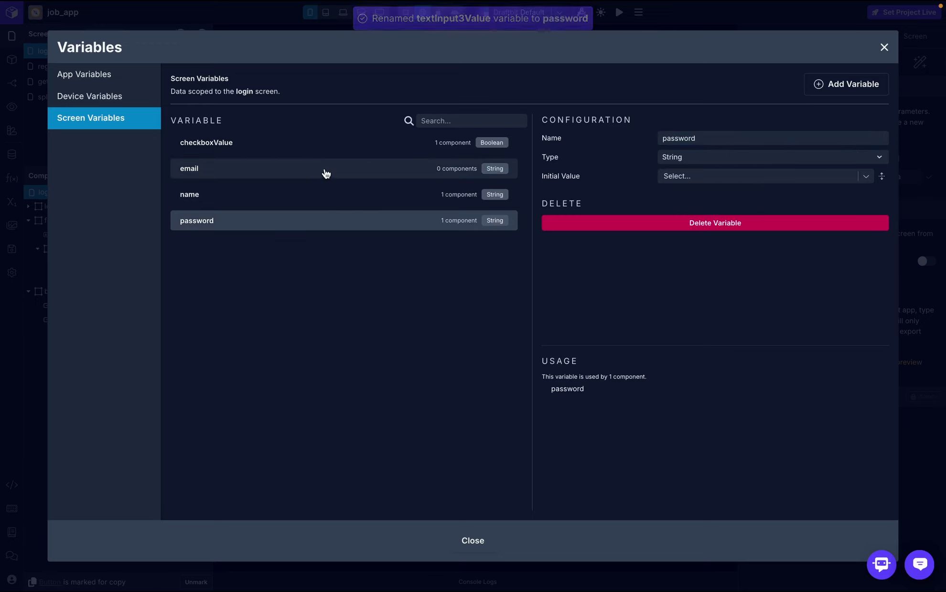
{"action": "left_click", "coordinate": [323, 173]}
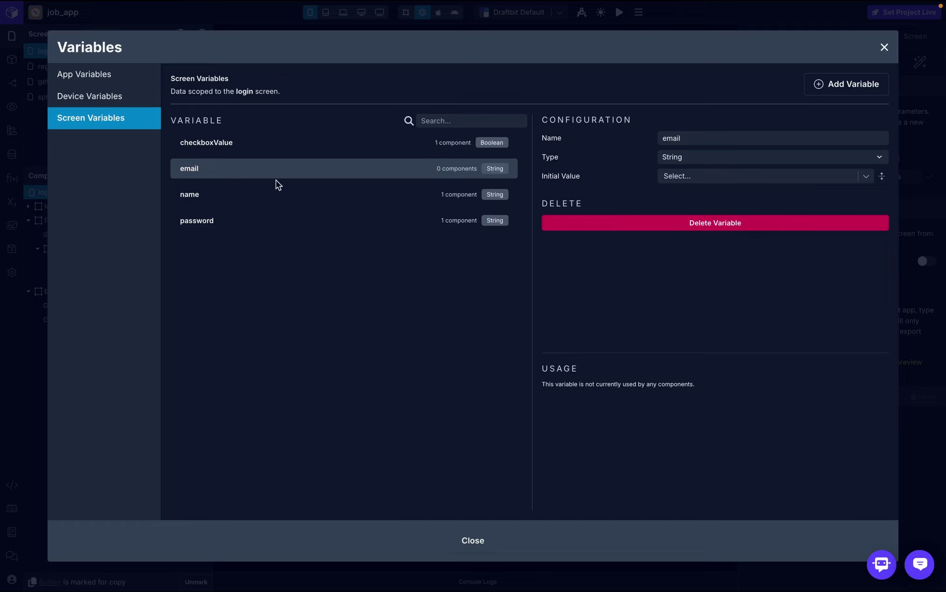
- Delete the unused name variable from the login screen
{"action": "left_click", "coordinate": [387, 201]}
{"action": "left_click", "coordinate": [640, 225]}
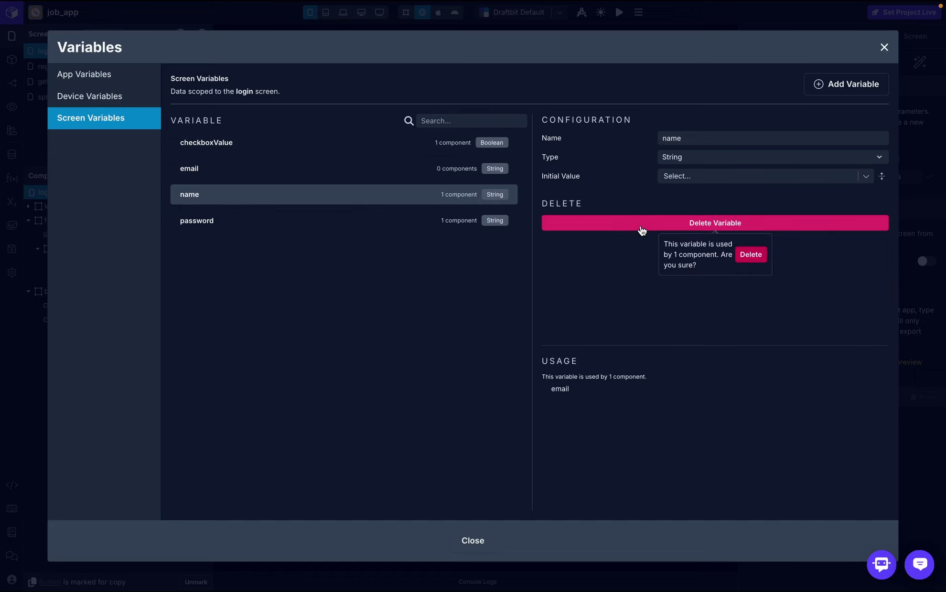
{"action": "left_click", "coordinate": [750, 258]}
- Rename checkboxValue to hidePassword and give it the initial value true
{"action": "left_click", "coordinate": [325, 148]}
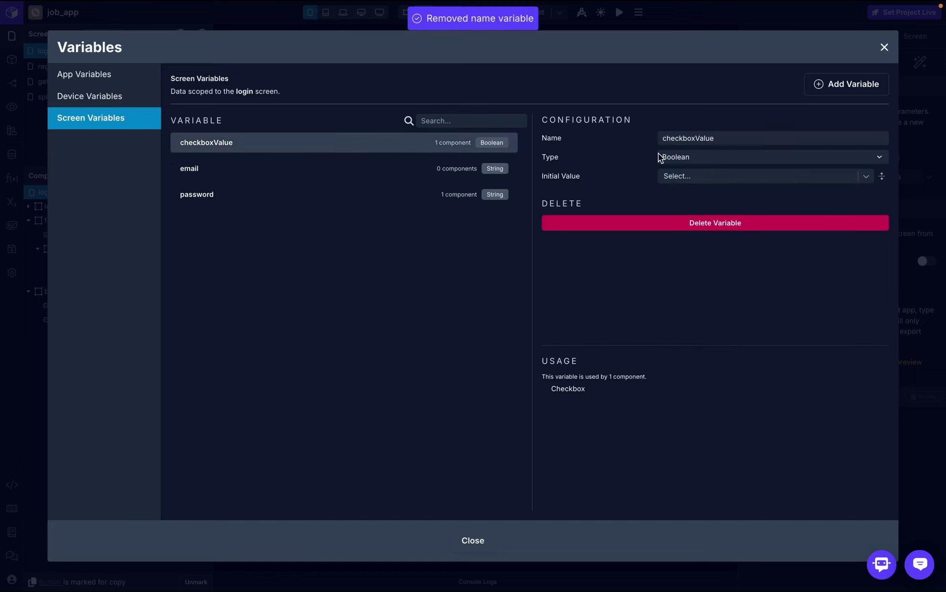
{"action": "left_click", "coordinate": [707, 137]}
{"action": "key", "text": "ctrl+a"}
{"action": "type", "text": "hid"}
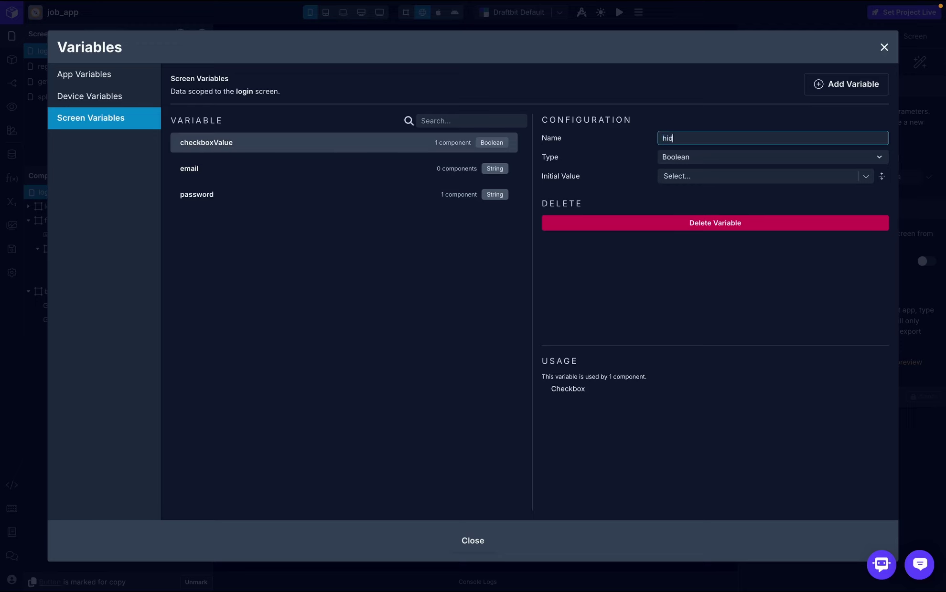
{"action": "type", "text": "eP"}
{"action": "key", "text": "BackSpace"}
{"action": "type", "text": "ssword"}
{"action": "key", "text": "Return"}
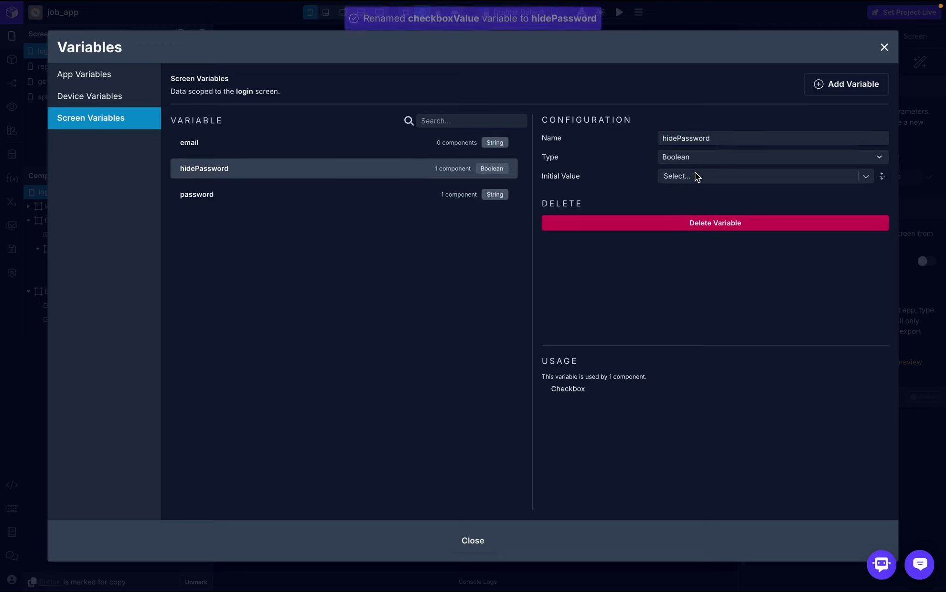
{"action": "left_click", "coordinate": [697, 177]}
{"action": "type", "text": "true"}
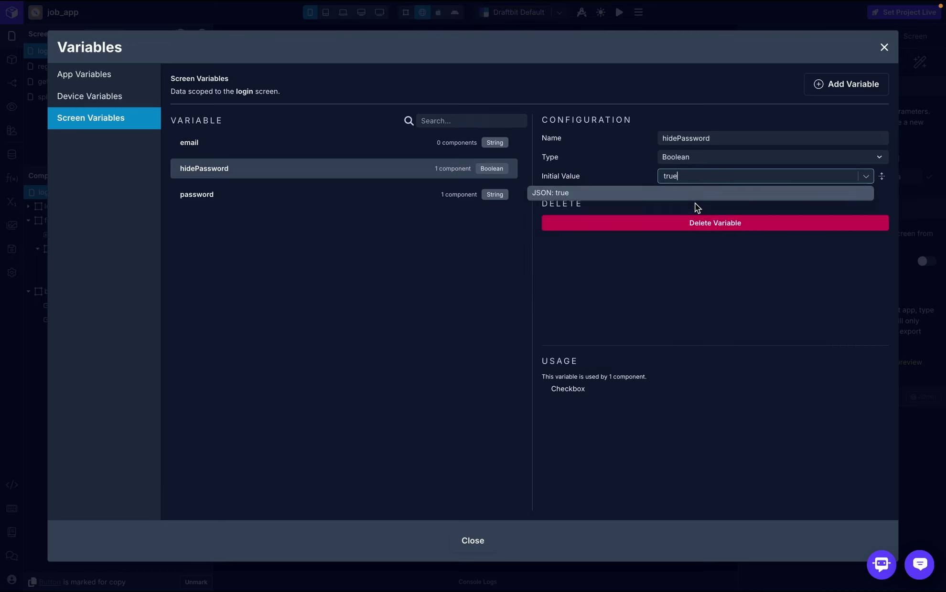
{"action": "left_click", "coordinate": [766, 199]}
- Bind the password input's Password Input? masking to the hidePassword variable
{"action": "left_click", "coordinate": [886, 49]}
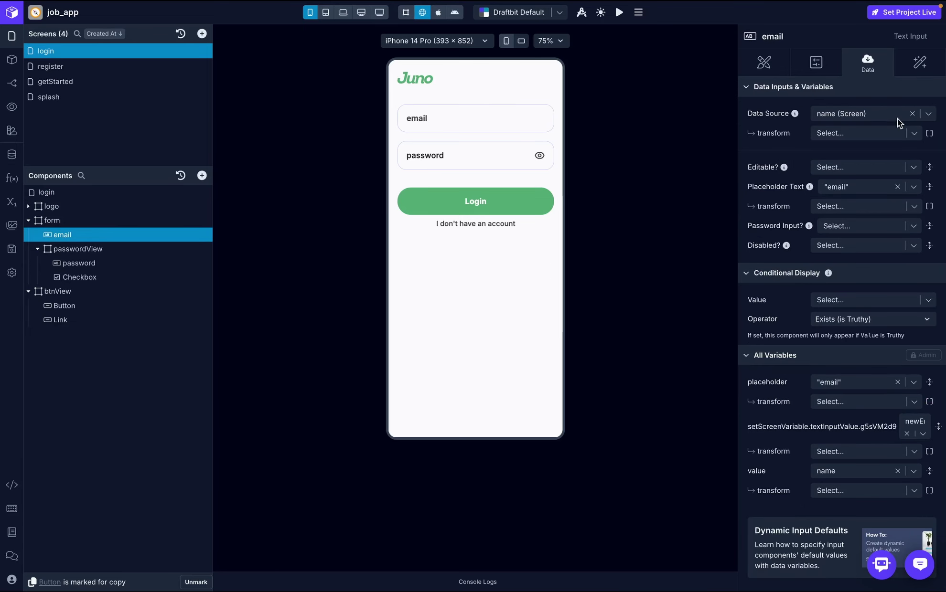
{"action": "left_click", "coordinate": [929, 118]}
{"action": "left_click", "coordinate": [844, 177]}
{"action": "left_click", "coordinate": [100, 263]}
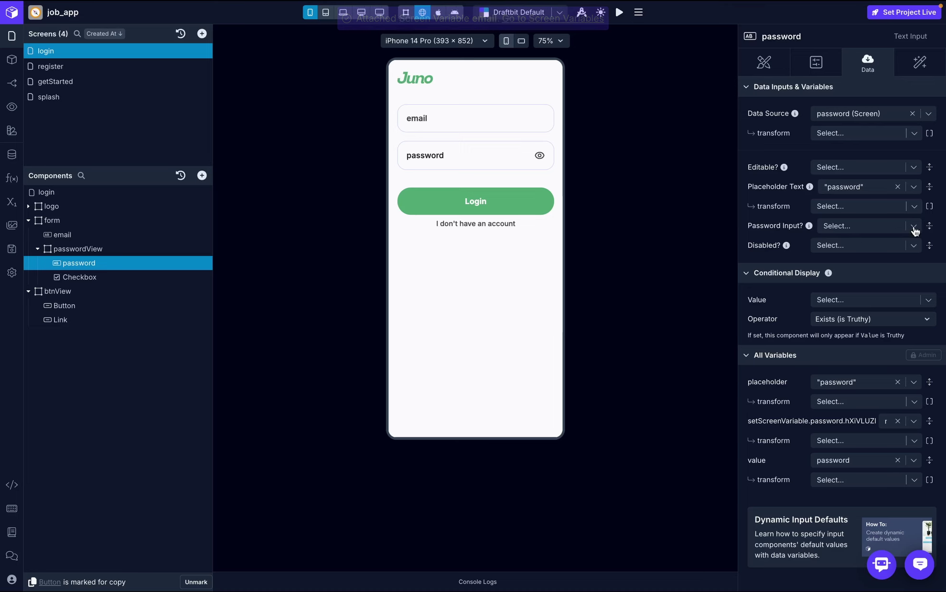
{"action": "left_click", "coordinate": [893, 230]}
{"action": "key", "text": "Escape"}
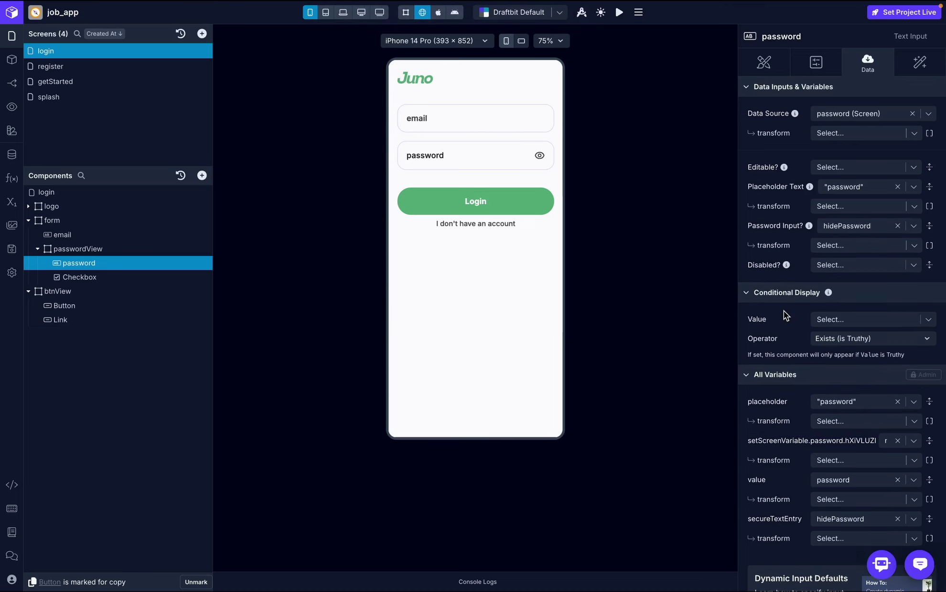
- Test the masking by typing 'password' in the preview and toggling the eye twice
{"action": "left_click", "coordinate": [477, 159]}
{"action": "type", "text": "password"}
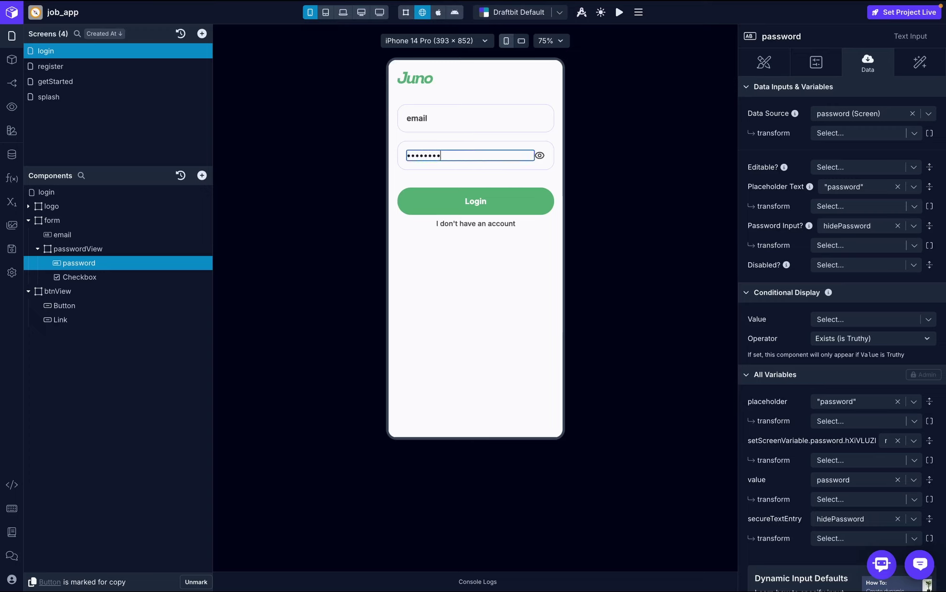
{"action": "left_click", "coordinate": [541, 157]}
{"action": "left_click", "coordinate": [541, 157]}
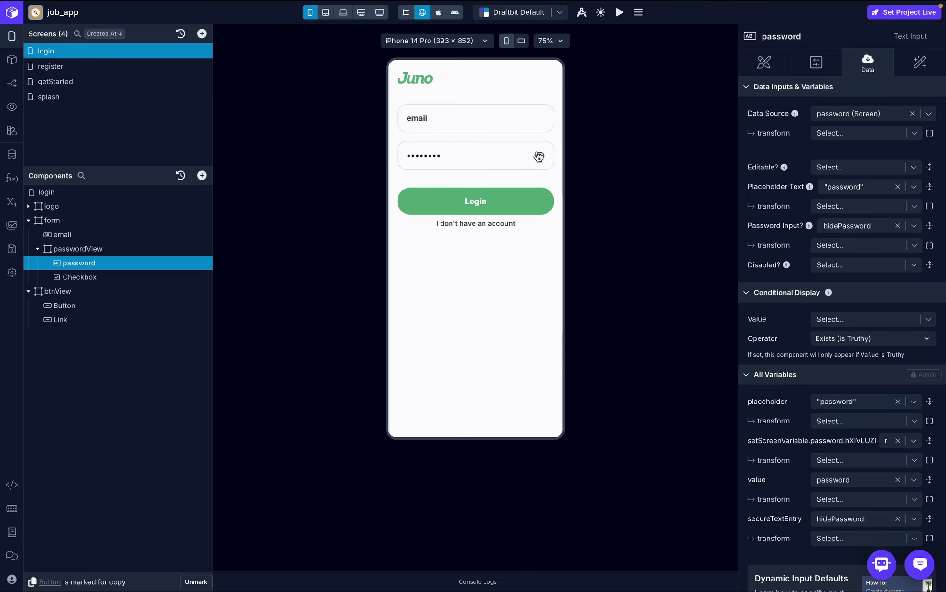
{"action": "left_click", "coordinate": [110, 275]}
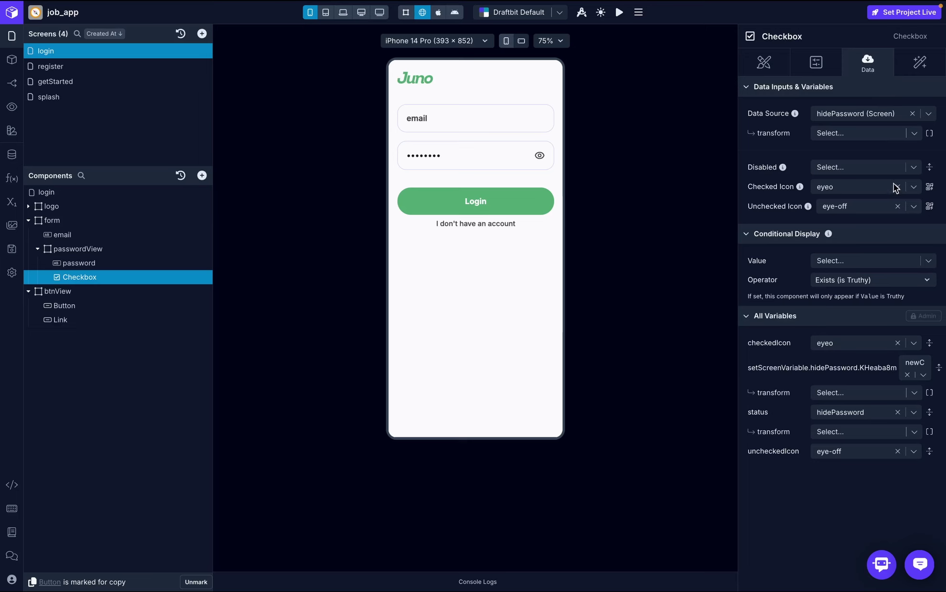
- Set the Checkbox's checked icon to eye-off and its unchecked icon to eye
{"action": "left_click", "coordinate": [931, 188]}
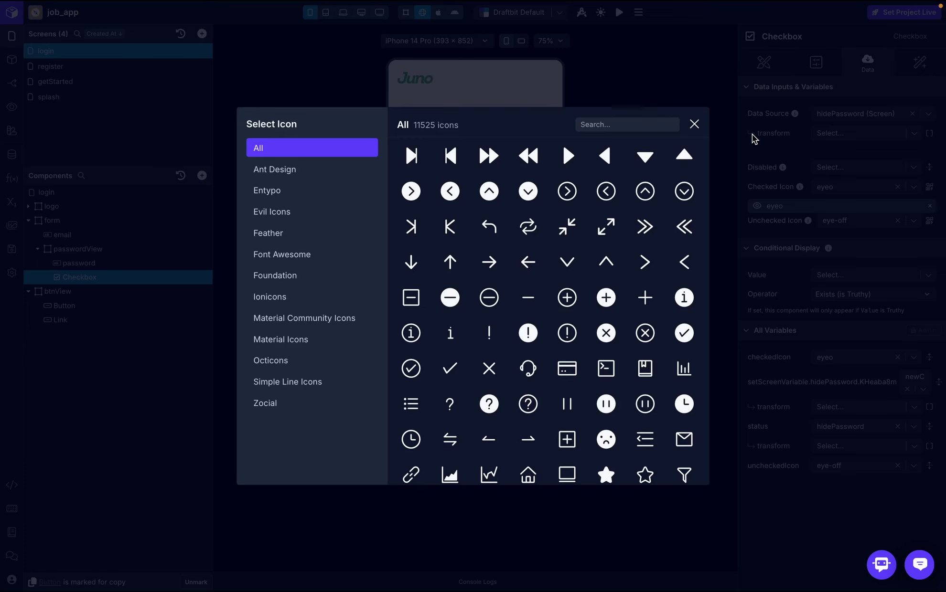
{"action": "left_click", "coordinate": [649, 128]}
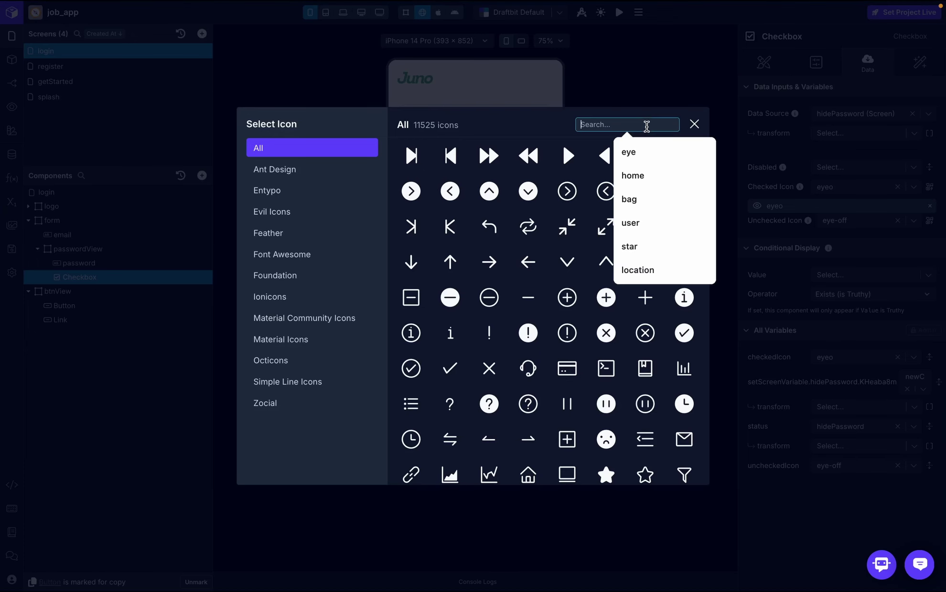
{"action": "type", "text": "eye"}
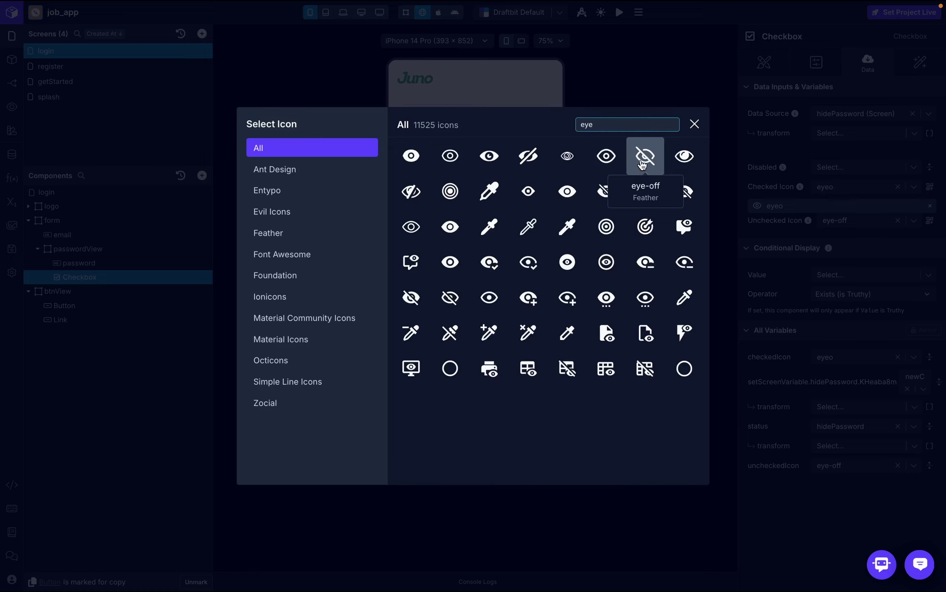
{"action": "left_click", "coordinate": [641, 165]}
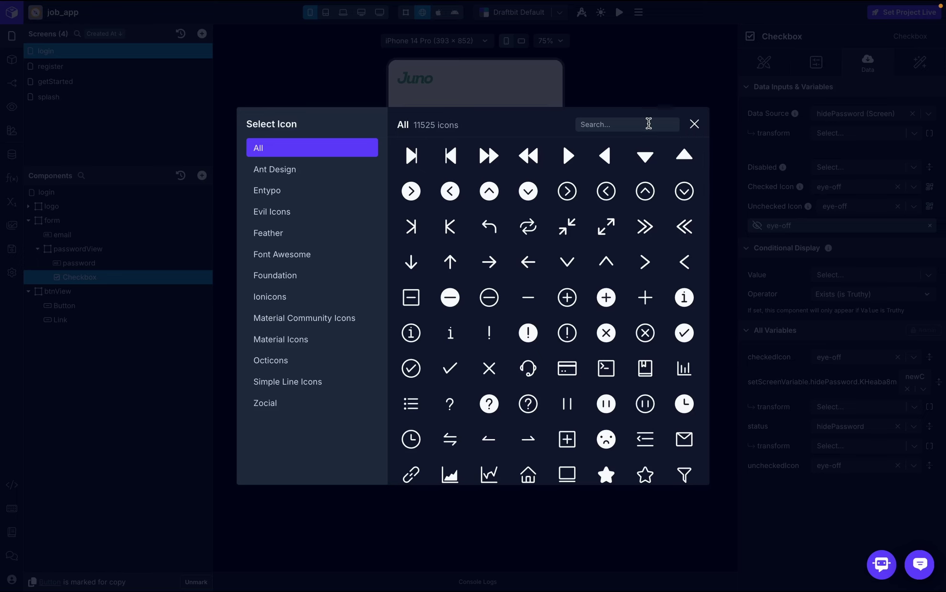
{"action": "left_click", "coordinate": [645, 124]}
{"action": "type", "text": "eye"}
{"action": "left_click", "coordinate": [604, 156]}
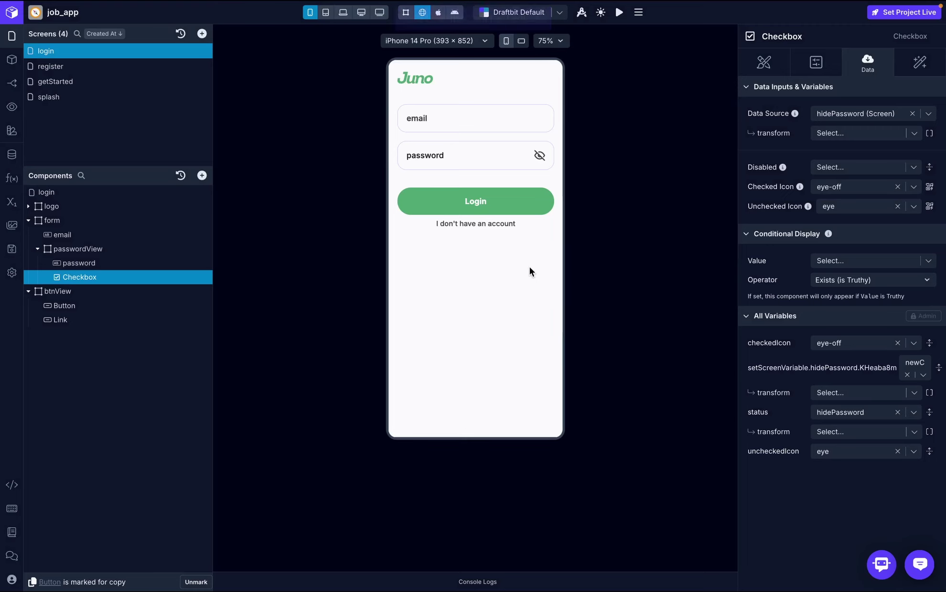
- Test the visibility toggle in the preview with 12345678, then clear the test text
{"action": "left_click", "coordinate": [475, 160]}
{"action": "type", "text": "12345678"}
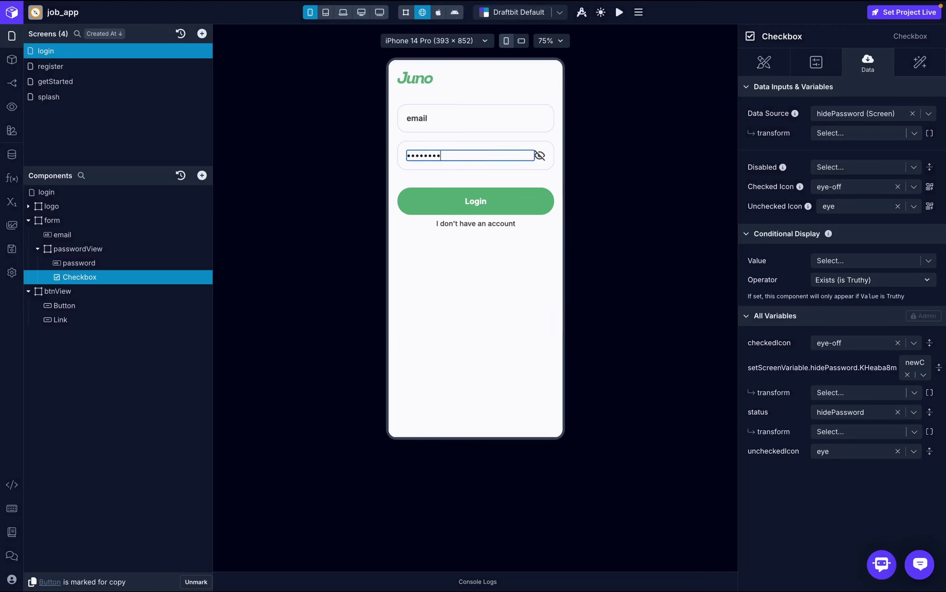
{"action": "left_click", "coordinate": [539, 156]}
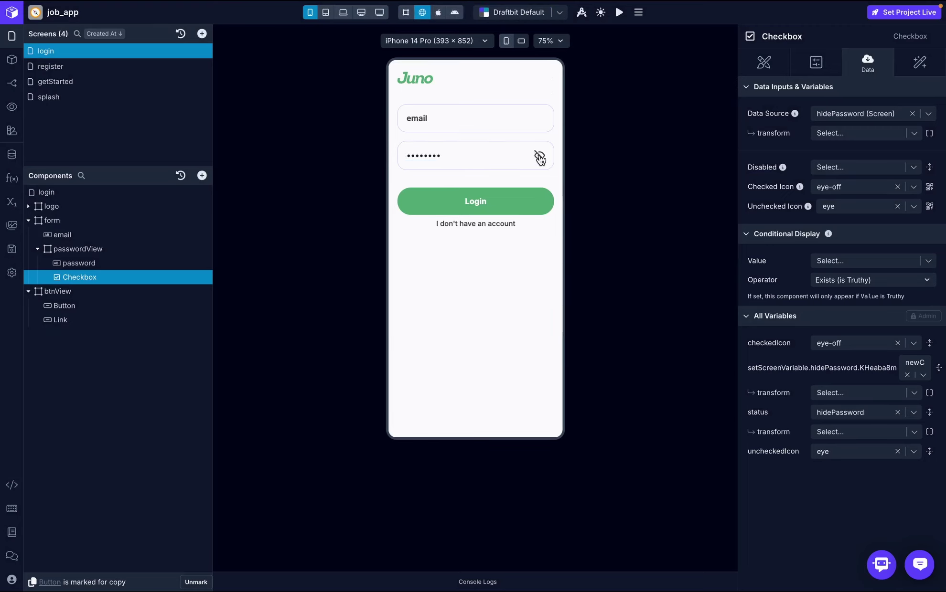
{"action": "left_click", "coordinate": [457, 155]}
{"action": "key", "text": "BackSpace"}
{"action": "key", "text": "BackSpace"}
{"action": "key", "text": "BackSpace"}
{"action": "key", "text": "BackSpace"}
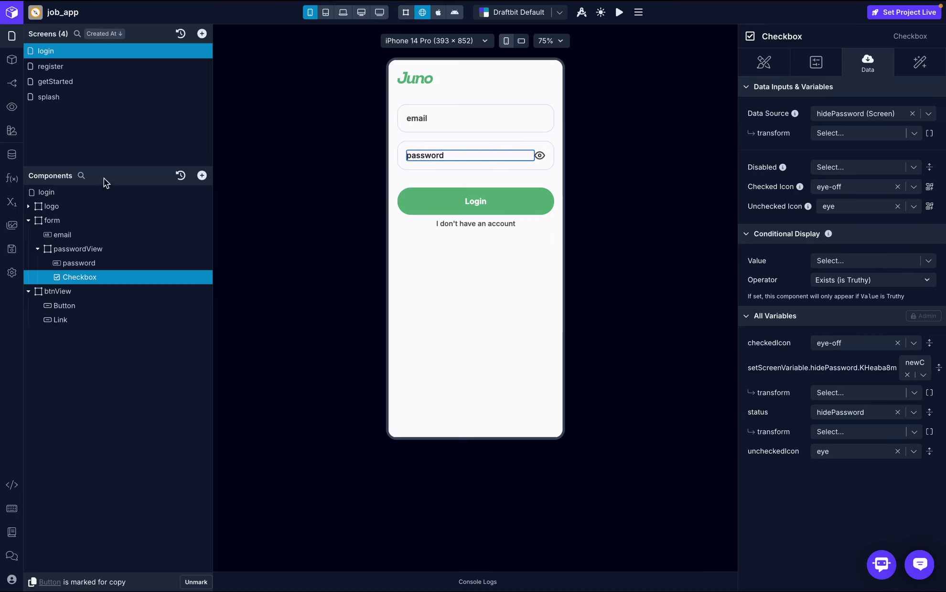
{"action": "left_click", "coordinate": [70, 292]}
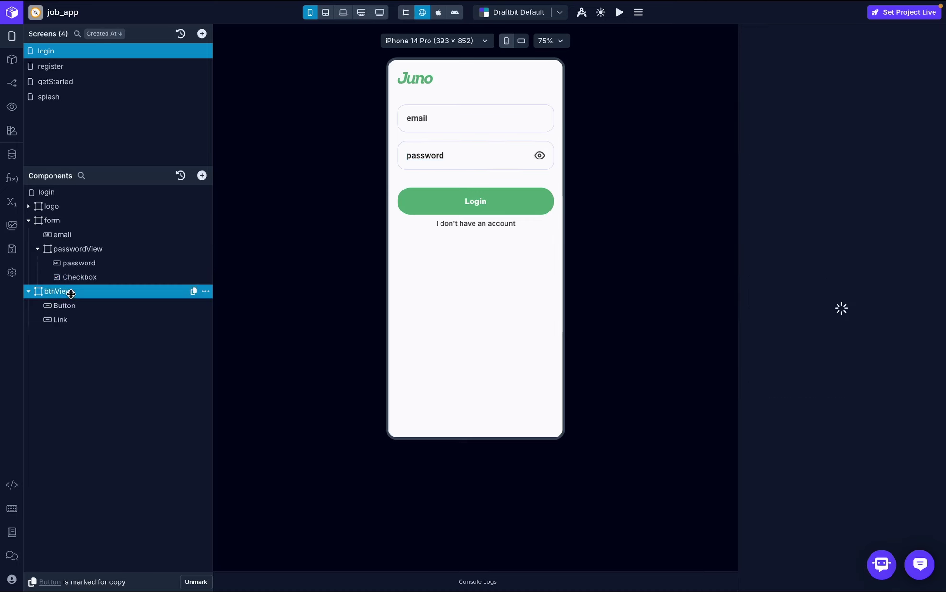
- Add a Text component to btnView and set its font to Inter
{"action": "left_click", "coordinate": [201, 176]}
{"action": "left_click", "coordinate": [245, 126]}
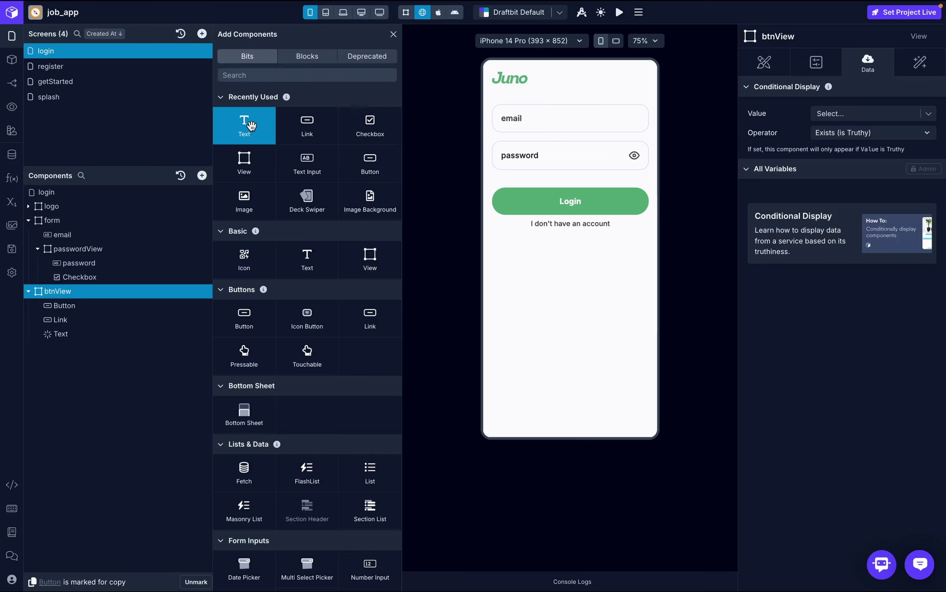
{"action": "left_click", "coordinate": [108, 334]}
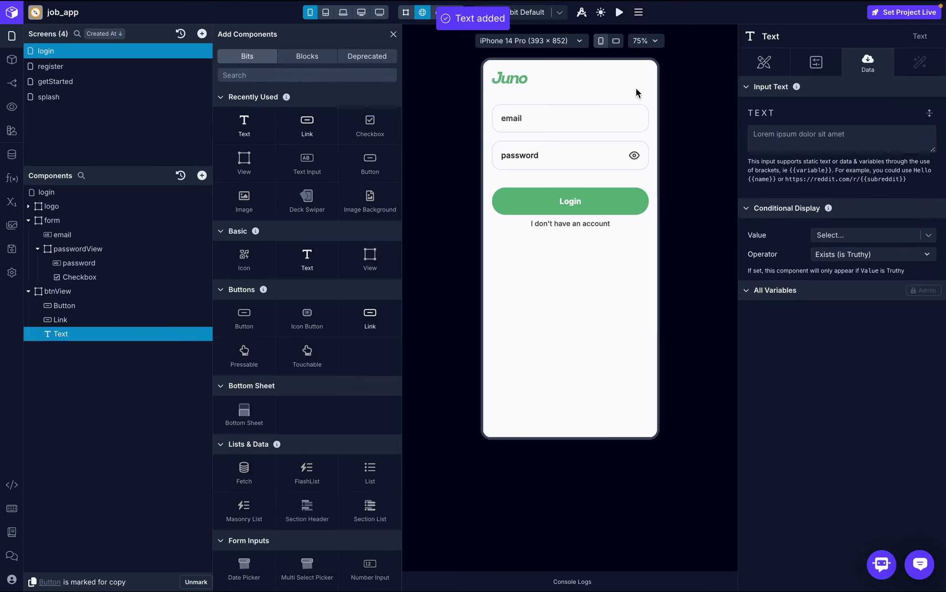
{"action": "left_click", "coordinate": [764, 65]}
{"action": "scroll", "coordinate": [788, 237], "scroll_direction": "down", "scroll_amount": 5}
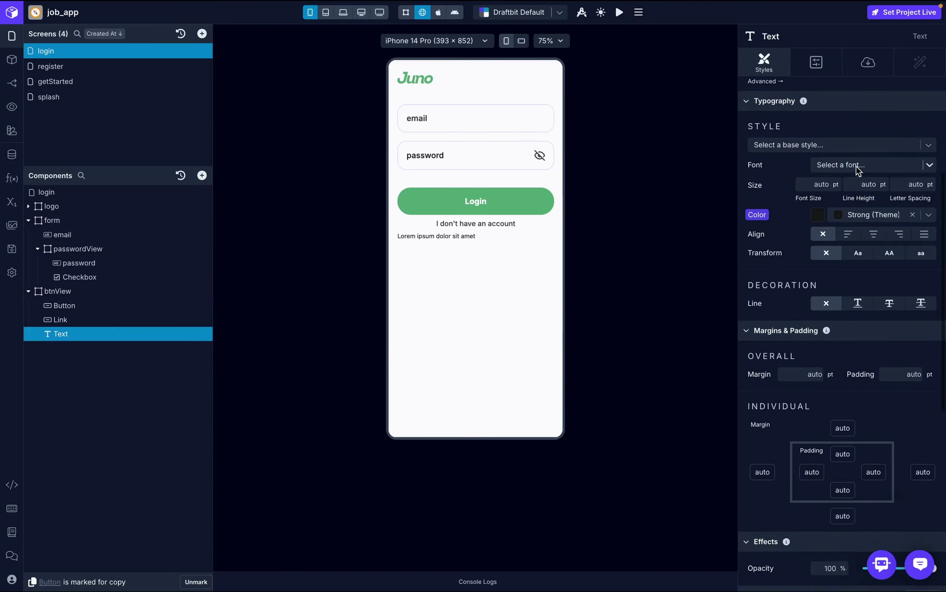
{"action": "left_click", "coordinate": [856, 164]}
{"action": "type", "text": "Inter"}
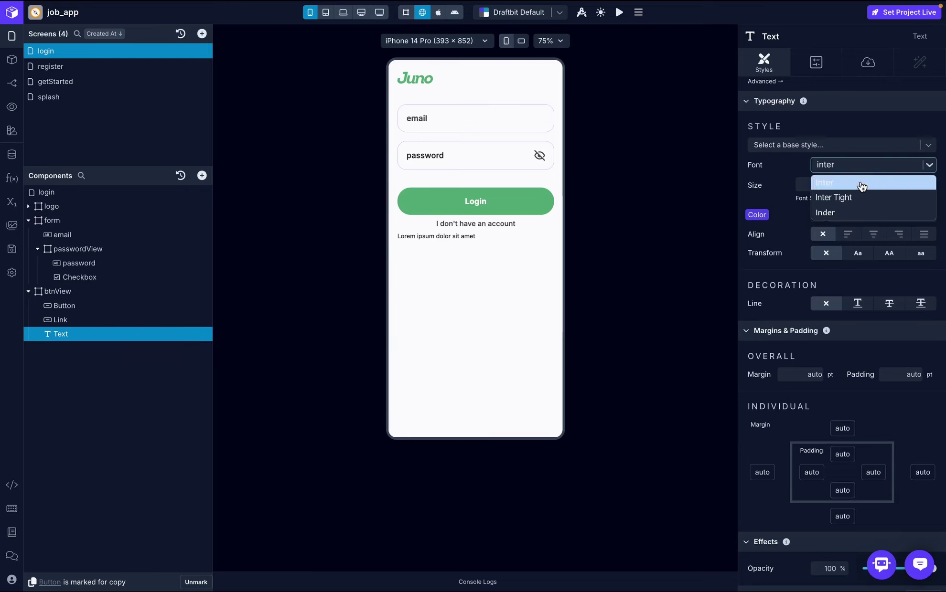
{"action": "left_click", "coordinate": [859, 184]}
- Style the text Medium weight, 16 pt, Danger red and centre-aligned
{"action": "left_click", "coordinate": [832, 186]}
{"action": "left_click", "coordinate": [833, 261]}
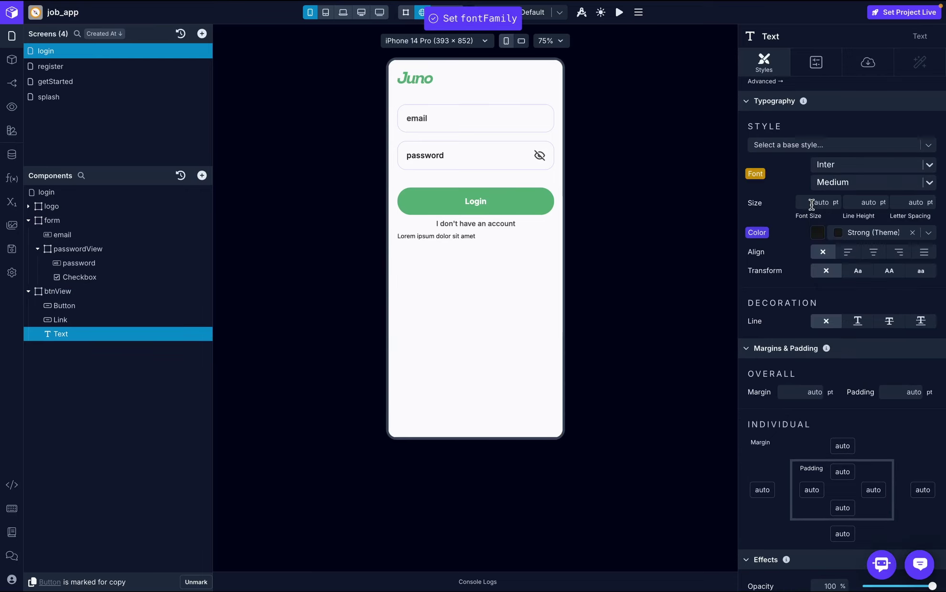
{"action": "type", "text": "16"}
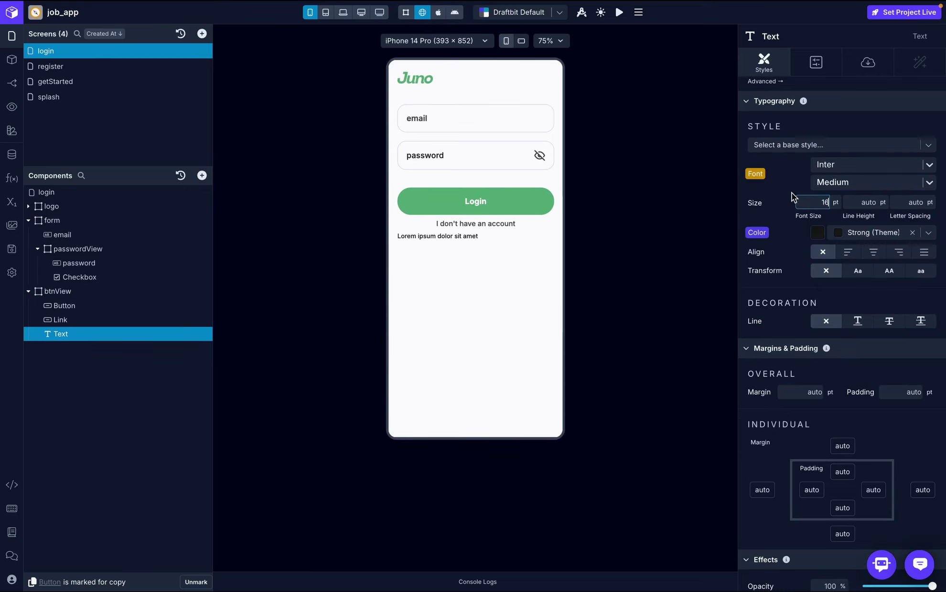
{"action": "key", "text": "Return"}
{"action": "left_click", "coordinate": [928, 234]}
{"action": "type", "text": "dange"}
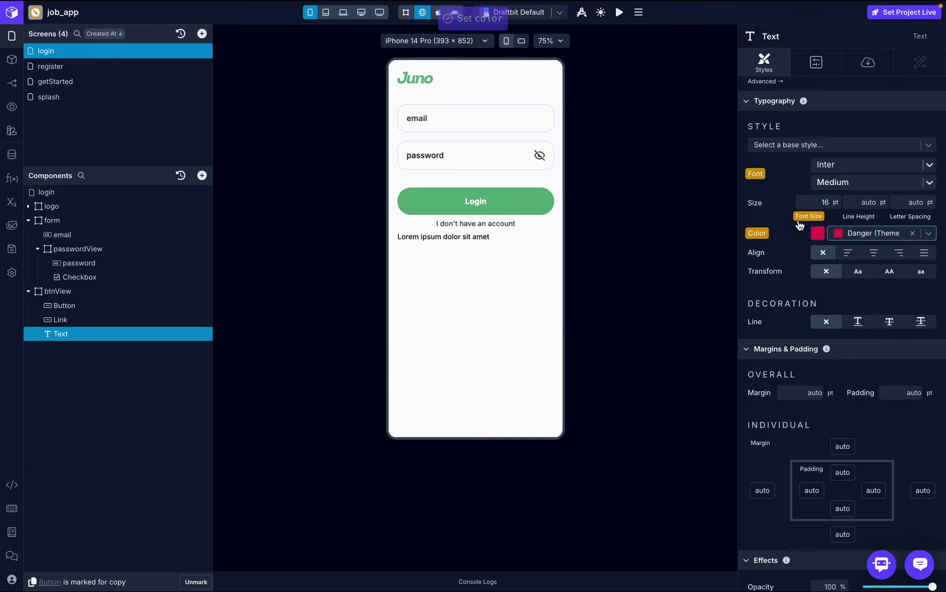
{"action": "left_click", "coordinate": [873, 252]}
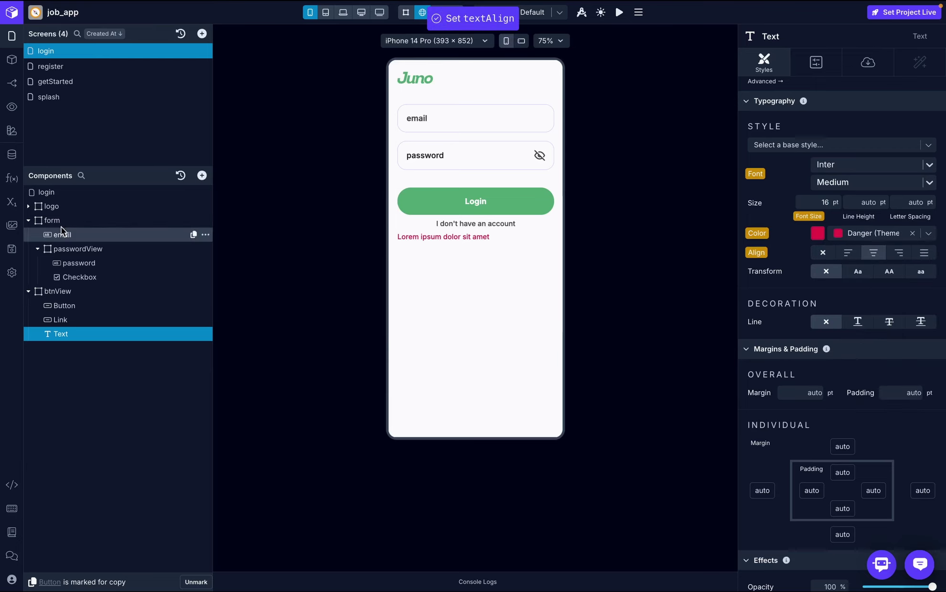
{"action": "left_click", "coordinate": [11, 201]}
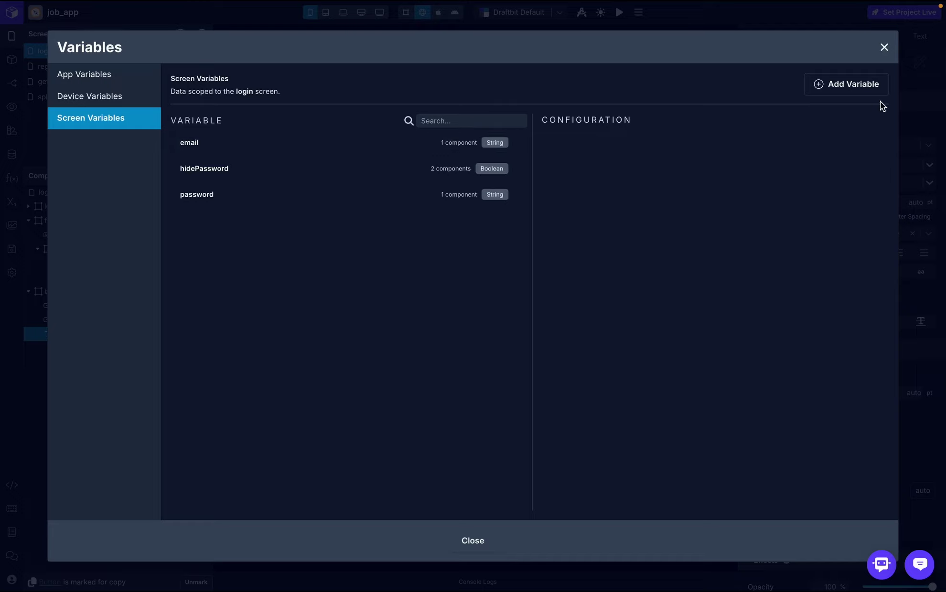
- Add a Boolean screen variable loading with initial value false
{"action": "left_click", "coordinate": [867, 90]}
{"action": "type", "text": "loading"}
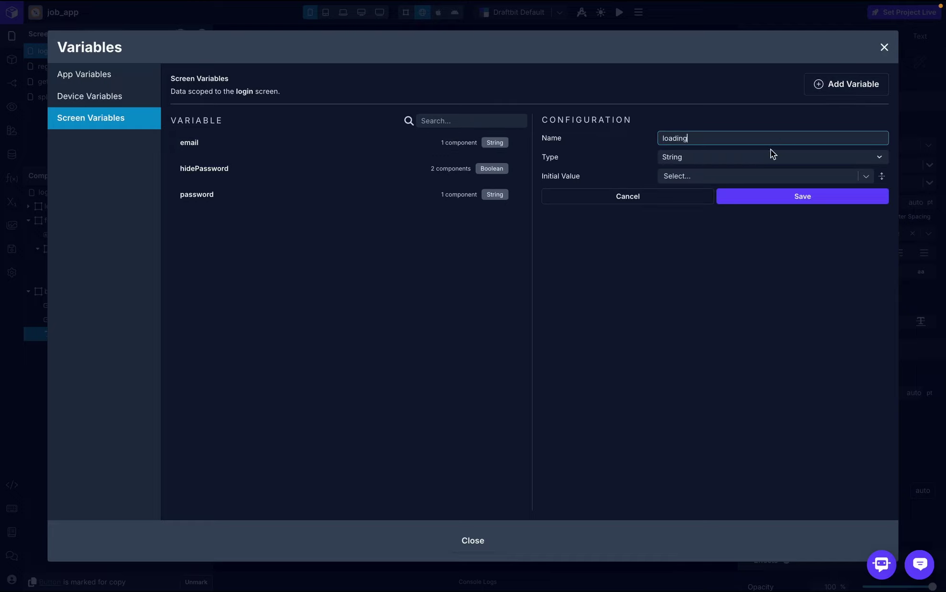
{"action": "left_click", "coordinate": [771, 154]}
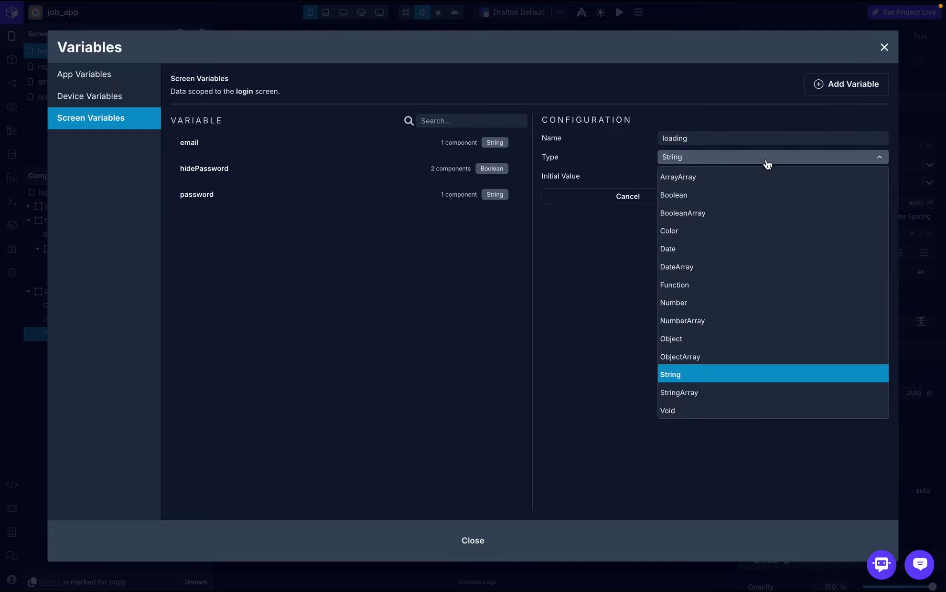
{"action": "left_click", "coordinate": [688, 197]}
{"action": "left_click", "coordinate": [747, 175]}
{"action": "type", "text": "false"}
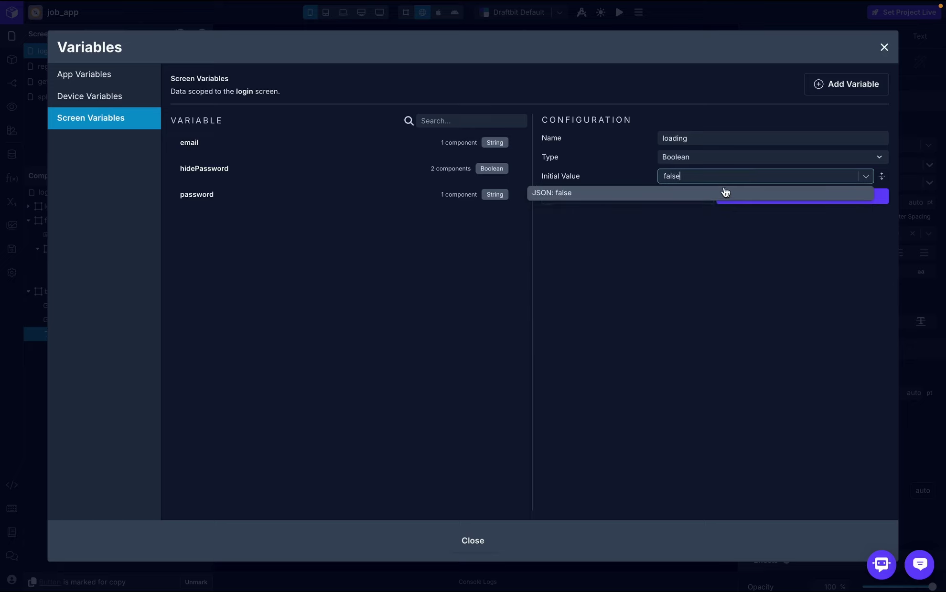
{"action": "left_click", "coordinate": [711, 194]}
{"action": "left_click", "coordinate": [754, 201]}
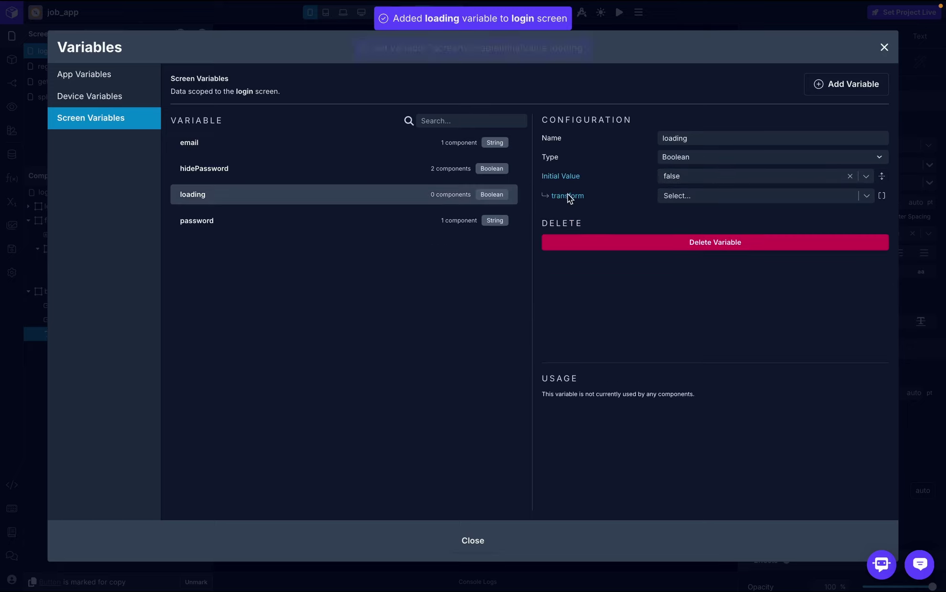
- Add a String screen variable named errorMessage
{"action": "left_click", "coordinate": [869, 91]}
{"action": "type", "text": "e"}
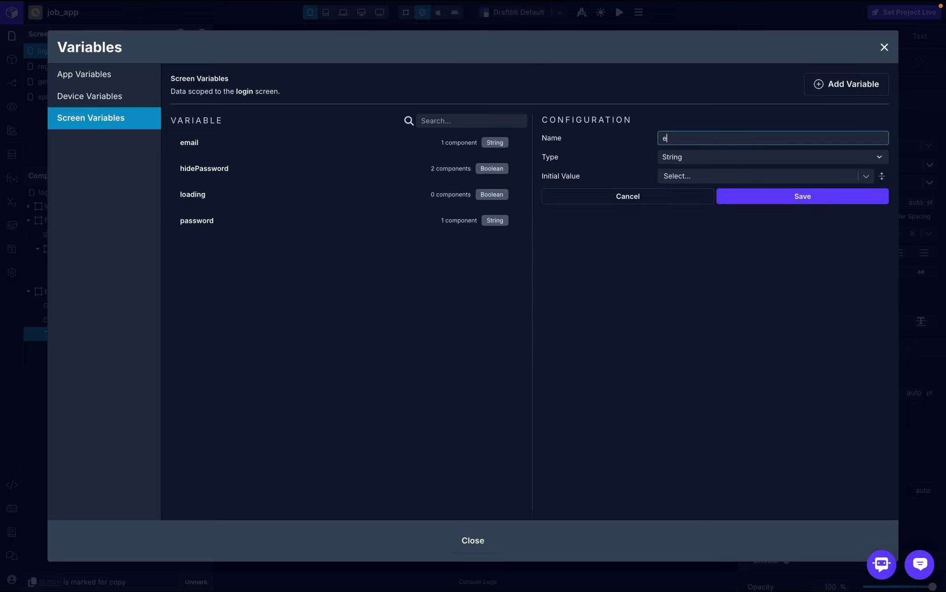
{"action": "type", "text": "rrorMessage"}
{"action": "left_click", "coordinate": [766, 197]}
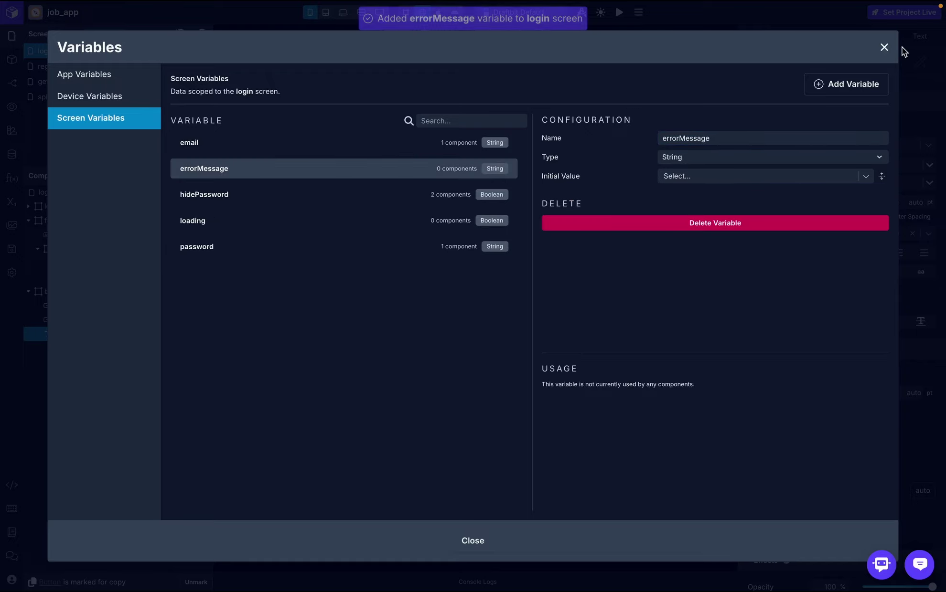
- Set the error Text to {{error}} and map error to the errorMessage variable
{"action": "left_click", "coordinate": [885, 48]}
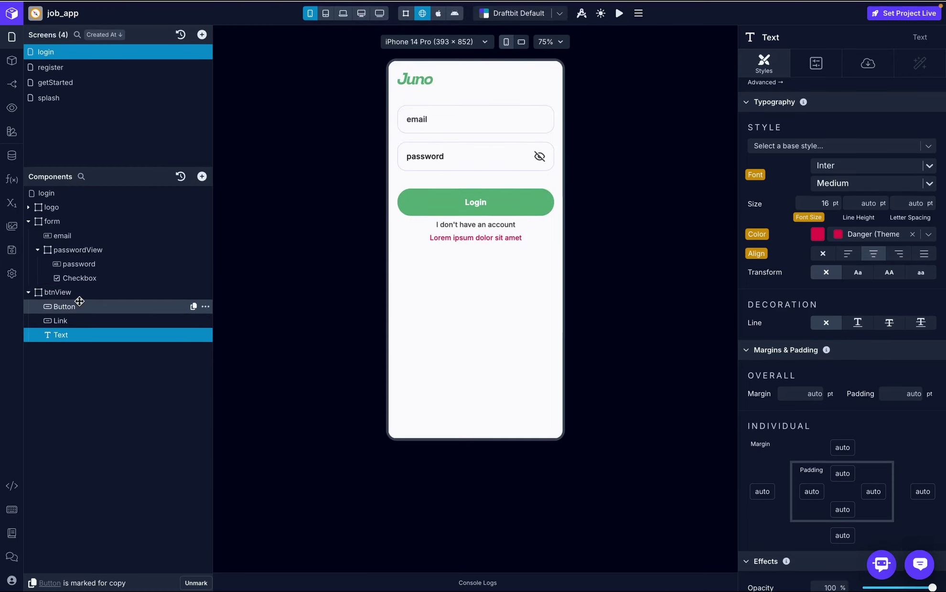
{"action": "left_click", "coordinate": [868, 62]}
{"action": "left_click", "coordinate": [797, 142]}
{"action": "type", "text": "{{error"}
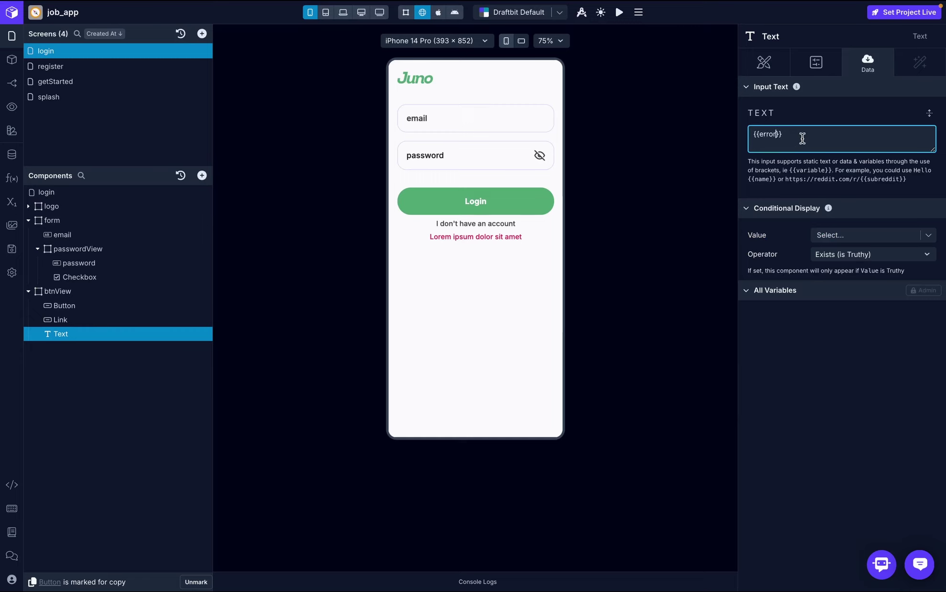
{"action": "left_click", "coordinate": [830, 119]}
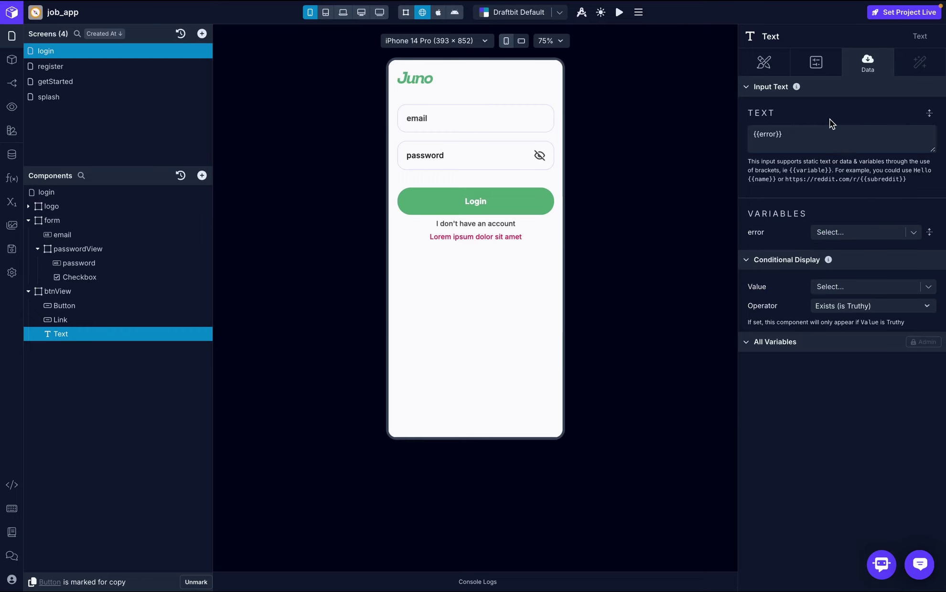
{"action": "left_click", "coordinate": [913, 232]}
{"action": "left_click", "coordinate": [797, 347]}
{"action": "left_click", "coordinate": [820, 409]}
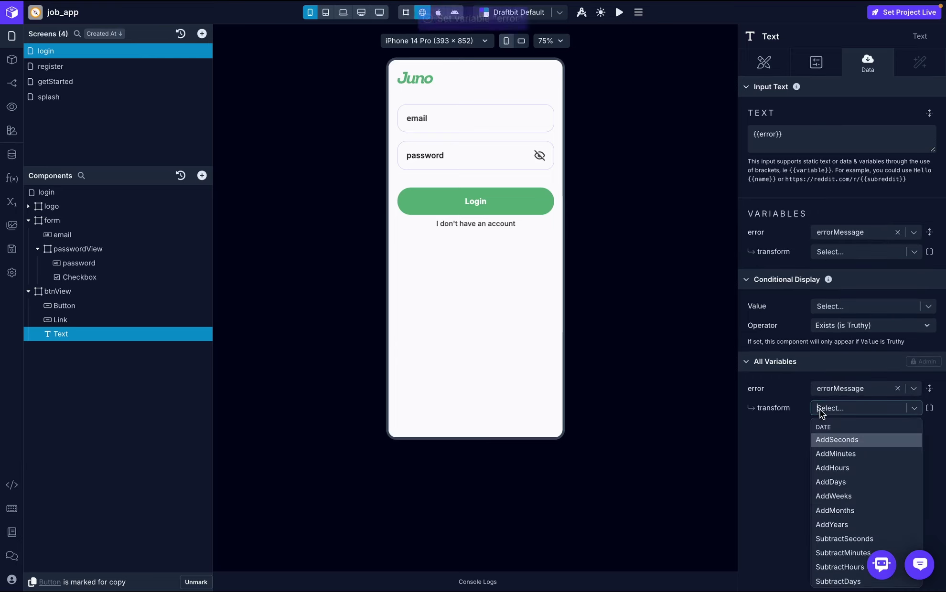
{"action": "left_click", "coordinate": [788, 457]}
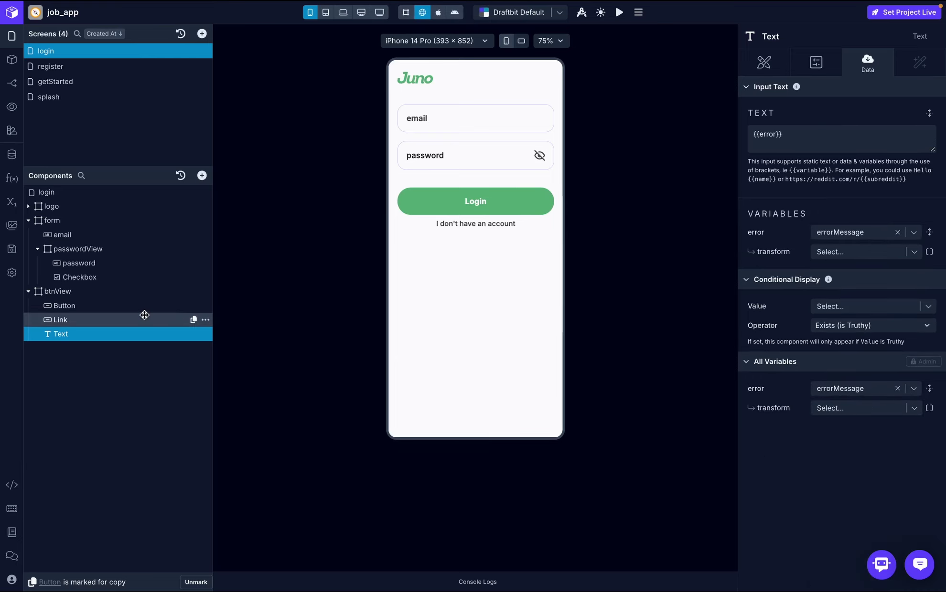
- Bind the Login button's Loading property to the loading variable
{"action": "left_click", "coordinate": [143, 309]}
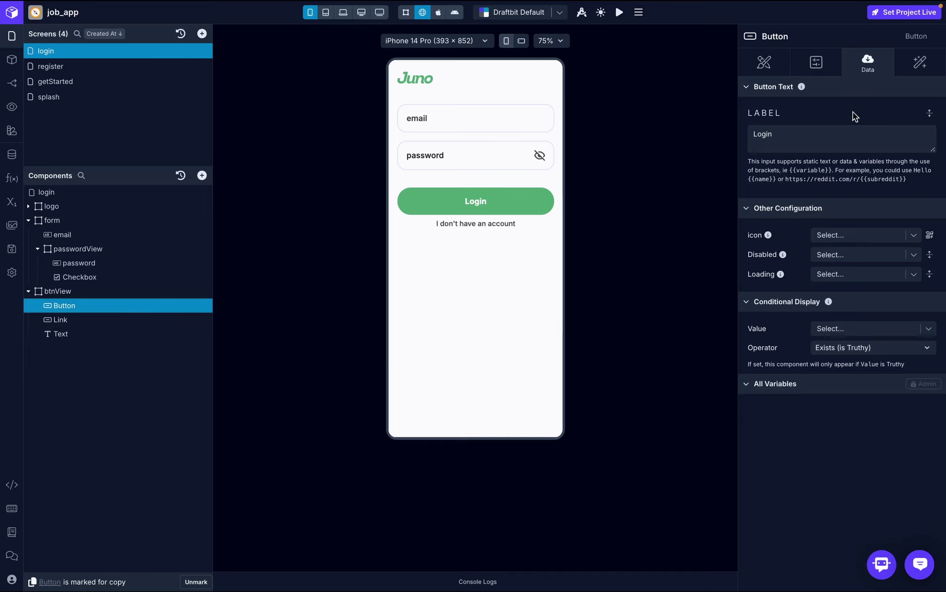
{"action": "left_click", "coordinate": [913, 275]}
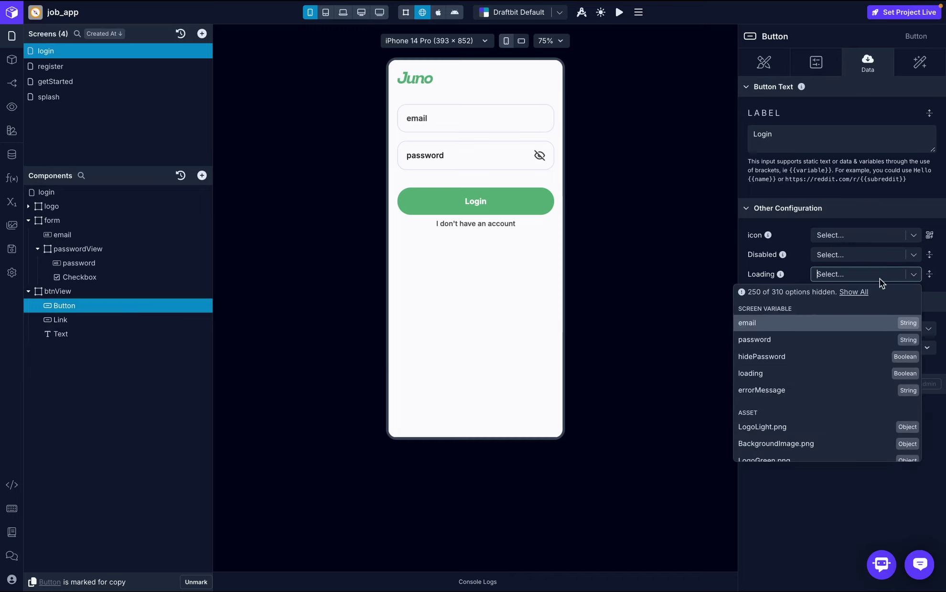
{"action": "left_click", "coordinate": [793, 374]}
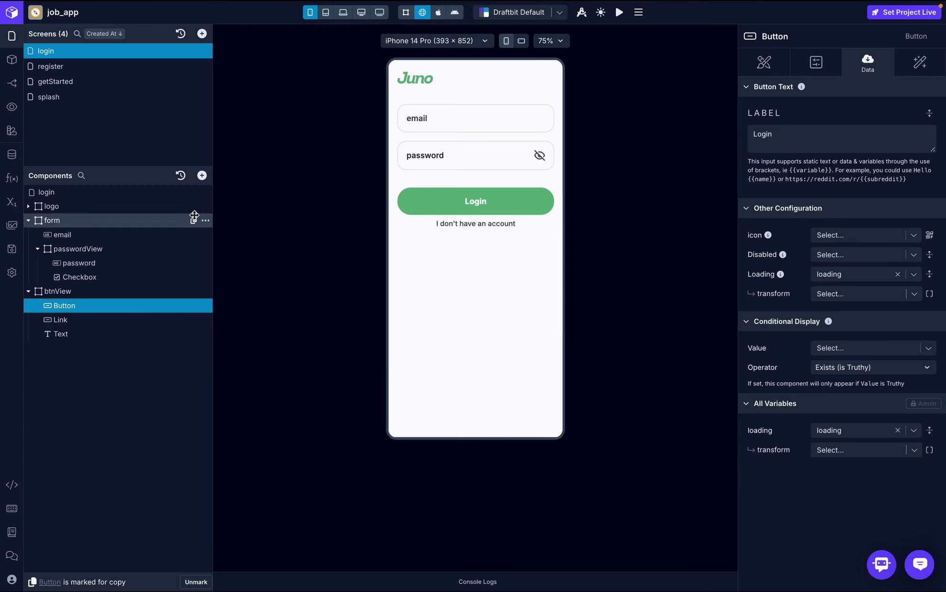
- Add an On Press Set Variable action that sets loading to true
{"action": "left_click", "coordinate": [918, 72]}
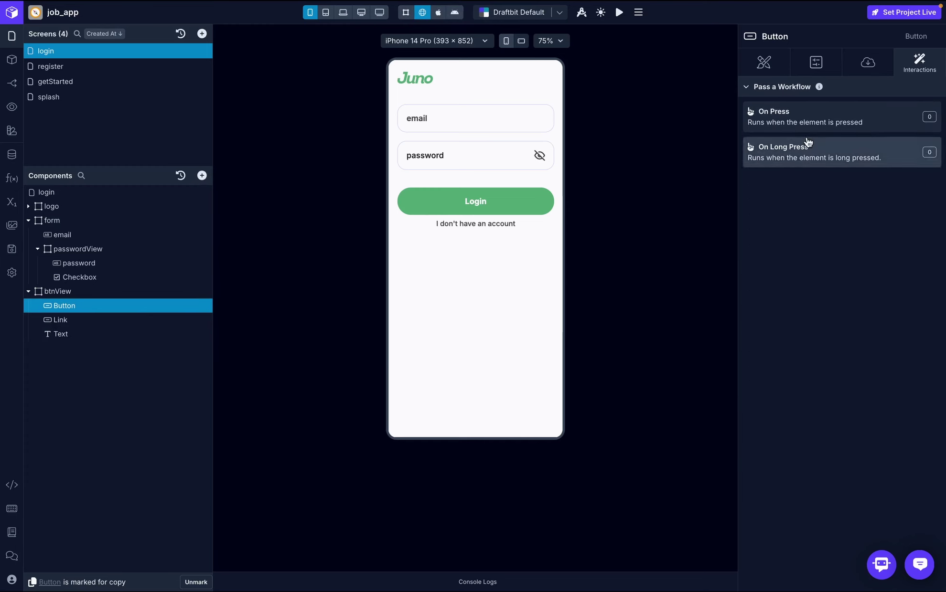
{"action": "left_click", "coordinate": [830, 122]}
{"action": "type", "text": "set"}
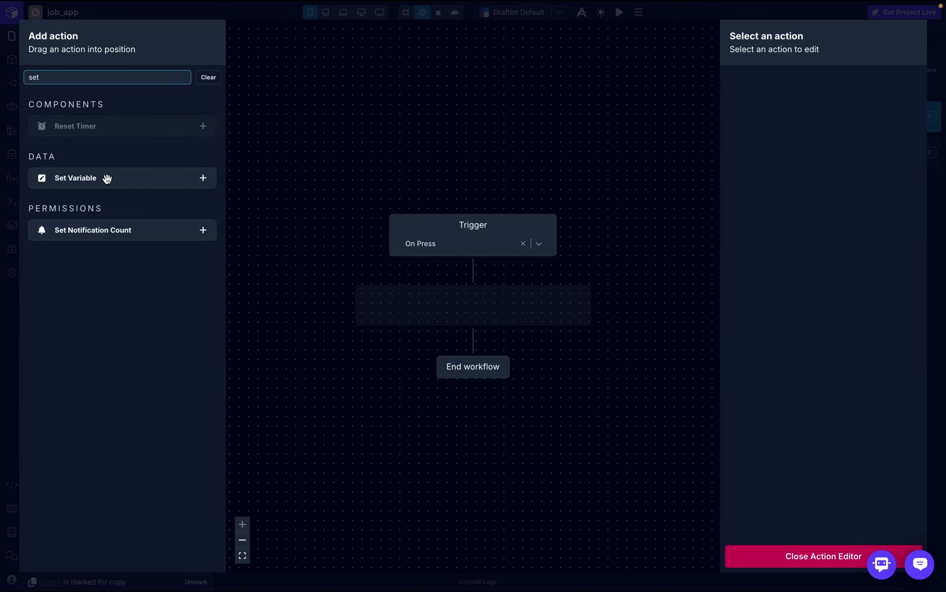
{"action": "left_click_drag", "start_coordinate": [106, 178], "coordinate": [441, 302]}
{"action": "left_click", "coordinate": [911, 146]}
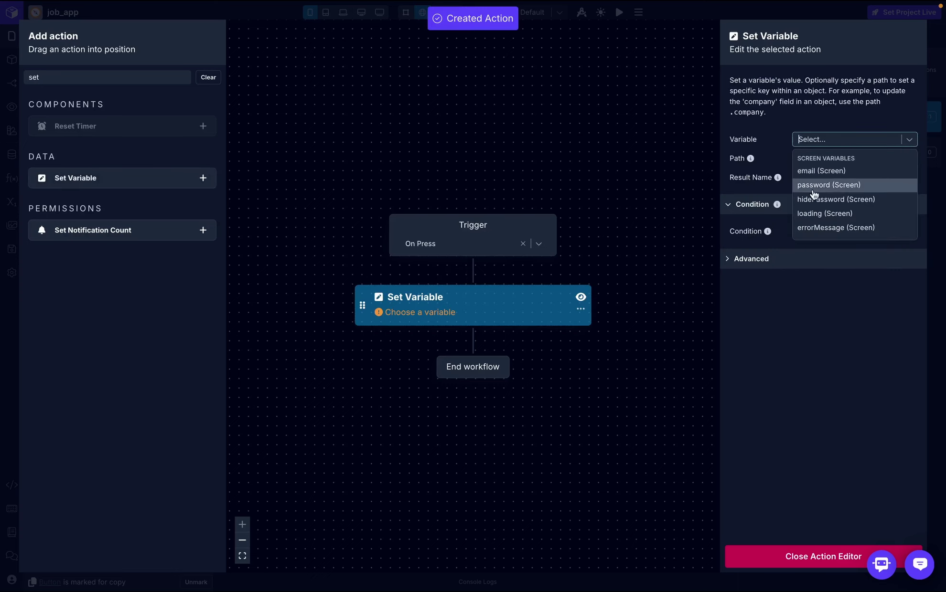
{"action": "left_click", "coordinate": [827, 215]}
{"action": "left_click", "coordinate": [816, 181]}
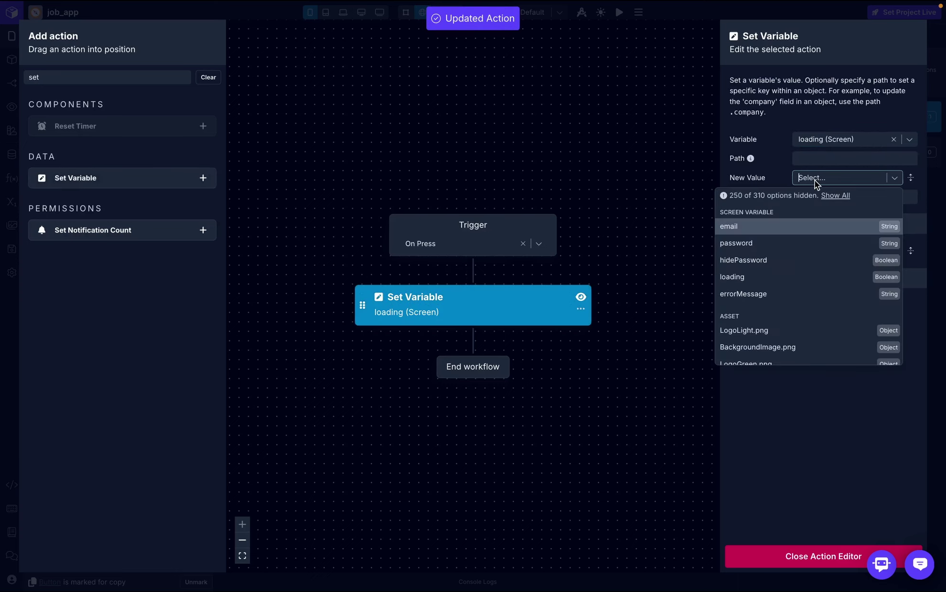
{"action": "type", "text": "true"}
{"action": "left_click", "coordinate": [819, 195]}
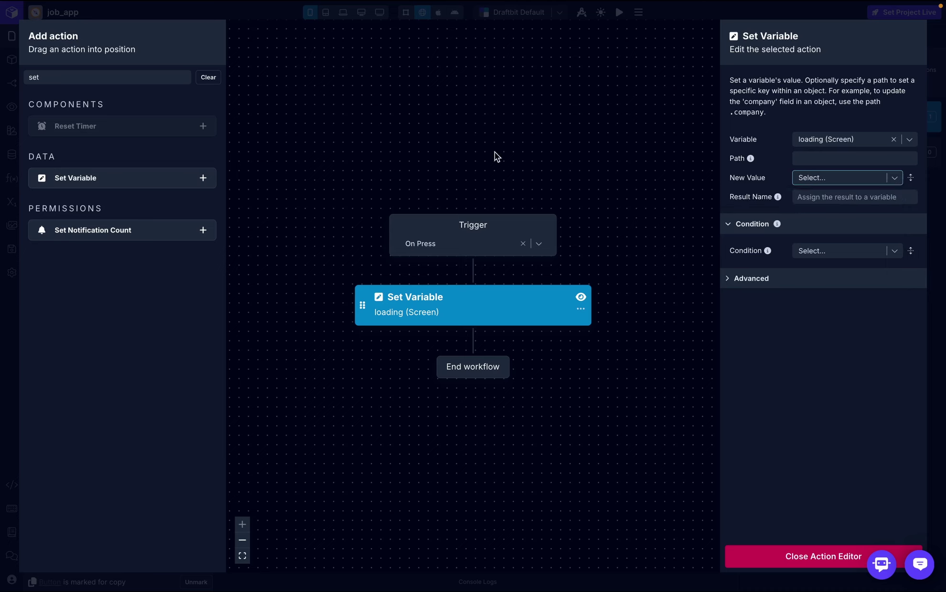
{"action": "left_click", "coordinate": [811, 558]}
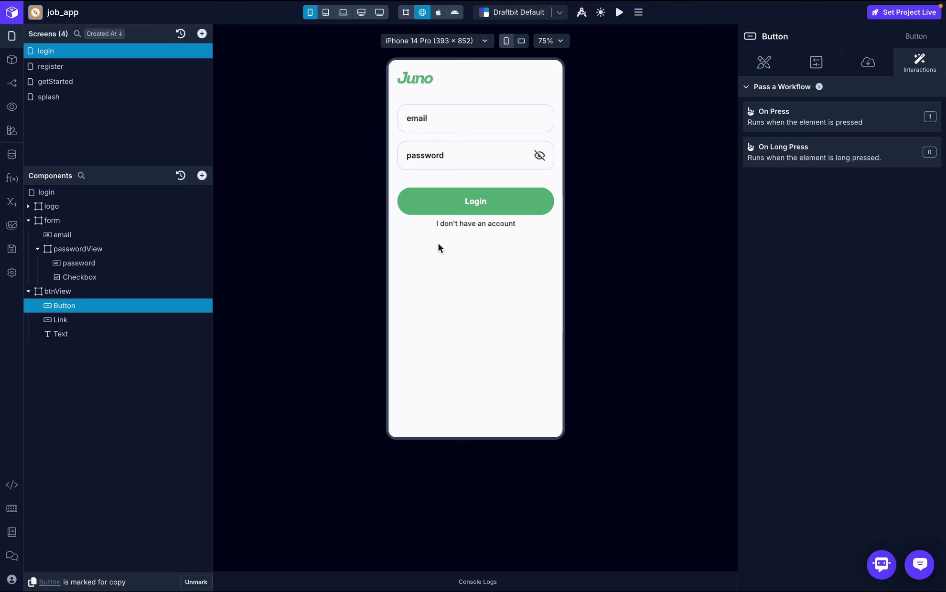
- Create a new endpoint named signin under the auth-service API
{"action": "left_click", "coordinate": [12, 154]}
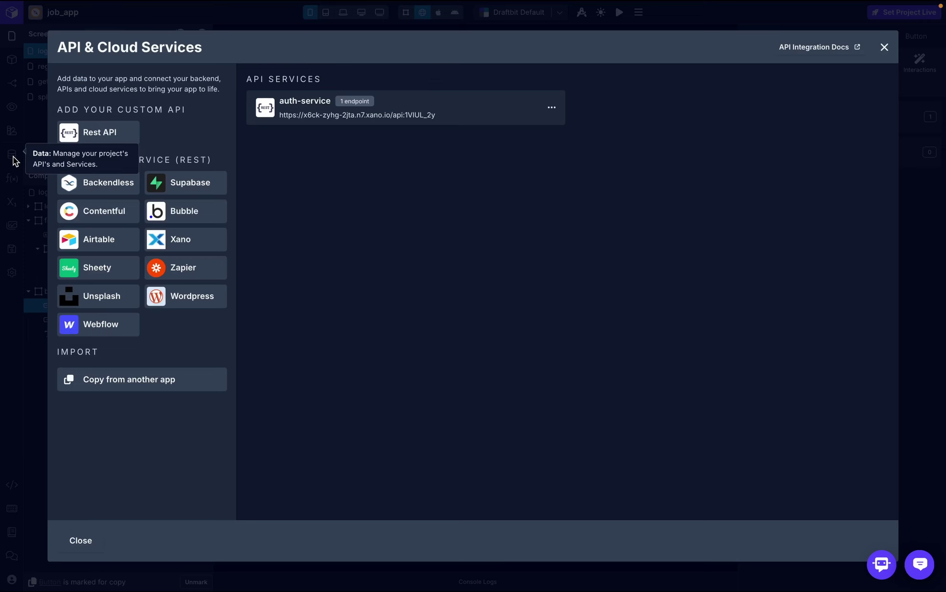
{"action": "left_click", "coordinate": [302, 110]}
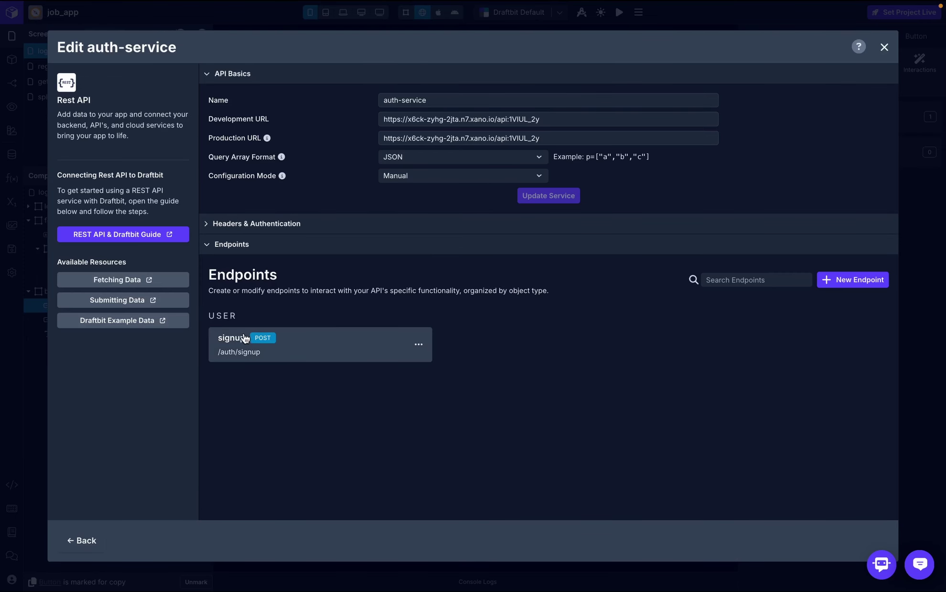
{"action": "left_click", "coordinate": [852, 280]}
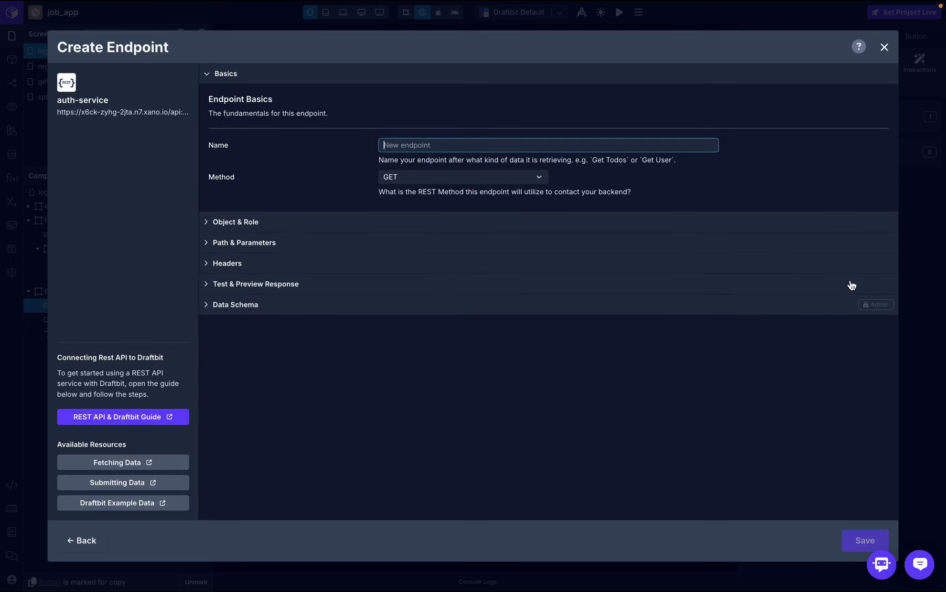
{"action": "type", "text": "sign"}
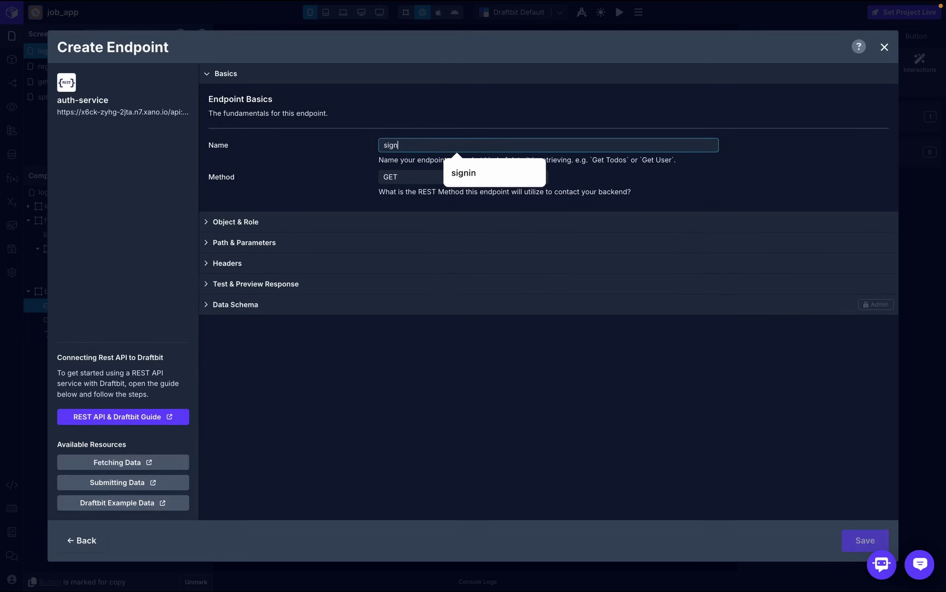
{"action": "left_click", "coordinate": [487, 177]}
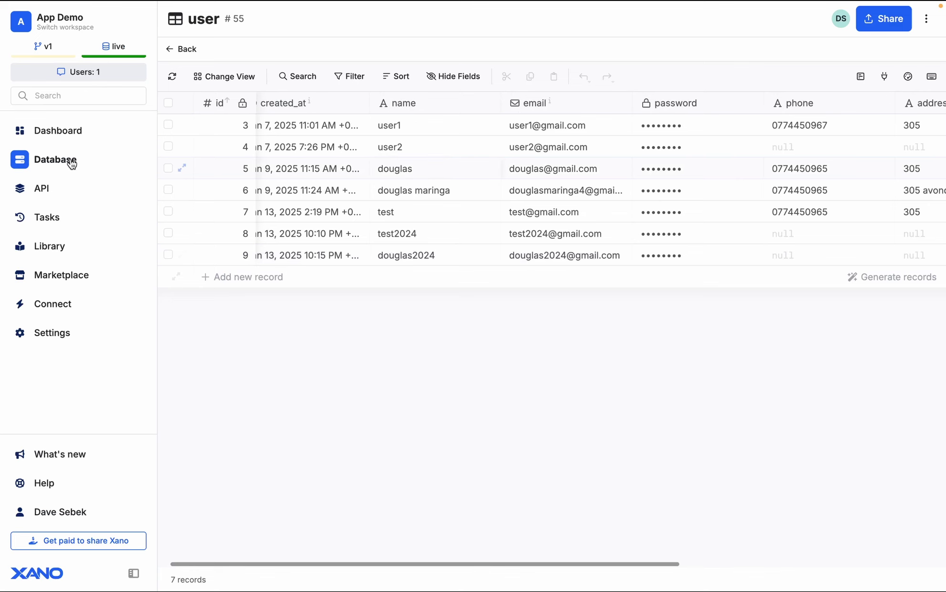
- Open Xano's Authentication auth/login endpoint and select its /auth/login path for copying
{"action": "left_click", "coordinate": [60, 188]}
{"action": "left_click", "coordinate": [313, 285]}
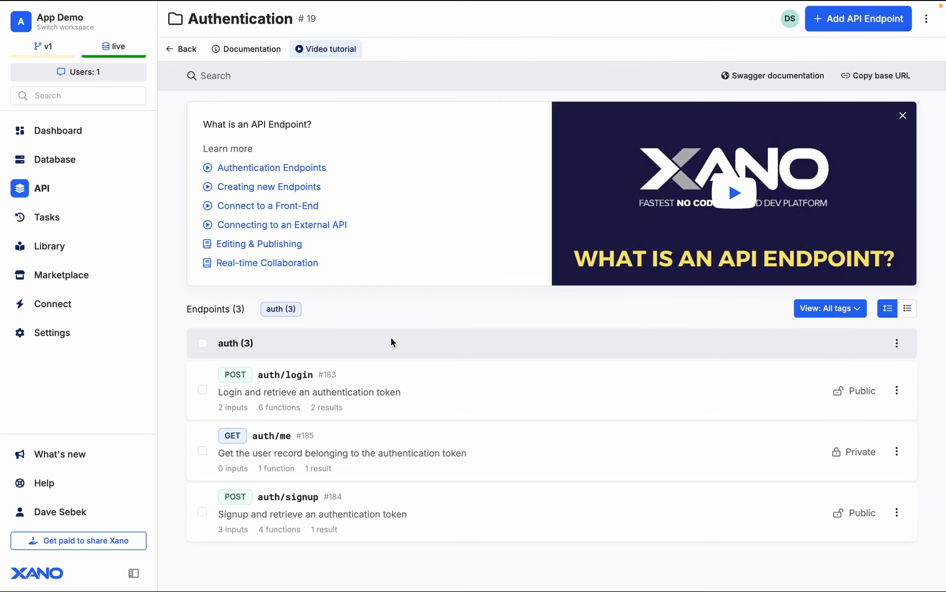
{"action": "left_click", "coordinate": [356, 396]}
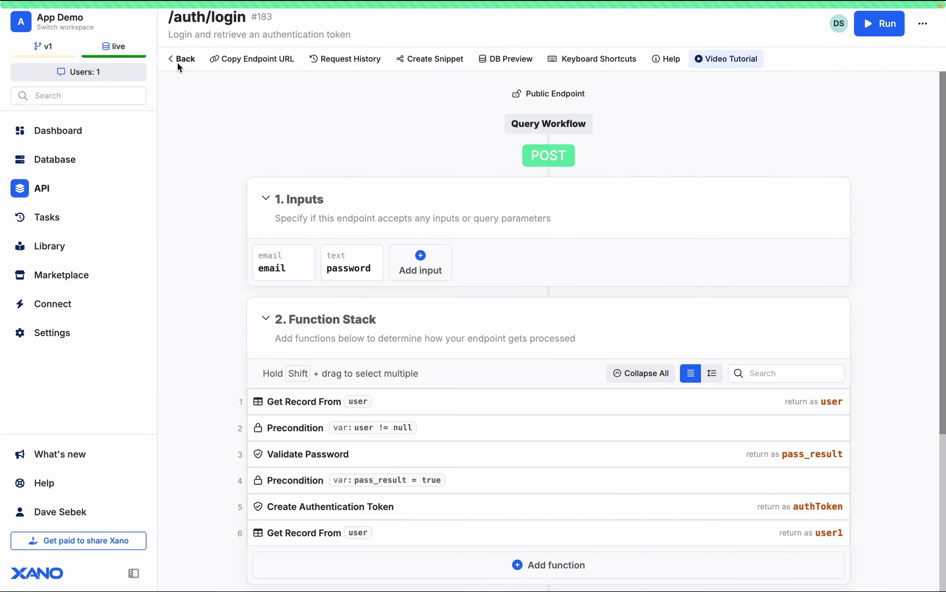
{"action": "left_click_drag", "start_coordinate": [169, 17], "coordinate": [244, 20]}
{"action": "key", "text": "super+c"}
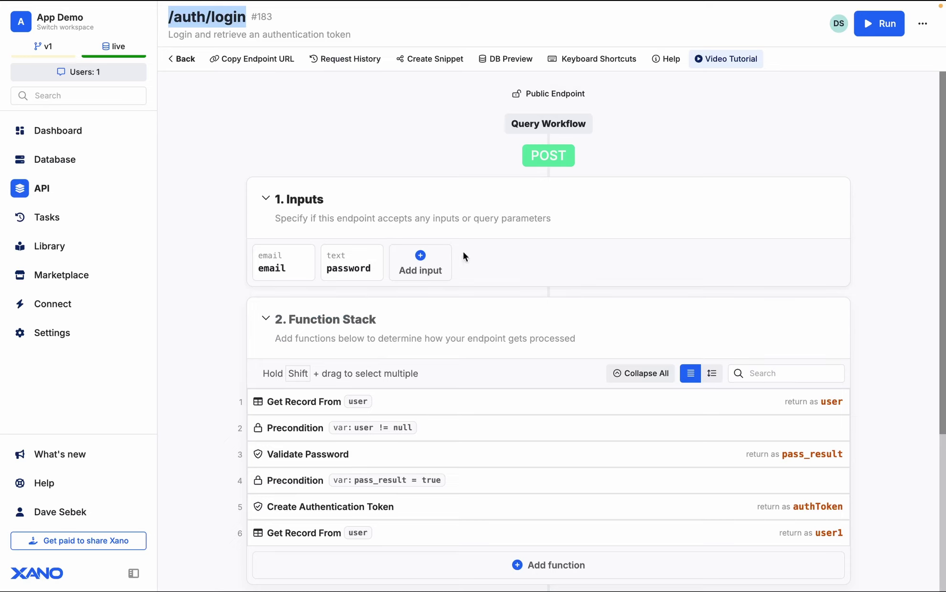
{"action": "key", "text": "ctrl+Left"}
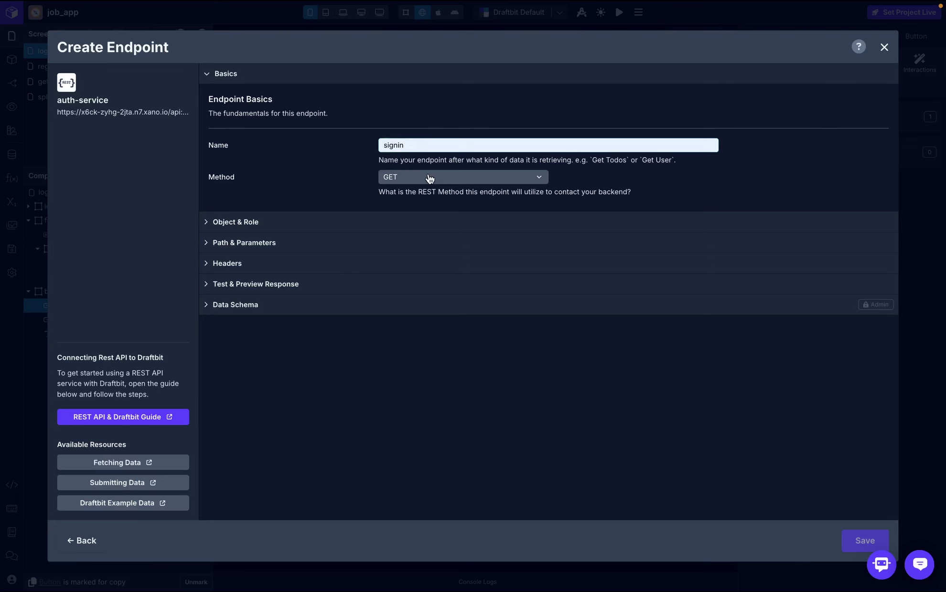
- Make the signin endpoint a POST request with object user
{"action": "left_click", "coordinate": [428, 179]}
{"action": "left_click", "coordinate": [427, 213]}
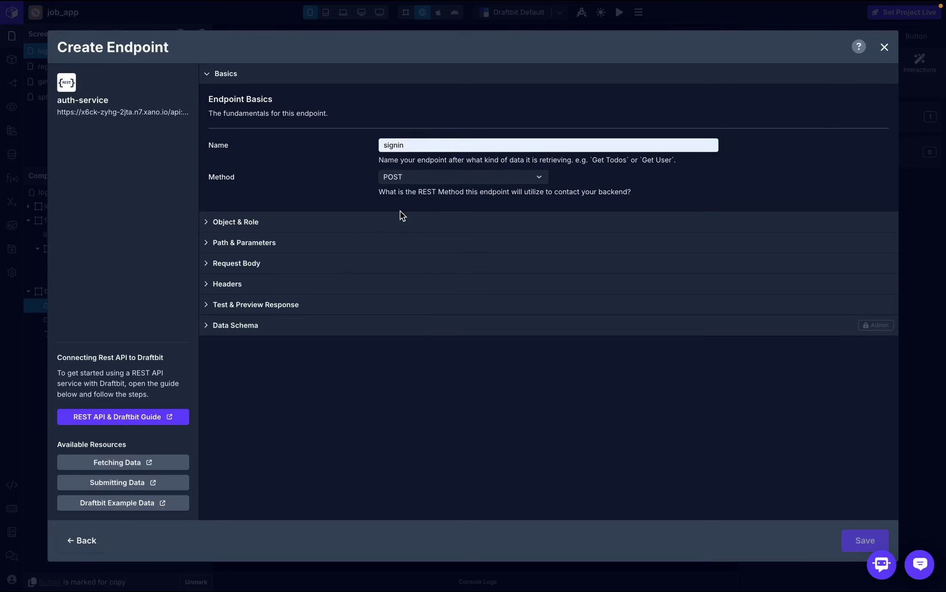
{"action": "left_click", "coordinate": [235, 222]}
{"action": "left_click", "coordinate": [464, 315]}
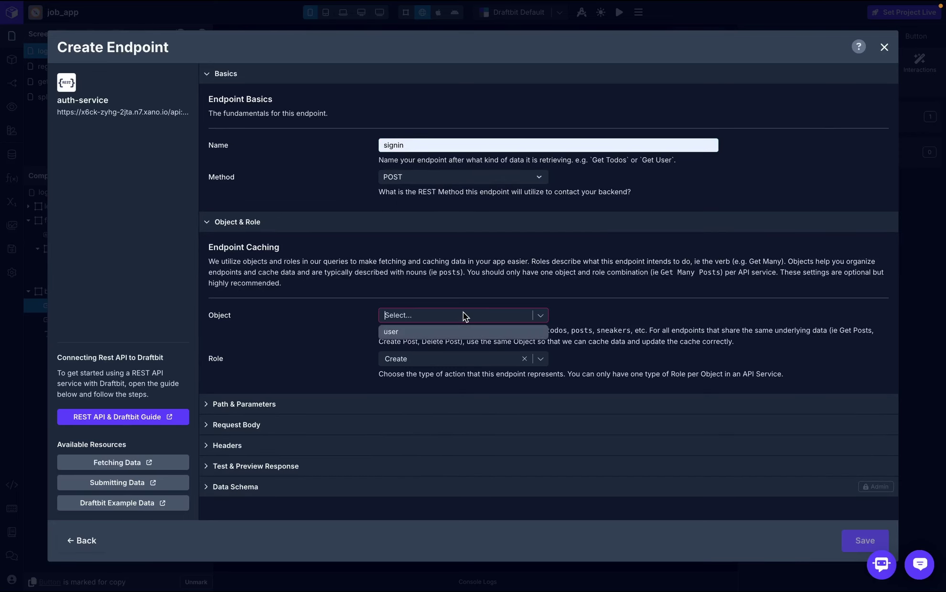
{"action": "left_click", "coordinate": [462, 332]}
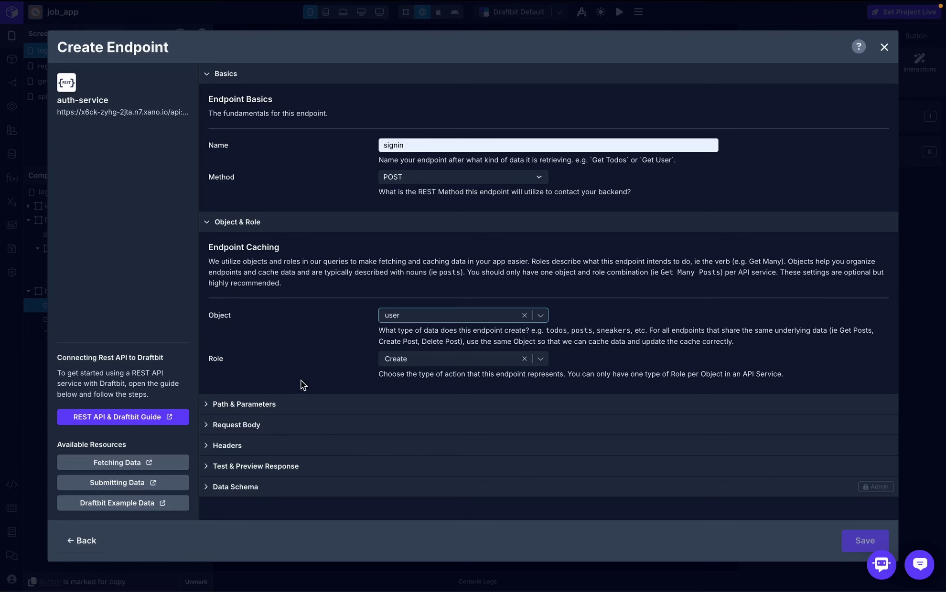
- Paste /auth/login as the endpoint path and expand the Request Body section
{"action": "left_click", "coordinate": [268, 404]}
{"action": "scroll", "coordinate": [372, 382], "scroll_direction": "down", "scroll_amount": 2}
{"action": "left_click", "coordinate": [373, 357]}
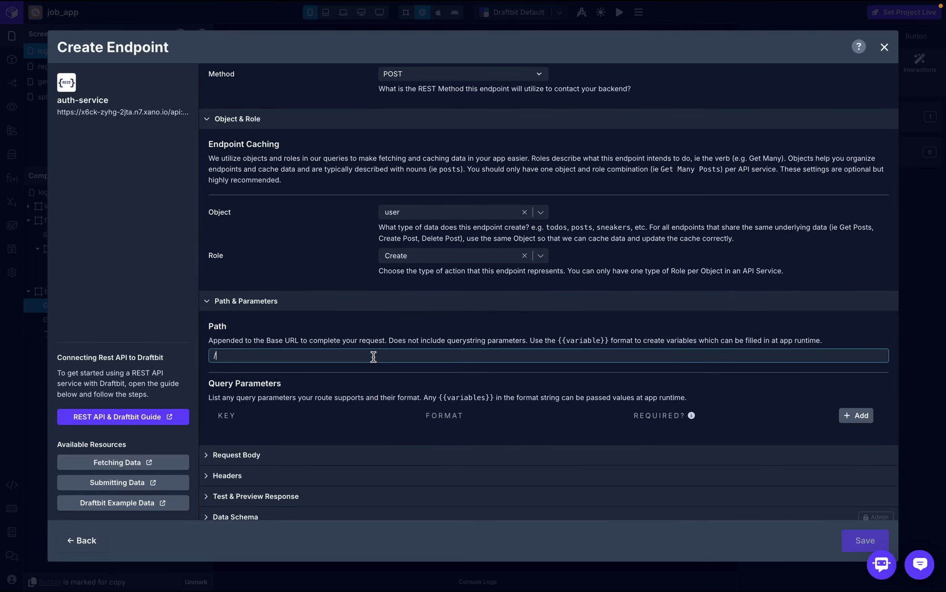
{"action": "key", "text": "BackSpace"}
{"action": "key", "text": "super+v"}
{"action": "left_click", "coordinate": [410, 326]}
{"action": "scroll", "coordinate": [410, 326], "scroll_direction": "down", "scroll_amount": 1}
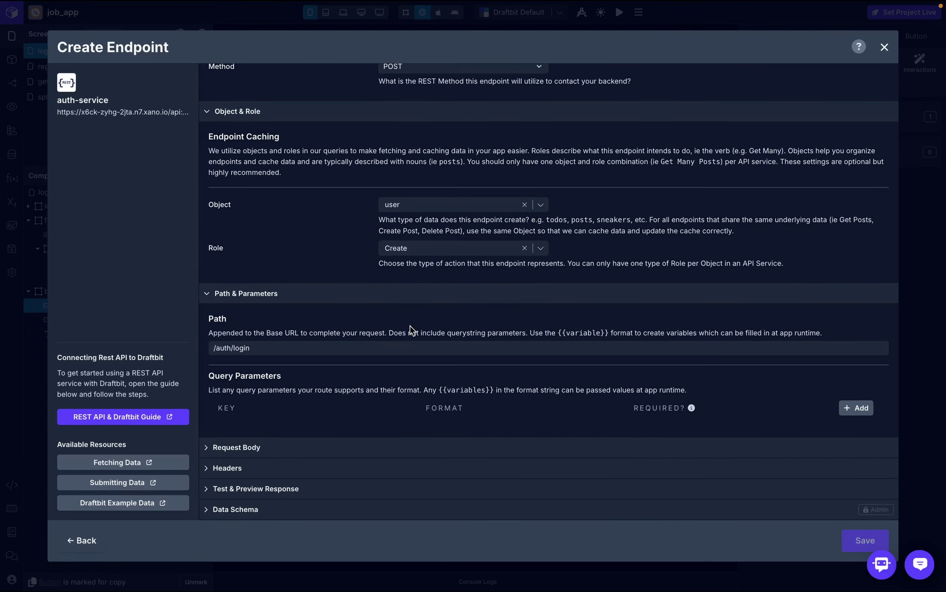
{"action": "left_click", "coordinate": [315, 447]}
{"action": "scroll", "coordinate": [317, 443], "scroll_direction": "down", "scroll_amount": 3}
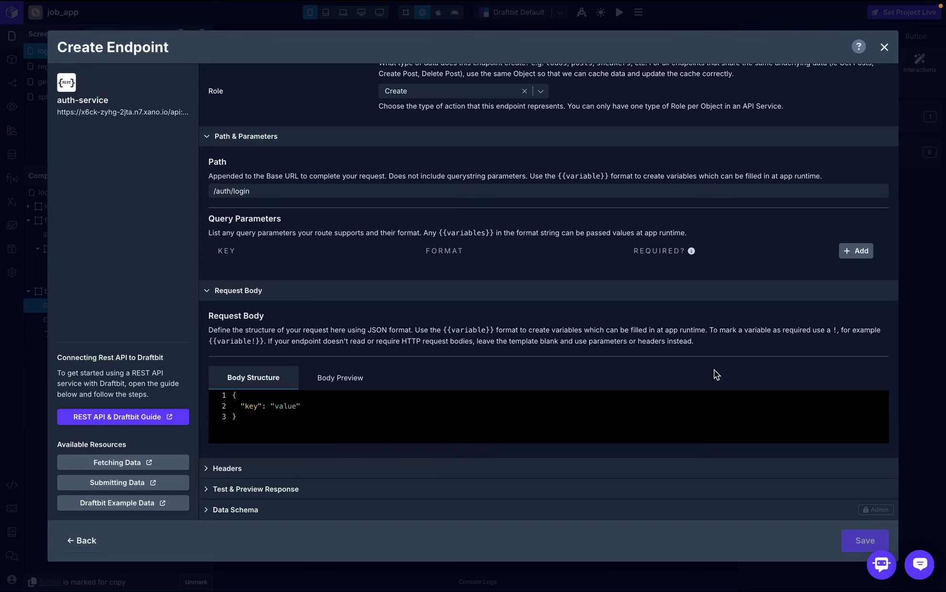
- Select the sample login JSON body in Xano's /auth/login Run panel to copy it
{"action": "key", "text": "ctrl+Right"}
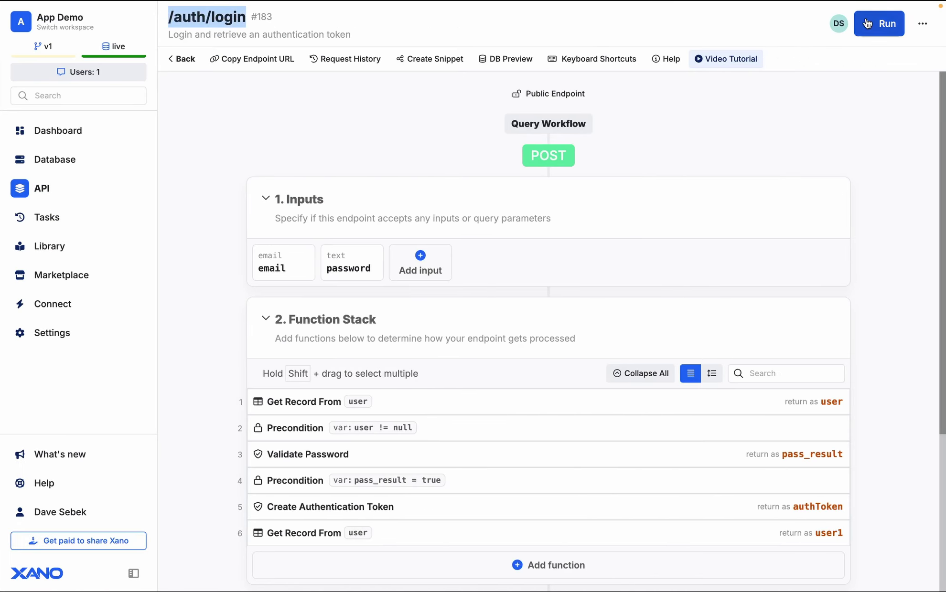
{"action": "left_click", "coordinate": [887, 24]}
{"action": "left_click", "coordinate": [713, 273]}
{"action": "key", "text": "ctrl+a"}
{"action": "key", "text": "ctrl+c"}
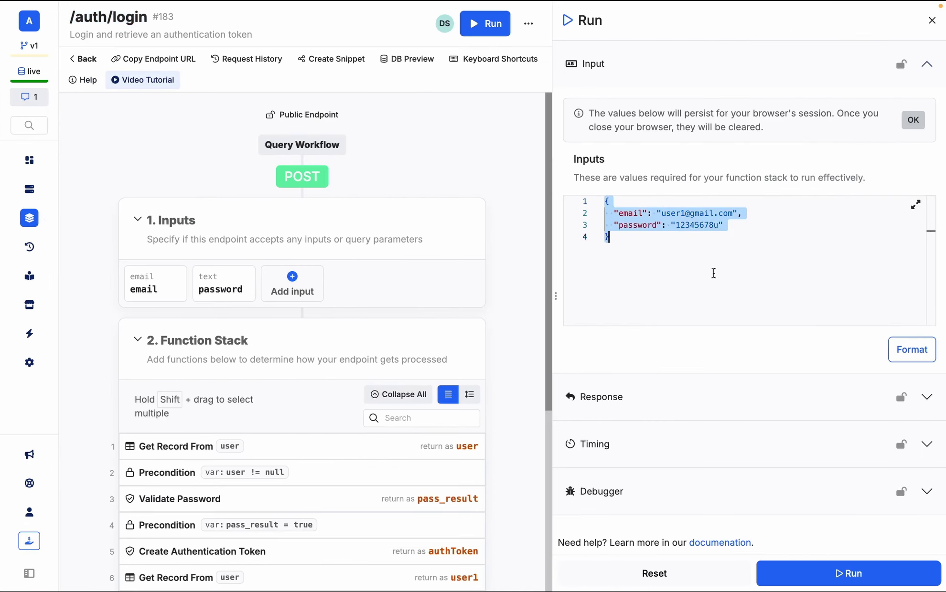
{"action": "key", "text": "ctrl+Left"}
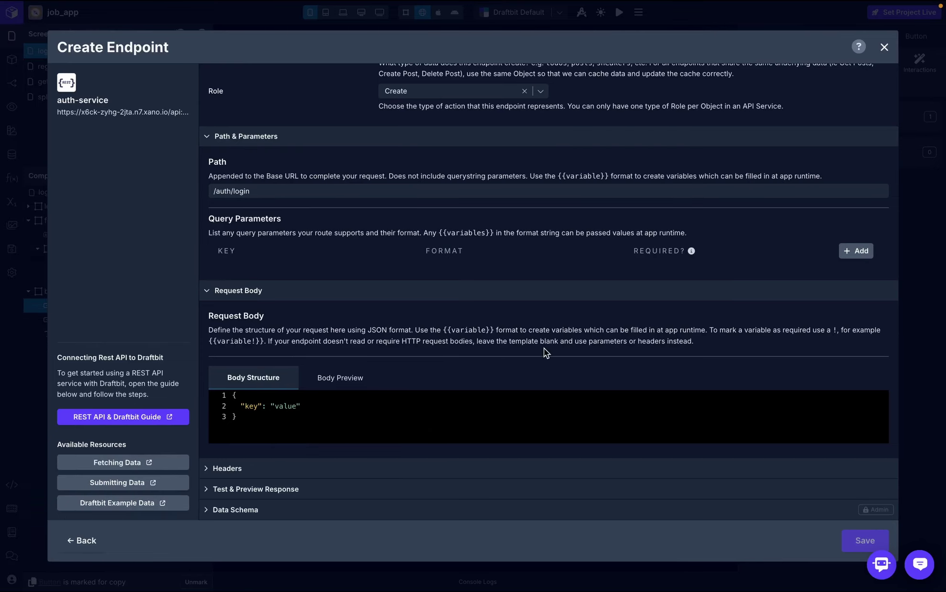
- Replace the signin request body with JSON sending {{email}} and {{password}} variables
{"action": "left_click", "coordinate": [434, 427]}
{"action": "key", "text": "ctrl+a"}
{"action": "key", "text": "ctrl+v"}
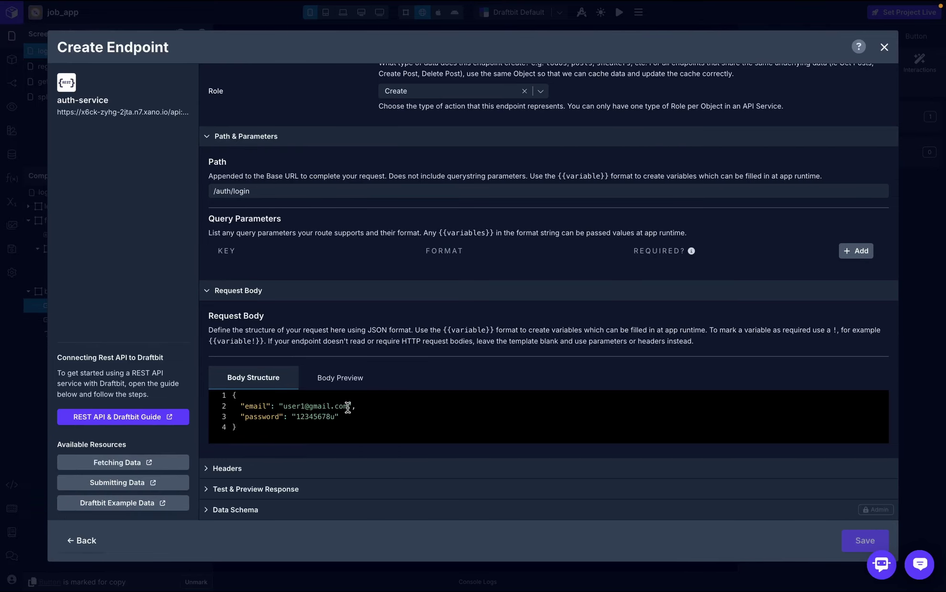
{"action": "left_click", "coordinate": [351, 406]}
{"action": "key", "text": "BackSpace"}
{"action": "key", "text": "BackSpace"}
{"action": "key", "text": "BackSpace"}
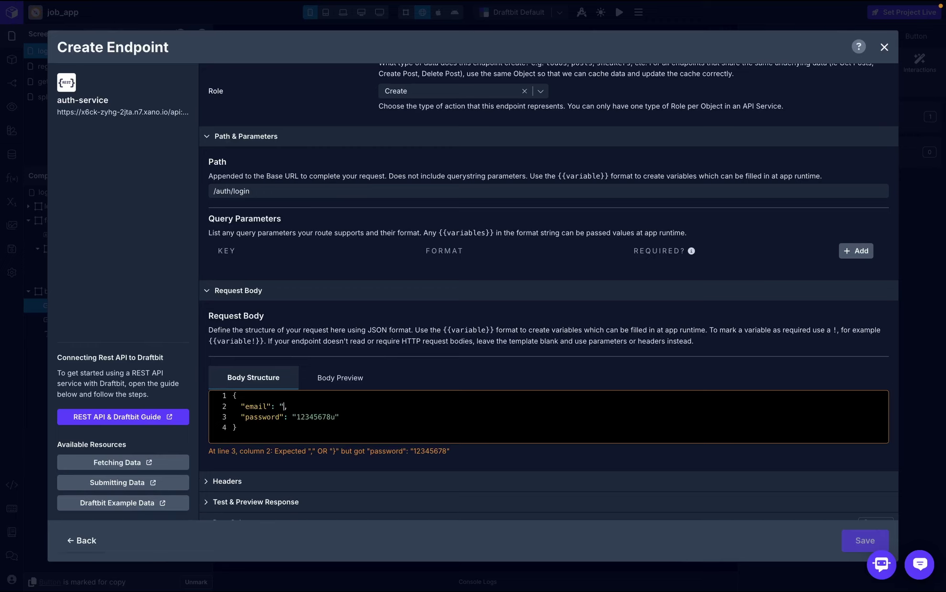
{"action": "key", "text": "BackSpace"}
{"action": "type", "text": "{{}}"}
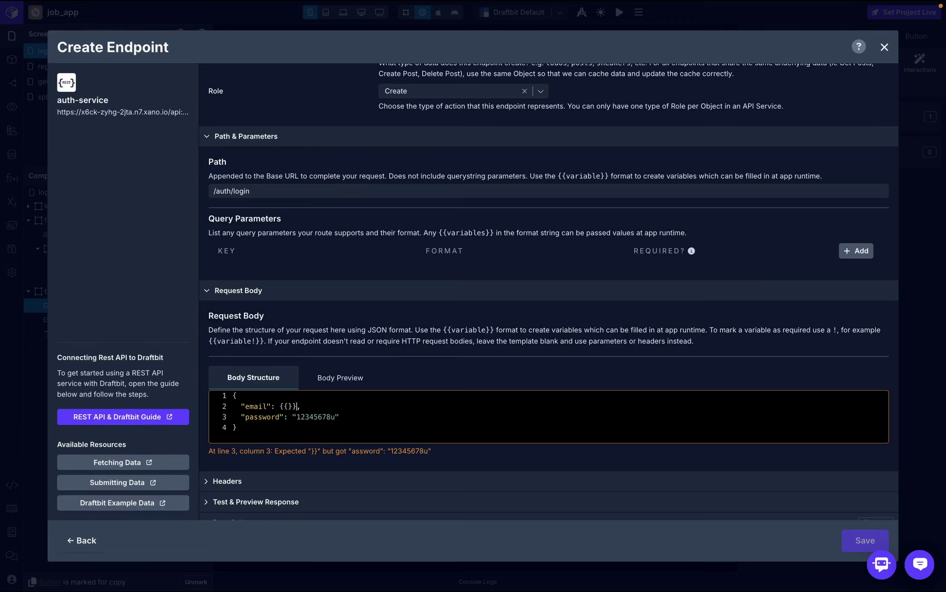
{"action": "type", "text": "email"}
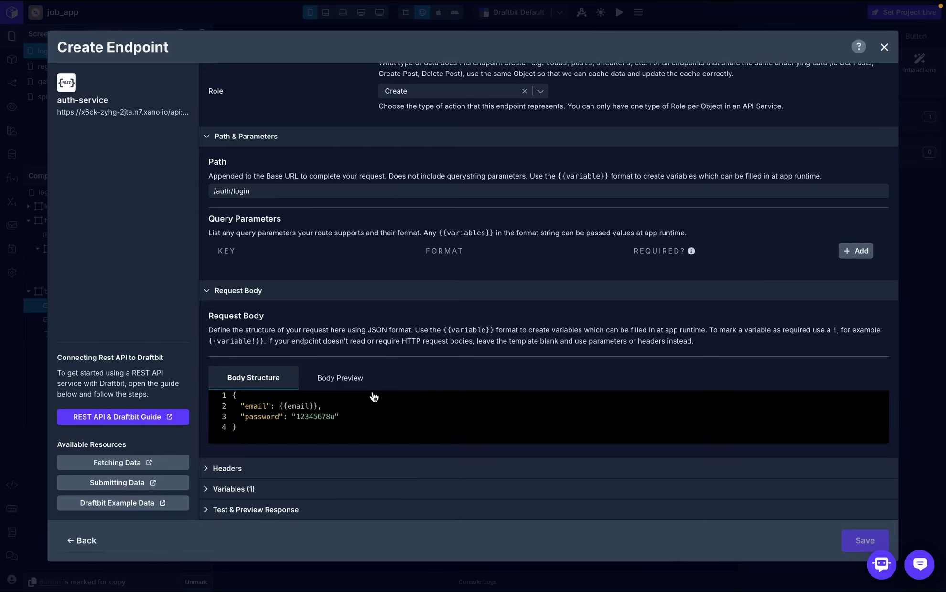
{"action": "left_click_drag", "start_coordinate": [349, 416], "coordinate": [290, 419]}
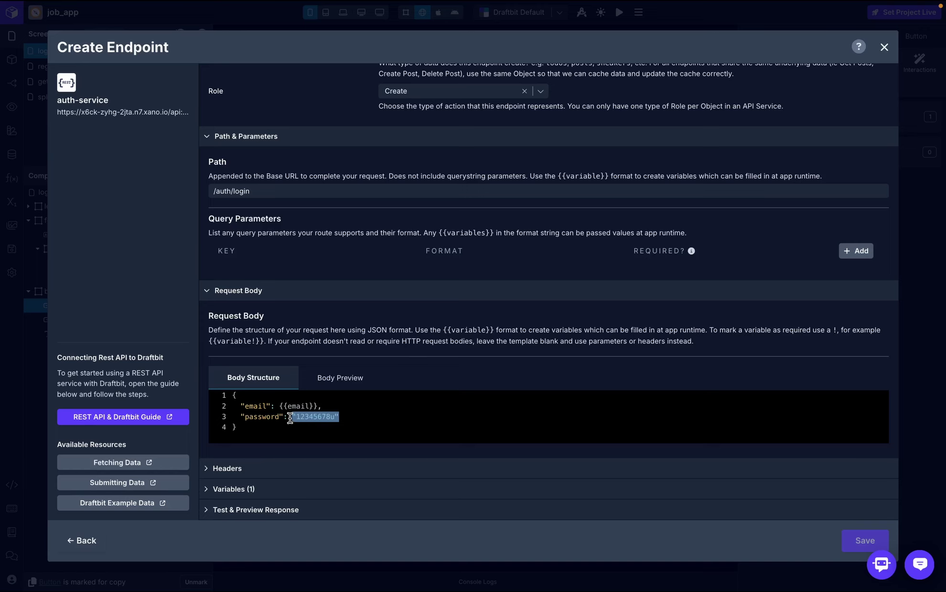
{"action": "type", "text": "{{"}
{"action": "left_click", "coordinate": [357, 417]}
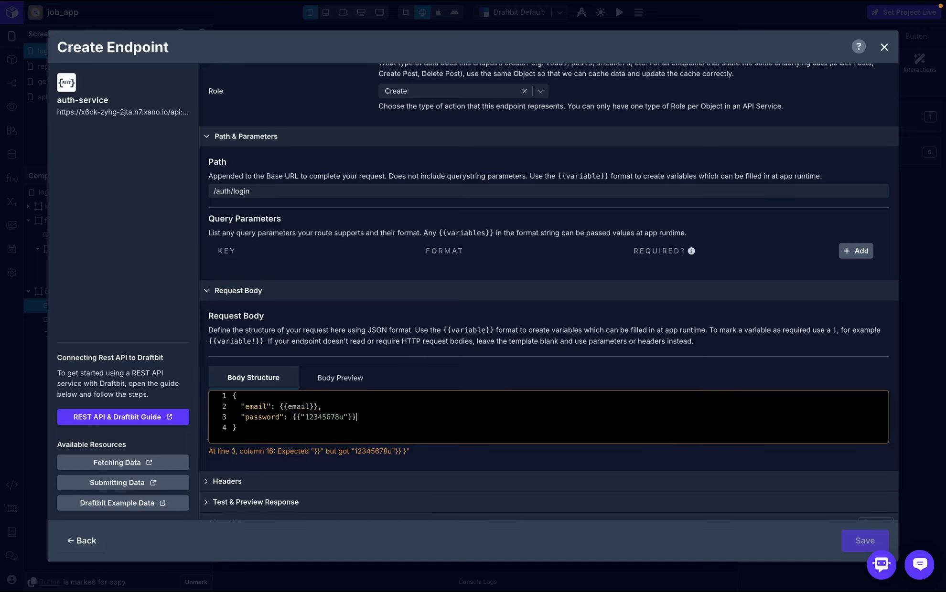
{"action": "key", "text": "BackSpace"}
{"action": "key", "text": "BackSpace"}
{"action": "key", "text": "BackSpace"}
{"action": "key", "text": "BackSpace"}
{"action": "key", "text": "BackSpace"}
{"action": "key", "text": "BackSpace"}
{"action": "key", "text": "BackSpace"}
{"action": "key", "text": "BackSpace"}
{"action": "key", "text": "BackSpace"}
{"action": "key", "text": "BackSpace"}
{"action": "key", "text": "BackSpace"}
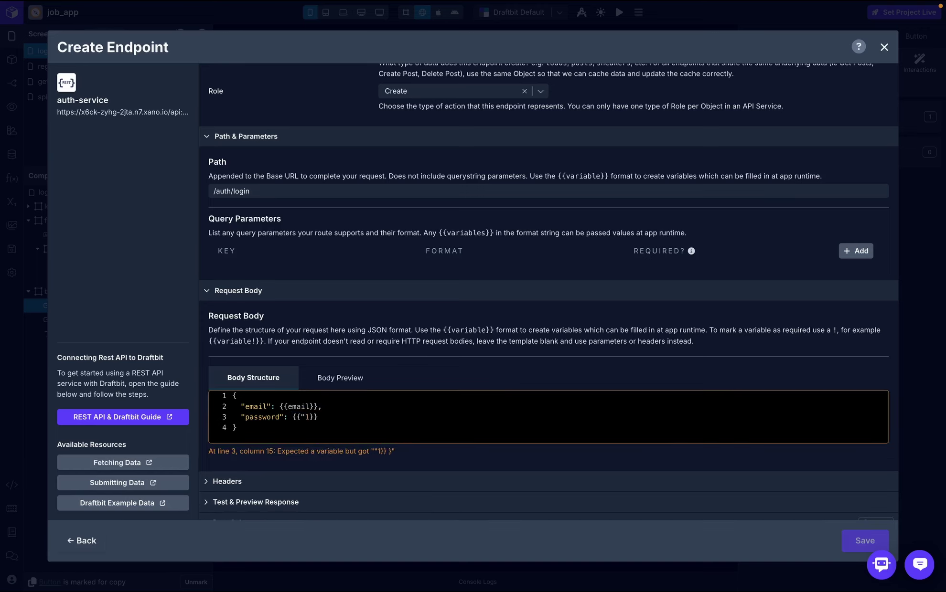
{"action": "type", "text": "passwor"}
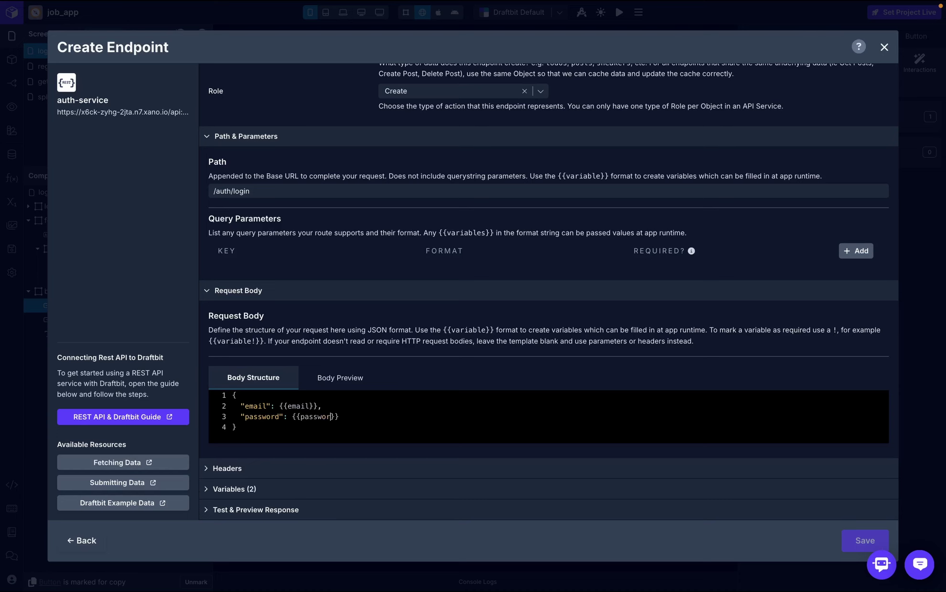
{"action": "type", "text": "d"}
- Give the email and password variables string test values: a sample email address and a password
{"action": "scroll", "coordinate": [464, 366], "scroll_direction": "down", "scroll_amount": 1}
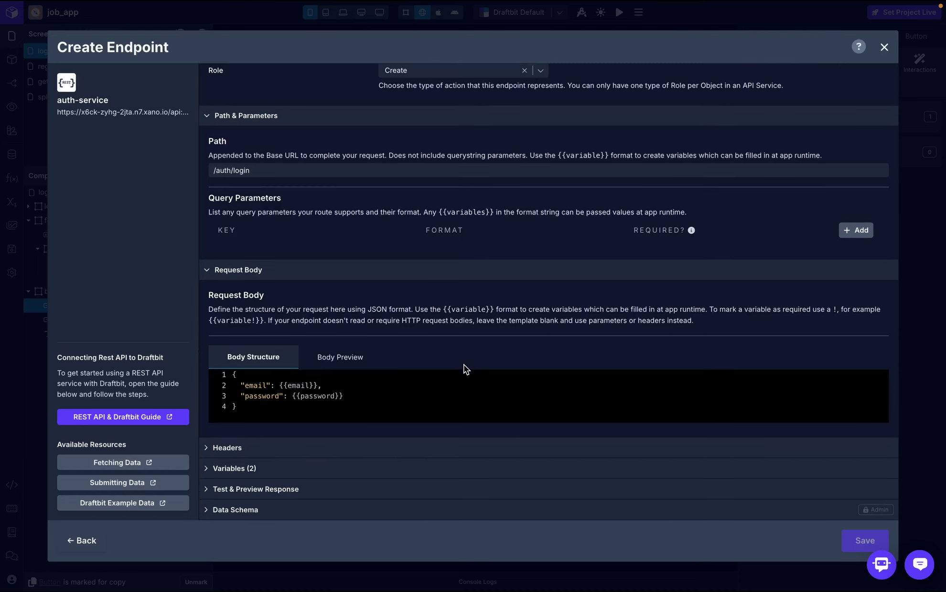
{"action": "left_click", "coordinate": [271, 469]}
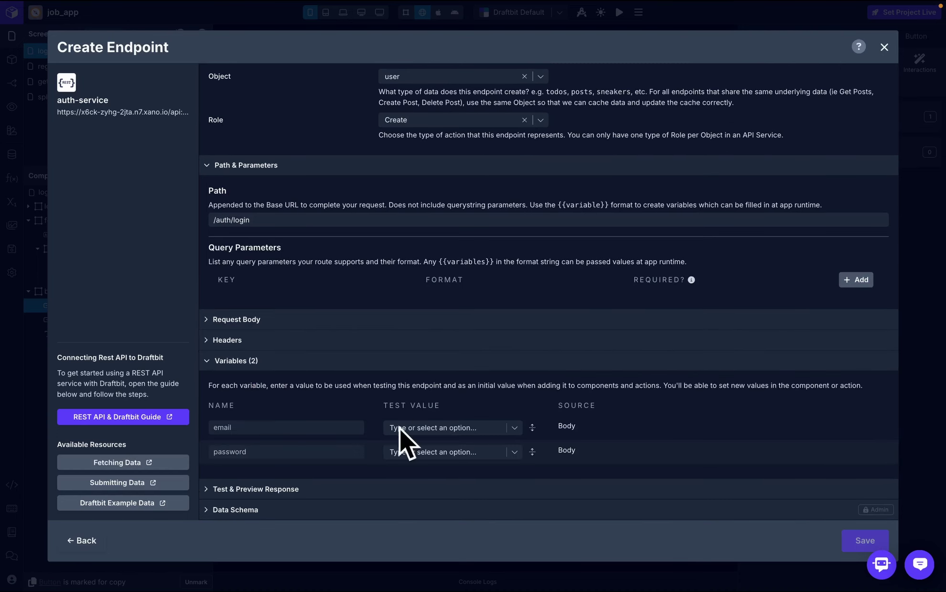
{"action": "left_click", "coordinate": [444, 427]}
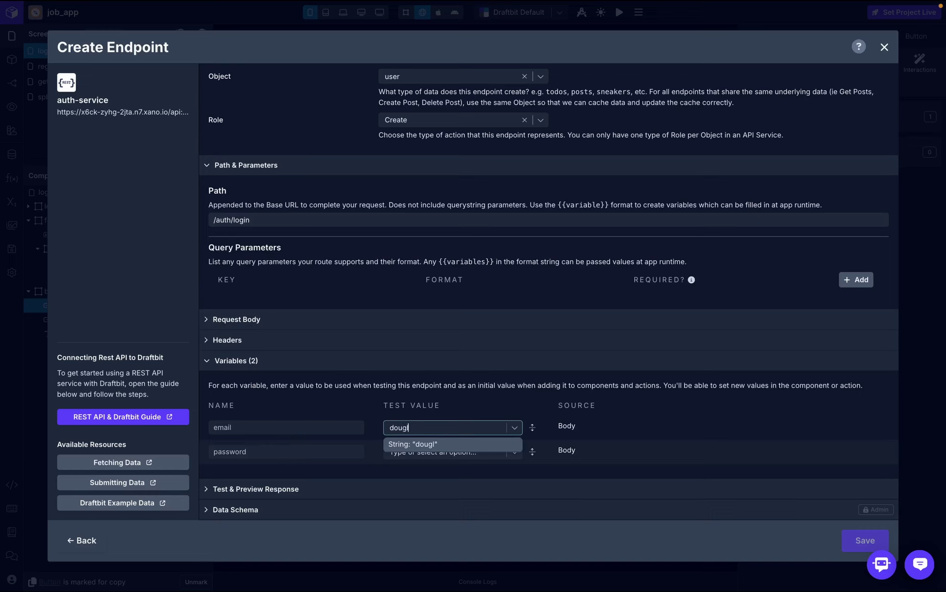
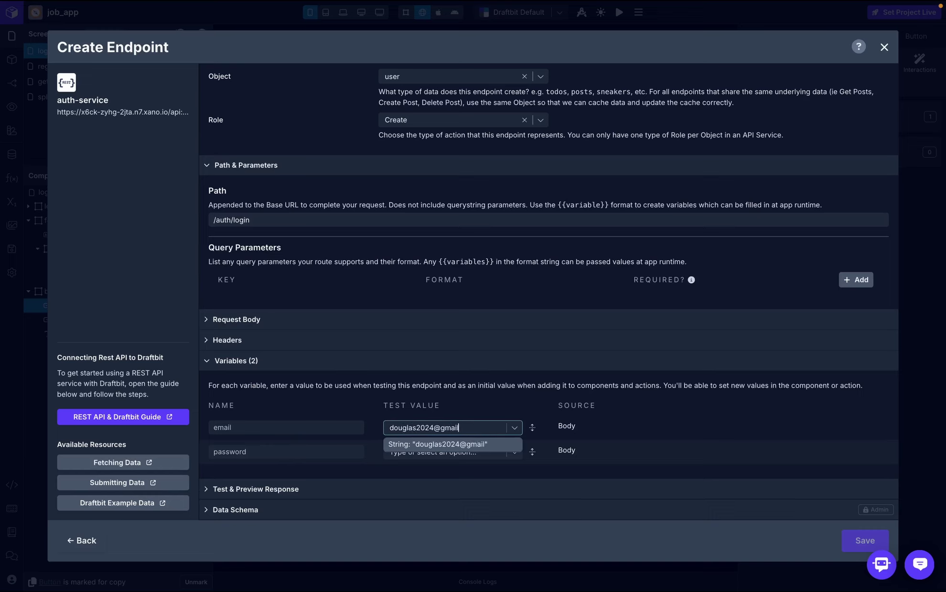
{"action": "left_click", "coordinate": [454, 444]}
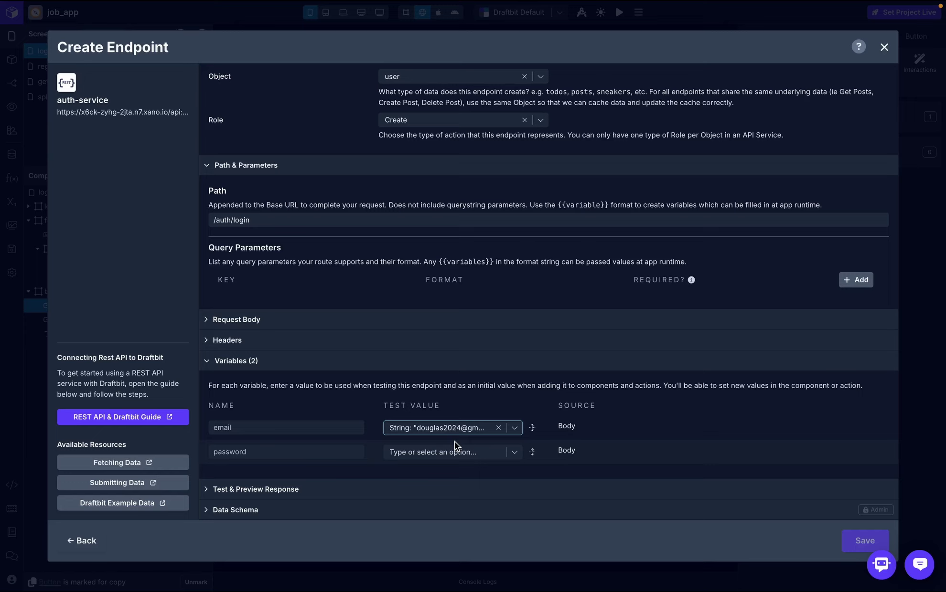
{"action": "left_click", "coordinate": [433, 457]}
{"action": "type", "text": "12345678"}
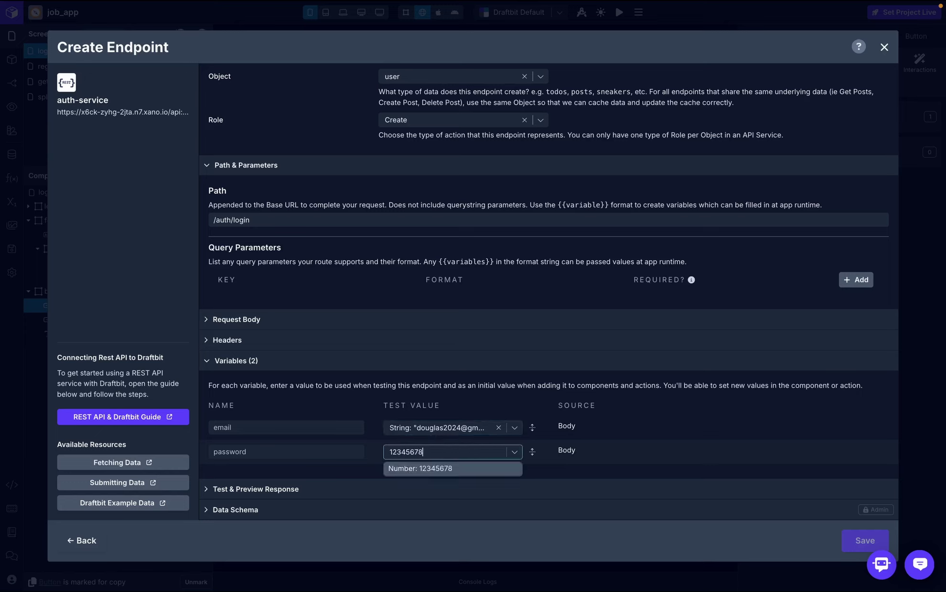
{"action": "type", "text": "d"}
{"action": "left_click", "coordinate": [436, 469]}
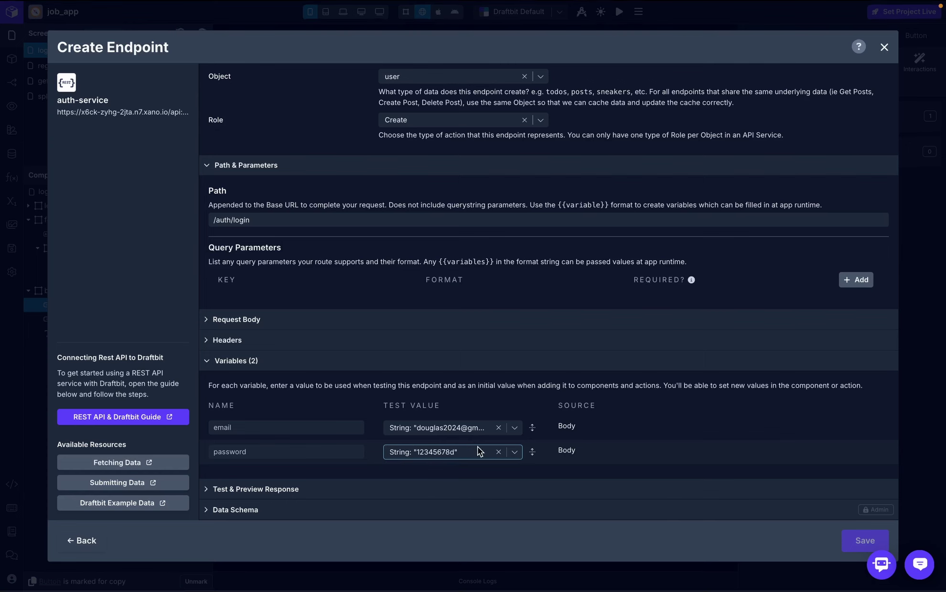
{"action": "left_click", "coordinate": [436, 488]}
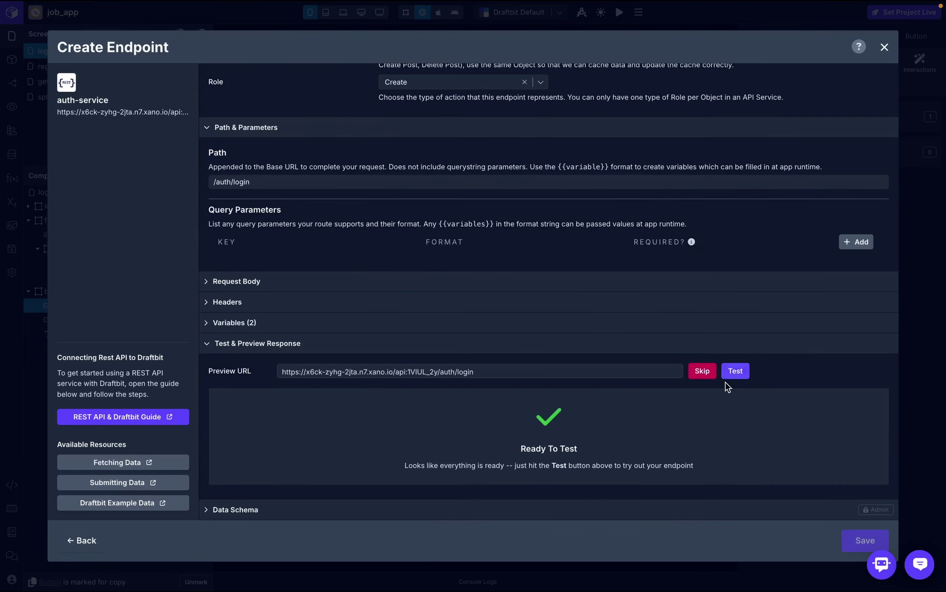
- Test the endpoint for a 200 OK response with authToken, save it as signin, and reopen the Login workflow
{"action": "left_click", "coordinate": [738, 372]}
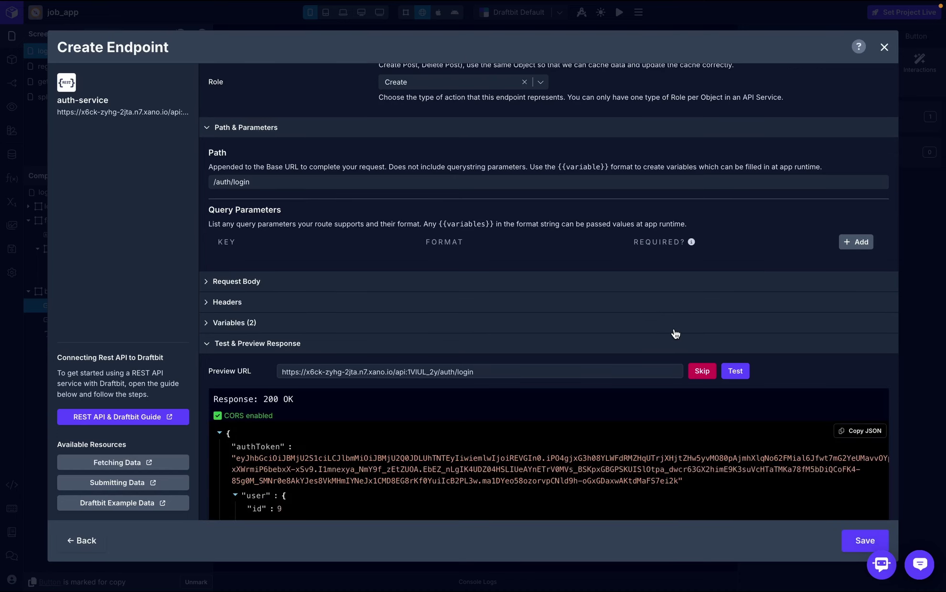
{"action": "scroll", "coordinate": [578, 429], "scroll_direction": "down", "scroll_amount": 3}
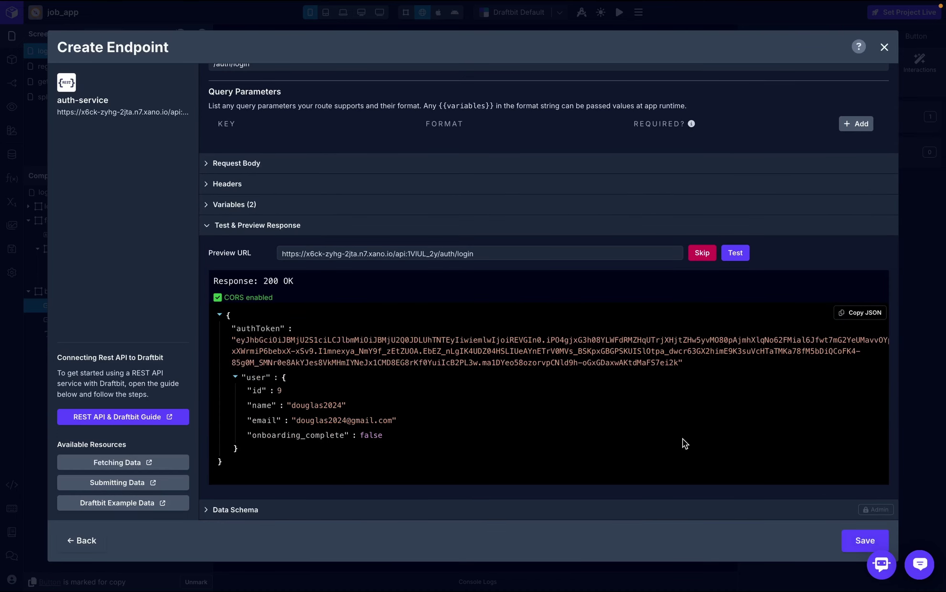
{"action": "left_click", "coordinate": [855, 544]}
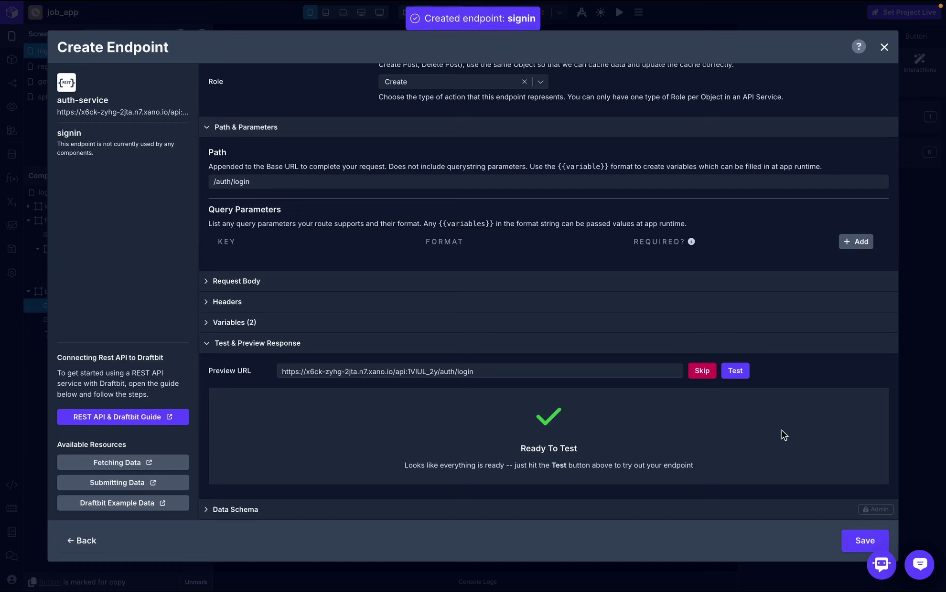
{"action": "left_click", "coordinate": [885, 46]}
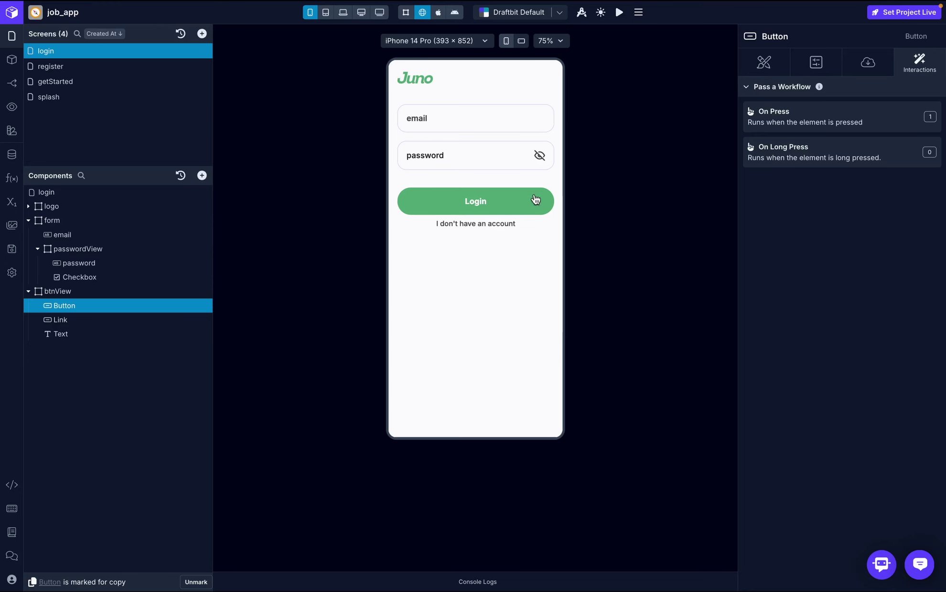
{"action": "left_click", "coordinate": [827, 127]}
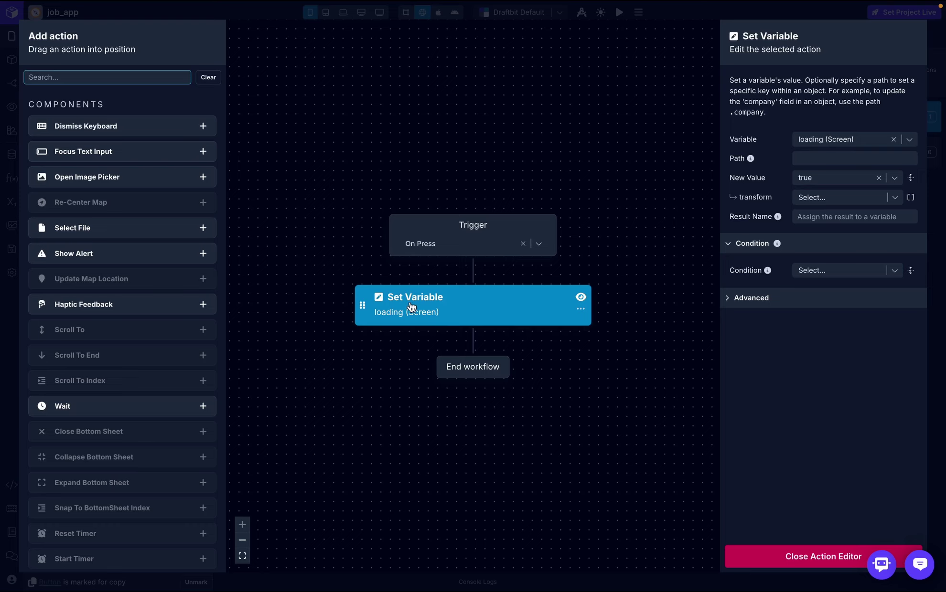
- Add an API Request step after Set Variable with result name response
{"action": "type", "text": "api"}
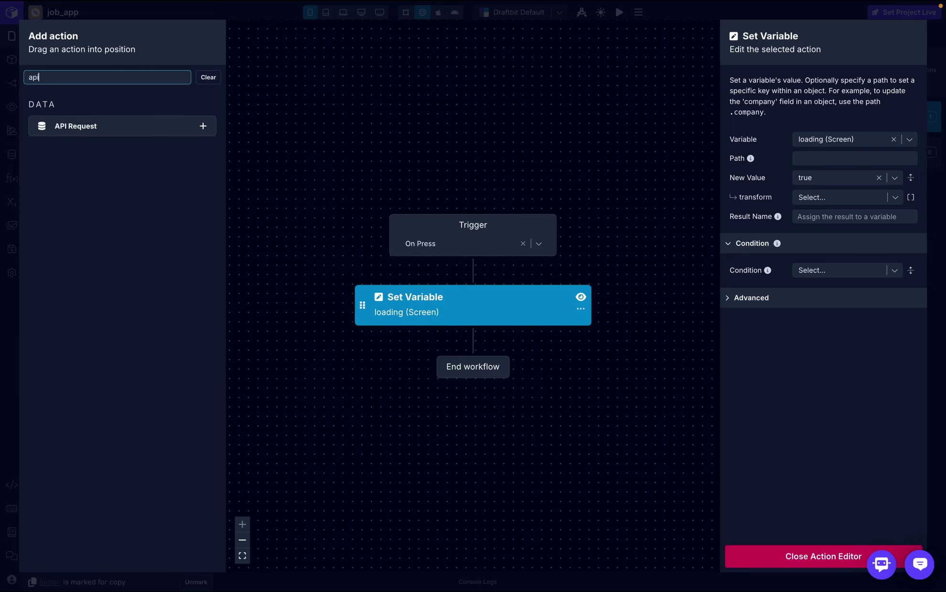
{"action": "left_click_drag", "start_coordinate": [135, 138], "coordinate": [473, 343]}
{"action": "left_click", "coordinate": [855, 108]}
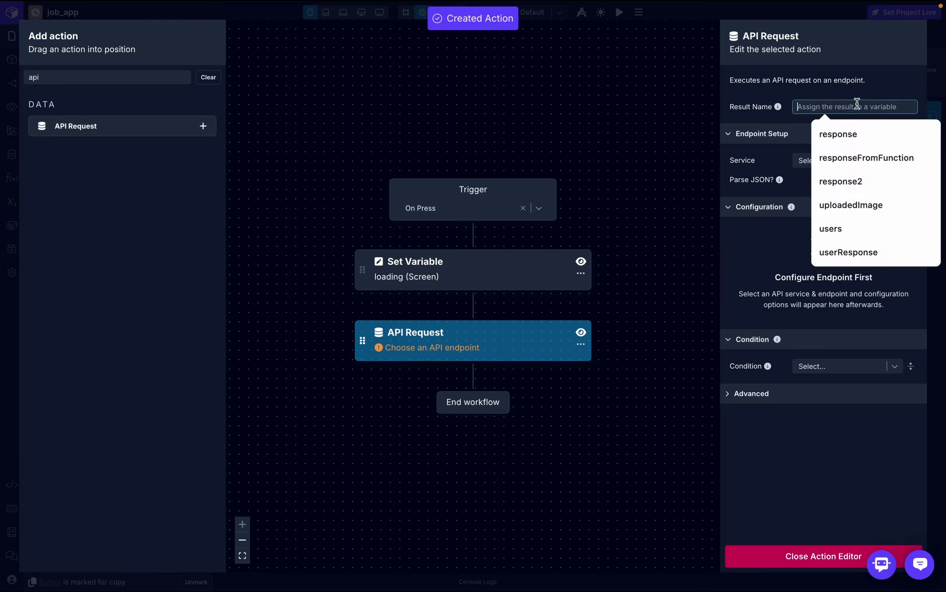
{"action": "left_click", "coordinate": [835, 135]}
{"action": "left_click", "coordinate": [834, 136]}
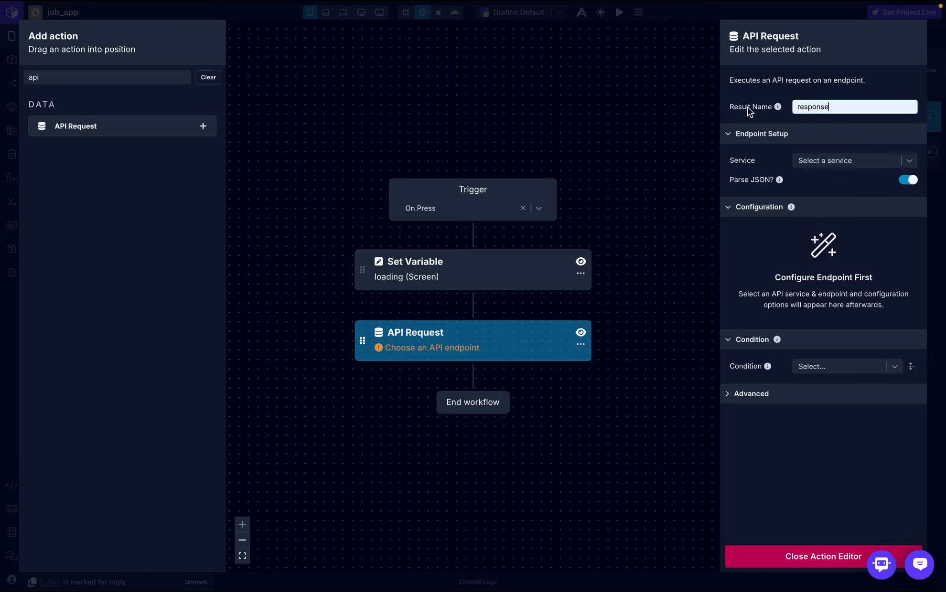
{"action": "left_click", "coordinate": [843, 89]}
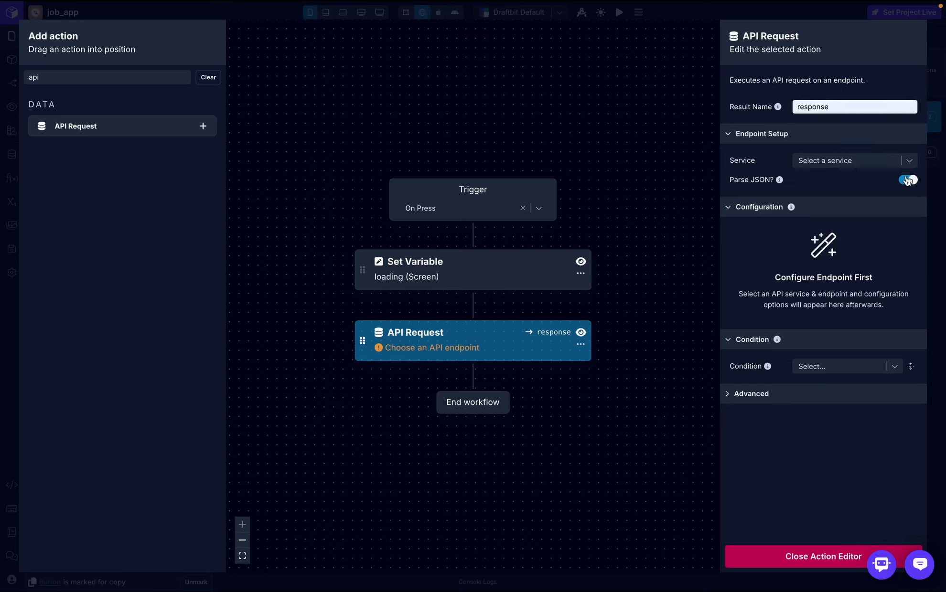
- Point the request at the auth-service (REST) signin (POST) endpoint
{"action": "left_click", "coordinate": [899, 164]}
{"action": "left_click", "coordinate": [815, 192]}
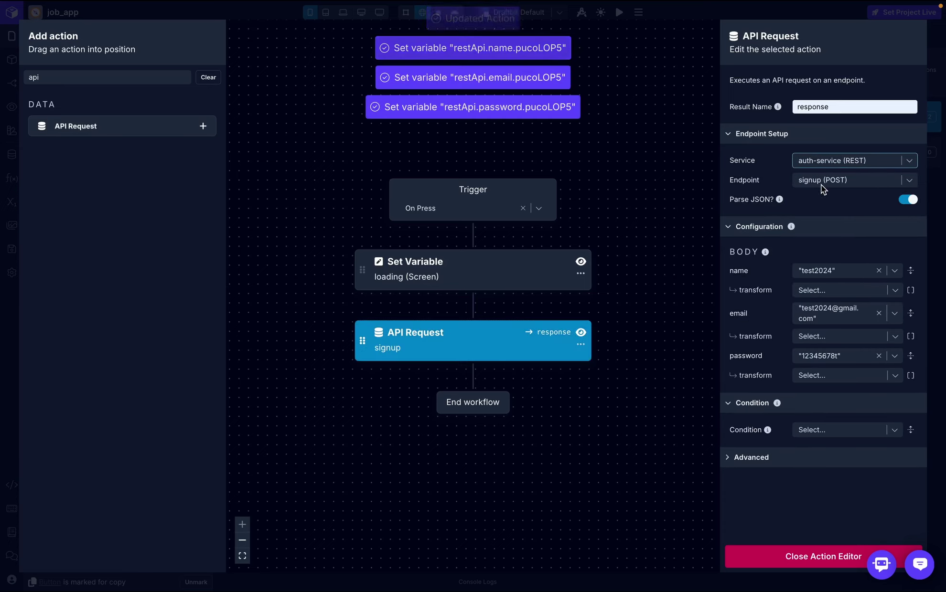
{"action": "left_click", "coordinate": [909, 180]}
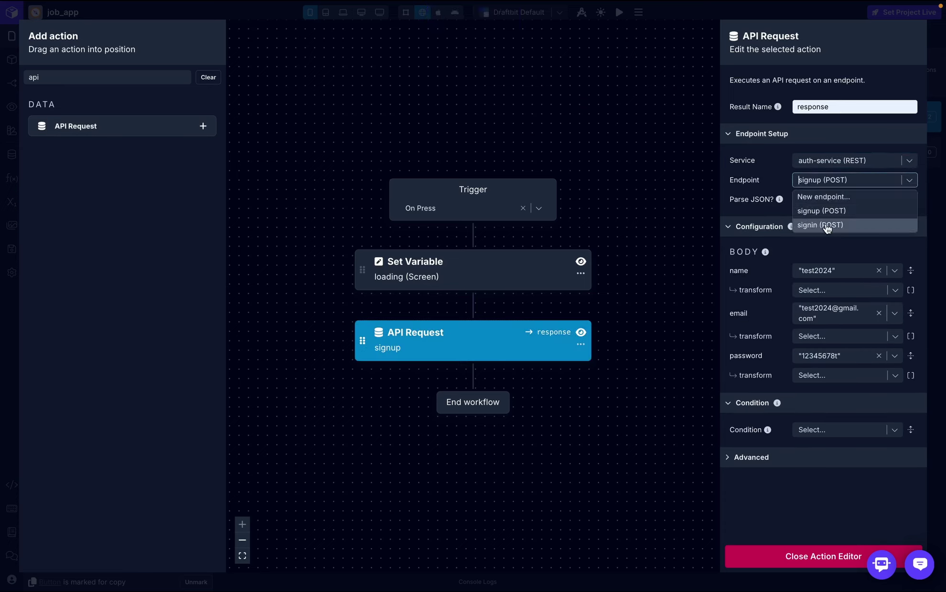
{"action": "left_click", "coordinate": [808, 226]}
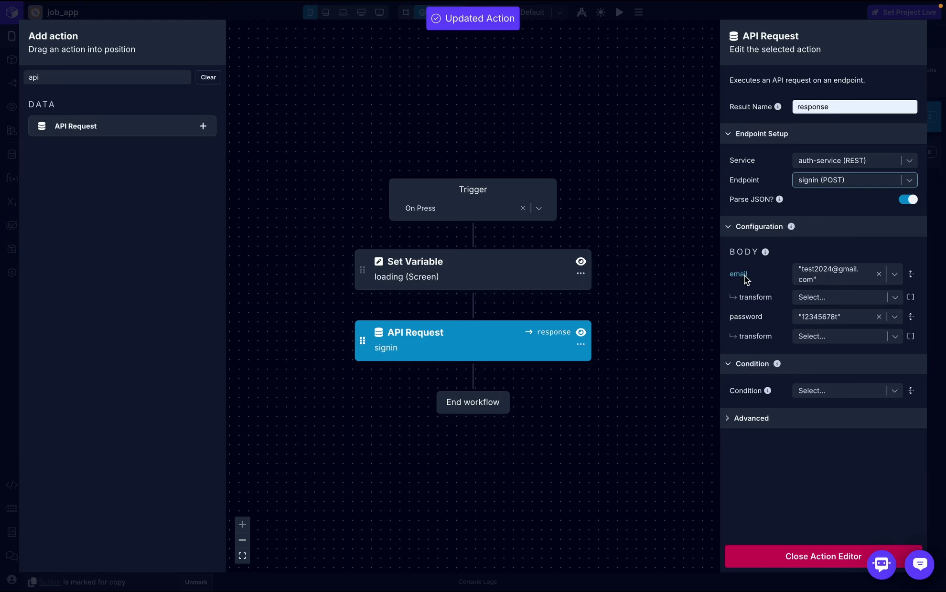
- Bind the body's email and password fields to the email and password screen variables
{"action": "left_click", "coordinate": [878, 273]}
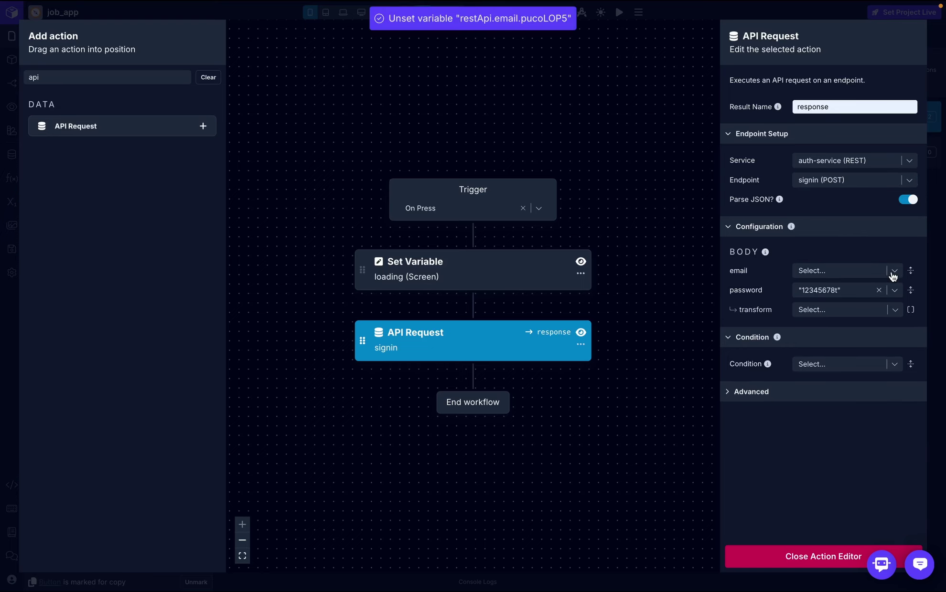
{"action": "left_click", "coordinate": [892, 271]}
{"action": "left_click", "coordinate": [785, 327]}
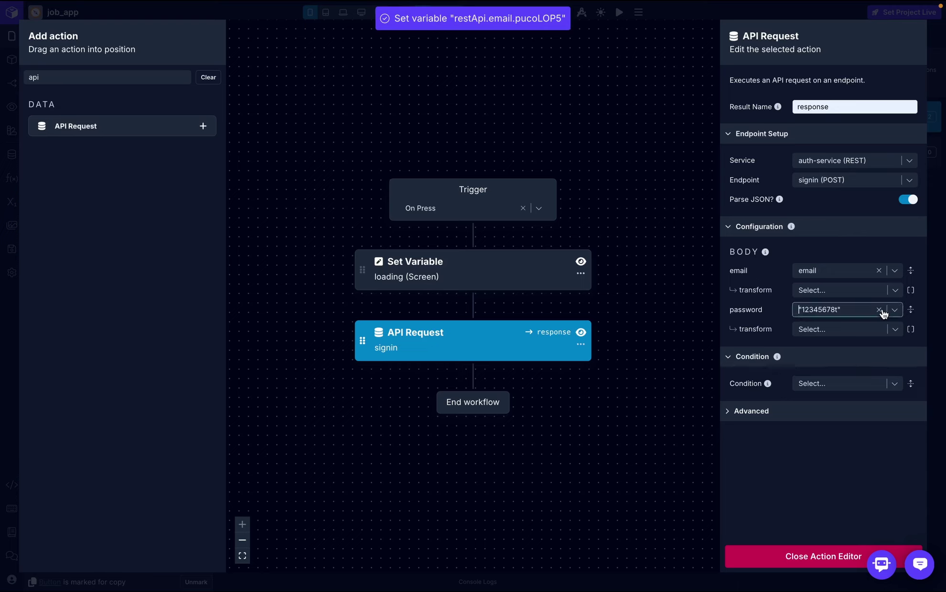
{"action": "left_click", "coordinate": [879, 310]}
{"action": "left_click", "coordinate": [894, 310]}
{"action": "left_click", "coordinate": [774, 378]}
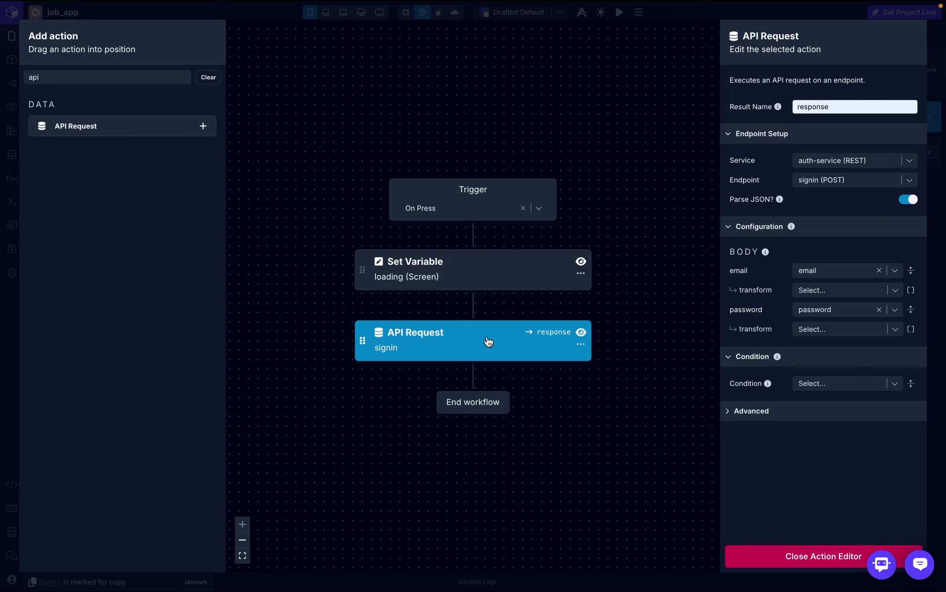
- Add an If/Else step below the API Request with condition response.authToken
{"action": "left_click", "coordinate": [163, 78]}
{"action": "key", "text": "BackSpace"}
{"action": "key", "text": "BackSpace"}
{"action": "key", "text": "BackSpace"}
{"action": "type", "text": "if"}
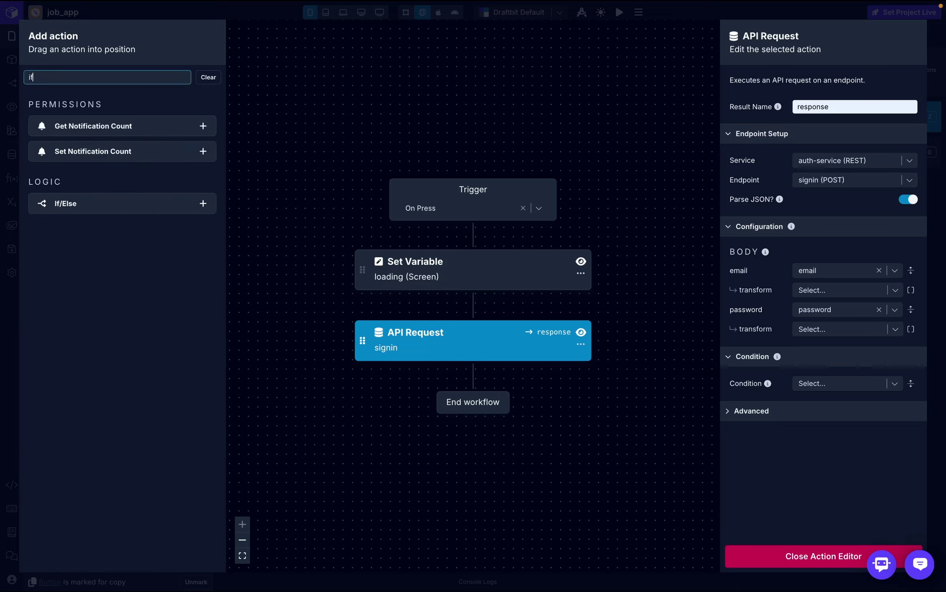
{"action": "left_click_drag", "start_coordinate": [90, 211], "coordinate": [477, 388]}
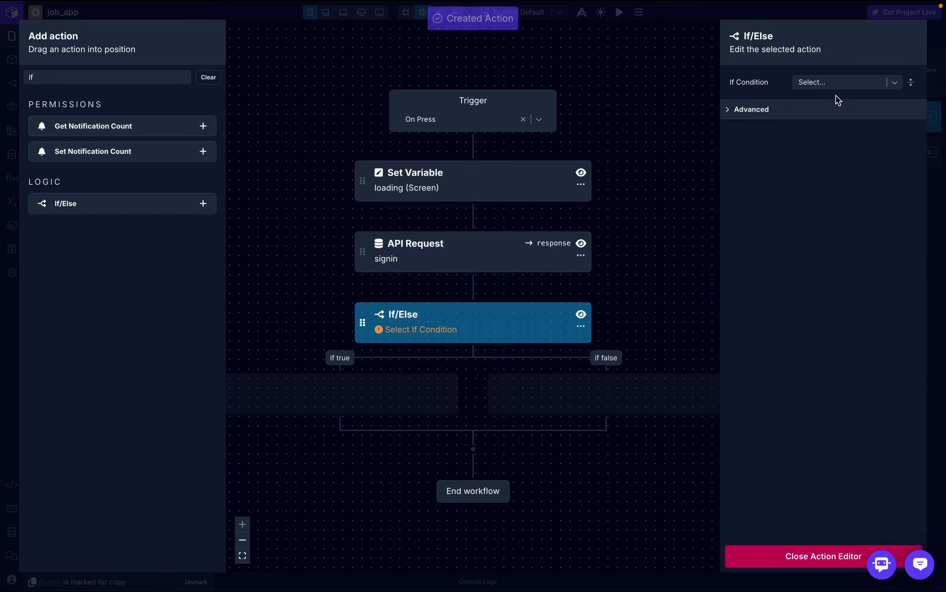
{"action": "left_click", "coordinate": [845, 83]}
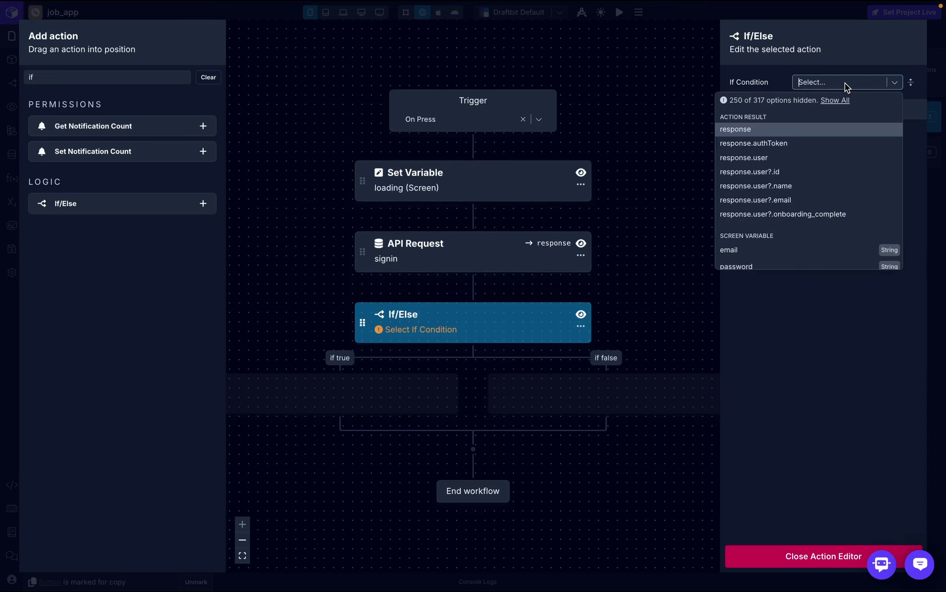
{"action": "left_click", "coordinate": [774, 144]}
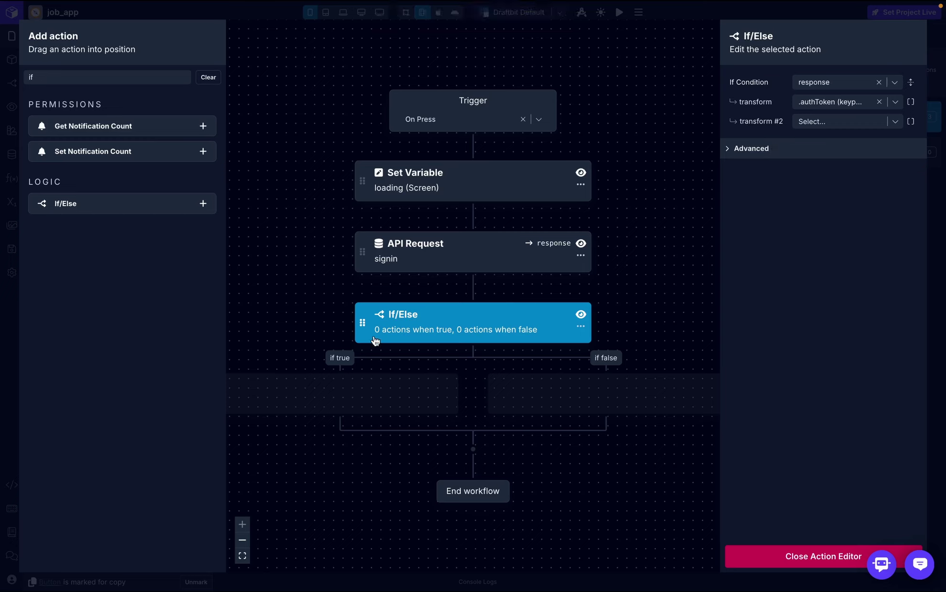
- Put a Navigate step in the if-true branch
{"action": "left_click", "coordinate": [139, 79]}
{"action": "key", "text": "BackSpace"}
{"action": "key", "text": "BackSpace"}
{"action": "type", "text": "navi"}
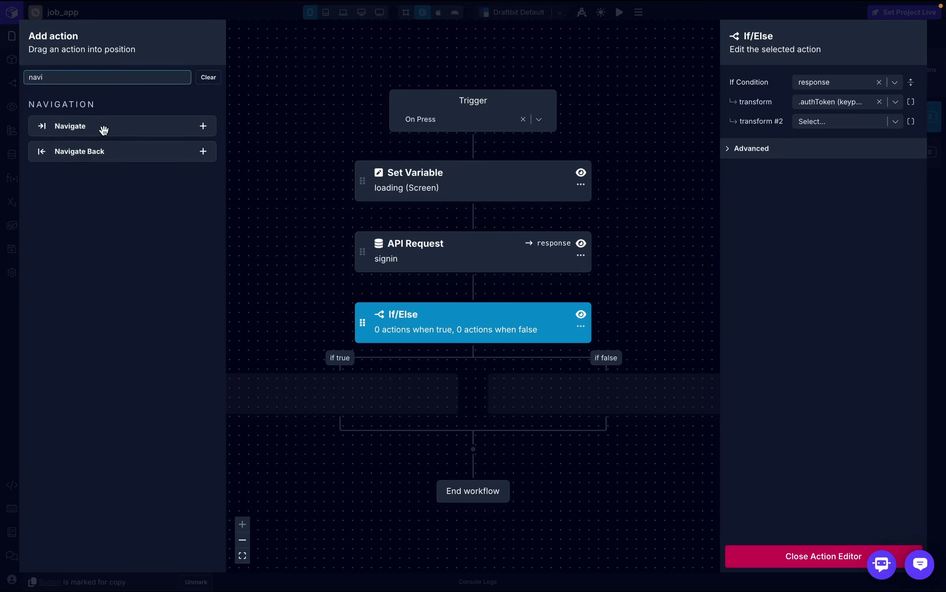
{"action": "left_click_drag", "start_coordinate": [106, 127], "coordinate": [339, 410]}
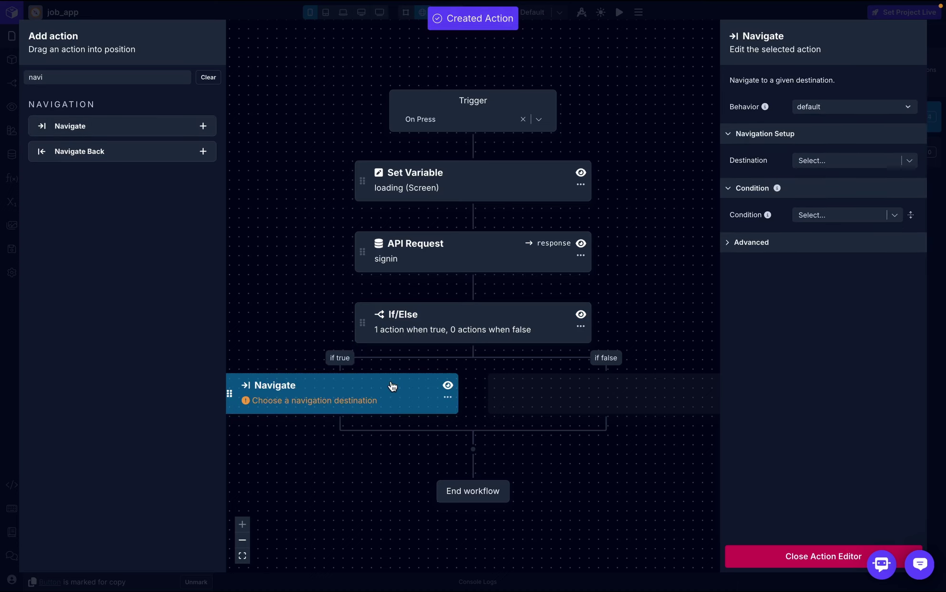
- In the if-false branch, set errorMessage to the response's .message
{"action": "left_click", "coordinate": [121, 77]}
{"action": "key", "text": "BackSpace"}
{"action": "key", "text": "BackSpace"}
{"action": "key", "text": "BackSpace"}
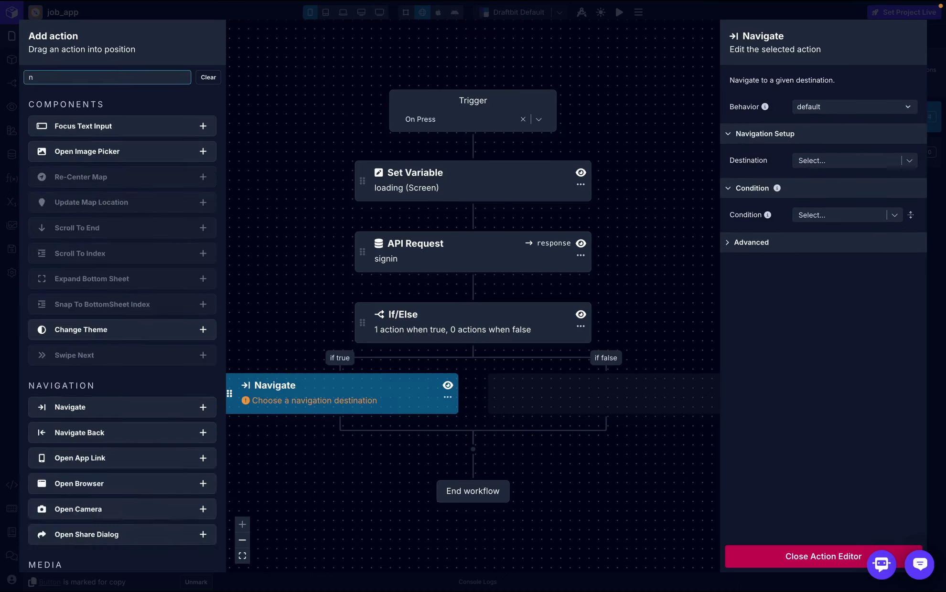
{"action": "key", "text": "BackSpace"}
{"action": "type", "text": "set"}
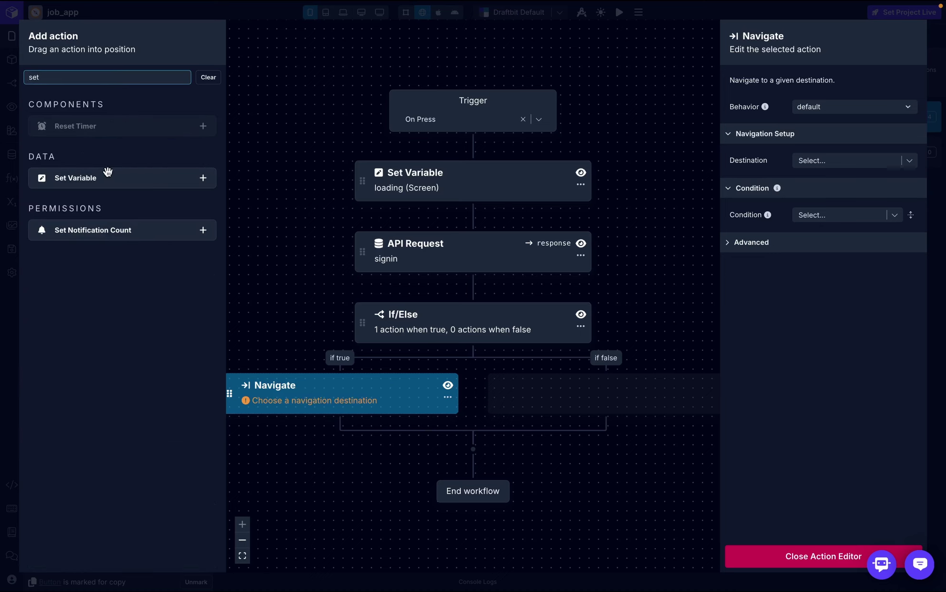
{"action": "left_click_drag", "start_coordinate": [108, 177], "coordinate": [598, 398]}
{"action": "left_click", "coordinate": [844, 139]}
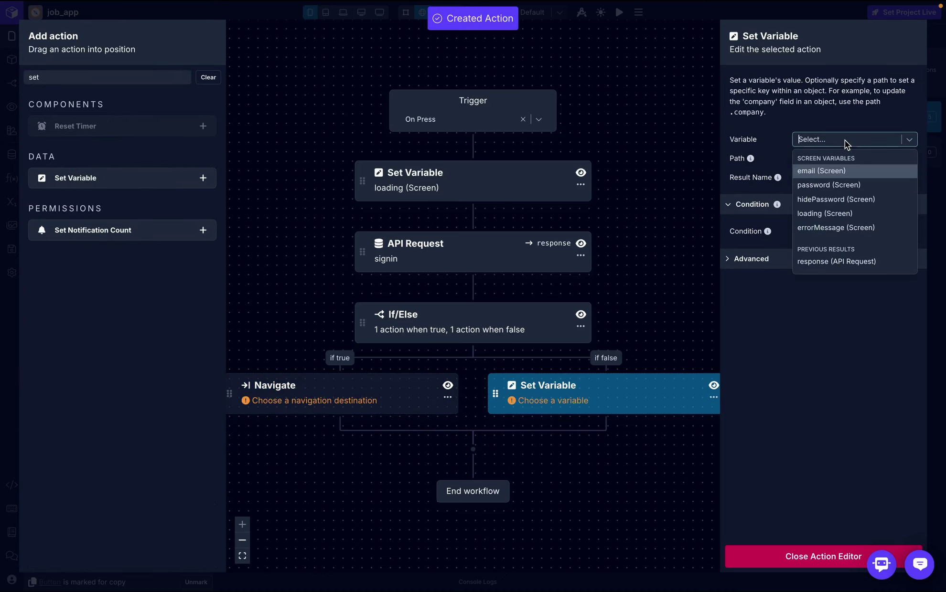
{"action": "key", "text": "Escape"}
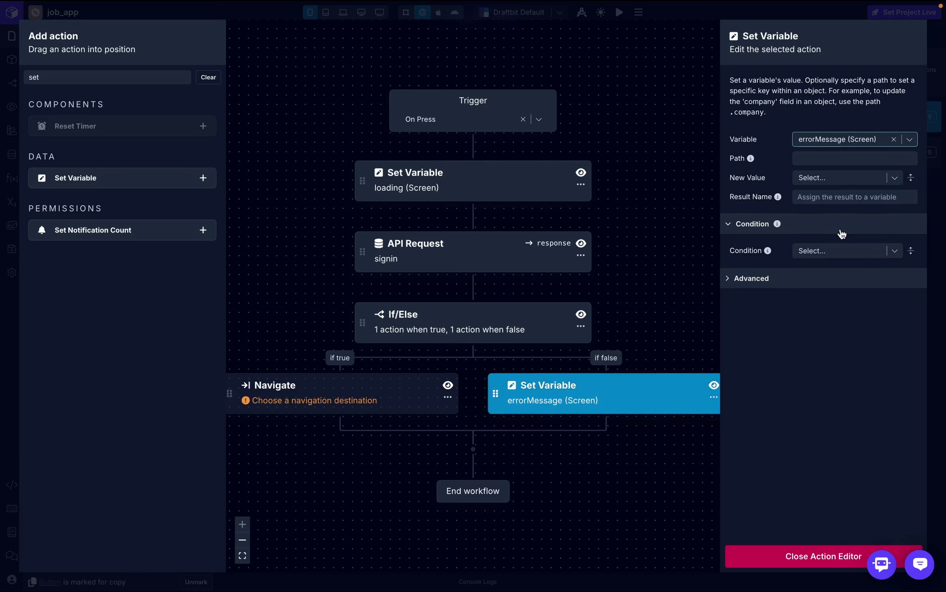
{"action": "left_click", "coordinate": [825, 177]}
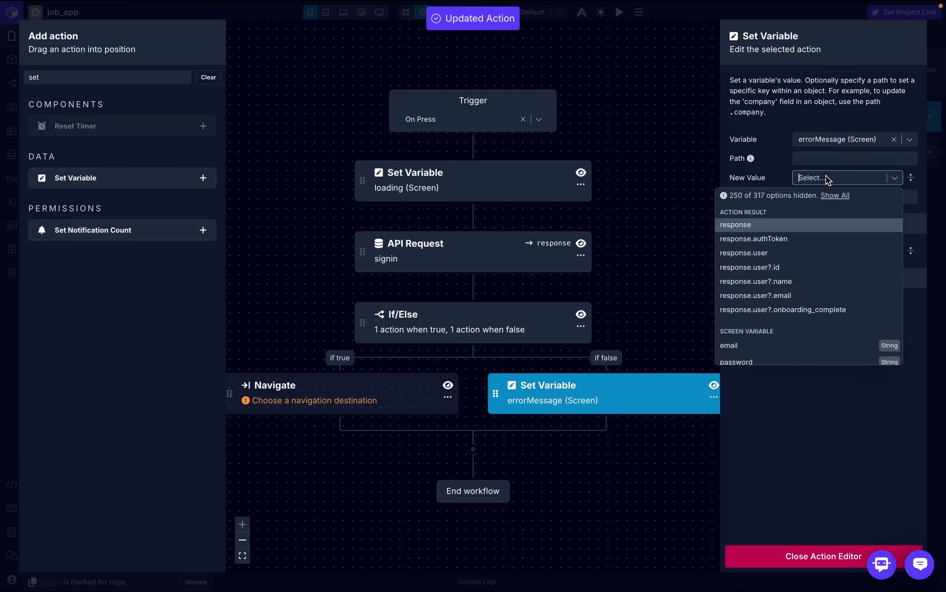
{"action": "left_click", "coordinate": [811, 227]}
{"action": "left_click", "coordinate": [840, 199]}
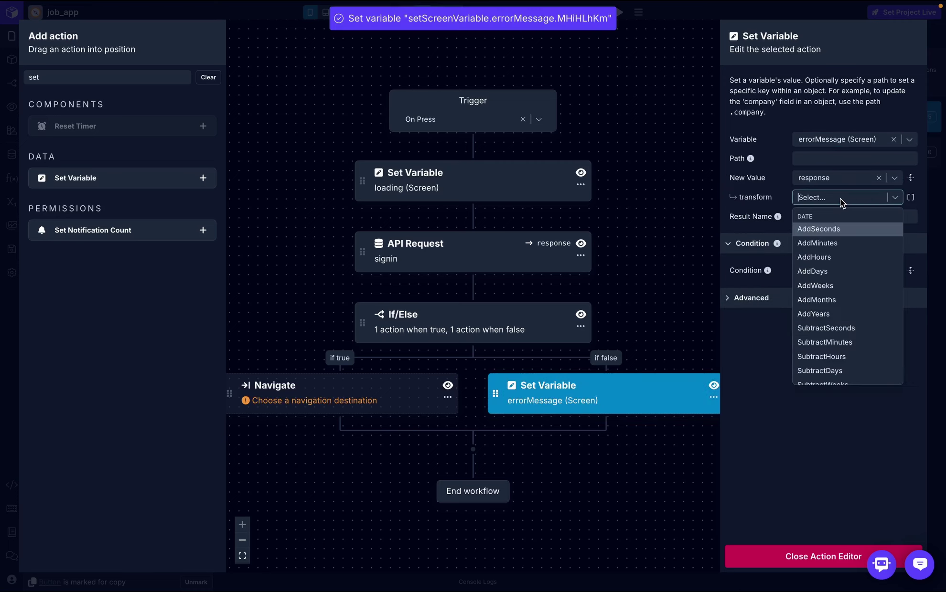
{"action": "type", "text": "message"}
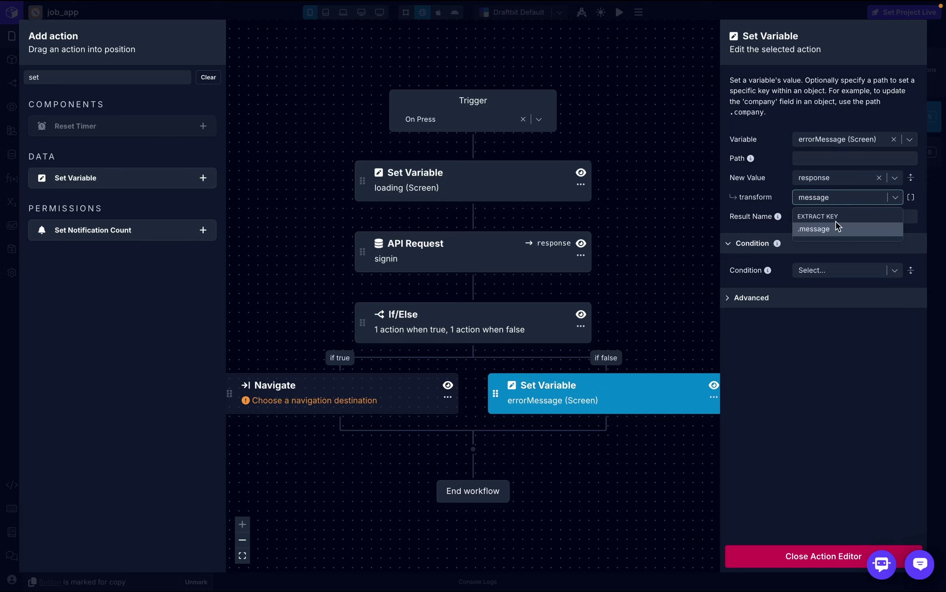
{"action": "left_click", "coordinate": [837, 229]}
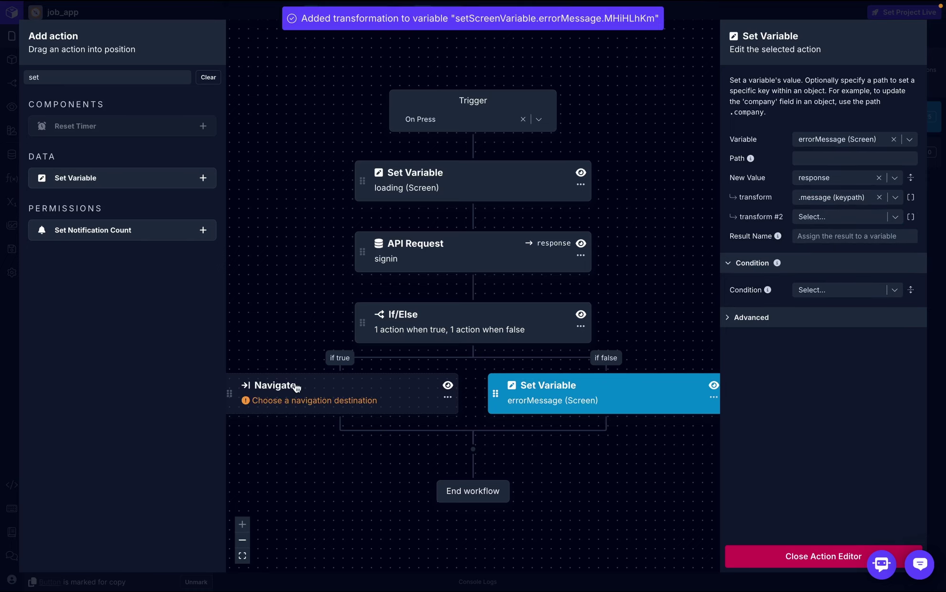
- Disable the Navigate step for now
{"action": "left_click", "coordinate": [448, 386]}
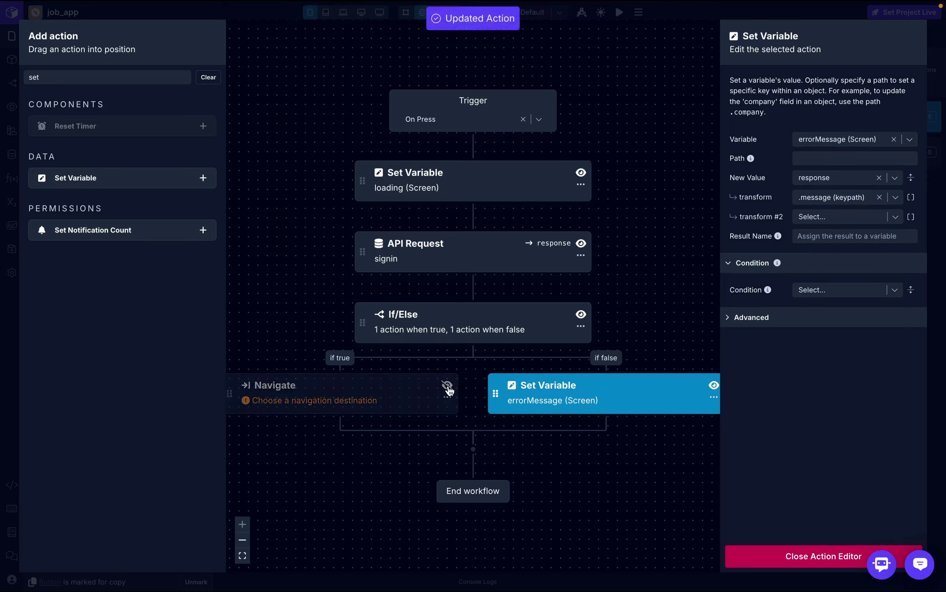
{"action": "left_click", "coordinate": [86, 78]}
{"action": "key", "text": "BackSpace"}
{"action": "key", "text": "BackSpace"}
{"action": "key", "text": "BackSpace"}
- Add a Show Alert to the if-true branch titled 'success' with message 'login was successful'
{"action": "type", "text": "alert"}
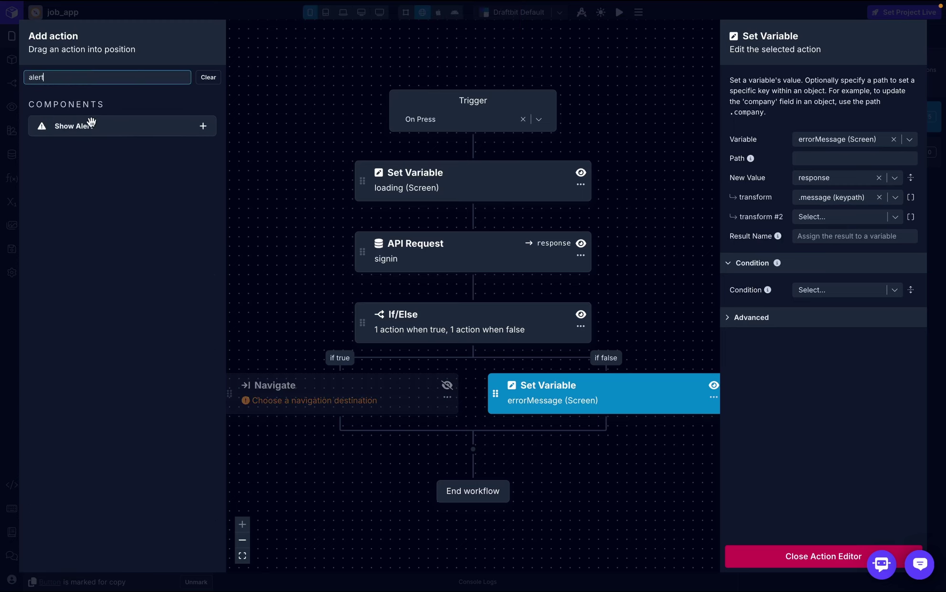
{"action": "left_click_drag", "start_coordinate": [92, 126], "coordinate": [325, 432]}
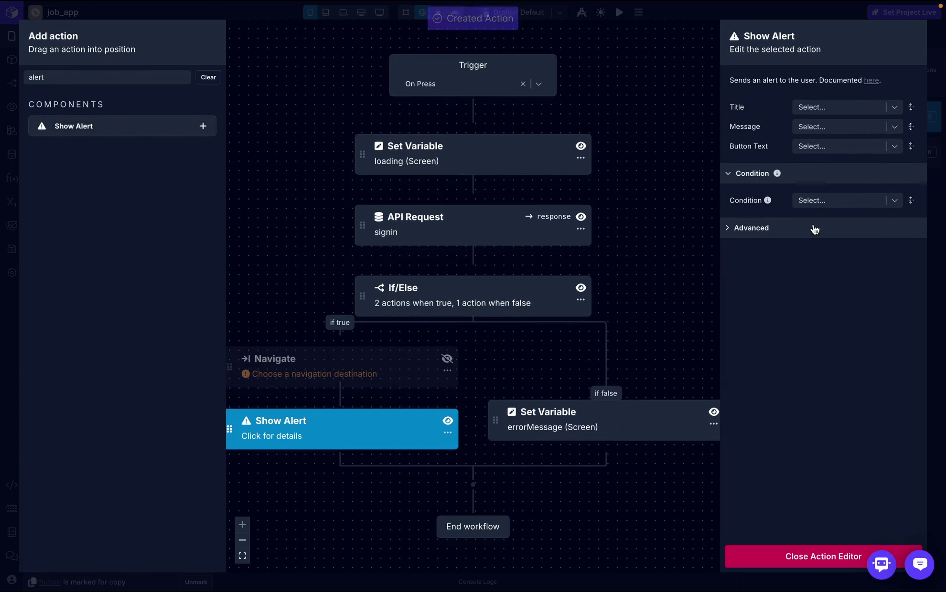
{"action": "left_click", "coordinate": [859, 107]}
{"action": "type", "text": "suu"}
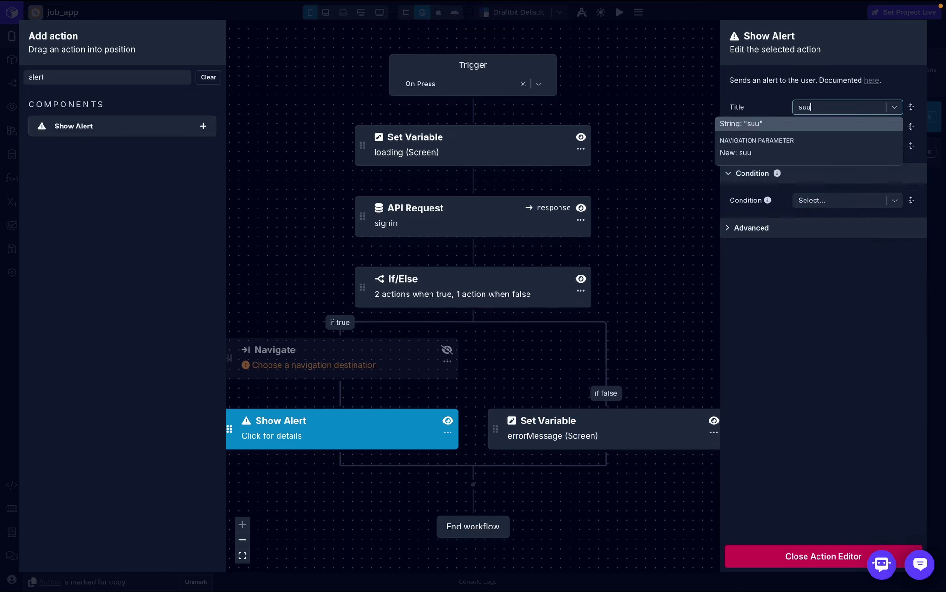
{"action": "key", "text": "BackSpace"}
{"action": "type", "text": "cc"}
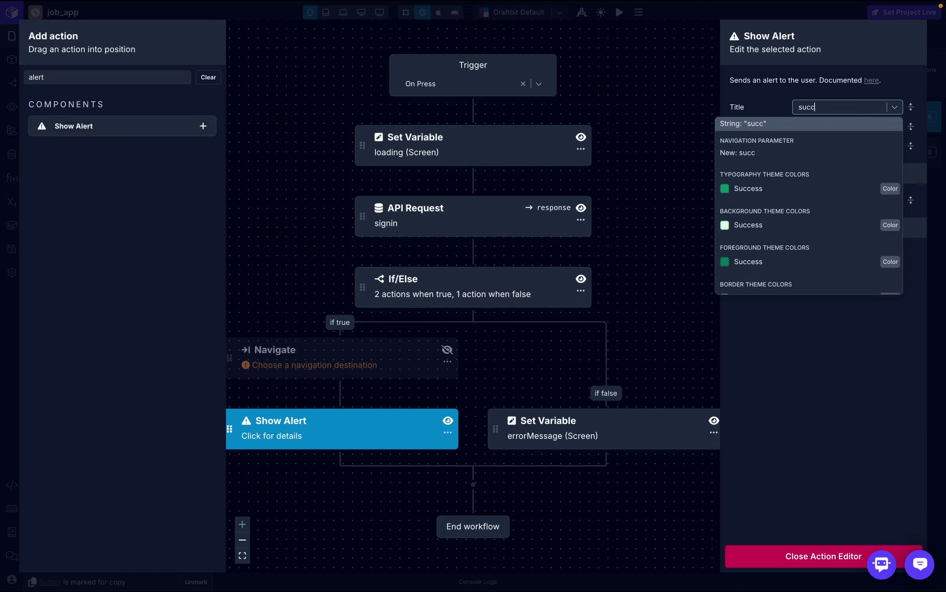
{"action": "type", "text": "ess"}
{"action": "left_click", "coordinate": [858, 123]}
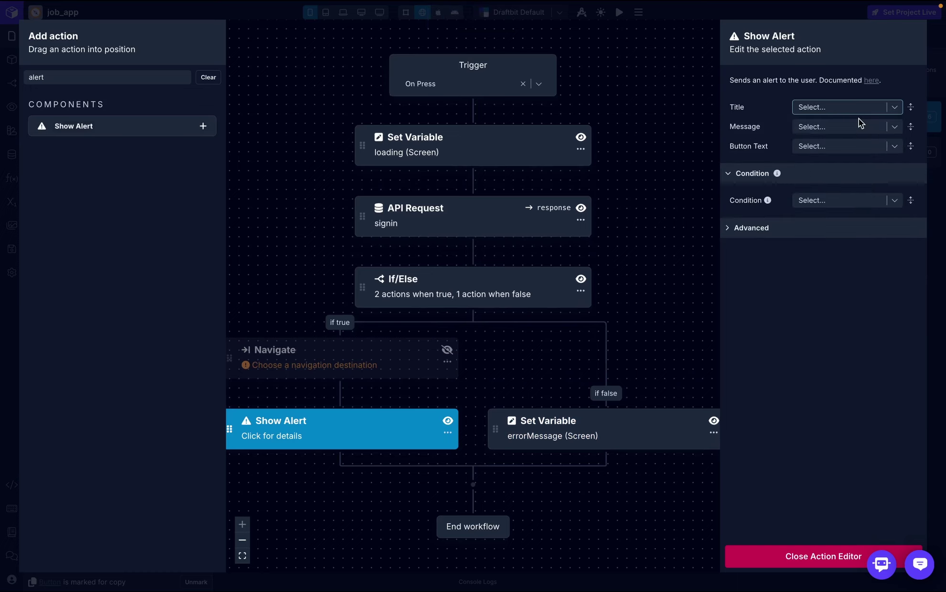
{"action": "left_click", "coordinate": [818, 146]}
{"action": "type", "text": "l"}
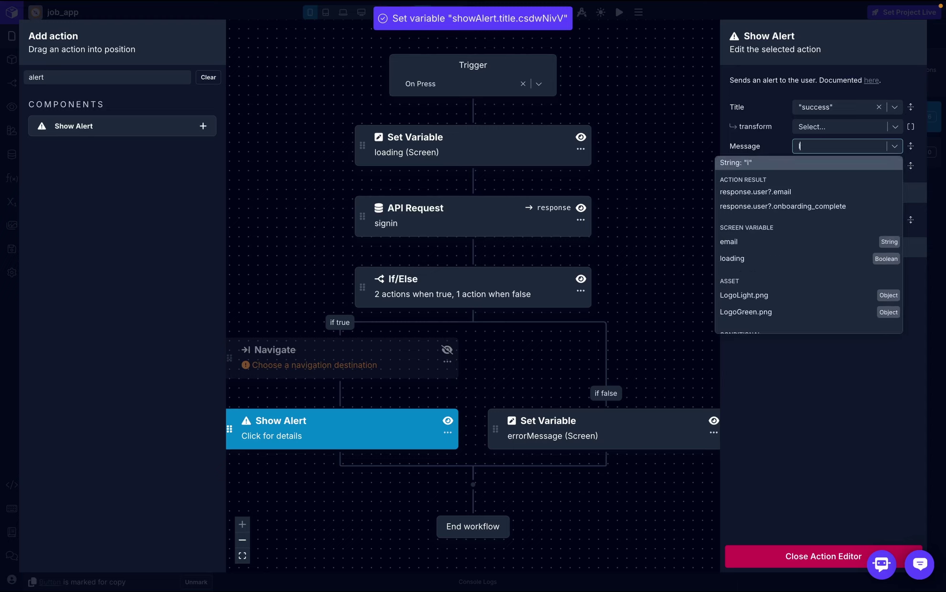
{"action": "type", "text": "ogin was "}
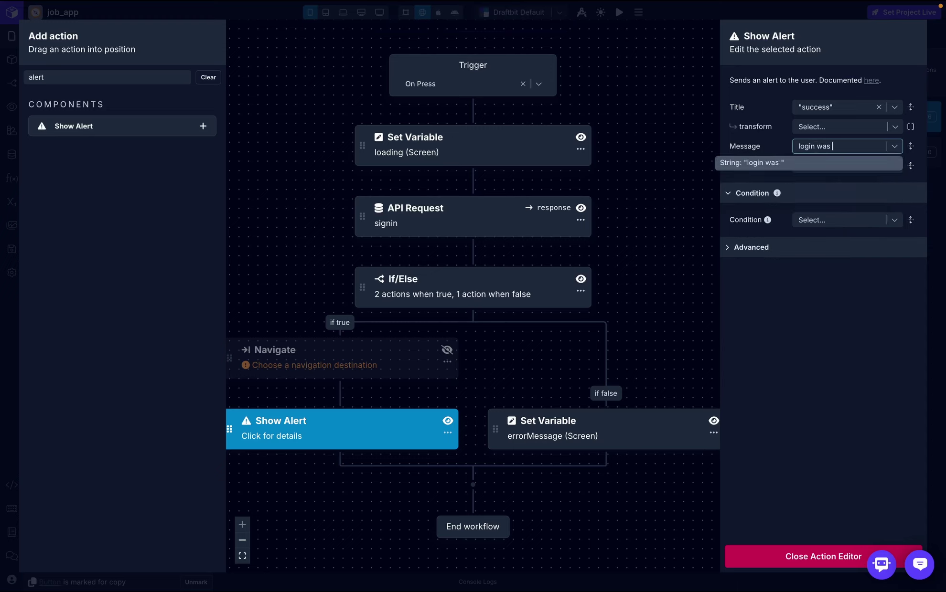
{"action": "type", "text": "successful"}
{"action": "left_click", "coordinate": [820, 163]}
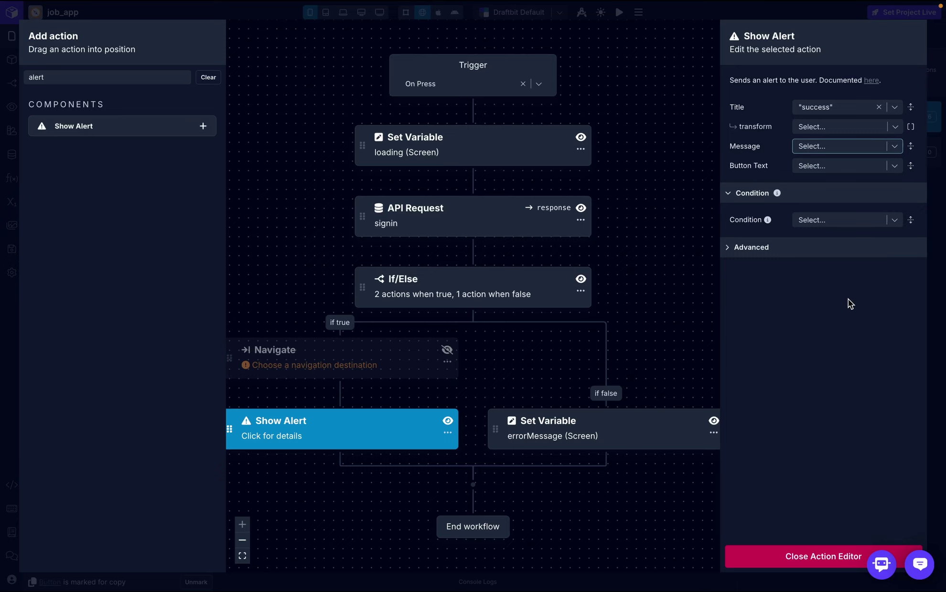
- Preview-test login with an incomplete email and a password, then reopen the Login On Press workflow
{"action": "left_click", "coordinate": [806, 557]}
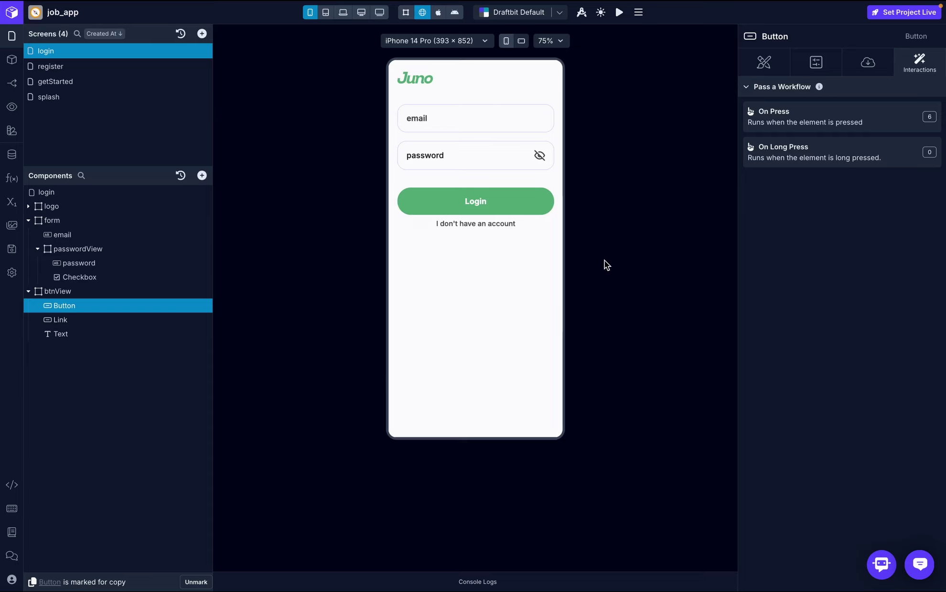
{"action": "left_click", "coordinate": [468, 112]}
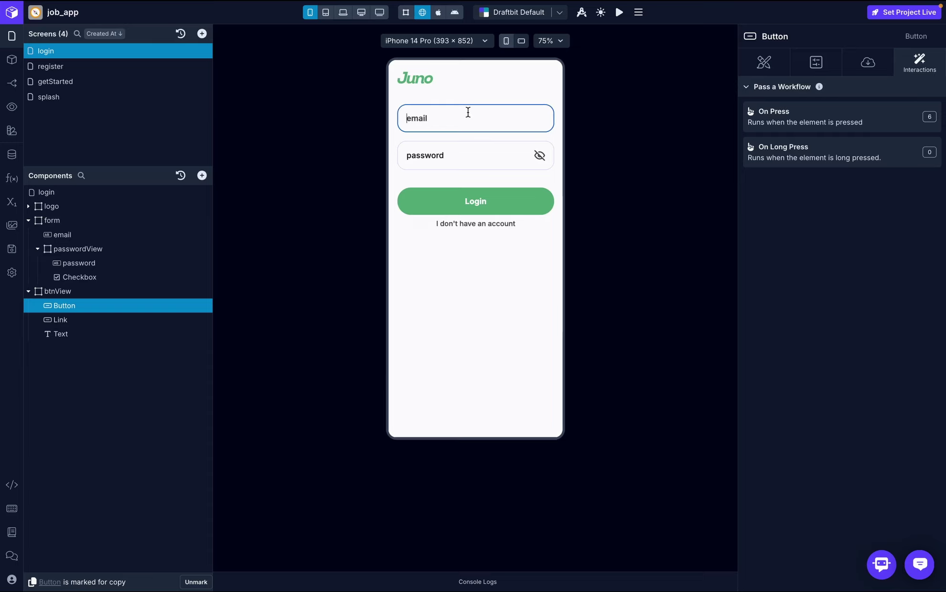
{"action": "type", "text": "doug"}
{"action": "left_click", "coordinate": [460, 154]}
{"action": "type", "text": "12"}
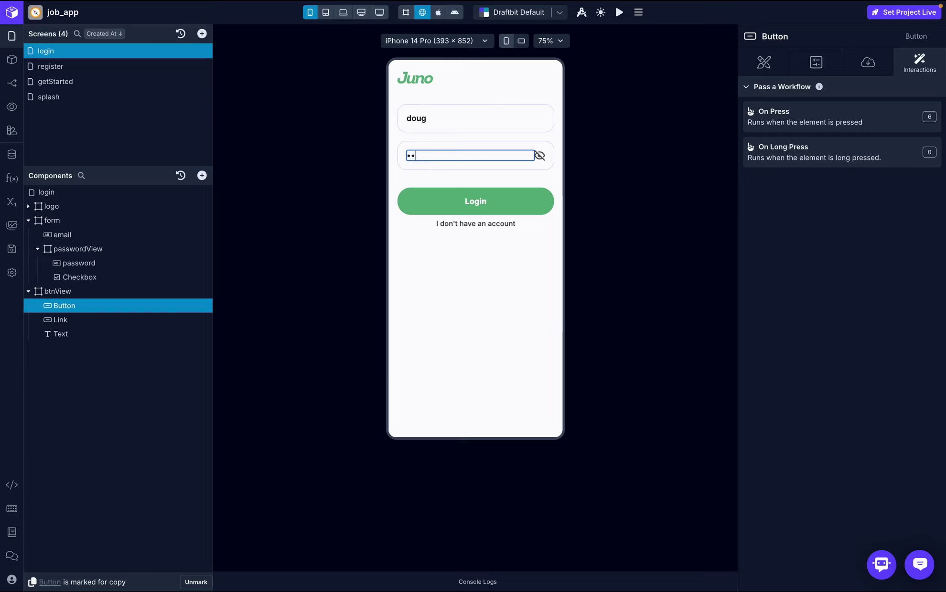
{"action": "type", "text": "3456789"}
{"action": "left_click", "coordinate": [475, 201]}
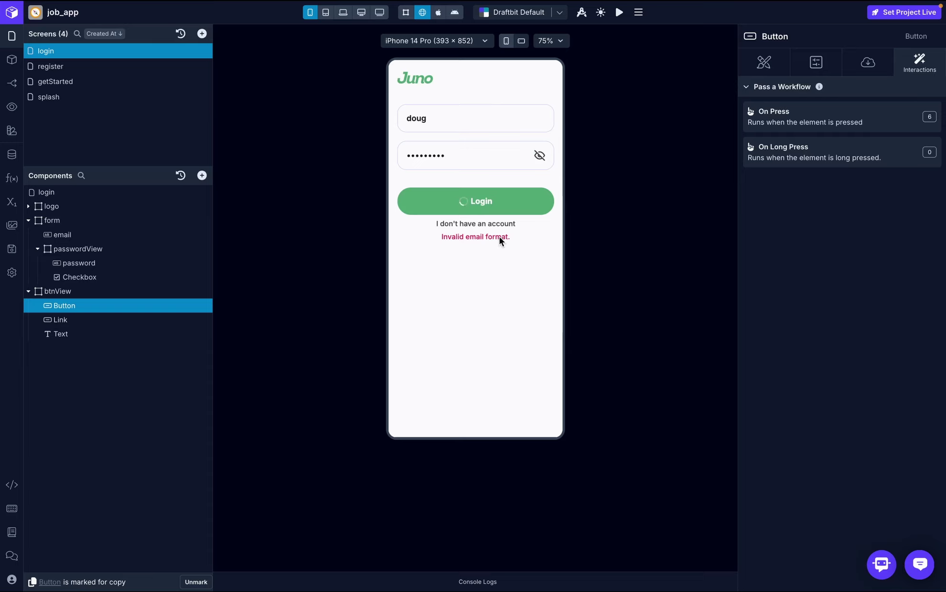
{"action": "left_click", "coordinate": [455, 117]}
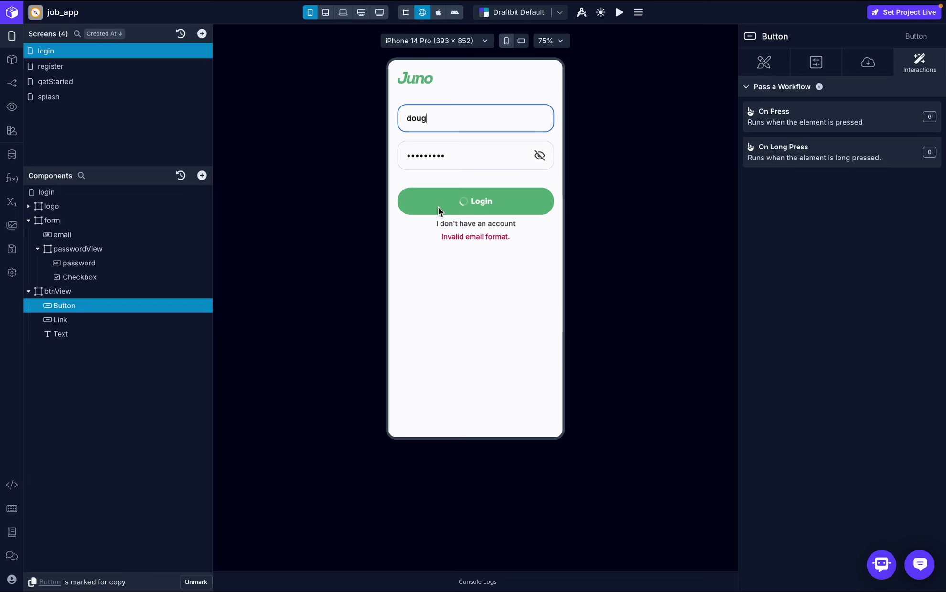
{"action": "left_click", "coordinate": [835, 115]}
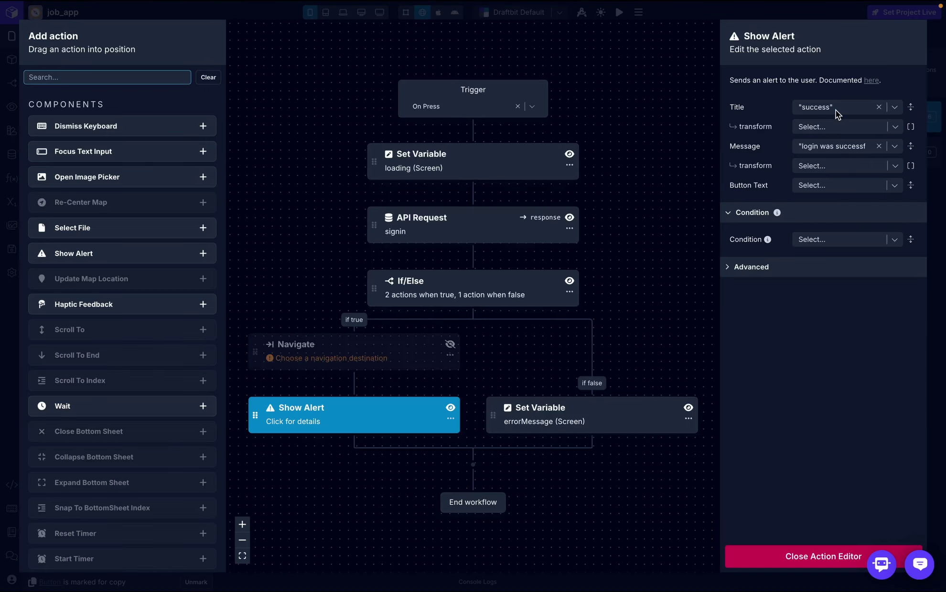
- Append a final Set Variable step setting loading (Screen) to false, then close the editor
{"action": "left_click", "coordinate": [438, 155]}
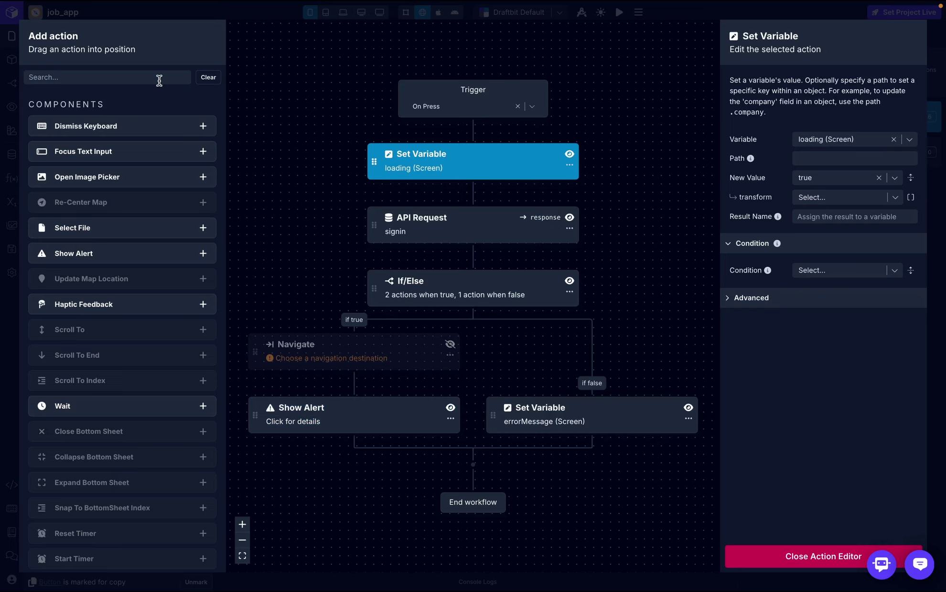
{"action": "left_click", "coordinate": [159, 80]}
{"action": "type", "text": "set"}
{"action": "left_click_drag", "start_coordinate": [123, 180], "coordinate": [435, 483]}
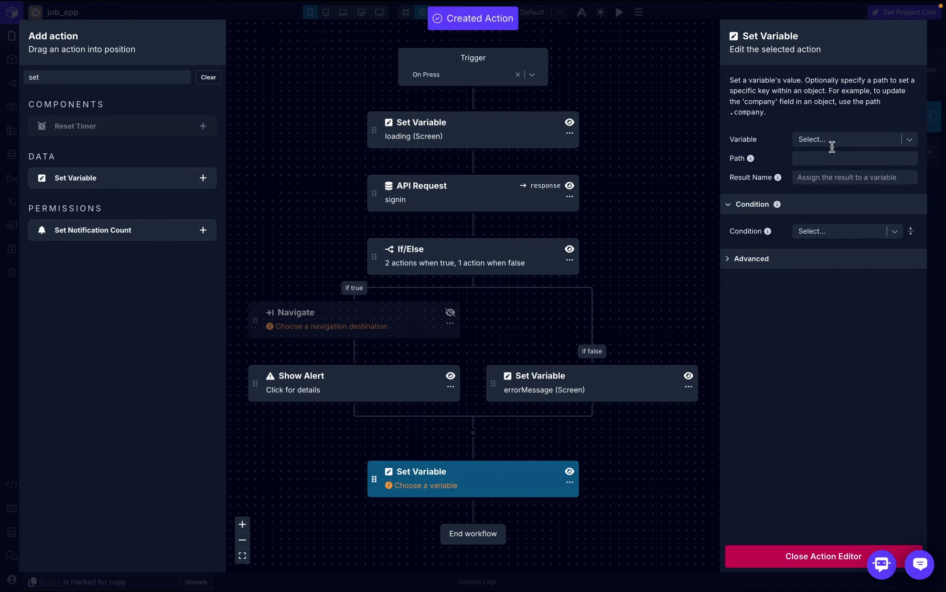
{"action": "left_click", "coordinate": [837, 141]}
{"action": "left_click", "coordinate": [833, 177]}
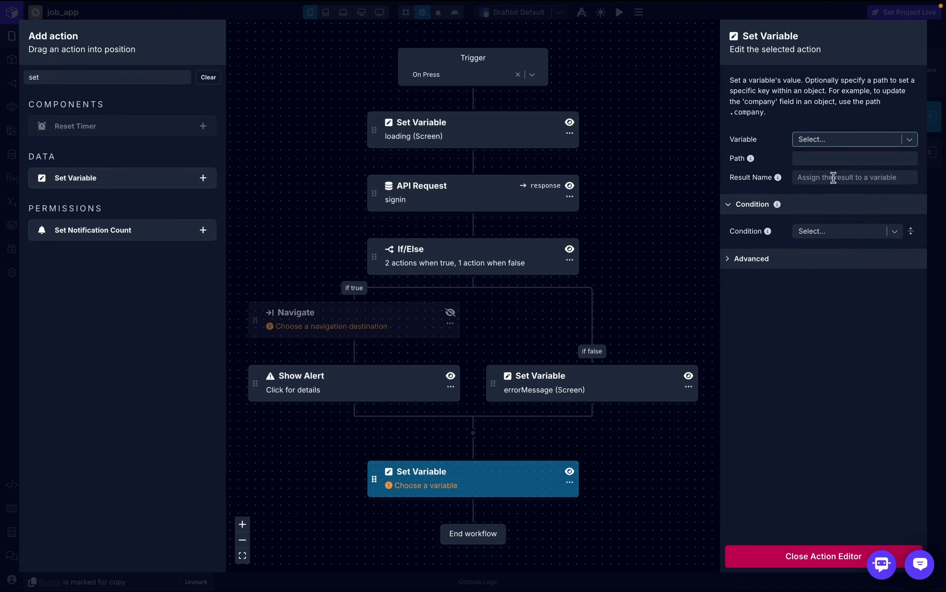
{"action": "left_click", "coordinate": [828, 180]}
{"action": "type", "text": "fa"}
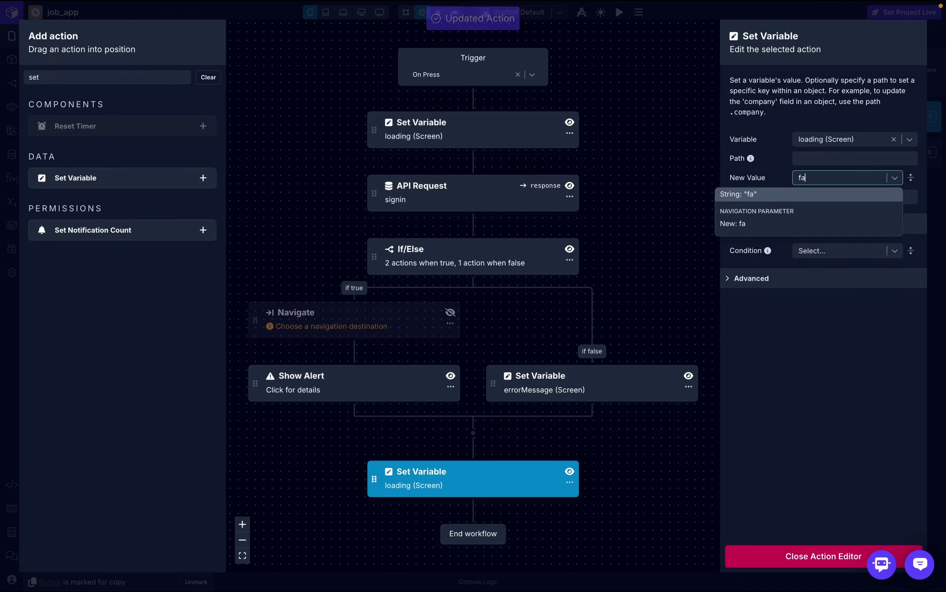
{"action": "type", "text": "lse"}
{"action": "left_click", "coordinate": [829, 196]}
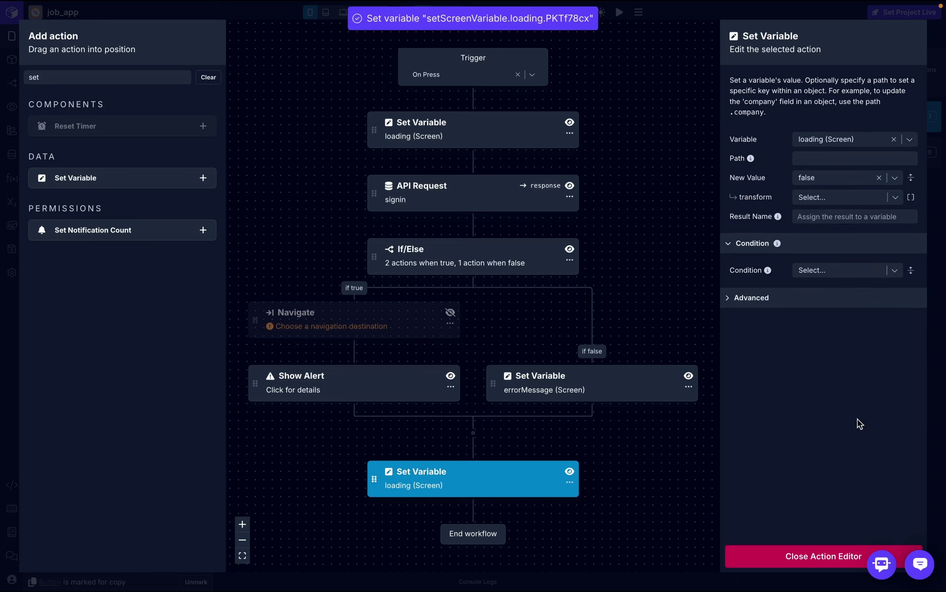
{"action": "left_click", "coordinate": [843, 555]}
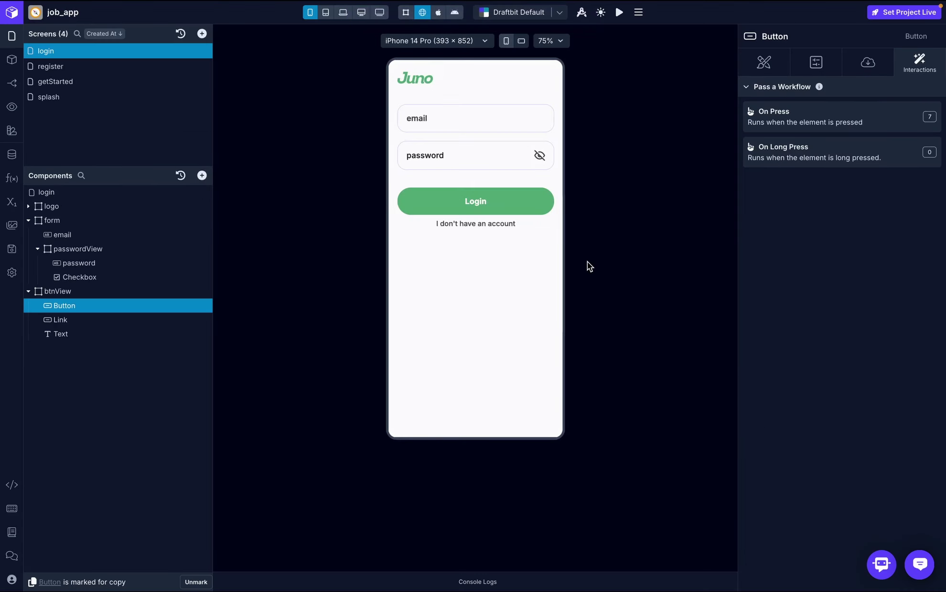
- Log in on the preview with a valid email and password, then dismiss the 'login was successful' alert
{"action": "left_click", "coordinate": [472, 124]}
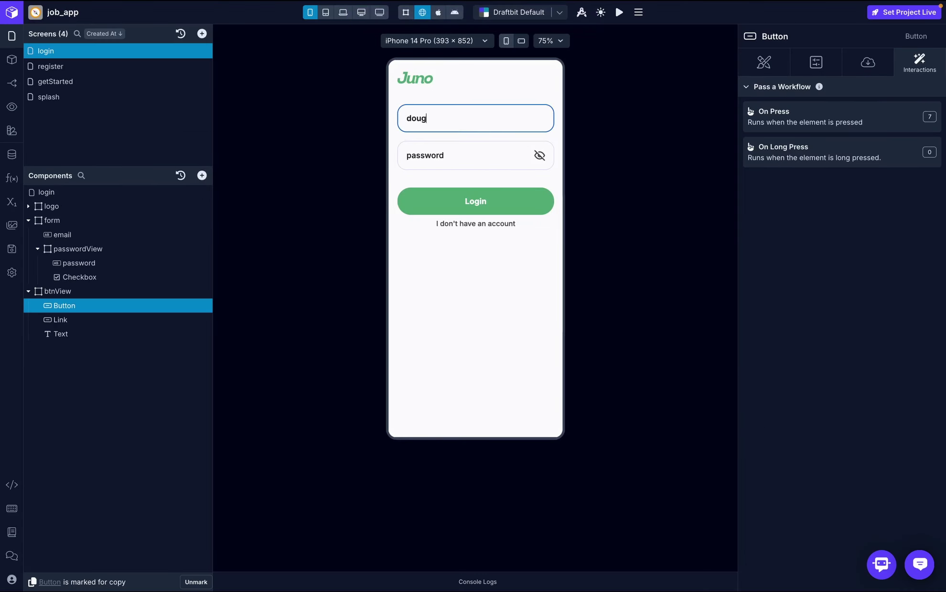
{"action": "left_click", "coordinate": [450, 155]}
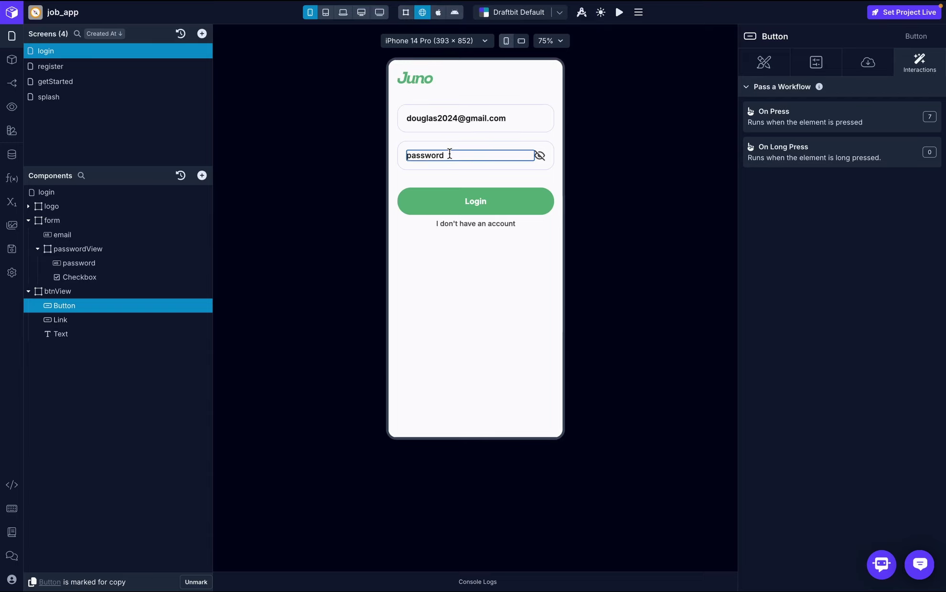
{"action": "type", "text": "123456789"}
{"action": "left_click", "coordinate": [540, 156]}
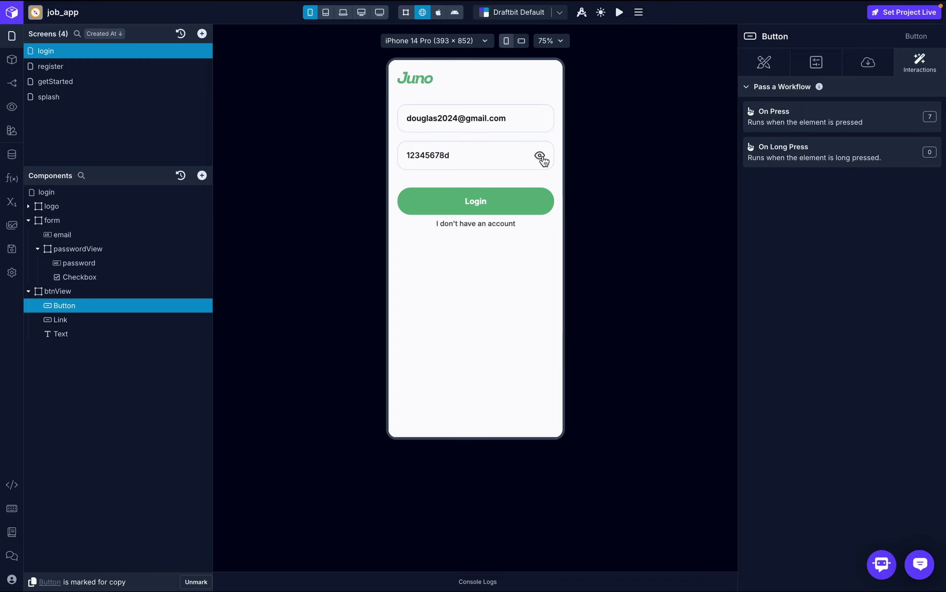
{"action": "left_click", "coordinate": [459, 201]}
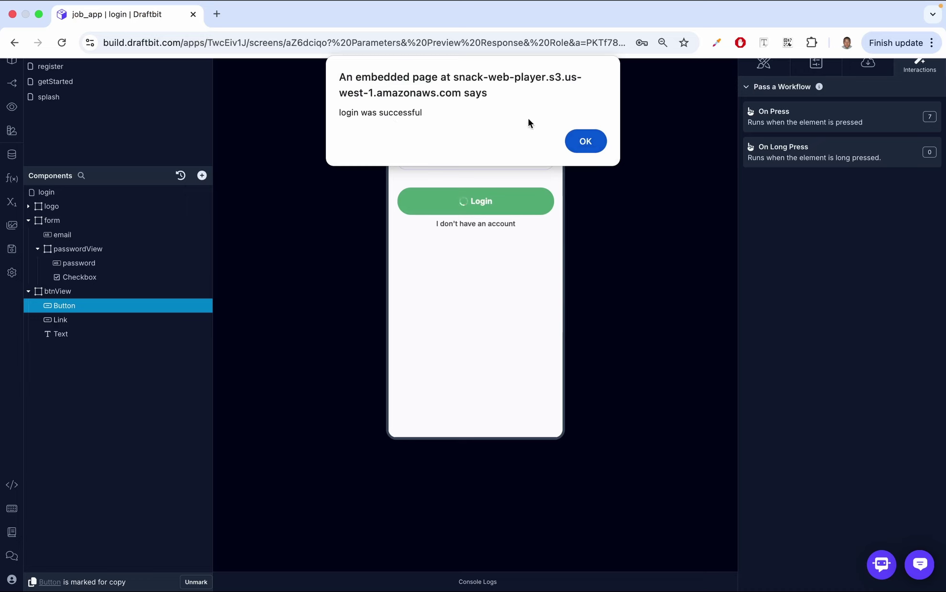
{"action": "left_click", "coordinate": [580, 143]}
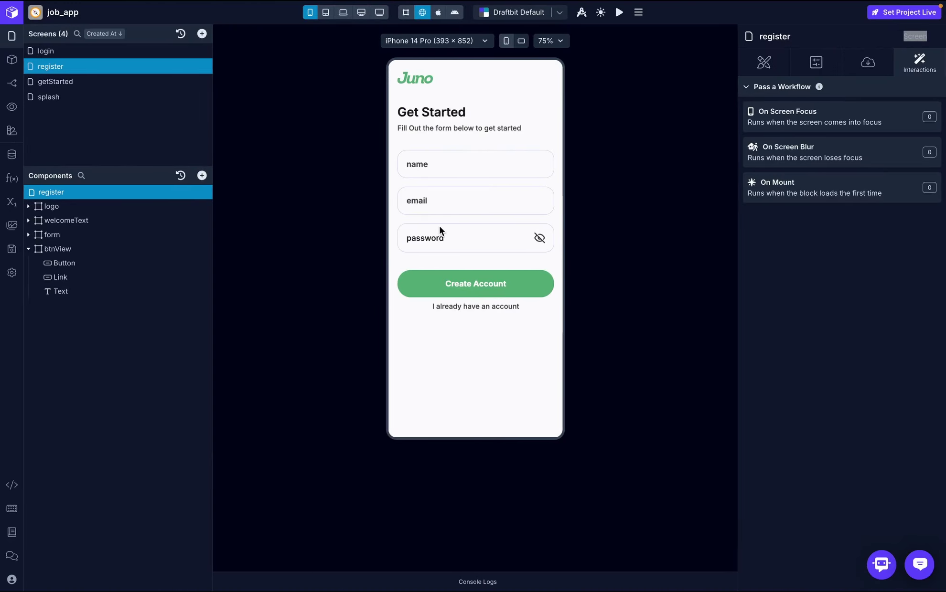
- Inspect the Login button's On Press step storing response .authToken in the global token variable
{"action": "left_click", "coordinate": [94, 46]}
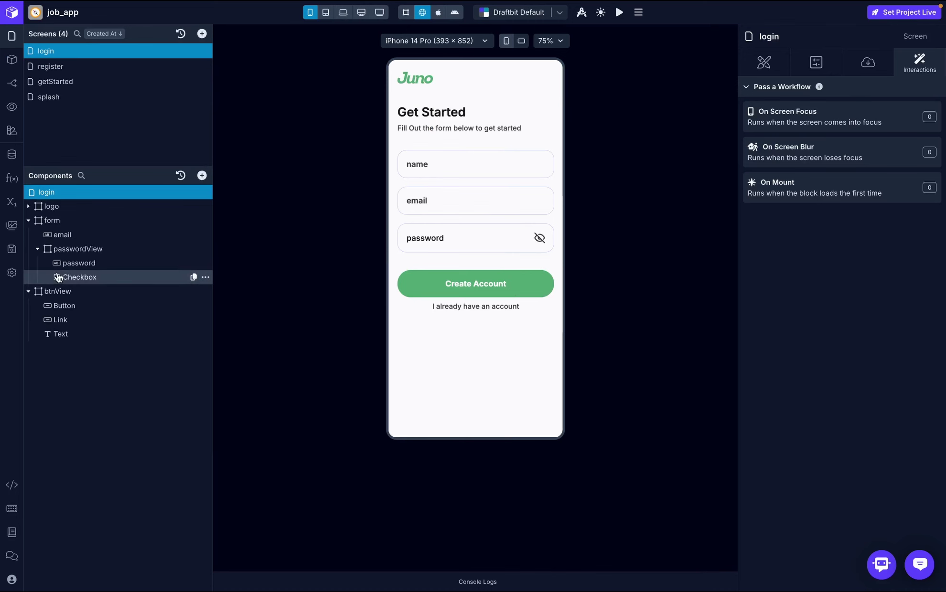
{"action": "left_click", "coordinate": [72, 305]}
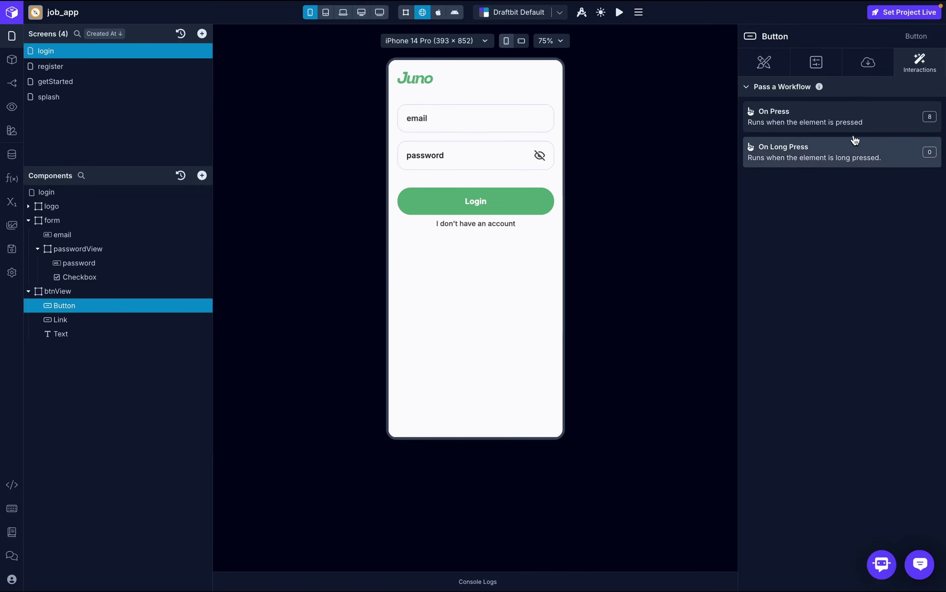
{"action": "left_click", "coordinate": [860, 119]}
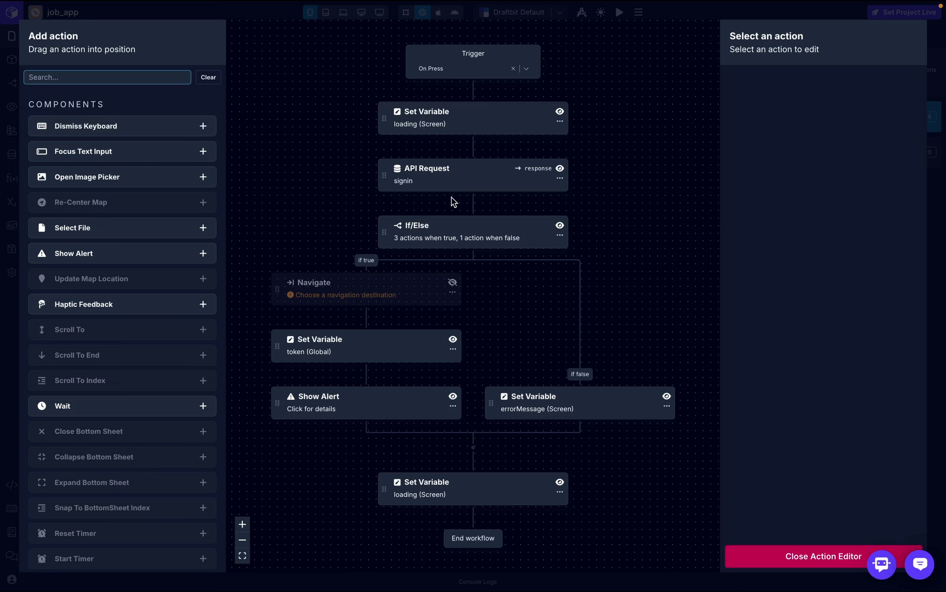
{"action": "left_click", "coordinate": [368, 345]}
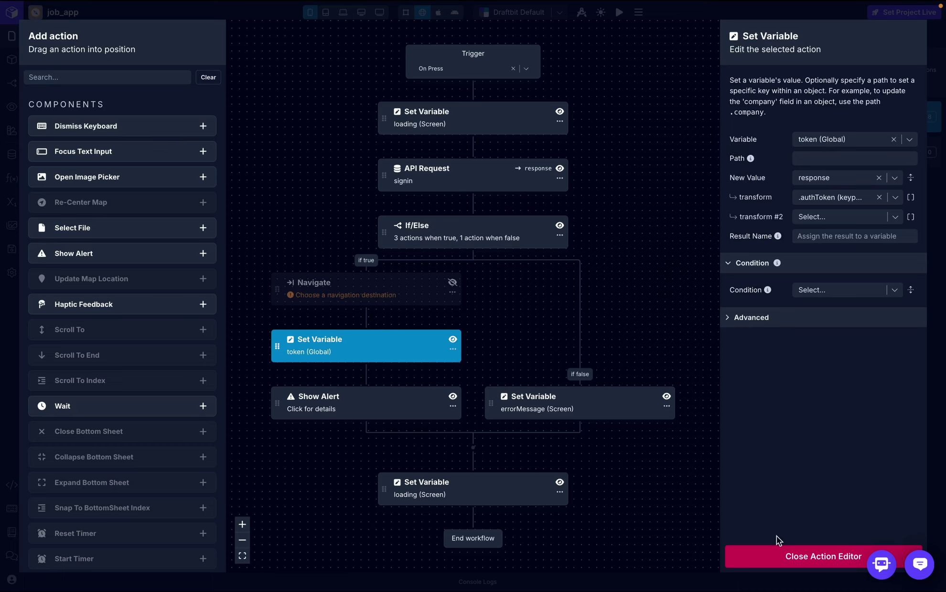
{"action": "left_click", "coordinate": [779, 555]}
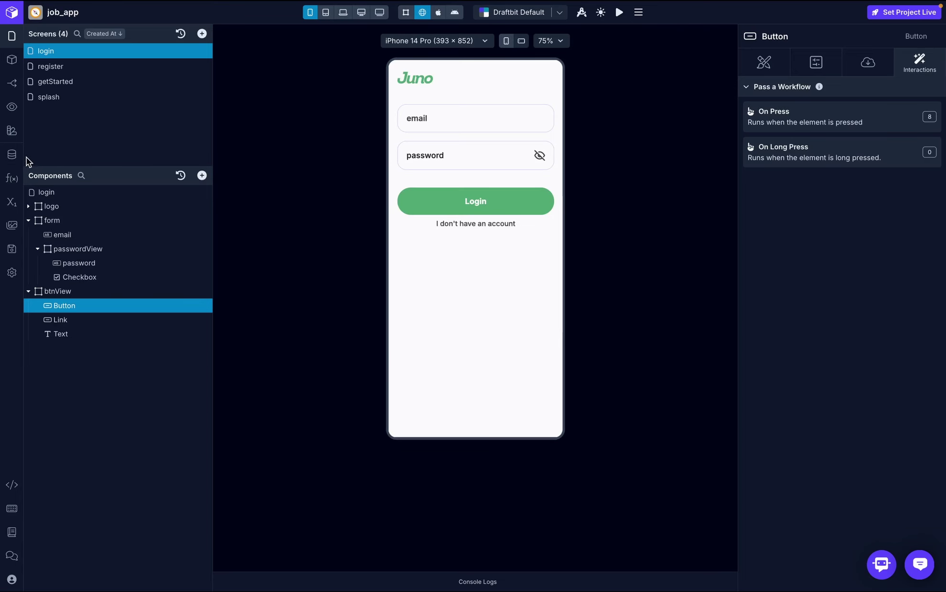
{"action": "left_click", "coordinate": [8, 205]}
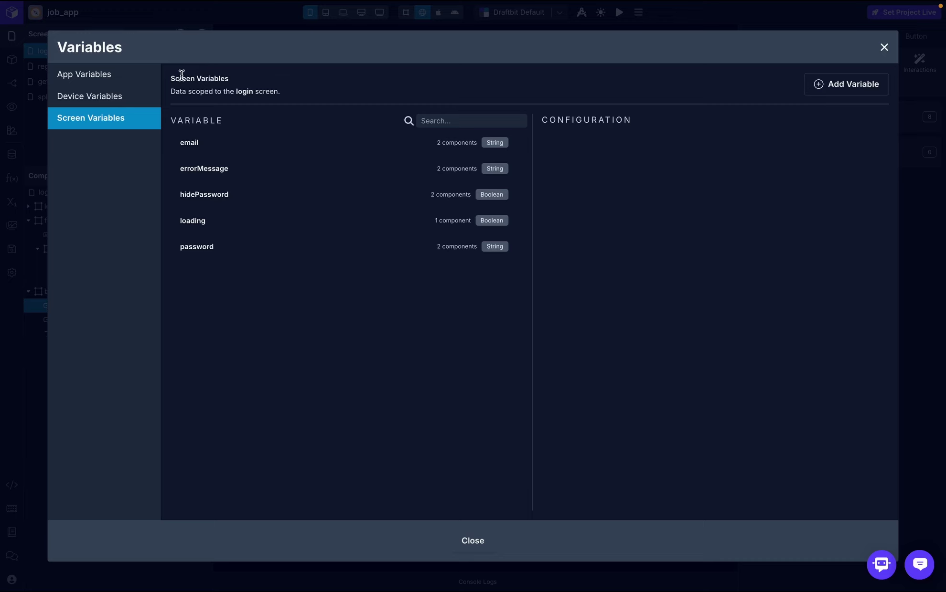
{"action": "left_click", "coordinate": [96, 98]}
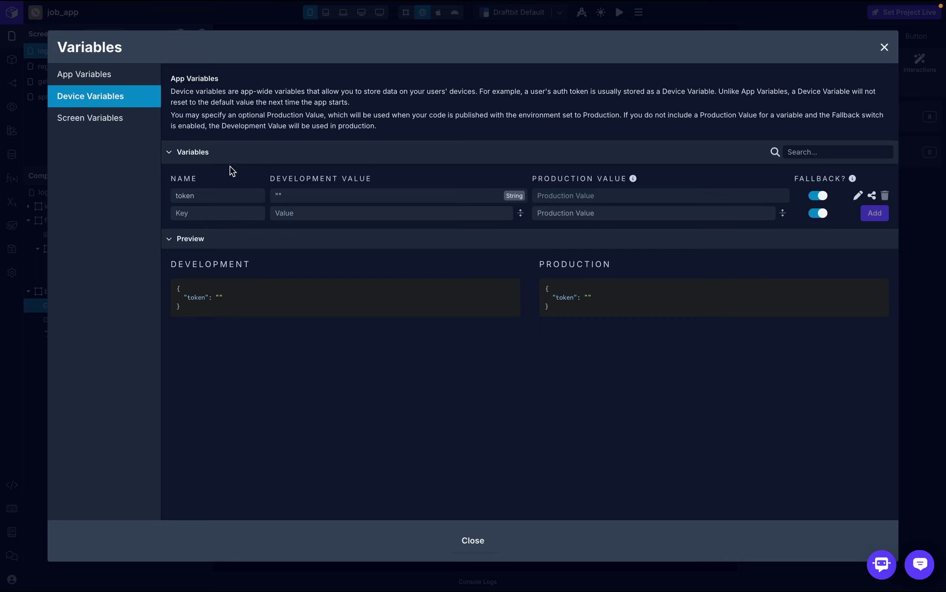
{"action": "left_click", "coordinate": [206, 210]}
{"action": "type", "text": "token"}
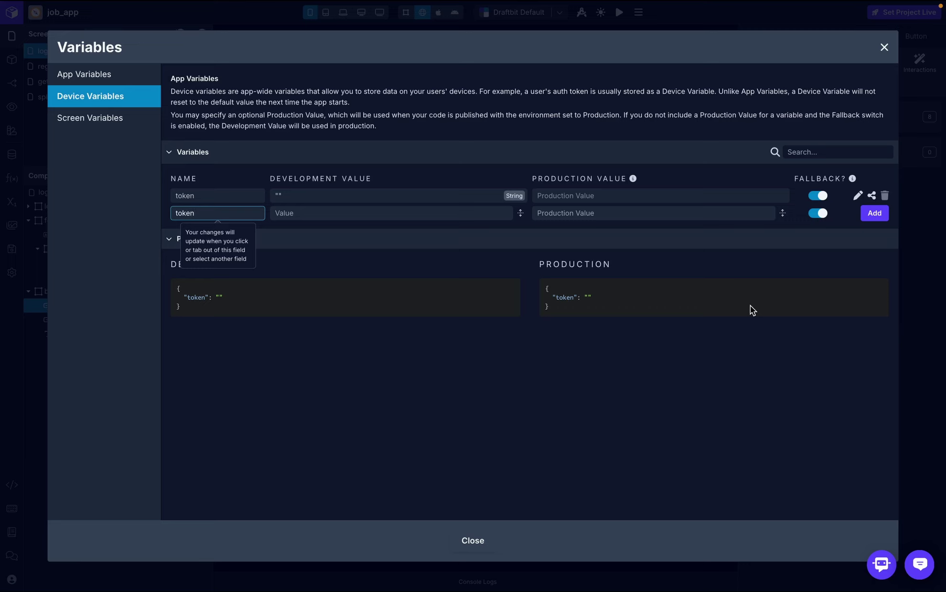
{"action": "key", "text": "Escape"}
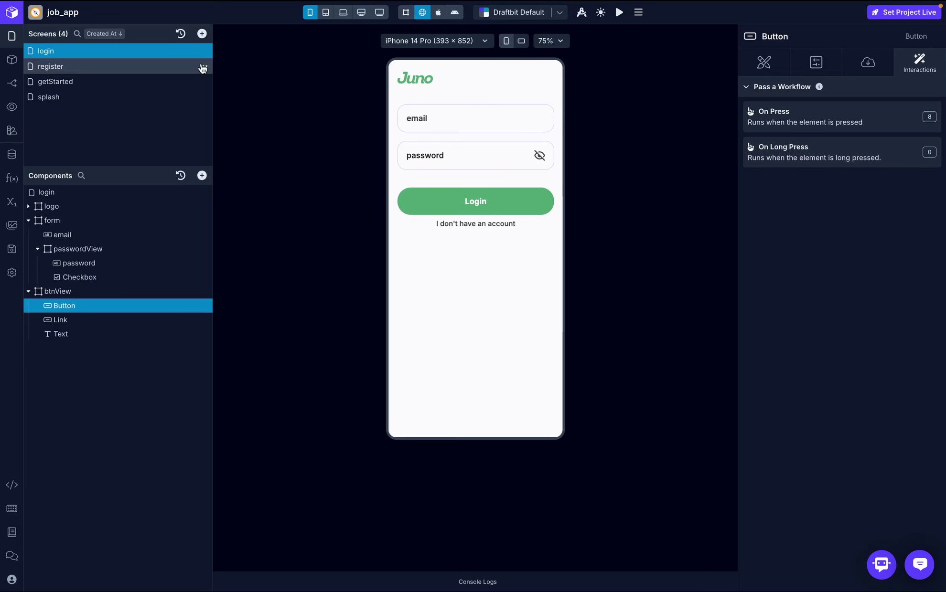
- Add a new blank screen and name it onBoarding
{"action": "left_click", "coordinate": [202, 33]}
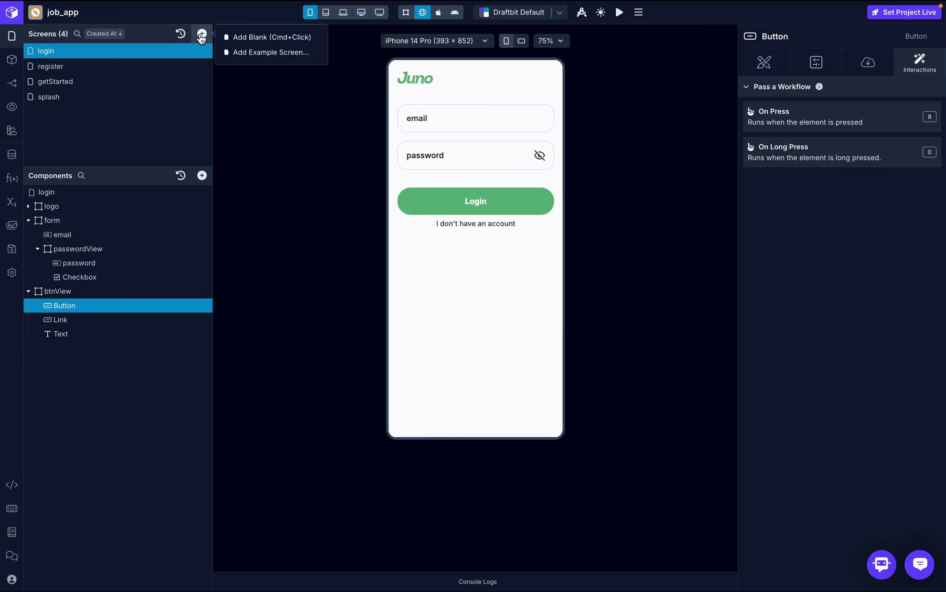
{"action": "left_click", "coordinate": [252, 38]}
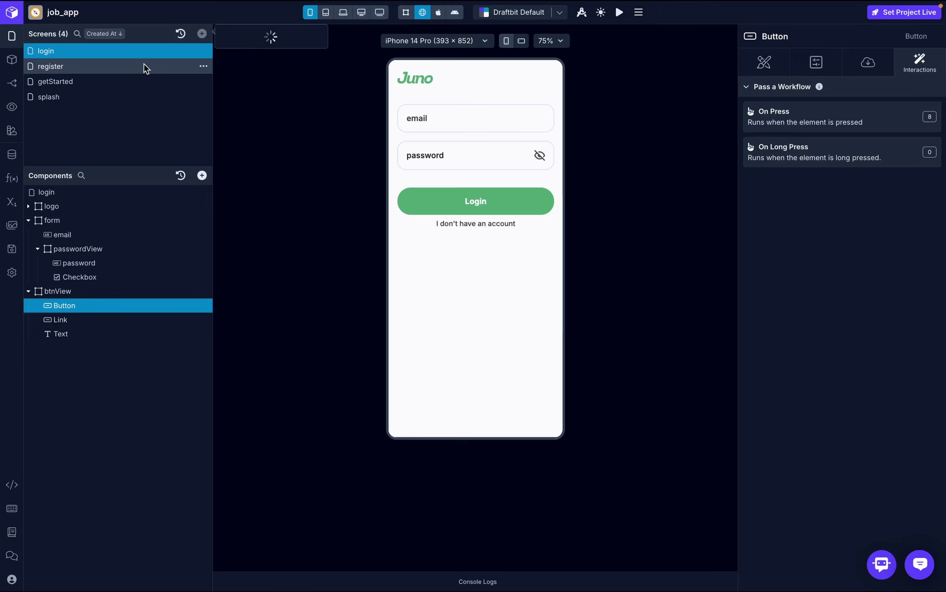
{"action": "double_click", "coordinate": [48, 51]}
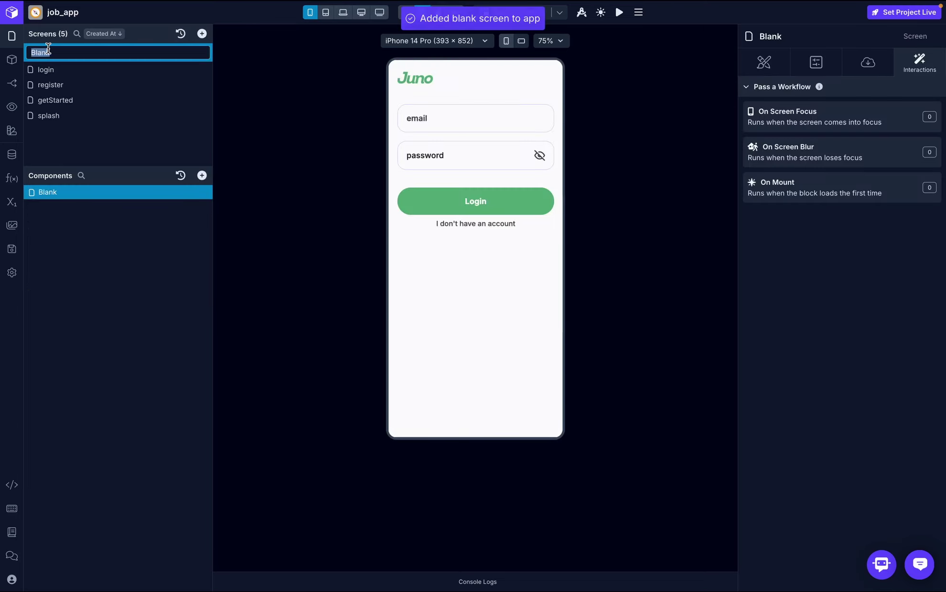
{"action": "type", "text": "onBoa"}
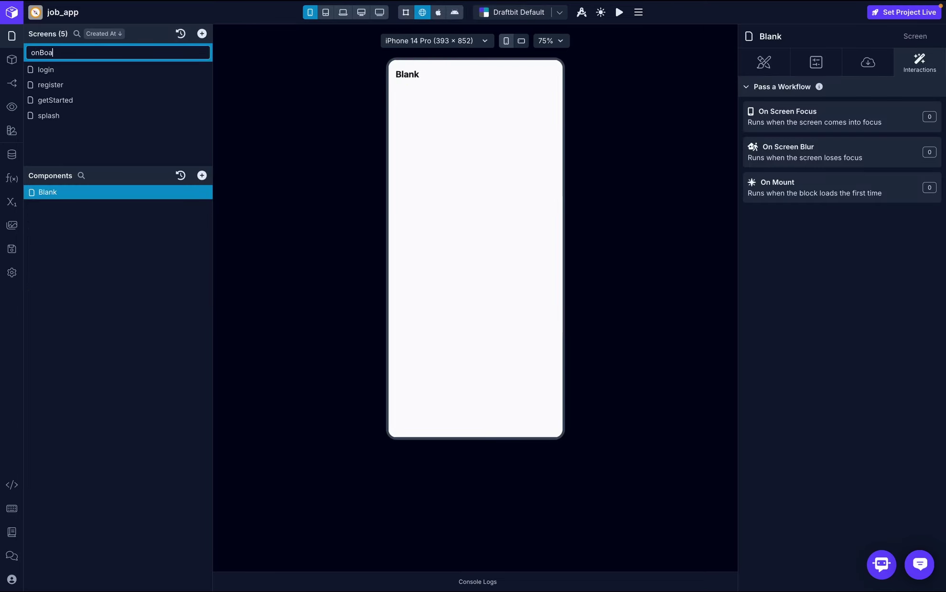
{"action": "type", "text": "rding"}
{"action": "left_click", "coordinate": [47, 144]}
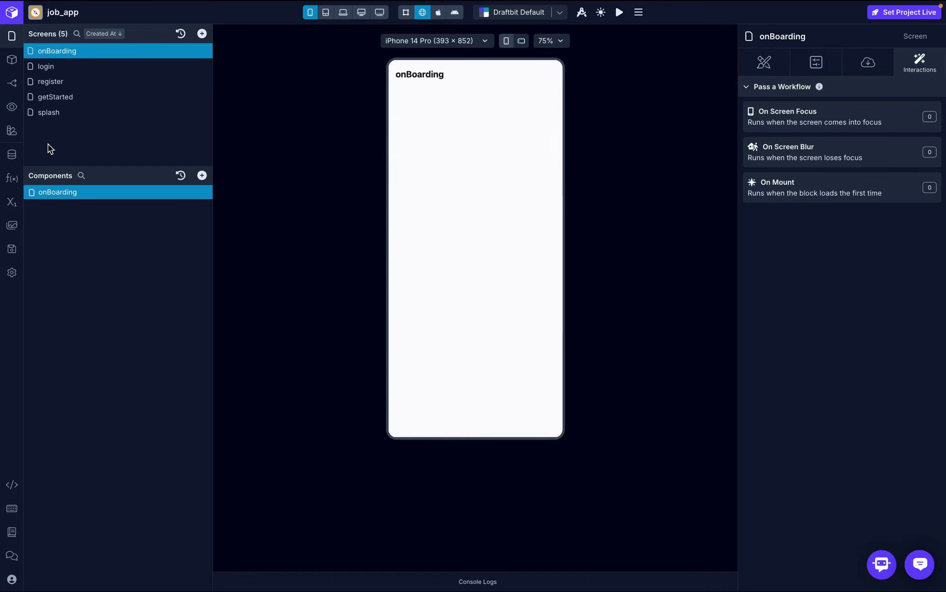
- Re-enable the login Button's On Press Navigate action and set its destination to the onBoarding screen
{"action": "left_click", "coordinate": [65, 68]}
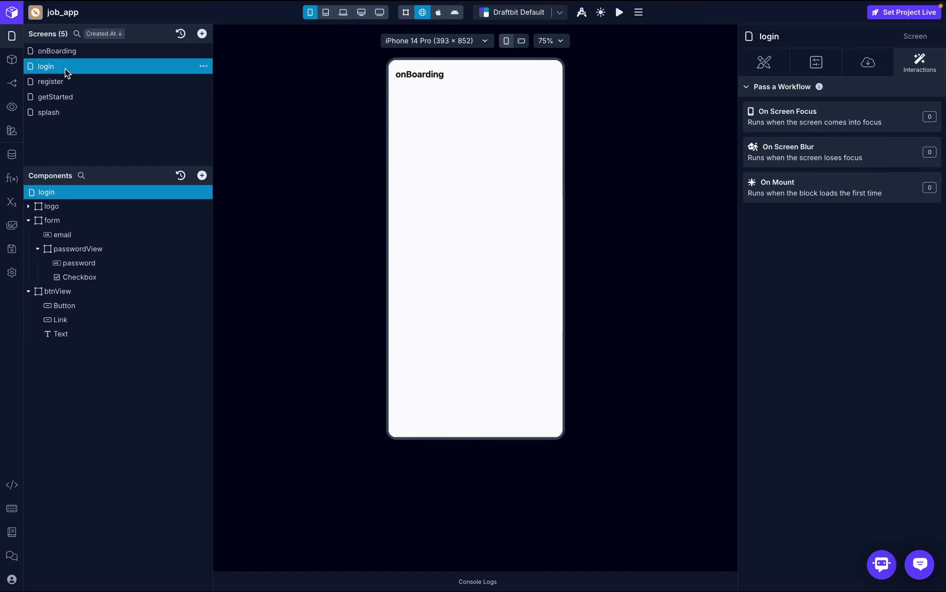
{"action": "left_click", "coordinate": [81, 308]}
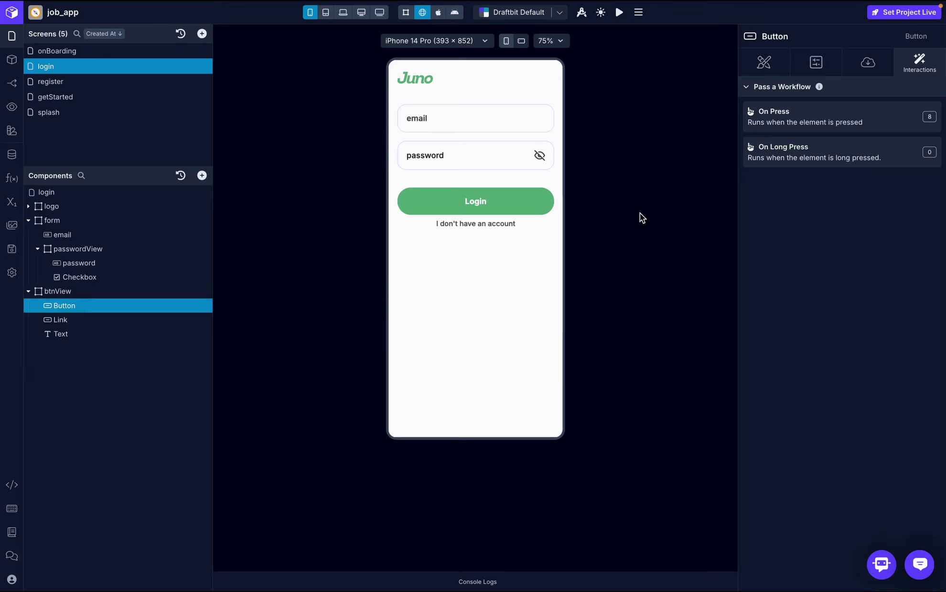
{"action": "left_click", "coordinate": [842, 130]}
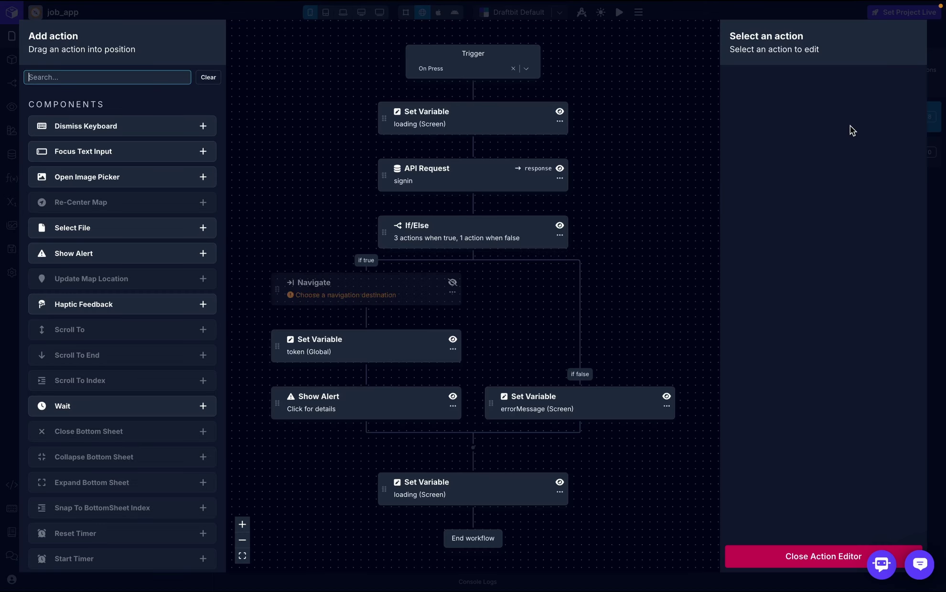
{"action": "left_click", "coordinate": [453, 284]}
{"action": "left_click", "coordinate": [379, 300]}
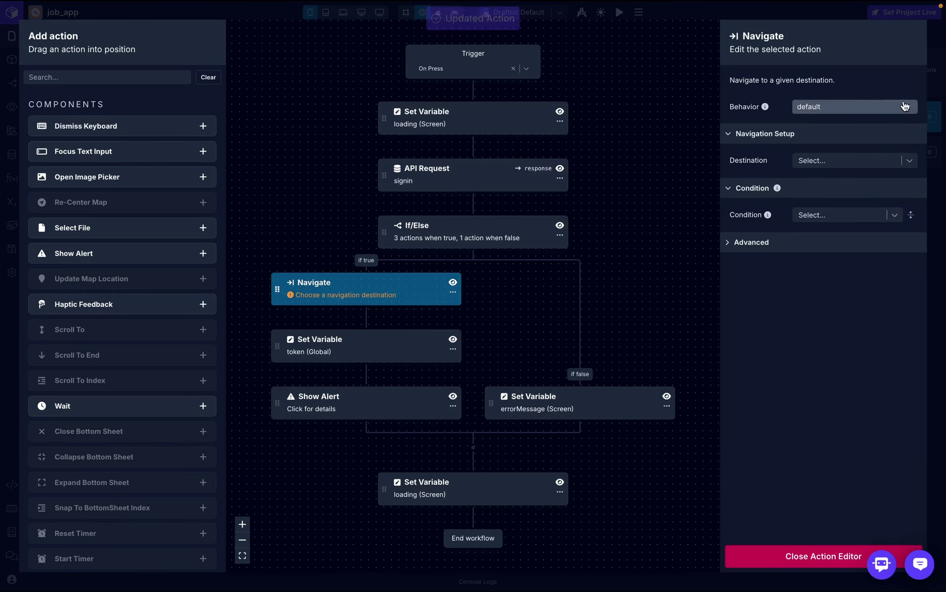
{"action": "left_click", "coordinate": [877, 158]}
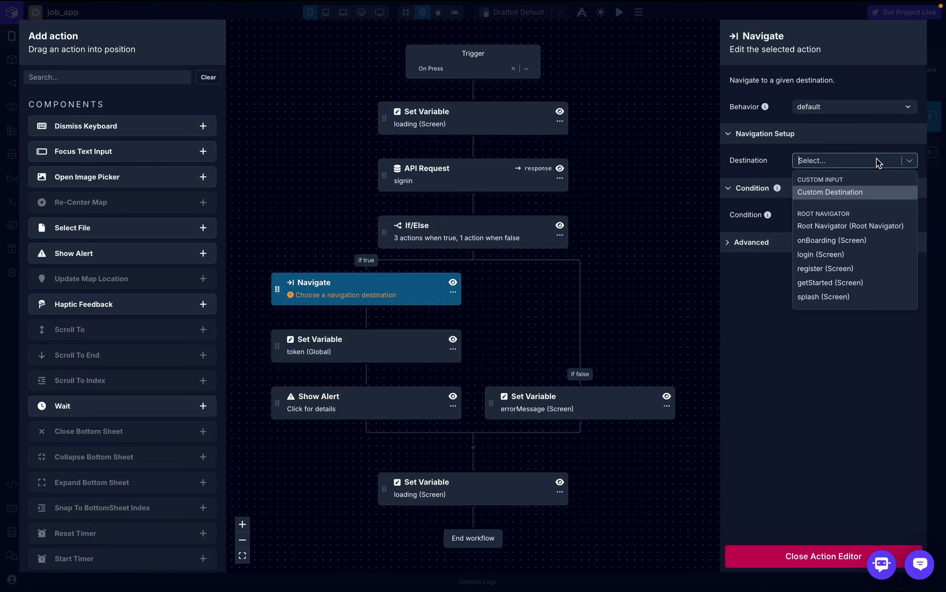
{"action": "left_click", "coordinate": [855, 241]}
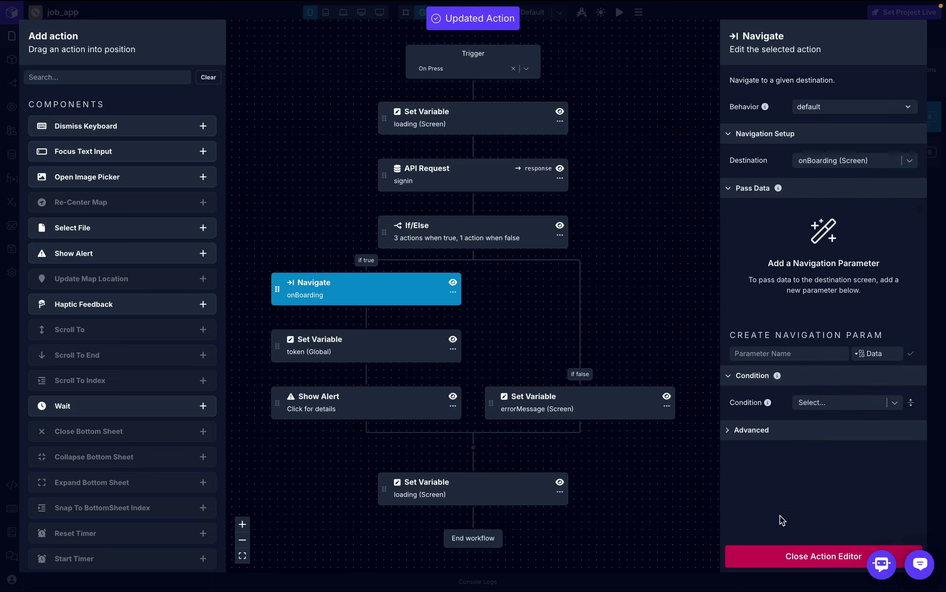
{"action": "left_click", "coordinate": [794, 557]}
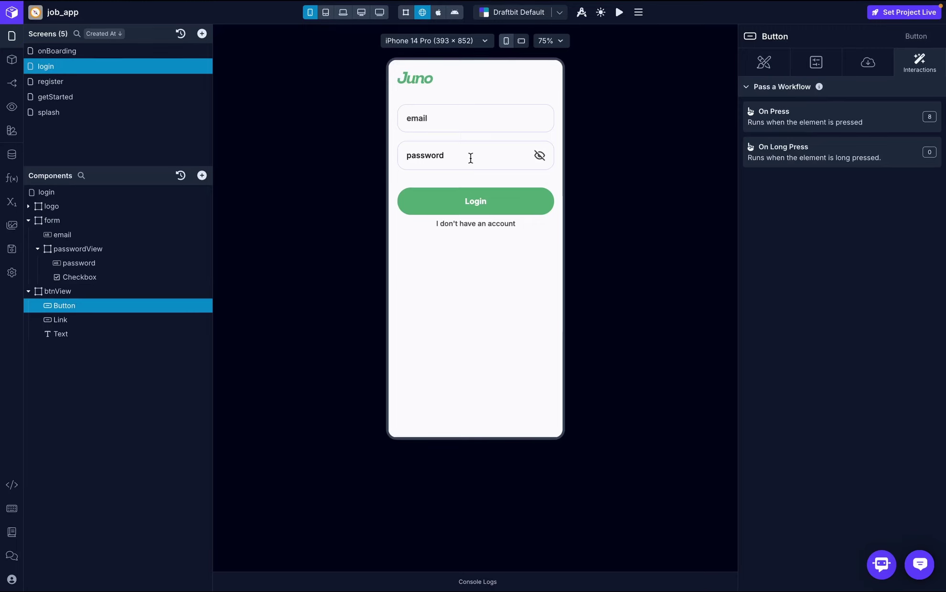
- Sign in on the preview with a test email and password, then dismiss the success alert
{"action": "left_click", "coordinate": [457, 110]}
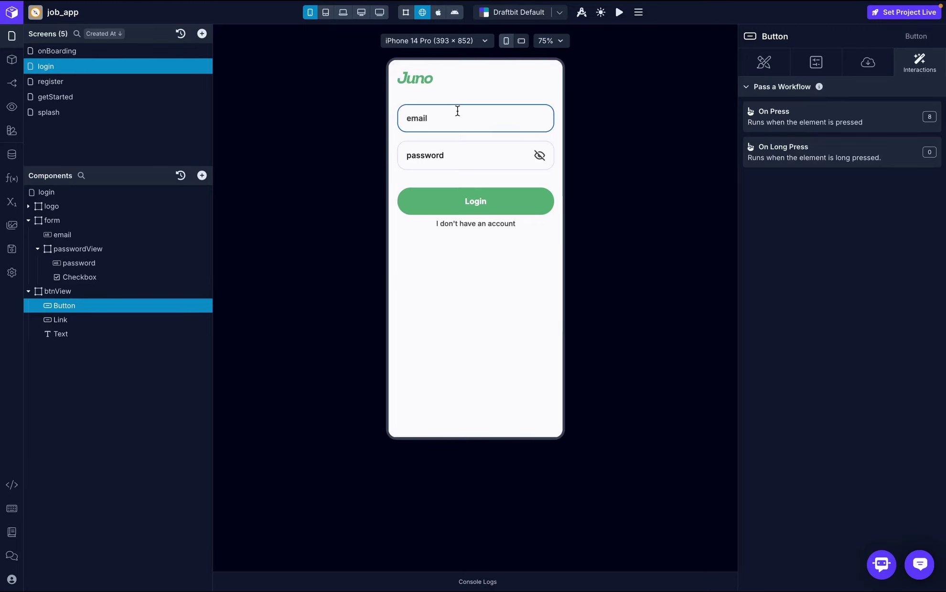
{"action": "left_click", "coordinate": [449, 155]}
{"action": "type", "text": "1234"}
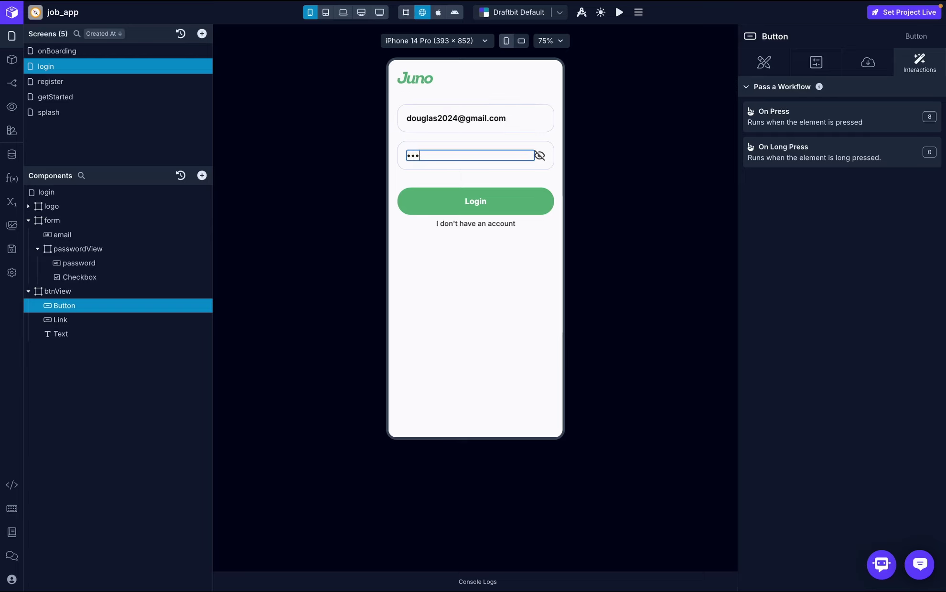
{"action": "type", "text": "56789"}
{"action": "key", "text": "Return"}
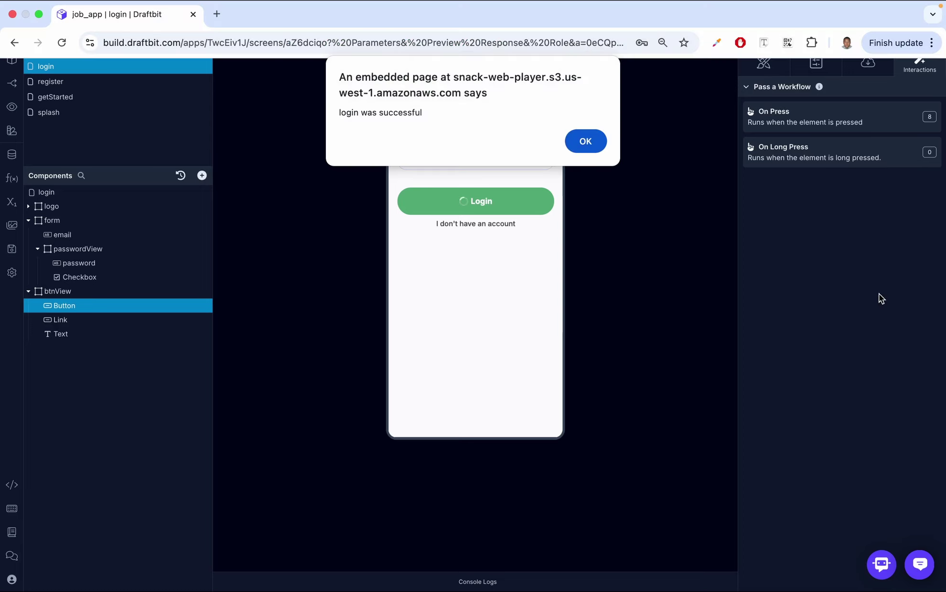
{"action": "left_click", "coordinate": [585, 141]}
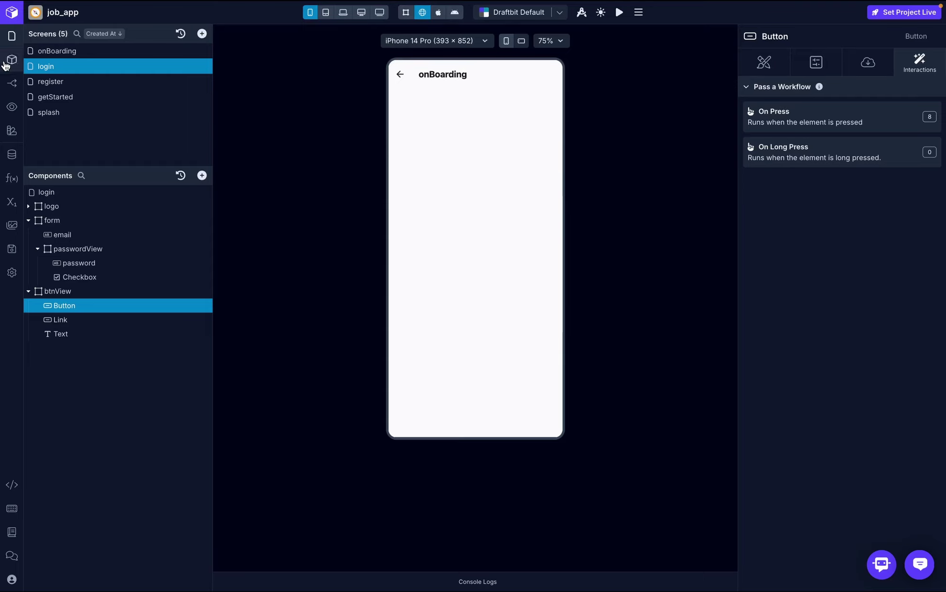
- Center the onBoarding header title and set its back-area icon to arrowleft
{"action": "left_click", "coordinate": [8, 86]}
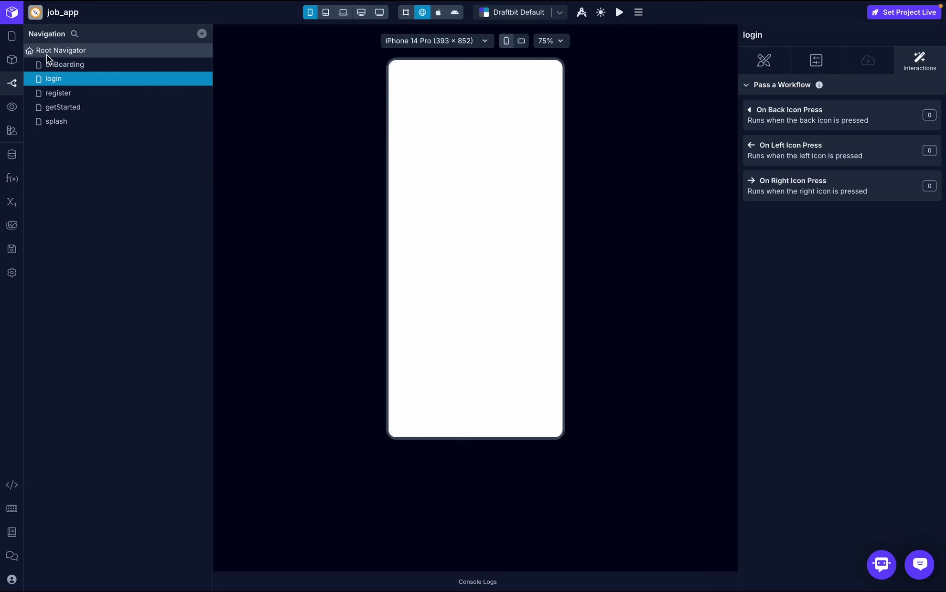
{"action": "left_click", "coordinate": [75, 64]}
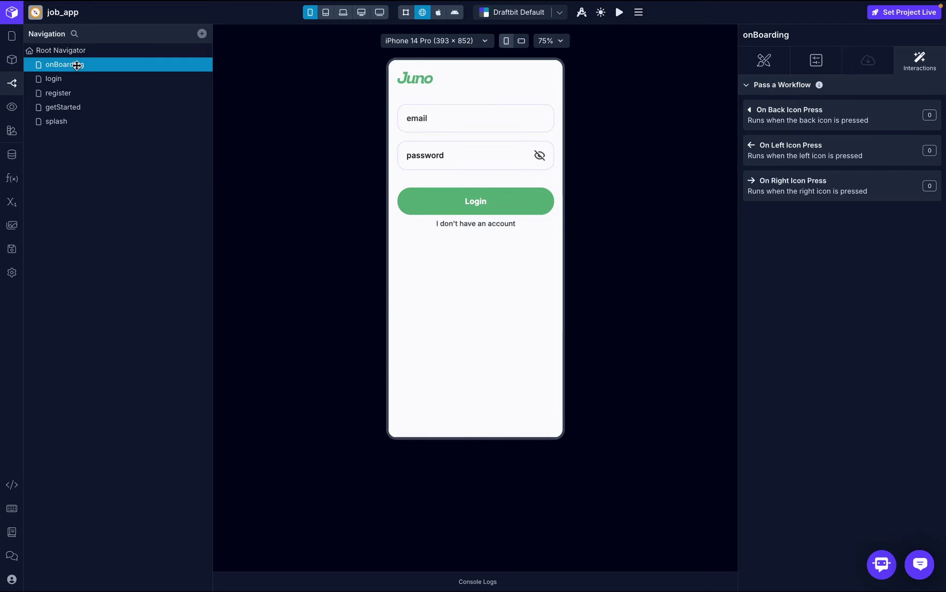
{"action": "left_click", "coordinate": [816, 59]}
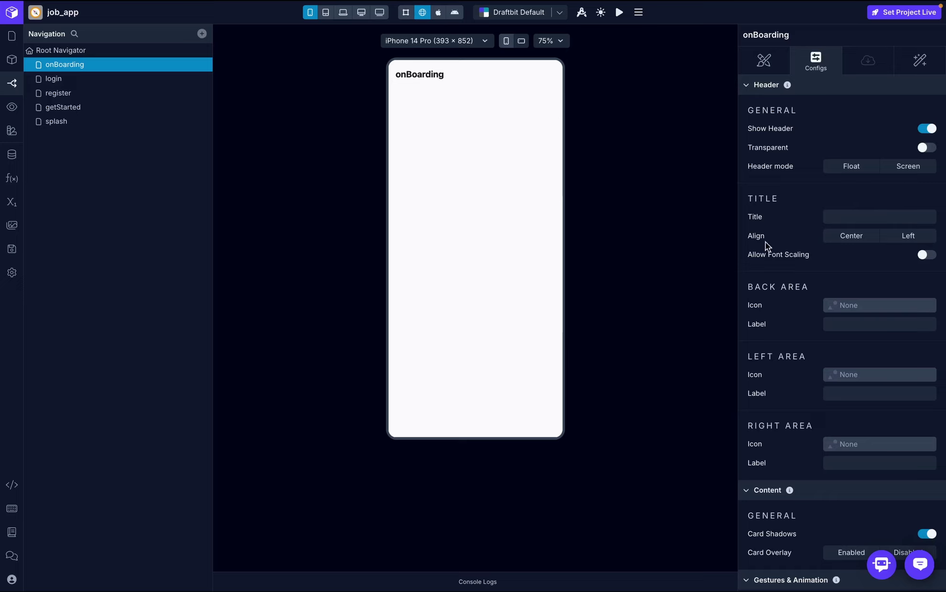
{"action": "left_click", "coordinate": [860, 244]}
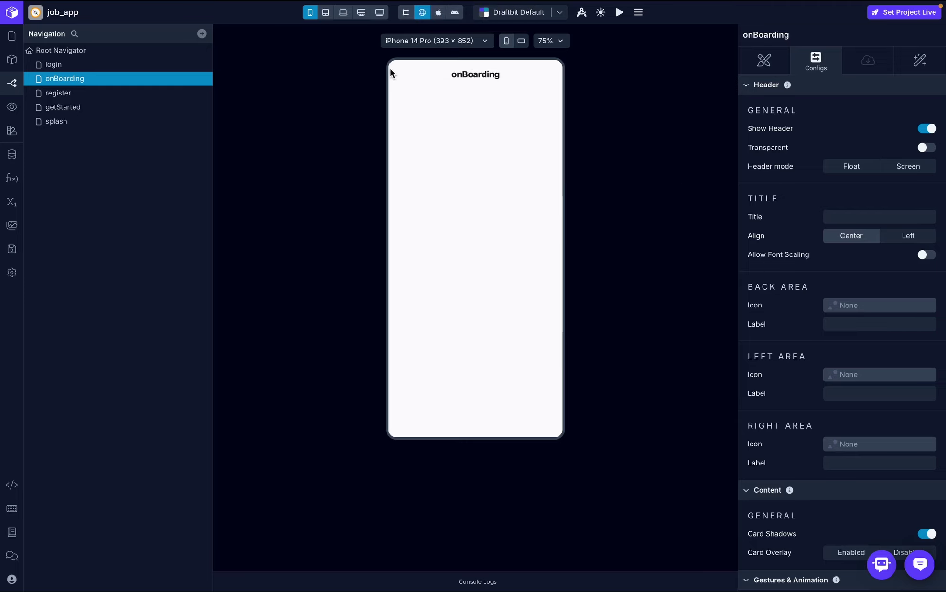
{"action": "left_click", "coordinate": [892, 306]}
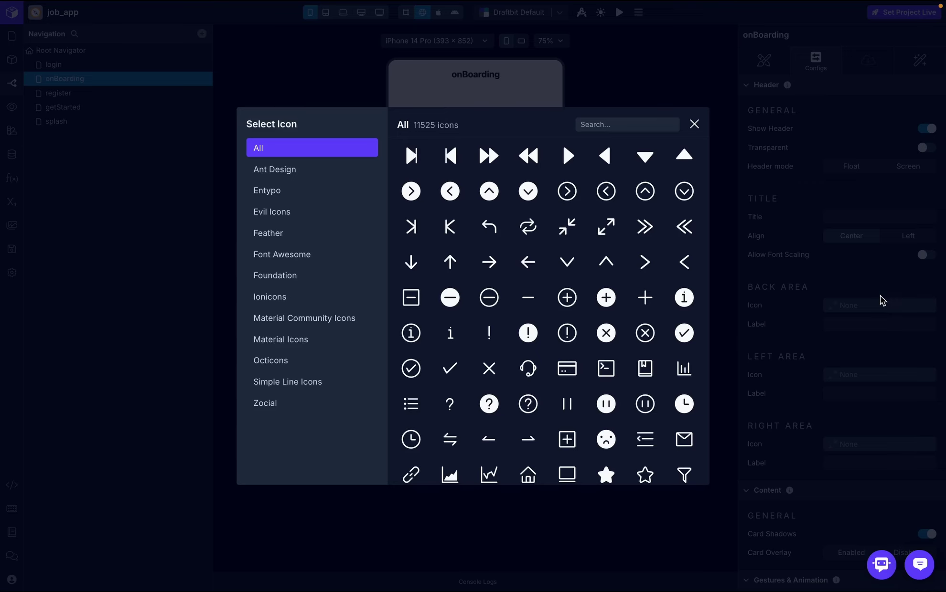
{"action": "left_click", "coordinate": [529, 263]}
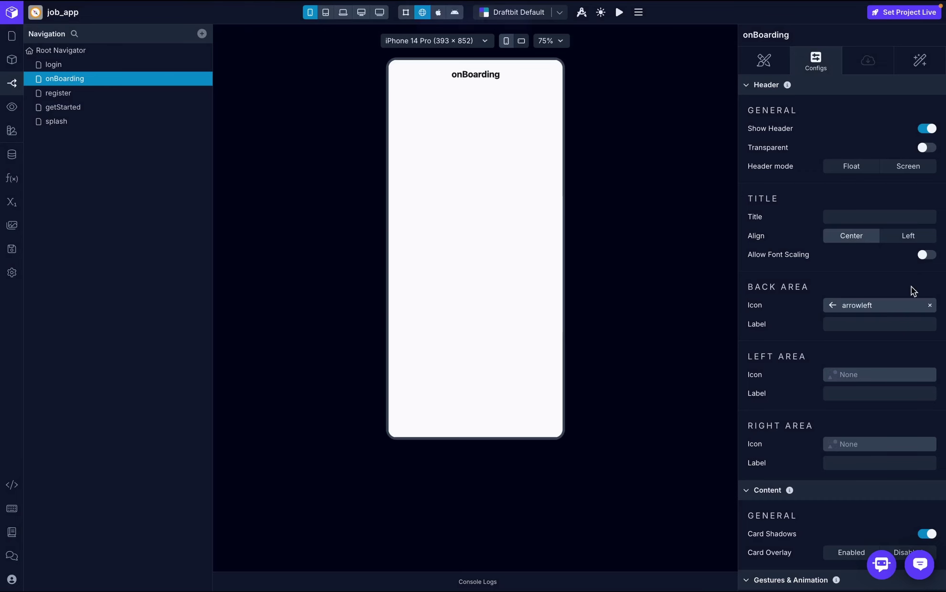
{"action": "left_click", "coordinate": [921, 64]}
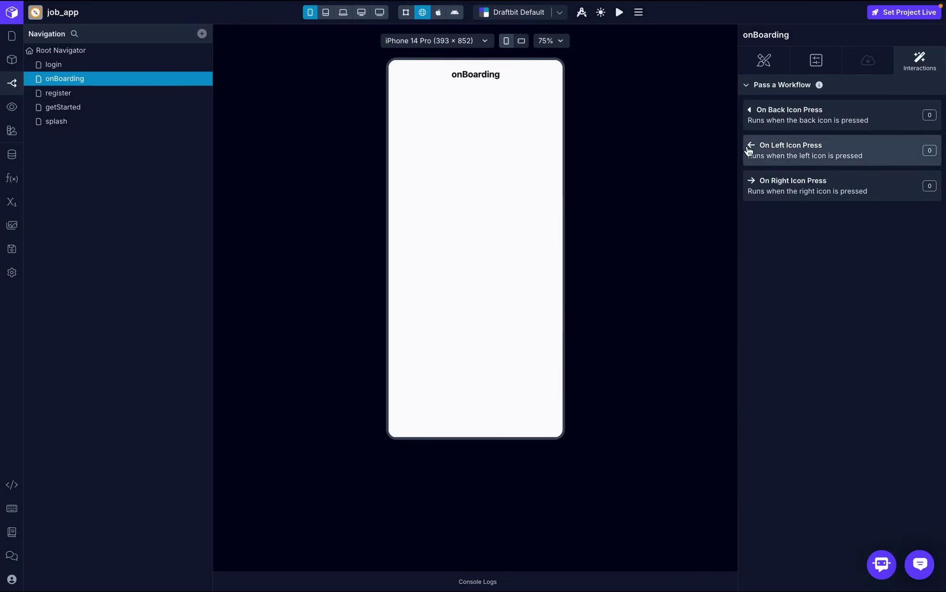
- Add a Navigate Back action to the onBoarding header's On Back Icon Press workflow
{"action": "left_click", "coordinate": [813, 120]}
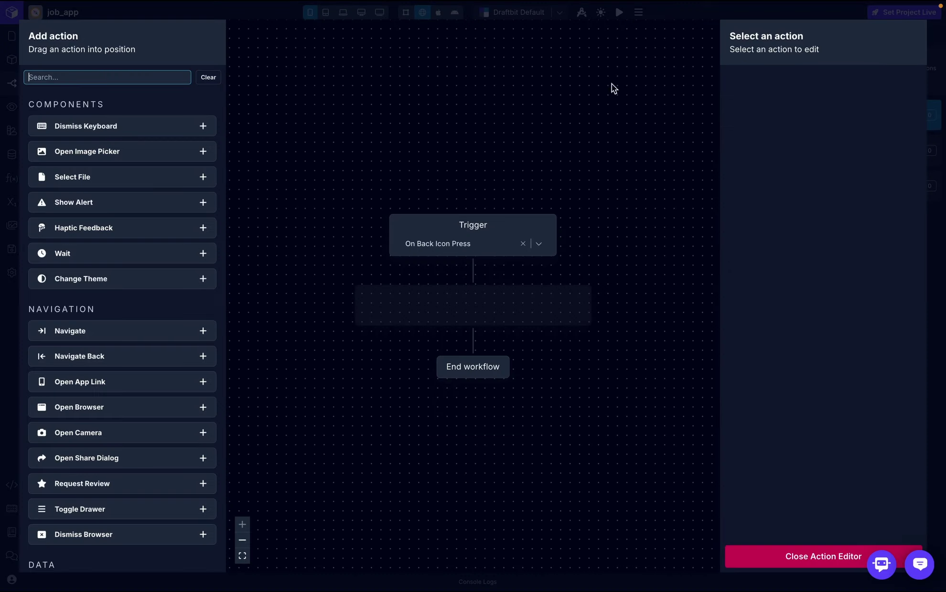
{"action": "type", "text": "navi"}
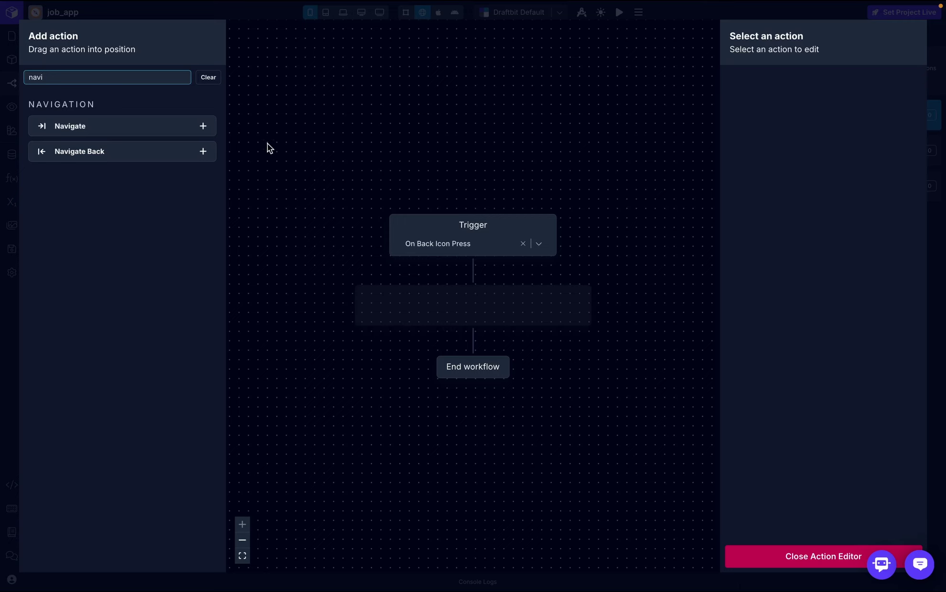
{"action": "left_click_drag", "start_coordinate": [156, 156], "coordinate": [500, 312]}
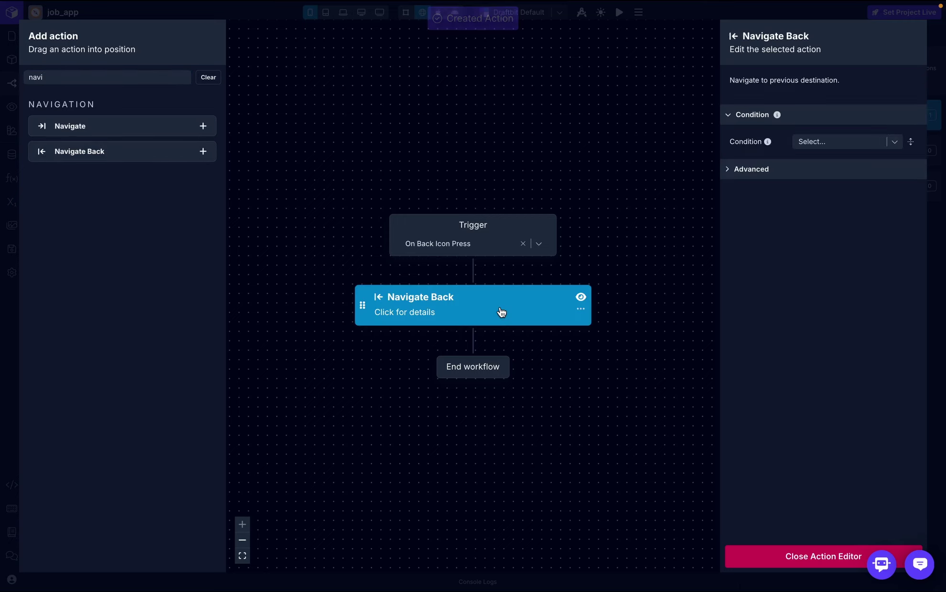
{"action": "key", "text": "Escape"}
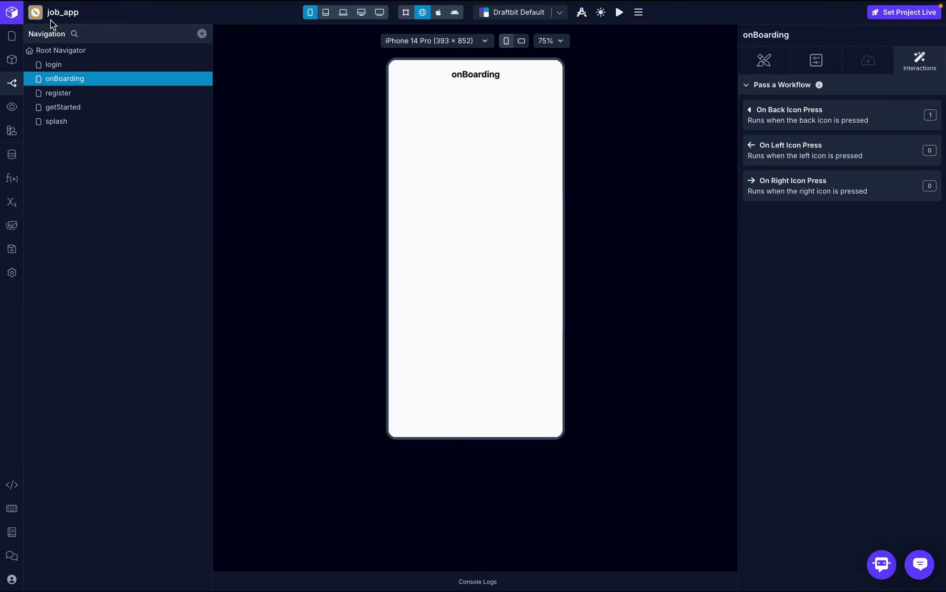
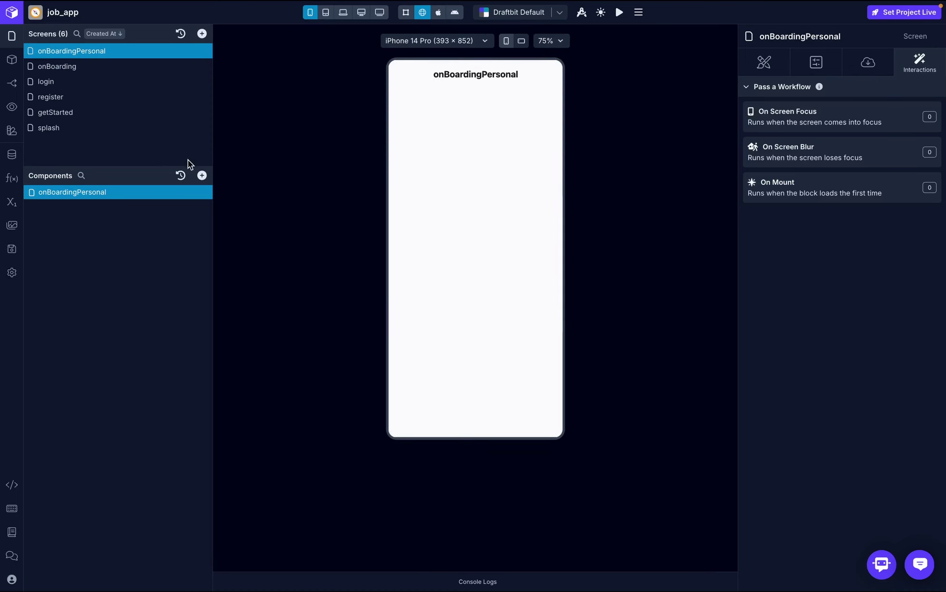
- Add View components to the onBoardingPersonal screen
{"action": "left_click", "coordinate": [202, 176]}
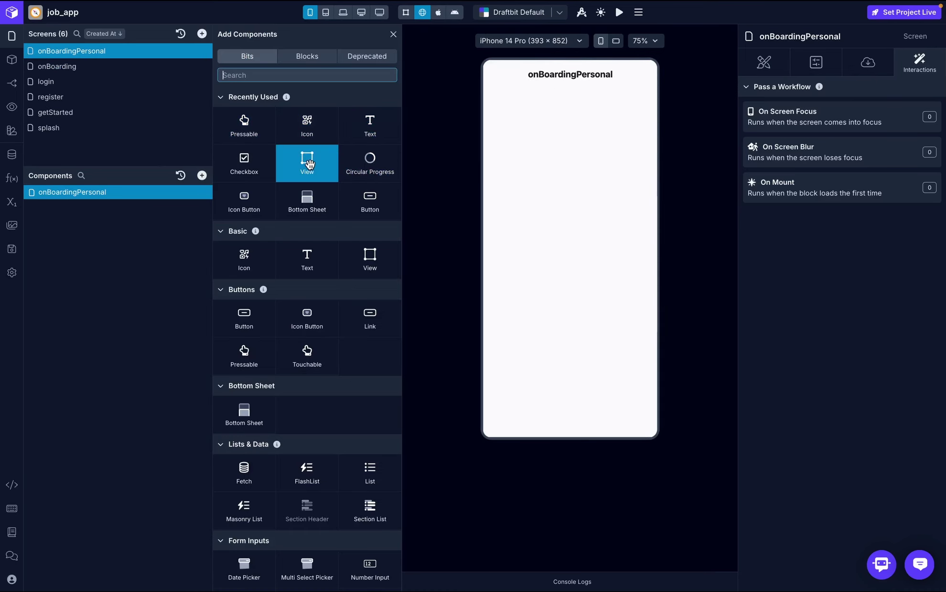
{"action": "left_click", "coordinate": [308, 162]}
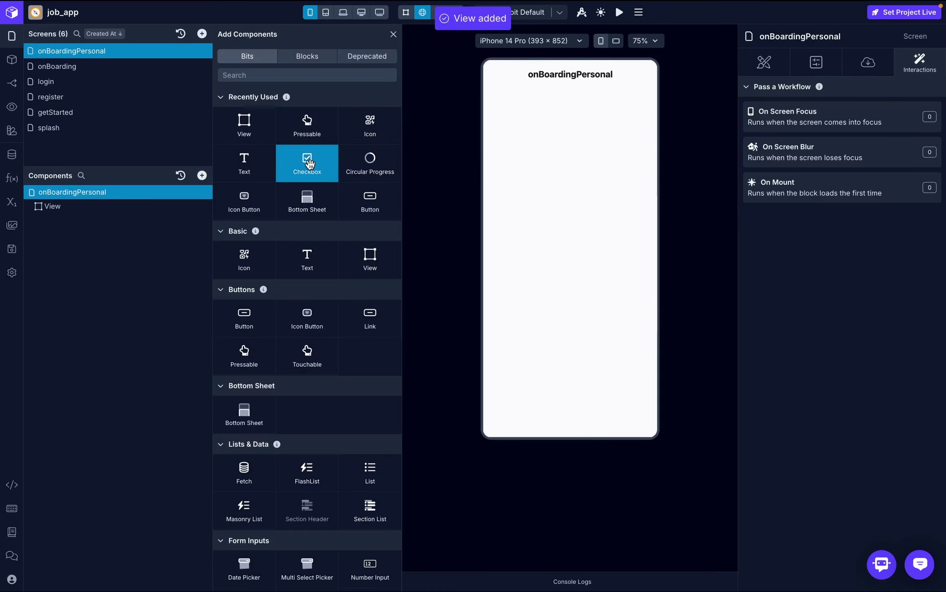
{"action": "left_click", "coordinate": [248, 130]}
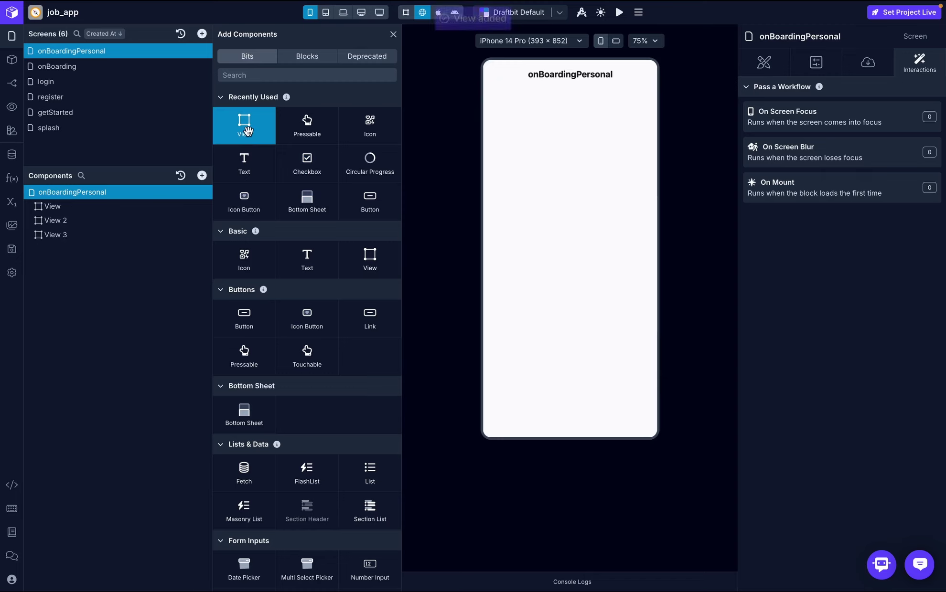
- Rename the three new views to profilePicture, form and btnView in the Components tree
{"action": "double_click", "coordinate": [50, 205]}
{"action": "type", "text": "profile"}
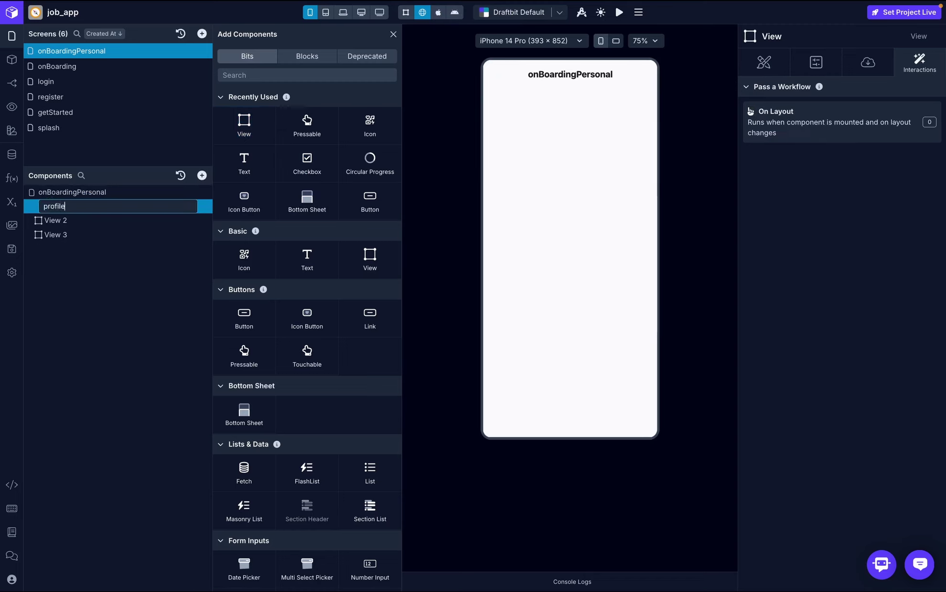
{"action": "type", "text": "Picture"}
{"action": "key", "text": "Return"}
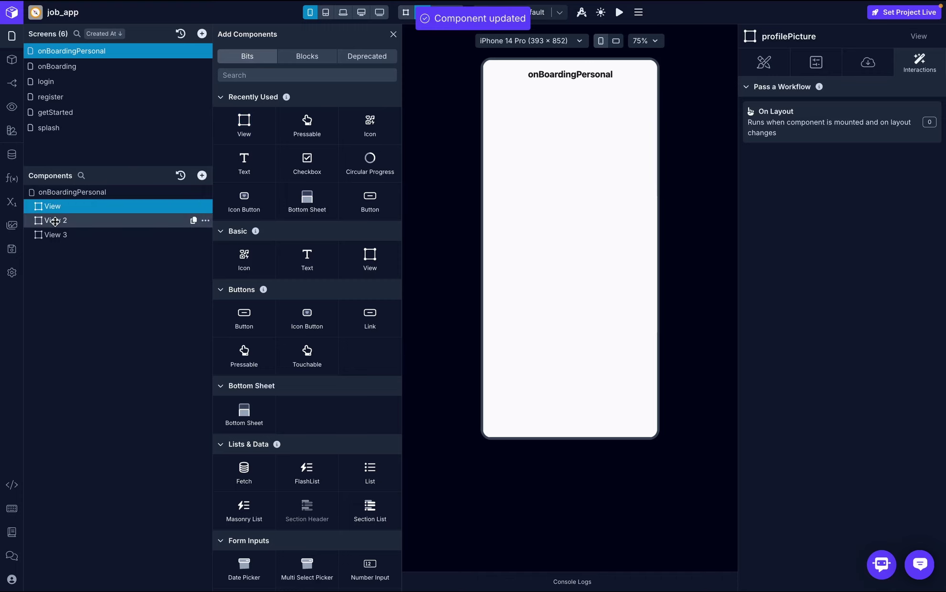
{"action": "left_click", "coordinate": [55, 221]}
{"action": "double_click", "coordinate": [55, 221]}
{"action": "type", "text": "f"}
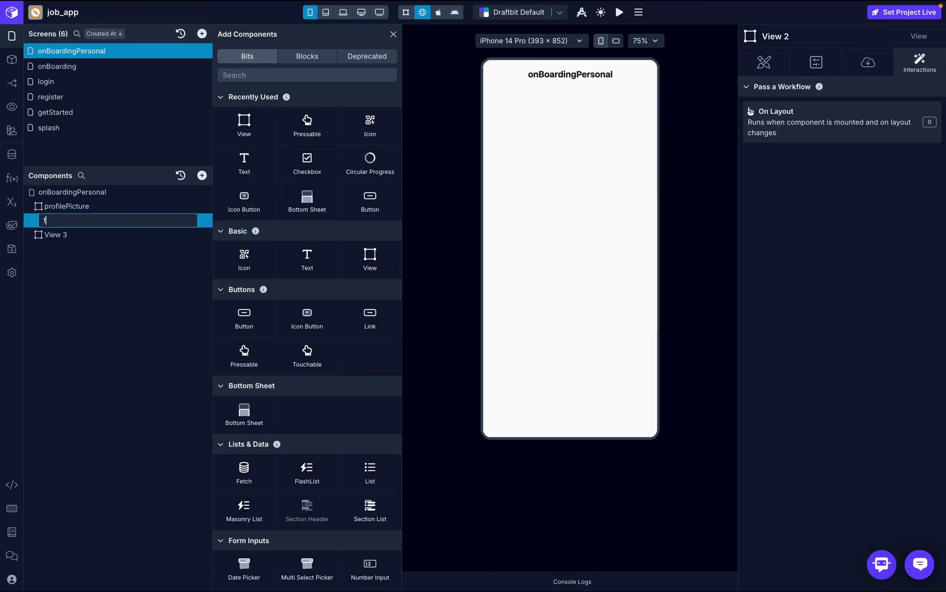
{"action": "type", "text": "orm"}
{"action": "key", "text": "Return"}
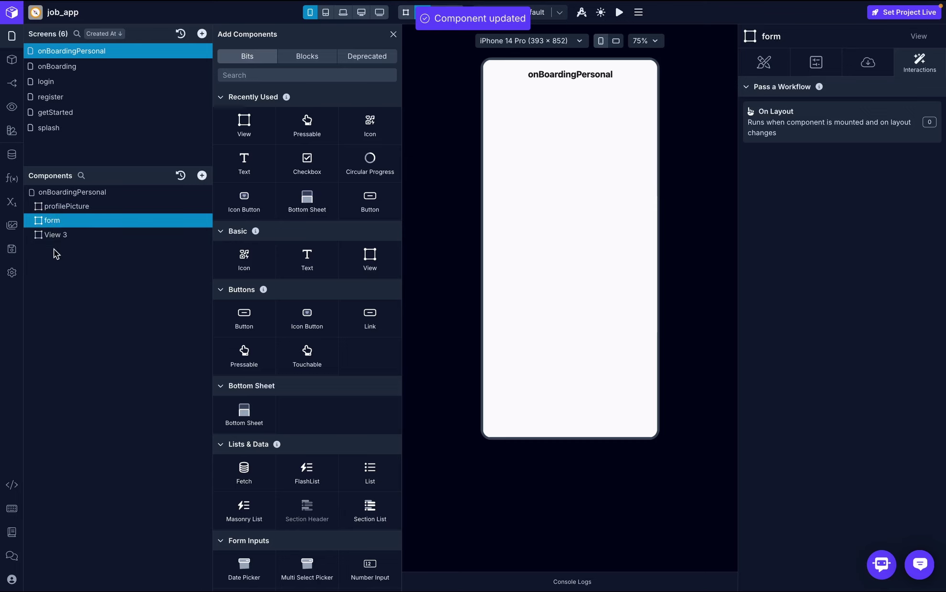
{"action": "left_click", "coordinate": [60, 236]}
{"action": "double_click", "coordinate": [59, 235]}
{"action": "type", "text": "b"}
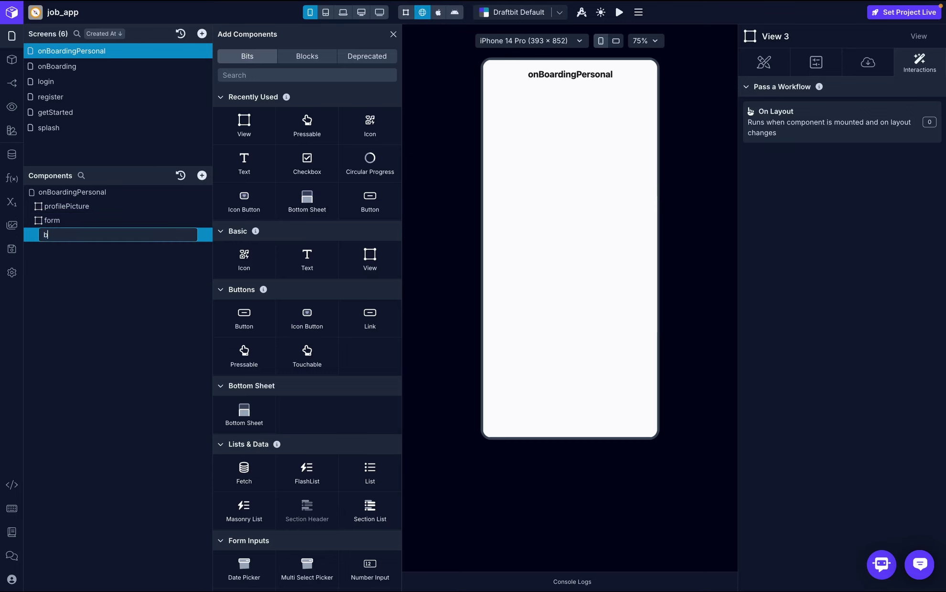
{"action": "type", "text": "tnView"}
{"action": "key", "text": "Return"}
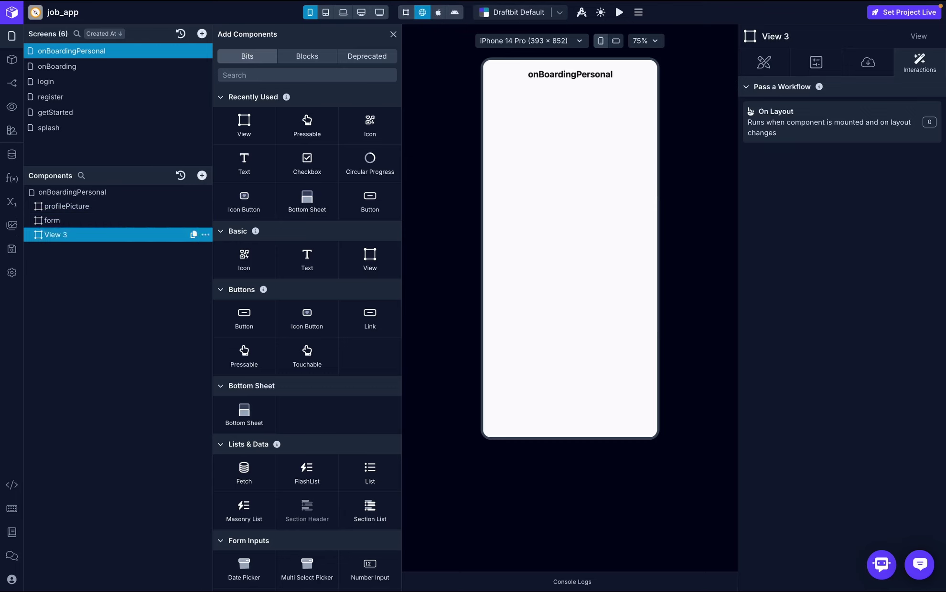
- Add an Image and an Icon Button inside the profilePicture view
{"action": "left_click", "coordinate": [82, 207]}
{"action": "left_click", "coordinate": [275, 75]}
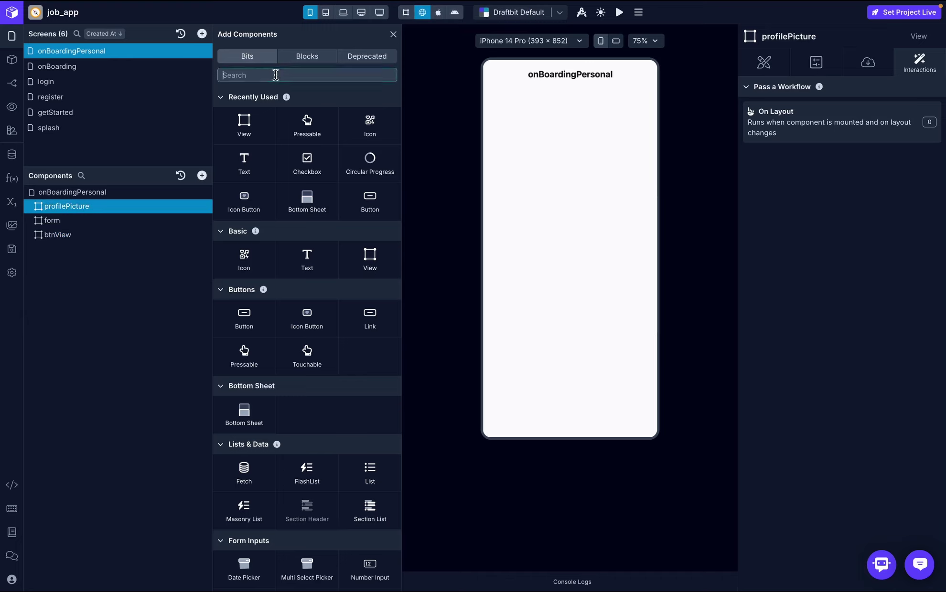
{"action": "type", "text": "image"}
{"action": "left_click", "coordinate": [244, 107]}
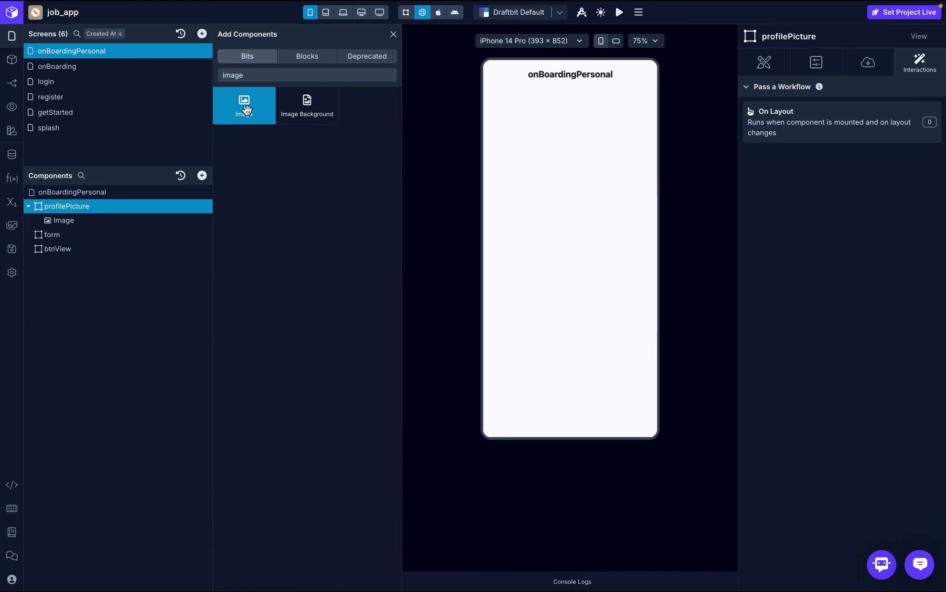
{"action": "left_click", "coordinate": [271, 76]}
{"action": "key", "text": "BackSpace"}
{"action": "key", "text": "BackSpace"}
{"action": "key", "text": "BackSpace"}
{"action": "key", "text": "BackSpace"}
{"action": "key", "text": "BackSpace"}
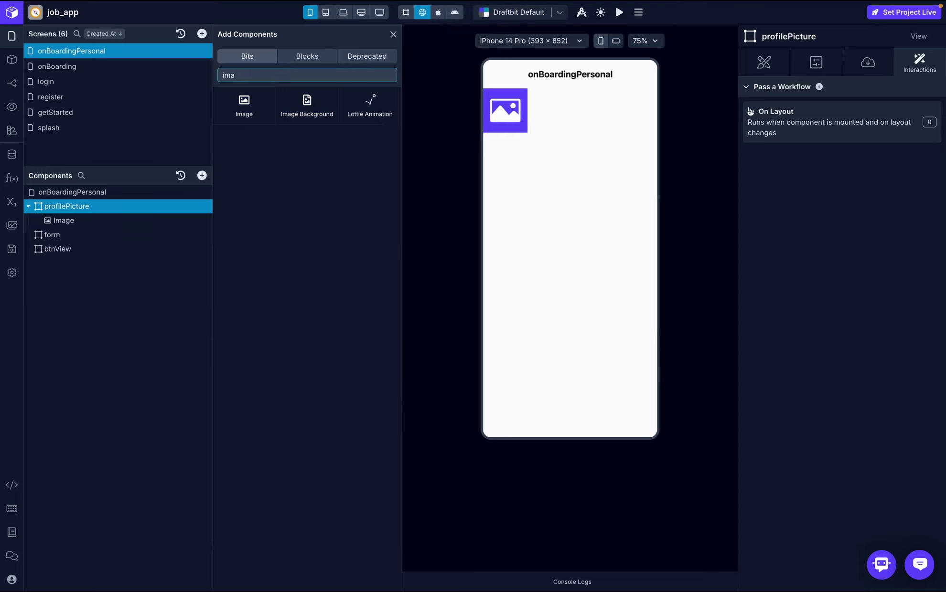
{"action": "type", "text": "icon"}
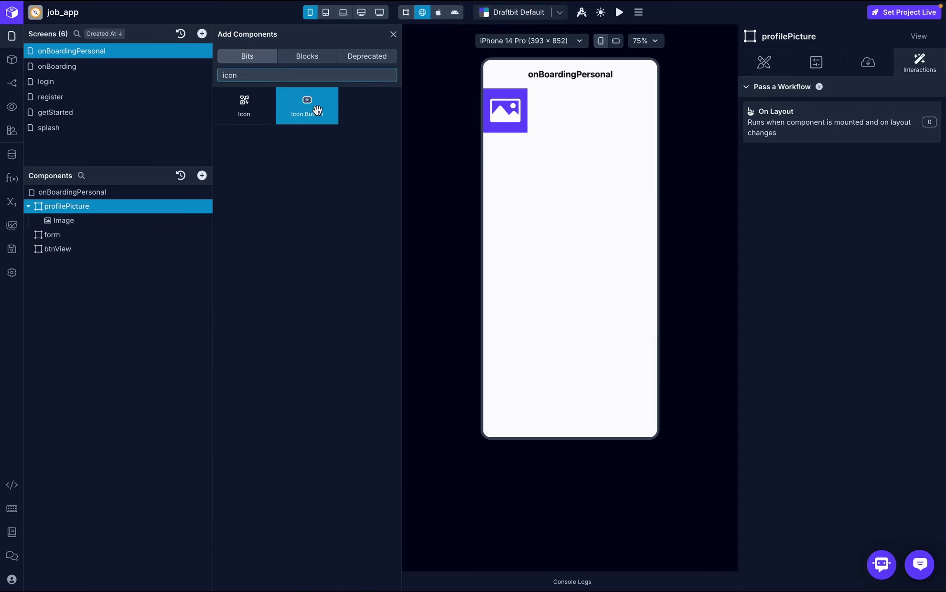
{"action": "left_click", "coordinate": [316, 108]}
{"action": "left_click", "coordinate": [393, 36]}
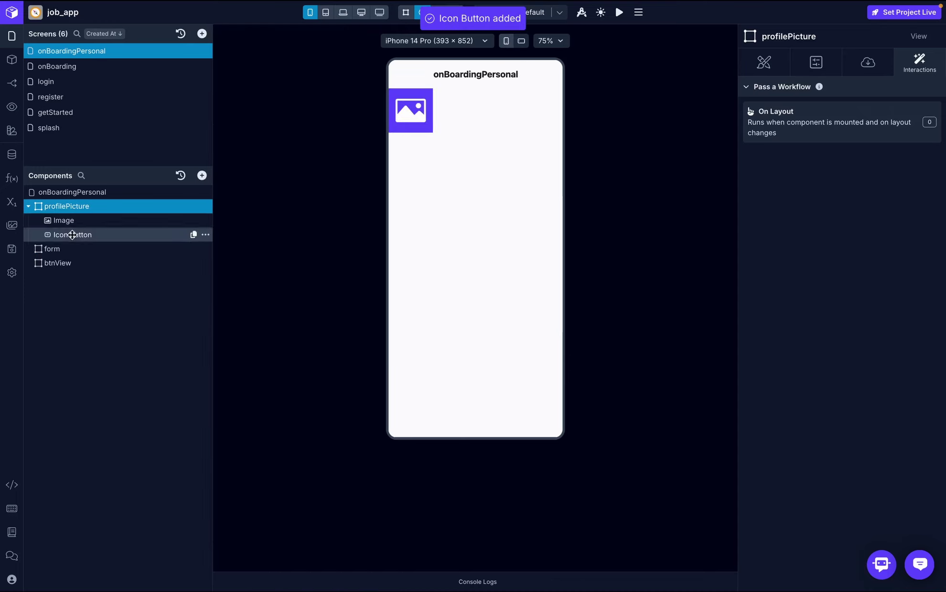
- Give the onBoardingPersonal screen an overall padding of 20
{"action": "left_click", "coordinate": [101, 193]}
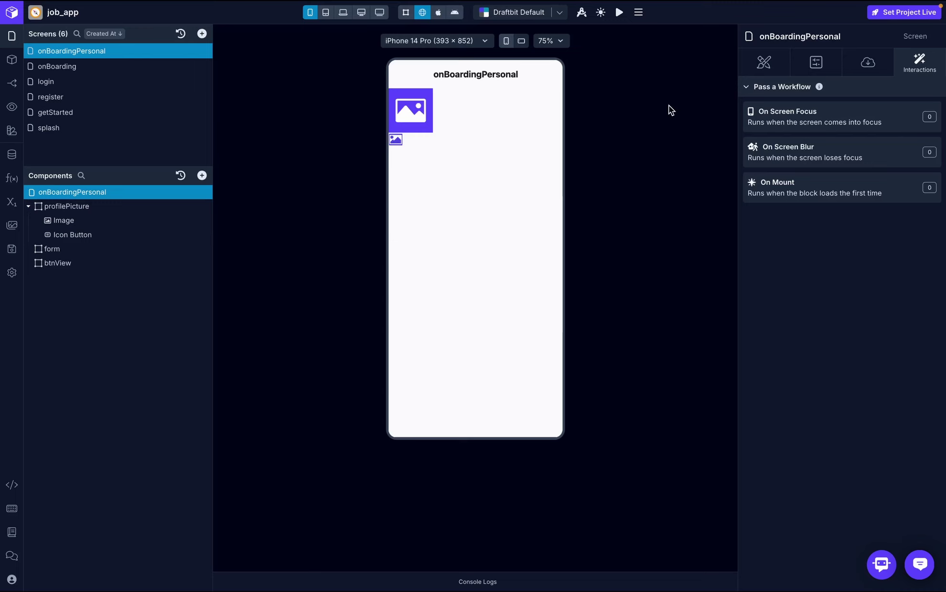
{"action": "left_click", "coordinate": [765, 62]}
{"action": "scroll", "coordinate": [840, 235], "scroll_direction": "down", "scroll_amount": 5}
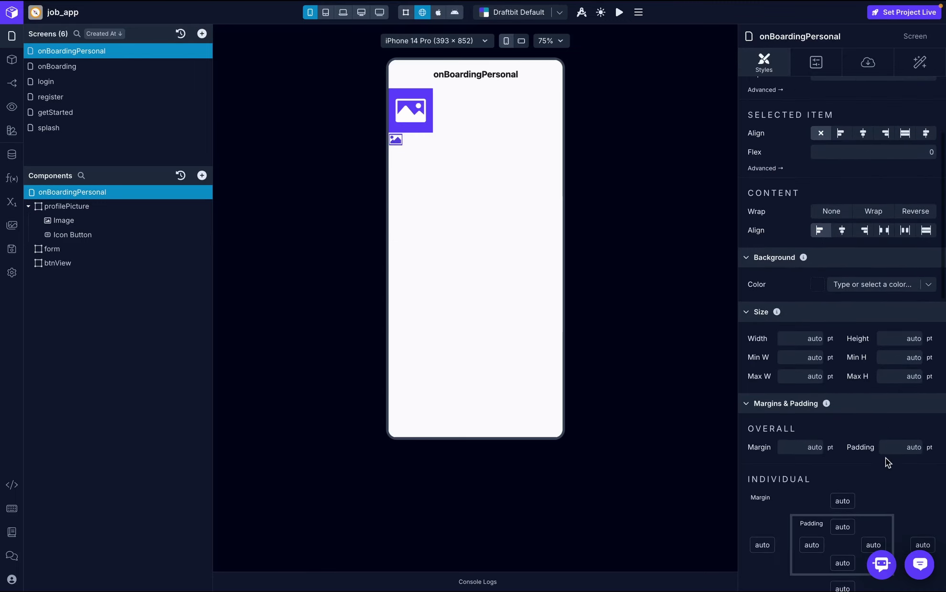
{"action": "left_click", "coordinate": [906, 444]}
{"action": "type", "text": "20"}
{"action": "key", "text": "Return"}
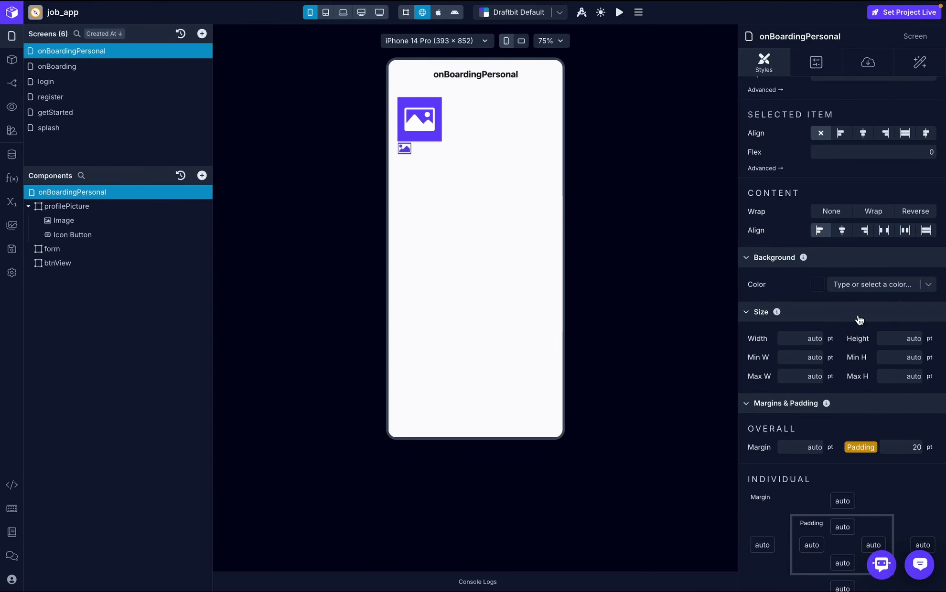
- Set a light screen background and make the image circular with radius 100
{"action": "left_click", "coordinate": [936, 287]}
{"action": "scroll", "coordinate": [855, 404], "scroll_direction": "down", "scroll_amount": 5}
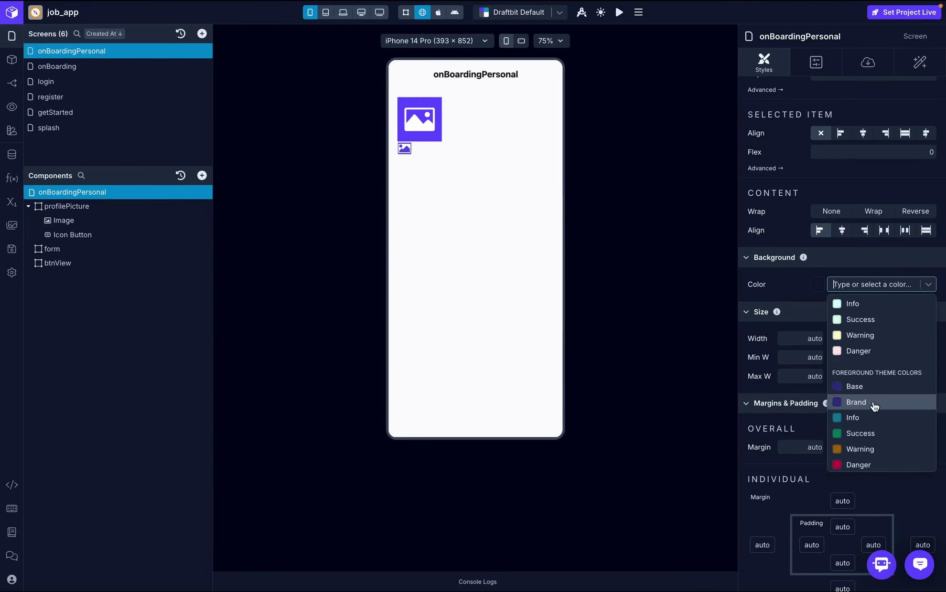
{"action": "scroll", "coordinate": [876, 405], "scroll_direction": "down", "scroll_amount": 5}
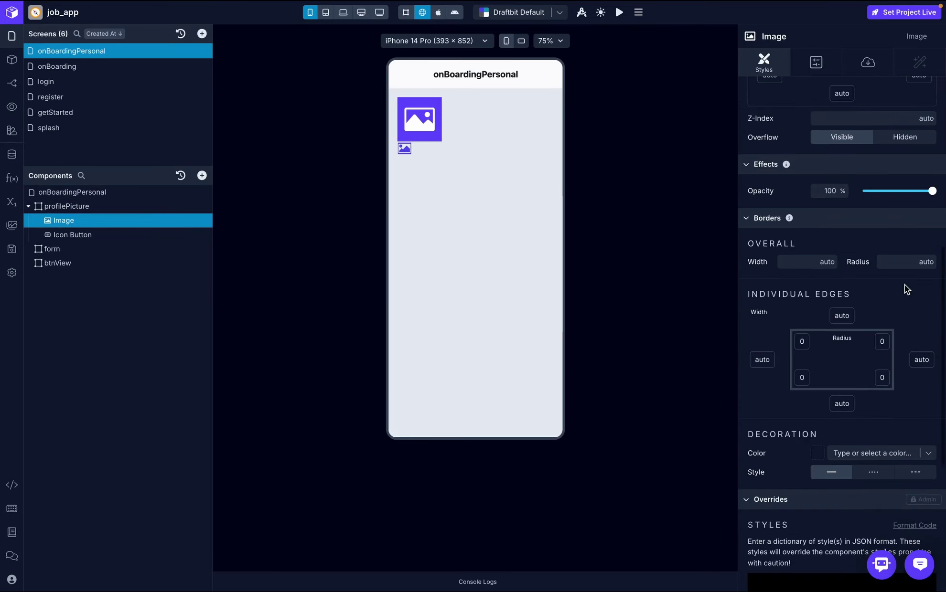
{"action": "left_click", "coordinate": [911, 258]}
{"action": "type", "text": "100"}
{"action": "key", "text": "Return"}
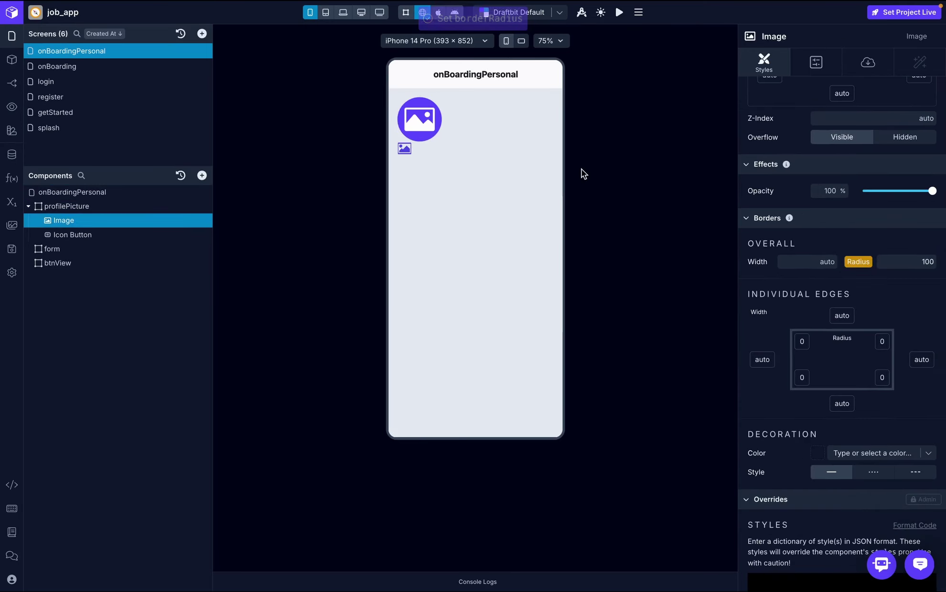
- Center profilePicture's contents horizontally with a gap of 5
{"action": "scroll", "coordinate": [879, 113], "scroll_direction": "up", "scroll_amount": 10}
{"action": "key", "text": "Escape"}
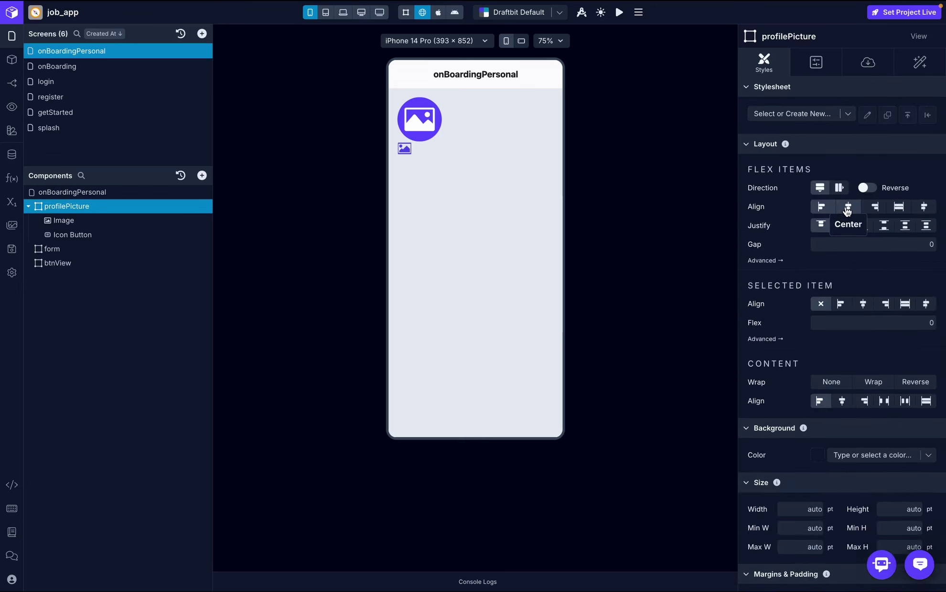
{"action": "left_click", "coordinate": [847, 206]}
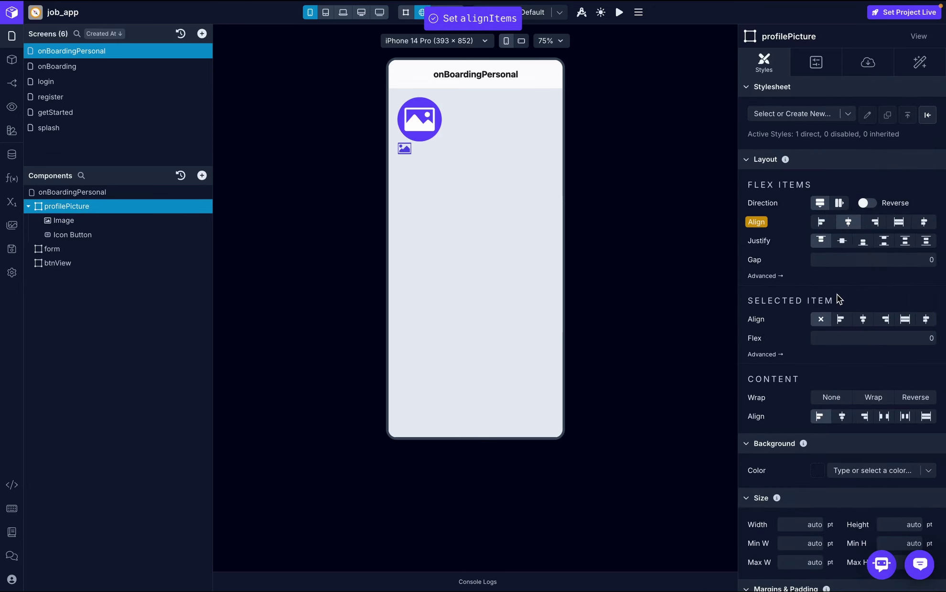
{"action": "left_click", "coordinate": [869, 256]}
{"action": "type", "text": "5"}
{"action": "key", "text": "Return"}
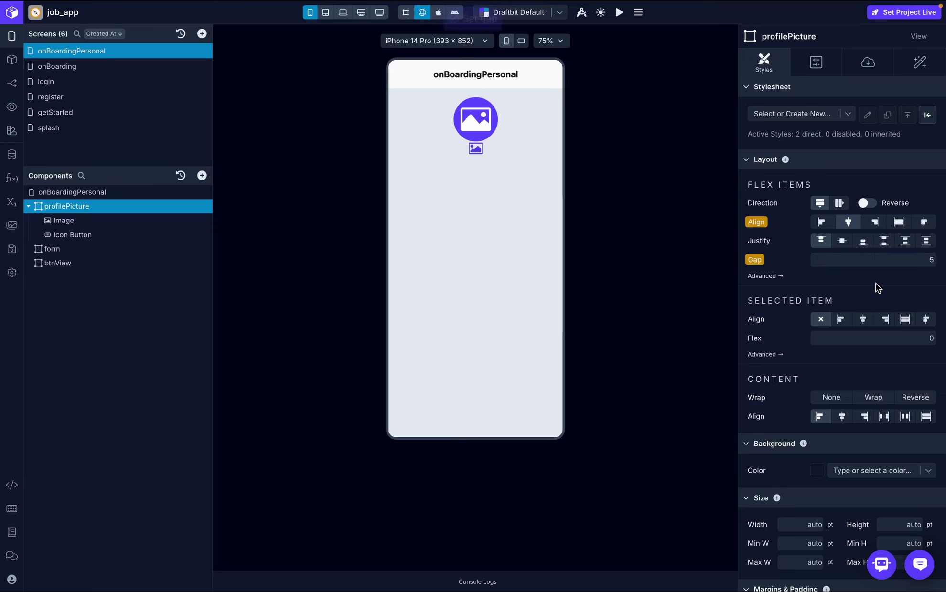
- Set the Icon Button's icon to the pencil 'edit' icon from the icon library
{"action": "left_click", "coordinate": [76, 235]}
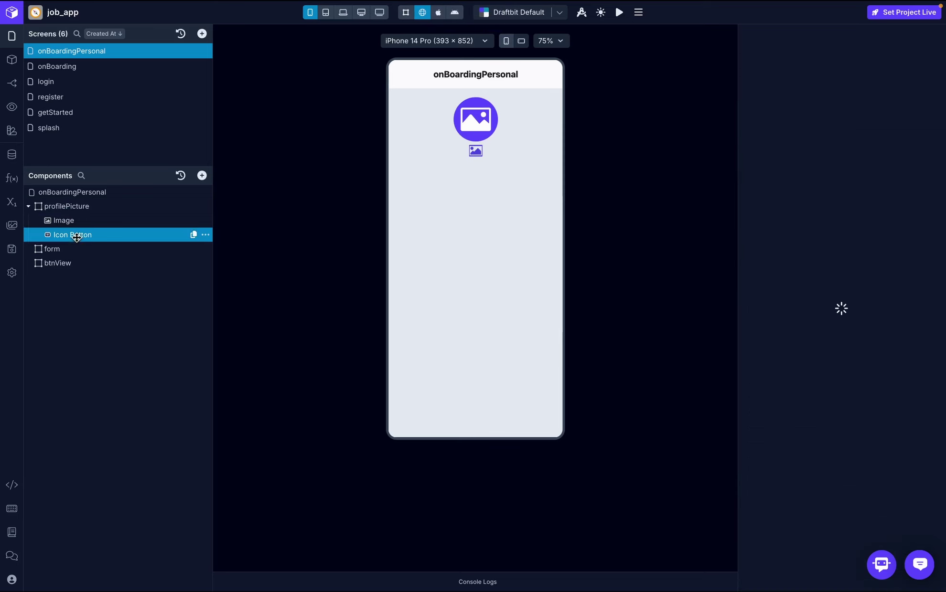
{"action": "left_click", "coordinate": [865, 69]}
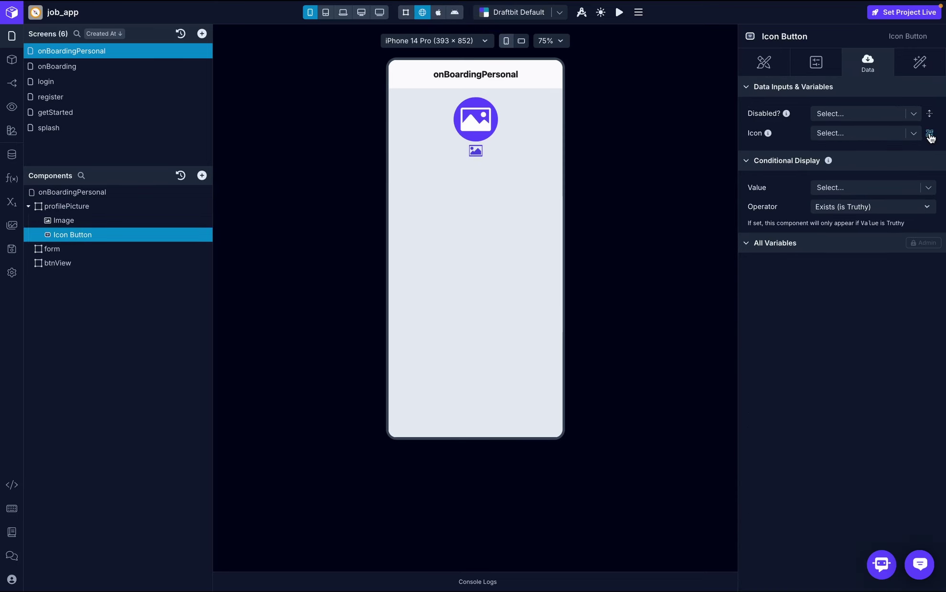
{"action": "left_click", "coordinate": [929, 134]}
{"action": "left_click", "coordinate": [588, 123]}
{"action": "type", "text": "edit"}
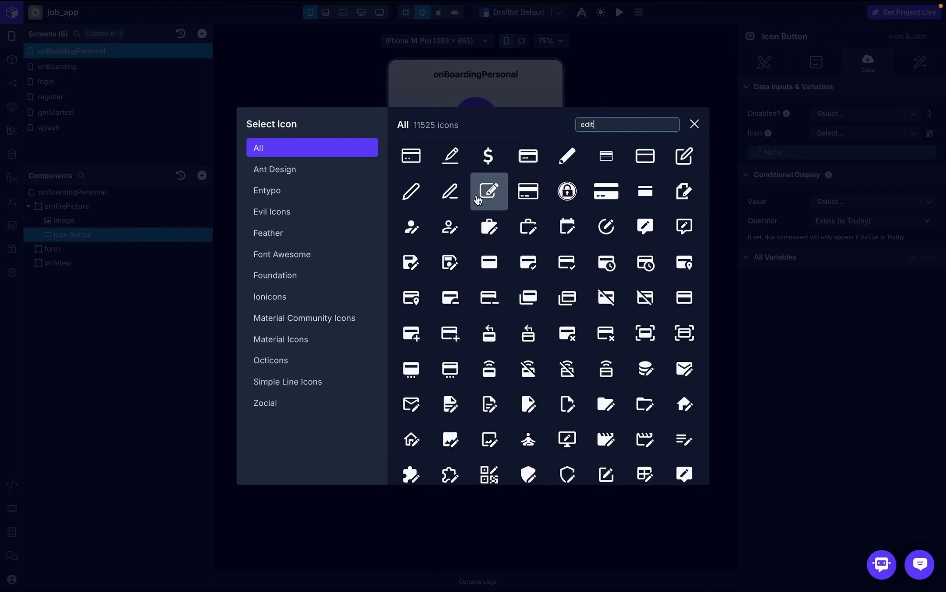
{"action": "left_click", "coordinate": [450, 156]}
{"action": "left_click", "coordinate": [28, 206]}
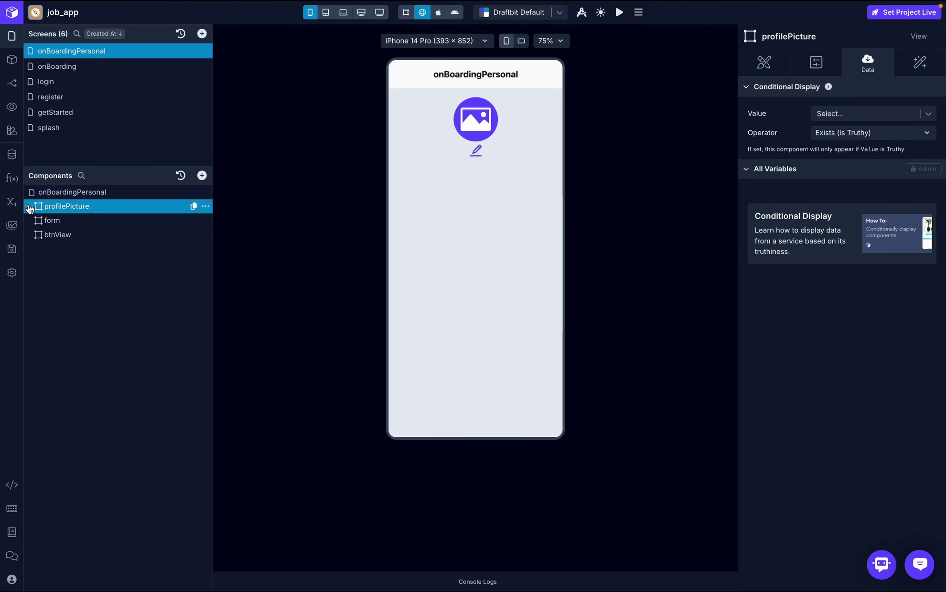
{"action": "left_click", "coordinate": [77, 221]}
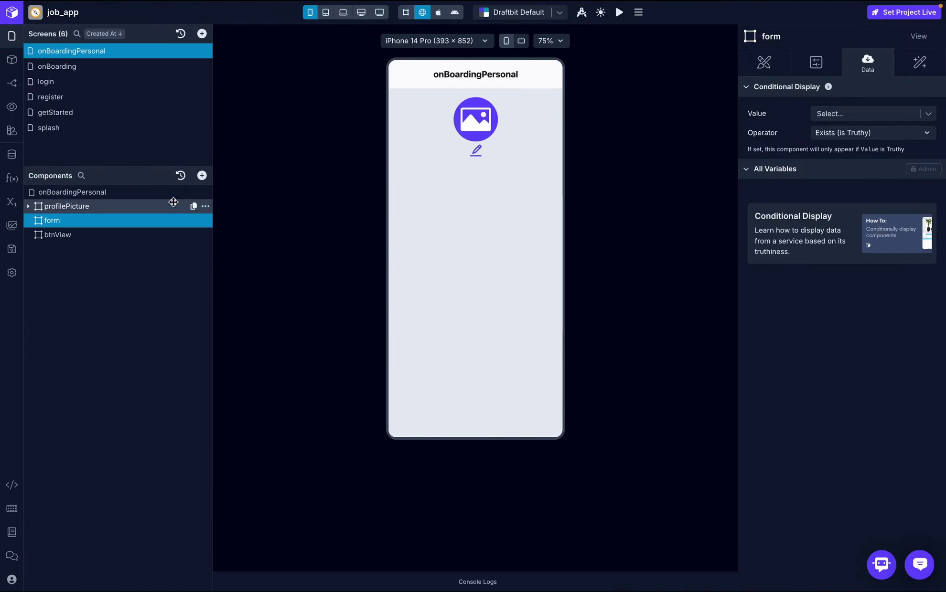
- Add a Text Input inside the form view
{"action": "left_click", "coordinate": [201, 175]}
{"action": "type", "text": "input"}
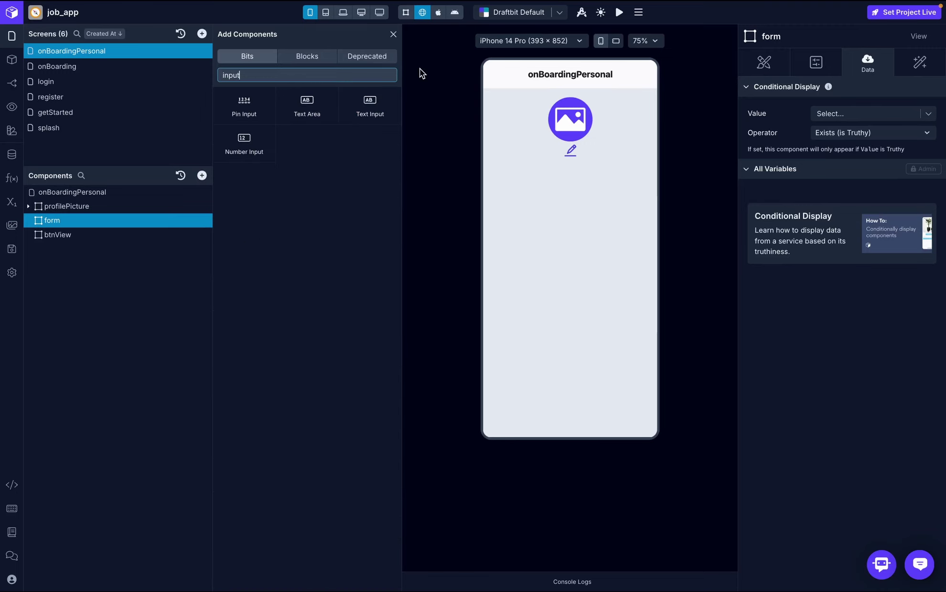
{"action": "left_click", "coordinate": [371, 106]}
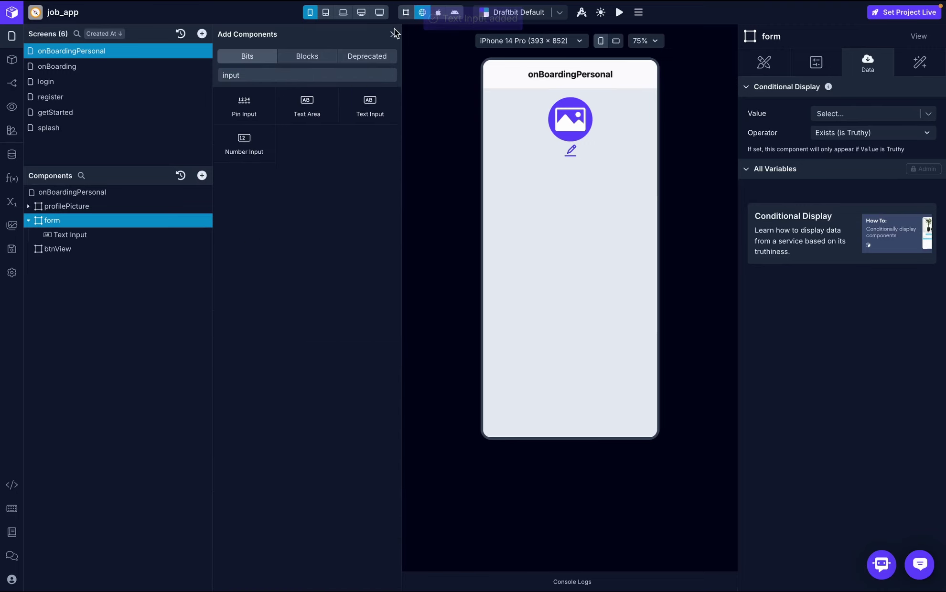
{"action": "left_click", "coordinate": [393, 34]}
{"action": "left_click", "coordinate": [93, 235]}
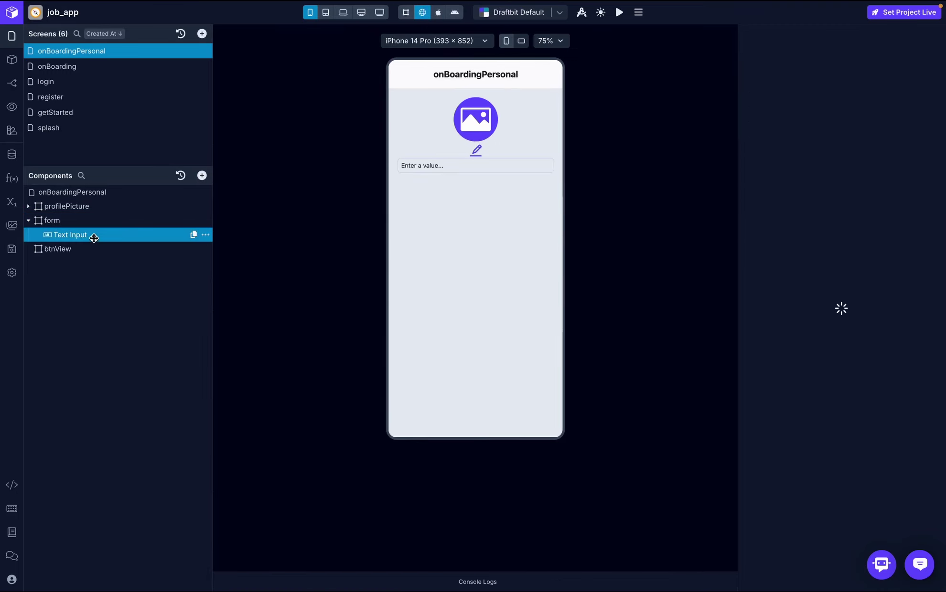
- Style the text input's font as Inter Semi Bold, size 16
{"action": "left_click", "coordinate": [763, 64]}
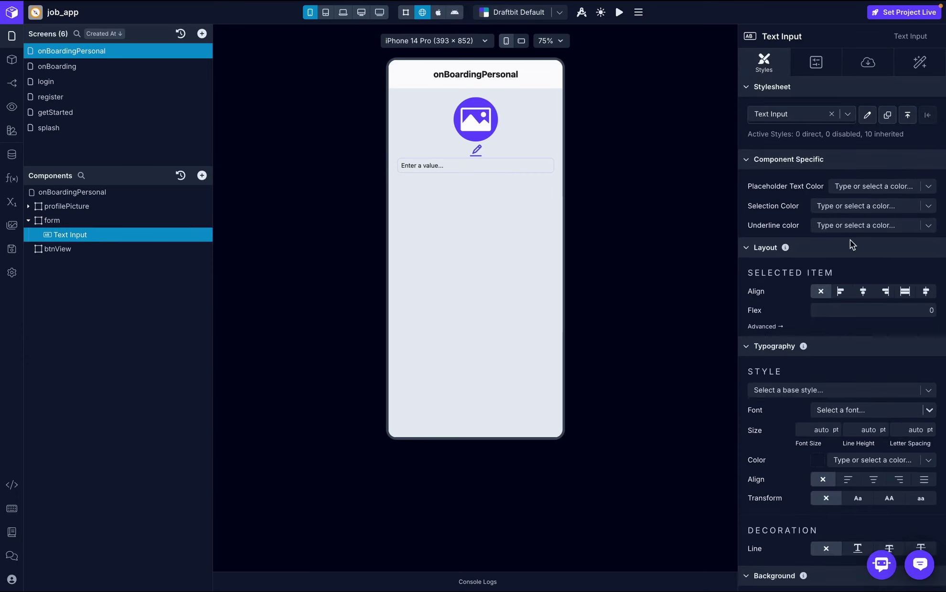
{"action": "scroll", "coordinate": [851, 249], "scroll_direction": "down", "scroll_amount": 5}
{"action": "scroll", "coordinate": [855, 272], "scroll_direction": "up", "scroll_amount": 1}
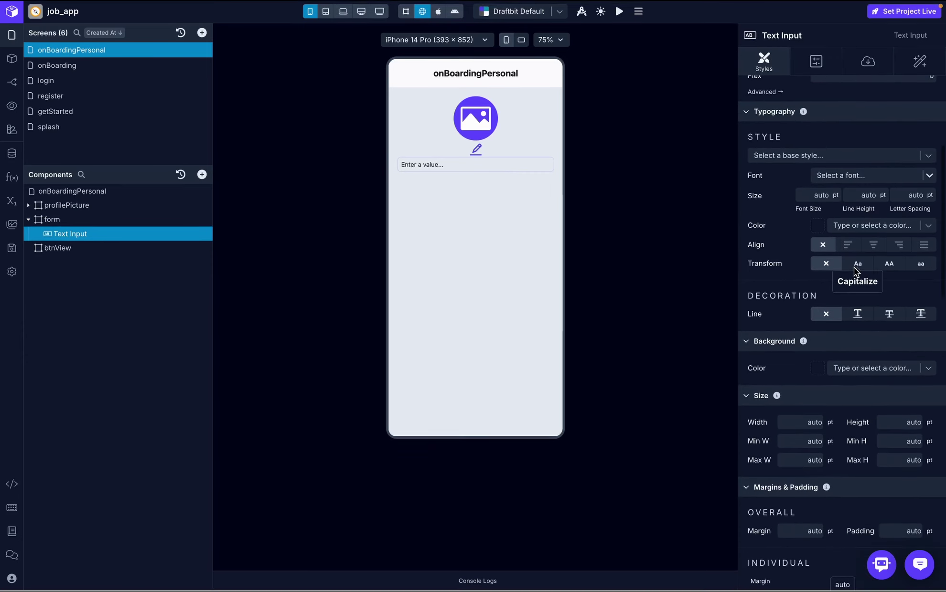
{"action": "left_click", "coordinate": [854, 176]}
{"action": "type", "text": "inter"}
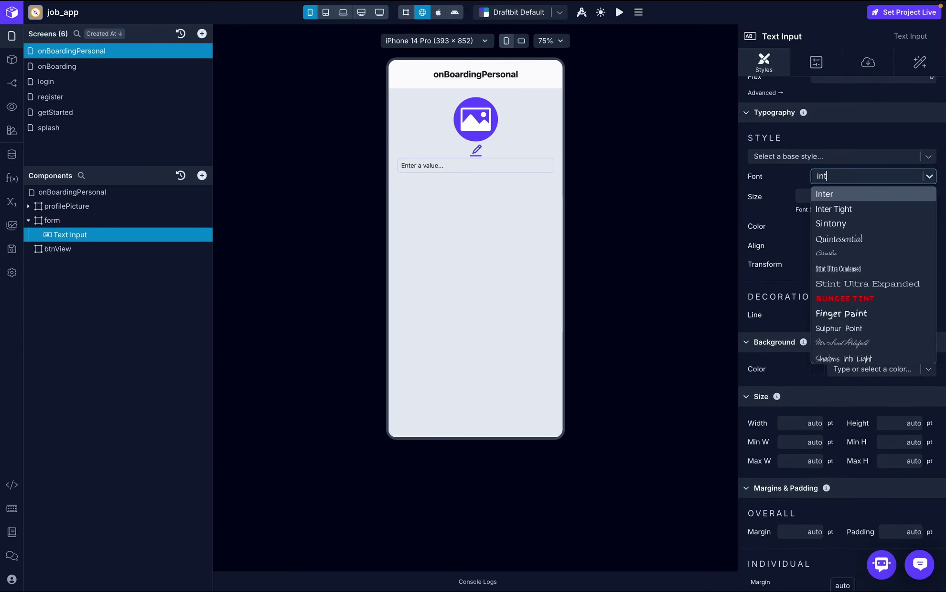
{"action": "left_click", "coordinate": [850, 191]}
{"action": "left_click", "coordinate": [825, 194]}
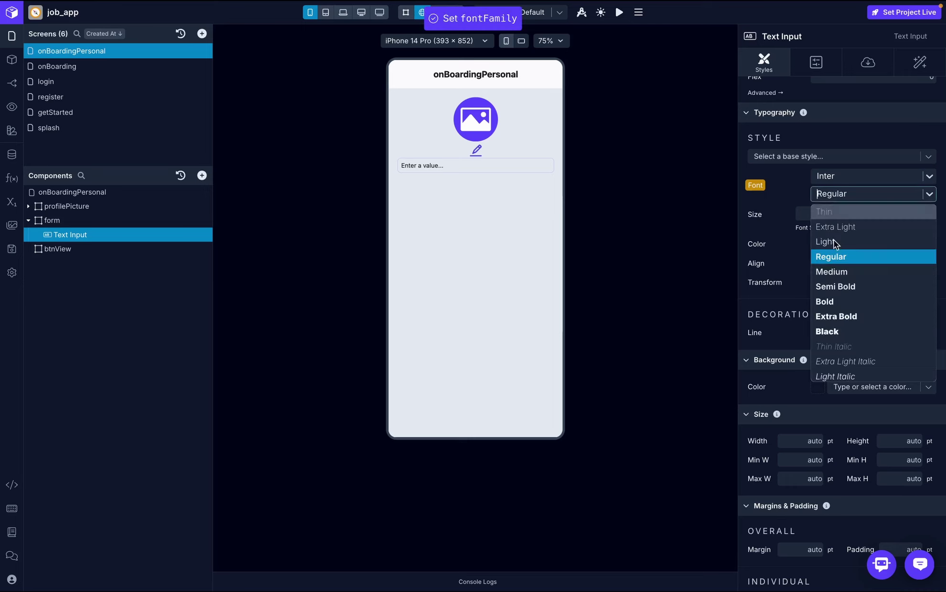
{"action": "left_click", "coordinate": [844, 289]}
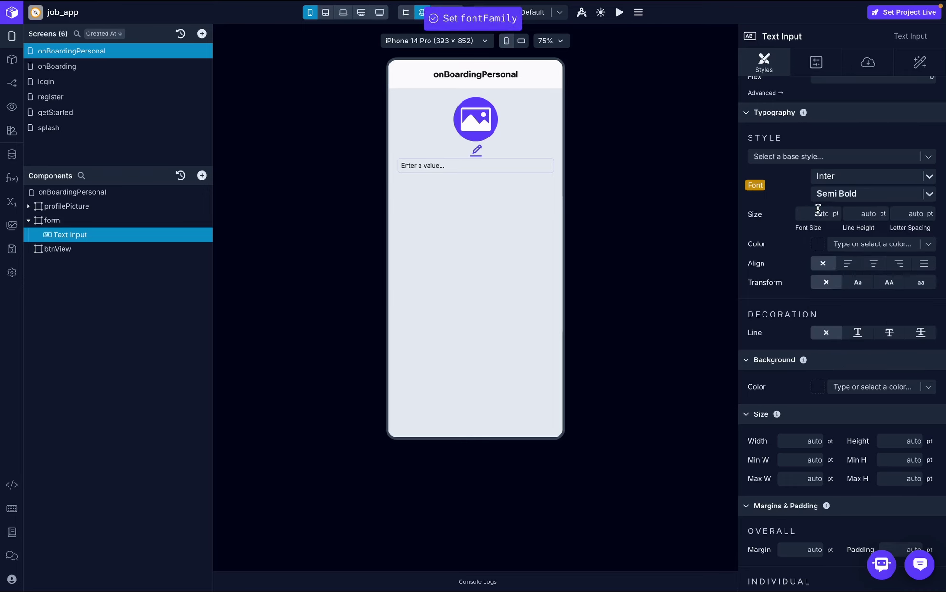
{"action": "left_click", "coordinate": [817, 213]}
{"action": "type", "text": "1"}
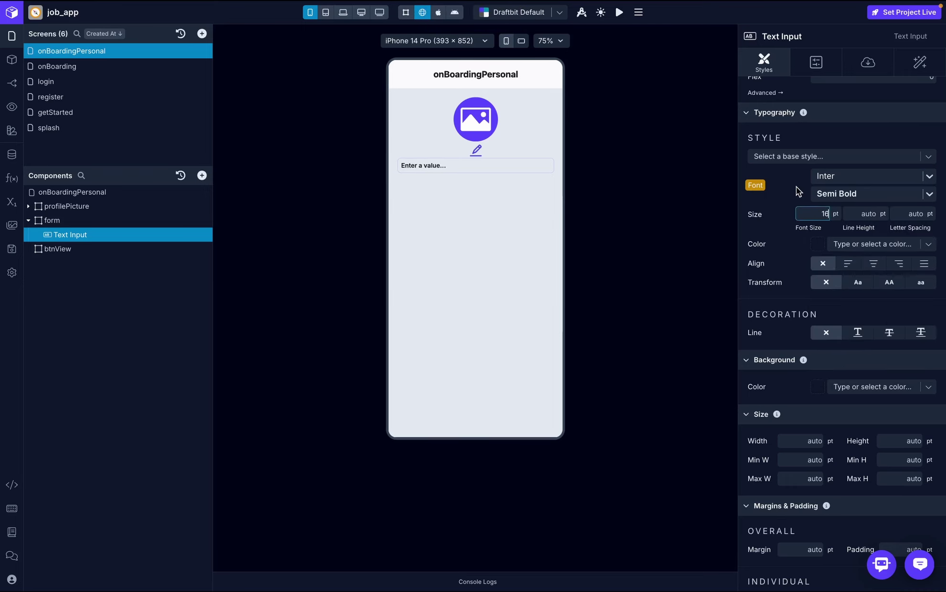
{"action": "type", "text": "6"}
- Give the text input Strong theme text colour and a custom white background
{"action": "scroll", "coordinate": [860, 268], "scroll_direction": "down", "scroll_amount": 4}
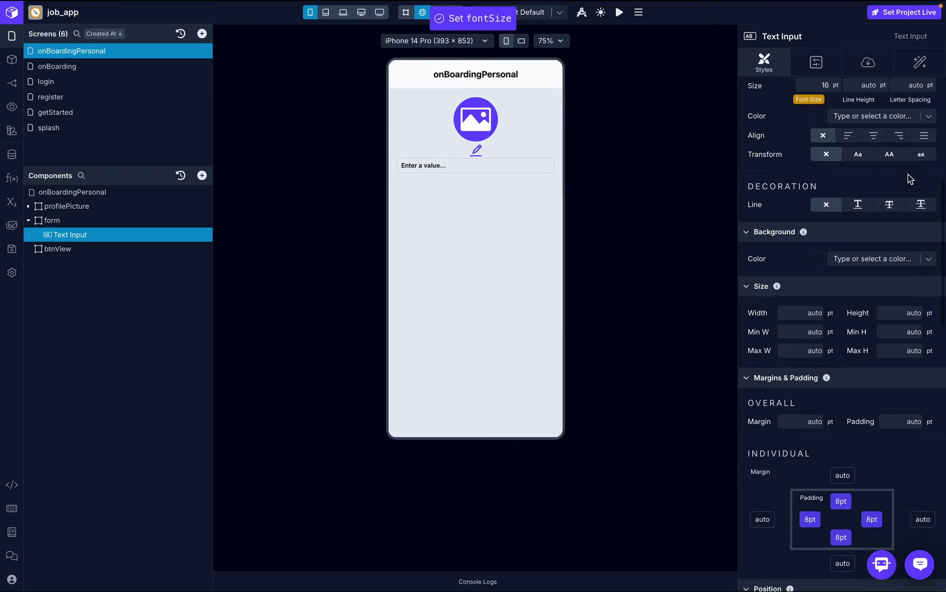
{"action": "left_click", "coordinate": [928, 116]}
{"action": "left_click", "coordinate": [866, 237]}
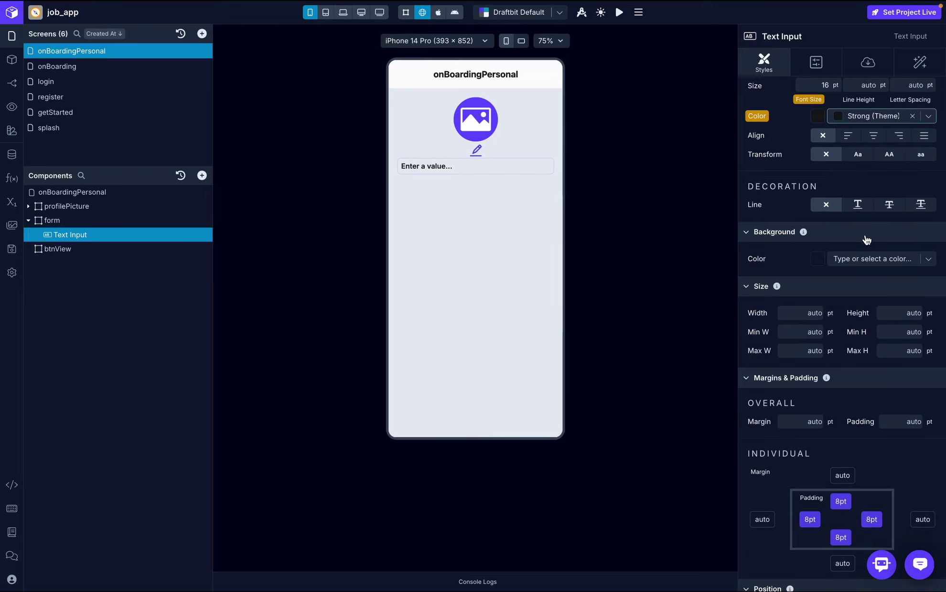
{"action": "scroll", "coordinate": [891, 216], "scroll_direction": "up", "scroll_amount": 1}
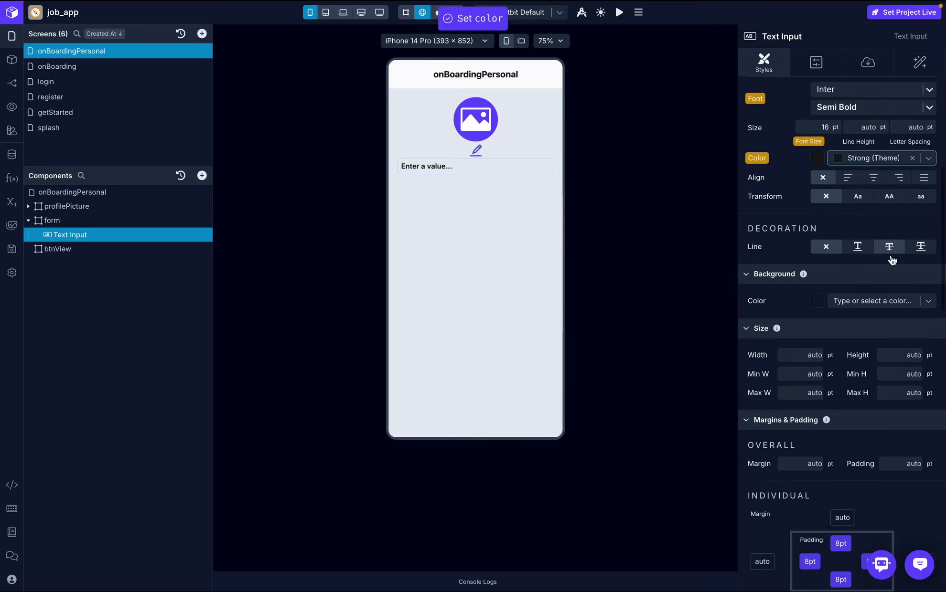
{"action": "left_click", "coordinate": [921, 306]}
{"action": "type", "text": "white"}
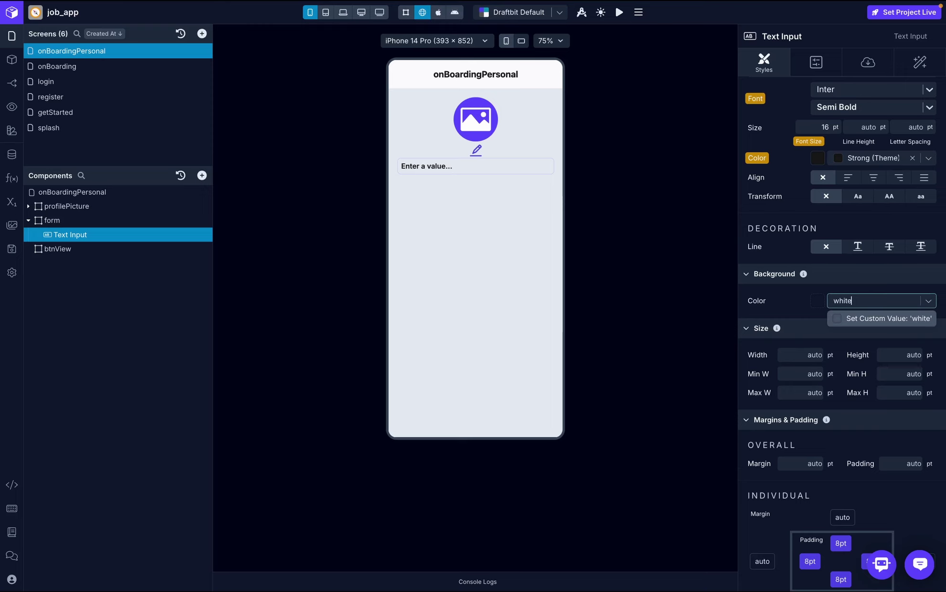
{"action": "left_click", "coordinate": [889, 318]}
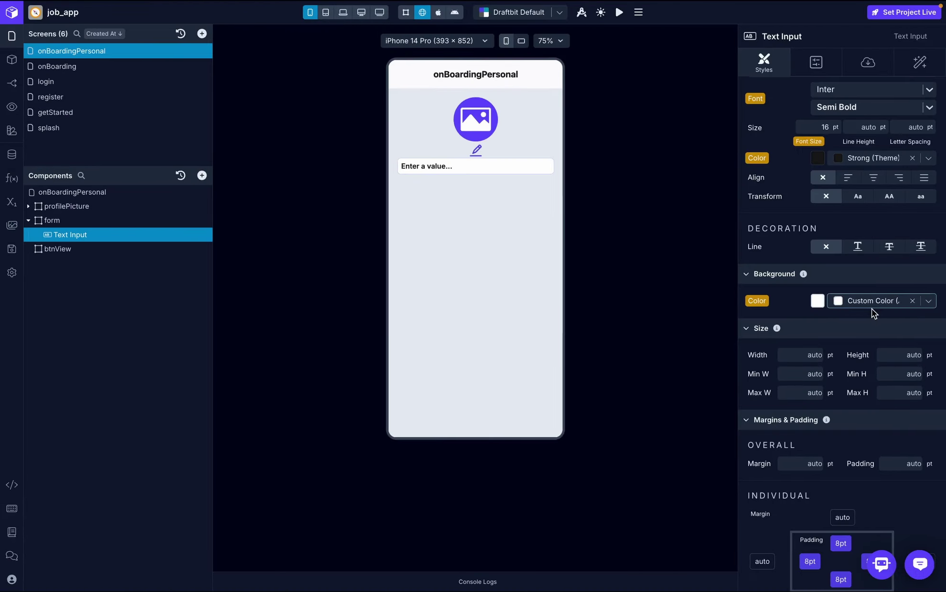
- Set the text input's overall padding to 20 and reset the top, right, left and bottom paddings to auto
{"action": "scroll", "coordinate": [872, 309], "scroll_direction": "down", "scroll_amount": 4}
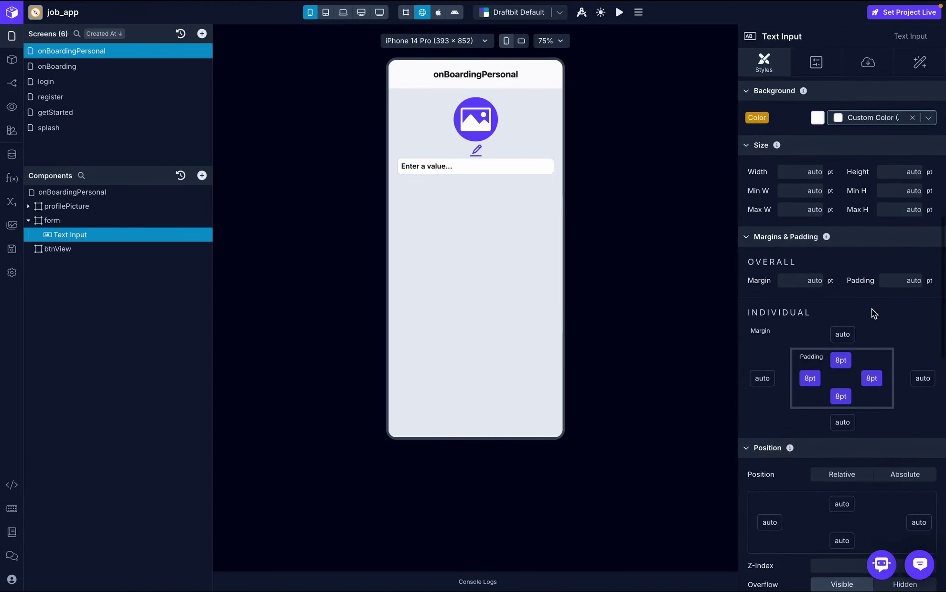
{"action": "left_click", "coordinate": [904, 282]}
{"action": "type", "text": "20"}
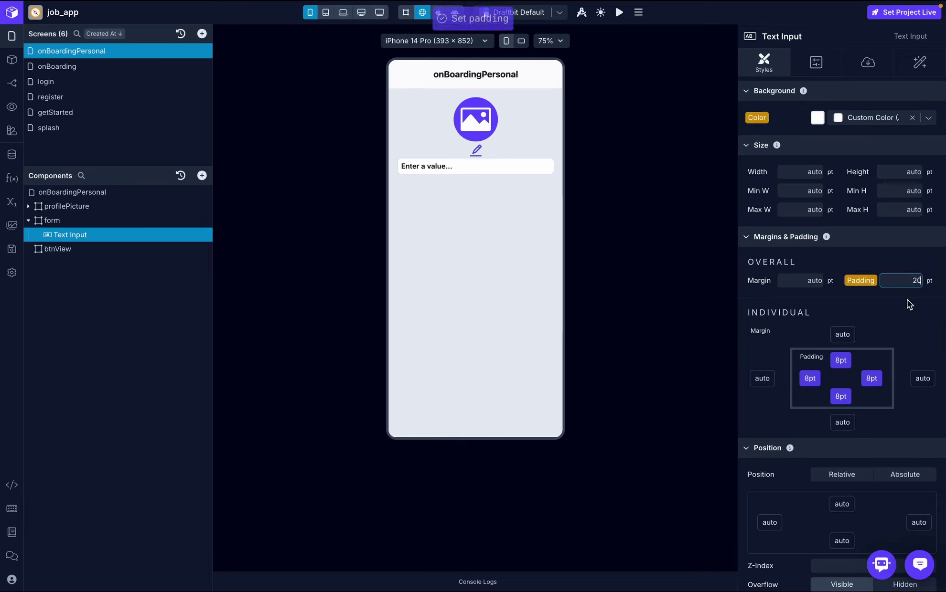
{"action": "left_click", "coordinate": [835, 361]}
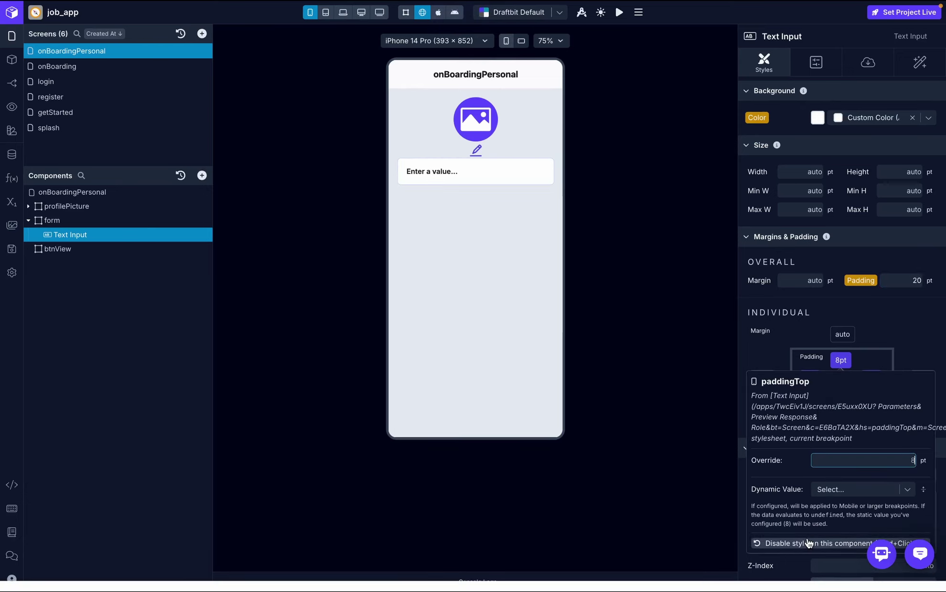
{"action": "left_click", "coordinate": [874, 378]}
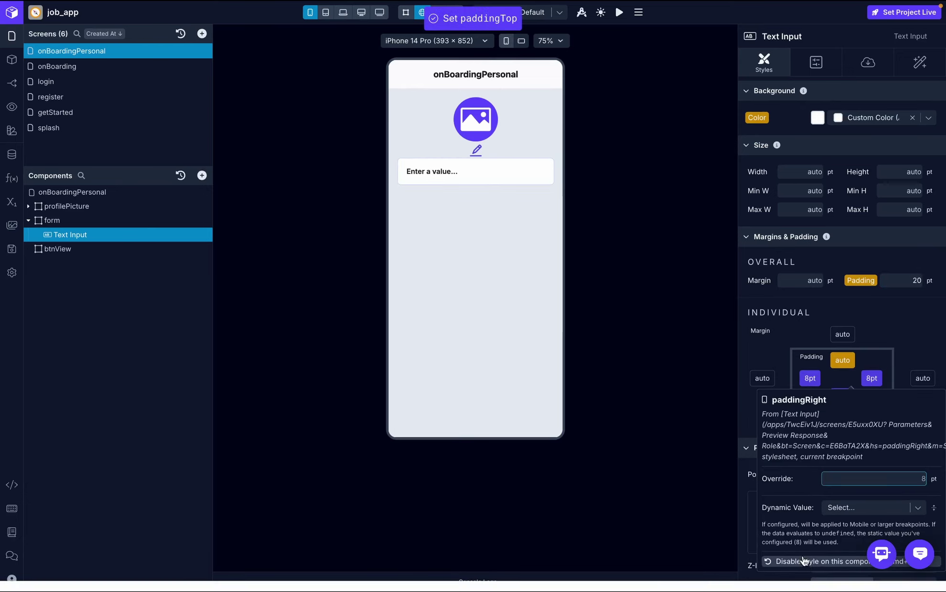
{"action": "left_click", "coordinate": [810, 378]}
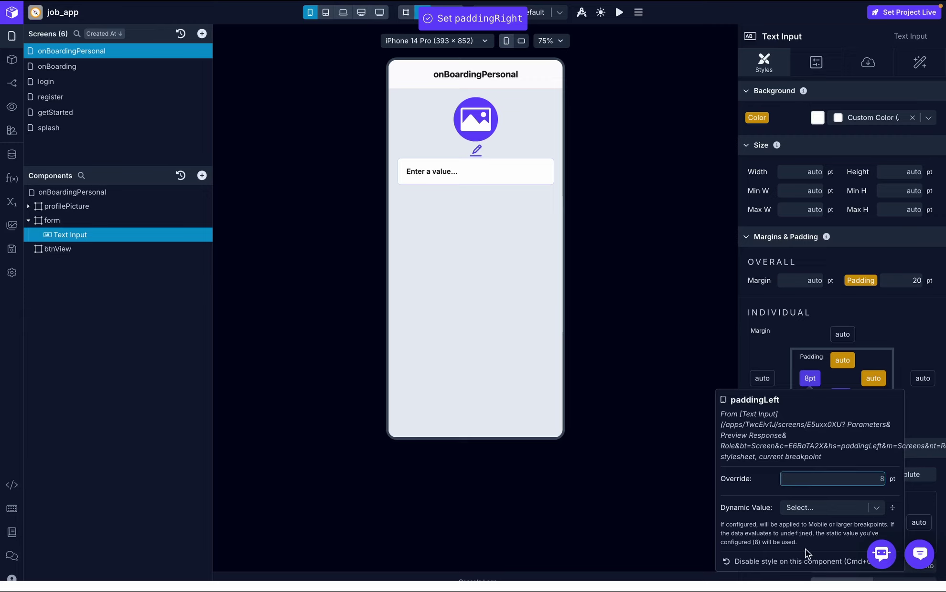
{"action": "left_click", "coordinate": [809, 562]}
{"action": "left_click", "coordinate": [841, 396]}
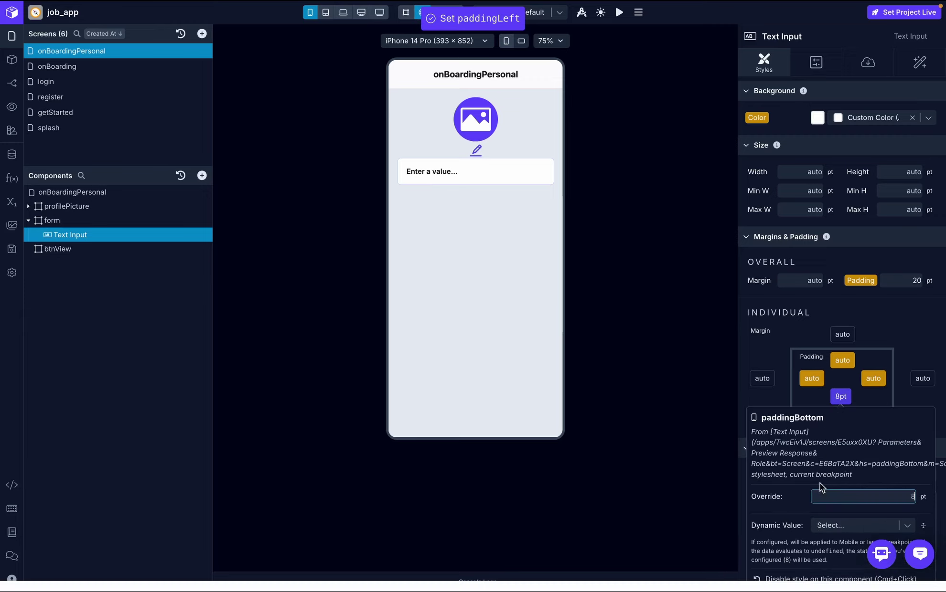
{"action": "left_click", "coordinate": [815, 578]}
- Give the text input a border radius of 20
{"action": "scroll", "coordinate": [873, 422], "scroll_direction": "down", "scroll_amount": 4}
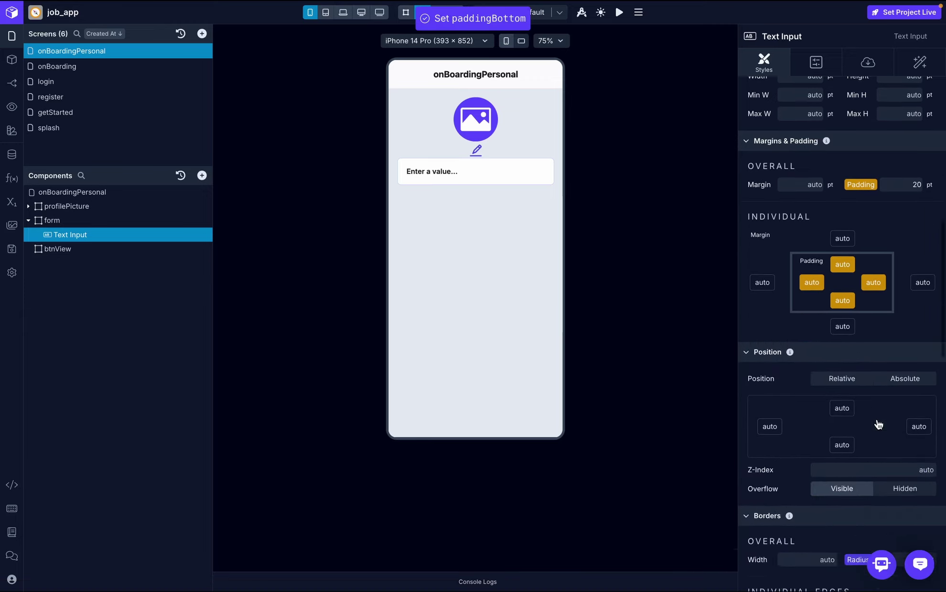
{"action": "scroll", "coordinate": [876, 419], "scroll_direction": "down", "scroll_amount": 1}
{"action": "left_click", "coordinate": [934, 416]}
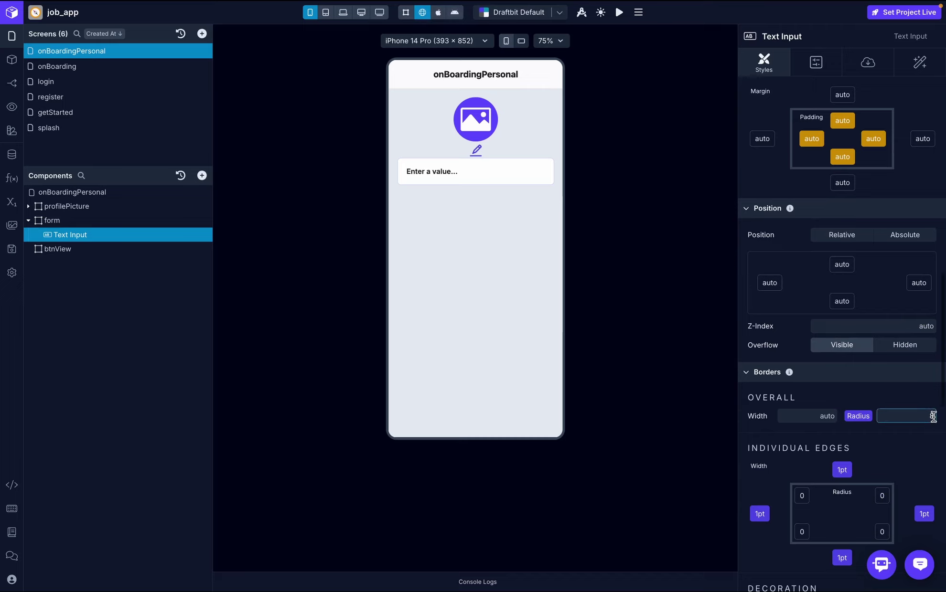
{"action": "left_click", "coordinate": [921, 455]}
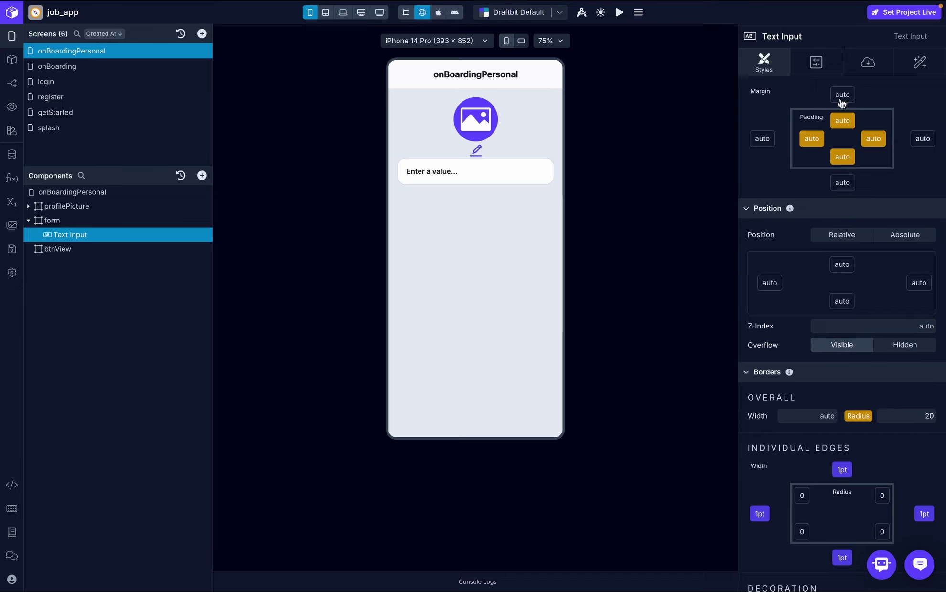
- Set the text input's placeholder text to 'Name'
{"action": "left_click", "coordinate": [868, 63]}
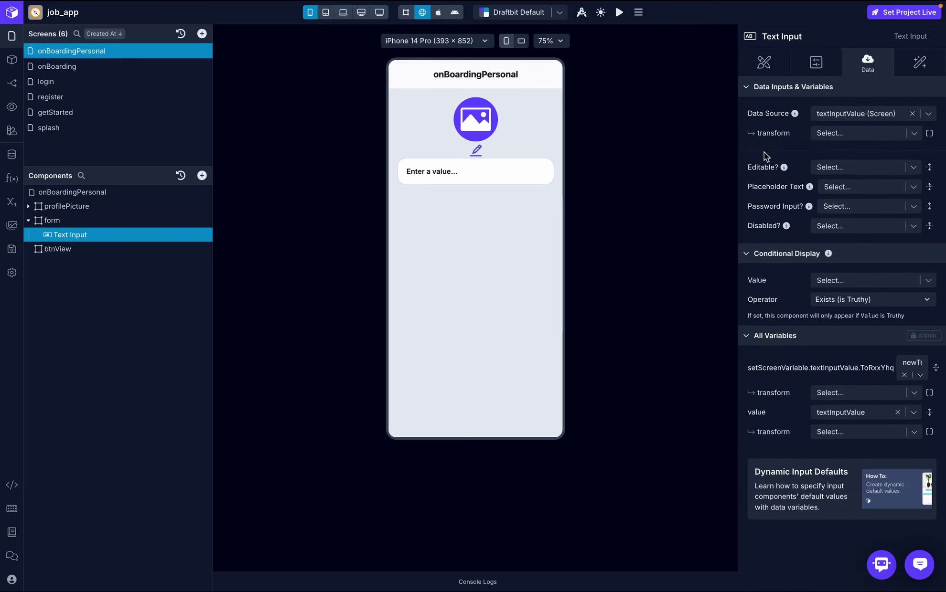
{"action": "left_click", "coordinate": [832, 187]}
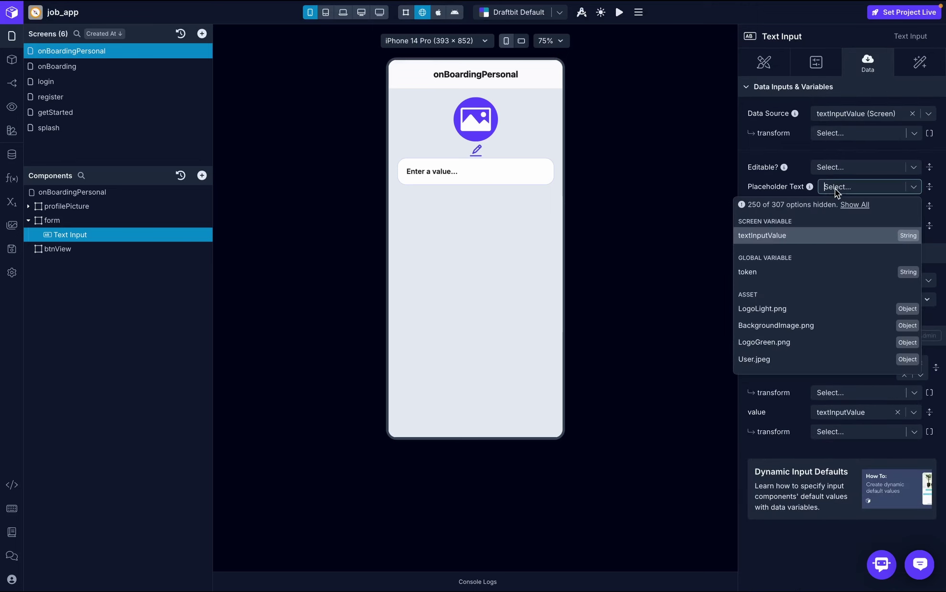
{"action": "type", "text": "Name"}
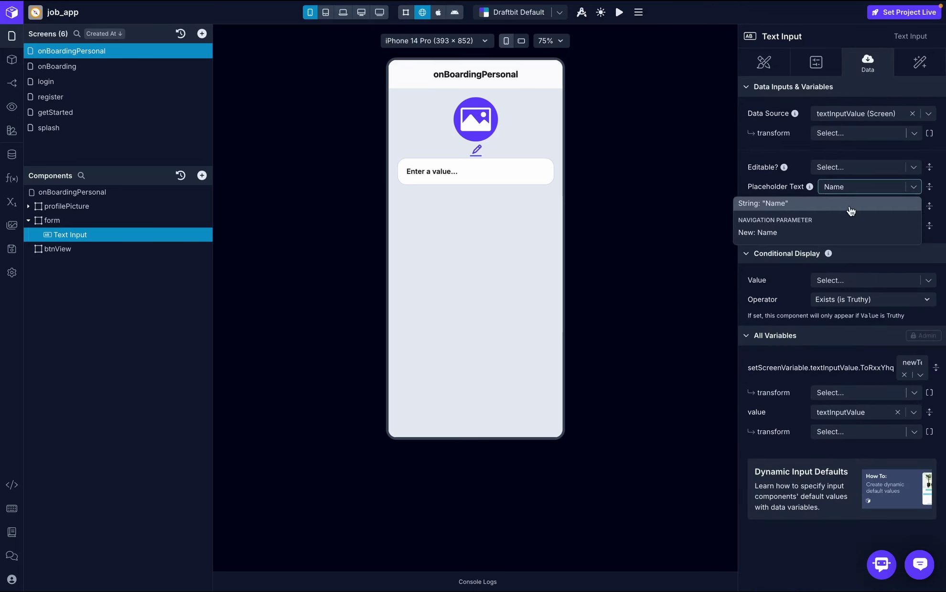
{"action": "left_click", "coordinate": [850, 205]}
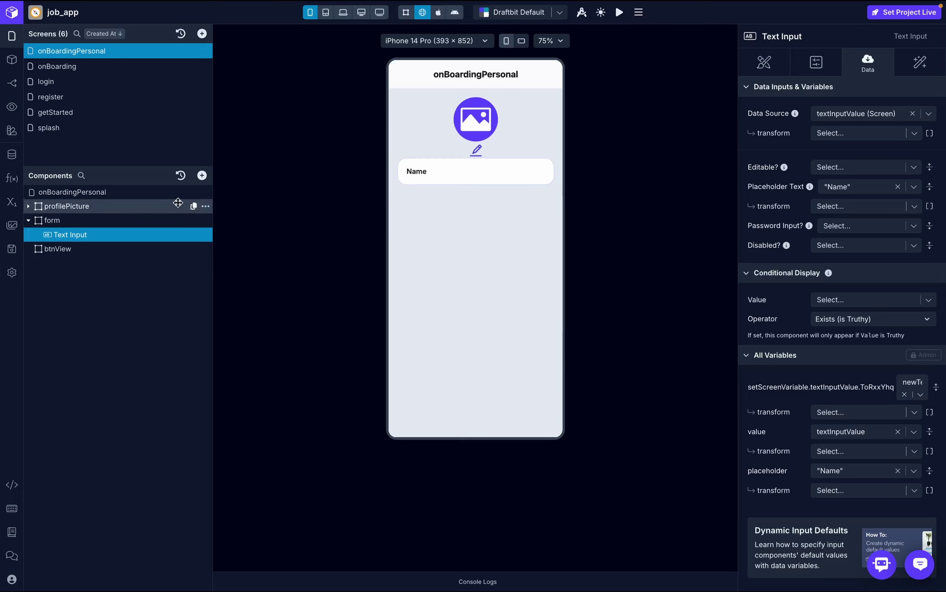
- Set the onBoardingPersonal screen's layout gap to 20
{"action": "left_click", "coordinate": [157, 193]}
{"action": "left_click", "coordinate": [761, 62]}
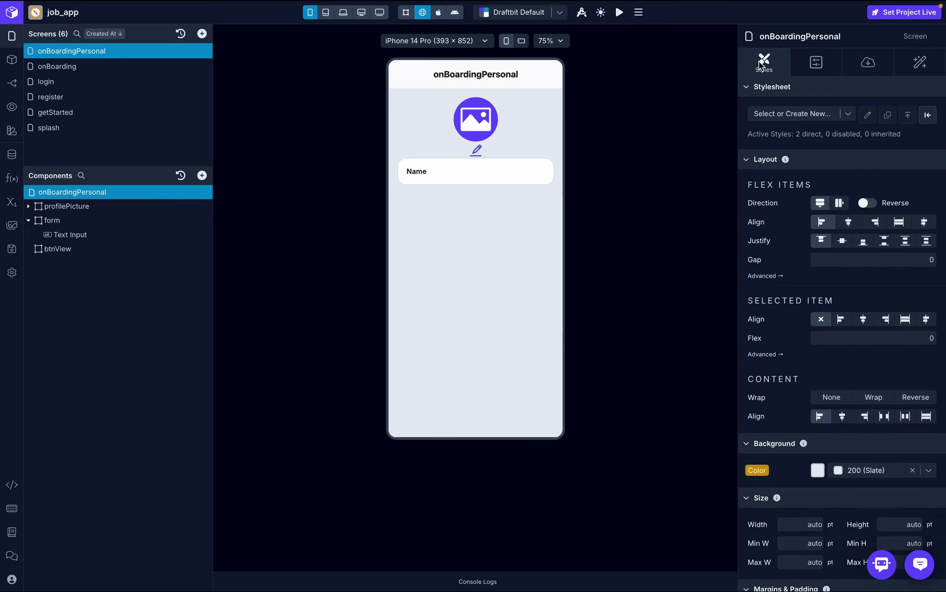
{"action": "left_click", "coordinate": [897, 261]}
{"action": "type", "text": "20"}
{"action": "key", "text": "Return"}
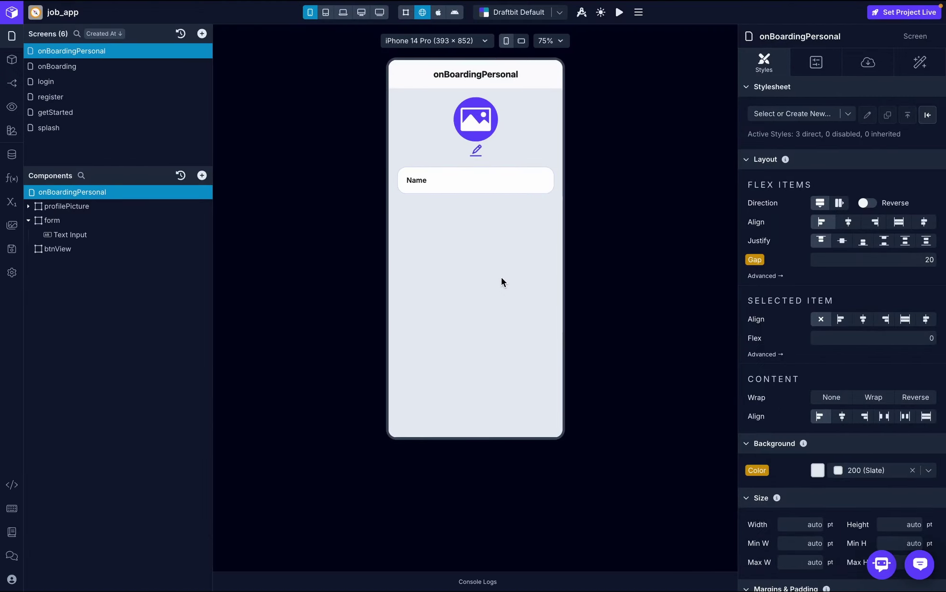
{"action": "left_click", "coordinate": [77, 234]}
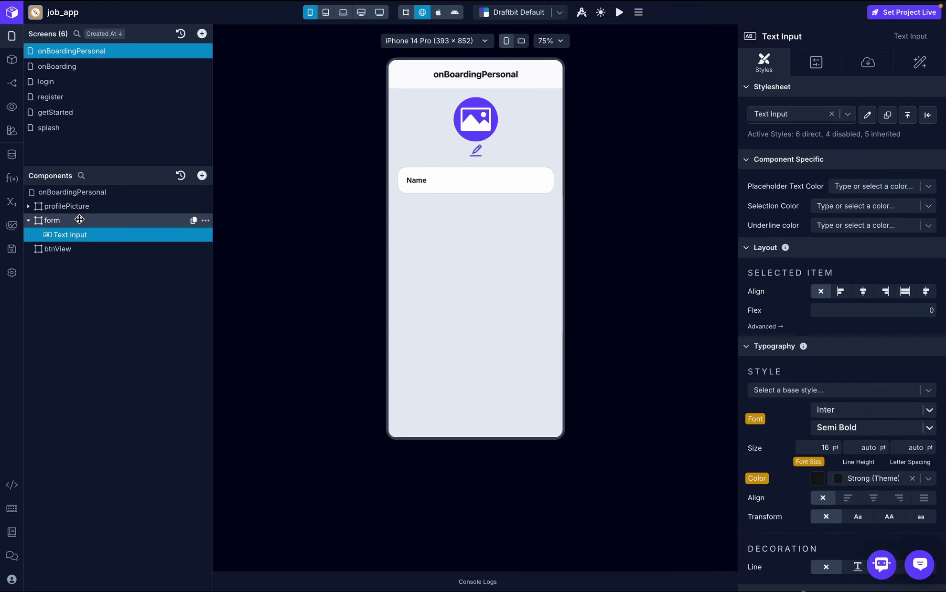
{"action": "left_click", "coordinate": [79, 219]}
- Add a Keyboard Aware Scroll View to the form and move the text input into it
{"action": "left_click", "coordinate": [202, 175]}
{"action": "type", "text": "ke"}
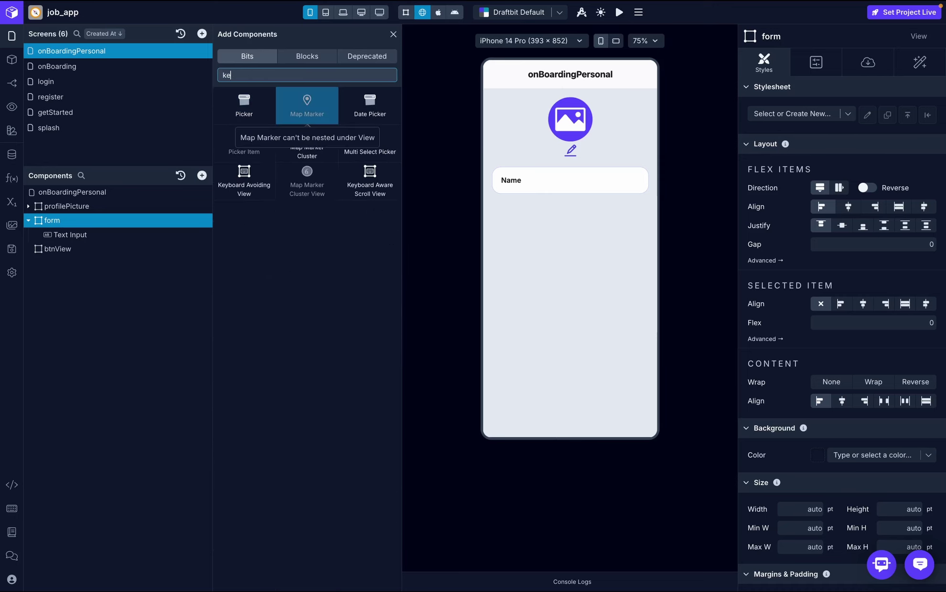
{"action": "type", "text": "y"}
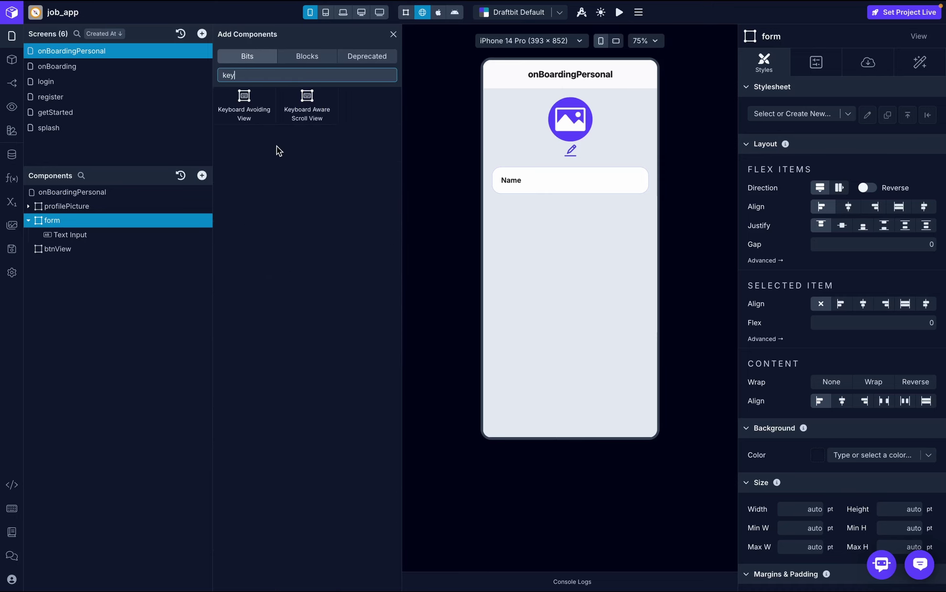
{"action": "left_click", "coordinate": [308, 105]}
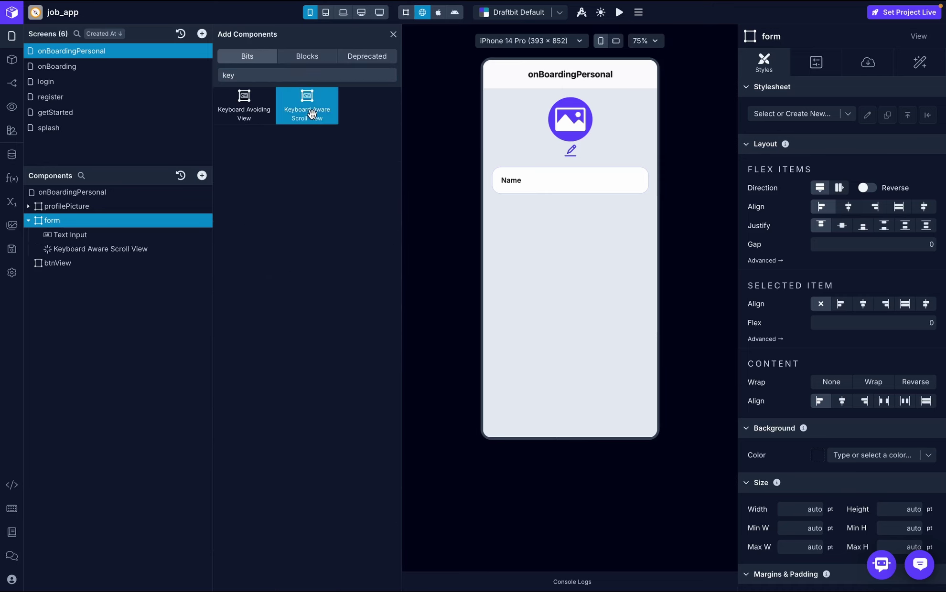
{"action": "left_click", "coordinate": [109, 238]}
{"action": "left_click_drag", "start_coordinate": [72, 238], "coordinate": [97, 249]}
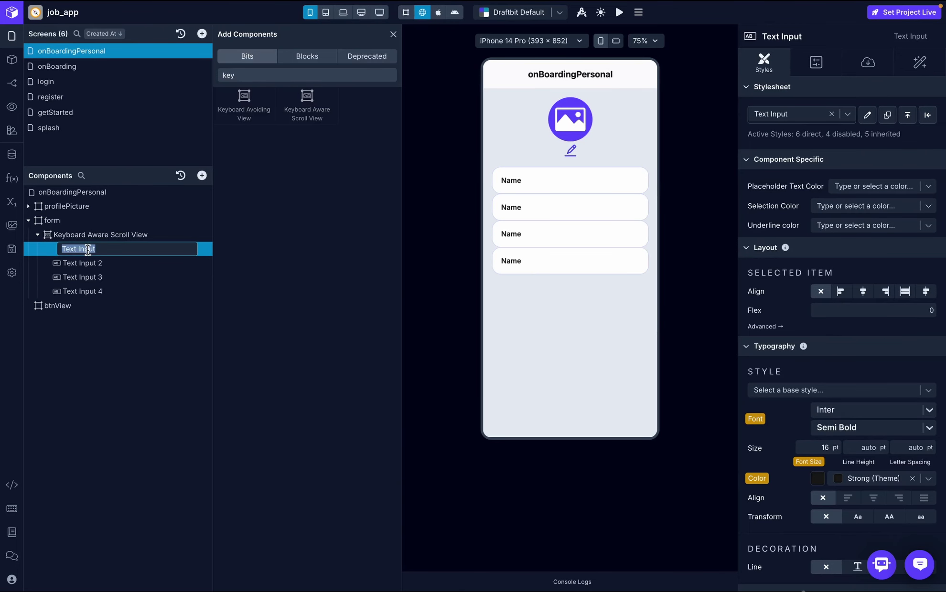
- Rename the four text inputs to name, email, phone and address
{"action": "type", "text": "name"}
{"action": "left_click", "coordinate": [90, 262]}
{"action": "double_click", "coordinate": [90, 262]}
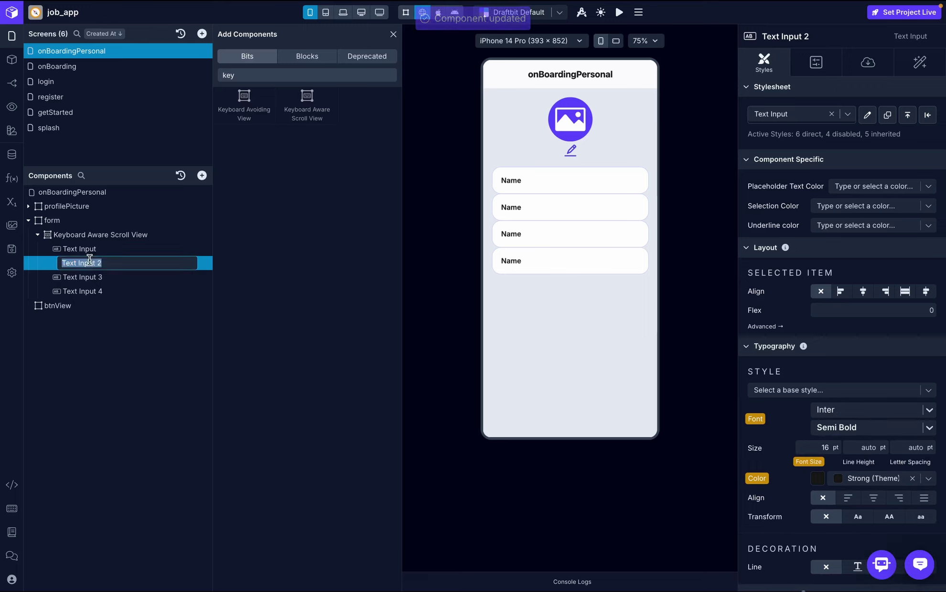
{"action": "type", "text": "email"}
{"action": "key", "text": "Return"}
{"action": "left_click", "coordinate": [91, 276]}
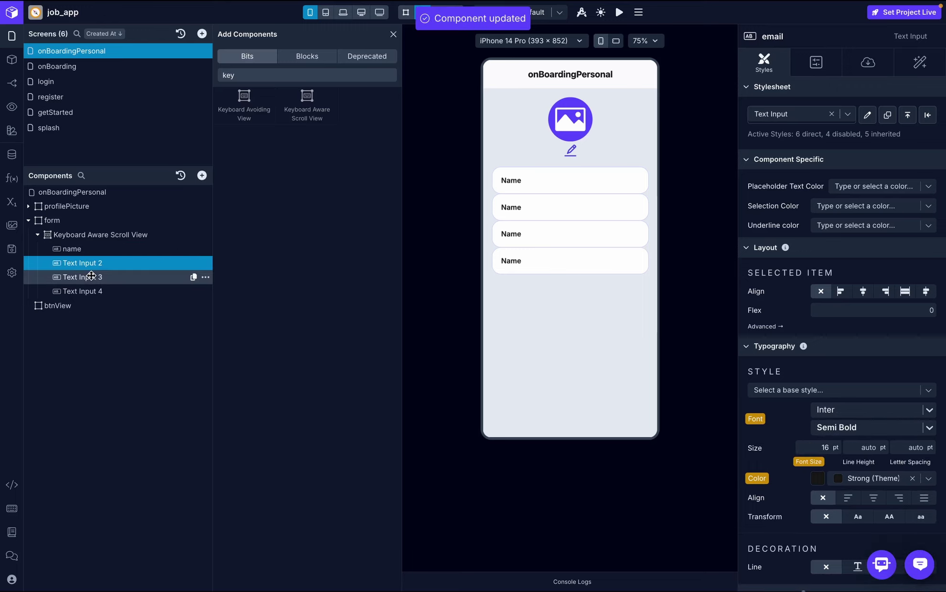
{"action": "double_click", "coordinate": [90, 277]}
{"action": "type", "text": "phone"}
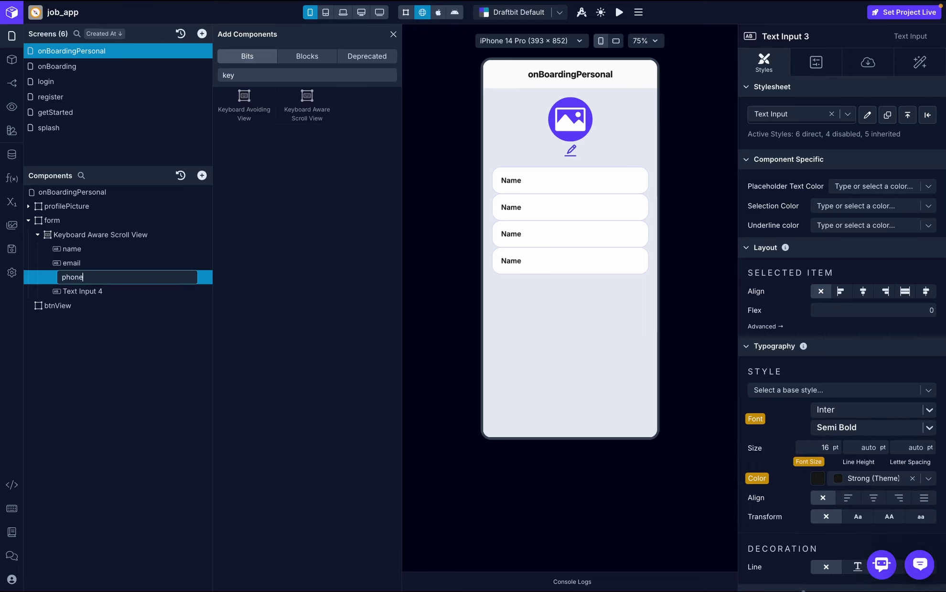
{"action": "key", "text": "Return"}
{"action": "left_click", "coordinate": [91, 291]}
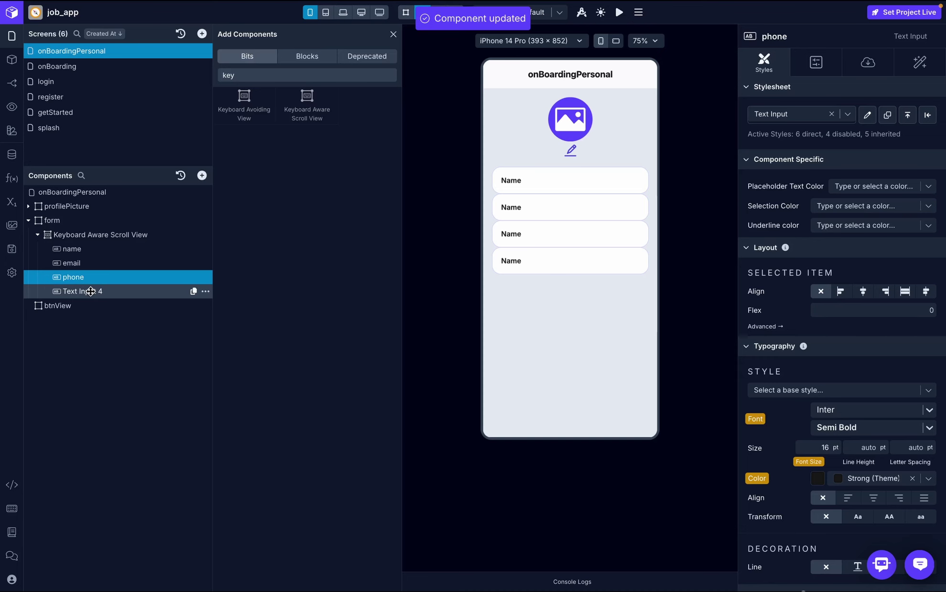
{"action": "double_click", "coordinate": [91, 291]}
{"action": "type", "text": "addres"}
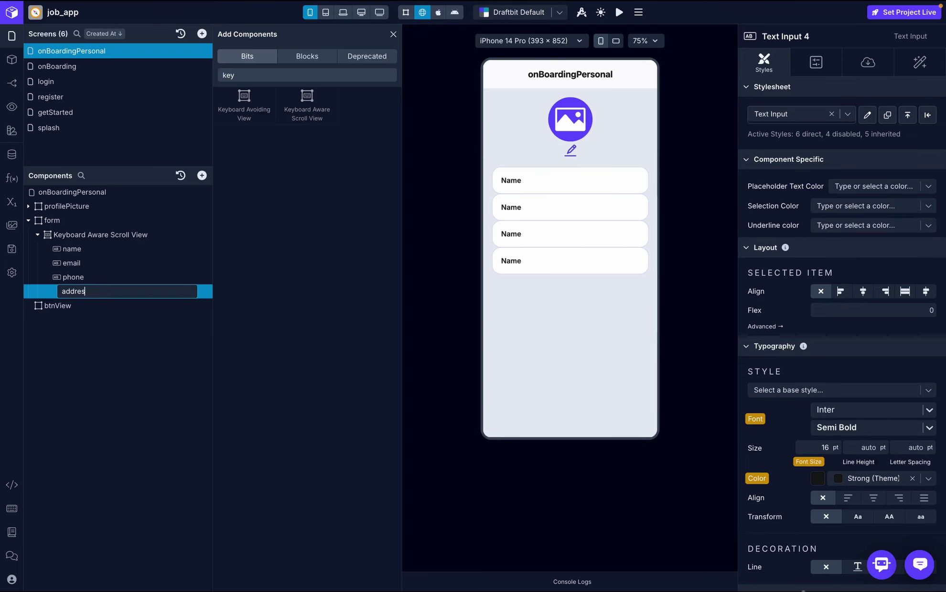
{"action": "type", "text": "s"}
{"action": "key", "text": "Return"}
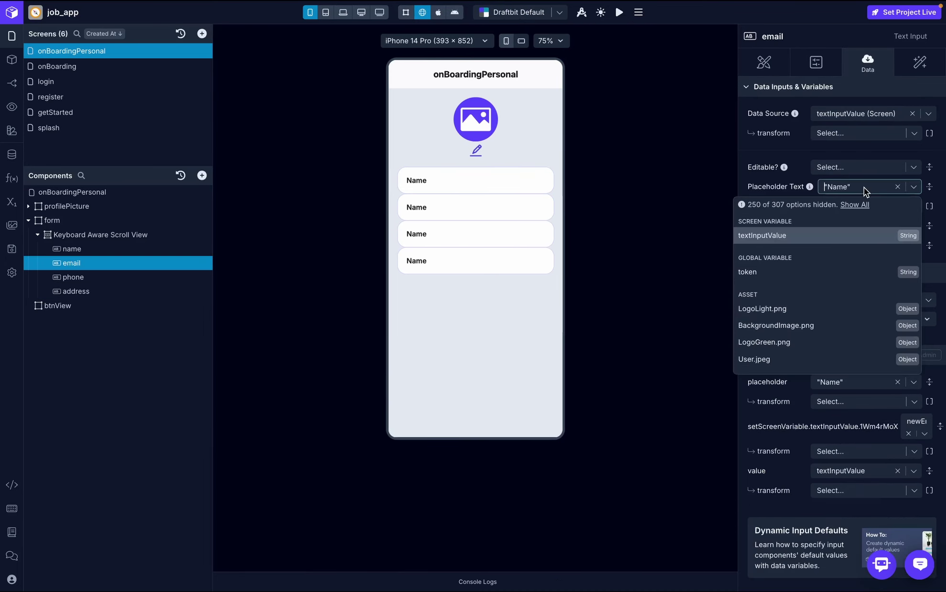
- Set the placeholders of the email, phone and address inputs to Email, phone and address
{"action": "type", "text": "Email"}
{"action": "key", "text": "Return"}
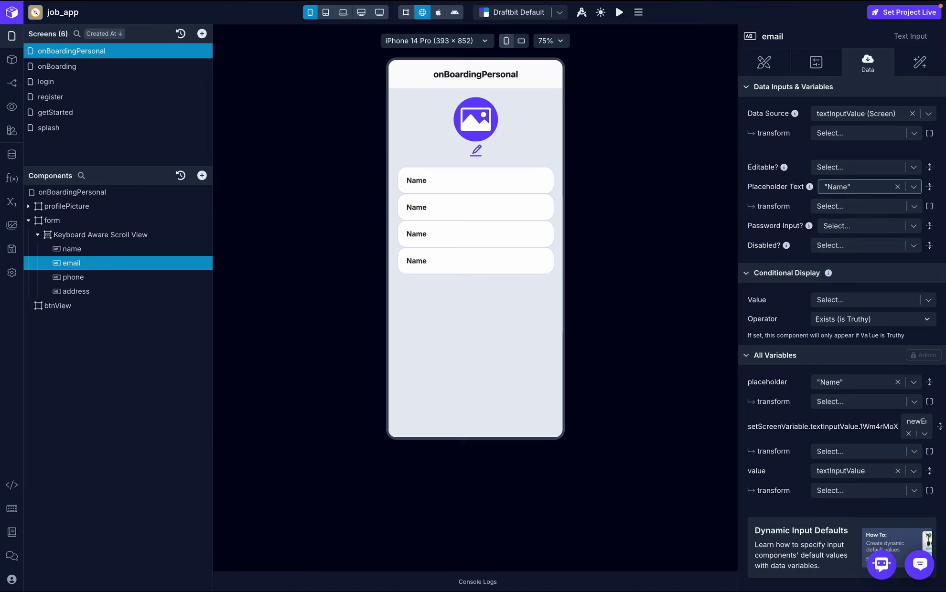
{"action": "left_click", "coordinate": [878, 184]}
{"action": "type", "text": "pHONE"}
{"action": "key", "text": "Return"}
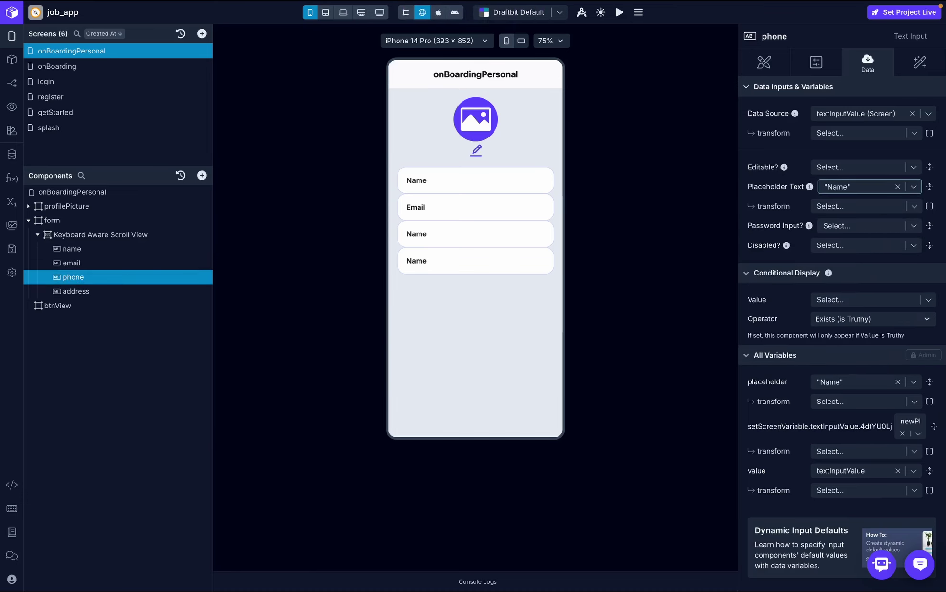
{"action": "left_click", "coordinate": [878, 186]}
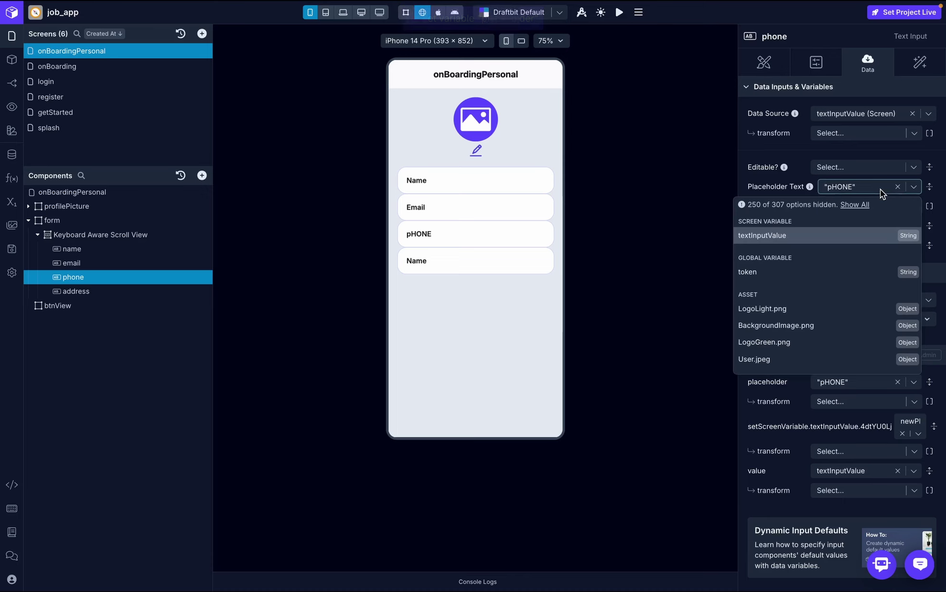
{"action": "type", "text": "phone"}
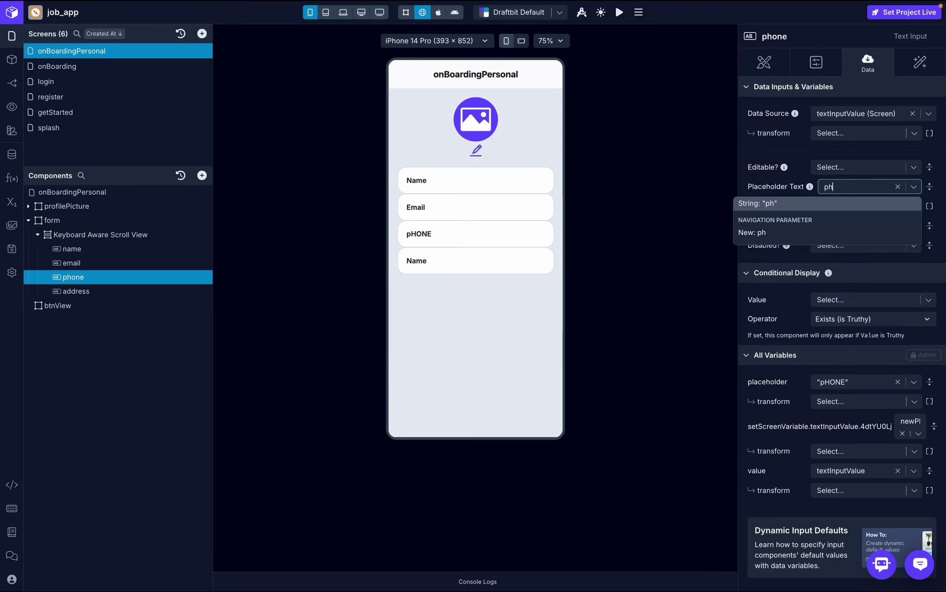
{"action": "left_click", "coordinate": [876, 204]}
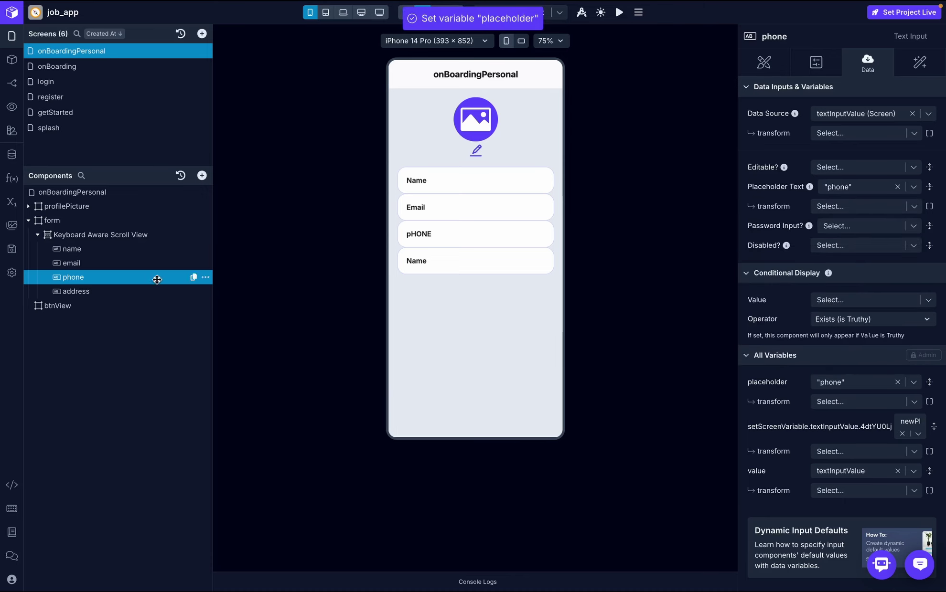
{"action": "left_click", "coordinate": [113, 291]}
{"action": "left_click", "coordinate": [856, 187]}
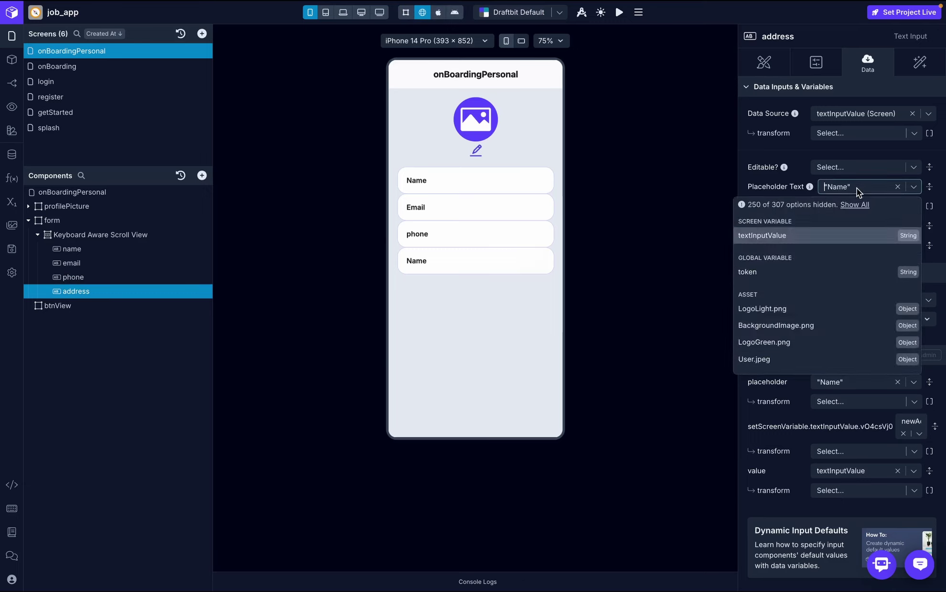
{"action": "type", "text": "address"}
{"action": "left_click", "coordinate": [850, 203]}
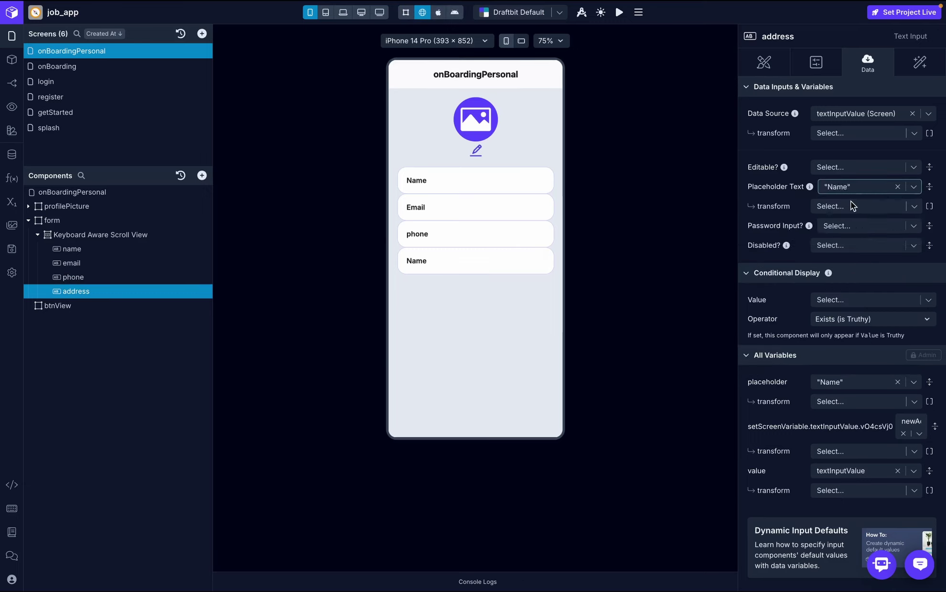
- Set the Keyboard Aware Scroll View's gap between form fields to 20
{"action": "left_click", "coordinate": [115, 235]}
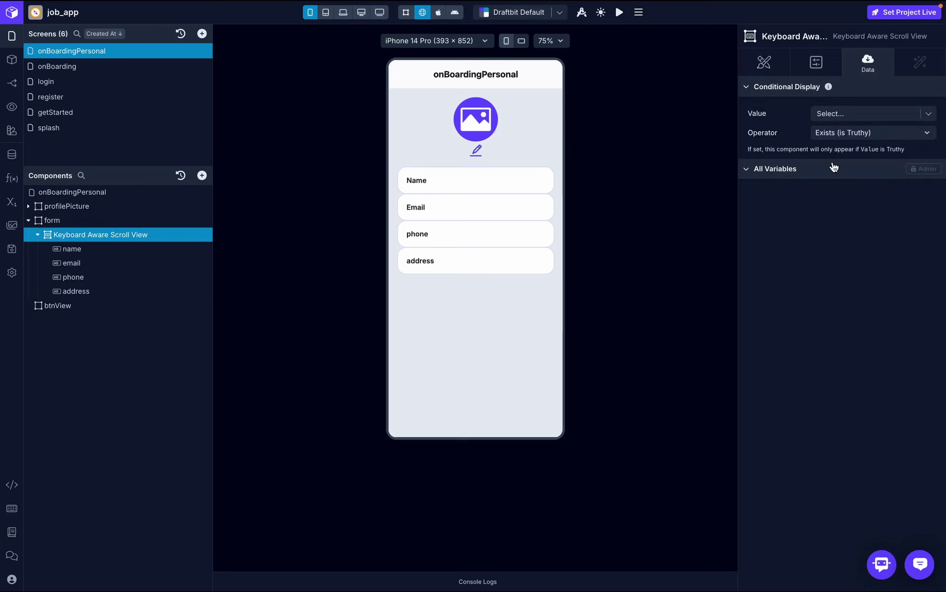
{"action": "left_click", "coordinate": [770, 61]}
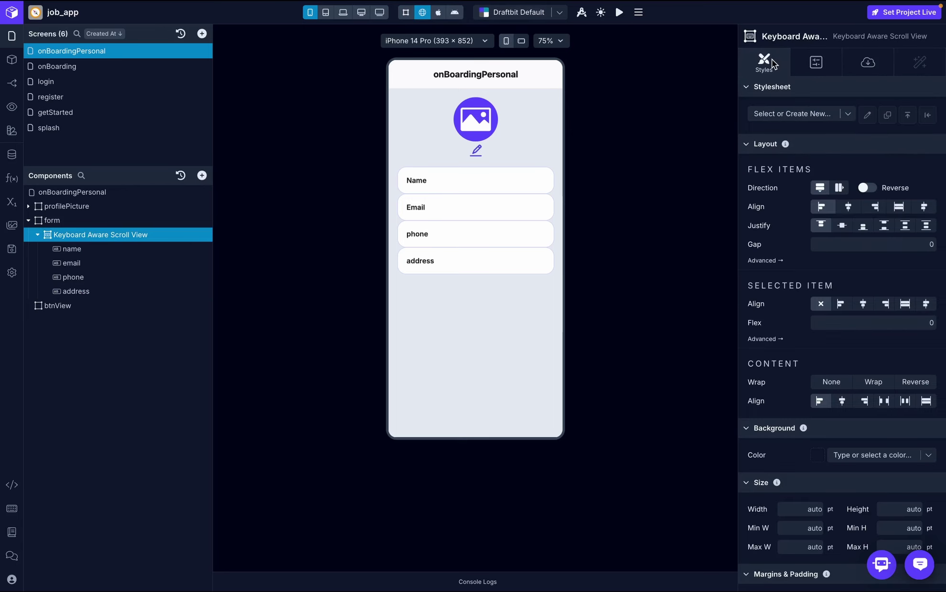
{"action": "left_click", "coordinate": [833, 240]}
{"action": "type", "text": "20"}
{"action": "key", "text": "Return"}
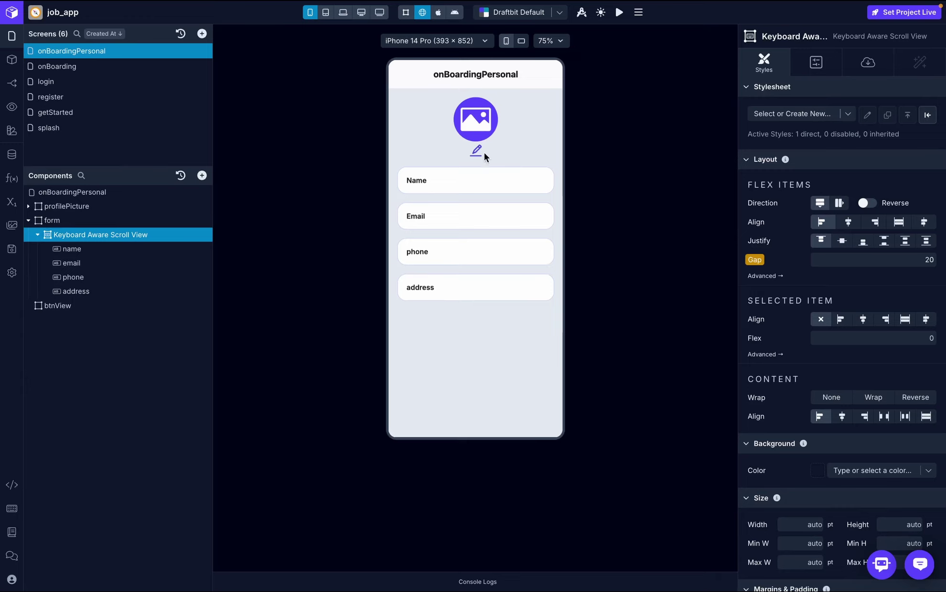
- Test focusing the Name, Email, phone and address fields in the preview
{"action": "left_click", "coordinate": [465, 180]}
{"action": "left_click", "coordinate": [444, 211]}
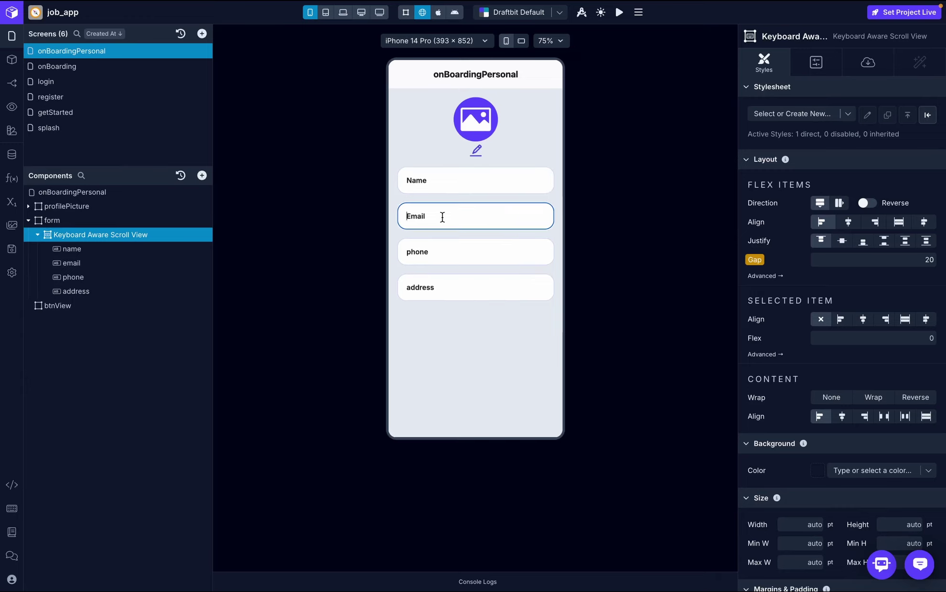
{"action": "left_click", "coordinate": [439, 252]}
{"action": "left_click", "coordinate": [439, 287]}
{"action": "left_click", "coordinate": [436, 337]}
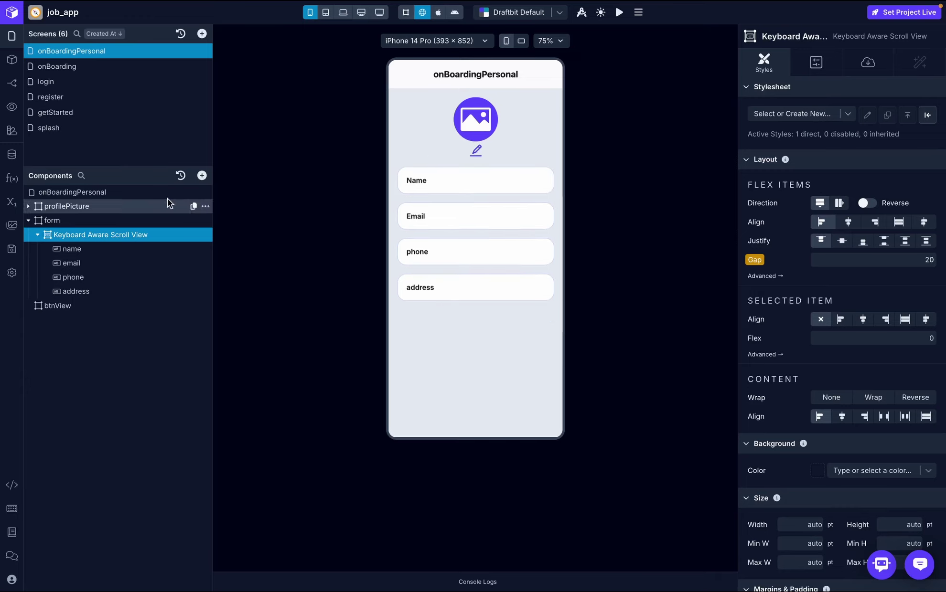
- Add a Button inside btnView below the form
{"action": "left_click", "coordinate": [77, 307]}
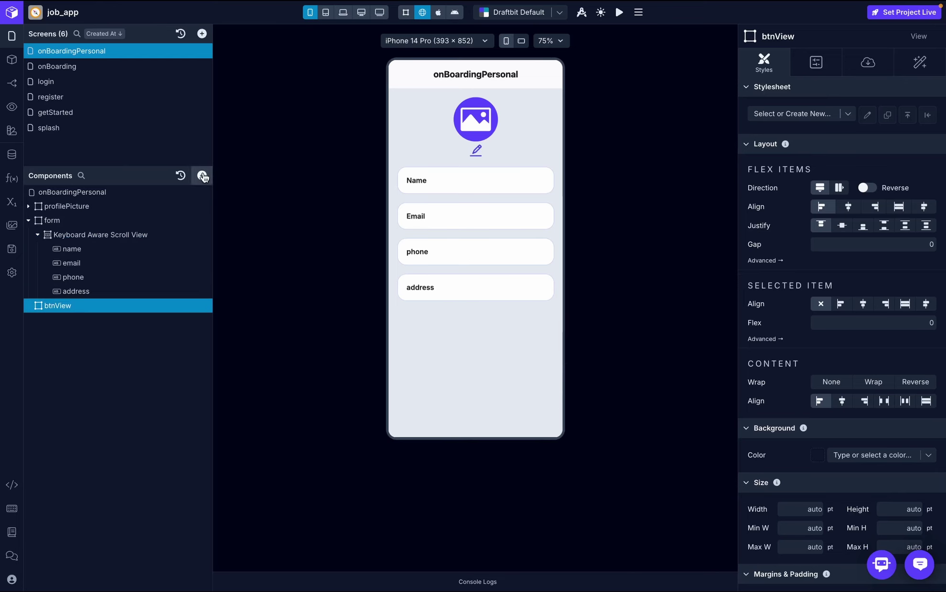
{"action": "left_click", "coordinate": [202, 175]}
{"action": "type", "text": "butt"}
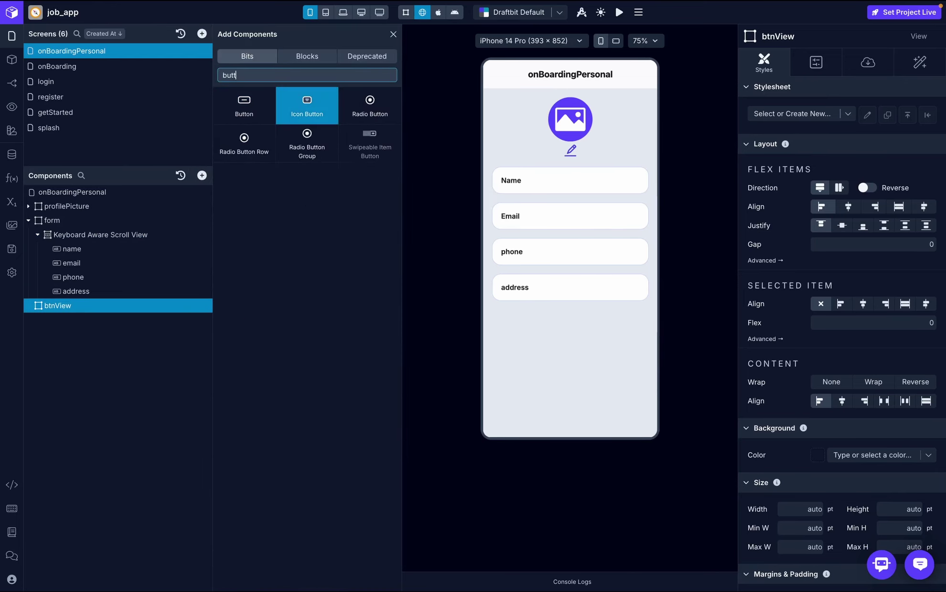
{"action": "left_click", "coordinate": [244, 108]}
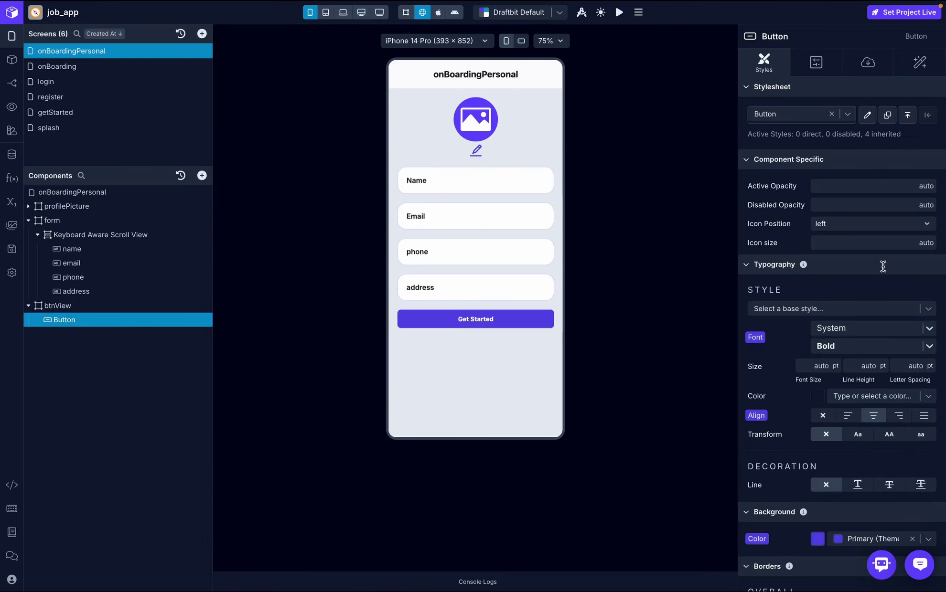
{"action": "scroll", "coordinate": [883, 266], "scroll_direction": "down", "scroll_amount": 5}
- Set the button's corner radius to 30
{"action": "scroll", "coordinate": [875, 347], "scroll_direction": "down", "scroll_amount": 2}
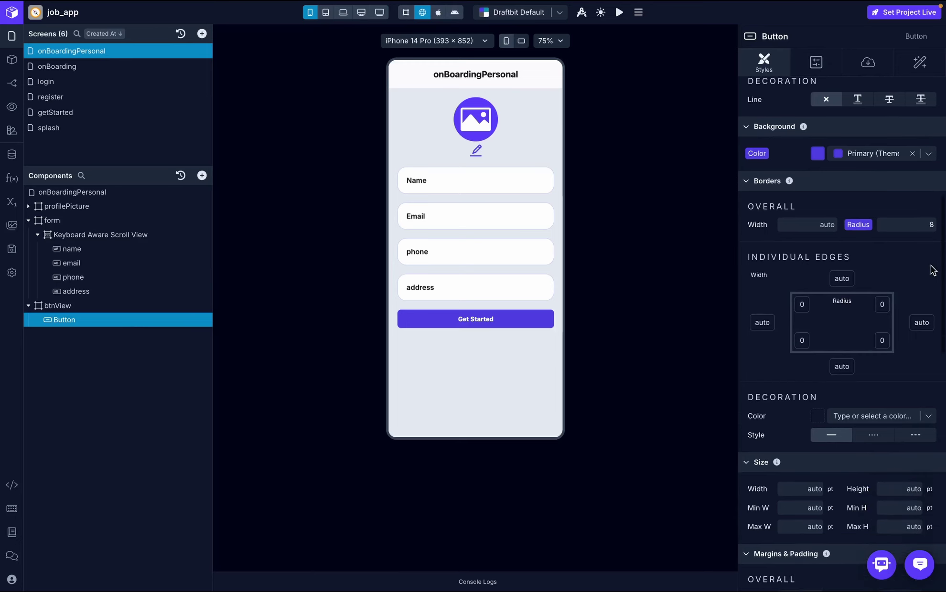
{"action": "left_click", "coordinate": [932, 223]}
{"action": "type", "text": "30"}
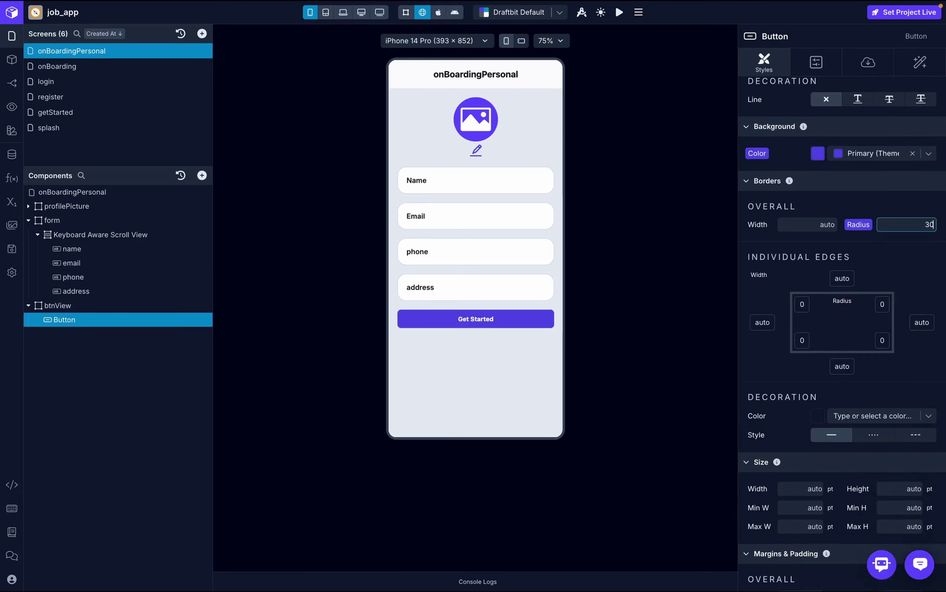
{"action": "key", "text": "Return"}
- Change the button's label text to 'Save'
{"action": "scroll", "coordinate": [936, 255], "scroll_direction": "down", "scroll_amount": 3}
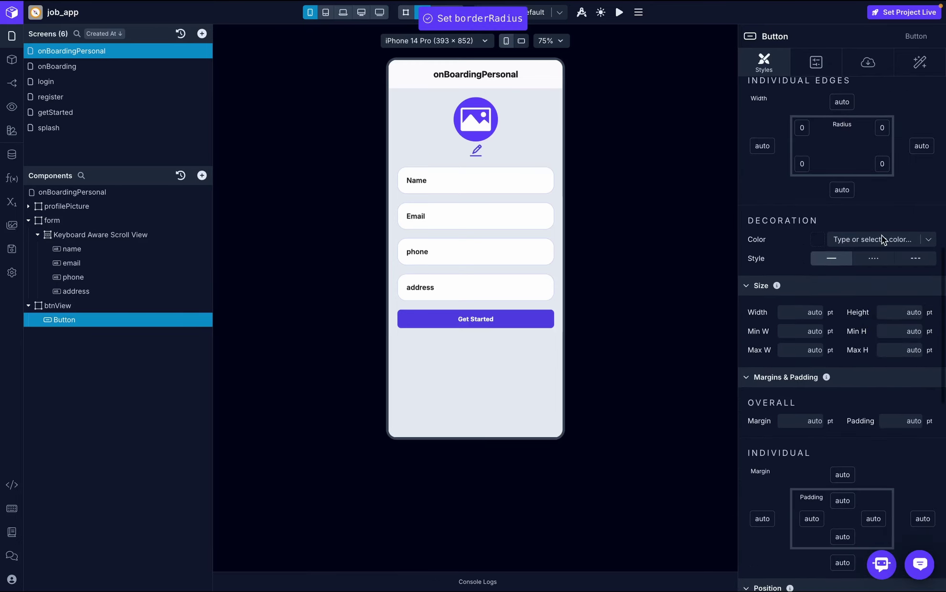
{"action": "scroll", "coordinate": [881, 235], "scroll_direction": "up", "scroll_amount": 2}
{"action": "left_click", "coordinate": [867, 62]}
{"action": "triple_click", "coordinate": [811, 138]}
{"action": "type", "text": "Save"}
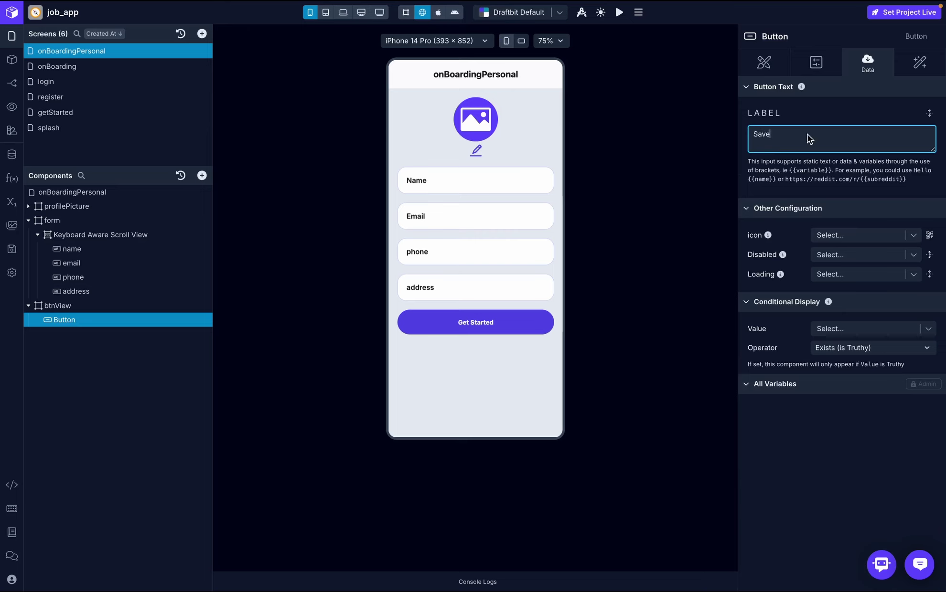
{"action": "left_click", "coordinate": [816, 62]}
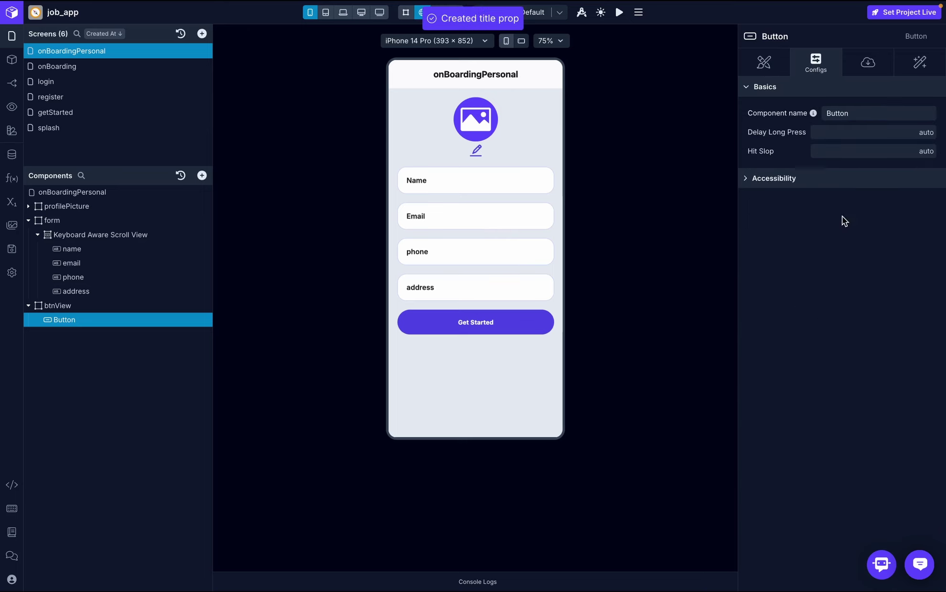
- Make the button background Dark Green
{"action": "left_click", "coordinate": [764, 63]}
{"action": "scroll", "coordinate": [869, 327], "scroll_direction": "down", "scroll_amount": 4}
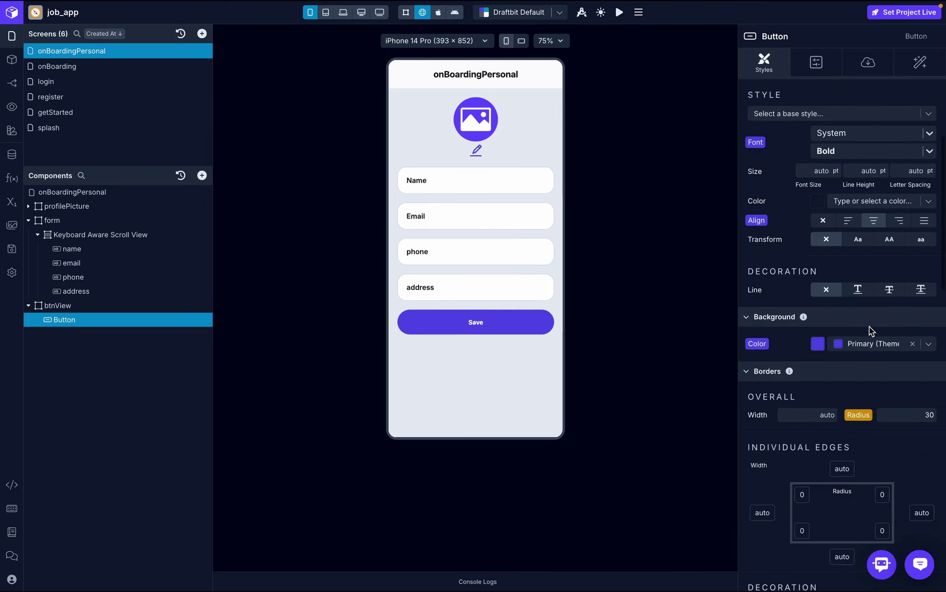
{"action": "left_click", "coordinate": [932, 347]}
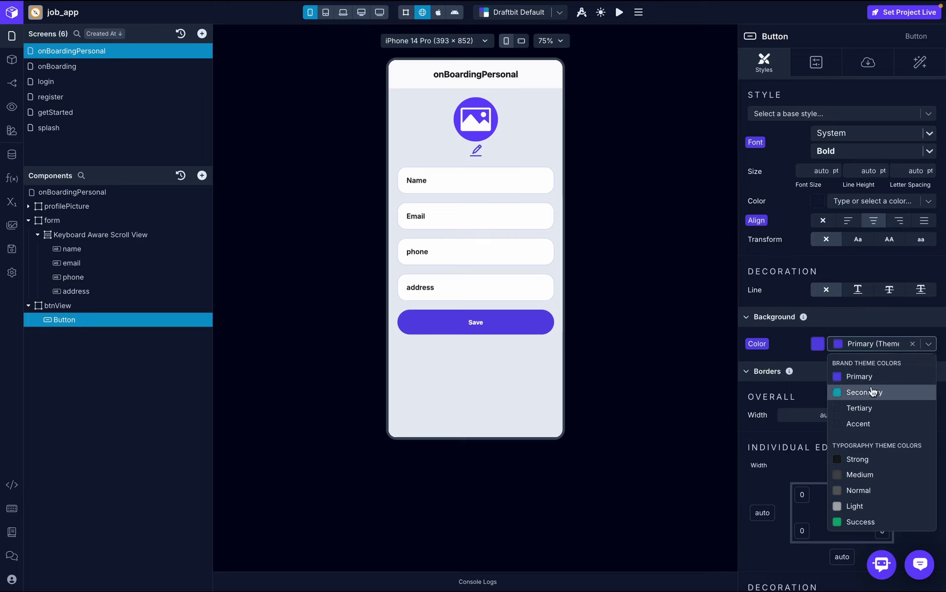
{"action": "type", "text": "dark"}
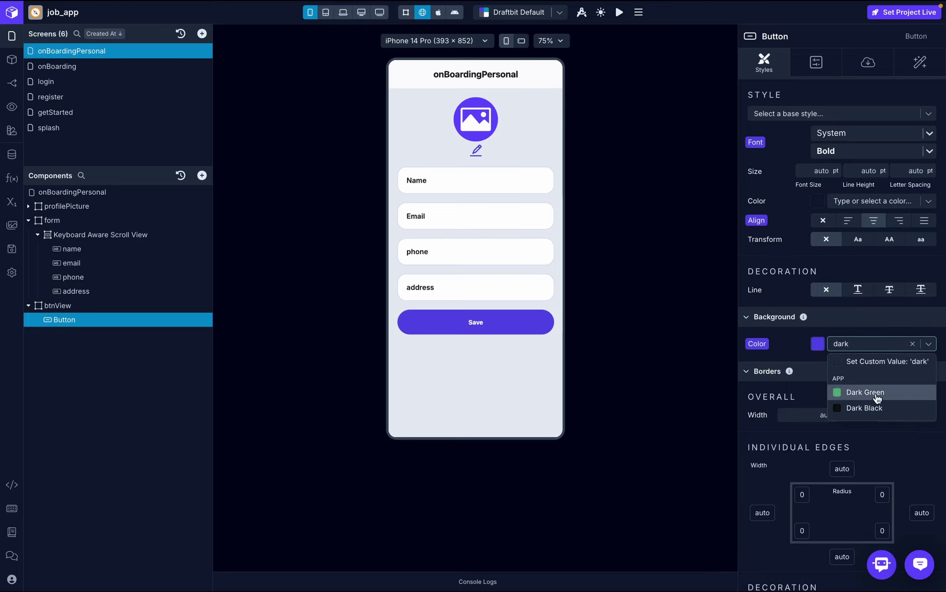
{"action": "left_click", "coordinate": [878, 397]}
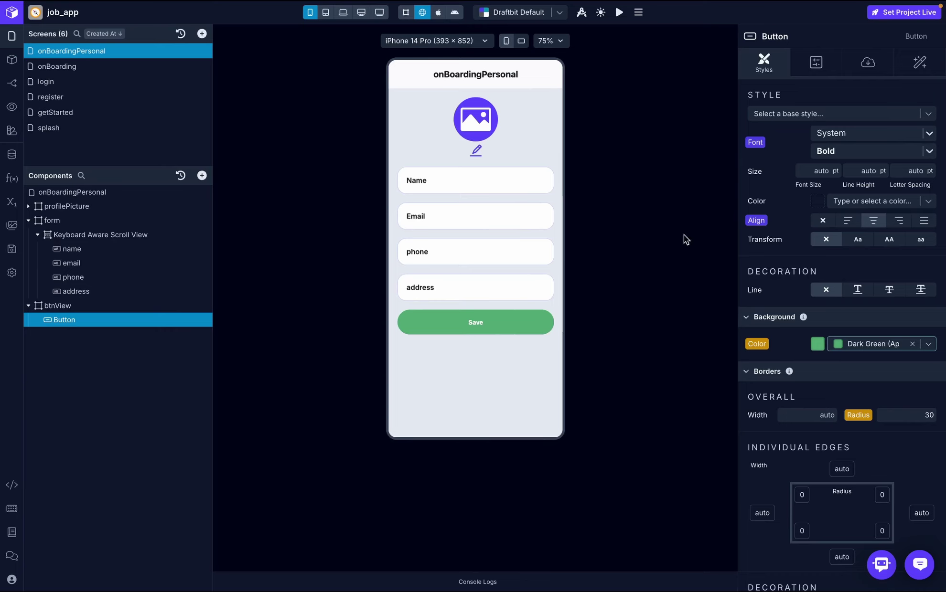
- Set the label font to Inter with font size 16
{"action": "scroll", "coordinate": [872, 205], "scroll_direction": "up", "scroll_amount": 3}
{"action": "left_click", "coordinate": [858, 205]}
{"action": "type", "text": "inter"}
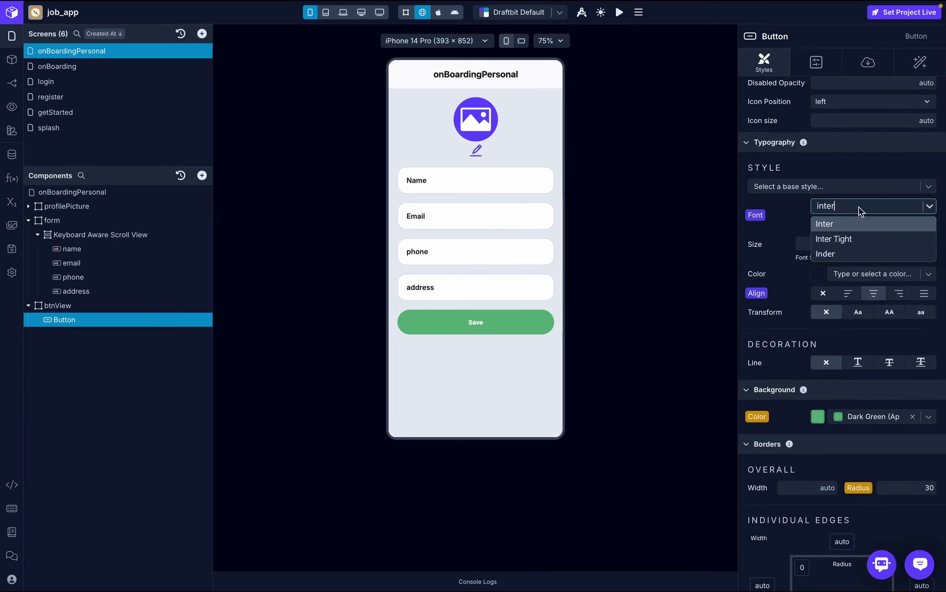
{"action": "left_click", "coordinate": [840, 222]}
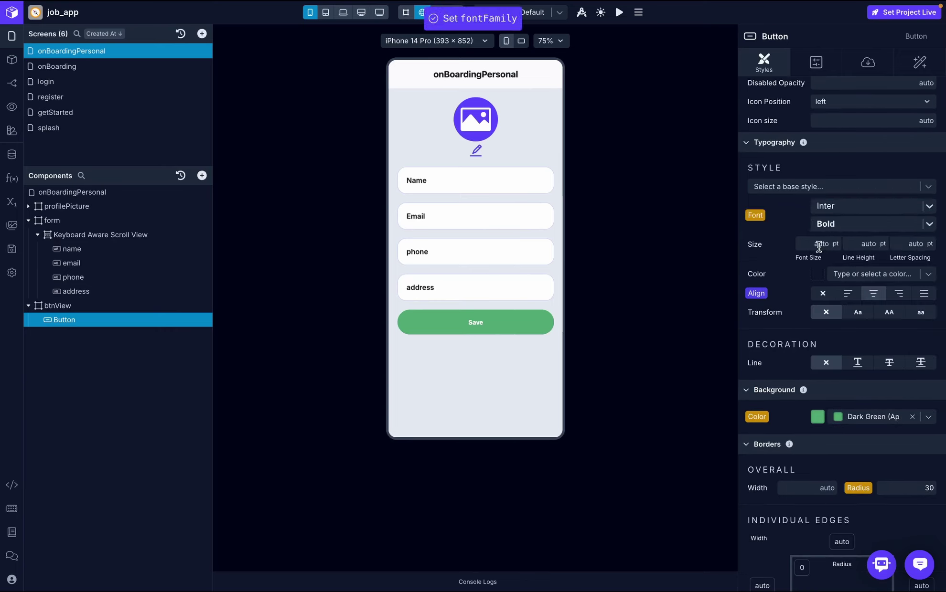
{"action": "left_click", "coordinate": [817, 247]}
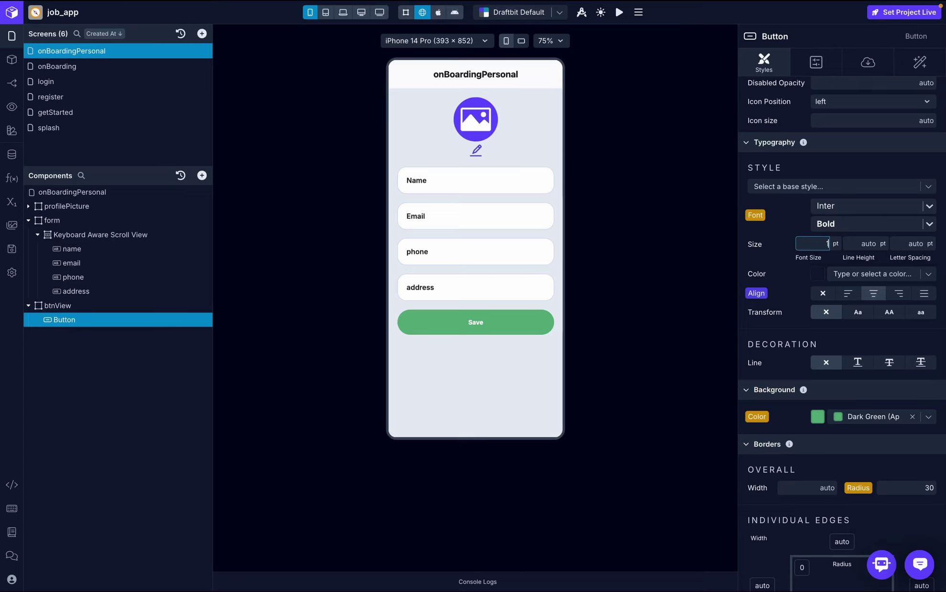
{"action": "key", "text": "Return"}
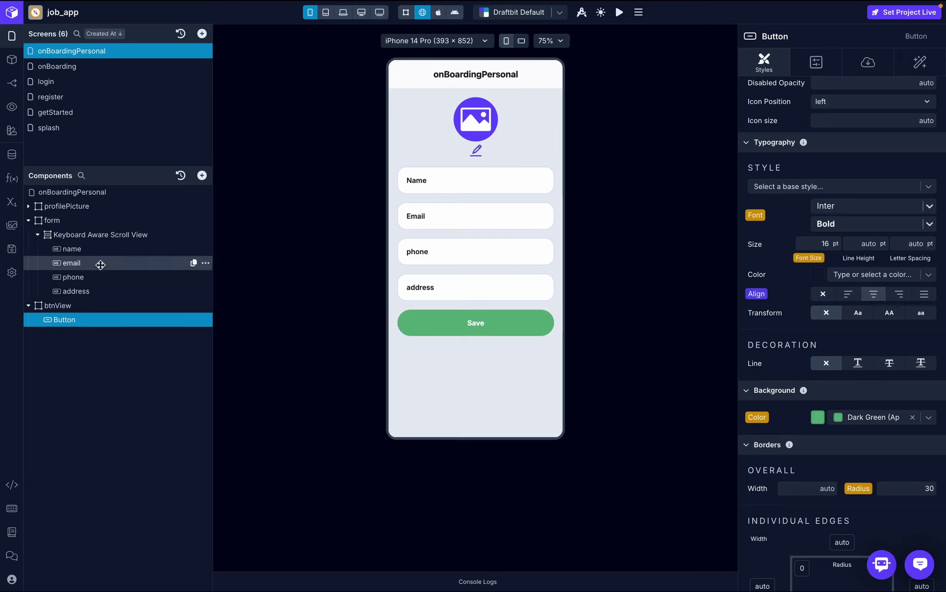
- Check which components use textInputValue and test typing 'dhdhdhdhdhdh' in the Name field
{"action": "left_click", "coordinate": [14, 211]}
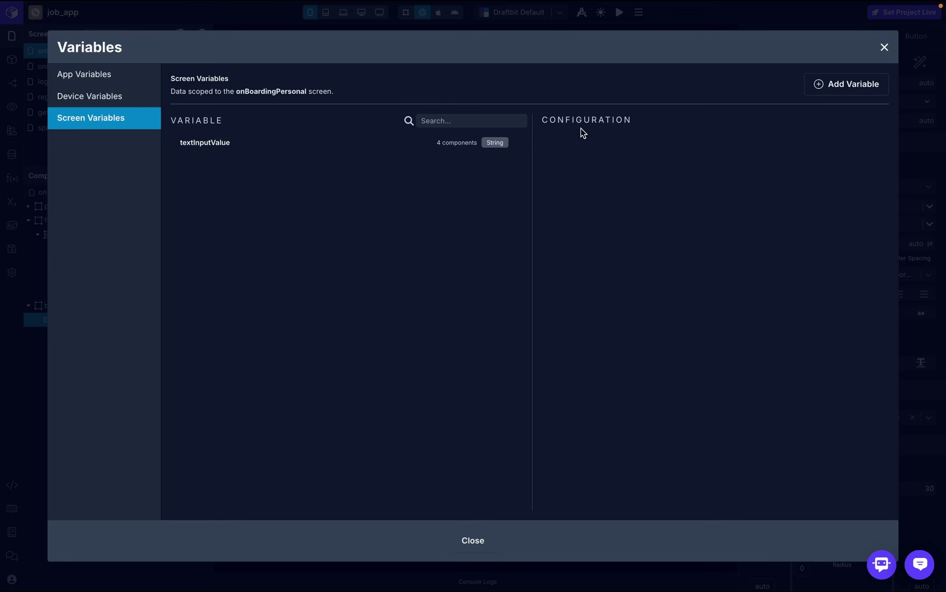
{"action": "left_click", "coordinate": [483, 143]}
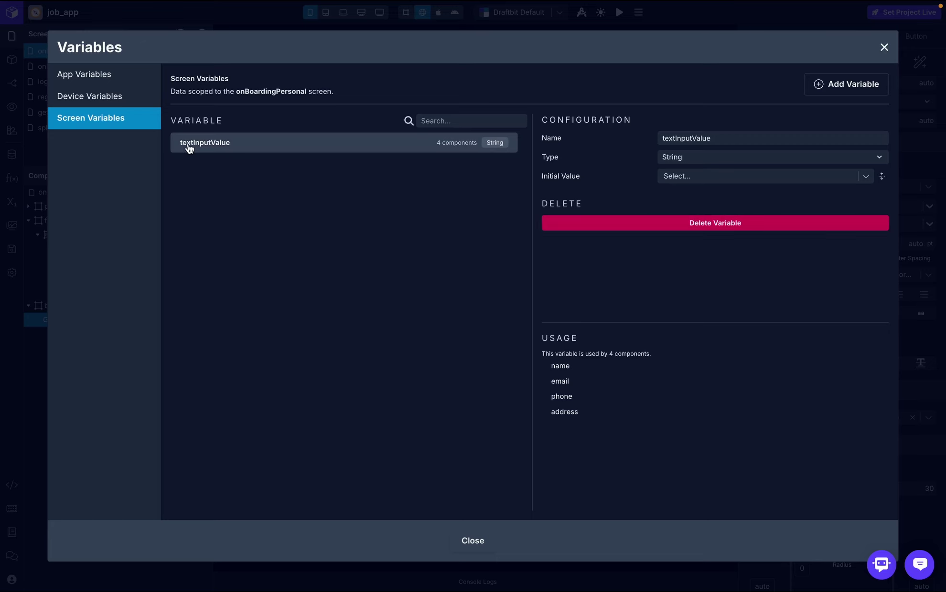
{"action": "left_click", "coordinate": [882, 47]}
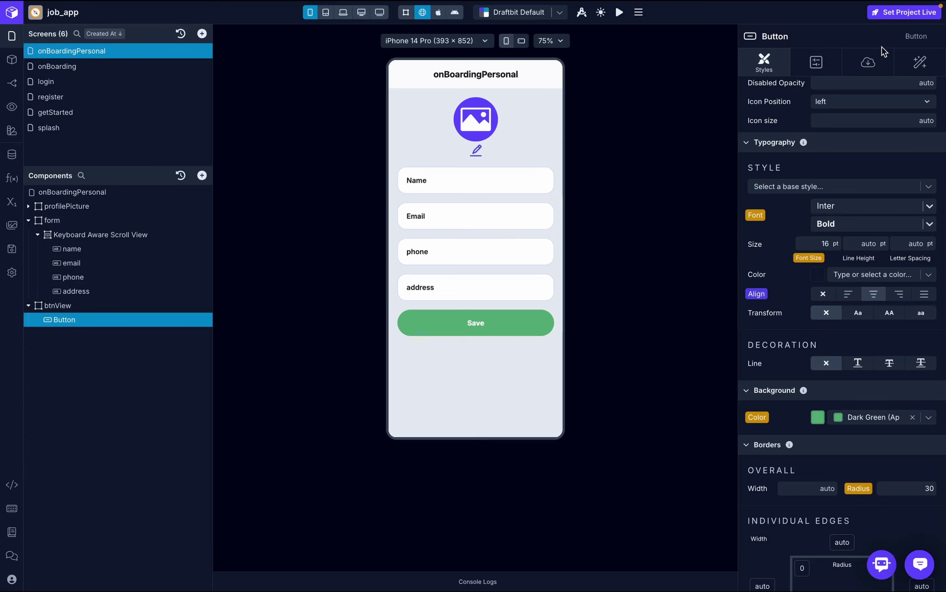
{"action": "left_click", "coordinate": [464, 172]}
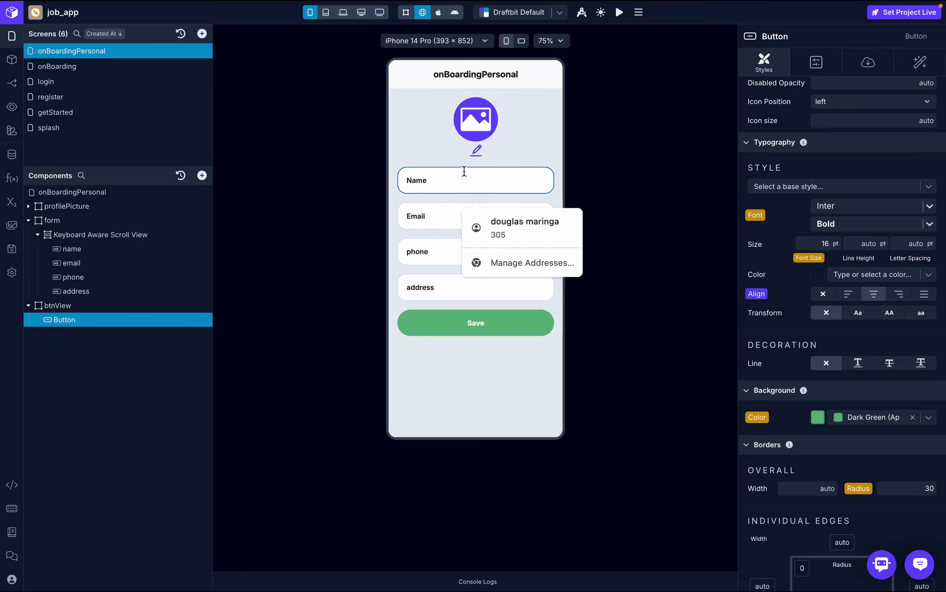
{"action": "type", "text": "dhdhdhdhdhdh"}
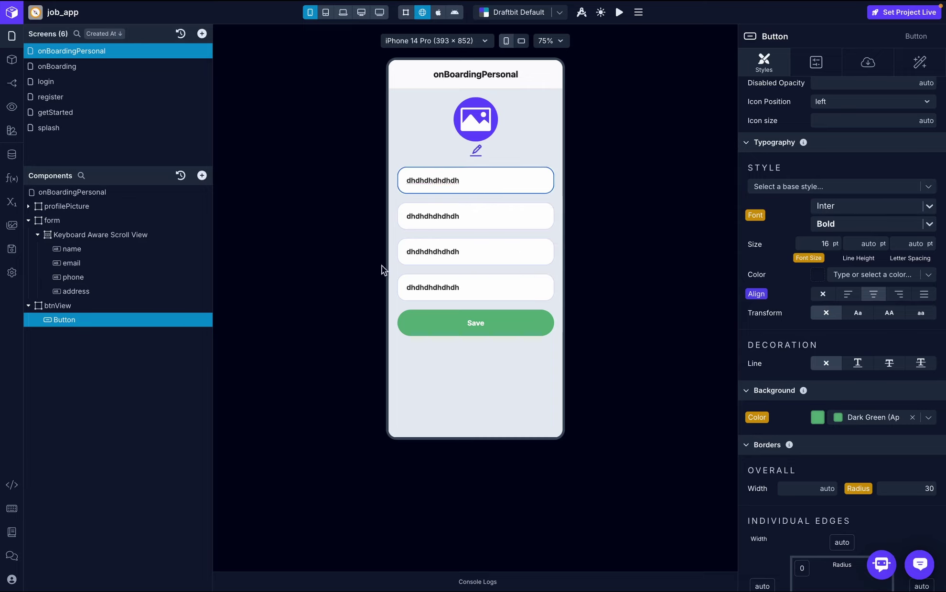
{"action": "left_click", "coordinate": [9, 202]}
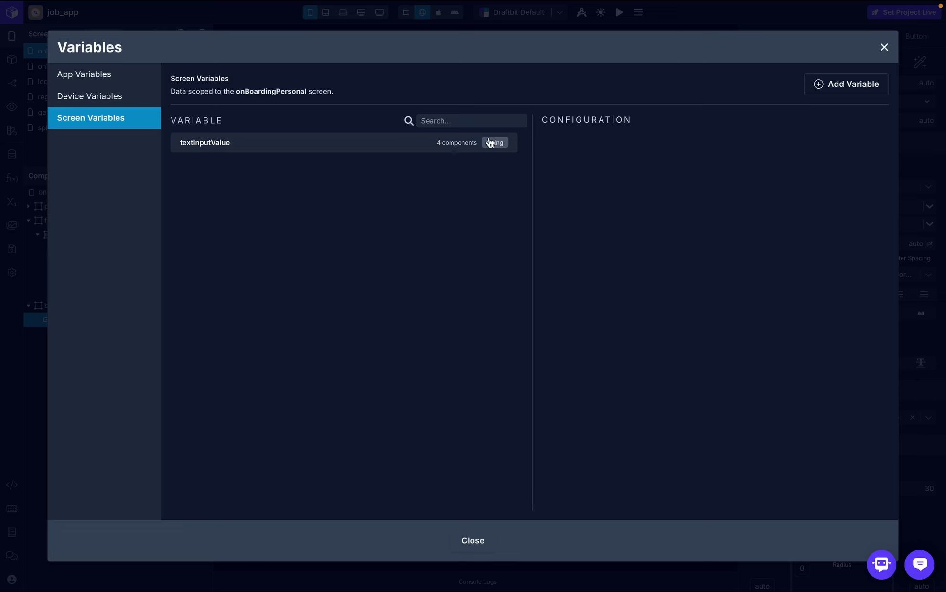
{"action": "left_click", "coordinate": [884, 47]}
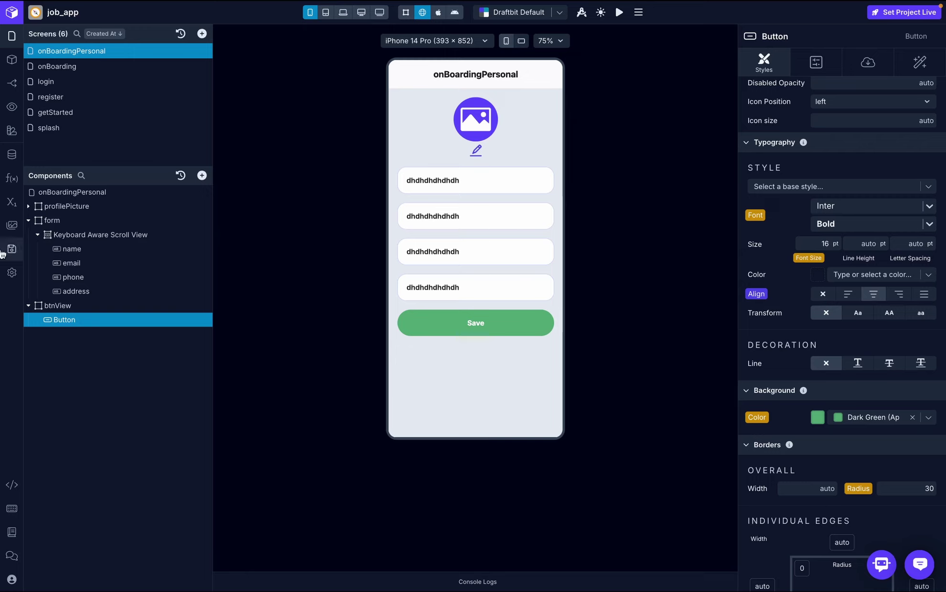
- Add the screen variables name and email
{"action": "left_click", "coordinate": [12, 202]}
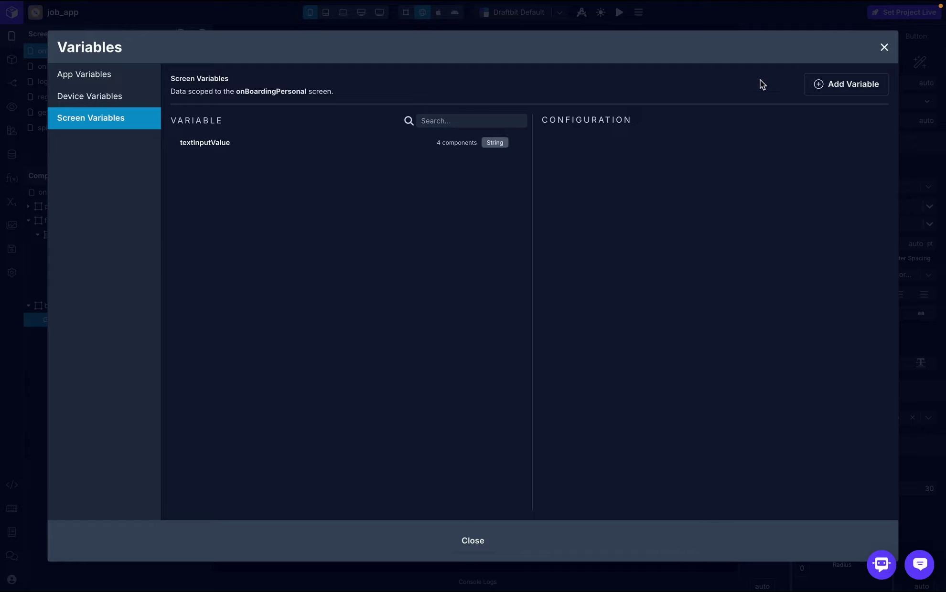
{"action": "left_click", "coordinate": [845, 84]}
{"action": "type", "text": "name"}
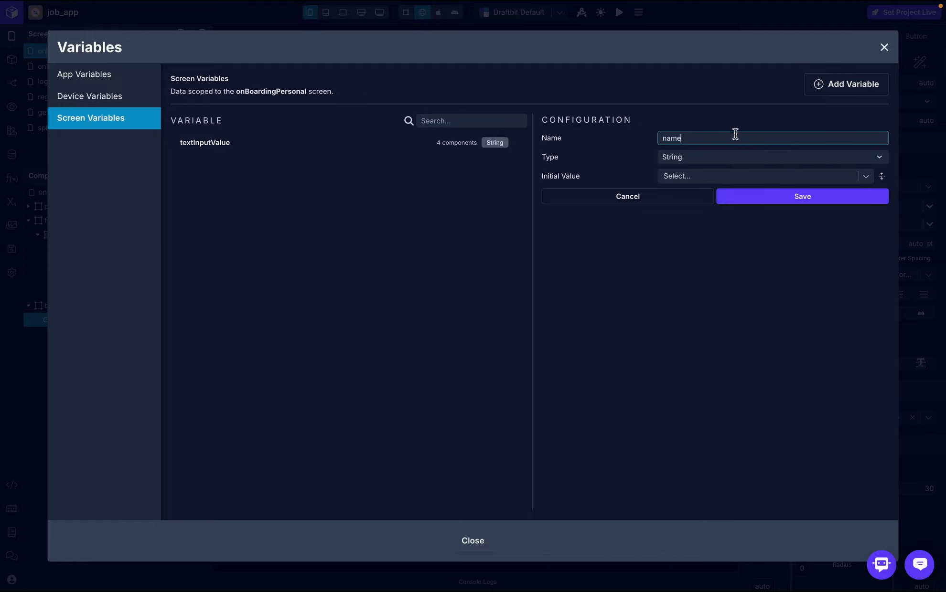
{"action": "left_click", "coordinate": [832, 200]}
{"action": "left_click", "coordinate": [844, 84]}
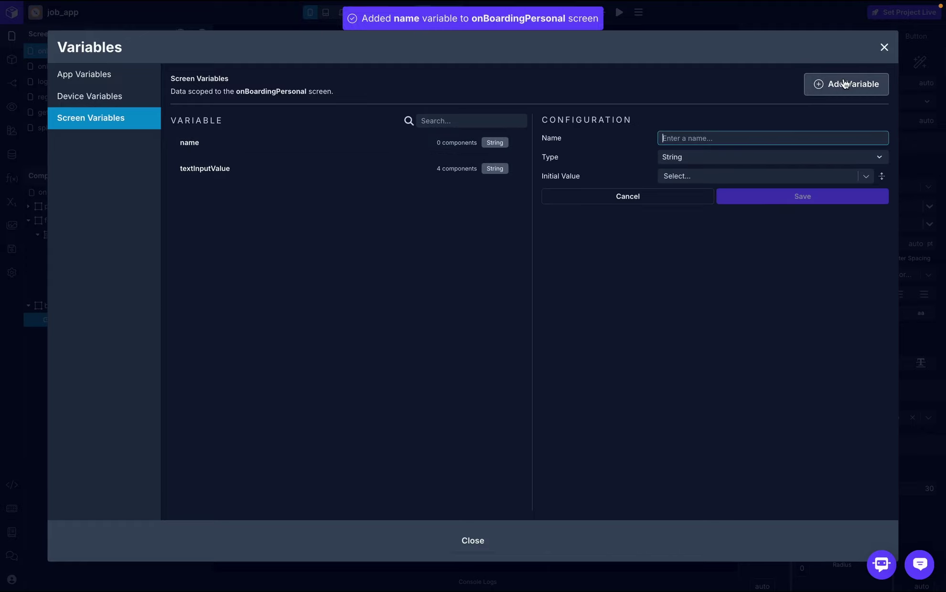
{"action": "type", "text": "email"}
{"action": "left_click", "coordinate": [783, 196]}
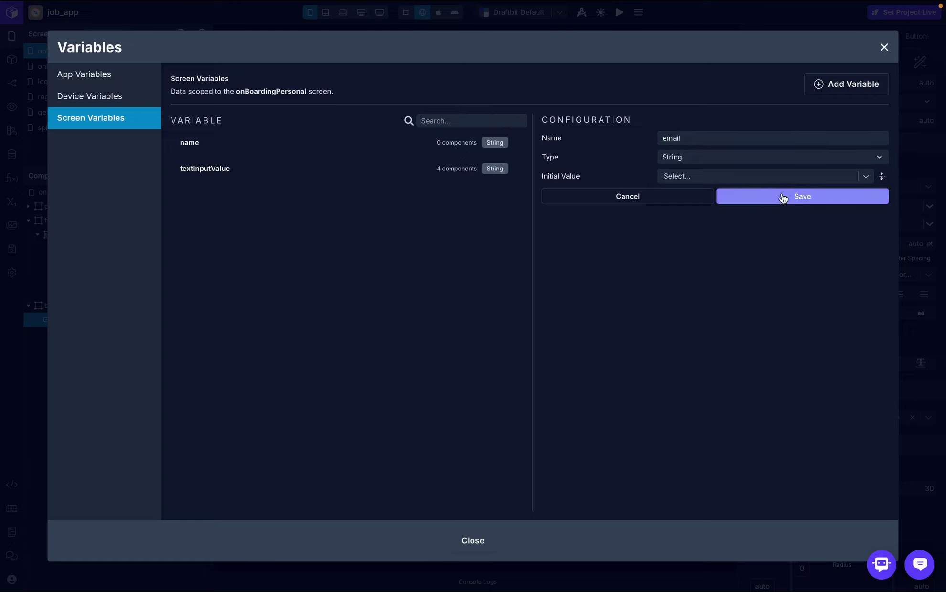
- Add the screen variables phone, address and image
{"action": "left_click", "coordinate": [826, 92]}
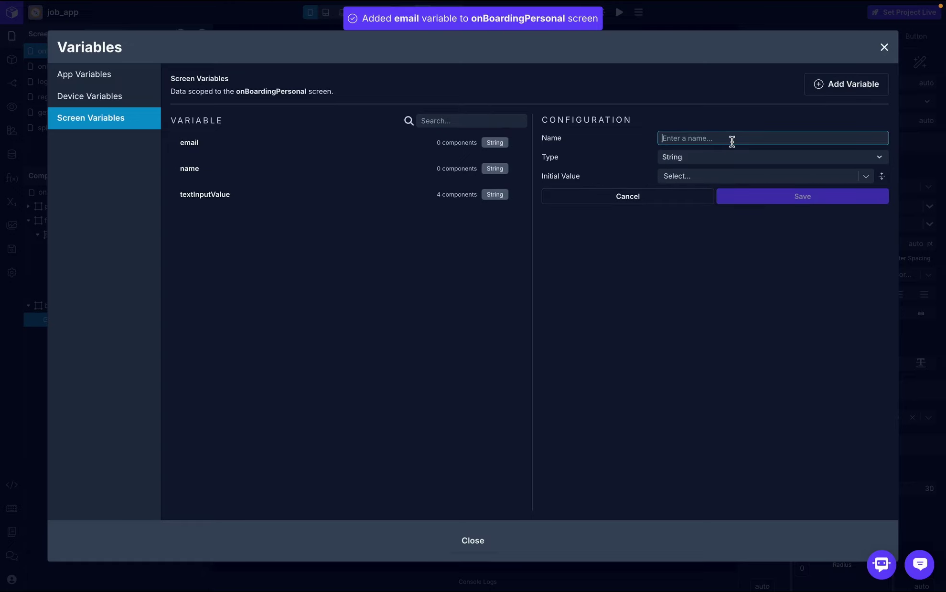
{"action": "type", "text": "phone"}
{"action": "left_click", "coordinate": [771, 197]}
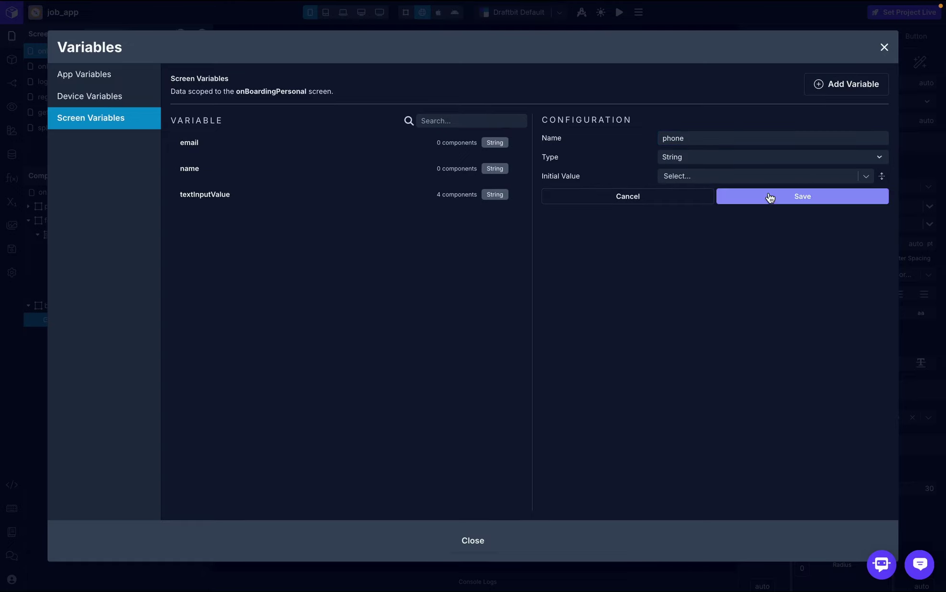
{"action": "left_click", "coordinate": [831, 91]}
{"action": "type", "text": "address"}
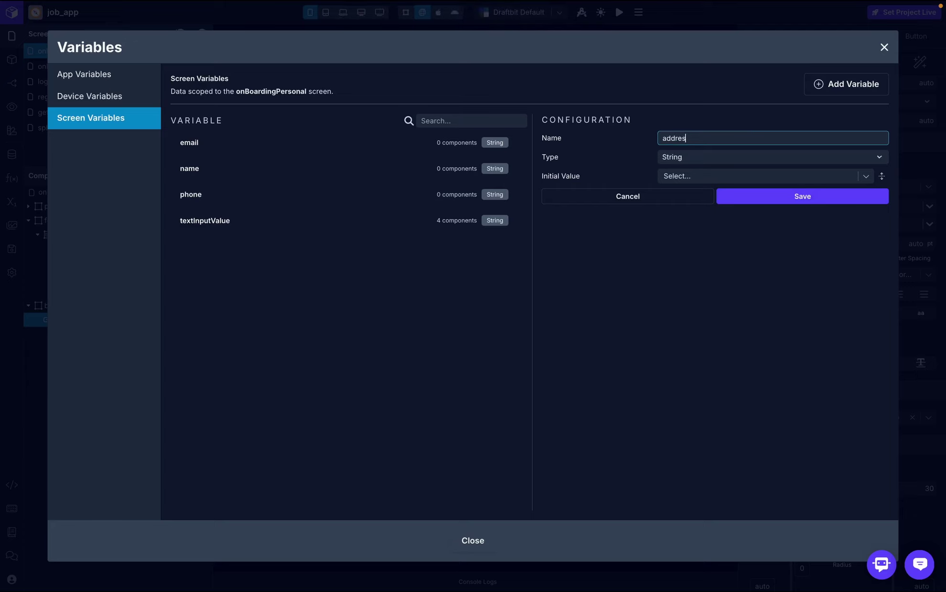
{"action": "left_click", "coordinate": [766, 196]}
{"action": "left_click", "coordinate": [834, 85]}
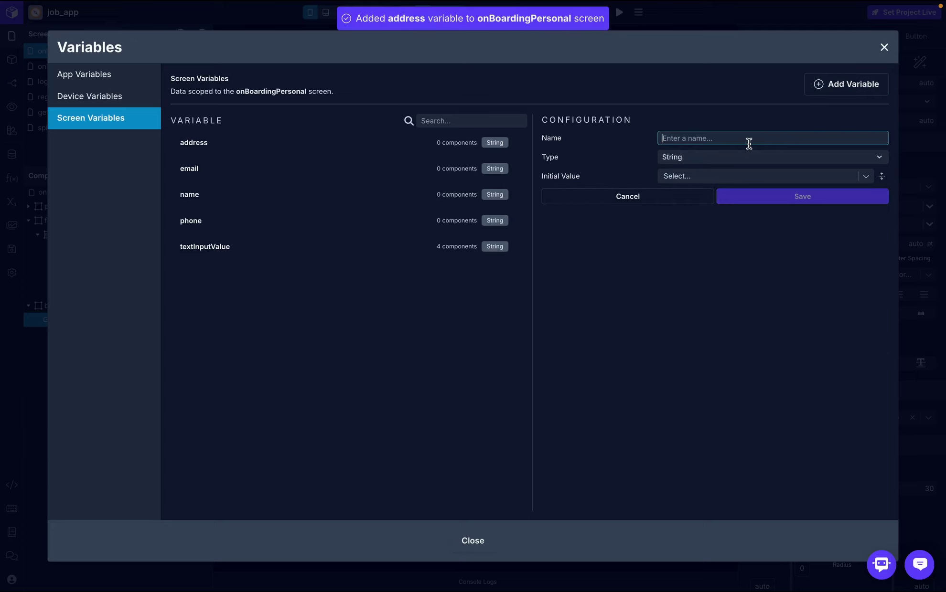
{"action": "type", "text": "image"}
{"action": "left_click", "coordinate": [754, 201]}
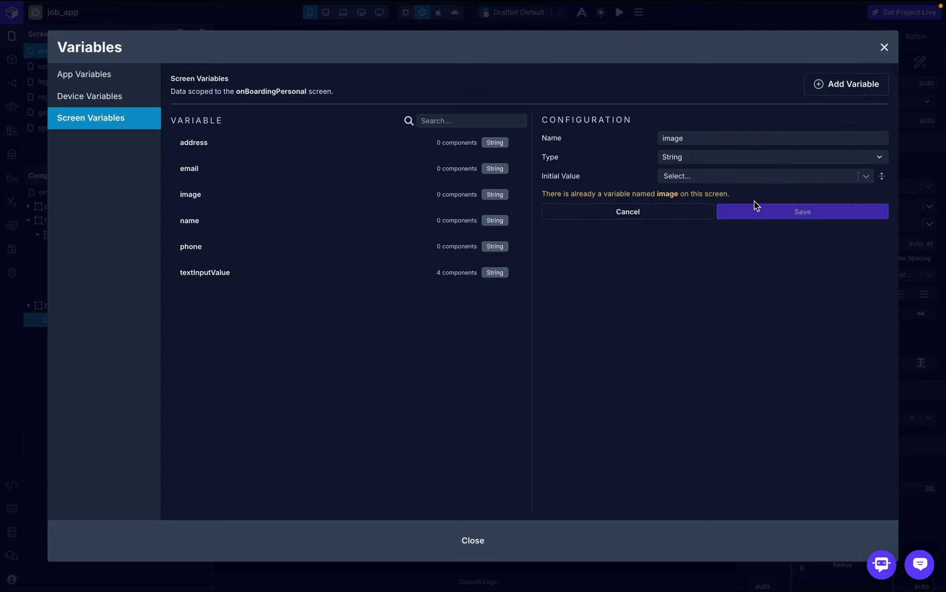
- Delete the textInputValue variable and close the variables window
{"action": "left_click", "coordinate": [256, 273]}
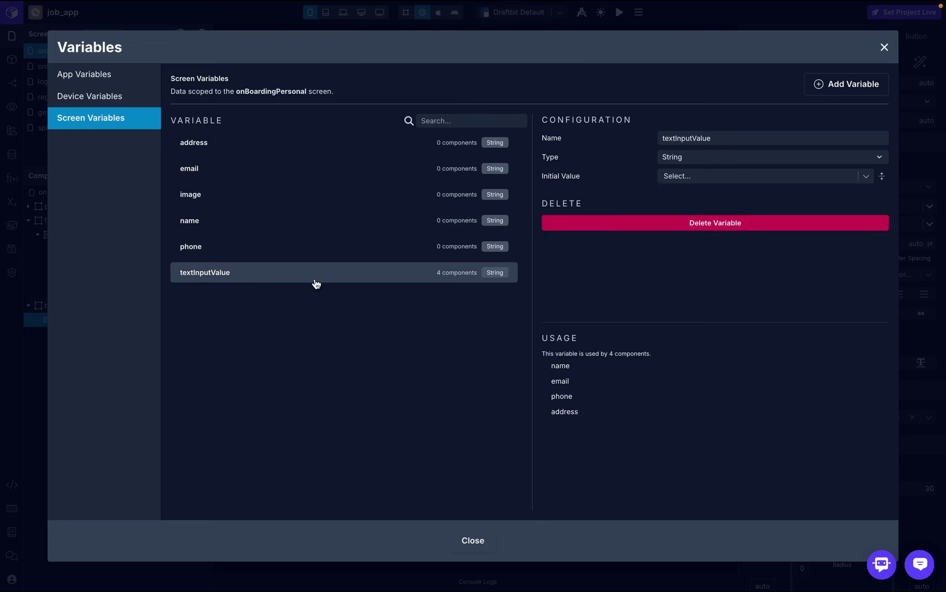
{"action": "left_click", "coordinate": [603, 225]}
{"action": "left_click", "coordinate": [759, 257]}
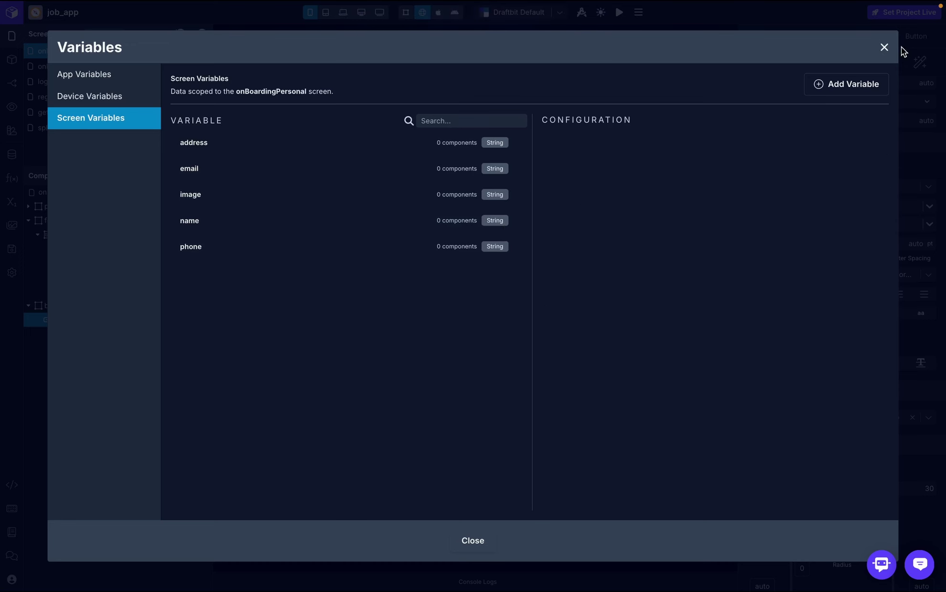
{"action": "left_click", "coordinate": [883, 48]}
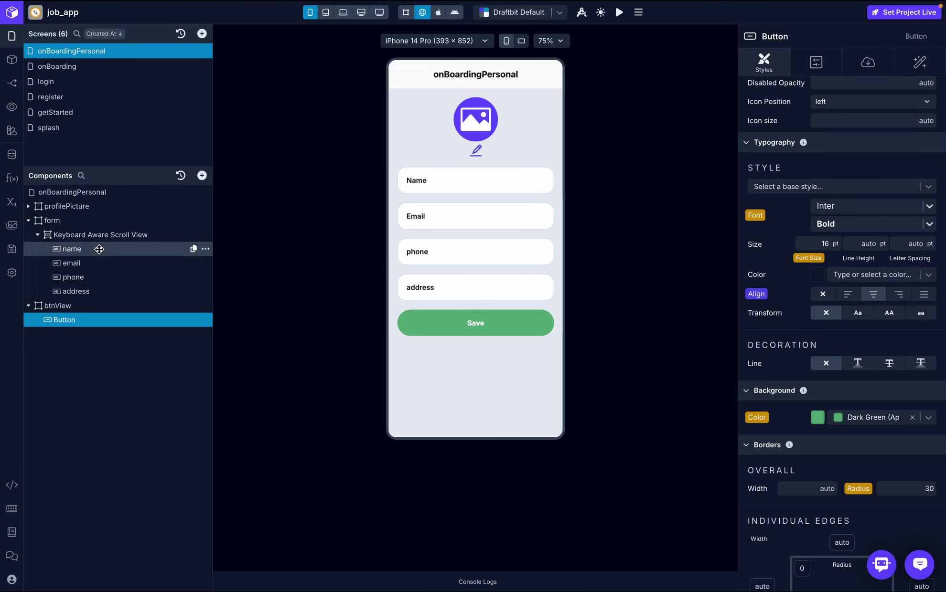
- Bind the name and email inputs' Data Source to the name and email screen variables
{"action": "left_click", "coordinate": [201, 249]}
{"action": "left_click", "coordinate": [867, 62]}
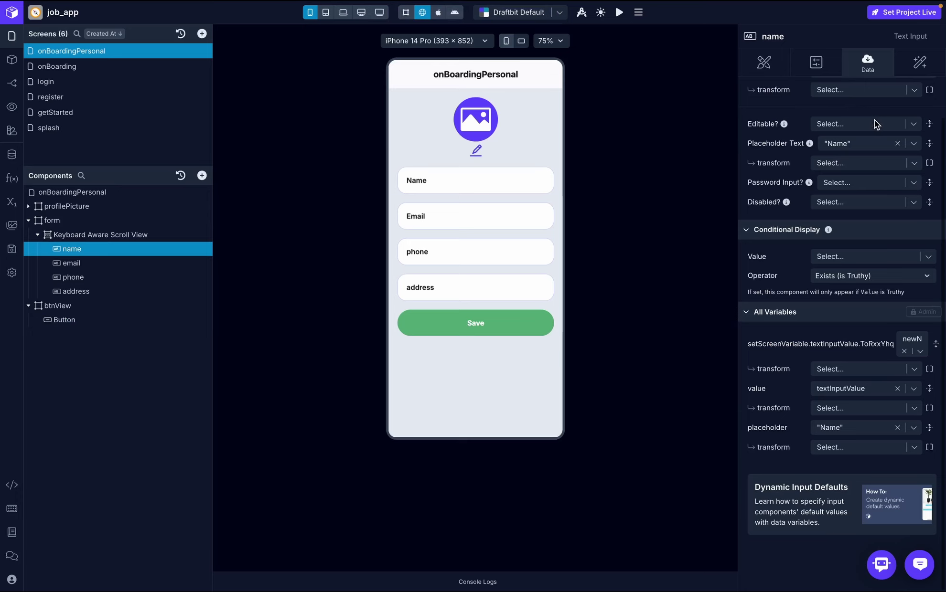
{"action": "scroll", "coordinate": [874, 119], "scroll_direction": "up", "scroll_amount": 2}
{"action": "left_click", "coordinate": [928, 113]}
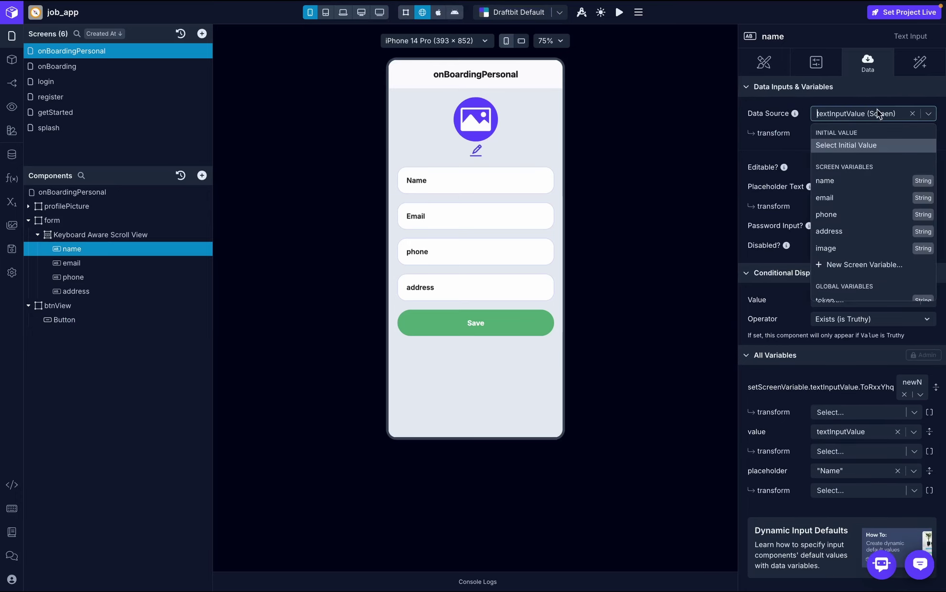
{"action": "left_click", "coordinate": [839, 180]}
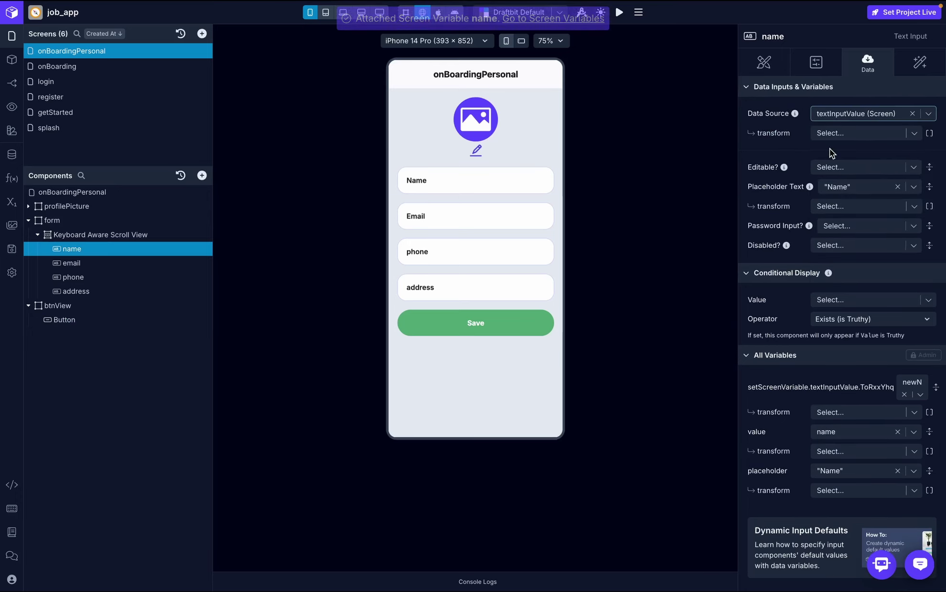
{"action": "left_click", "coordinate": [114, 274]}
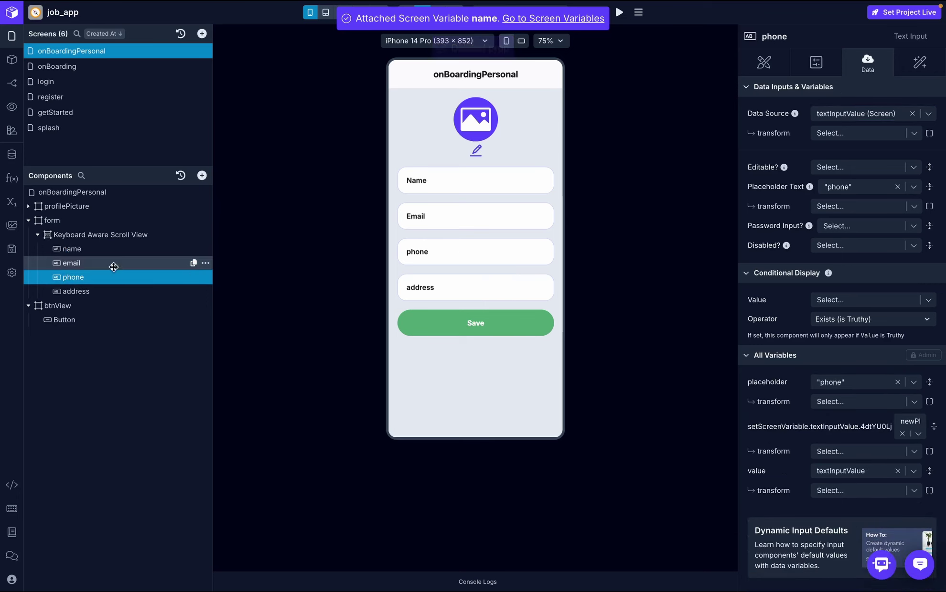
{"action": "left_click", "coordinate": [113, 264]}
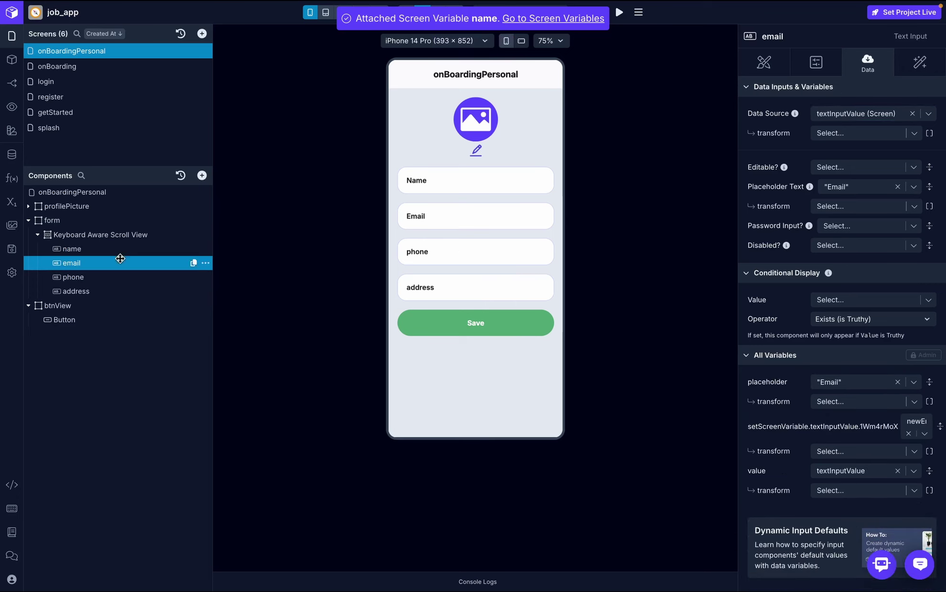
{"action": "left_click", "coordinate": [932, 116]}
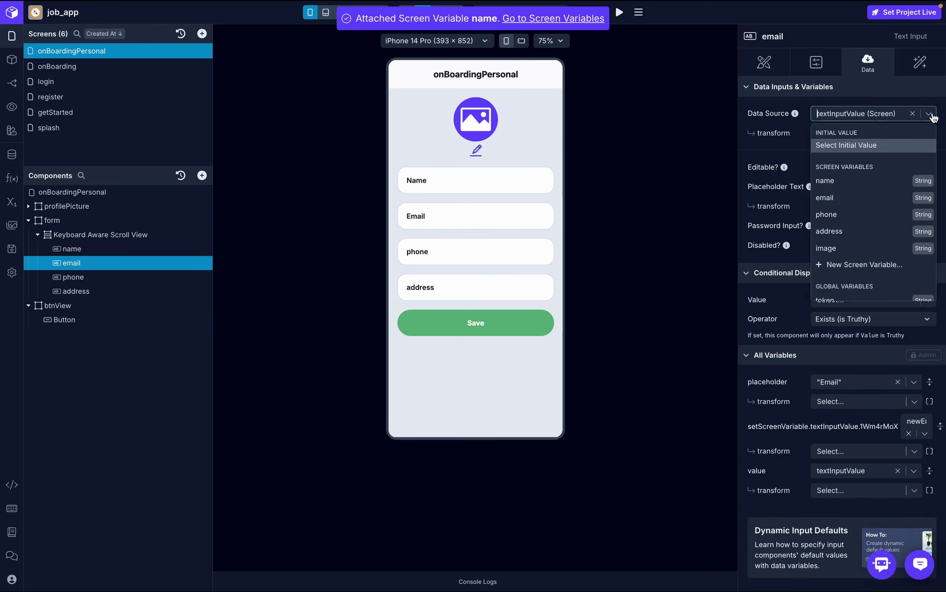
{"action": "left_click", "coordinate": [845, 198]}
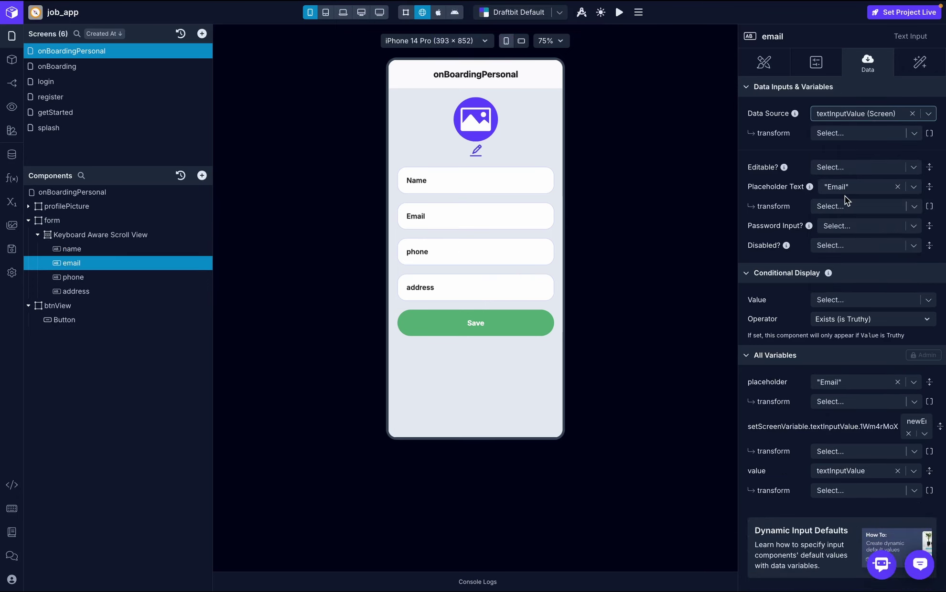
- Bind the phone and address inputs to the phone and address screen variables
{"action": "left_click", "coordinate": [113, 278]}
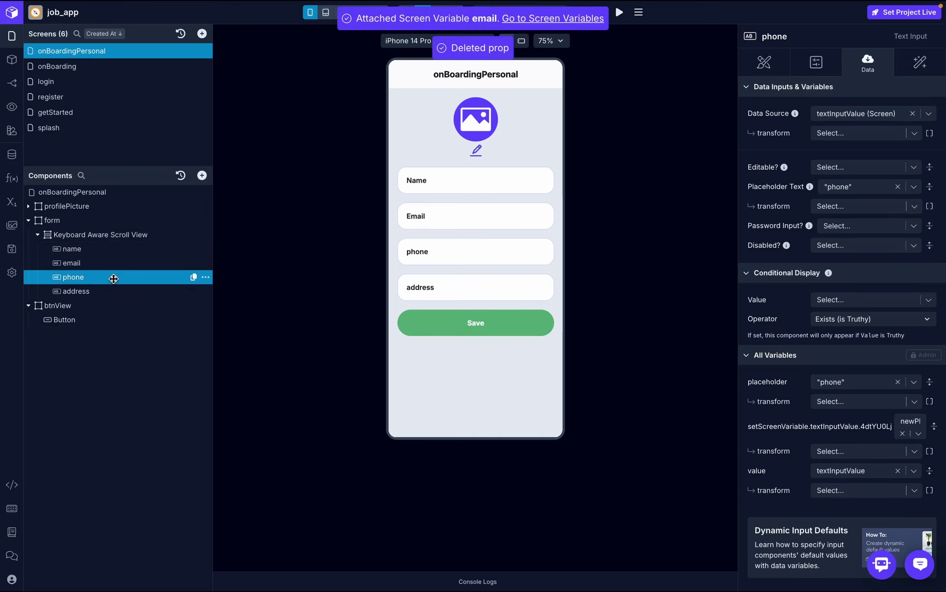
{"action": "left_click", "coordinate": [928, 121]}
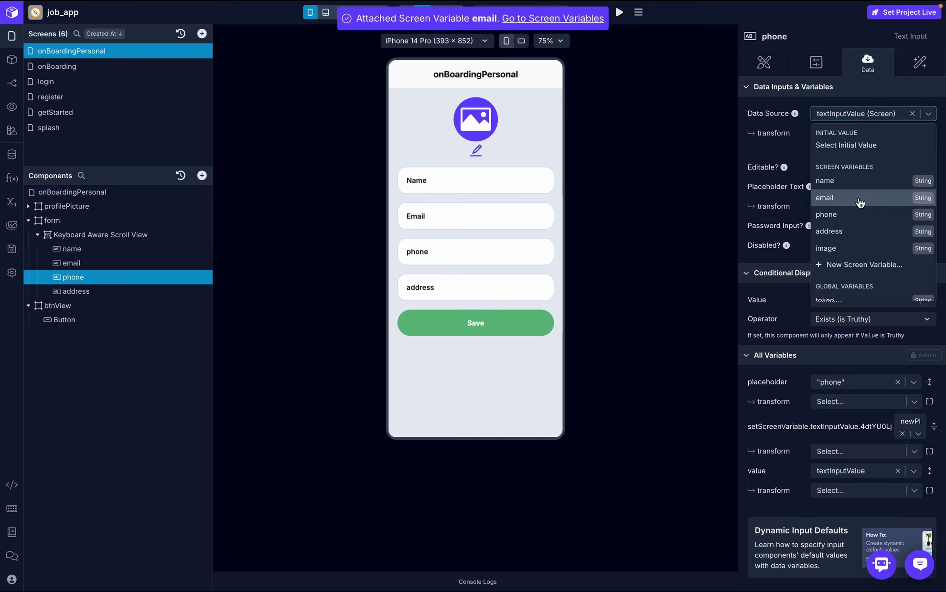
{"action": "left_click", "coordinate": [850, 215]}
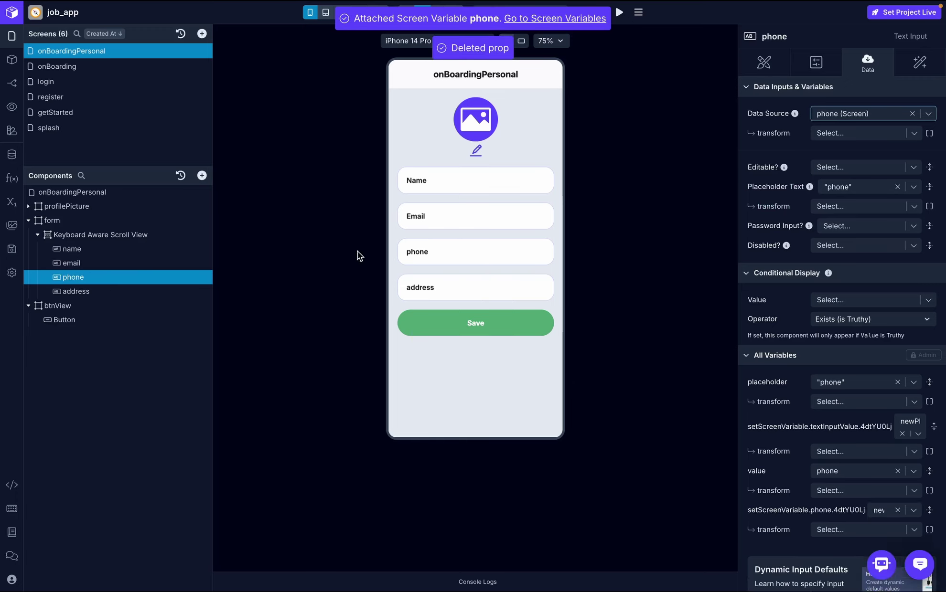
{"action": "left_click", "coordinate": [131, 290]}
{"action": "left_click", "coordinate": [928, 115]}
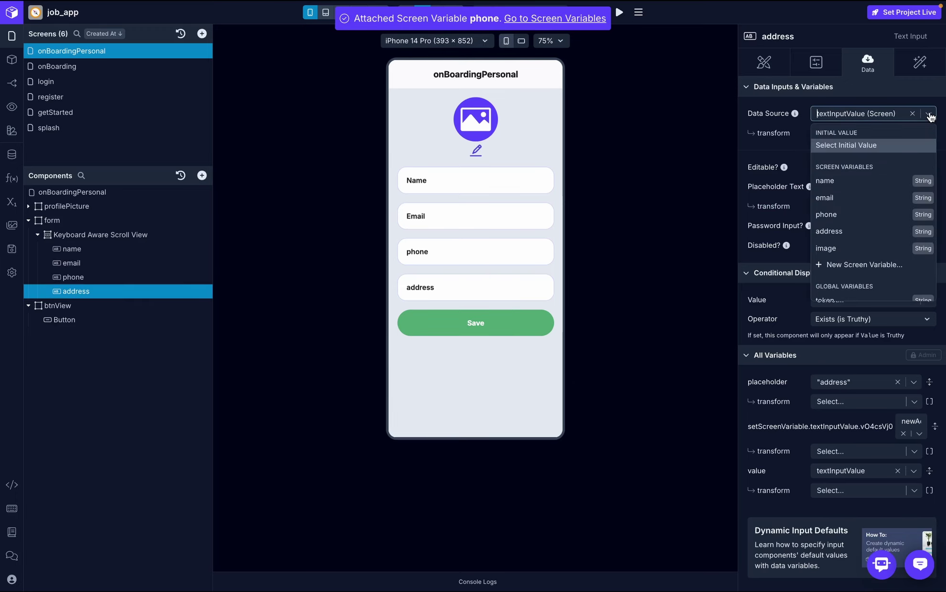
{"action": "left_click", "coordinate": [850, 234]}
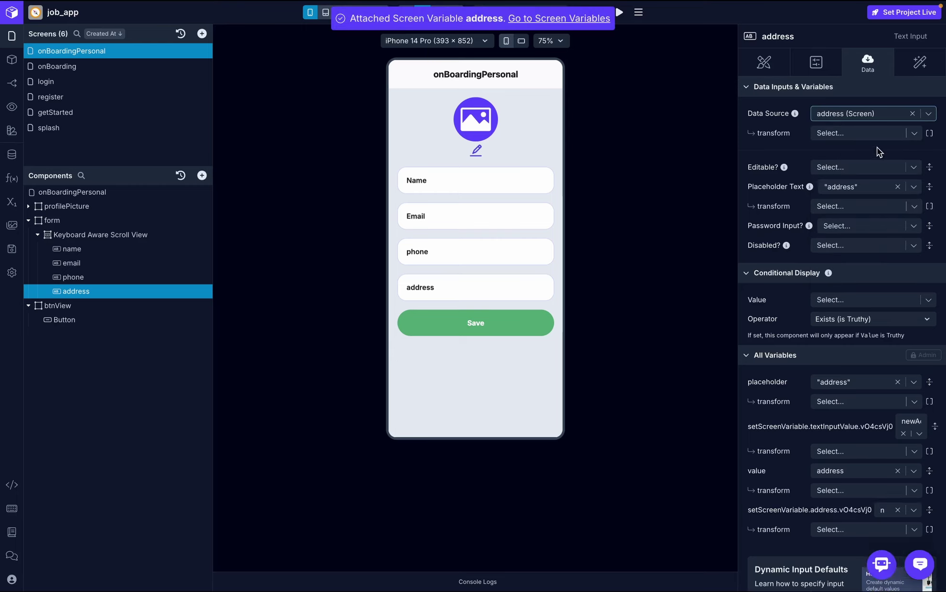
- Type test text into the Name, Email, phone and address preview fields
{"action": "left_click", "coordinate": [510, 183]}
{"action": "type", "text": "jsjs"}
{"action": "left_click", "coordinate": [510, 218]}
{"action": "type", "text": "skskjsk"}
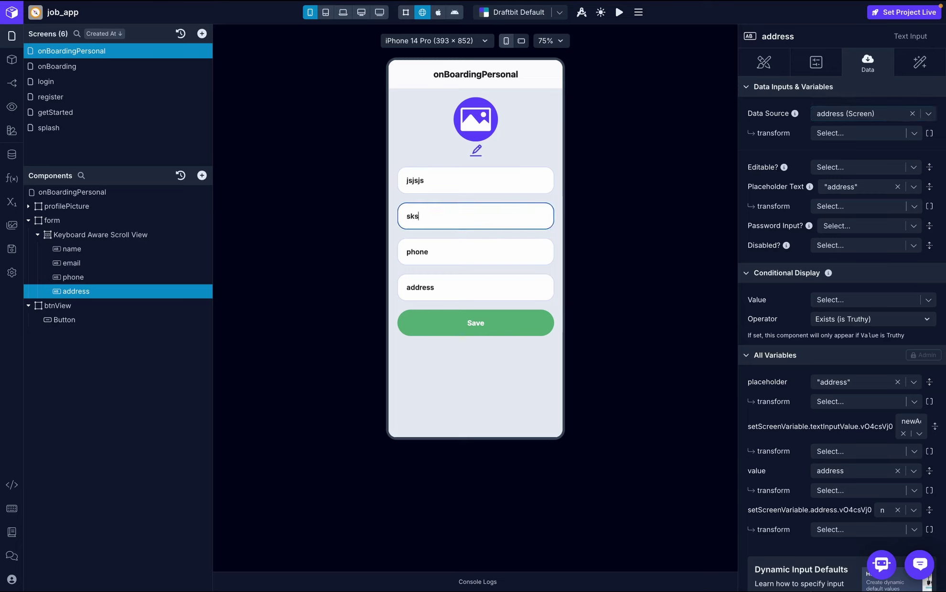
{"action": "left_click", "coordinate": [514, 246]}
{"action": "type", "text": "ksks"}
{"action": "left_click", "coordinate": [506, 285]}
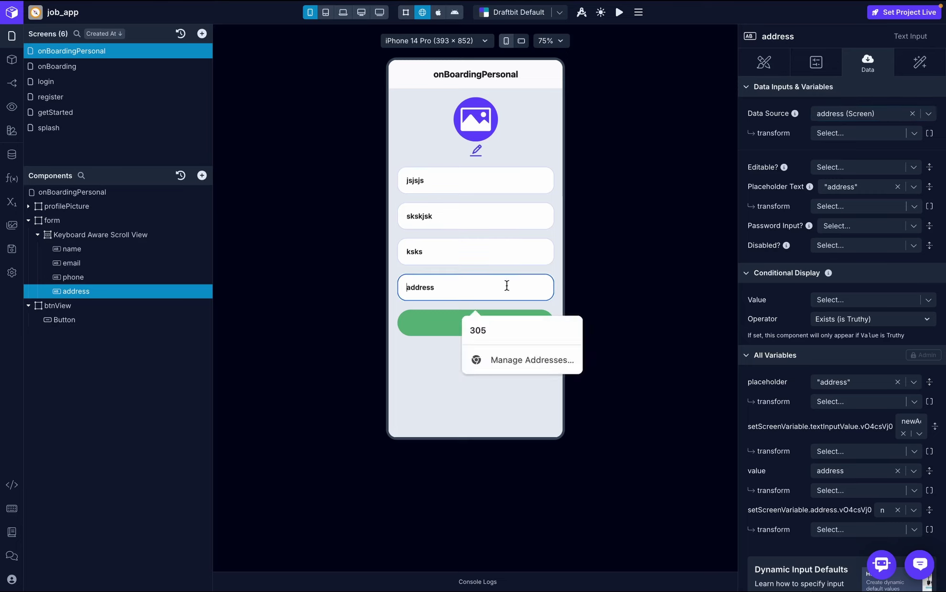
{"action": "type", "text": "ksks"}
- Erase the test text from the address, Email and Name fields, then select the name input
{"action": "key", "text": "BackSpace"}
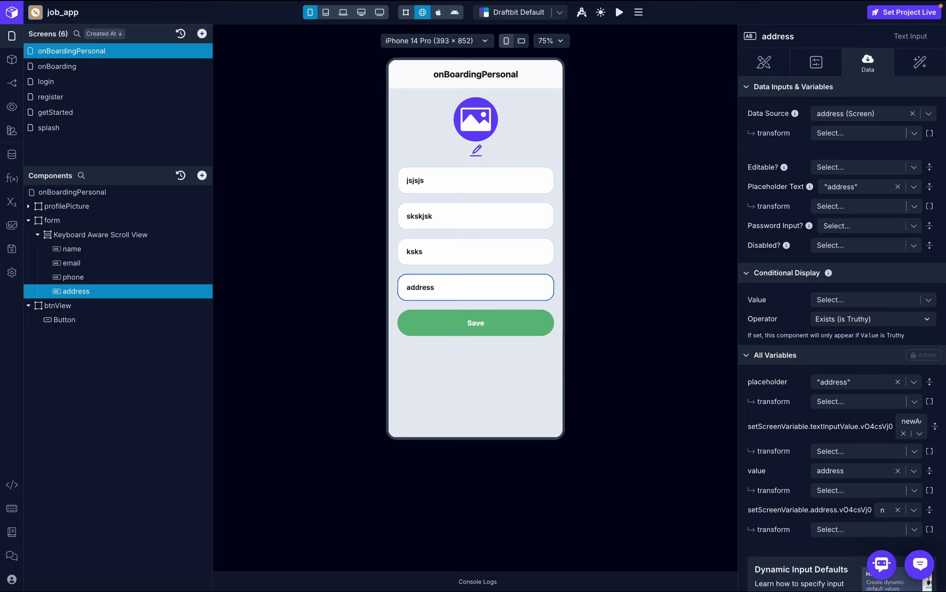
{"action": "left_click", "coordinate": [503, 221]}
{"action": "key", "text": "BackSpace"}
{"action": "key", "text": "BackSpace"}
{"action": "key", "text": "BackSpace"}
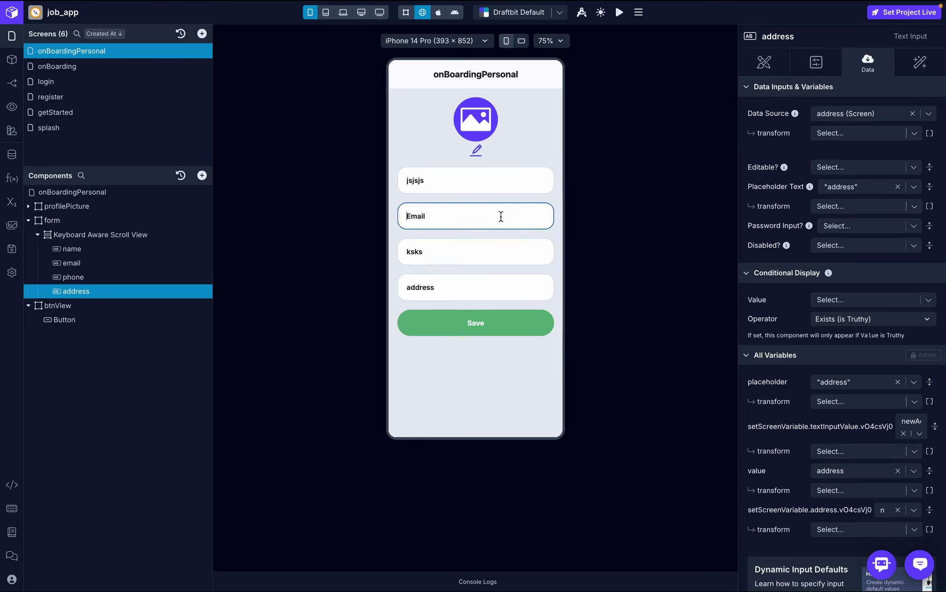
{"action": "left_click", "coordinate": [492, 180]}
{"action": "key", "text": "BackSpace"}
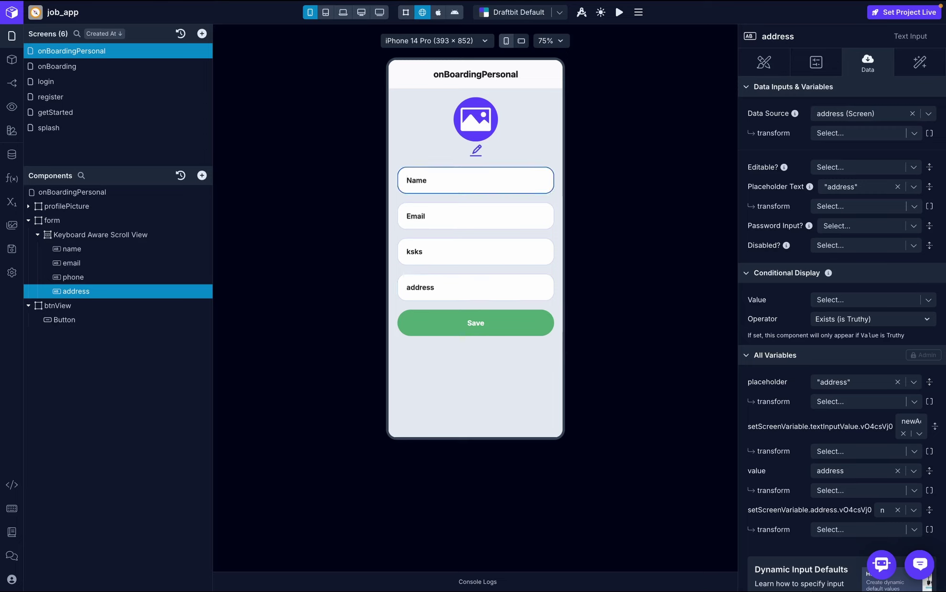
{"action": "left_click", "coordinate": [458, 180]}
{"action": "left_click", "coordinate": [444, 217]}
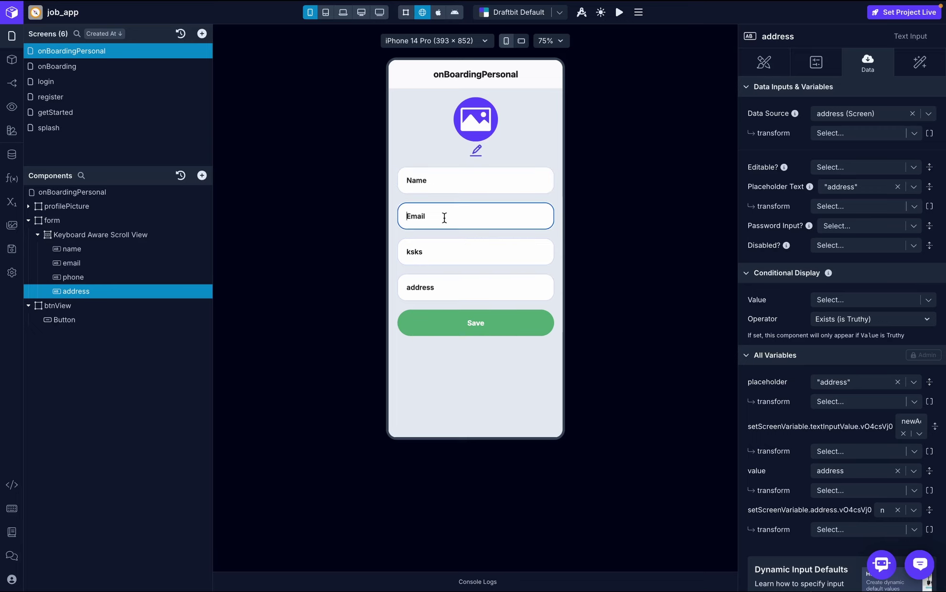
{"action": "left_click", "coordinate": [459, 187]}
{"action": "left_click", "coordinate": [72, 249]}
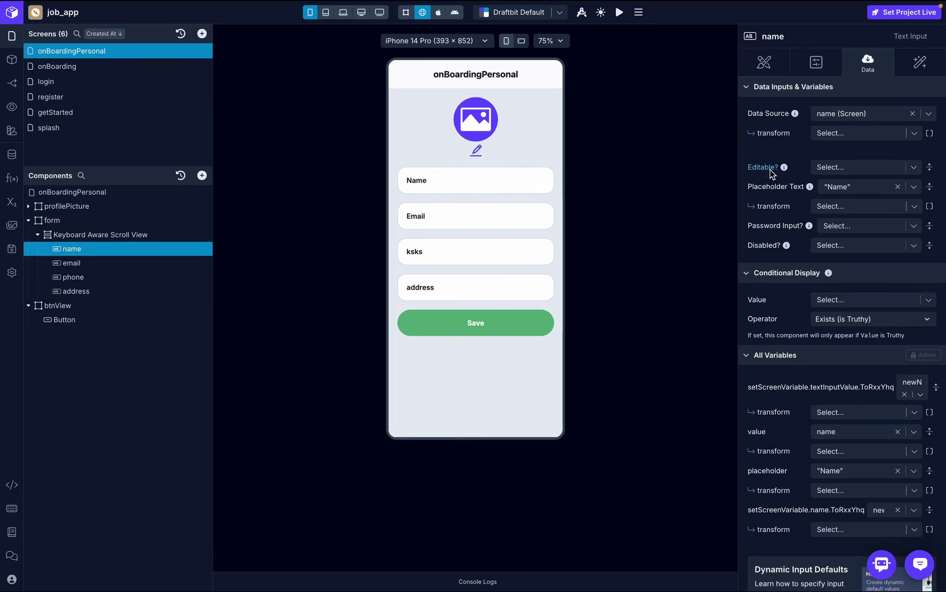
- Set Editable? to JSON false for both the name and email inputs
{"action": "left_click", "coordinate": [861, 168]}
{"action": "type", "text": "fals"}
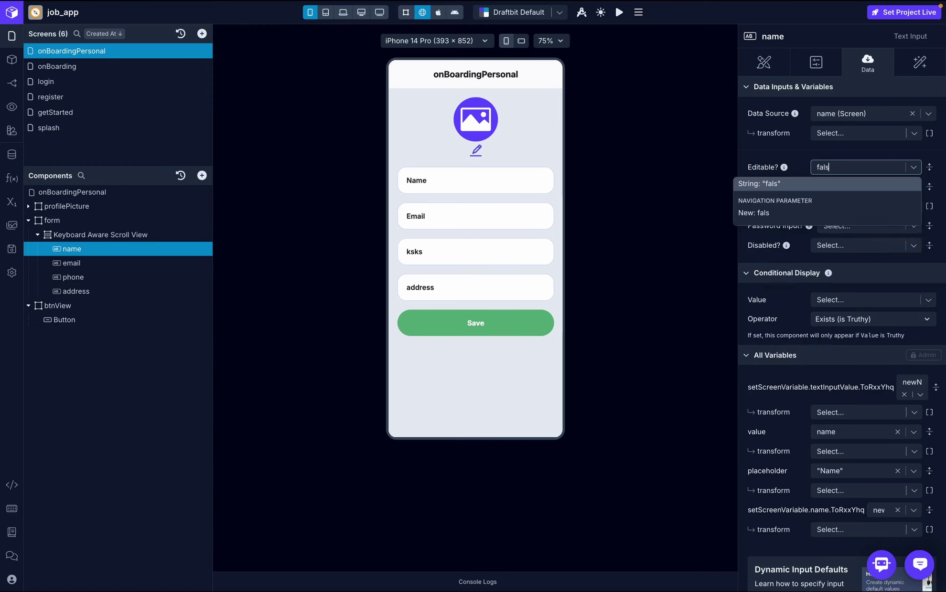
{"action": "type", "text": "e"}
{"action": "left_click", "coordinate": [861, 184]}
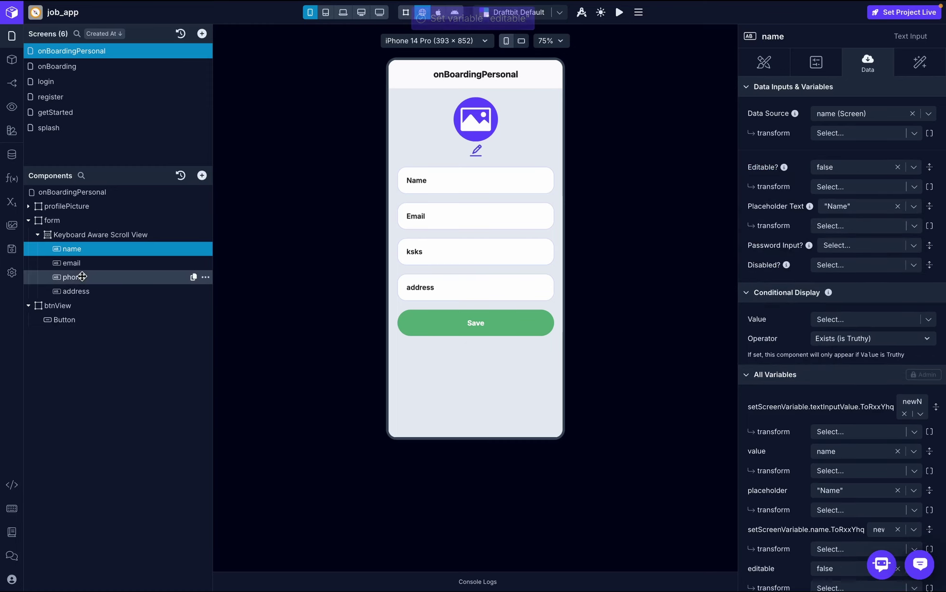
{"action": "left_click", "coordinate": [72, 263]}
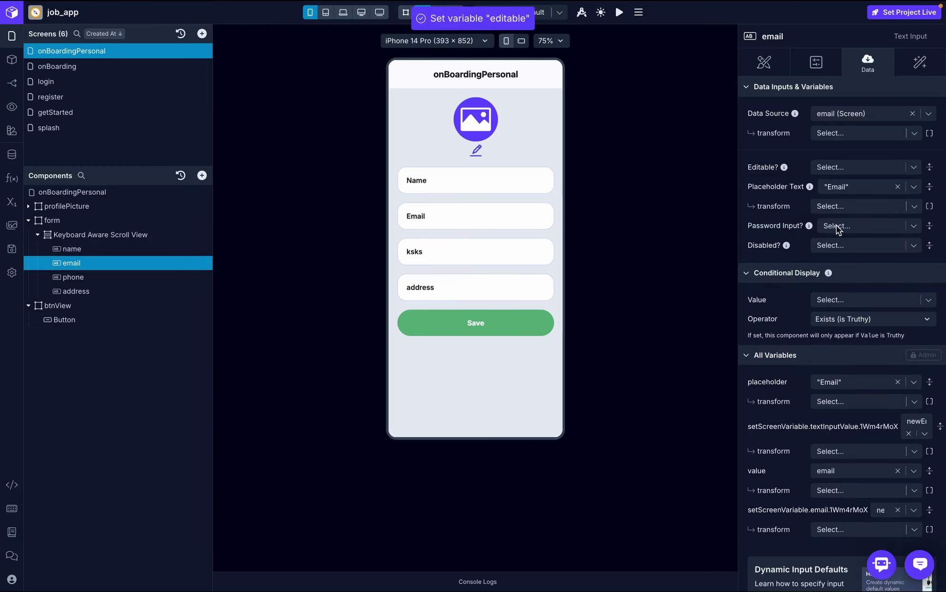
{"action": "left_click", "coordinate": [837, 167]}
{"action": "type", "text": "false"}
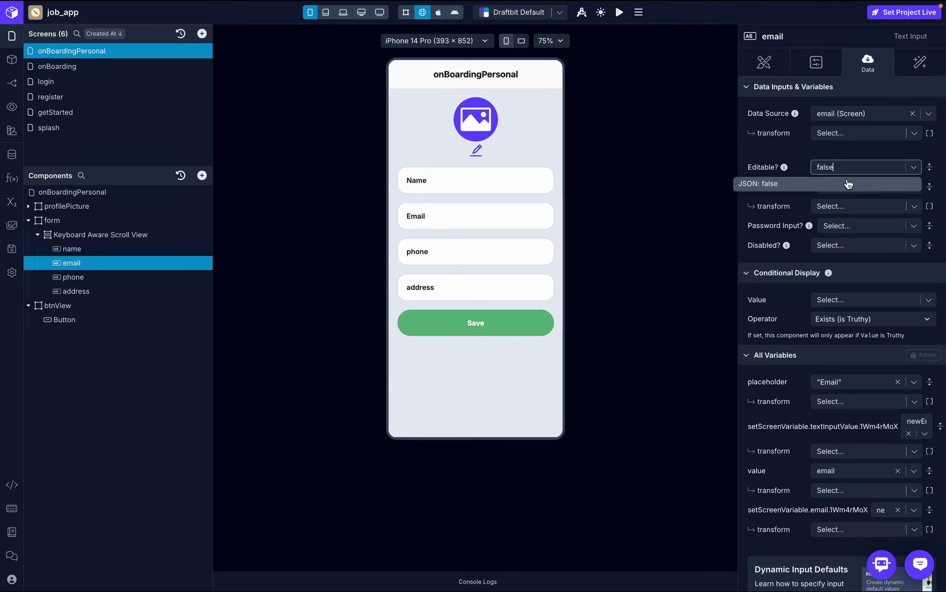
{"action": "left_click", "coordinate": [847, 183]}
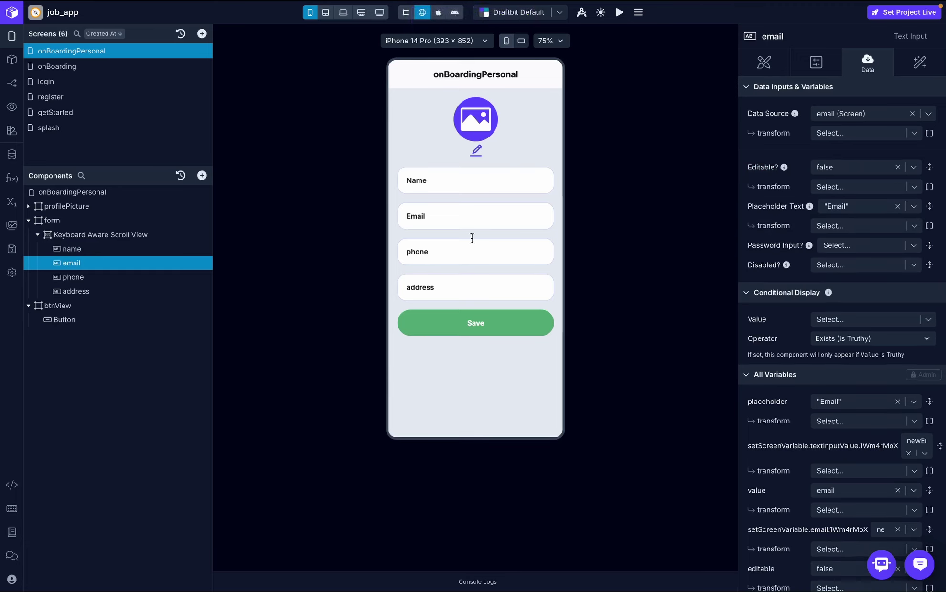
- Check the phone and address fields in the preview
{"action": "left_click", "coordinate": [446, 259]}
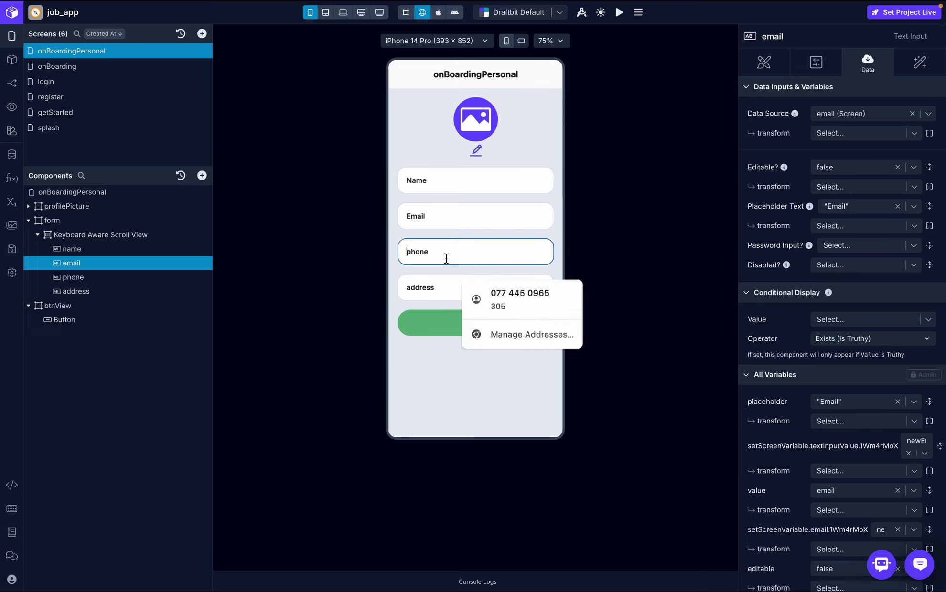
{"action": "left_click", "coordinate": [438, 284]}
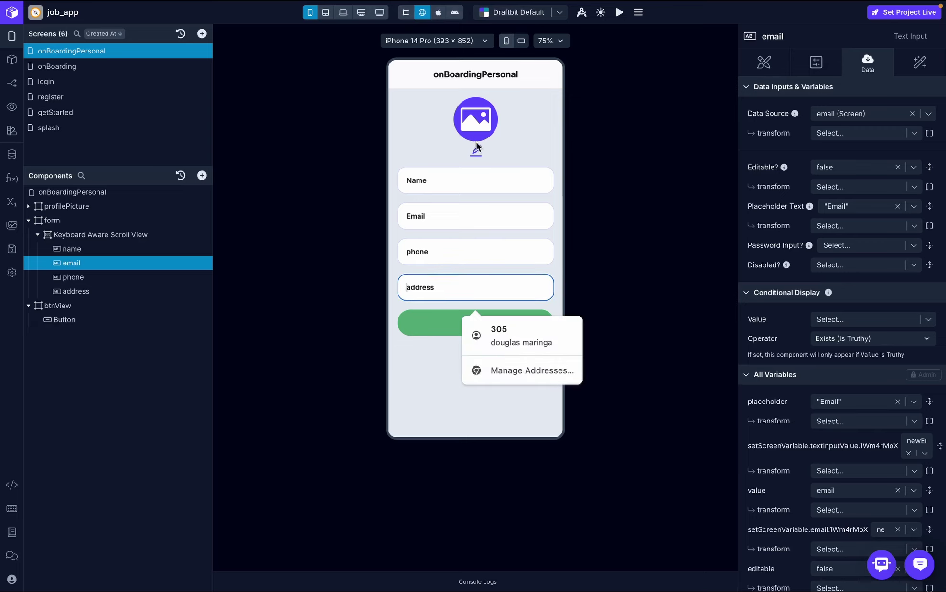
{"action": "left_click", "coordinate": [502, 144]}
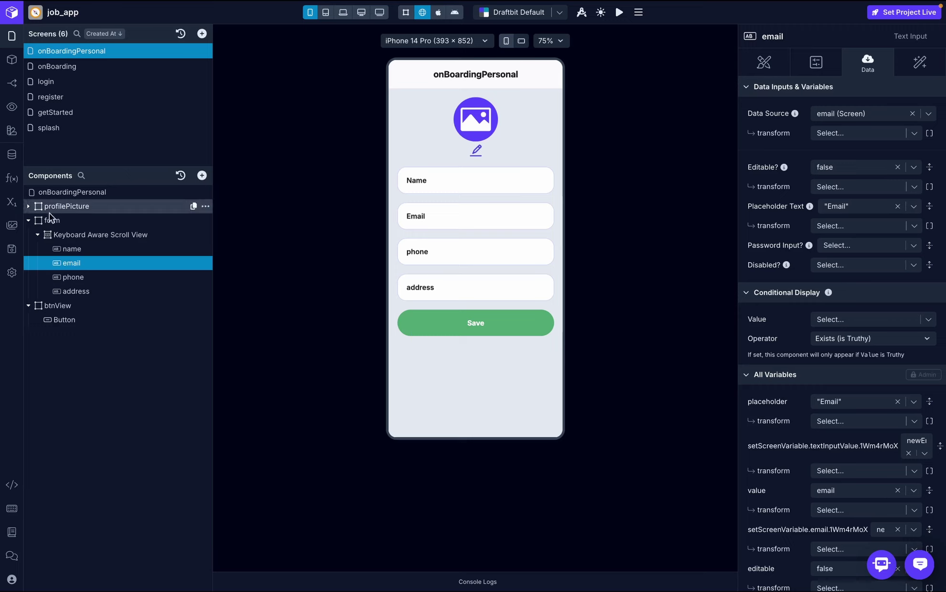
- Add an Open Image Picker action with result name 'response' to the edit icon's On Press
{"action": "left_click", "coordinate": [30, 207]}
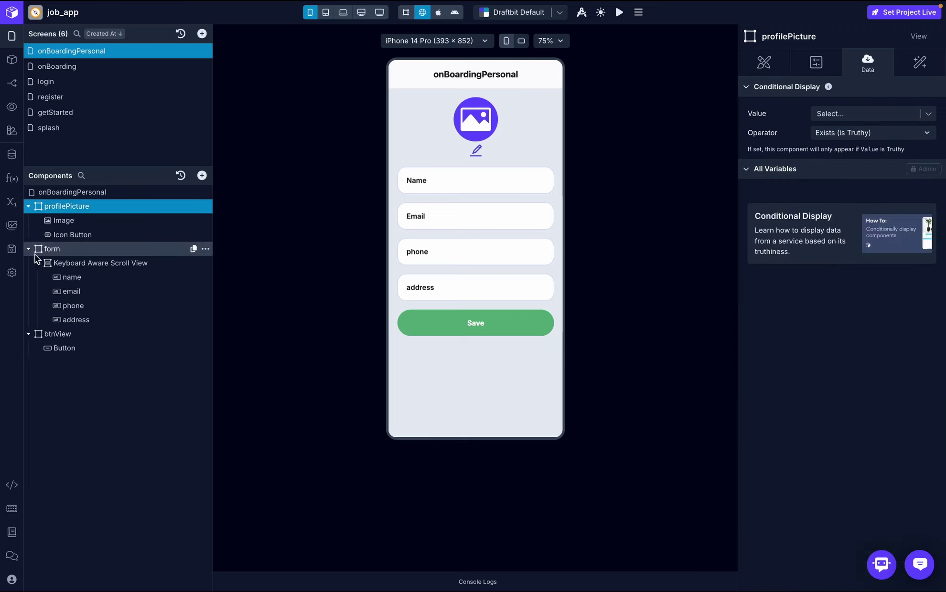
{"action": "left_click", "coordinate": [29, 249]}
{"action": "left_click", "coordinate": [74, 234]}
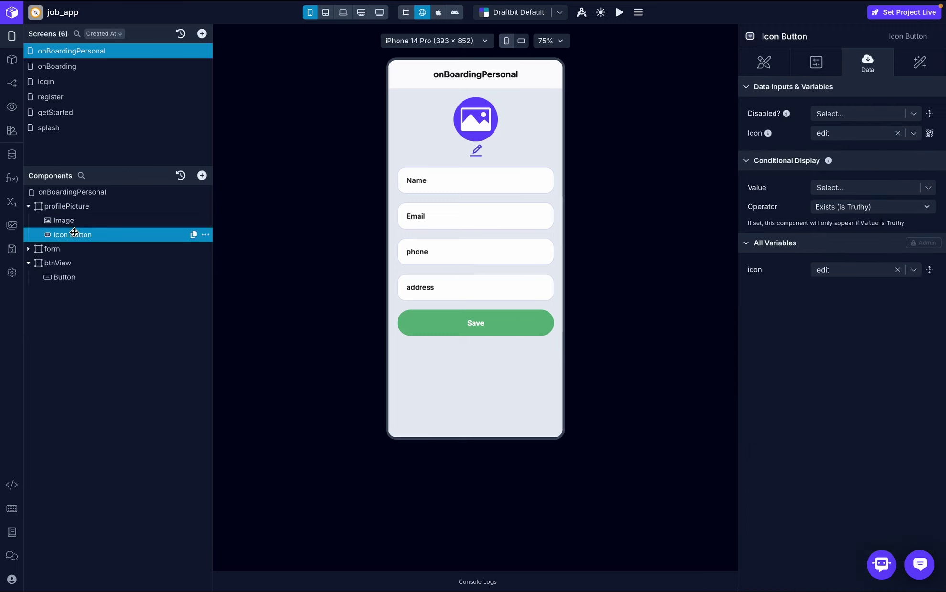
{"action": "left_click", "coordinate": [914, 67]}
{"action": "left_click", "coordinate": [836, 126]}
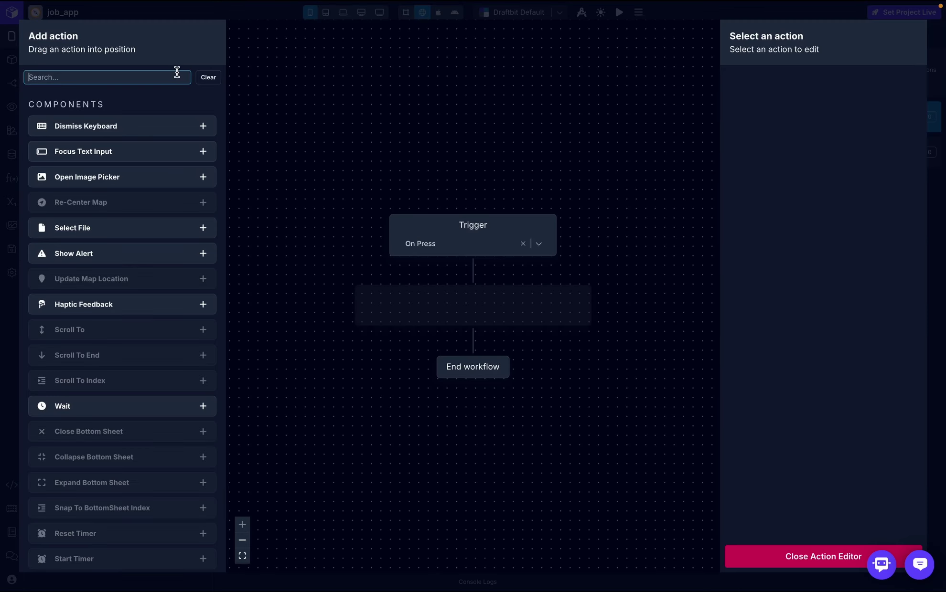
{"action": "type", "text": "ima"}
{"action": "left_click_drag", "start_coordinate": [165, 125], "coordinate": [485, 317]}
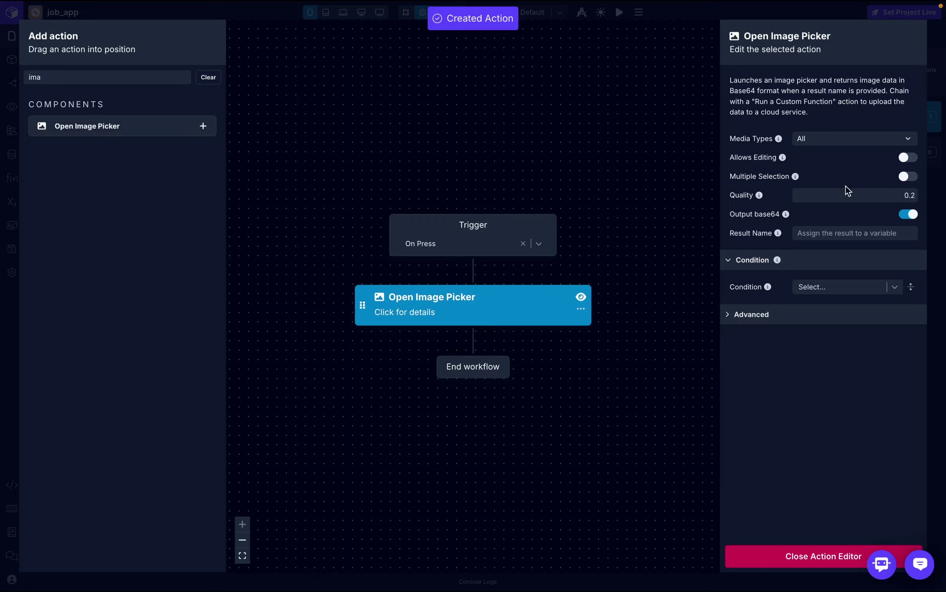
{"action": "left_click", "coordinate": [861, 234]}
{"action": "left_click", "coordinate": [827, 263]}
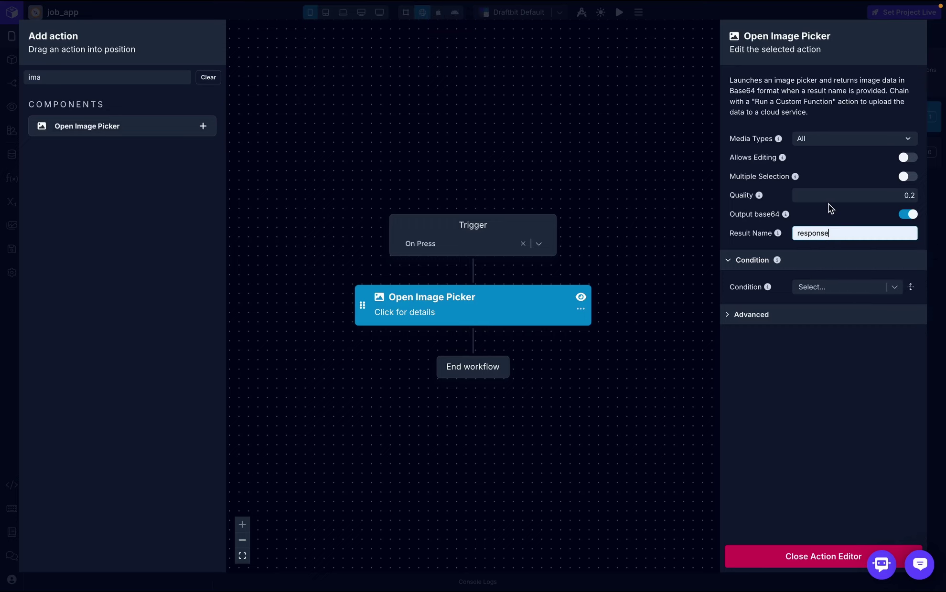
- Add a Set Variable action storing response in the image screen variable
{"action": "left_click", "coordinate": [141, 77]}
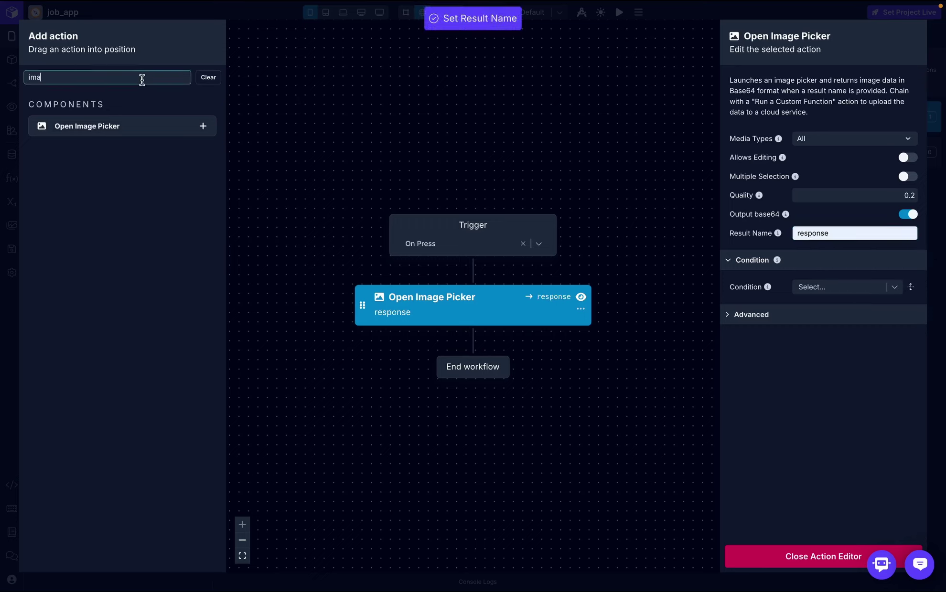
{"action": "key", "text": "BackSpace"}
{"action": "key", "text": "BackSpace"}
{"action": "key", "text": "BackSpace"}
{"action": "type", "text": "set"}
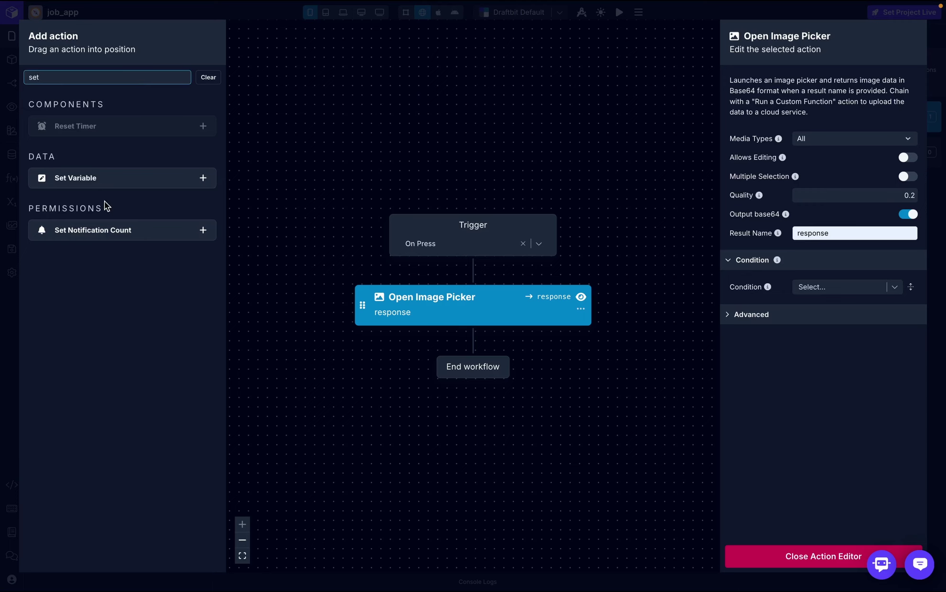
{"action": "left_click_drag", "start_coordinate": [108, 178], "coordinate": [462, 340]}
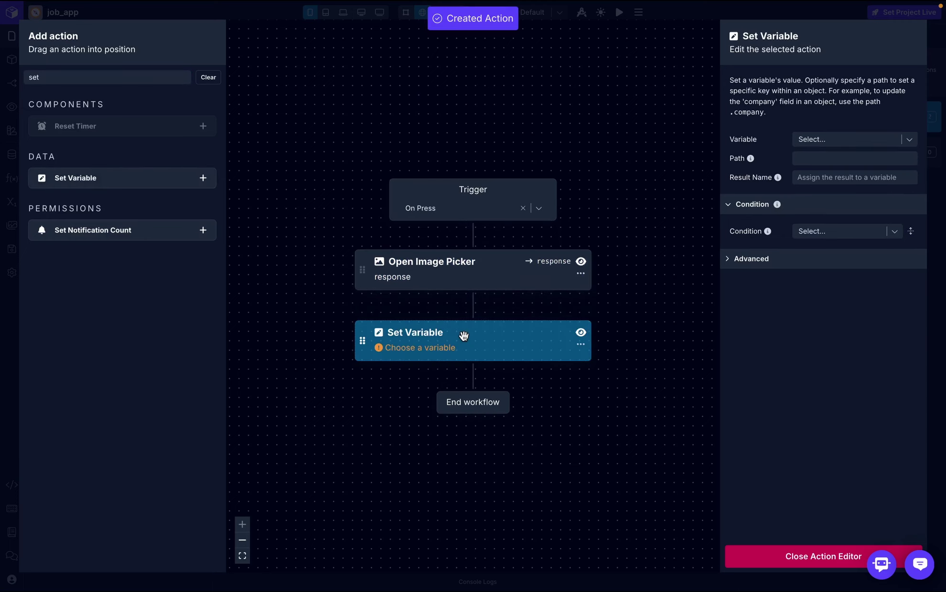
{"action": "left_click", "coordinate": [860, 145]}
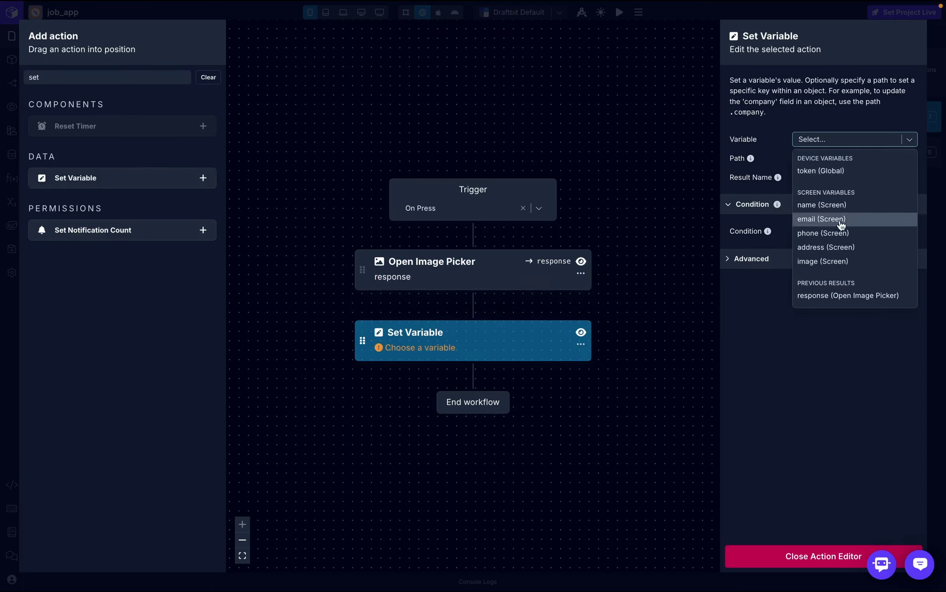
{"action": "left_click", "coordinate": [840, 262]}
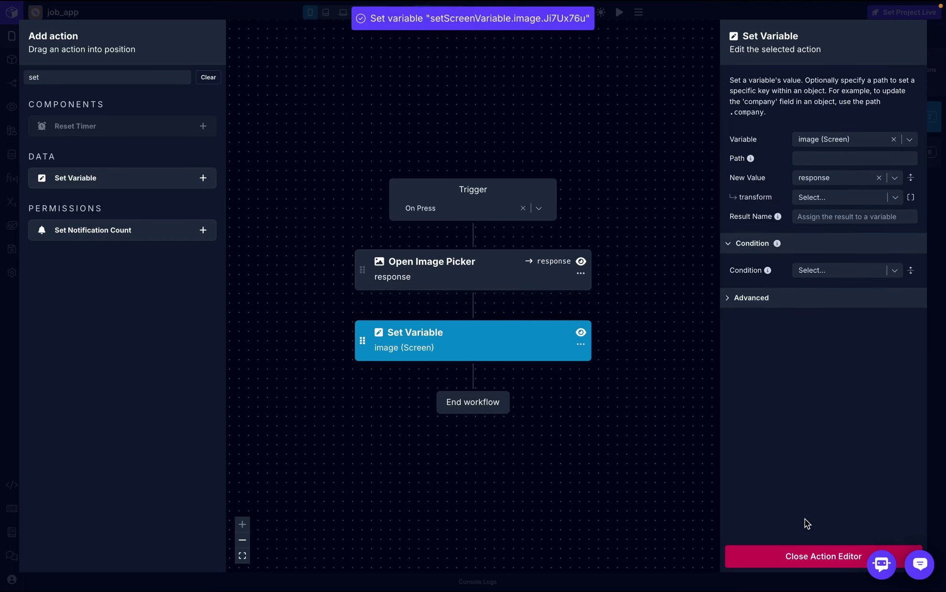
{"action": "left_click", "coordinate": [804, 558]}
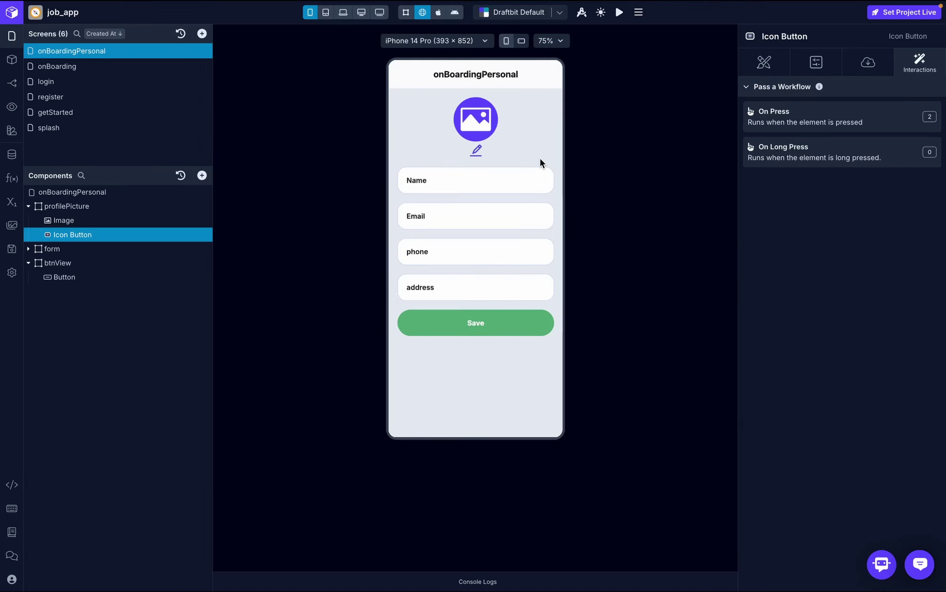
{"action": "left_click", "coordinate": [476, 150]}
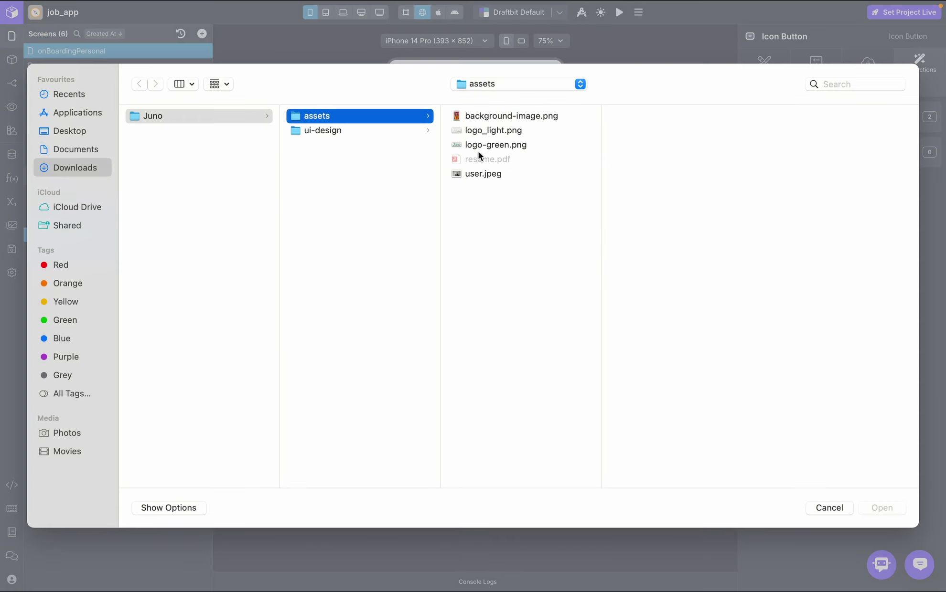
{"action": "double_click", "coordinate": [484, 172]}
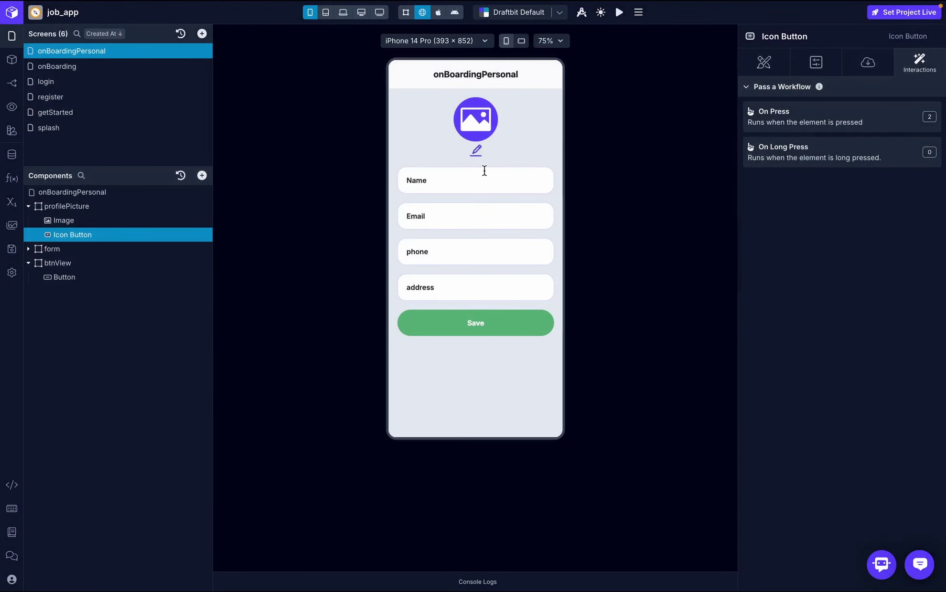
{"action": "left_click", "coordinate": [11, 202]}
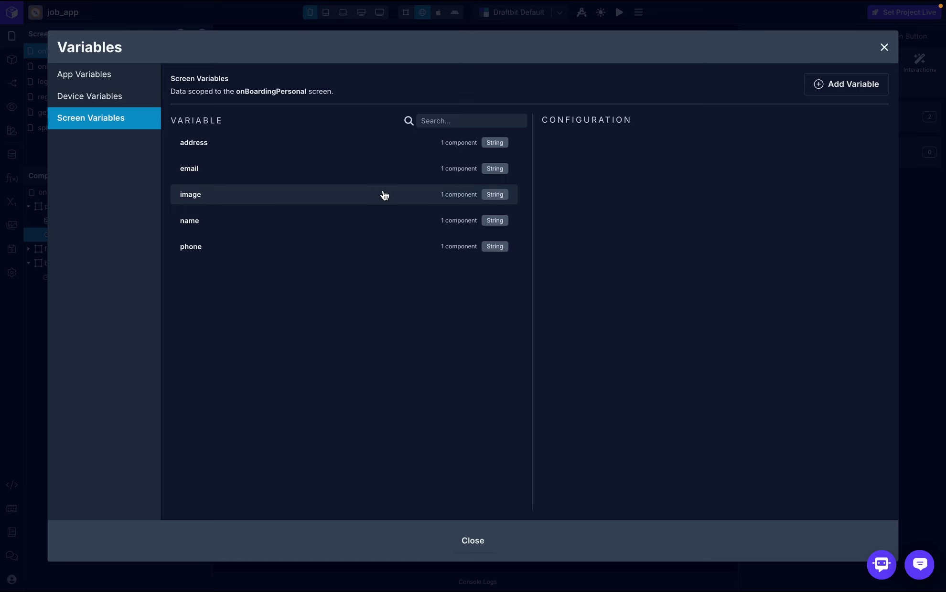
{"action": "left_click", "coordinate": [883, 52]}
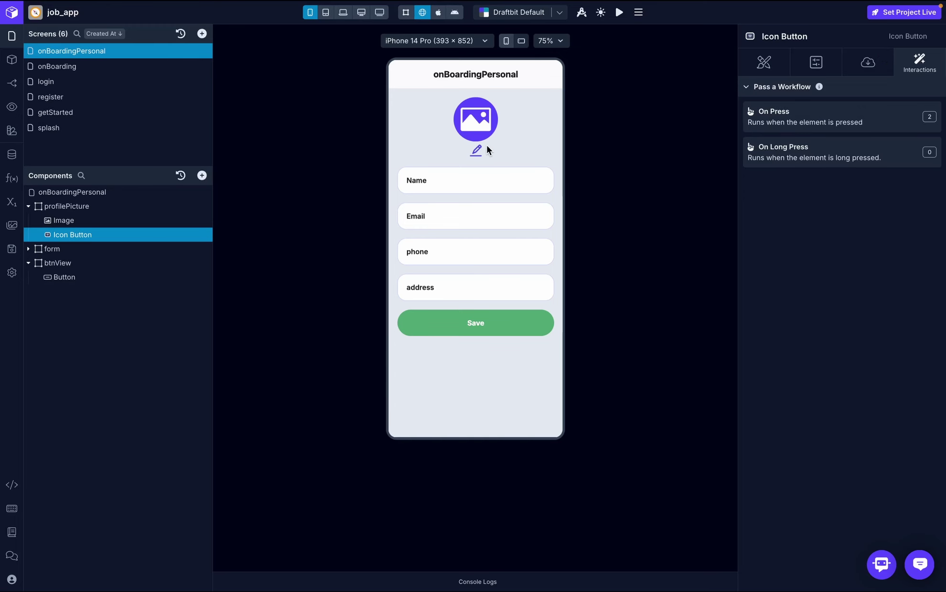
- Replace the profile Image's Source URL with {{image}}, bound to the image screen variable
{"action": "left_click", "coordinate": [126, 220]}
{"action": "left_click", "coordinate": [867, 61]}
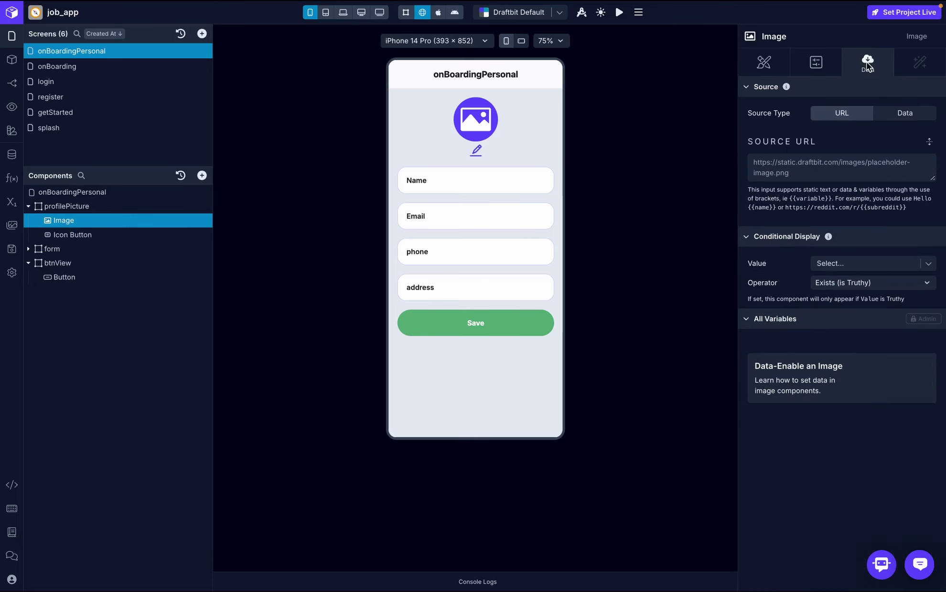
{"action": "triple_click", "coordinate": [809, 160]}
{"action": "type", "text": "{{"}
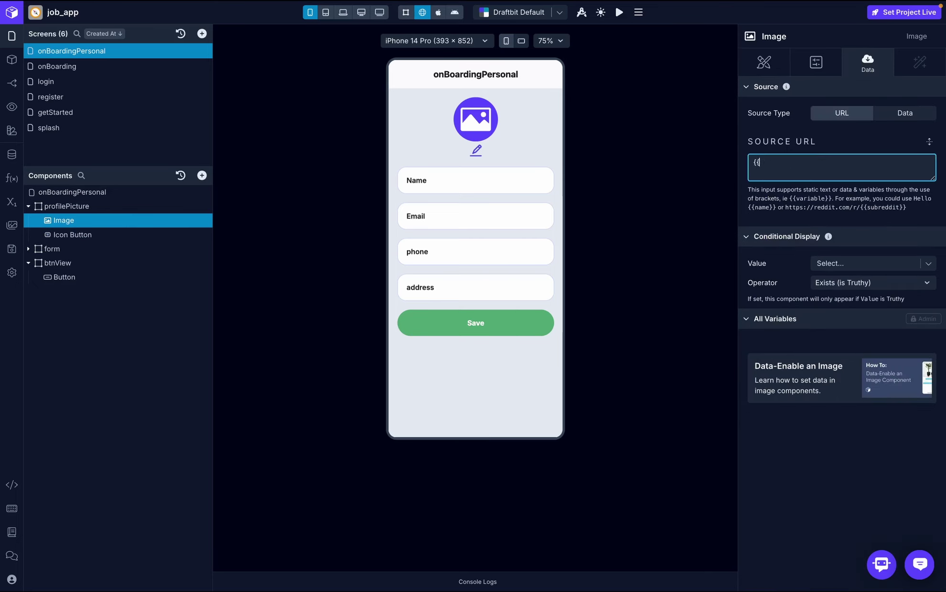
{"action": "type", "text": "image"}
{"action": "left_click", "coordinate": [906, 260]}
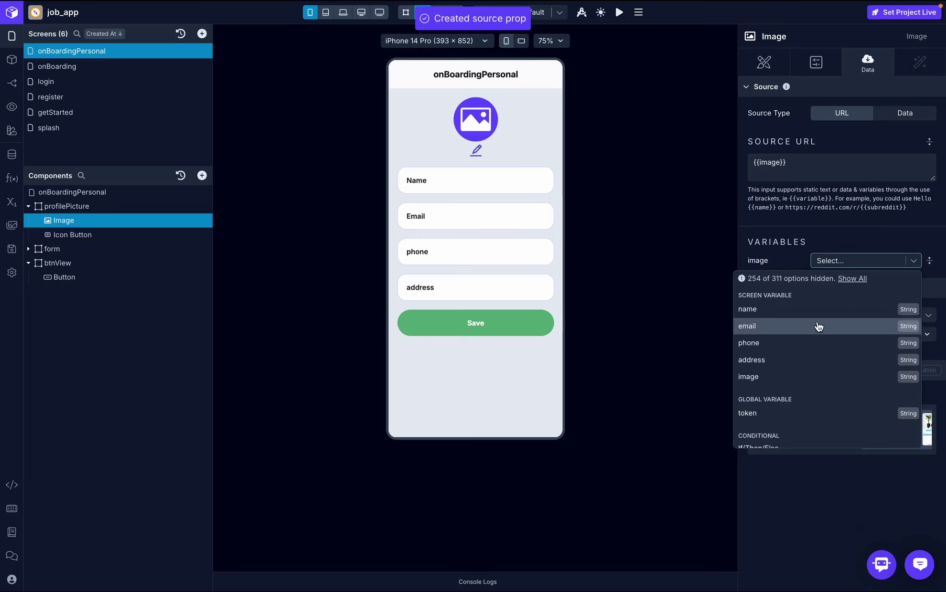
{"action": "left_click", "coordinate": [817, 377]}
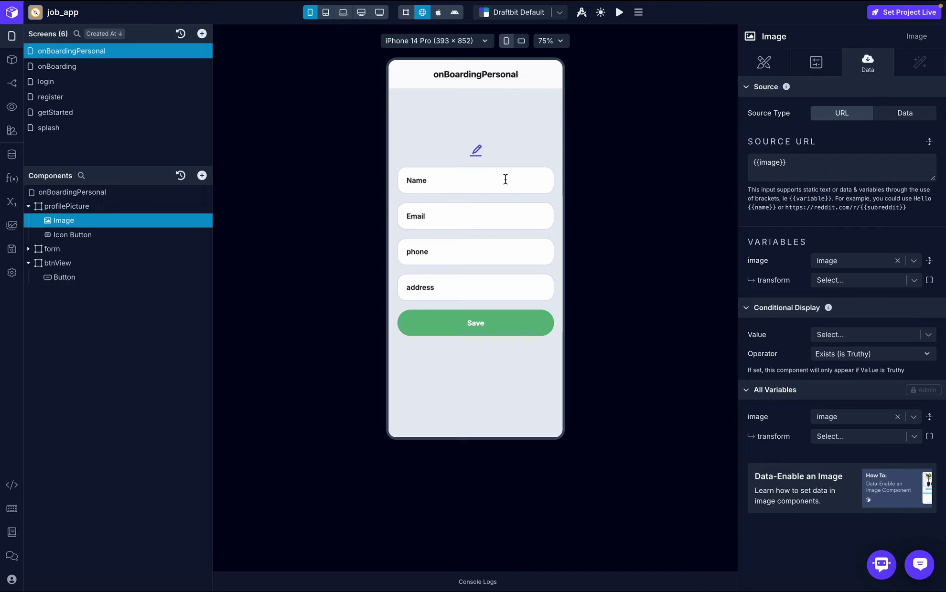
- Set the profile image's overall border width to 2
{"action": "left_click", "coordinate": [757, 61]}
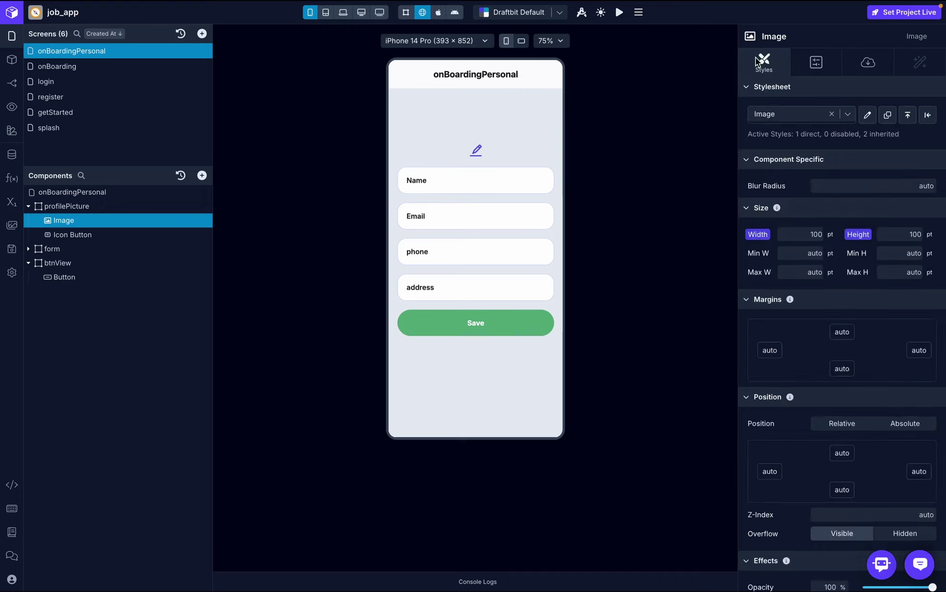
{"action": "scroll", "coordinate": [849, 293], "scroll_direction": "down", "scroll_amount": 3}
{"action": "scroll", "coordinate": [849, 293], "scroll_direction": "down", "scroll_amount": 7}
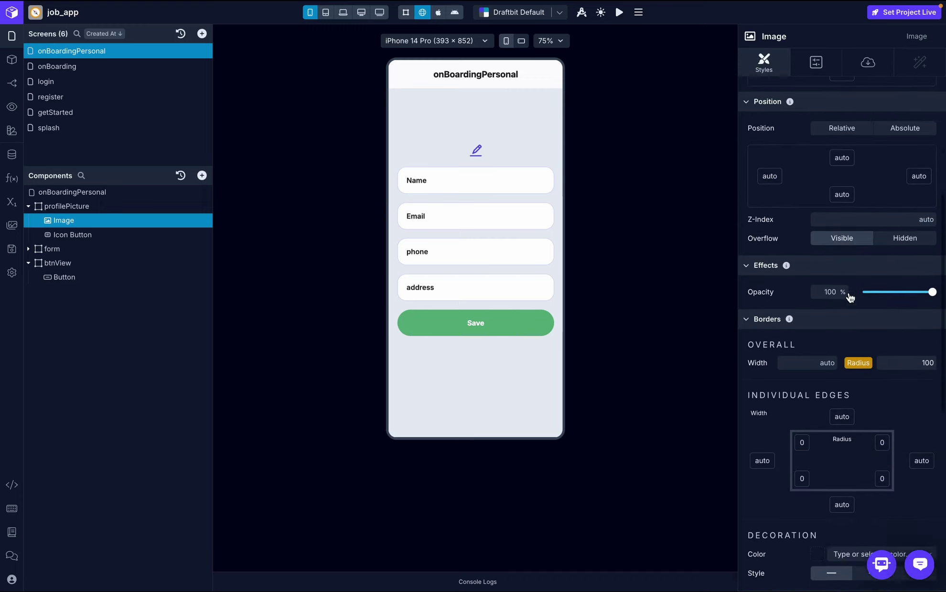
{"action": "scroll", "coordinate": [850, 297], "scroll_direction": "down", "scroll_amount": 1}
{"action": "left_click", "coordinate": [813, 162]}
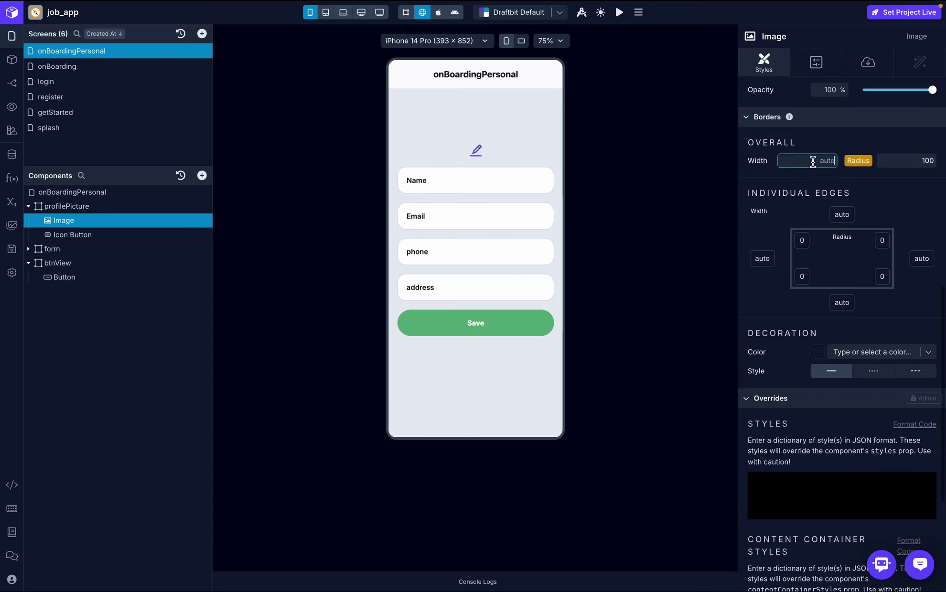
{"action": "type", "text": "2"}
{"action": "key", "text": "Return"}
- Choose Success as the profile image's border colour
{"action": "scroll", "coordinate": [875, 322], "scroll_direction": "down", "scroll_amount": 3}
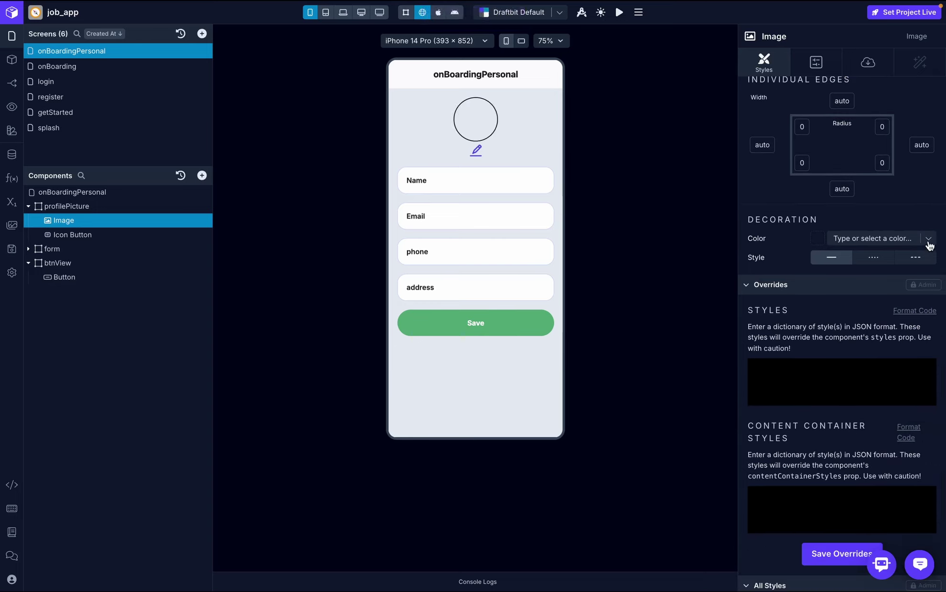
{"action": "left_click", "coordinate": [928, 243]}
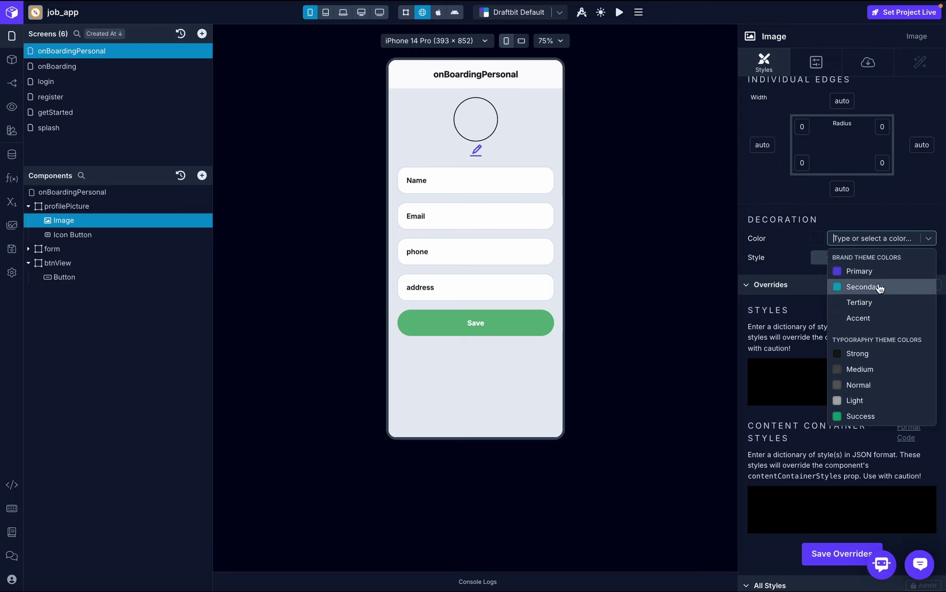
{"action": "left_click", "coordinate": [875, 414]}
{"action": "scroll", "coordinate": [861, 328], "scroll_direction": "up", "scroll_amount": 12}
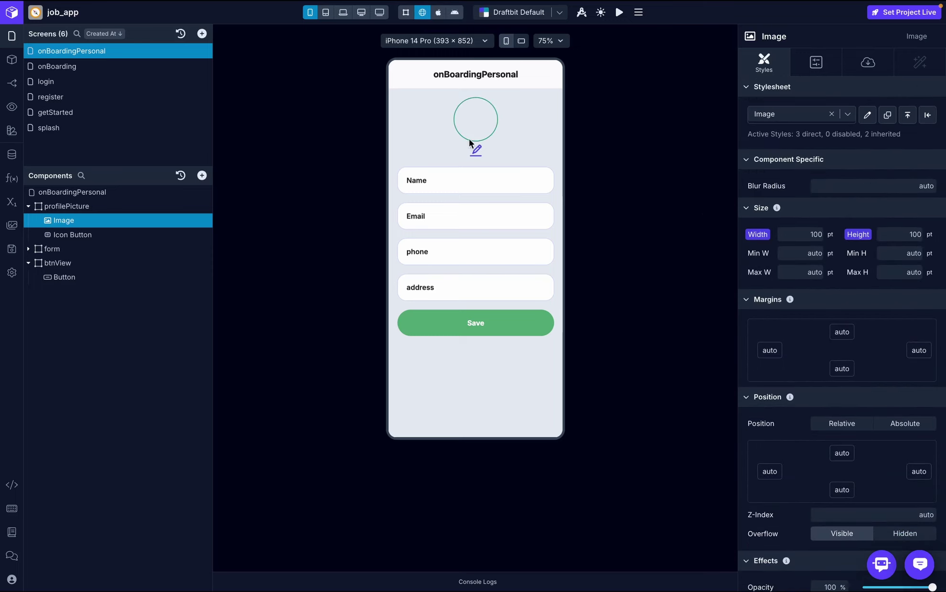
{"action": "left_click", "coordinate": [479, 152]}
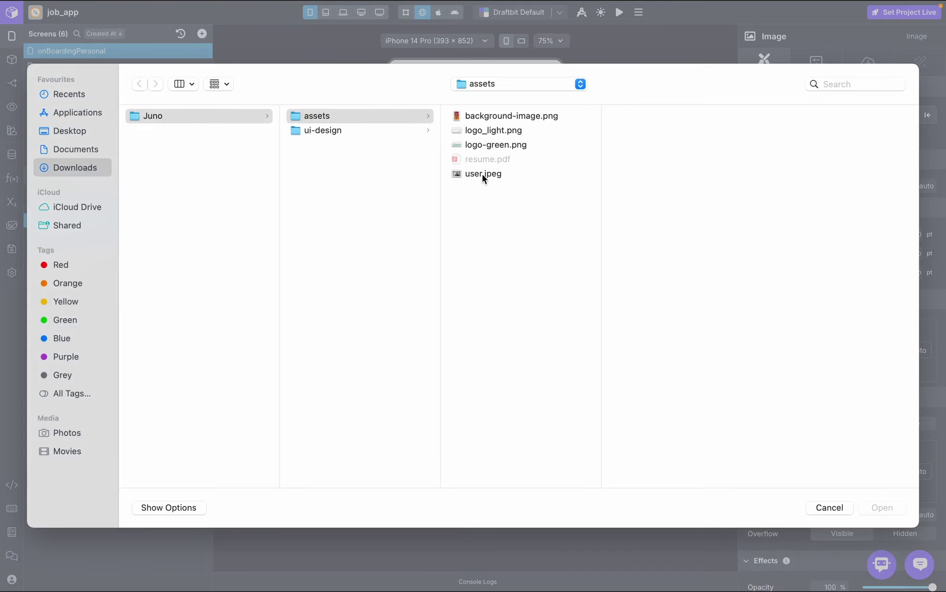
- Load user.jpeg as the profile photo, then click into the phone and address fields
{"action": "double_click", "coordinate": [482, 174]}
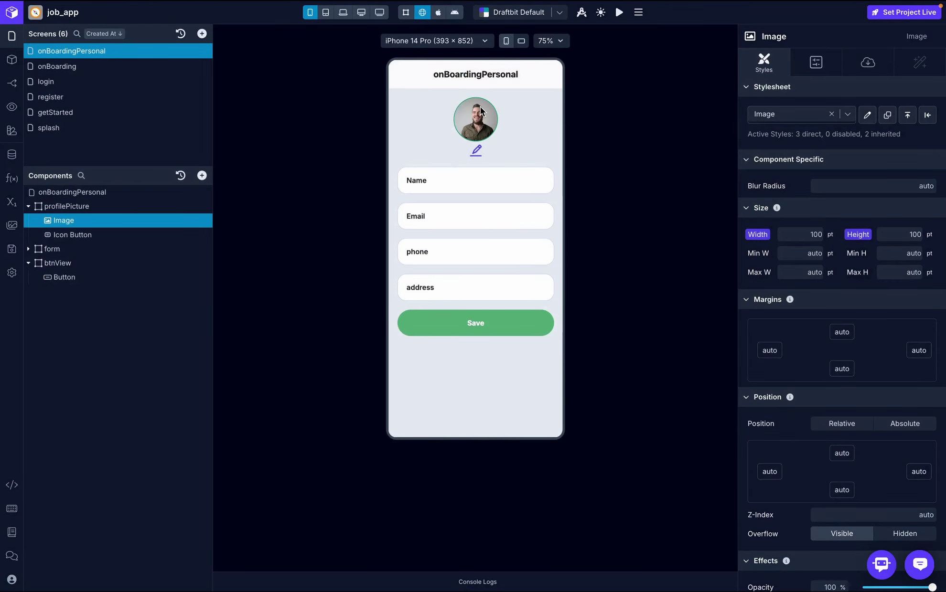
{"action": "left_click", "coordinate": [436, 252]}
{"action": "left_click", "coordinate": [433, 294]}
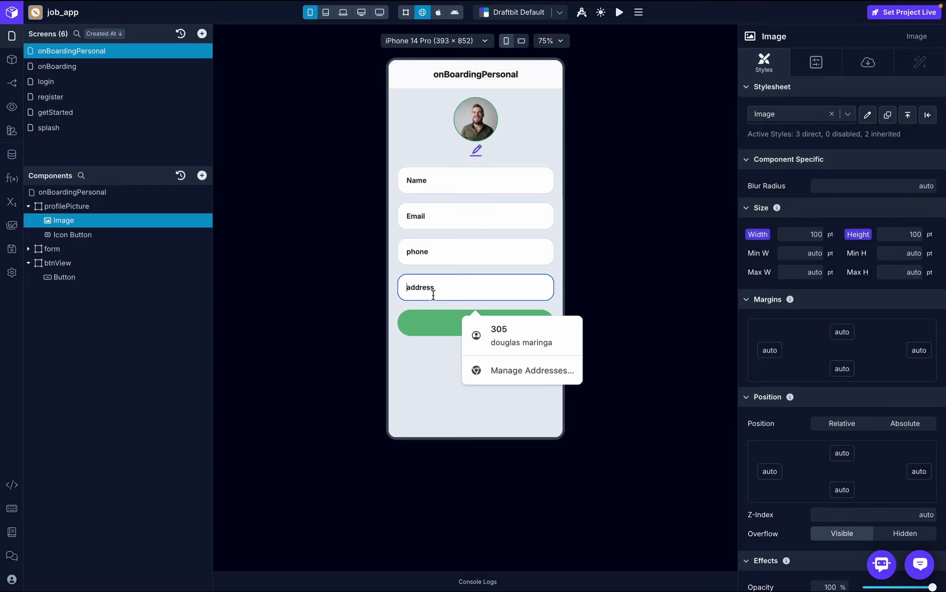
{"action": "left_click", "coordinate": [439, 334]}
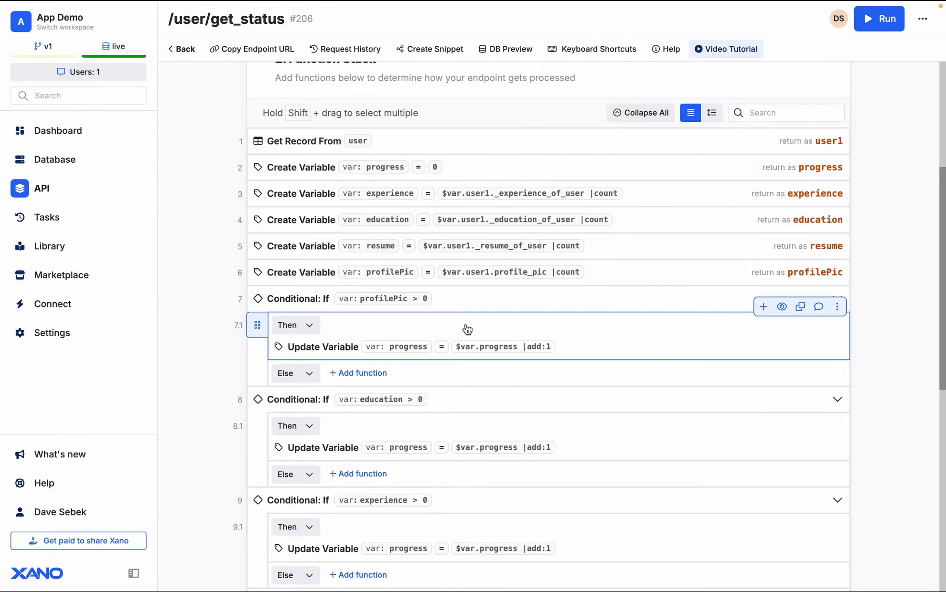
- Open the user/edit_user endpoint from the Onboarding group, review its inputs, and run it
{"action": "left_click", "coordinate": [184, 49]}
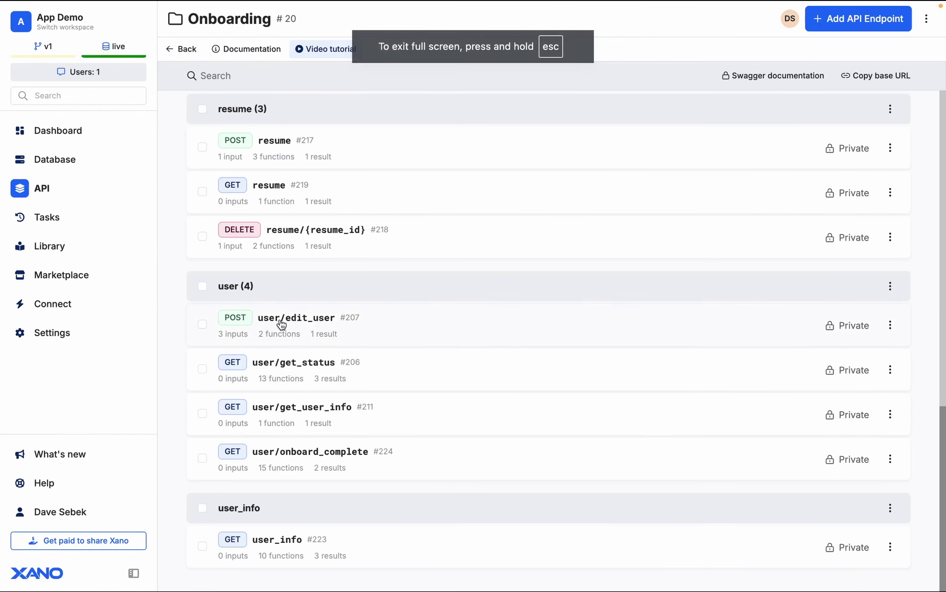
{"action": "left_click", "coordinate": [313, 325]}
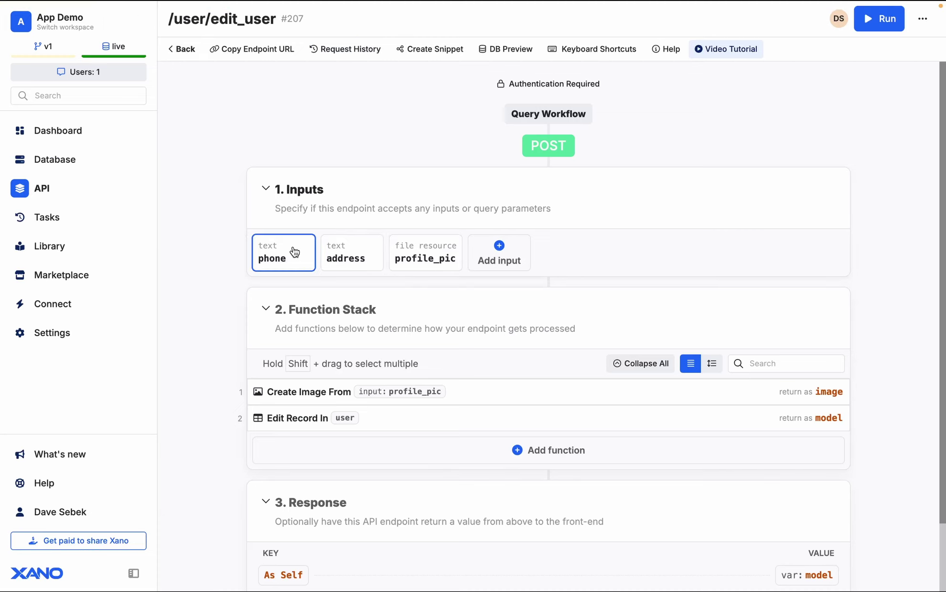
{"action": "scroll", "coordinate": [396, 344], "scroll_direction": "down", "scroll_amount": 3}
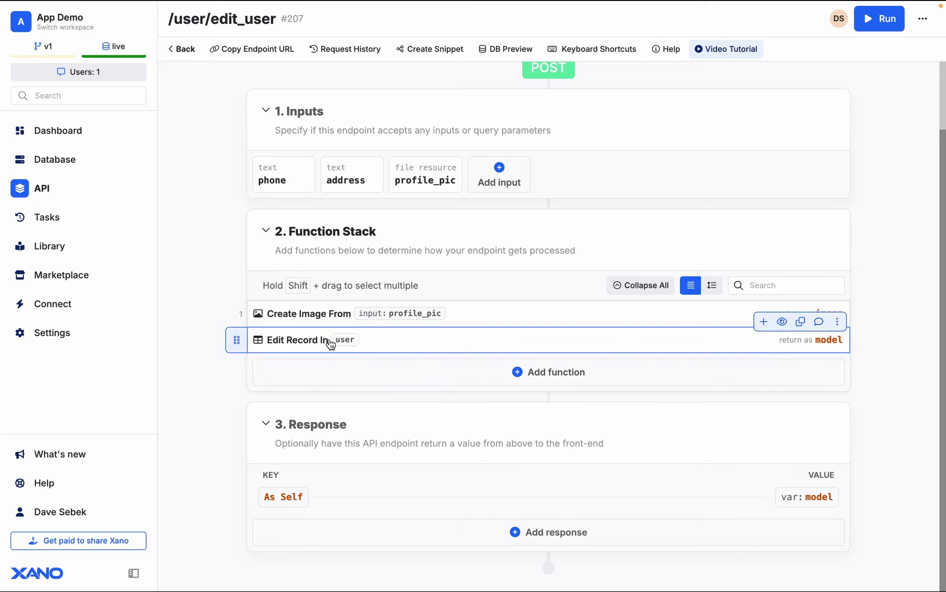
{"action": "scroll", "coordinate": [405, 344], "scroll_direction": "up", "scroll_amount": 3}
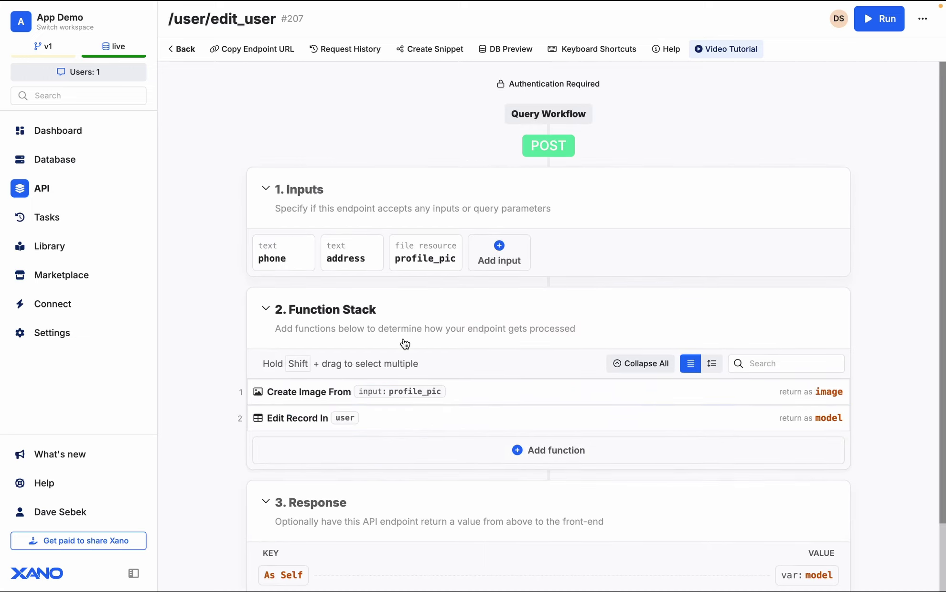
{"action": "left_click", "coordinate": [882, 25]}
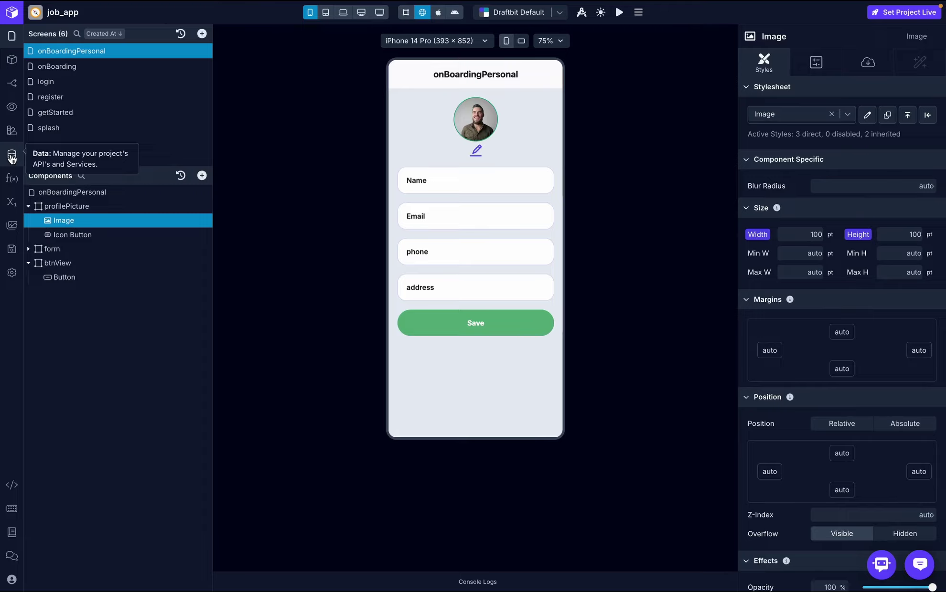
{"action": "left_click", "coordinate": [12, 156]}
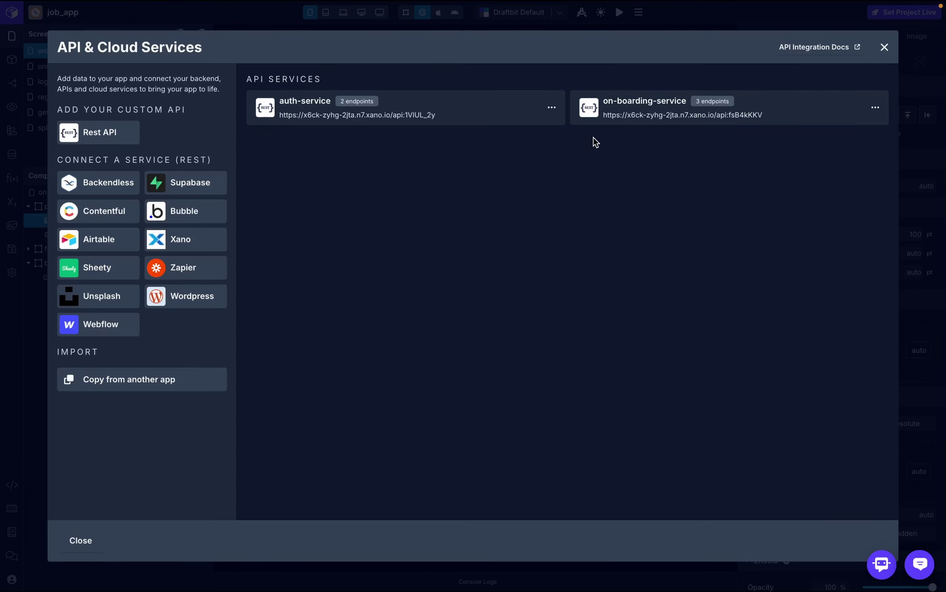
{"action": "left_click", "coordinate": [632, 119]}
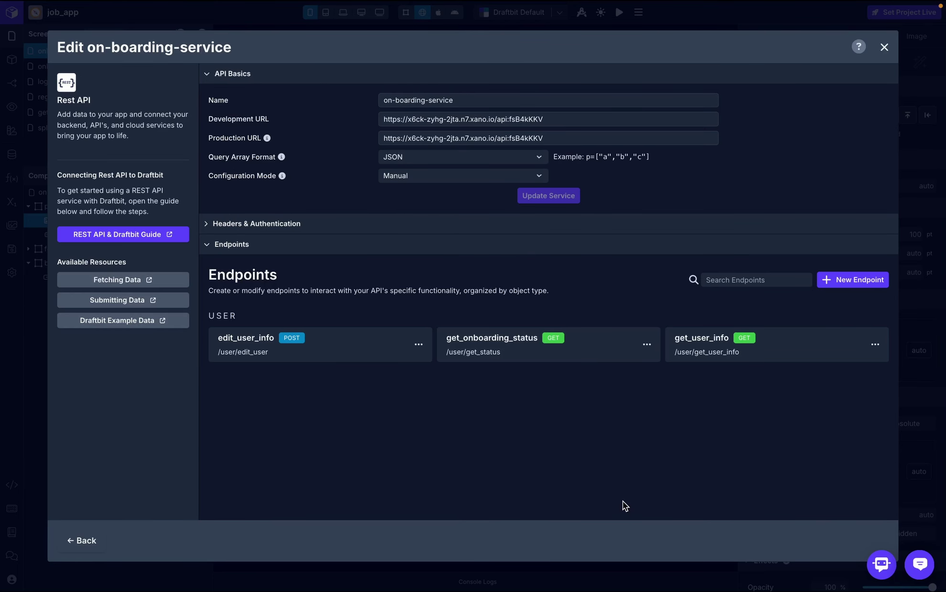
{"action": "left_click", "coordinate": [333, 357]}
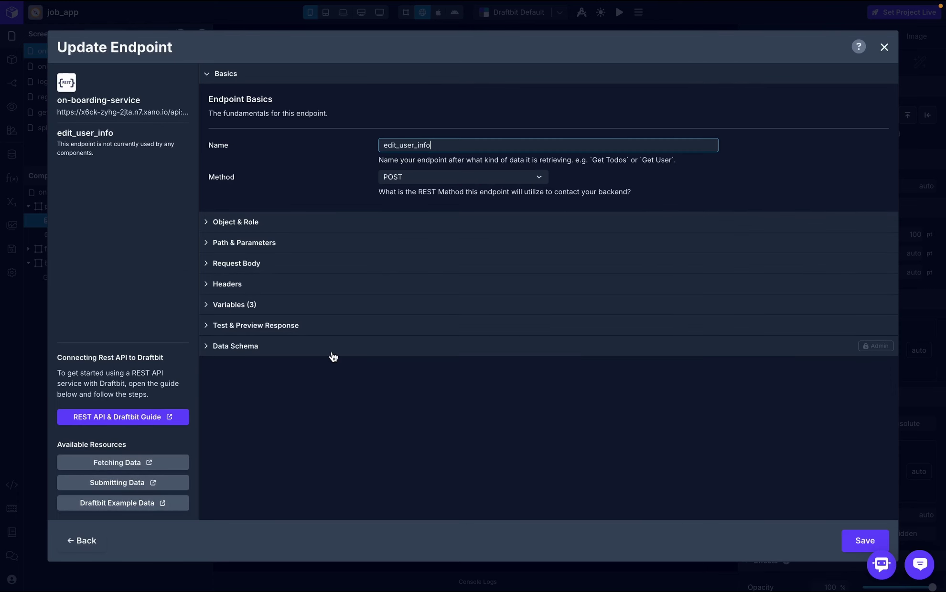
{"action": "left_click", "coordinate": [366, 222]}
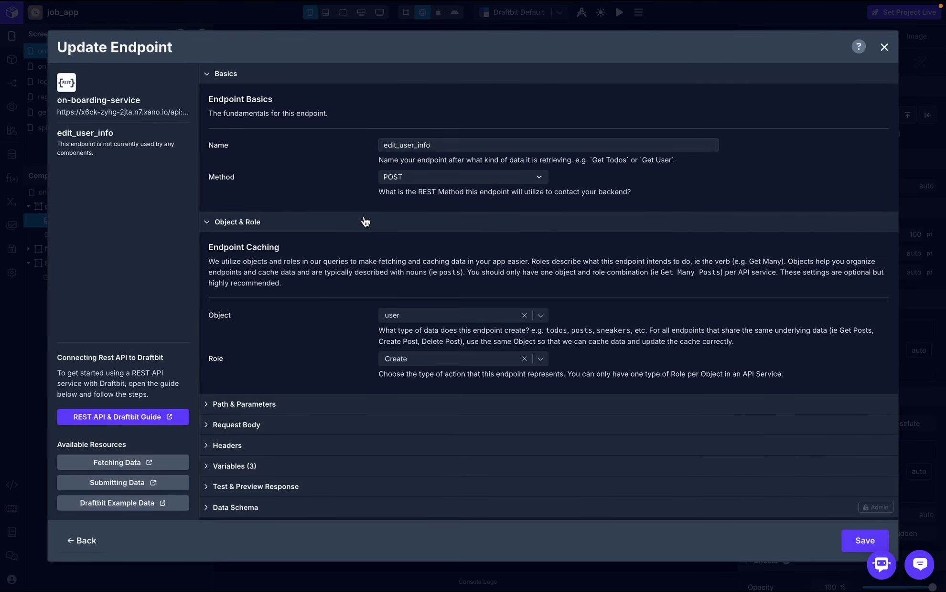
{"action": "left_click", "coordinate": [285, 406]}
{"action": "scroll", "coordinate": [282, 456], "scroll_direction": "down", "scroll_amount": 3}
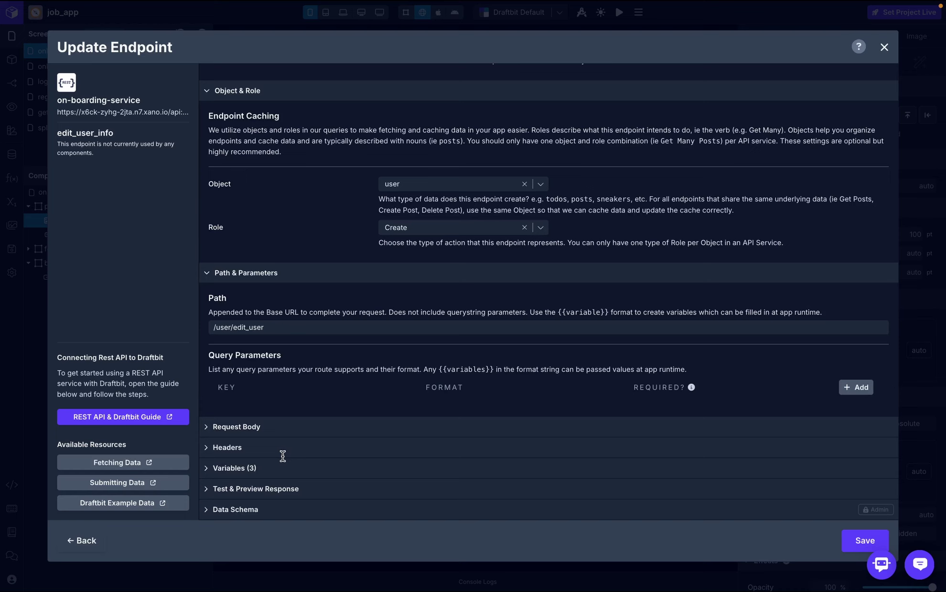
{"action": "left_click", "coordinate": [251, 470]}
{"action": "scroll", "coordinate": [362, 456], "scroll_direction": "down", "scroll_amount": 3}
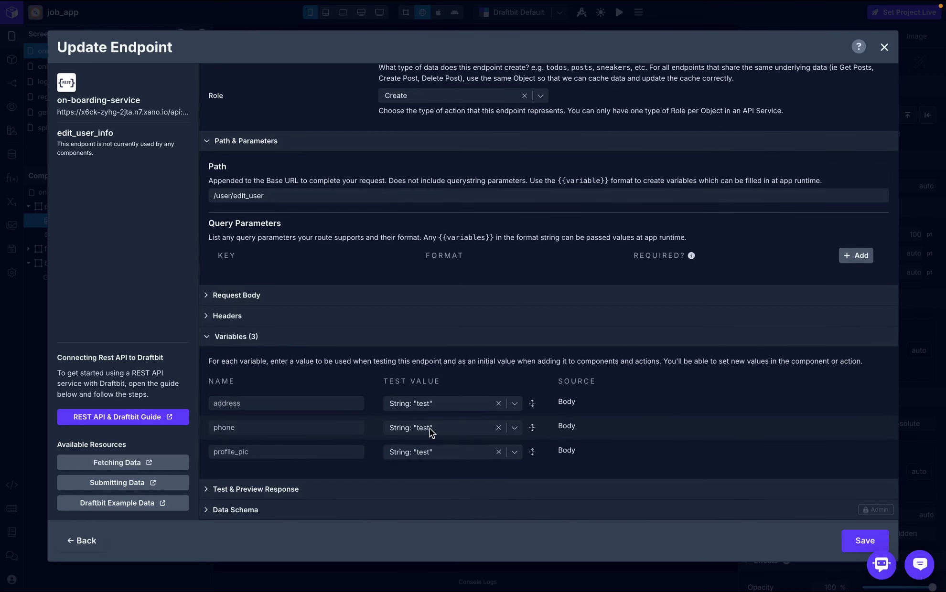
{"action": "left_click", "coordinate": [884, 47]}
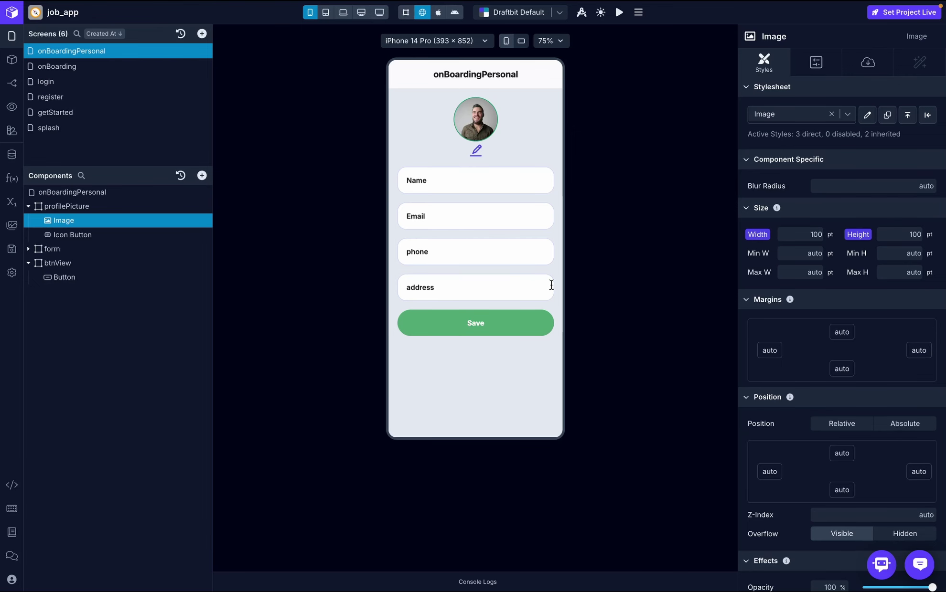
- Create a Boolean screen variable named loading with initial value false
{"action": "left_click", "coordinate": [90, 279]}
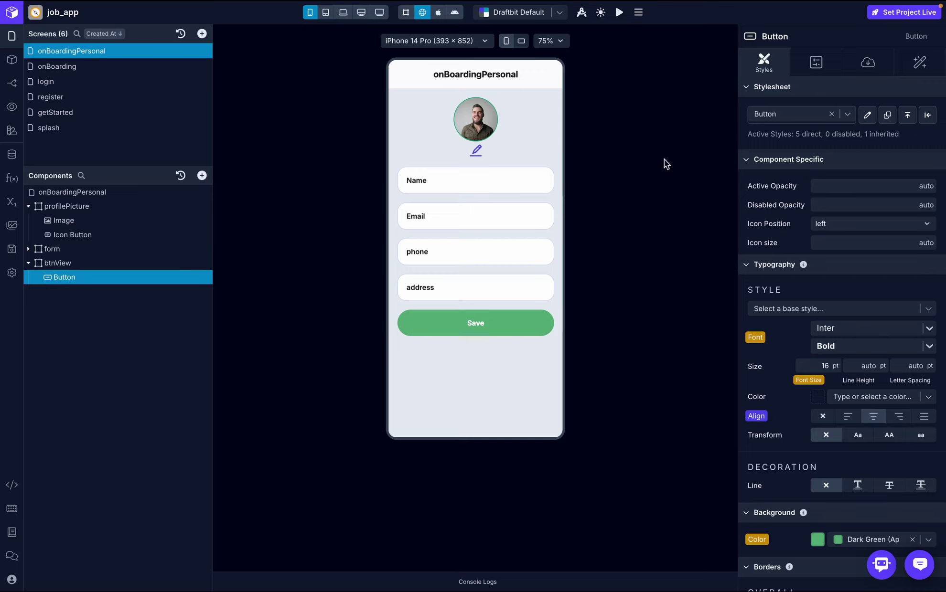
{"action": "left_click", "coordinate": [11, 202]}
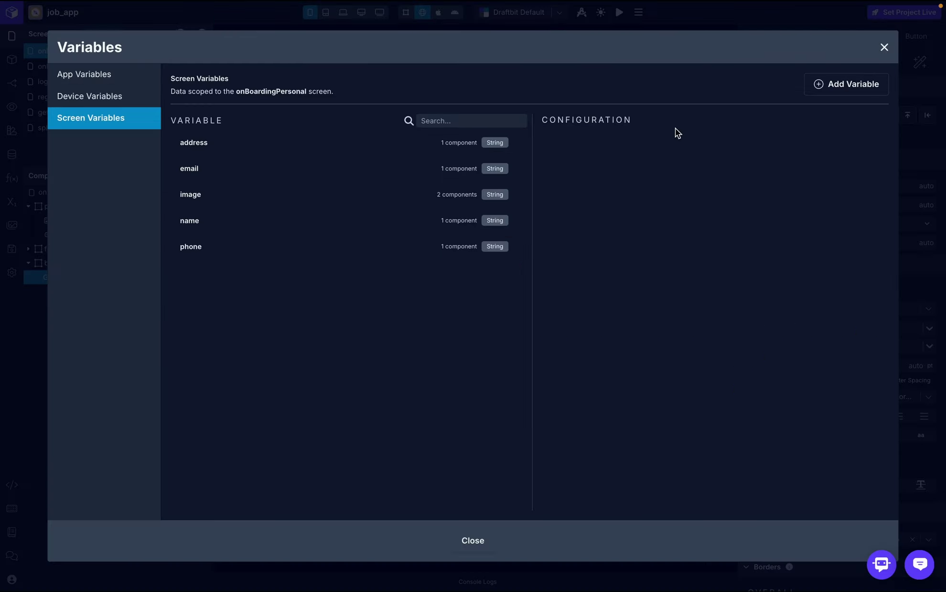
{"action": "left_click", "coordinate": [836, 87]}
{"action": "type", "text": "loading"}
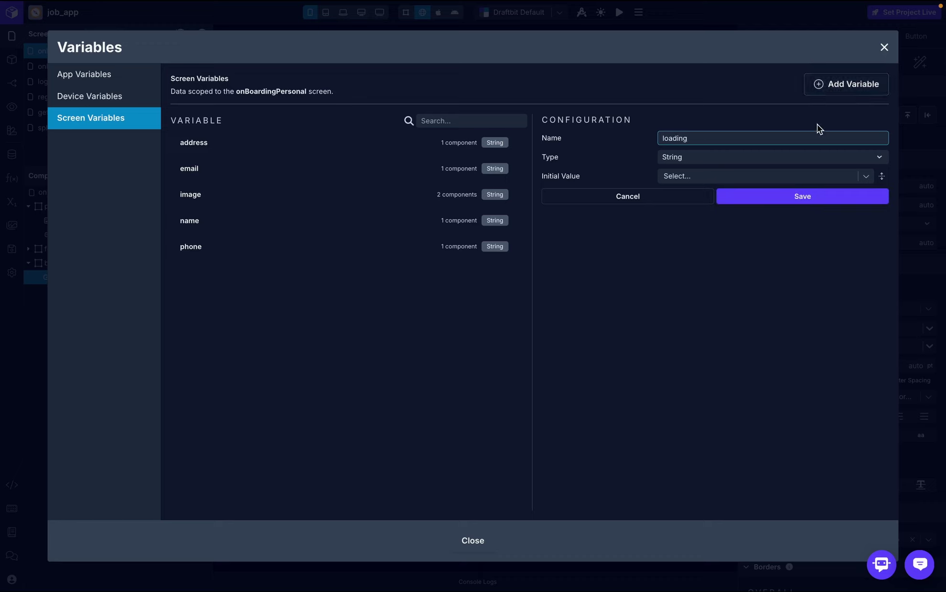
{"action": "left_click", "coordinate": [813, 157]}
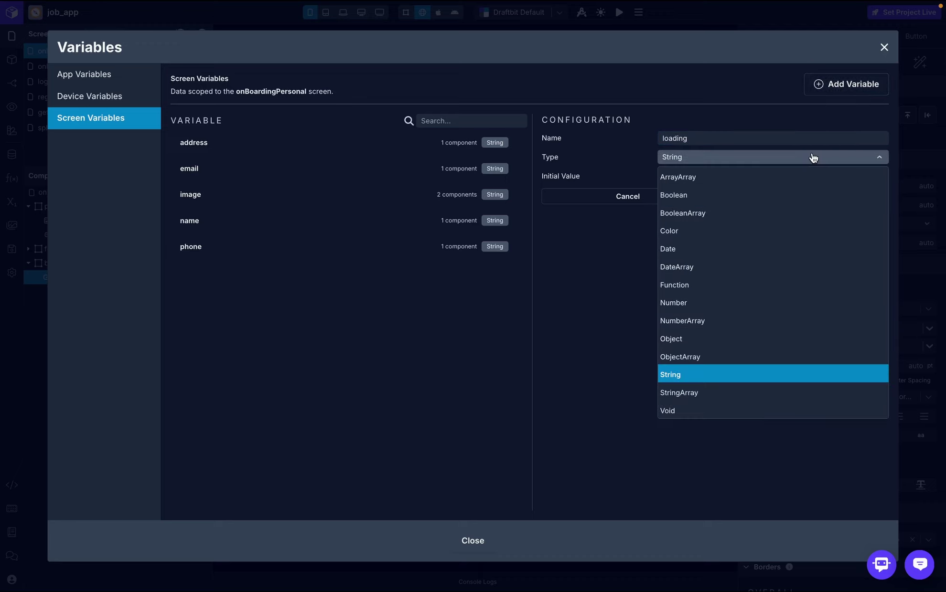
{"action": "left_click", "coordinate": [705, 196]}
{"action": "left_click", "coordinate": [762, 177]}
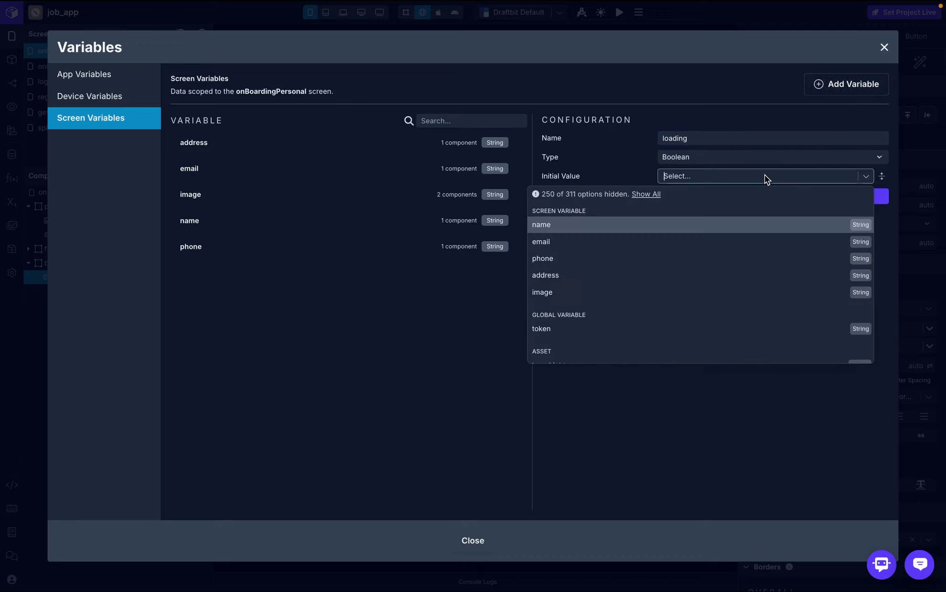
{"action": "type", "text": "false"}
{"action": "left_click", "coordinate": [750, 192]}
{"action": "left_click", "coordinate": [749, 195]}
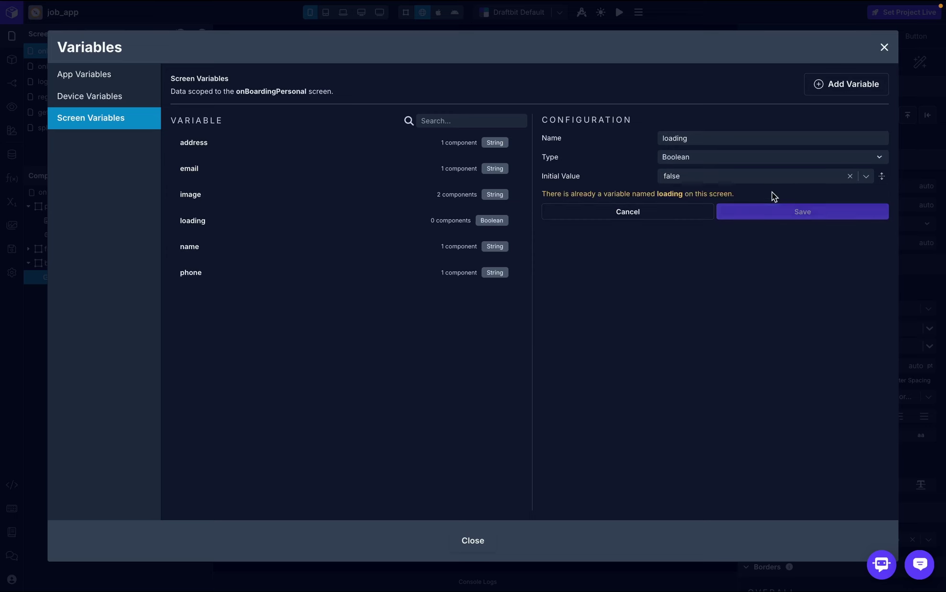
- Bind the Save button's Loading property to the loading variable
{"action": "left_click", "coordinate": [884, 47]}
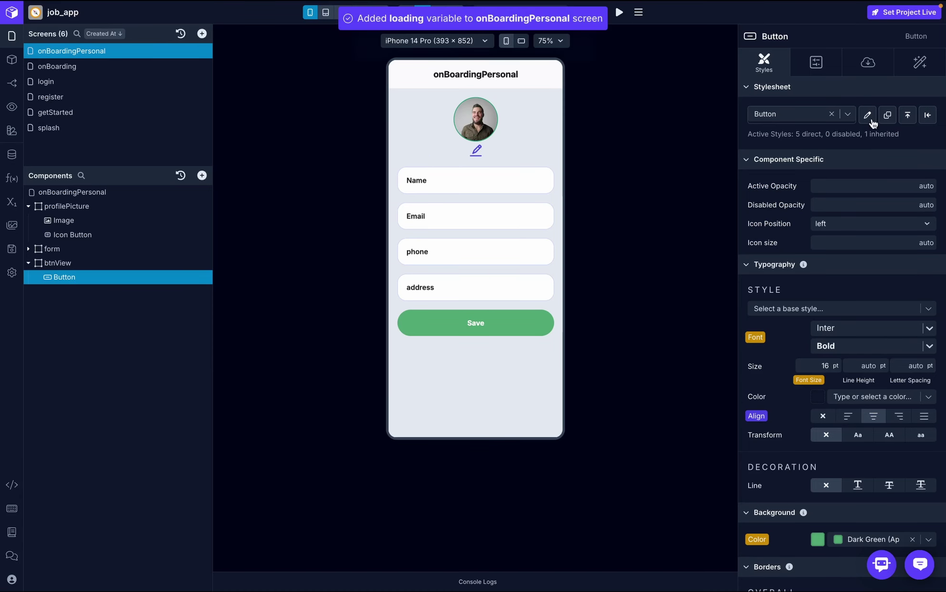
{"action": "left_click", "coordinate": [869, 71]}
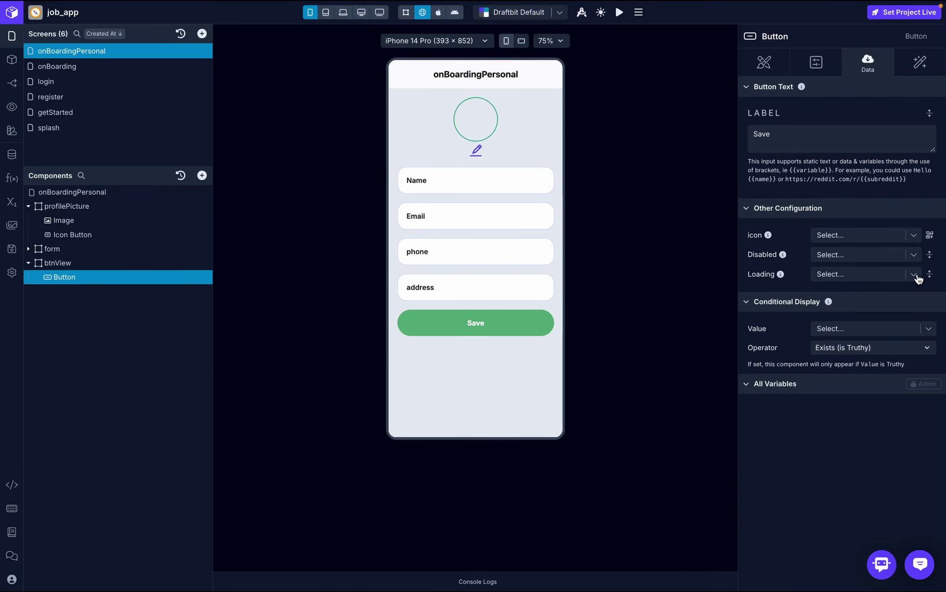
{"action": "left_click", "coordinate": [901, 275]}
{"action": "left_click", "coordinate": [781, 402]}
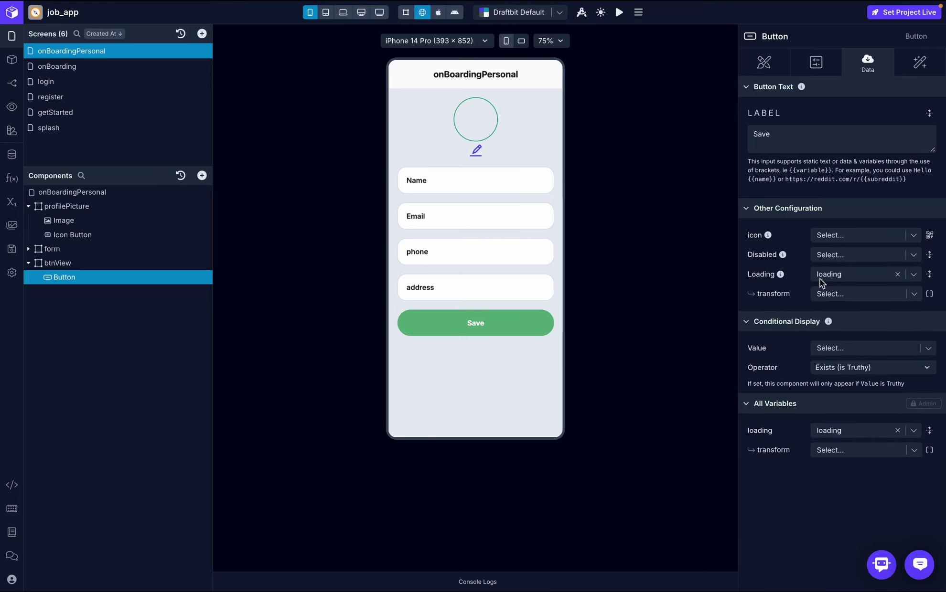
{"action": "left_click", "coordinate": [918, 63]}
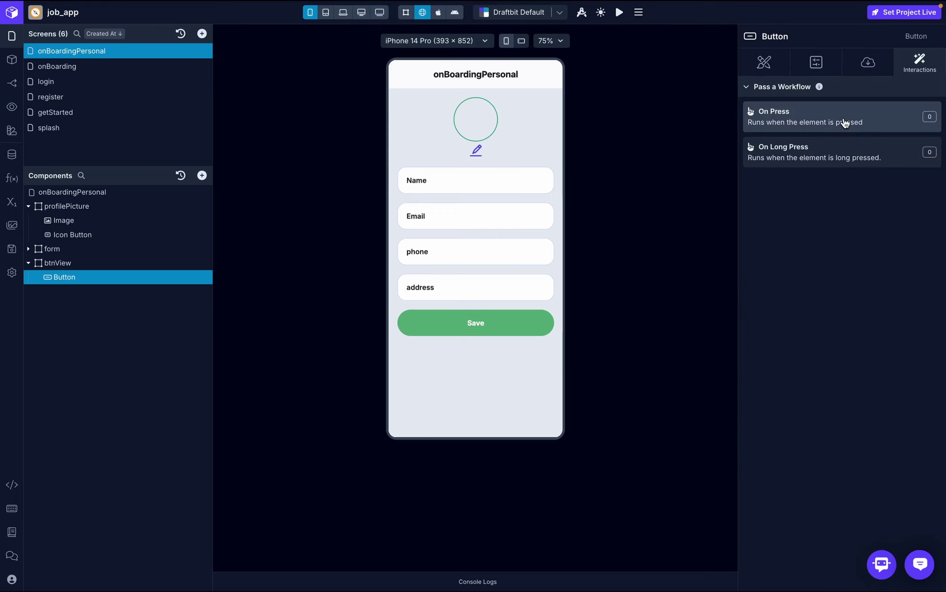
- Add an API Request to Save's On Press, result named response, using on-boarding-service
{"action": "left_click", "coordinate": [844, 122]}
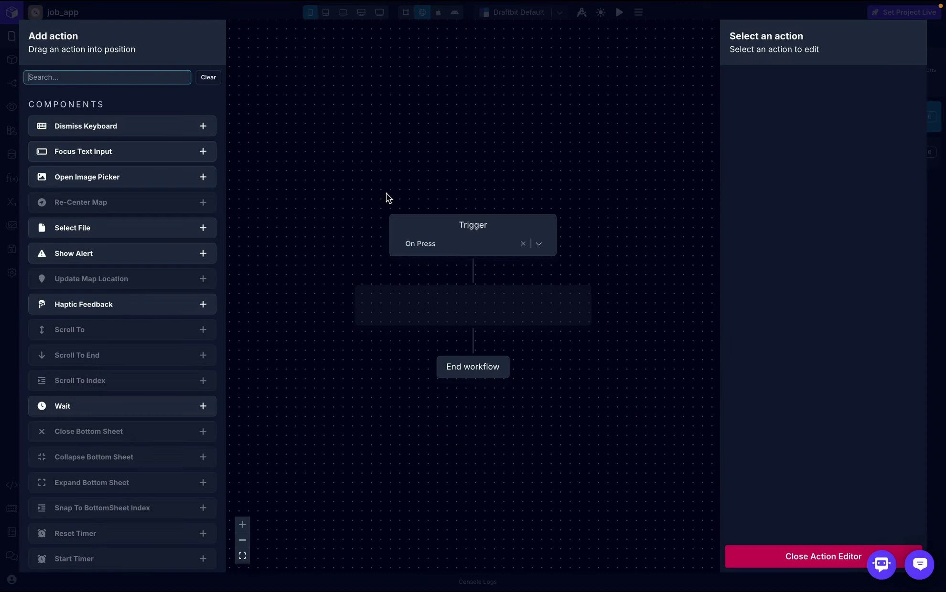
{"action": "left_click", "coordinate": [151, 83]}
{"action": "type", "text": "api"}
{"action": "left_click_drag", "start_coordinate": [124, 136], "coordinate": [460, 312]}
{"action": "left_click", "coordinate": [868, 106]}
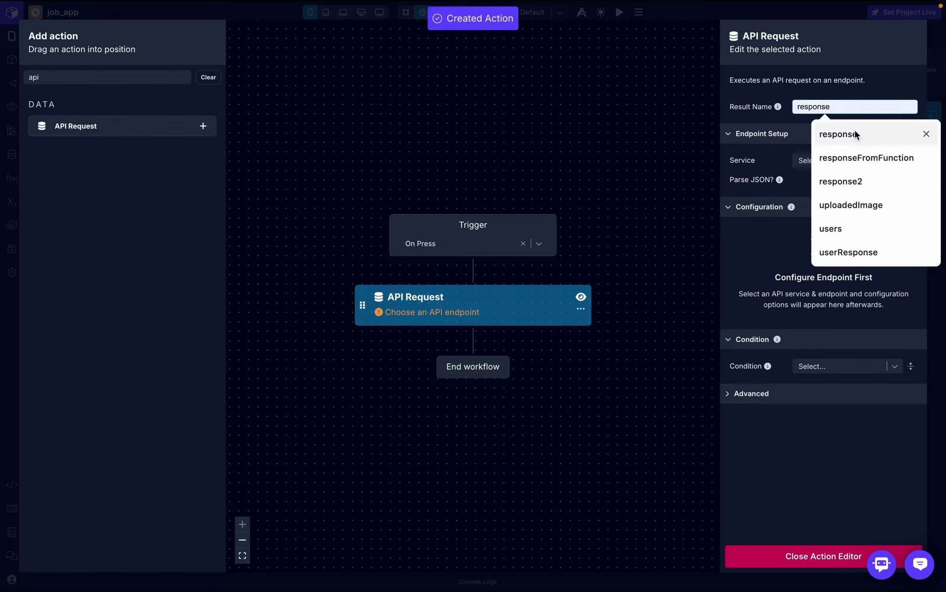
{"action": "left_click", "coordinate": [854, 130]}
{"action": "left_click", "coordinate": [856, 160]}
{"action": "left_click", "coordinate": [845, 205]}
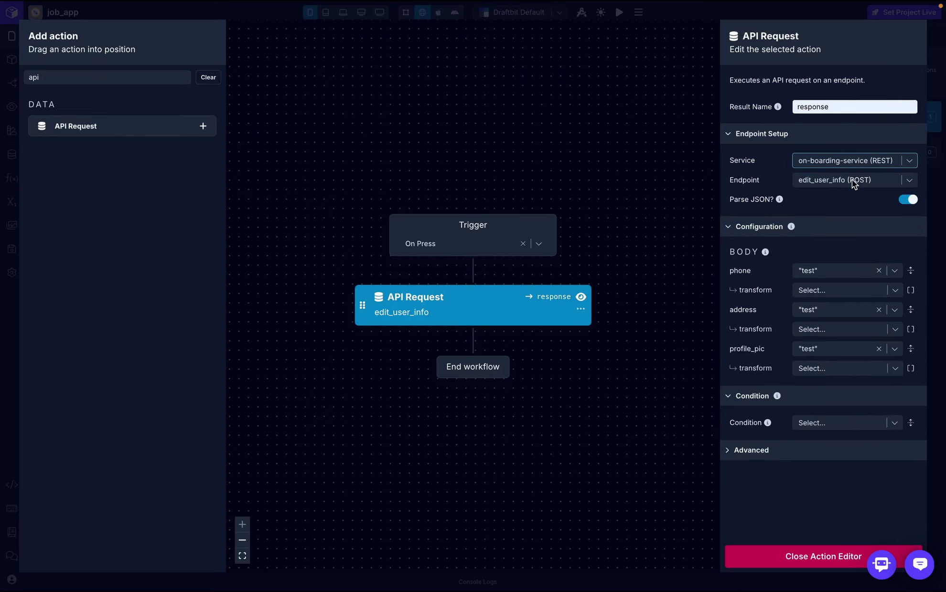
- Map the phone, address and image variables to phone, address and profile_pic
{"action": "left_click", "coordinate": [898, 276]}
{"action": "left_click", "coordinate": [782, 354]}
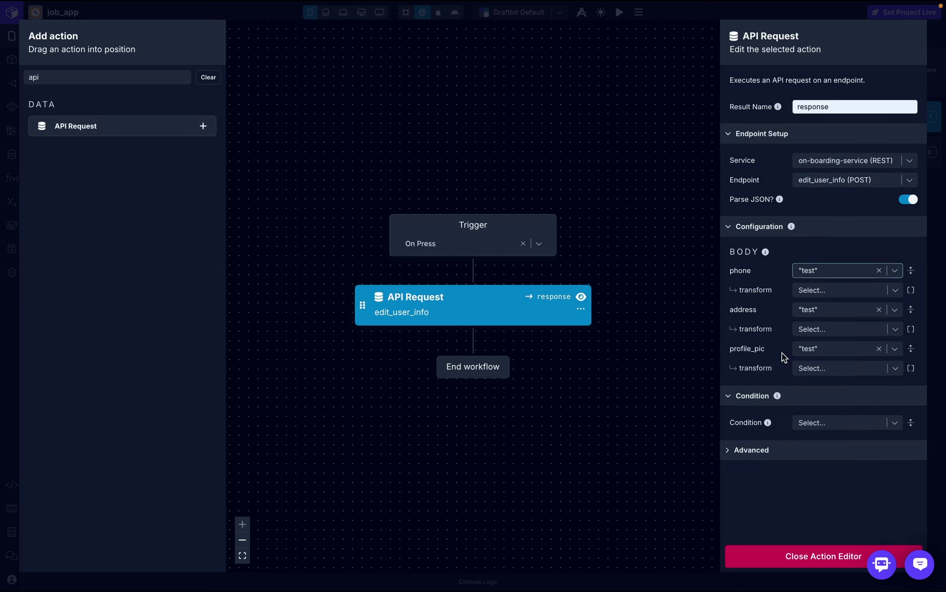
{"action": "left_click", "coordinate": [895, 311]}
{"action": "left_click", "coordinate": [824, 409]}
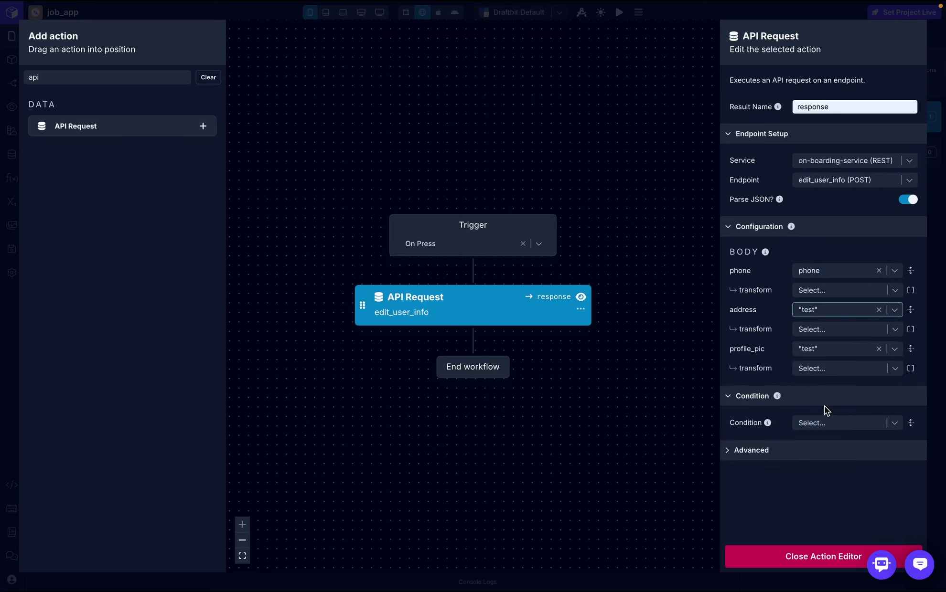
{"action": "left_click", "coordinate": [894, 349]}
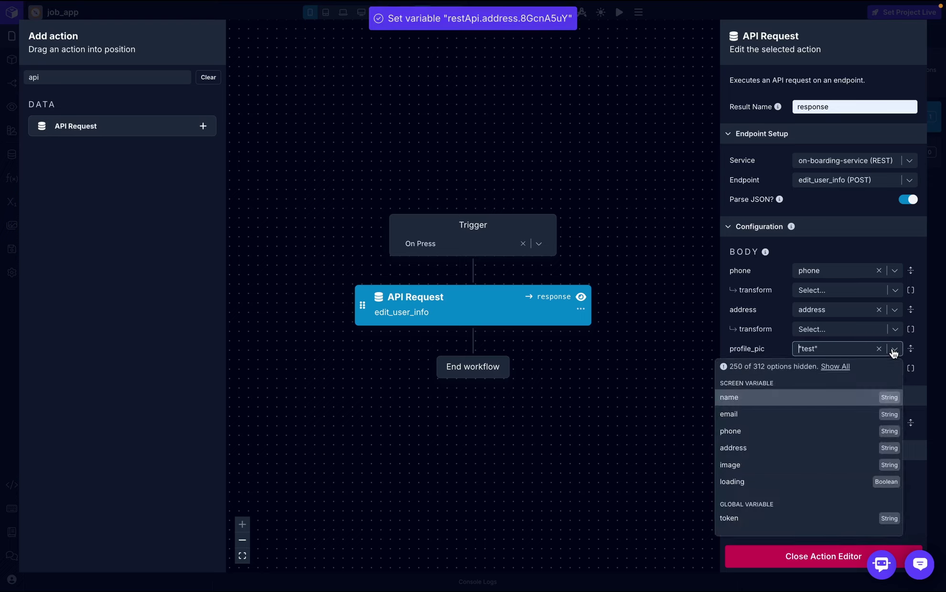
{"action": "left_click", "coordinate": [766, 466]}
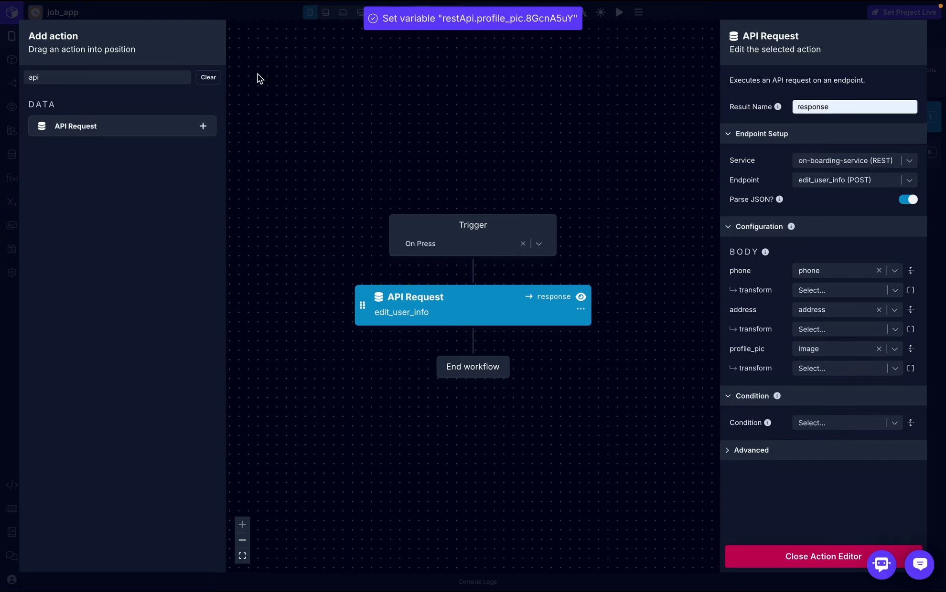
- Insert Set Variable actions before and after the edit_user_info API request
{"action": "left_click", "coordinate": [127, 77]}
{"action": "key", "text": "BackSpace"}
{"action": "key", "text": "BackSpace"}
{"action": "key", "text": "BackSpace"}
{"action": "type", "text": "loa"}
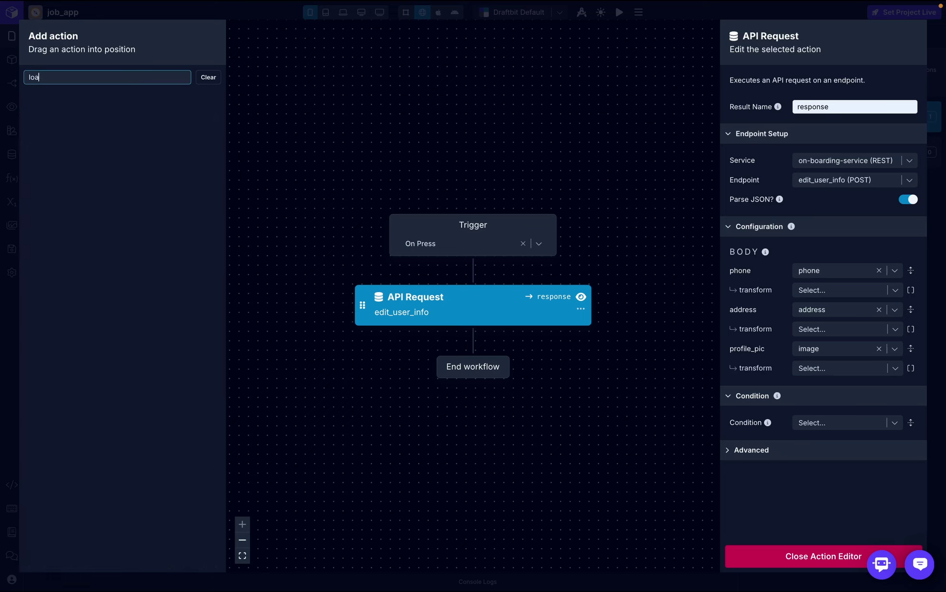
{"action": "type", "text": "ding"}
{"action": "key", "text": "BackSpace"}
{"action": "key", "text": "BackSpace"}
{"action": "key", "text": "BackSpace"}
{"action": "key", "text": "BackSpace"}
{"action": "key", "text": "BackSpace"}
{"action": "key", "text": "BackSpace"}
{"action": "key", "text": "BackSpace"}
{"action": "type", "text": "set"}
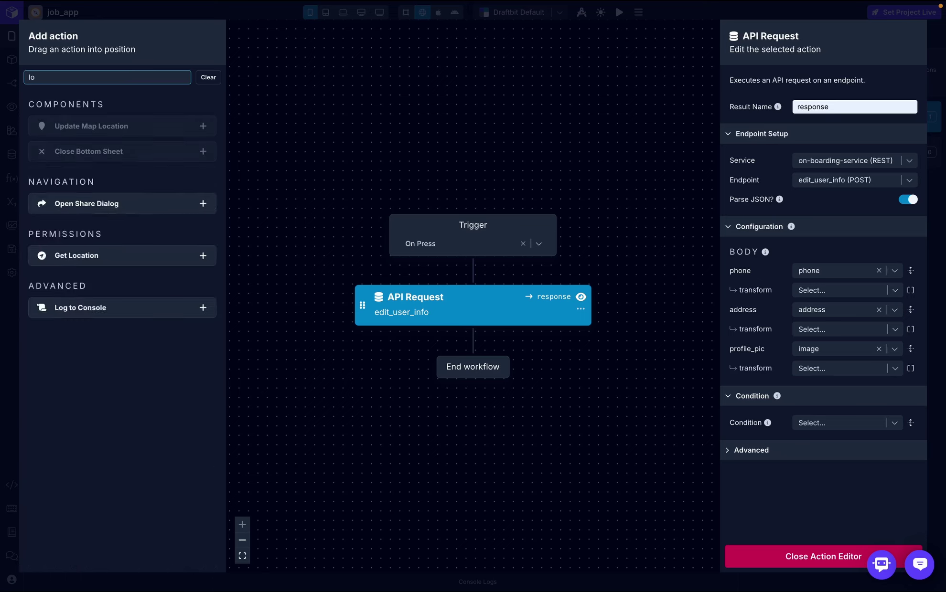
{"action": "left_click_drag", "start_coordinate": [121, 179], "coordinate": [463, 270]}
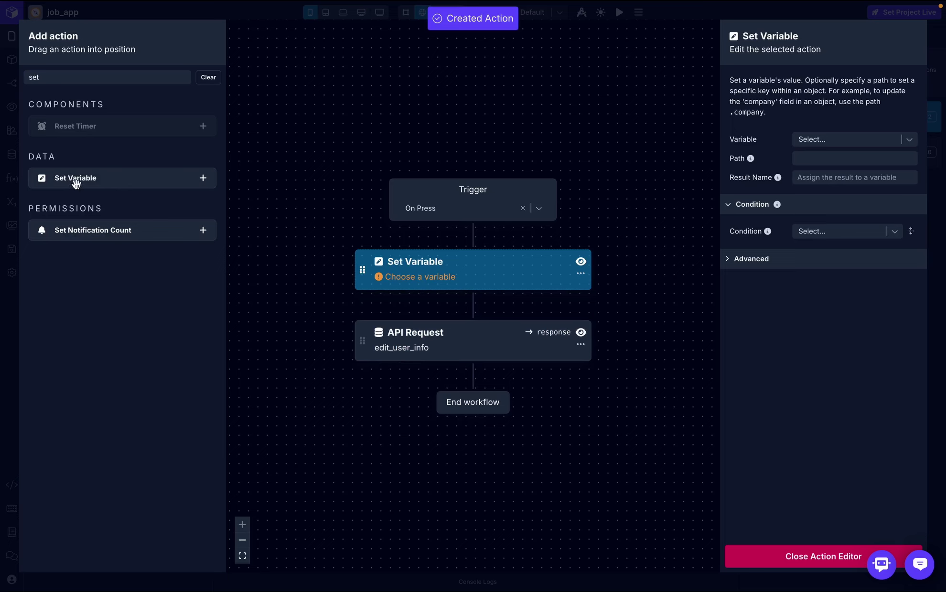
{"action": "left_click_drag", "start_coordinate": [74, 184], "coordinate": [399, 379]}
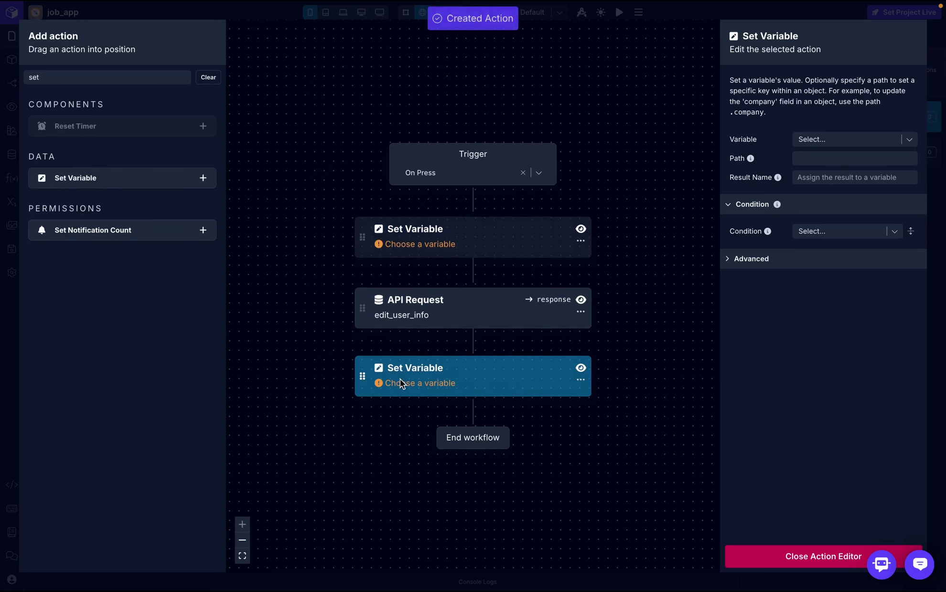
- Make the first Set Variable set loading to true
{"action": "left_click", "coordinate": [478, 241]}
{"action": "left_click", "coordinate": [873, 140]}
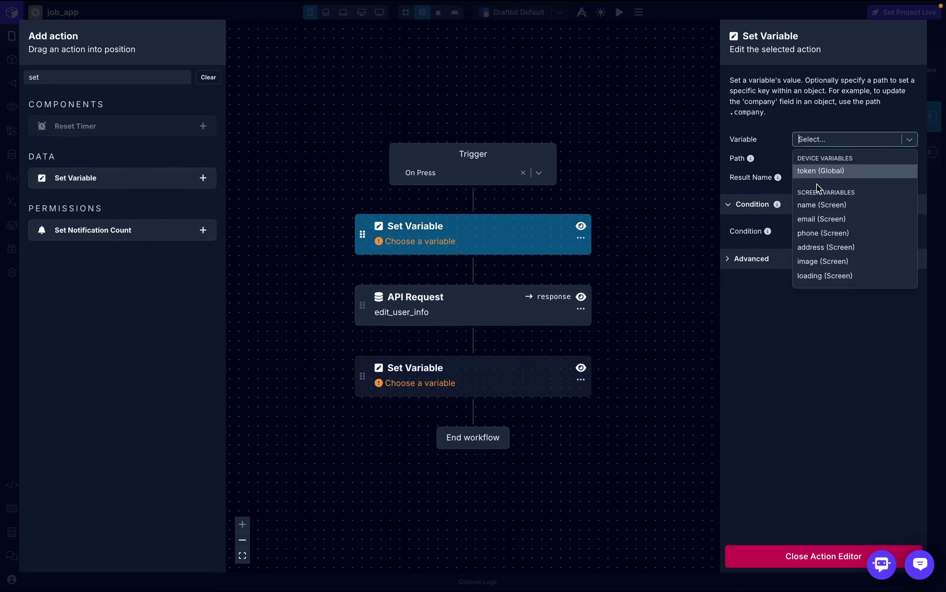
{"action": "left_click", "coordinate": [844, 276]}
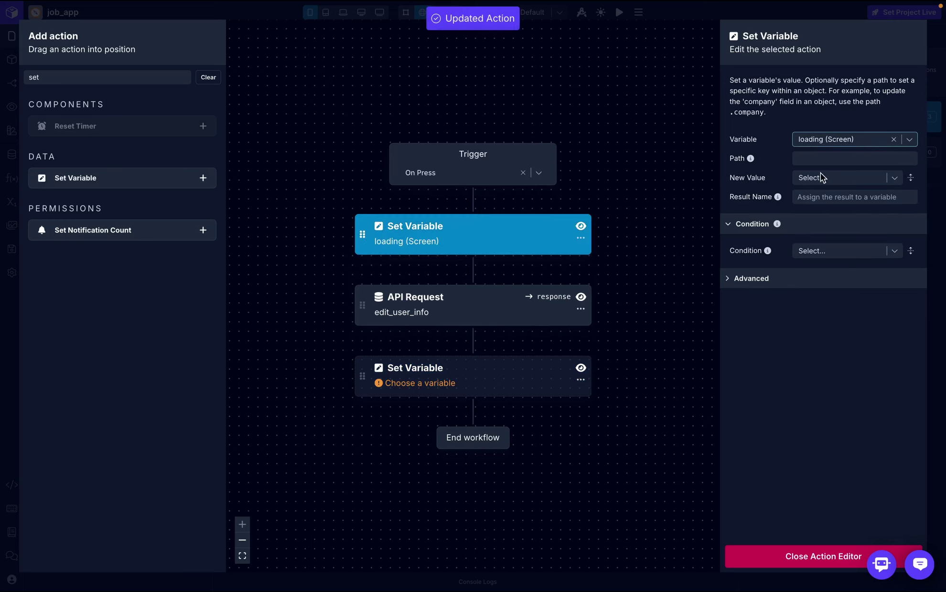
{"action": "left_click", "coordinate": [817, 177]}
{"action": "type", "text": "true"}
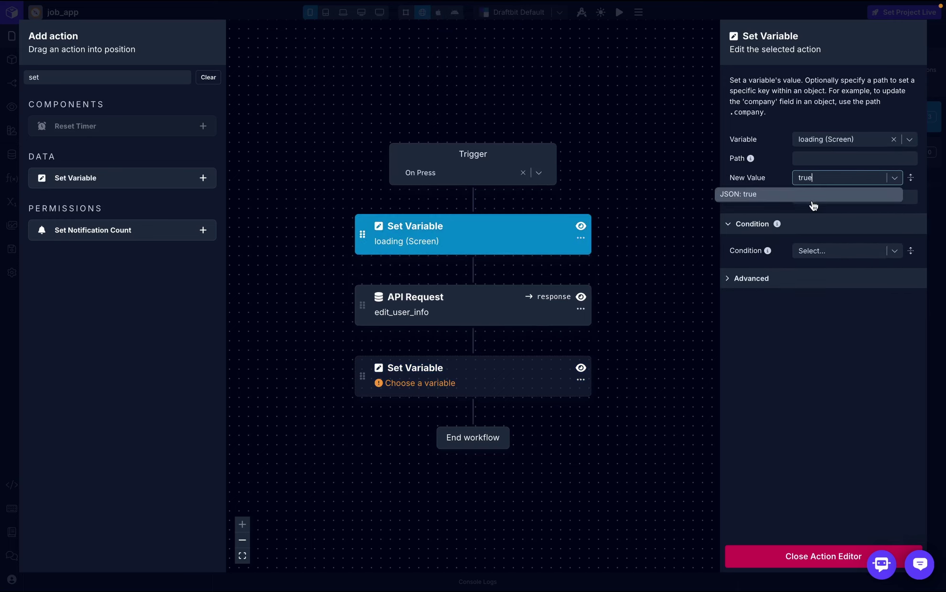
{"action": "left_click", "coordinate": [813, 205]}
- Make the last Set Variable set loading to false, then close the action editor
{"action": "left_click", "coordinate": [511, 386]}
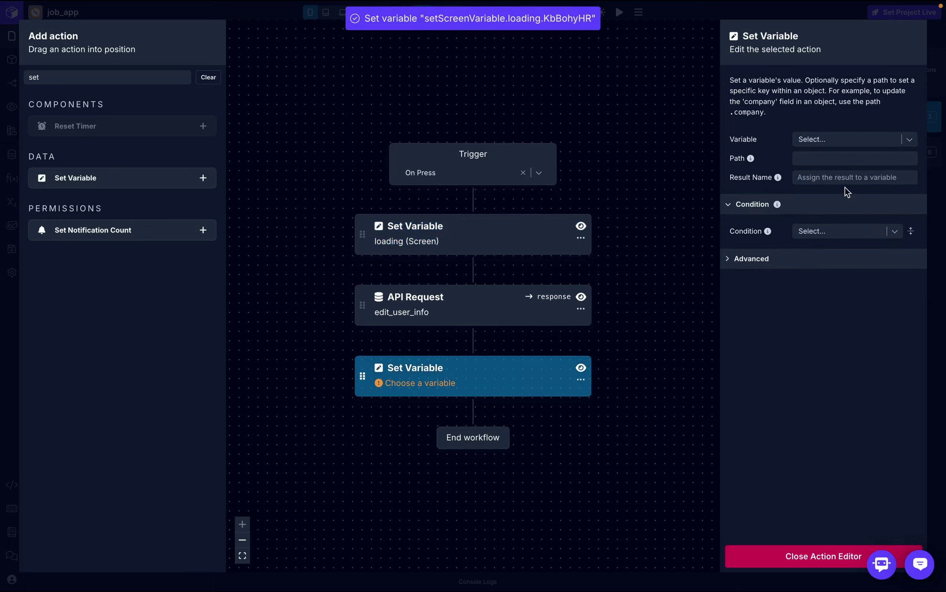
{"action": "left_click", "coordinate": [841, 141]}
{"action": "left_click", "coordinate": [827, 276]}
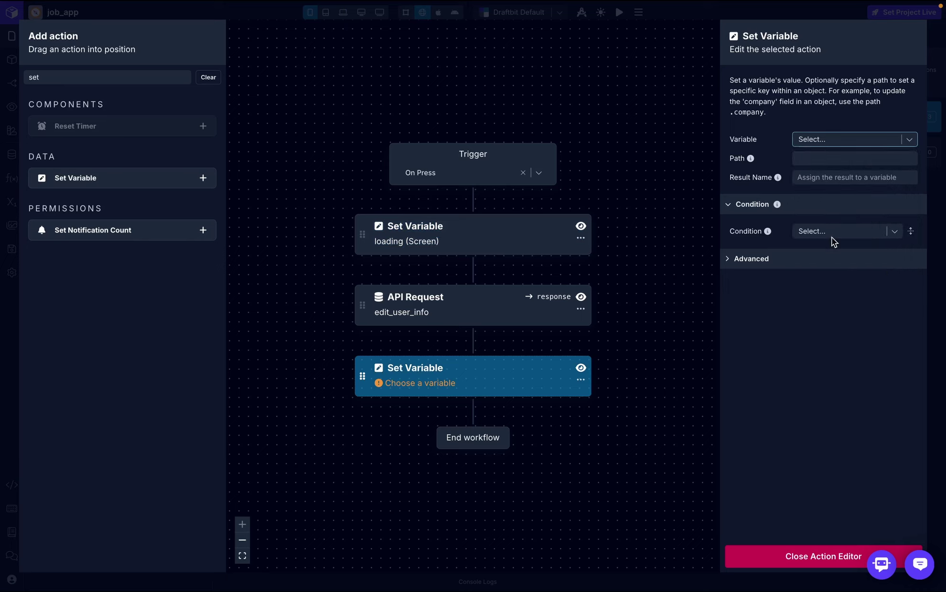
{"action": "left_click", "coordinate": [818, 180]}
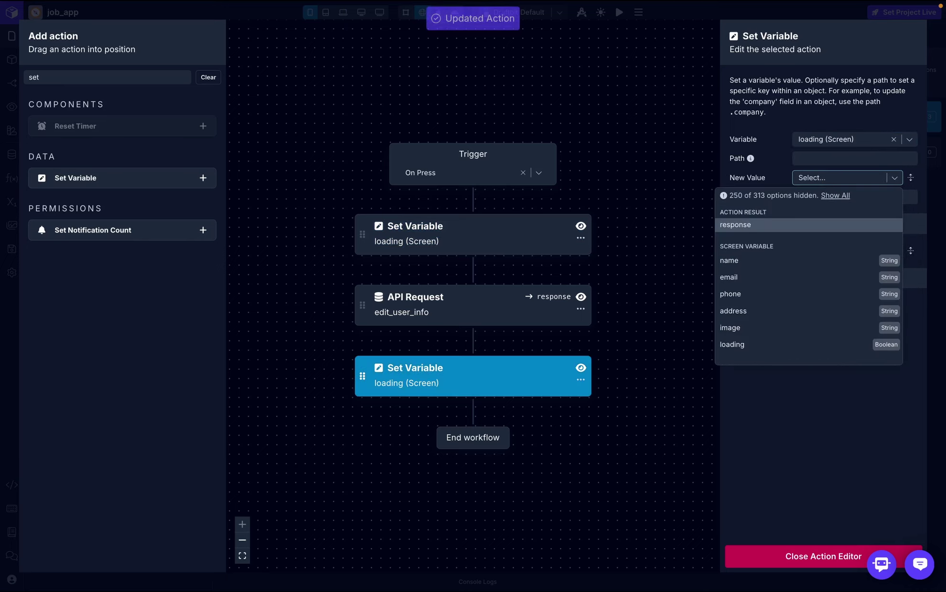
{"action": "type", "text": "false"}
{"action": "left_click", "coordinate": [814, 195]}
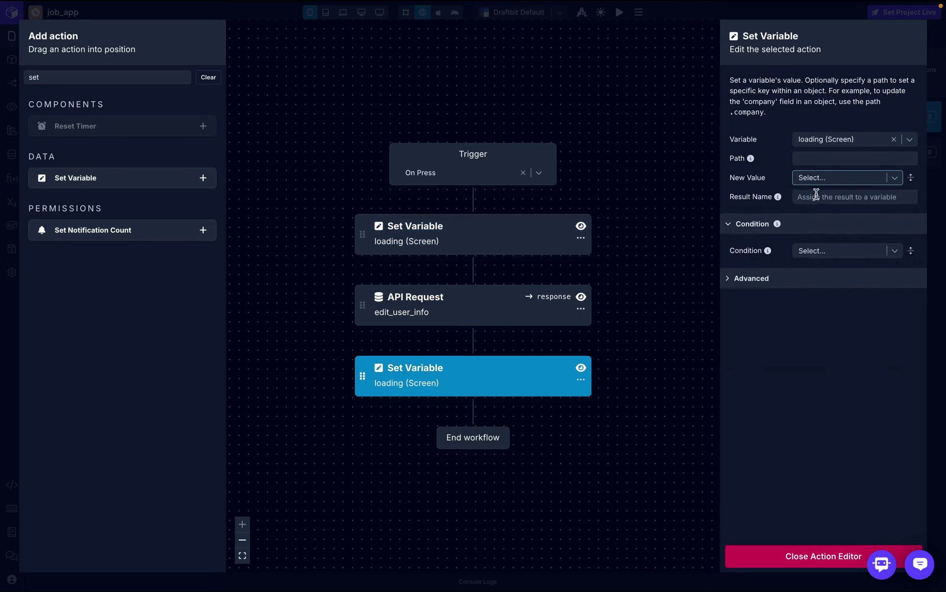
{"action": "left_click", "coordinate": [792, 556]}
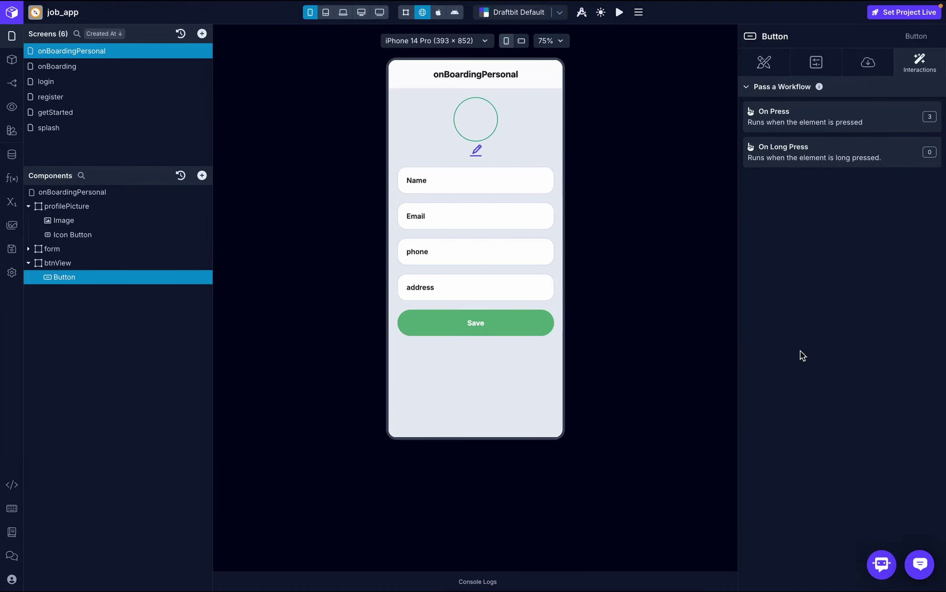
- Autofill phone and address, pick user.jpeg as profile photo, and save the form
{"action": "left_click", "coordinate": [473, 178]}
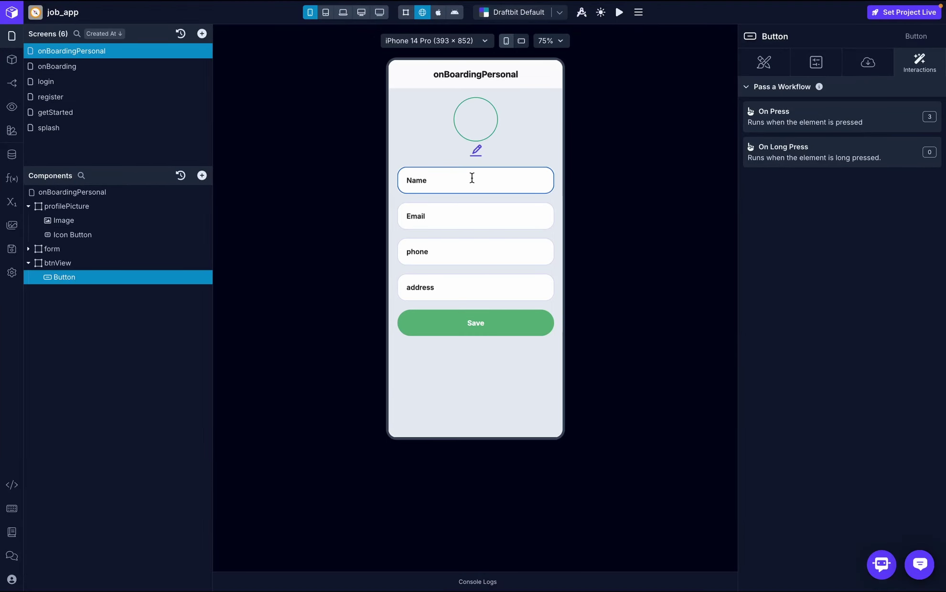
{"action": "left_click", "coordinate": [435, 258]}
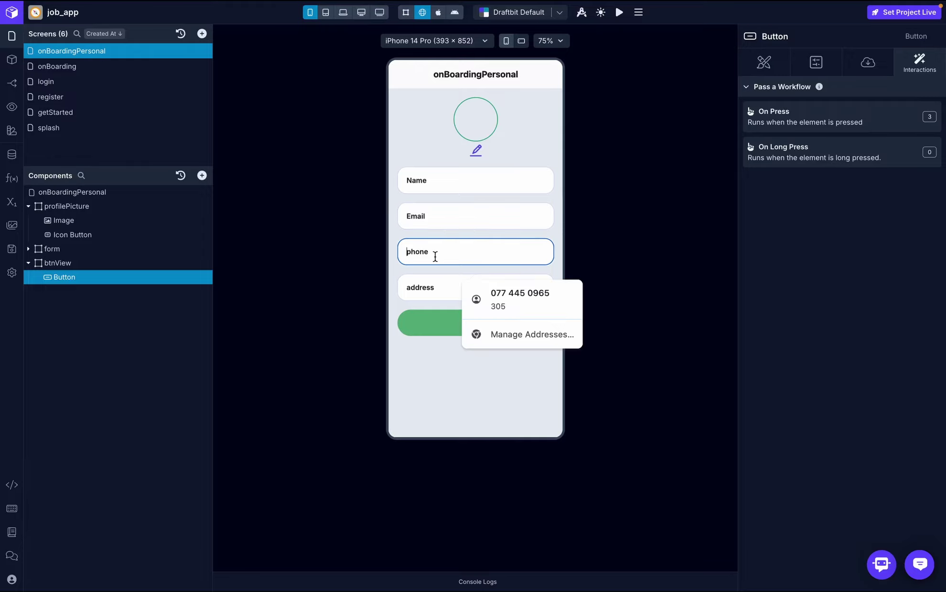
{"action": "left_click", "coordinate": [483, 285]}
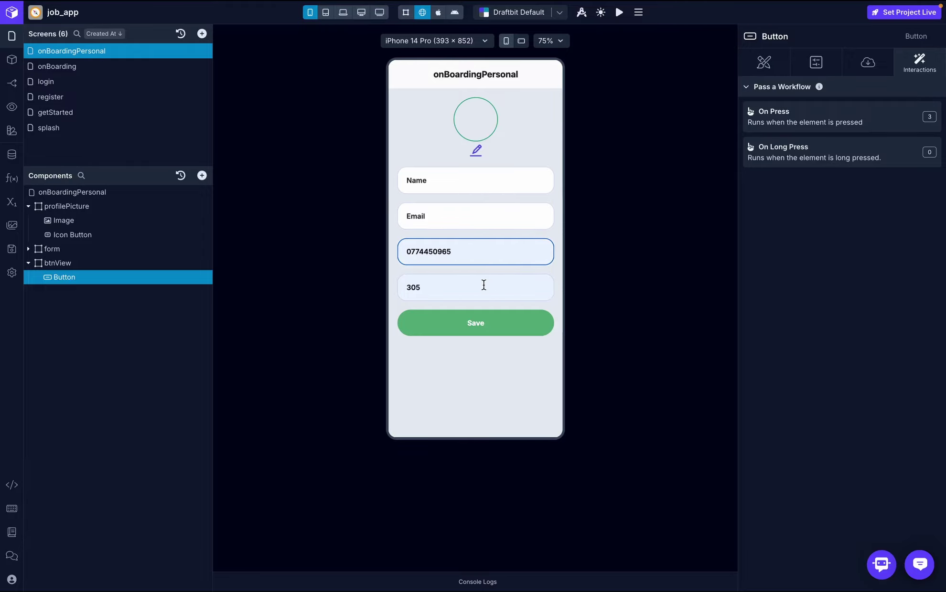
{"action": "left_click", "coordinate": [476, 152]}
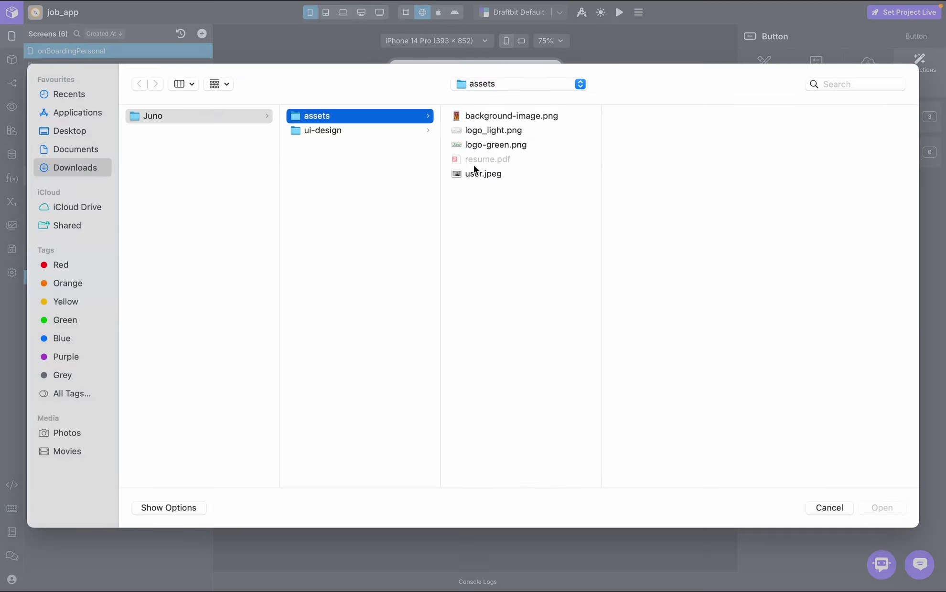
{"action": "double_click", "coordinate": [474, 174]}
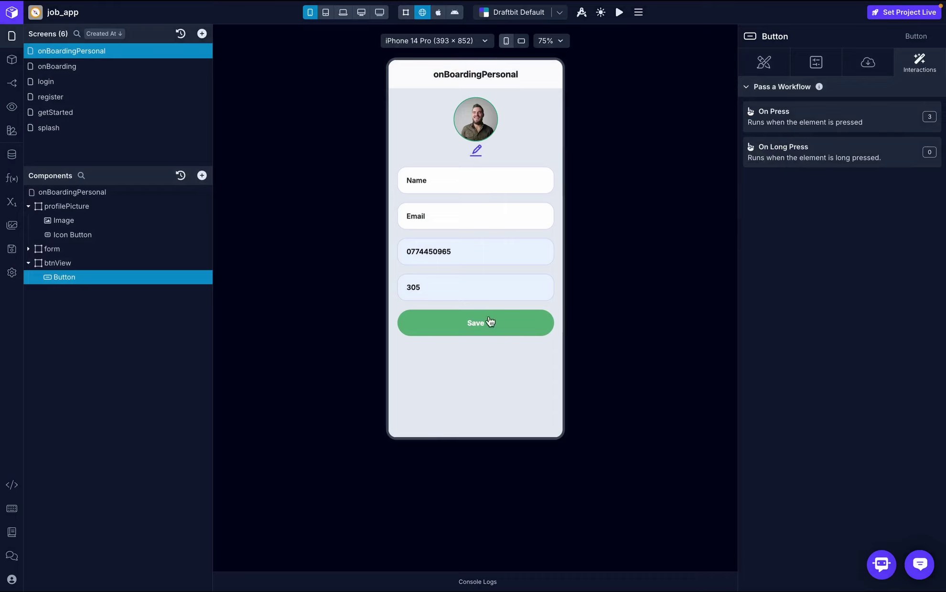
{"action": "left_click", "coordinate": [489, 323]}
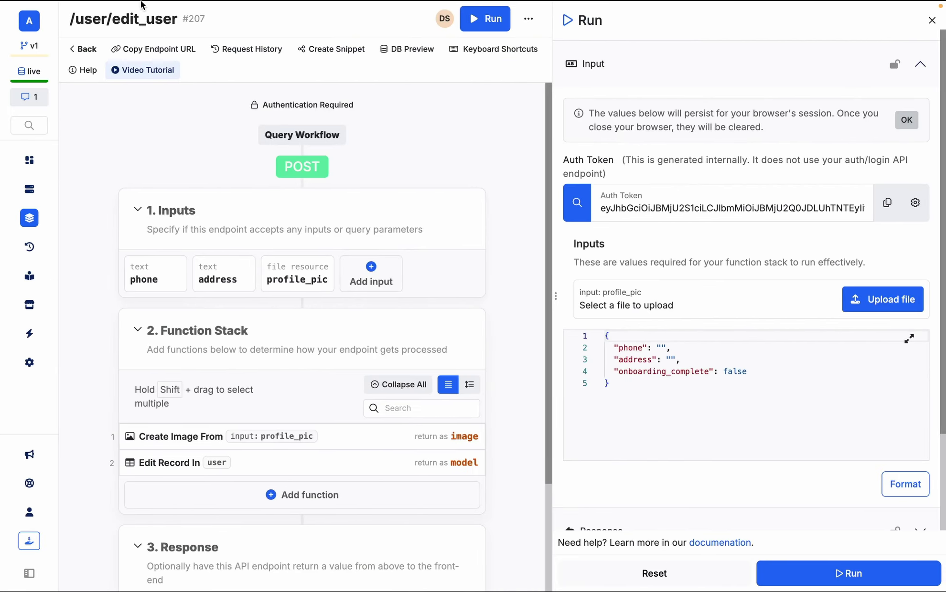
- Open the user table's records in Xano to check the saved data
{"action": "left_click", "coordinate": [29, 189]}
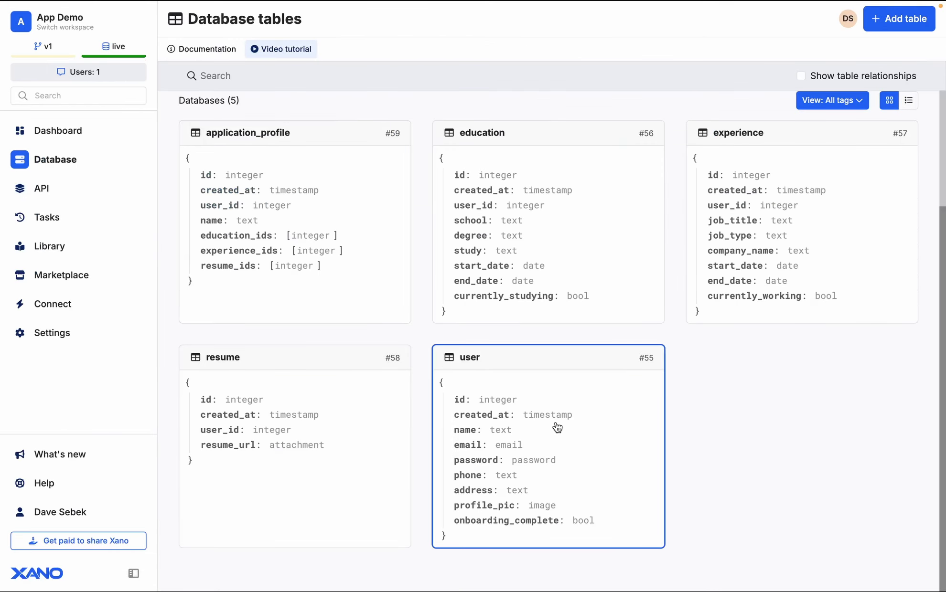
{"action": "left_click", "coordinate": [557, 427]}
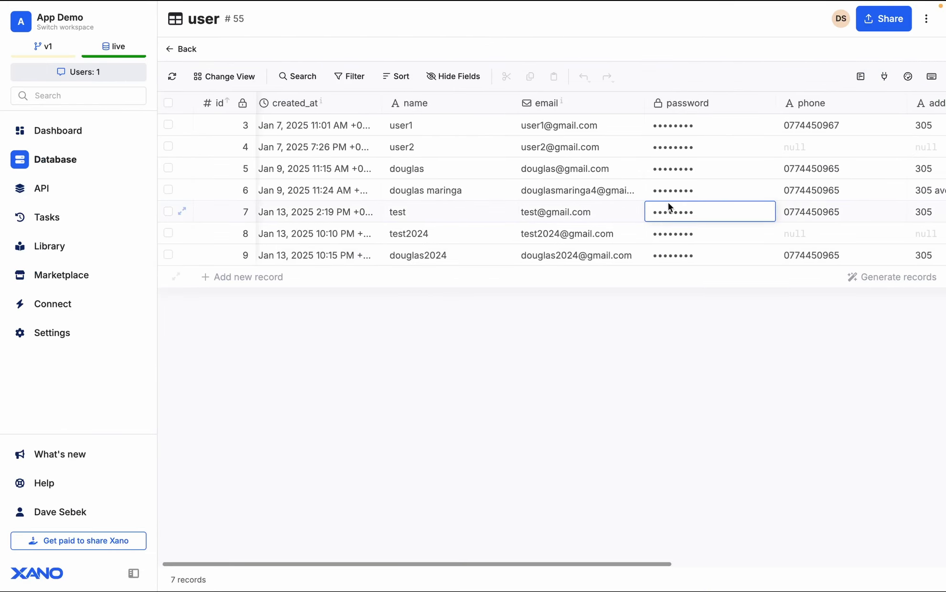
{"action": "scroll", "coordinate": [668, 207], "scroll_direction": "right", "scroll_amount": 5}
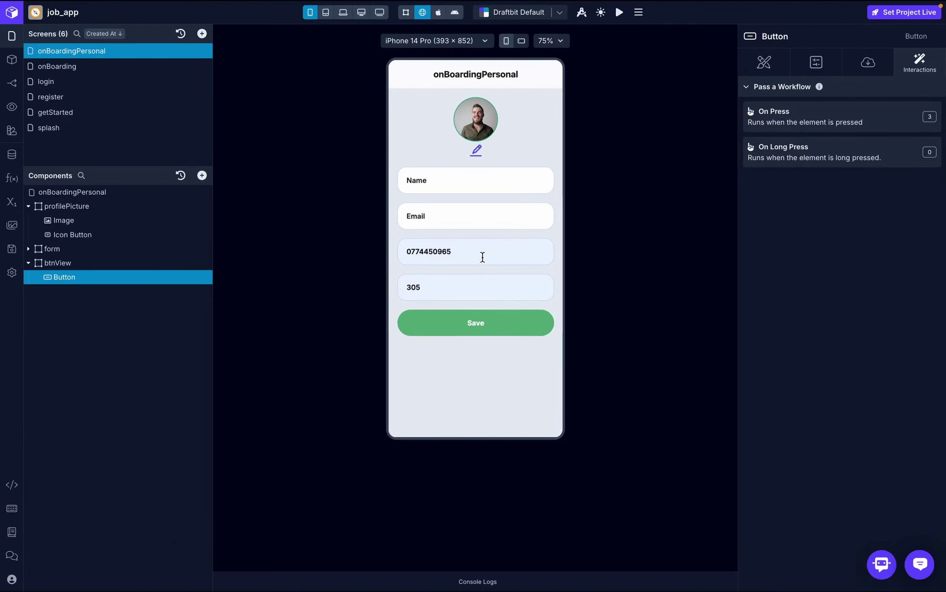
- Change the phone number in the preview form and save it again
{"action": "left_click", "coordinate": [483, 257]}
{"action": "key", "text": "BackSpace"}
{"action": "key", "text": "BackSpace"}
{"action": "key", "text": "BackSpace"}
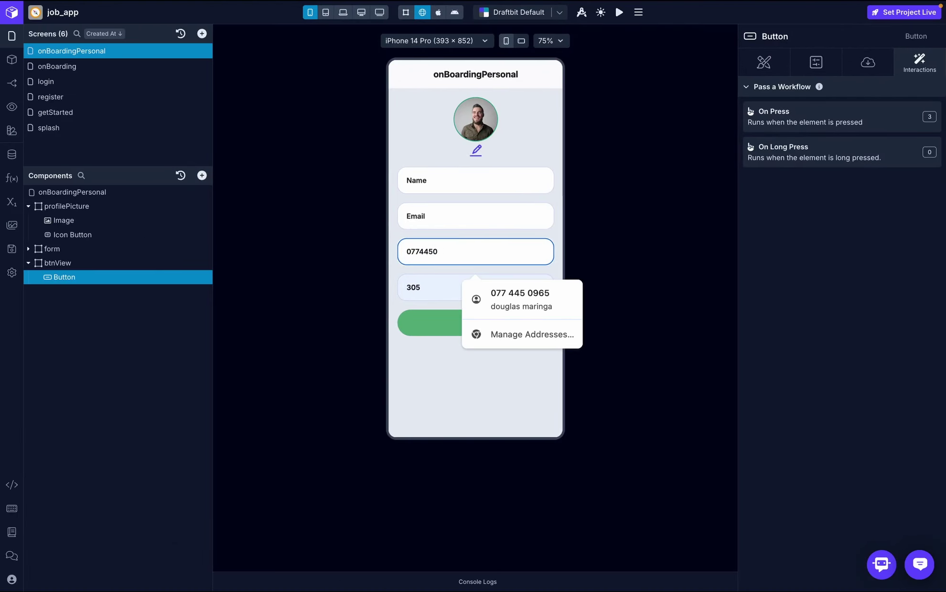
{"action": "key", "text": "BackSpace"}
{"action": "type", "text": "12345678"}
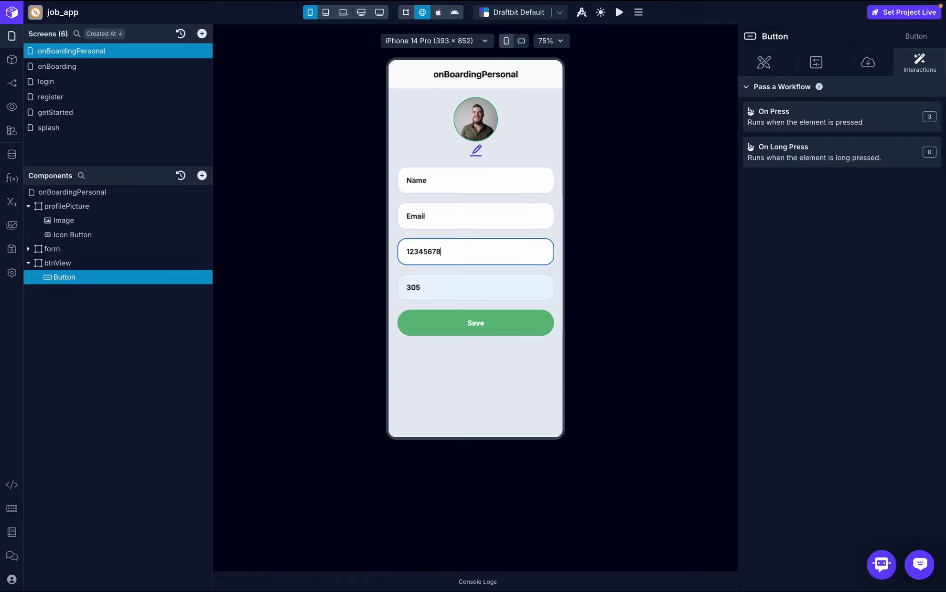
{"action": "left_click", "coordinate": [500, 322]}
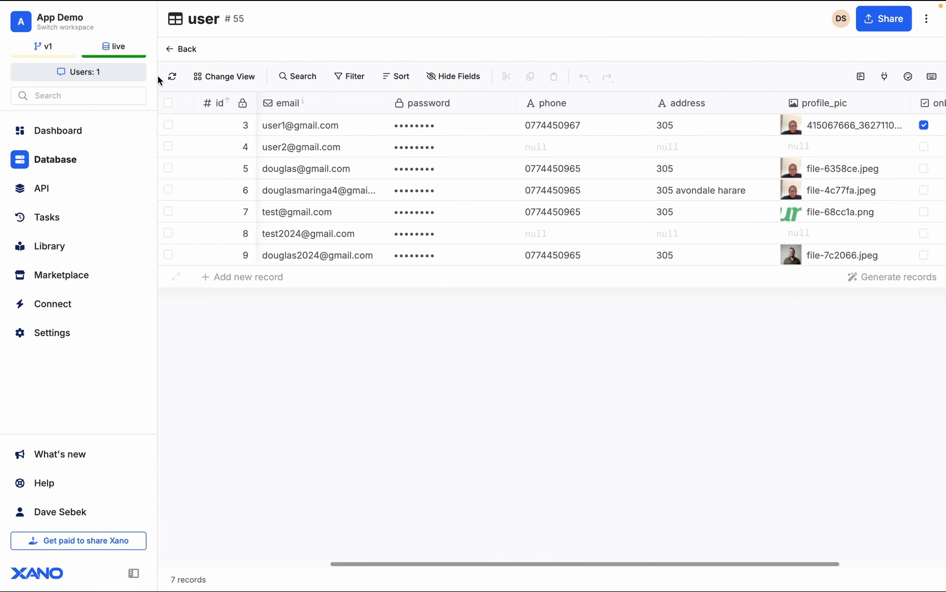
- Refresh the Xano user table and confirm record 9 shows phone 12345678
{"action": "left_click", "coordinate": [172, 79]}
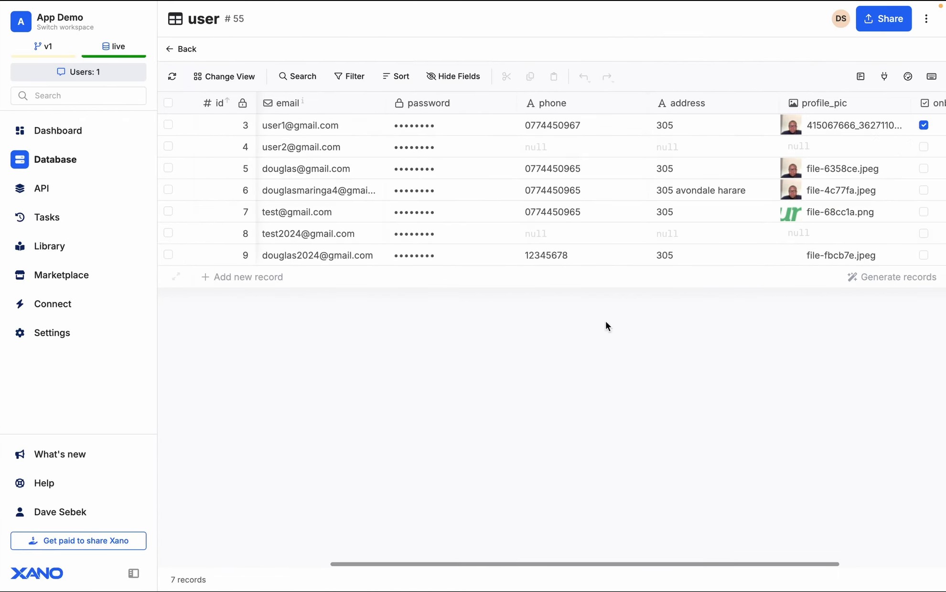
{"action": "left_click", "coordinate": [526, 258]}
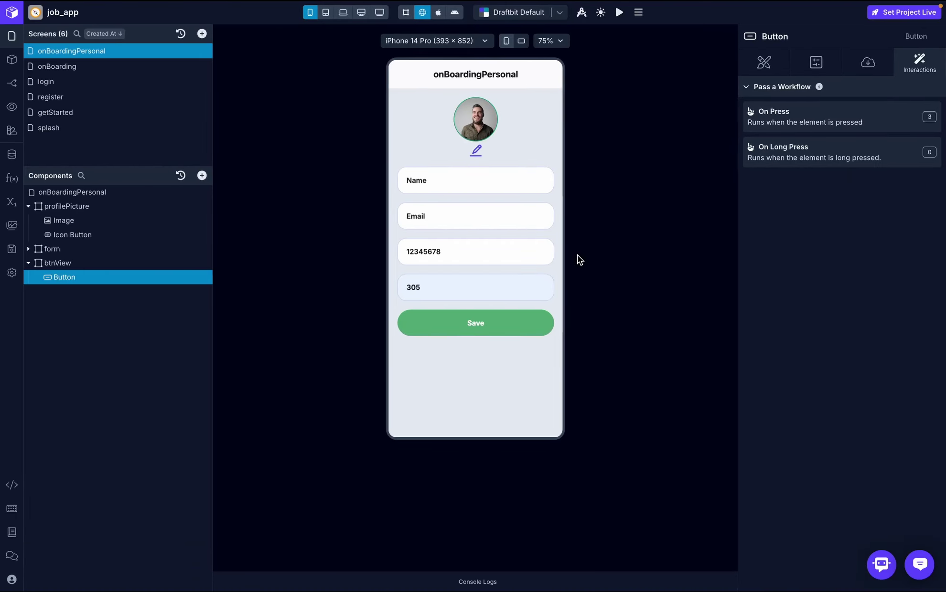
{"action": "left_click", "coordinate": [106, 192]}
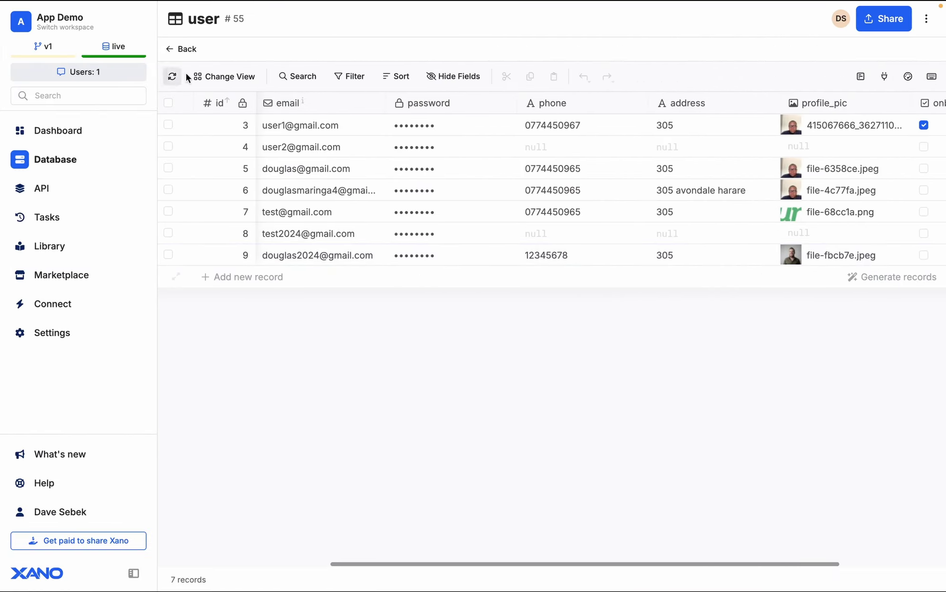
- Open the user/get_user_info endpoint in the Onboarding API group
{"action": "left_click", "coordinate": [187, 53]}
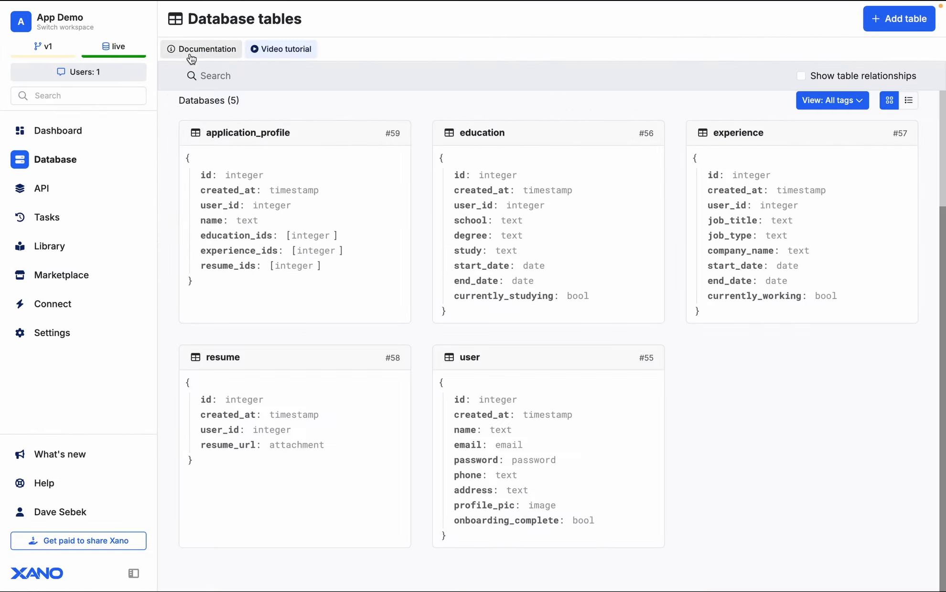
{"action": "left_click", "coordinate": [85, 199]}
{"action": "left_click", "coordinate": [372, 365]}
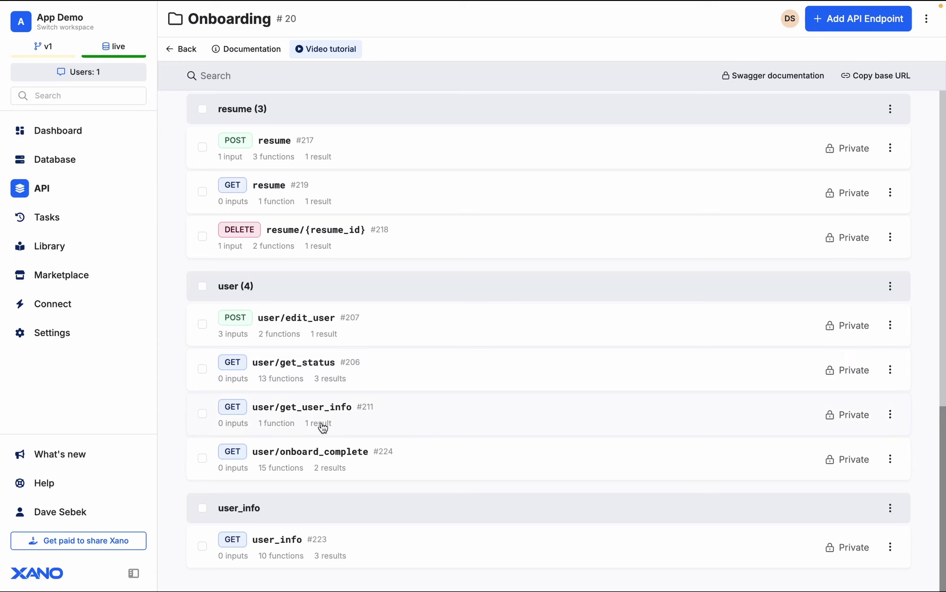
{"action": "left_click", "coordinate": [349, 419]}
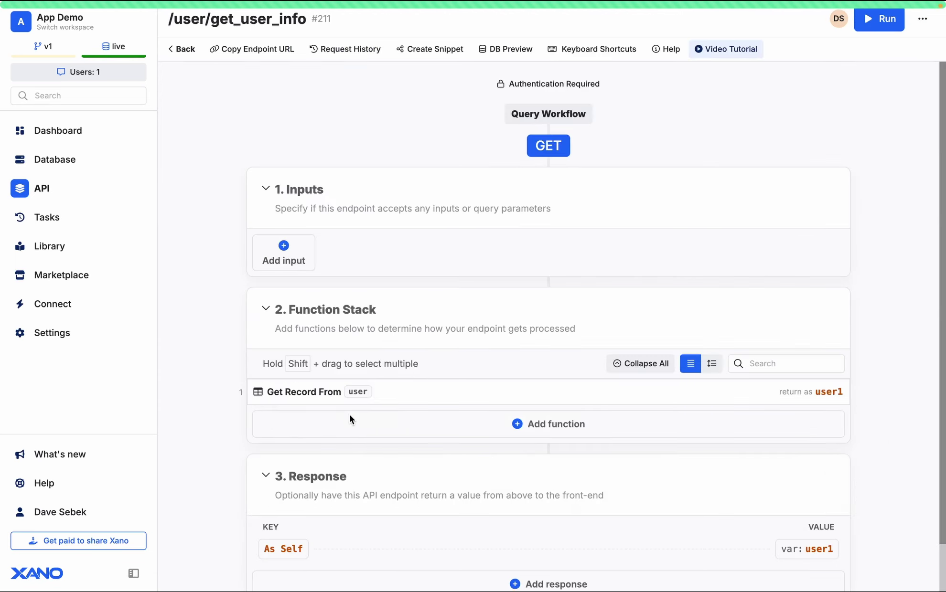
{"action": "scroll", "coordinate": [349, 416], "scroll_direction": "down", "scroll_amount": 2}
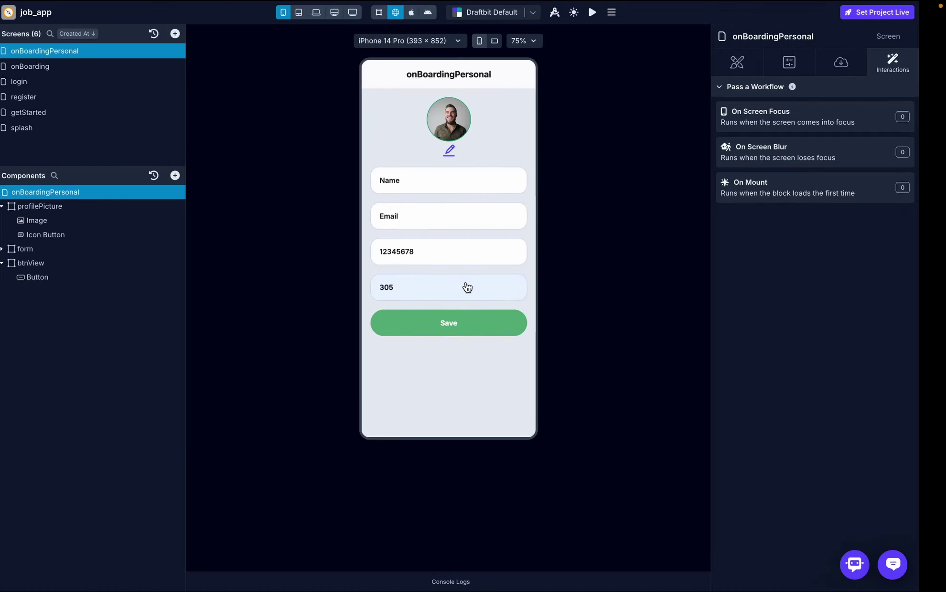
- Review the on-boarding-service settings among the connected API services
{"action": "left_click", "coordinate": [7, 161]}
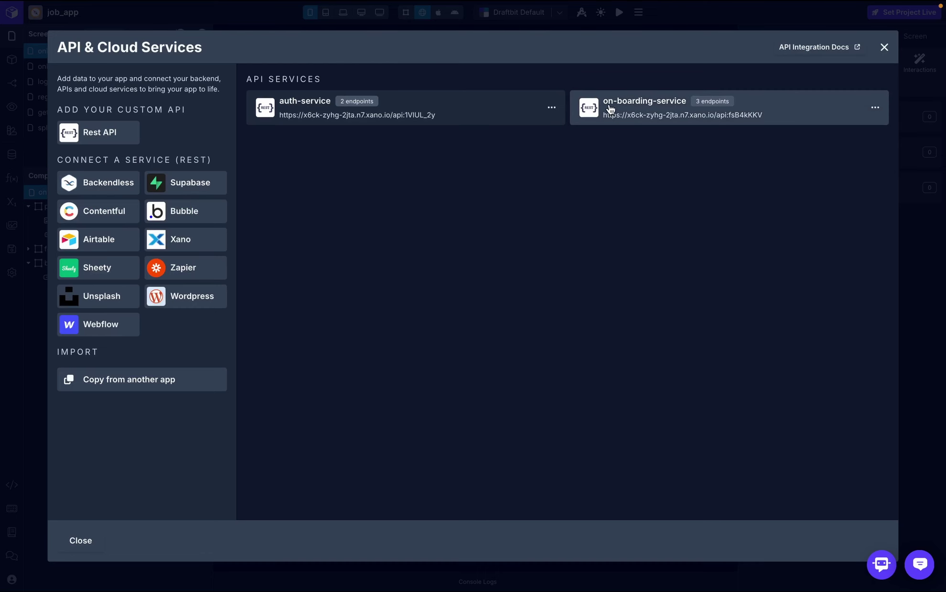
{"action": "left_click", "coordinate": [693, 109]}
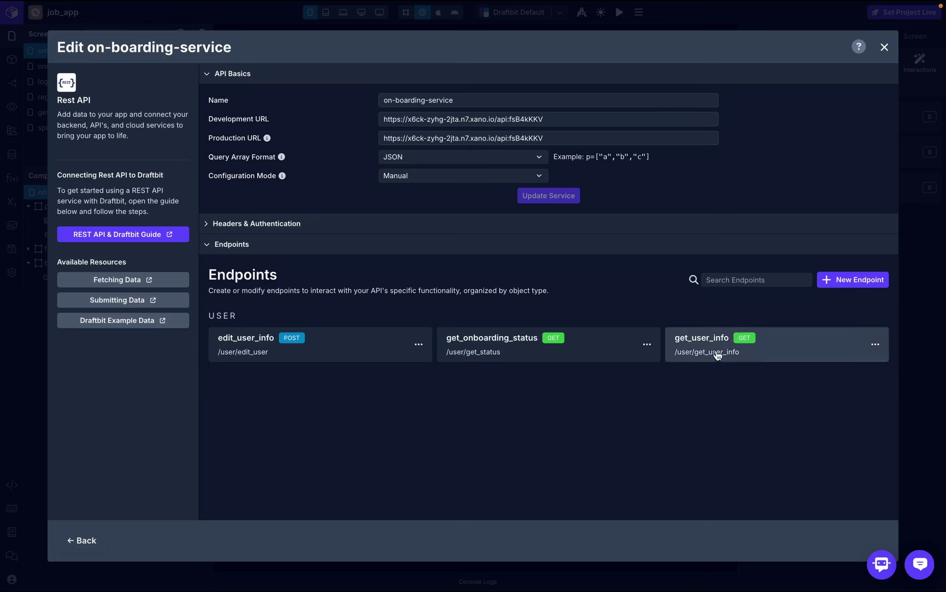
{"action": "left_click", "coordinate": [883, 49]}
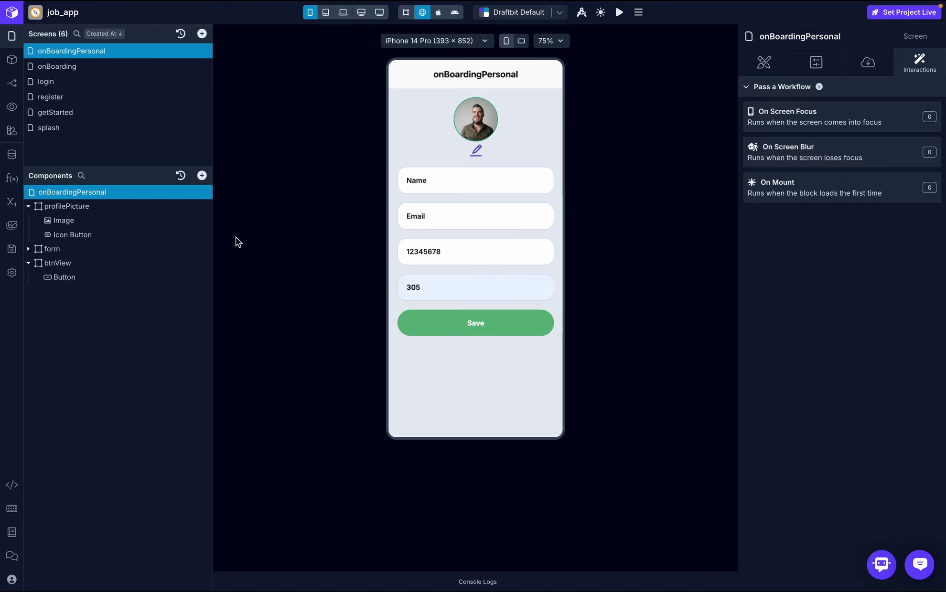
- Add an On Screen Focus API Request calling get_user_info on on-boarding-service, result response
{"action": "left_click", "coordinate": [823, 123]}
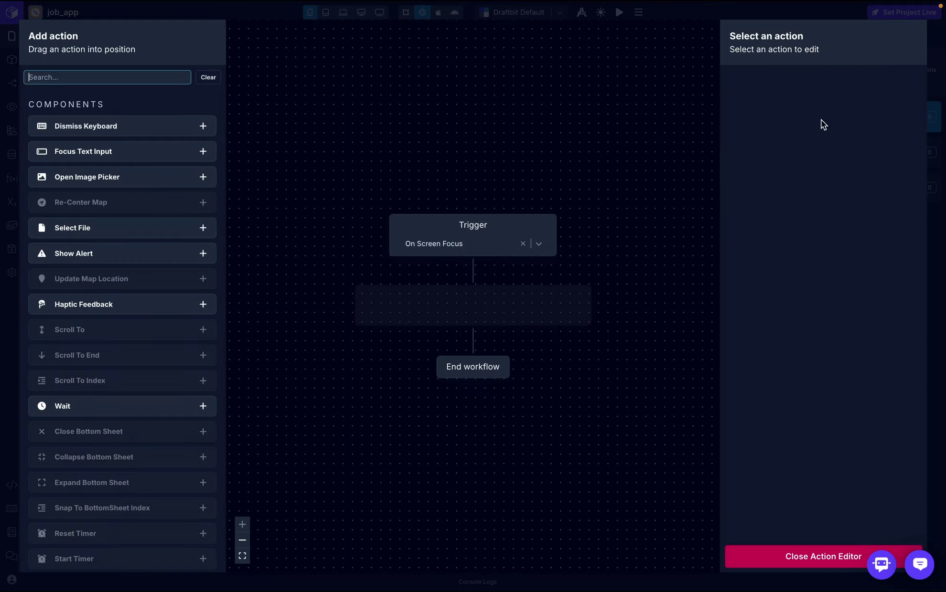
{"action": "type", "text": "api"}
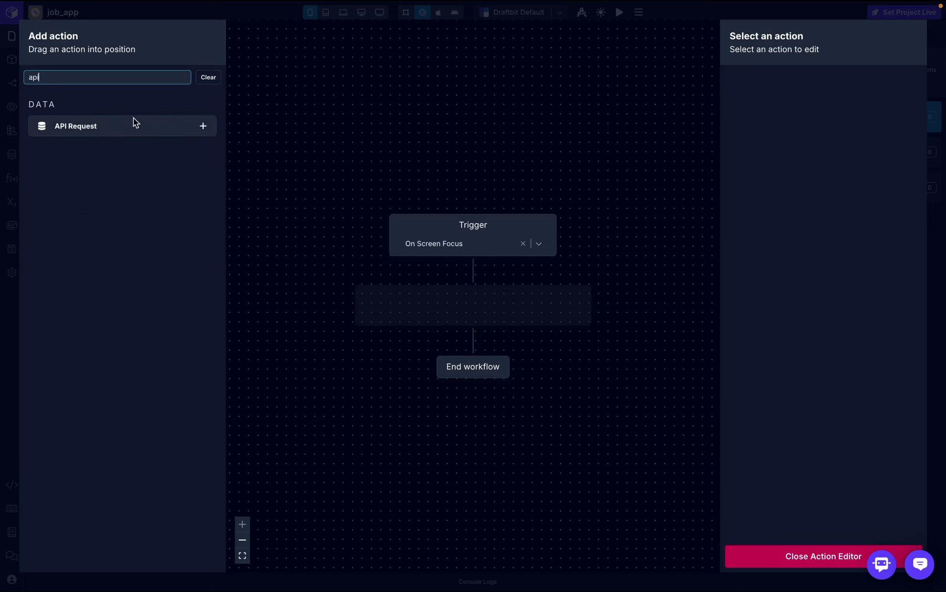
{"action": "left_click_drag", "start_coordinate": [107, 133], "coordinate": [492, 304]}
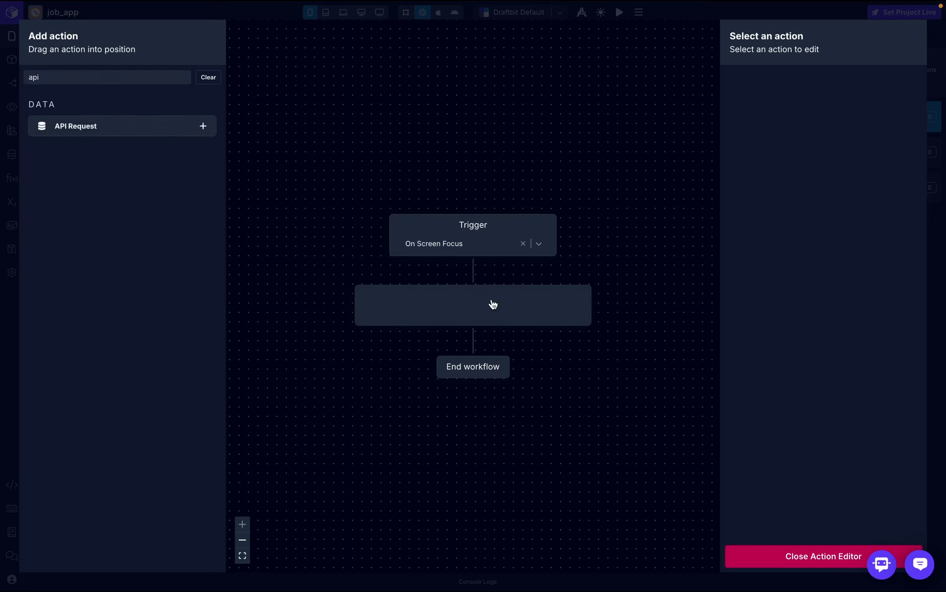
{"action": "left_click", "coordinate": [844, 105]}
{"action": "left_click", "coordinate": [841, 134]}
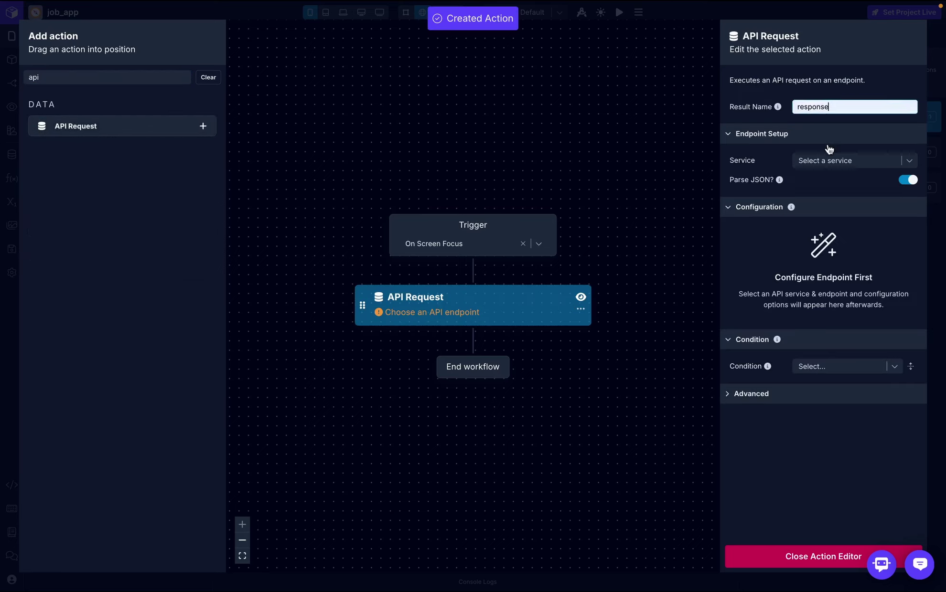
{"action": "left_click", "coordinate": [866, 163]}
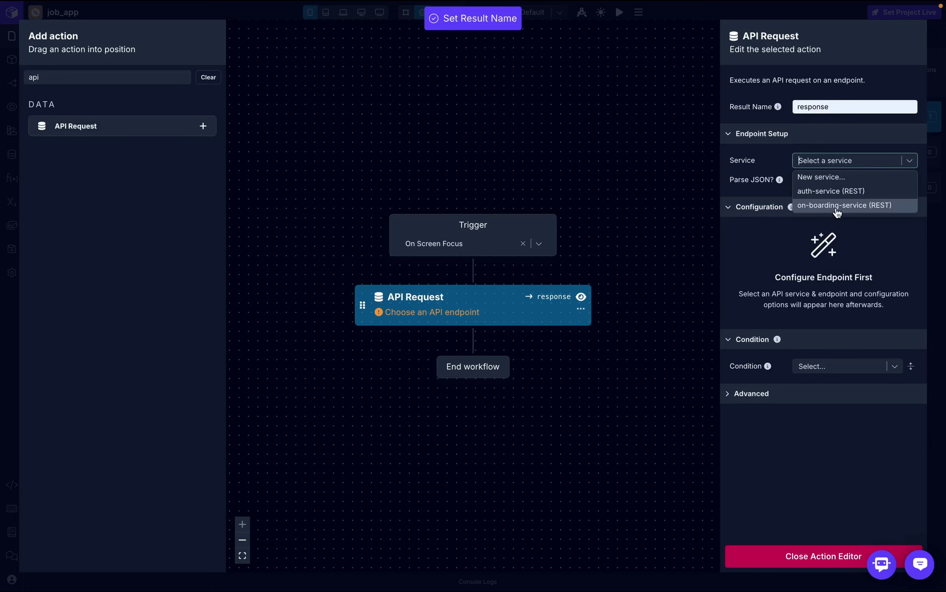
{"action": "left_click", "coordinate": [891, 167]}
{"action": "left_click", "coordinate": [907, 181]}
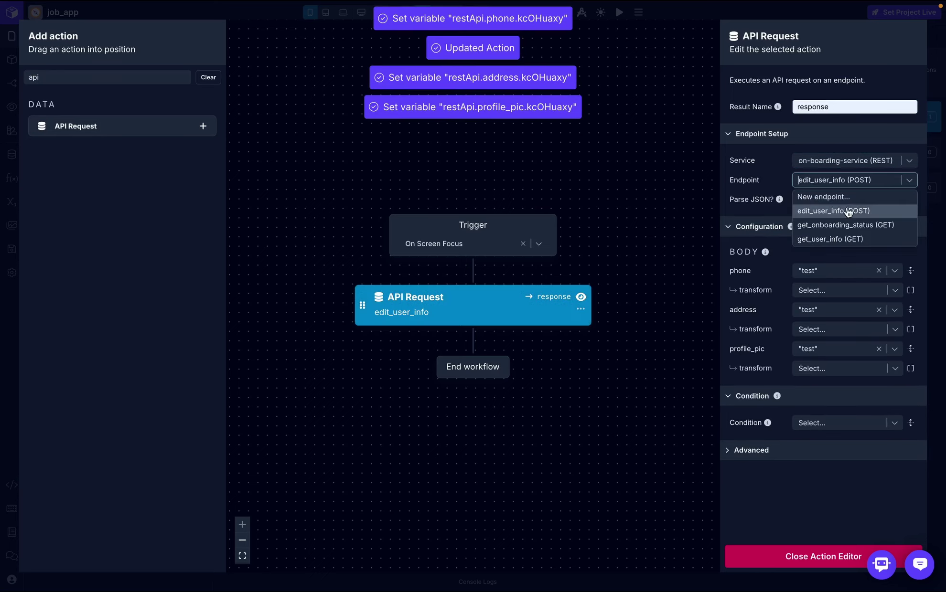
{"action": "left_click", "coordinate": [834, 240]}
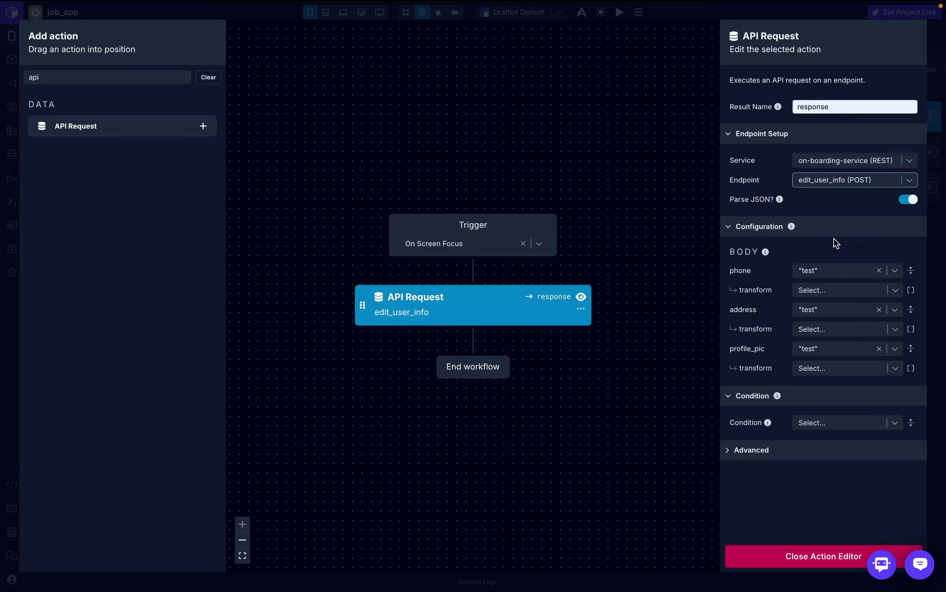
- Add a Log to Console action logging response, then close the editor
{"action": "left_click", "coordinate": [80, 79]}
{"action": "key", "text": "BackSpace"}
{"action": "key", "text": "BackSpace"}
{"action": "key", "text": "BackSpace"}
{"action": "type", "text": "log"}
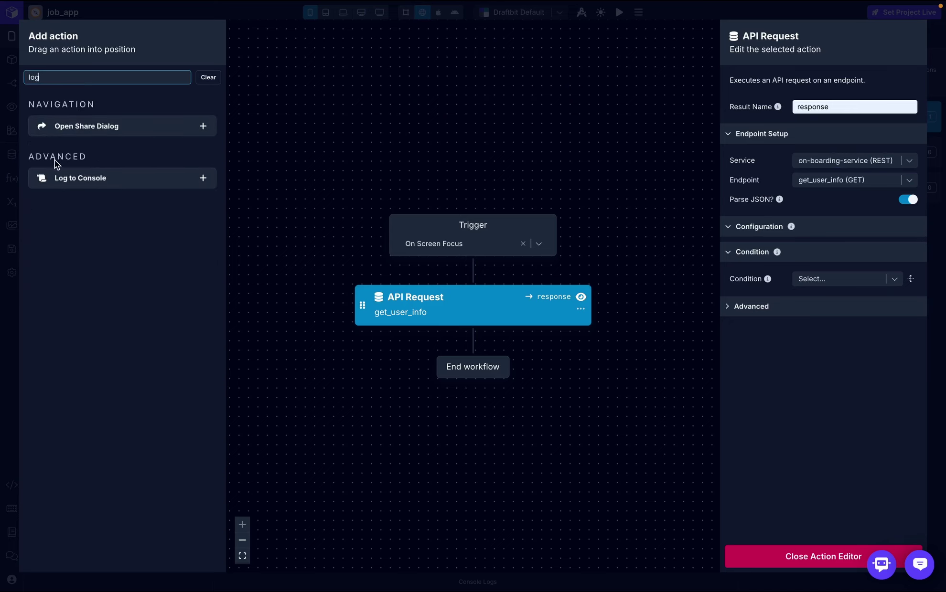
{"action": "left_click_drag", "start_coordinate": [62, 178], "coordinate": [422, 340]}
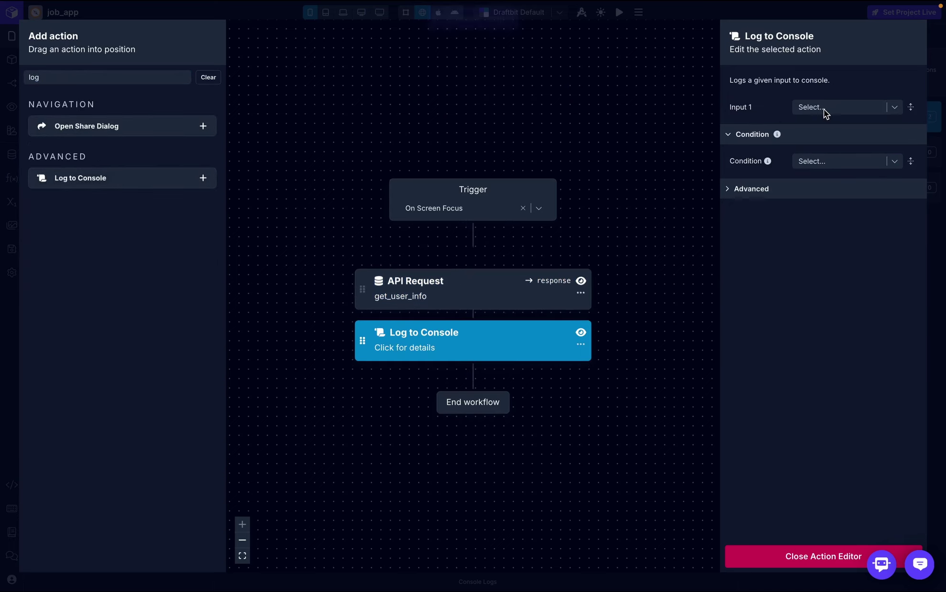
{"action": "left_click", "coordinate": [823, 108]}
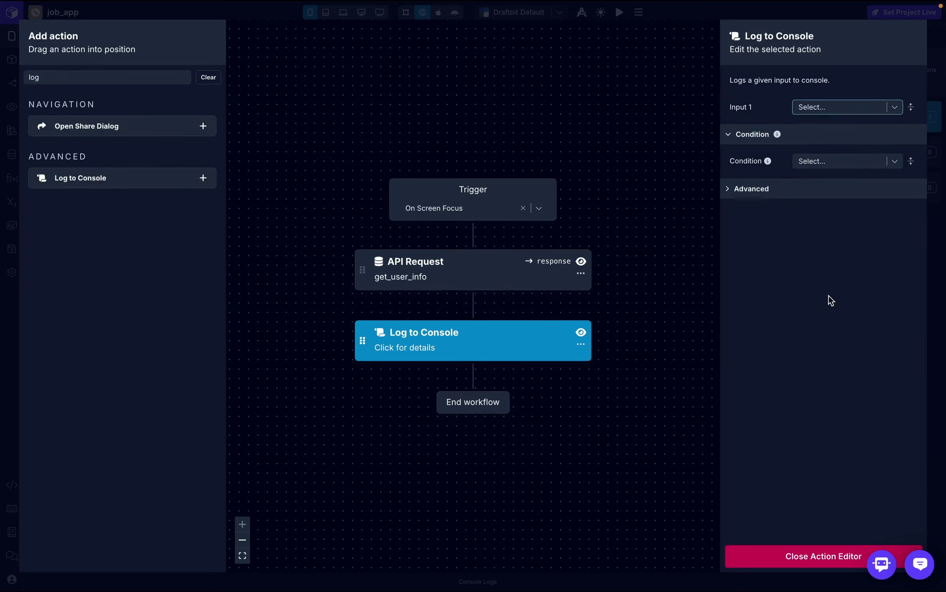
{"action": "left_click", "coordinate": [824, 557]}
- Expand the logged get_user_info record in Console Logs to see id, name, email, phone, address, profile_pic
{"action": "left_click", "coordinate": [497, 584]}
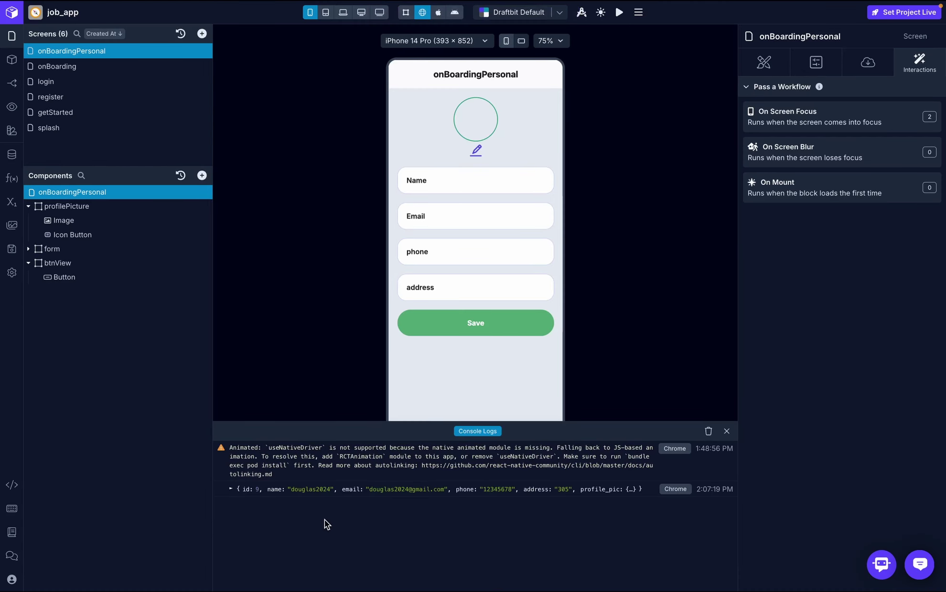
{"action": "left_click", "coordinate": [229, 488]}
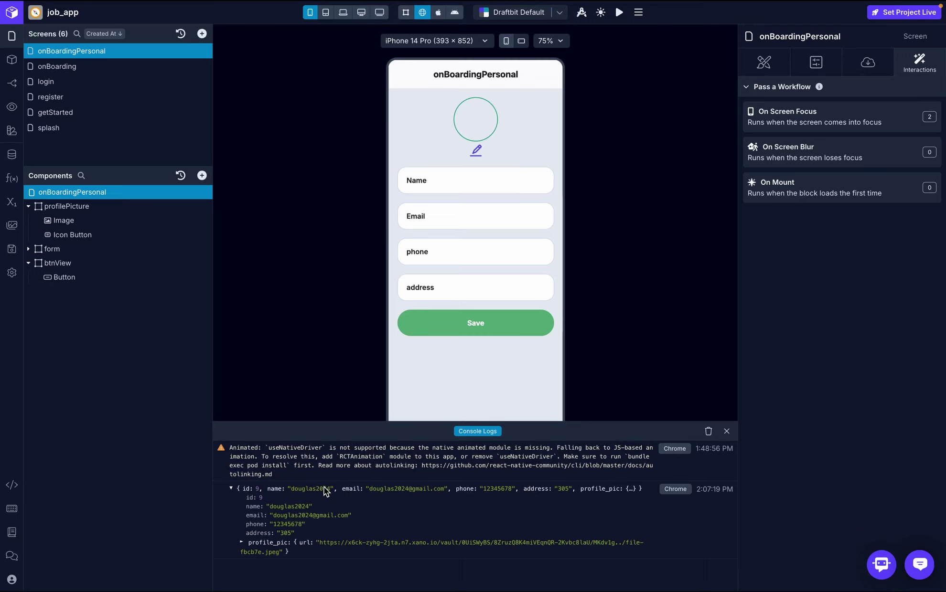
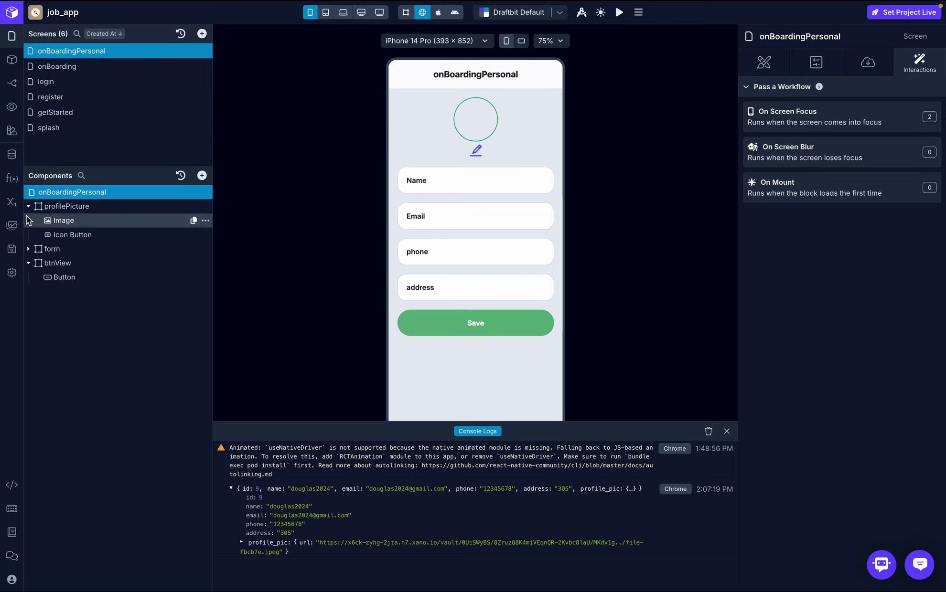
- Check the onBoardingPersonal screen variables, then bring up its On Screen Focus workflow
{"action": "left_click", "coordinate": [13, 202]}
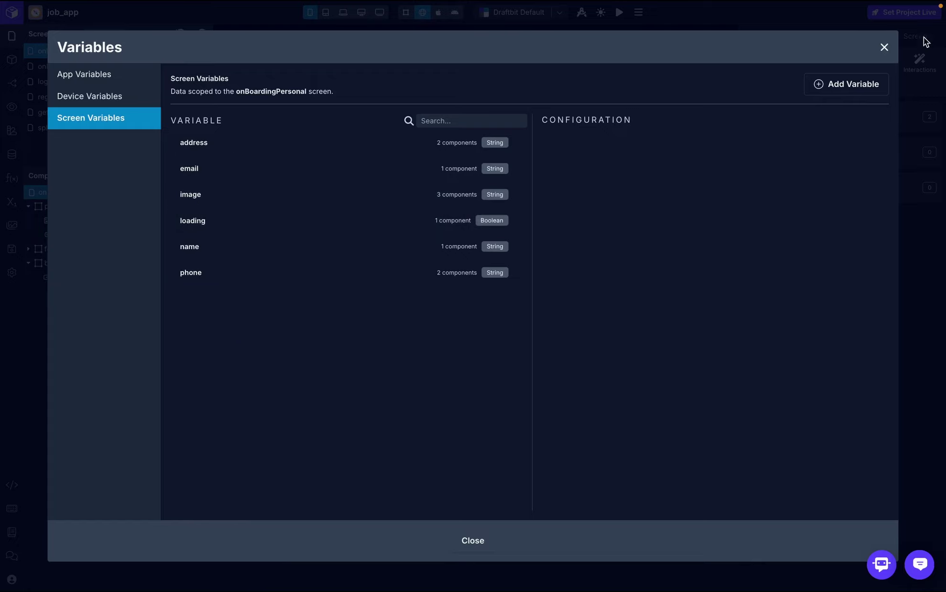
{"action": "left_click", "coordinate": [884, 48]}
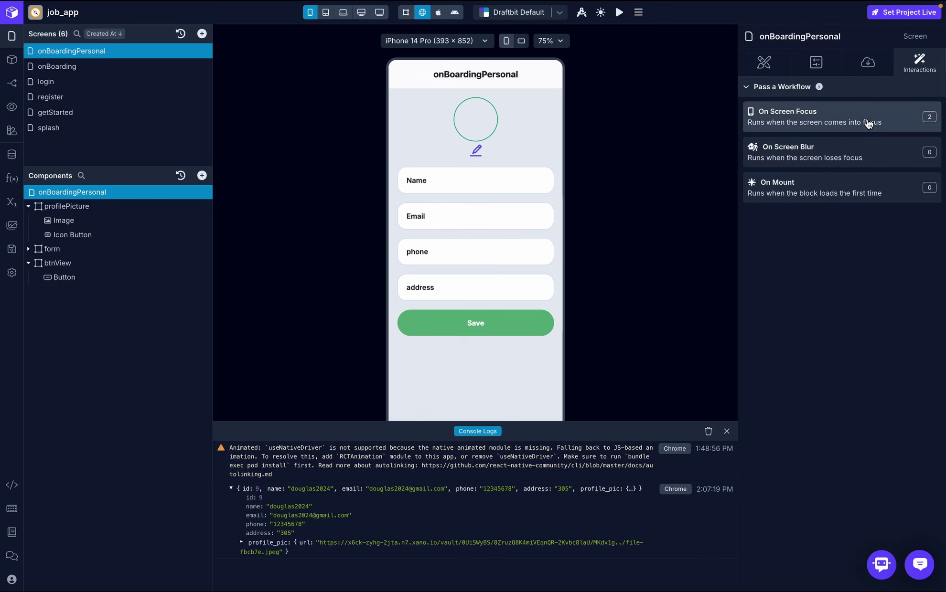
{"action": "left_click", "coordinate": [869, 124]}
- Replace the Log to Console step with five Set Variable steps after the API request
{"action": "left_click", "coordinate": [586, 347]}
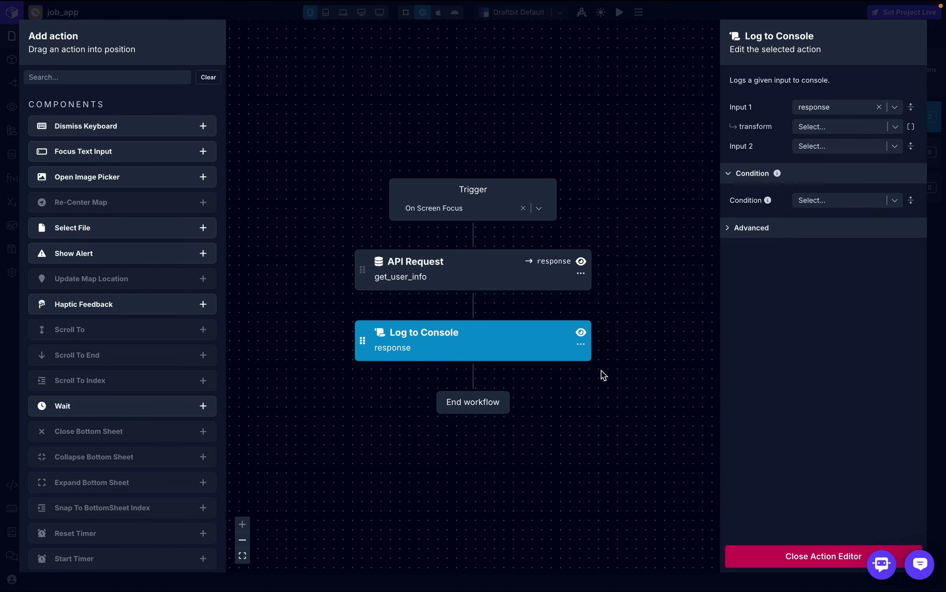
{"action": "left_click", "coordinate": [581, 344]}
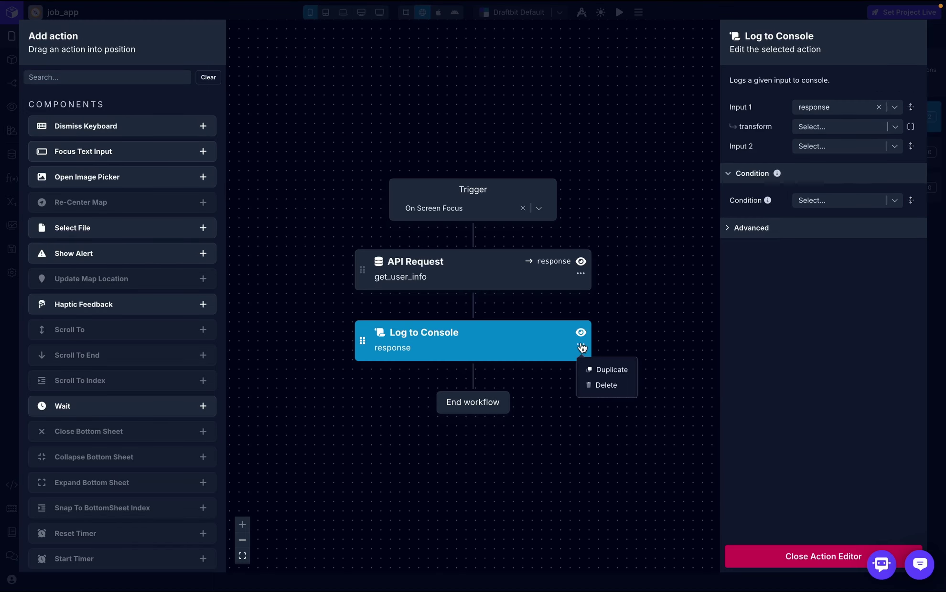
{"action": "left_click", "coordinate": [603, 387]}
{"action": "left_click", "coordinate": [139, 78]}
{"action": "type", "text": "set"}
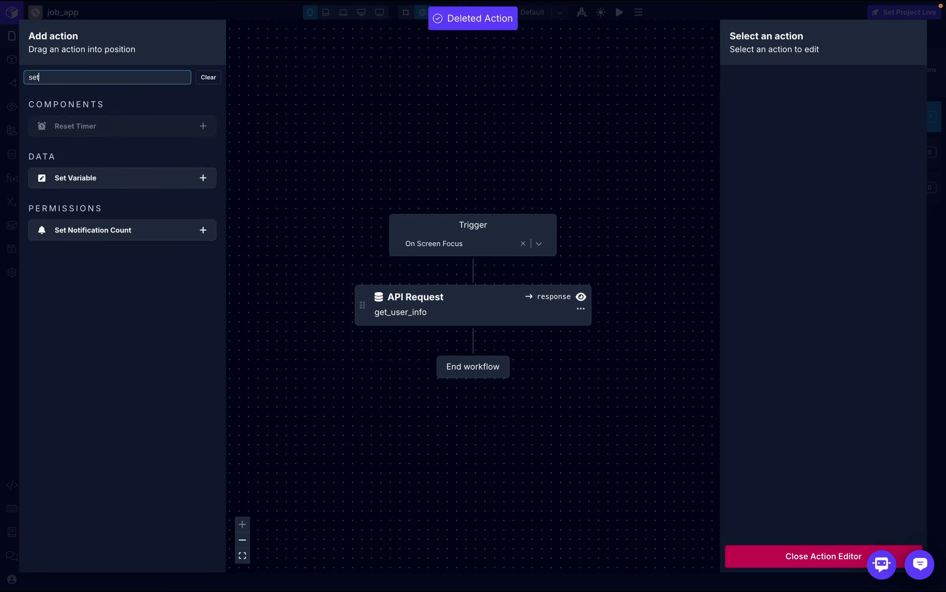
{"action": "left_click_drag", "start_coordinate": [143, 176], "coordinate": [480, 337]}
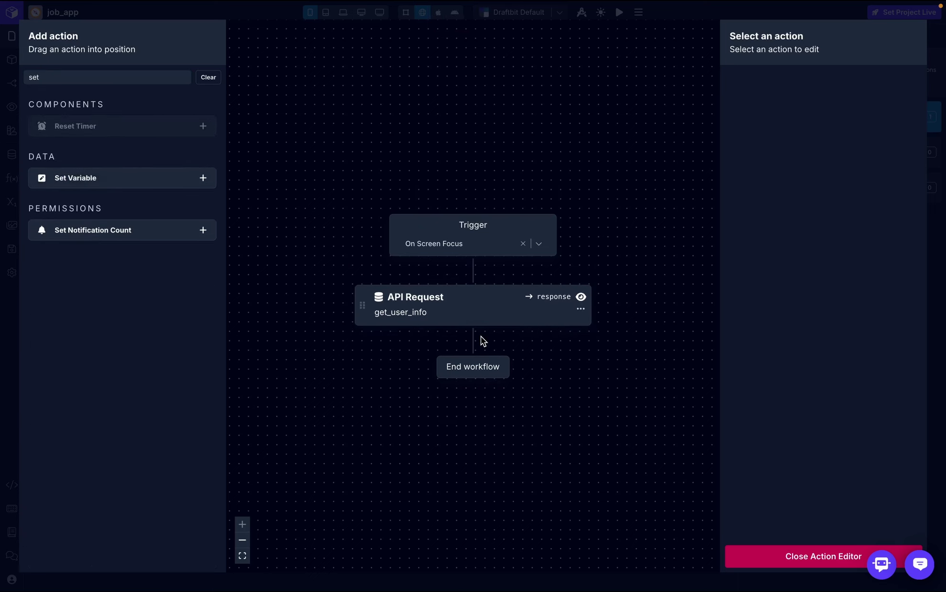
{"action": "left_click_drag", "start_coordinate": [115, 178], "coordinate": [450, 369]}
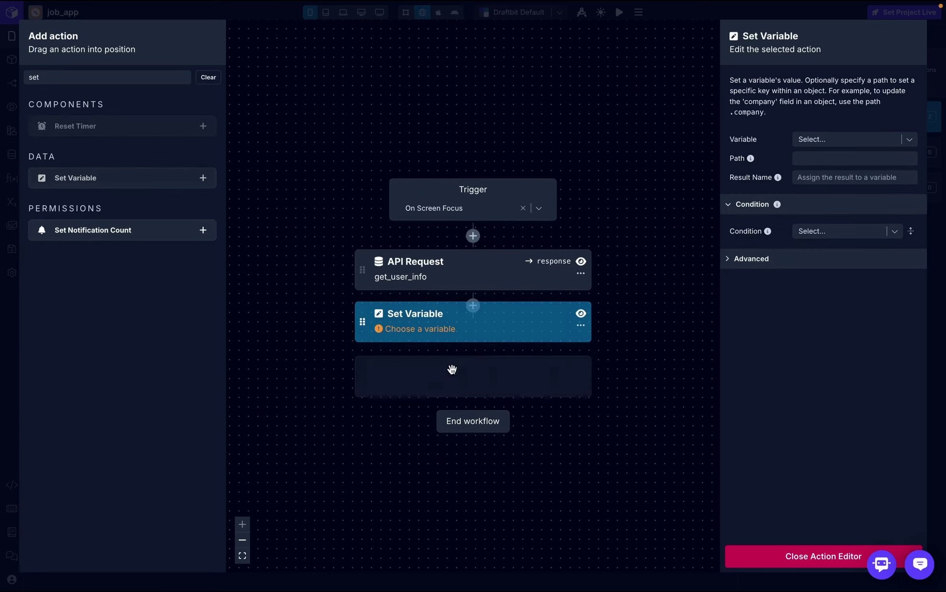
{"action": "left_click_drag", "start_coordinate": [102, 176], "coordinate": [477, 410]}
{"action": "left_click_drag", "start_coordinate": [91, 179], "coordinate": [158, 252]}
{"action": "left_click_drag", "start_coordinate": [96, 179], "coordinate": [461, 344]}
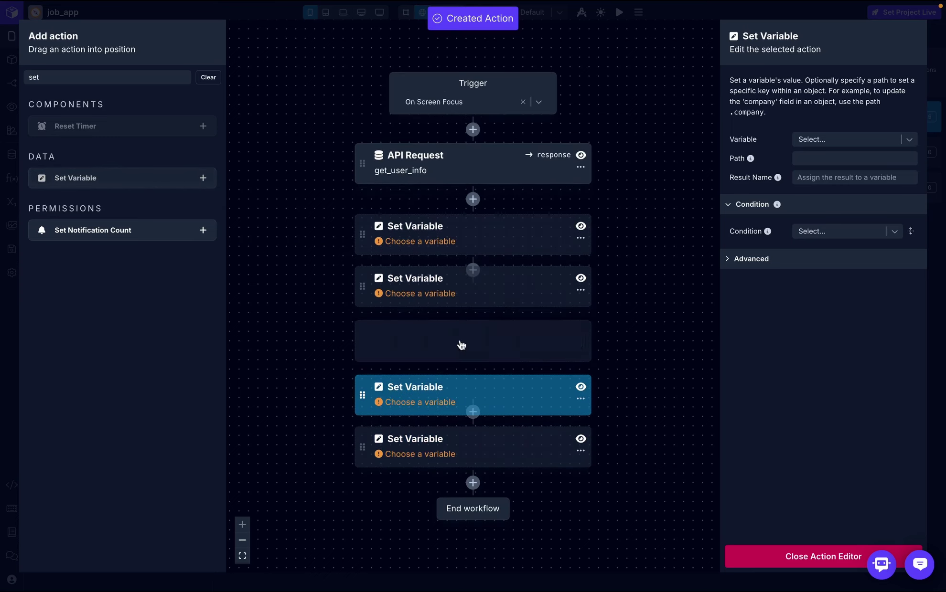
- Set the image variable to response with profile_pic then url key transforms
{"action": "left_click", "coordinate": [475, 193]}
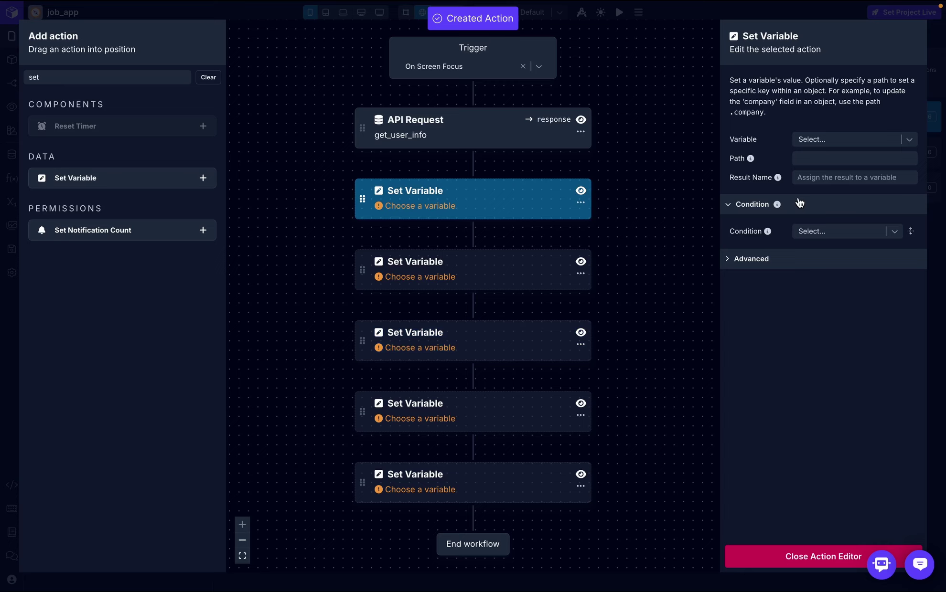
{"action": "left_click", "coordinate": [857, 138]}
{"action": "type", "text": "imag"}
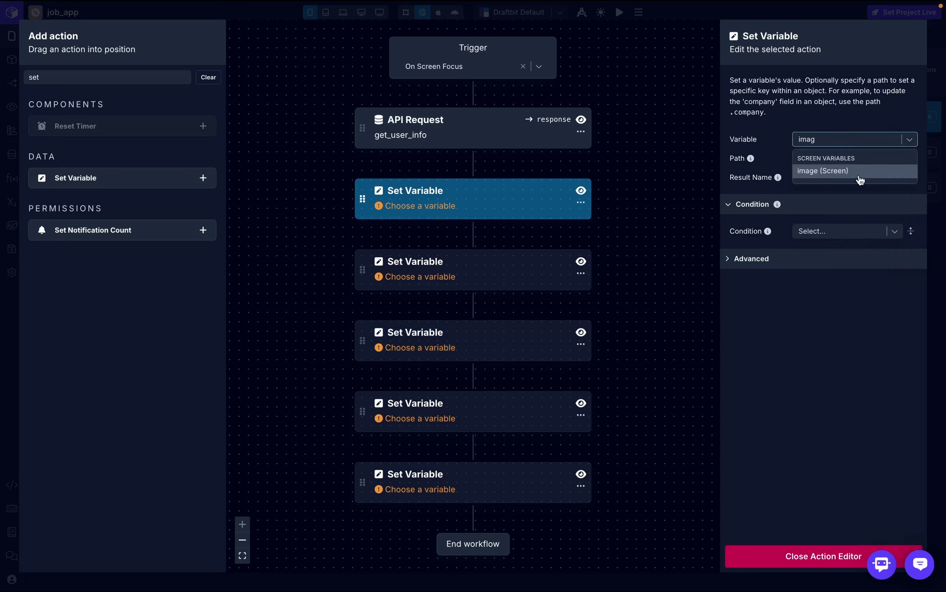
{"action": "left_click", "coordinate": [859, 173]}
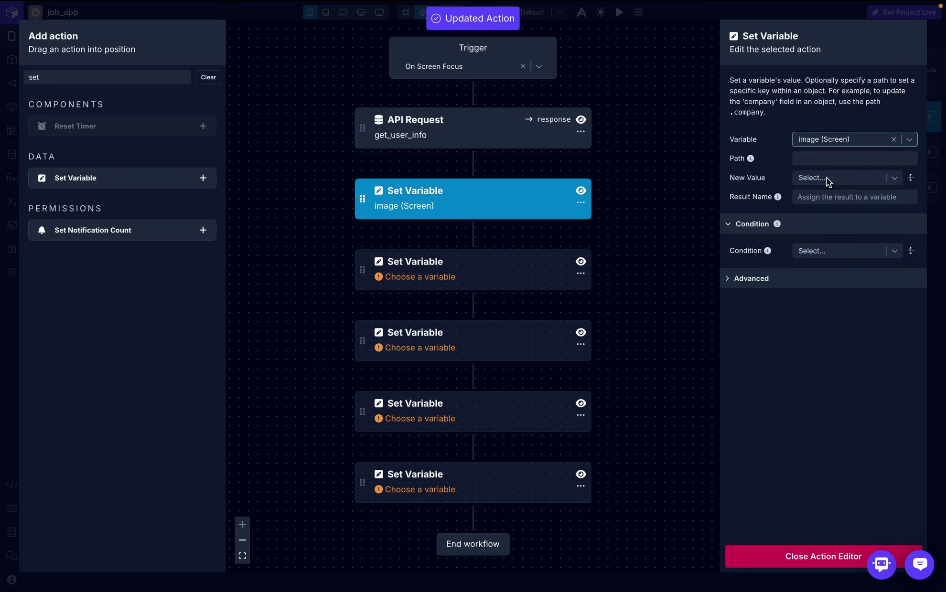
{"action": "left_click", "coordinate": [826, 180]}
{"action": "left_click", "coordinate": [793, 232]}
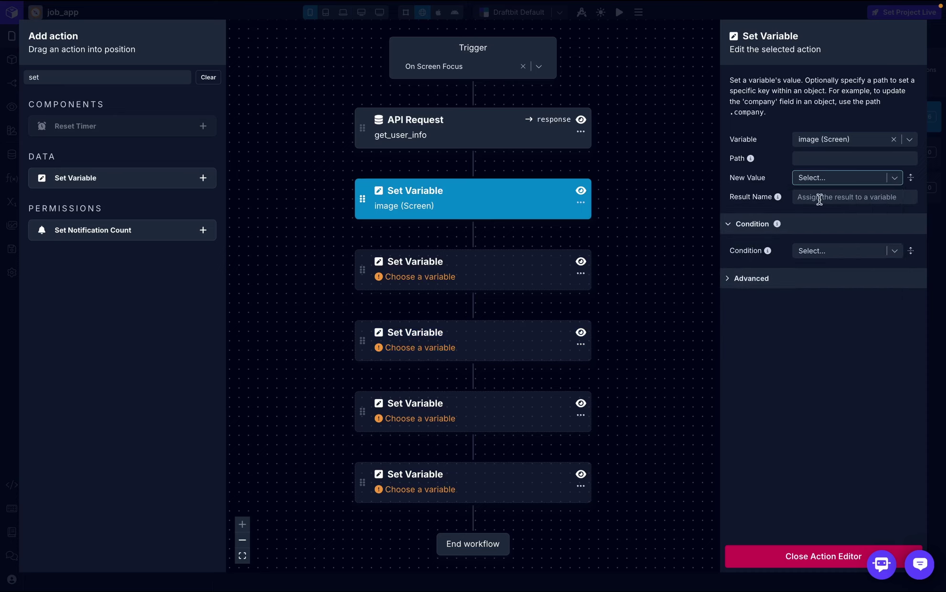
{"action": "left_click", "coordinate": [825, 198]}
{"action": "type", "text": "ofi"}
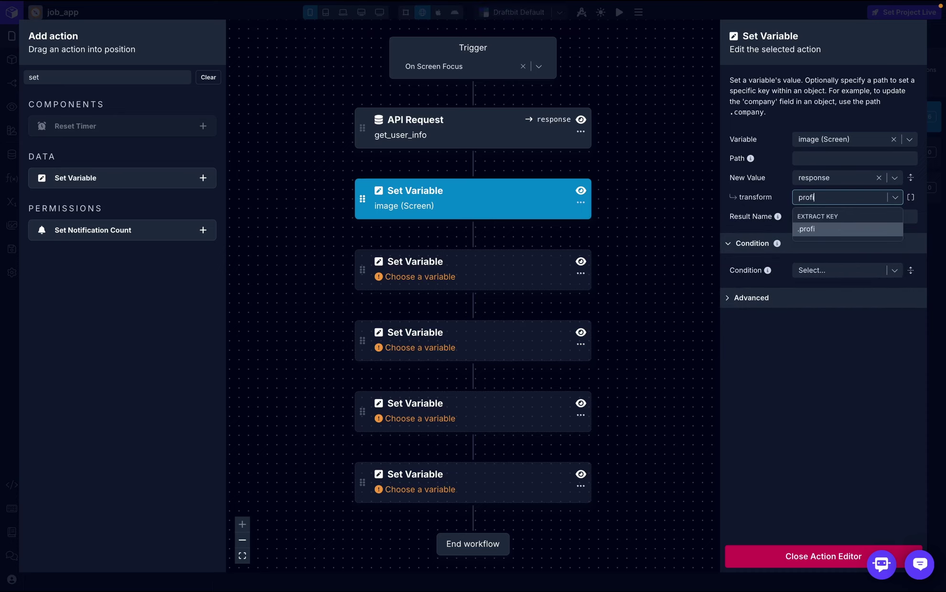
{"action": "type", "text": "le_pic"}
{"action": "left_click", "coordinate": [849, 229]}
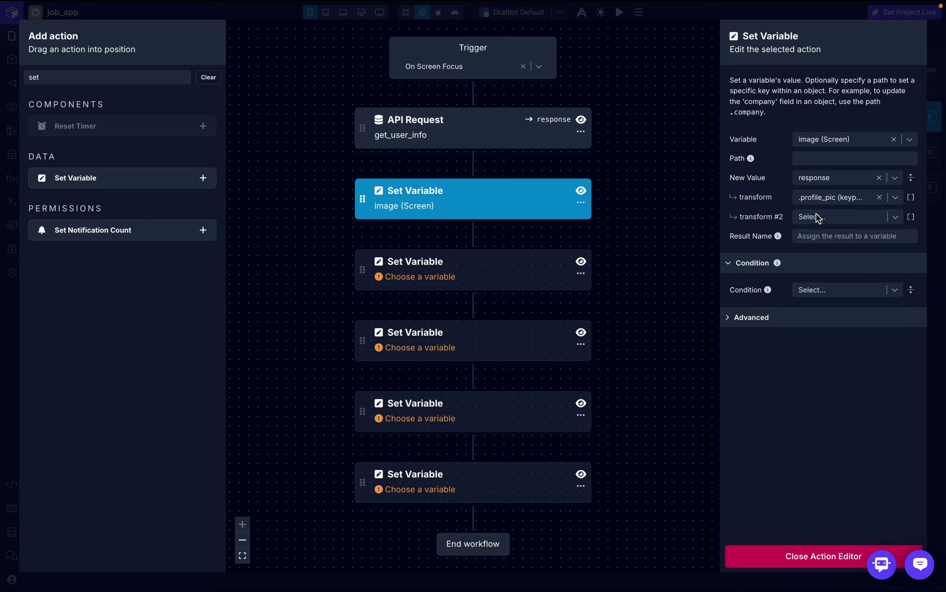
{"action": "left_click", "coordinate": [829, 219]}
{"action": "type", "text": "url"}
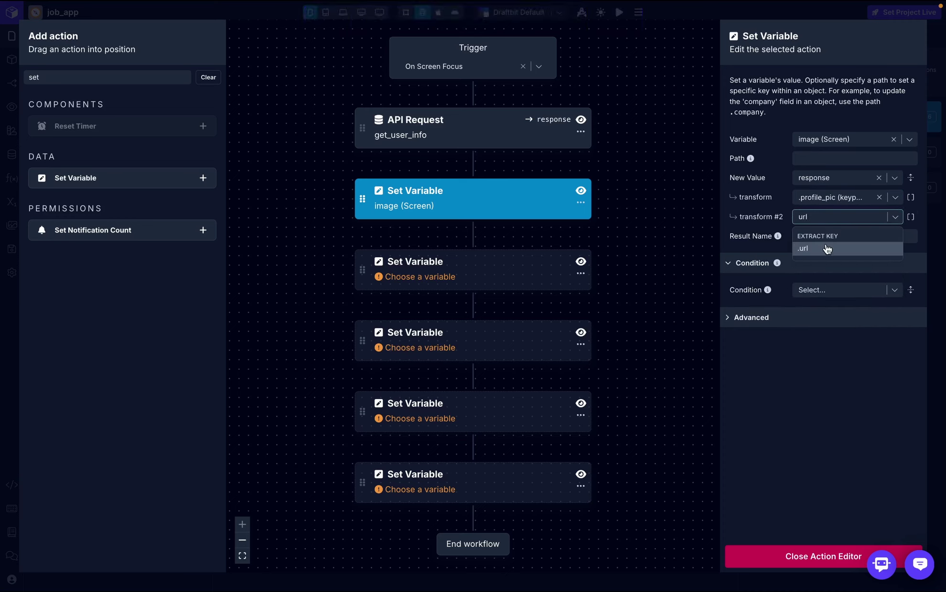
{"action": "left_click", "coordinate": [827, 248]}
- Set the name variable to response transformed by the .name key
{"action": "left_click", "coordinate": [482, 275]}
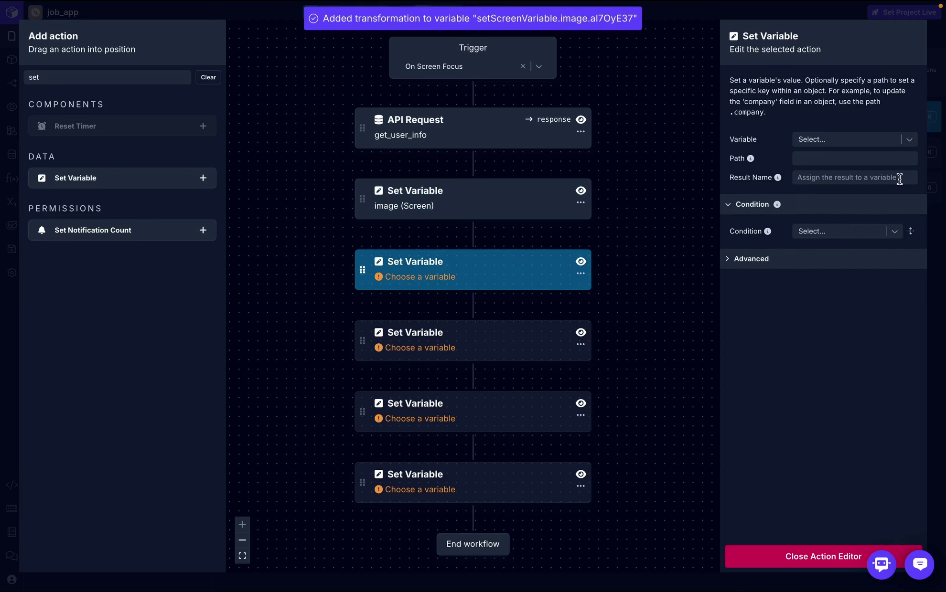
{"action": "left_click", "coordinate": [847, 142]}
{"action": "left_click", "coordinate": [836, 205]}
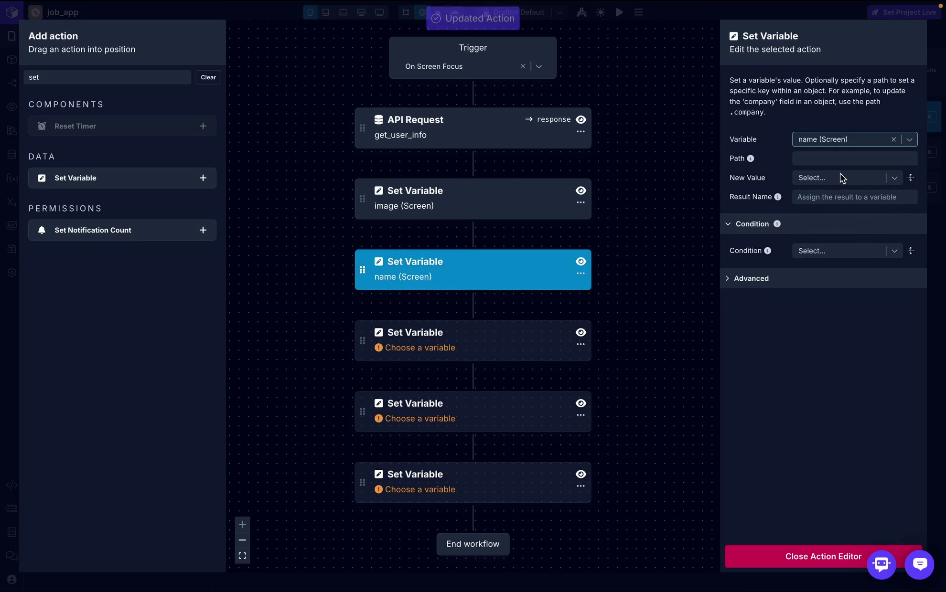
{"action": "left_click", "coordinate": [832, 178]}
{"action": "left_click", "coordinate": [766, 227]}
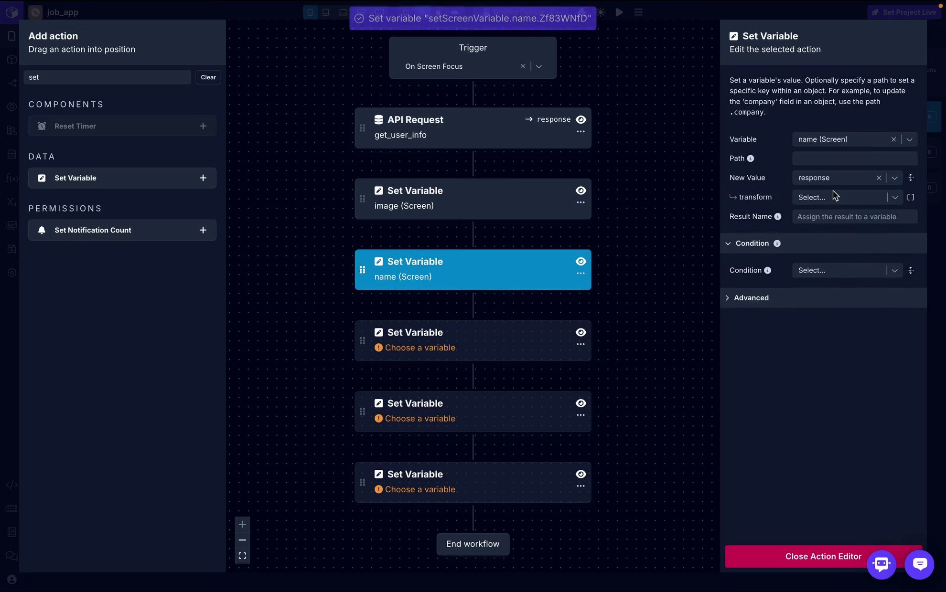
{"action": "left_click", "coordinate": [834, 197]}
{"action": "type", "text": ".name"}
{"action": "left_click", "coordinate": [832, 233]}
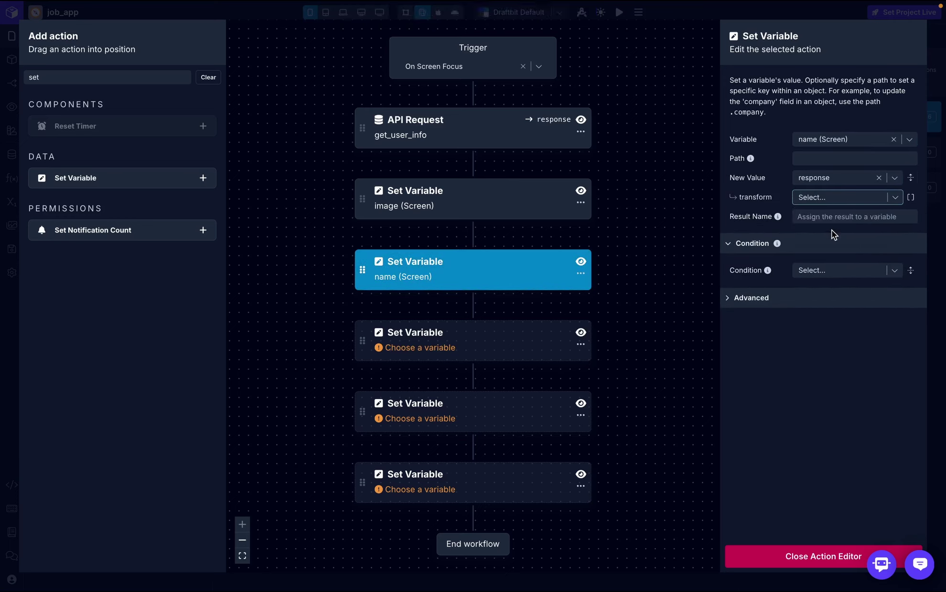
- Set the email variable to response transformed by the email key
{"action": "left_click", "coordinate": [488, 346]}
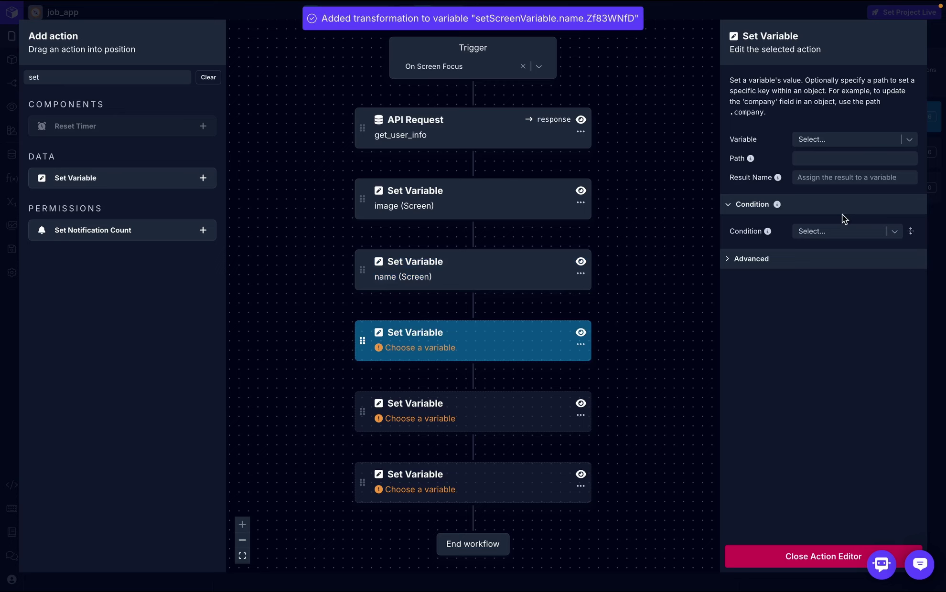
{"action": "left_click", "coordinate": [835, 142]}
{"action": "type", "text": "email"}
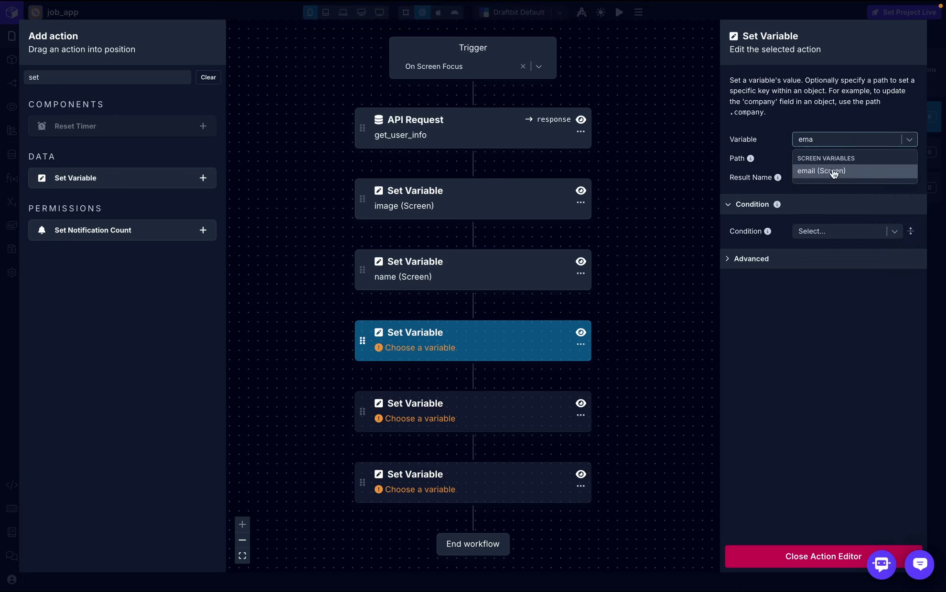
{"action": "left_click", "coordinate": [834, 174]}
{"action": "left_click", "coordinate": [844, 181]}
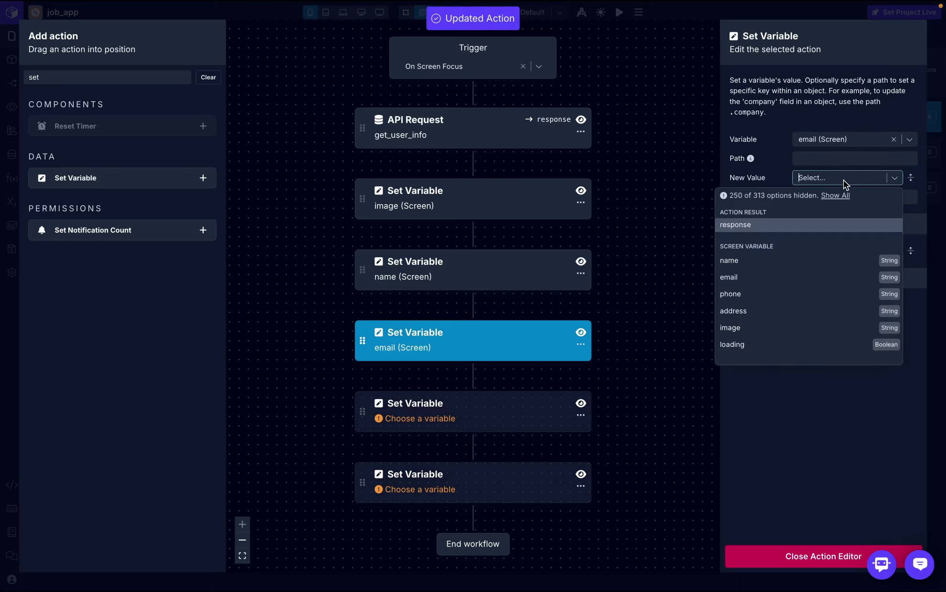
{"action": "type", "text": "re"}
{"action": "left_click", "coordinate": [769, 225]}
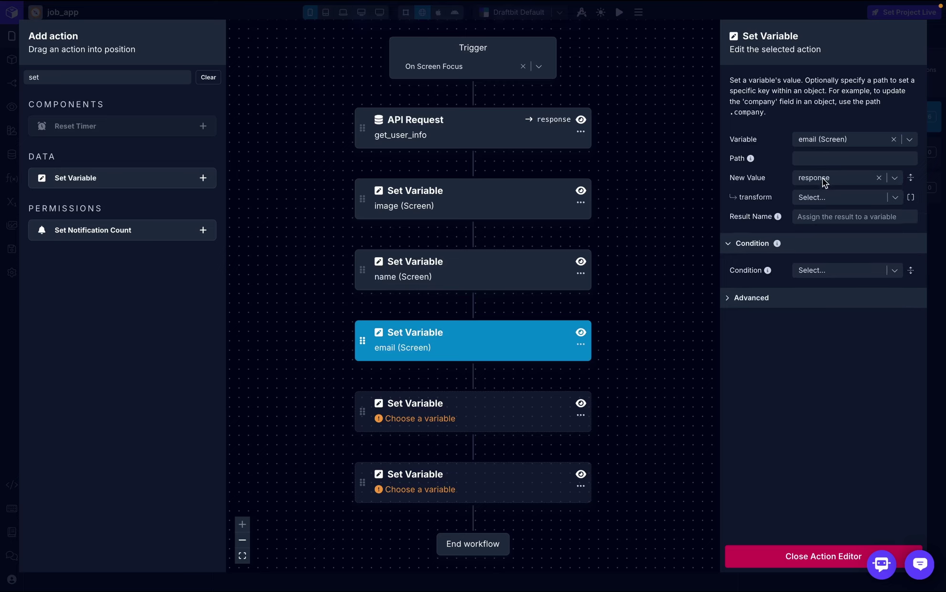
{"action": "left_click", "coordinate": [822, 197]}
{"action": "type", "text": "email"}
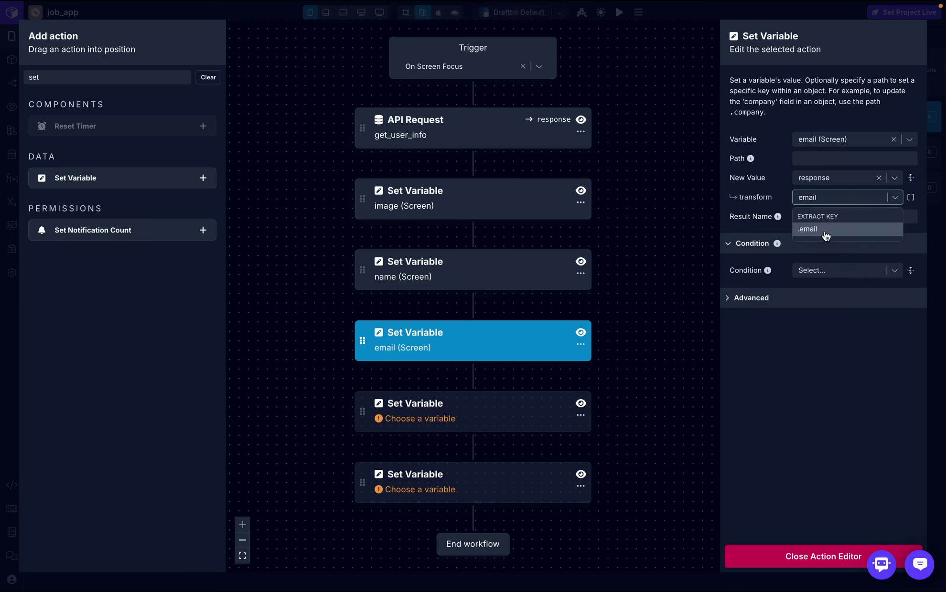
{"action": "left_click", "coordinate": [826, 230]}
- Set the phone variable to response transformed by the phone key
{"action": "left_click", "coordinate": [459, 410]}
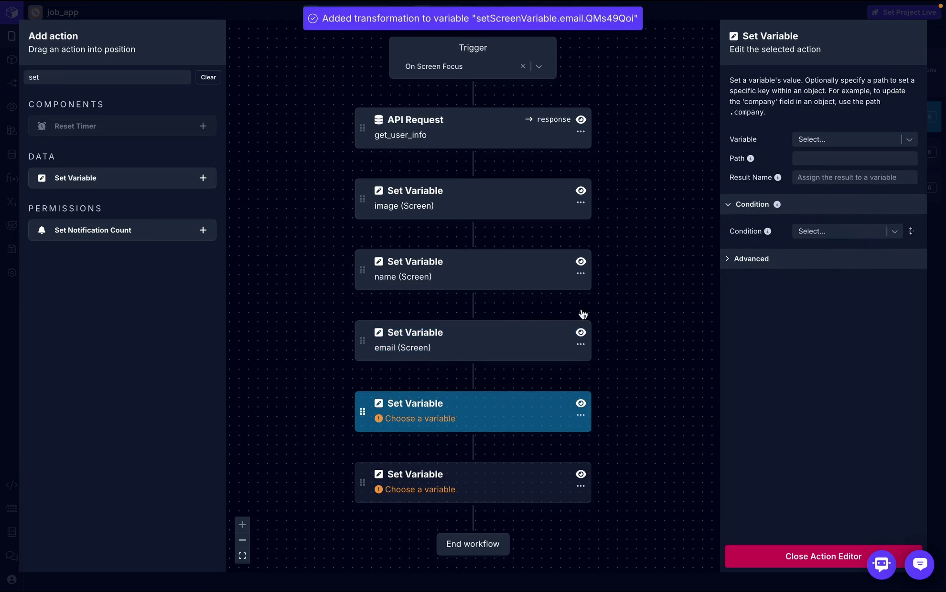
{"action": "left_click", "coordinate": [854, 140]}
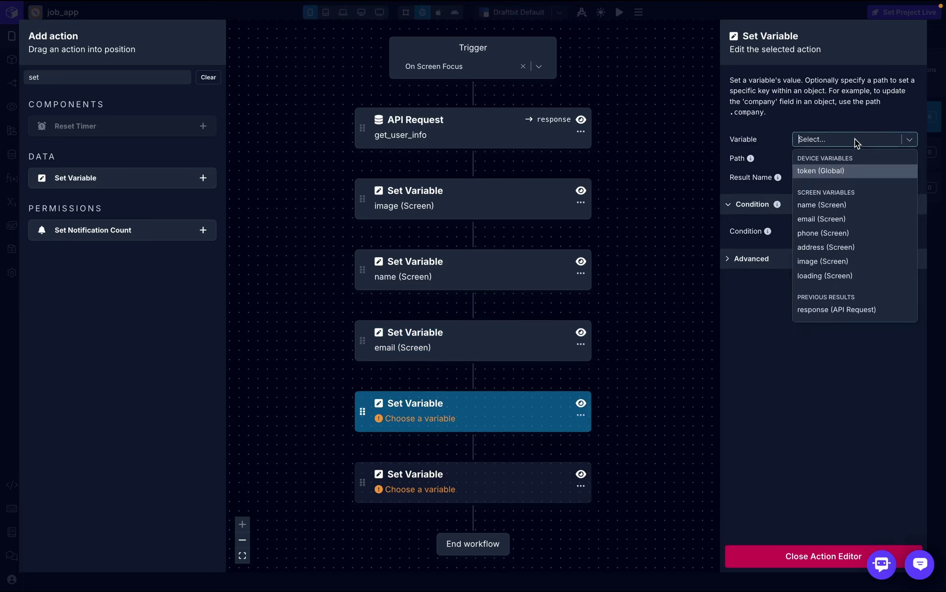
{"action": "left_click", "coordinate": [845, 236]}
{"action": "left_click", "coordinate": [816, 178]}
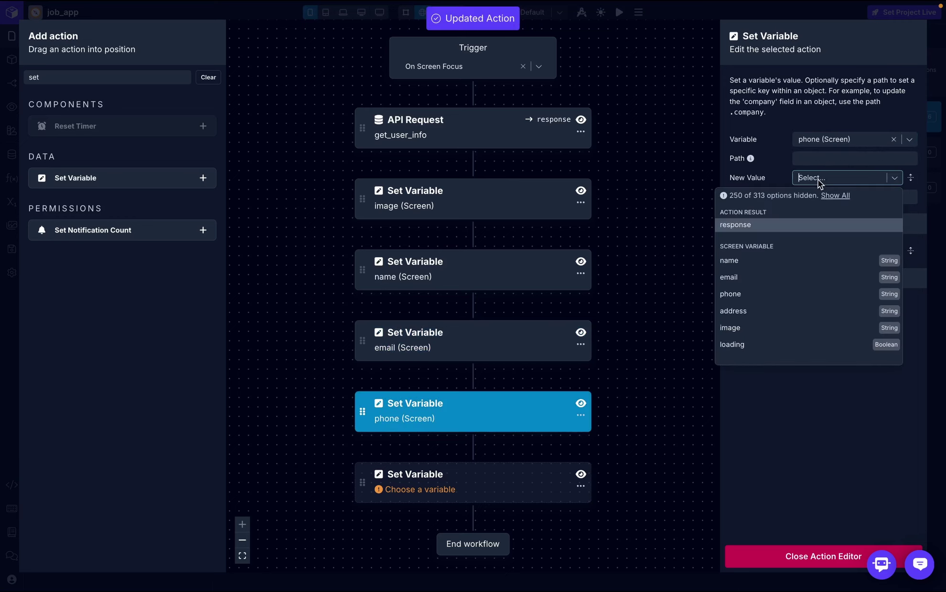
{"action": "left_click", "coordinate": [799, 232]}
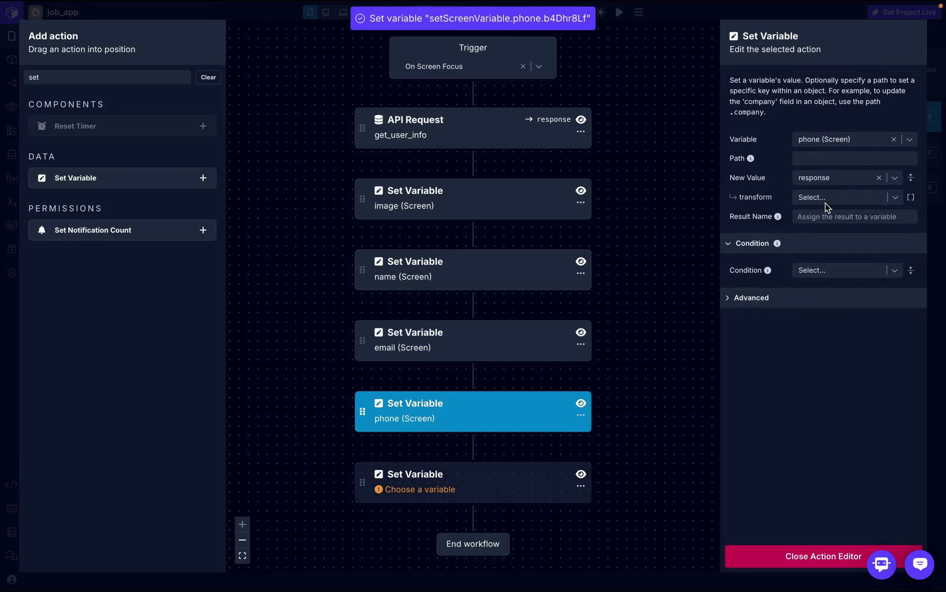
{"action": "left_click", "coordinate": [838, 200]}
{"action": "type", "text": "phone"}
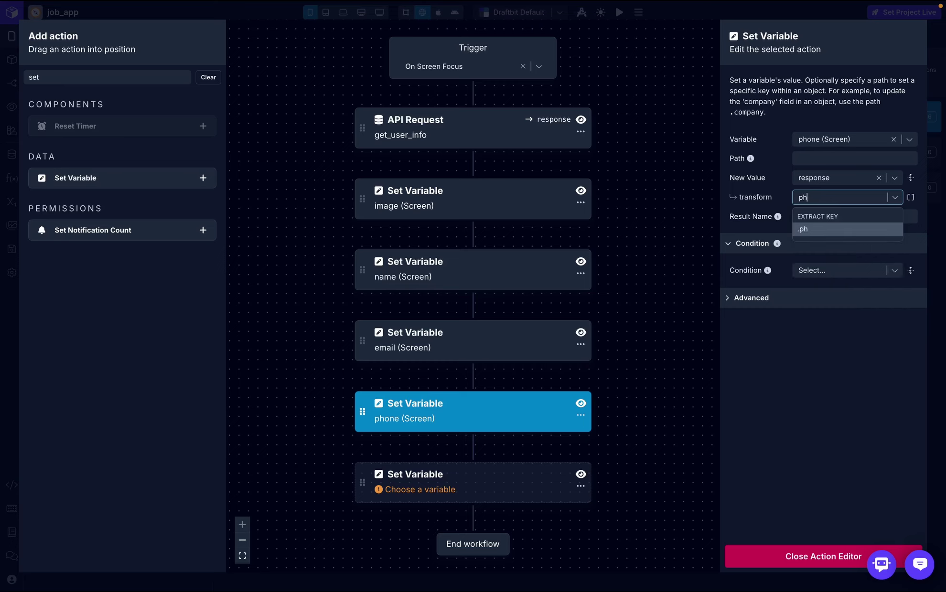
{"action": "left_click", "coordinate": [834, 228]}
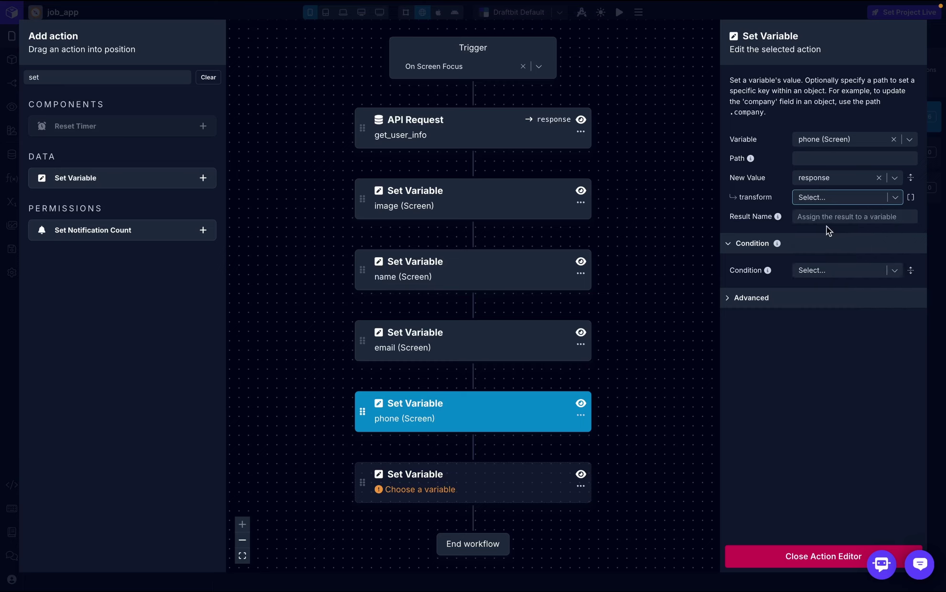
- Set the address variable to response transformed by the address key
{"action": "left_click", "coordinate": [529, 475]}
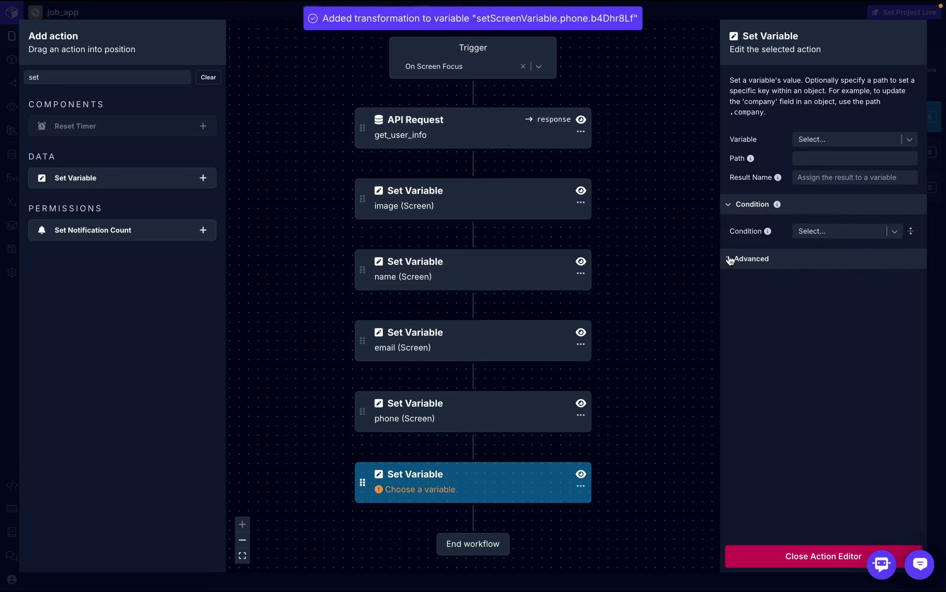
{"action": "left_click", "coordinate": [854, 140]}
{"action": "left_click", "coordinate": [843, 248]}
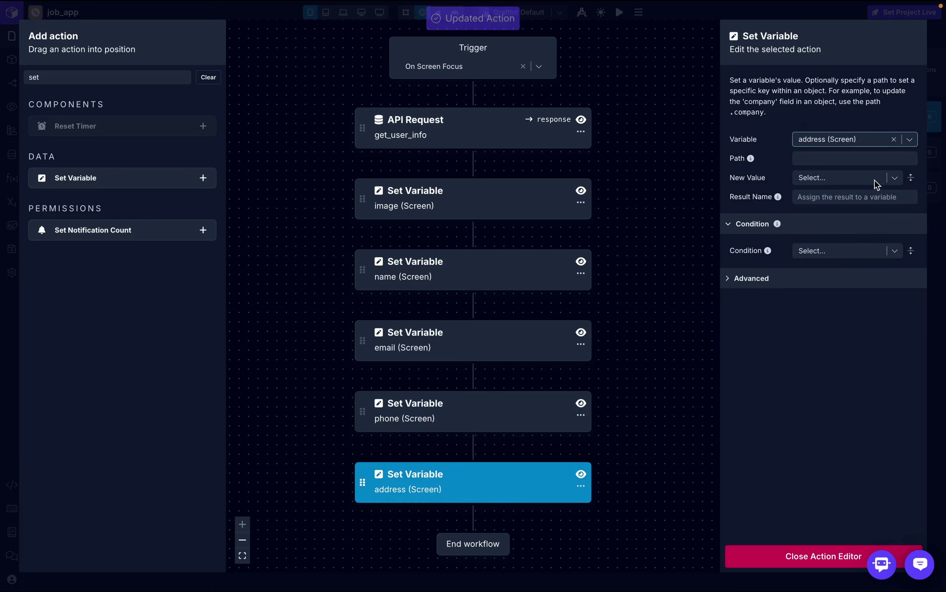
{"action": "left_click", "coordinate": [855, 178]}
{"action": "type", "text": "re"}
{"action": "left_click", "coordinate": [786, 232]}
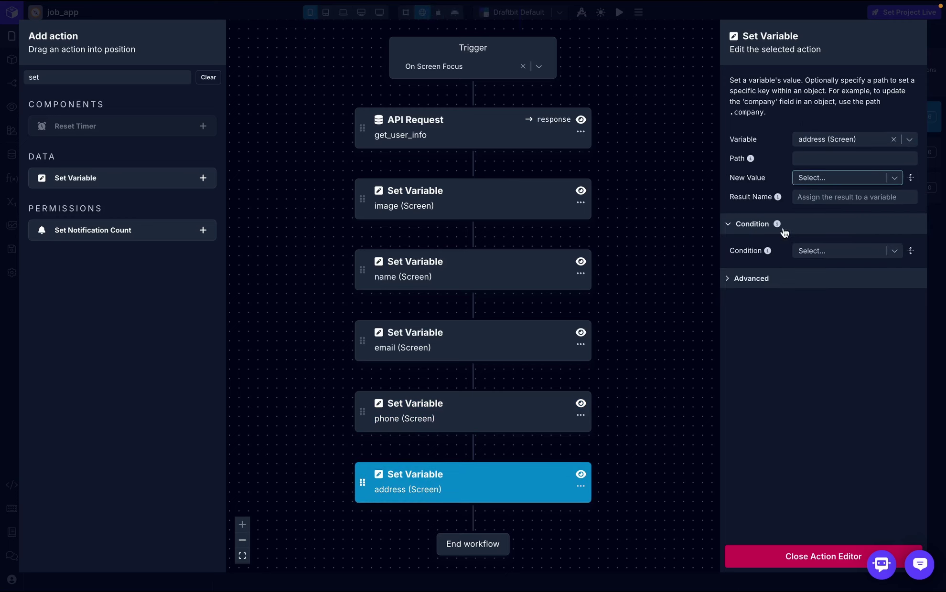
{"action": "left_click", "coordinate": [846, 198]}
{"action": "type", "text": "address"}
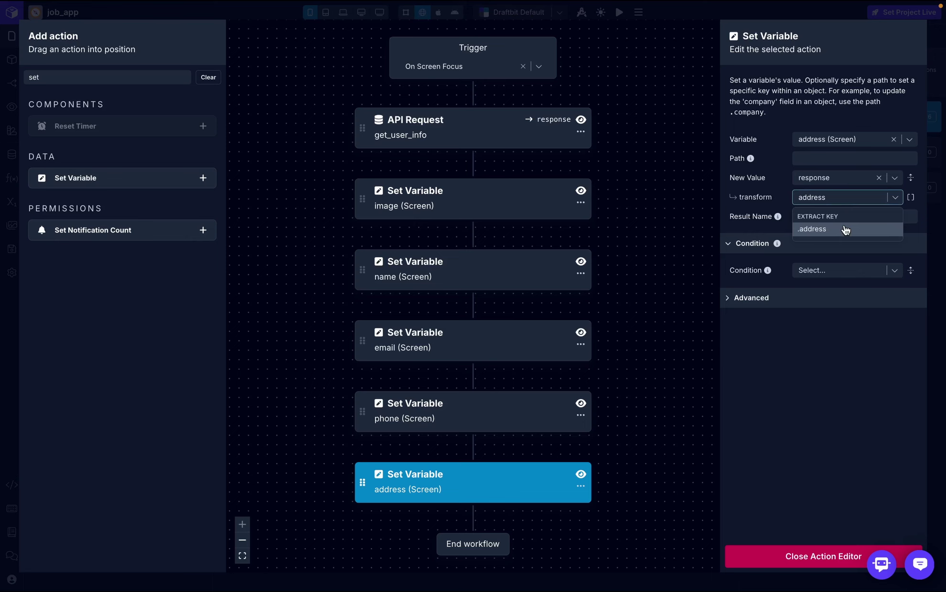
{"action": "left_click", "coordinate": [844, 229]}
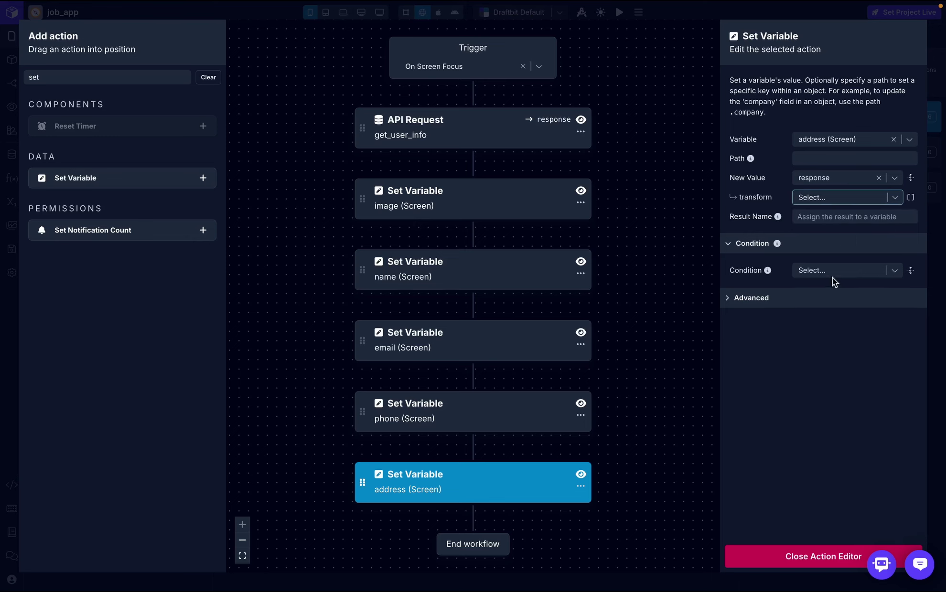
- Close the workflow editor, clear and close Console Logs, and preview onBoarding's Personal Info form
{"action": "left_click", "coordinate": [777, 557]}
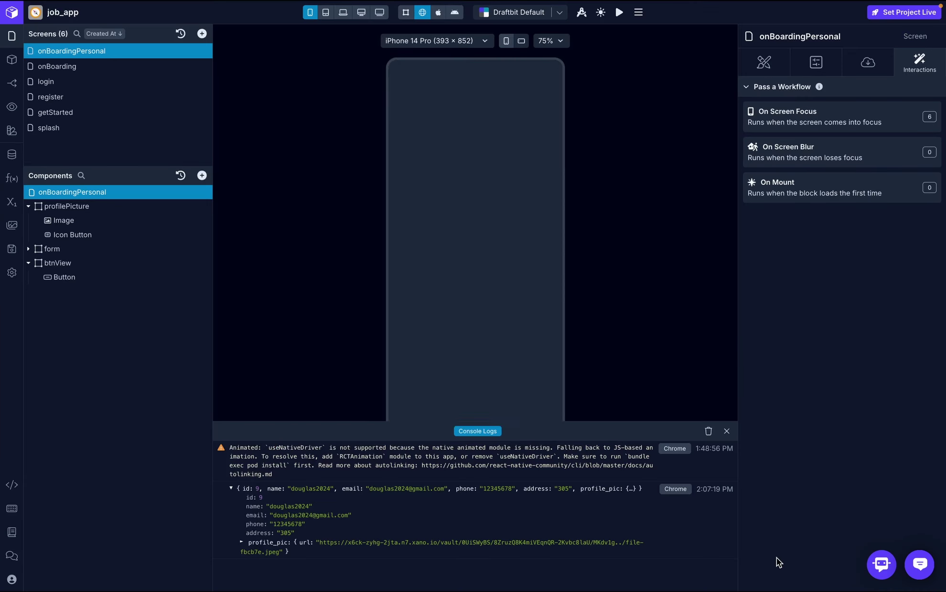
{"action": "left_click", "coordinate": [709, 432]}
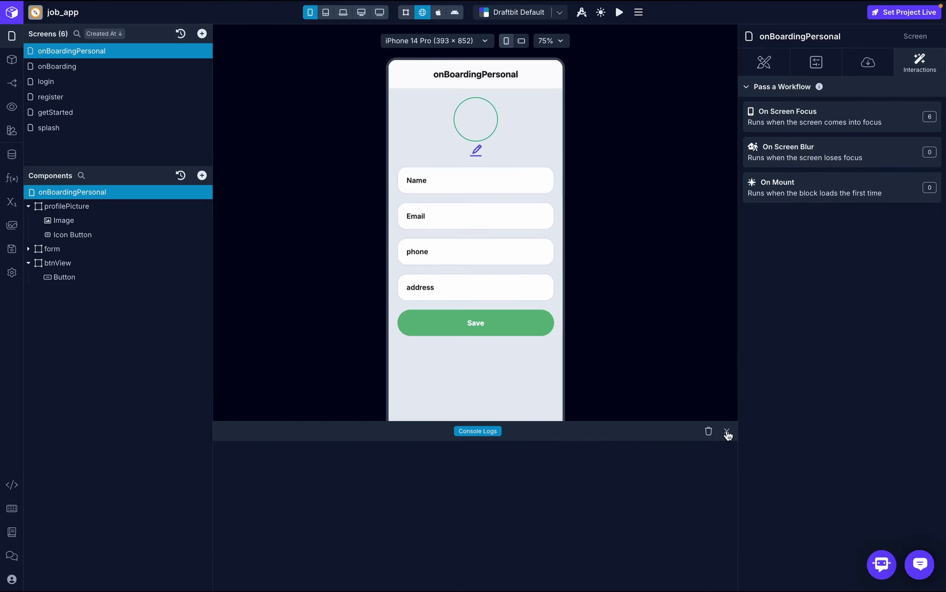
{"action": "left_click", "coordinate": [727, 432]}
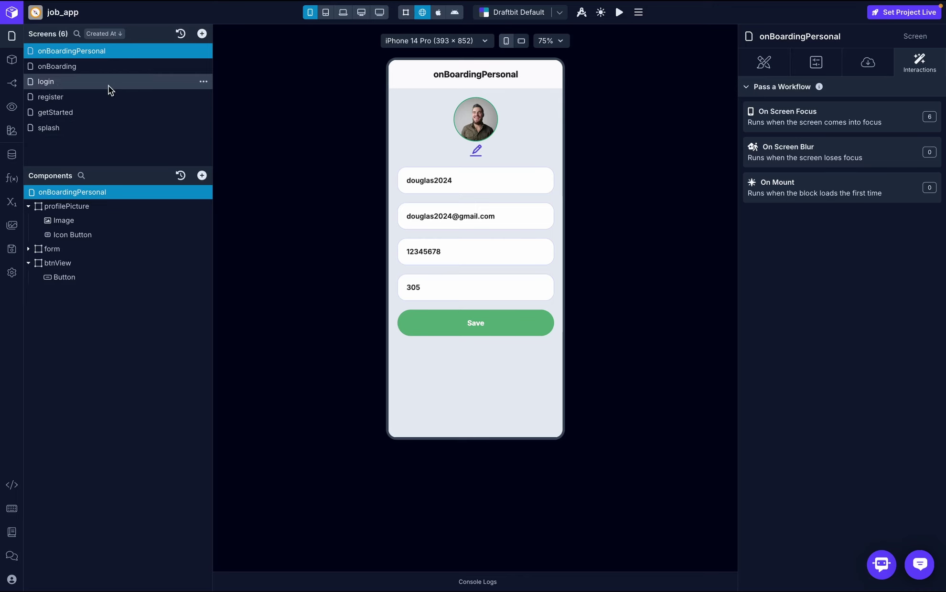
{"action": "left_click", "coordinate": [101, 67]}
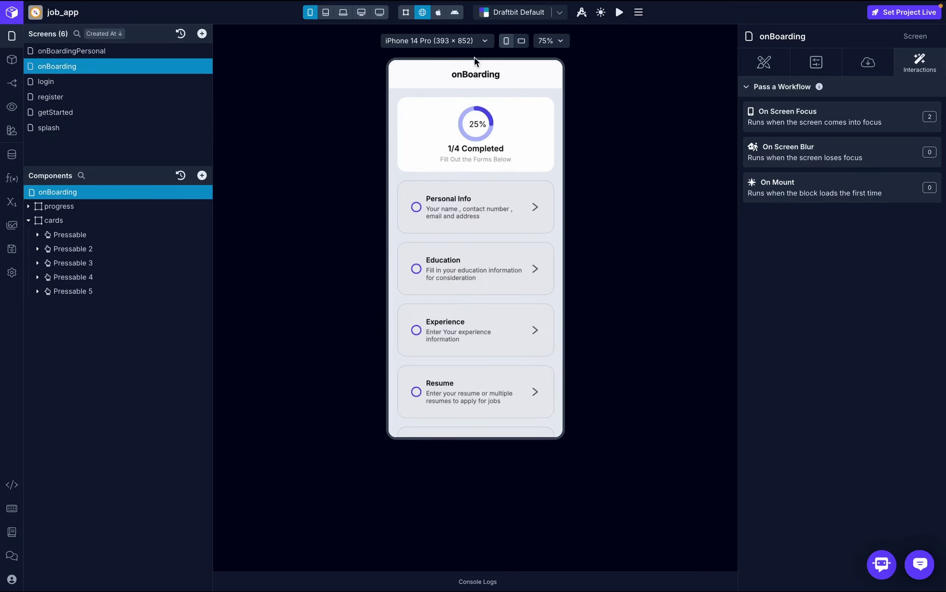
{"action": "left_click", "coordinate": [462, 208]}
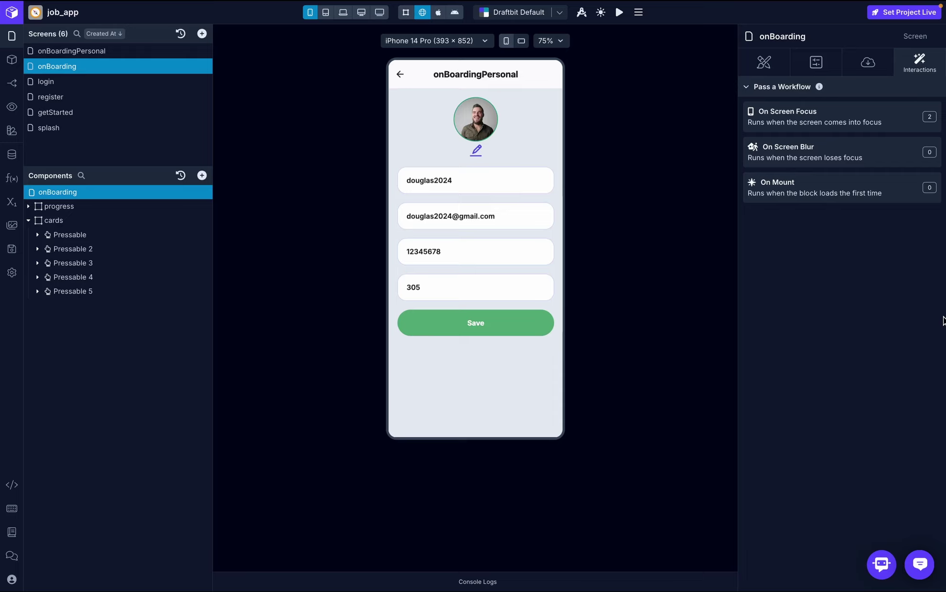
- Replace the phone number, enter a new address, and save the personal info
{"action": "left_click", "coordinate": [461, 179]}
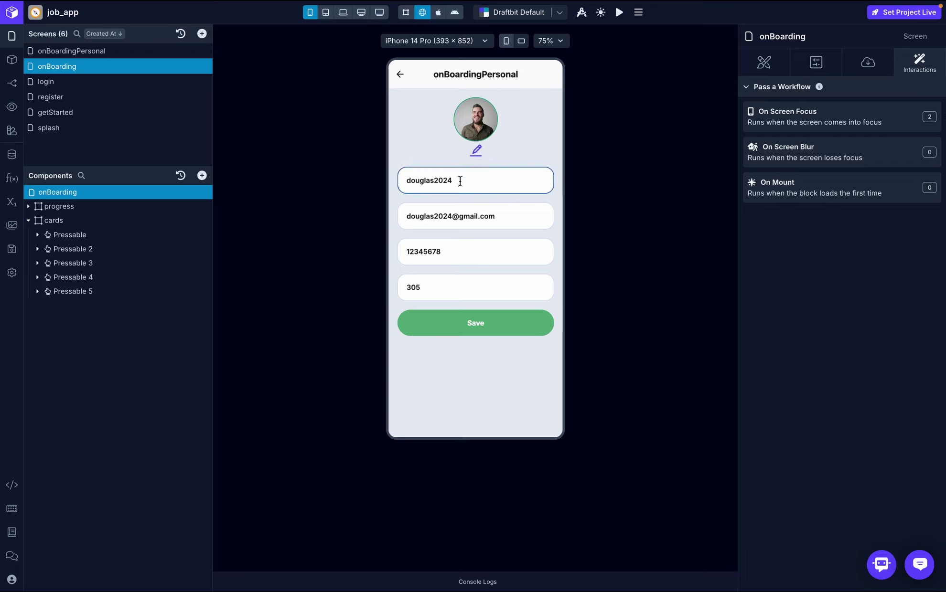
{"action": "left_click", "coordinate": [522, 216]}
{"action": "left_click", "coordinate": [478, 252]}
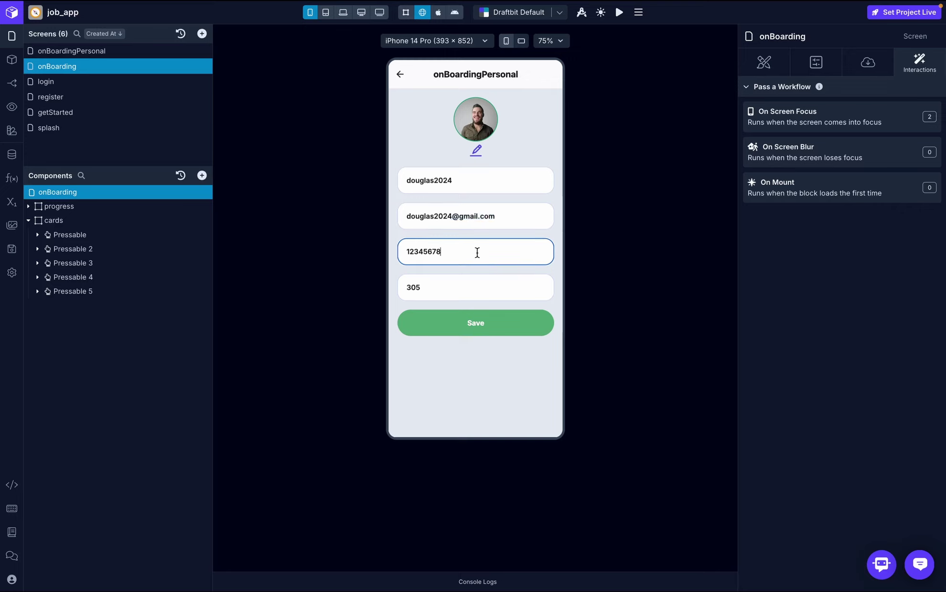
{"action": "key", "text": "ctrl+a"}
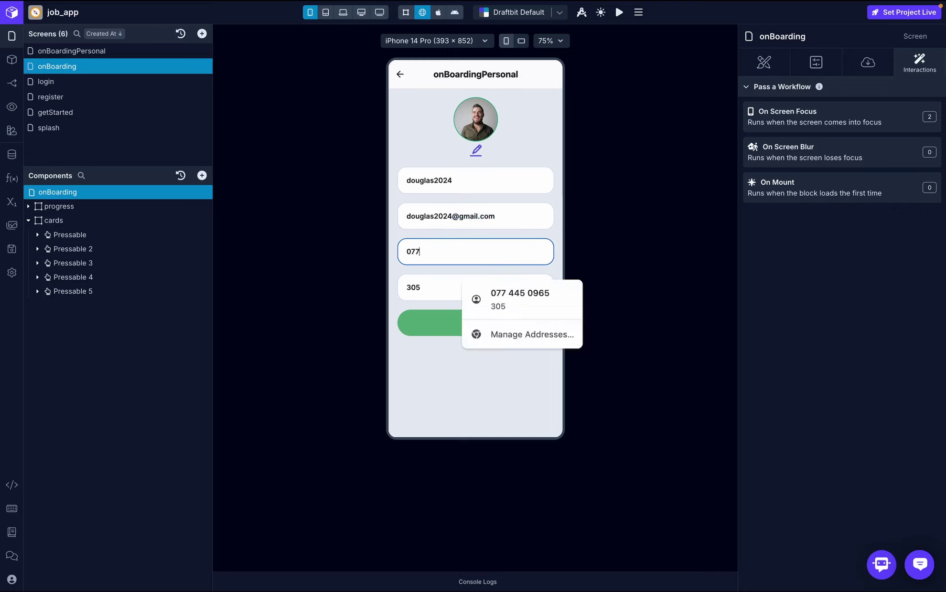
{"action": "left_click", "coordinate": [441, 280]}
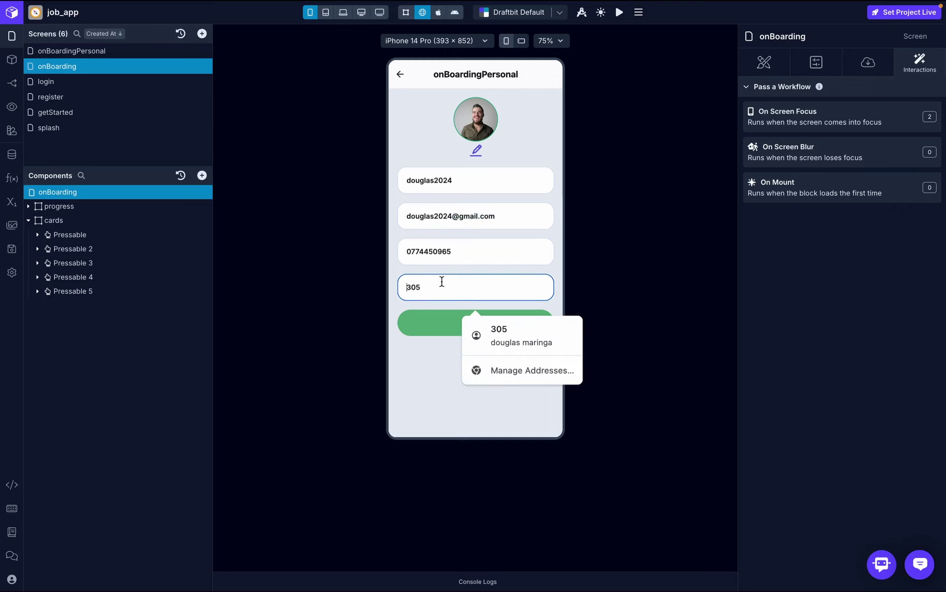
{"action": "type", "text": "avo"}
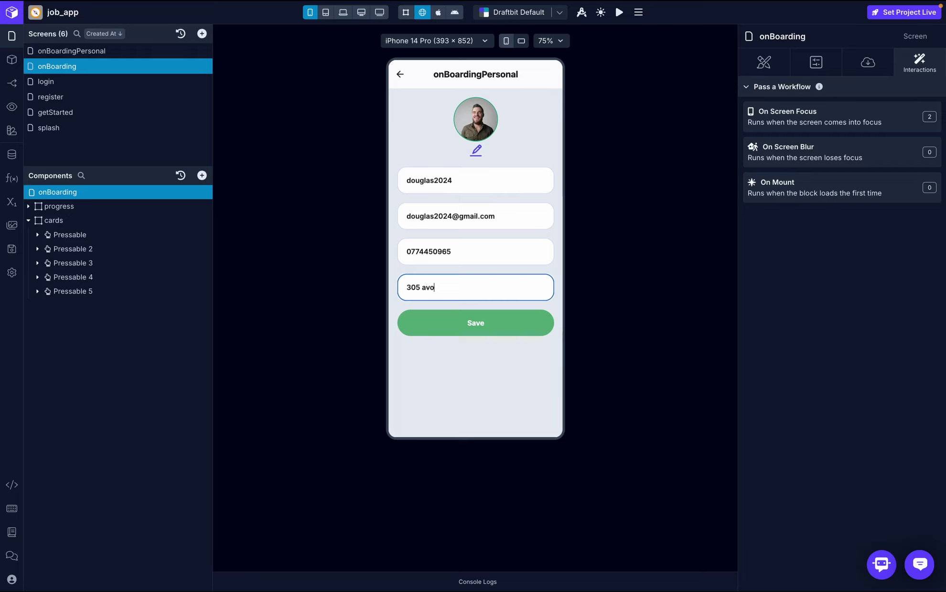
{"action": "type", "text": "ndale"}
{"action": "left_click", "coordinate": [447, 325]}
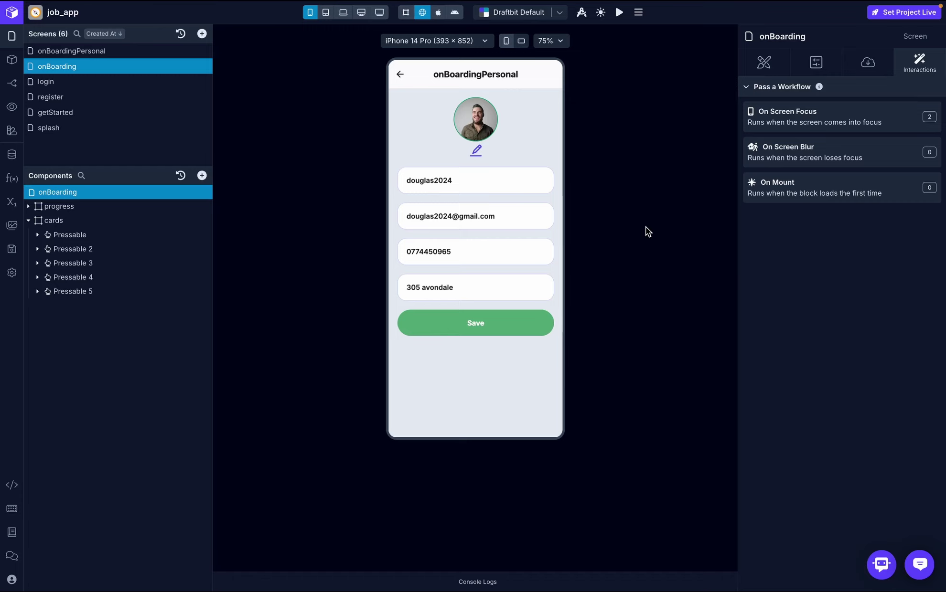
- Go back, reopen Personal Info to verify the saved values, then return to onBoarding
{"action": "left_click", "coordinate": [400, 76]}
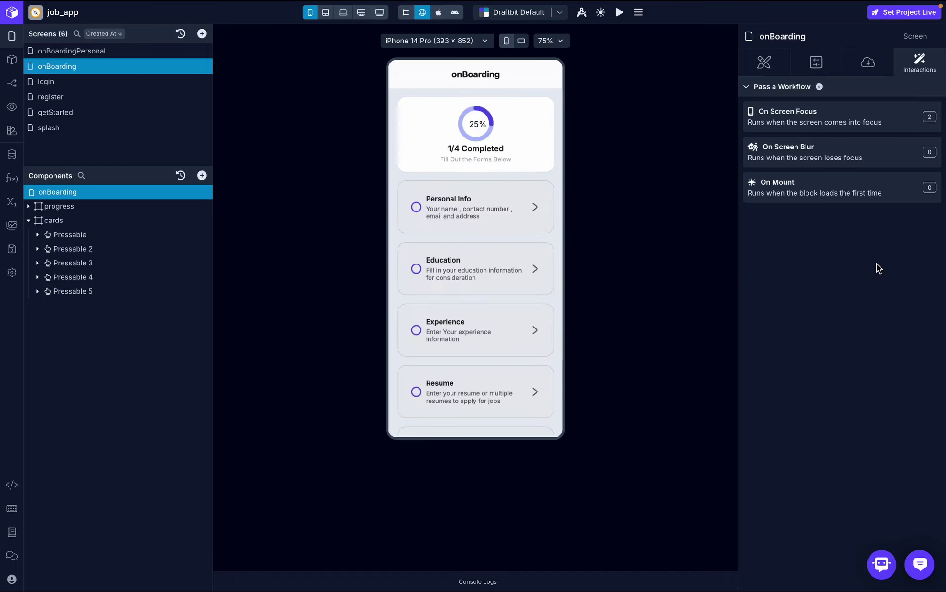
{"action": "left_click", "coordinate": [468, 222]}
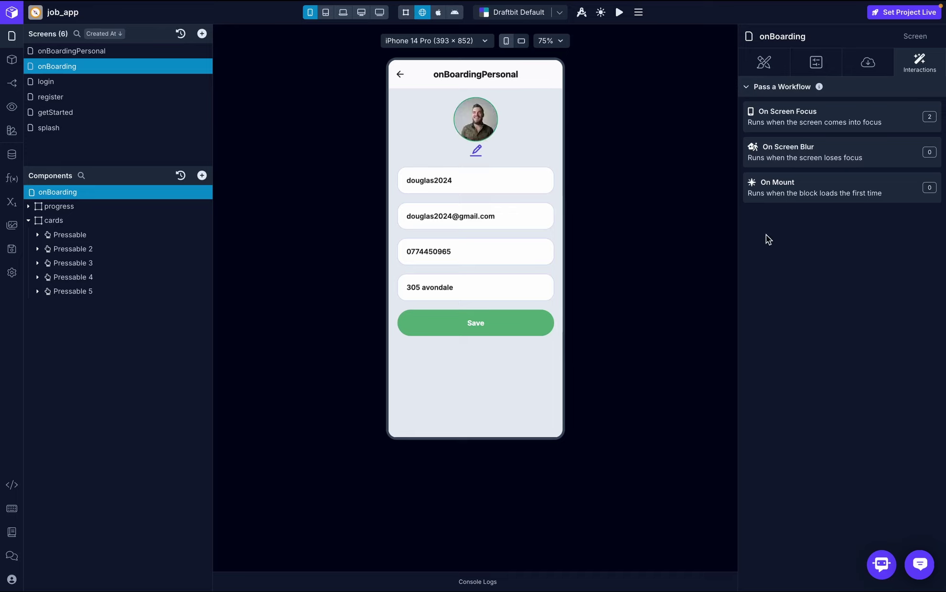
{"action": "left_click", "coordinate": [399, 74]}
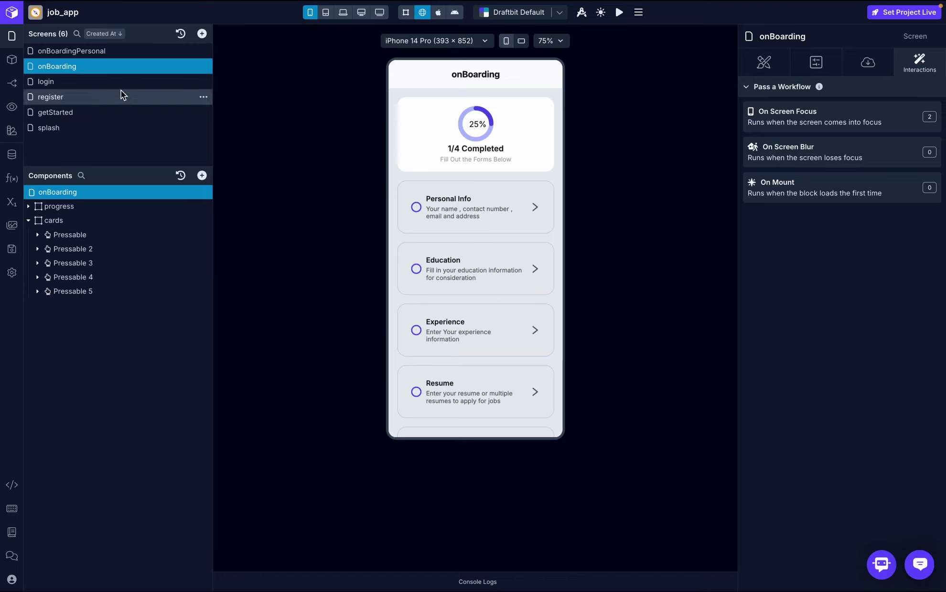
- Add a new blank screen named onBoardingEducation
{"action": "left_click", "coordinate": [98, 49]}
{"action": "left_click", "coordinate": [203, 33]}
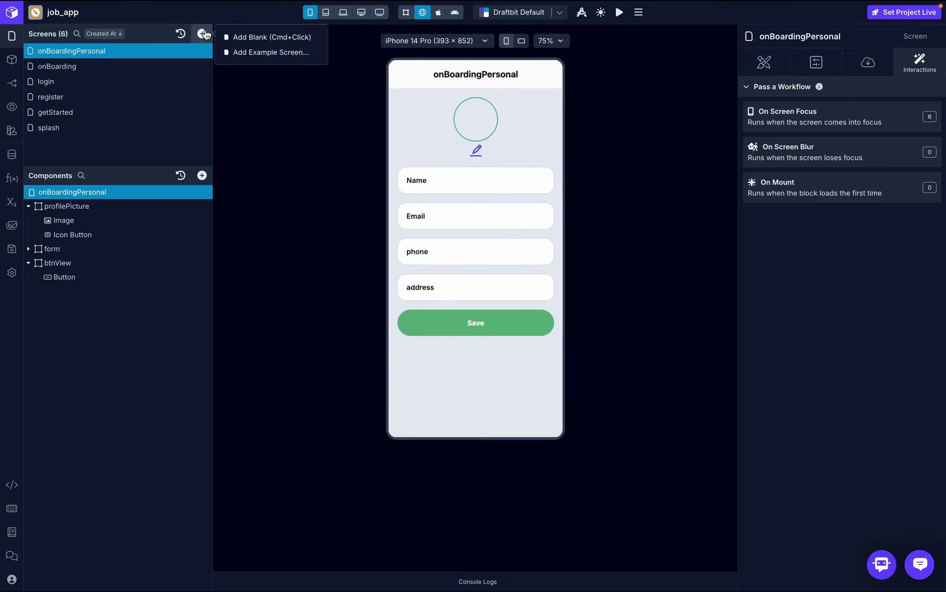
{"action": "left_click", "coordinate": [246, 37]}
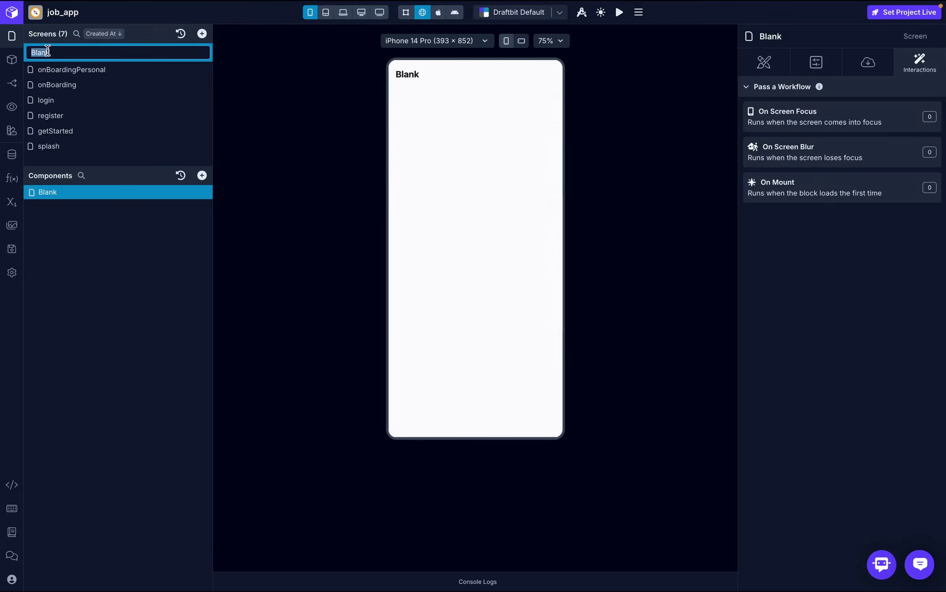
{"action": "type", "text": "onBoardingEducation"}
{"action": "key", "text": "Return"}
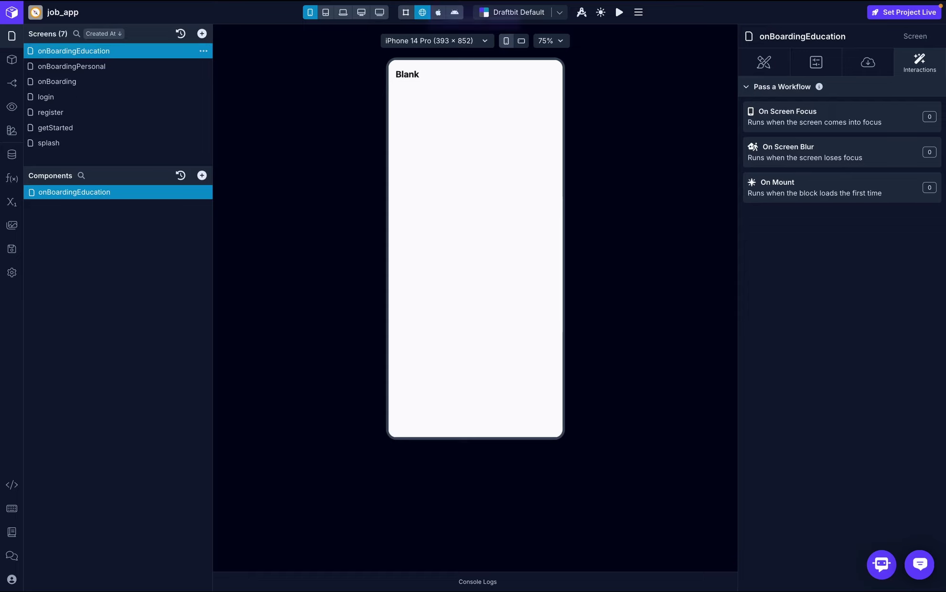
- Give onBoarding's Education card a press Navigate action to onBoardingEducation, then open that screen
{"action": "left_click", "coordinate": [48, 81]}
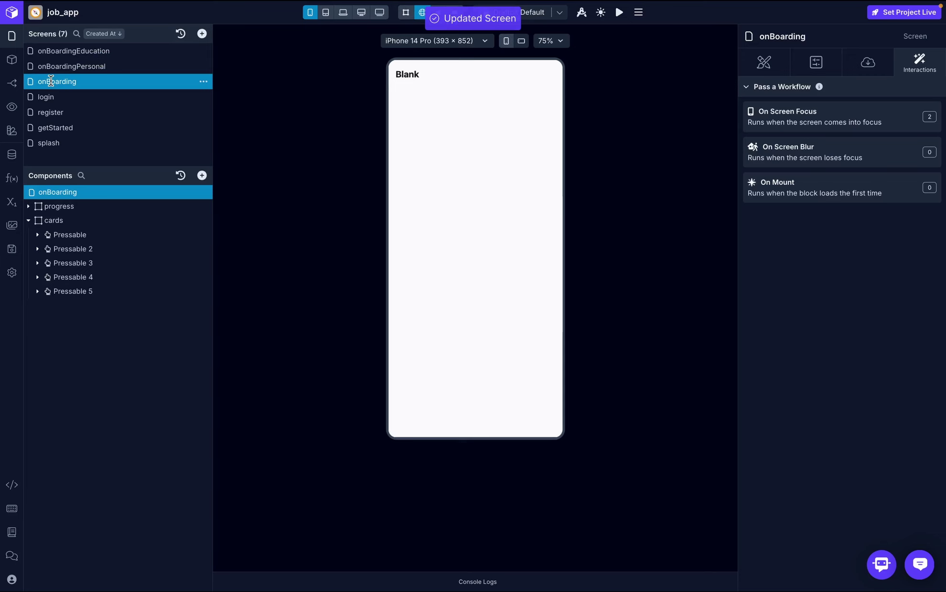
{"action": "left_click", "coordinate": [102, 248]}
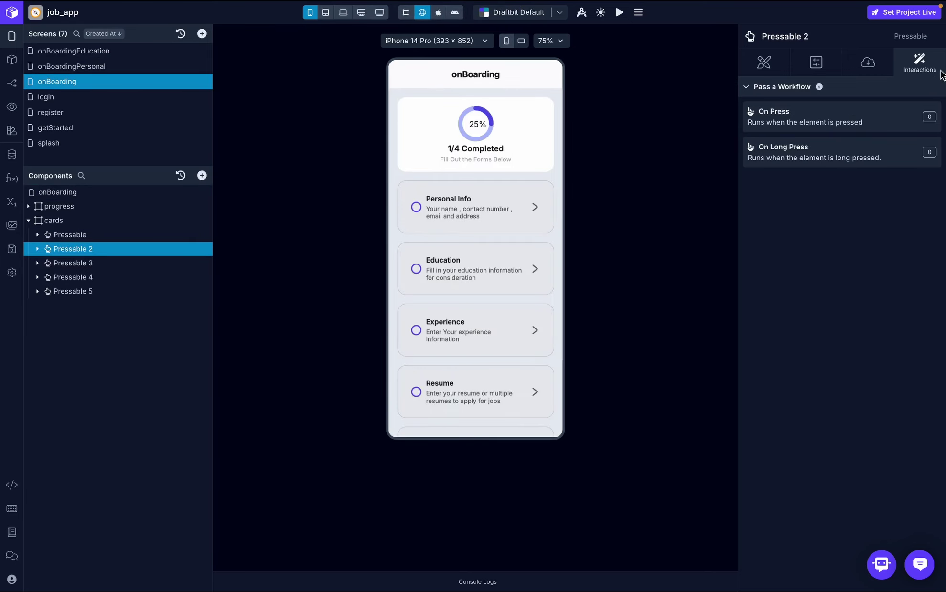
{"action": "left_click", "coordinate": [900, 119]}
{"action": "type", "text": "navi"}
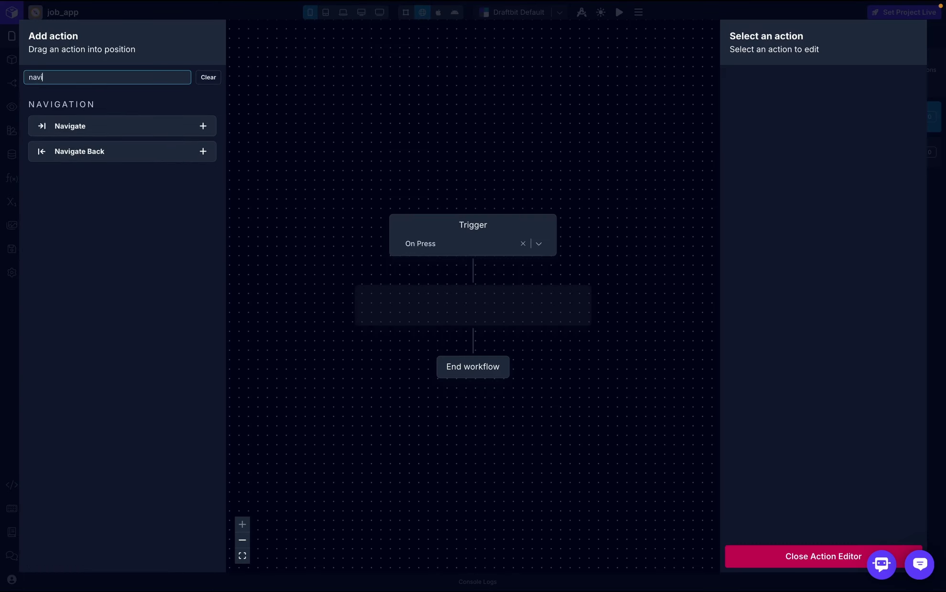
{"action": "left_click_drag", "start_coordinate": [152, 125], "coordinate": [477, 305]}
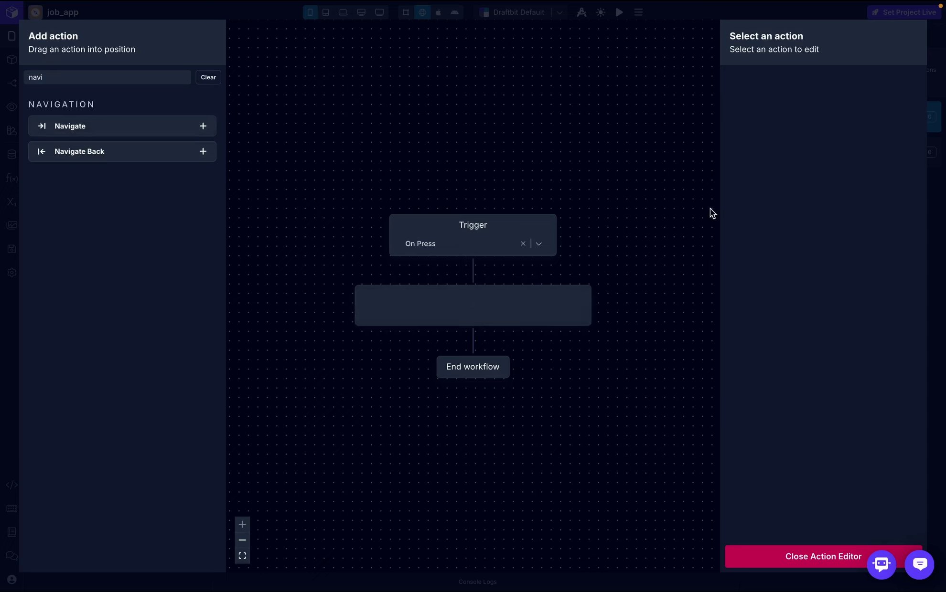
{"action": "left_click", "coordinate": [865, 158]}
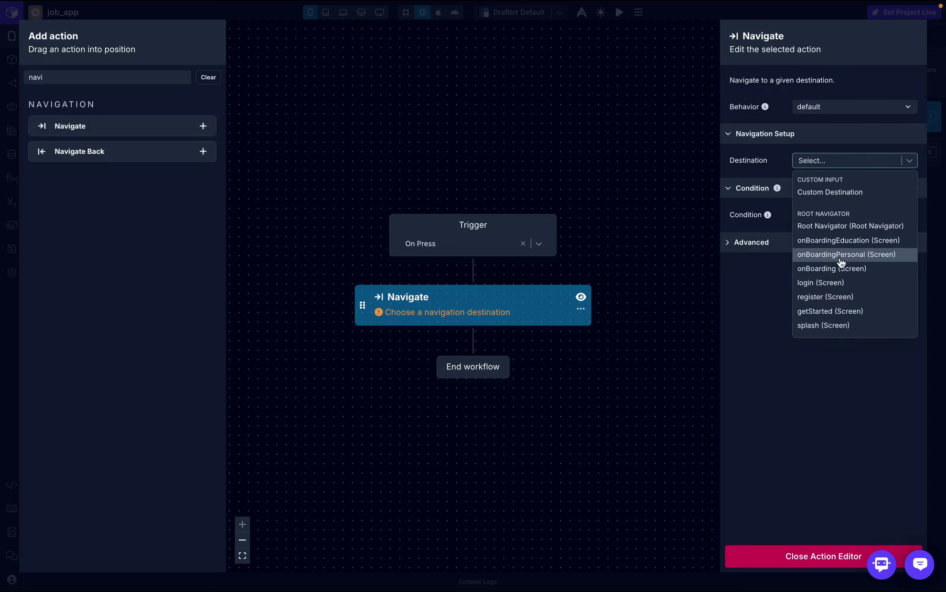
{"action": "left_click", "coordinate": [848, 241]}
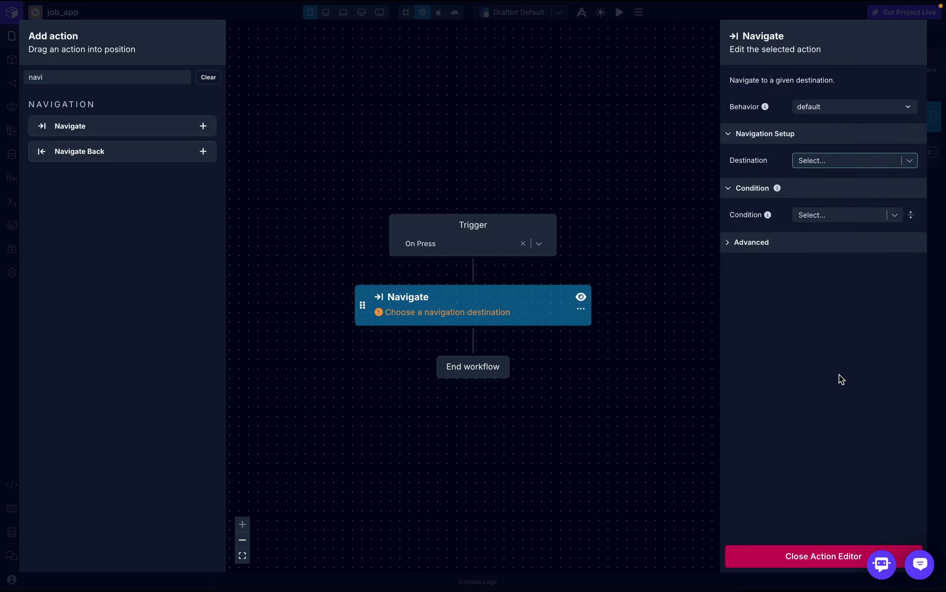
{"action": "left_click", "coordinate": [818, 557]}
{"action": "left_click", "coordinate": [93, 50]}
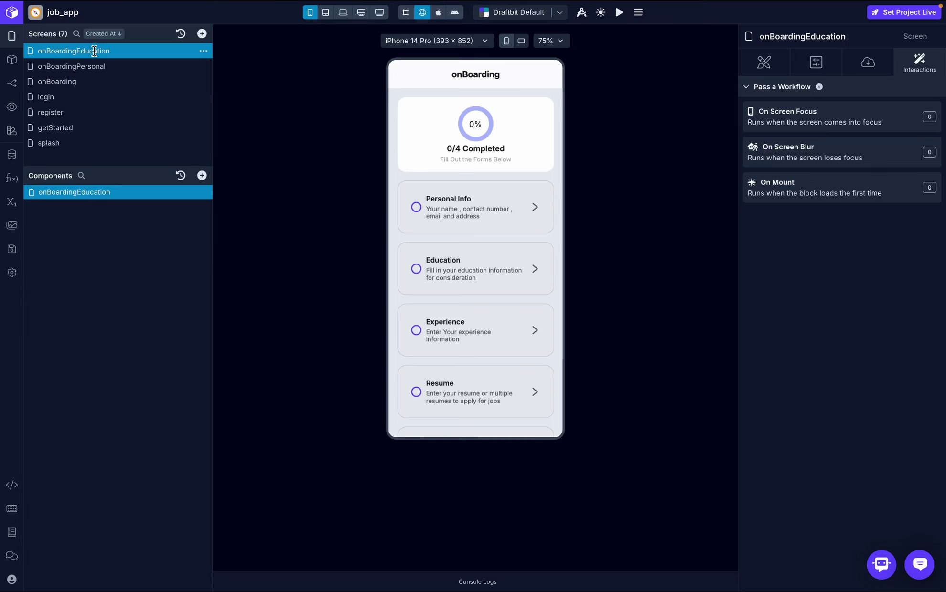
- Add a Navigate Back action to onBoardingEducation's On Back Icon Press workflow
{"action": "left_click", "coordinate": [11, 82]}
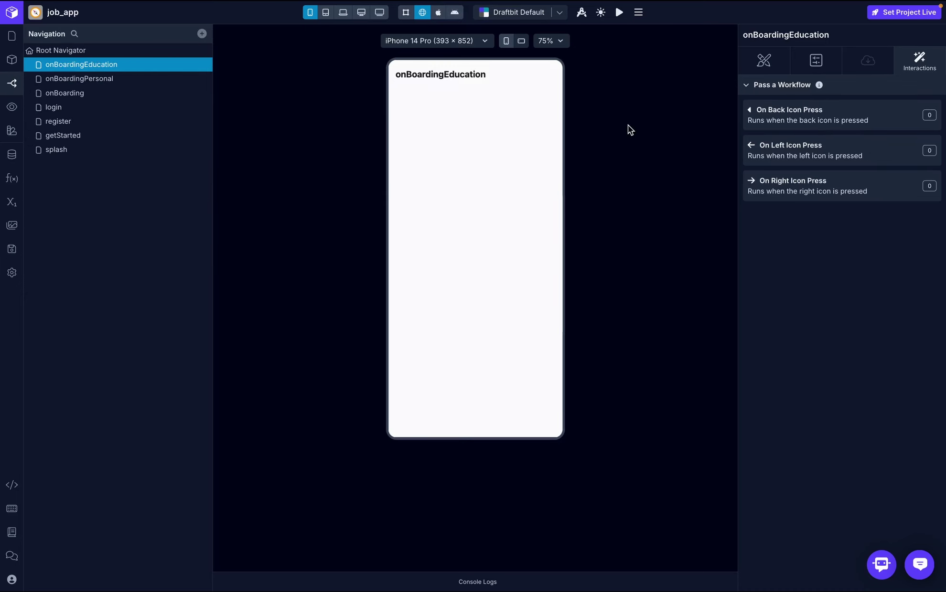
{"action": "left_click", "coordinate": [840, 115]}
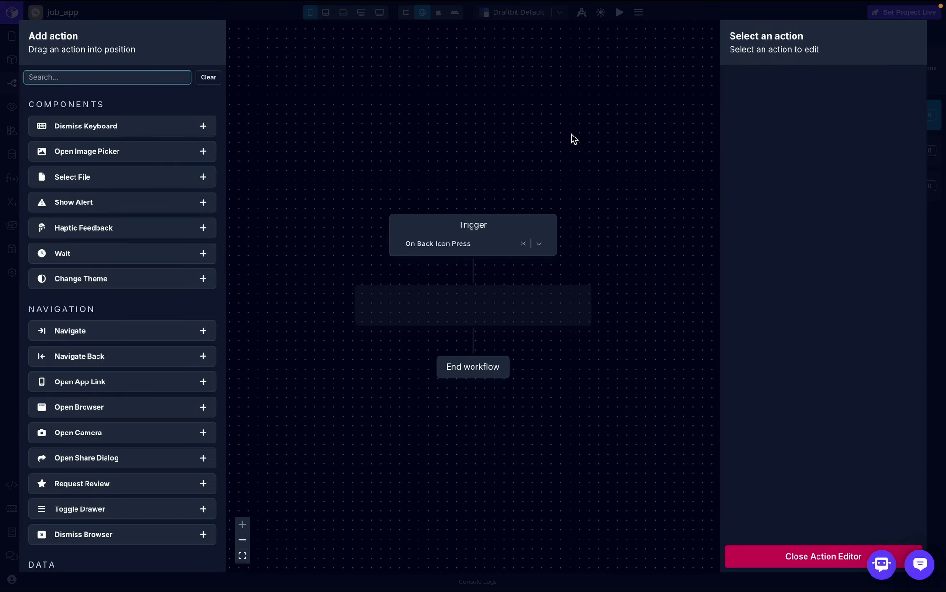
{"action": "type", "text": "nav"}
{"action": "left_click_drag", "start_coordinate": [135, 150], "coordinate": [491, 297]}
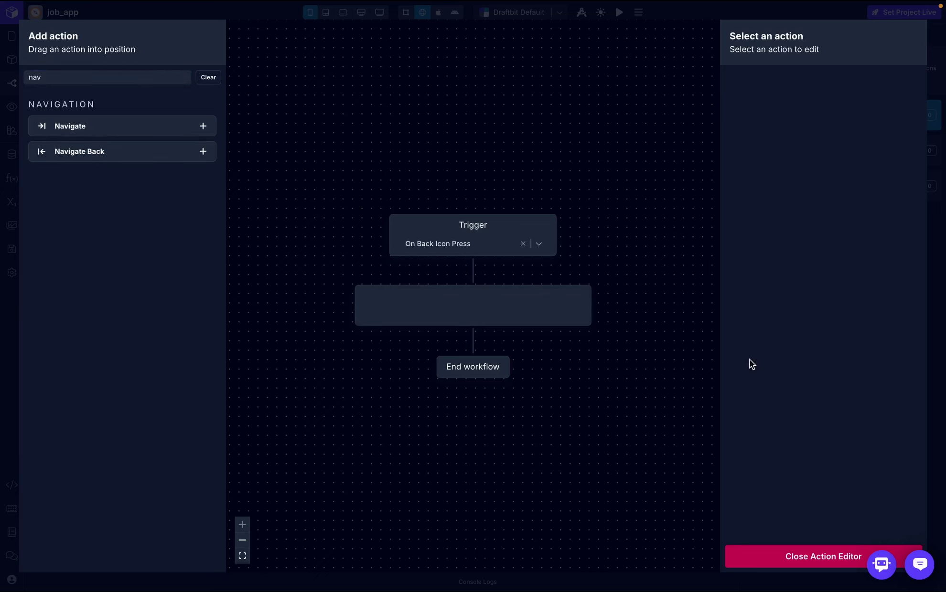
{"action": "left_click", "coordinate": [809, 556]}
- Set the header Title Align to Center, then open the onBoarding screen
{"action": "left_click", "coordinate": [815, 71]}
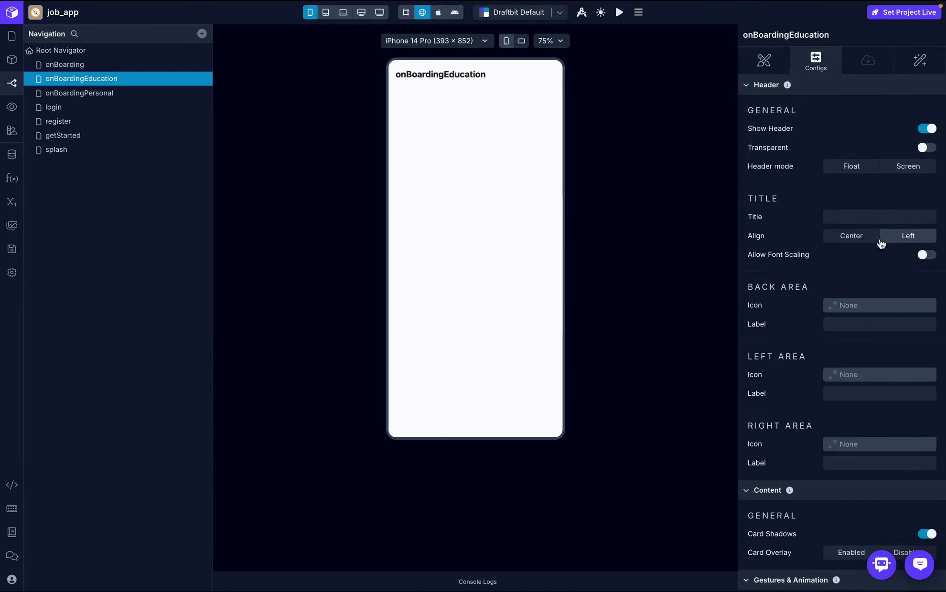
{"action": "left_click", "coordinate": [866, 237]}
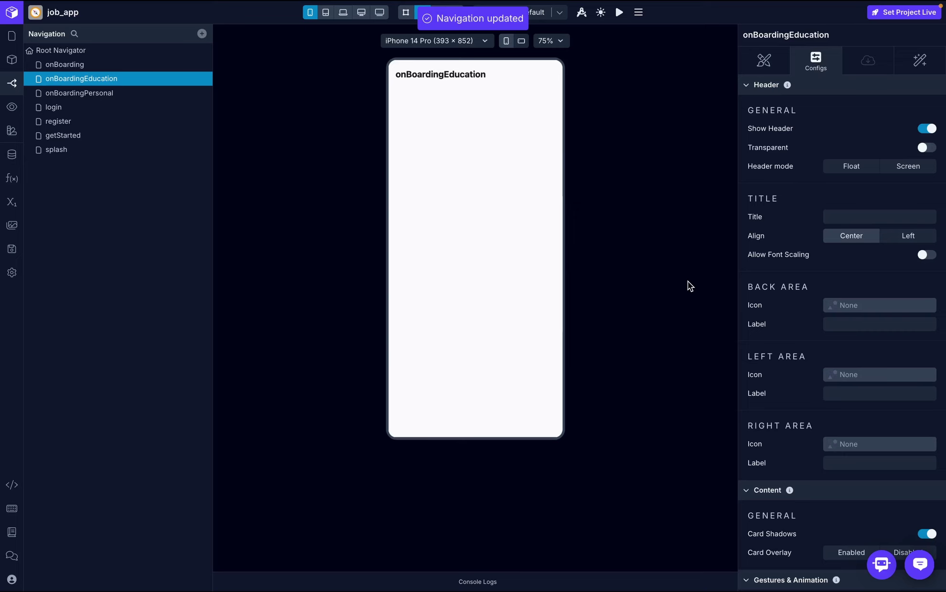
{"action": "left_click", "coordinate": [11, 38]}
{"action": "left_click", "coordinate": [85, 80]}
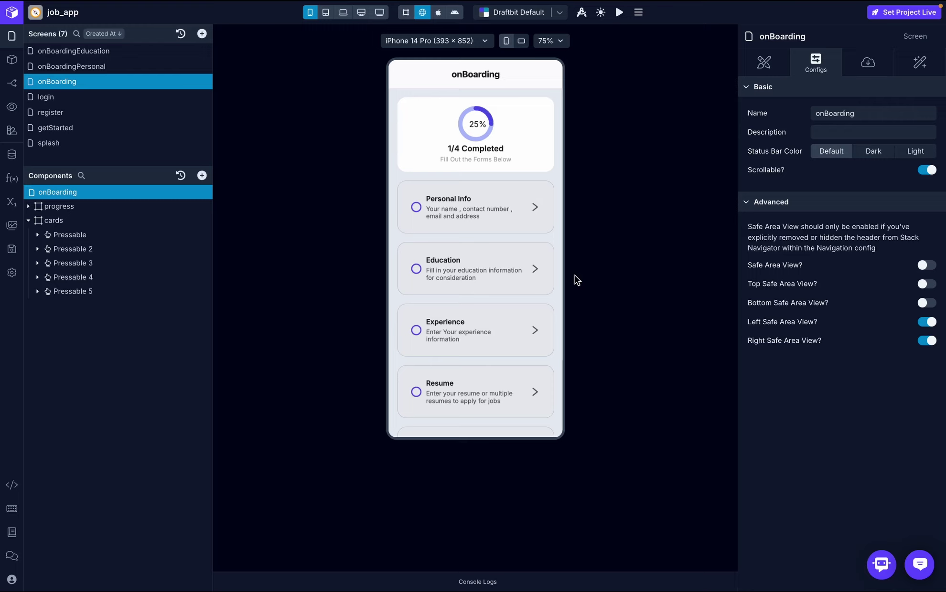
{"action": "left_click", "coordinate": [507, 216]}
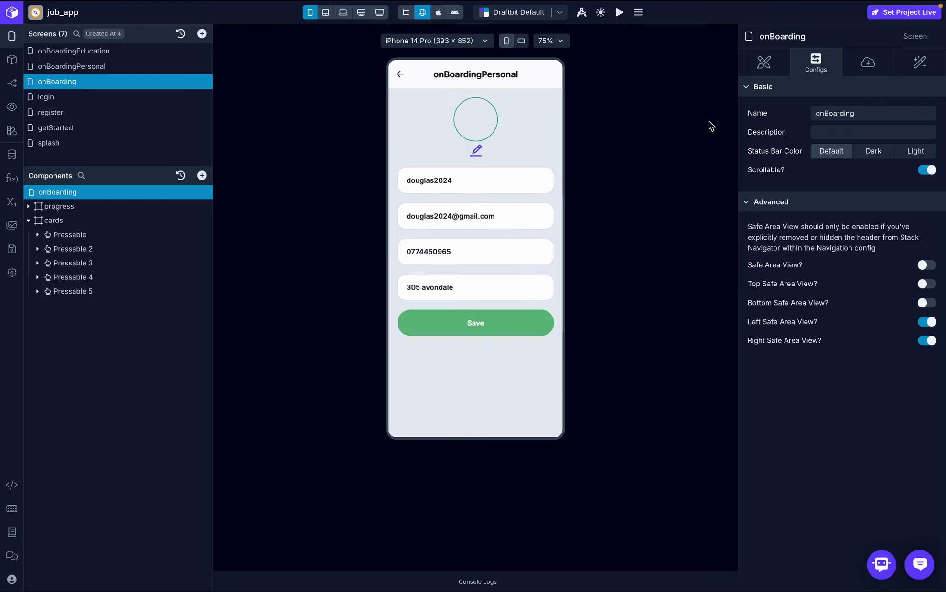
{"action": "left_click", "coordinate": [400, 74]}
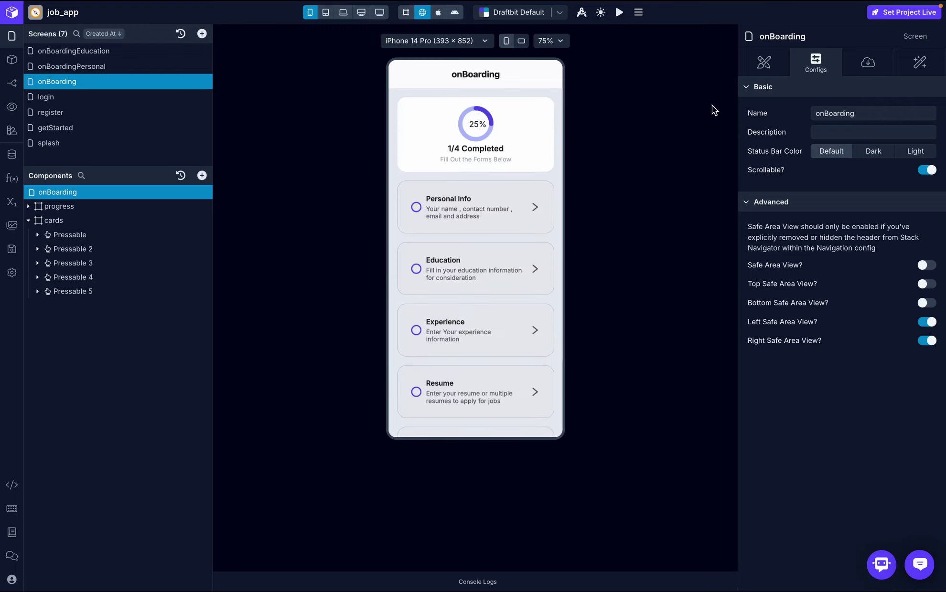
{"action": "left_click", "coordinate": [508, 271]}
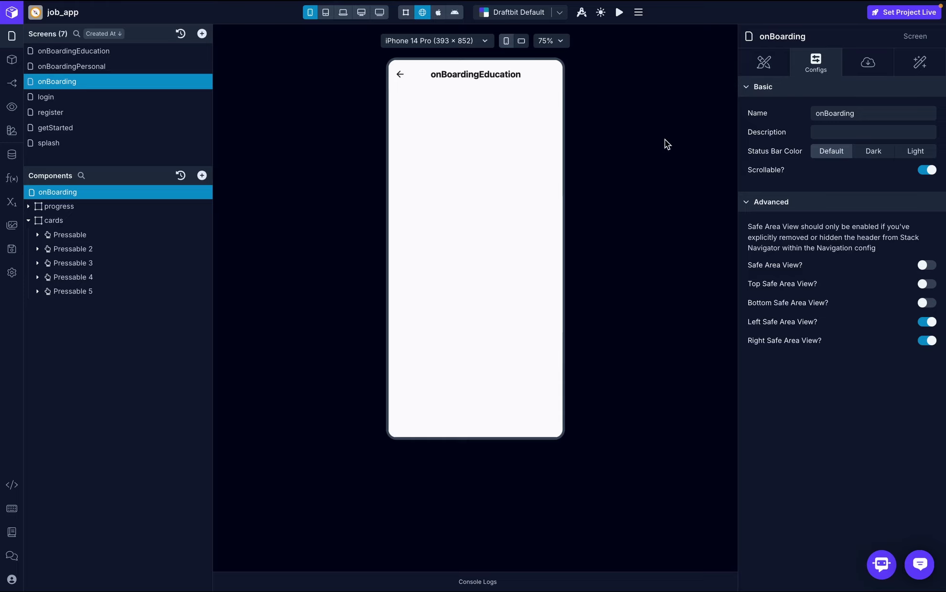
{"action": "left_click", "coordinate": [399, 74]}
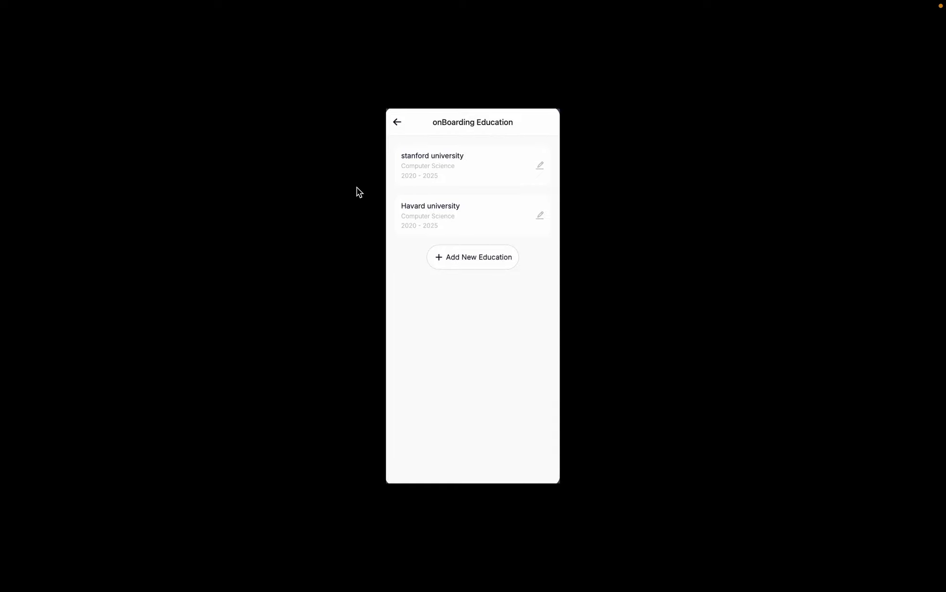
{"action": "key", "text": "Escape"}
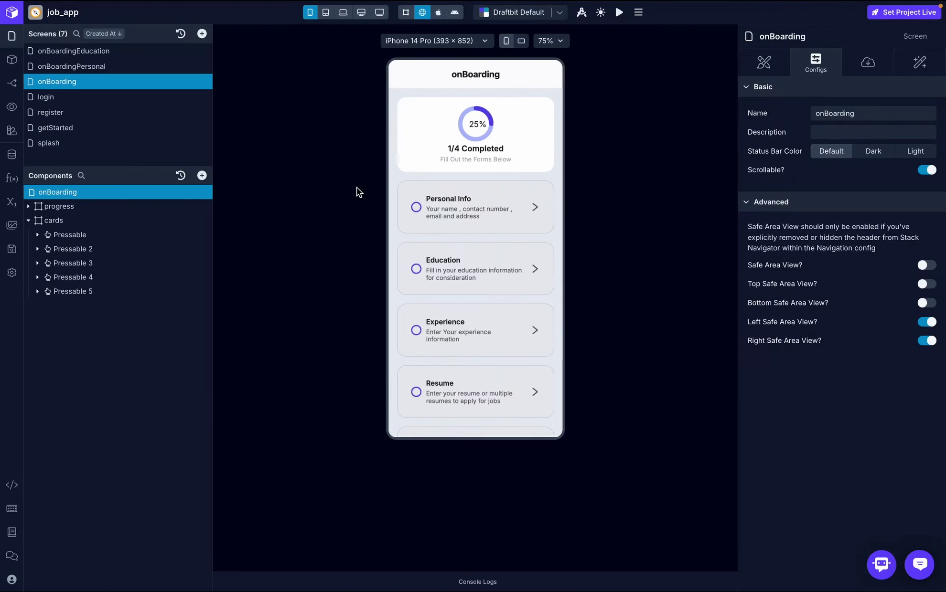
- Add two View containers to onBoardingEducation and rename the first to 'cards'
{"action": "left_click", "coordinate": [129, 54]}
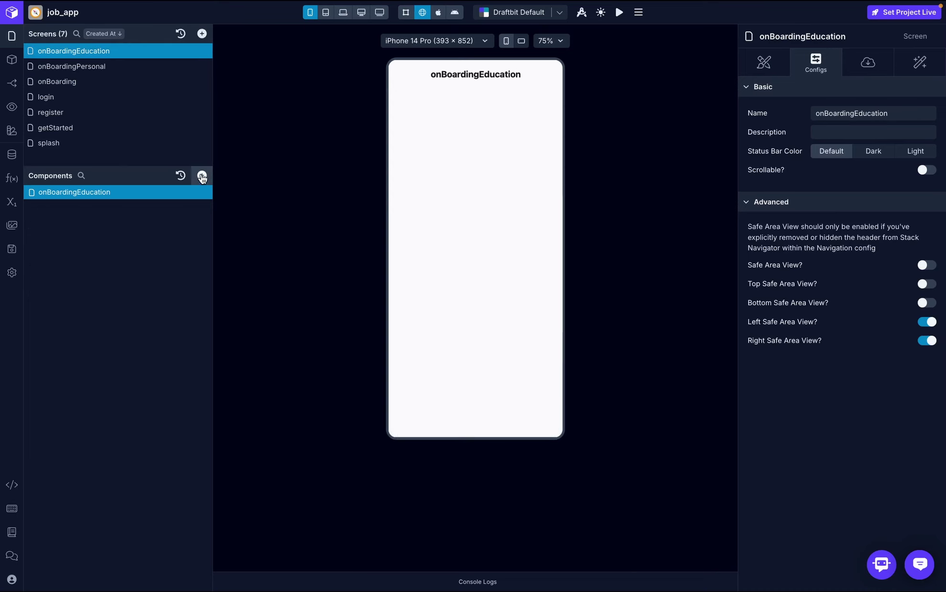
{"action": "left_click", "coordinate": [202, 176]}
{"action": "left_click", "coordinate": [234, 126]}
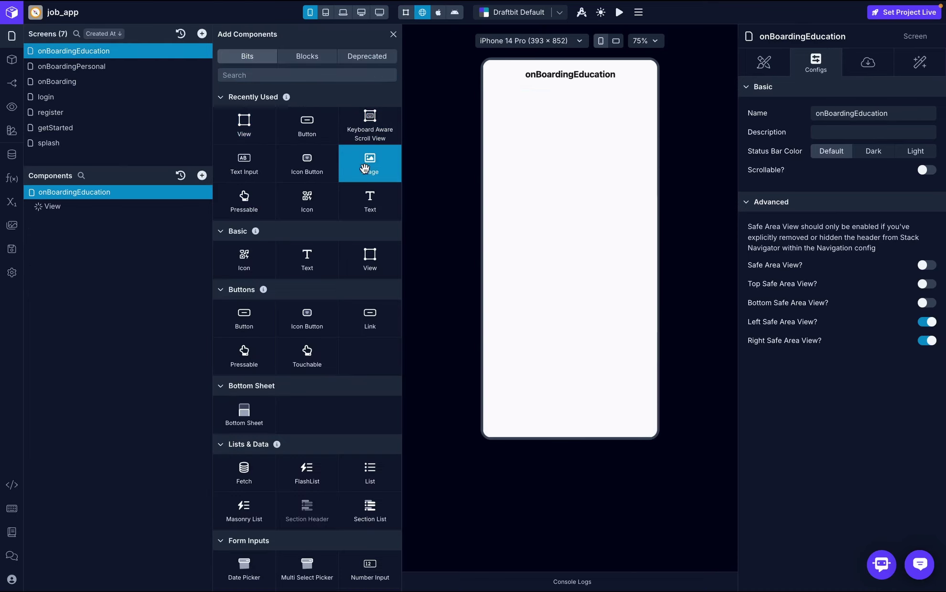
{"action": "left_click", "coordinate": [249, 125]}
{"action": "left_click", "coordinate": [392, 33]}
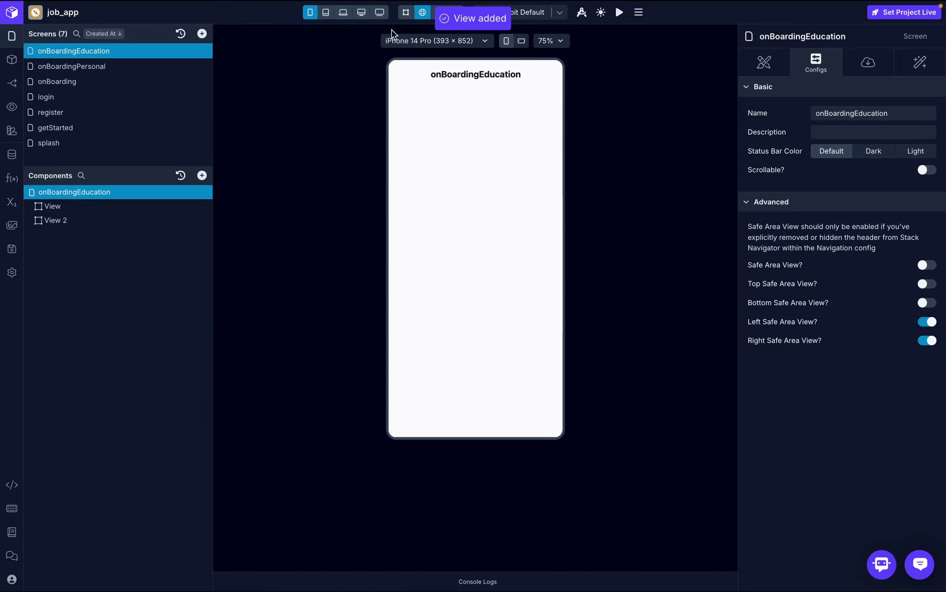
{"action": "double_click", "coordinate": [87, 209]}
{"action": "type", "text": "card"}
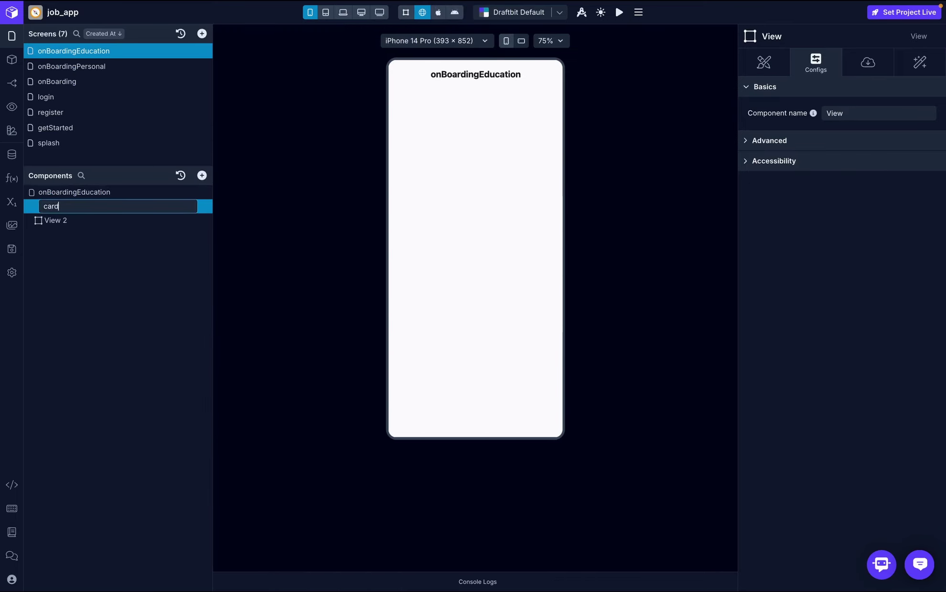
{"action": "type", "text": "s"}
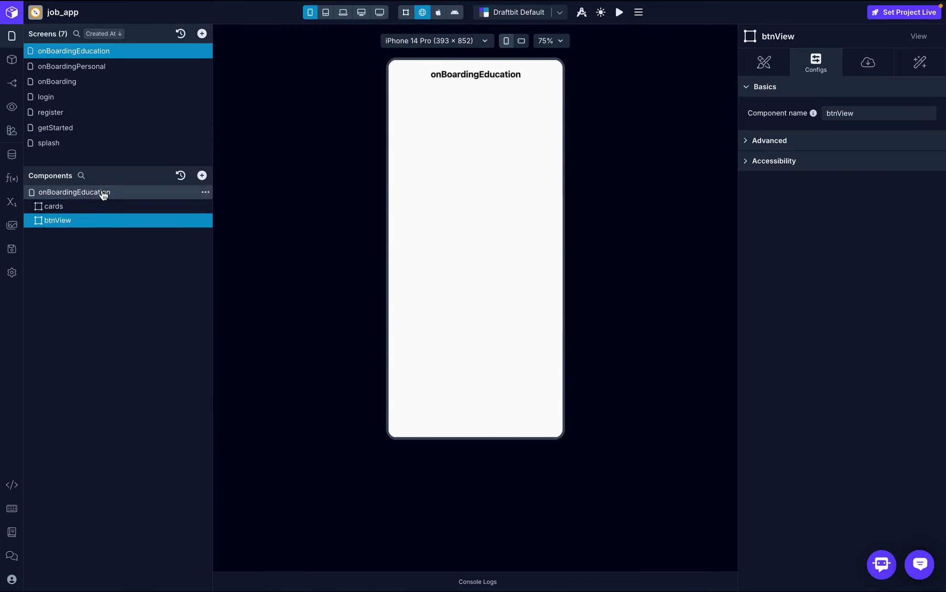
- Give the onBoardingEducation screen 20 pt padding
{"action": "left_click", "coordinate": [101, 192]}
{"action": "left_click", "coordinate": [764, 63]}
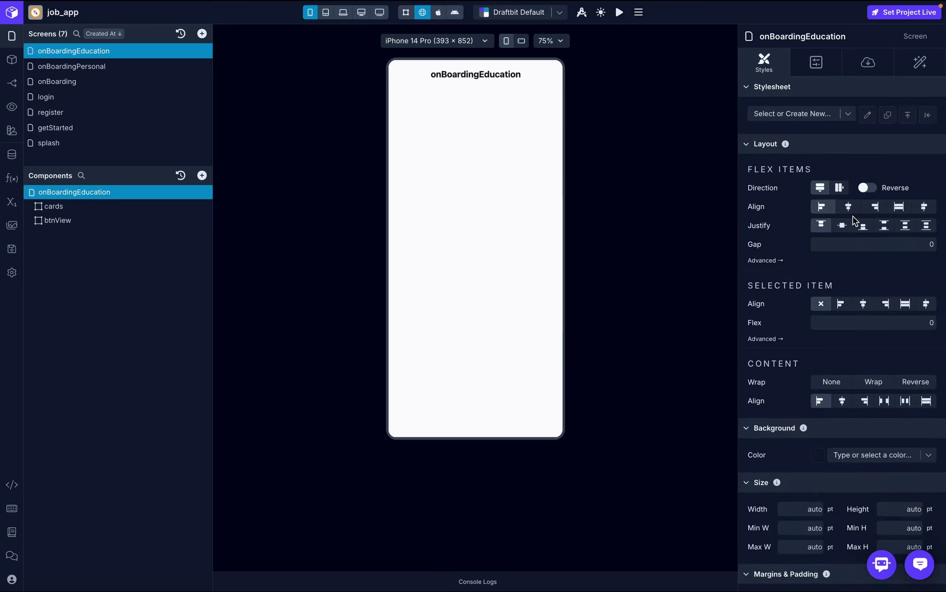
{"action": "scroll", "coordinate": [852, 216], "scroll_direction": "down", "scroll_amount": 8}
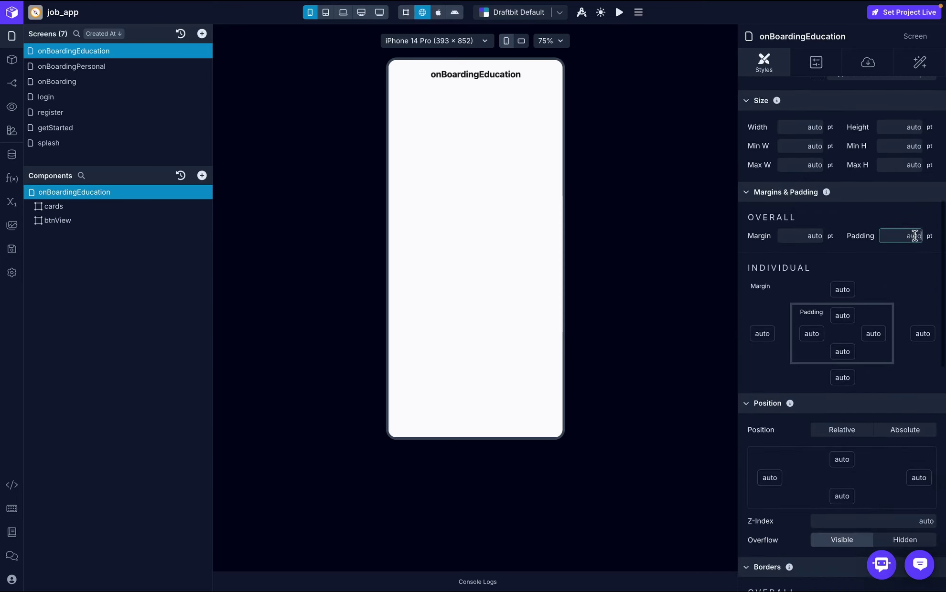
{"action": "left_click", "coordinate": [914, 236]}
{"action": "type", "text": "20"}
{"action": "key", "text": "Return"}
{"action": "scroll", "coordinate": [919, 289], "scroll_direction": "up", "scroll_amount": 4}
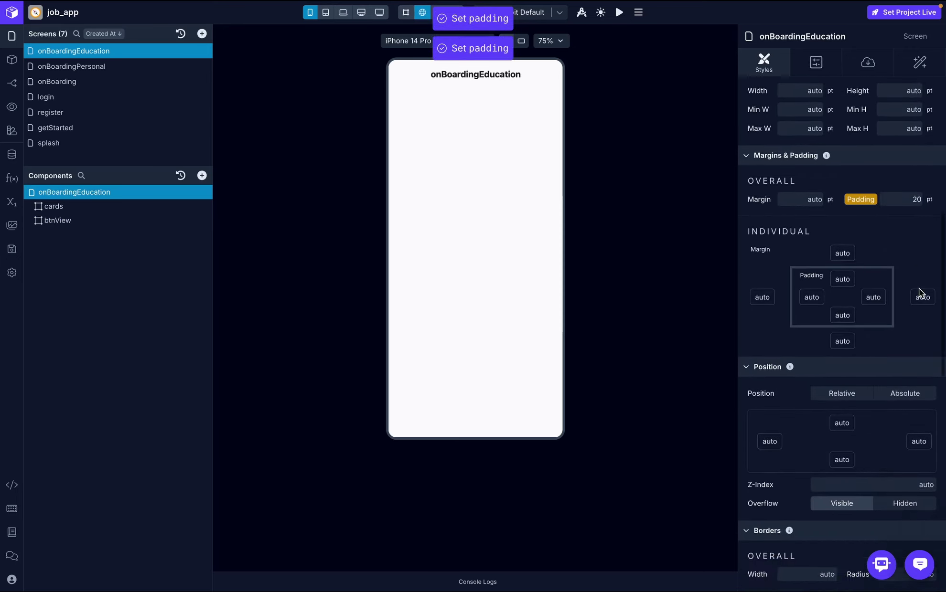
{"action": "scroll", "coordinate": [919, 288], "scroll_direction": "up", "scroll_amount": 1}
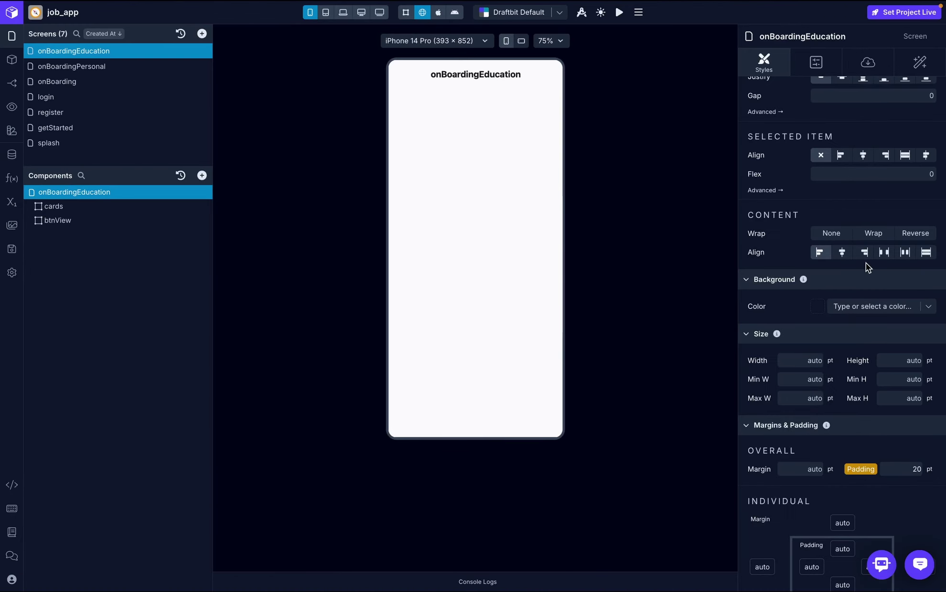
- Set the screen background colour to 200 (Slate)
{"action": "left_click", "coordinate": [926, 306]}
{"action": "scroll", "coordinate": [893, 399], "scroll_direction": "down", "scroll_amount": 5}
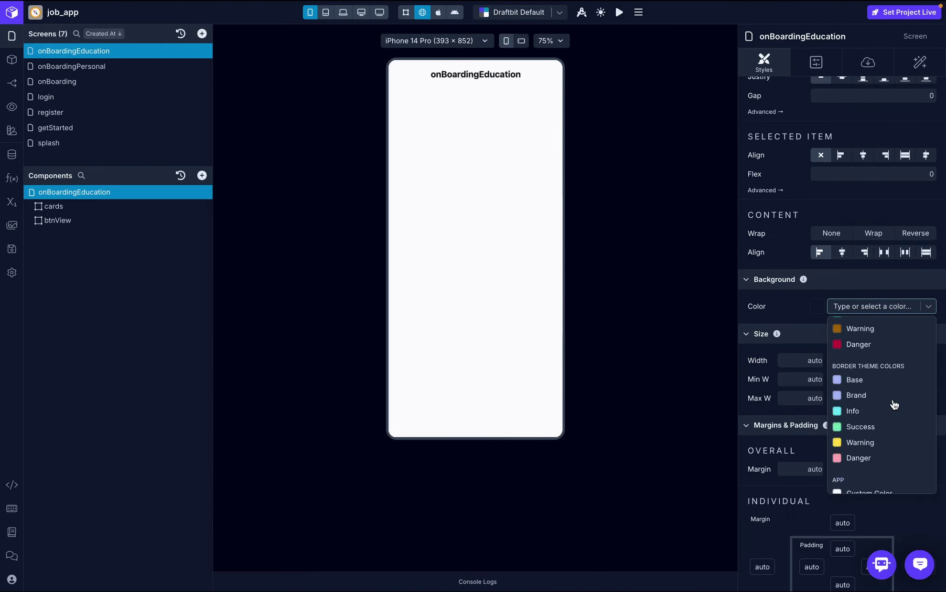
{"action": "scroll", "coordinate": [893, 401], "scroll_direction": "down", "scroll_amount": 1}
{"action": "left_click", "coordinate": [870, 438]}
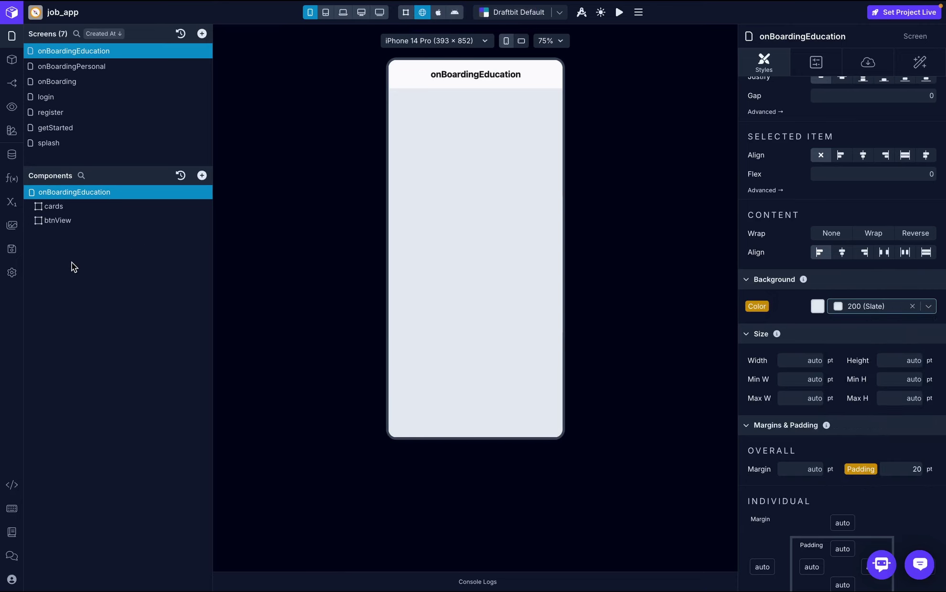
{"action": "left_click", "coordinate": [71, 205]}
- Add a view inside cards and name it card
{"action": "left_click", "coordinate": [201, 176]}
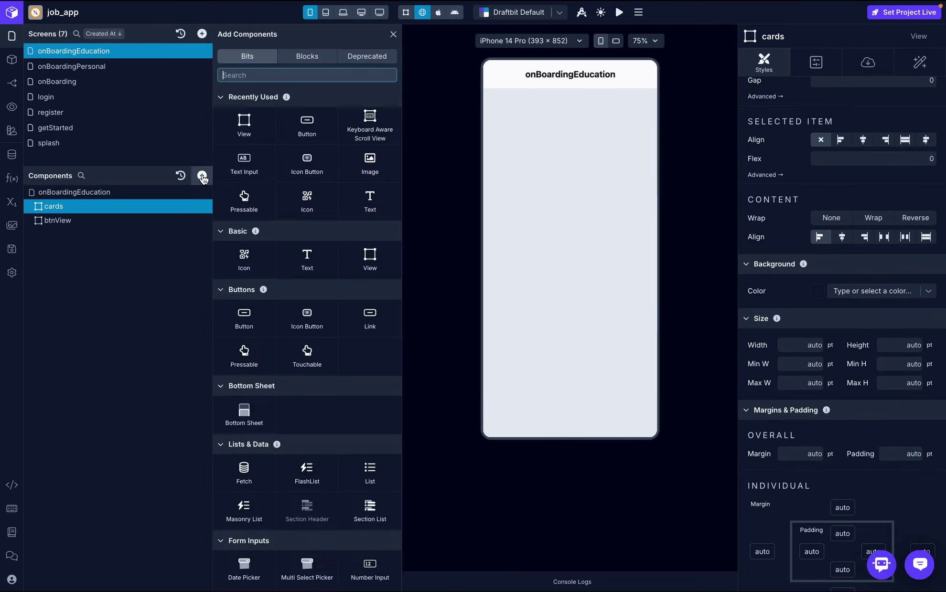
{"action": "left_click", "coordinate": [244, 123]}
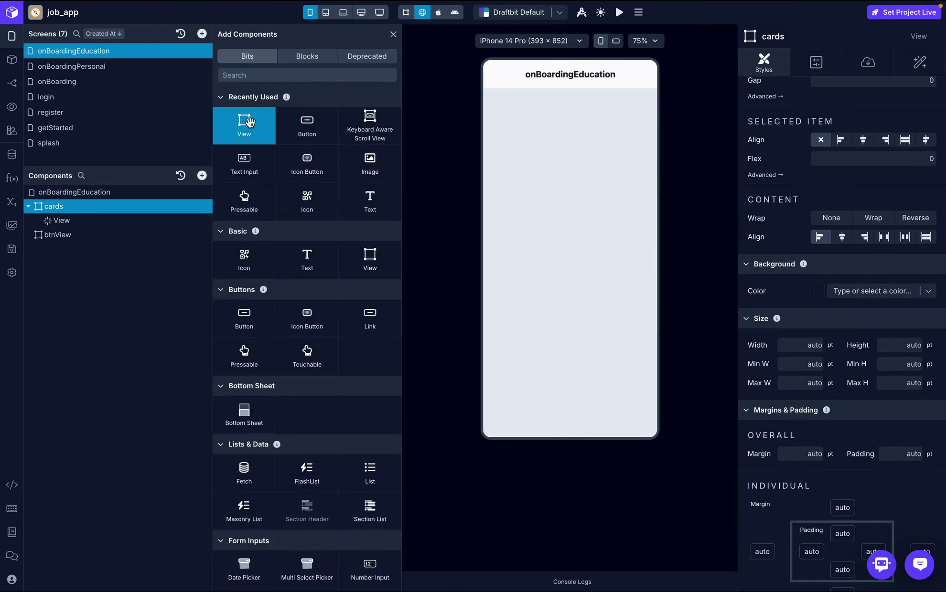
{"action": "double_click", "coordinate": [73, 220]}
{"action": "type", "text": "card"}
{"action": "key", "text": "Return"}
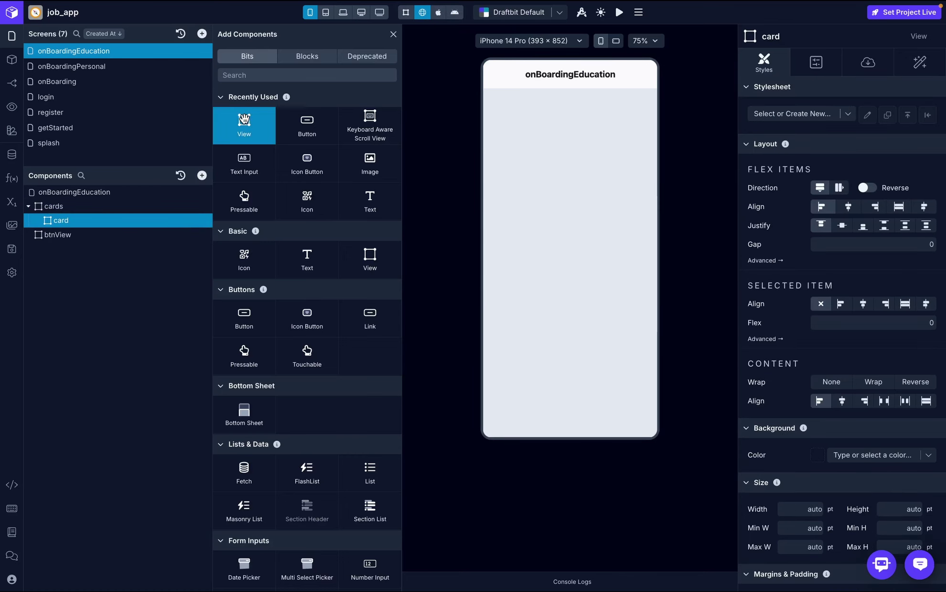
- Add two views inside card and name them texts and icon
{"action": "left_click", "coordinate": [244, 122]}
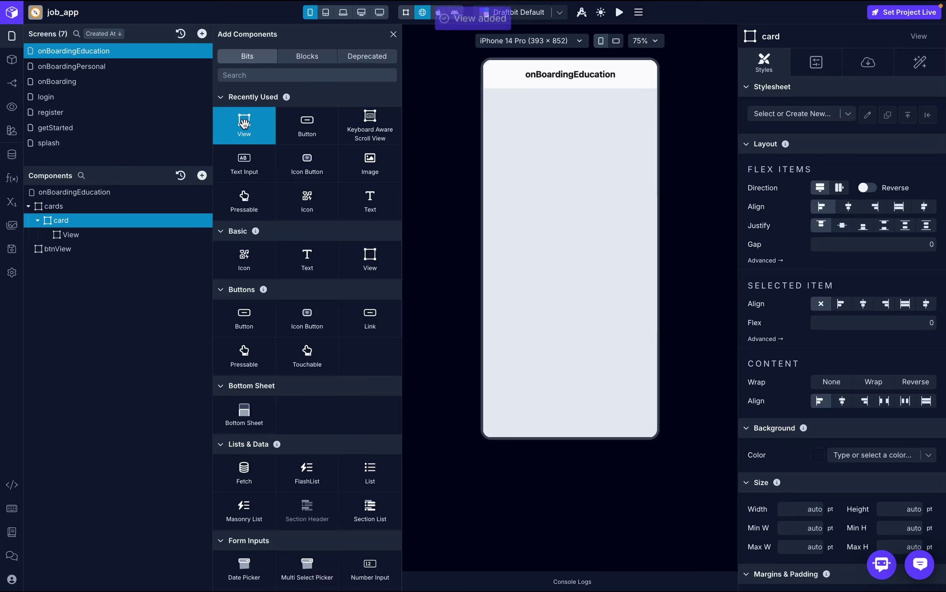
{"action": "left_click", "coordinate": [244, 122]}
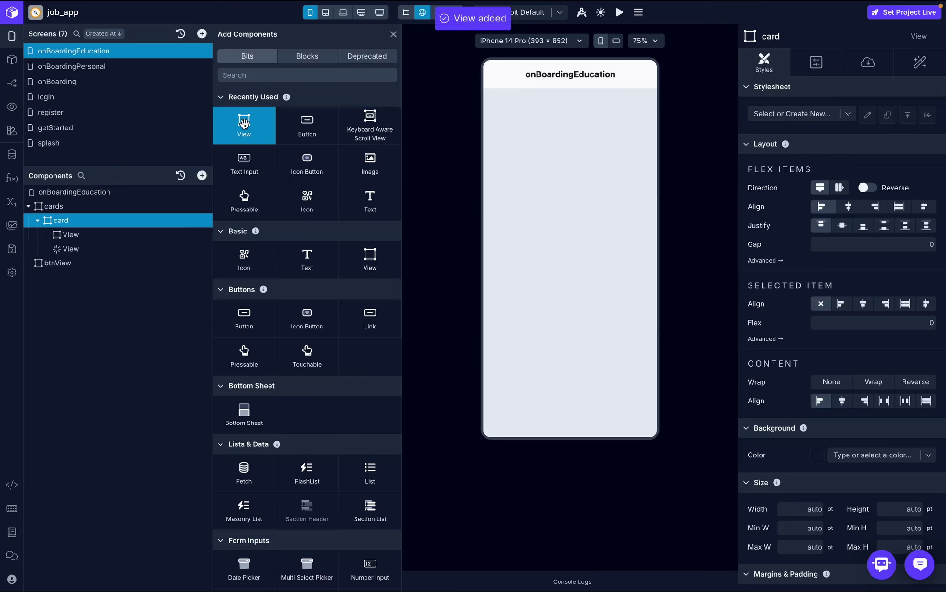
{"action": "double_click", "coordinate": [71, 235]}
{"action": "type", "text": "texts"}
{"action": "key", "text": "Return"}
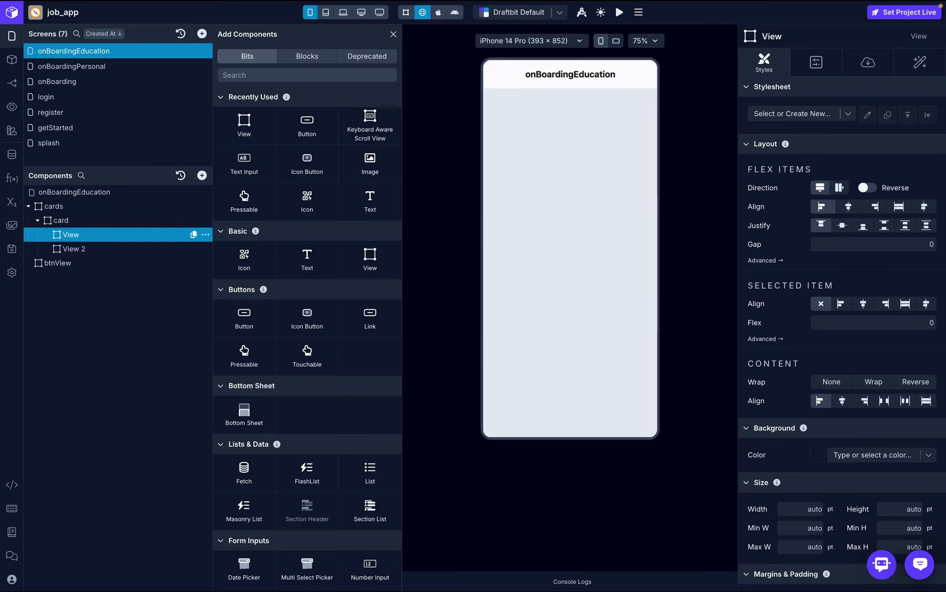
{"action": "double_click", "coordinate": [80, 248]}
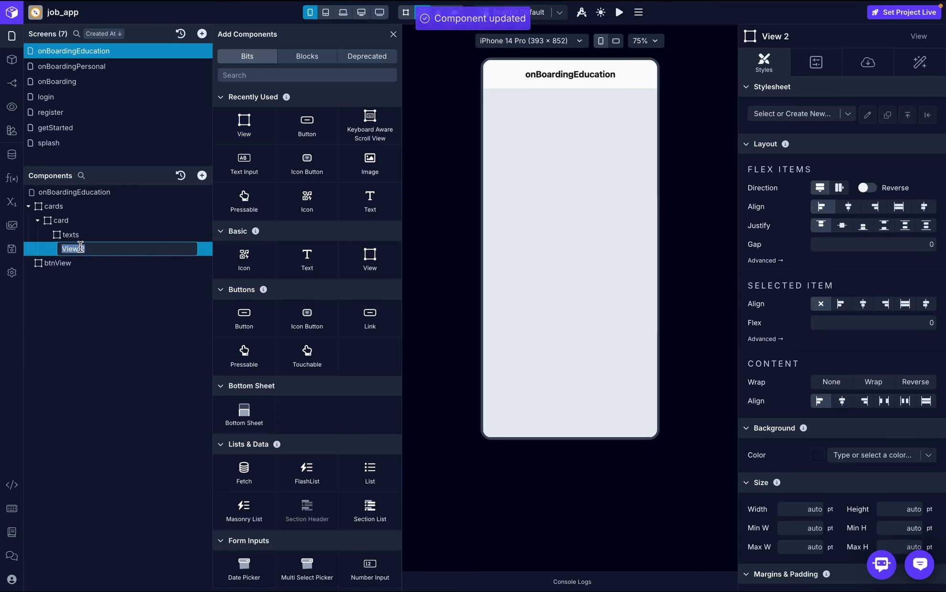
{"action": "type", "text": "id"}
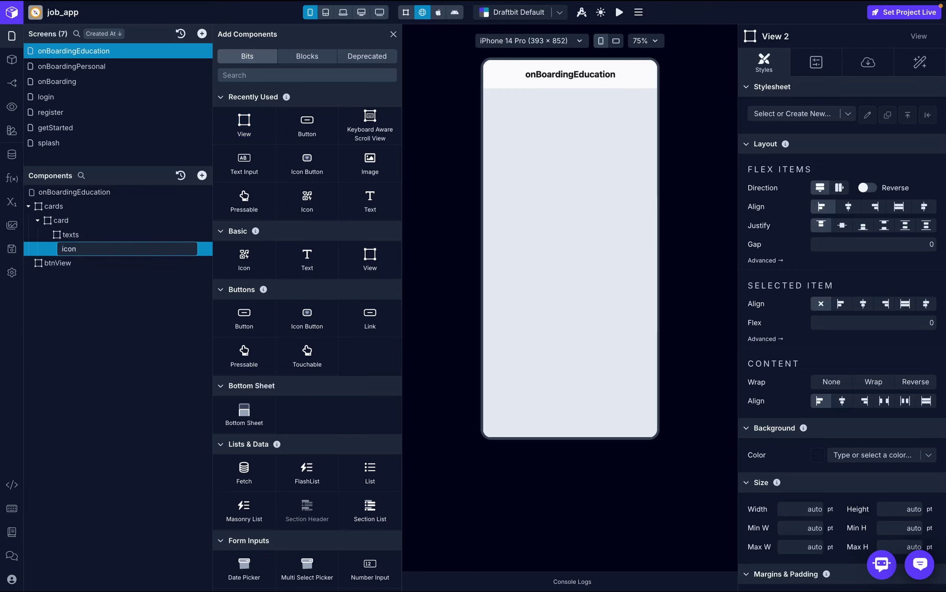
{"action": "key", "text": "Return"}
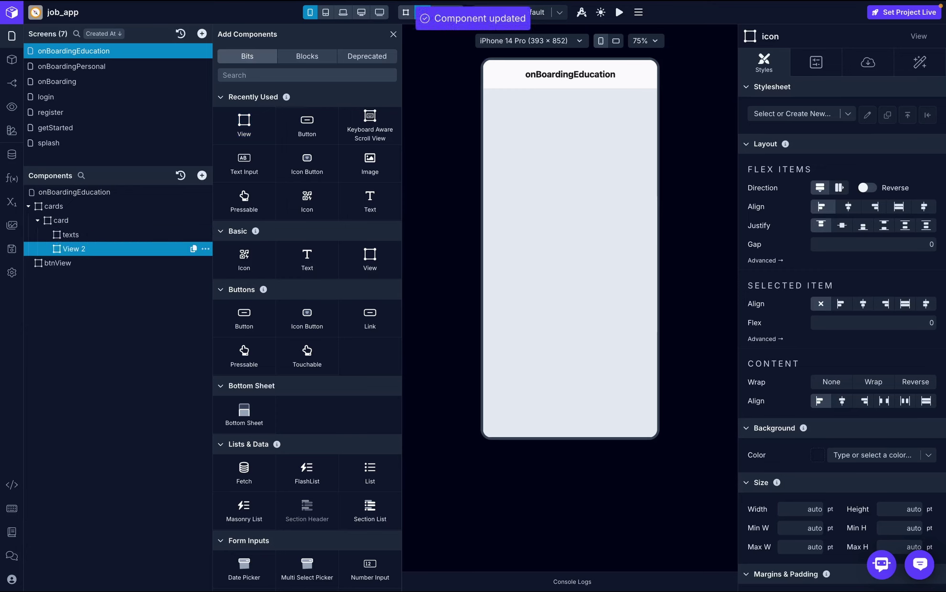
- Add three Text elements inside the texts view
{"action": "left_click", "coordinate": [72, 234]}
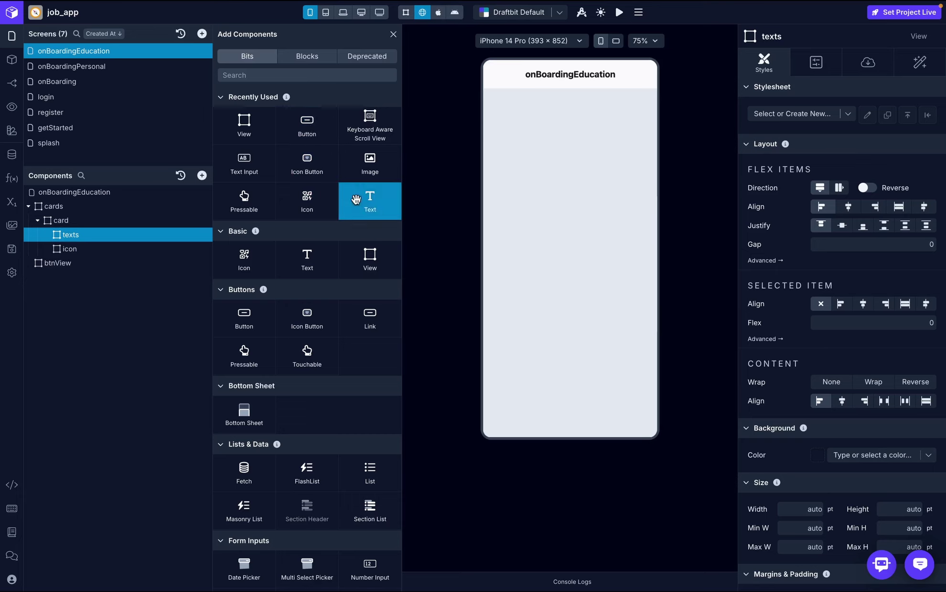
{"action": "left_click", "coordinate": [374, 202]}
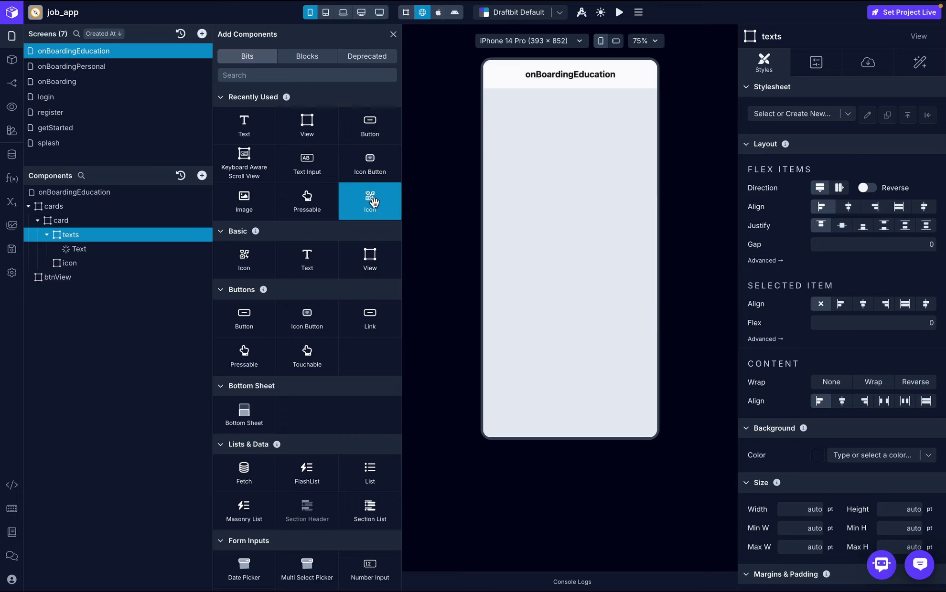
{"action": "left_click", "coordinate": [249, 128]}
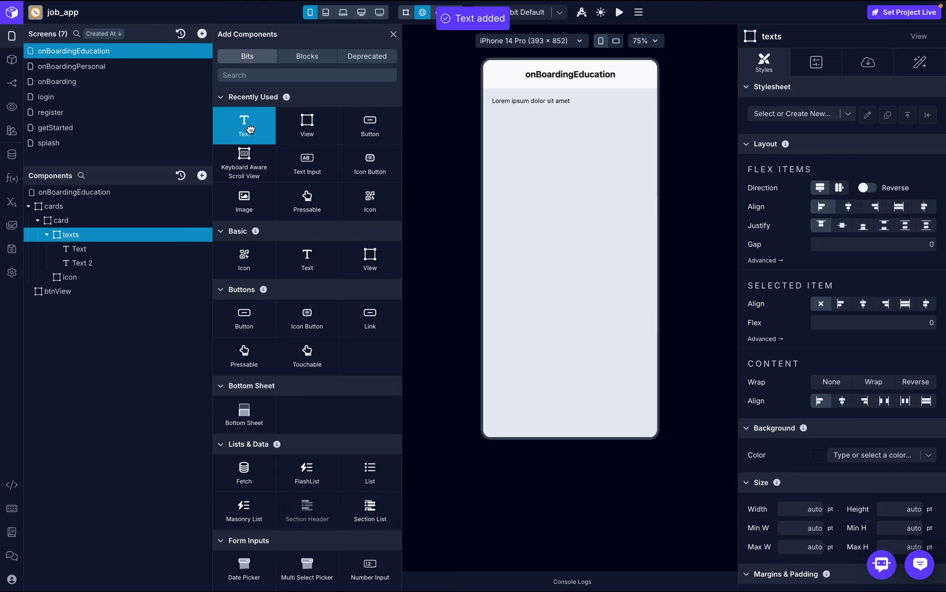
{"action": "left_click", "coordinate": [250, 128]}
- Find 'icon' in the component list and add an Icon Button inside the icon view
{"action": "left_click", "coordinate": [89, 295]}
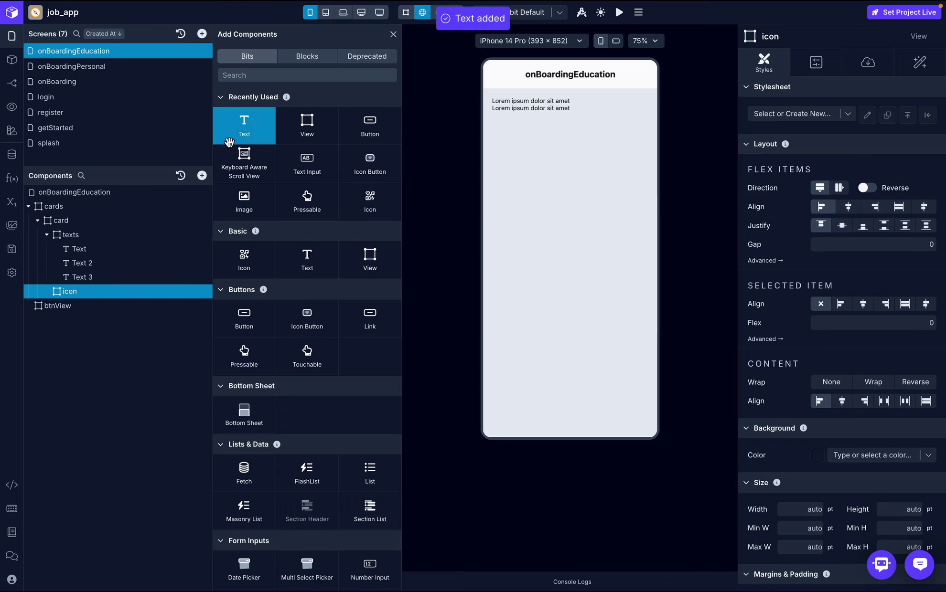
{"action": "left_click", "coordinate": [291, 74]}
{"action": "type", "text": "icon"}
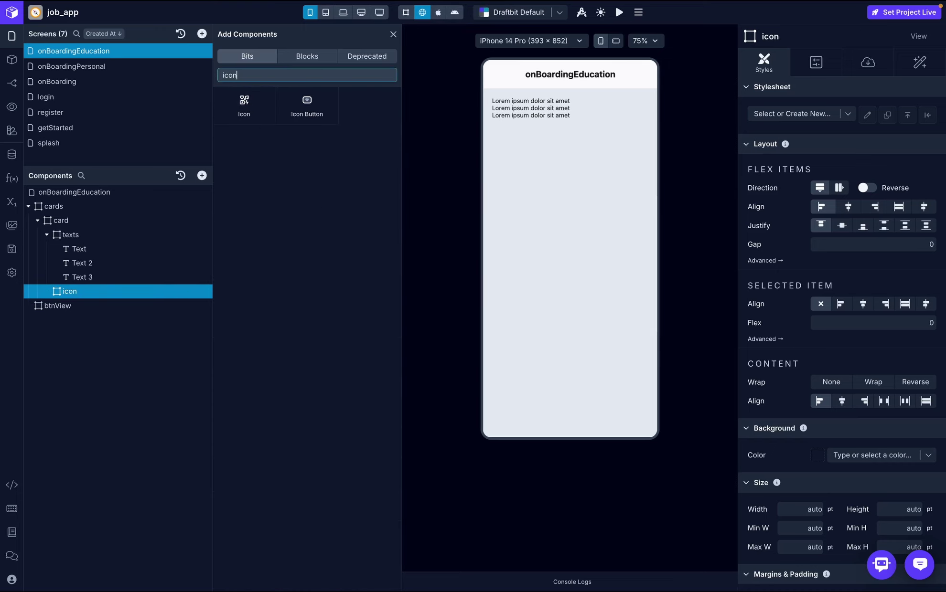
{"action": "left_click", "coordinate": [307, 105]}
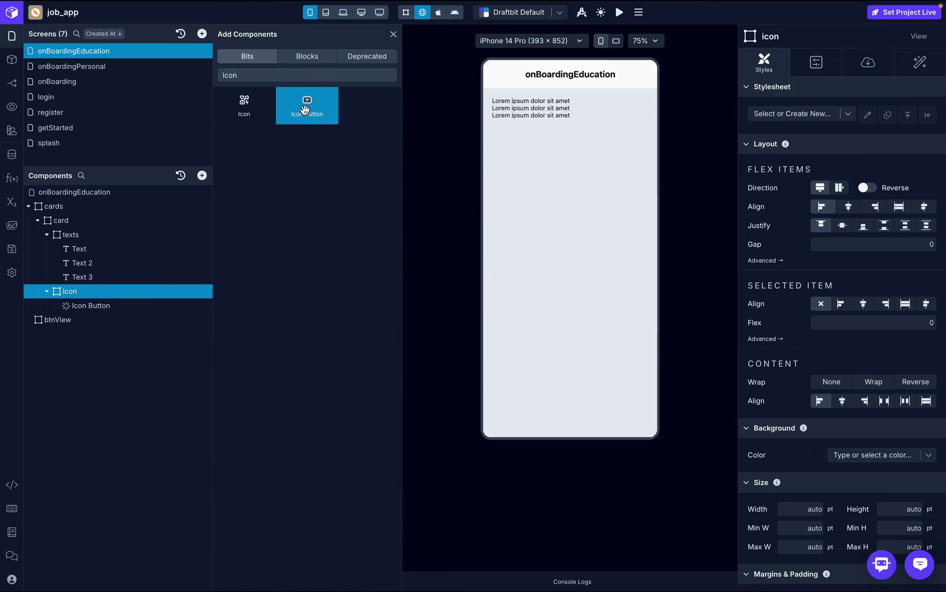
{"action": "left_click", "coordinate": [119, 245]}
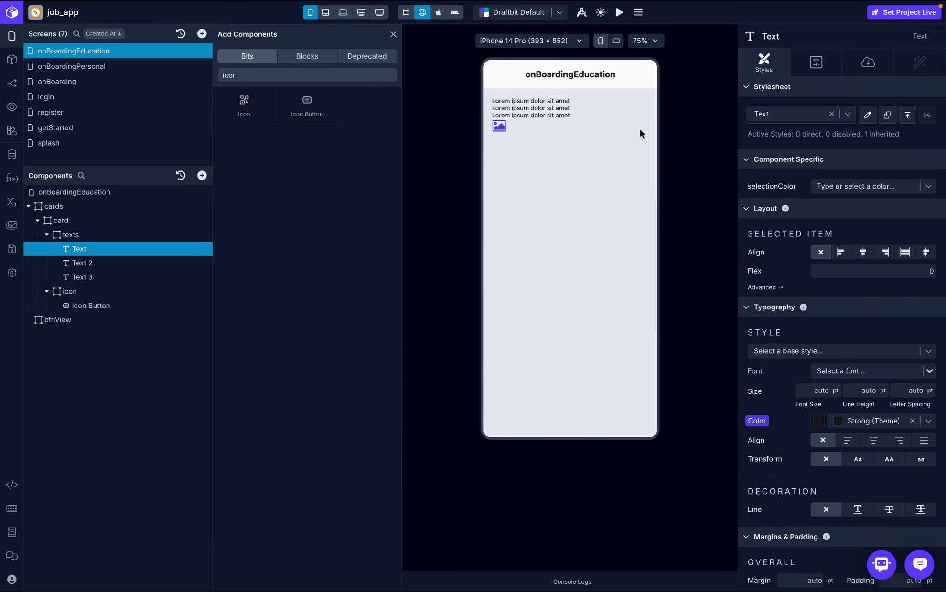
- Style the first text in Inter Bold at 16 pt with the Strong colour
{"action": "left_click", "coordinate": [850, 368]}
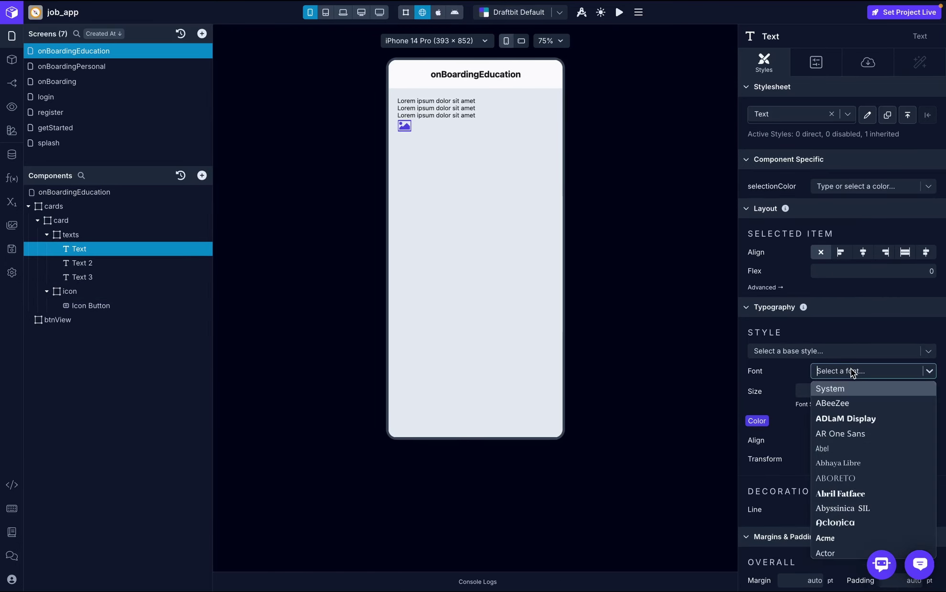
{"action": "type", "text": "inter"}
{"action": "left_click", "coordinate": [854, 389]}
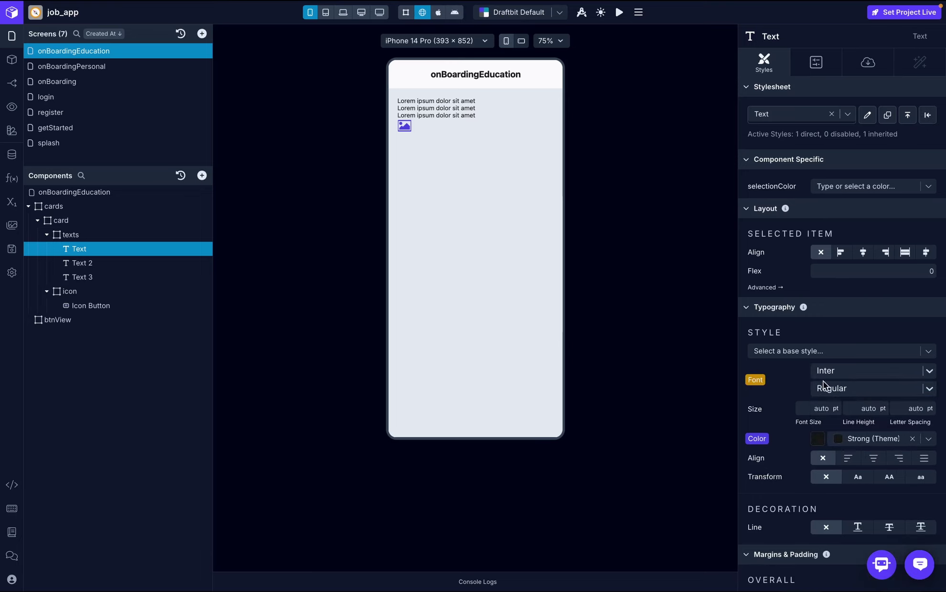
{"action": "left_click", "coordinate": [838, 389]}
{"action": "left_click", "coordinate": [845, 496]}
{"action": "left_click", "coordinate": [819, 409]}
{"action": "type", "text": "16"}
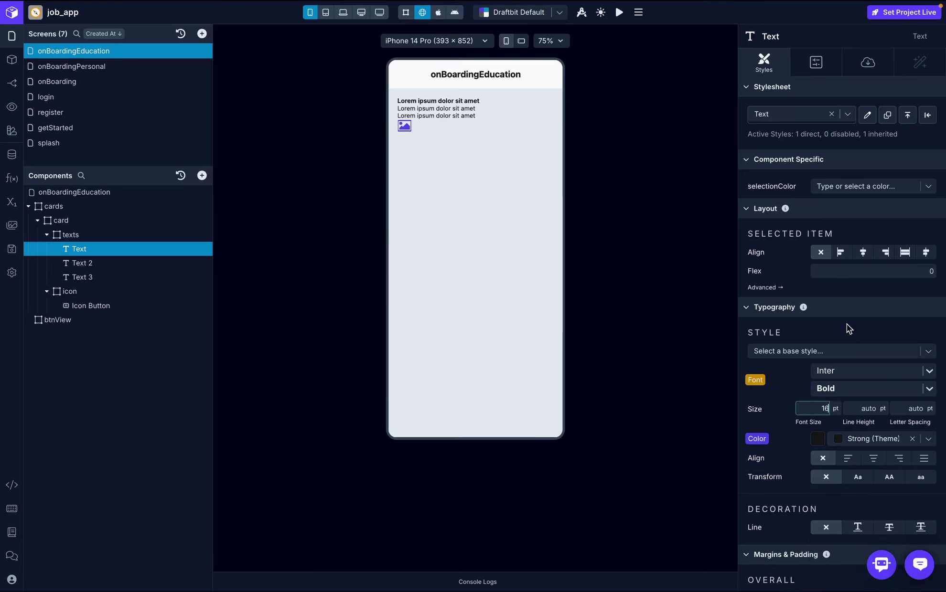
{"action": "key", "text": "Return"}
{"action": "left_click", "coordinate": [928, 440]}
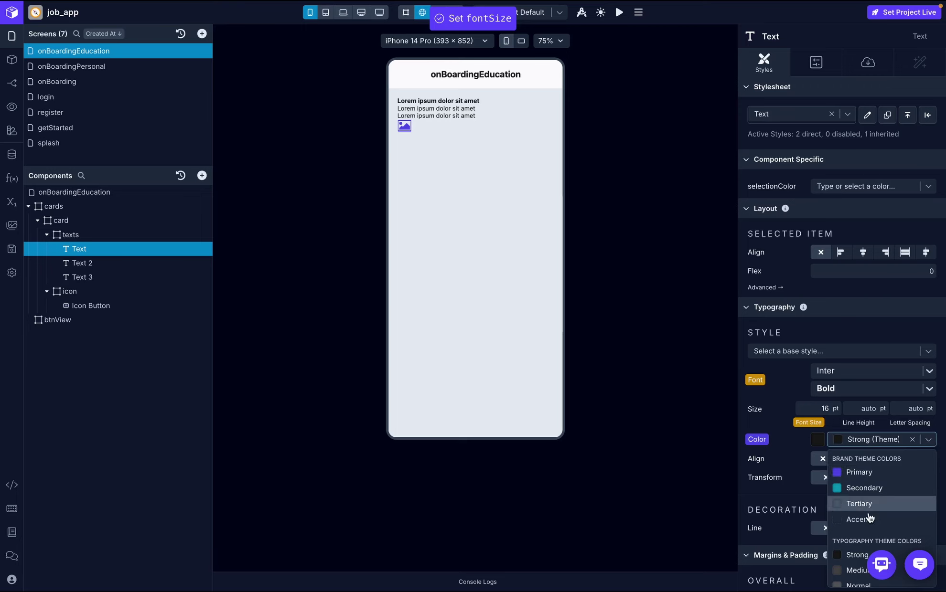
{"action": "left_click", "coordinate": [856, 555]}
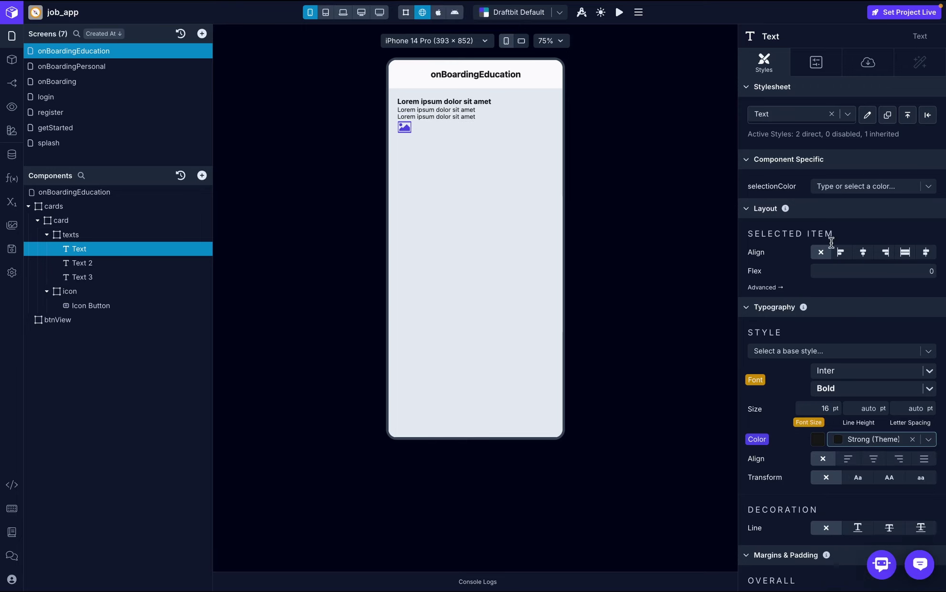
- Set the first text's content to 'University name'
{"action": "left_click", "coordinate": [867, 62]}
{"action": "left_click", "coordinate": [779, 136]}
{"action": "type", "text": "University name"}
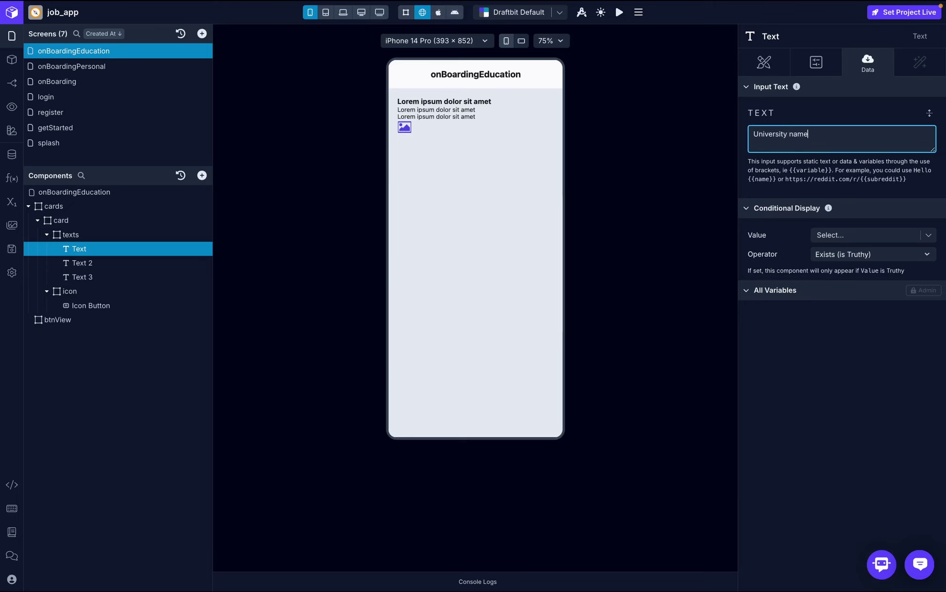
{"action": "left_click", "coordinate": [841, 111]}
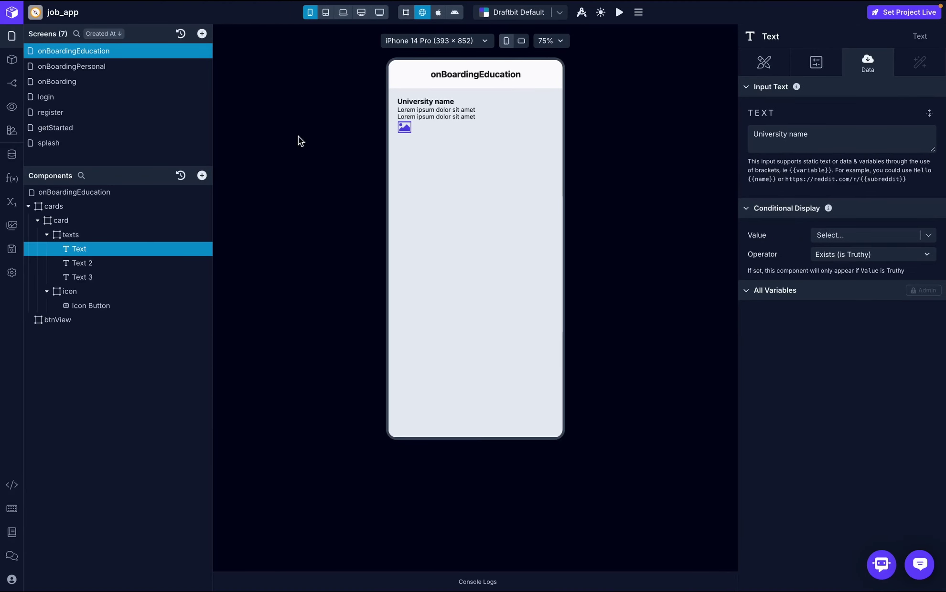
{"action": "left_click", "coordinate": [88, 261]}
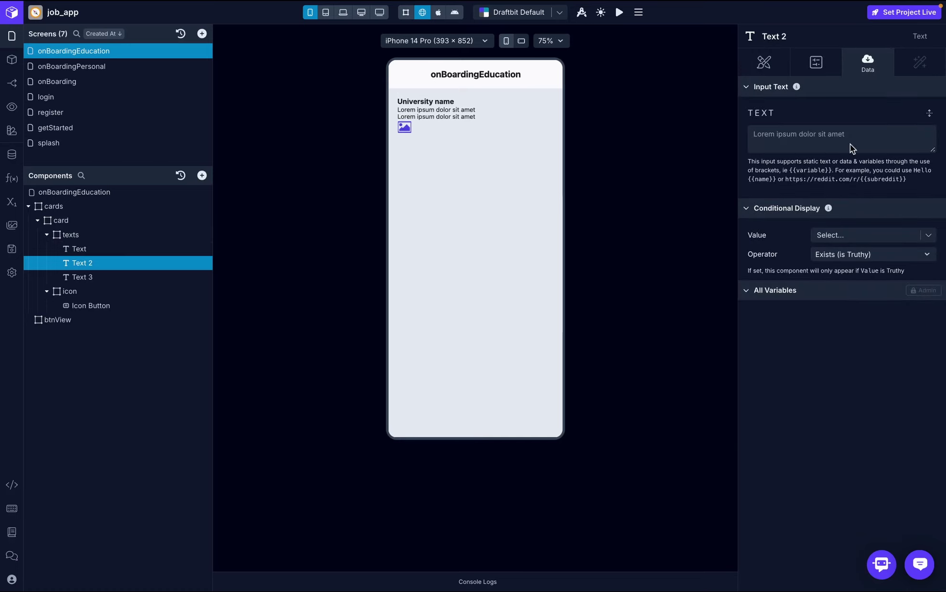
- Set the second text to 'Computer Science' in the Inter font
{"action": "left_click", "coordinate": [804, 137]}
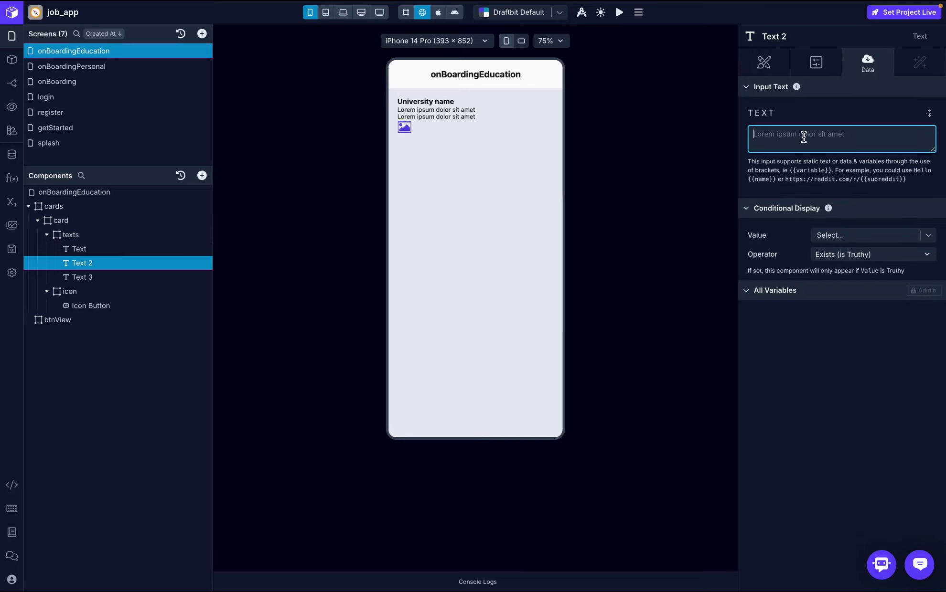
{"action": "type", "text": "Computer Science"}
{"action": "left_click", "coordinate": [762, 64]}
{"action": "scroll", "coordinate": [834, 222], "scroll_direction": "down", "scroll_amount": 4}
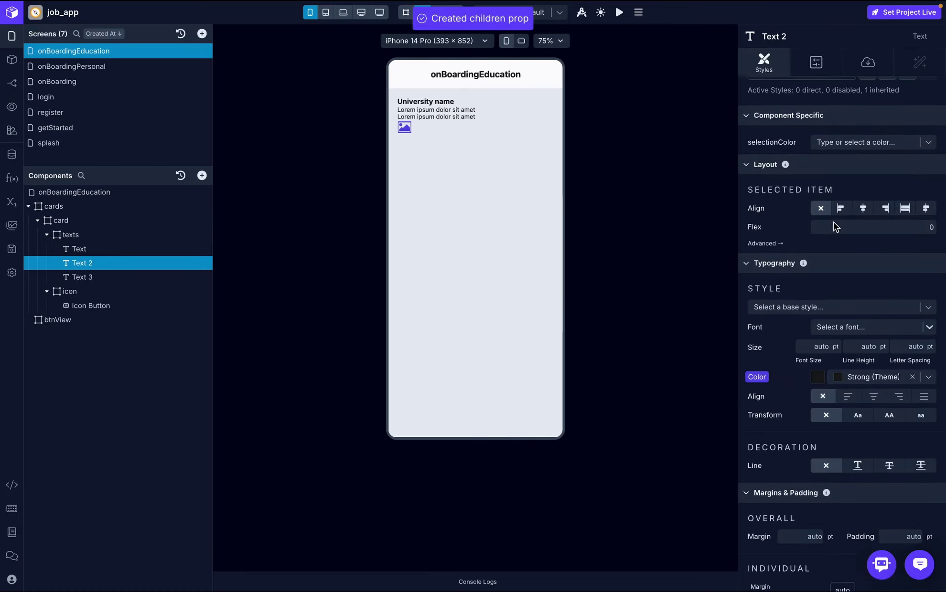
{"action": "left_click", "coordinate": [857, 199]}
{"action": "type", "text": "inter"}
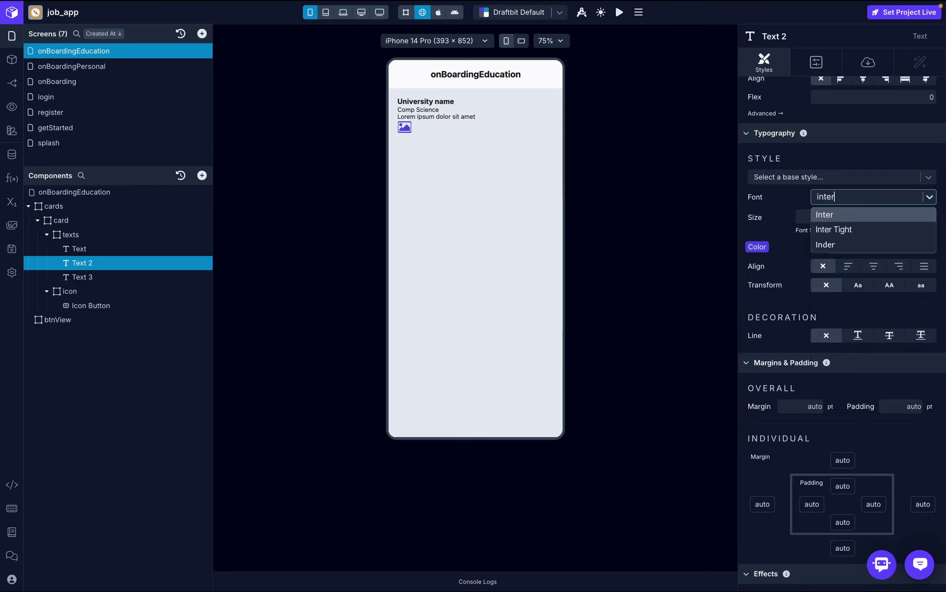
{"action": "left_click", "coordinate": [850, 214]}
- Give the second text 14 pt size, Medium colour and Medium weight
{"action": "left_click", "coordinate": [819, 234]}
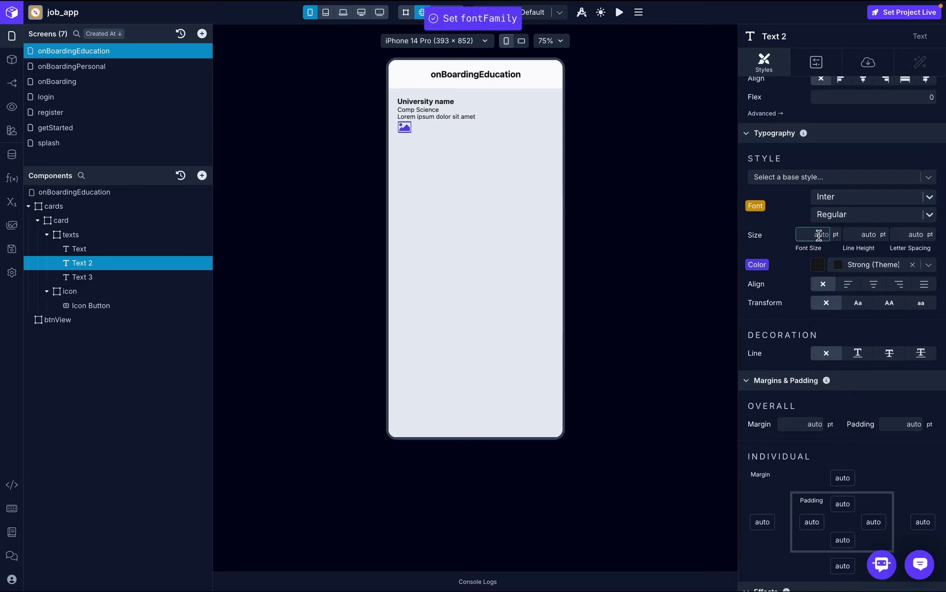
{"action": "type", "text": "14"}
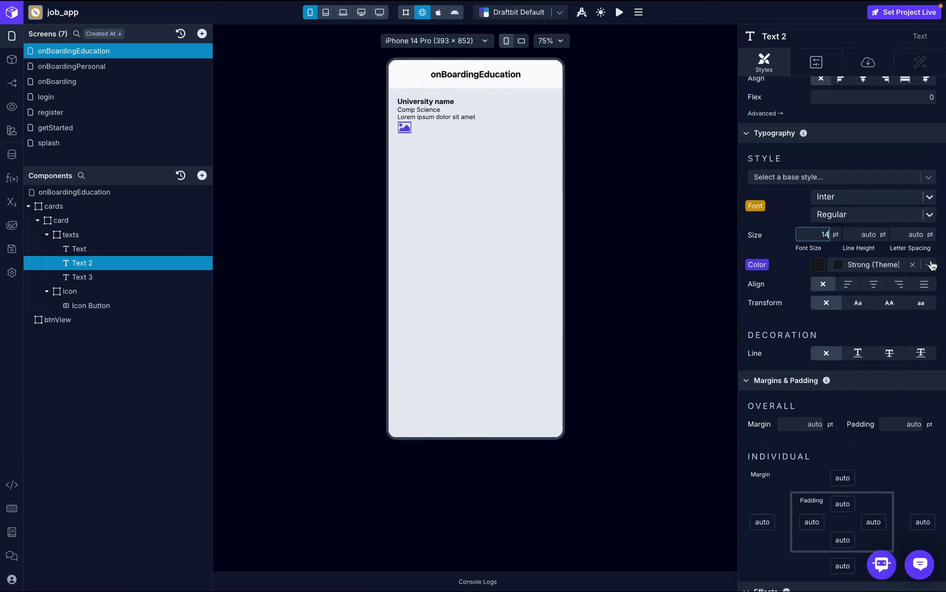
{"action": "left_click", "coordinate": [931, 265]}
{"action": "left_click", "coordinate": [870, 400]}
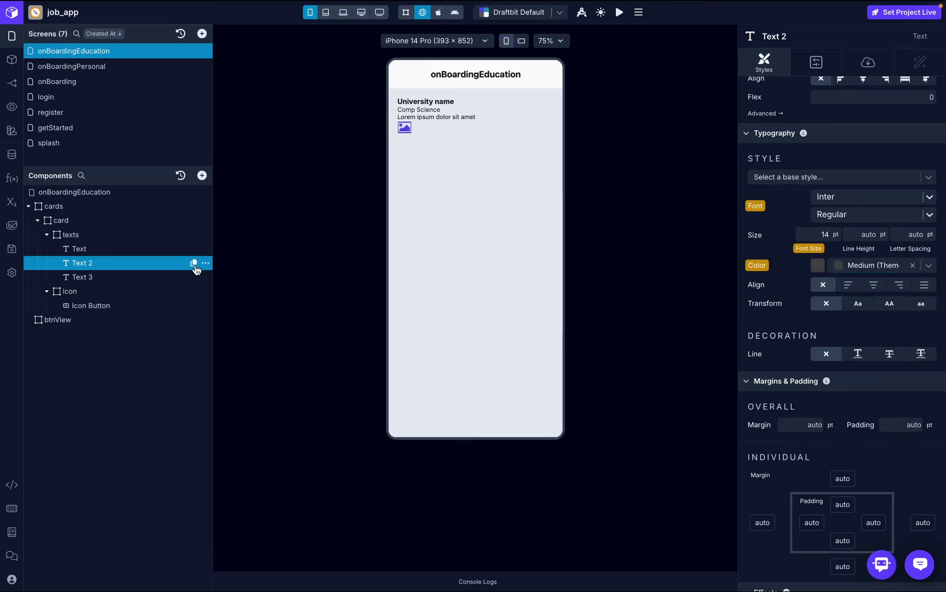
{"action": "left_click", "coordinate": [912, 214]}
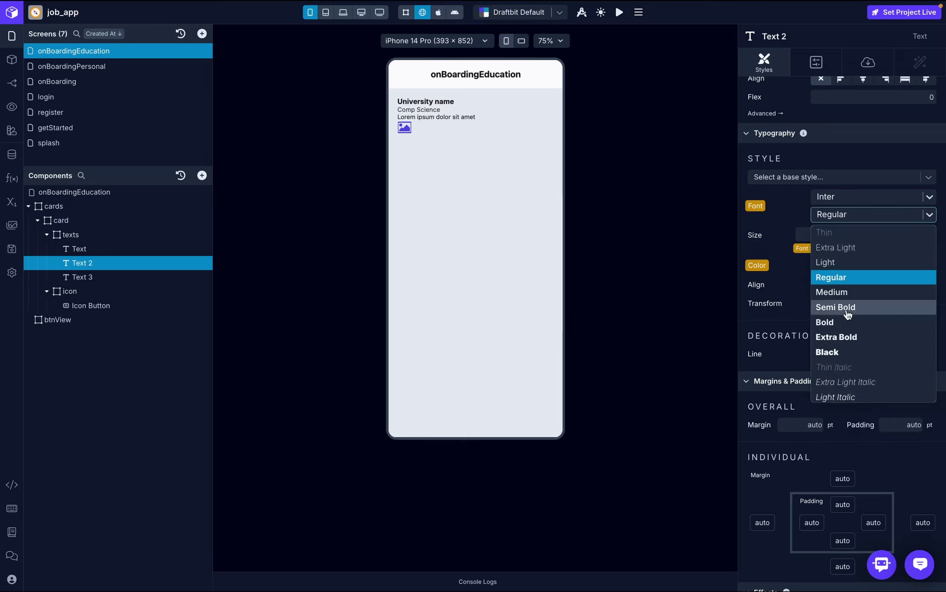
{"action": "left_click", "coordinate": [843, 292]}
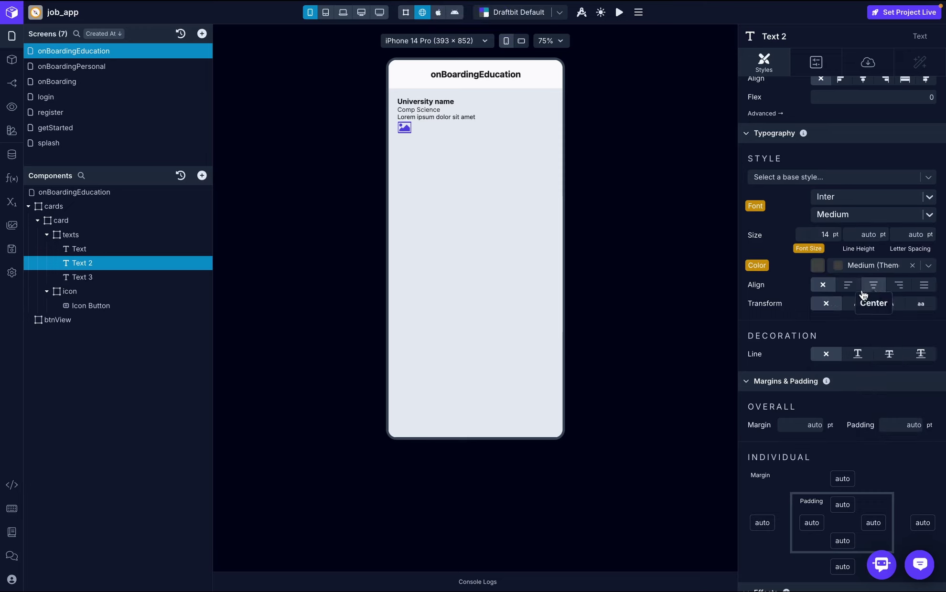
- Style the third text in Inter Medium at 14 pt with the Medium colour
{"action": "left_click", "coordinate": [109, 279]}
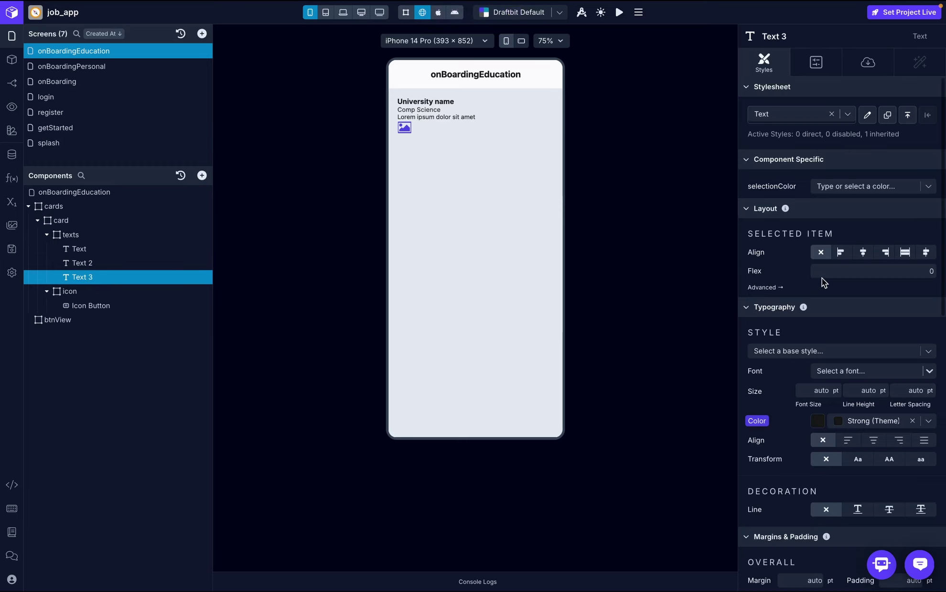
{"action": "left_click", "coordinate": [851, 372]}
{"action": "left_click", "coordinate": [851, 389]}
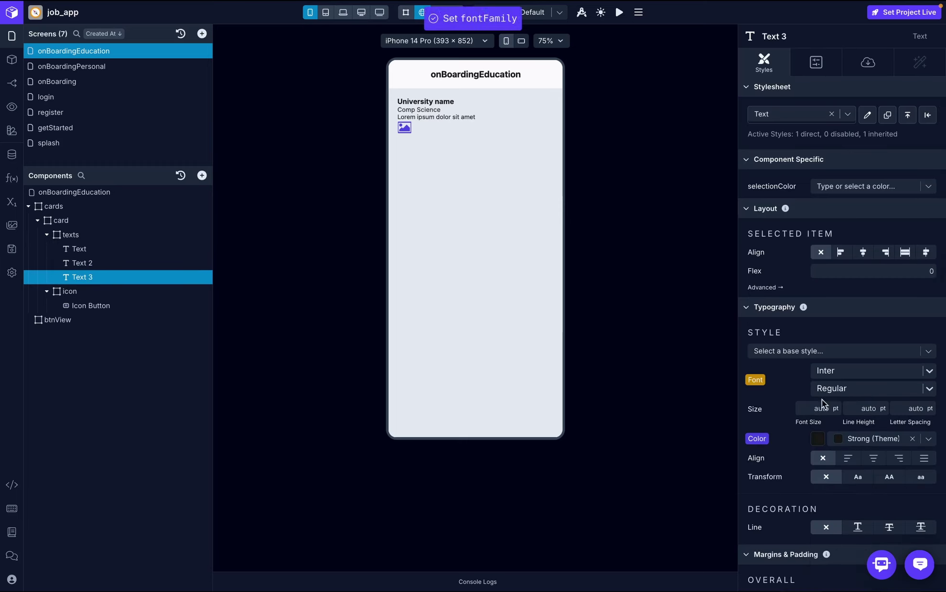
{"action": "left_click", "coordinate": [848, 392]}
{"action": "left_click", "coordinate": [846, 463]}
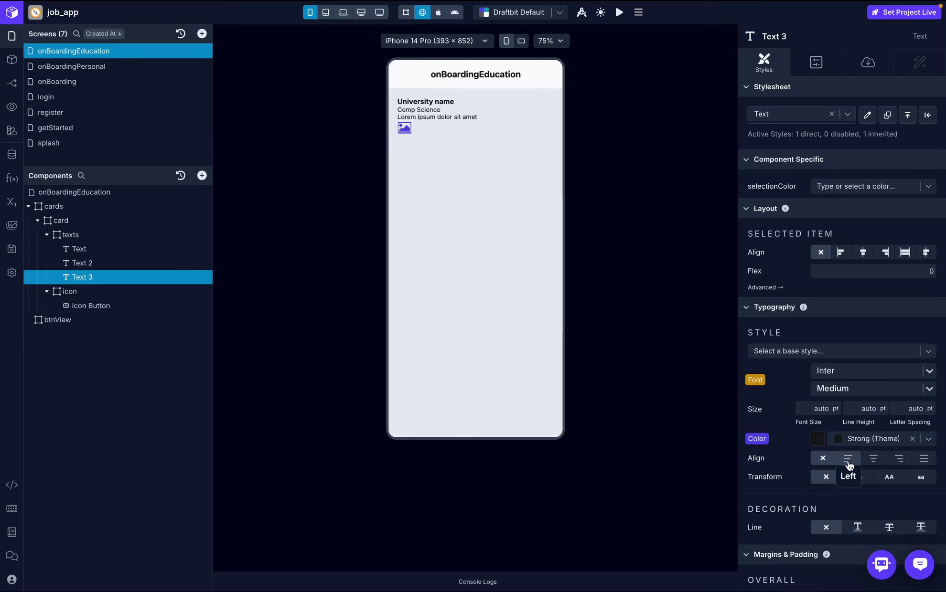
{"action": "left_click", "coordinate": [817, 411]}
{"action": "type", "text": "14"}
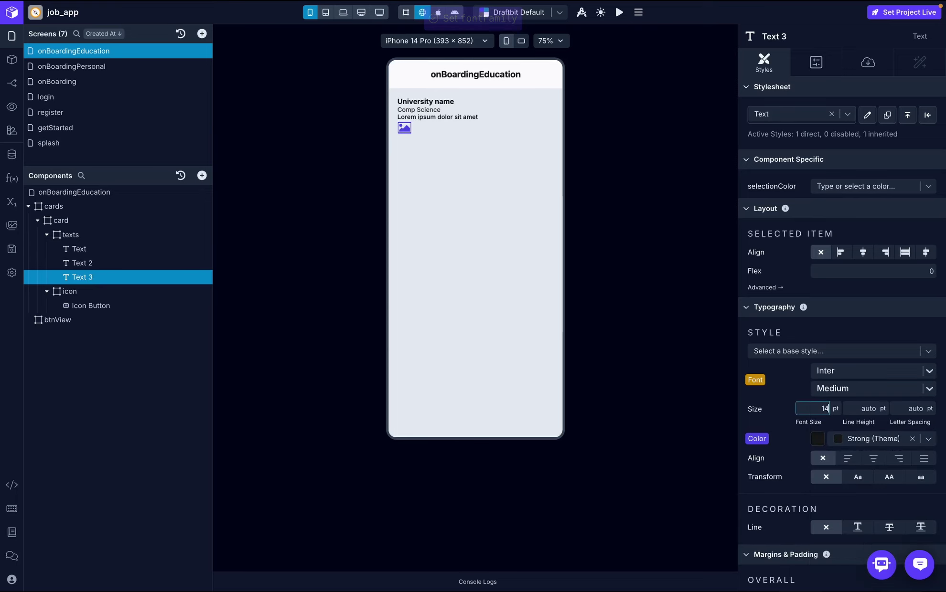
{"action": "key", "text": "Return"}
{"action": "left_click", "coordinate": [929, 439]}
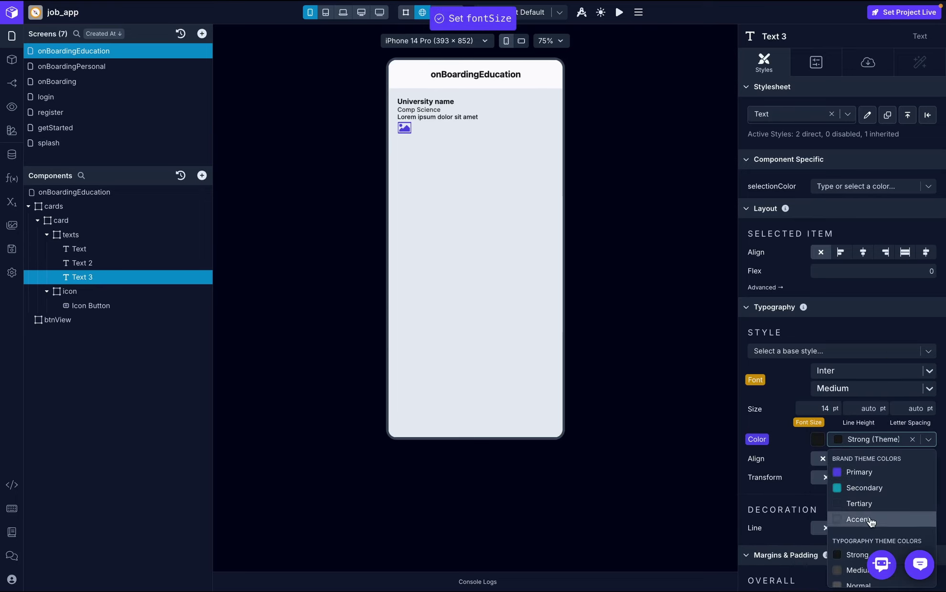
{"action": "left_click", "coordinate": [855, 571]}
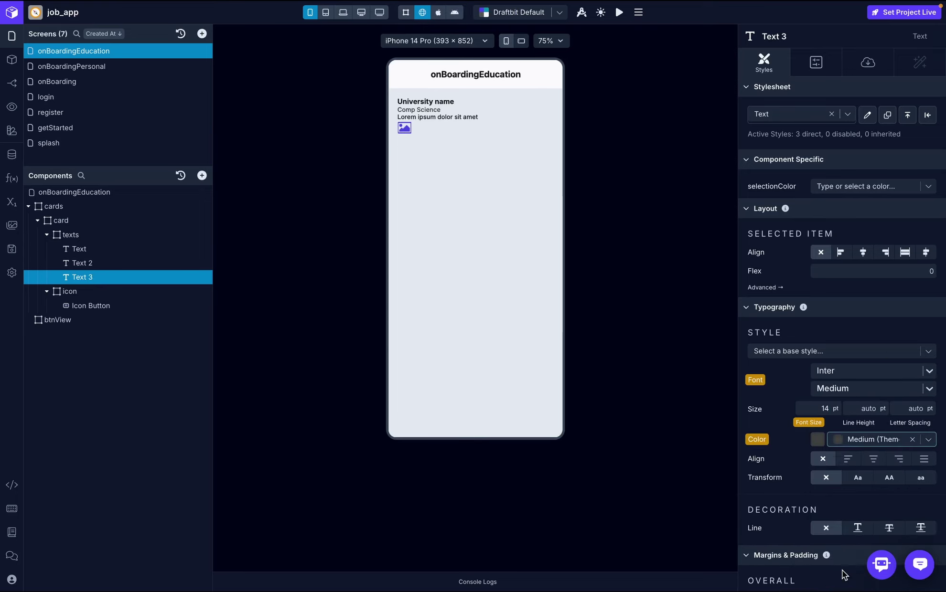
- Set the third text's content to '2010-2014'
{"action": "left_click", "coordinate": [868, 63]}
{"action": "left_click", "coordinate": [789, 140]}
{"action": "type", "text": "2010-2014"}
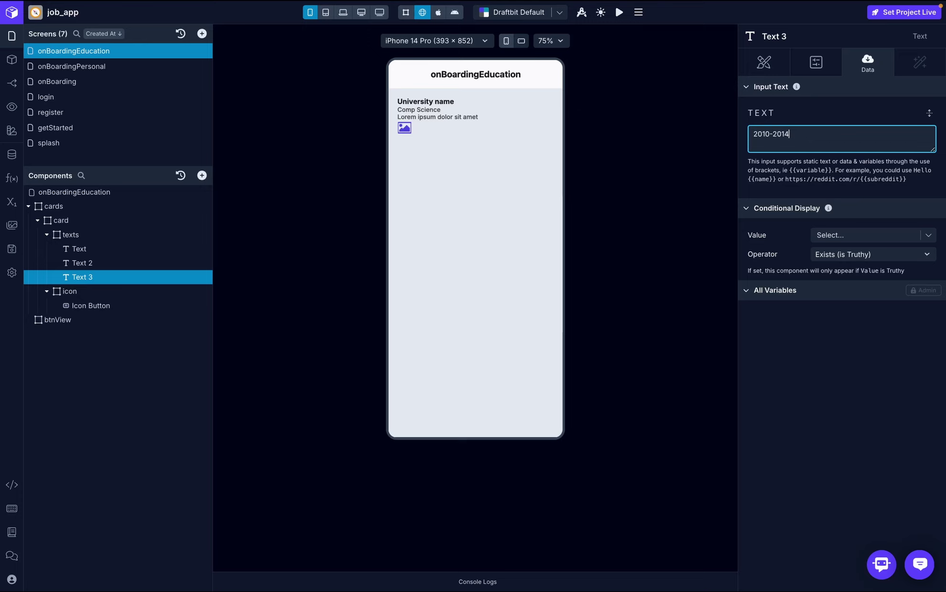
{"action": "left_click", "coordinate": [807, 113]}
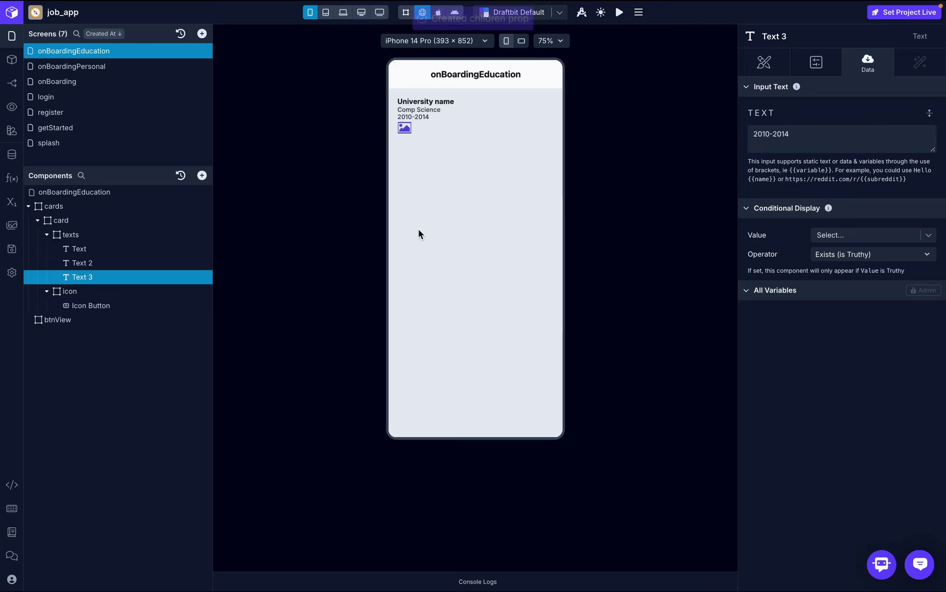
- Set the gap between the texts group's children to 5
{"action": "left_click", "coordinate": [51, 237]}
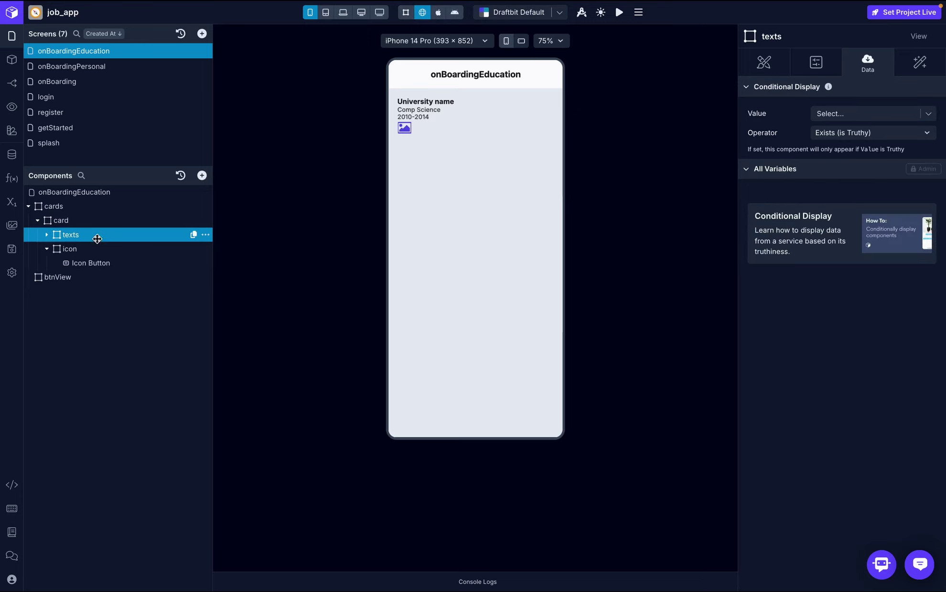
{"action": "left_click", "coordinate": [763, 64]}
{"action": "left_click", "coordinate": [907, 244]}
{"action": "type", "text": "5"}
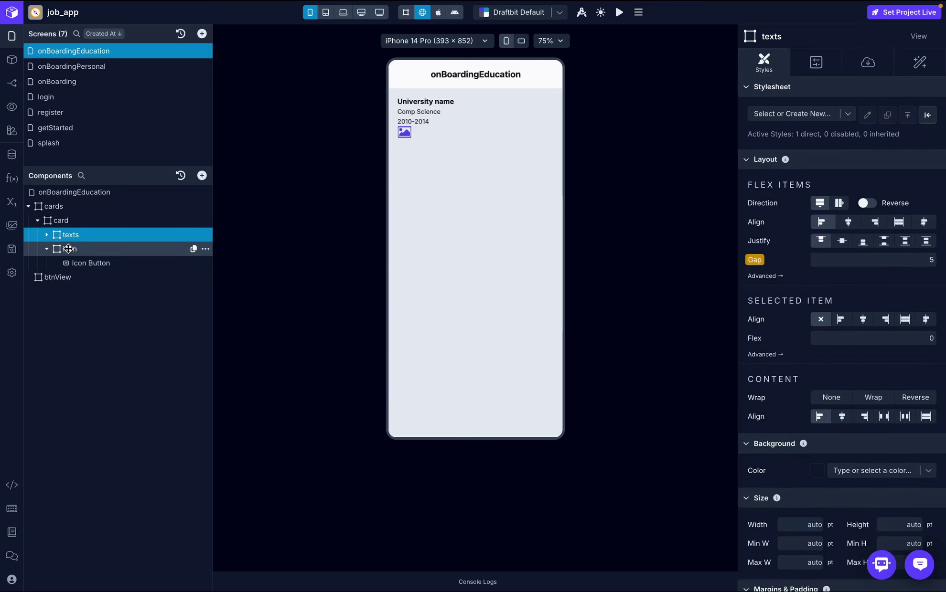
- Lay out the card as a row with Space Between justification
{"action": "left_click", "coordinate": [61, 220]}
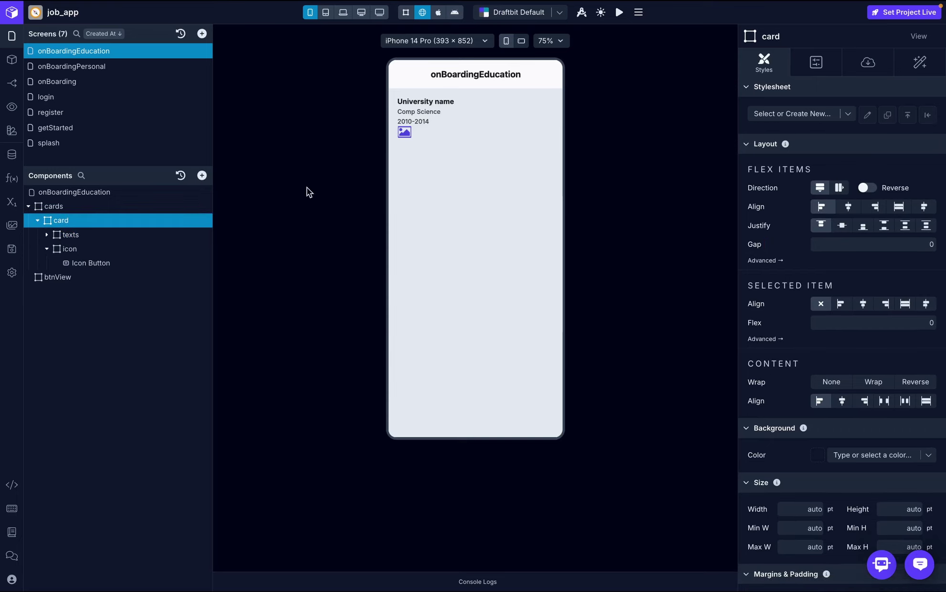
{"action": "left_click", "coordinate": [839, 187]}
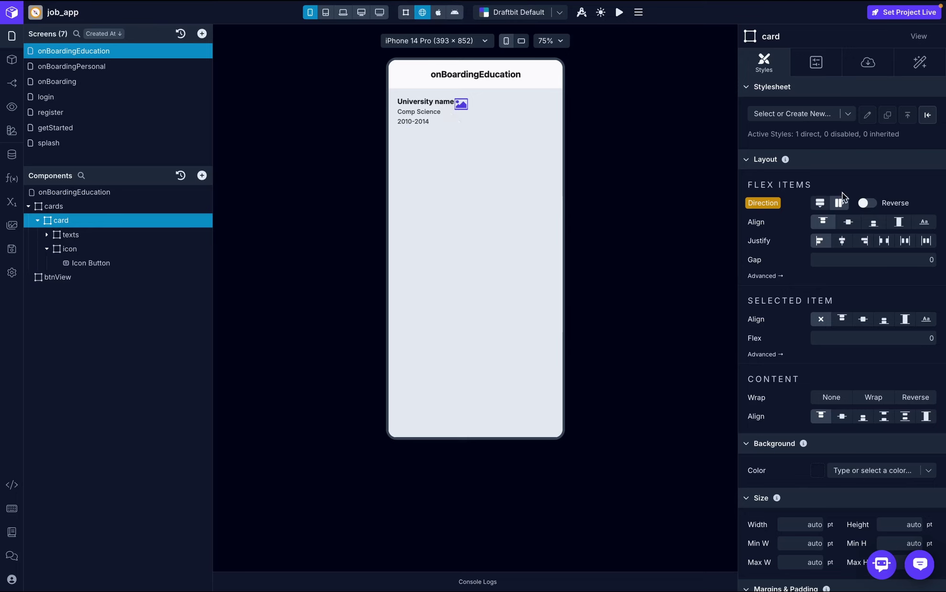
{"action": "left_click", "coordinate": [885, 241]}
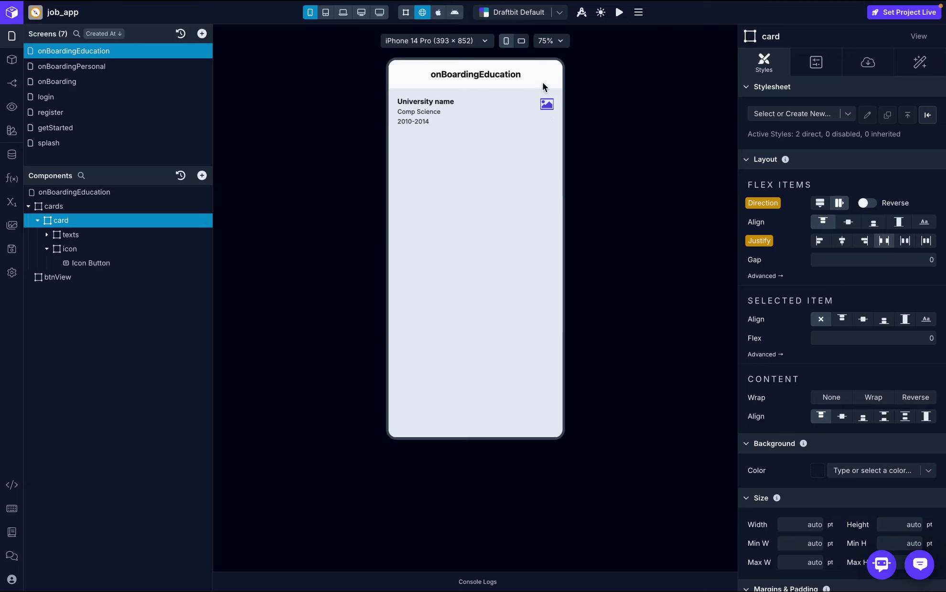
{"action": "key", "text": "ctrl+Right"}
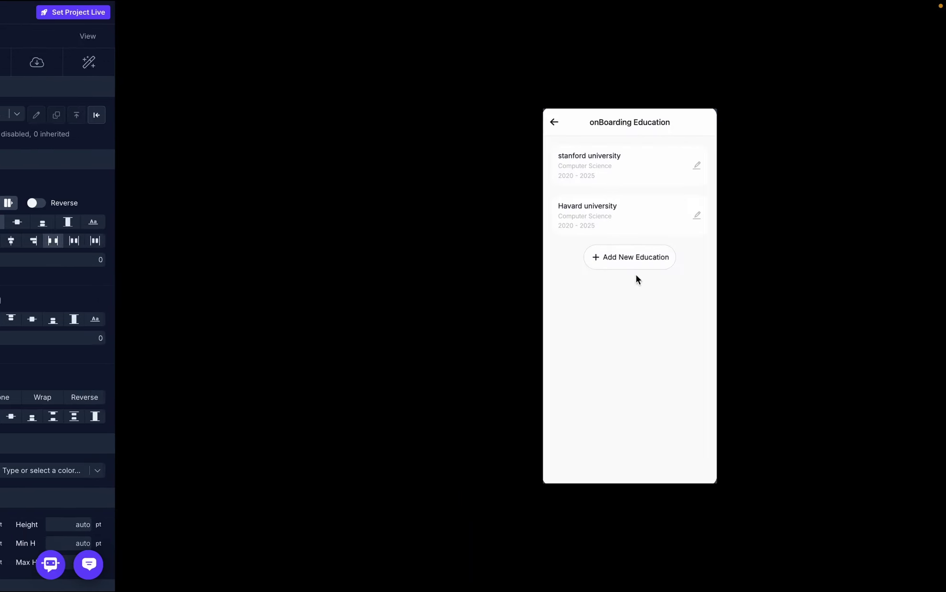
{"action": "key", "text": "ctrl+Left"}
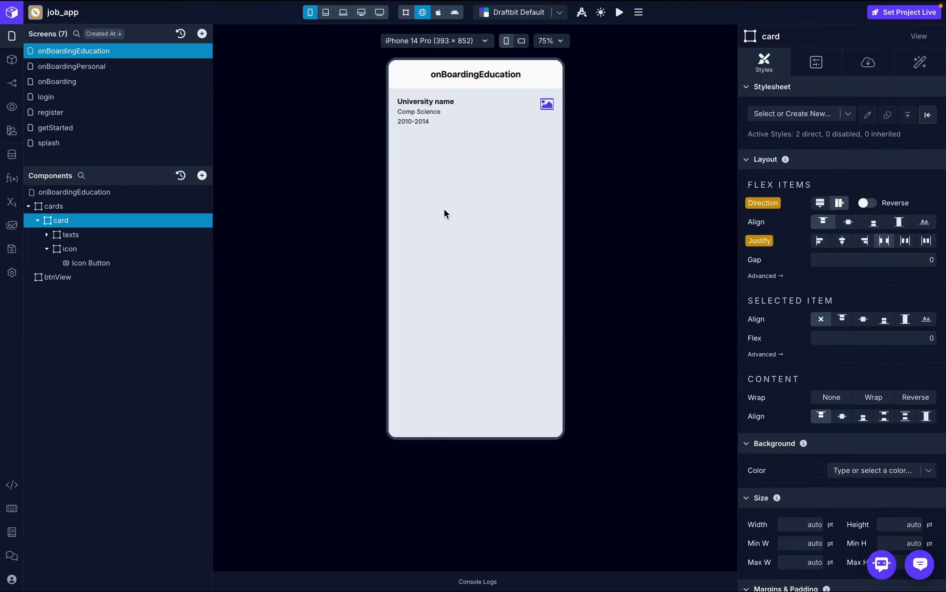
- Give the card a white background and 20 padding
{"action": "scroll", "coordinate": [839, 289], "scroll_direction": "down", "scroll_amount": 8}
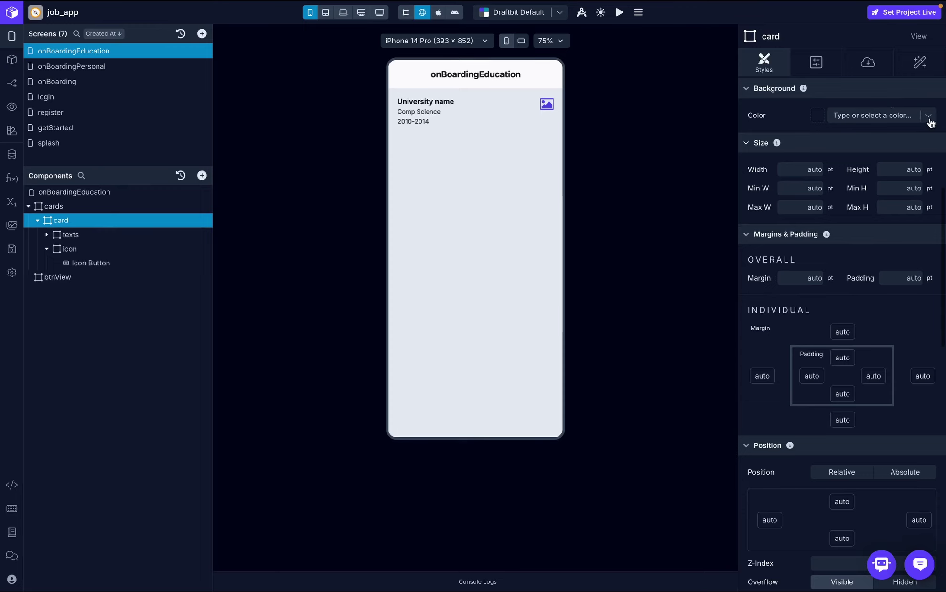
{"action": "left_click", "coordinate": [898, 118]}
{"action": "type", "text": "whit"}
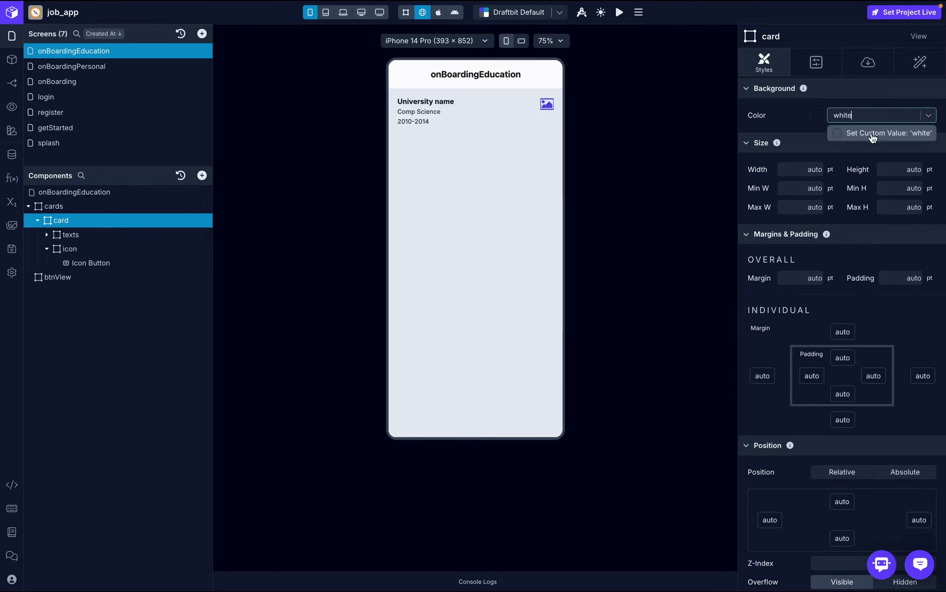
{"action": "type", "text": "e"}
{"action": "left_click", "coordinate": [872, 133]}
{"action": "scroll", "coordinate": [860, 144], "scroll_direction": "up", "scroll_amount": 7}
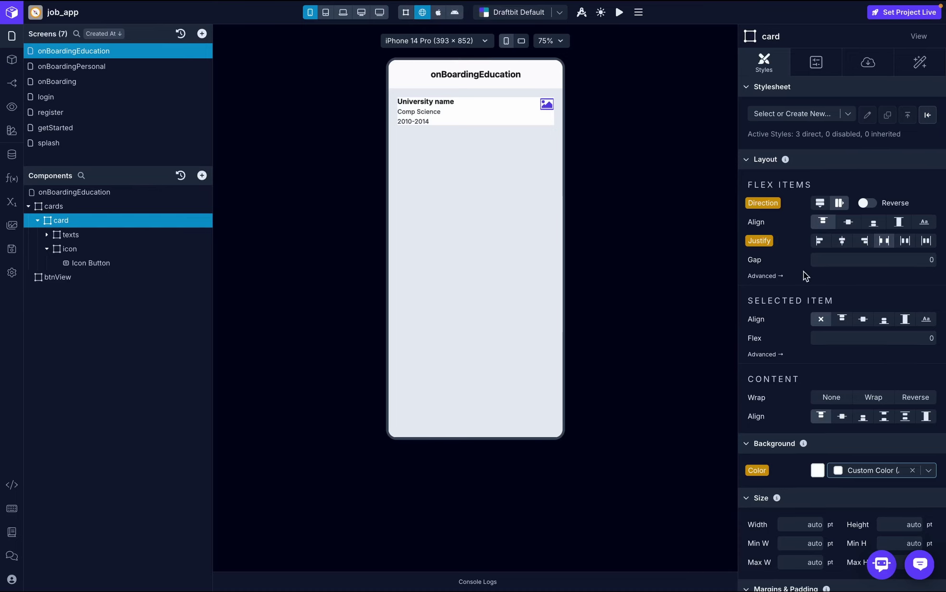
{"action": "scroll", "coordinate": [803, 271], "scroll_direction": "down", "scroll_amount": 6}
{"action": "left_click", "coordinate": [902, 328]}
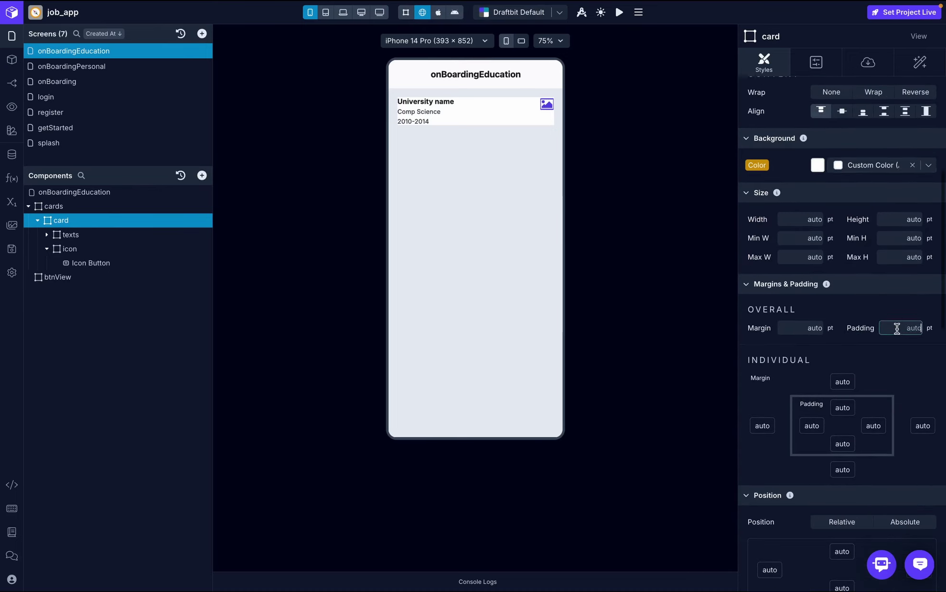
{"action": "type", "text": "20"}
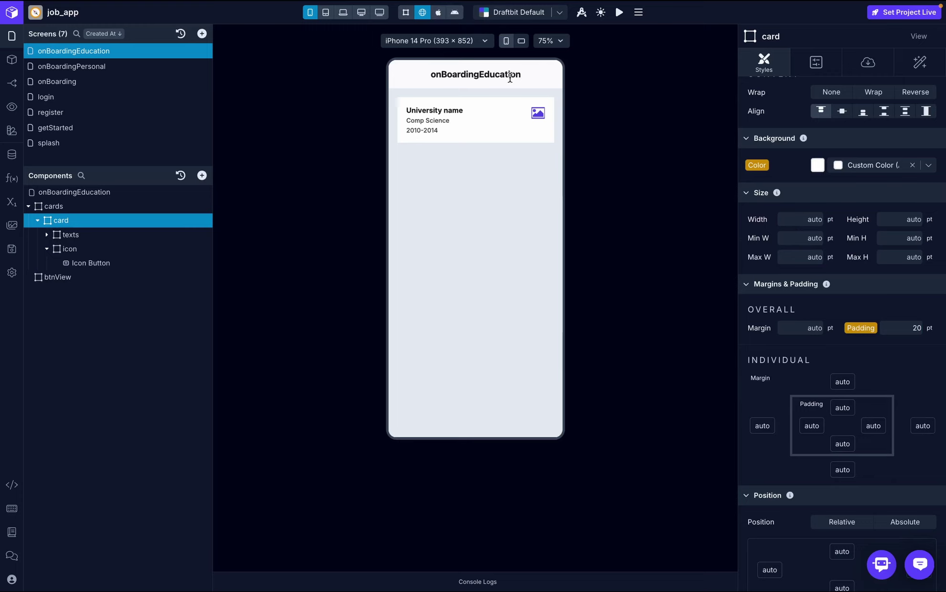
- Center the icon view's contents horizontally and vertically
{"action": "left_click", "coordinate": [85, 247]}
{"action": "scroll", "coordinate": [849, 295], "scroll_direction": "up", "scroll_amount": 5}
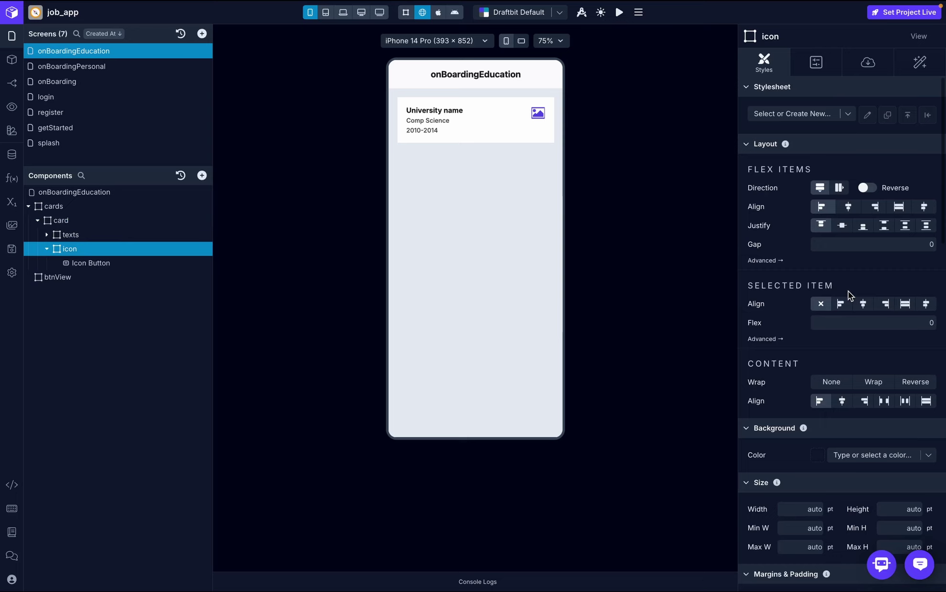
{"action": "left_click", "coordinate": [848, 207]}
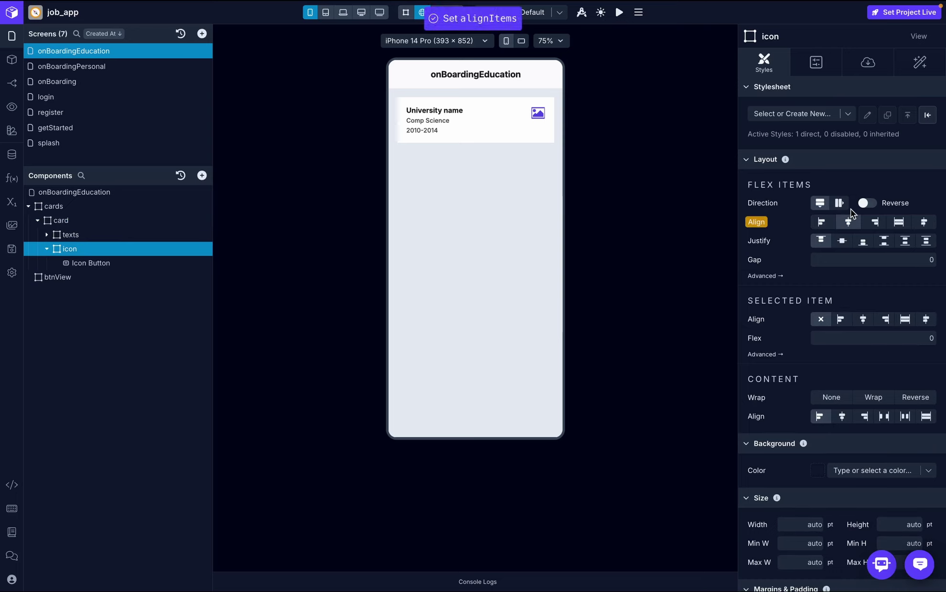
{"action": "left_click", "coordinate": [842, 243]}
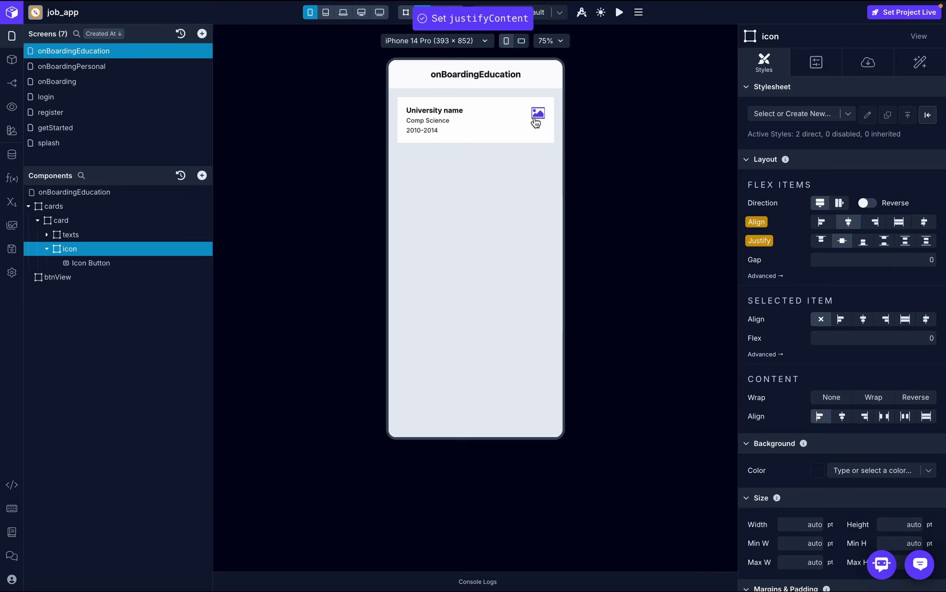
- Change the Icon Button's icon to the edit pencil
{"action": "left_click", "coordinate": [117, 261]}
{"action": "left_click", "coordinate": [869, 63]}
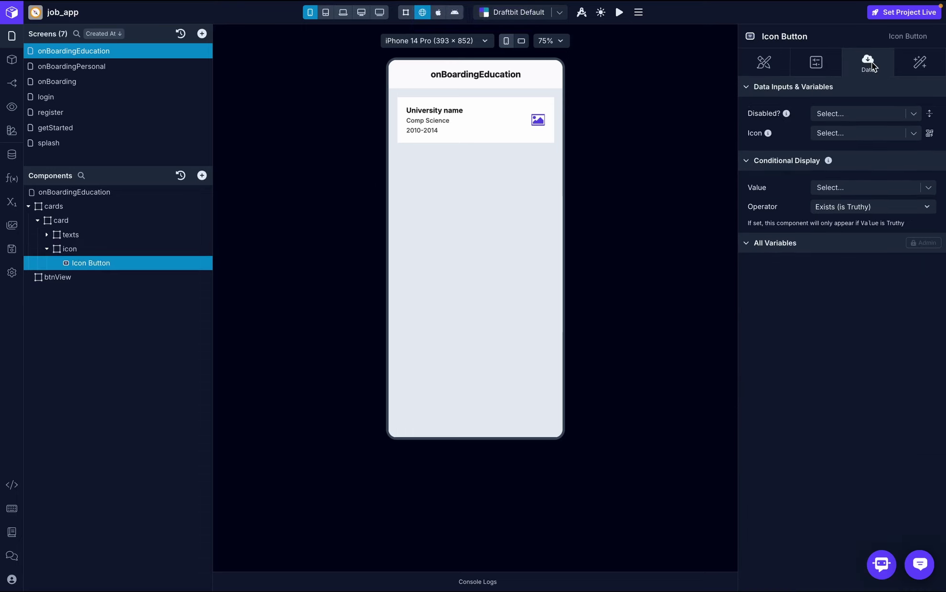
{"action": "left_click", "coordinate": [929, 134]}
{"action": "type", "text": "ed"}
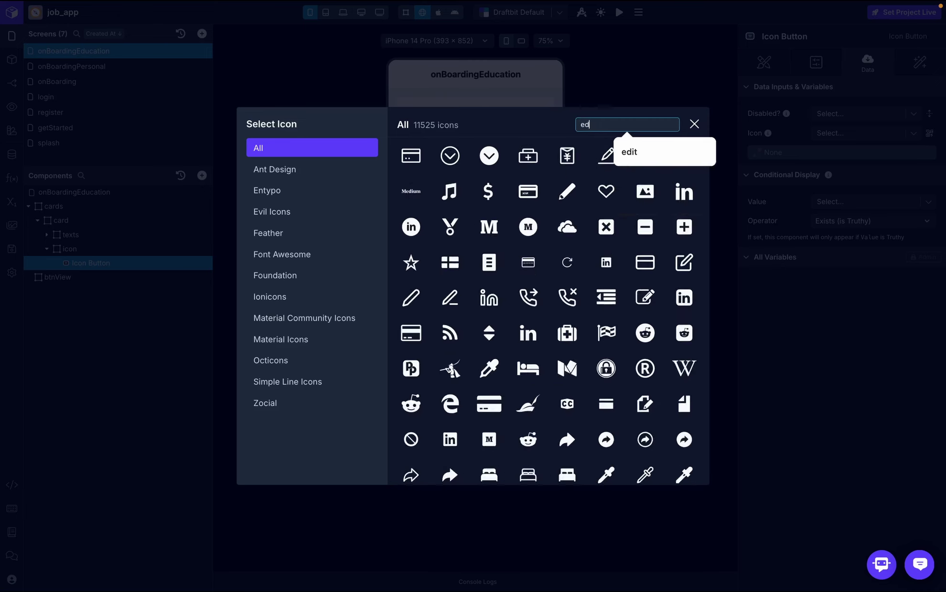
{"action": "left_click", "coordinate": [628, 152]}
{"action": "left_click", "coordinate": [450, 153]}
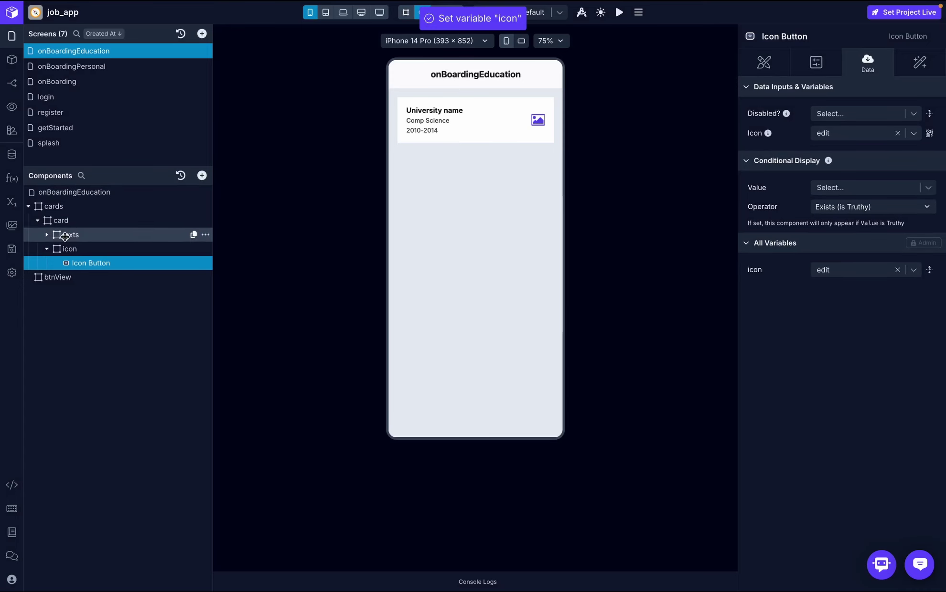
{"action": "left_click", "coordinate": [47, 251]}
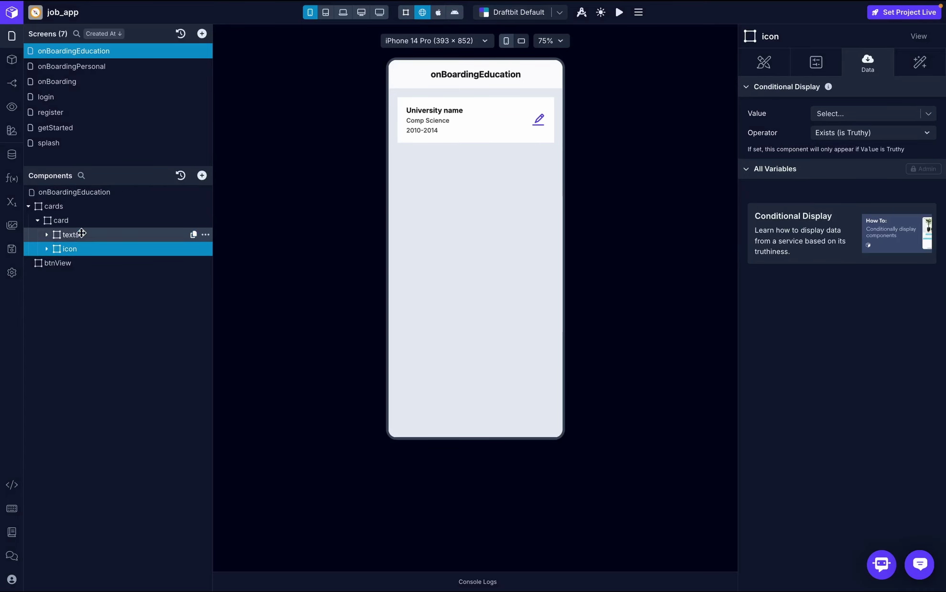
- Set the card's border radius to 20
{"action": "left_click", "coordinate": [116, 217]}
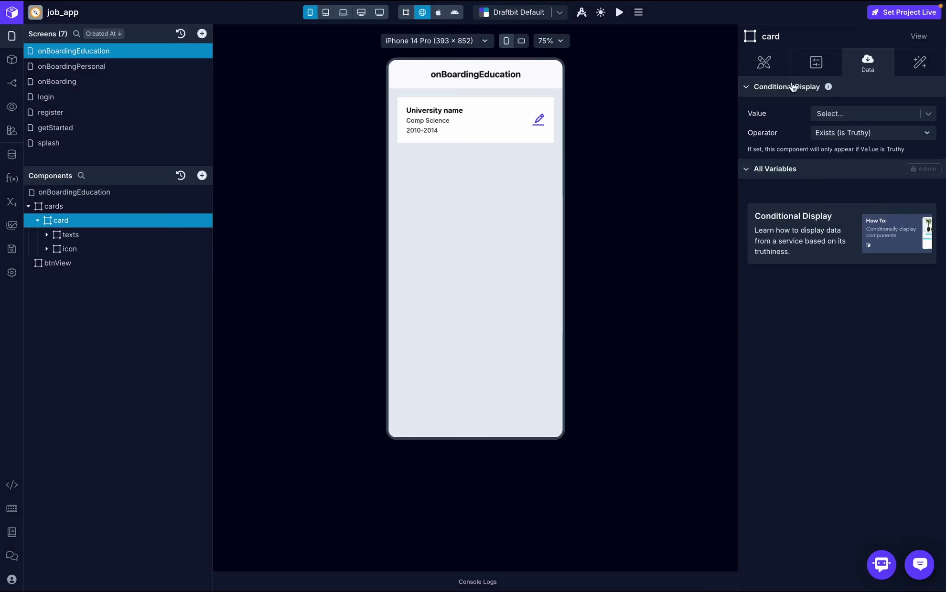
{"action": "left_click", "coordinate": [765, 63]}
{"action": "scroll", "coordinate": [873, 469], "scroll_direction": "down", "scroll_amount": 6}
{"action": "scroll", "coordinate": [873, 469], "scroll_direction": "up", "scroll_amount": 1}
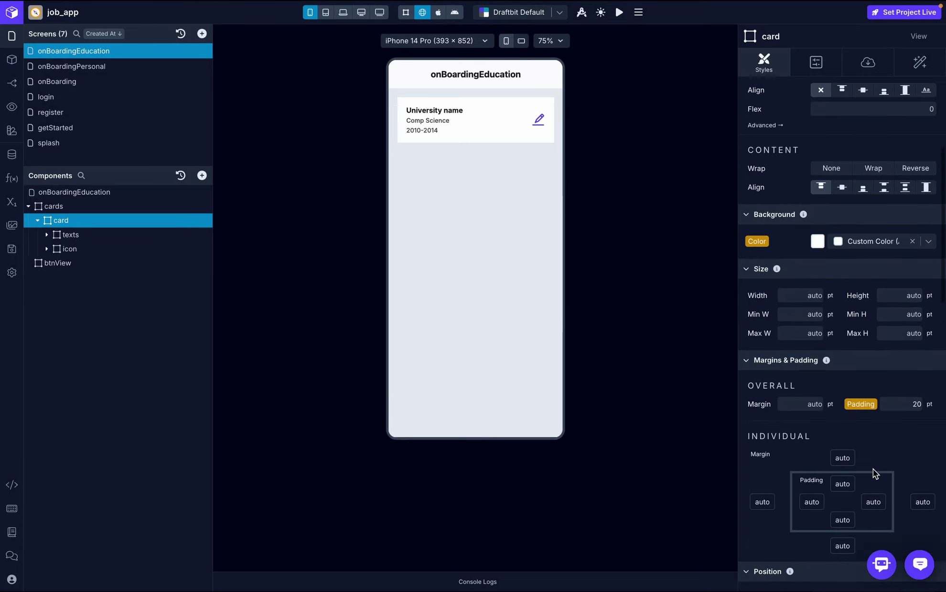
{"action": "scroll", "coordinate": [873, 469], "scroll_direction": "down", "scroll_amount": 8}
{"action": "left_click", "coordinate": [904, 347]}
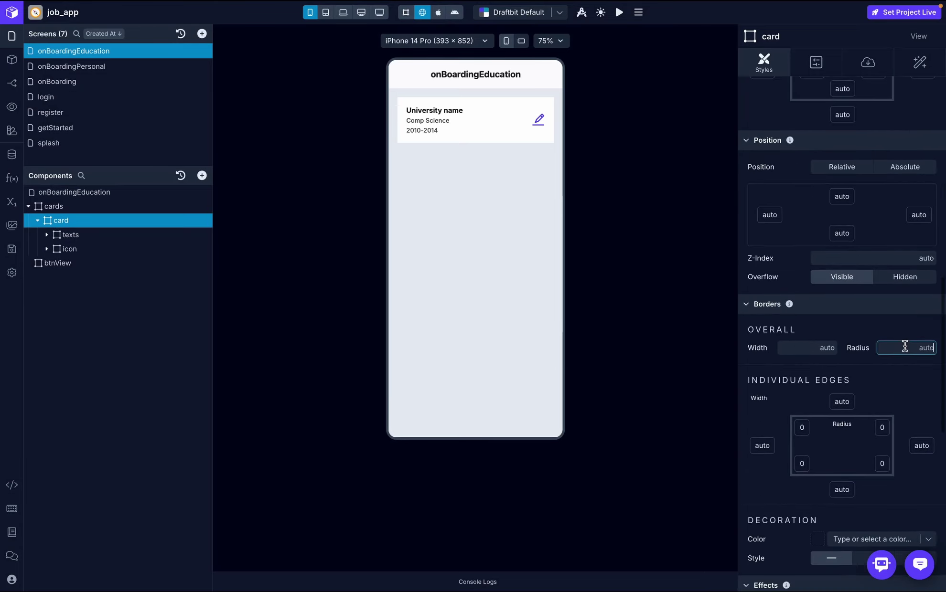
{"action": "type", "text": "20"}
{"action": "key", "text": "Return"}
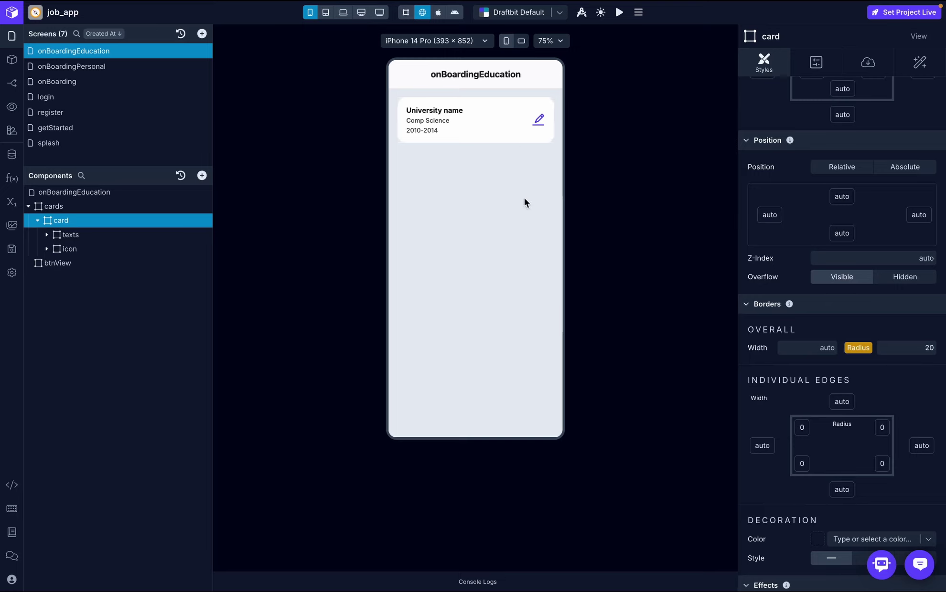
- Turn on Scrollable for the onBoardingEducation screen
{"action": "left_click", "coordinate": [37, 221]}
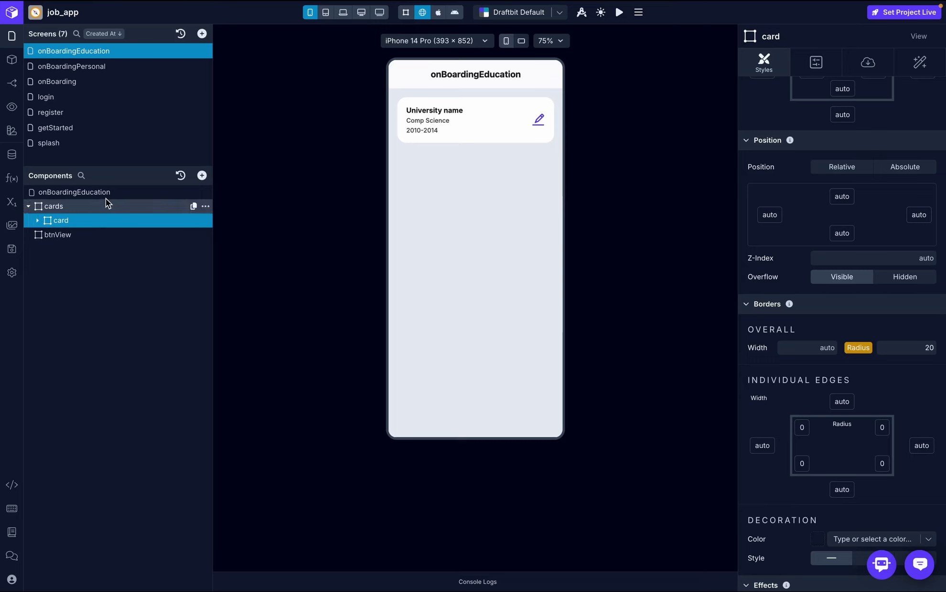
{"action": "left_click", "coordinate": [116, 193]}
{"action": "left_click", "coordinate": [818, 58]}
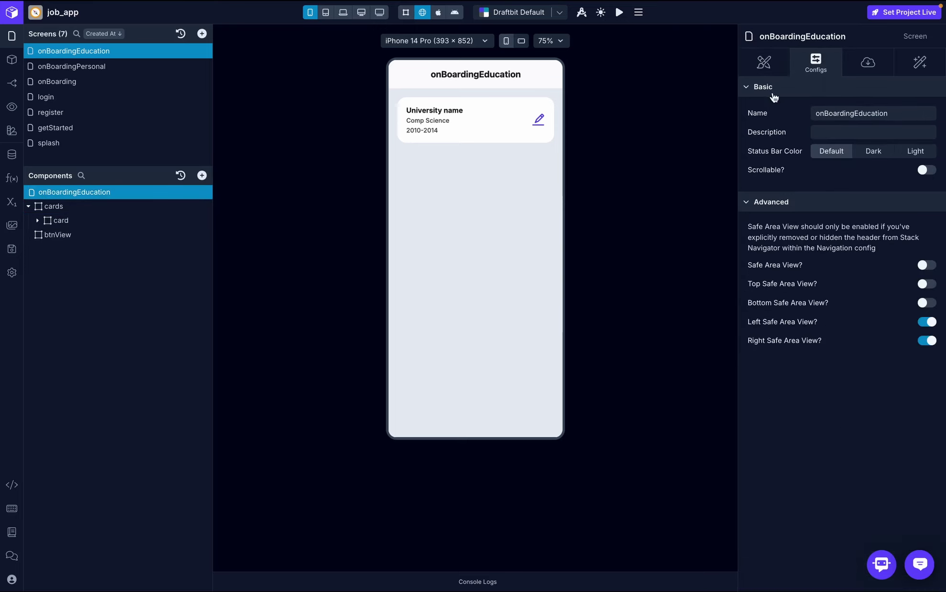
{"action": "left_click", "coordinate": [927, 171]}
- Duplicate the card twice to create card 2 and card 3
{"action": "left_click", "coordinate": [206, 220]}
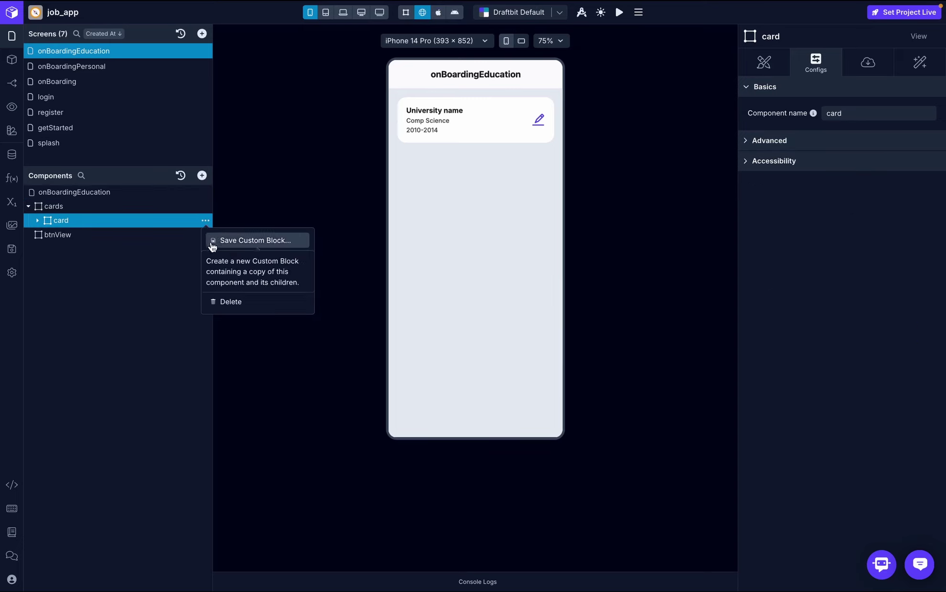
{"action": "left_click", "coordinate": [233, 287]}
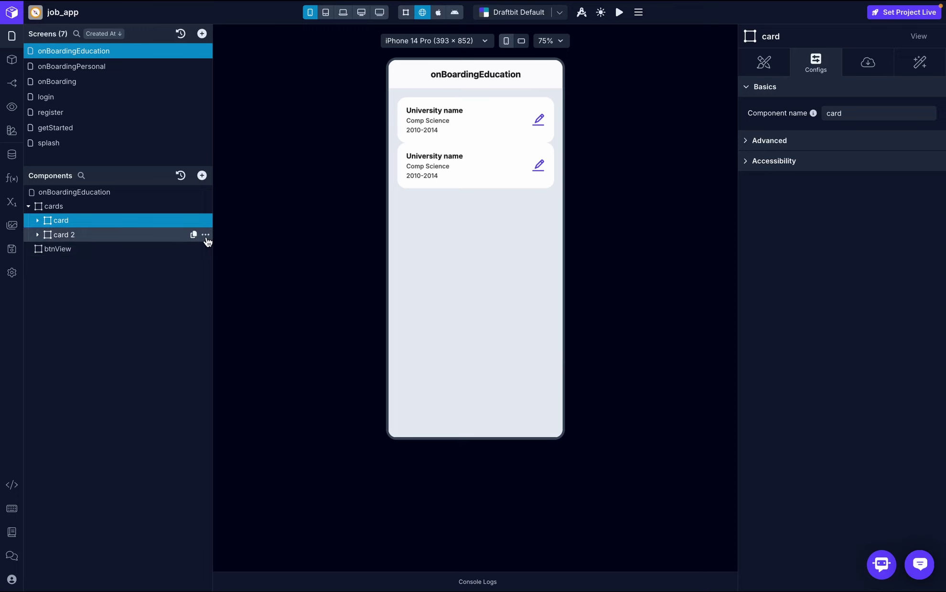
{"action": "left_click", "coordinate": [205, 235]}
{"action": "left_click", "coordinate": [238, 300]}
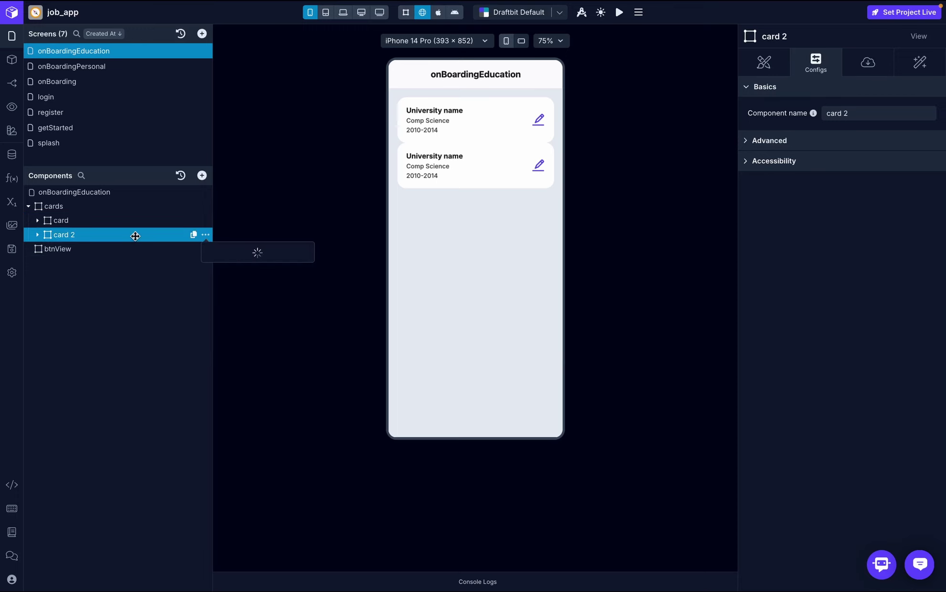
- Set the cards container's gap to 20 and compare with the design mockup
{"action": "left_click", "coordinate": [114, 206]}
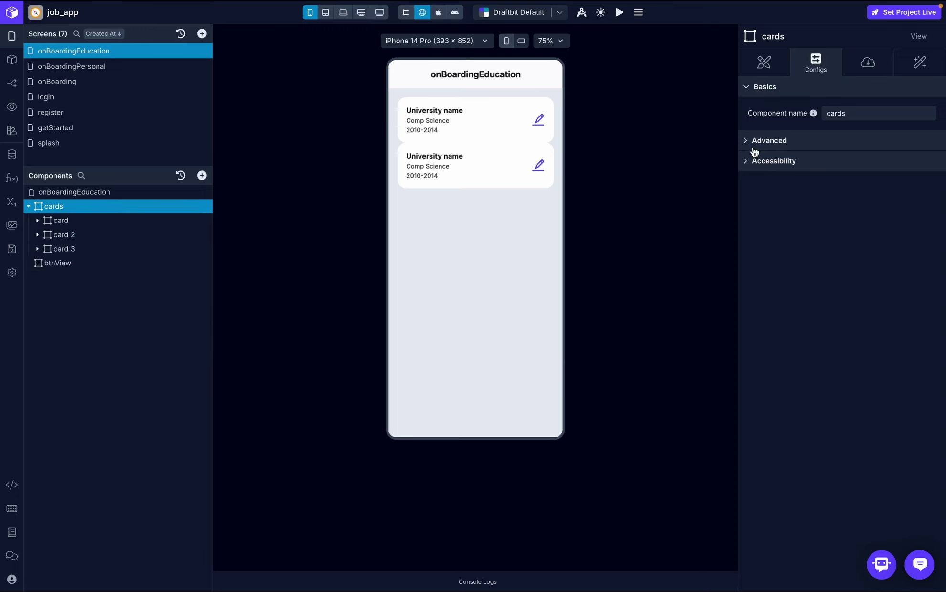
{"action": "left_click", "coordinate": [767, 62]}
{"action": "left_click", "coordinate": [913, 248]}
{"action": "type", "text": "20"}
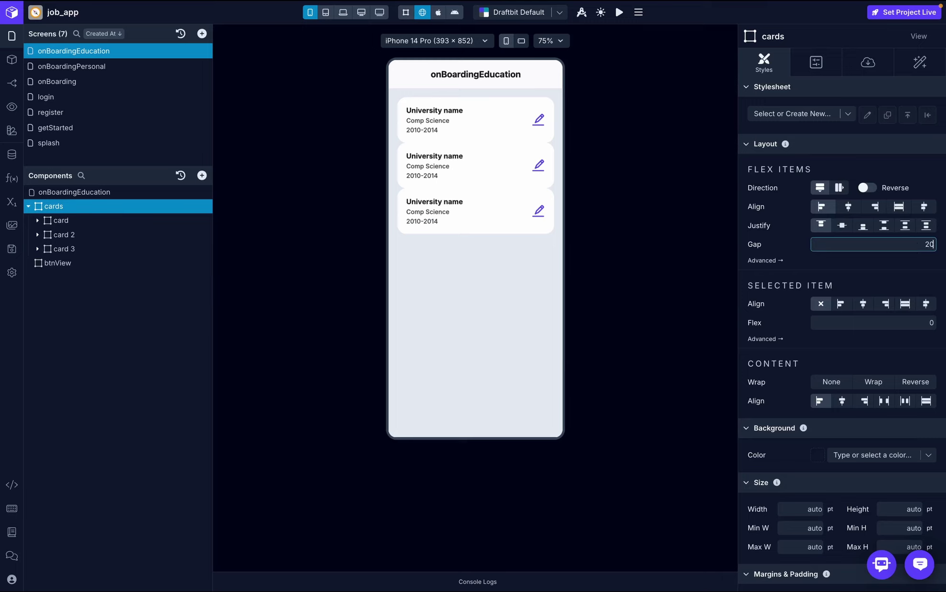
{"action": "key", "text": "Return"}
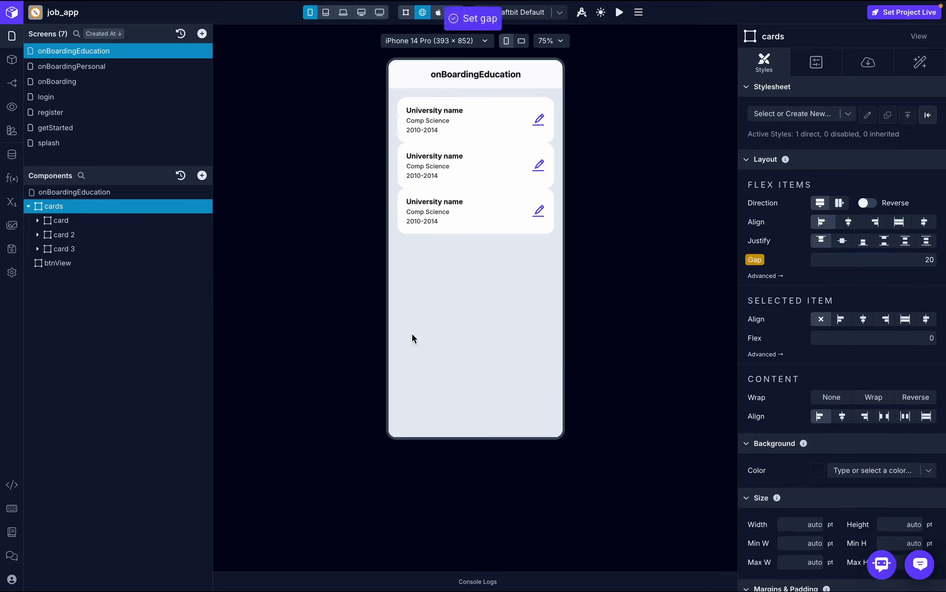
{"action": "key", "text": "ctrl+Right"}
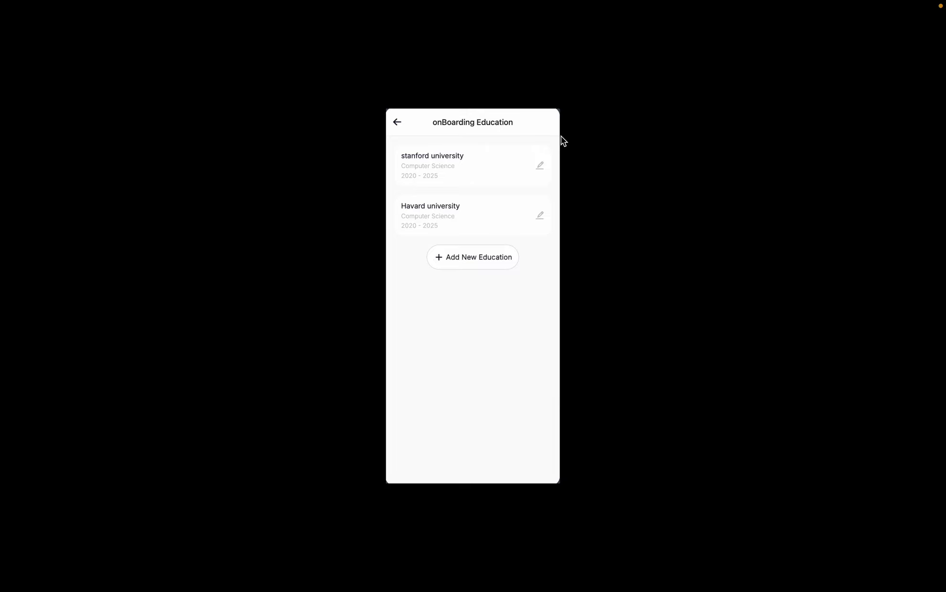
{"action": "key", "text": "ctrl+Left"}
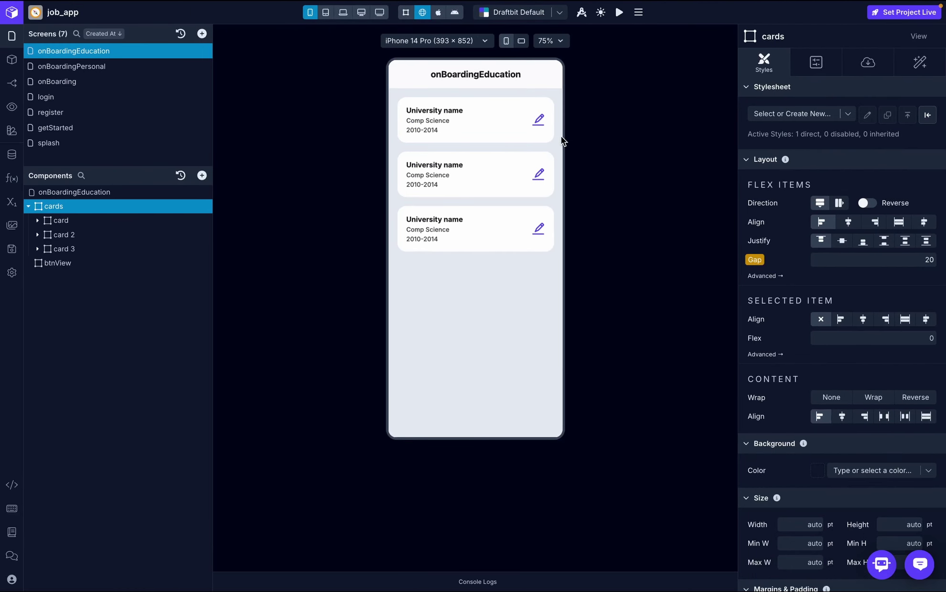
- Drag a Button into the btnView container
{"action": "left_click", "coordinate": [28, 206]}
{"action": "left_click", "coordinate": [94, 222]}
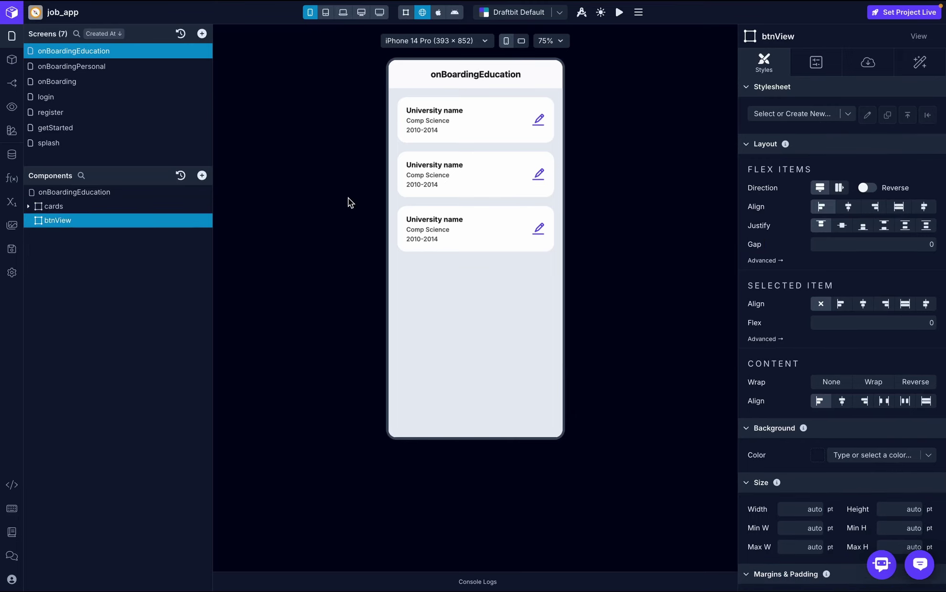
{"action": "left_click", "coordinate": [202, 177]}
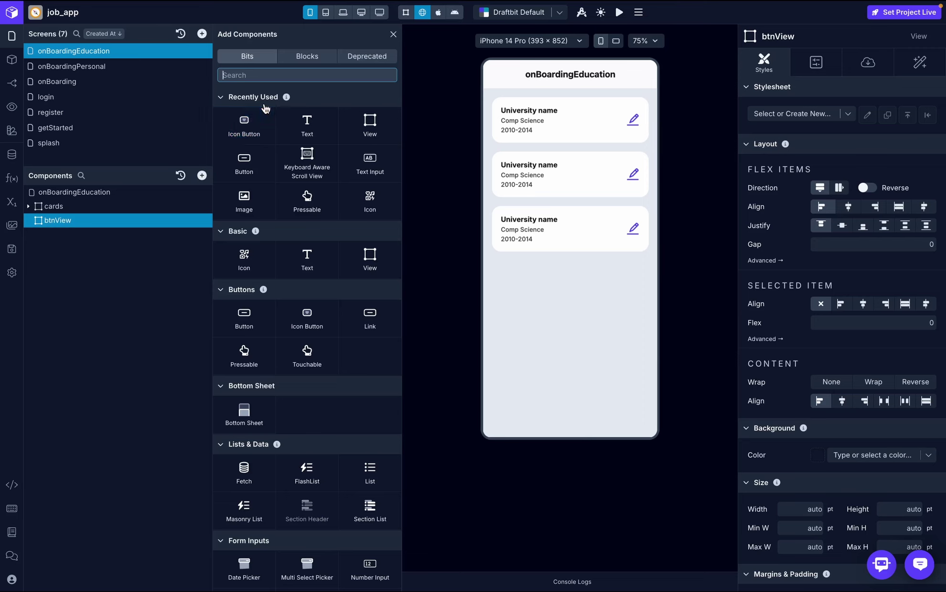
{"action": "left_click_drag", "start_coordinate": [247, 161], "coordinate": [111, 222]}
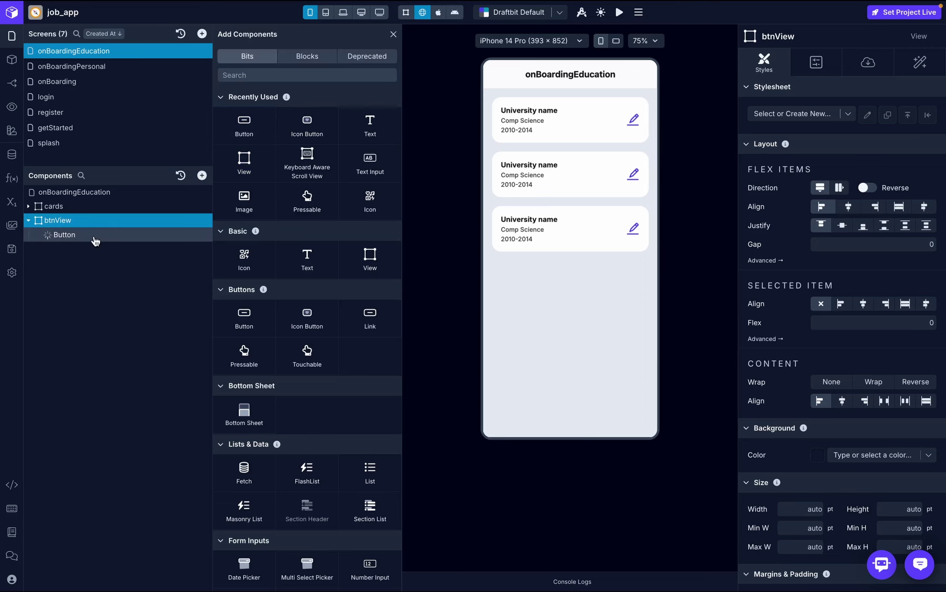
- Give the button a white background and a 20 corner radius
{"action": "left_click", "coordinate": [95, 235]}
{"action": "scroll", "coordinate": [850, 335], "scroll_direction": "down", "scroll_amount": 5}
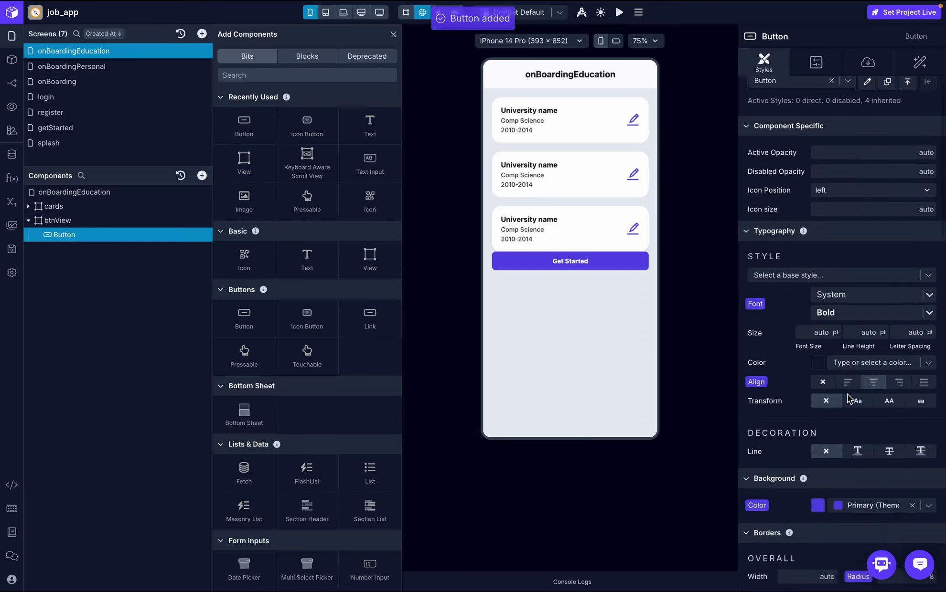
{"action": "scroll", "coordinate": [847, 398], "scroll_direction": "up", "scroll_amount": 2}
{"action": "left_click", "coordinate": [929, 196]}
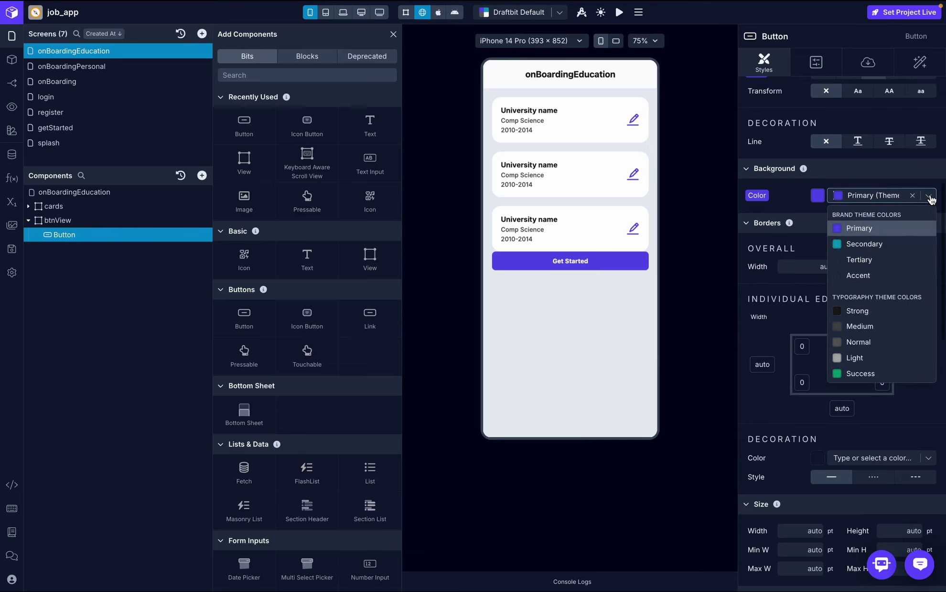
{"action": "type", "text": "white"}
{"action": "left_click", "coordinate": [893, 213]}
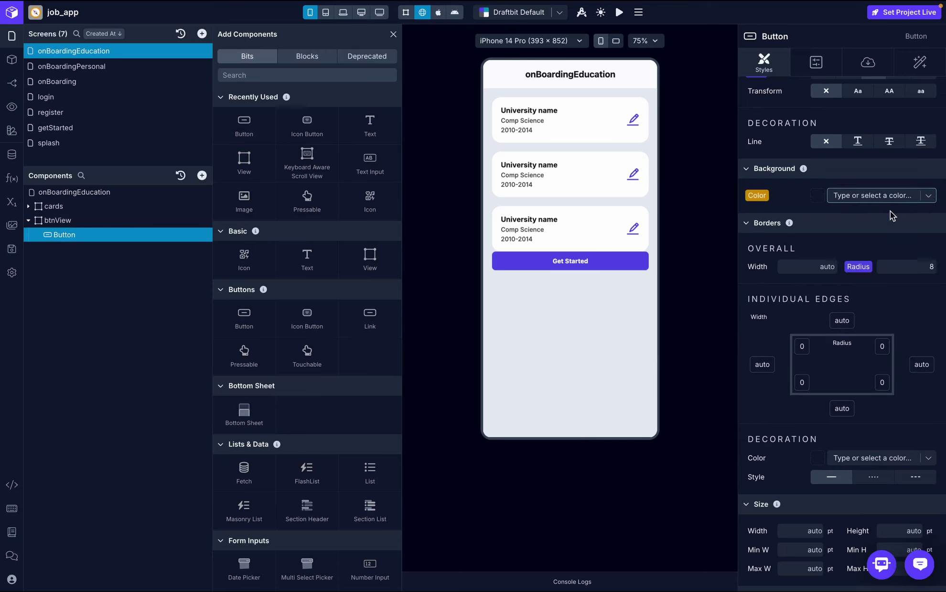
{"action": "scroll", "coordinate": [891, 216], "scroll_direction": "up", "scroll_amount": 2}
{"action": "left_click", "coordinate": [932, 344]}
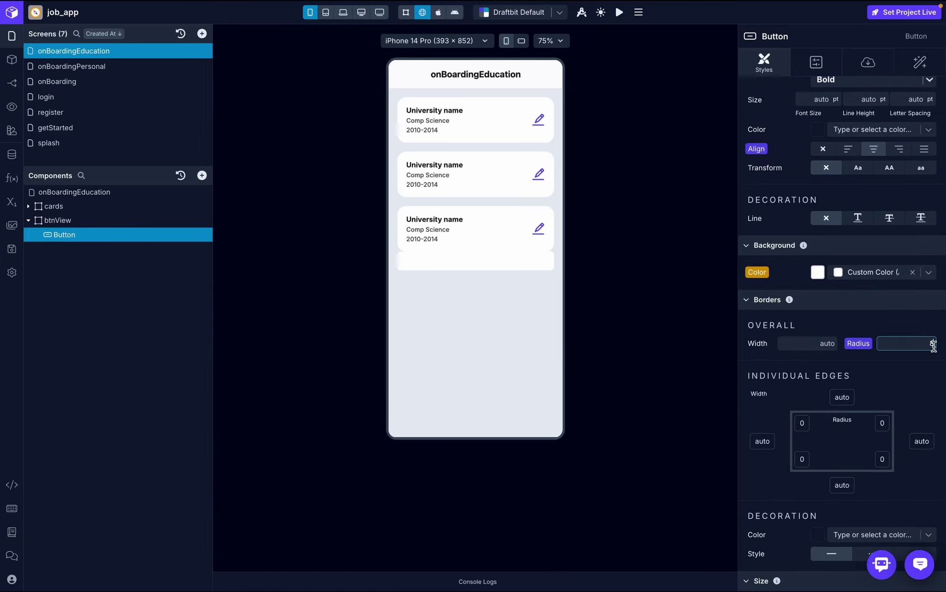
{"action": "key", "text": "BackSpace"}
{"action": "type", "text": "20"}
{"action": "key", "text": "Return"}
- Set the button text to Inter at 16 pt with a Medium background colour
{"action": "scroll", "coordinate": [929, 380], "scroll_direction": "up", "scroll_amount": 3}
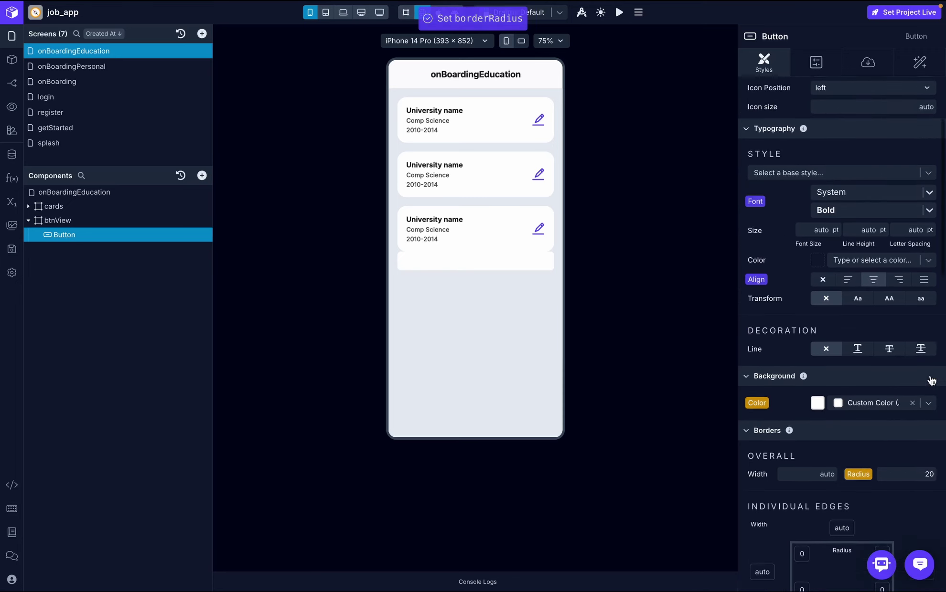
{"action": "left_click", "coordinate": [855, 233]}
{"action": "type", "text": "inter"}
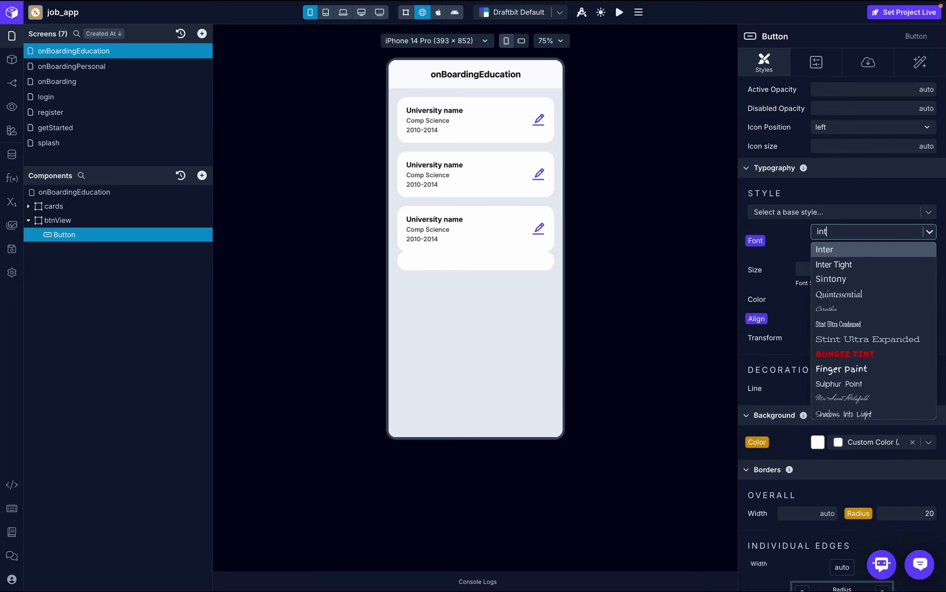
{"action": "left_click", "coordinate": [837, 252]}
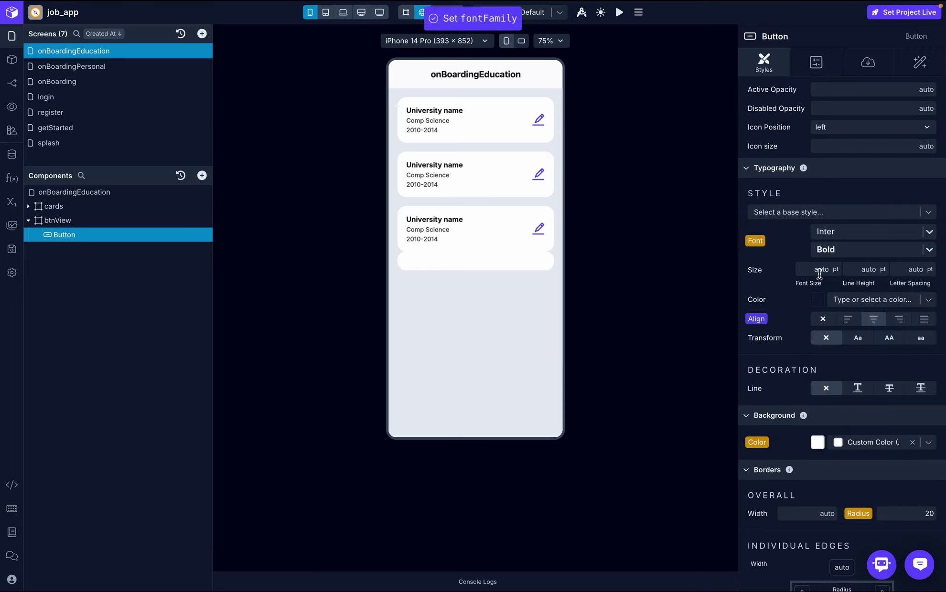
{"action": "left_click", "coordinate": [819, 271]}
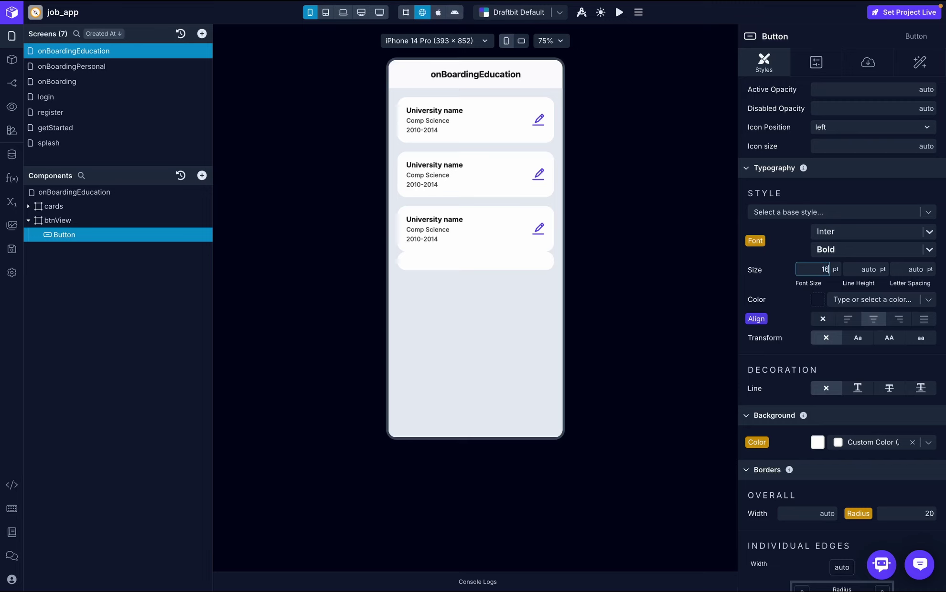
{"action": "key", "text": "Return"}
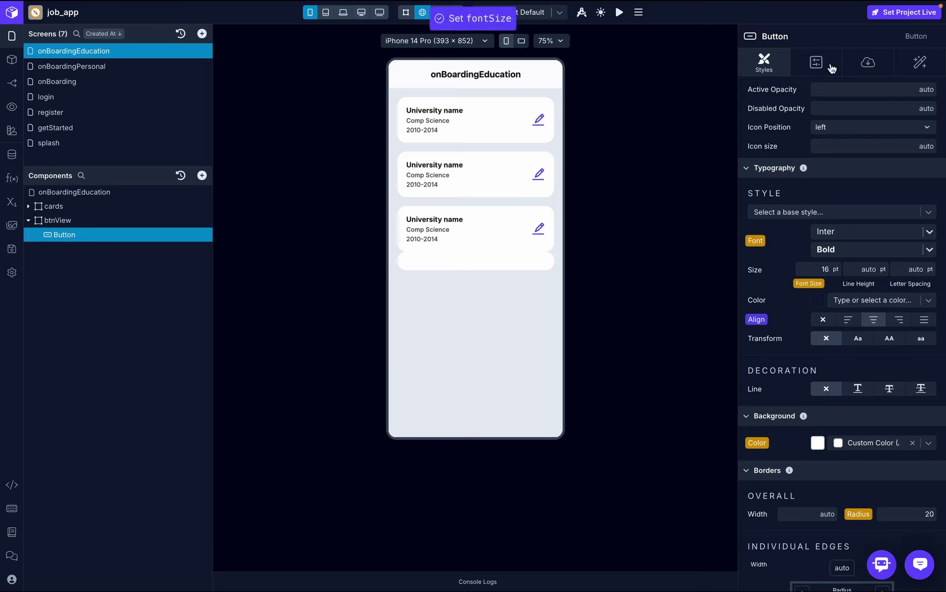
{"action": "scroll", "coordinate": [830, 382], "scroll_direction": "down", "scroll_amount": 2}
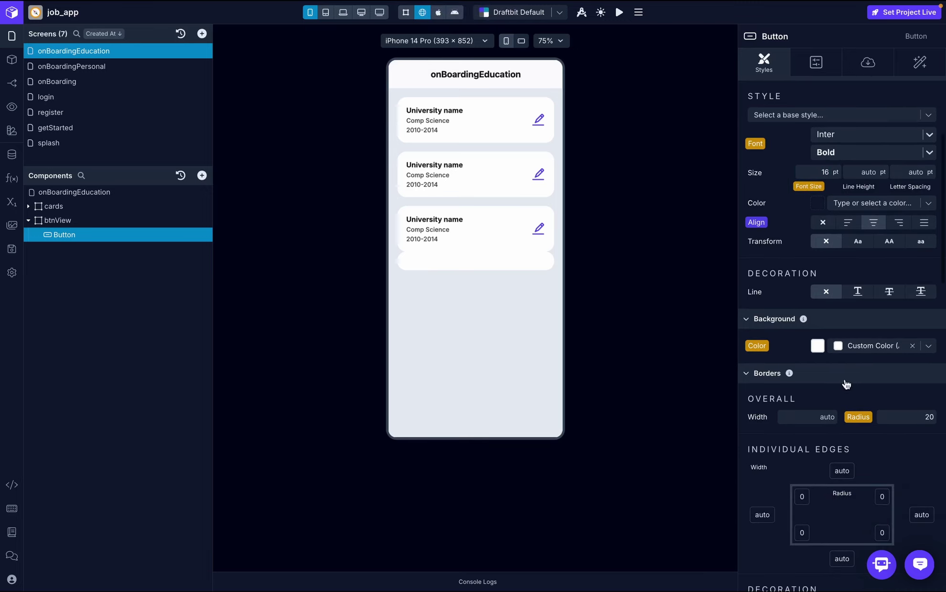
{"action": "left_click", "coordinate": [928, 351]}
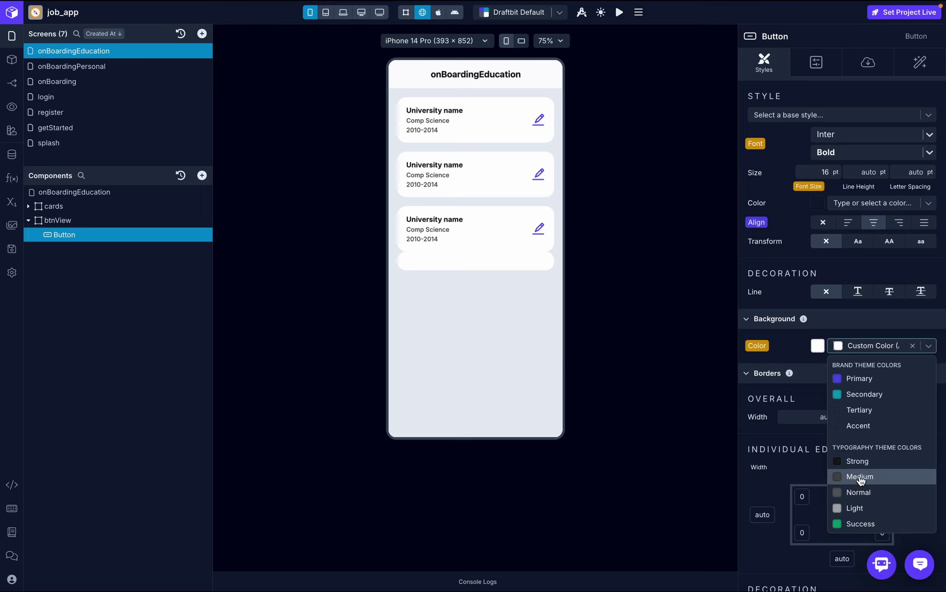
{"action": "left_click", "coordinate": [857, 479]}
- Change the button label to 'Create Education' and give it a plus icon
{"action": "left_click", "coordinate": [868, 65]}
{"action": "left_click", "coordinate": [812, 138]}
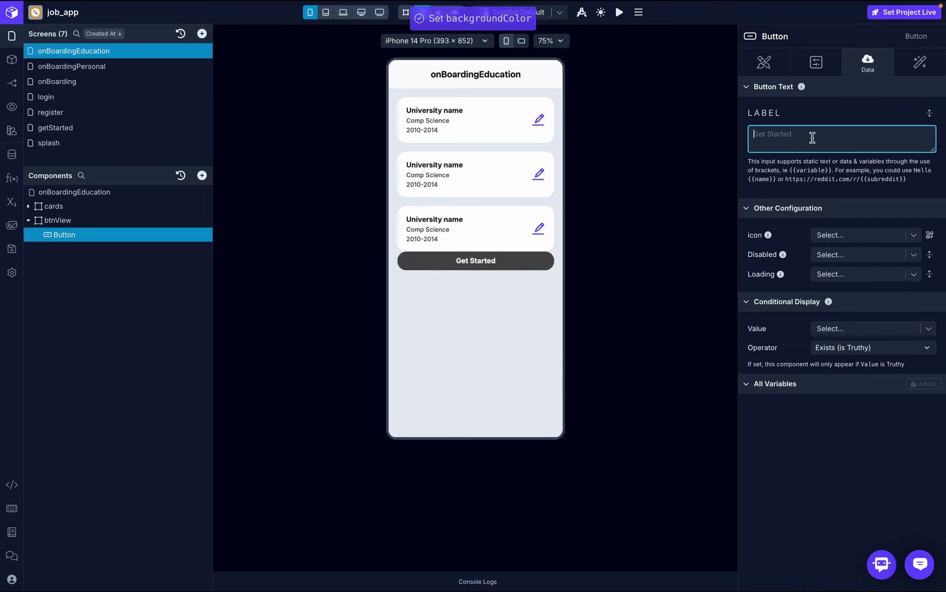
{"action": "type", "text": "Create "}
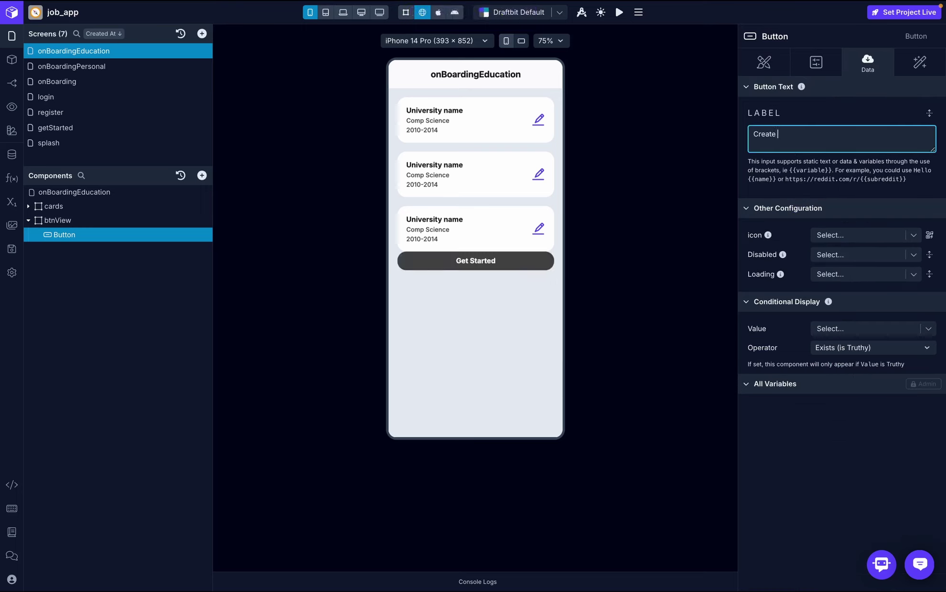
{"action": "type", "text": "Education"}
{"action": "left_click", "coordinate": [843, 110]}
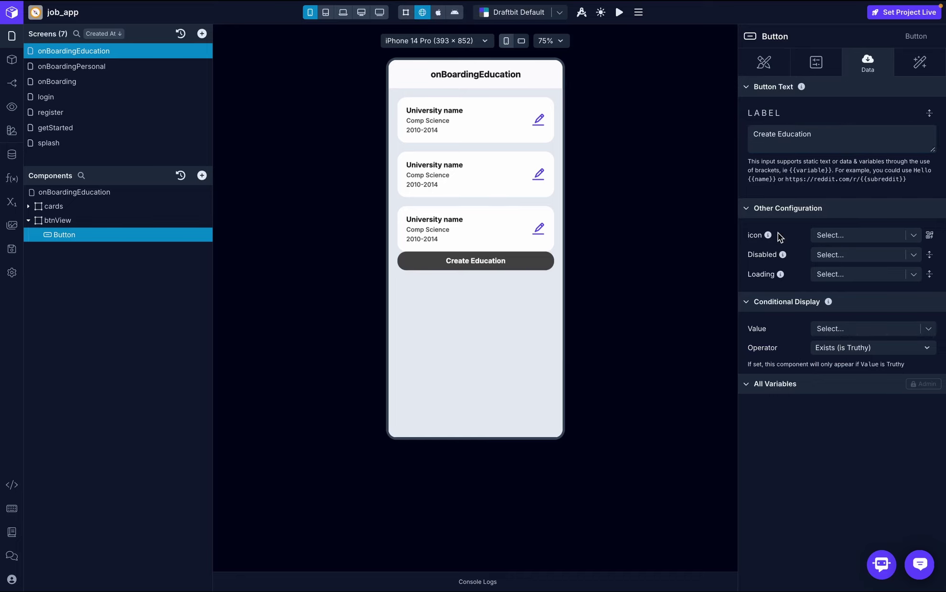
{"action": "left_click", "coordinate": [929, 235]}
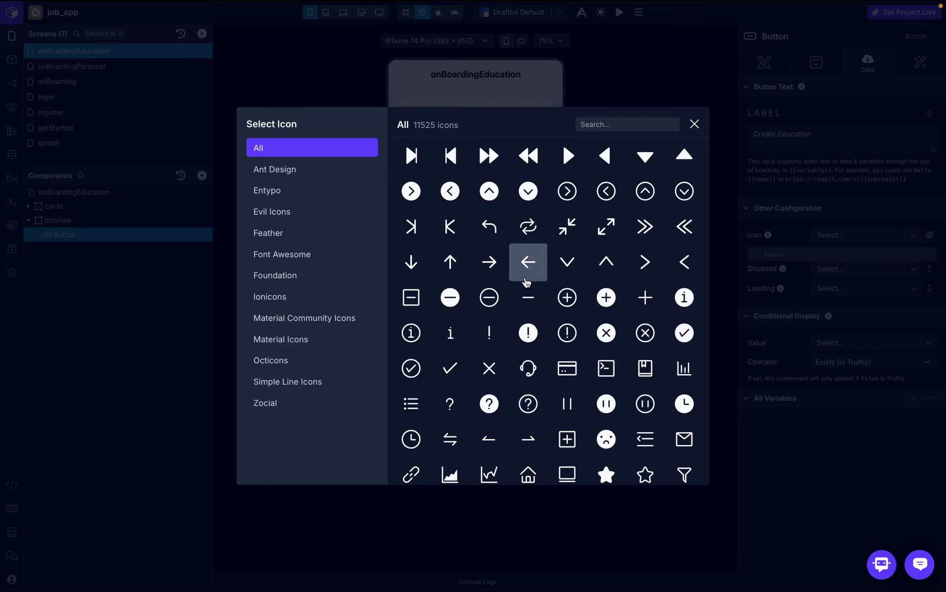
{"action": "left_click", "coordinate": [645, 297]}
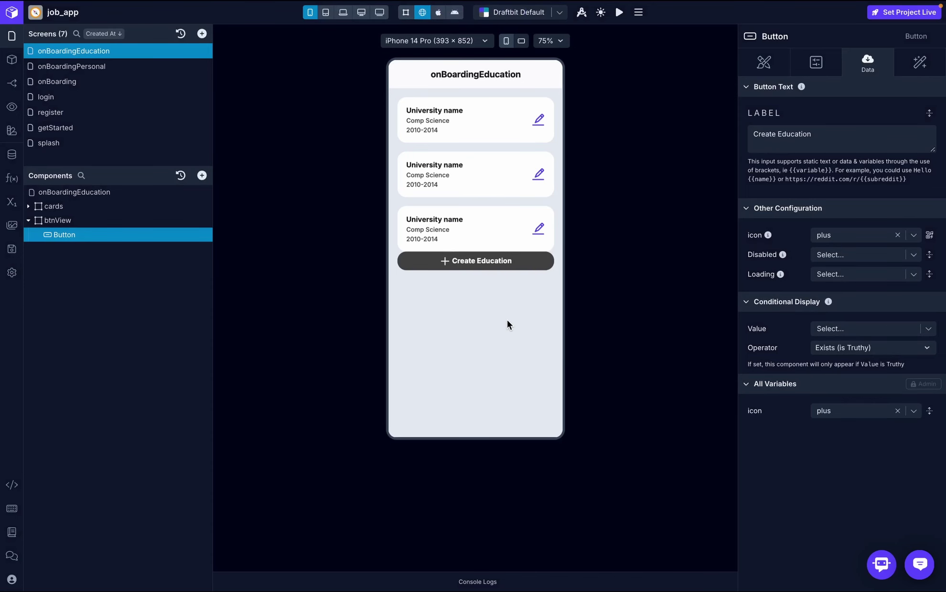
- Reselect the Button and bring up its Background and Borders style settings
{"action": "left_click", "coordinate": [100, 218]}
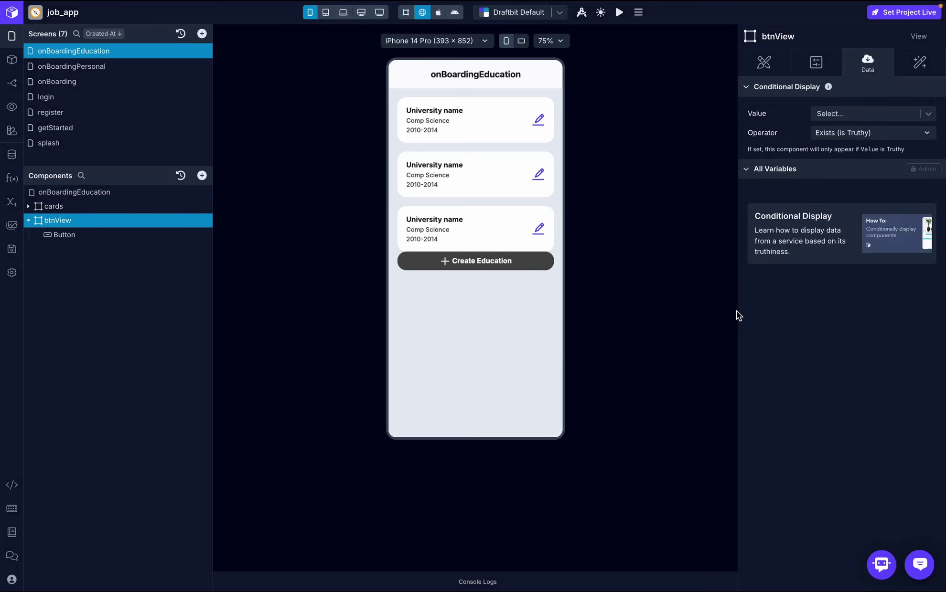
{"action": "left_click", "coordinate": [131, 232]}
{"action": "left_click", "coordinate": [764, 65]}
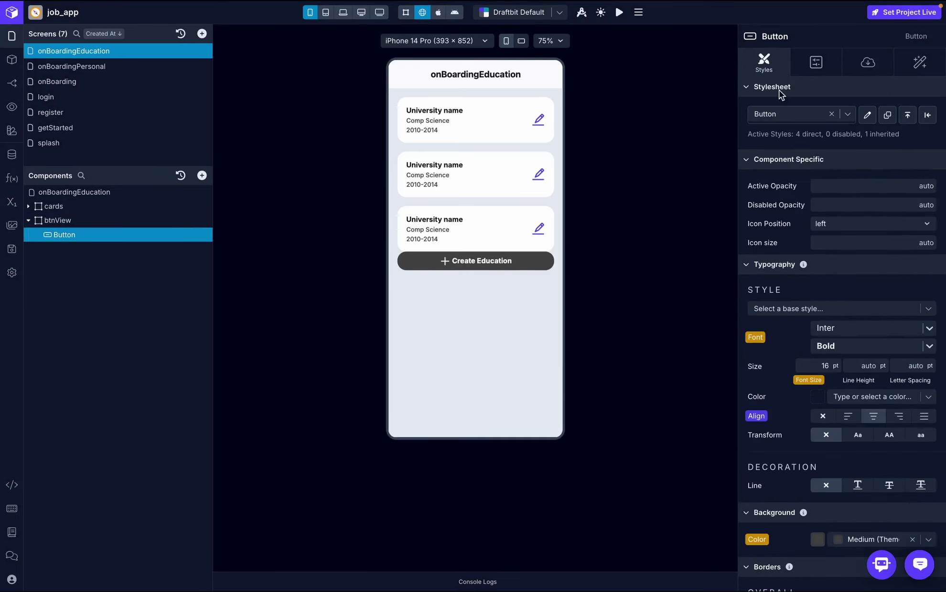
{"action": "scroll", "coordinate": [837, 250], "scroll_direction": "down", "scroll_amount": 2}
{"action": "scroll", "coordinate": [838, 251], "scroll_direction": "down", "scroll_amount": 4}
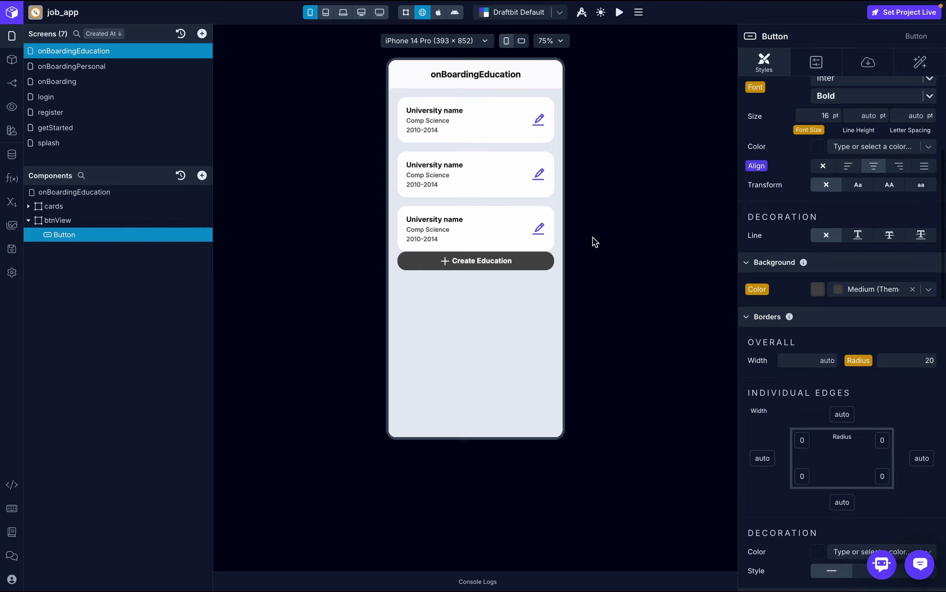
- Make the button background white and its text the Medium theme colour
{"action": "left_click", "coordinate": [877, 288]}
{"action": "type", "text": "white"}
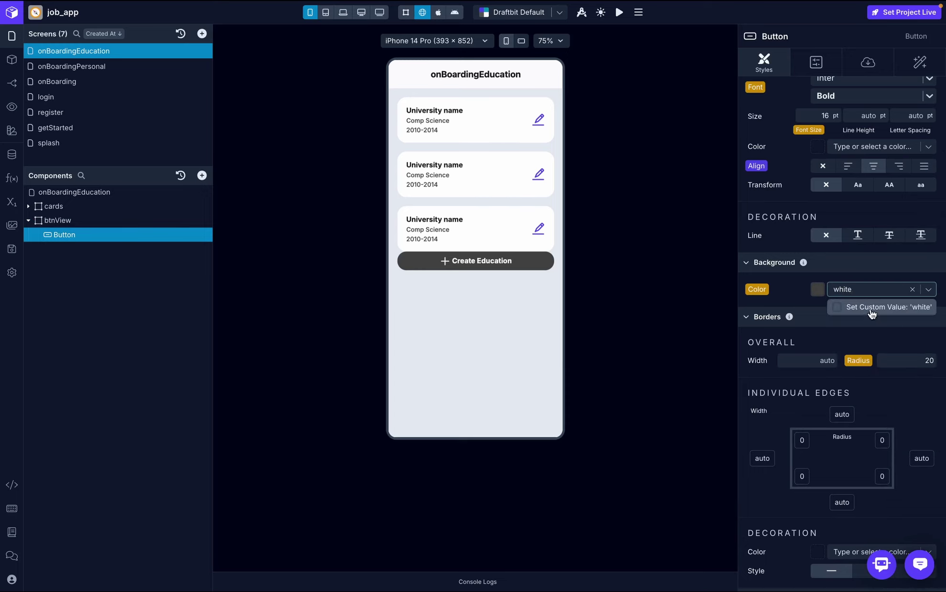
{"action": "left_click", "coordinate": [870, 308]}
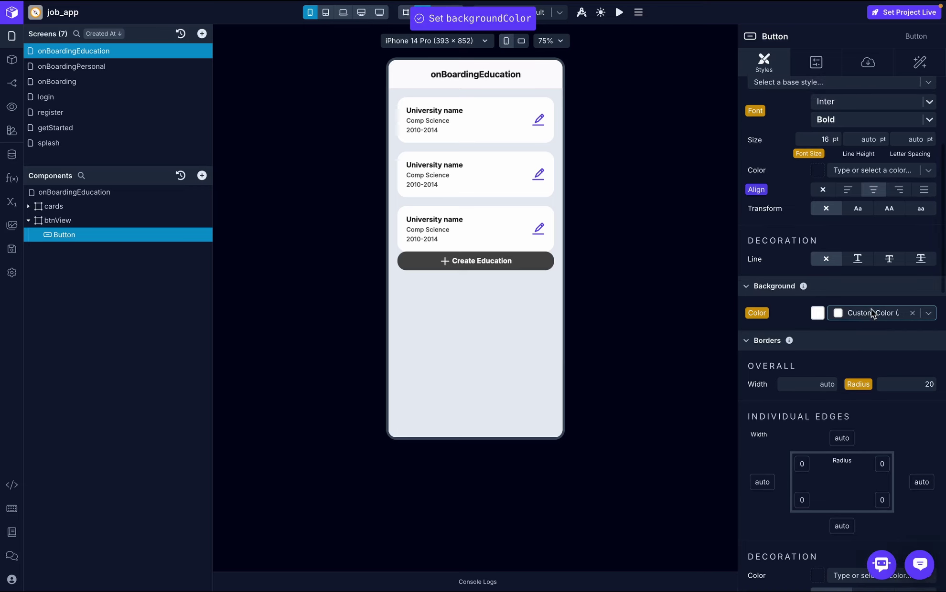
{"action": "scroll", "coordinate": [822, 294], "scroll_direction": "down", "scroll_amount": 4}
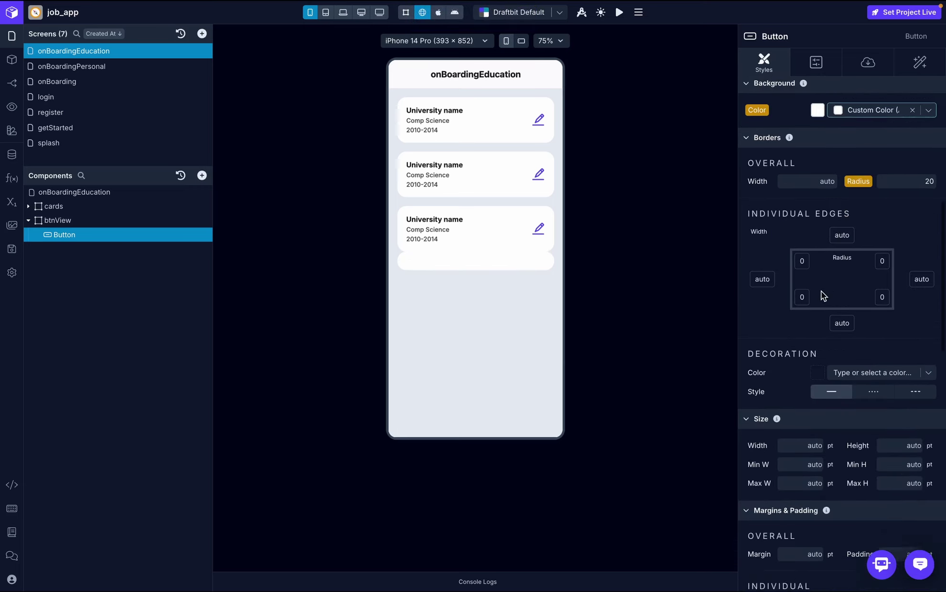
{"action": "scroll", "coordinate": [822, 291], "scroll_direction": "up", "scroll_amount": 7}
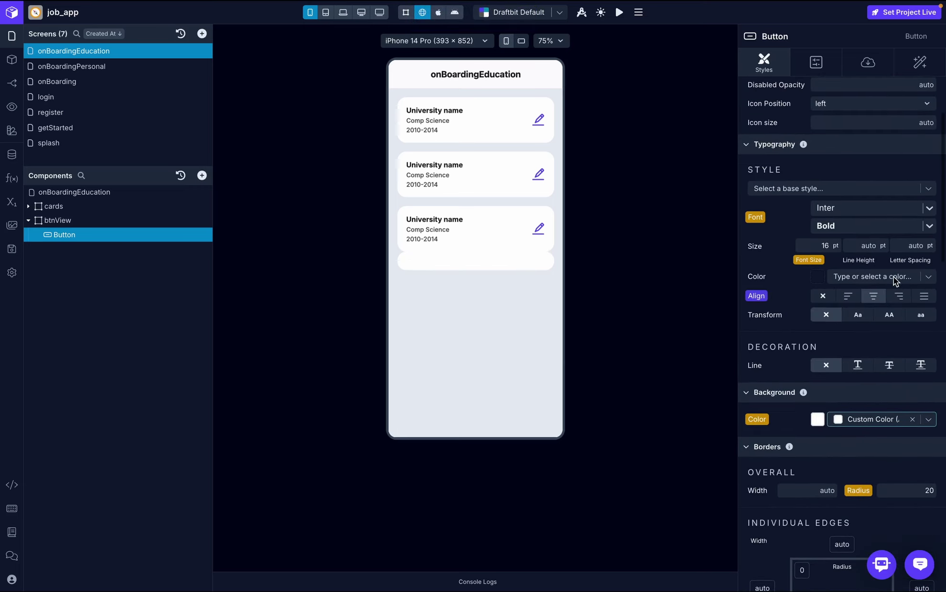
{"action": "left_click", "coordinate": [893, 277]}
{"action": "left_click", "coordinate": [865, 408]}
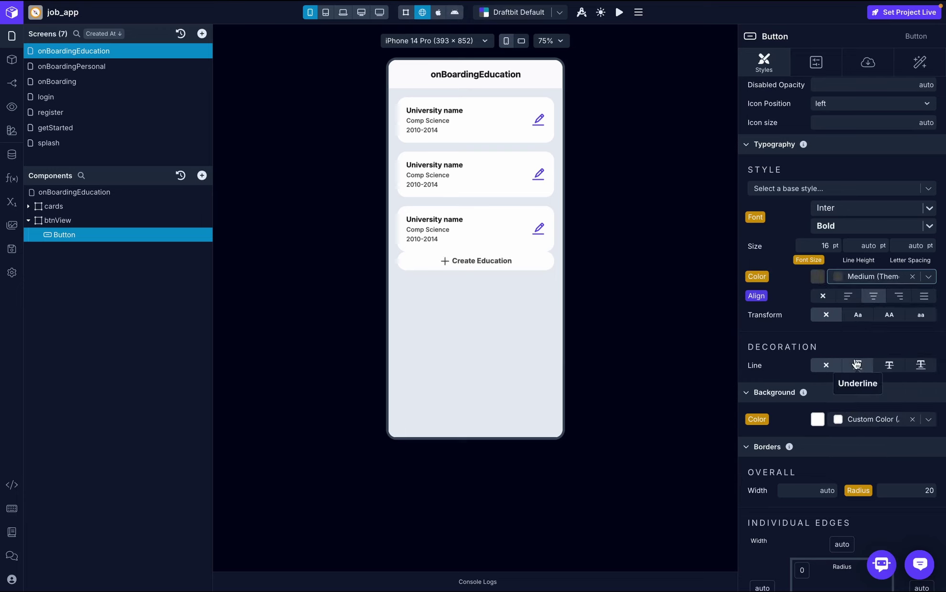
- Set a 20 gap between items on the onBoardingEducation screen
{"action": "left_click", "coordinate": [96, 192]}
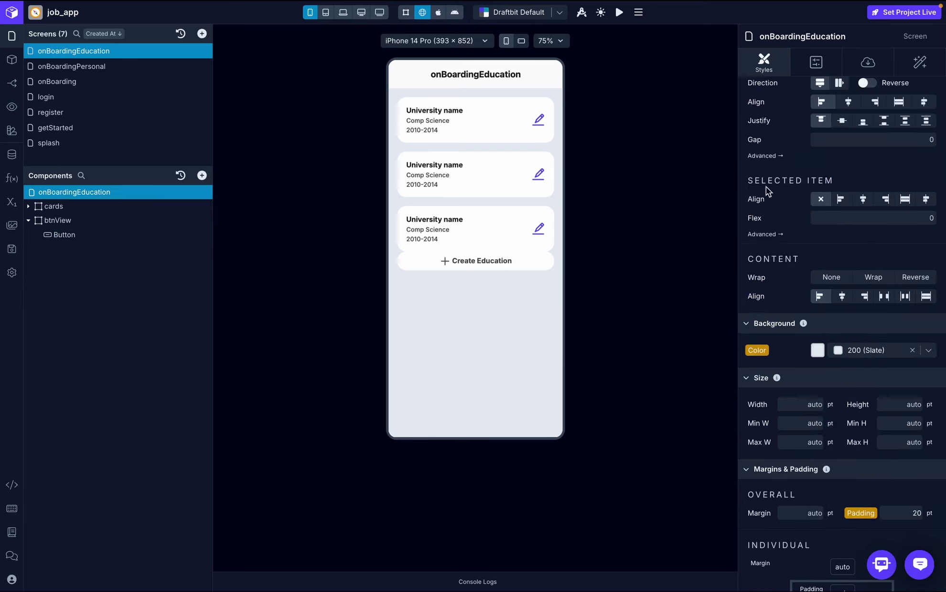
{"action": "left_click", "coordinate": [894, 137]}
{"action": "type", "text": "20"}
{"action": "left_click", "coordinate": [906, 179]}
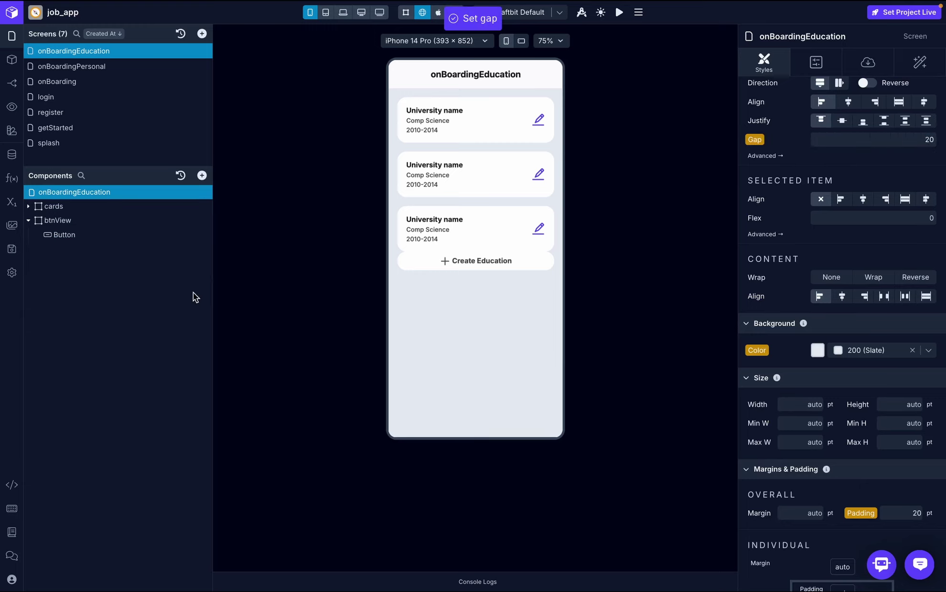
- Give the Create Education button a border radius of 30
{"action": "left_click", "coordinate": [93, 235]}
{"action": "scroll", "coordinate": [843, 395], "scroll_direction": "down", "scroll_amount": 7}
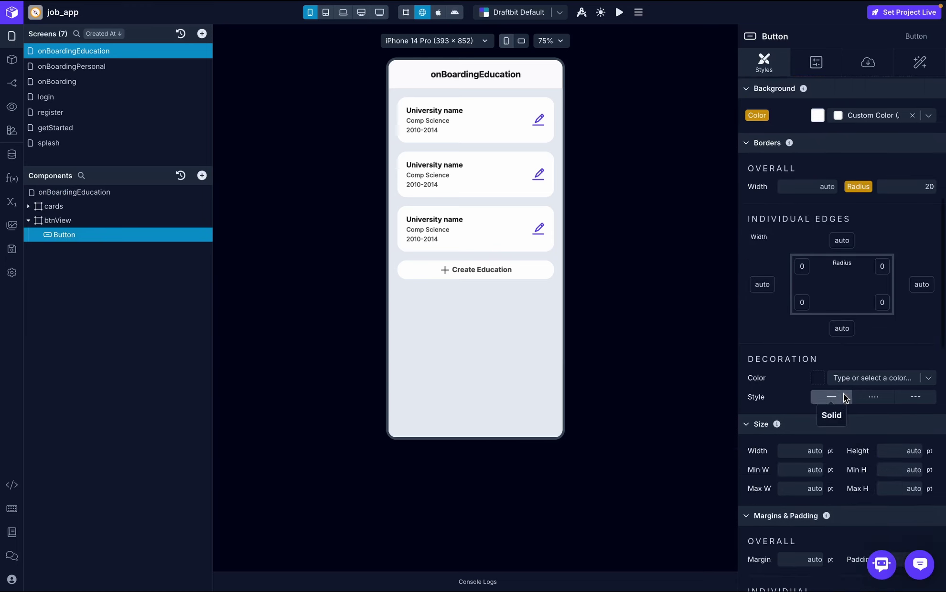
{"action": "scroll", "coordinate": [843, 393], "scroll_direction": "down", "scroll_amount": 5}
{"action": "scroll", "coordinate": [835, 250], "scroll_direction": "up", "scroll_amount": 7}
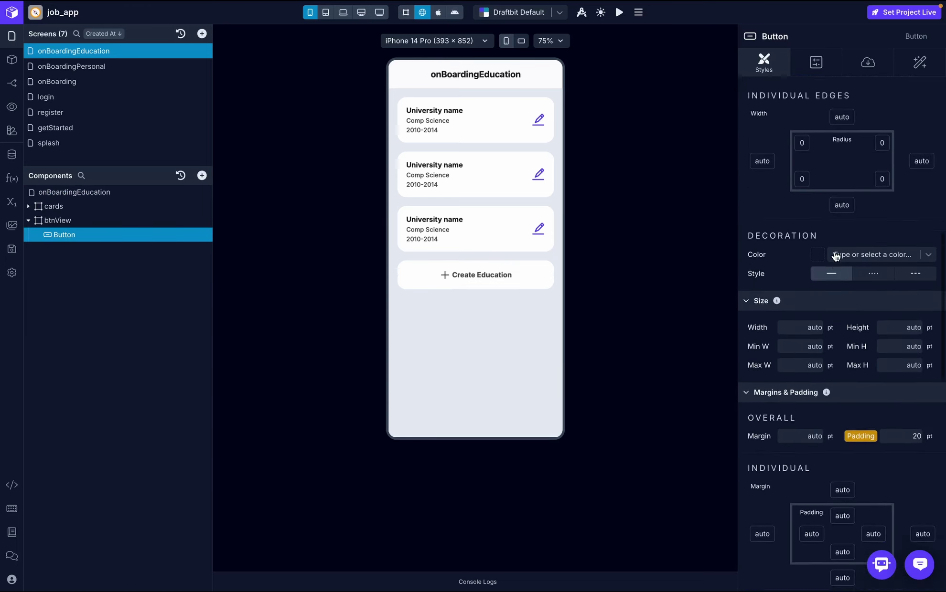
{"action": "scroll", "coordinate": [834, 247], "scroll_direction": "up", "scroll_amount": 1}
{"action": "left_click", "coordinate": [930, 304]}
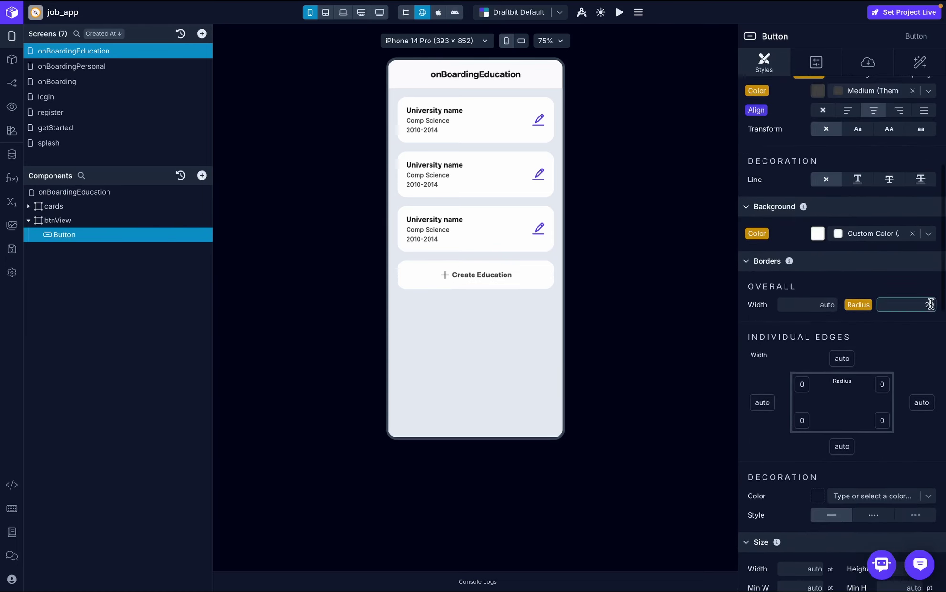
{"action": "type", "text": "30"}
{"action": "key", "text": "Return"}
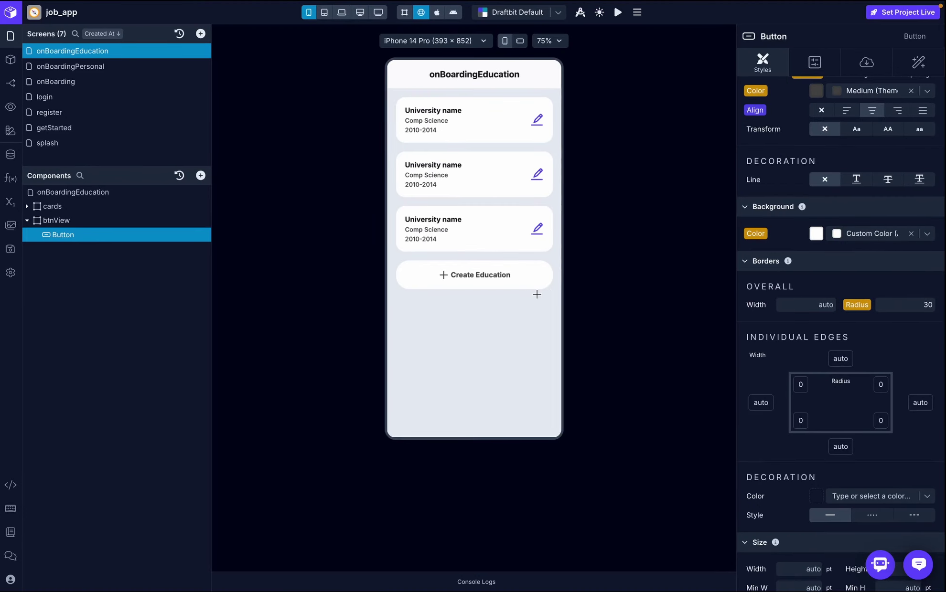
{"action": "scroll", "coordinate": [867, 370], "scroll_direction": "down", "scroll_amount": 2}
{"action": "scroll", "coordinate": [866, 371], "scroll_direction": "down", "scroll_amount": 5}
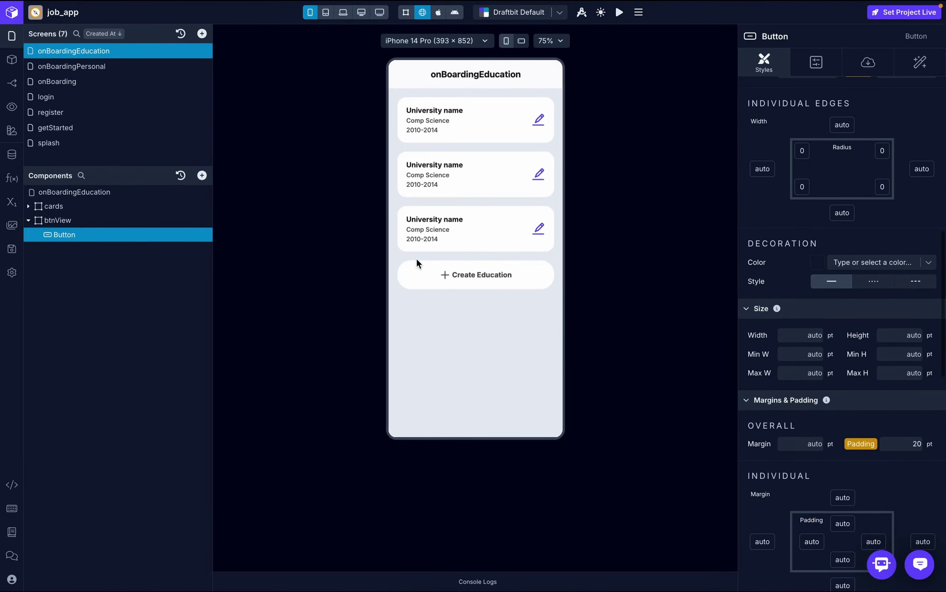
- Centre the button horizontally inside the btnView container
{"action": "left_click", "coordinate": [109, 219]}
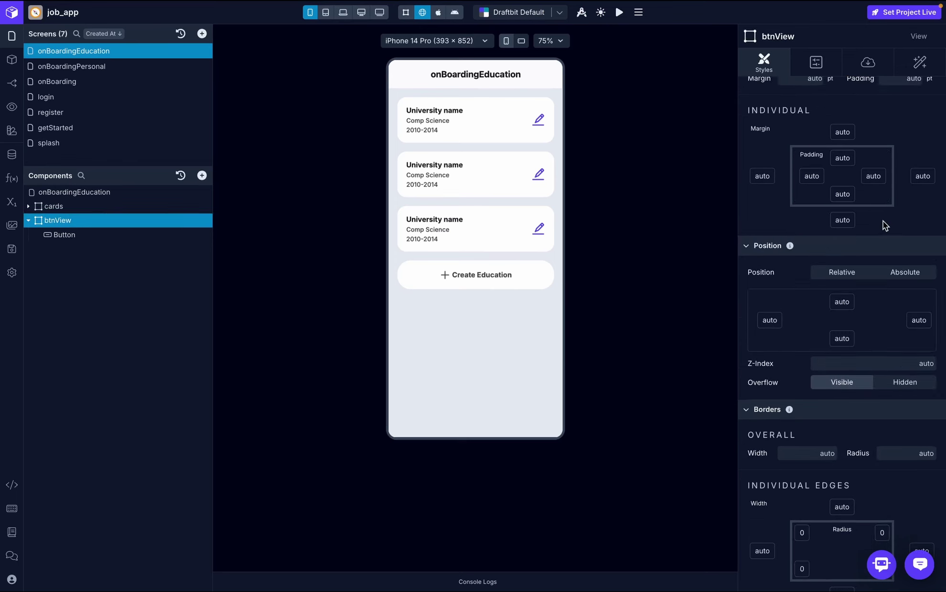
{"action": "scroll", "coordinate": [883, 221], "scroll_direction": "up", "scroll_amount": 6}
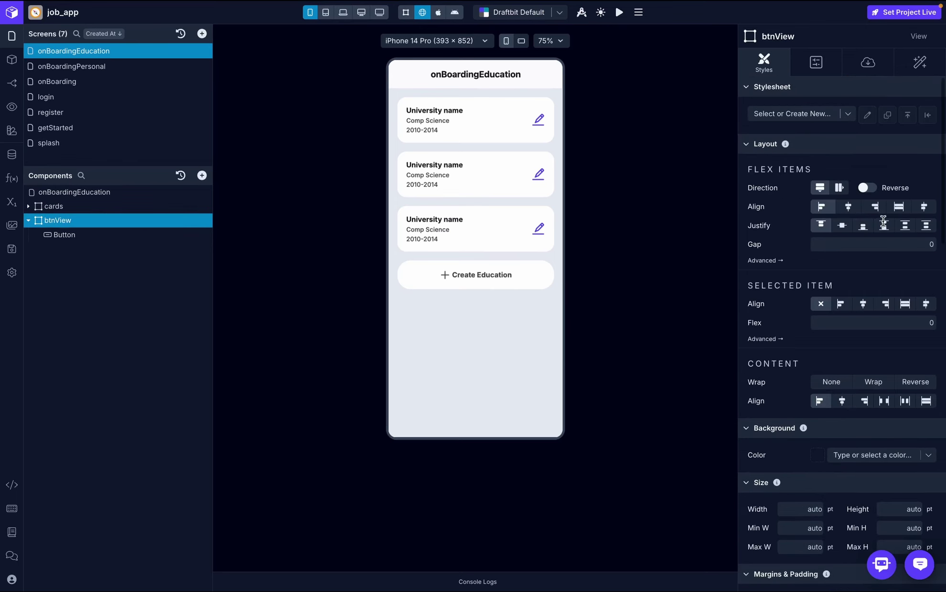
{"action": "left_click", "coordinate": [848, 213]}
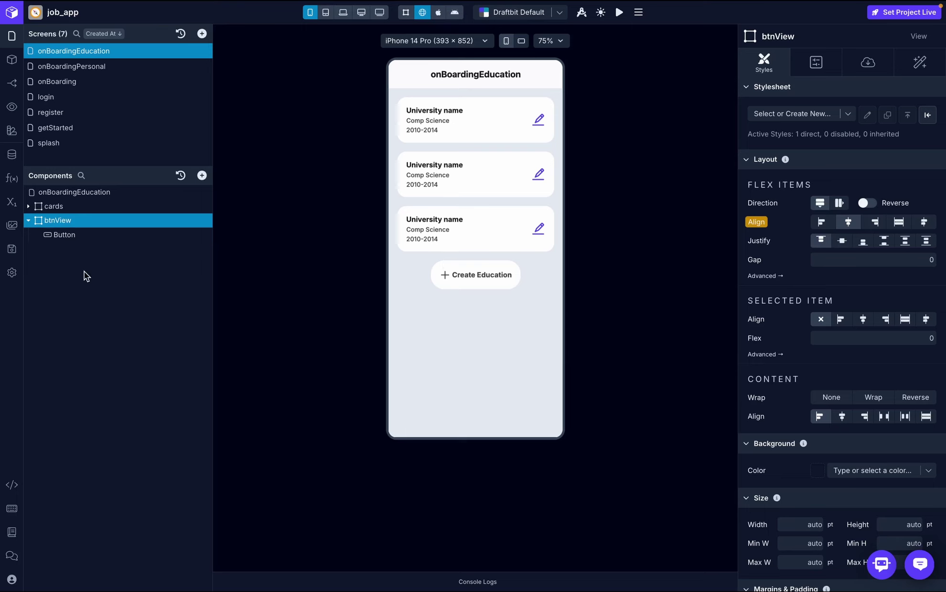
- Give the button a 1-width border in the Medium theme colour
{"action": "left_click", "coordinate": [57, 234]}
{"action": "scroll", "coordinate": [846, 305], "scroll_direction": "down", "scroll_amount": 10}
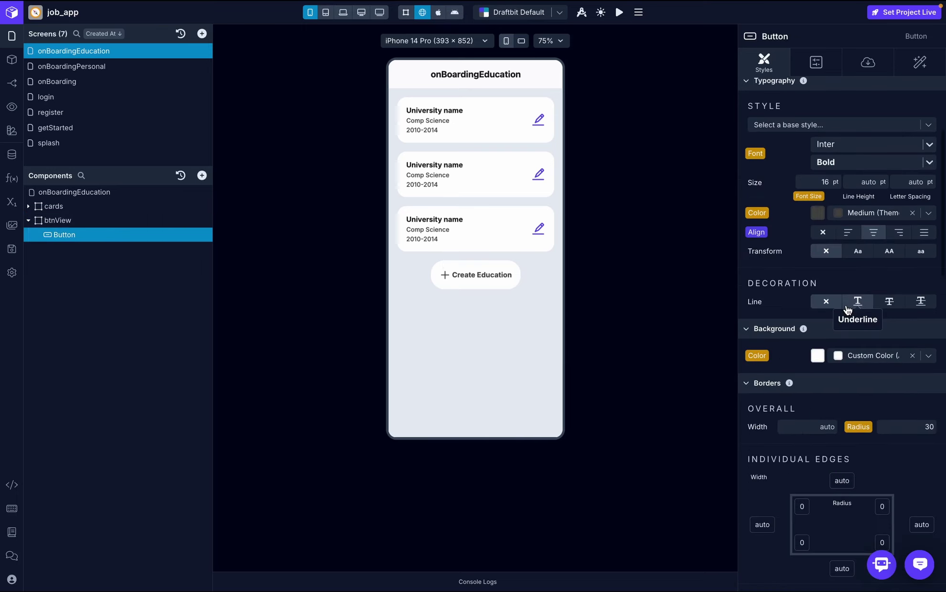
{"action": "left_click", "coordinate": [807, 143]}
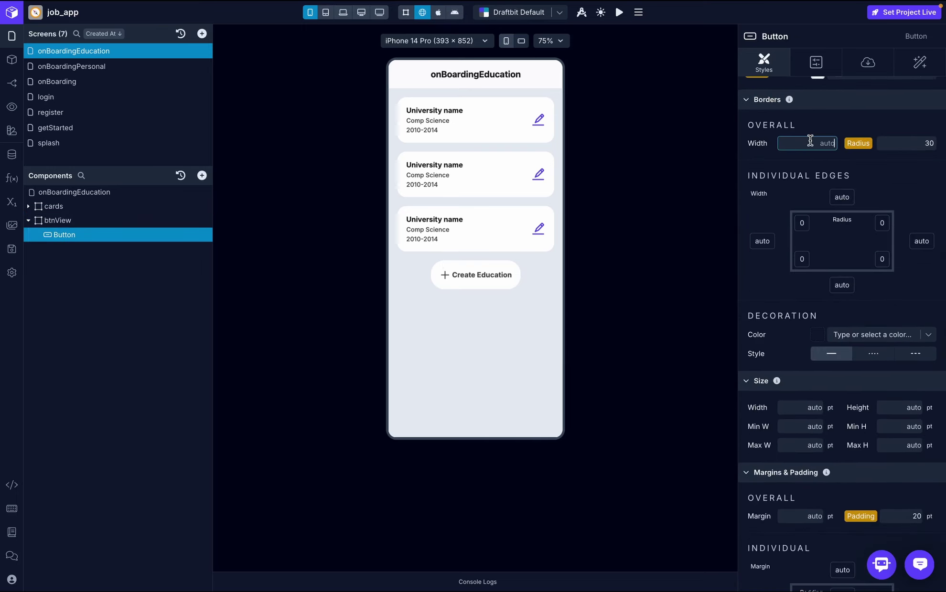
{"action": "type", "text": "1"}
{"action": "key", "text": "Return"}
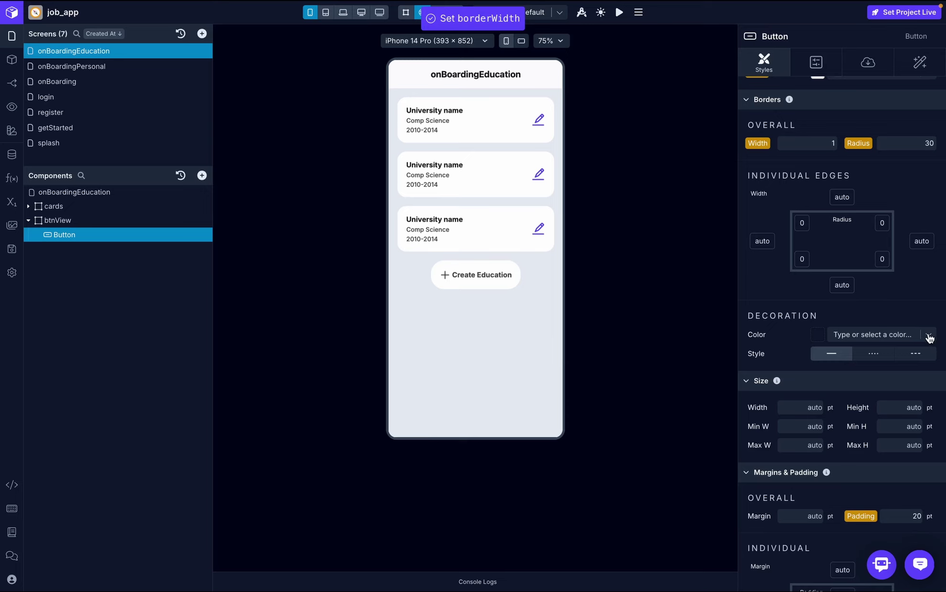
{"action": "left_click", "coordinate": [928, 336]}
{"action": "left_click", "coordinate": [860, 470]}
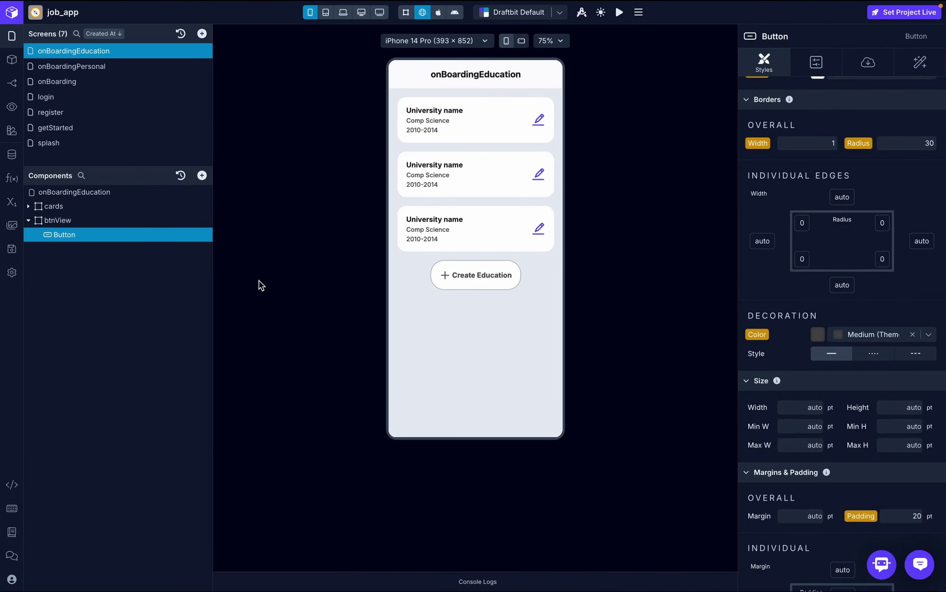
- Replace 'Create' in the button label with 'Add New', so it reads 'Add New Education'
{"action": "left_click", "coordinate": [865, 60]}
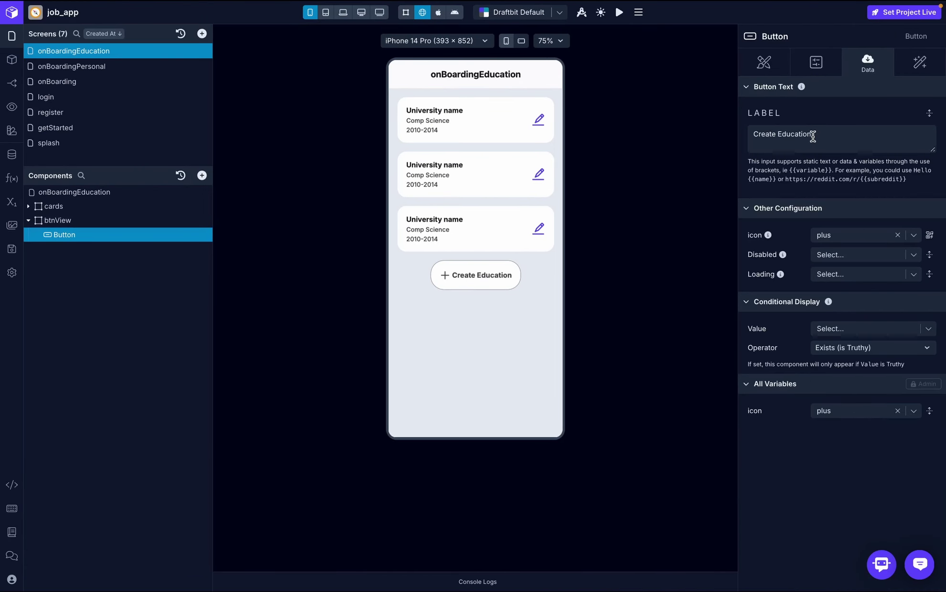
{"action": "left_click", "coordinate": [814, 135]}
{"action": "left_click_drag", "start_coordinate": [777, 134], "coordinate": [719, 126]}
{"action": "key", "text": "Caps_Lock"}
{"action": "type", "text": "Add New"}
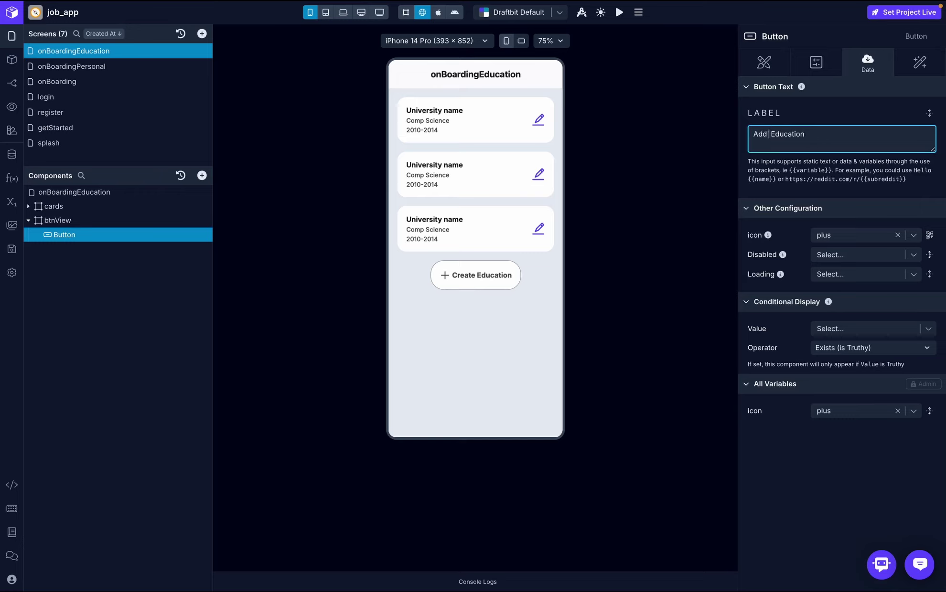
{"action": "left_click", "coordinate": [797, 106]}
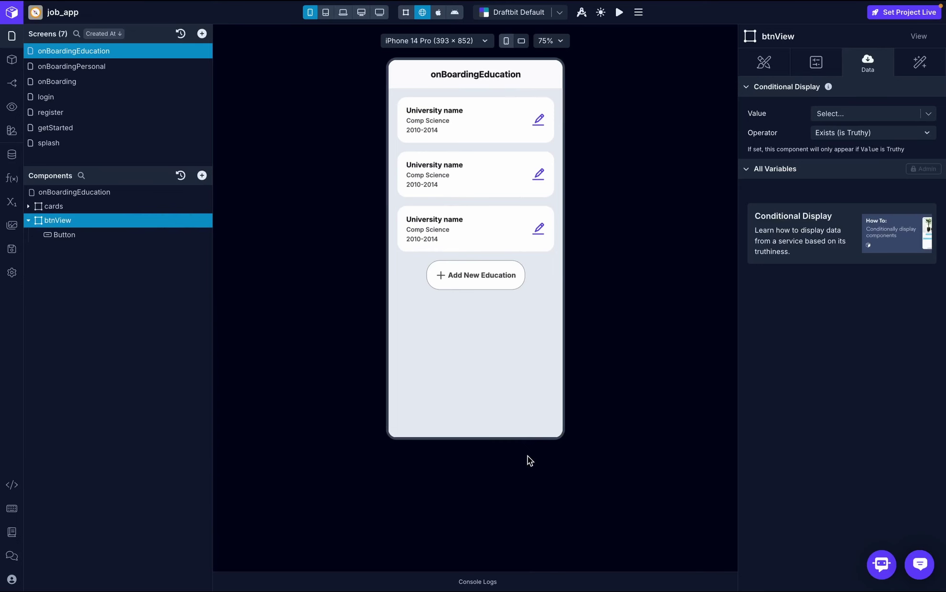
- Add a Bottom Sheet to the onBoardingEducation screen and rename it 'create'
{"action": "left_click", "coordinate": [91, 193]}
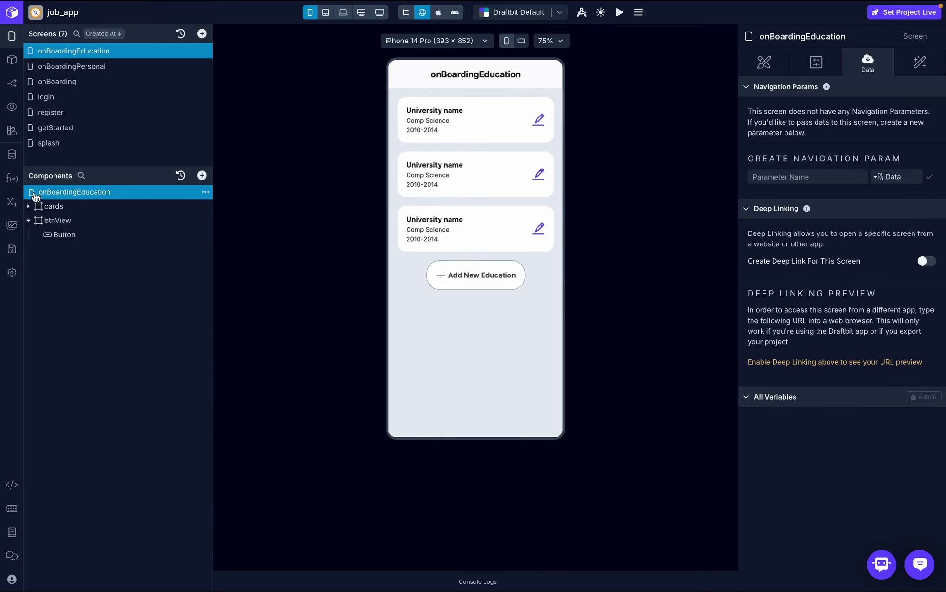
{"action": "left_click", "coordinate": [201, 175]}
{"action": "type", "text": "b"}
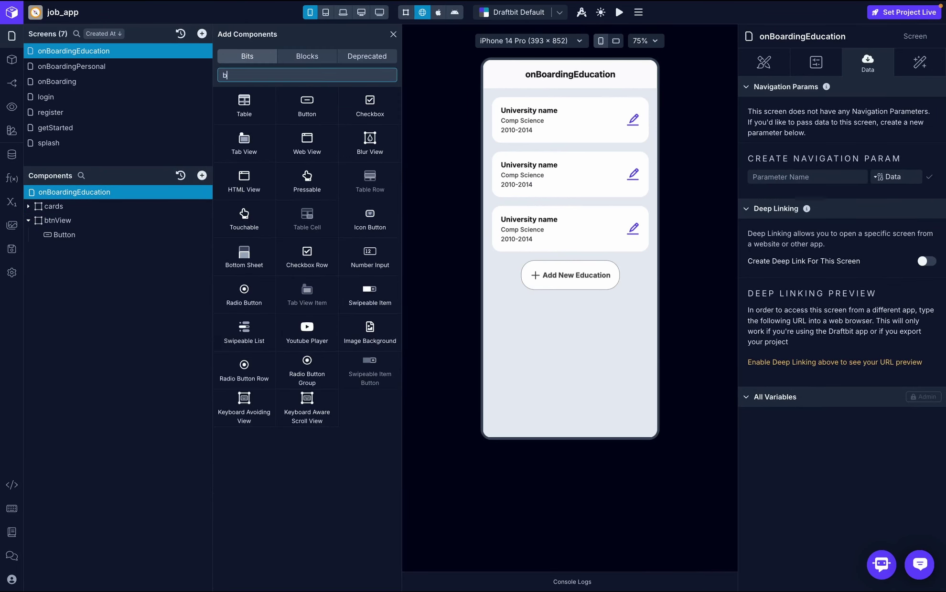
{"action": "type", "text": "ott"}
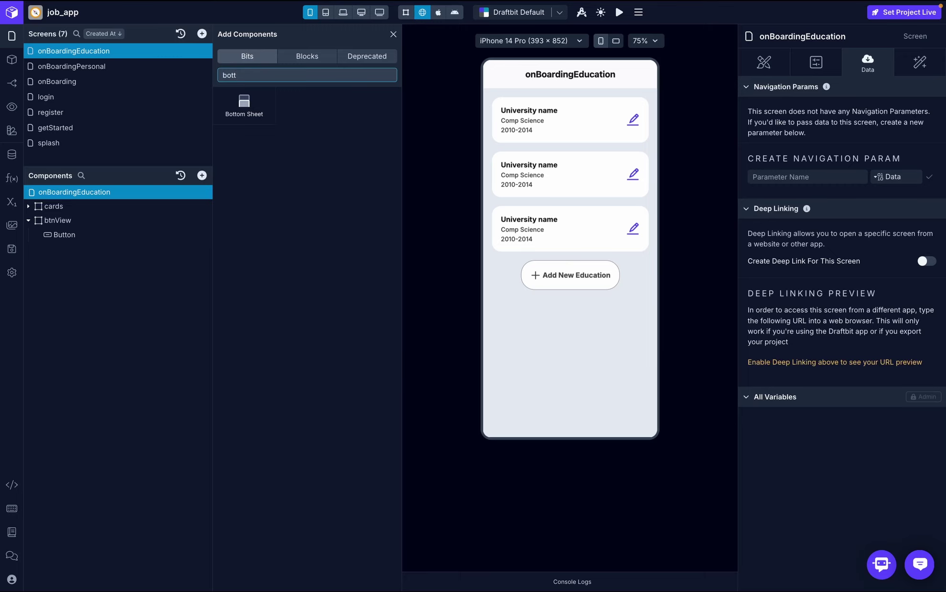
{"action": "left_click", "coordinate": [244, 105]}
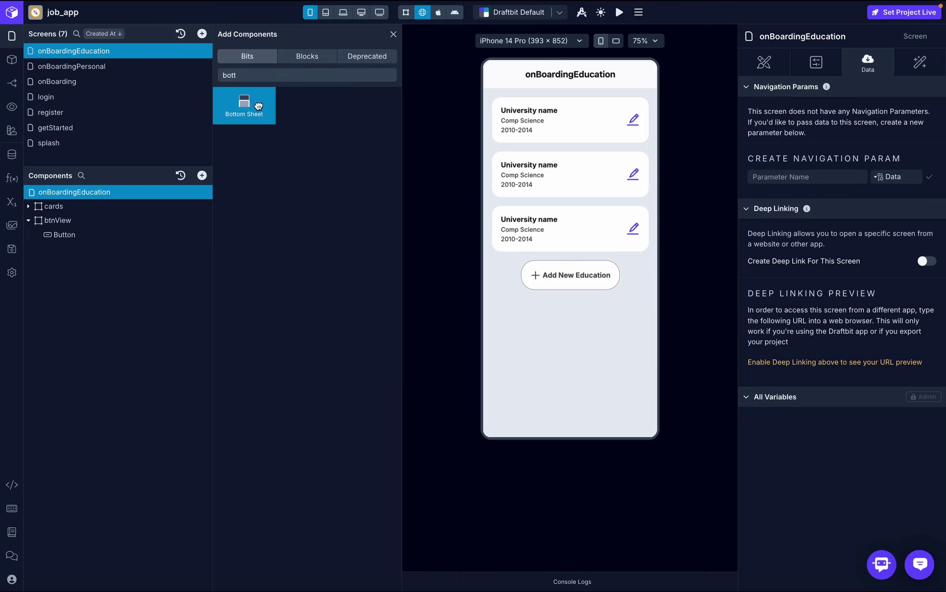
{"action": "left_click", "coordinate": [393, 35]}
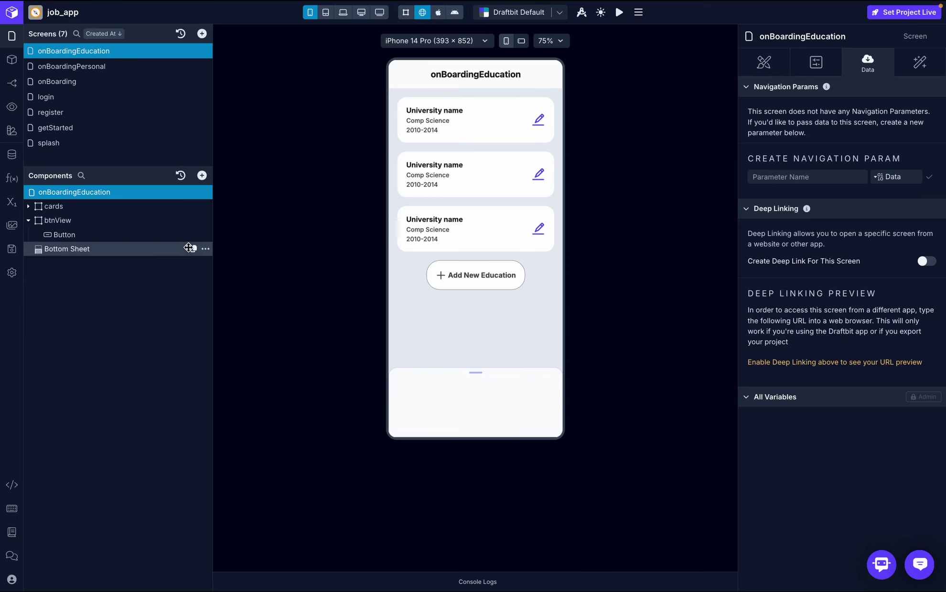
{"action": "double_click", "coordinate": [67, 249]}
{"action": "type", "text": "d"}
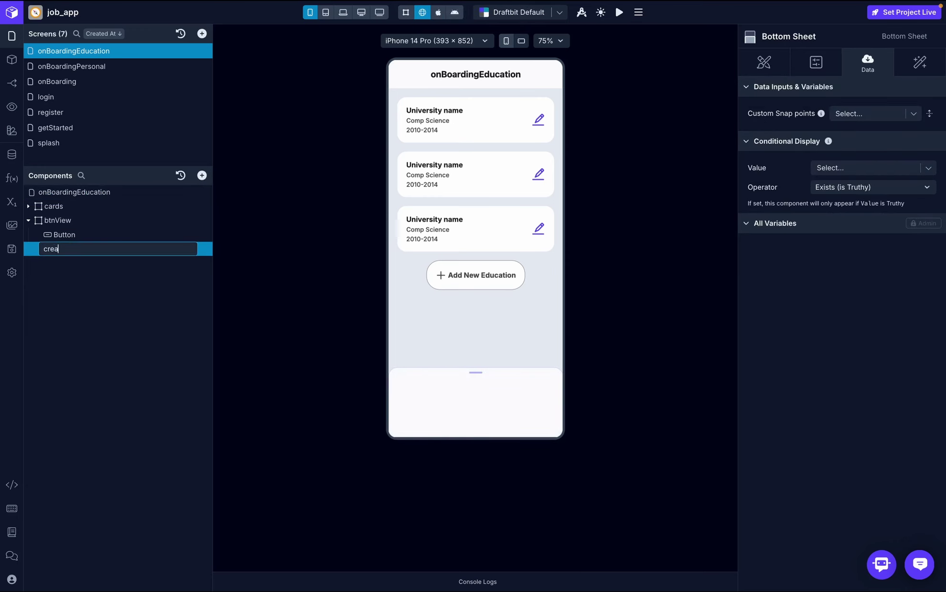
{"action": "key", "text": "Return"}
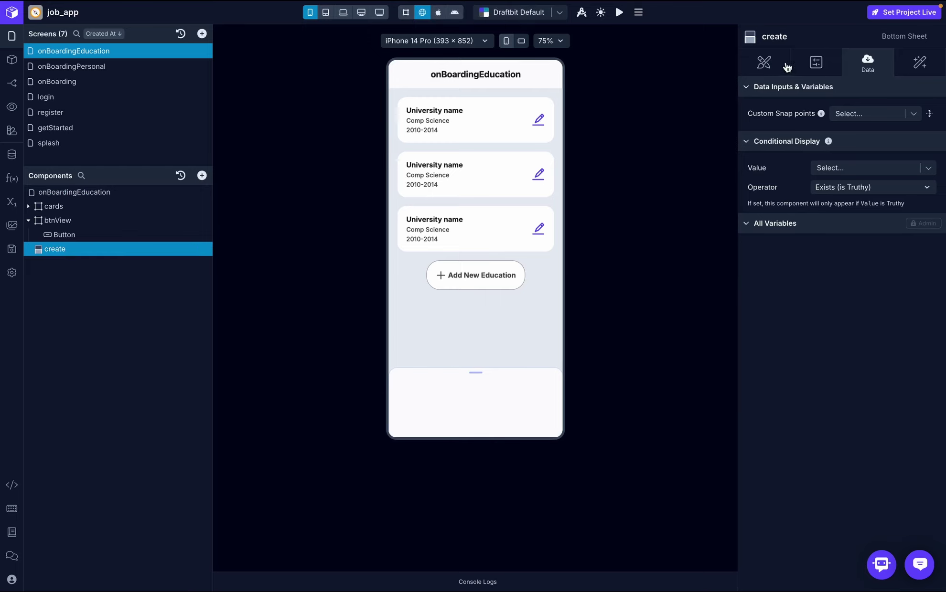
- Set the sheet's bottom snap position to 100 and top snap position to 30
{"action": "left_click", "coordinate": [763, 61]}
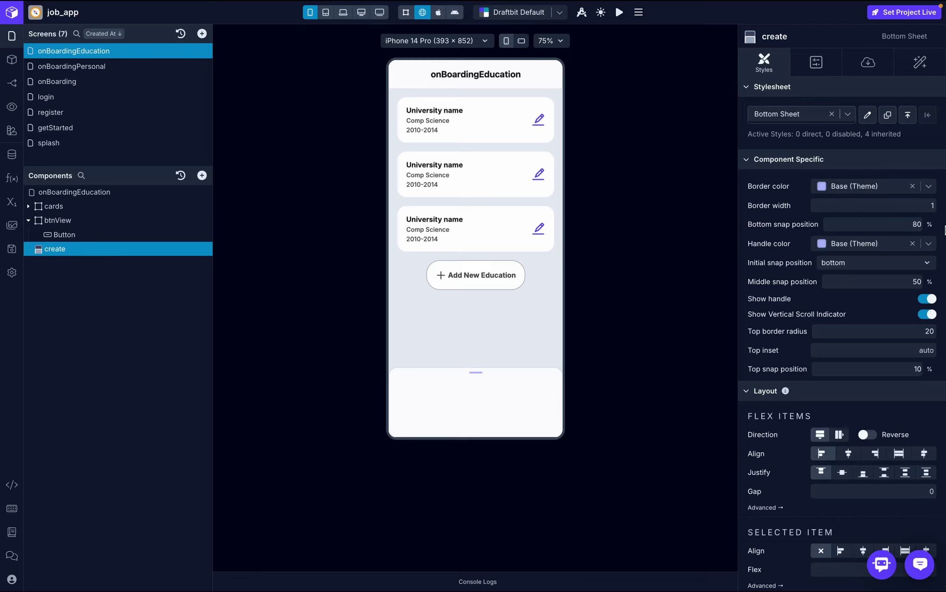
{"action": "left_click", "coordinate": [910, 223]}
{"action": "type", "text": "100"}
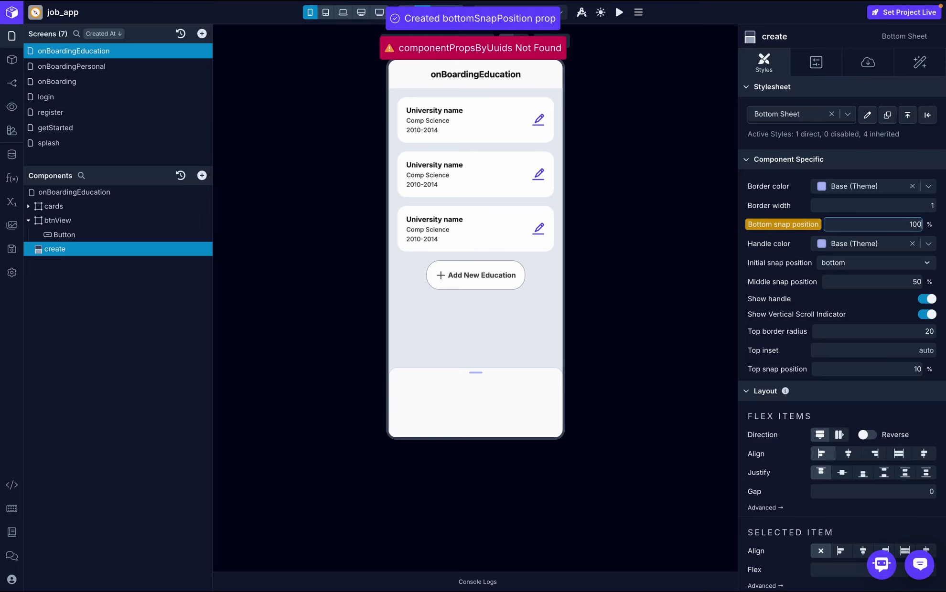
{"action": "key", "text": "Return"}
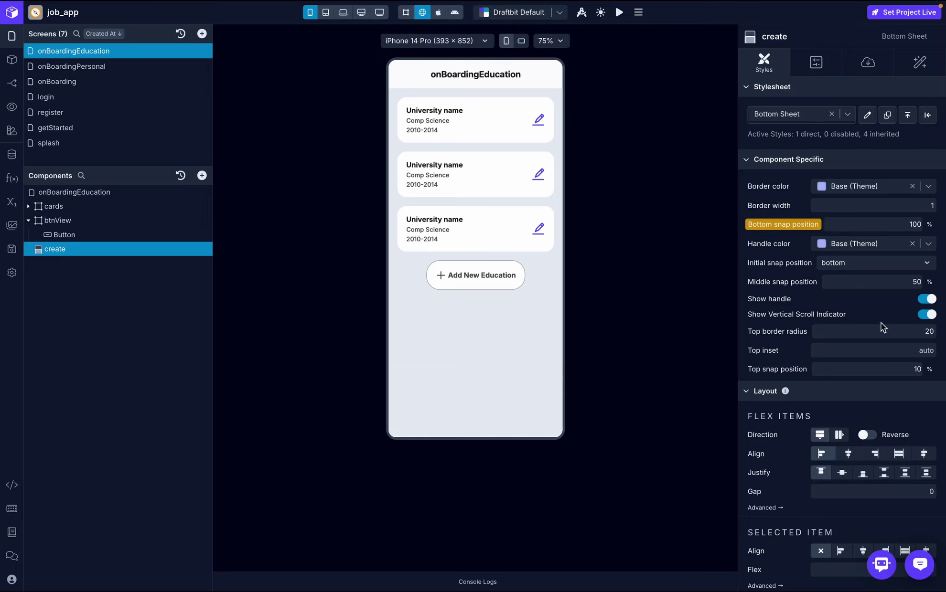
{"action": "left_click", "coordinate": [917, 369]}
{"action": "type", "text": "30"}
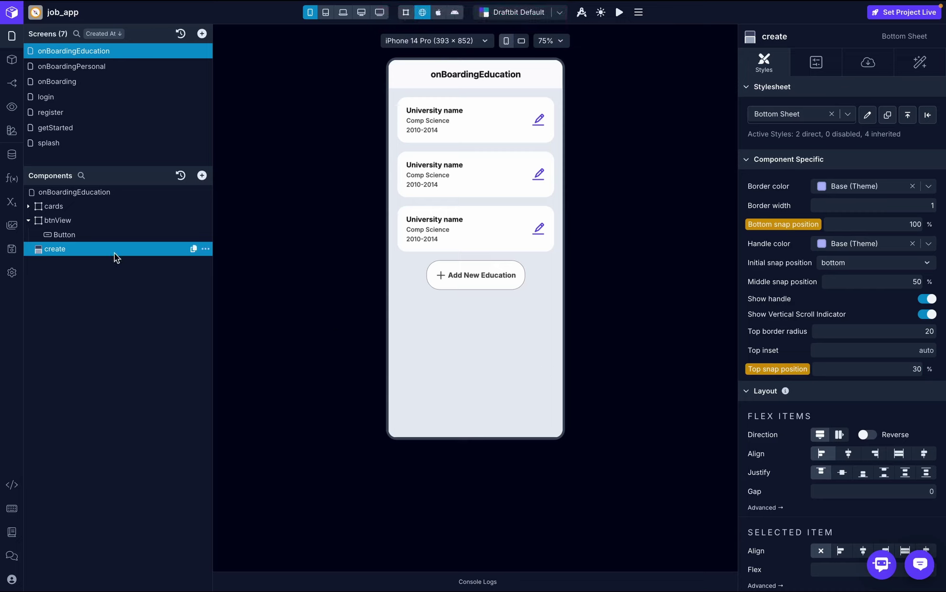
- Add an Expand Bottom Sheet action targeting 'create' to the button's On Press
{"action": "left_click", "coordinate": [106, 234]}
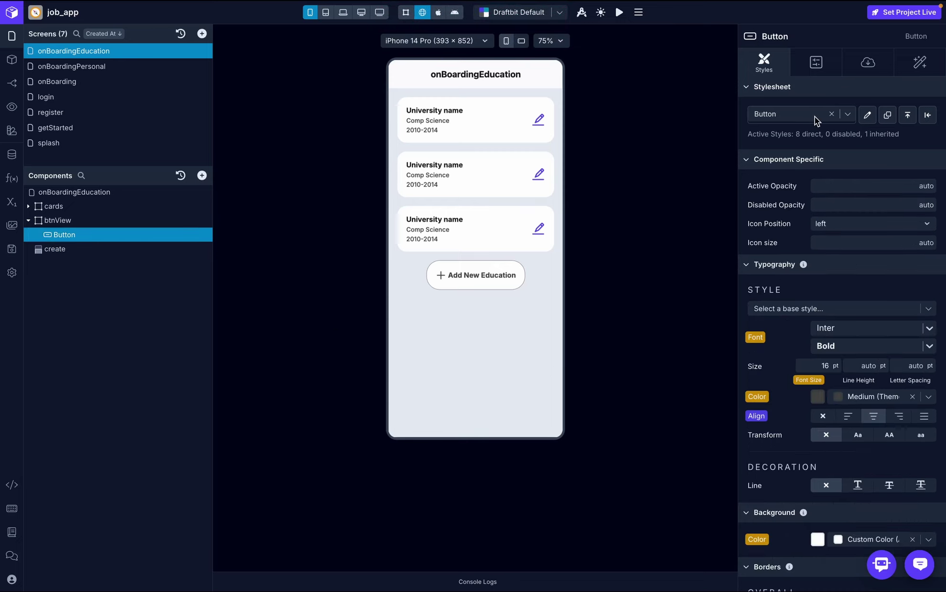
{"action": "left_click", "coordinate": [923, 68]}
{"action": "left_click", "coordinate": [861, 120]}
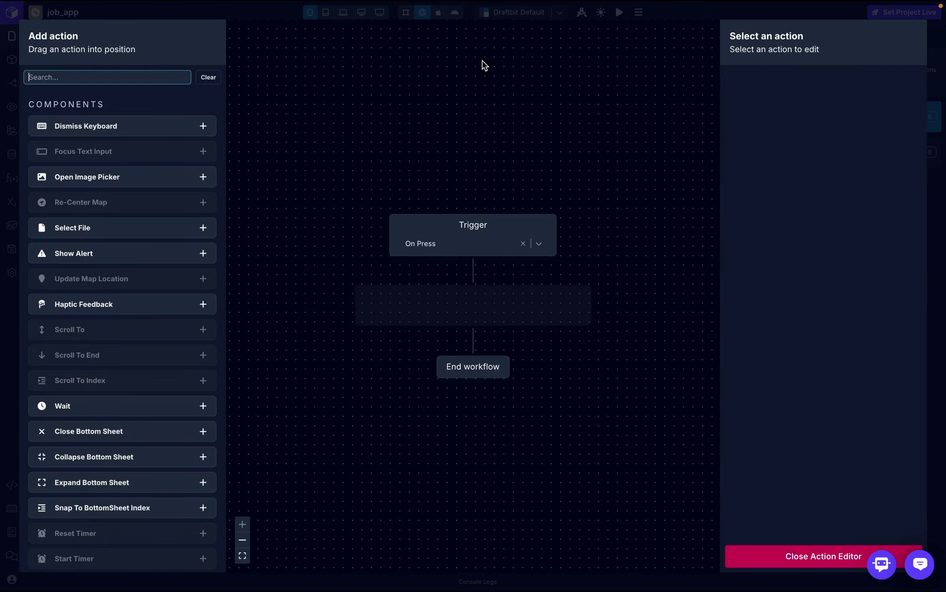
{"action": "type", "text": "bottom"}
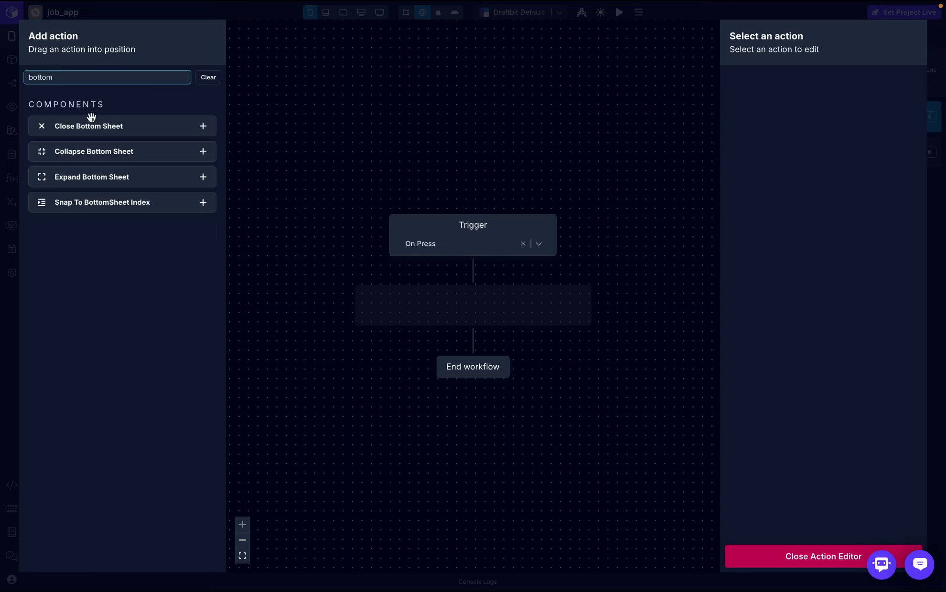
{"action": "left_click_drag", "start_coordinate": [99, 179], "coordinate": [463, 311]}
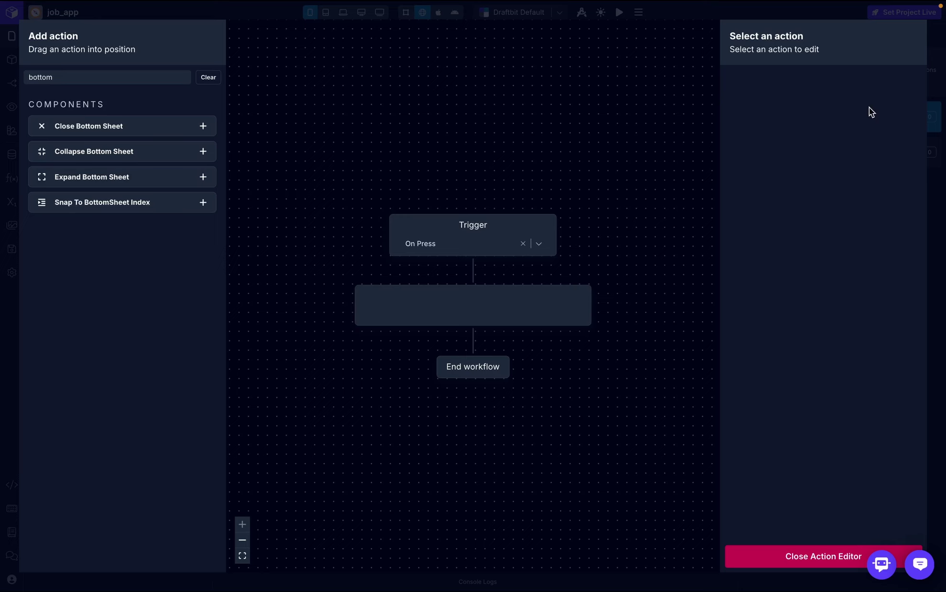
{"action": "left_click", "coordinate": [901, 113]}
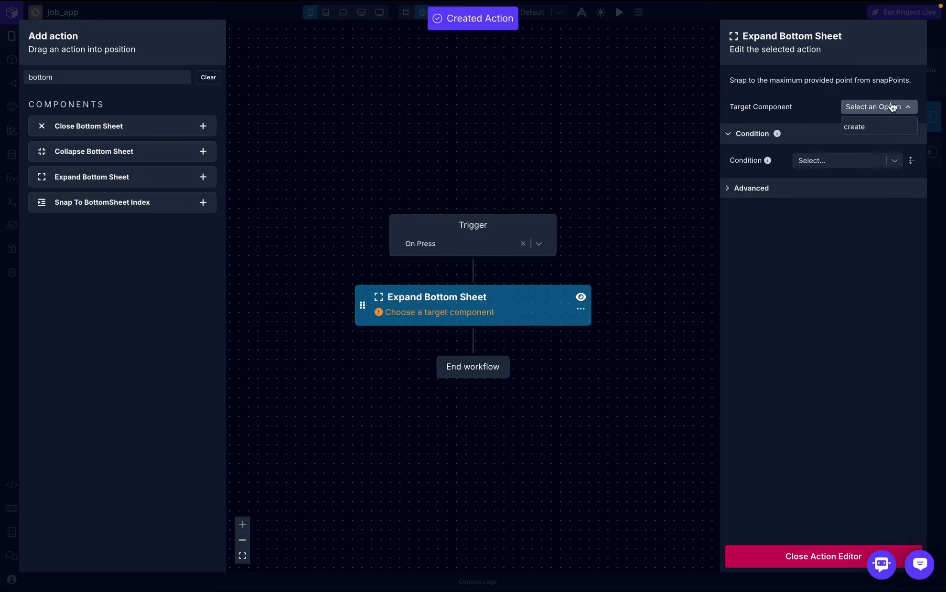
{"action": "left_click", "coordinate": [860, 128]}
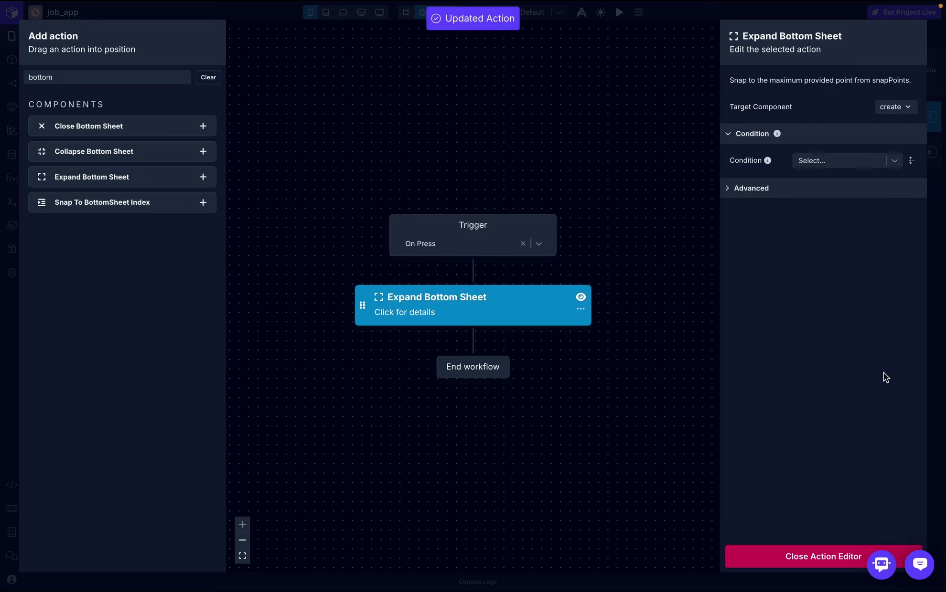
{"action": "left_click", "coordinate": [785, 557]}
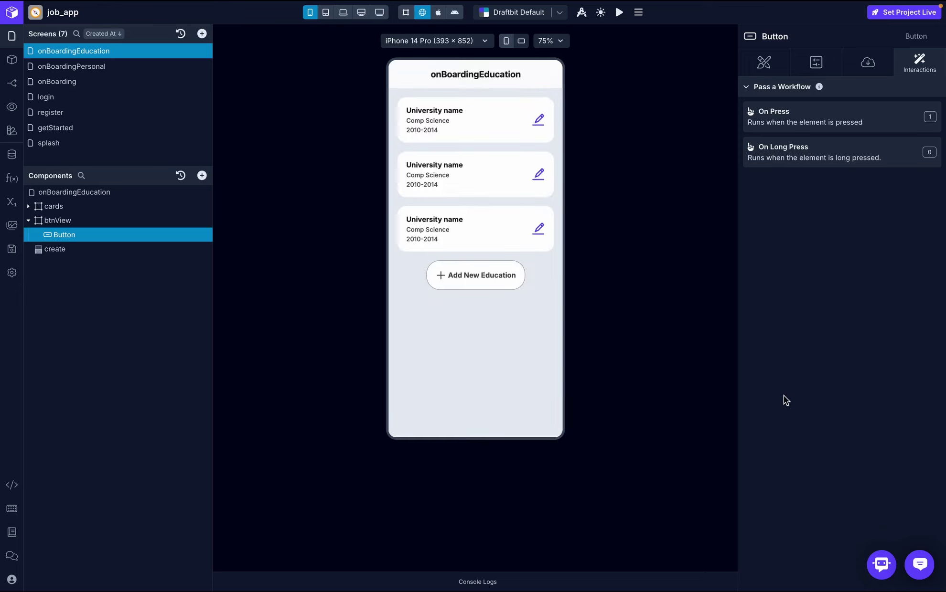
- Test in the preview that Add New Education opens the sheet, then dismiss it
{"action": "left_click", "coordinate": [471, 277]}
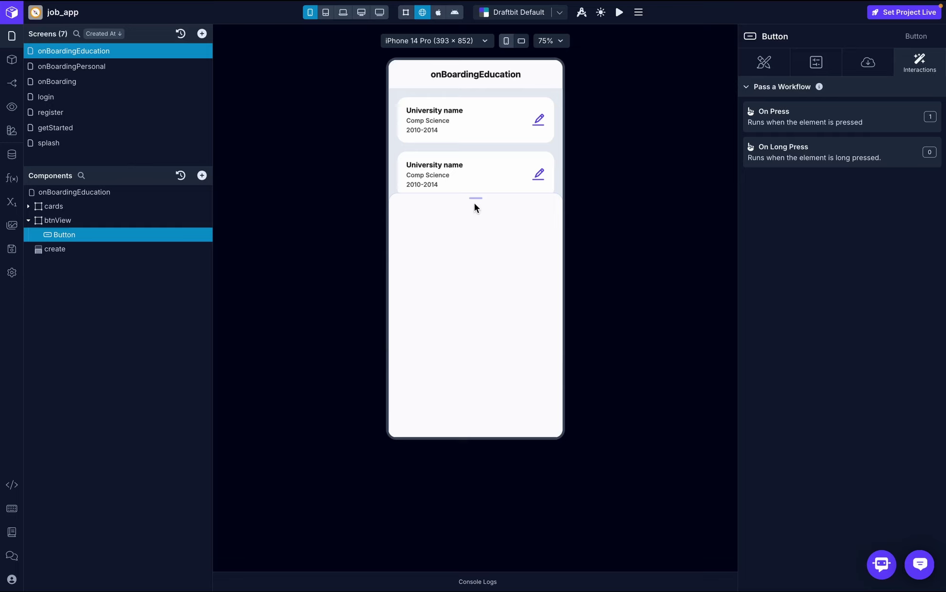
{"action": "left_click_drag", "start_coordinate": [475, 205], "coordinate": [479, 420]}
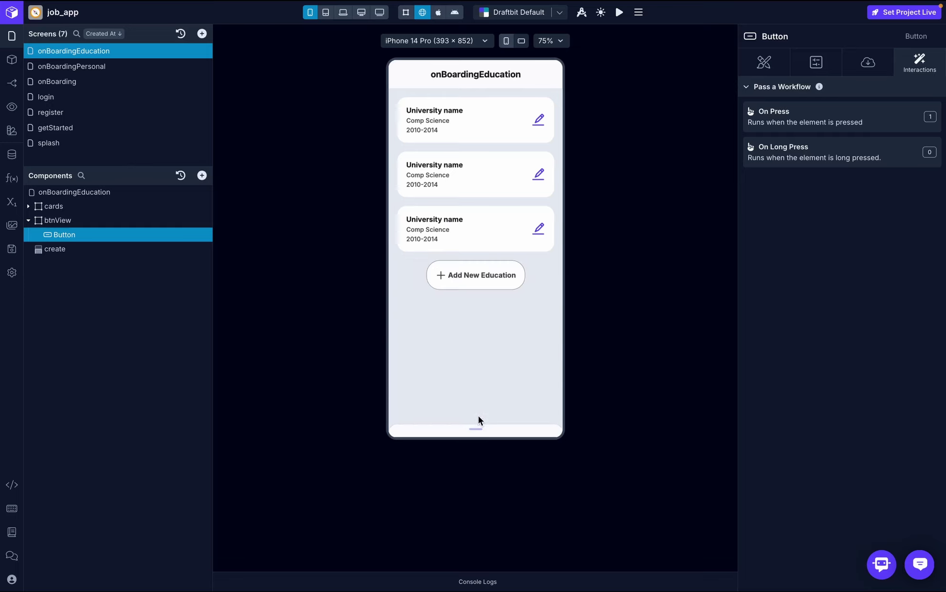
{"action": "left_click", "coordinate": [495, 273]}
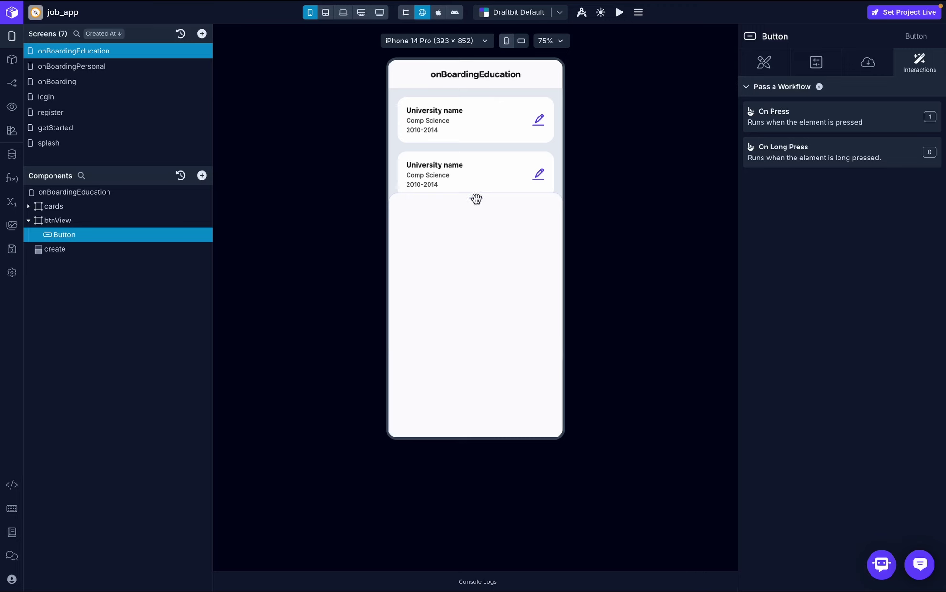
{"action": "left_click_drag", "start_coordinate": [476, 199], "coordinate": [513, 521]}
- Place a new View inside the create bottom sheet
{"action": "left_click", "coordinate": [70, 250]}
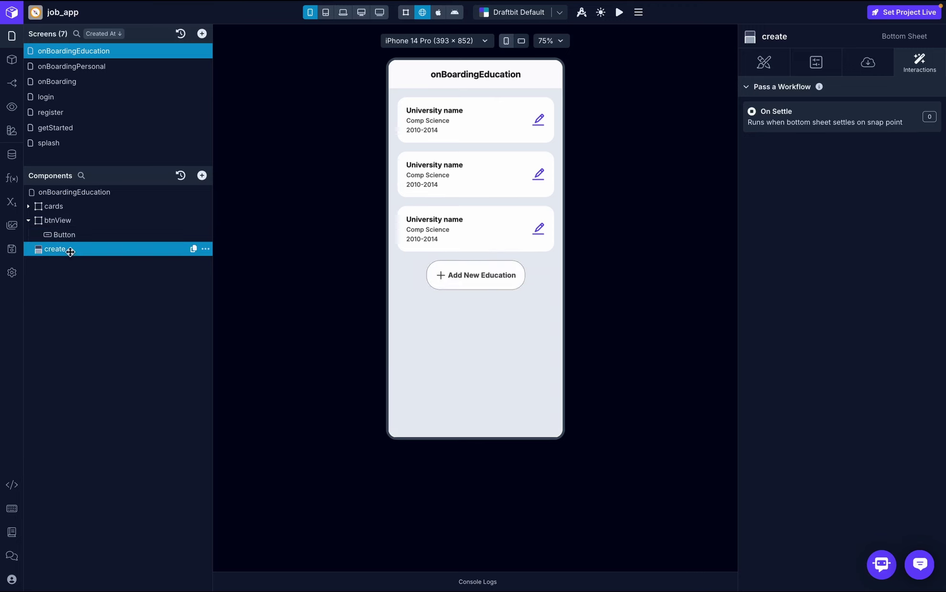
{"action": "left_click", "coordinate": [202, 175]}
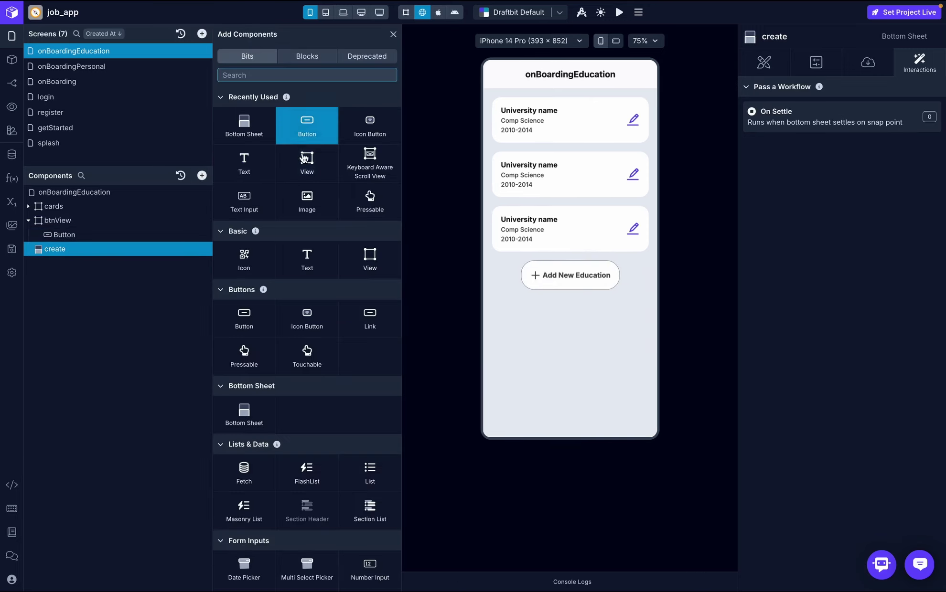
{"action": "left_click_drag", "start_coordinate": [304, 158], "coordinate": [110, 260]}
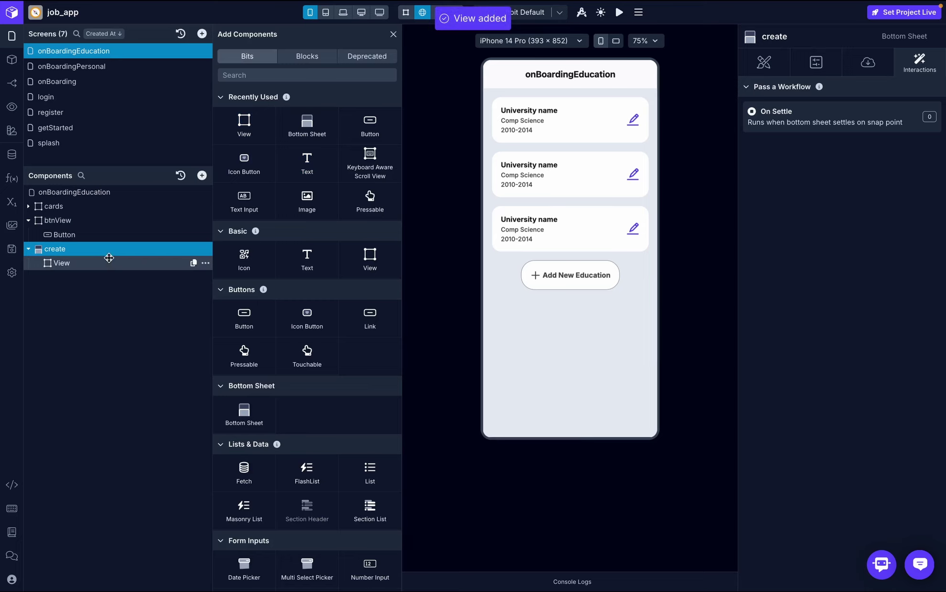
{"action": "left_click", "coordinate": [109, 261]}
{"action": "left_click", "coordinate": [394, 33]}
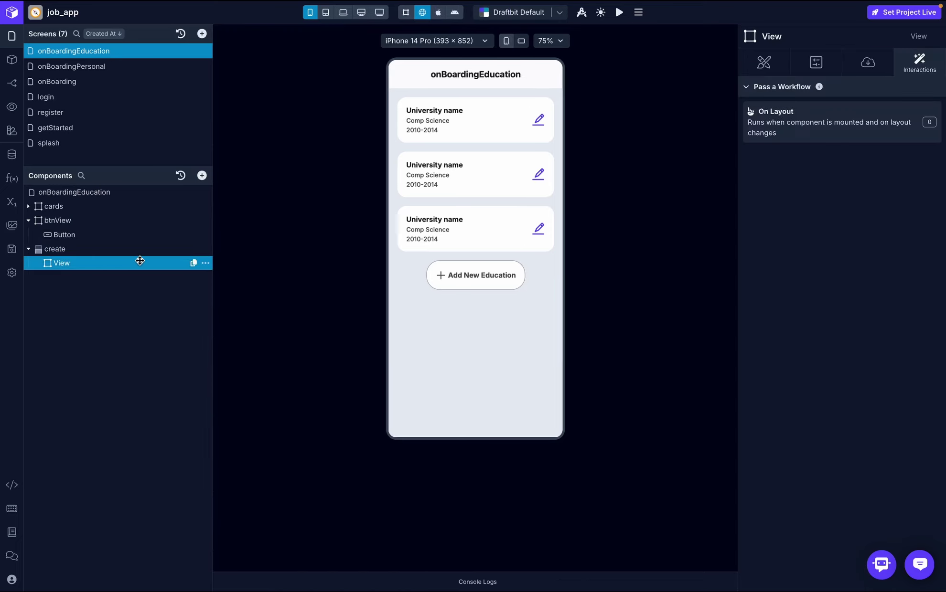
- Add a Text and an Icon Button inside that View
{"action": "left_click", "coordinate": [202, 175]}
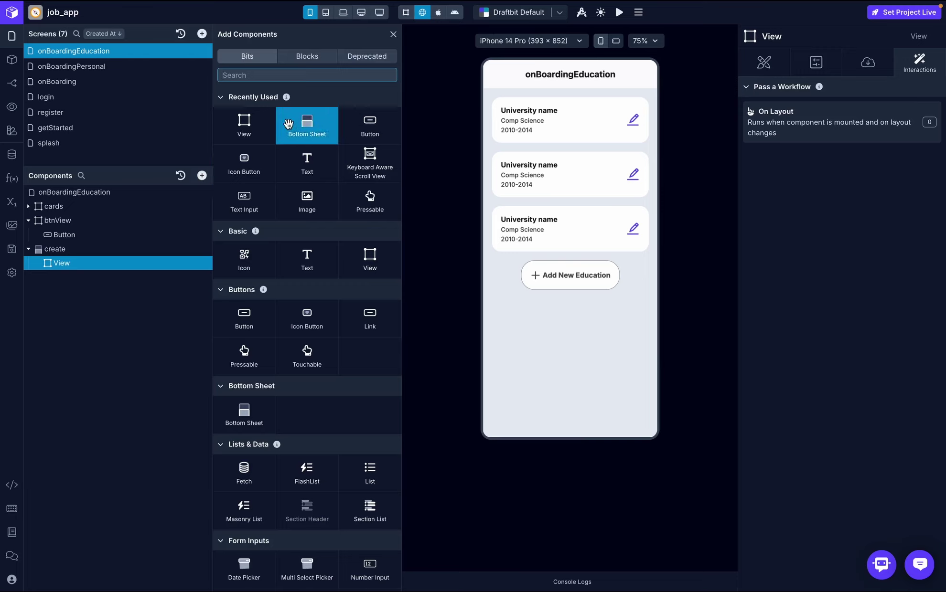
{"action": "left_click", "coordinate": [299, 167]}
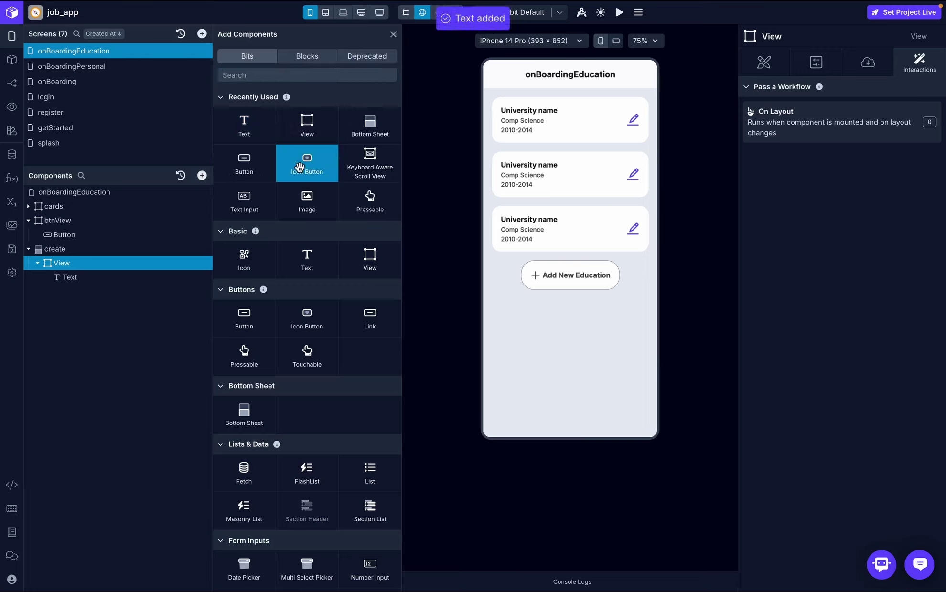
{"action": "left_click", "coordinate": [307, 75]}
{"action": "type", "text": "icon"}
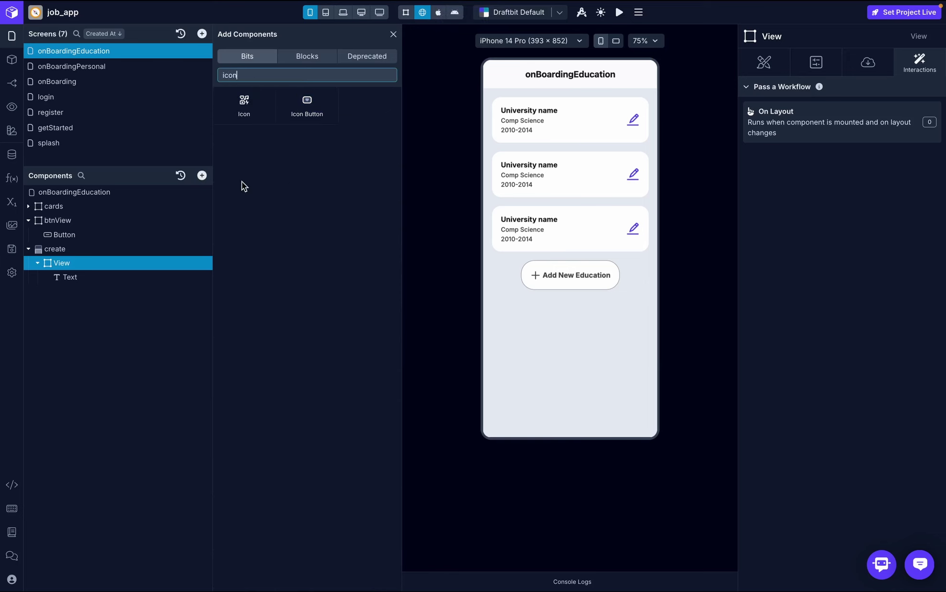
{"action": "left_click", "coordinate": [305, 117]}
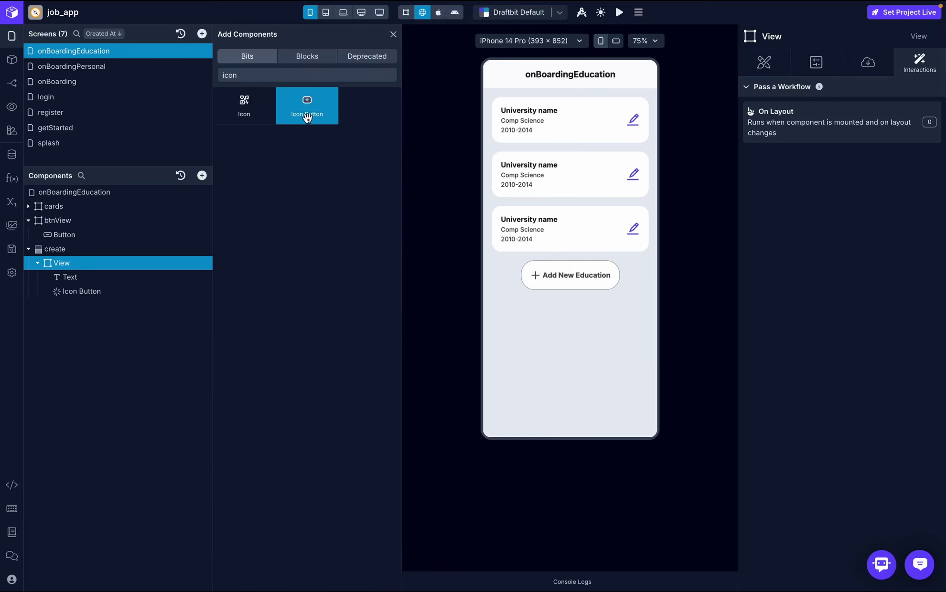
{"action": "left_click", "coordinate": [394, 35]}
- Style the sheet's Text in Inter Semi Bold at 16 pt
{"action": "left_click", "coordinate": [70, 277]}
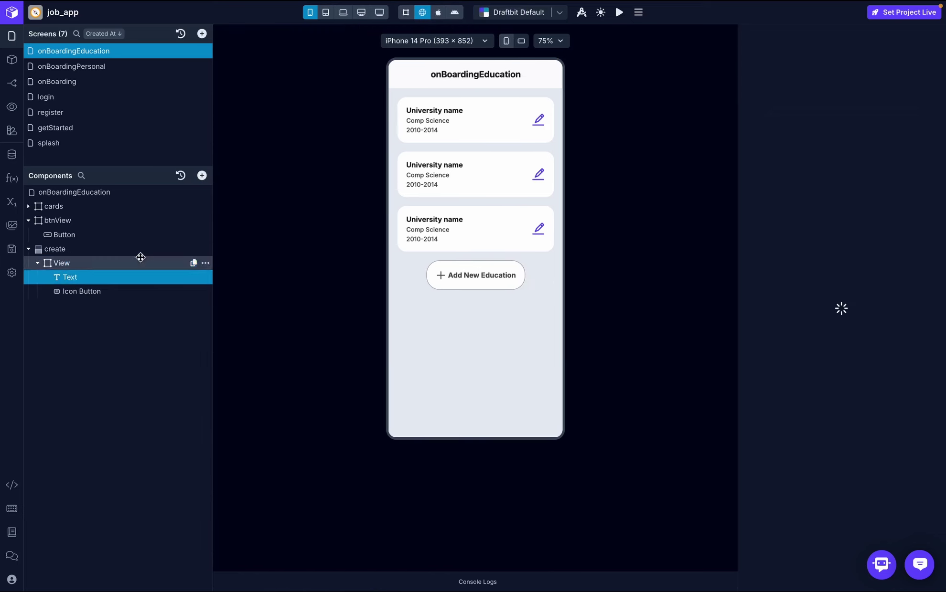
{"action": "left_click", "coordinate": [843, 371]}
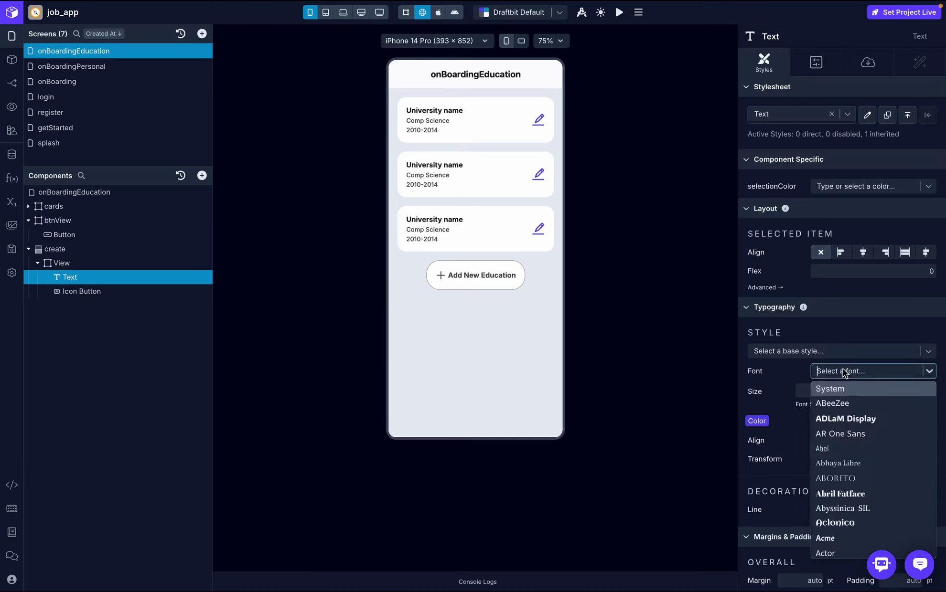
{"action": "type", "text": "inter"}
{"action": "left_click", "coordinate": [844, 388]}
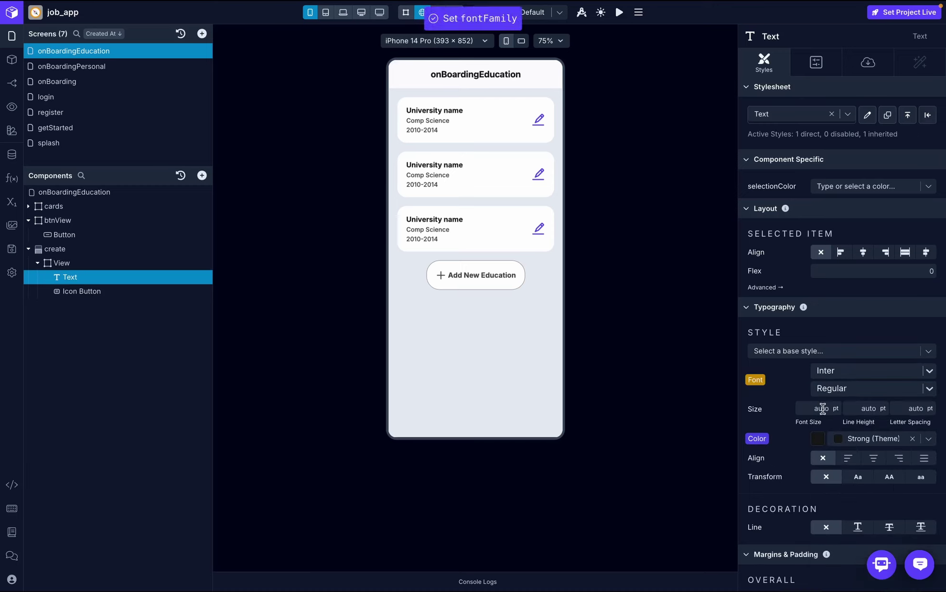
{"action": "left_click", "coordinate": [846, 389]}
{"action": "left_click", "coordinate": [840, 481]}
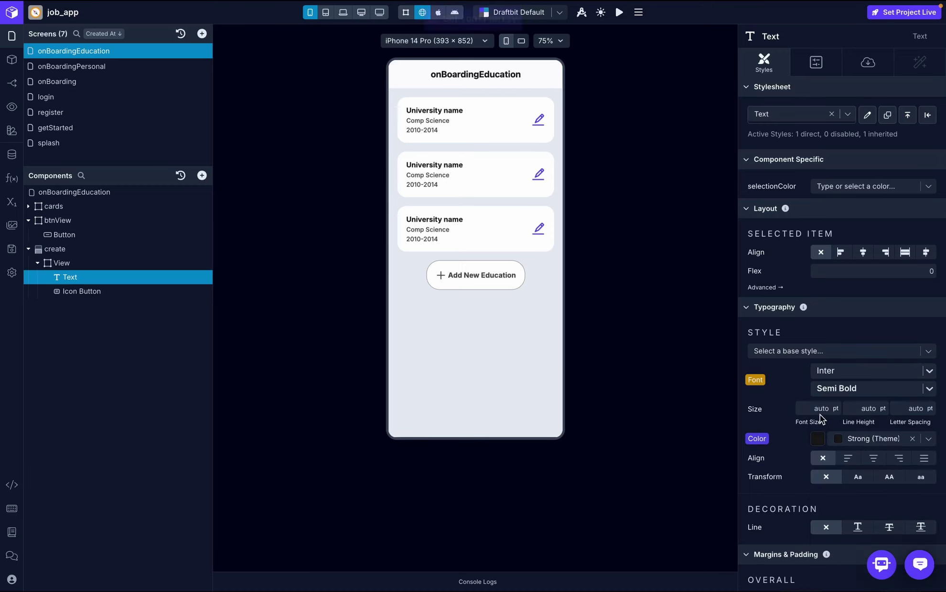
{"action": "left_click", "coordinate": [819, 410]}
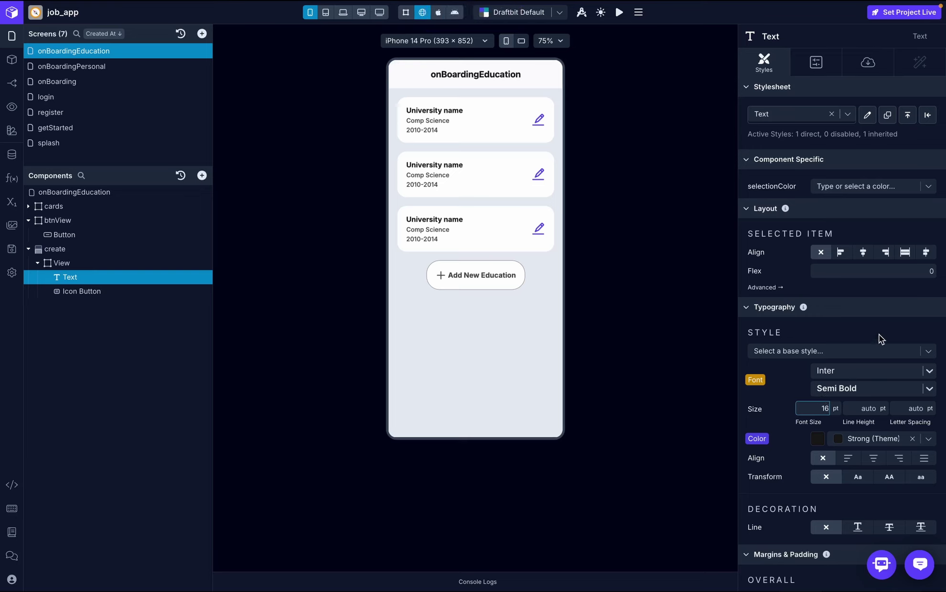
- Change the header text to read 'Create Education'
{"action": "left_click", "coordinate": [868, 62]}
{"action": "left_click", "coordinate": [792, 134]}
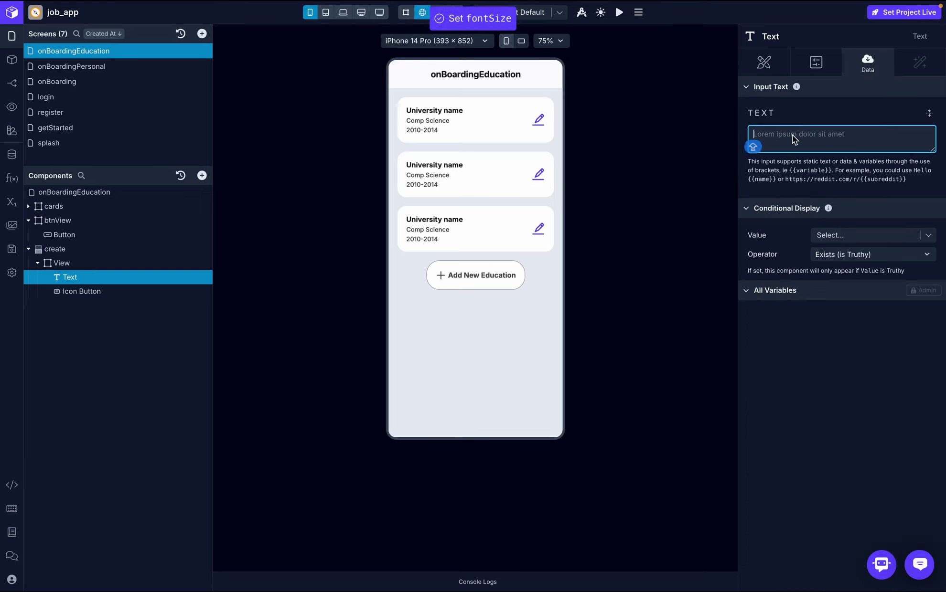
{"action": "type", "text": "Create Education"}
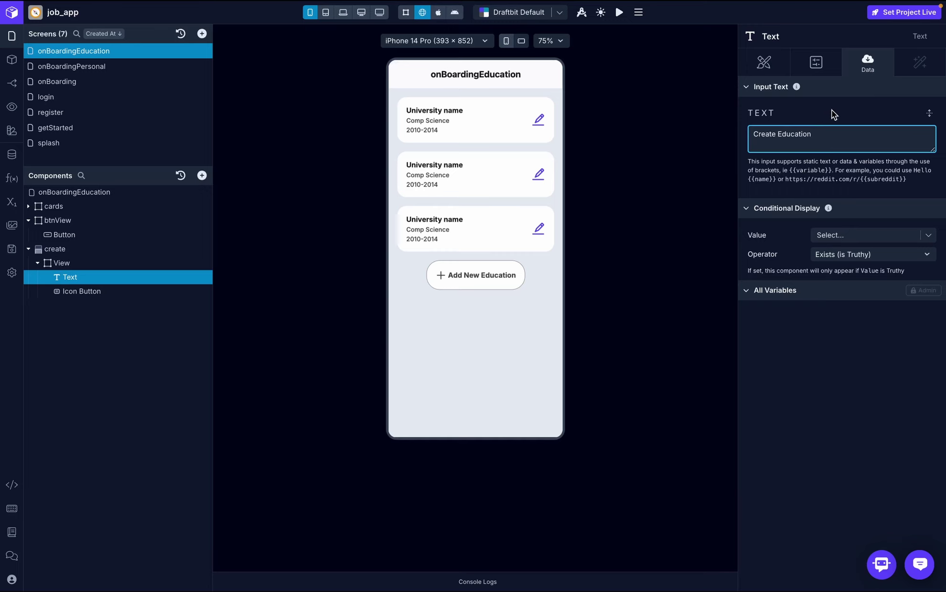
{"action": "left_click", "coordinate": [833, 115]}
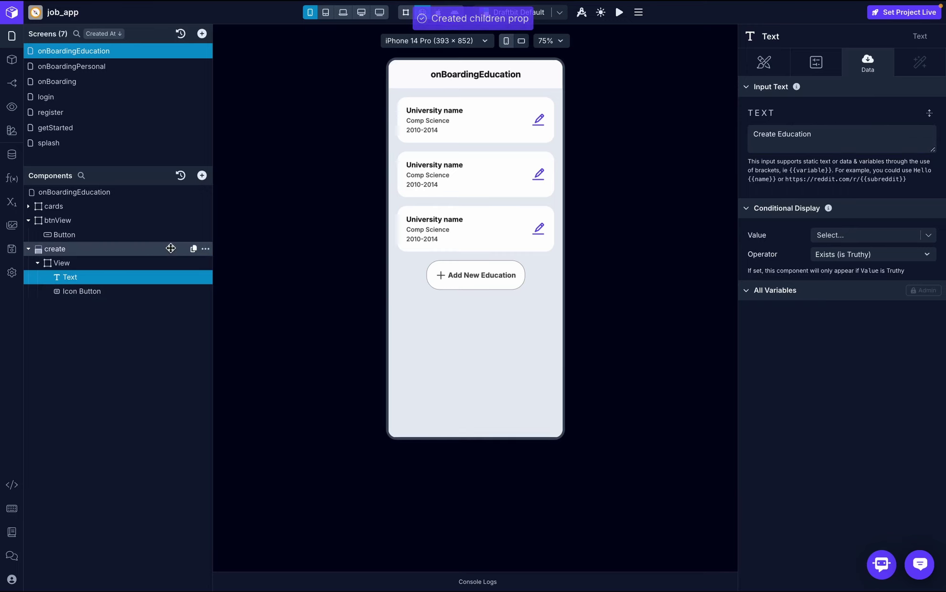
{"action": "left_click", "coordinate": [138, 263]}
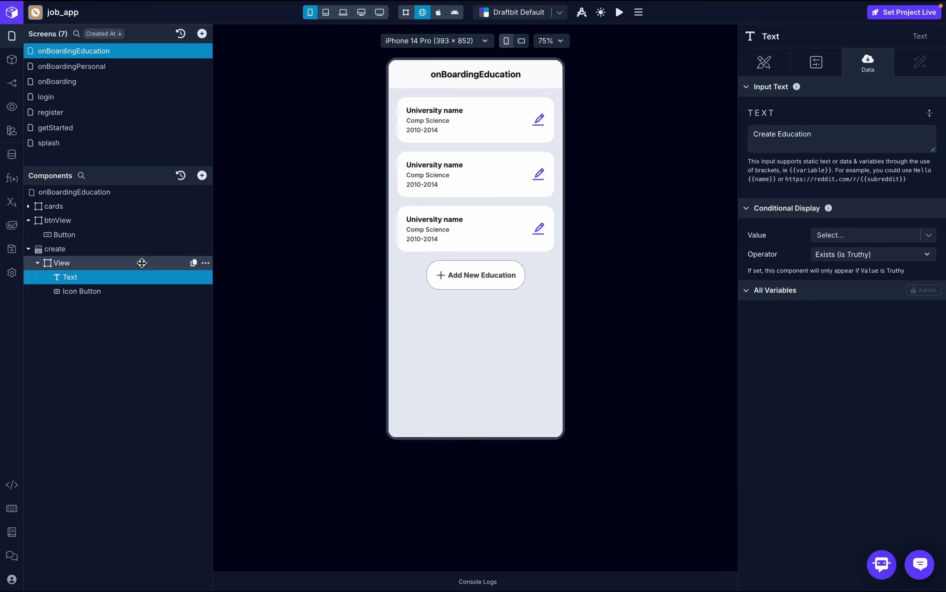
- Lay the header View out as a row, items at the end, with a 20 gap
{"action": "left_click", "coordinate": [802, 67]}
{"action": "left_click", "coordinate": [763, 62]}
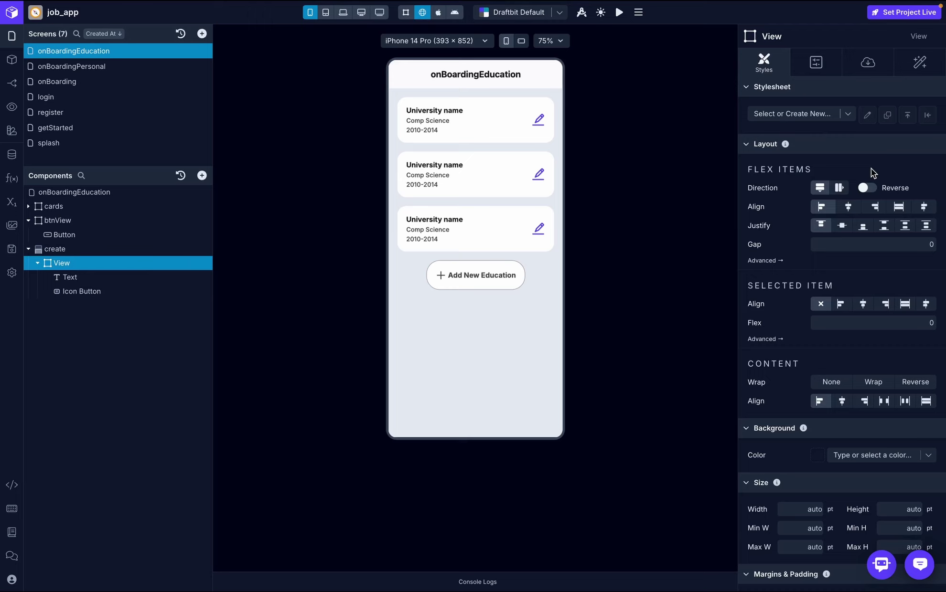
{"action": "left_click", "coordinate": [875, 207]}
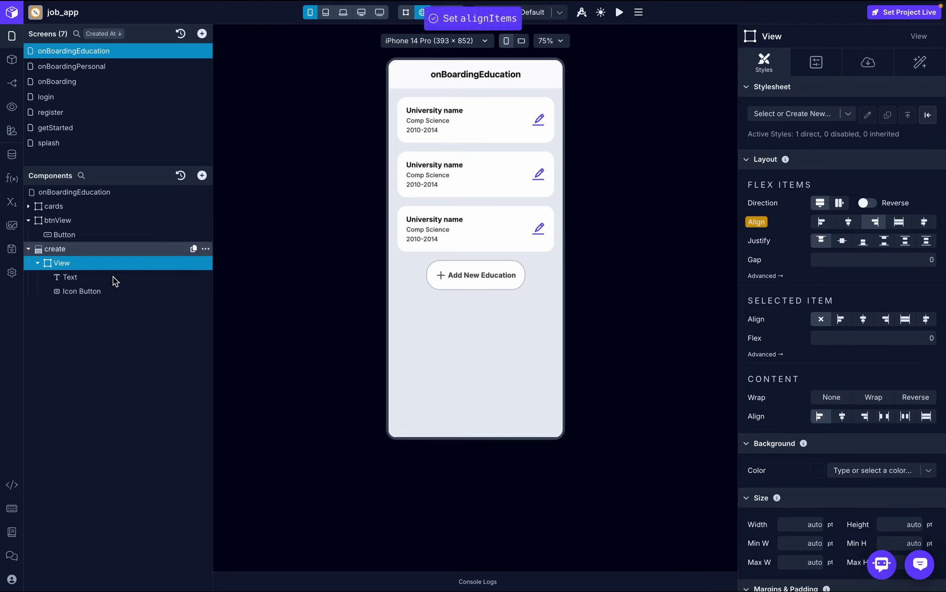
{"action": "left_click", "coordinate": [842, 258]}
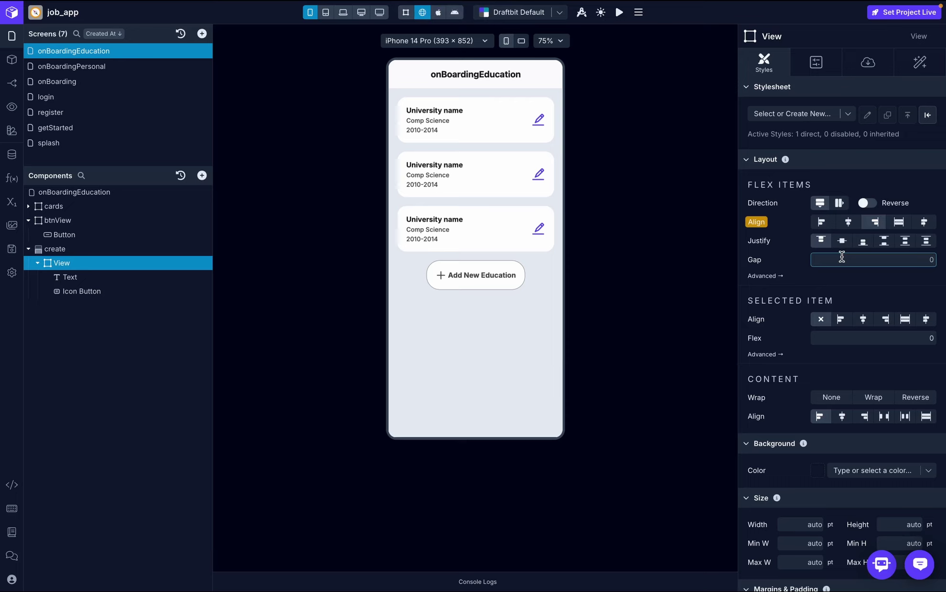
{"action": "type", "text": "20"}
{"action": "left_click", "coordinate": [860, 286]}
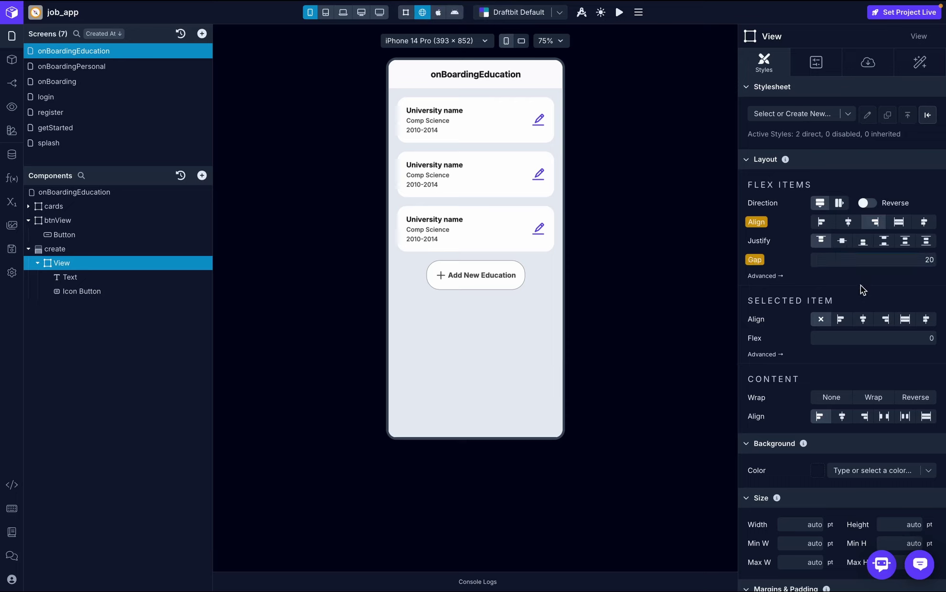
{"action": "left_click", "coordinate": [839, 203]}
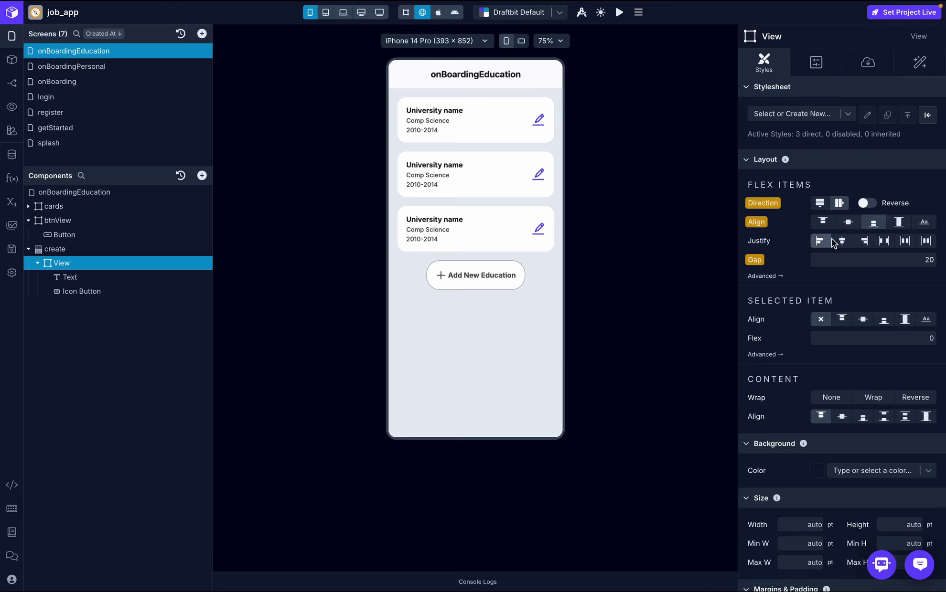
{"action": "left_click", "coordinate": [864, 241]}
{"action": "left_click", "coordinate": [757, 223]}
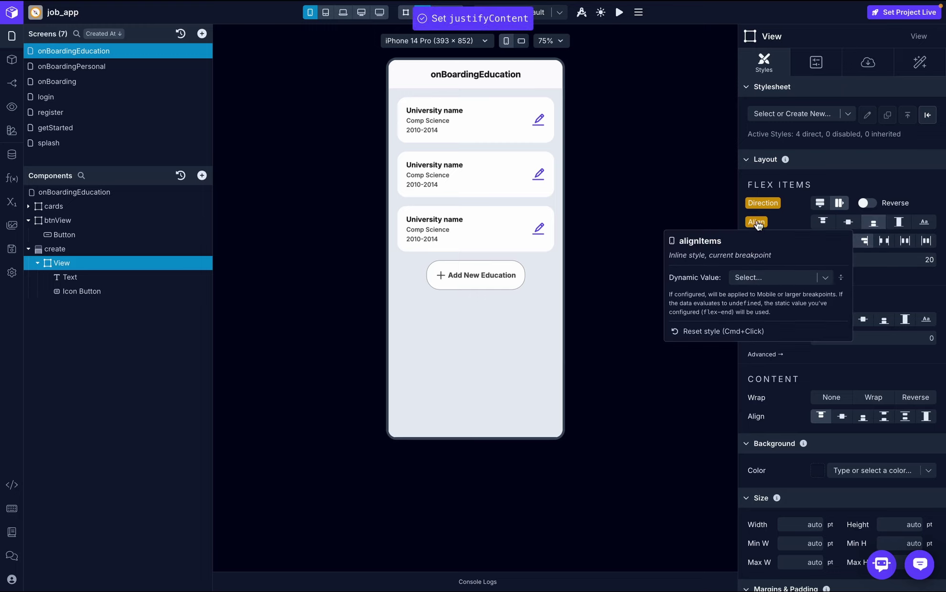
{"action": "left_click", "coordinate": [744, 330]}
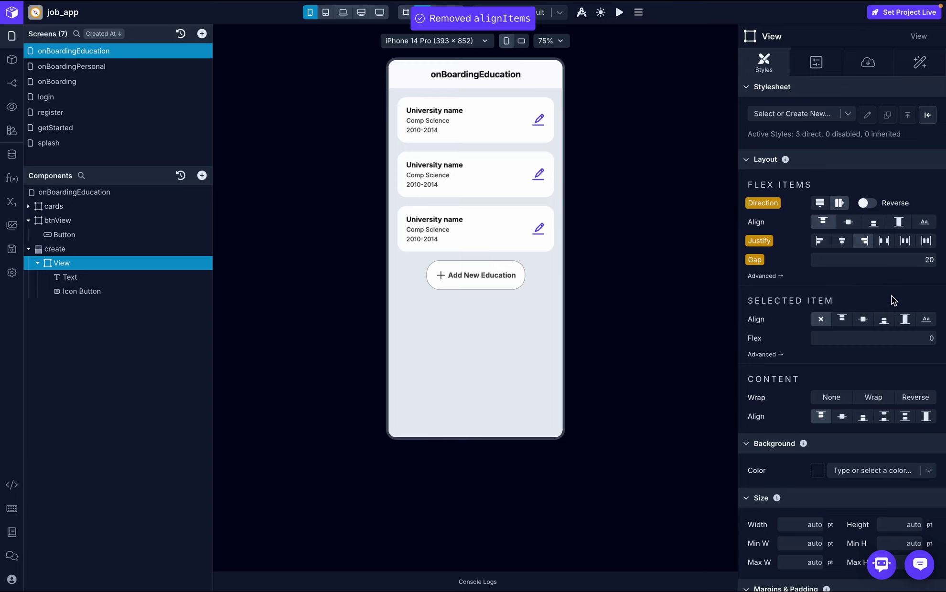
- Widen the header gap to 60 and centre the items, checking the sheet in preview
{"action": "left_click", "coordinate": [501, 279]}
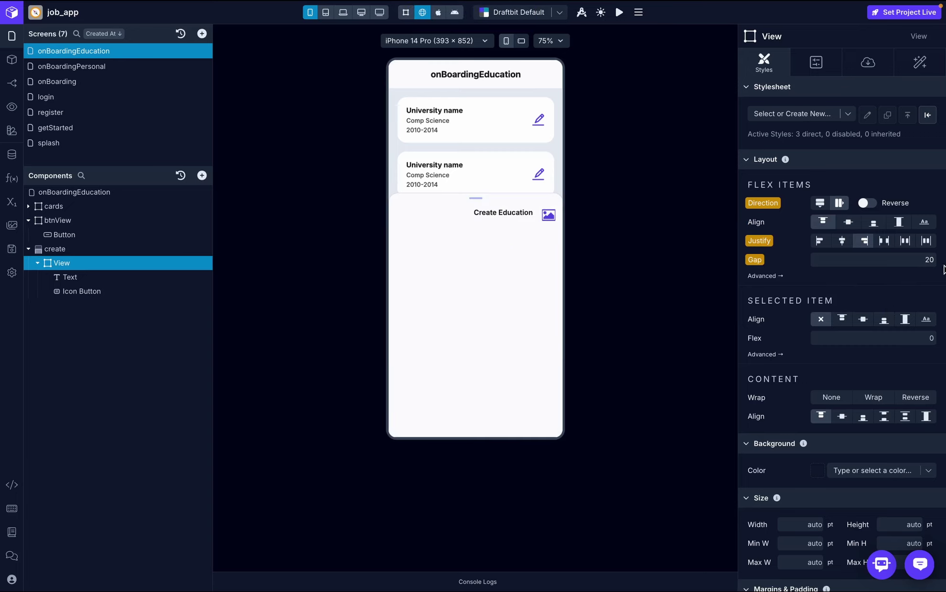
{"action": "left_click", "coordinate": [928, 261]}
{"action": "key", "text": "BackSpace"}
{"action": "type", "text": "6"}
{"action": "key", "text": "Return"}
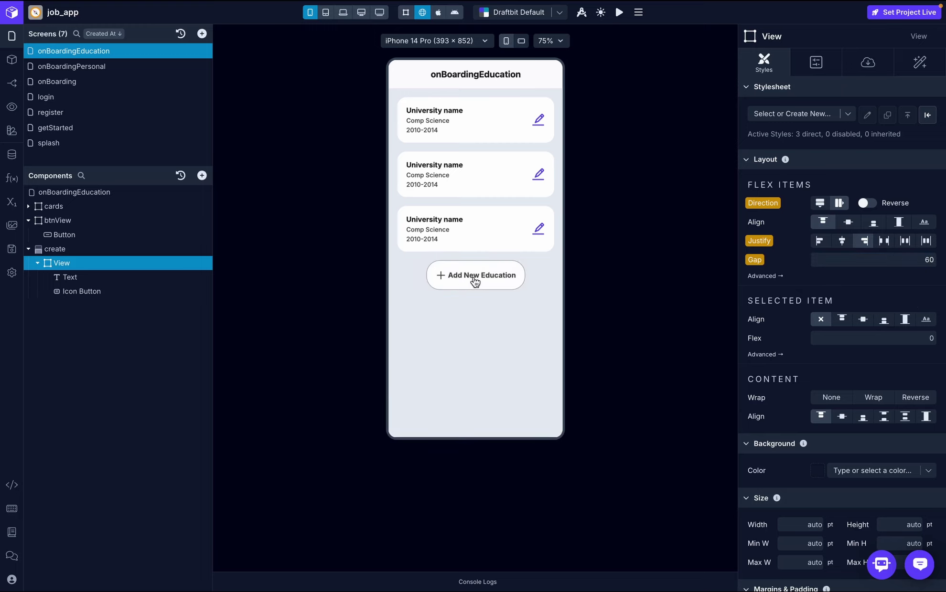
{"action": "left_click", "coordinate": [475, 281]}
{"action": "left_click", "coordinate": [460, 278]}
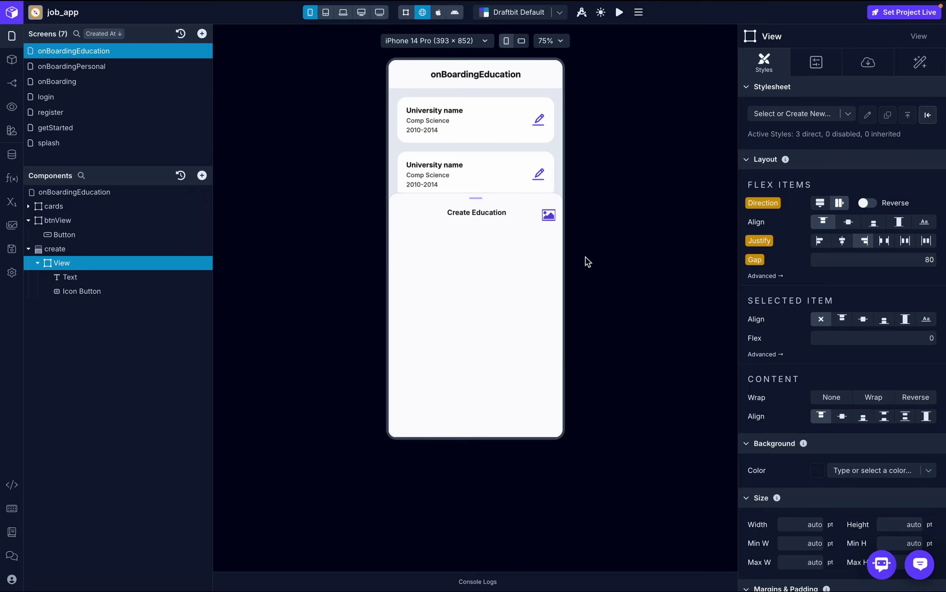
{"action": "left_click", "coordinate": [848, 222]}
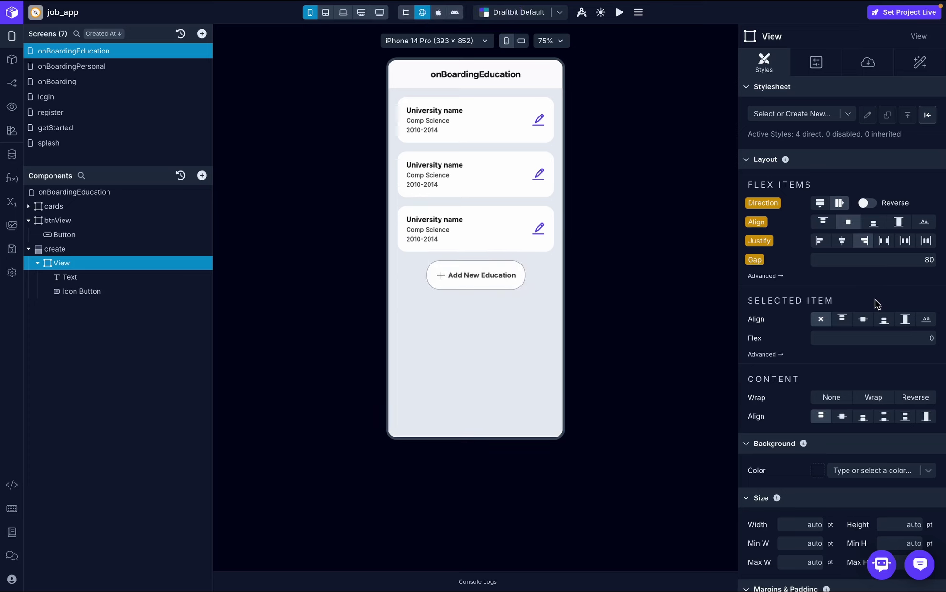
- Give the header icon button the closecircleo icon and open its On Press workflow
{"action": "left_click", "coordinate": [122, 291]}
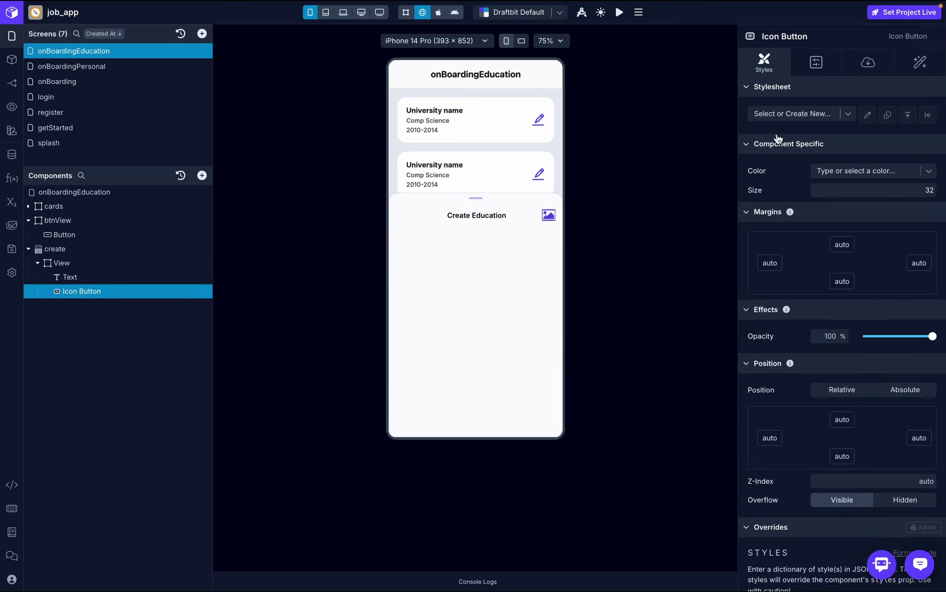
{"action": "left_click", "coordinate": [867, 60]}
{"action": "left_click", "coordinate": [928, 133]}
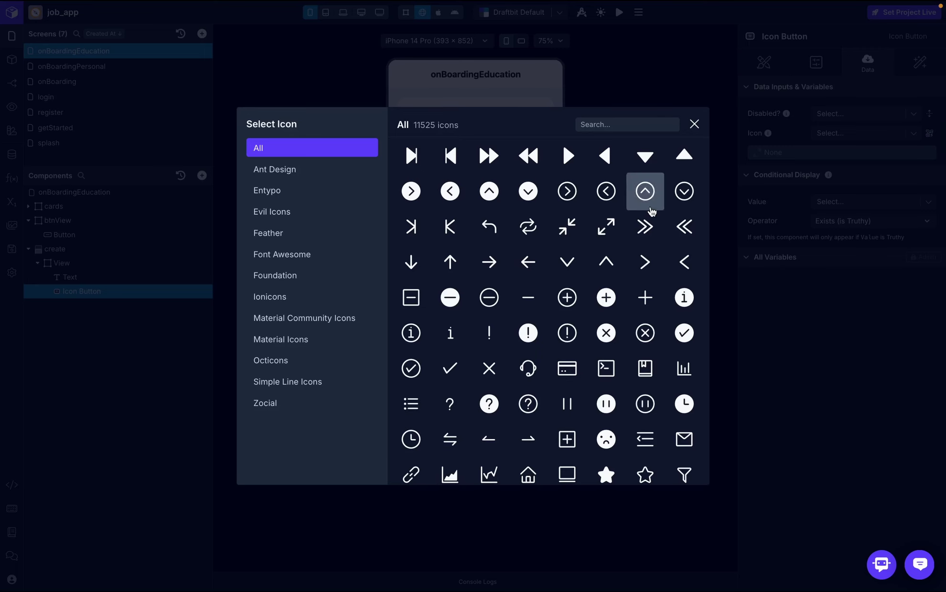
{"action": "left_click", "coordinate": [645, 333]}
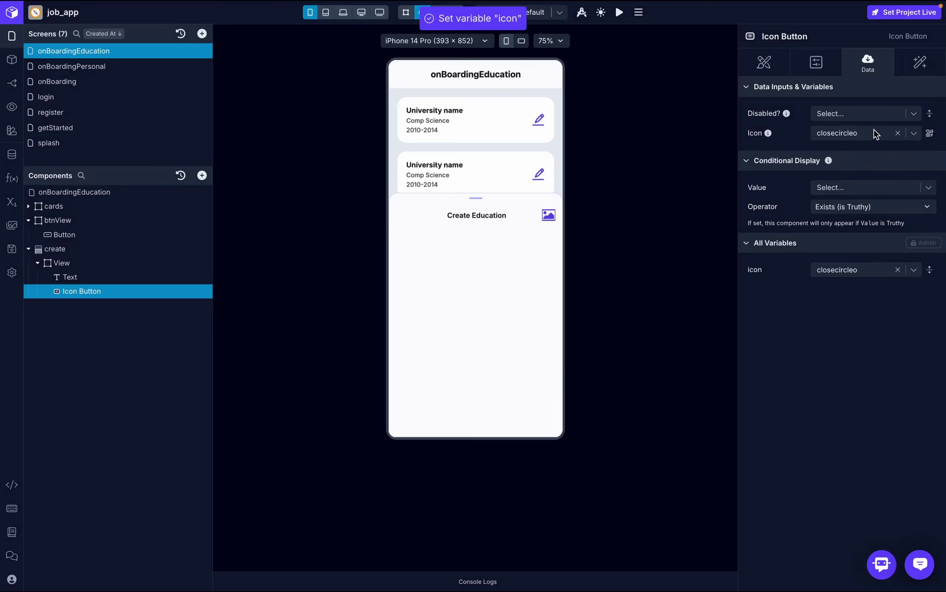
{"action": "left_click", "coordinate": [913, 67]}
{"action": "left_click", "coordinate": [845, 111]}
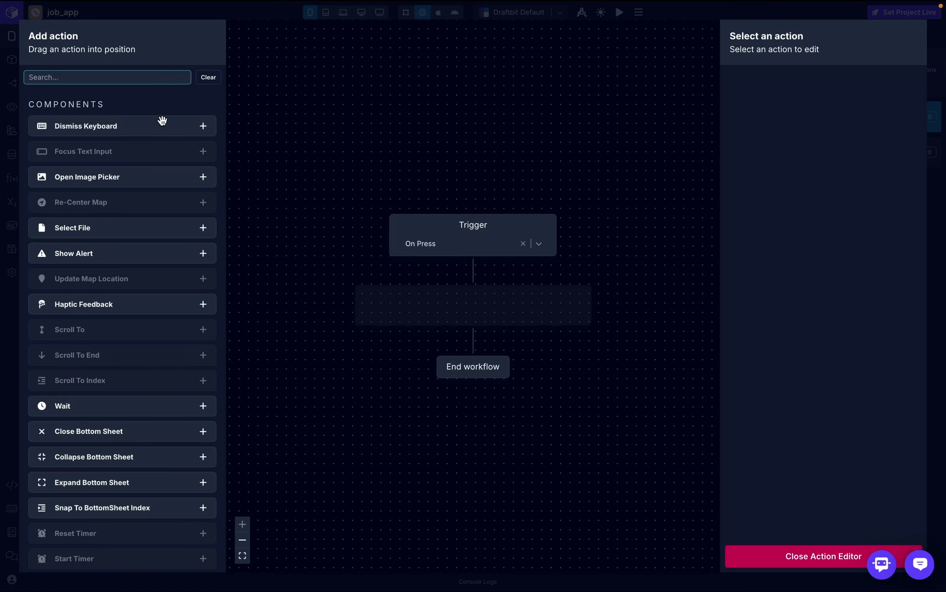
- Add a Close Bottom Sheet action targeting 'create' to the close icon's On Press
{"action": "type", "text": "botton"}
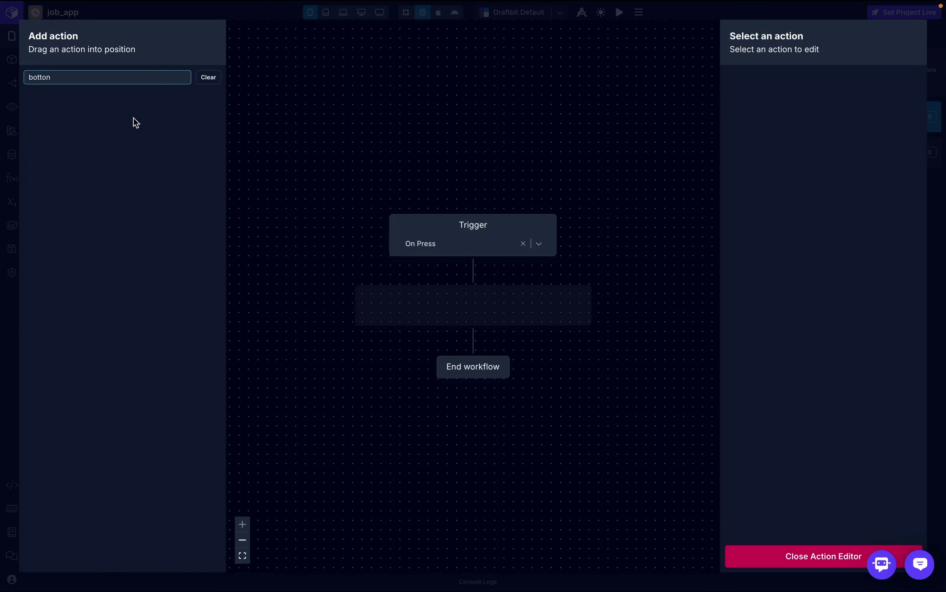
{"action": "key", "text": "BackSpace"}
{"action": "left_click_drag", "start_coordinate": [84, 120], "coordinate": [427, 299]}
{"action": "left_click", "coordinate": [889, 107]}
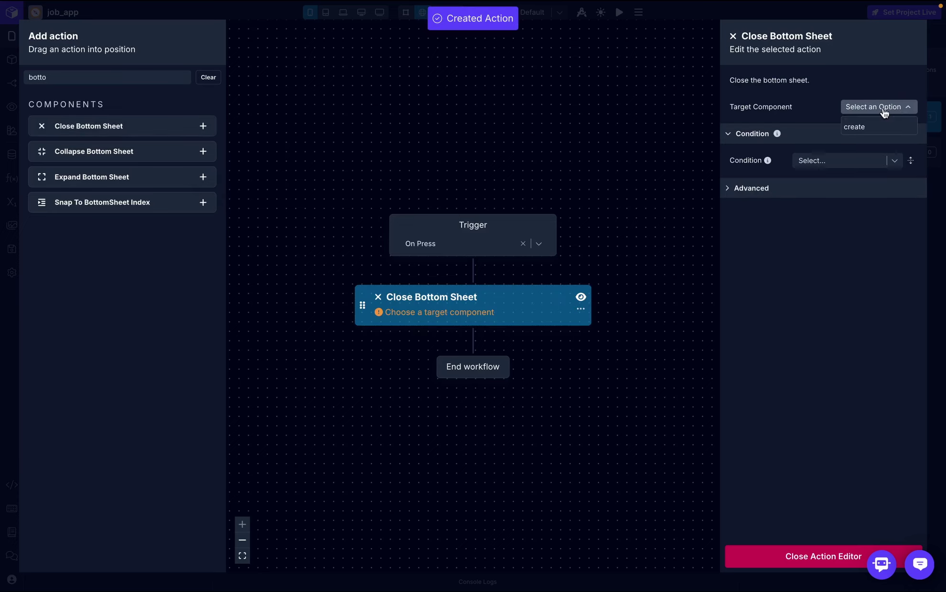
{"action": "left_click", "coordinate": [878, 126]}
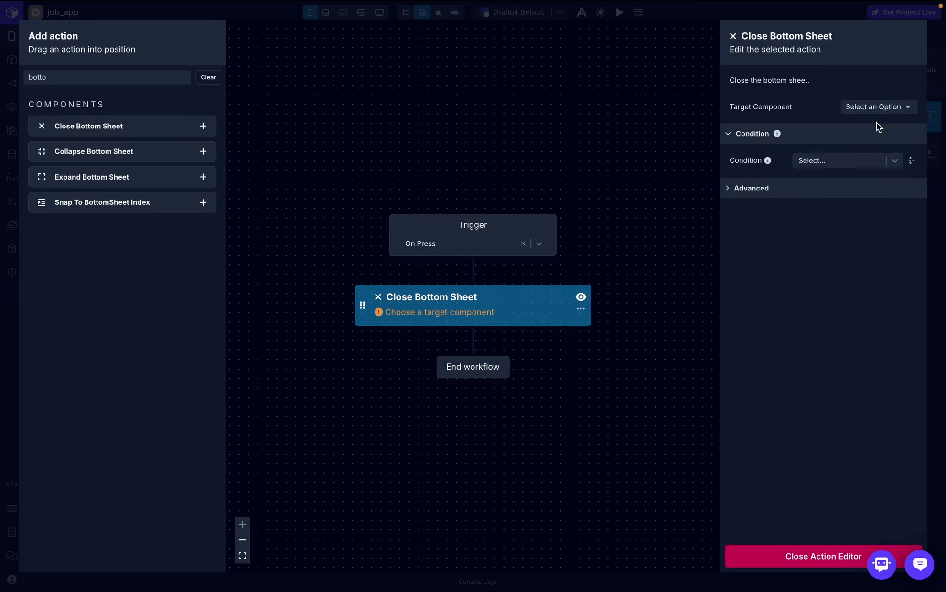
{"action": "left_click", "coordinate": [819, 557]}
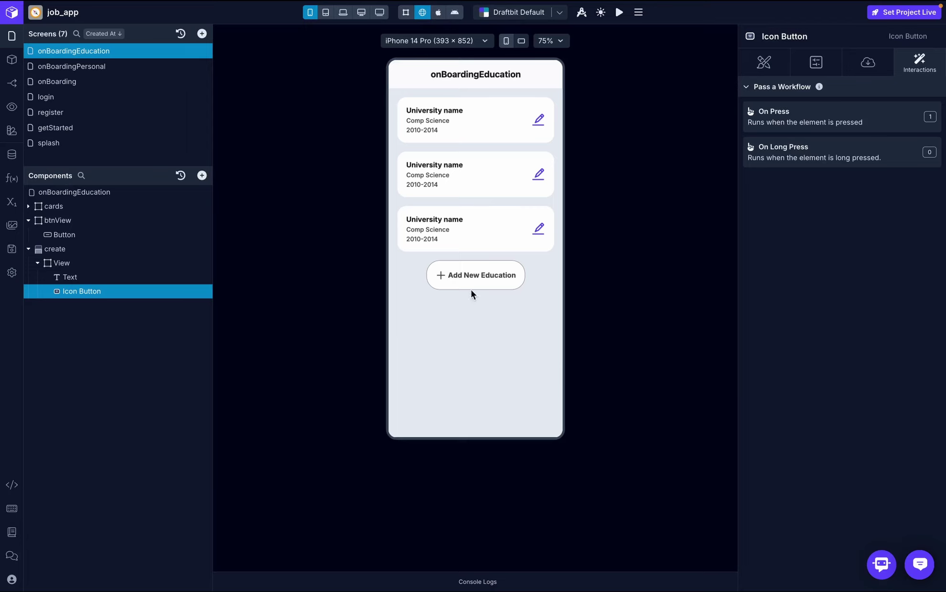
- Open the sheet in preview and confirm the close icon dismisses it
{"action": "left_click", "coordinate": [471, 287]}
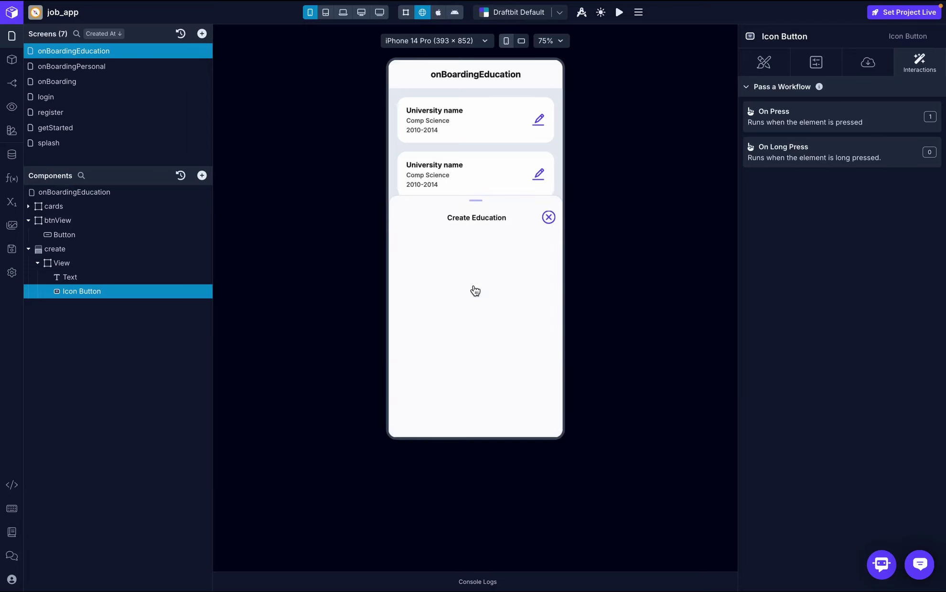
{"action": "left_click", "coordinate": [549, 215]}
{"action": "triple_click", "coordinate": [439, 15]}
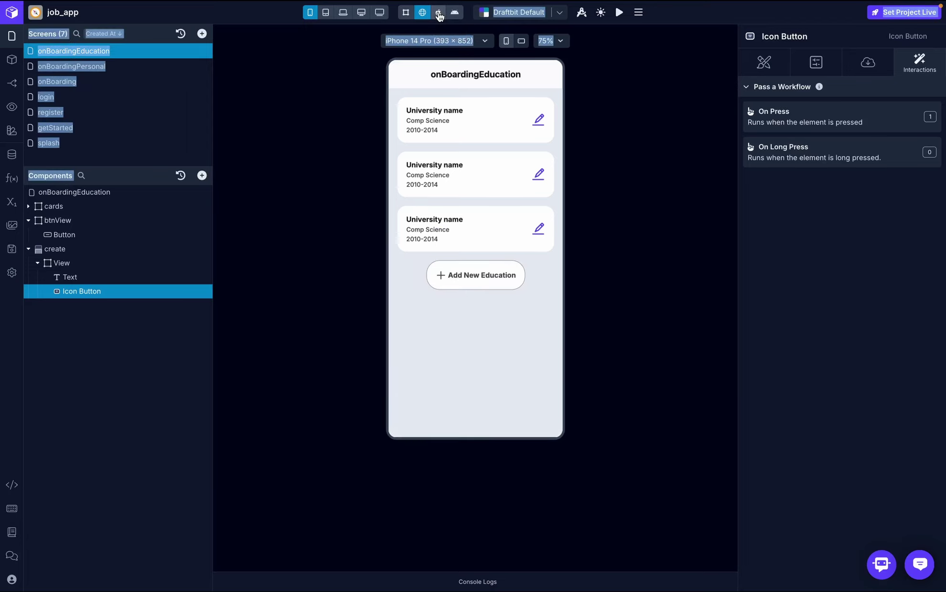
{"action": "left_click", "coordinate": [439, 15]}
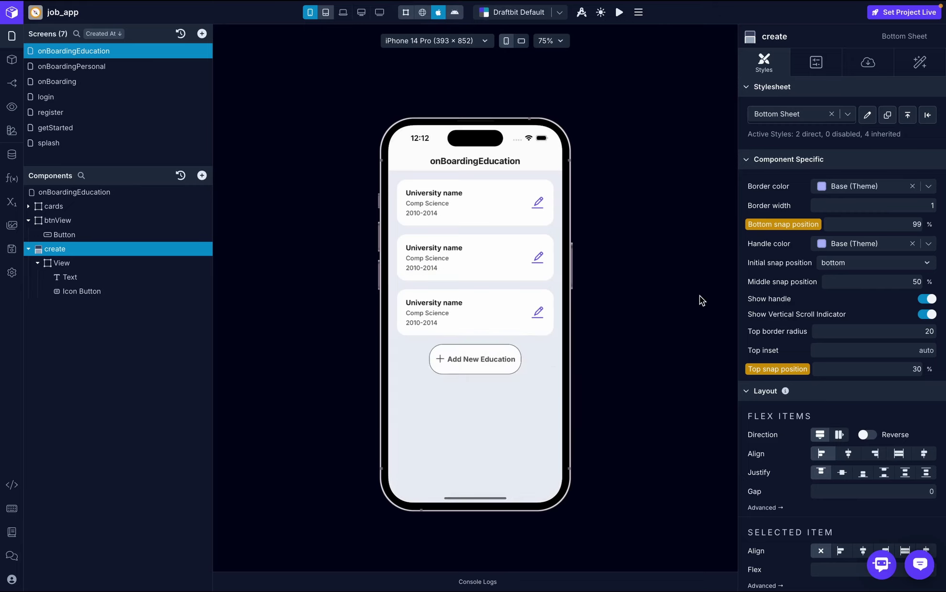
{"action": "left_click", "coordinate": [422, 11]}
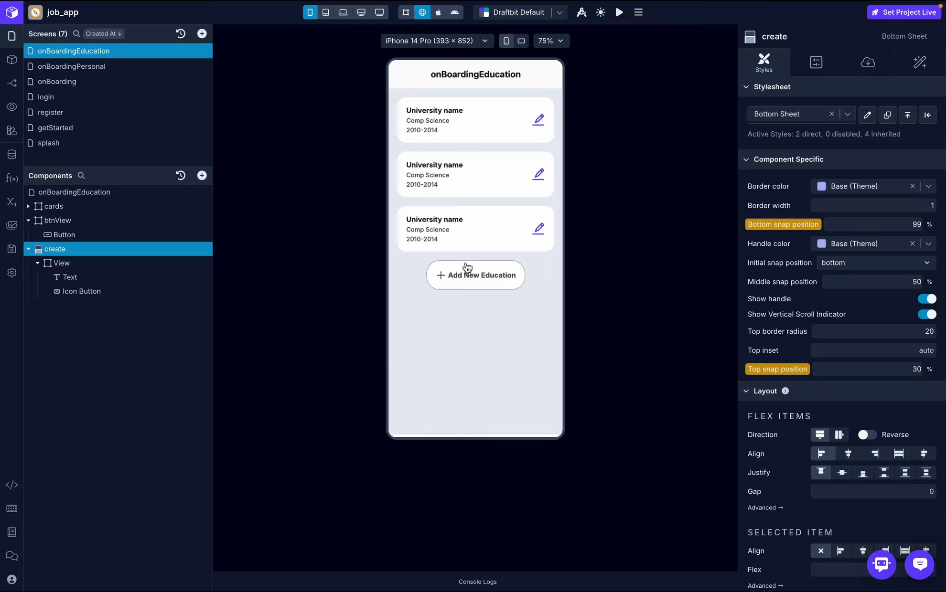
{"action": "left_click", "coordinate": [468, 275]}
{"action": "left_click", "coordinate": [548, 215]}
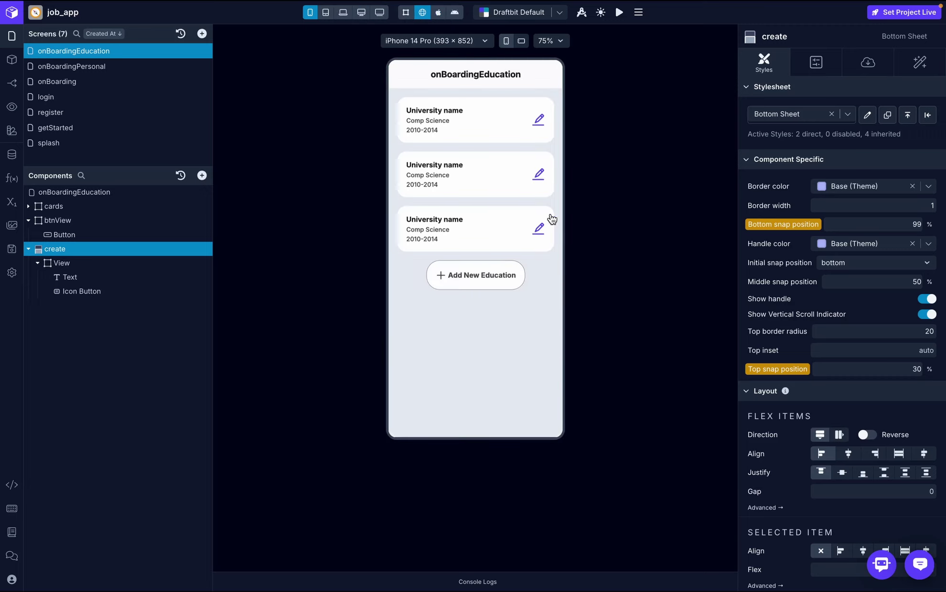
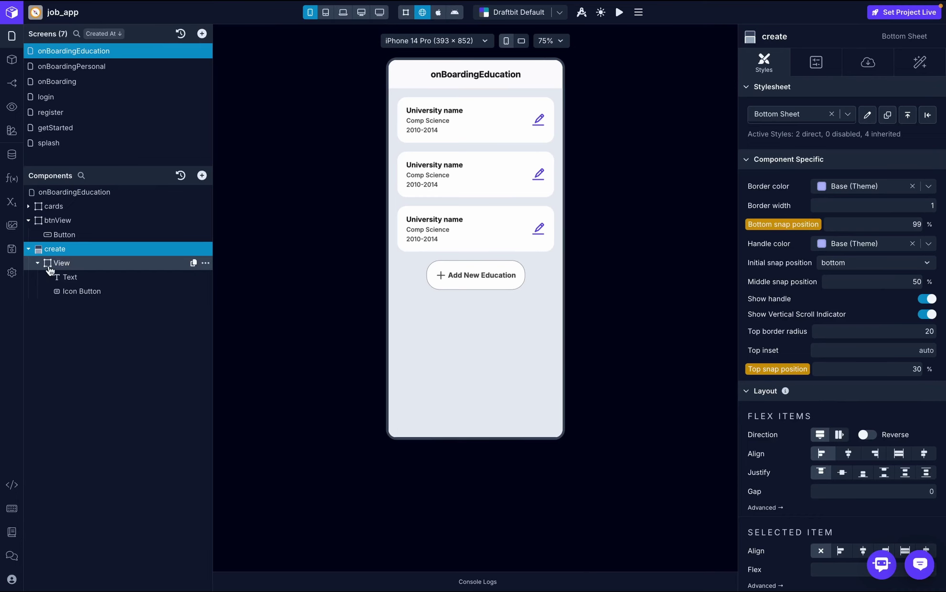
- Drag a plain View into the create bottom sheet and rename it 'form'
{"action": "left_click", "coordinate": [38, 263]}
{"action": "left_click", "coordinate": [102, 251]}
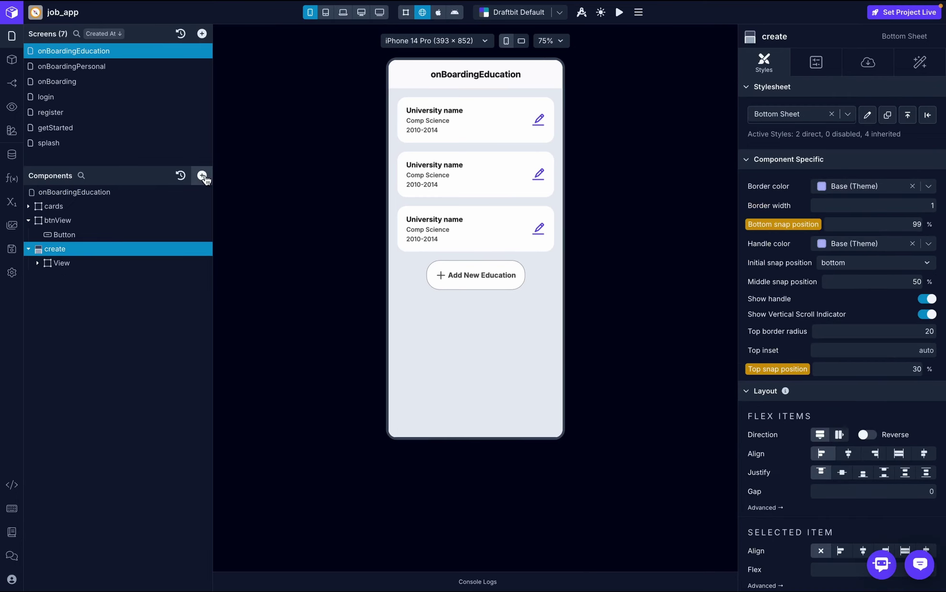
{"action": "left_click", "coordinate": [202, 175]}
{"action": "type", "text": "view"}
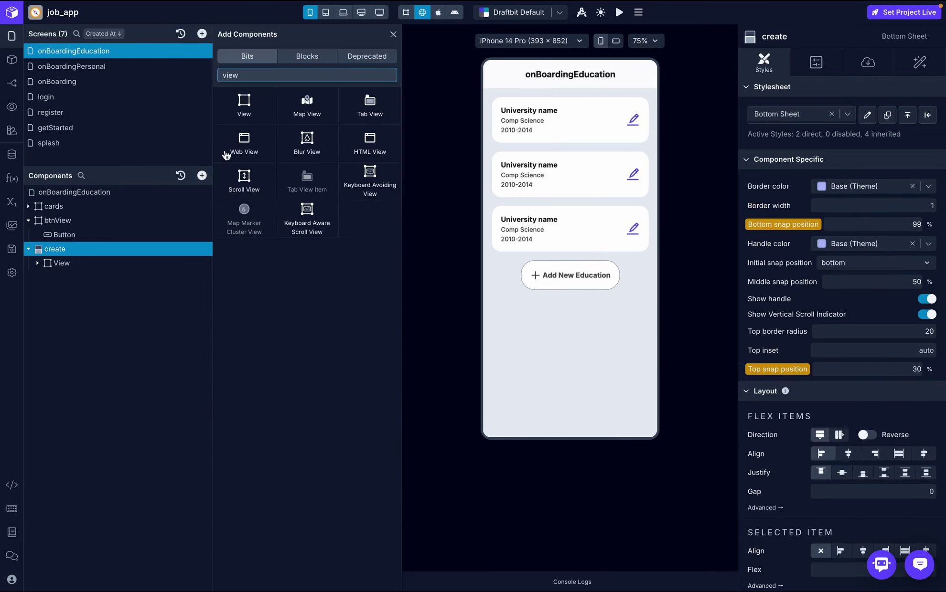
{"action": "left_click", "coordinate": [245, 116]}
{"action": "left_click_drag", "start_coordinate": [245, 116], "coordinate": [67, 277]}
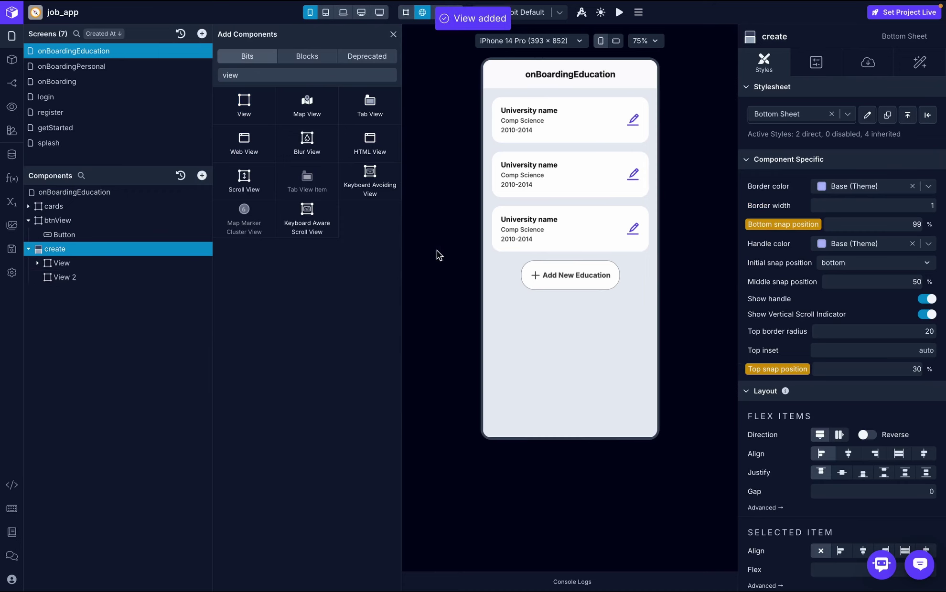
{"action": "double_click", "coordinate": [65, 277]}
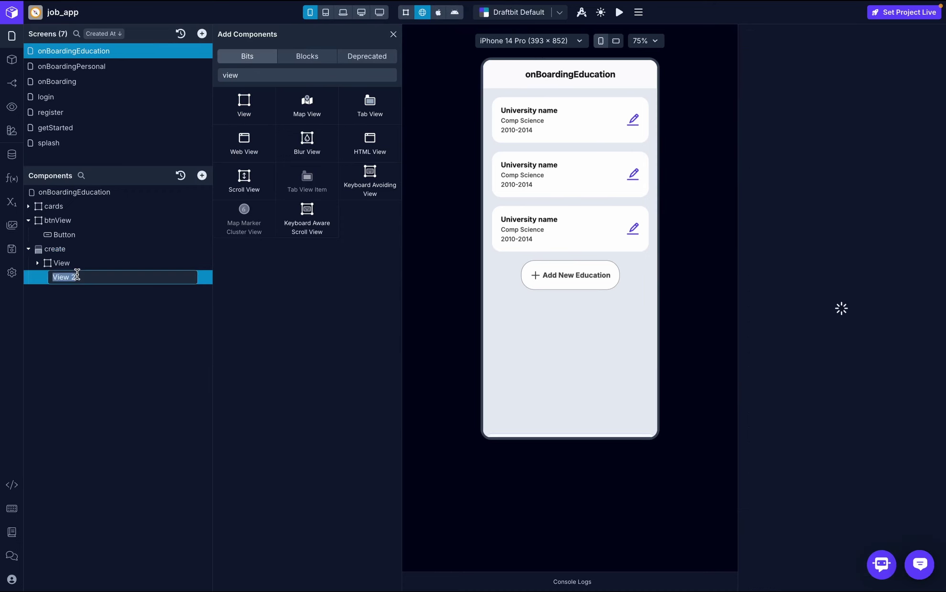
{"action": "type", "text": "form"}
{"action": "key", "text": "Return"}
{"action": "left_click", "coordinate": [62, 263]}
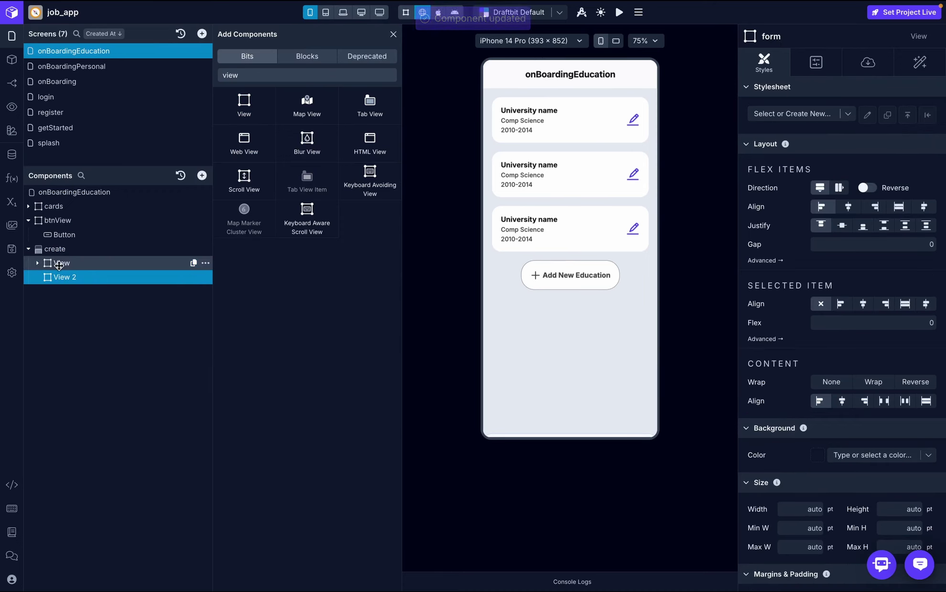
- Give the create bottom sheet an overall padding of 20
{"action": "left_click", "coordinate": [117, 249]}
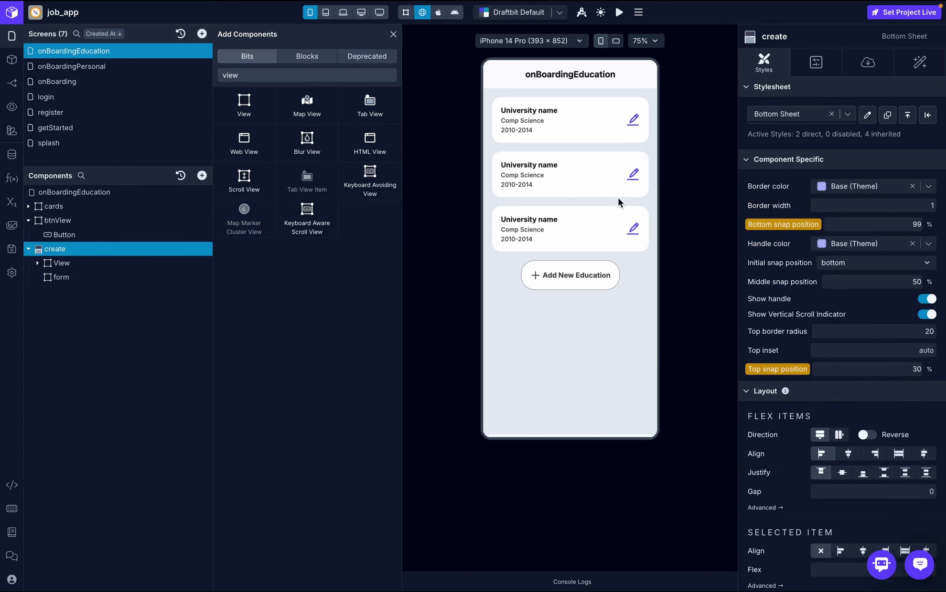
{"action": "scroll", "coordinate": [920, 342], "scroll_direction": "down", "scroll_amount": 5}
{"action": "scroll", "coordinate": [922, 348], "scroll_direction": "down", "scroll_amount": 5}
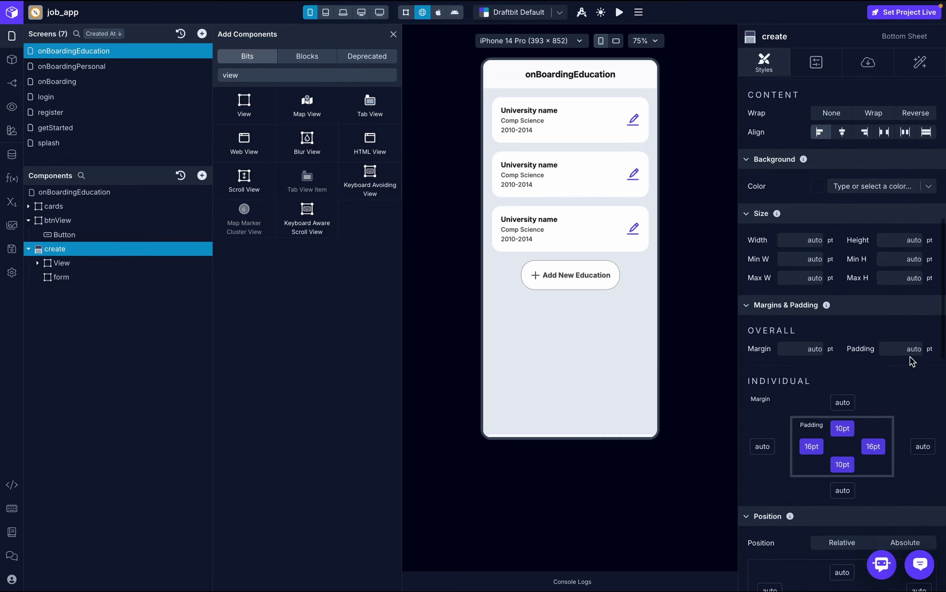
{"action": "left_click", "coordinate": [910, 351]}
{"action": "type", "text": "20"}
{"action": "key", "text": "Return"}
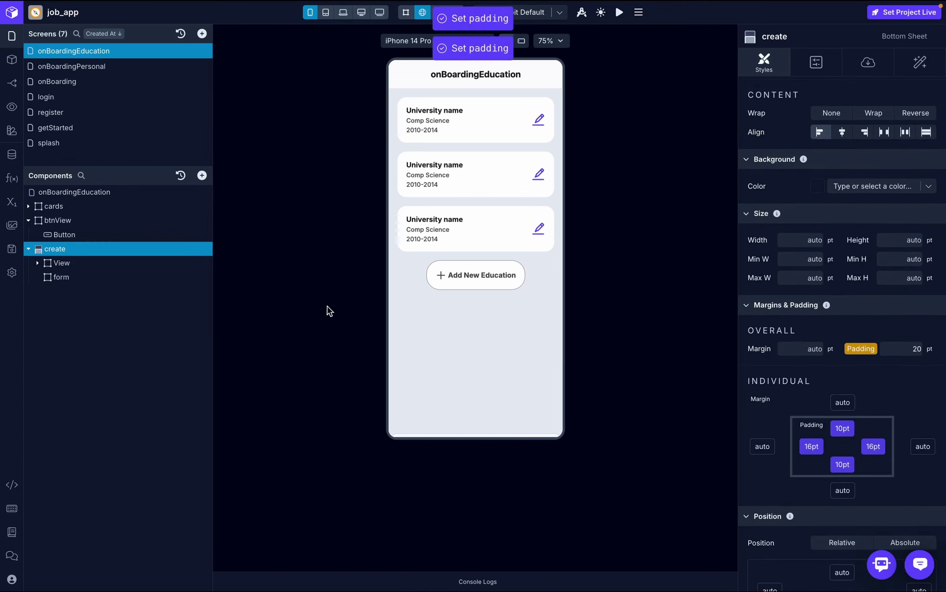
{"action": "left_click", "coordinate": [67, 280]}
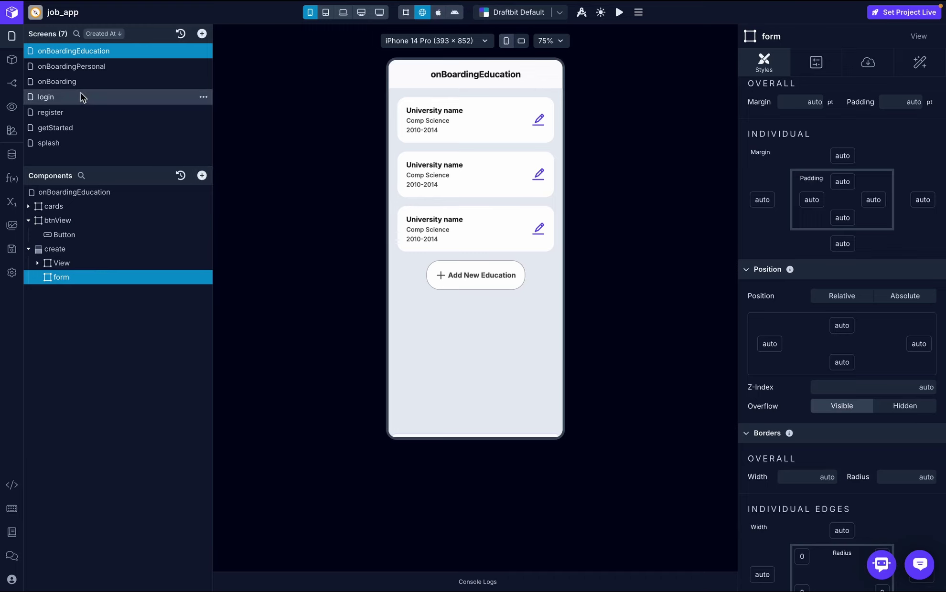
- Copy the name text input from onBoardingPersonal and paste it into the form container
{"action": "left_click", "coordinate": [85, 67]}
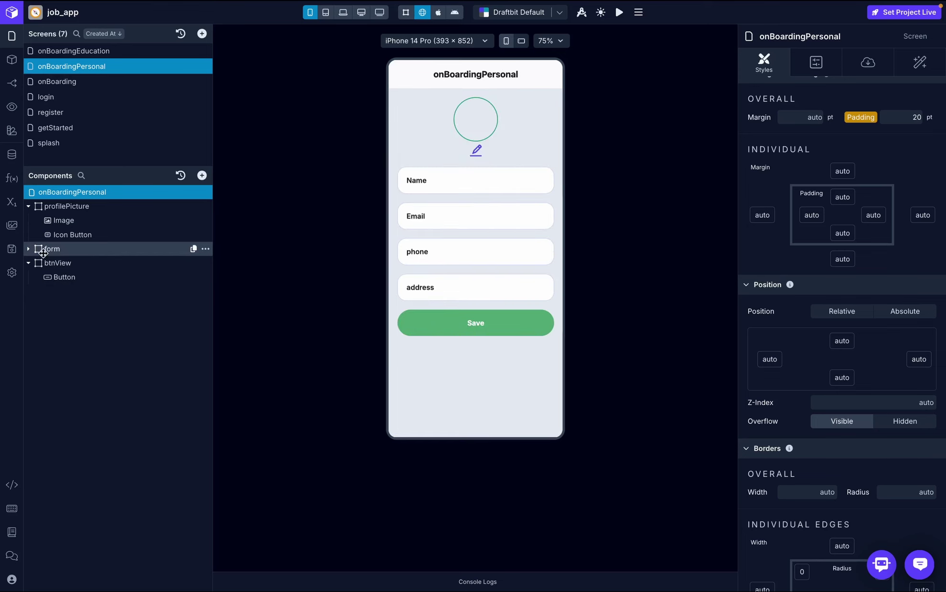
{"action": "left_click", "coordinate": [28, 249]}
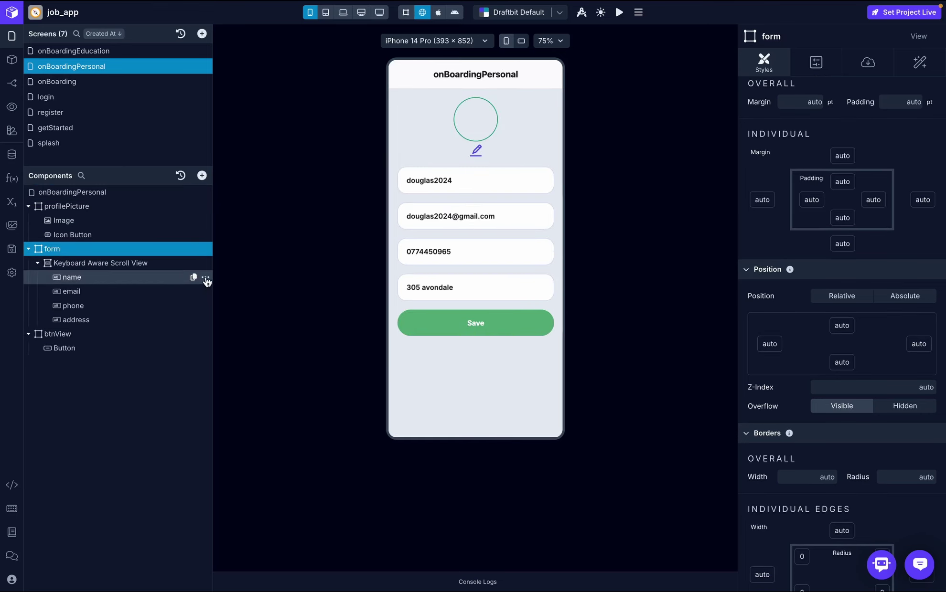
{"action": "left_click", "coordinate": [206, 278]}
{"action": "left_click", "coordinate": [241, 314]}
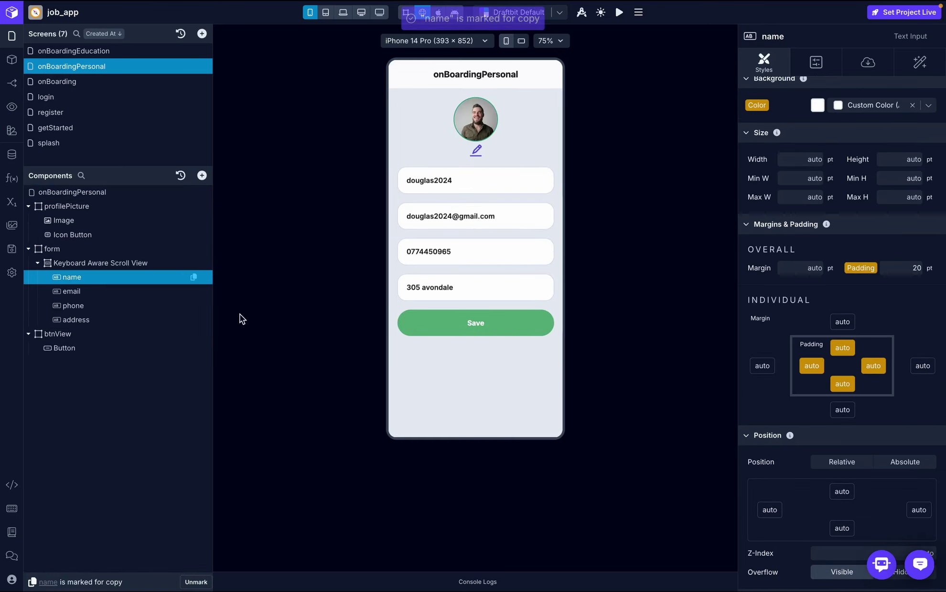
{"action": "left_click", "coordinate": [89, 53]}
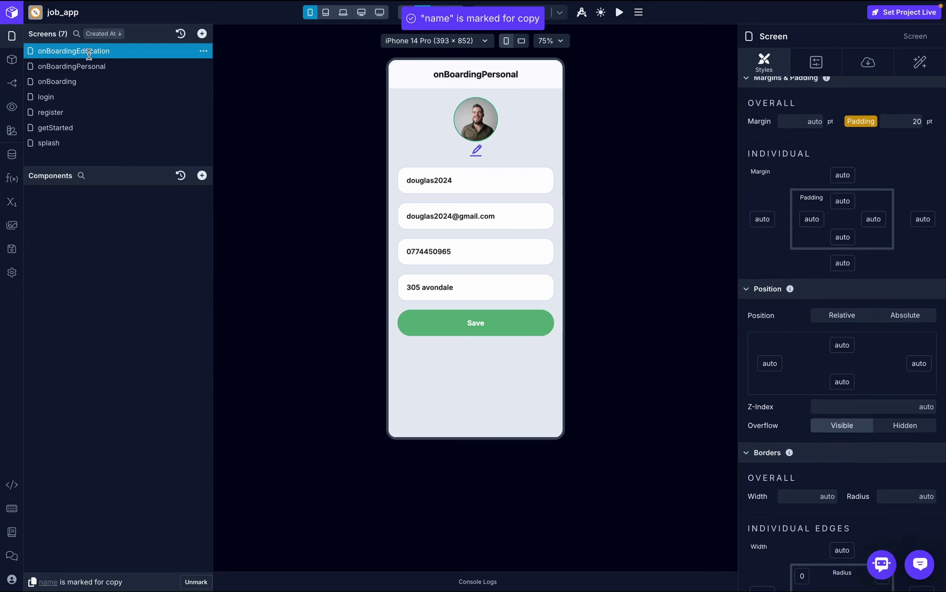
{"action": "left_click", "coordinate": [72, 277]}
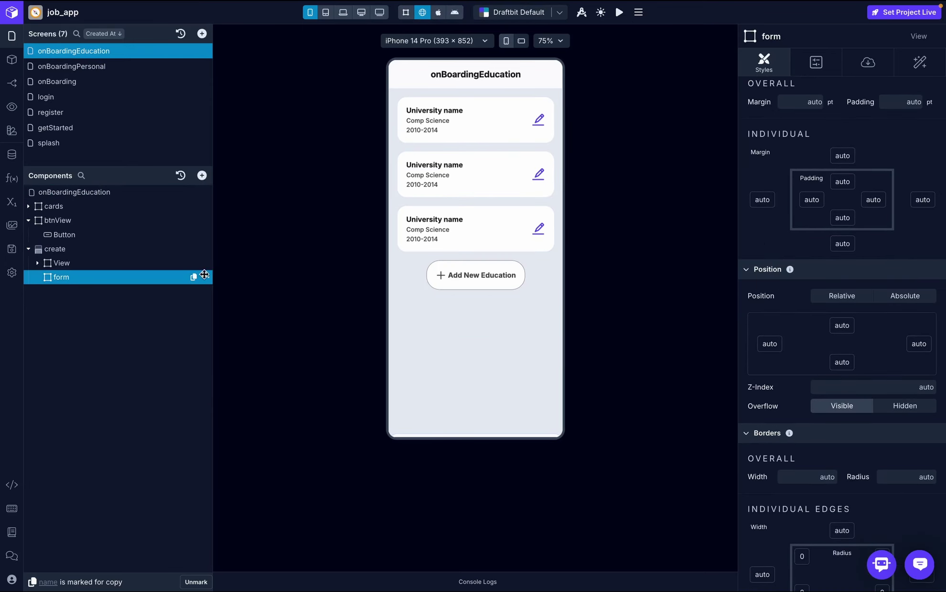
{"action": "left_click", "coordinate": [205, 277]}
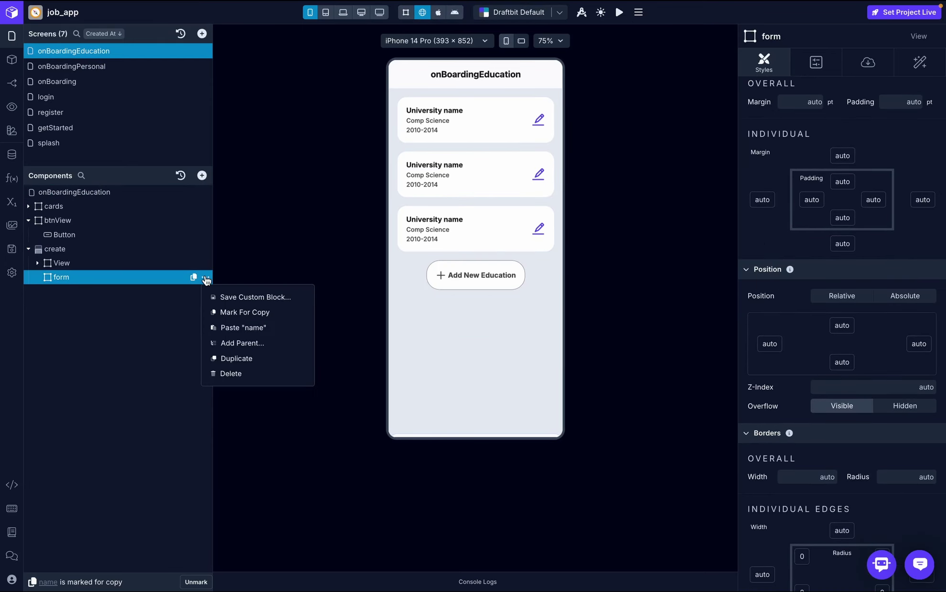
{"action": "left_click", "coordinate": [254, 329]}
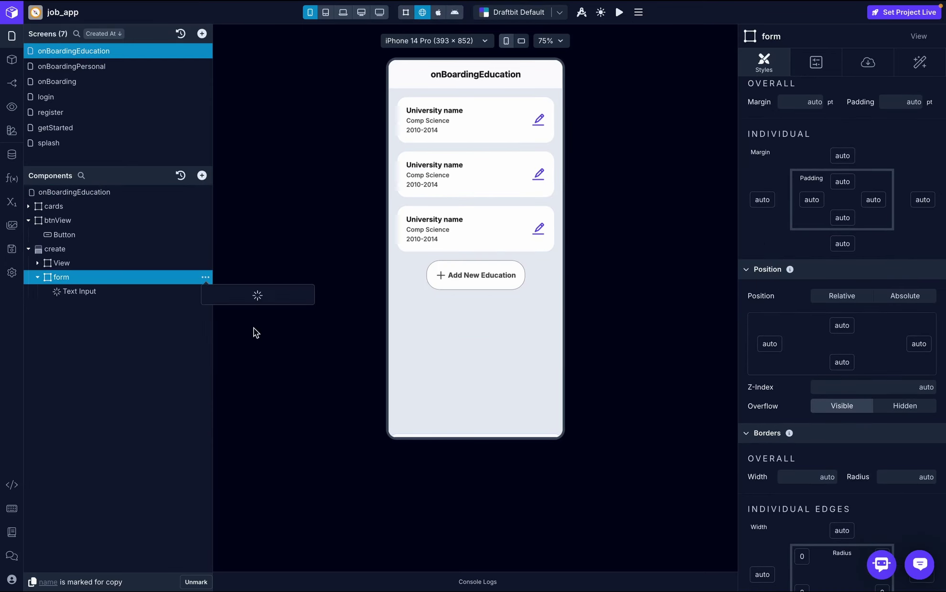
{"action": "left_click", "coordinate": [200, 583]}
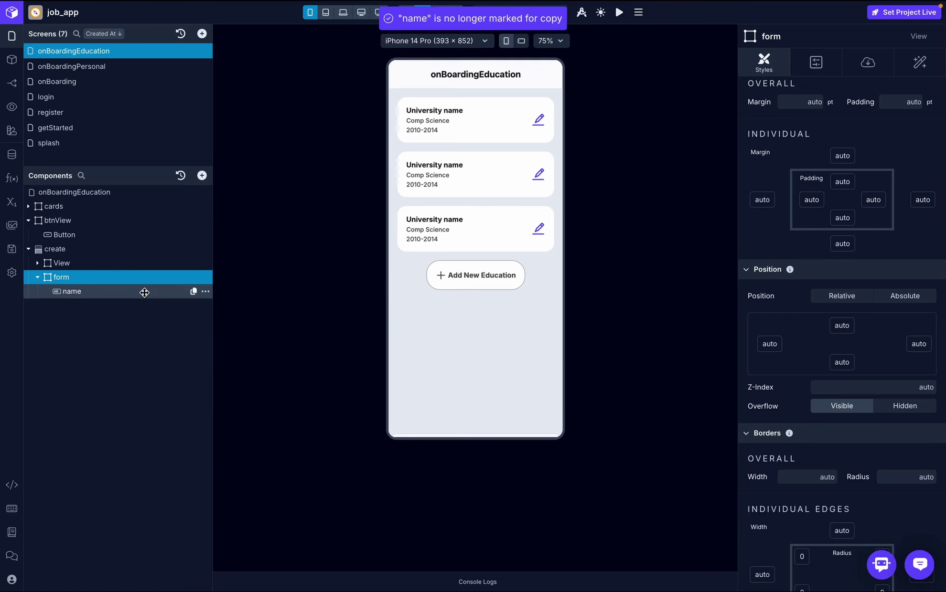
- Set the form container's gap between items to 20
{"action": "left_click", "coordinate": [146, 292]}
{"action": "left_click", "coordinate": [131, 277]}
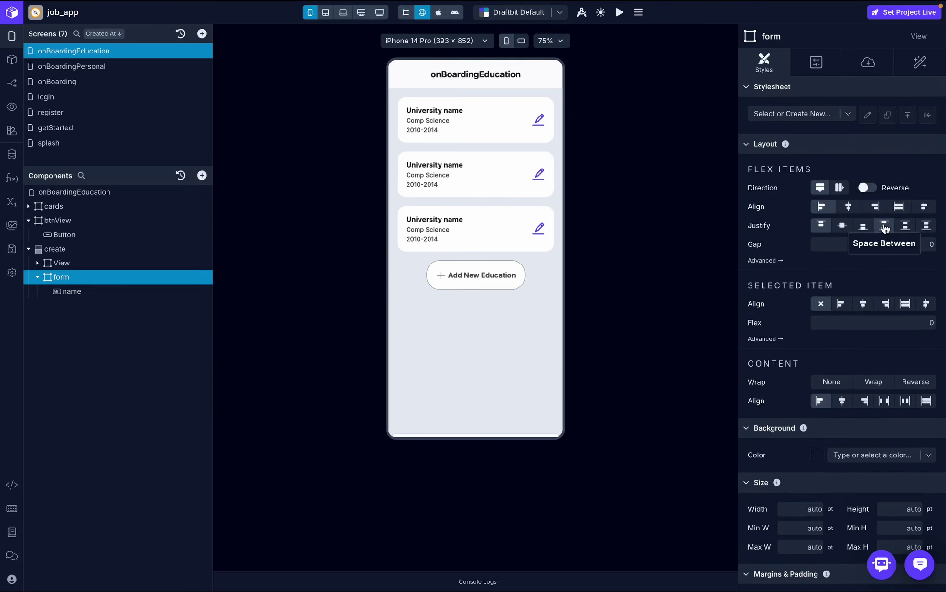
{"action": "left_click", "coordinate": [833, 248]}
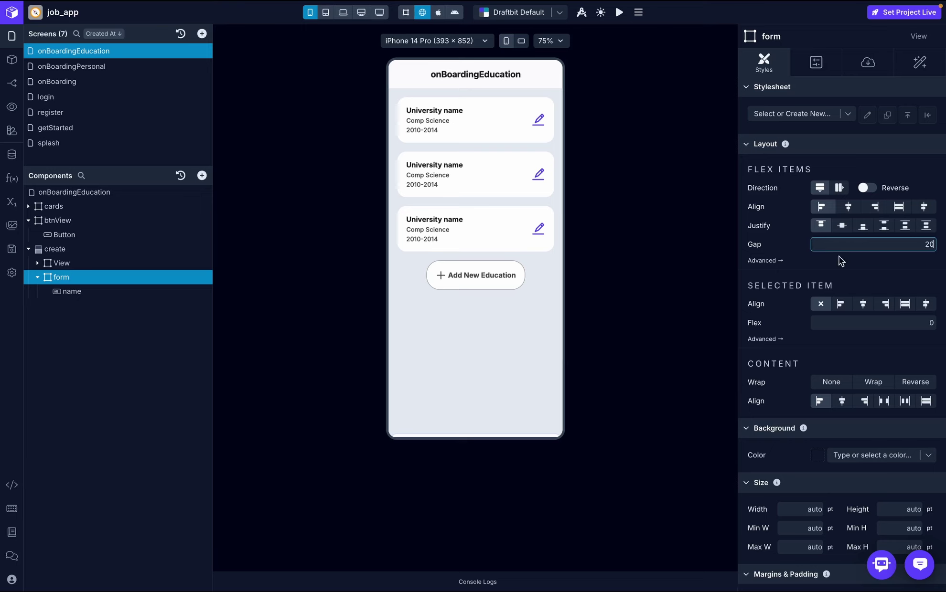
{"action": "key", "text": "Return"}
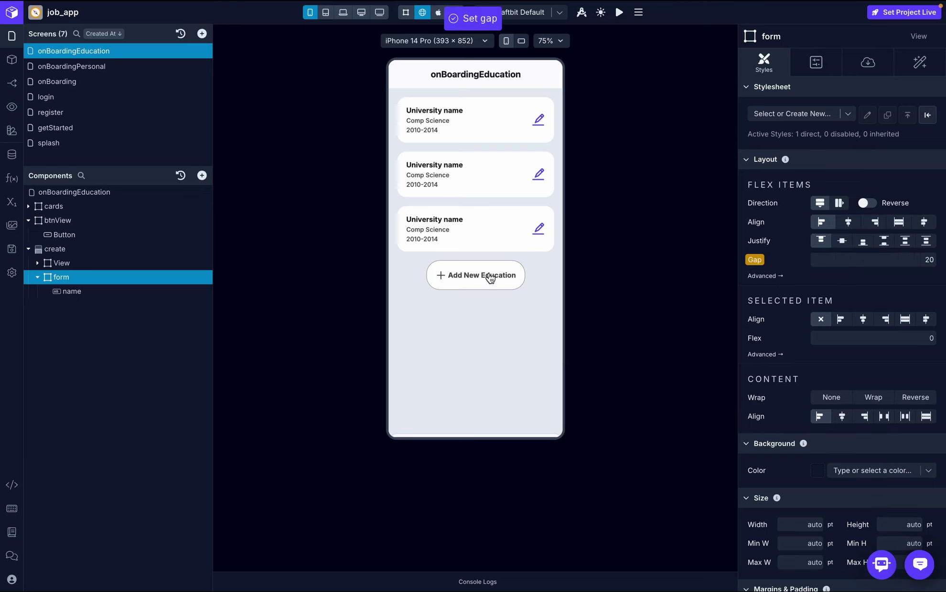
- Duplicate the name input twice to create name 2 and name 3
{"action": "left_click", "coordinate": [111, 296]}
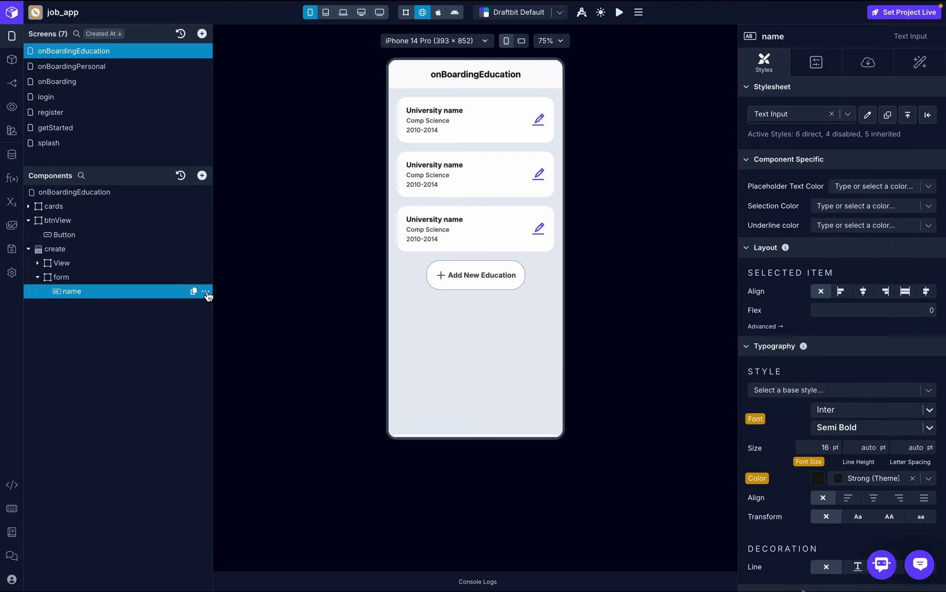
{"action": "left_click", "coordinate": [206, 292]}
{"action": "left_click", "coordinate": [226, 361]}
{"action": "left_click", "coordinate": [205, 306]}
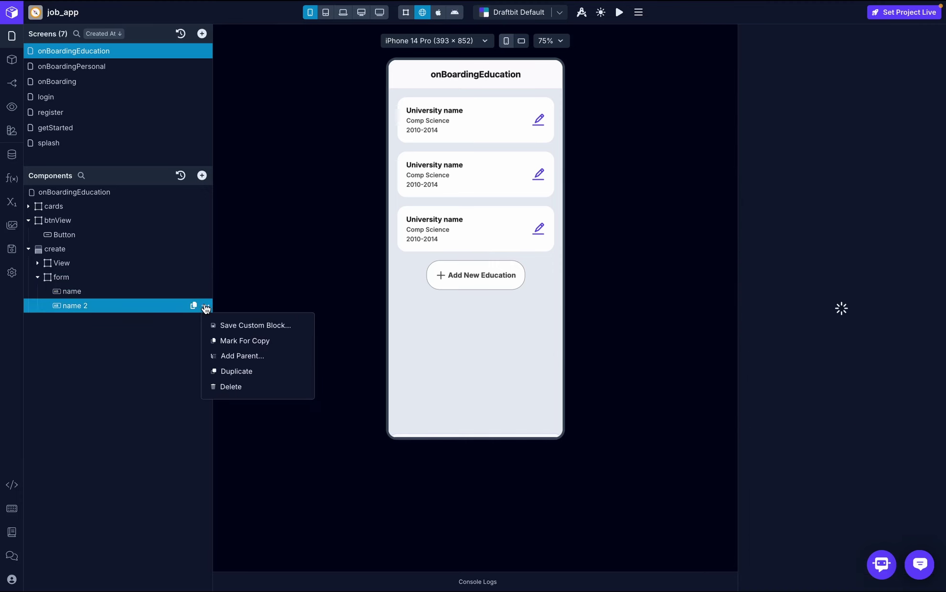
{"action": "left_click", "coordinate": [237, 373]}
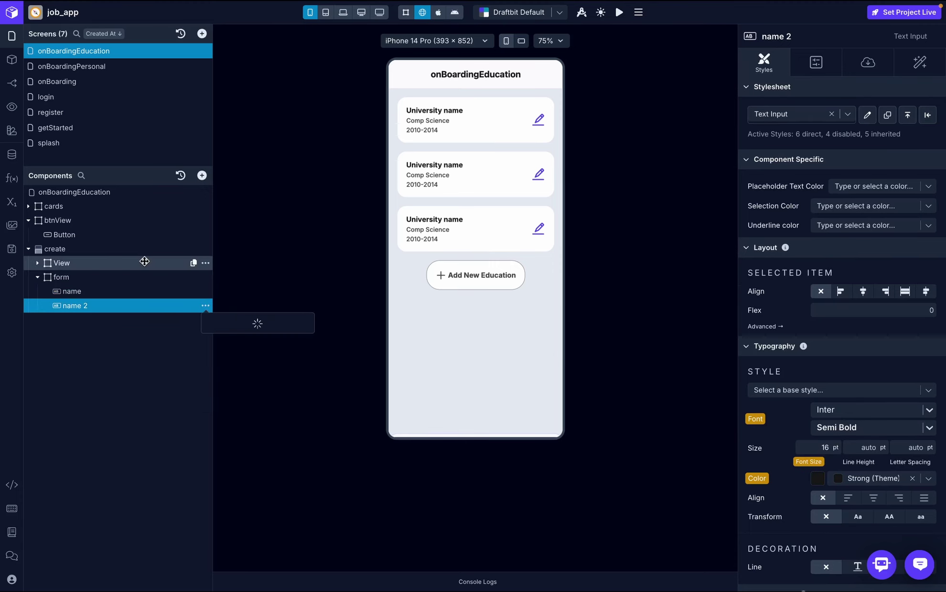
{"action": "left_click", "coordinate": [103, 276]}
- Add a new View inside form and name it 'dates'
{"action": "left_click", "coordinate": [201, 175]}
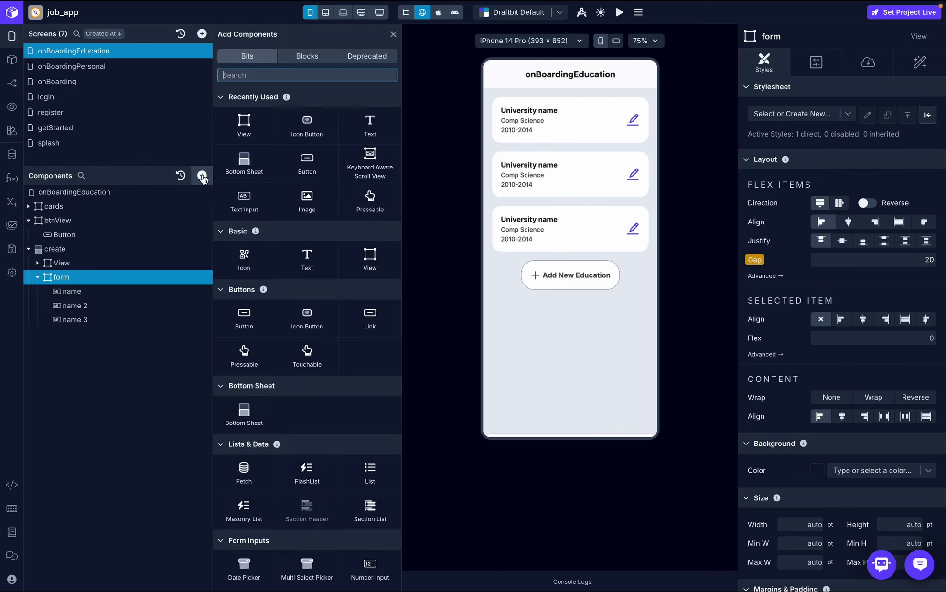
{"action": "left_click", "coordinate": [262, 120]}
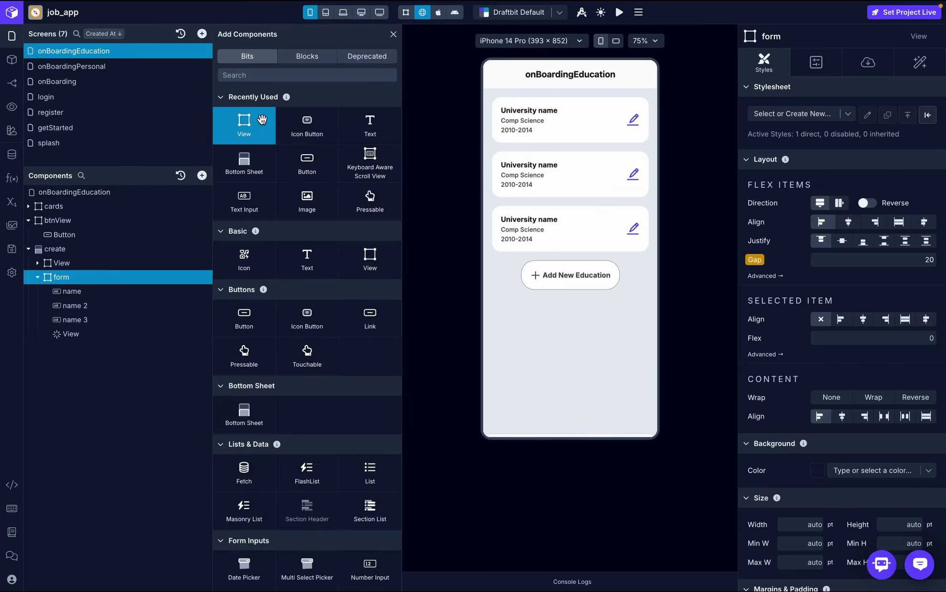
{"action": "double_click", "coordinate": [71, 334]}
{"action": "type", "text": "dates"}
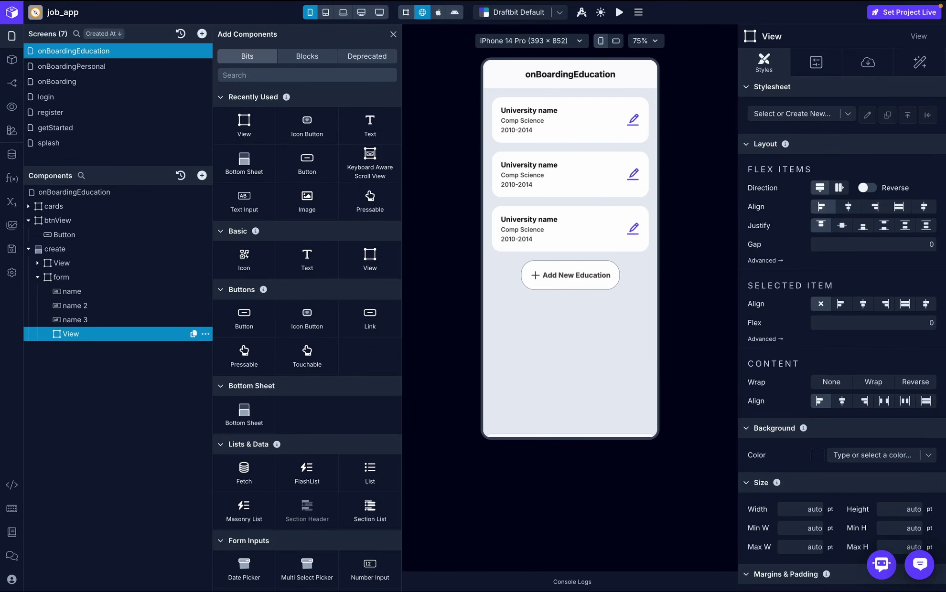
{"action": "key", "text": "Return"}
- Add two date pickers named 'from' and 'to' inside dates and set its direction to row
{"action": "left_click", "coordinate": [286, 75]}
{"action": "type", "text": "date"}
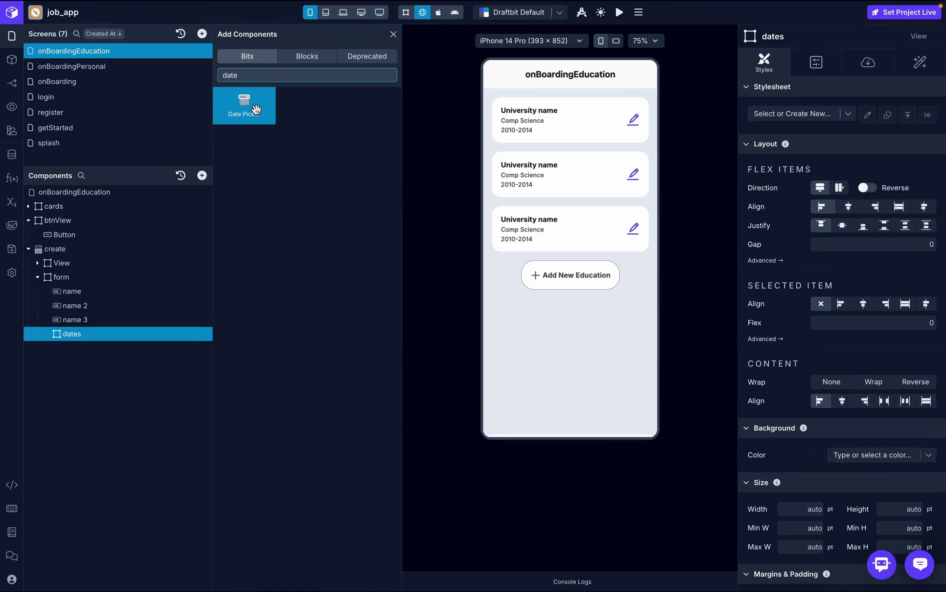
{"action": "left_click", "coordinate": [256, 109]}
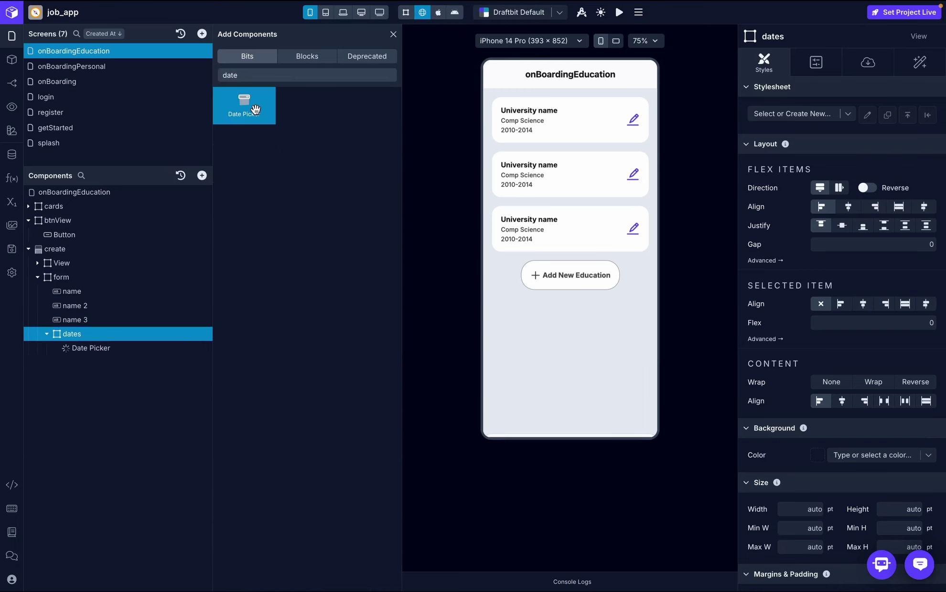
{"action": "left_click", "coordinate": [256, 110]}
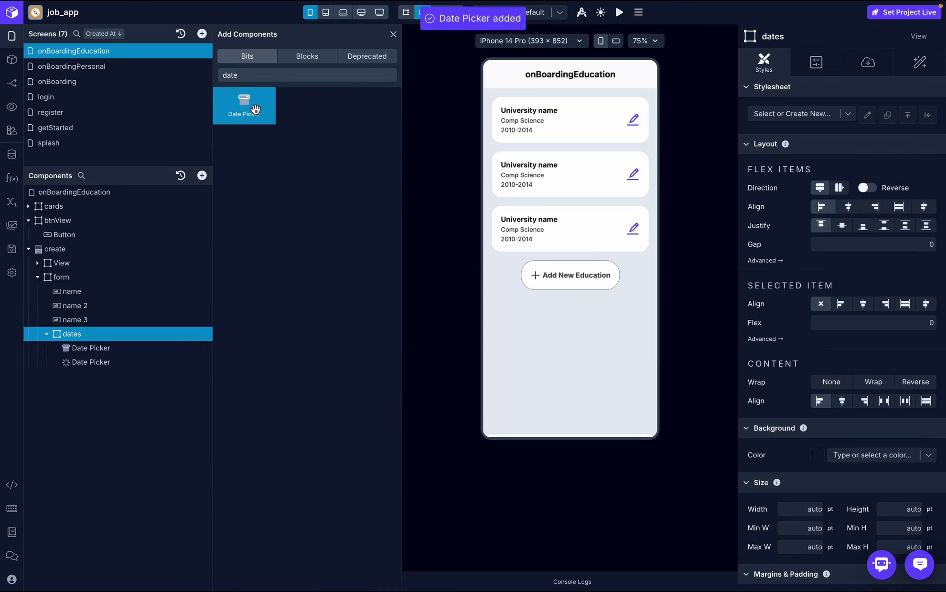
{"action": "double_click", "coordinate": [115, 346]}
{"action": "type", "text": "from"}
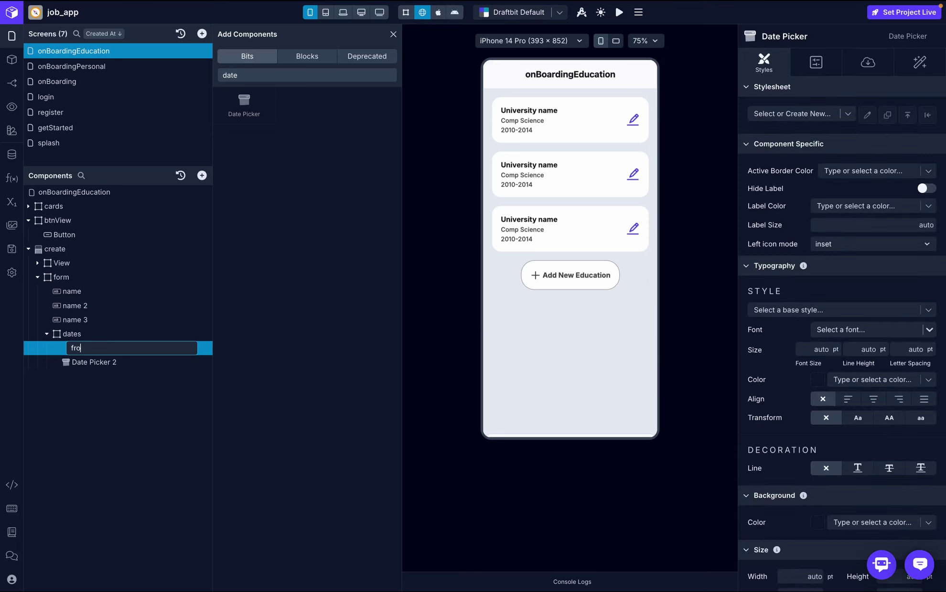
{"action": "key", "text": "Return"}
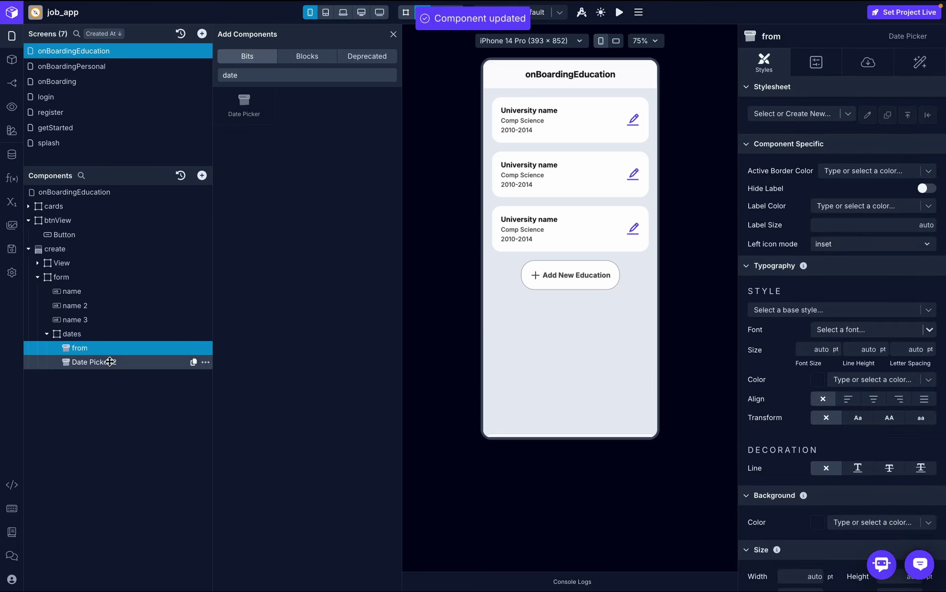
{"action": "double_click", "coordinate": [109, 362]}
{"action": "type", "text": "to"}
{"action": "key", "text": "Return"}
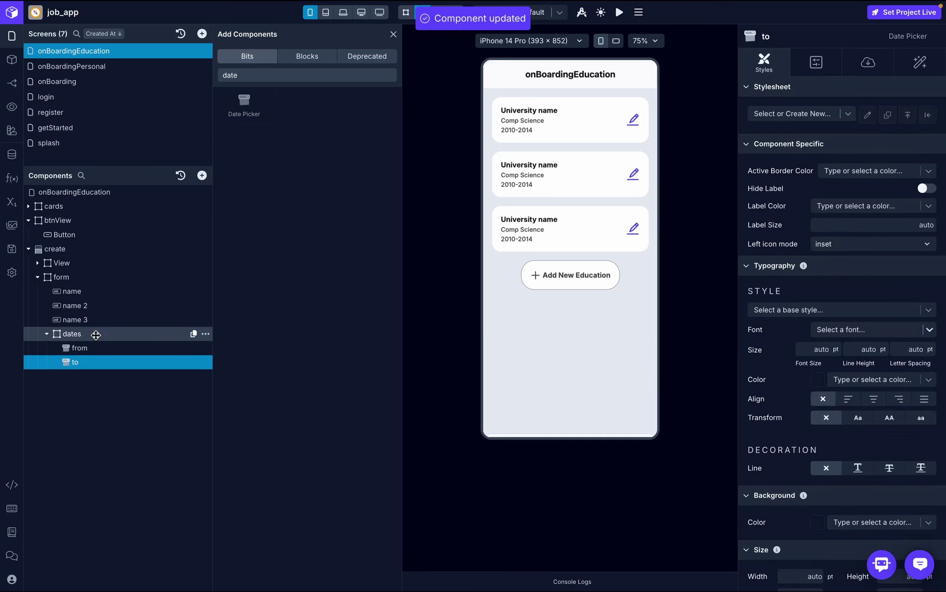
{"action": "left_click", "coordinate": [96, 335]}
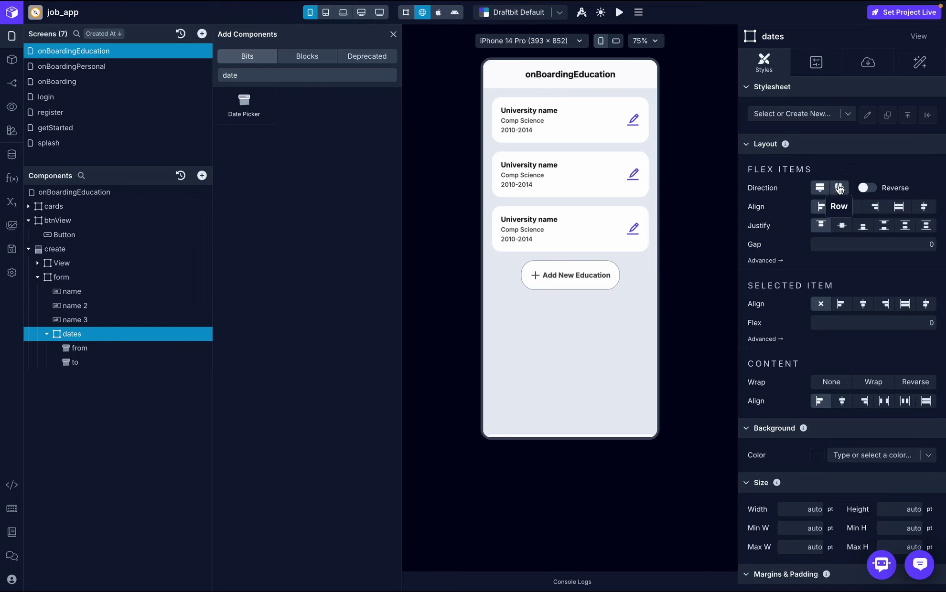
{"action": "left_click", "coordinate": [838, 188]}
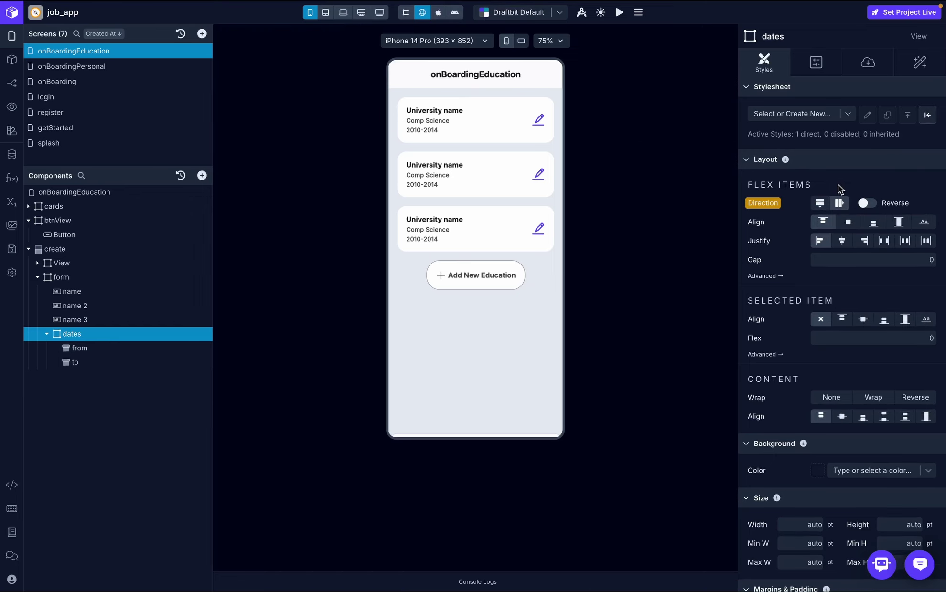
- Set the from date picker's width to Window Width divided by 2.2
{"action": "left_click", "coordinate": [98, 343]}
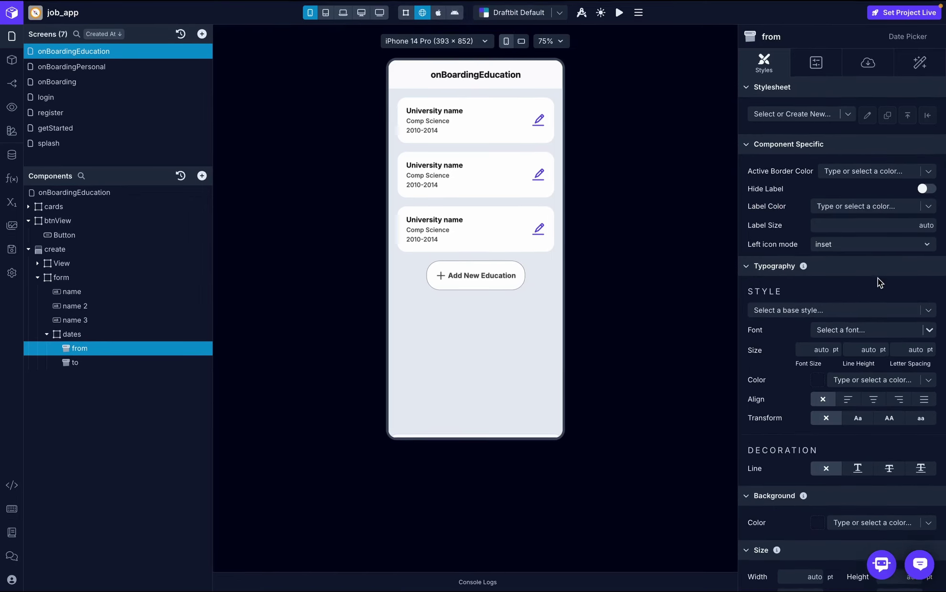
{"action": "scroll", "coordinate": [879, 282], "scroll_direction": "down", "scroll_amount": 5}
{"action": "scroll", "coordinate": [878, 278], "scroll_direction": "down", "scroll_amount": 3}
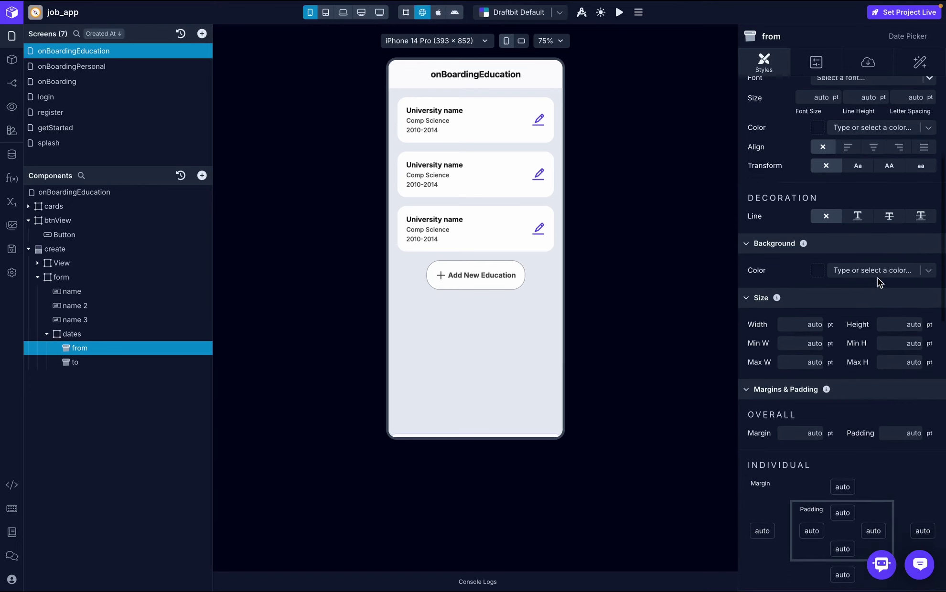
{"action": "left_click", "coordinate": [763, 278]}
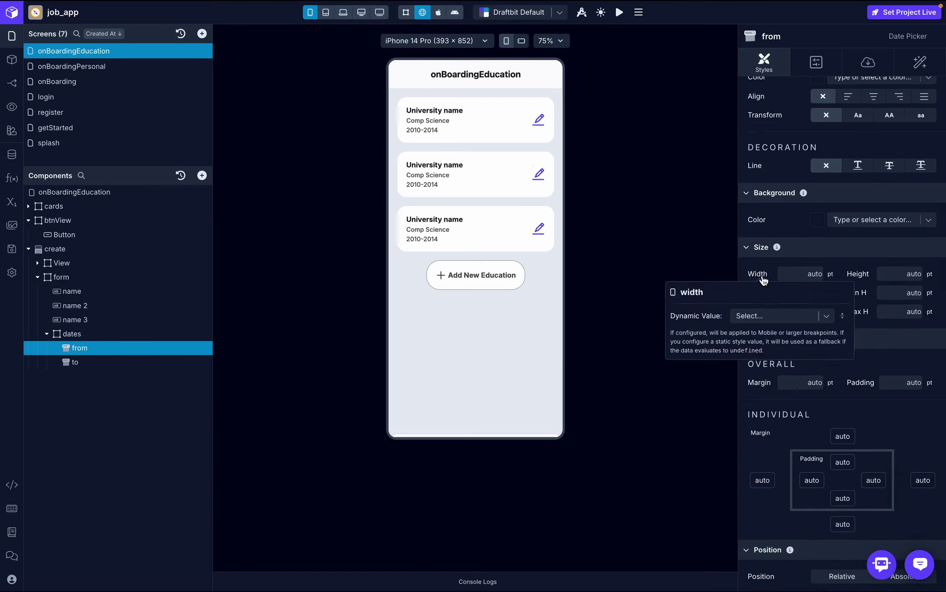
{"action": "left_click", "coordinate": [784, 319]}
{"action": "scroll", "coordinate": [719, 429], "scroll_direction": "down", "scroll_amount": 5}
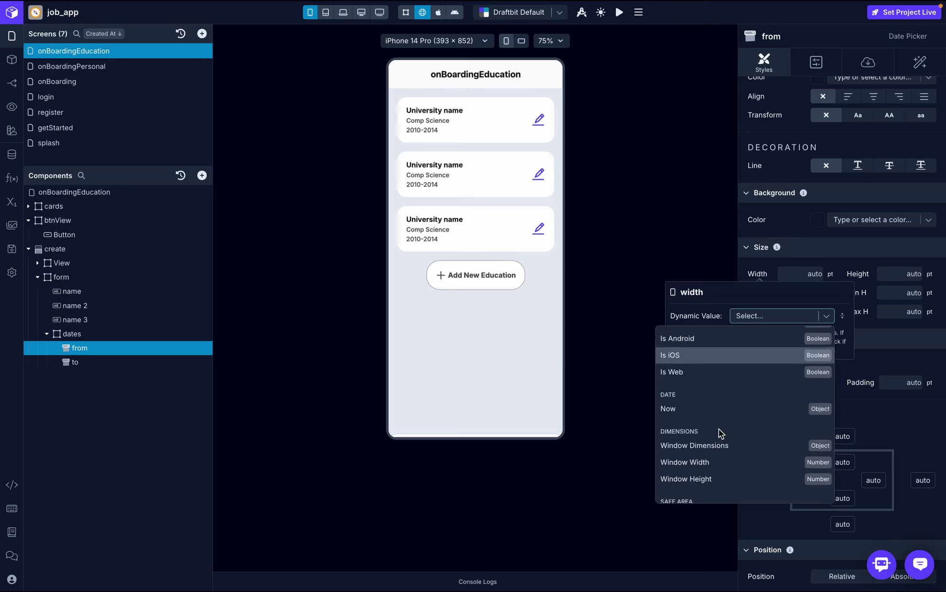
{"action": "scroll", "coordinate": [718, 429], "scroll_direction": "down", "scroll_amount": 1}
{"action": "left_click", "coordinate": [704, 418]}
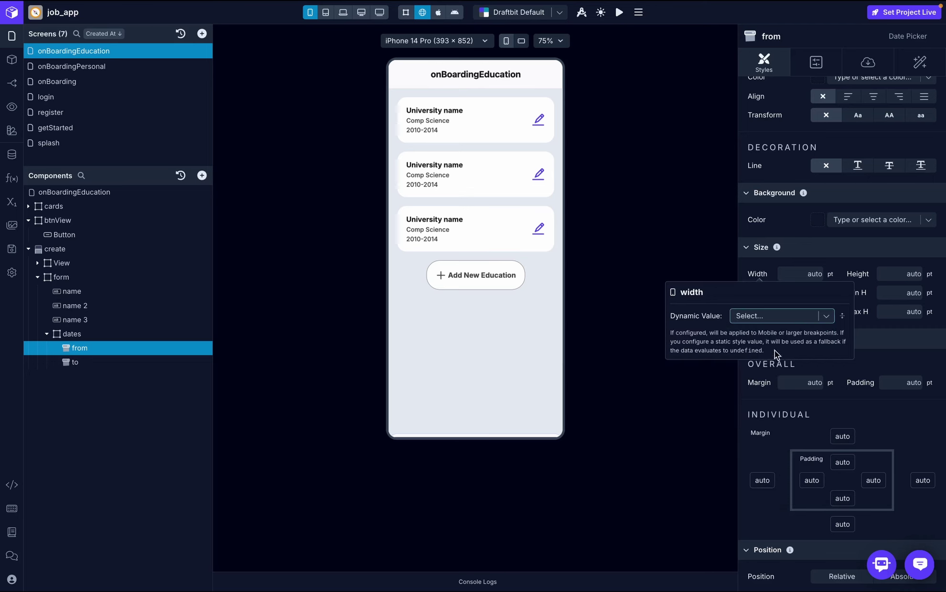
{"action": "left_click", "coordinate": [781, 337]}
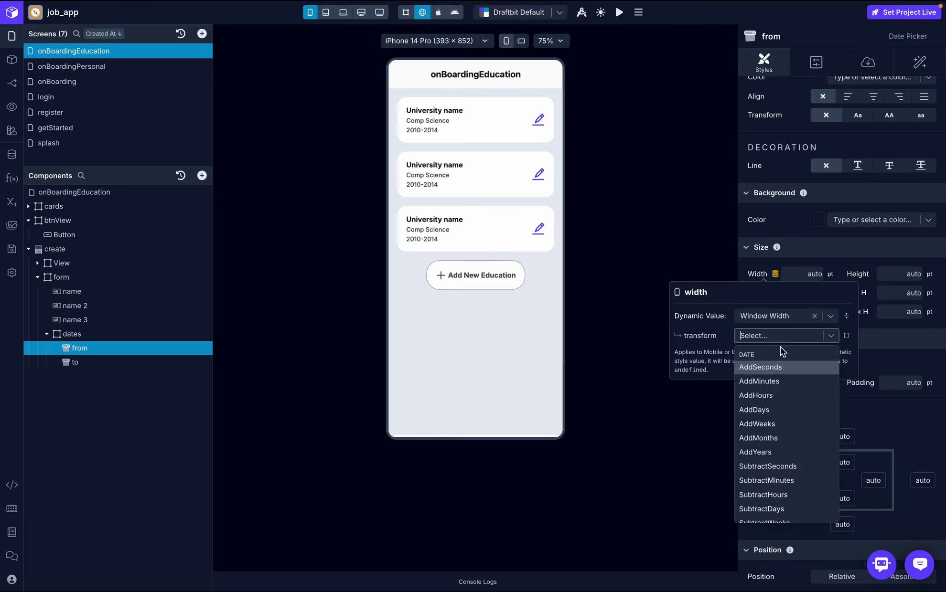
{"action": "type", "text": "devi"}
{"action": "key", "text": "BackSpace"}
{"action": "key", "text": "BackSpace"}
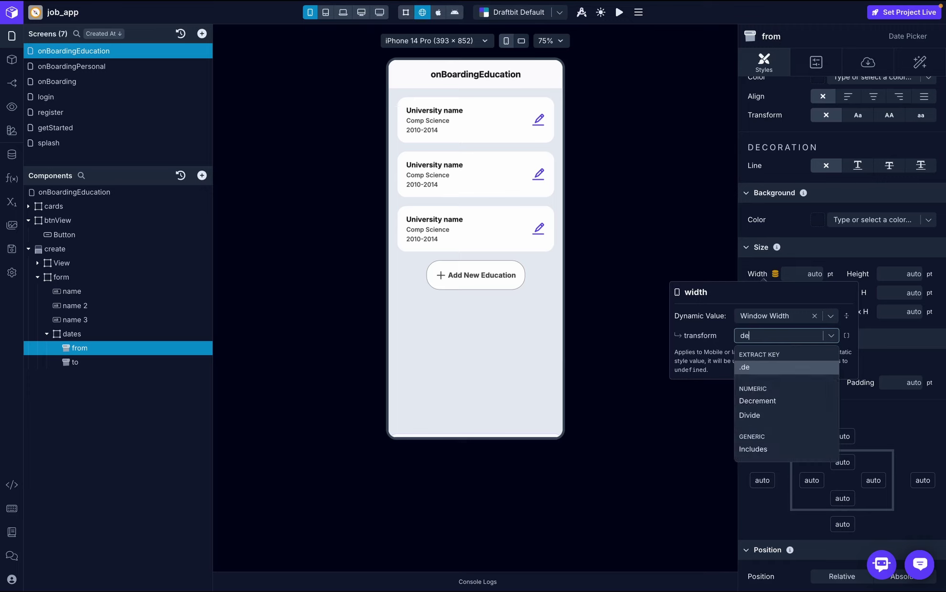
{"action": "left_click", "coordinate": [779, 416]}
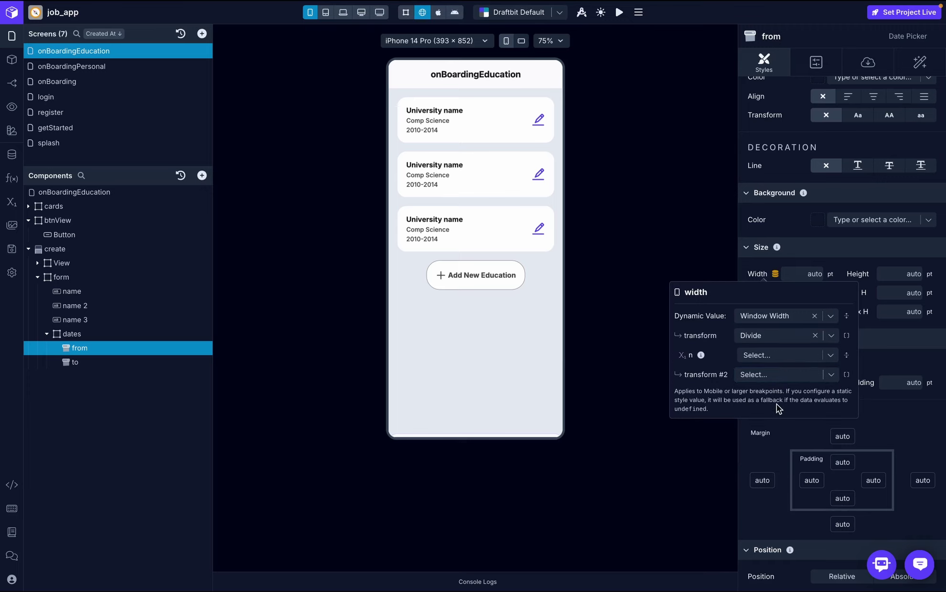
{"action": "left_click", "coordinate": [762, 357]}
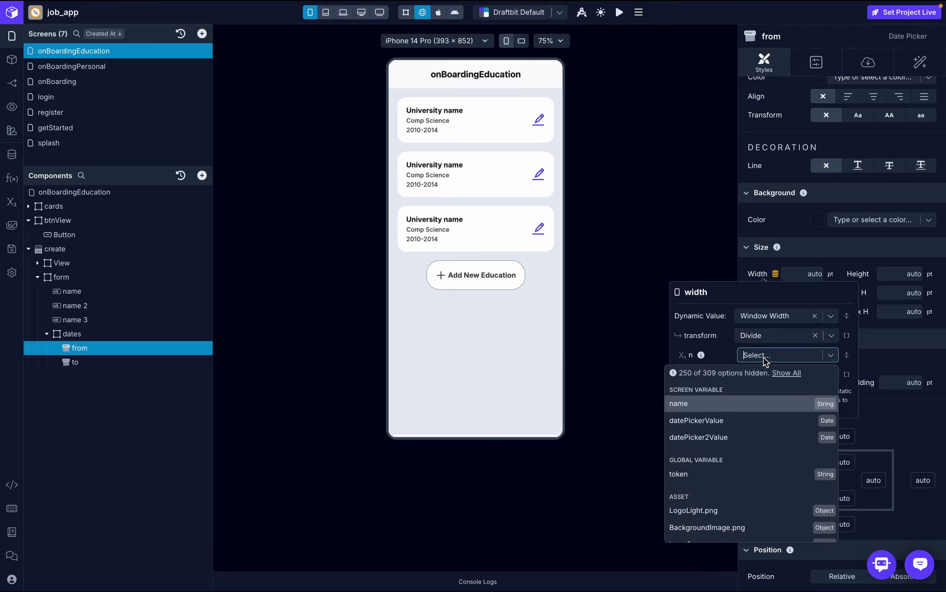
{"action": "type", "text": "2.2"}
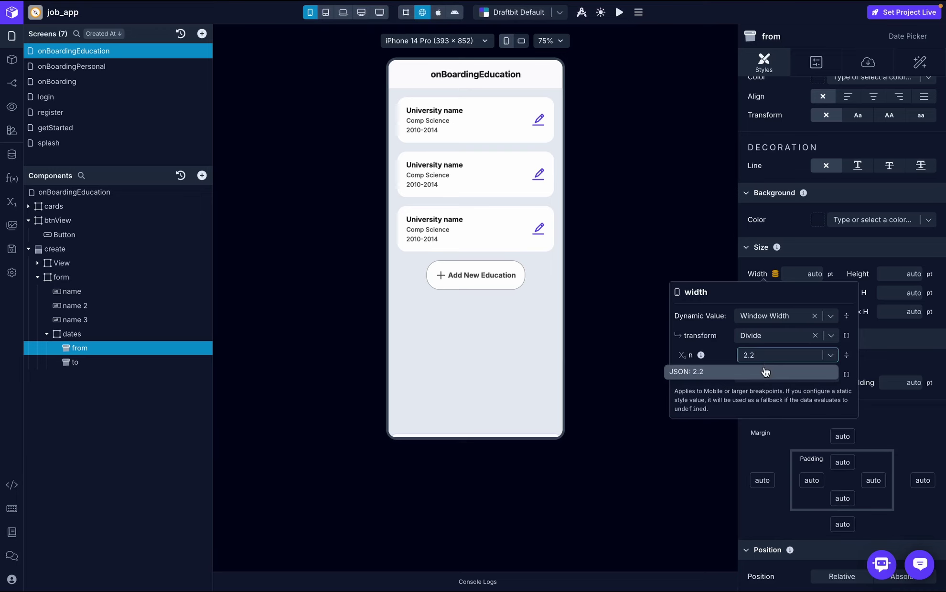
{"action": "left_click", "coordinate": [765, 372]}
{"action": "left_click", "coordinate": [897, 360]}
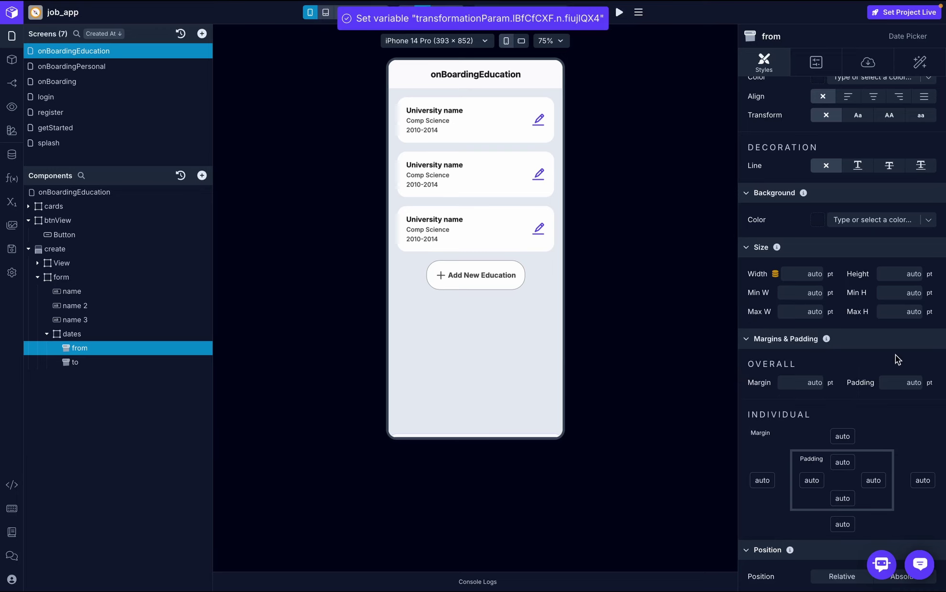
- Give the to date picker the same Window Width divided by 2.2 width
{"action": "left_click", "coordinate": [79, 363]}
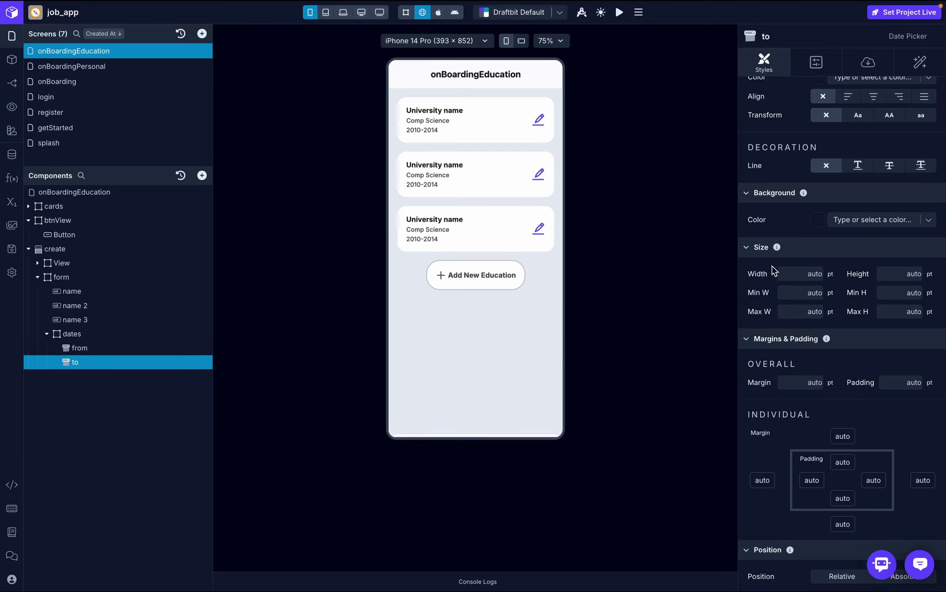
{"action": "left_click", "coordinate": [763, 276]}
{"action": "left_click", "coordinate": [754, 314]}
{"action": "scroll", "coordinate": [766, 411], "scroll_direction": "down", "scroll_amount": 10}
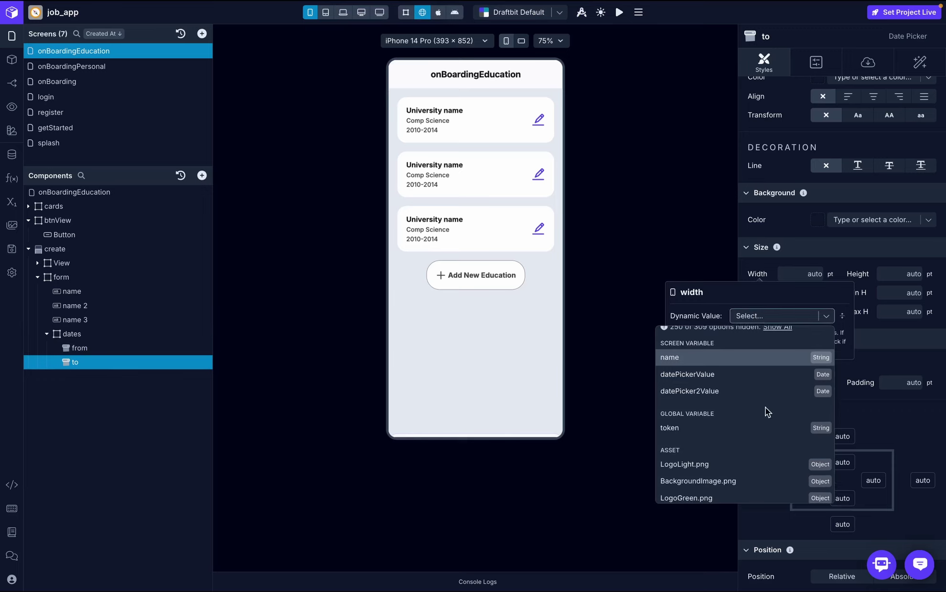
{"action": "scroll", "coordinate": [767, 412], "scroll_direction": "down", "scroll_amount": 1}
{"action": "left_click", "coordinate": [700, 416]}
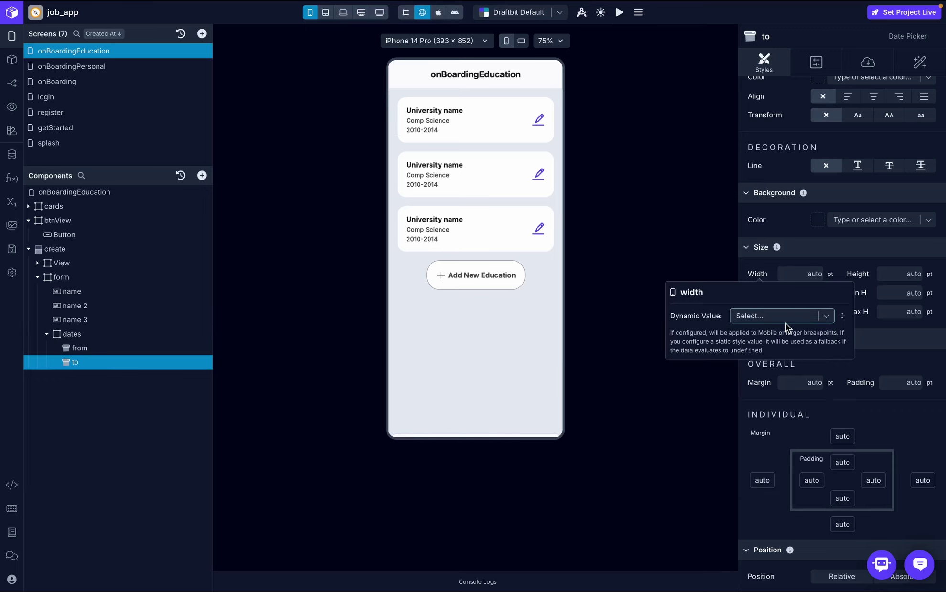
{"action": "left_click", "coordinate": [772, 334]}
{"action": "left_click", "coordinate": [761, 347]}
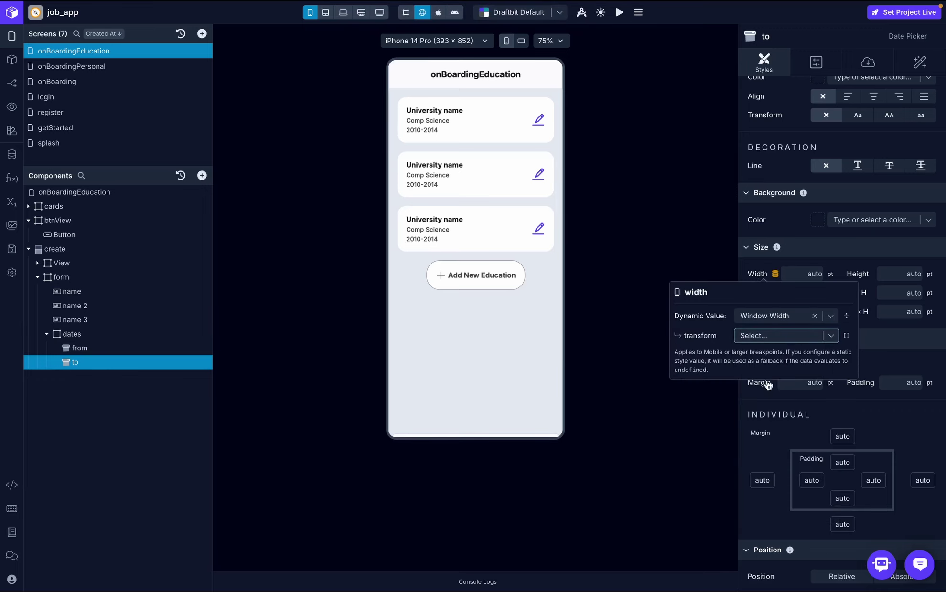
{"action": "left_click", "coordinate": [769, 337]}
{"action": "left_click", "coordinate": [765, 356]}
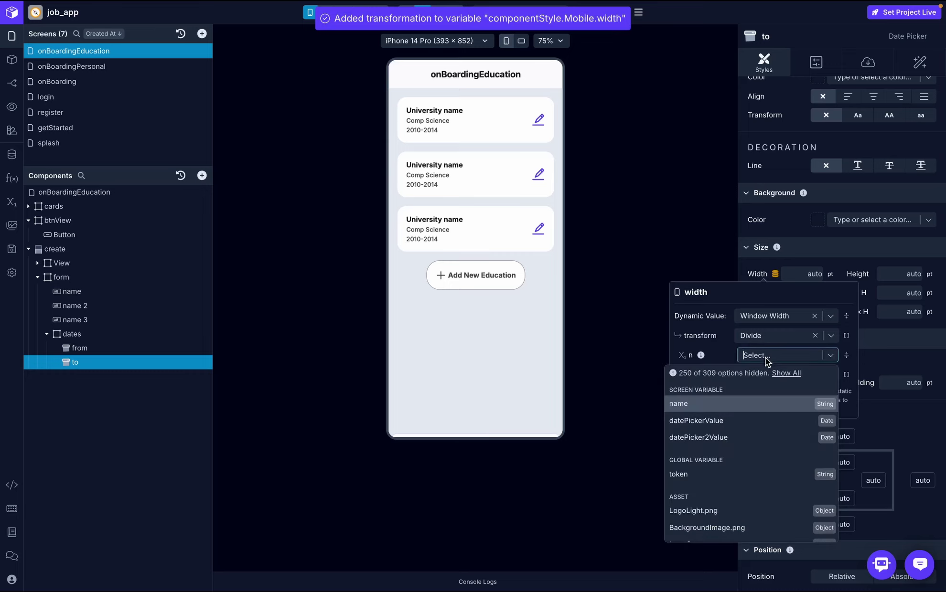
{"action": "type", "text": "2.2"}
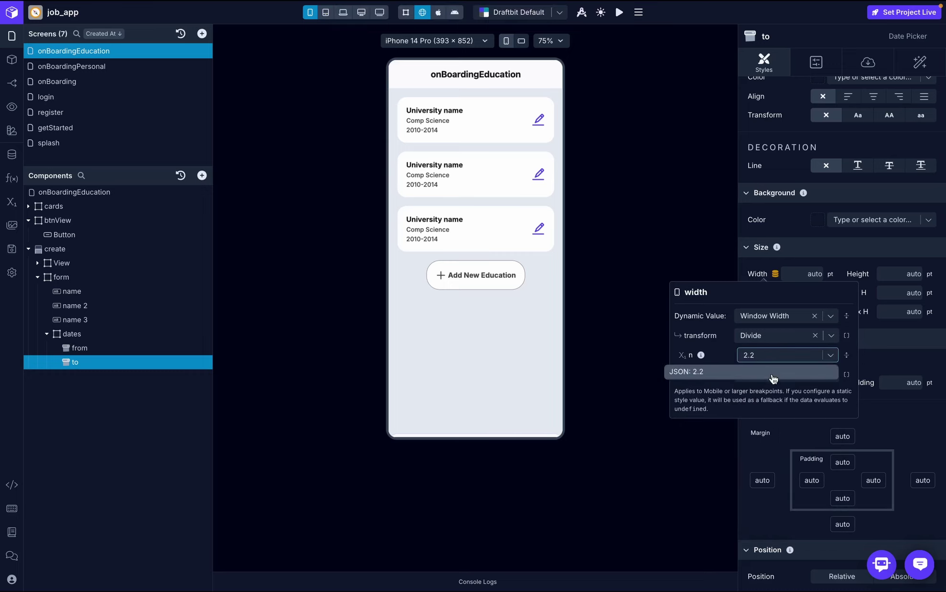
{"action": "left_click", "coordinate": [785, 374]}
{"action": "left_click", "coordinate": [911, 363]}
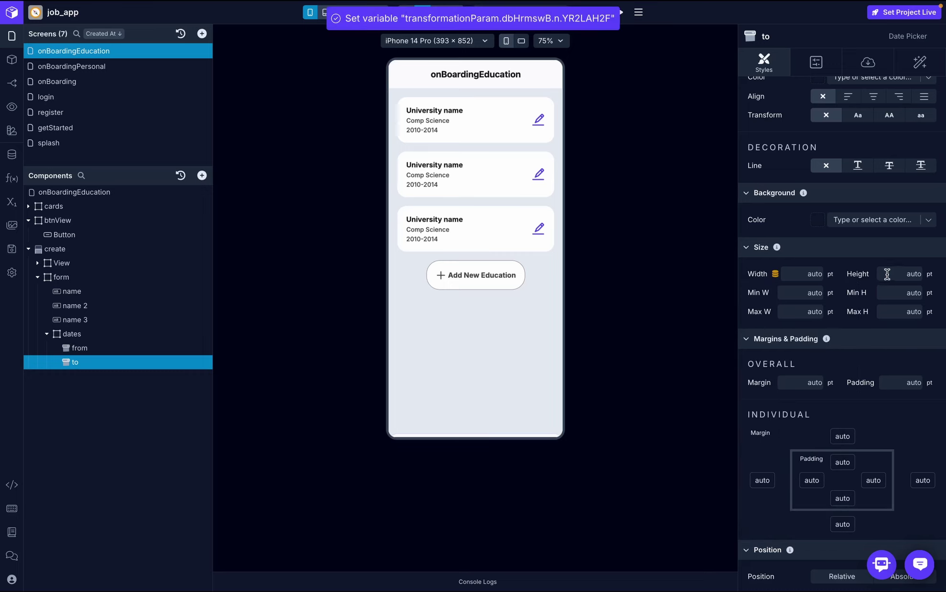
- Justify the dates container with space between and preview the Create Education form
{"action": "left_click", "coordinate": [125, 334]}
{"action": "scroll", "coordinate": [842, 333], "scroll_direction": "up", "scroll_amount": 5}
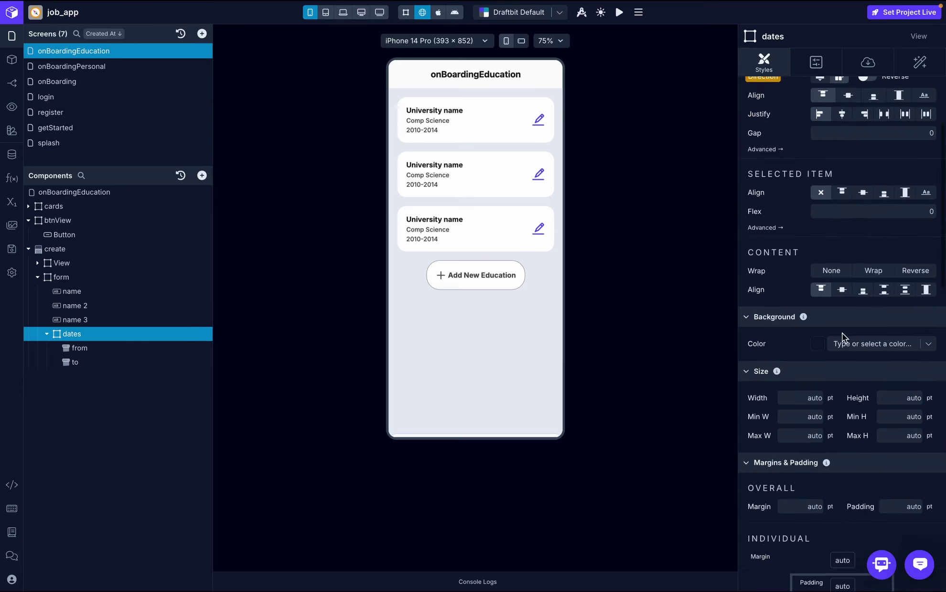
{"action": "scroll", "coordinate": [904, 324], "scroll_direction": "up", "scroll_amount": 3}
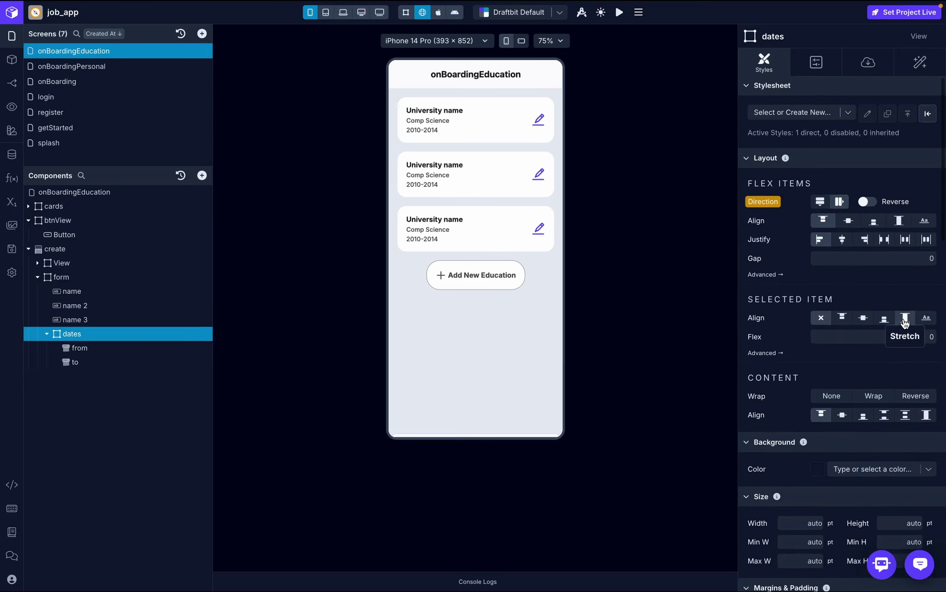
{"action": "left_click", "coordinate": [884, 240]}
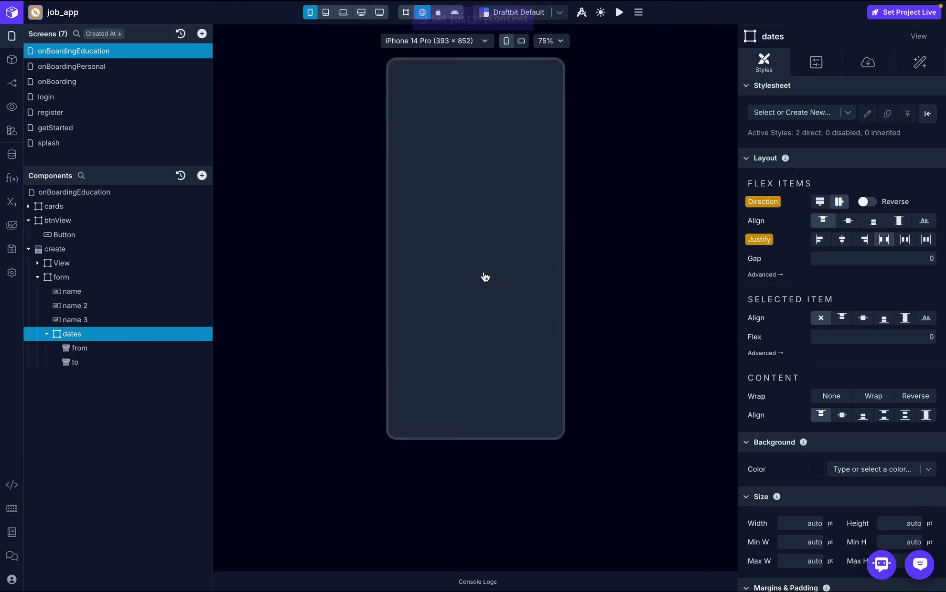
{"action": "left_click", "coordinate": [493, 275]}
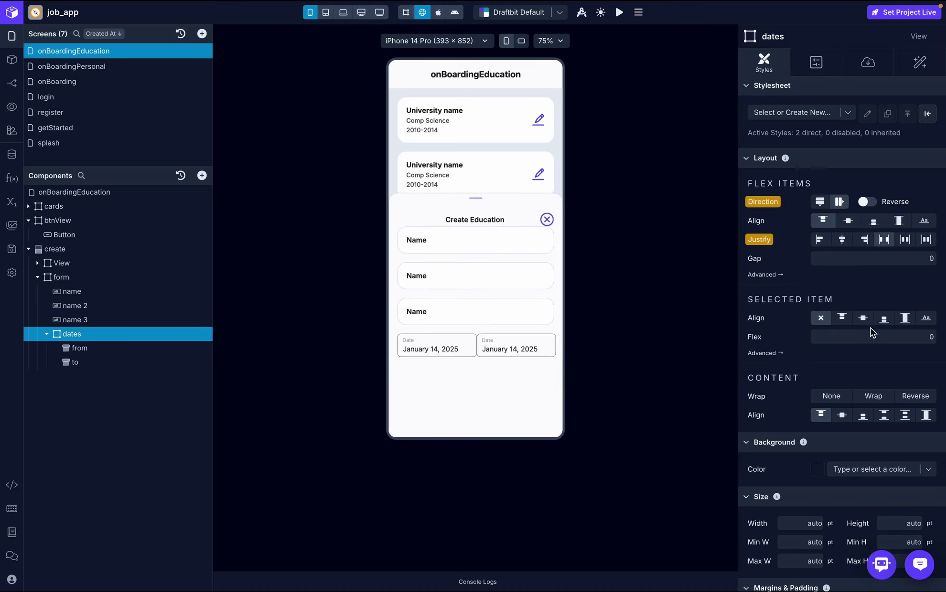
- Try a gap of 5 between the date pickers, then settle on 10
{"action": "left_click", "coordinate": [932, 257]}
{"action": "type", "text": "5"}
{"action": "key", "text": "Return"}
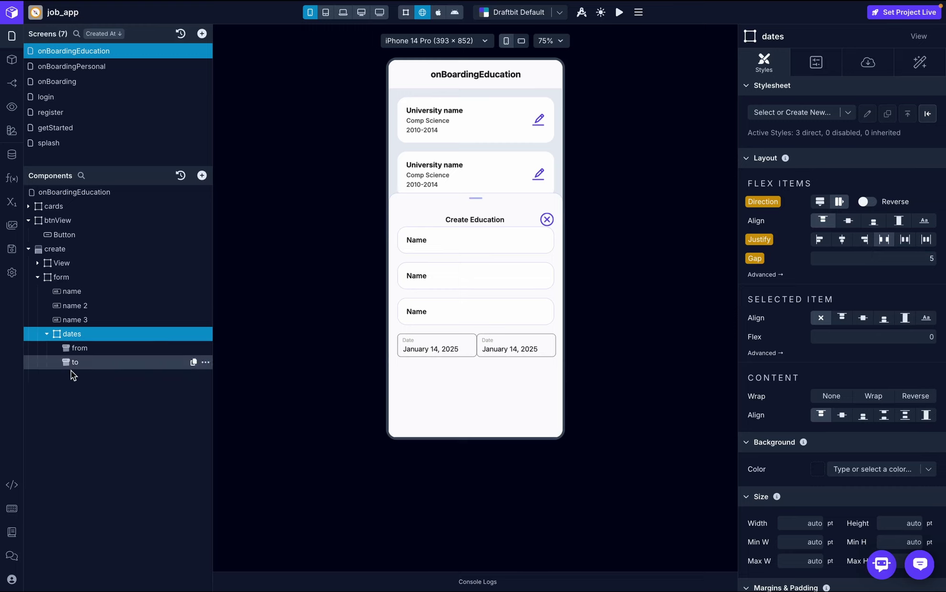
{"action": "left_click", "coordinate": [510, 276]}
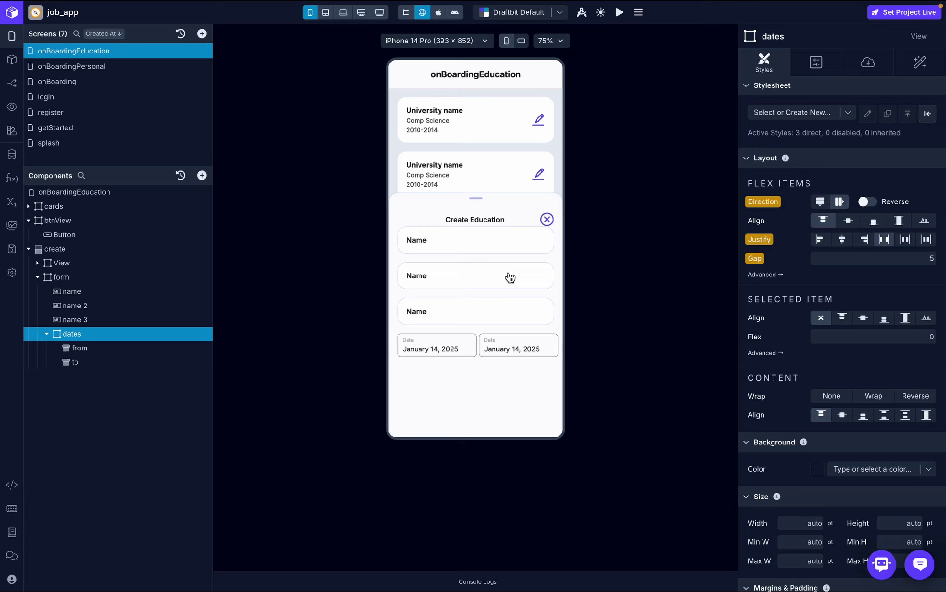
{"action": "left_click", "coordinate": [933, 256]}
{"action": "key", "text": "Return"}
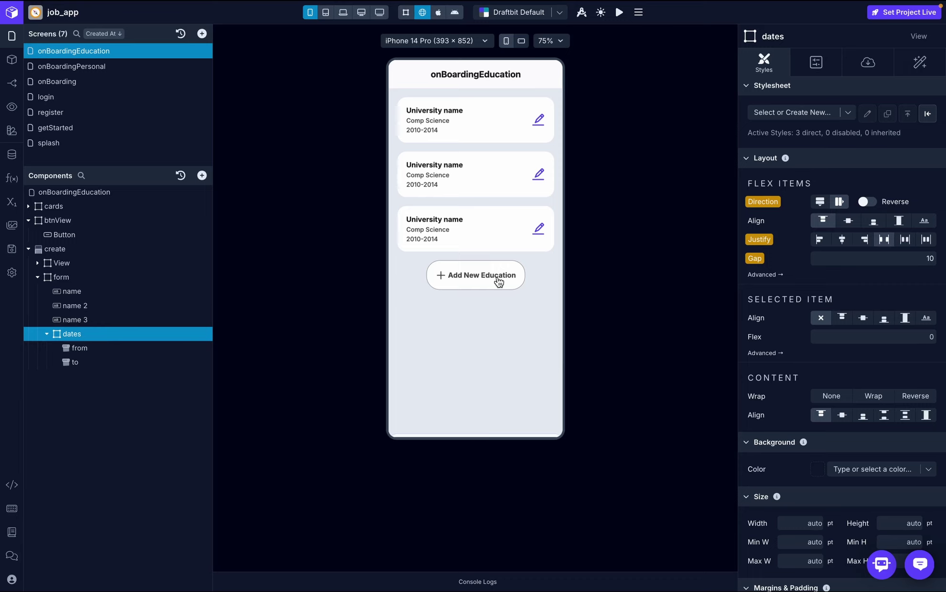
{"action": "left_click", "coordinate": [498, 282]}
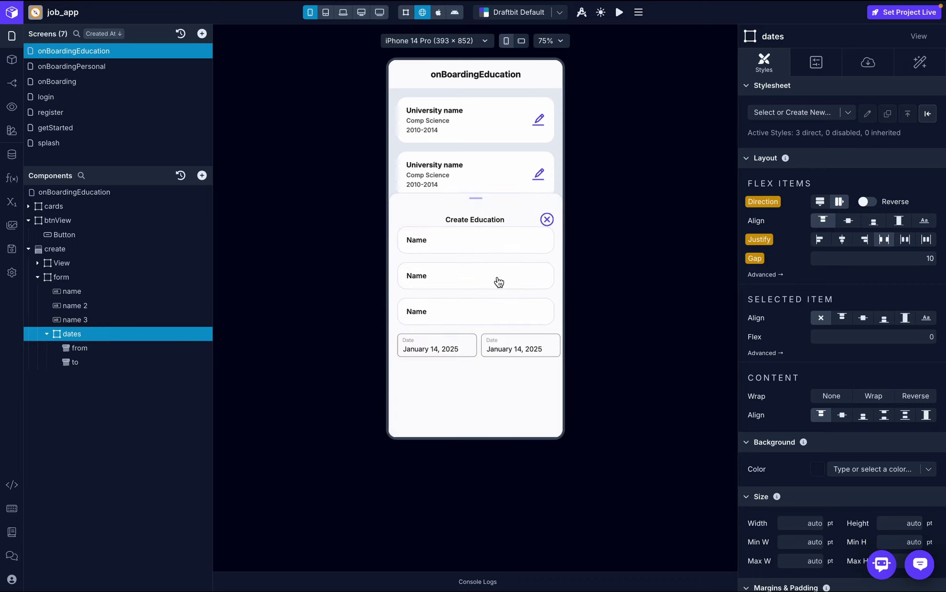
- Add a trial Button inside the form container, then delete it again
{"action": "left_click", "coordinate": [47, 336]}
{"action": "left_click", "coordinate": [63, 277]}
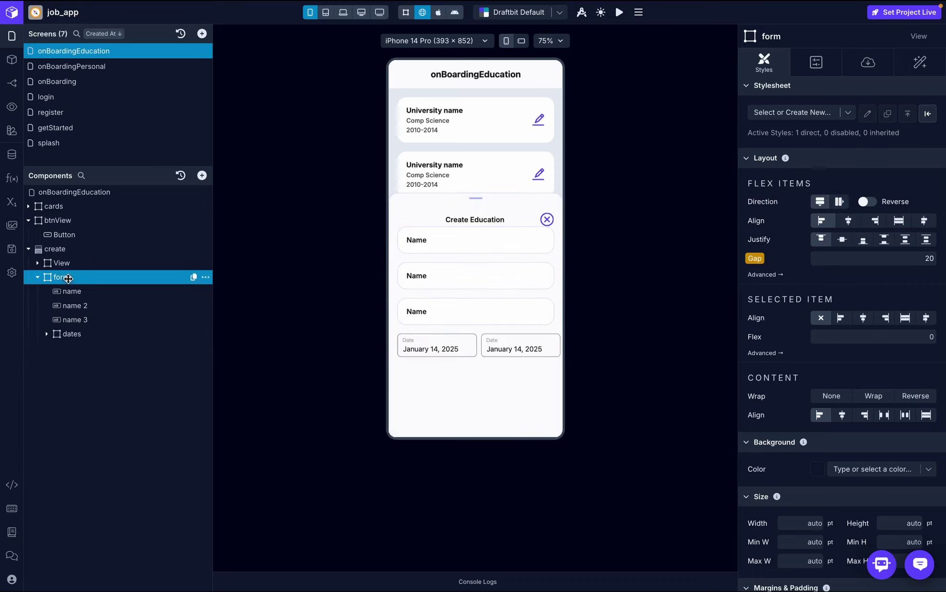
{"action": "left_click", "coordinate": [201, 175]}
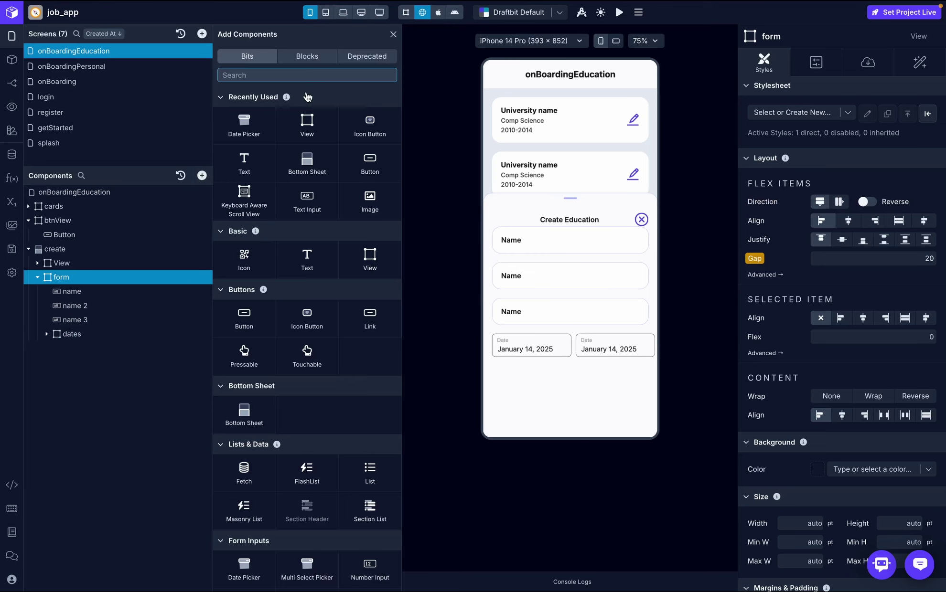
{"action": "left_click", "coordinate": [243, 318]}
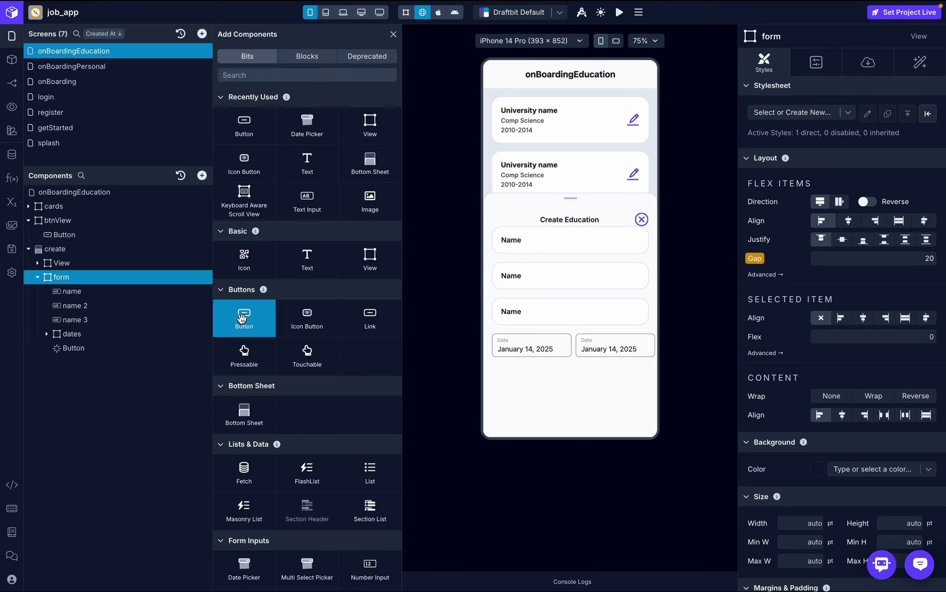
{"action": "left_click", "coordinate": [71, 349]}
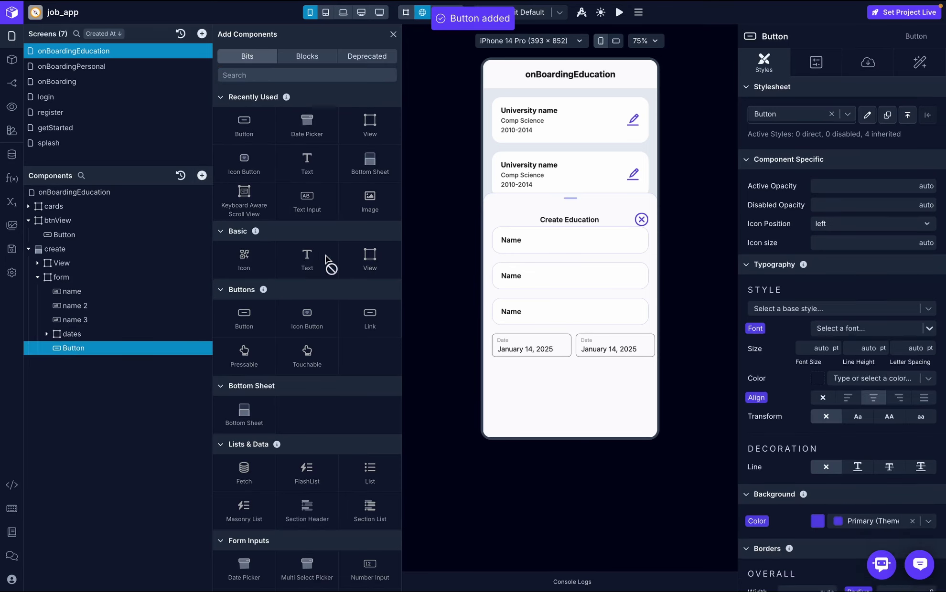
{"action": "left_click", "coordinate": [205, 349]}
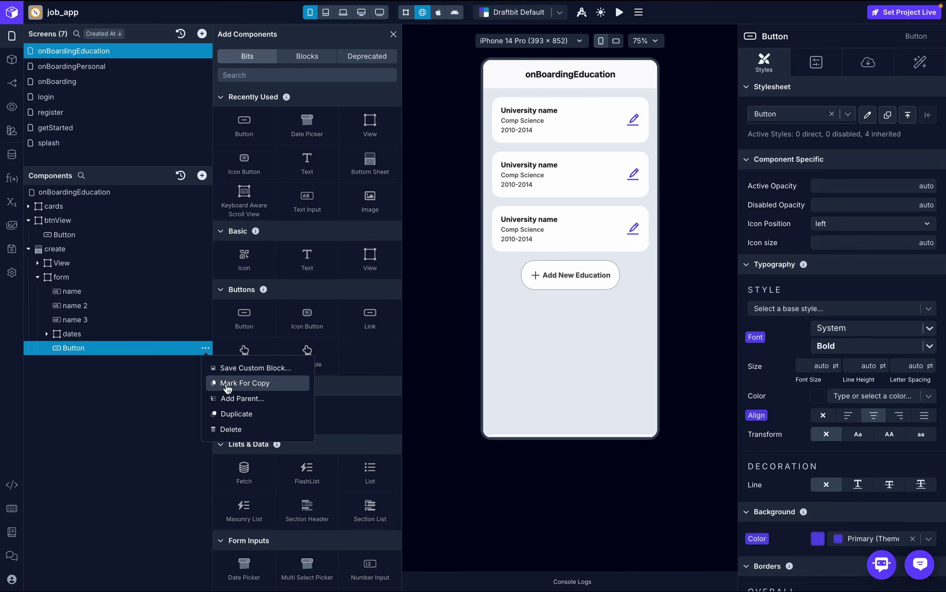
{"action": "left_click", "coordinate": [232, 430]}
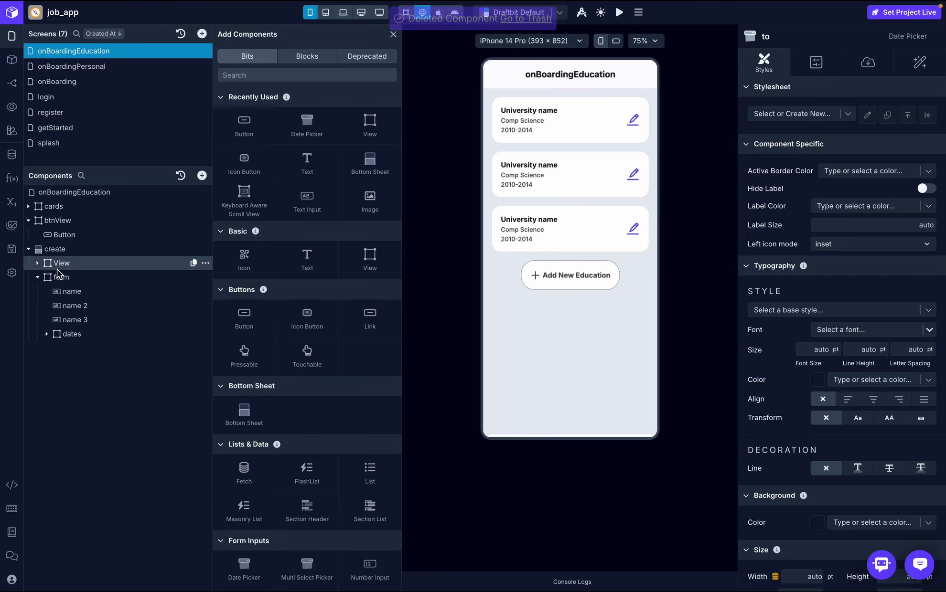
- Mark the btnView holding the Save button on onBoardingPersonal for copy
{"action": "left_click", "coordinate": [91, 220]}
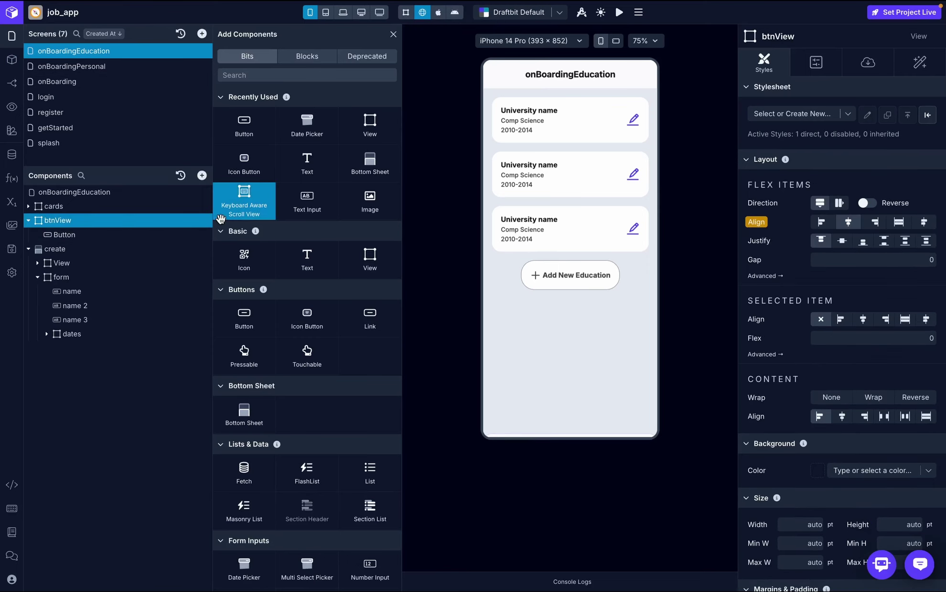
{"action": "left_click", "coordinate": [206, 220]}
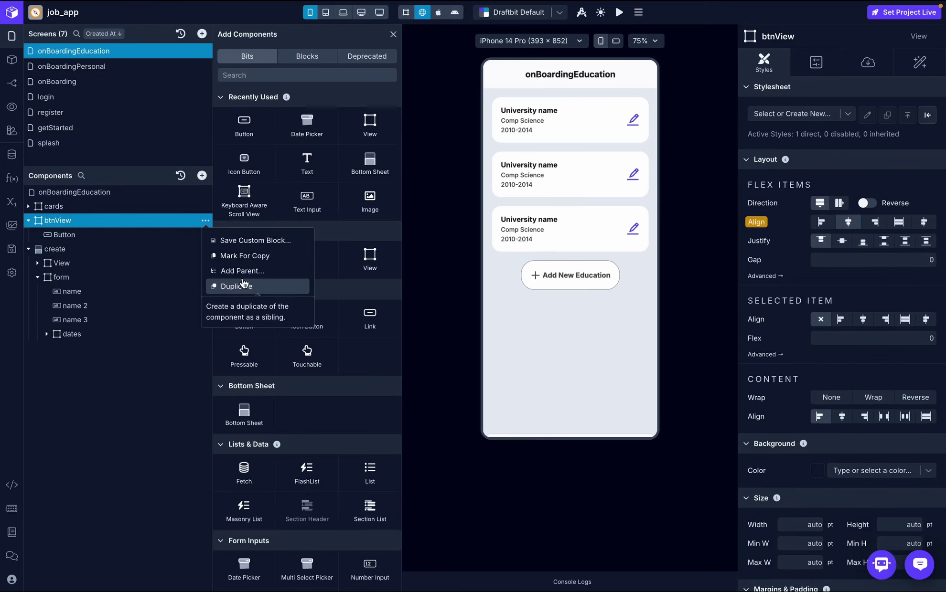
{"action": "left_click", "coordinate": [107, 68]}
{"action": "left_click", "coordinate": [83, 337]}
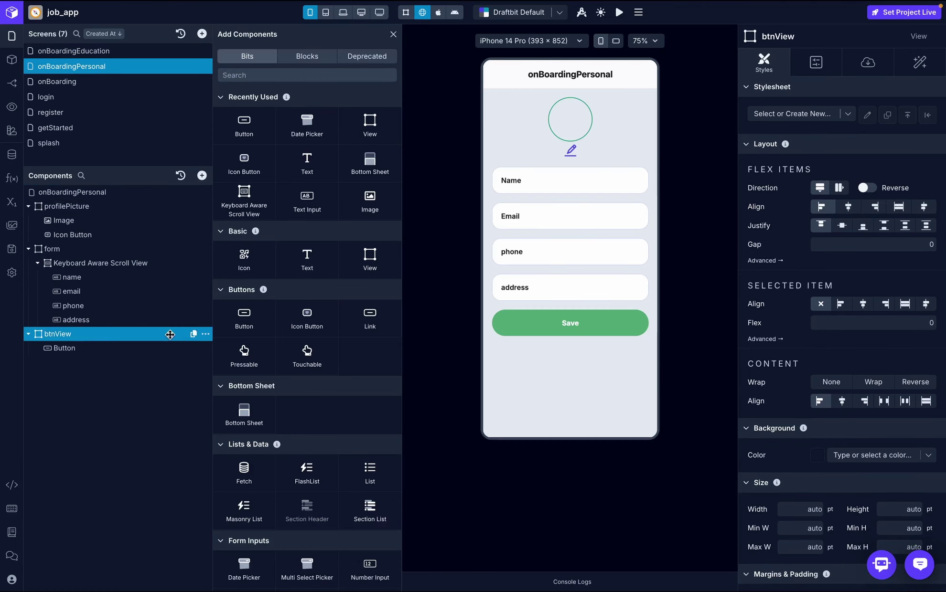
{"action": "left_click", "coordinate": [207, 334]}
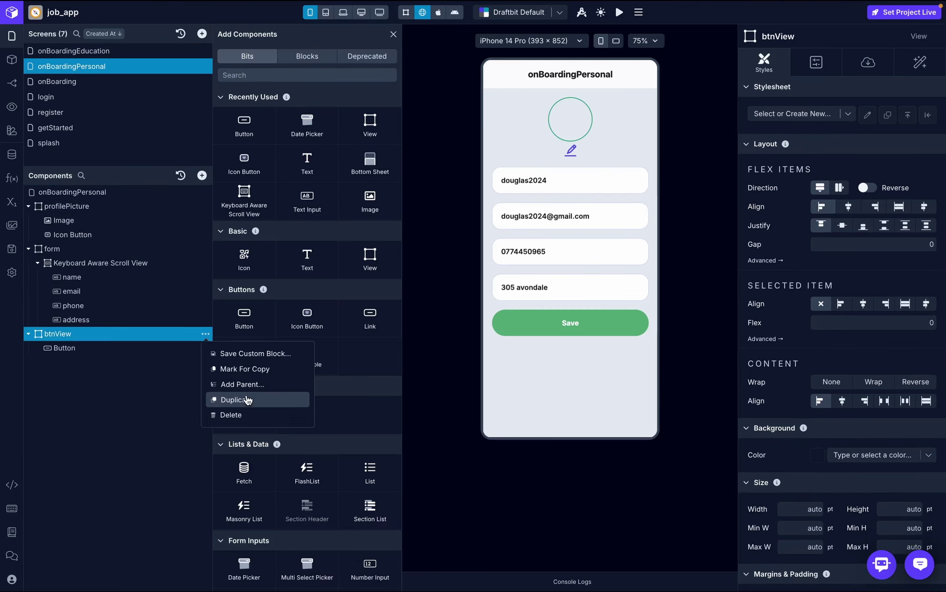
{"action": "left_click", "coordinate": [256, 369]}
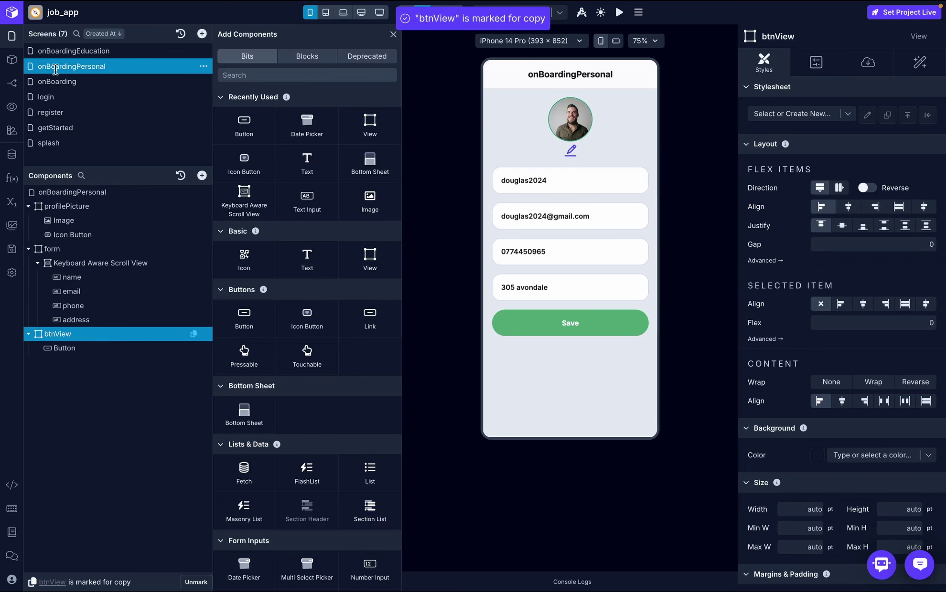
- Paste btnView into the create bottom sheet on onBoardingEducation and preview it
{"action": "left_click", "coordinate": [85, 53]}
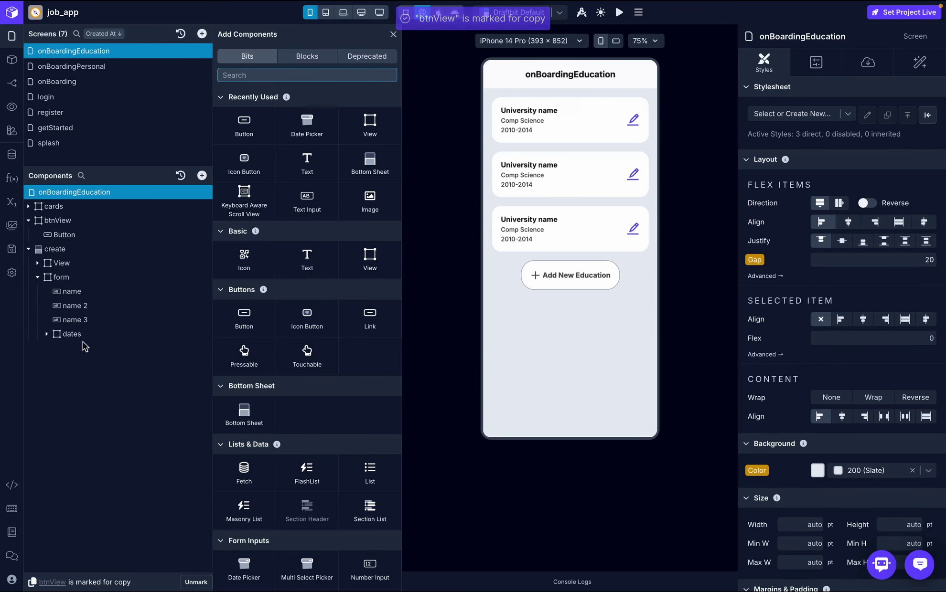
{"action": "left_click", "coordinate": [61, 277]}
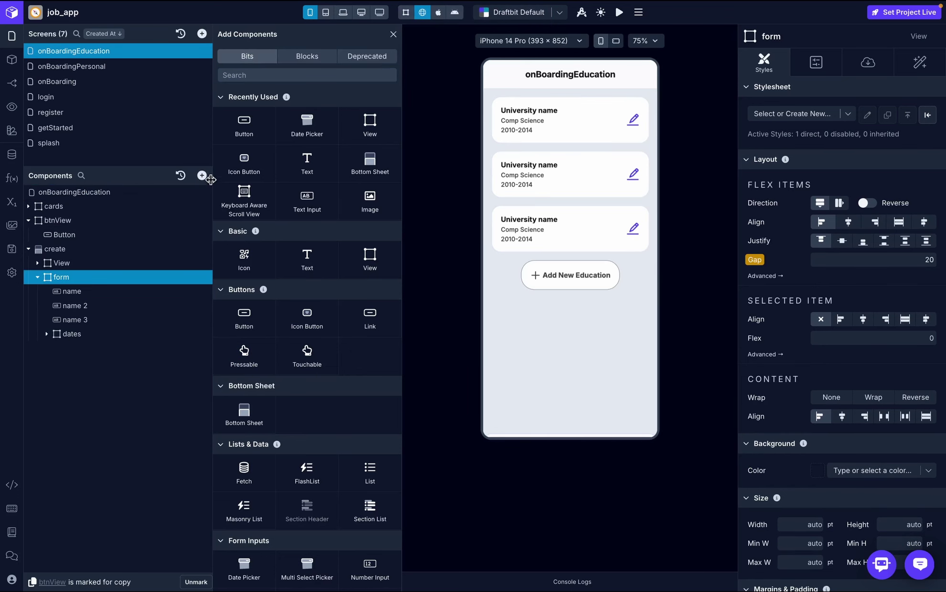
{"action": "left_click", "coordinate": [35, 276]}
{"action": "left_click", "coordinate": [90, 251]}
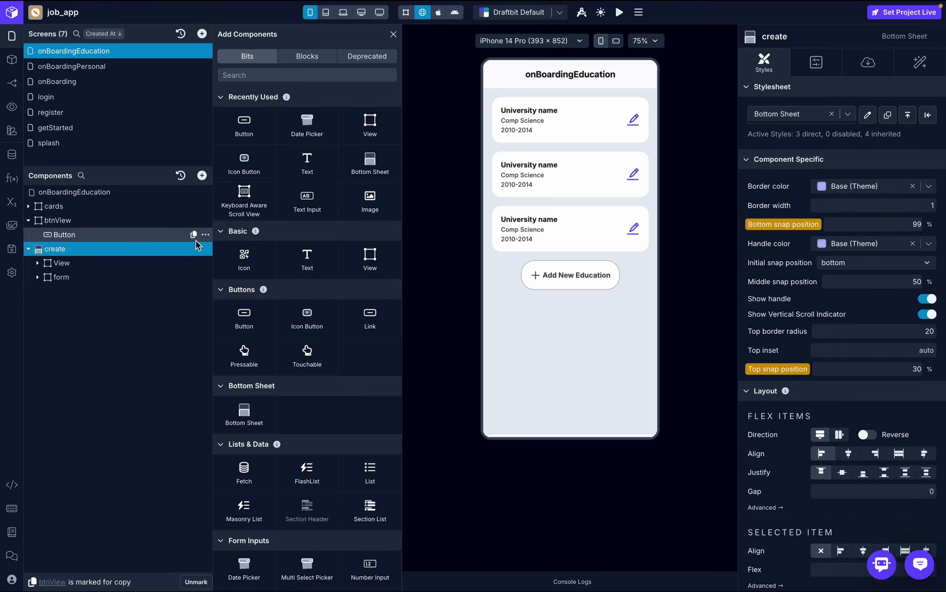
{"action": "left_click", "coordinate": [206, 249]}
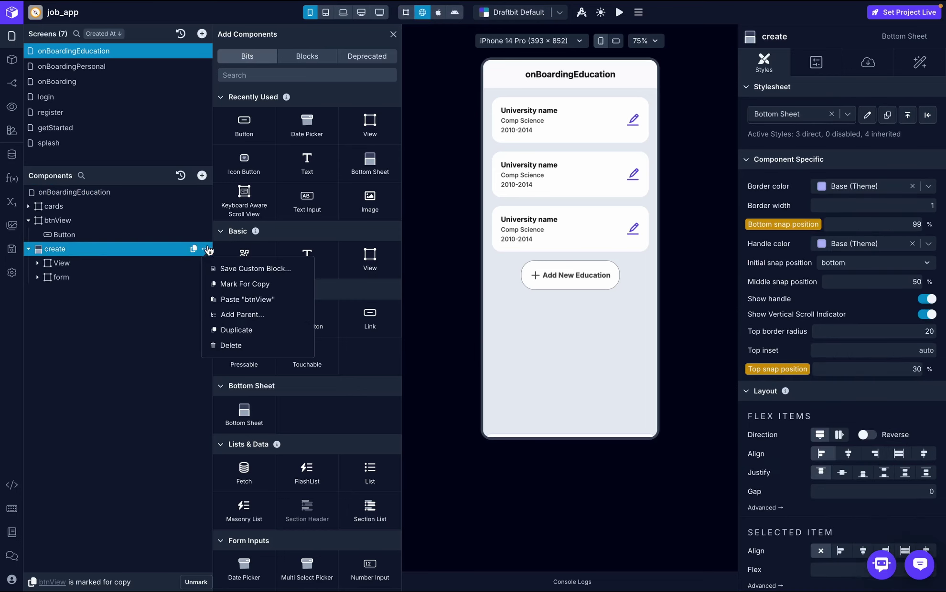
{"action": "left_click", "coordinate": [244, 299]}
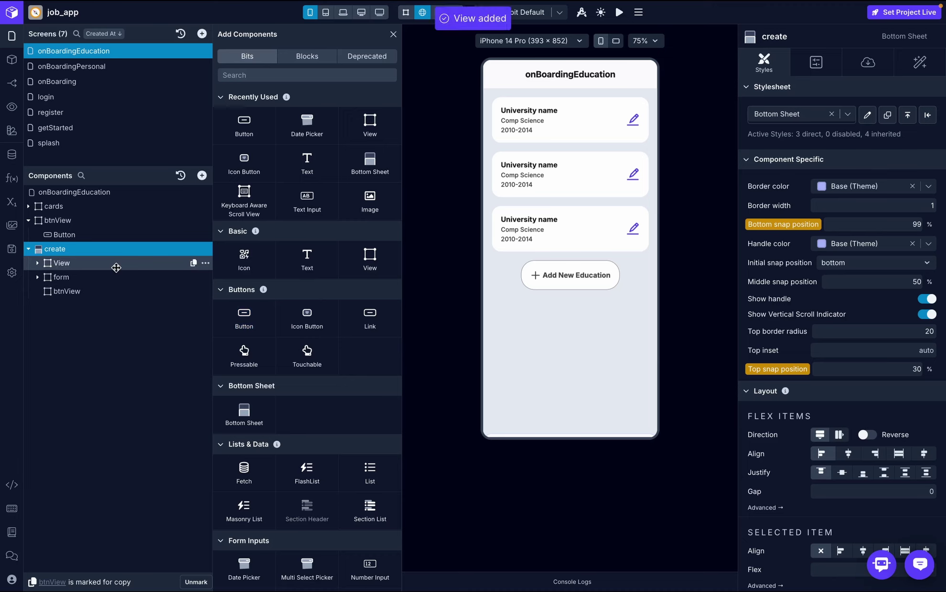
{"action": "left_click", "coordinate": [581, 279]}
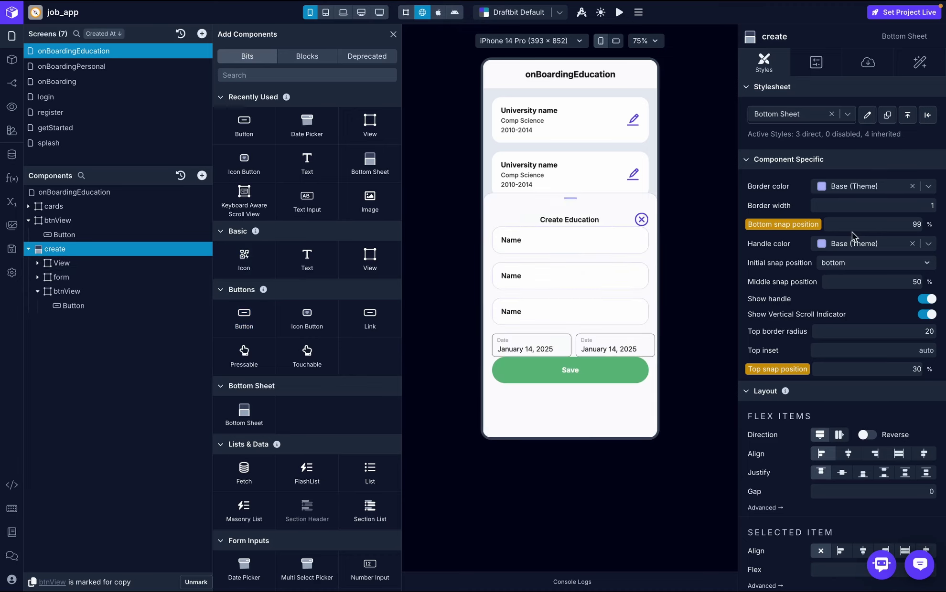
- Set the create sheet's gap between items to 20
{"action": "scroll", "coordinate": [865, 317], "scroll_direction": "down", "scroll_amount": 5}
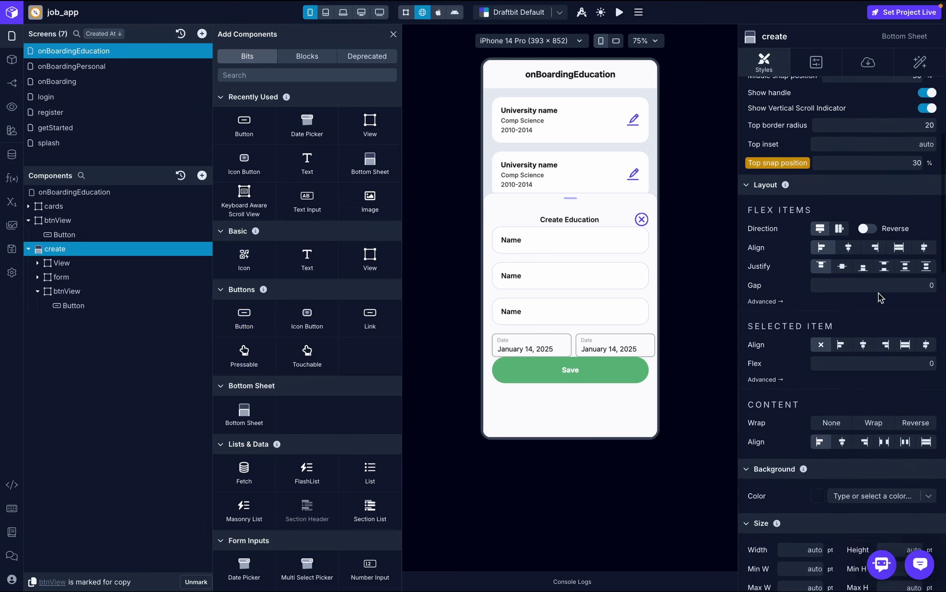
{"action": "left_click", "coordinate": [889, 287]}
{"action": "type", "text": "20"}
{"action": "key", "text": "Return"}
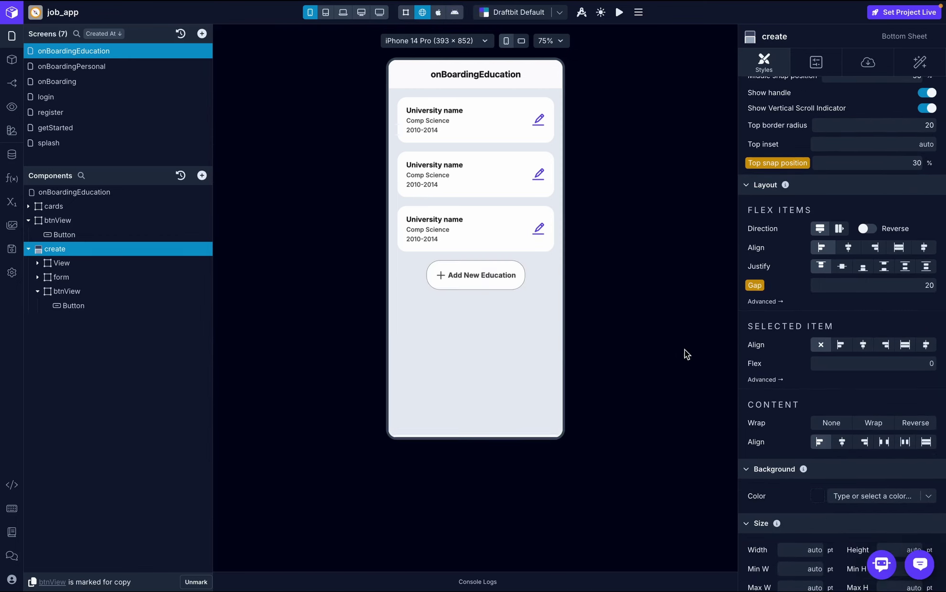
- Set the from date picker's width to Window Width divided by 2.3
{"action": "left_click", "coordinate": [490, 291]}
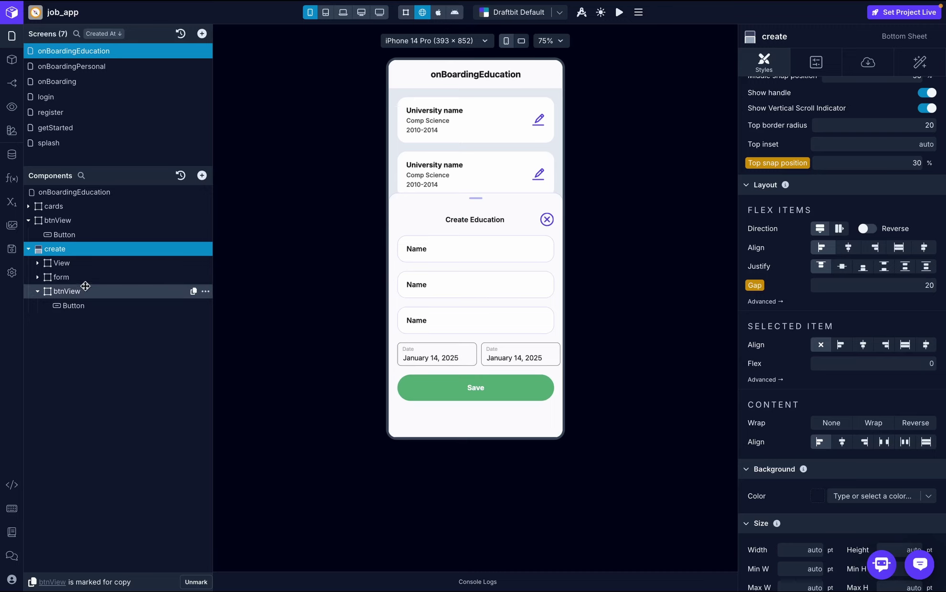
{"action": "left_click", "coordinate": [39, 277]}
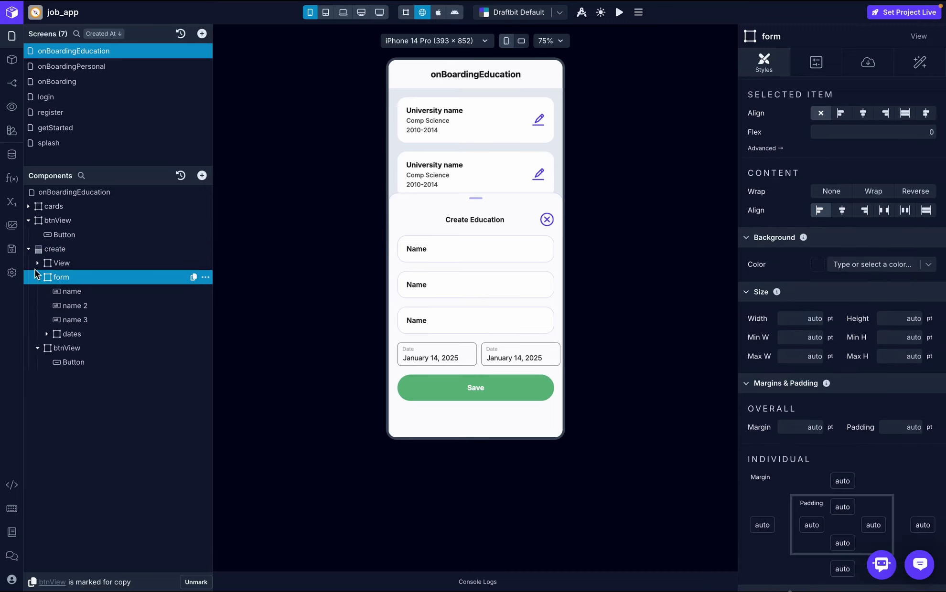
{"action": "left_click", "coordinate": [64, 334]}
{"action": "left_click", "coordinate": [89, 349]}
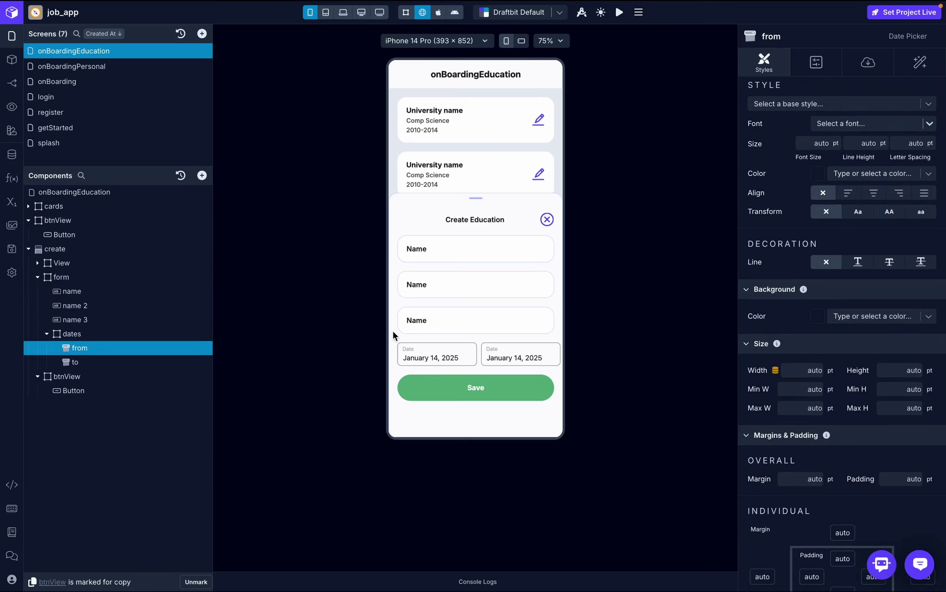
{"action": "left_click", "coordinate": [802, 372]}
{"action": "left_click", "coordinate": [757, 375]}
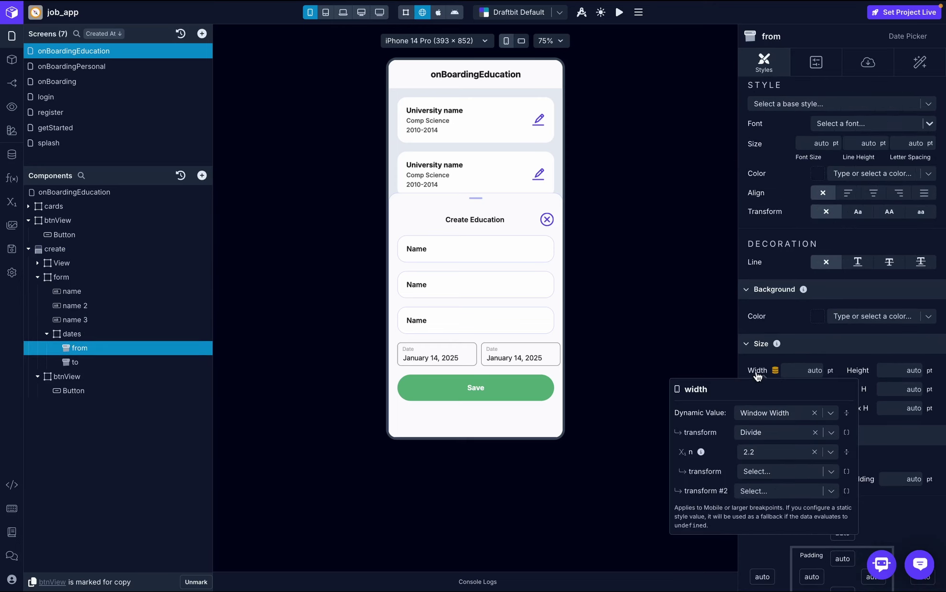
{"action": "left_click", "coordinate": [768, 451]}
{"action": "type", "text": "2.3"}
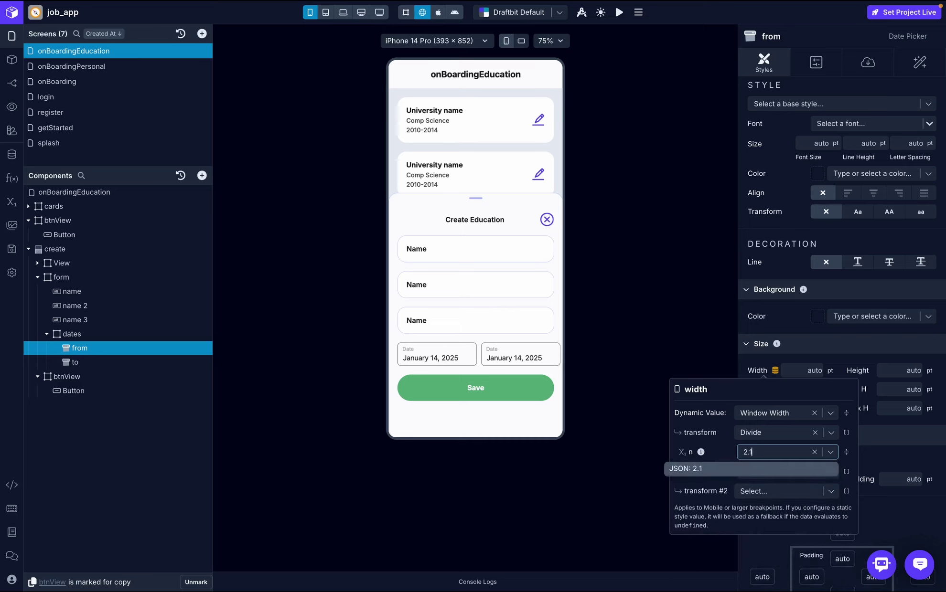
{"action": "left_click", "coordinate": [784, 470]}
{"action": "left_click", "coordinate": [908, 455]}
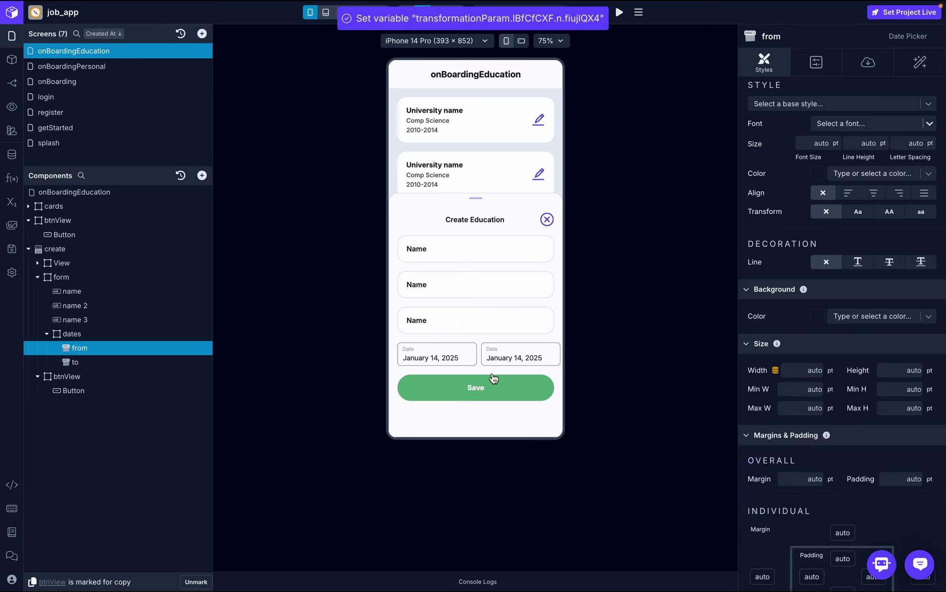
- Adjust the to date picker's Window Width divisor so it fits beside the from picker
{"action": "left_click", "coordinate": [113, 362]}
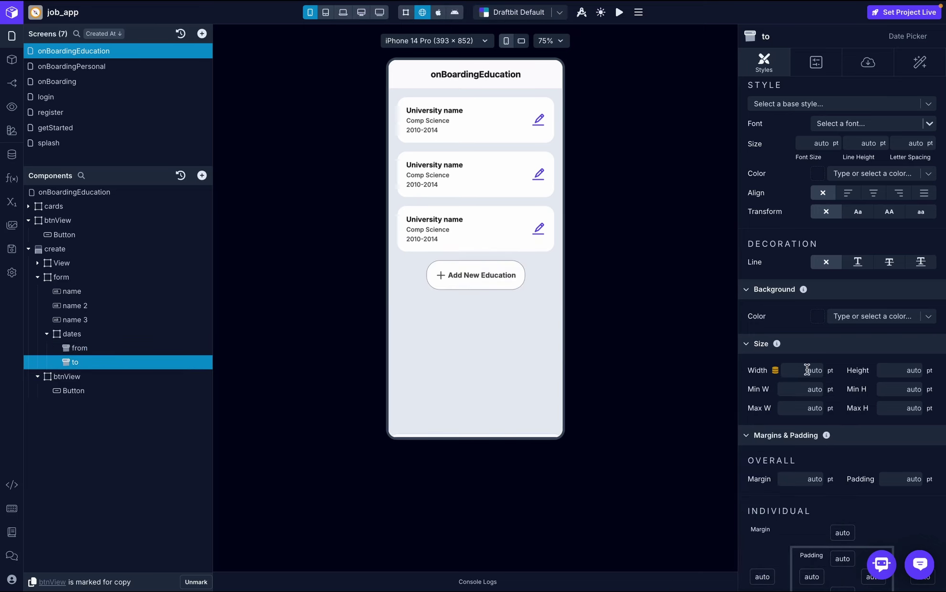
{"action": "left_click", "coordinate": [761, 377]}
{"action": "left_click", "coordinate": [769, 449]}
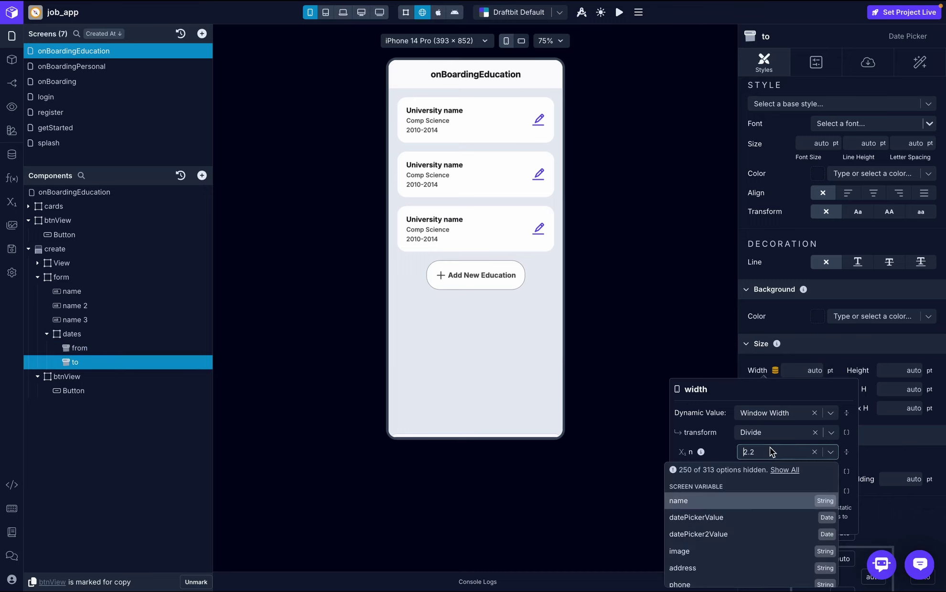
{"action": "key", "text": "BackSpace"}
{"action": "type", "text": "1"}
{"action": "left_click", "coordinate": [789, 468]}
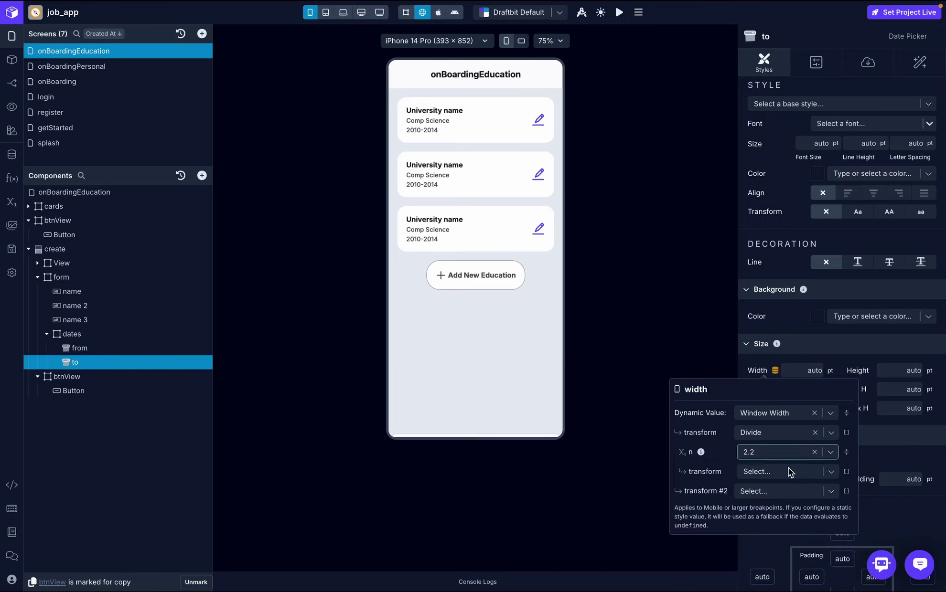
{"action": "left_click", "coordinate": [895, 456]}
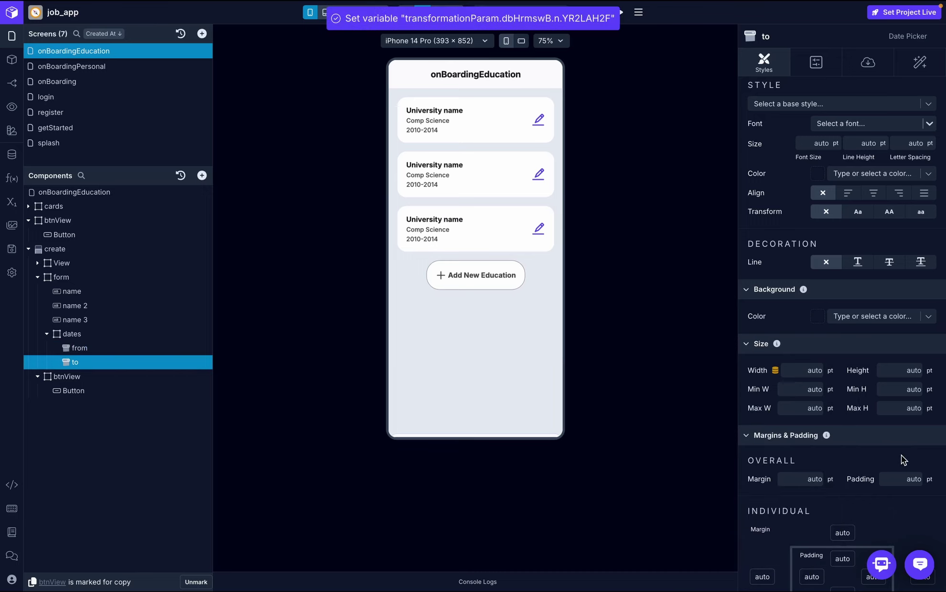
{"action": "left_click", "coordinate": [463, 275]}
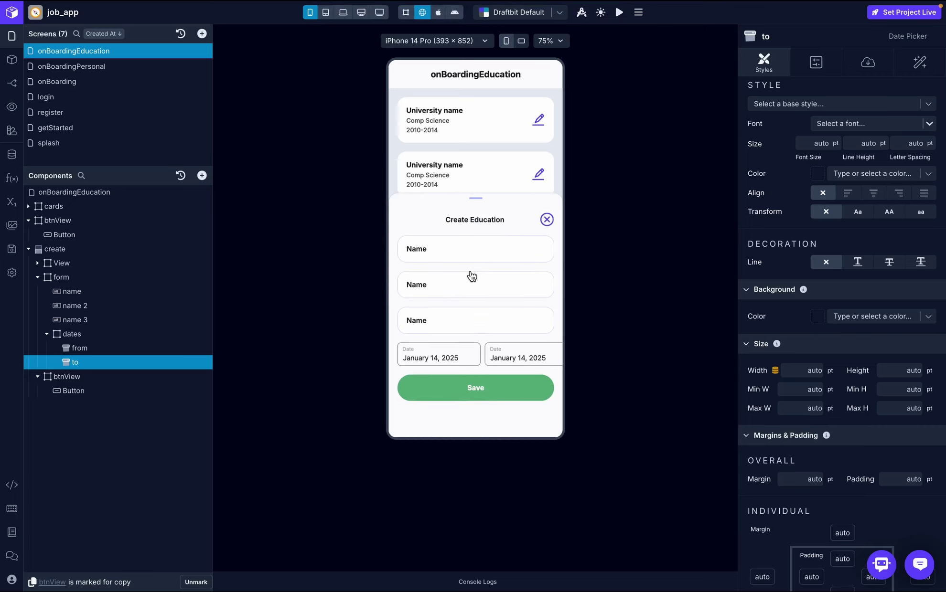
{"action": "left_click", "coordinate": [774, 370]}
{"action": "type", "text": ".1"}
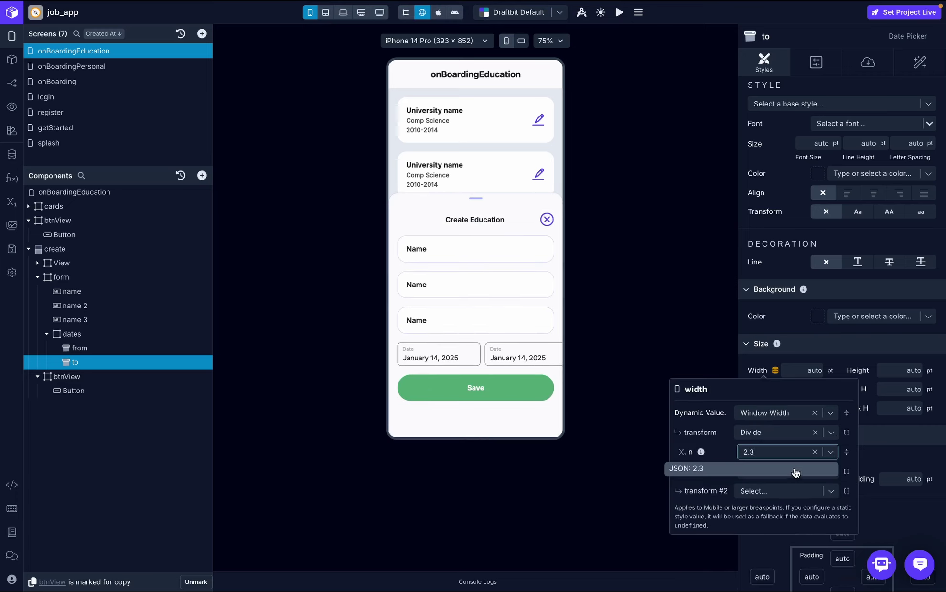
{"action": "key", "text": "Return"}
{"action": "left_click", "coordinate": [891, 456]}
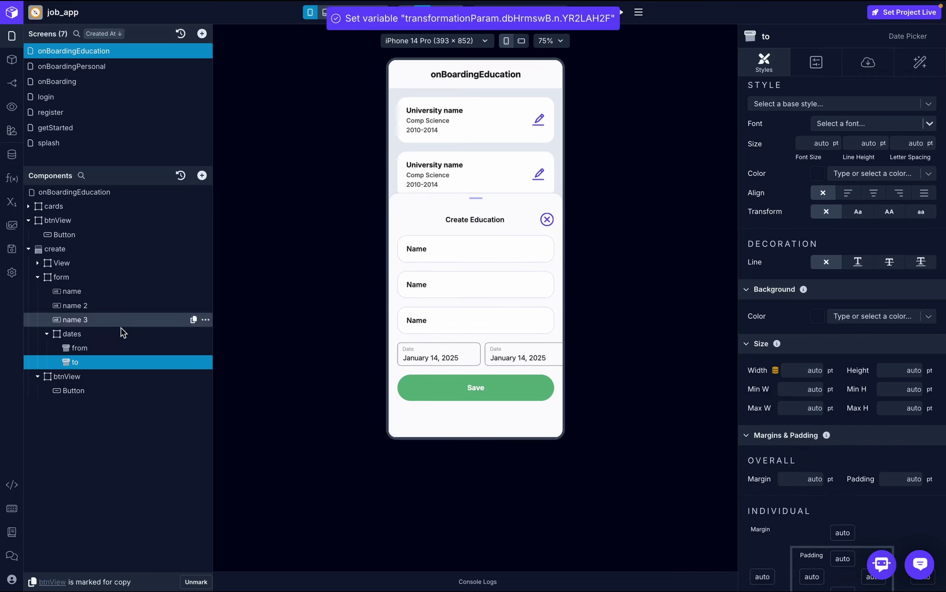
- Reset the from date picker's width divisor to 2.3 and preview the Create Education sheet
{"action": "left_click", "coordinate": [97, 344]}
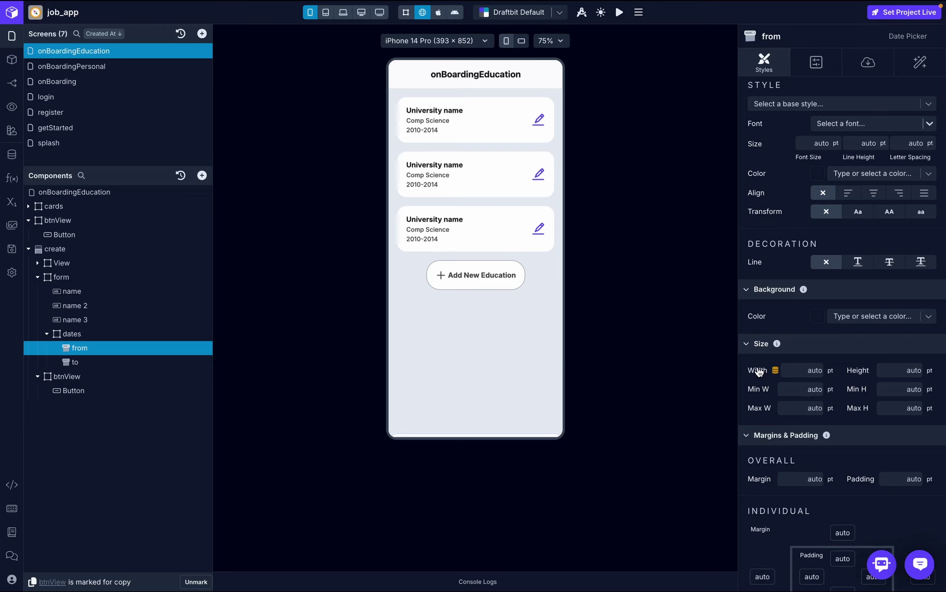
{"action": "left_click", "coordinate": [775, 370]}
{"action": "left_click", "coordinate": [765, 452]}
{"action": "key", "text": "BackSpace"}
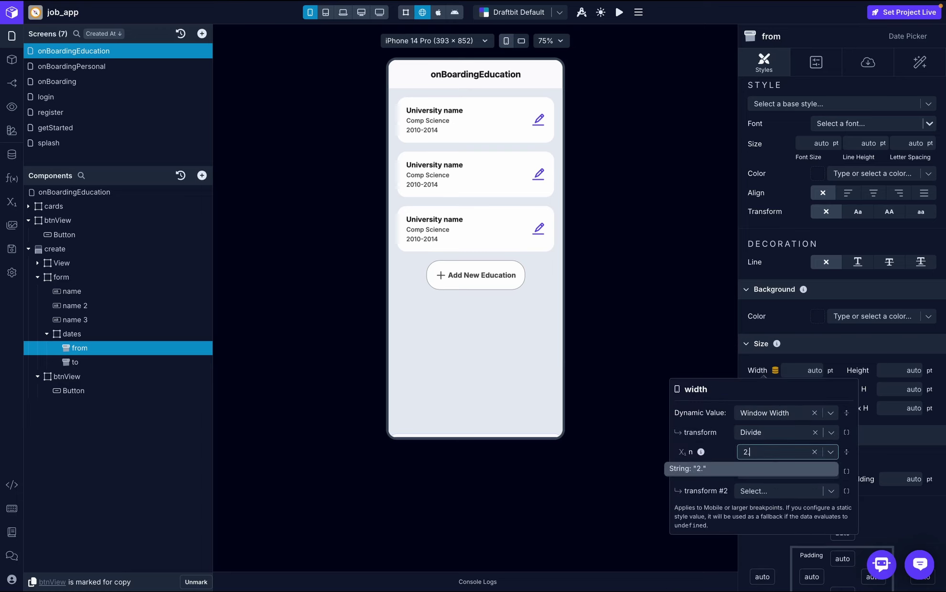
{"action": "type", "text": "3"}
{"action": "left_click", "coordinate": [789, 469]}
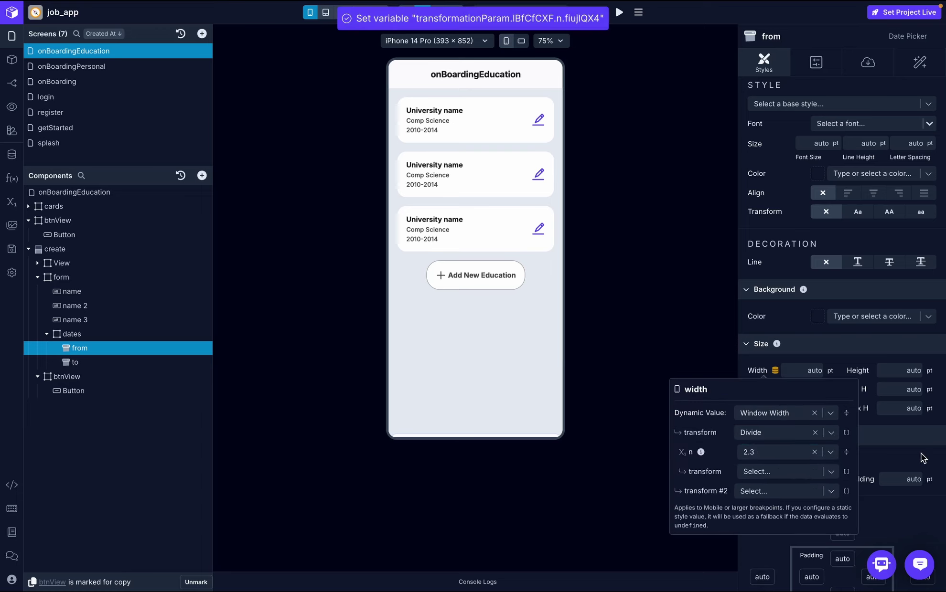
{"action": "left_click", "coordinate": [484, 286]}
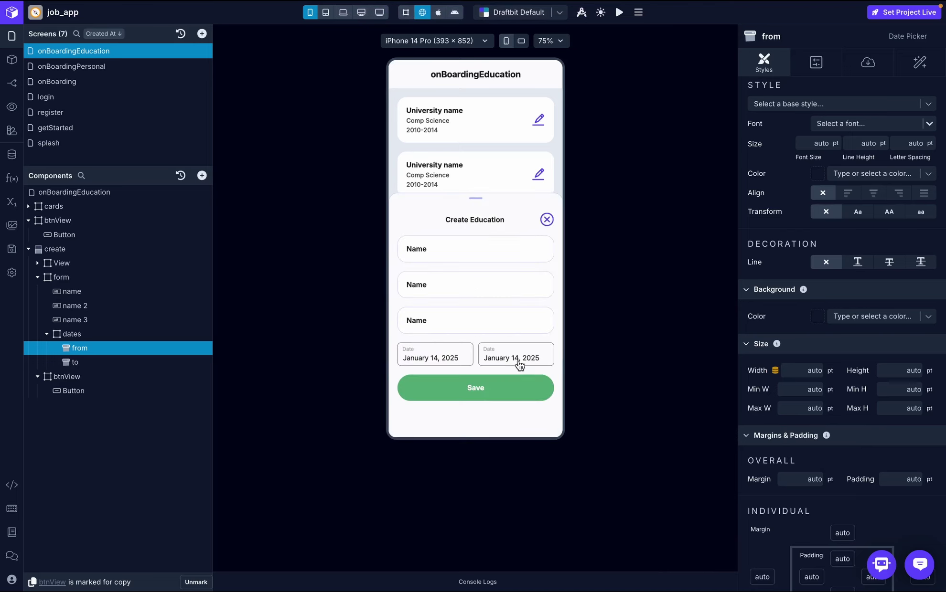
- Label the date pickers 'from' and 'To' in their Data properties
{"action": "left_click", "coordinate": [868, 64]}
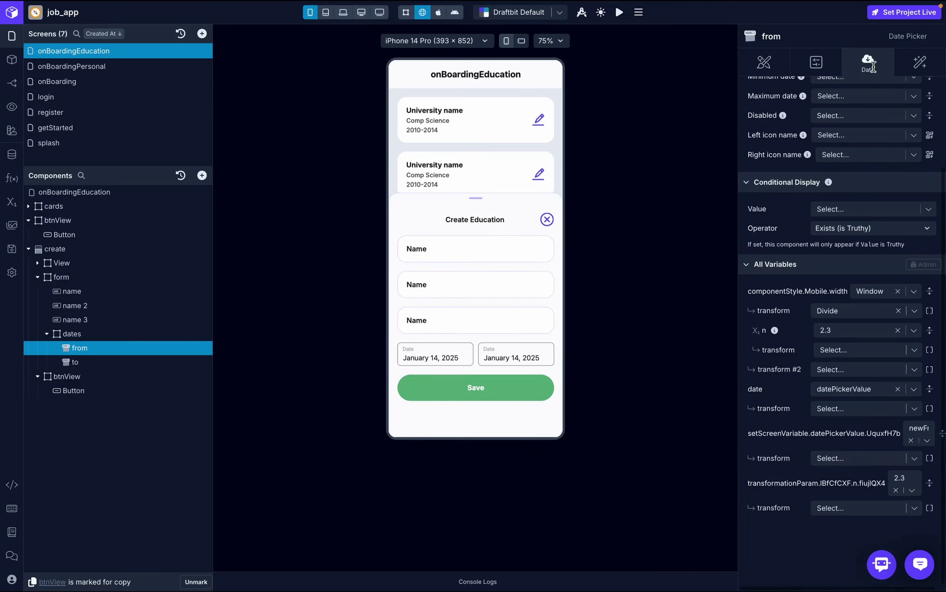
{"action": "scroll", "coordinate": [843, 210], "scroll_direction": "up", "scroll_amount": 3}
{"action": "left_click", "coordinate": [851, 164]}
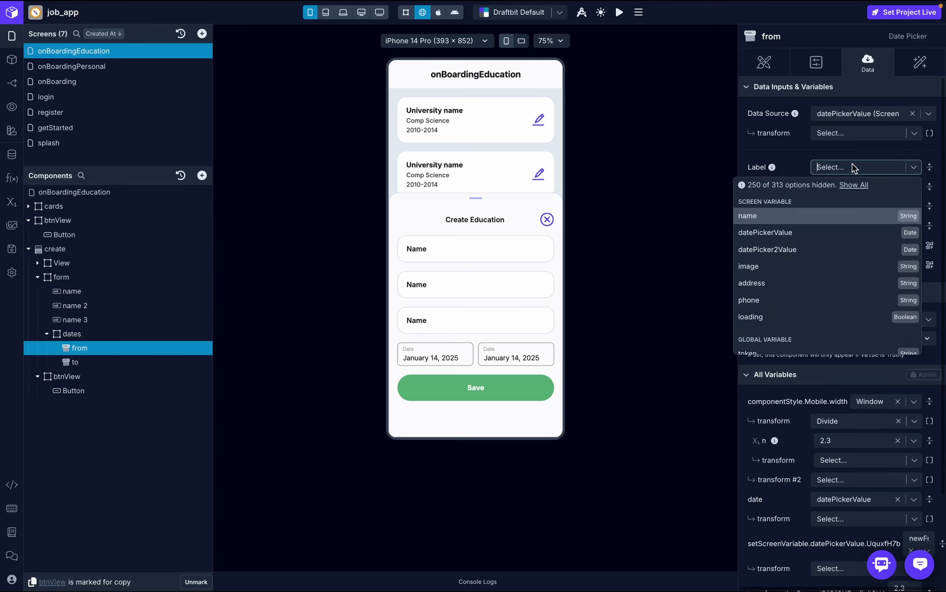
{"action": "type", "text": "from"}
{"action": "left_click", "coordinate": [841, 184]}
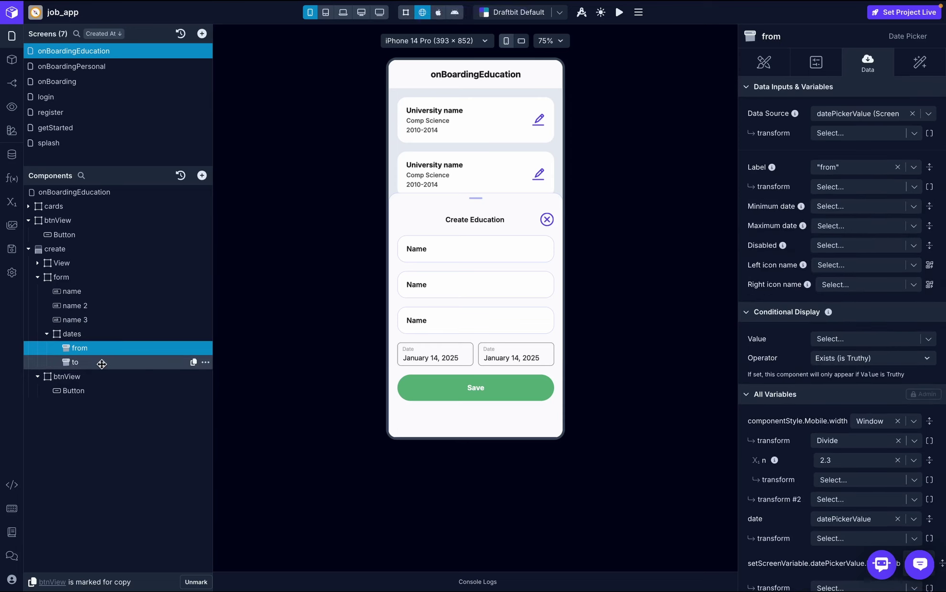
{"action": "left_click", "coordinate": [476, 276]}
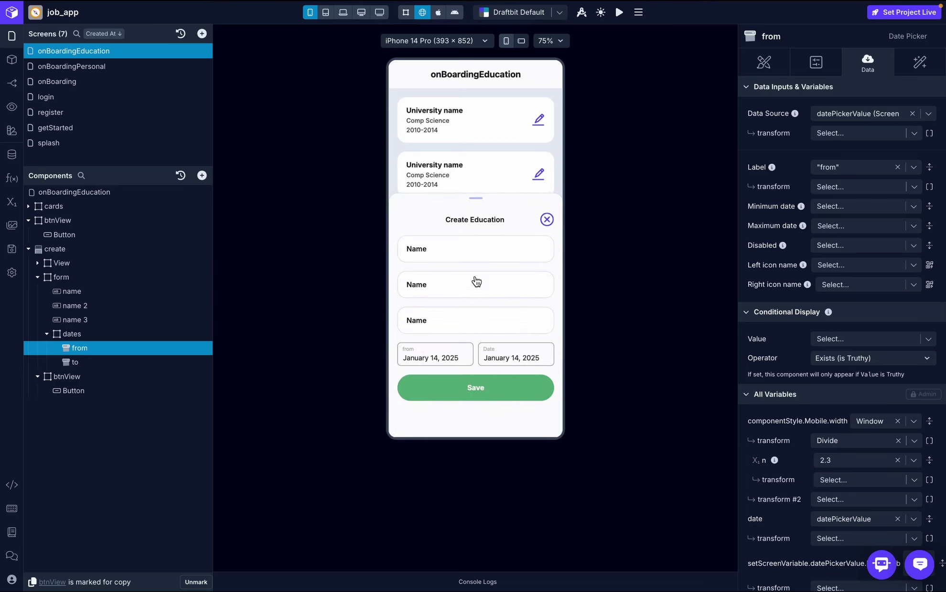
{"action": "left_click", "coordinate": [72, 362]}
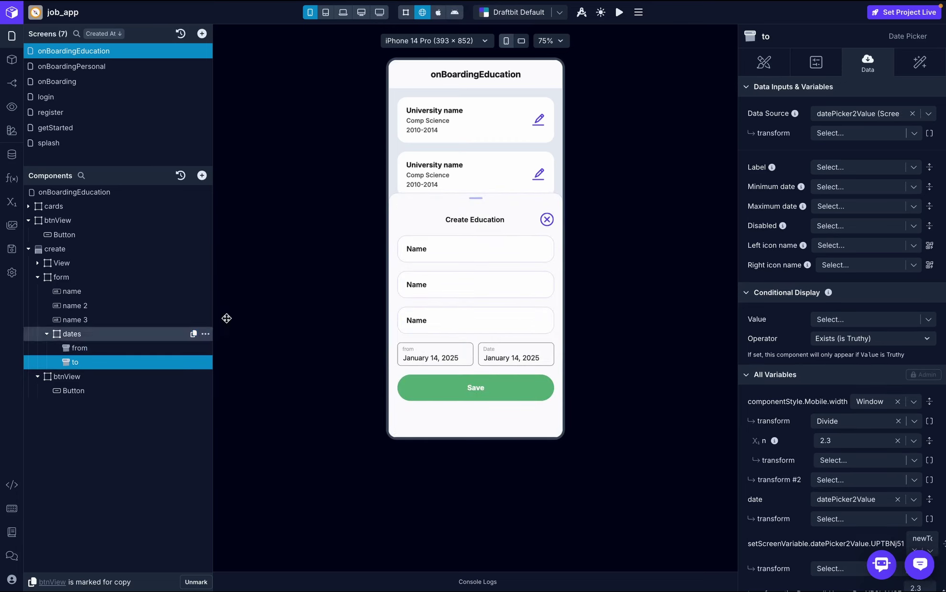
{"action": "left_click", "coordinate": [880, 165]}
{"action": "type", "text": "To"}
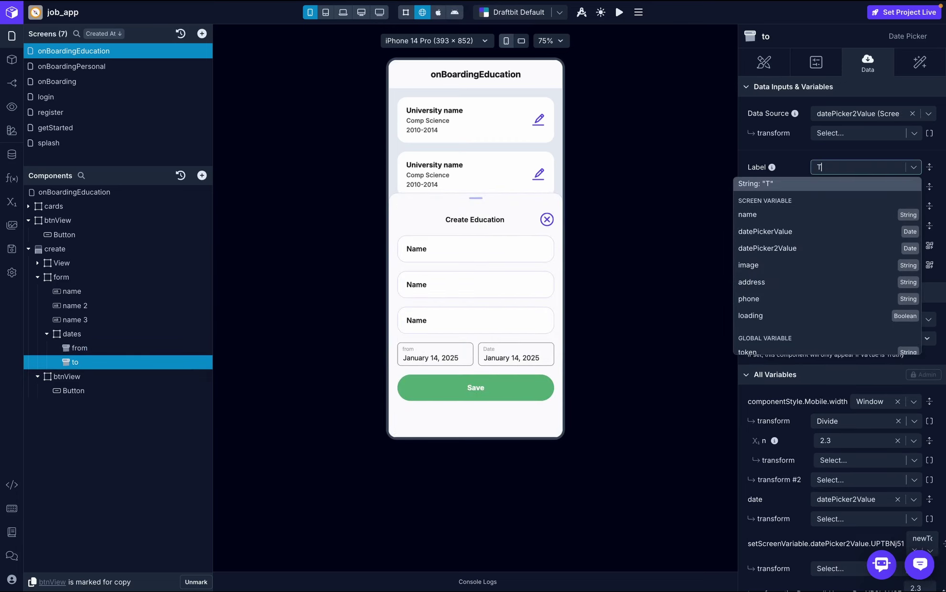
{"action": "left_click", "coordinate": [880, 185]}
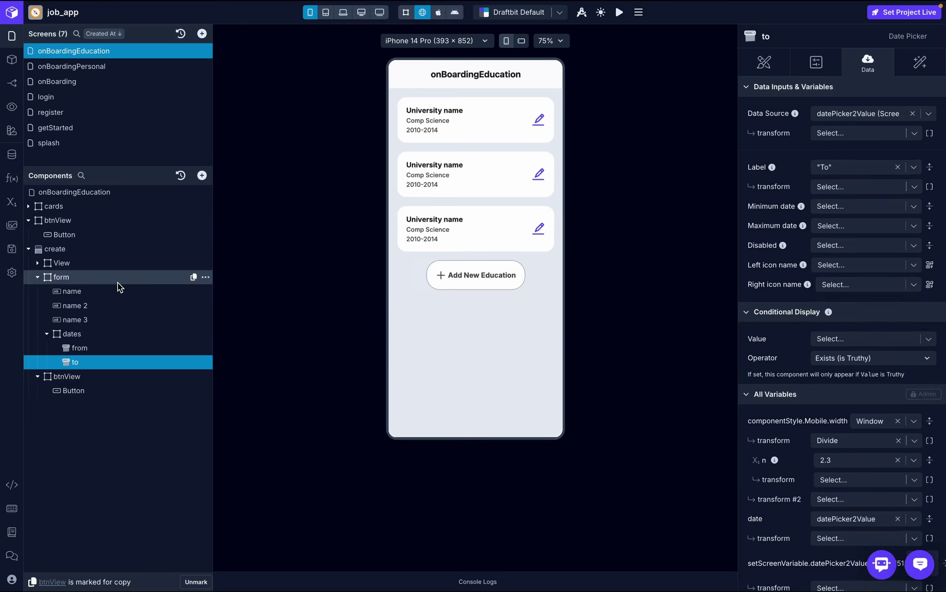
- Rename the name, name 2 and name 3 input layers to school, degree and study
{"action": "left_click", "coordinate": [84, 293]}
{"action": "double_click", "coordinate": [84, 293]}
{"action": "type", "text": "s"}
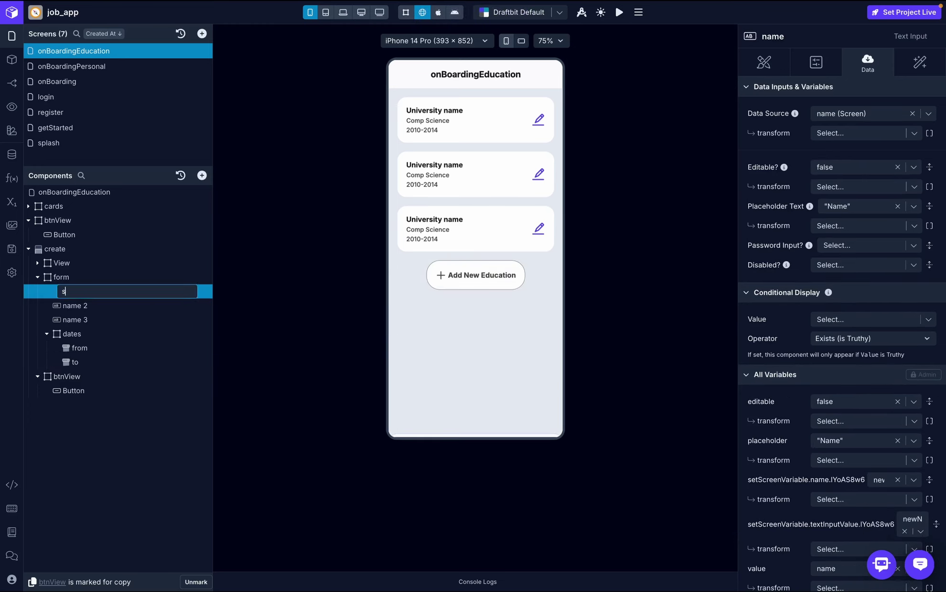
{"action": "type", "text": "chool"}
{"action": "key", "text": "Return"}
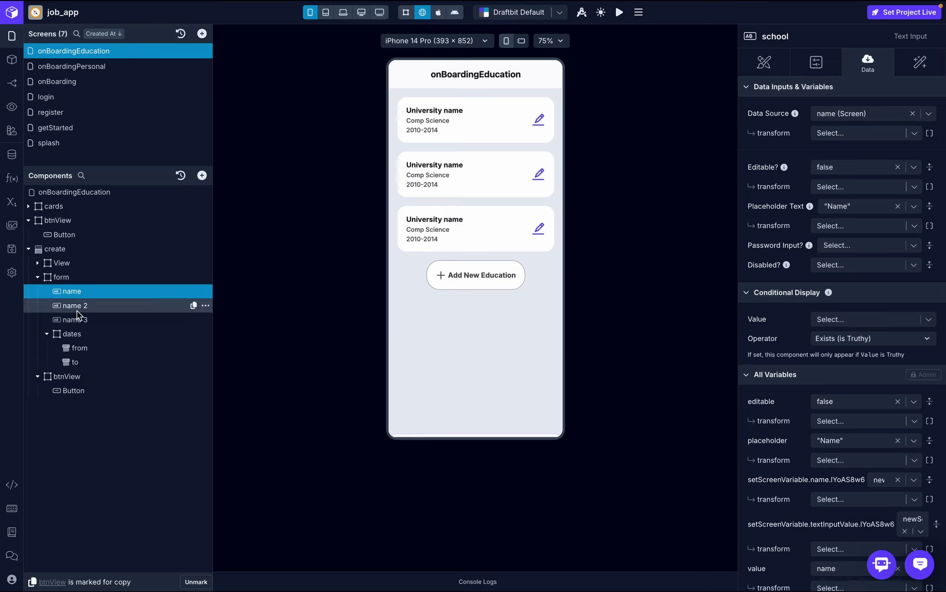
{"action": "double_click", "coordinate": [80, 306]}
{"action": "type", "text": "deg"}
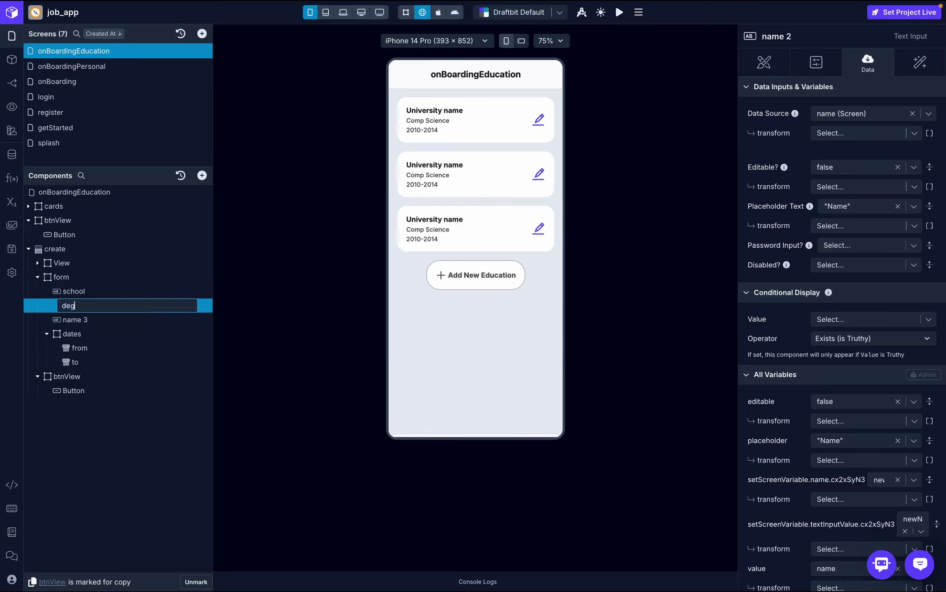
{"action": "type", "text": "ree"}
{"action": "key", "text": "Return"}
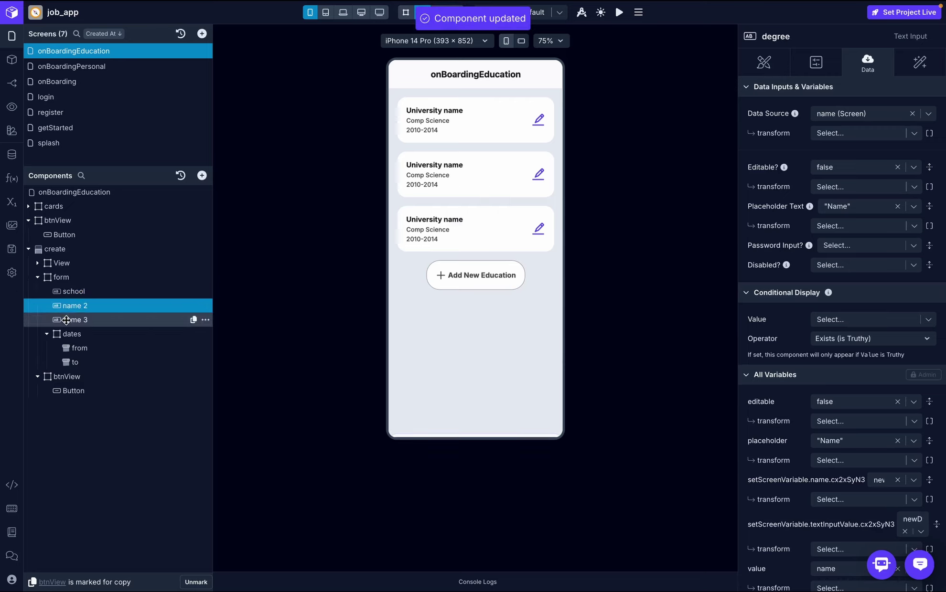
{"action": "double_click", "coordinate": [72, 319]}
{"action": "type", "text": "stu"}
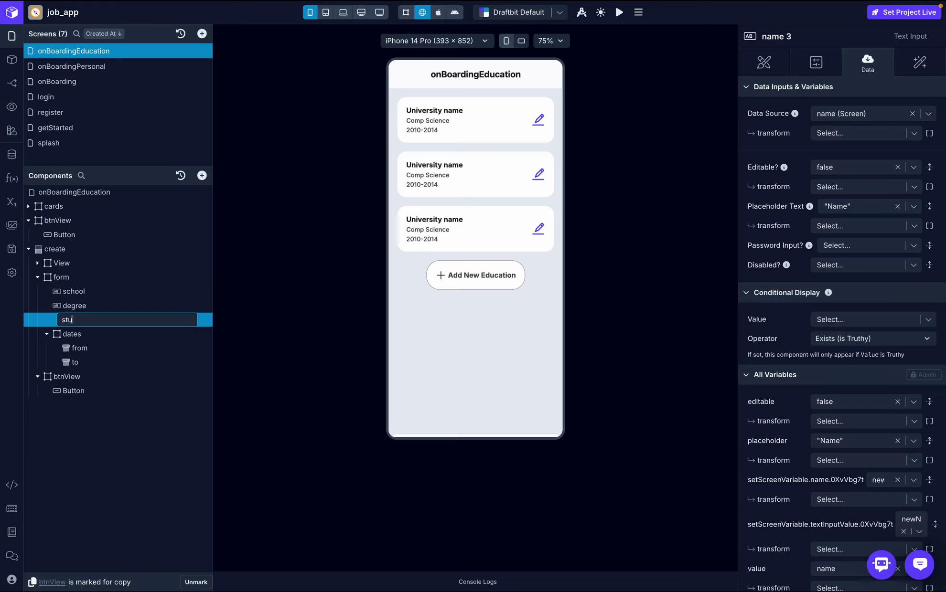
{"action": "type", "text": "dy"}
{"action": "key", "text": "Return"}
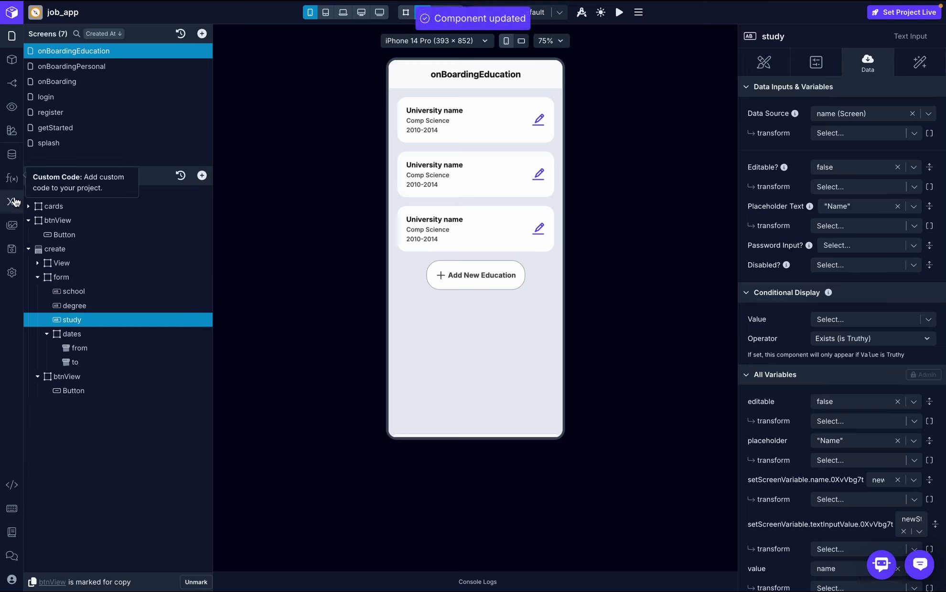
- Rename screen variables datePickerValue to fromDate and datePicker2Value to toDate
{"action": "left_click", "coordinate": [14, 203]}
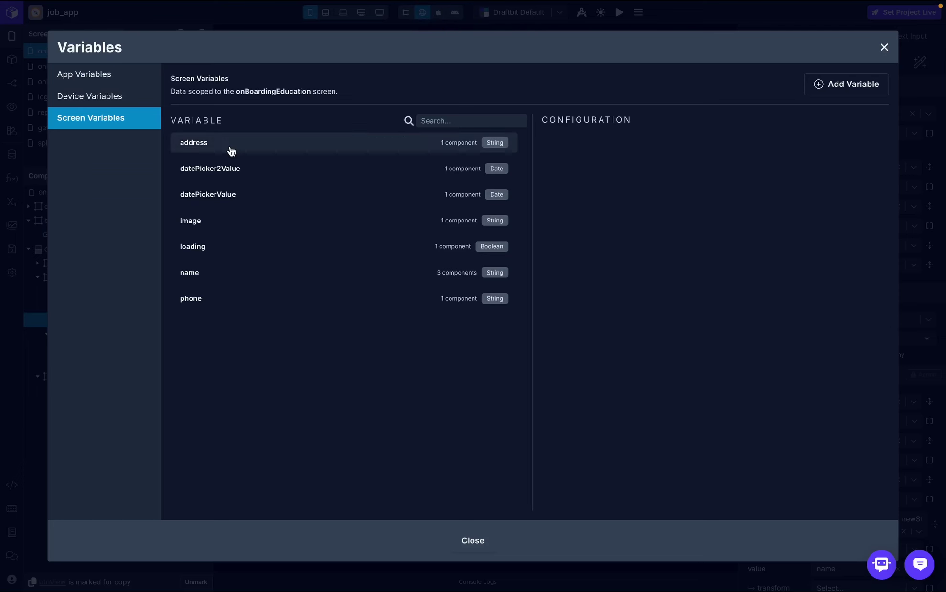
{"action": "left_click", "coordinate": [239, 198]}
{"action": "left_click", "coordinate": [728, 139]}
{"action": "key", "text": "ctrl+a"}
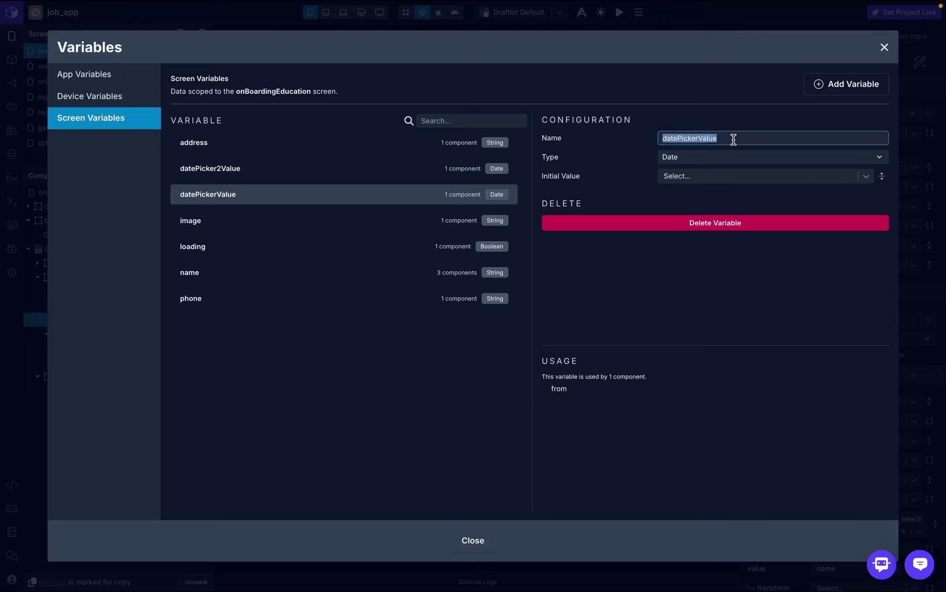
{"action": "type", "text": "fromDate"}
{"action": "left_click", "coordinate": [730, 125]}
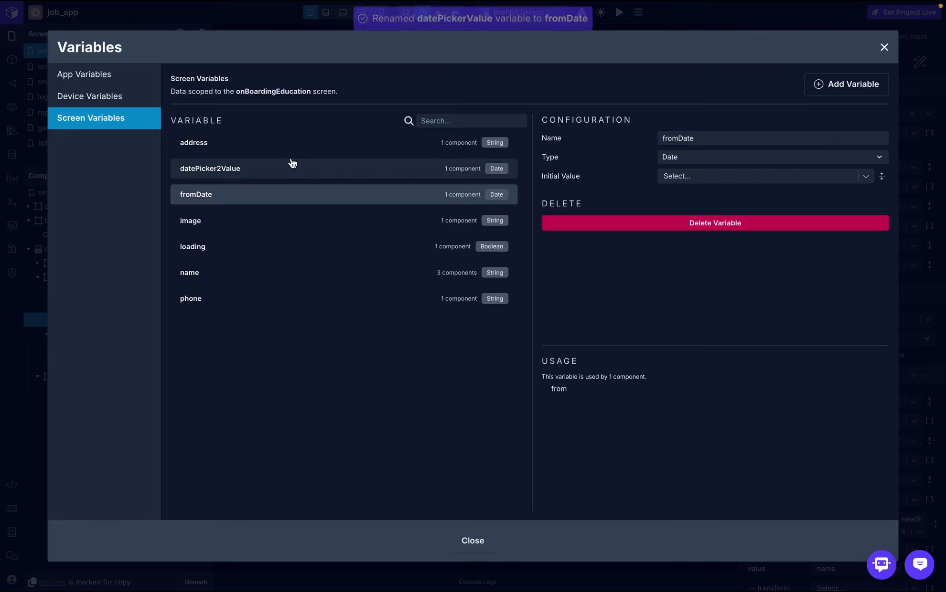
{"action": "left_click", "coordinate": [268, 166]}
{"action": "left_click", "coordinate": [779, 138]}
{"action": "key", "text": "ctrl+a"}
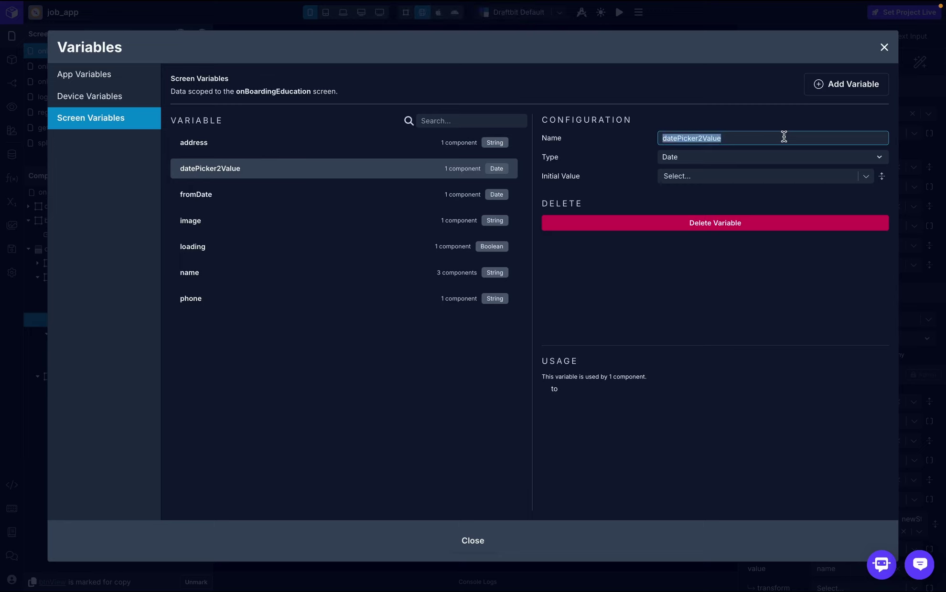
{"action": "type", "text": "toDate"}
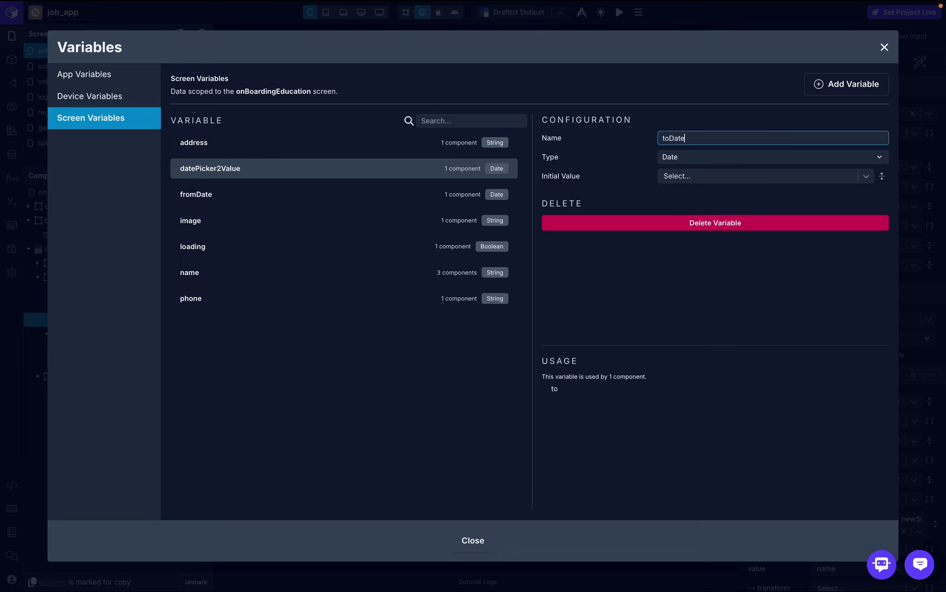
{"action": "left_click", "coordinate": [782, 124]}
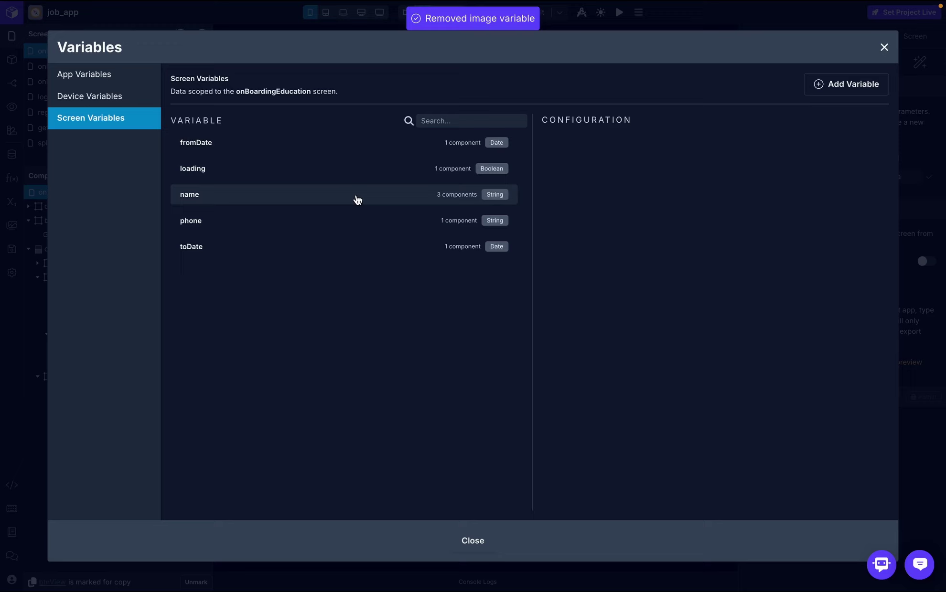
- Delete the name and phone screen variables and review the remaining ones
{"action": "left_click", "coordinate": [386, 165]}
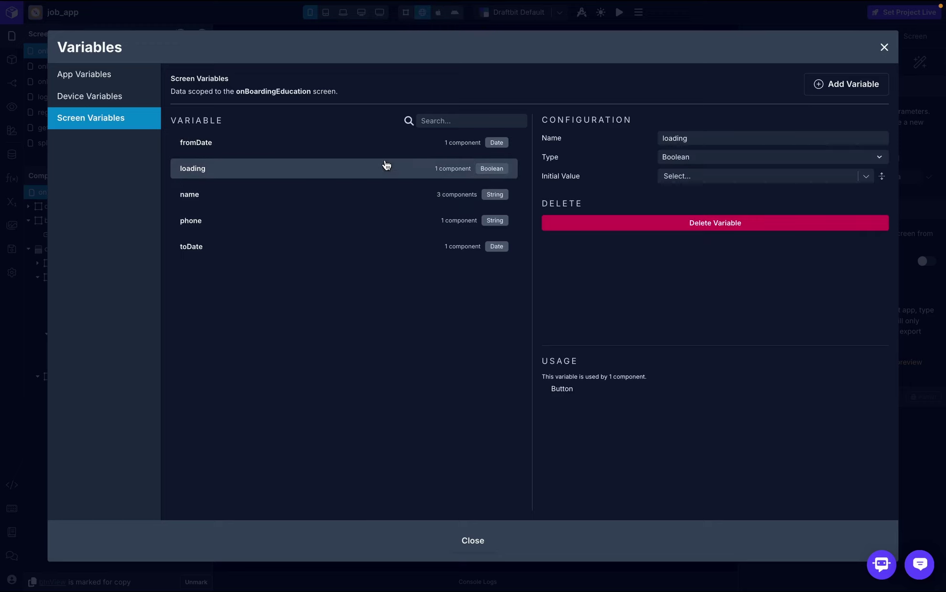
{"action": "left_click", "coordinate": [395, 199]}
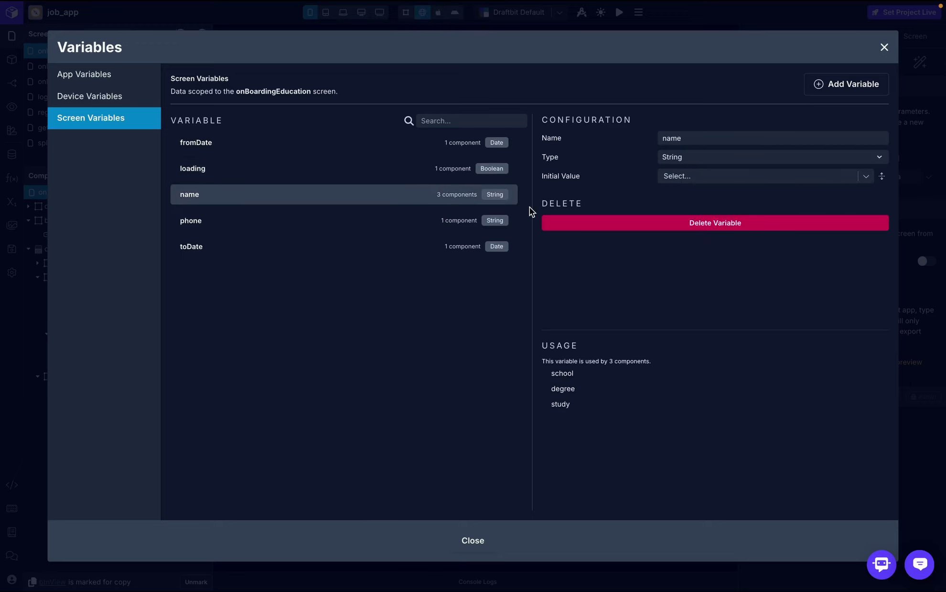
{"action": "left_click", "coordinate": [596, 222]}
{"action": "left_click", "coordinate": [748, 257]}
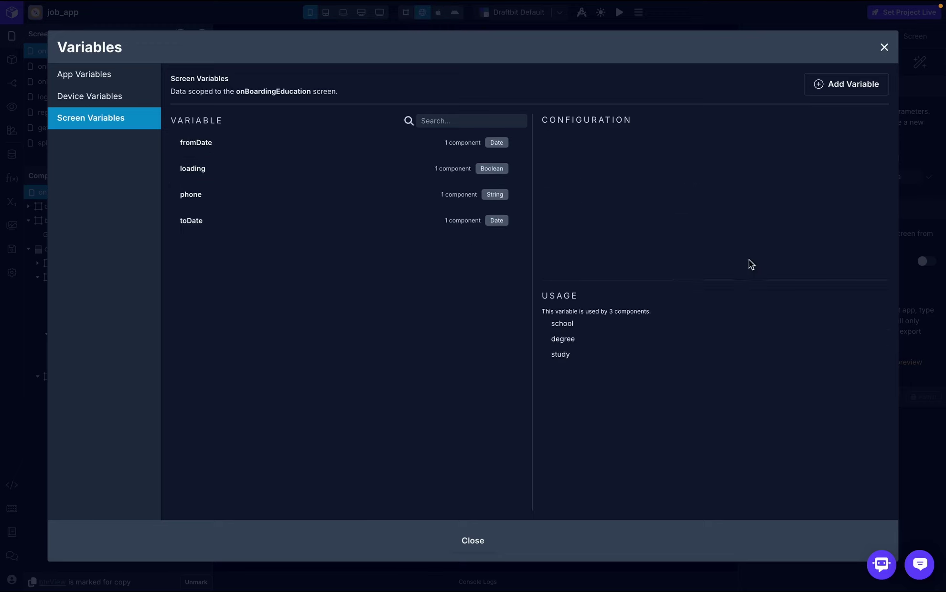
{"action": "left_click", "coordinate": [415, 200]}
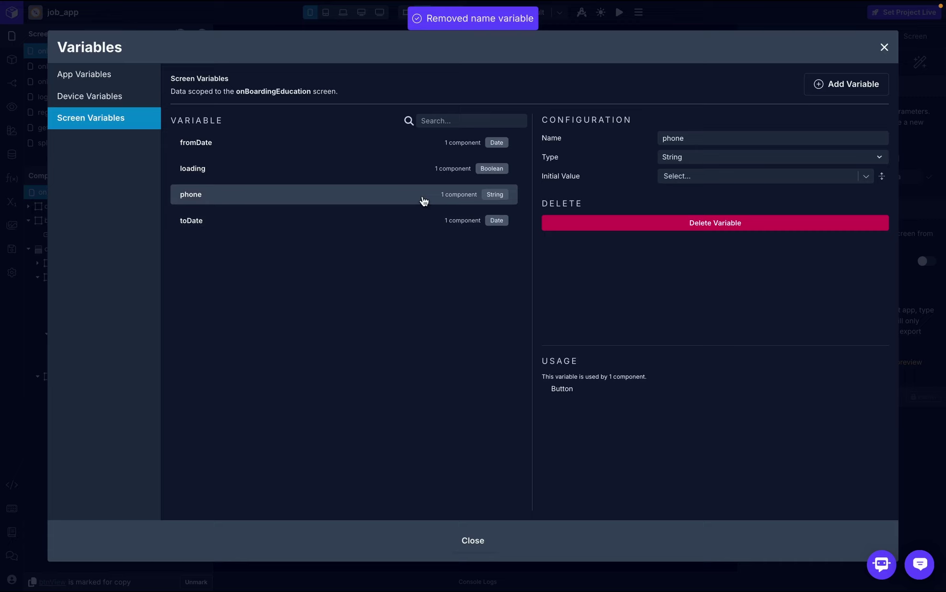
{"action": "left_click", "coordinate": [669, 223]}
{"action": "left_click", "coordinate": [760, 259]}
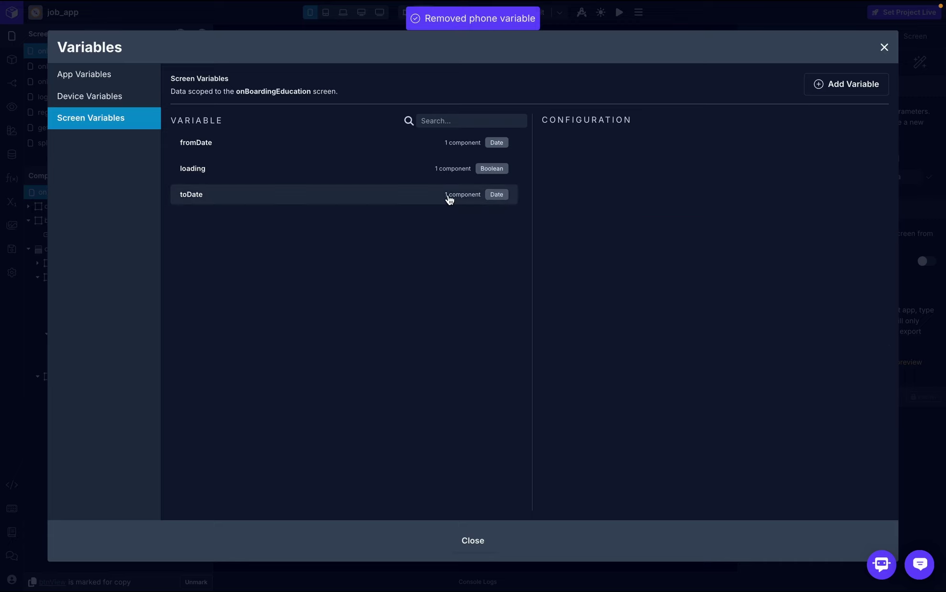
{"action": "left_click", "coordinate": [493, 198]}
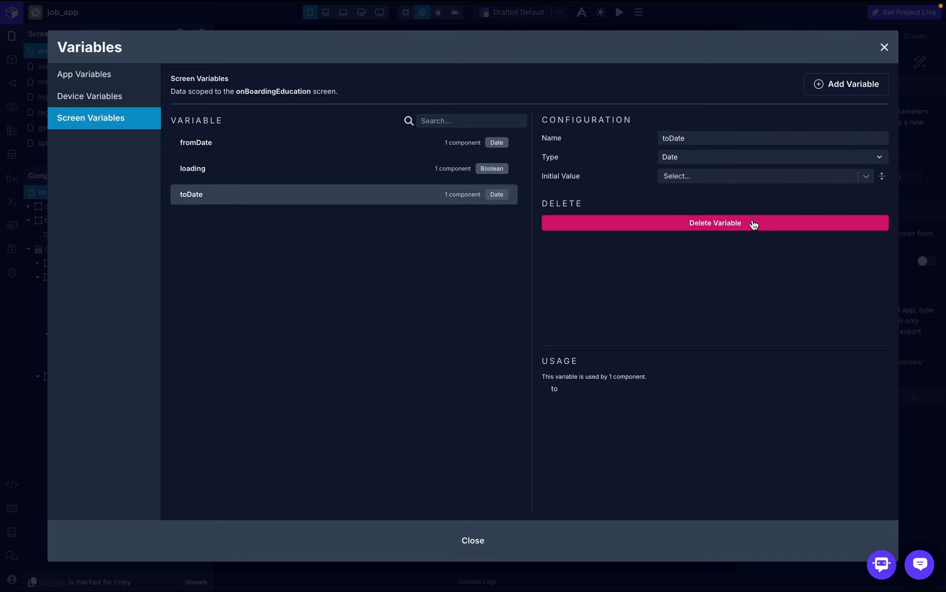
{"action": "left_click", "coordinate": [431, 175]}
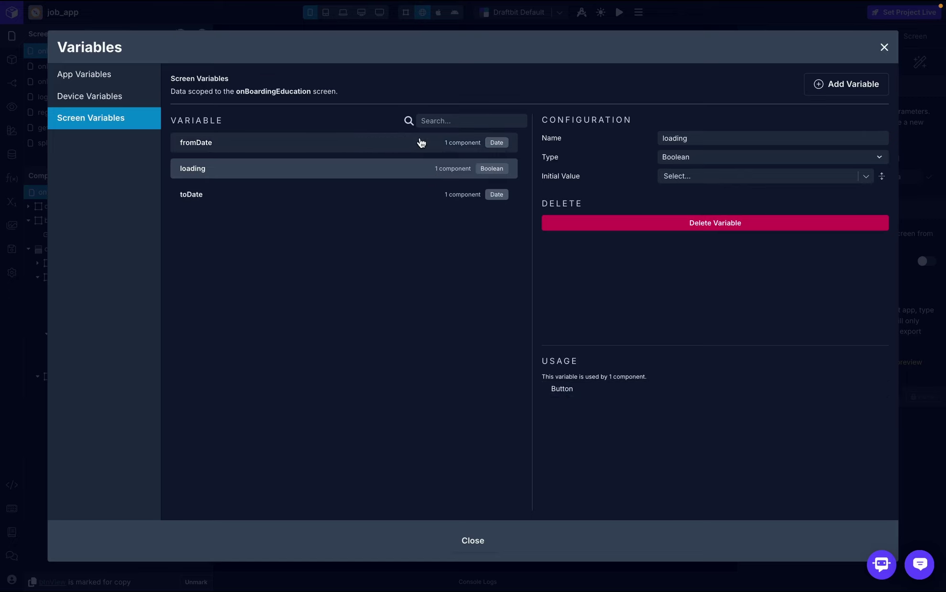
{"action": "left_click", "coordinate": [394, 152]}
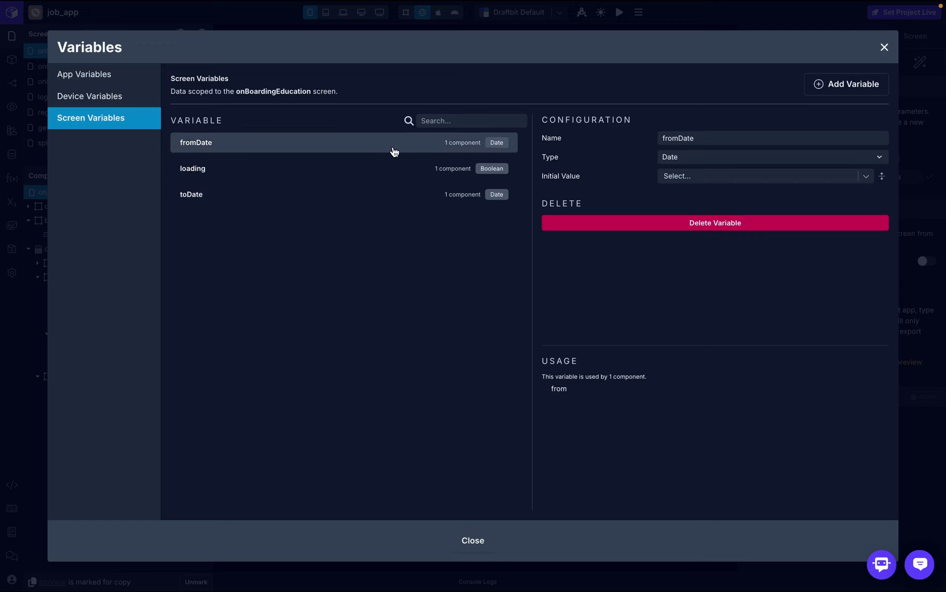
{"action": "left_click", "coordinate": [366, 170]}
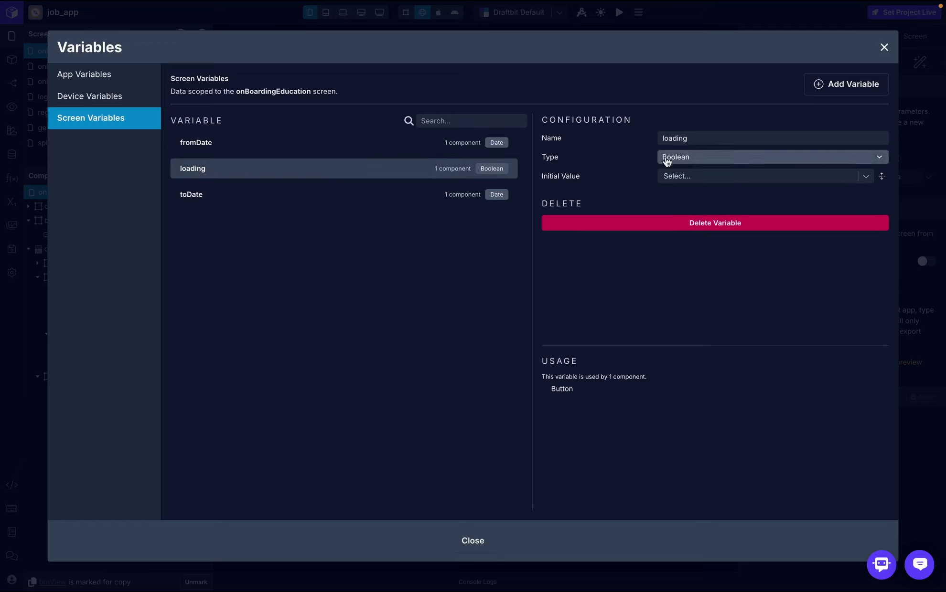
- Add String screen variables school, degree and study, then close the variables list
{"action": "left_click", "coordinate": [845, 91]}
{"action": "type", "text": "s"}
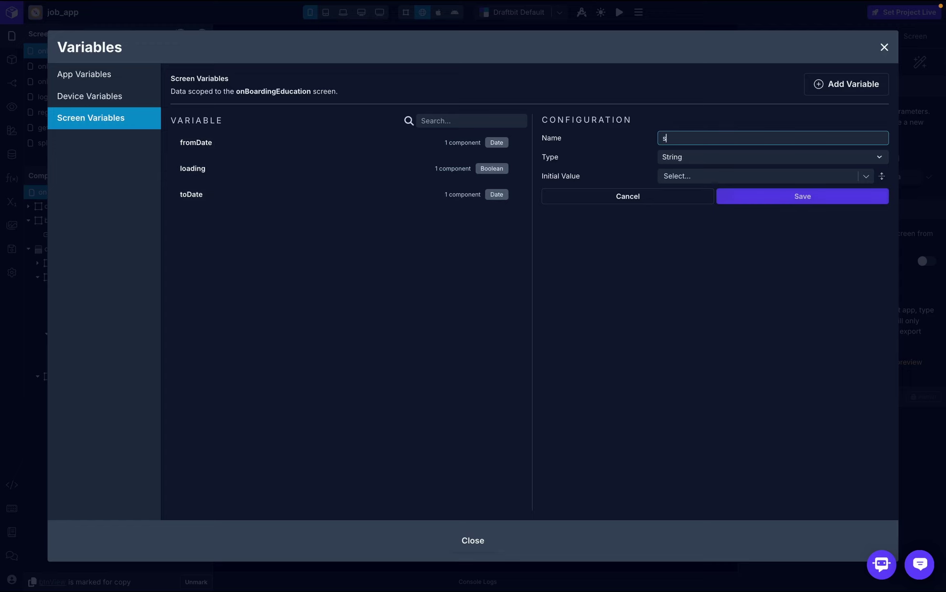
{"action": "type", "text": "chool"}
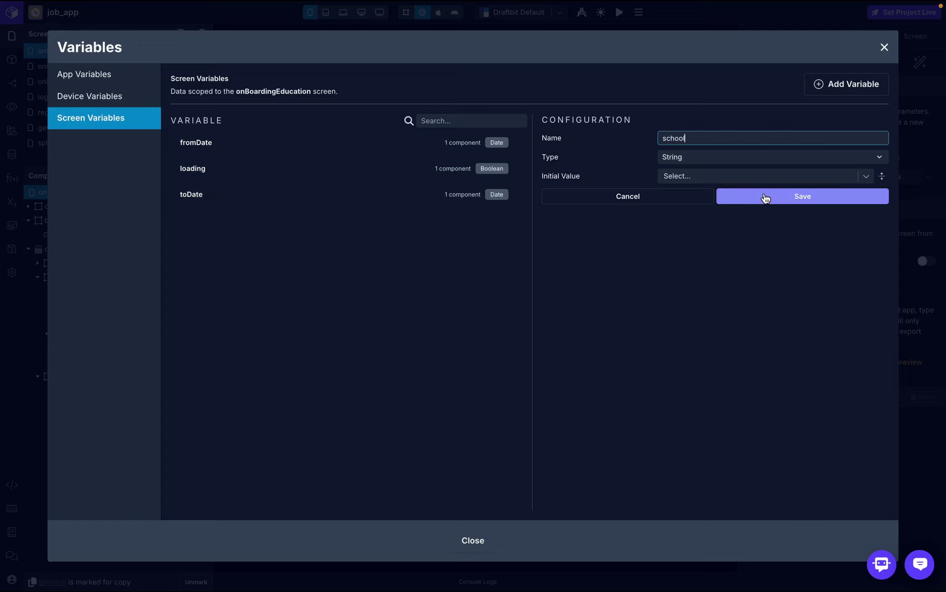
{"action": "left_click", "coordinate": [765, 196]}
{"action": "left_click", "coordinate": [858, 86]}
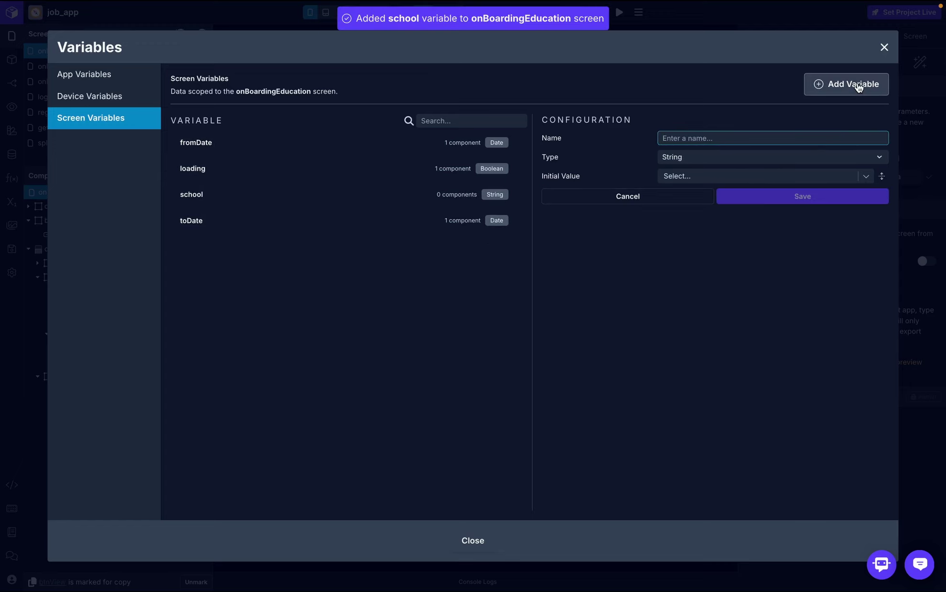
{"action": "type", "text": "degree"}
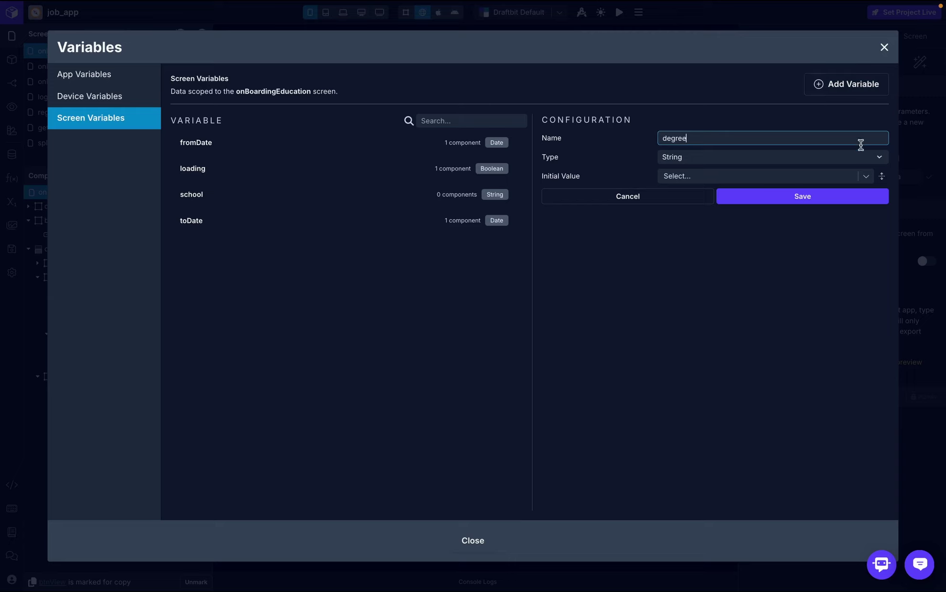
{"action": "left_click", "coordinate": [855, 197]}
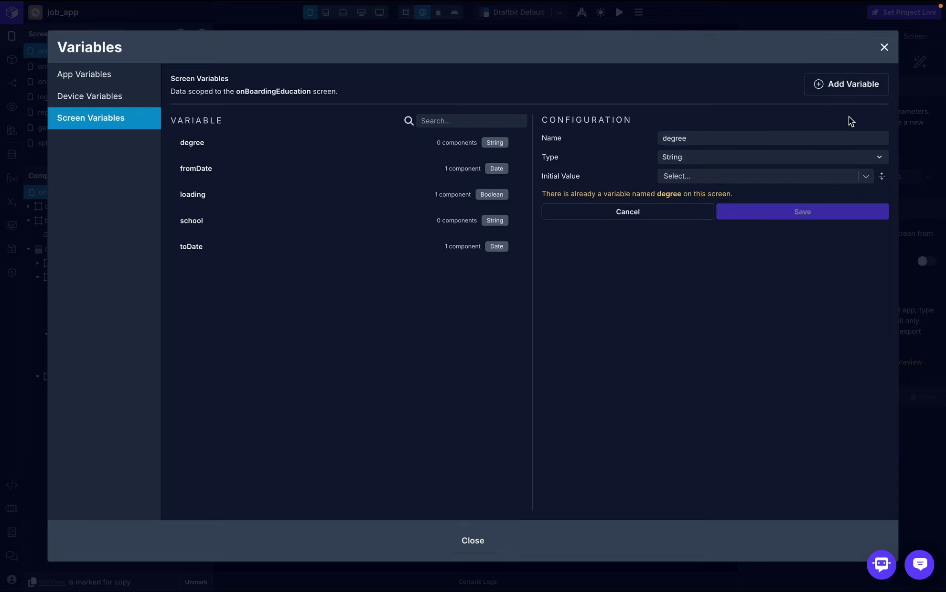
{"action": "left_click", "coordinate": [847, 86]}
{"action": "type", "text": "study"}
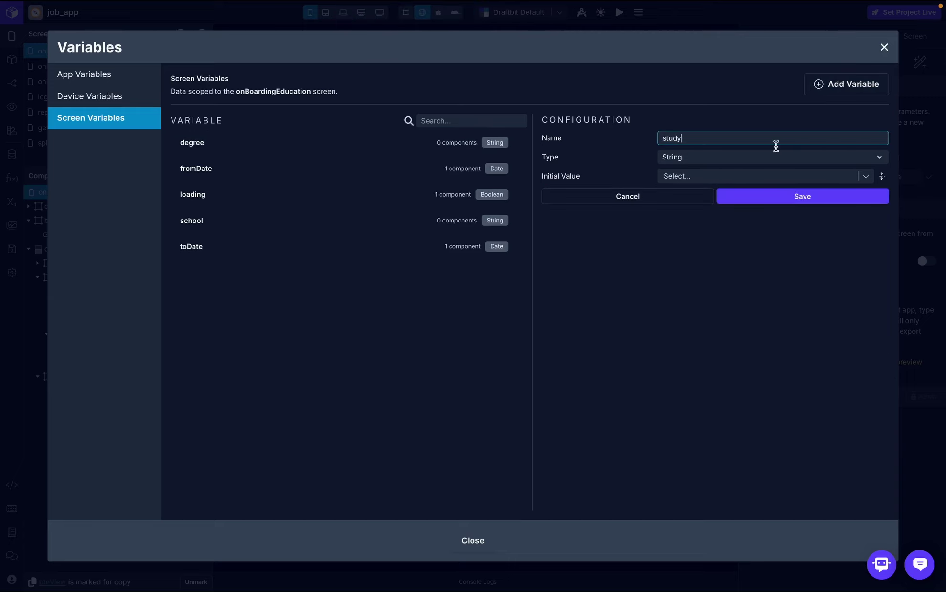
{"action": "left_click", "coordinate": [784, 198]}
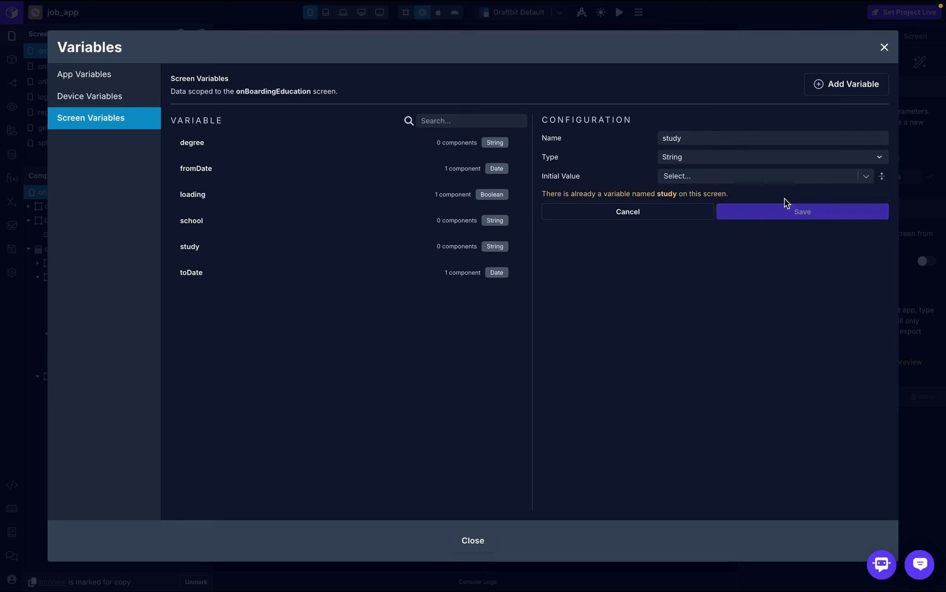
{"action": "left_click", "coordinate": [884, 48]}
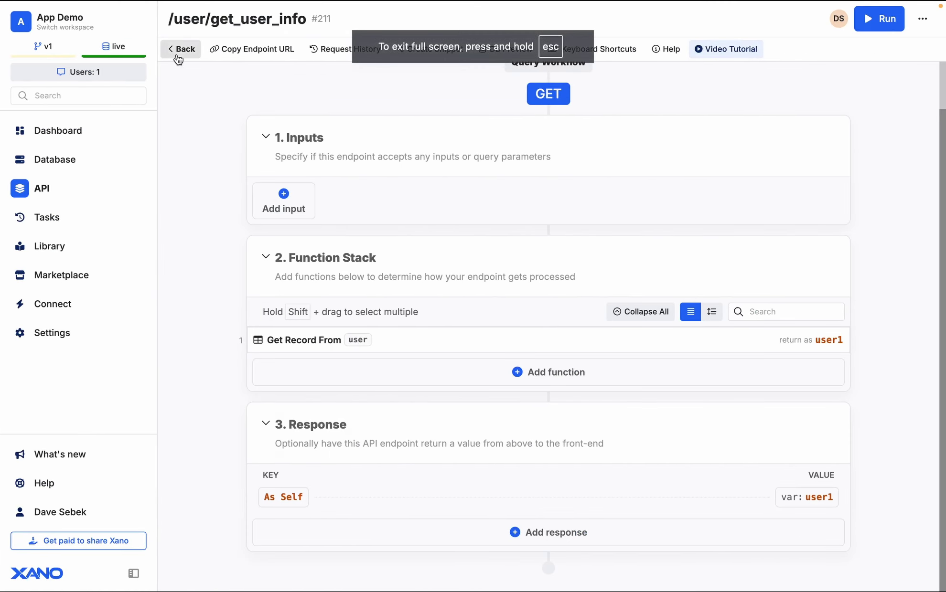
- Open Xano's POST education endpoint run panel and copy its /education path
{"action": "left_click", "coordinate": [179, 51]}
{"action": "scroll", "coordinate": [443, 289], "scroll_direction": "up", "scroll_amount": 6}
{"action": "scroll", "coordinate": [443, 291], "scroll_direction": "up", "scroll_amount": 6}
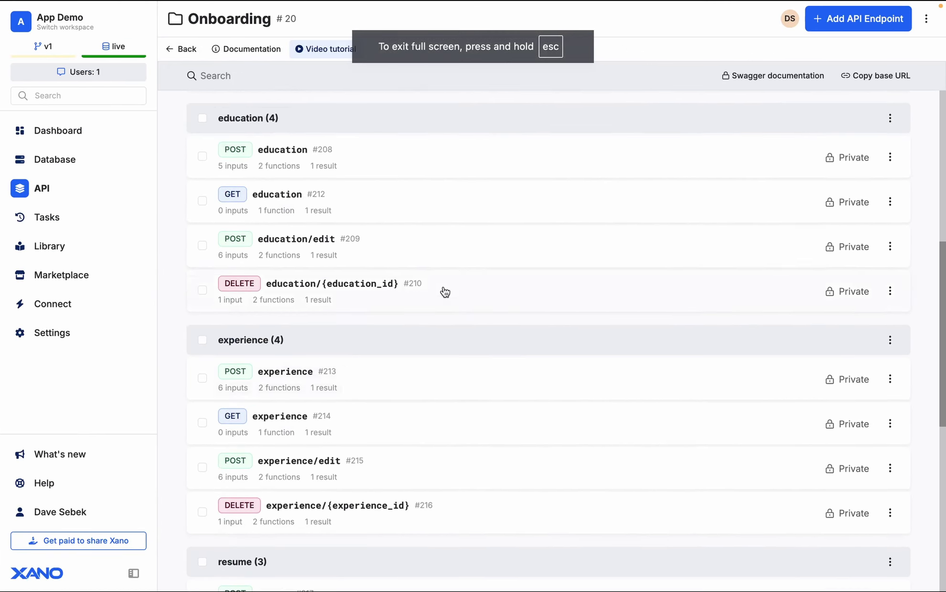
{"action": "scroll", "coordinate": [443, 292], "scroll_direction": "down", "scroll_amount": 2}
{"action": "left_click", "coordinate": [372, 214]}
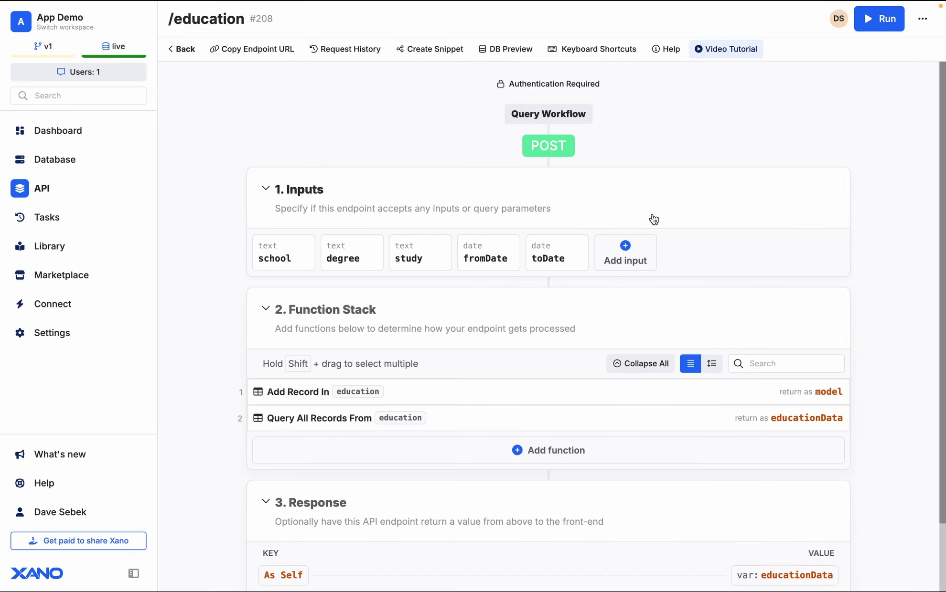
{"action": "left_click", "coordinate": [892, 28]}
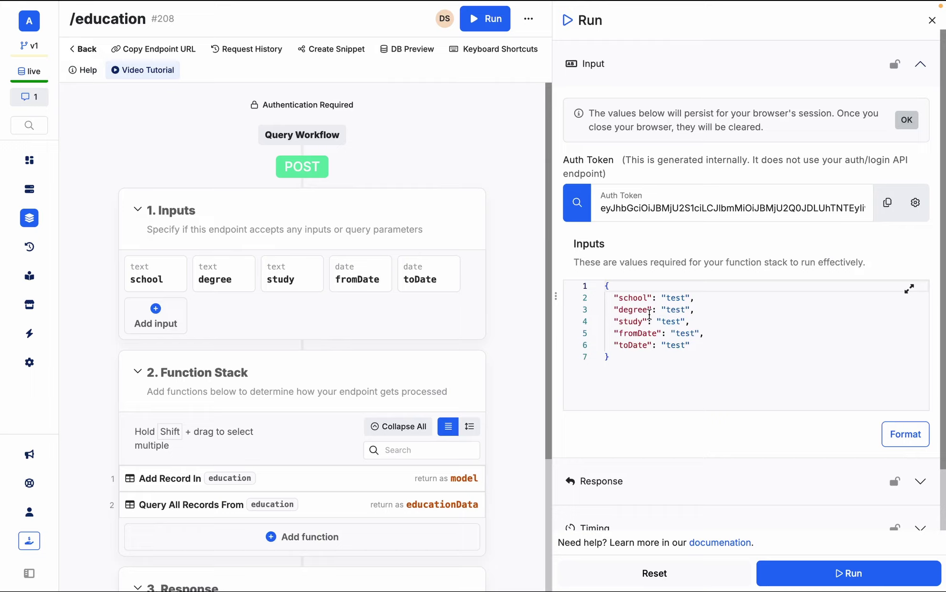
{"action": "left_click", "coordinate": [645, 367]}
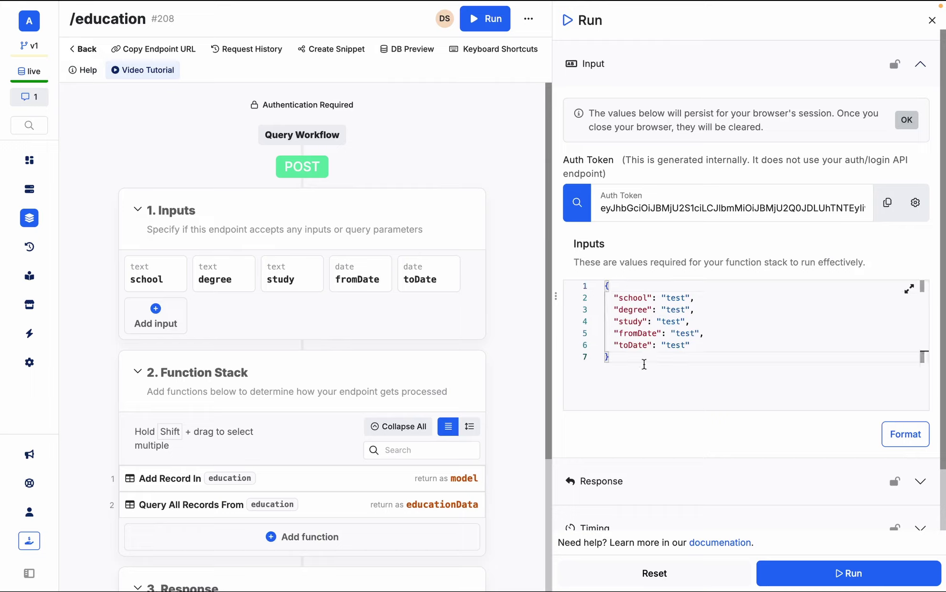
{"action": "left_click_drag", "start_coordinate": [70, 19], "coordinate": [144, 21]}
{"action": "key", "text": "ctrl+c"}
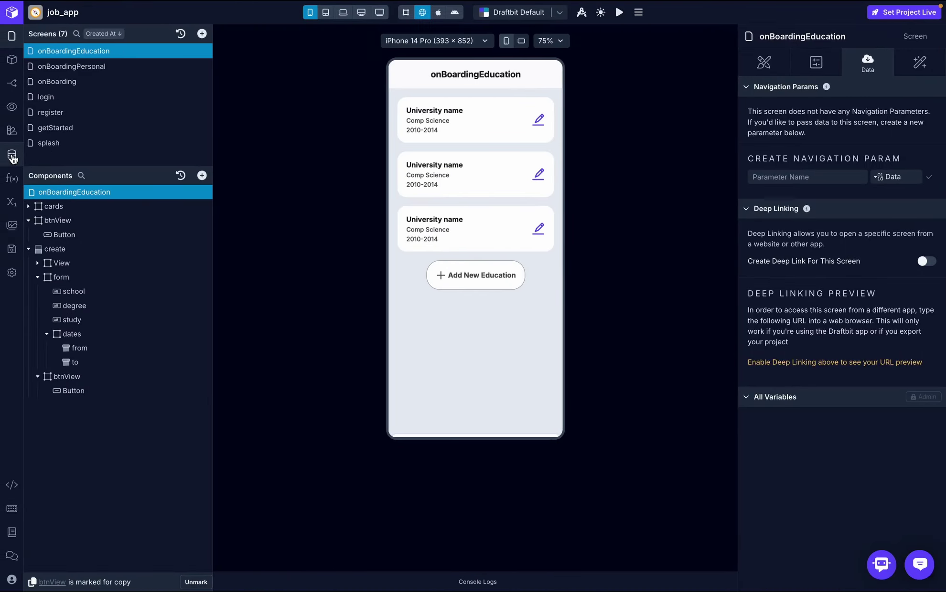
- Create a create_education endpoint in on-boarding-service with method POST
{"action": "left_click", "coordinate": [12, 157]}
{"action": "left_click", "coordinate": [716, 111]}
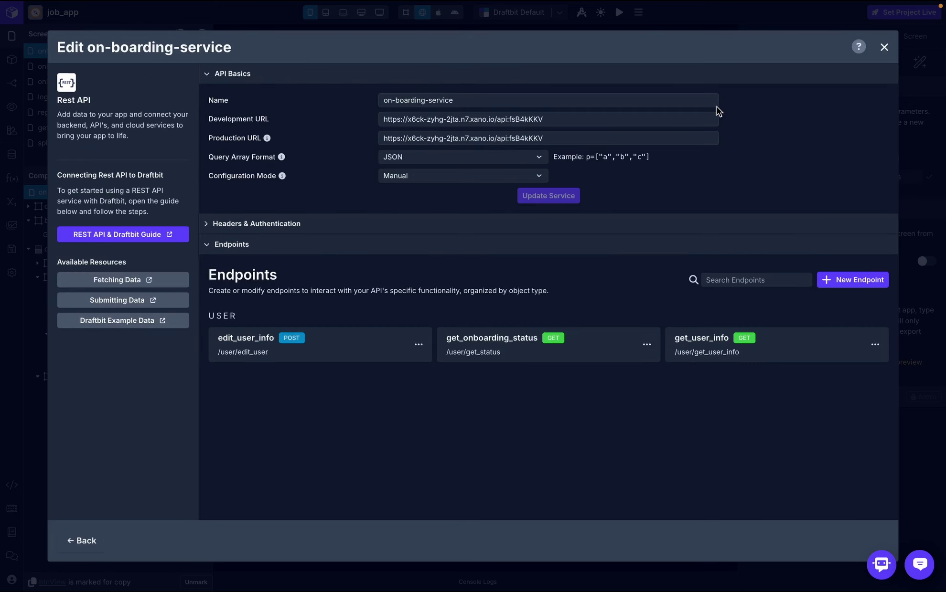
{"action": "left_click", "coordinate": [848, 280]}
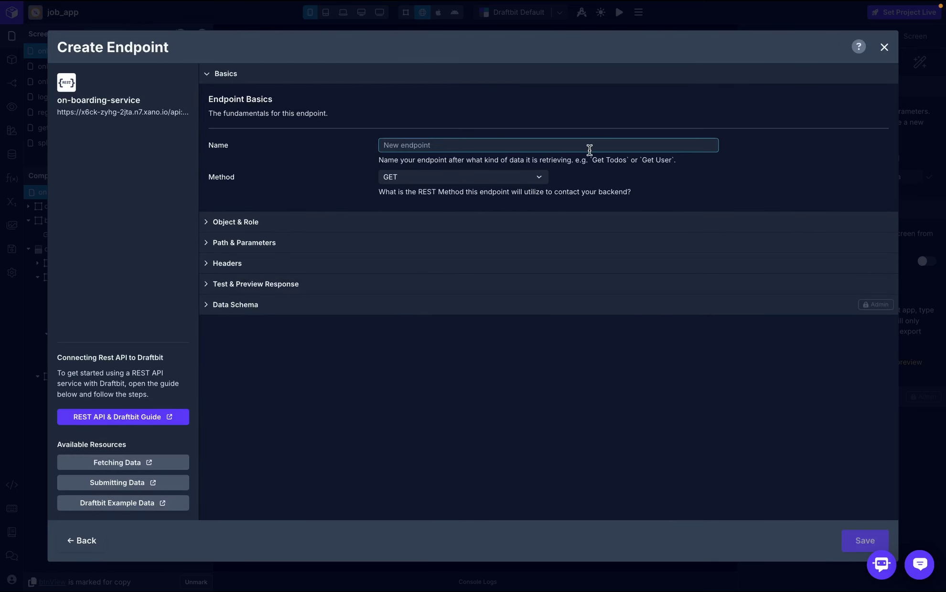
{"action": "type", "text": "create_education"}
{"action": "left_click", "coordinate": [538, 178]}
{"action": "left_click", "coordinate": [423, 213]}
- Set the endpoint's object to education and its path to /education
{"action": "left_click", "coordinate": [286, 228]}
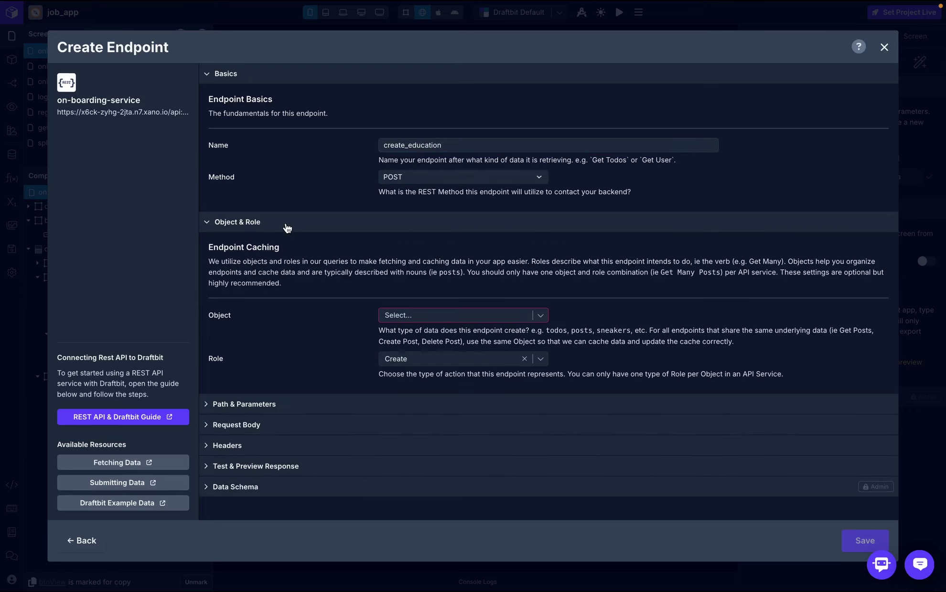
{"action": "left_click", "coordinate": [444, 315]}
{"action": "type", "text": "education"}
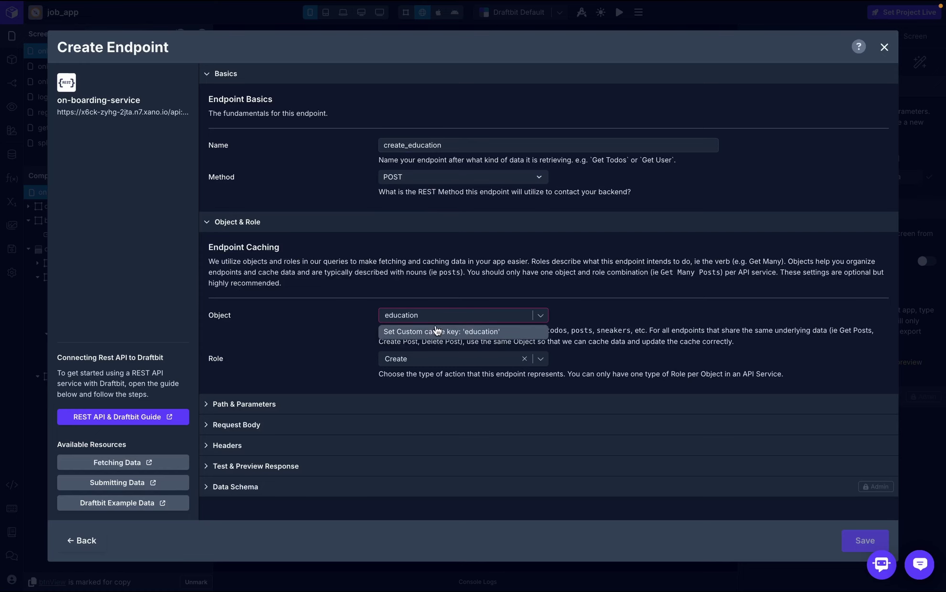
{"action": "left_click", "coordinate": [436, 331]}
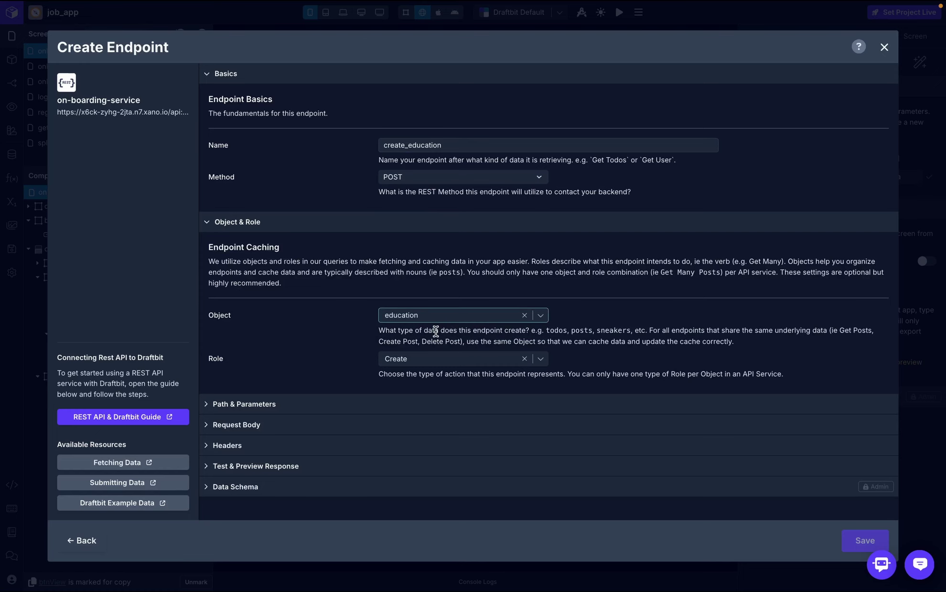
{"action": "left_click", "coordinate": [350, 406]}
{"action": "scroll", "coordinate": [327, 392], "scroll_direction": "down", "scroll_amount": 3}
{"action": "left_click", "coordinate": [308, 347]}
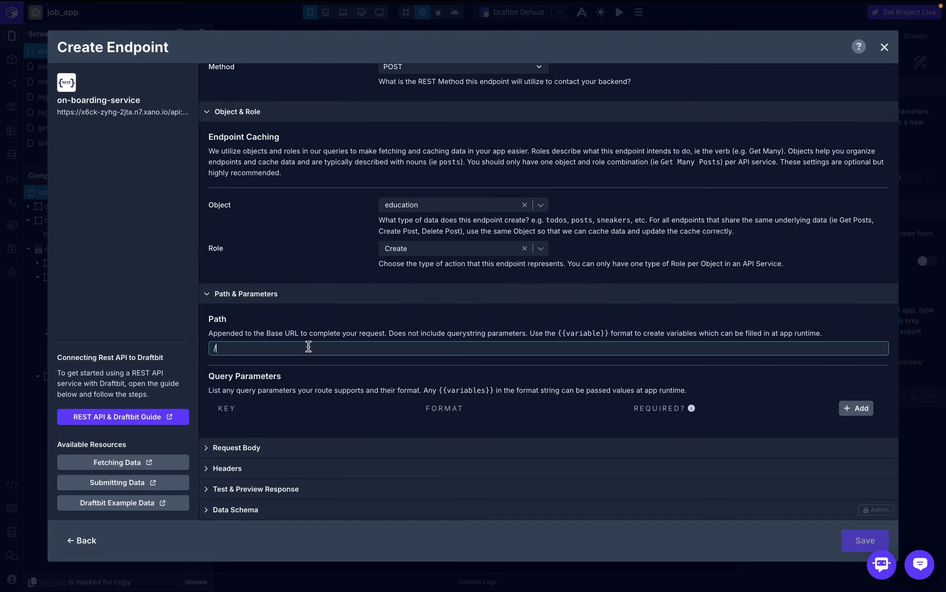
{"action": "key", "text": "ctrl+v"}
{"action": "left_click", "coordinate": [315, 311]}
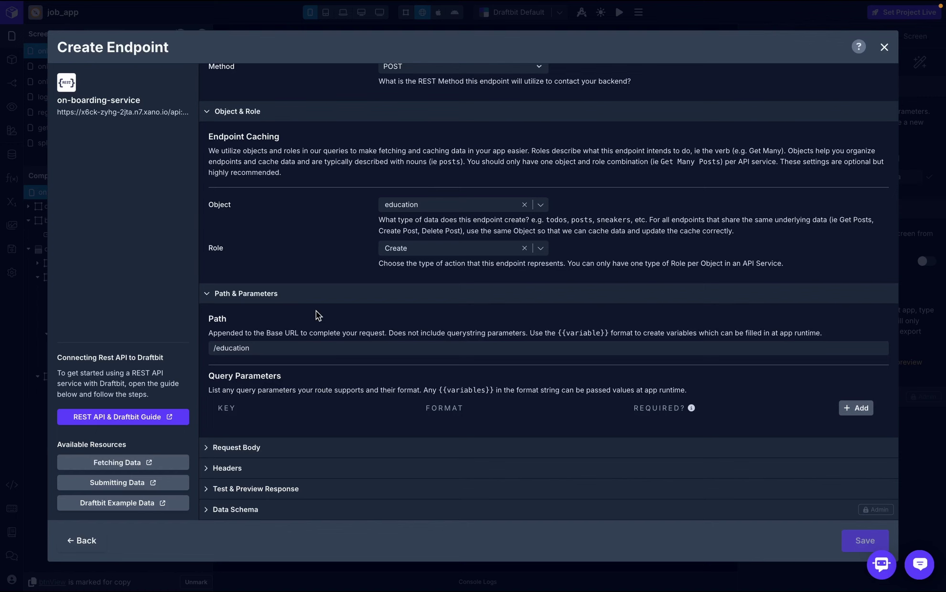
{"action": "left_click", "coordinate": [289, 451]}
- Paste the copied Xano inputs JSON as the request body structure
{"action": "scroll", "coordinate": [292, 447], "scroll_direction": "down", "scroll_amount": 1}
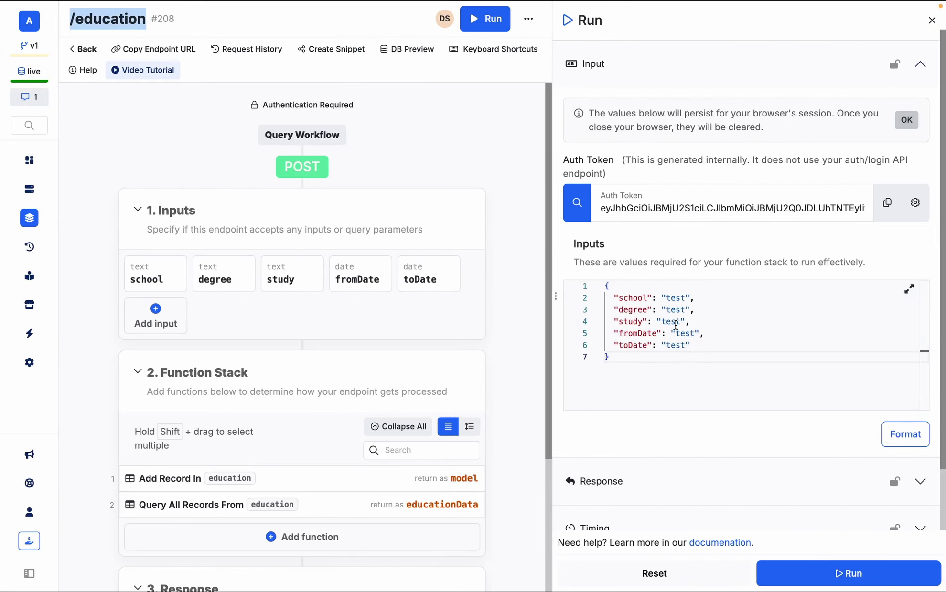
{"action": "double_click", "coordinate": [681, 344]}
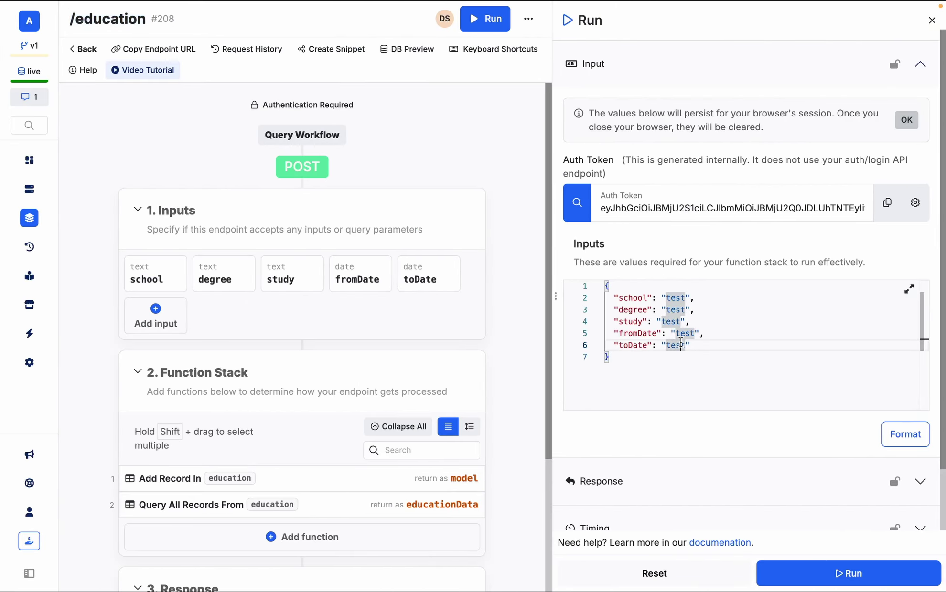
{"action": "key", "text": "ctrl+a"}
{"action": "key", "text": "ctrl+c"}
{"action": "key", "text": "ctrl+Left"}
{"action": "key", "text": "ctrl+Left"}
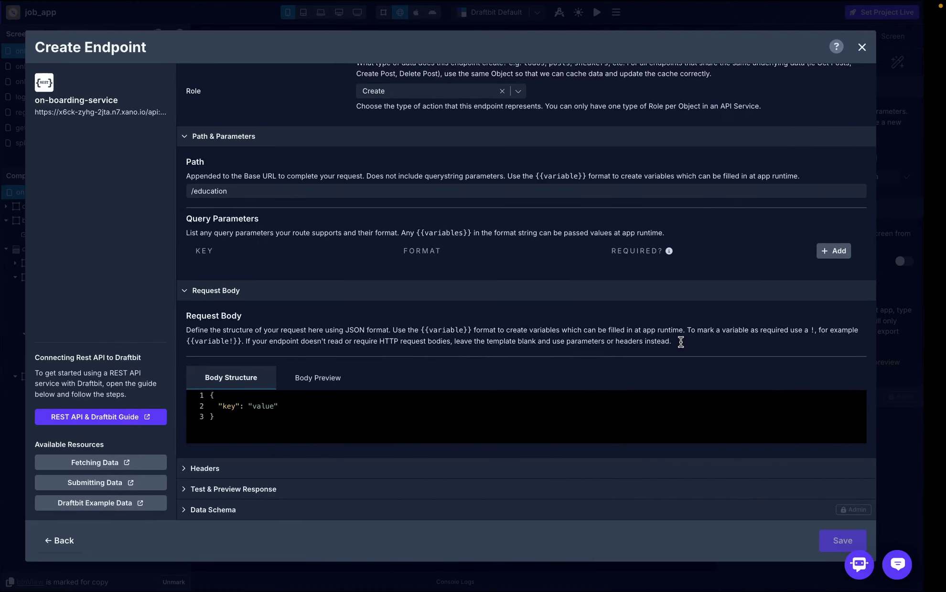
{"action": "key", "text": "ctrl+a"}
{"action": "key", "text": "ctrl+v"}
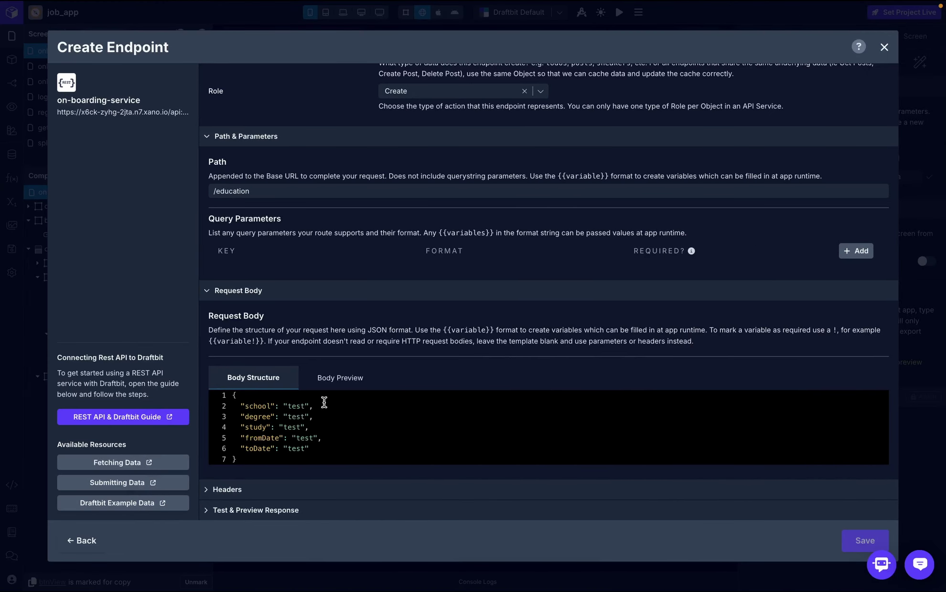
- Replace the school, degree and study test values with {{school}}, {{degree}}, {{study}}
{"action": "left_click", "coordinate": [308, 406]}
{"action": "key", "text": "BackSpace"}
{"action": "key", "text": "BackSpace"}
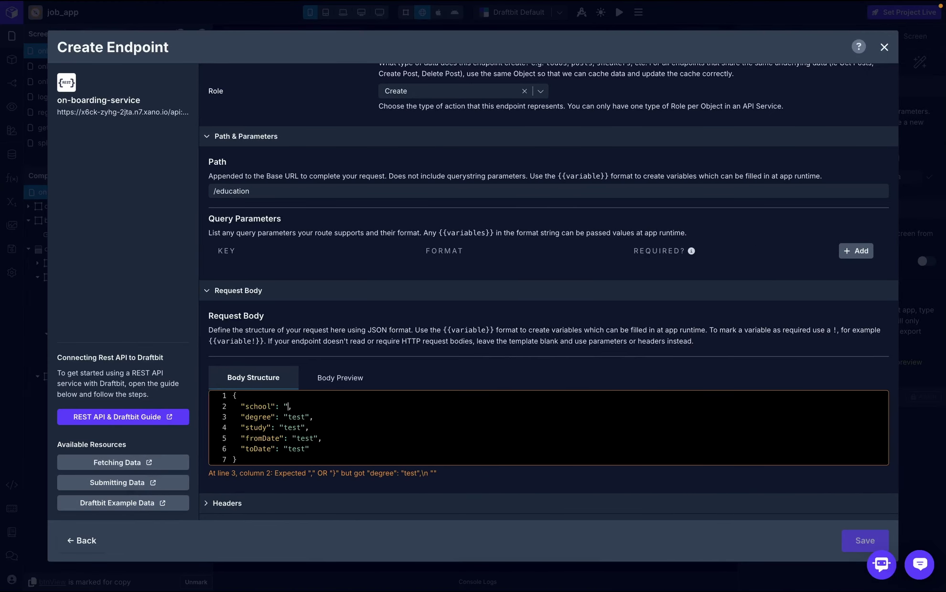
{"action": "key", "text": "BackSpace"}
{"action": "type", "text": "{{}}"}
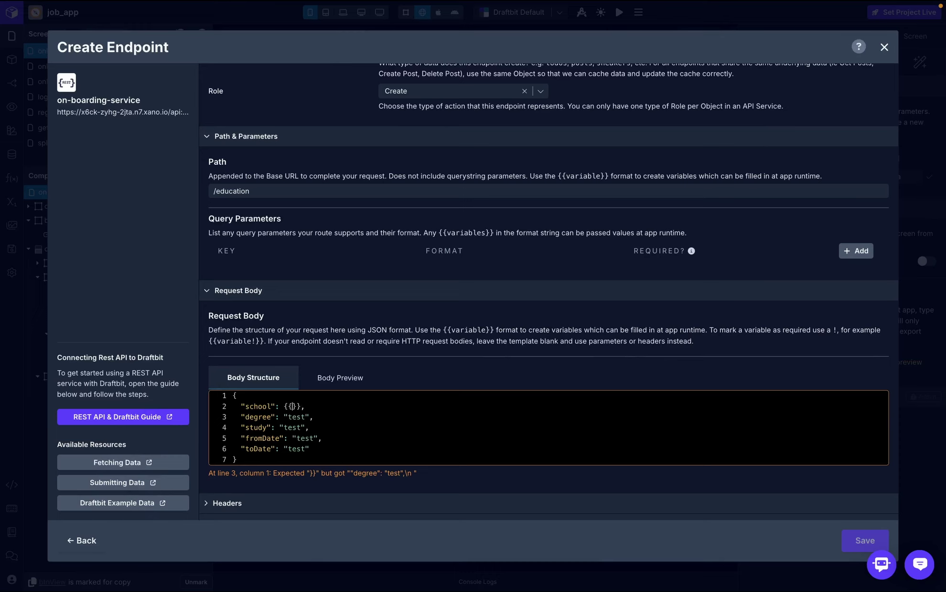
{"action": "type", "text": "school"}
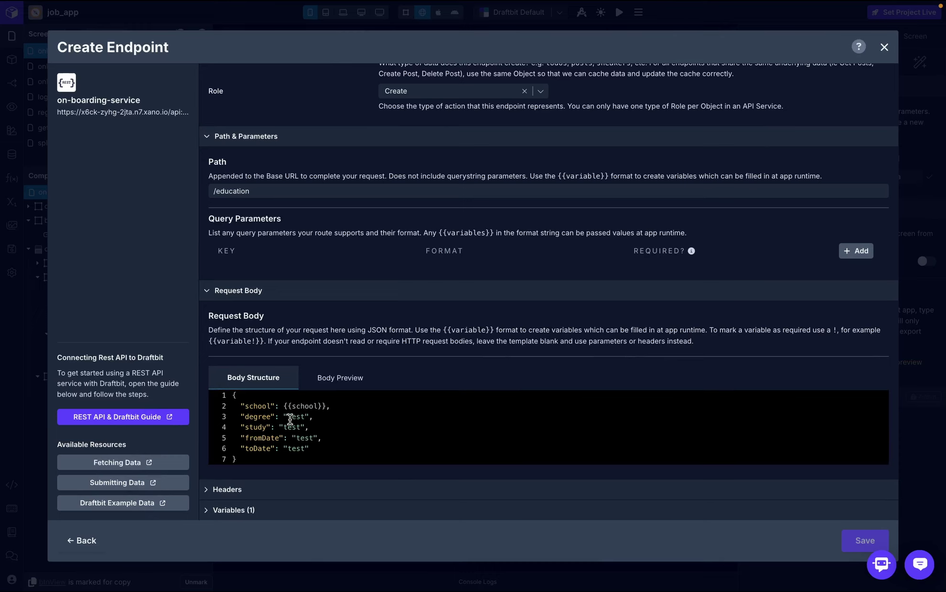
{"action": "left_click_drag", "start_coordinate": [284, 416], "coordinate": [307, 415]}
{"action": "type", "text": "{{"}
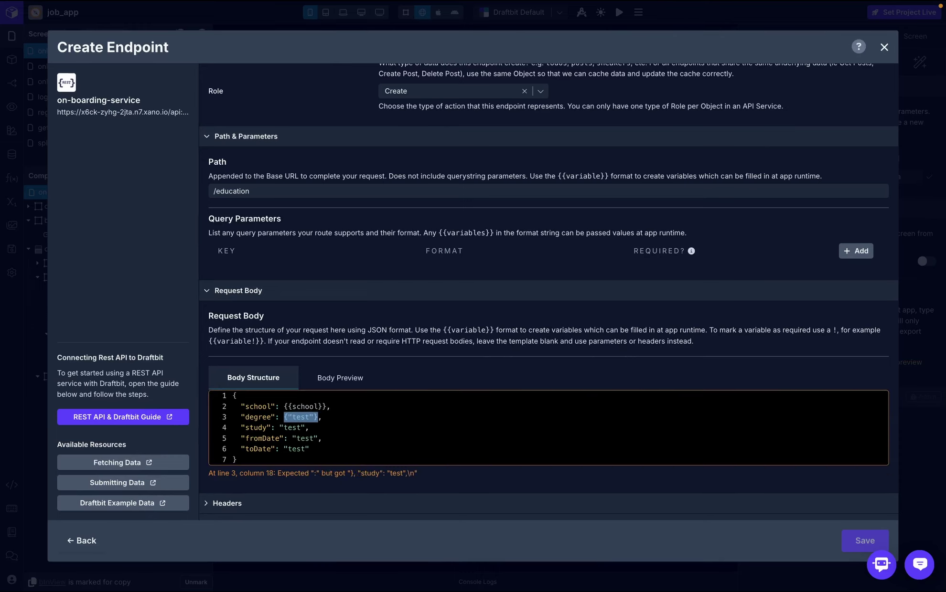
{"action": "key", "text": "BackSpace"}
{"action": "type", "text": "{{}}"}
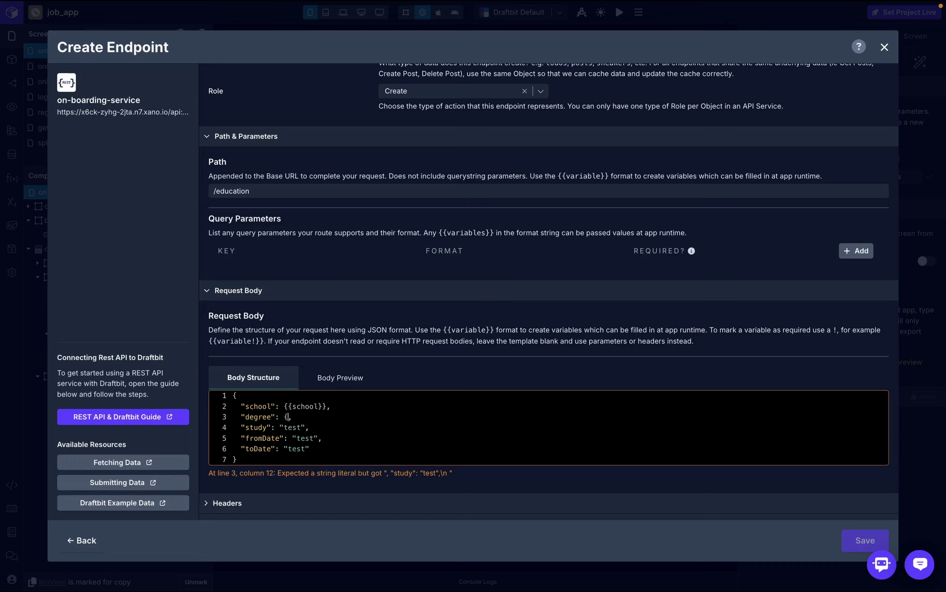
{"action": "type", "text": "degree"}
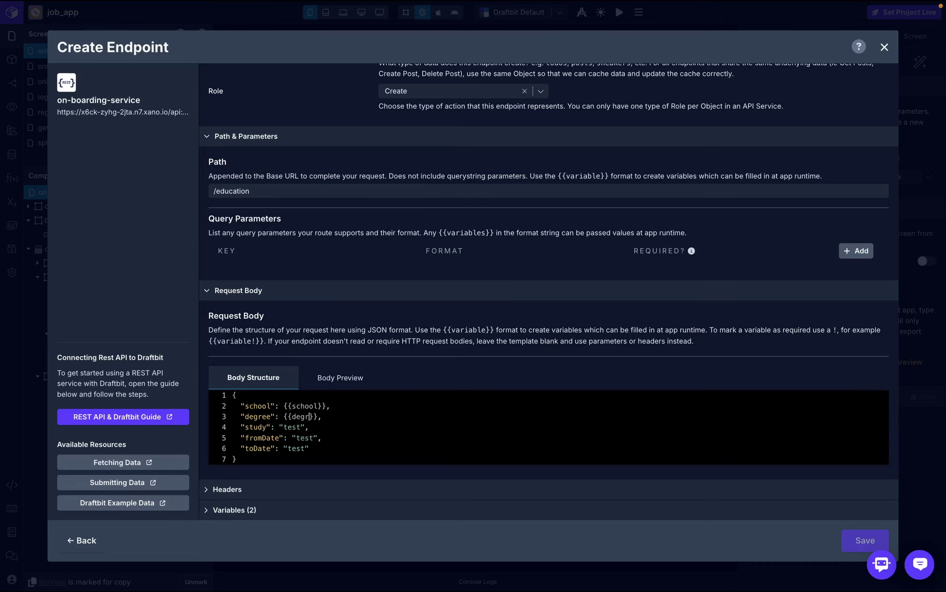
{"action": "left_click", "coordinate": [304, 426]}
{"action": "key", "text": "BackSpace"}
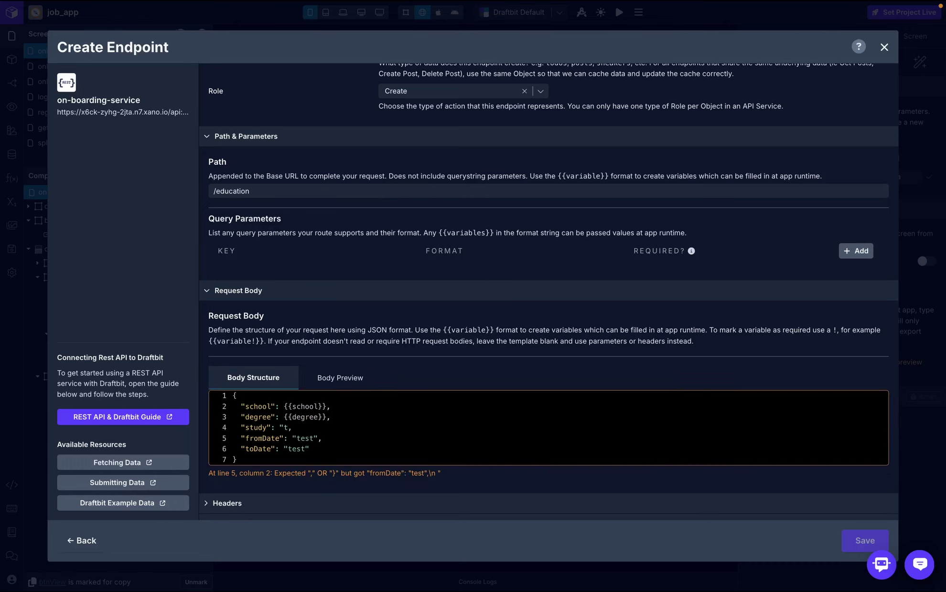
{"action": "key", "text": "BackSpace"}
{"action": "key", "text": "BackSpace"}
{"action": "type", "text": "{{}}"}
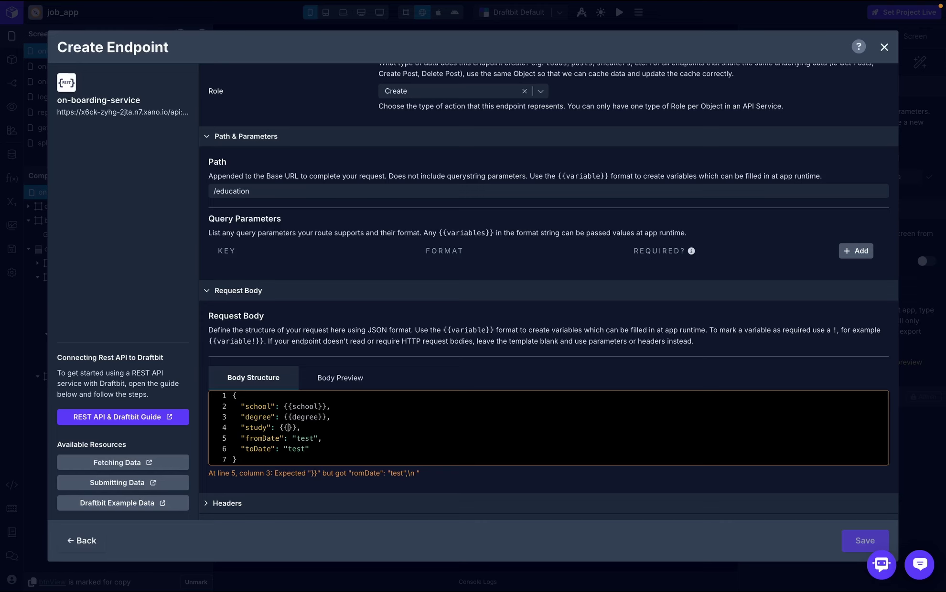
{"action": "type", "text": "study"}
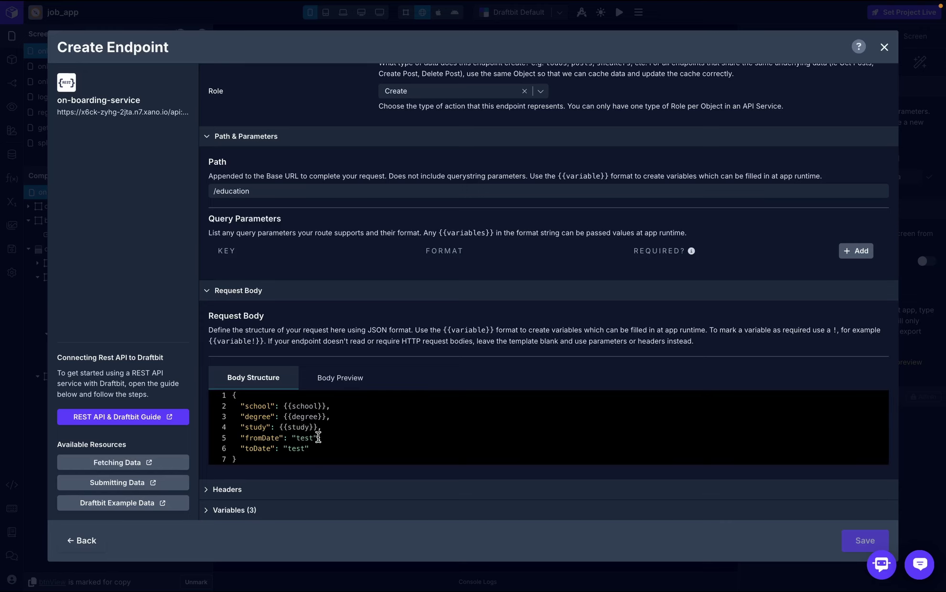
- Replace the fromDate and toDate test values with {{from}} and {{to}}
{"action": "left_click", "coordinate": [318, 438]}
{"action": "key", "text": "BackSpace"}
{"action": "key", "text": "BackSpace"}
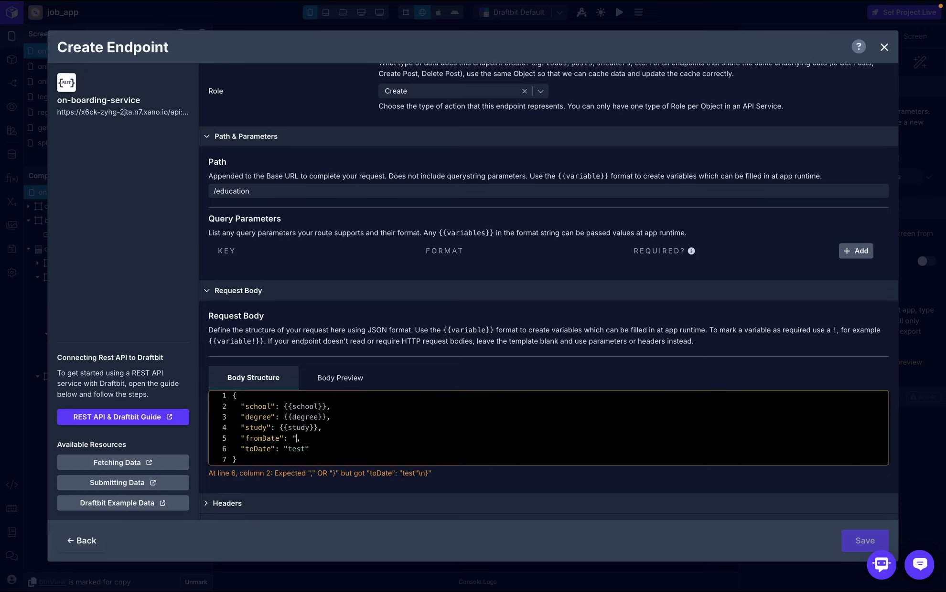
{"action": "key", "text": "BackSpace"}
{"action": "type", "text": "{{"}
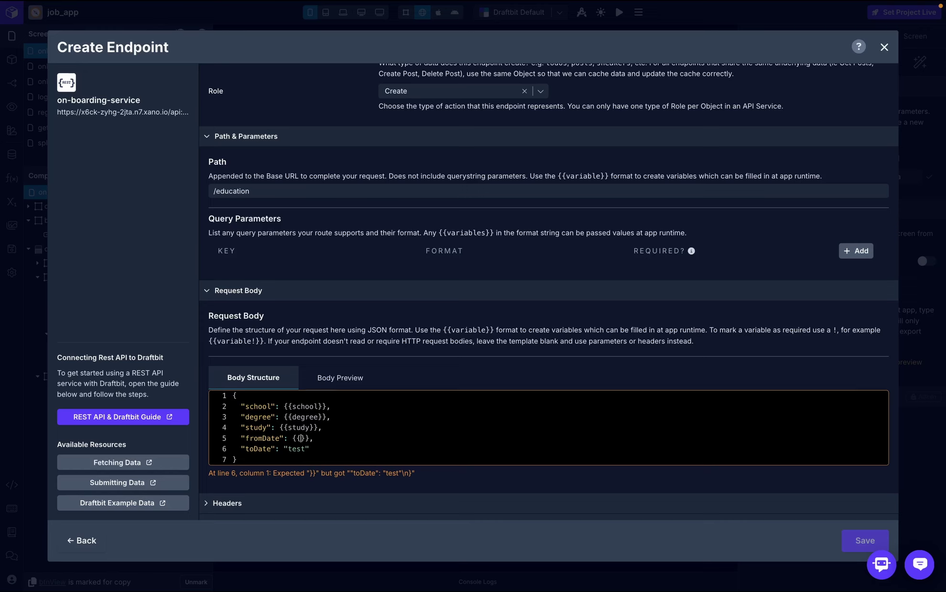
{"action": "type", "text": "from"}
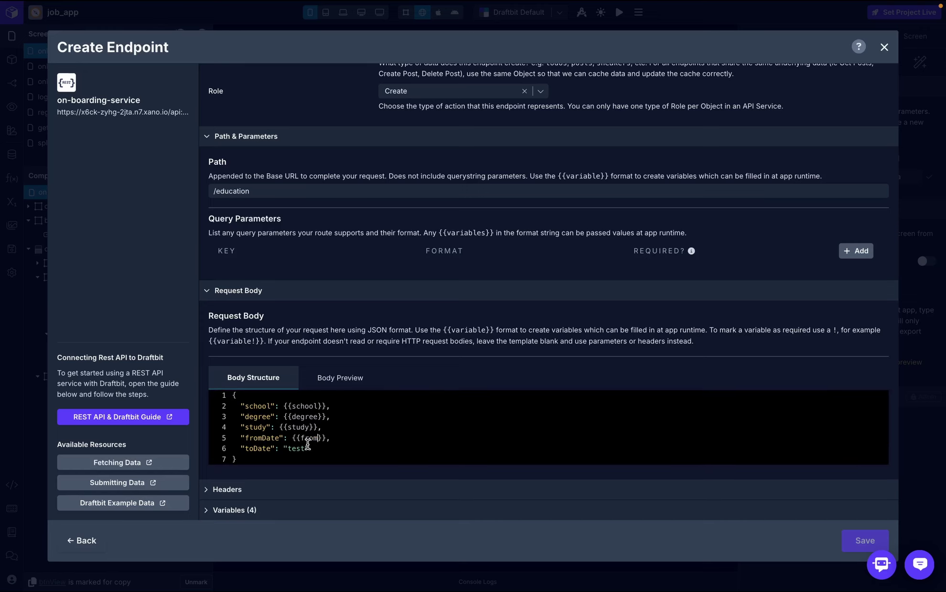
{"action": "left_click", "coordinate": [308, 445]}
{"action": "key", "text": "BackSpace"}
{"action": "key", "text": "BackSpace"}
{"action": "key", "text": "BackSpace"}
{"action": "key", "text": "BackSpace"}
{"action": "key", "text": "BackSpace"}
{"action": "key", "text": "BackSpace"}
{"action": "type", "text": "{{"}
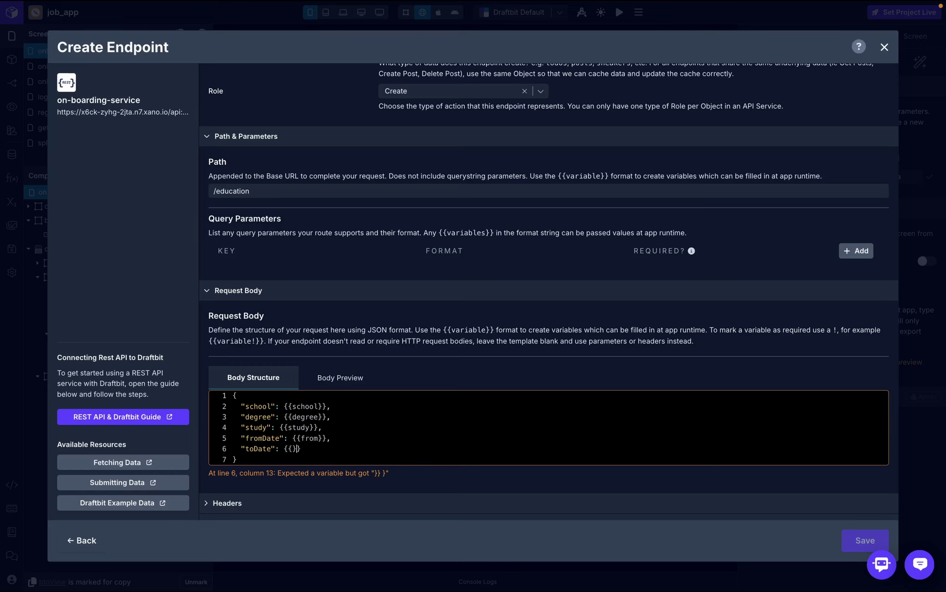
{"action": "type", "text": "to"}
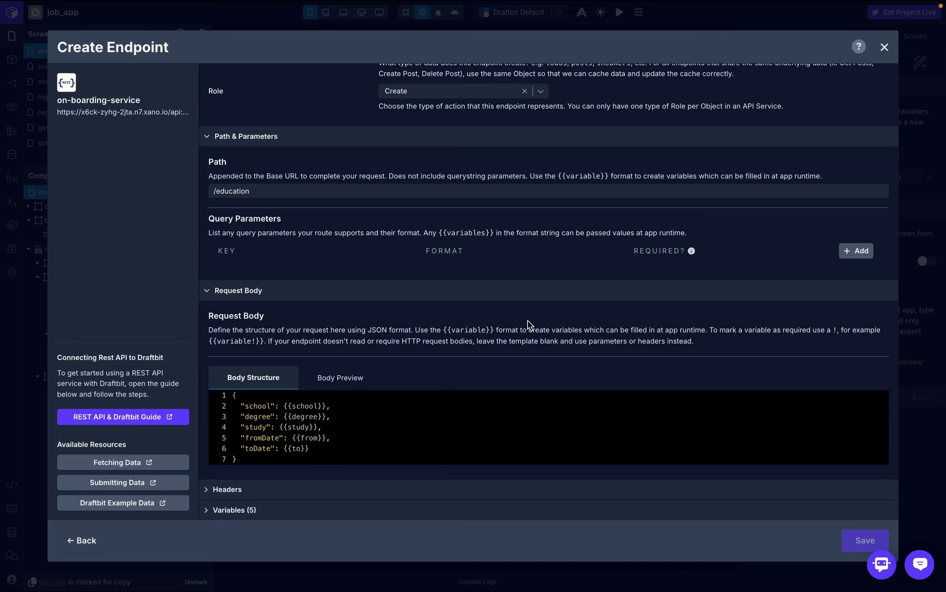
{"action": "scroll", "coordinate": [478, 344], "scroll_direction": "down", "scroll_amount": 1}
- Add an Authorization header whose value is the token global variable
{"action": "left_click", "coordinate": [295, 449]}
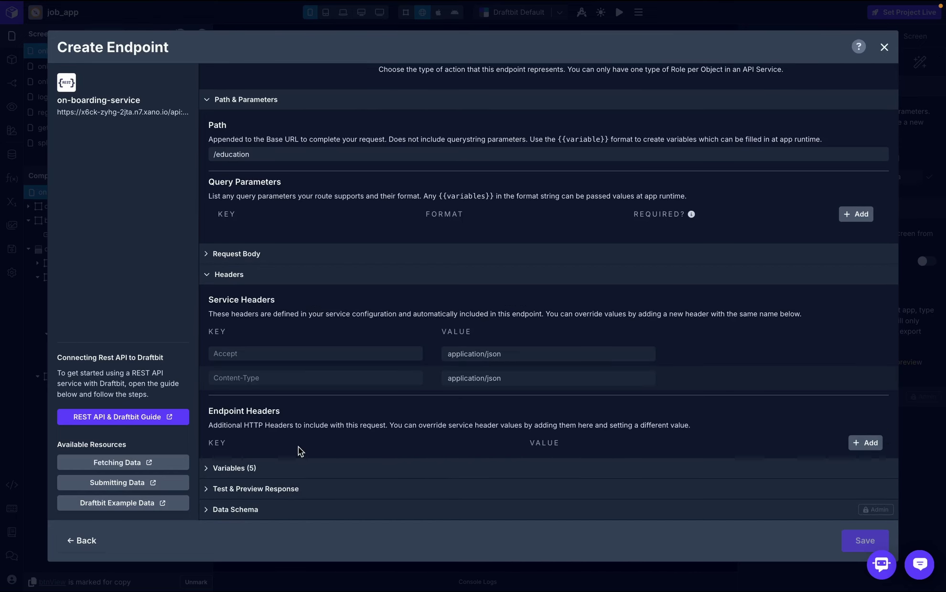
{"action": "left_click", "coordinate": [866, 443]}
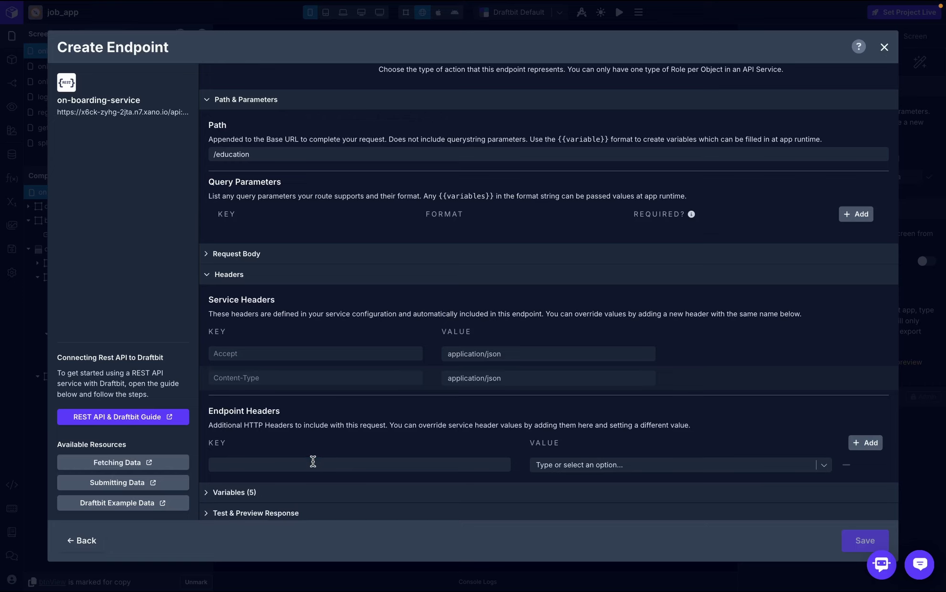
{"action": "left_click", "coordinate": [313, 464]}
{"action": "type", "text": "Authorization"}
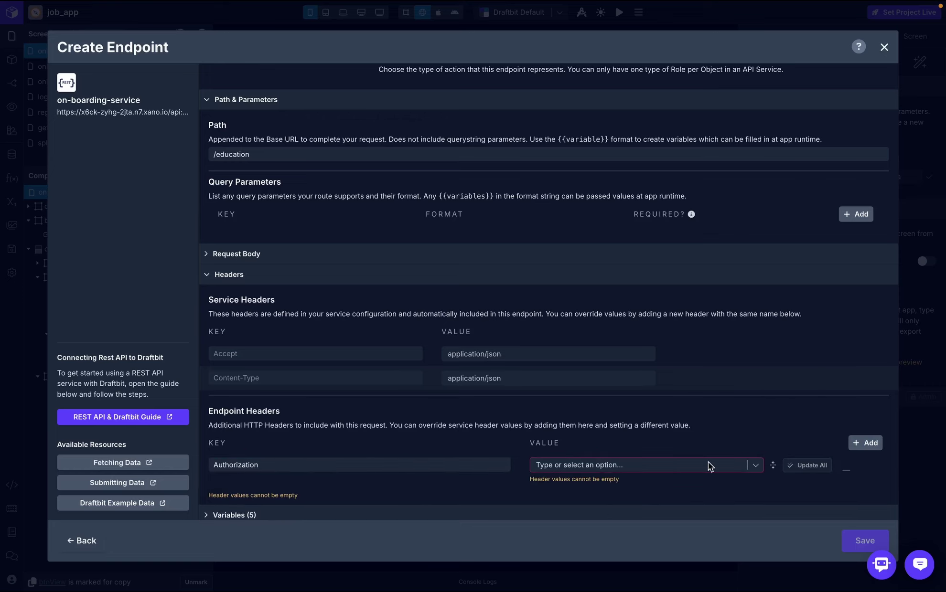
{"action": "scroll", "coordinate": [731, 461], "scroll_direction": "down", "scroll_amount": 1}
{"action": "left_click", "coordinate": [753, 420]}
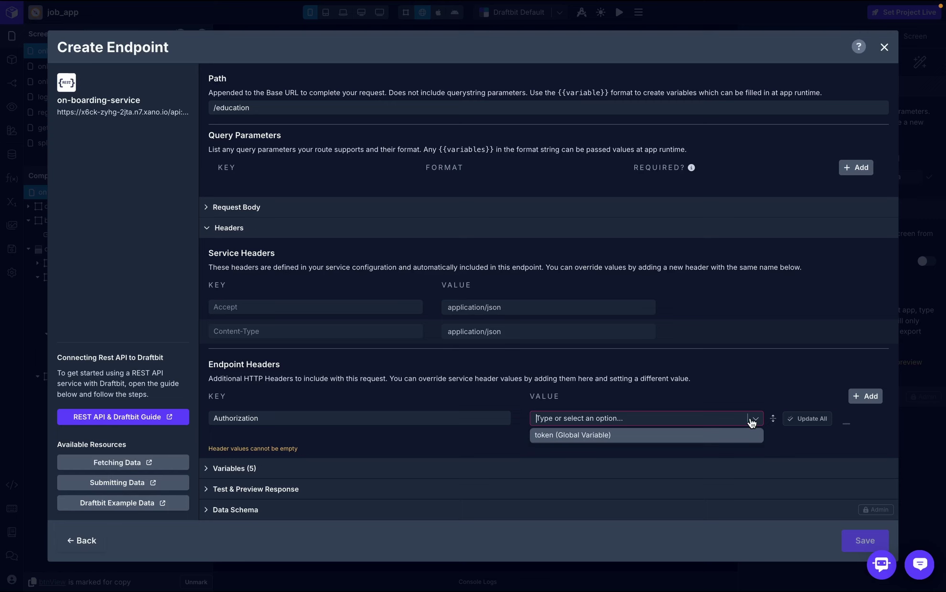
{"action": "left_click", "coordinate": [595, 435]}
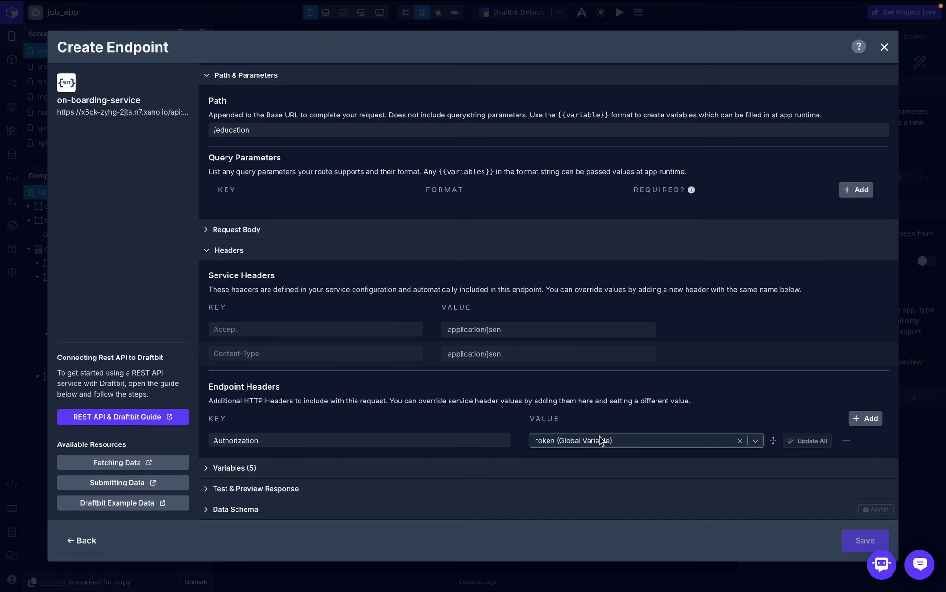
- Skip the endpoint test and save the create_education endpoint
{"action": "left_click", "coordinate": [448, 492]}
{"action": "left_click", "coordinate": [702, 372]}
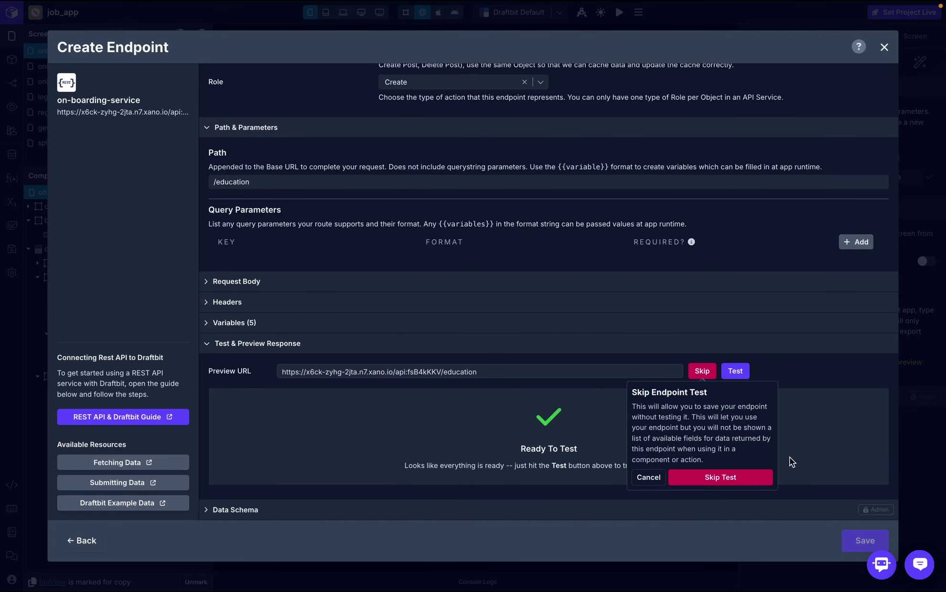
{"action": "left_click", "coordinate": [750, 480]}
{"action": "left_click", "coordinate": [860, 542]}
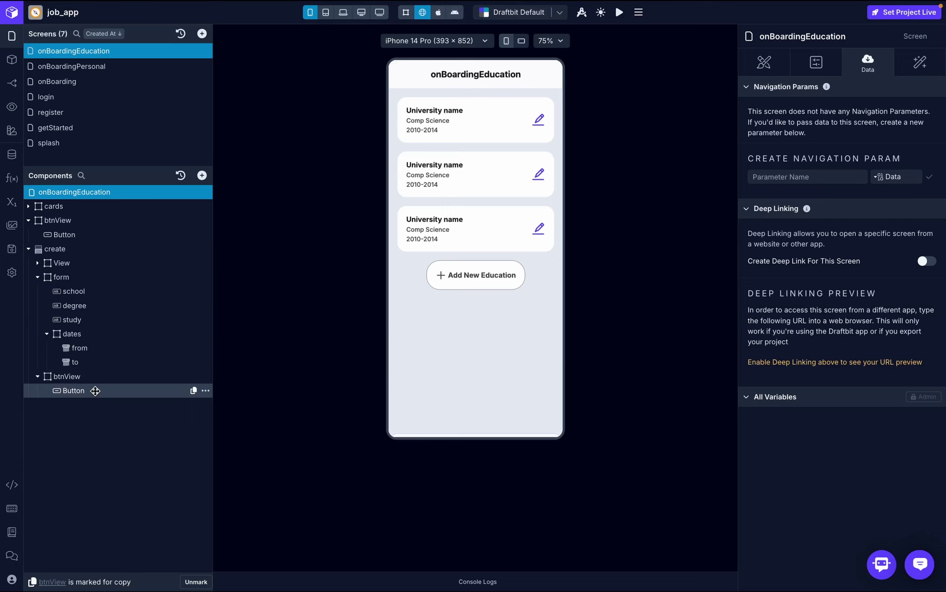
- Delete the old edit_user_info API Request from the Button's On Press workflow
{"action": "left_click", "coordinate": [95, 391]}
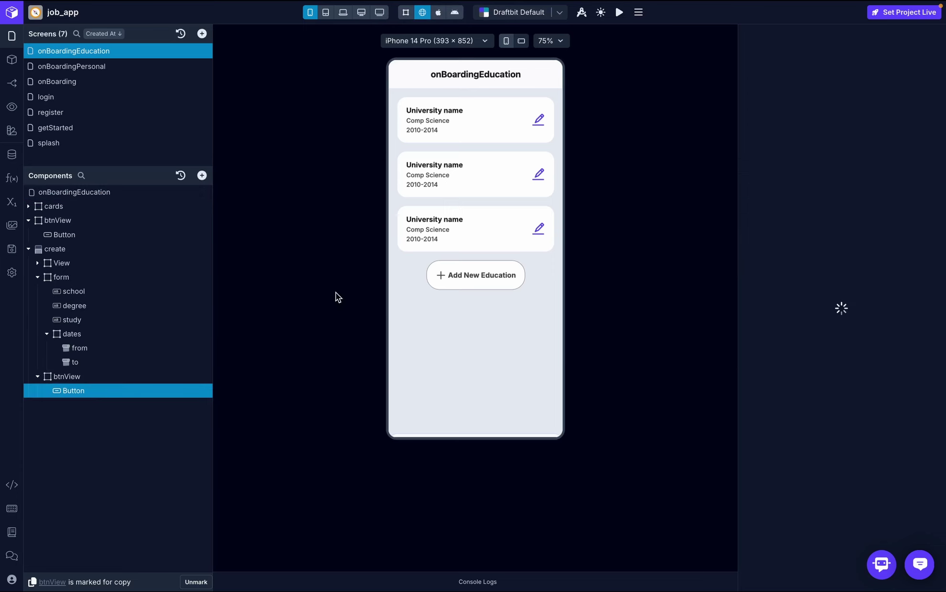
{"action": "left_click", "coordinate": [922, 67]}
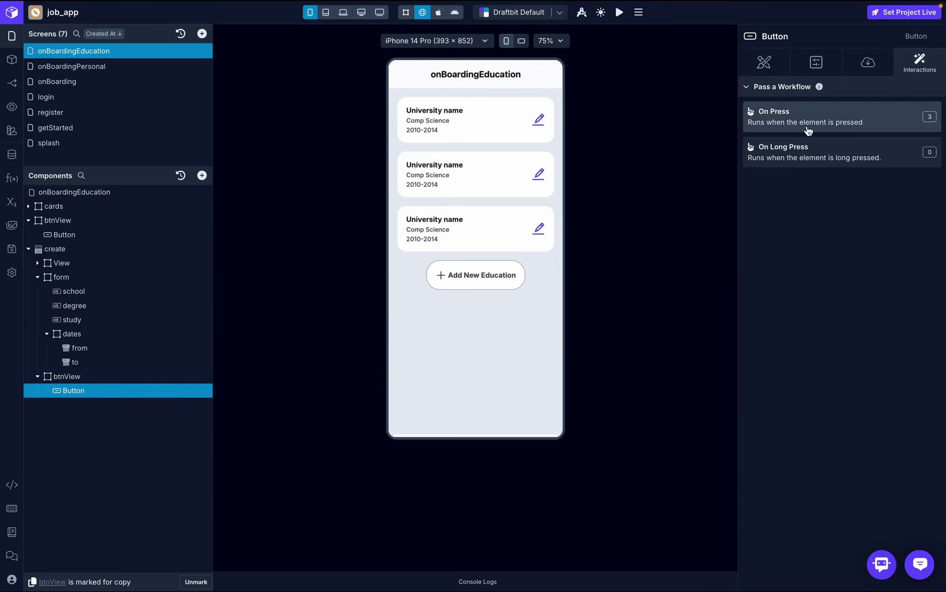
{"action": "left_click", "coordinate": [829, 116]}
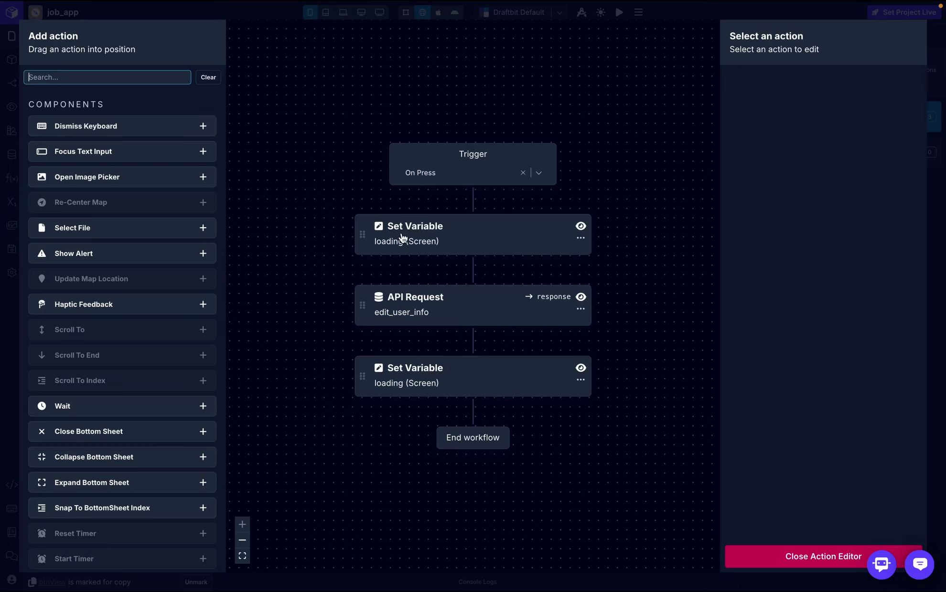
{"action": "left_click", "coordinate": [581, 310]}
{"action": "left_click", "coordinate": [603, 353]}
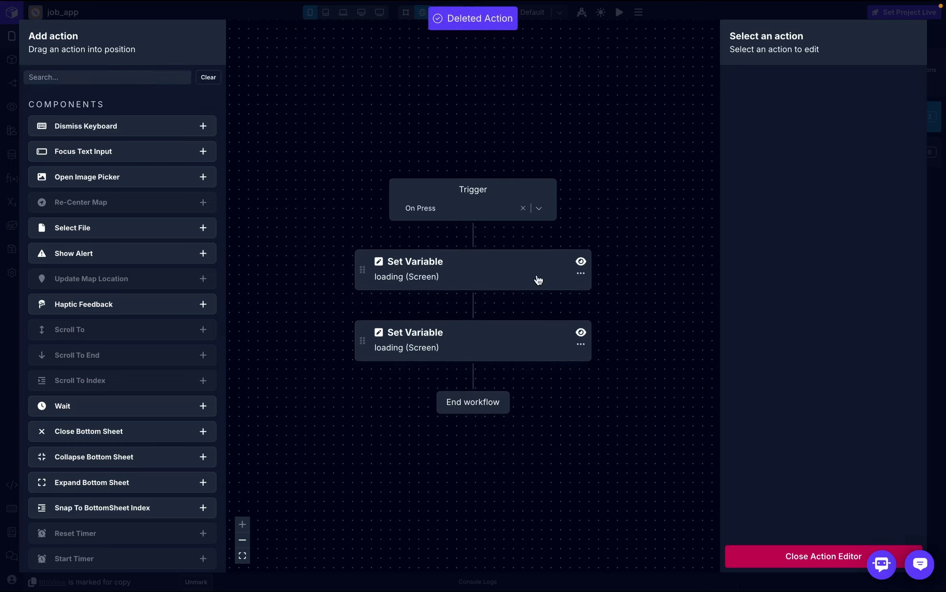
- Insert a new API Request action between the two Set Variable actions
{"action": "left_click", "coordinate": [173, 78]}
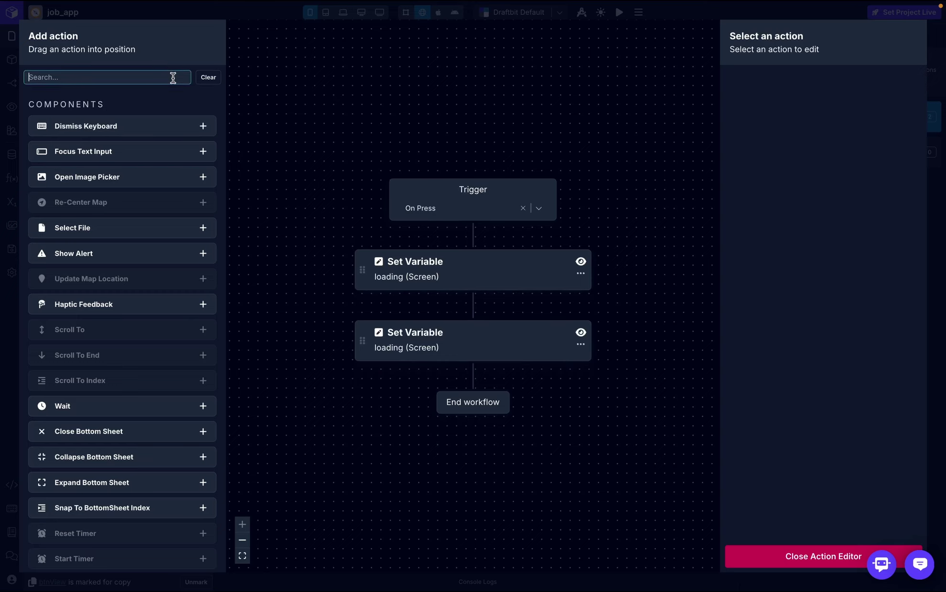
{"action": "type", "text": "api"}
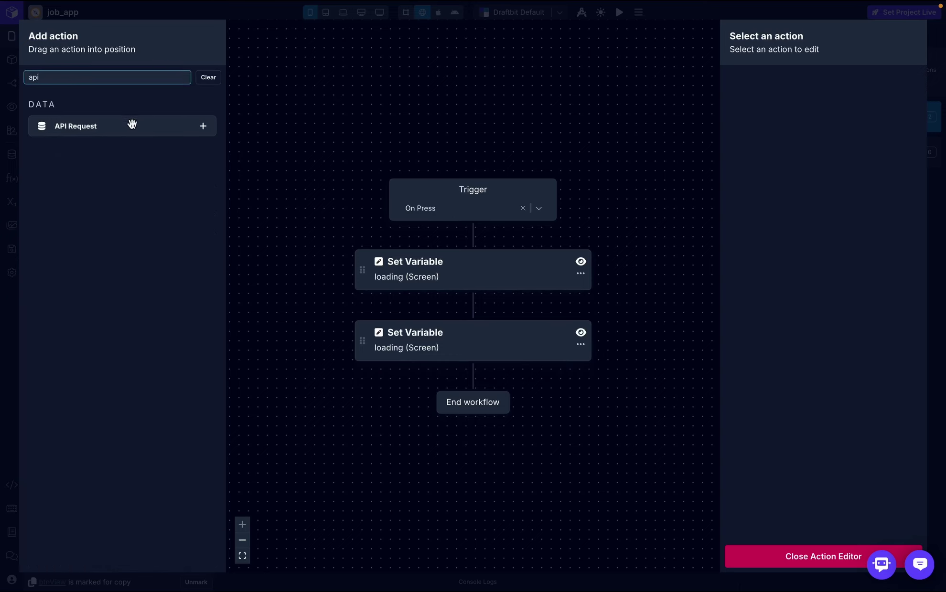
{"action": "left_click_drag", "start_coordinate": [131, 125], "coordinate": [477, 321]}
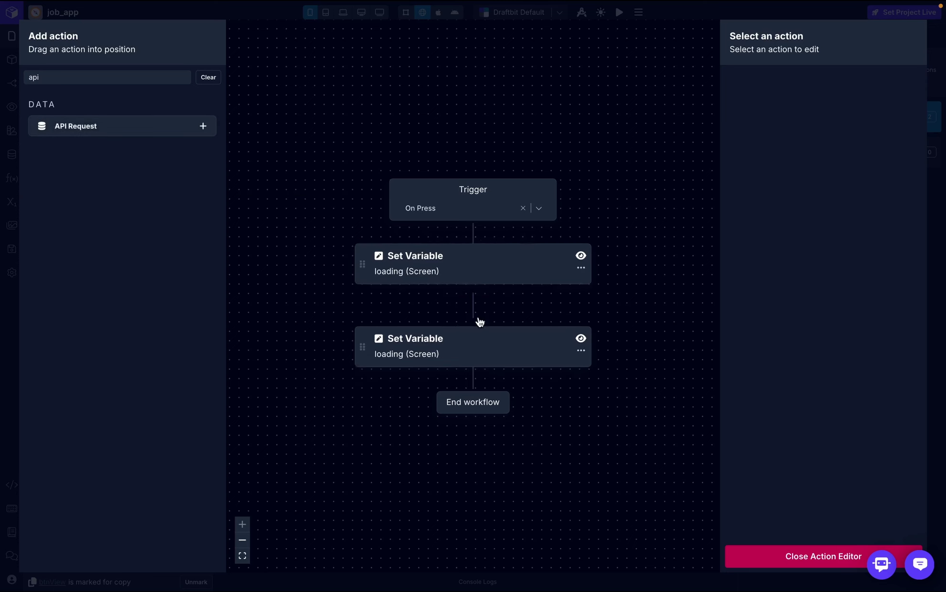
- Name the request result 'response' and send it through on-boarding-service
{"action": "left_click", "coordinate": [855, 106]}
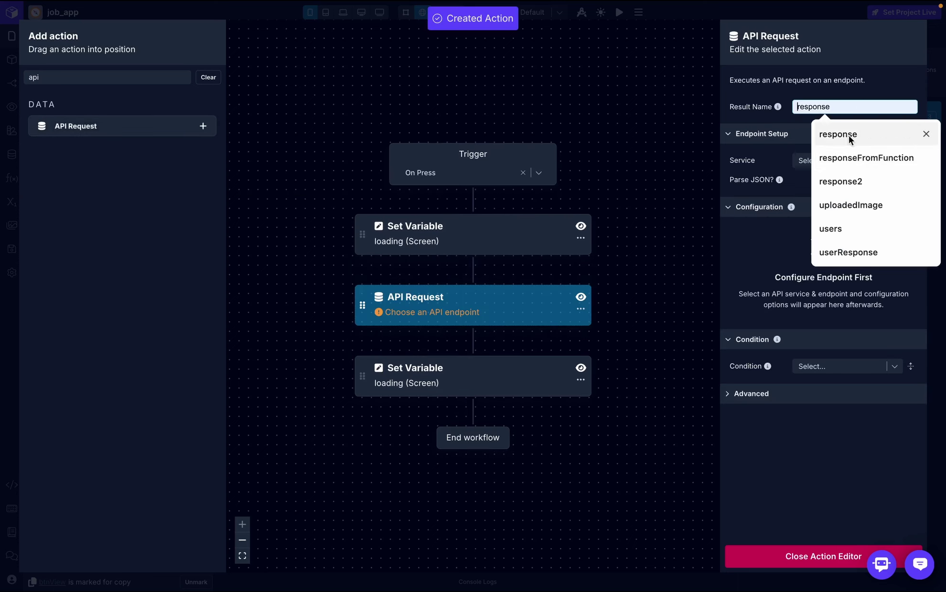
{"action": "left_click", "coordinate": [850, 137]}
{"action": "left_click", "coordinate": [907, 161]}
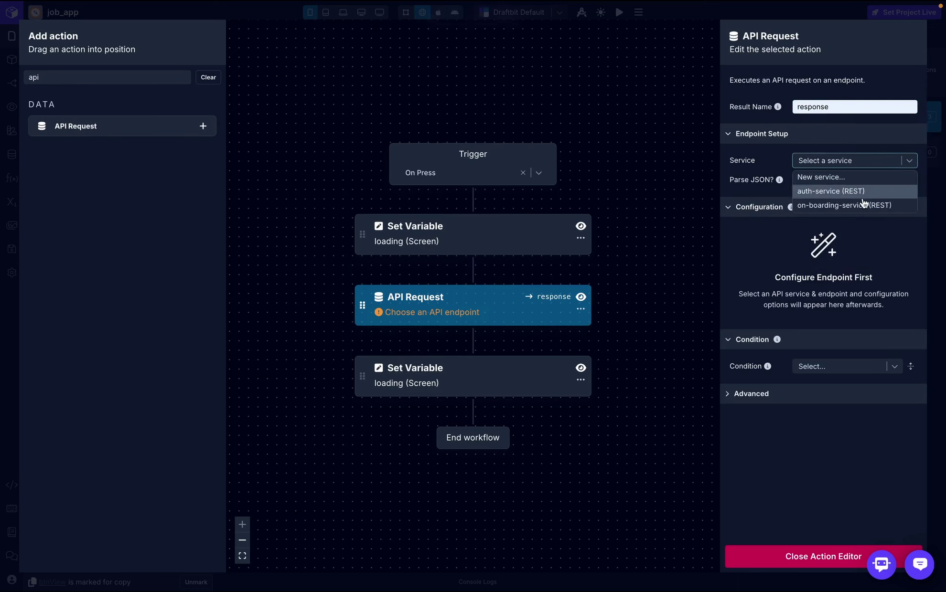
{"action": "left_click", "coordinate": [836, 205]}
{"action": "left_click", "coordinate": [907, 181]}
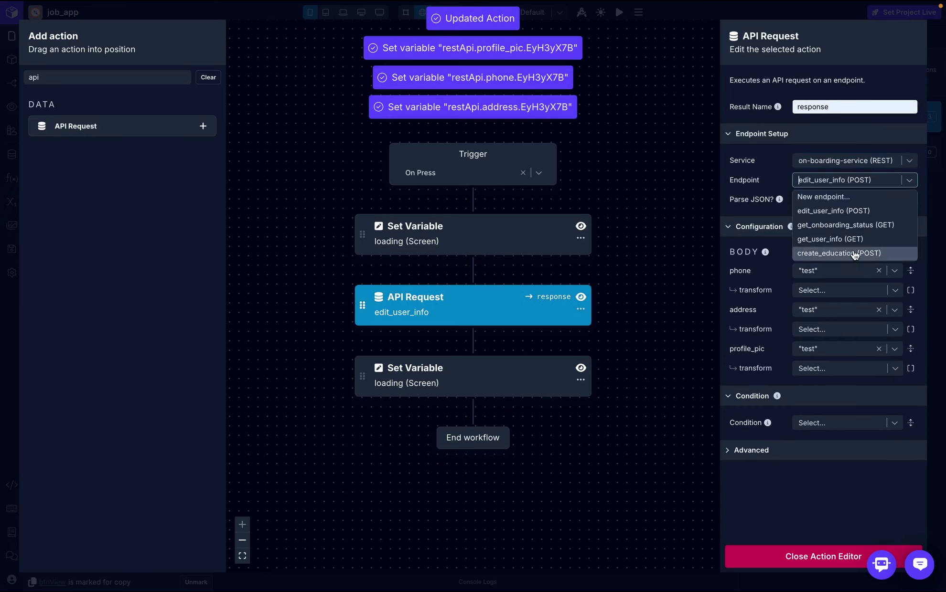
{"action": "key", "text": "Escape"}
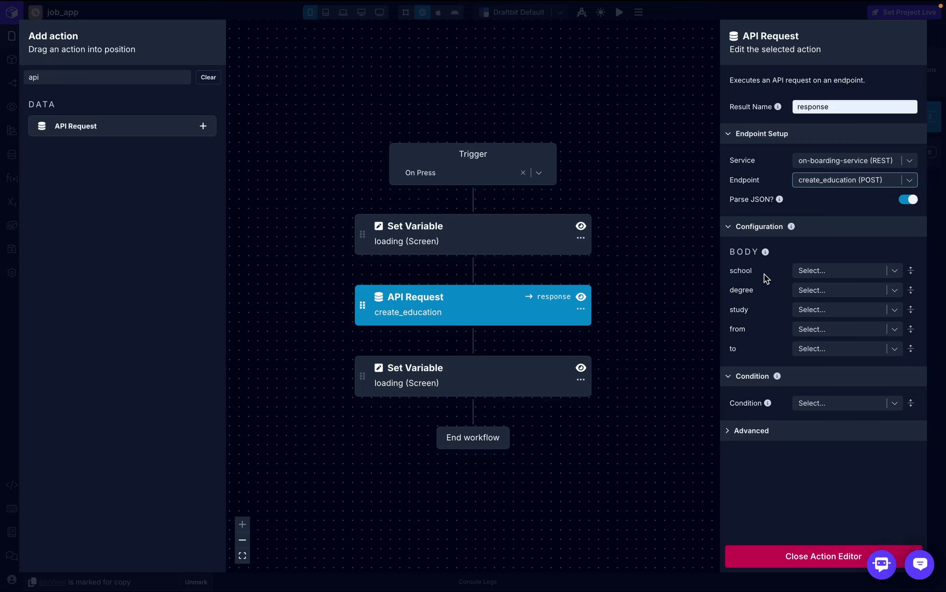
- Map the body fields school, degree, study, from and to to school, degree, study, fromDate, toDate
{"action": "left_click", "coordinate": [835, 275]}
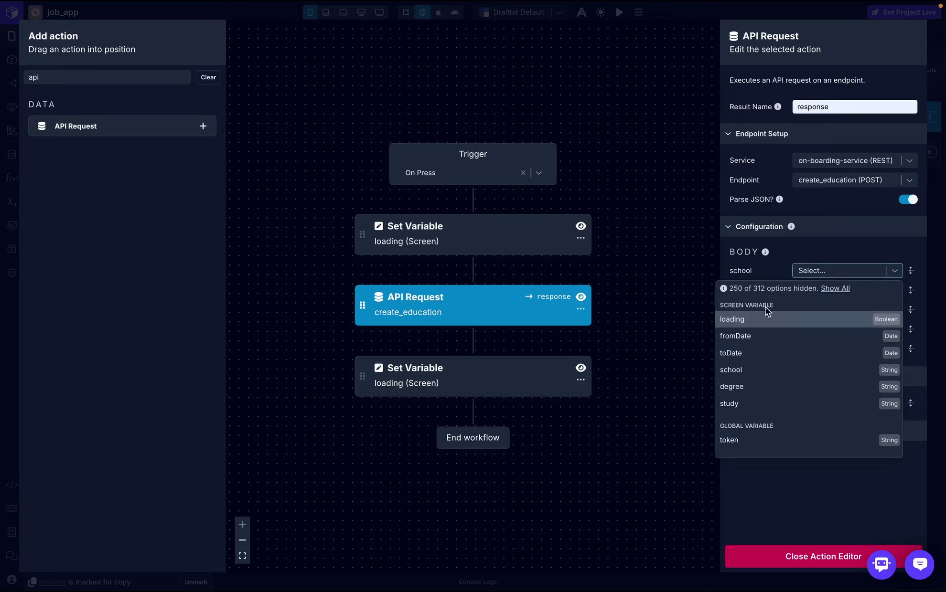
{"action": "left_click", "coordinate": [762, 370]}
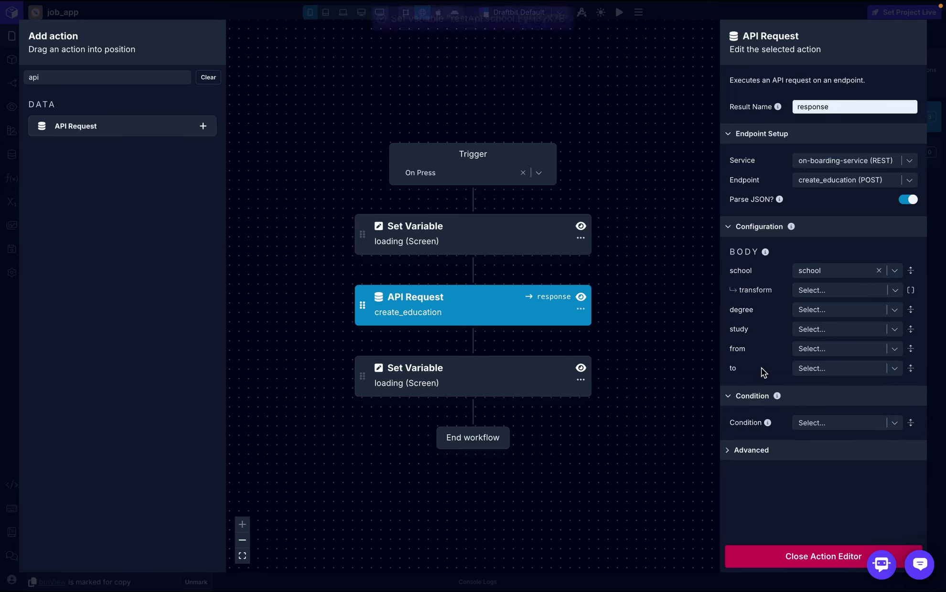
{"action": "left_click", "coordinate": [826, 309]}
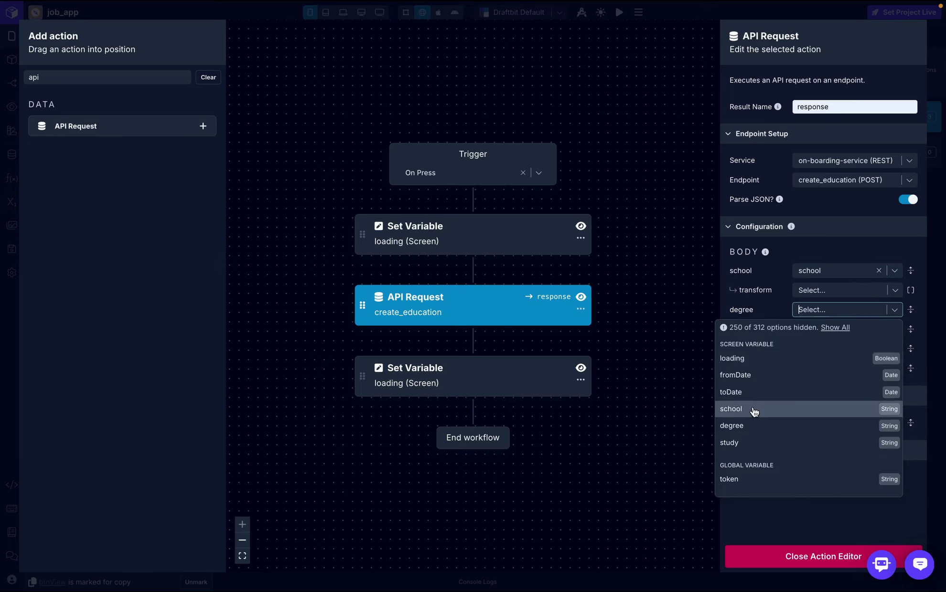
{"action": "left_click", "coordinate": [748, 426]}
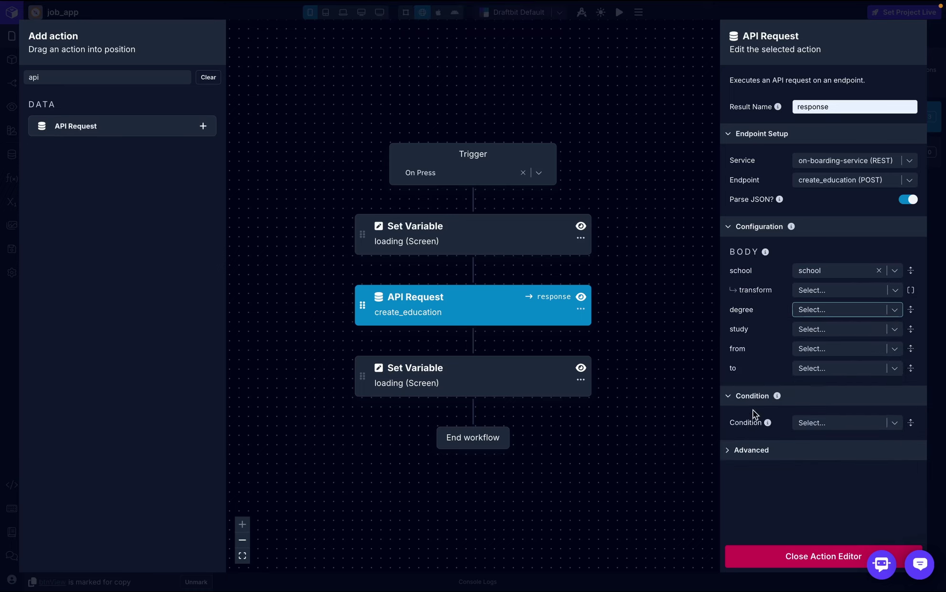
{"action": "left_click", "coordinate": [844, 347]}
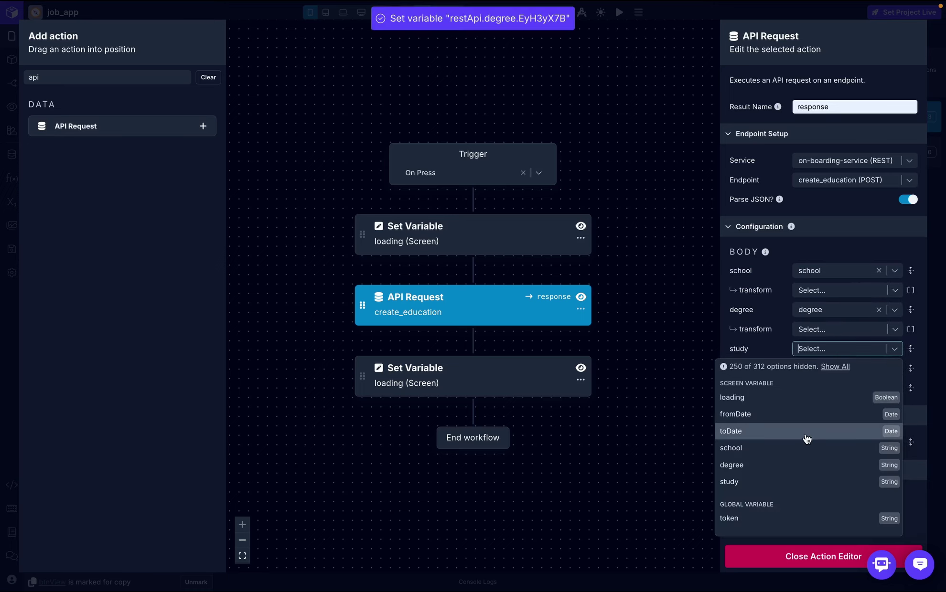
{"action": "left_click", "coordinate": [802, 481]}
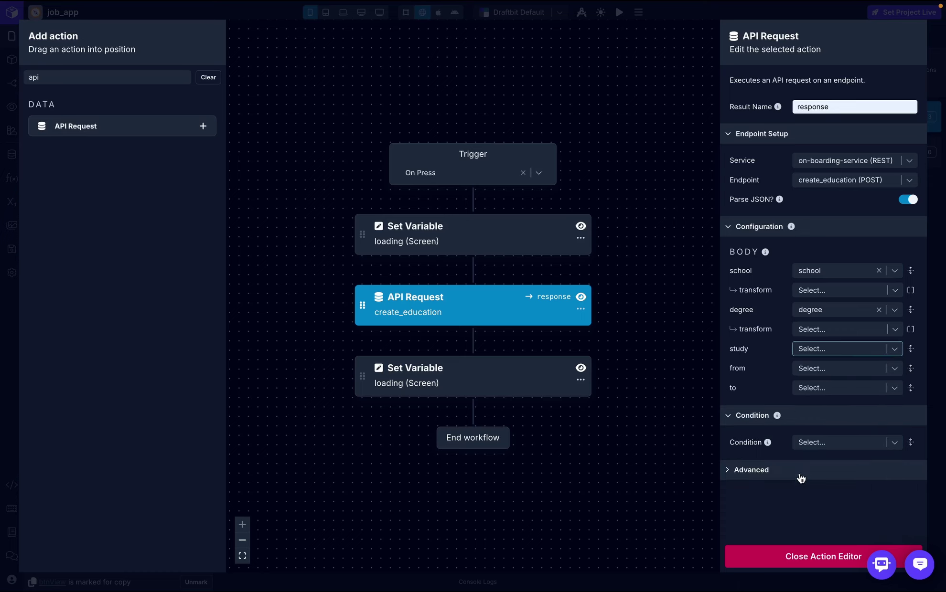
{"action": "left_click", "coordinate": [836, 387]}
{"action": "left_click", "coordinate": [784, 454]}
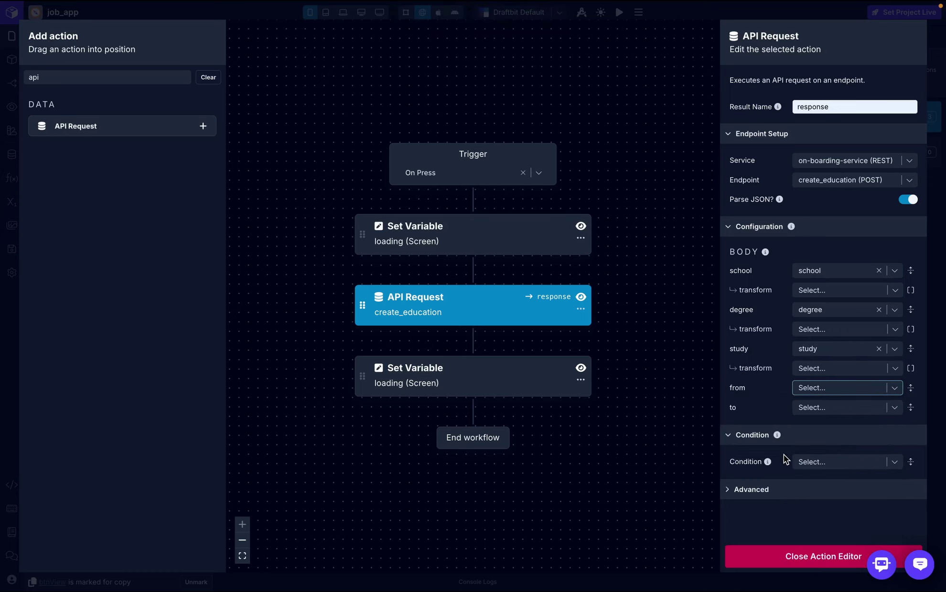
{"action": "left_click", "coordinate": [824, 427]}
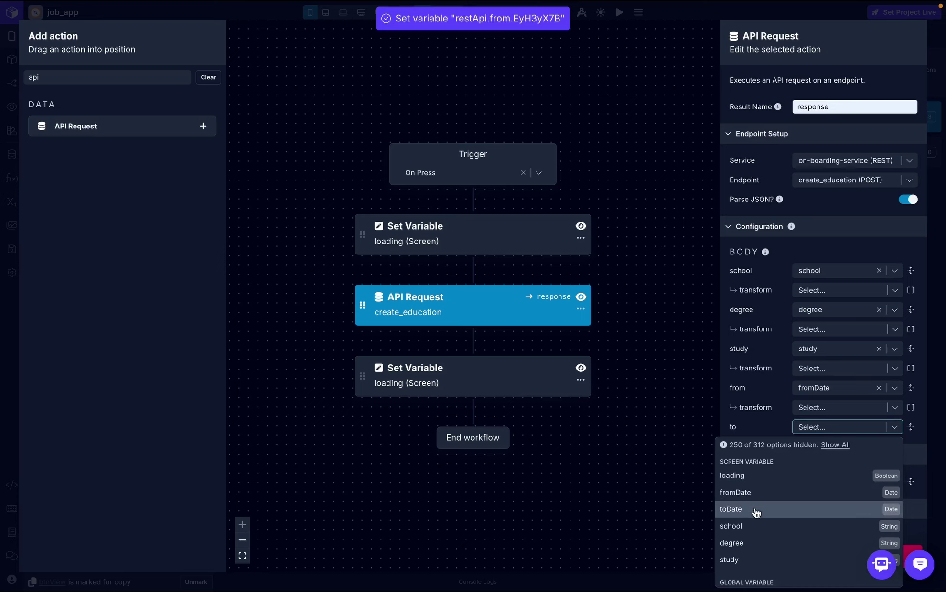
{"action": "key", "text": "Escape"}
- Add a Log to Console action after the request that logs response
{"action": "left_click", "coordinate": [163, 76]}
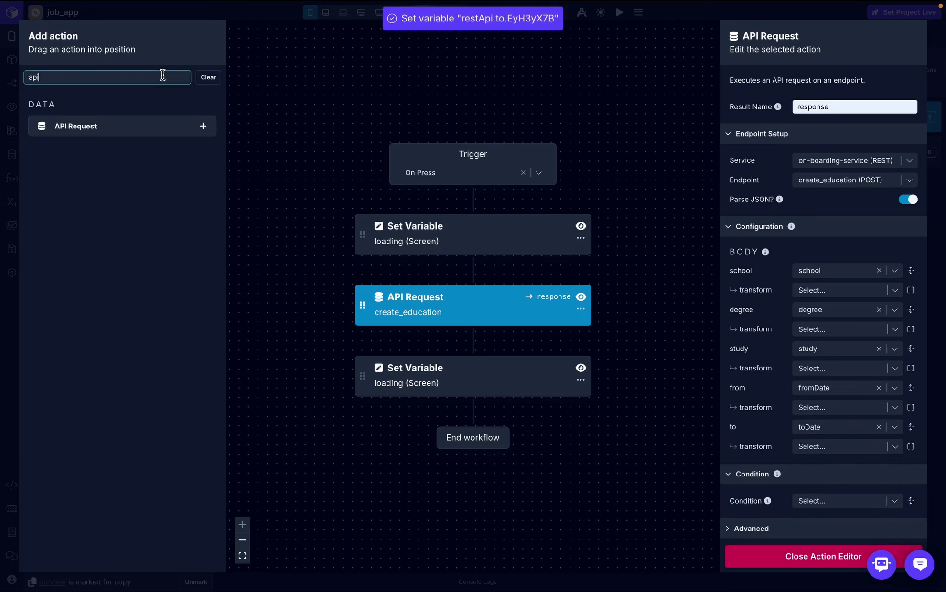
{"action": "key", "text": "BackSpace"}
{"action": "key", "text": "BackSpace"}
{"action": "key", "text": "BackSpace"}
{"action": "type", "text": "log"}
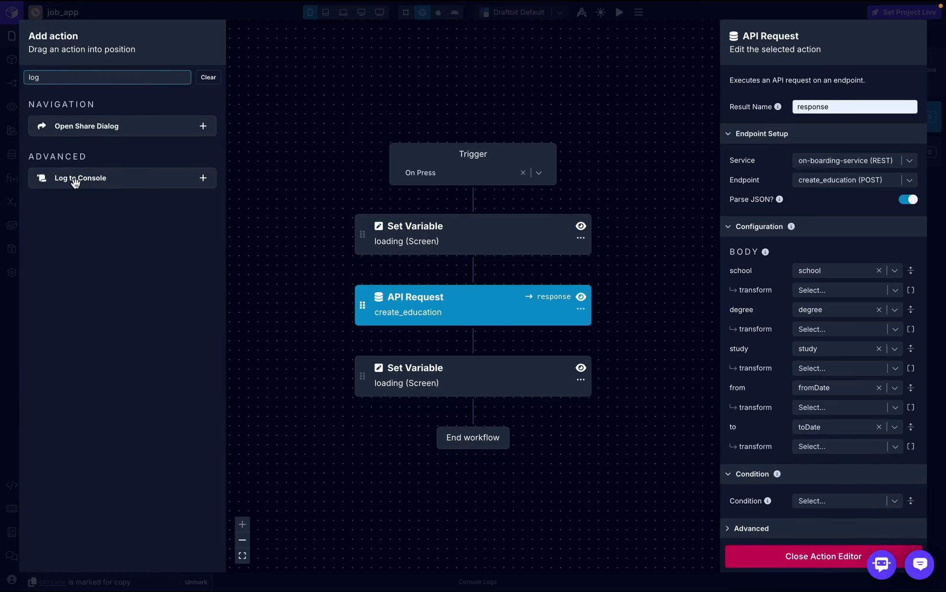
{"action": "left_click_drag", "start_coordinate": [76, 181], "coordinate": [413, 344]}
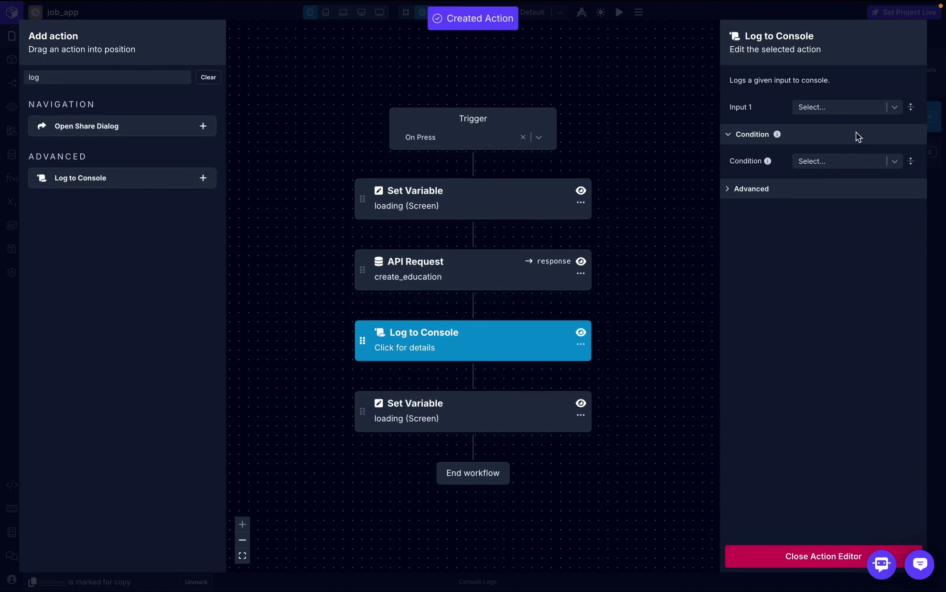
{"action": "left_click", "coordinate": [878, 105]}
{"action": "left_click", "coordinate": [779, 161]}
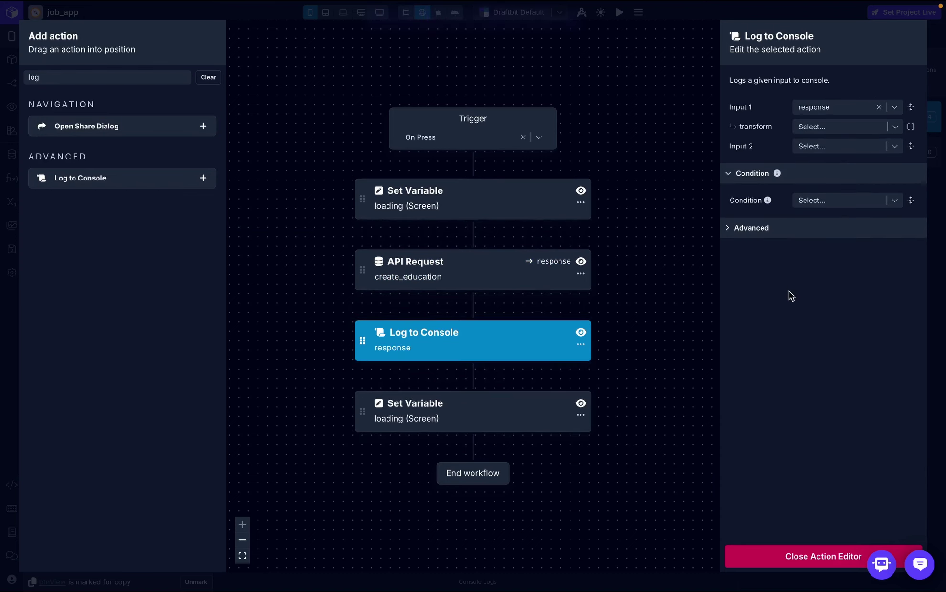
{"action": "left_click", "coordinate": [777, 558]}
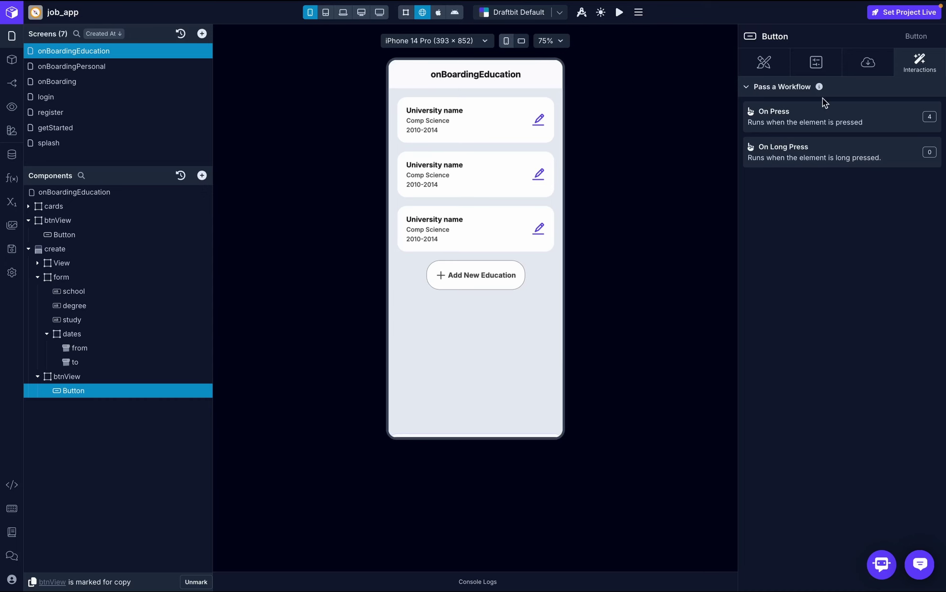
- Keep the Save button's loading state bound to the loading variable
{"action": "left_click", "coordinate": [871, 63]}
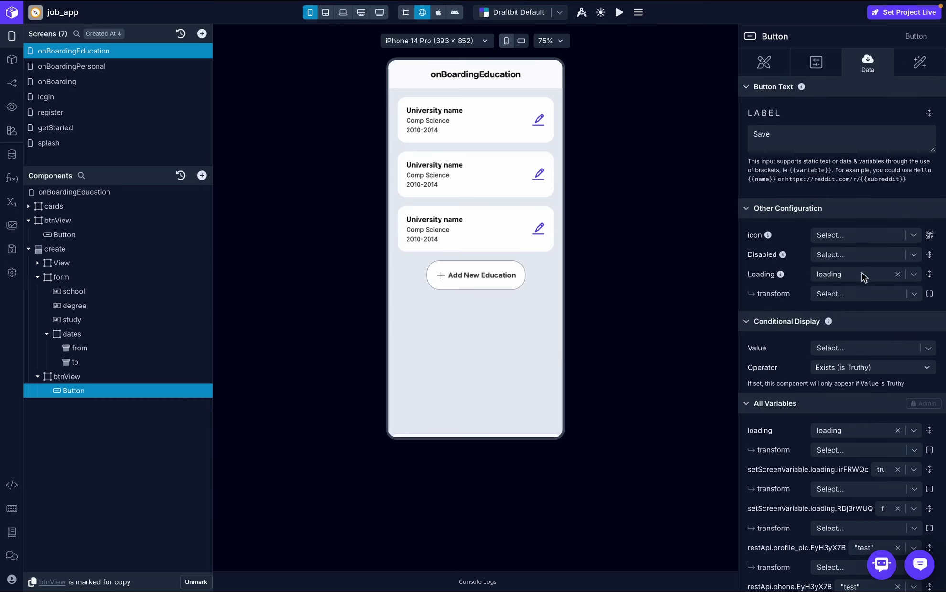
{"action": "left_click", "coordinate": [916, 276]}
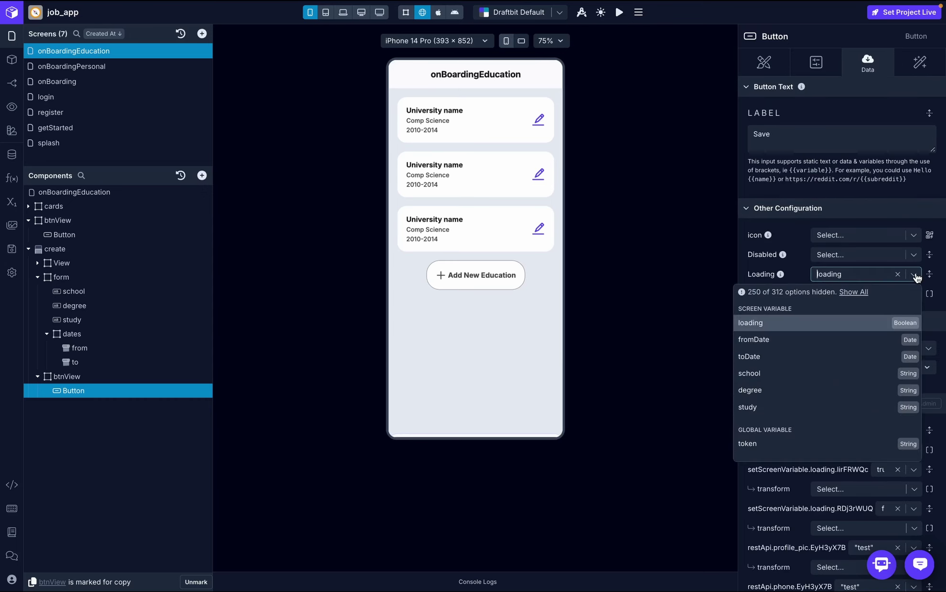
{"action": "left_click", "coordinate": [781, 329]}
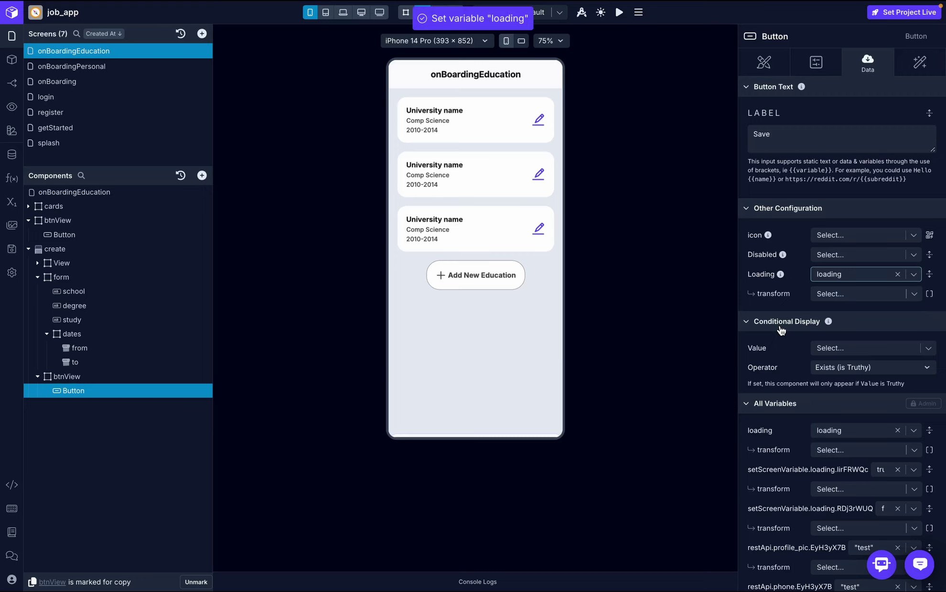
{"action": "left_click", "coordinate": [485, 281]}
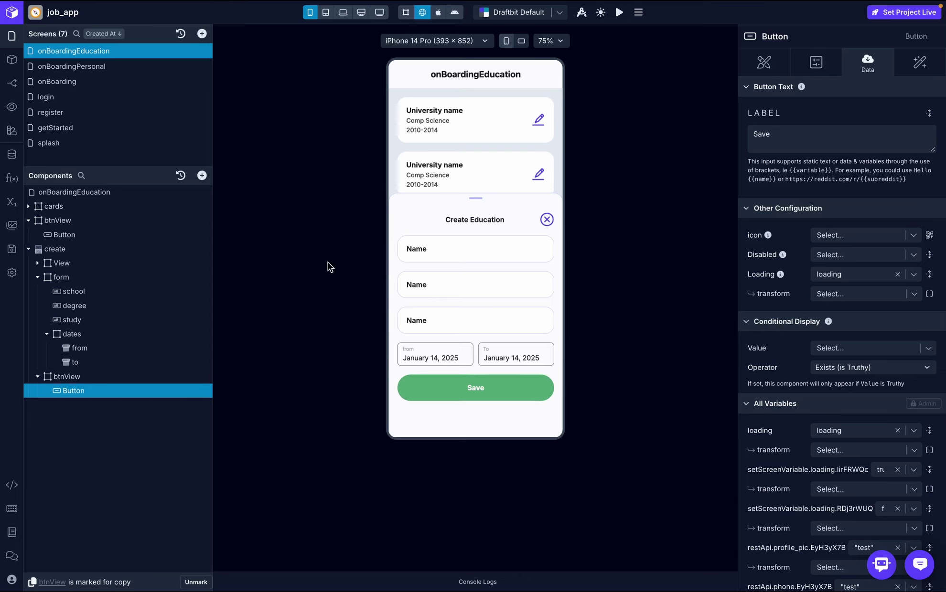
- Bind the school, degree and study text inputs to the school, degree and study variables
{"action": "left_click", "coordinate": [106, 291]}
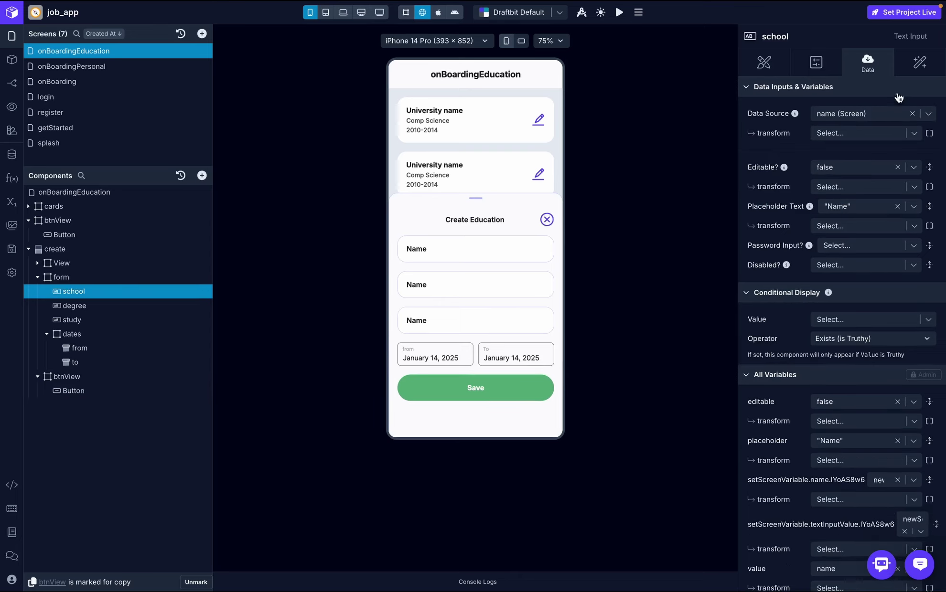
{"action": "left_click", "coordinate": [929, 114]}
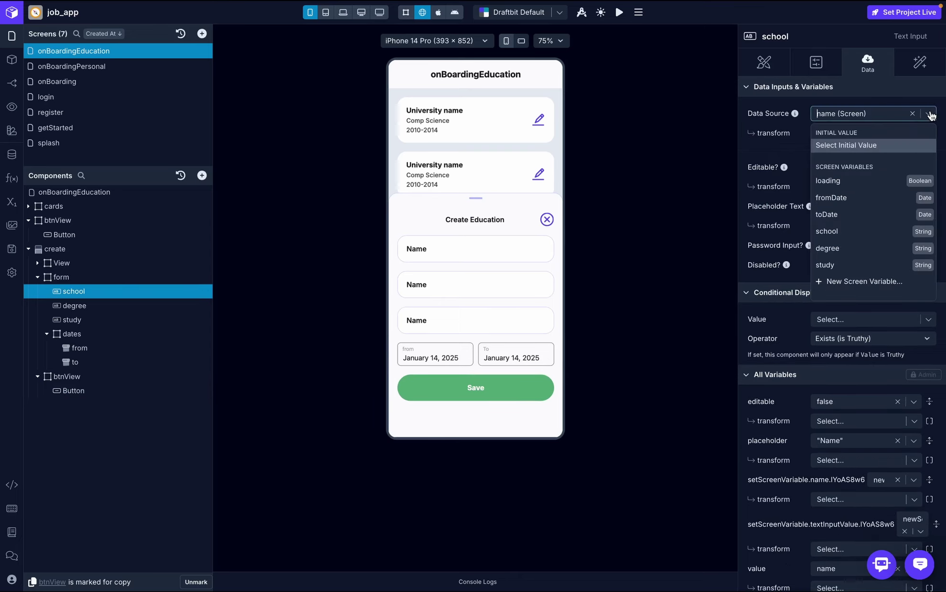
{"action": "left_click", "coordinate": [849, 233]}
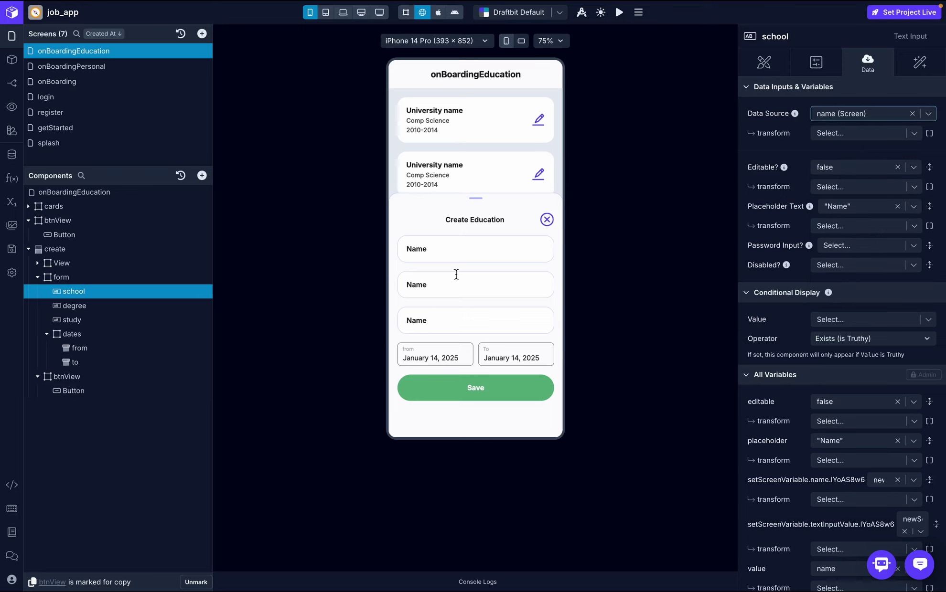
{"action": "left_click", "coordinate": [89, 305]}
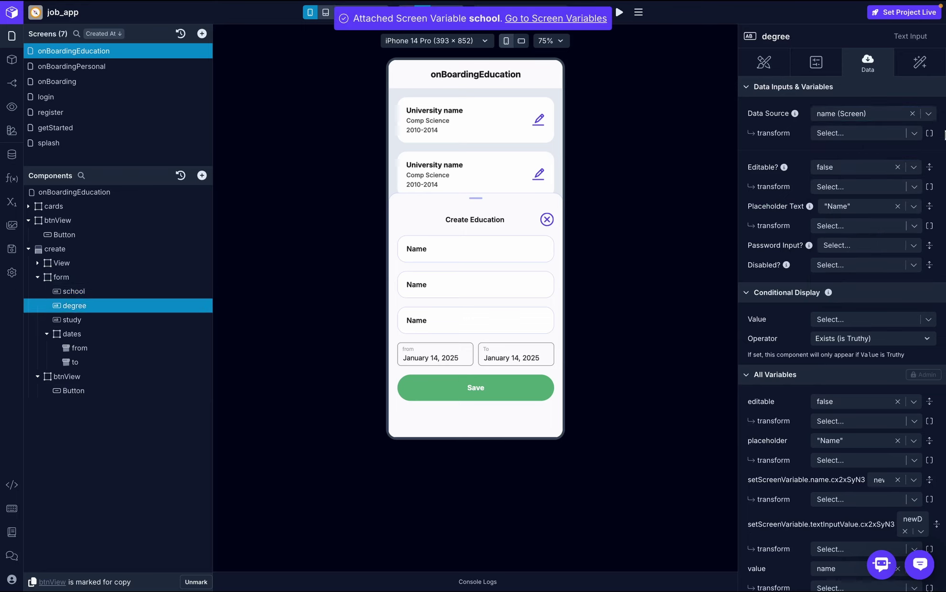
{"action": "left_click", "coordinate": [929, 115]}
{"action": "left_click", "coordinate": [856, 248]}
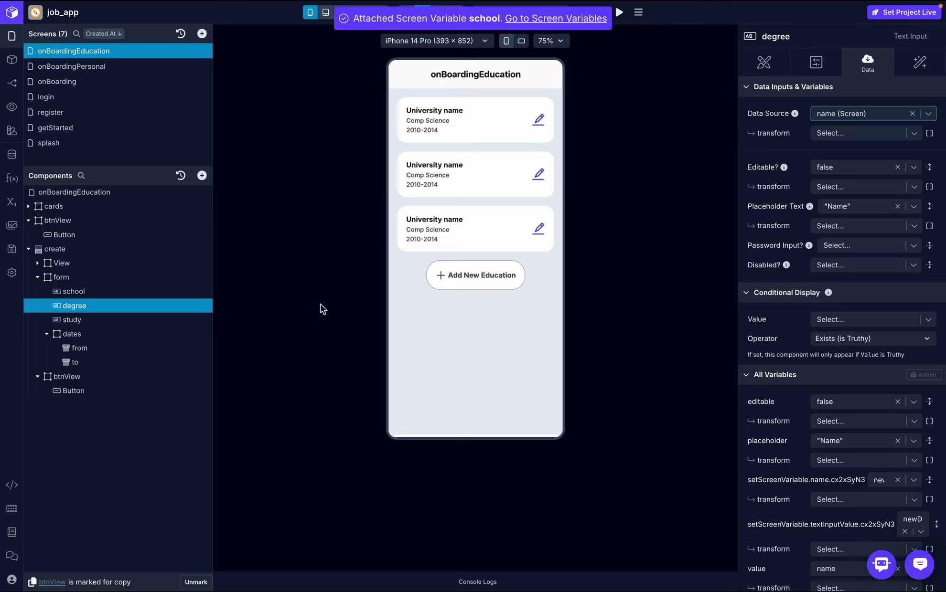
{"action": "left_click", "coordinate": [73, 320]}
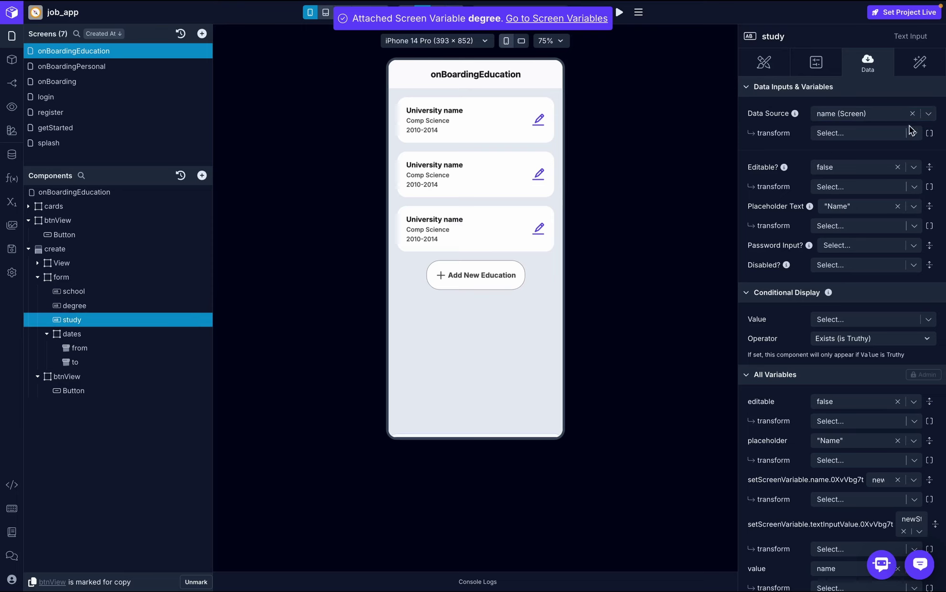
{"action": "left_click", "coordinate": [928, 114]}
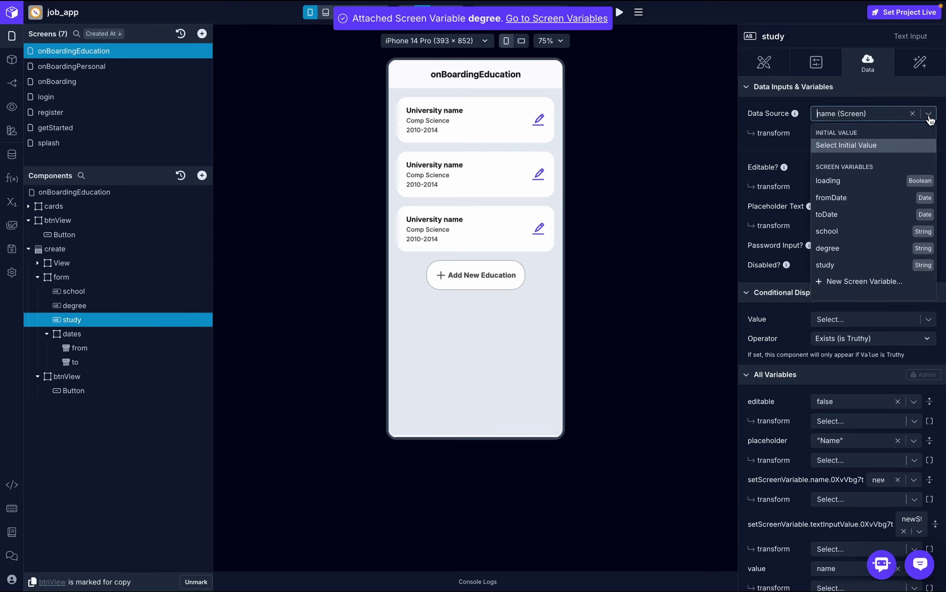
{"action": "left_click", "coordinate": [833, 261]}
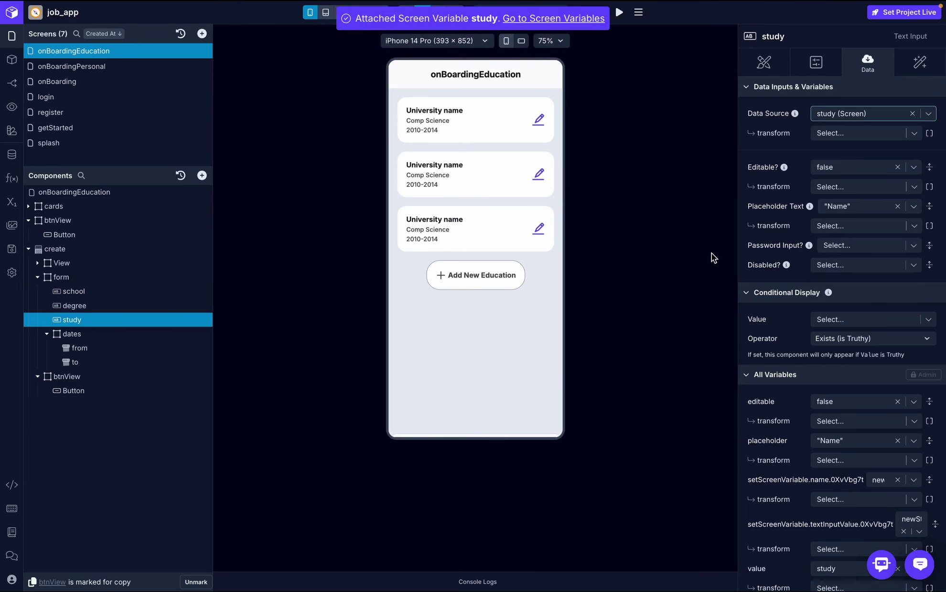
- Verify the from and to date pickers are bound to fromDate and toDate
{"action": "left_click", "coordinate": [109, 347]}
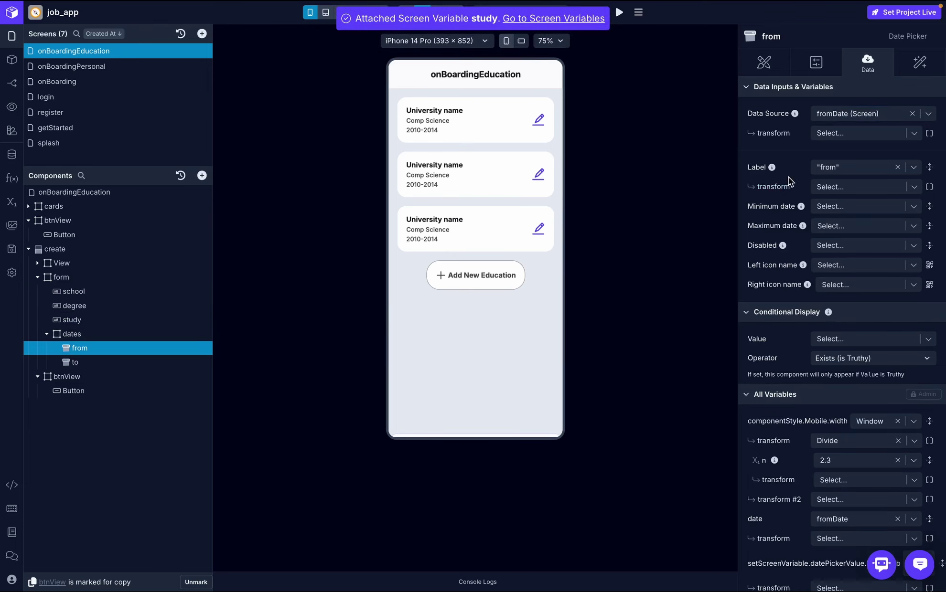
{"action": "left_click", "coordinate": [79, 363]}
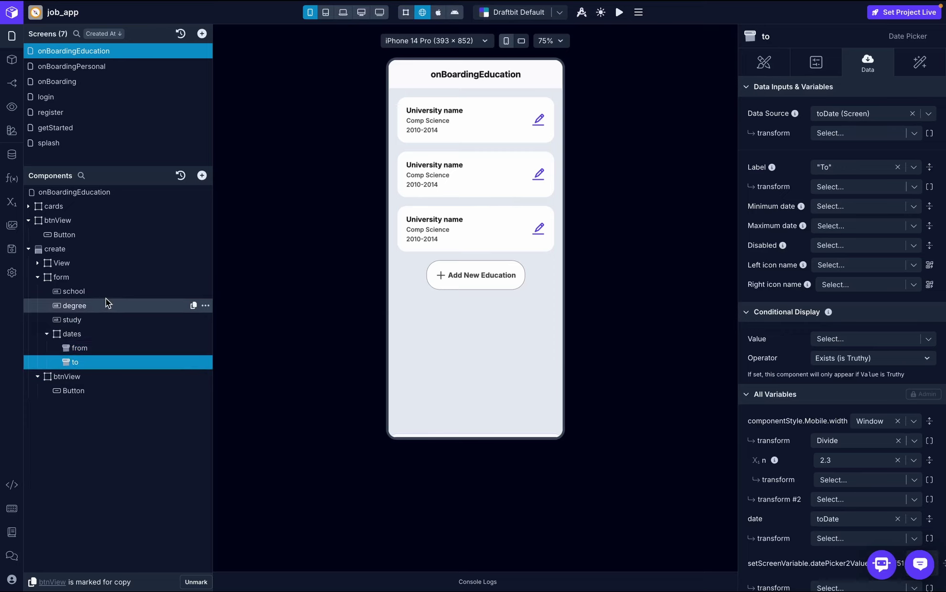
{"action": "left_click", "coordinate": [458, 284]}
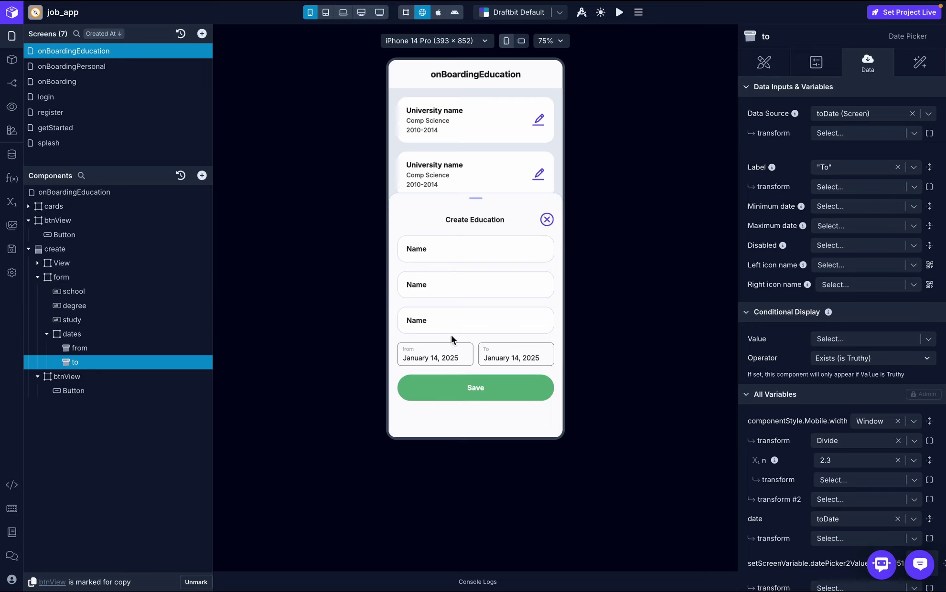
{"action": "left_click", "coordinate": [96, 291]}
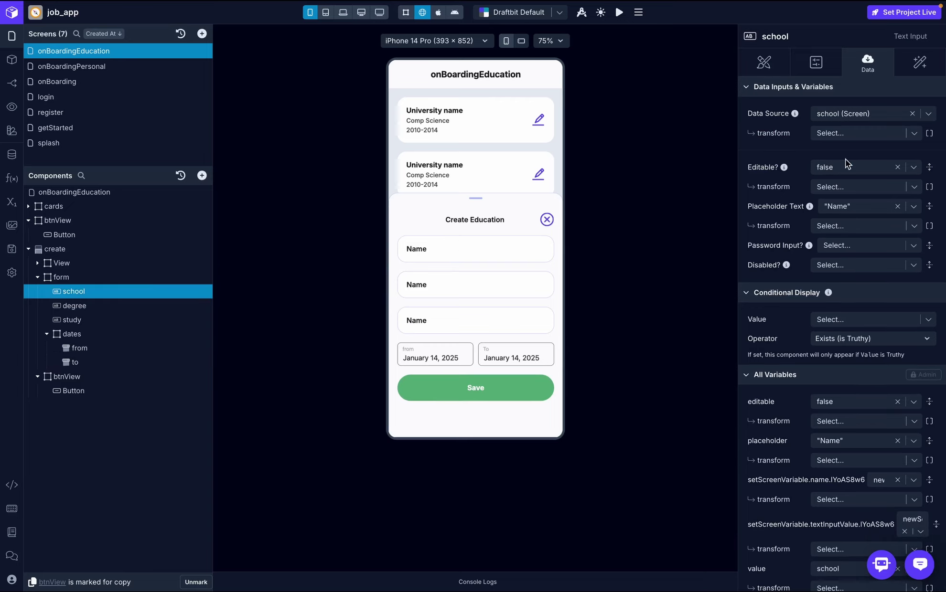
- Set the placeholder text to 'school', 'degree' and 'study' on the matching inputs
{"action": "left_click", "coordinate": [853, 206]}
{"action": "type", "text": "school"}
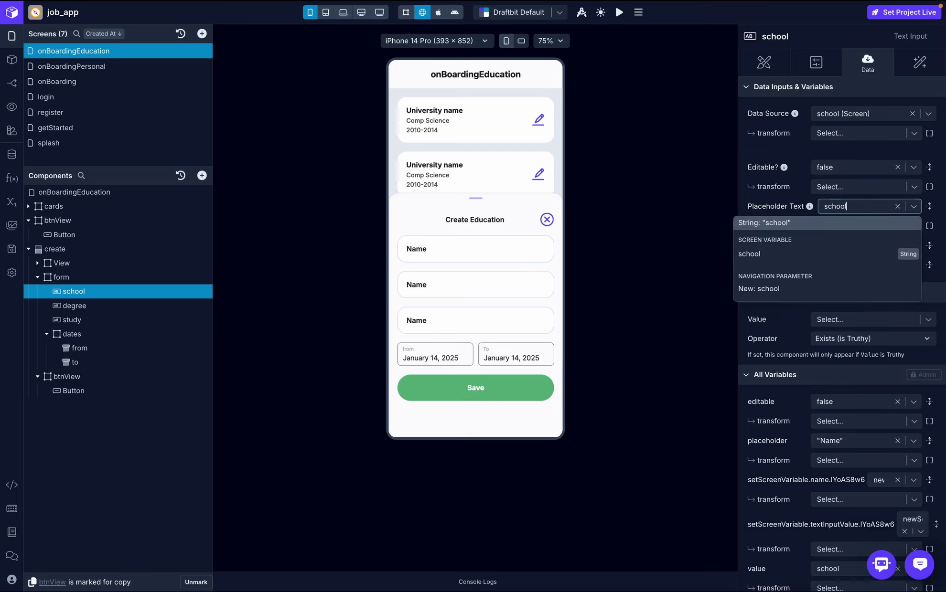
{"action": "left_click", "coordinate": [856, 225]}
{"action": "left_click", "coordinate": [93, 306]}
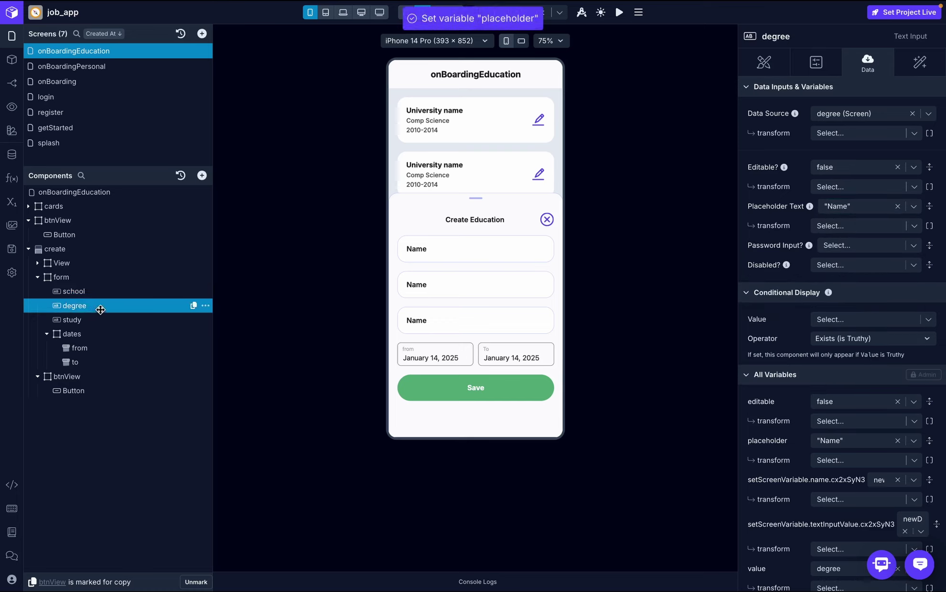
{"action": "left_click", "coordinate": [856, 205]}
{"action": "type", "text": "degree"}
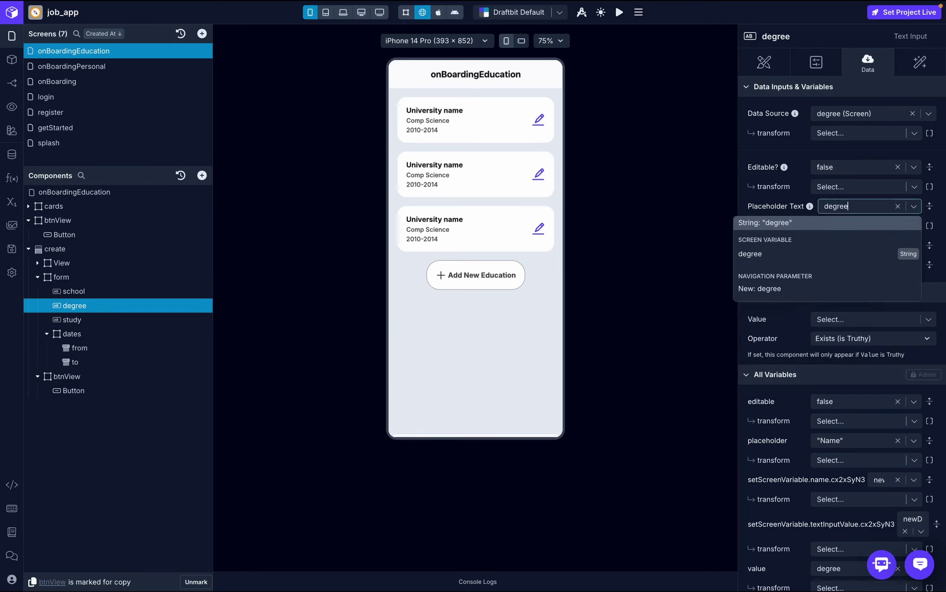
{"action": "left_click", "coordinate": [855, 223]}
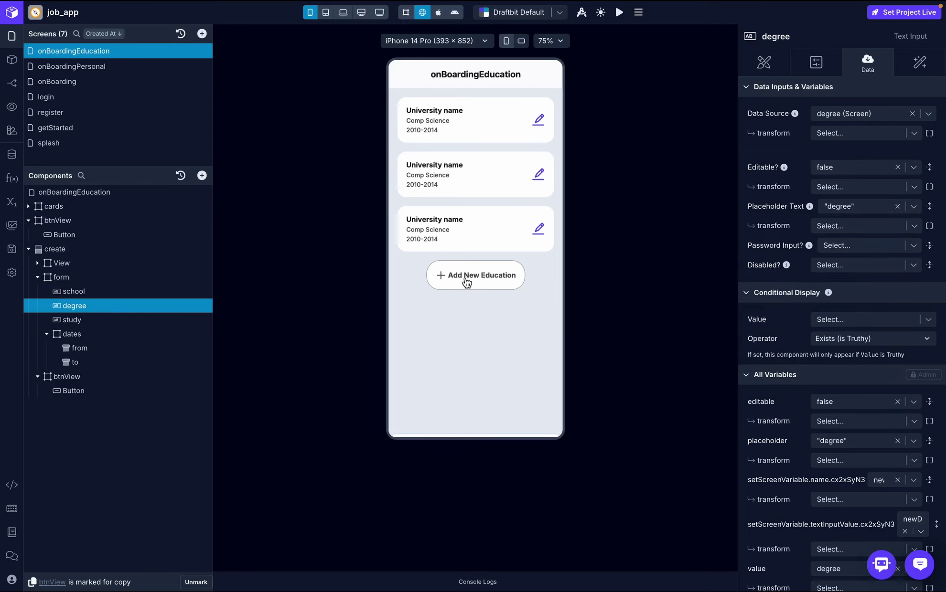
{"action": "left_click", "coordinate": [106, 324]}
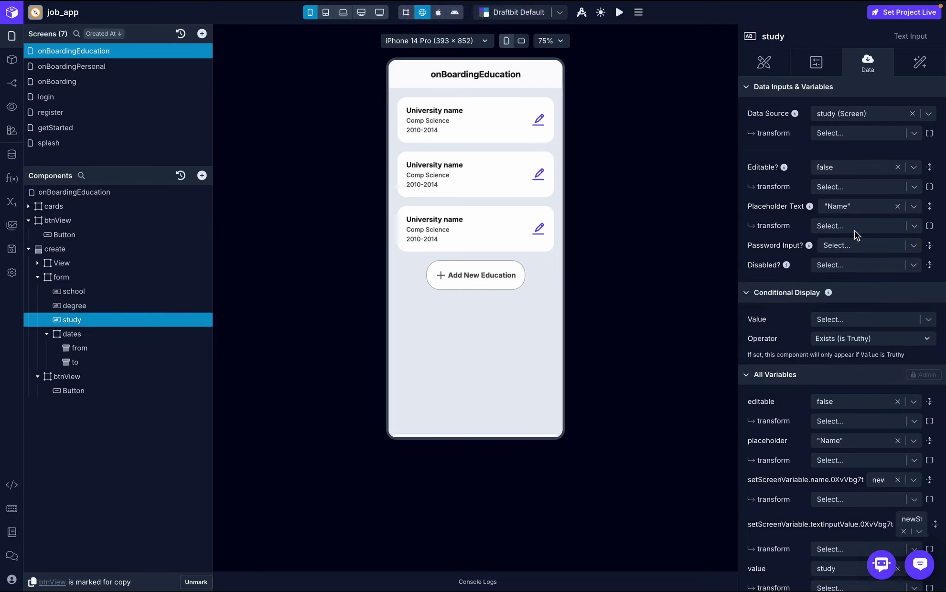
{"action": "left_click", "coordinate": [868, 206]}
{"action": "type", "text": "st"}
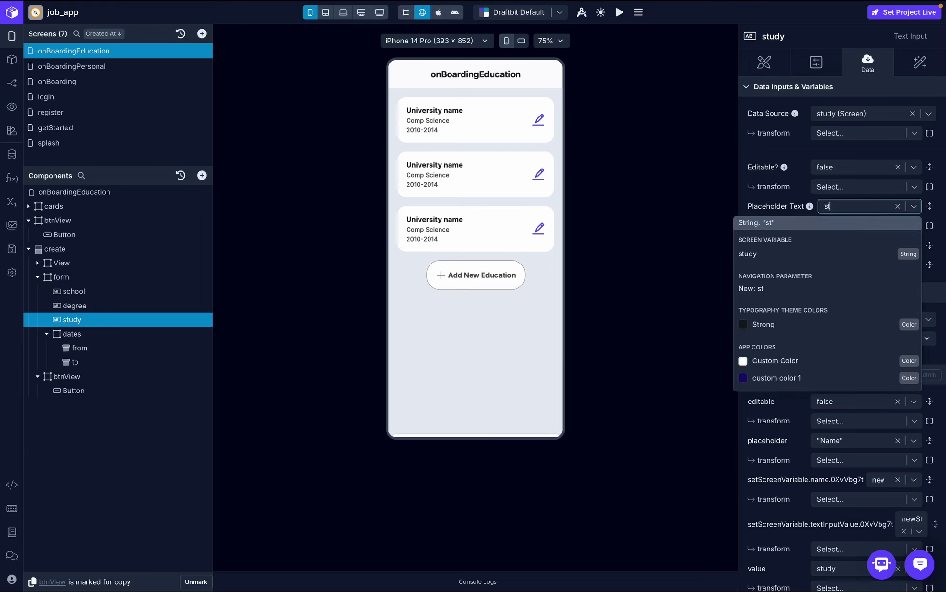
{"action": "type", "text": "udy"}
{"action": "left_click", "coordinate": [862, 219]}
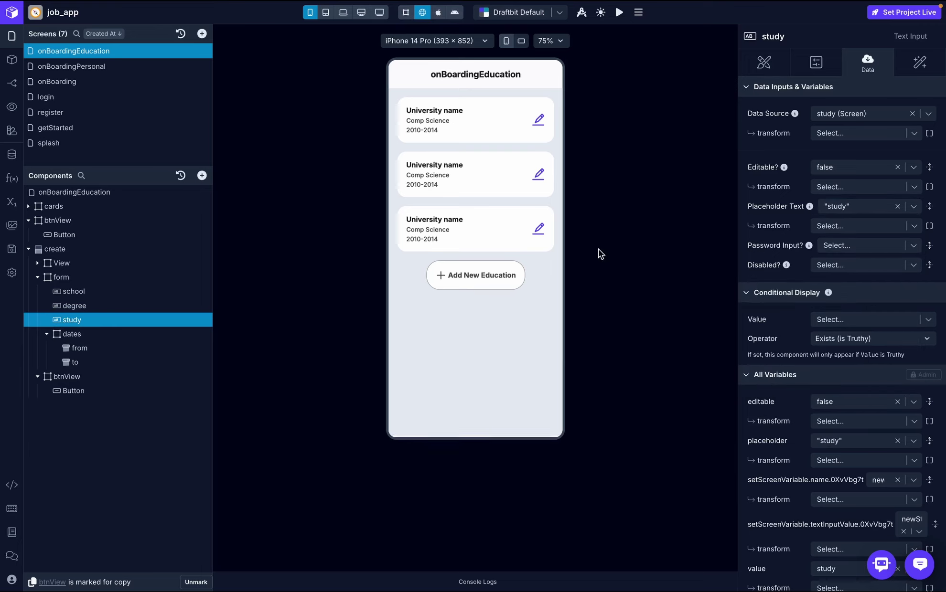
- Clear the Editable false setting on the study, school and degree inputs
{"action": "left_click", "coordinate": [471, 280]}
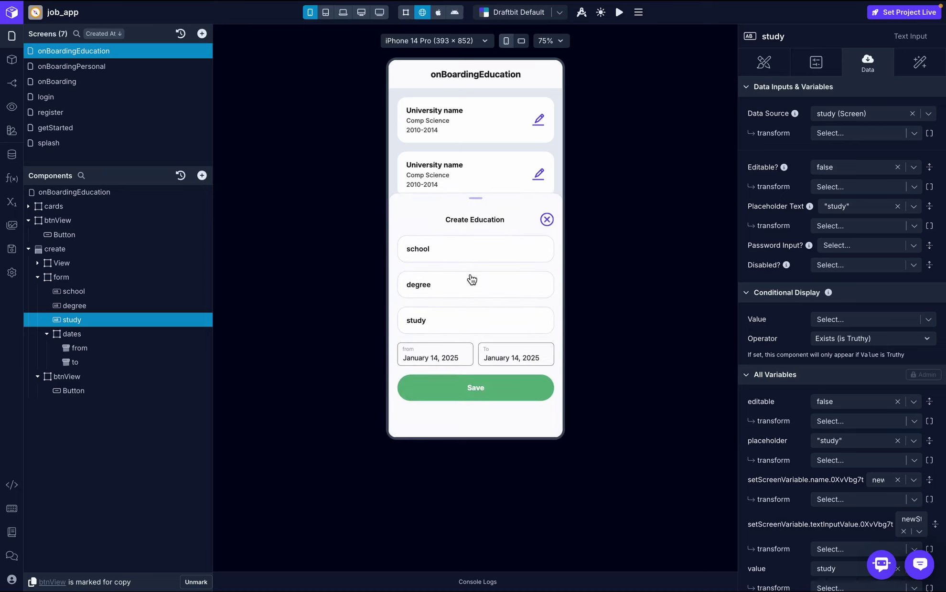
{"action": "left_click", "coordinate": [439, 253]}
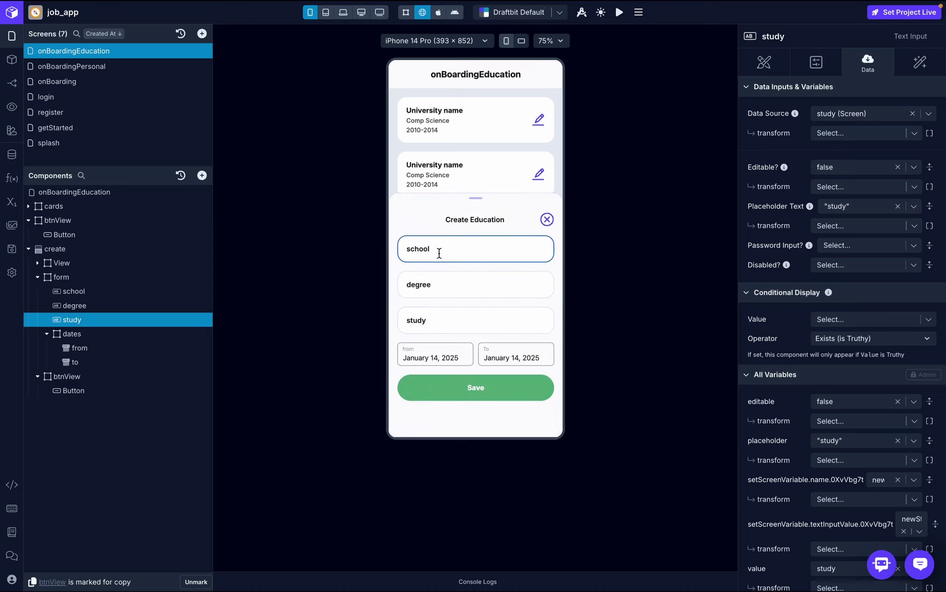
{"action": "left_click", "coordinate": [847, 166]}
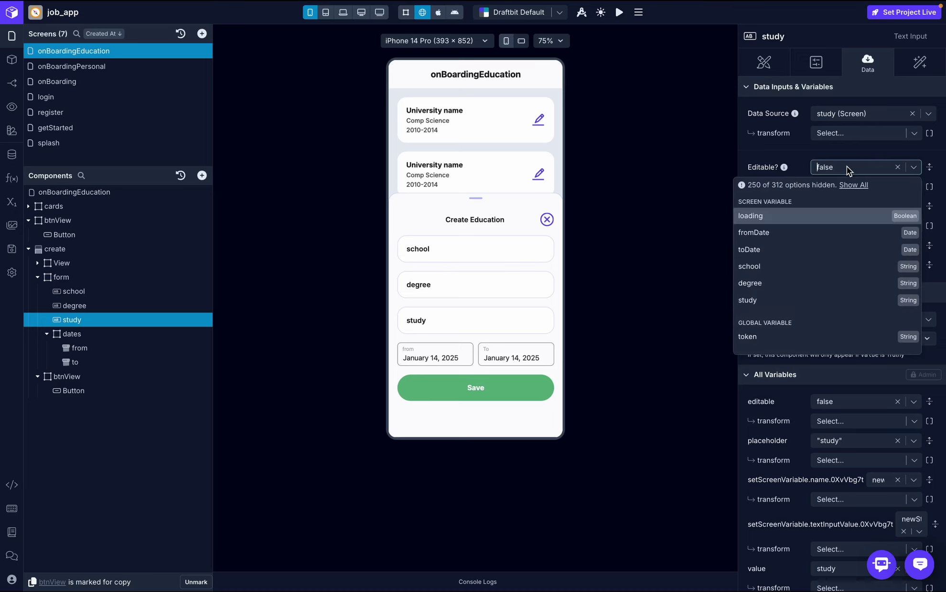
{"action": "left_click", "coordinate": [897, 167]}
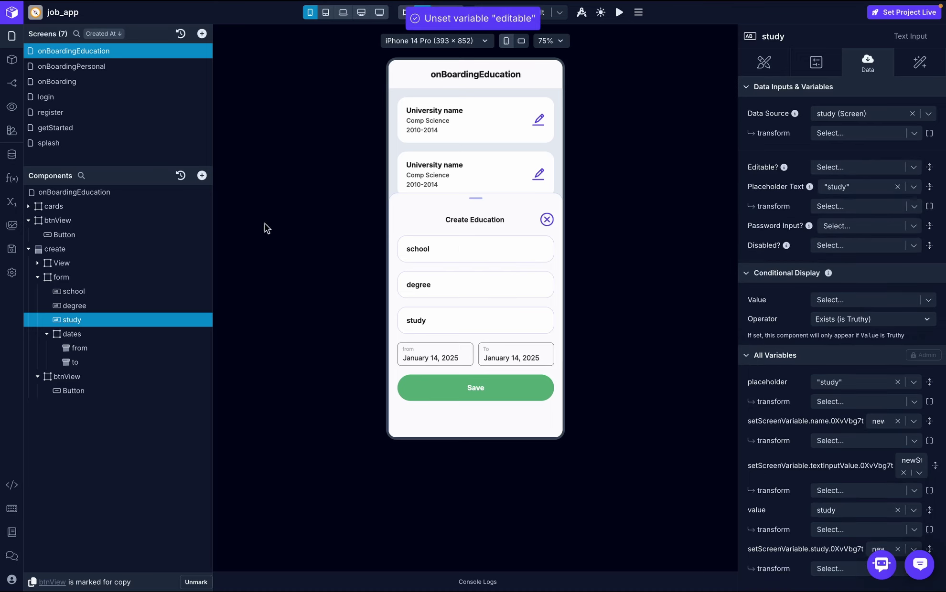
{"action": "left_click", "coordinate": [111, 296]}
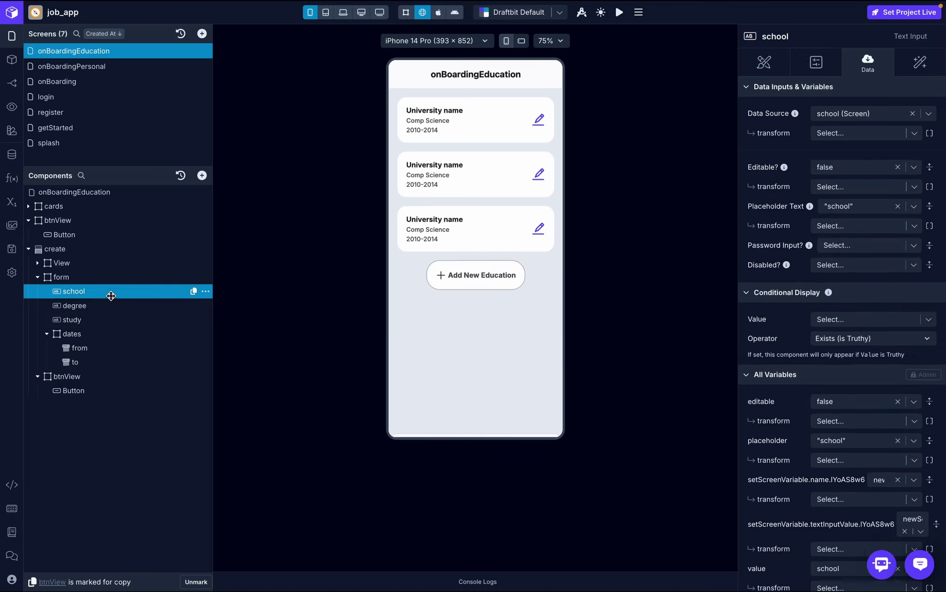
{"action": "left_click", "coordinate": [897, 167]}
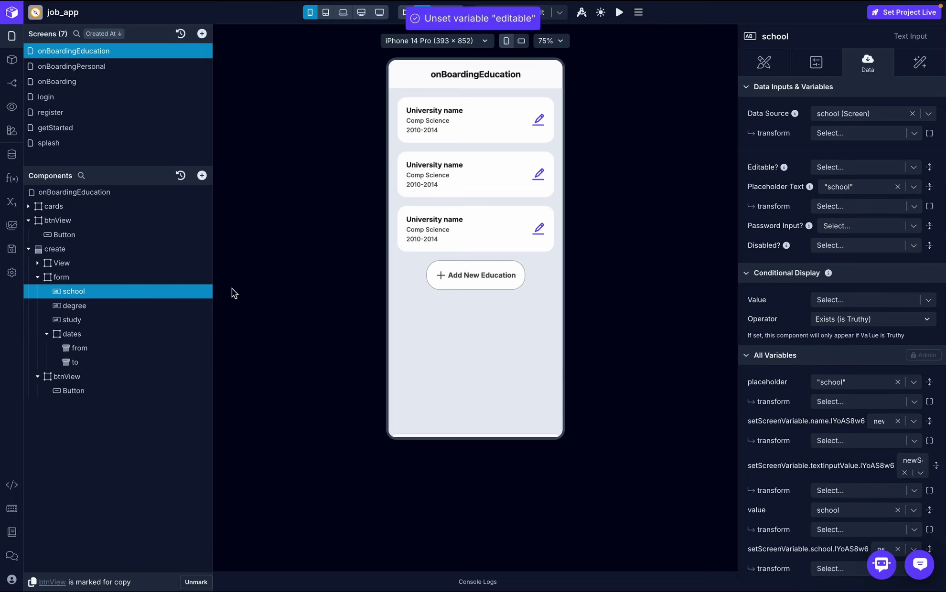
{"action": "left_click", "coordinate": [115, 305]}
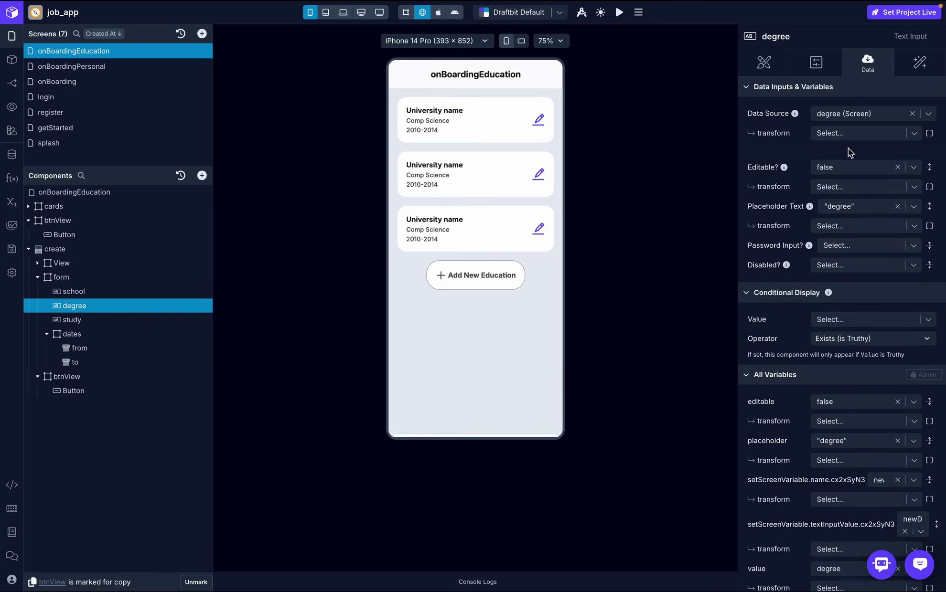
{"action": "left_click", "coordinate": [897, 167]}
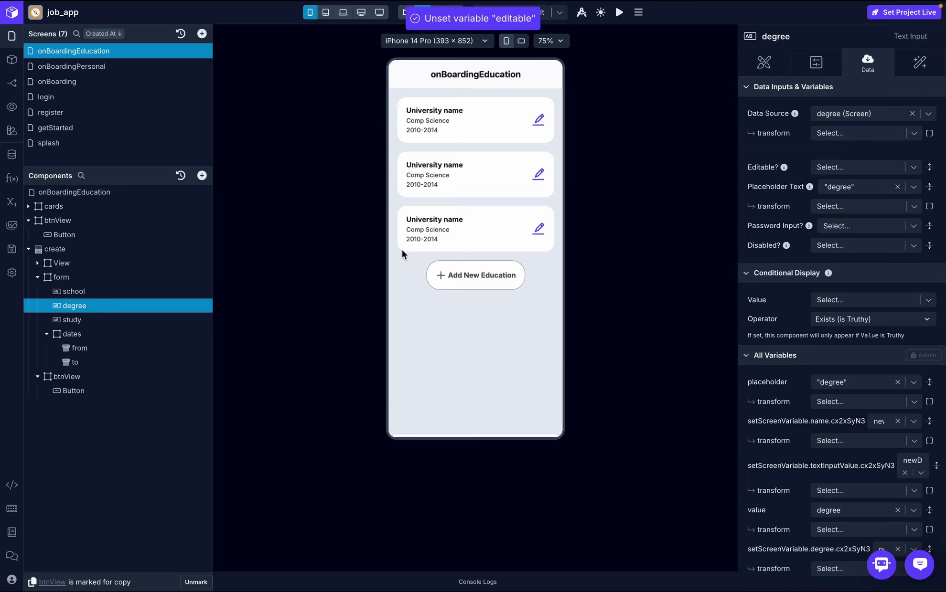
- In the preview form, enter school msu university, degree comp science and study web dev
{"action": "left_click", "coordinate": [457, 275]}
{"action": "left_click", "coordinate": [470, 247]}
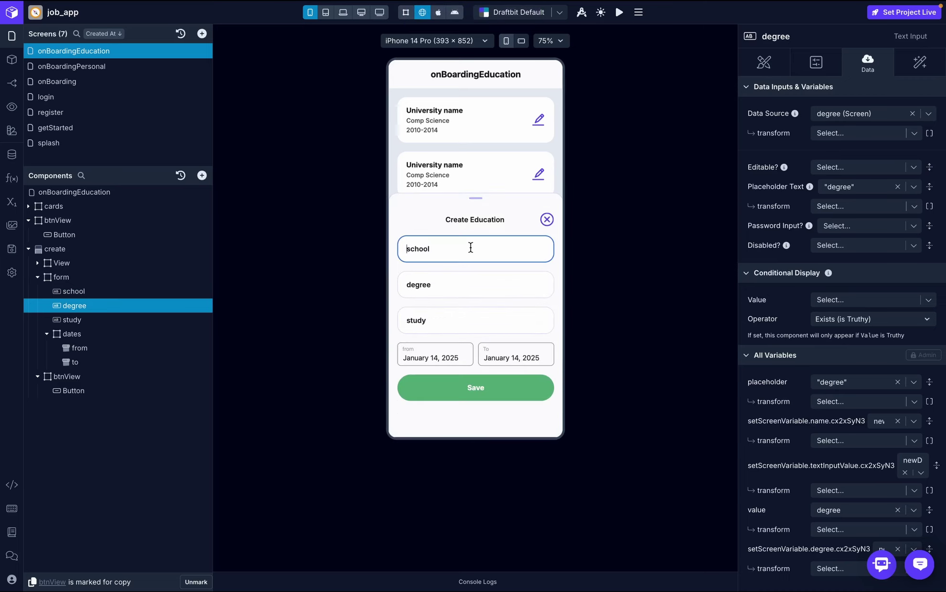
{"action": "type", "text": "msu university"}
{"action": "left_click", "coordinate": [464, 279]}
{"action": "type", "text": "com"}
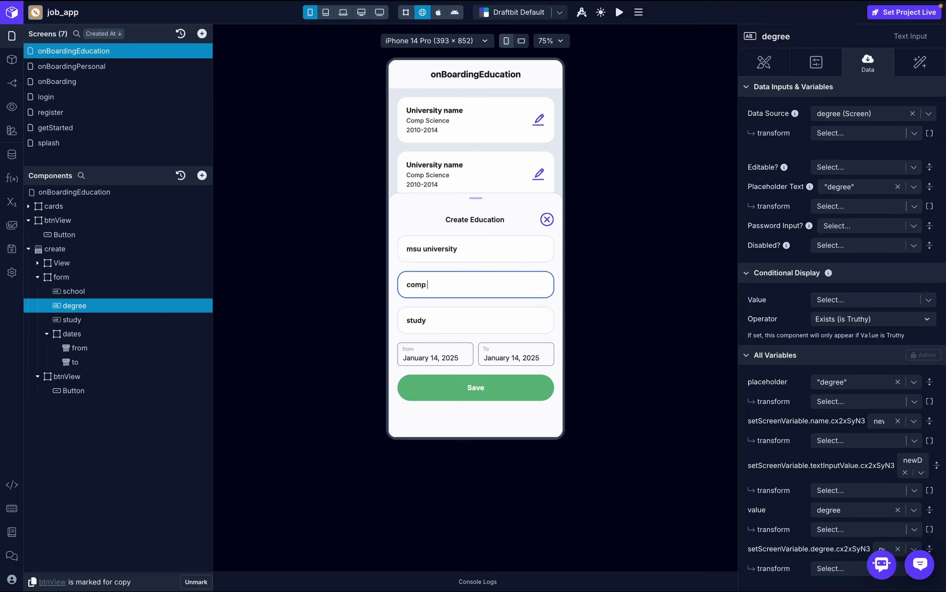
{"action": "left_click", "coordinate": [457, 322]}
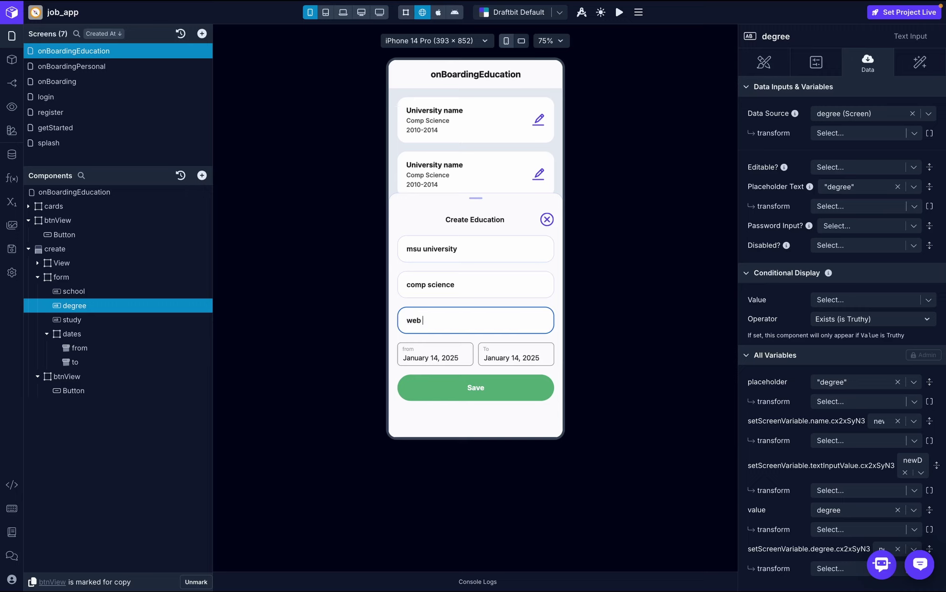
- Set the from date to January 14, 2023 and inspect the logged created record
{"action": "left_click", "coordinate": [451, 362]}
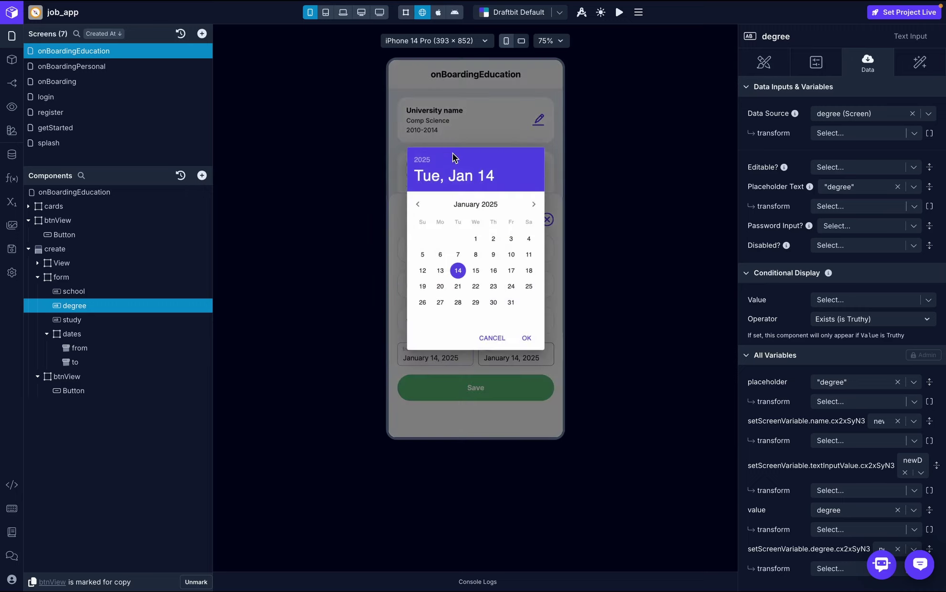
{"action": "left_click", "coordinate": [424, 162]}
{"action": "left_click", "coordinate": [483, 223]}
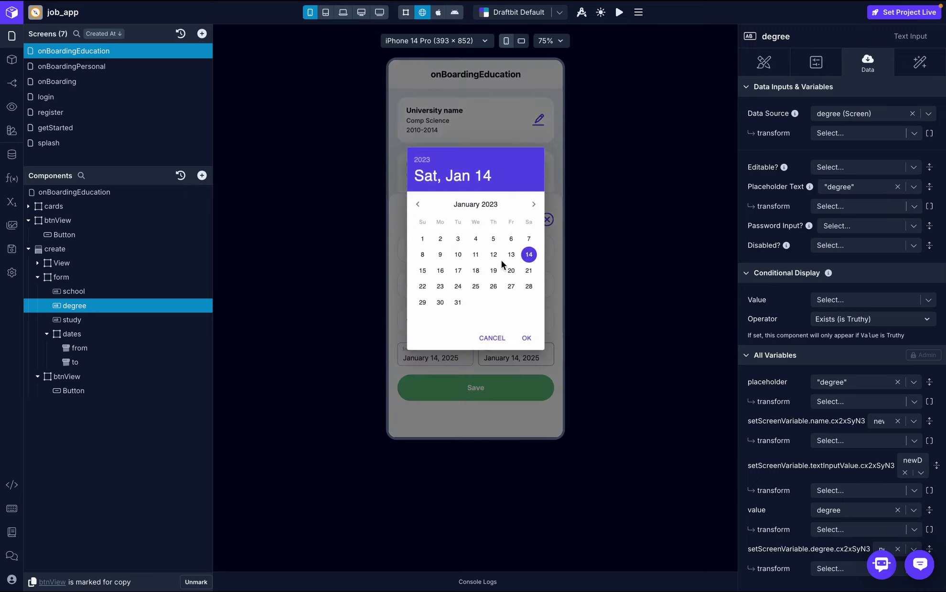
{"action": "left_click", "coordinate": [527, 338]}
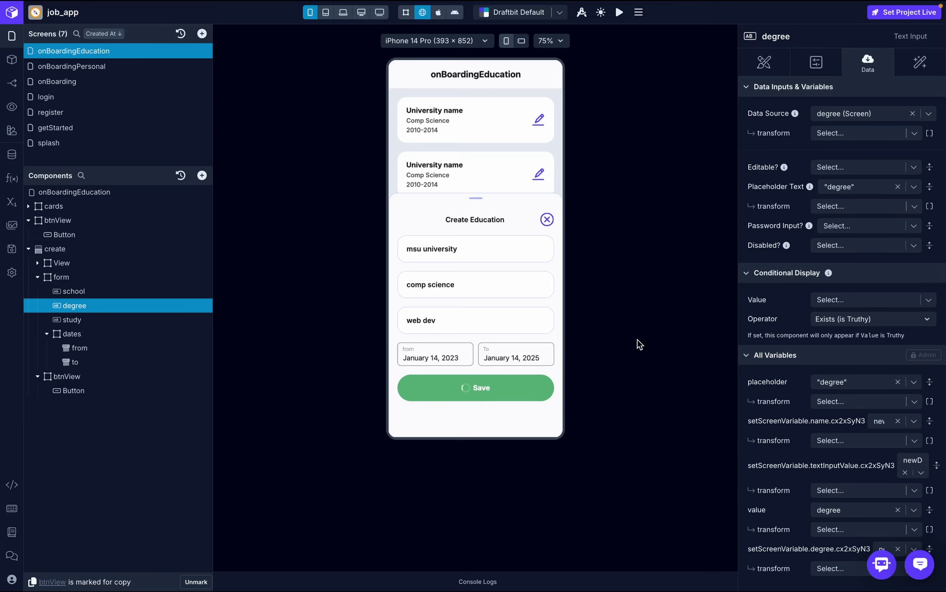
{"action": "left_click", "coordinate": [483, 582]}
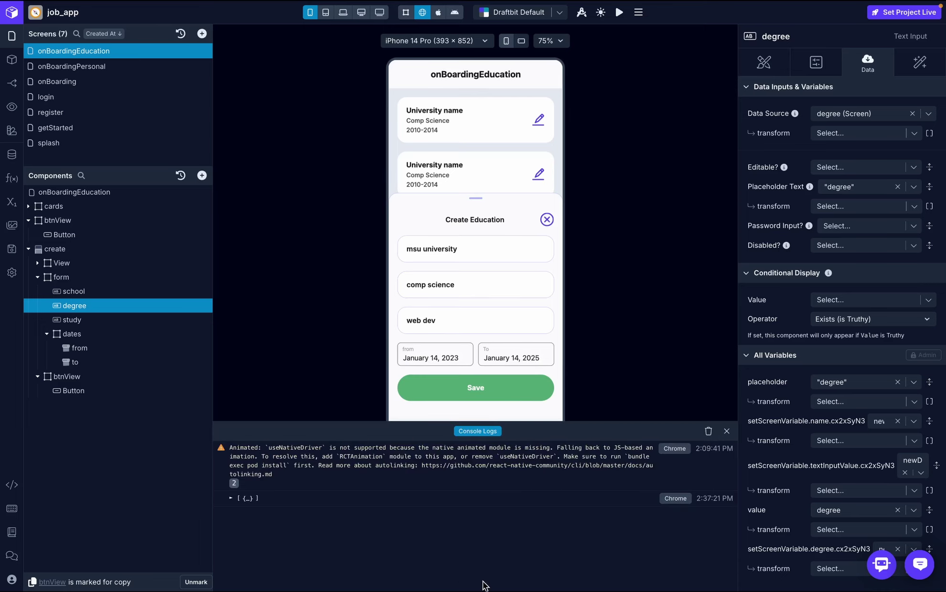
{"action": "left_click", "coordinate": [232, 498]}
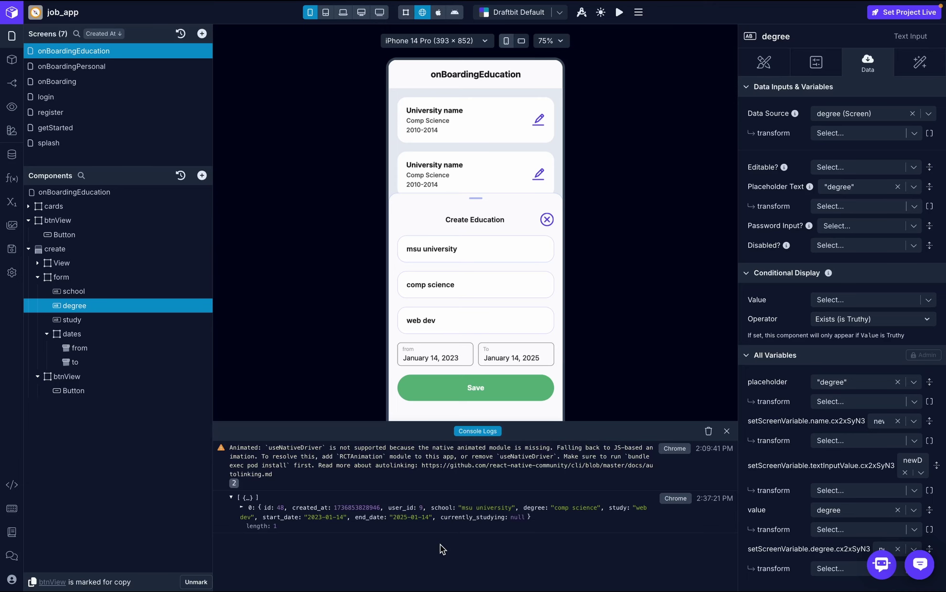
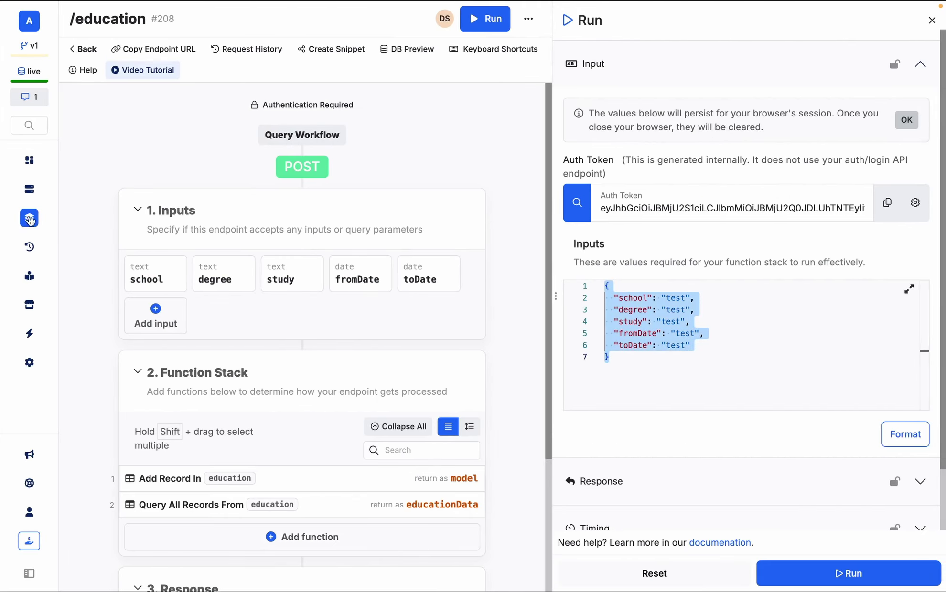
- Refresh Xano's education table and scroll to the newest record: msu university, comp science, web dev
{"action": "left_click", "coordinate": [29, 190]}
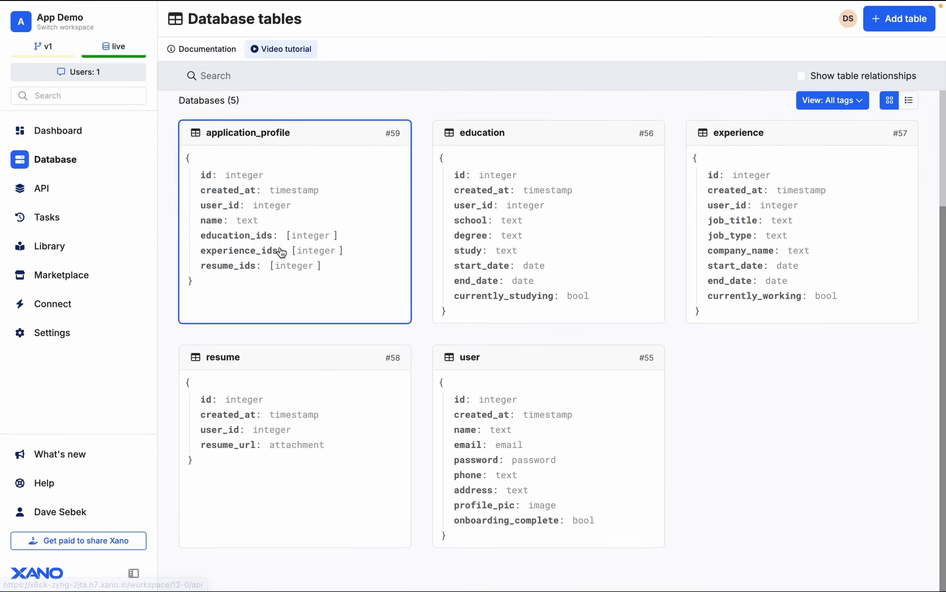
{"action": "left_click", "coordinate": [555, 238]}
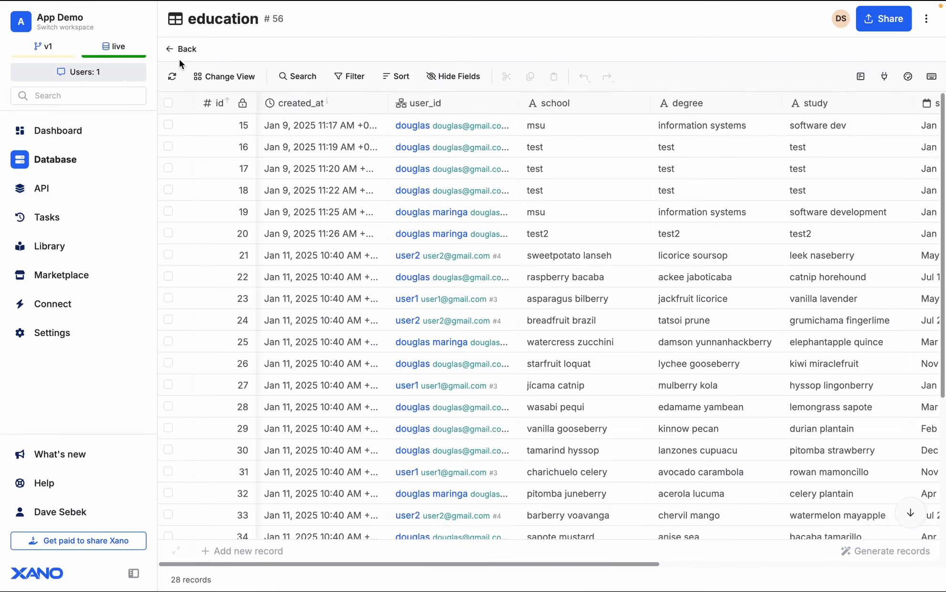
{"action": "left_click", "coordinate": [172, 77]}
{"action": "left_click", "coordinate": [519, 342]}
{"action": "scroll", "coordinate": [519, 341], "scroll_direction": "down", "scroll_amount": 4}
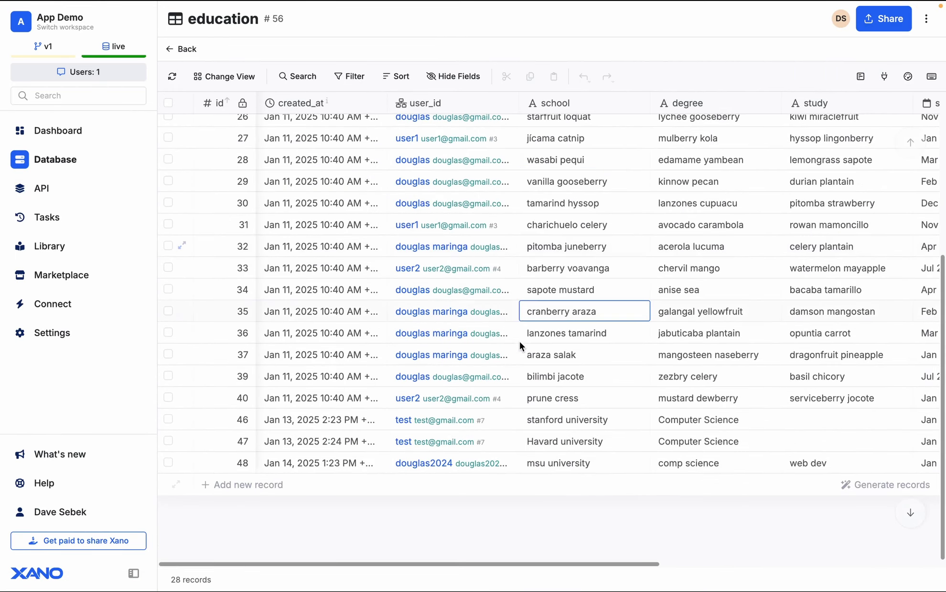
{"action": "scroll", "coordinate": [580, 469], "scroll_direction": "right", "scroll_amount": 2}
{"action": "scroll", "coordinate": [580, 469], "scroll_direction": "right", "scroll_amount": 4}
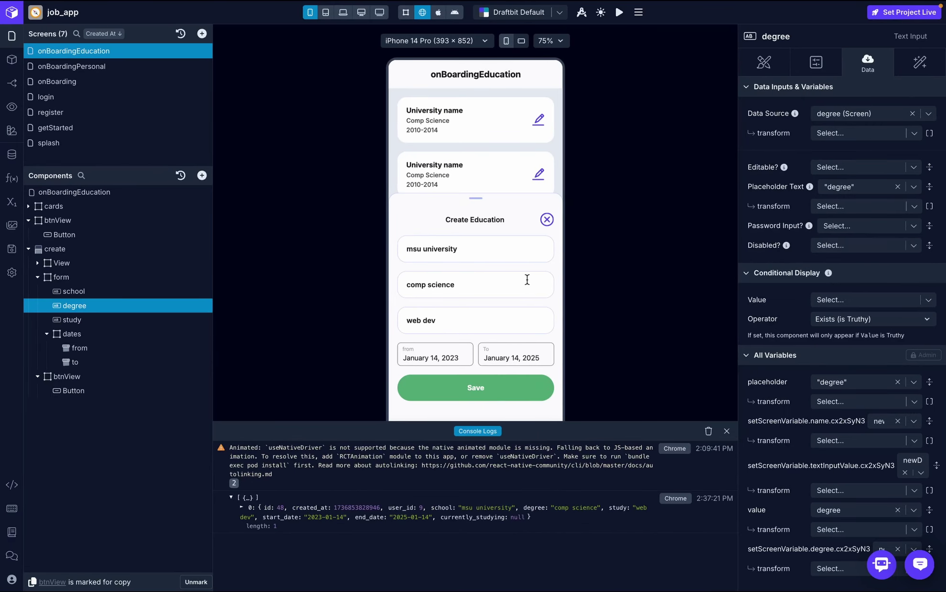
- Close the console logs and save a new ObjectArray screen variable named educationData
{"action": "left_click", "coordinate": [727, 432]}
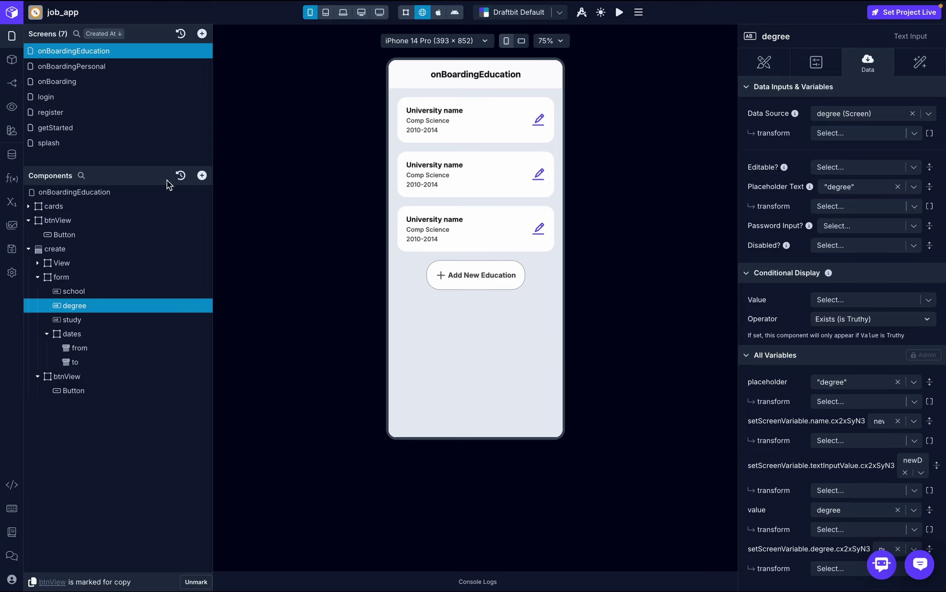
{"action": "left_click", "coordinate": [16, 204]}
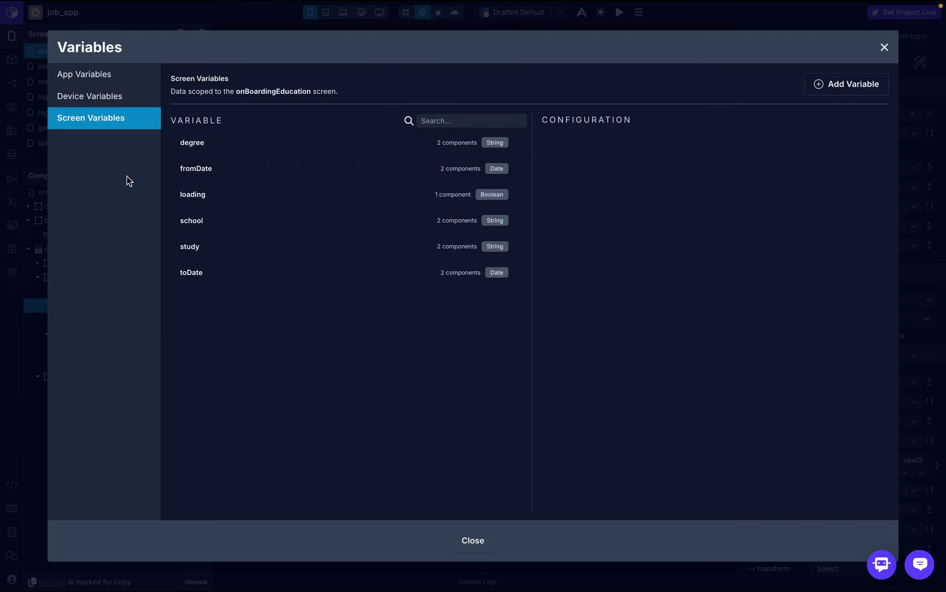
{"action": "left_click", "coordinate": [864, 83]}
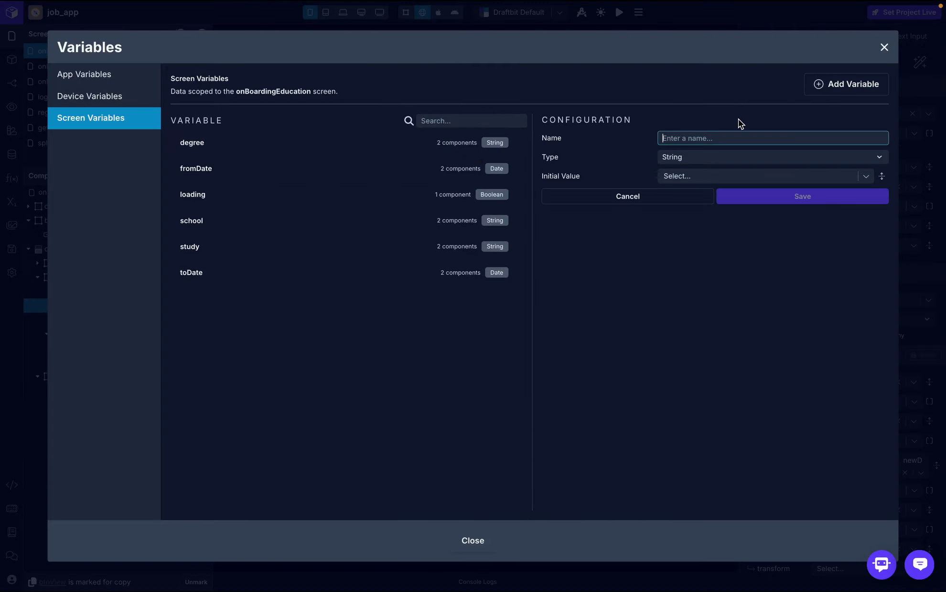
{"action": "type", "text": "educationData"}
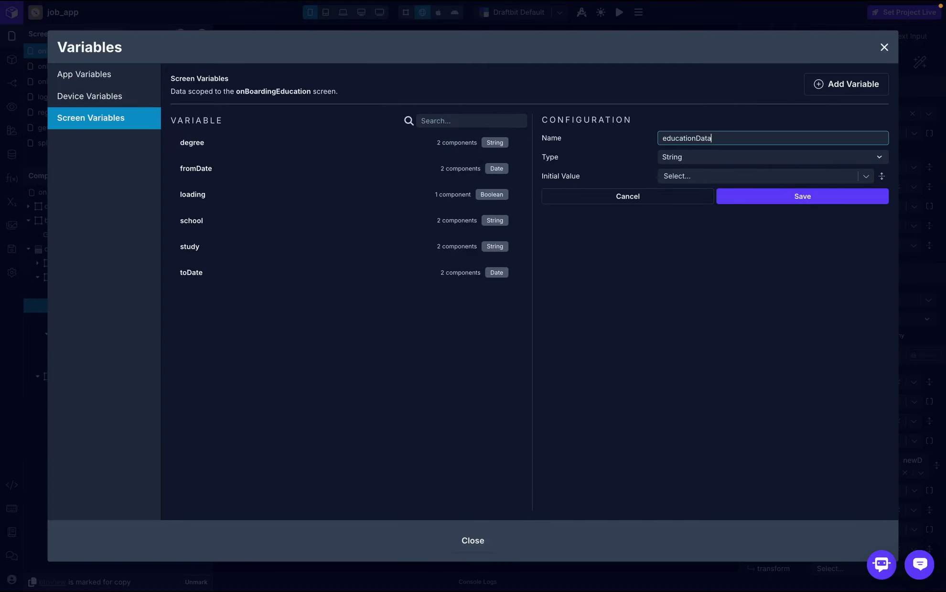
{"action": "left_click", "coordinate": [736, 157]}
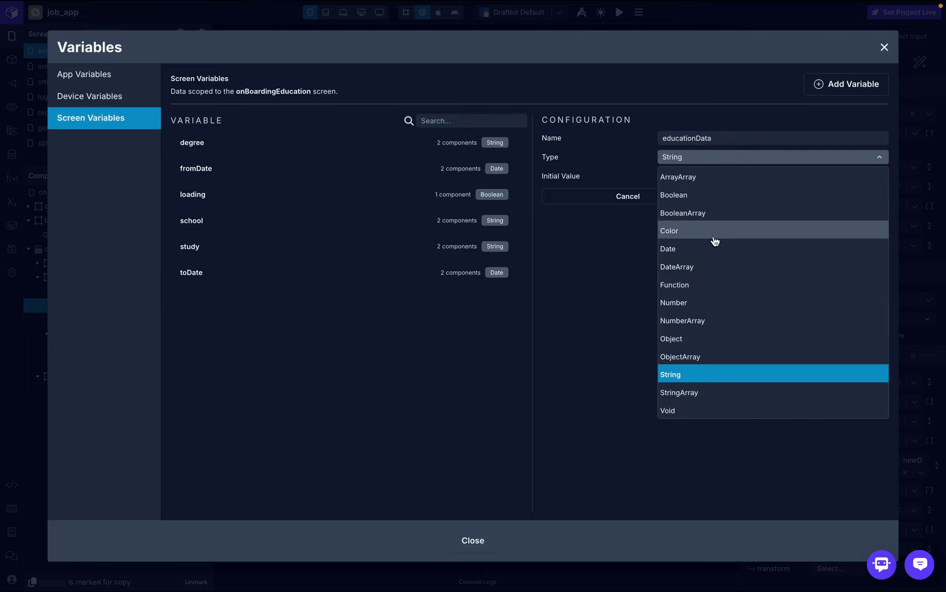
{"action": "left_click", "coordinate": [696, 357]}
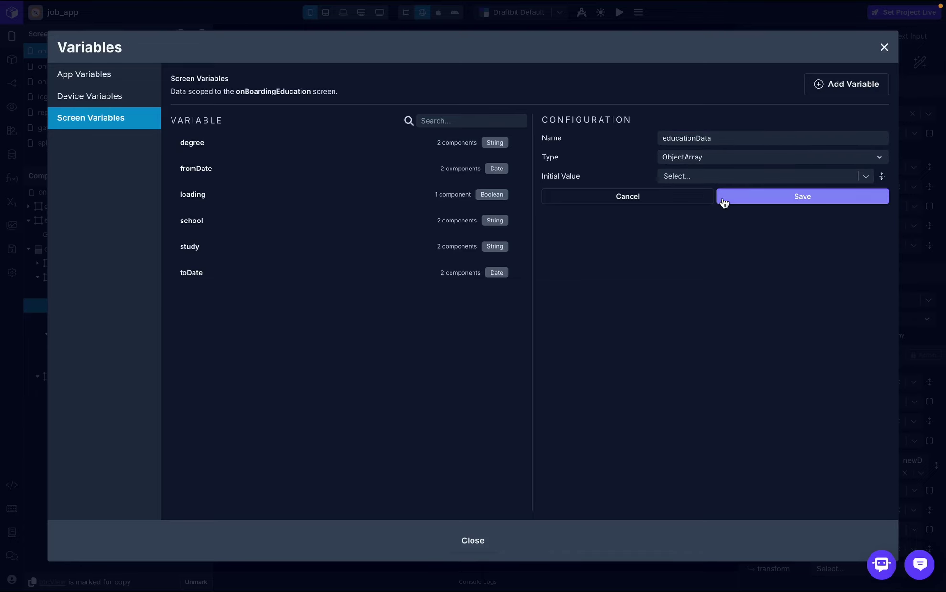
{"action": "left_click", "coordinate": [759, 196]}
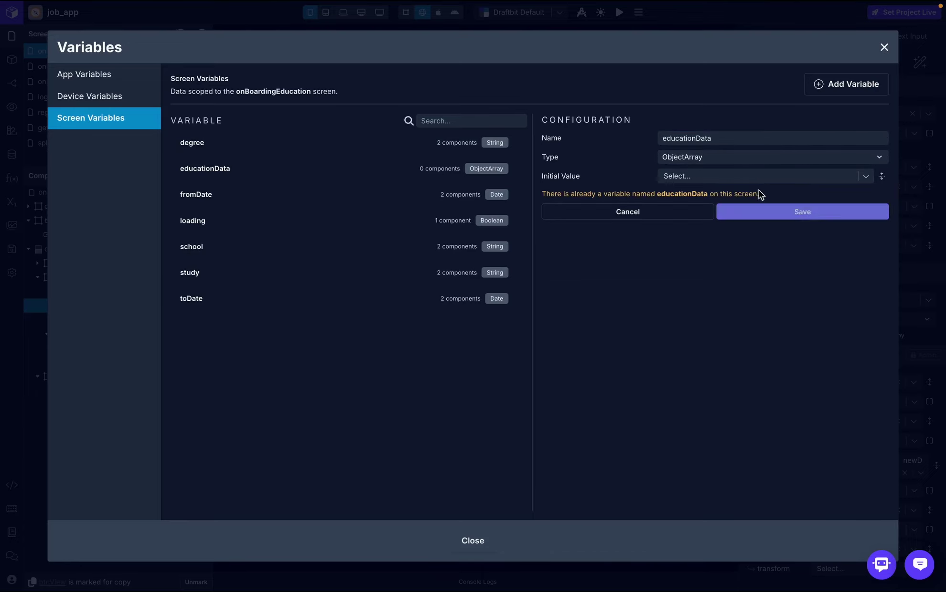
{"action": "left_click", "coordinate": [884, 47]}
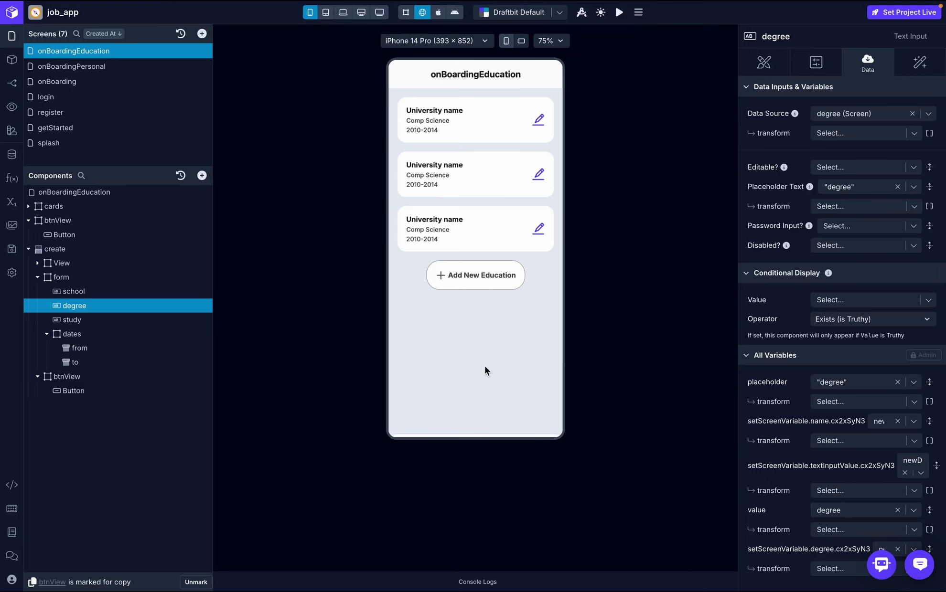
{"action": "key", "text": "ctrl+Right"}
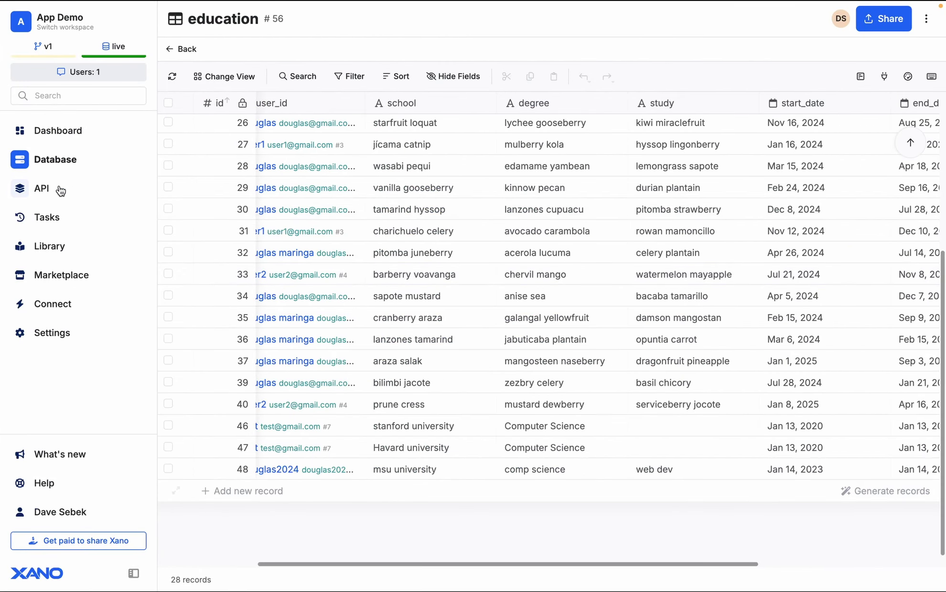
- Open the Onboarding group's GET education endpoint (#212) and select its /education path
{"action": "left_click", "coordinate": [57, 189]}
{"action": "left_click", "coordinate": [376, 392]}
{"action": "scroll", "coordinate": [518, 323], "scroll_direction": "down", "scroll_amount": 5}
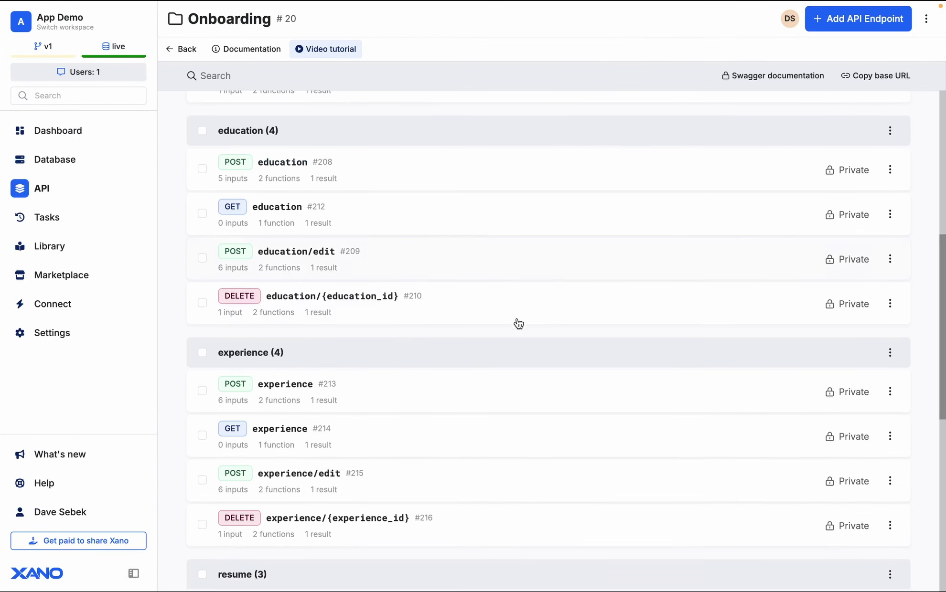
{"action": "scroll", "coordinate": [517, 323], "scroll_direction": "up", "scroll_amount": 2}
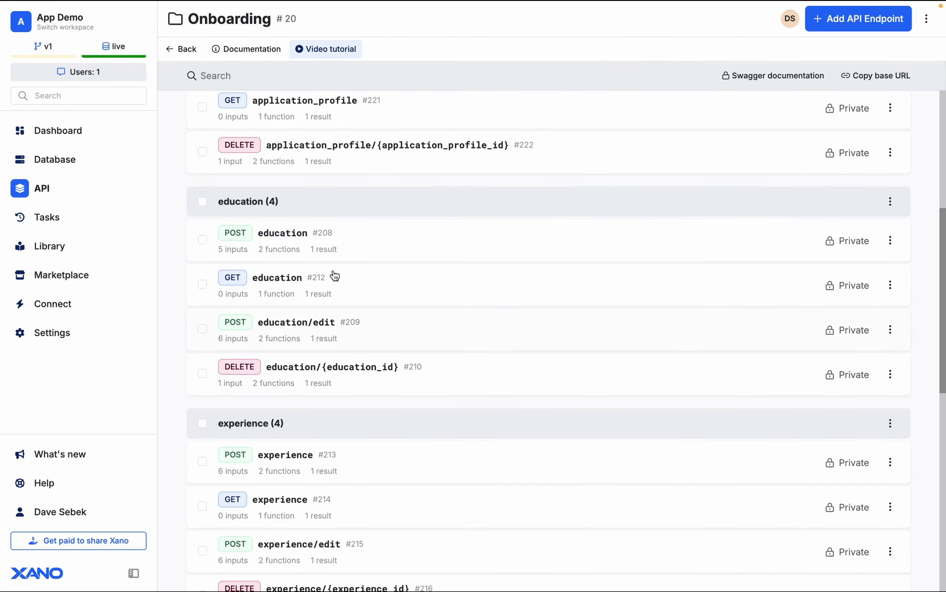
{"action": "left_click", "coordinate": [289, 294]}
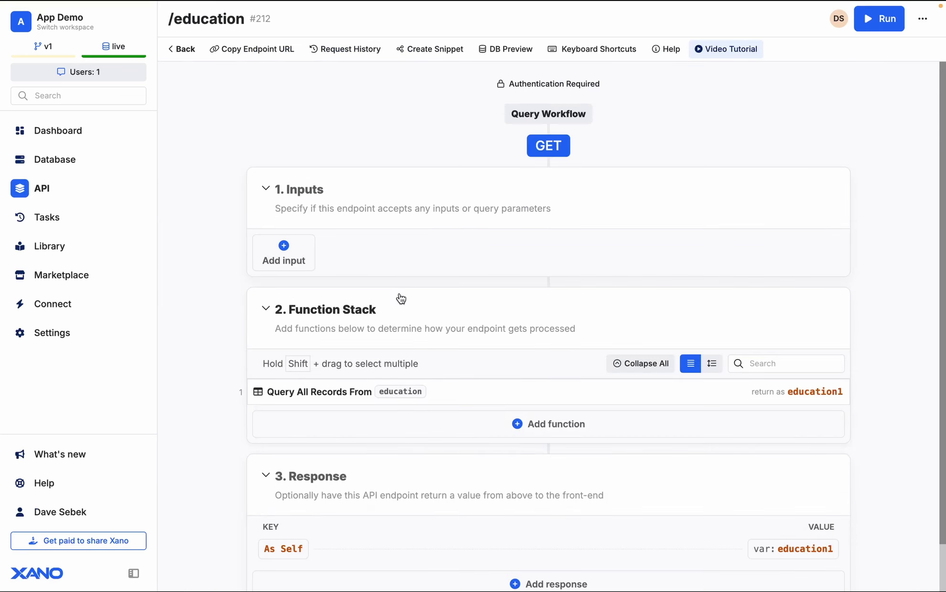
{"action": "scroll", "coordinate": [430, 358], "scroll_direction": "down", "scroll_amount": 1}
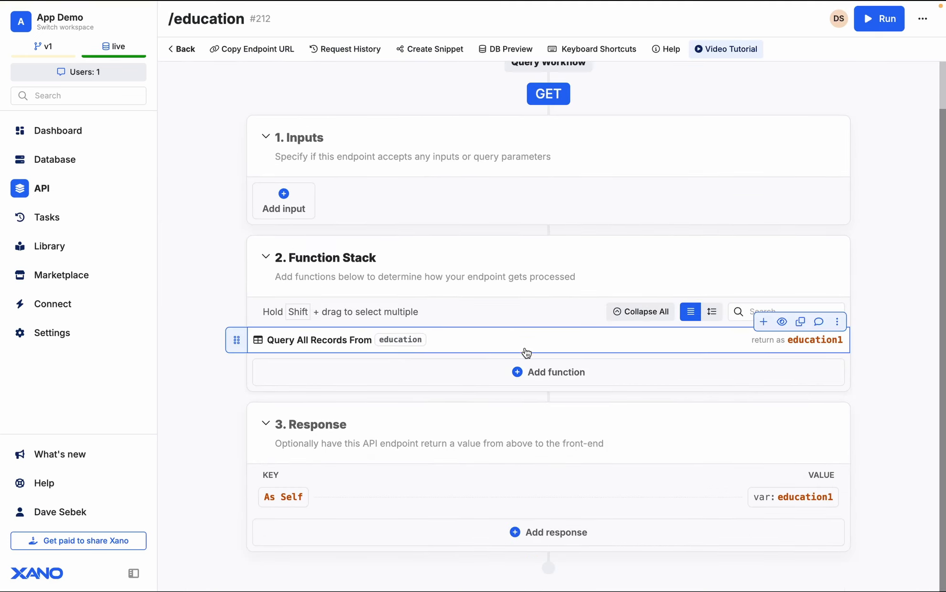
{"action": "scroll", "coordinate": [587, 340], "scroll_direction": "up", "scroll_amount": 1}
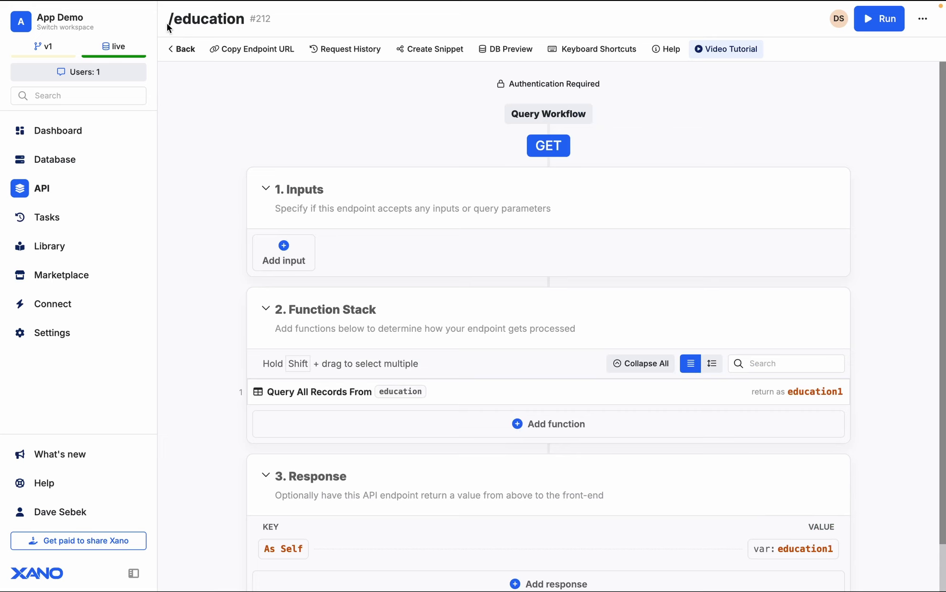
{"action": "left_click_drag", "start_coordinate": [167, 24], "coordinate": [243, 26]}
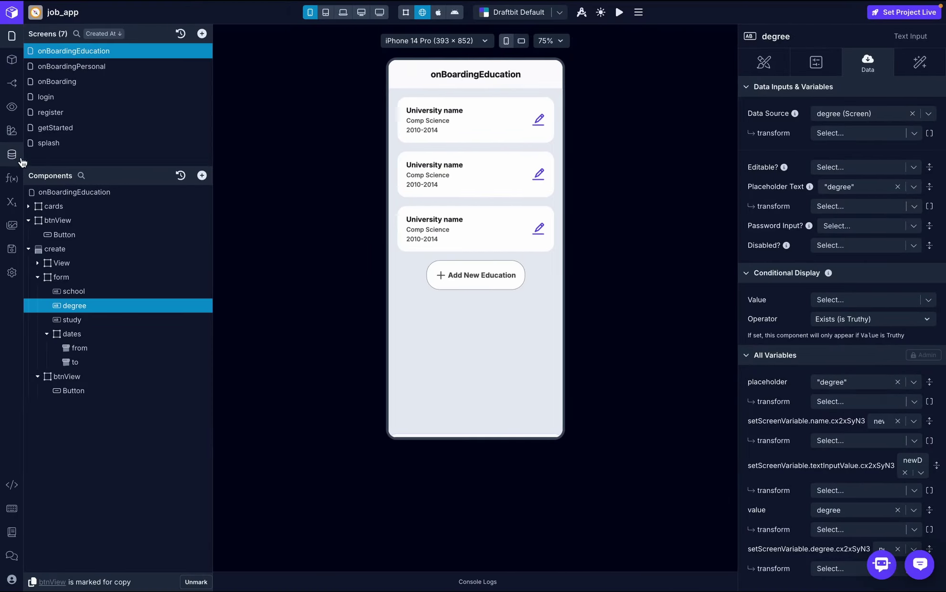
- Start a new on-boarding-service endpoint named get_education with object education and role Get Many
{"action": "left_click", "coordinate": [10, 157]}
{"action": "left_click", "coordinate": [643, 120]}
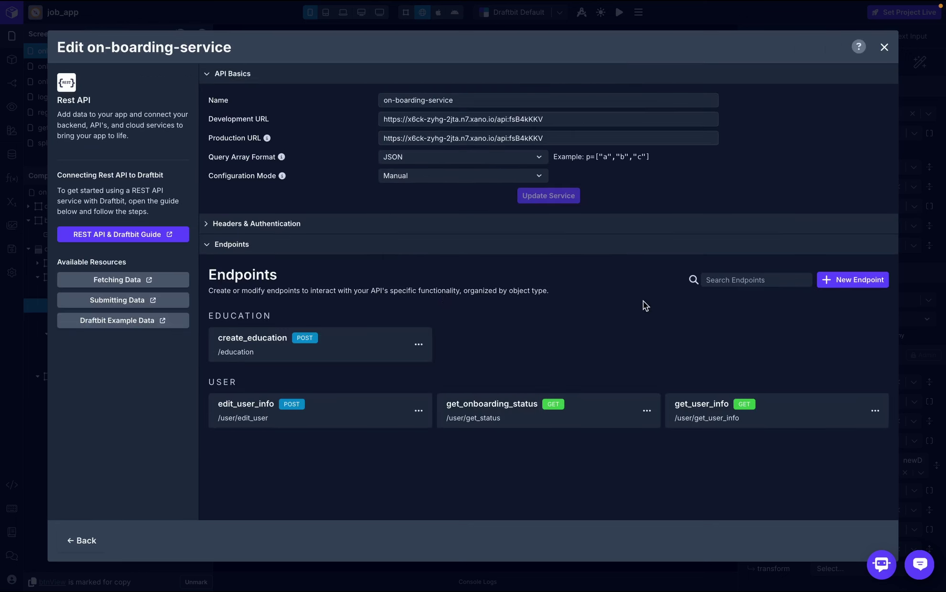
{"action": "left_click", "coordinate": [856, 280]}
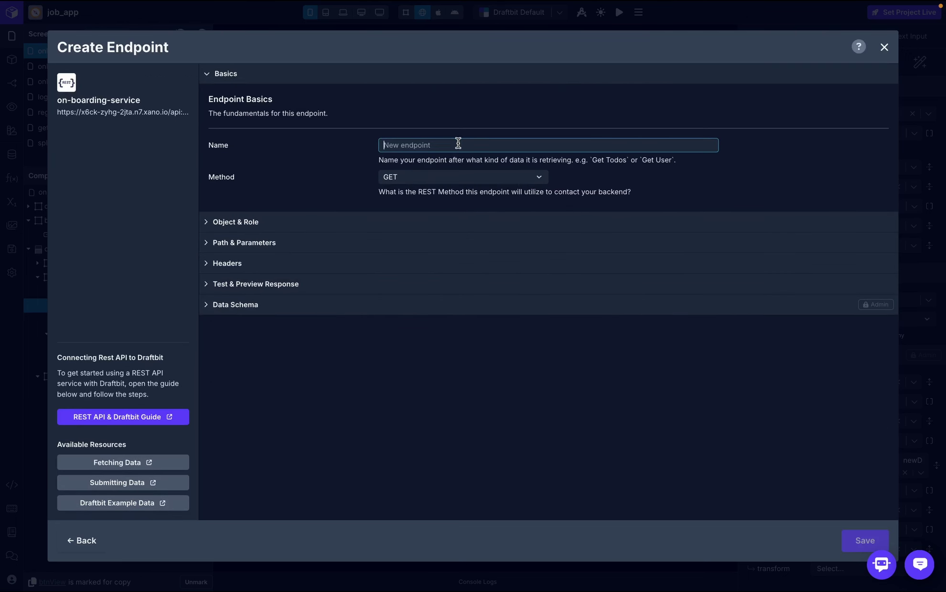
{"action": "type", "text": "get_"}
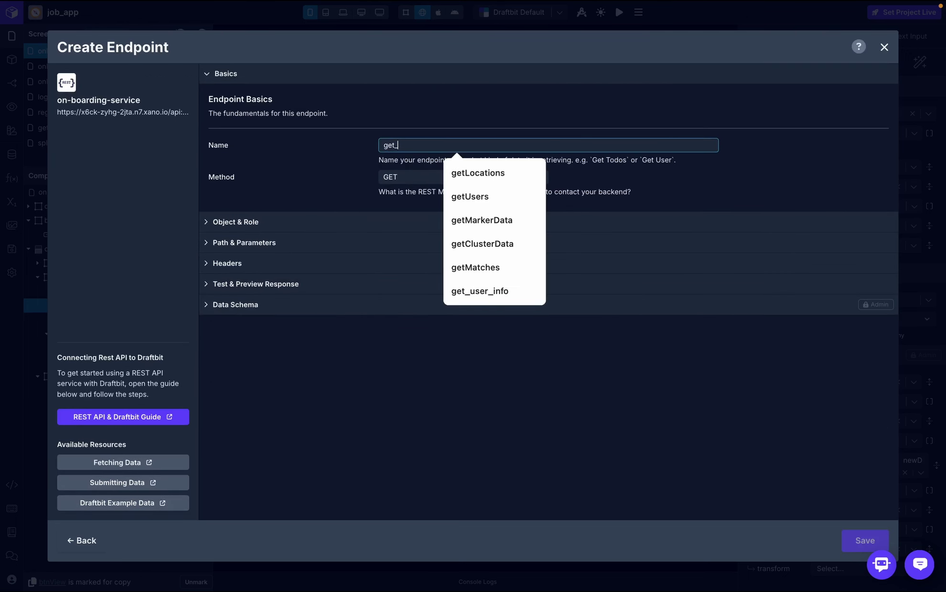
{"action": "type", "text": "ed"}
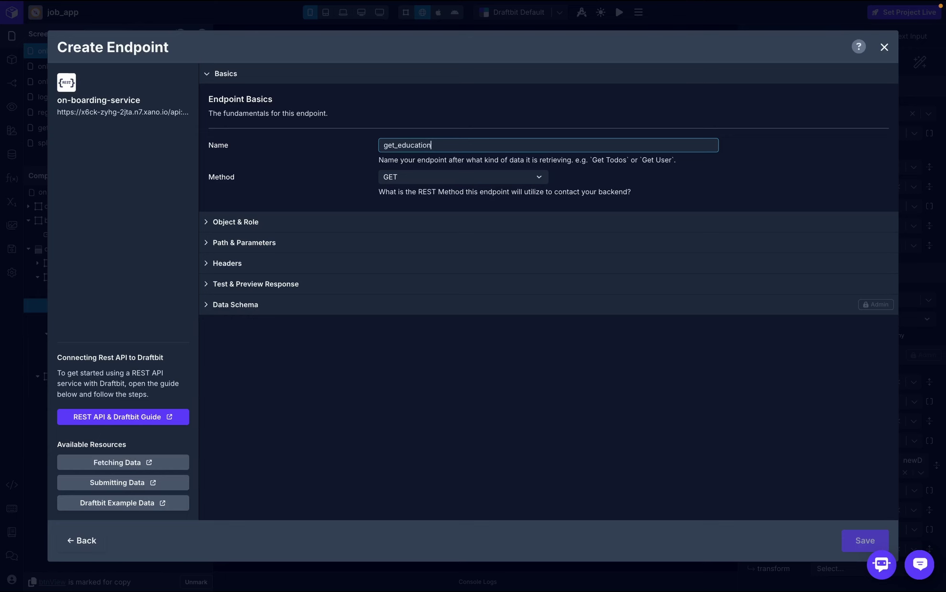
{"action": "type", "text": "ucation"}
{"action": "left_click", "coordinate": [383, 225]}
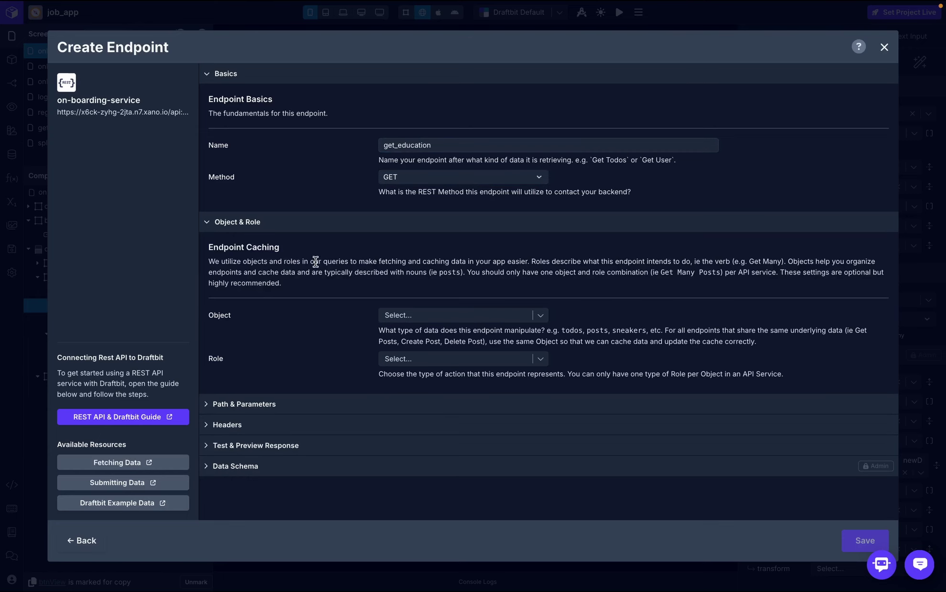
{"action": "left_click", "coordinate": [411, 319]}
{"action": "left_click", "coordinate": [421, 344]}
{"action": "left_click", "coordinate": [454, 359]}
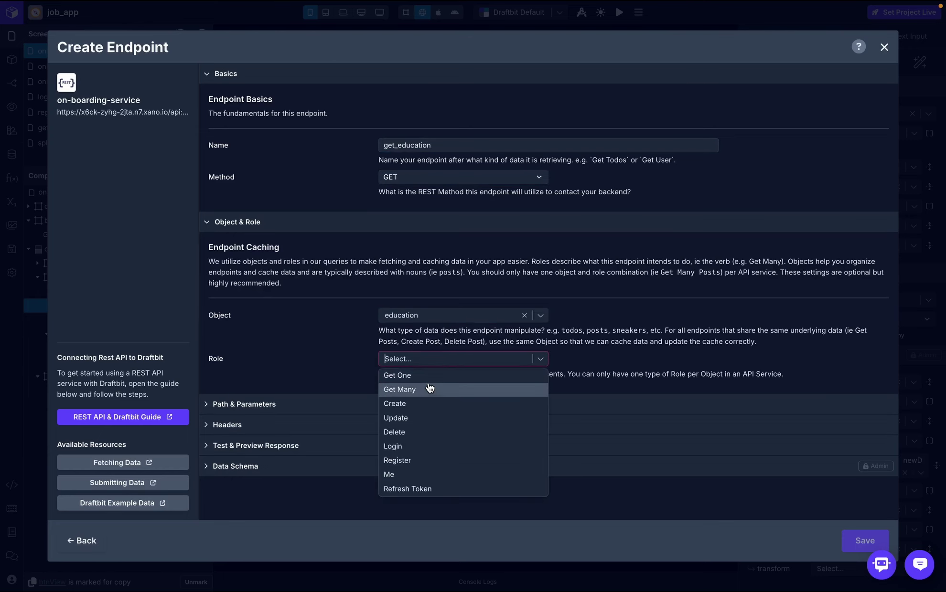
{"action": "left_click", "coordinate": [428, 389]}
- Set the endpoint path to /education and add an Authorization header using the global token
{"action": "left_click", "coordinate": [454, 404]}
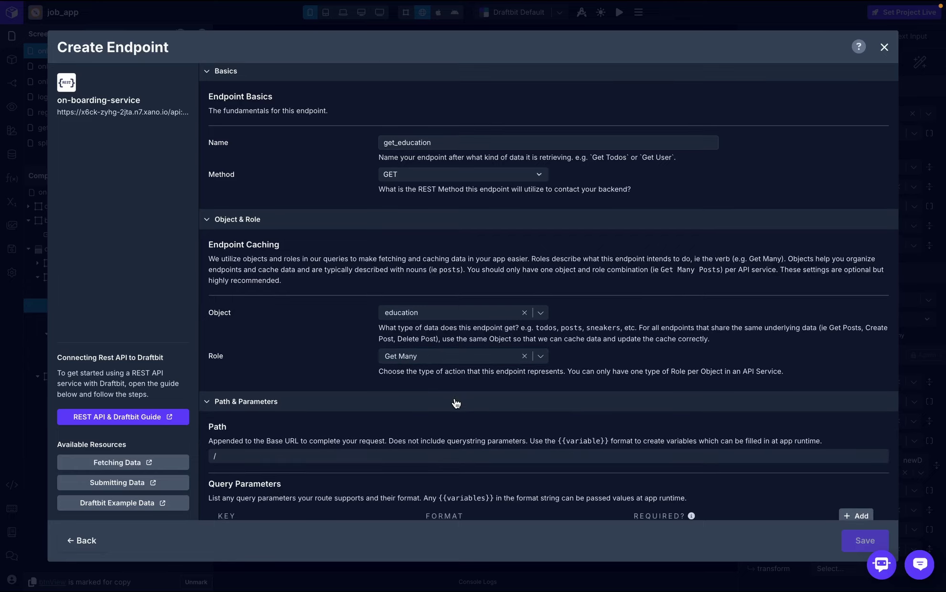
{"action": "scroll", "coordinate": [411, 352], "scroll_direction": "down", "scroll_amount": 2}
{"action": "left_click", "coordinate": [412, 369]}
{"action": "type", "text": "/education"}
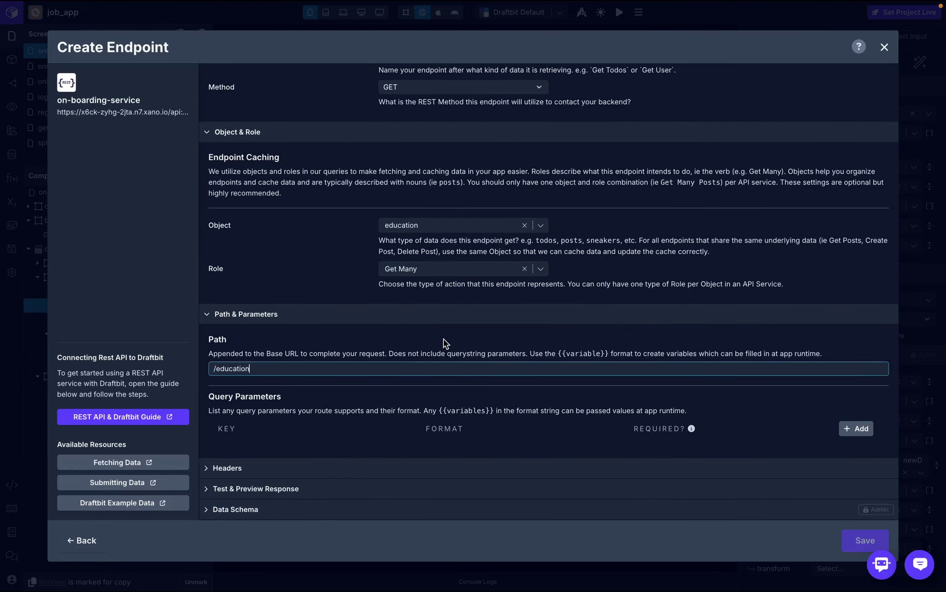
{"action": "left_click", "coordinate": [288, 473]}
{"action": "scroll", "coordinate": [289, 474], "scroll_direction": "down", "scroll_amount": 1}
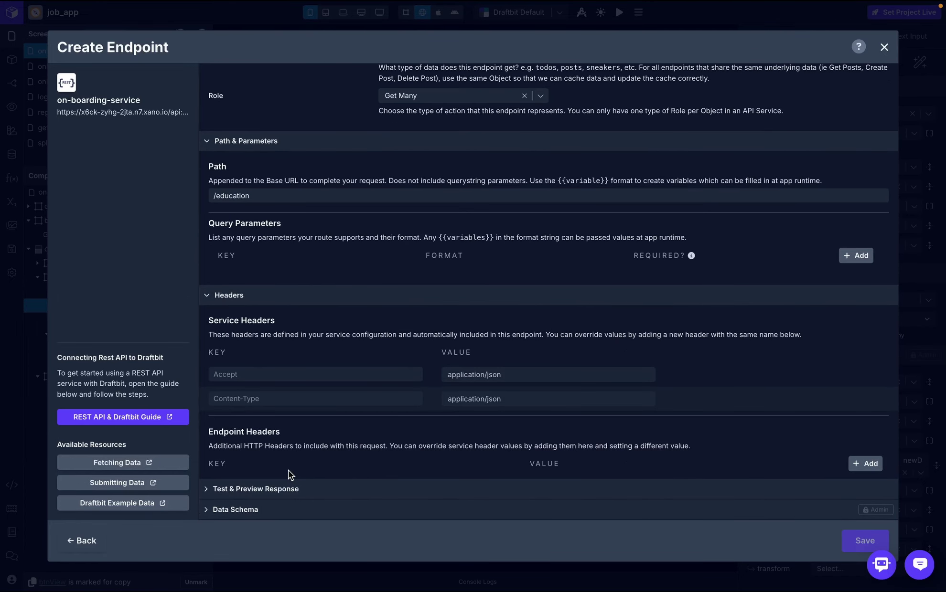
{"action": "left_click", "coordinate": [864, 463]}
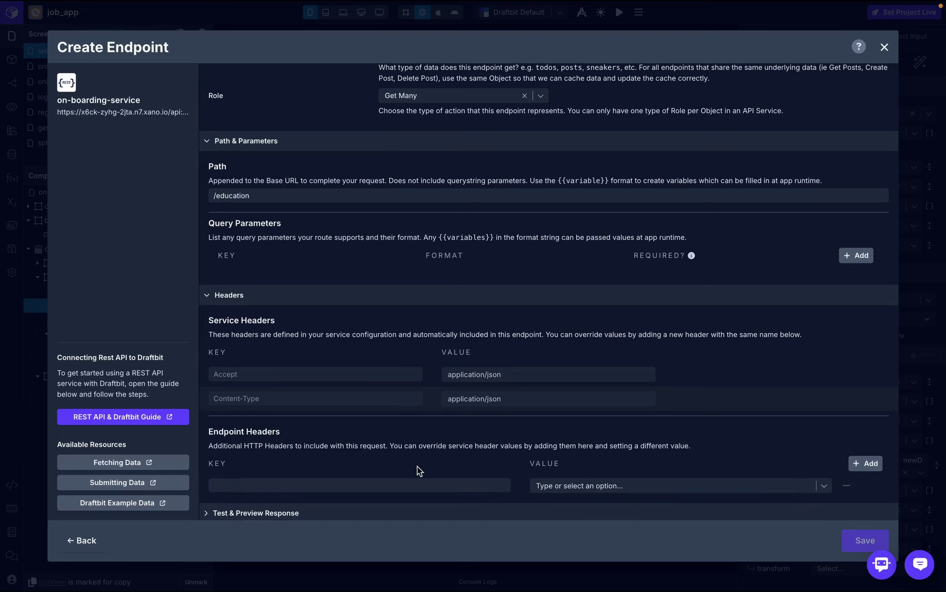
{"action": "left_click", "coordinate": [411, 483]}
{"action": "type", "text": "Authorization"}
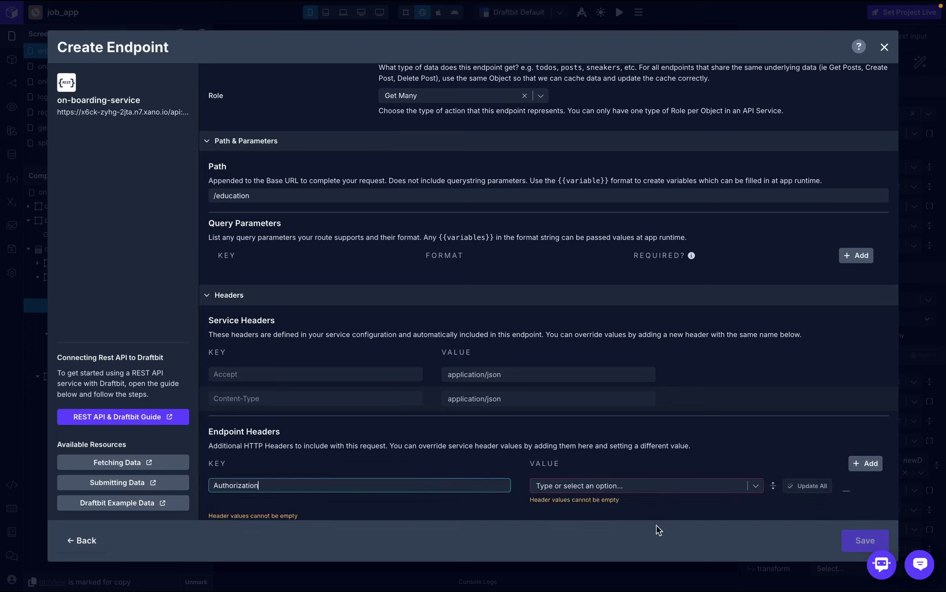
{"action": "left_click", "coordinate": [687, 490]}
{"action": "left_click", "coordinate": [658, 502]}
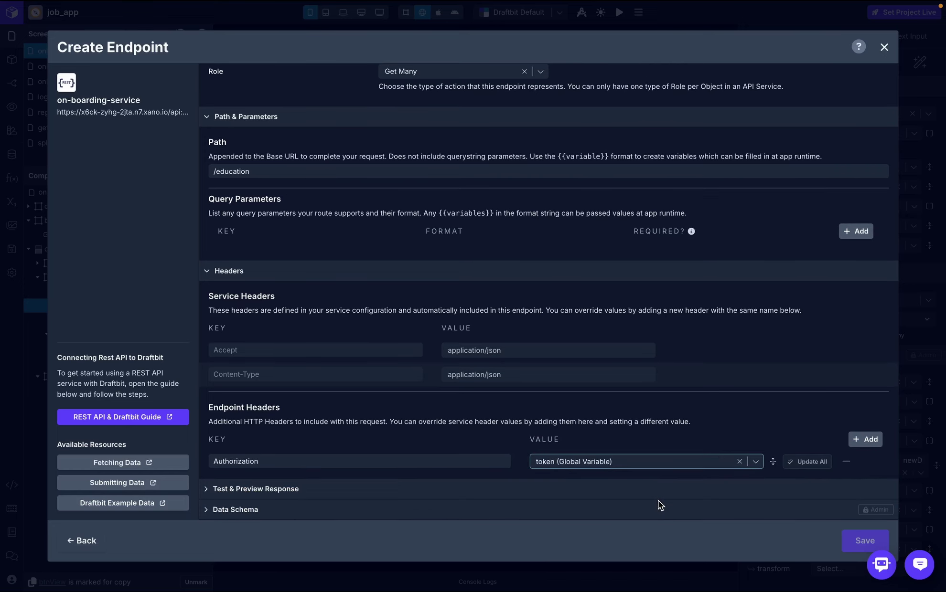
- Skip the endpoint test and save the get_education endpoint
{"action": "left_click", "coordinate": [595, 490]}
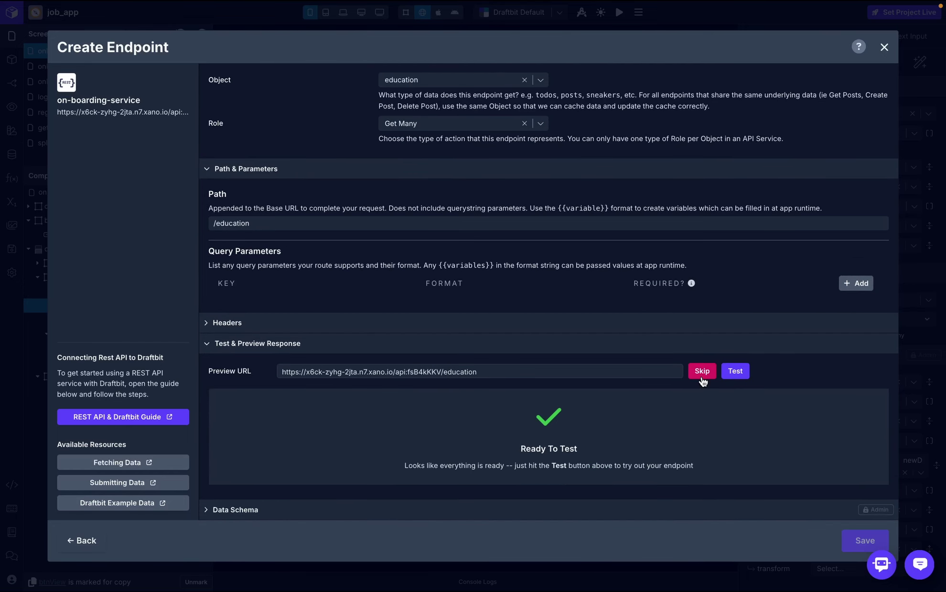
{"action": "left_click", "coordinate": [701, 375]}
{"action": "left_click", "coordinate": [755, 480]}
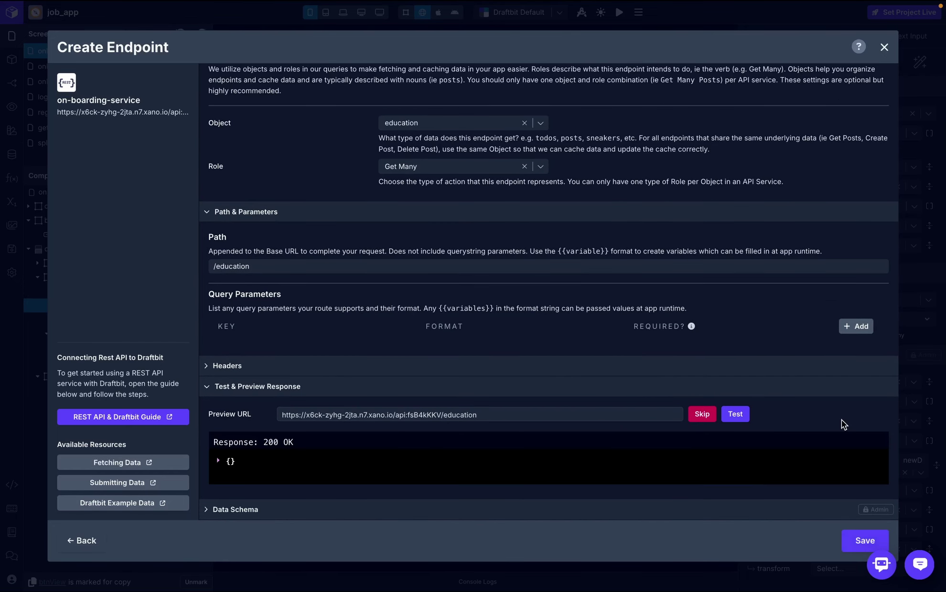
{"action": "left_click", "coordinate": [853, 543]}
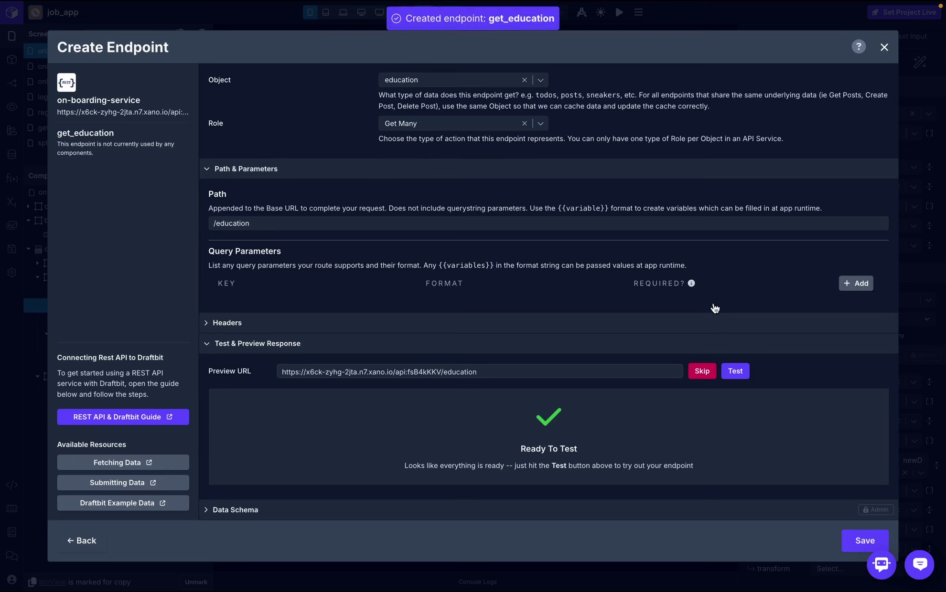
{"action": "left_click", "coordinate": [885, 47]}
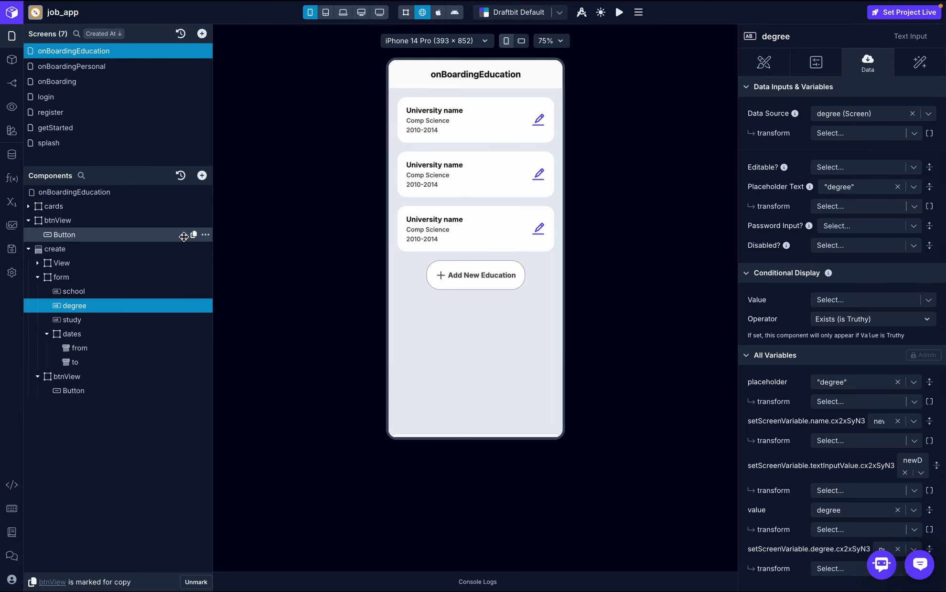
- Add an API Request to on-boarding-service get_education, result named response, in On Screen Focus
{"action": "left_click", "coordinate": [124, 196]}
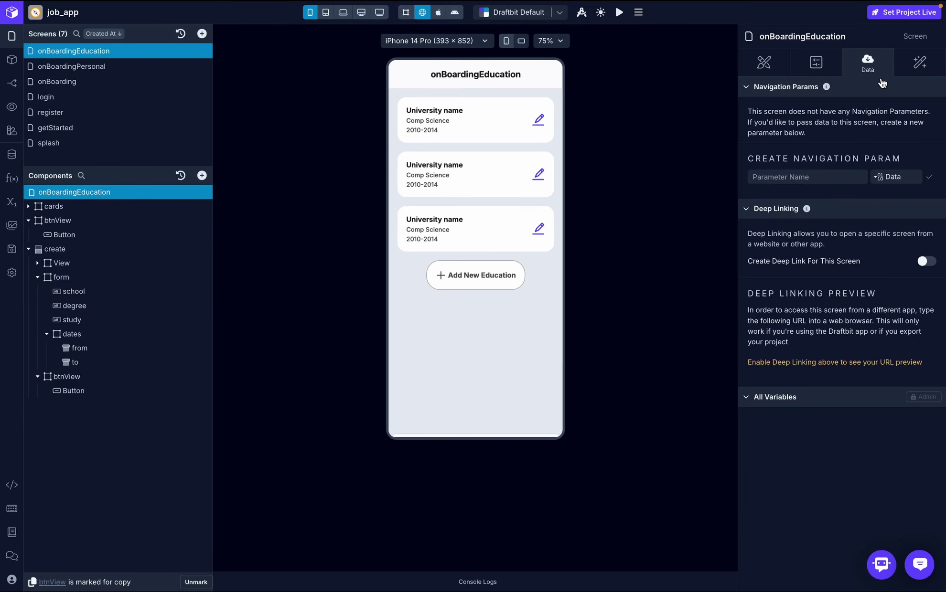
{"action": "left_click", "coordinate": [914, 67]}
{"action": "left_click", "coordinate": [839, 130]}
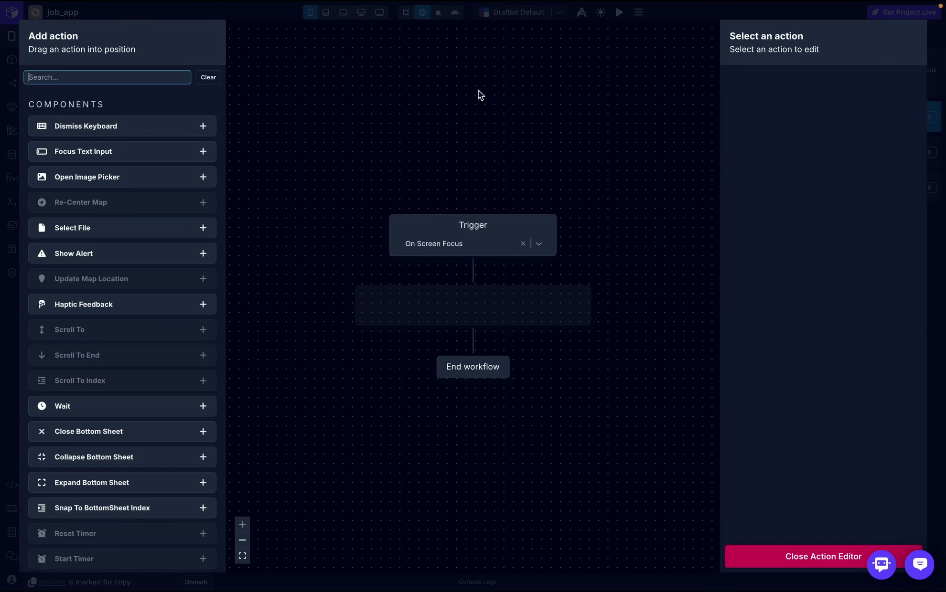
{"action": "type", "text": "api"}
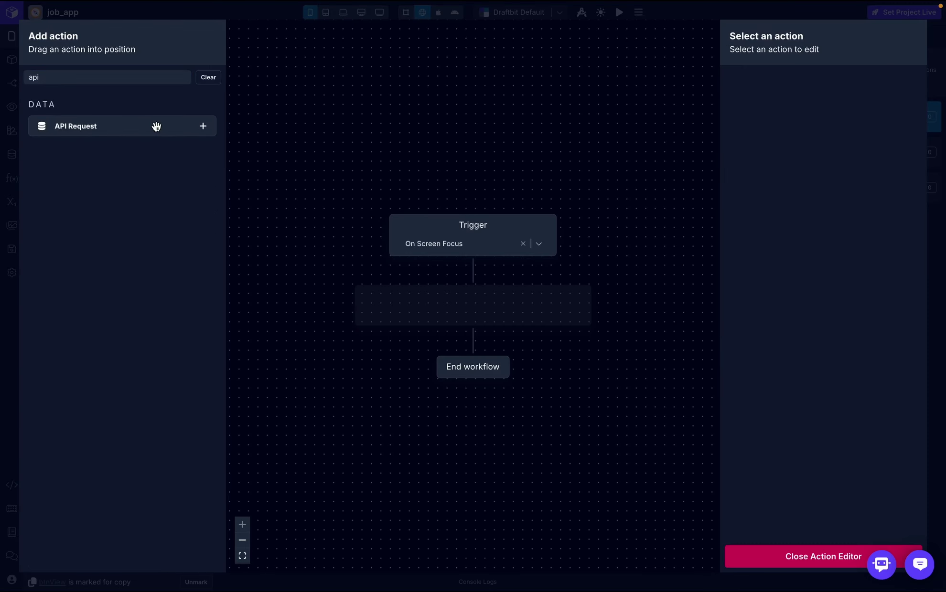
{"action": "left_click_drag", "start_coordinate": [155, 126], "coordinate": [458, 309]}
{"action": "left_click", "coordinate": [854, 110]}
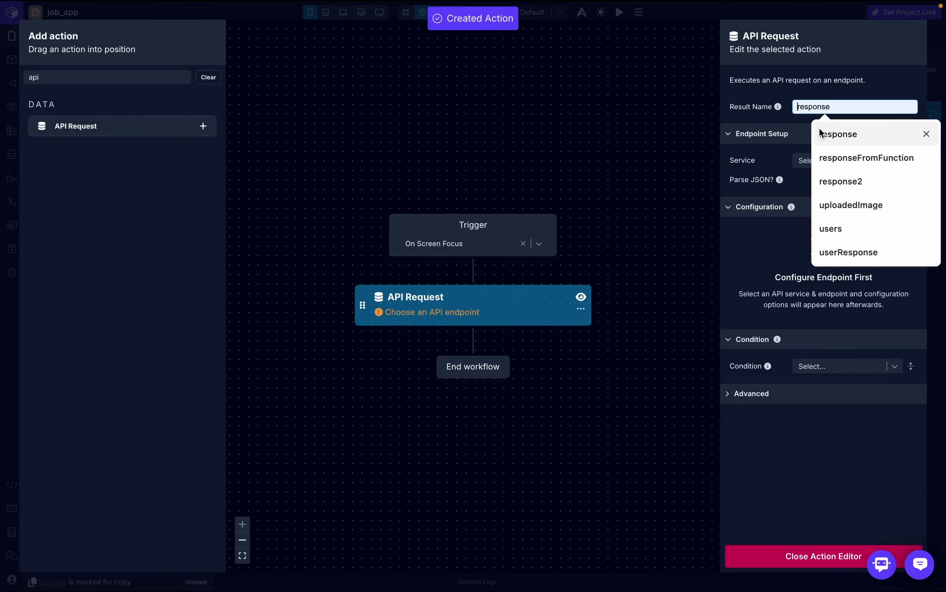
{"action": "left_click", "coordinate": [819, 128]}
{"action": "left_click", "coordinate": [881, 163]}
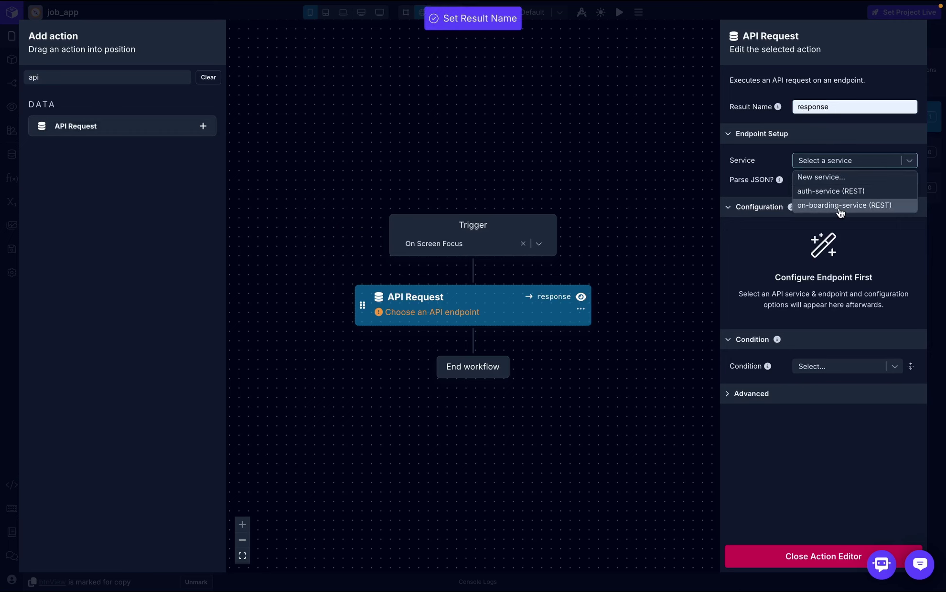
{"action": "left_click", "coordinate": [878, 205]}
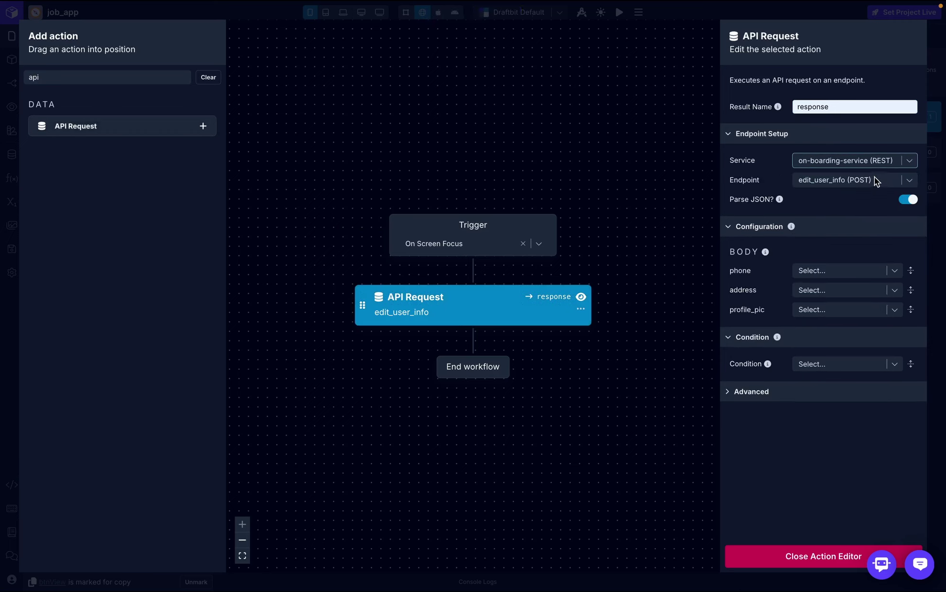
{"action": "left_click", "coordinate": [876, 180]}
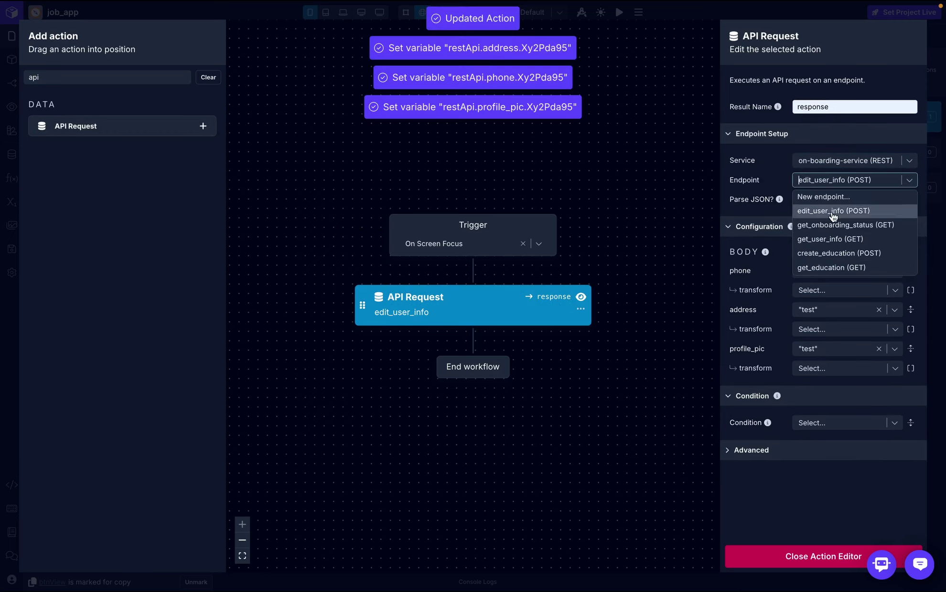
{"action": "left_click", "coordinate": [856, 266]}
- Add a Log to Console action that logs the response after the request
{"action": "double_click", "coordinate": [136, 76]}
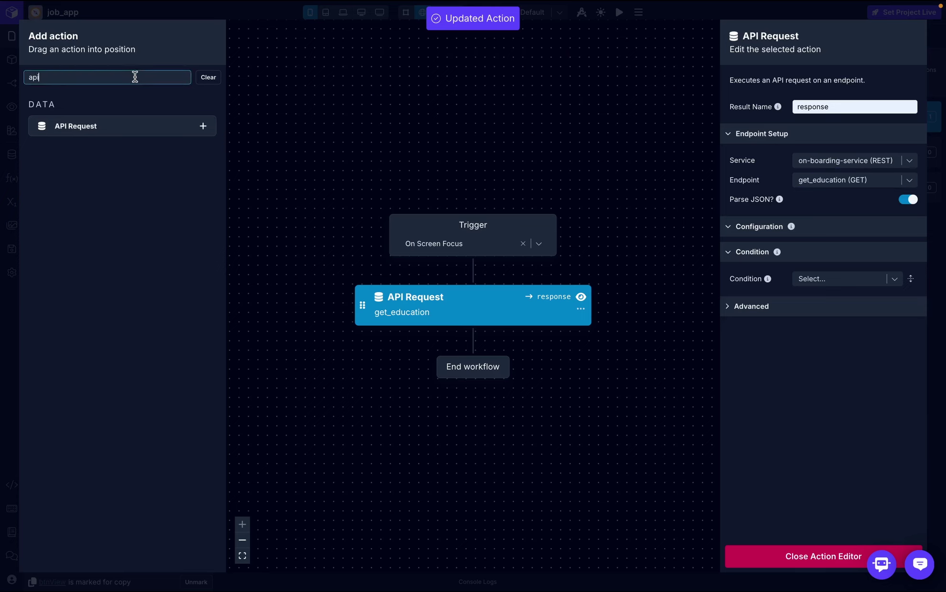
{"action": "key", "text": "BackSpace"}
{"action": "type", "text": "log"}
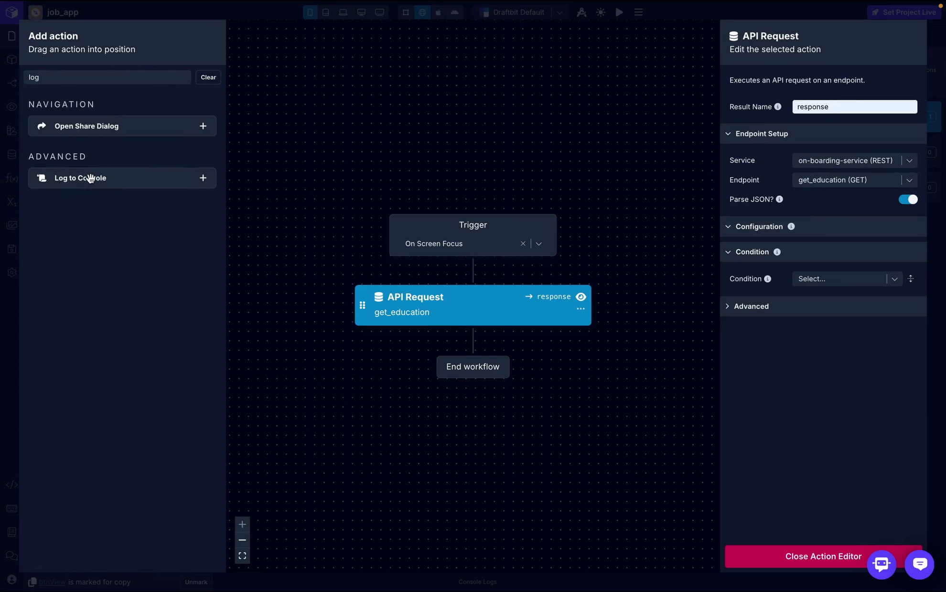
{"action": "left_click_drag", "start_coordinate": [90, 178], "coordinate": [426, 329]}
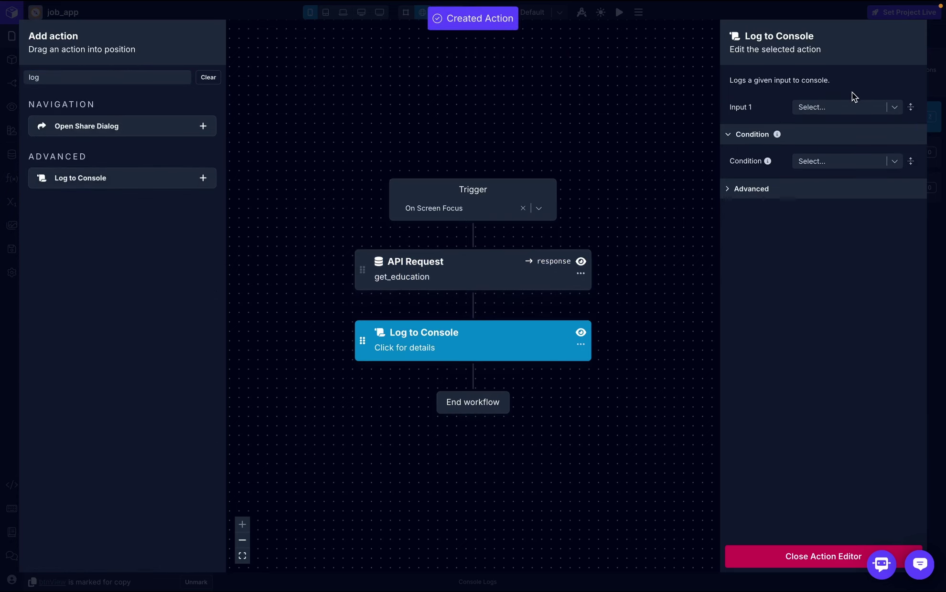
{"action": "left_click", "coordinate": [851, 106]}
{"action": "key", "text": "Escape"}
{"action": "left_click", "coordinate": [841, 108]}
{"action": "left_click", "coordinate": [821, 125]}
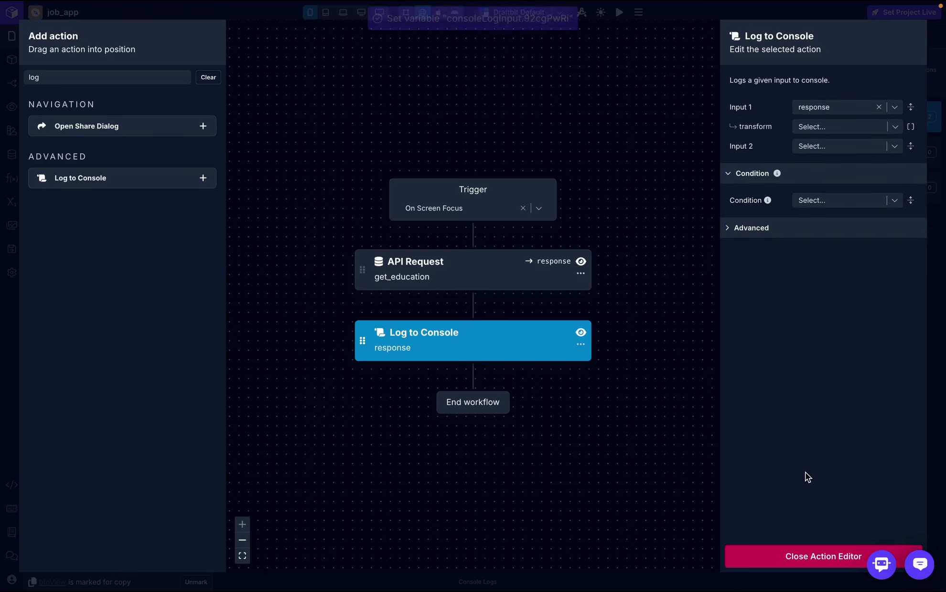
{"action": "left_click", "coordinate": [789, 557]}
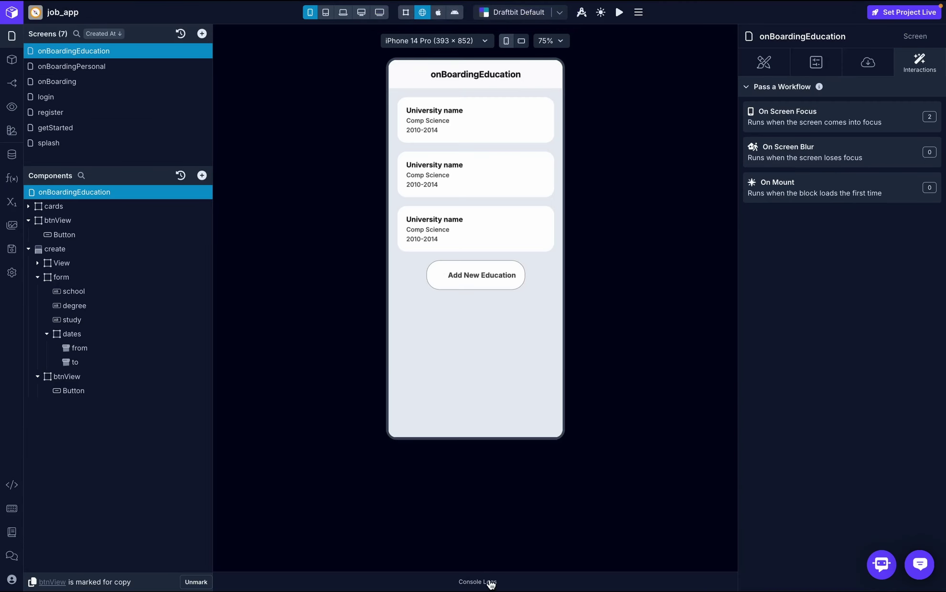
- Clear the console logs and inspect the newly logged education record
{"action": "left_click", "coordinate": [490, 583]}
{"action": "left_click", "coordinate": [707, 433]}
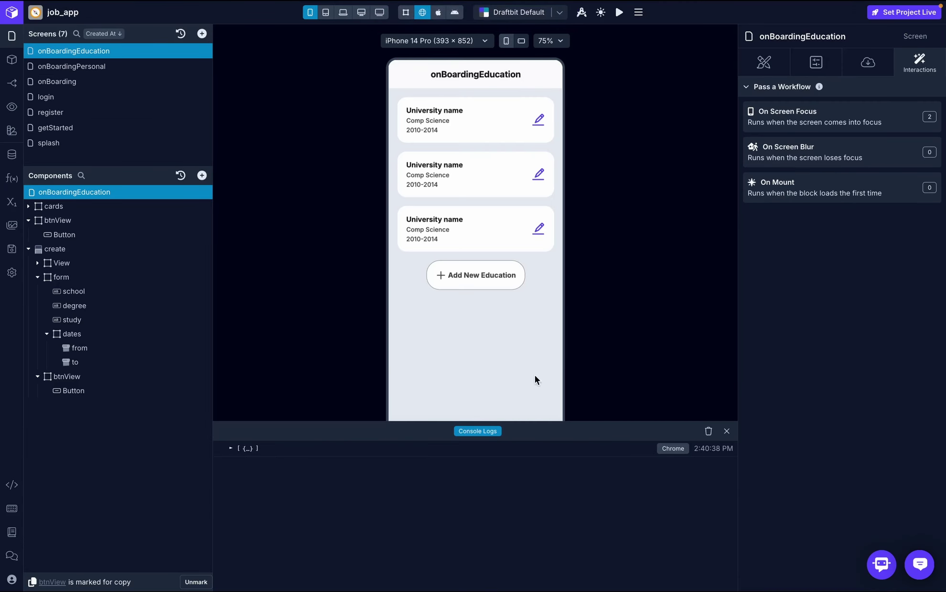
{"action": "left_click", "coordinate": [231, 449]}
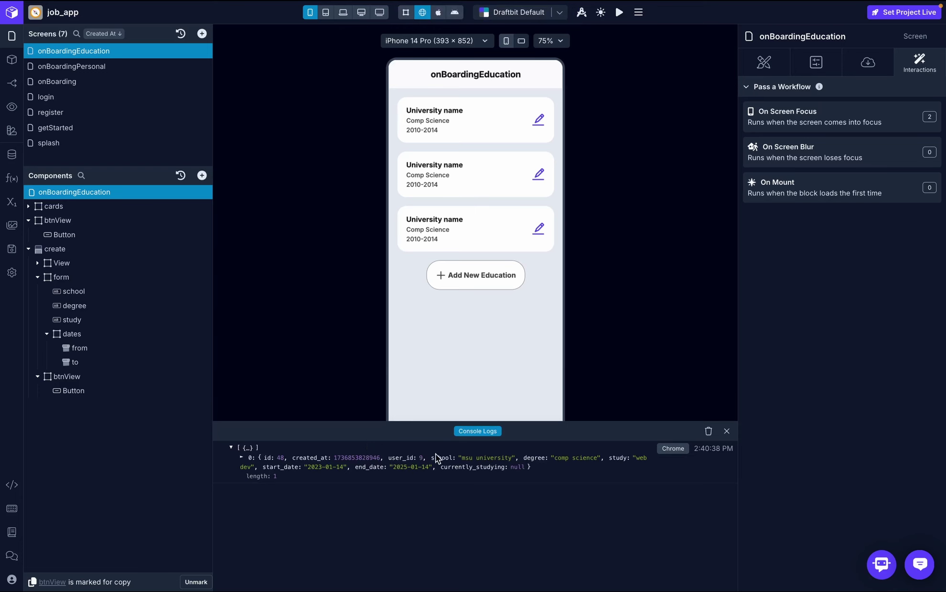
{"action": "left_click", "coordinate": [727, 431]}
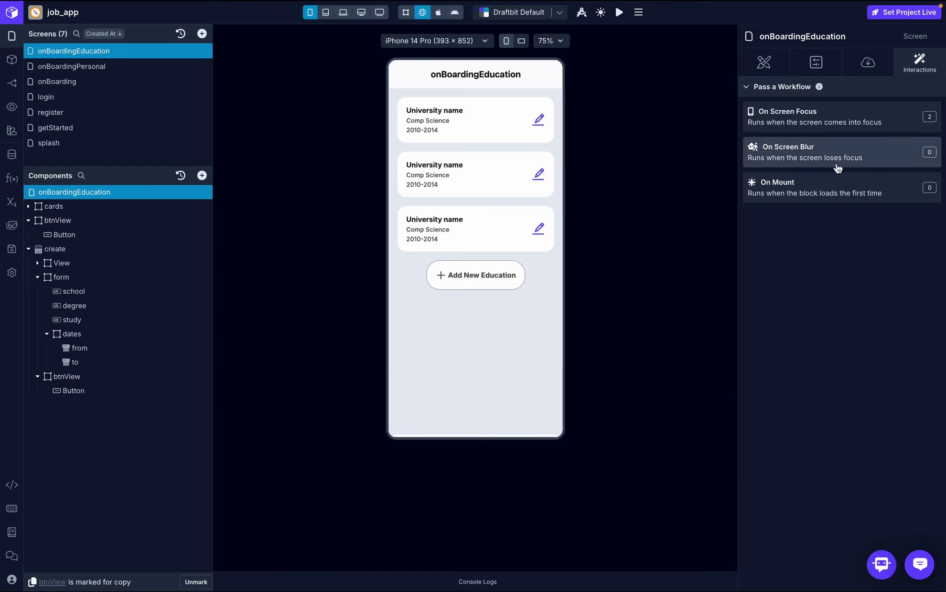
- Add a Set Variable action storing response in educationData and delete the Log to Console action
{"action": "left_click", "coordinate": [859, 120]}
{"action": "type", "text": "set"}
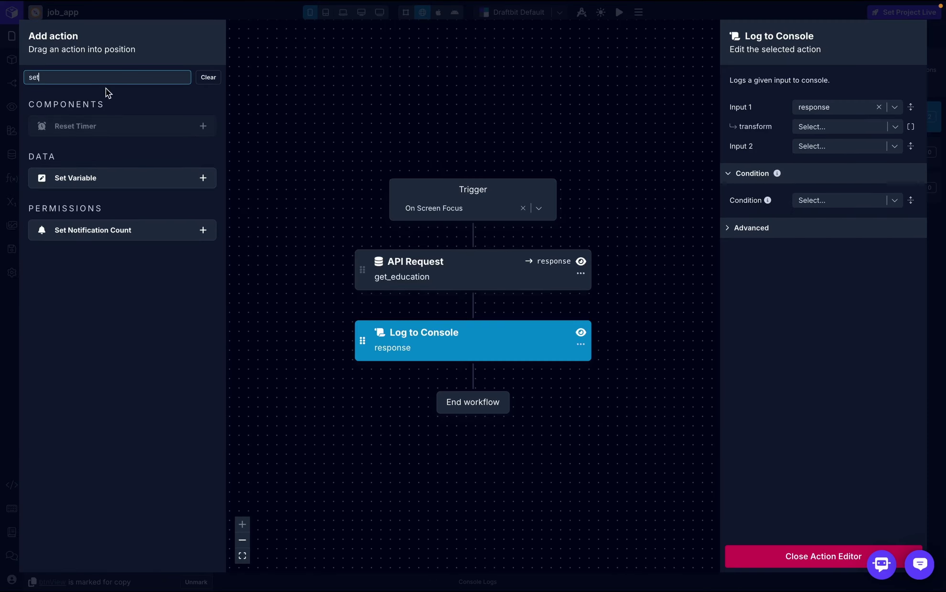
{"action": "left_click_drag", "start_coordinate": [64, 175], "coordinate": [397, 305]}
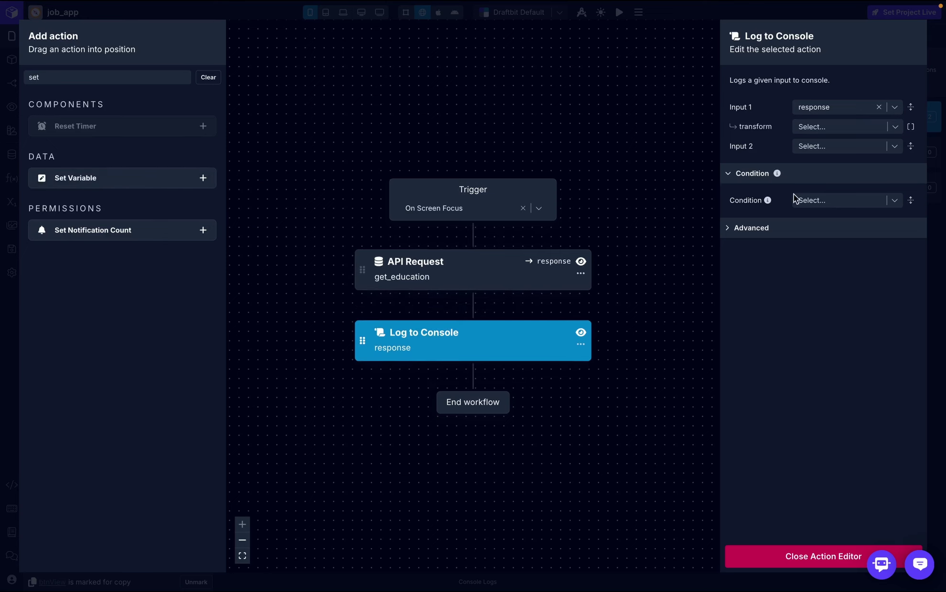
{"action": "left_click", "coordinate": [908, 140]}
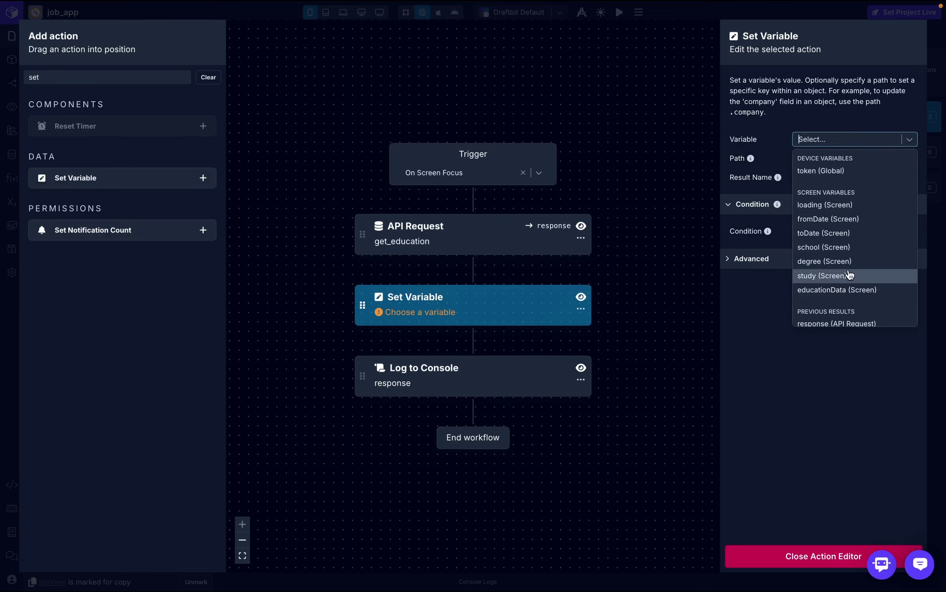
{"action": "left_click", "coordinate": [788, 197]}
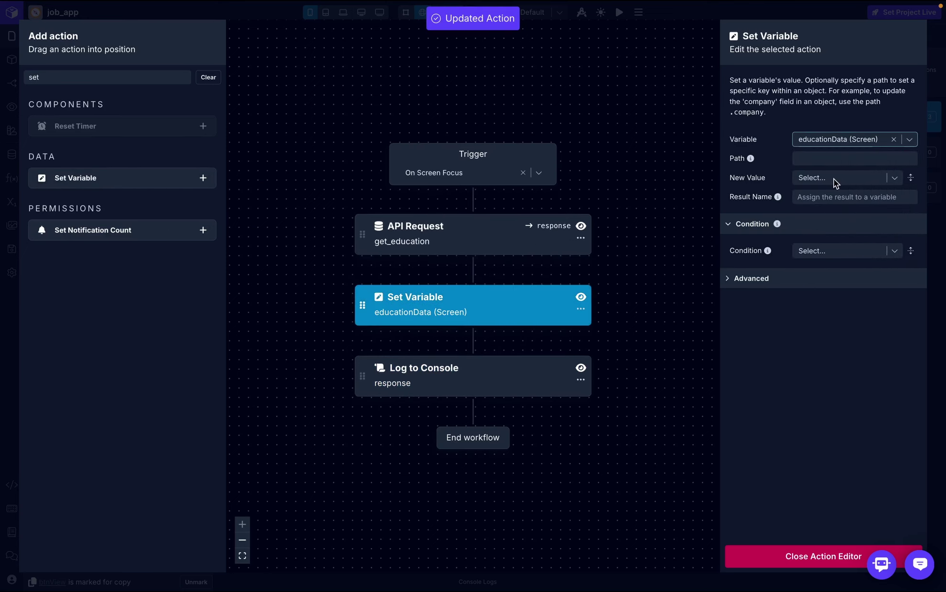
{"action": "left_click", "coordinate": [834, 178]}
{"action": "left_click", "coordinate": [785, 233]}
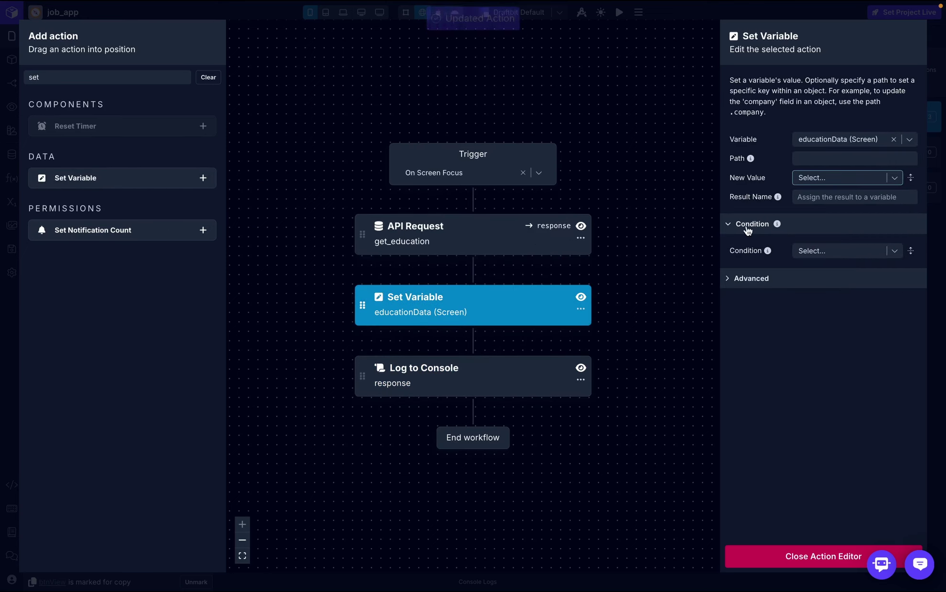
{"action": "left_click", "coordinate": [580, 380]}
{"action": "left_click", "coordinate": [598, 421]}
{"action": "left_click", "coordinate": [804, 554]}
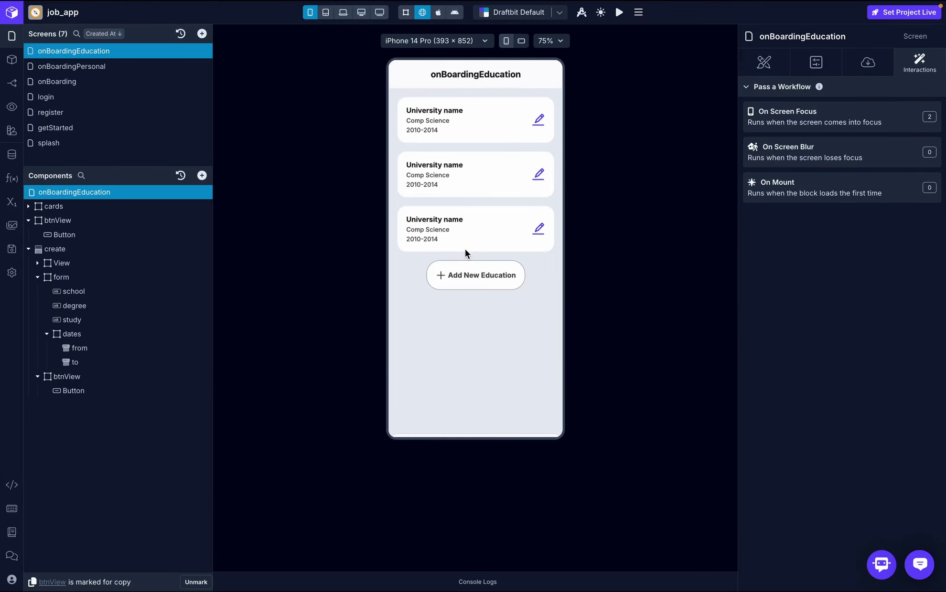
- Delete card 2 and card 3, leaving a single education card
{"action": "left_click", "coordinate": [28, 207]}
{"action": "left_click", "coordinate": [211, 233]}
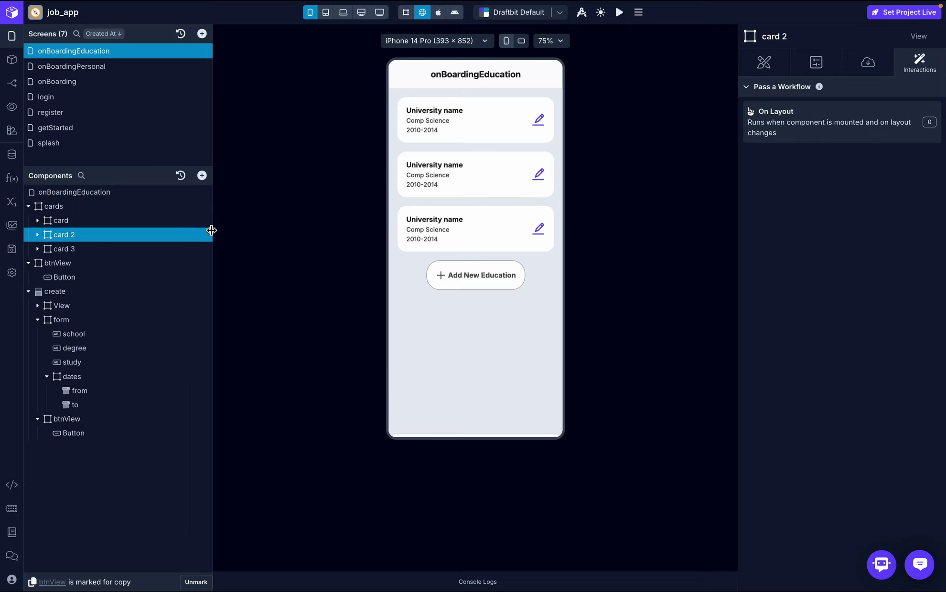
{"action": "left_click", "coordinate": [205, 234]}
{"action": "left_click", "coordinate": [232, 331]}
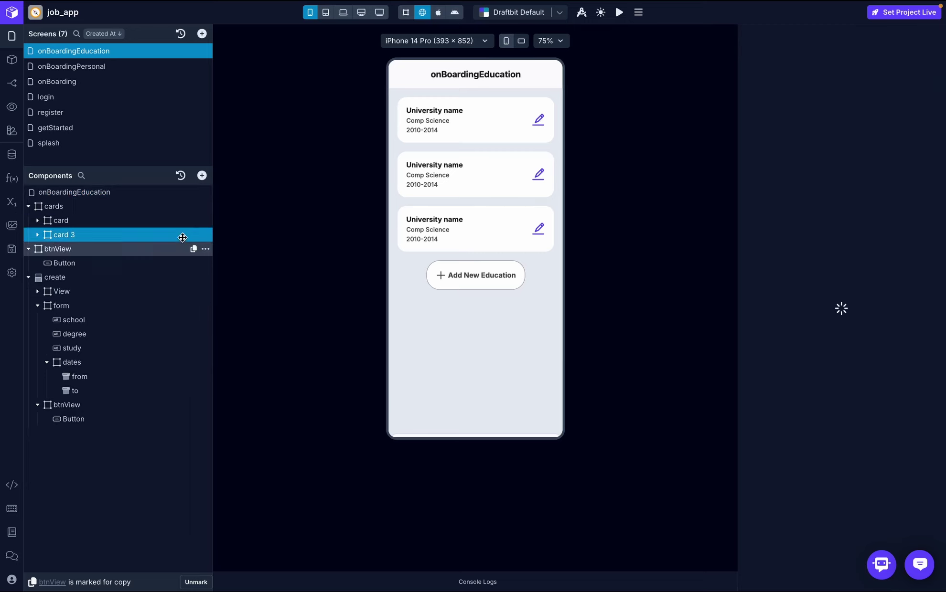
{"action": "left_click", "coordinate": [206, 235]}
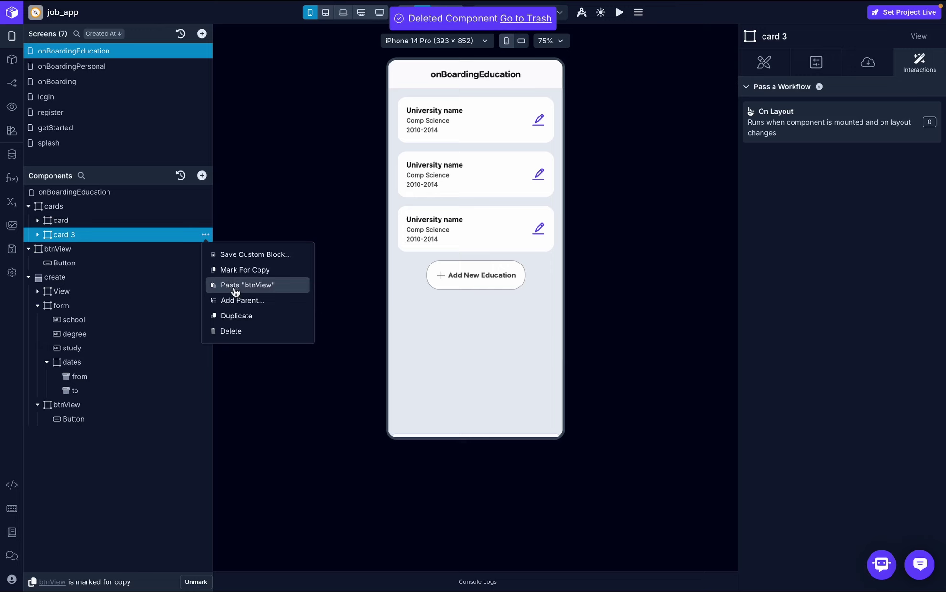
{"action": "left_click", "coordinate": [232, 331]}
- Wrap the remaining card in a List and set its data to educationData
{"action": "left_click", "coordinate": [101, 223]}
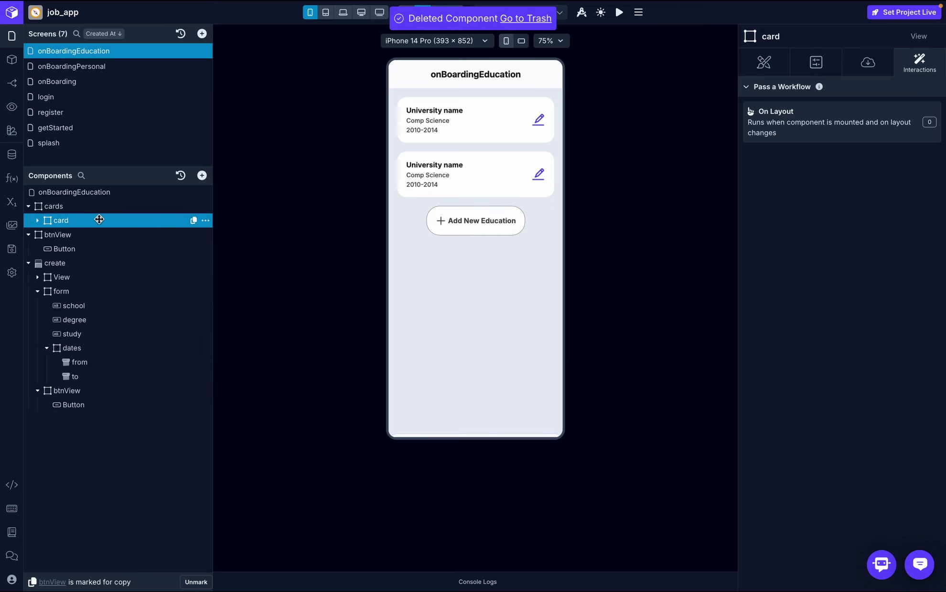
{"action": "left_click", "coordinate": [206, 220]}
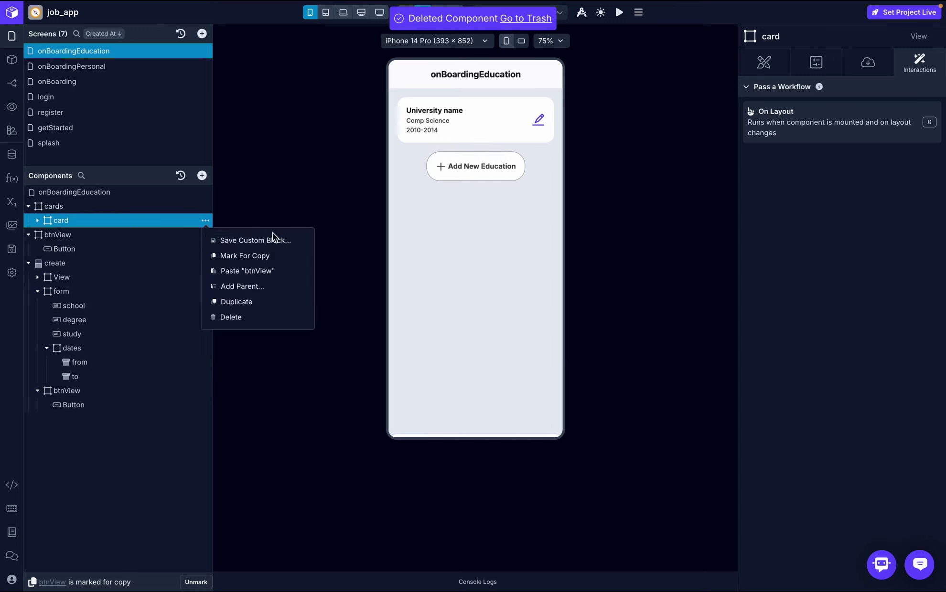
{"action": "left_click", "coordinate": [274, 287]}
{"action": "type", "text": "list"}
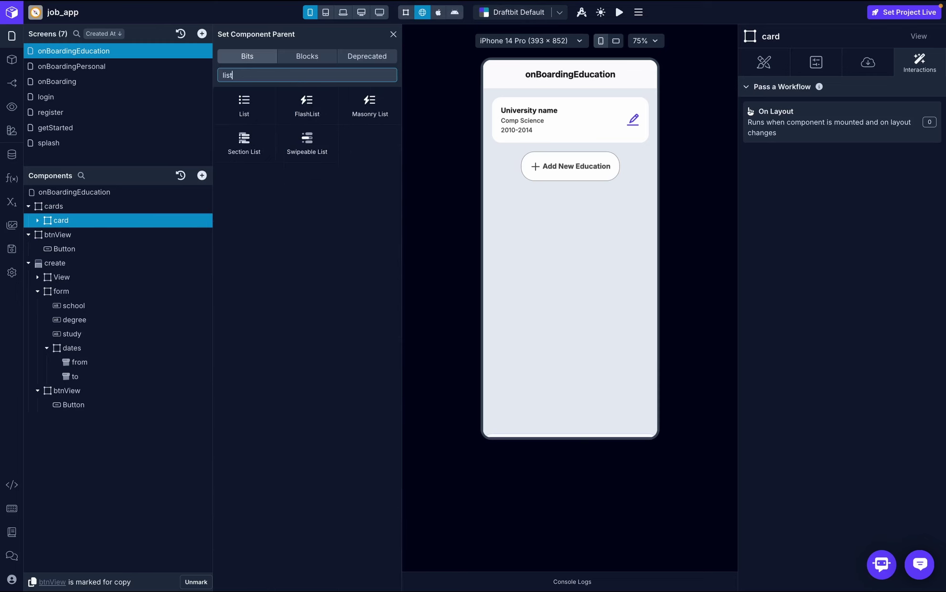
{"action": "left_click", "coordinate": [253, 92]}
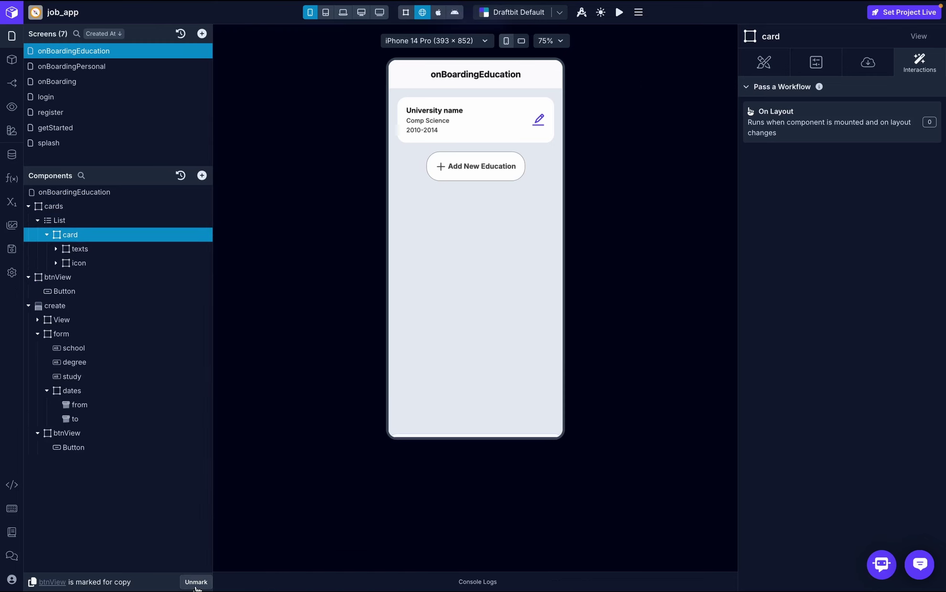
{"action": "left_click", "coordinate": [196, 582]}
{"action": "left_click", "coordinate": [110, 220]}
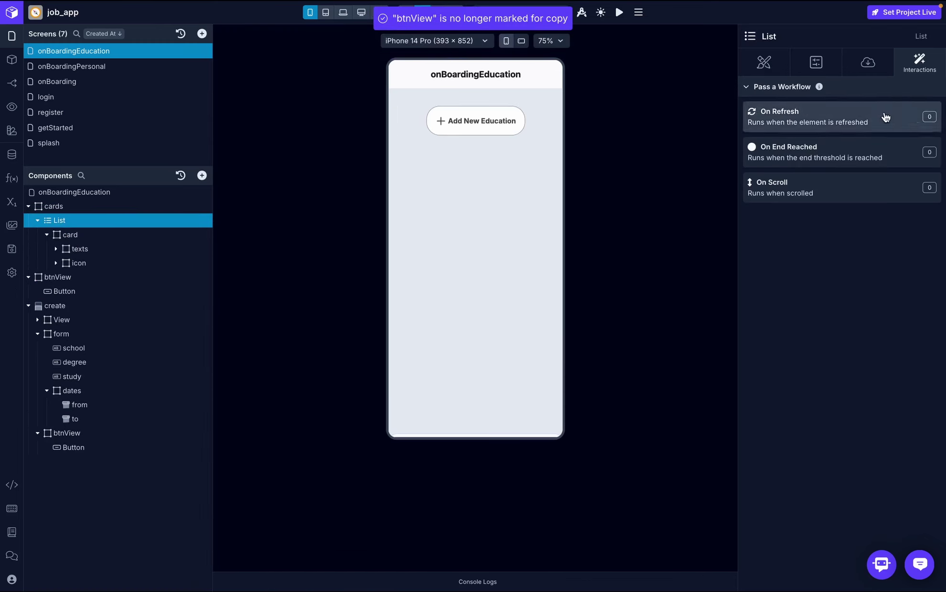
{"action": "left_click", "coordinate": [868, 63]}
{"action": "left_click", "coordinate": [913, 110]}
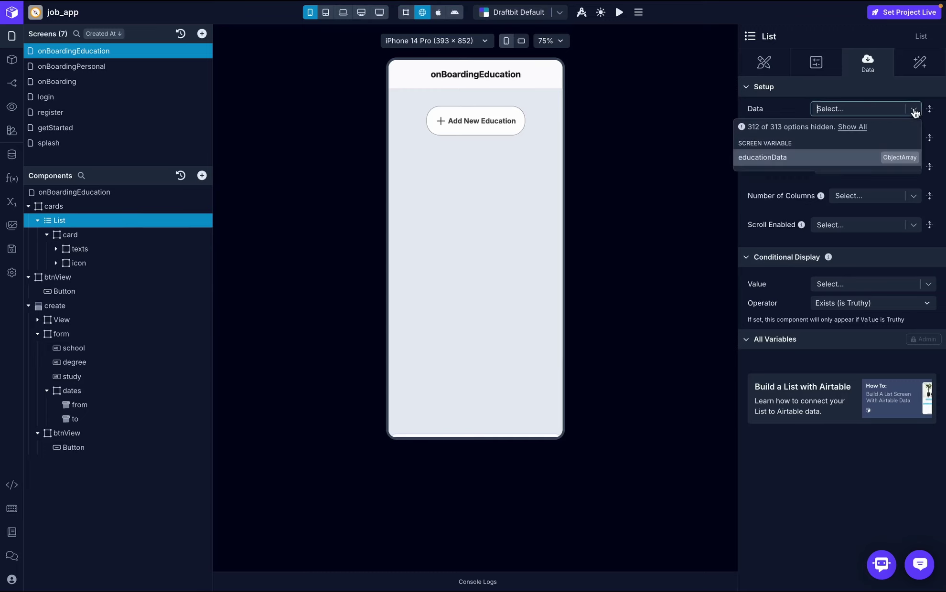
{"action": "left_click", "coordinate": [791, 157]}
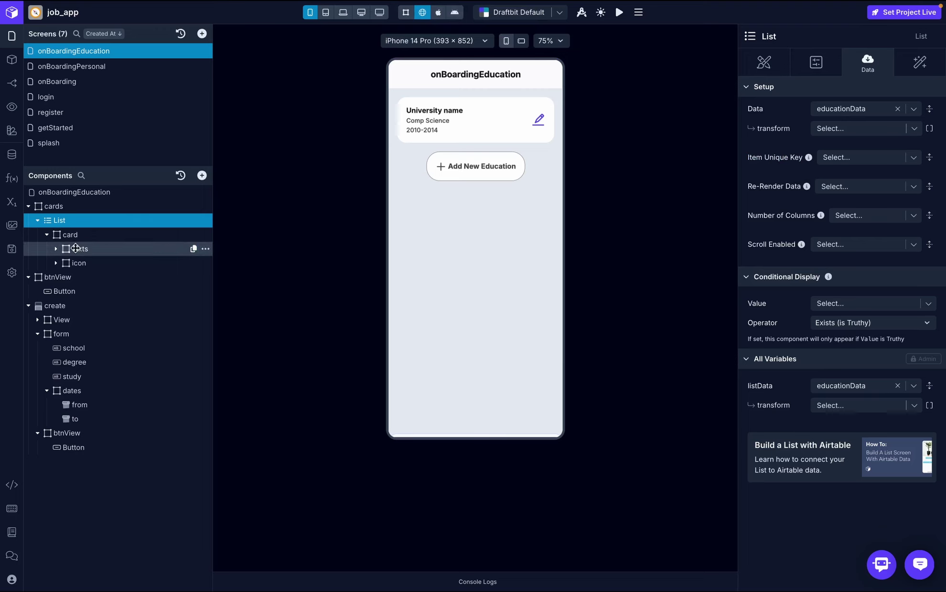
- Set the first card text to {{name}}, bound to each list item's school field
{"action": "left_click", "coordinate": [58, 250]}
{"action": "left_click", "coordinate": [110, 263]}
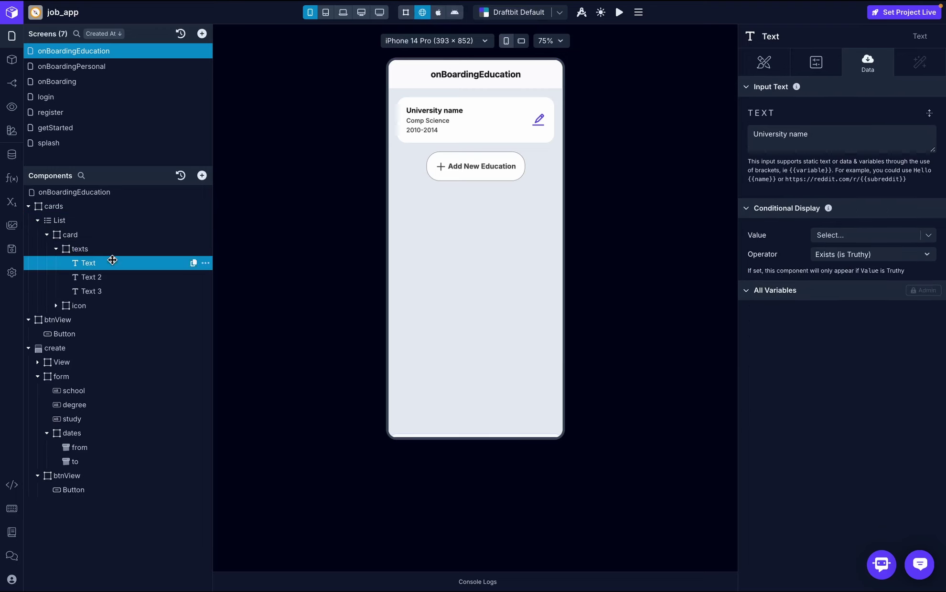
{"action": "left_click", "coordinate": [811, 135]}
{"action": "left_click_drag", "start_coordinate": [811, 136], "coordinate": [741, 137]}
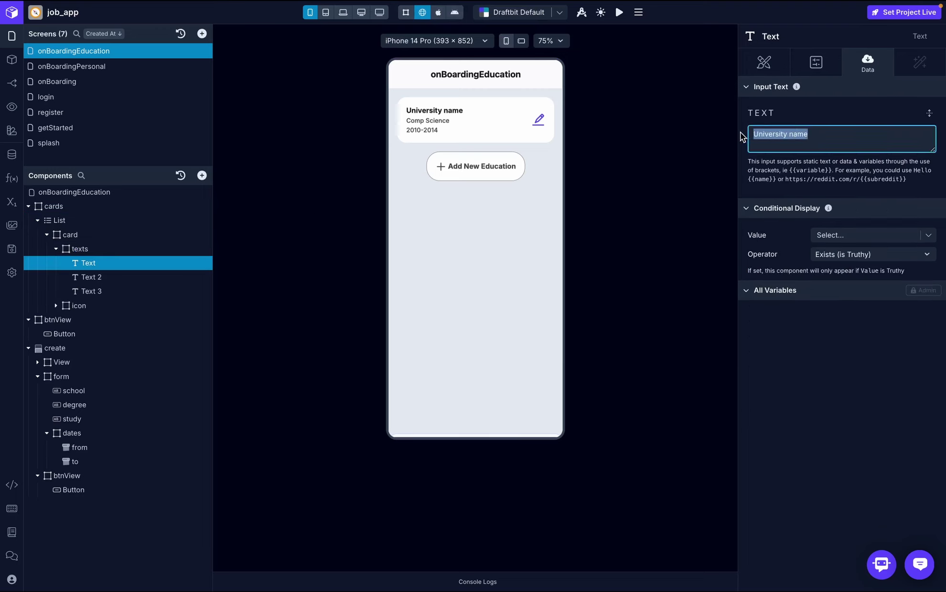
{"action": "type", "text": "{{}"}
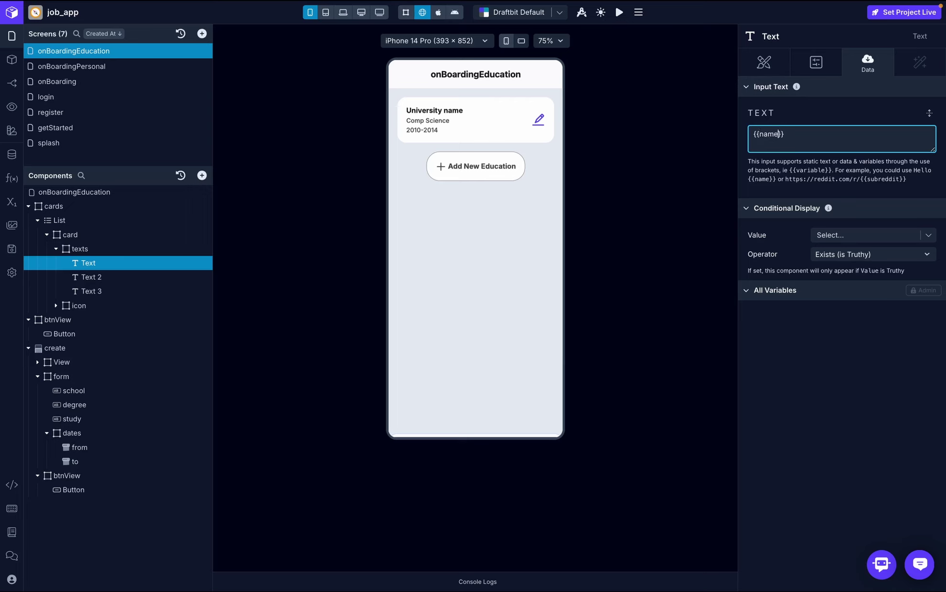
{"action": "left_click", "coordinate": [811, 112]}
{"action": "left_click", "coordinate": [879, 230]}
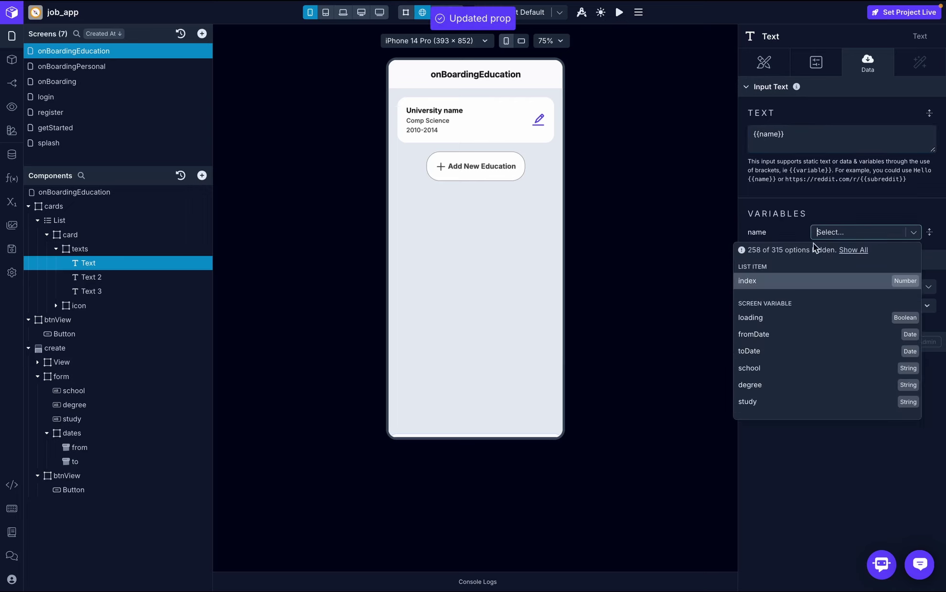
{"action": "left_click", "coordinate": [860, 250]}
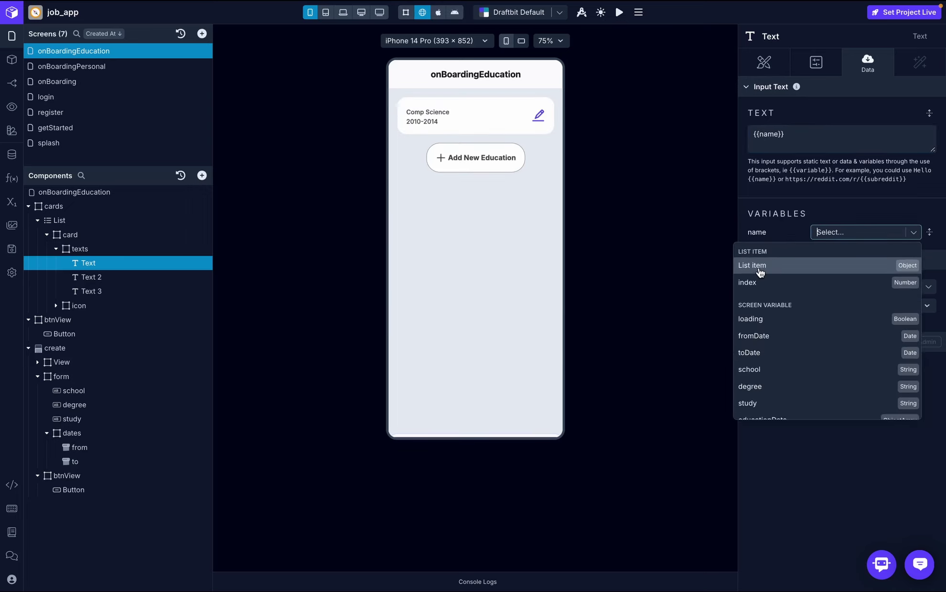
{"action": "left_click", "coordinate": [760, 270]}
{"action": "left_click", "coordinate": [863, 249]}
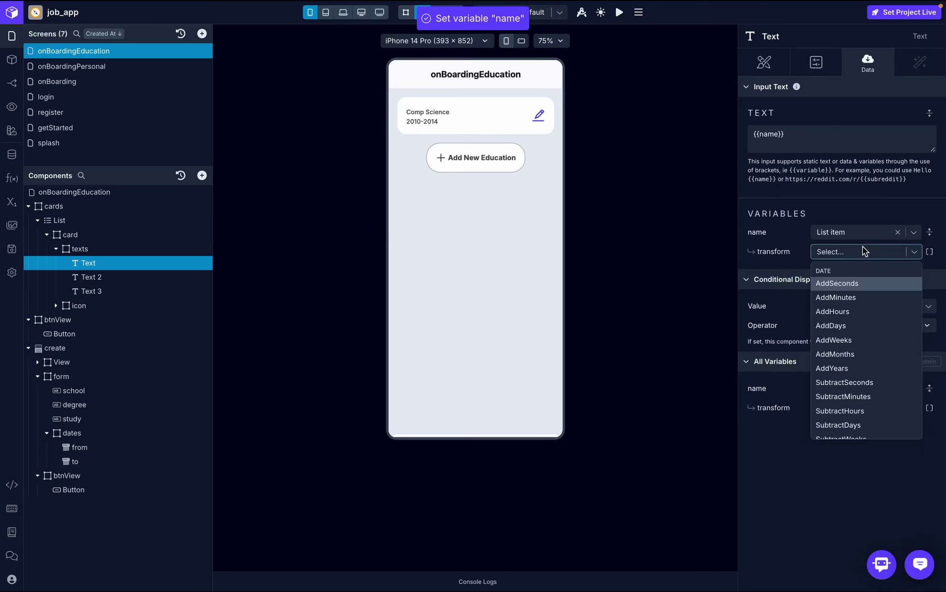
{"action": "type", "text": "school"}
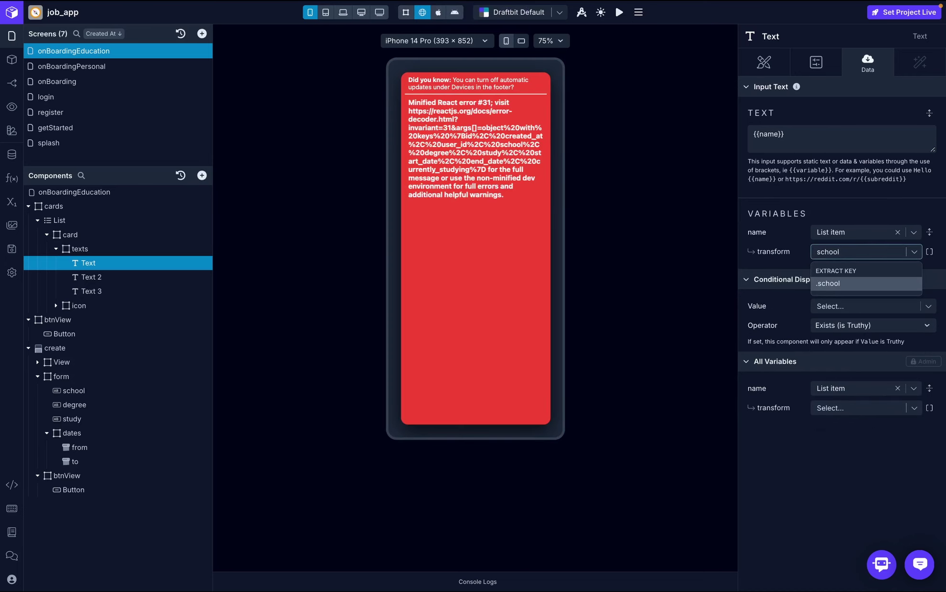
{"action": "left_click", "coordinate": [875, 284]}
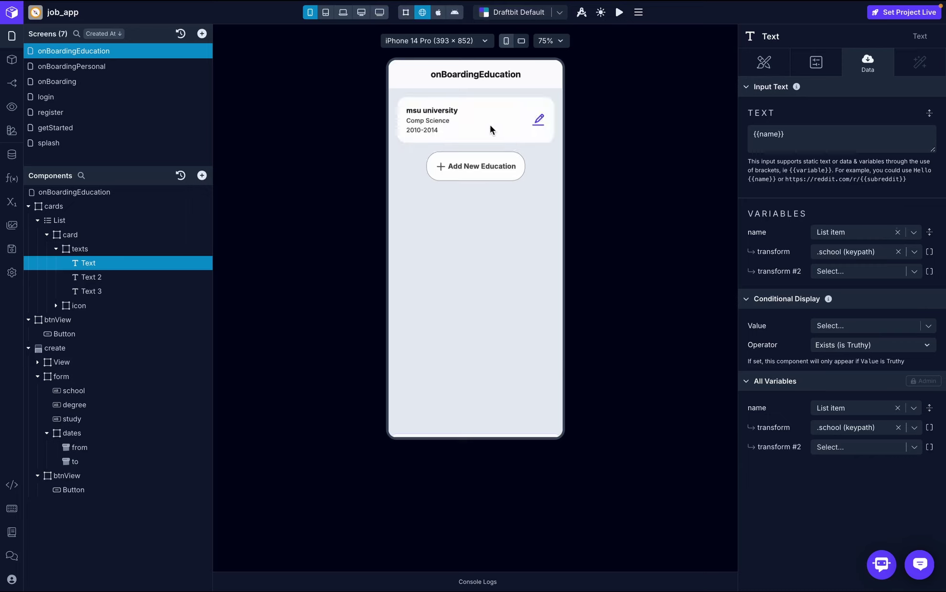
- Set the second card text to {{degree}}, bound to each list item's degree field
{"action": "left_click", "coordinate": [108, 273]}
{"action": "left_click", "coordinate": [817, 134]}
{"action": "key", "text": "ctrl+a"}
{"action": "type", "text": "{"}
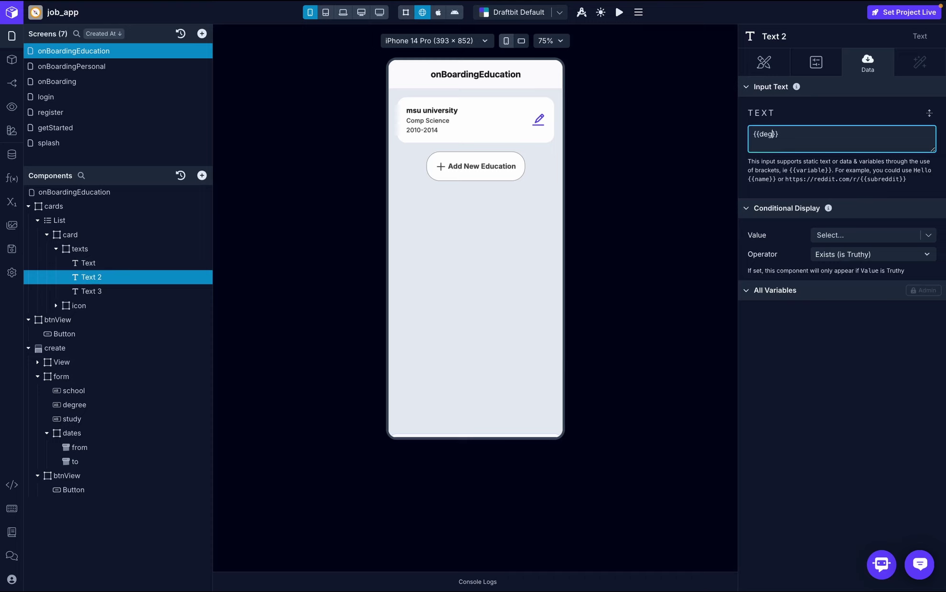
{"action": "type", "text": "{degree"}
{"action": "left_click", "coordinate": [858, 115]}
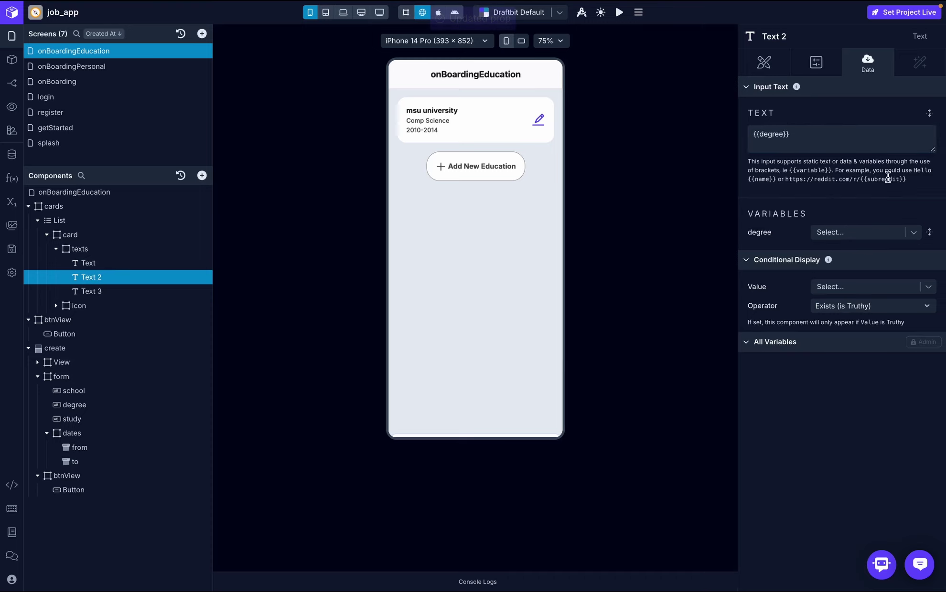
{"action": "left_click", "coordinate": [914, 233]}
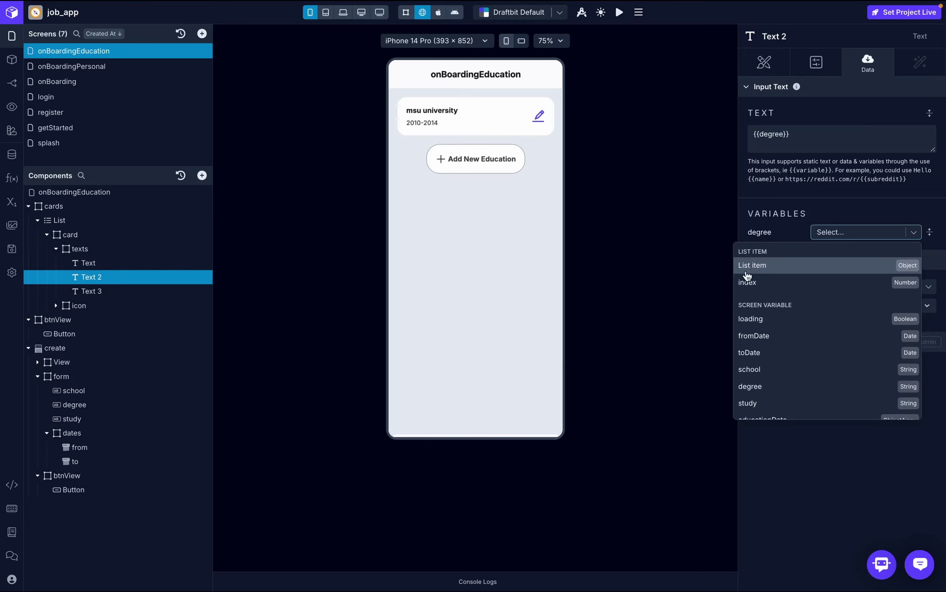
{"action": "left_click", "coordinate": [758, 267]}
{"action": "left_click", "coordinate": [866, 252]}
{"action": "type", "text": "degree"}
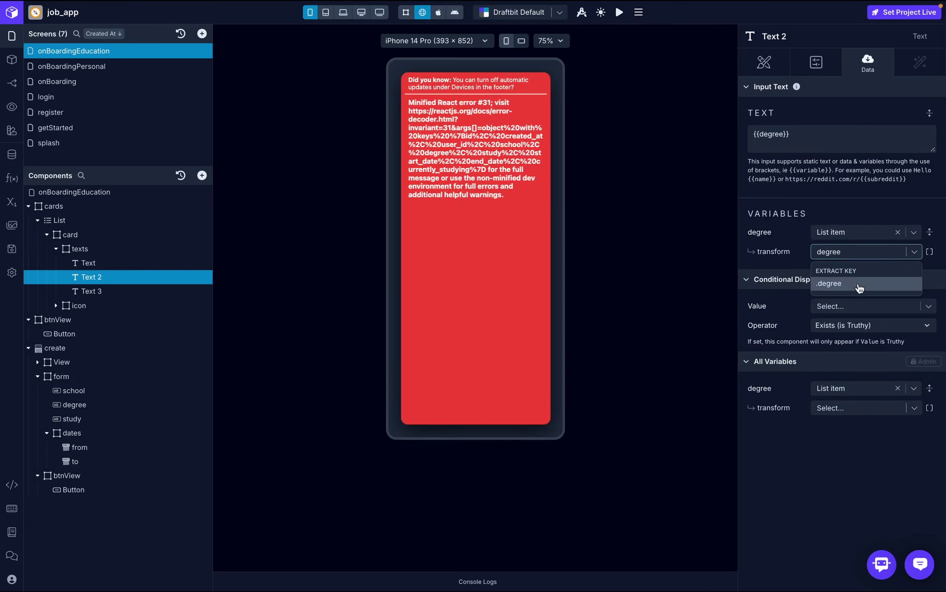
{"action": "left_click", "coordinate": [858, 284]}
{"action": "left_click", "coordinate": [99, 290]}
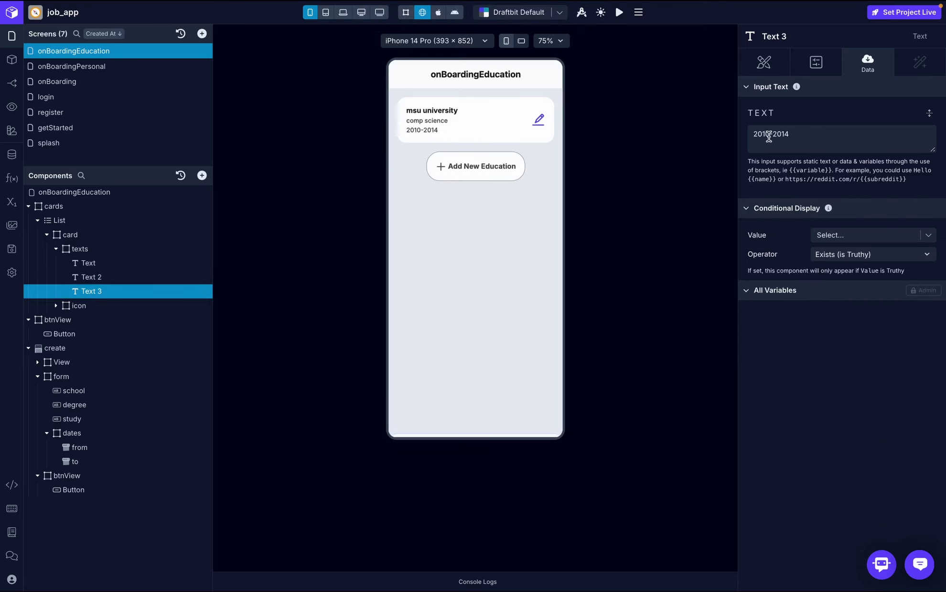
- Replace Text 3's date range with the placeholder text '{{from}} - {{to}}'
{"action": "left_click", "coordinate": [771, 134]}
{"action": "key", "text": "BackSpace"}
{"action": "key", "text": "BackSpace"}
{"action": "key", "text": "BackSpace"}
{"action": "key", "text": "BackSpace"}
{"action": "type", "text": "{{}}"}
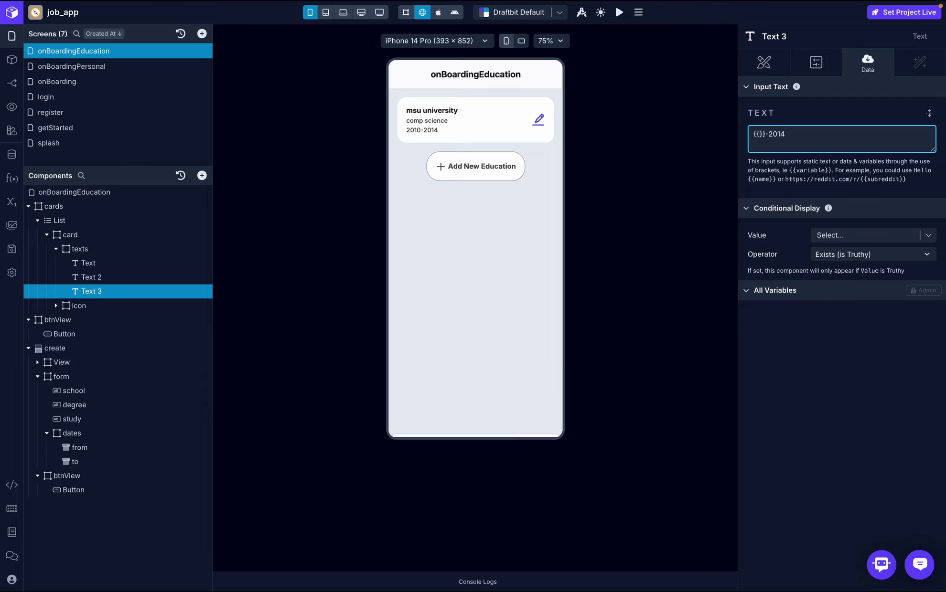
{"action": "type", "text": "from"}
{"action": "left_click", "coordinate": [781, 134]}
{"action": "left_click", "coordinate": [788, 135]}
{"action": "type", "text": "{{to"}
{"action": "left_click", "coordinate": [824, 122]}
- Bind 'from' to the List item and inspect the logged education record fields
{"action": "left_click", "coordinate": [845, 233]}
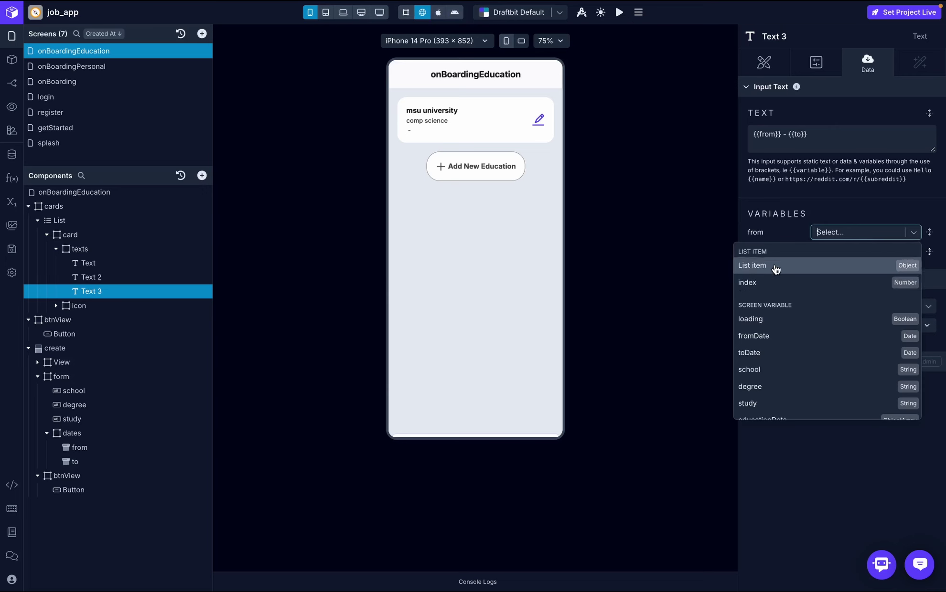
{"action": "left_click", "coordinate": [774, 266]}
{"action": "left_click", "coordinate": [914, 253]}
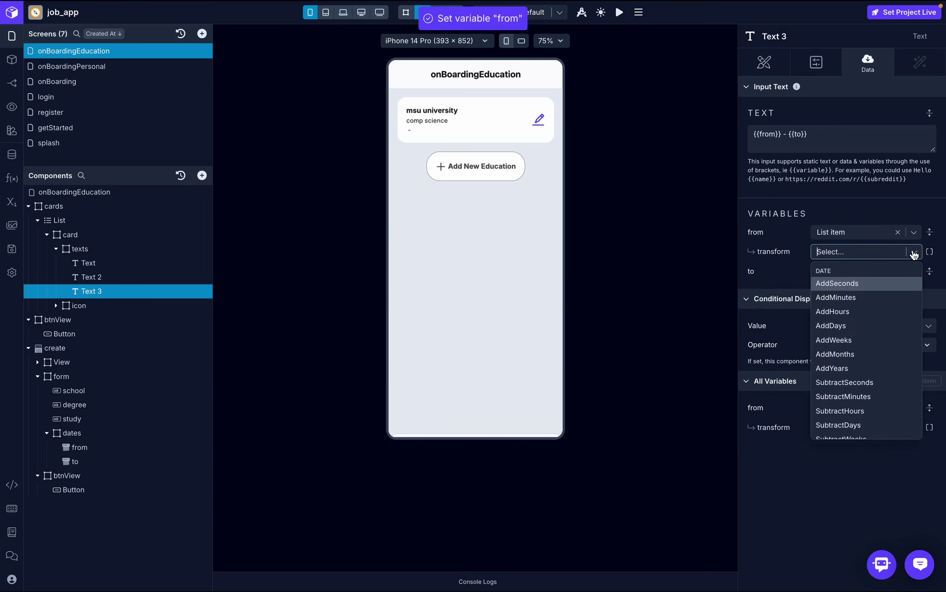
{"action": "left_click", "coordinate": [493, 533]}
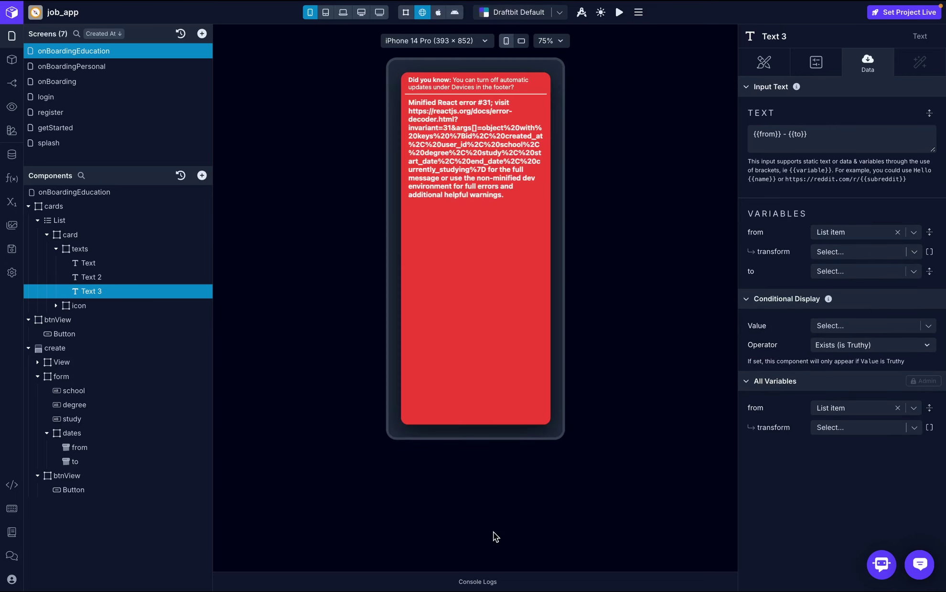
{"action": "left_click", "coordinate": [480, 583]}
{"action": "left_click", "coordinate": [231, 449]}
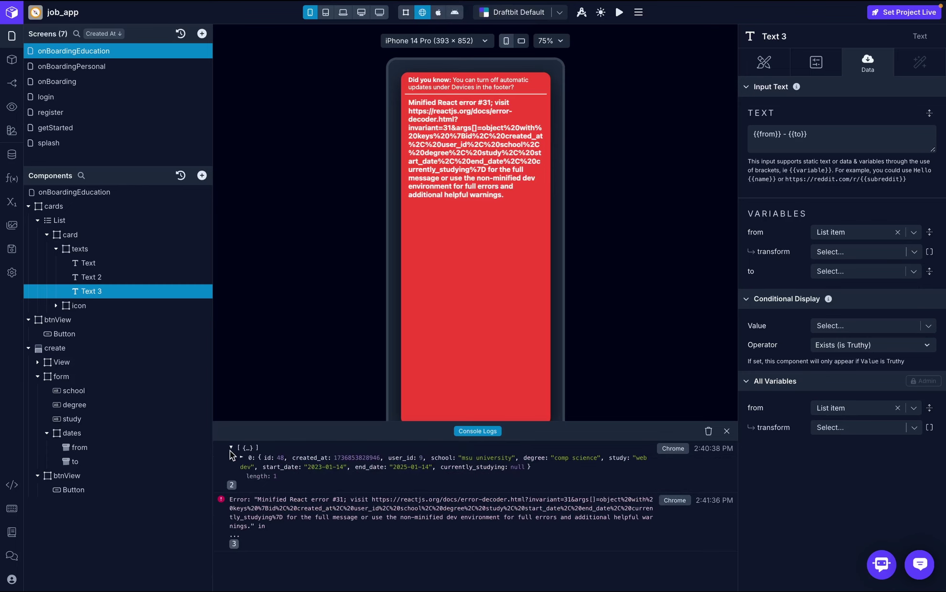
{"action": "left_click", "coordinate": [241, 458]}
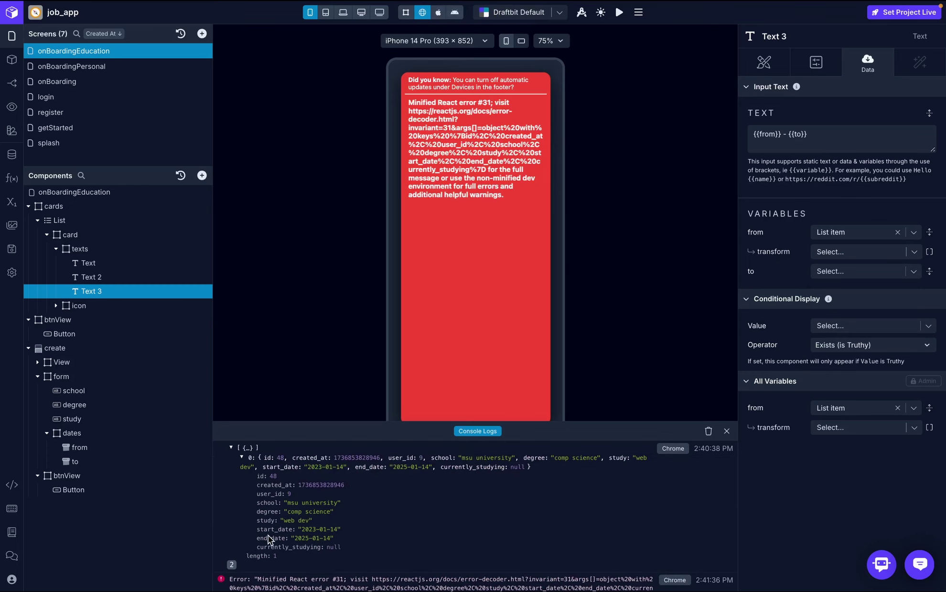
- Transform 'from' with the .start_date keypath and FormatDate using format string YYYY
{"action": "left_click", "coordinate": [853, 251]}
{"action": "type", "text": "start"}
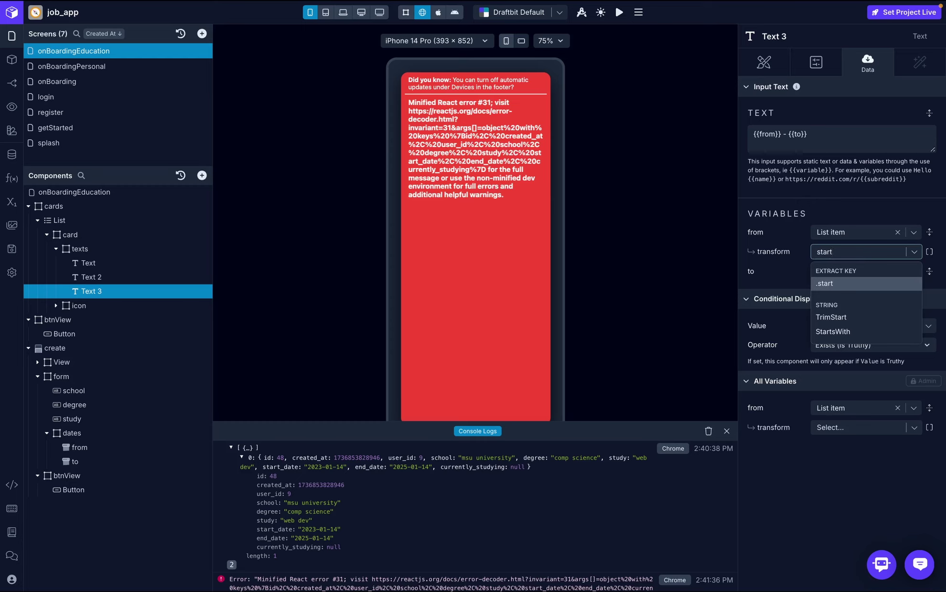
{"action": "type", "text": "_date"}
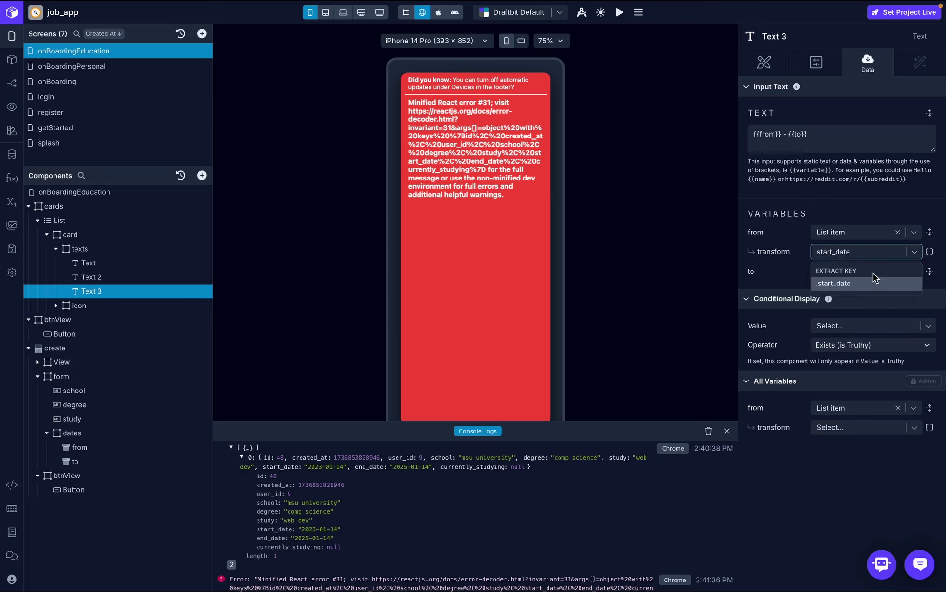
{"action": "left_click", "coordinate": [873, 277]}
{"action": "left_click", "coordinate": [843, 271]}
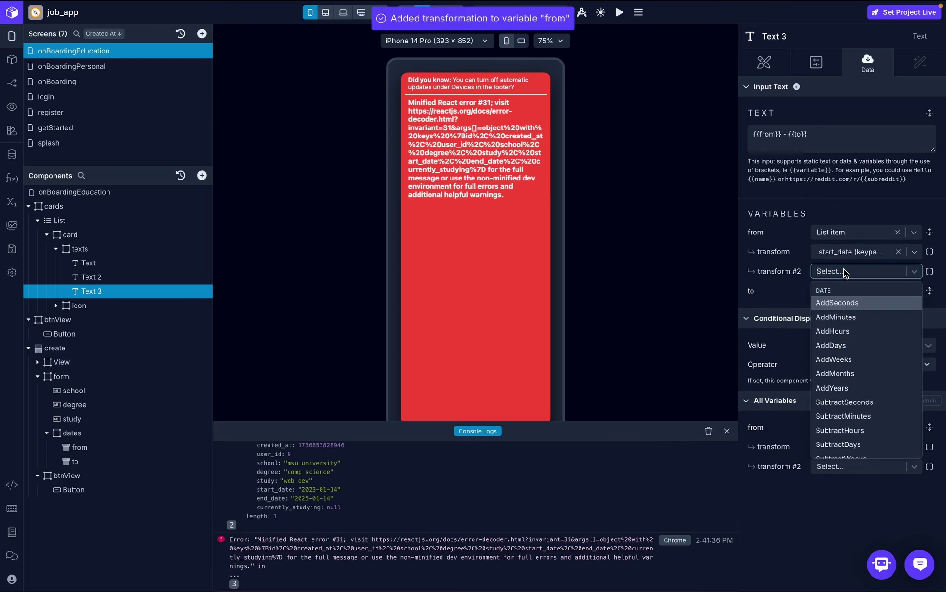
{"action": "type", "text": "fo"}
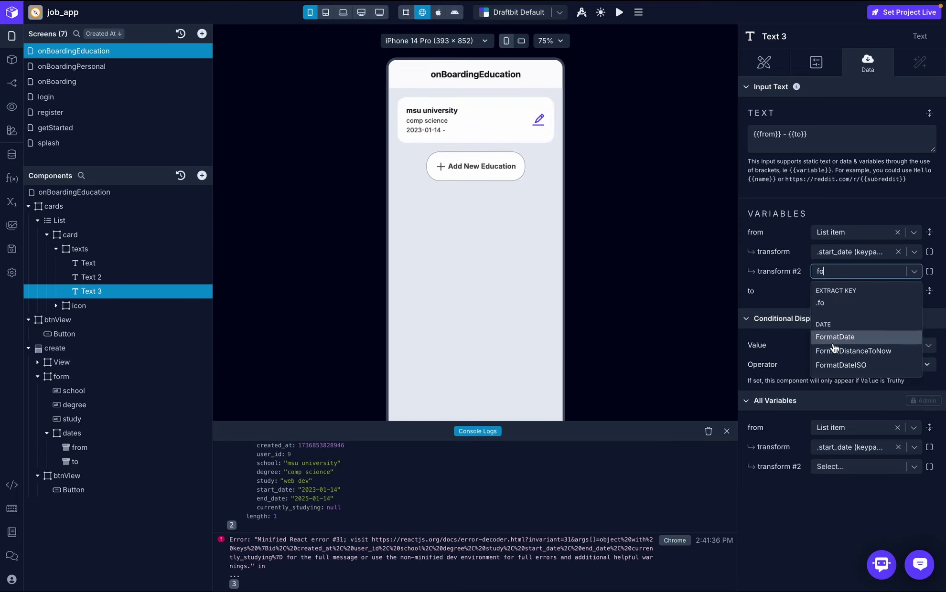
{"action": "left_click", "coordinate": [836, 339]}
{"action": "left_click", "coordinate": [840, 293]}
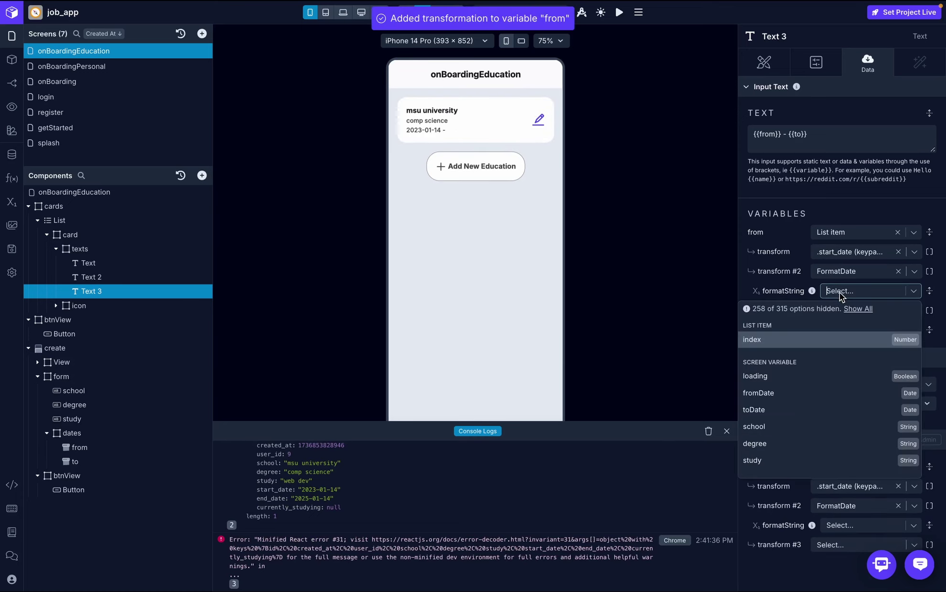
{"action": "type", "text": "YYYY"}
{"action": "key", "text": "Return"}
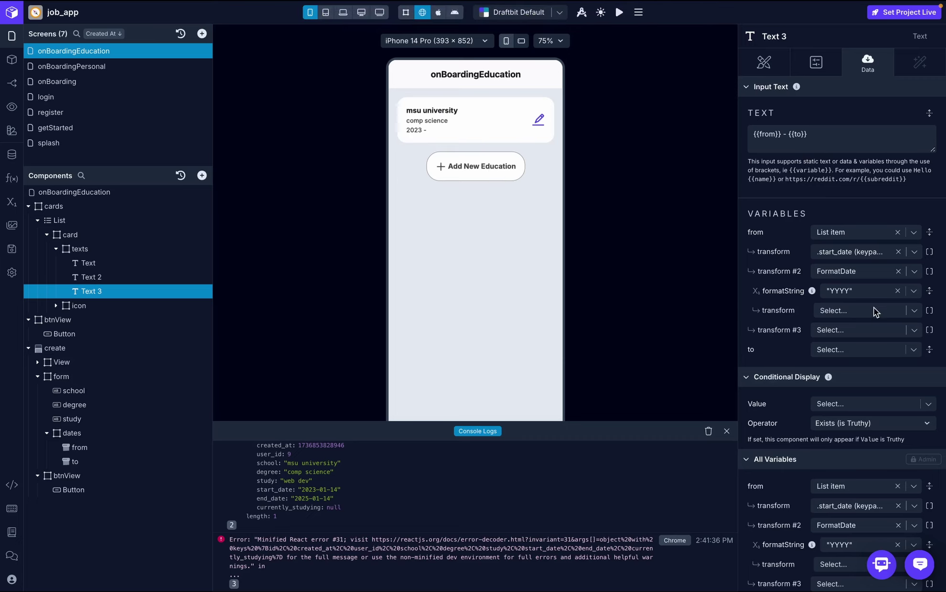
- Bind 'to' to the List item's end_date field
{"action": "left_click", "coordinate": [860, 350]}
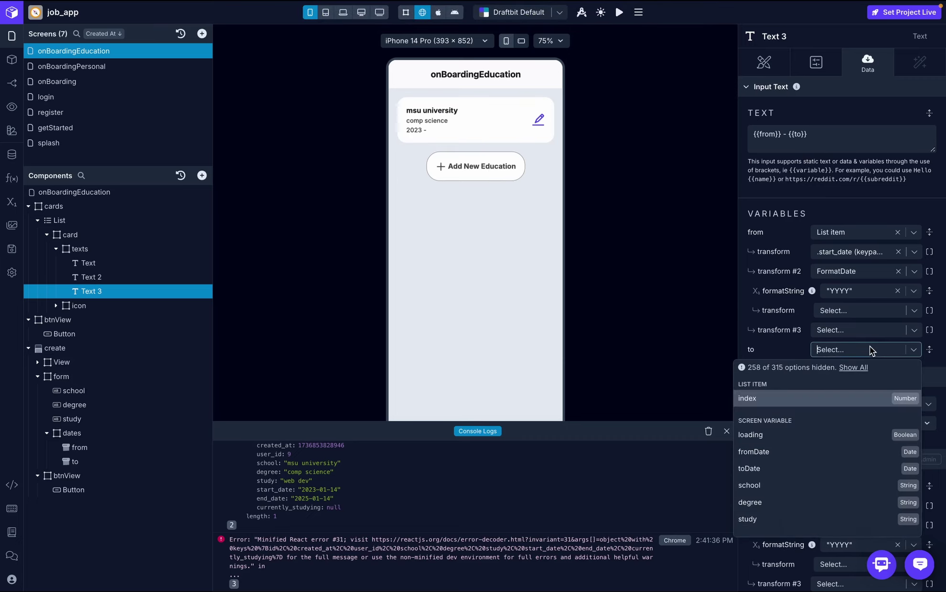
{"action": "left_click", "coordinate": [849, 368]}
{"action": "left_click", "coordinate": [754, 382]}
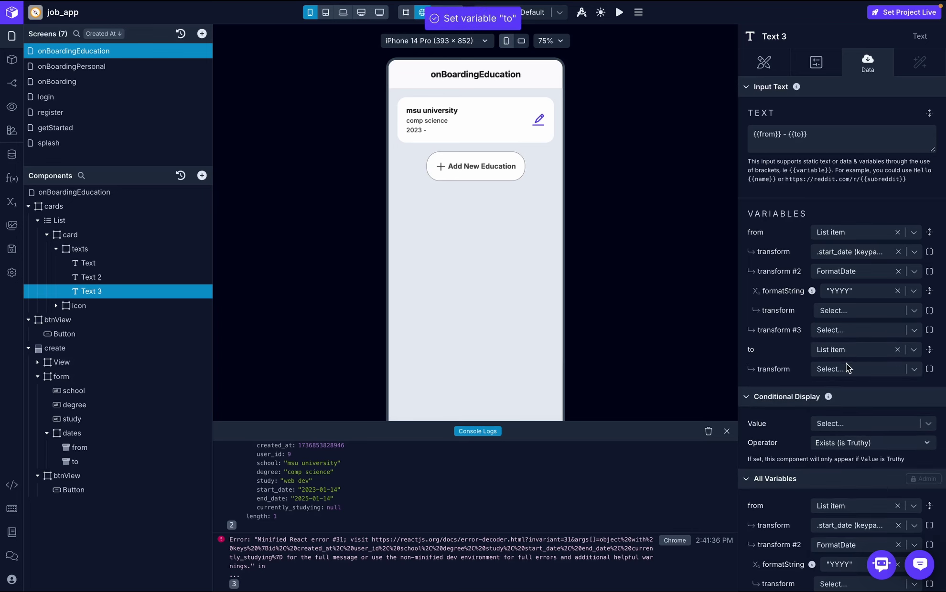
{"action": "left_click", "coordinate": [846, 369]}
{"action": "type", "text": "e"}
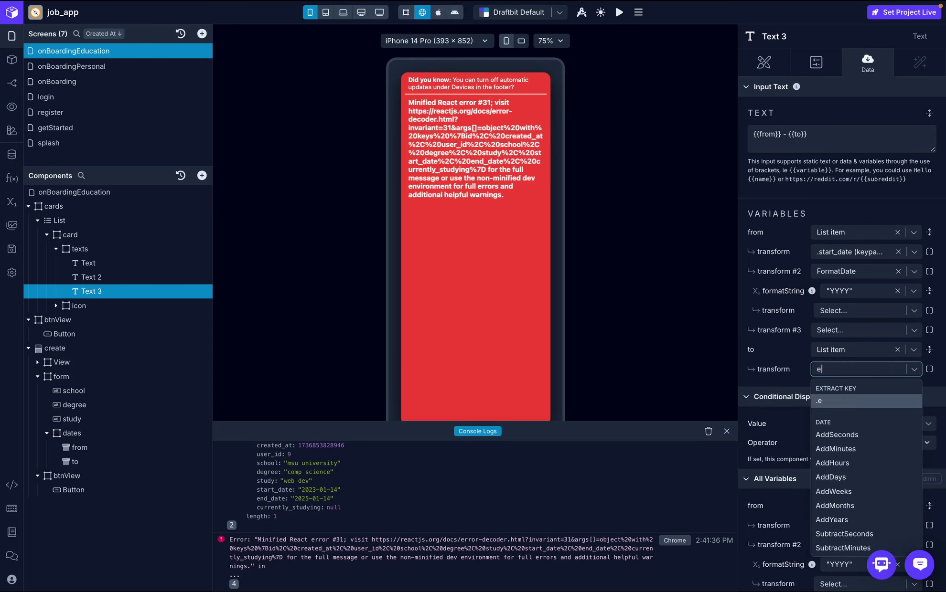
{"action": "type", "text": "nd_date"}
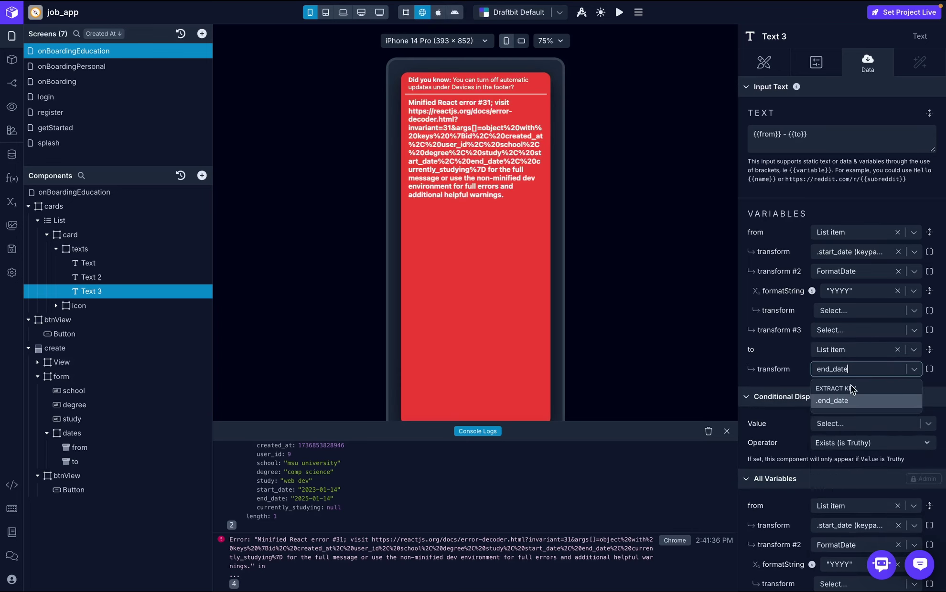
{"action": "left_click", "coordinate": [853, 402]}
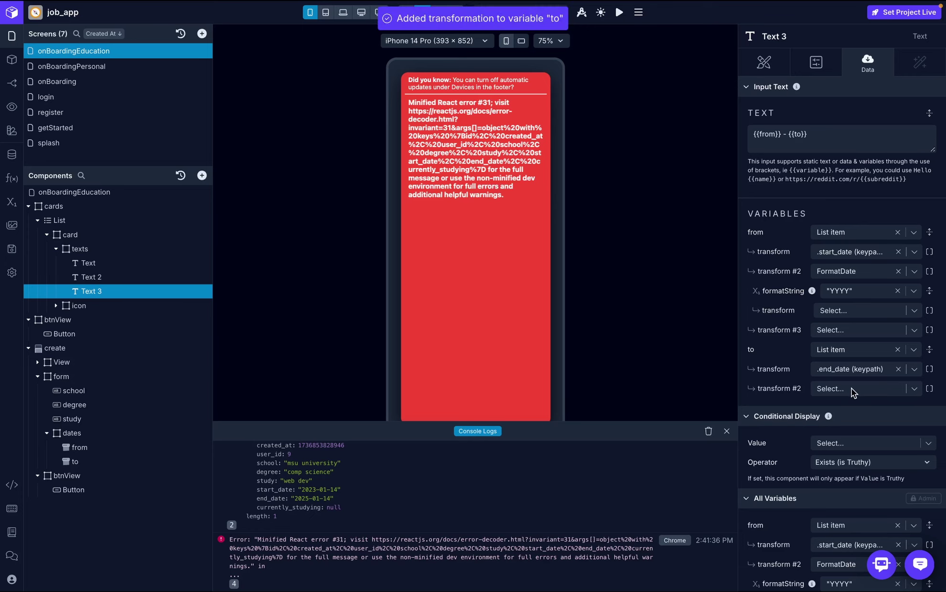
- Format the end date with FormatDate as YYYY, so the line reads 2023 - 2025, and close Console Logs
{"action": "left_click", "coordinate": [851, 389]}
{"action": "type", "text": "form"}
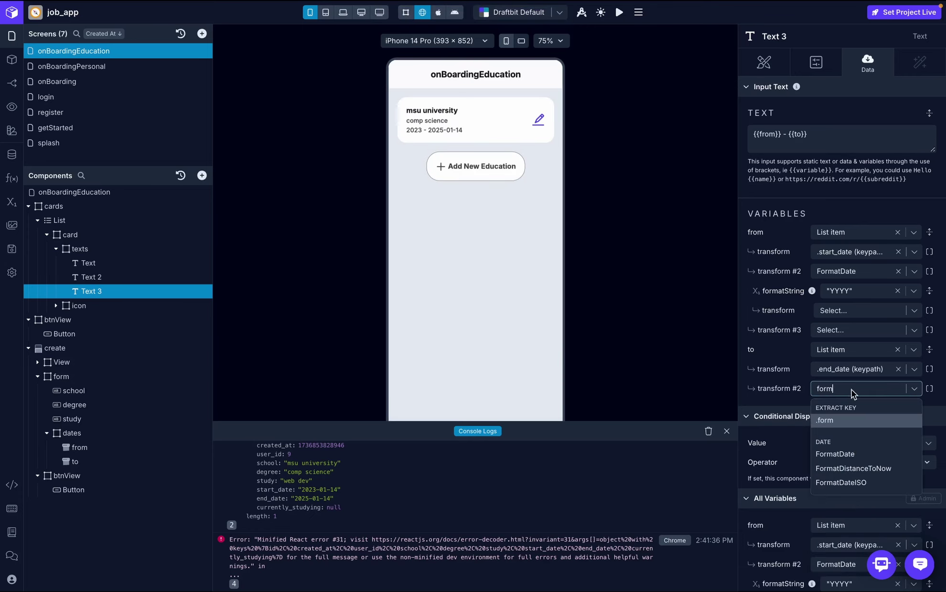
{"action": "left_click", "coordinate": [855, 452]}
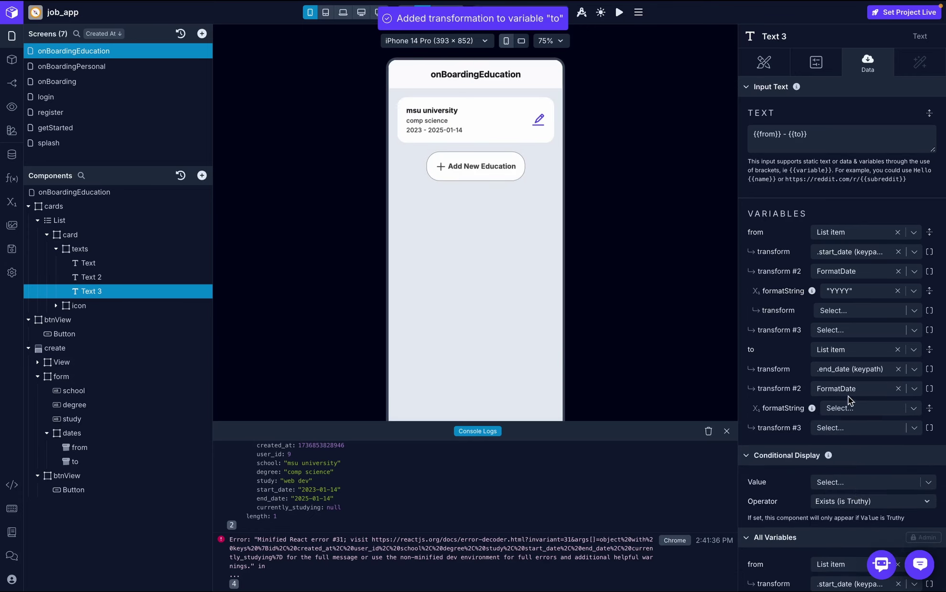
{"action": "left_click", "coordinate": [853, 409]}
{"action": "type", "text": "YYYY"}
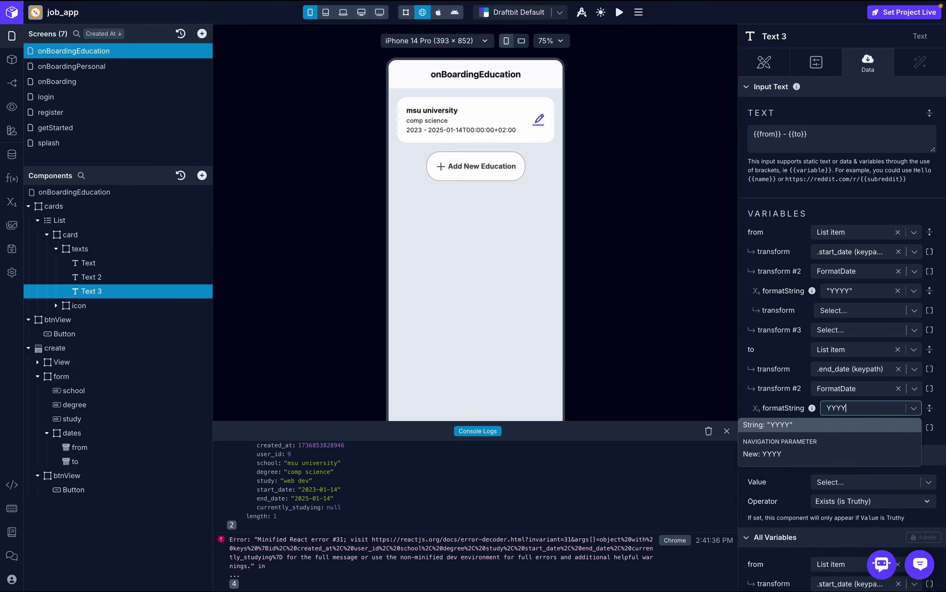
{"action": "left_click", "coordinate": [860, 426]}
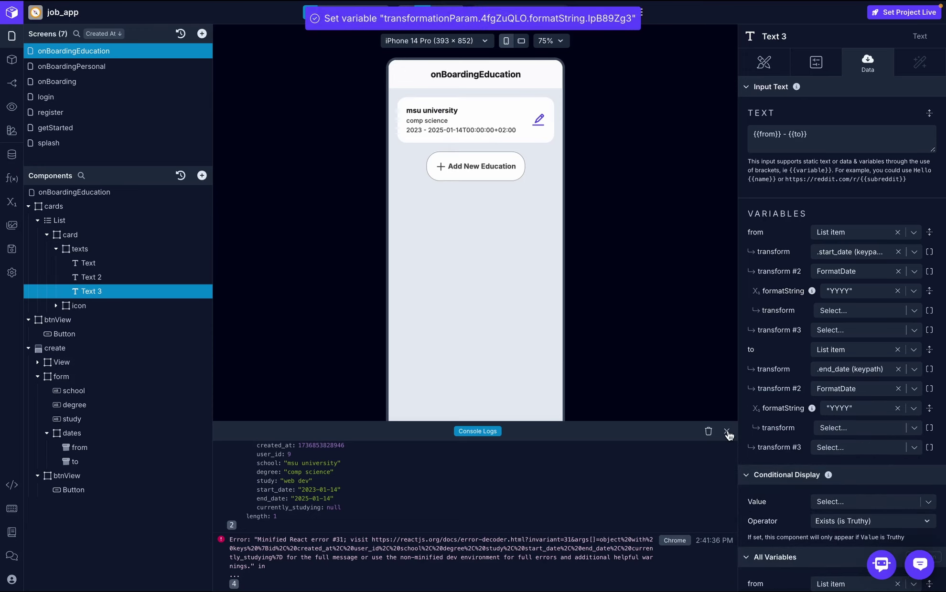
{"action": "left_click", "coordinate": [726, 431]}
{"action": "left_click", "coordinate": [492, 295]}
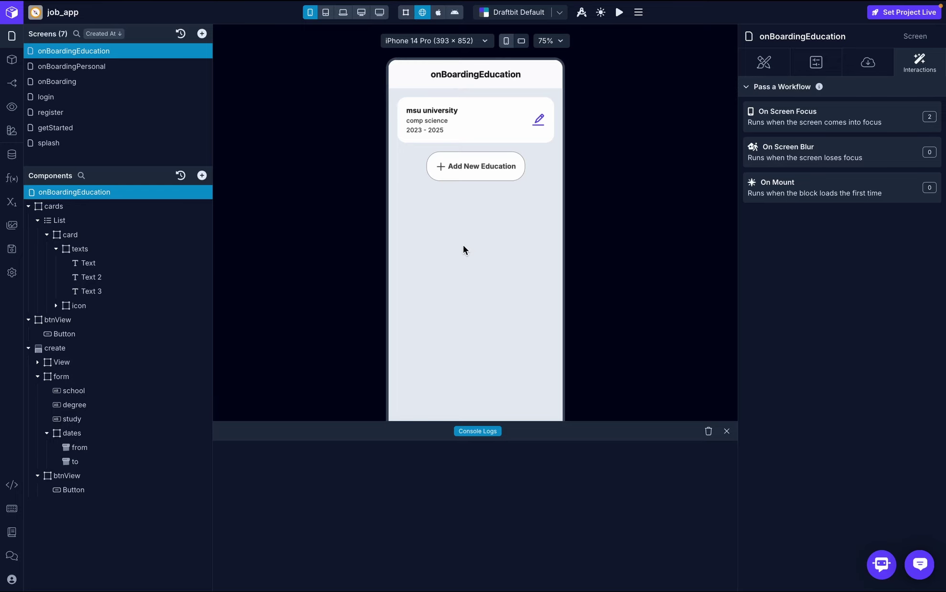
- Set the education List's layout gap to 20
{"action": "left_click", "coordinate": [29, 207]}
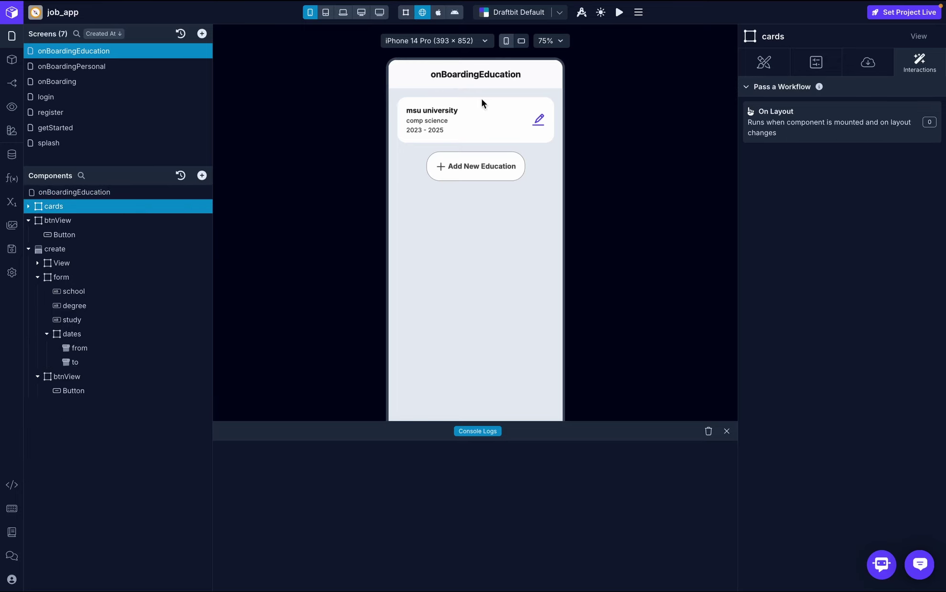
{"action": "left_click", "coordinate": [29, 207]}
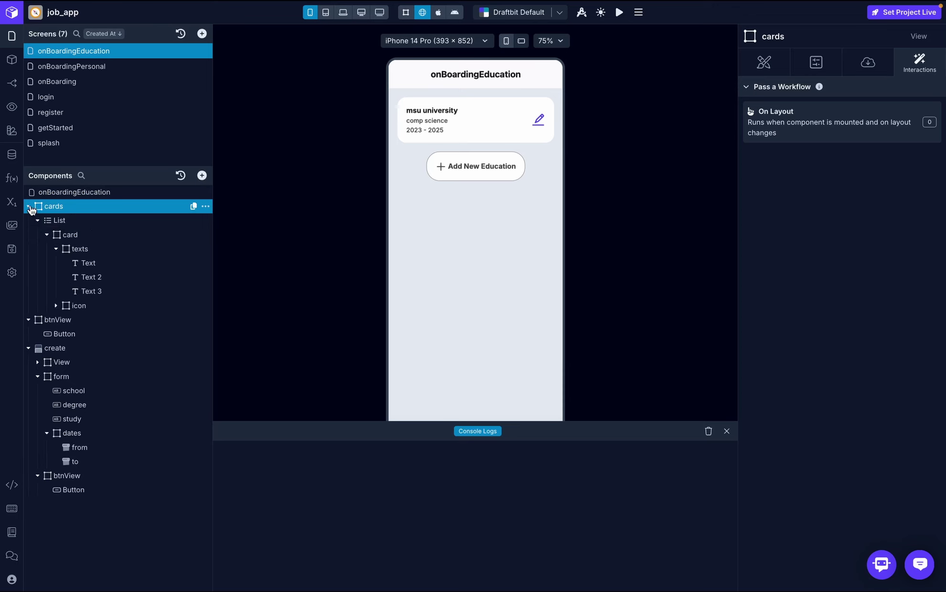
{"action": "left_click", "coordinate": [93, 221]}
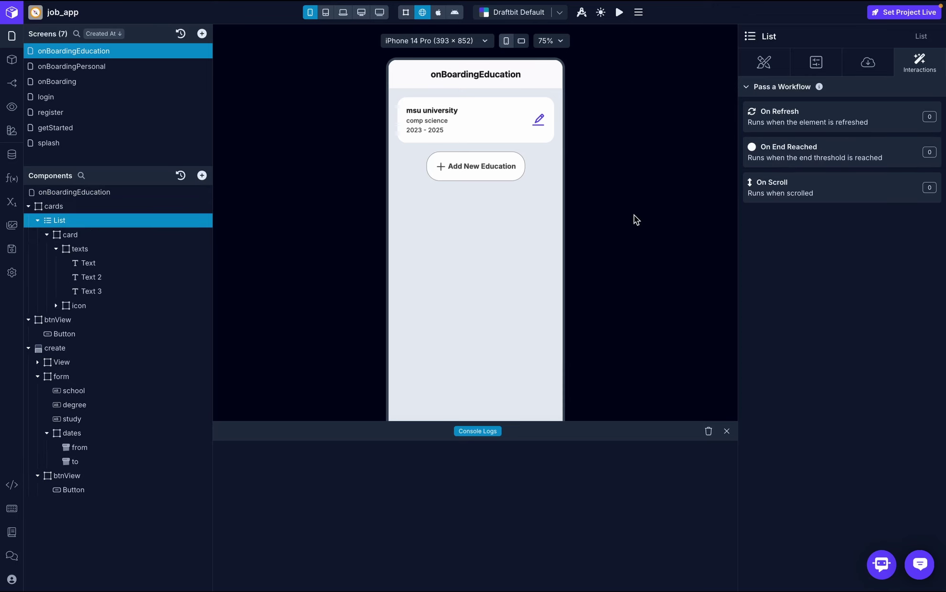
{"action": "left_click", "coordinate": [765, 62]}
{"action": "left_click", "coordinate": [887, 293]}
{"action": "type", "text": "20"}
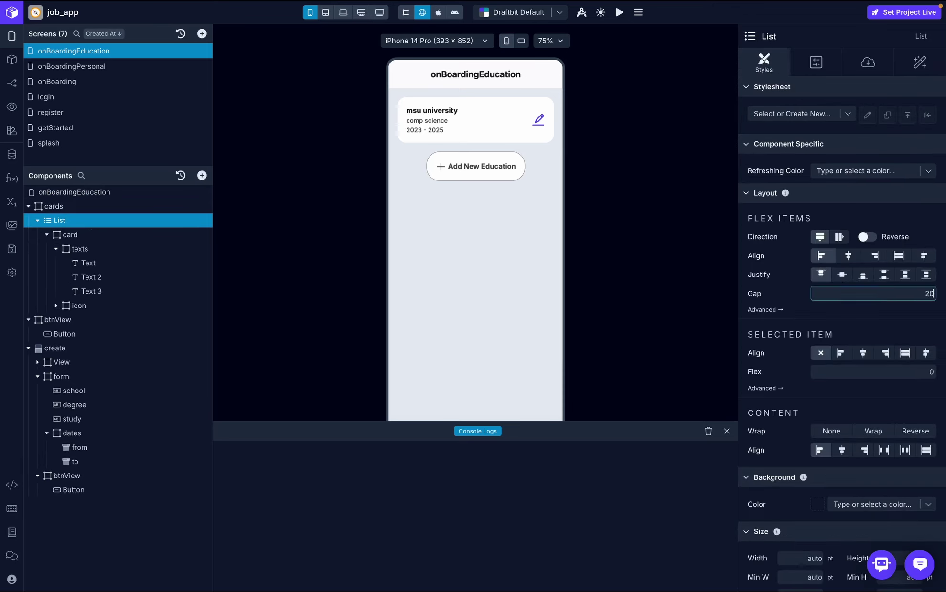
{"action": "key", "text": "Return"}
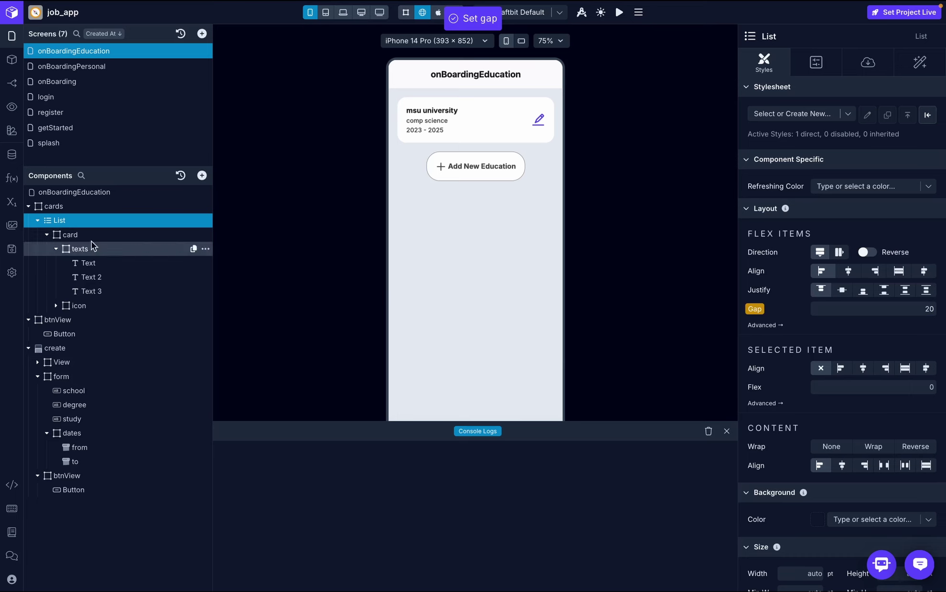
- Reset the cards container's gap back to 0
{"action": "left_click", "coordinate": [70, 210]}
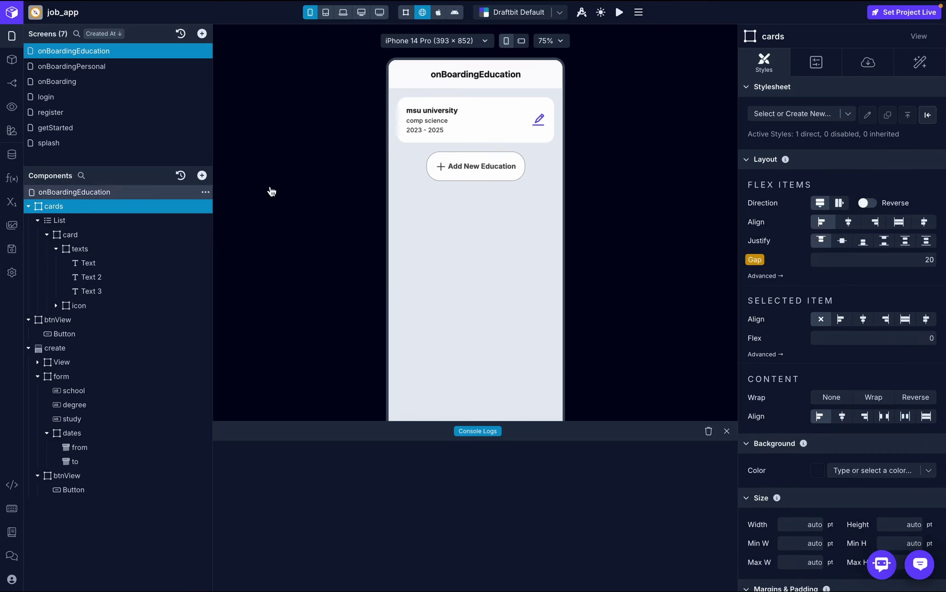
{"action": "left_click", "coordinate": [755, 260]}
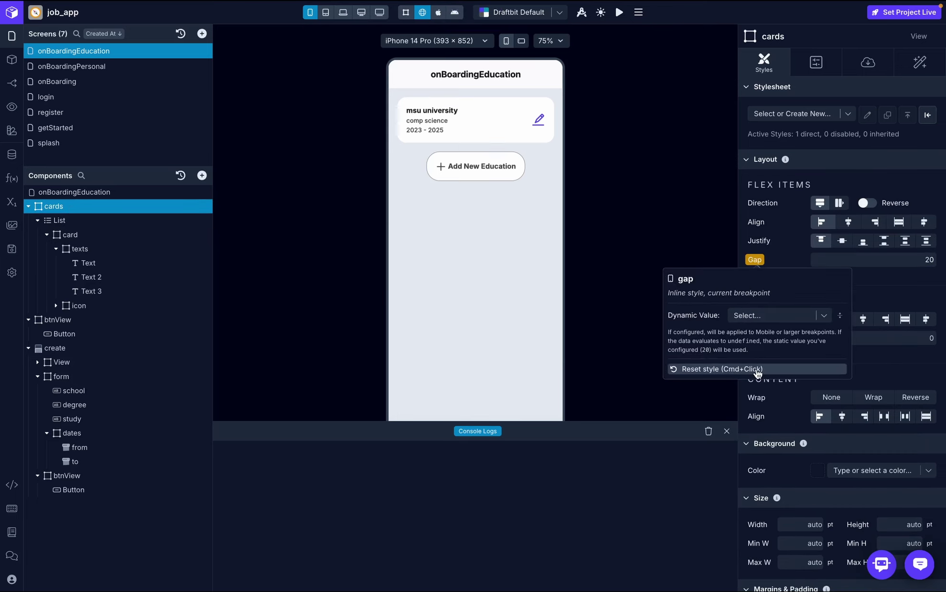
{"action": "left_click", "coordinate": [759, 370]}
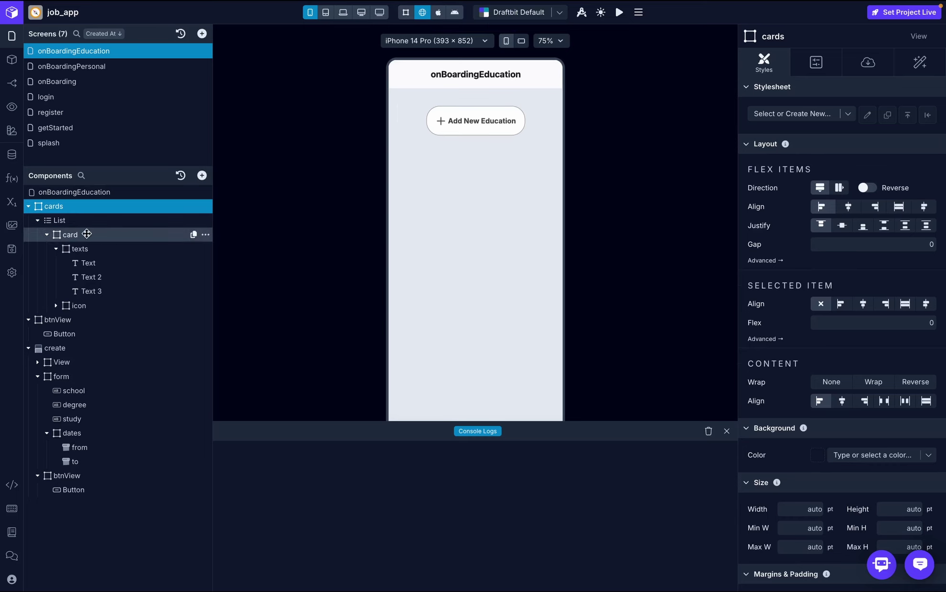
- Show the Interactions of the create form's Save button
{"action": "left_click", "coordinate": [47, 235]}
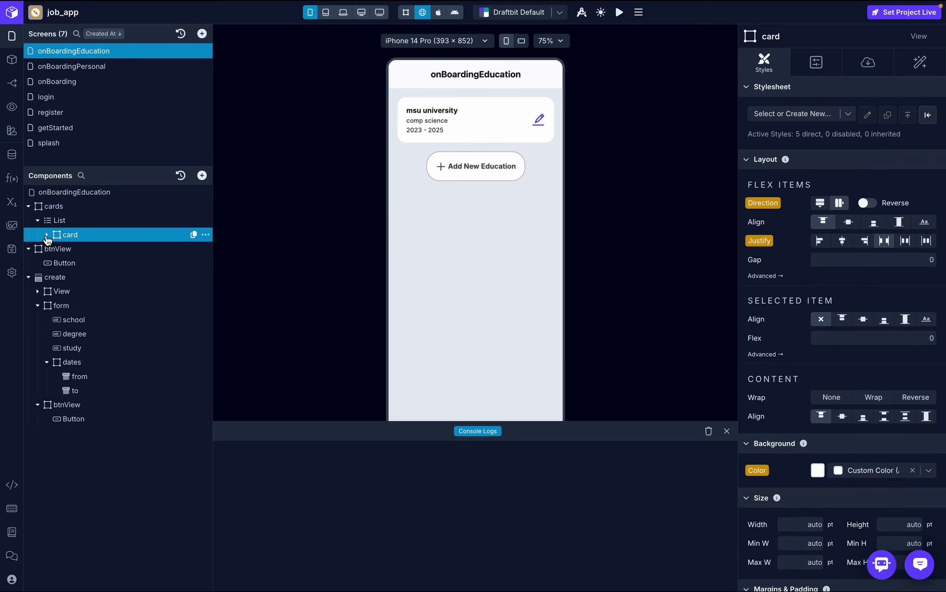
{"action": "left_click", "coordinate": [59, 262]}
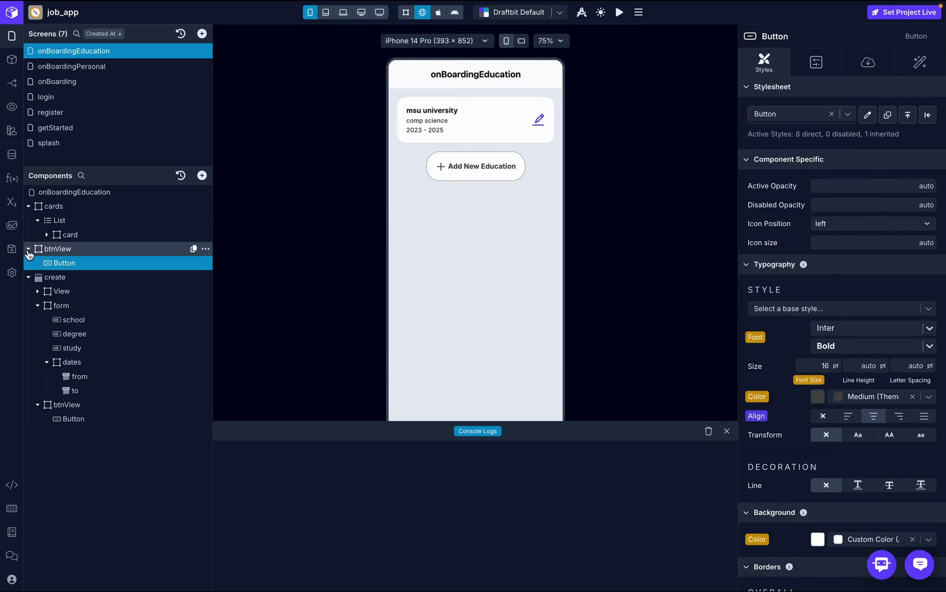
{"action": "left_click", "coordinate": [97, 420]}
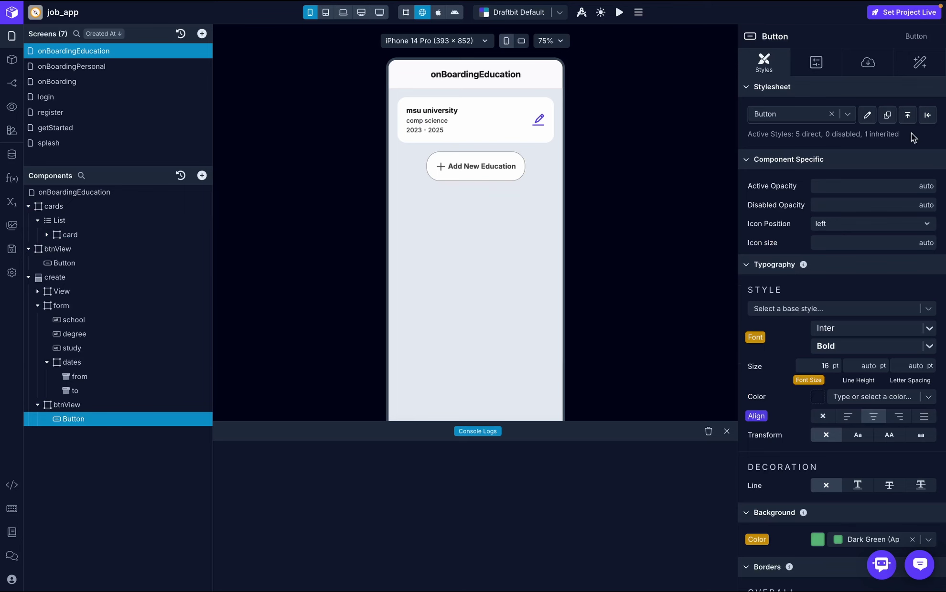
{"action": "left_click", "coordinate": [927, 64]}
- Add a Set Variable step after the API Request that sets educationData to the response
{"action": "left_click", "coordinate": [853, 116]}
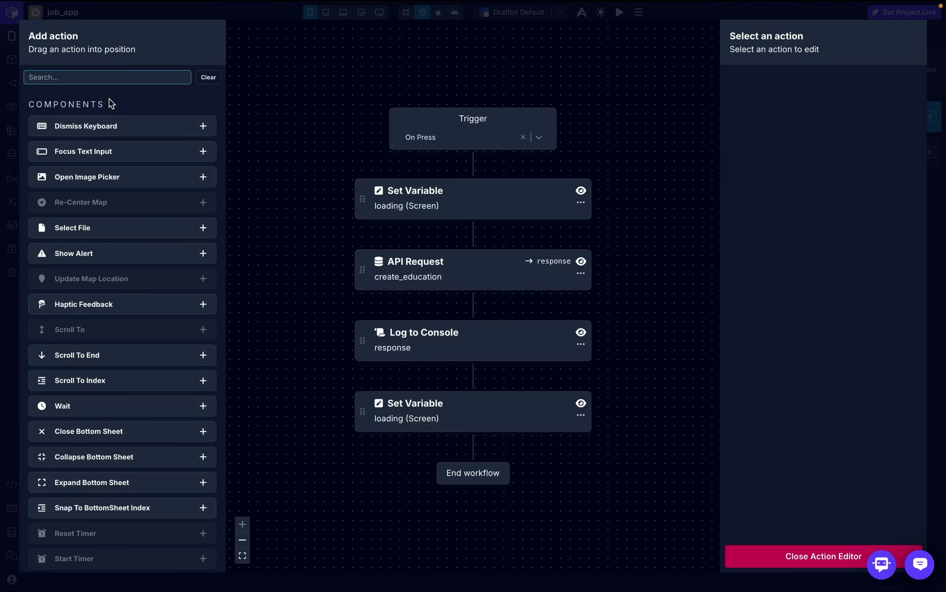
{"action": "type", "text": "set"}
{"action": "left_click_drag", "start_coordinate": [87, 182], "coordinate": [474, 324]}
{"action": "left_click_drag", "start_coordinate": [116, 177], "coordinate": [470, 301]}
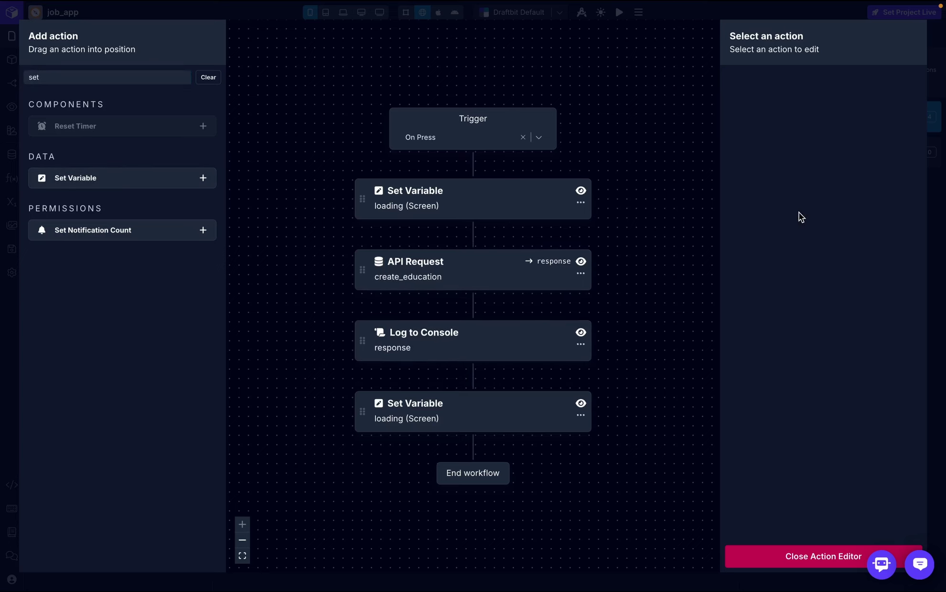
{"action": "left_click", "coordinate": [869, 139]}
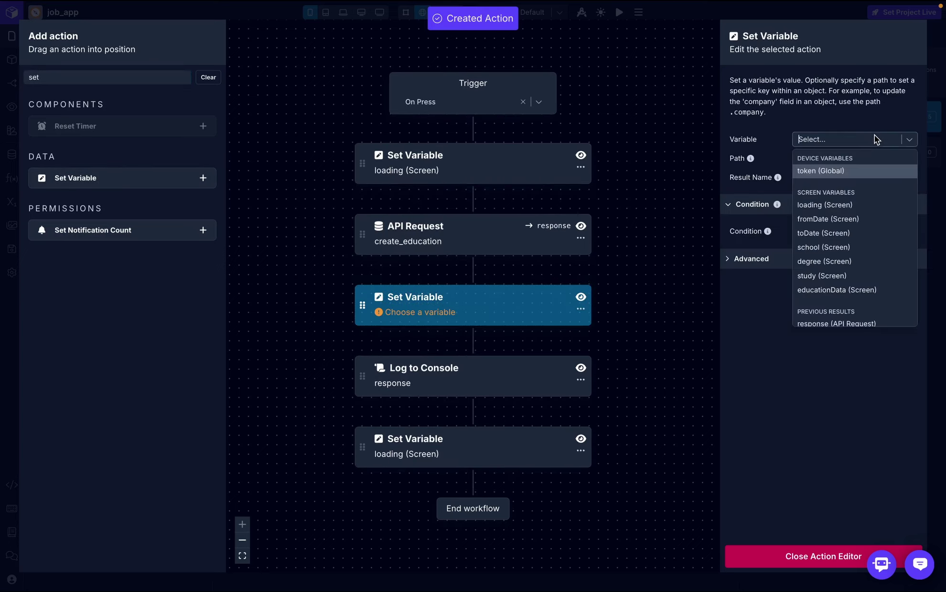
{"action": "left_click", "coordinate": [846, 289]}
{"action": "left_click", "coordinate": [832, 176]}
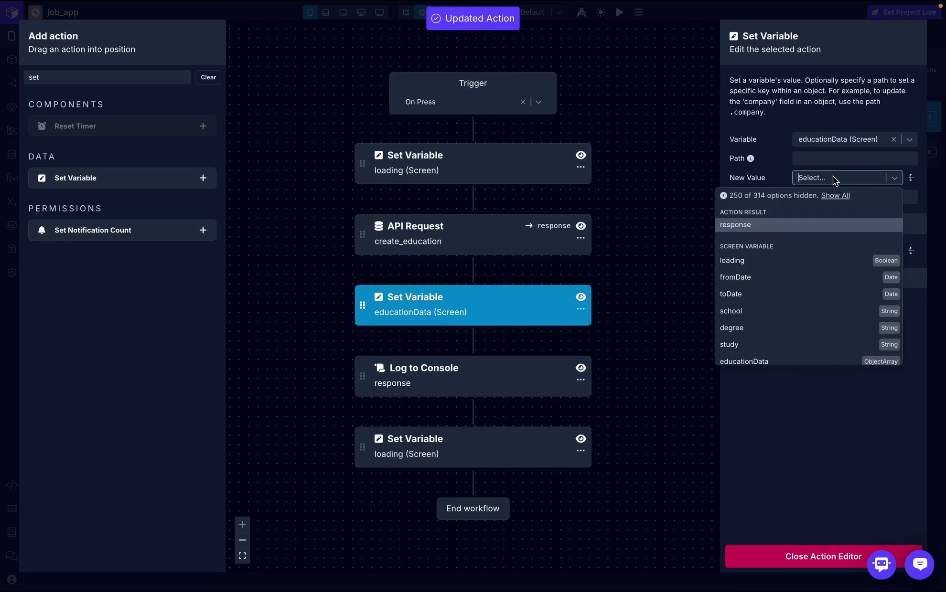
{"action": "left_click", "coordinate": [755, 227]}
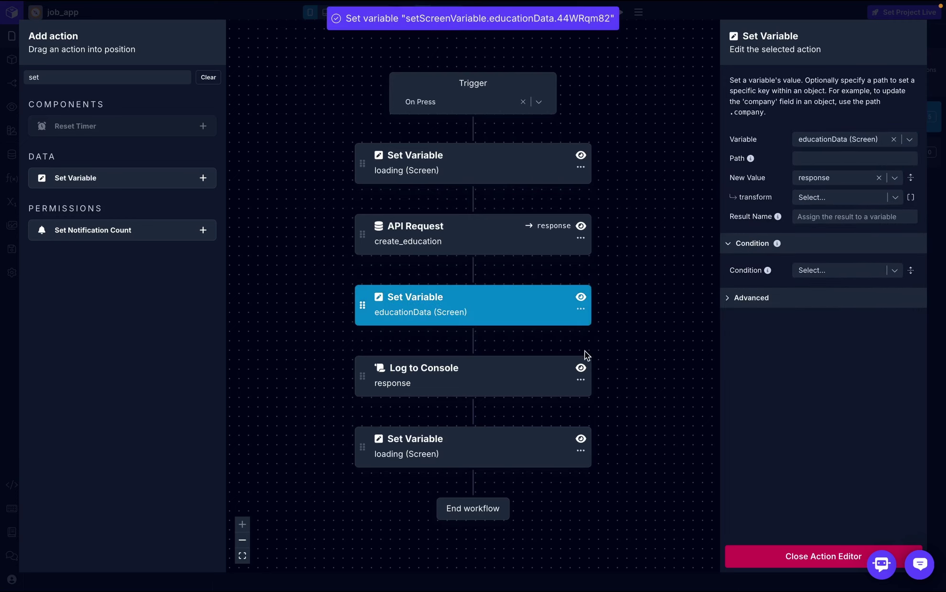
- Delete the Log to Console step and close the Action Editor
{"action": "left_click", "coordinate": [580, 381]}
{"action": "left_click", "coordinate": [598, 419]}
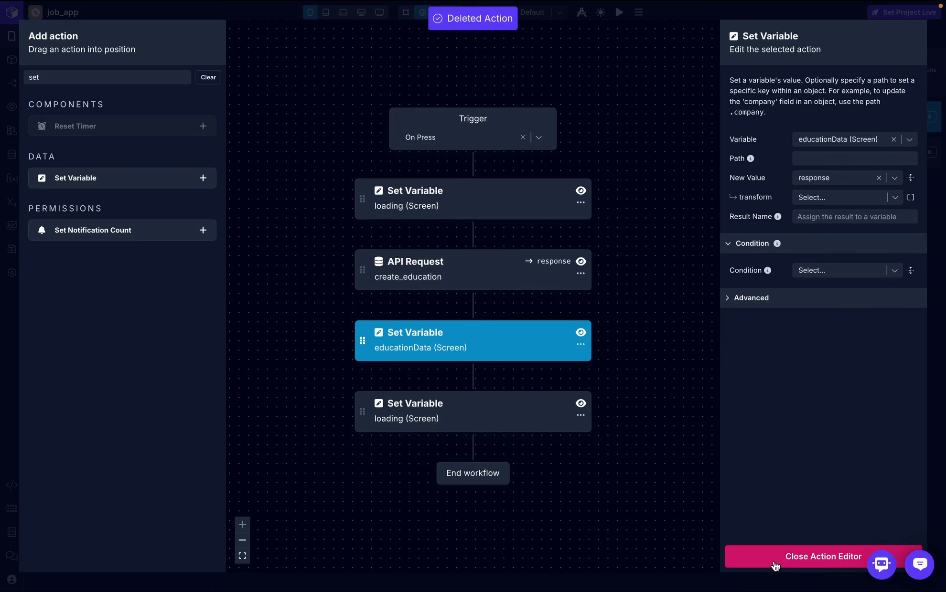
{"action": "left_click", "coordinate": [774, 567]}
- Fill the preview's Create Education form and save a second card: msu 2, comp science 2
{"action": "left_click", "coordinate": [726, 431]}
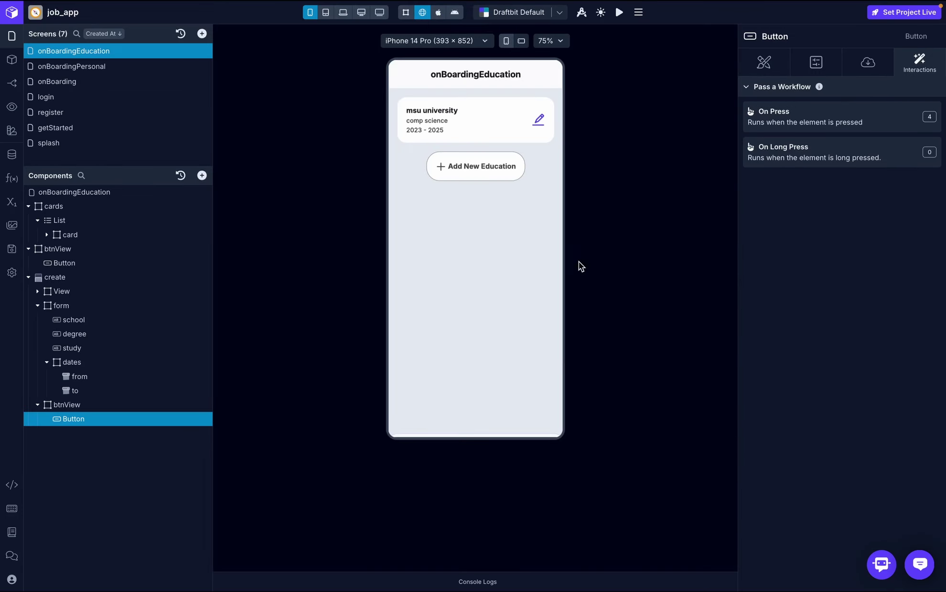
{"action": "left_click", "coordinate": [449, 174]}
{"action": "left_click", "coordinate": [442, 251]}
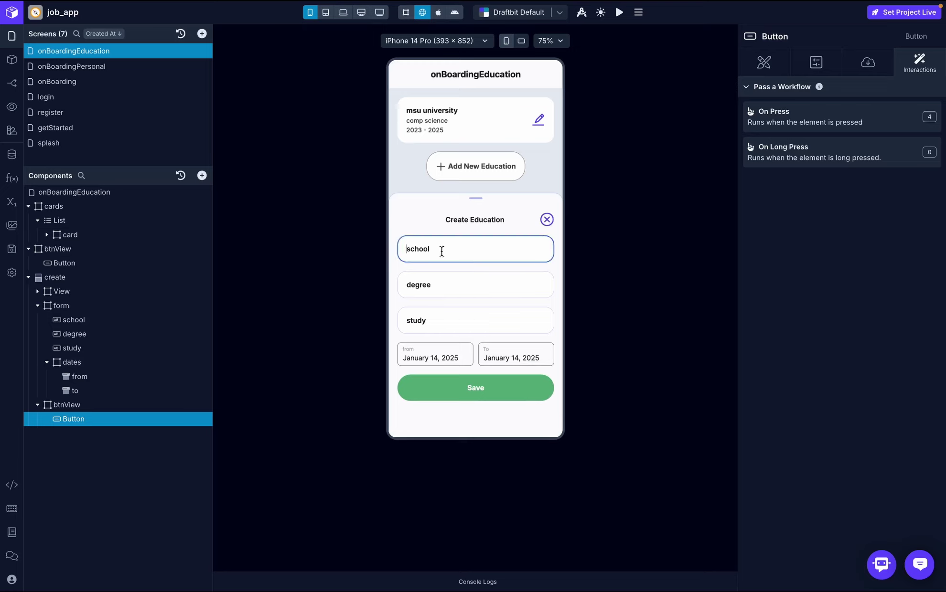
{"action": "type", "text": "msu 2"}
{"action": "left_click", "coordinate": [442, 283]}
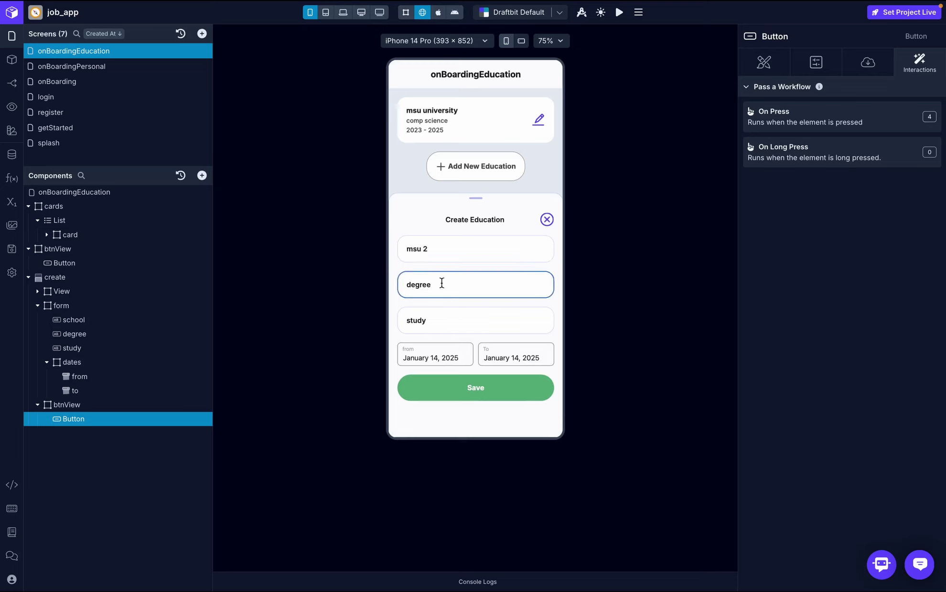
{"action": "type", "text": "comp science 2"}
{"action": "left_click", "coordinate": [456, 317]}
{"action": "type", "text": "web dev 2"}
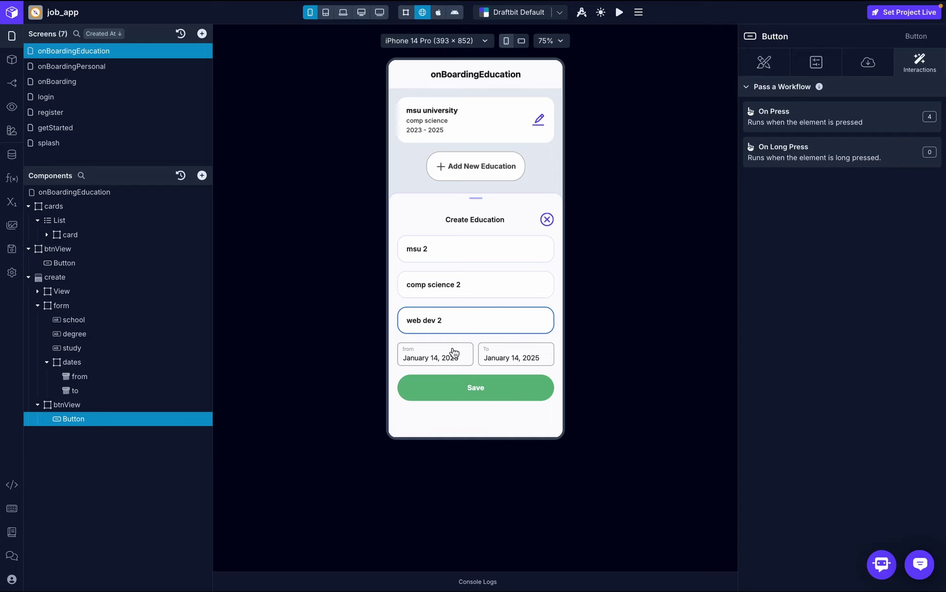
{"action": "left_click", "coordinate": [466, 392]}
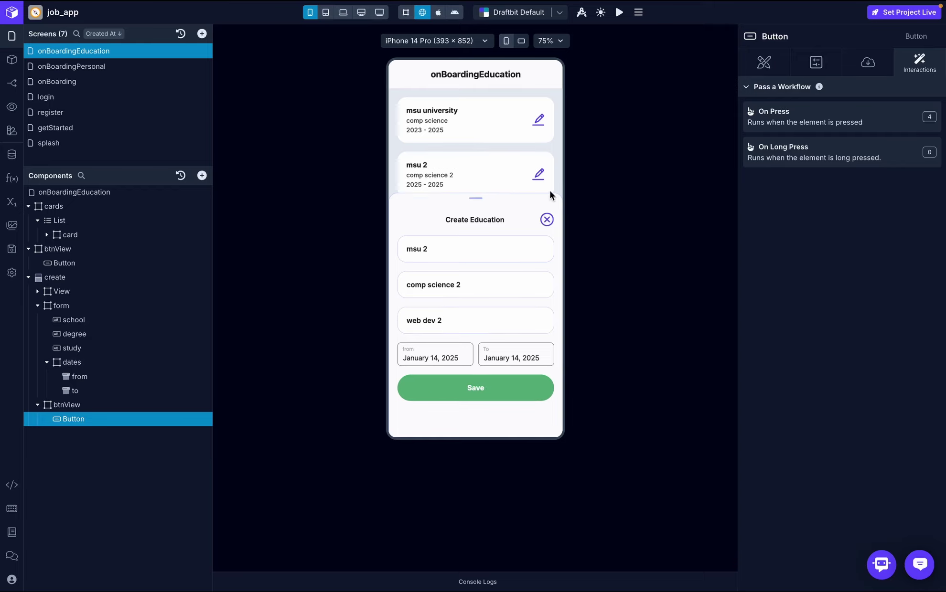
{"action": "left_click", "coordinate": [546, 220]}
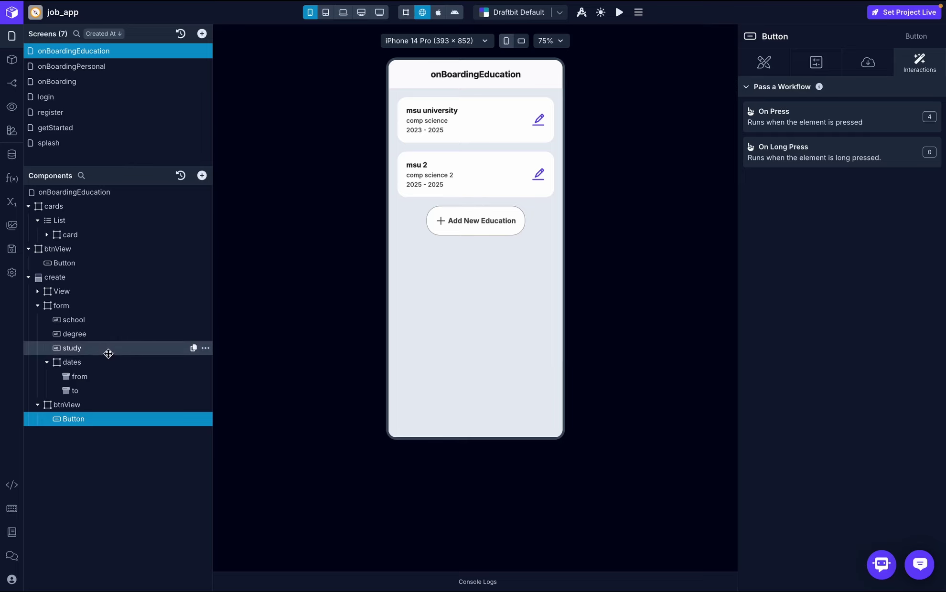
- Append a Close Bottom Sheet action targeting 'create' to the On Press workflow, without a condition
{"action": "left_click", "coordinate": [823, 116]}
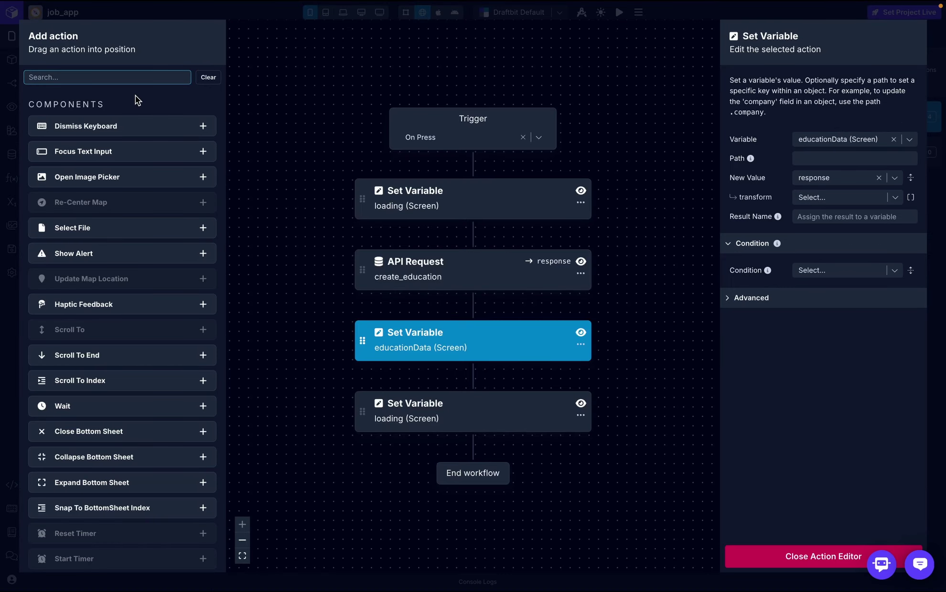
{"action": "type", "text": "bottom"}
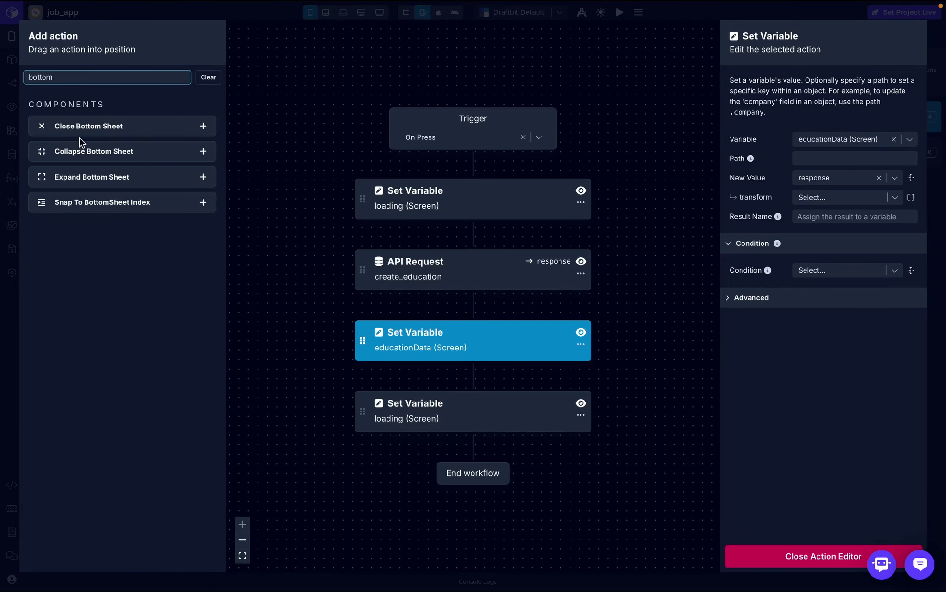
{"action": "left_click_drag", "start_coordinate": [83, 132], "coordinate": [421, 447]}
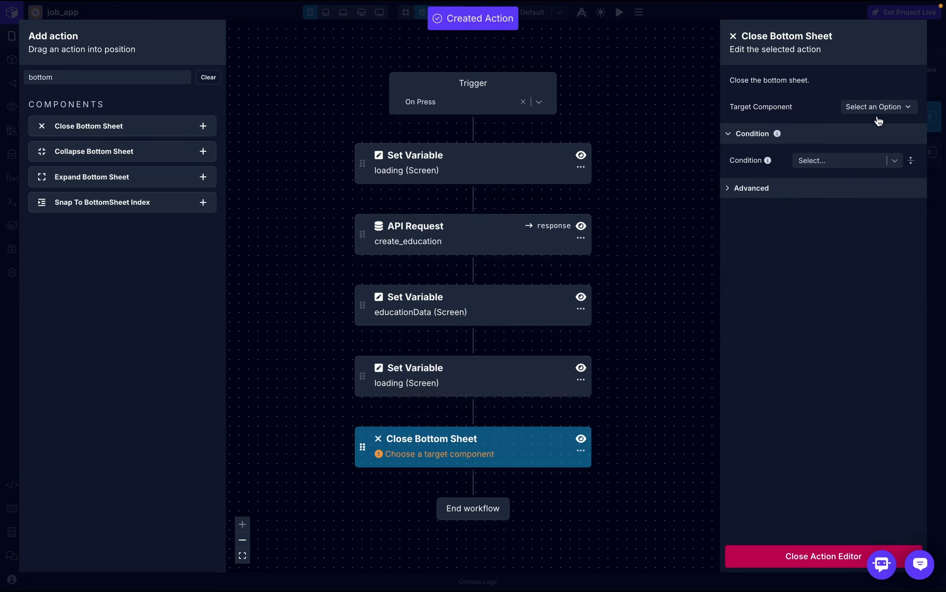
{"action": "left_click", "coordinate": [878, 107]}
{"action": "left_click", "coordinate": [860, 128]}
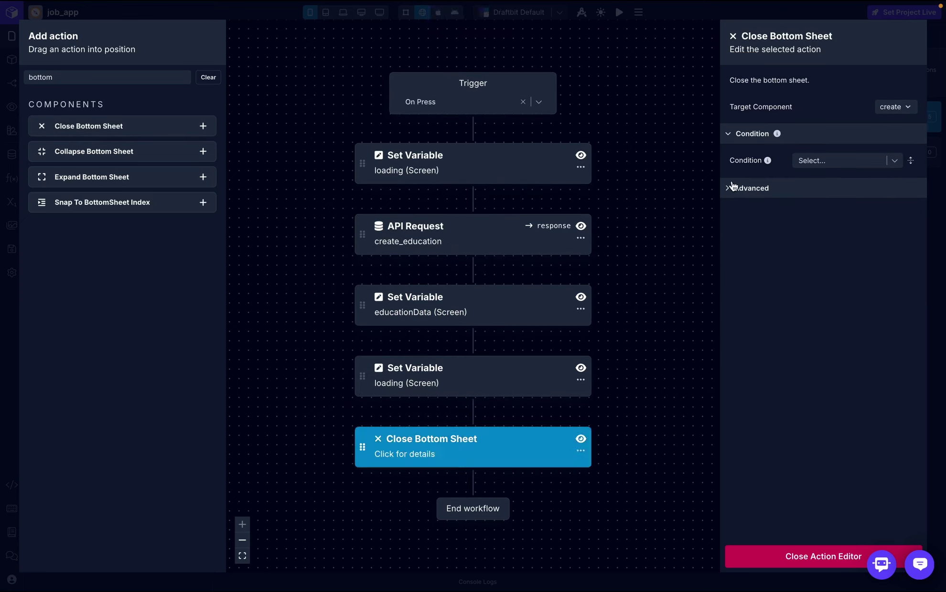
{"action": "left_click", "coordinate": [869, 162]}
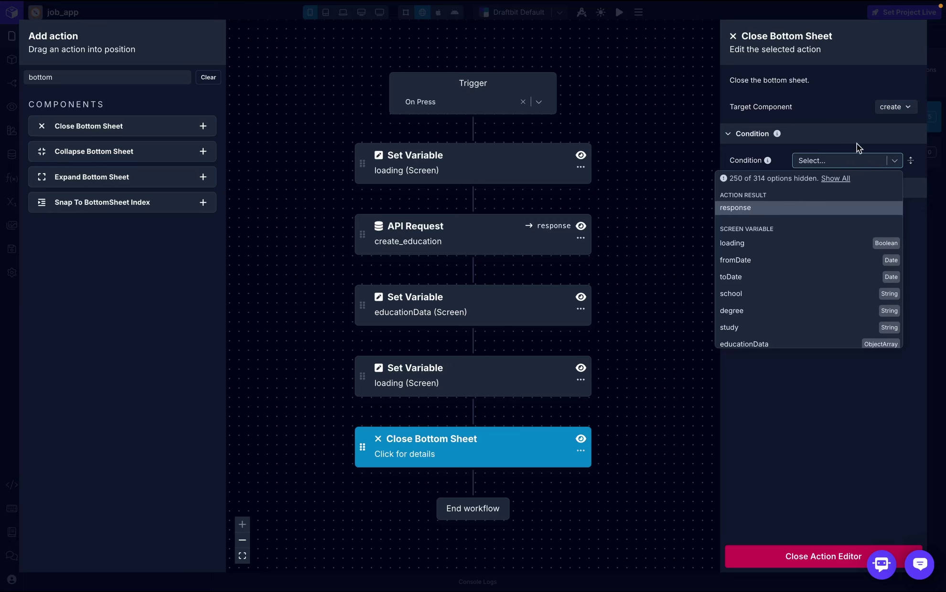
{"action": "left_click", "coordinate": [855, 130]}
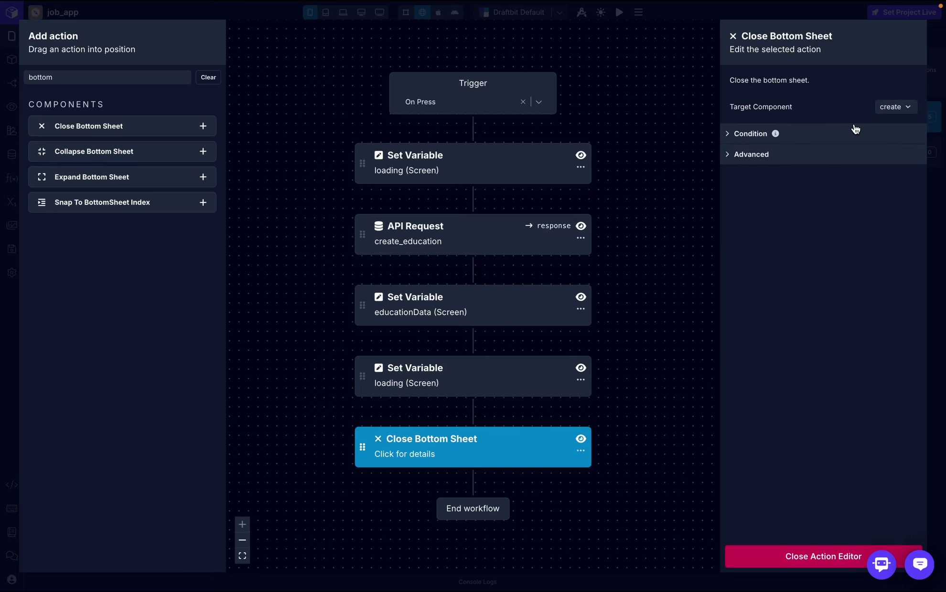
{"action": "left_click", "coordinate": [793, 557]}
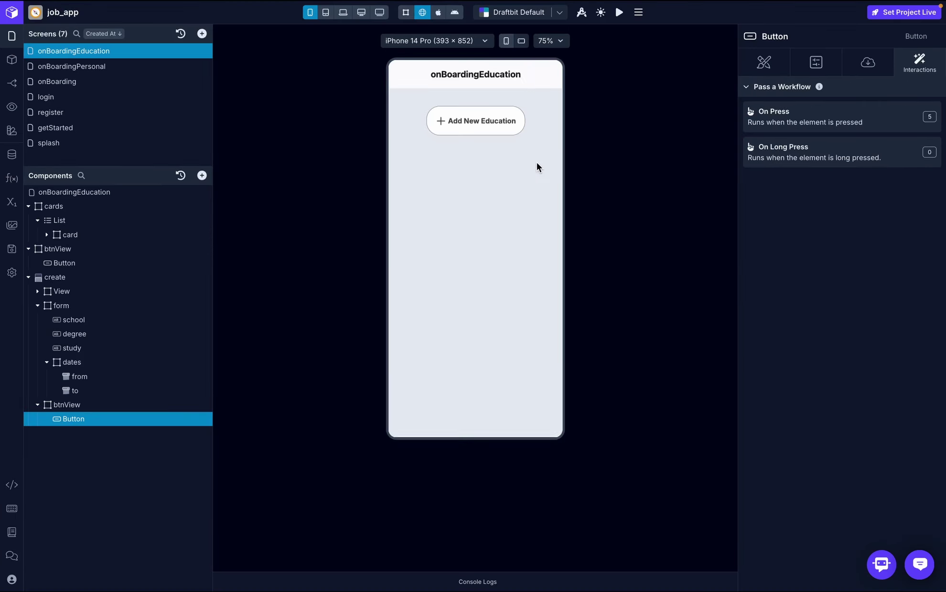
- Save a new education entry with 'test' as school, degree and study from the preview
{"action": "left_click", "coordinate": [471, 223]}
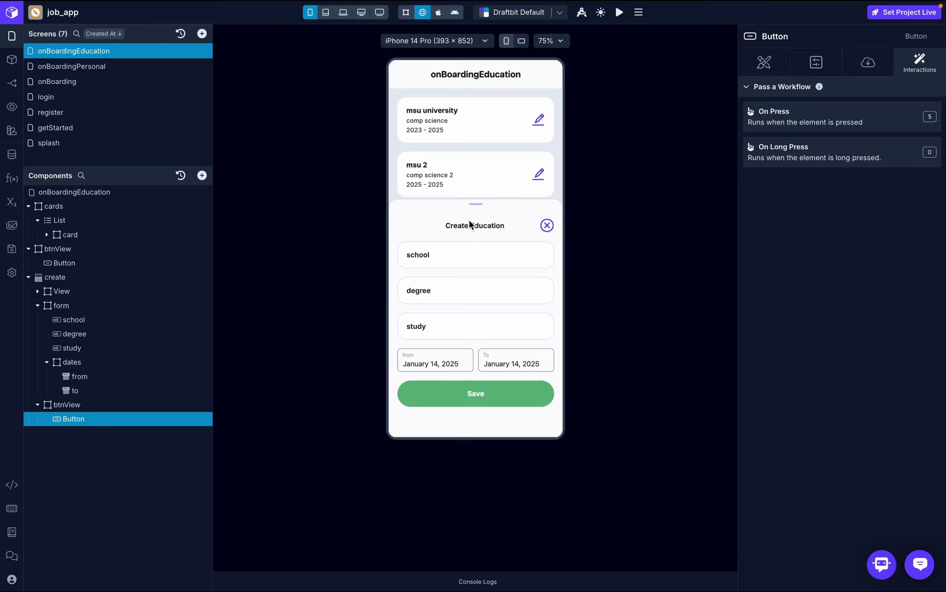
{"action": "left_click", "coordinate": [433, 249]}
{"action": "type", "text": "test"}
{"action": "key", "text": "ctrl+a"}
{"action": "key", "text": "ctrl+c"}
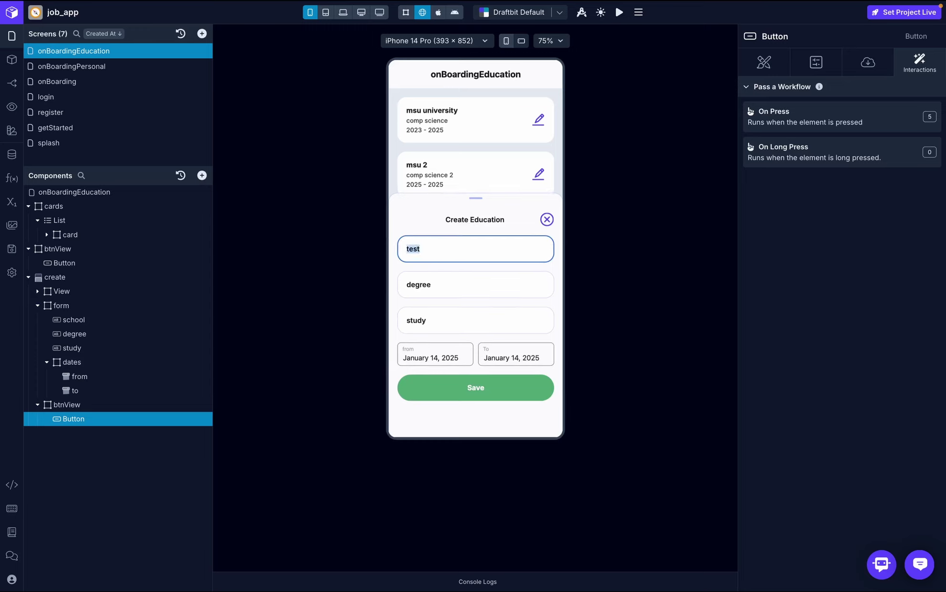
{"action": "left_click", "coordinate": [440, 283]}
{"action": "key", "text": "ctrl+v"}
{"action": "left_click", "coordinate": [439, 321]}
{"action": "key", "text": "ctrl+v"}
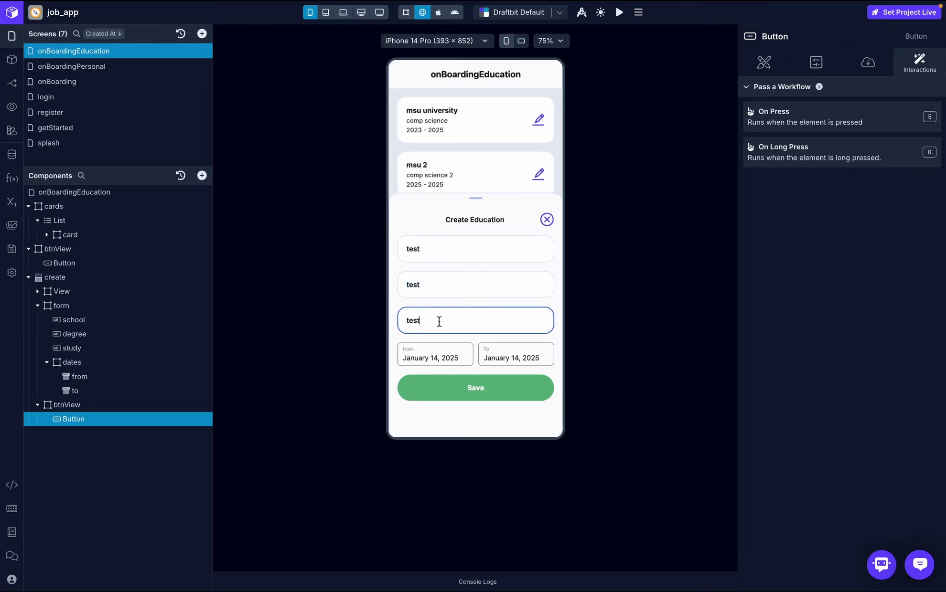
{"action": "left_click", "coordinate": [475, 396]}
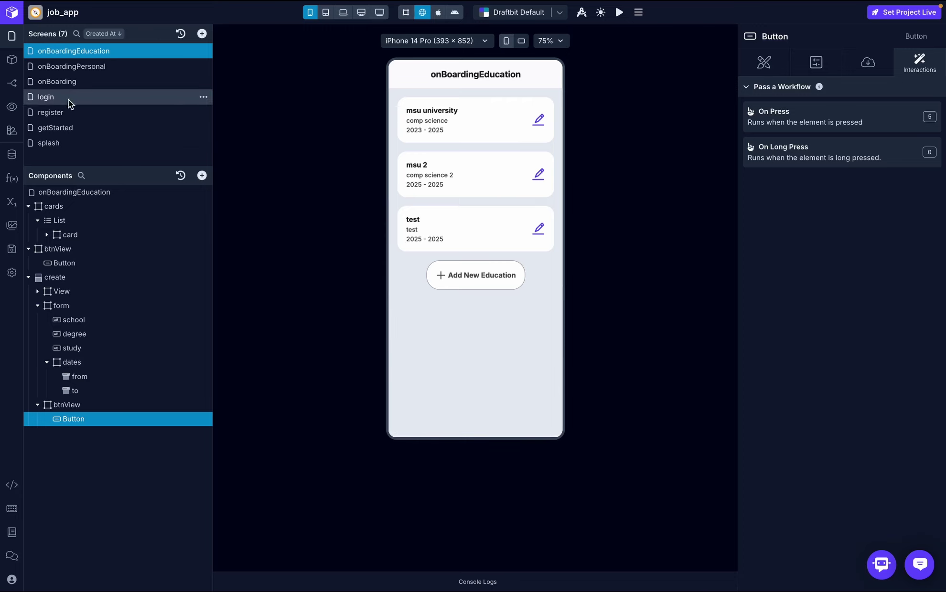
- Reopen the education list via onBoarding's Education card to confirm the third card
{"action": "left_click", "coordinate": [72, 82]}
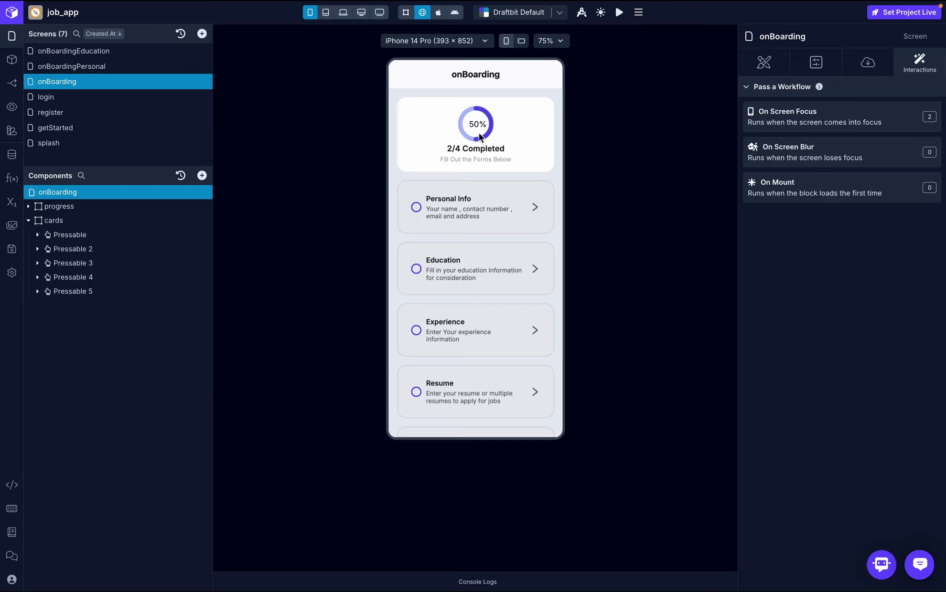
{"action": "left_click", "coordinate": [478, 271]}
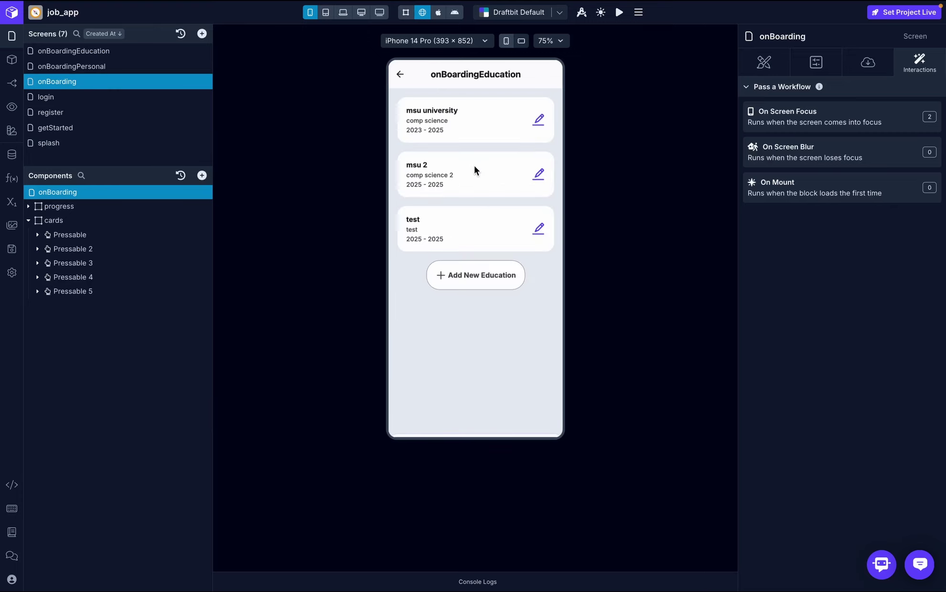
{"action": "left_click", "coordinate": [402, 76]}
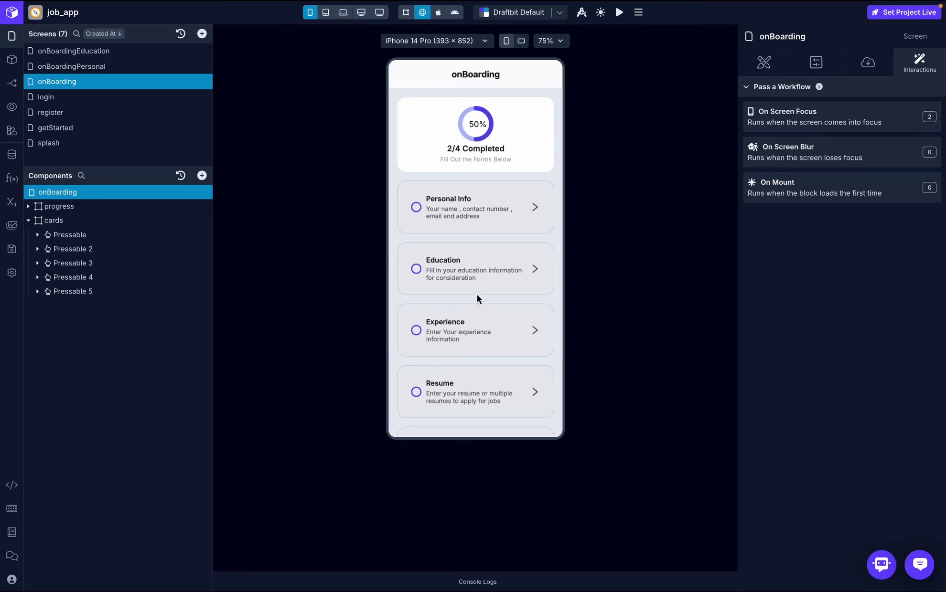
{"action": "left_click", "coordinate": [500, 263]}
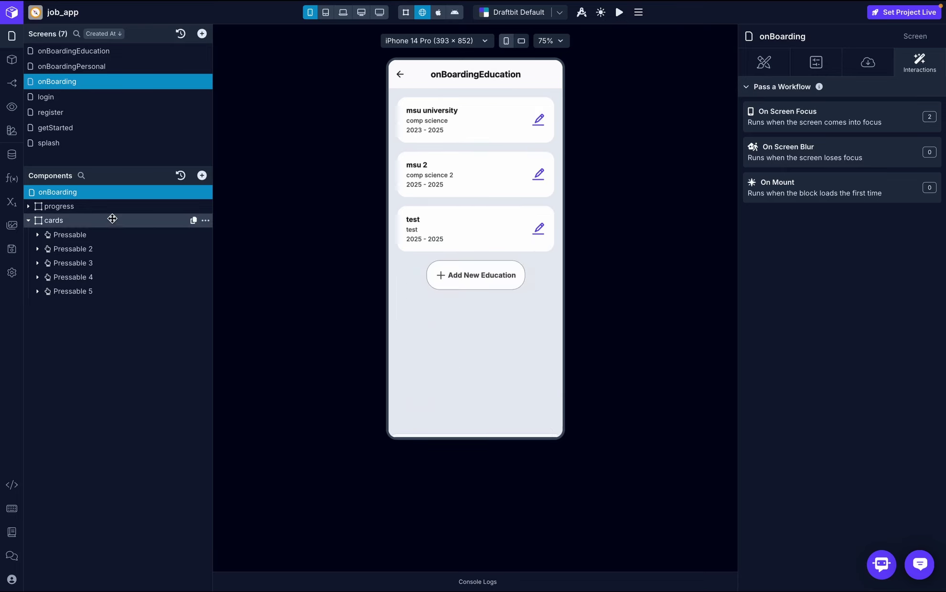
{"action": "left_click", "coordinate": [105, 51]}
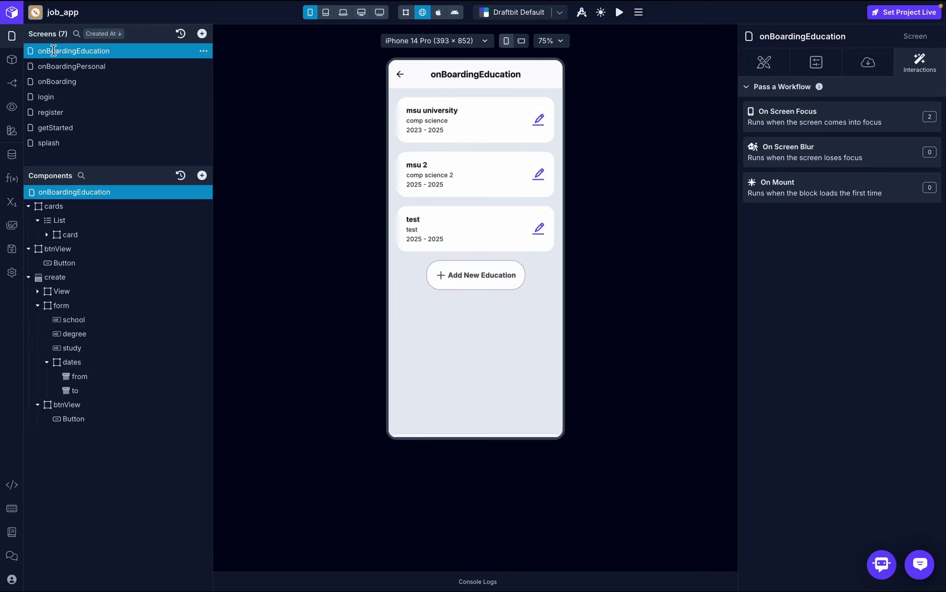
- Add a String screen variable named selectedItemId and save it
{"action": "left_click", "coordinate": [12, 202]}
{"action": "left_click", "coordinate": [872, 91]}
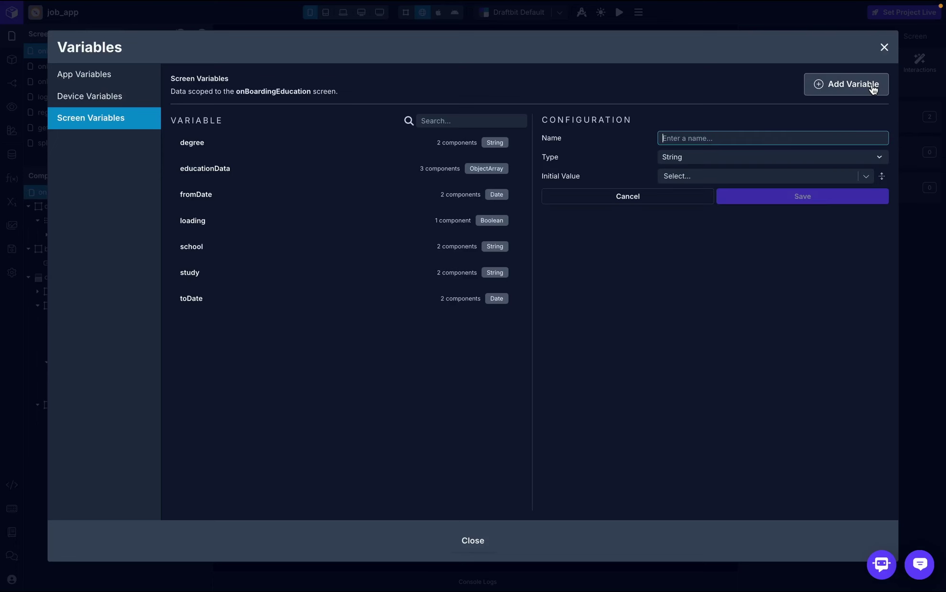
{"action": "type", "text": "sec"}
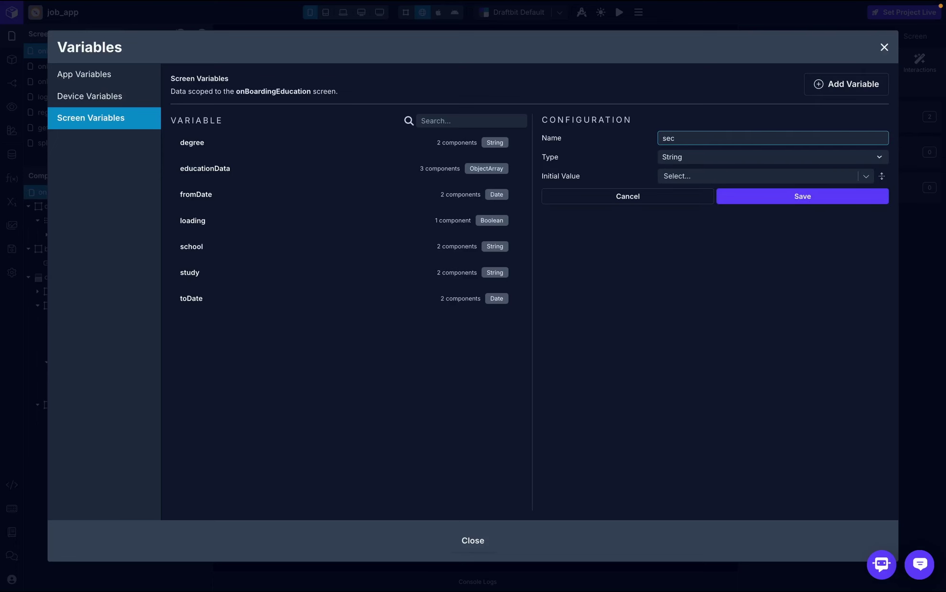
{"action": "type", "text": "ectedItemId"}
{"action": "left_click", "coordinate": [773, 201]}
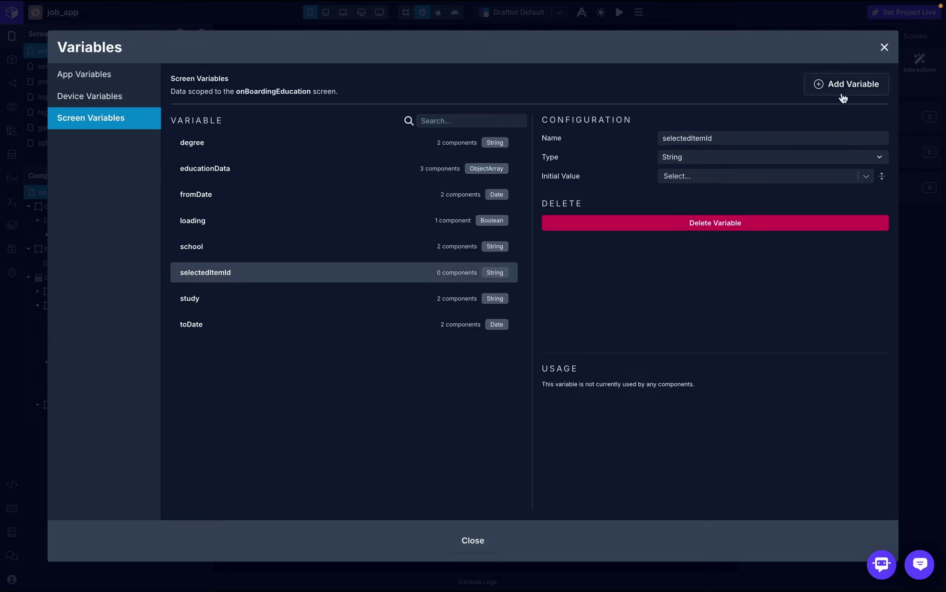
{"action": "left_click", "coordinate": [884, 47]}
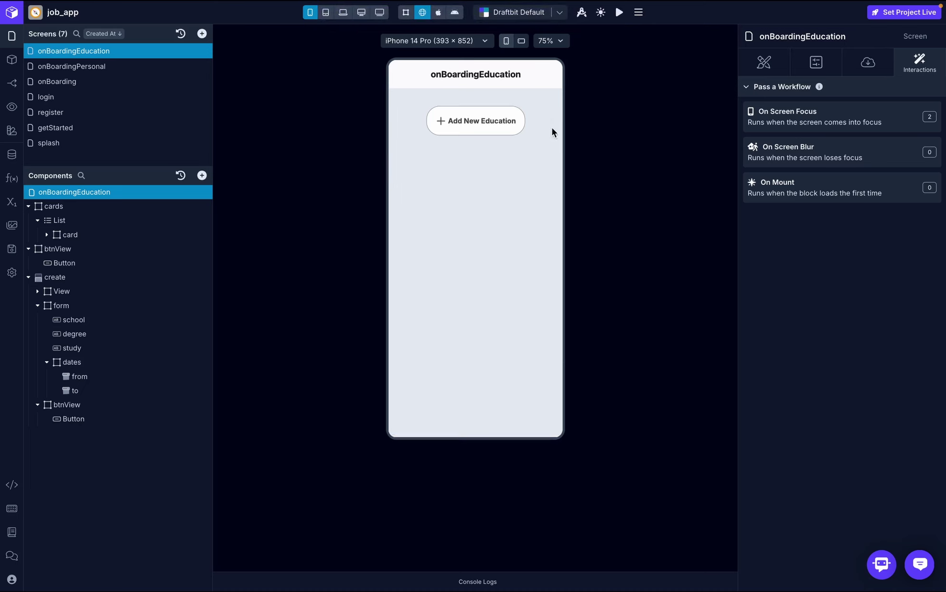
- Select the edit Icon Button inside the card's icon group
{"action": "left_click_drag", "start_coordinate": [48, 265], "coordinate": [67, 235]}
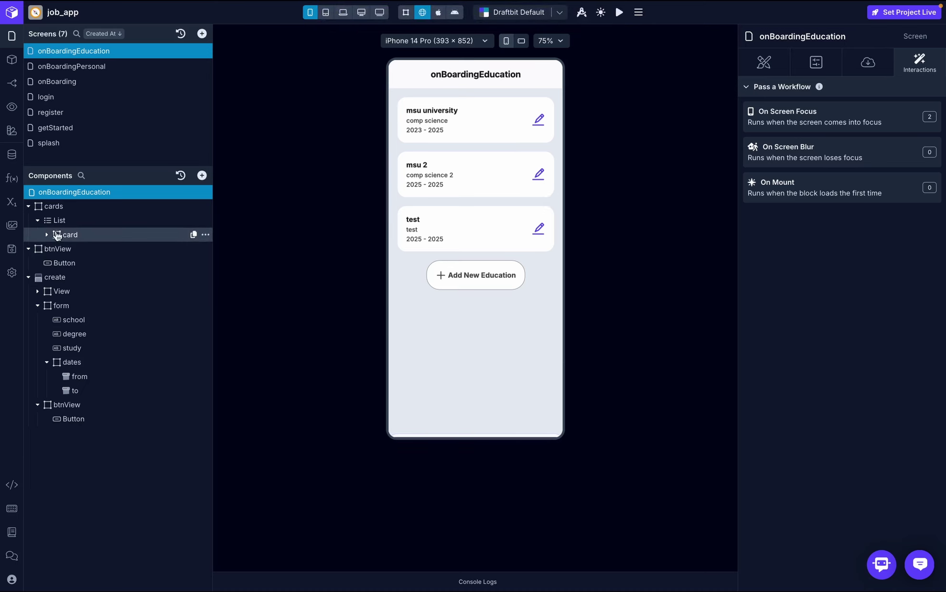
{"action": "left_click", "coordinate": [67, 234]}
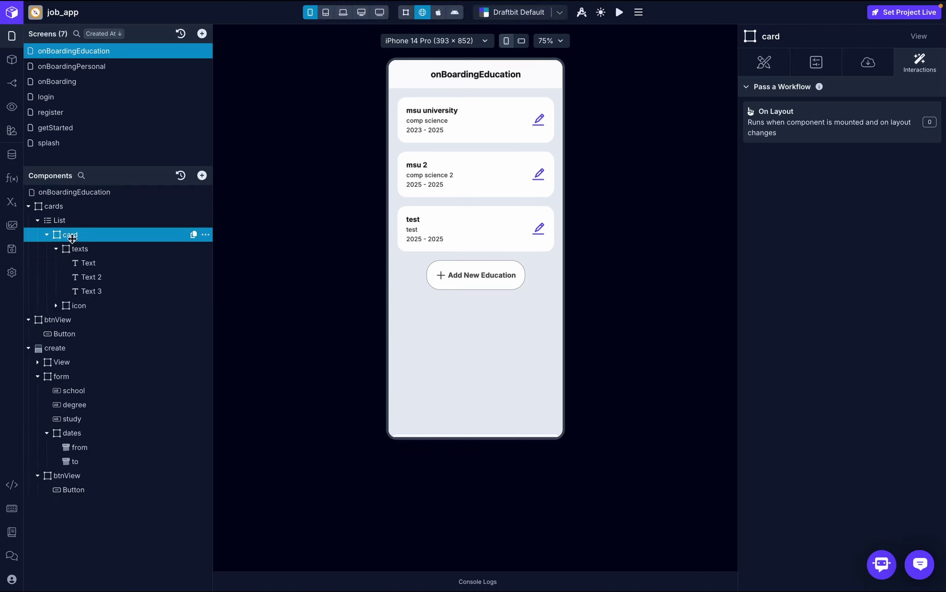
{"action": "left_click", "coordinate": [58, 307]}
{"action": "left_click", "coordinate": [134, 319]}
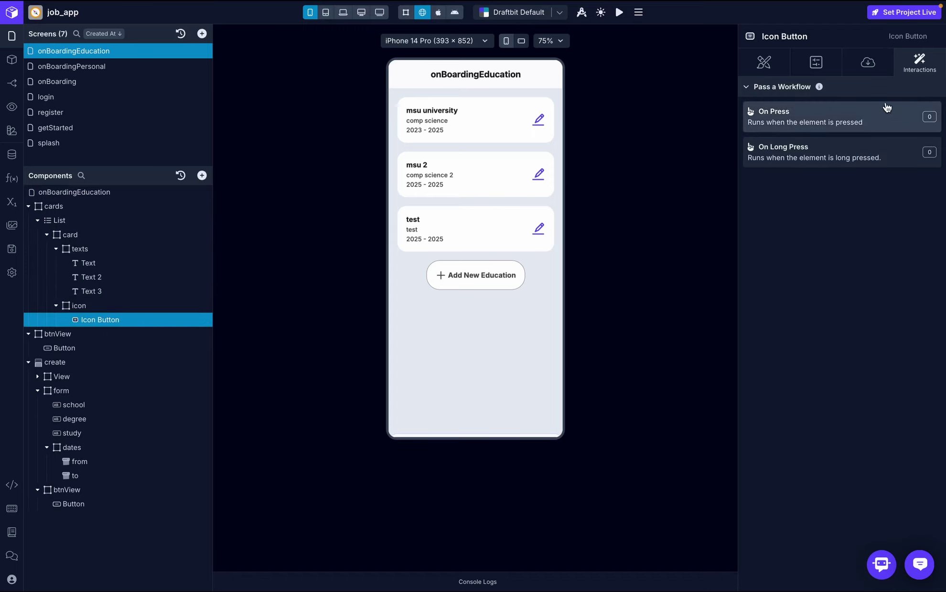
- Add three Set Variable steps to the edit icon's press workflow, removing an extra fourth
{"action": "left_click", "coordinate": [880, 116]}
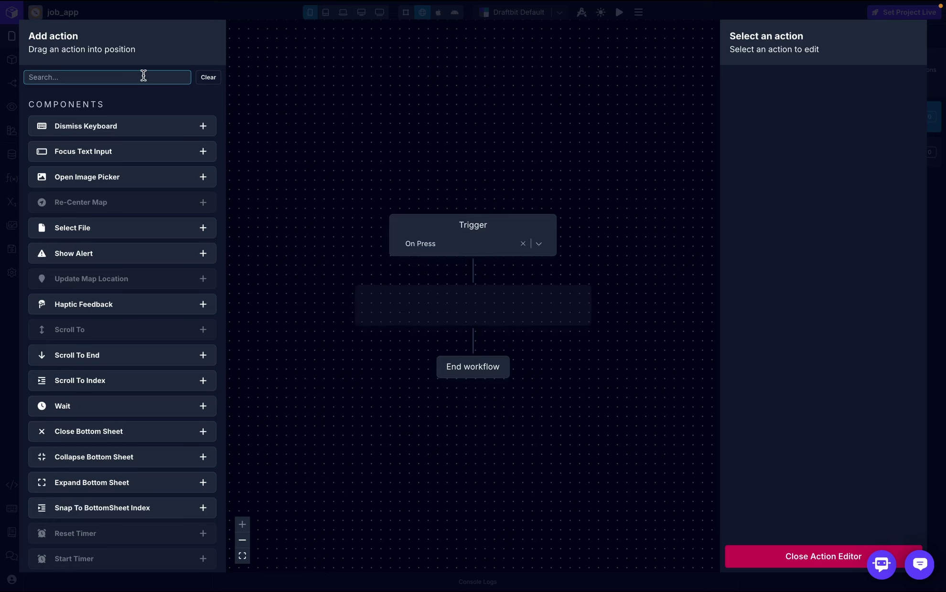
{"action": "type", "text": "set"}
{"action": "left_click_drag", "start_coordinate": [132, 177], "coordinate": [453, 321]}
{"action": "left_click_drag", "start_coordinate": [104, 176], "coordinate": [456, 338]}
{"action": "left_click_drag", "start_coordinate": [98, 178], "coordinate": [430, 384]}
{"action": "left_click_drag", "start_coordinate": [106, 185], "coordinate": [446, 413]}
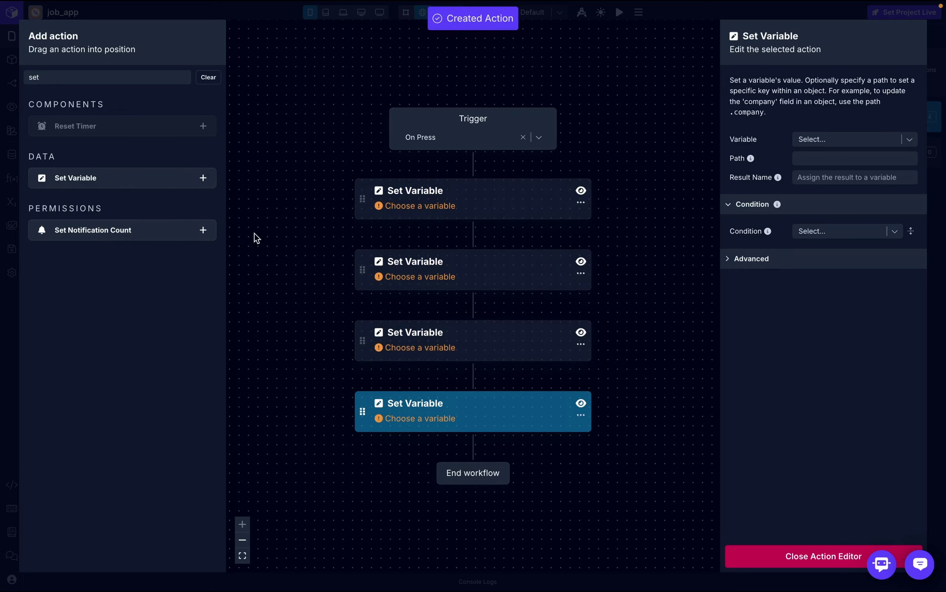
{"action": "left_click", "coordinate": [581, 418]}
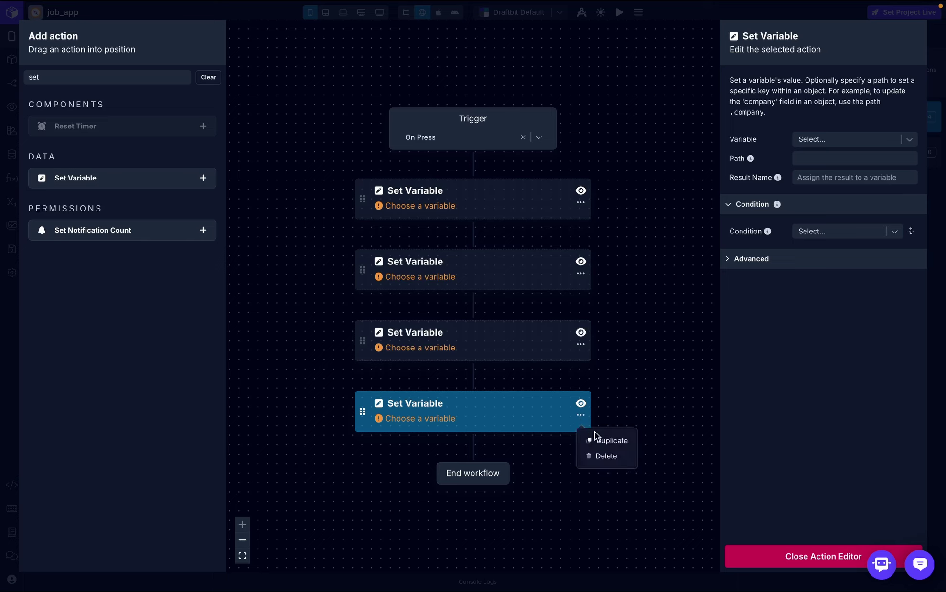
{"action": "left_click", "coordinate": [600, 456]}
- Make the first step set selectedItemId from the list item's id key
{"action": "left_click", "coordinate": [485, 240]}
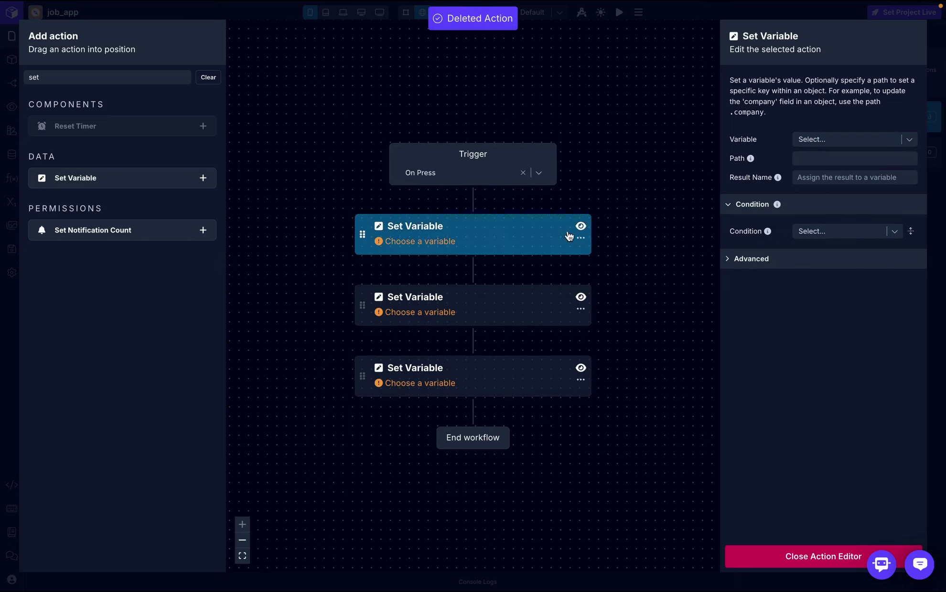
{"action": "left_click", "coordinate": [865, 139]}
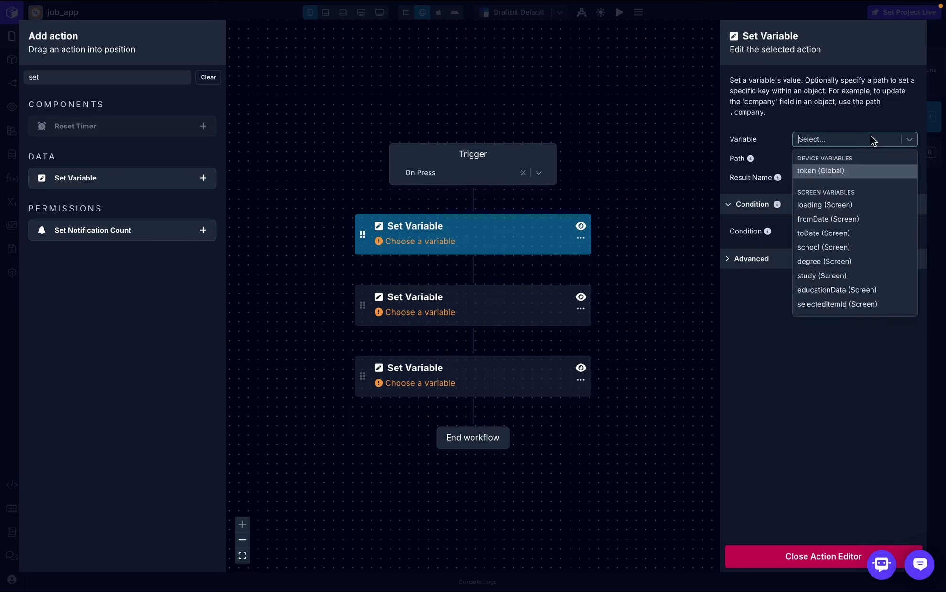
{"action": "left_click", "coordinate": [827, 305]}
{"action": "left_click", "coordinate": [845, 179]}
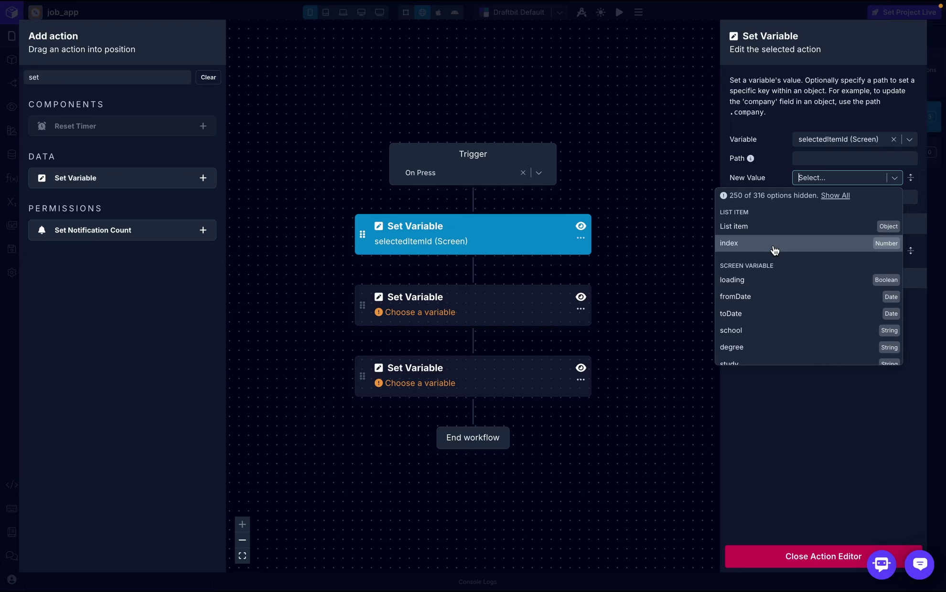
{"action": "left_click", "coordinate": [761, 226]}
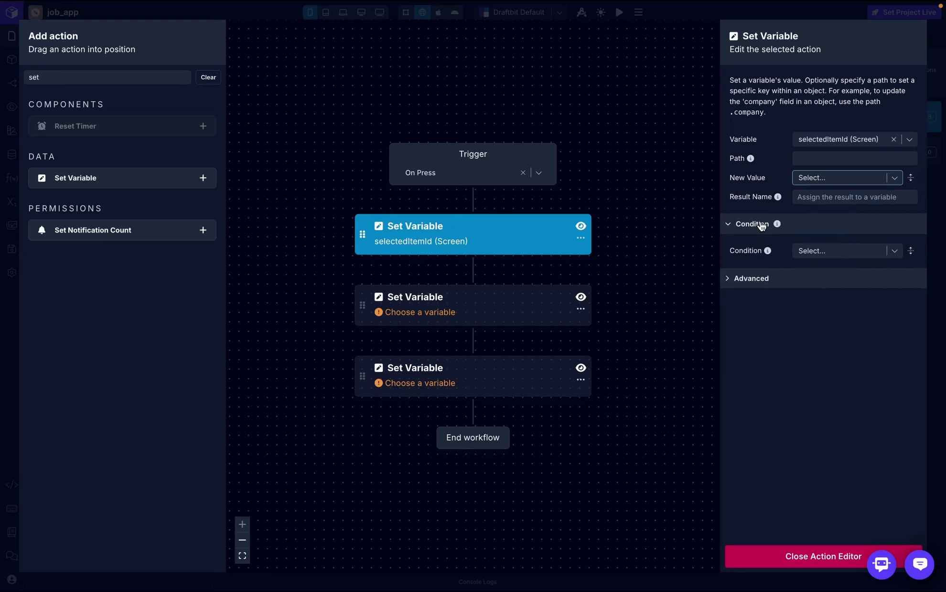
{"action": "left_click", "coordinate": [818, 200]}
{"action": "type", "text": "id"}
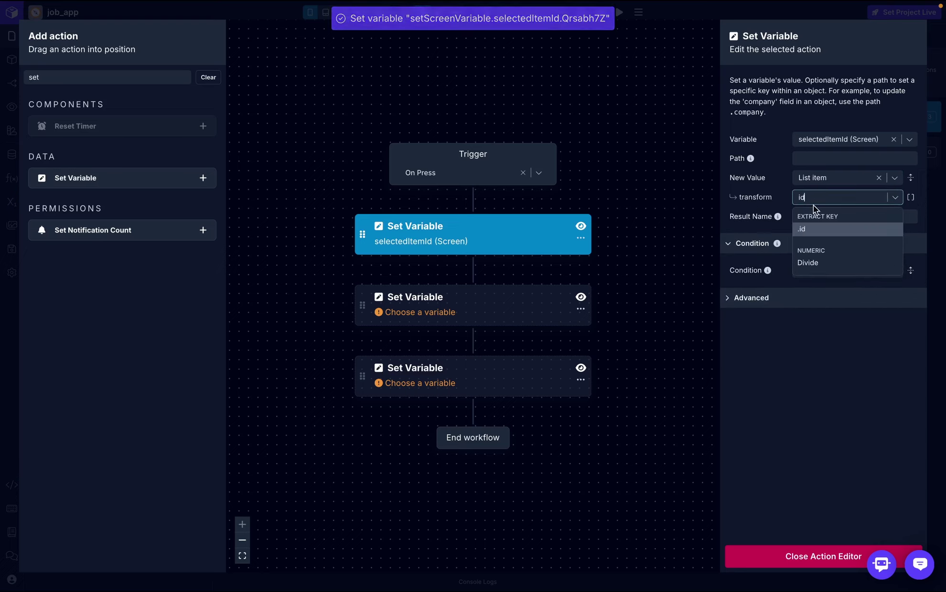
{"action": "left_click", "coordinate": [809, 226]}
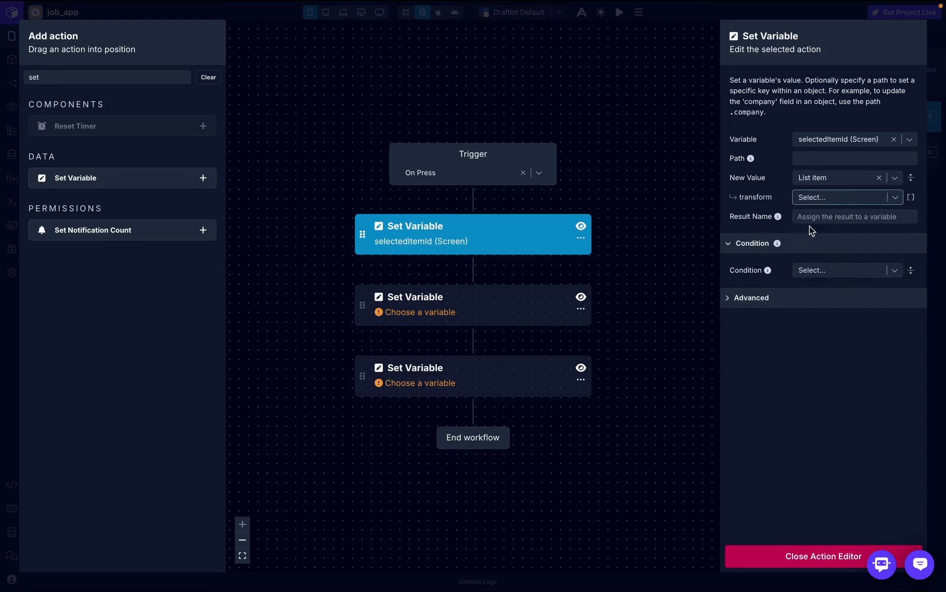
- Make the second step set school from the list item's school key
{"action": "left_click", "coordinate": [492, 305]}
{"action": "left_click", "coordinate": [858, 141]}
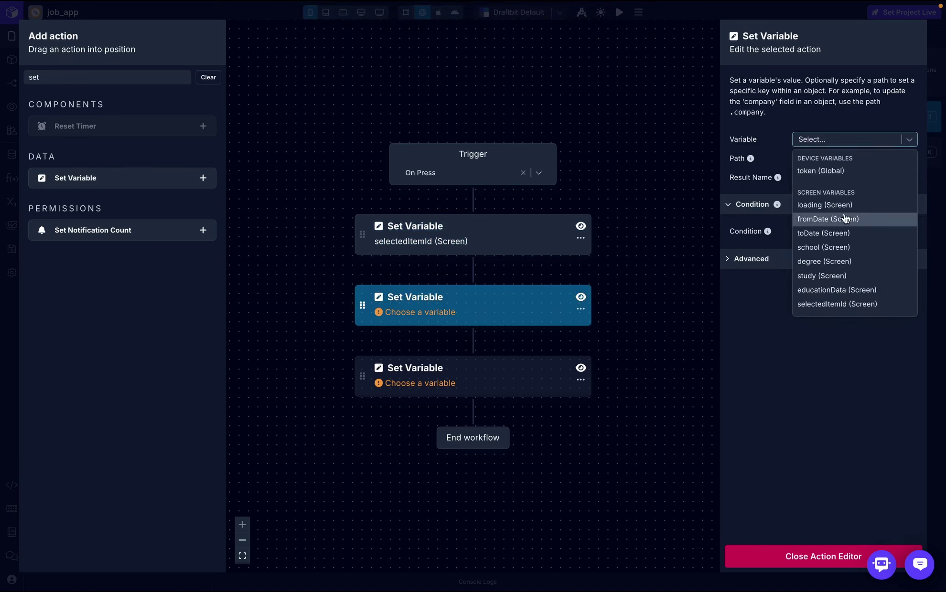
{"action": "left_click", "coordinate": [839, 249]}
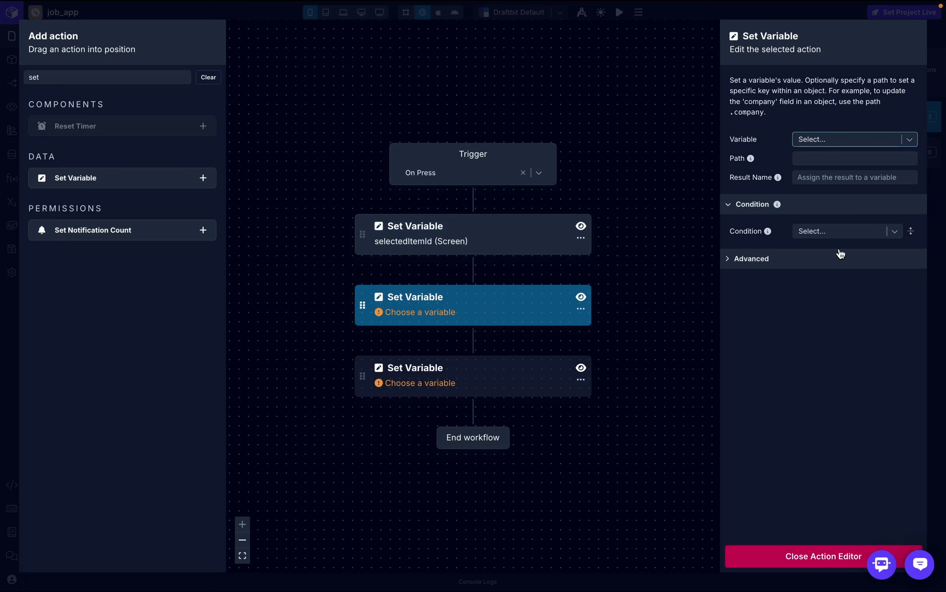
{"action": "left_click", "coordinate": [840, 179]}
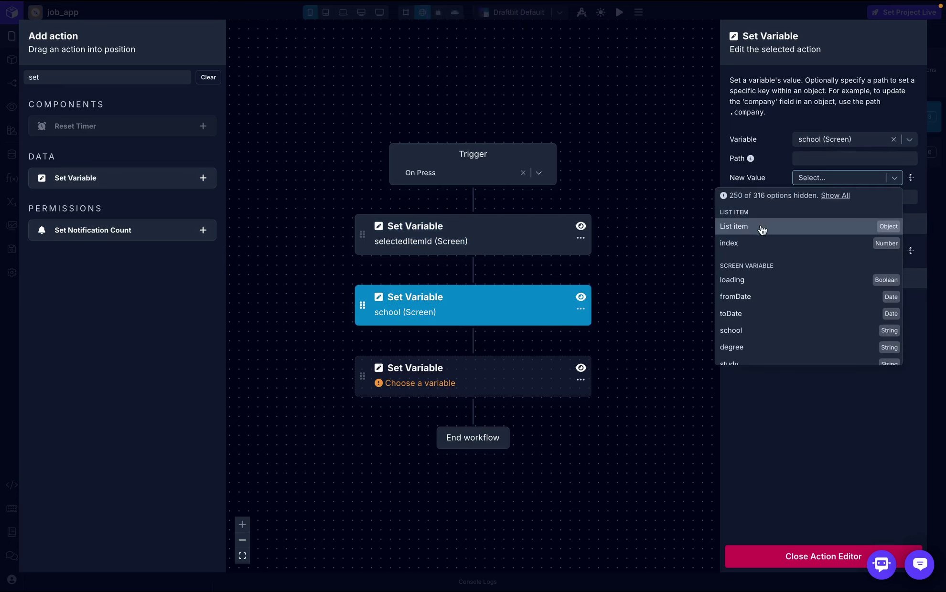
{"action": "left_click", "coordinate": [764, 233]}
{"action": "left_click", "coordinate": [833, 196]}
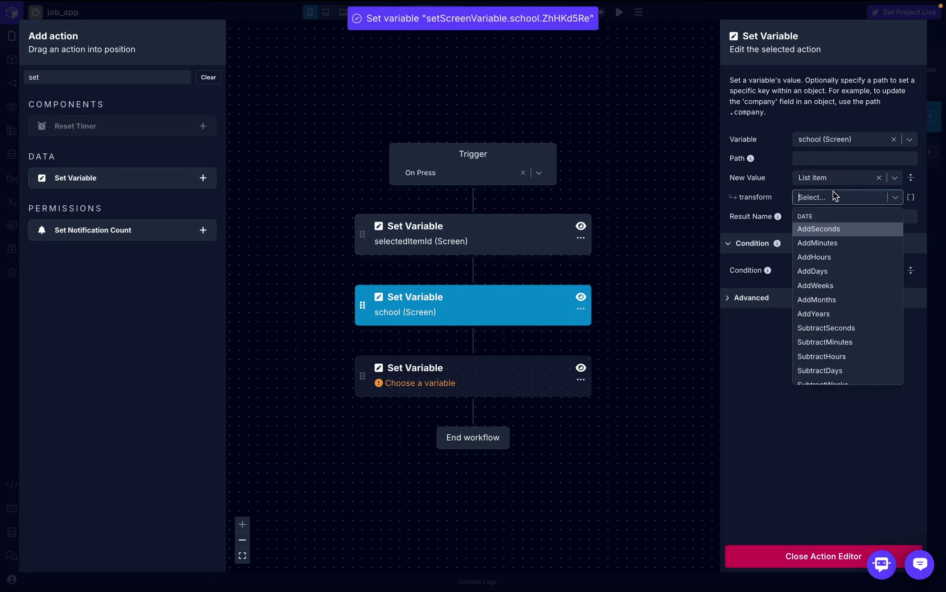
{"action": "type", "text": "sch"}
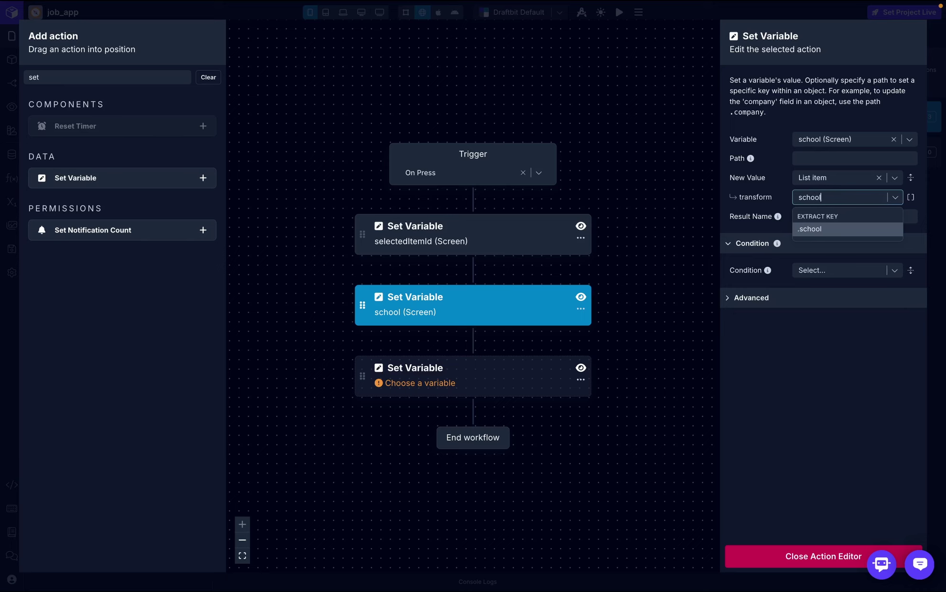
{"action": "type", "text": "ool"}
{"action": "left_click", "coordinate": [834, 231]}
- Make the third step set degree from the list item's degree key
{"action": "left_click", "coordinate": [853, 139]}
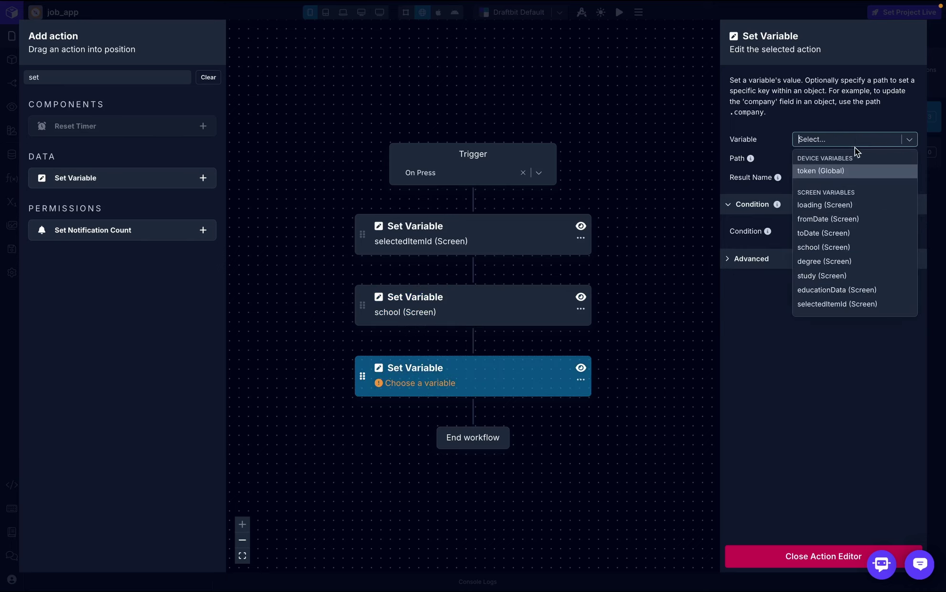
{"action": "left_click", "coordinate": [844, 260]}
{"action": "left_click", "coordinate": [827, 179]}
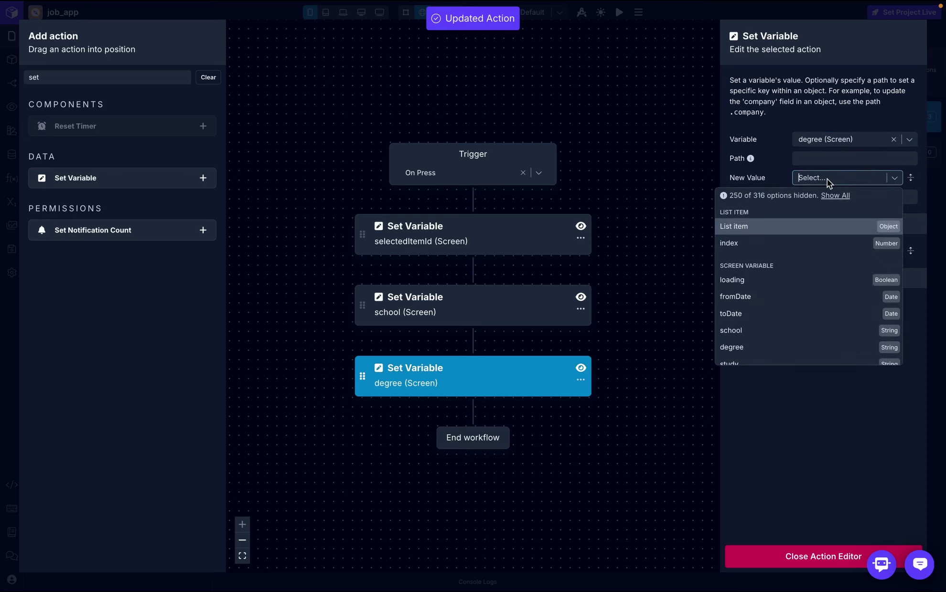
{"action": "left_click", "coordinate": [797, 222]}
{"action": "left_click", "coordinate": [827, 195]}
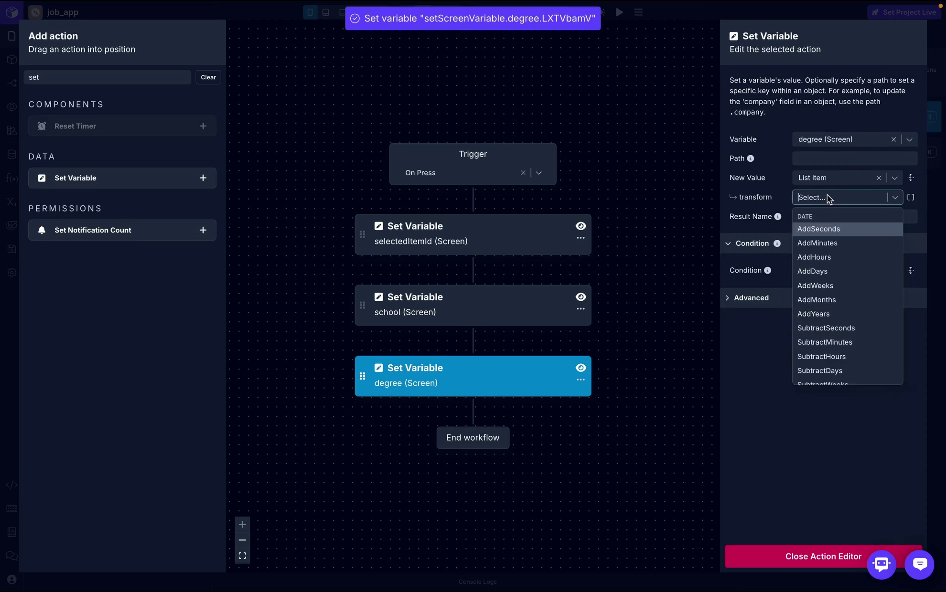
{"action": "type", "text": "degr"}
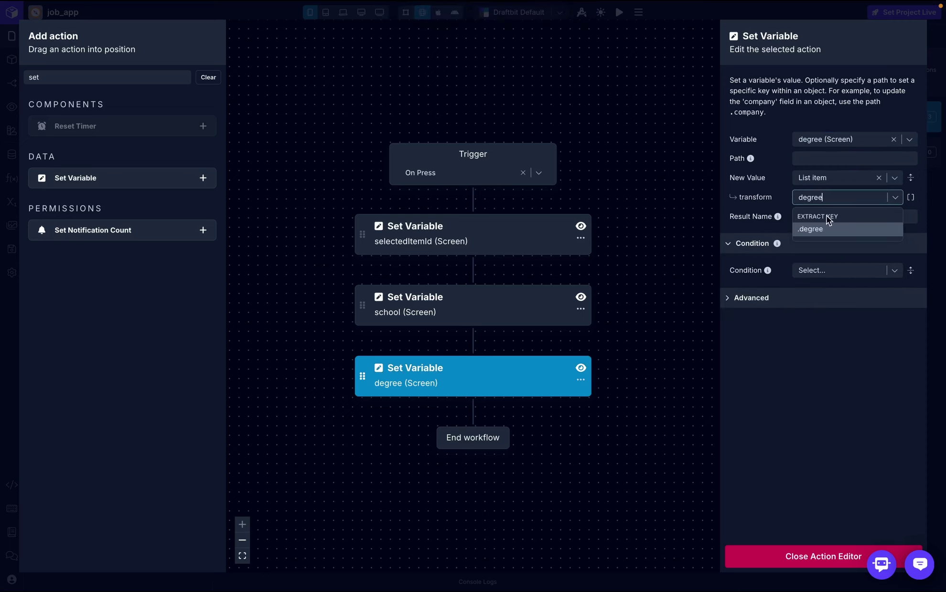
{"action": "type", "text": "ee"}
{"action": "left_click", "coordinate": [826, 229]}
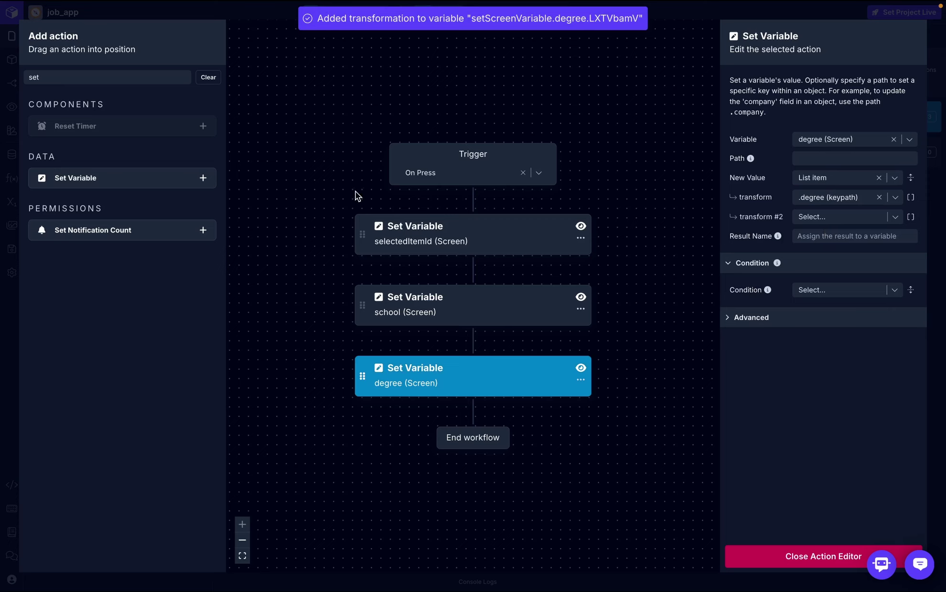
- Add a fourth Set Variable step setting study from the list item's study key
{"action": "left_click_drag", "start_coordinate": [127, 182], "coordinate": [464, 416]}
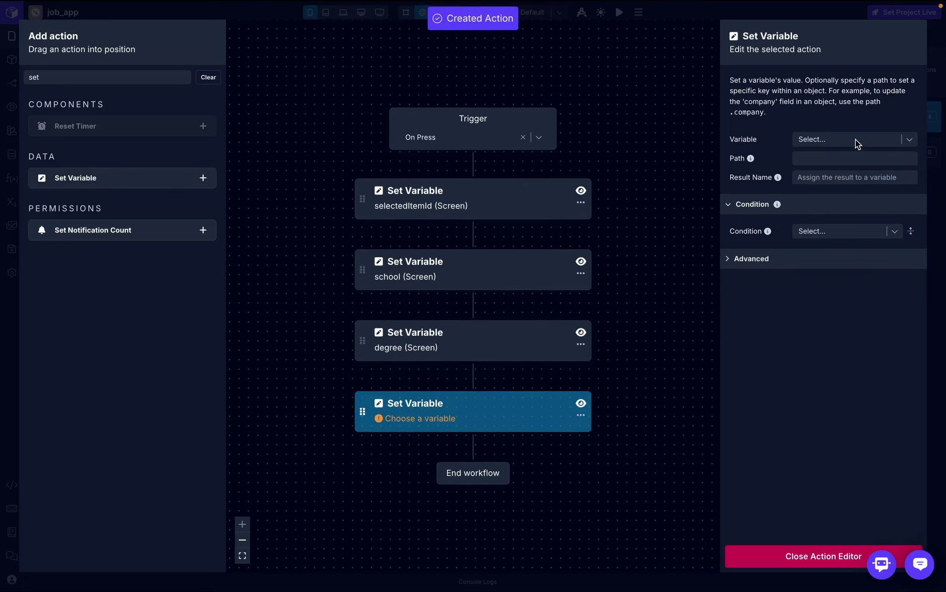
{"action": "left_click", "coordinate": [855, 140]}
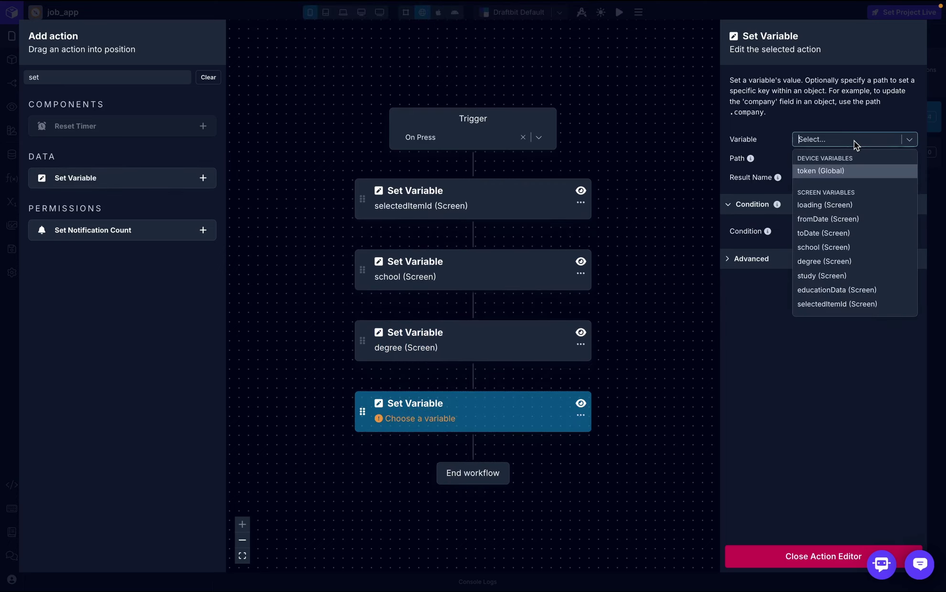
{"action": "left_click", "coordinate": [827, 276]}
{"action": "left_click", "coordinate": [831, 181]}
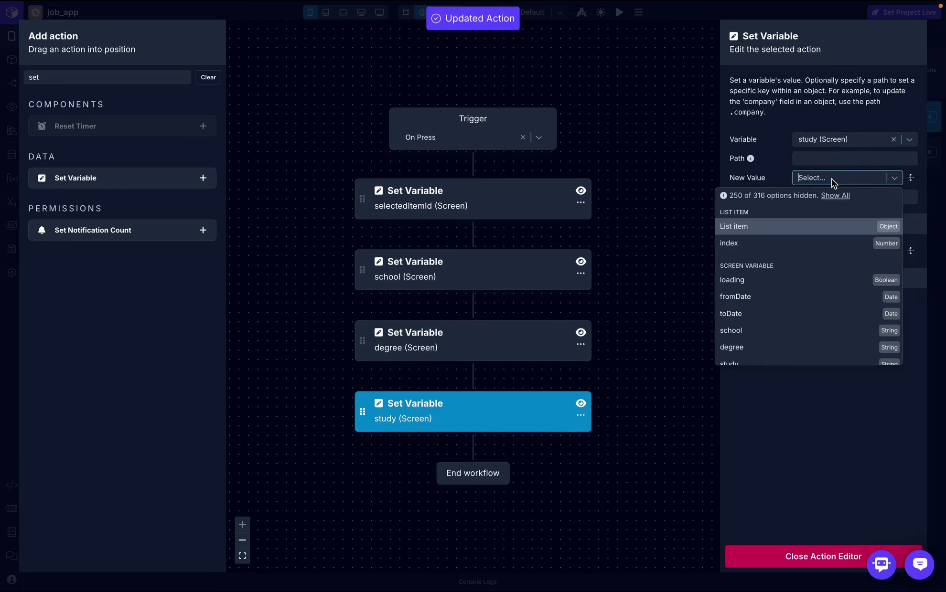
{"action": "key", "text": "Escape"}
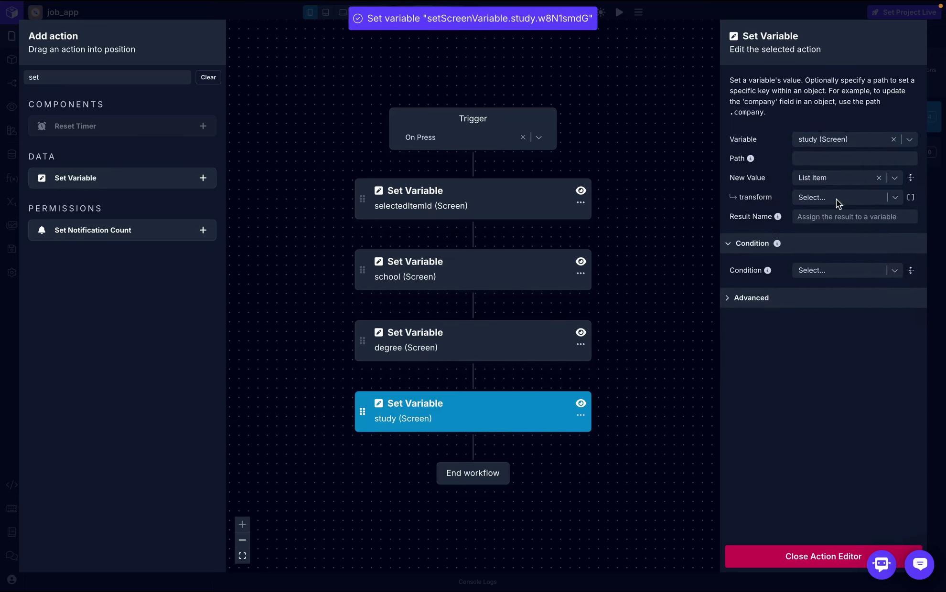
{"action": "left_click", "coordinate": [836, 200]}
{"action": "type", "text": "study"}
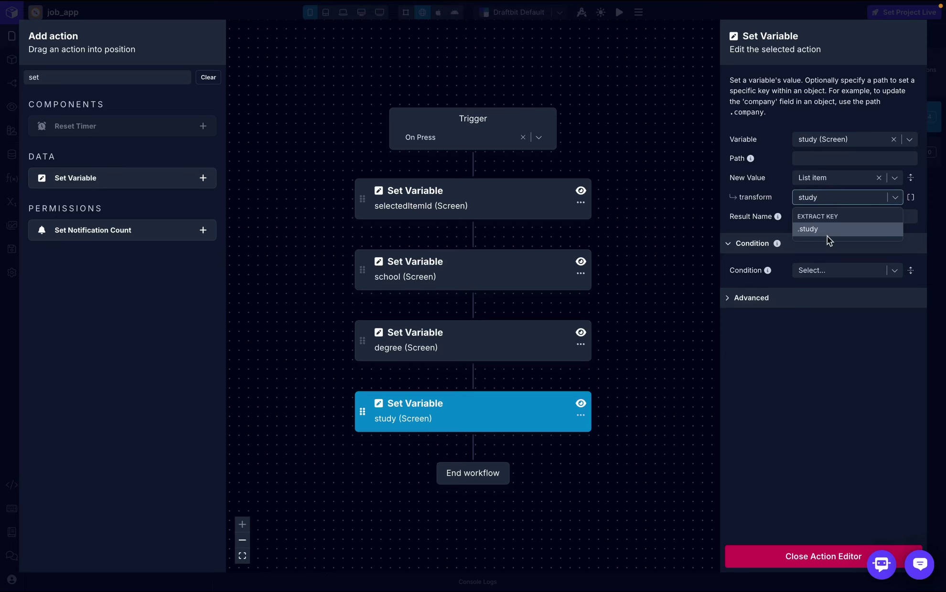
{"action": "left_click", "coordinate": [827, 234]}
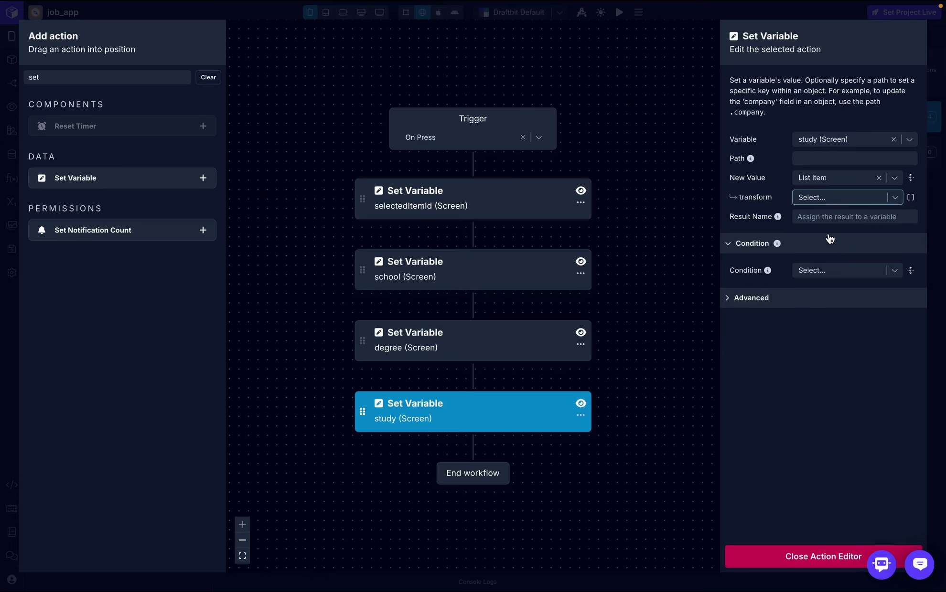
{"action": "left_click", "coordinate": [793, 558]}
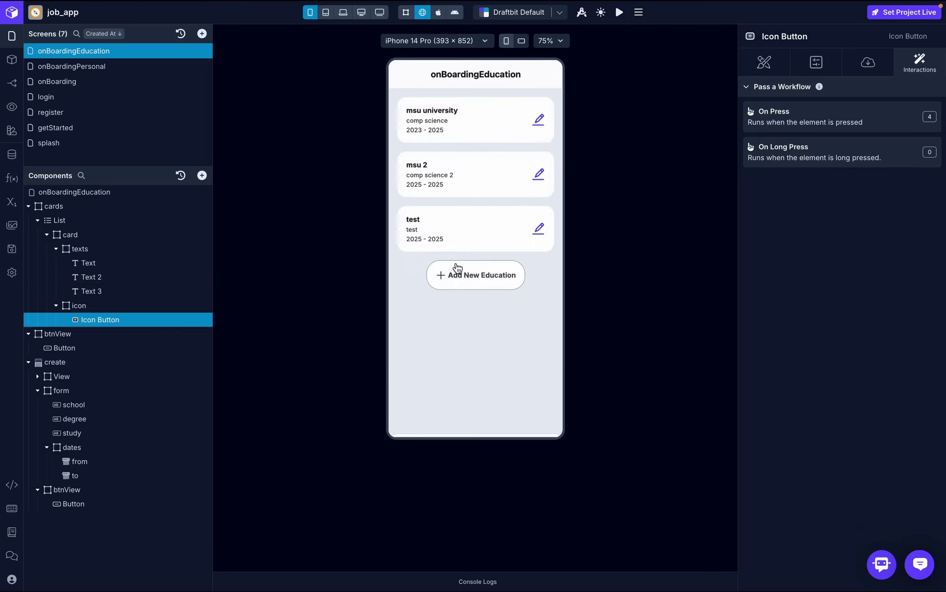
- Duplicate the create bottom sheet and name the copy edit
{"action": "left_click", "coordinate": [37, 212]}
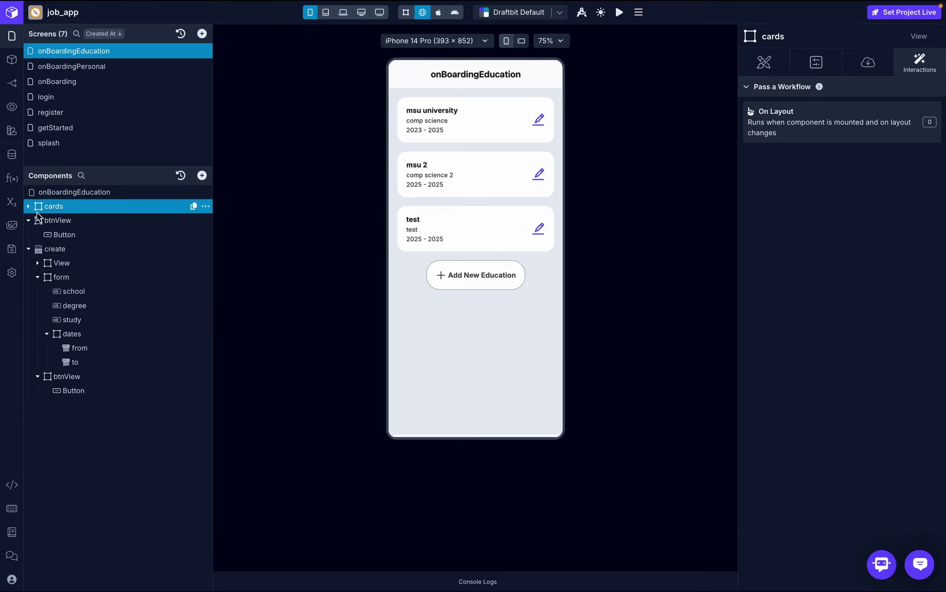
{"action": "left_click", "coordinate": [30, 249]}
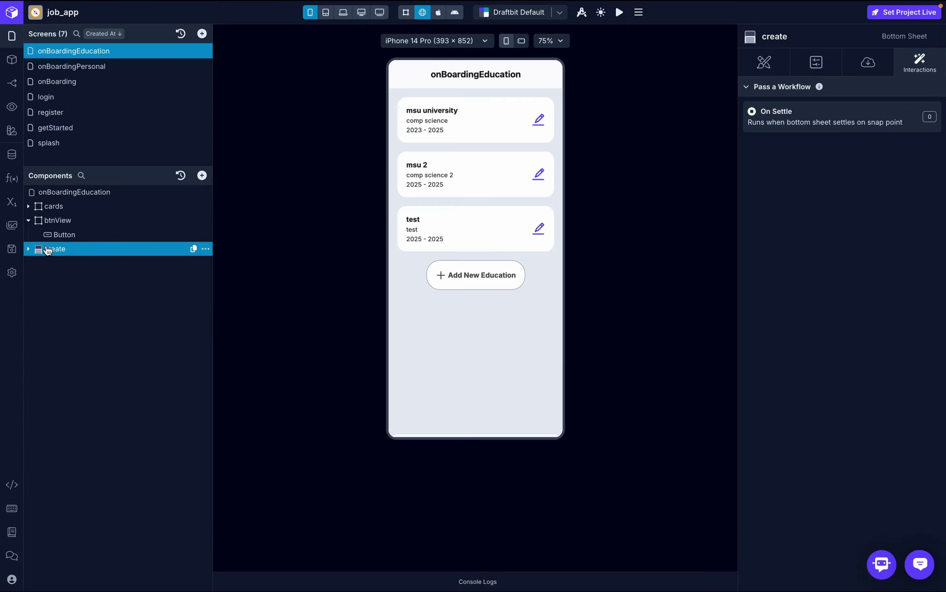
{"action": "left_click", "coordinate": [205, 249]}
{"action": "left_click", "coordinate": [239, 312]}
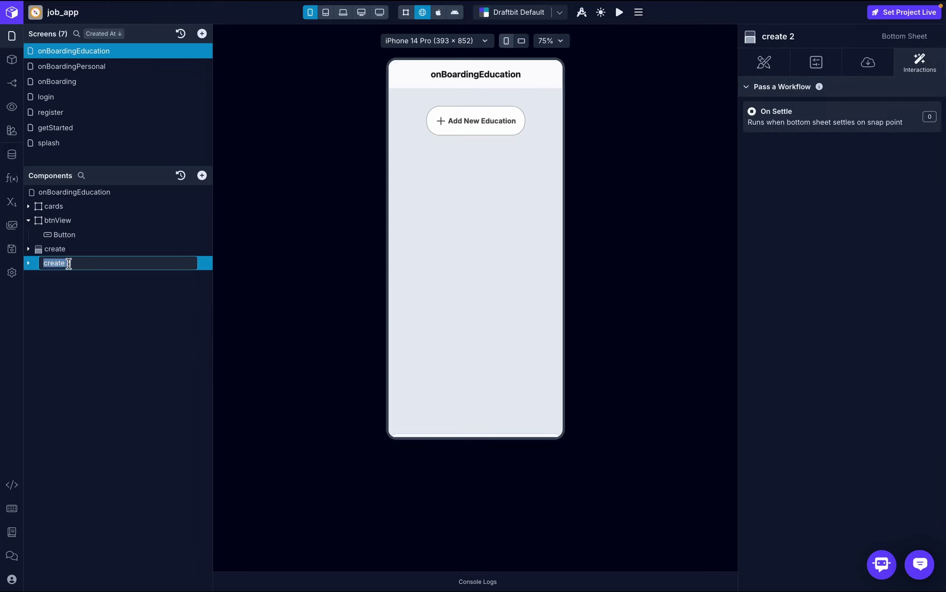
{"action": "type", "text": "edit"}
{"action": "key", "text": "Return"}
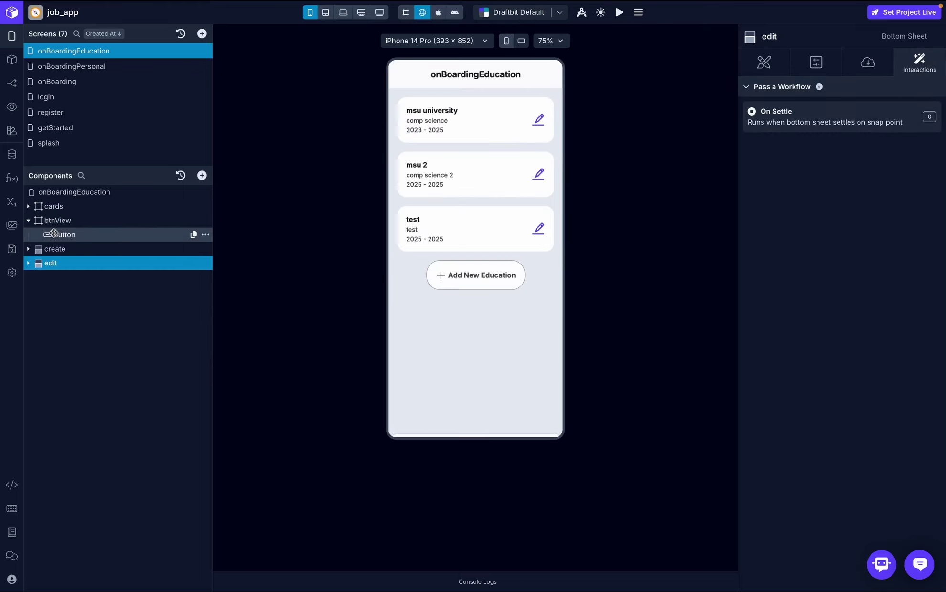
- Change the edit sheet's title text to 'Edit Education'
{"action": "left_click", "coordinate": [28, 263]}
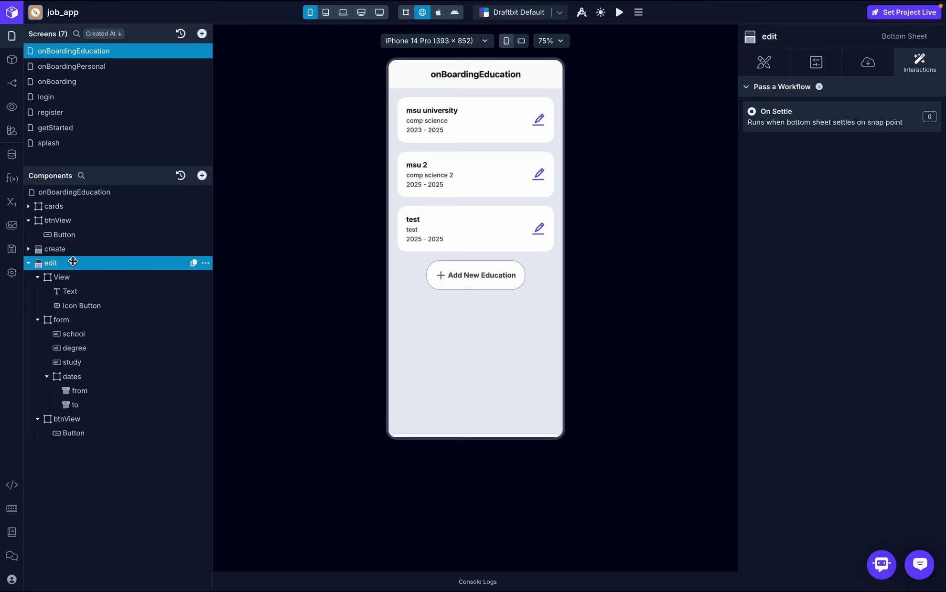
{"action": "left_click", "coordinate": [90, 293]}
{"action": "left_click", "coordinate": [867, 64]}
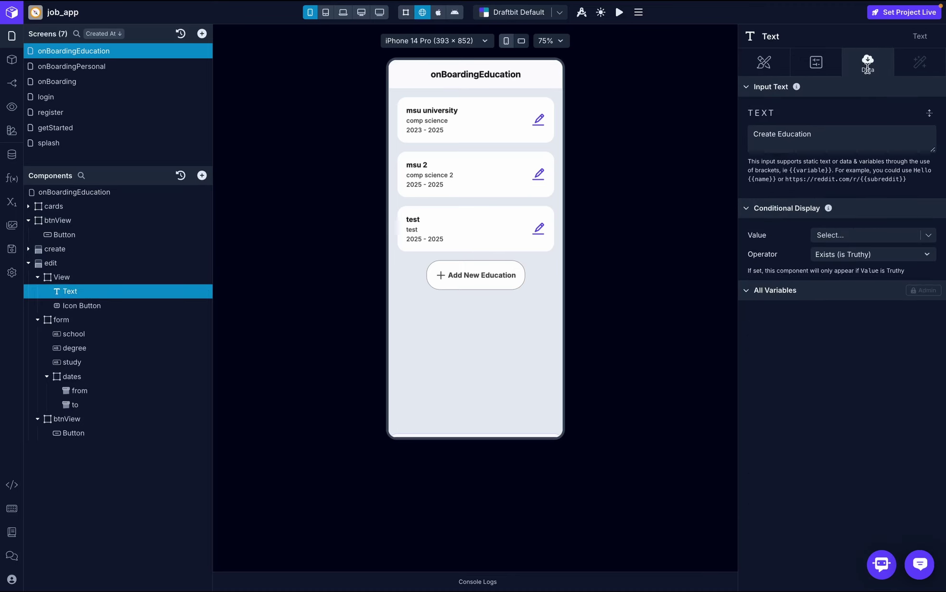
{"action": "left_click", "coordinate": [775, 141]}
{"action": "triple_click", "coordinate": [764, 137]}
{"action": "left_click", "coordinate": [776, 134]}
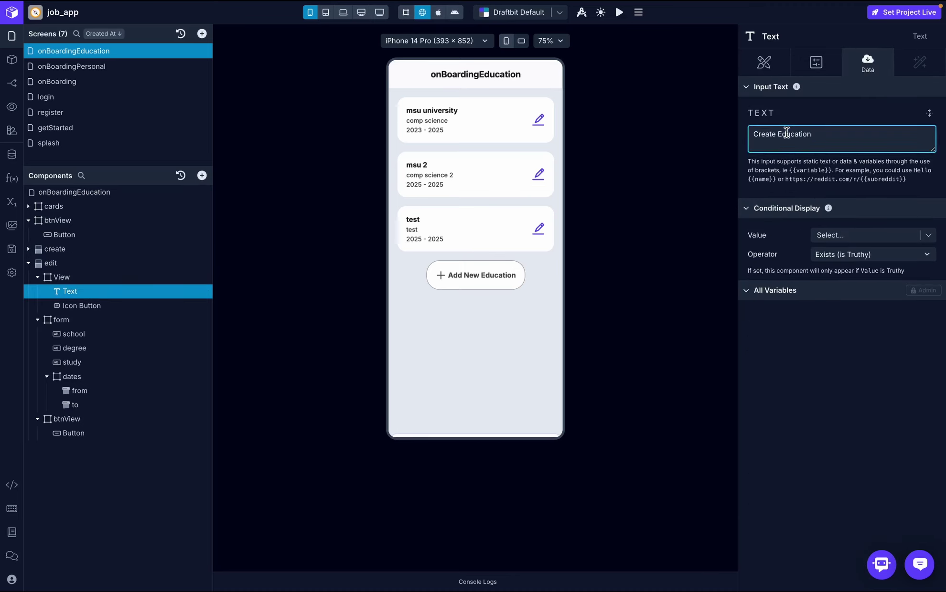
{"action": "left_click_drag", "start_coordinate": [777, 135], "coordinate": [717, 133]}
{"action": "type", "text": "Editing"}
{"action": "key", "text": "BackSpace"}
{"action": "key", "text": "BackSpace"}
{"action": "key", "text": "BackSpace"}
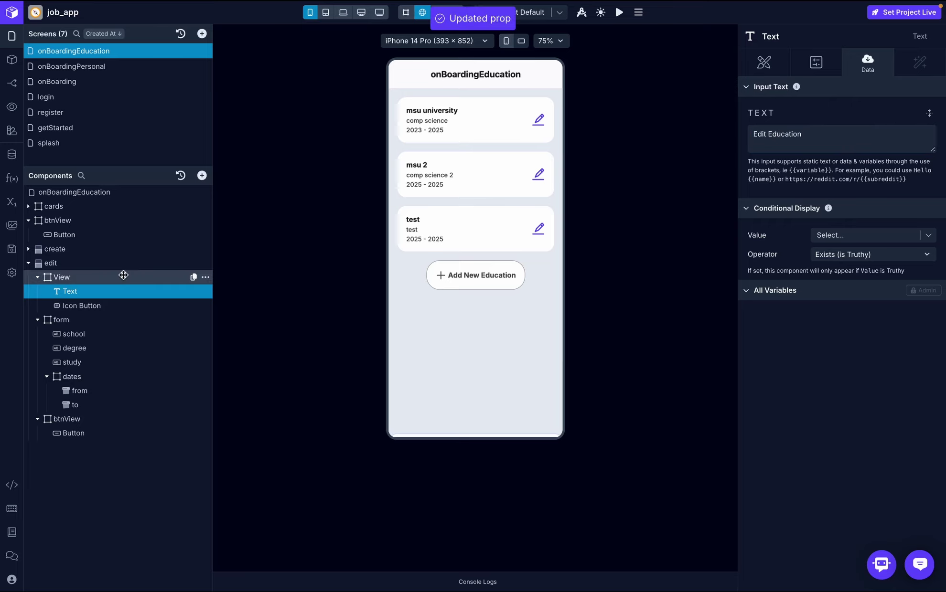
- Open the edit sheet close icon's press workflow and inspect its close-sheet action
{"action": "left_click", "coordinate": [67, 305]}
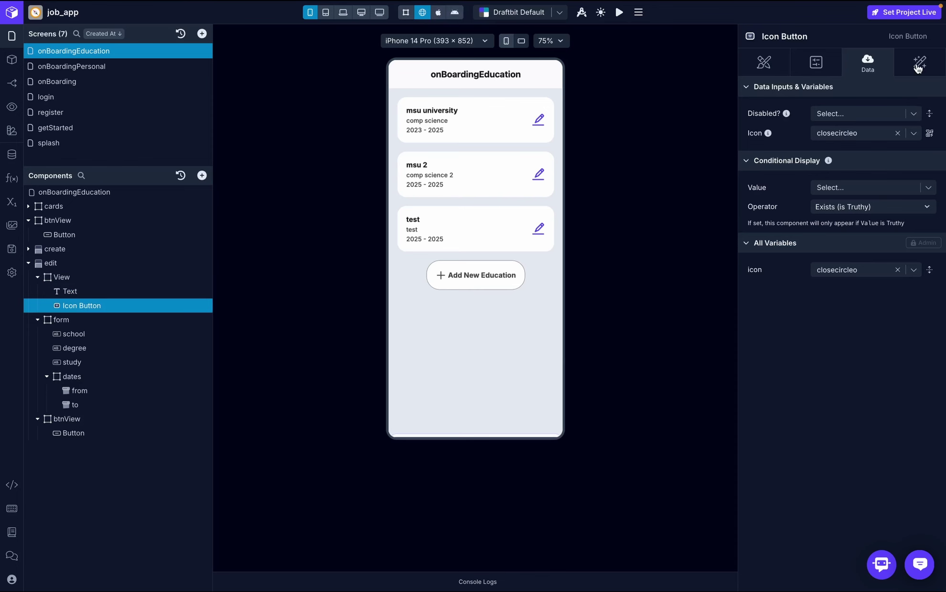
{"action": "left_click", "coordinate": [919, 62]}
{"action": "left_click", "coordinate": [875, 111]}
{"action": "left_click", "coordinate": [505, 310]}
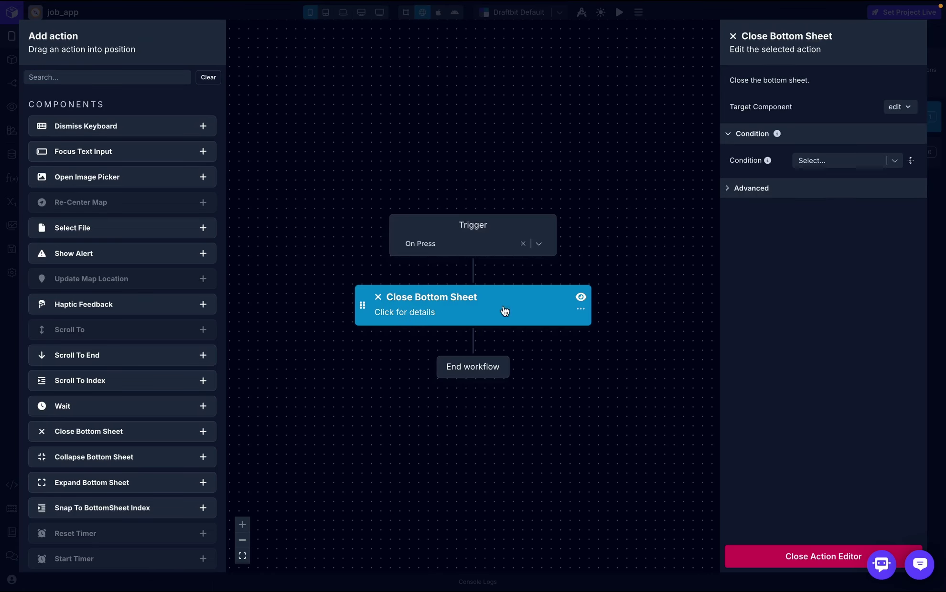
- Append an Expand Bottom Sheet step targeting edit after the study step in the edit icon's workflow
{"action": "left_click", "coordinate": [778, 564]}
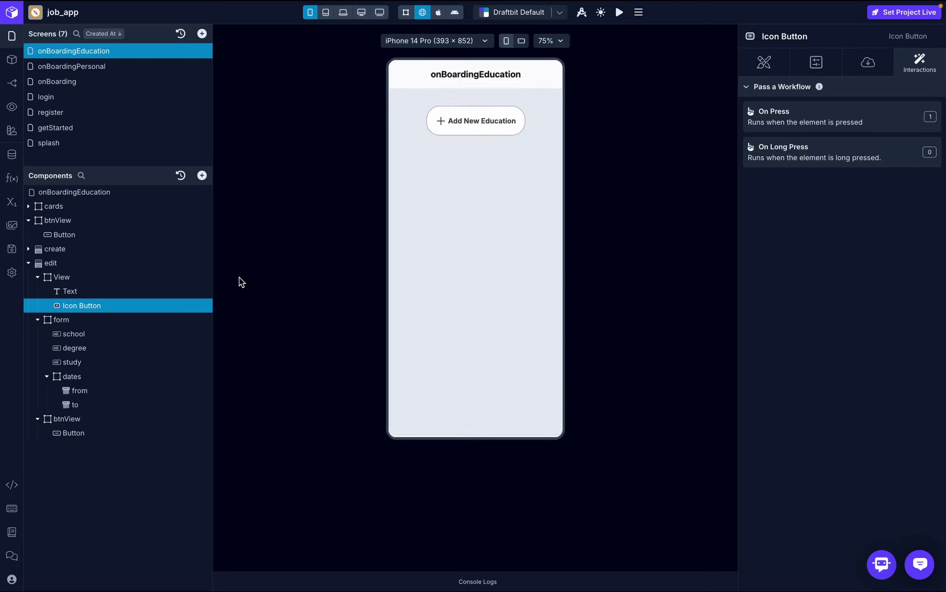
{"action": "left_click", "coordinate": [29, 264]}
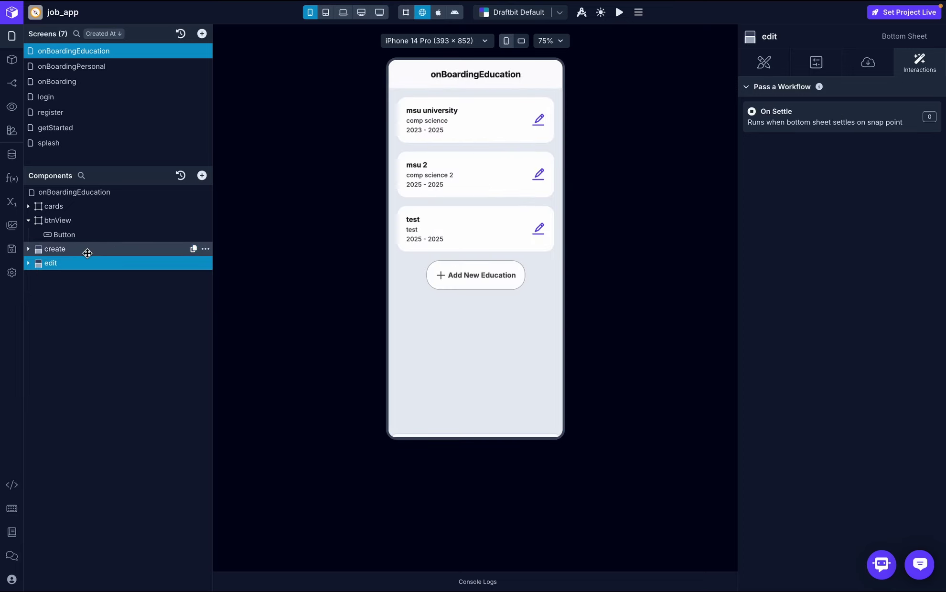
{"action": "left_click", "coordinate": [29, 206]}
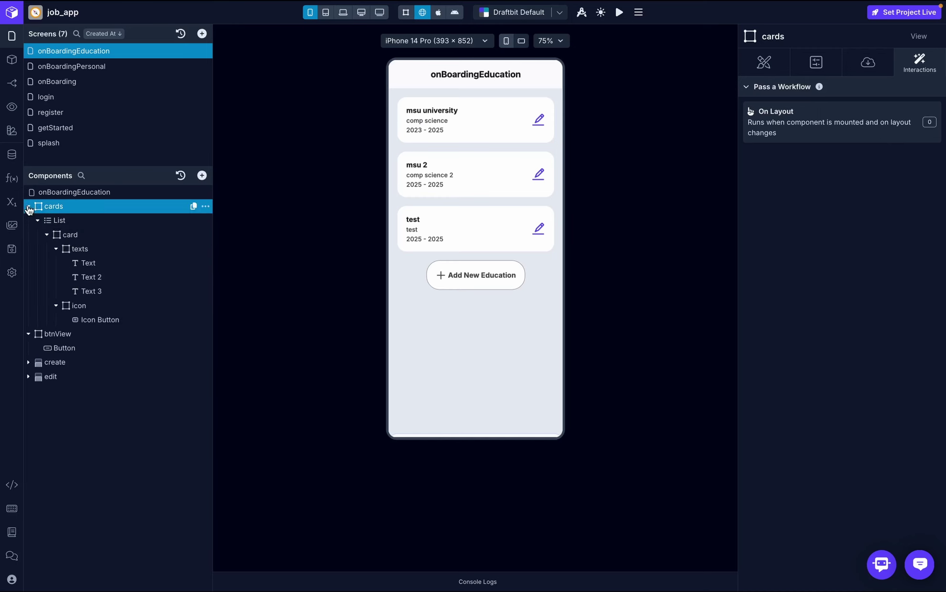
{"action": "left_click", "coordinate": [88, 319]}
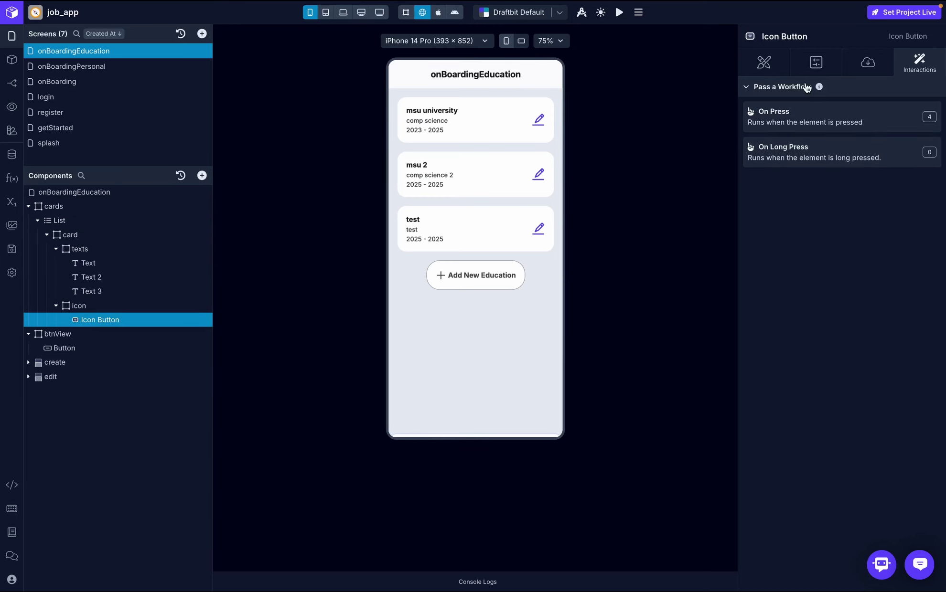
{"action": "left_click", "coordinate": [826, 111]}
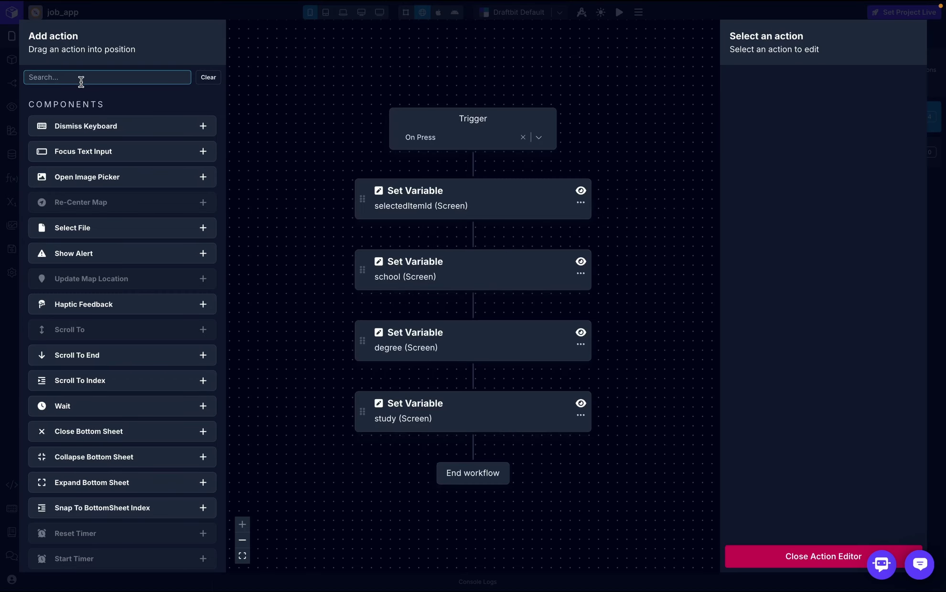
{"action": "type", "text": "bottom"}
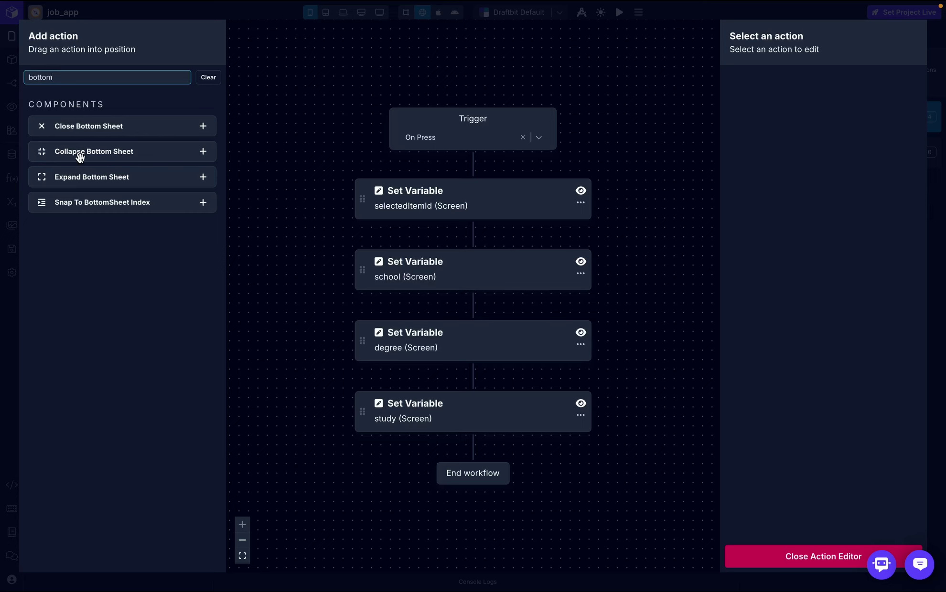
{"action": "left_click_drag", "start_coordinate": [81, 176], "coordinate": [468, 451]}
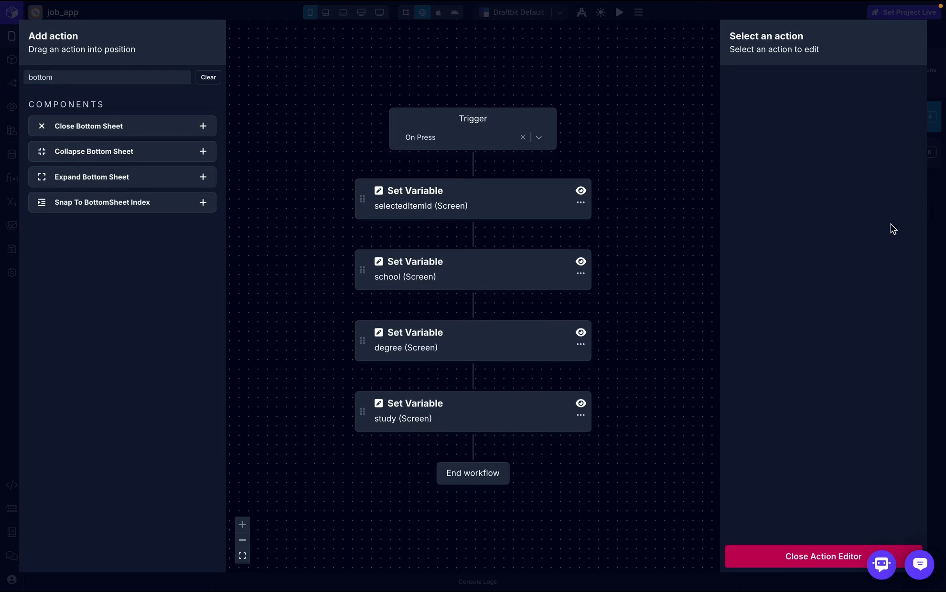
{"action": "left_click", "coordinate": [878, 108]}
{"action": "left_click", "coordinate": [866, 145]}
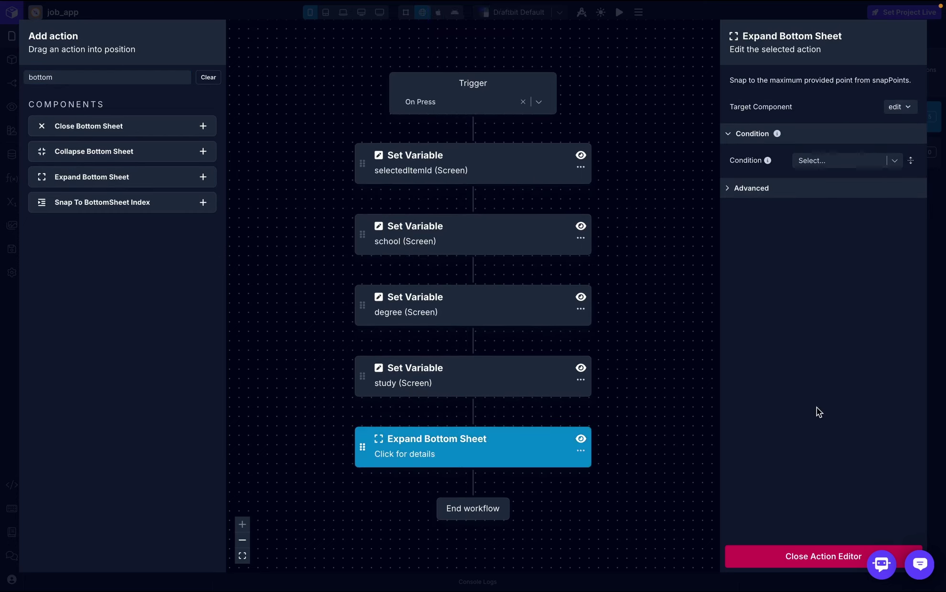
{"action": "left_click", "coordinate": [825, 558]}
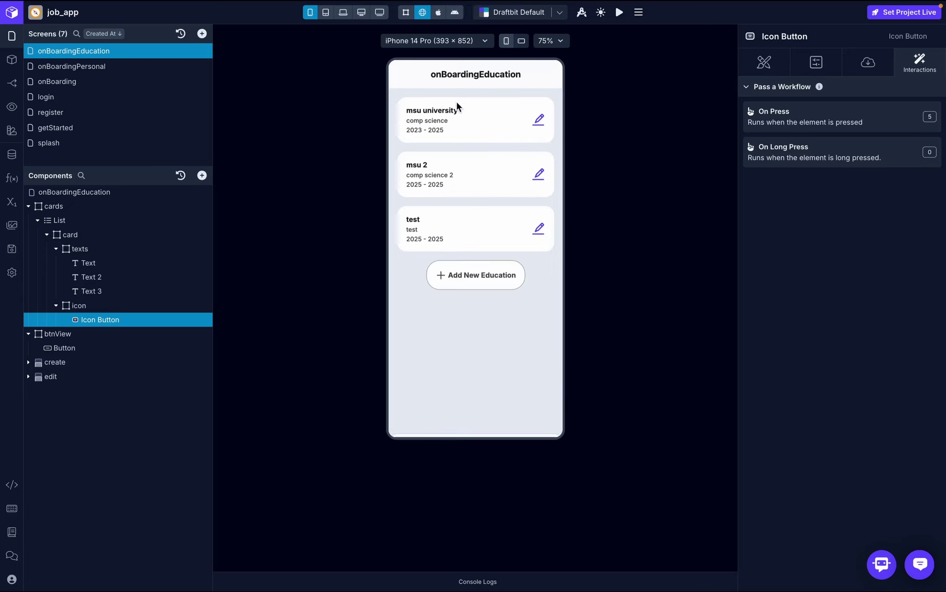
- Open the Edit Education sheet for the msu university card in the preview, then close it
{"action": "left_click", "coordinate": [543, 125]}
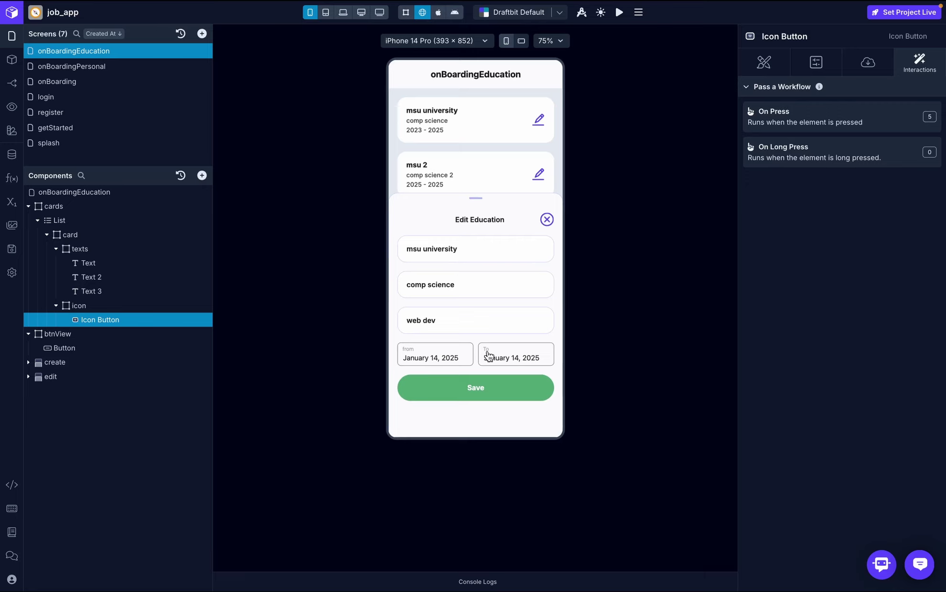
{"action": "left_click", "coordinate": [547, 220]}
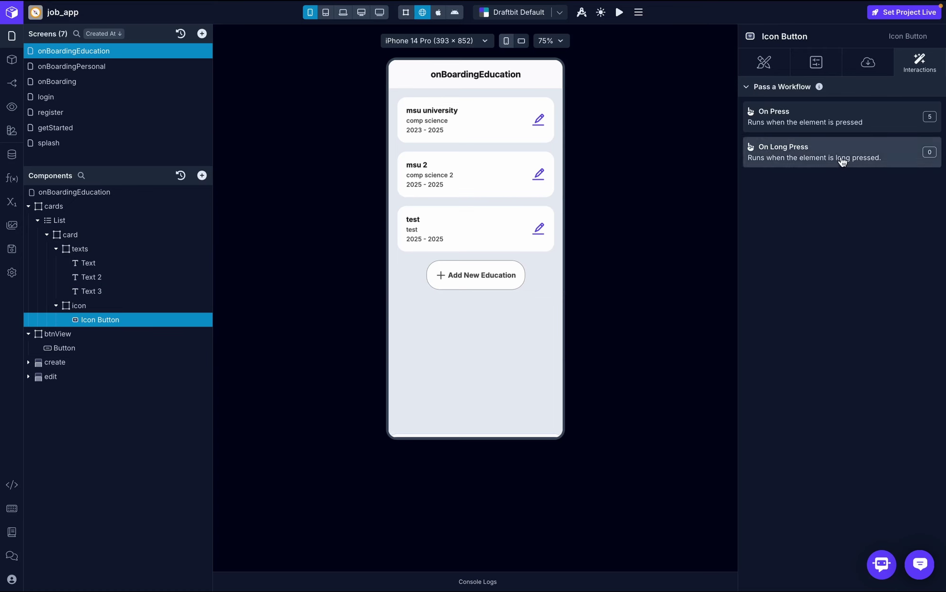
- Add two Set Variable steps before the Expand Bottom Sheet step in the edit icon's workflow
{"action": "left_click", "coordinate": [882, 125]}
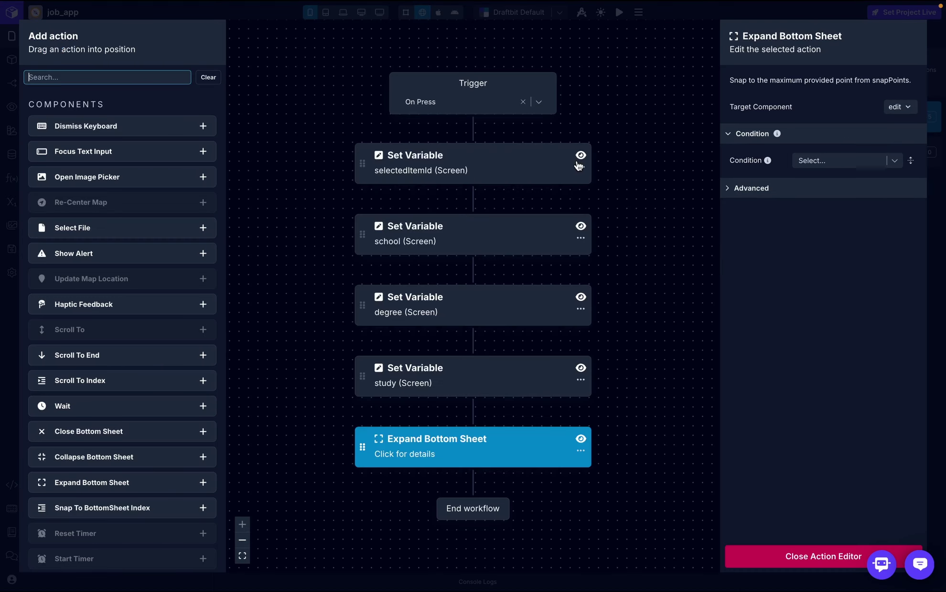
{"action": "type", "text": "set"}
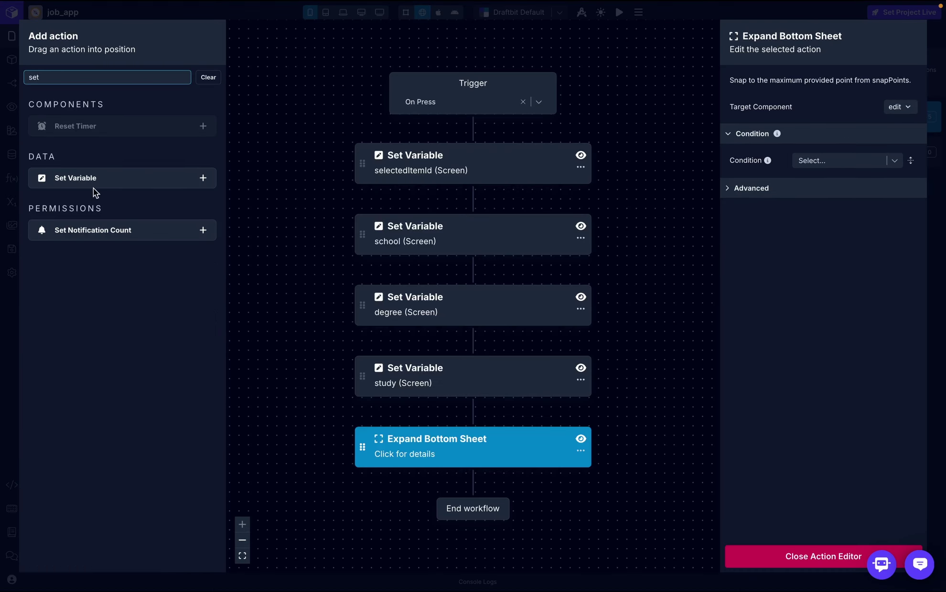
{"action": "left_click_drag", "start_coordinate": [92, 190], "coordinate": [433, 411]}
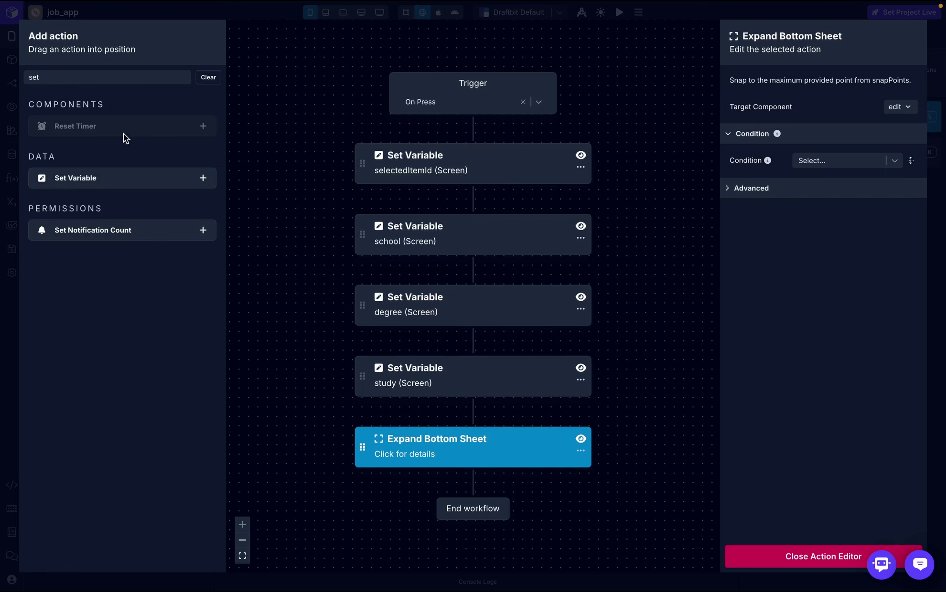
{"action": "left_click_drag", "start_coordinate": [80, 184], "coordinate": [429, 455]}
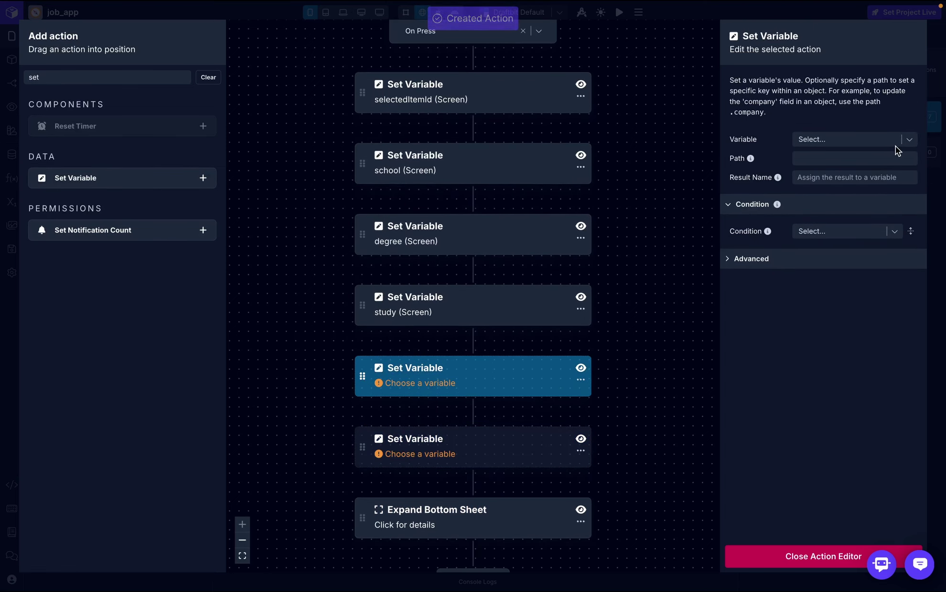
- Make the first new step set fromDate from the list item's start_date key
{"action": "left_click", "coordinate": [908, 139]}
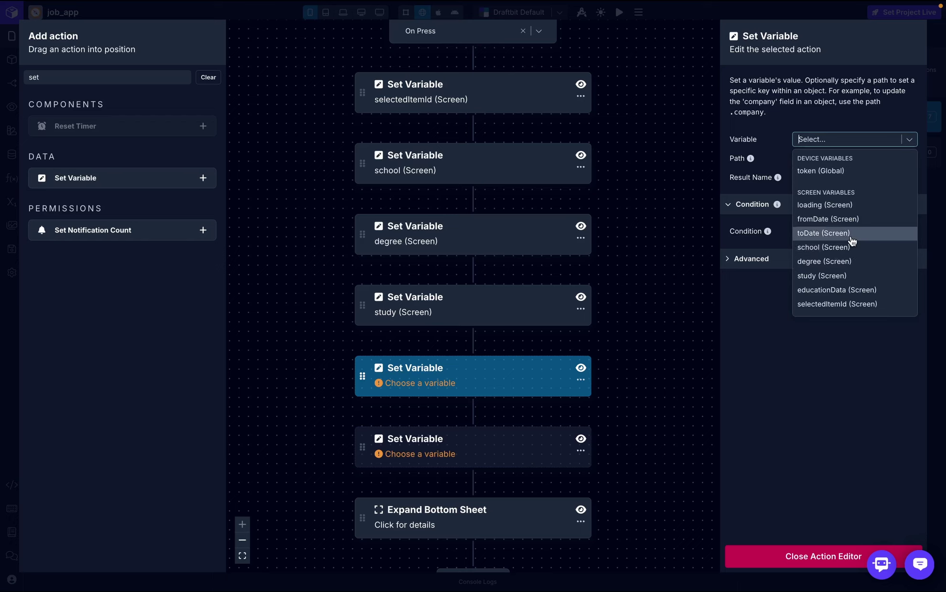
{"action": "left_click", "coordinate": [848, 221]}
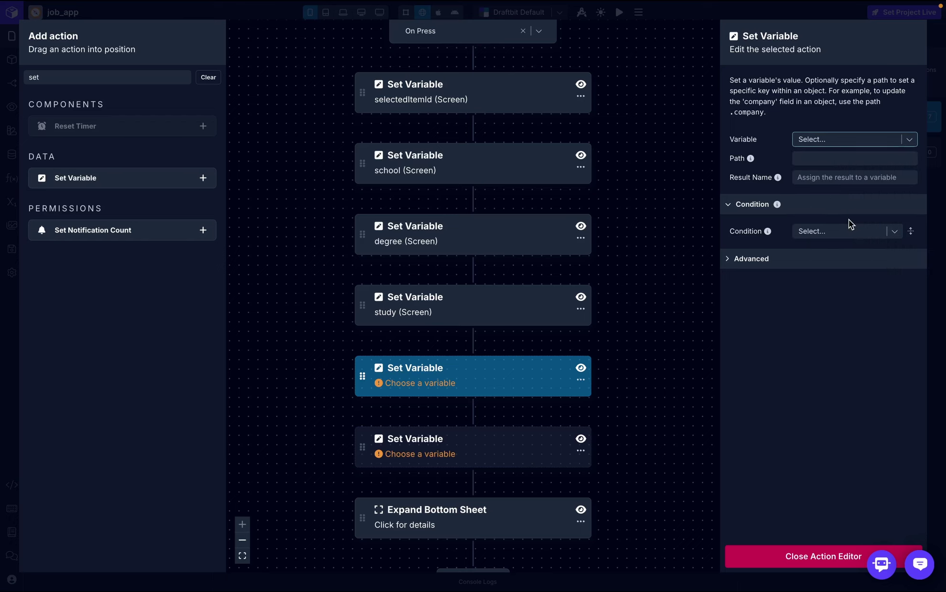
{"action": "left_click", "coordinate": [893, 179]}
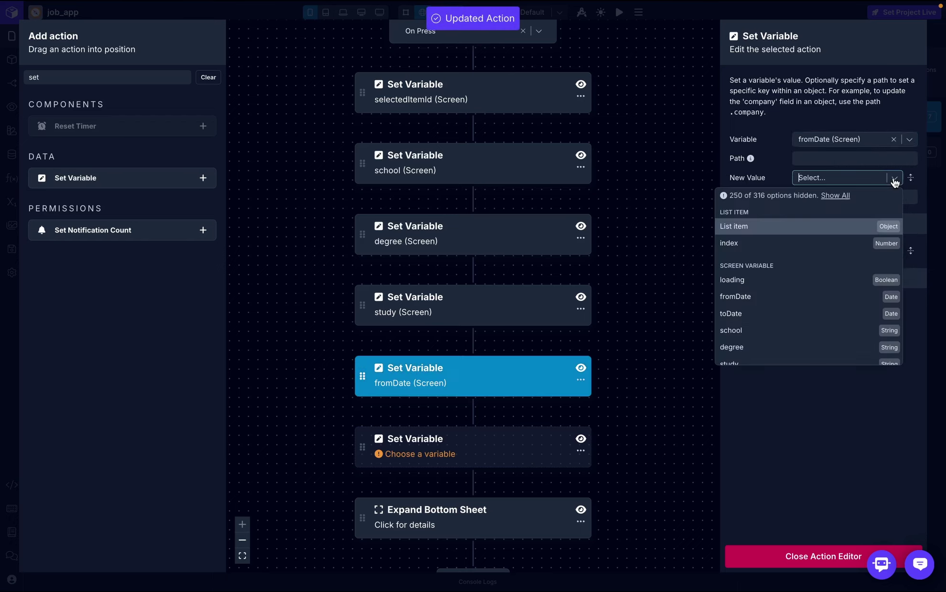
{"action": "left_click", "coordinate": [797, 233]}
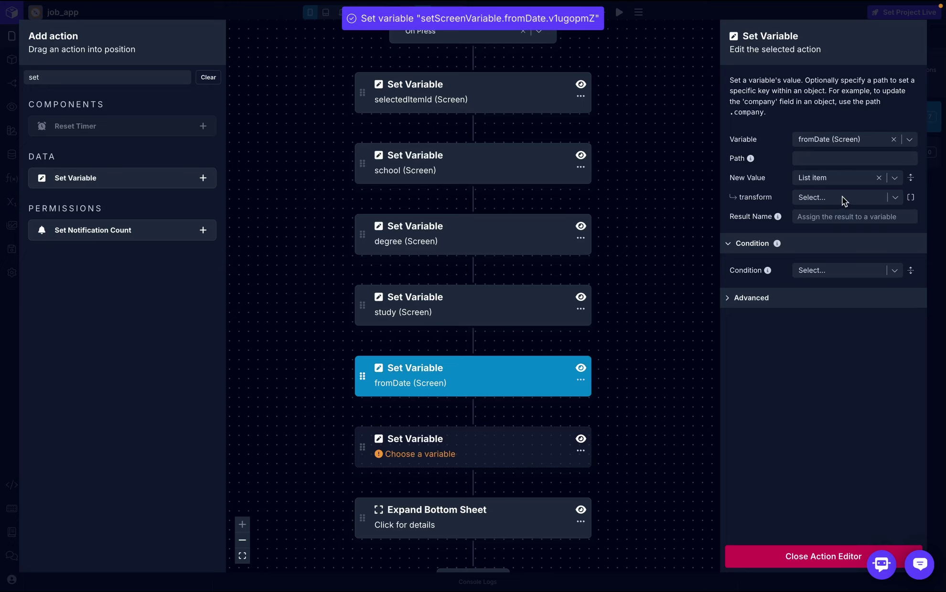
{"action": "left_click", "coordinate": [842, 196]}
{"action": "type", "text": "start_date"}
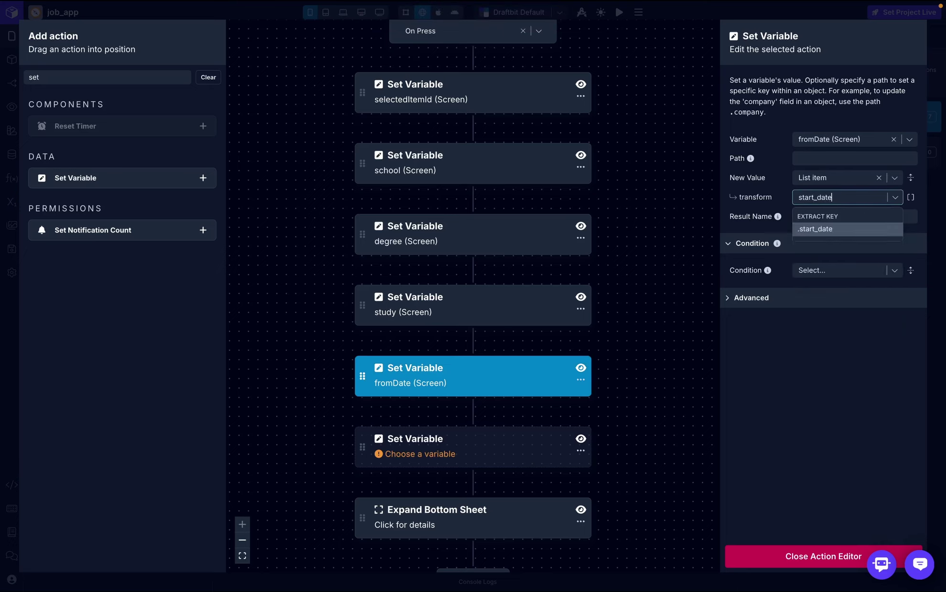
{"action": "left_click", "coordinate": [860, 233]}
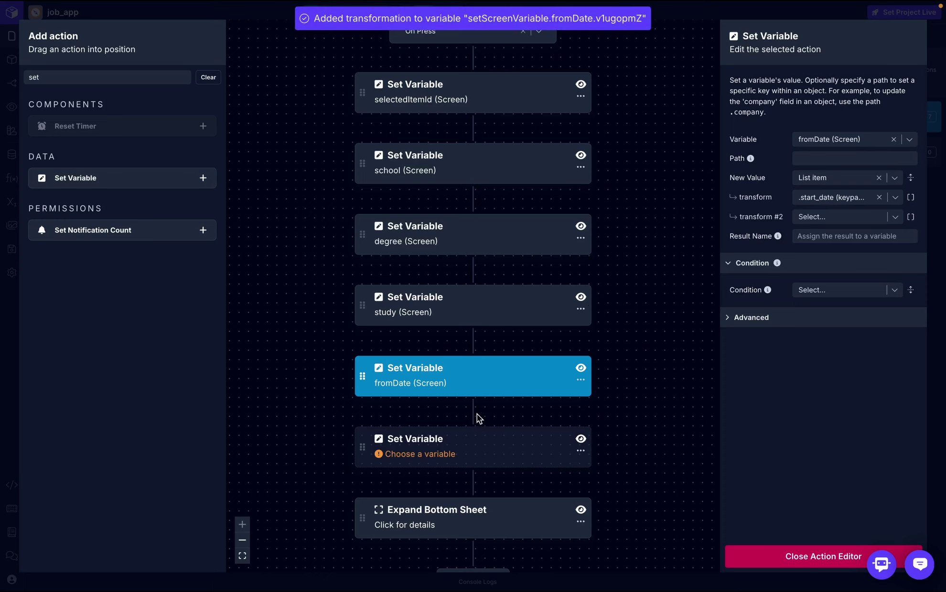
- Make the second new step set toDate from the list item's end_date key
{"action": "left_click", "coordinate": [476, 452]}
{"action": "left_click", "coordinate": [866, 139]}
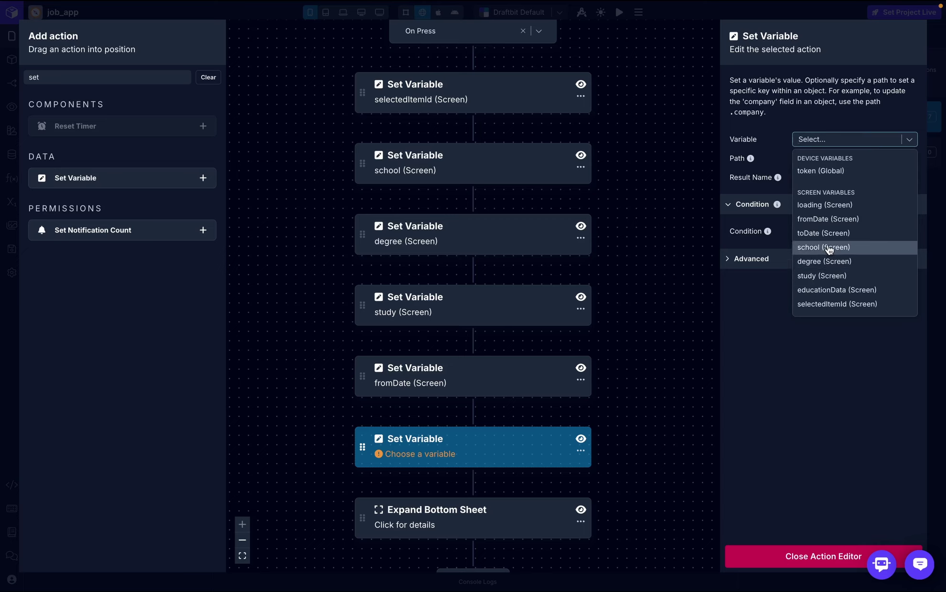
{"action": "left_click", "coordinate": [869, 139]}
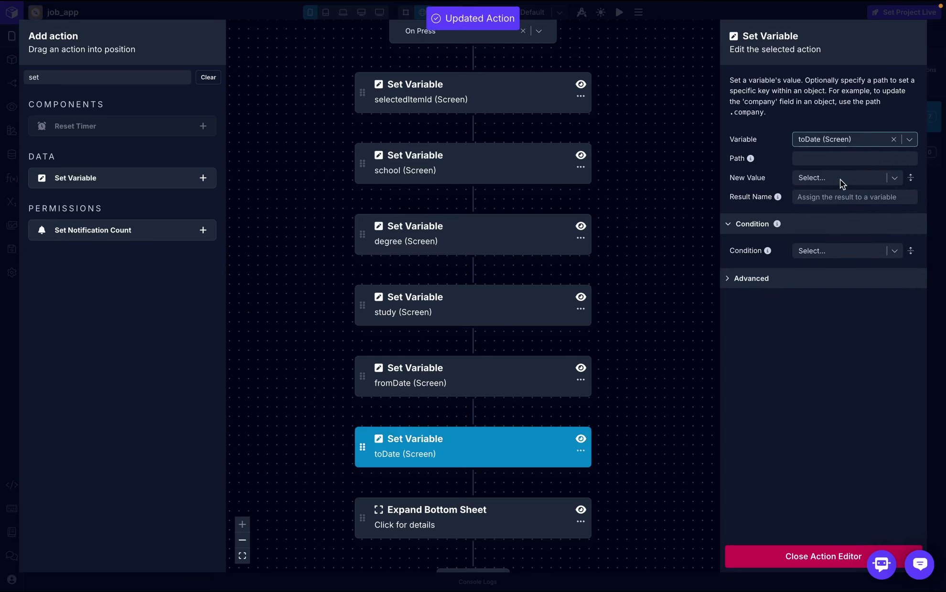
{"action": "left_click", "coordinate": [839, 178]}
{"action": "left_click", "coordinate": [788, 228]}
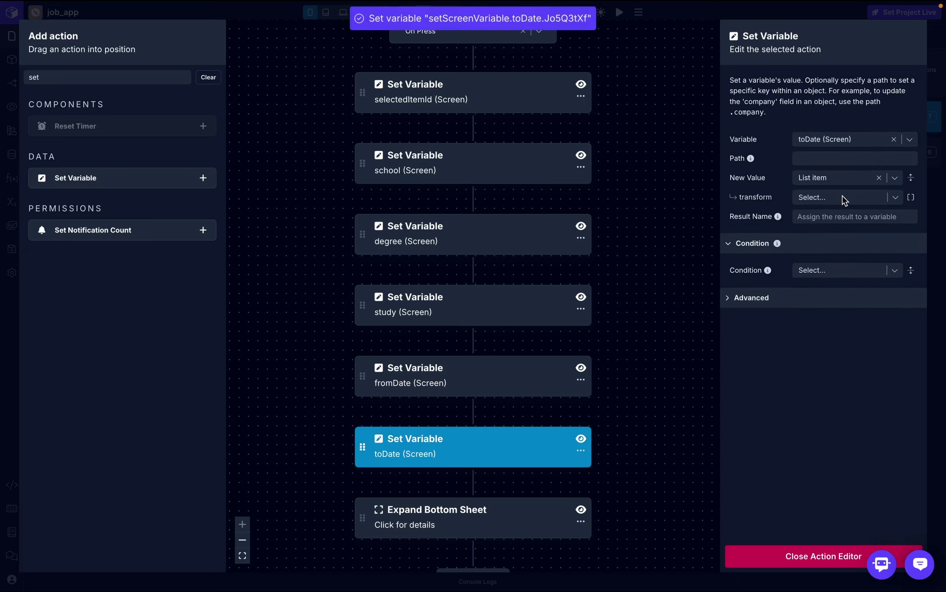
{"action": "left_click", "coordinate": [842, 196]}
{"action": "type", "text": "end_date"}
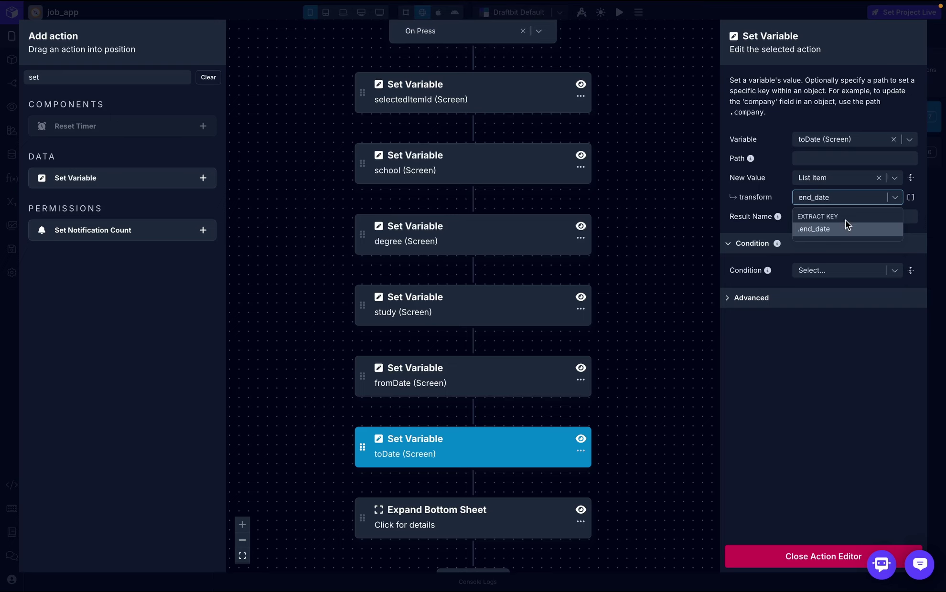
{"action": "left_click", "coordinate": [846, 224]}
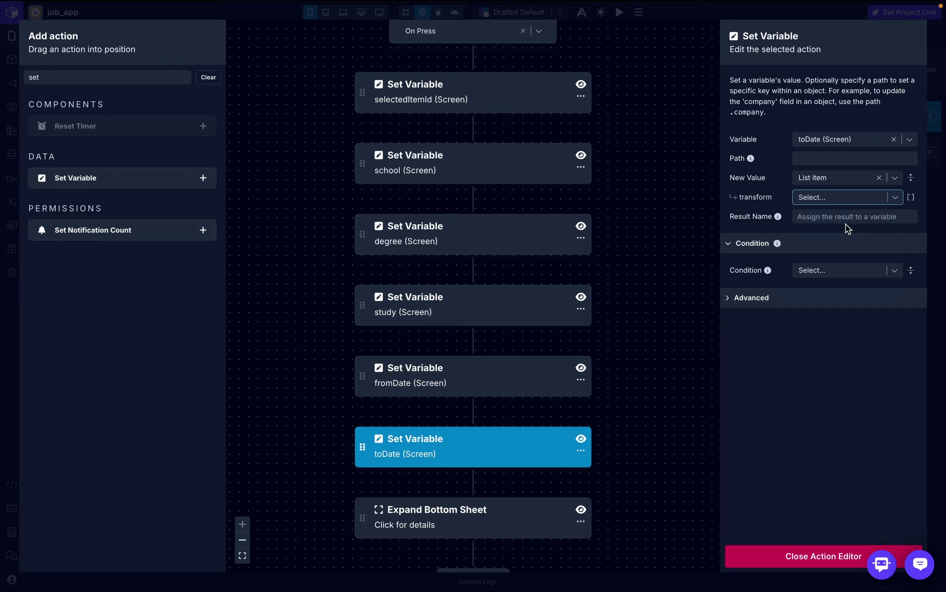
{"action": "left_click", "coordinate": [802, 557]}
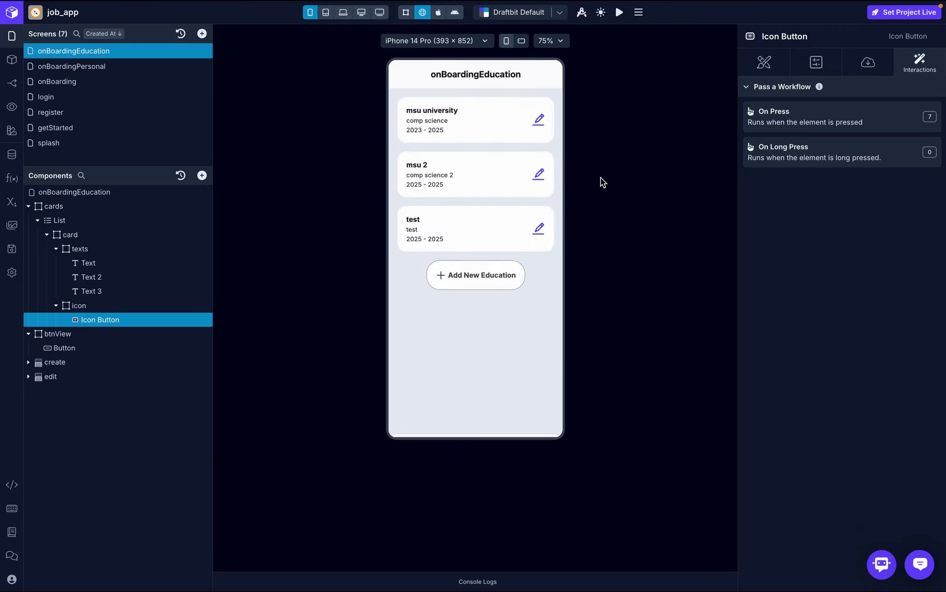
- Preview the msu university edit sheet, then inspect the save button's create_education API request
{"action": "left_click", "coordinate": [540, 121]}
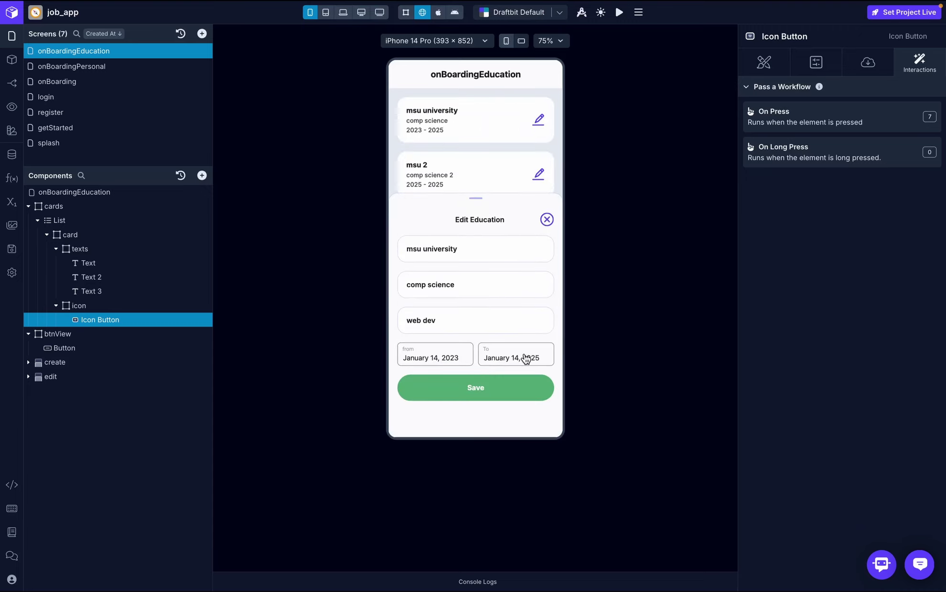
{"action": "left_click", "coordinate": [547, 220]}
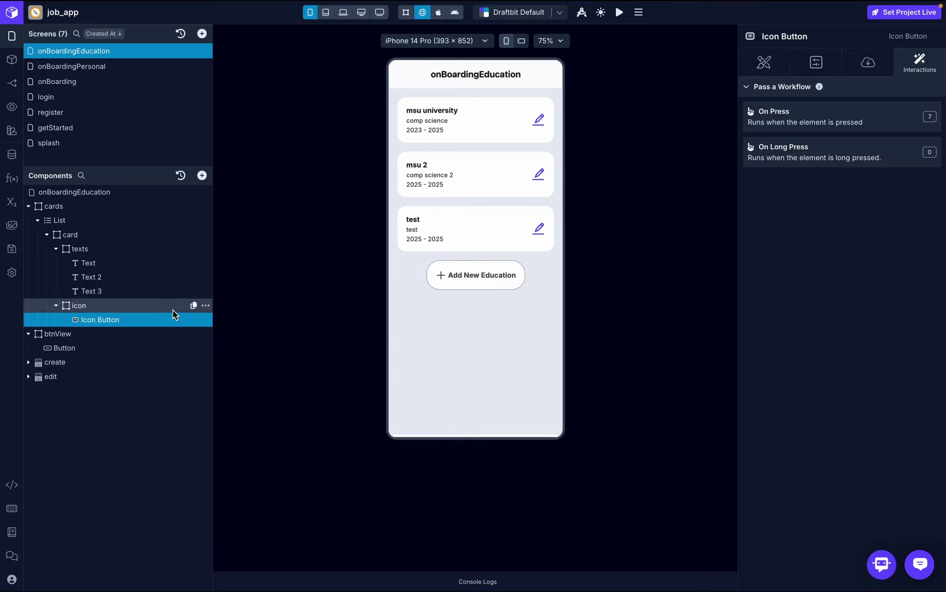
{"action": "left_click", "coordinate": [28, 377]}
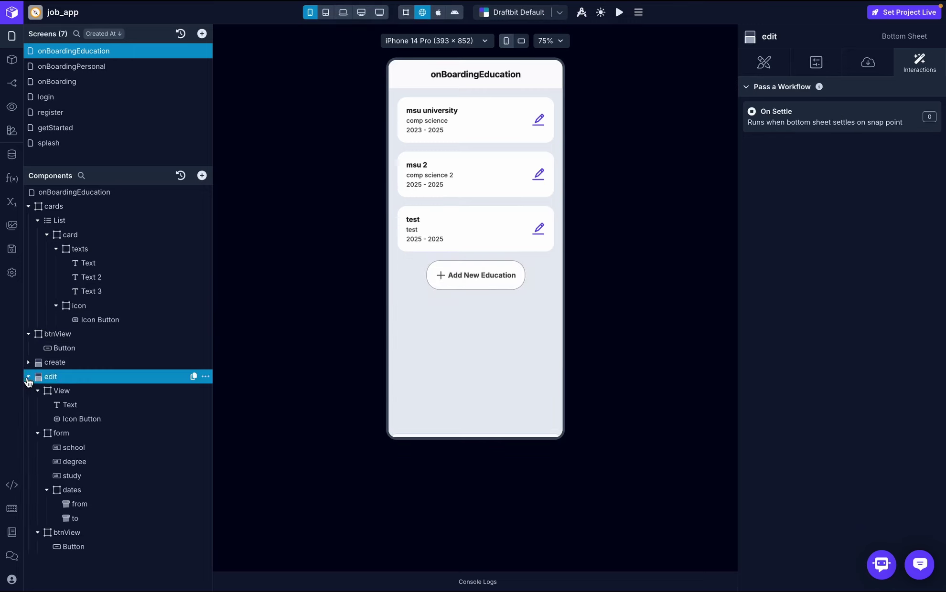
{"action": "left_click", "coordinate": [108, 546]}
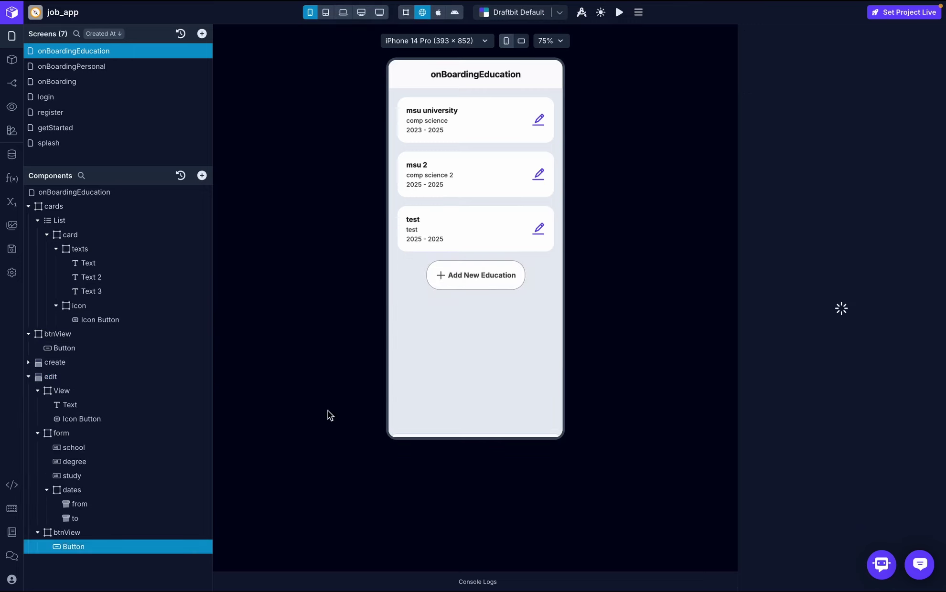
{"action": "left_click", "coordinate": [872, 115]}
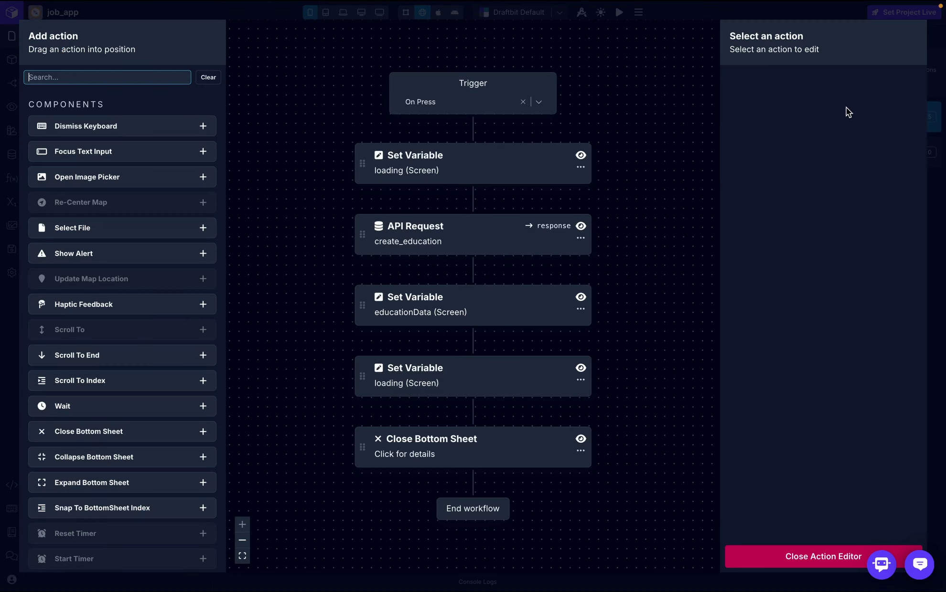
{"action": "left_click", "coordinate": [442, 244]}
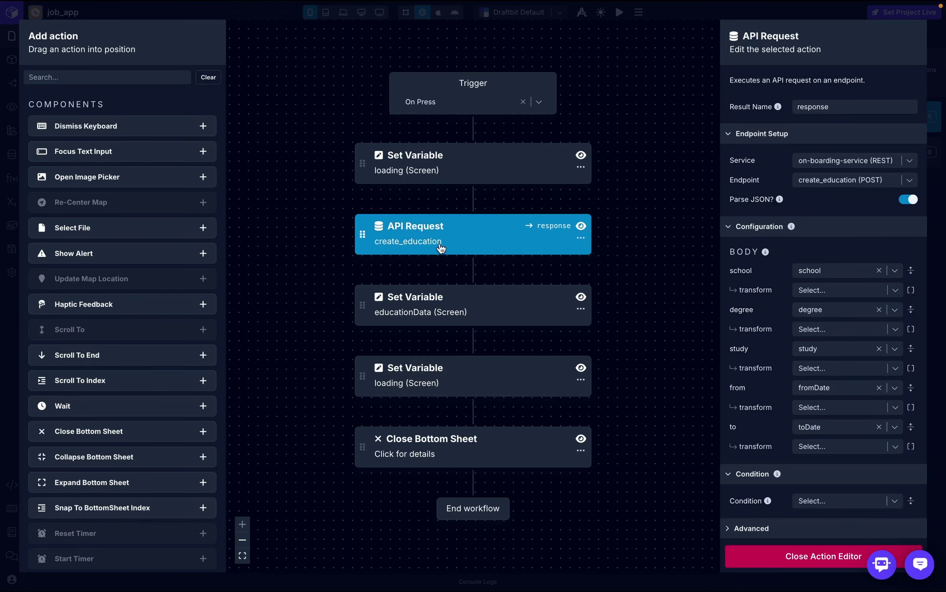
{"action": "left_click", "coordinate": [787, 557]}
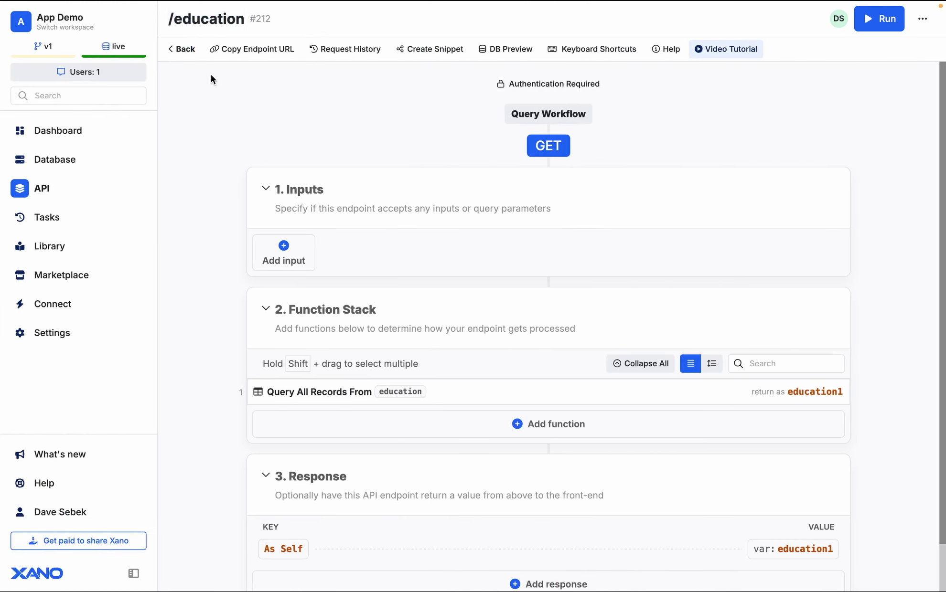
- Open the POST education/edit endpoint in Xano's Onboarding group and select its path
{"action": "left_click", "coordinate": [185, 50]}
{"action": "scroll", "coordinate": [401, 335], "scroll_direction": "down", "scroll_amount": 2}
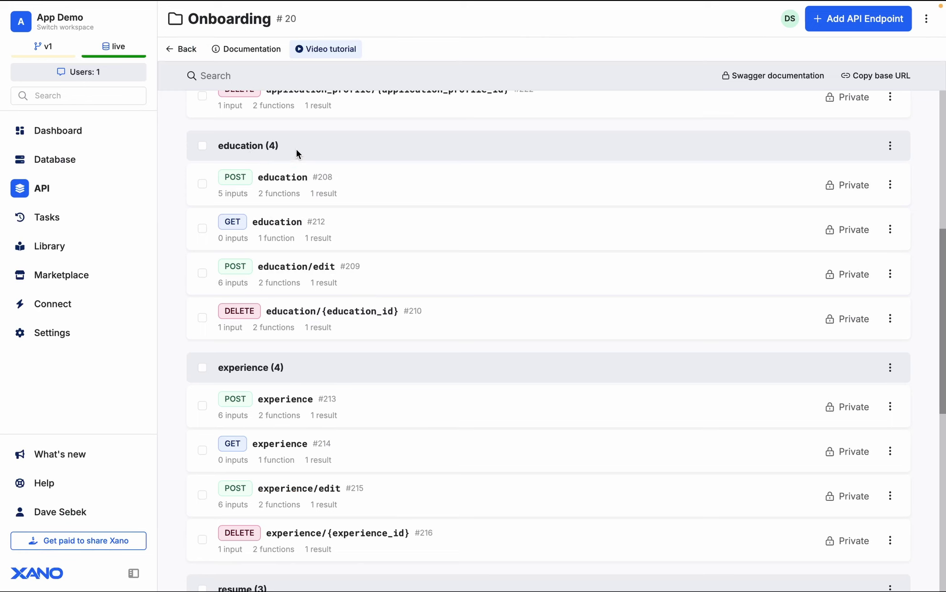
{"action": "left_click", "coordinate": [313, 279]}
{"action": "left_click_drag", "start_coordinate": [168, 19], "coordinate": [274, 22]}
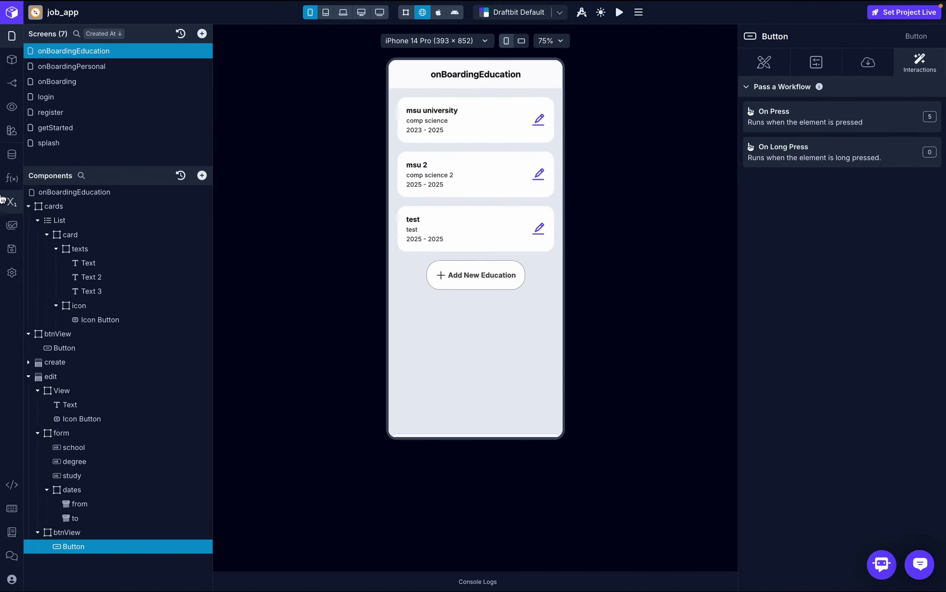
- Create an on-boarding-service endpoint edit_education with POST method, education object and Create role
{"action": "left_click", "coordinate": [12, 154]}
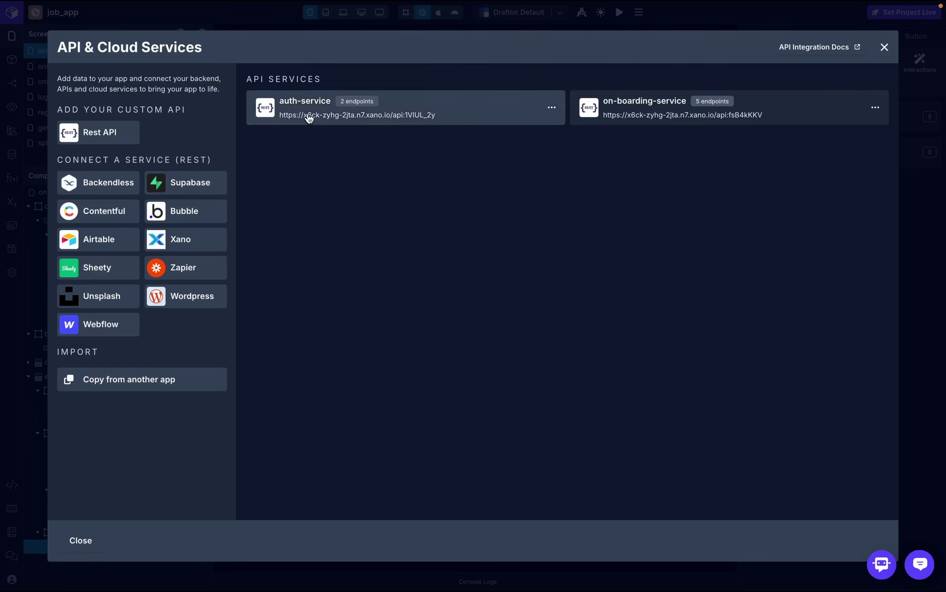
{"action": "left_click", "coordinate": [672, 108]}
{"action": "left_click", "coordinate": [849, 285]}
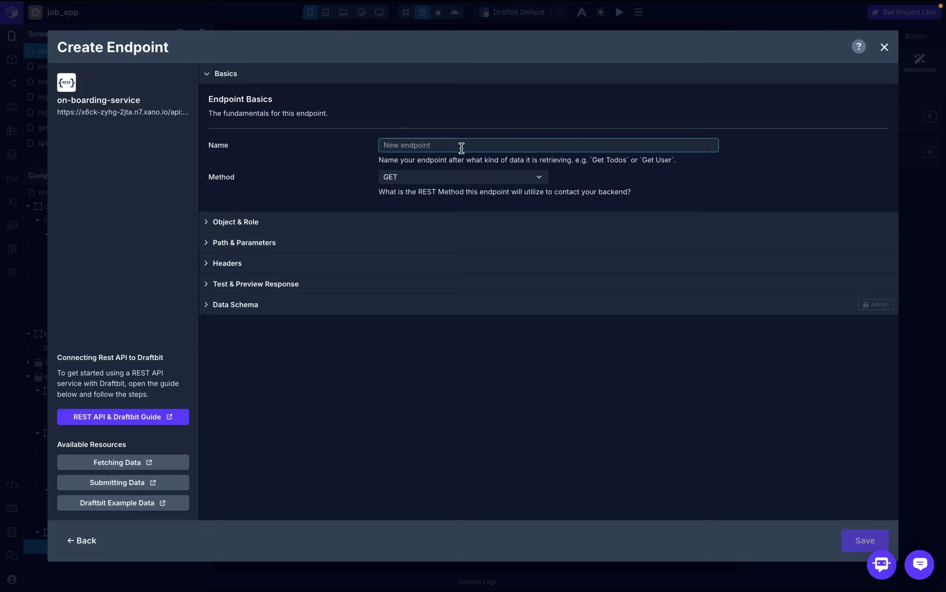
{"action": "type", "text": "edit"}
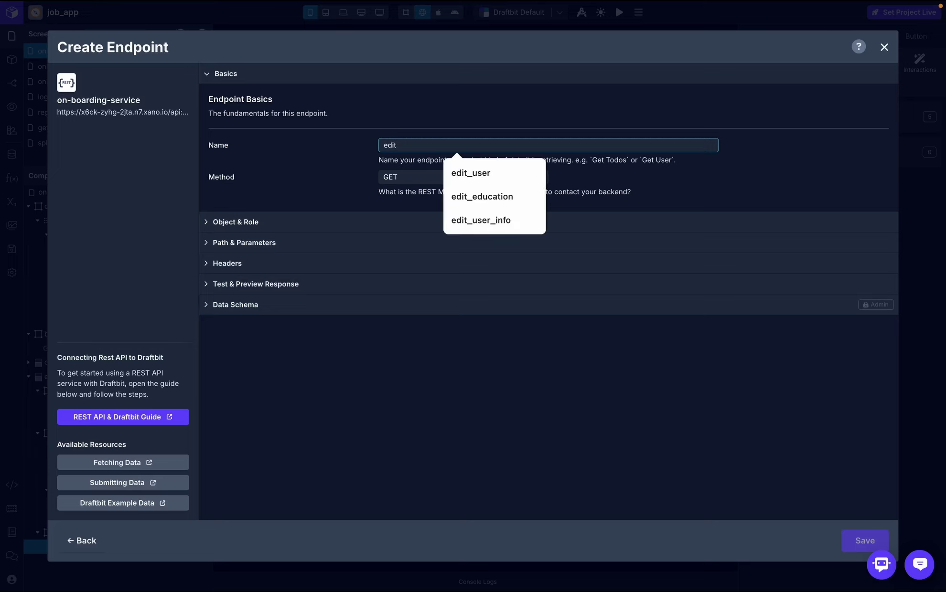
{"action": "left_click", "coordinate": [497, 199]}
{"action": "left_click", "coordinate": [471, 179]}
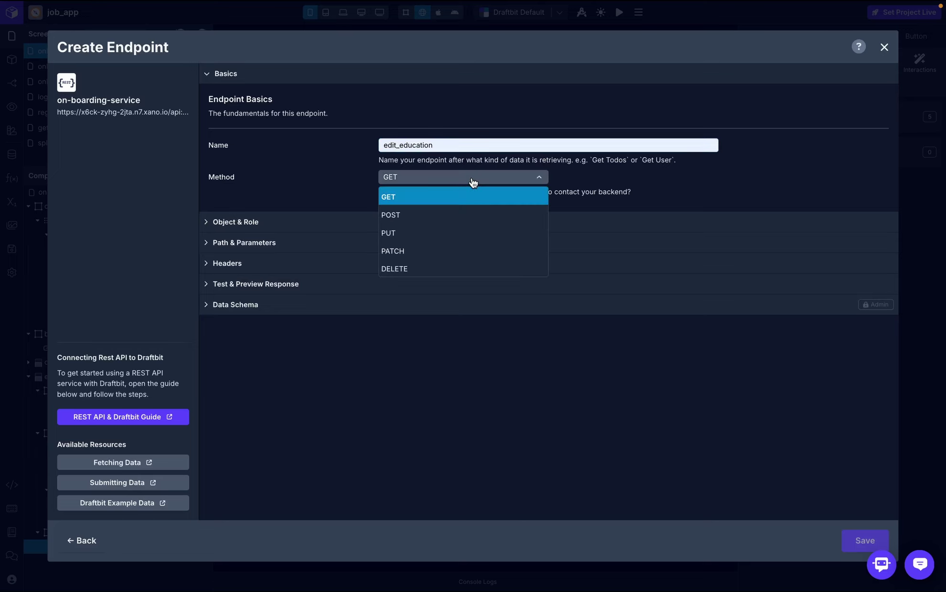
{"action": "left_click", "coordinate": [440, 217]}
{"action": "left_click", "coordinate": [378, 221]}
{"action": "left_click", "coordinate": [421, 316]}
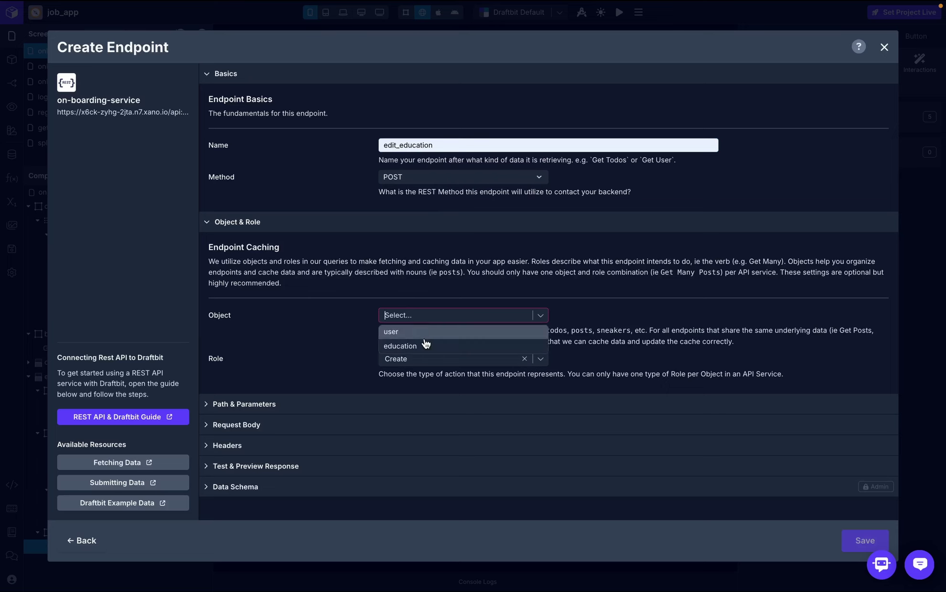
{"action": "left_click", "coordinate": [425, 346]}
{"action": "left_click", "coordinate": [477, 358]}
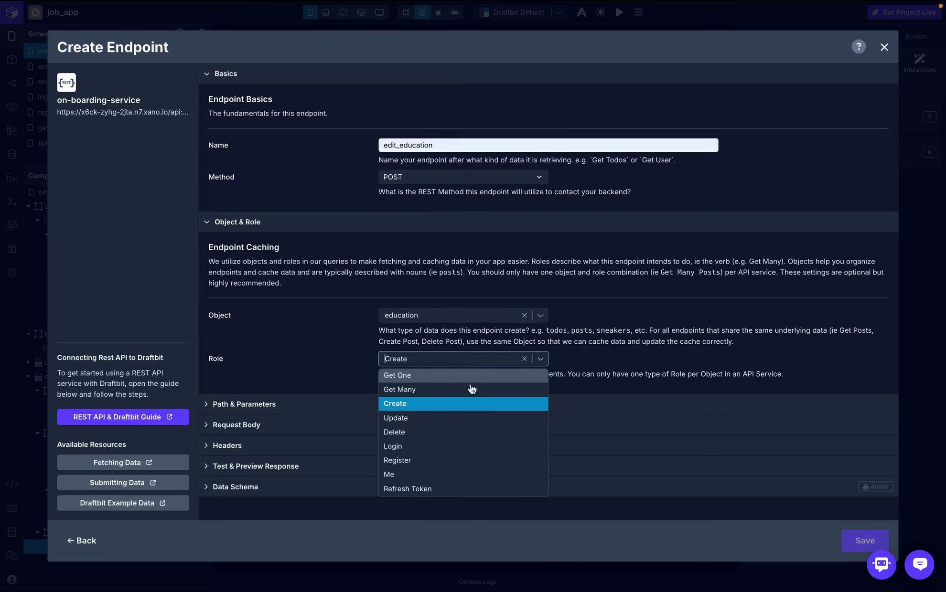
{"action": "left_click", "coordinate": [604, 360]}
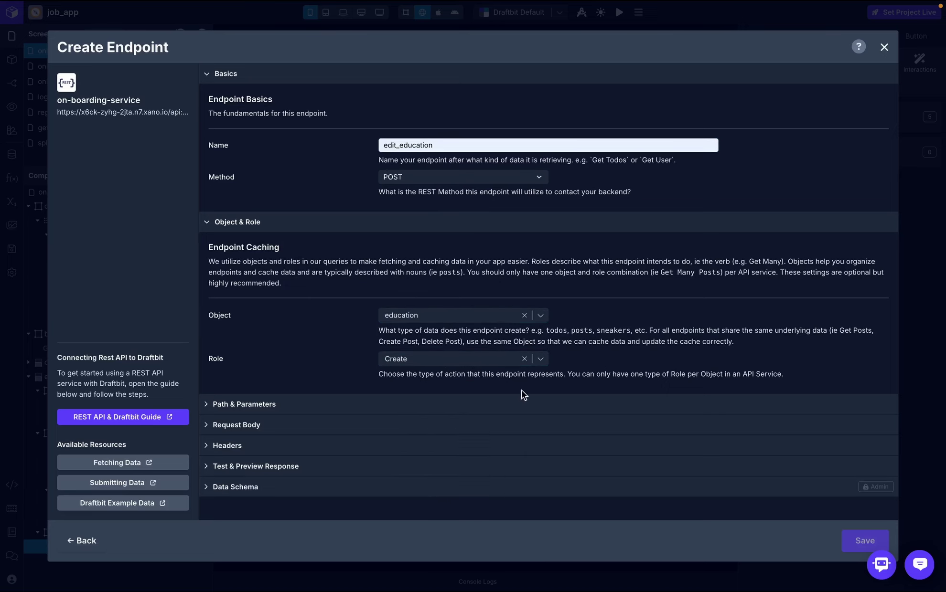
- Paste /education/edit as the endpoint path
{"action": "left_click", "coordinate": [520, 403]}
{"action": "scroll", "coordinate": [477, 369], "scroll_direction": "down", "scroll_amount": 3}
{"action": "left_click", "coordinate": [467, 346]}
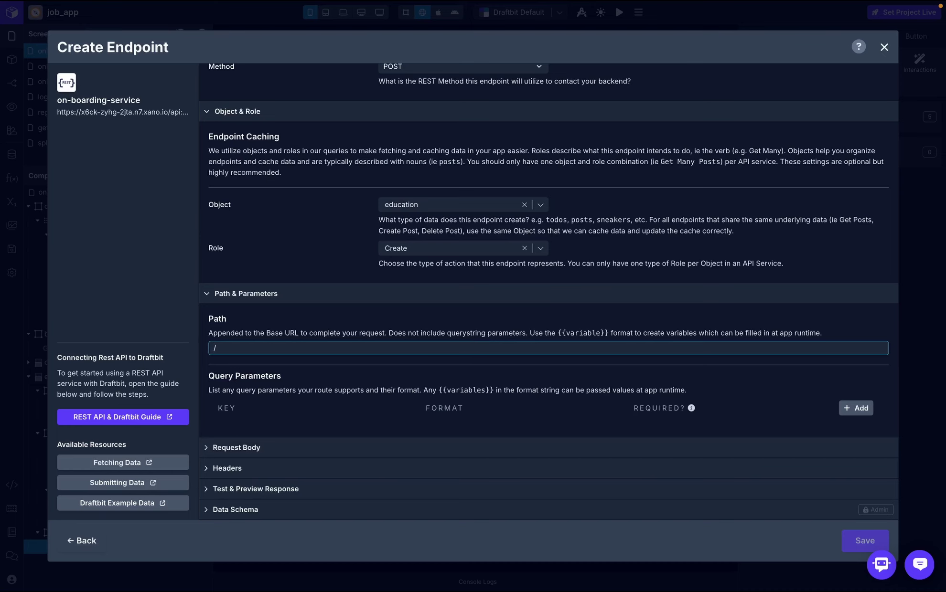
{"action": "type", "text": "education/edit"}
{"action": "left_click", "coordinate": [516, 321]}
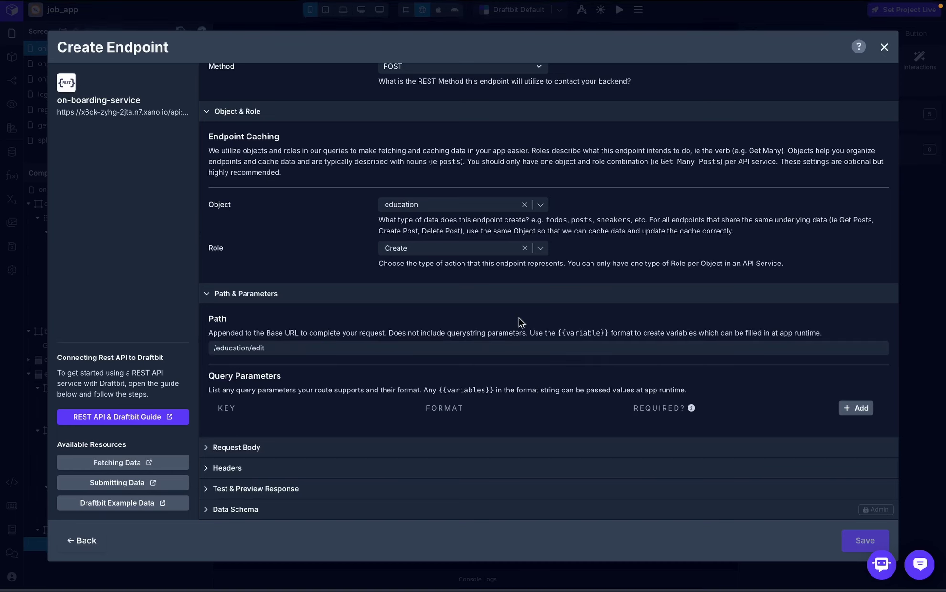
{"action": "left_click", "coordinate": [369, 439]}
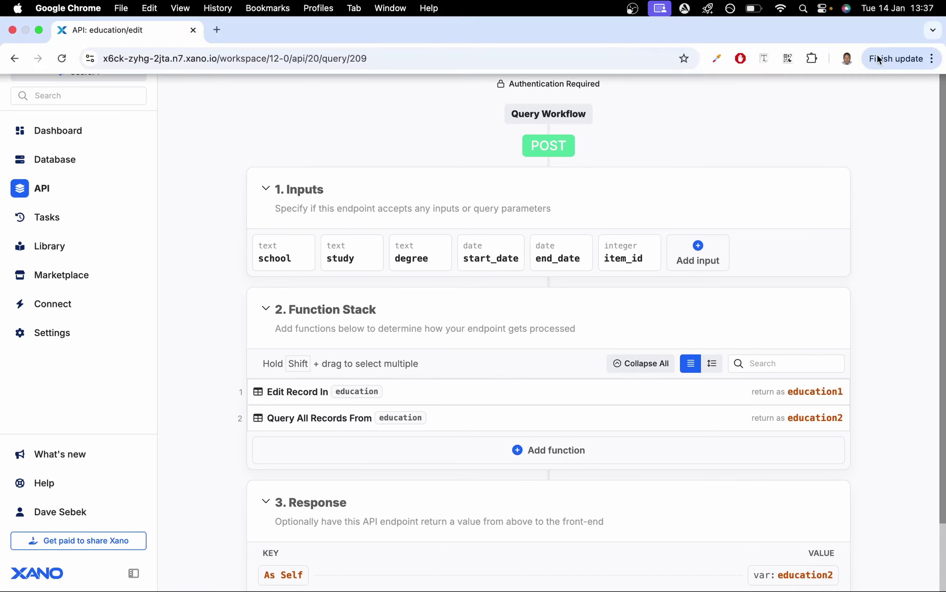
- Run a test of Xano's education/edit endpoint and select its sample inputs JSON
{"action": "left_click", "coordinate": [881, 19]}
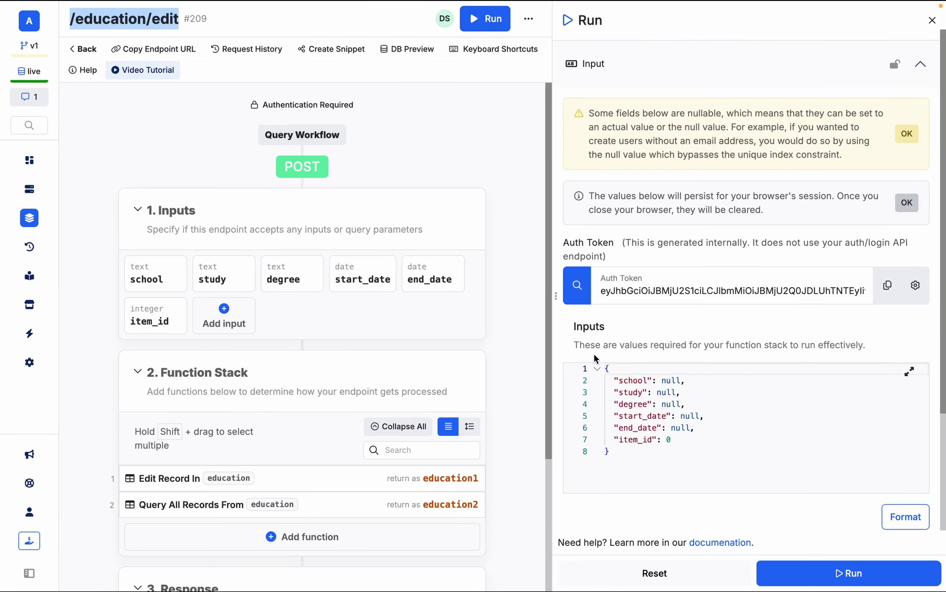
{"action": "left_click_drag", "start_coordinate": [604, 367], "coordinate": [651, 475]}
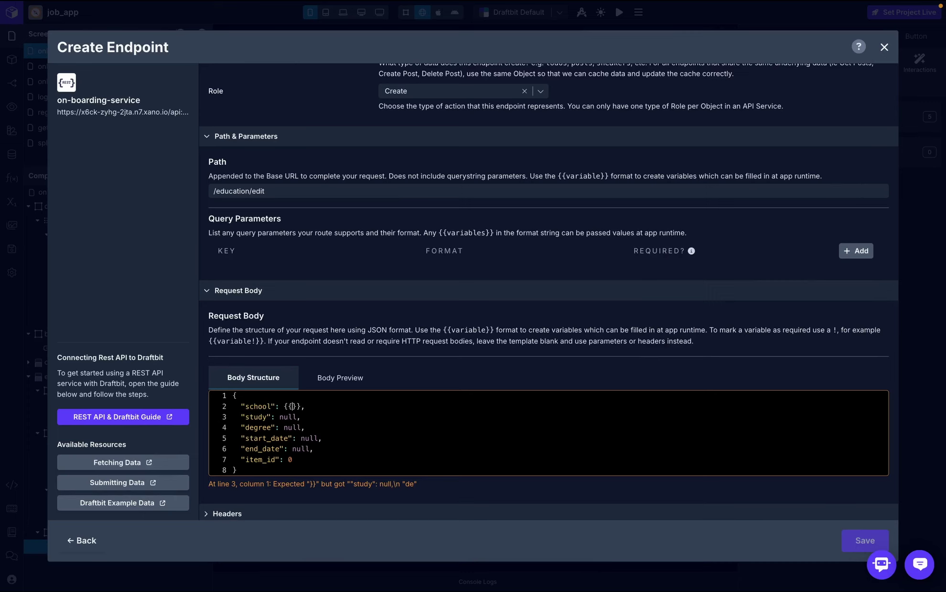
- Template the request body's school and id variables and add an Authorization header set to token
{"action": "type", "text": "school"}
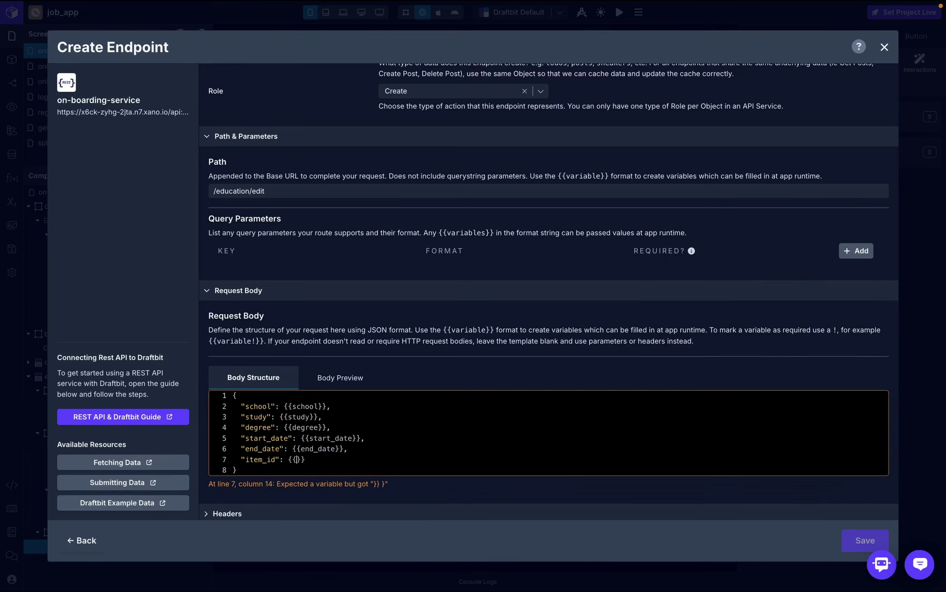
{"action": "type", "text": "id"}
{"action": "scroll", "coordinate": [476, 358], "scroll_direction": "down", "scroll_amount": 2}
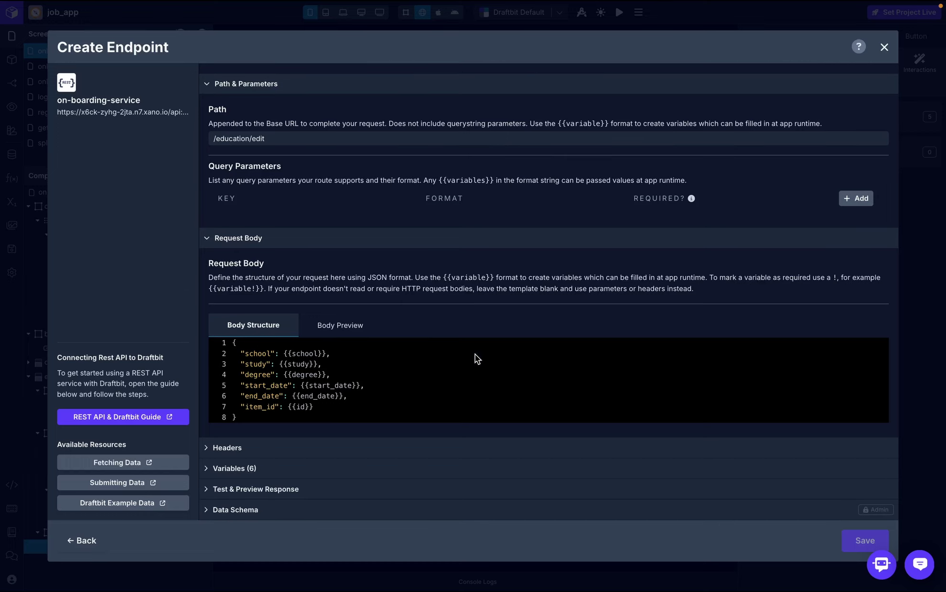
{"action": "left_click", "coordinate": [331, 450]}
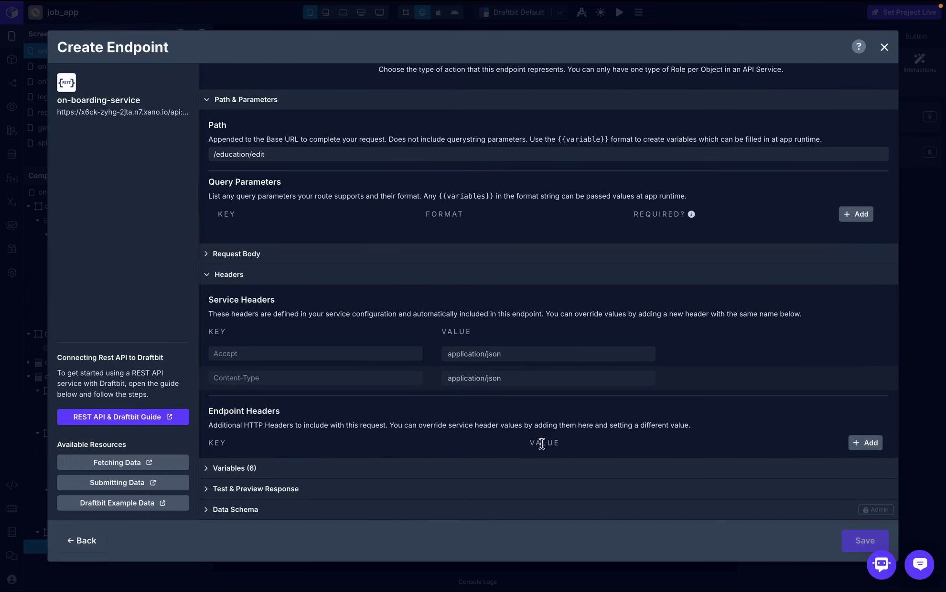
{"action": "left_click", "coordinate": [865, 443]}
{"action": "left_click", "coordinate": [462, 463]}
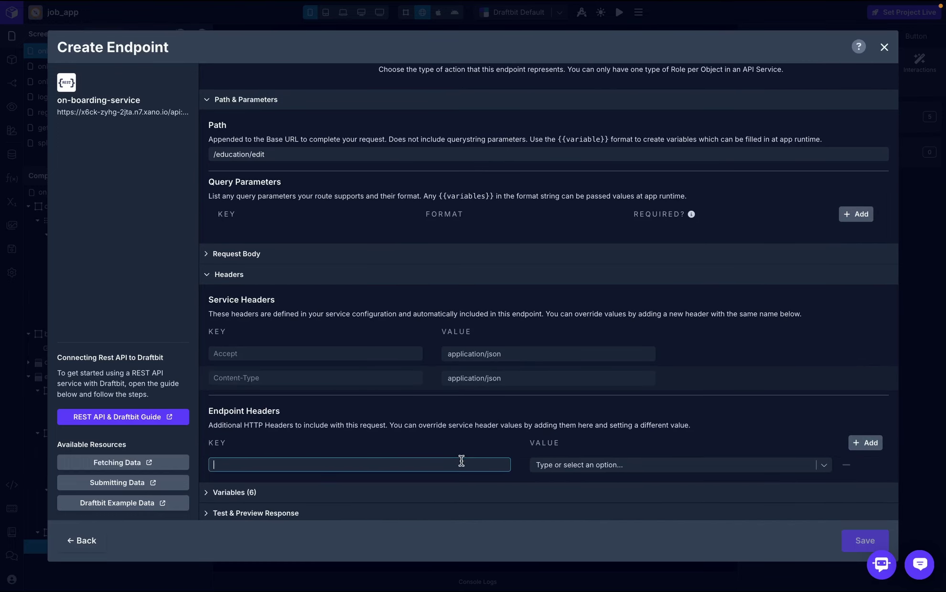
{"action": "type", "text": "Authoriz"}
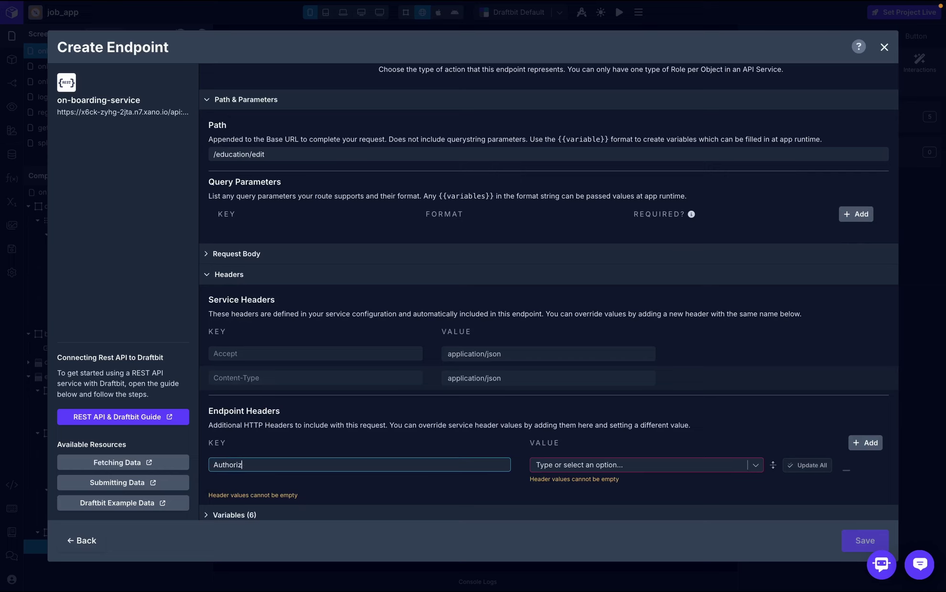
{"action": "type", "text": "ation"}
{"action": "left_click", "coordinate": [650, 468]}
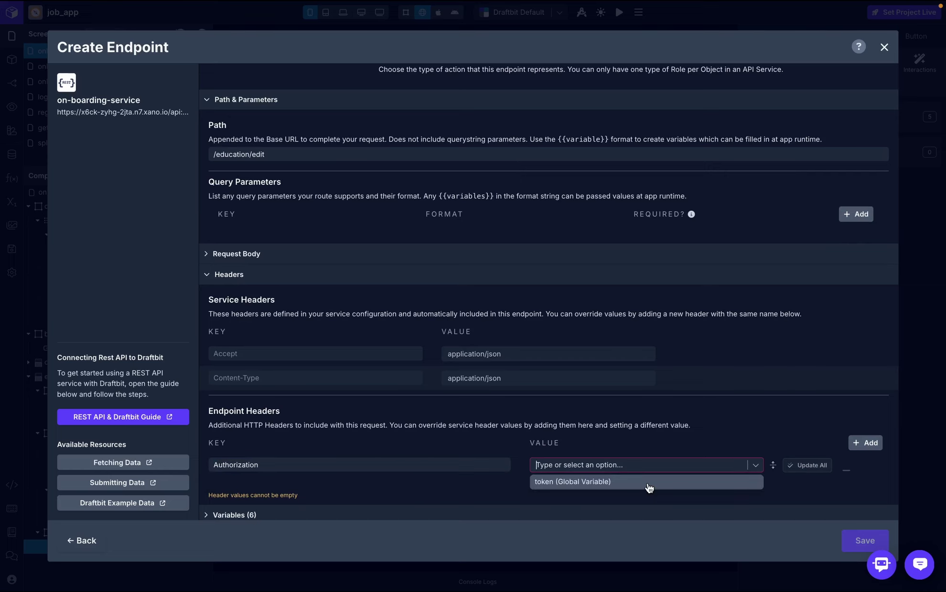
{"action": "left_click", "coordinate": [648, 485]}
- Skip the endpoint test and save the edit_education endpoint
{"action": "scroll", "coordinate": [654, 472], "scroll_direction": "down", "scroll_amount": 1}
{"action": "left_click", "coordinate": [610, 471]}
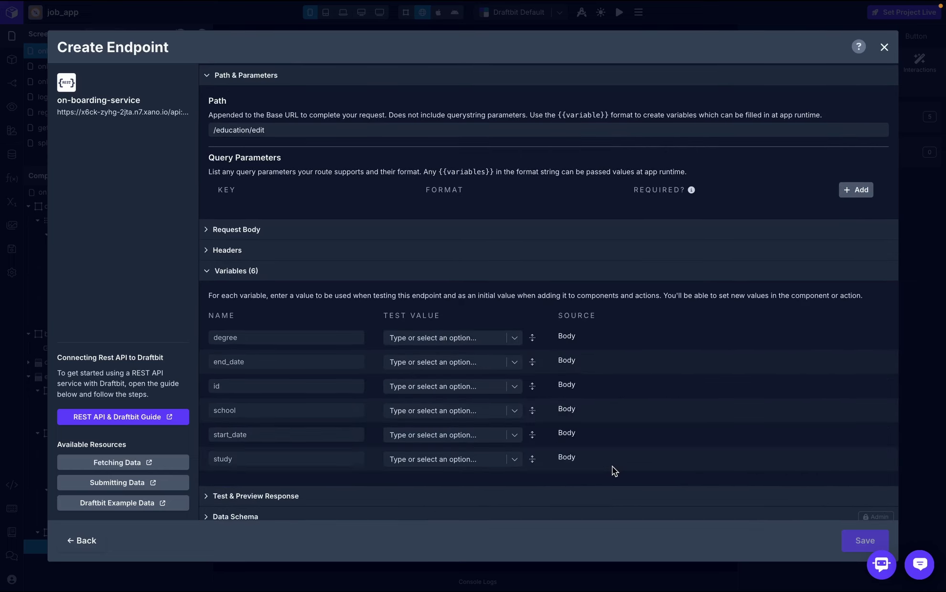
{"action": "left_click", "coordinate": [525, 492]}
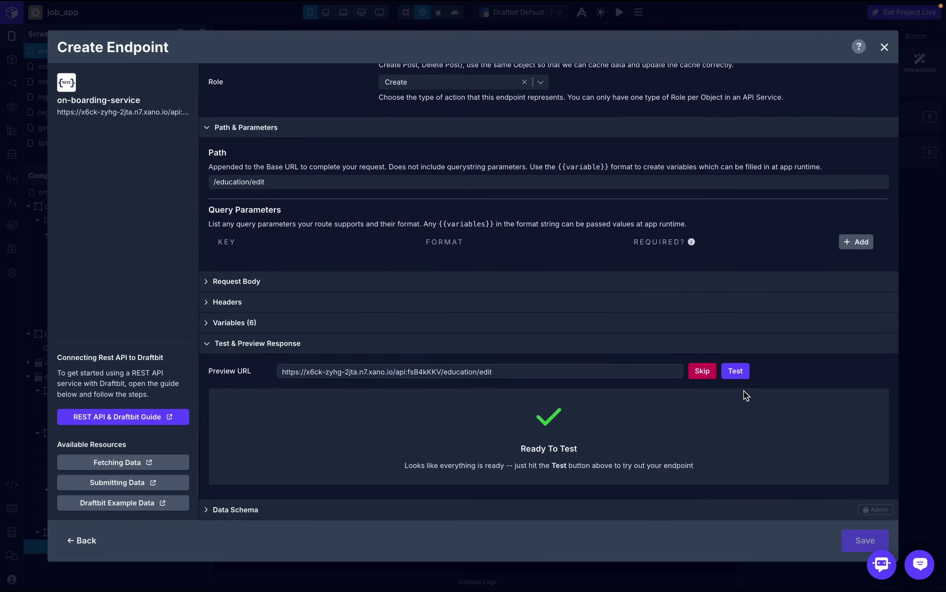
{"action": "left_click", "coordinate": [702, 372]}
{"action": "left_click", "coordinate": [726, 478]}
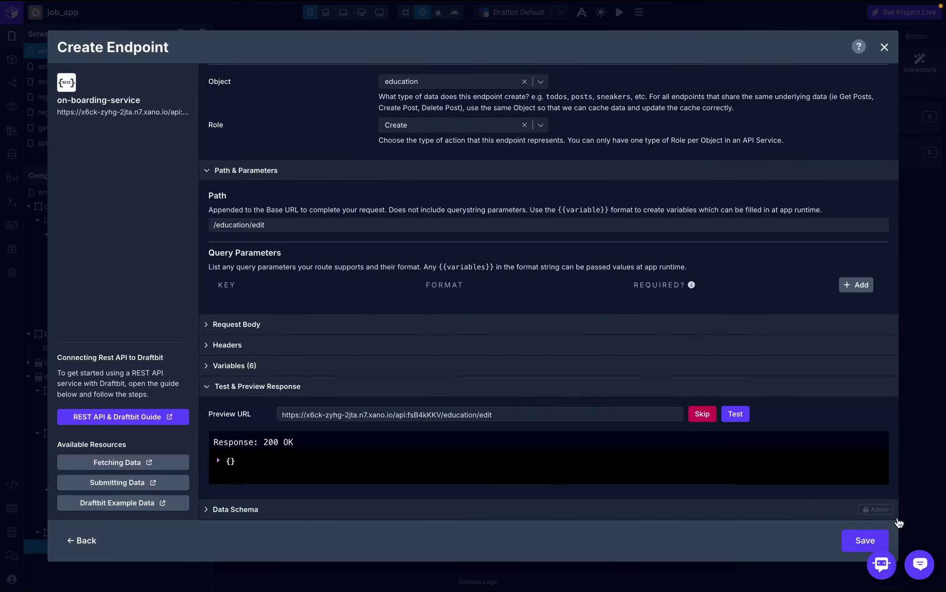
{"action": "left_click", "coordinate": [865, 541]}
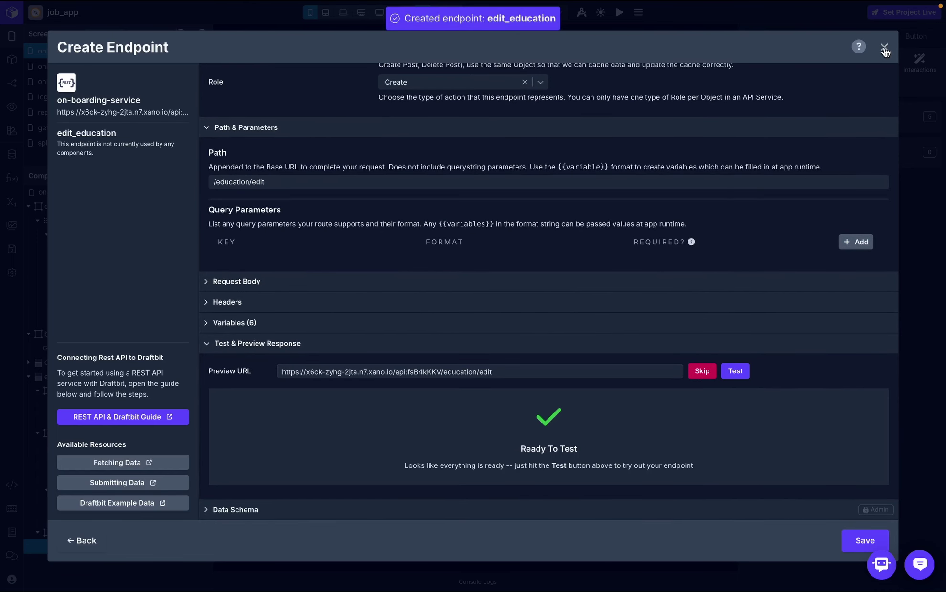
{"action": "left_click", "coordinate": [884, 47]}
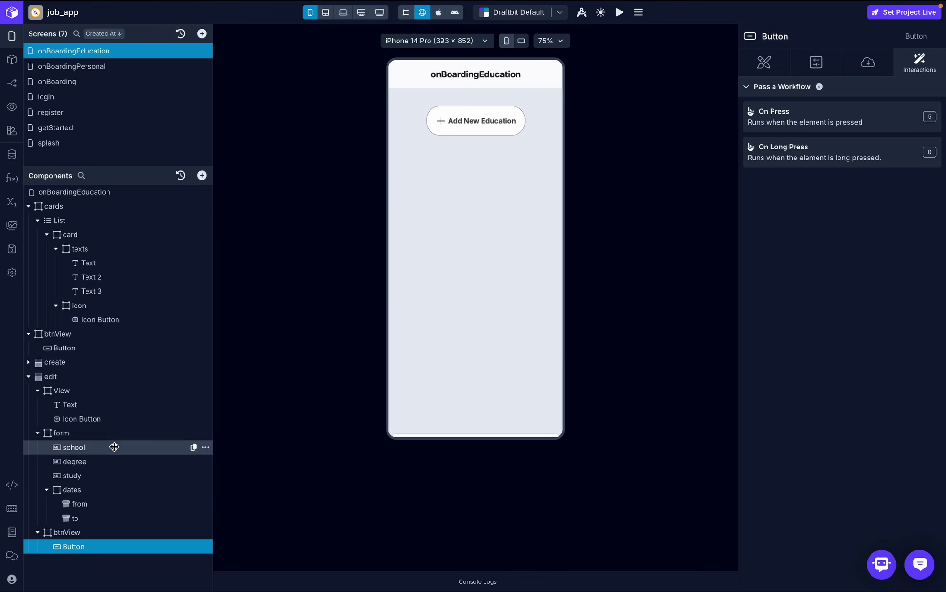
- Switch the request to edit_education, with start_date fromDate, end_date toDate and id selectedItemId
{"action": "left_click", "coordinate": [914, 125]}
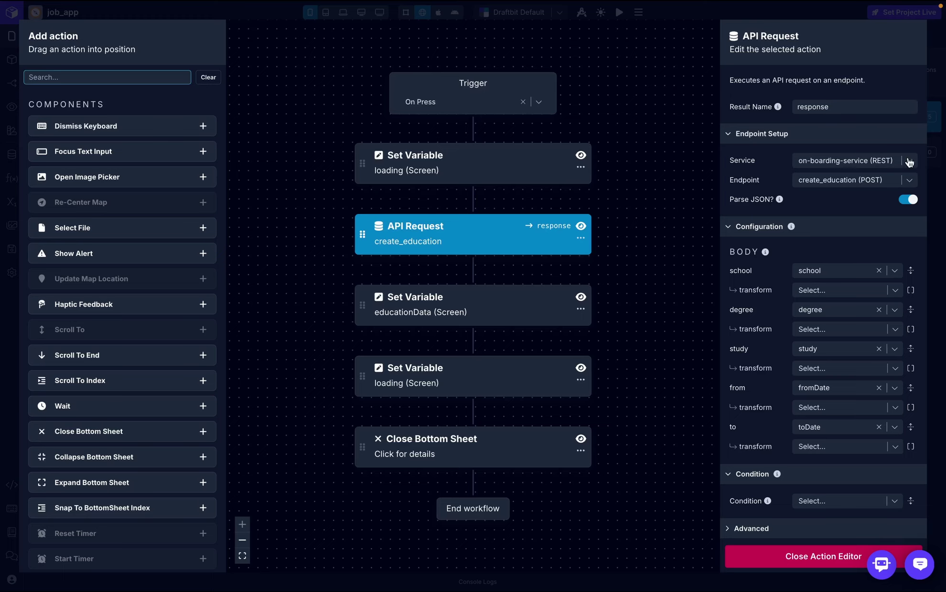
{"action": "left_click", "coordinate": [888, 179]}
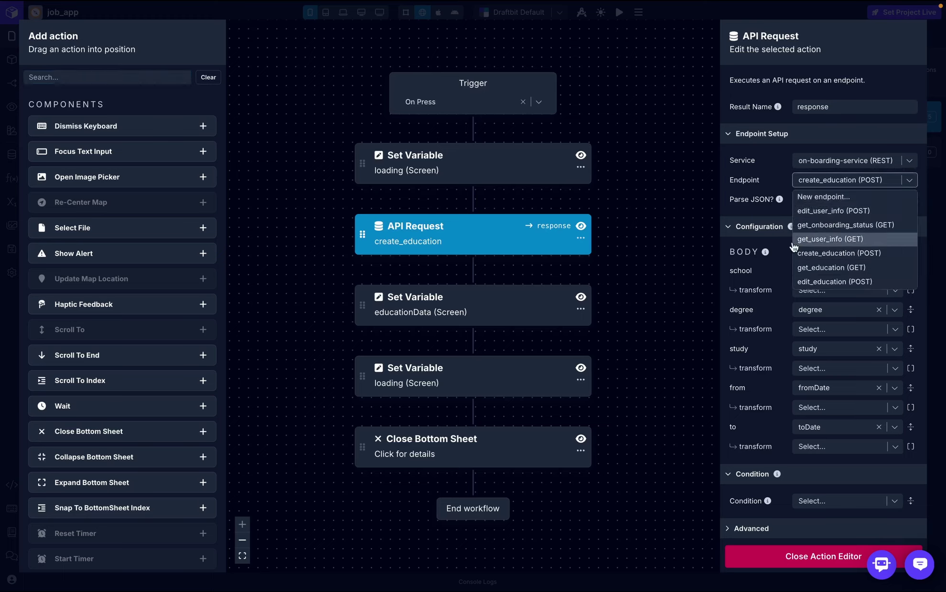
{"action": "left_click", "coordinate": [826, 282]}
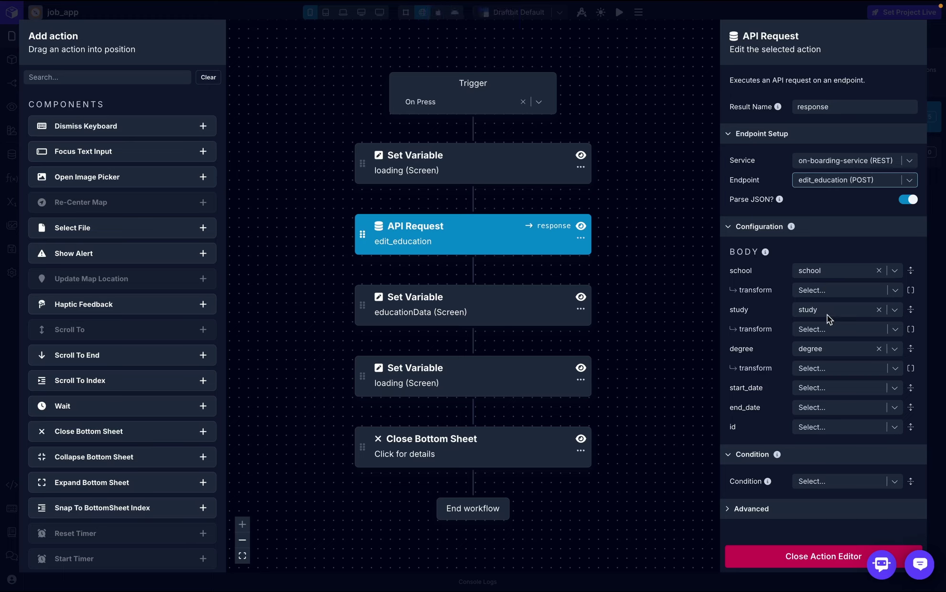
{"action": "left_click", "coordinate": [855, 389]}
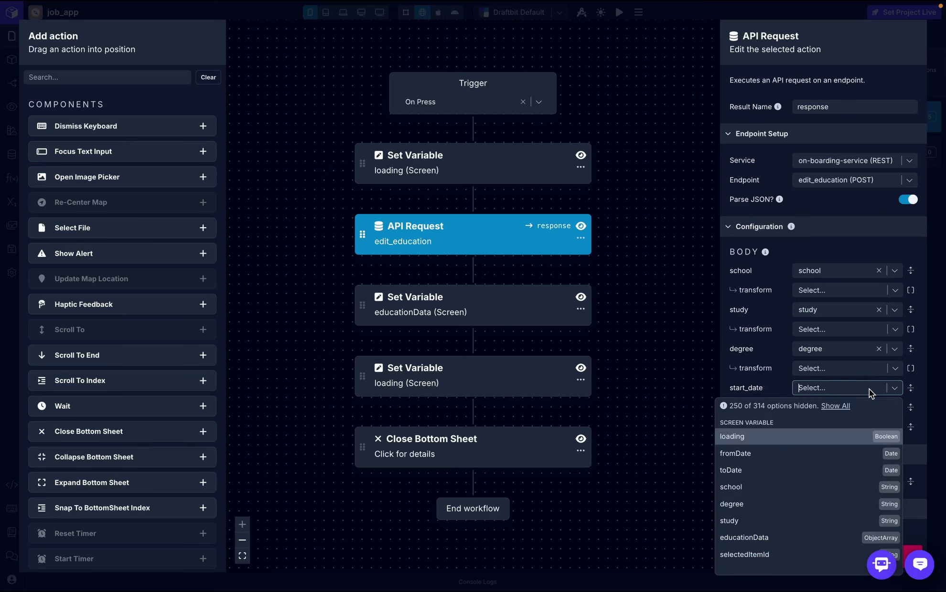
{"action": "left_click", "coordinate": [814, 453]}
{"action": "left_click", "coordinate": [855, 428]}
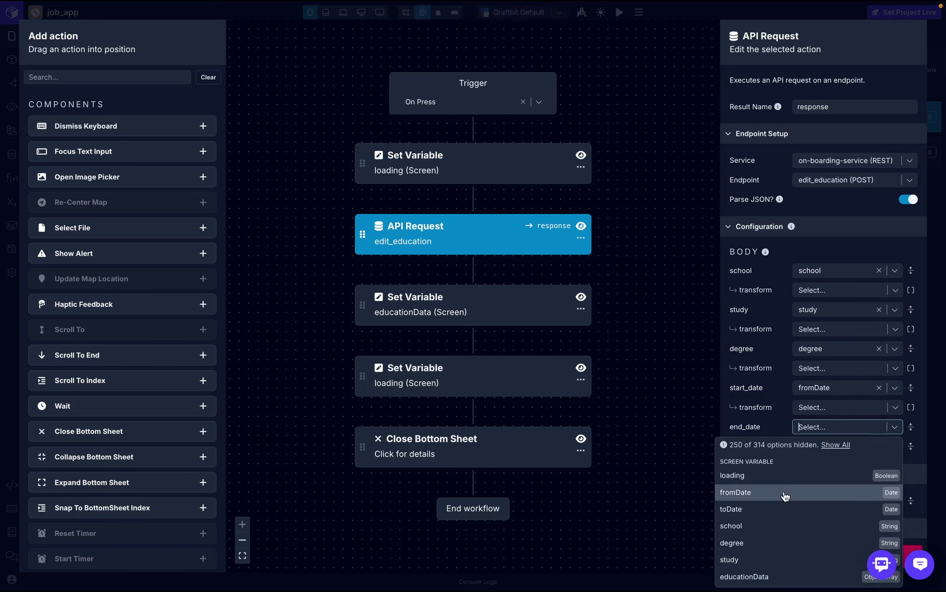
{"action": "left_click", "coordinate": [781, 508]}
{"action": "scroll", "coordinate": [883, 430], "scroll_direction": "down", "scroll_amount": 1}
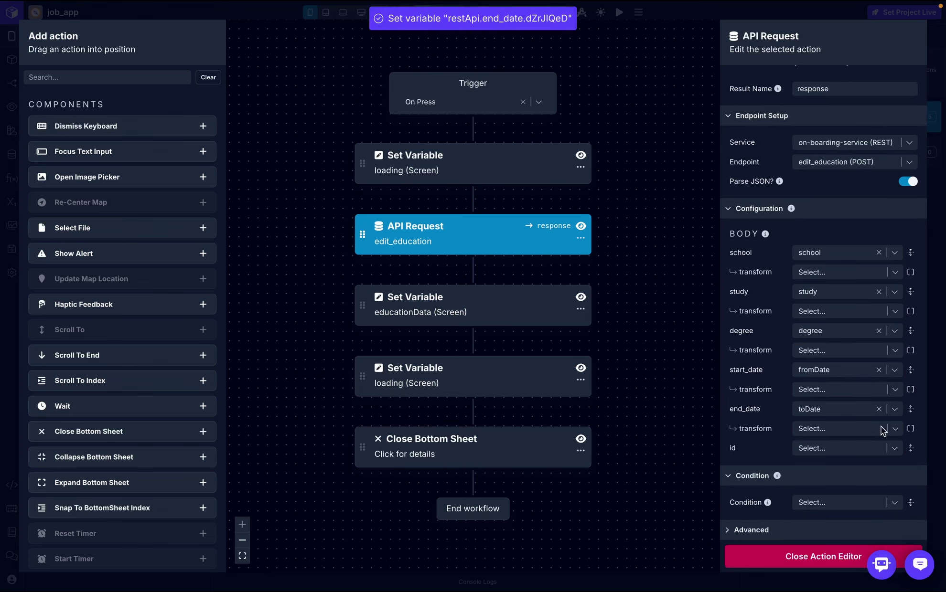
{"action": "left_click", "coordinate": [858, 449]}
{"action": "scroll", "coordinate": [774, 534], "scroll_direction": "down", "scroll_amount": 2}
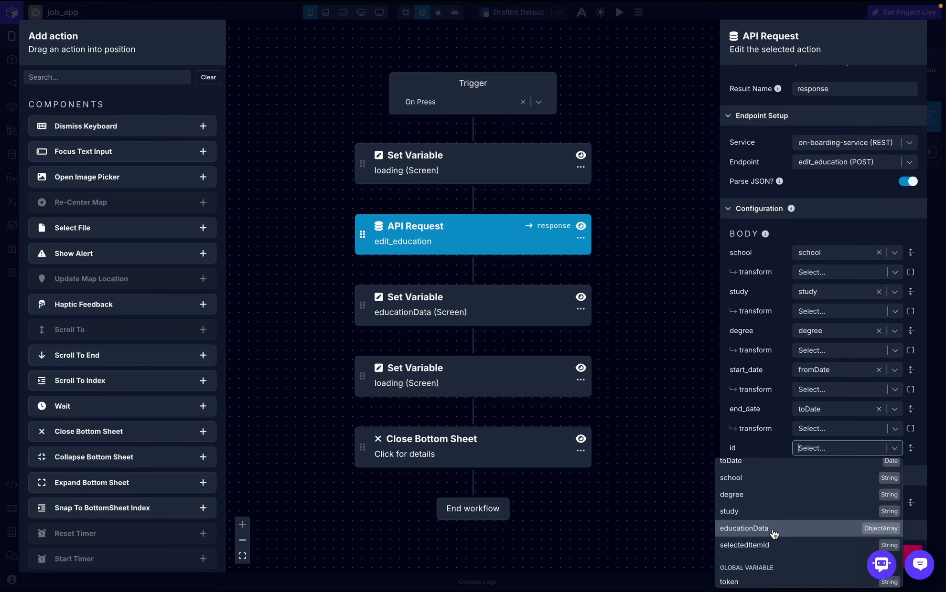
{"action": "left_click", "coordinate": [774, 545]}
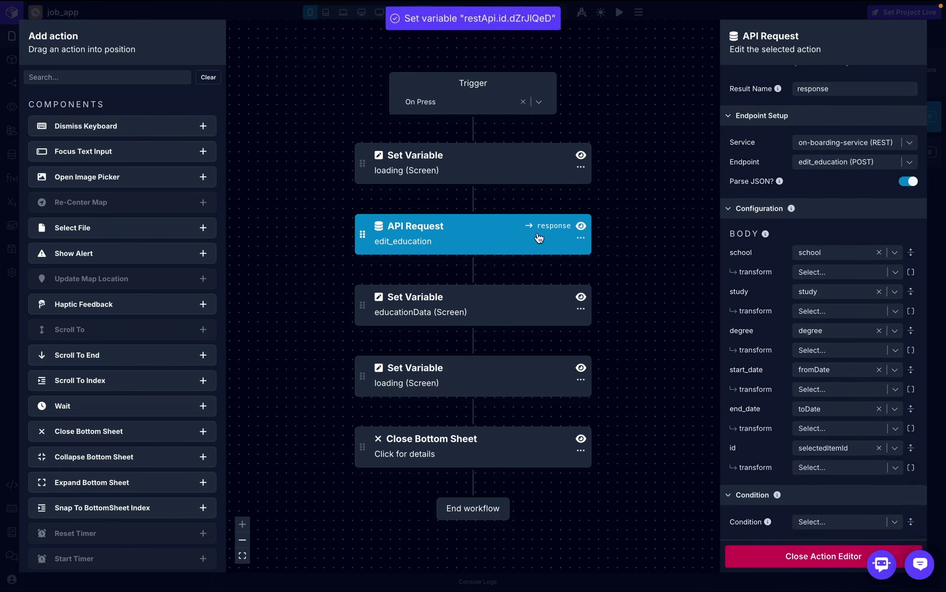
- Add a Log to Console action after the API Request that prints the response
{"action": "left_click", "coordinate": [143, 77]}
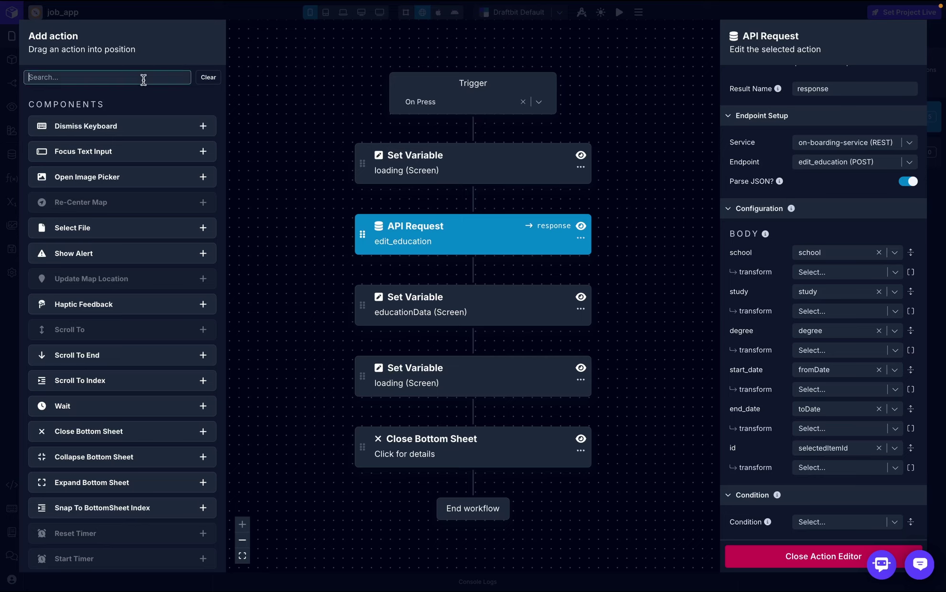
{"action": "type", "text": "loc"}
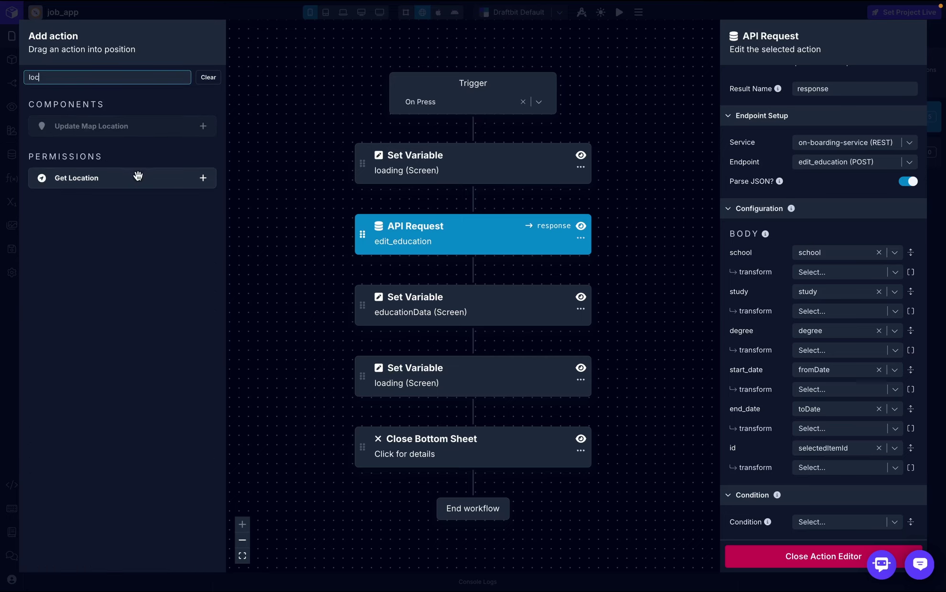
{"action": "key", "text": "BackSpace"}
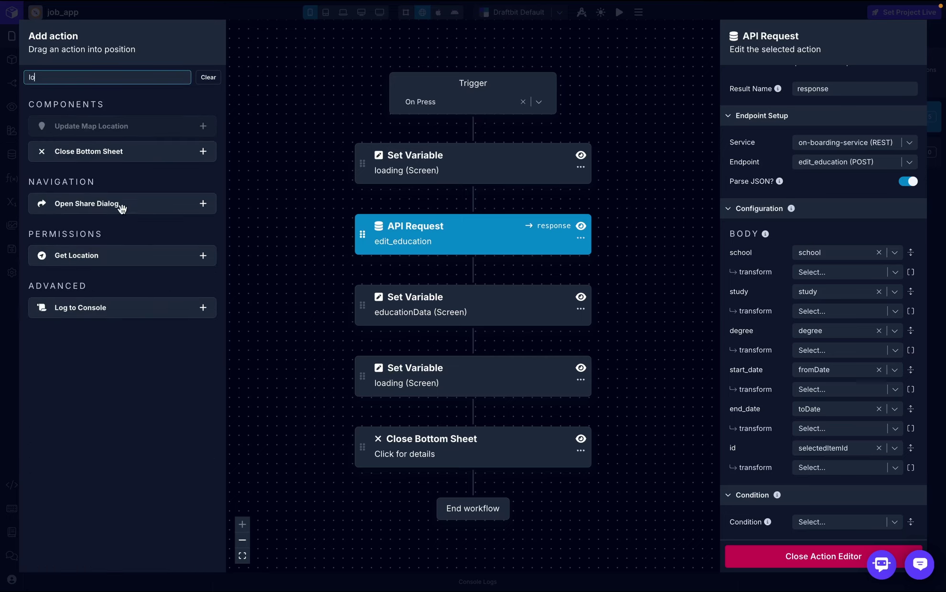
{"action": "left_click_drag", "start_coordinate": [134, 312], "coordinate": [504, 270]}
{"action": "left_click", "coordinate": [862, 109]}
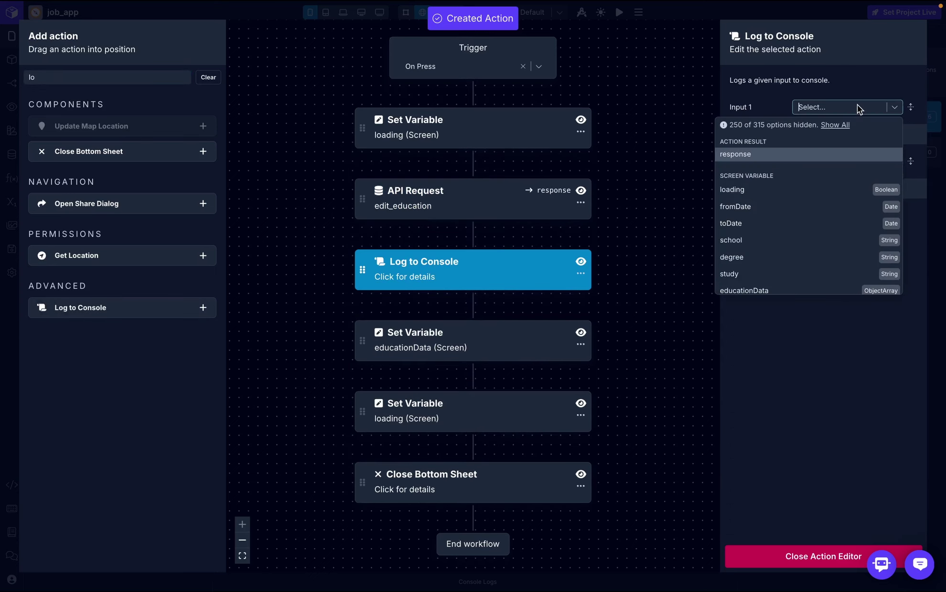
{"action": "left_click", "coordinate": [804, 157]}
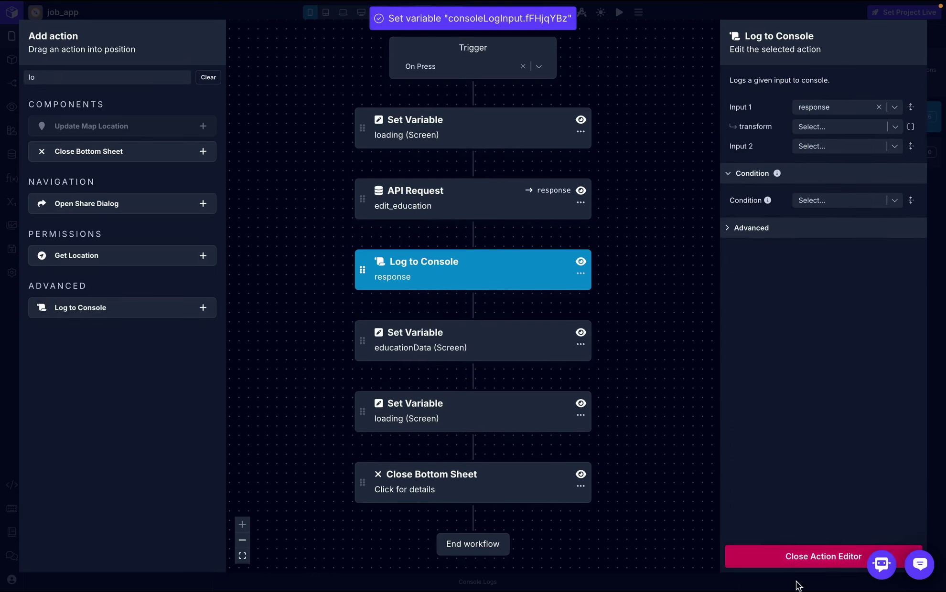
{"action": "left_click", "coordinate": [823, 556]}
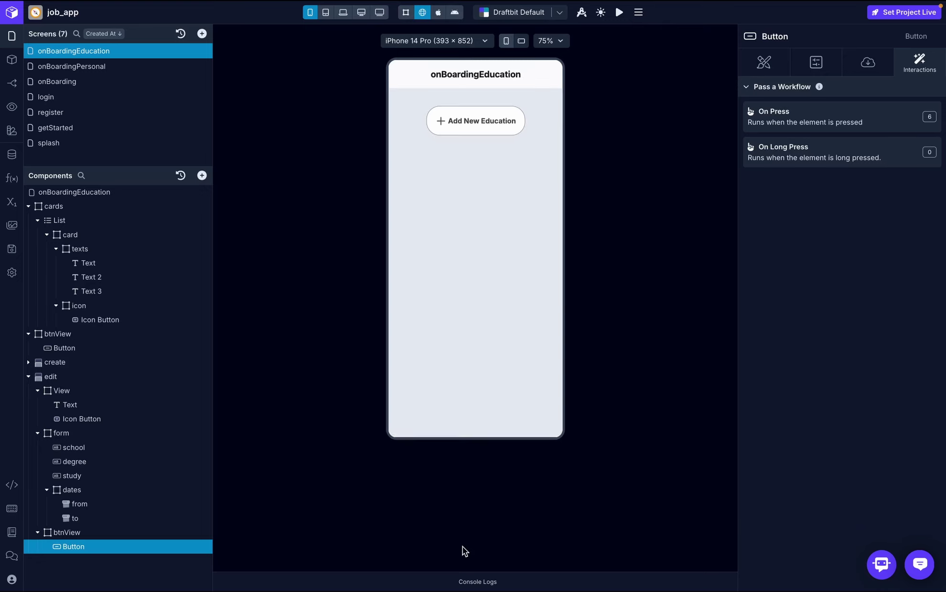
- In the preview, rename the msu 2 entry to msu 40, save it, and clear the console logs
{"action": "left_click", "coordinate": [477, 583]}
{"action": "left_click", "coordinate": [710, 433]}
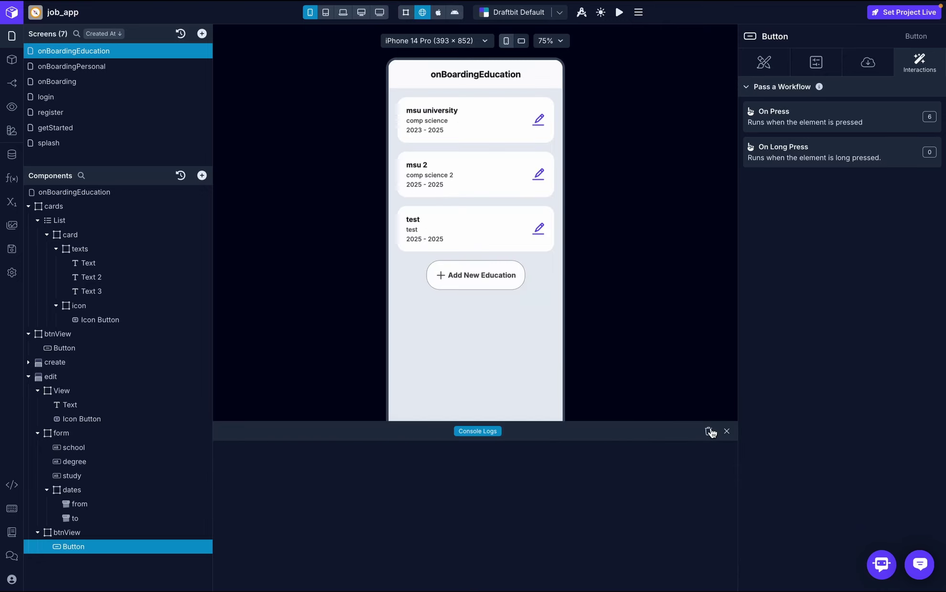
{"action": "left_click", "coordinate": [538, 174]}
{"action": "left_click", "coordinate": [447, 249]}
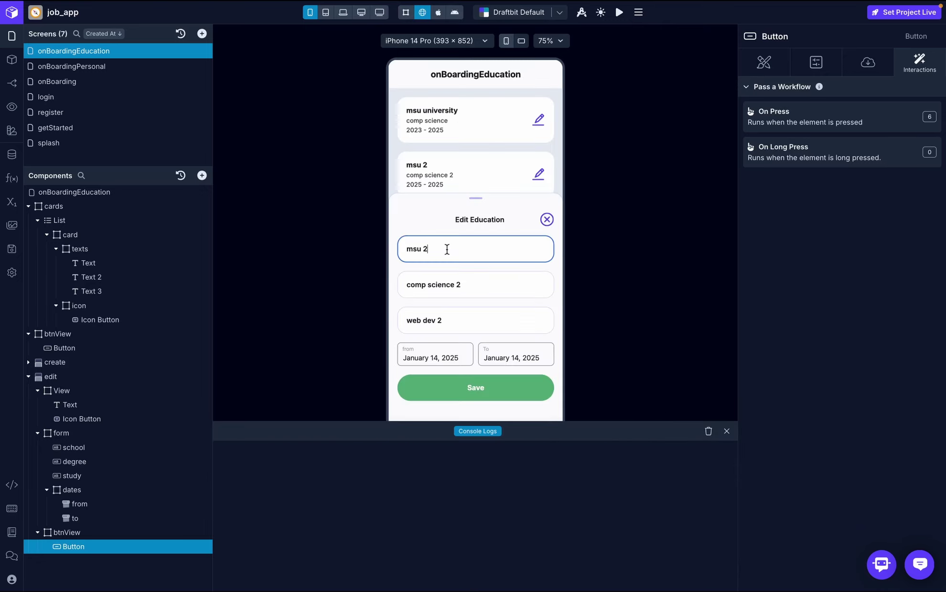
{"action": "type", "text": "40"}
{"action": "left_click", "coordinate": [478, 388]}
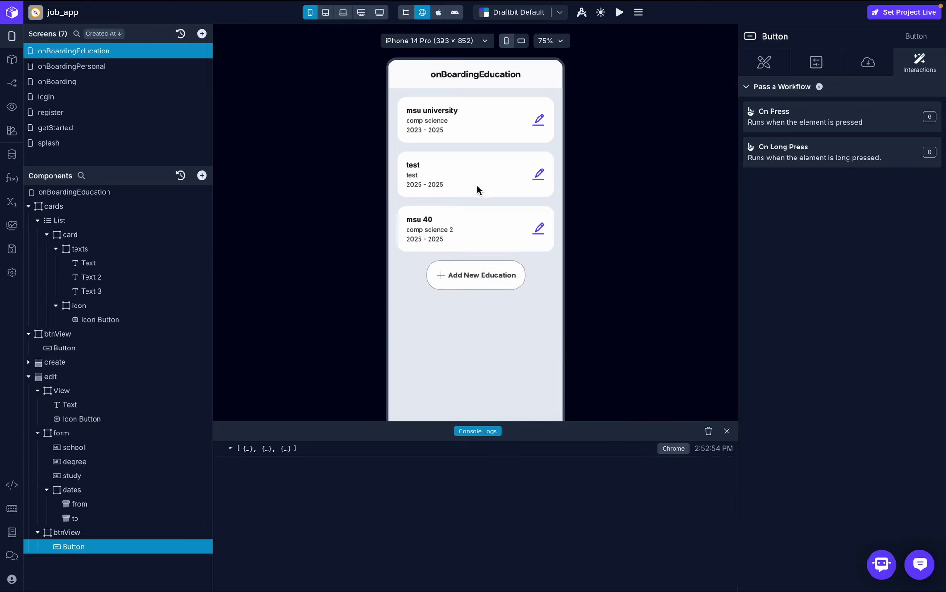
{"action": "left_click", "coordinate": [709, 431]}
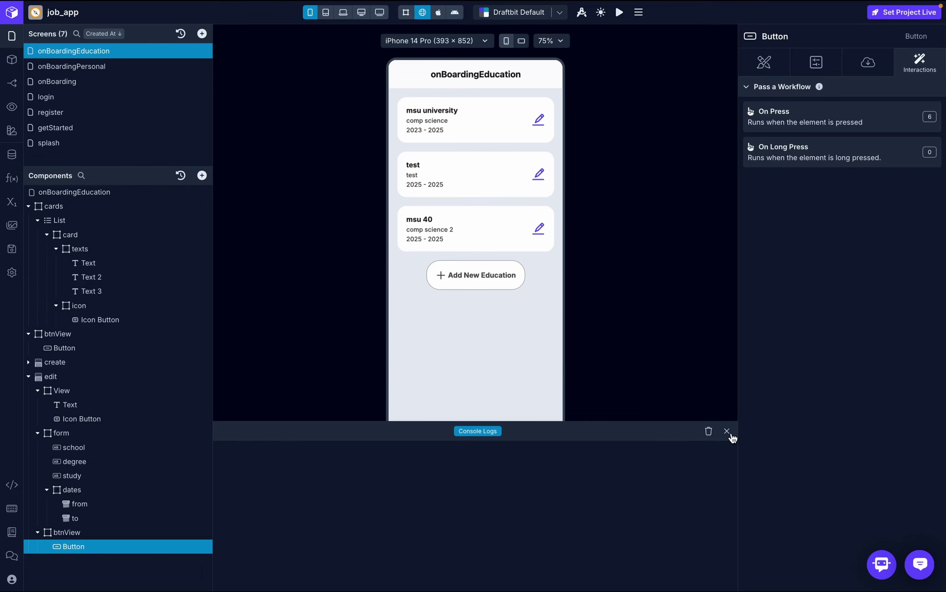
{"action": "left_click", "coordinate": [727, 431]}
- Delete the Log to Console step from the Button's On Press workflow
{"action": "left_click", "coordinate": [871, 115]}
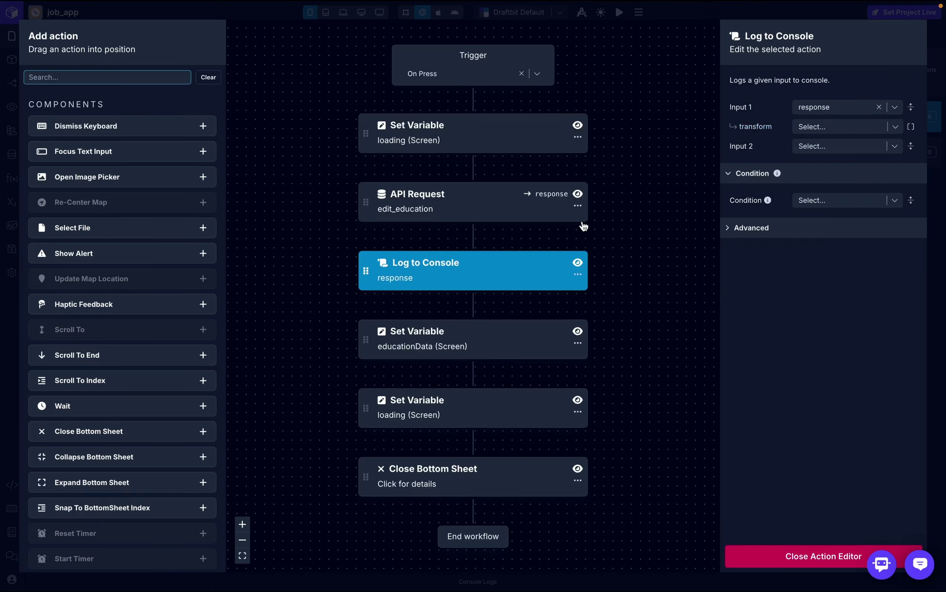
{"action": "left_click", "coordinate": [578, 277]}
{"action": "left_click", "coordinate": [597, 315]}
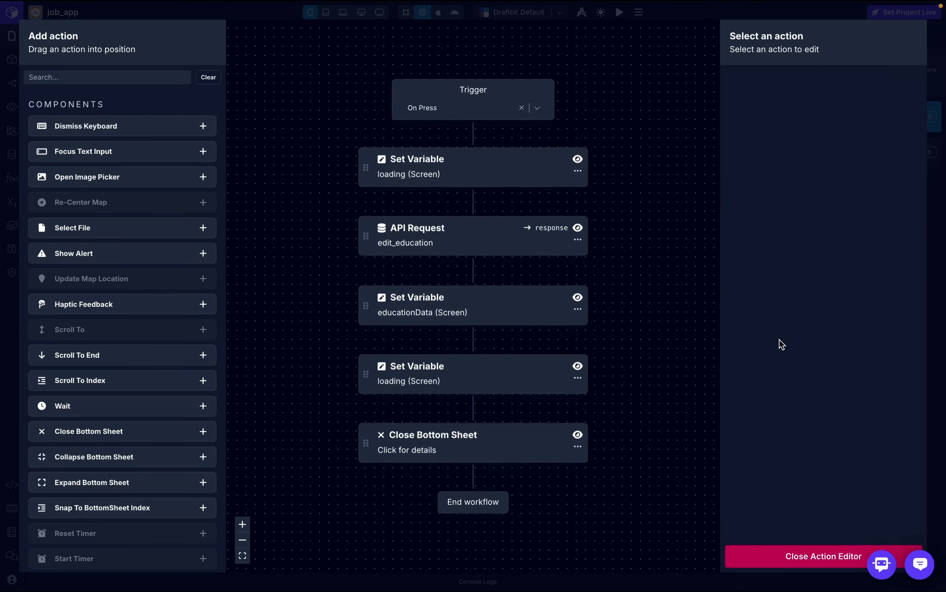
{"action": "left_click", "coordinate": [789, 558]}
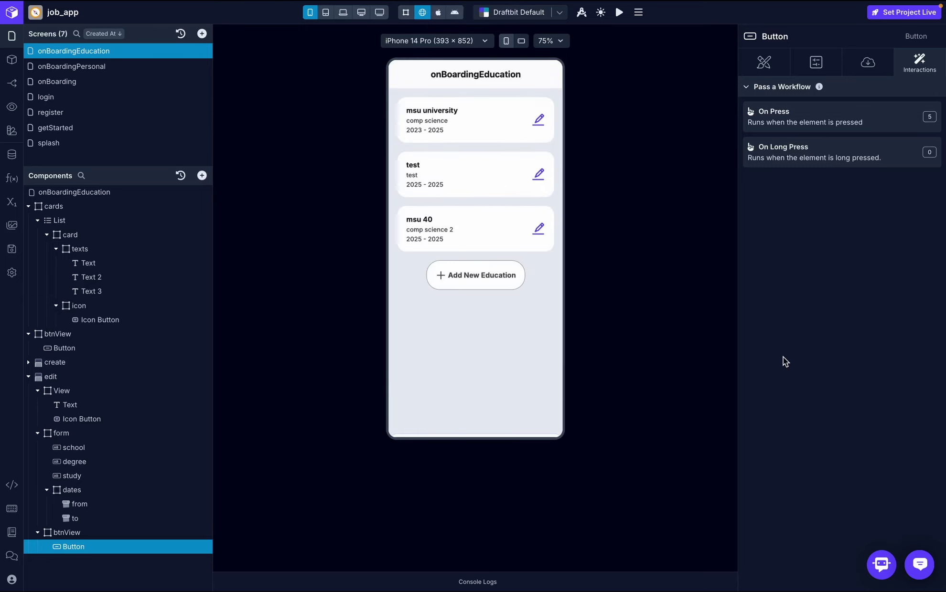
- Select the onBoarding screen and navigate the preview to the Education list
{"action": "left_click", "coordinate": [114, 86]}
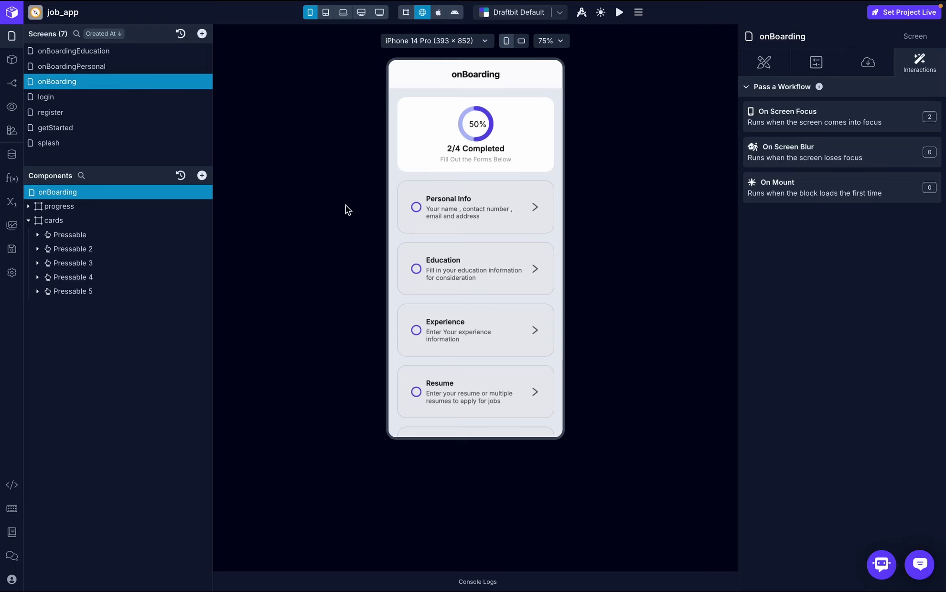
{"action": "left_click", "coordinate": [484, 212]}
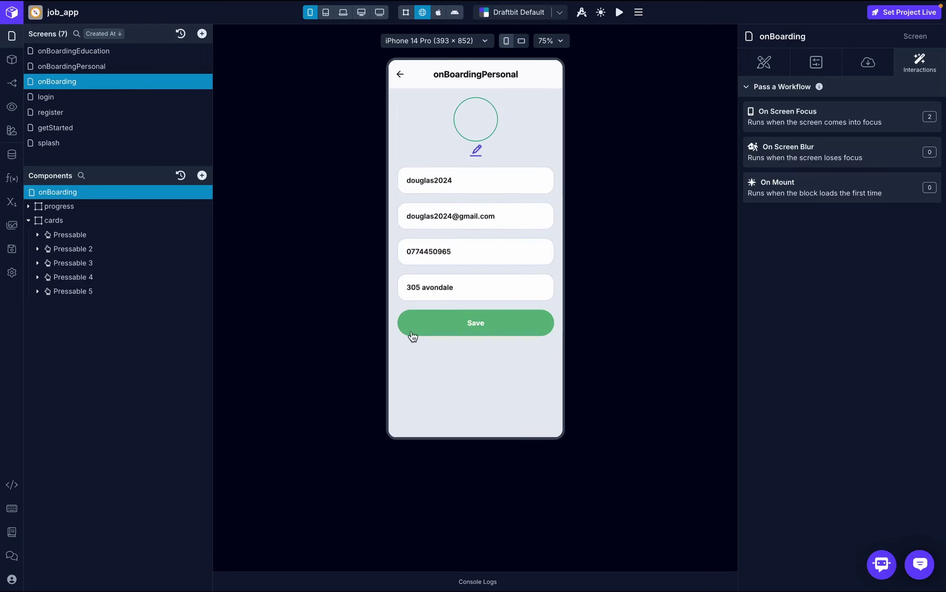
{"action": "left_click", "coordinate": [400, 78]}
{"action": "left_click", "coordinate": [449, 285]}
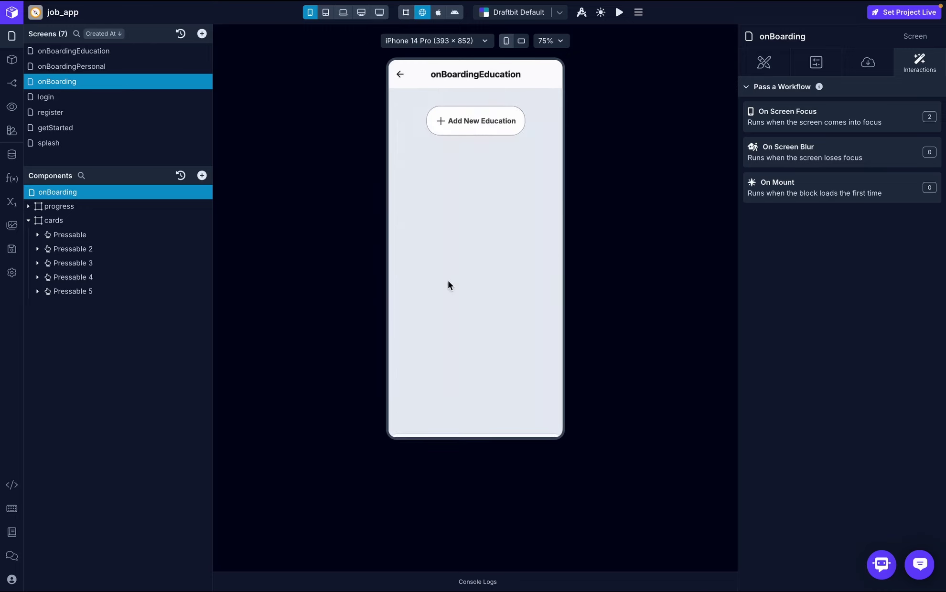
{"action": "left_click", "coordinate": [540, 126]}
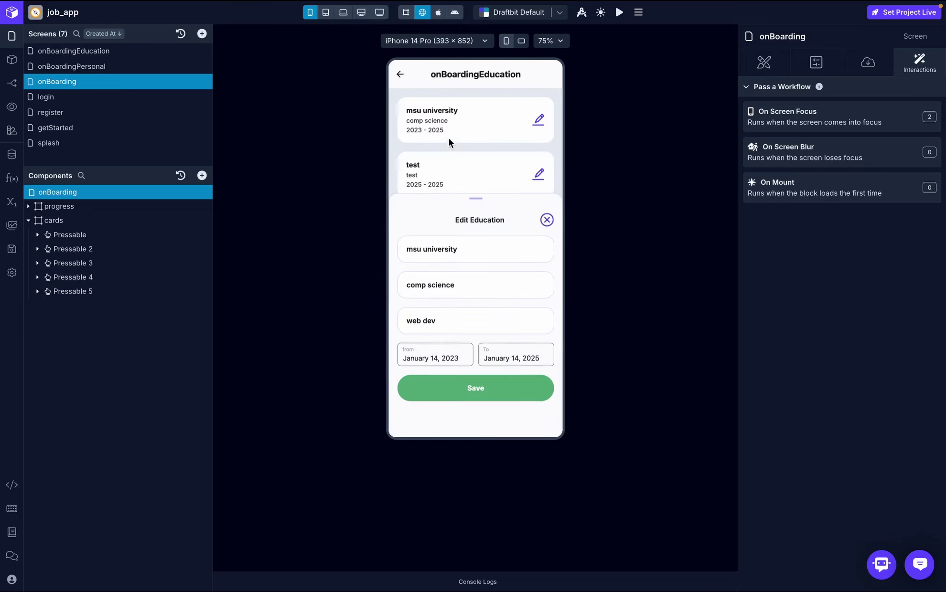
{"action": "left_click", "coordinate": [544, 160]}
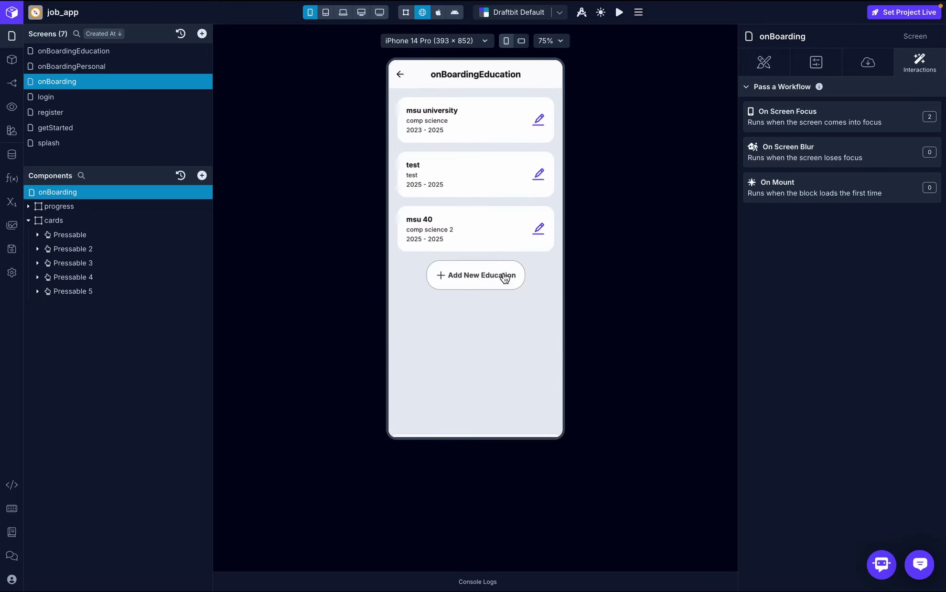
{"action": "left_click", "coordinate": [505, 279]}
{"action": "left_click", "coordinate": [547, 221]}
- Rename the test education entry to test 2024 and save it
{"action": "left_click", "coordinate": [538, 174]}
{"action": "left_click", "coordinate": [450, 243]}
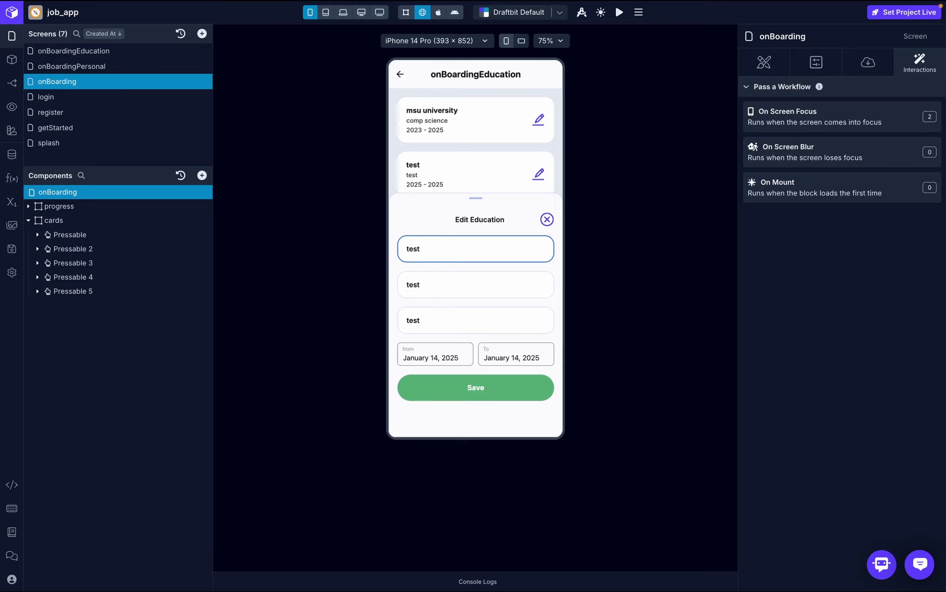
{"action": "type", "text": "2024"}
{"action": "left_click", "coordinate": [458, 388]}
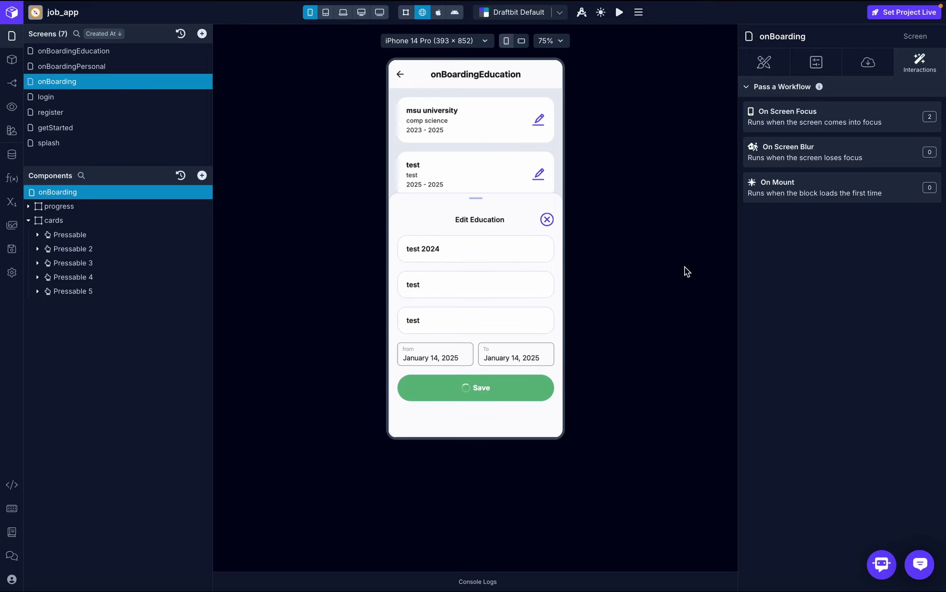
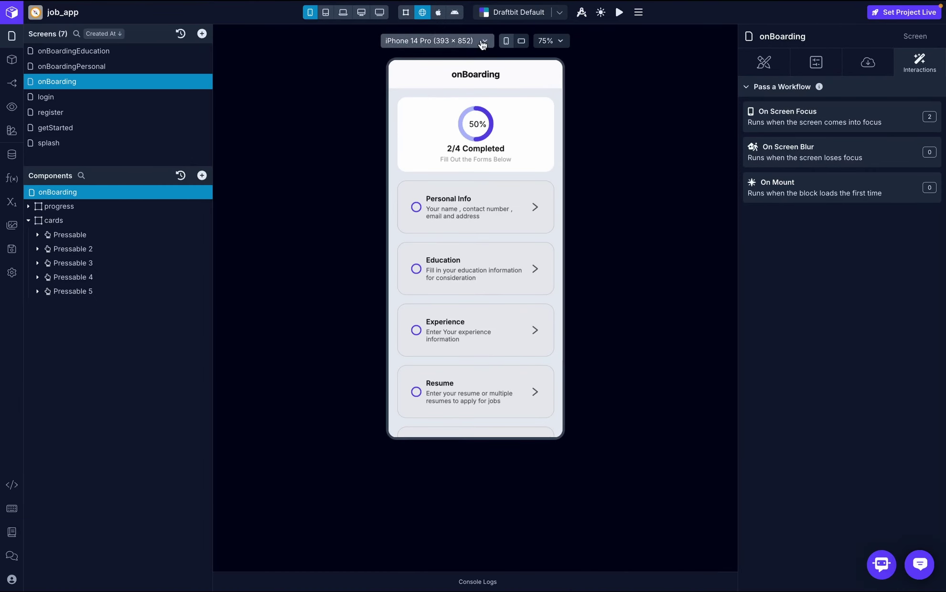
- Duplicate the onBoardingEducation screen from its options menu
{"action": "left_click", "coordinate": [122, 51]}
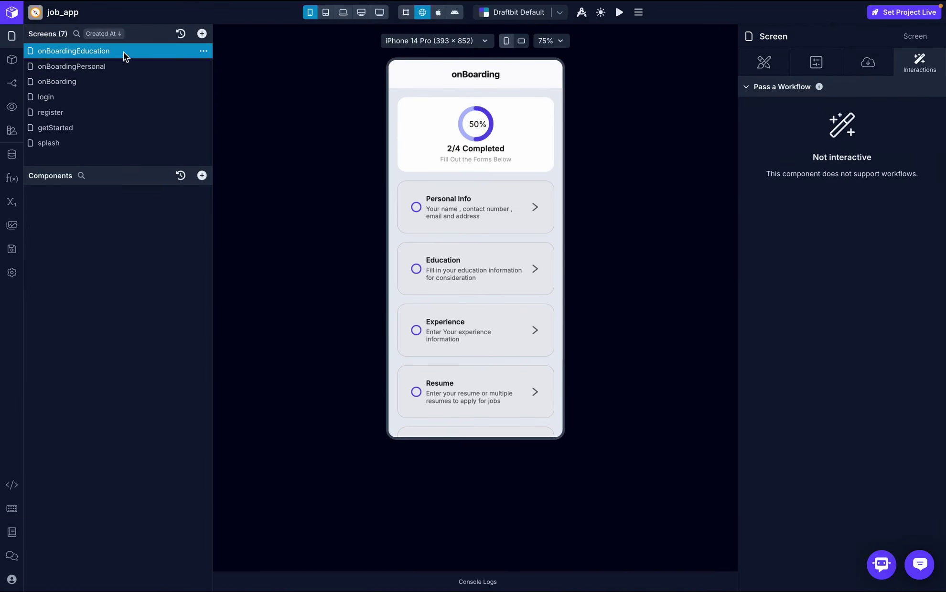
{"action": "left_click", "coordinate": [205, 52]}
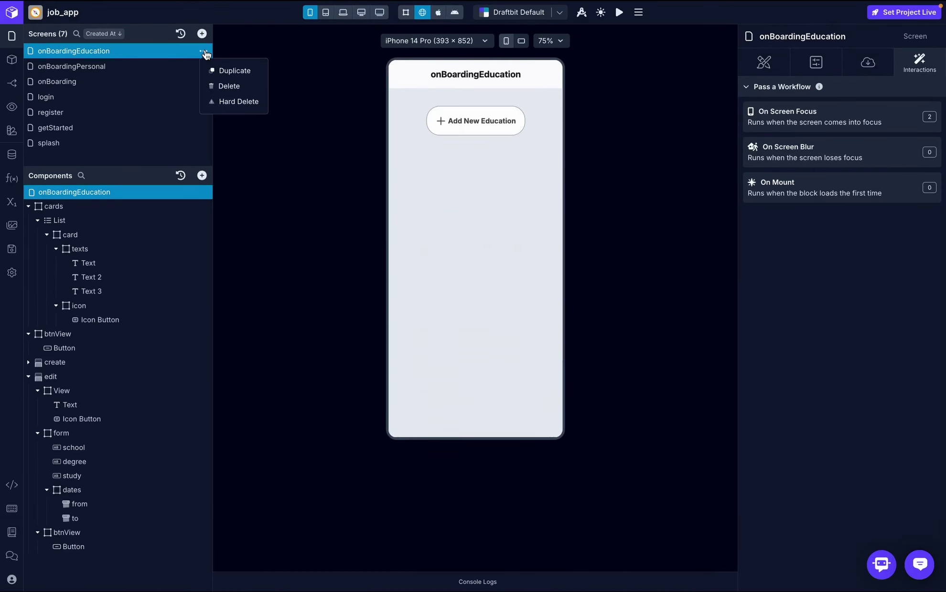
{"action": "left_click", "coordinate": [235, 71]}
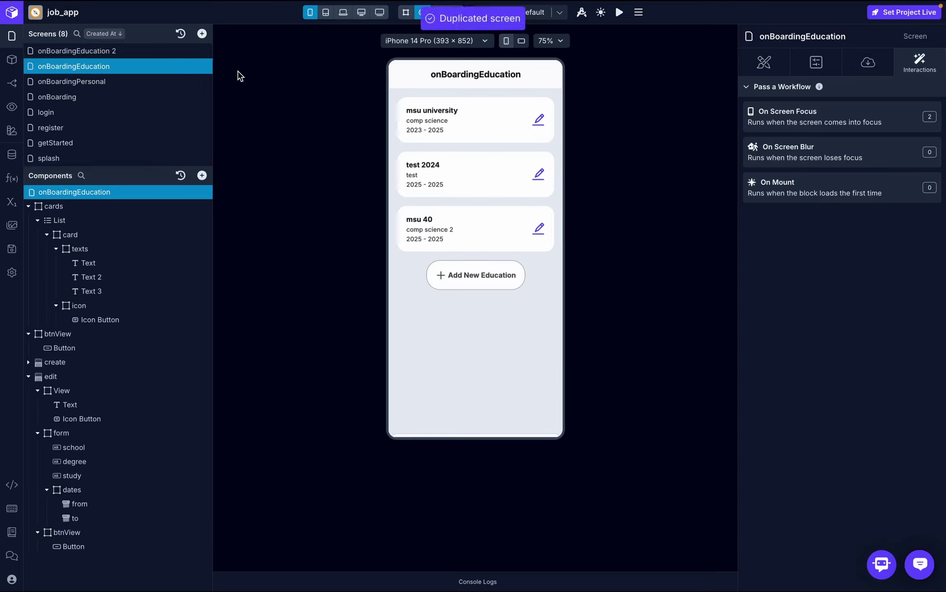
- Rename the copy to onBoardingExperience, then select the onBoarding screen's Experience card (Pressable 3)
{"action": "double_click", "coordinate": [120, 51]}
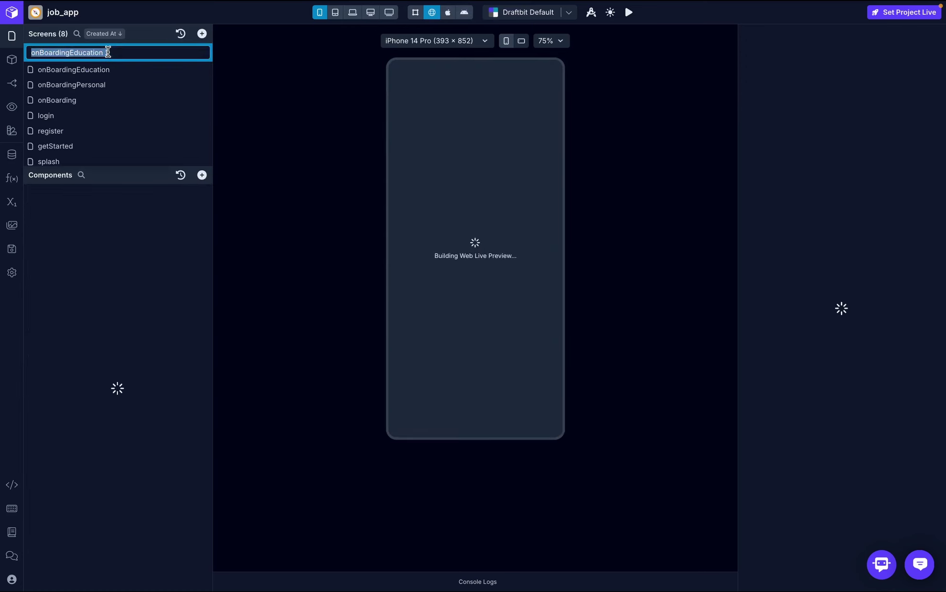
{"action": "key", "text": "BackSpace"}
{"action": "key", "text": "BackSpace"}
{"action": "key", "text": "BackSpace"}
{"action": "key", "text": "BackSpace"}
{"action": "key", "text": "BackSpace"}
{"action": "key", "text": "BackSpace"}
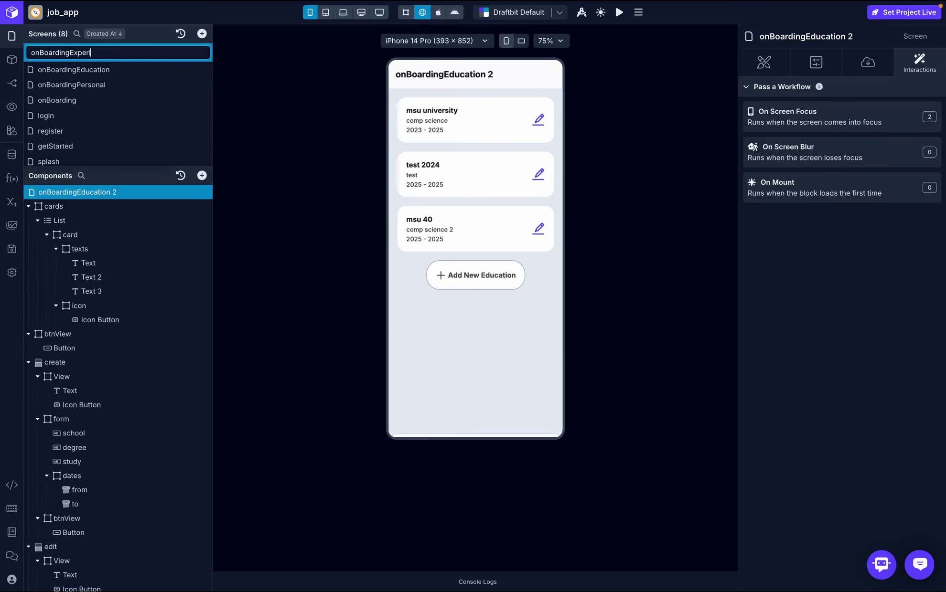
{"action": "type", "text": "xperience"}
{"action": "key", "text": "Return"}
{"action": "left_click", "coordinate": [96, 95]}
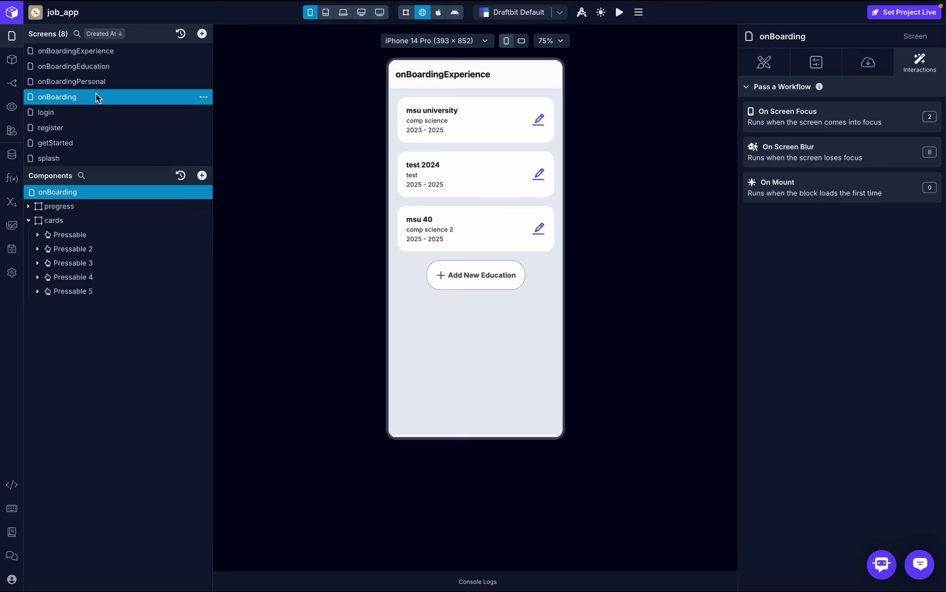
{"action": "left_click", "coordinate": [90, 266]}
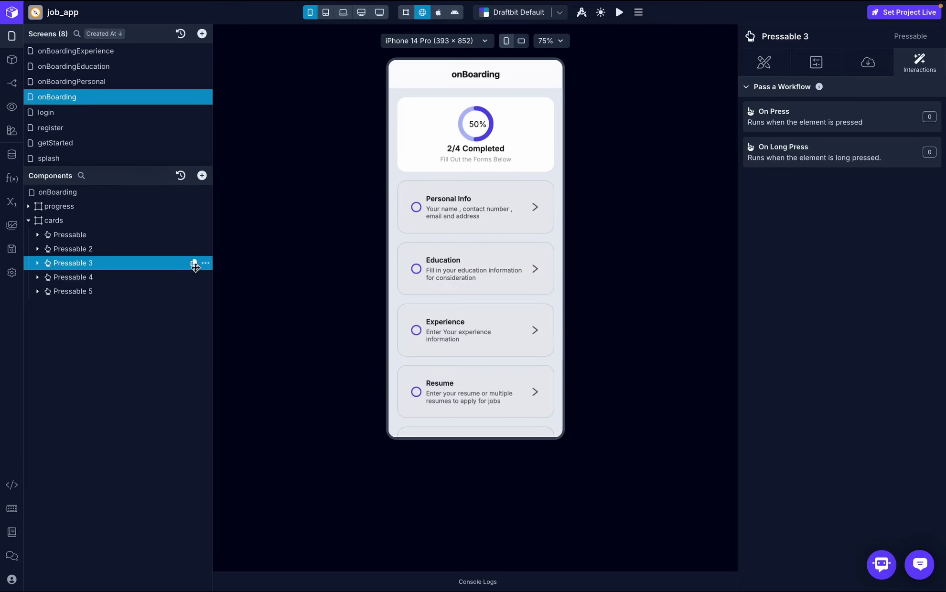
- Add a Navigate action to Pressable 3's On Press, first targeting onBoardingEducation, and test it
{"action": "left_click", "coordinate": [911, 120]}
{"action": "type", "text": "nav"}
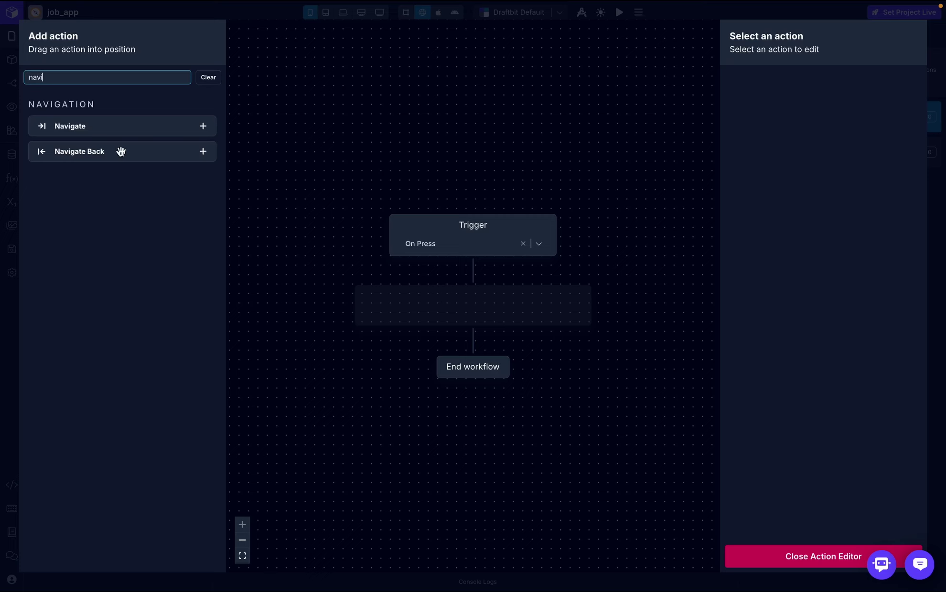
{"action": "type", "text": "i"}
{"action": "left_click_drag", "start_coordinate": [132, 129], "coordinate": [491, 308]}
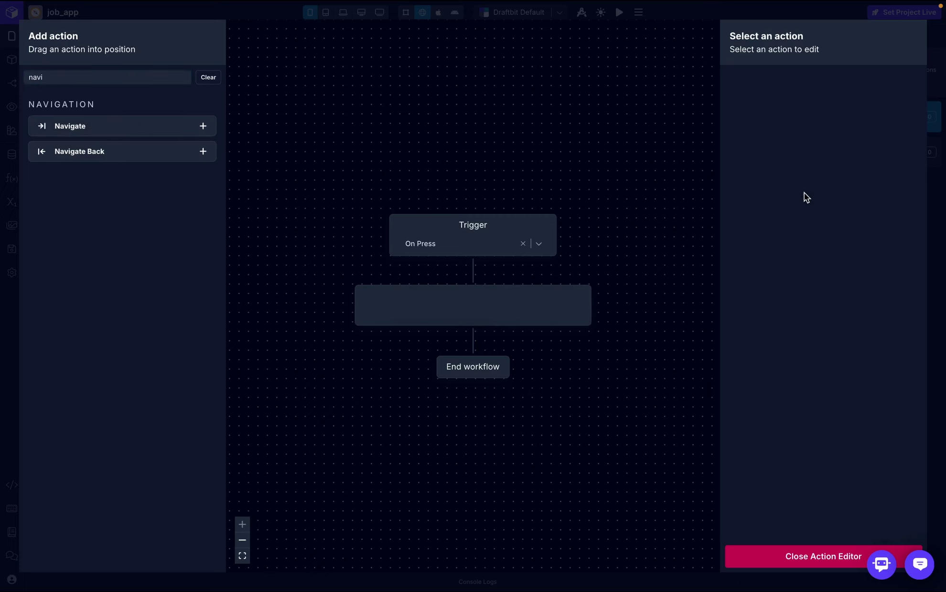
{"action": "left_click", "coordinate": [851, 161]}
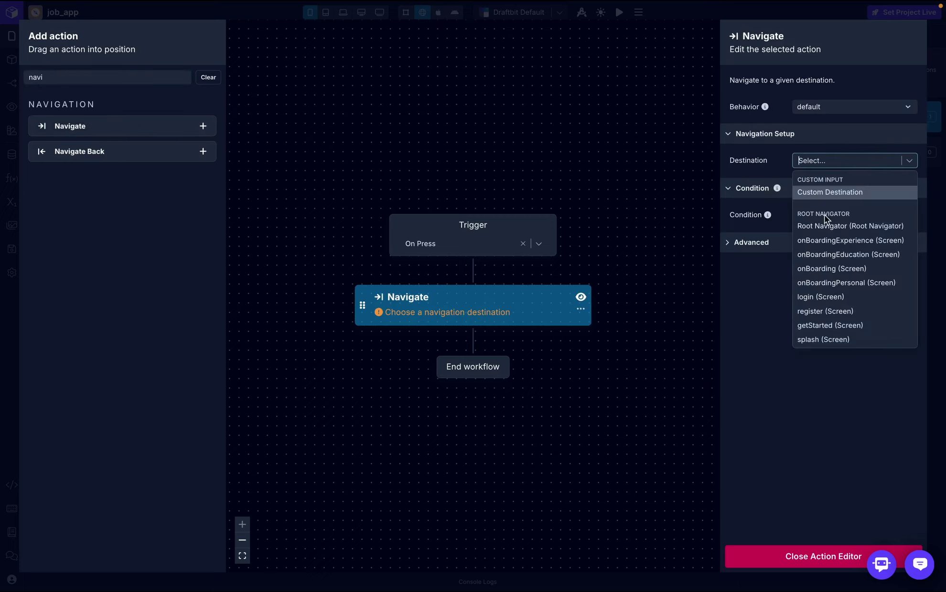
{"action": "left_click", "coordinate": [854, 258]}
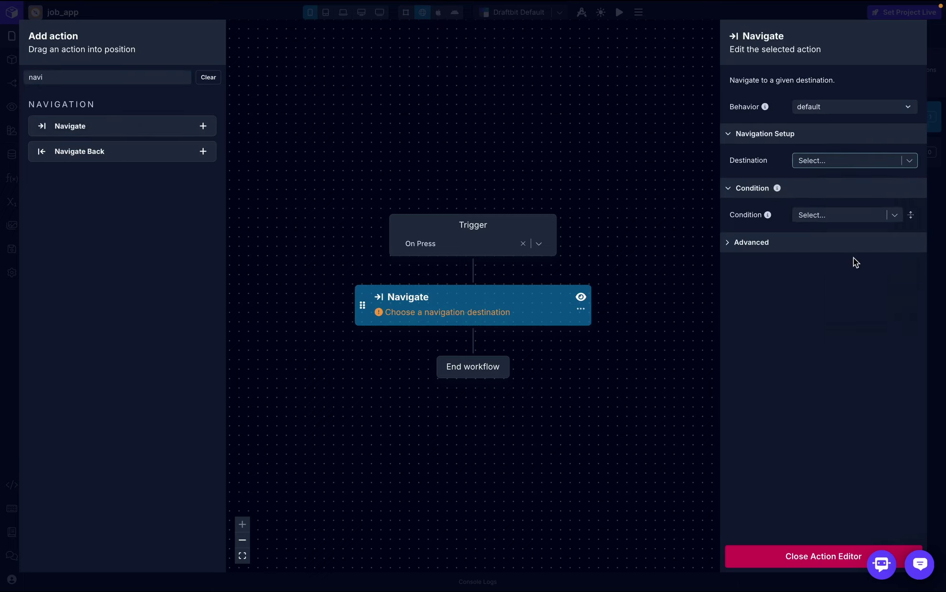
{"action": "left_click", "coordinate": [815, 555]}
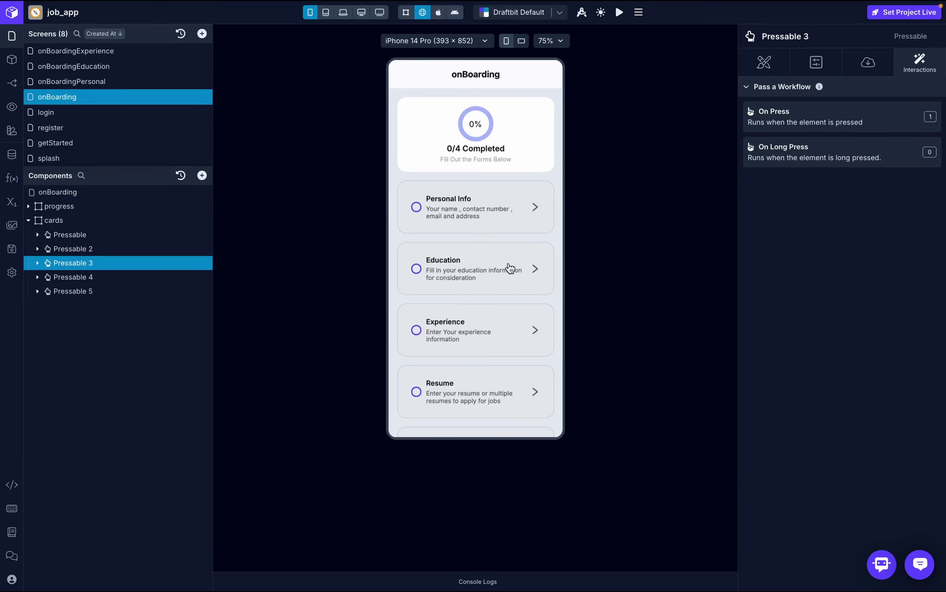
{"action": "left_click", "coordinate": [454, 339]}
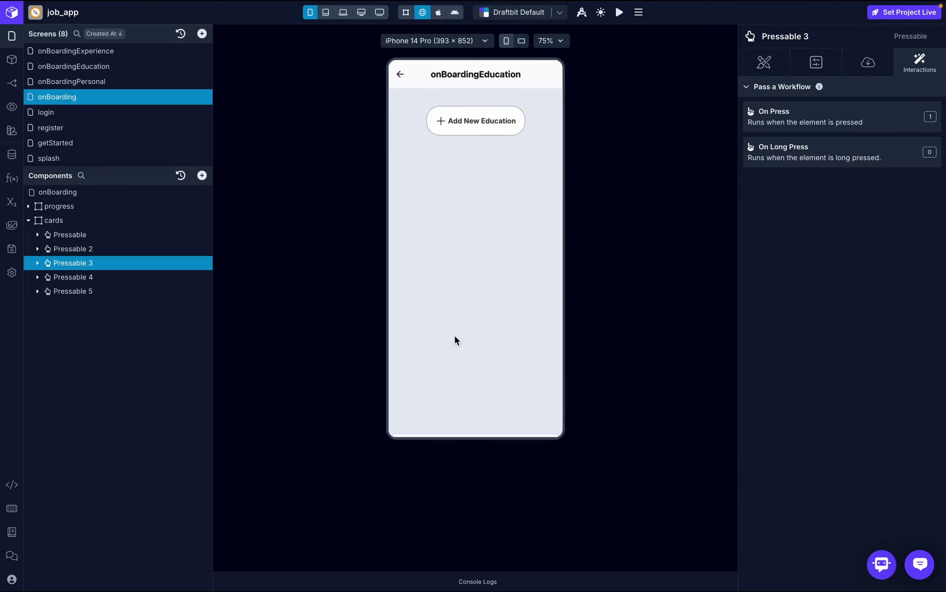
- Change the Navigate destination to onBoardingExperience and retest the Experience card in the preview
{"action": "left_click", "coordinate": [147, 48]}
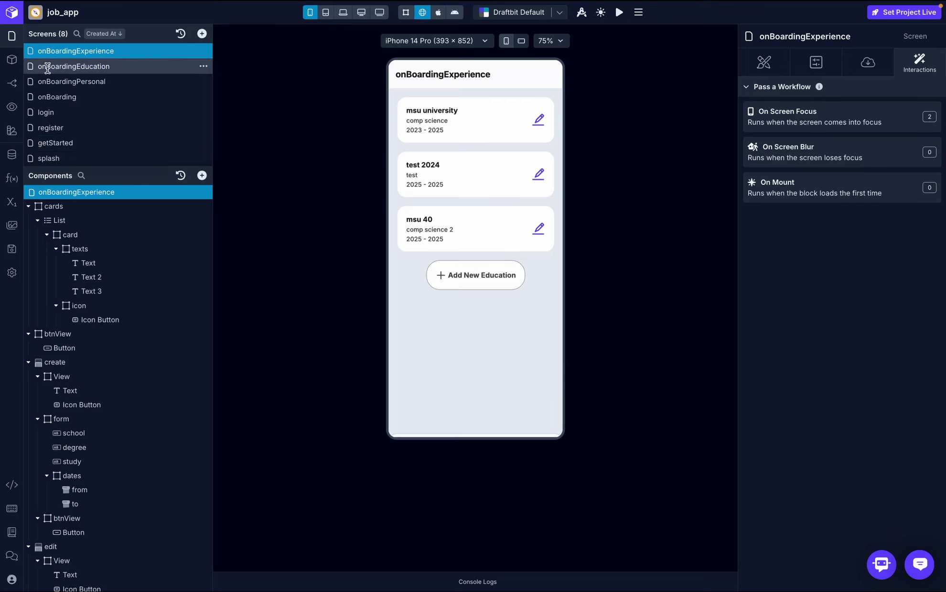
{"action": "left_click", "coordinate": [56, 97]}
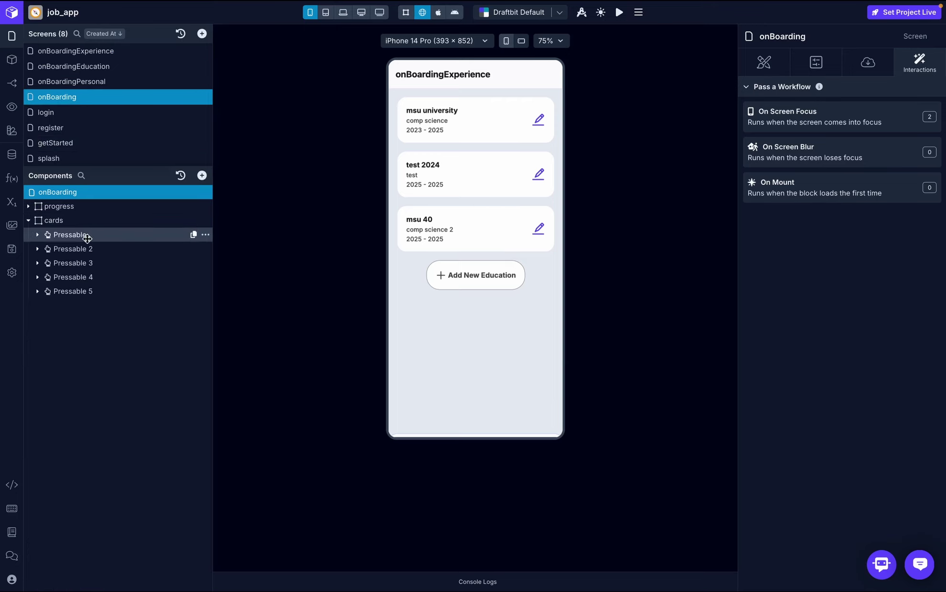
{"action": "left_click", "coordinate": [90, 266]}
{"action": "left_click", "coordinate": [878, 115]}
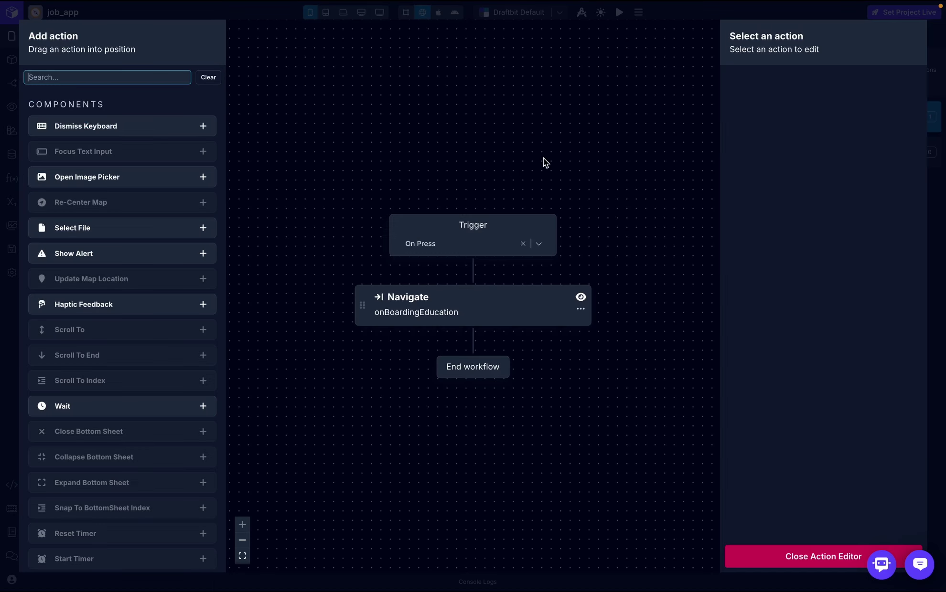
{"action": "left_click", "coordinate": [485, 306]}
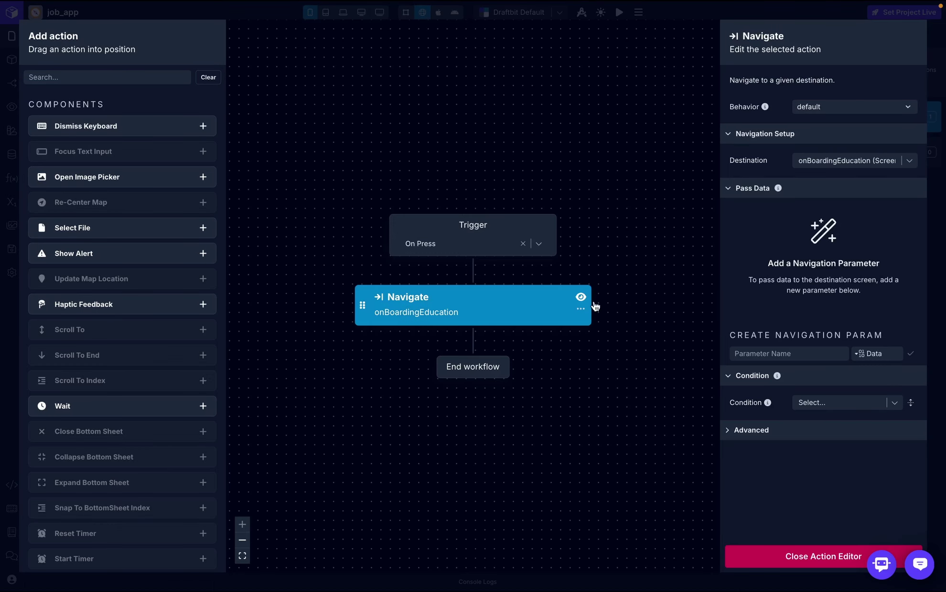
{"action": "left_click", "coordinate": [910, 161]}
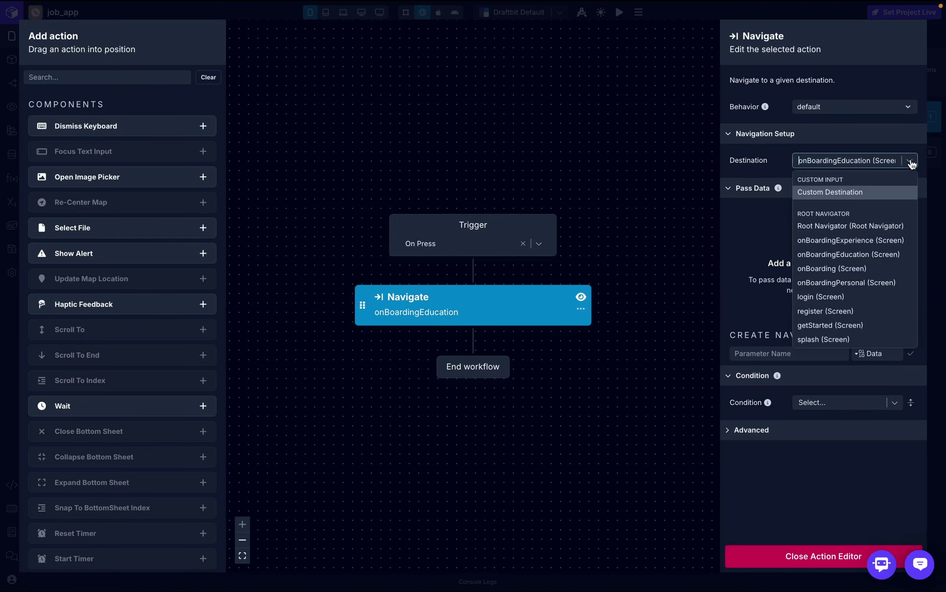
{"action": "left_click", "coordinate": [852, 241]}
{"action": "left_click", "coordinate": [812, 557]}
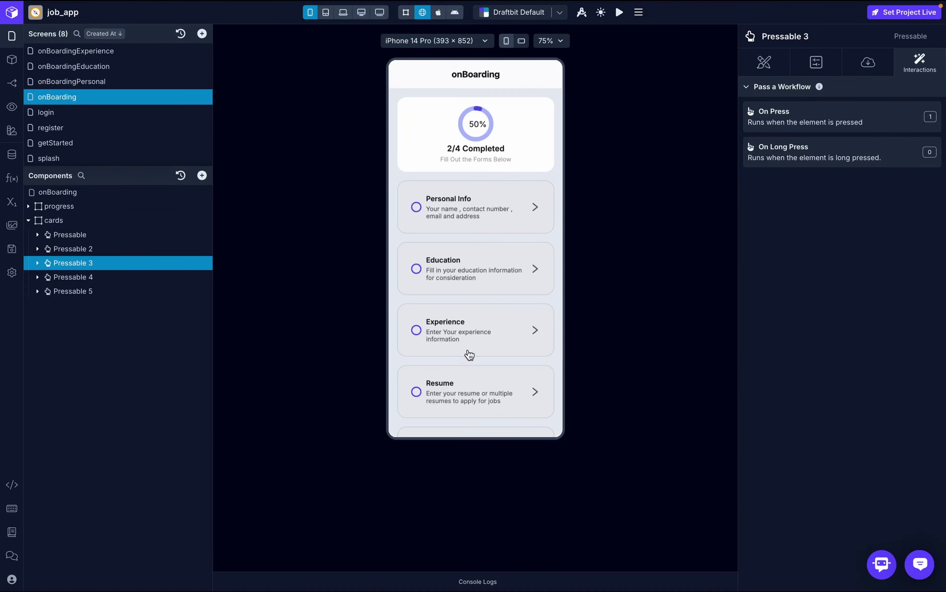
{"action": "left_click", "coordinate": [484, 332]}
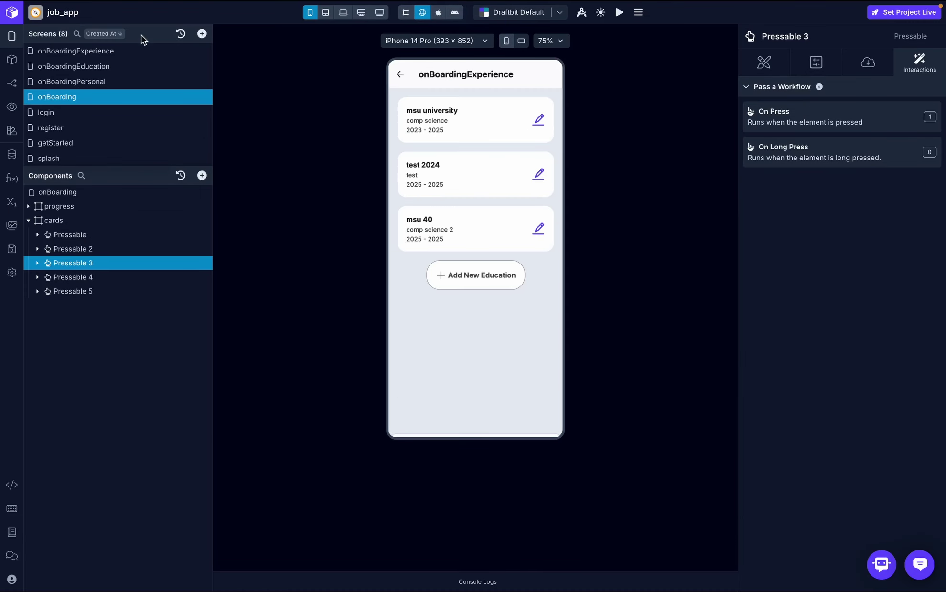
{"action": "left_click", "coordinate": [12, 83]}
- Set onBoardingExperience's header Title Align to Center
{"action": "left_click", "coordinate": [144, 62]}
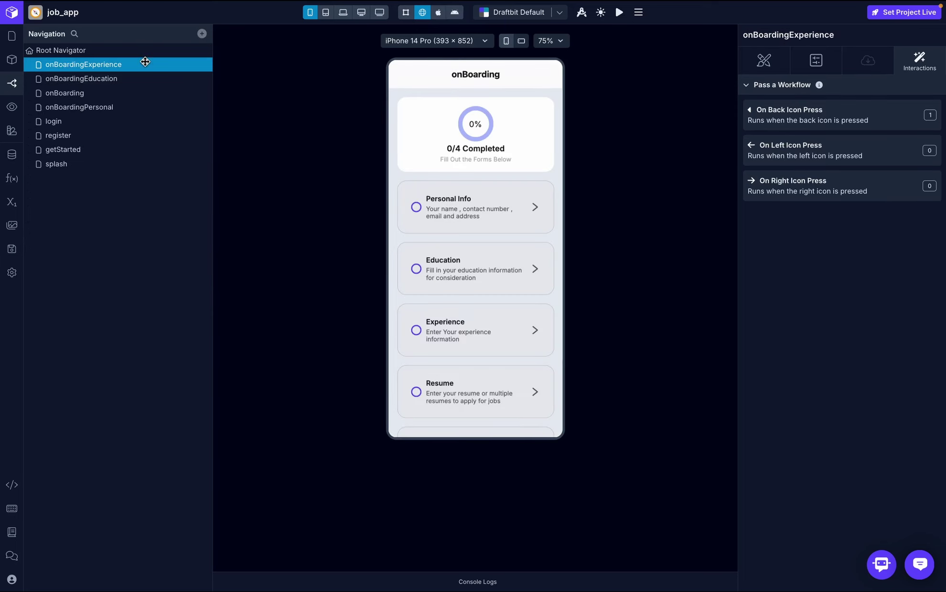
{"action": "left_click", "coordinate": [822, 61]}
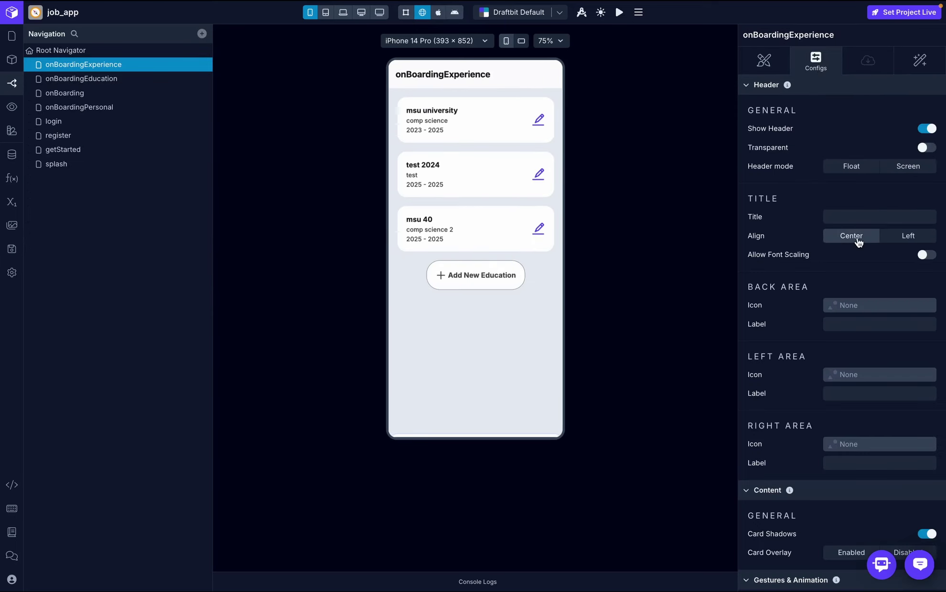
{"action": "left_click", "coordinate": [919, 60]}
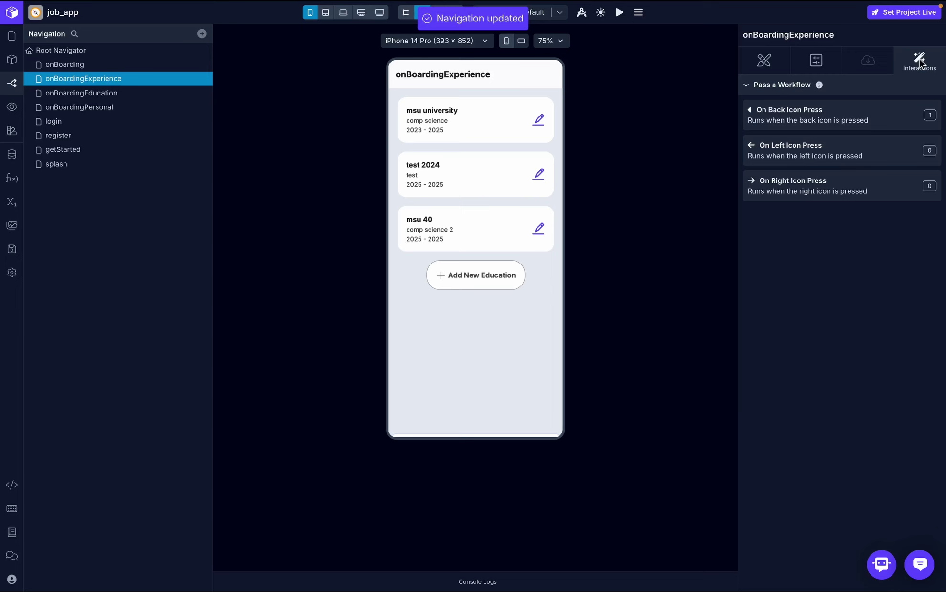
- Review the back-icon press workflow and the screen-focus workflow of onBoardingExperience
{"action": "left_click", "coordinate": [879, 122]}
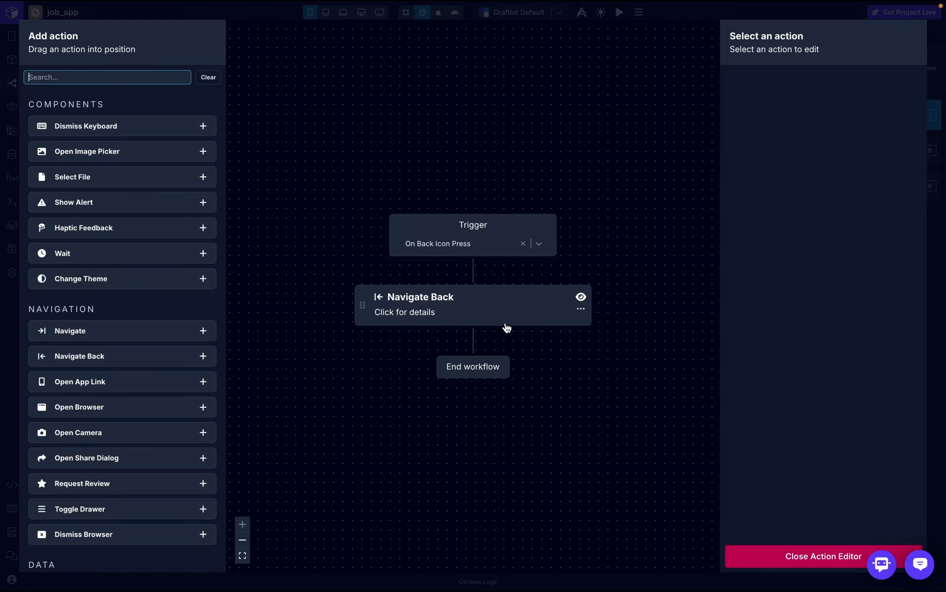
{"action": "left_click", "coordinate": [783, 556]}
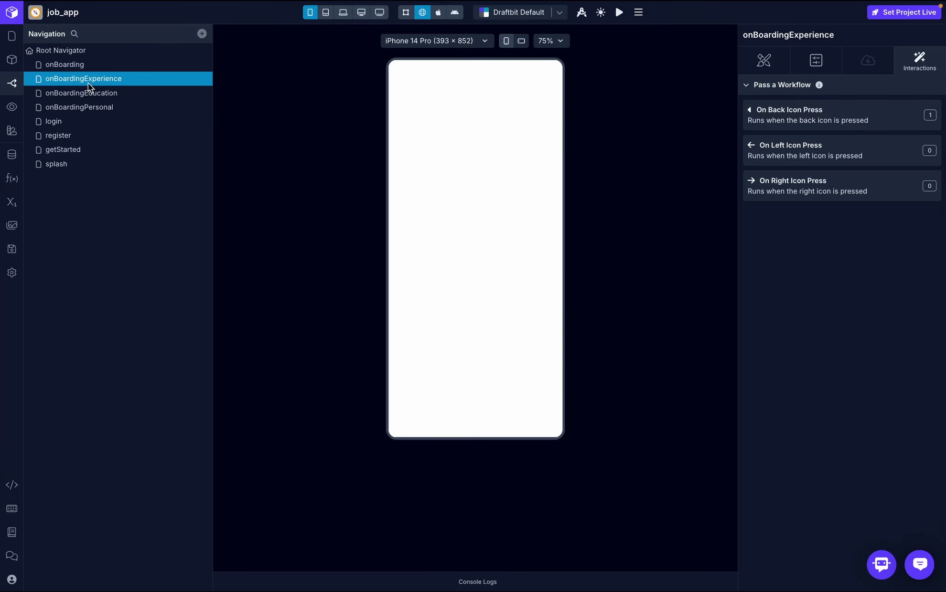
{"action": "left_click", "coordinate": [12, 36]}
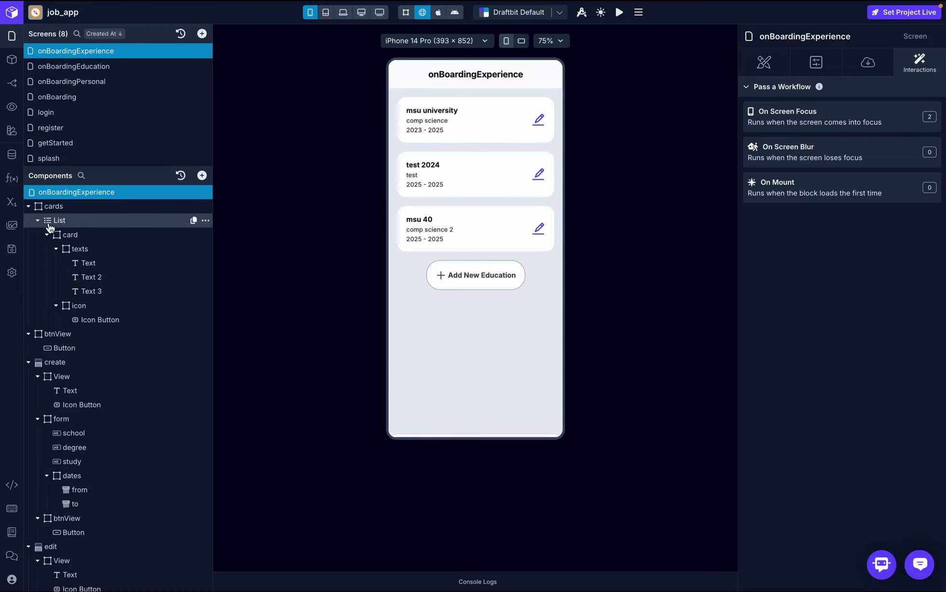
{"action": "left_click", "coordinate": [782, 127]}
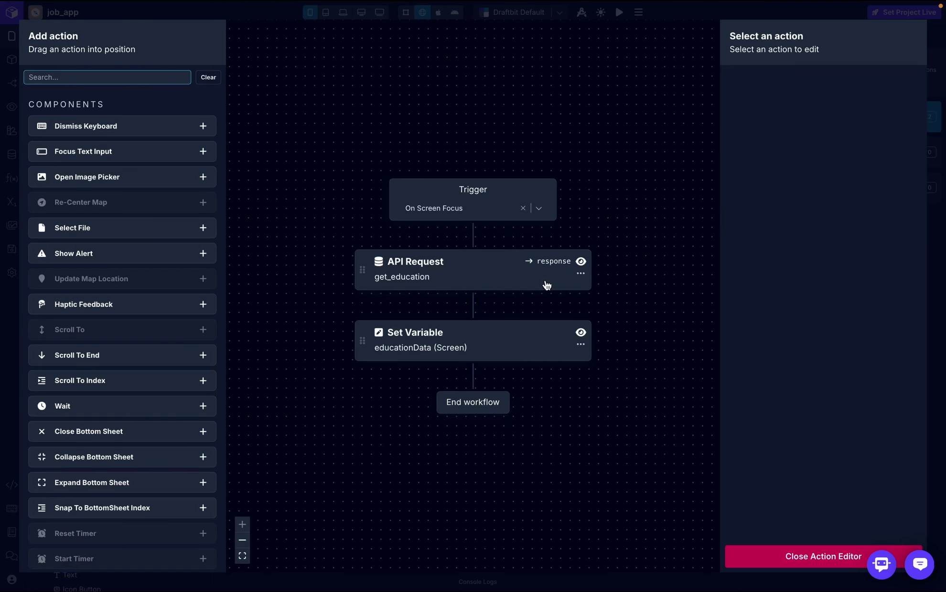
{"action": "left_click", "coordinate": [820, 563]}
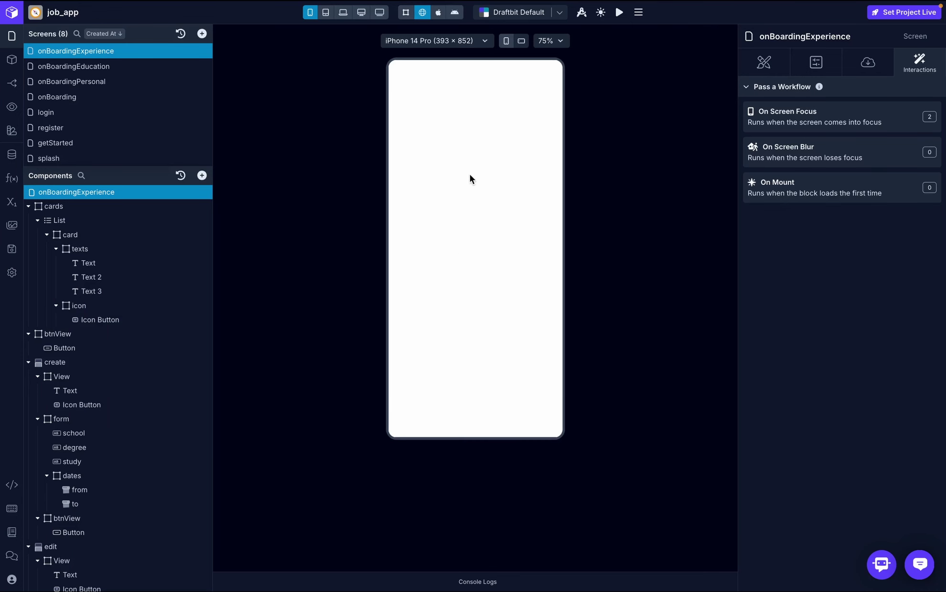
- Start a new on-boarding-service endpoint and begin naming it get_ex
{"action": "left_click", "coordinate": [12, 153]}
{"action": "left_click", "coordinate": [686, 109]}
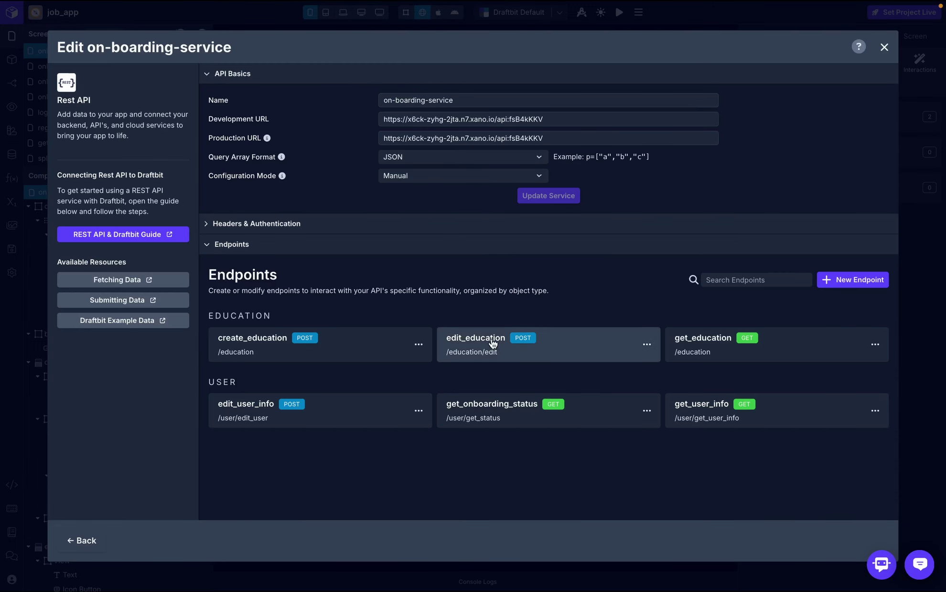
{"action": "left_click", "coordinate": [853, 280]}
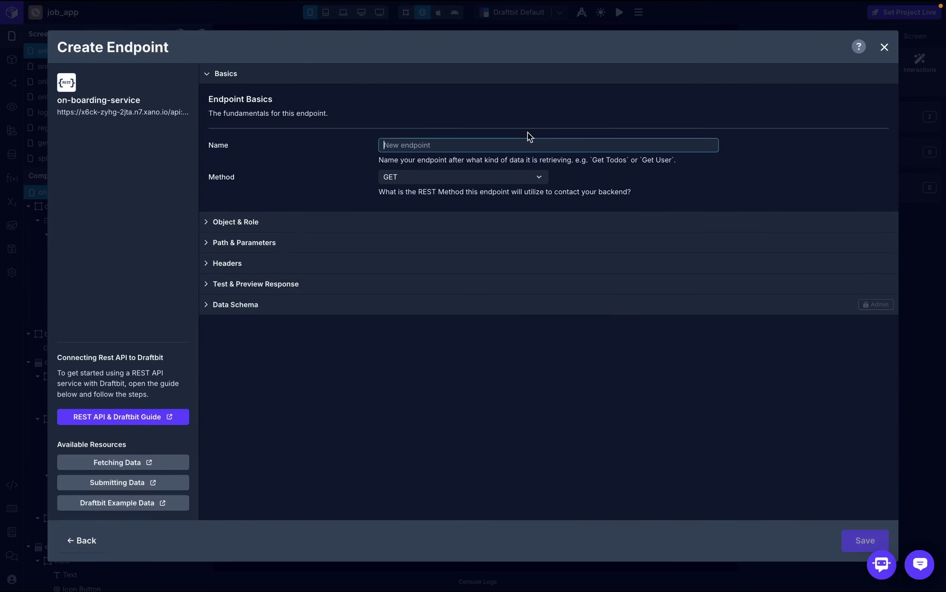
{"action": "left_click", "coordinate": [503, 143]}
{"action": "type", "text": "get"}
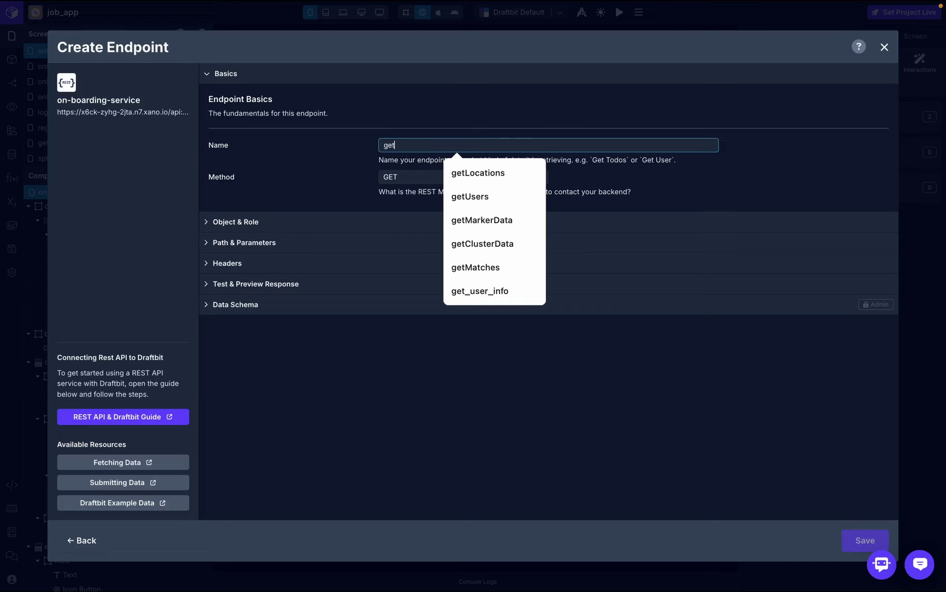
{"action": "type", "text": "_ex"}
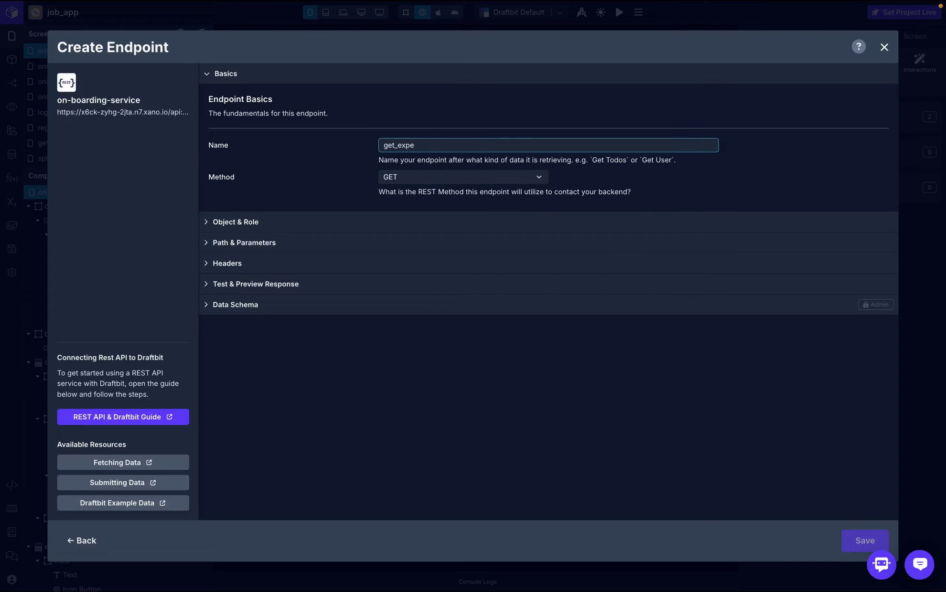
- Check the /experience path of Xano's GET experience endpoint and return to Draftbit
{"action": "left_click", "coordinate": [608, 172]}
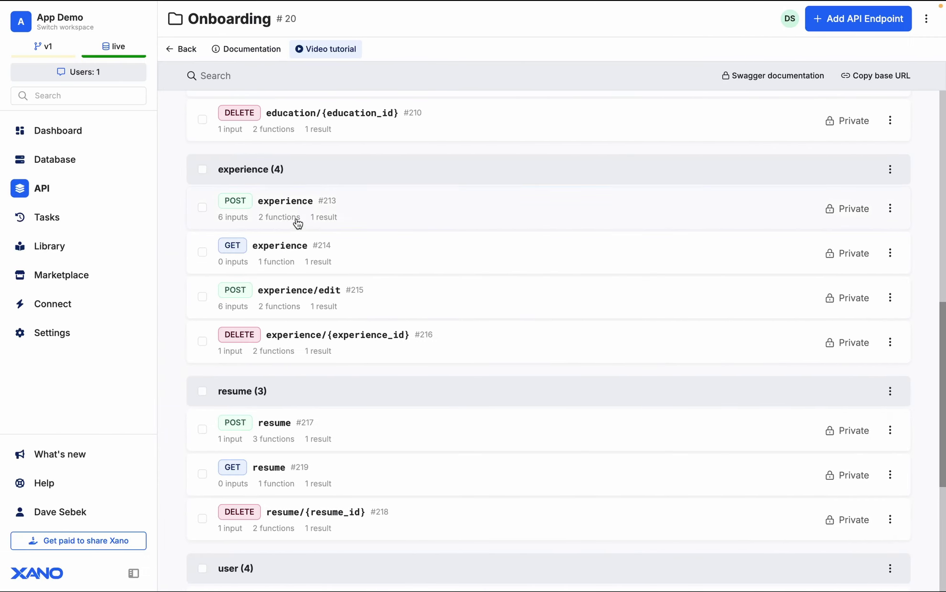
{"action": "left_click", "coordinate": [301, 251]}
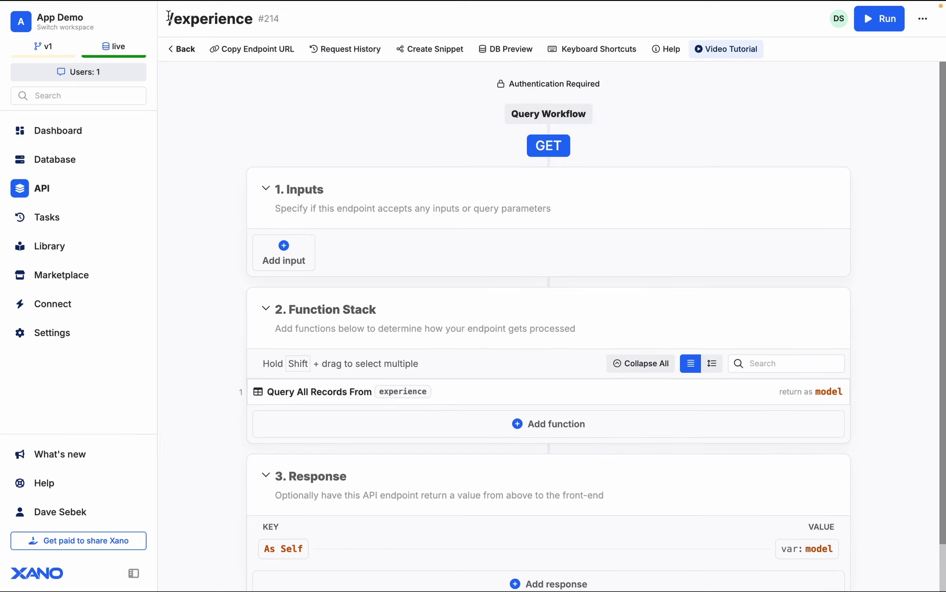
{"action": "left_click_drag", "start_coordinate": [168, 17], "coordinate": [249, 18]}
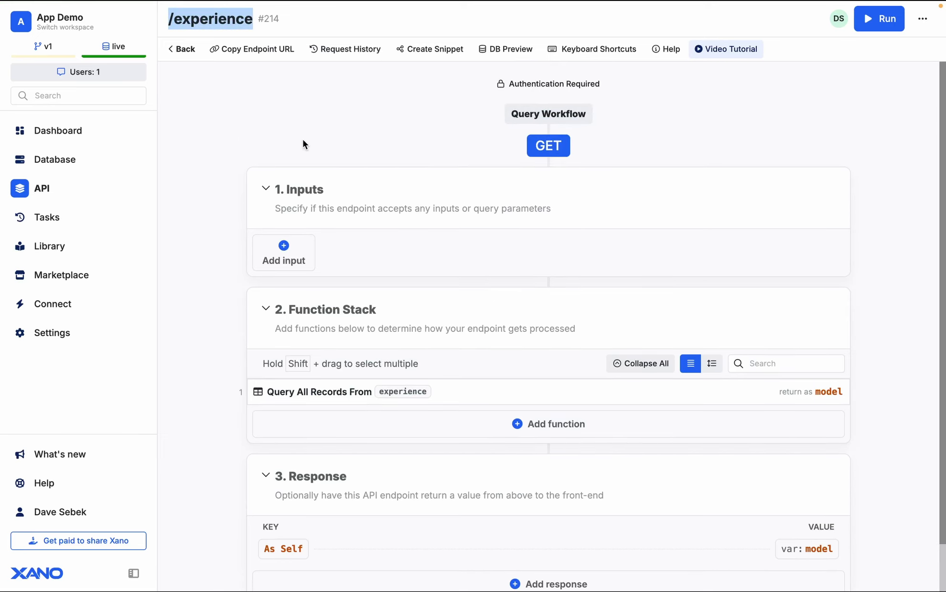
{"action": "key", "text": "alt+Tab"}
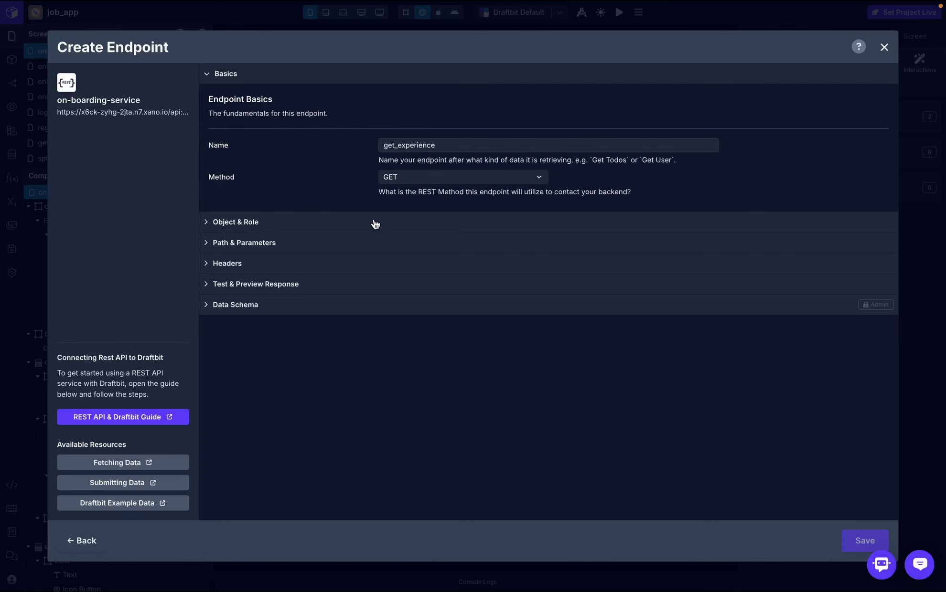
- Set the endpoint's object to experience, role to Get Many and path to /experience
{"action": "left_click", "coordinate": [373, 223]}
{"action": "left_click", "coordinate": [412, 312]}
{"action": "type", "text": "ex"}
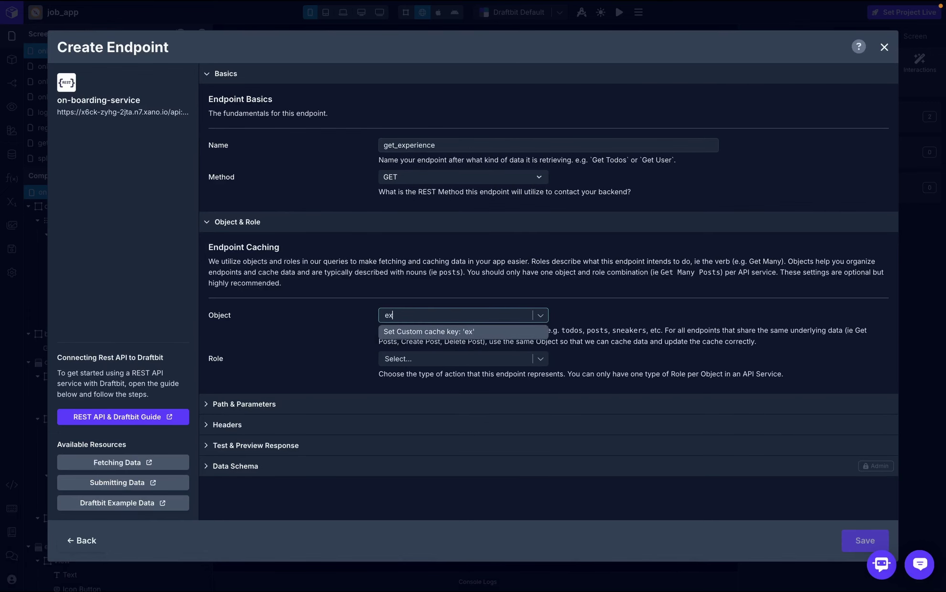
{"action": "type", "text": "perience"}
{"action": "left_click", "coordinate": [406, 331]}
{"action": "left_click", "coordinate": [423, 359]}
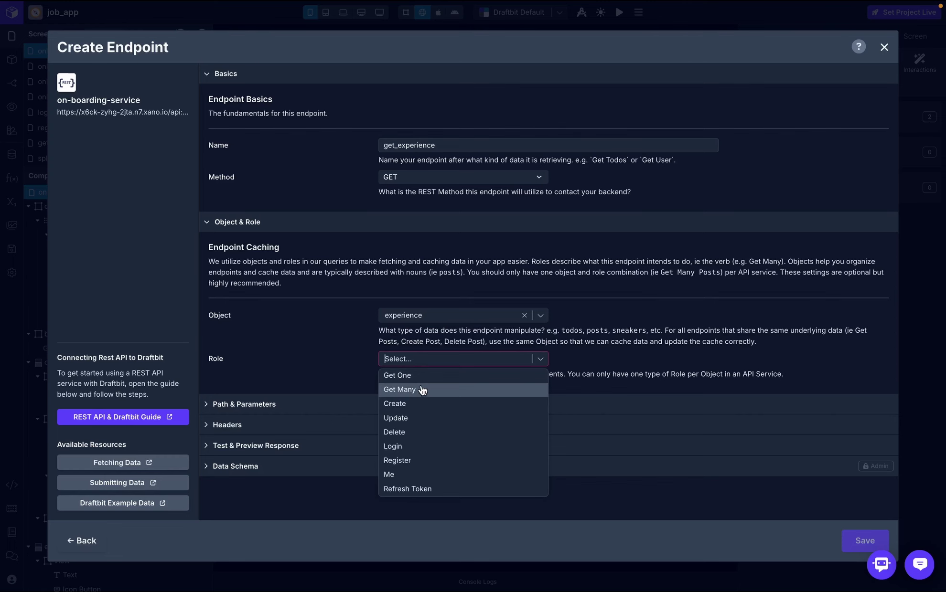
{"action": "left_click", "coordinate": [423, 390]}
{"action": "left_click", "coordinate": [406, 405]}
{"action": "scroll", "coordinate": [408, 406], "scroll_direction": "down", "scroll_amount": 2}
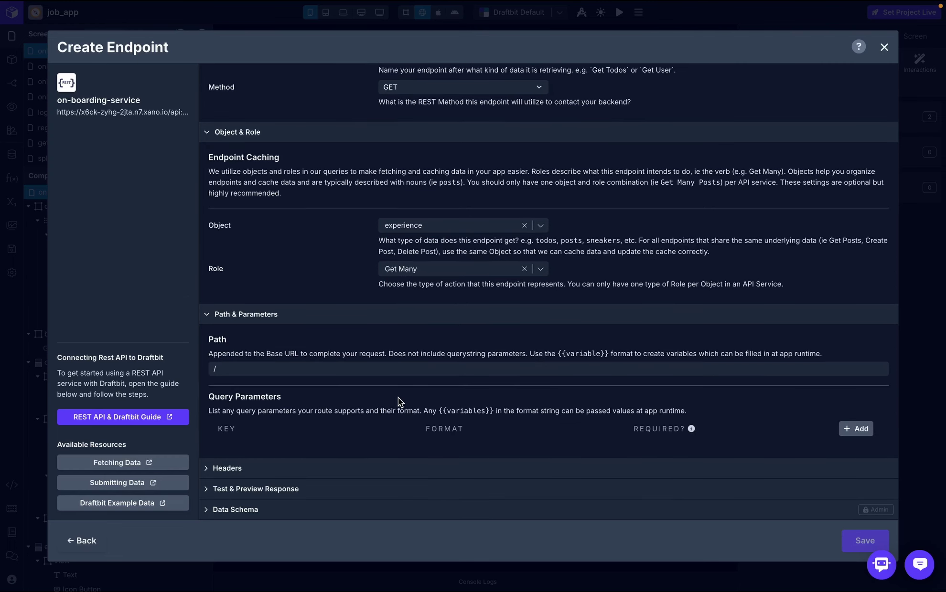
{"action": "left_click", "coordinate": [383, 369]}
{"action": "type", "text": "/experience"}
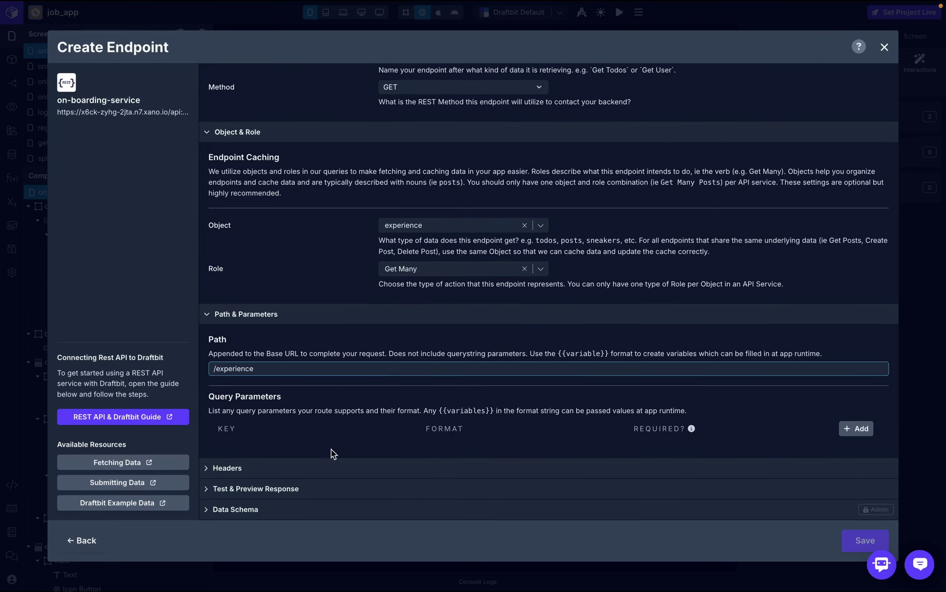
- Add an Authorization header whose value is the global token variable
{"action": "left_click", "coordinate": [328, 471]}
{"action": "scroll", "coordinate": [326, 473], "scroll_direction": "down", "scroll_amount": 4}
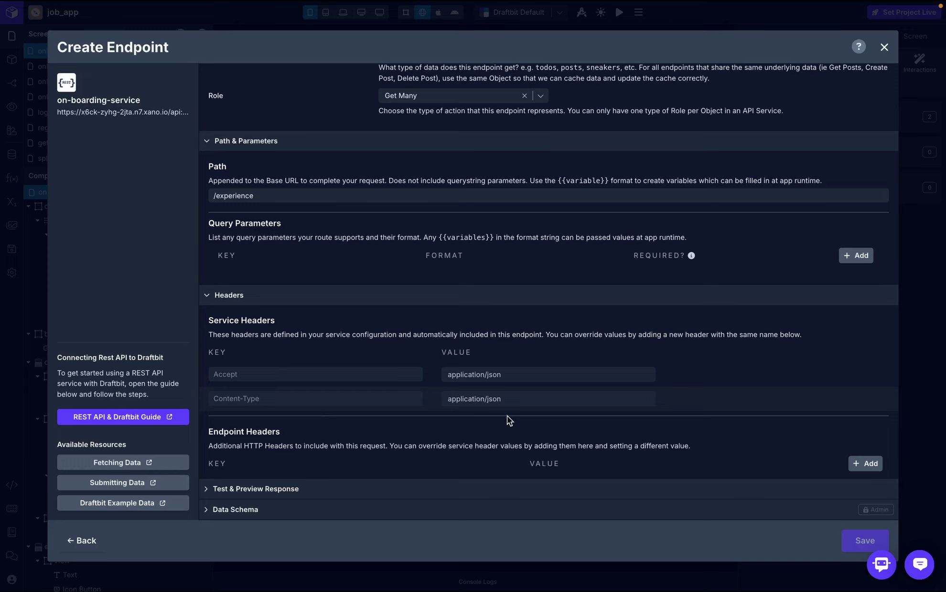
{"action": "left_click", "coordinate": [863, 466]}
{"action": "left_click", "coordinate": [438, 485]}
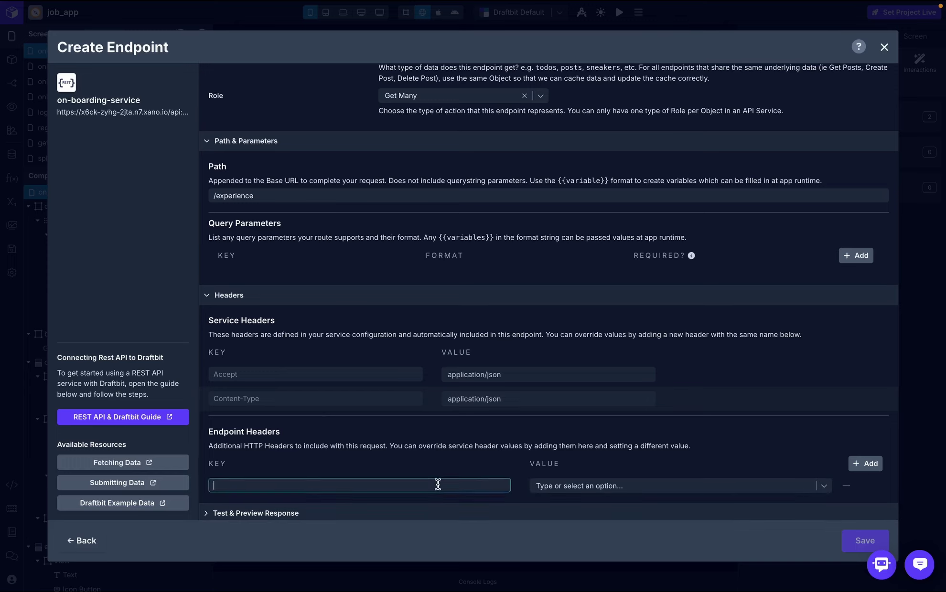
{"action": "type", "text": "Authorization"}
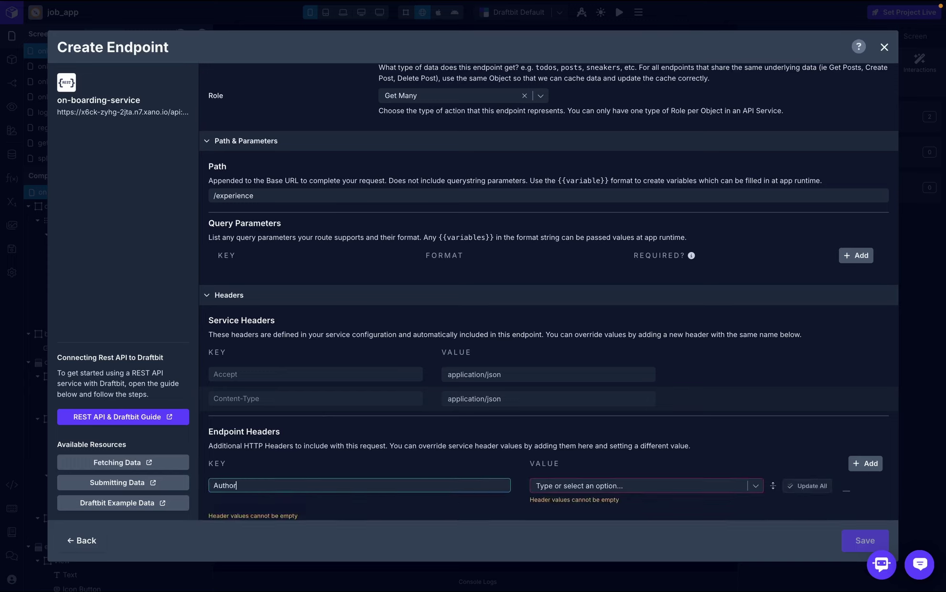
{"action": "left_click", "coordinate": [671, 486]}
{"action": "left_click", "coordinate": [664, 505]}
- Skip the endpoint test and save the get_experience endpoint
{"action": "scroll", "coordinate": [670, 507], "scroll_direction": "down", "scroll_amount": 1}
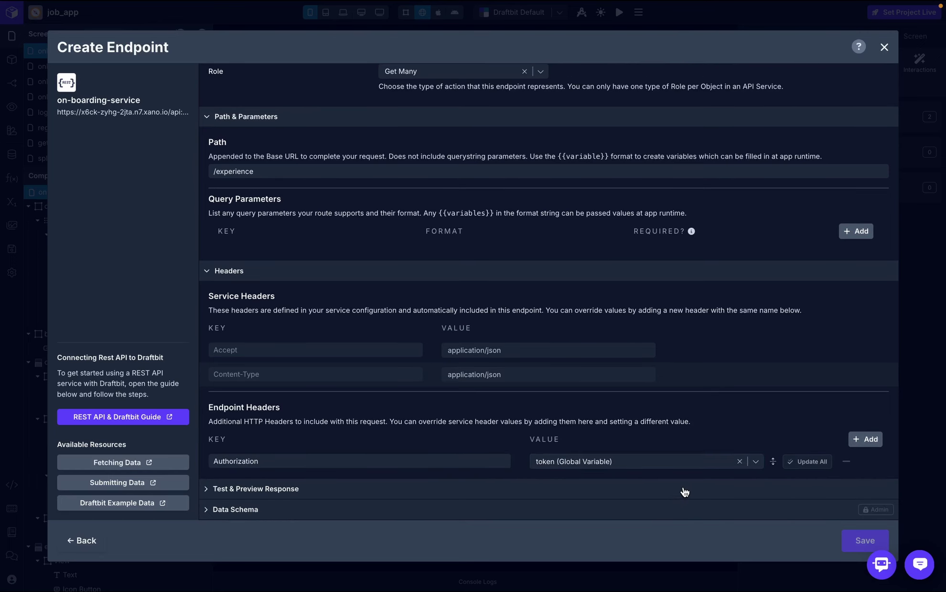
{"action": "left_click", "coordinate": [683, 491]}
{"action": "left_click", "coordinate": [702, 373]}
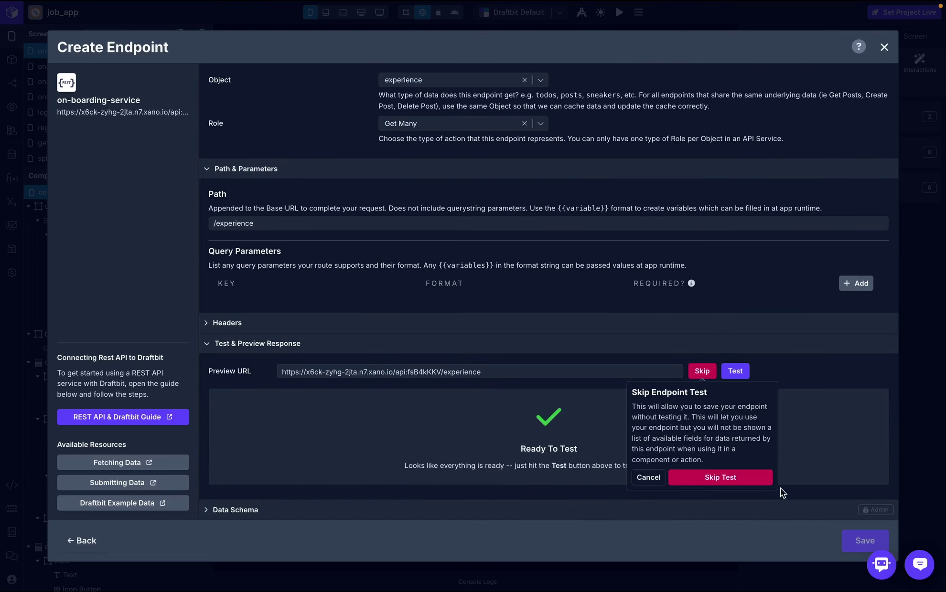
{"action": "left_click", "coordinate": [736, 477]}
{"action": "left_click", "coordinate": [860, 541]}
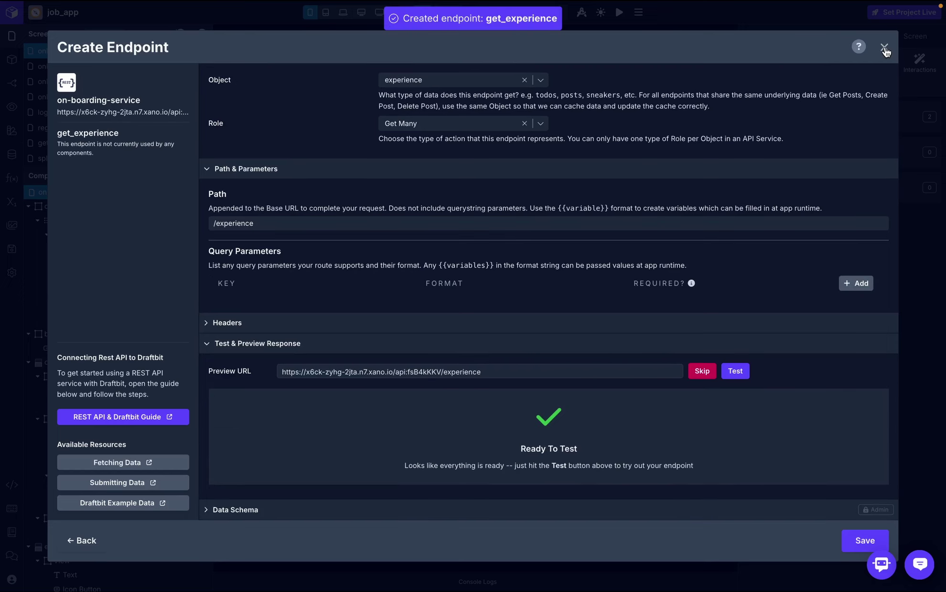
{"action": "left_click", "coordinate": [884, 46]}
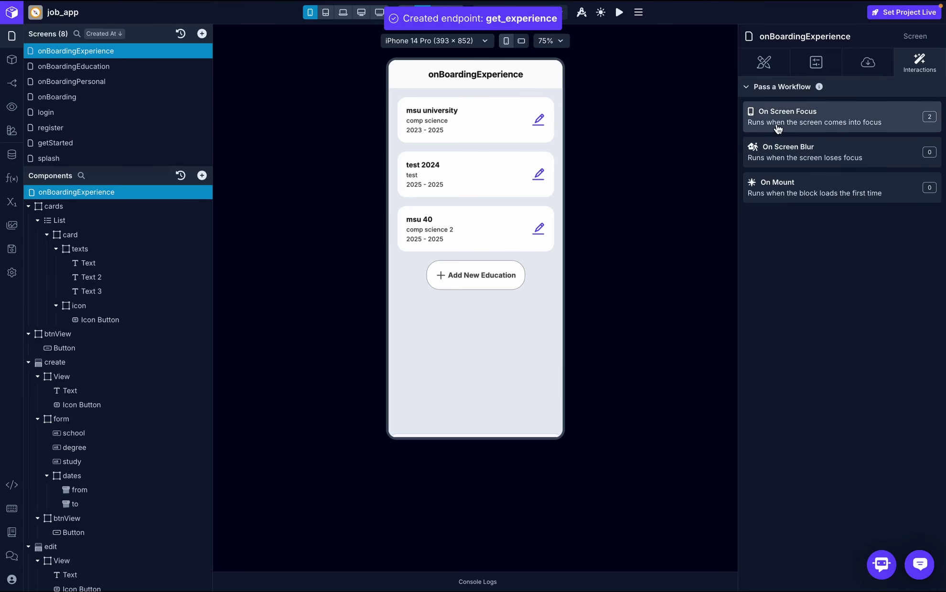
- Point the screen-focus API Request at the get_experience endpoint
{"action": "left_click", "coordinate": [788, 114]}
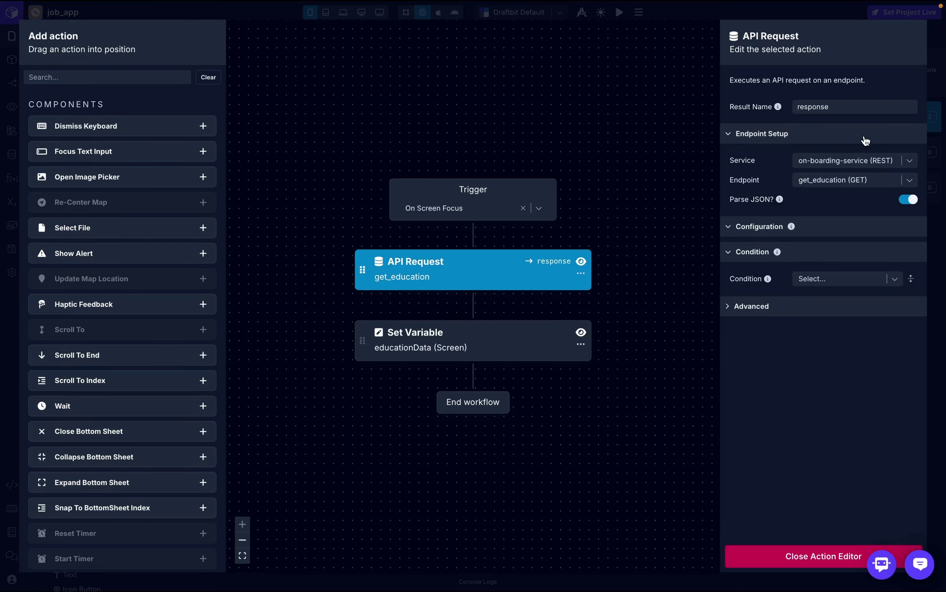
{"action": "left_click", "coordinate": [909, 180]}
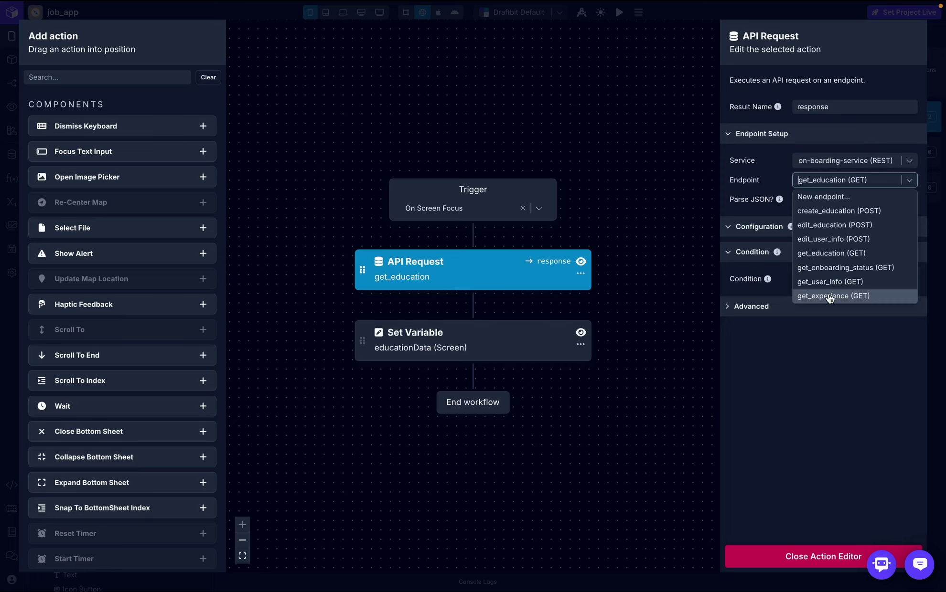
{"action": "left_click", "coordinate": [811, 296]}
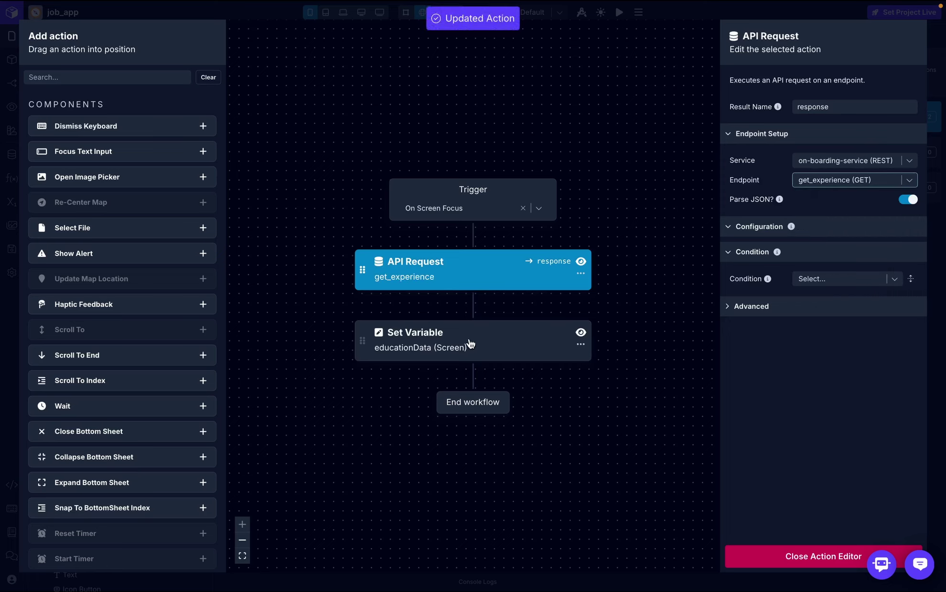
{"action": "left_click", "coordinate": [775, 557]}
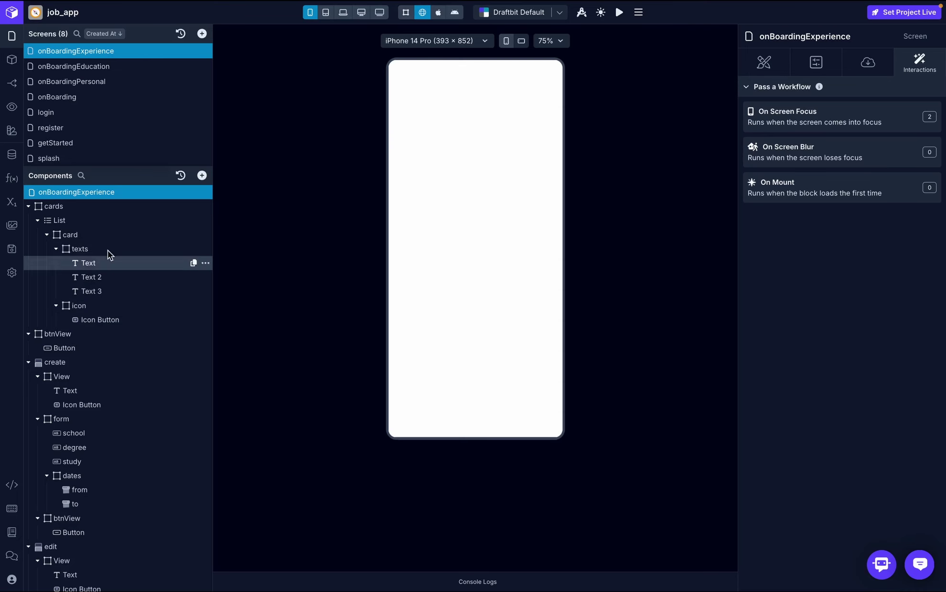
- Rename the educationData screen variable to experienceData
{"action": "left_click", "coordinate": [12, 202]}
{"action": "left_click", "coordinate": [293, 172]}
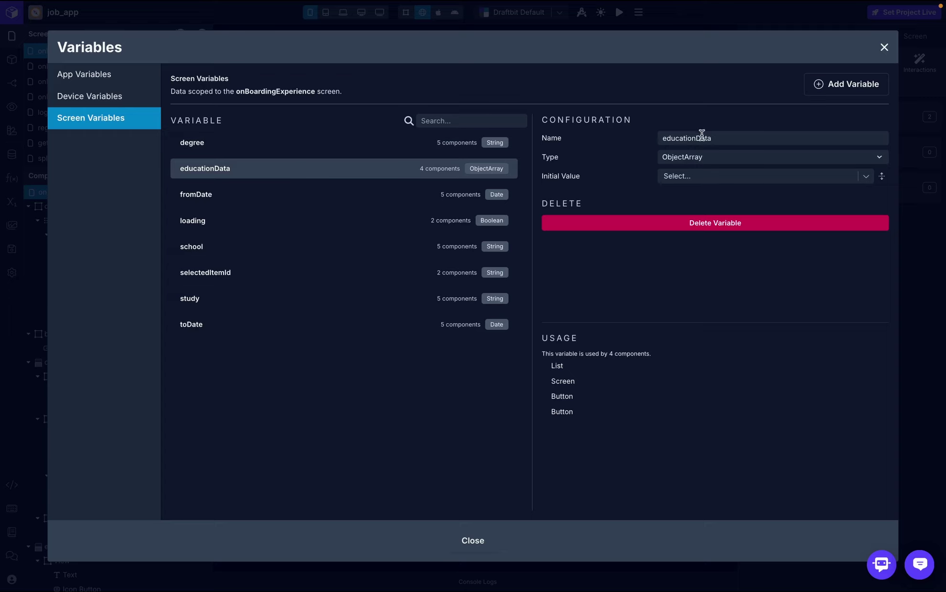
{"action": "left_click_drag", "start_coordinate": [696, 138], "coordinate": [661, 138]}
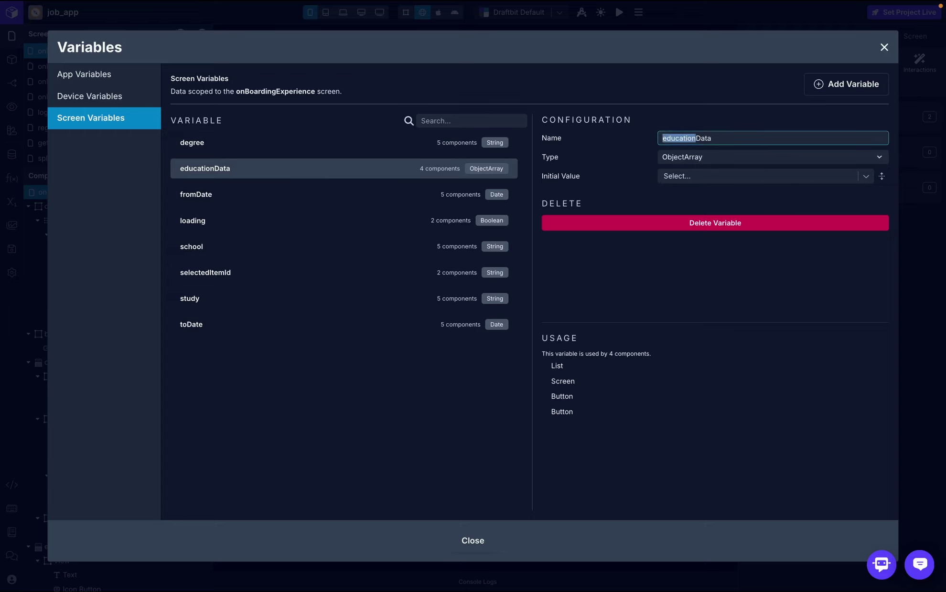
{"action": "type", "text": "experience"}
{"action": "key", "text": "Return"}
{"action": "left_click", "coordinate": [884, 46]}
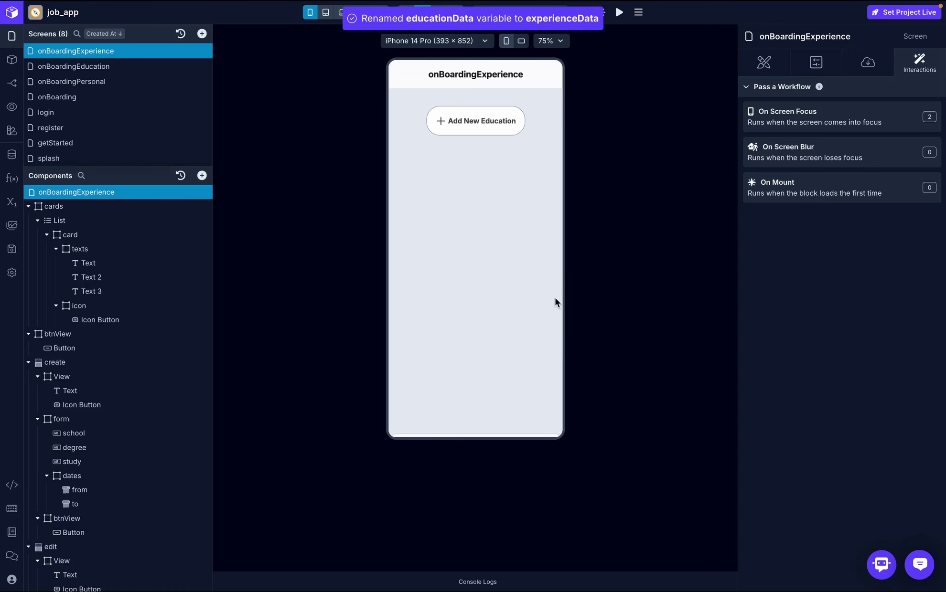
- Insert a Log to Console step after the API Request that logs the response
{"action": "left_click", "coordinate": [812, 123]}
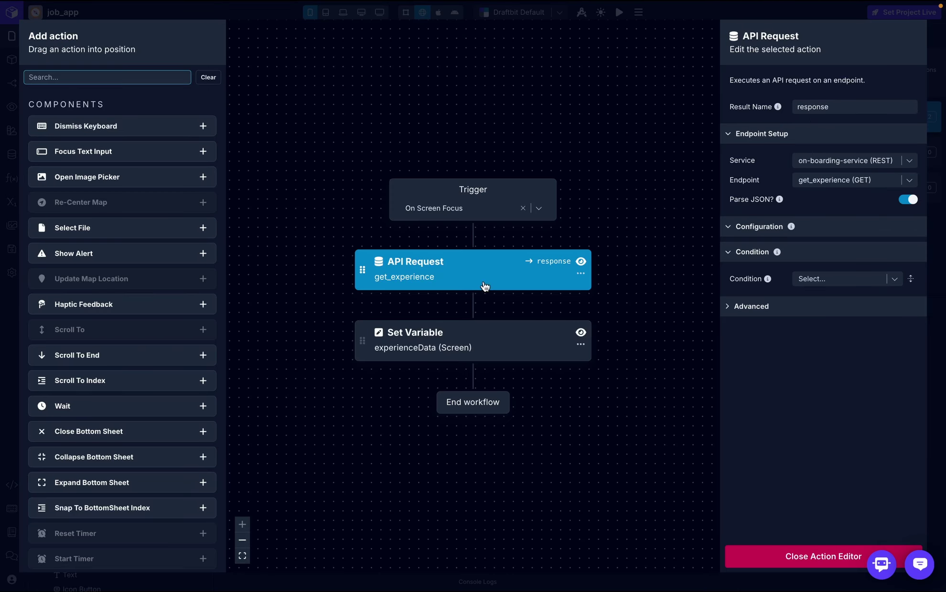
{"action": "type", "text": "log"}
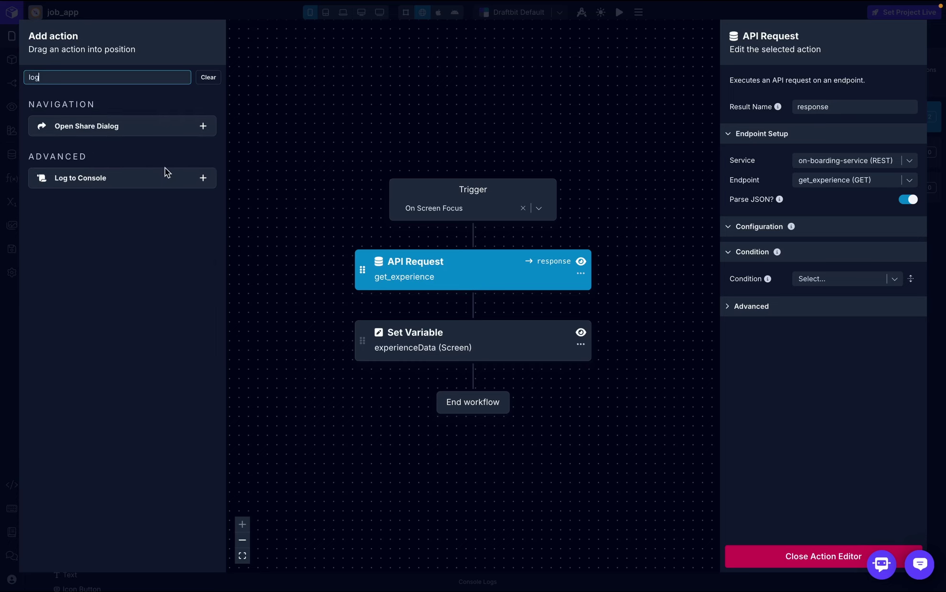
{"action": "left_click_drag", "start_coordinate": [152, 181], "coordinate": [460, 315]}
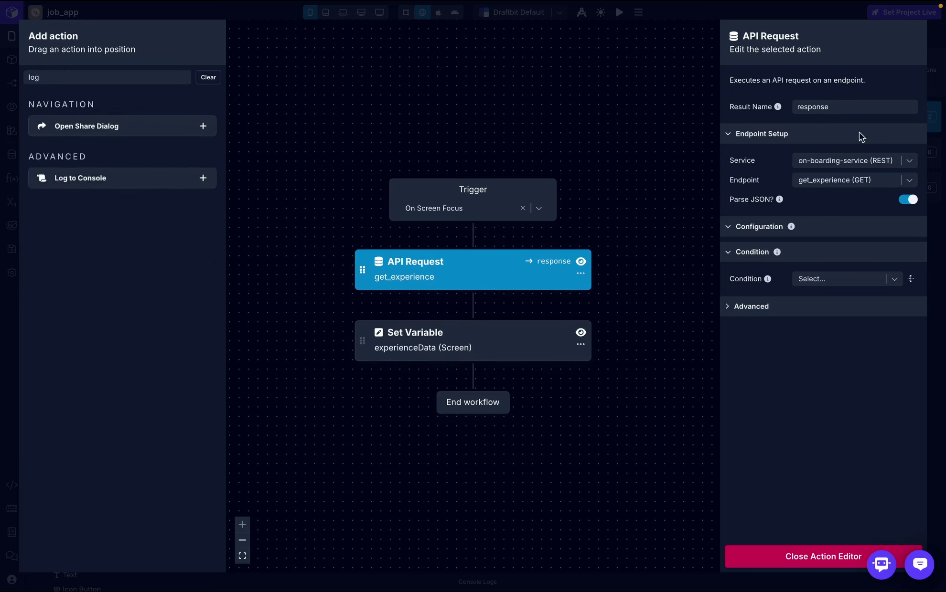
{"action": "left_click", "coordinate": [824, 106]}
{"action": "left_click", "coordinate": [798, 214]}
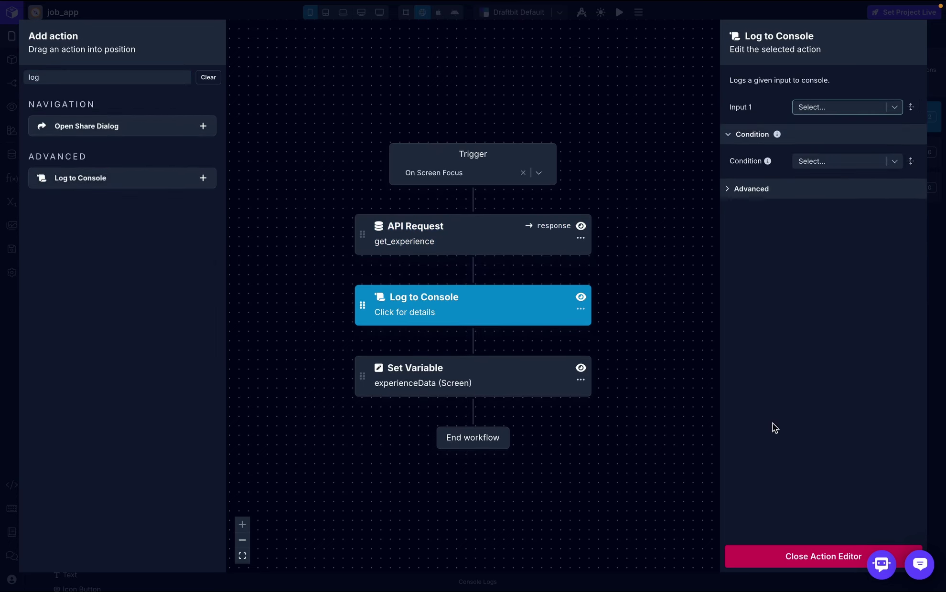
{"action": "left_click", "coordinate": [789, 564]}
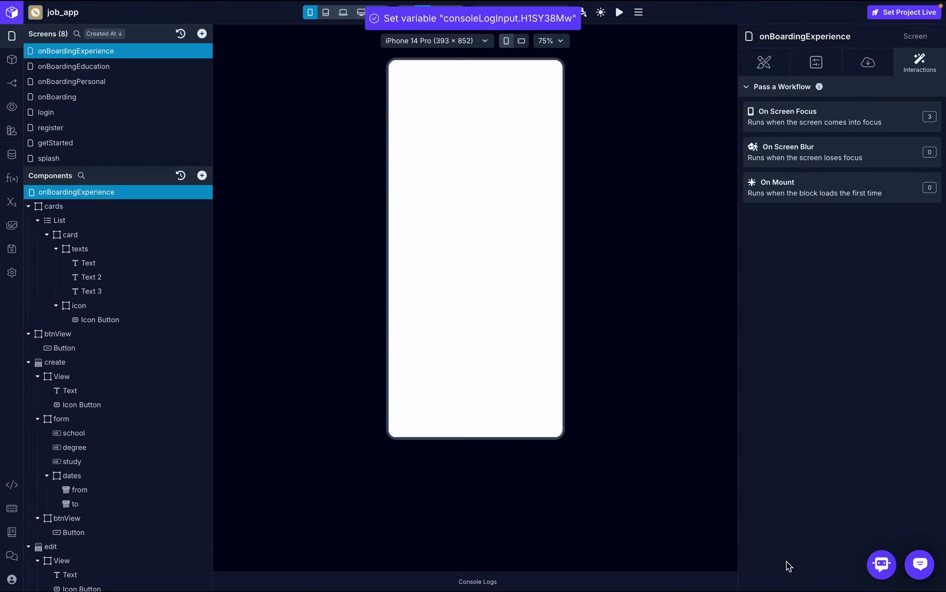
- Check the console logs for the logged response, then select the List component
{"action": "left_click", "coordinate": [466, 583]}
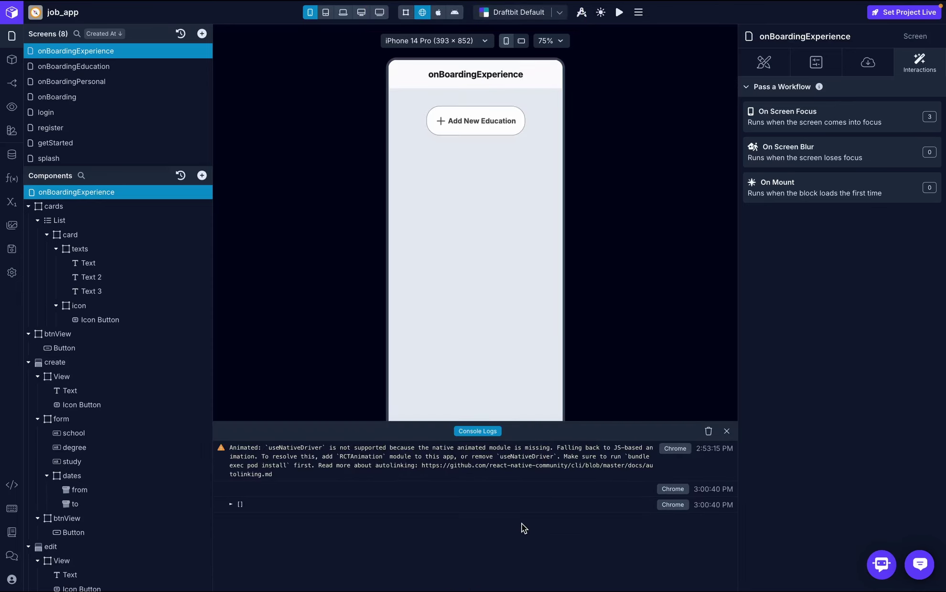
{"action": "left_click", "coordinate": [726, 431]}
{"action": "left_click", "coordinate": [38, 221]}
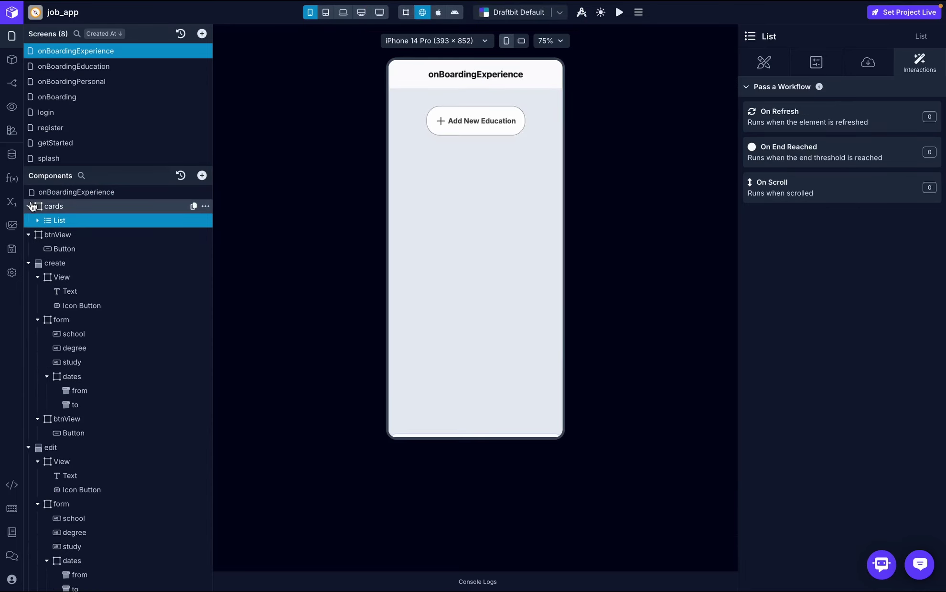
- Inspect the data bindings of the first Text inside the List's card
{"action": "left_click", "coordinate": [38, 221]}
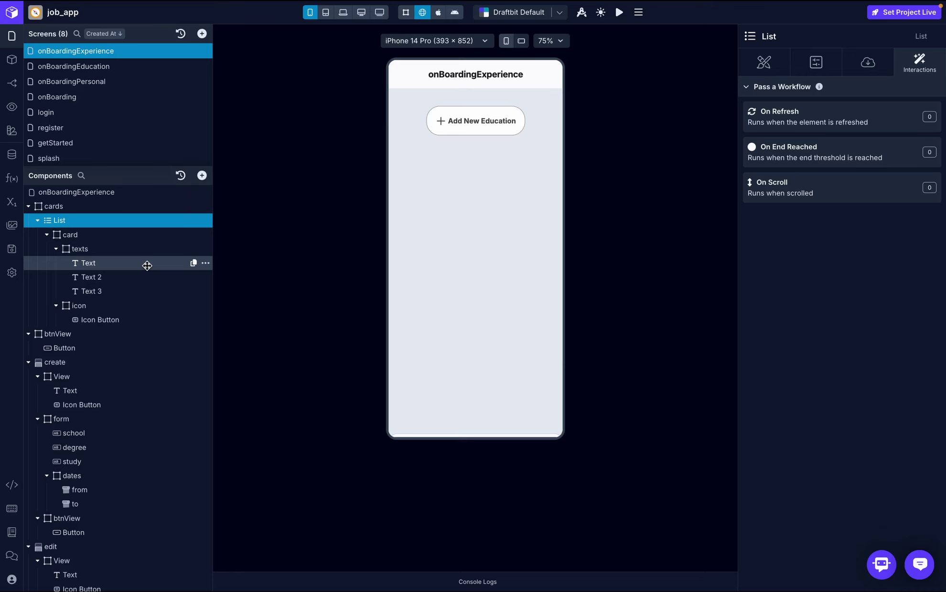
{"action": "left_click", "coordinate": [147, 263]}
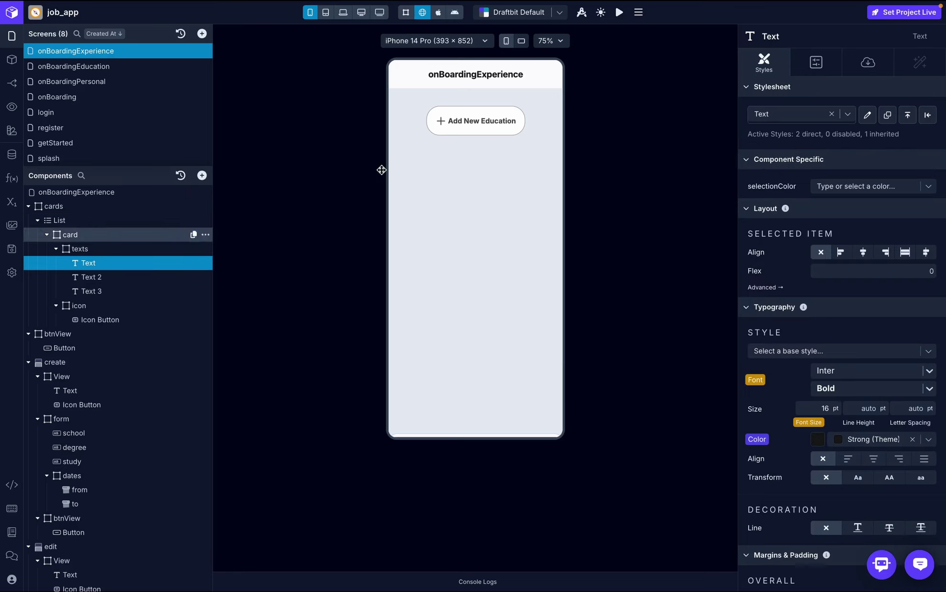
{"action": "left_click", "coordinate": [858, 60]}
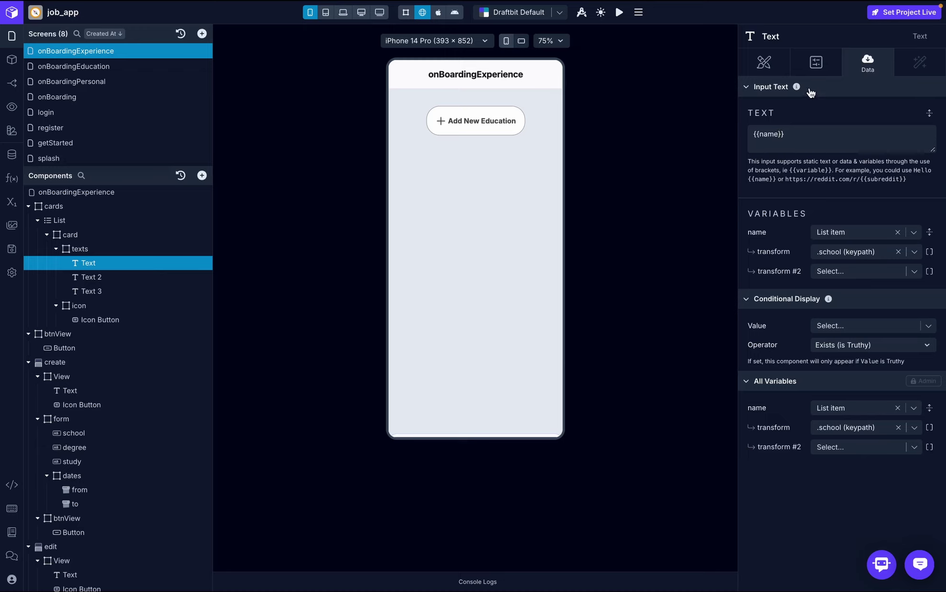
{"action": "left_click", "coordinate": [38, 222]}
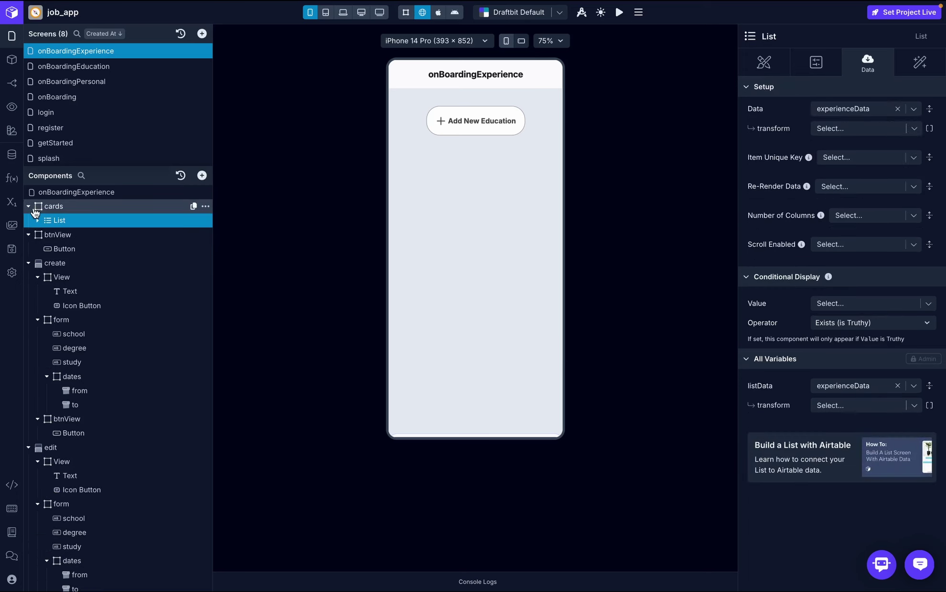
{"action": "left_click", "coordinate": [29, 207]}
- Change the btnView button label from 'Add New Education' to 'Add New Experince'
{"action": "left_click", "coordinate": [29, 220]}
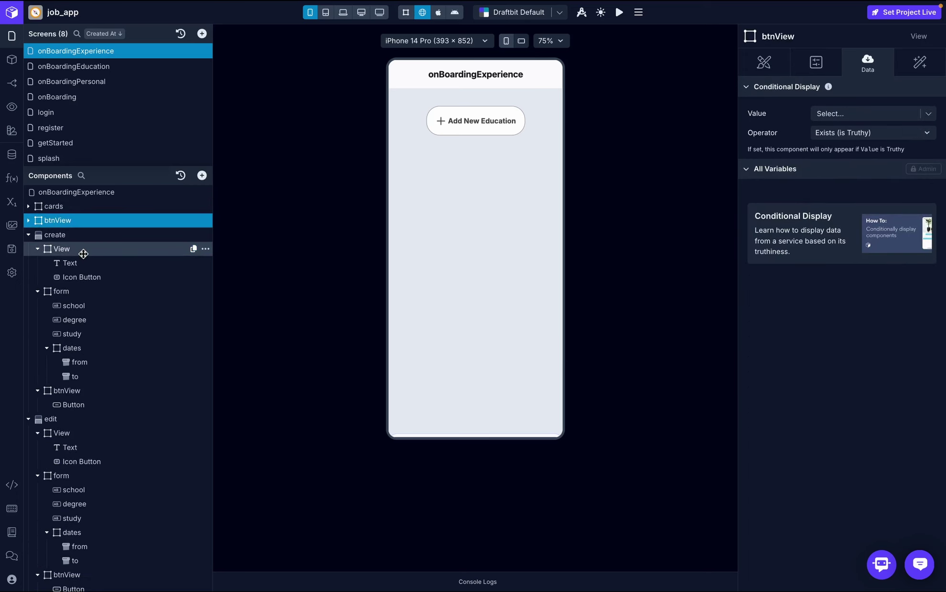
{"action": "left_click", "coordinate": [29, 220]}
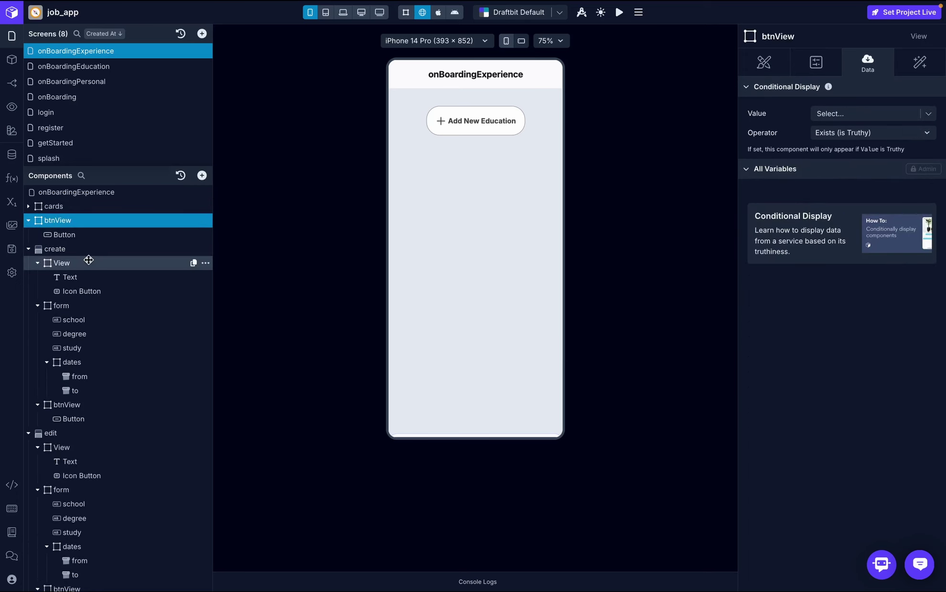
{"action": "left_click", "coordinate": [90, 236]}
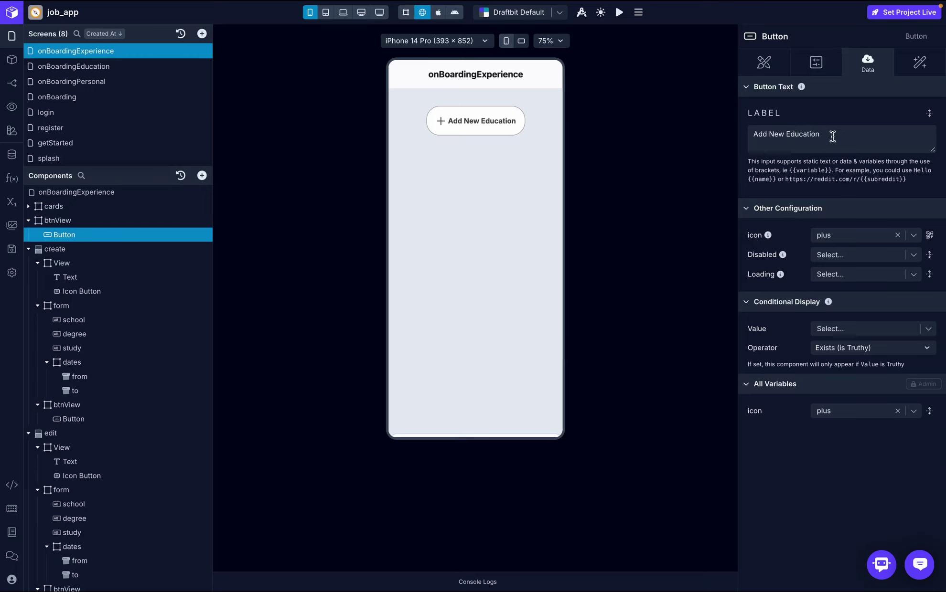
{"action": "left_click", "coordinate": [834, 136]}
{"action": "key", "text": "BackSpace"}
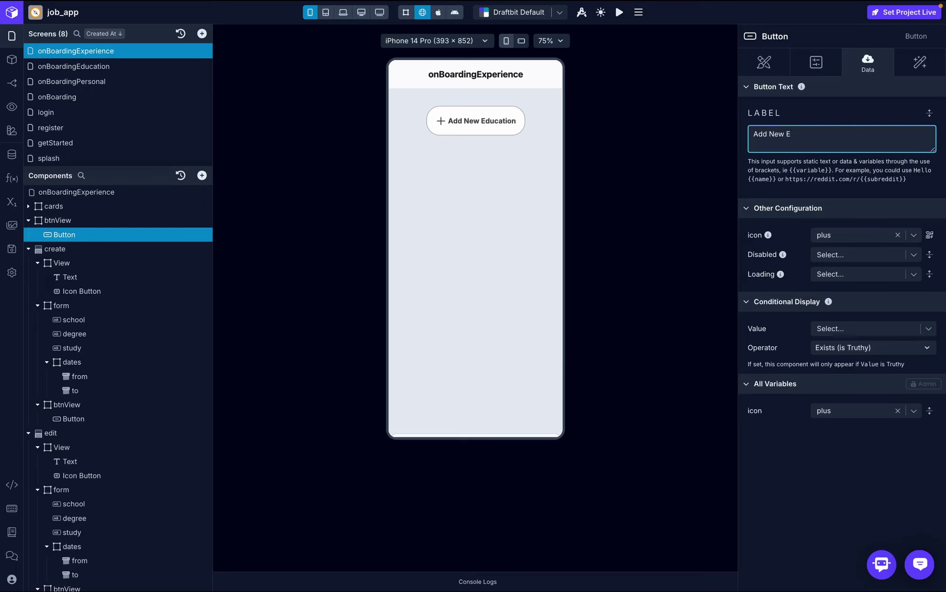
{"action": "left_click", "coordinate": [875, 112]}
- Review the button's On Press workflow in the Interactions tab
{"action": "left_click", "coordinate": [920, 62]}
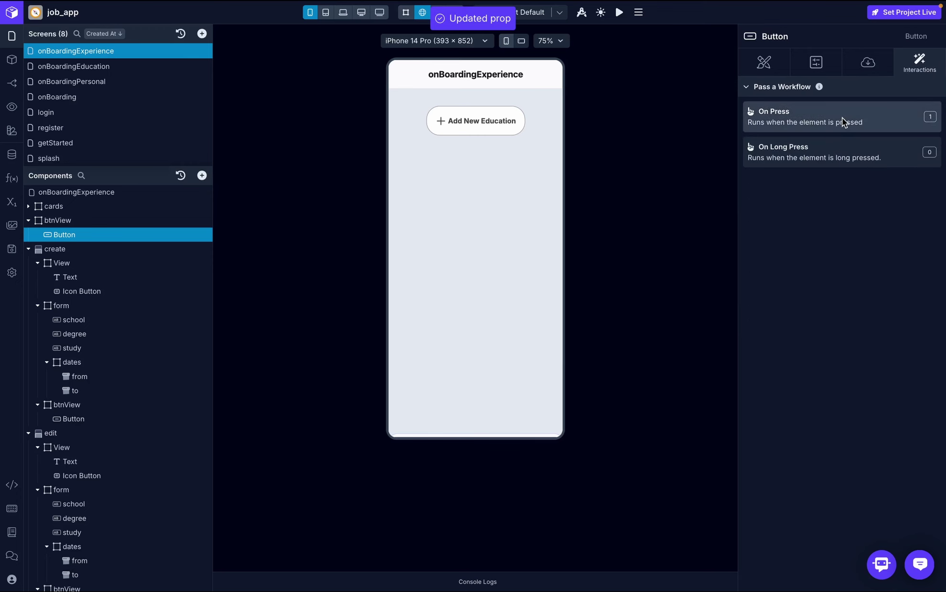
{"action": "left_click", "coordinate": [843, 122]}
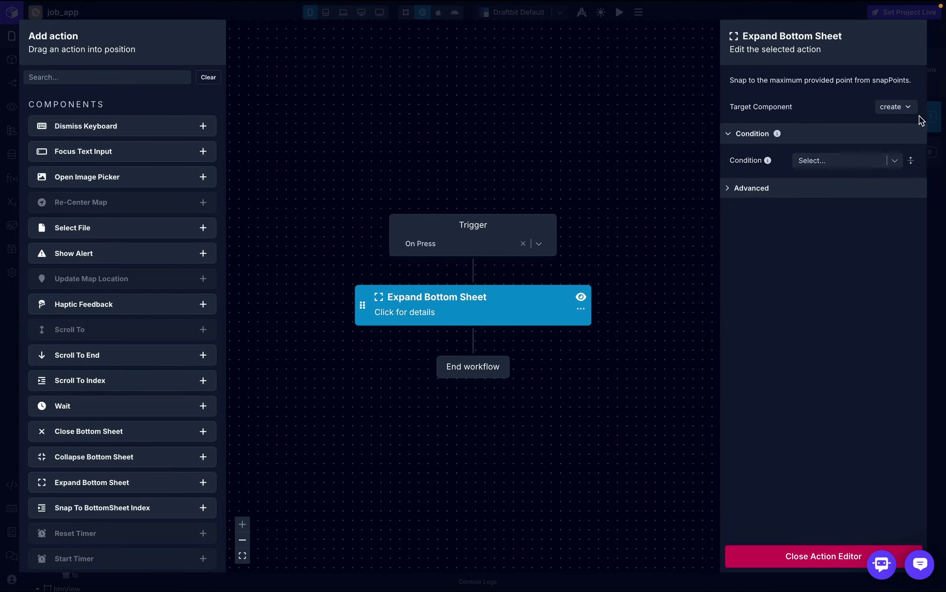
{"action": "left_click", "coordinate": [775, 558]}
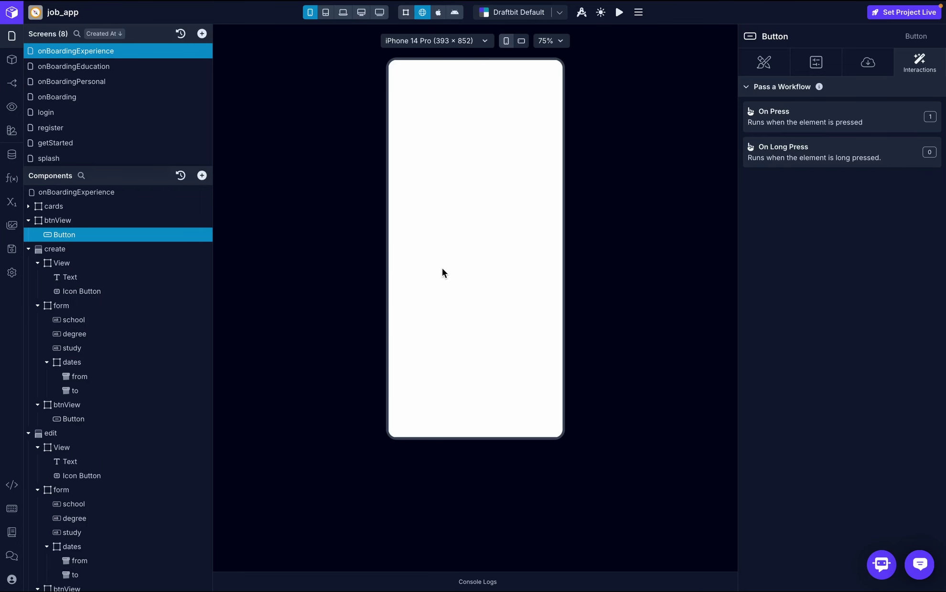
- Change the create sheet heading to 'Create Experince' and check the school input's bindings
{"action": "left_click", "coordinate": [87, 278]}
{"action": "left_click", "coordinate": [877, 65]}
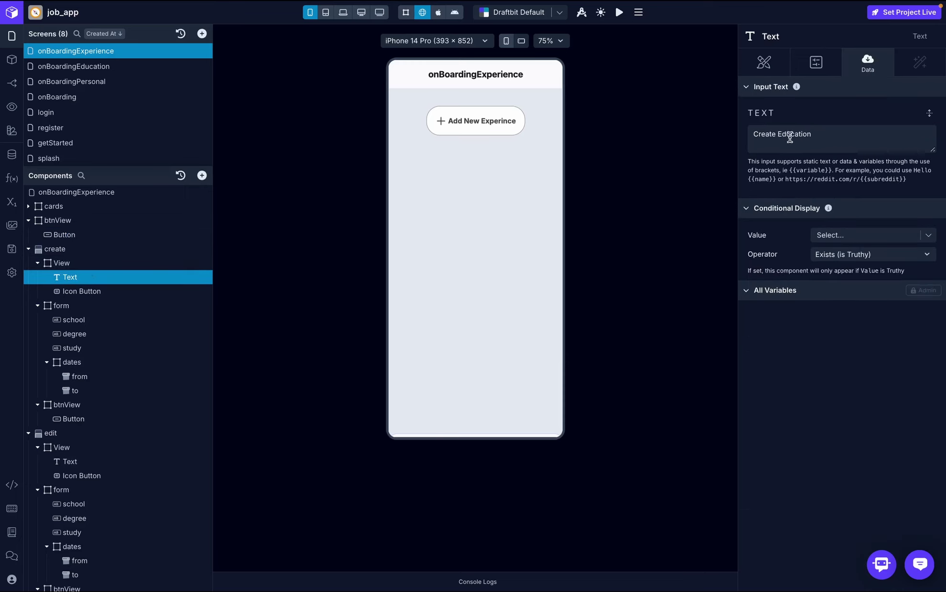
{"action": "left_click", "coordinate": [817, 134]}
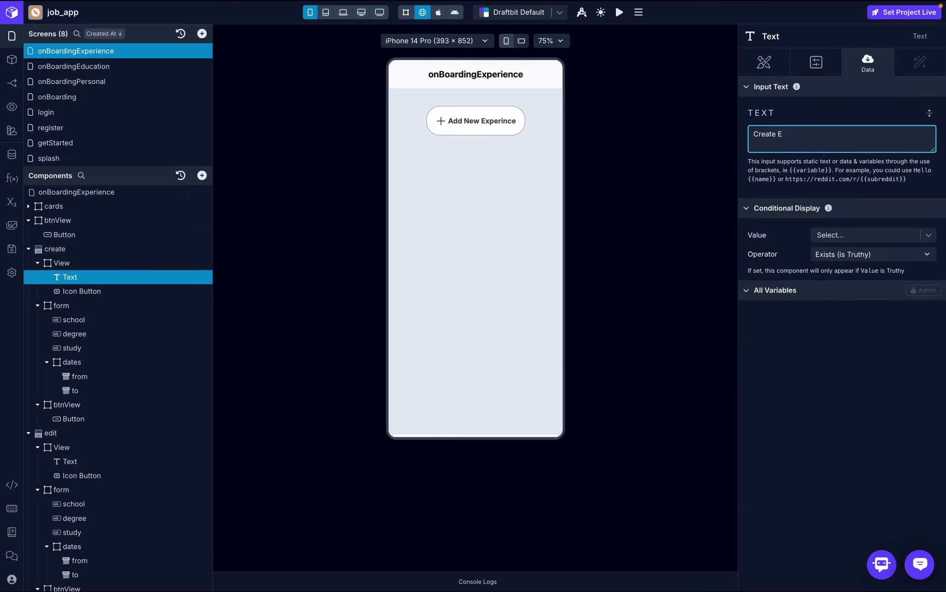
{"action": "type", "text": "Experince"}
{"action": "left_click", "coordinate": [844, 114]}
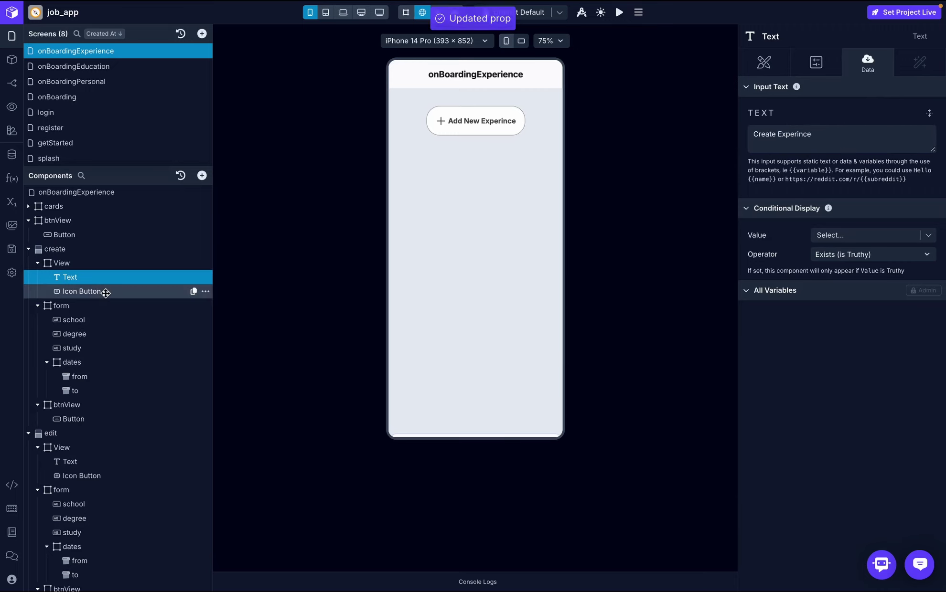
{"action": "left_click", "coordinate": [96, 320]}
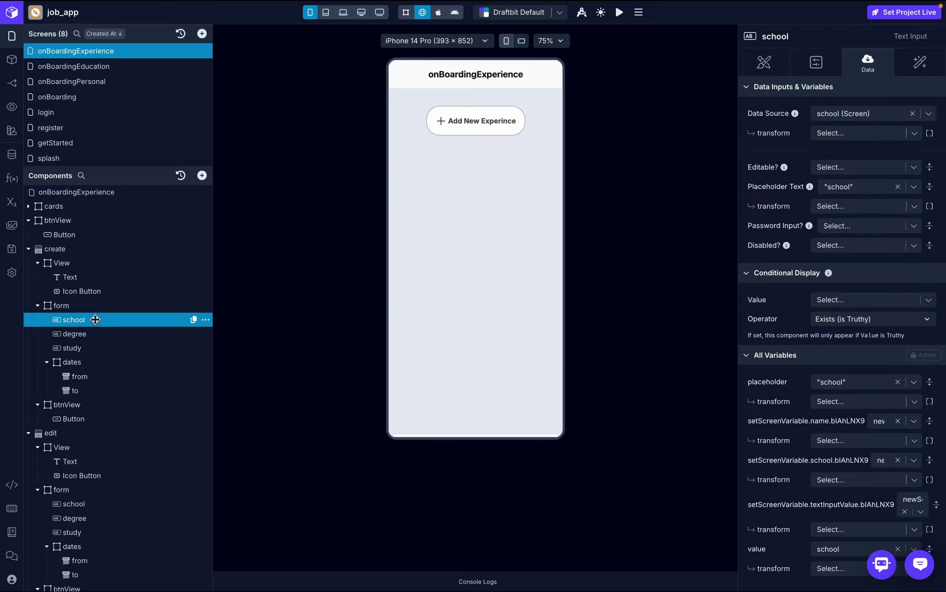
{"action": "key", "text": "alt+Tab"}
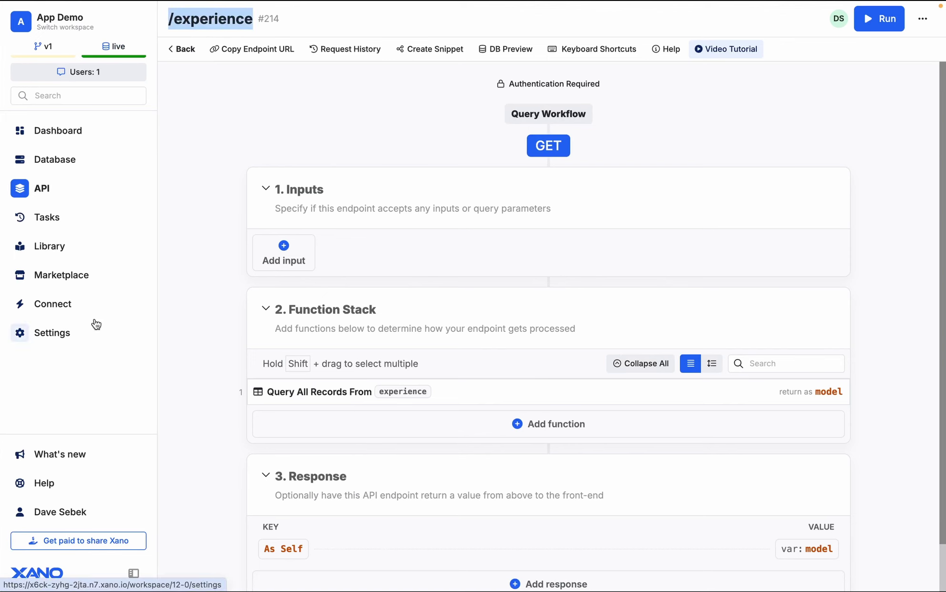
- Open the POST /experience endpoint from Xano's Onboarding API list
{"action": "left_click", "coordinate": [183, 53]}
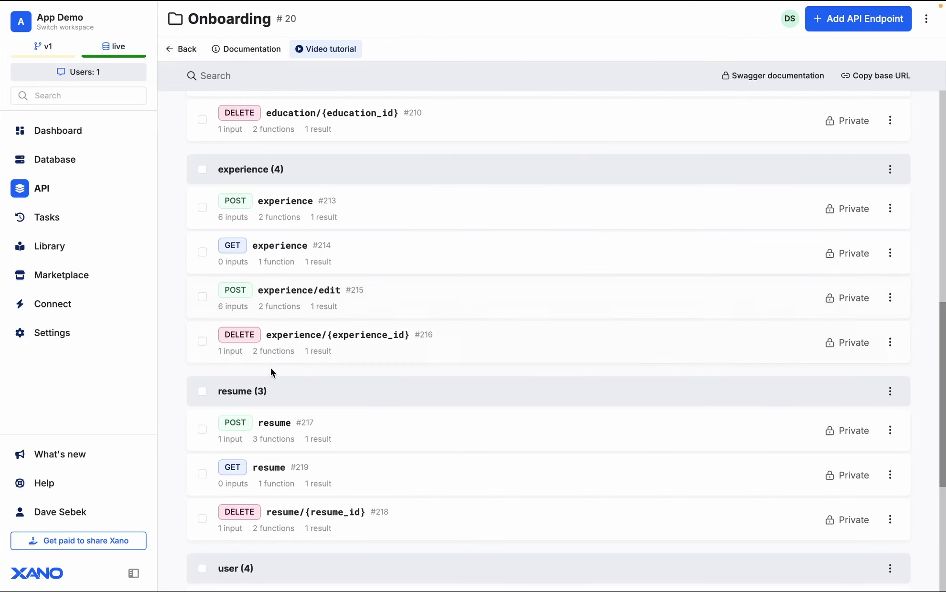
{"action": "scroll", "coordinate": [269, 371], "scroll_direction": "down", "scroll_amount": 1}
{"action": "left_click", "coordinate": [311, 194]}
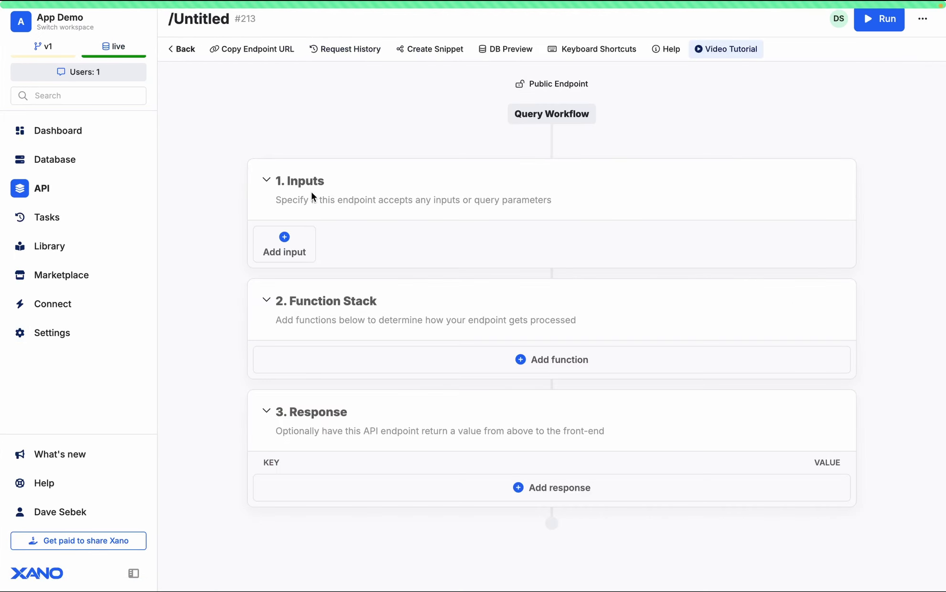
- Select the endpoint's test inputs JSON and /experience path, then open Draftbit's API services
{"action": "left_click", "coordinate": [876, 21]}
{"action": "left_click", "coordinate": [746, 423]}
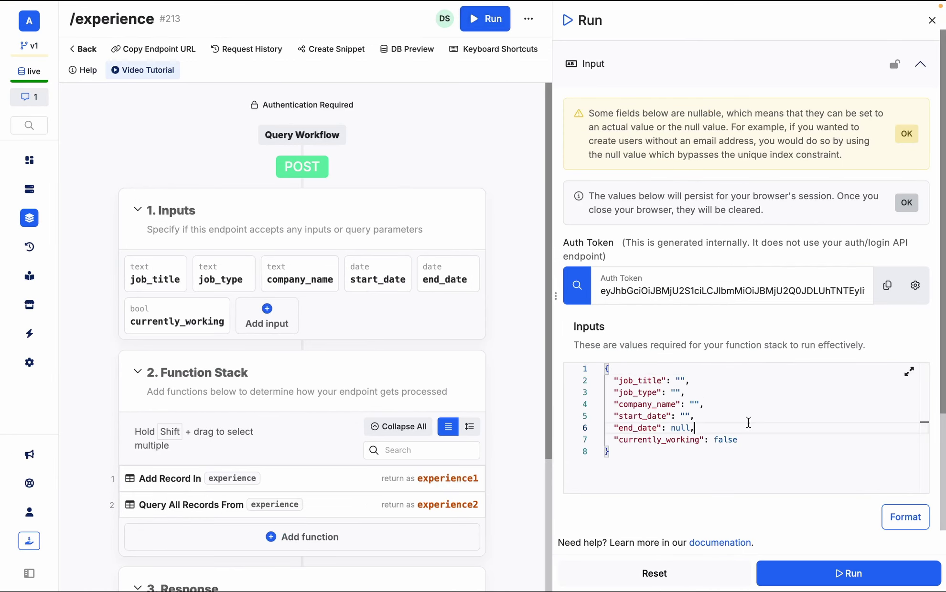
{"action": "key", "text": "ctrl+a"}
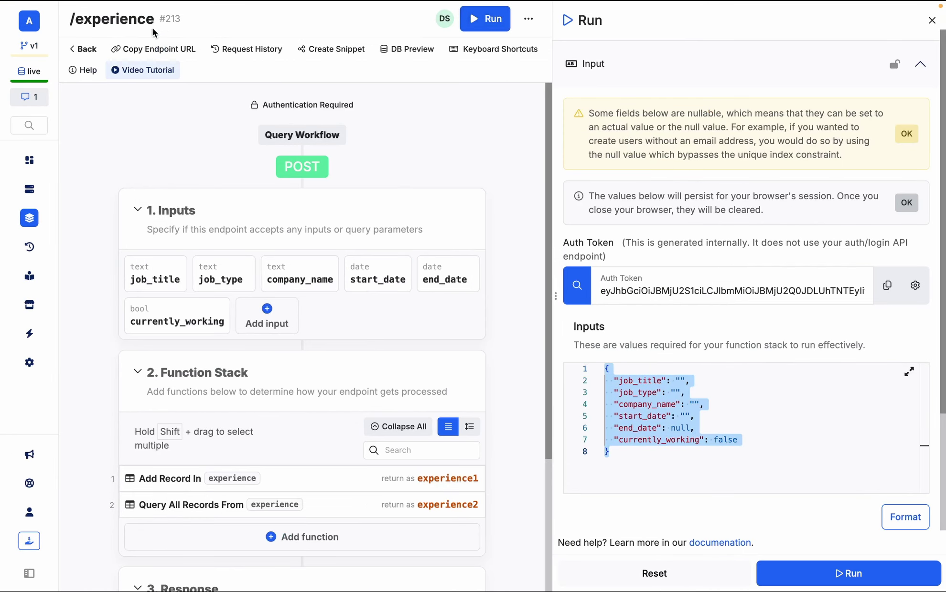
{"action": "left_click_drag", "start_coordinate": [154, 21], "coordinate": [93, 22]}
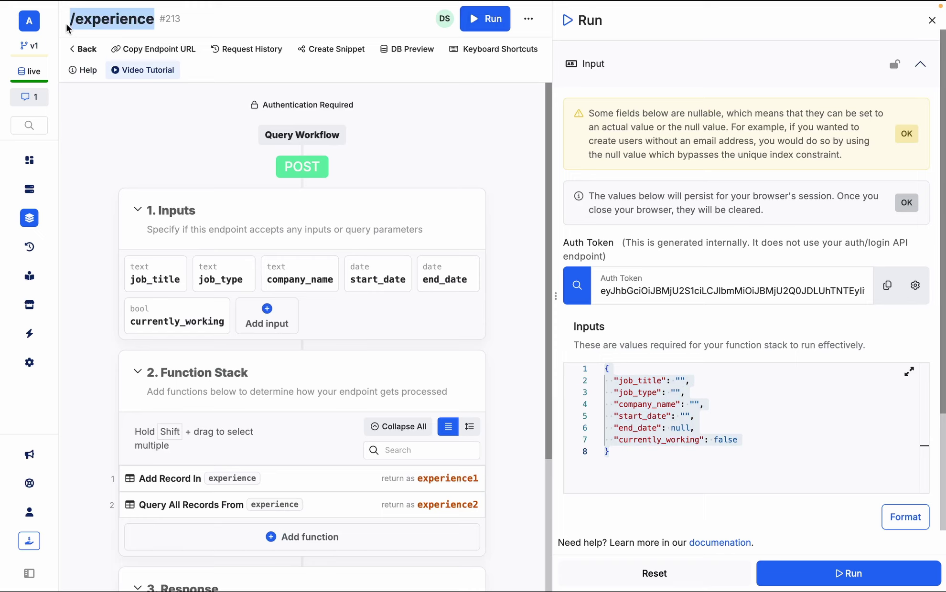
{"action": "key", "text": "ctrl+Left"}
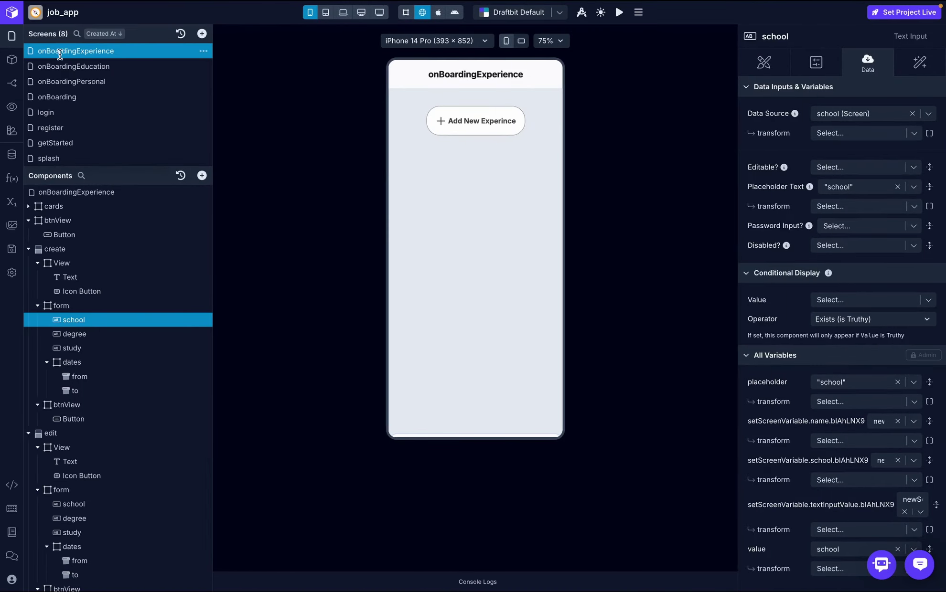
{"action": "left_click", "coordinate": [12, 154]}
- Add a new on-boarding-service endpoint named create_experience using the POST method
{"action": "left_click", "coordinate": [759, 120]}
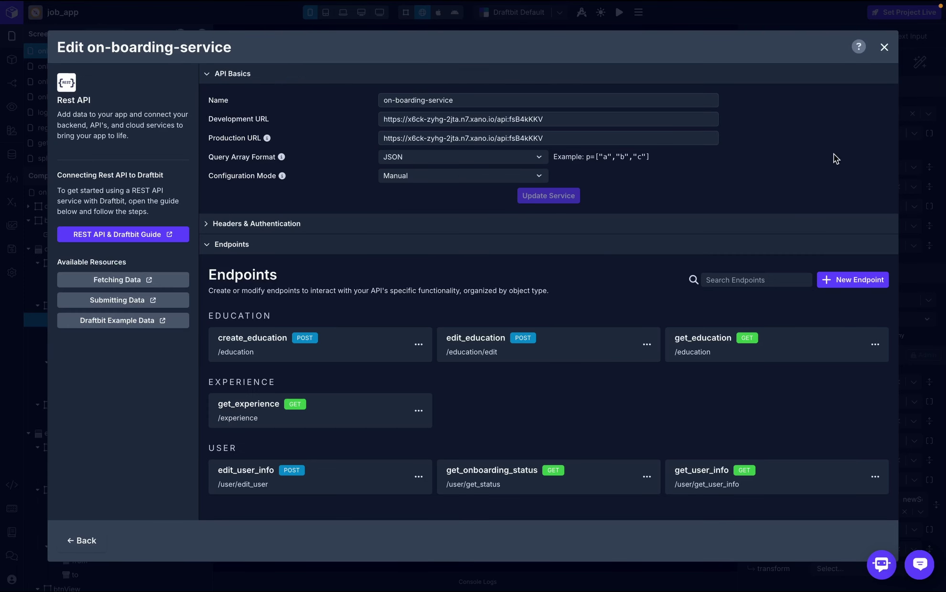
{"action": "left_click", "coordinate": [854, 281]}
{"action": "left_click", "coordinate": [541, 145]}
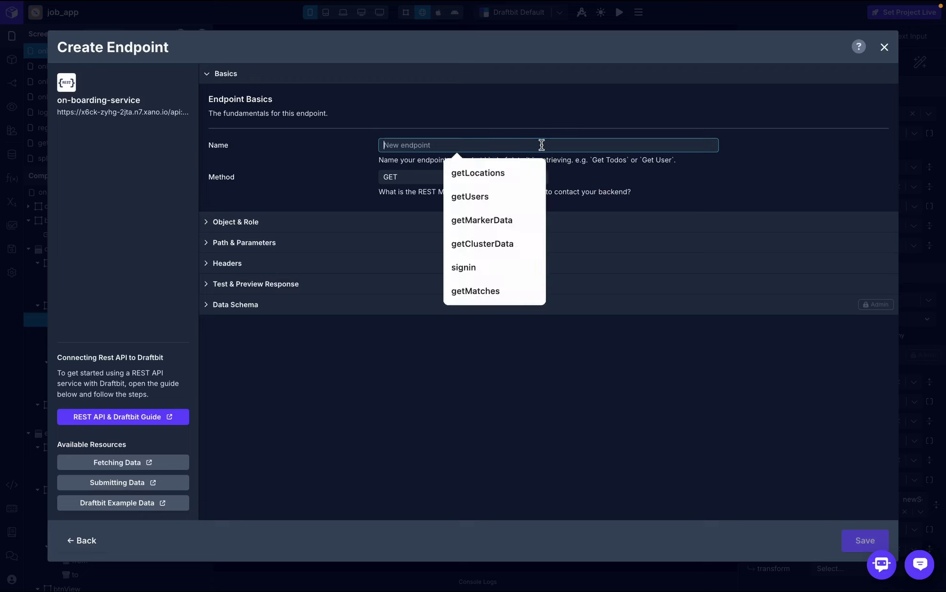
{"action": "type", "text": "create_experience"}
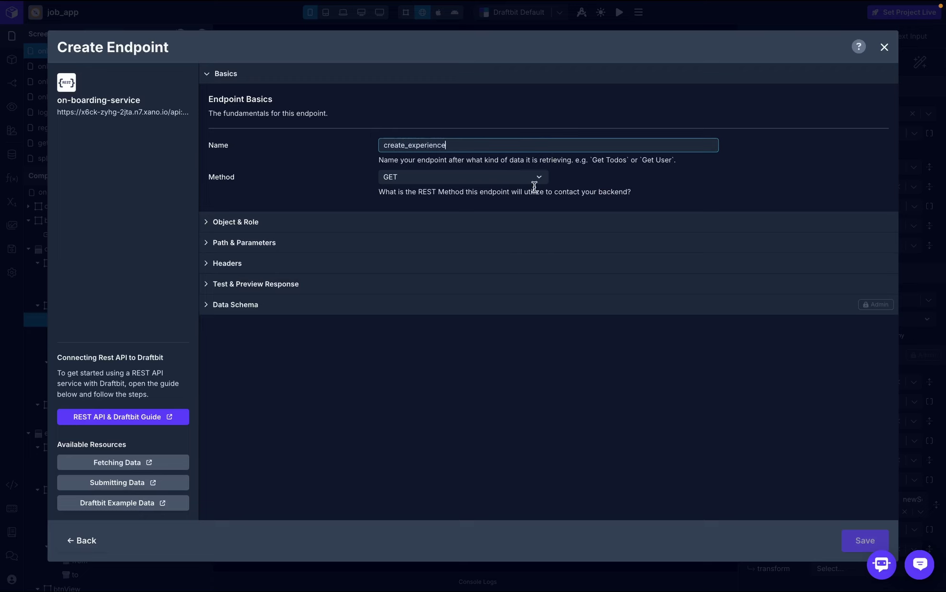
{"action": "left_click", "coordinate": [531, 177]}
{"action": "left_click", "coordinate": [446, 213]}
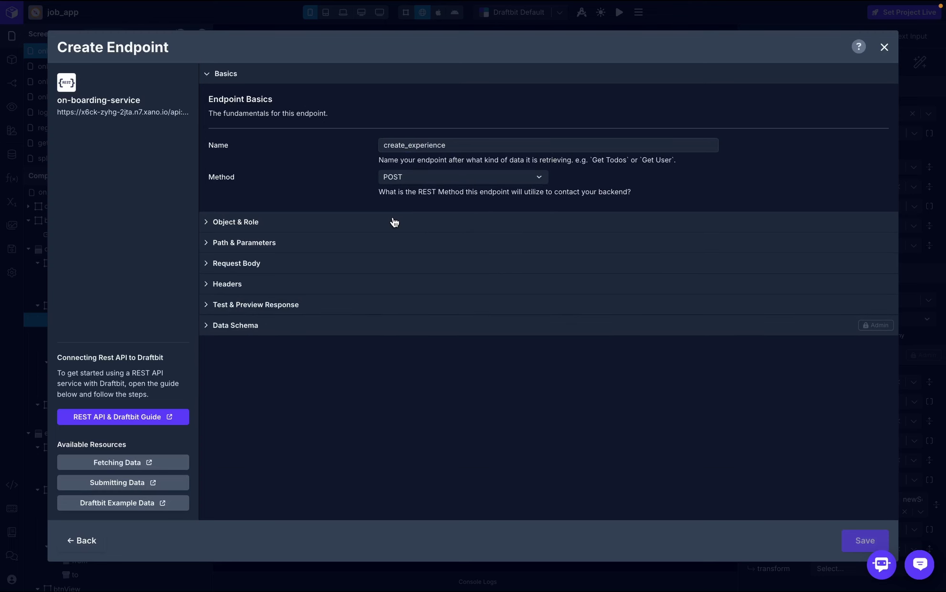
- Set object to experience with role Create and path /experience, and expand Request Body
{"action": "left_click", "coordinate": [394, 223]}
{"action": "left_click", "coordinate": [429, 315]}
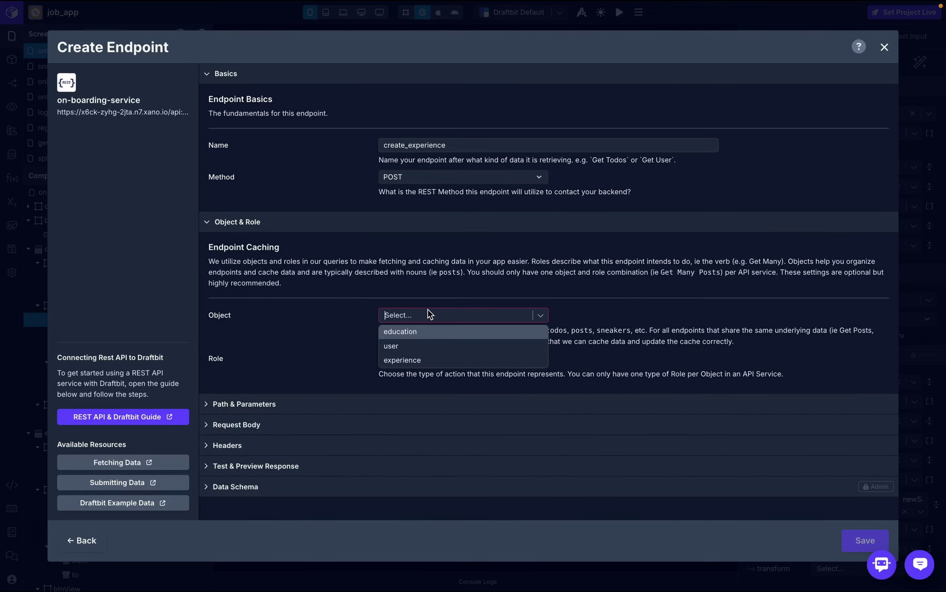
{"action": "left_click", "coordinate": [430, 361]}
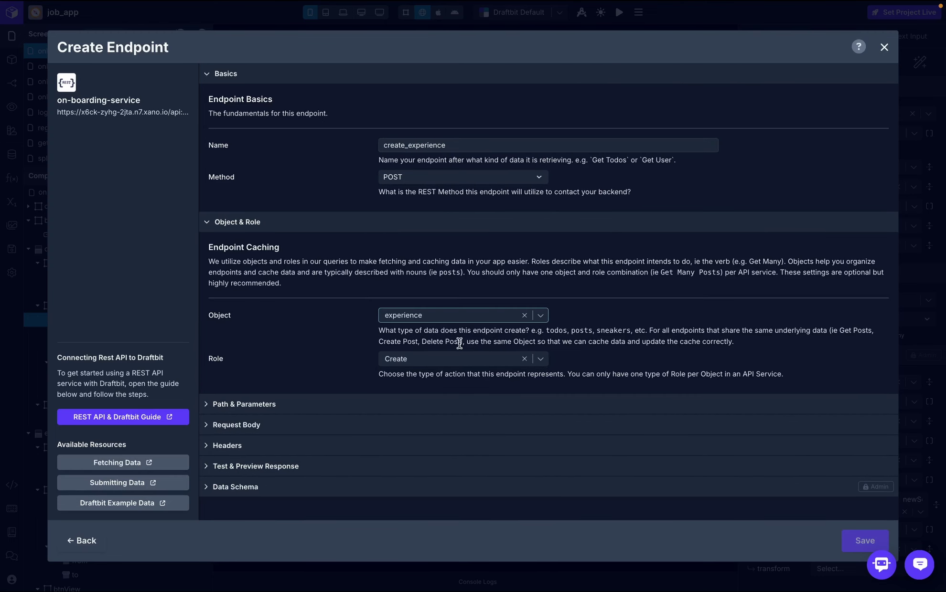
{"action": "left_click", "coordinate": [431, 410]}
{"action": "scroll", "coordinate": [406, 382], "scroll_direction": "down", "scroll_amount": 2}
{"action": "left_click", "coordinate": [413, 348]}
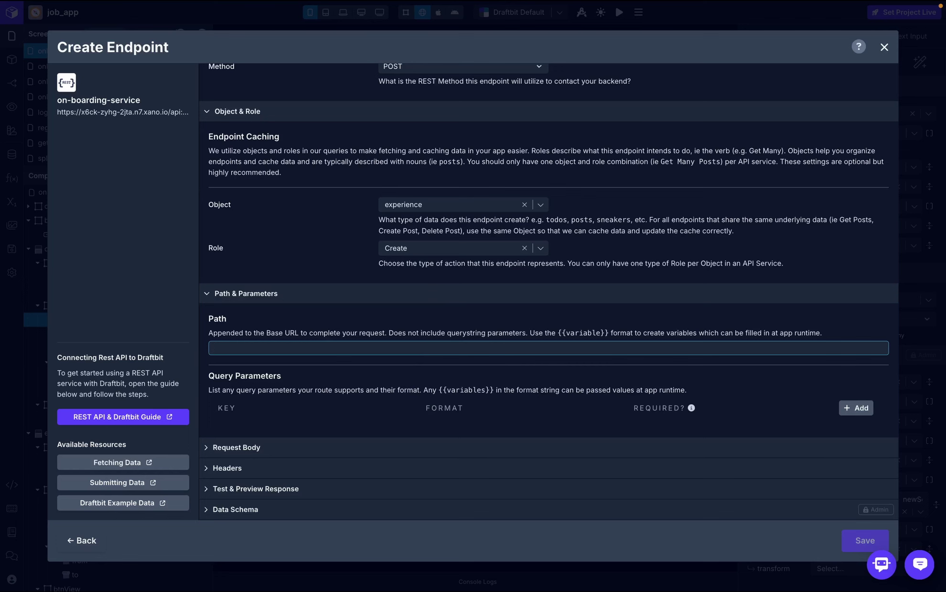
{"action": "type", "text": "/experience"}
{"action": "left_click", "coordinate": [365, 444]}
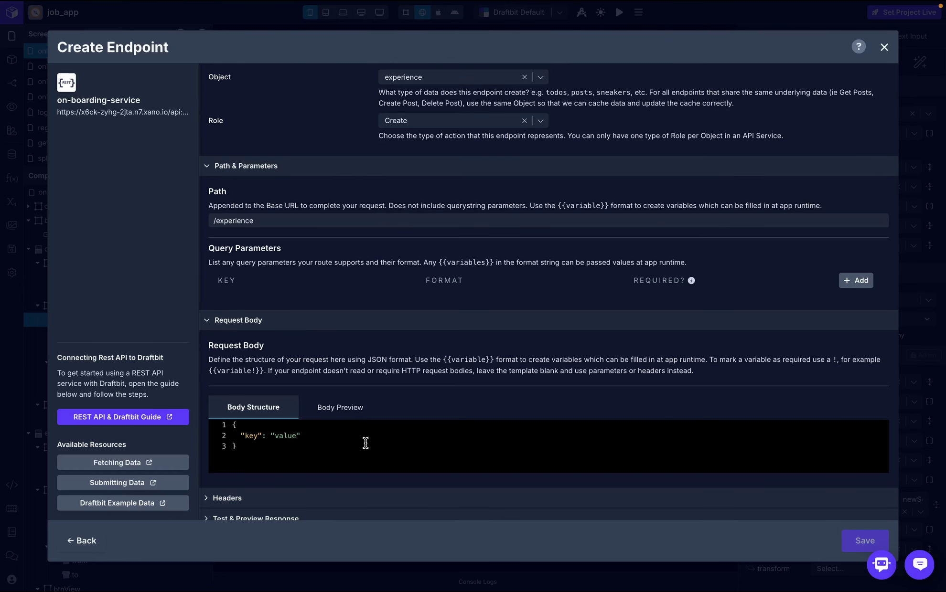
- Copy the whole inputs JSON from Xano's test panel back into Draftbit
{"action": "key", "text": "ctrl+Right"}
{"action": "left_click", "coordinate": [750, 480]}
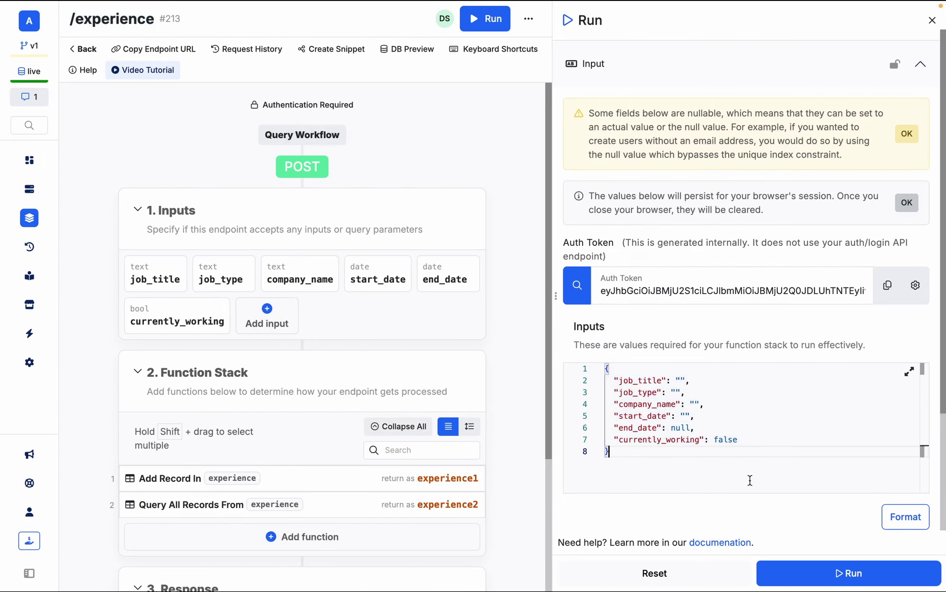
{"action": "key", "text": "ctrl+a"}
{"action": "key", "text": "ctrl+c"}
{"action": "key", "text": "ctrl+Left"}
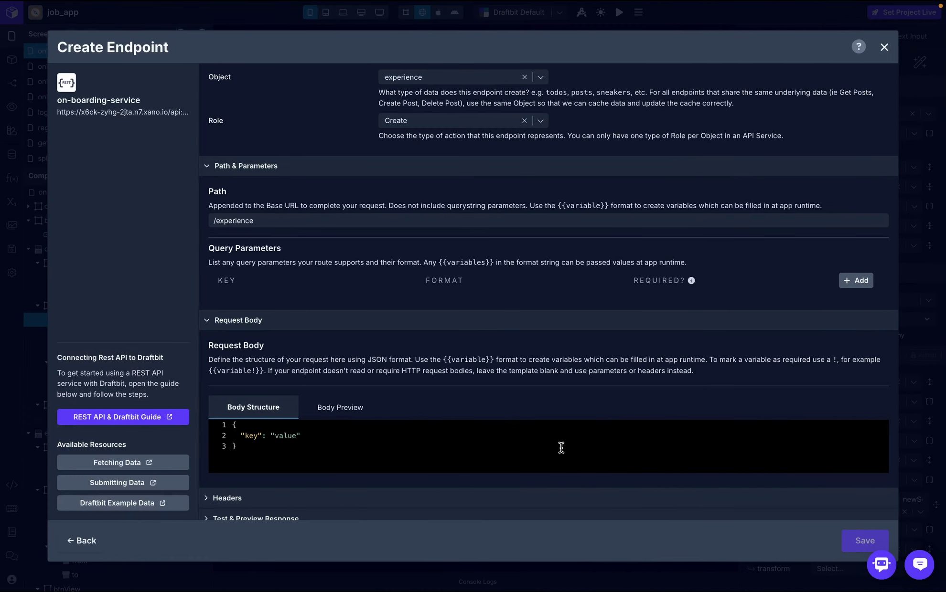
- Replace the request body with the experience JSON, templating job_title and job_type values
{"action": "key", "text": "ctrl+a"}
{"action": "key", "text": "ctrl+v"}
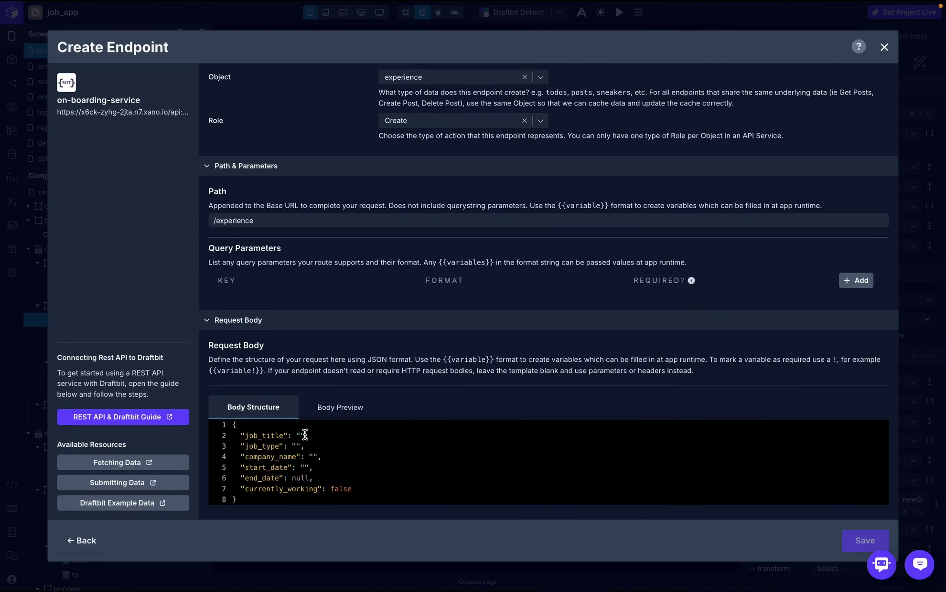
{"action": "left_click", "coordinate": [304, 436]}
{"action": "key", "text": "BackSpace"}
{"action": "key", "text": "BackSpace"}
{"action": "type", "text": "{{}"}
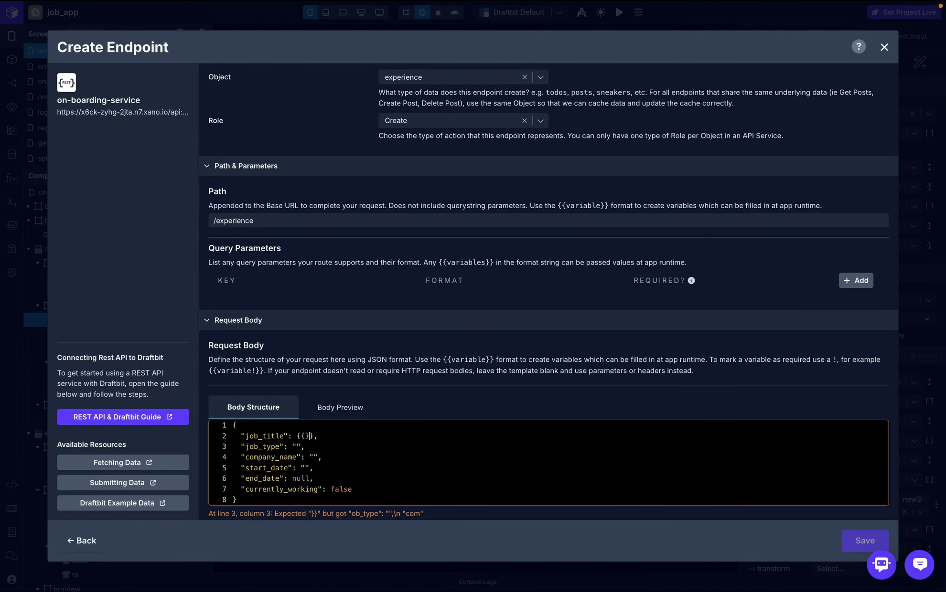
{"action": "type", "text": "job_title"}
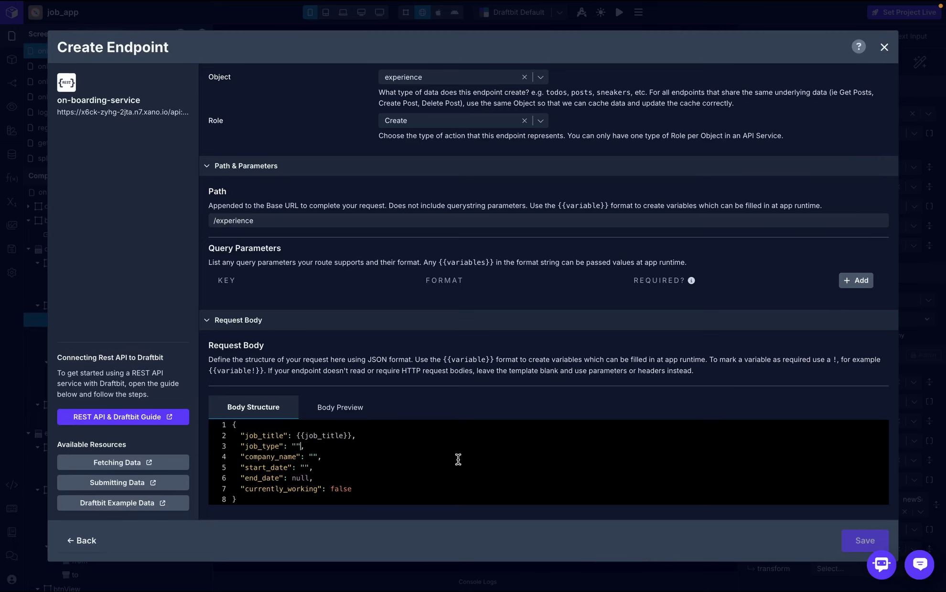
{"action": "key", "text": "BackSpace"}
{"action": "key", "text": "BackSpace"}
{"action": "type", "text": "{{}}"}
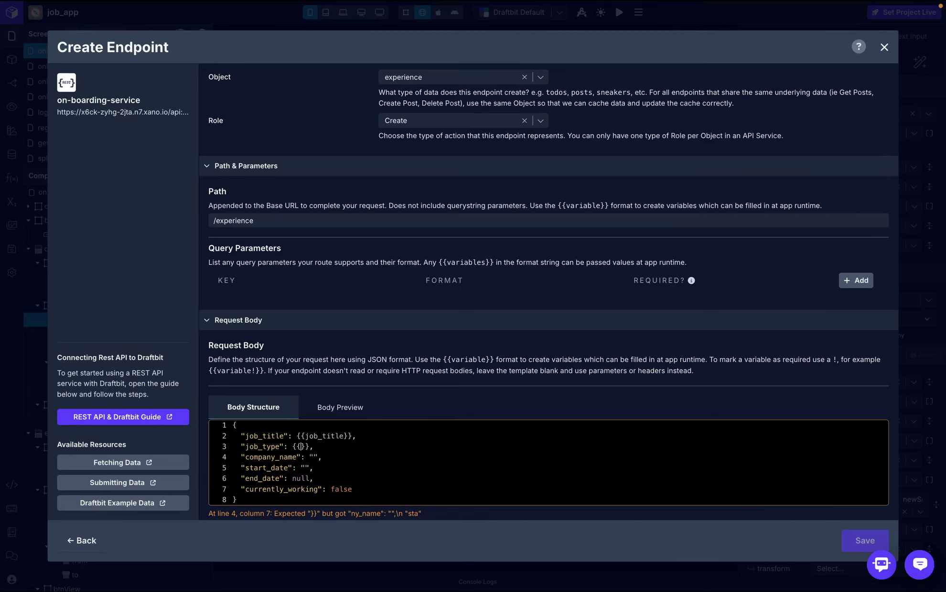
{"action": "type", "text": "job_type"}
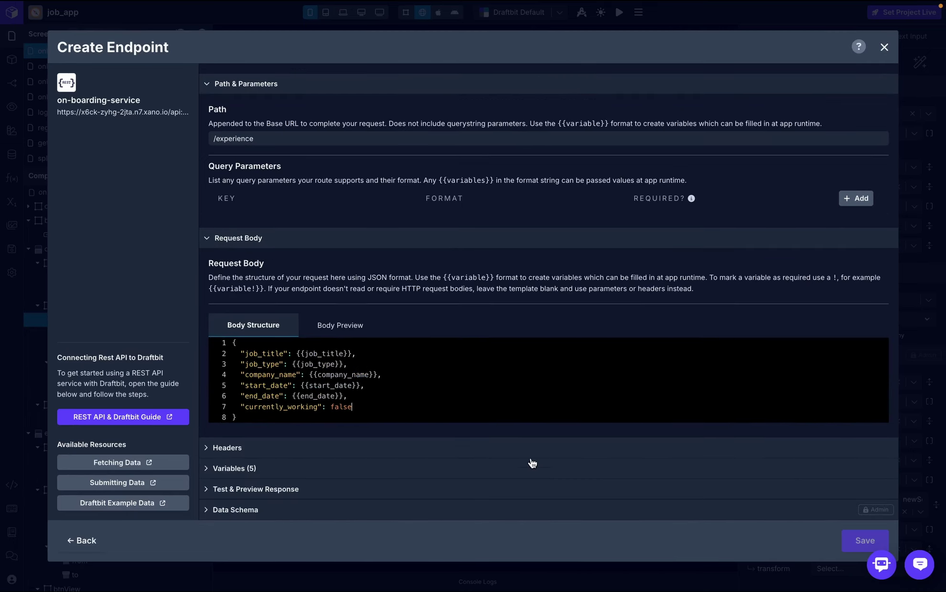
- Add an Authorization header whose value is the token global variable
{"action": "left_click", "coordinate": [530, 449]}
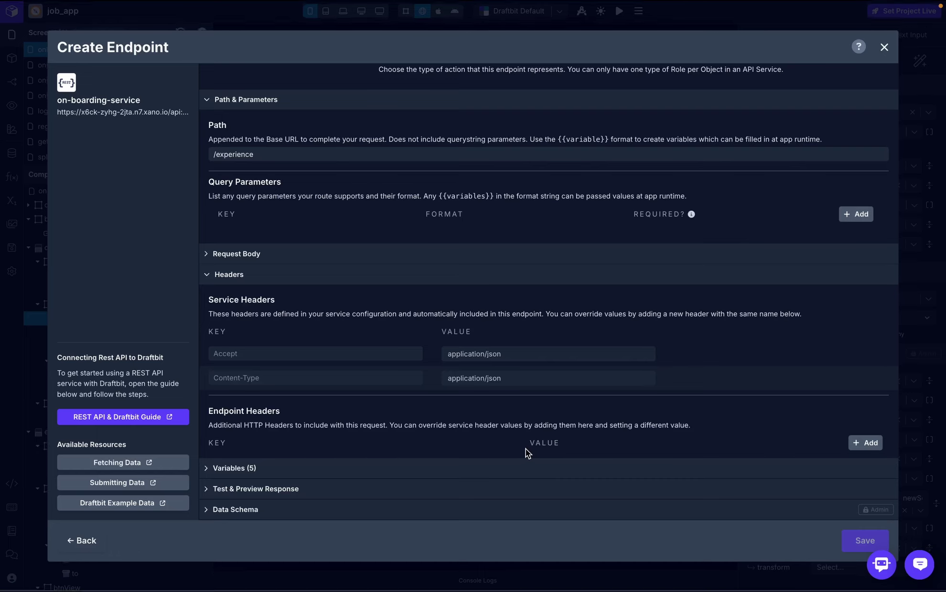
{"action": "left_click", "coordinate": [864, 443]}
{"action": "left_click", "coordinate": [355, 461]}
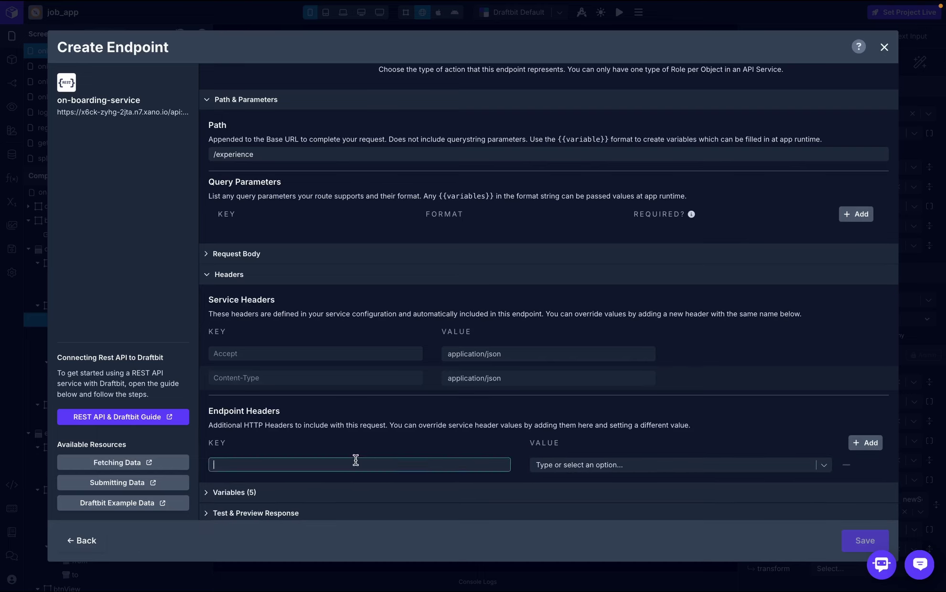
{"action": "type", "text": "Authorization"}
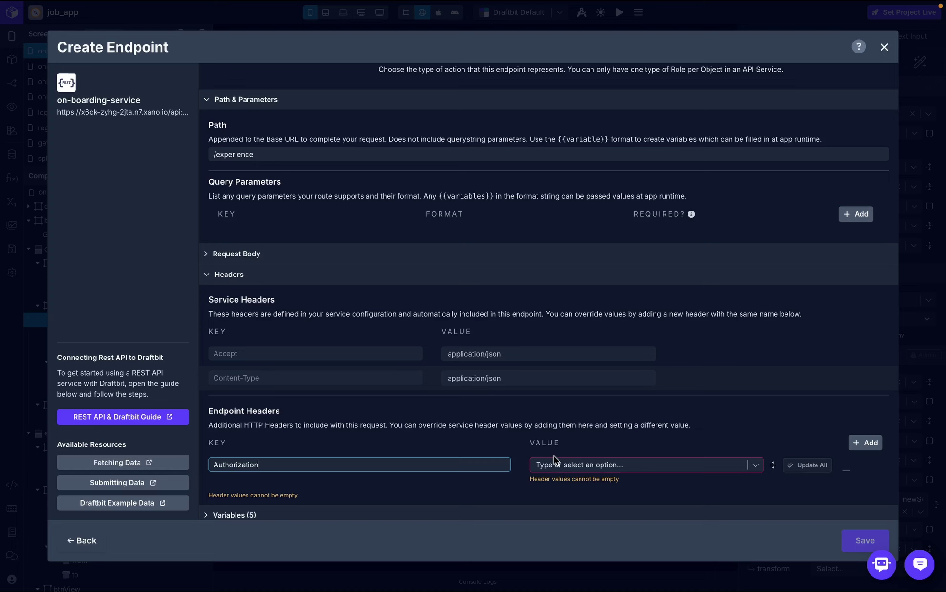
{"action": "left_click", "coordinate": [555, 464]}
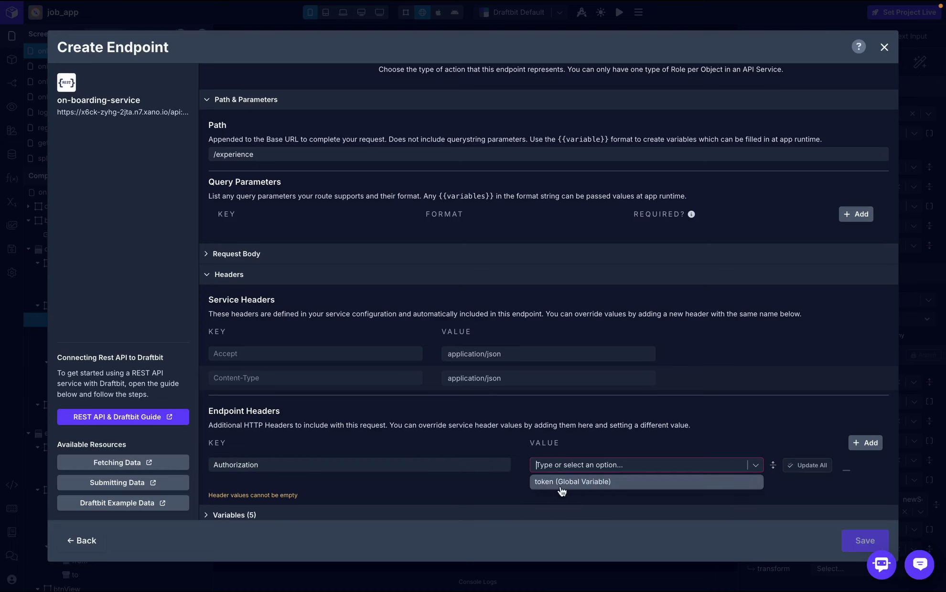
{"action": "left_click", "coordinate": [588, 482]}
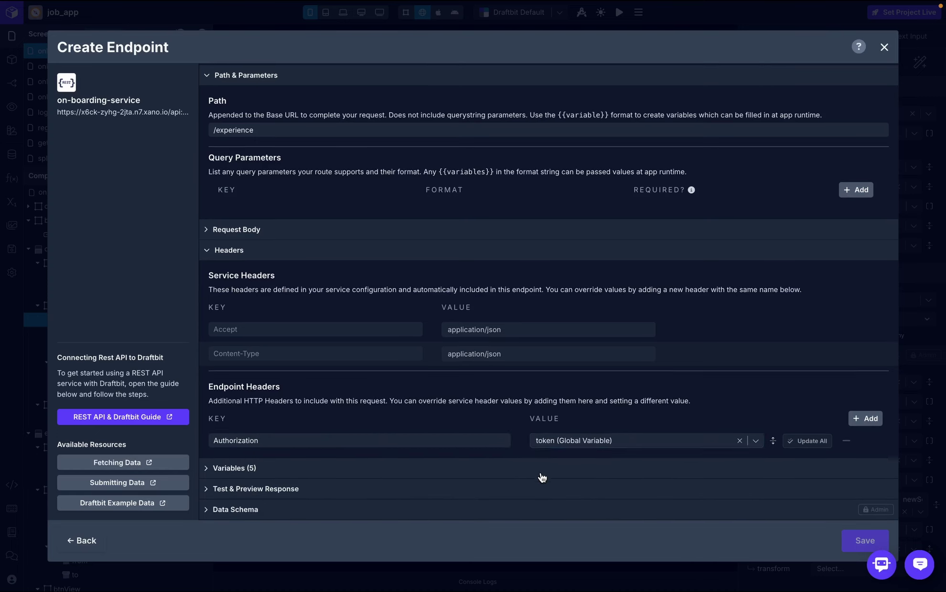
{"action": "left_click", "coordinate": [541, 471]}
- Skip the endpoint test and save the create_experience endpoint
{"action": "left_click", "coordinate": [500, 492]}
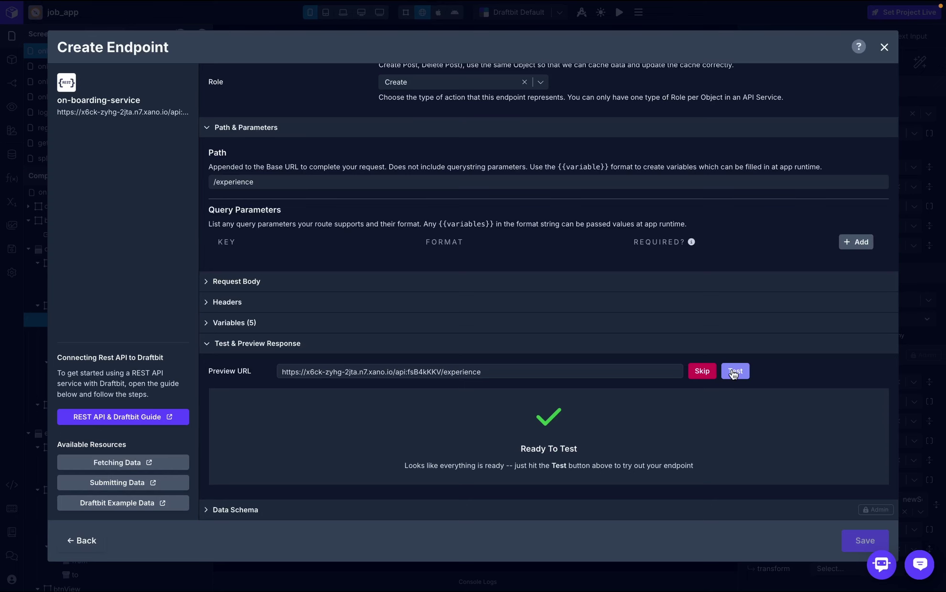
{"action": "left_click", "coordinate": [702, 371]}
{"action": "left_click", "coordinate": [743, 482]}
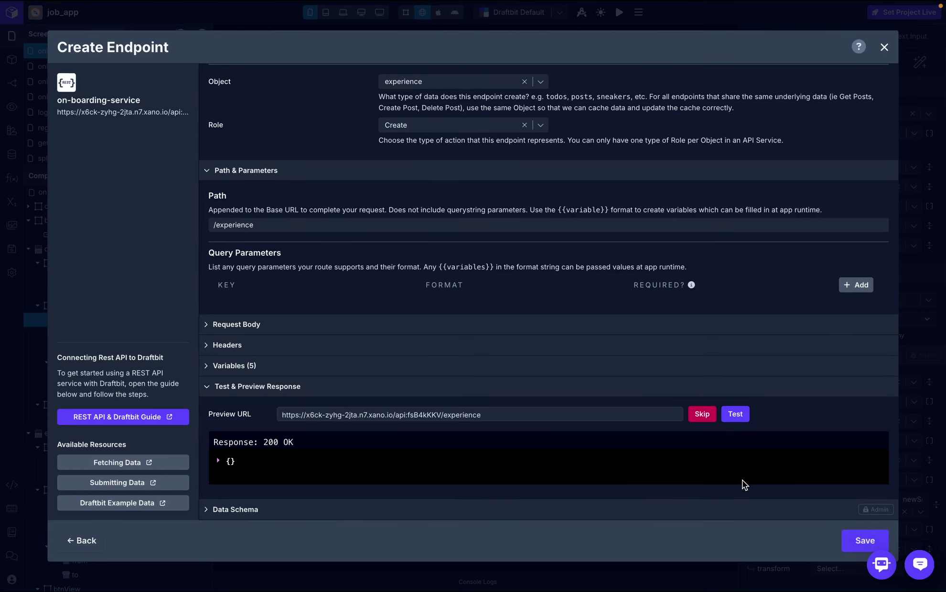
{"action": "left_click", "coordinate": [864, 541]}
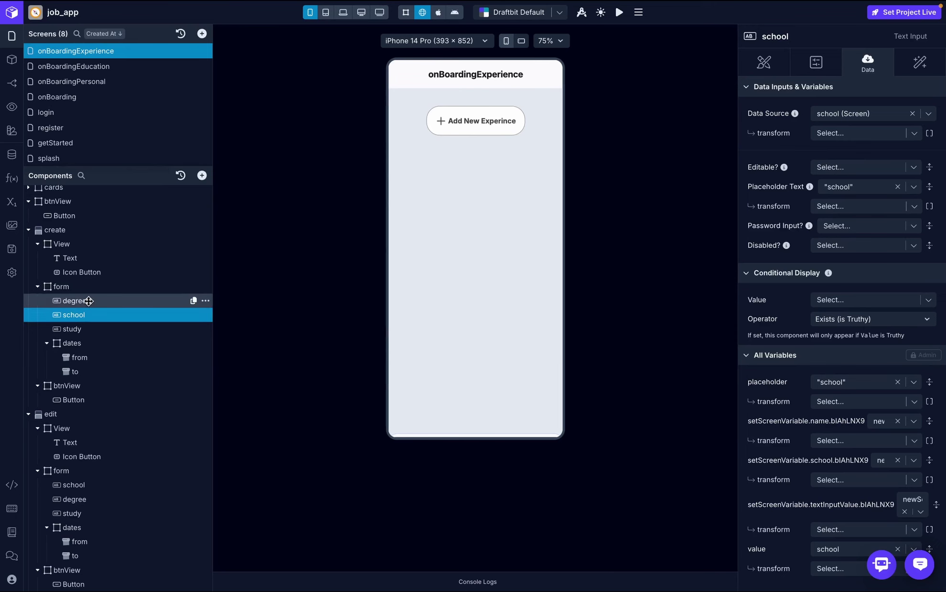
- Rename the form inputs degree, school and study to title, type and company
{"action": "double_click", "coordinate": [88, 301]}
{"action": "type", "text": "degree"}
{"action": "key", "text": "Return"}
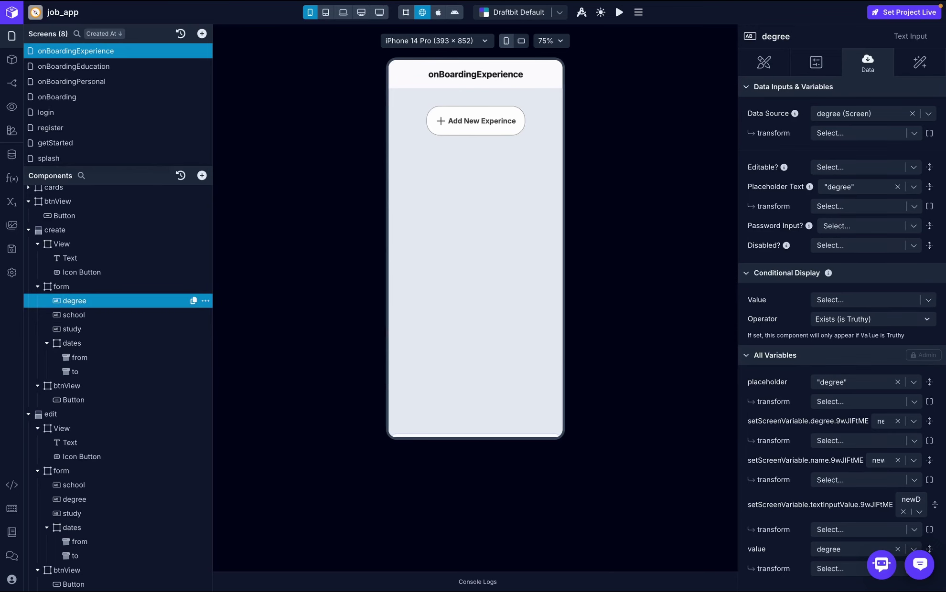
{"action": "double_click", "coordinate": [74, 315]}
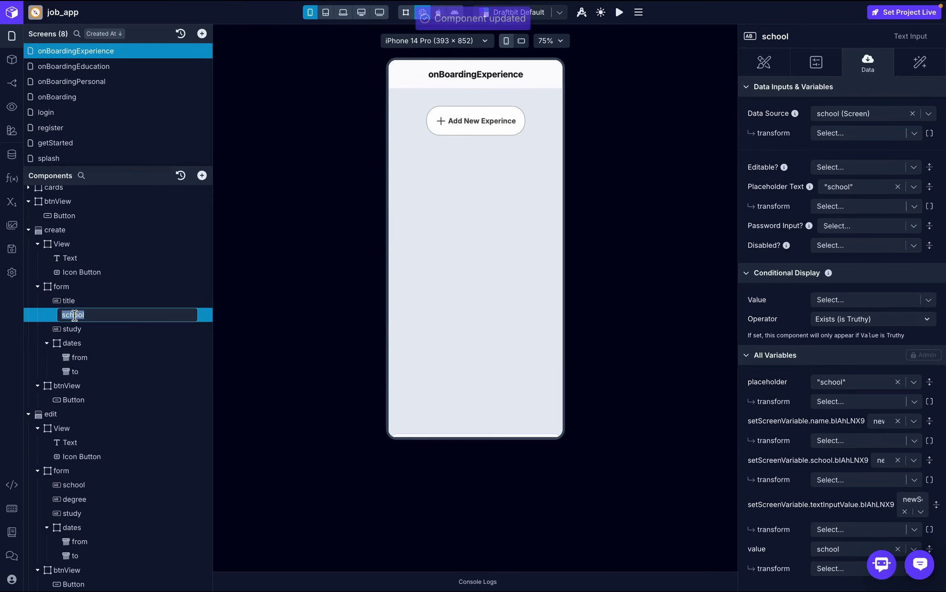
{"action": "type", "text": "school"}
{"action": "key", "text": "Return"}
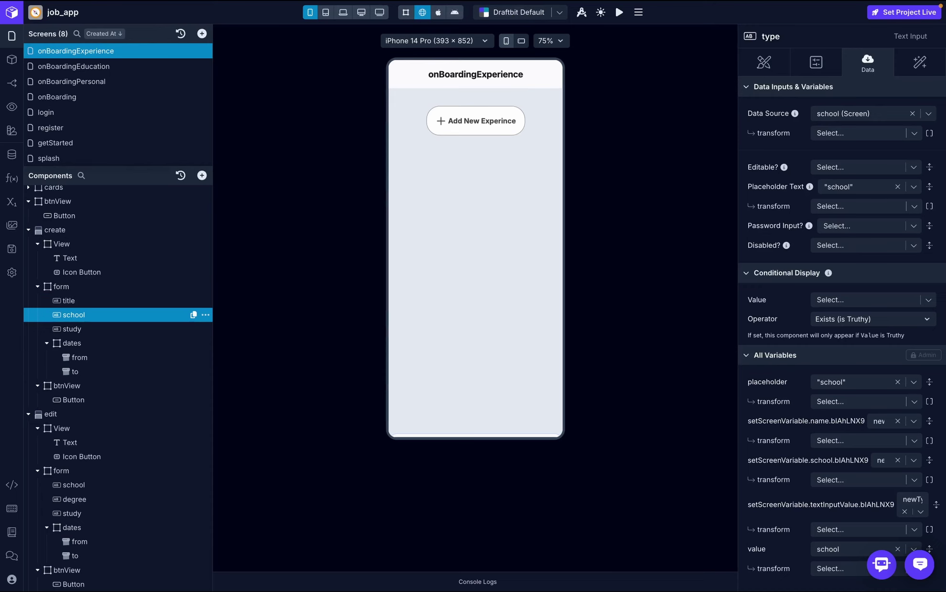
{"action": "double_click", "coordinate": [72, 329]}
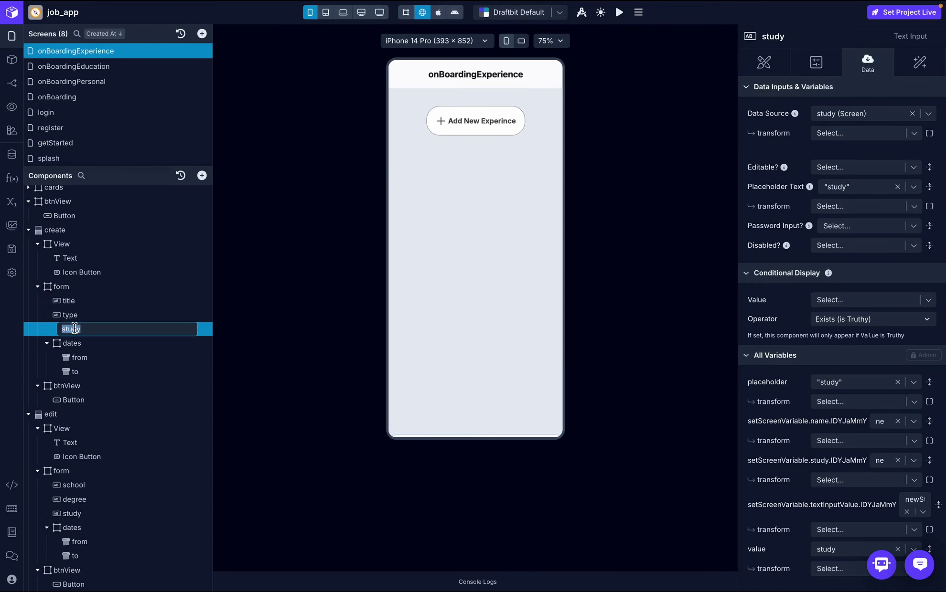
{"action": "type", "text": "company"}
{"action": "key", "text": "Return"}
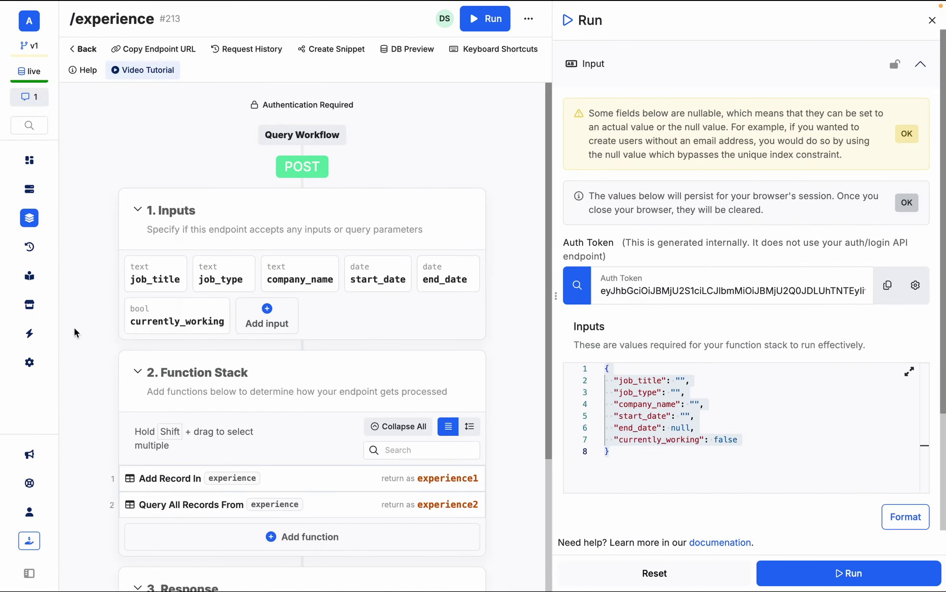
{"action": "key", "text": "super+a"}
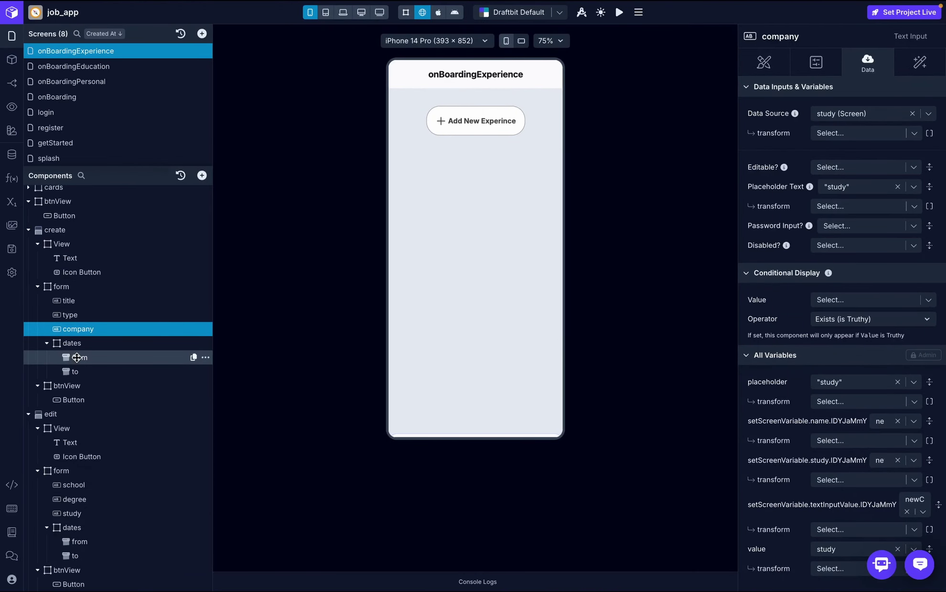
- Rename the screen variables school to title and study to type
{"action": "left_click", "coordinate": [12, 202]}
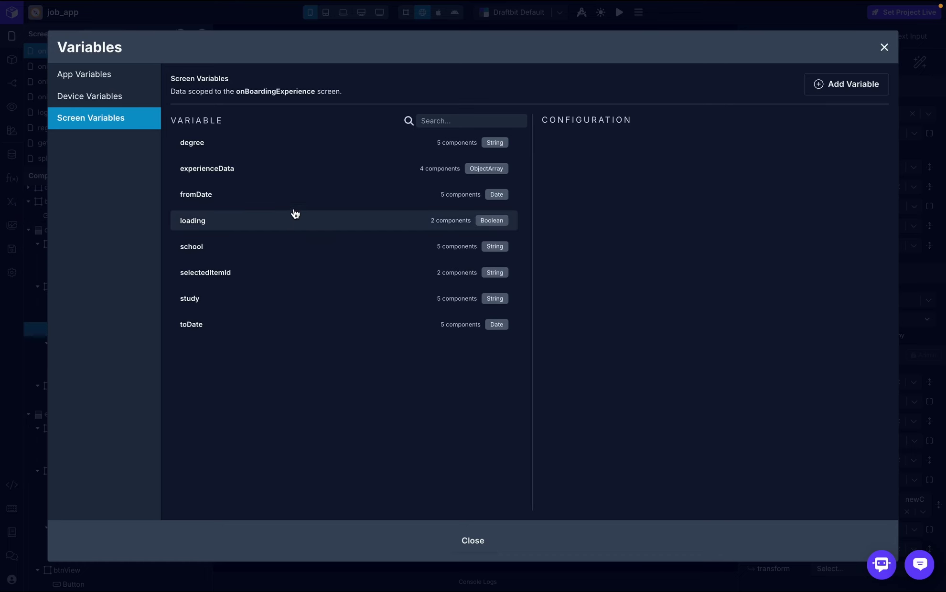
{"action": "left_click", "coordinate": [286, 252]}
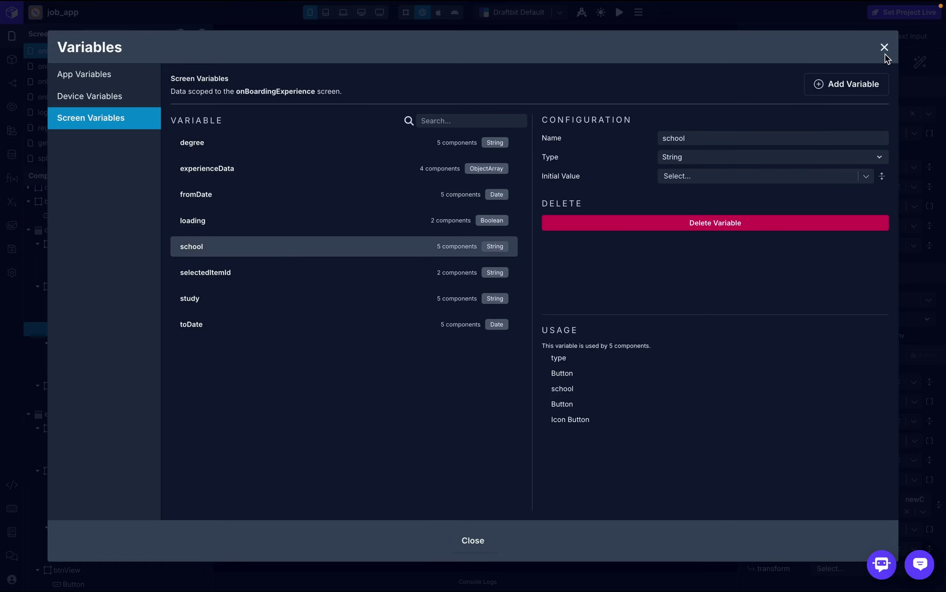
{"action": "left_click", "coordinate": [736, 141]}
{"action": "key", "text": "ctrl+a"}
{"action": "type", "text": "t"}
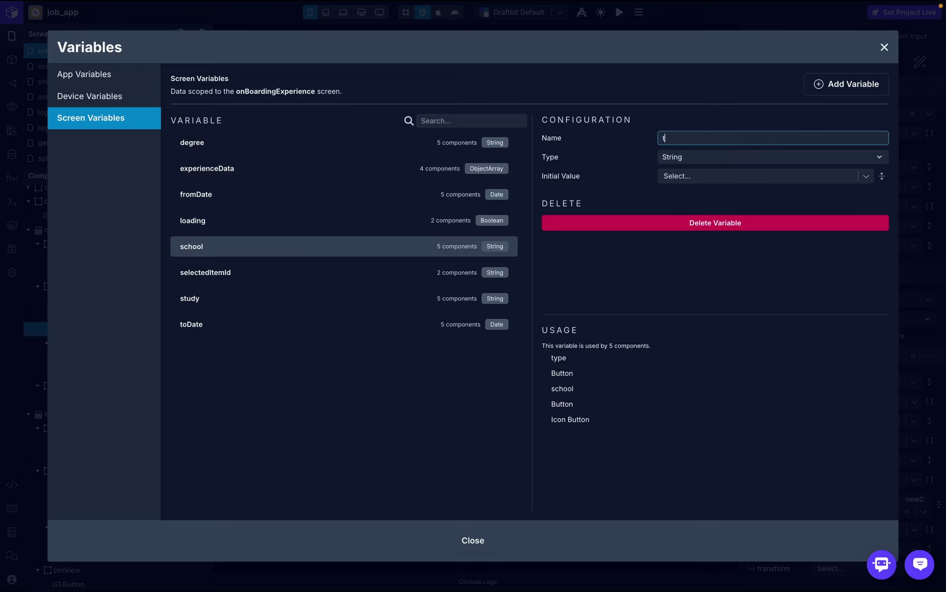
{"action": "left_click", "coordinate": [746, 201]}
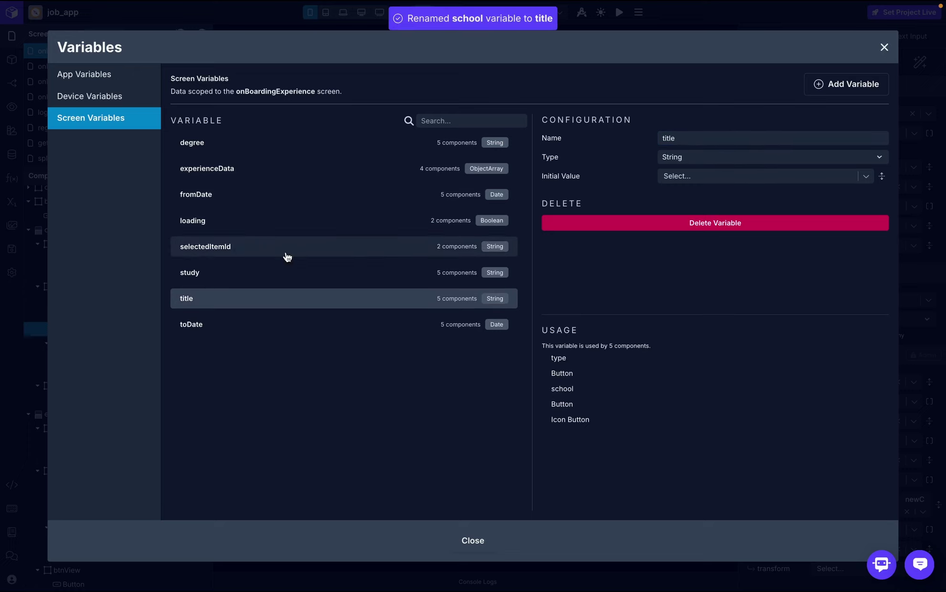
{"action": "left_click", "coordinate": [268, 275]}
{"action": "left_click", "coordinate": [726, 136]}
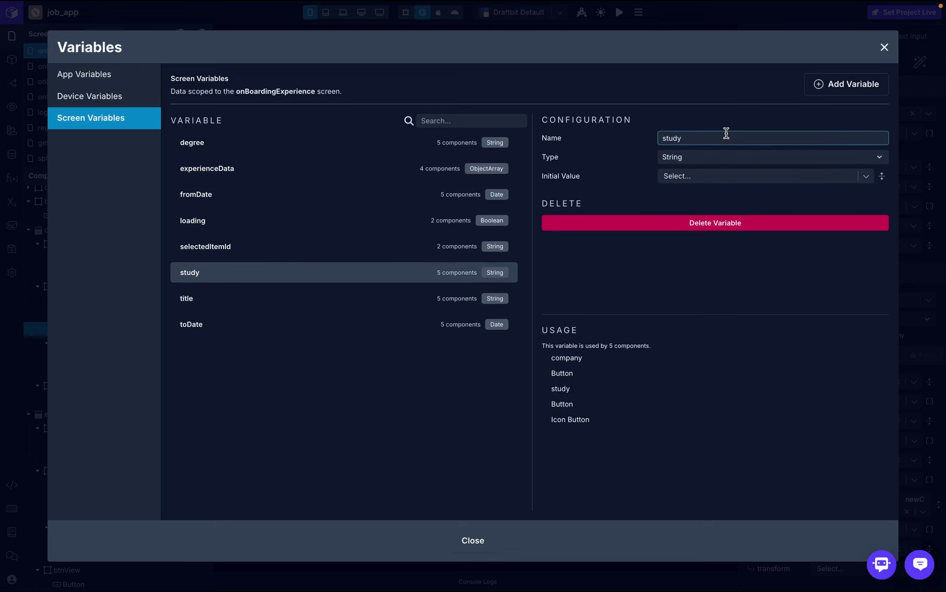
{"action": "key", "text": "ctrl+a"}
{"action": "type", "text": "t"}
{"action": "left_click", "coordinate": [746, 109]}
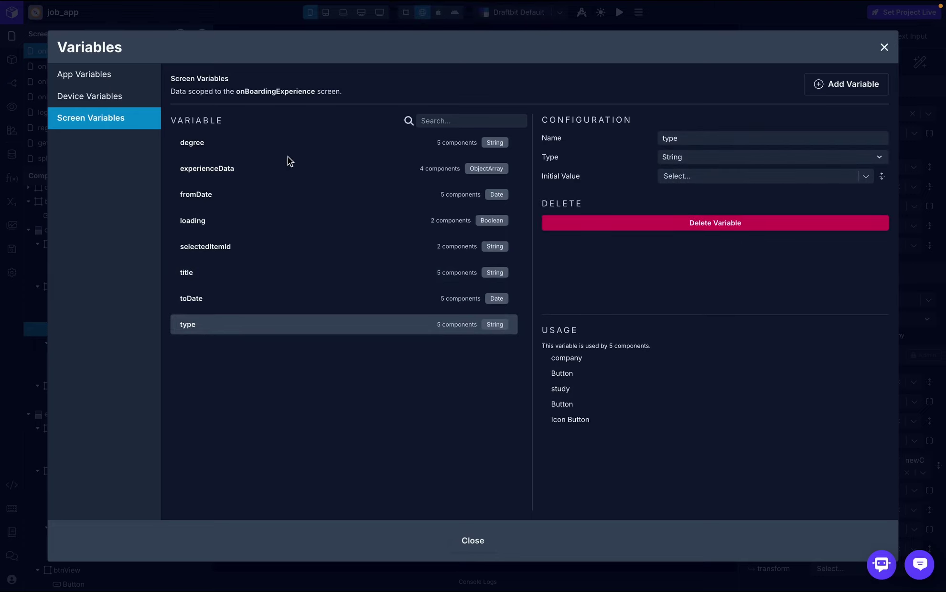
- Begin renaming the degree variable, then close the variables window
{"action": "left_click", "coordinate": [298, 146]}
{"action": "left_click", "coordinate": [771, 140]}
{"action": "key", "text": "ctrl+a"}
{"action": "type", "text": "n"}
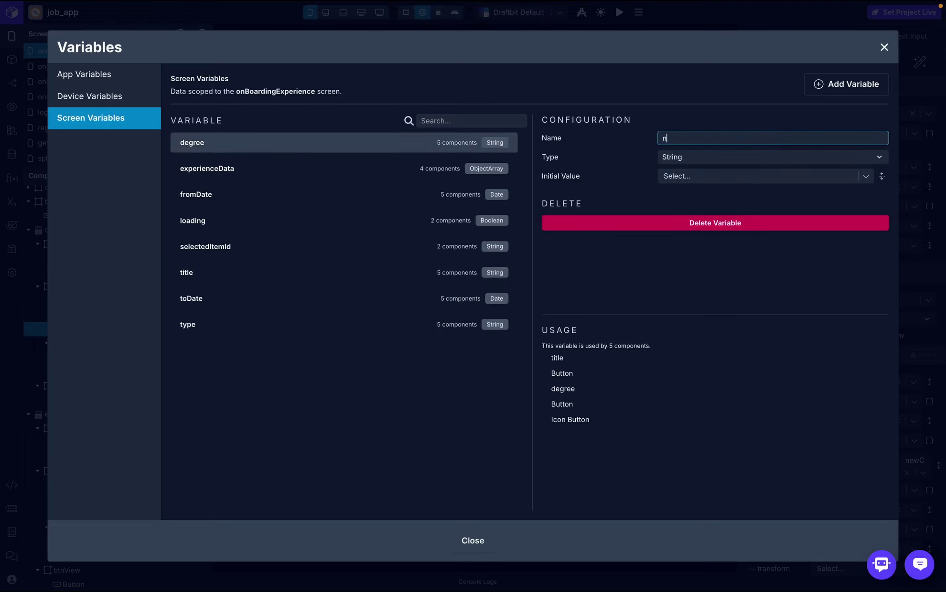
{"action": "left_click", "coordinate": [944, 110]}
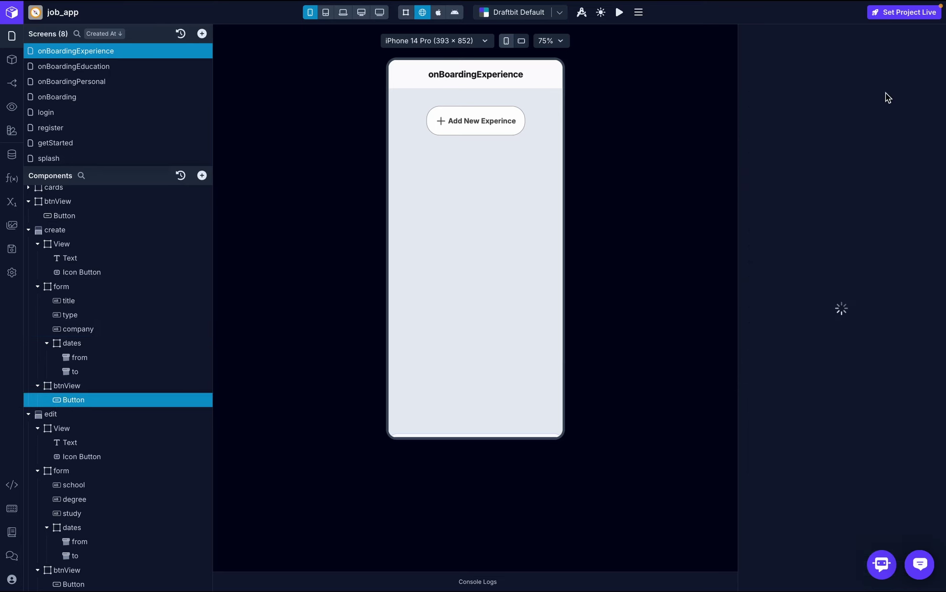
- Switch the submit button's On Press API Request to the create_experience endpoint
{"action": "left_click", "coordinate": [916, 65]}
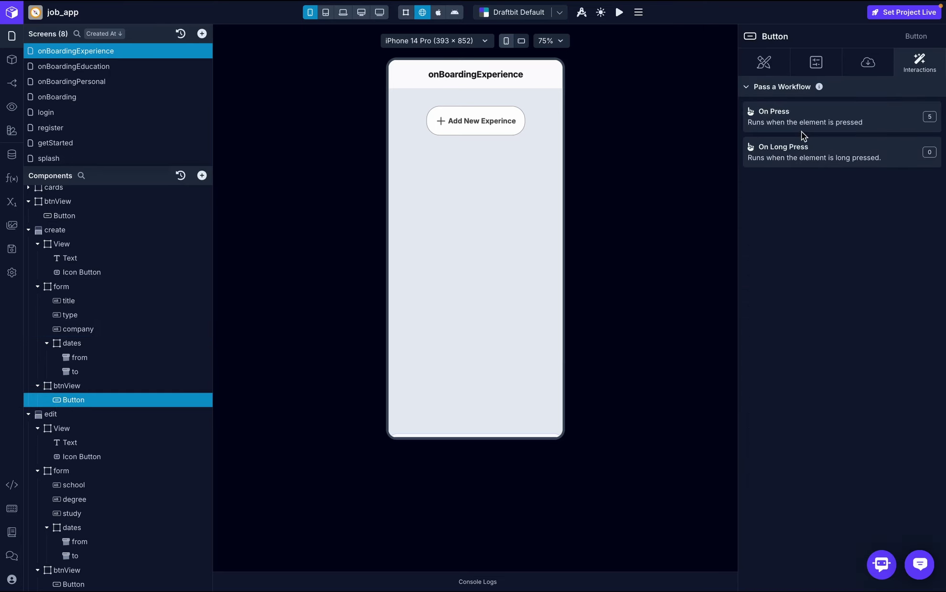
{"action": "left_click", "coordinate": [816, 123]}
{"action": "left_click", "coordinate": [439, 239]}
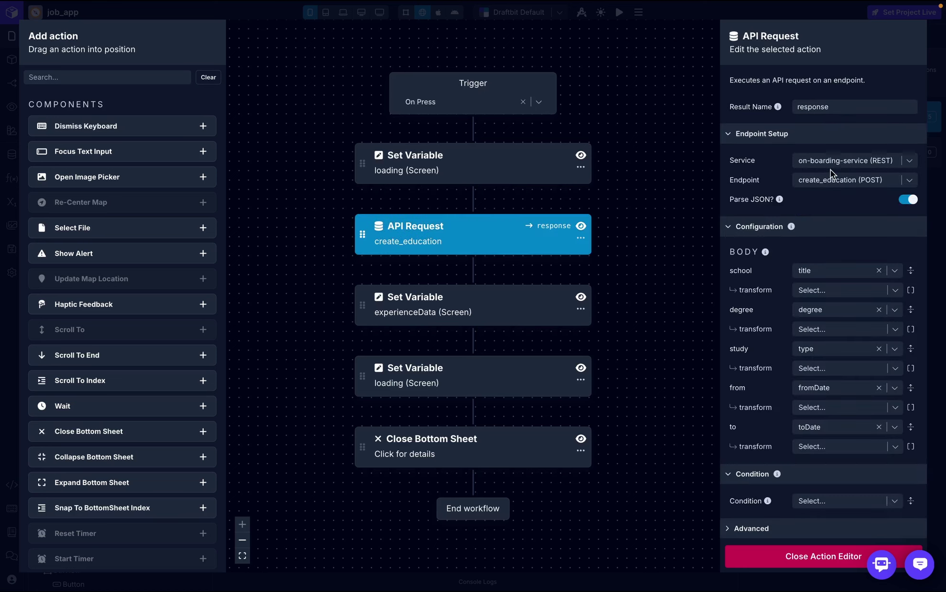
{"action": "left_click", "coordinate": [912, 184]}
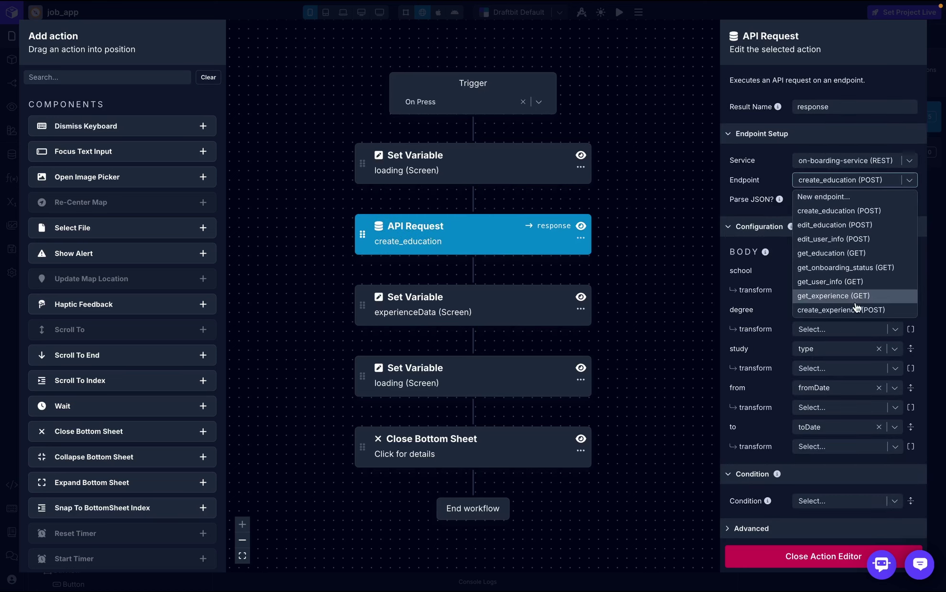
{"action": "key", "text": "Escape"}
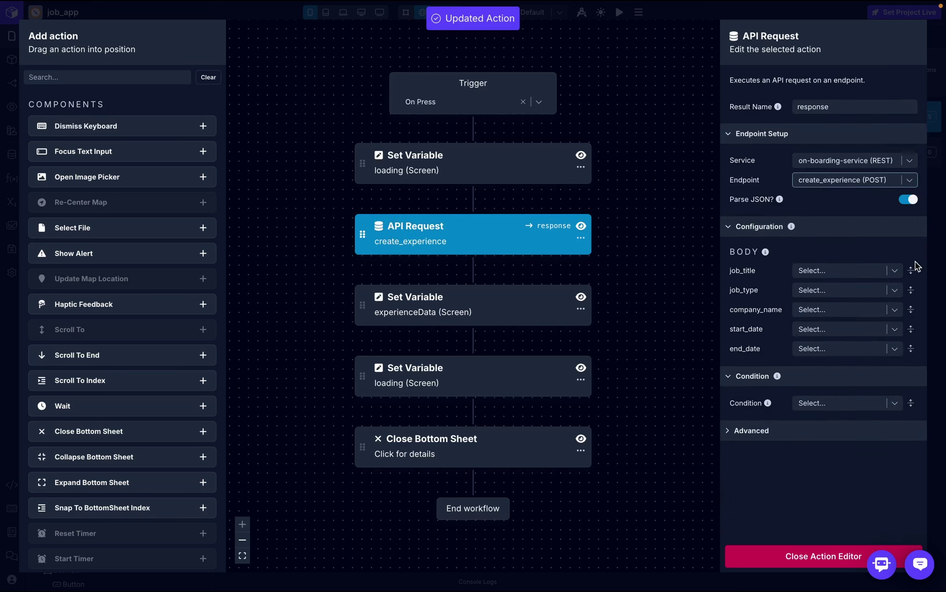
{"action": "left_click", "coordinate": [896, 272]}
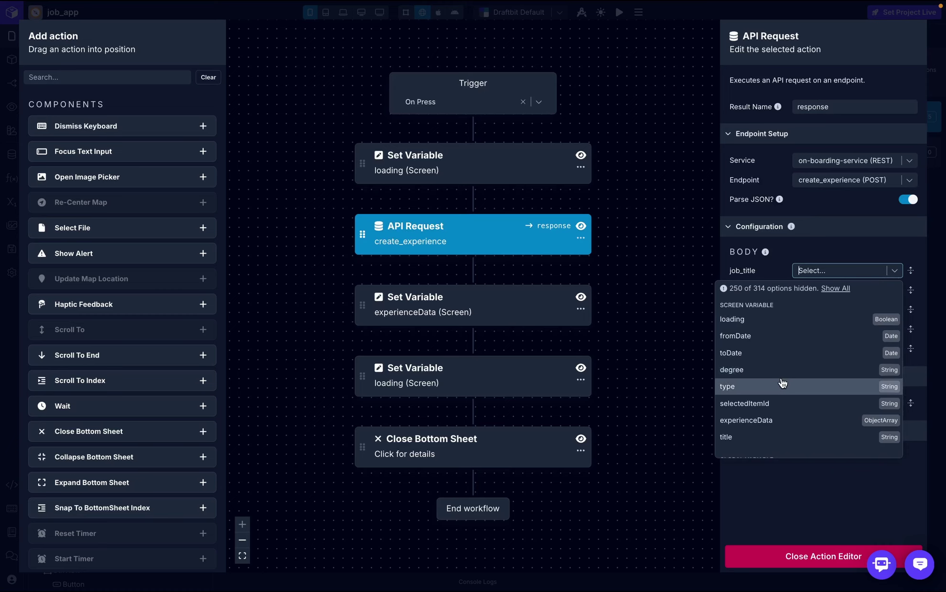
- Bind job_title to title and job_type to type, leaving company_name unassigned
{"action": "left_click", "coordinate": [763, 436]}
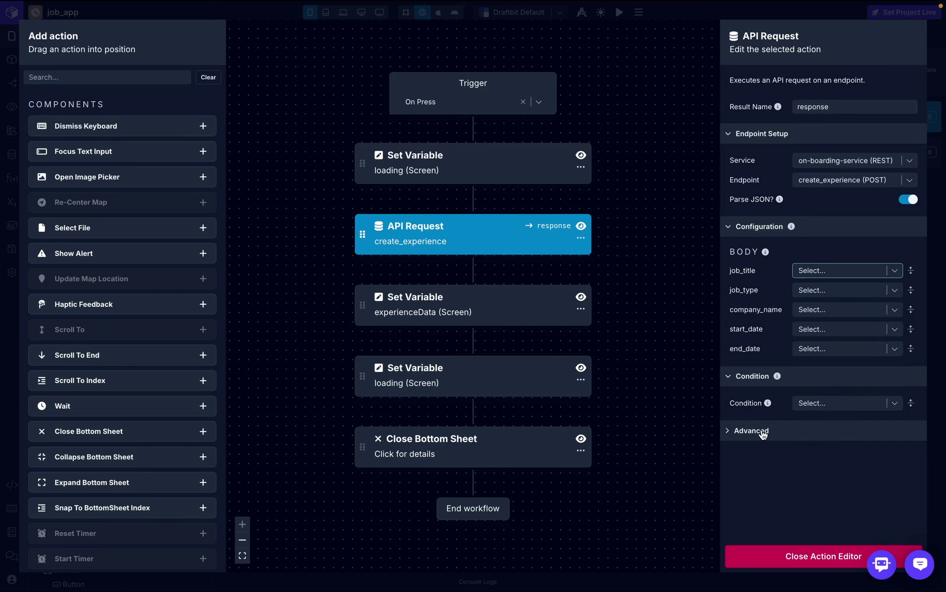
{"action": "left_click", "coordinate": [895, 313]}
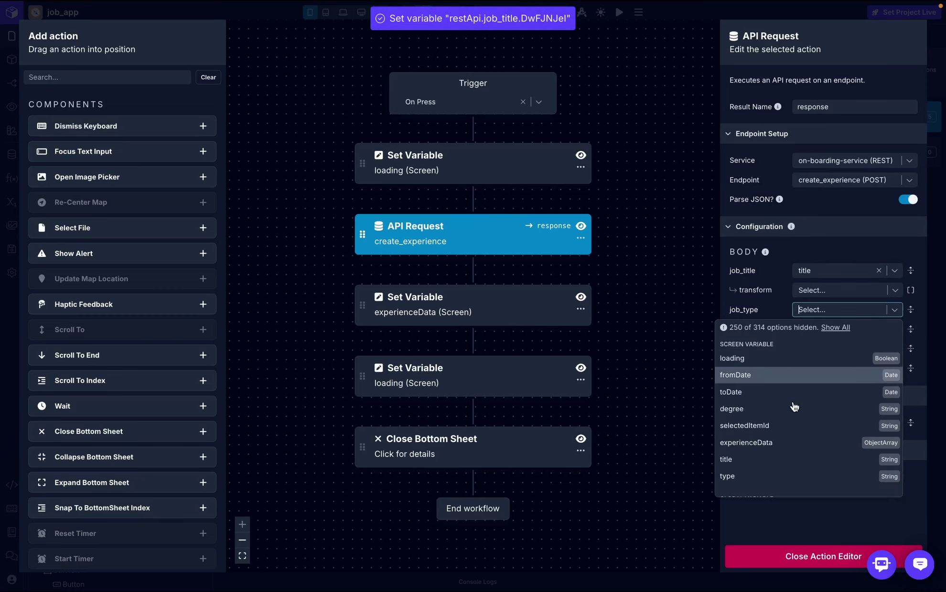
{"action": "key", "text": "Escape"}
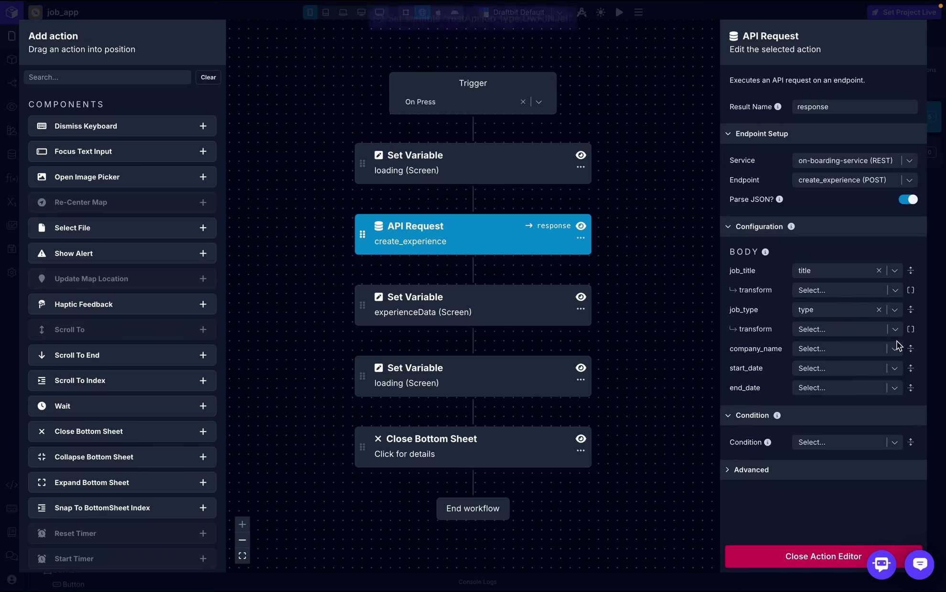
{"action": "left_click", "coordinate": [895, 350]}
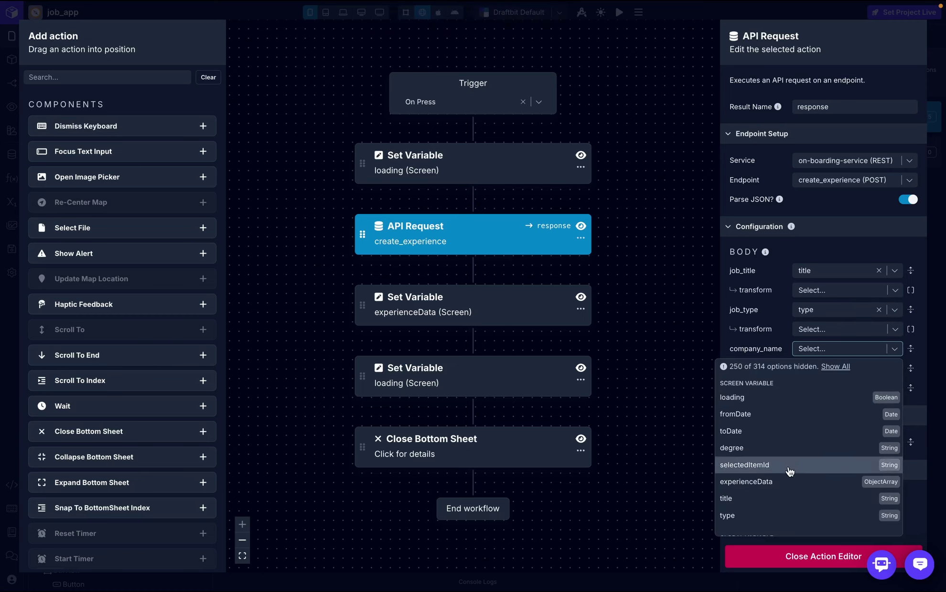
{"action": "scroll", "coordinate": [788, 471], "scroll_direction": "down", "scroll_amount": 3}
{"action": "scroll", "coordinate": [788, 471], "scroll_direction": "up", "scroll_amount": 3}
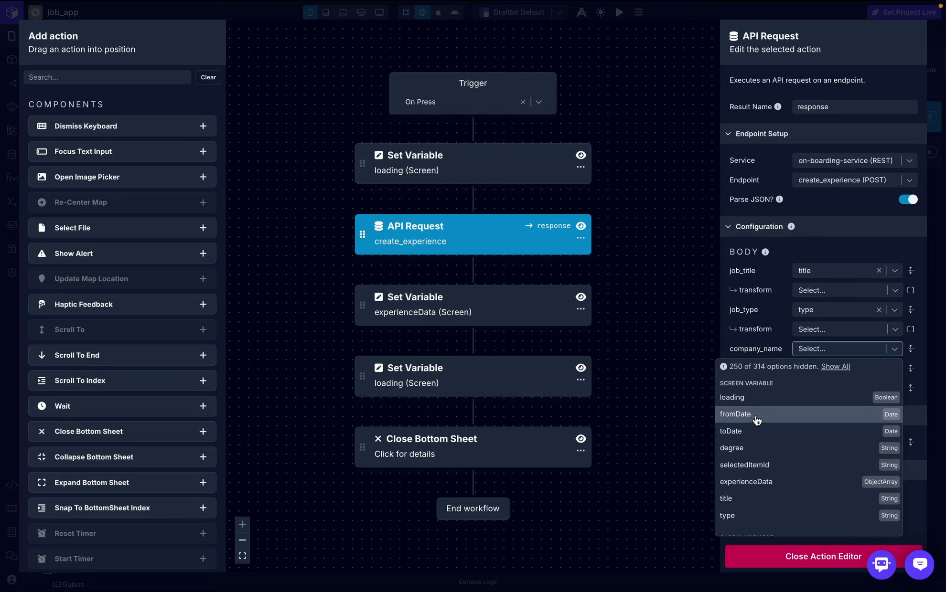
{"action": "left_click", "coordinate": [786, 323]}
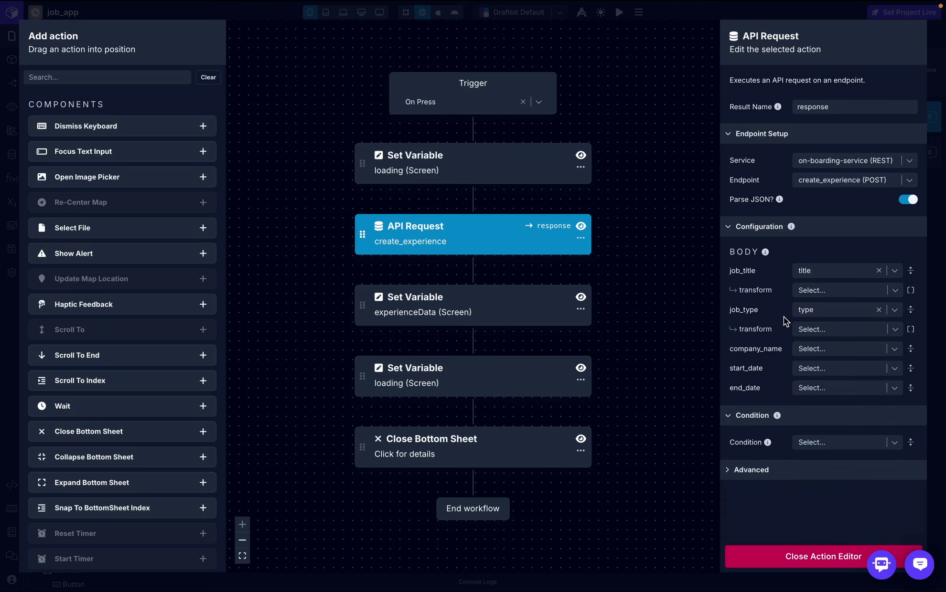
- Rename the degree screen variable in the screen variables manager
{"action": "left_click", "coordinate": [747, 557]}
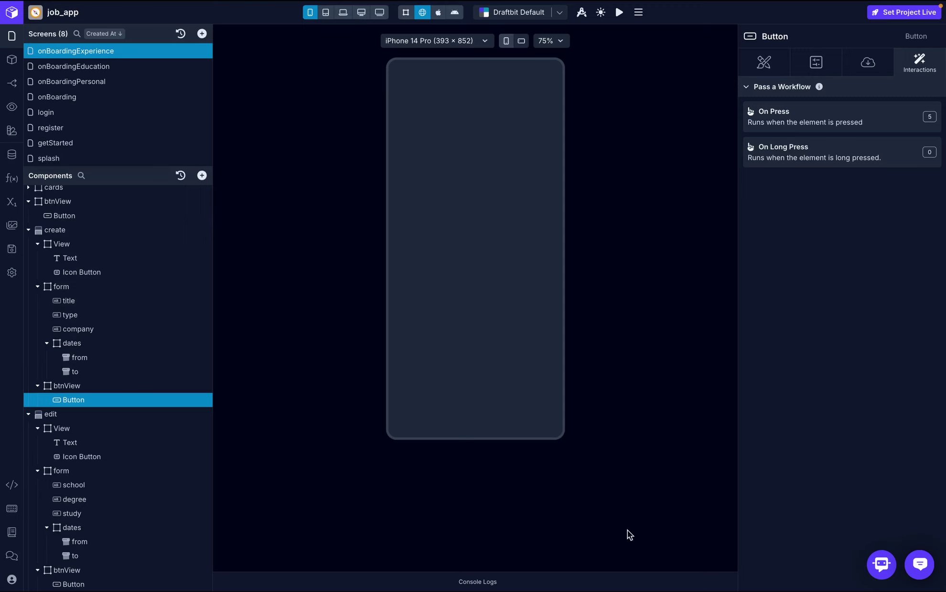
{"action": "left_click", "coordinate": [11, 204]}
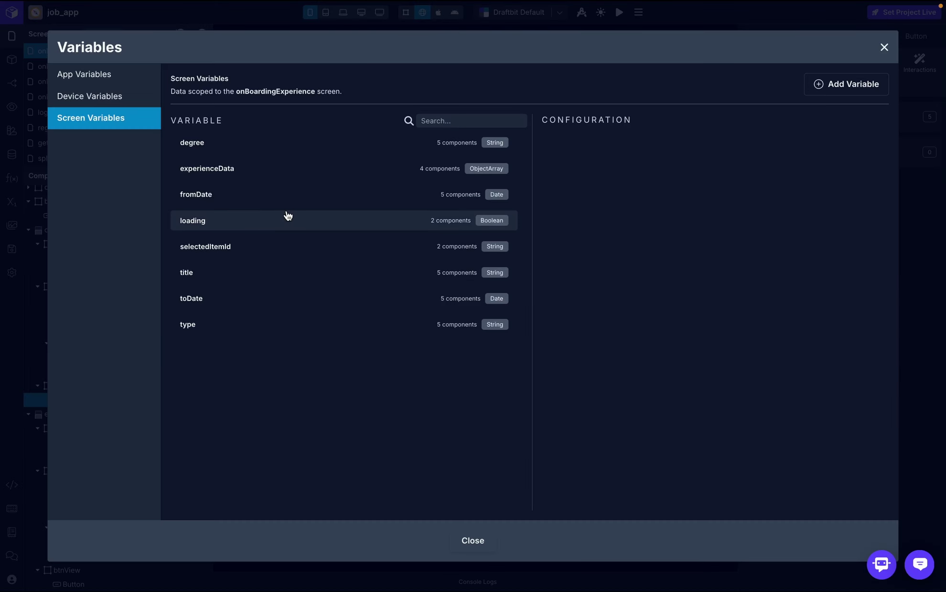
{"action": "left_click", "coordinate": [271, 148]}
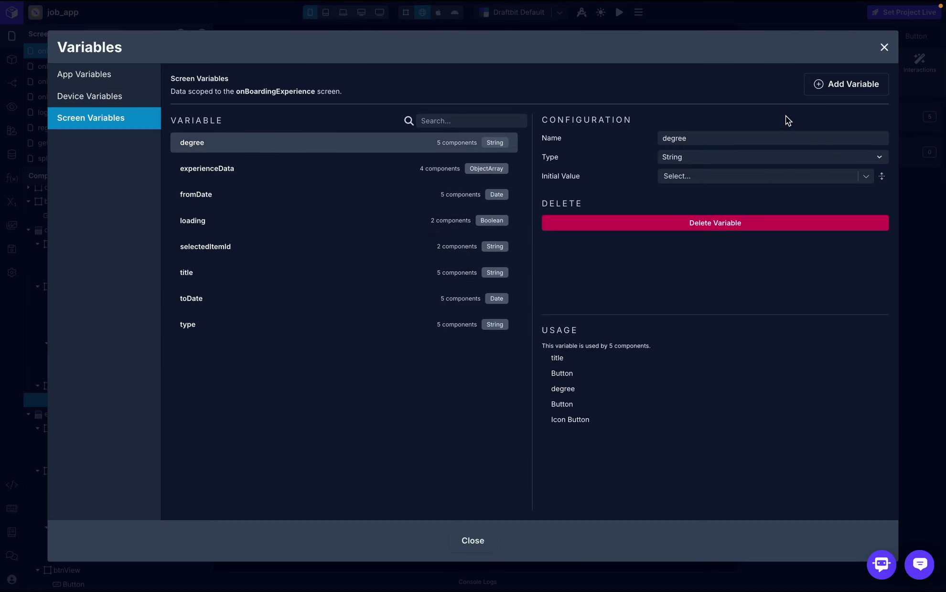
{"action": "left_click", "coordinate": [742, 139]}
{"action": "key", "text": "ctrl+a"}
{"action": "type", "text": "na"}
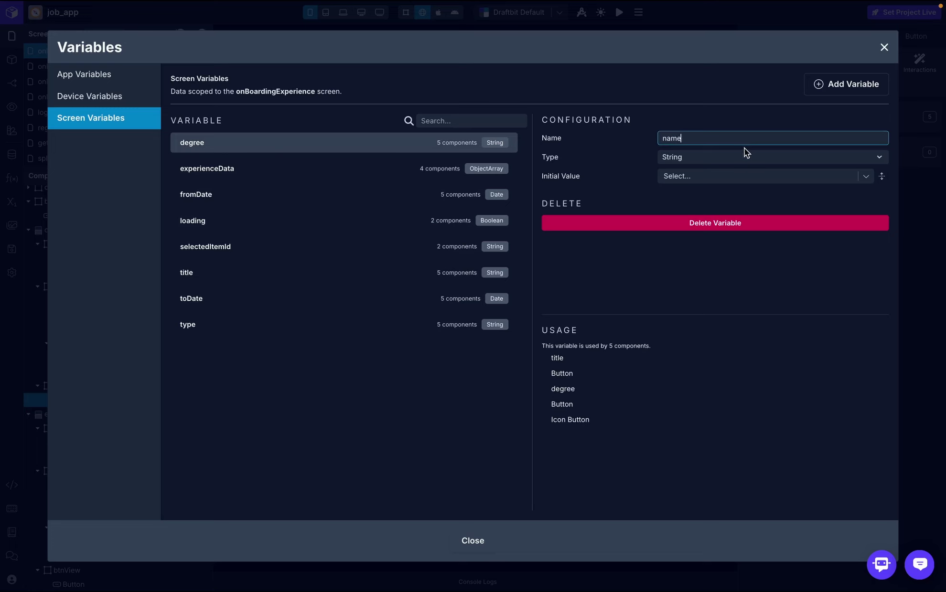
{"action": "left_click", "coordinate": [766, 119]}
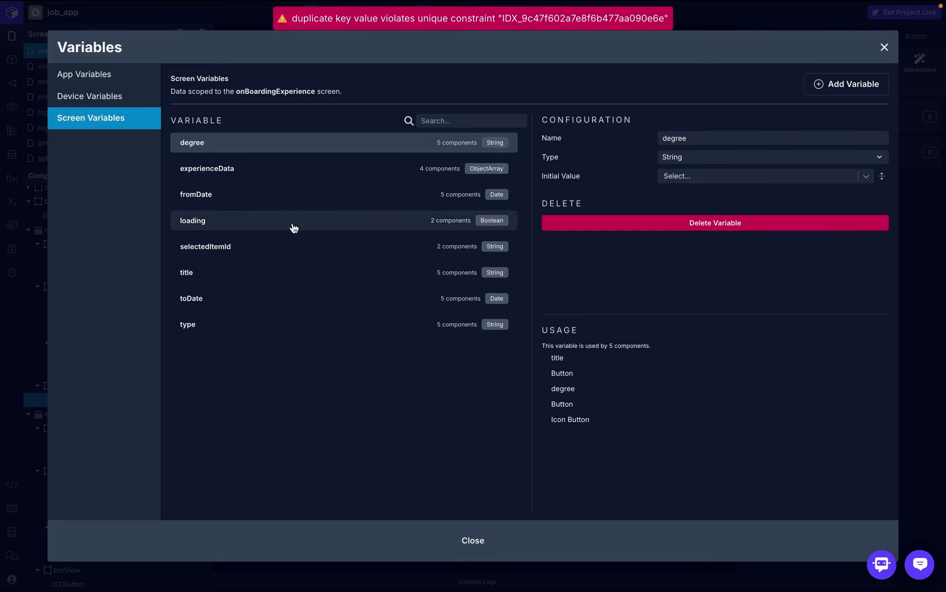
- Add a String screen variable named company_name and close the manager
{"action": "left_click", "coordinate": [857, 89]}
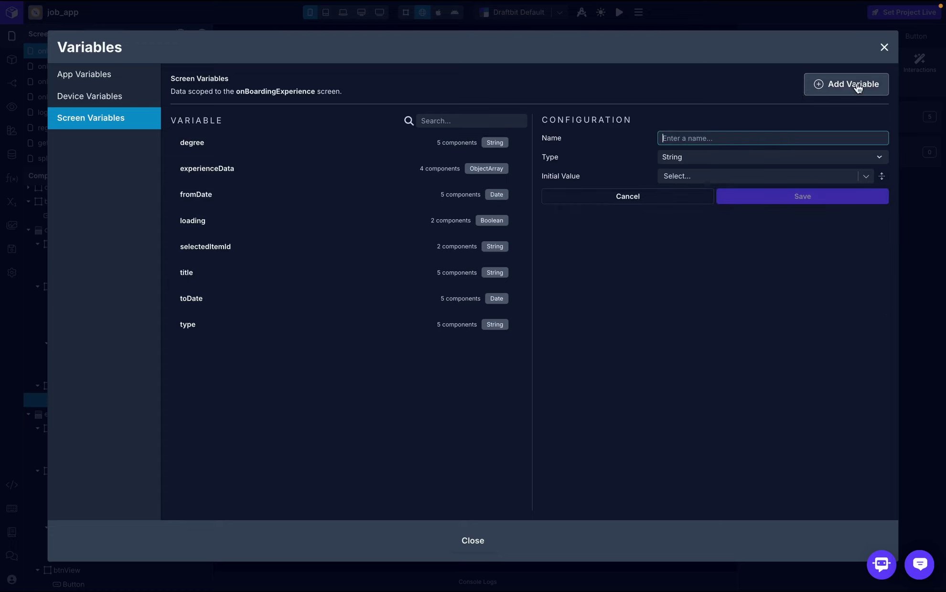
{"action": "left_click", "coordinate": [718, 136]}
{"action": "type", "text": "company"}
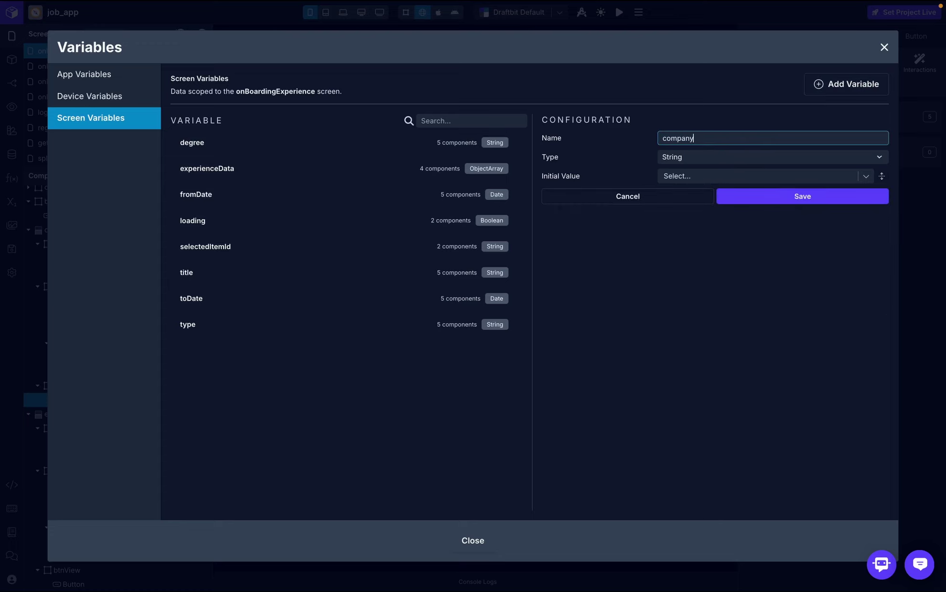
{"action": "type", "text": "_name"}
{"action": "left_click", "coordinate": [754, 203]}
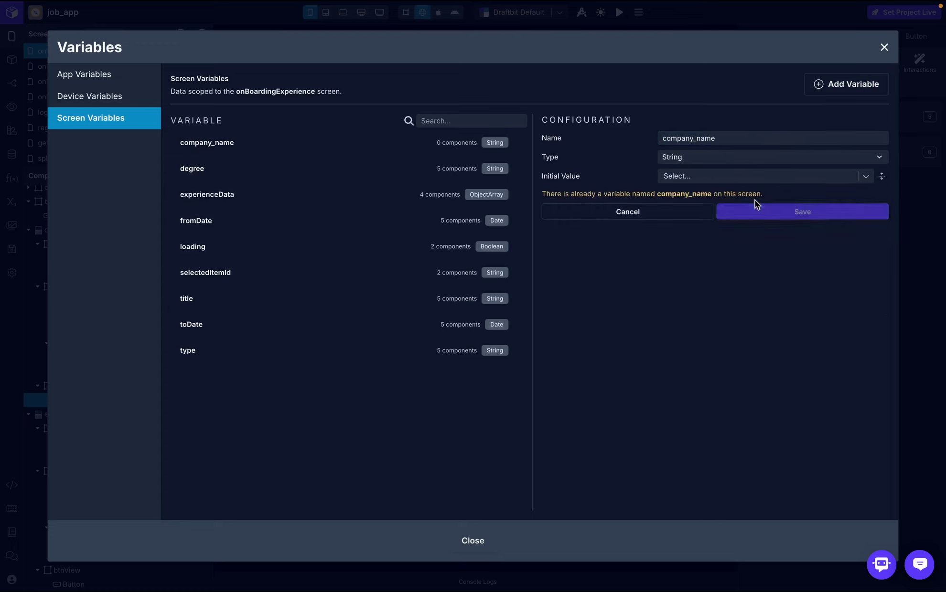
{"action": "left_click", "coordinate": [884, 49]}
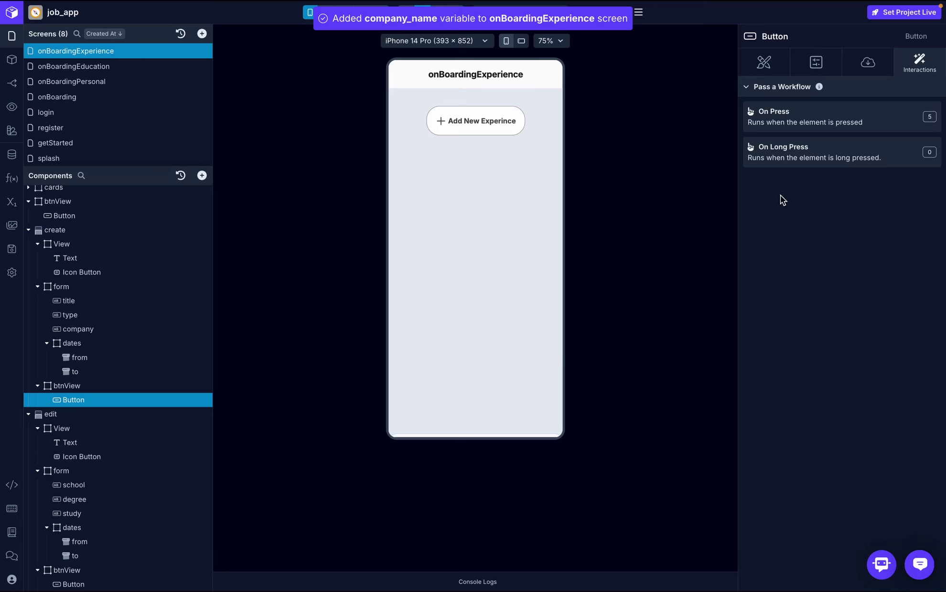
- Bind the request's company_name, start_date and end_date to company_name, fromDate and toDate
{"action": "left_click", "coordinate": [839, 125]}
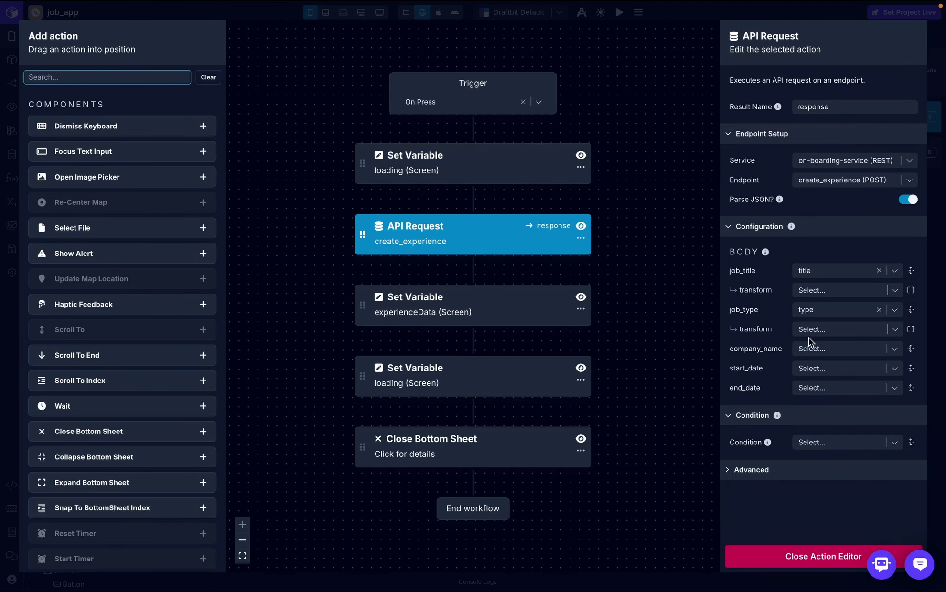
{"action": "left_click", "coordinate": [856, 351]}
{"action": "scroll", "coordinate": [832, 414], "scroll_direction": "down", "scroll_amount": 3}
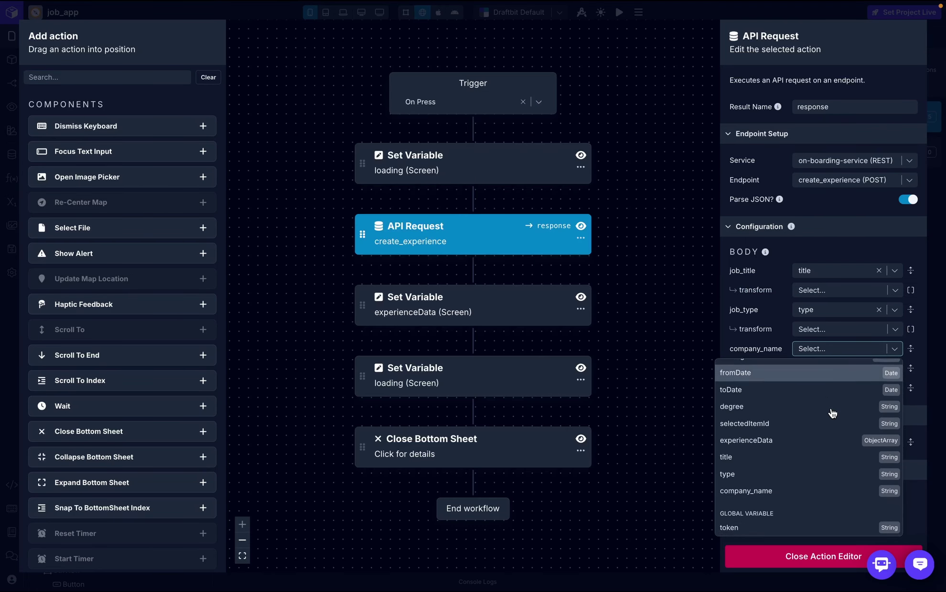
{"action": "left_click", "coordinate": [786, 460]}
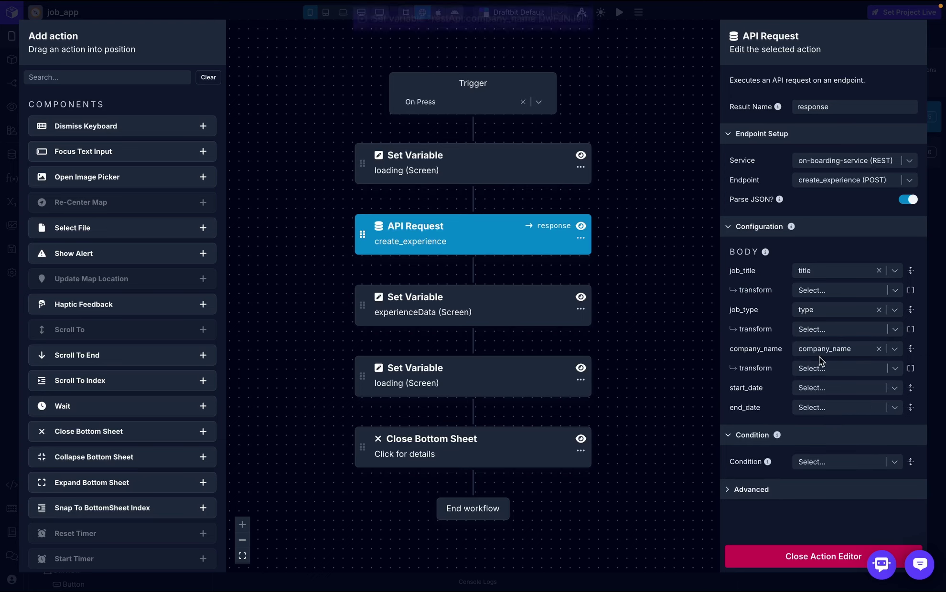
{"action": "left_click", "coordinate": [895, 389]}
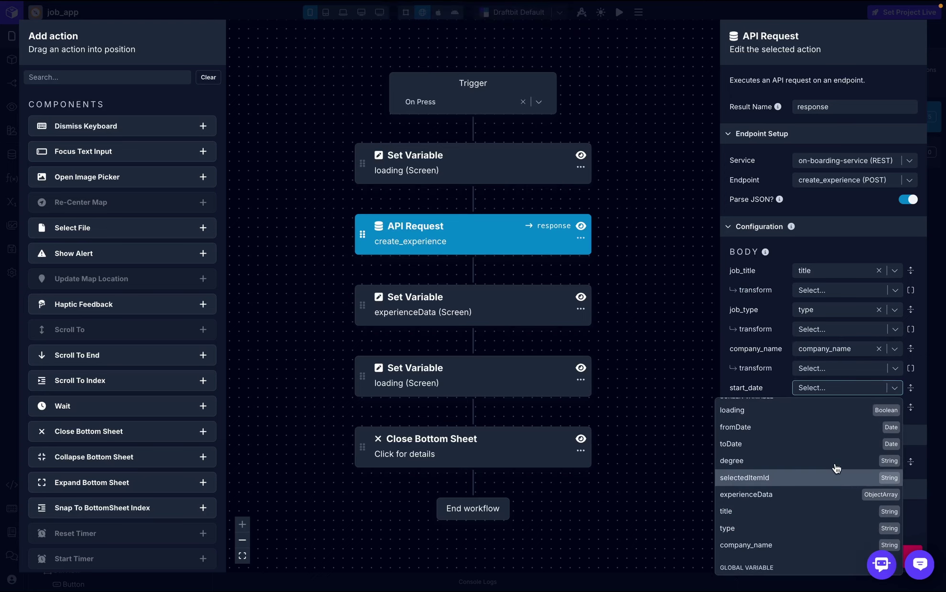
{"action": "key", "text": "Escape"}
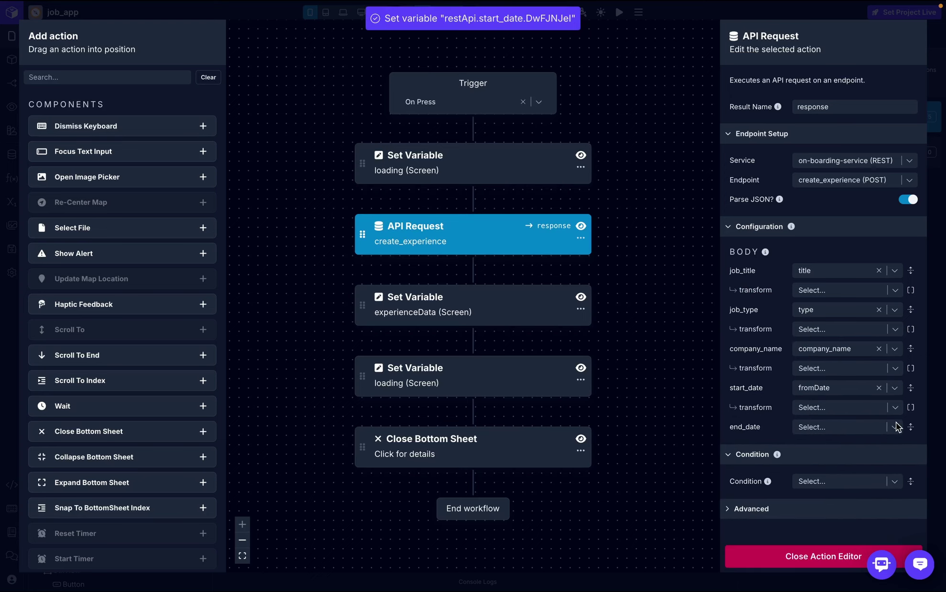
{"action": "left_click", "coordinate": [894, 427]}
{"action": "left_click", "coordinate": [799, 494]}
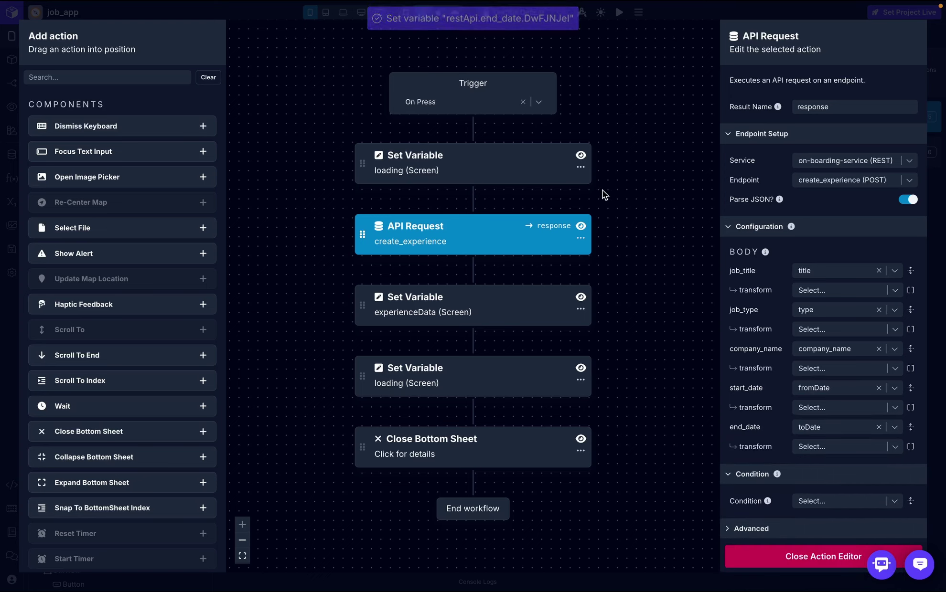
- Give the title input placeholder 'job title' and bind it to the title variable
{"action": "left_click", "coordinate": [790, 560]}
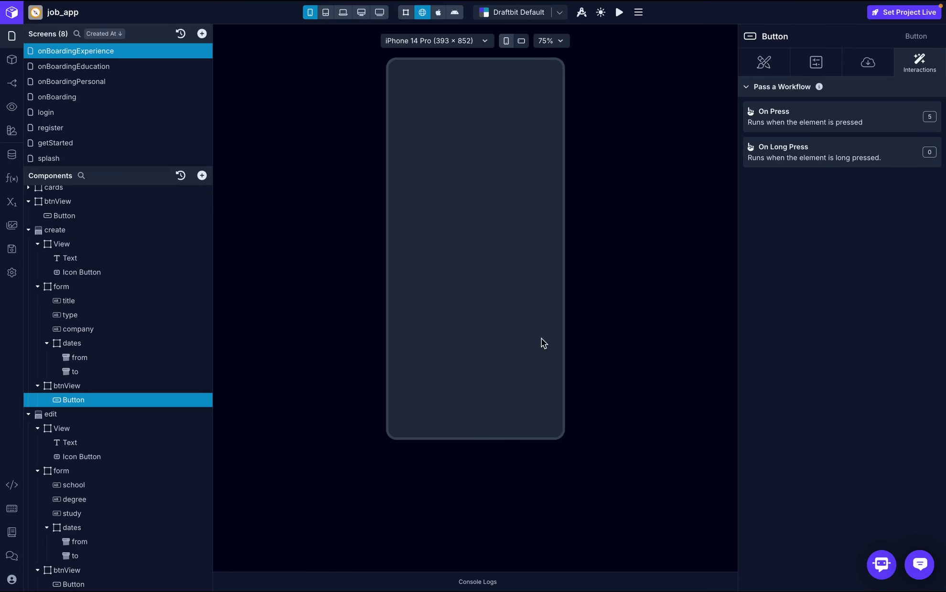
{"action": "left_click", "coordinate": [93, 304]}
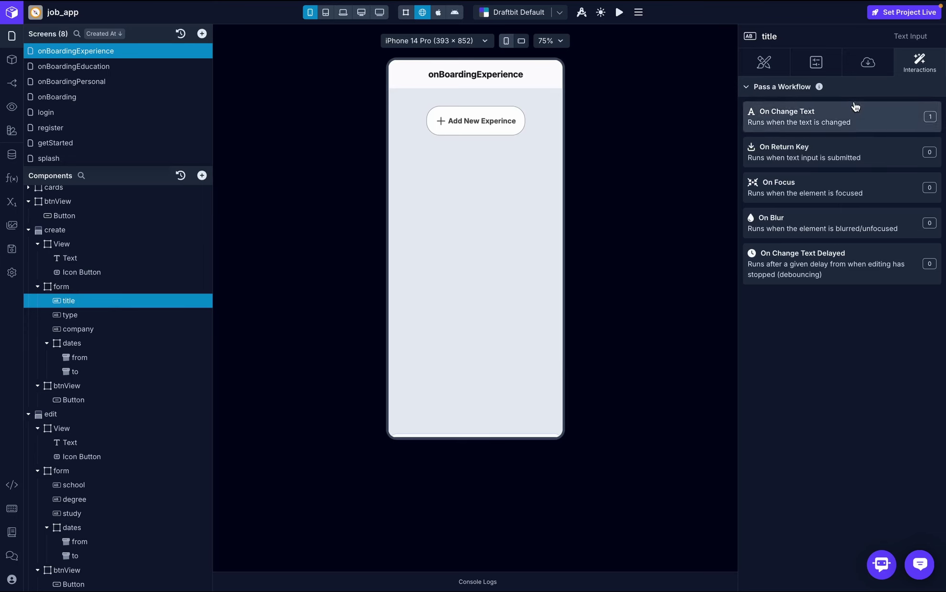
{"action": "left_click", "coordinate": [868, 63]}
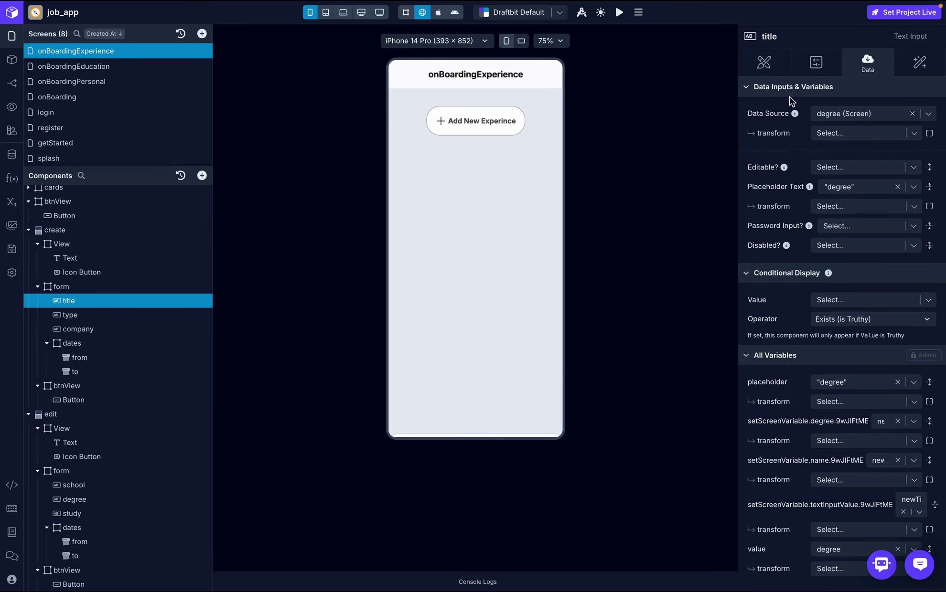
{"action": "left_click", "coordinate": [865, 192]}
{"action": "type", "text": "job title"}
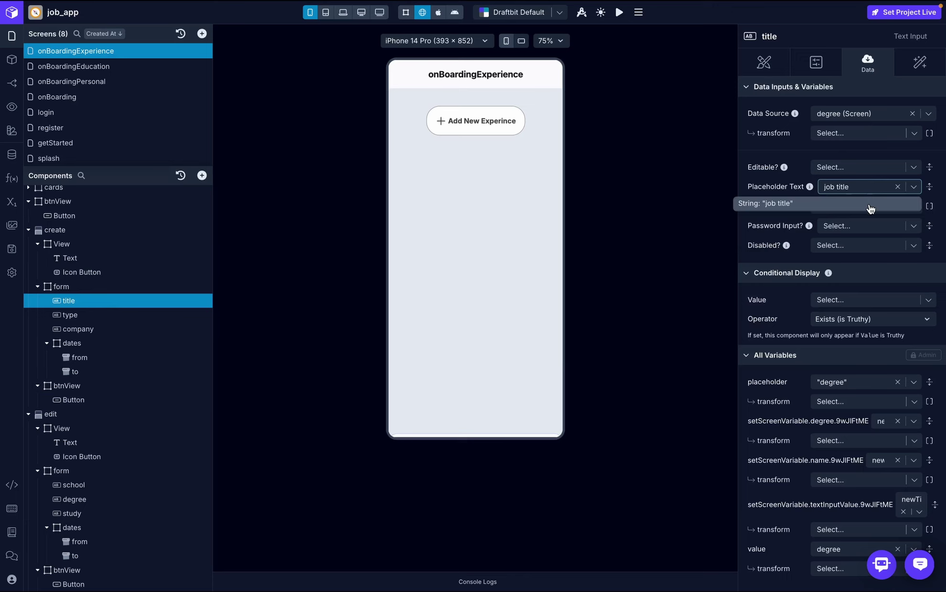
{"action": "left_click", "coordinate": [871, 209]}
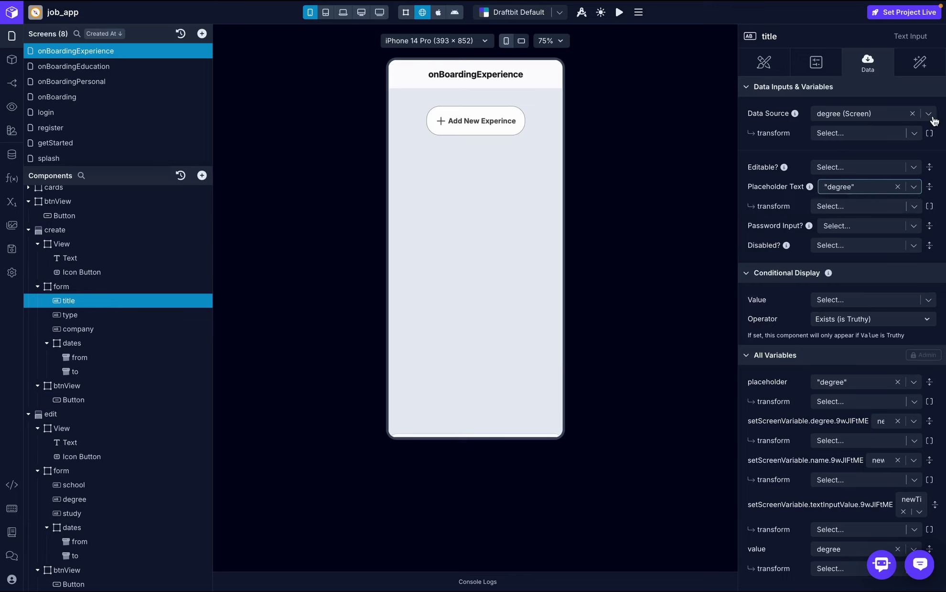
{"action": "left_click", "coordinate": [928, 114]}
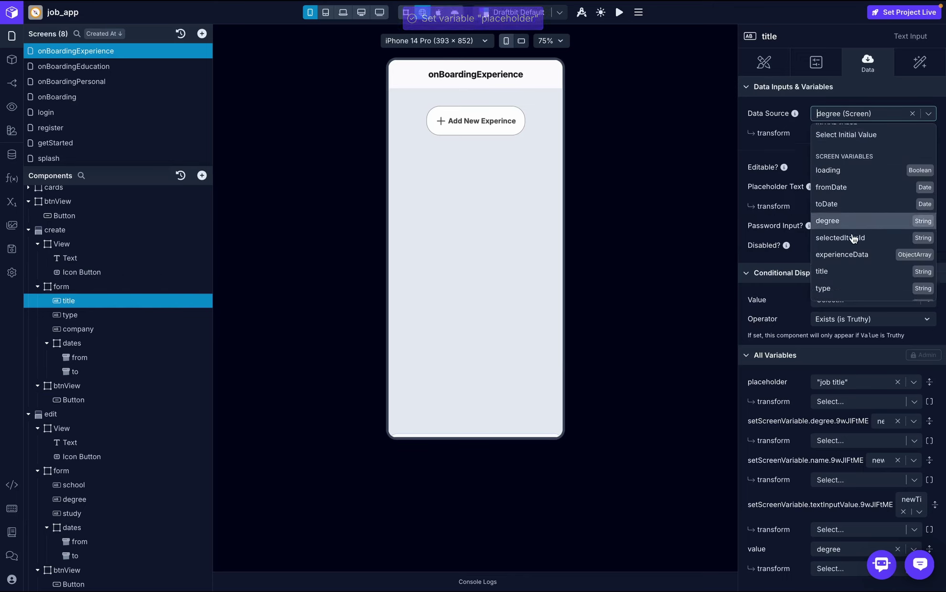
{"action": "left_click", "coordinate": [852, 262]}
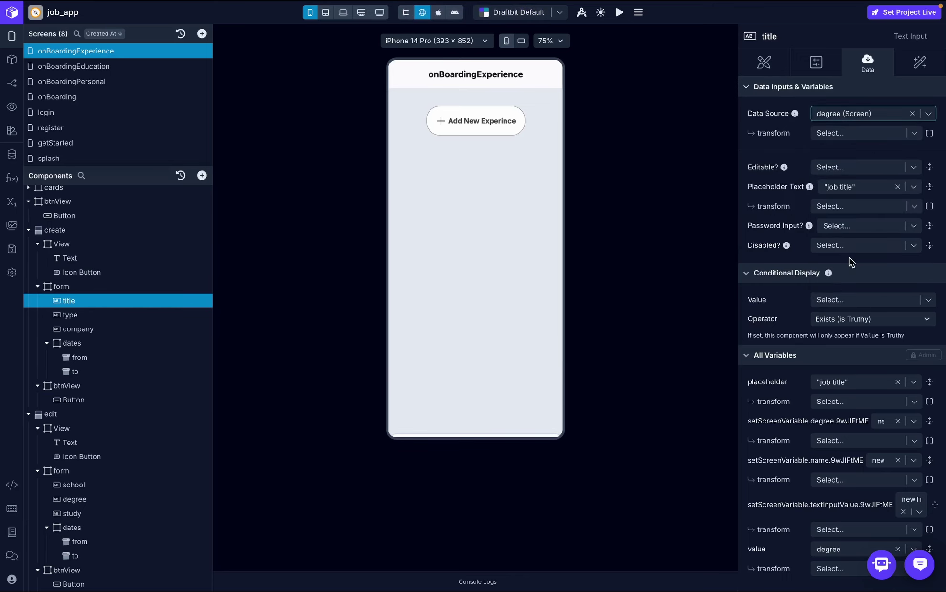
- Bind the type input to the type variable with placeholder 'type'
{"action": "left_click", "coordinate": [194, 300]}
{"action": "left_click", "coordinate": [78, 329]}
{"action": "left_click", "coordinate": [72, 315]}
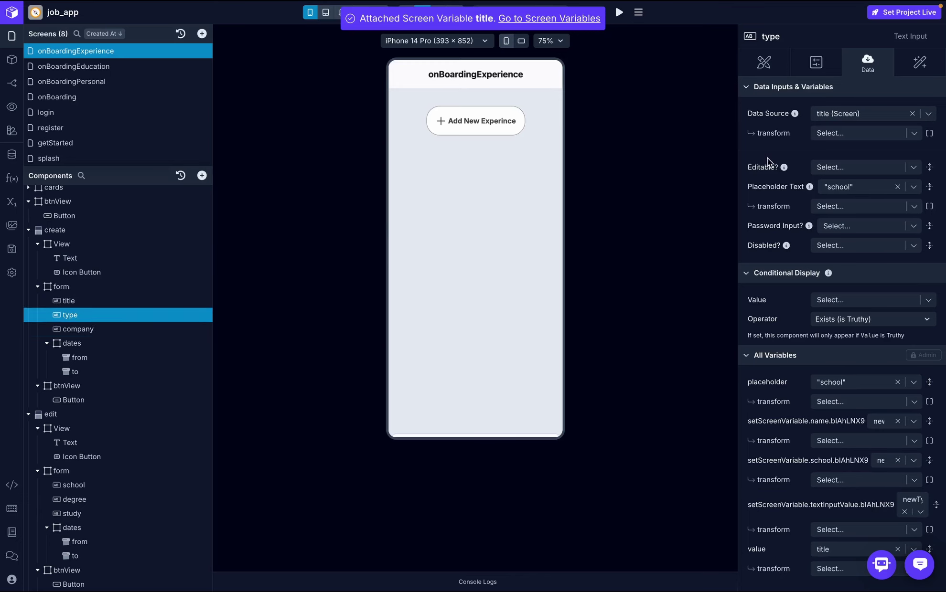
{"action": "left_click", "coordinate": [928, 113]}
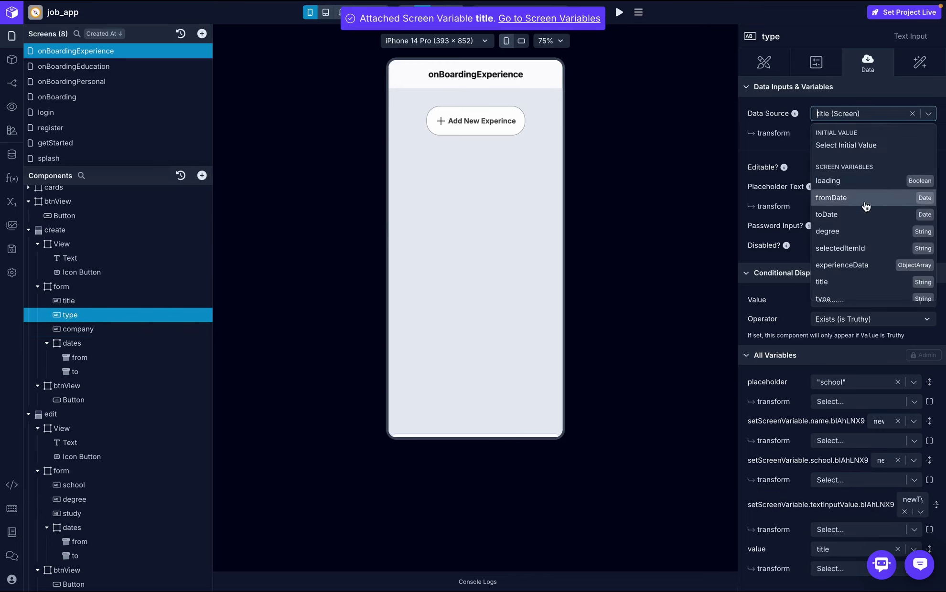
{"action": "scroll", "coordinate": [850, 271], "scroll_direction": "down", "scroll_amount": 2}
{"action": "left_click", "coordinate": [849, 271]}
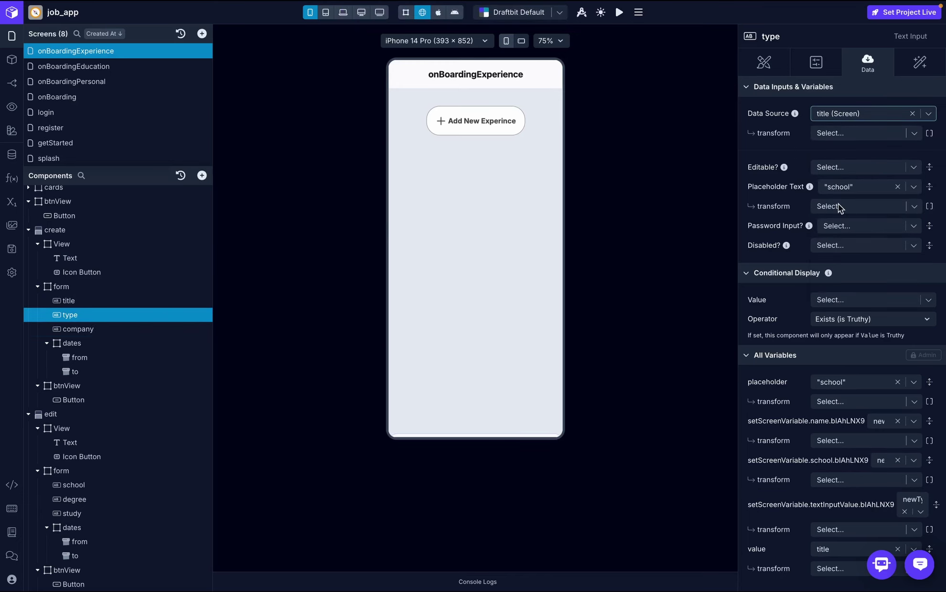
{"action": "left_click", "coordinate": [855, 186]}
{"action": "type", "text": "type"}
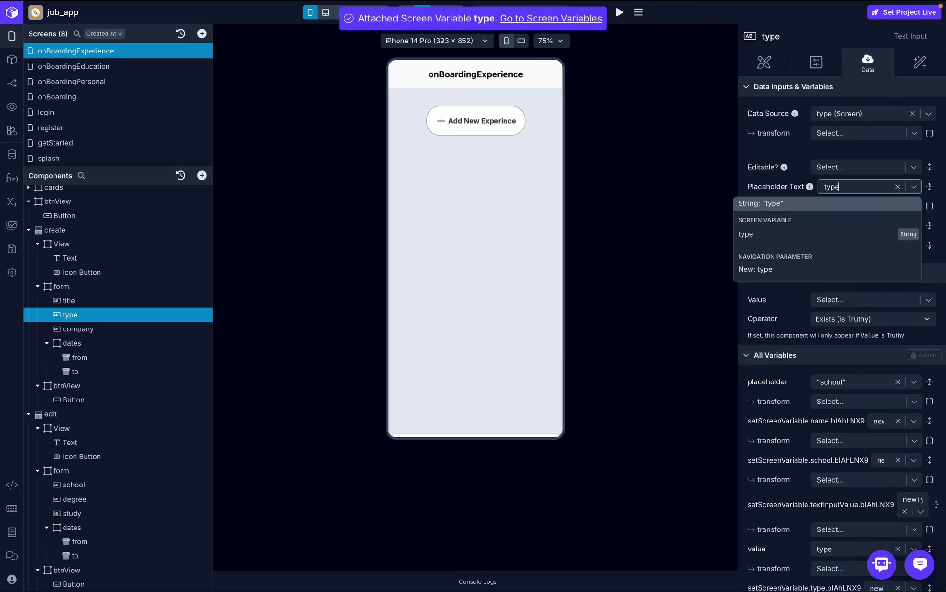
{"action": "left_click", "coordinate": [385, 252]}
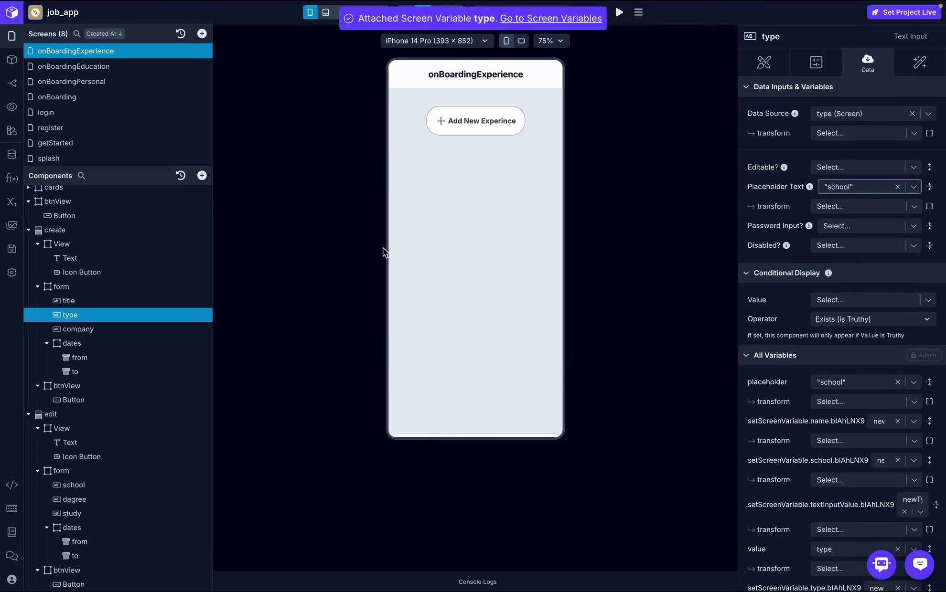
- Bind the company input to company_name with placeholder 'company name'
{"action": "left_click", "coordinate": [91, 329]}
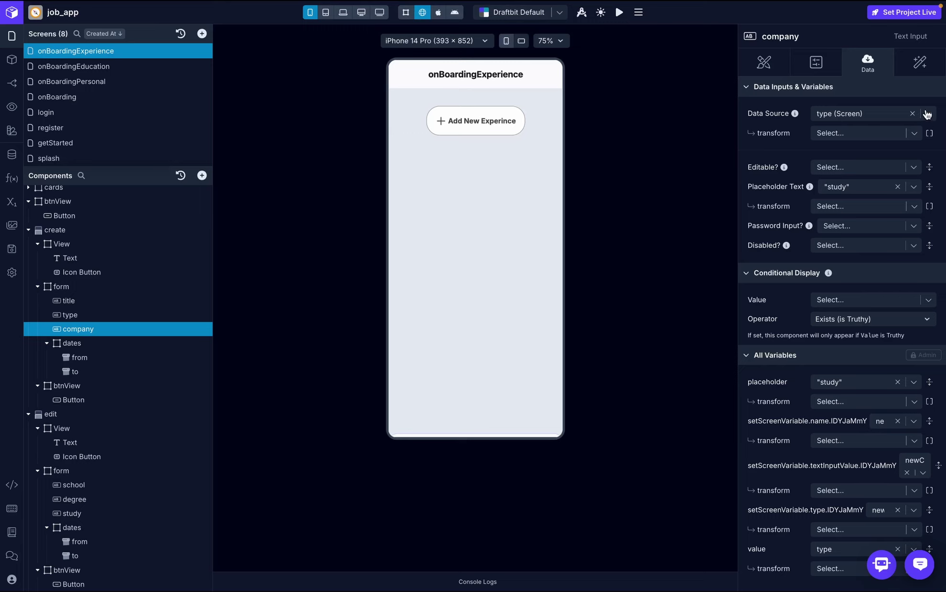
{"action": "left_click", "coordinate": [927, 113]}
{"action": "scroll", "coordinate": [843, 276], "scroll_direction": "down", "scroll_amount": 1}
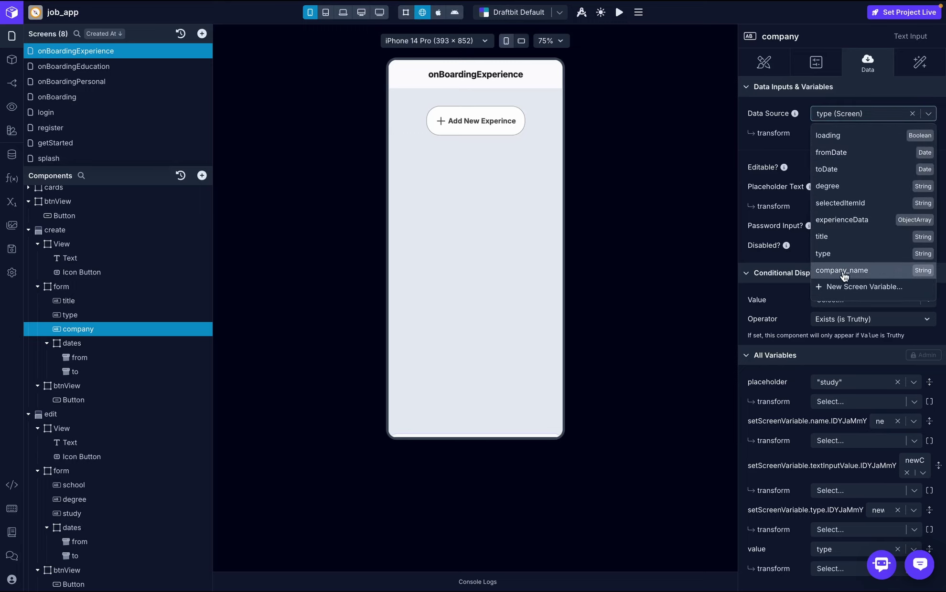
{"action": "left_click", "coordinate": [850, 275]}
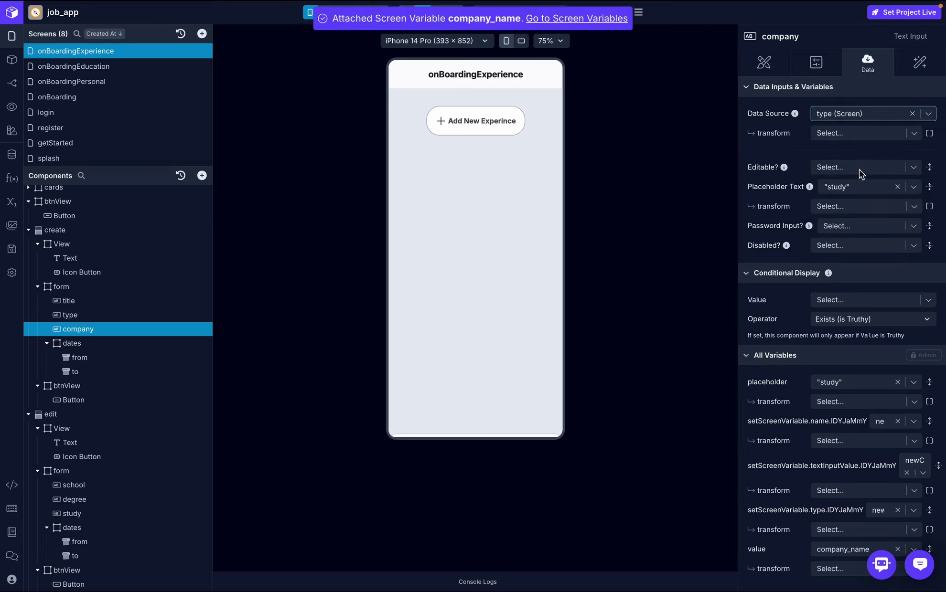
{"action": "left_click", "coordinate": [863, 184]}
{"action": "type", "text": "com"}
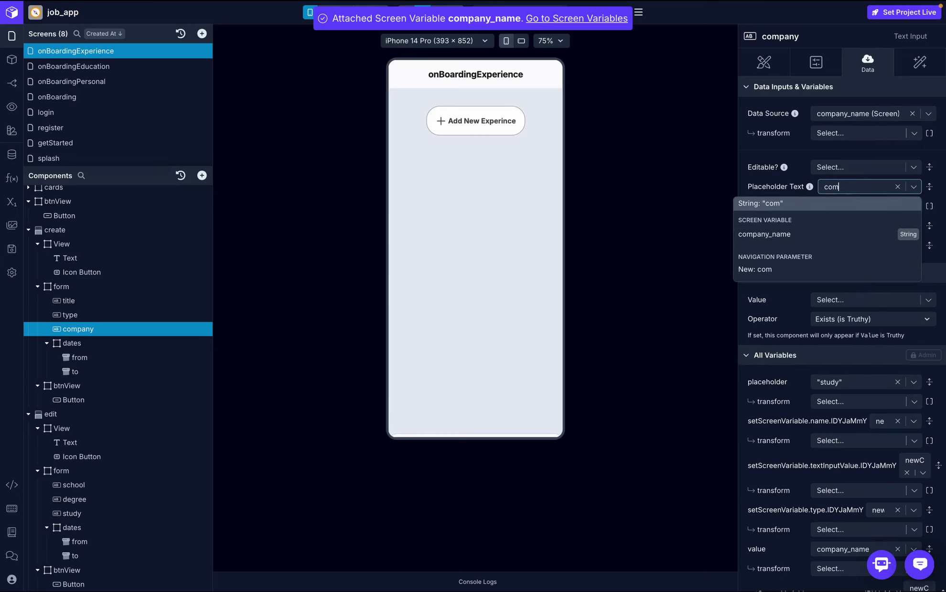
{"action": "type", "text": "pany_name"}
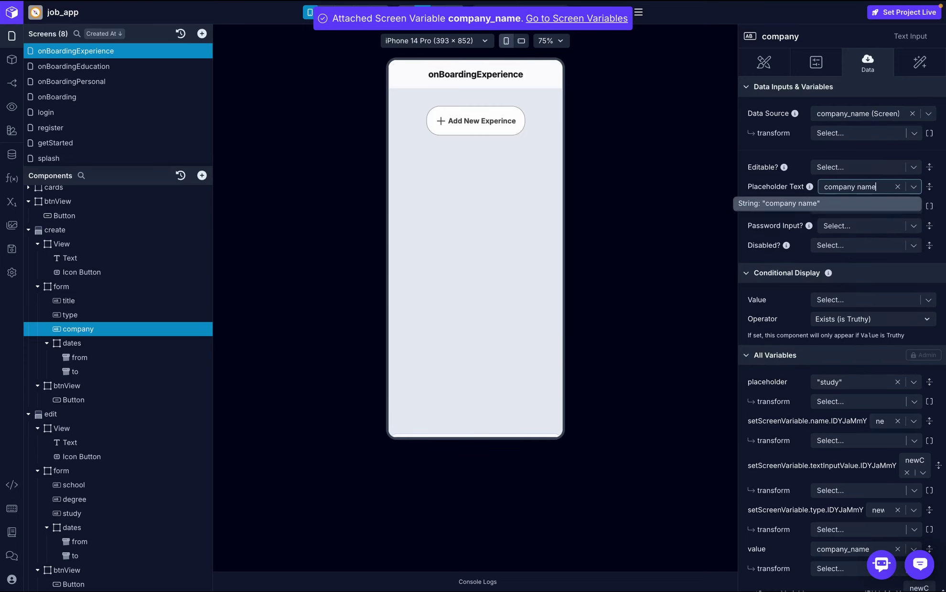
{"action": "left_click", "coordinate": [858, 198]}
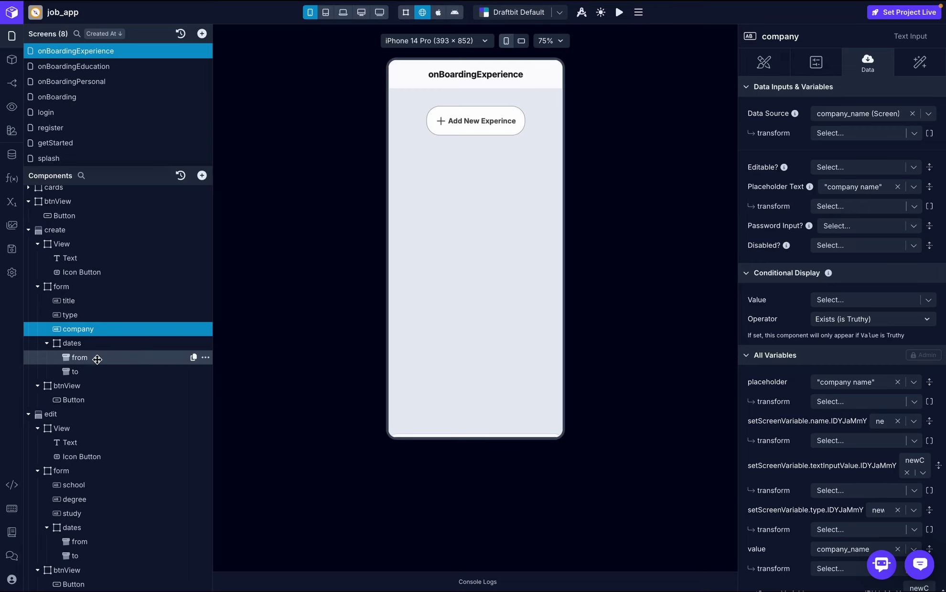
- Add a test experience in the preview with title software dev, type remote and company draftbit, then save it
{"action": "left_click", "coordinate": [486, 127]}
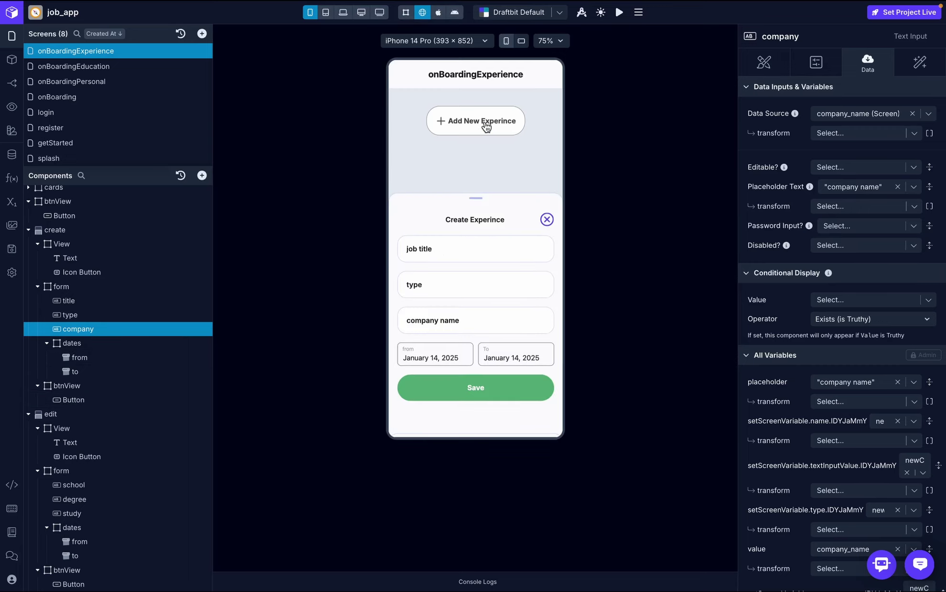
{"action": "left_click", "coordinate": [452, 248]}
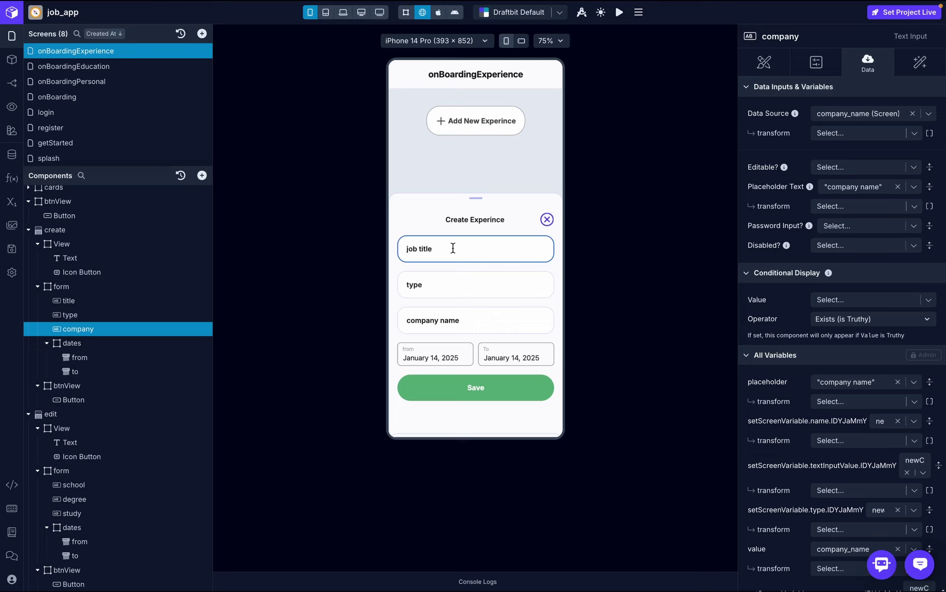
{"action": "type", "text": "software dev"}
{"action": "left_click", "coordinate": [443, 277]}
{"action": "type", "text": "remote"}
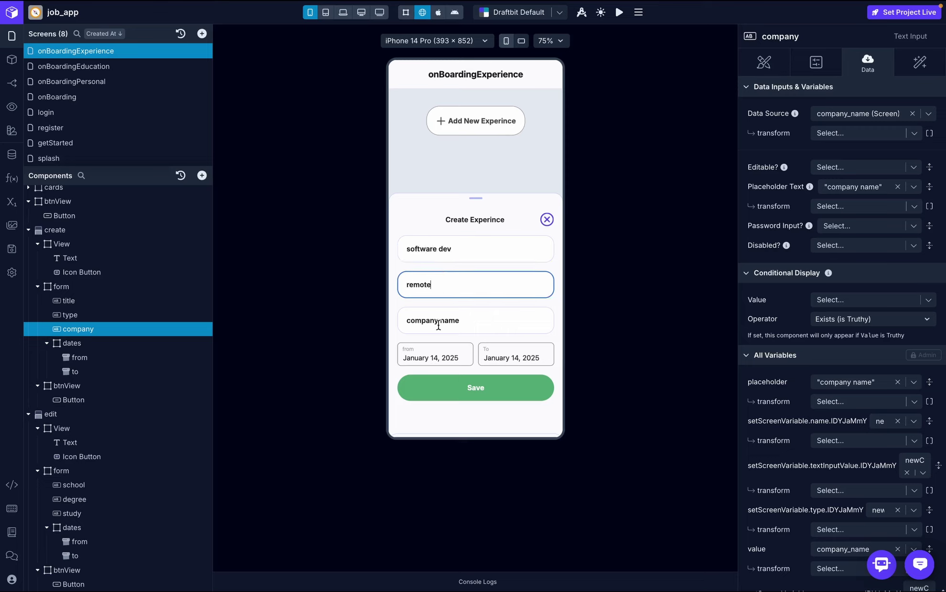
{"action": "left_click", "coordinate": [438, 326]}
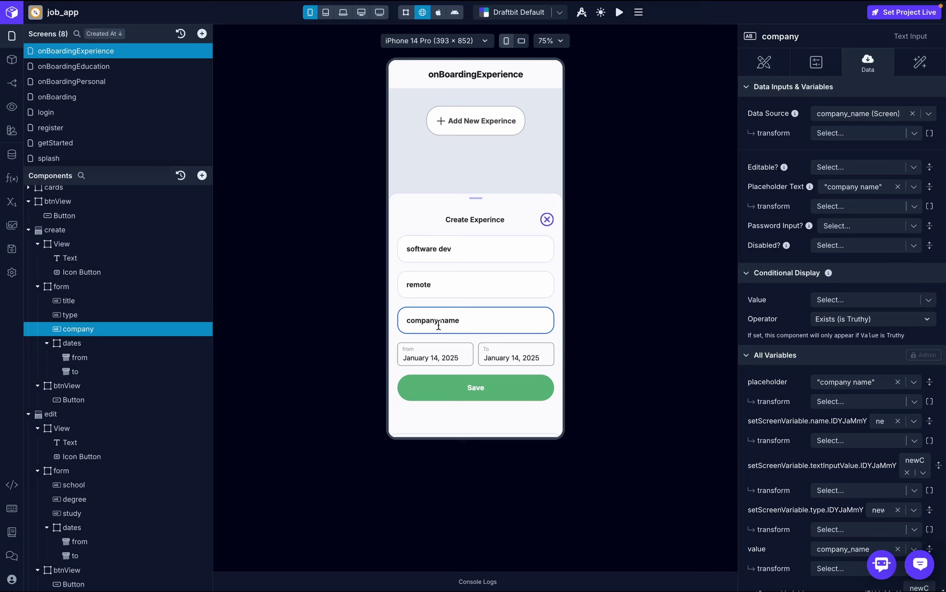
{"action": "type", "text": "draftbit"}
{"action": "left_click", "coordinate": [476, 387]}
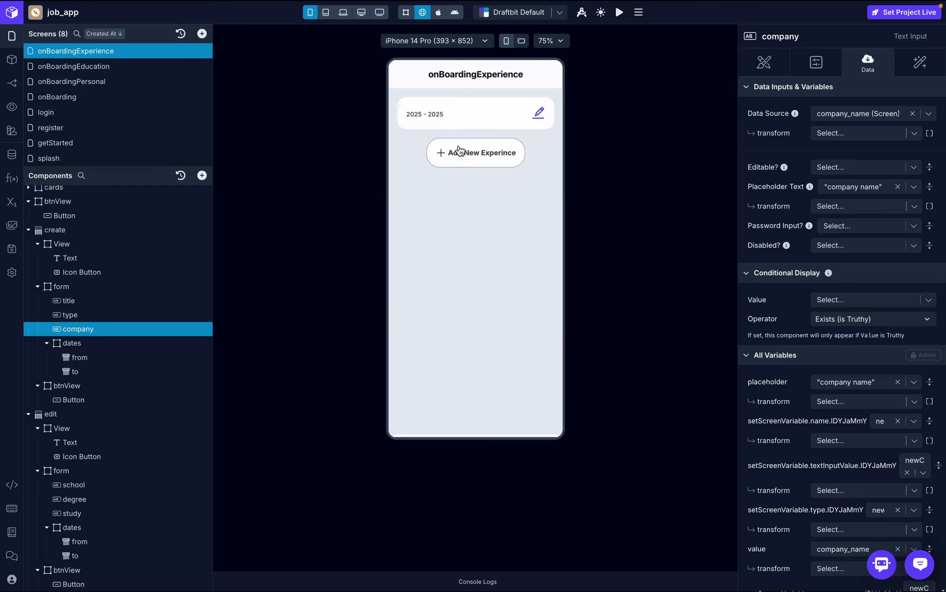
- Glance at the console logs, close them and switch to the onBoarding screen
{"action": "left_click", "coordinate": [477, 582]}
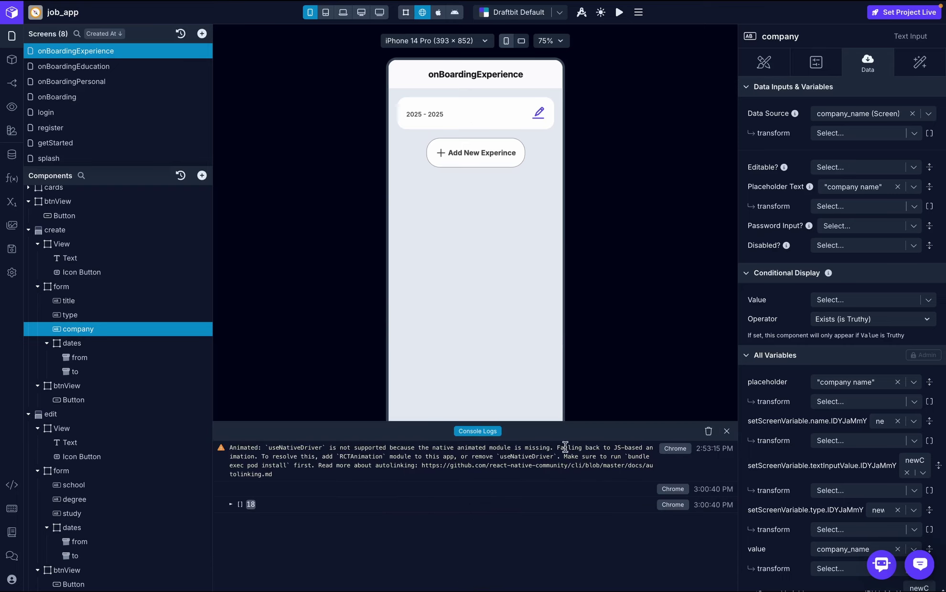
{"action": "left_click", "coordinate": [727, 433]}
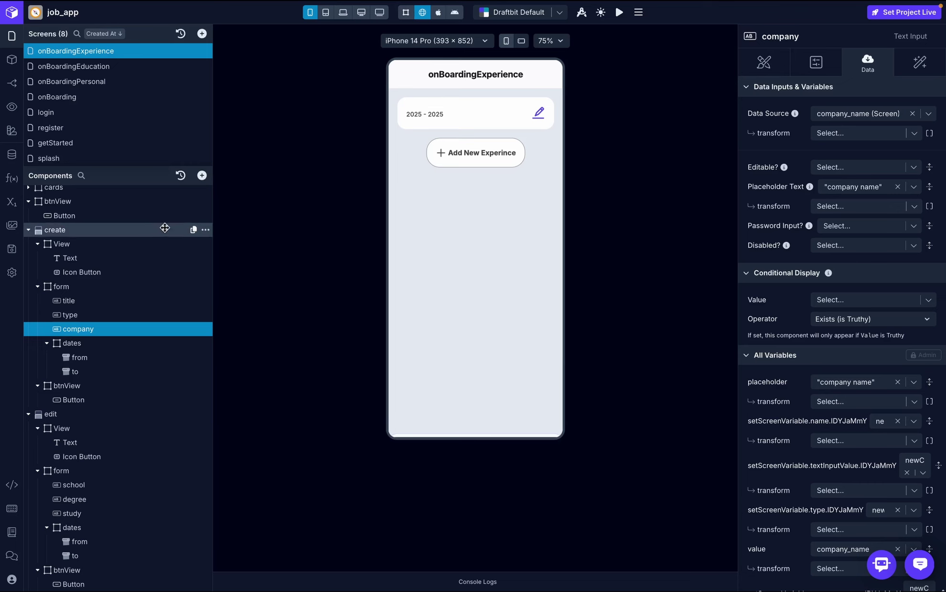
{"action": "scroll", "coordinate": [153, 234], "scroll_direction": "up", "scroll_amount": 1}
{"action": "left_click", "coordinate": [147, 97]}
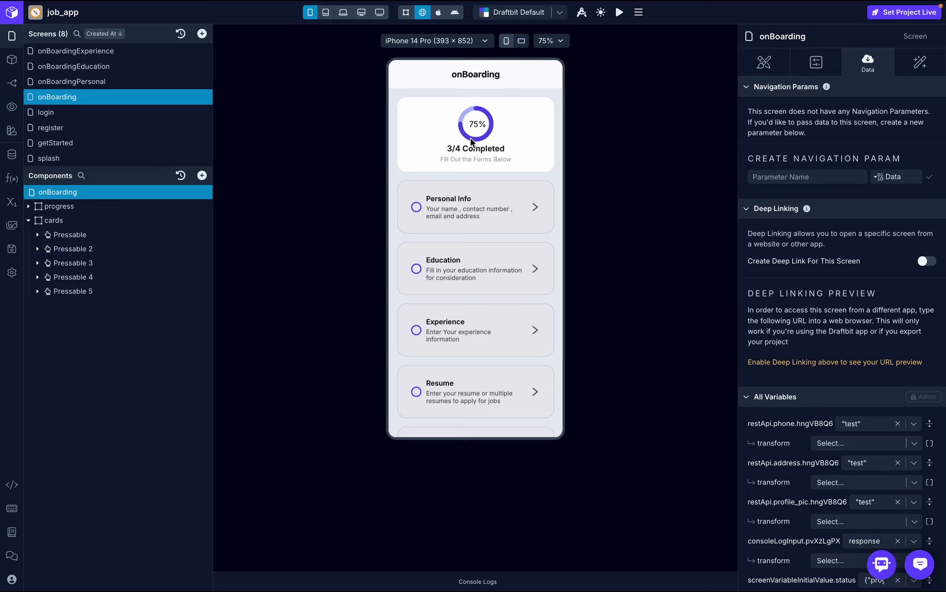
{"action": "scroll", "coordinate": [478, 274], "scroll_direction": "down", "scroll_amount": 1}
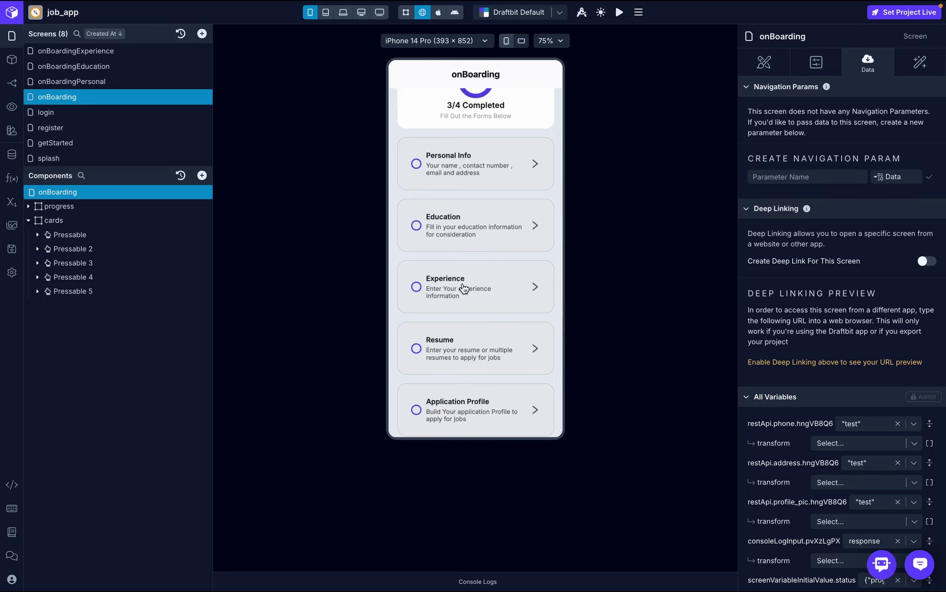
{"action": "scroll", "coordinate": [463, 288], "scroll_direction": "up", "scroll_amount": 1}
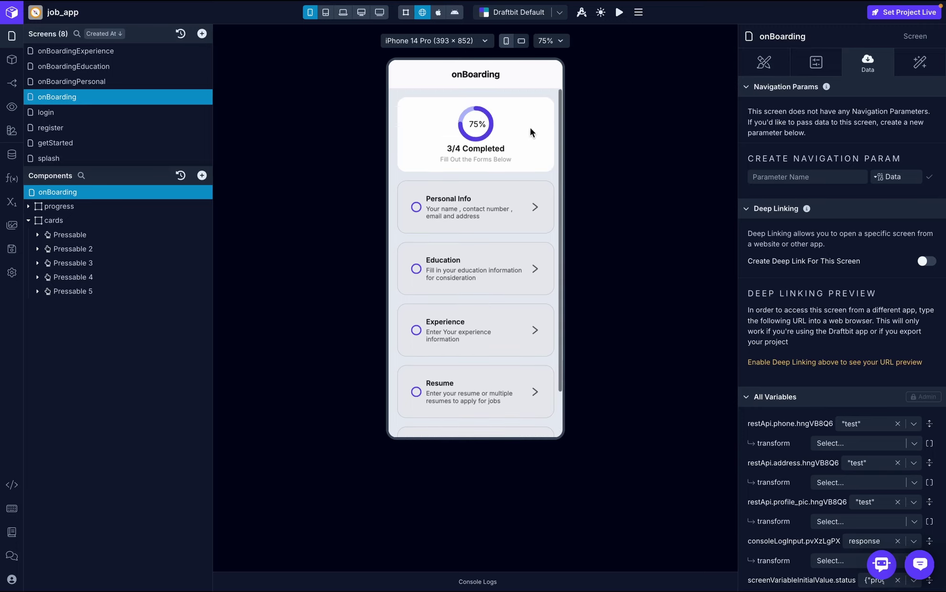
- Open the Experience section and expand the logged software dev record in the console
{"action": "left_click", "coordinate": [462, 338]}
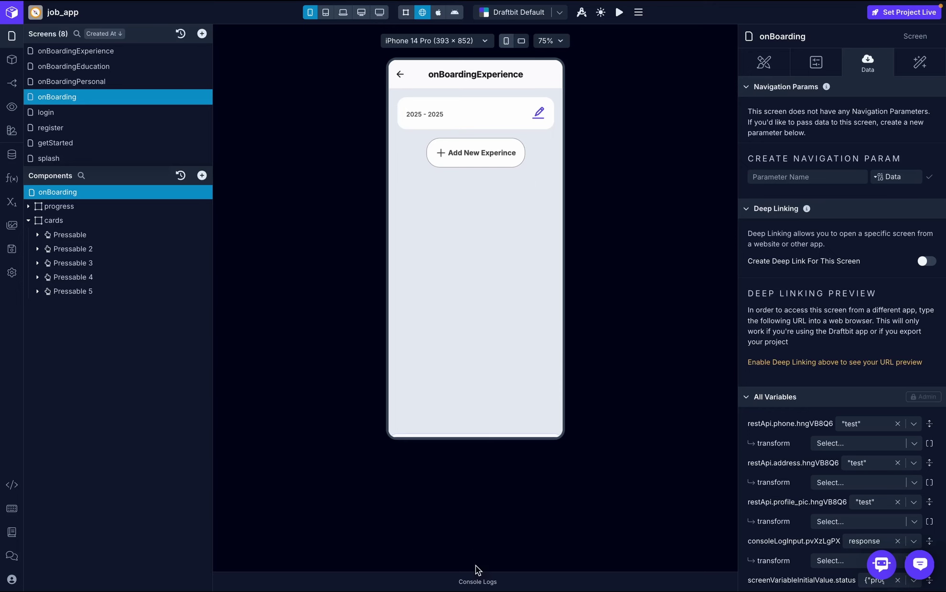
{"action": "left_click", "coordinate": [479, 581]}
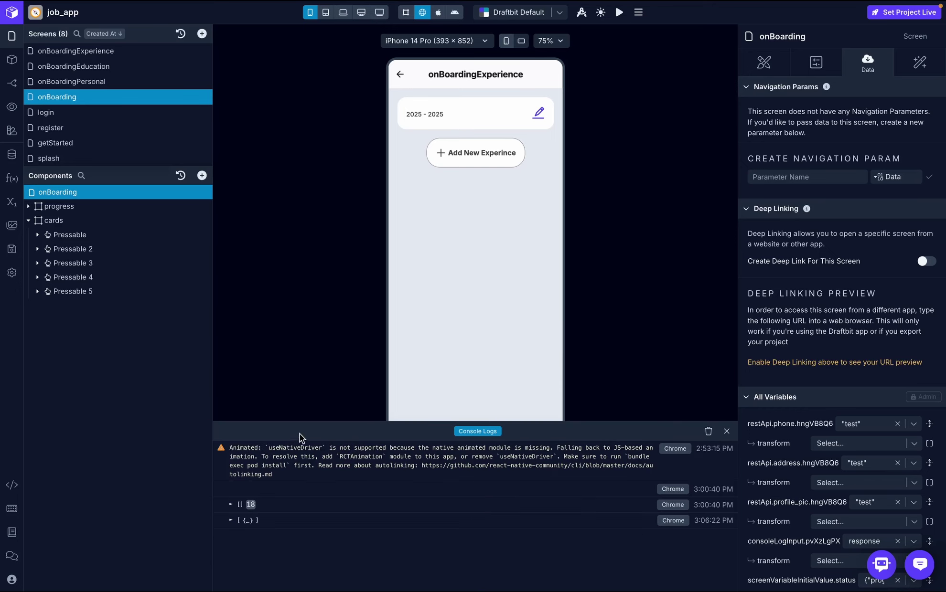
{"action": "left_click", "coordinate": [231, 521]}
{"action": "left_click", "coordinate": [242, 530]}
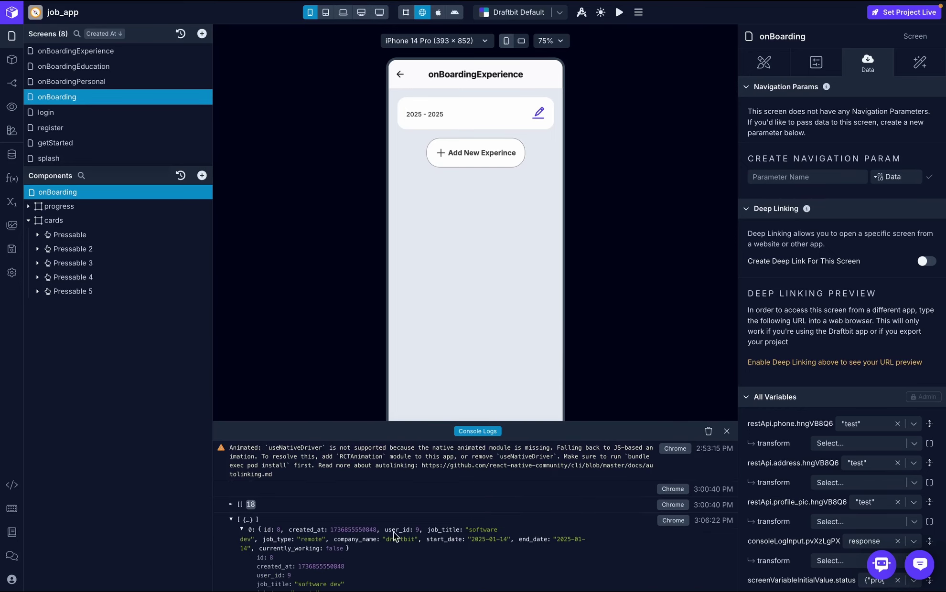
{"action": "scroll", "coordinate": [393, 532], "scroll_direction": "down", "scroll_amount": 1}
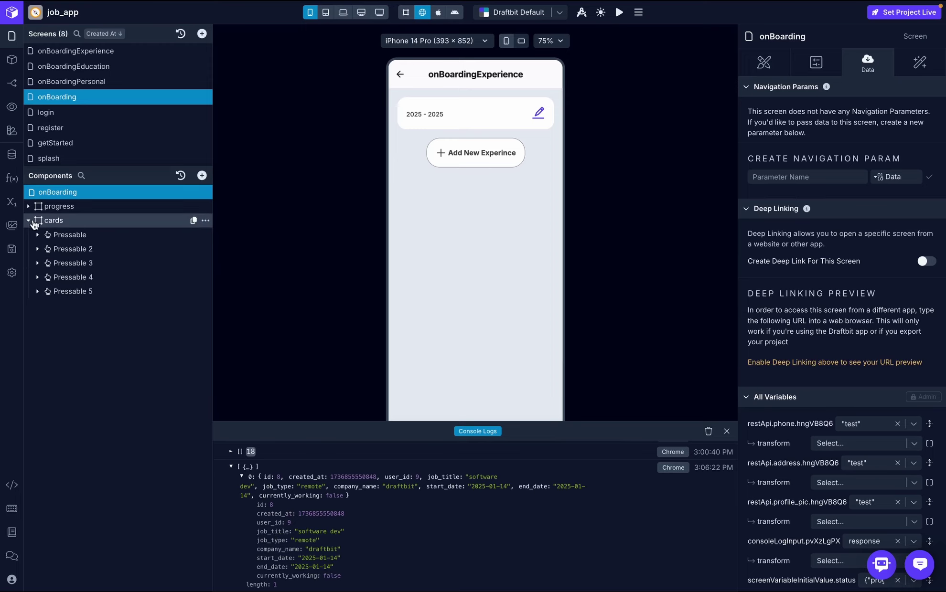
- Replace the first card Text's .school transform with .company_name so it shows draftbit
{"action": "left_click", "coordinate": [117, 51]}
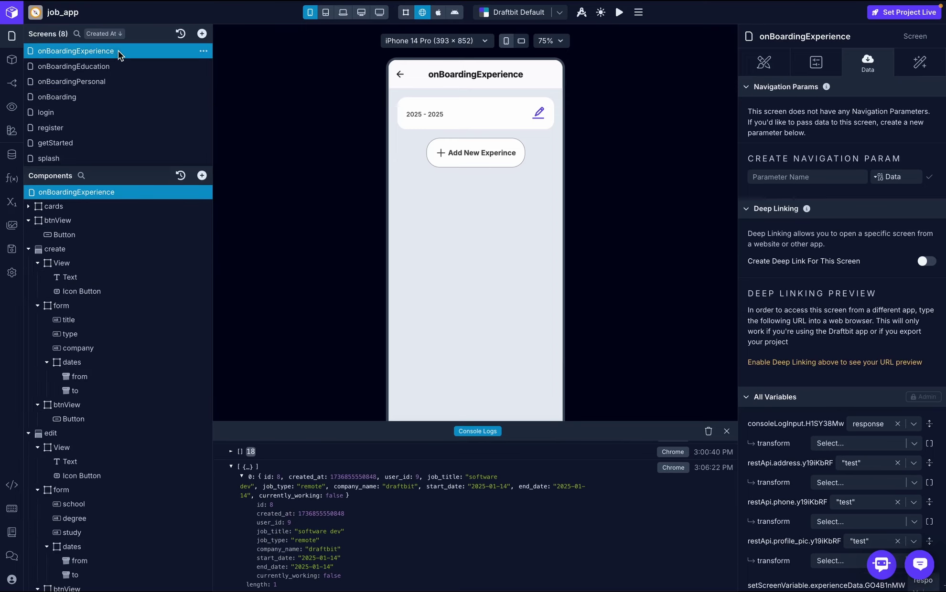
{"action": "left_click", "coordinate": [28, 207]}
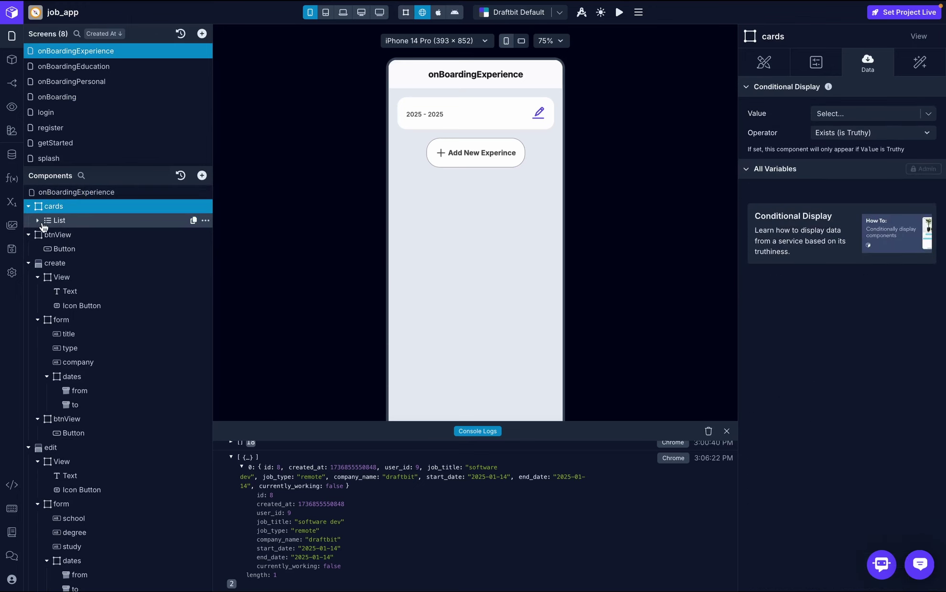
{"action": "left_click", "coordinate": [38, 221]}
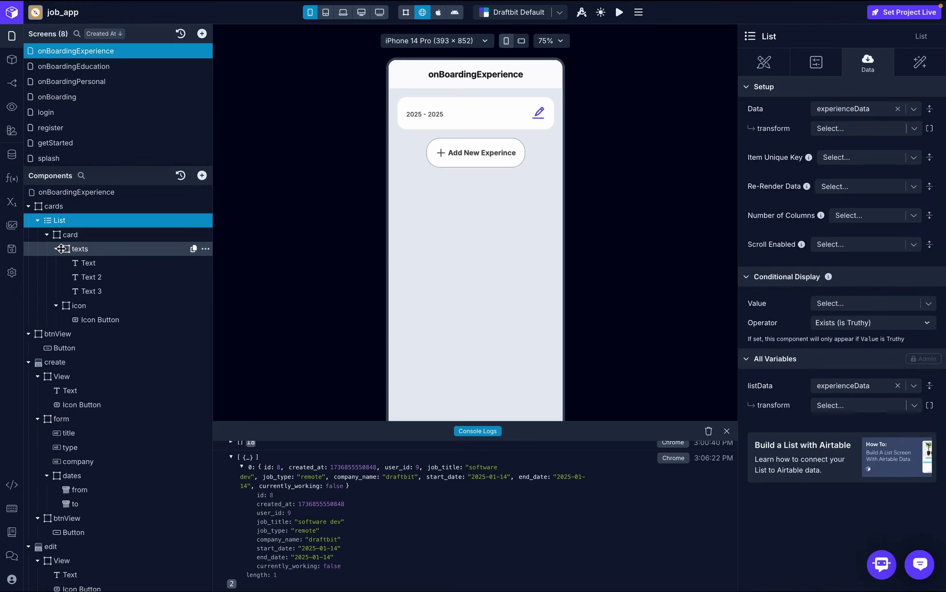
{"action": "left_click", "coordinate": [89, 264]}
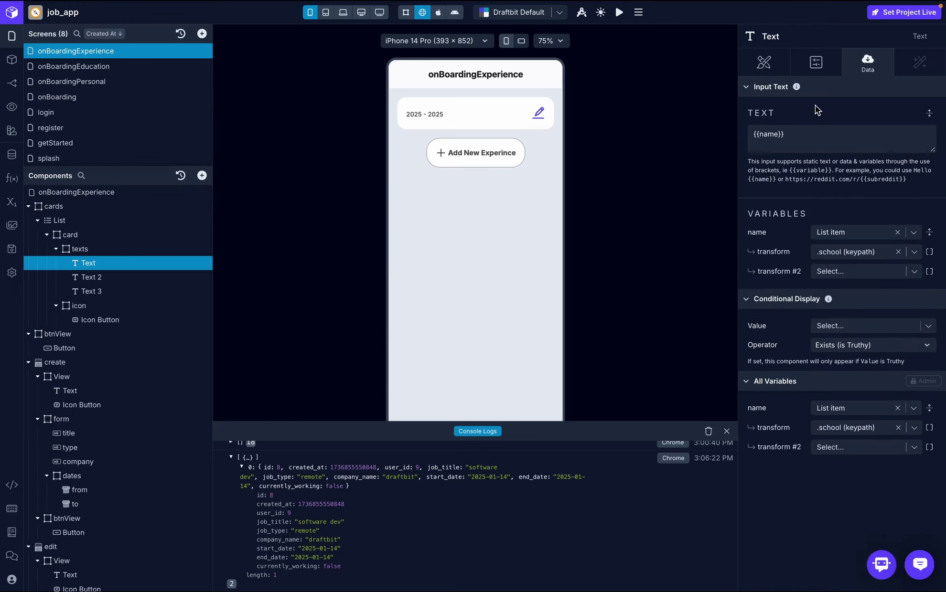
{"action": "left_click", "coordinate": [901, 254]}
{"action": "left_click", "coordinate": [898, 252]}
{"action": "left_click", "coordinate": [868, 250]}
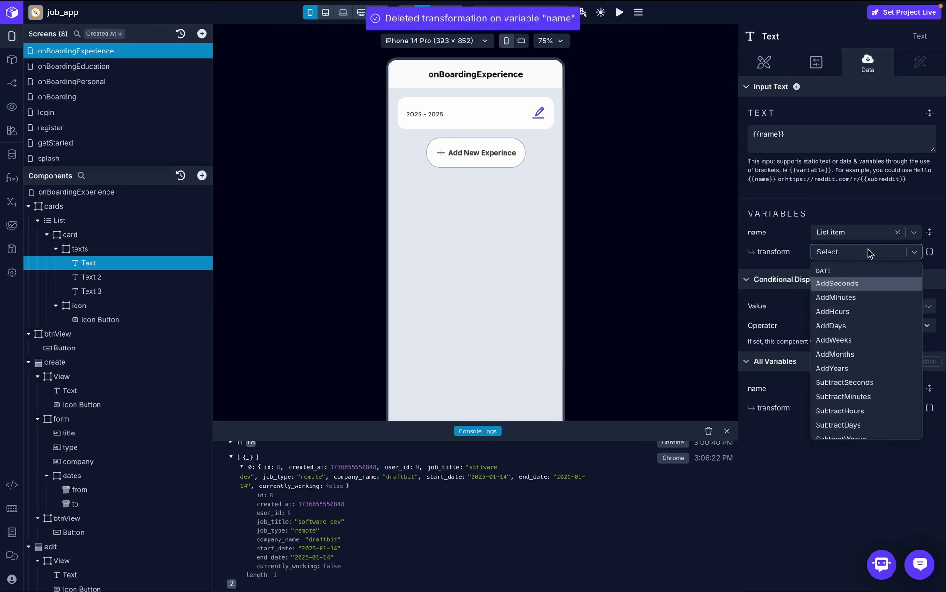
{"action": "type", "text": "compa"}
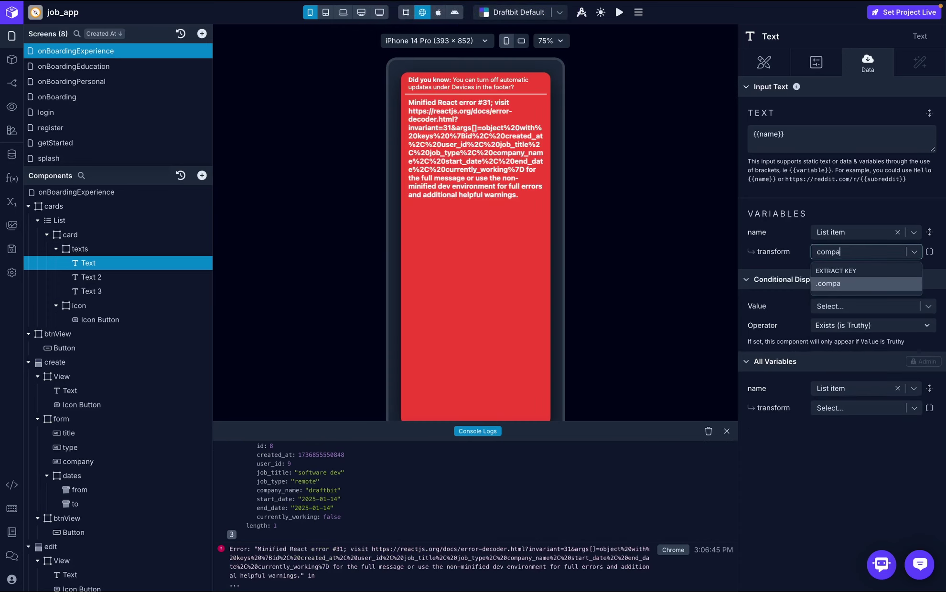
{"action": "type", "text": "ny_name"}
{"action": "left_click", "coordinate": [882, 284]}
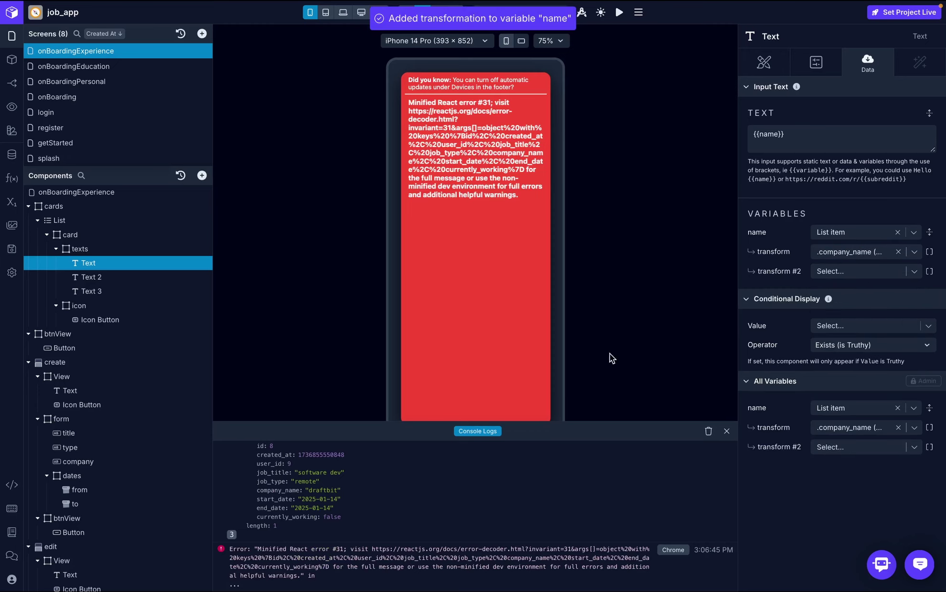
{"action": "scroll", "coordinate": [401, 540], "scroll_direction": "up", "scroll_amount": 2}
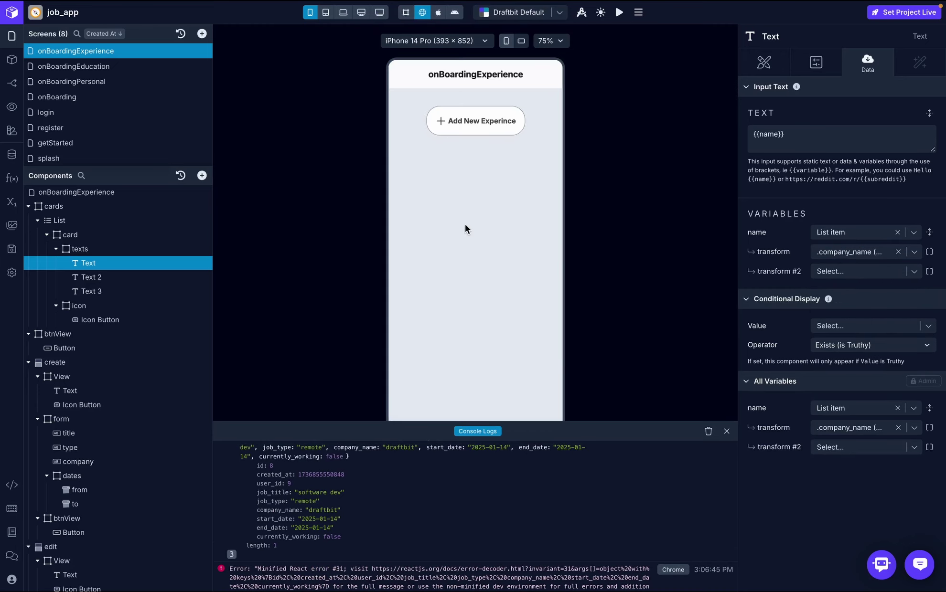
{"action": "scroll", "coordinate": [302, 529], "scroll_direction": "up", "scroll_amount": 2}
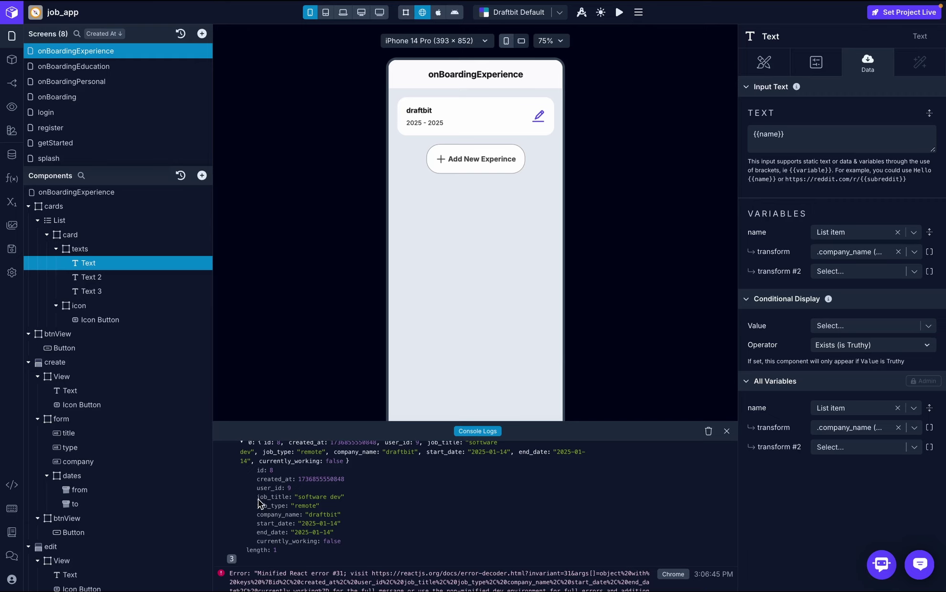
{"action": "left_click_drag", "start_coordinate": [257, 500], "coordinate": [289, 500]}
- Change the second card Text's content from the degree variable to {{title}}
{"action": "key", "text": "ctrl+c"}
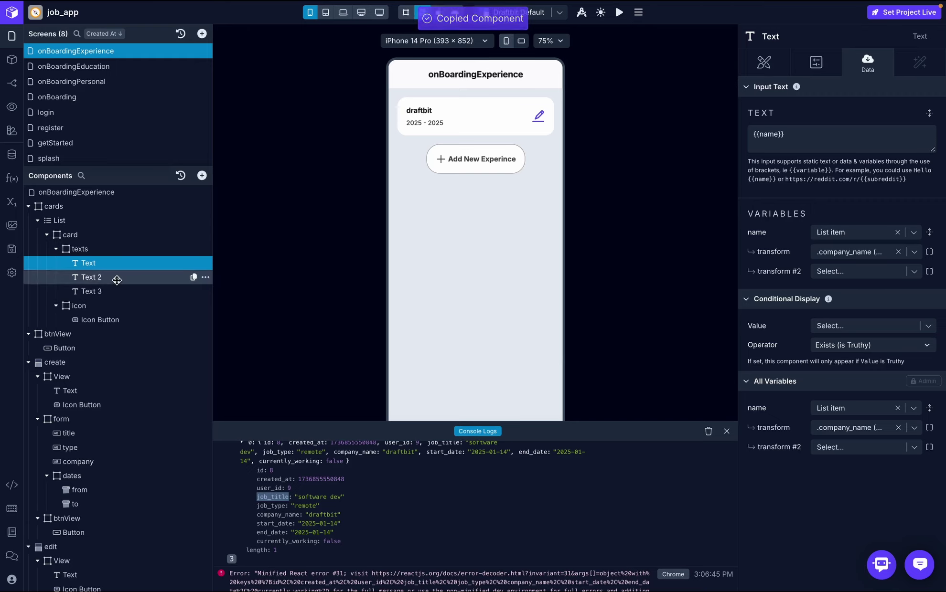
{"action": "left_click", "coordinate": [116, 280]}
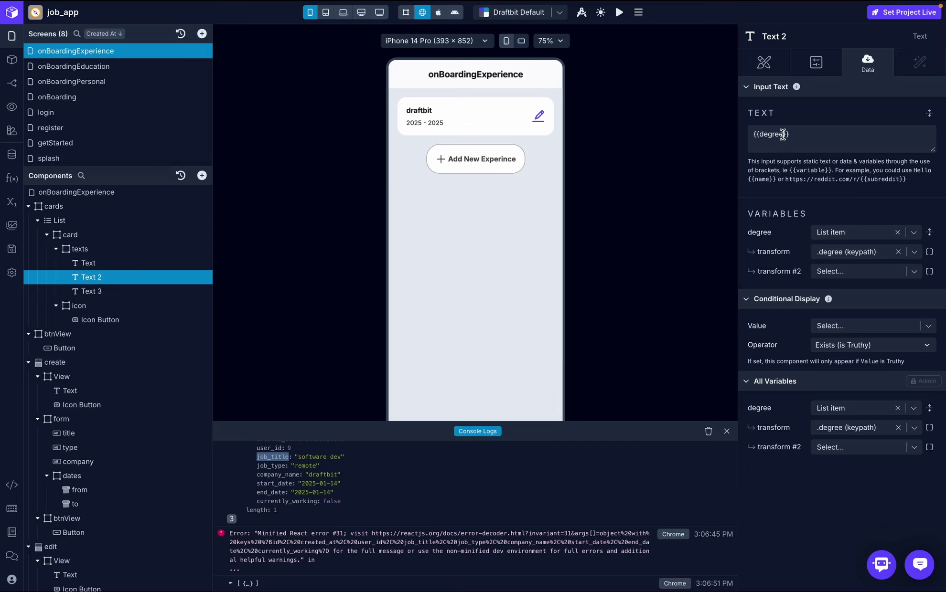
{"action": "left_click", "coordinate": [783, 134]}
{"action": "key", "text": "BackSpace"}
{"action": "key", "text": "BackSpace"}
{"action": "key", "text": "BackSpace"}
{"action": "key", "text": "BackSpace"}
{"action": "key", "text": "BackSpace"}
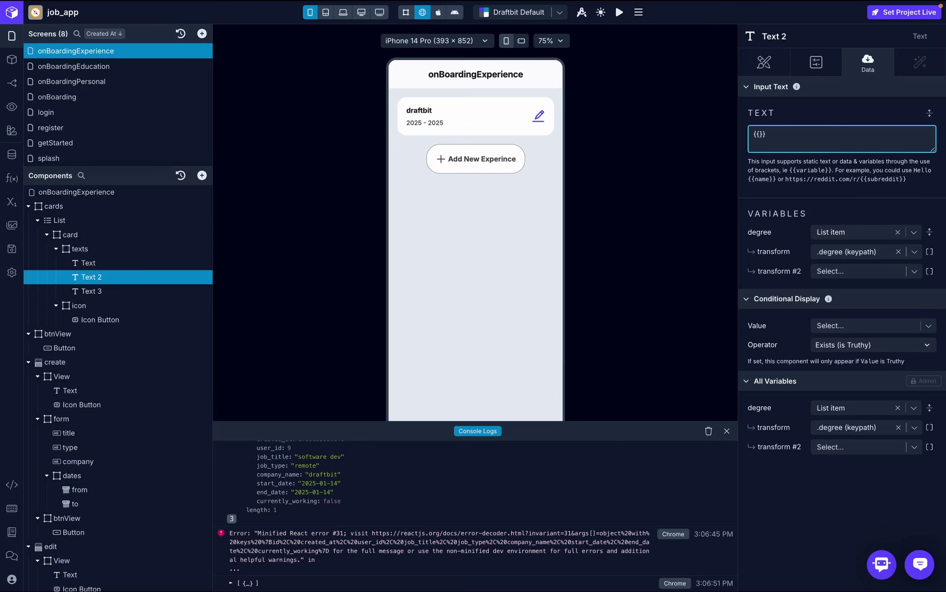
{"action": "type", "text": "title"}
{"action": "left_click", "coordinate": [879, 122]}
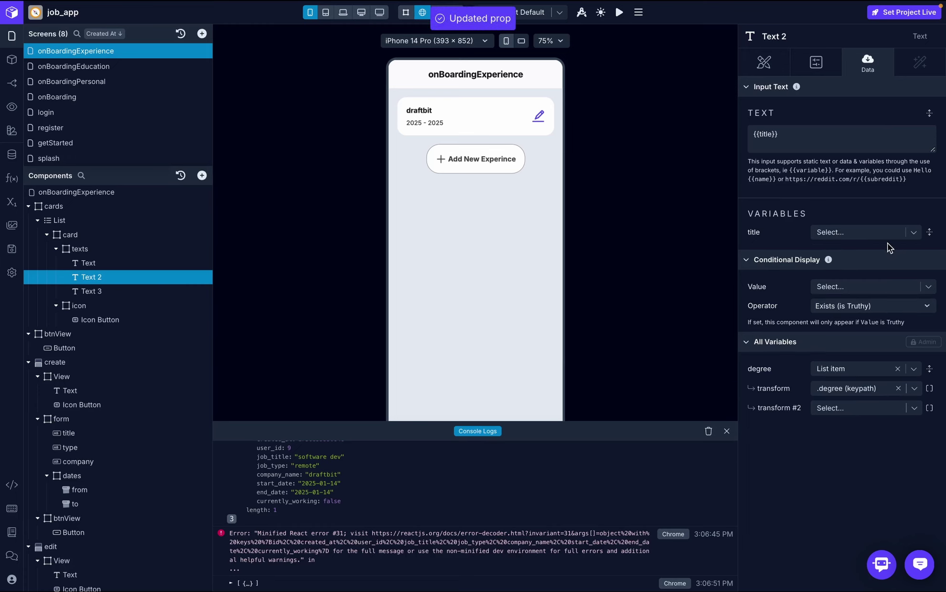
- Bind the title variable to the List item with a .job_title transform
{"action": "left_click", "coordinate": [905, 237]}
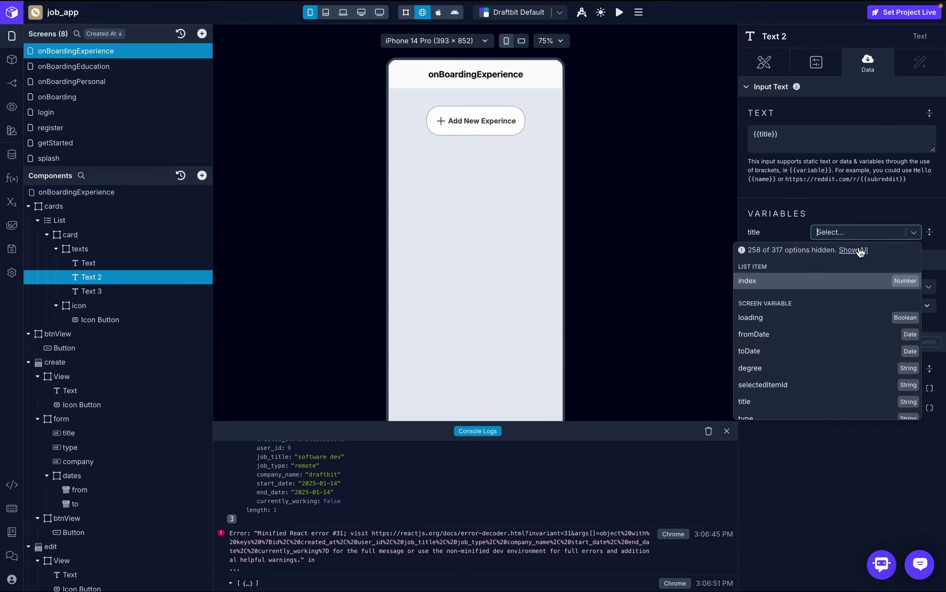
{"action": "left_click", "coordinate": [860, 252]}
{"action": "left_click", "coordinate": [792, 271]}
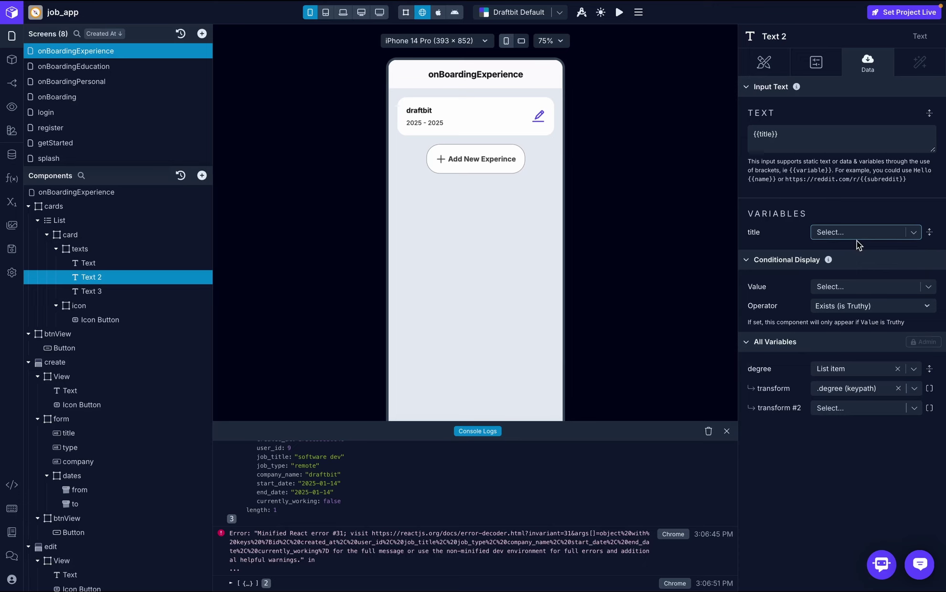
{"action": "left_click", "coordinate": [904, 231]}
{"action": "left_click", "coordinate": [860, 258]}
{"action": "left_click", "coordinate": [876, 246]}
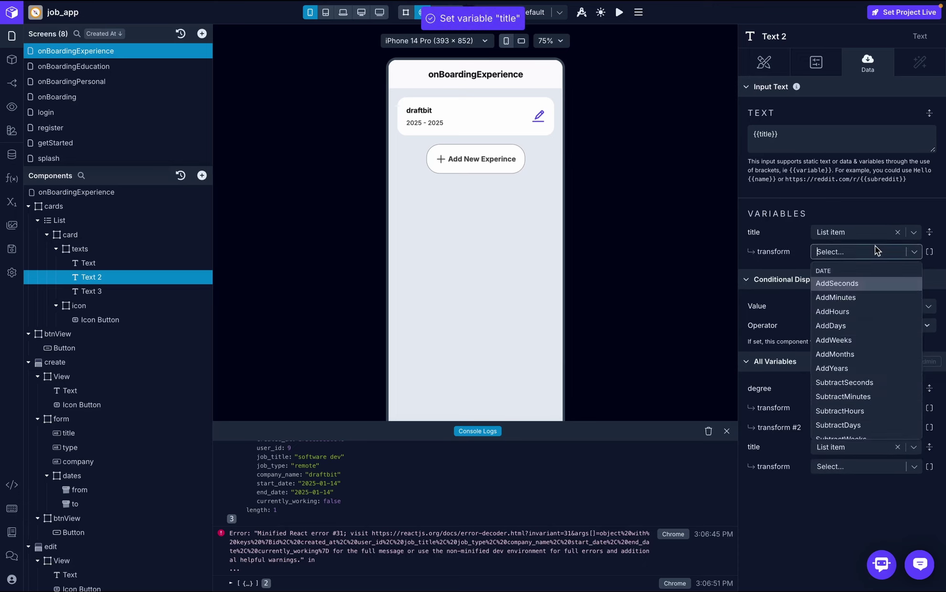
{"action": "type", "text": "job_title"}
{"action": "left_click", "coordinate": [854, 283]}
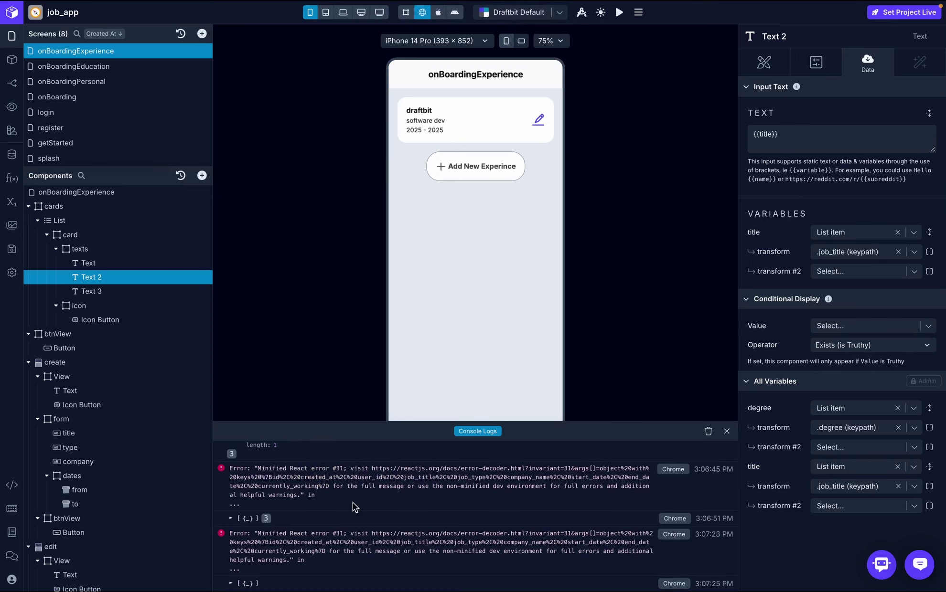
- Close the console logs and select the card's edit Icon Button
{"action": "scroll", "coordinate": [353, 503], "scroll_direction": "up", "scroll_amount": 3}
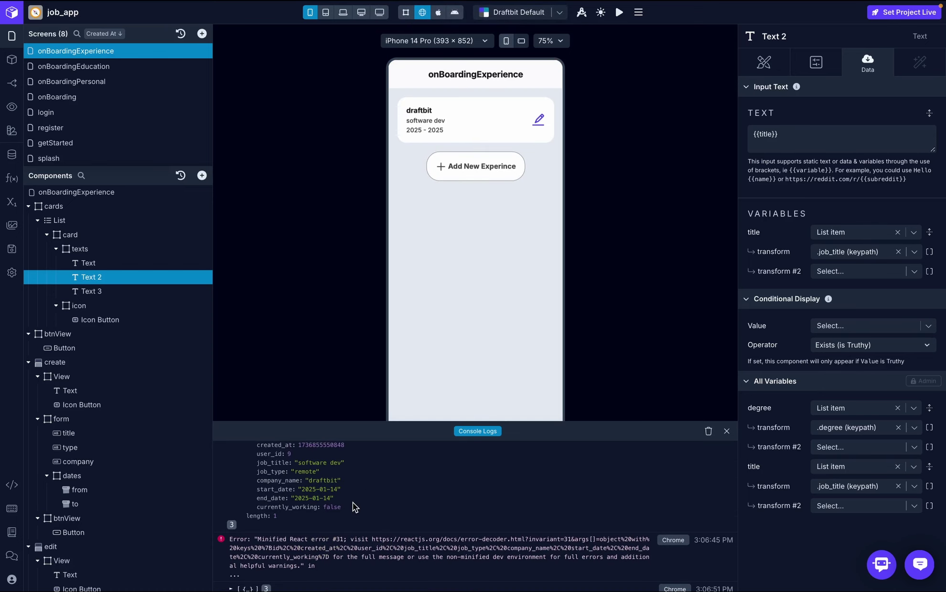
{"action": "left_click", "coordinate": [172, 291]}
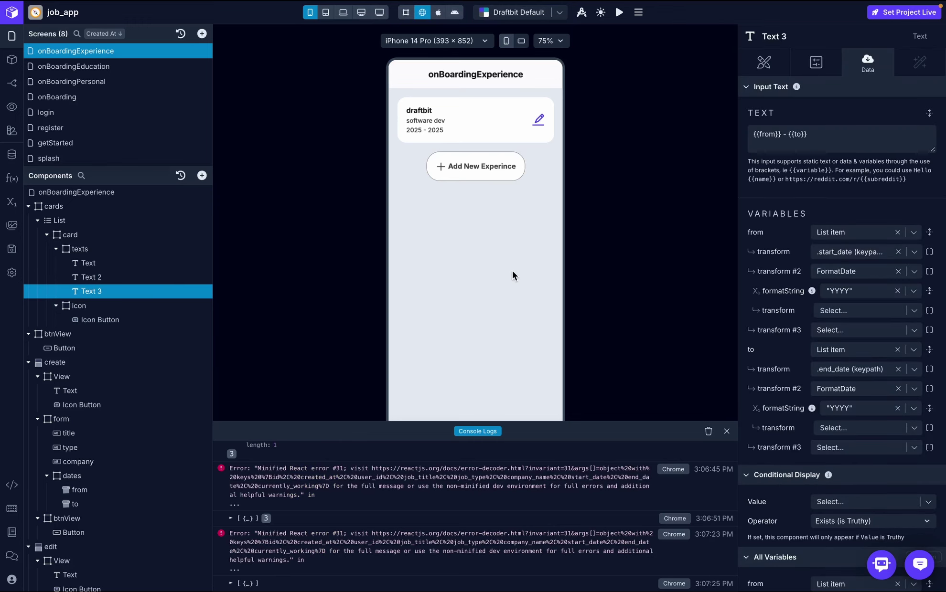
{"action": "left_click", "coordinate": [726, 432]}
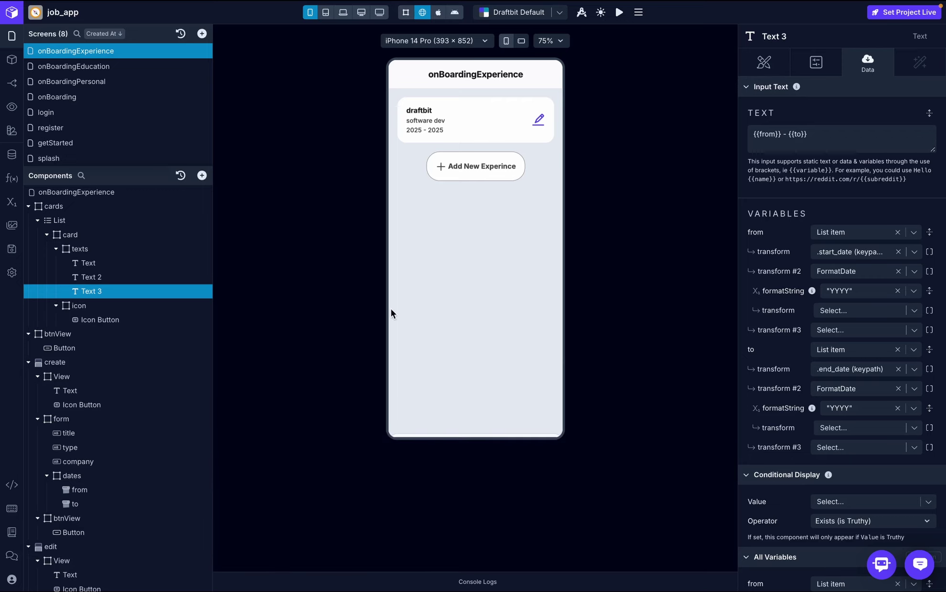
{"action": "left_click", "coordinate": [115, 319]}
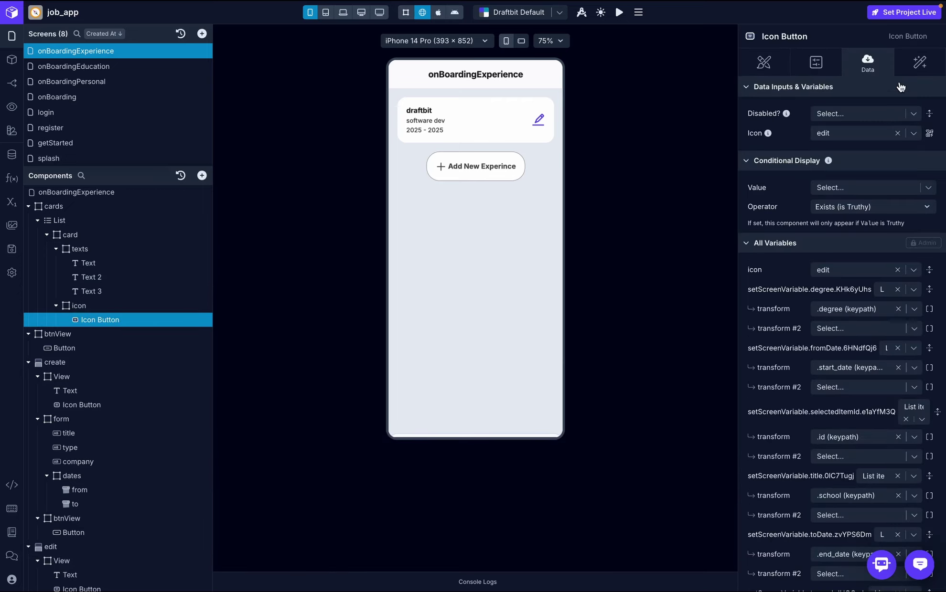
- In the edit icon's On Press workflow, set the title variable from the item's .job_title
{"action": "left_click", "coordinate": [919, 67]}
{"action": "left_click", "coordinate": [854, 123]}
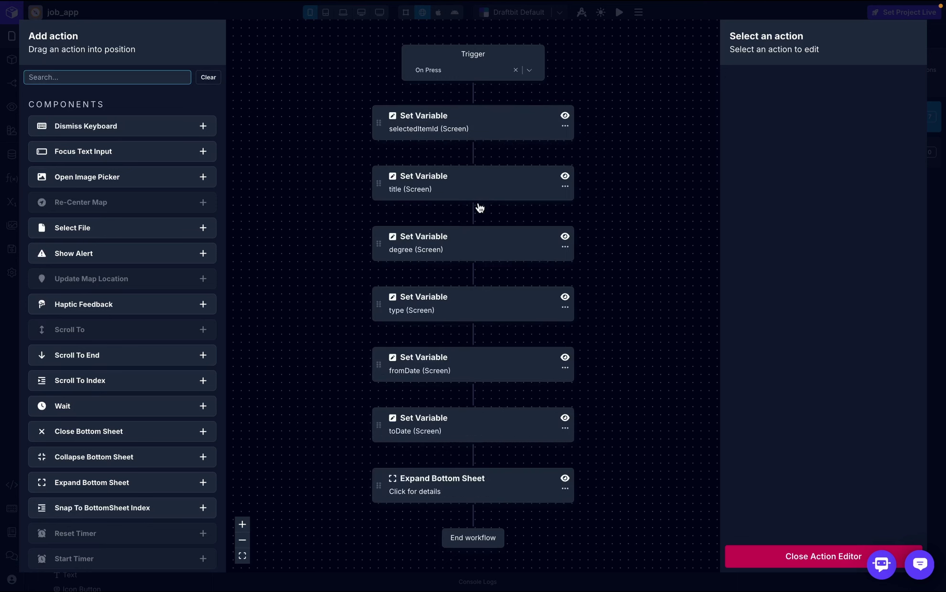
{"action": "left_click", "coordinate": [476, 253]}
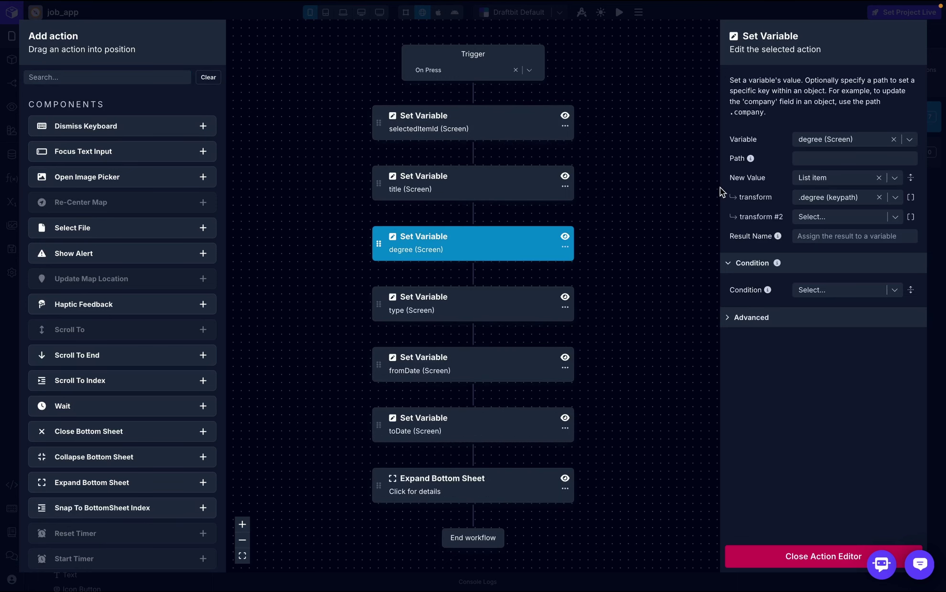
{"action": "left_click", "coordinate": [525, 130]}
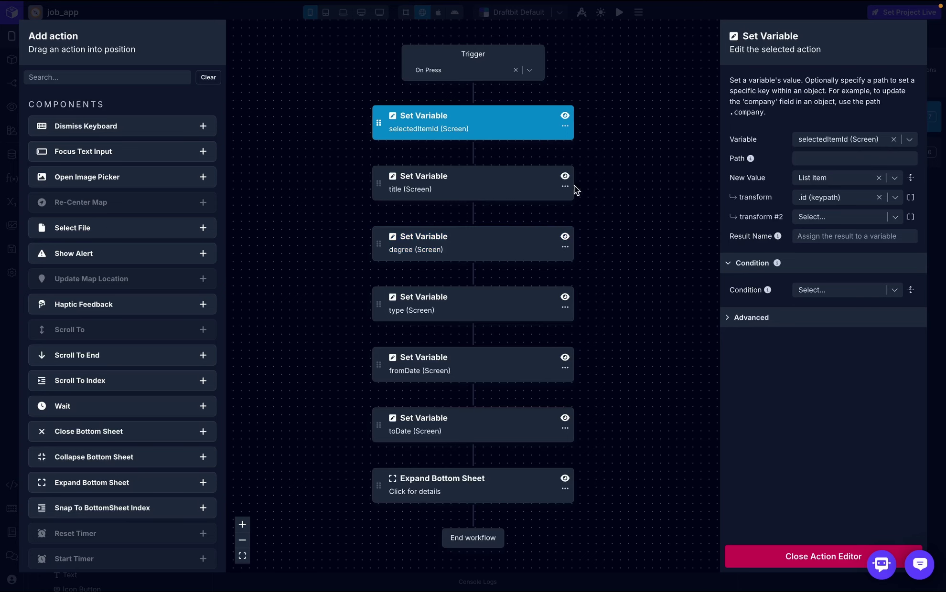
{"action": "left_click", "coordinate": [484, 191]}
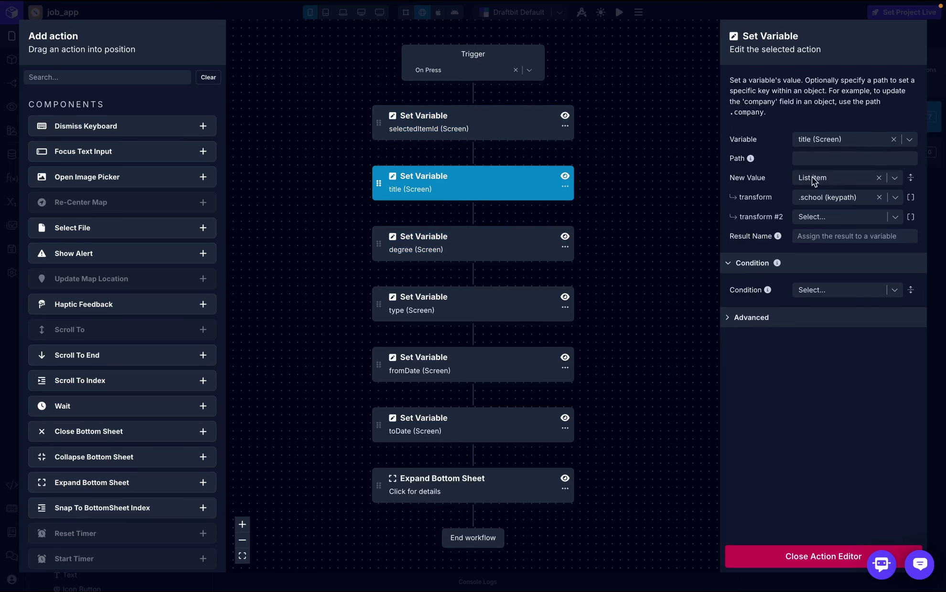
{"action": "left_click", "coordinate": [835, 200]}
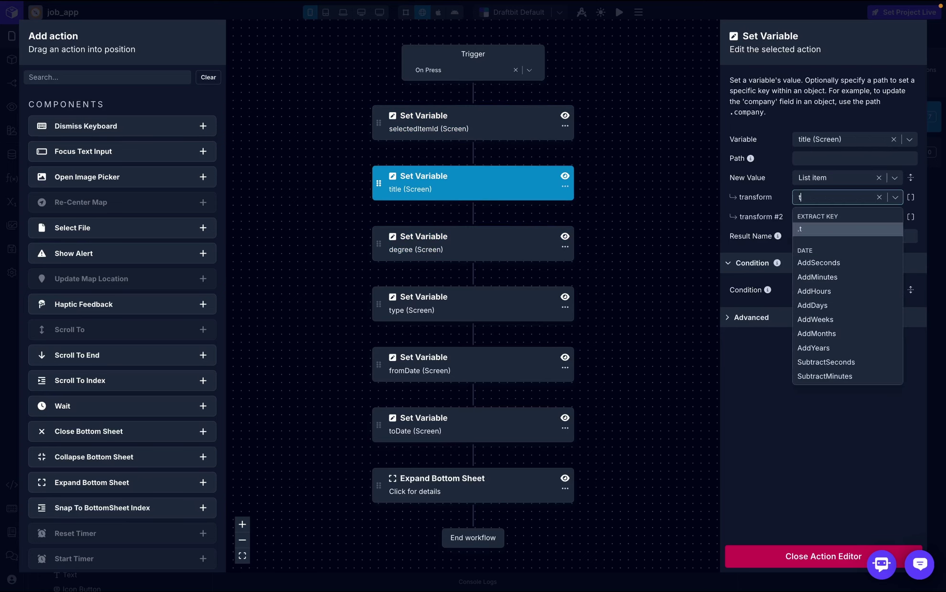
{"action": "type", "text": "job_title"}
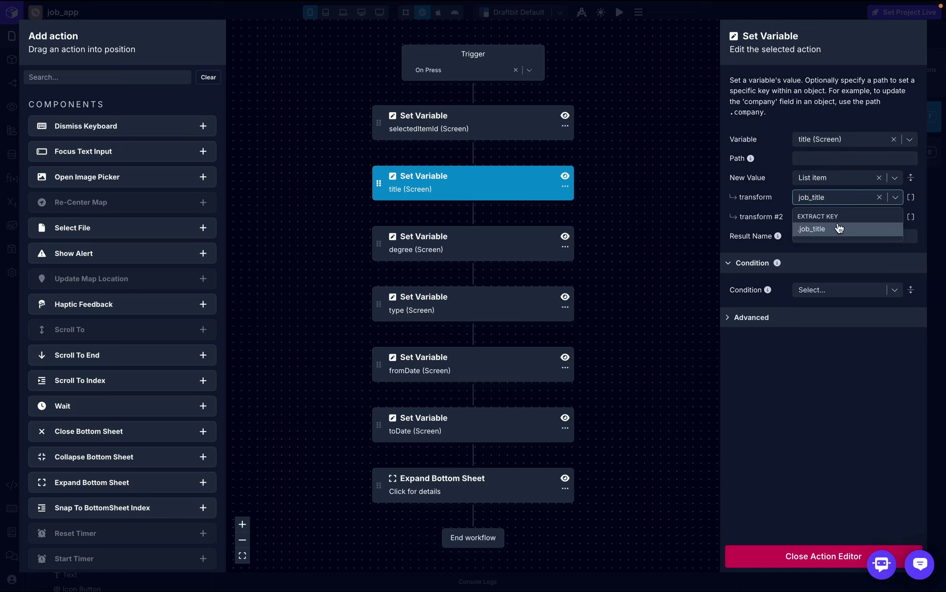
{"action": "left_click", "coordinate": [840, 230]}
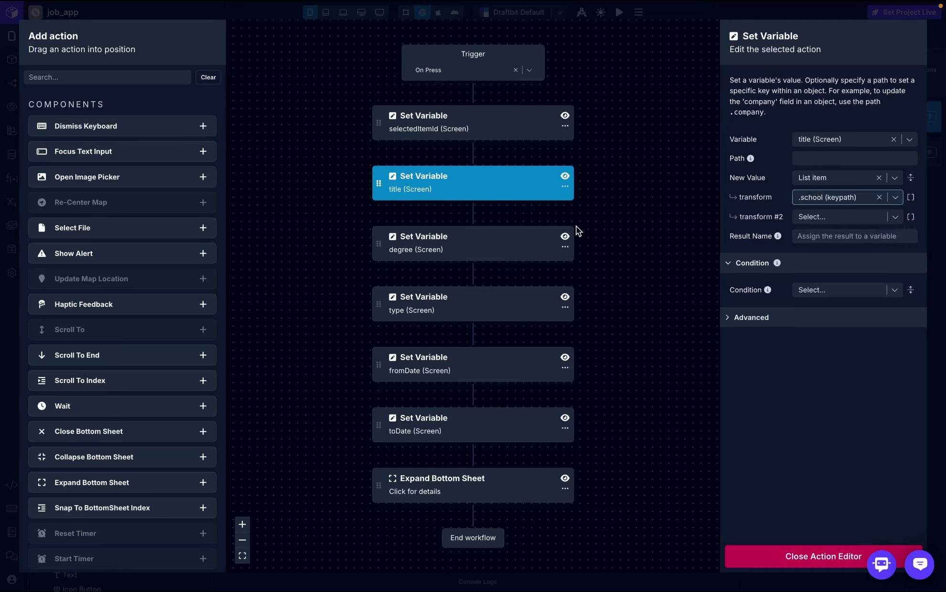
- Switch the degree step to set type from .job_type and delete the duplicate type step
{"action": "left_click", "coordinate": [499, 248]}
{"action": "left_click", "coordinate": [852, 137]}
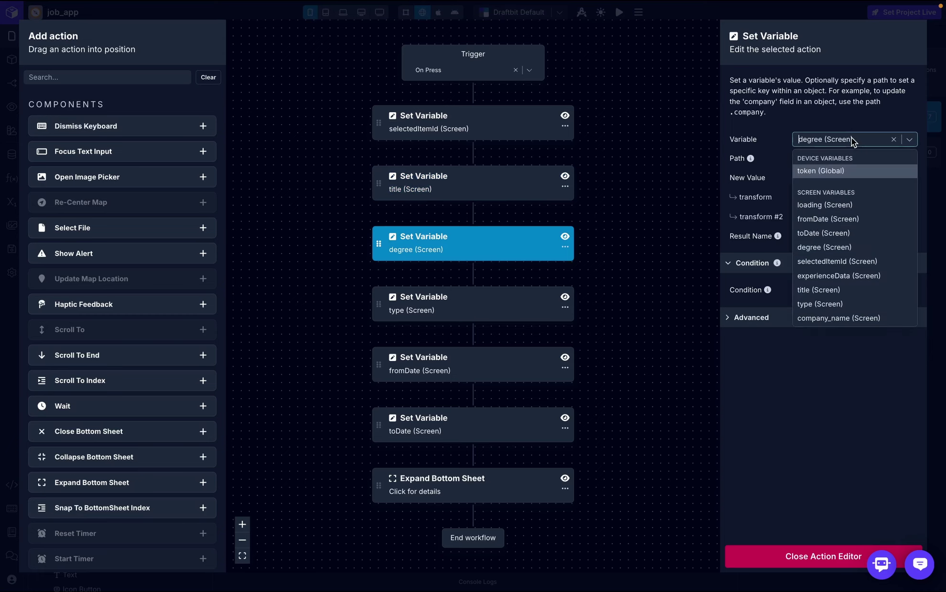
{"action": "scroll", "coordinate": [848, 259], "scroll_direction": "down", "scroll_amount": 1}
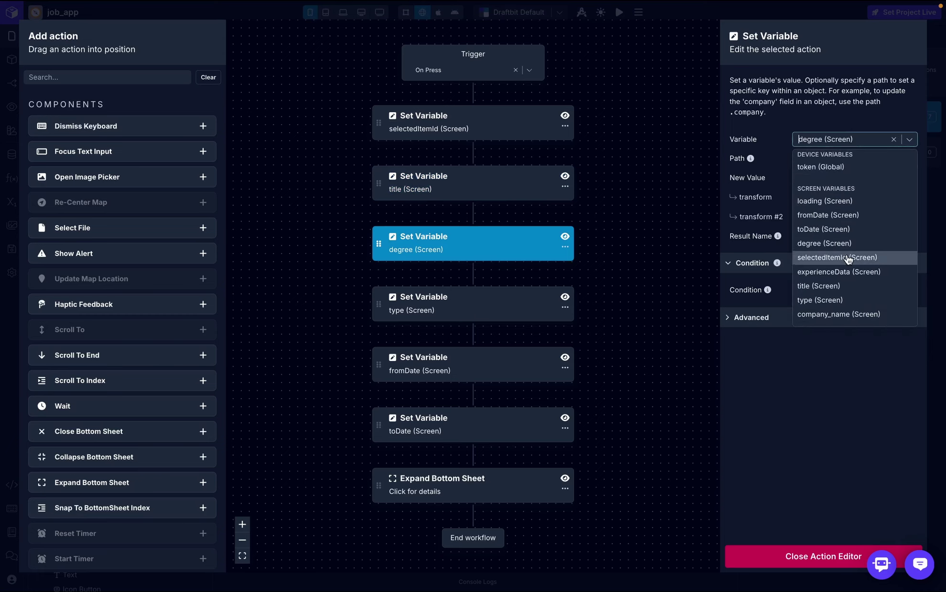
{"action": "key", "text": "Escape"}
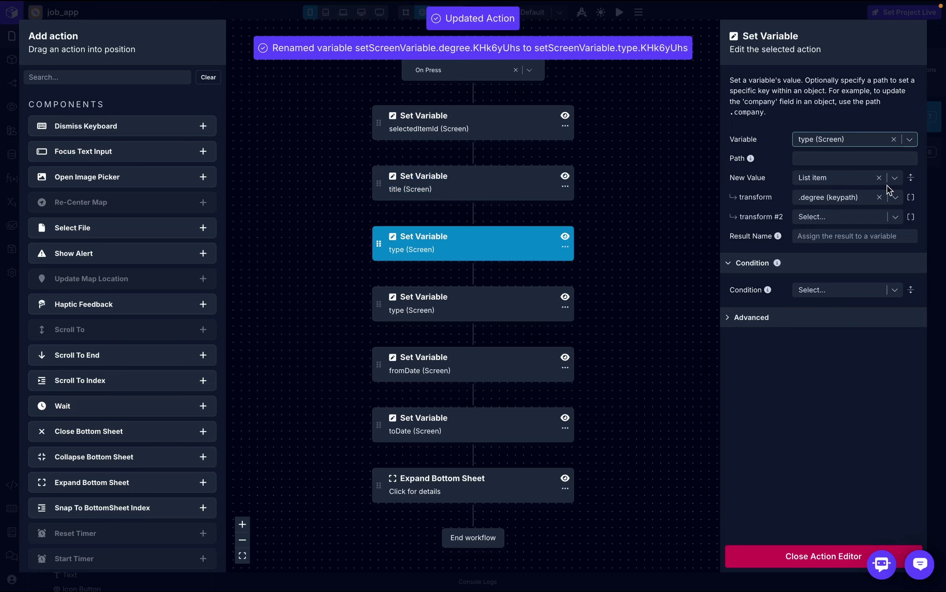
{"action": "left_click", "coordinate": [853, 200]}
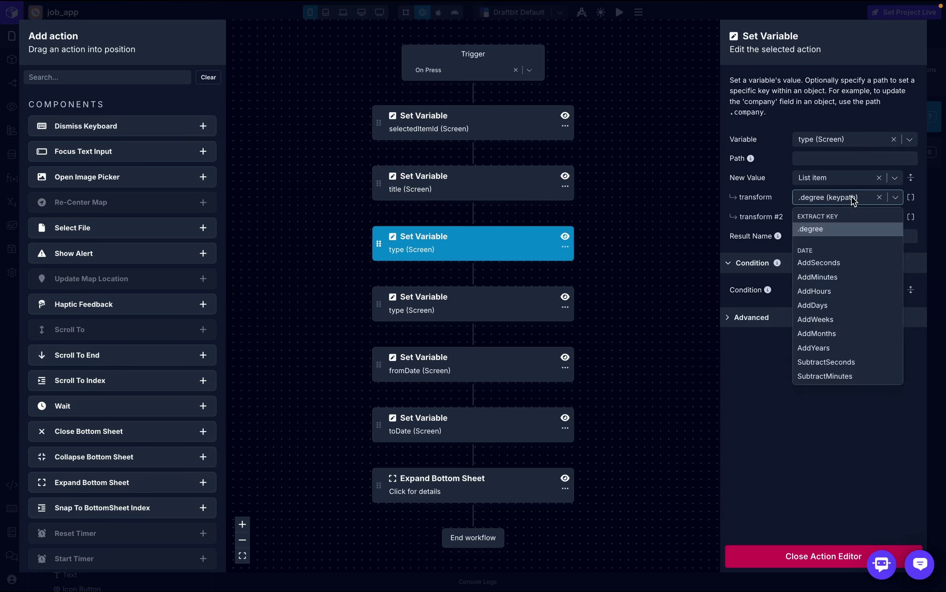
{"action": "type", "text": "job"}
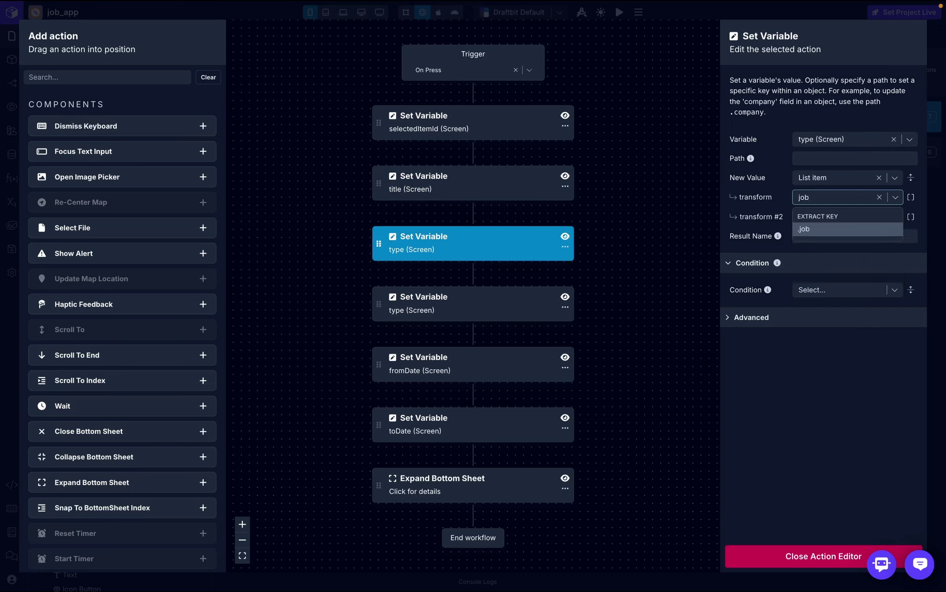
{"action": "type", "text": "_type"}
{"action": "left_click", "coordinate": [856, 228]}
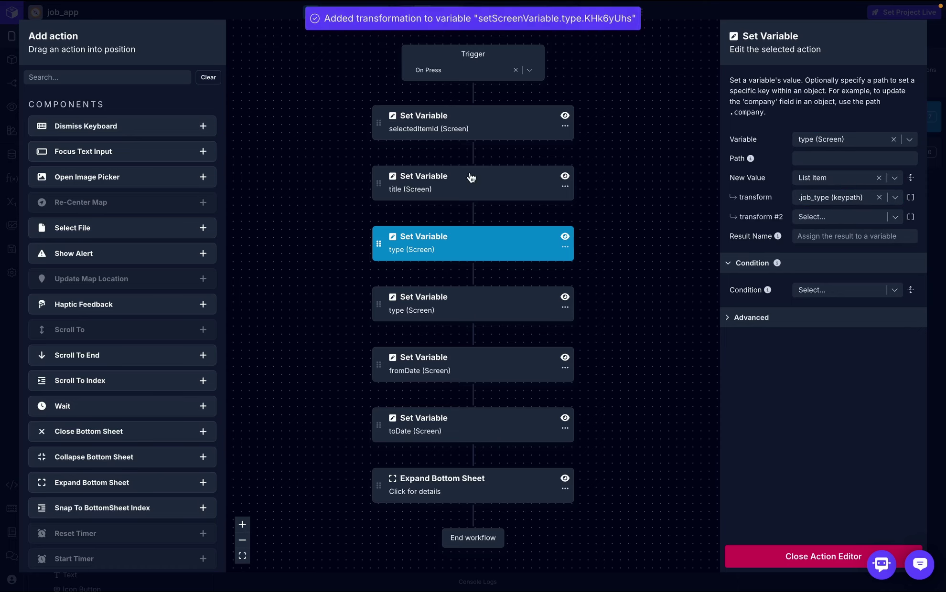
{"action": "left_click", "coordinate": [569, 309]}
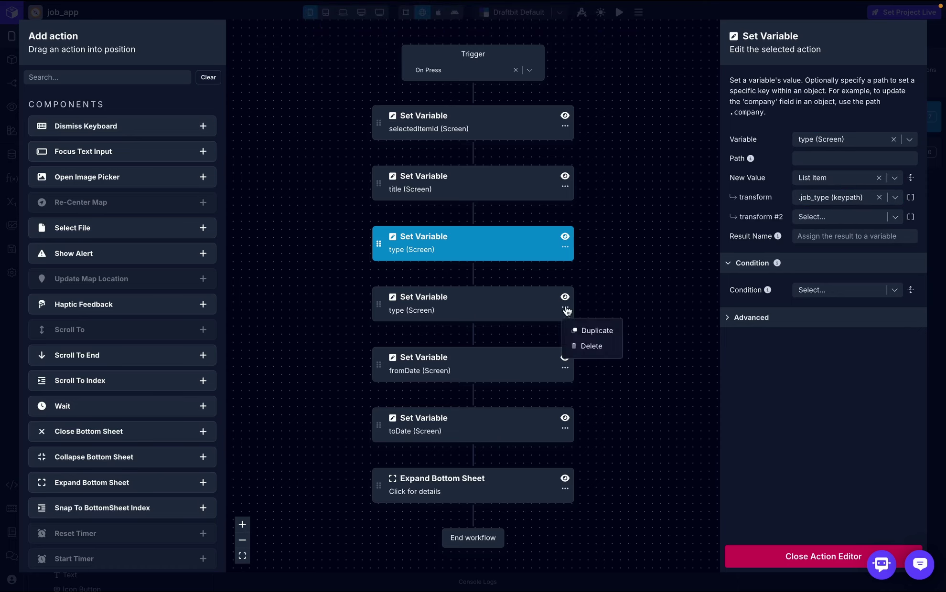
{"action": "left_click", "coordinate": [597, 350]}
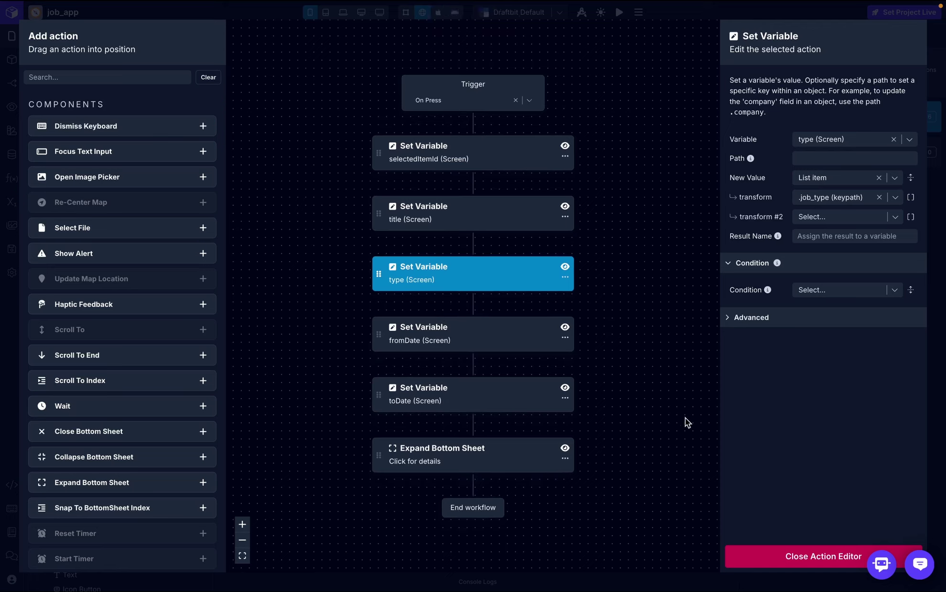
- Add a Set Variable step setting company_name from the List item's .company_name
{"action": "left_click", "coordinate": [93, 77]}
{"action": "type", "text": "set"}
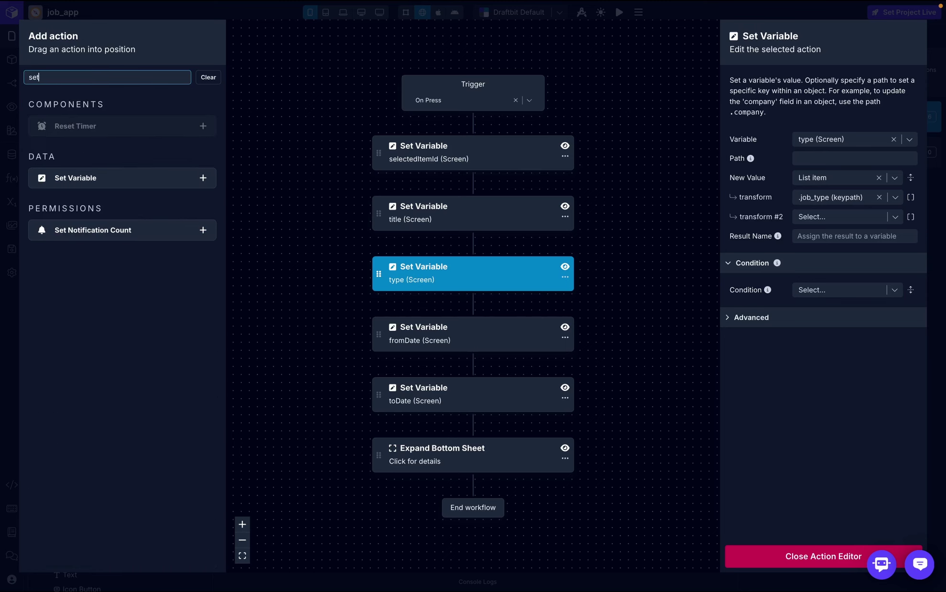
{"action": "left_click_drag", "start_coordinate": [80, 184], "coordinate": [729, 199]}
{"action": "left_click", "coordinate": [896, 138]}
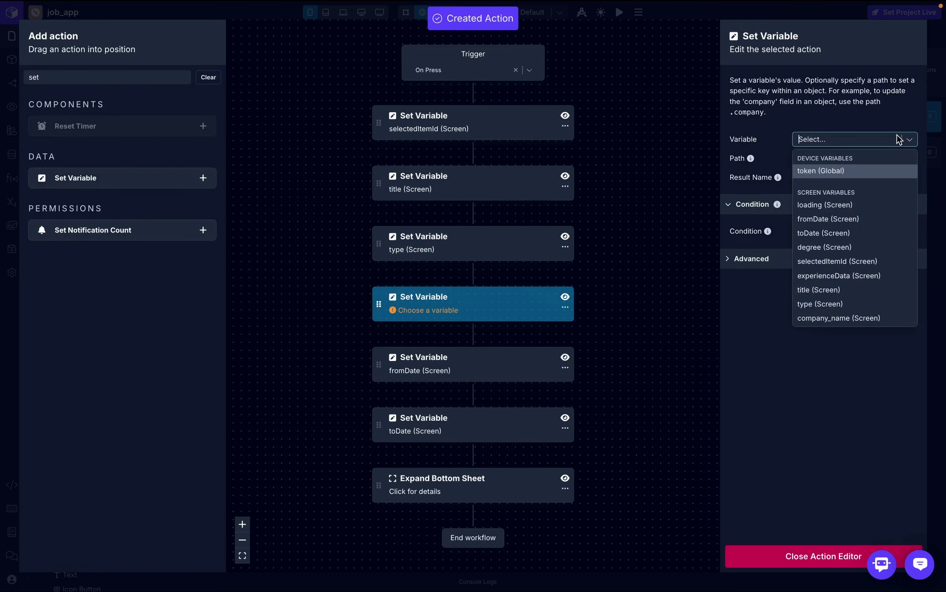
{"action": "left_click", "coordinate": [837, 318]}
{"action": "left_click", "coordinate": [841, 179]}
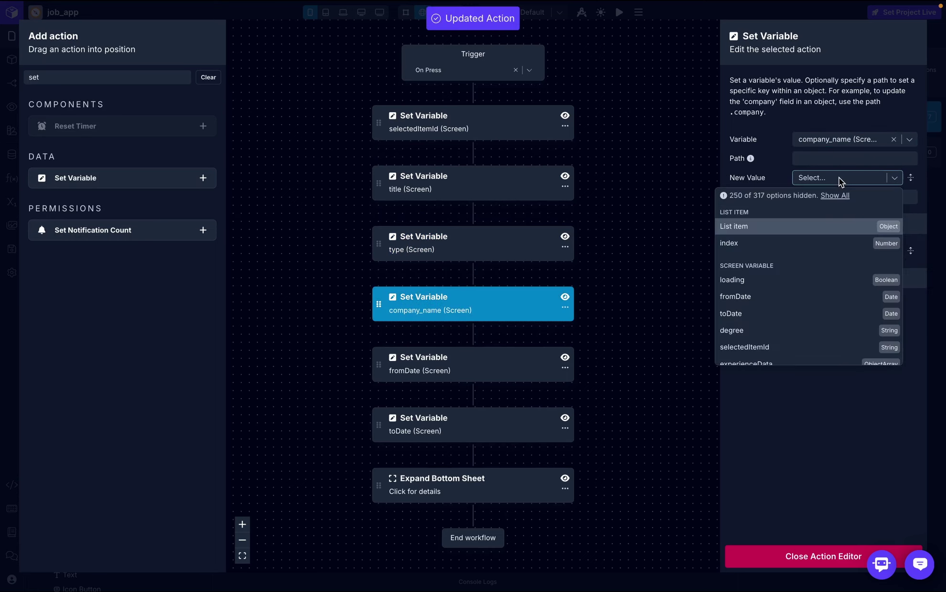
{"action": "left_click", "coordinate": [827, 226]}
{"action": "left_click", "coordinate": [825, 198]}
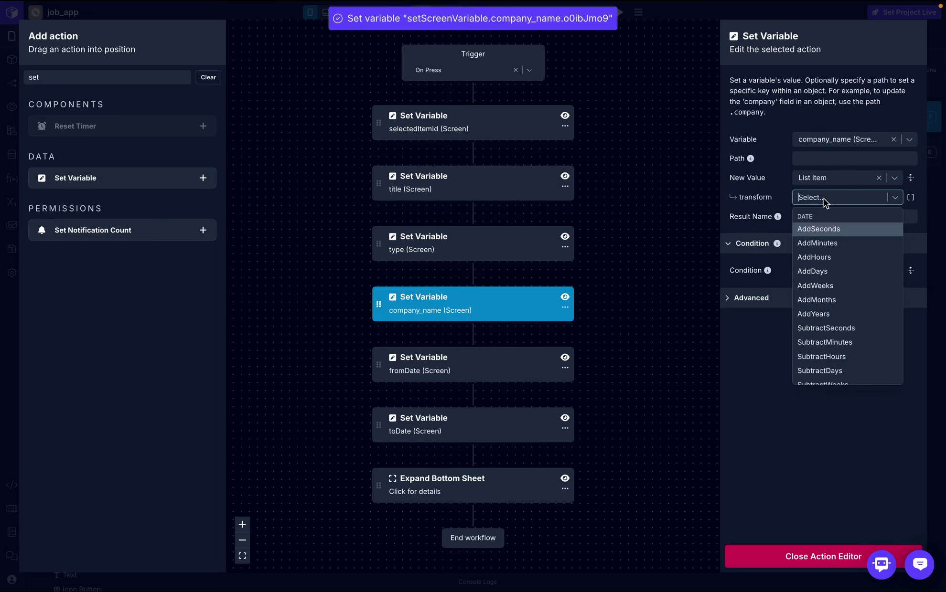
{"action": "type", "text": "company_"}
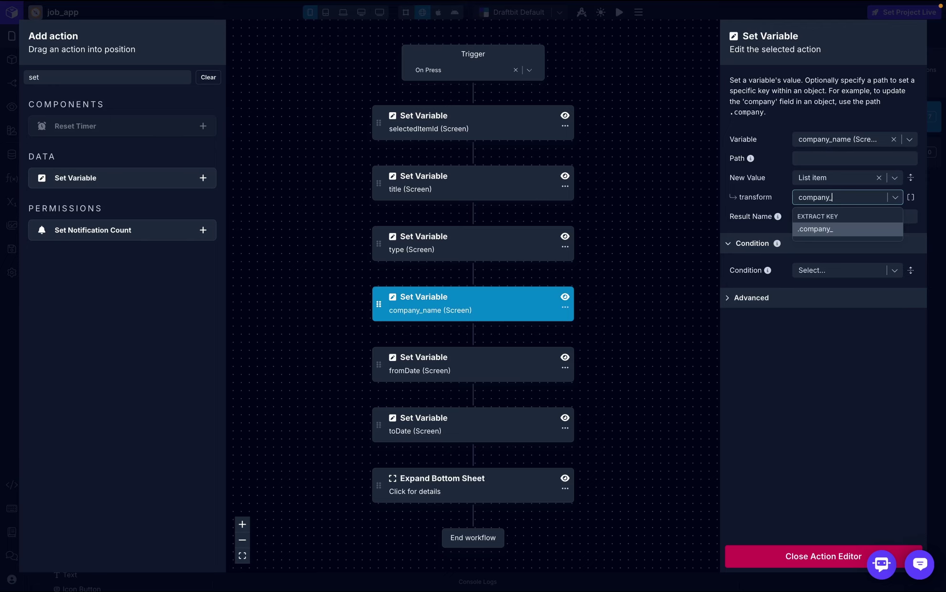
{"action": "type", "text": "name"}
{"action": "left_click", "coordinate": [830, 230]}
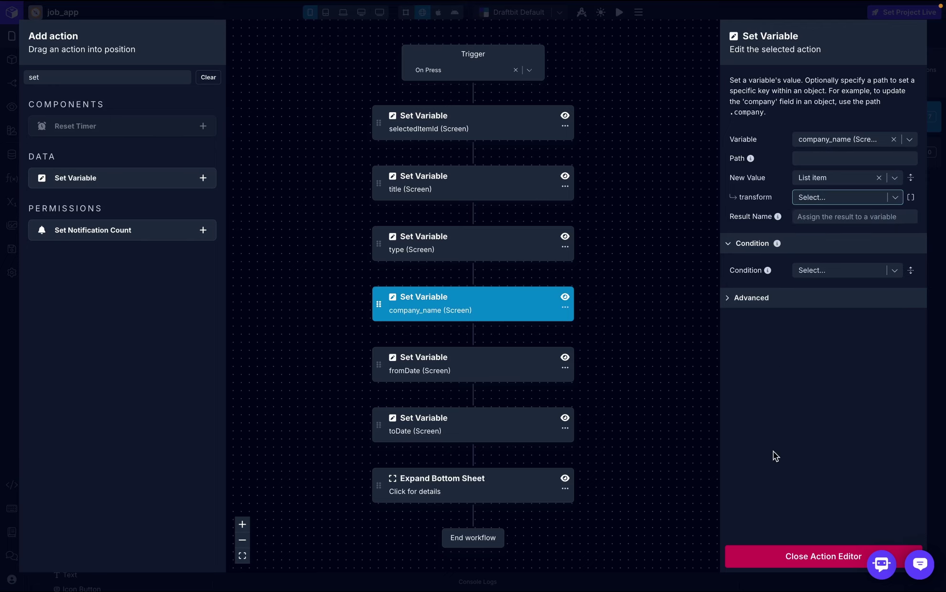
{"action": "left_click", "coordinate": [507, 128]}
- Close the action editor, preview the draftbit edit sheet and collapse the cards and create sheet branches
{"action": "left_click", "coordinate": [793, 555]}
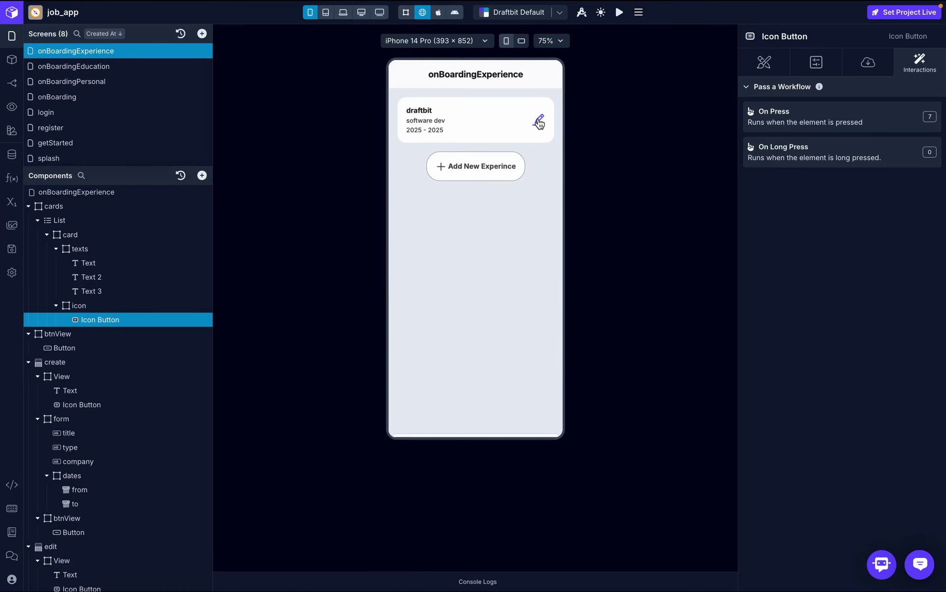
{"action": "left_click", "coordinate": [539, 122]}
{"action": "left_click", "coordinate": [28, 206]}
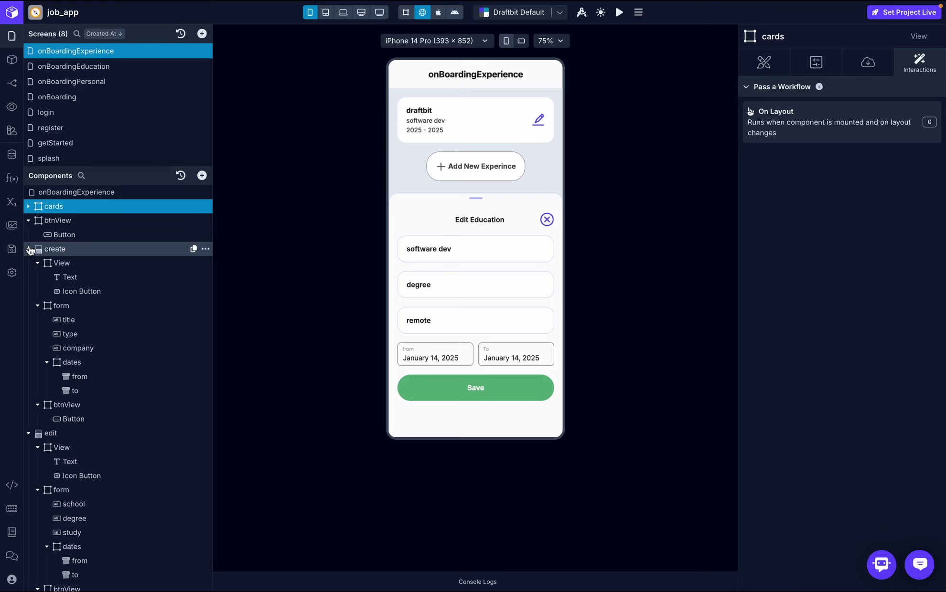
{"action": "left_click", "coordinate": [29, 249]}
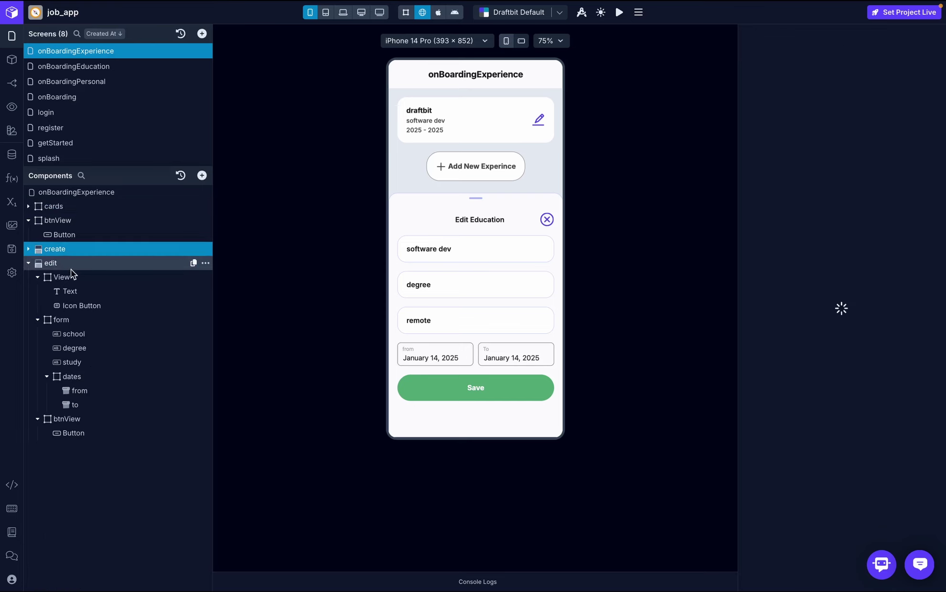
- Rename the edit form's three inputs to title, type and study
{"action": "double_click", "coordinate": [76, 335]}
{"action": "type", "text": "t"}
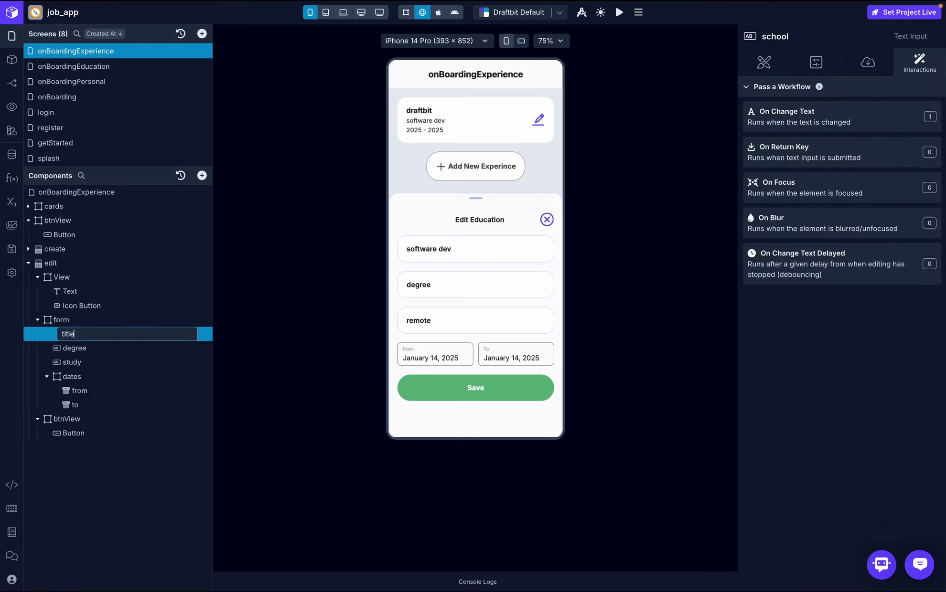
{"action": "type", "text": "itle"}
{"action": "key", "text": "Return"}
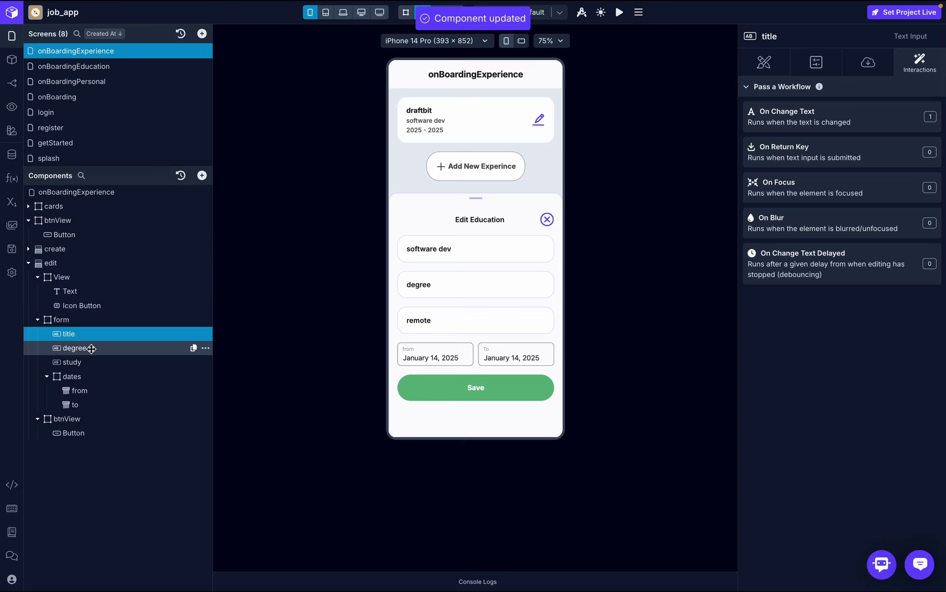
{"action": "double_click", "coordinate": [91, 349]}
{"action": "type", "text": "typ"}
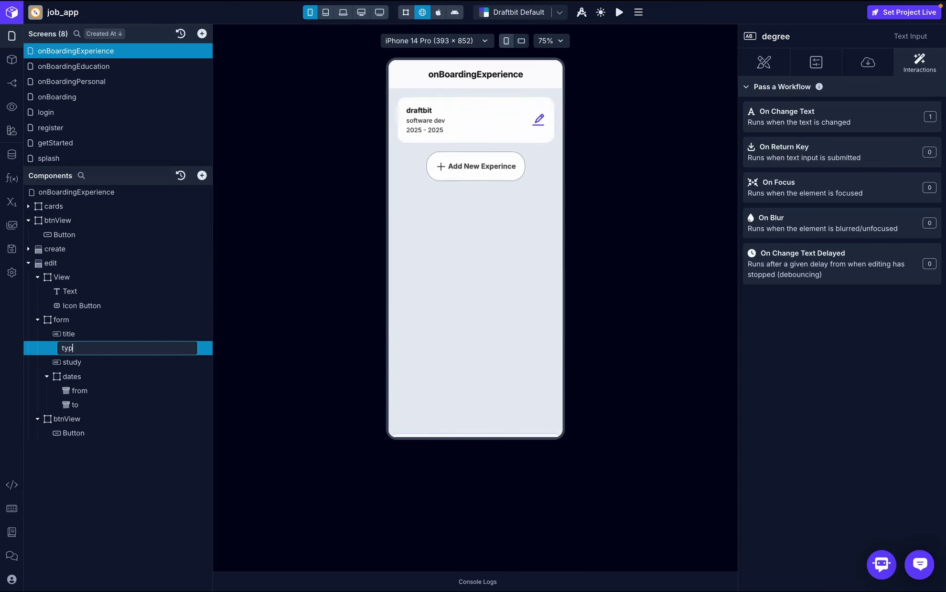
{"action": "type", "text": "e"}
{"action": "key", "text": "Return"}
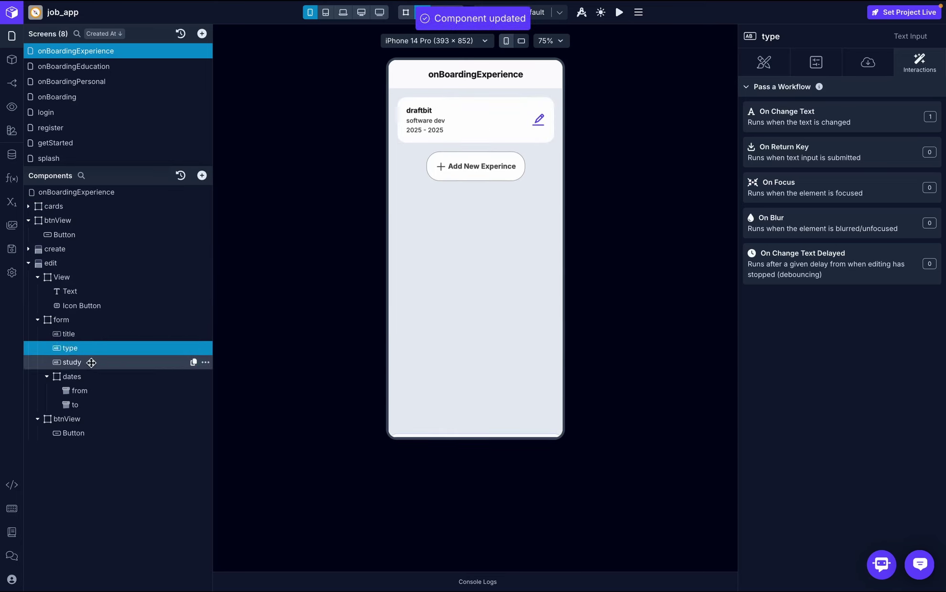
{"action": "double_click", "coordinate": [90, 363]}
{"action": "type", "text": "study"}
{"action": "key", "text": "Return"}
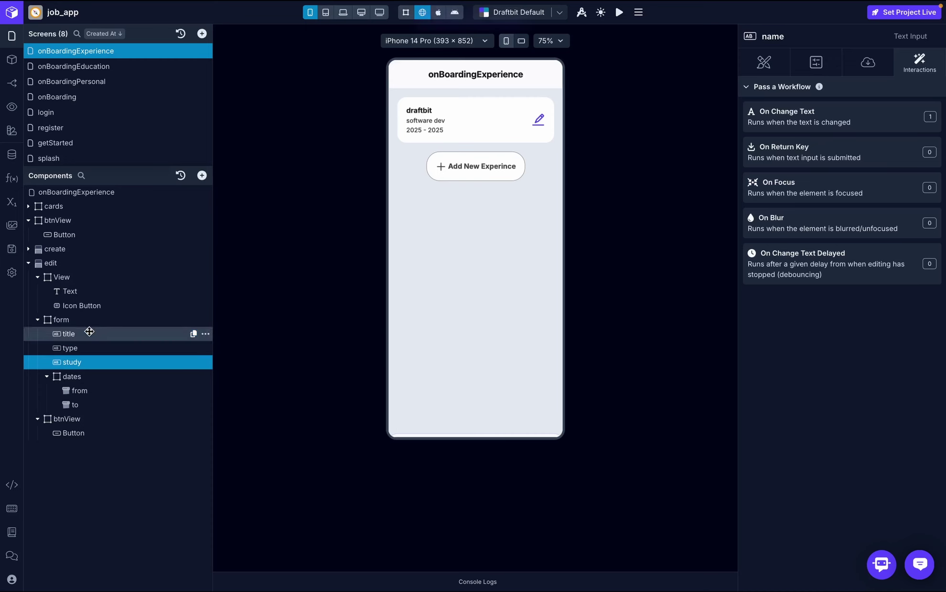
{"action": "left_click", "coordinate": [90, 334]}
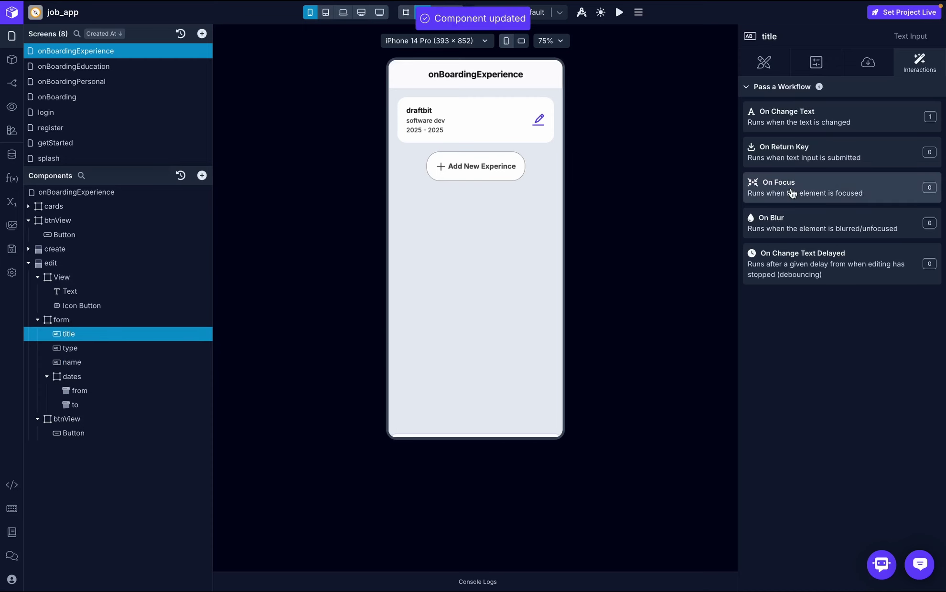
- Give the title input the placeholder text 'title'
{"action": "left_click", "coordinate": [868, 63]}
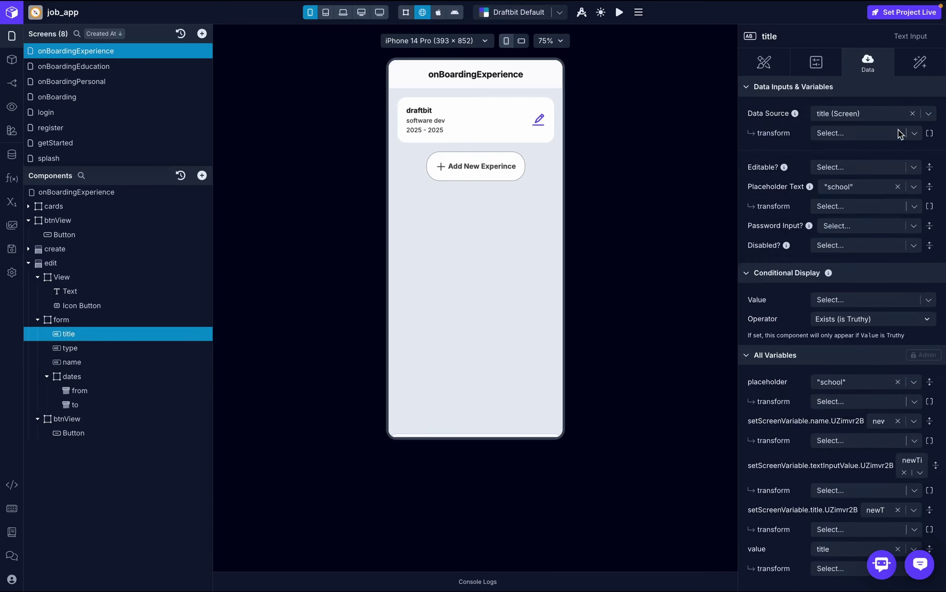
{"action": "left_click", "coordinate": [872, 186]}
{"action": "type", "text": "titl"}
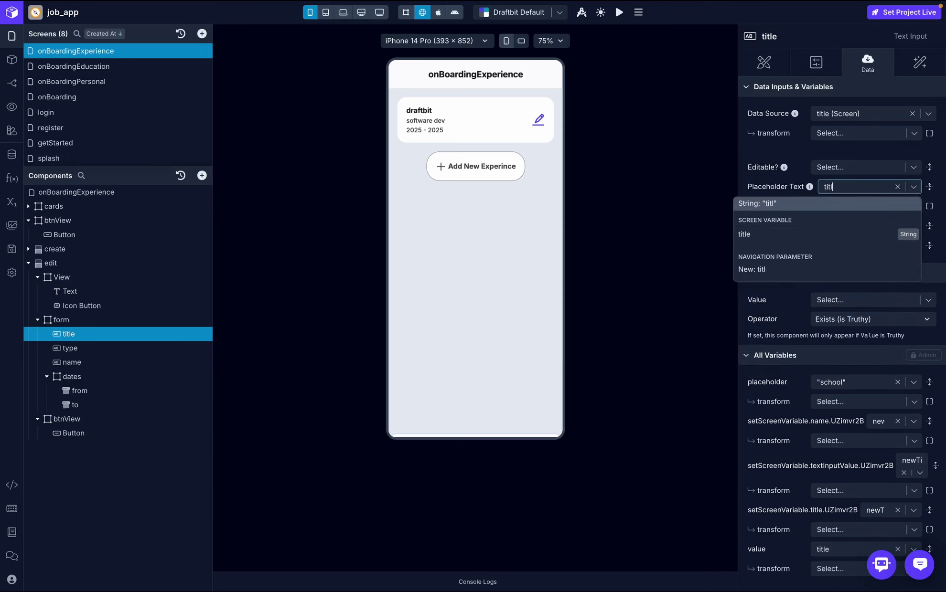
{"action": "key", "text": "Escape"}
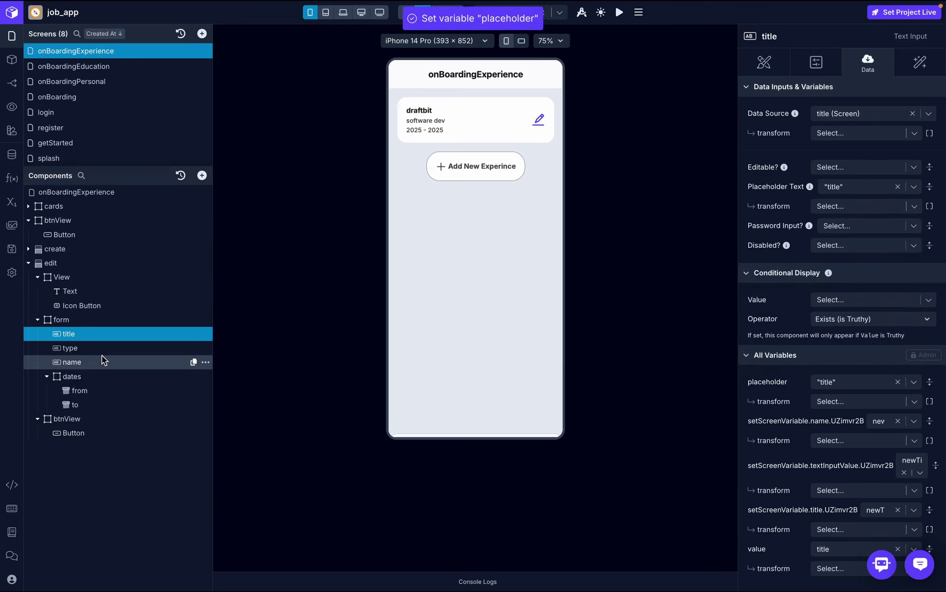
- Bind the type input's data source to the type variable, with placeholder 'type'
{"action": "left_click", "coordinate": [107, 352]}
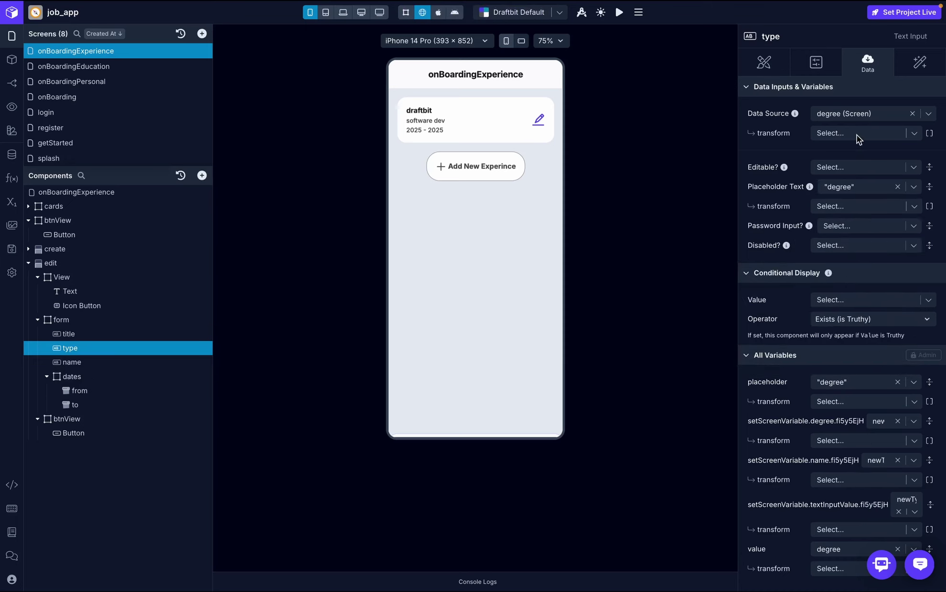
{"action": "left_click", "coordinate": [872, 111]}
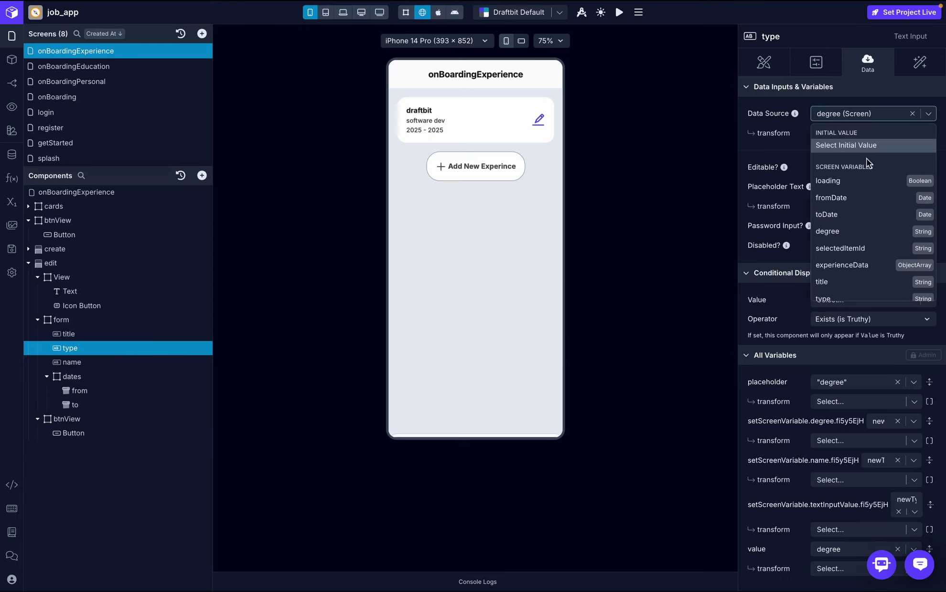
{"action": "scroll", "coordinate": [868, 230], "scroll_direction": "down", "scroll_amount": 1}
{"action": "left_click", "coordinate": [869, 275]}
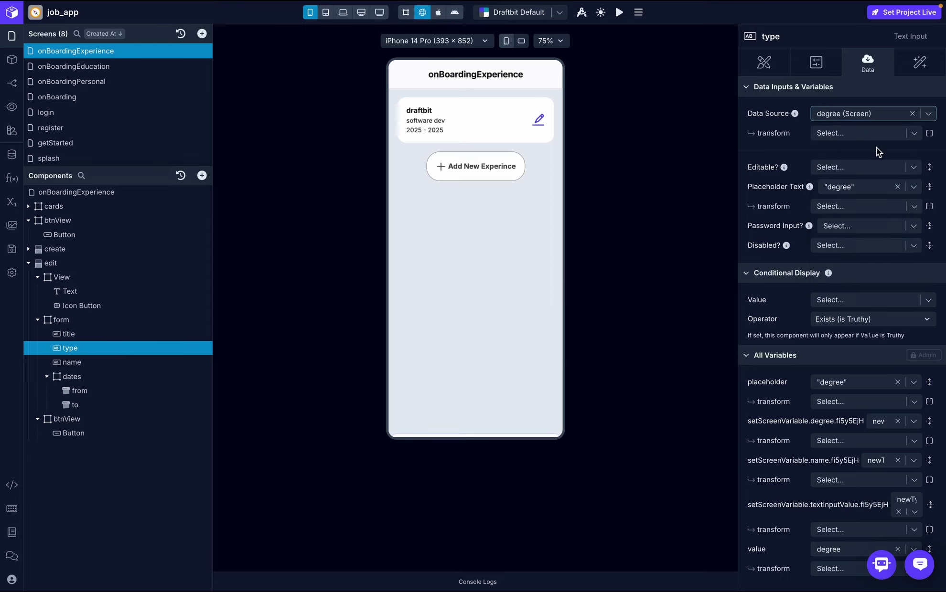
{"action": "left_click", "coordinate": [867, 182]}
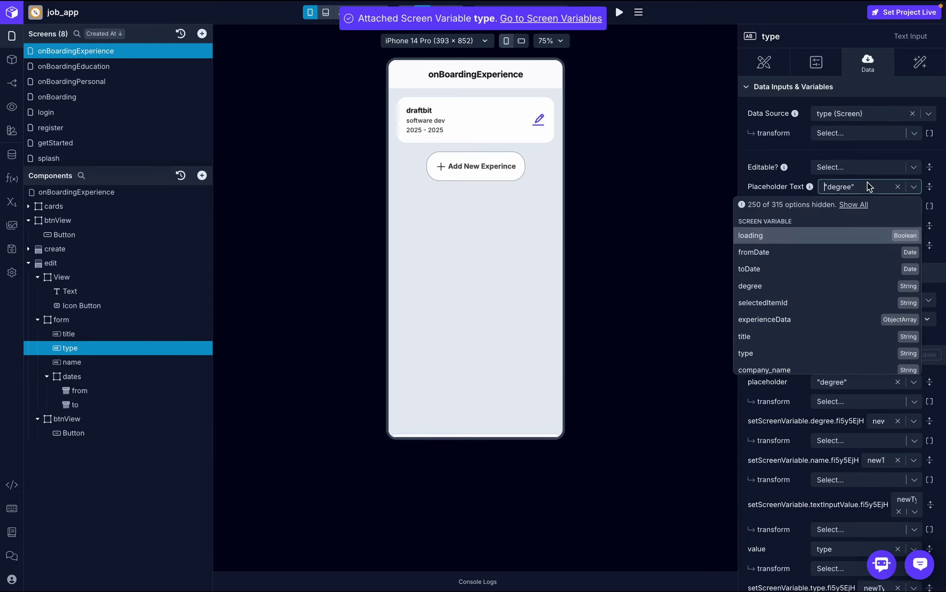
{"action": "type", "text": "type"}
{"action": "left_click", "coordinate": [864, 198]}
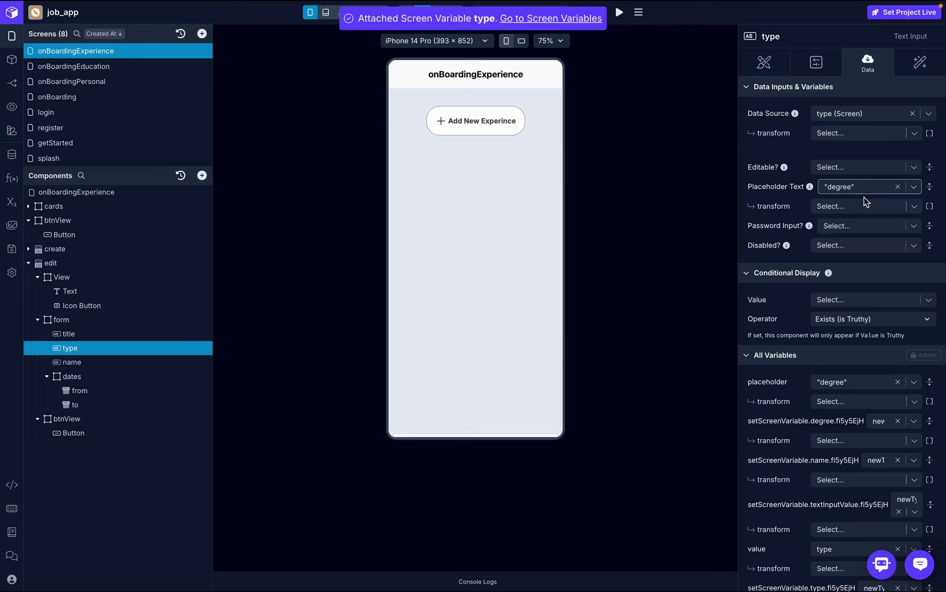
- Give the name input placeholder 'name' and bind its data source to company_name
{"action": "left_click", "coordinate": [80, 362]}
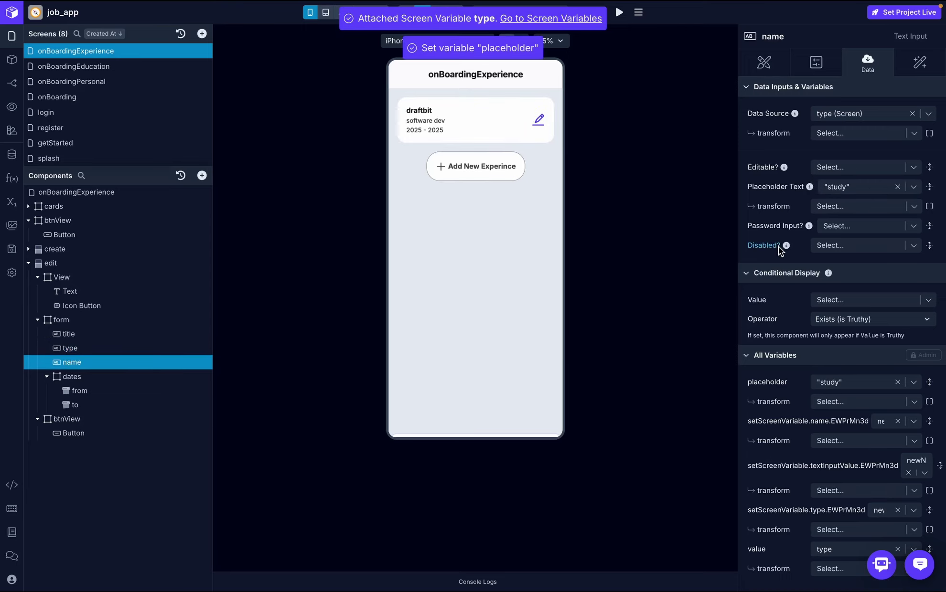
{"action": "left_click", "coordinate": [861, 186]}
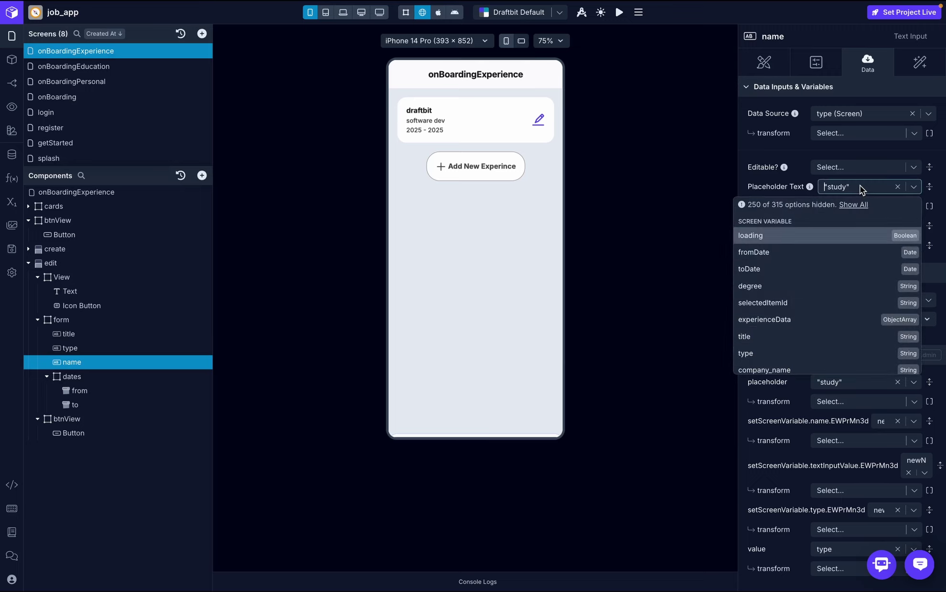
{"action": "type", "text": "name"}
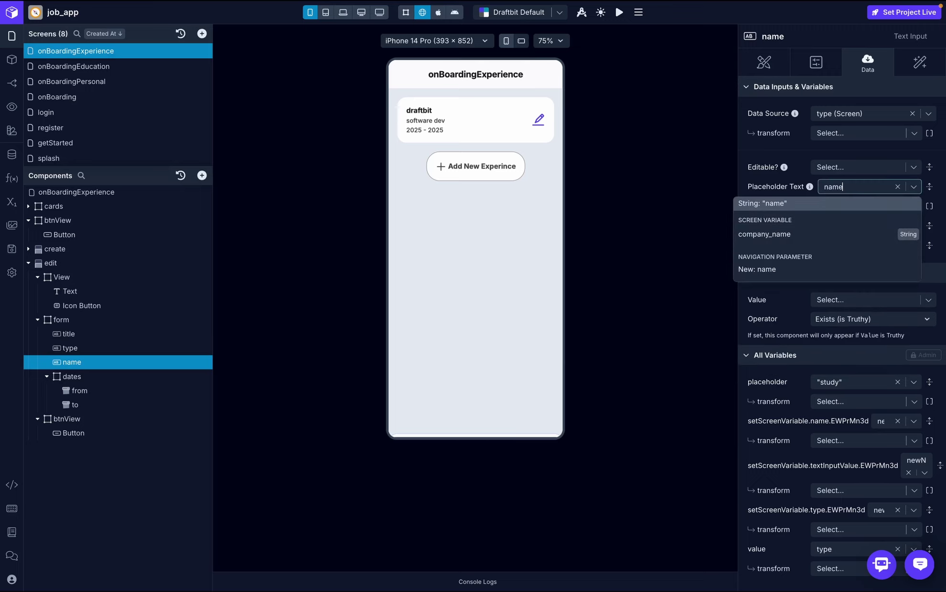
{"action": "key", "text": "Return"}
{"action": "left_click", "coordinate": [928, 114]}
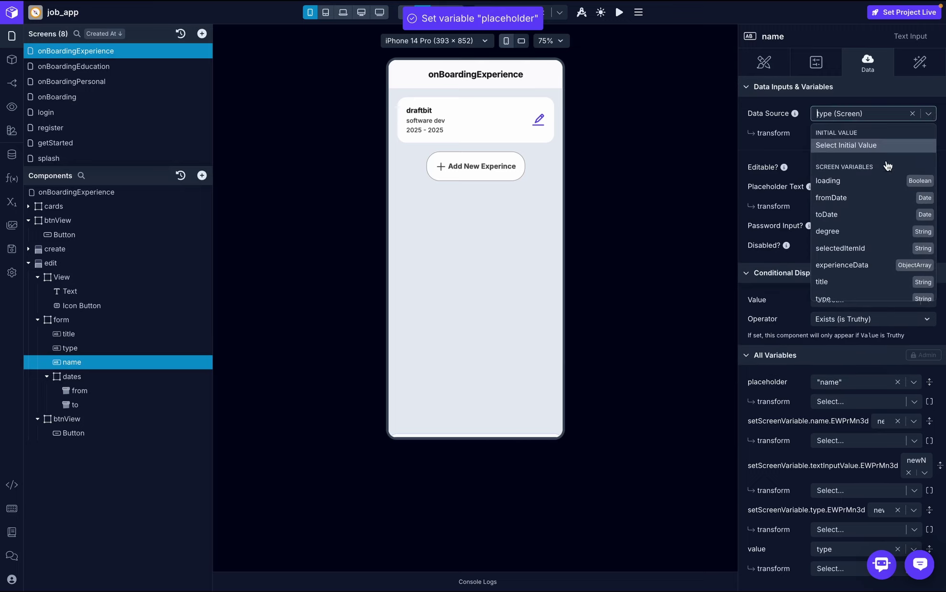
{"action": "scroll", "coordinate": [857, 271], "scroll_direction": "down", "scroll_amount": 3}
{"action": "left_click", "coordinate": [319, 247]}
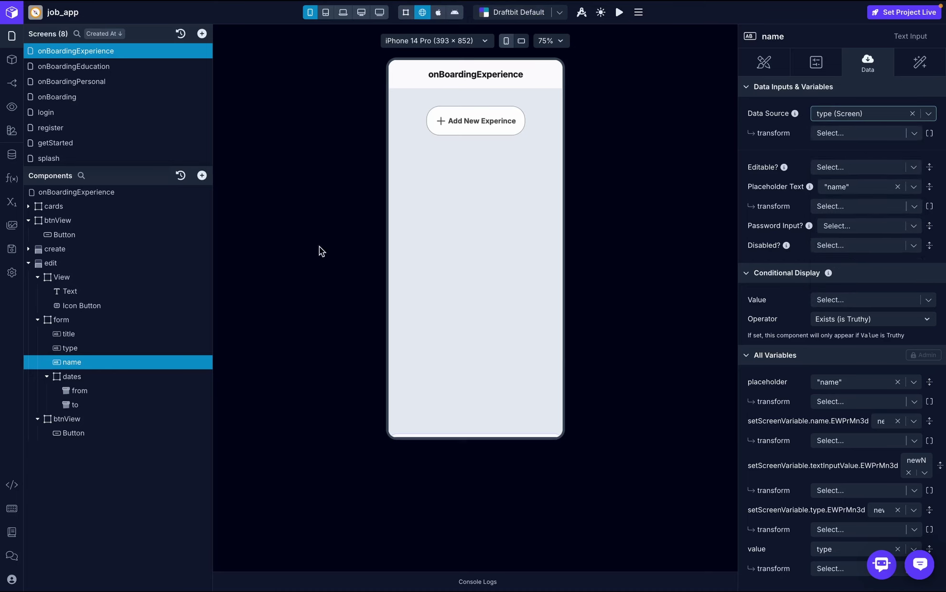
- Open the draftbit edit sheet in the preview and erase the remote field to check its placeholder
{"action": "left_click", "coordinate": [113, 347]}
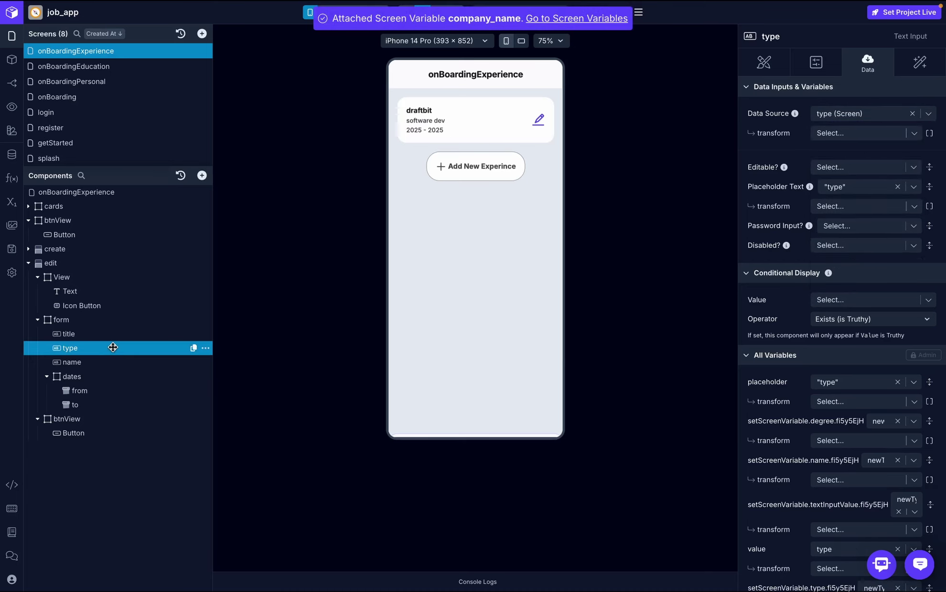
{"action": "left_click", "coordinate": [117, 334]}
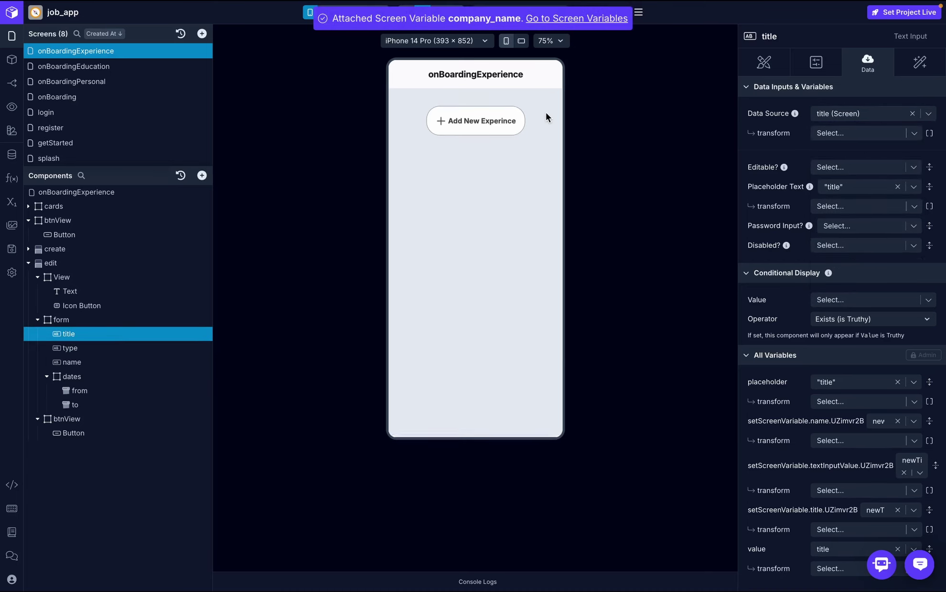
{"action": "left_click", "coordinate": [539, 120]}
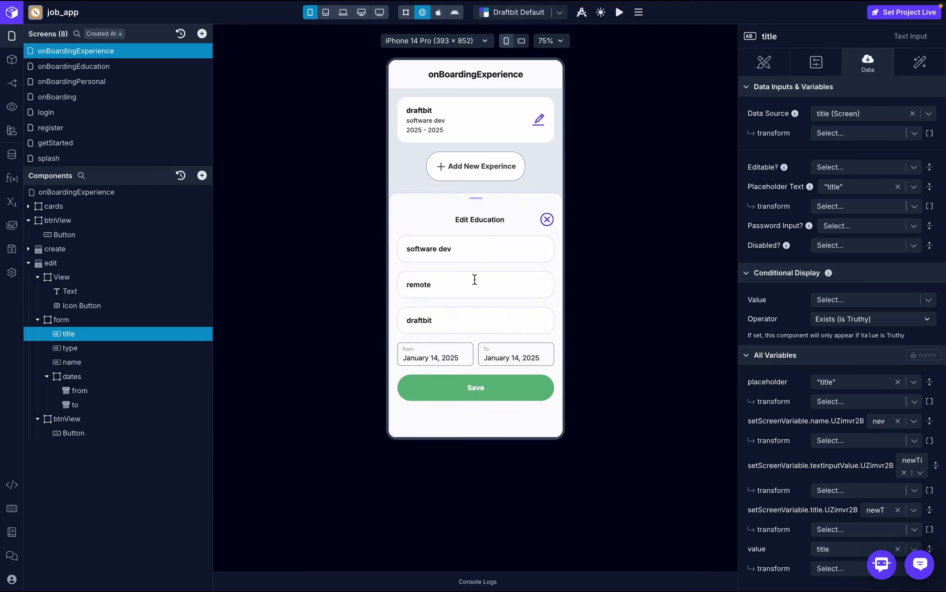
{"action": "left_click", "coordinate": [436, 285]}
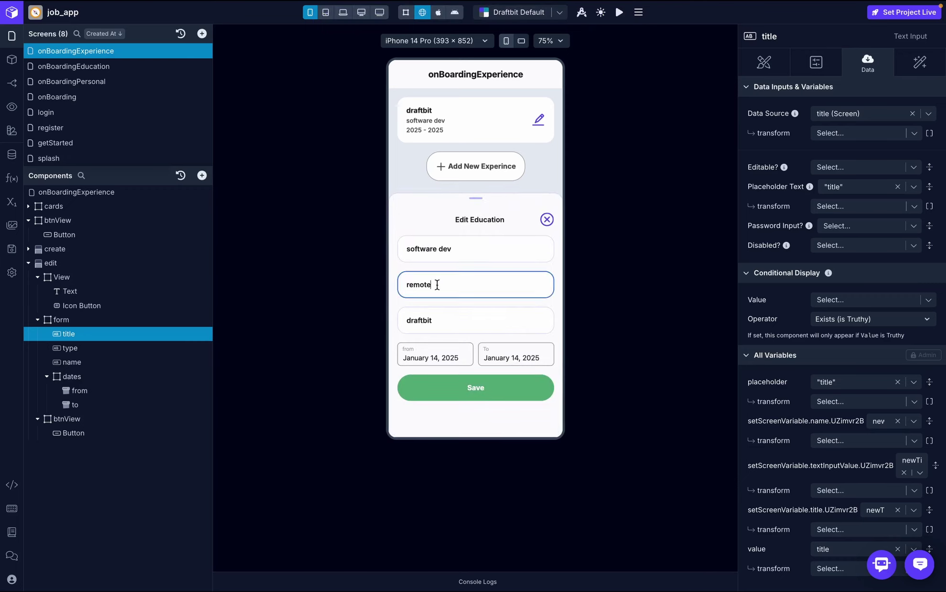
{"action": "key", "text": "BackSpace"}
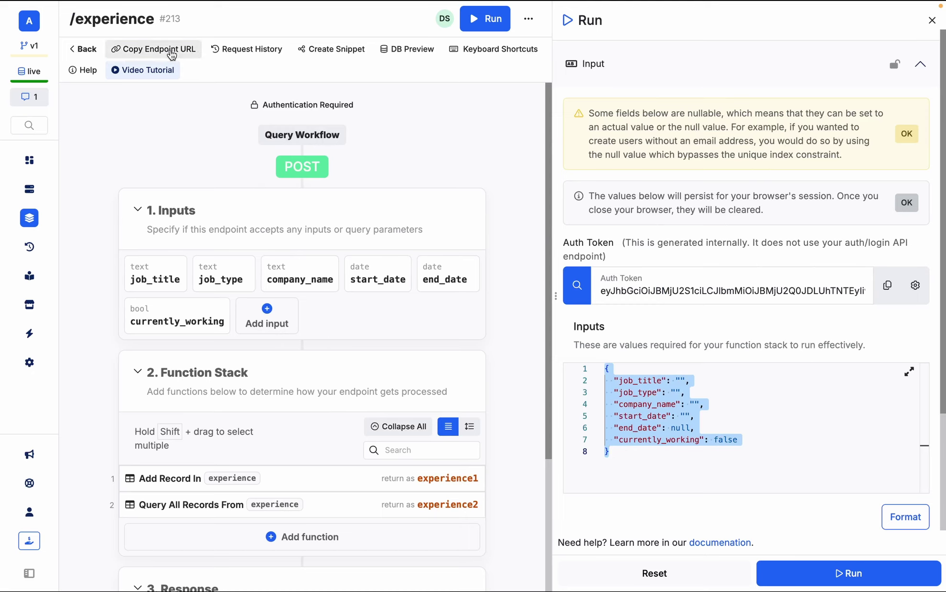
- Go back from the /experience endpoint and scroll up the Onboarding API endpoint list
{"action": "left_click", "coordinate": [110, 49]}
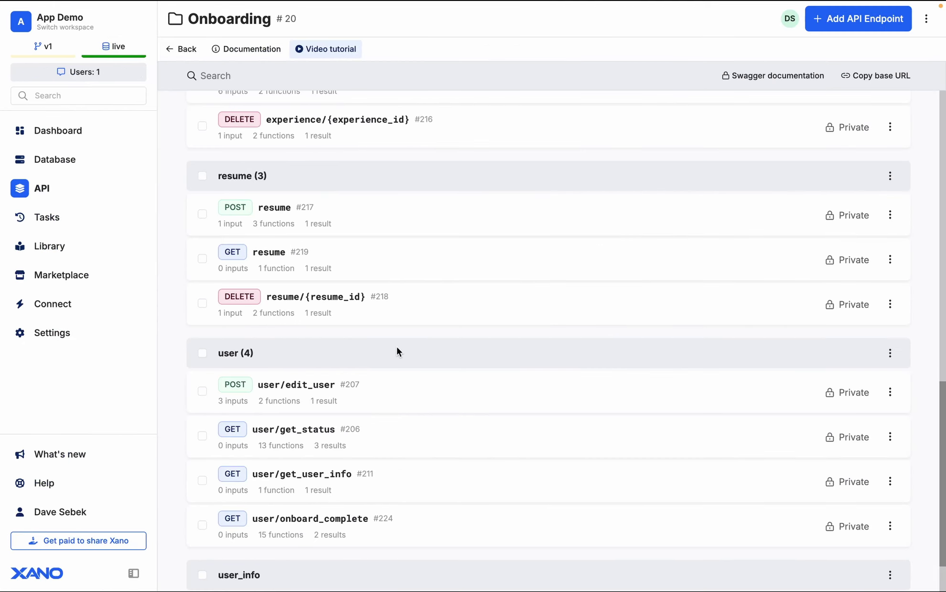
{"action": "scroll", "coordinate": [397, 351], "scroll_direction": "up", "scroll_amount": 5}
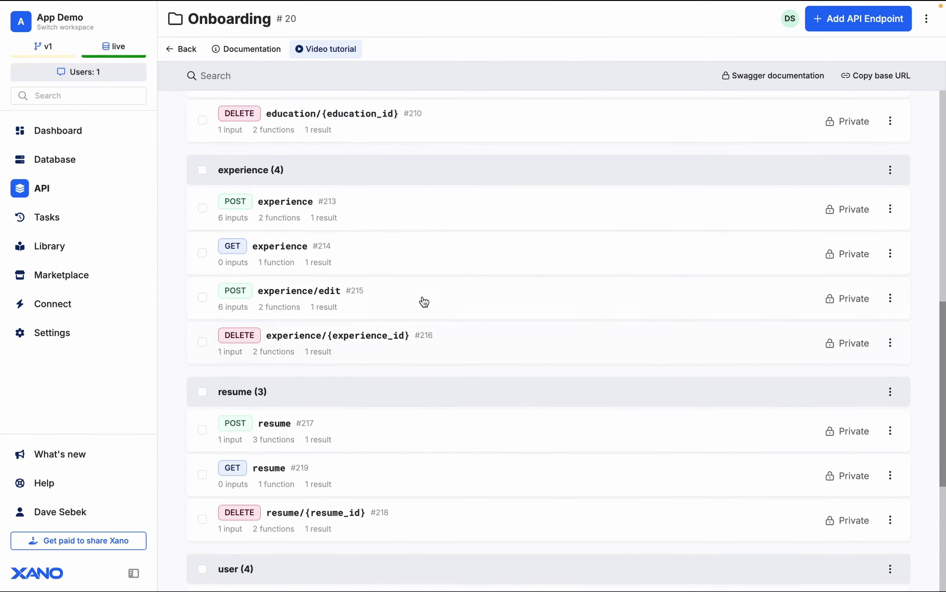
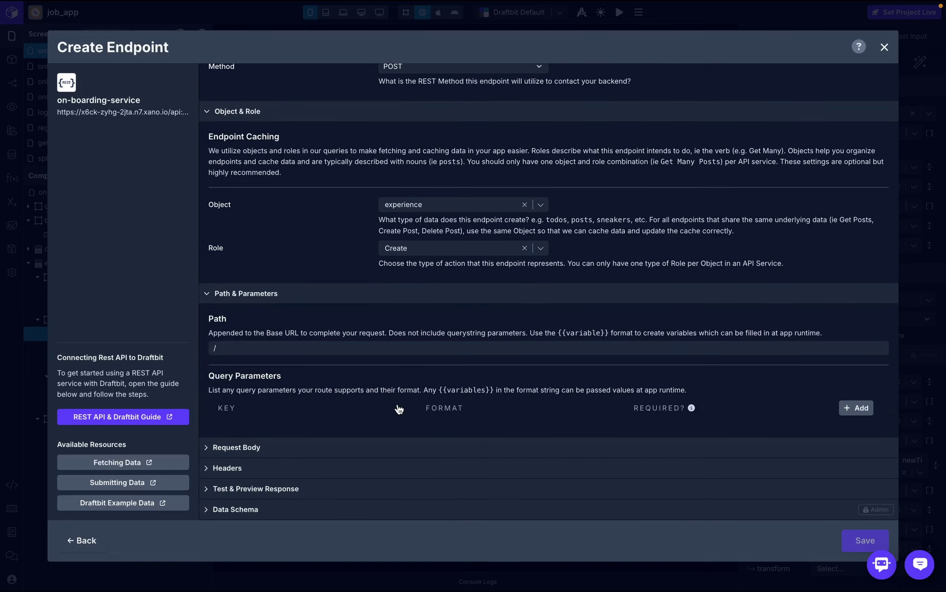
- Replace the endpoint's request body with the pasted job-field JSON
{"action": "left_click", "coordinate": [332, 448]}
{"action": "left_click", "coordinate": [334, 417]}
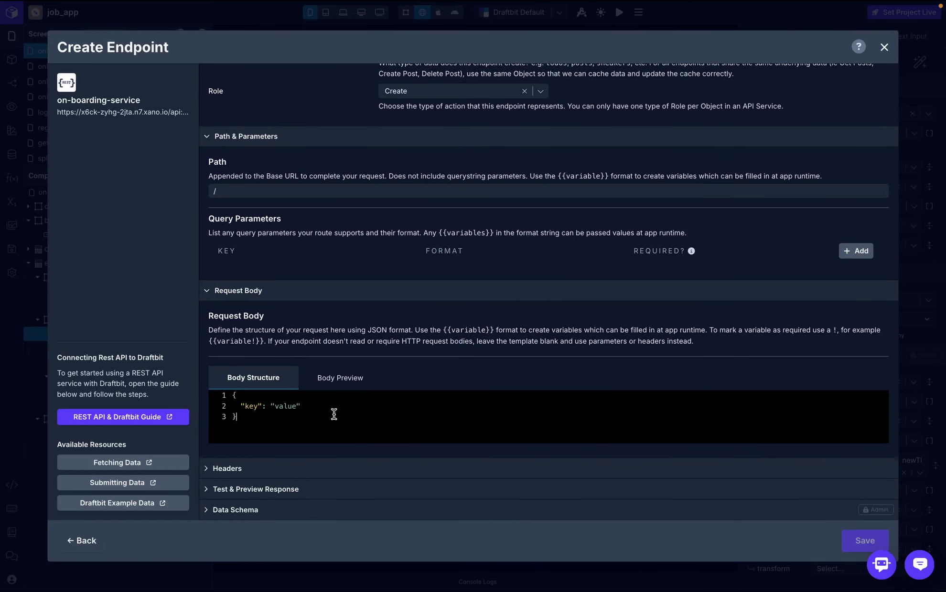
{"action": "key", "text": "ctrl+a"}
{"action": "type", "text": "{   \"job_title\": {{job_title}},   \"job_type\": {{job_type}},   \"company_name\": {{company_name}},   \"start_date\": {{start_date}},   \"end_date\": {{end_date}},   \"currently_working\": false }"}
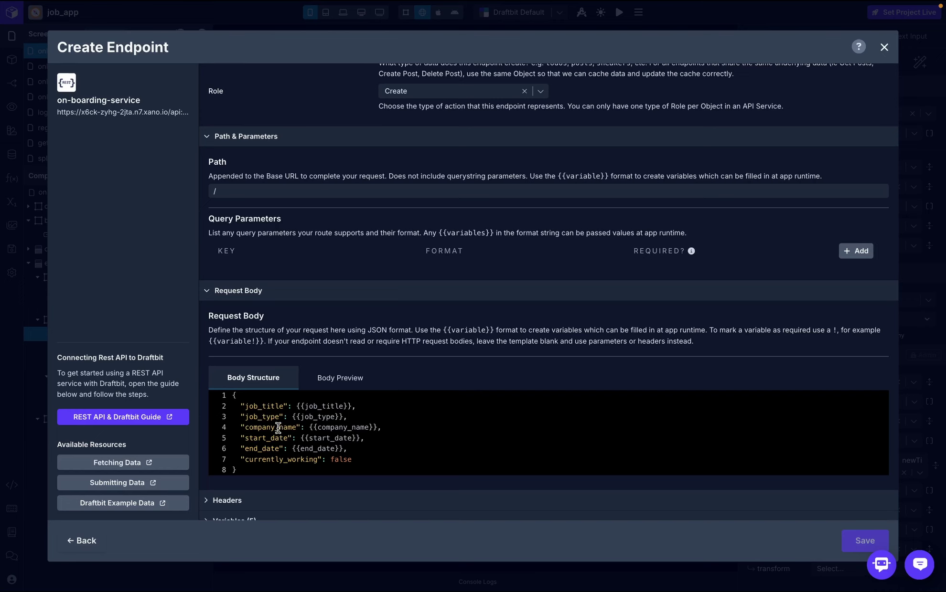
{"action": "scroll", "coordinate": [307, 385], "scroll_direction": "up", "scroll_amount": 3}
{"action": "scroll", "coordinate": [307, 385], "scroll_direction": "down", "scroll_amount": 4}
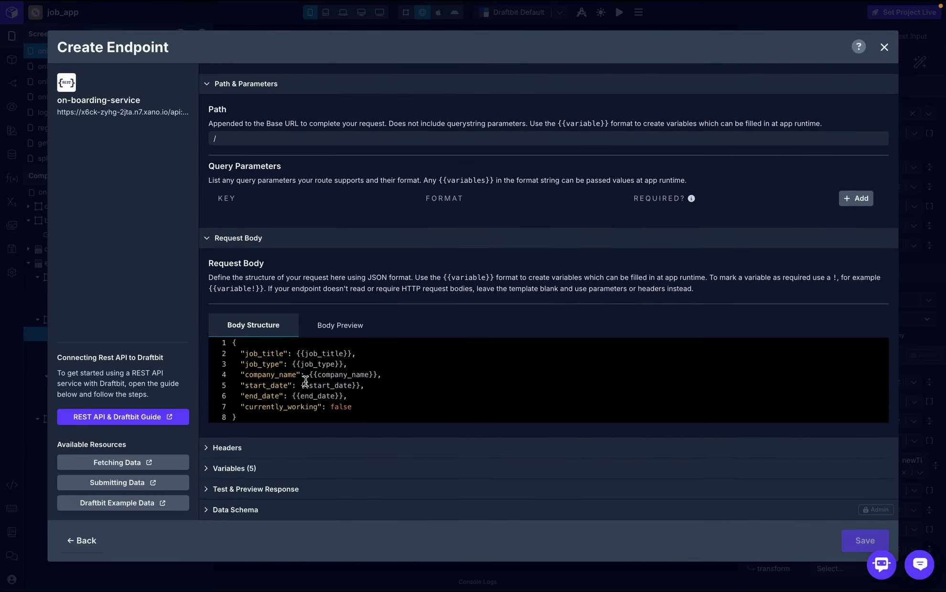
- Add an Authorization header to the endpoint
{"action": "left_click", "coordinate": [258, 448]}
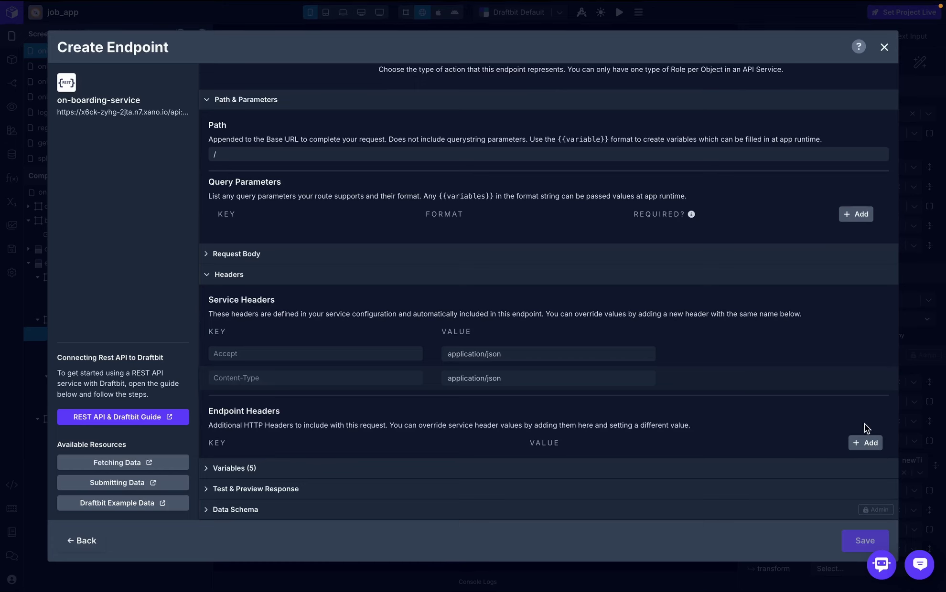
{"action": "left_click", "coordinate": [873, 447]}
{"action": "left_click", "coordinate": [394, 464]}
{"action": "type", "text": "A"}
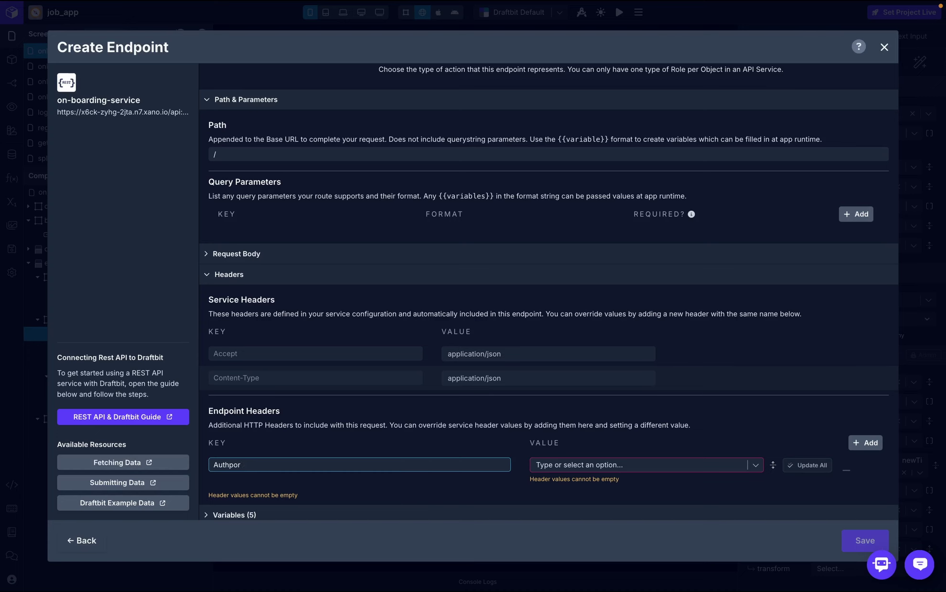
{"action": "type", "text": "uthorization"}
{"action": "scroll", "coordinate": [690, 422], "scroll_direction": "up", "scroll_amount": 4}
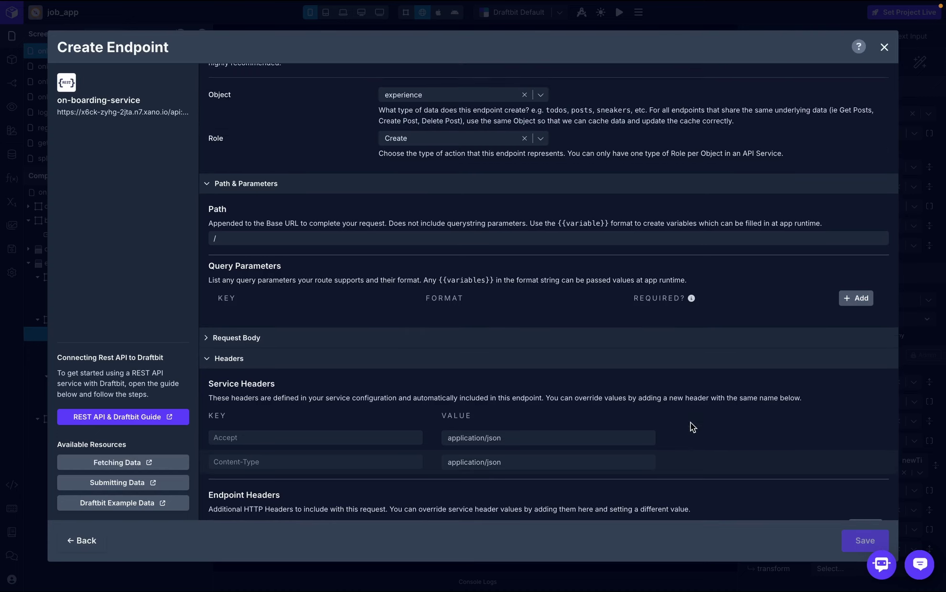
- Copy /experience/edit from Xano and set it as the endpoint path
{"action": "key", "text": "ctrl+Right"}
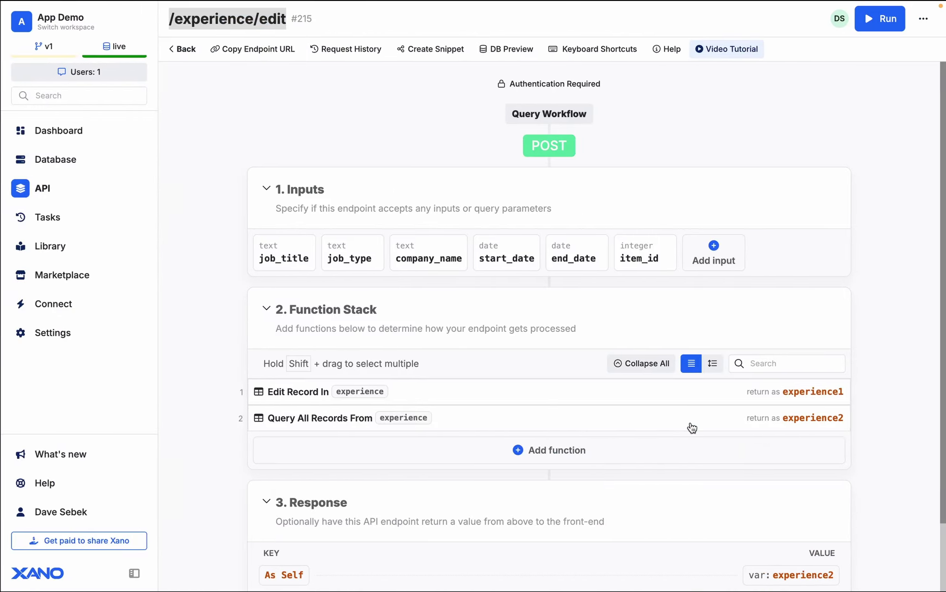
{"action": "right_click", "coordinate": [234, 21]}
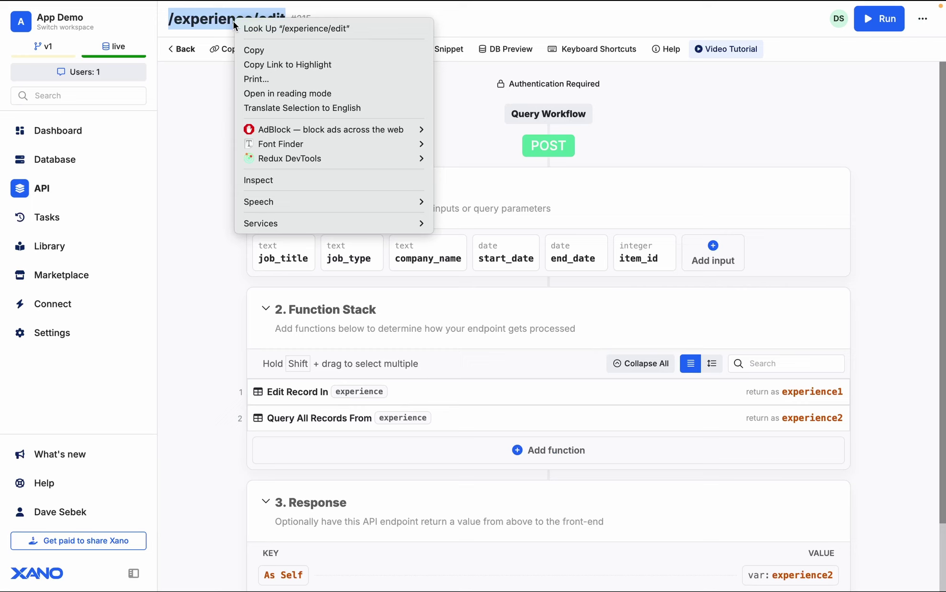
{"action": "left_click", "coordinate": [265, 52]}
{"action": "key", "text": "ctrl+Left"}
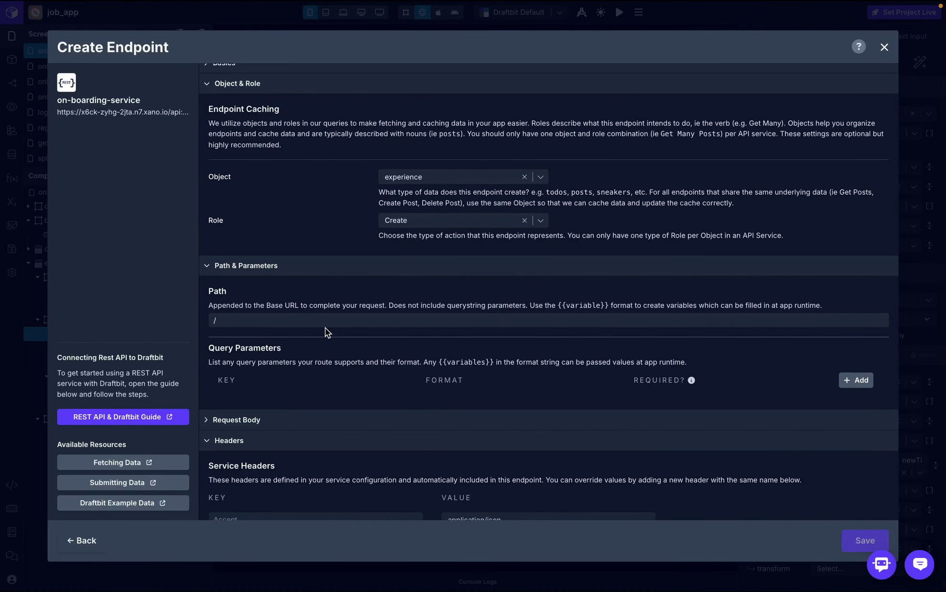
{"action": "left_click", "coordinate": [325, 321]}
{"action": "key", "text": "ctrl+v"}
{"action": "left_click", "coordinate": [348, 290]}
- Skip the endpoint test and save the new edit_experience endpoint
{"action": "scroll", "coordinate": [348, 289], "scroll_direction": "down", "scroll_amount": 4}
{"action": "left_click", "coordinate": [735, 492]}
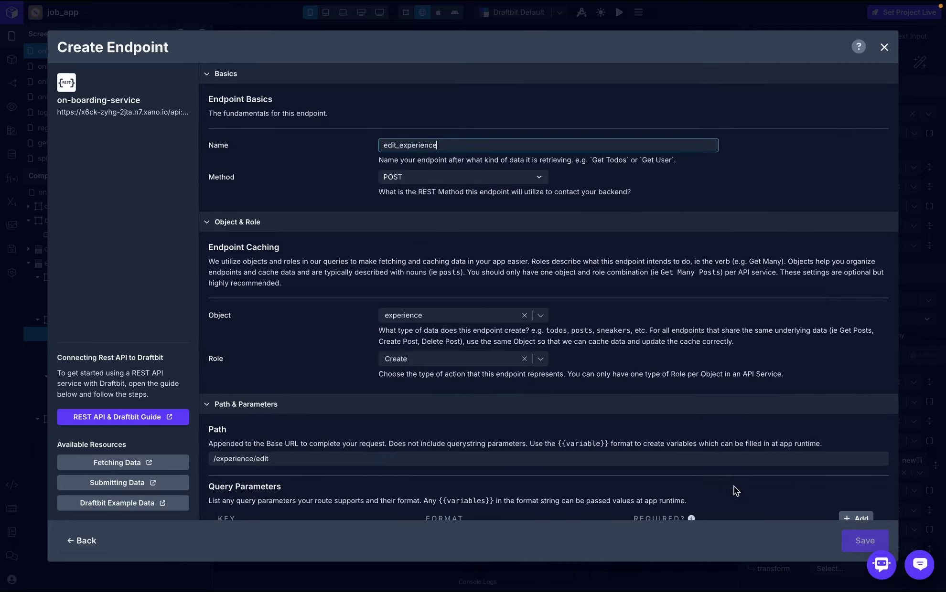
{"action": "left_click", "coordinate": [698, 374]}
{"action": "left_click", "coordinate": [767, 481]}
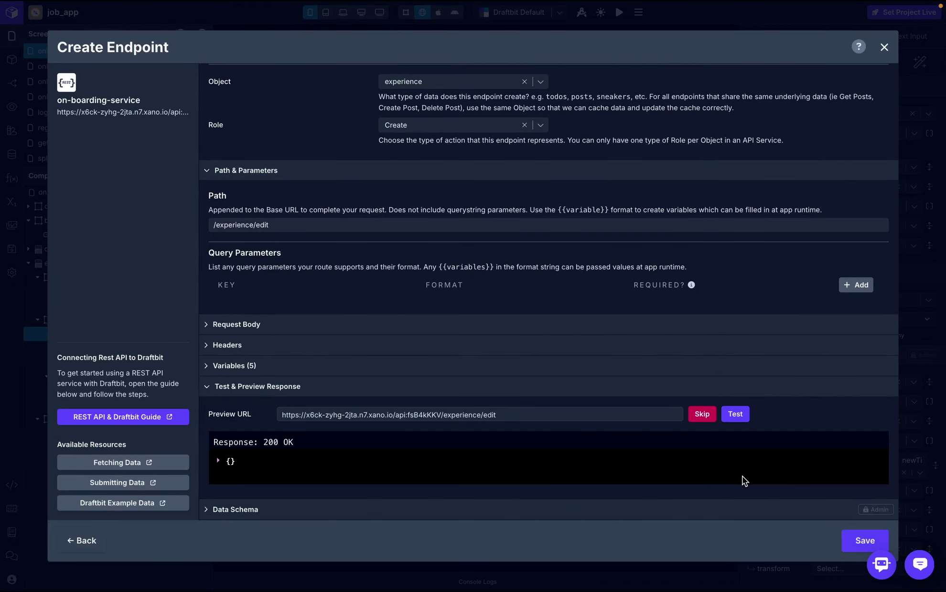
{"action": "left_click", "coordinate": [851, 542]}
- Point the Save button's On Press API Request at the edit_experience endpoint
{"action": "left_click", "coordinate": [884, 46]}
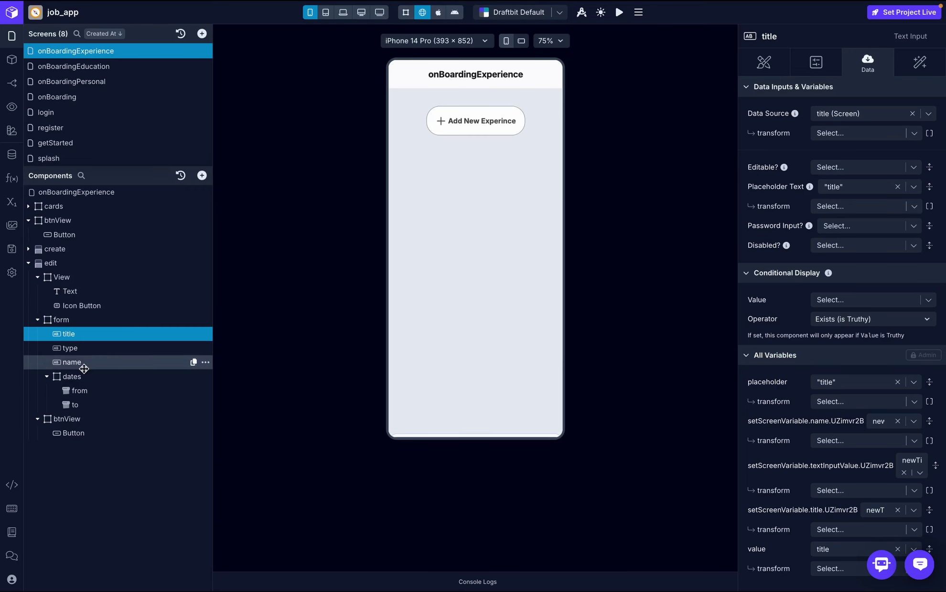
{"action": "left_click", "coordinate": [88, 433]}
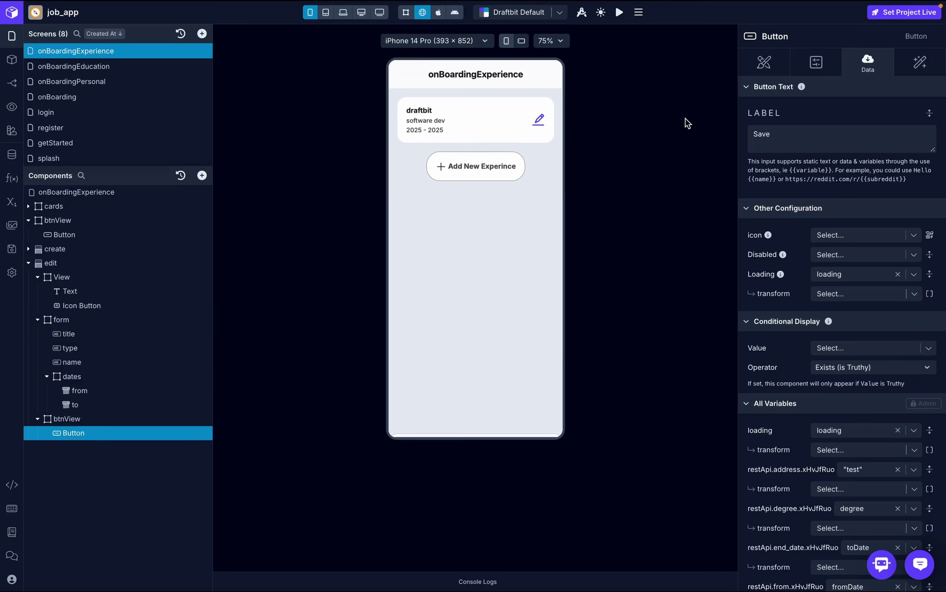
{"action": "left_click", "coordinate": [916, 64]}
{"action": "left_click", "coordinate": [839, 112]}
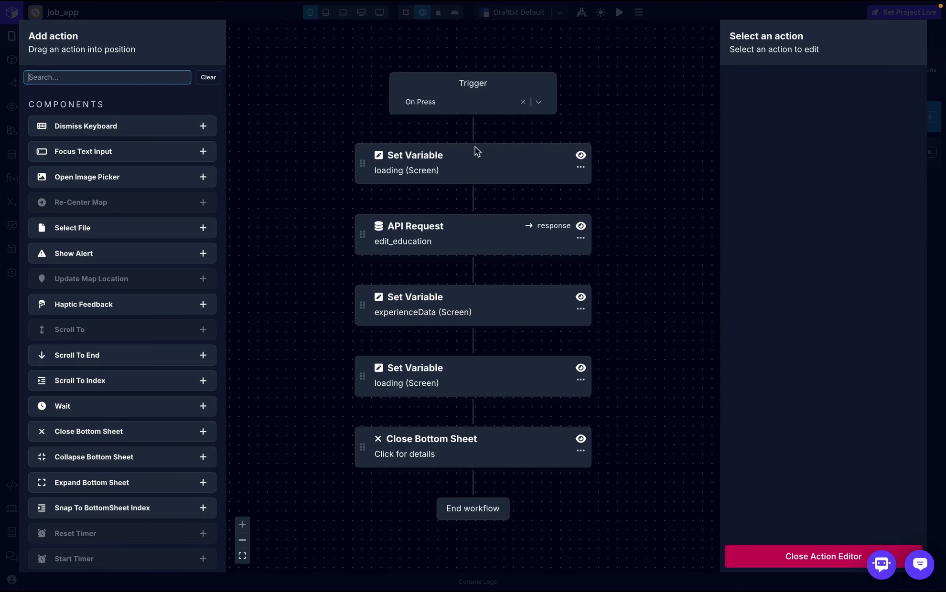
{"action": "left_click", "coordinate": [443, 258]}
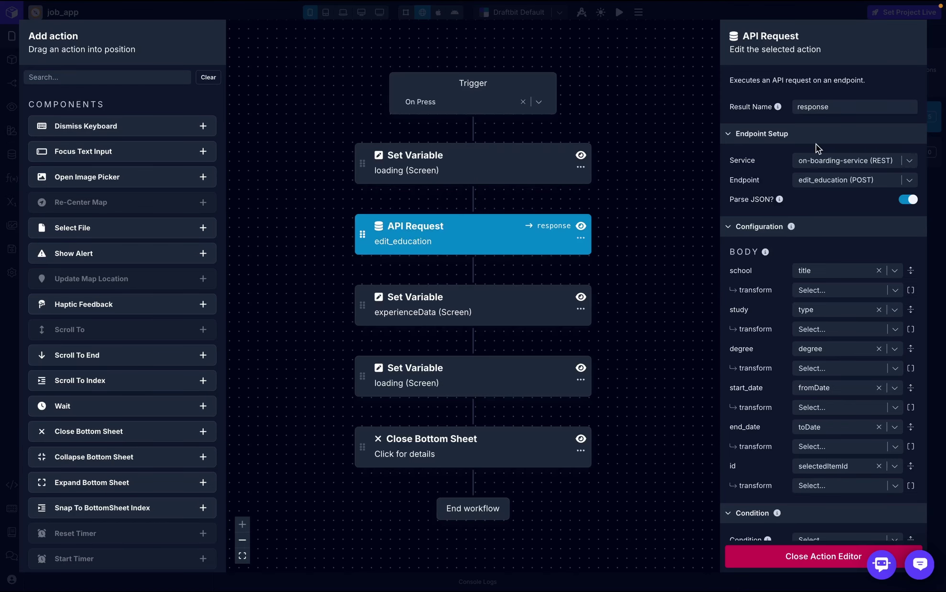
{"action": "left_click", "coordinate": [911, 184]}
{"action": "left_click", "coordinate": [852, 324]}
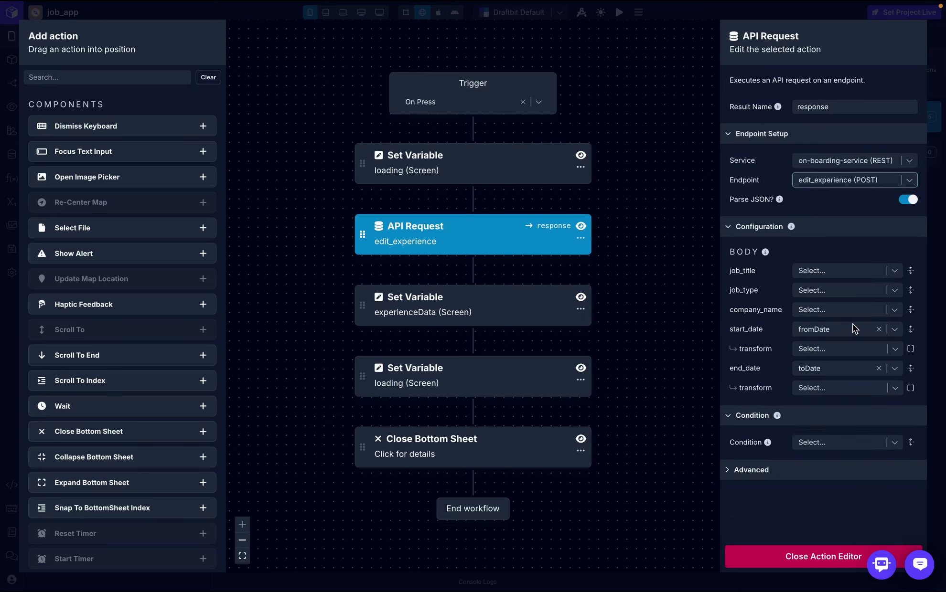
- Map title to job_title, type to job_type and company_name to company_name
{"action": "left_click", "coordinate": [866, 268]}
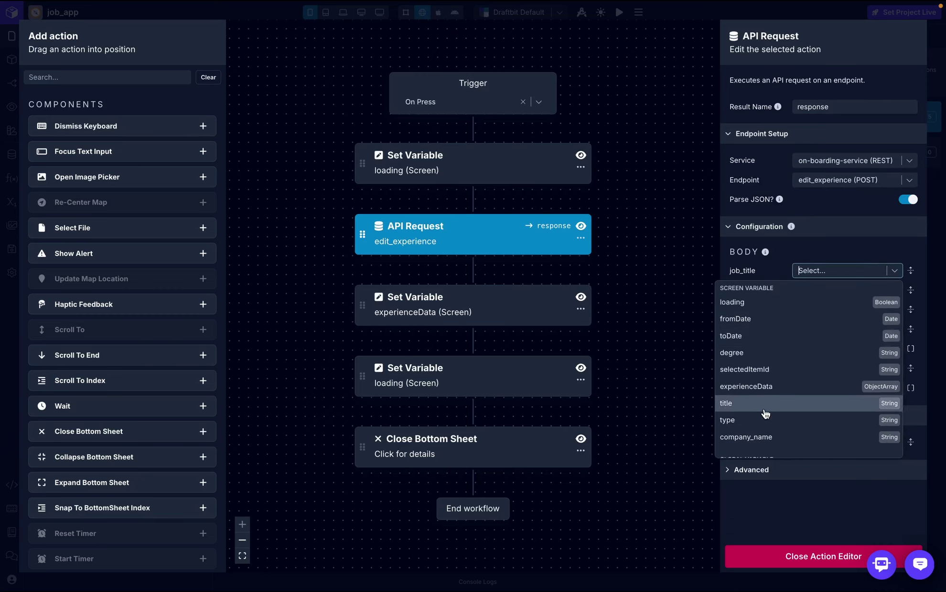
{"action": "left_click", "coordinate": [767, 403]}
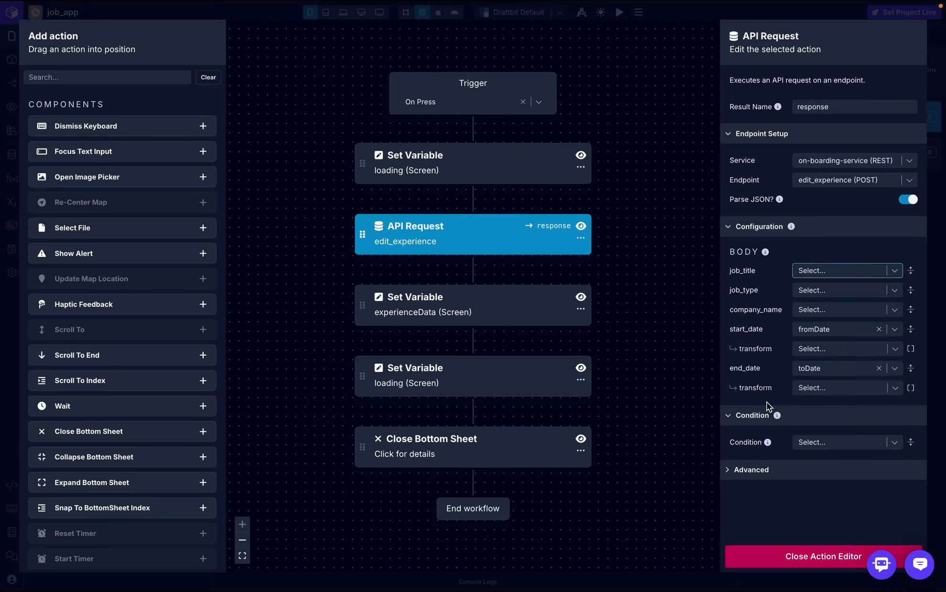
{"action": "left_click", "coordinate": [879, 310]}
{"action": "left_click", "coordinate": [788, 452]}
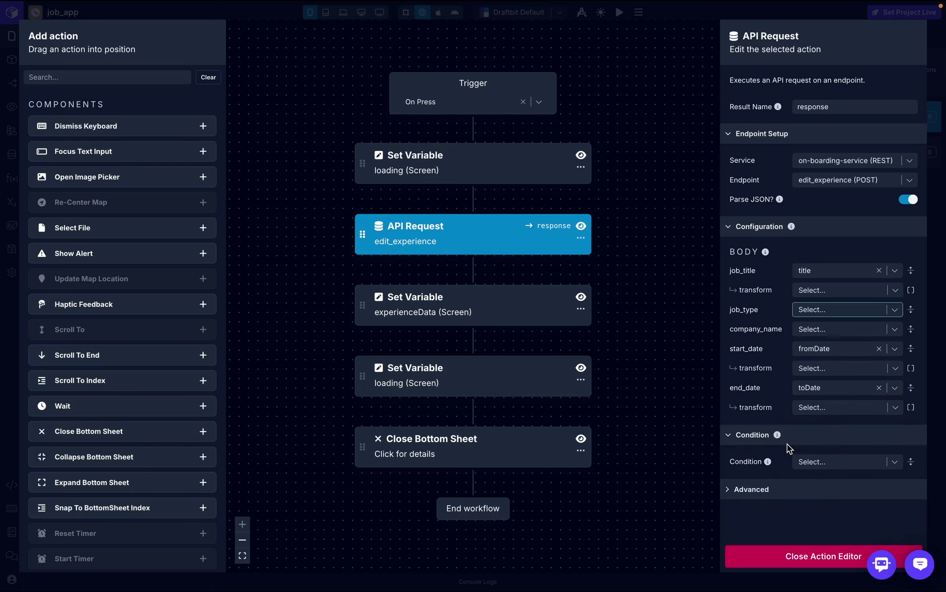
{"action": "left_click", "coordinate": [835, 348]}
{"action": "scroll", "coordinate": [827, 406], "scroll_direction": "down", "scroll_amount": 3}
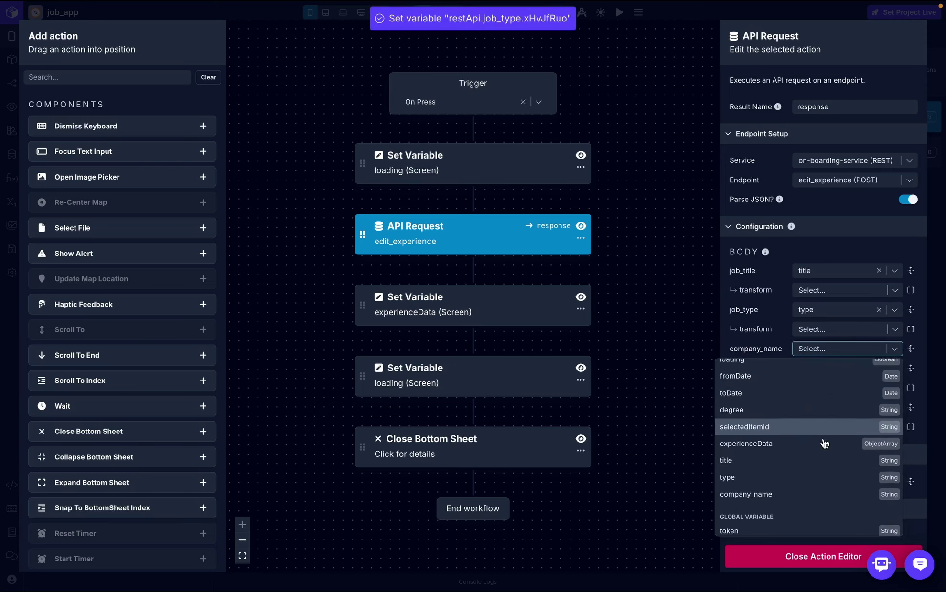
{"action": "left_click", "coordinate": [792, 471]}
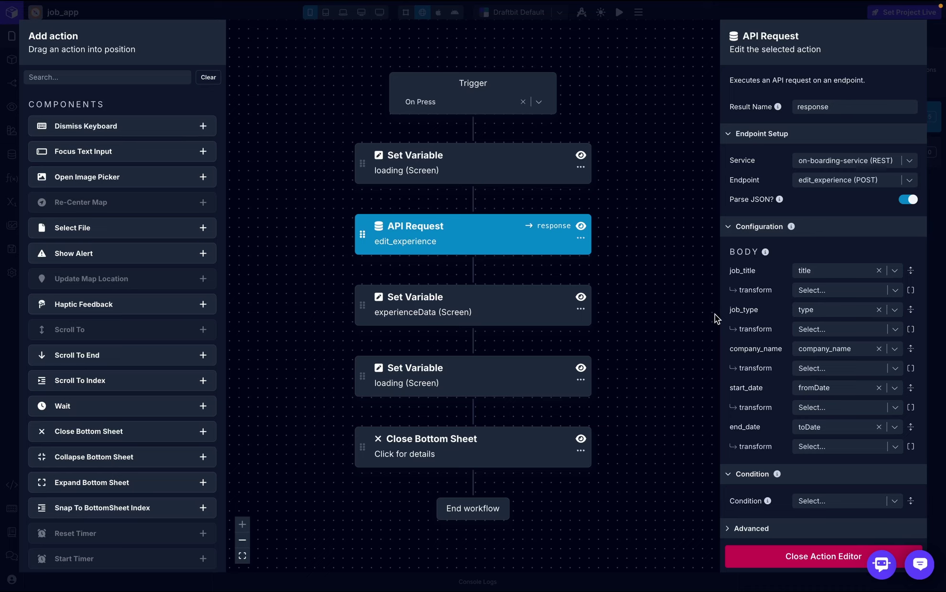
{"action": "left_click", "coordinate": [789, 558]}
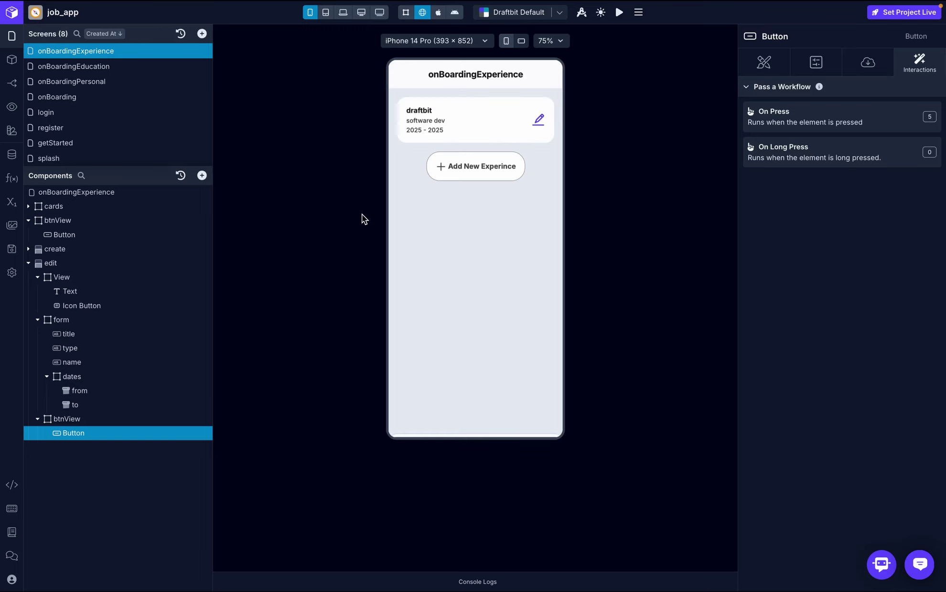
- Change the draftbit experience's job type from remote to full-time in the preview and save
{"action": "left_click", "coordinate": [539, 119]}
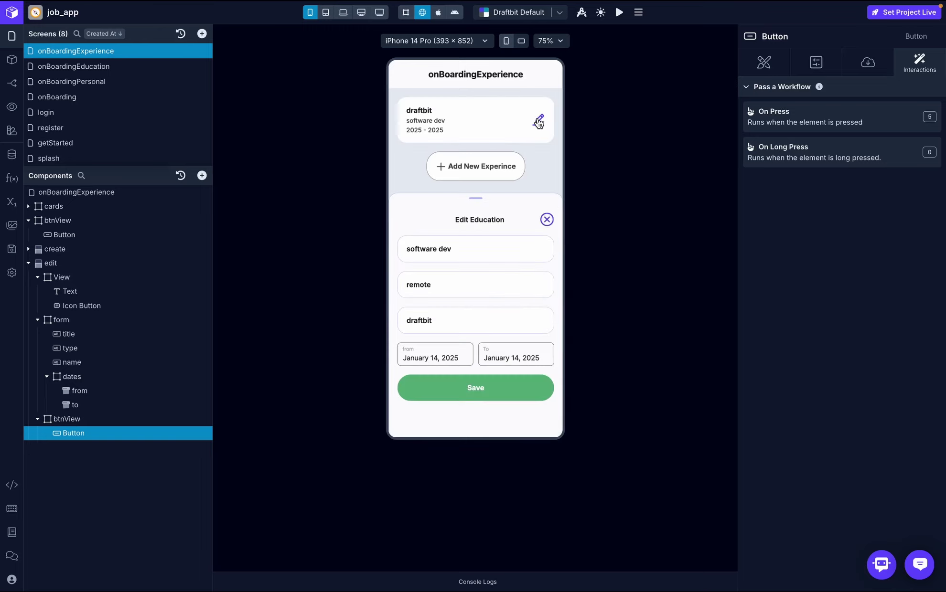
{"action": "left_click", "coordinate": [449, 290]}
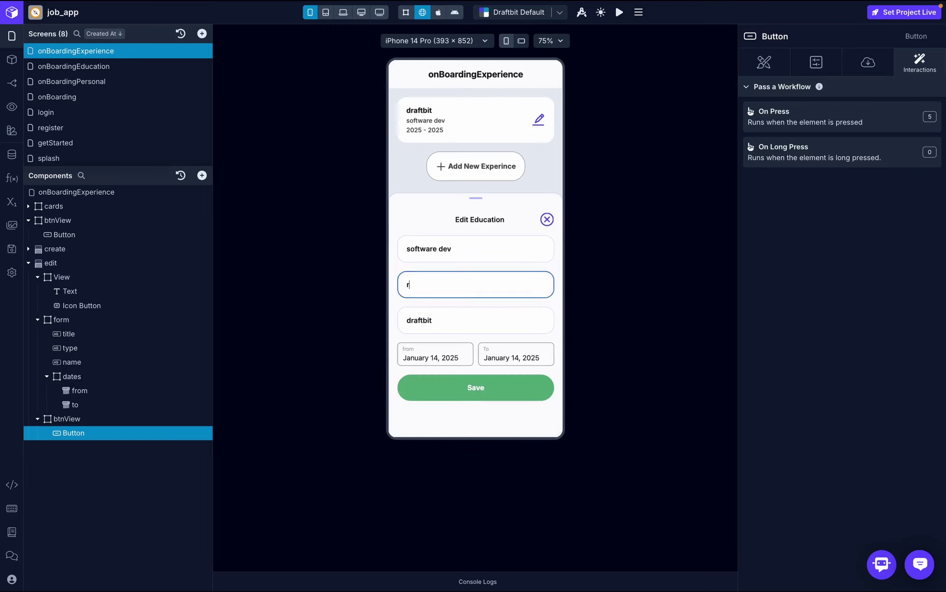
{"action": "key", "text": "BackSpace"}
{"action": "type", "text": "full-time"}
{"action": "left_click", "coordinate": [480, 396]}
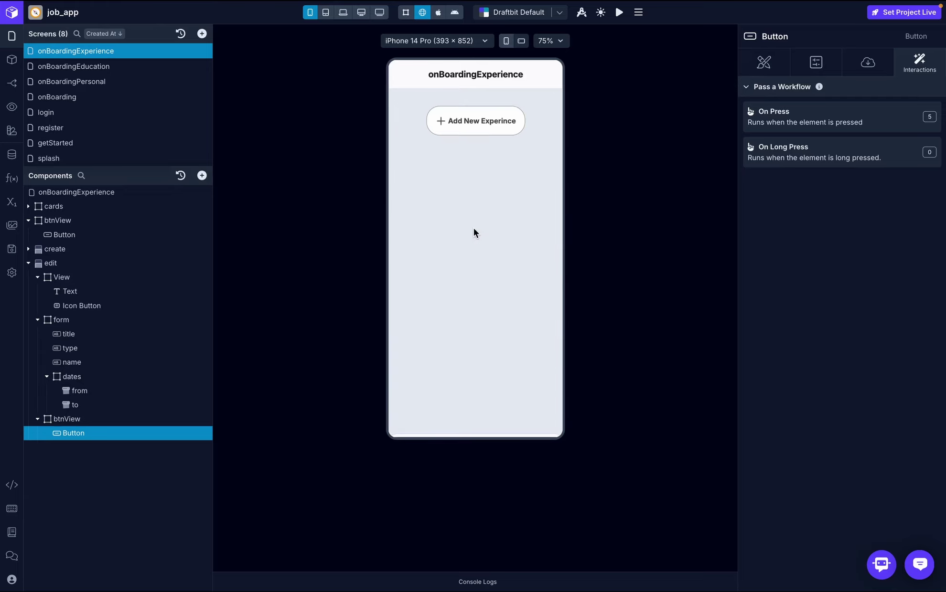
{"action": "left_click", "coordinate": [843, 124]}
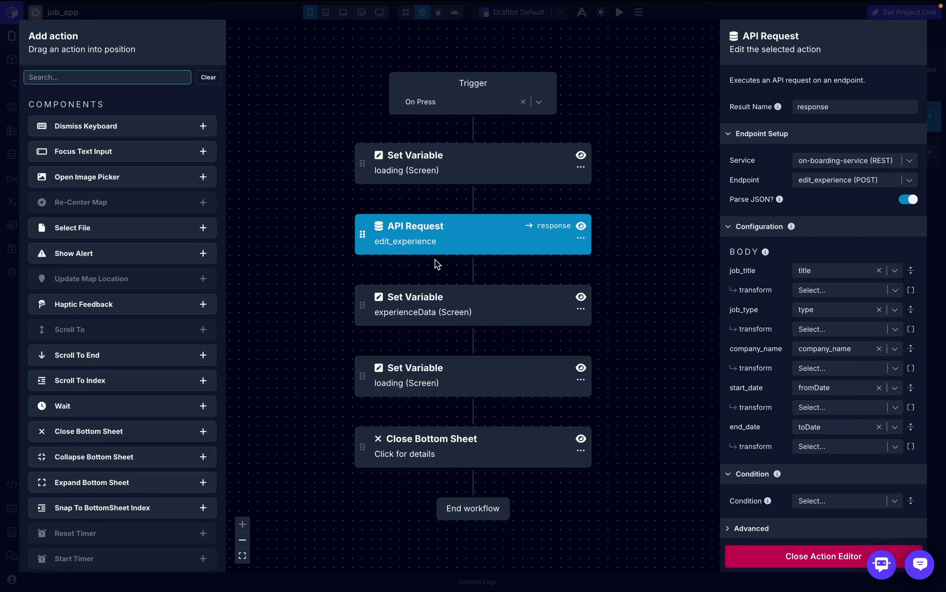
- Add a Log to Console step after the API Request and check Xano's item_id test input
{"action": "type", "text": "log"}
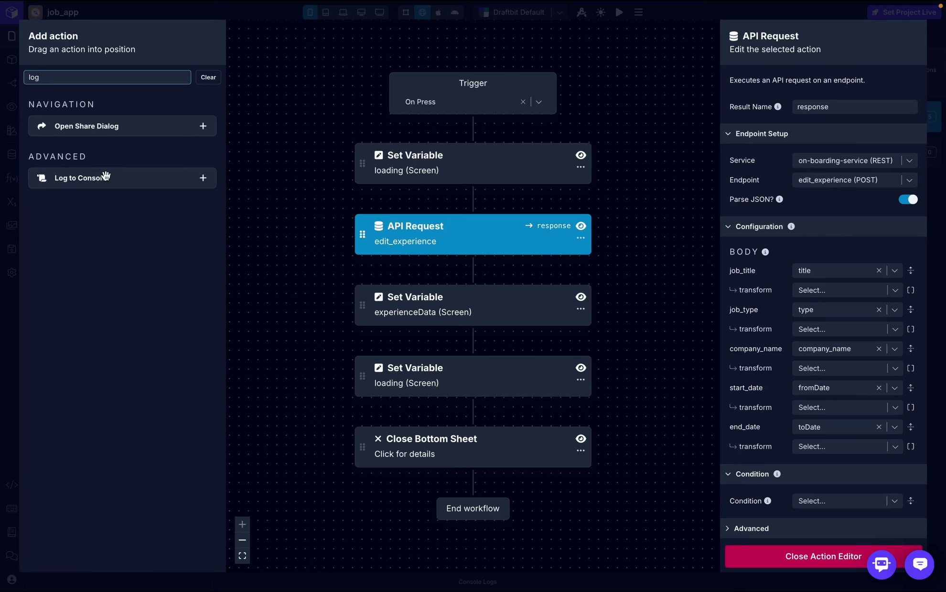
{"action": "left_click_drag", "start_coordinate": [105, 177], "coordinate": [426, 273]}
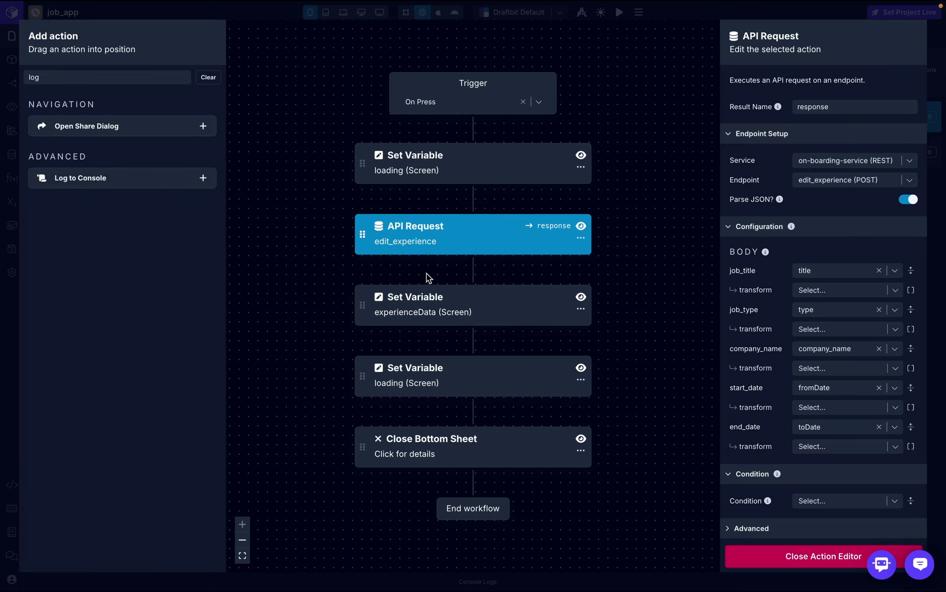
{"action": "left_click", "coordinate": [460, 198]}
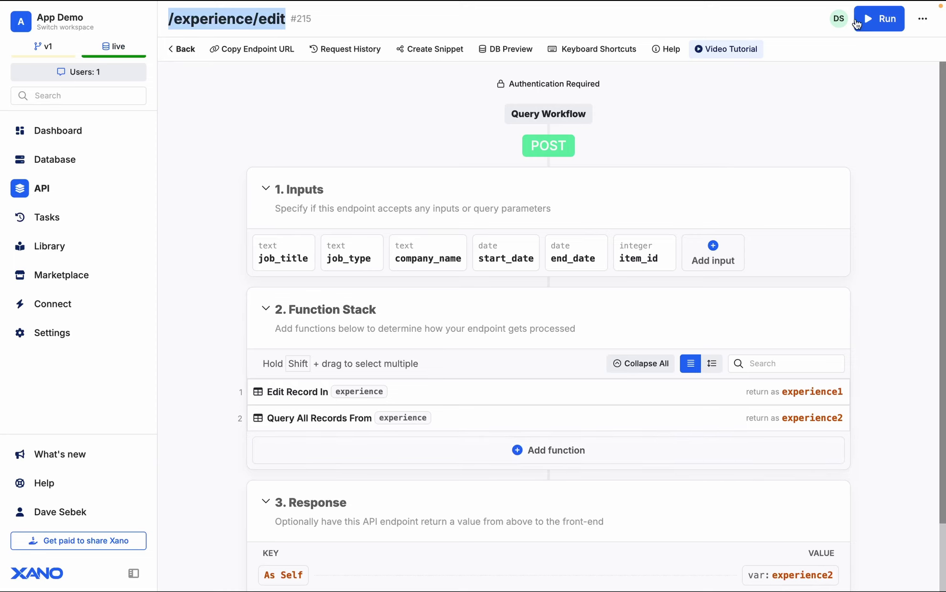
{"action": "left_click", "coordinate": [878, 19]}
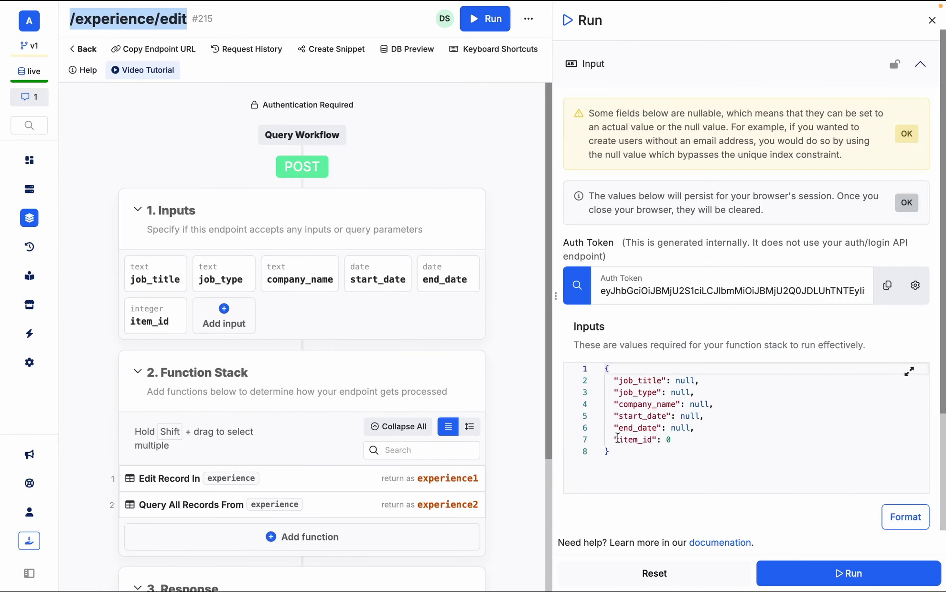
{"action": "left_click_drag", "start_coordinate": [614, 439], "coordinate": [674, 440]}
{"action": "key", "text": "ctrl+c"}
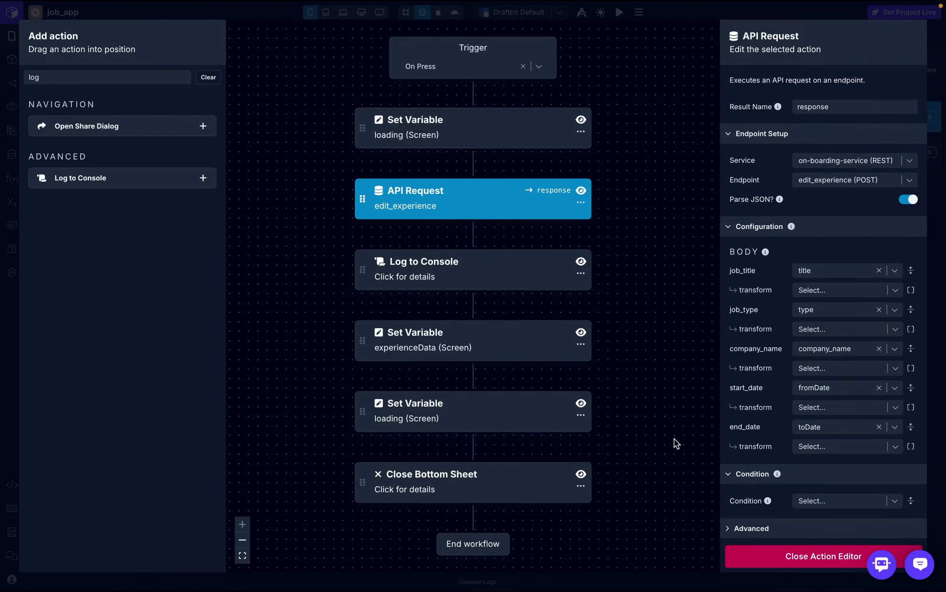
- Open the edit_experience endpoint under on-boarding-service in API & Cloud Services
{"action": "left_click", "coordinate": [783, 557]}
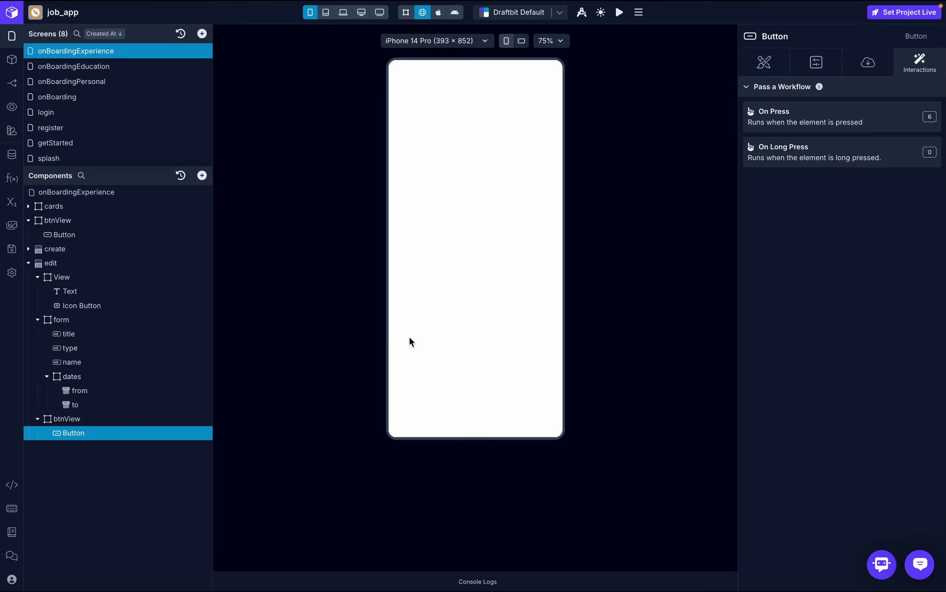
{"action": "left_click", "coordinate": [12, 154]}
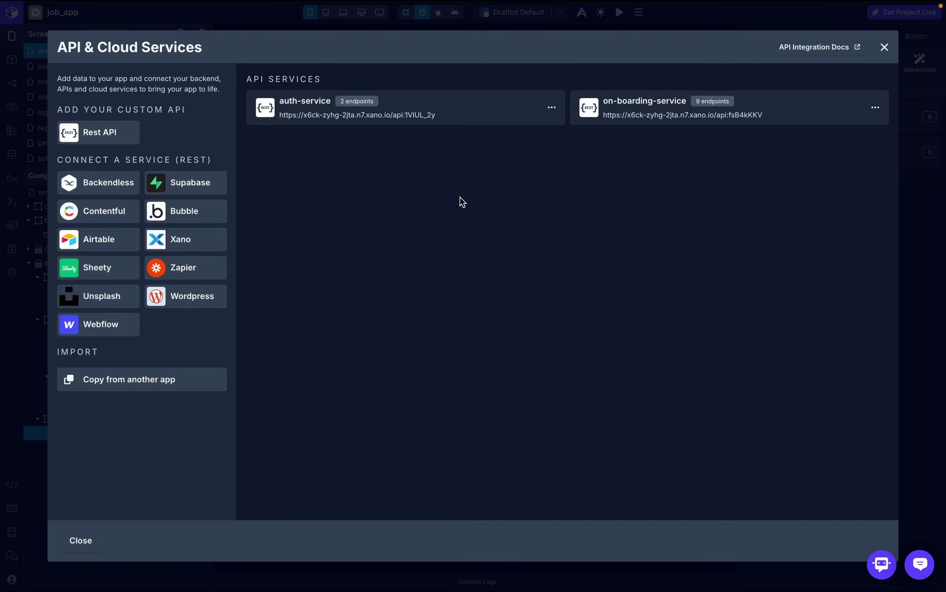
{"action": "left_click", "coordinate": [635, 120]}
{"action": "scroll", "coordinate": [634, 359], "scroll_direction": "down", "scroll_amount": 1}
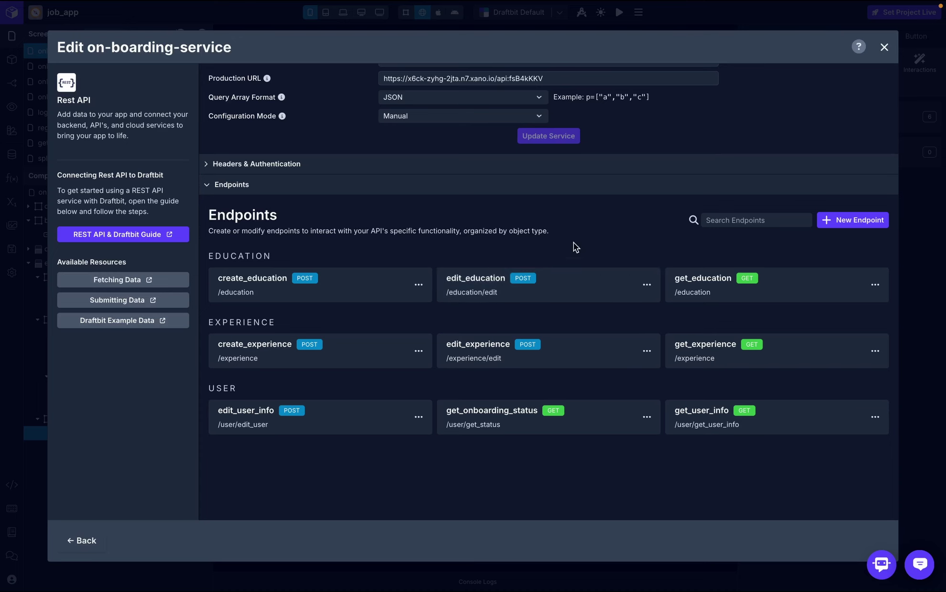
{"action": "left_click", "coordinate": [499, 357]}
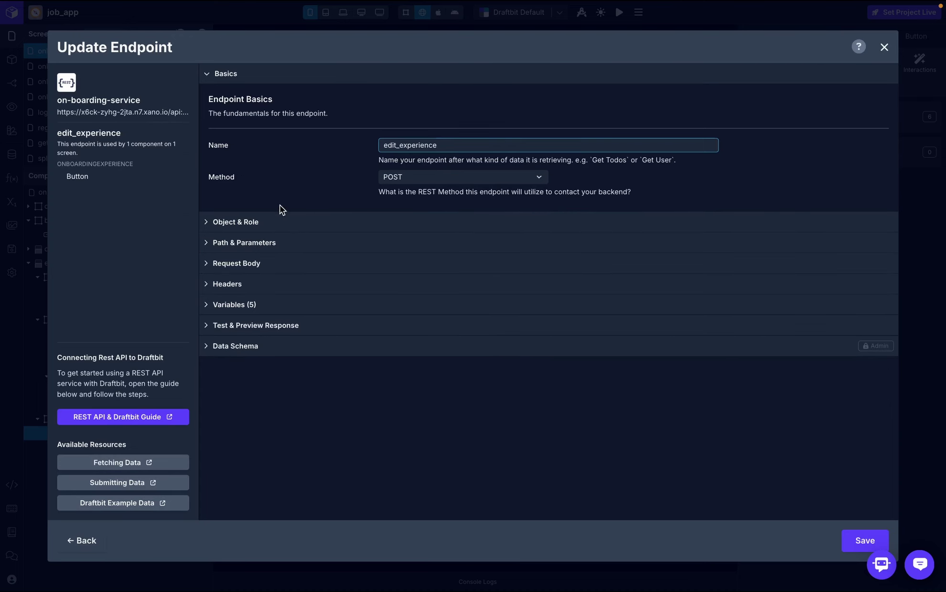
- Add "item_id": {{id}} after end_date in the request body
{"action": "left_click", "coordinate": [259, 264]}
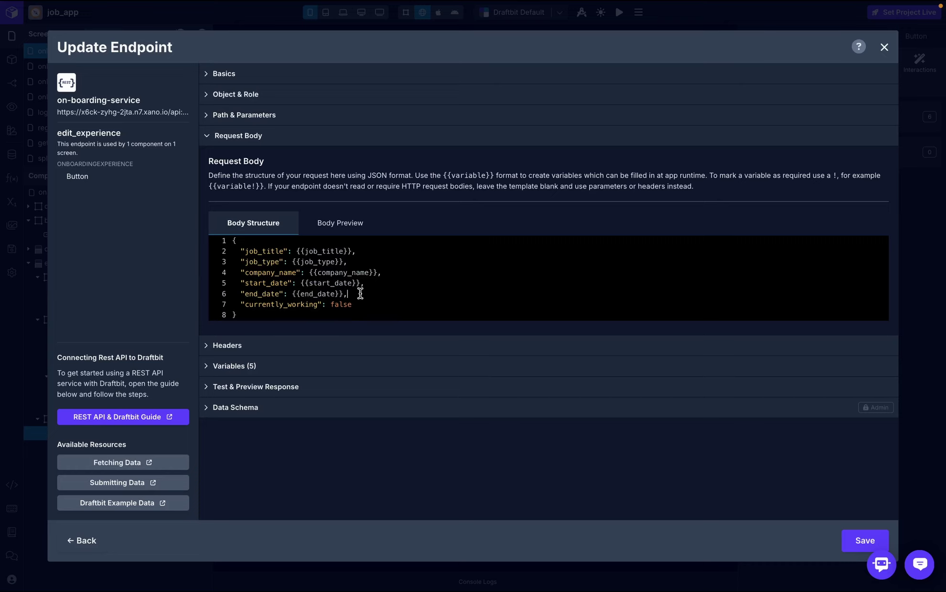
{"action": "key", "text": "Return"}
{"action": "key", "text": "ctrl+v"}
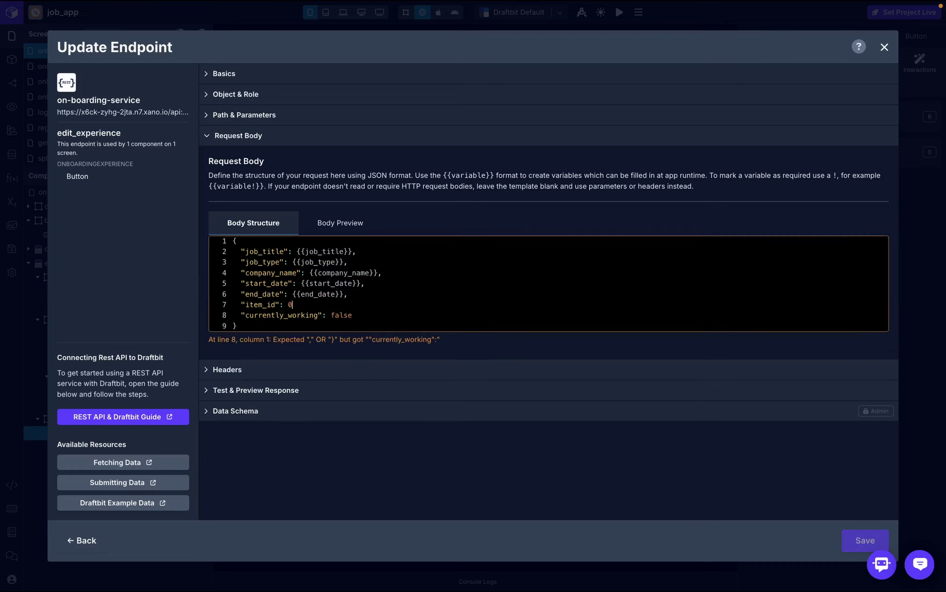
{"action": "key", "text": "BackSpace"}
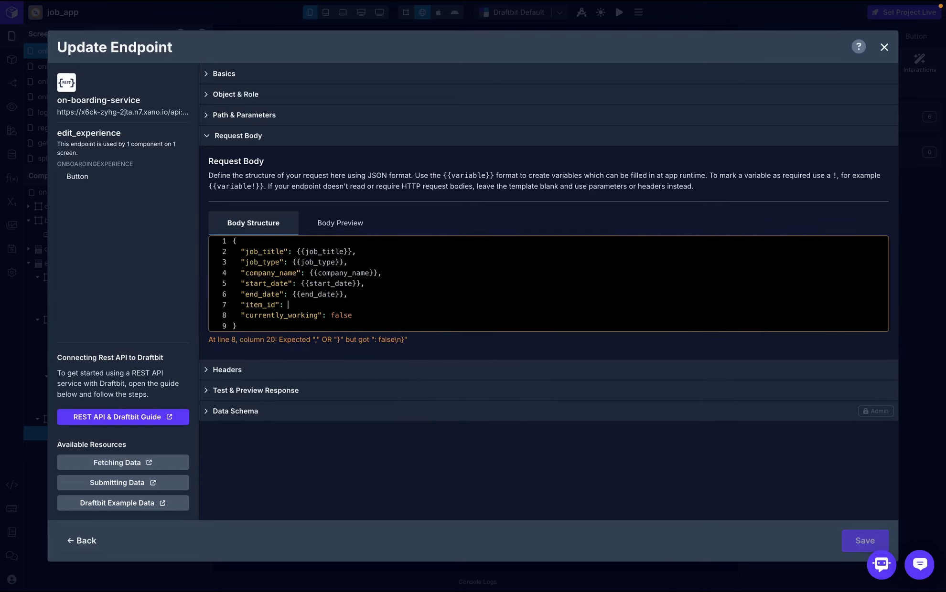
{"action": "type", "text": "{{}}"}
{"action": "type", "text": "id}},"}
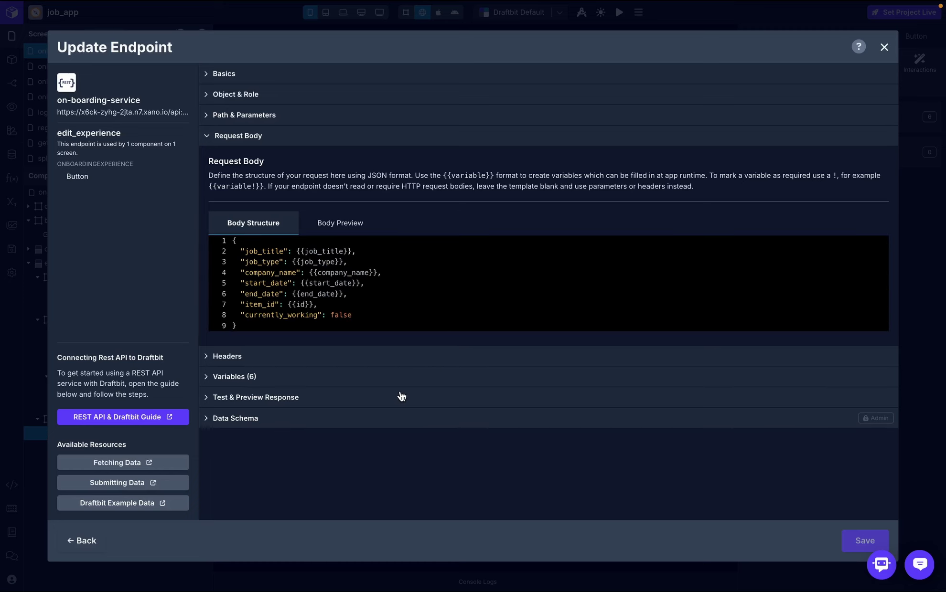
- Skip the test and save the updated edit_experience endpoint
{"action": "left_click", "coordinate": [398, 392]}
{"action": "left_click", "coordinate": [701, 352]}
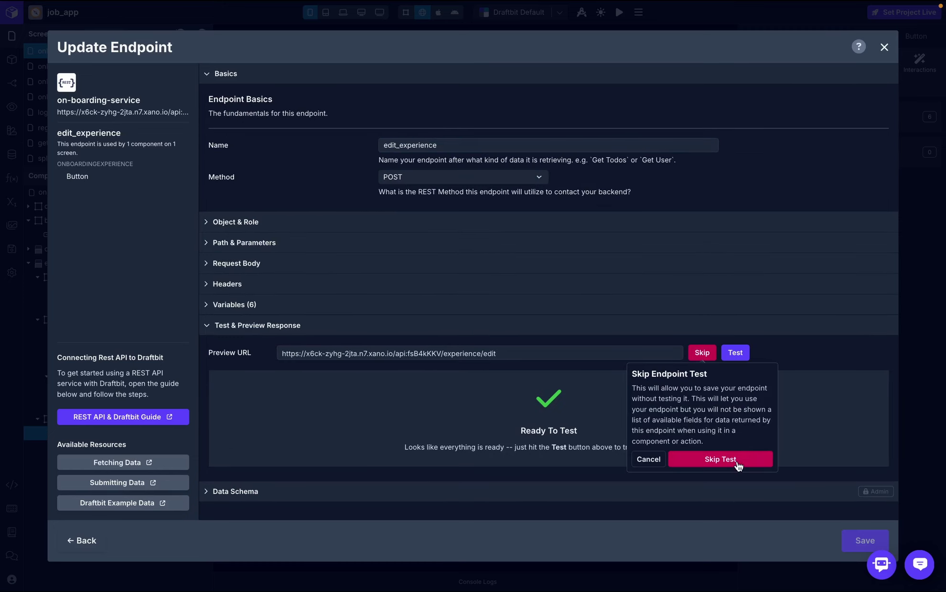
{"action": "left_click", "coordinate": [738, 466]}
{"action": "left_click", "coordinate": [858, 541]}
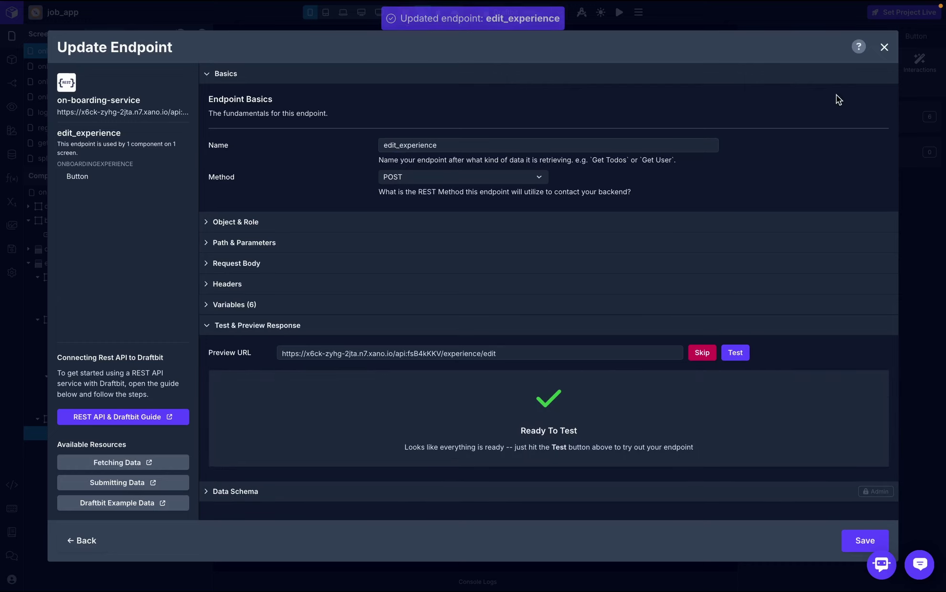
{"action": "left_click", "coordinate": [885, 47]}
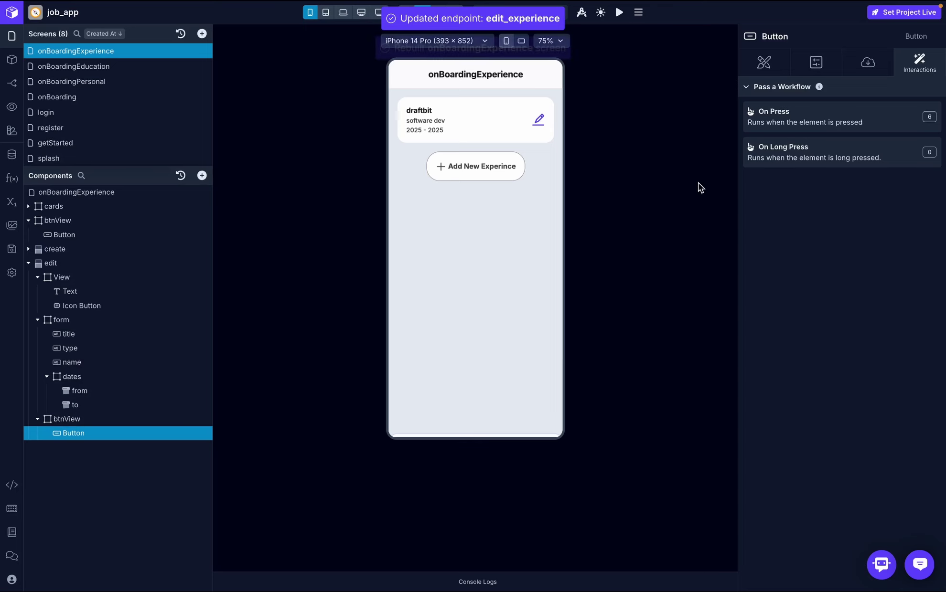
- Set the draftbit experience's job type to full time position in the preview and save
{"action": "left_click", "coordinate": [801, 125]}
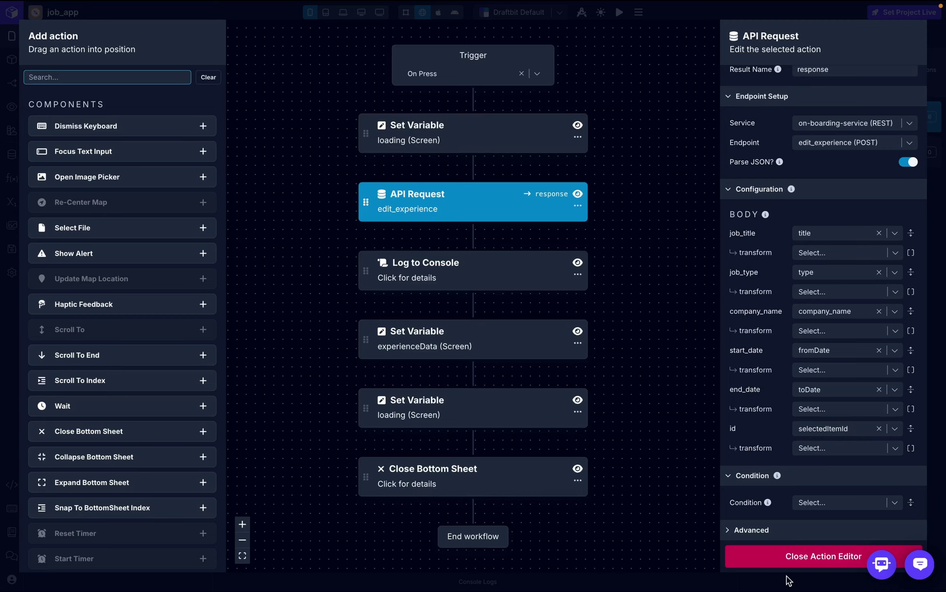
{"action": "left_click", "coordinate": [816, 556]}
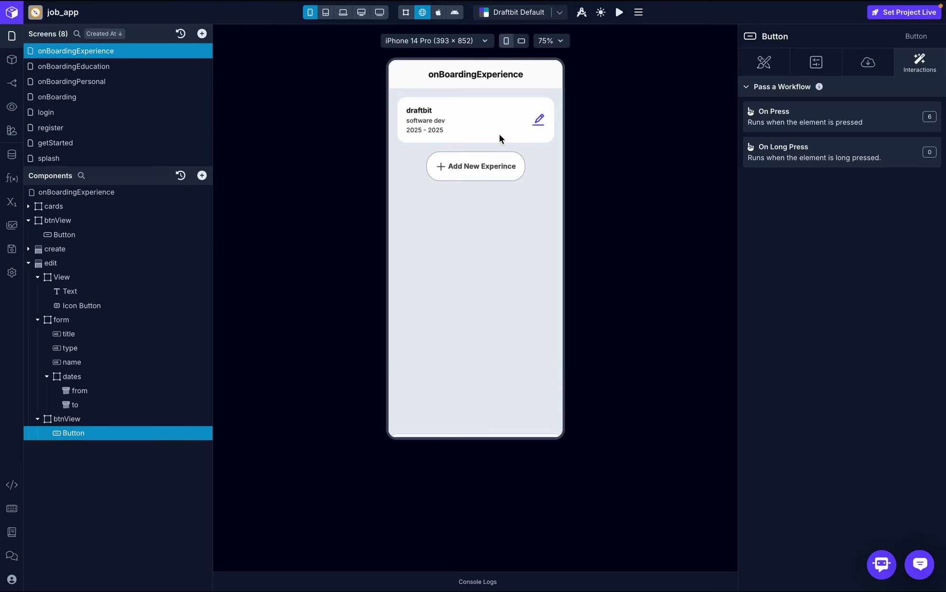
{"action": "left_click", "coordinate": [540, 124]}
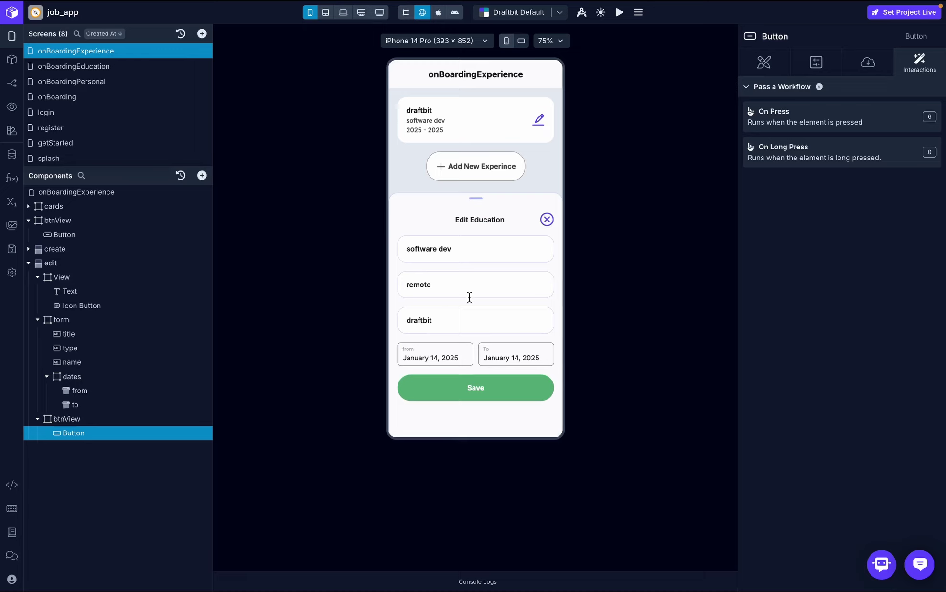
{"action": "left_click", "coordinate": [476, 282]}
{"action": "type", "text": "full time position"}
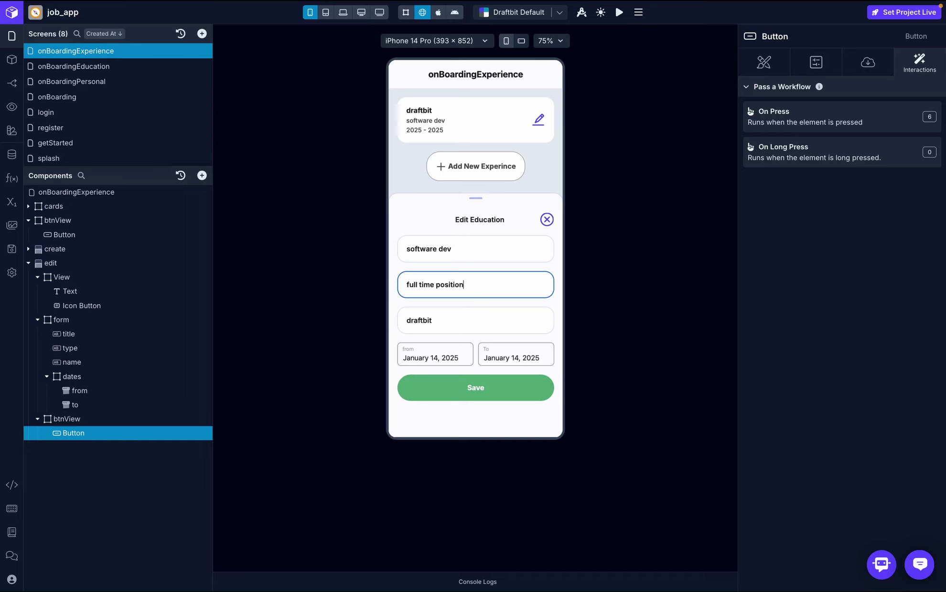
{"action": "left_click", "coordinate": [487, 387]}
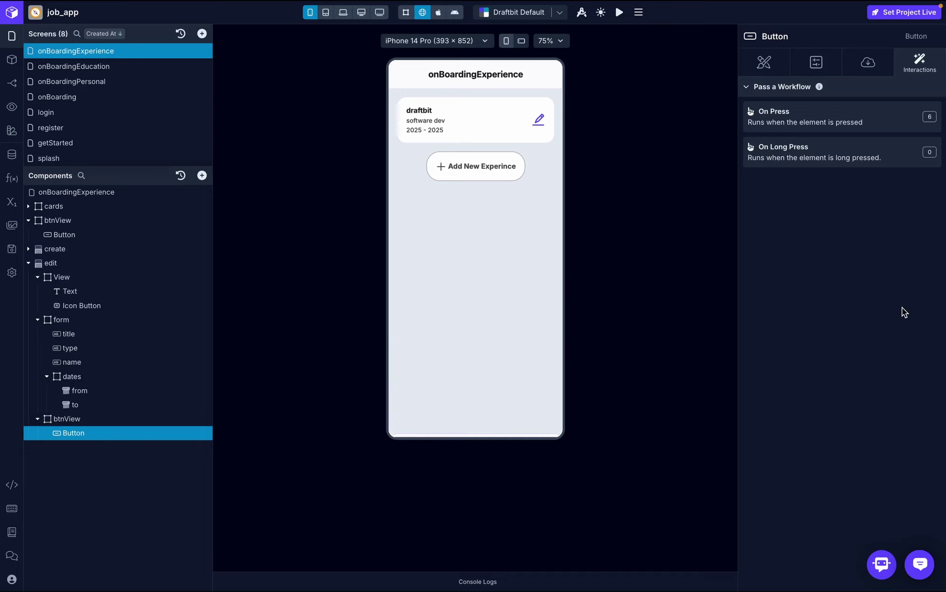
- Correct the job title from 'software dev' to 'software developer' and save
{"action": "left_click", "coordinate": [538, 119]}
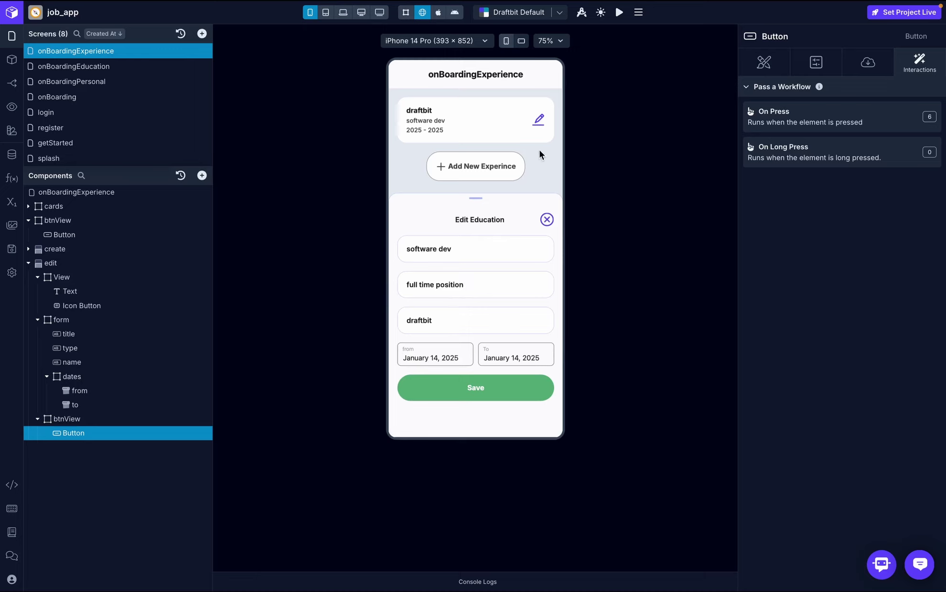
{"action": "left_click", "coordinate": [478, 252]}
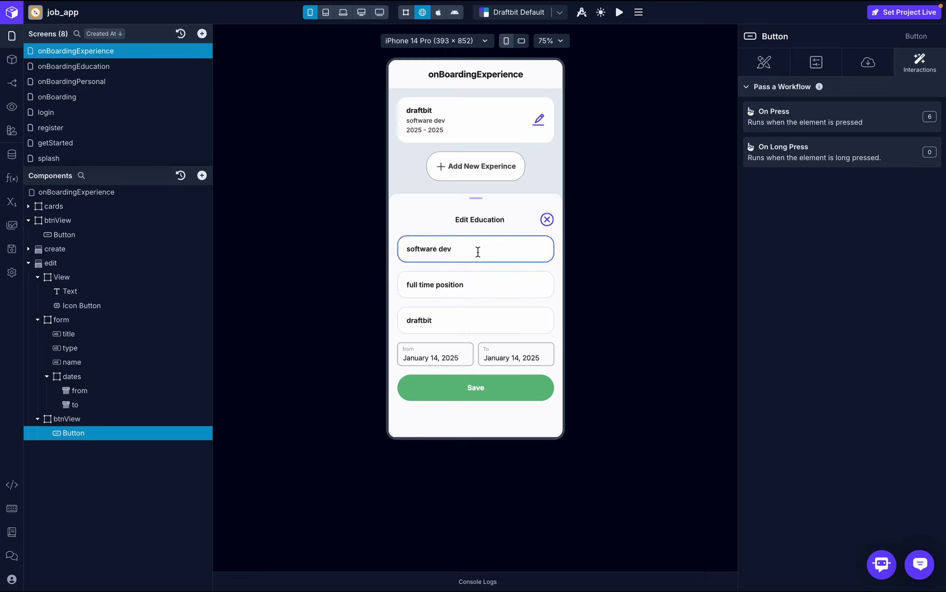
{"action": "type", "text": "eloper"}
{"action": "left_click", "coordinate": [485, 387]}
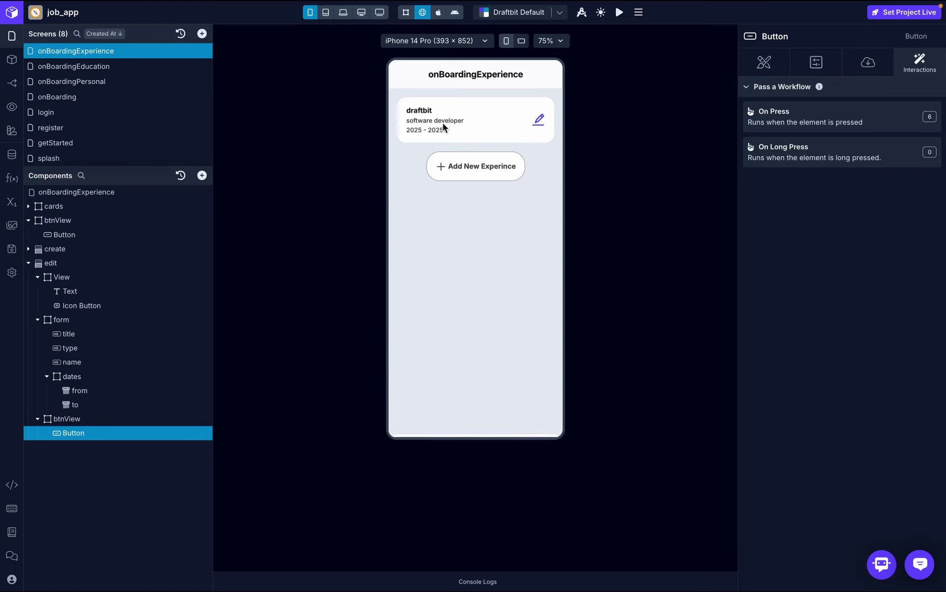
- On the onBoarding screen, tap the Experience card in the preview and go back
{"action": "left_click", "coordinate": [97, 102]}
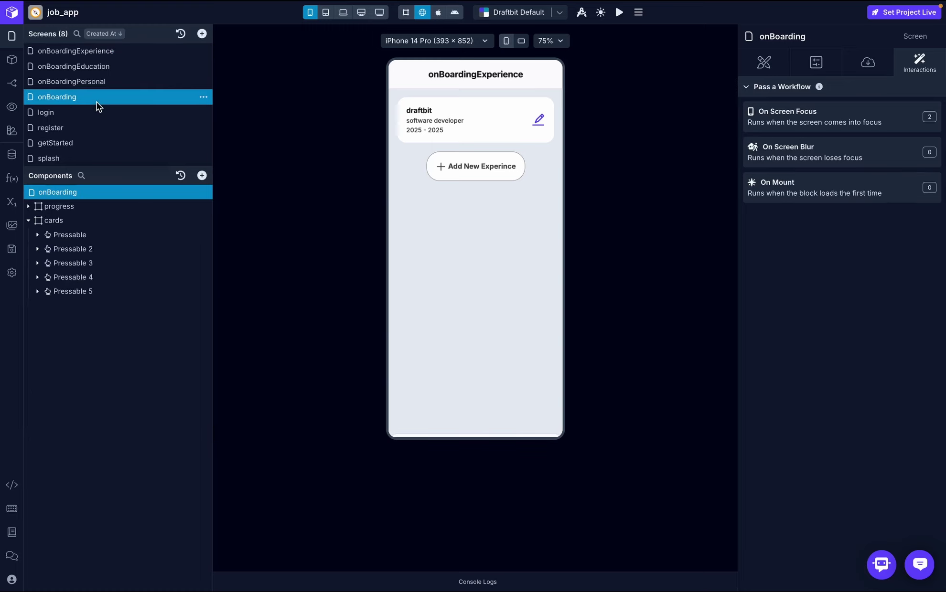
{"action": "scroll", "coordinate": [476, 227], "scroll_direction": "down", "scroll_amount": 1}
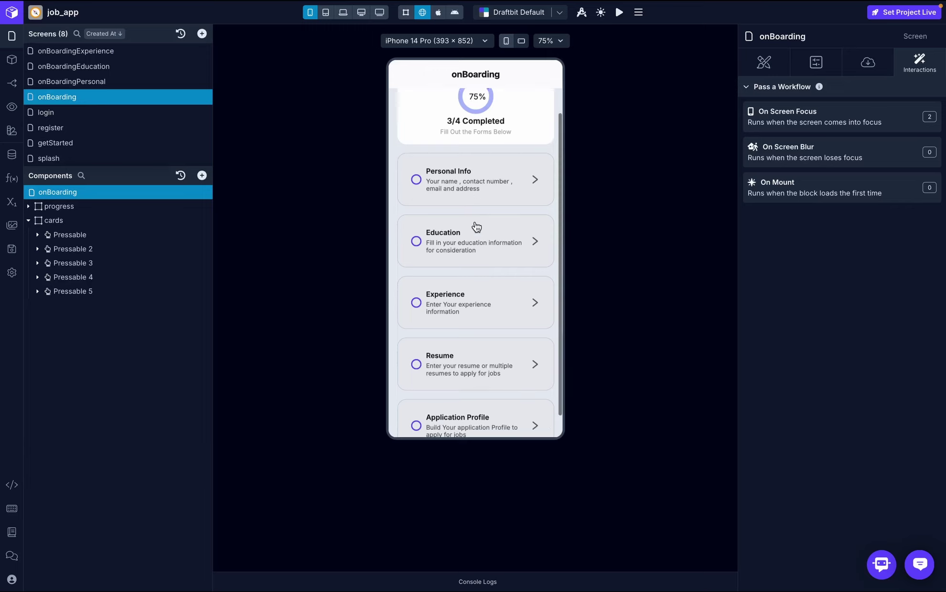
{"action": "left_click", "coordinate": [471, 300]}
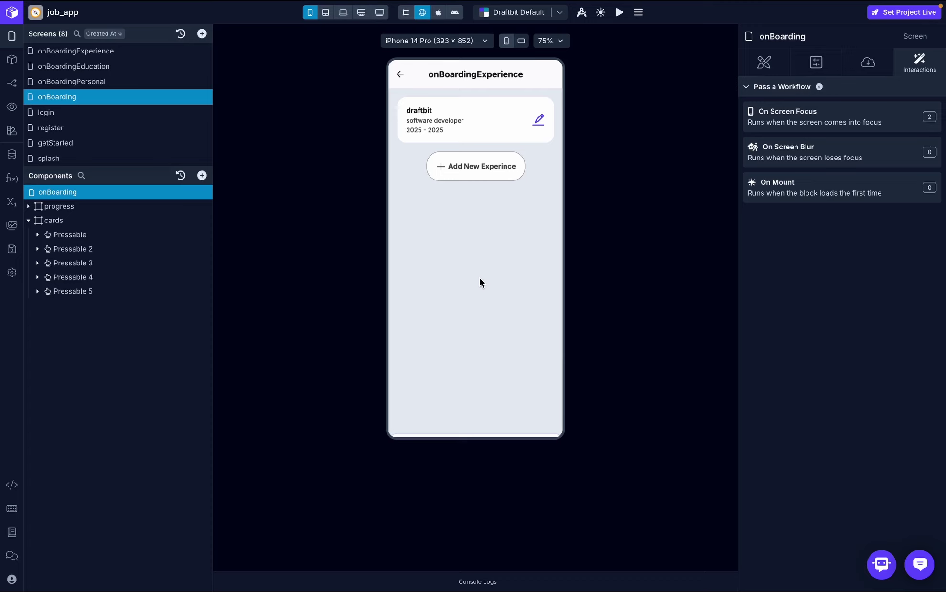
{"action": "left_click", "coordinate": [401, 73]}
{"action": "scroll", "coordinate": [465, 283], "scroll_direction": "down", "scroll_amount": 1}
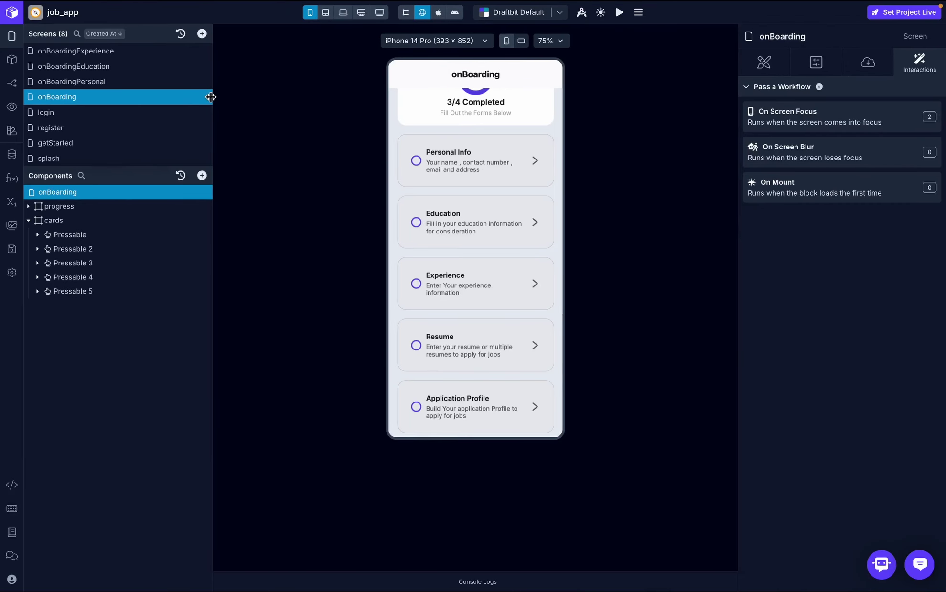
- Duplicate the onBoardingExperience screen
{"action": "left_click", "coordinate": [122, 50]}
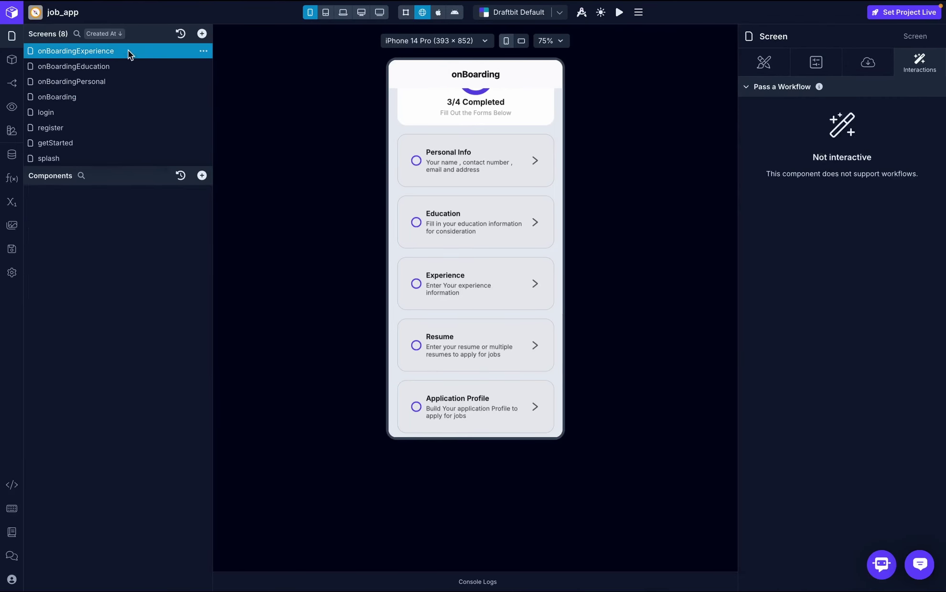
{"action": "left_click", "coordinate": [204, 51]}
{"action": "left_click", "coordinate": [225, 86]}
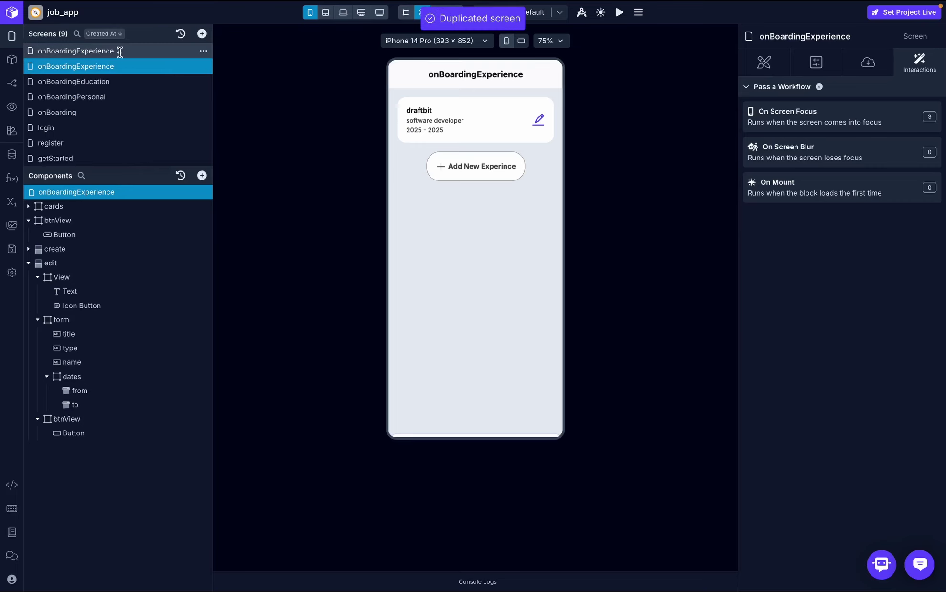
- Rename the copy to onBoardingResume and open the onBoarding screen
{"action": "double_click", "coordinate": [126, 51]}
{"action": "key", "text": "BackSpace"}
{"action": "key", "text": "BackSpace"}
{"action": "key", "text": "BackSpace"}
{"action": "key", "text": "BackSpace"}
{"action": "key", "text": "BackSpace"}
{"action": "key", "text": "BackSpace"}
{"action": "key", "text": "BackSpace"}
{"action": "key", "text": "BackSpace"}
{"action": "key", "text": "BackSpace"}
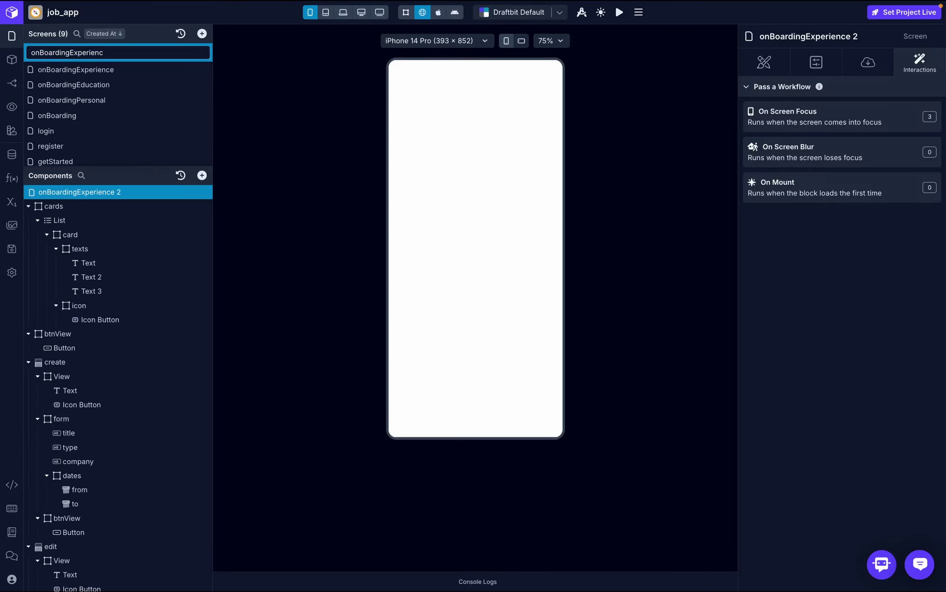
{"action": "key", "text": "BackSpace"}
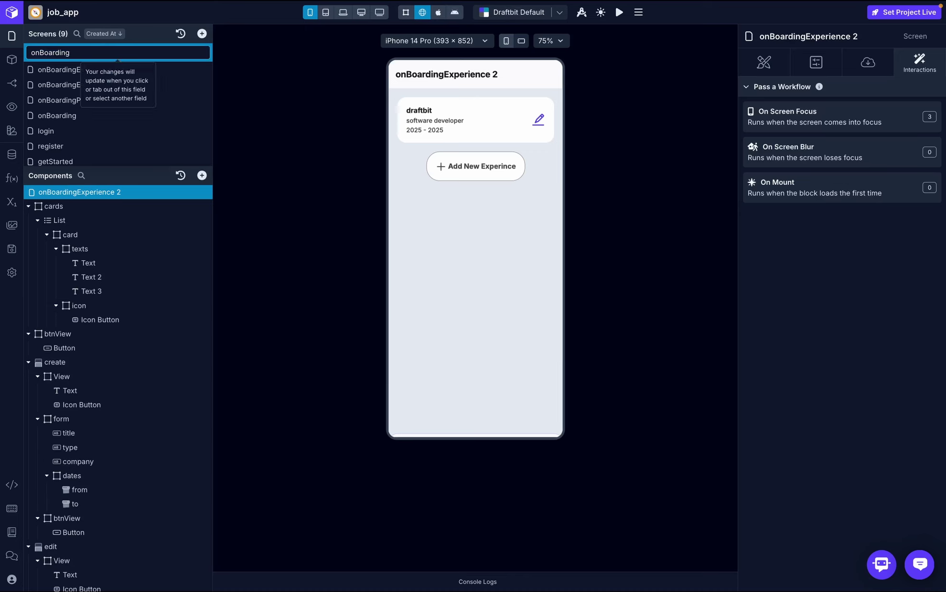
{"action": "type", "text": "Resume"}
{"action": "key", "text": "Return"}
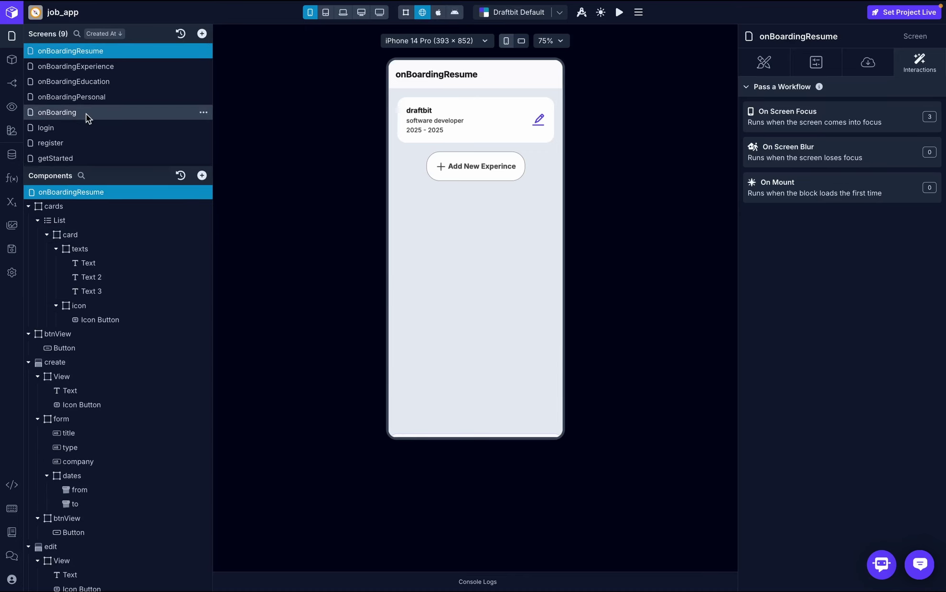
{"action": "left_click", "coordinate": [87, 113]}
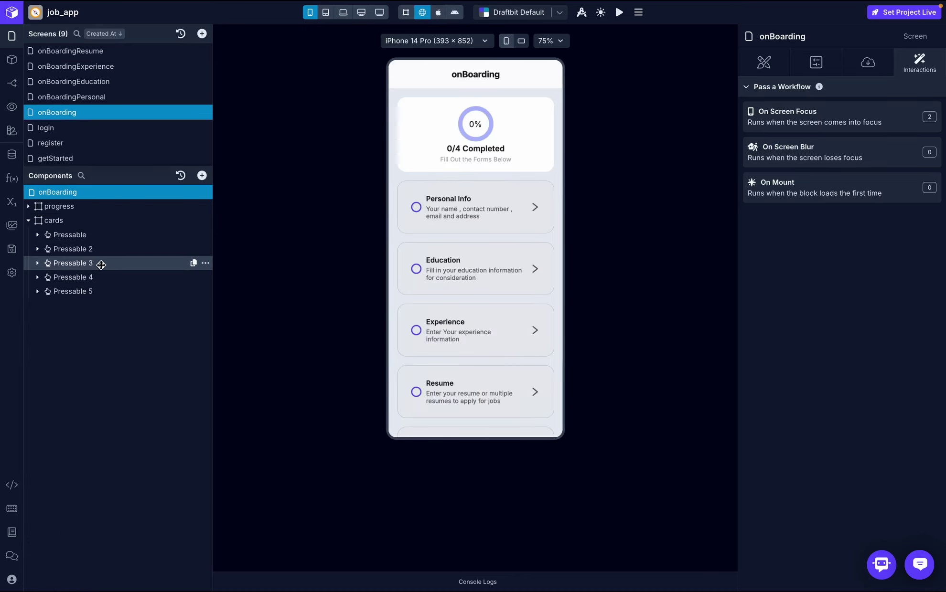
- Give the Resume card a Navigate action to onBoardingResume and test it in the preview
{"action": "left_click", "coordinate": [100, 277]}
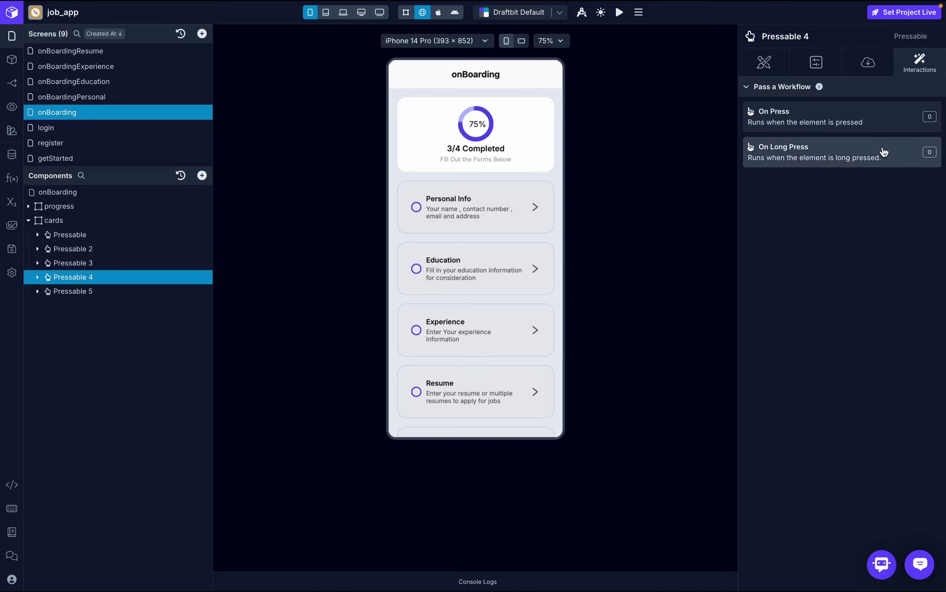
{"action": "left_click", "coordinate": [889, 126]}
{"action": "type", "text": "vi"}
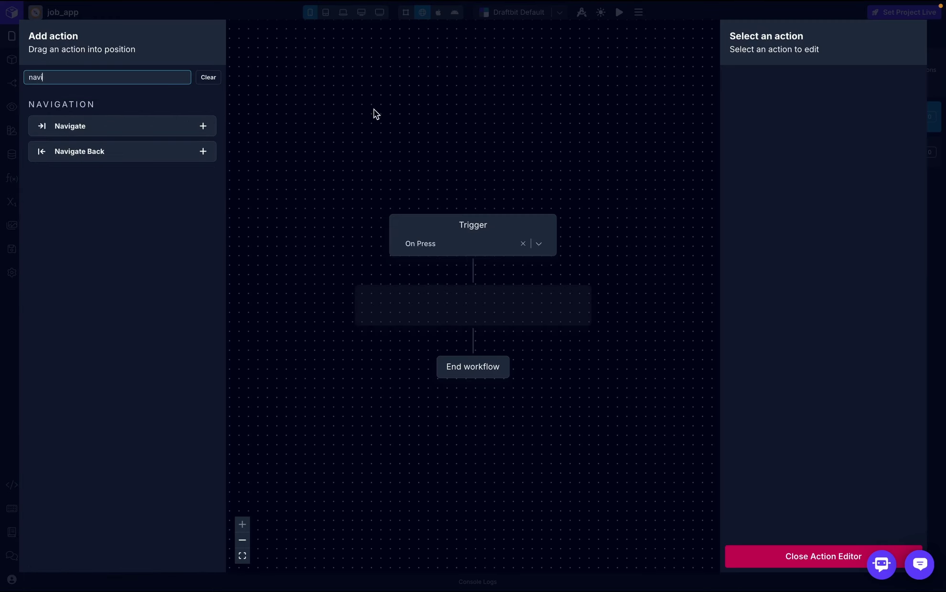
{"action": "left_click_drag", "start_coordinate": [161, 128], "coordinate": [525, 297]}
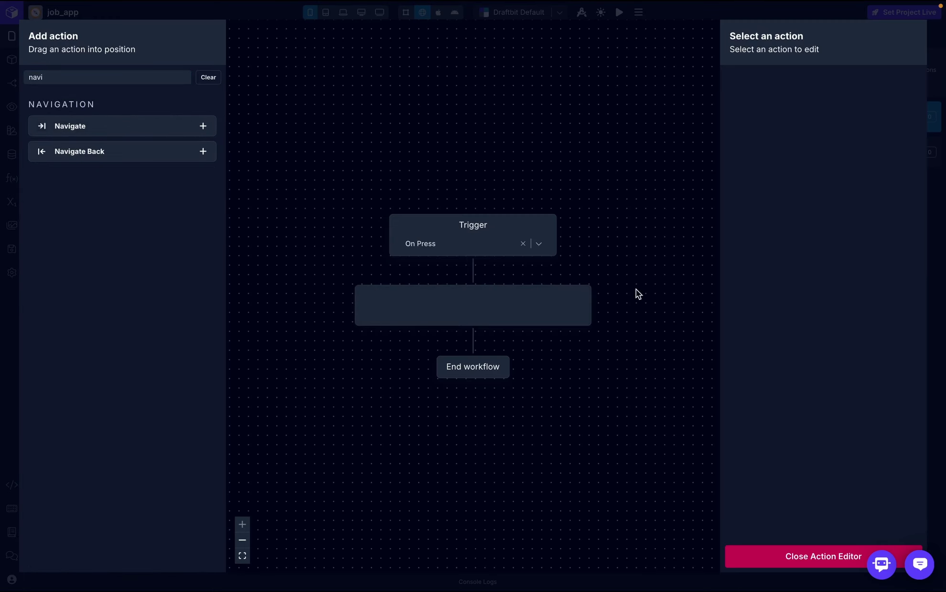
{"action": "left_click", "coordinate": [861, 159]}
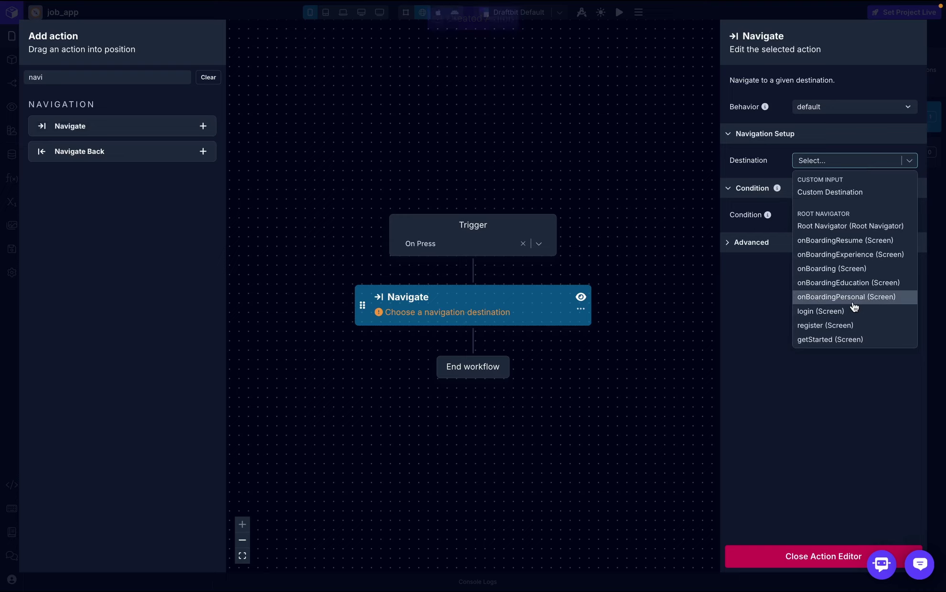
{"action": "scroll", "coordinate": [855, 328], "scroll_direction": "down", "scroll_amount": 1}
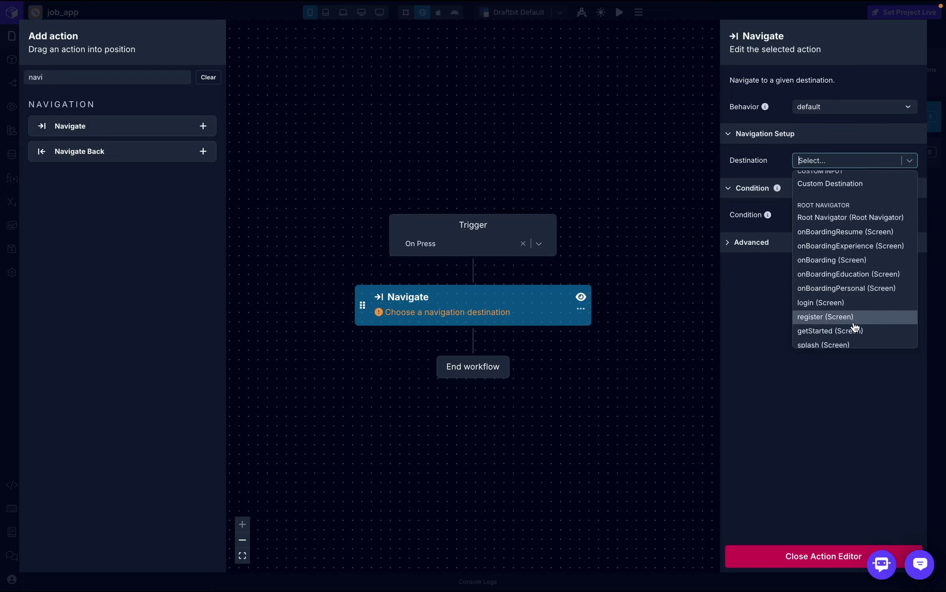
{"action": "left_click", "coordinate": [865, 234]}
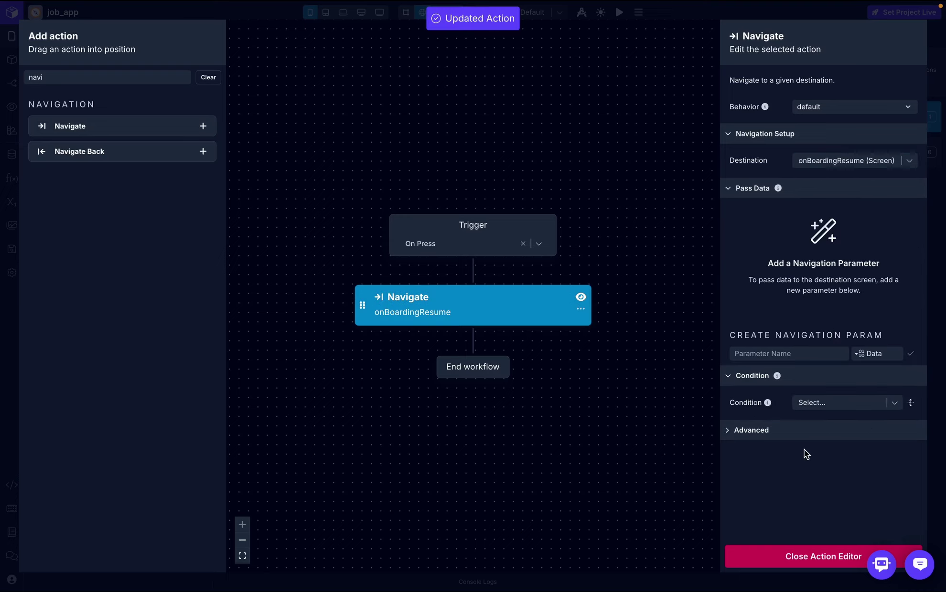
{"action": "left_click", "coordinate": [800, 557]}
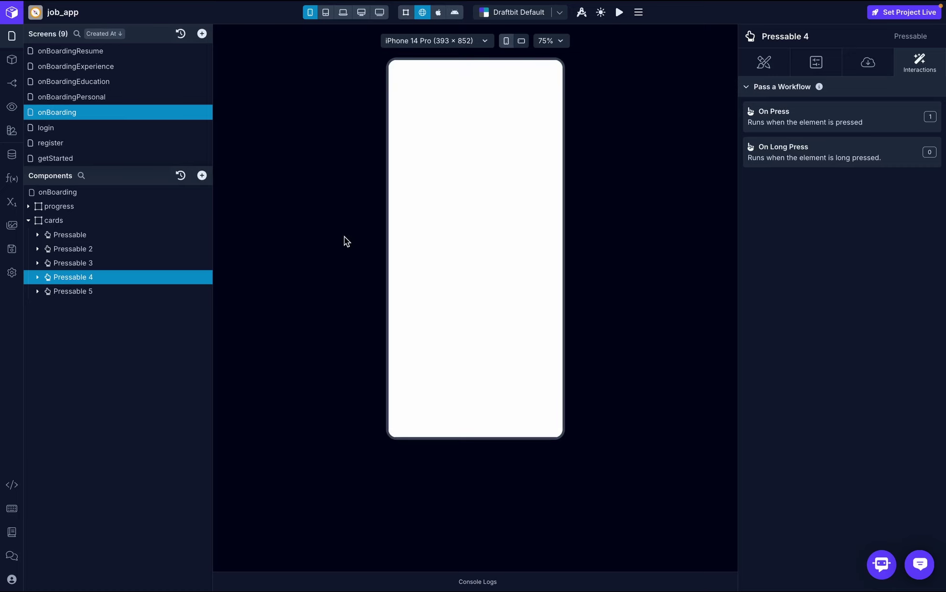
{"action": "left_click", "coordinate": [480, 381]}
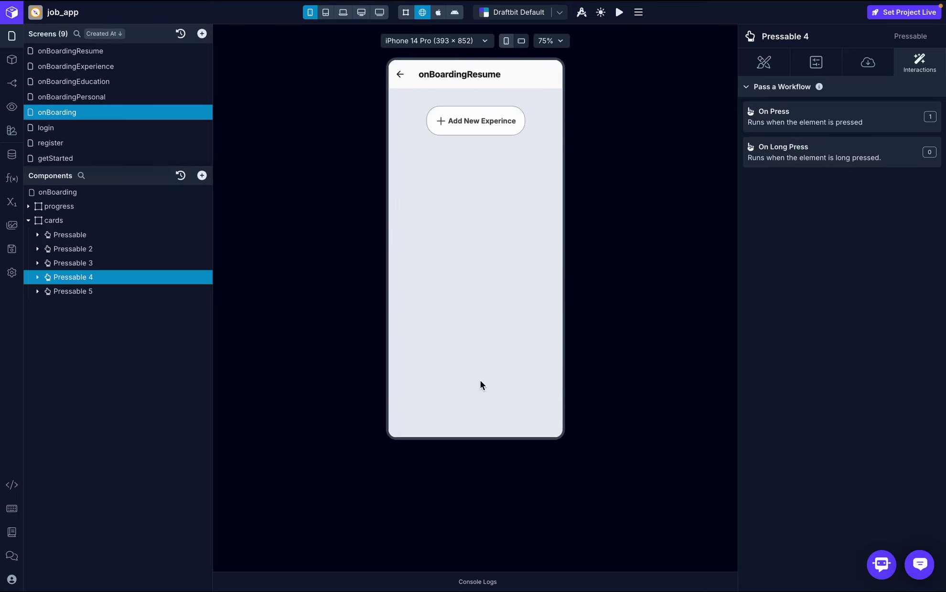
- Set the onBoardingResume header's Title Align to Center in the Navigation panel
{"action": "left_click", "coordinate": [12, 83]}
{"action": "left_click", "coordinate": [119, 65]}
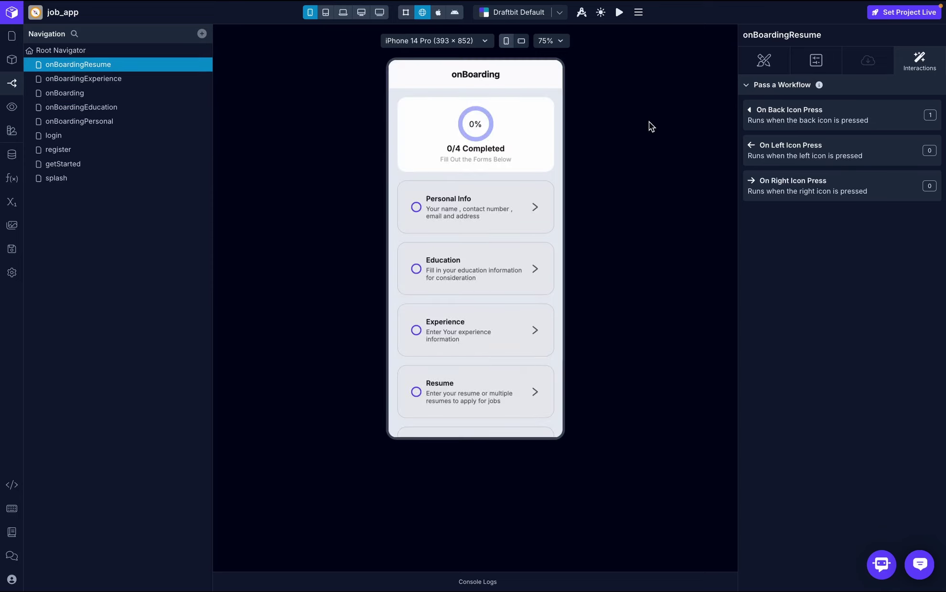
{"action": "left_click", "coordinate": [806, 62]}
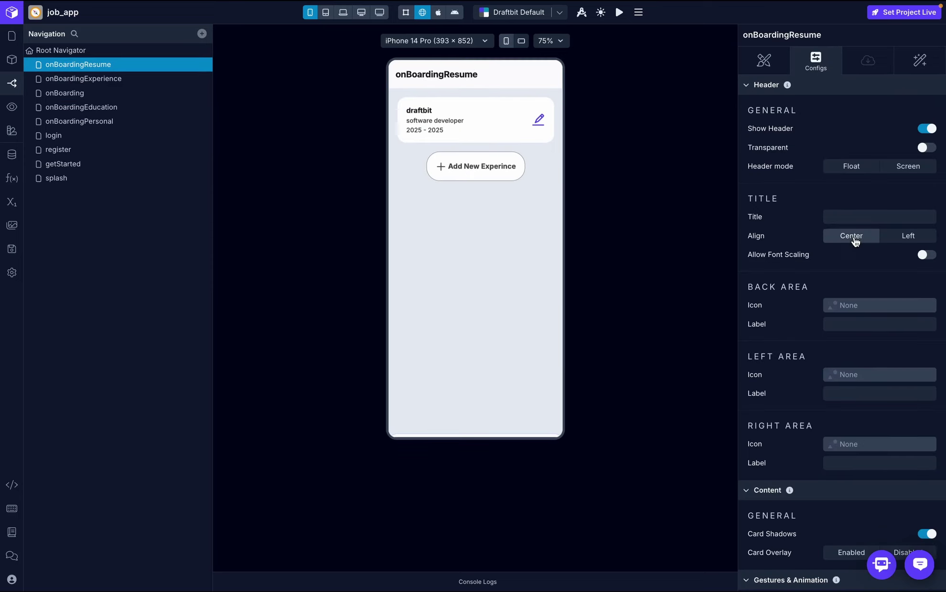
{"action": "left_click", "coordinate": [853, 236]}
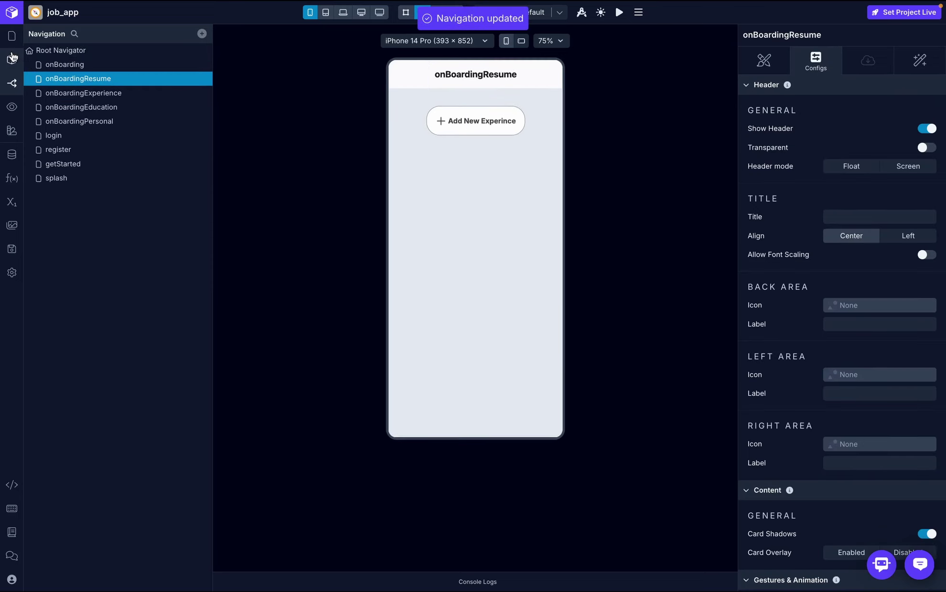
{"action": "left_click", "coordinate": [11, 36]}
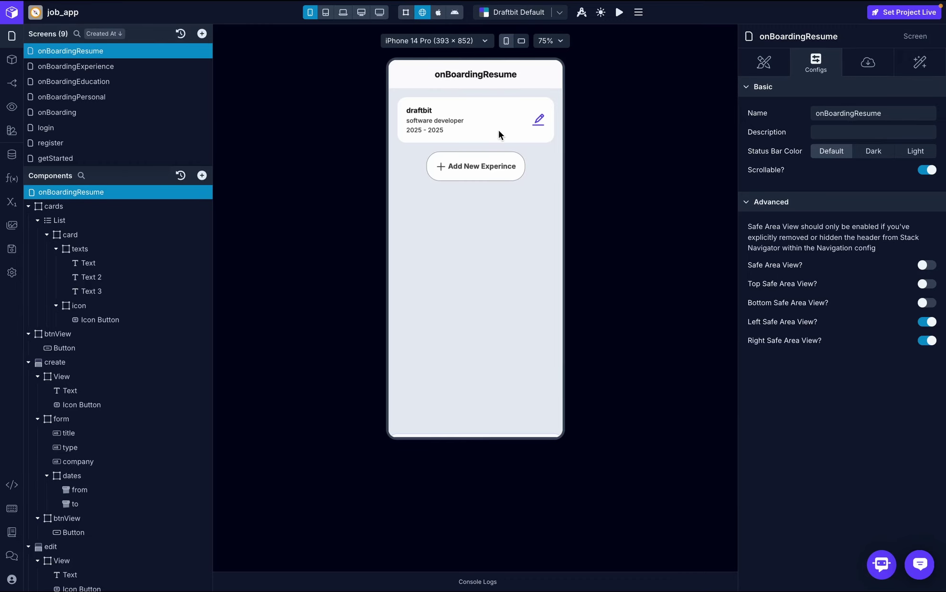
{"action": "key", "text": "ctrl+Right"}
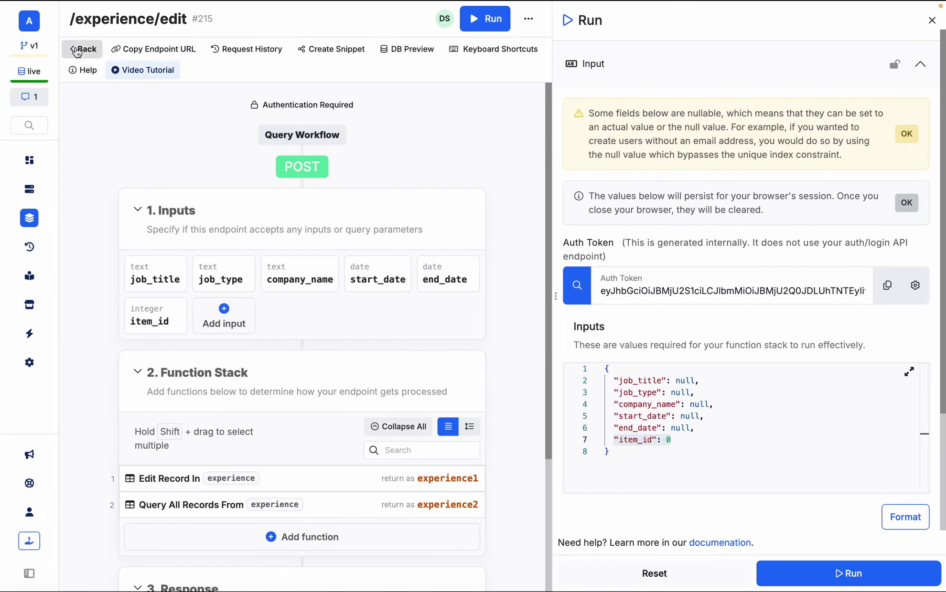
- Check Xano's GET /resume endpoint in the Onboarding API group, then return to Draftbit
{"action": "left_click", "coordinate": [76, 49]}
{"action": "scroll", "coordinate": [409, 344], "scroll_direction": "up", "scroll_amount": 5}
{"action": "scroll", "coordinate": [409, 344], "scroll_direction": "up", "scroll_amount": 3}
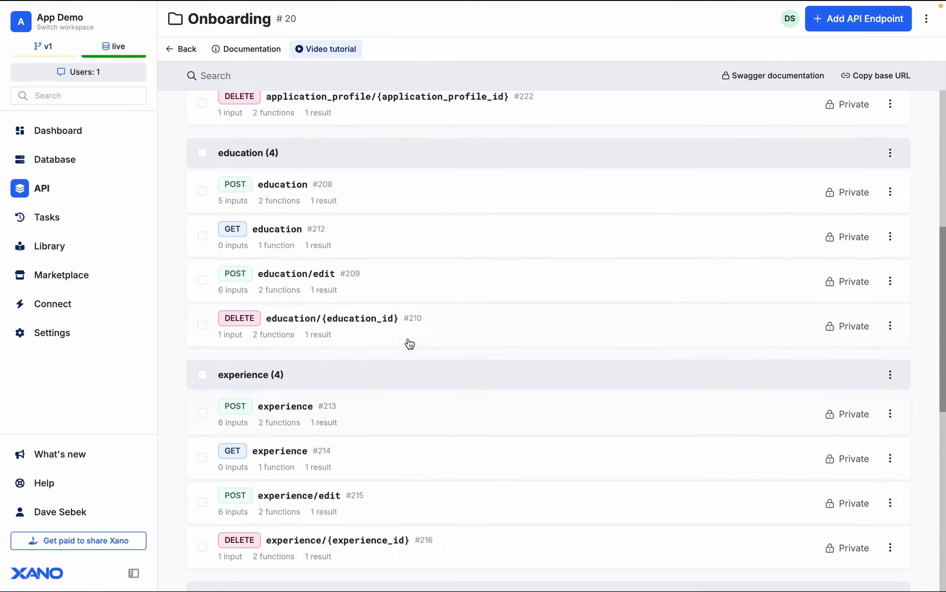
{"action": "scroll", "coordinate": [291, 333], "scroll_direction": "down", "scroll_amount": 6}
{"action": "left_click", "coordinate": [274, 360]}
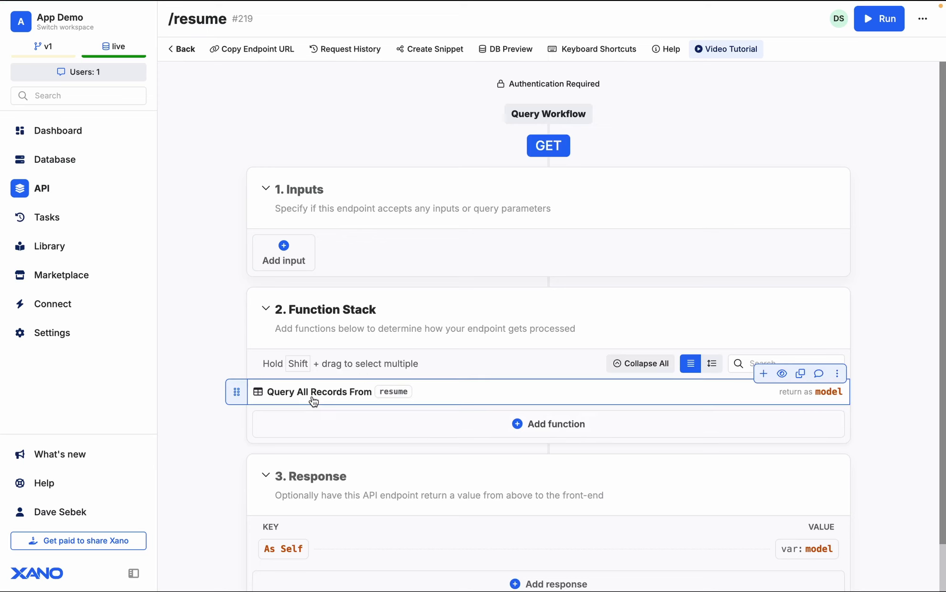
{"action": "key", "text": "ctrl+Left"}
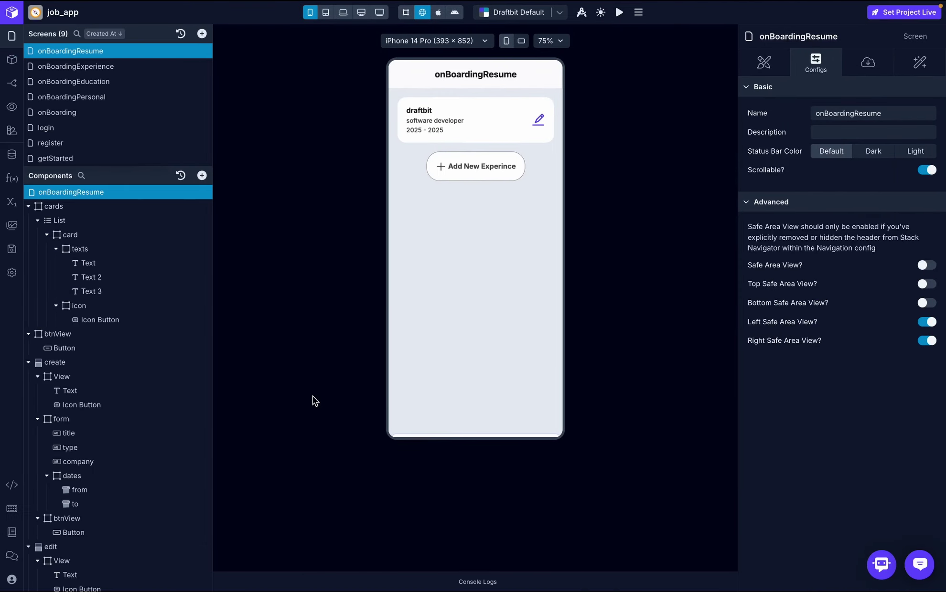
- Start a new get_resume endpoint in the on-boarding-service
{"action": "left_click", "coordinate": [12, 154]}
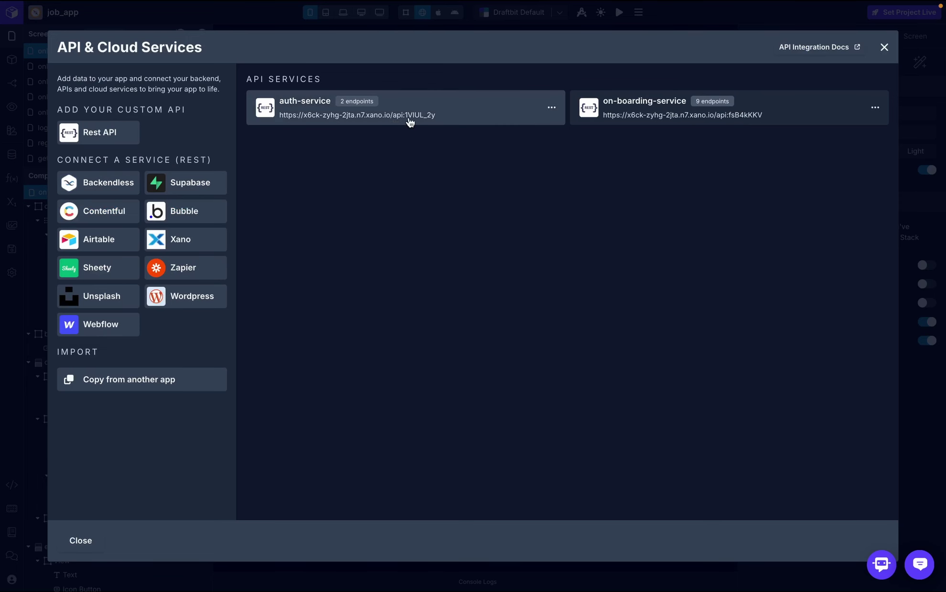
{"action": "left_click", "coordinate": [720, 117]}
{"action": "left_click", "coordinate": [848, 281]}
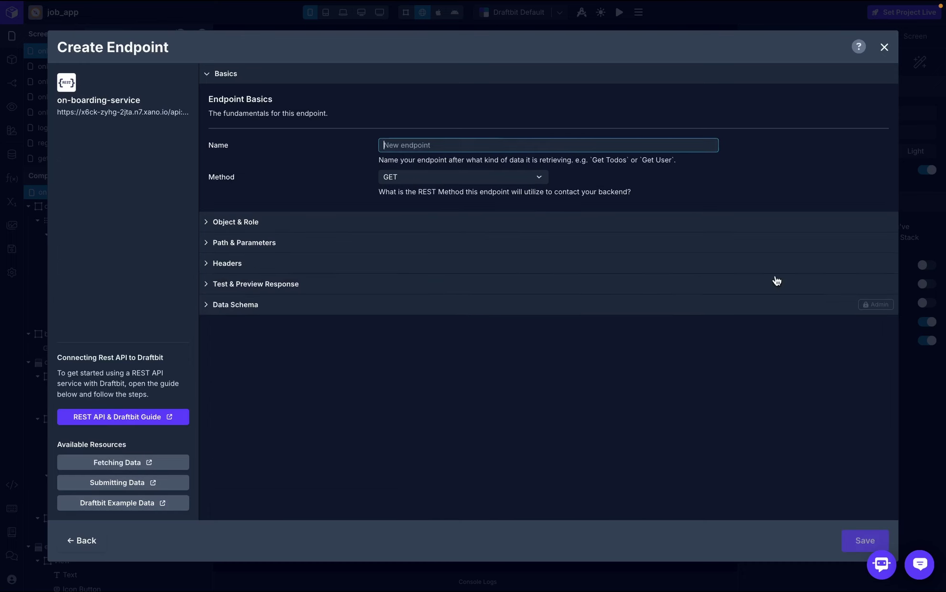
{"action": "type", "text": "get_resume"}
- Give the endpoint a custom resume object, the Get Many role, and path /resume
{"action": "left_click", "coordinate": [429, 223]}
{"action": "left_click", "coordinate": [412, 316]}
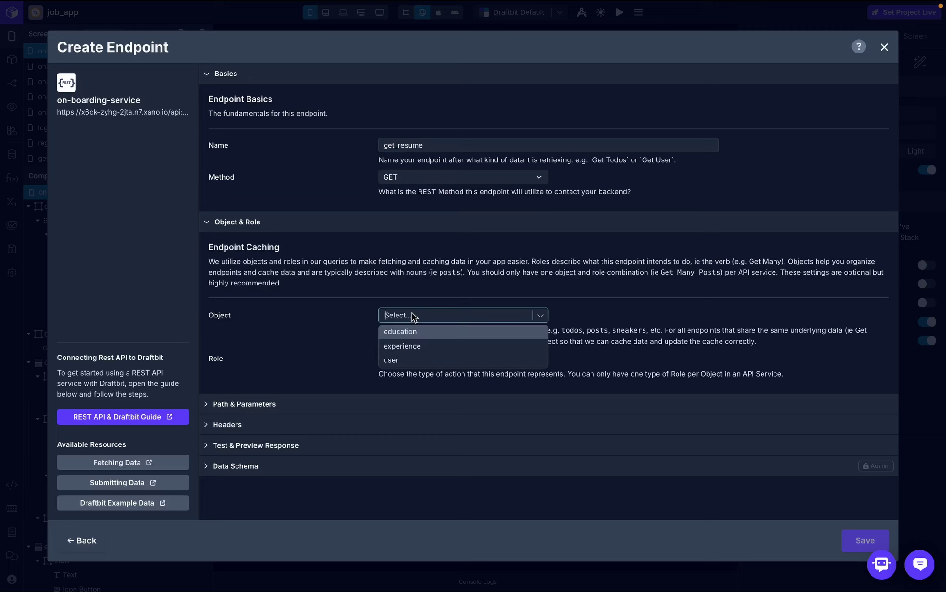
{"action": "type", "text": "resume"}
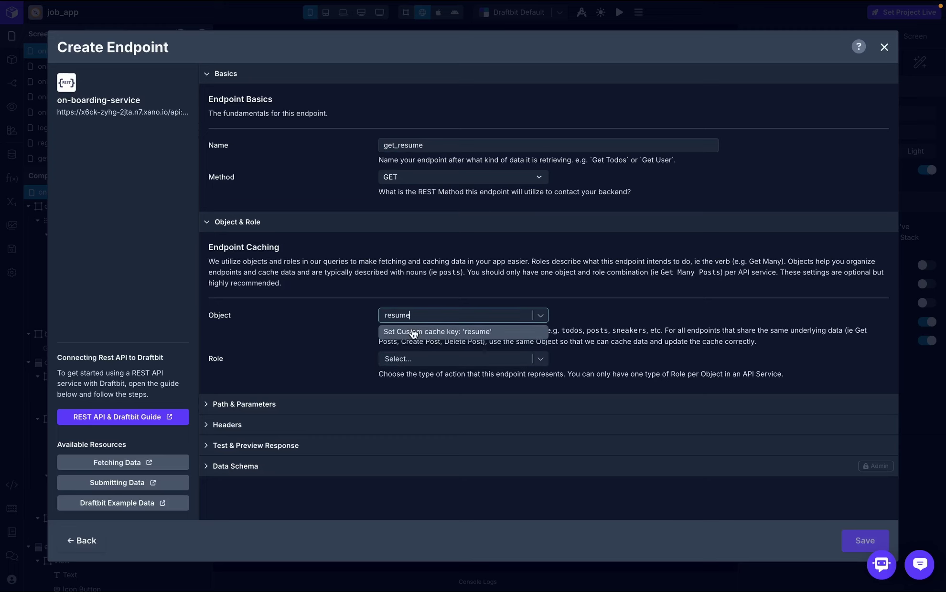
{"action": "left_click", "coordinate": [412, 331]}
{"action": "left_click", "coordinate": [440, 365]}
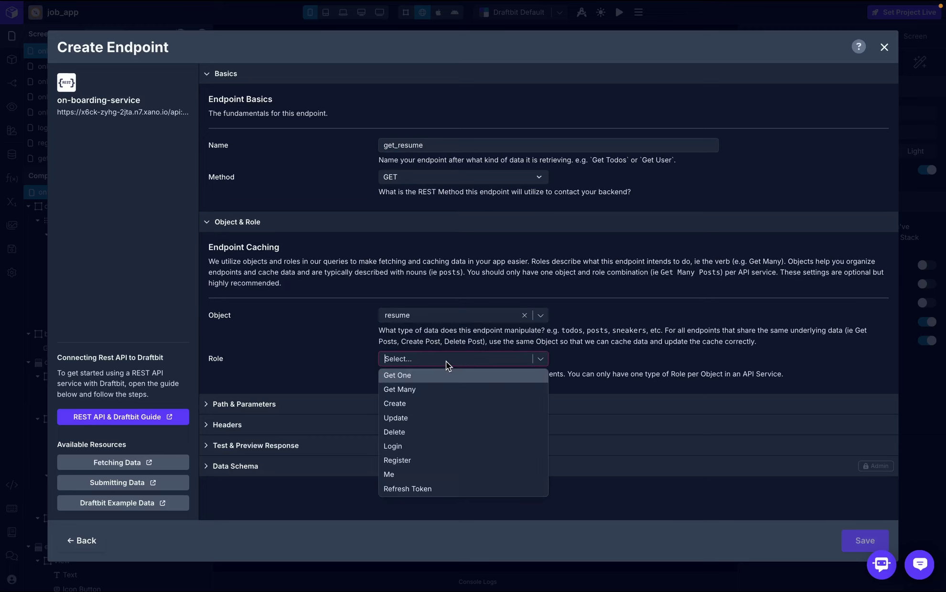
{"action": "left_click", "coordinate": [423, 390]}
{"action": "left_click", "coordinate": [380, 405]}
{"action": "left_click", "coordinate": [362, 369]}
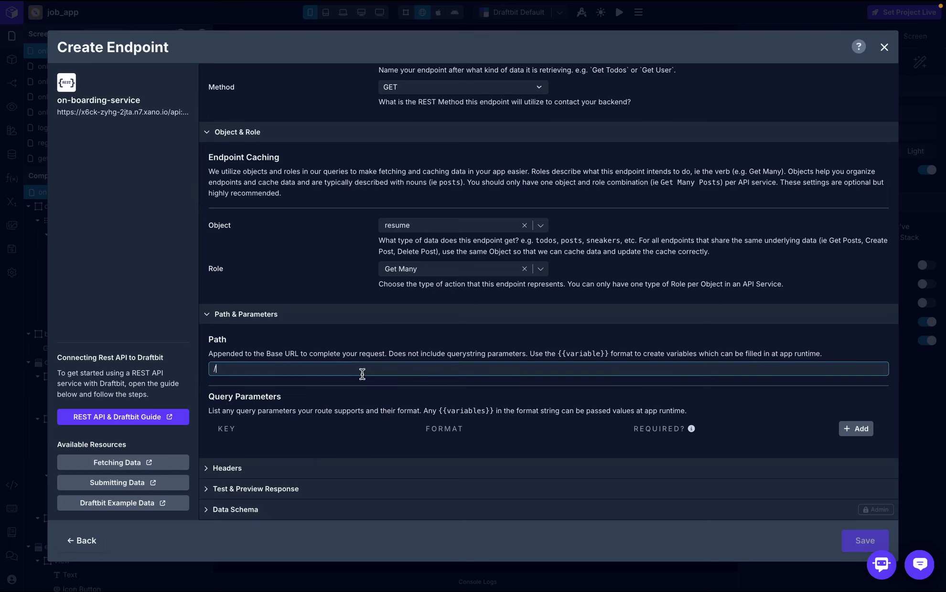
{"action": "type", "text": "/resume"}
- Add an Authorization header whose value is the token global variable
{"action": "left_click", "coordinate": [315, 469]}
{"action": "scroll", "coordinate": [316, 469], "scroll_direction": "down", "scroll_amount": 4}
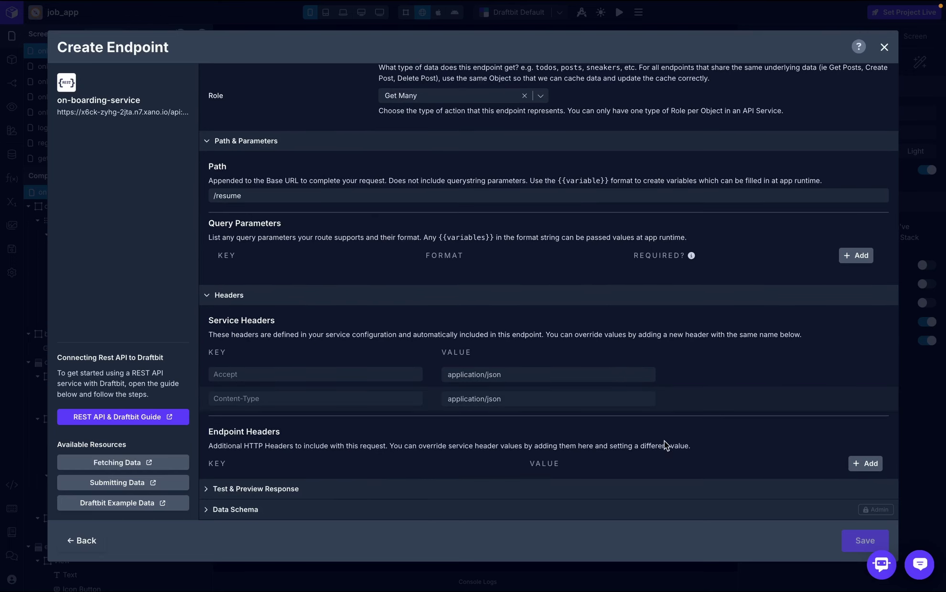
{"action": "left_click", "coordinate": [865, 464]}
{"action": "left_click", "coordinate": [496, 483]}
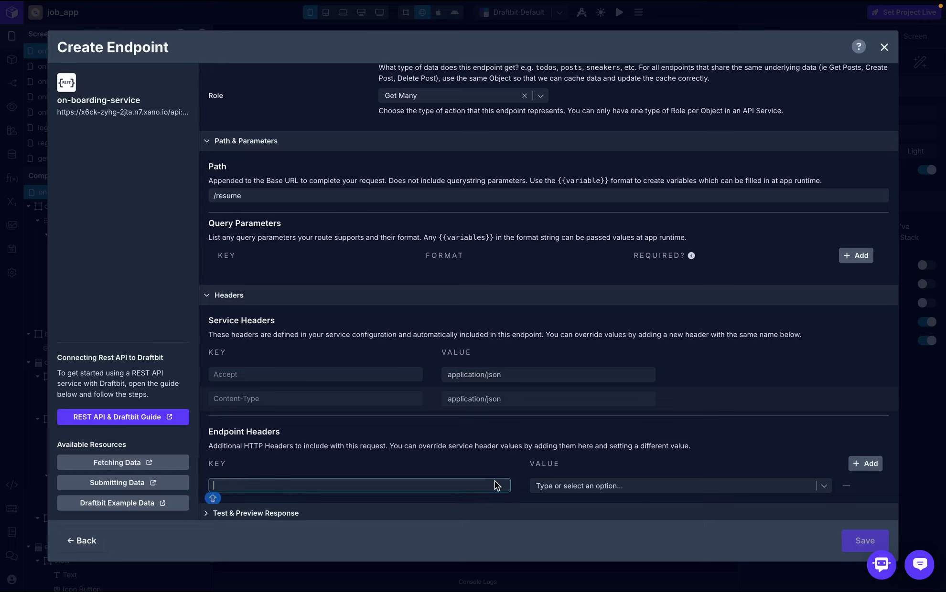
{"action": "type", "text": "Authorization"}
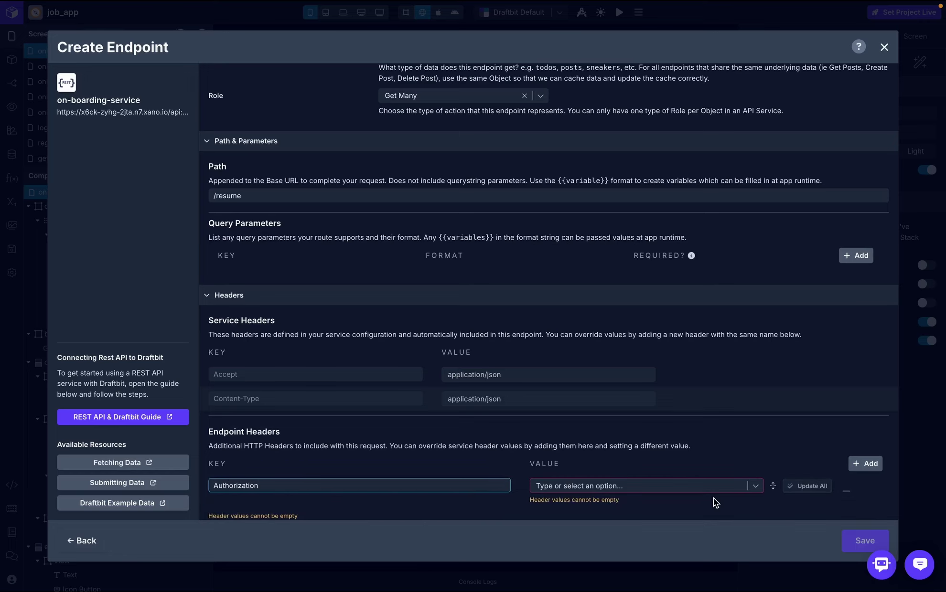
{"action": "left_click", "coordinate": [721, 487]}
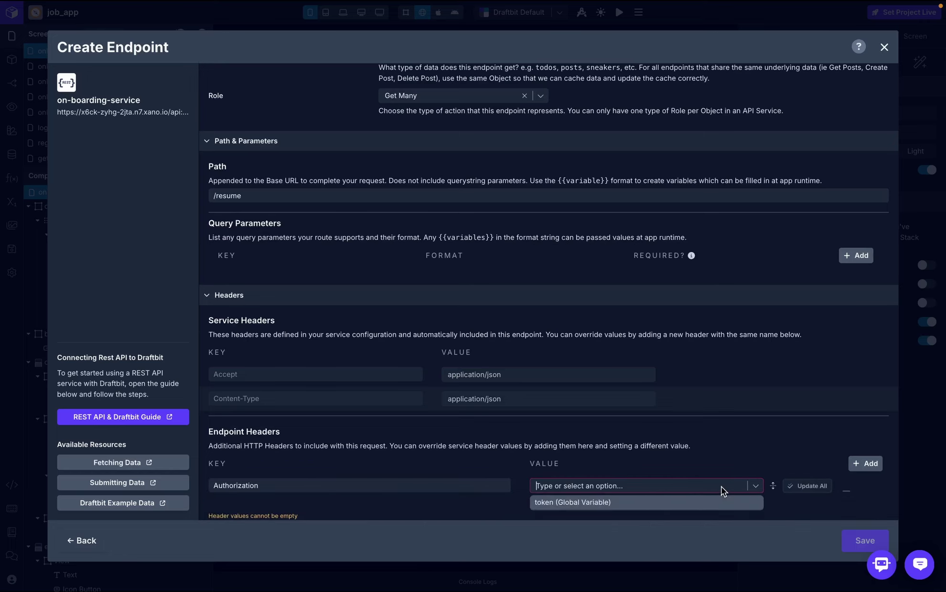
{"action": "left_click", "coordinate": [642, 501]}
- Skip the endpoint test and save the new resume endpoint
{"action": "scroll", "coordinate": [729, 466], "scroll_direction": "down", "scroll_amount": 1}
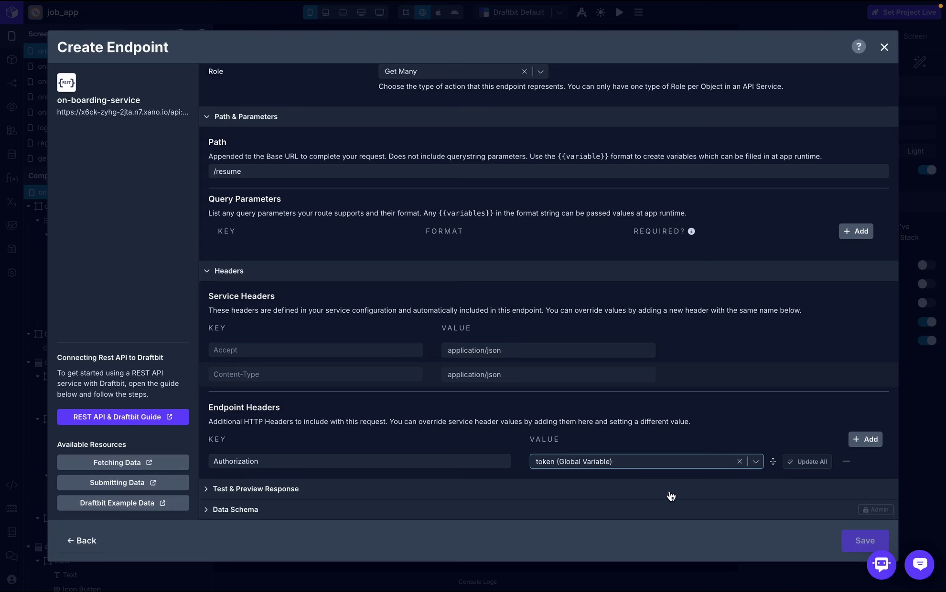
{"action": "left_click", "coordinate": [685, 488]}
{"action": "left_click", "coordinate": [703, 372]}
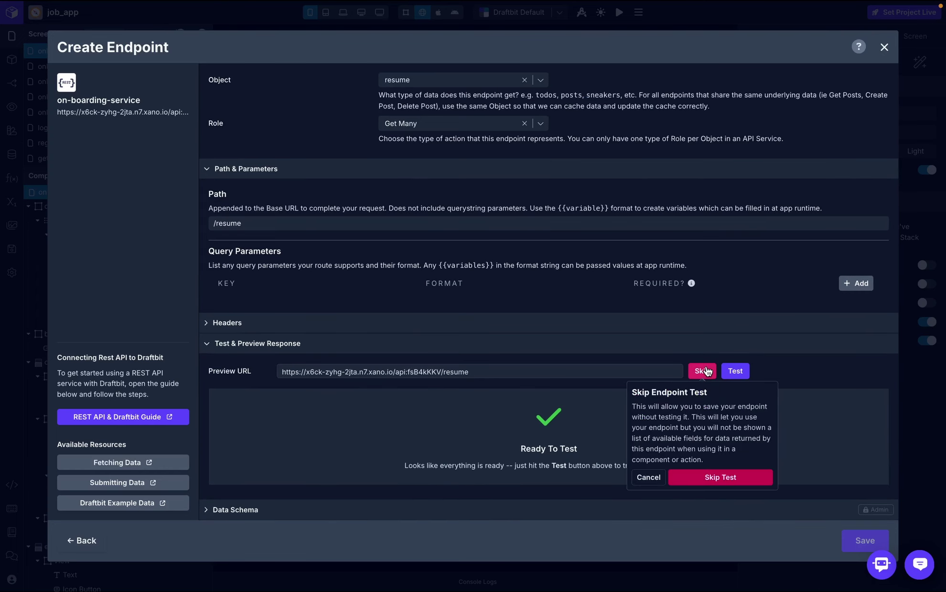
{"action": "left_click", "coordinate": [727, 473]}
{"action": "left_click", "coordinate": [849, 544]}
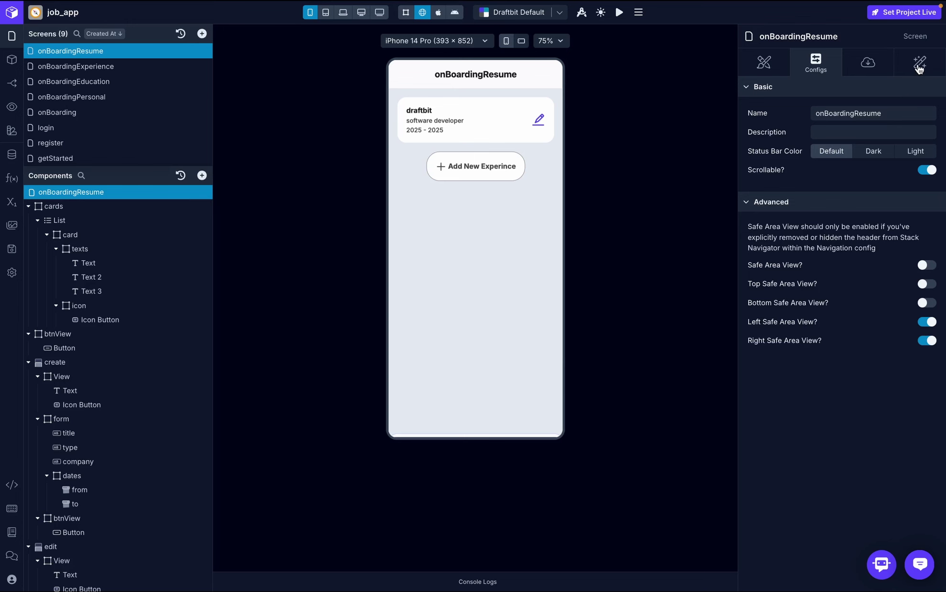
- Switch the On Screen Focus API Request endpoint from get_experience to get_resume (GET)
{"action": "left_click", "coordinate": [918, 68]}
{"action": "left_click", "coordinate": [837, 119]}
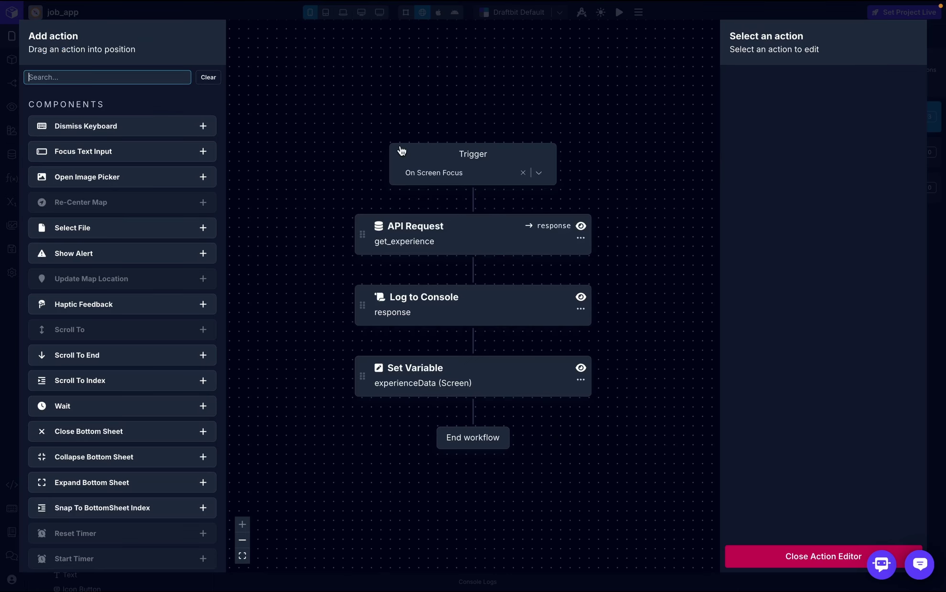
{"action": "left_click", "coordinate": [428, 245]}
{"action": "left_click", "coordinate": [909, 184]}
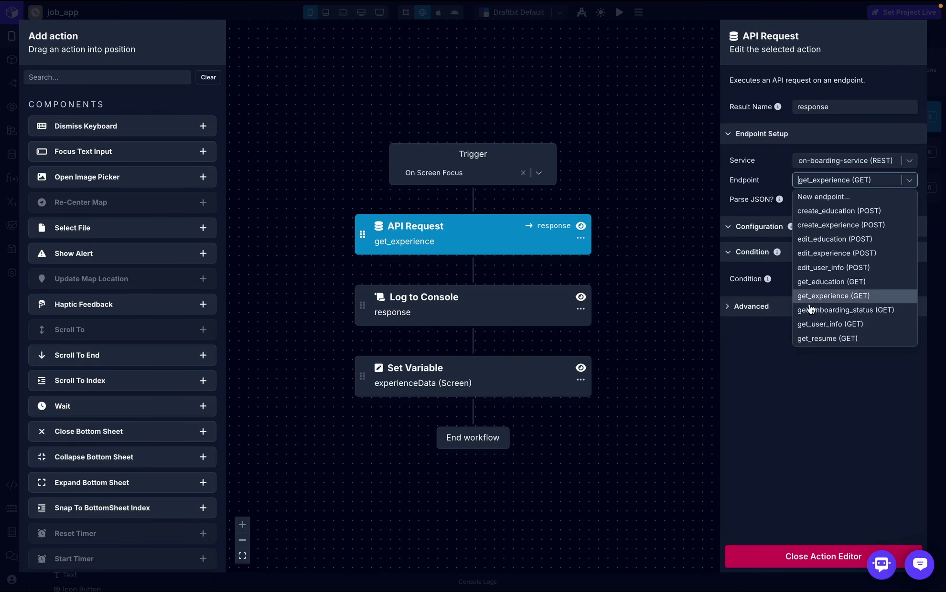
{"action": "left_click", "coordinate": [823, 344]}
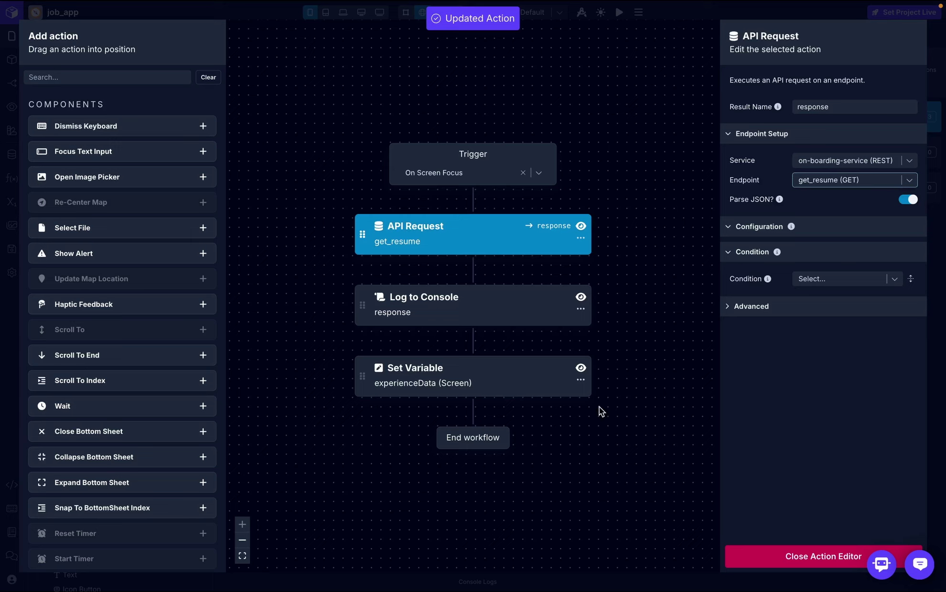
{"action": "left_click", "coordinate": [769, 557]}
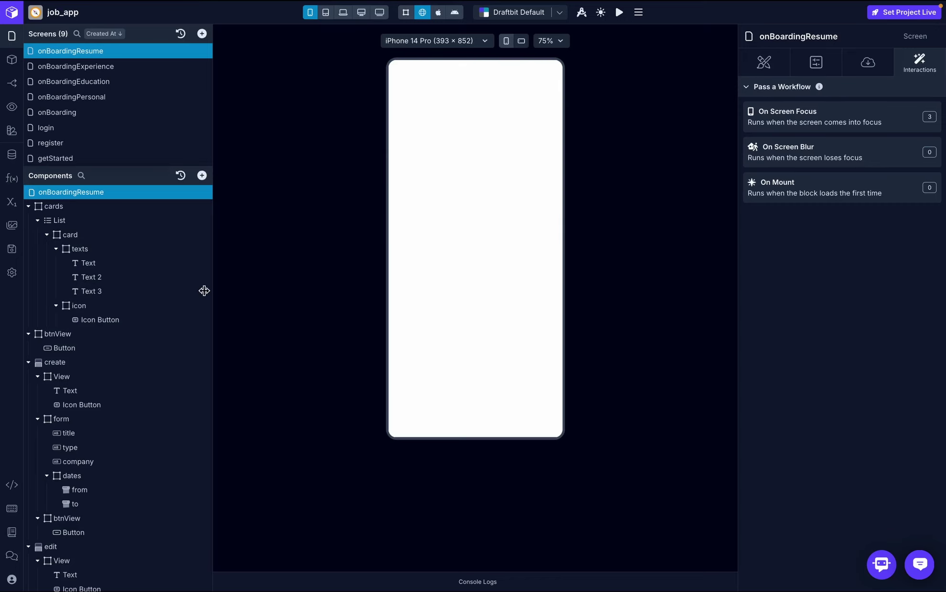
- Rename the screen variable experienceData to resumeData
{"action": "left_click", "coordinate": [17, 205]}
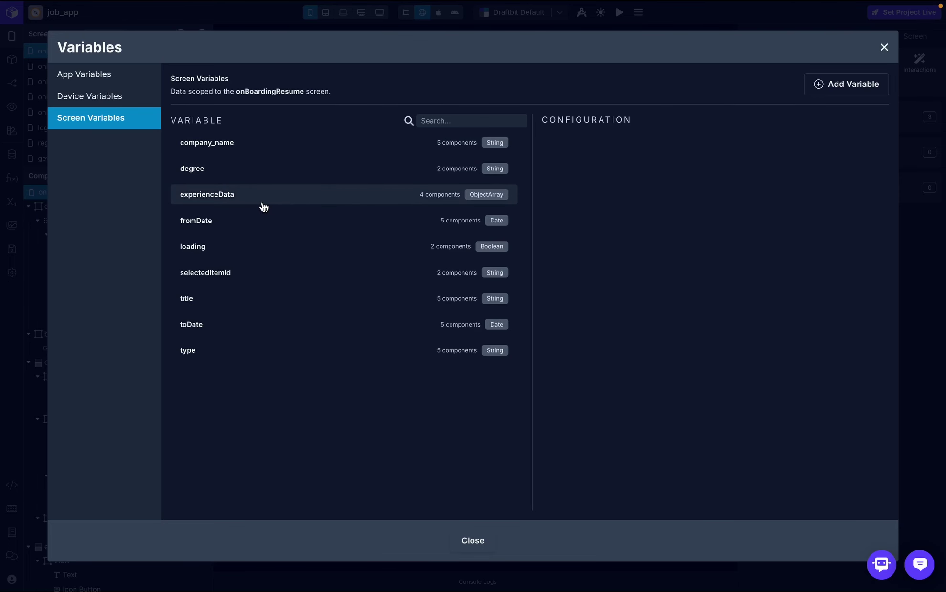
{"action": "left_click", "coordinate": [249, 197]}
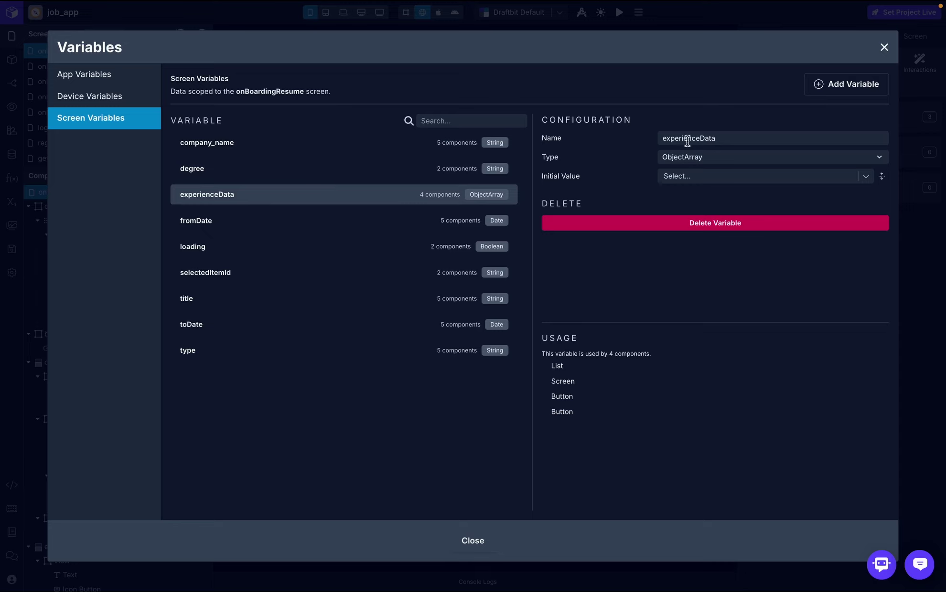
{"action": "left_click_drag", "start_coordinate": [700, 138], "coordinate": [644, 139]}
{"action": "key", "text": "BackSpace"}
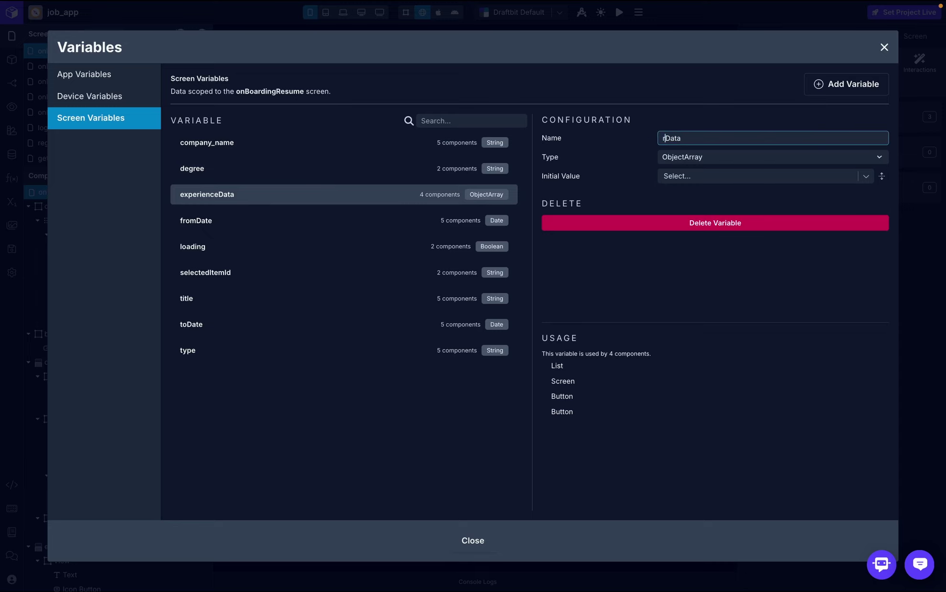
{"action": "type", "text": "resume"}
{"action": "key", "text": "Return"}
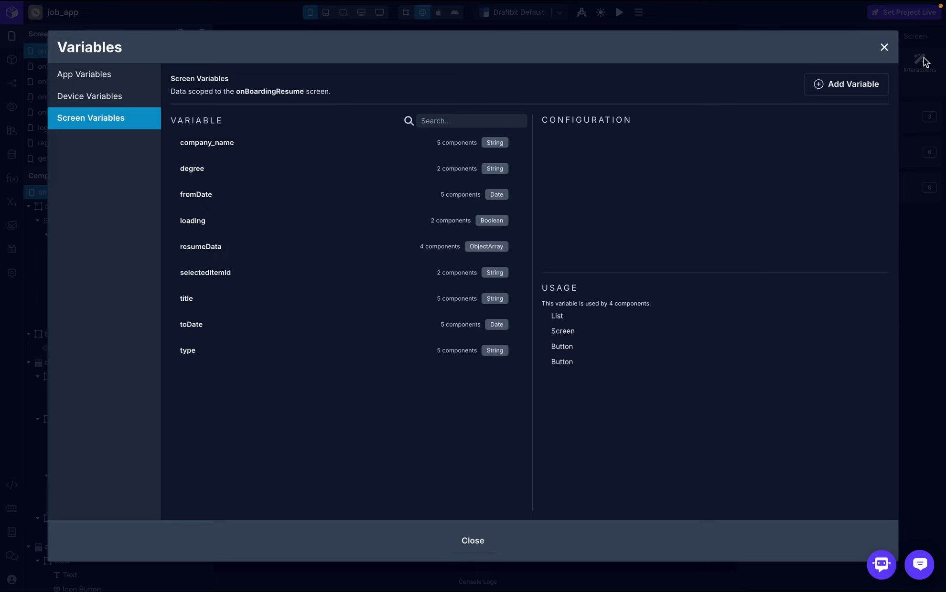
{"action": "left_click", "coordinate": [885, 48]}
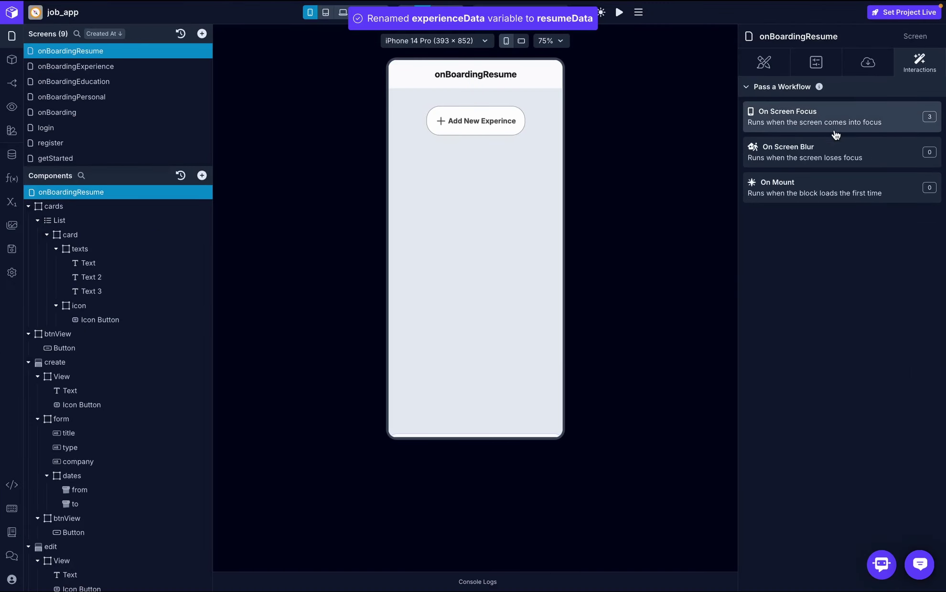
- Review the On Screen Focus workflow and inspect the logged 8-item array in Console Logs
{"action": "left_click", "coordinate": [838, 128]}
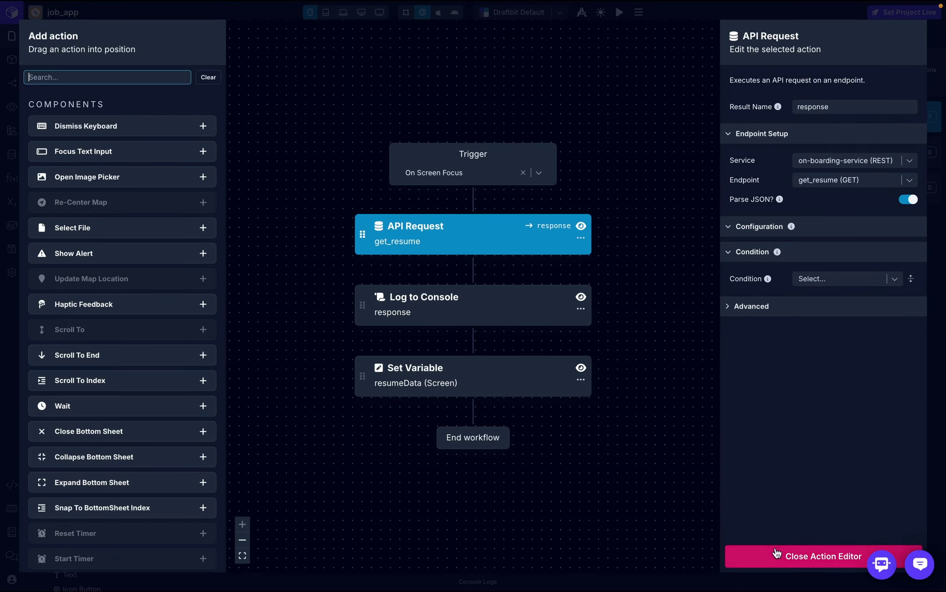
{"action": "left_click", "coordinate": [812, 558]}
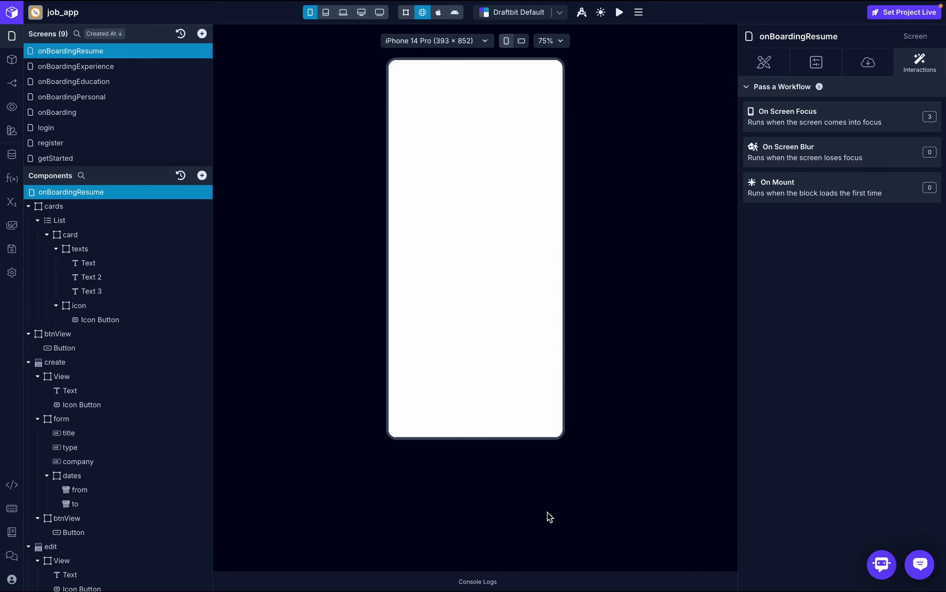
{"action": "left_click", "coordinate": [491, 583]}
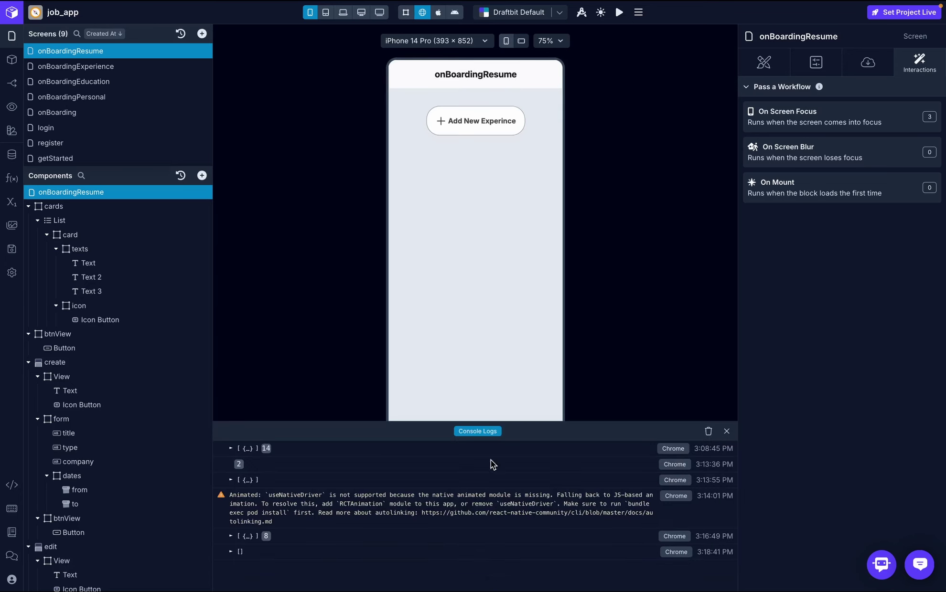
{"action": "left_click", "coordinate": [232, 536]}
{"action": "left_click", "coordinate": [231, 536]}
{"action": "left_click", "coordinate": [726, 432]}
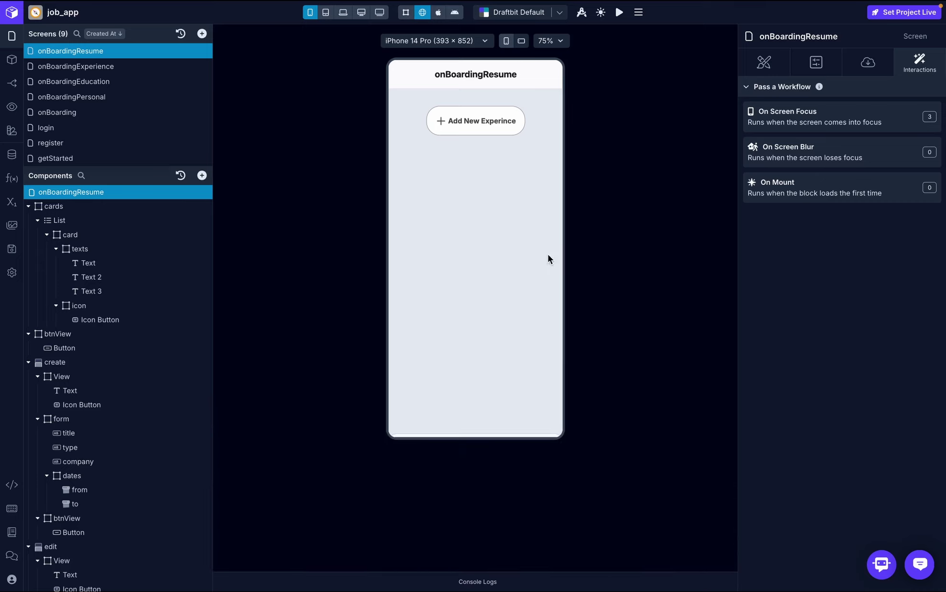
- Collapse cards, btnView and create in the tree, then delete the edit bottom sheet
{"action": "left_click", "coordinate": [38, 221]}
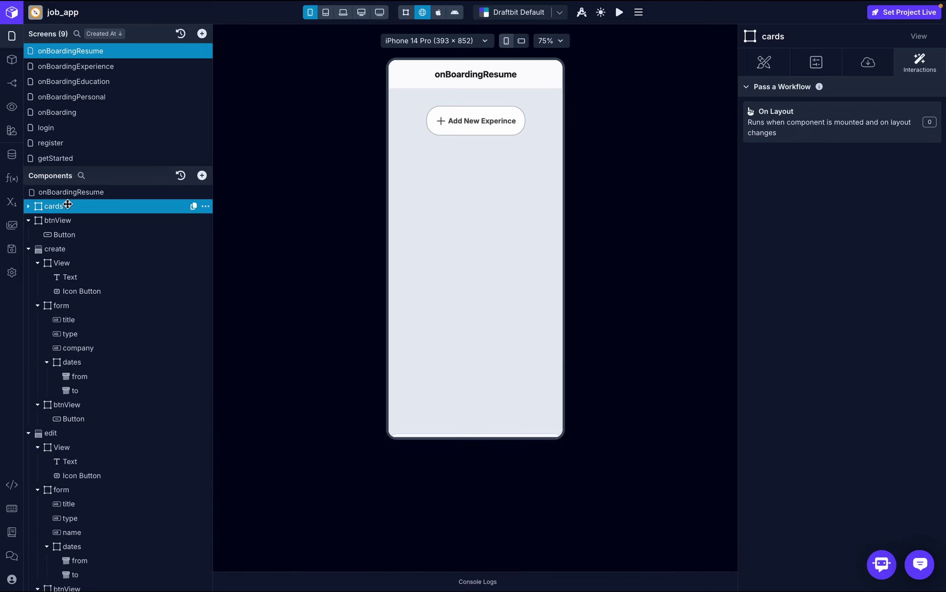
{"action": "left_click", "coordinate": [29, 222]}
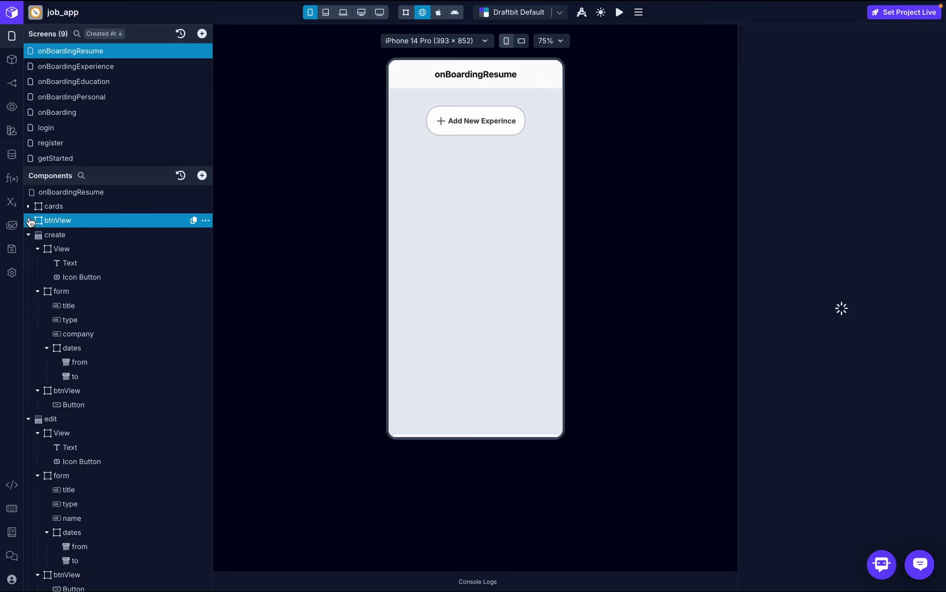
{"action": "left_click", "coordinate": [29, 235]}
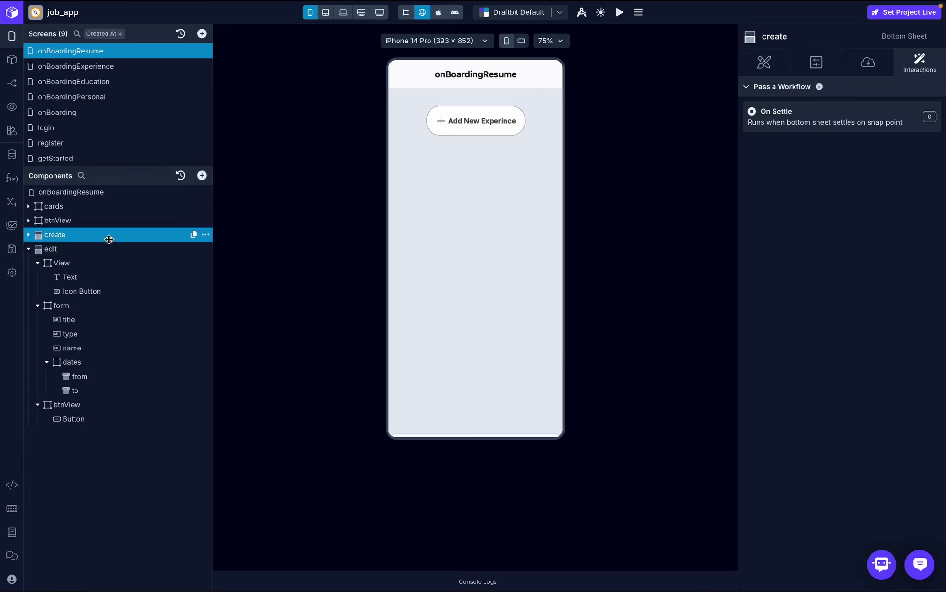
{"action": "left_click", "coordinate": [139, 247]}
{"action": "left_click", "coordinate": [207, 250]}
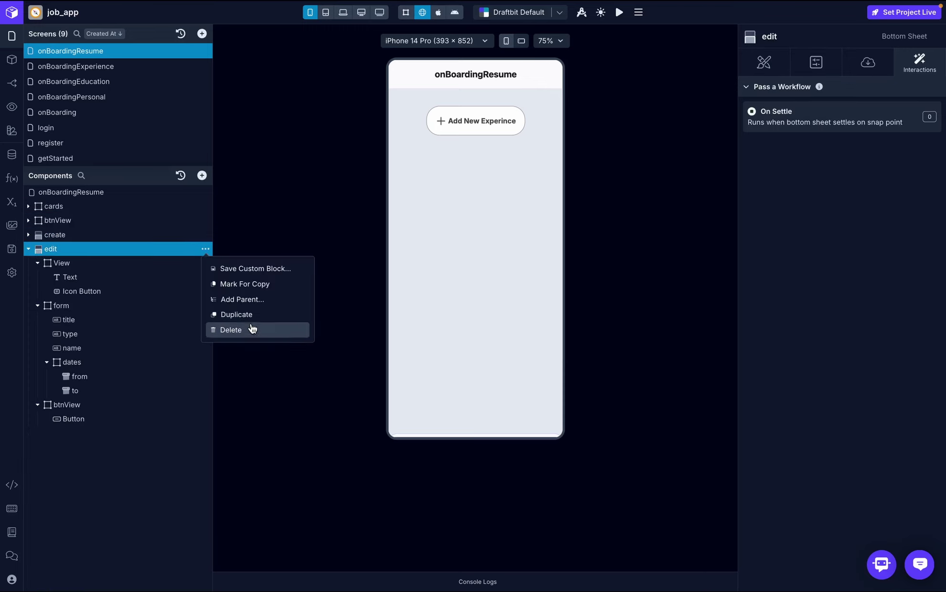
{"action": "left_click", "coordinate": [250, 329]}
- Expand the create sheet and view the reference app's resume upload sheet
{"action": "left_click", "coordinate": [88, 234]}
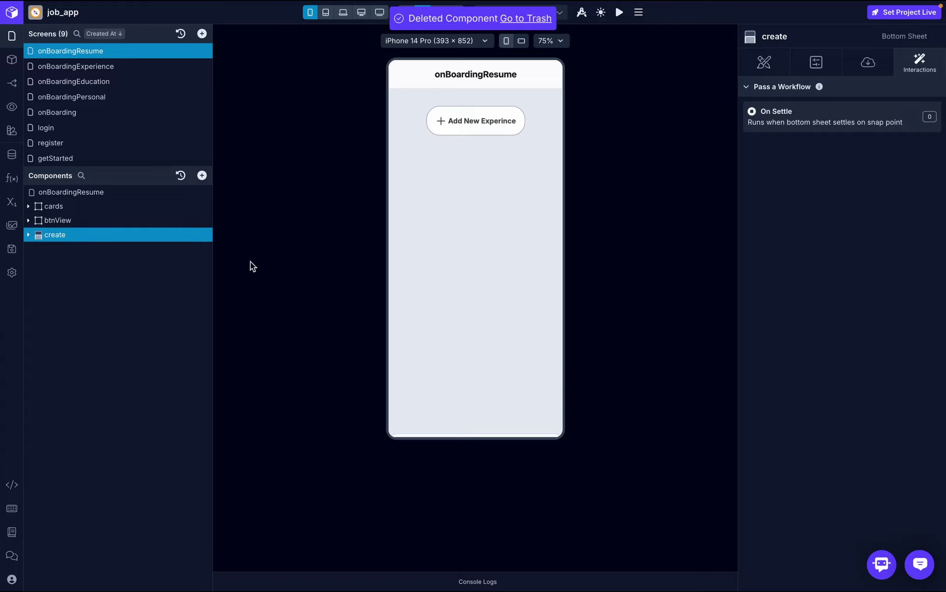
{"action": "left_click", "coordinate": [28, 235]}
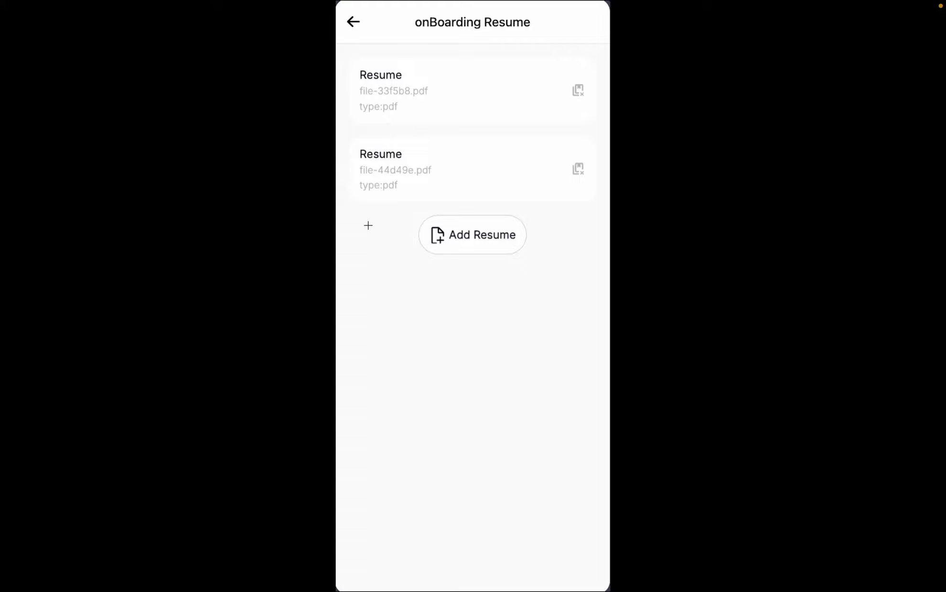
{"action": "left_click", "coordinate": [478, 228]}
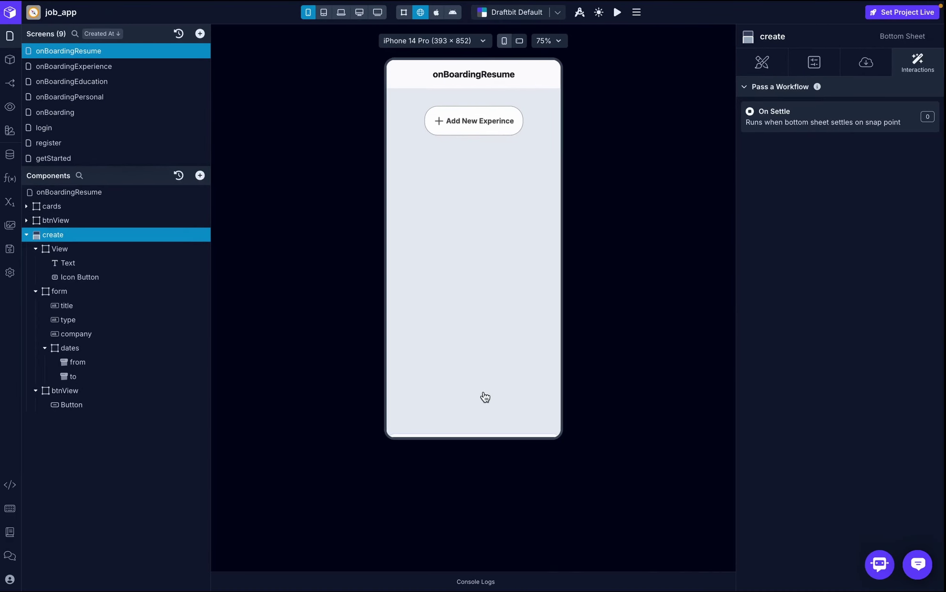
- Delete the title, type and company inputs from the create sheet
{"action": "left_click", "coordinate": [182, 306]}
{"action": "left_click", "coordinate": [205, 305]}
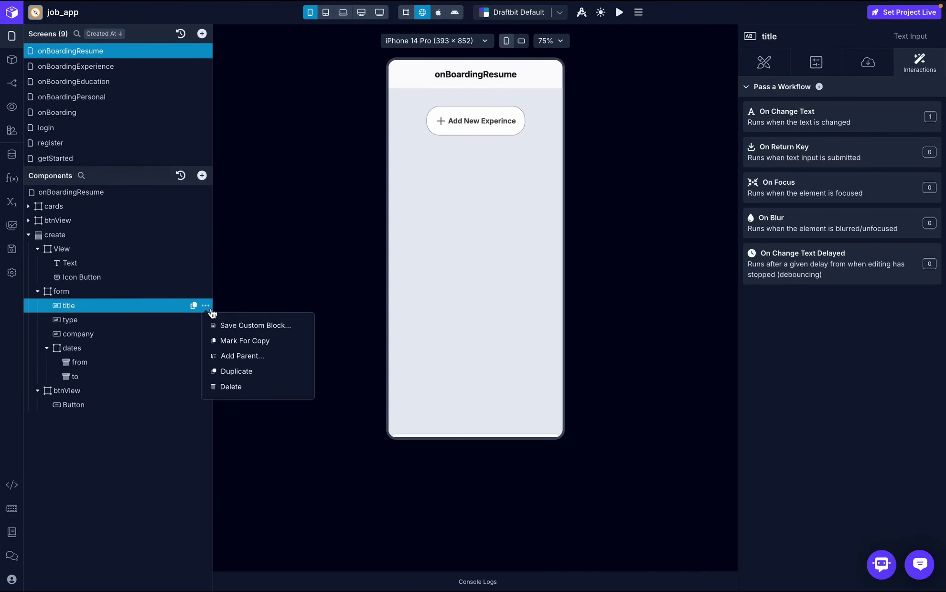
{"action": "left_click", "coordinate": [242, 386]}
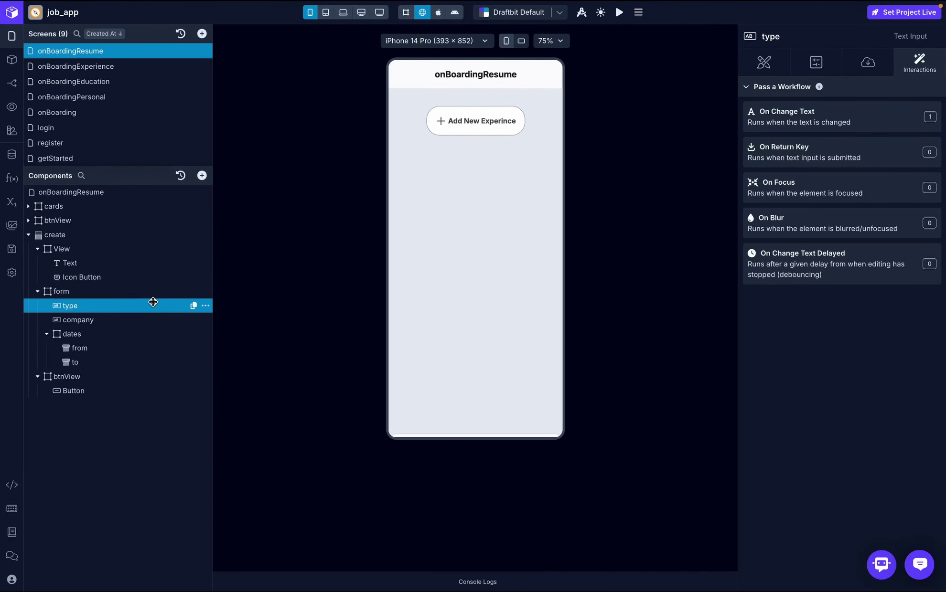
{"action": "left_click", "coordinate": [205, 306]}
{"action": "left_click", "coordinate": [236, 386]}
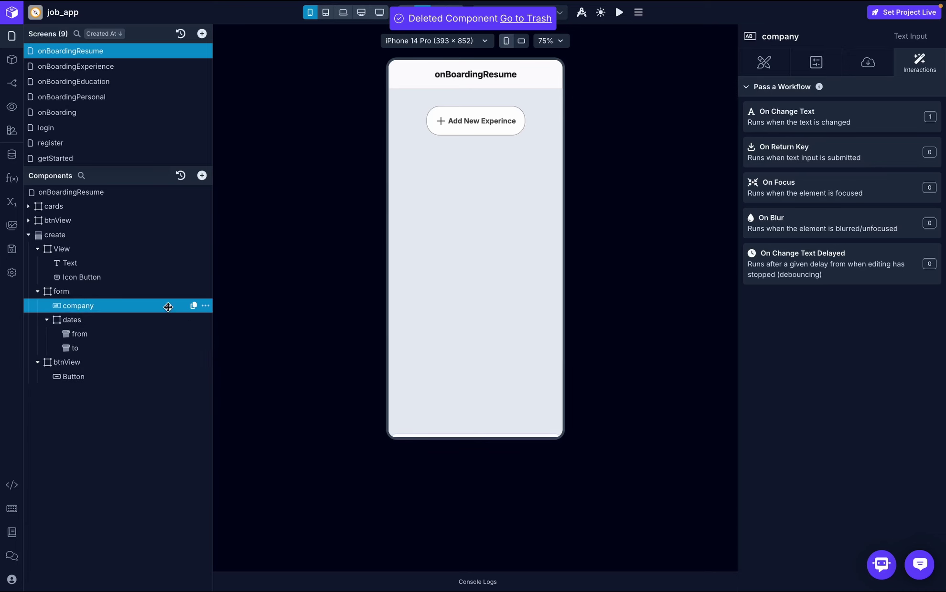
{"action": "left_click", "coordinate": [206, 306]}
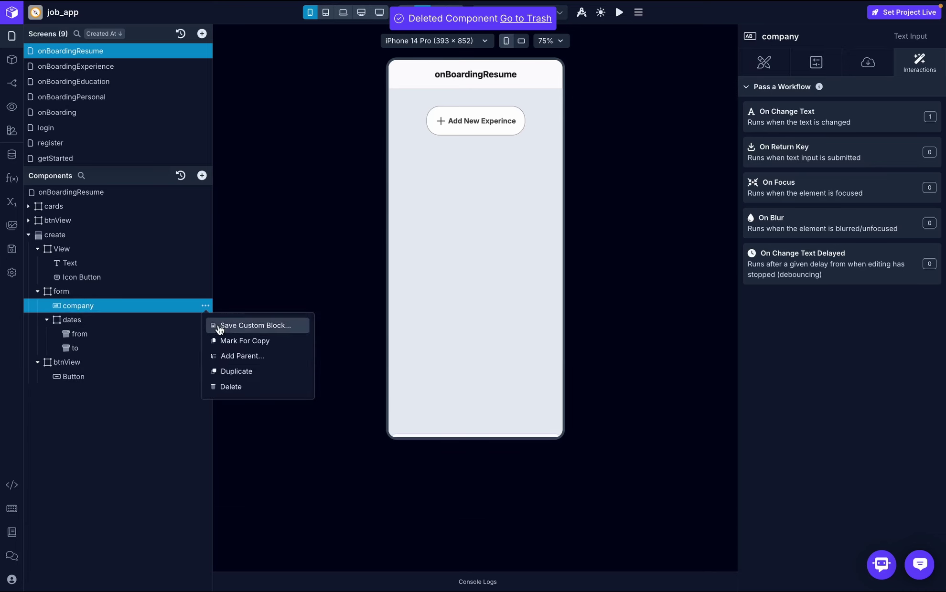
{"action": "left_click", "coordinate": [243, 384]}
- Change the sheet heading from 'Create Experince' to 'Upload Resume'
{"action": "left_click", "coordinate": [77, 263]}
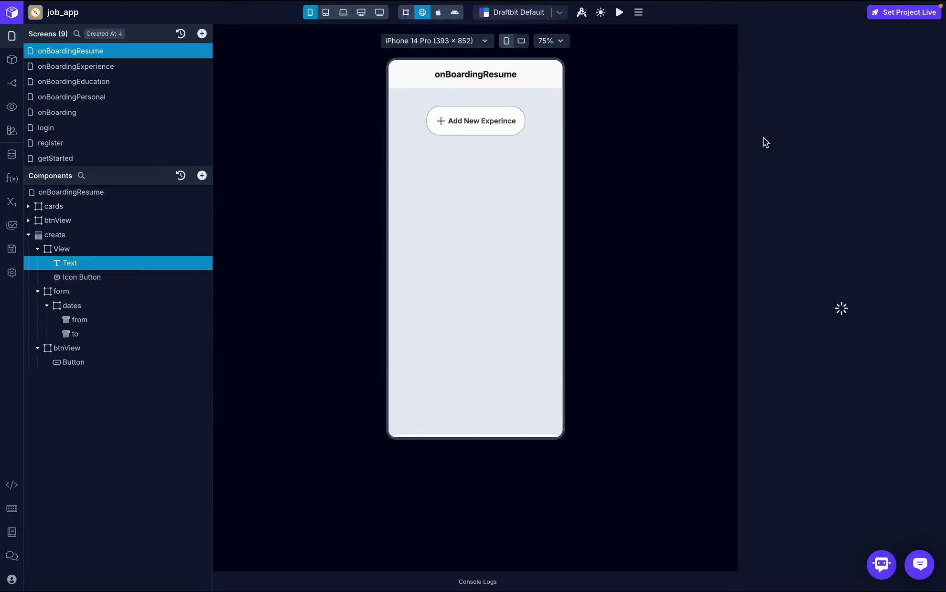
{"action": "left_click", "coordinate": [859, 76]}
{"action": "left_click", "coordinate": [816, 134]}
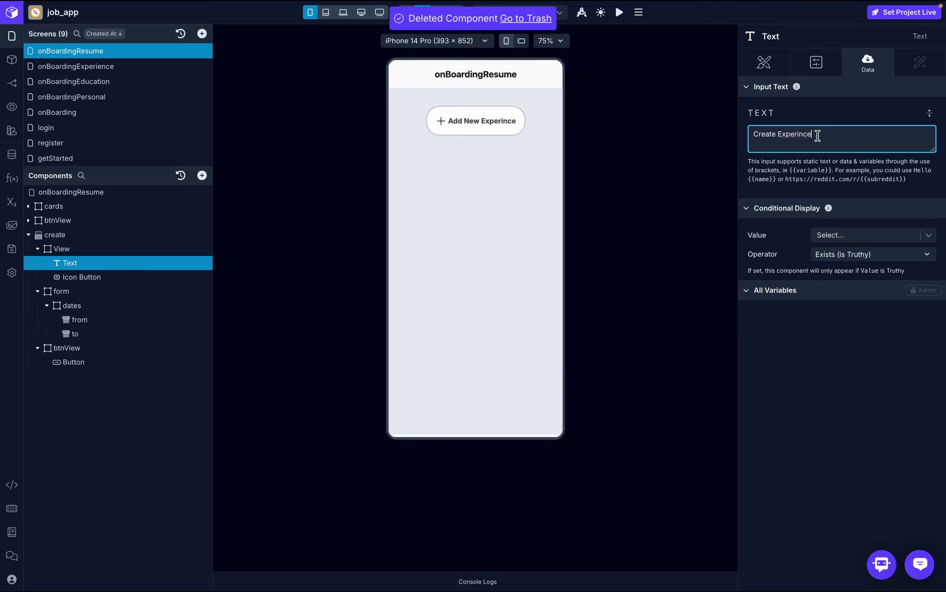
{"action": "left_click_drag", "start_coordinate": [816, 133], "coordinate": [705, 129]}
{"action": "type", "text": "Upload Resume"}
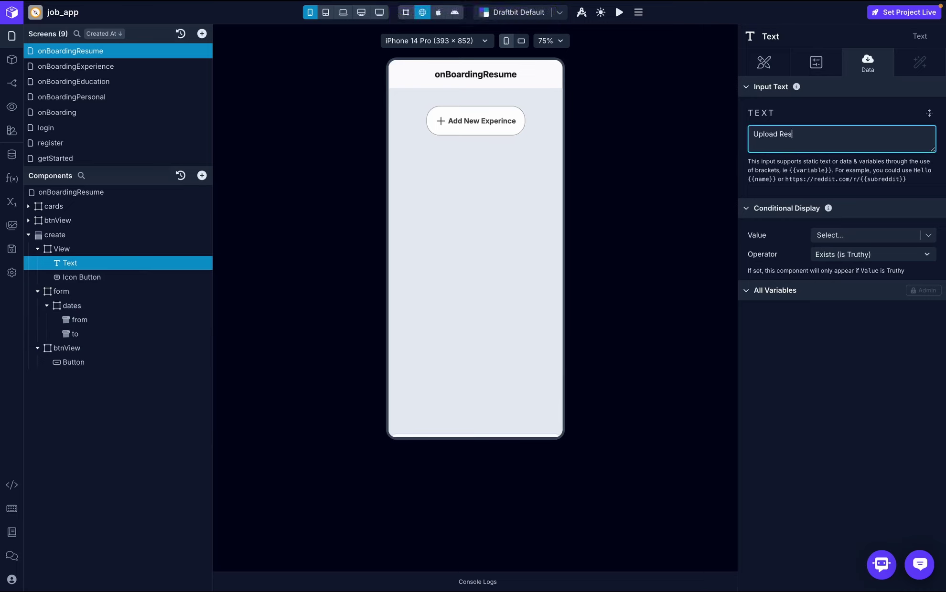
- Delete the dates group with its from and to fields, leaving the form selected
{"action": "left_click", "coordinate": [112, 306]}
{"action": "left_click", "coordinate": [209, 307]}
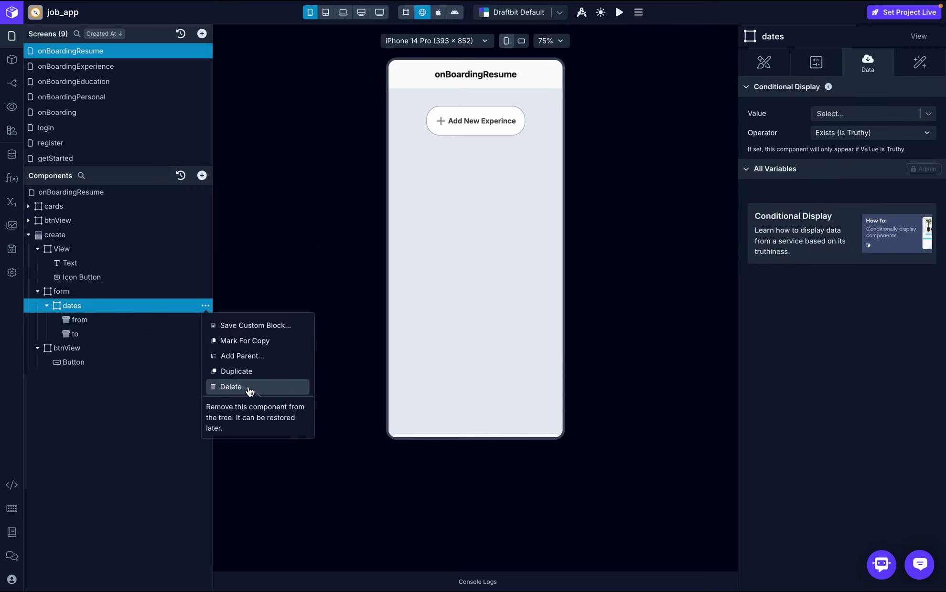
{"action": "left_click", "coordinate": [248, 390]}
{"action": "left_click", "coordinate": [114, 294]}
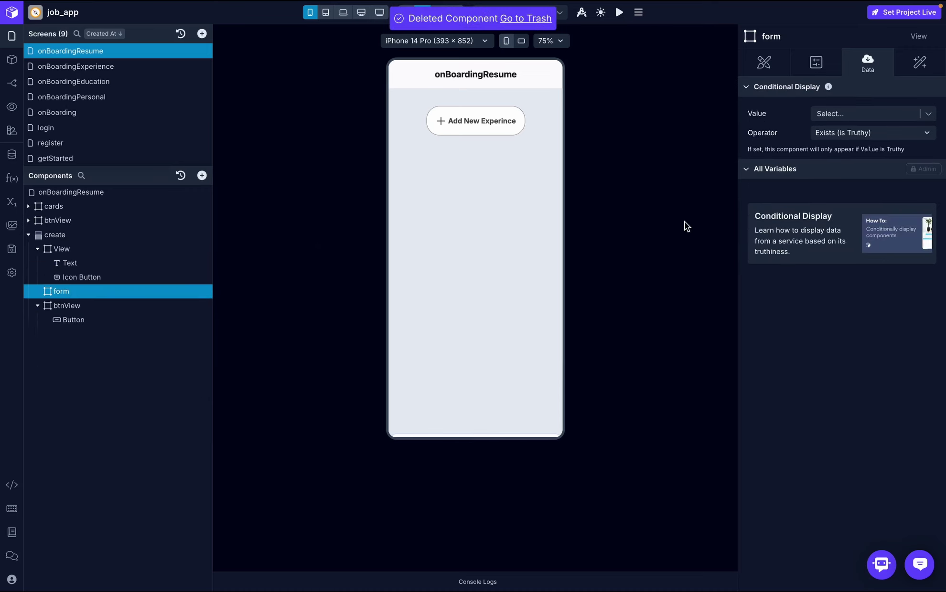
- Give the form container 20 pt padding
{"action": "left_click", "coordinate": [766, 66]}
{"action": "scroll", "coordinate": [891, 359], "scroll_direction": "down", "scroll_amount": 3}
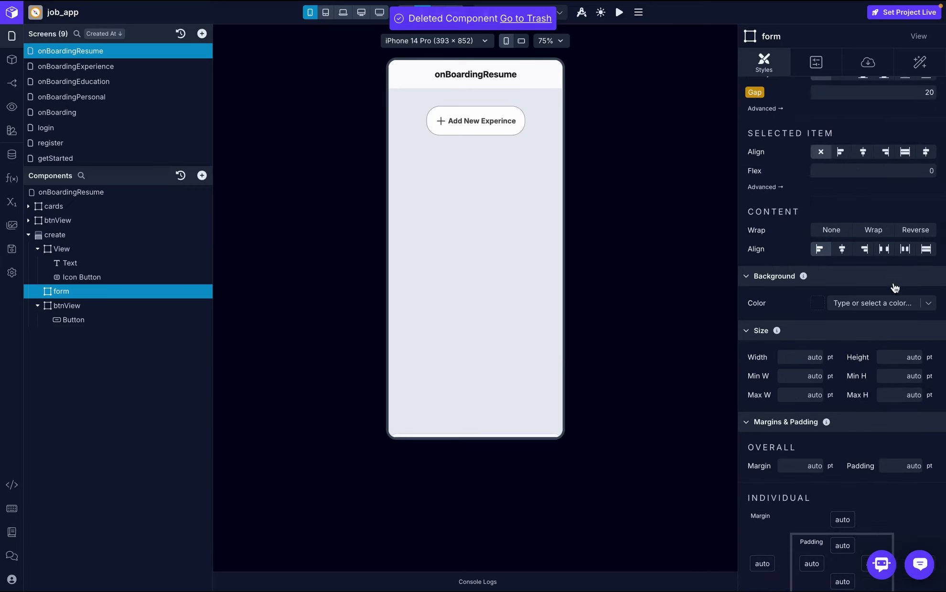
{"action": "scroll", "coordinate": [904, 301], "scroll_direction": "down", "scroll_amount": 4}
{"action": "left_click", "coordinate": [913, 270]}
{"action": "type", "text": "20"}
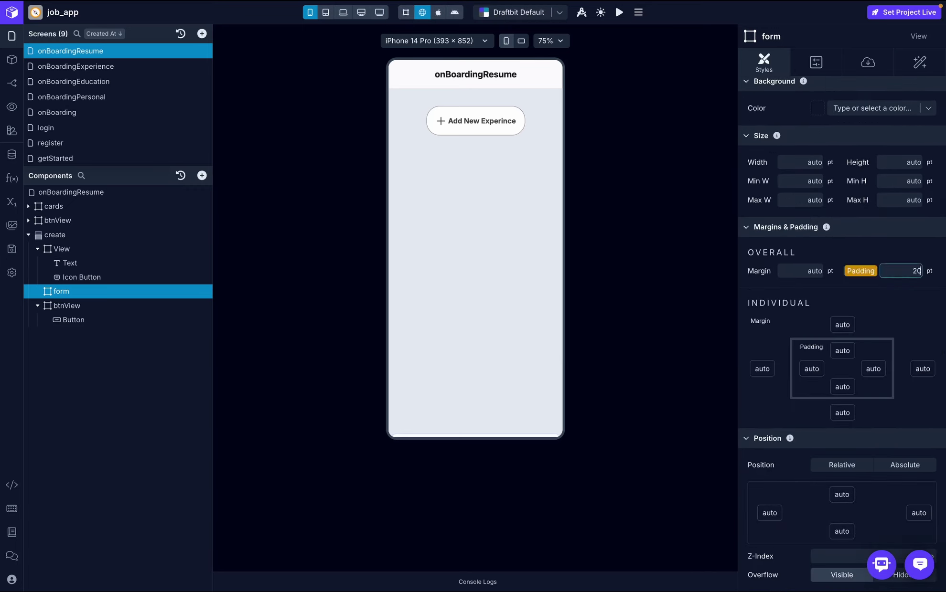
{"action": "key", "text": "Return"}
{"action": "scroll", "coordinate": [917, 287], "scroll_direction": "up", "scroll_amount": 3}
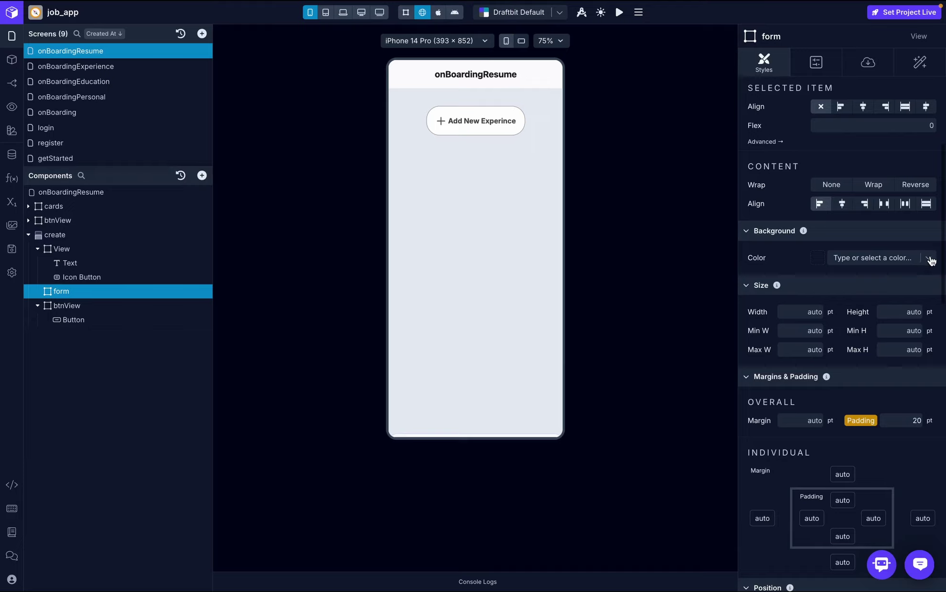
{"action": "key", "text": "ctrl+Right"}
{"action": "key", "text": "ctrl+Right"}
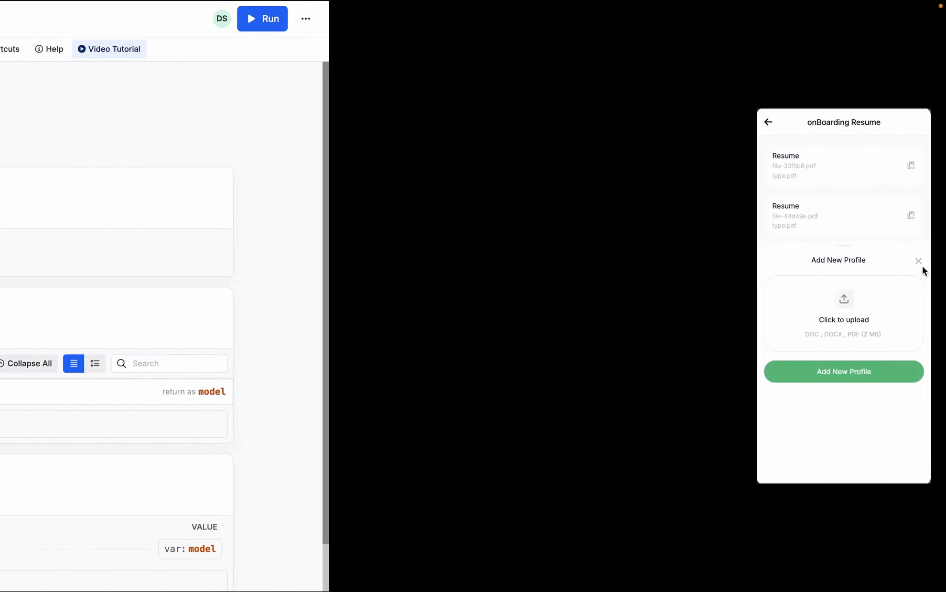
{"action": "key", "text": "ctrl+Left"}
{"action": "key", "text": "ctrl+Left"}
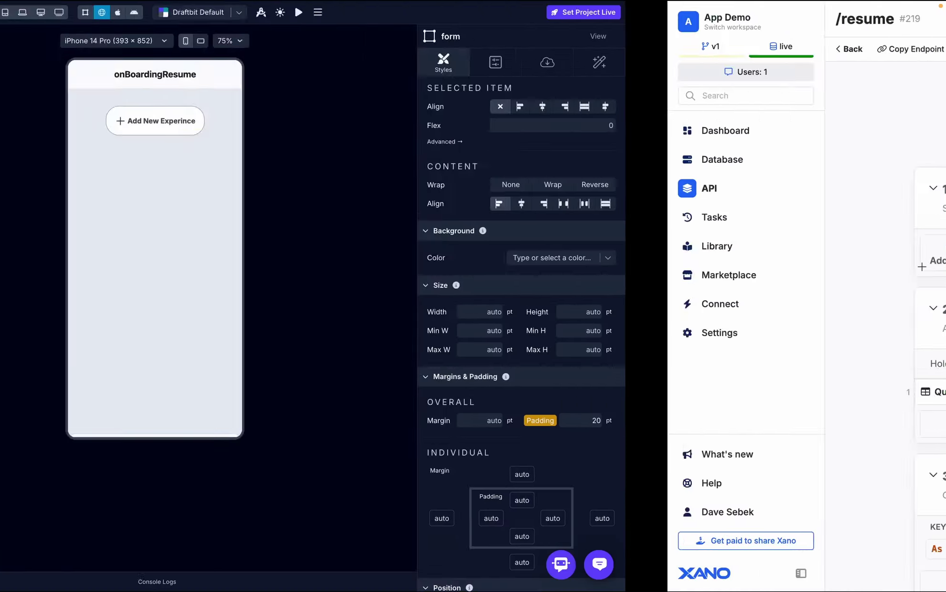
- Give the form a 1 pt border in the Medium theme colour
{"action": "scroll", "coordinate": [804, 190], "scroll_direction": "down", "scroll_amount": 4}
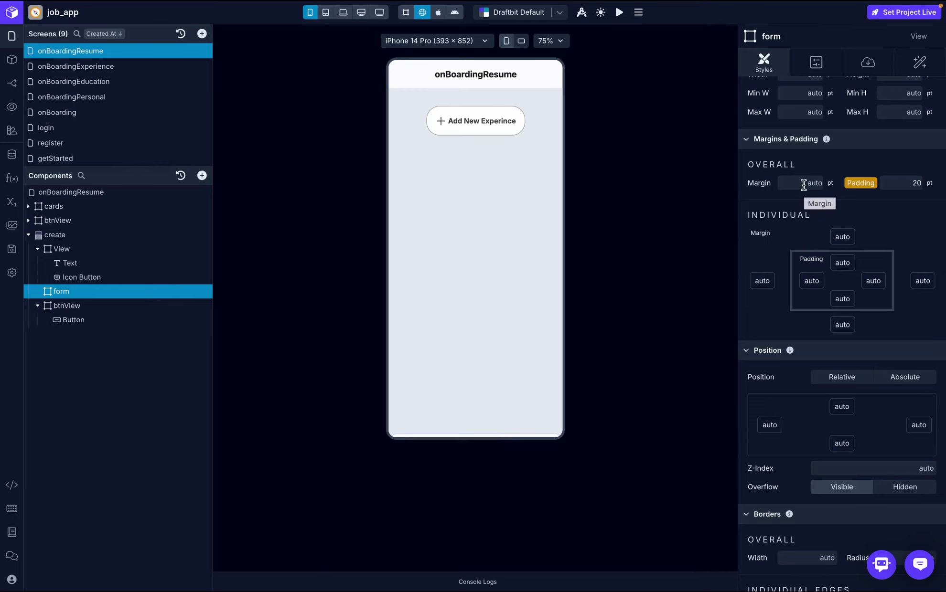
{"action": "scroll", "coordinate": [824, 282], "scroll_direction": "down", "scroll_amount": 6}
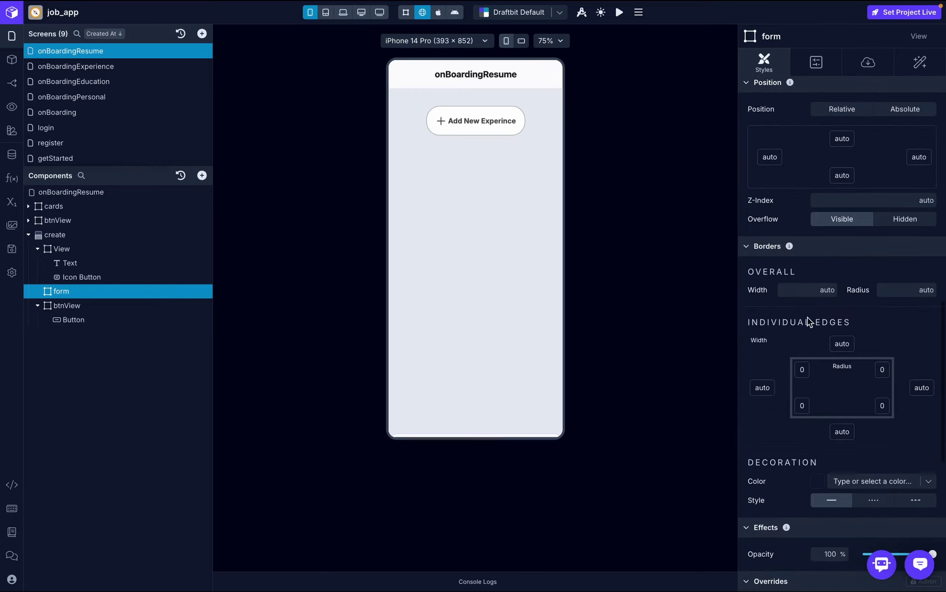
{"action": "left_click", "coordinate": [806, 288]}
{"action": "type", "text": "1"}
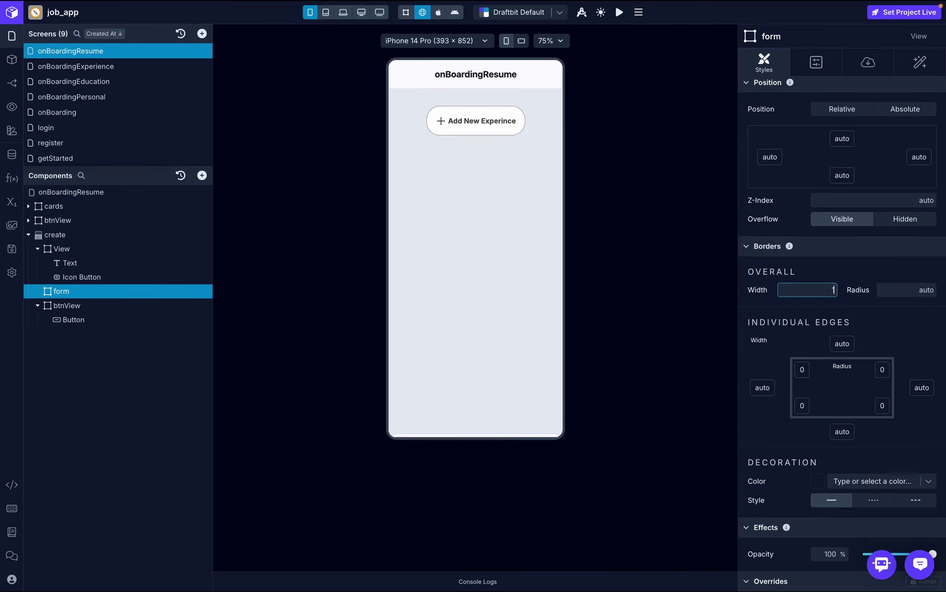
{"action": "key", "text": "Return"}
{"action": "scroll", "coordinate": [885, 333], "scroll_direction": "down", "scroll_amount": 3}
{"action": "left_click", "coordinate": [928, 341]}
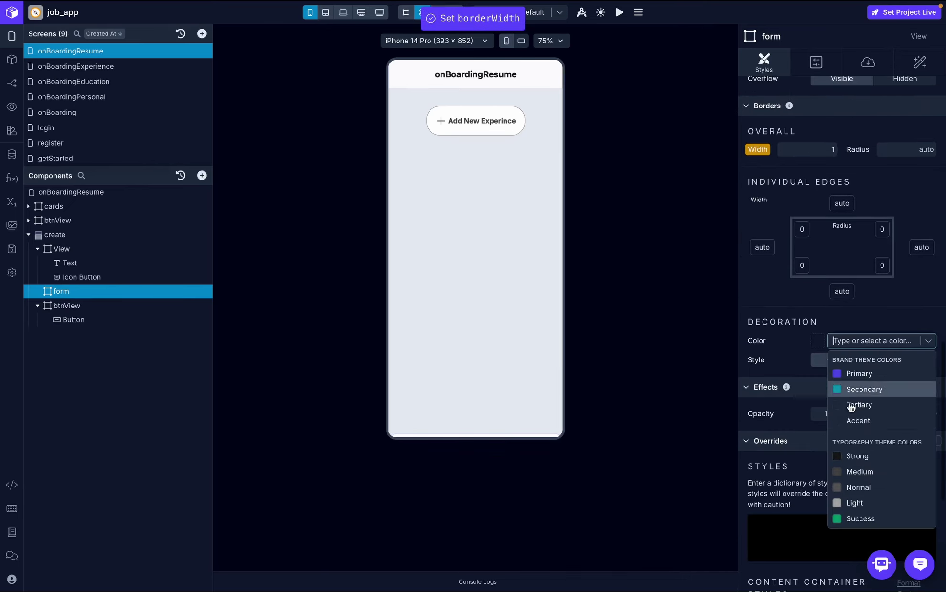
{"action": "left_click", "coordinate": [878, 474]}
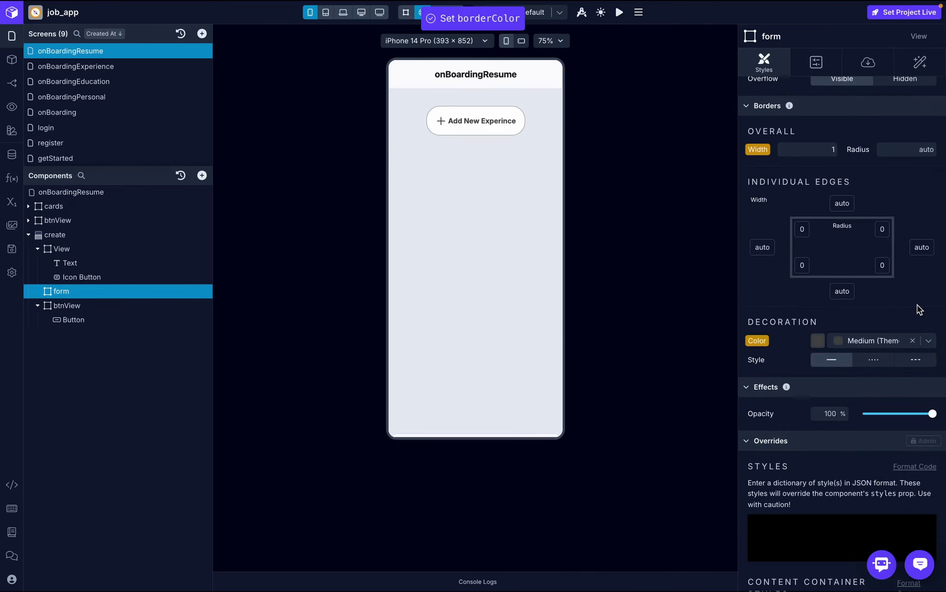
- Add an Icon and Text elements inside the form
{"action": "left_click", "coordinate": [201, 175]}
{"action": "type", "text": "icon"}
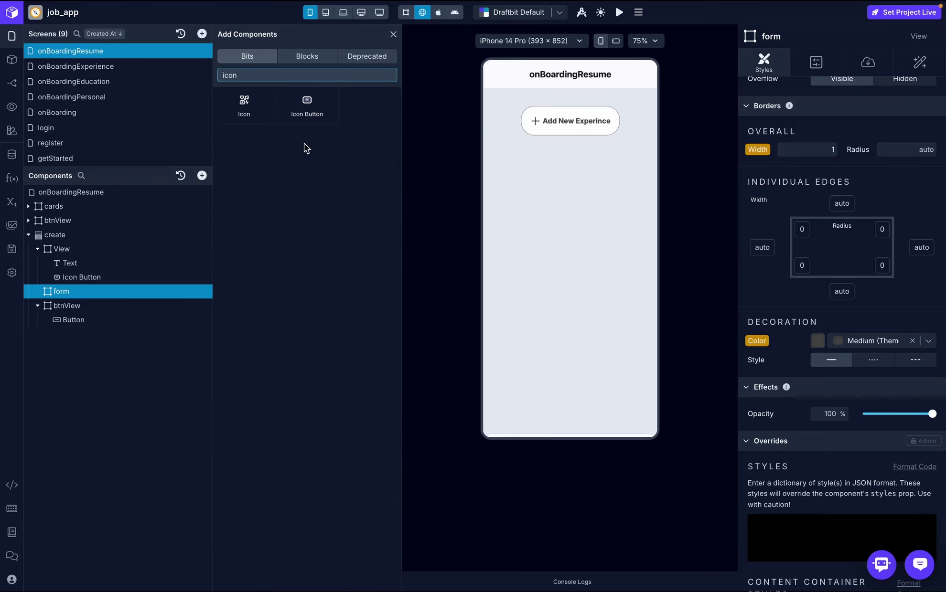
{"action": "left_click", "coordinate": [256, 105]}
{"action": "left_click", "coordinate": [261, 75]}
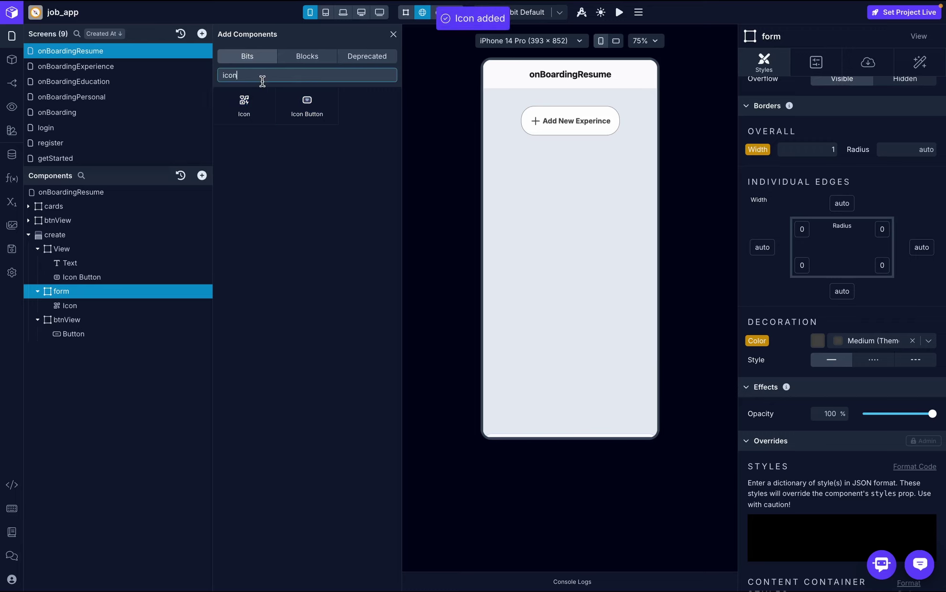
{"action": "key", "text": "BackSpace"}
{"action": "key", "text": "BackSpace"}
{"action": "key", "text": "BackSpace"}
{"action": "key", "text": "BackSpace"}
{"action": "type", "text": "text"}
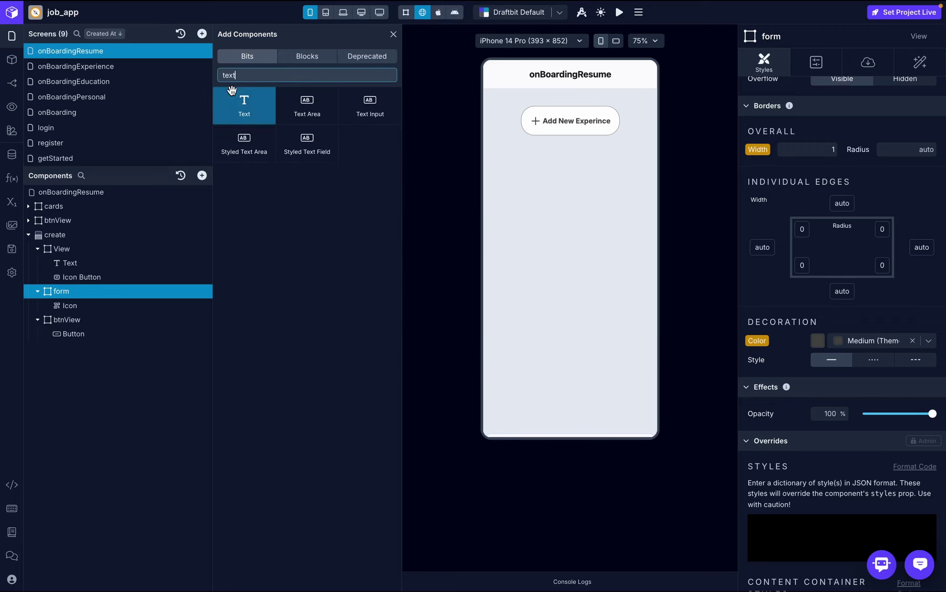
{"action": "left_click", "coordinate": [247, 103]}
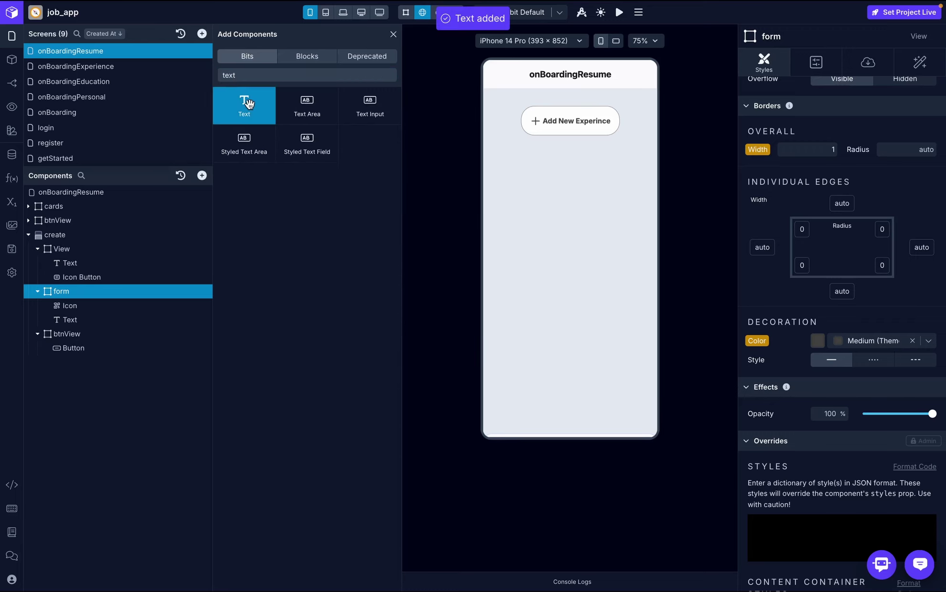
- Label the first Text 'Click To Upload' and set its font to Inter
{"action": "left_click", "coordinate": [111, 319]}
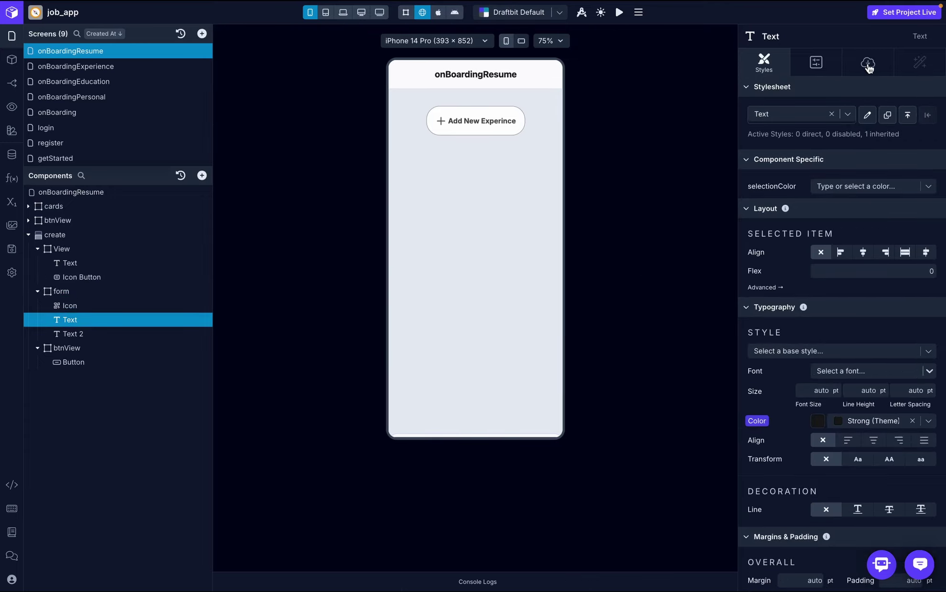
{"action": "left_click", "coordinate": [867, 62]}
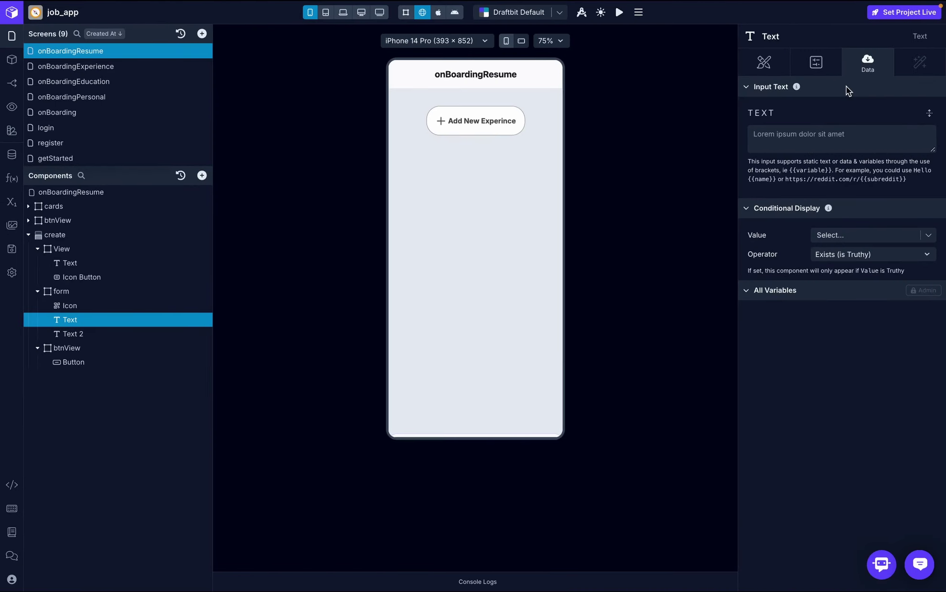
{"action": "left_click", "coordinate": [812, 138]}
{"action": "type", "text": "Click To Upload"}
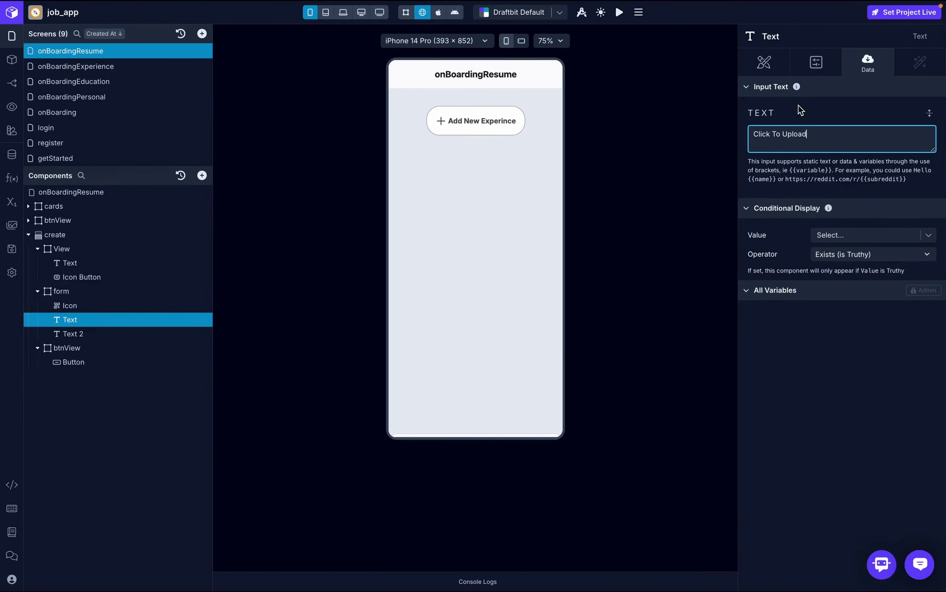
{"action": "left_click", "coordinate": [764, 64]}
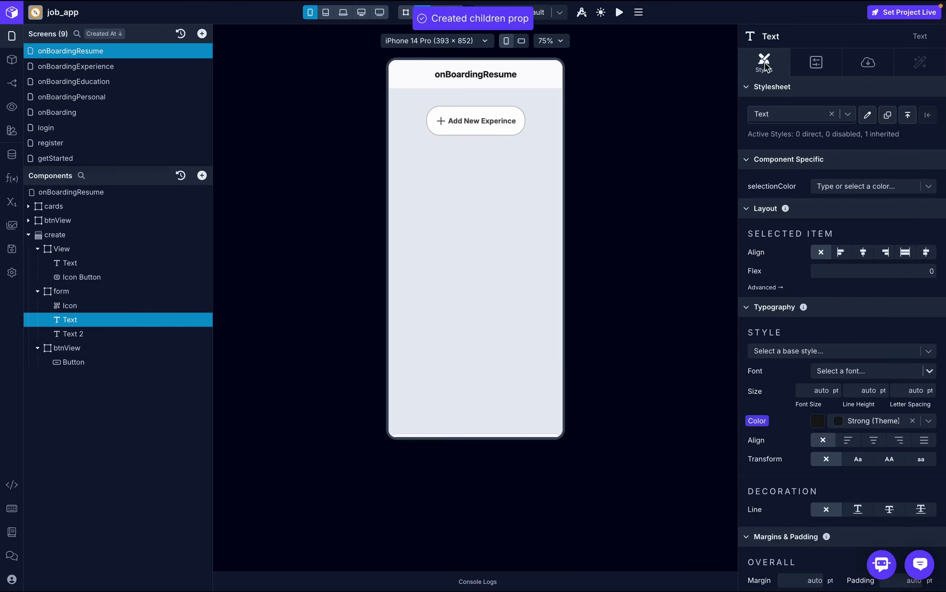
{"action": "scroll", "coordinate": [850, 288], "scroll_direction": "down", "scroll_amount": 2}
{"action": "left_click", "coordinate": [837, 270]}
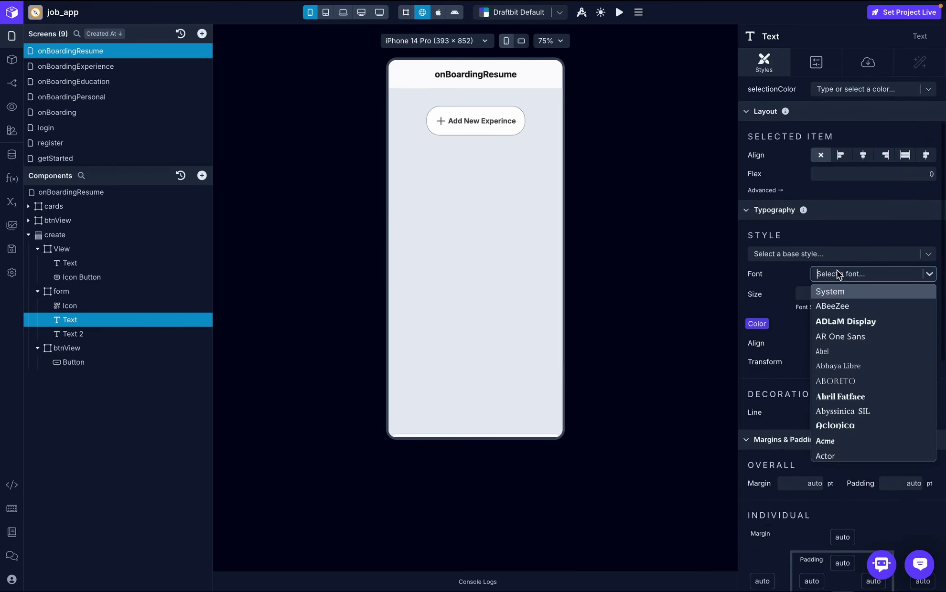
{"action": "type", "text": "inter"}
{"action": "left_click", "coordinate": [834, 291]}
- Make the Click To Upload text Semi Bold at 18 pt
{"action": "left_click", "coordinate": [834, 291]}
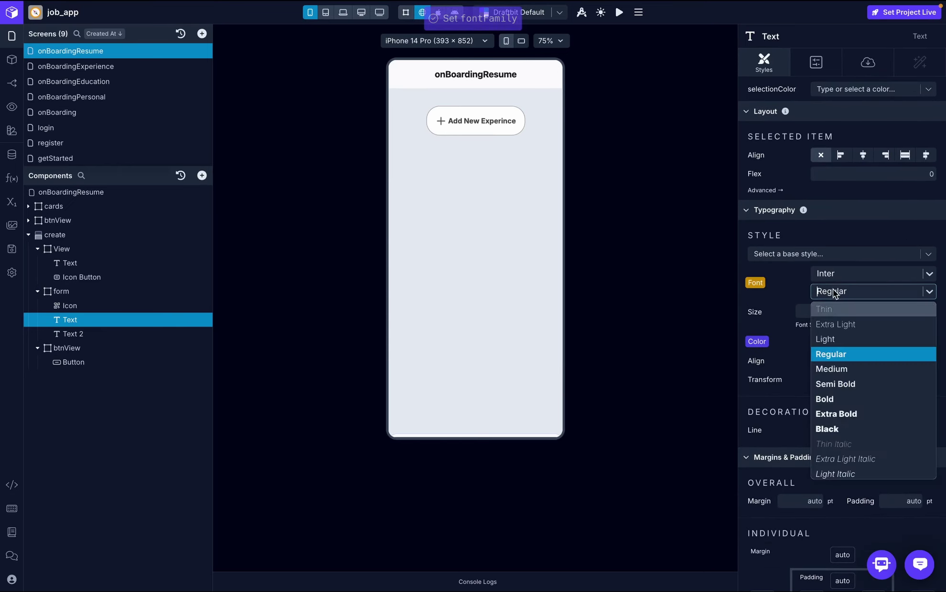
{"action": "left_click", "coordinate": [837, 383]}
{"action": "left_click", "coordinate": [815, 311]}
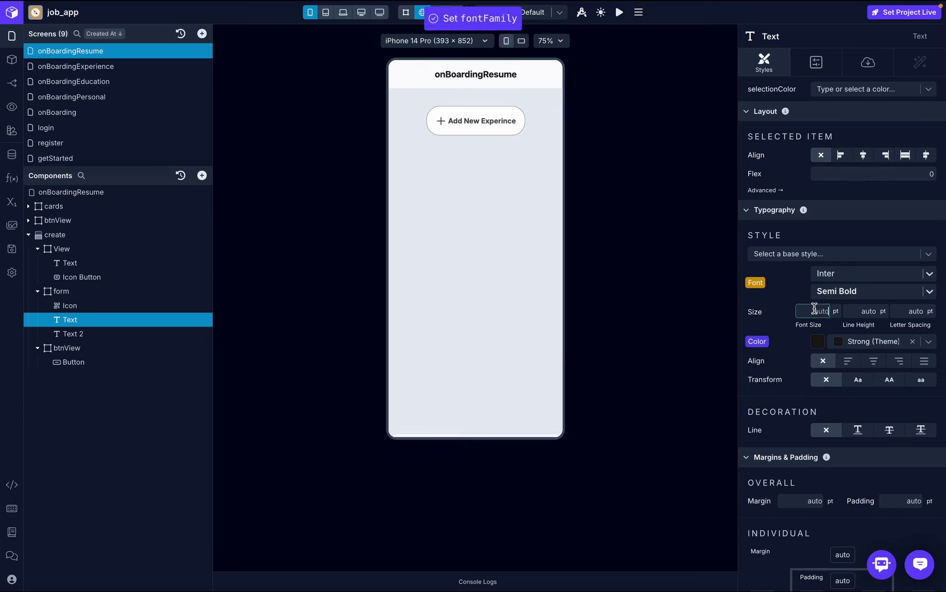
{"action": "type", "text": "18"}
{"action": "left_click", "coordinate": [861, 228]}
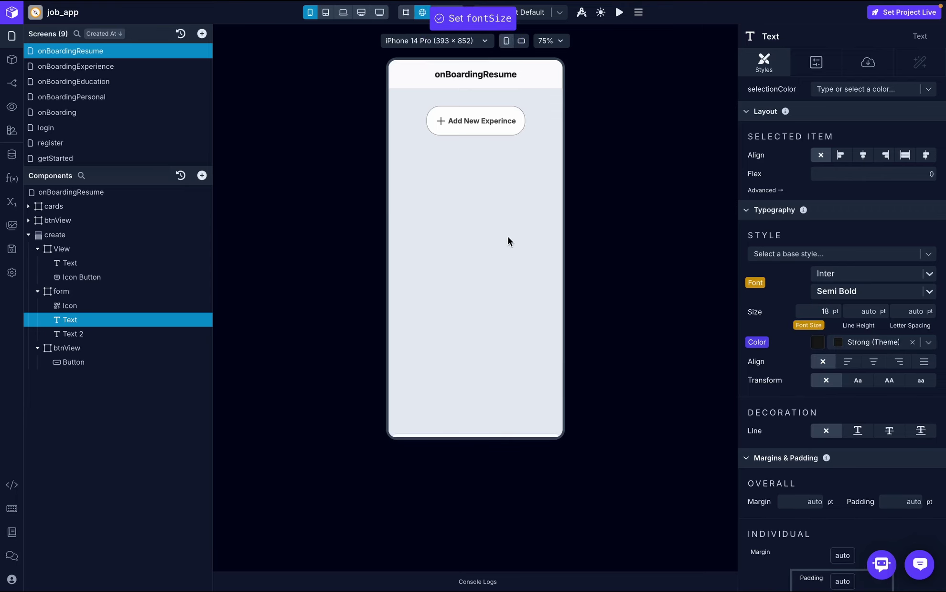
- Set Text 2's content to 'DOC , DOCX , PDF (2MB)'
{"action": "left_click", "coordinate": [85, 334]}
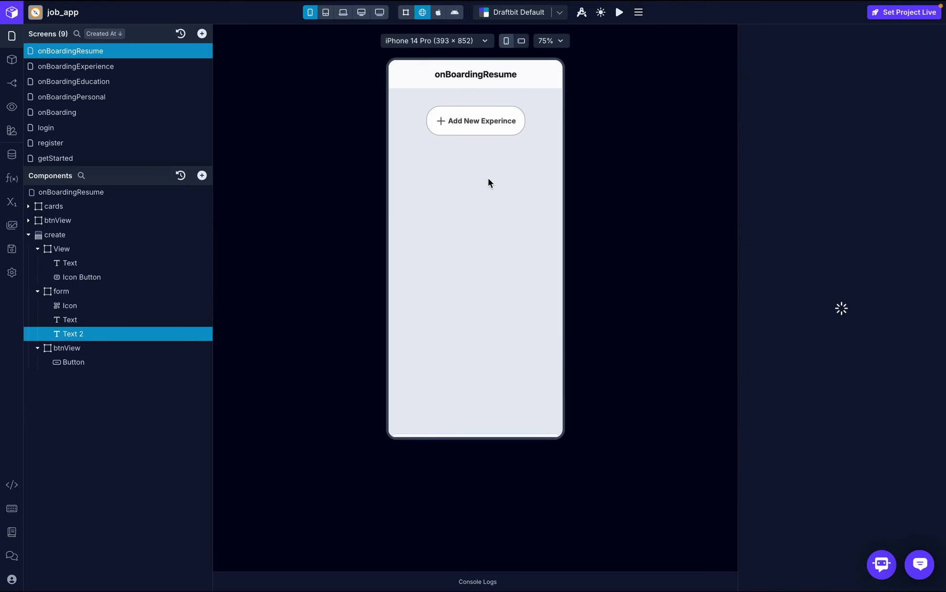
{"action": "left_click", "coordinate": [866, 64]}
{"action": "left_click", "coordinate": [793, 138]}
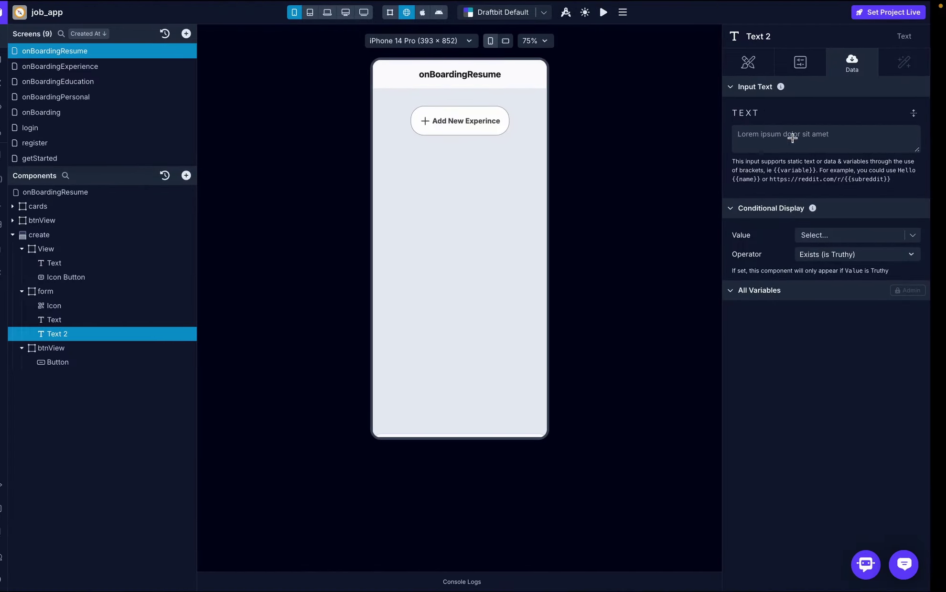
{"action": "left_click", "coordinate": [789, 134]}
{"action": "type", "text": "D"}
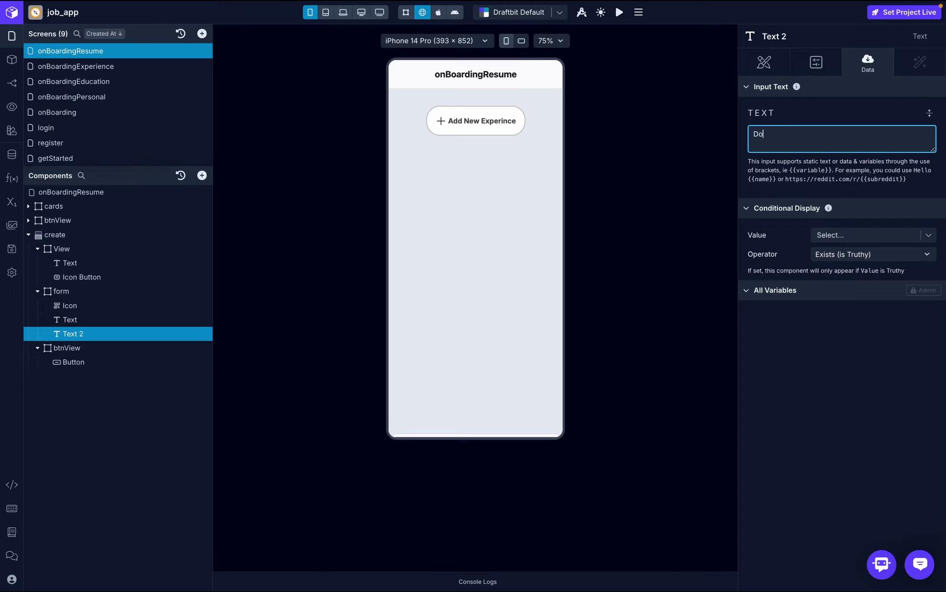
{"action": "type", "text": "o"}
{"action": "key", "text": "BackSpace"}
{"action": "key", "text": "Caps_Lock"}
{"action": "type", "text": "OC , DOCX ,"}
{"action": "type", "text": "PDF (2MB"}
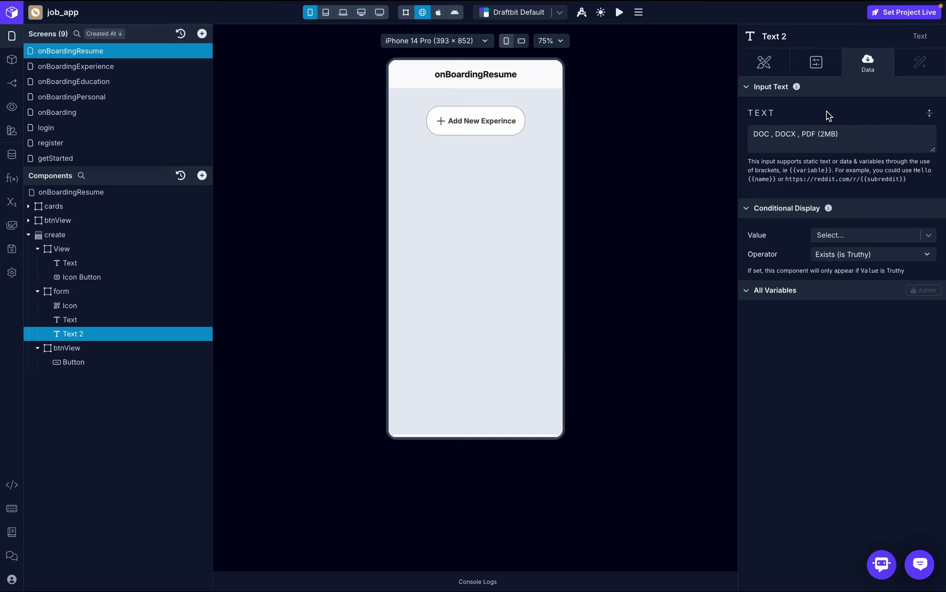
{"action": "left_click", "coordinate": [778, 65]}
- Style Text 2 as 16 pt Inter Medium in the Normal theme colour
{"action": "left_click", "coordinate": [827, 390]}
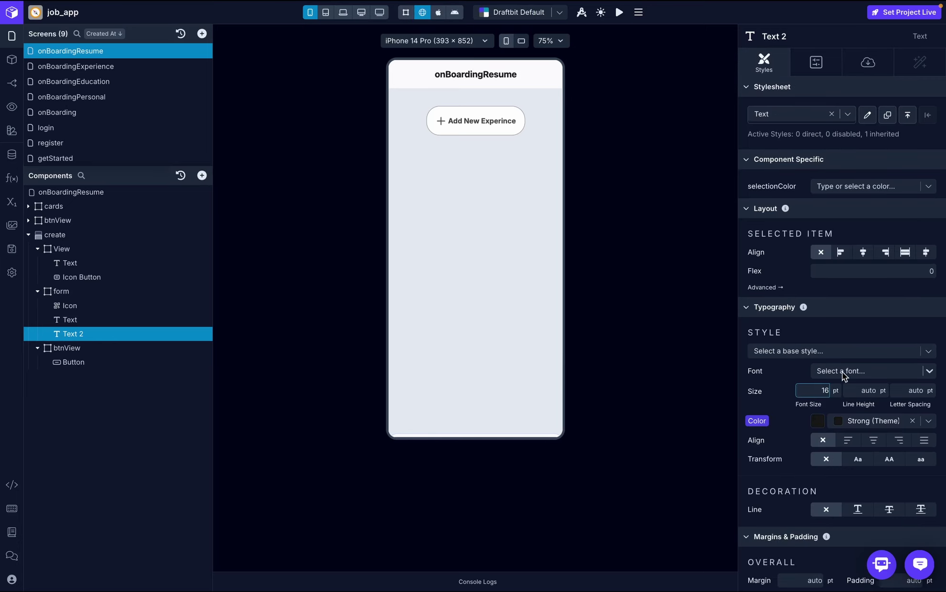
{"action": "left_click", "coordinate": [842, 372]}
{"action": "type", "text": "Inter"}
{"action": "left_click", "coordinate": [854, 386]}
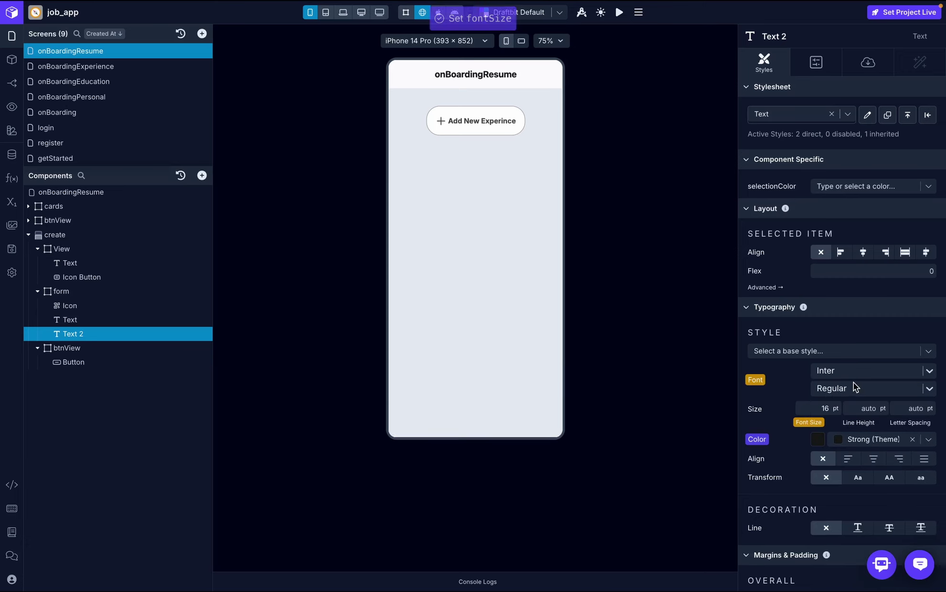
{"action": "left_click", "coordinate": [853, 387]}
{"action": "left_click", "coordinate": [844, 467]}
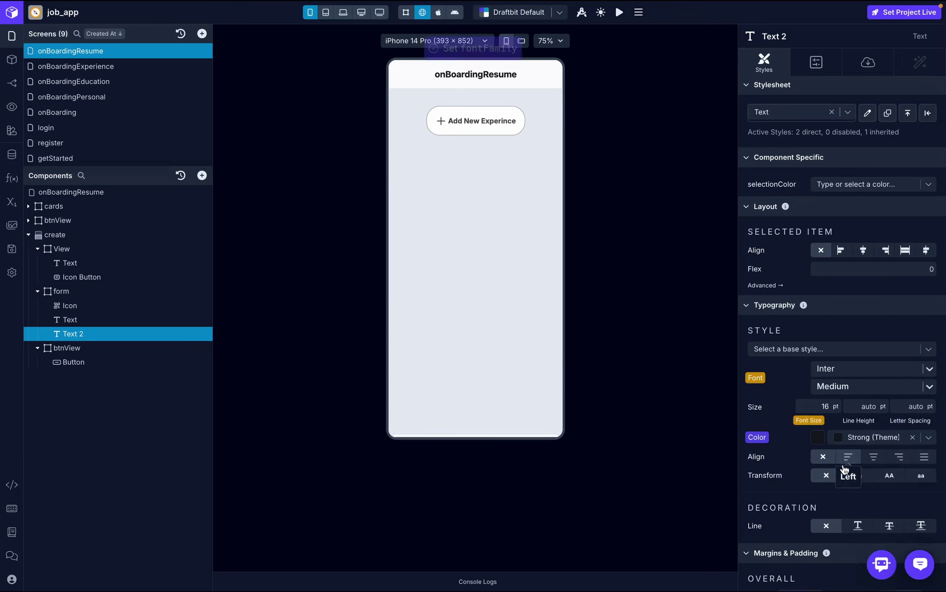
{"action": "scroll", "coordinate": [839, 343], "scroll_direction": "down", "scroll_amount": 2}
{"action": "left_click", "coordinate": [928, 356]}
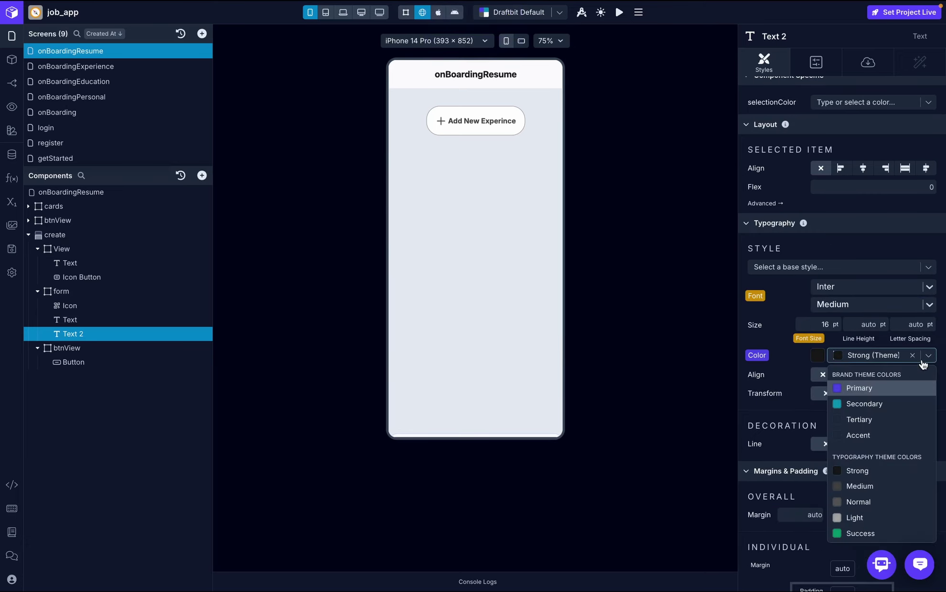
{"action": "left_click", "coordinate": [858, 502]}
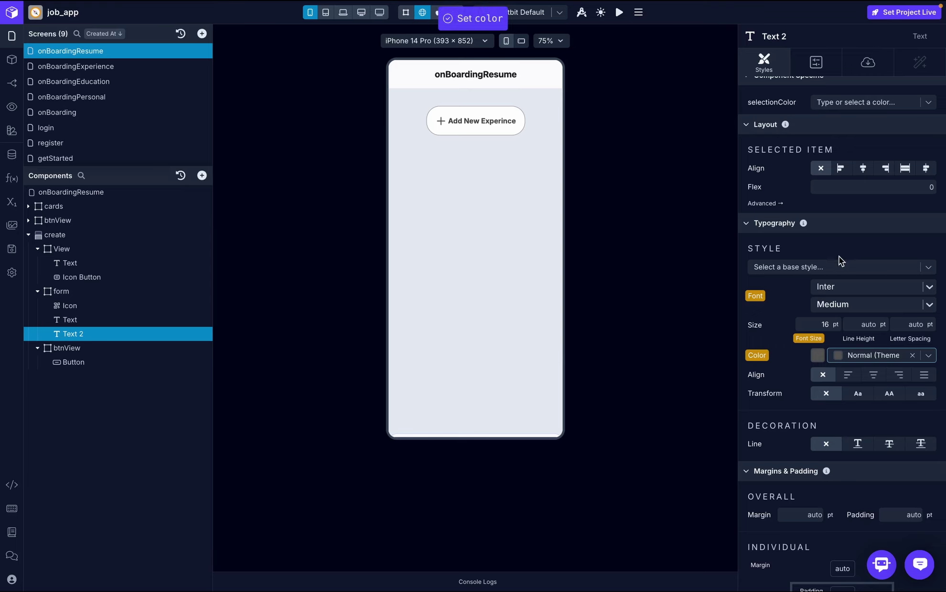
- Set the form container's Align to Center so the Click To Upload contents are centred
{"action": "left_click", "coordinate": [125, 299]}
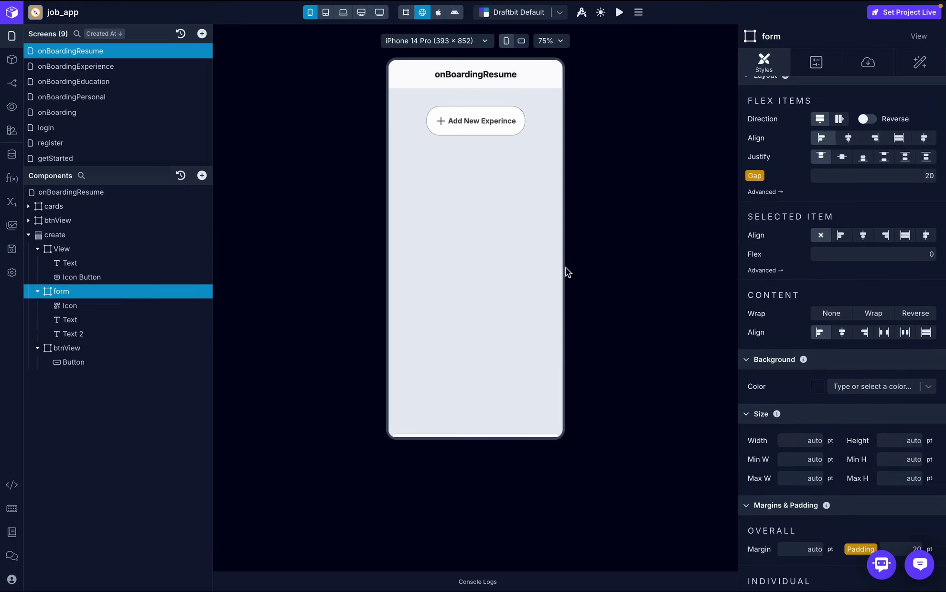
{"action": "left_click", "coordinate": [492, 128]}
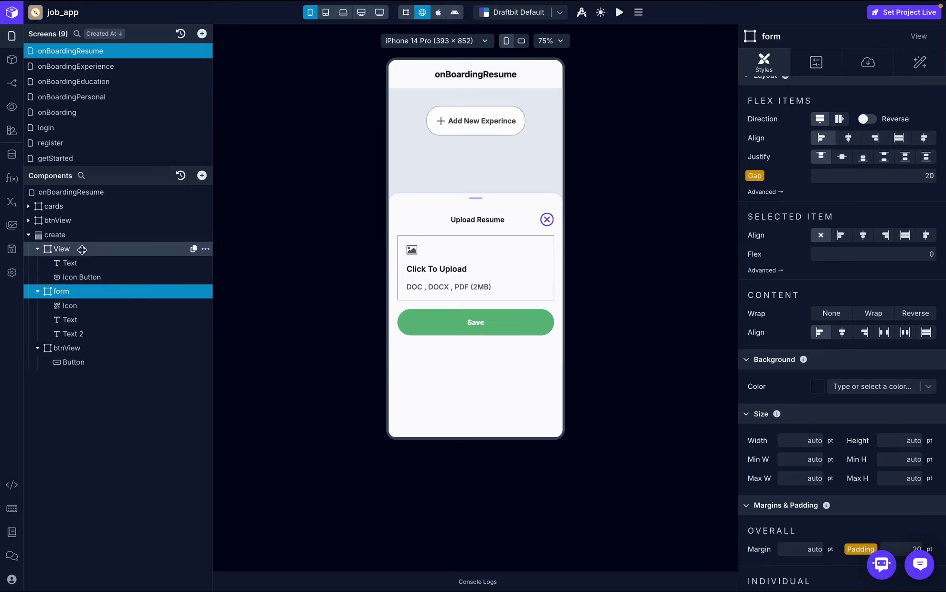
{"action": "scroll", "coordinate": [859, 203], "scroll_direction": "up", "scroll_amount": 2}
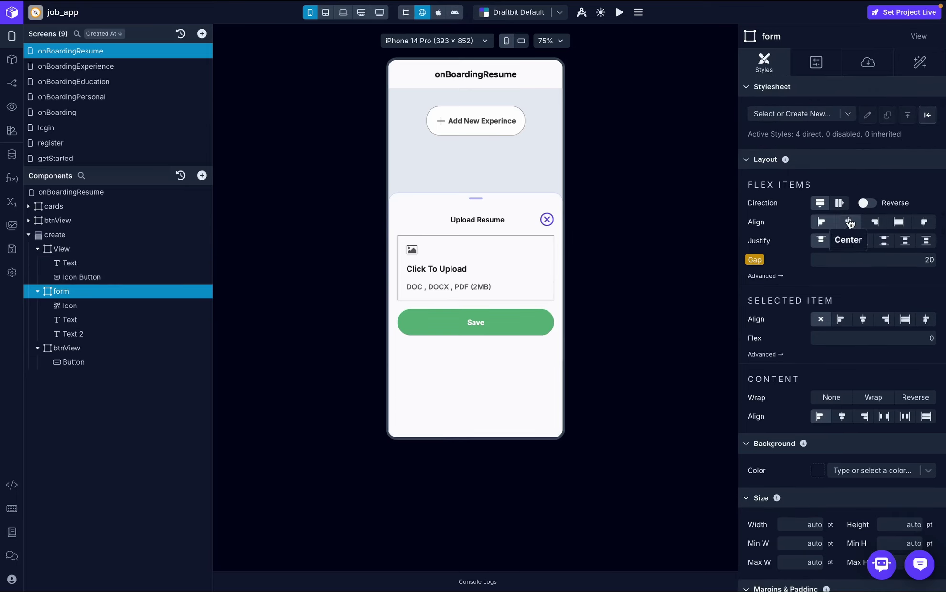
{"action": "left_click", "coordinate": [849, 223]}
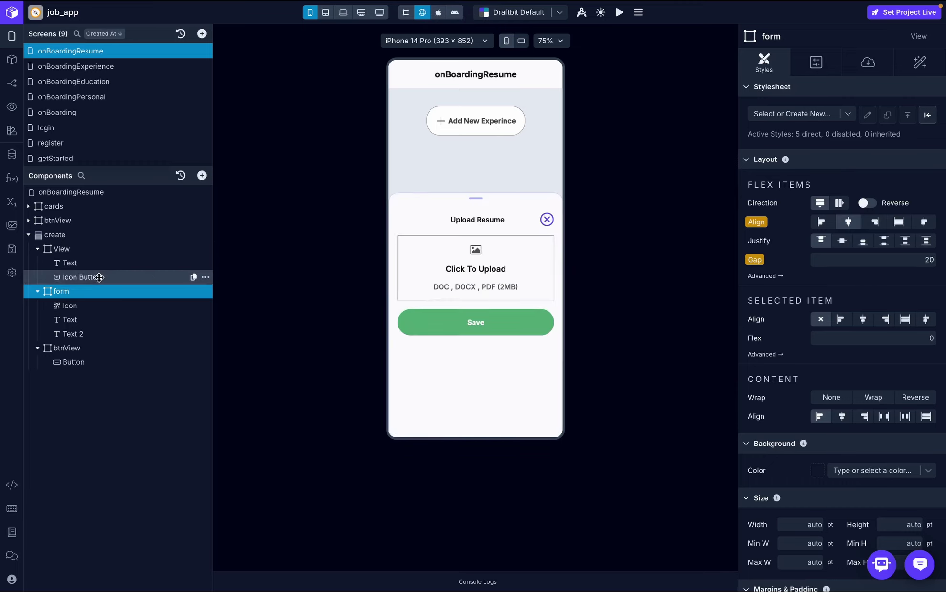
- Change the form's Icon to the upload glyph, found by searching 'uplo' in Select Icon
{"action": "left_click", "coordinate": [107, 306]}
{"action": "left_click", "coordinate": [869, 63]}
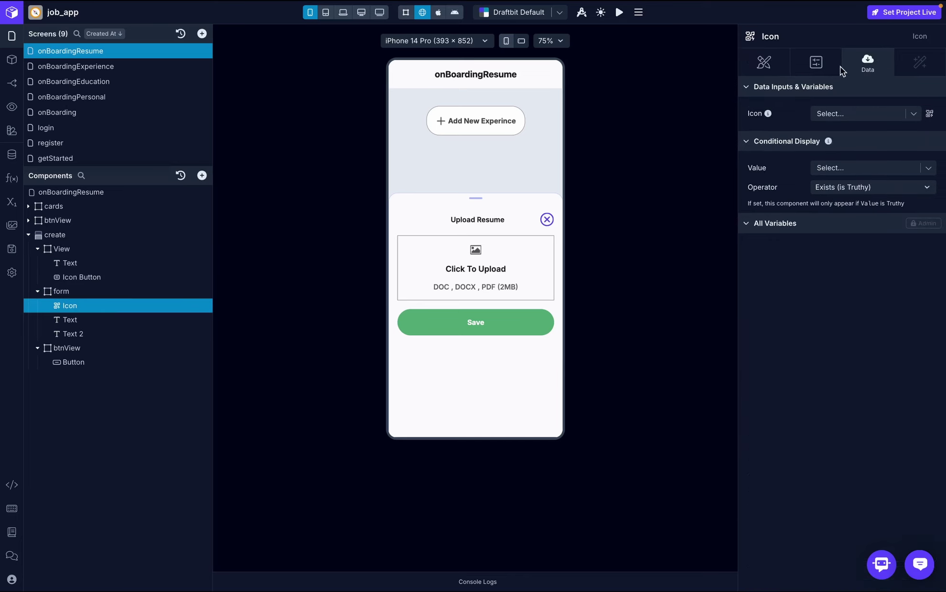
{"action": "left_click", "coordinate": [929, 113]}
{"action": "left_click", "coordinate": [664, 123]}
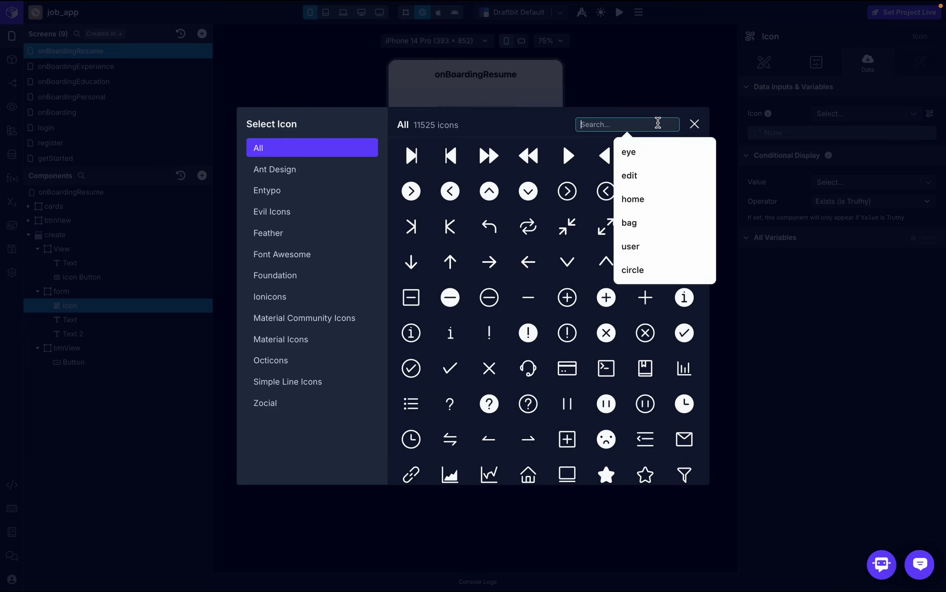
{"action": "type", "text": "uplo"}
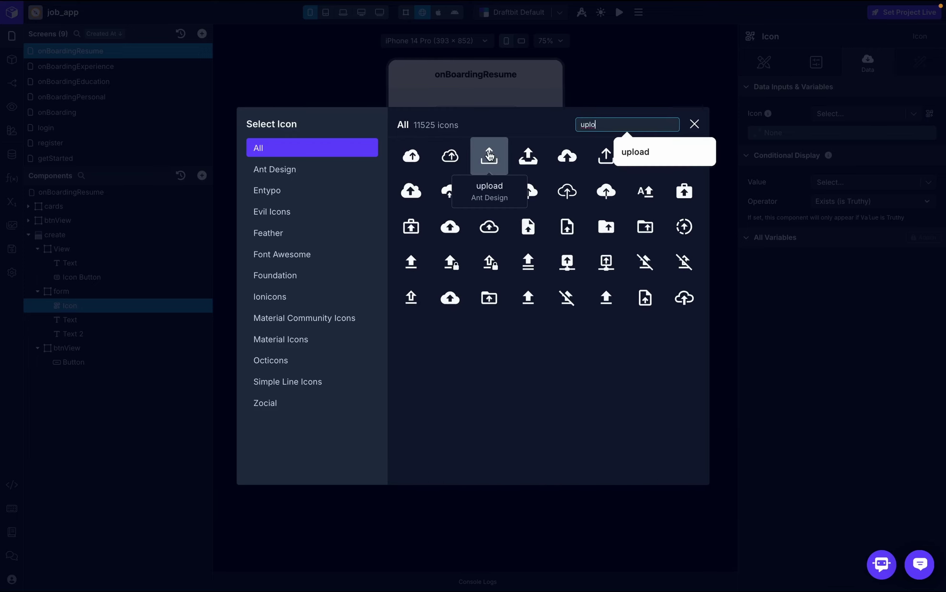
{"action": "left_click", "coordinate": [526, 355]}
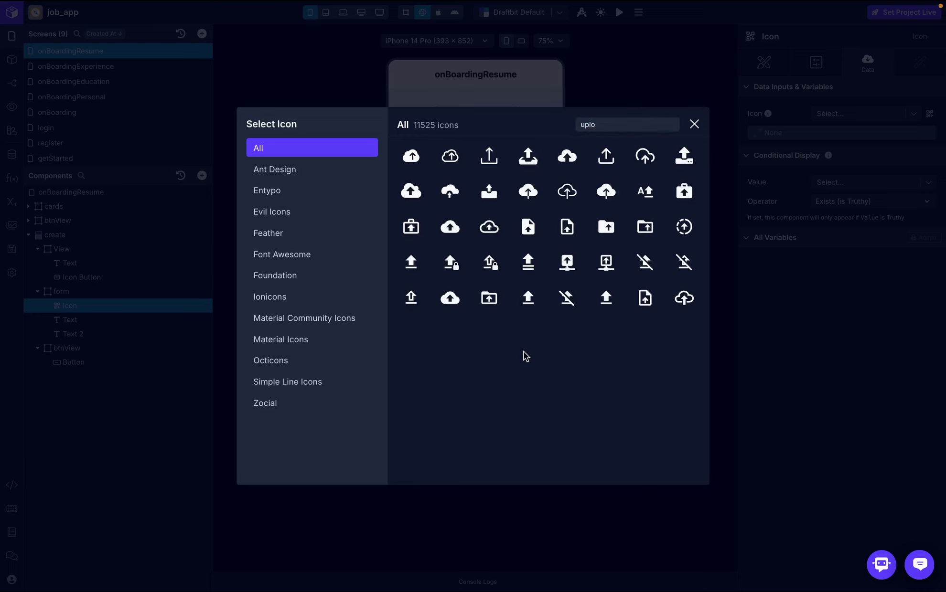
{"action": "left_click", "coordinate": [608, 162]}
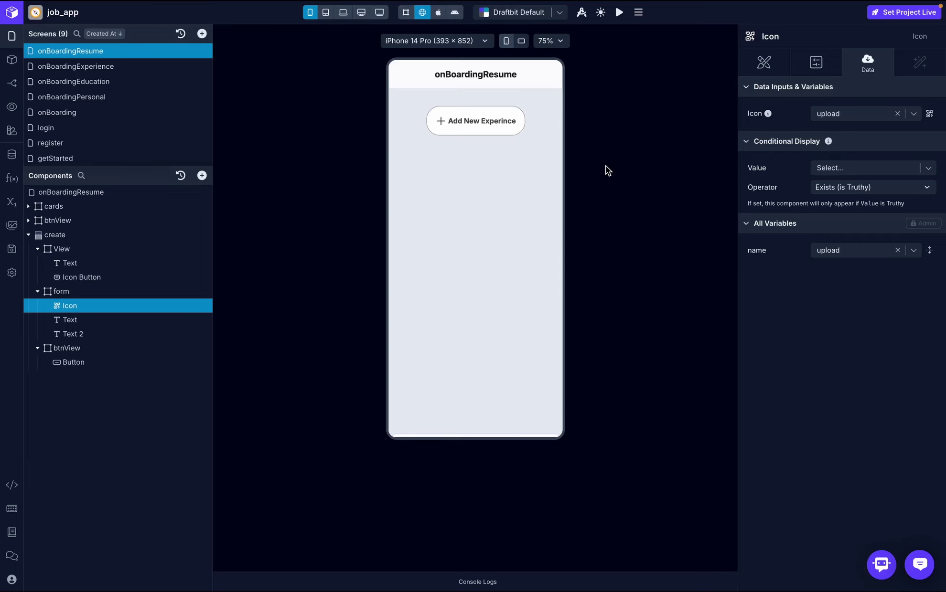
{"action": "left_click", "coordinate": [474, 123]}
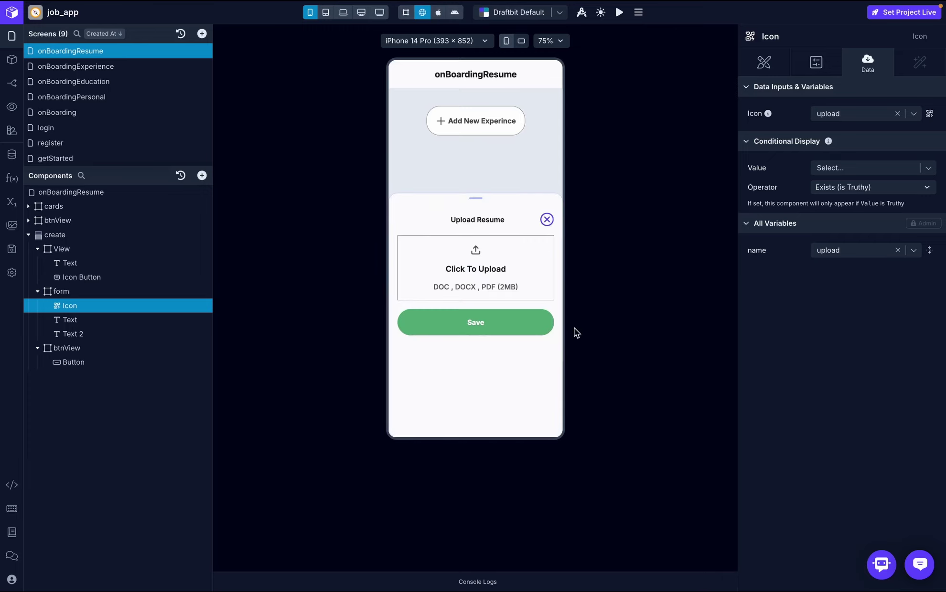
{"action": "key", "text": "ctrl+Right"}
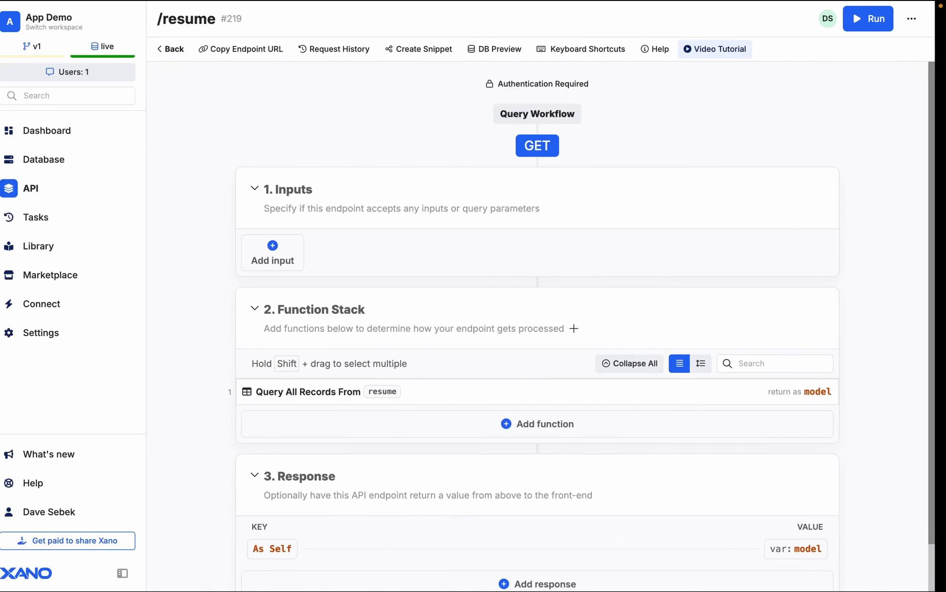
{"action": "key", "text": "ctrl+Left"}
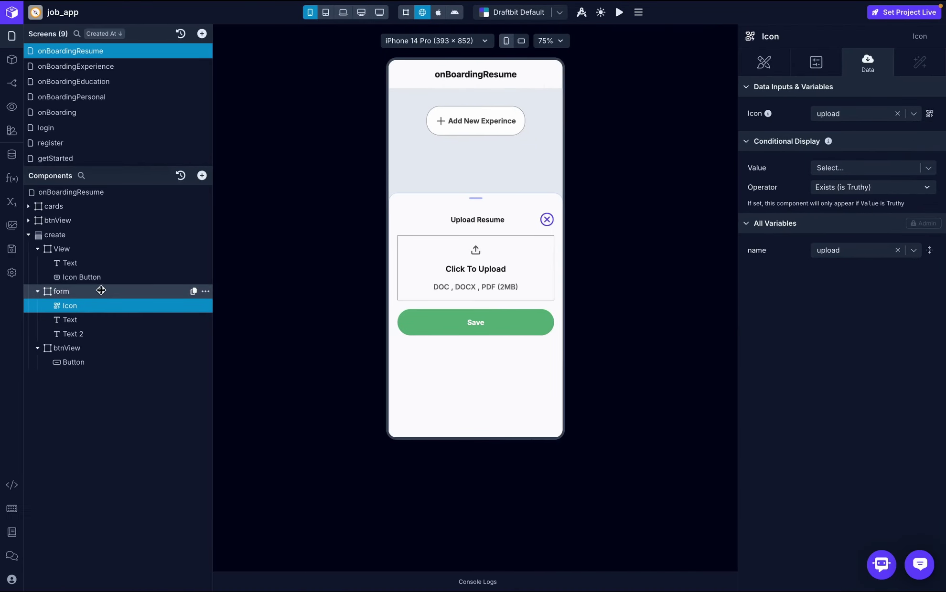
- Give the form container a border radius of 20
{"action": "left_click", "coordinate": [95, 292]}
{"action": "left_click", "coordinate": [777, 62]}
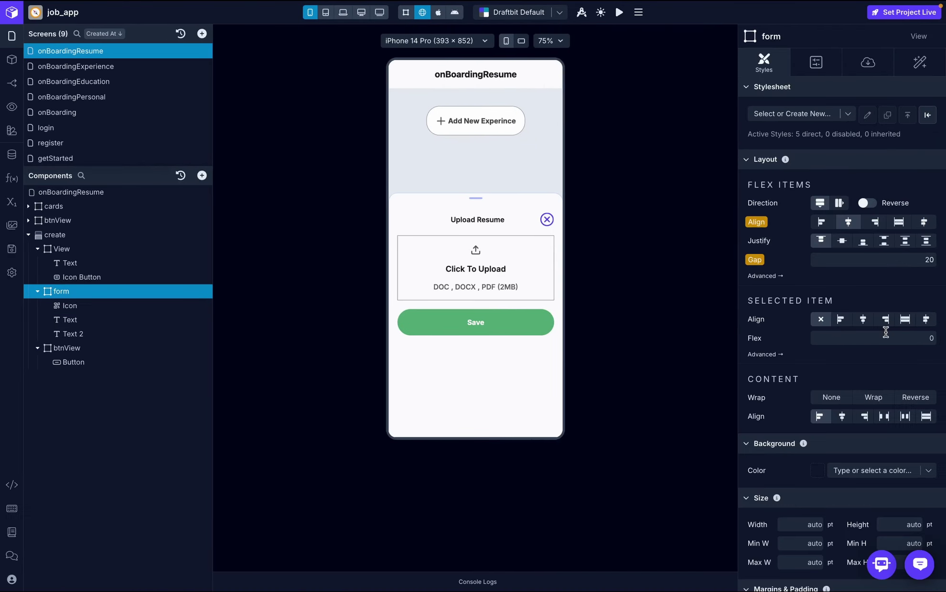
{"action": "scroll", "coordinate": [885, 312], "scroll_direction": "down", "scroll_amount": 10}
{"action": "scroll", "coordinate": [884, 313], "scroll_direction": "down", "scroll_amount": 3}
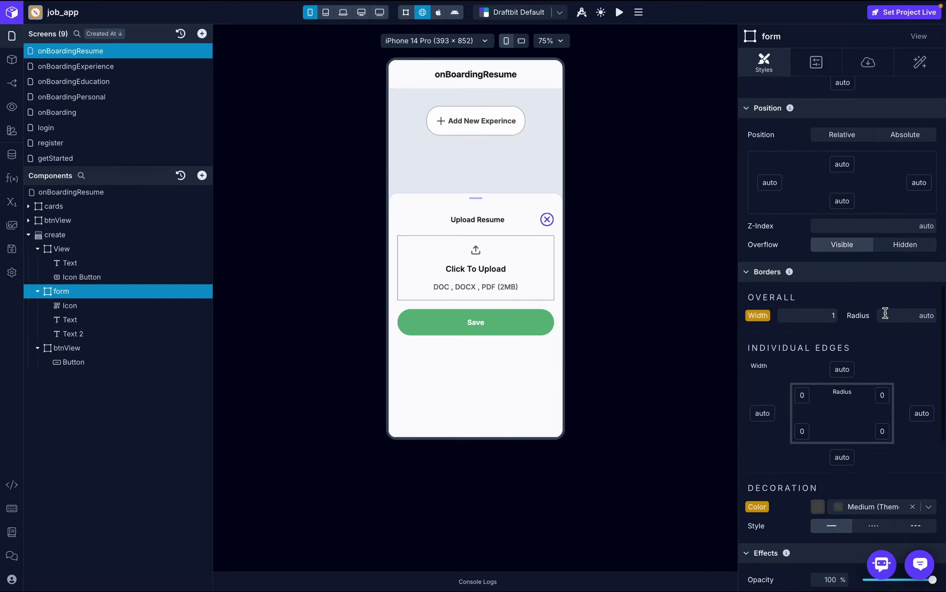
{"action": "left_click", "coordinate": [913, 316]}
{"action": "type", "text": "20"}
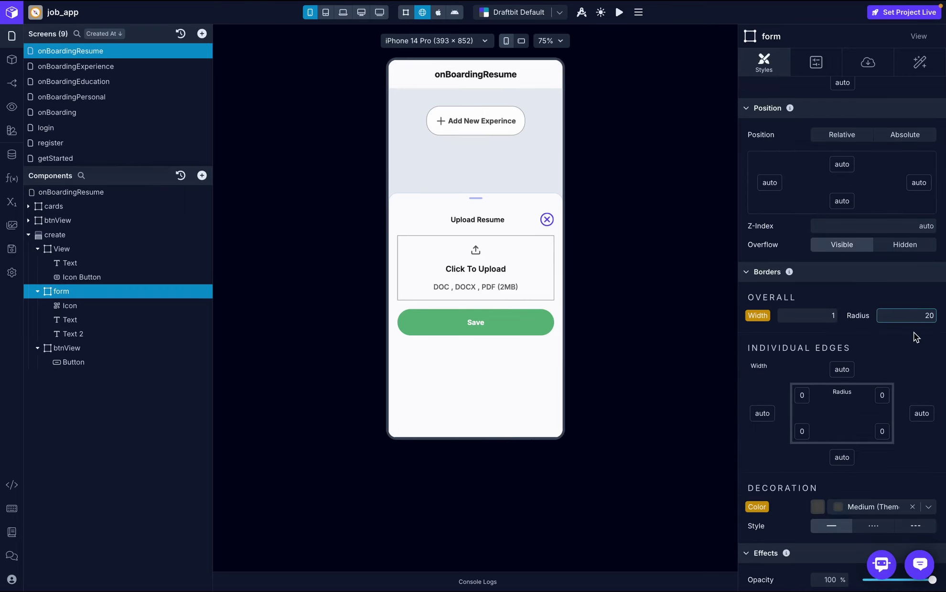
{"action": "key", "text": "Return"}
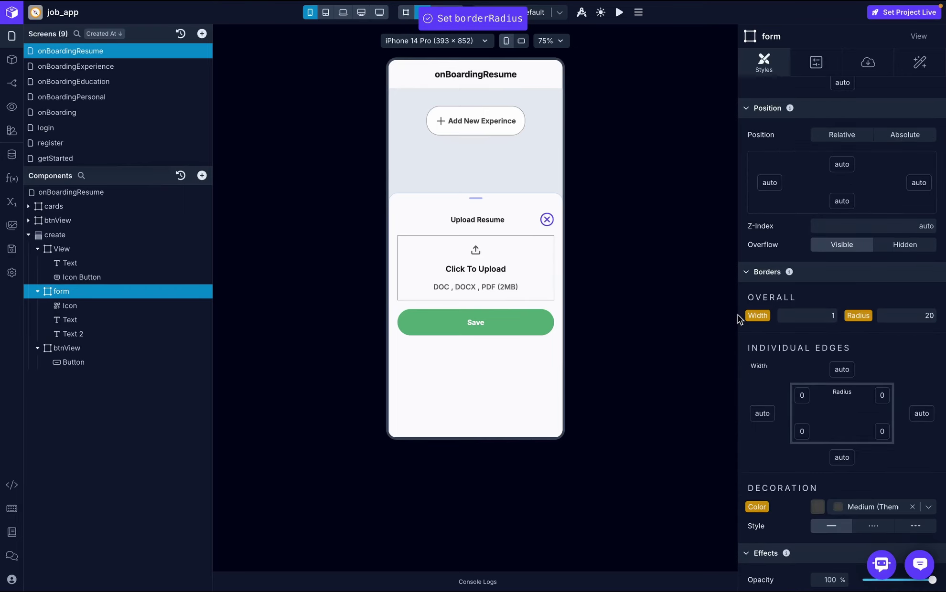
{"action": "left_click", "coordinate": [490, 130]}
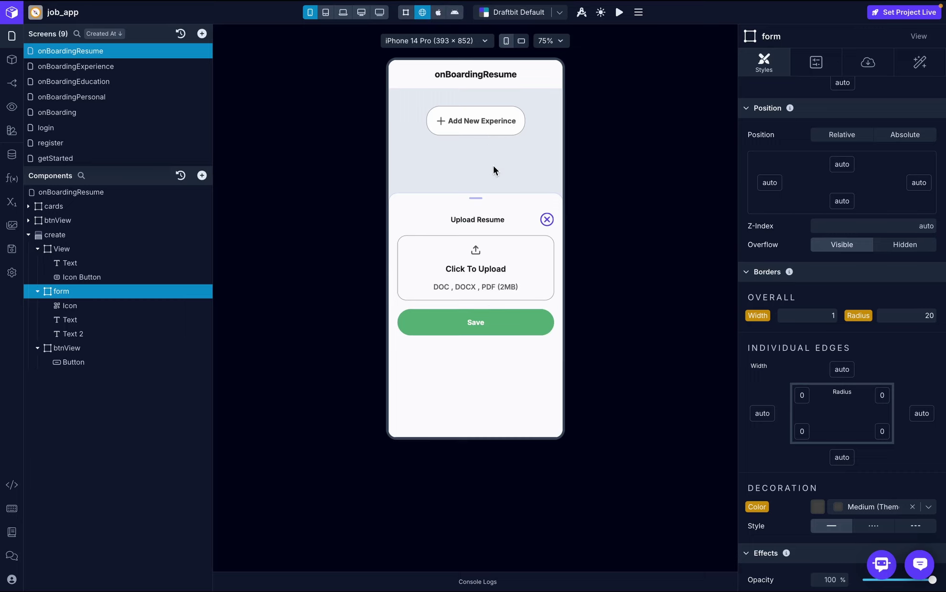
- Wrap the form in a new Pressable parent so the whole card is tappable
{"action": "mouse_move", "coordinate": [77, 291]}
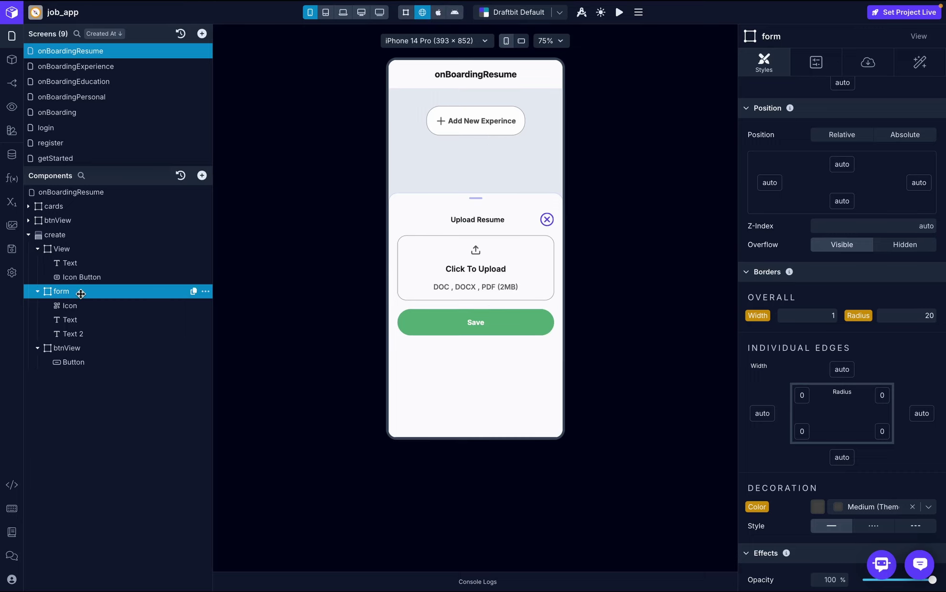
{"action": "left_click", "coordinate": [206, 293]}
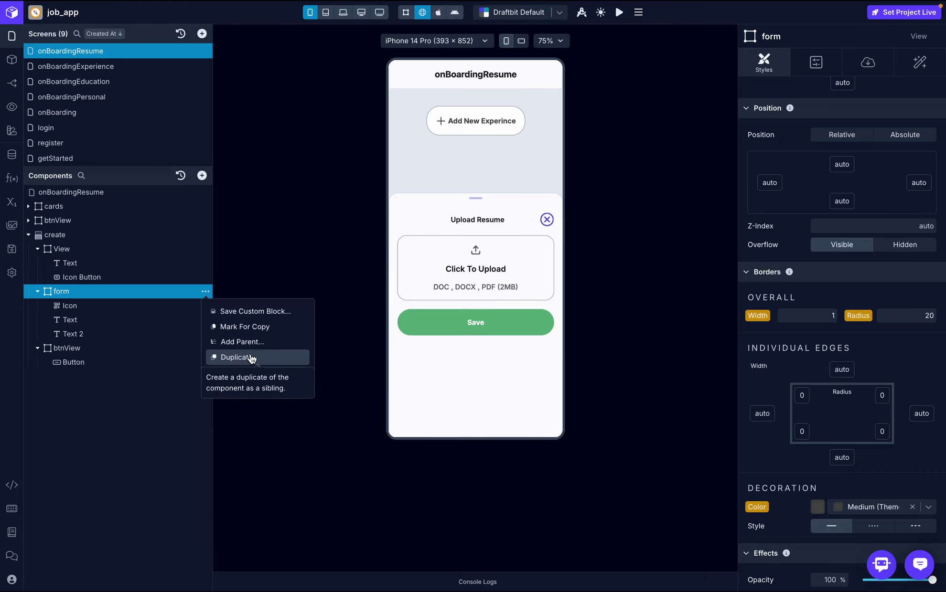
{"action": "left_click", "coordinate": [253, 349]}
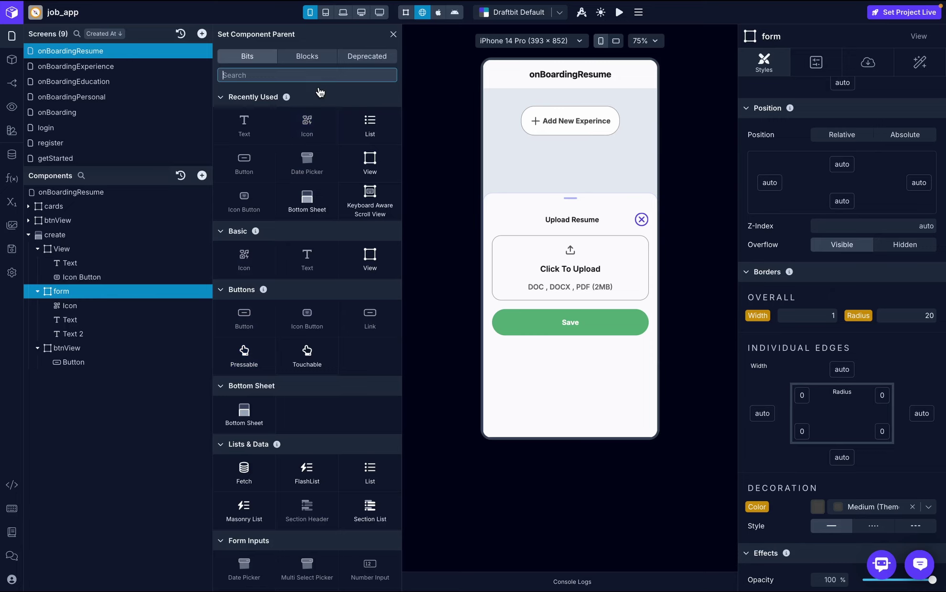
{"action": "type", "text": "pre"}
{"action": "left_click", "coordinate": [245, 101]}
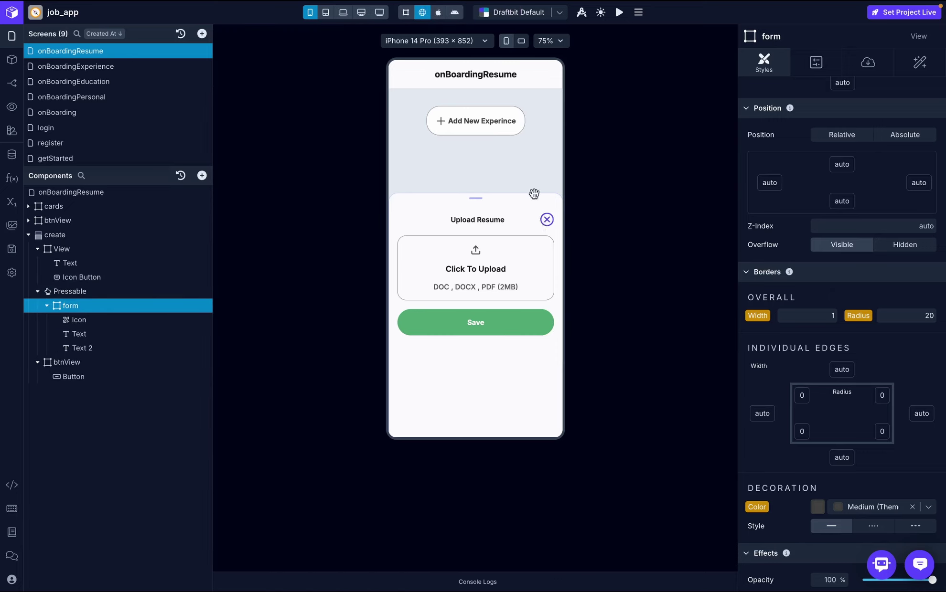
{"action": "left_click", "coordinate": [529, 191]}
{"action": "left_click", "coordinate": [496, 137]}
{"action": "left_click", "coordinate": [547, 220]}
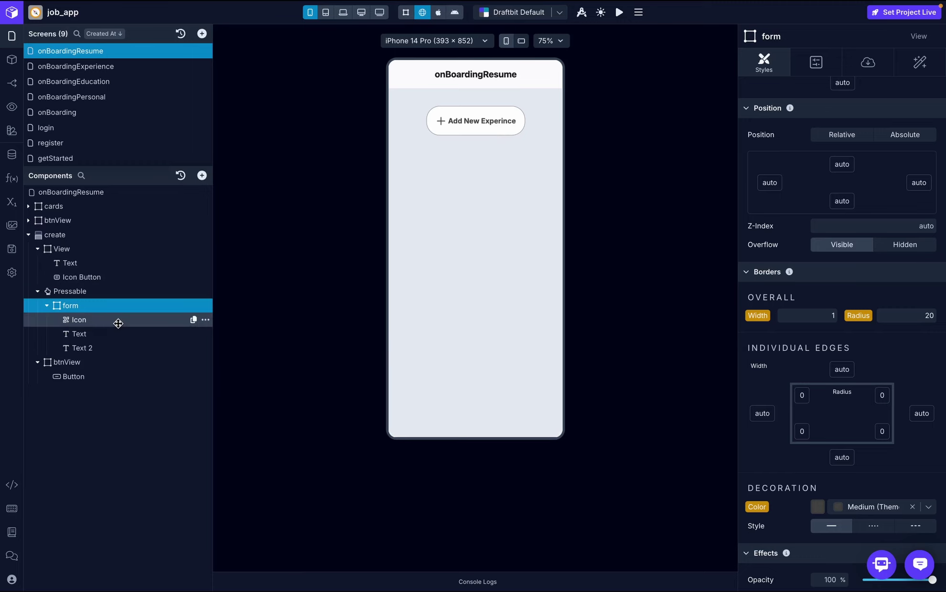
{"action": "left_click", "coordinate": [11, 202]}
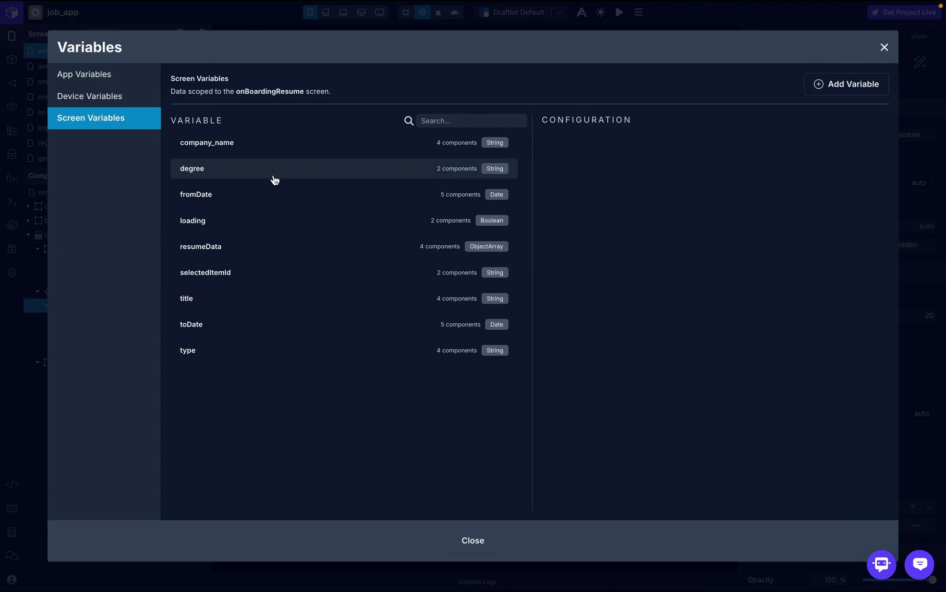
- Delete the degree, company_name and fromDate screen variables
{"action": "left_click", "coordinate": [298, 173]}
{"action": "left_click", "coordinate": [646, 224]}
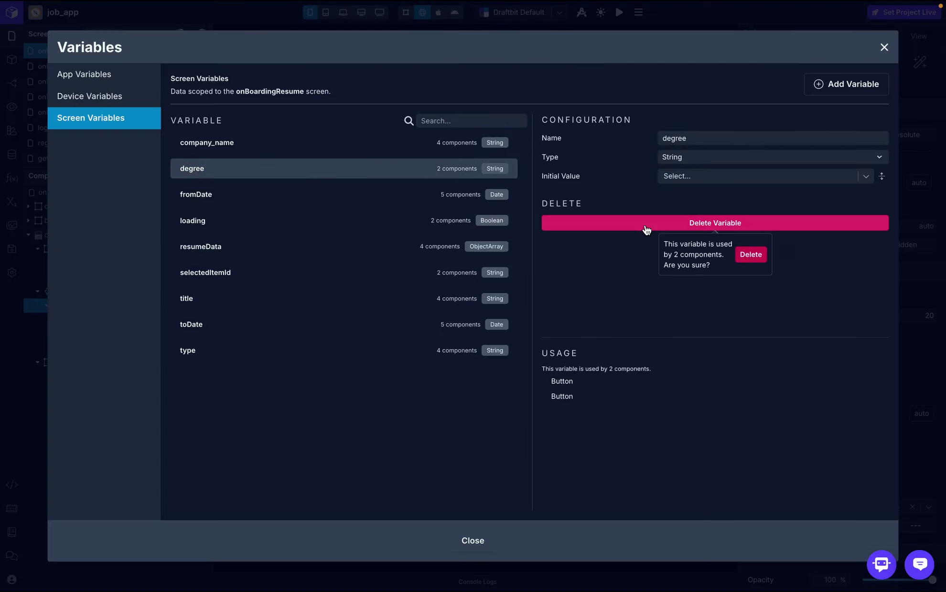
{"action": "left_click", "coordinate": [760, 255]}
{"action": "left_click", "coordinate": [442, 143]}
{"action": "left_click", "coordinate": [676, 224]}
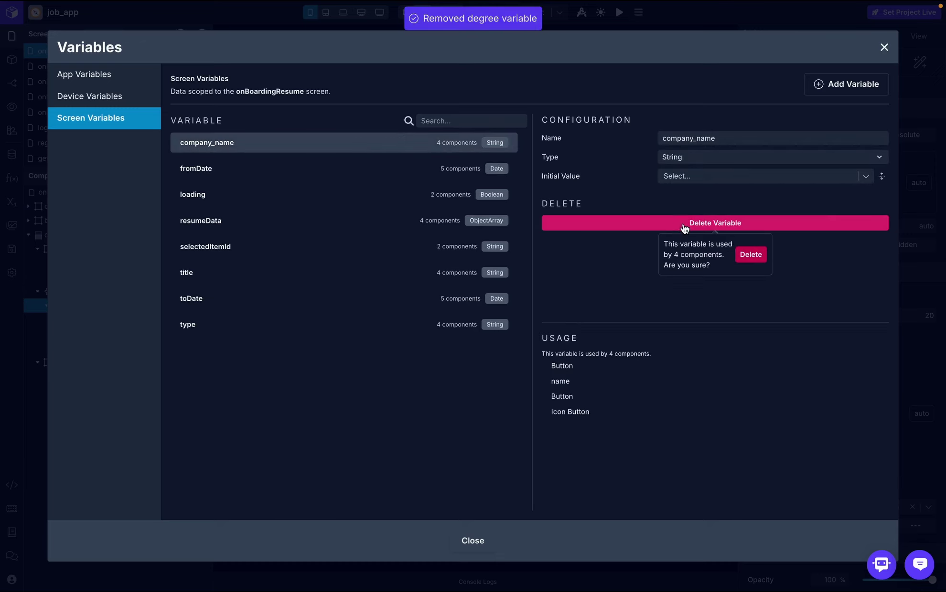
{"action": "left_click", "coordinate": [750, 256]}
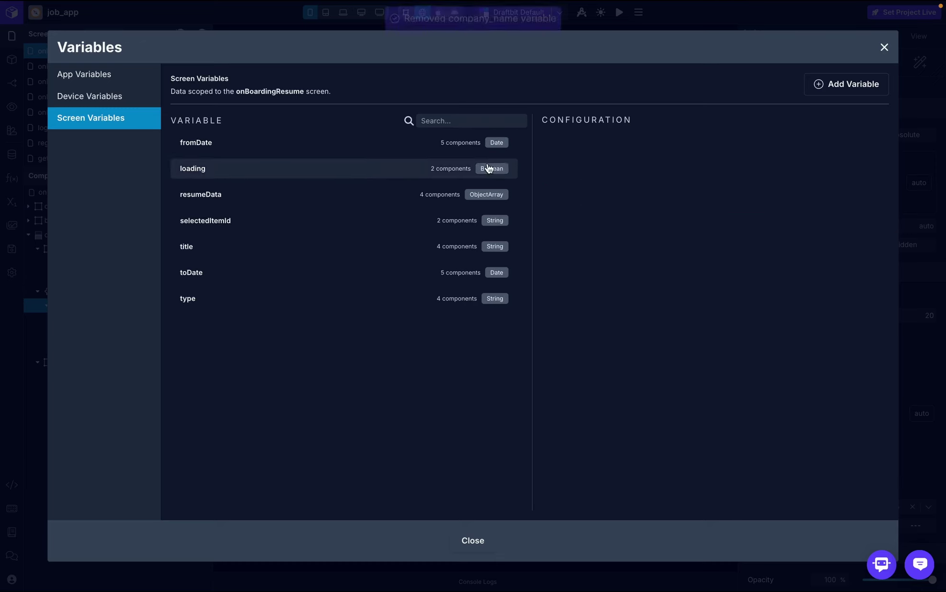
{"action": "left_click", "coordinate": [397, 151]}
{"action": "left_click", "coordinate": [691, 225]}
{"action": "left_click", "coordinate": [751, 260]}
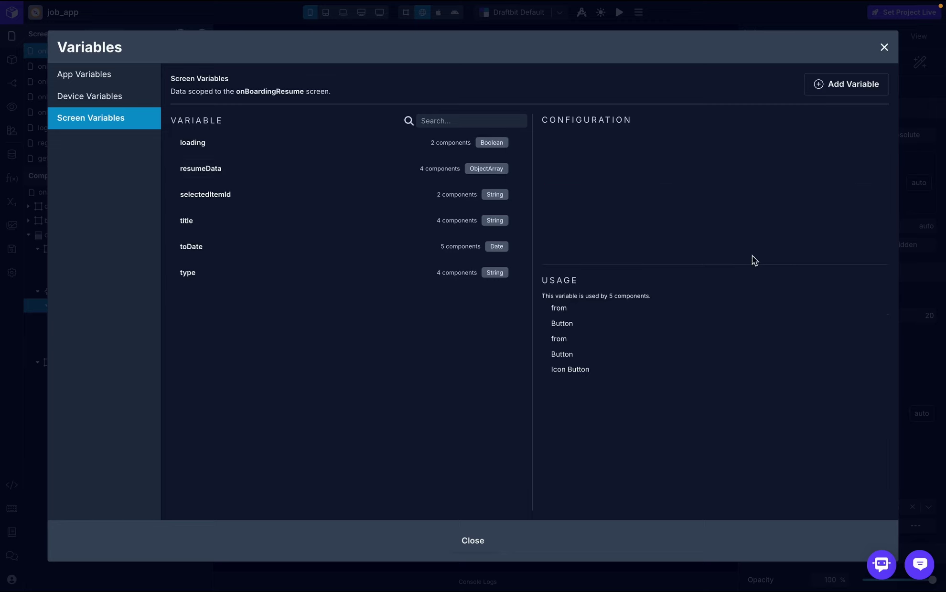
- Delete the title, toDate and type screen variables
{"action": "left_click", "coordinate": [431, 200]}
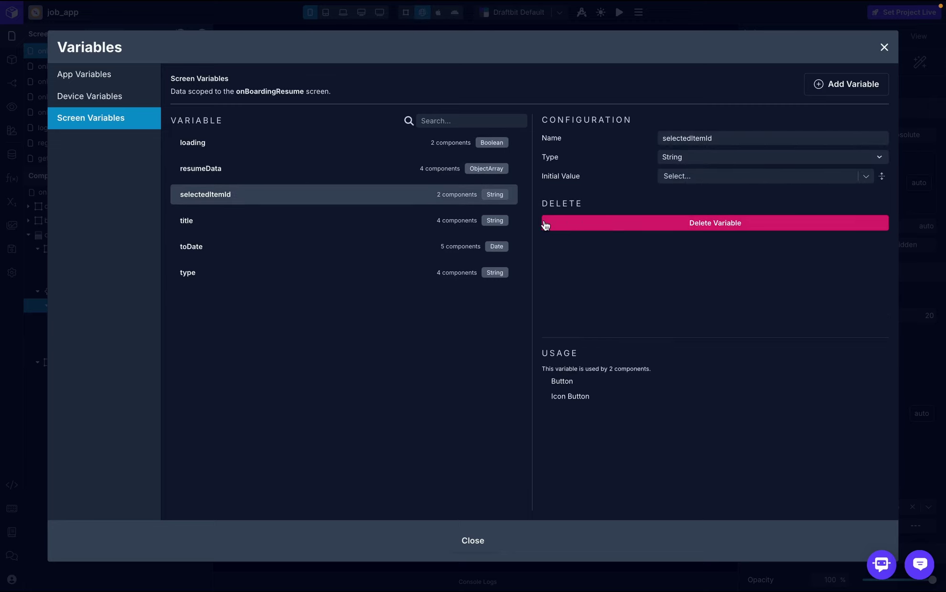
{"action": "left_click", "coordinate": [439, 221]}
{"action": "left_click", "coordinate": [577, 226]}
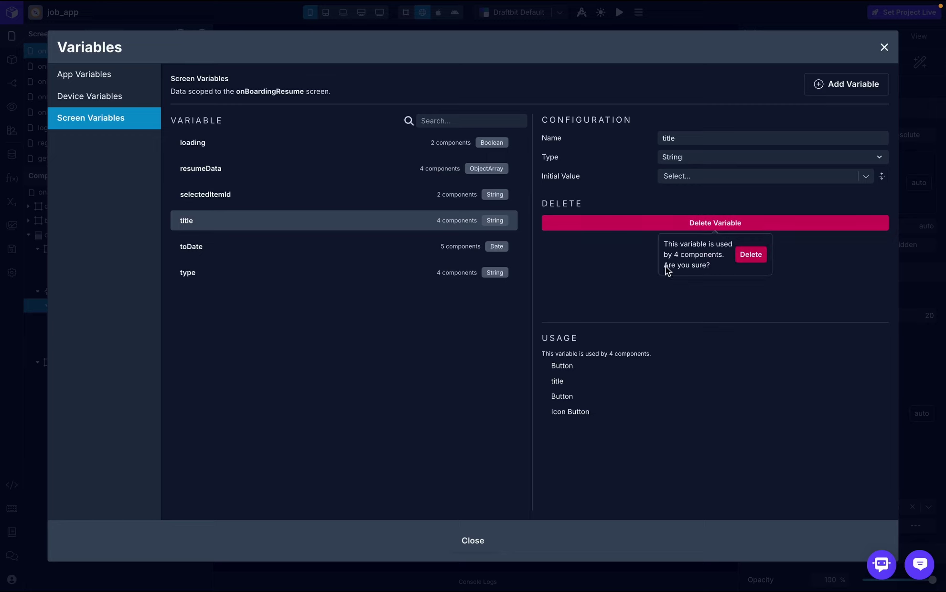
{"action": "left_click", "coordinate": [748, 257]}
{"action": "left_click", "coordinate": [453, 228]}
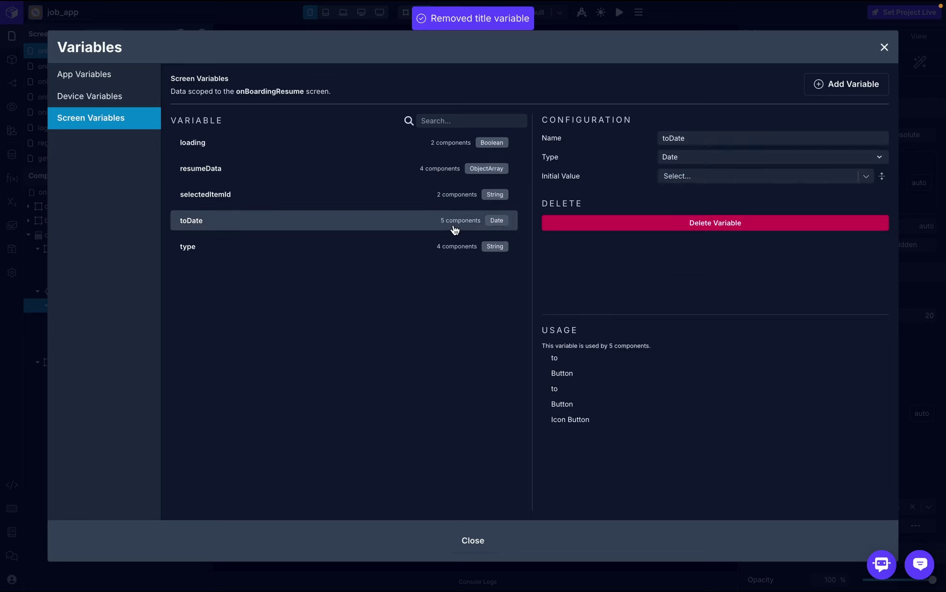
{"action": "left_click", "coordinate": [678, 228]}
{"action": "left_click", "coordinate": [749, 259]}
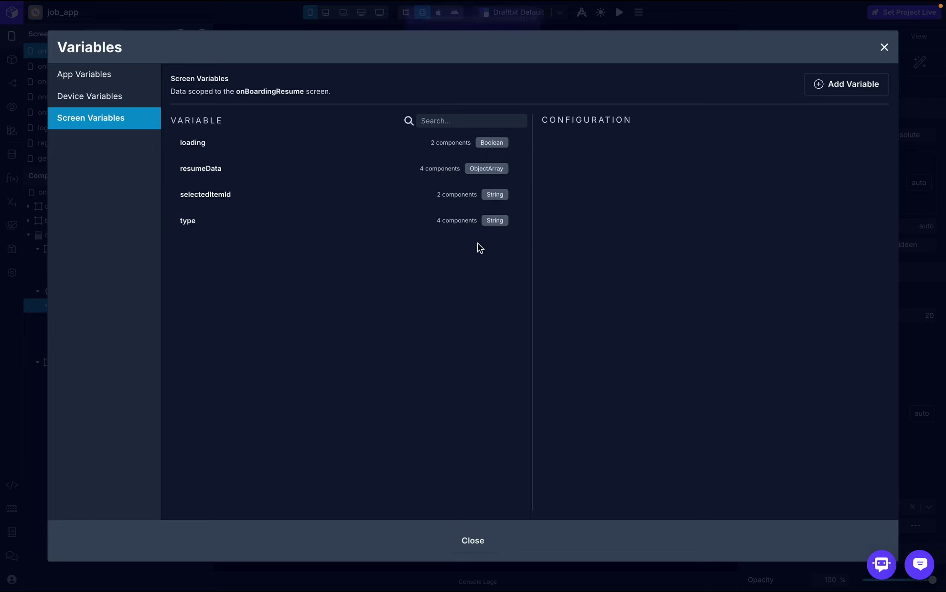
{"action": "left_click", "coordinate": [462, 231]}
{"action": "left_click", "coordinate": [648, 228]}
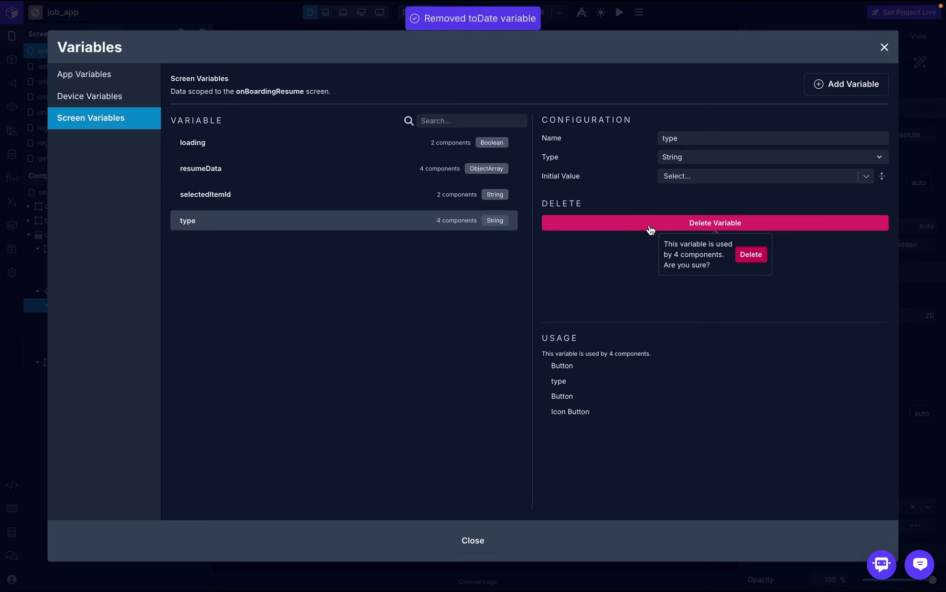
{"action": "left_click", "coordinate": [753, 260]}
- Add a resume screen variable and a Boolean showResume variable
{"action": "left_click", "coordinate": [863, 92]}
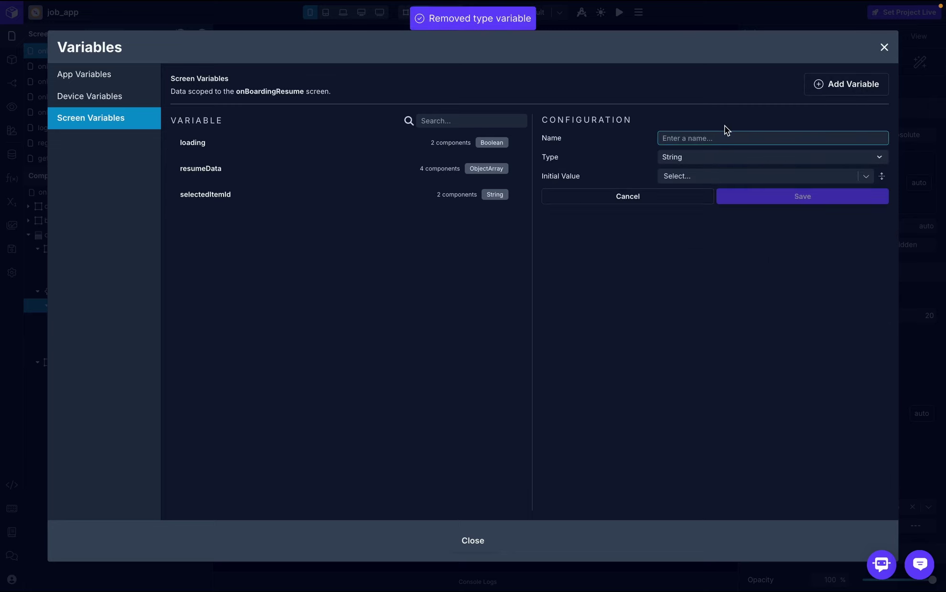
{"action": "type", "text": "resume"}
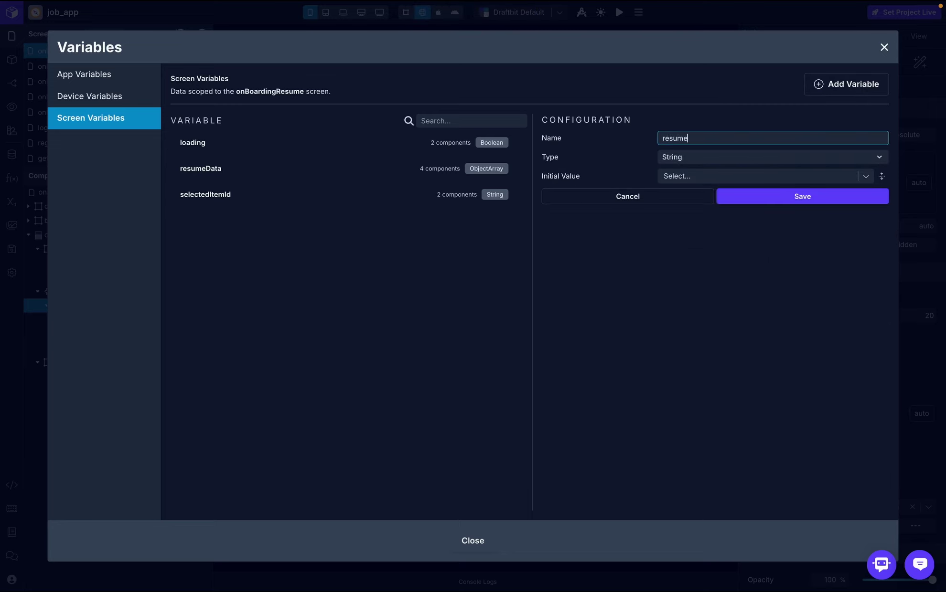
{"action": "left_click", "coordinate": [756, 196]}
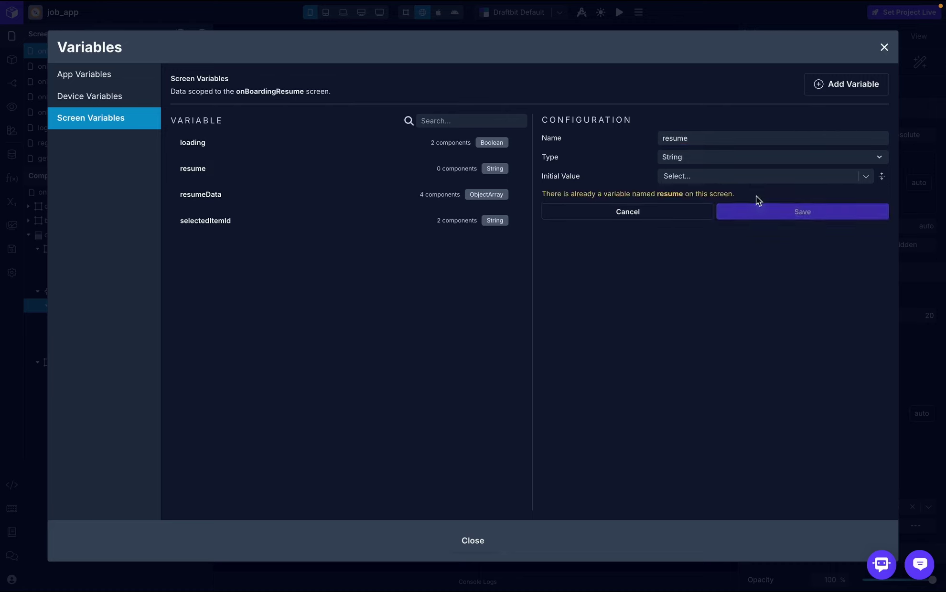
{"action": "left_click", "coordinate": [849, 87]}
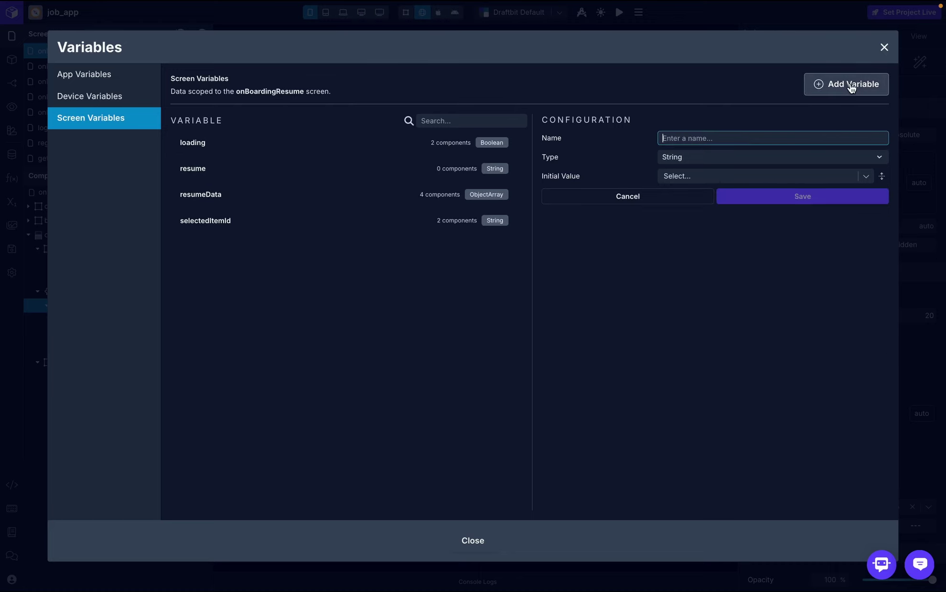
{"action": "type", "text": "showResume"}
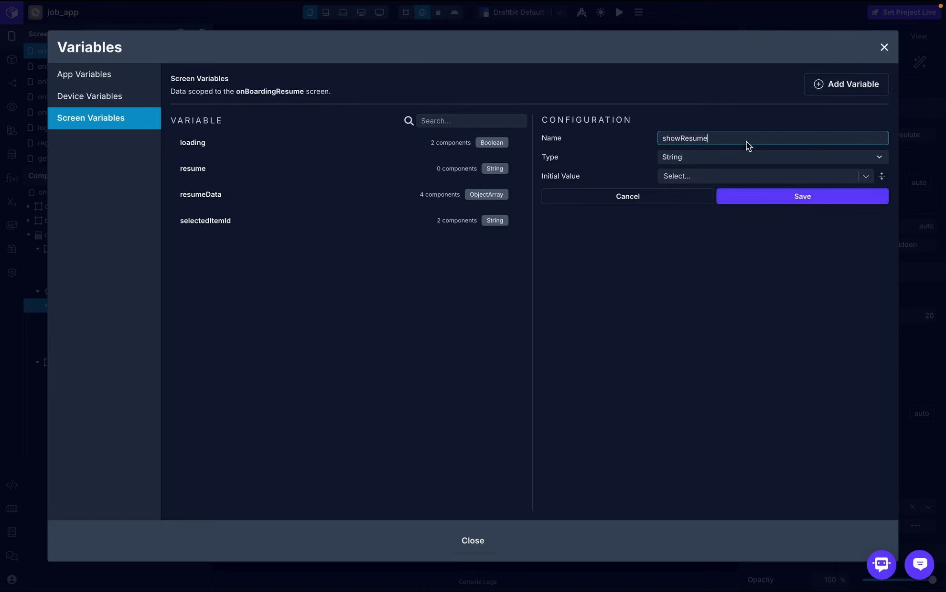
{"action": "left_click", "coordinate": [744, 157]}
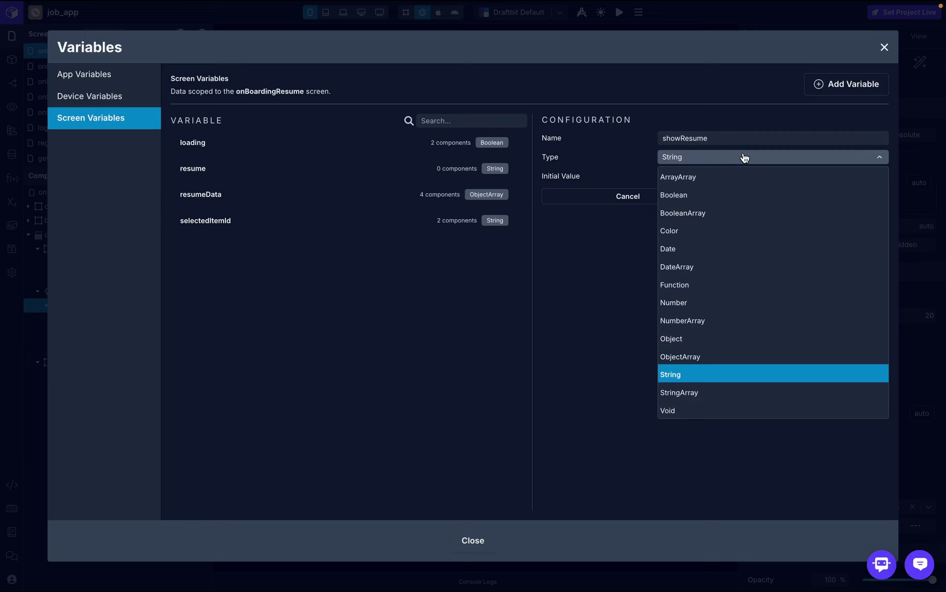
{"action": "left_click", "coordinate": [678, 195]}
{"action": "left_click", "coordinate": [775, 201]}
{"action": "left_click", "coordinate": [884, 47]}
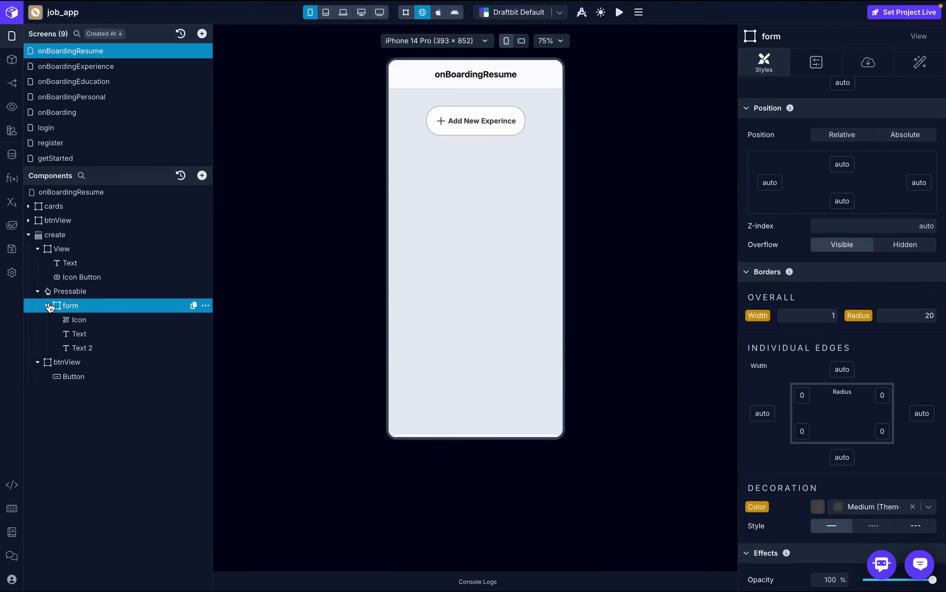
- Duplicate the form component and rename the copy to resume
{"action": "left_click", "coordinate": [48, 306]}
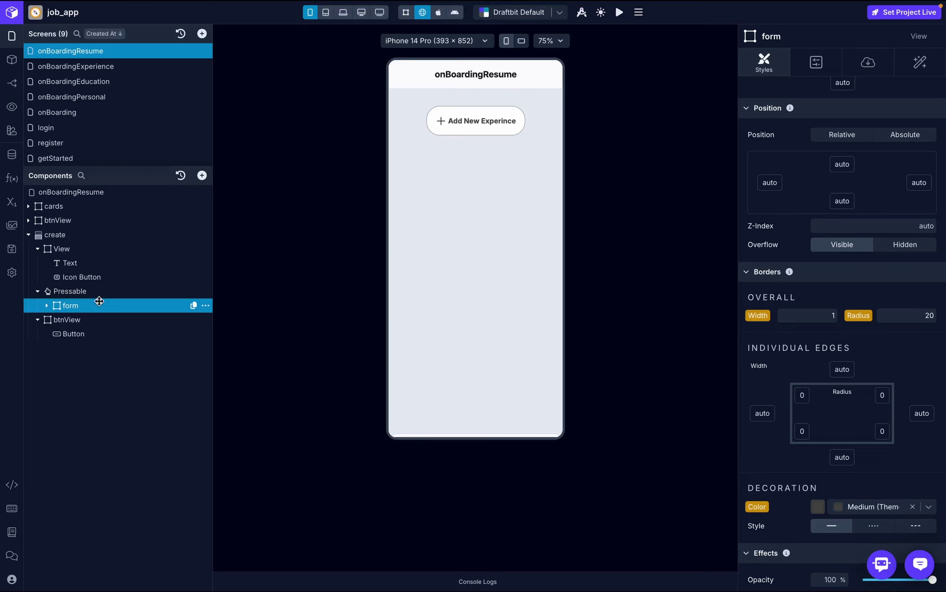
{"action": "left_click", "coordinate": [206, 306]}
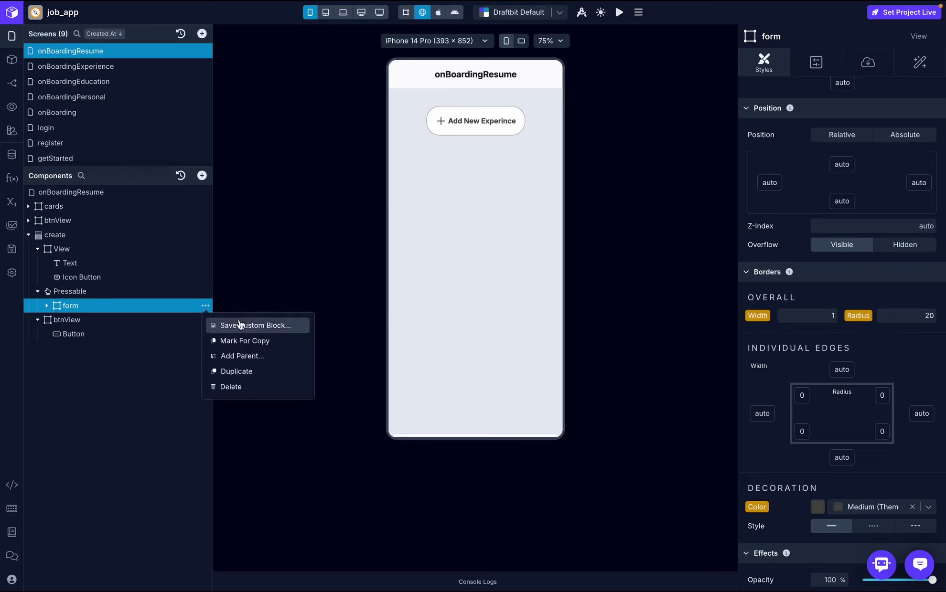
{"action": "left_click", "coordinate": [236, 387]}
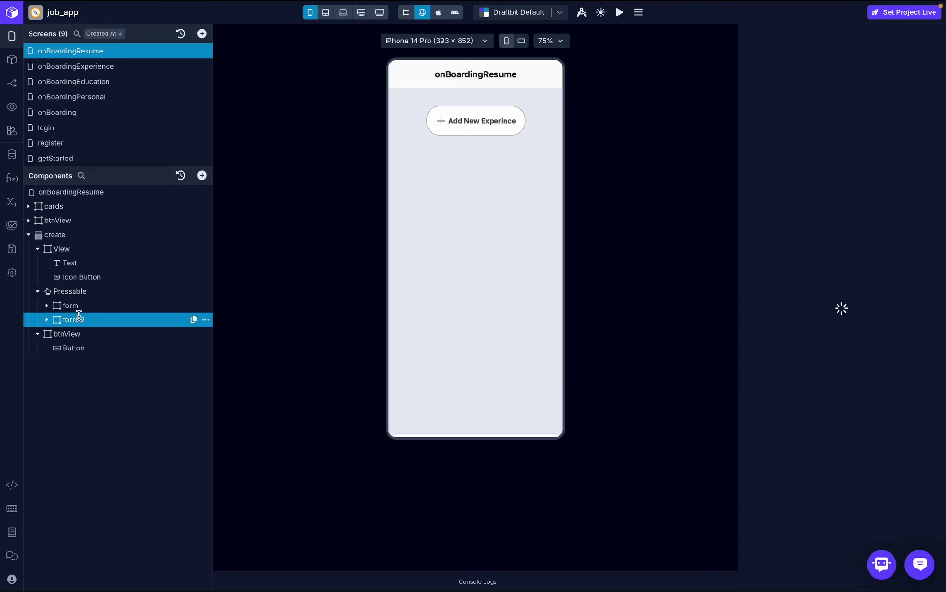
{"action": "double_click", "coordinate": [71, 319]}
{"action": "type", "text": "resume"}
{"action": "key", "text": "Return"}
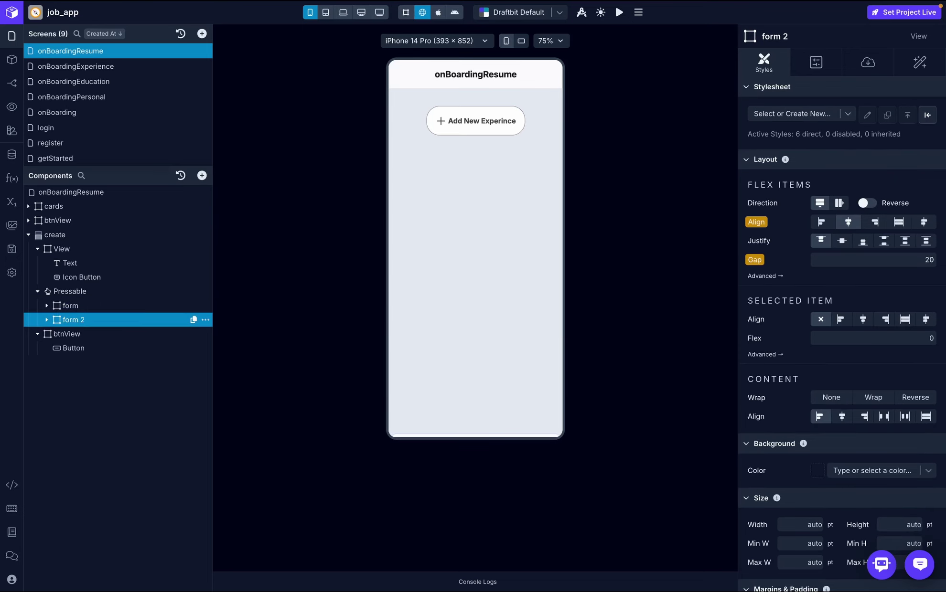
- Set the form's Conditional Display to showResume with a Negate transform
{"action": "left_click", "coordinate": [66, 302]}
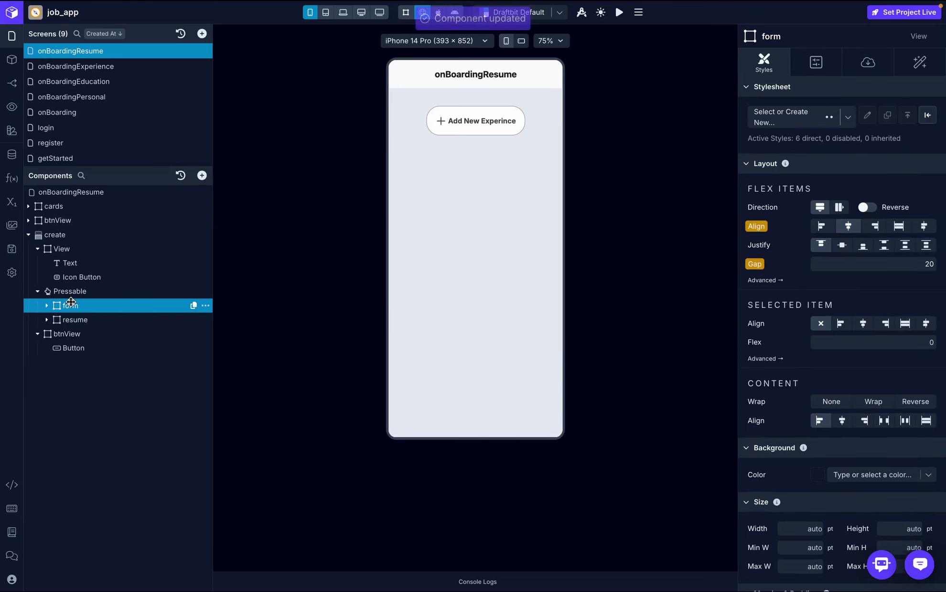
{"action": "left_click", "coordinate": [867, 64]}
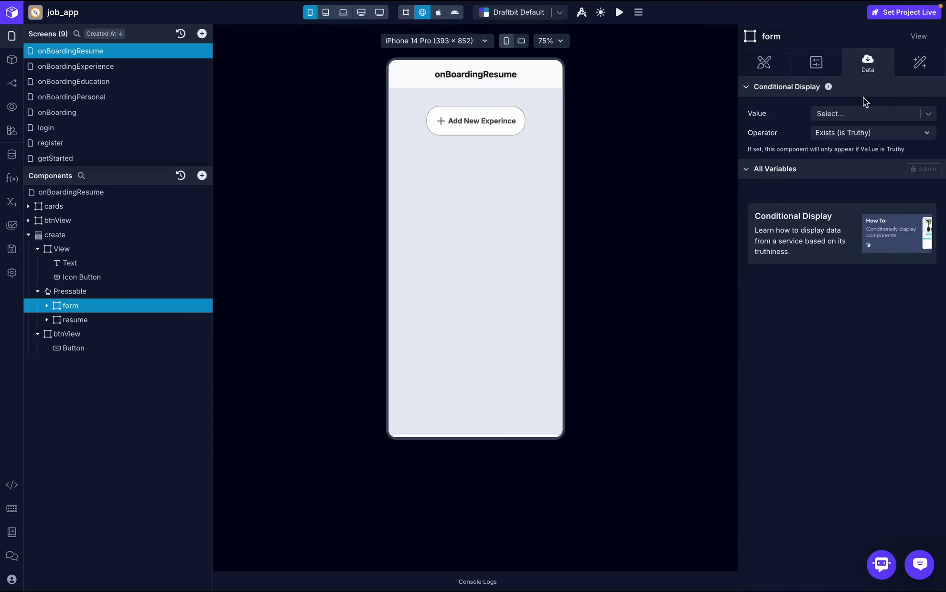
{"action": "left_click", "coordinate": [876, 115]}
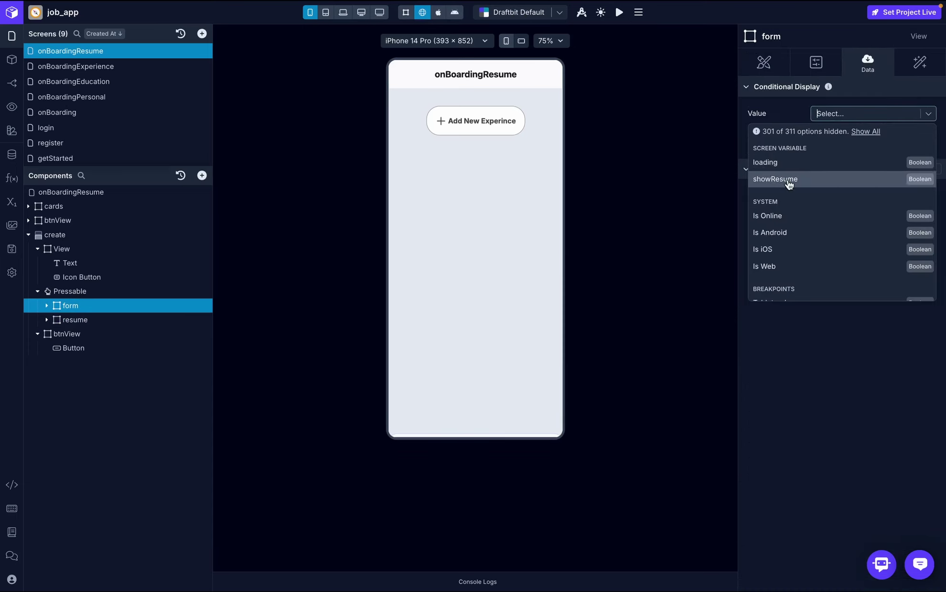
{"action": "left_click", "coordinate": [787, 178]}
{"action": "left_click", "coordinate": [865, 133]}
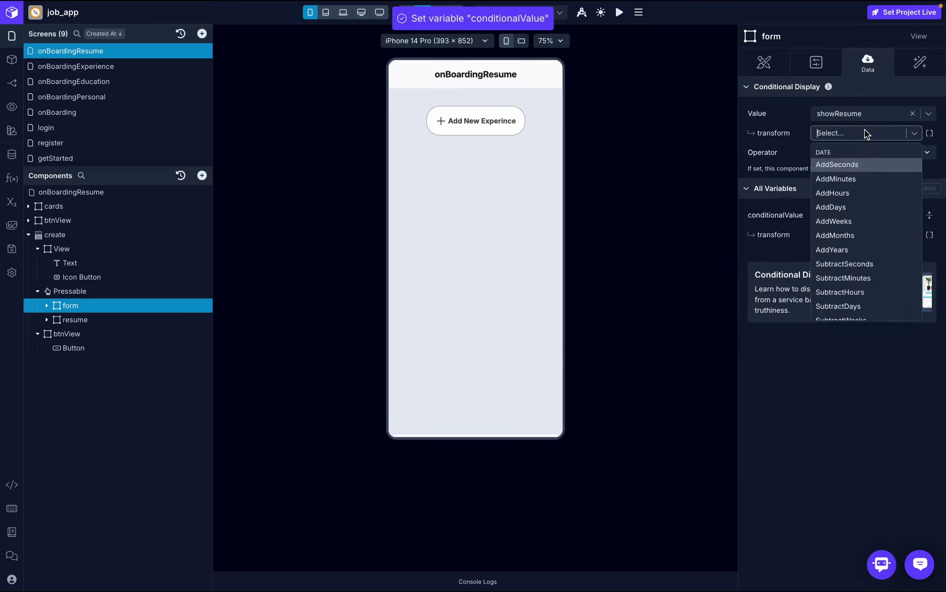
{"action": "type", "text": "ne"}
{"action": "left_click", "coordinate": [859, 200]}
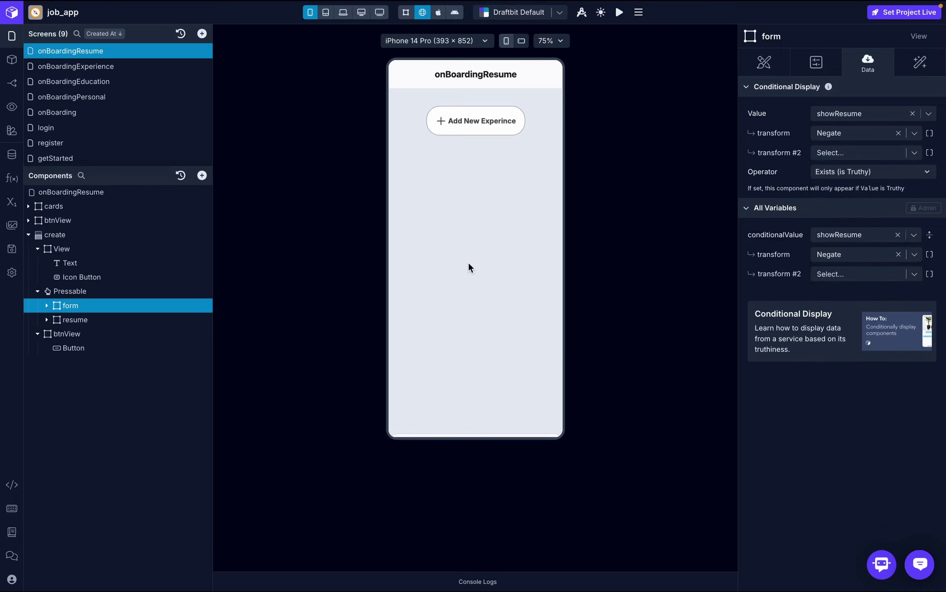
- Set the showResume variable's initial value to false
{"action": "left_click", "coordinate": [11, 202]}
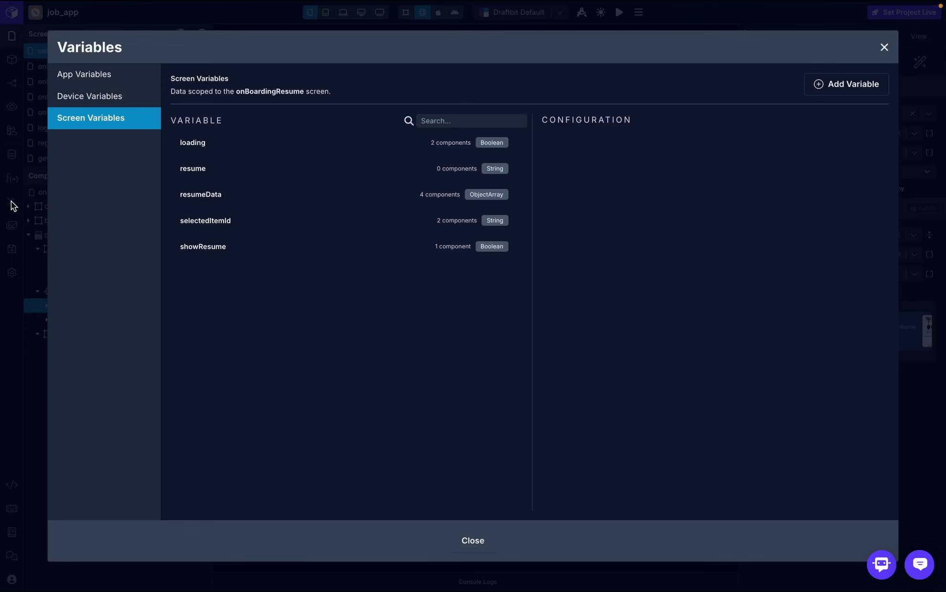
{"action": "left_click", "coordinate": [272, 244]}
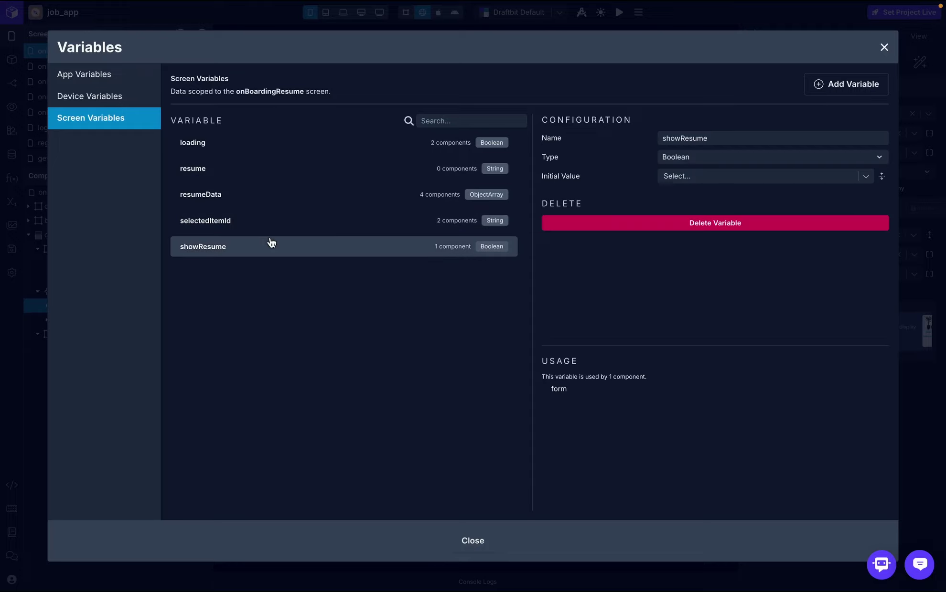
{"action": "left_click", "coordinate": [687, 175]}
{"action": "type", "text": "false"}
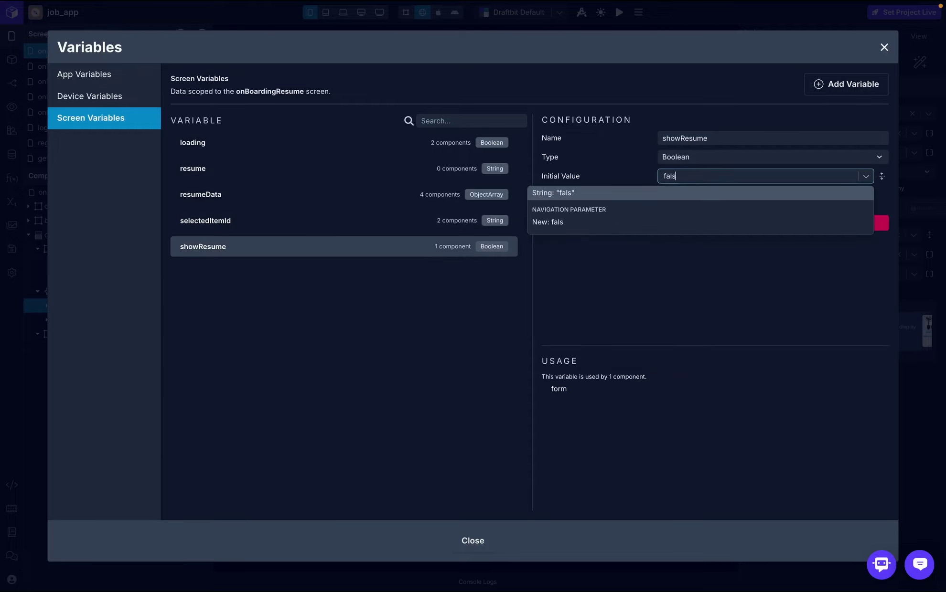
{"action": "left_click", "coordinate": [689, 193]}
{"action": "left_click", "coordinate": [884, 47]}
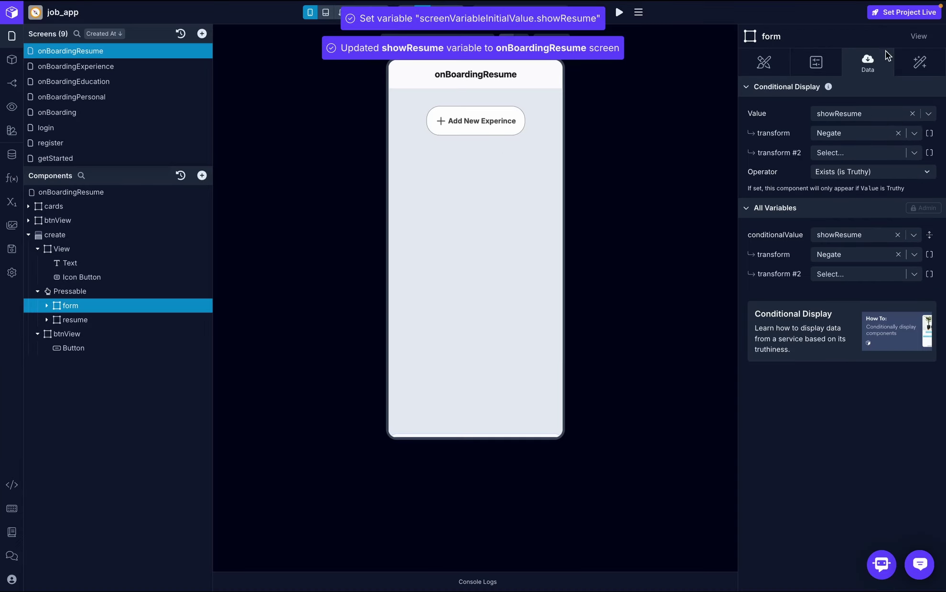
{"action": "left_click", "coordinate": [468, 121]}
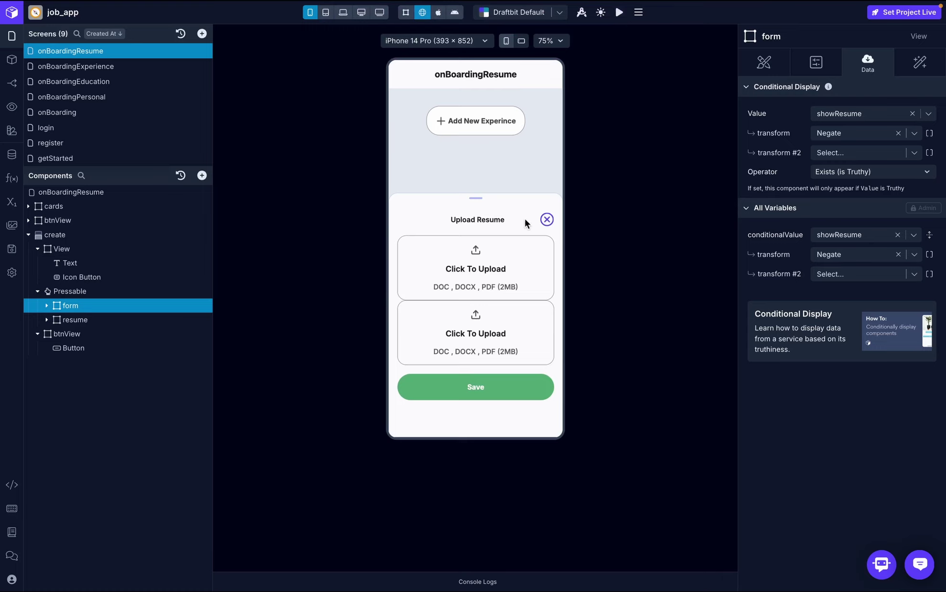
- Set the resume component's Conditional Display value to showResume
{"action": "left_click", "coordinate": [547, 219]}
{"action": "left_click", "coordinate": [68, 320]}
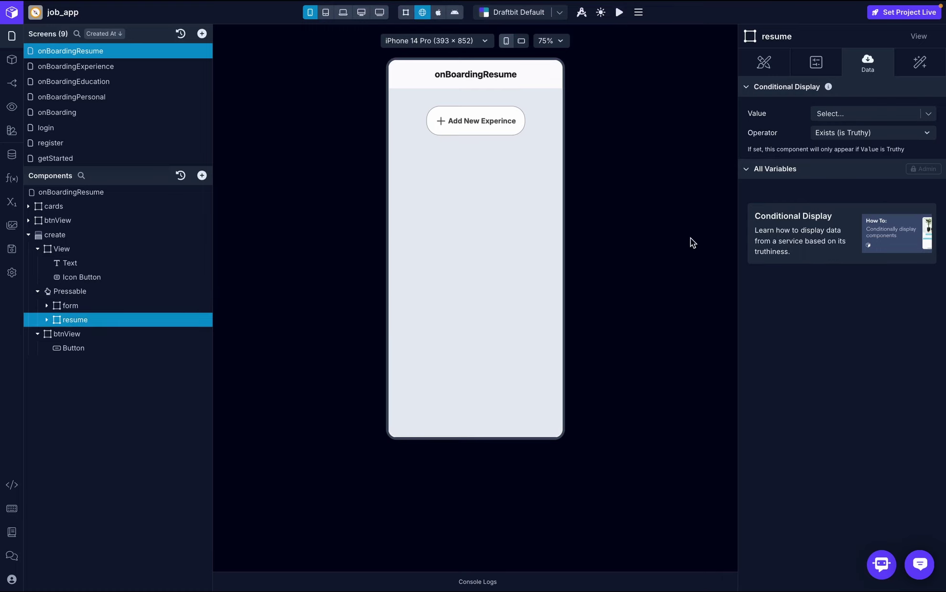
{"action": "left_click", "coordinate": [866, 112]}
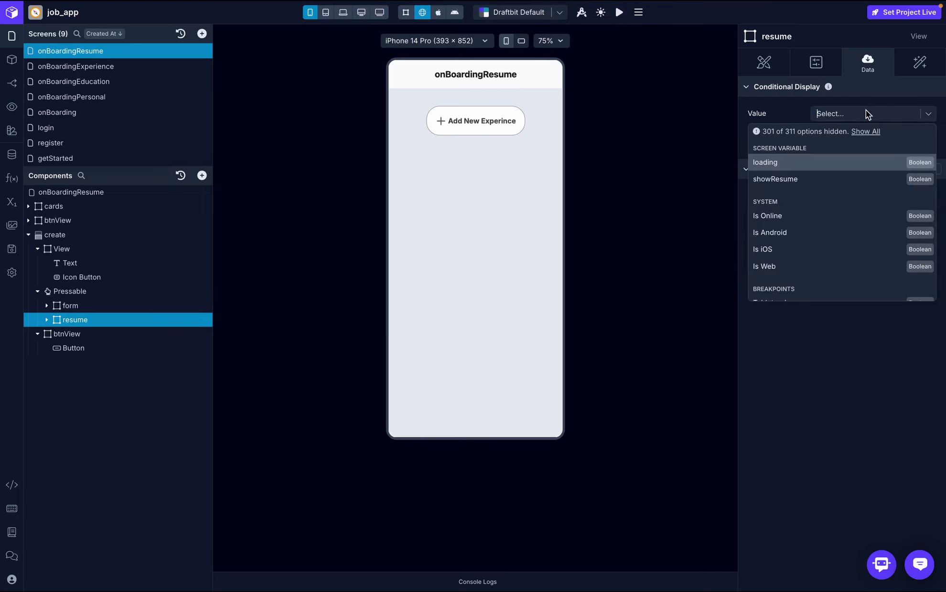
{"action": "left_click", "coordinate": [808, 180]}
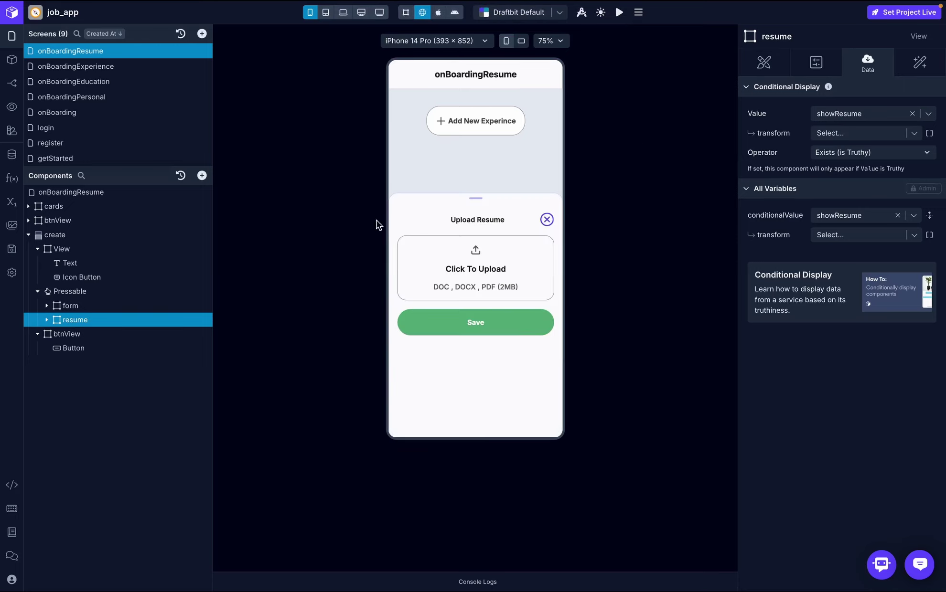
{"action": "left_click", "coordinate": [546, 220]}
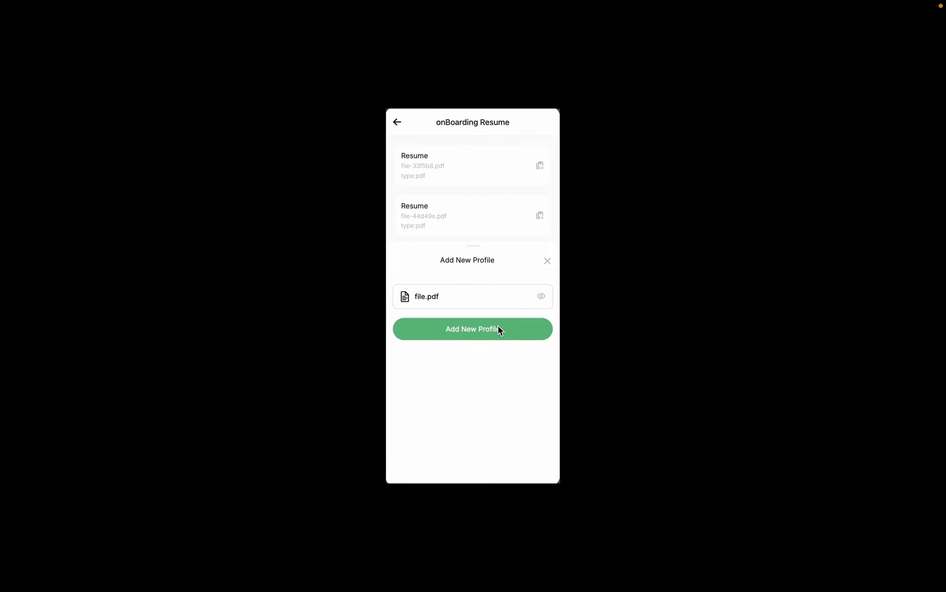
{"action": "key", "text": "ctrl+Left"}
{"action": "key", "text": "ctrl+Left"}
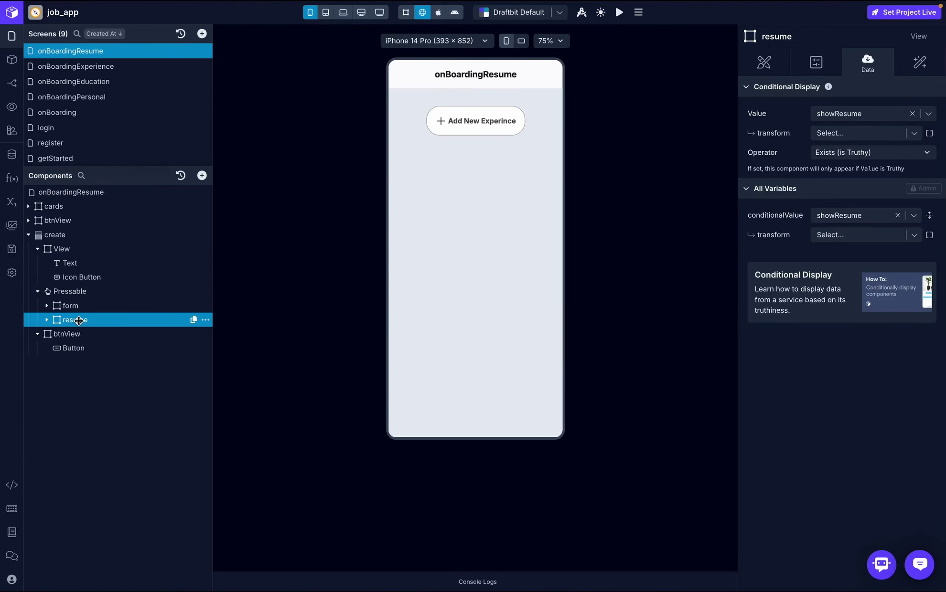
- Delete the Text 2 line from the resume card
{"action": "left_click", "coordinate": [46, 320]}
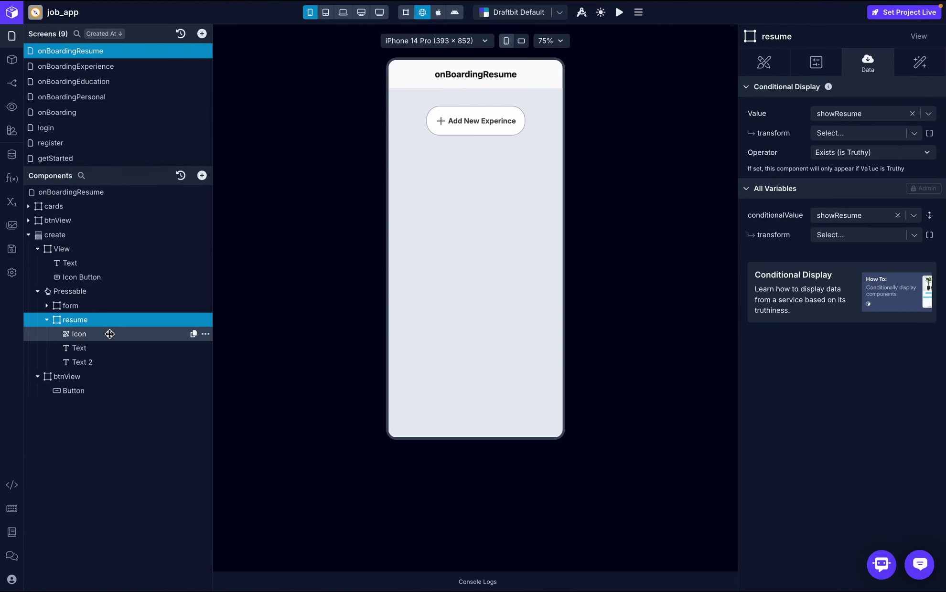
{"action": "left_click", "coordinate": [206, 335]}
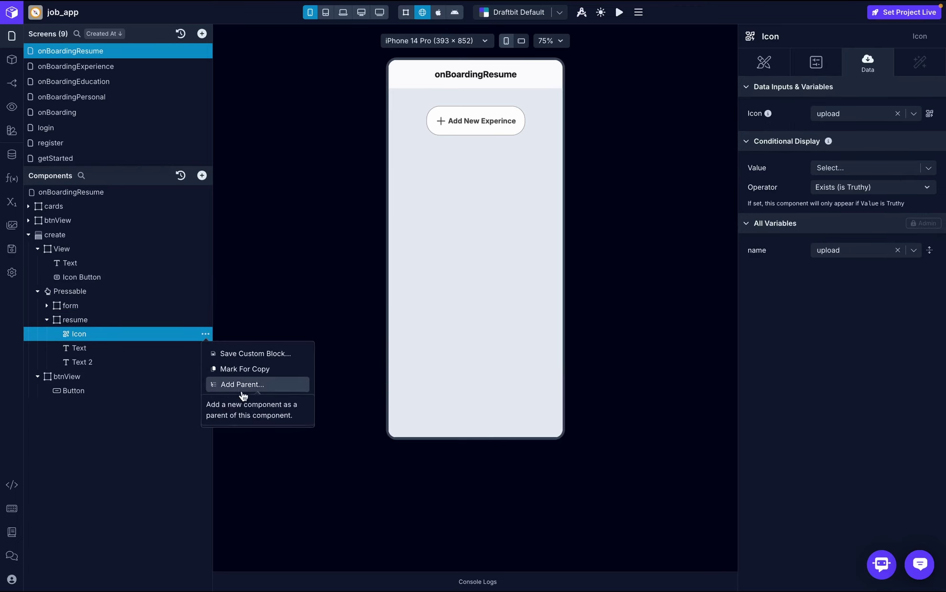
{"action": "left_click", "coordinate": [117, 347]}
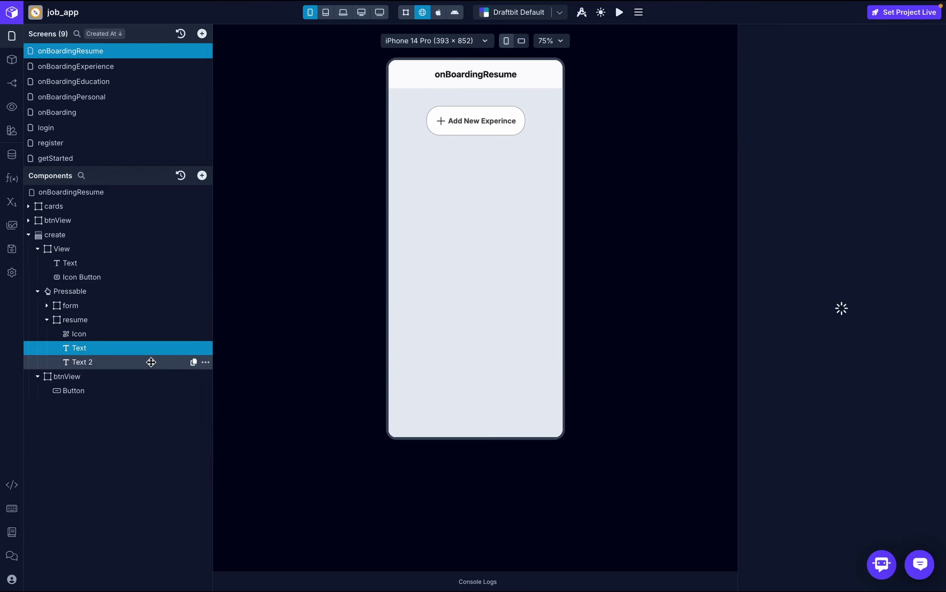
{"action": "left_click", "coordinate": [163, 361]}
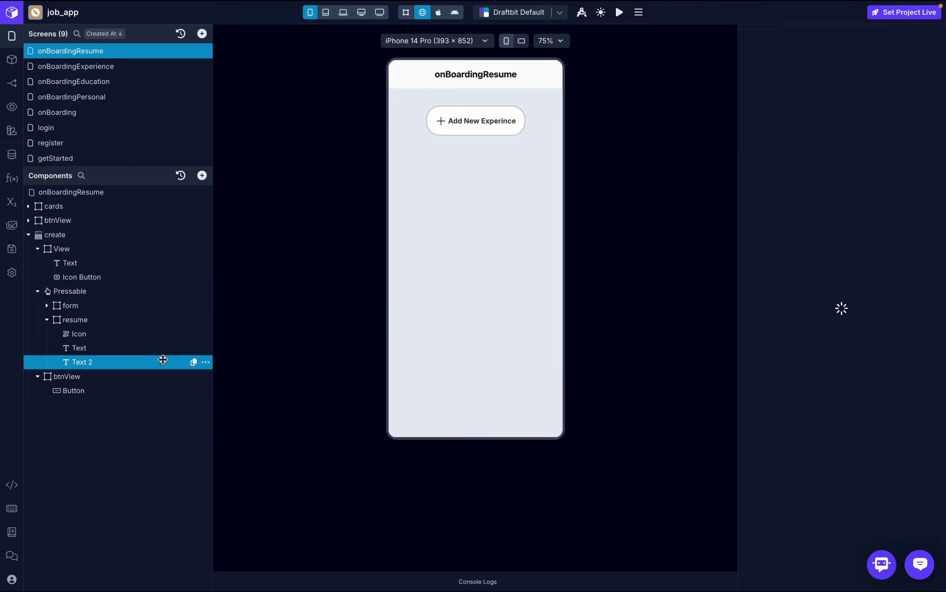
{"action": "left_click", "coordinate": [206, 362]}
{"action": "left_click", "coordinate": [246, 444]}
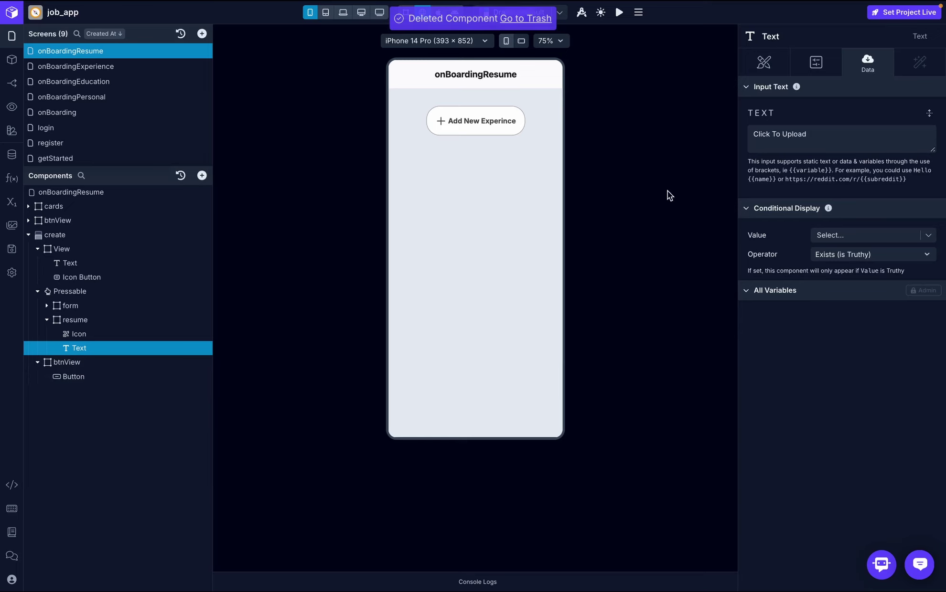
- Change the card's Click To Upload label to file.pdf
{"action": "left_click_drag", "start_coordinate": [820, 134], "coordinate": [736, 134]}
{"action": "type", "text": "file"}
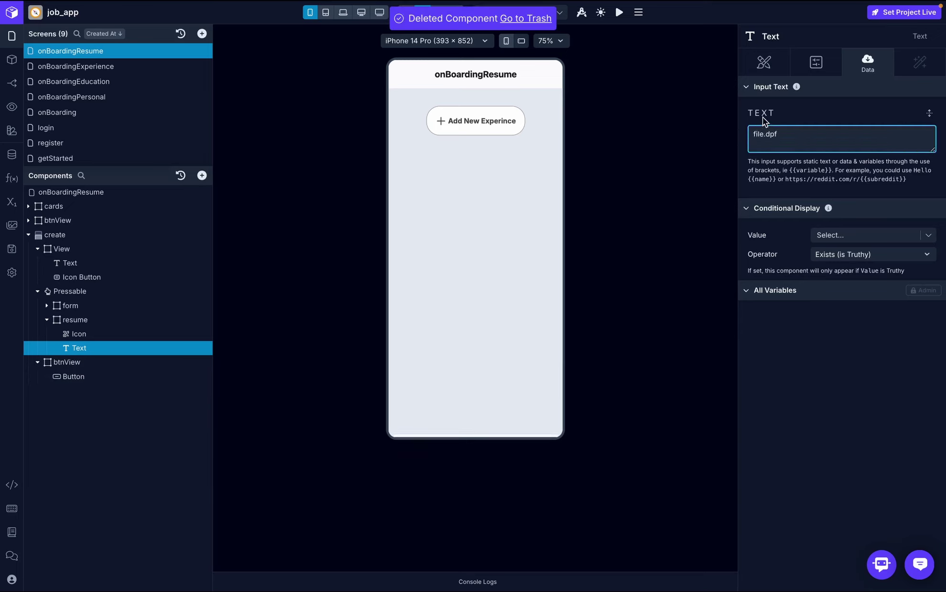
{"action": "type", "text": ".d"}
{"action": "key", "text": "BackSpace"}
{"action": "type", "text": "p"}
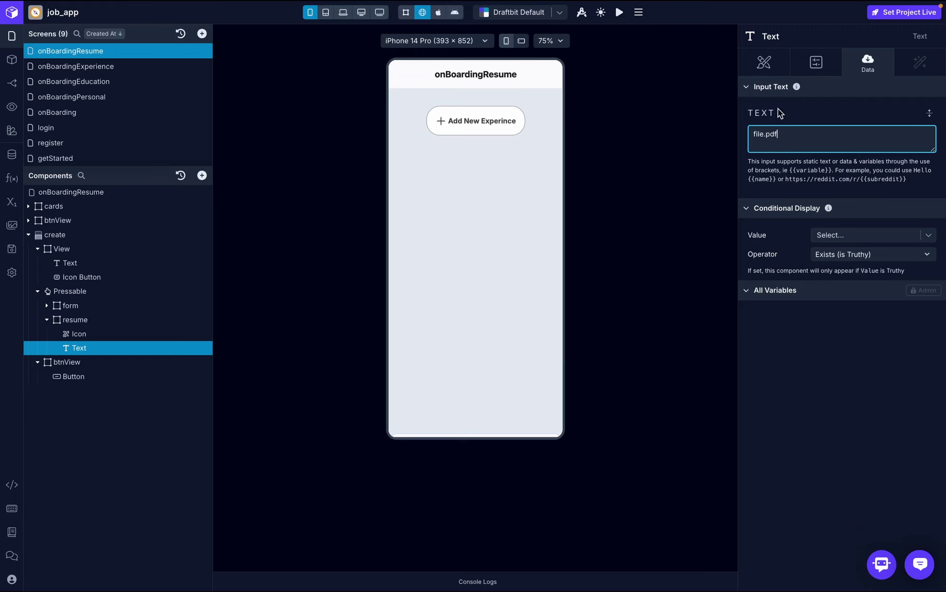
{"action": "left_click", "coordinate": [804, 108]}
- Set the resume card's icon to the pdffile1 icon
{"action": "left_click", "coordinate": [83, 331]}
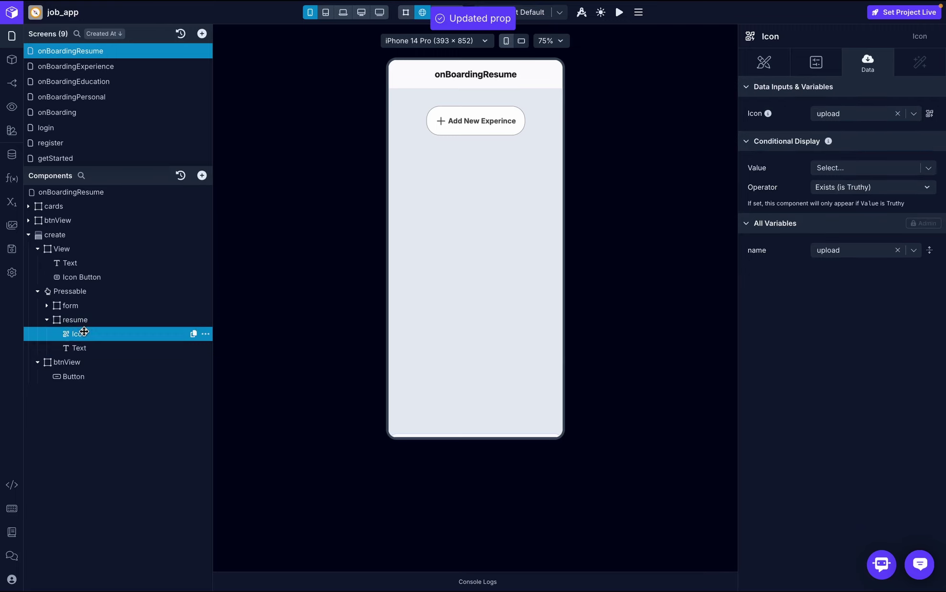
{"action": "left_click", "coordinate": [929, 114]}
{"action": "left_click", "coordinate": [641, 123]}
{"action": "type", "text": "file"}
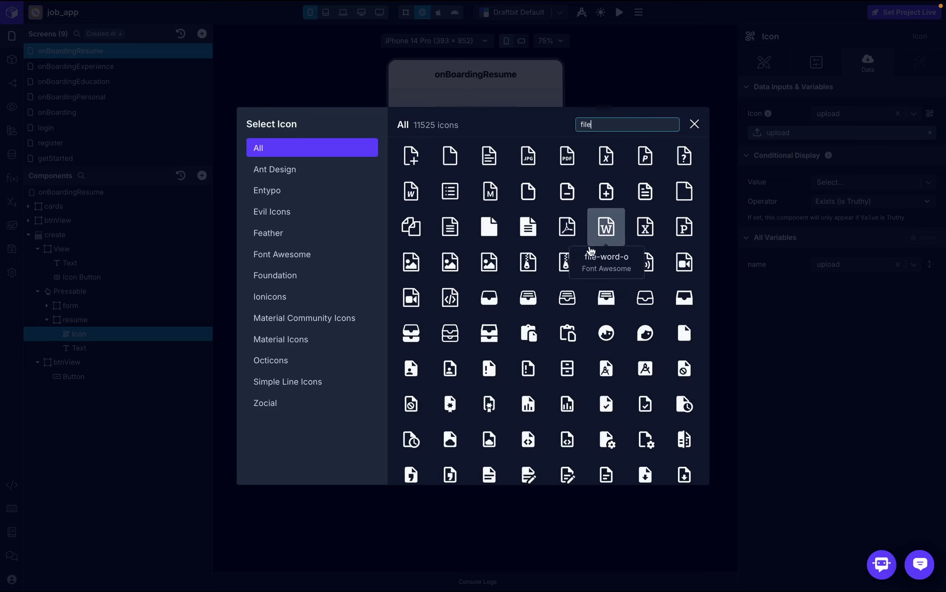
{"action": "left_click", "coordinate": [567, 156]}
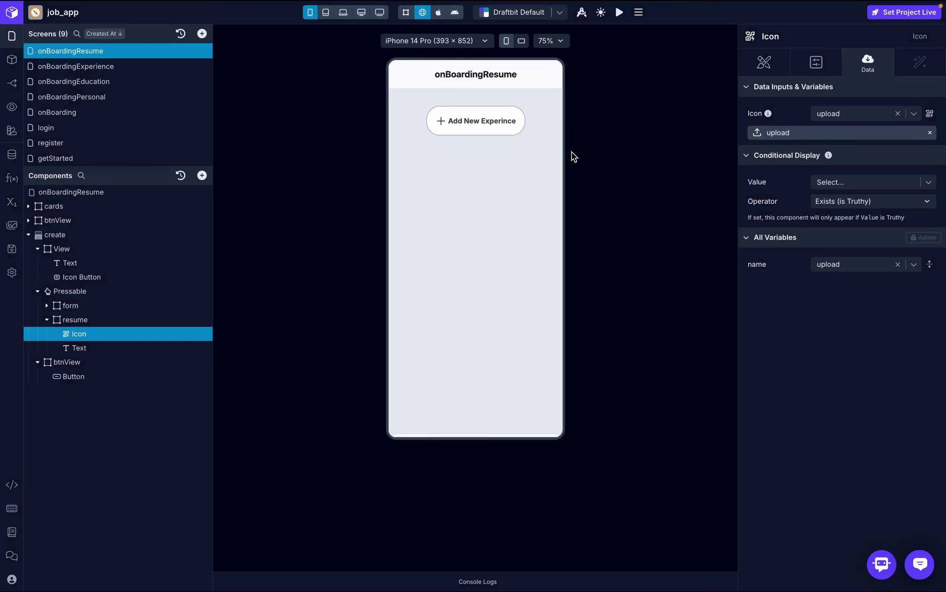
{"action": "left_click", "coordinate": [108, 319]}
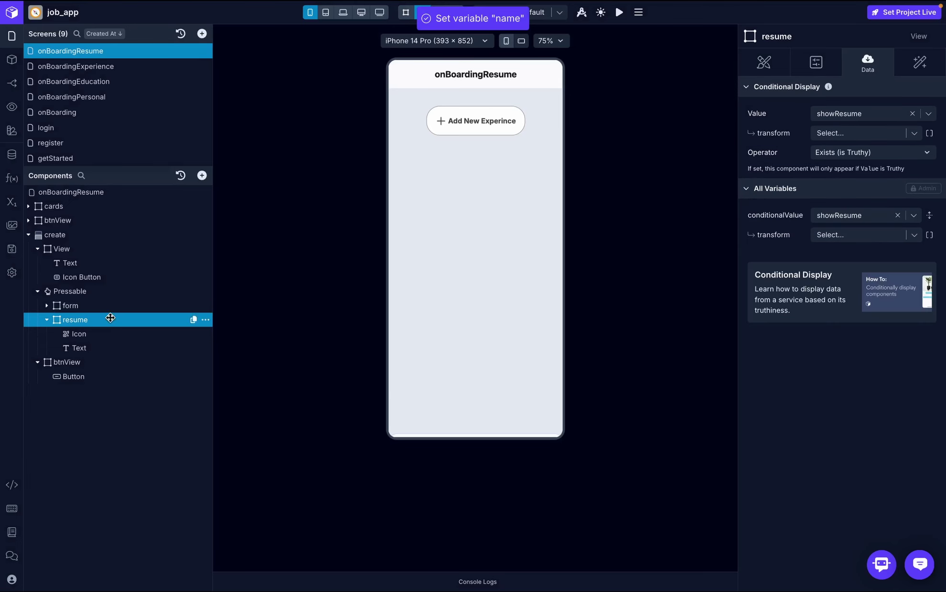
{"action": "left_click", "coordinate": [765, 62]}
- Set the resume card's gap to 10
{"action": "left_click", "coordinate": [929, 260]}
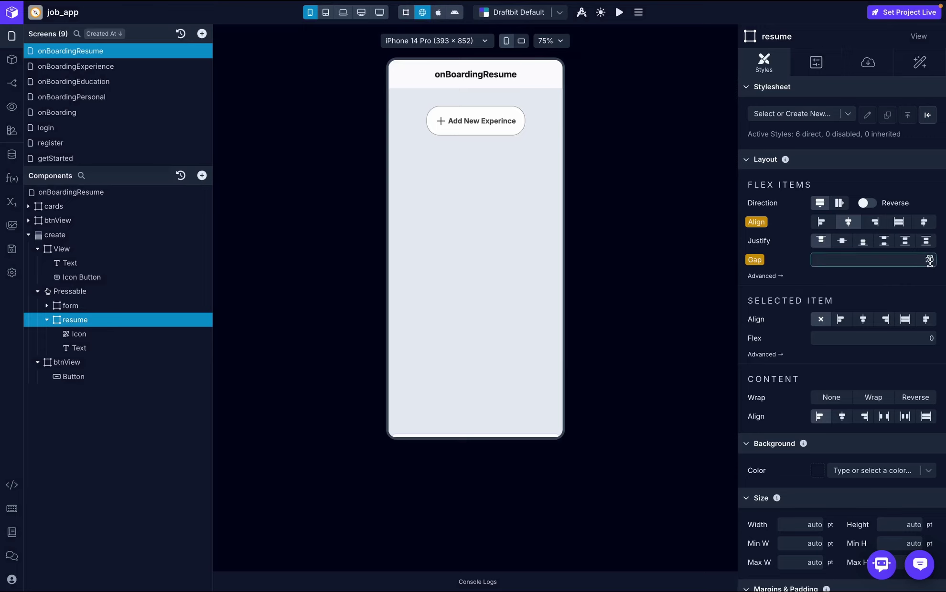
{"action": "key", "text": "Return"}
{"action": "left_click", "coordinate": [464, 125]}
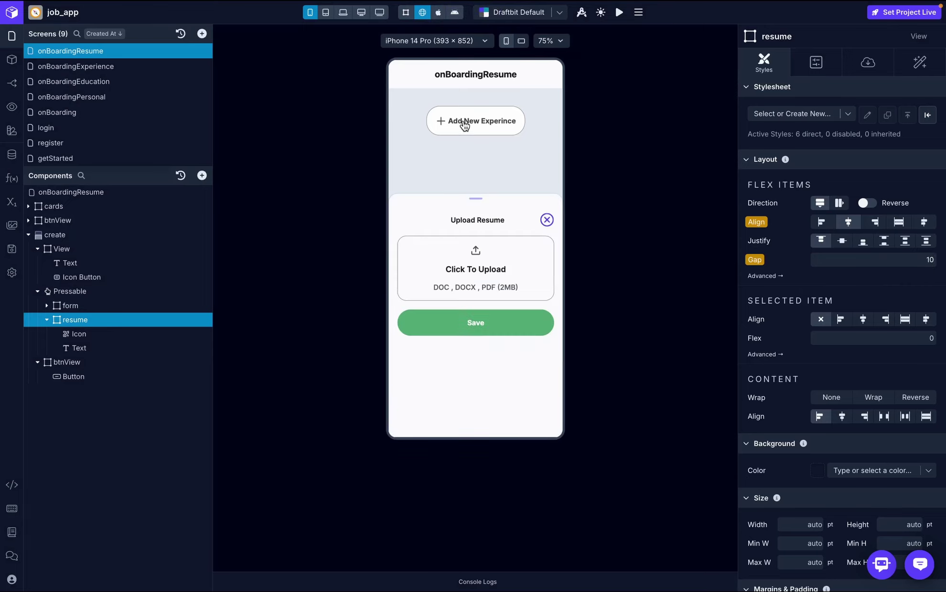
{"action": "left_click", "coordinate": [548, 220]}
- Add a Negate transform to the resume card's showResume conditional display
{"action": "left_click", "coordinate": [125, 347]}
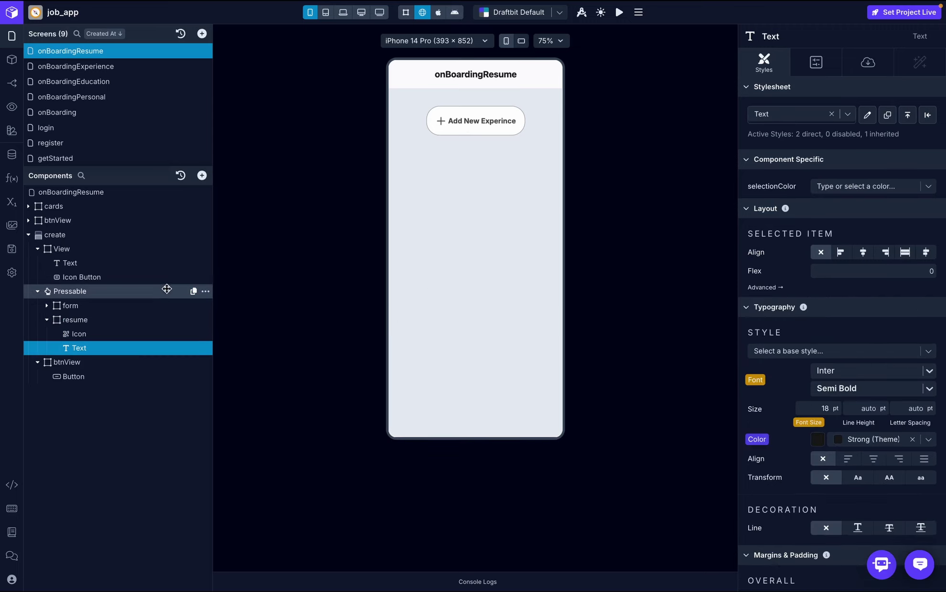
{"action": "left_click", "coordinate": [143, 320]}
{"action": "left_click", "coordinate": [871, 72]}
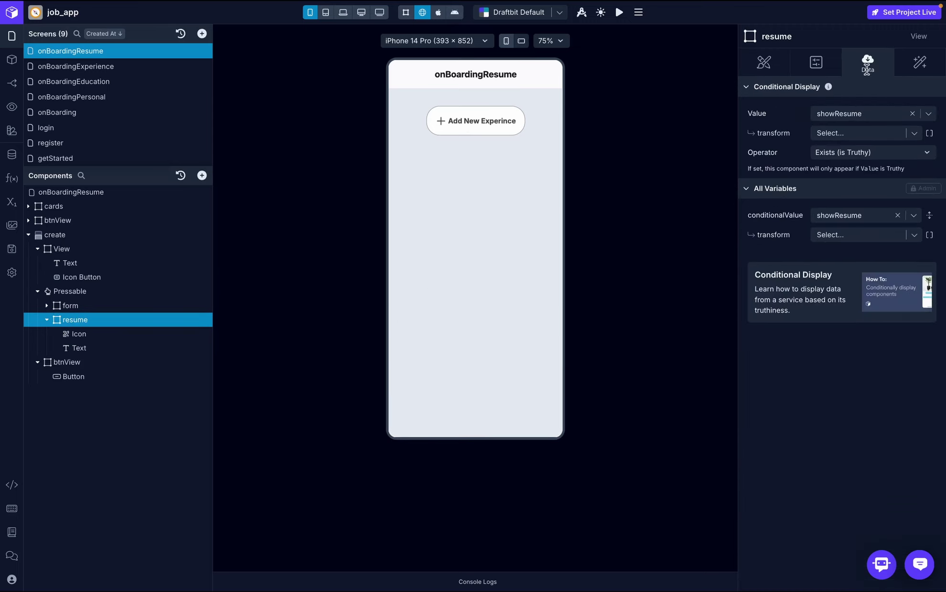
{"action": "left_click", "coordinate": [864, 136]}
{"action": "type", "text": "nega"}
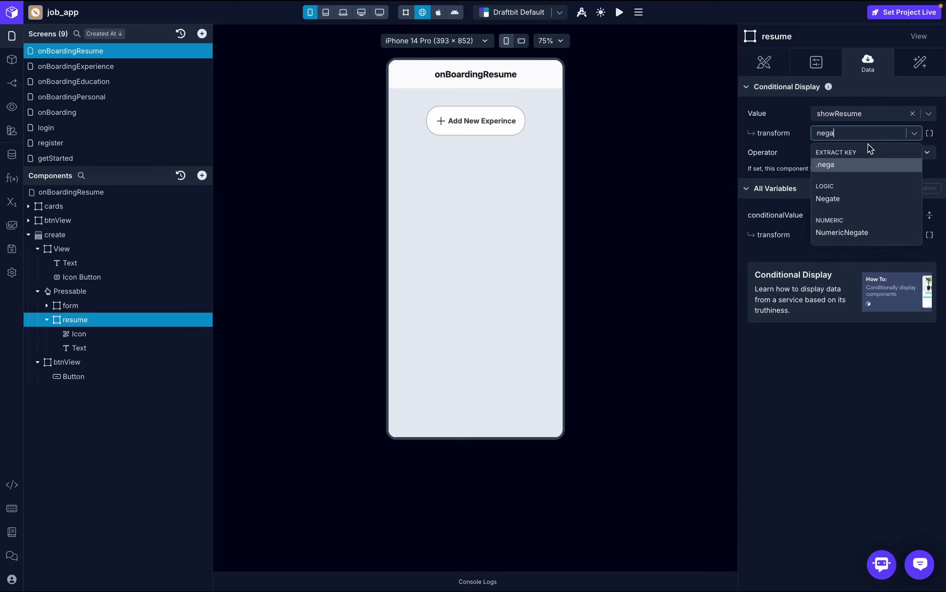
{"action": "left_click", "coordinate": [867, 200]}
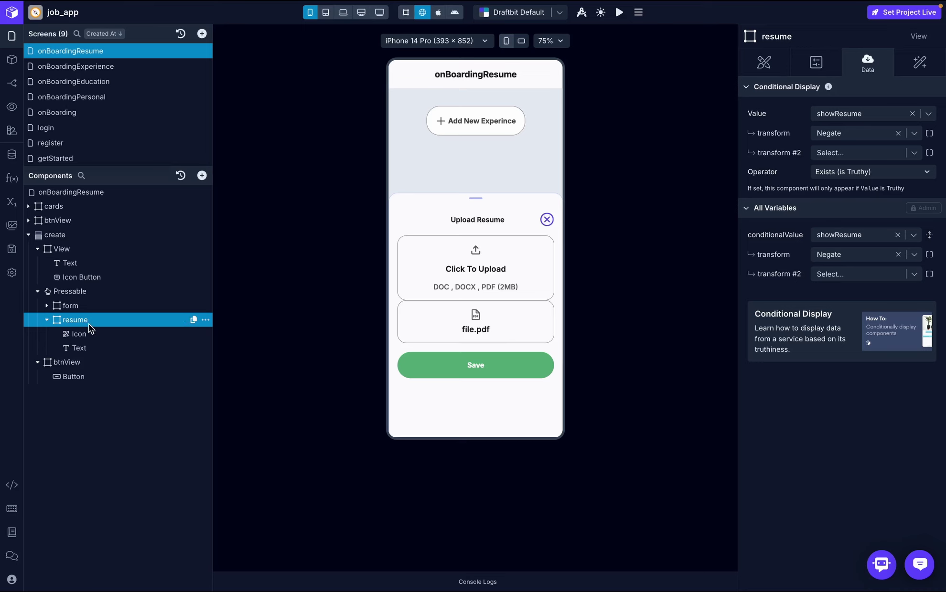
- Set the resume card's Layout Direction to Row, with icon and file.pdf side by side
{"action": "left_click", "coordinate": [765, 63]}
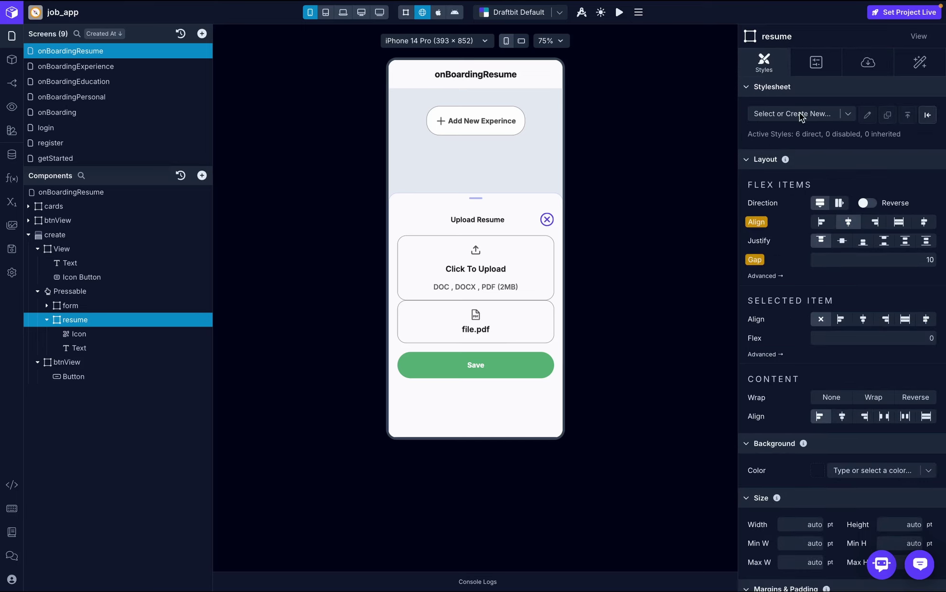
{"action": "left_click", "coordinate": [841, 209]}
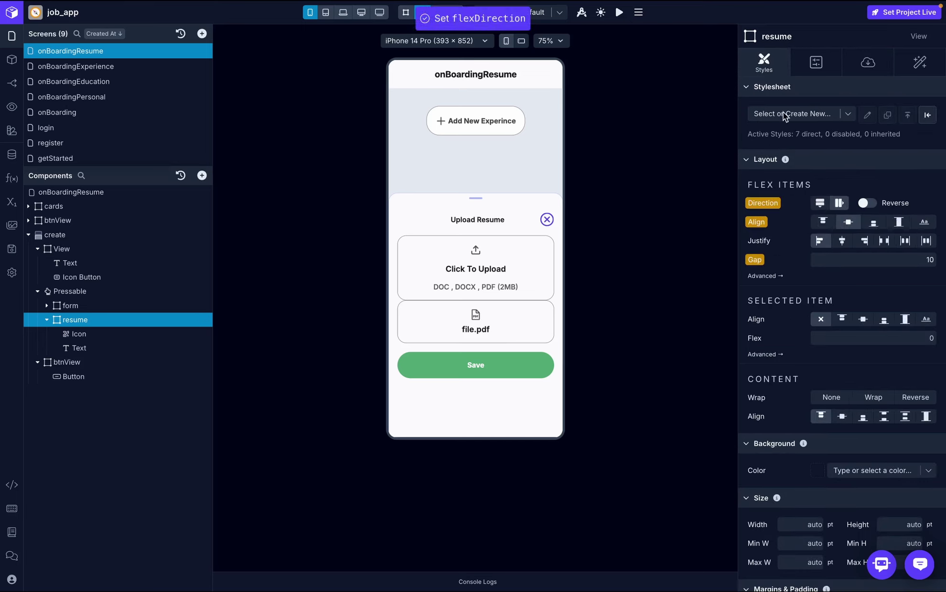
{"action": "left_click", "coordinate": [488, 122]}
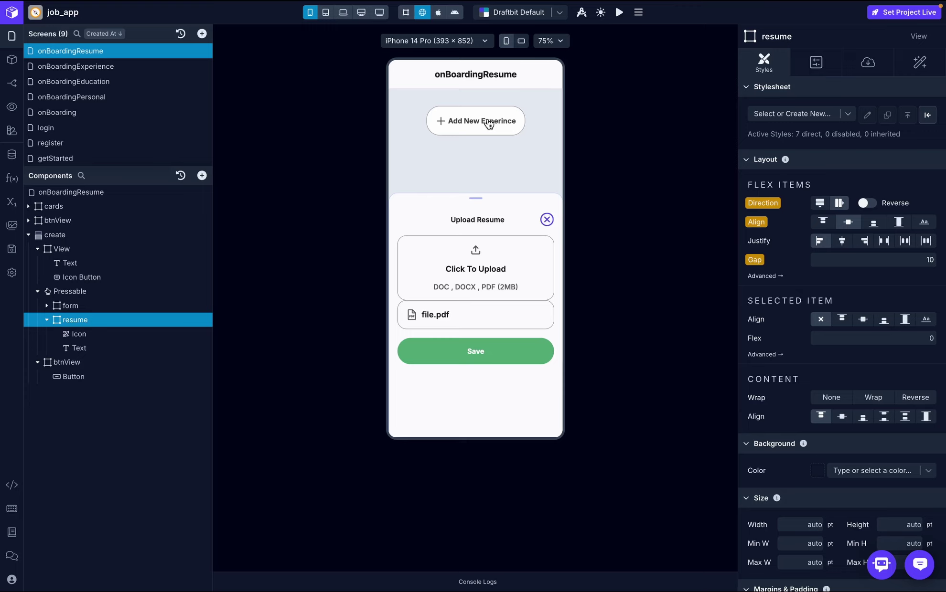
- Remove the Negate transform from the resume card's showResume conditional display
{"action": "left_click", "coordinate": [547, 219]}
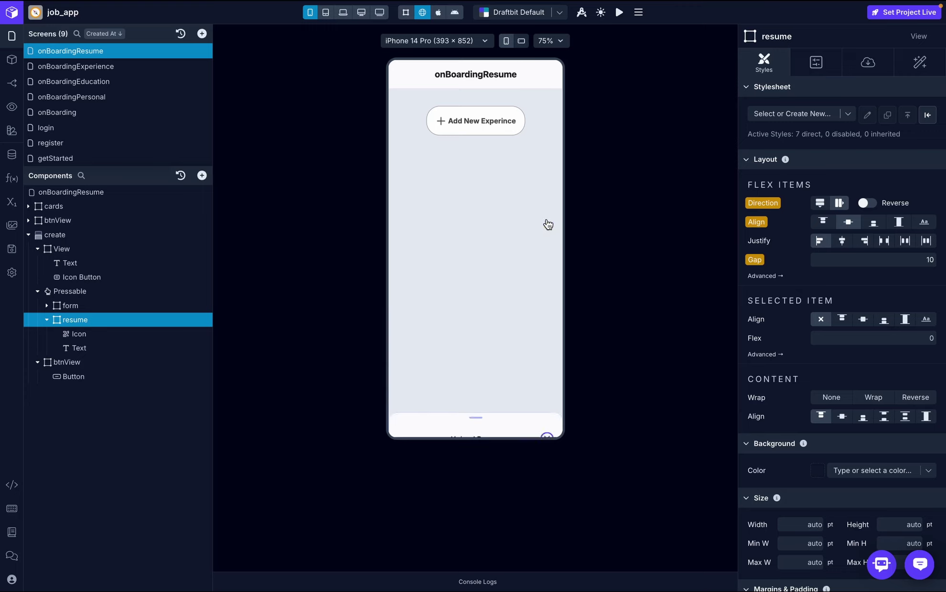
{"action": "left_click", "coordinate": [865, 66]}
{"action": "left_click", "coordinate": [899, 133]}
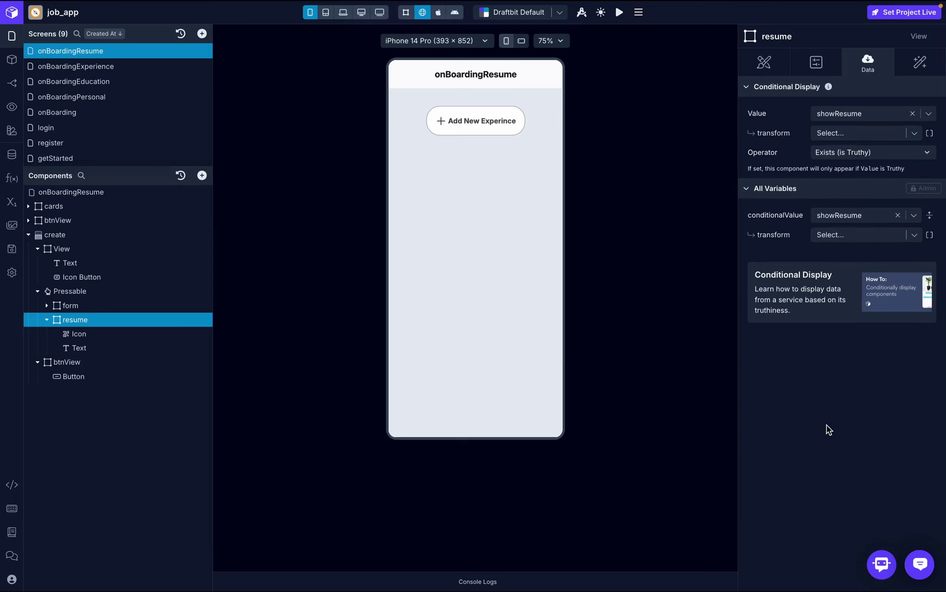
- Reopen the Upload Resume sheet and show the Pressable upload area's interactions
{"action": "left_click", "coordinate": [481, 126]}
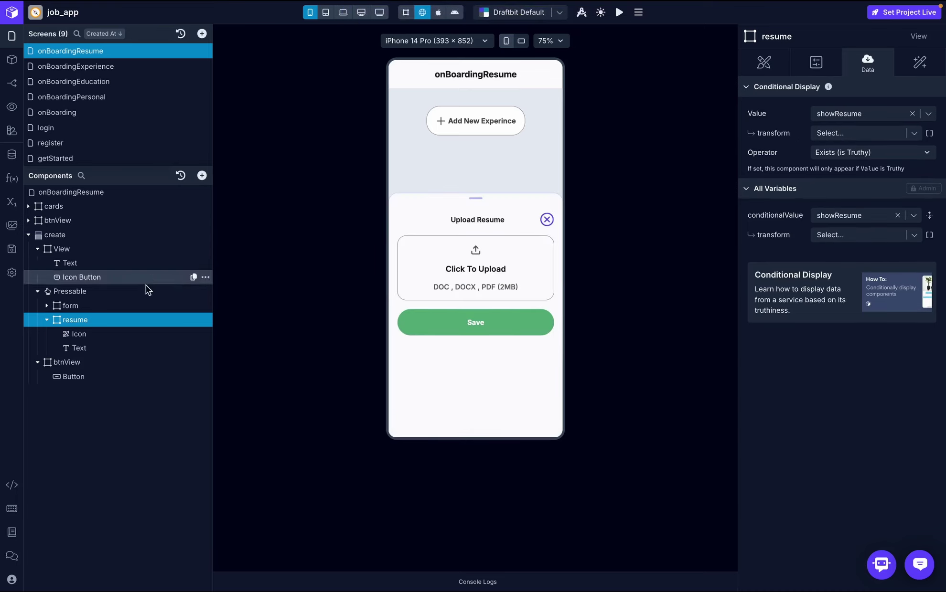
{"action": "left_click", "coordinate": [77, 293]}
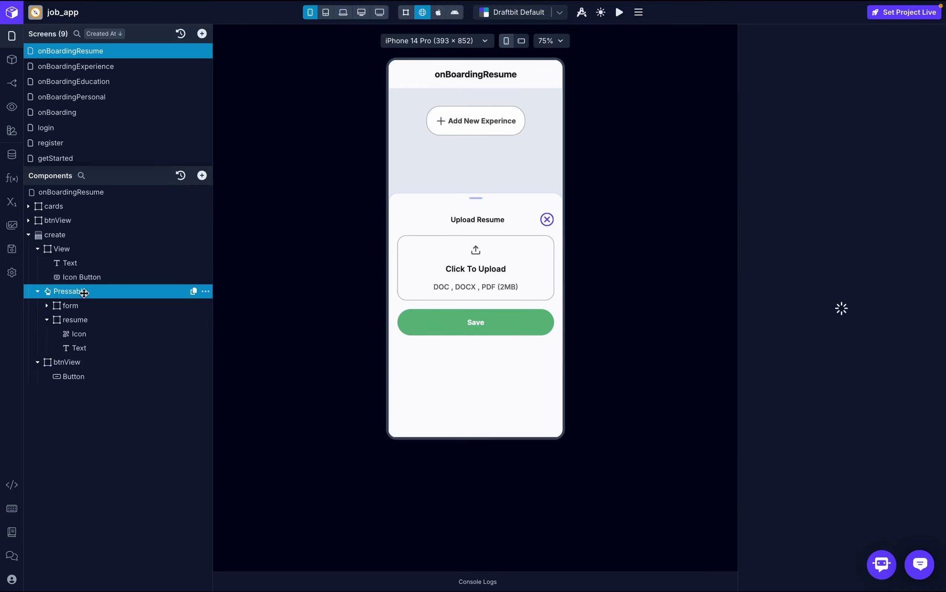
{"action": "left_click", "coordinate": [920, 67]}
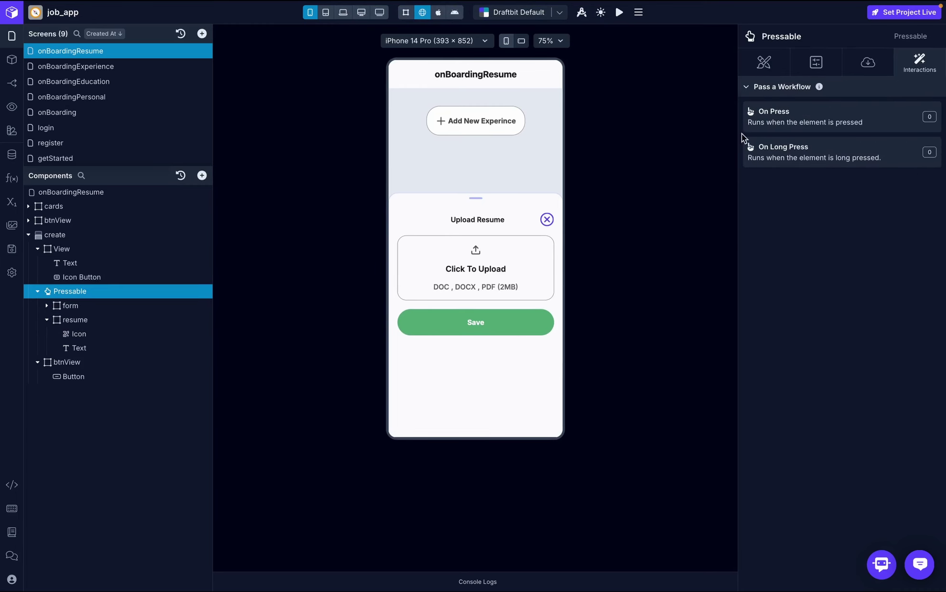
- Add a Select File action to the Pressable's On Press, naming its result response
{"action": "left_click", "coordinate": [815, 125]}
{"action": "type", "text": "file"}
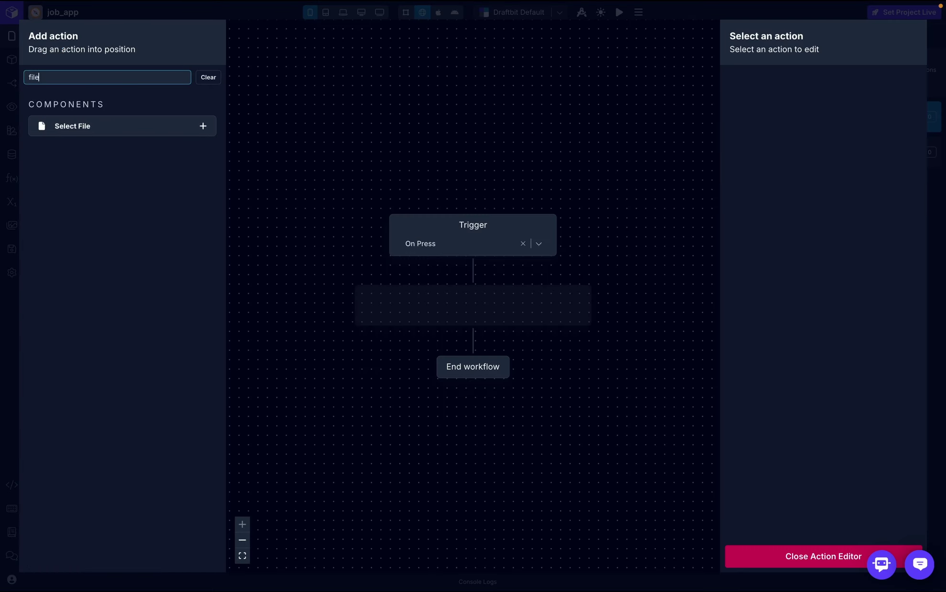
{"action": "left_click_drag", "start_coordinate": [152, 132], "coordinate": [494, 317]}
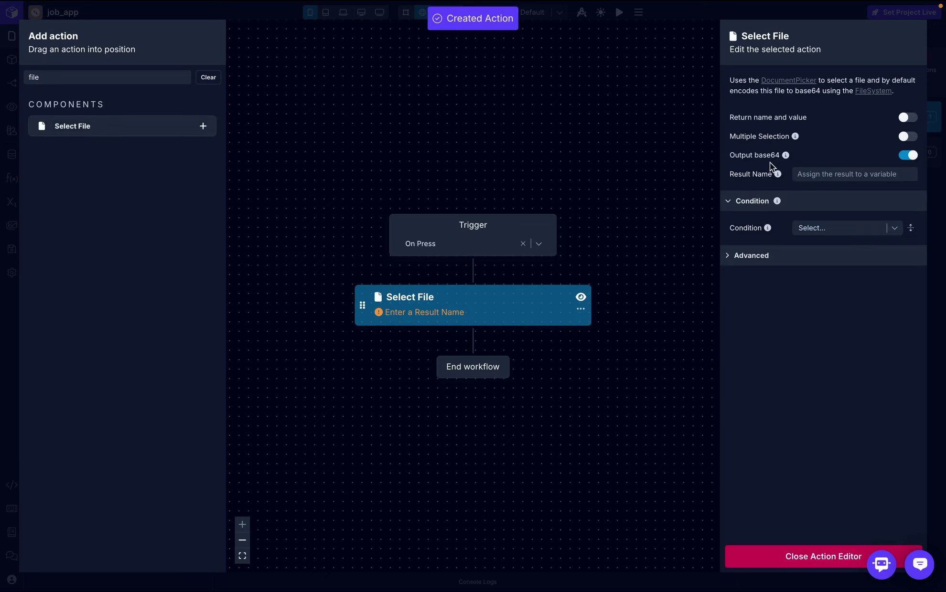
{"action": "left_click", "coordinate": [810, 175]}
{"action": "left_click", "coordinate": [832, 203]}
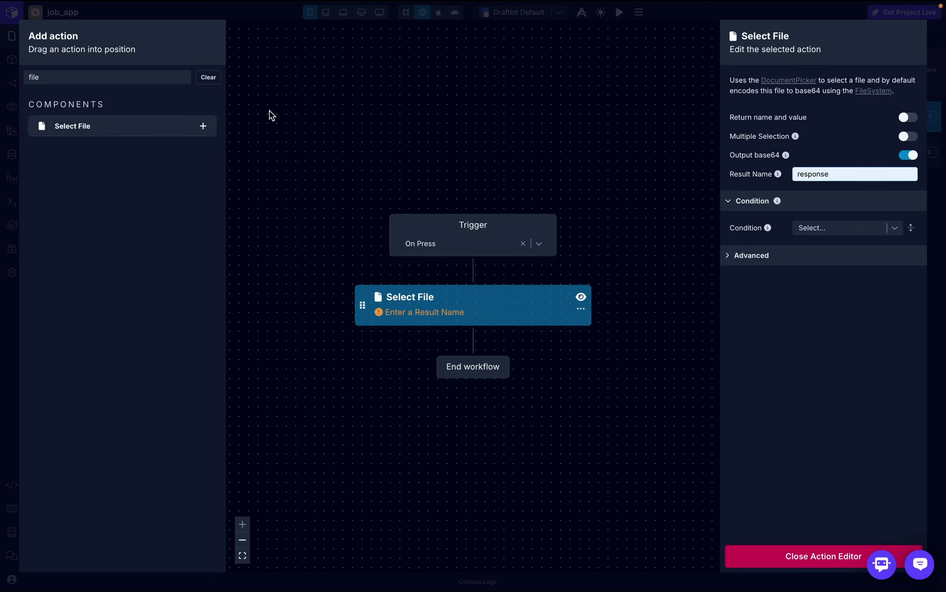
{"action": "left_click", "coordinate": [803, 378]}
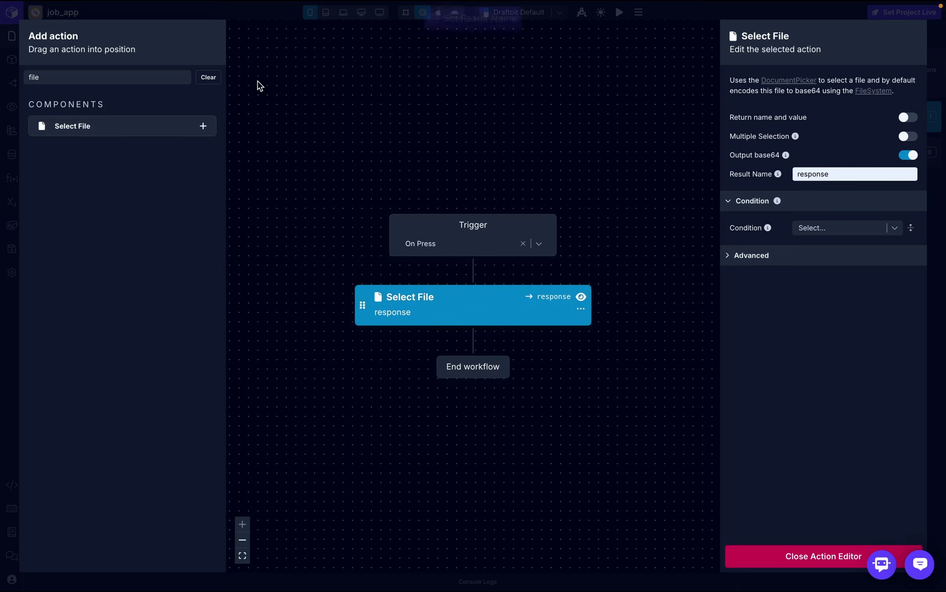
- Add two Set Variable actions and set showResume to true in the first
{"action": "left_click", "coordinate": [150, 76]}
{"action": "key", "text": "BackSpace"}
{"action": "key", "text": "BackSpace"}
{"action": "key", "text": "BackSpace"}
{"action": "key", "text": "BackSpace"}
{"action": "type", "text": "set"}
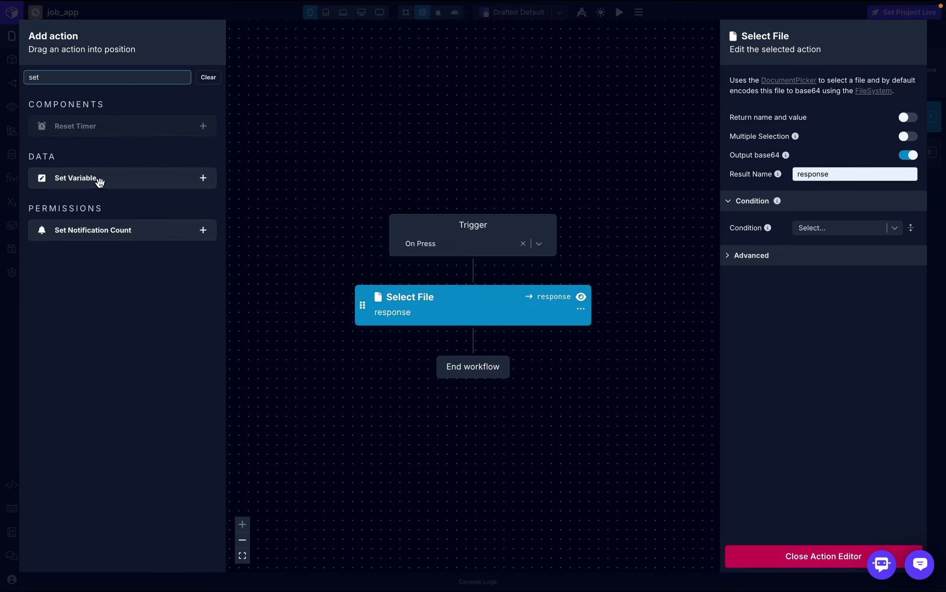
{"action": "left_click_drag", "start_coordinate": [99, 182], "coordinate": [439, 344]}
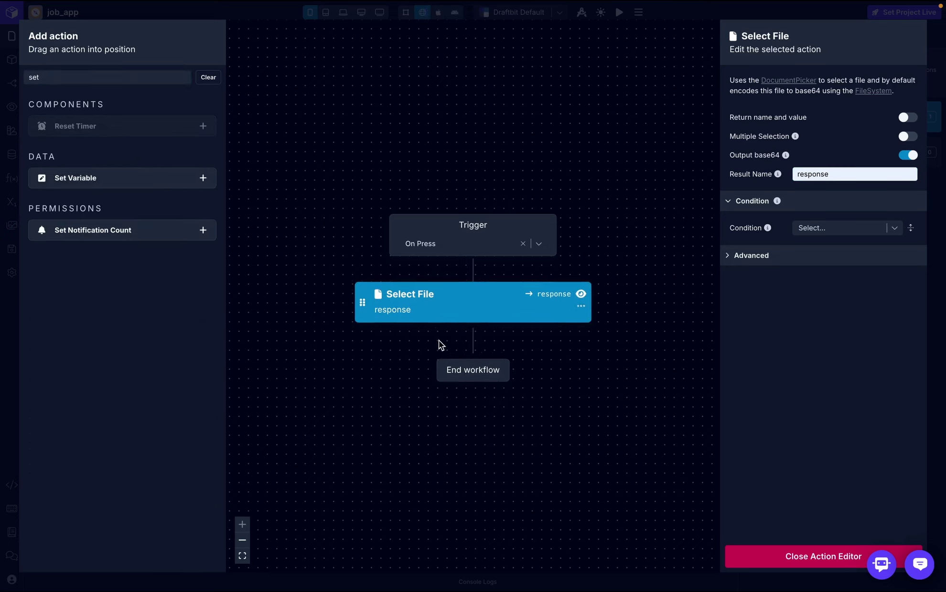
{"action": "left_click_drag", "start_coordinate": [77, 177], "coordinate": [402, 366]}
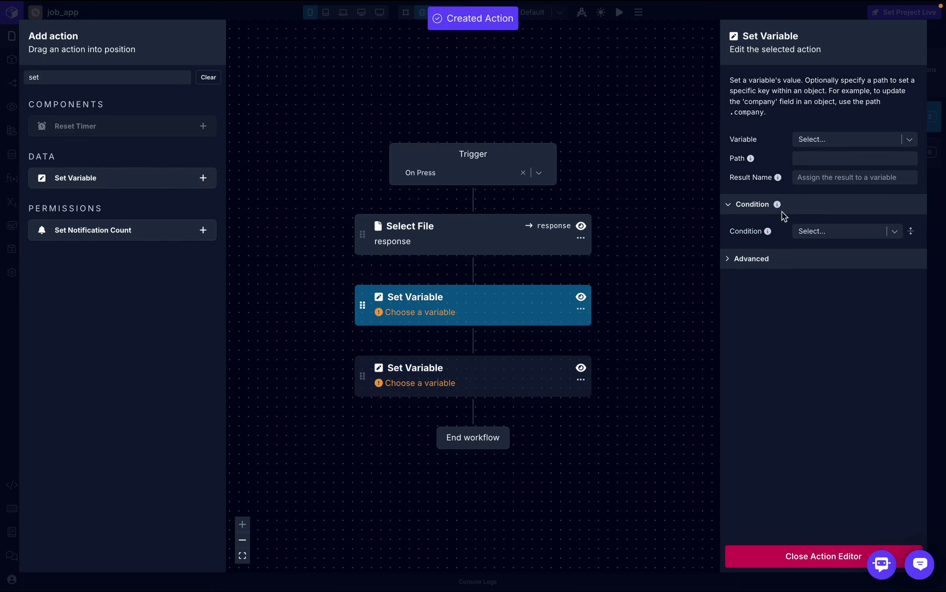
{"action": "left_click", "coordinate": [861, 142]}
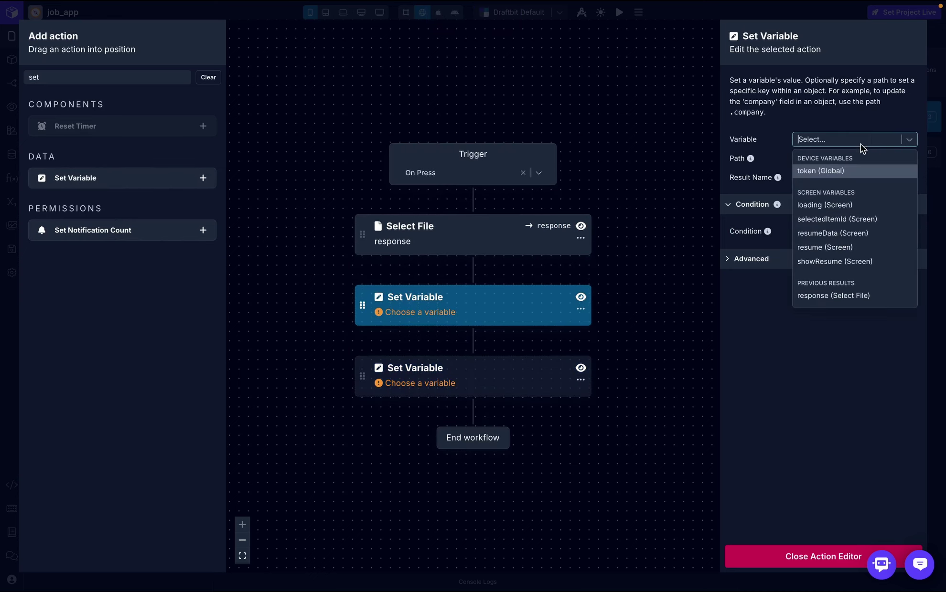
{"action": "left_click", "coordinate": [836, 267]}
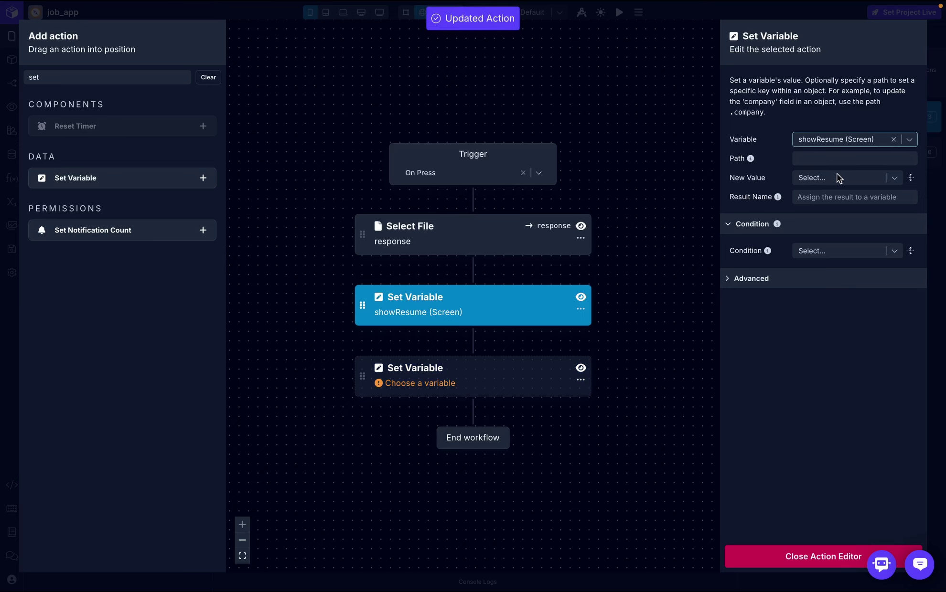
{"action": "left_click", "coordinate": [837, 176]}
{"action": "type", "text": "true"}
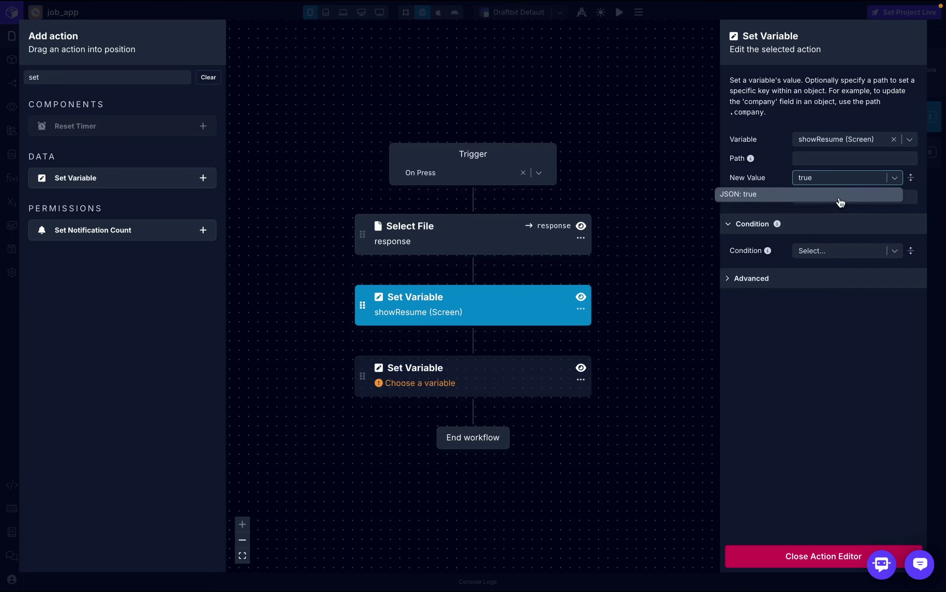
{"action": "left_click", "coordinate": [840, 202]}
- Make the second Set Variable store response in the resume variable
{"action": "left_click", "coordinate": [478, 384]}
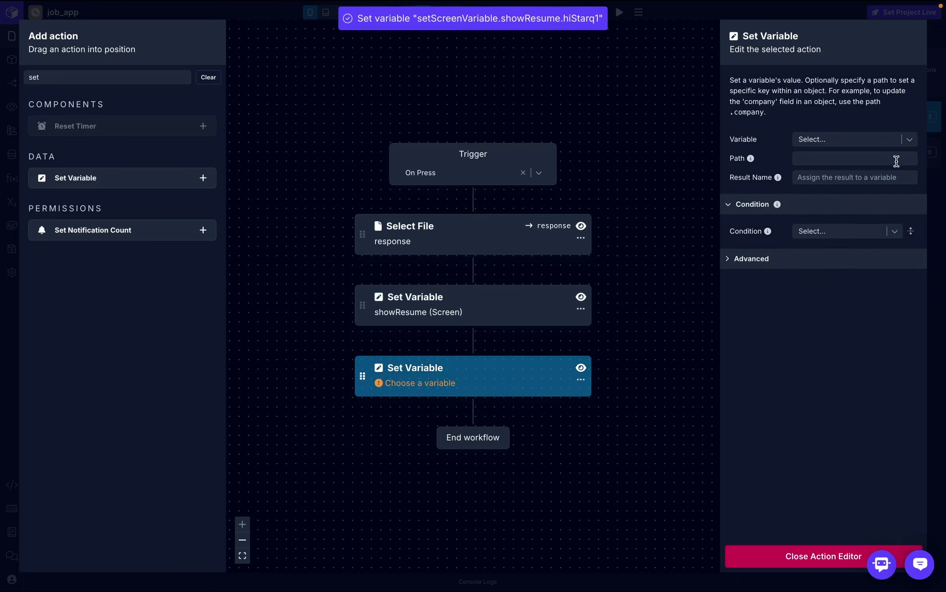
{"action": "left_click", "coordinate": [880, 140]}
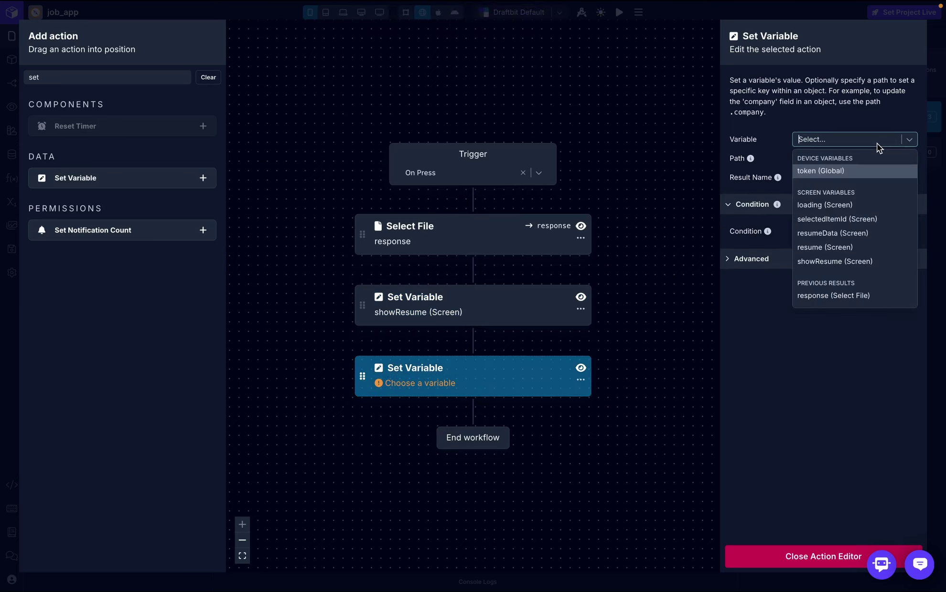
{"action": "left_click", "coordinate": [844, 249]}
{"action": "left_click", "coordinate": [863, 177]}
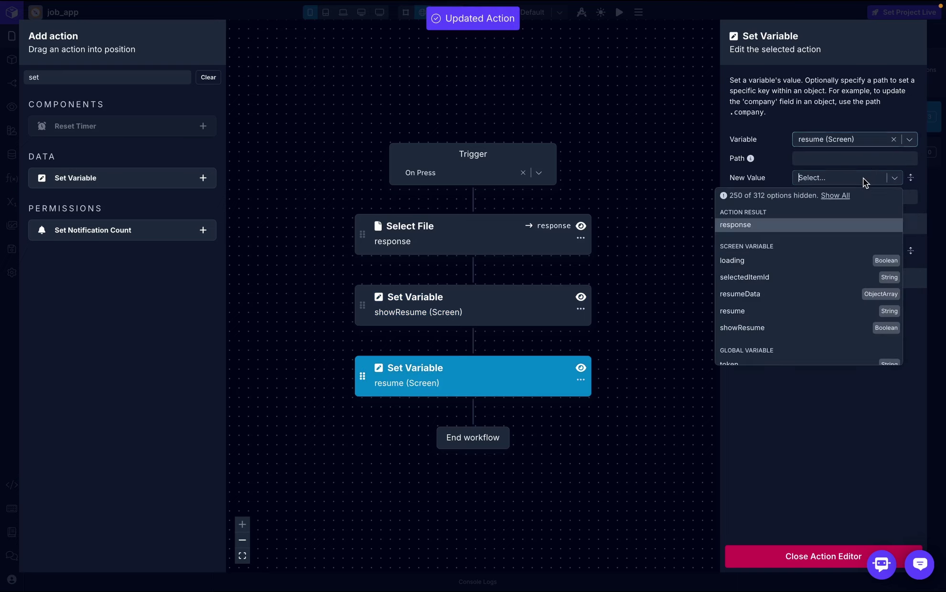
{"action": "left_click", "coordinate": [732, 230]}
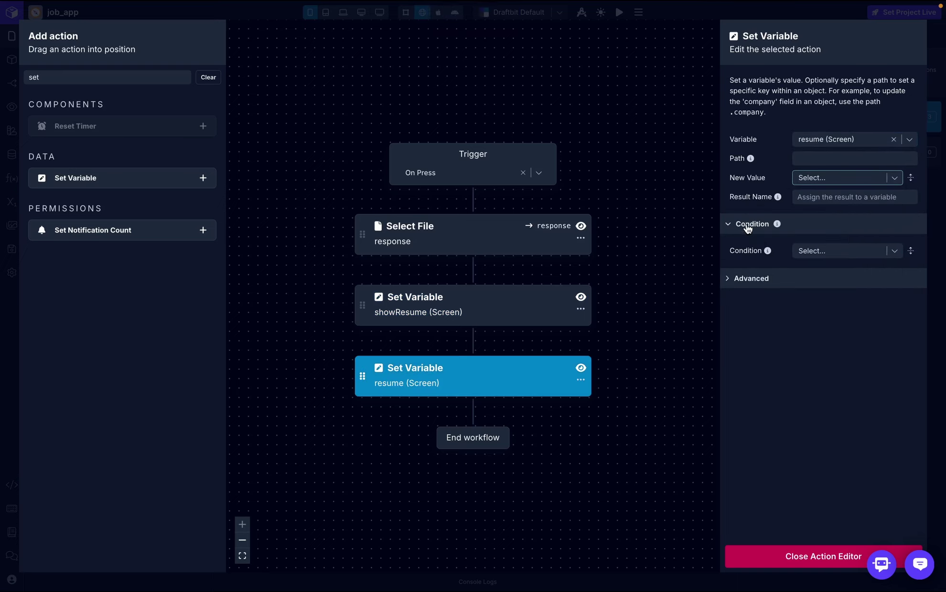
{"action": "left_click", "coordinate": [799, 556]}
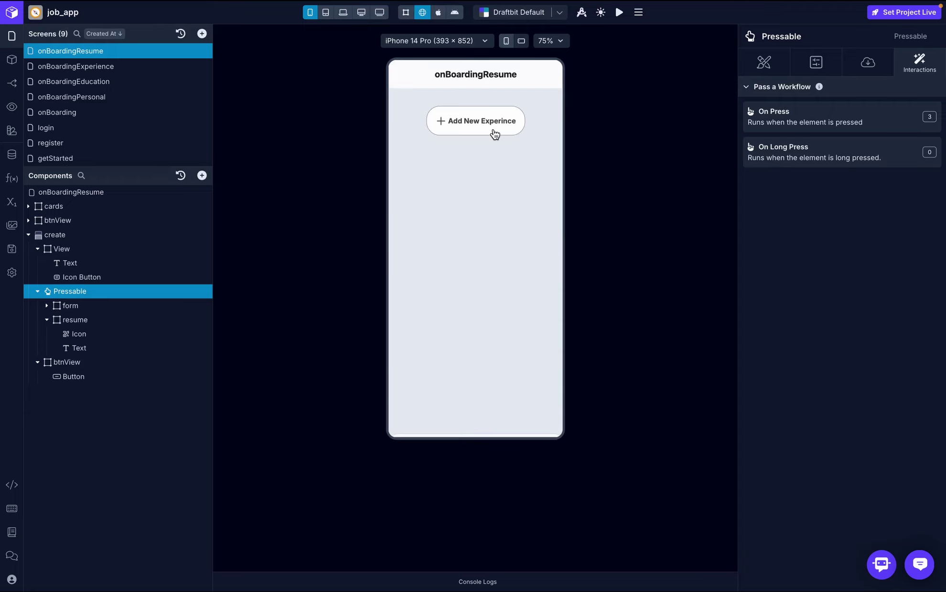
- Upload resume.pdf through Click To Upload in the preview's Upload Resume sheet
{"action": "left_click", "coordinate": [493, 134]}
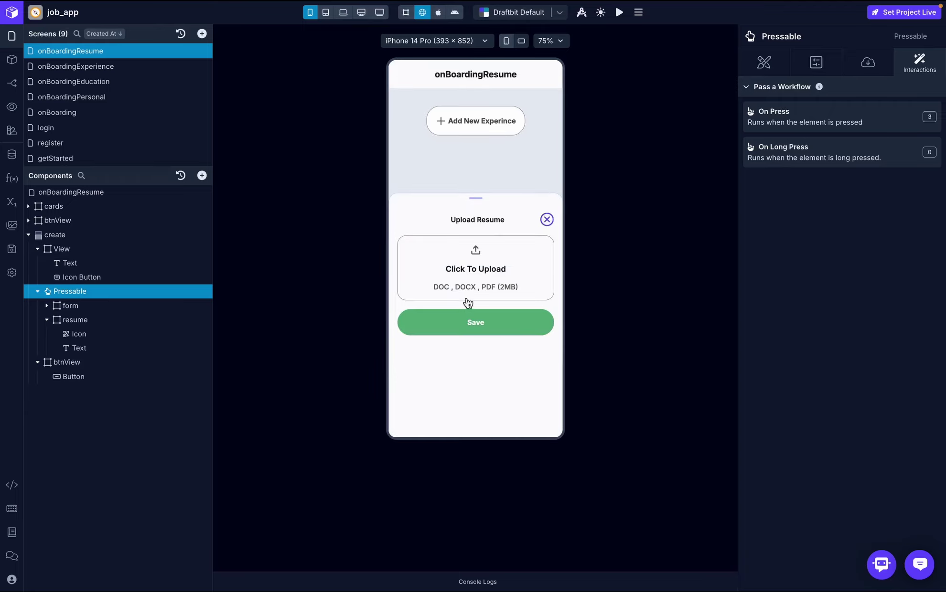
{"action": "left_click", "coordinate": [483, 270]}
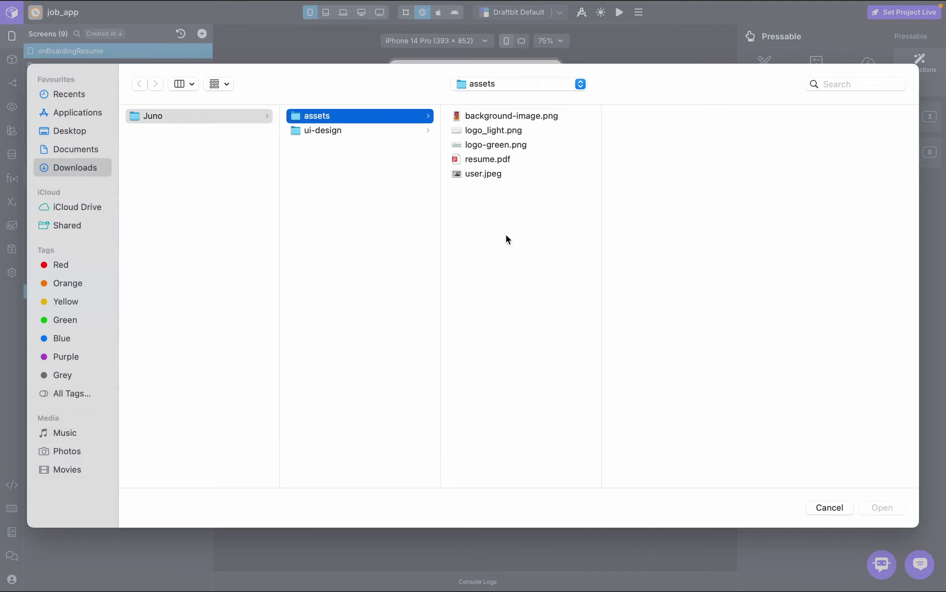
{"action": "double_click", "coordinate": [473, 159]}
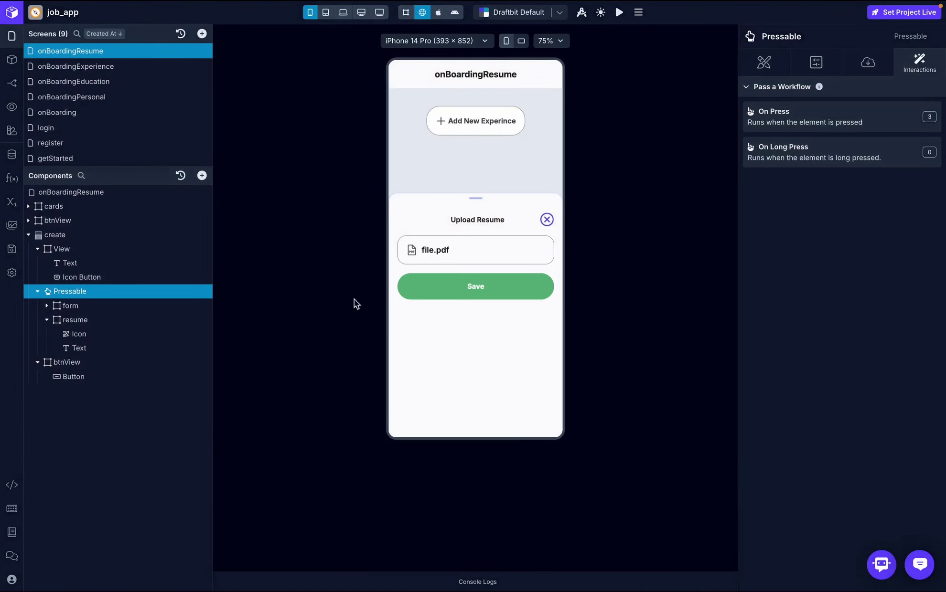
- Review the Save button's On Press workflow in the action editor
{"action": "left_click", "coordinate": [109, 376]}
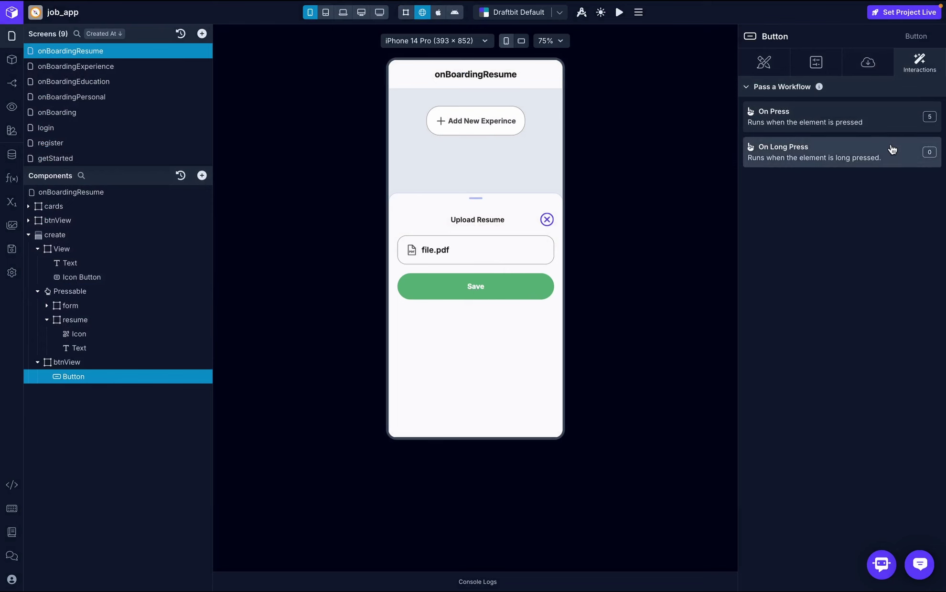
{"action": "left_click", "coordinate": [882, 125]}
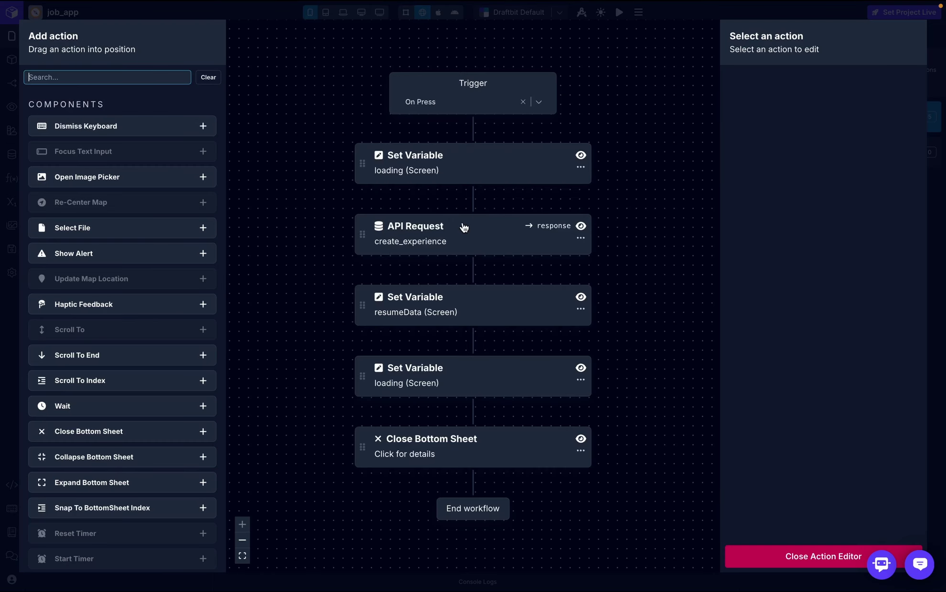
{"action": "left_click", "coordinate": [784, 555]}
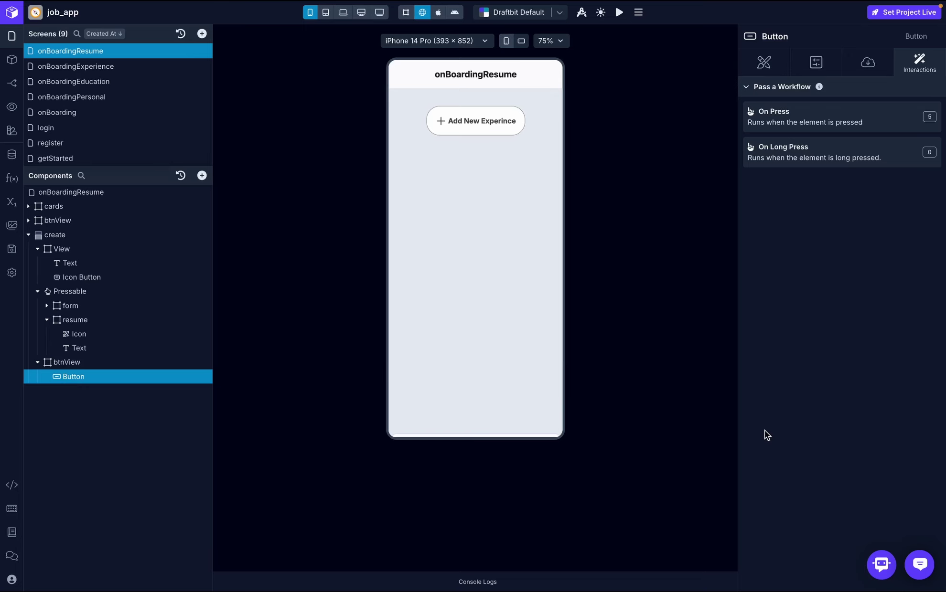
- In Xano, go back to the Onboarding API group and open POST resume #217
{"action": "key", "text": "ctrl+Right"}
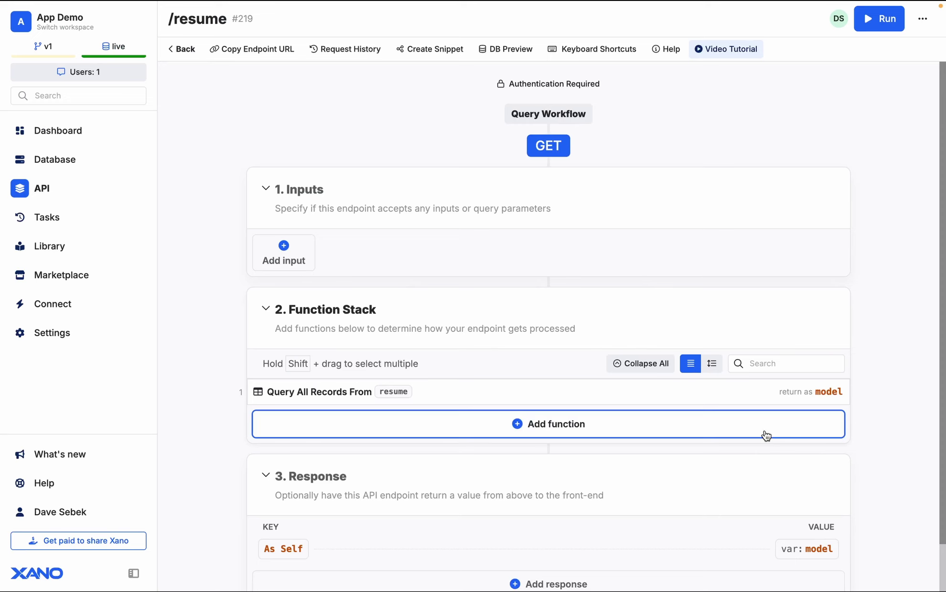
{"action": "left_click", "coordinate": [182, 49]}
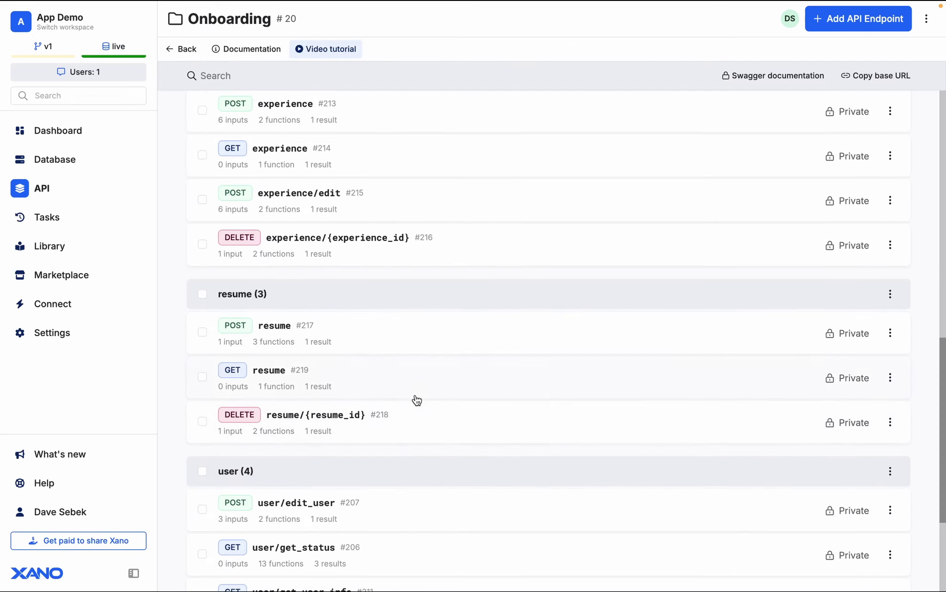
{"action": "scroll", "coordinate": [417, 401], "scroll_direction": "down", "scroll_amount": 1}
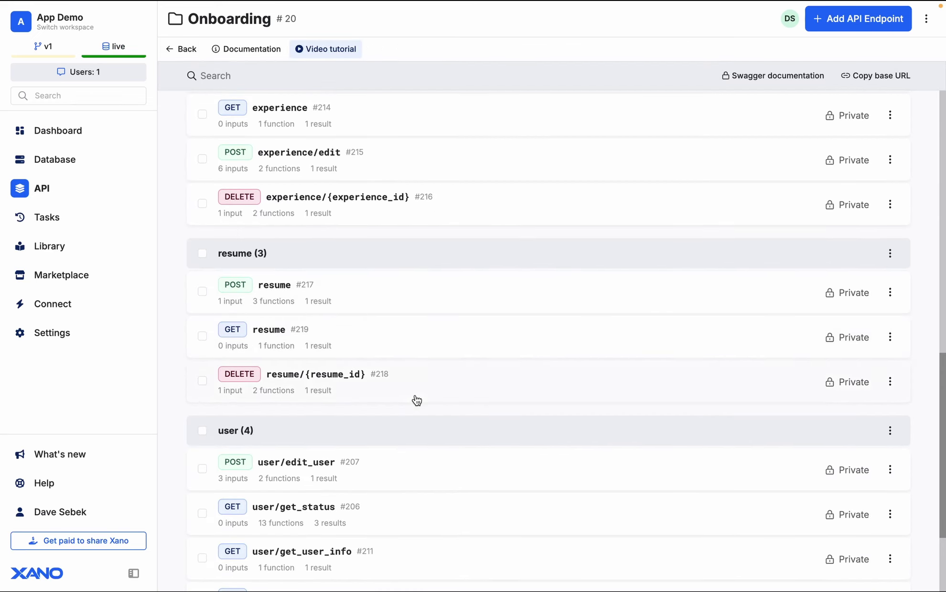
{"action": "left_click", "coordinate": [372, 305]}
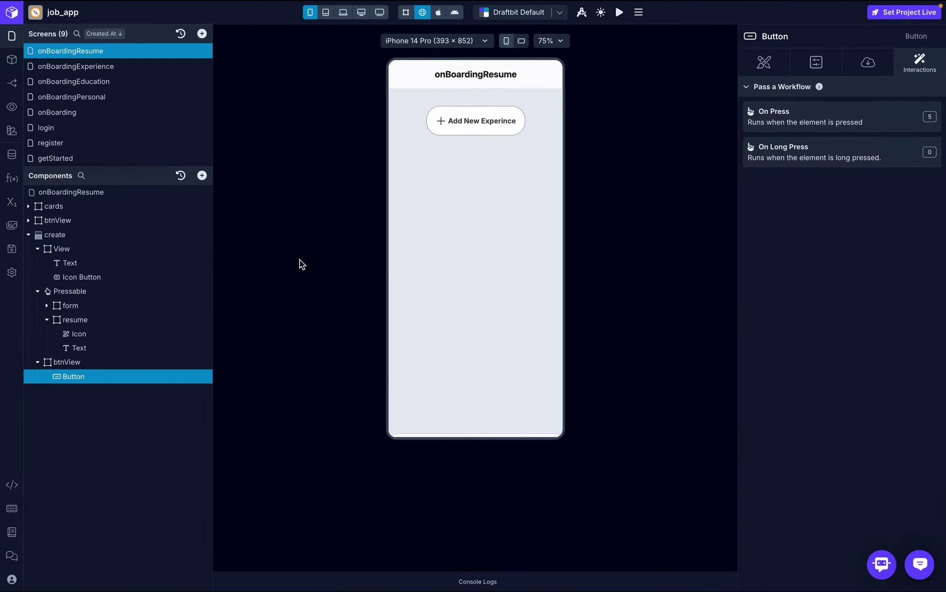
- Start a new on-boarding-service endpoint named create_resume using the POST method
{"action": "left_click", "coordinate": [12, 163]}
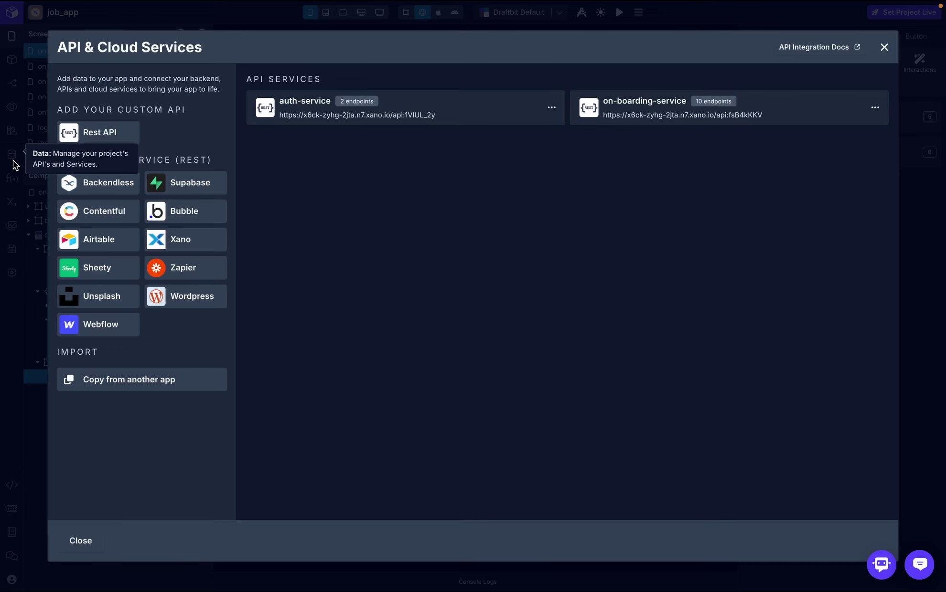
{"action": "left_click", "coordinate": [666, 120]}
{"action": "scroll", "coordinate": [415, 459], "scroll_direction": "down", "scroll_amount": 3}
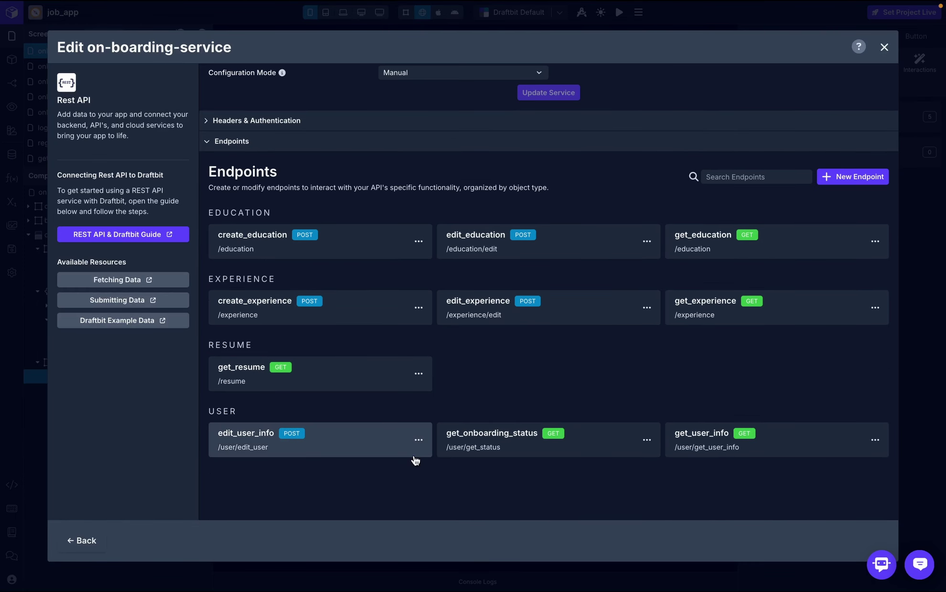
{"action": "left_click", "coordinate": [879, 176]}
{"action": "type", "text": "cr"}
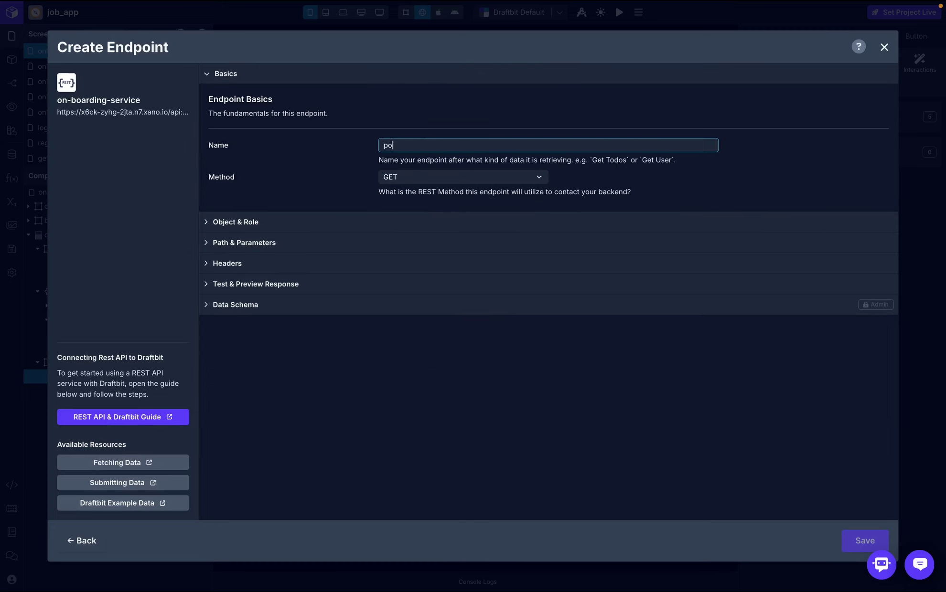
{"action": "key", "text": "BackSpace"}
{"action": "key", "text": "BackSpace"}
{"action": "type", "text": "cr"}
{"action": "left_click", "coordinate": [478, 177]}
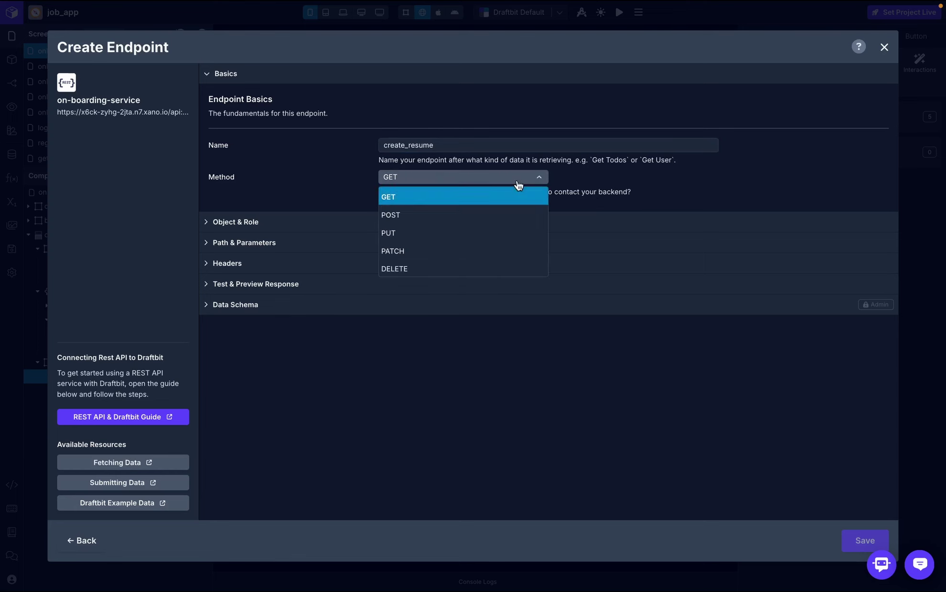
{"action": "left_click", "coordinate": [449, 215]}
- Set the endpoint's object to resume and its path to /resume
{"action": "left_click", "coordinate": [349, 221]}
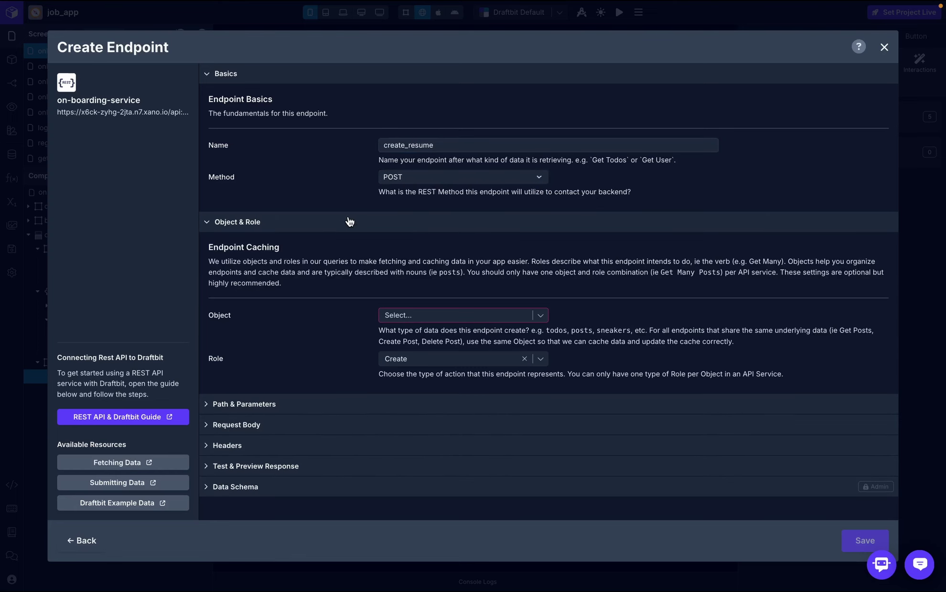
{"action": "left_click", "coordinate": [469, 317]}
{"action": "type", "text": "resume"}
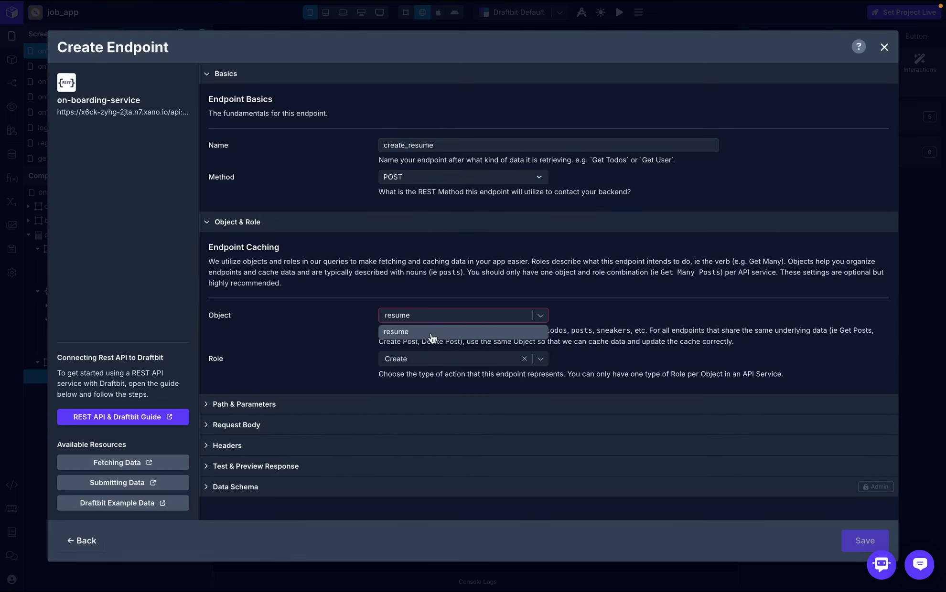
{"action": "left_click", "coordinate": [433, 338]}
{"action": "left_click", "coordinate": [391, 405]}
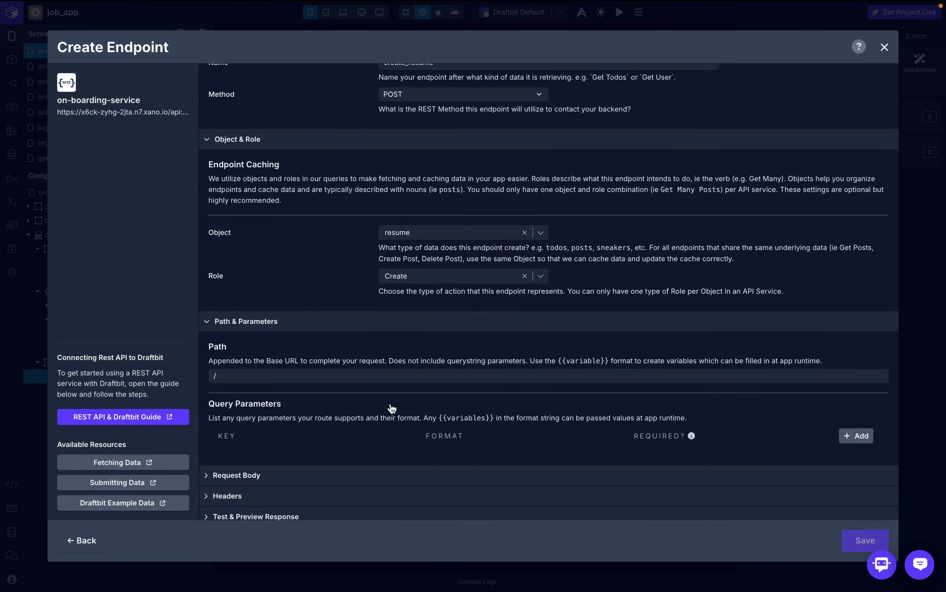
{"action": "left_click", "coordinate": [351, 349]}
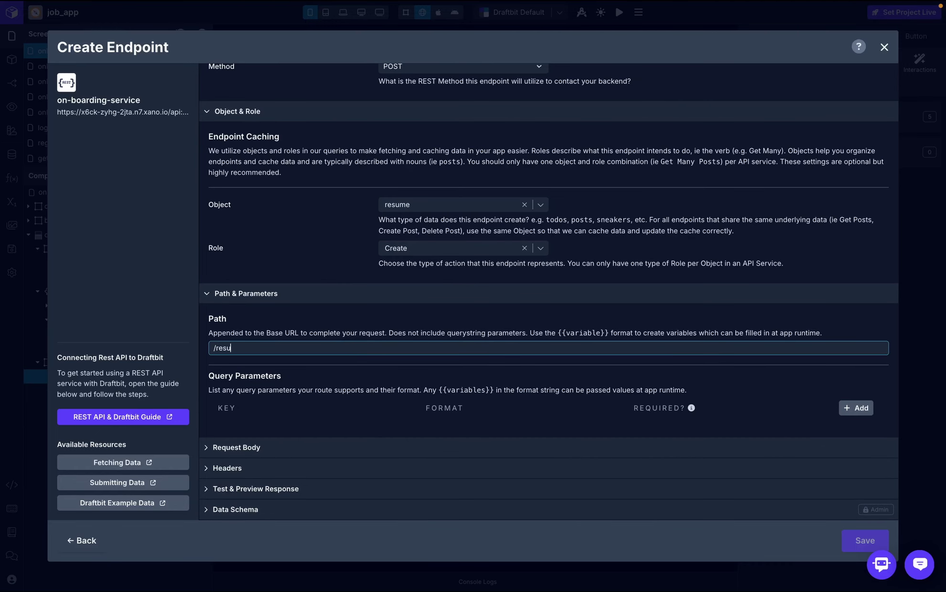
{"action": "left_click", "coordinate": [387, 316]}
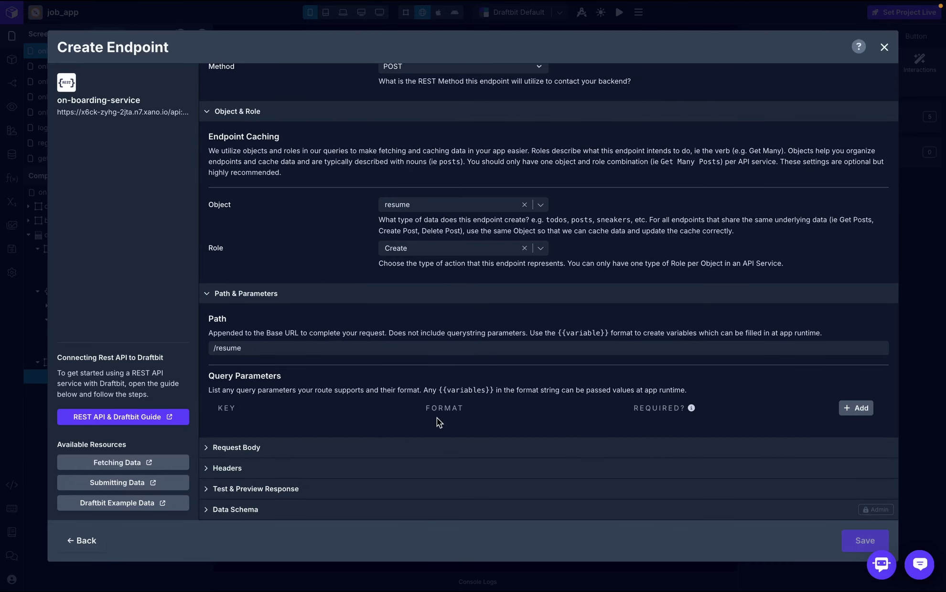
- Set the request body to {"resume": {{resume}}}
{"action": "left_click", "coordinate": [389, 450]}
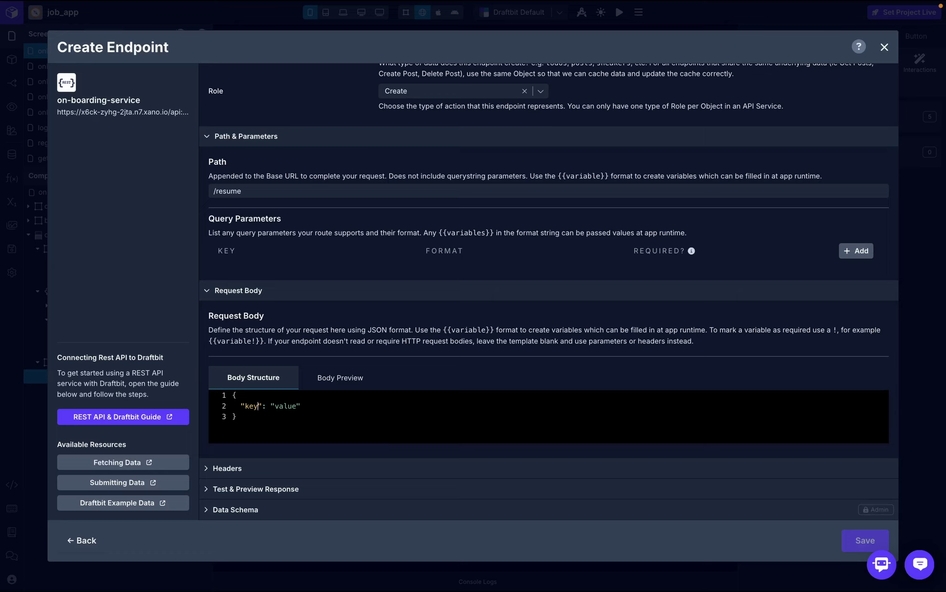
{"action": "key", "text": "BackSpace"}
{"action": "key", "text": "BackSpace"}
{"action": "key", "text": "BackSpace"}
{"action": "type", "text": "resume"}
{"action": "left_click", "coordinate": [314, 406]}
{"action": "key", "text": "BackSpace"}
{"action": "key", "text": "BackSpace"}
{"action": "key", "text": "BackSpace"}
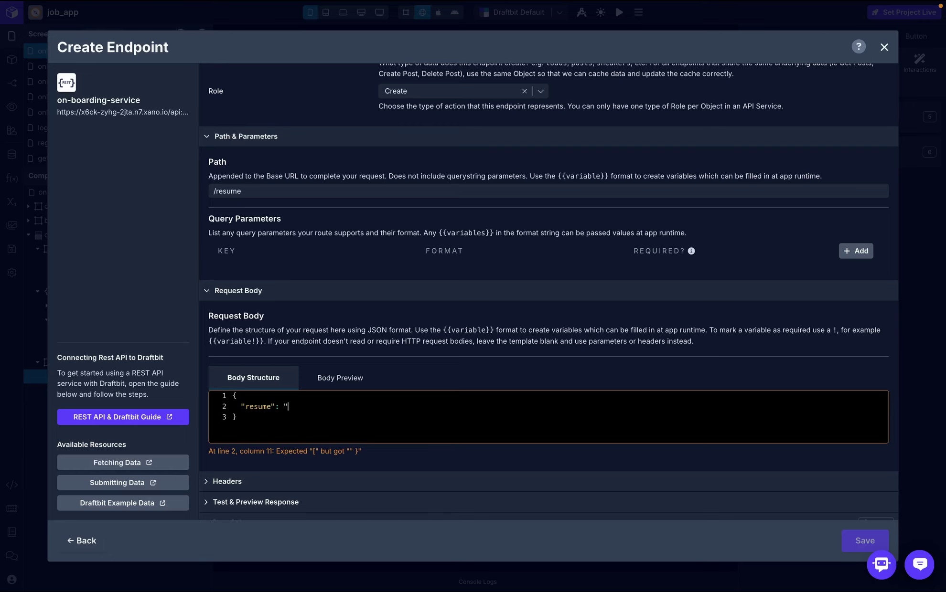
{"action": "key", "text": "BackSpace"}
{"action": "type", "text": "{{}"}
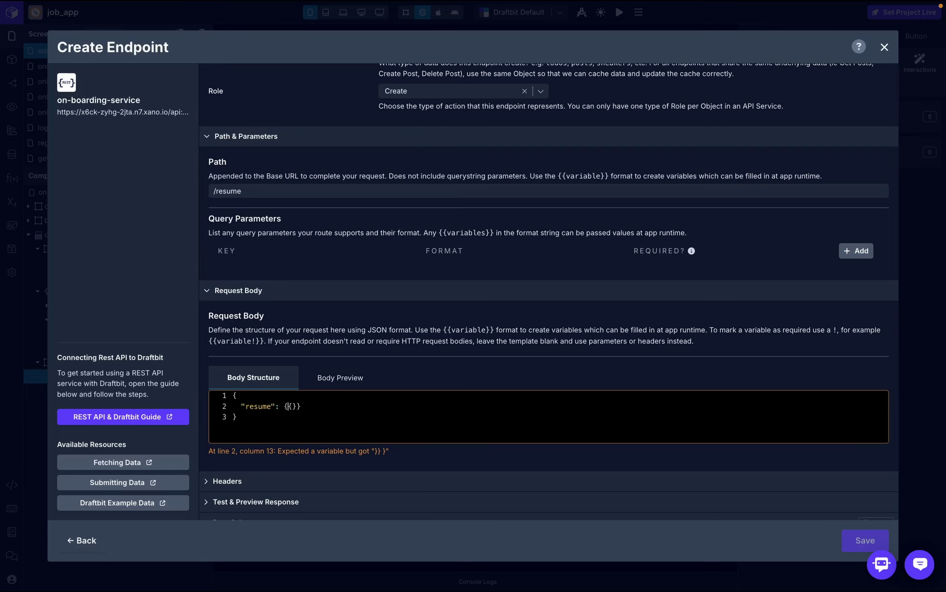
{"action": "type", "text": "resume"}
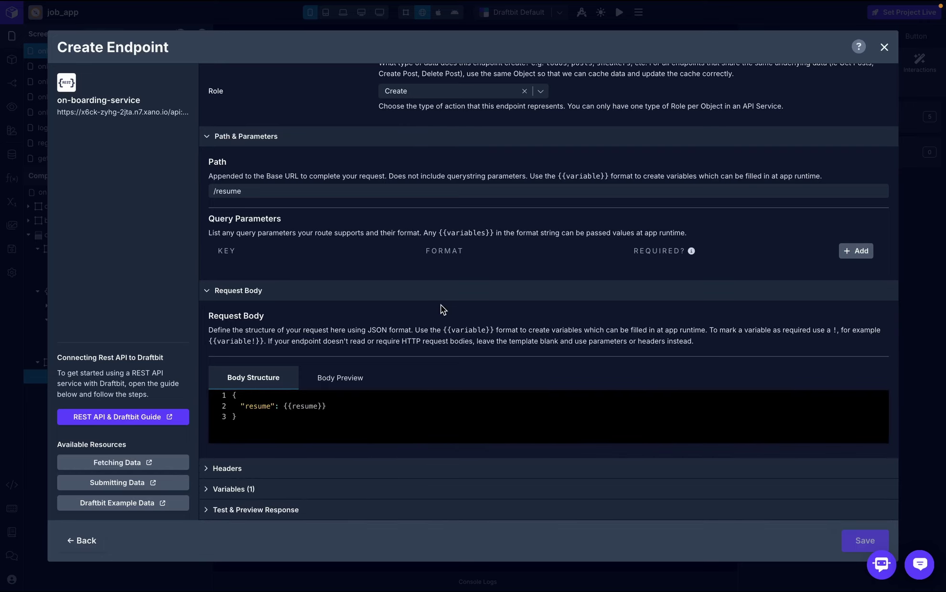
- Add an Authorization header whose value is the token variable
{"action": "scroll", "coordinate": [422, 313], "scroll_direction": "down", "scroll_amount": 1}
{"action": "left_click", "coordinate": [277, 454]}
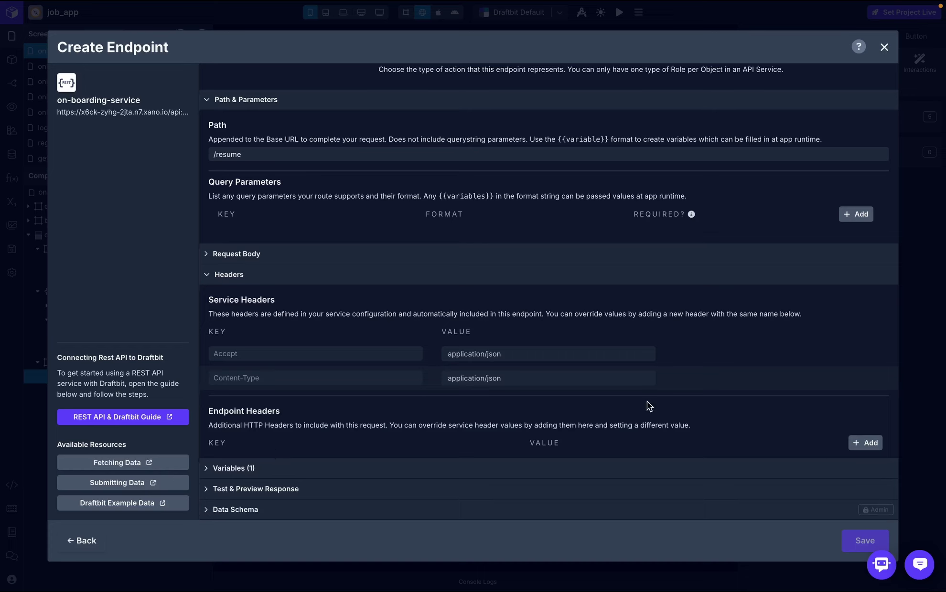
{"action": "left_click", "coordinate": [843, 444]}
{"action": "left_click", "coordinate": [467, 463]}
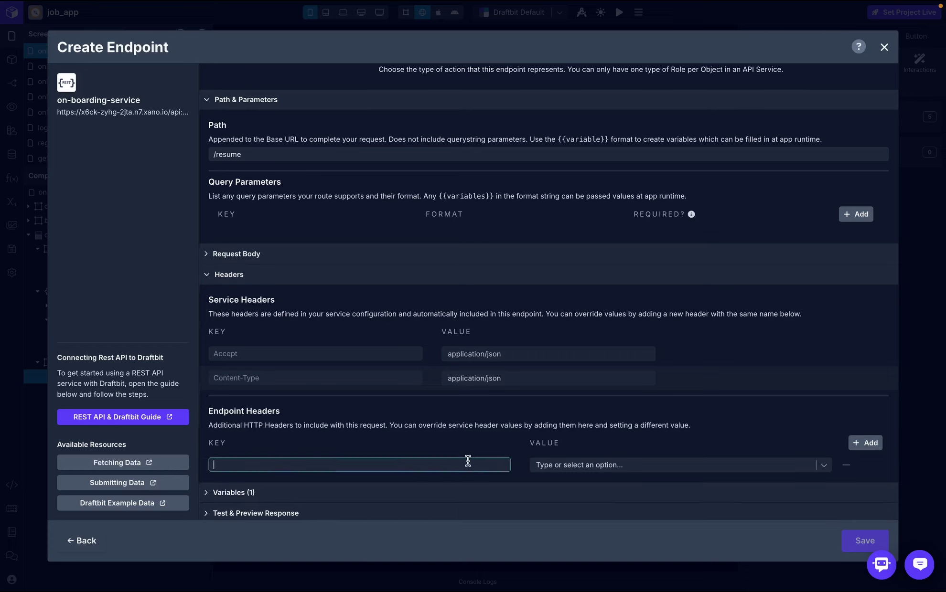
{"action": "type", "text": "Authorization"}
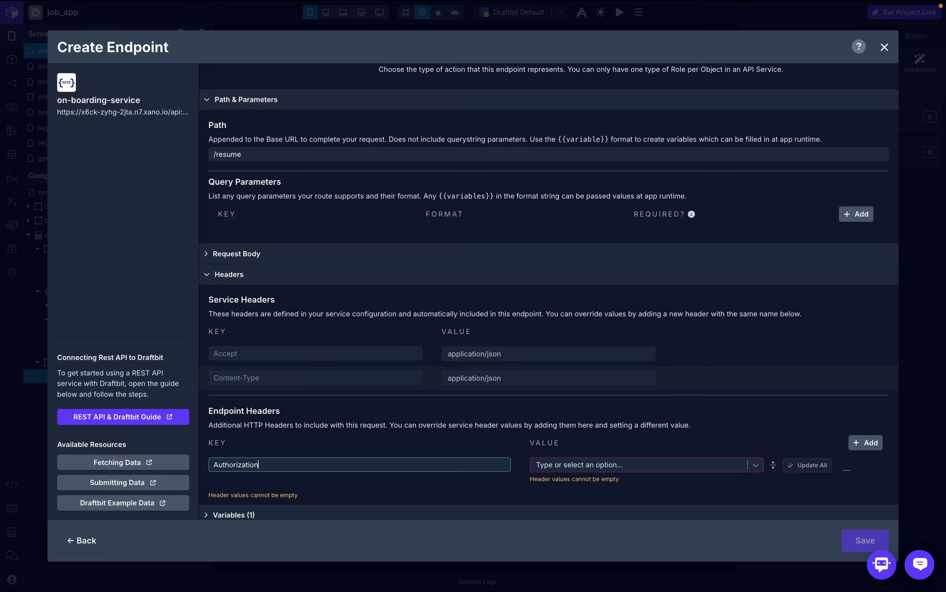
{"action": "left_click", "coordinate": [725, 469]}
{"action": "left_click", "coordinate": [680, 487]}
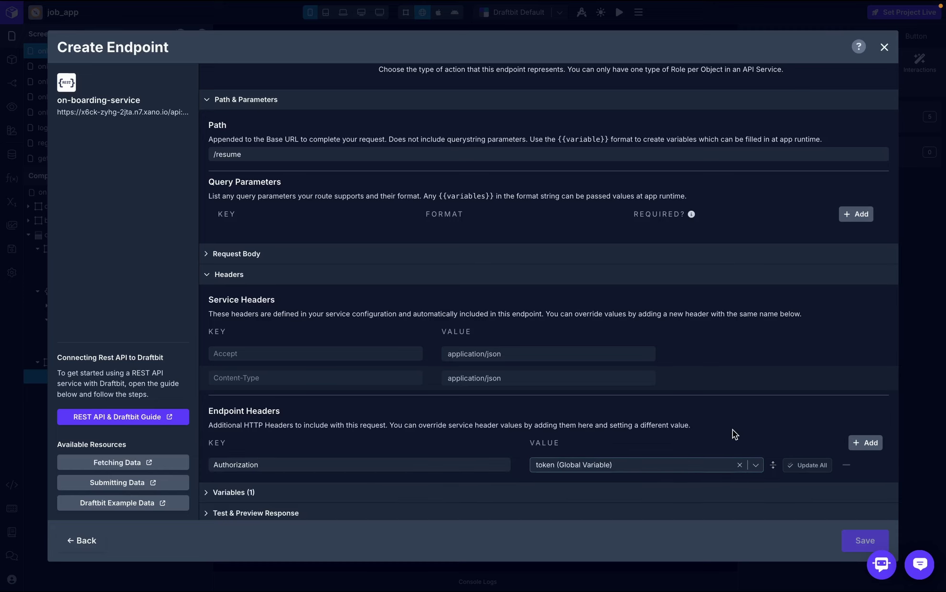
- Skip the endpoint test and save create_resume
{"action": "scroll", "coordinate": [732, 430], "scroll_direction": "down", "scroll_amount": 1}
{"action": "left_click", "coordinate": [778, 493]}
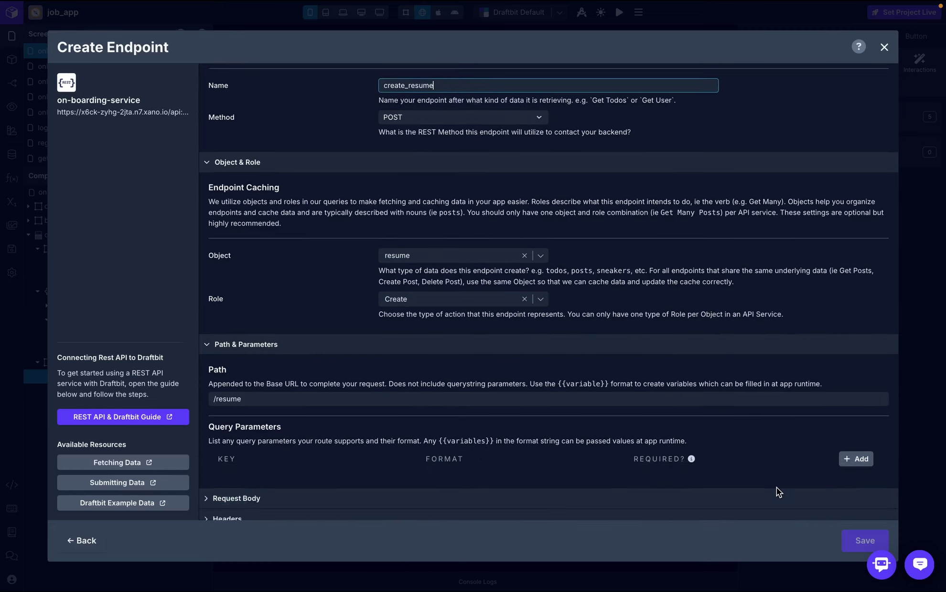
{"action": "left_click", "coordinate": [702, 372]}
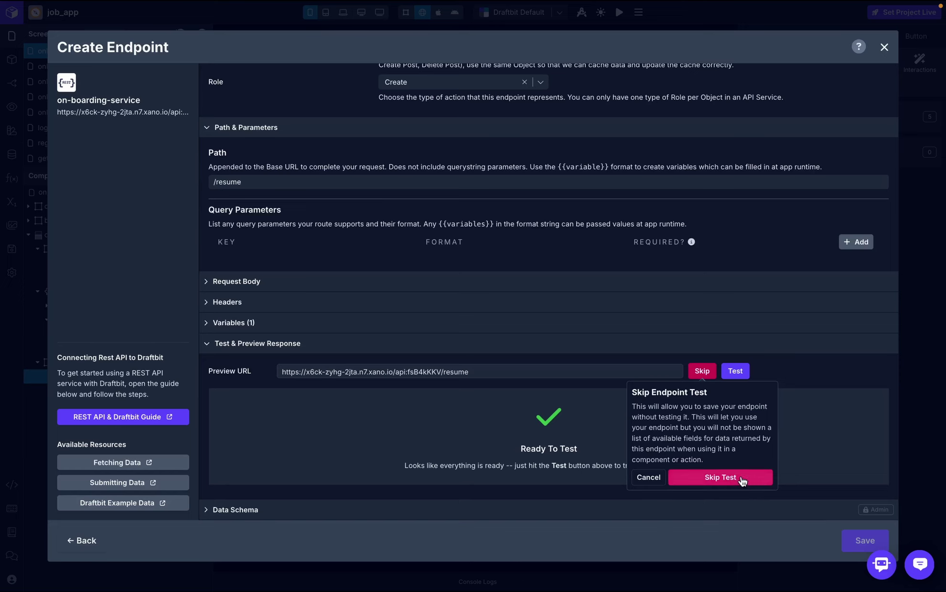
{"action": "left_click", "coordinate": [720, 477]}
{"action": "left_click", "coordinate": [864, 541]}
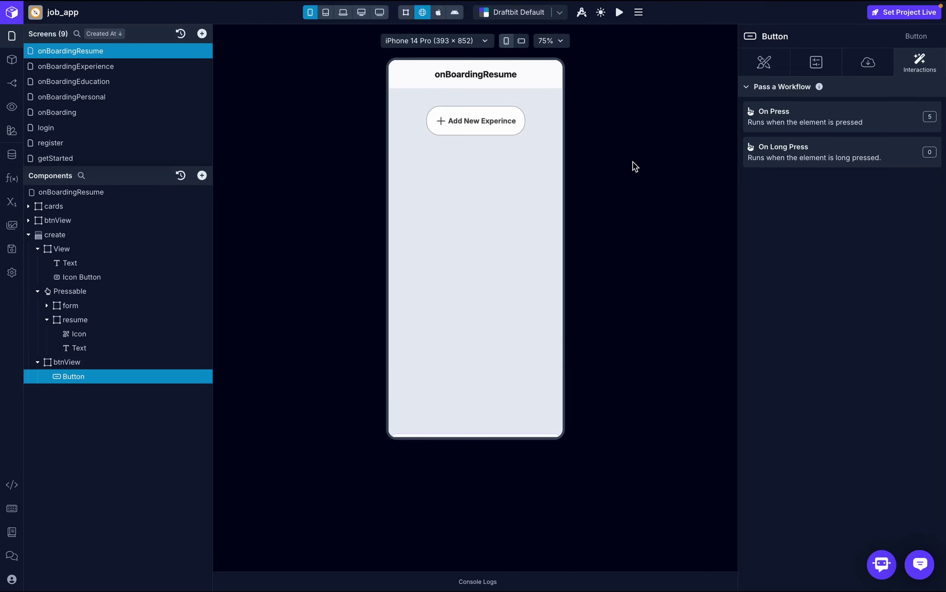
- Point the Save button's API Request at create_resume (POST), sending the resume variable as body
{"action": "left_click", "coordinate": [809, 122]}
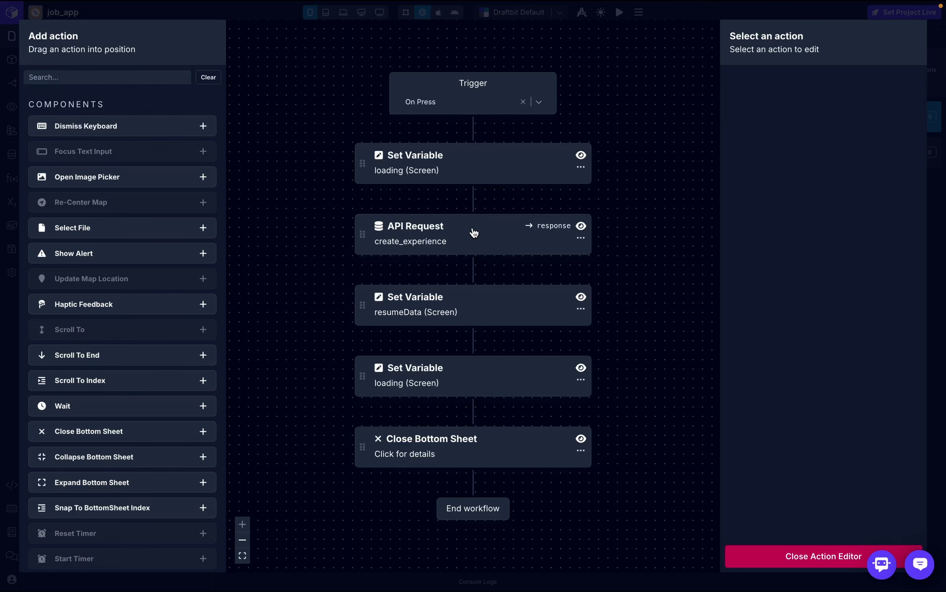
{"action": "left_click", "coordinate": [473, 233]}
{"action": "left_click", "coordinate": [900, 173]}
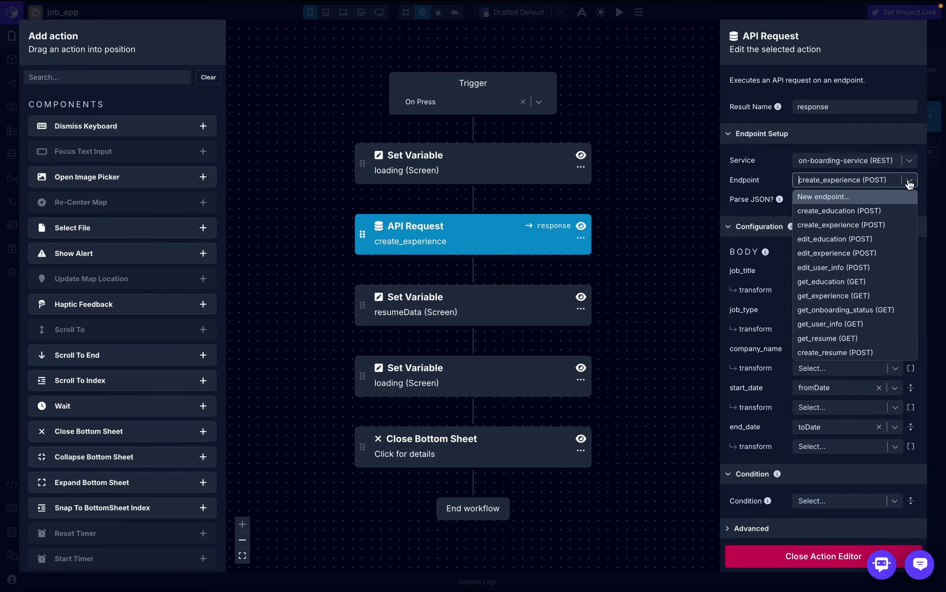
{"action": "left_click", "coordinate": [834, 352]}
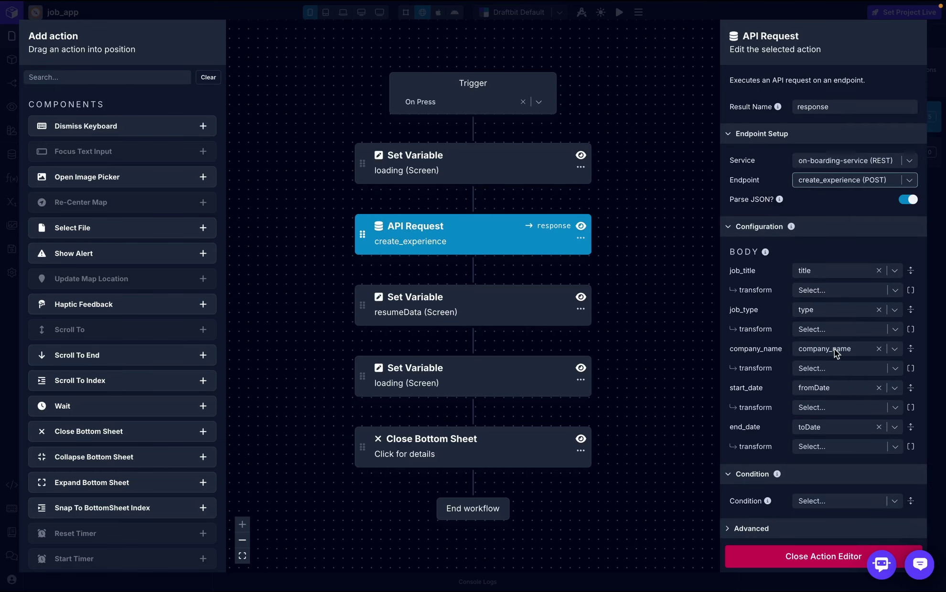
{"action": "left_click", "coordinate": [861, 273]}
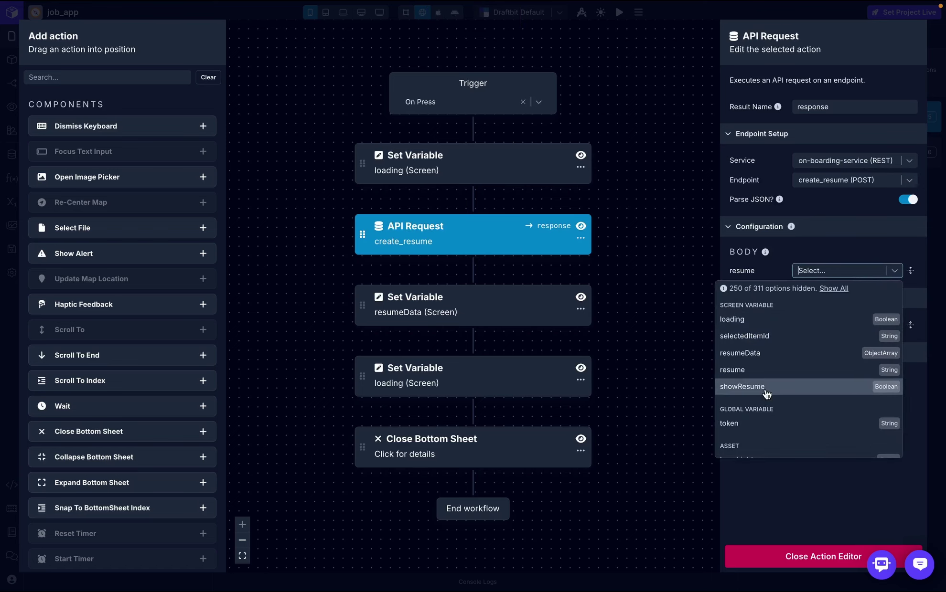
{"action": "left_click", "coordinate": [770, 372]}
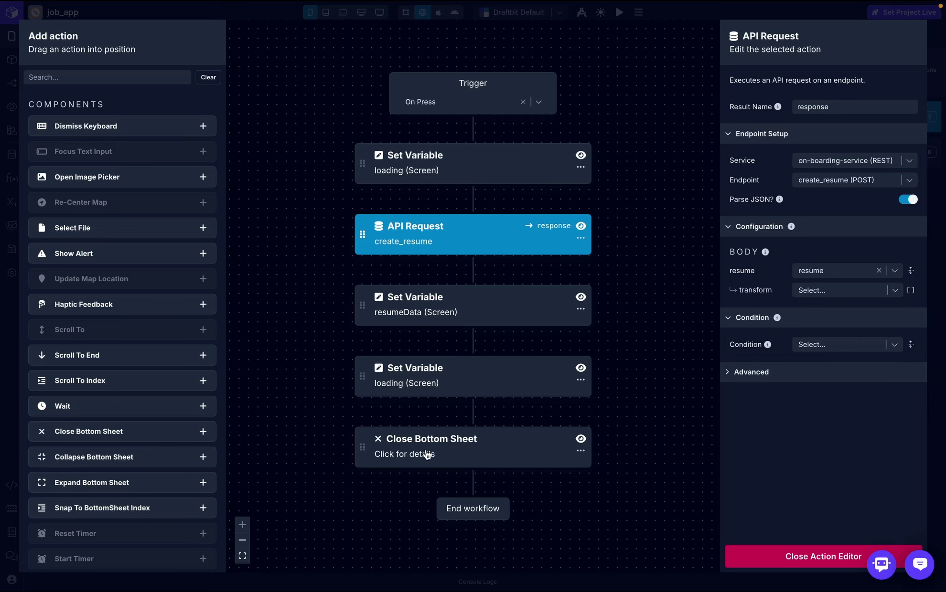
{"action": "left_click", "coordinate": [764, 562]}
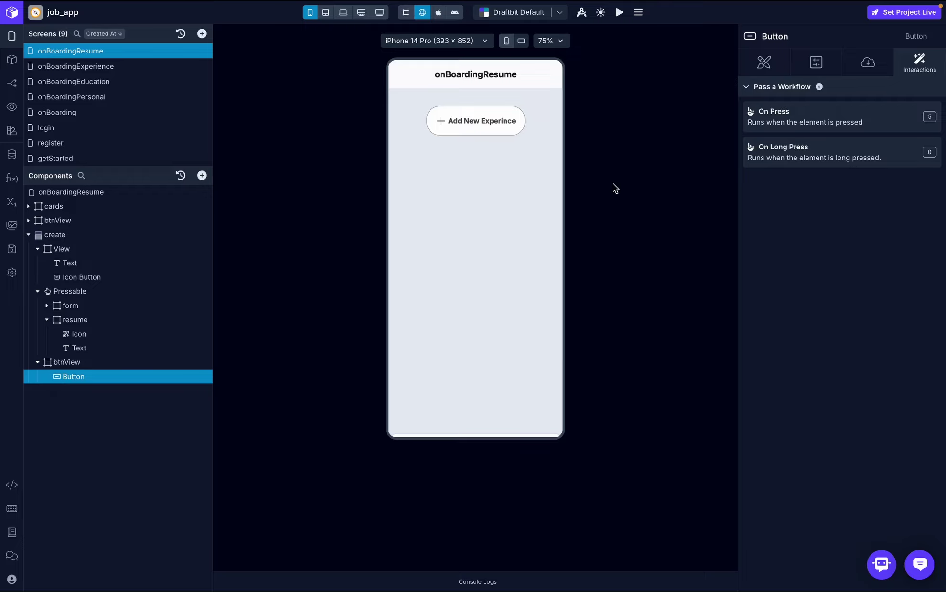
- Upload resume.pdf again through the preview's Upload Resume sheet
{"action": "left_click", "coordinate": [493, 121]}
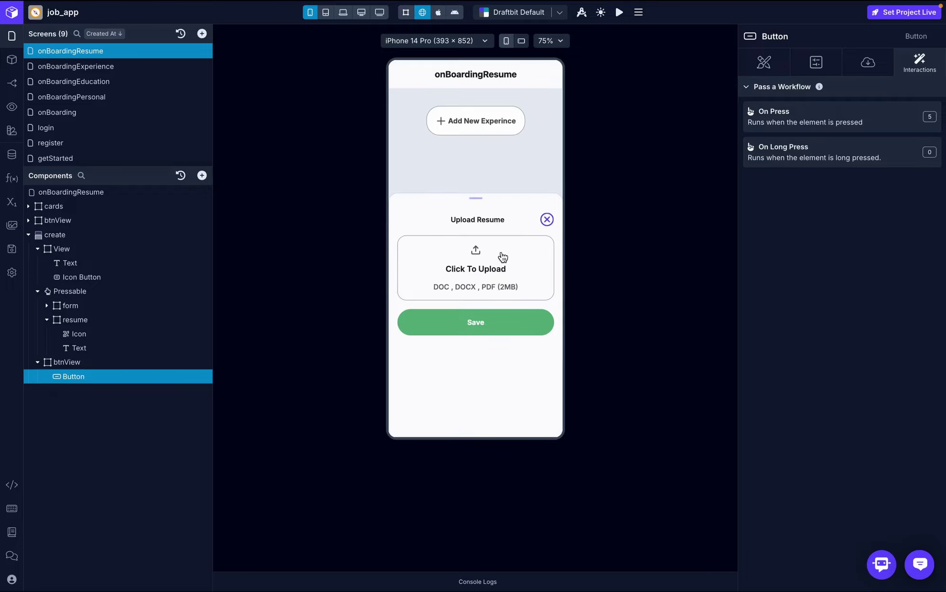
{"action": "left_click", "coordinate": [501, 252]}
{"action": "double_click", "coordinate": [469, 161]}
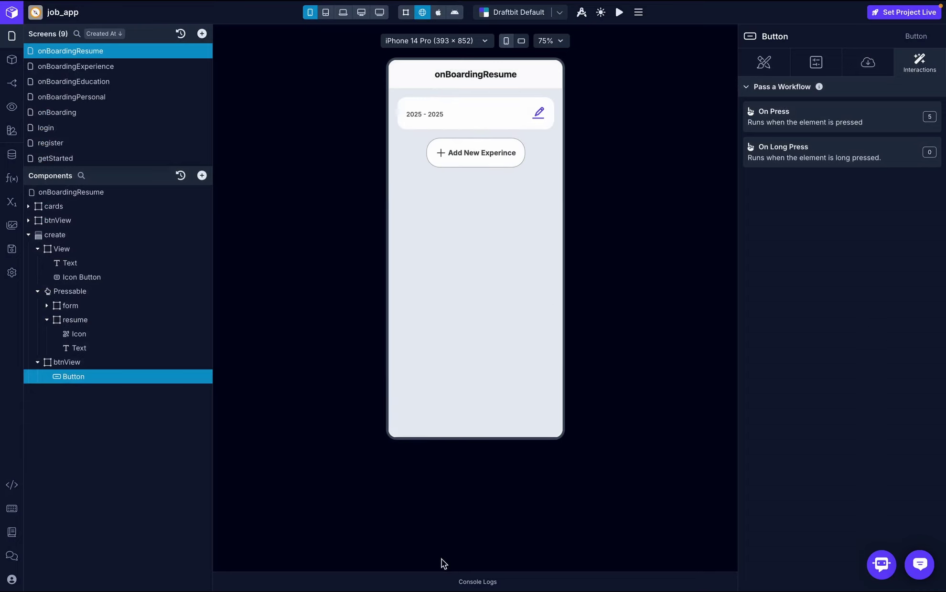
- Navigate from onBoarding's Resume step to edit the onBoardingResume screen
{"action": "left_click", "coordinate": [96, 107]}
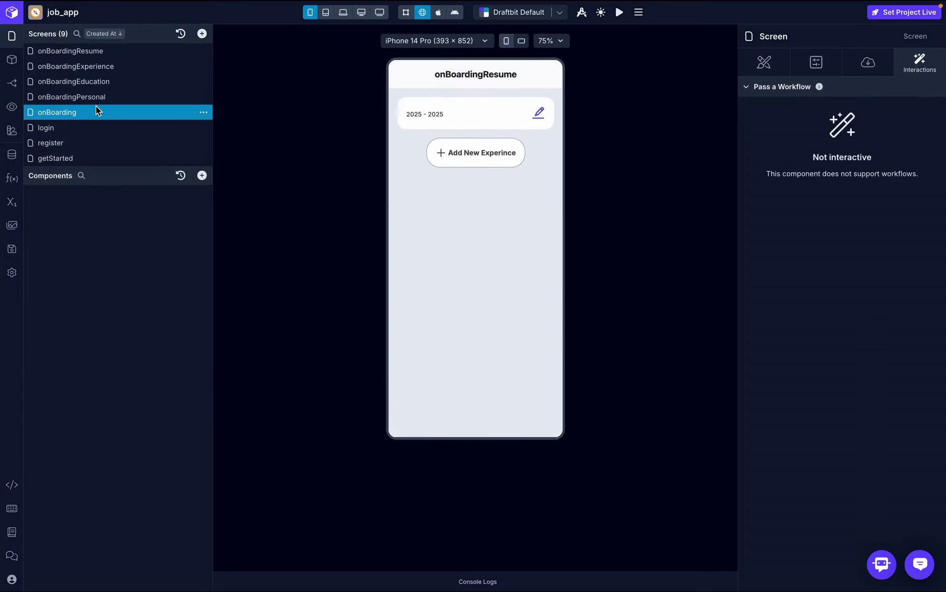
{"action": "scroll", "coordinate": [494, 313], "scroll_direction": "down", "scroll_amount": 2}
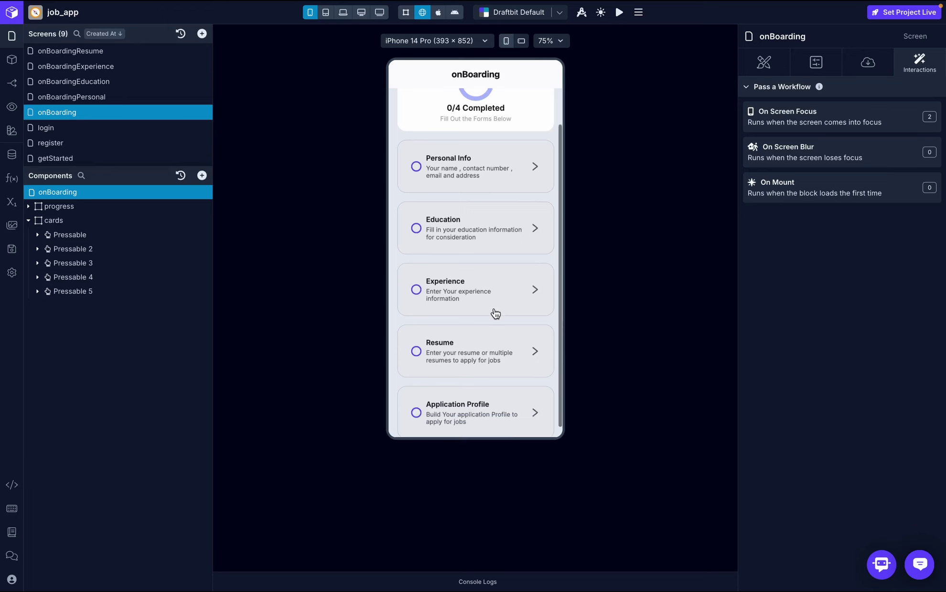
{"action": "left_click", "coordinate": [490, 339]}
{"action": "left_click", "coordinate": [127, 51]}
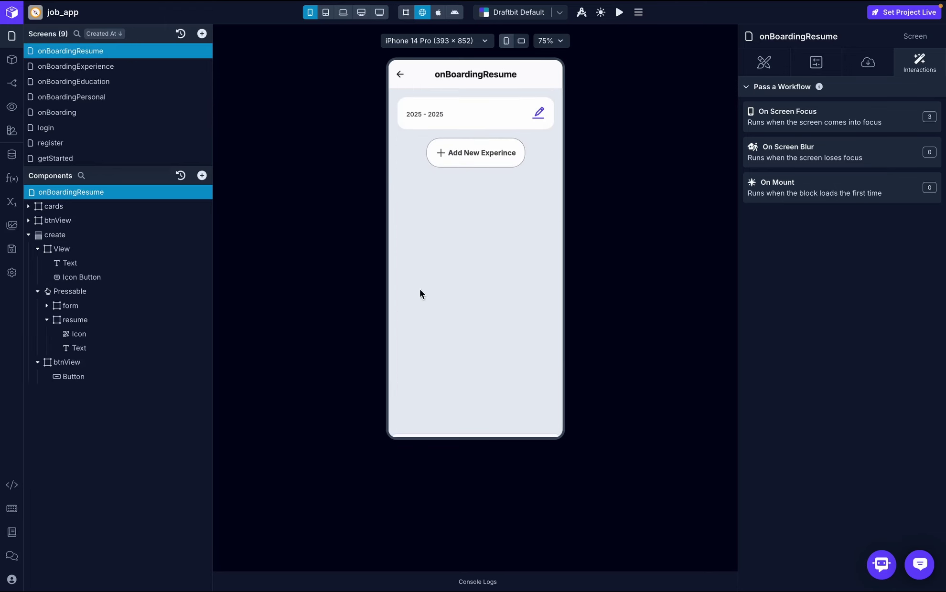
- Clear the console logs, expand the new record's resume_url, and copy its key name
{"action": "left_click", "coordinate": [484, 583]}
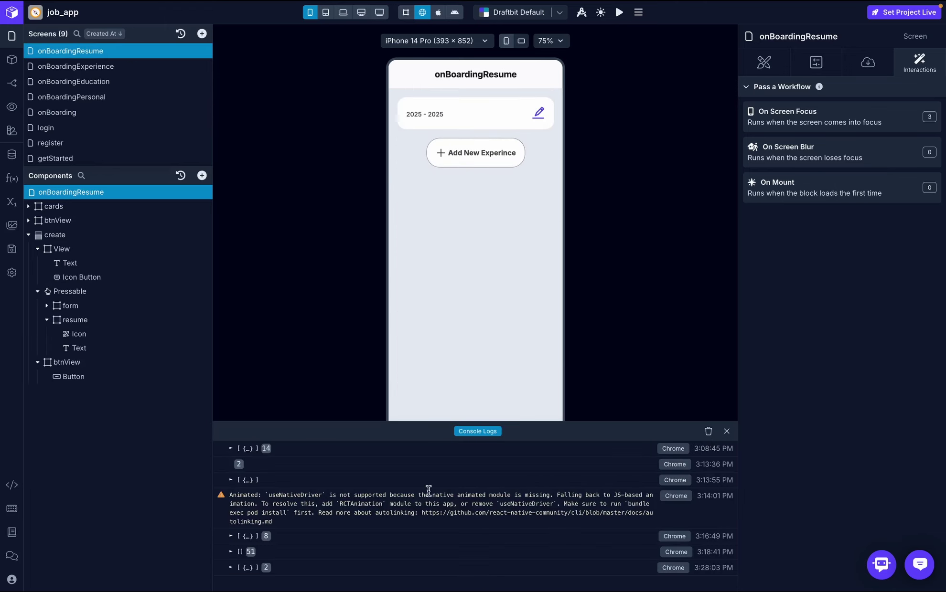
{"action": "left_click", "coordinate": [709, 432]}
{"action": "left_click", "coordinate": [248, 448]}
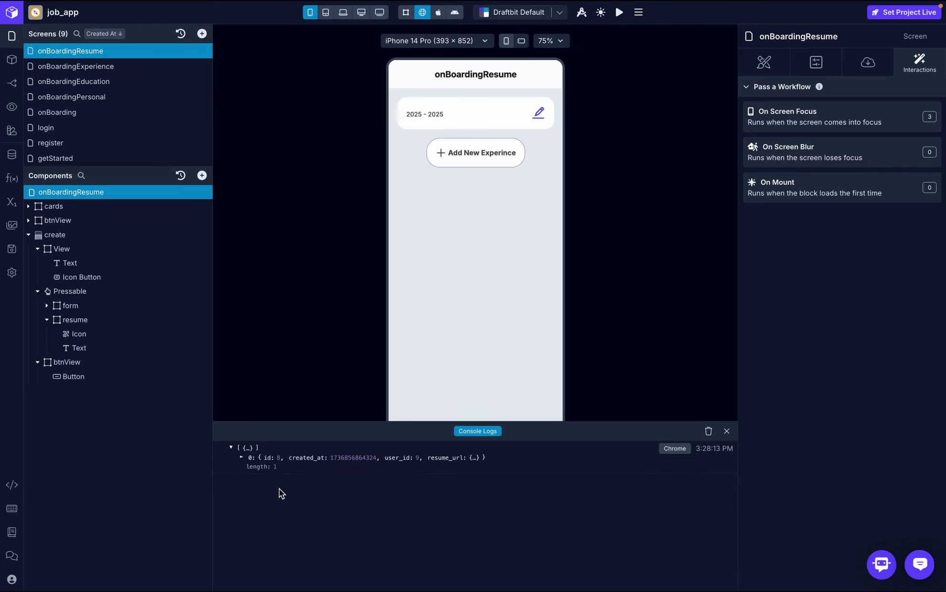
{"action": "left_click", "coordinate": [241, 458]}
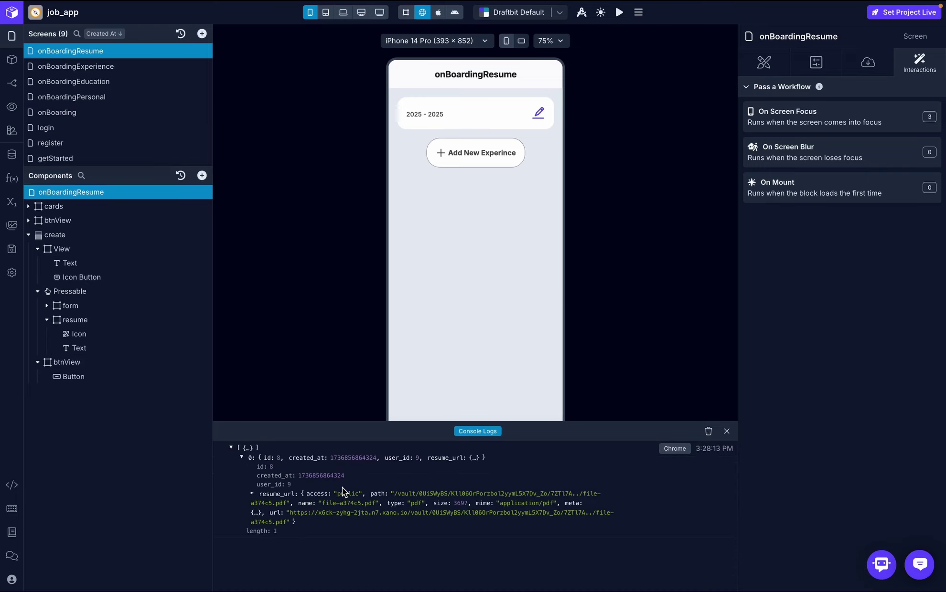
{"action": "left_click", "coordinate": [251, 494]}
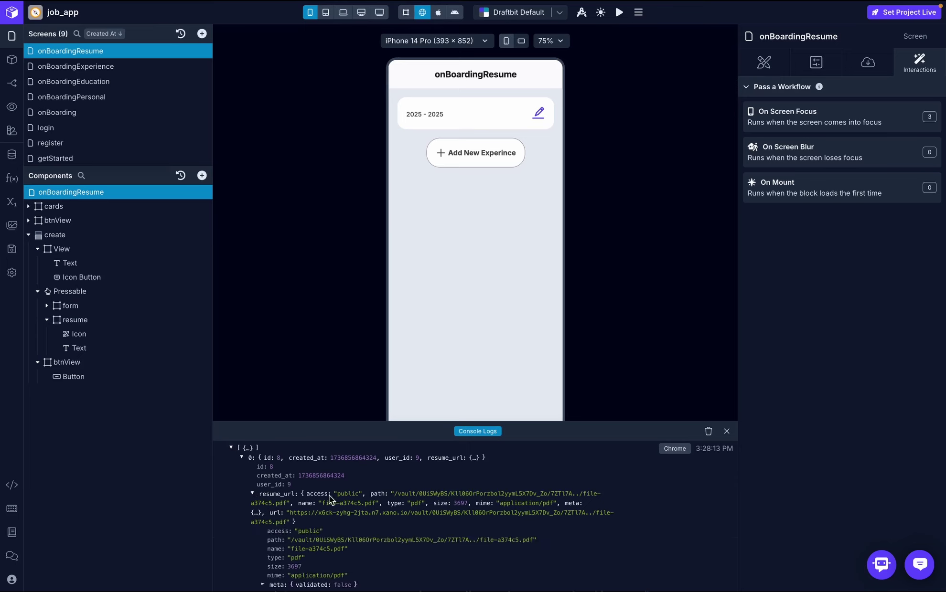
{"action": "scroll", "coordinate": [381, 527], "scroll_direction": "down", "scroll_amount": 1}
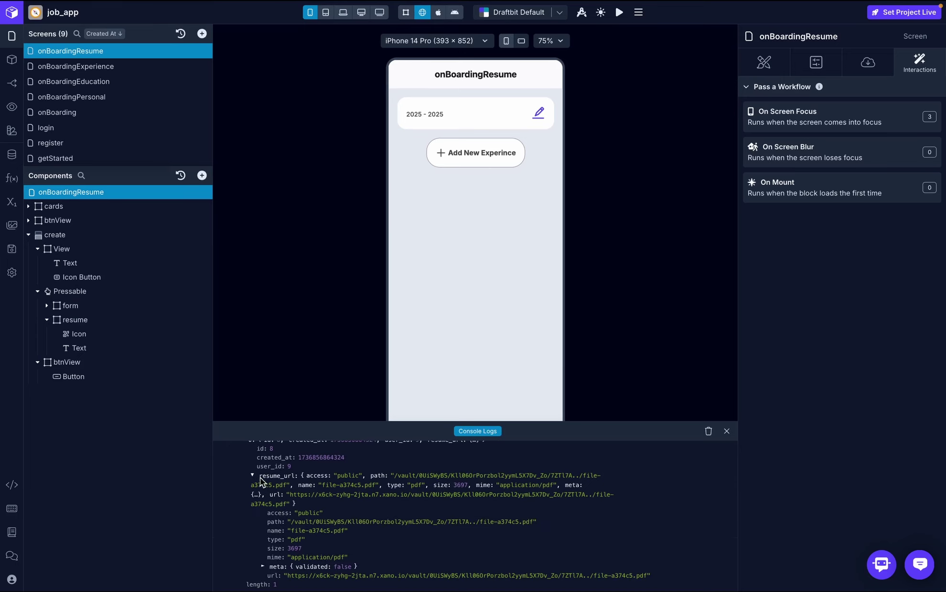
{"action": "left_click_drag", "start_coordinate": [260, 477], "coordinate": [294, 478]}
{"action": "key", "text": "ctrl+c"}
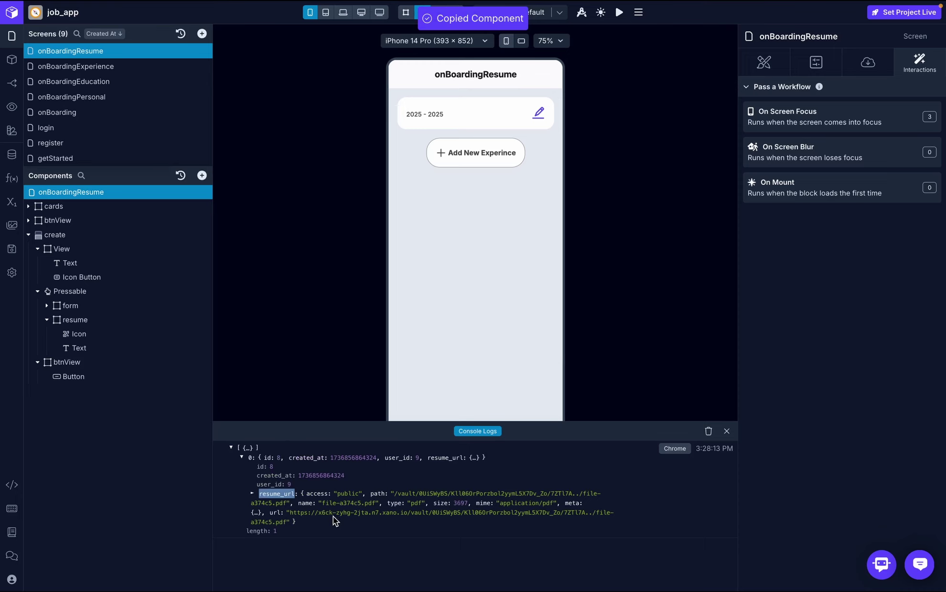
{"action": "left_click", "coordinate": [334, 517]}
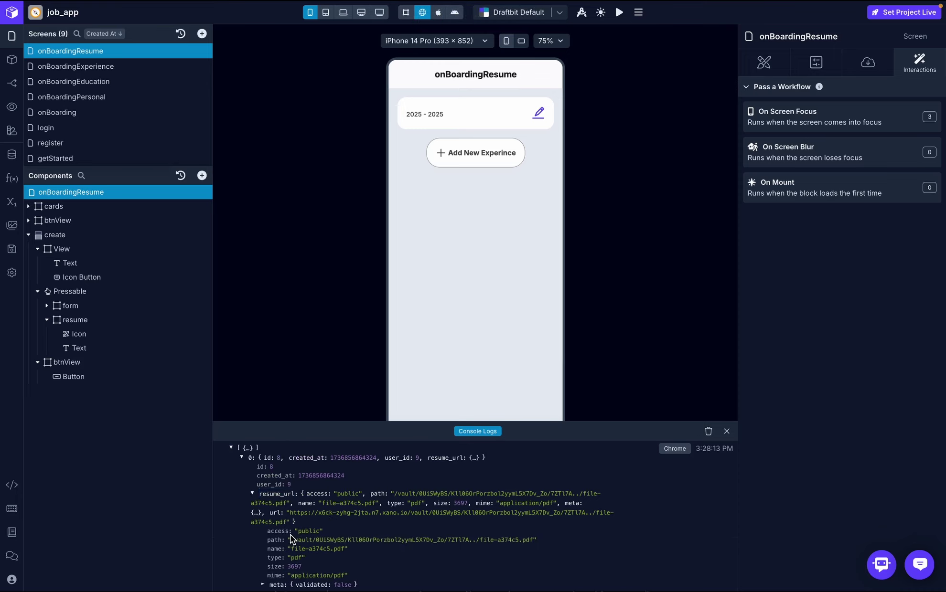
{"action": "scroll", "coordinate": [290, 535], "scroll_direction": "down", "scroll_amount": 1}
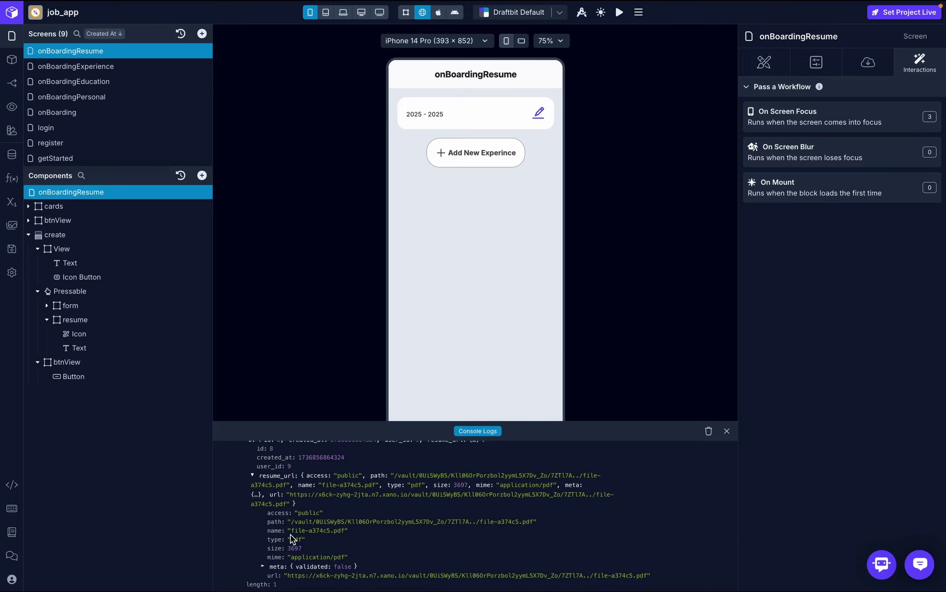
- Expand cards > List and select the resume card's title Text
{"action": "left_click", "coordinate": [29, 209]}
{"action": "left_click", "coordinate": [57, 220]}
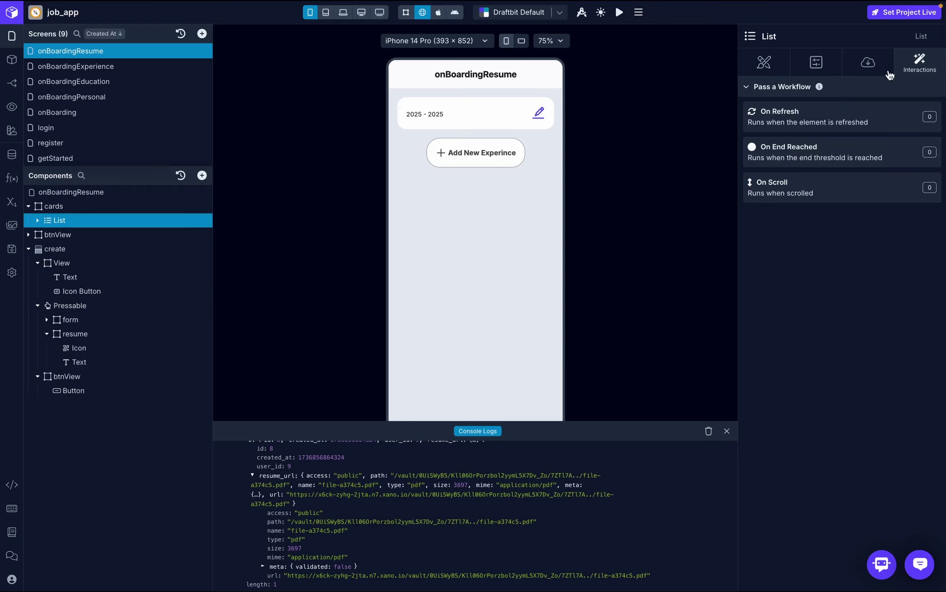
{"action": "left_click", "coordinate": [869, 65]}
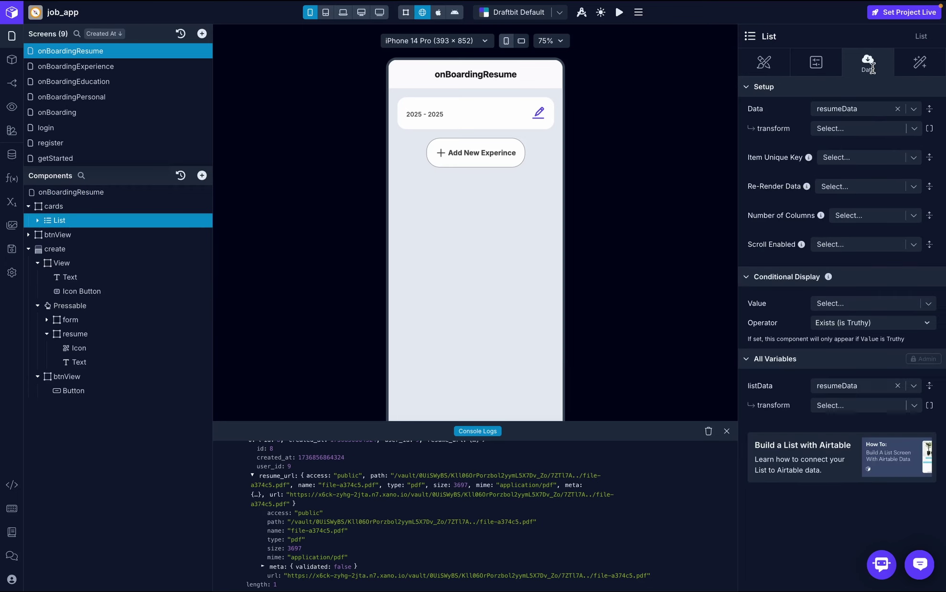
{"action": "left_click", "coordinate": [37, 220]}
{"action": "left_click", "coordinate": [87, 262]}
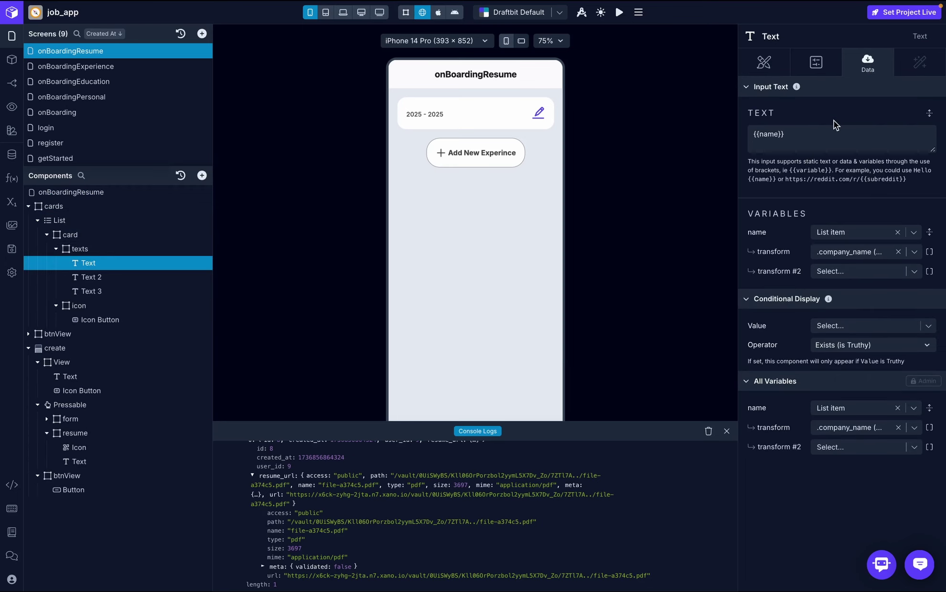
- Replace the title's company_name transform with resume_url then name, showing file-a374c5.pdf
{"action": "left_click", "coordinate": [898, 252]}
{"action": "left_click", "coordinate": [866, 253]}
{"action": "type", "text": "resume_url"}
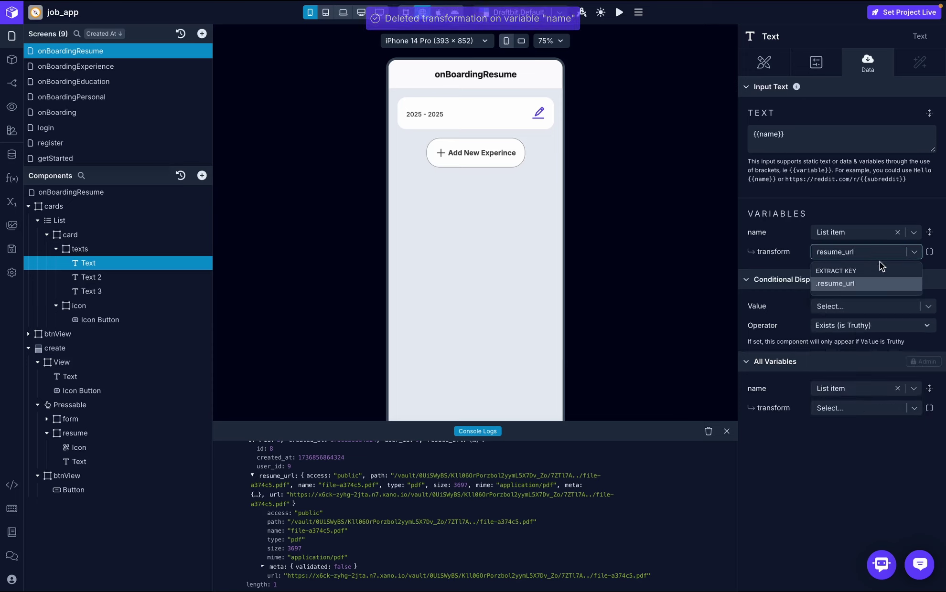
{"action": "left_click", "coordinate": [877, 285]}
{"action": "left_click", "coordinate": [849, 271]}
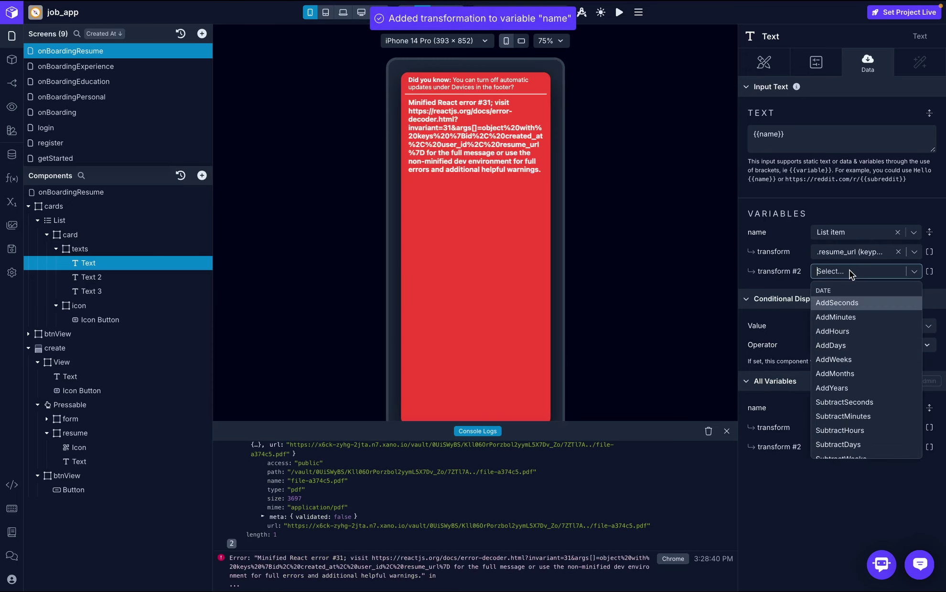
{"action": "type", "text": "name"}
{"action": "left_click", "coordinate": [853, 304]}
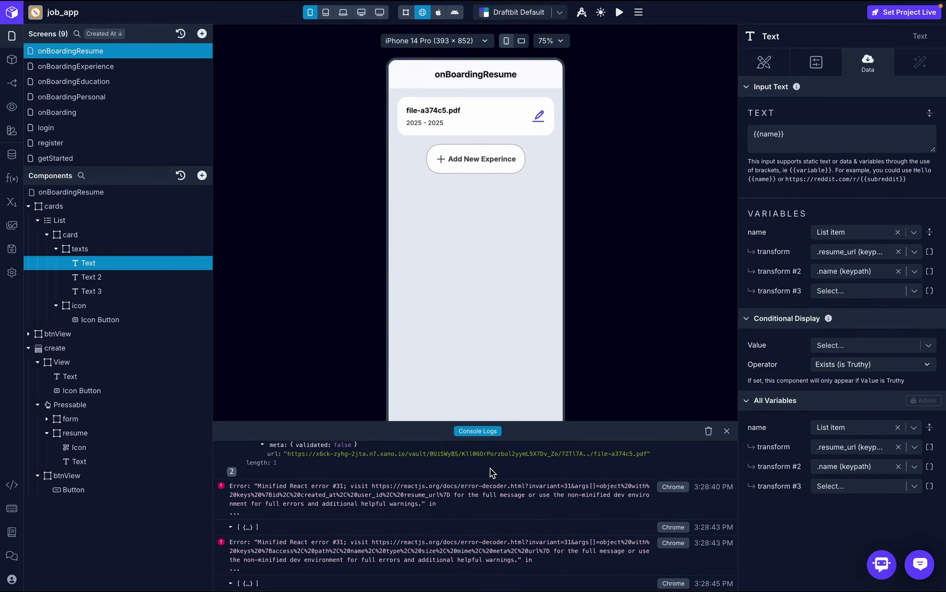
{"action": "scroll", "coordinate": [490, 469], "scroll_direction": "up", "scroll_amount": 5}
{"action": "scroll", "coordinate": [469, 535], "scroll_direction": "down", "scroll_amount": 2}
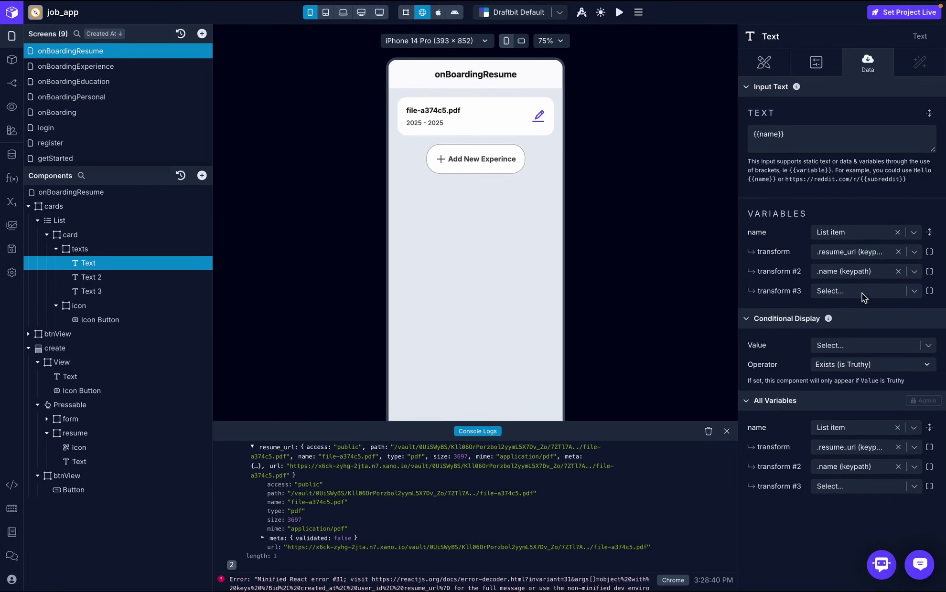
- Delete the card's Text 2 and date-range Text 3
{"action": "left_click", "coordinate": [205, 277]}
{"action": "left_click", "coordinate": [234, 357]}
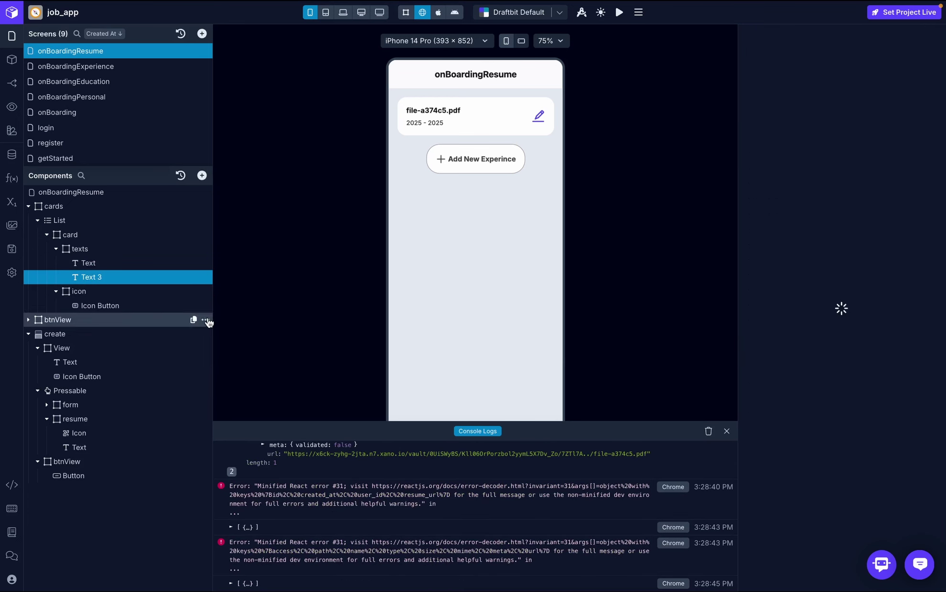
{"action": "left_click", "coordinate": [205, 278]}
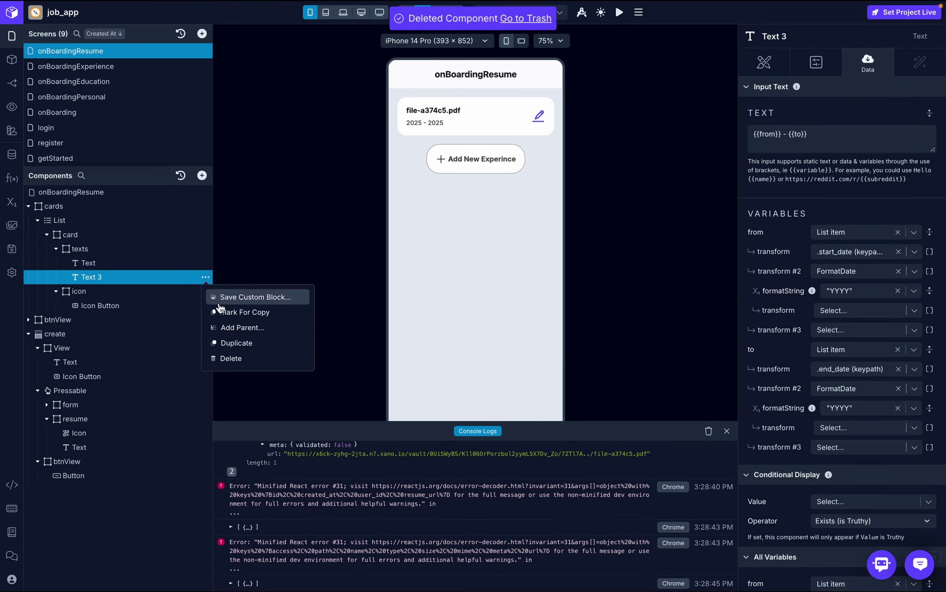
{"action": "left_click", "coordinate": [243, 359]}
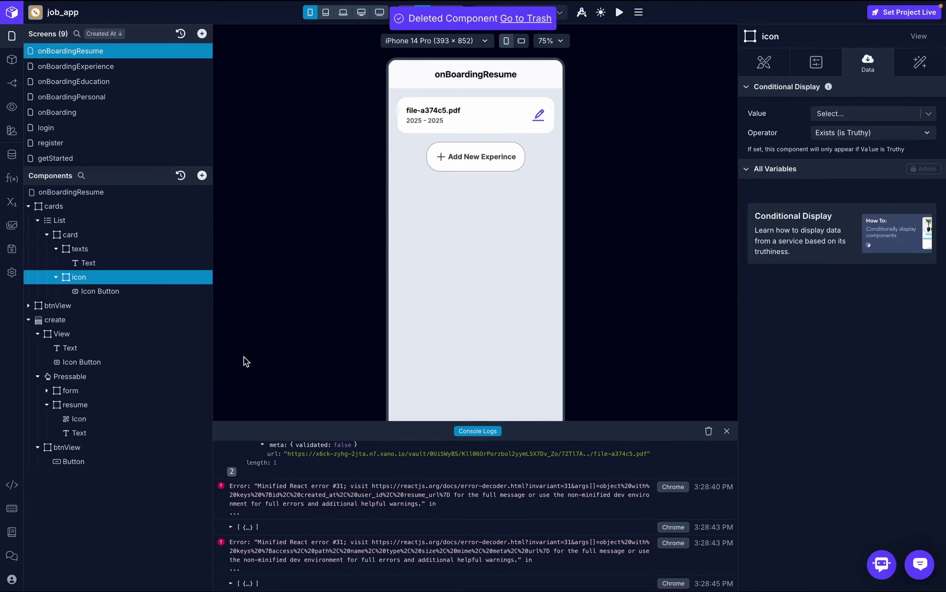
- Give the card's Icon Button the page-delete icon
{"action": "left_click", "coordinate": [132, 292]}
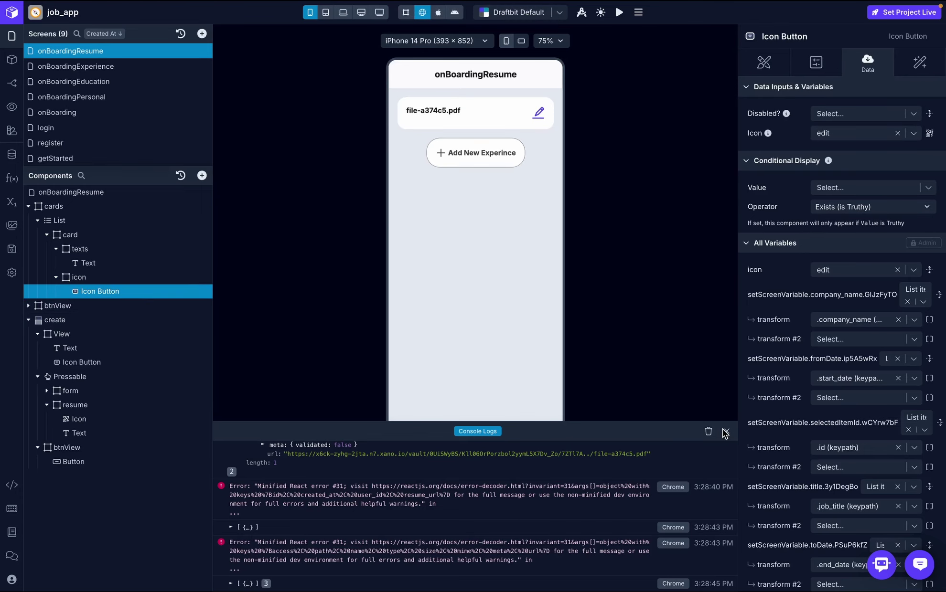
{"action": "left_click", "coordinate": [726, 432]}
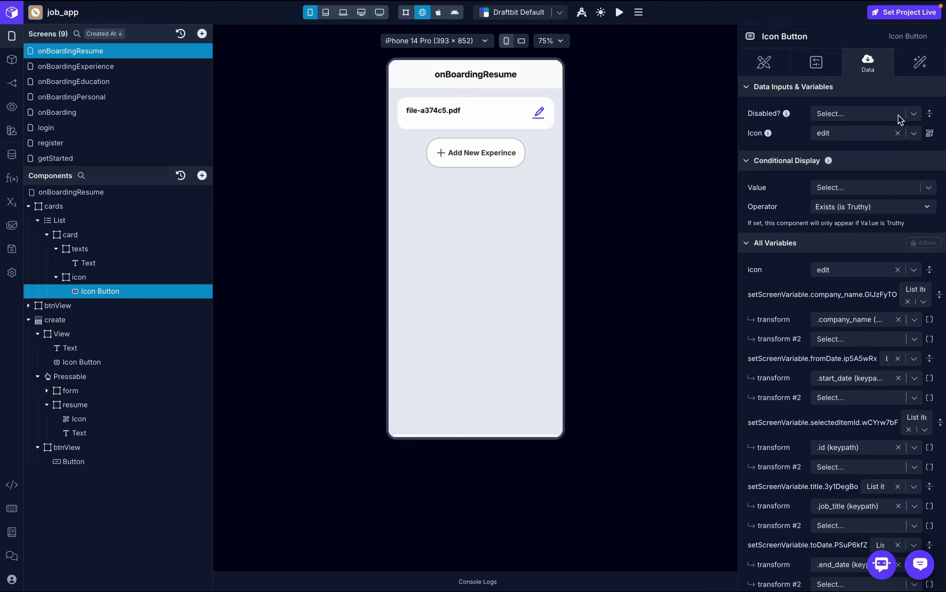
{"action": "left_click", "coordinate": [929, 133]}
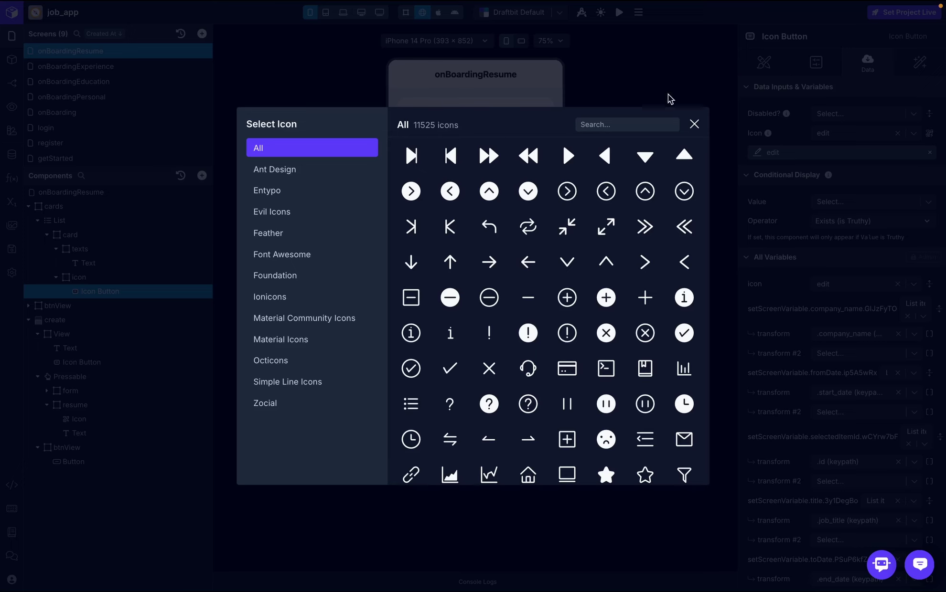
{"action": "left_click", "coordinate": [601, 124]}
{"action": "type", "text": "delete"}
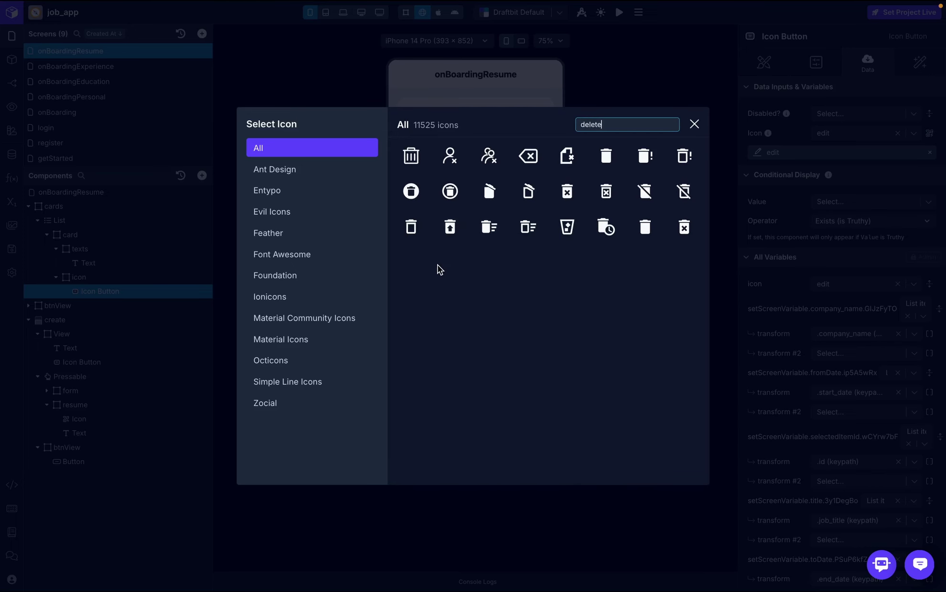
{"action": "left_click", "coordinate": [567, 163]}
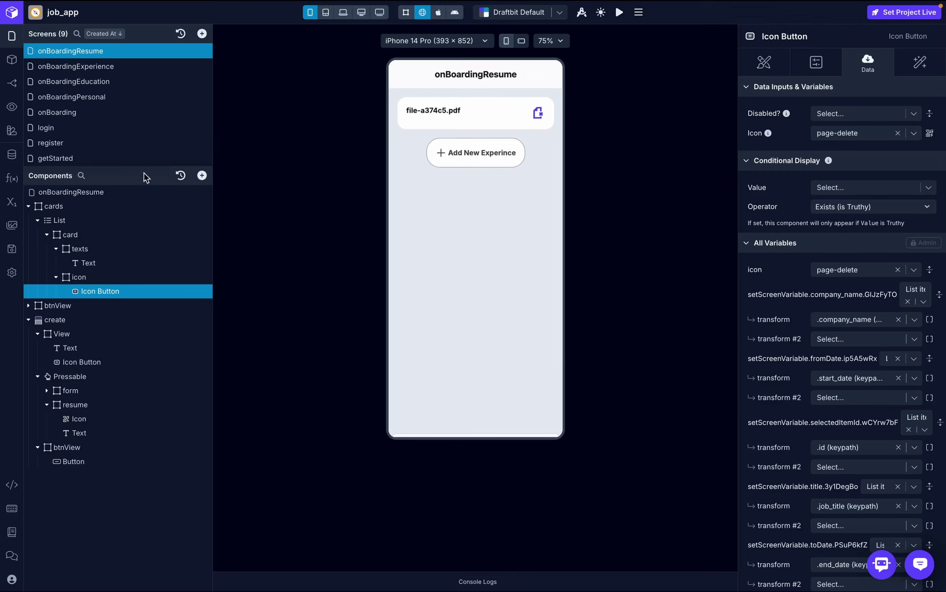
- Start a new on-boarding-service endpoint named delete_resume with the POST method
{"action": "left_click", "coordinate": [12, 155]}
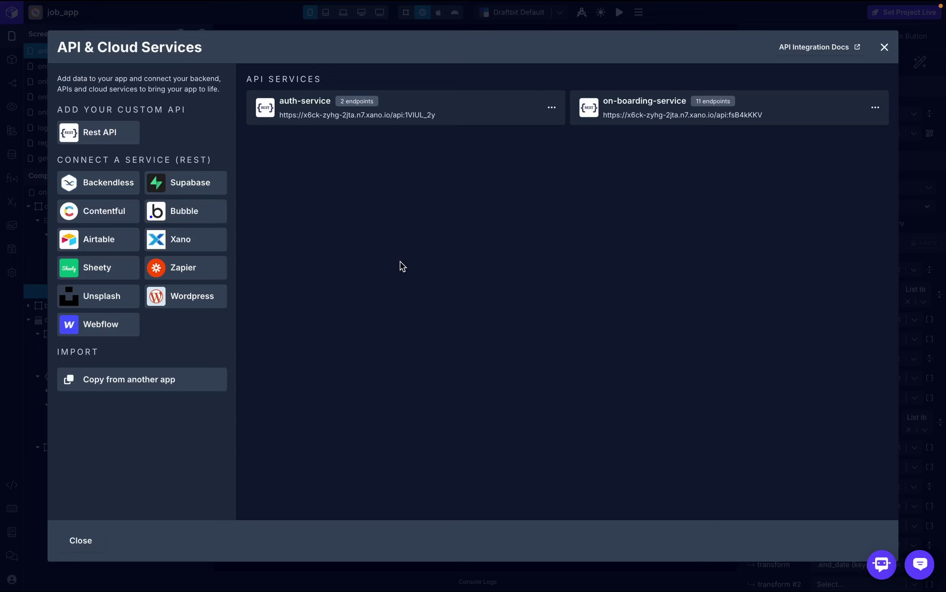
{"action": "left_click", "coordinate": [672, 109]}
{"action": "scroll", "coordinate": [524, 441], "scroll_direction": "down", "scroll_amount": 3}
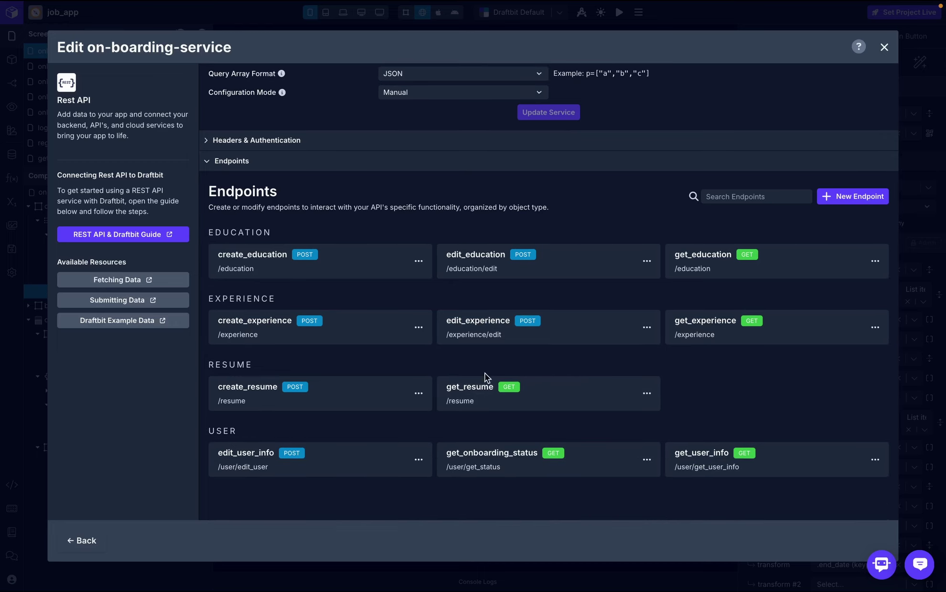
{"action": "left_click", "coordinate": [860, 197]}
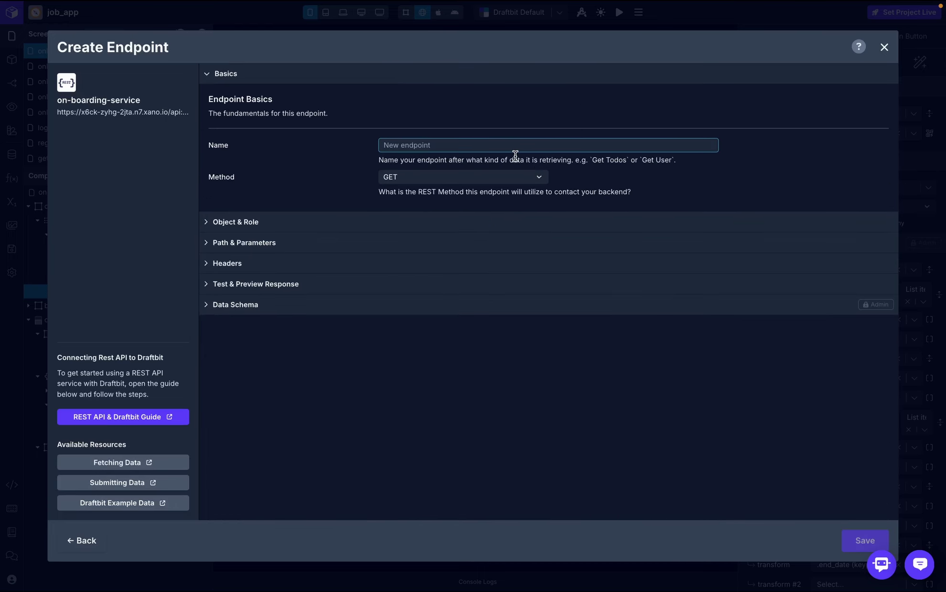
{"action": "type", "text": "delete_resume"}
{"action": "left_click", "coordinate": [519, 178]}
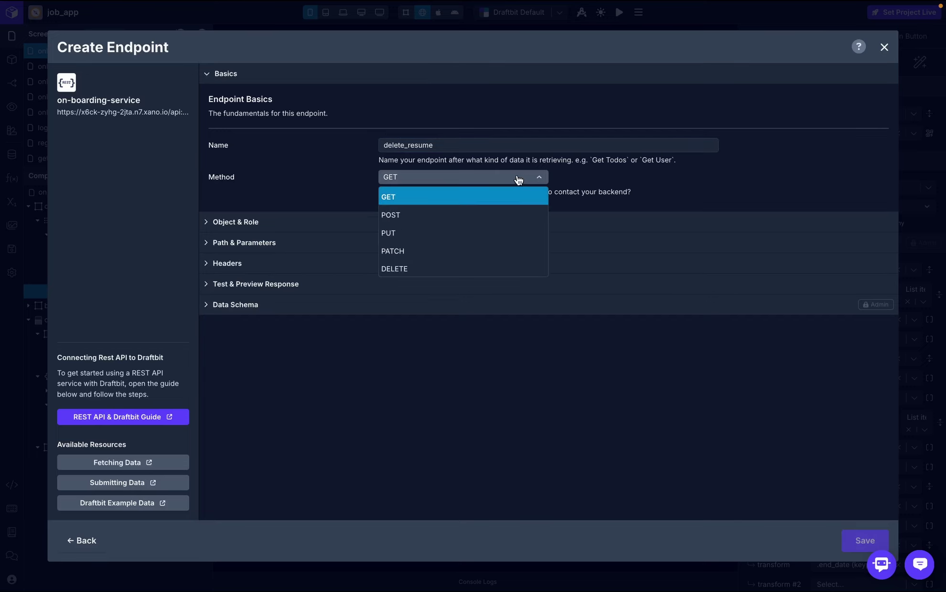
{"action": "left_click", "coordinate": [461, 213]}
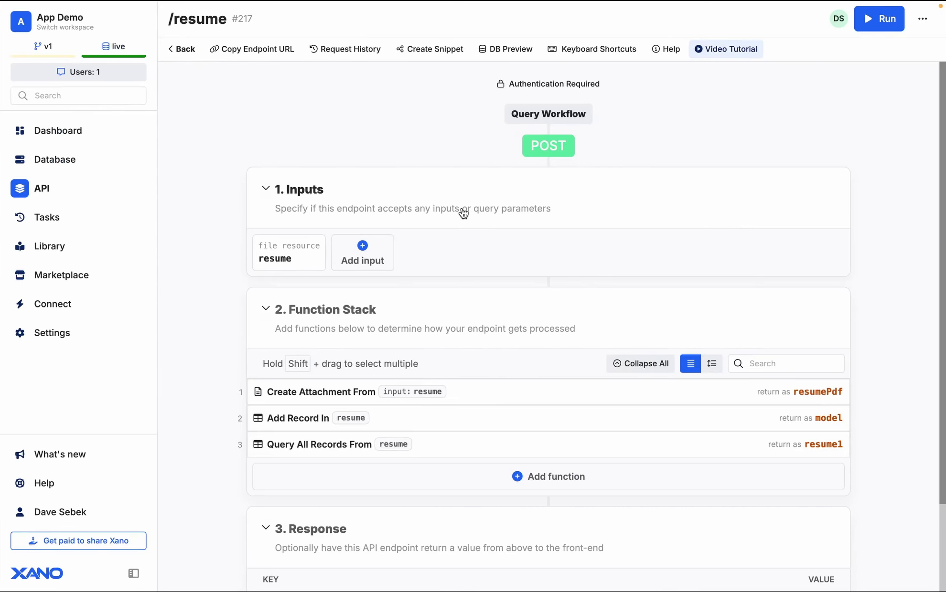
- Open Xano's DELETE resume/{resume_id} endpoint, run it, and select its inputs JSON and path
{"action": "left_click", "coordinate": [180, 49]}
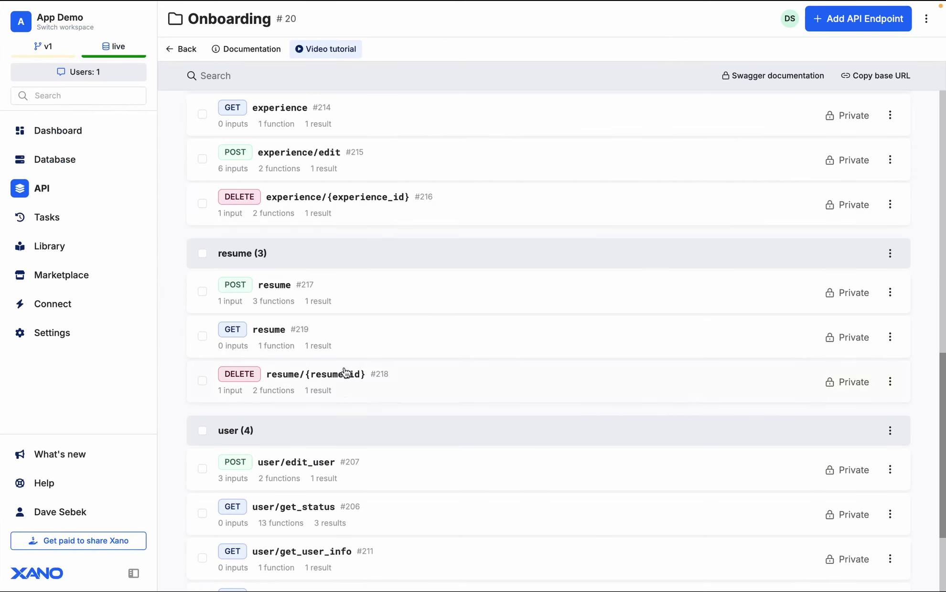
{"action": "left_click", "coordinate": [342, 393]}
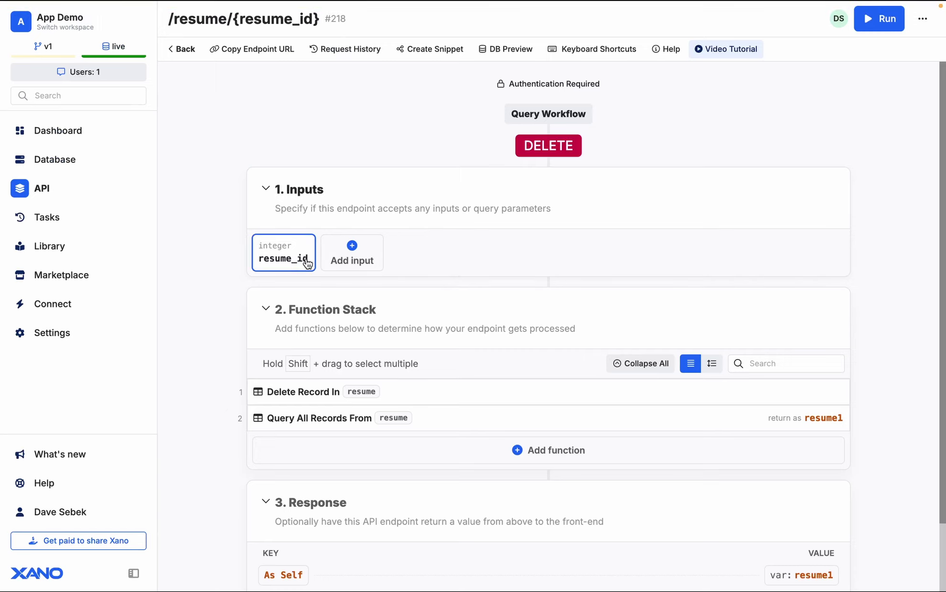
{"action": "left_click", "coordinate": [879, 29]}
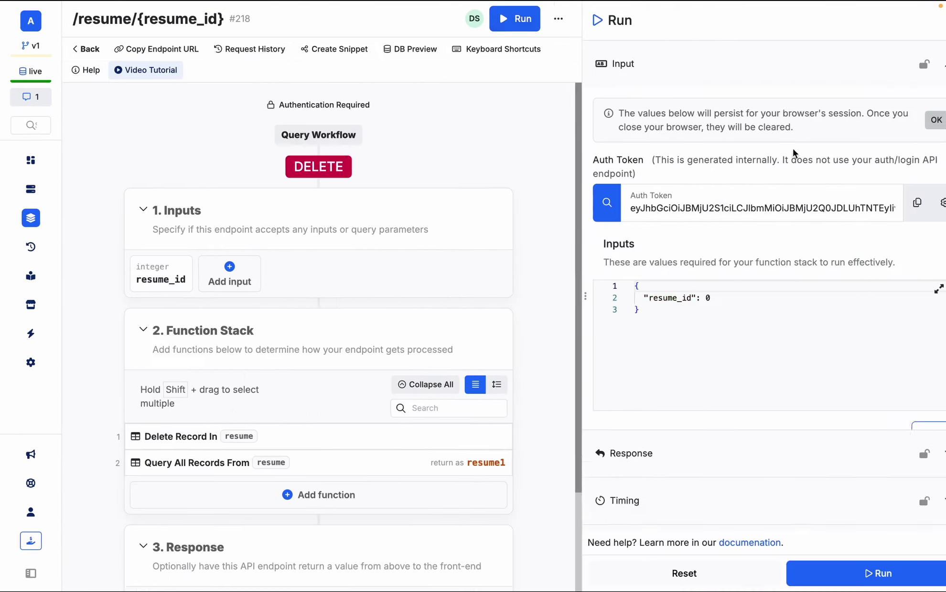
{"action": "left_click", "coordinate": [693, 314]}
{"action": "key", "text": "ctrl+a"}
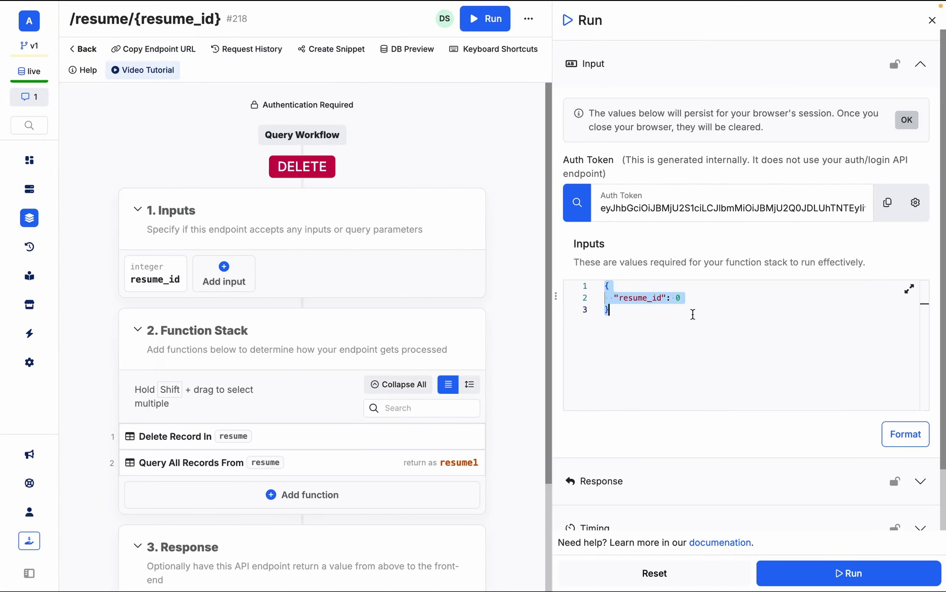
{"action": "left_click_drag", "start_coordinate": [71, 18], "coordinate": [219, 18]}
{"action": "key", "text": "ctrl+c"}
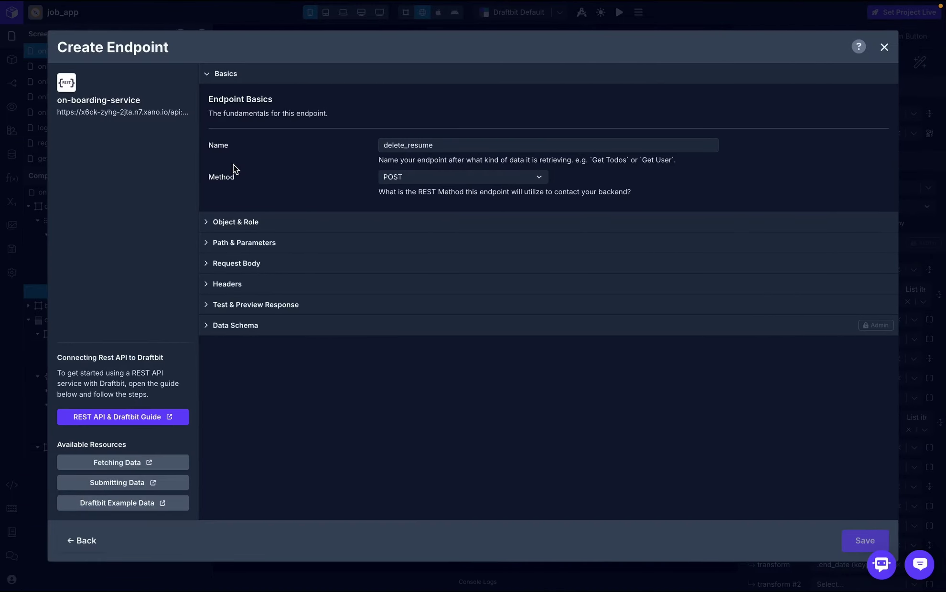
- Set the endpoint method to DELETE, object to resume and role to Delete
{"action": "left_click", "coordinate": [410, 179]}
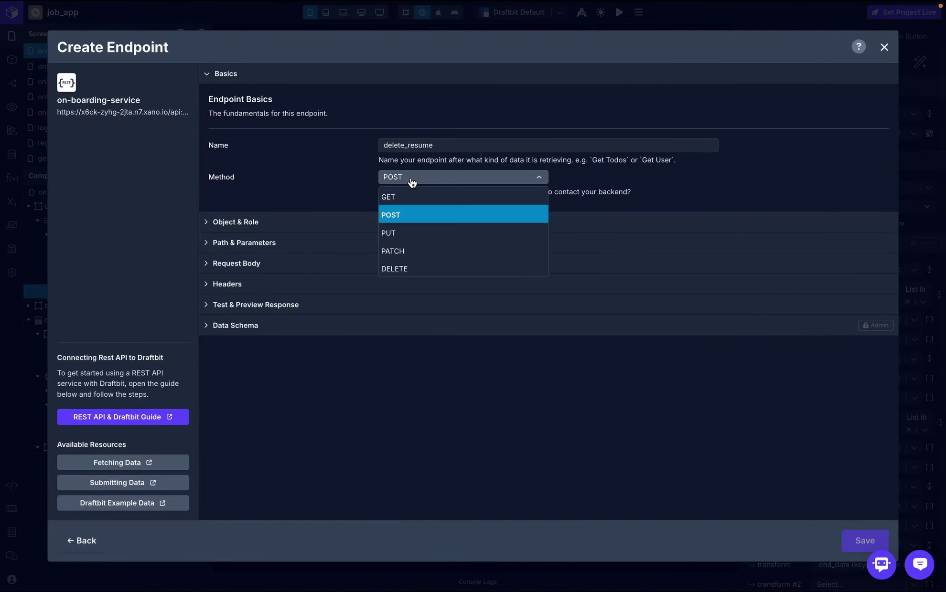
{"action": "left_click", "coordinate": [412, 268]}
{"action": "left_click", "coordinate": [280, 225]}
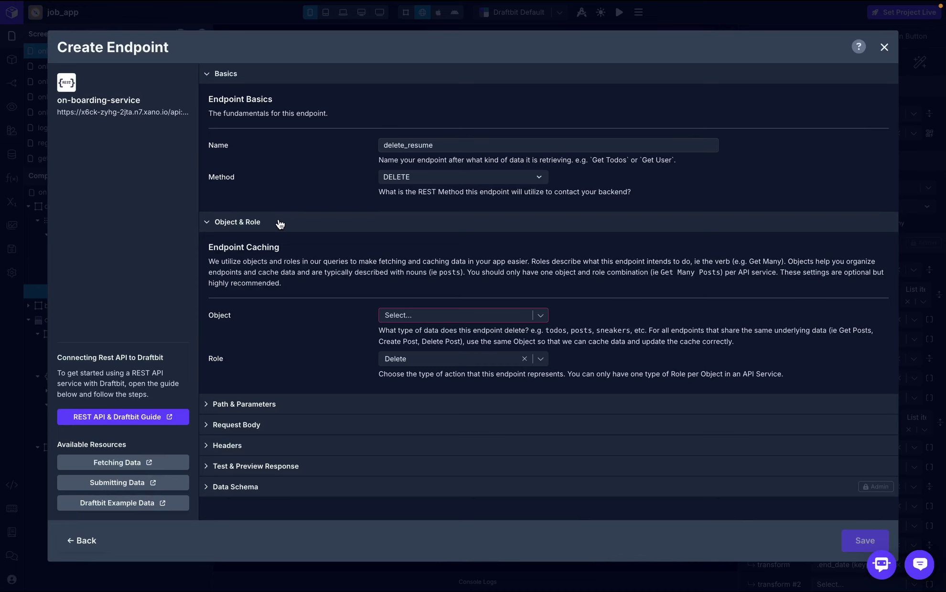
{"action": "left_click", "coordinate": [453, 319]}
{"action": "left_click", "coordinate": [444, 375]}
{"action": "left_click", "coordinate": [428, 354]}
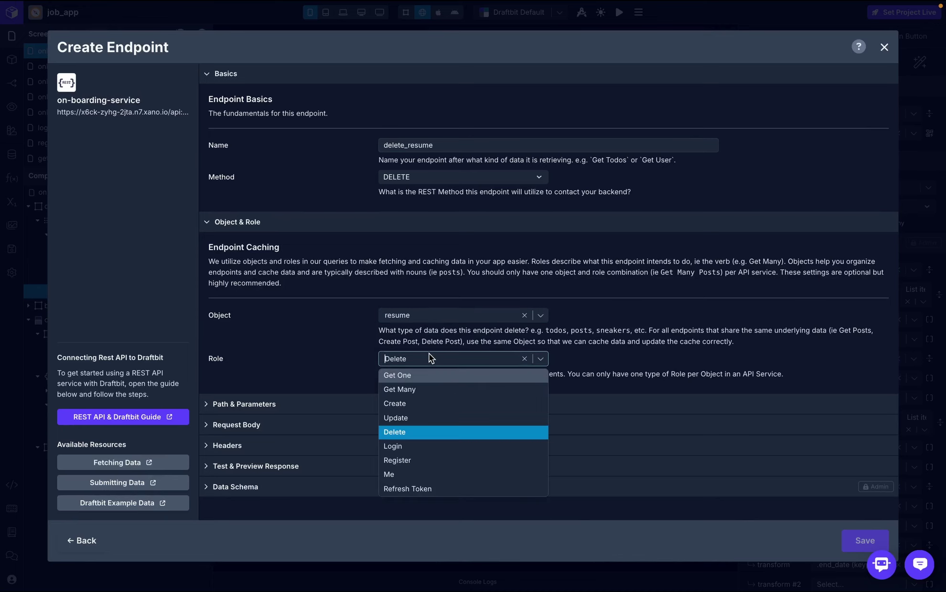
{"action": "left_click", "coordinate": [327, 350]}
- Set the endpoint path to /resume/{{resume_id}}
{"action": "left_click", "coordinate": [314, 405]}
{"action": "scroll", "coordinate": [294, 377], "scroll_direction": "down", "scroll_amount": 2}
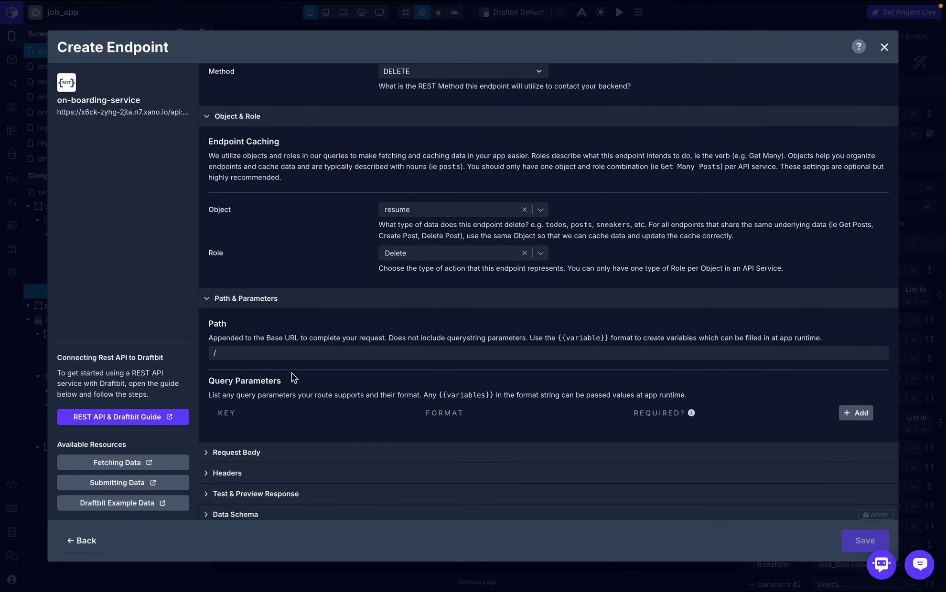
{"action": "left_click", "coordinate": [283, 353]}
{"action": "key", "text": "ctrl+v"}
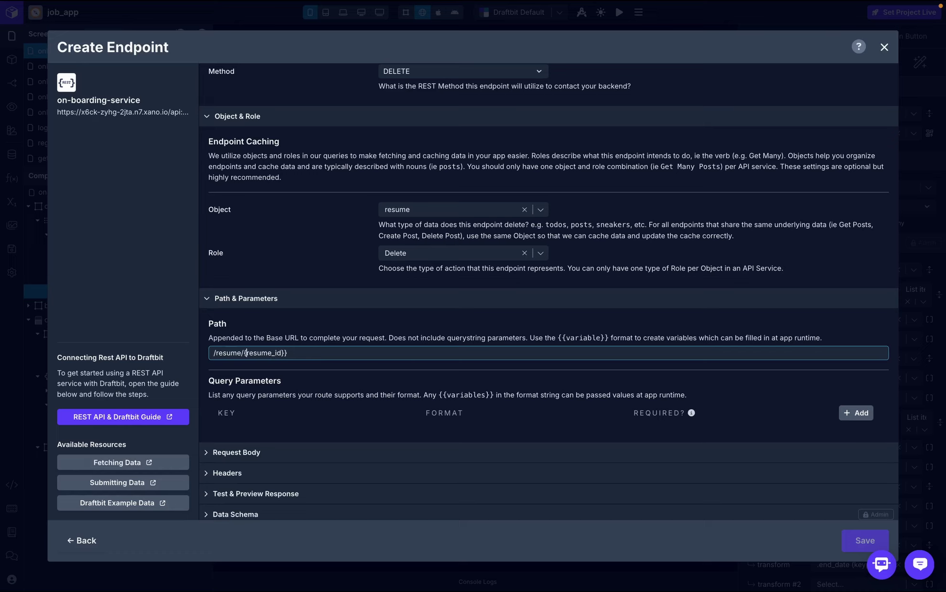
{"action": "type", "text": "{"}
{"action": "left_click", "coordinate": [375, 327]}
- Give the resume_id path variable a test value of 1
{"action": "scroll", "coordinate": [378, 326], "scroll_direction": "down", "scroll_amount": 1}
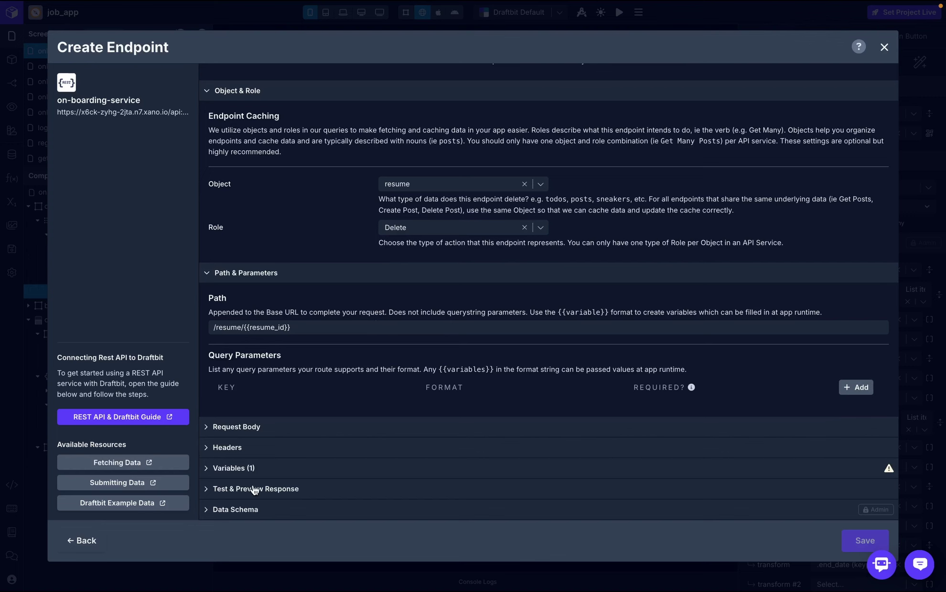
{"action": "left_click", "coordinate": [276, 475]}
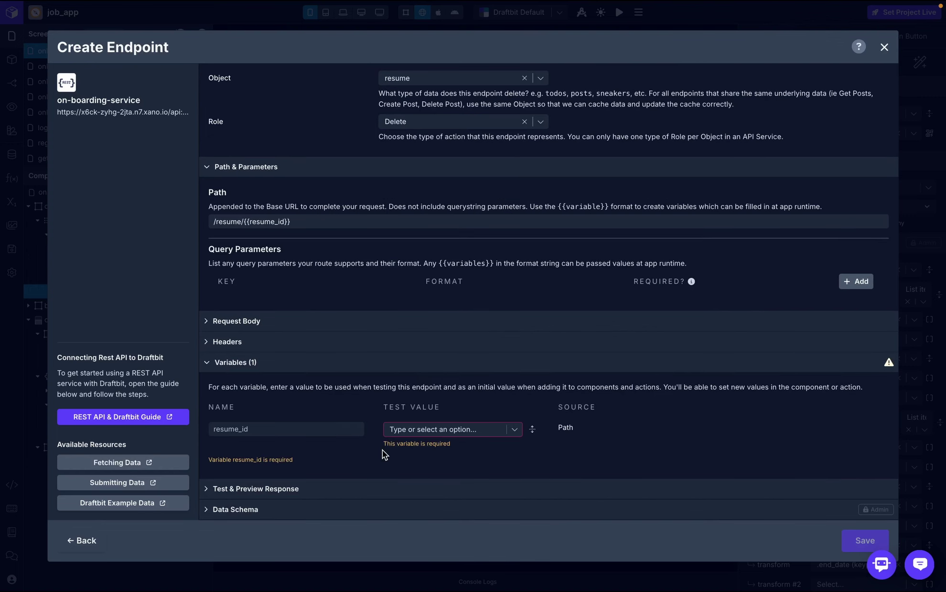
{"action": "left_click", "coordinate": [420, 432]}
{"action": "type", "text": "1"}
{"action": "left_click", "coordinate": [442, 446]}
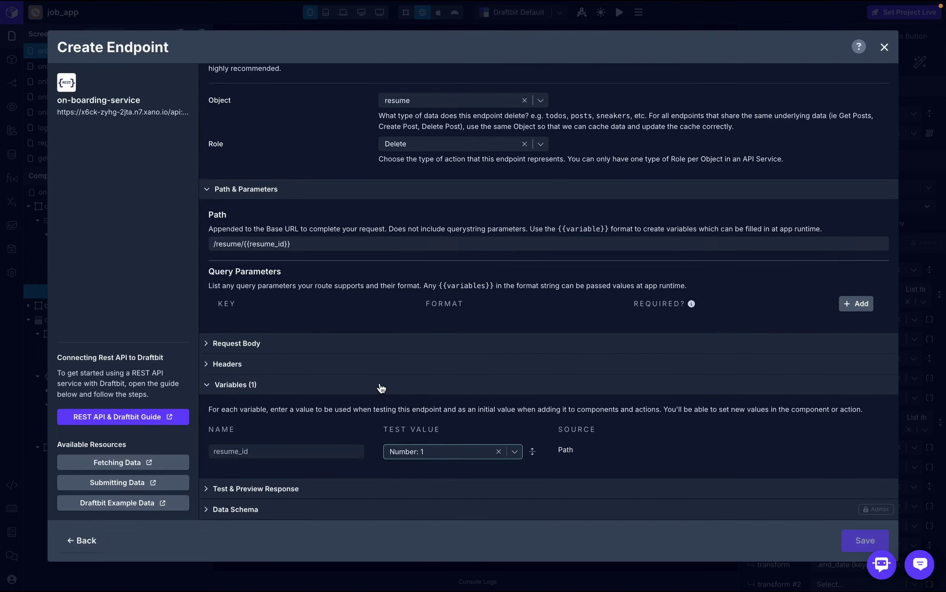
- Add an Authorization header whose value is the token global variable
{"action": "left_click", "coordinate": [294, 366]}
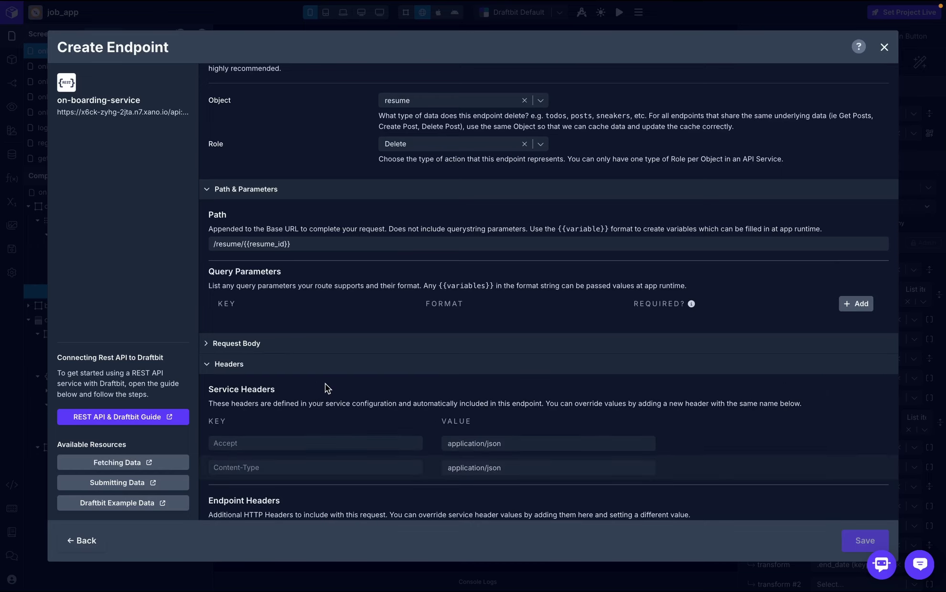
{"action": "scroll", "coordinate": [327, 388], "scroll_direction": "down", "scroll_amount": 2}
{"action": "left_click", "coordinate": [865, 443]}
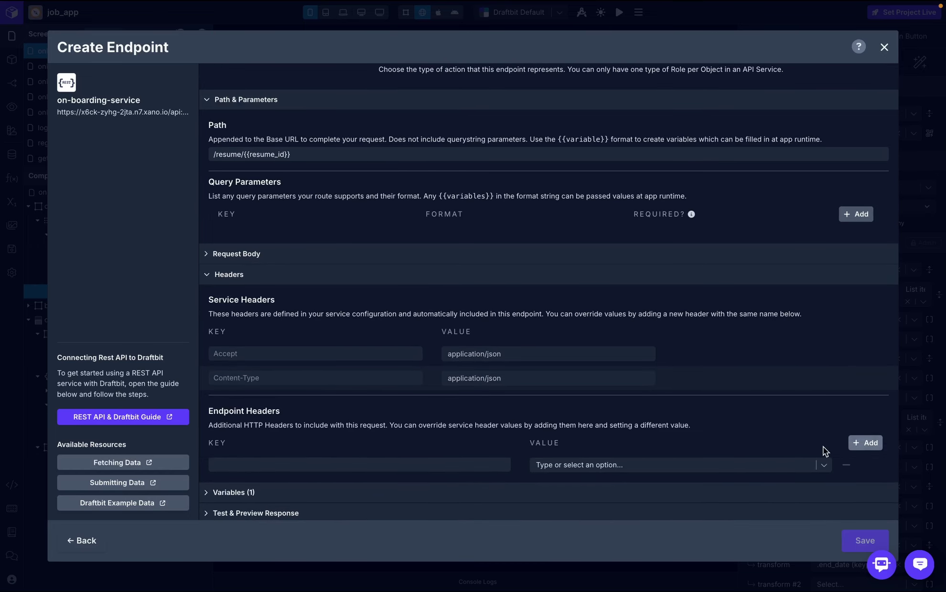
{"action": "left_click", "coordinate": [425, 465]}
{"action": "type", "text": "Authorization"}
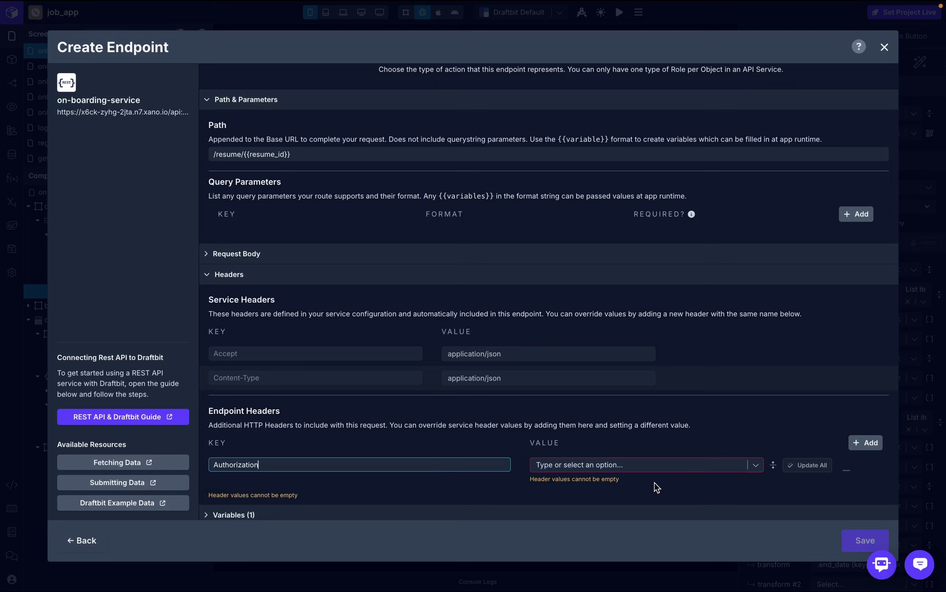
{"action": "left_click", "coordinate": [654, 466]}
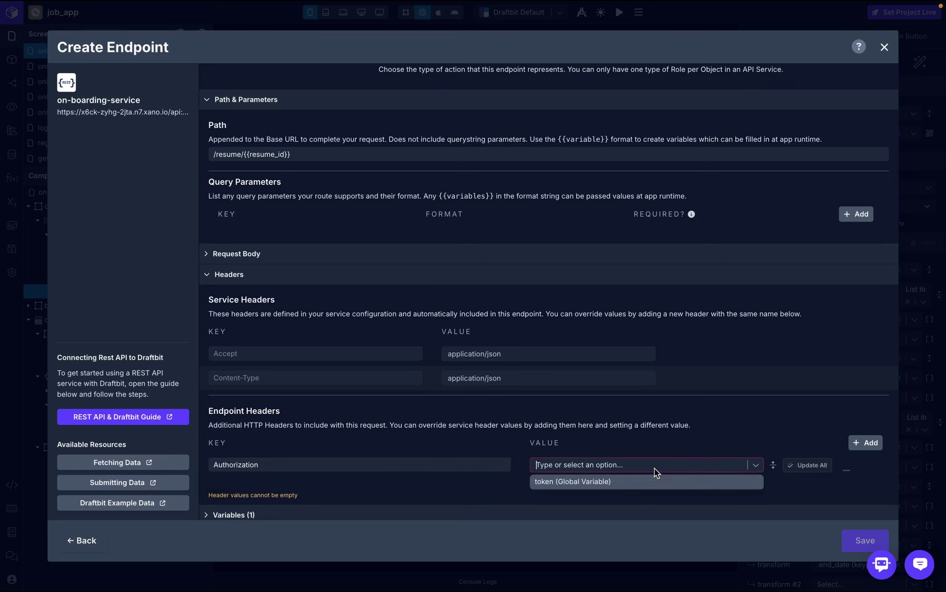
{"action": "left_click", "coordinate": [635, 487]}
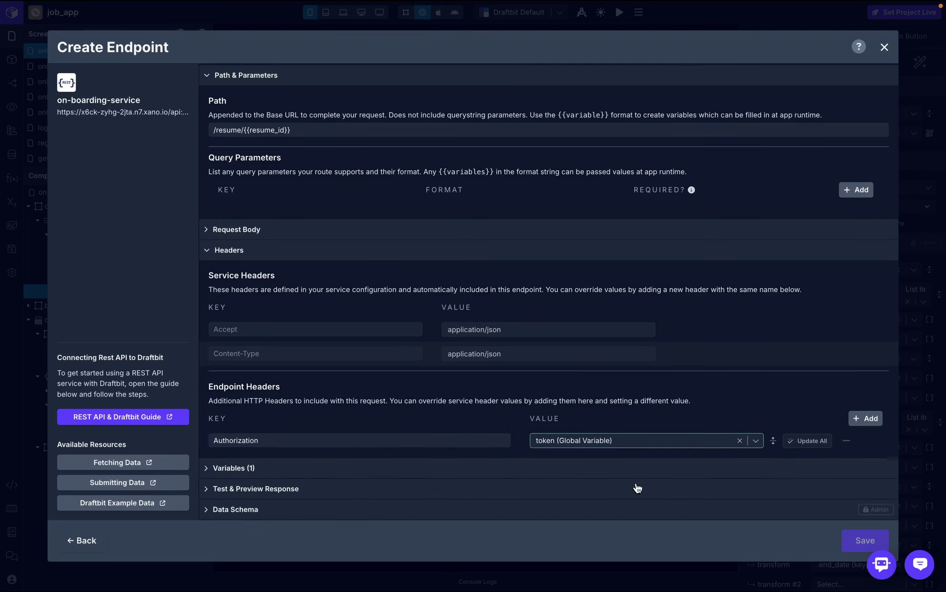
- Skip the endpoint test and save the delete_resume endpoint
{"action": "left_click", "coordinate": [401, 492]}
{"action": "left_click", "coordinate": [701, 374]}
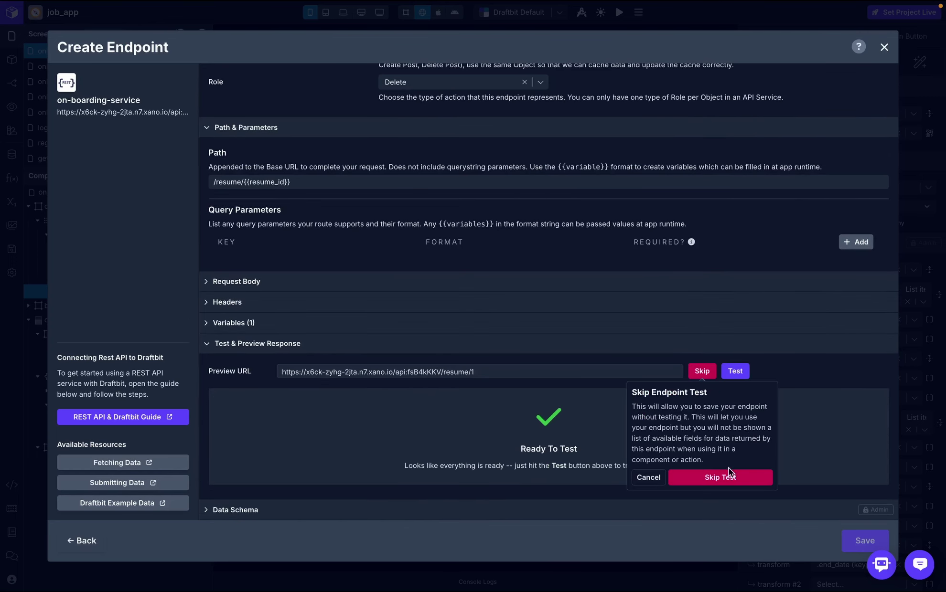
{"action": "left_click", "coordinate": [724, 477]}
{"action": "left_click", "coordinate": [864, 541]}
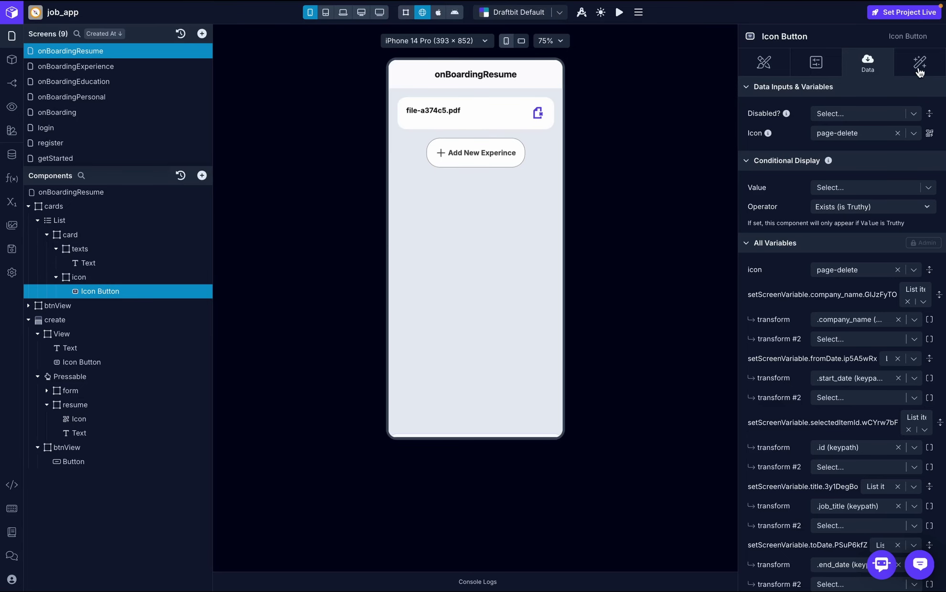
- Delete the second Set Variable action from the delete button's on-press workflow
{"action": "left_click", "coordinate": [918, 67]}
{"action": "left_click", "coordinate": [818, 125]}
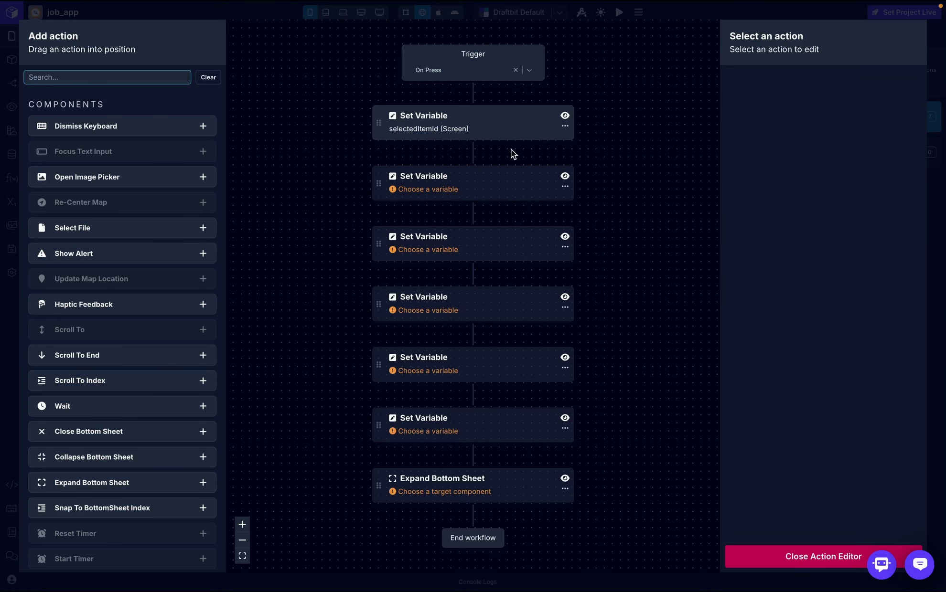
{"action": "left_click", "coordinate": [565, 186]}
{"action": "left_click", "coordinate": [592, 225]}
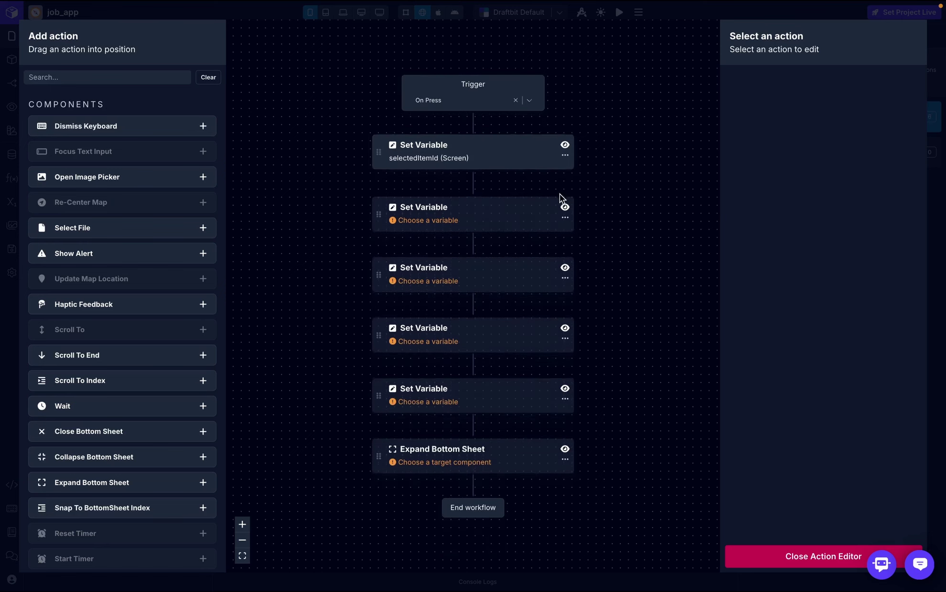
{"action": "left_click", "coordinate": [493, 311]}
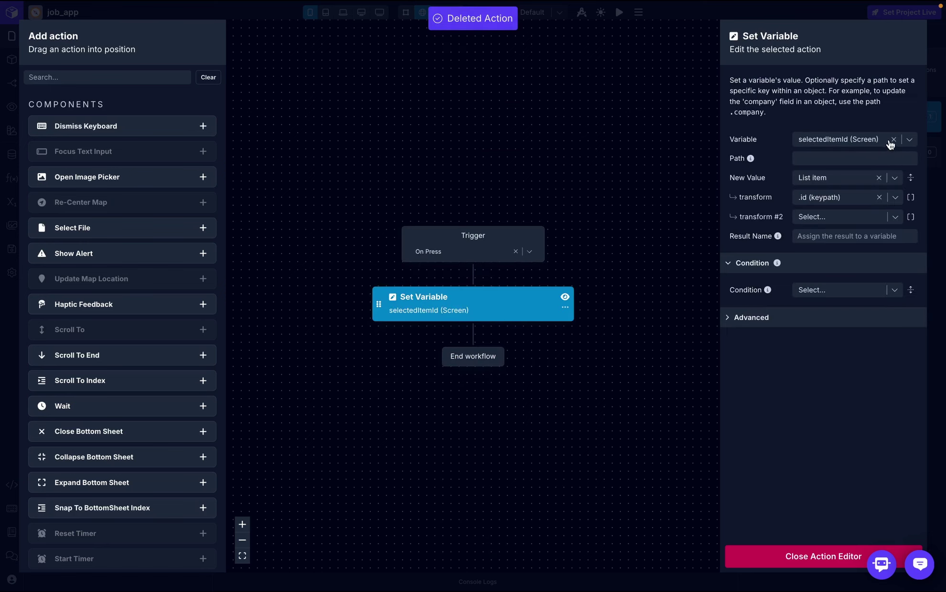
- Add an API Request calling on-boarding-service delete_resume, with its result named response
{"action": "left_click", "coordinate": [88, 78]}
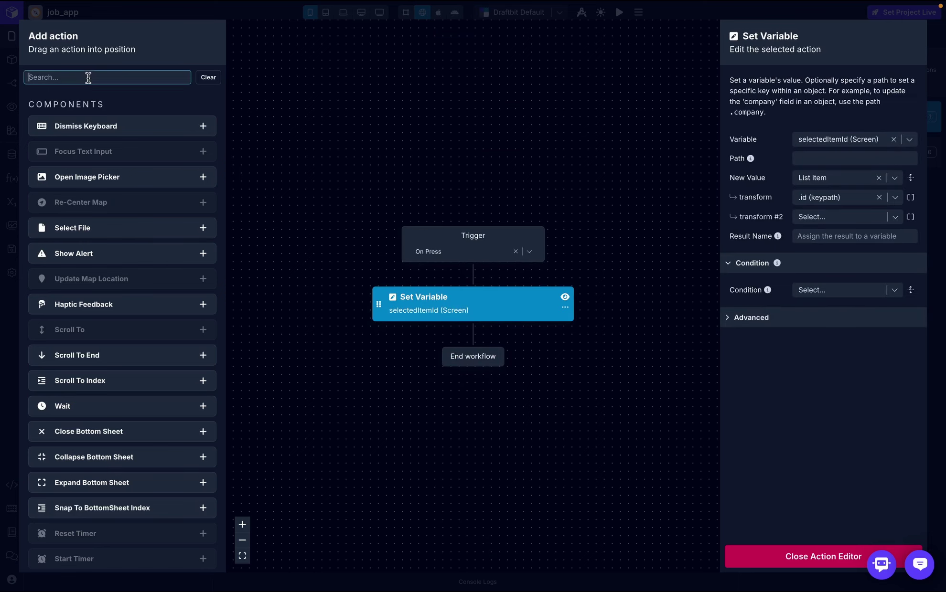
{"action": "type", "text": "api"}
{"action": "left_click_drag", "start_coordinate": [66, 127], "coordinate": [420, 278]}
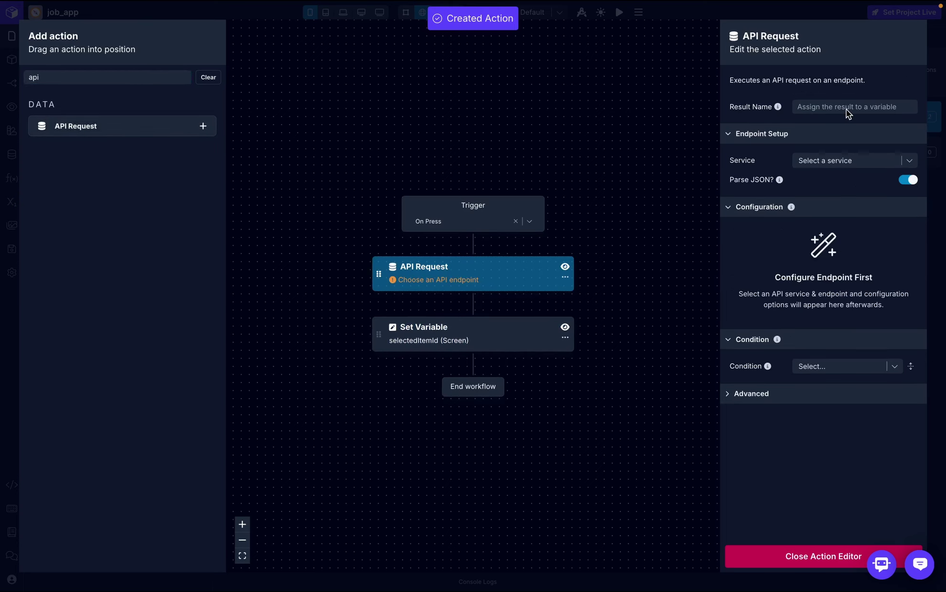
{"action": "left_click", "coordinate": [847, 108]}
{"action": "left_click", "coordinate": [850, 129]}
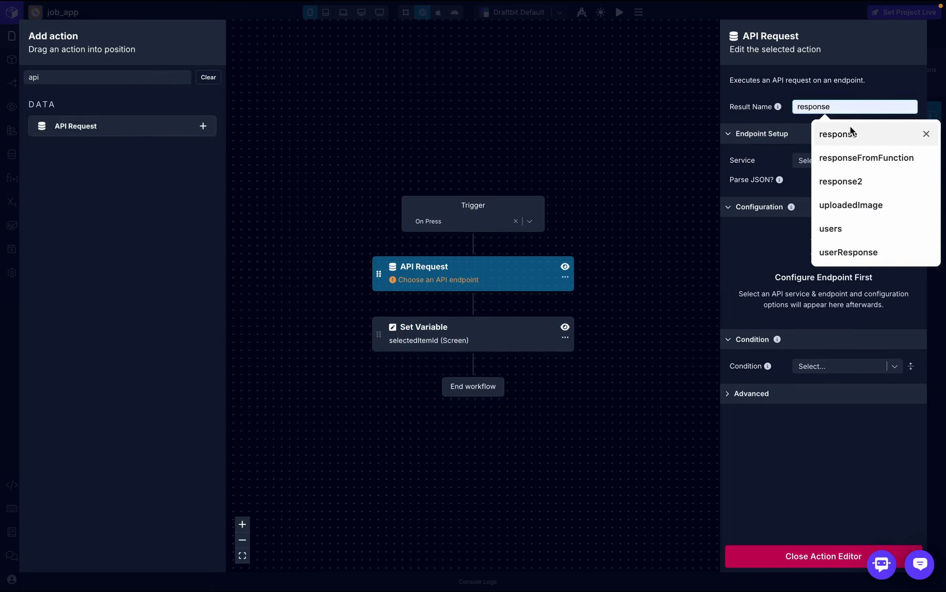
{"action": "left_click", "coordinate": [857, 160]}
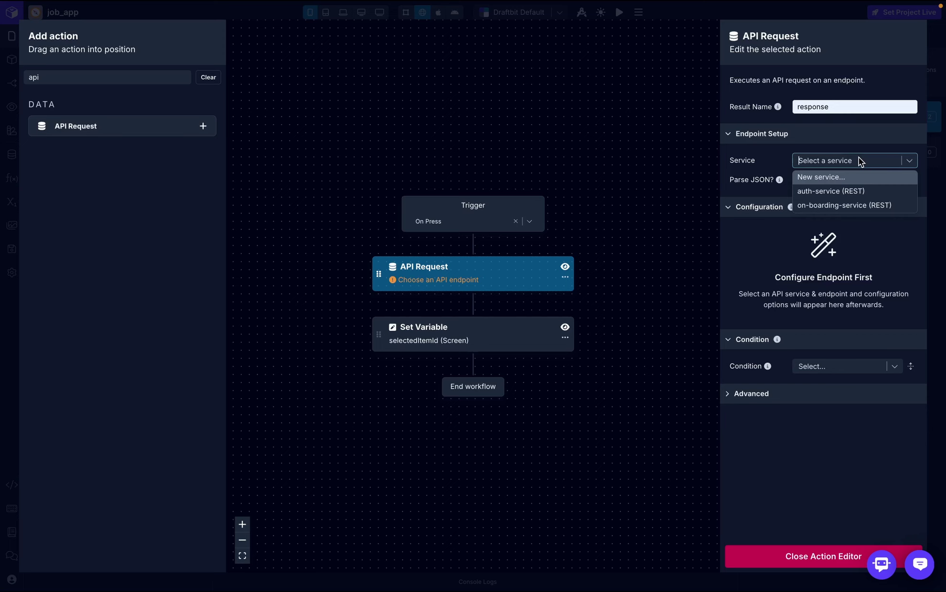
{"action": "left_click", "coordinate": [844, 205]}
{"action": "left_click", "coordinate": [888, 182]}
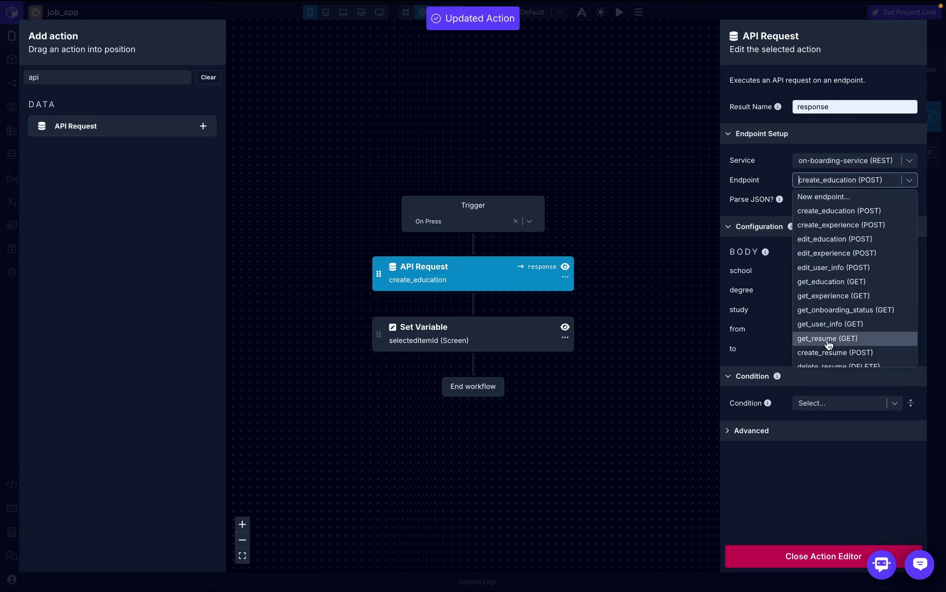
{"action": "left_click", "coordinate": [835, 361]}
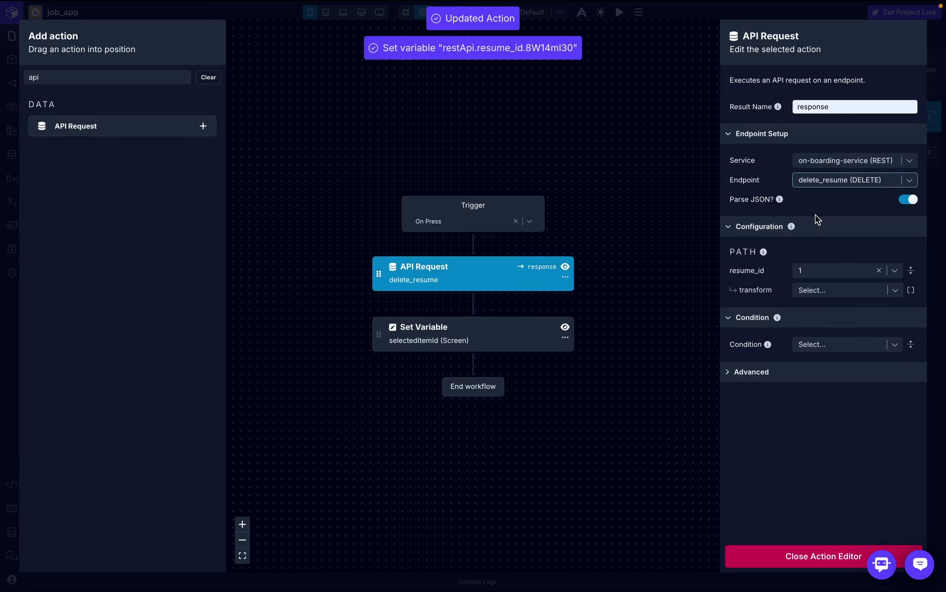
- Pass the list item's .id as the resume_id parameter
{"action": "left_click", "coordinate": [893, 272]}
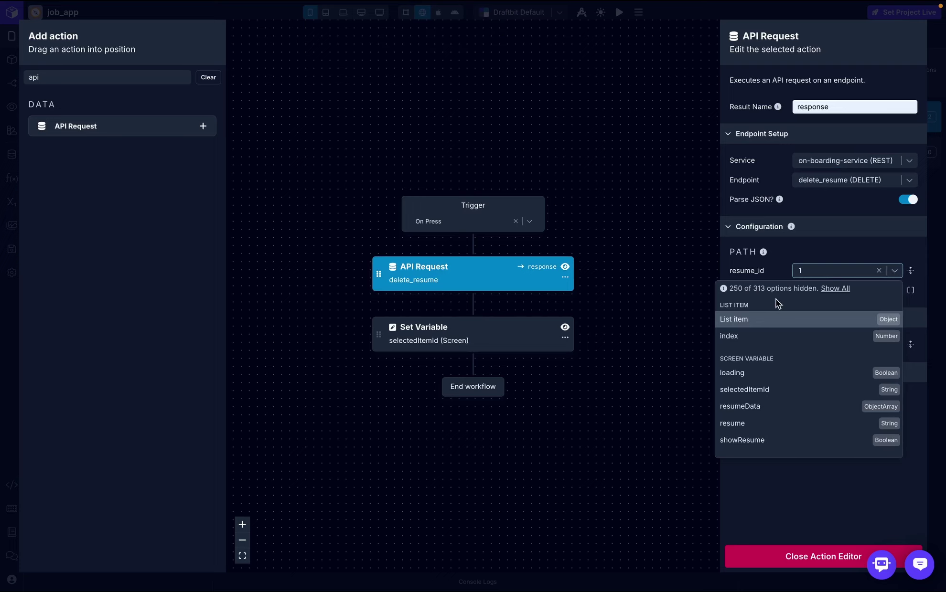
{"action": "left_click", "coordinate": [774, 327]}
{"action": "left_click", "coordinate": [832, 291]}
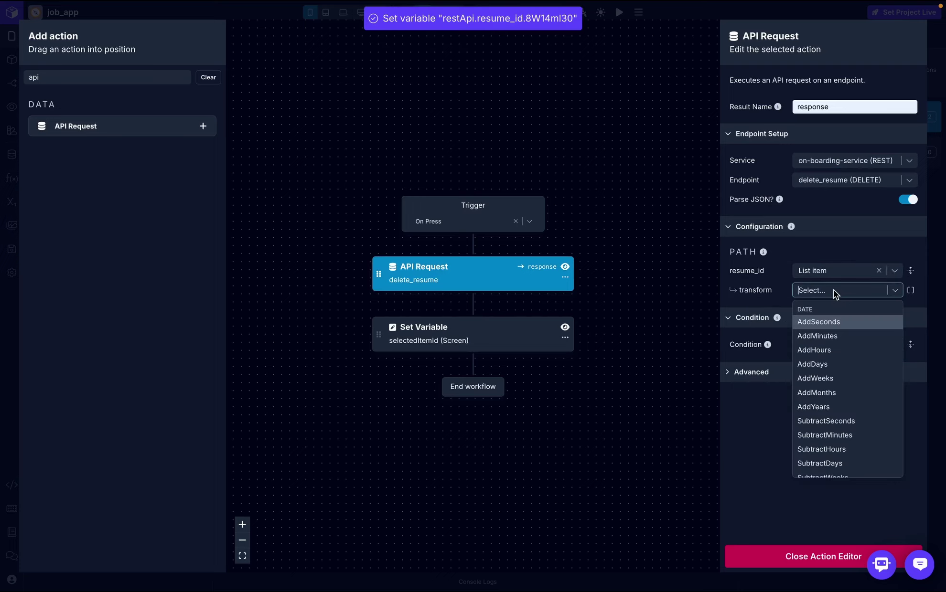
{"action": "type", "text": "id"}
{"action": "left_click", "coordinate": [831, 322]}
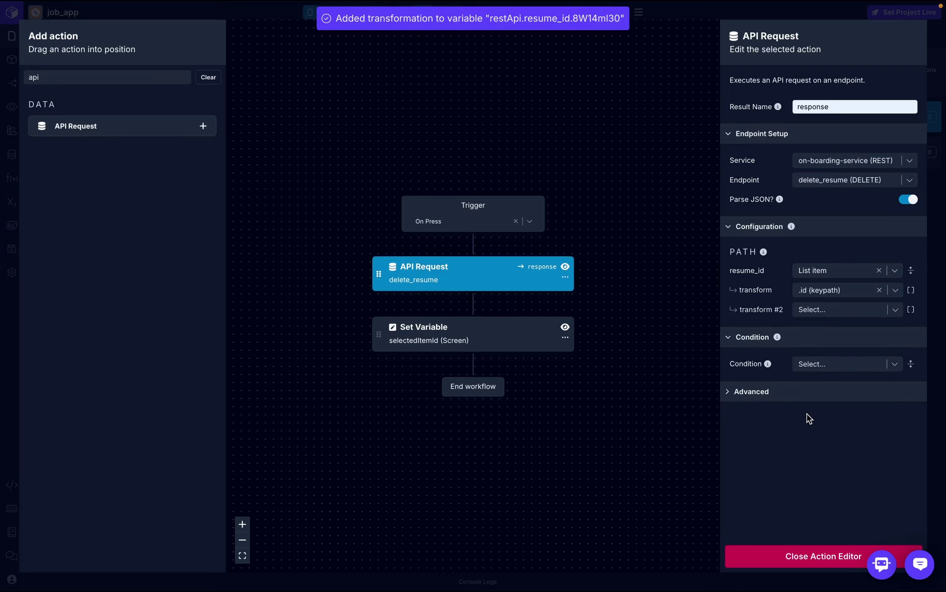
- Make the Set Variable action store response into resumeData, then close the editor
{"action": "left_click", "coordinate": [465, 340]}
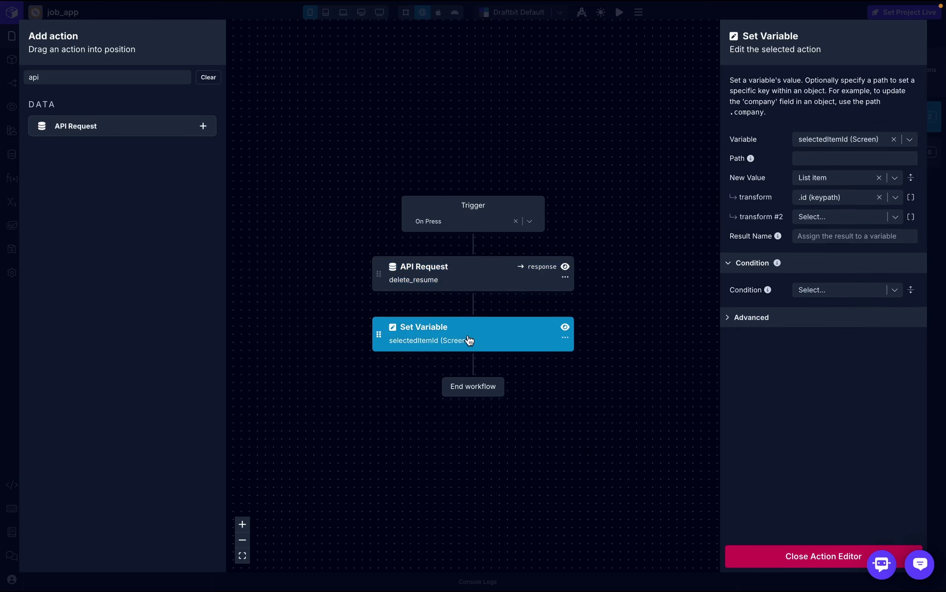
{"action": "left_click", "coordinate": [844, 139]}
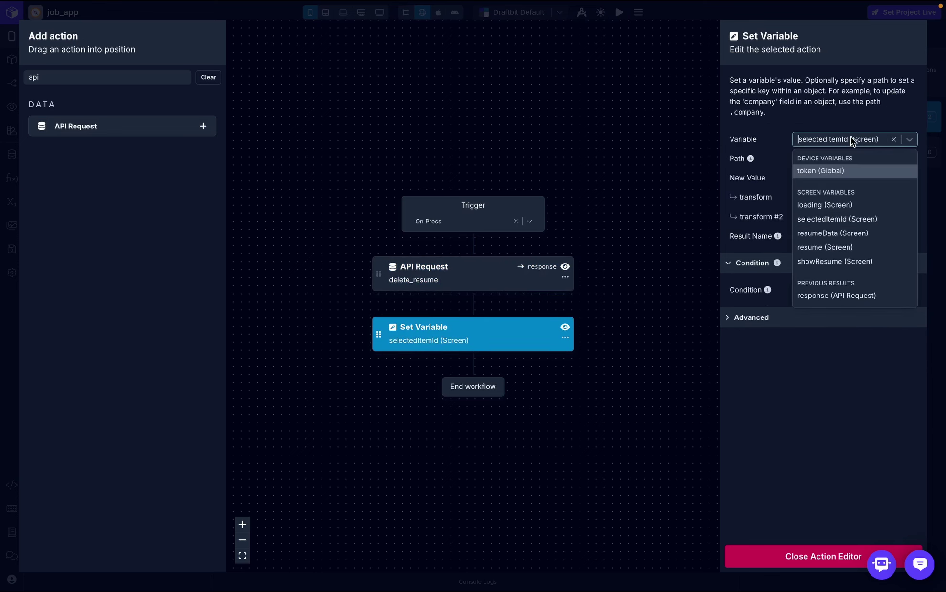
{"action": "left_click", "coordinate": [836, 221]}
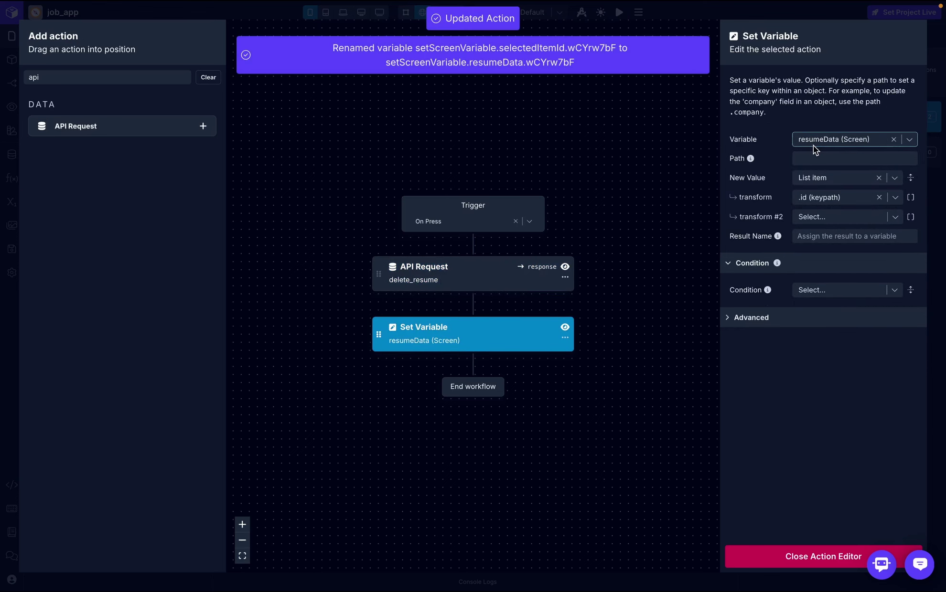
{"action": "left_click", "coordinate": [879, 178]}
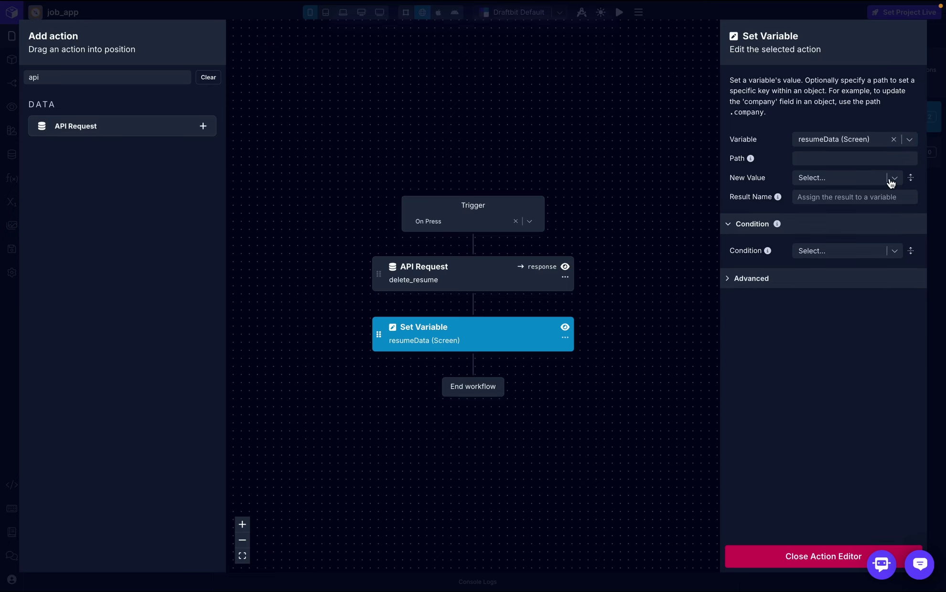
{"action": "left_click", "coordinate": [891, 180]}
{"action": "left_click", "coordinate": [794, 230]}
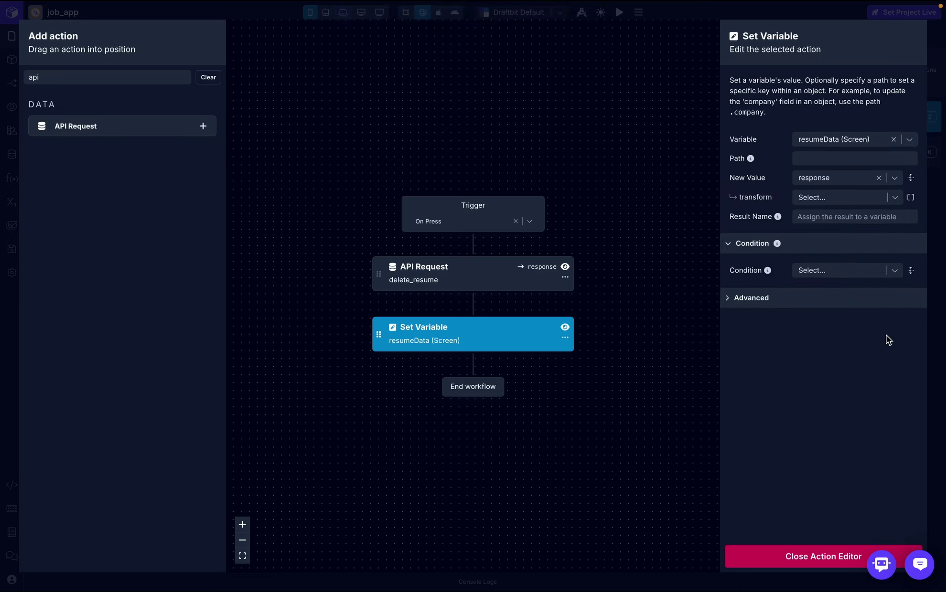
{"action": "left_click", "coordinate": [793, 564]}
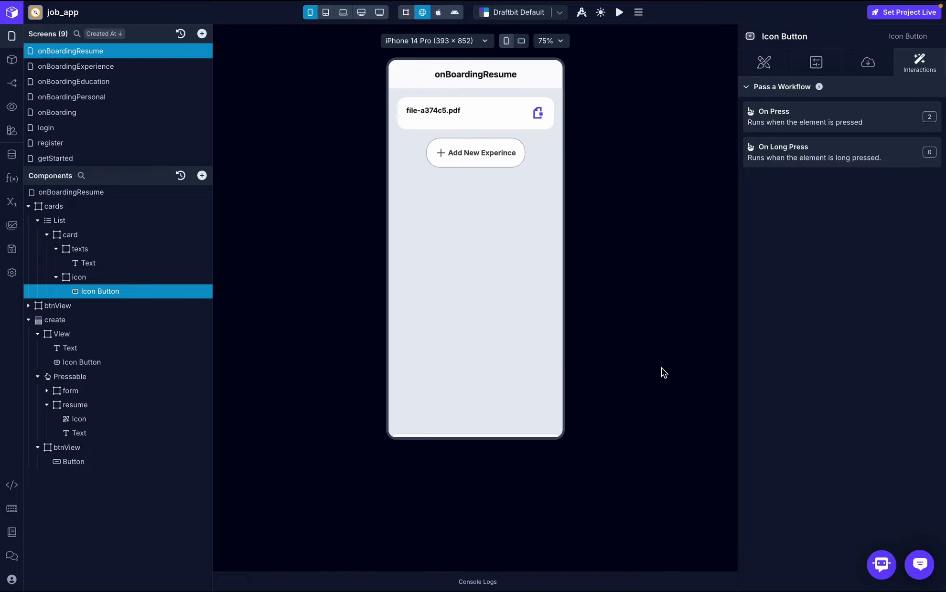
- In the preview, upload a PDF resume via Add New Experince and save it
{"action": "left_click", "coordinate": [461, 153]}
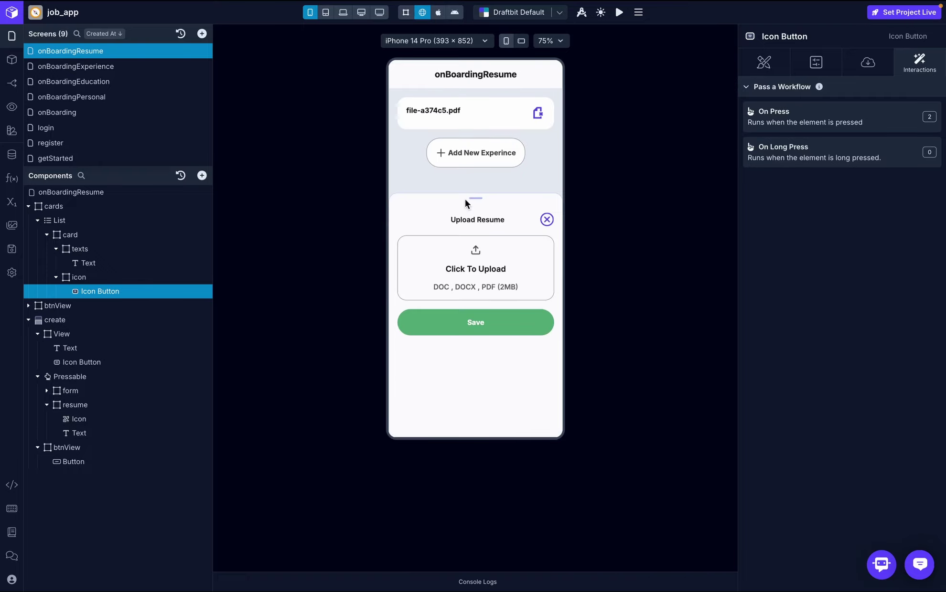
{"action": "left_click", "coordinate": [484, 276]}
{"action": "double_click", "coordinate": [482, 152]}
{"action": "left_click", "coordinate": [493, 293]}
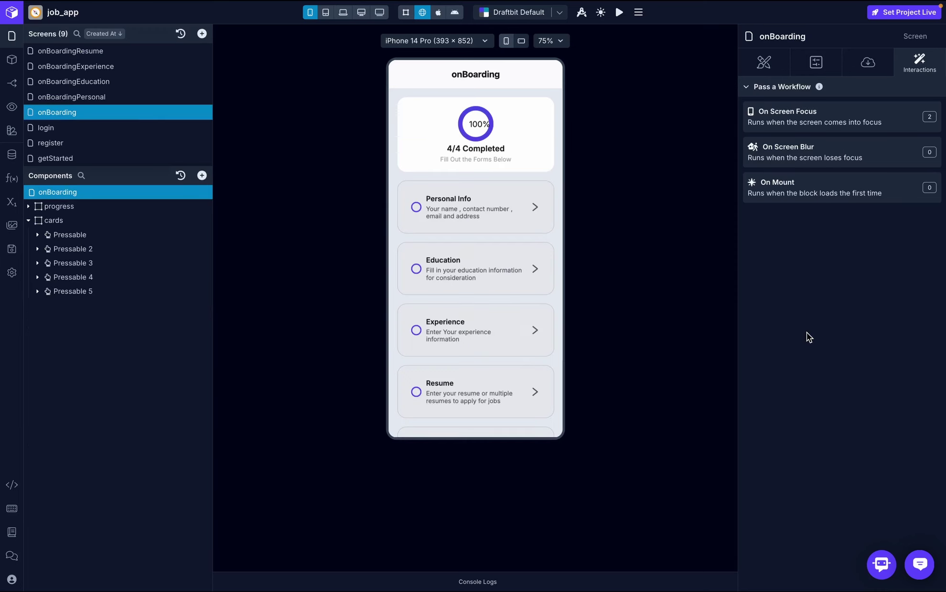
{"action": "scroll", "coordinate": [497, 363], "scroll_direction": "down", "scroll_amount": 2}
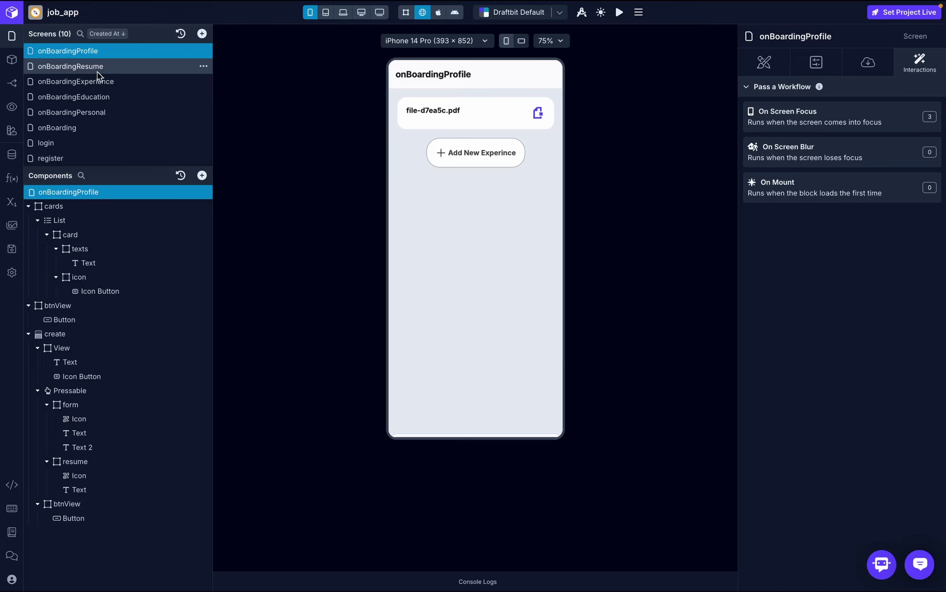
- Check the onBoardingResume screen, then return to onBoardingProfile's component tree
{"action": "left_click", "coordinate": [12, 83]}
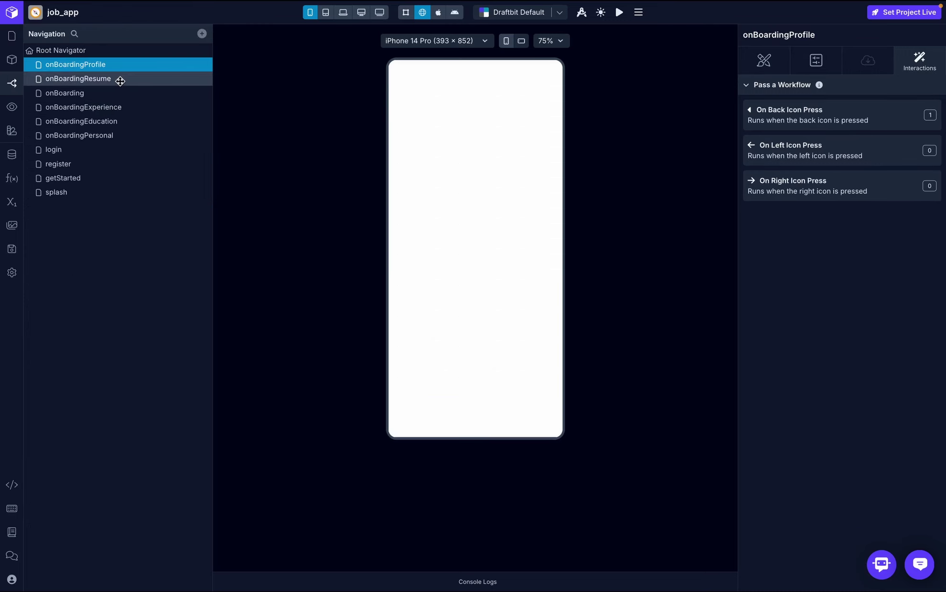
{"action": "left_click", "coordinate": [118, 78]}
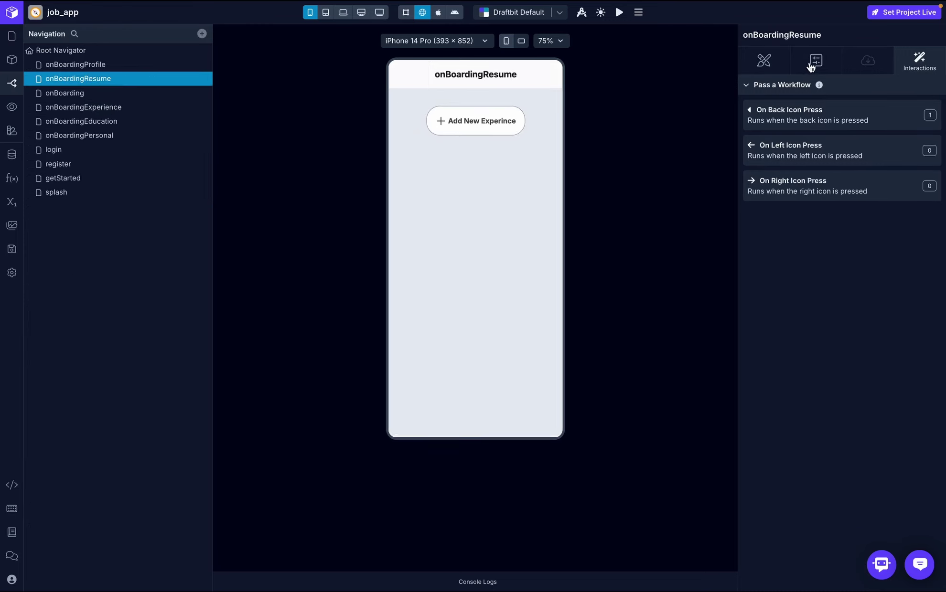
{"action": "left_click", "coordinate": [11, 36]}
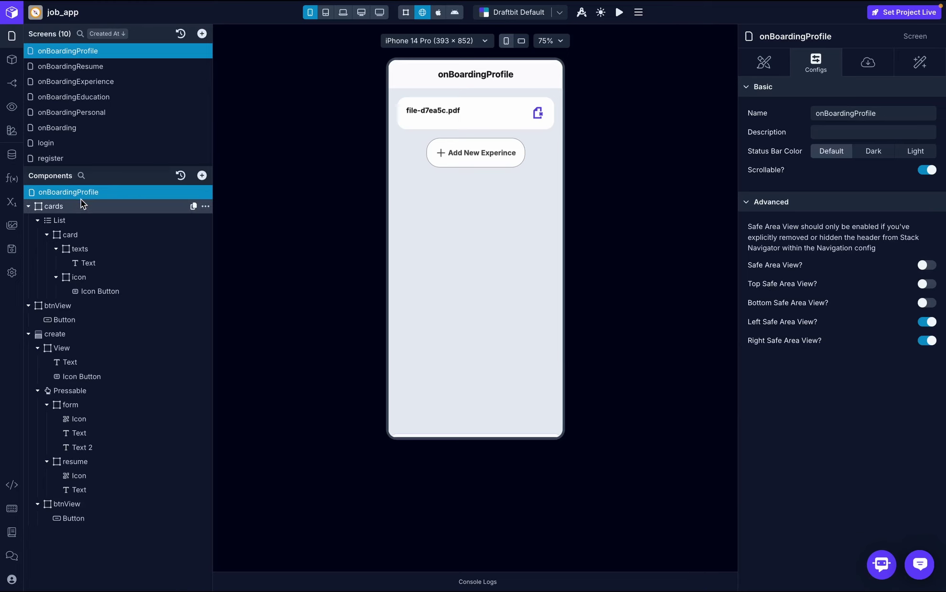
- Rename the resumeData screen variable to profileData and switch over to Xano
{"action": "left_click", "coordinate": [14, 202]}
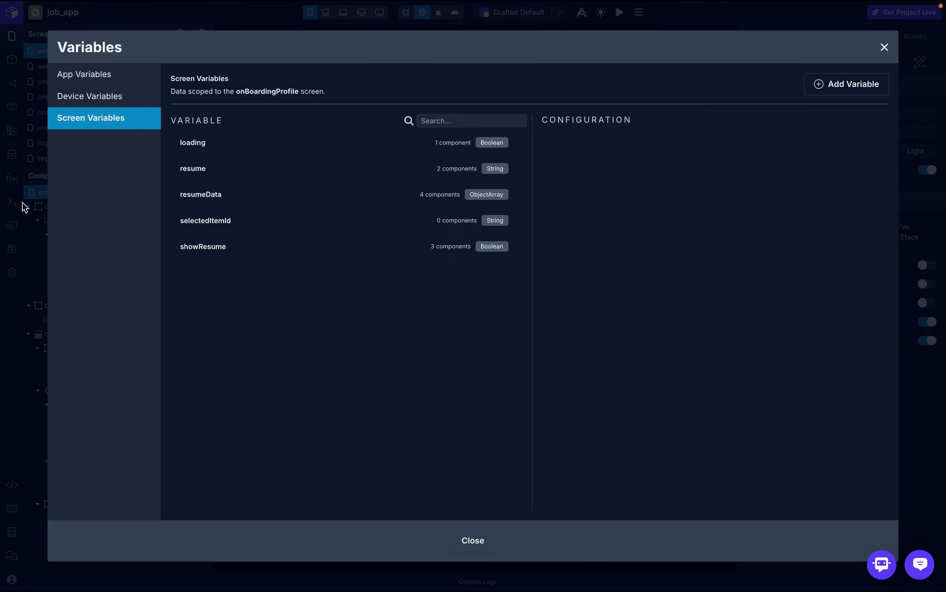
{"action": "left_click", "coordinate": [249, 197]}
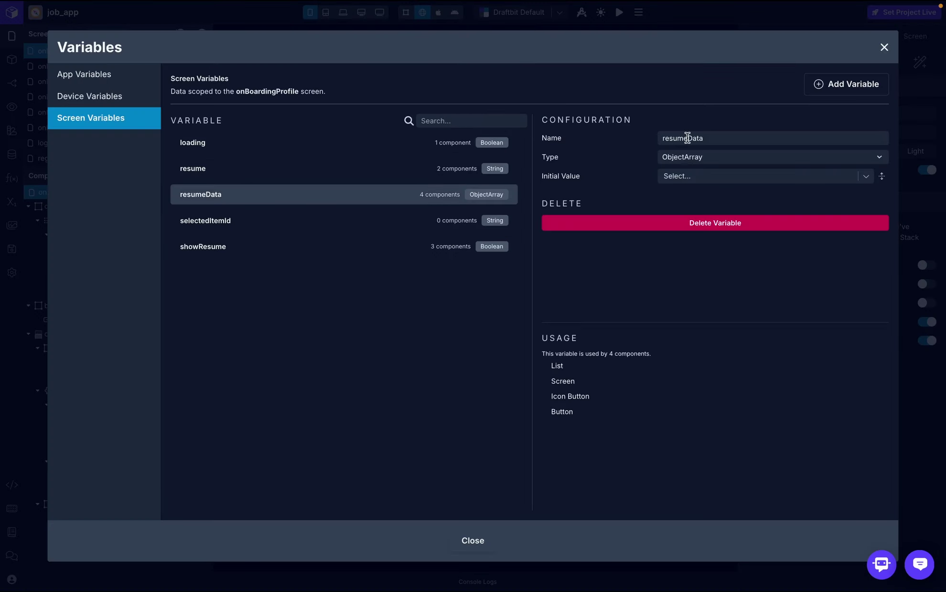
{"action": "left_click_drag", "start_coordinate": [687, 138], "coordinate": [638, 135]}
{"action": "type", "text": "profi"}
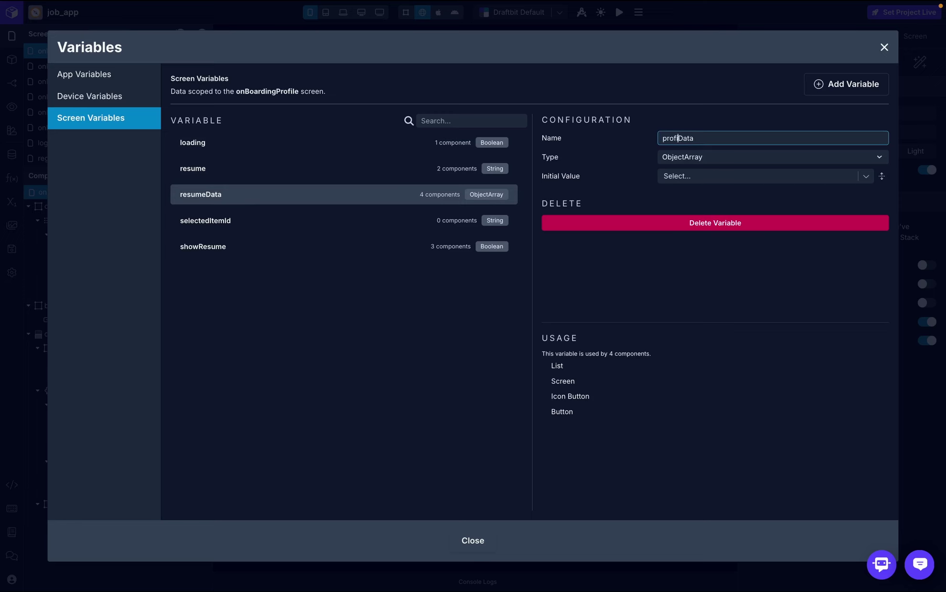
{"action": "type", "text": "le"}
{"action": "key", "text": "Return"}
{"action": "left_click", "coordinate": [885, 47]}
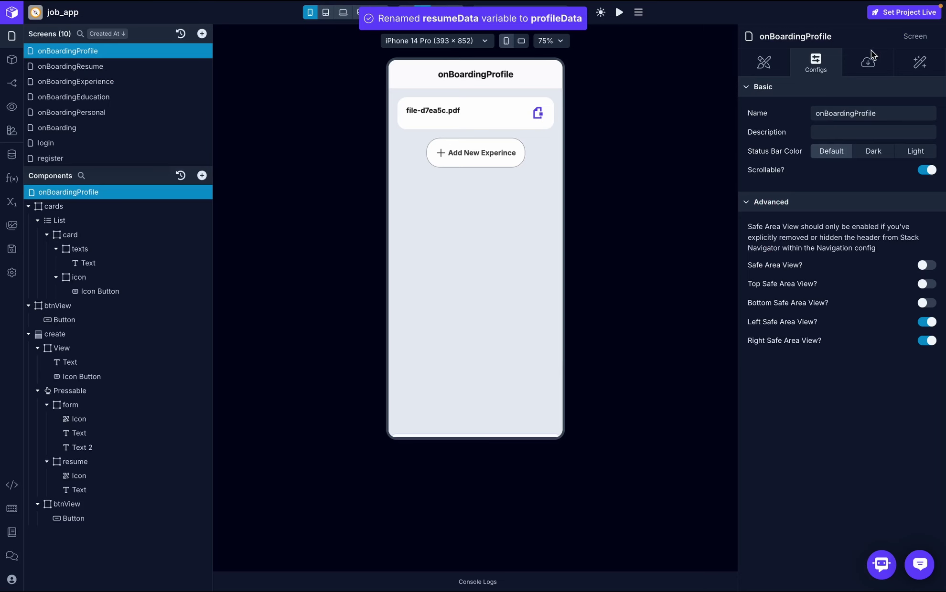
{"action": "key", "text": "ctrl+Right"}
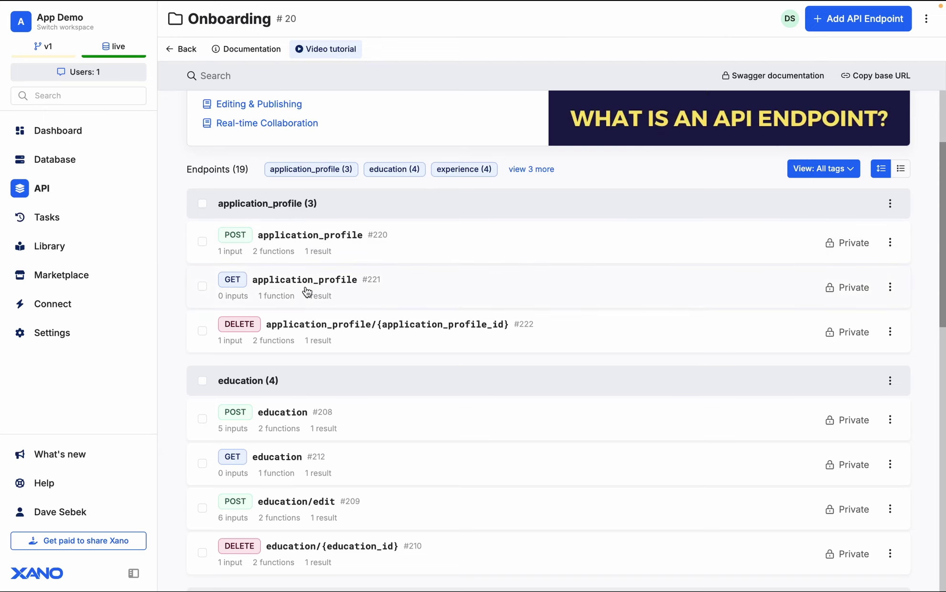
- Open Xano's GET application_profile endpoint and select its /application_profile path
{"action": "left_click", "coordinate": [306, 289]}
{"action": "scroll", "coordinate": [499, 366], "scroll_direction": "down", "scroll_amount": 1}
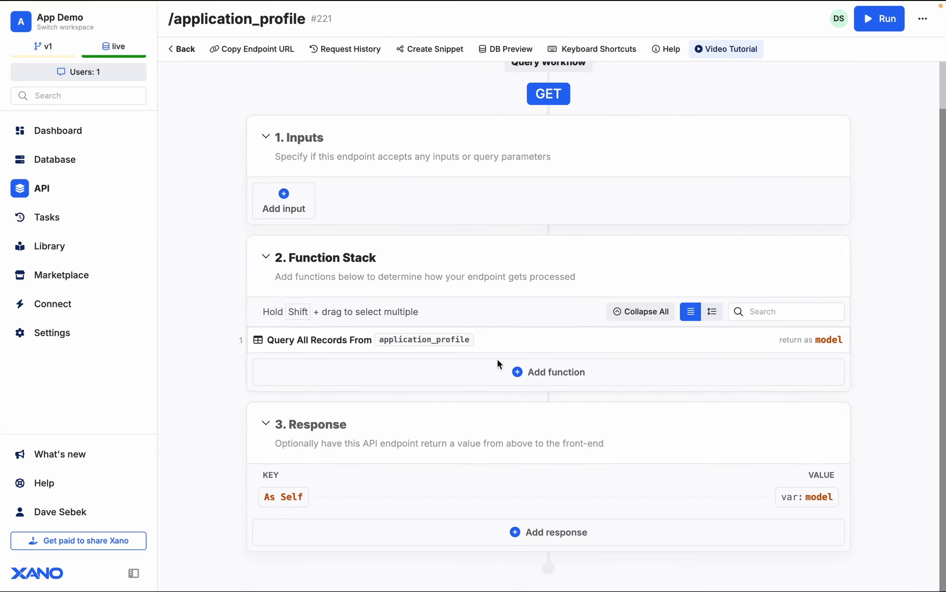
{"action": "scroll", "coordinate": [499, 365], "scroll_direction": "up", "scroll_amount": 1}
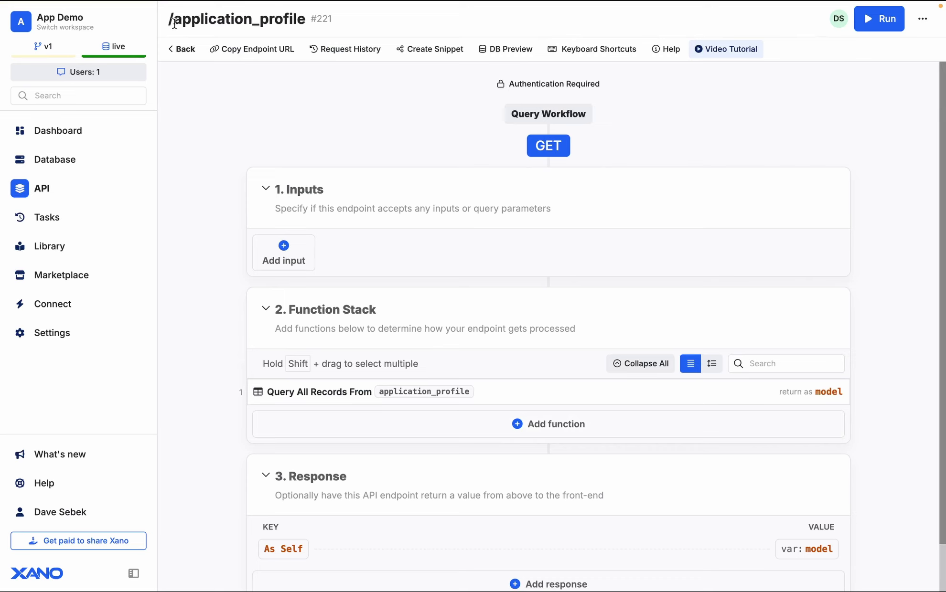
{"action": "left_click_drag", "start_coordinate": [167, 19], "coordinate": [305, 24]}
{"action": "key", "text": "ctrl+c"}
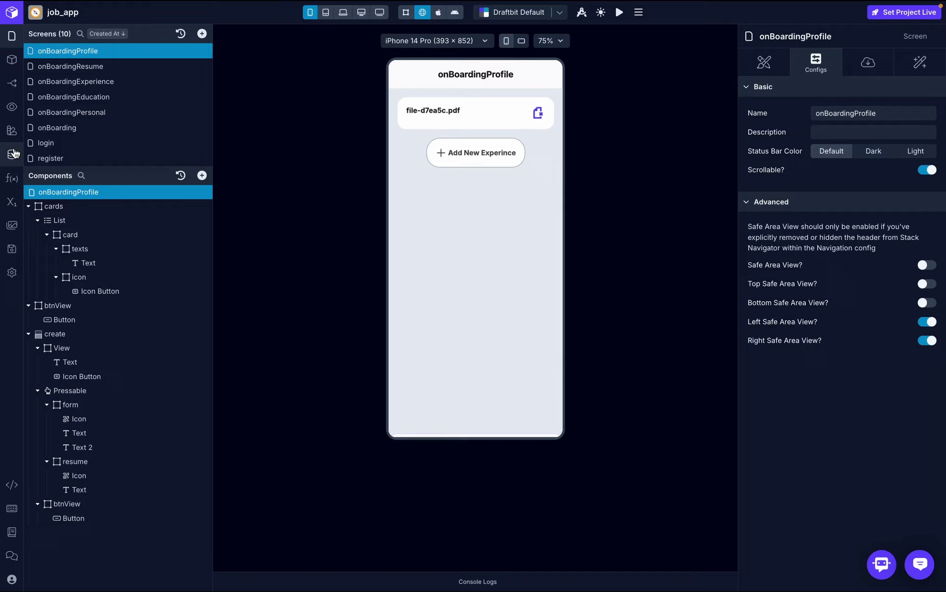
- Create a new on-boarding-service endpoint named get_app_data
{"action": "left_click", "coordinate": [12, 155]}
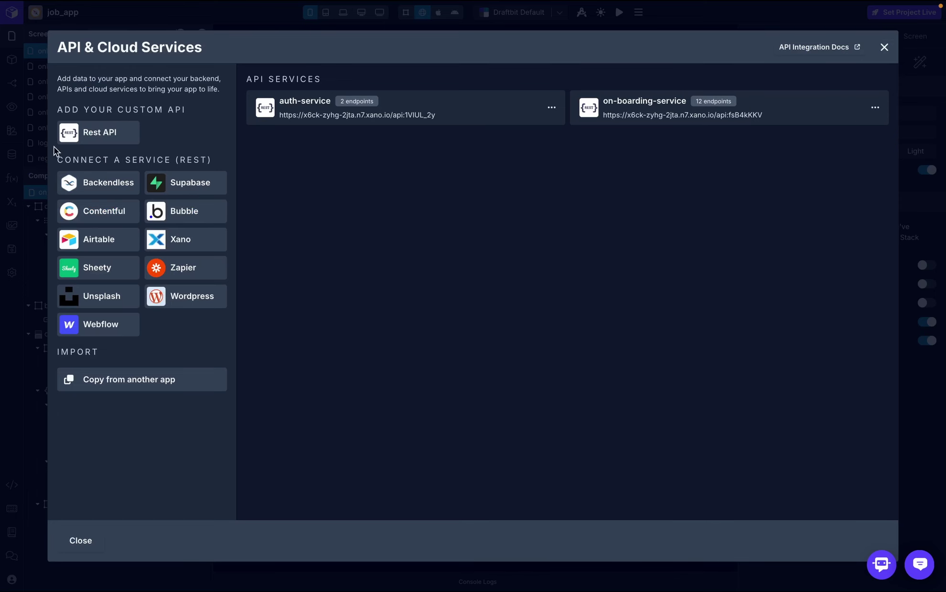
{"action": "left_click", "coordinate": [665, 117]}
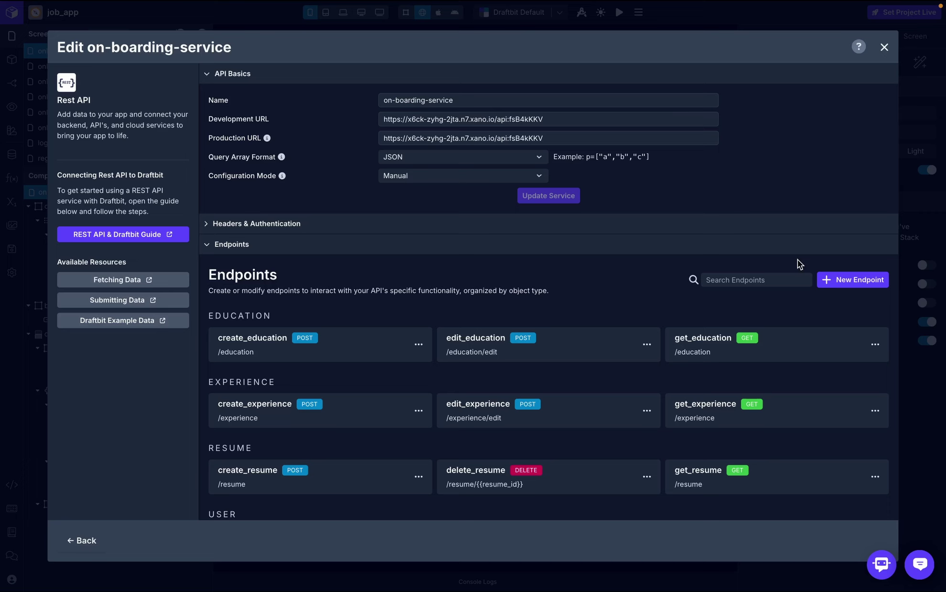
{"action": "left_click", "coordinate": [835, 279]}
{"action": "type", "text": "get"}
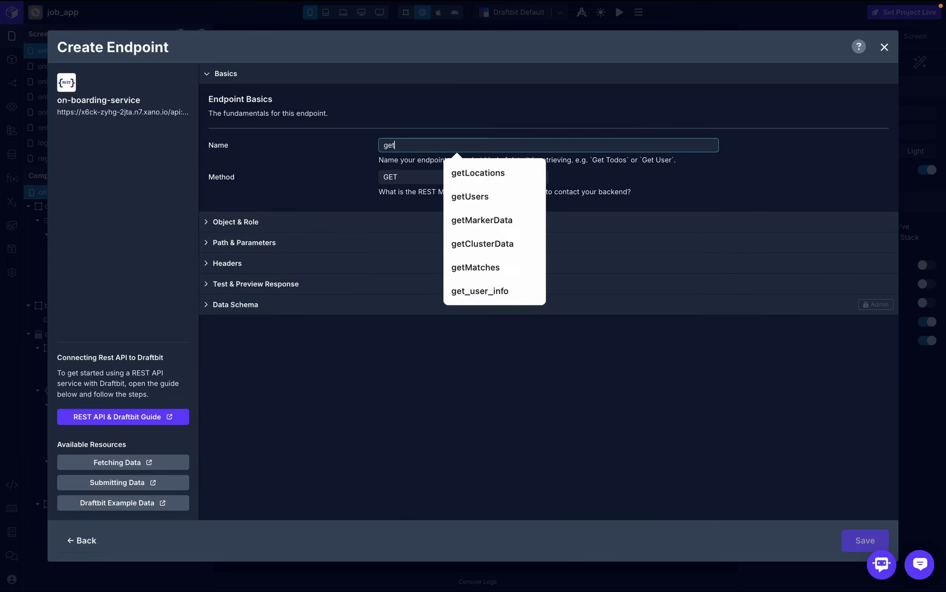
{"action": "type", "text": "_app"}
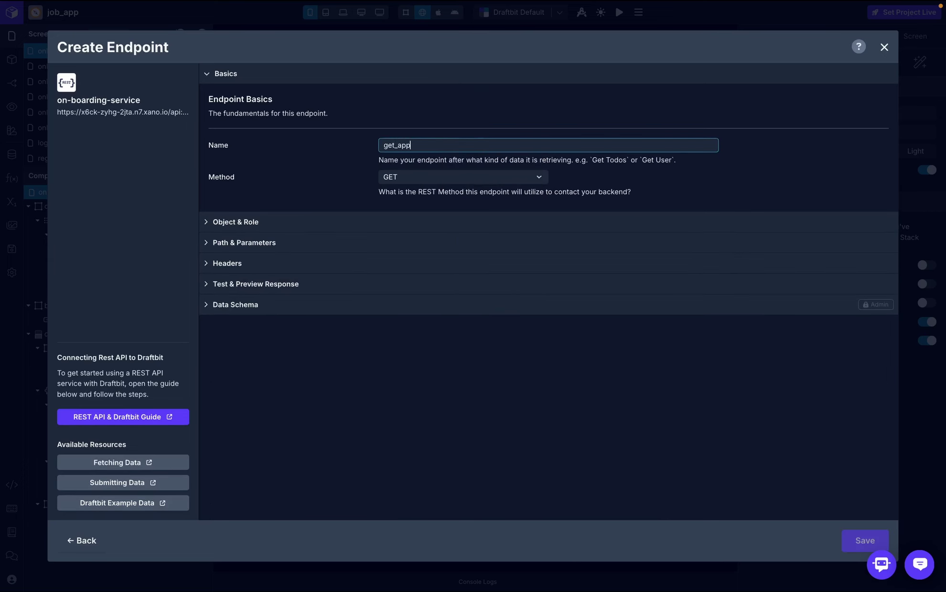
{"action": "type", "text": "_data"}
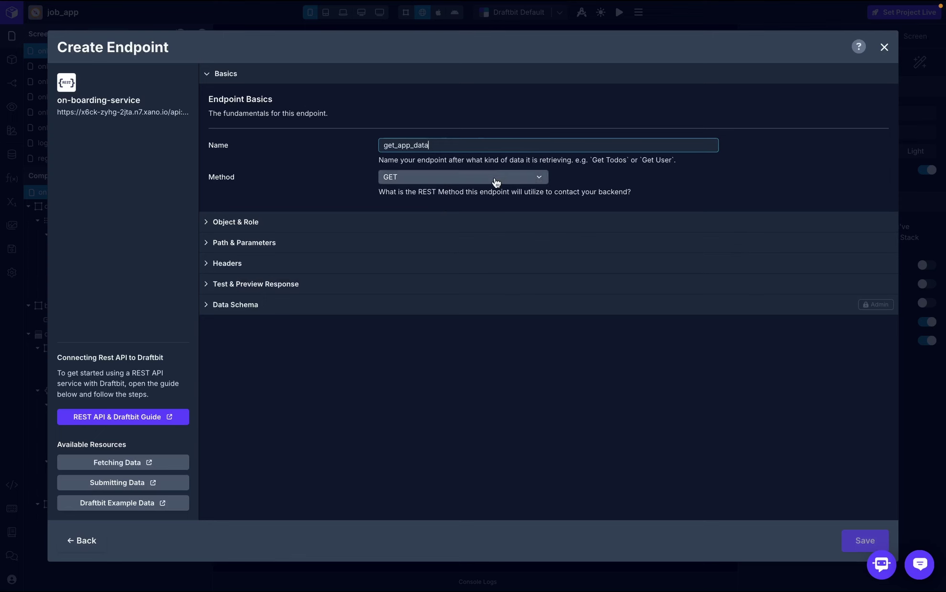
- Set the endpoint's object to application and its role to Get Many
{"action": "left_click", "coordinate": [428, 222]}
{"action": "left_click", "coordinate": [428, 316]}
{"action": "type", "text": "a"}
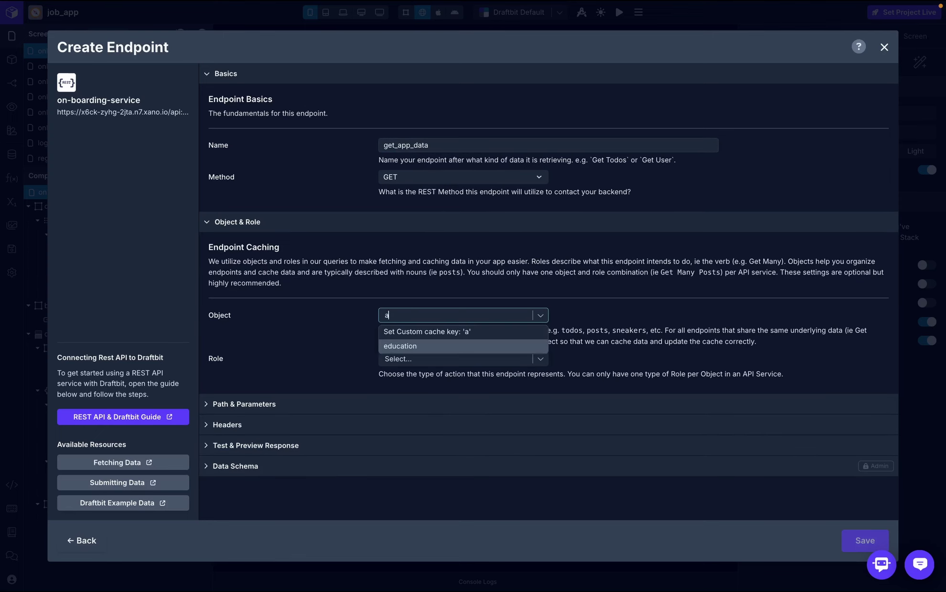
{"action": "type", "text": "pplication"}
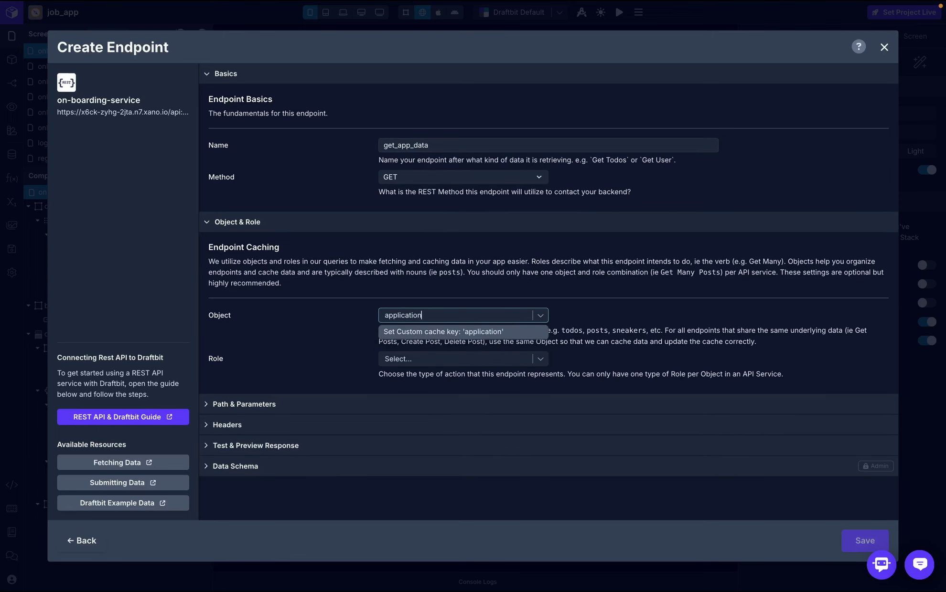
{"action": "left_click", "coordinate": [430, 335]}
{"action": "left_click", "coordinate": [443, 357]}
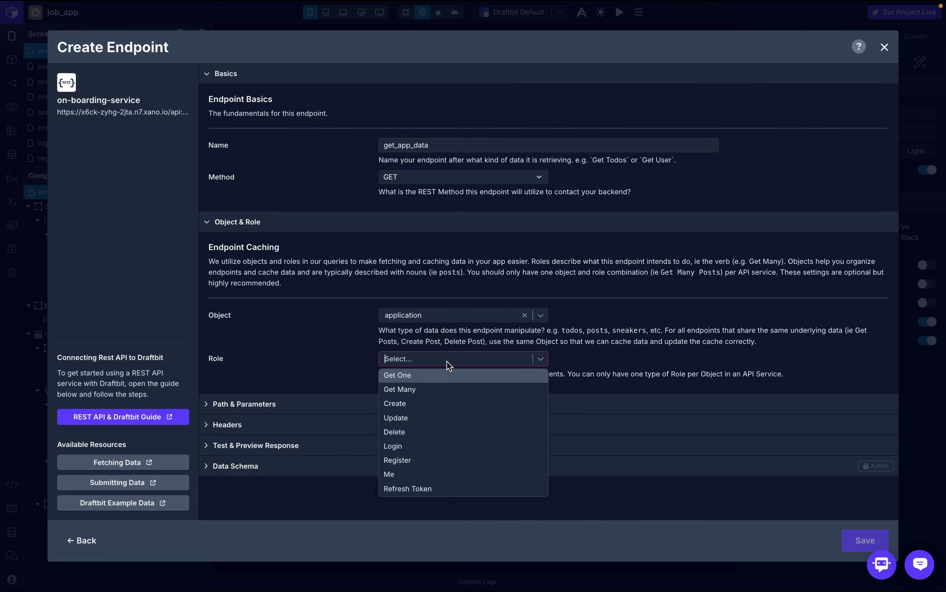
{"action": "left_click", "coordinate": [433, 389]}
- Set the endpoint path to /application_profile
{"action": "left_click", "coordinate": [464, 405]}
{"action": "scroll", "coordinate": [453, 392], "scroll_direction": "down", "scroll_amount": 2}
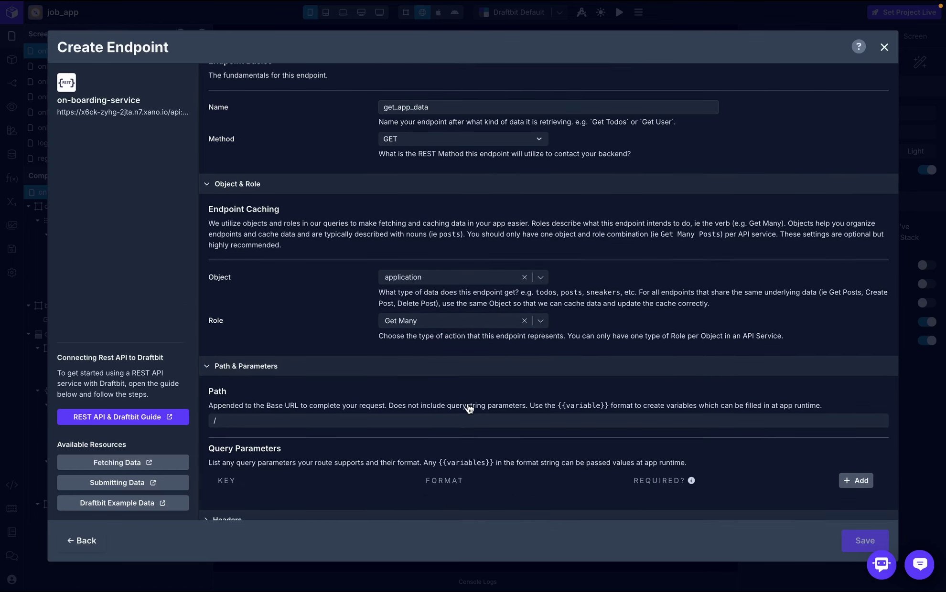
{"action": "left_click", "coordinate": [431, 368]}
{"action": "key", "text": "ctrl+v"}
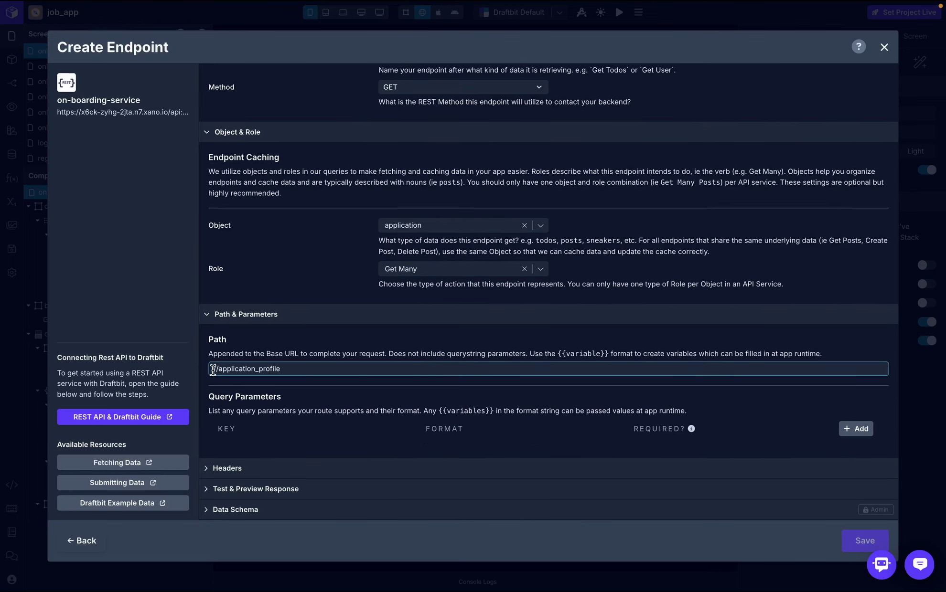
- Add an Authorization header using the token global variable
{"action": "left_click", "coordinate": [265, 470]}
{"action": "scroll", "coordinate": [268, 470], "scroll_direction": "down", "scroll_amount": 3}
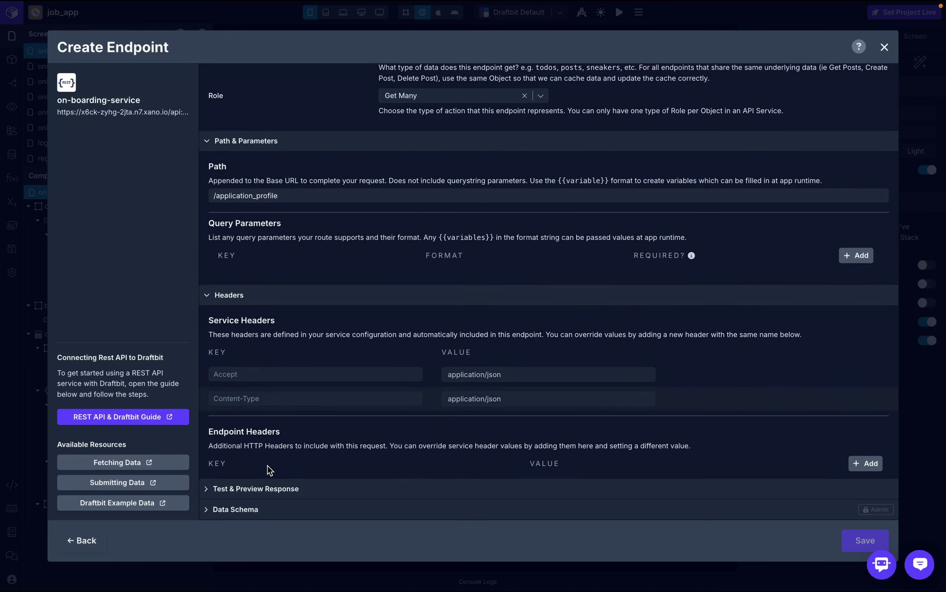
{"action": "left_click", "coordinate": [866, 463]}
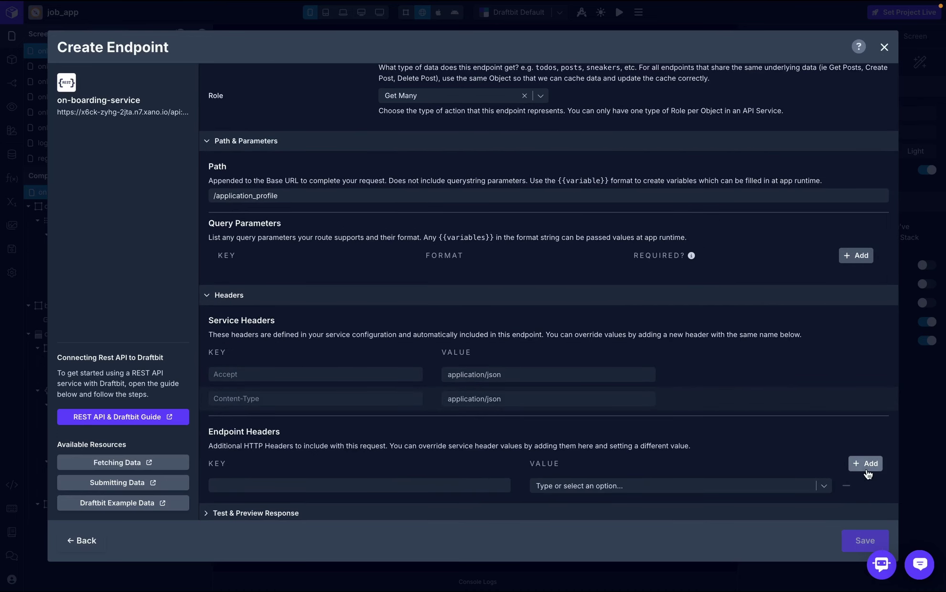
{"action": "left_click", "coordinate": [447, 485]}
{"action": "type", "text": "Authoriz"}
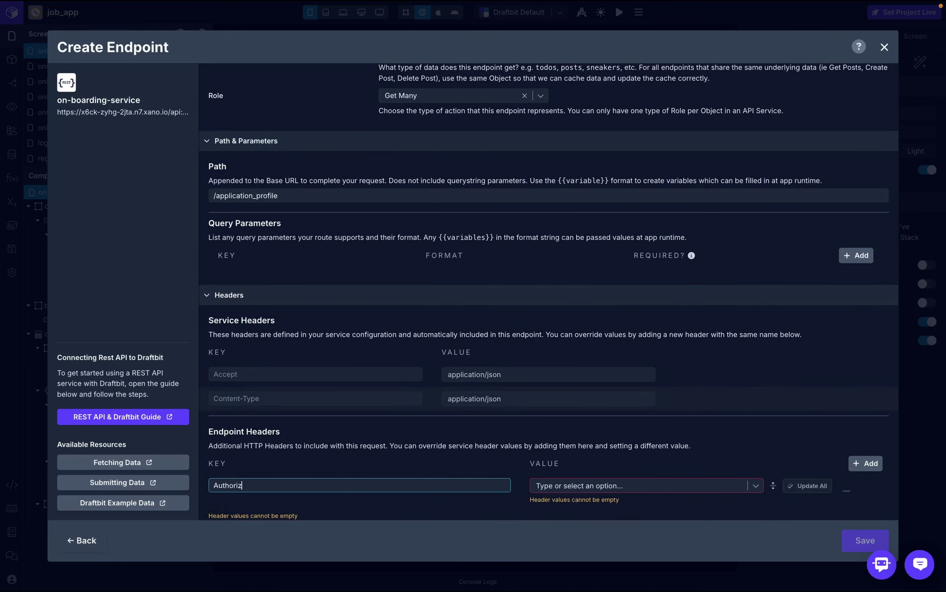
{"action": "type", "text": "ation"}
{"action": "left_click", "coordinate": [704, 485]}
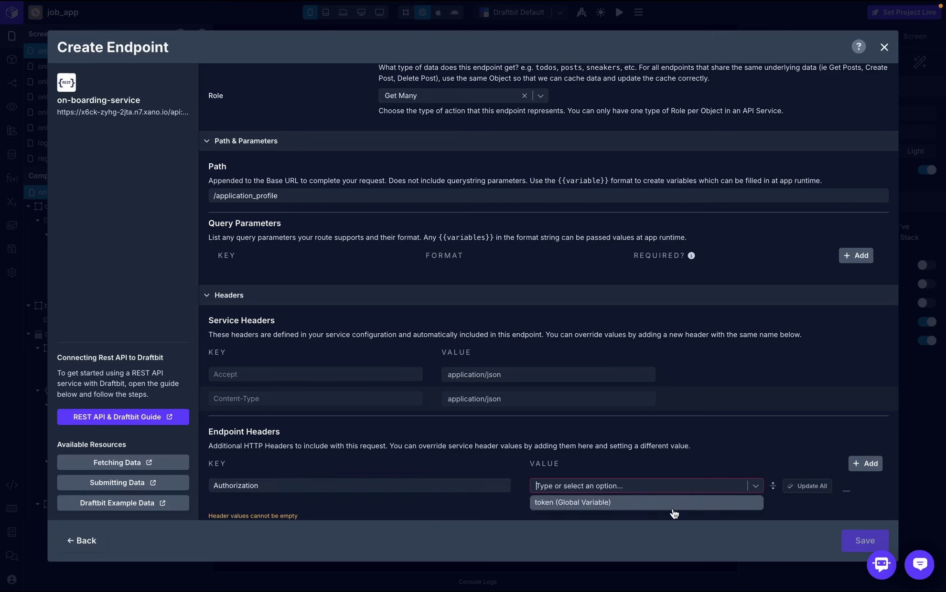
{"action": "left_click", "coordinate": [674, 507]}
- Skip testing the get_app_data endpoint
{"action": "scroll", "coordinate": [736, 466], "scroll_direction": "down", "scroll_amount": 1}
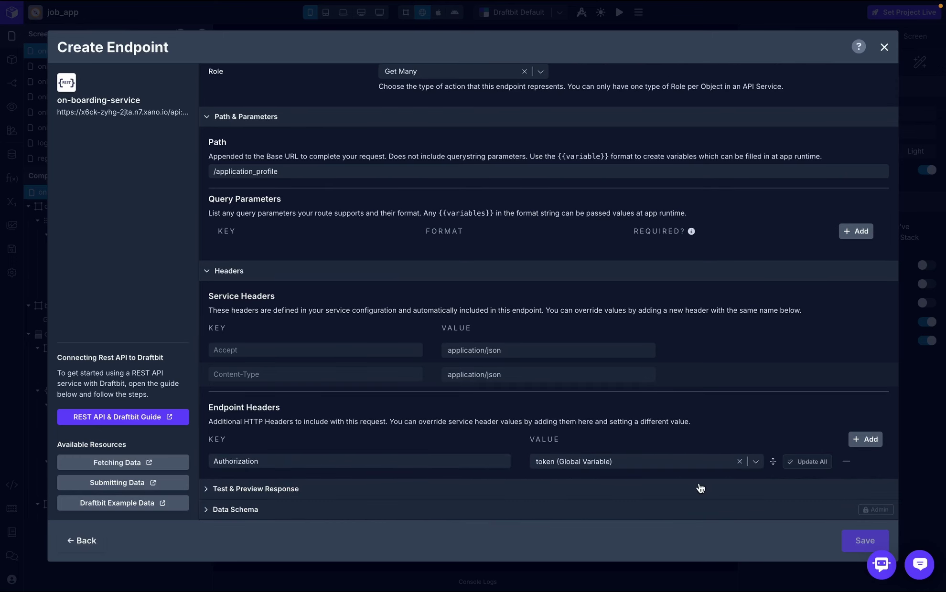
{"action": "left_click", "coordinate": [699, 485]}
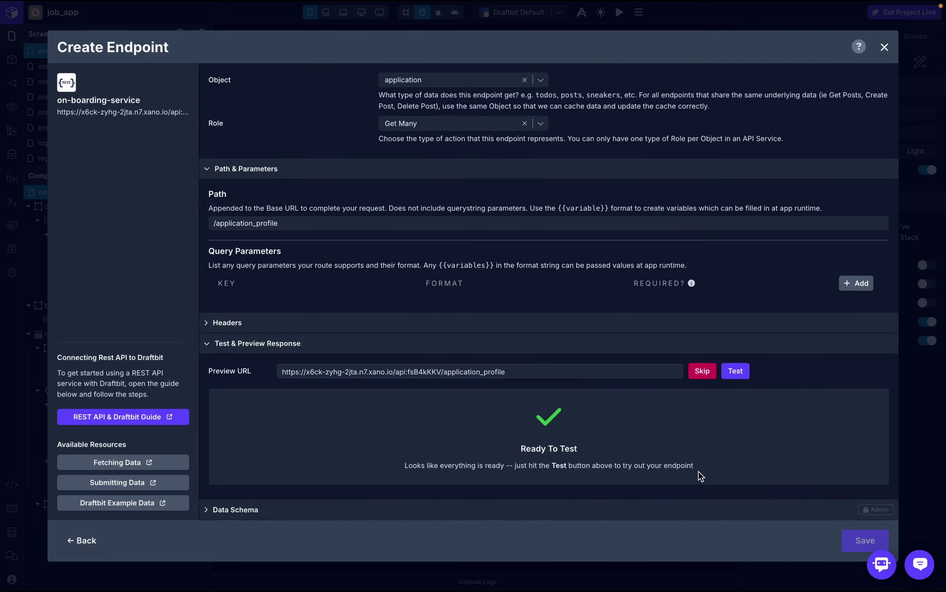
{"action": "left_click", "coordinate": [702, 372]}
- Switch the On Screen Focus API Request from get_resume to on-boarding-service's get_app_data
{"action": "left_click", "coordinate": [721, 480]}
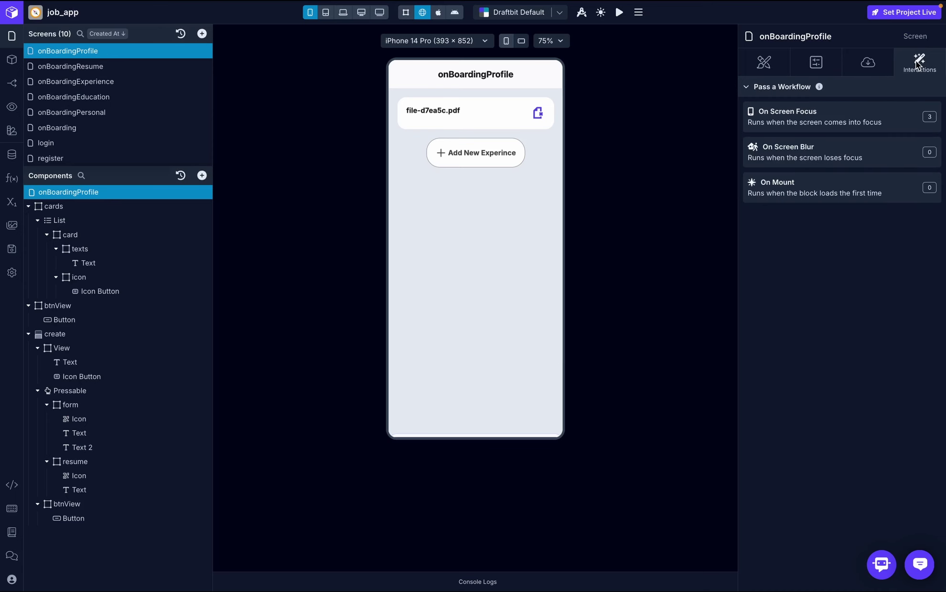
{"action": "left_click", "coordinate": [819, 125]}
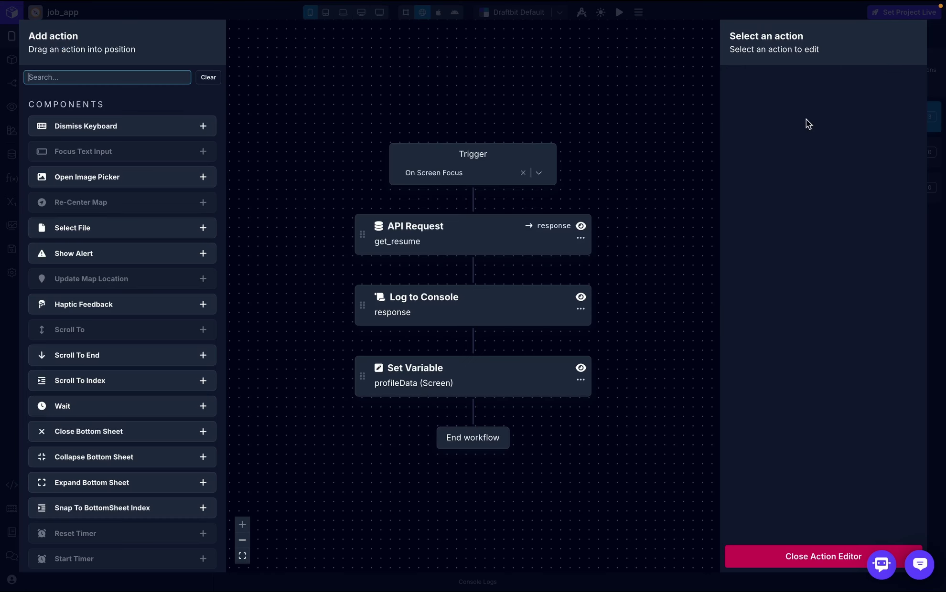
{"action": "left_click", "coordinate": [421, 242]}
{"action": "left_click", "coordinate": [905, 163]}
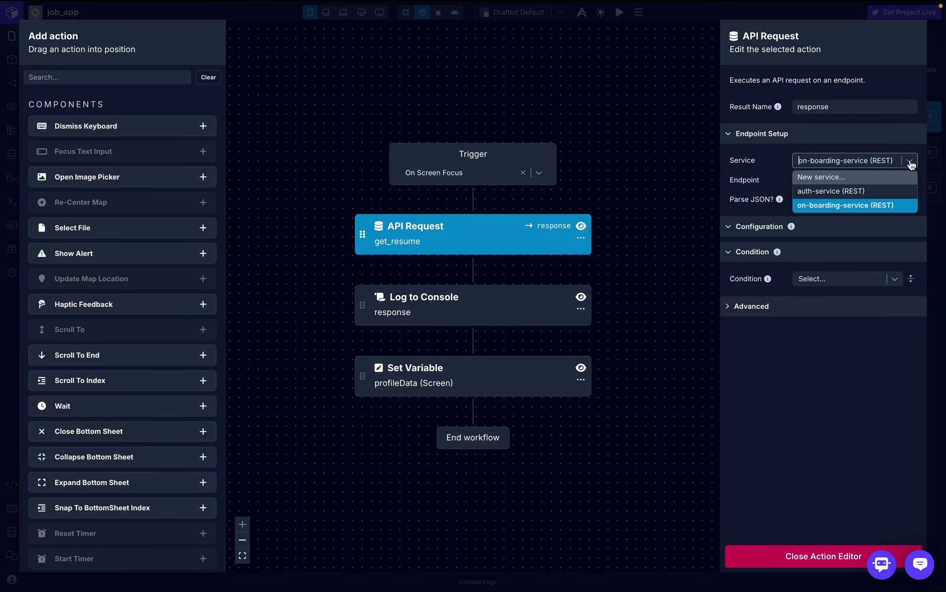
{"action": "left_click", "coordinate": [853, 205]}
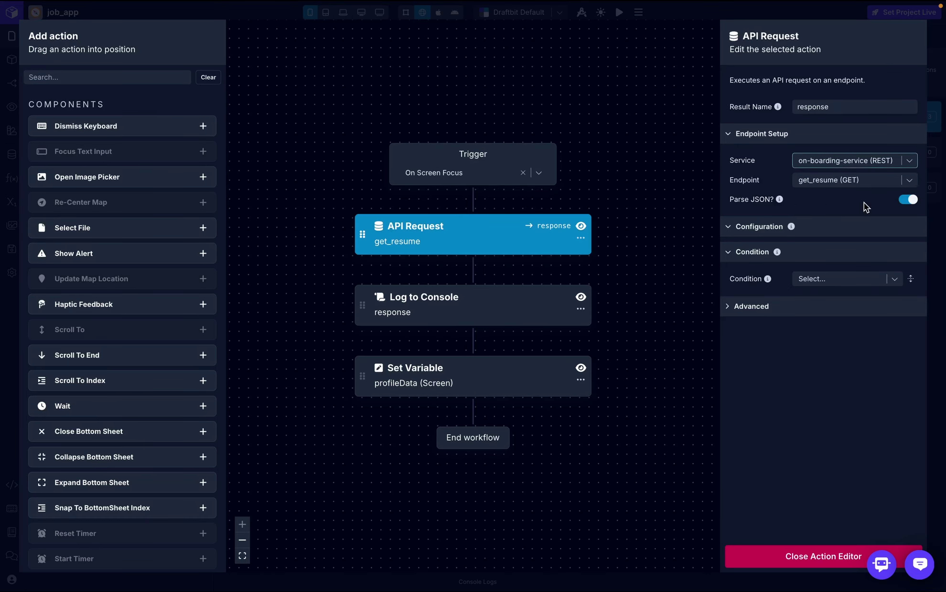
{"action": "left_click", "coordinate": [907, 182]}
{"action": "scroll", "coordinate": [822, 331], "scroll_direction": "down", "scroll_amount": 1}
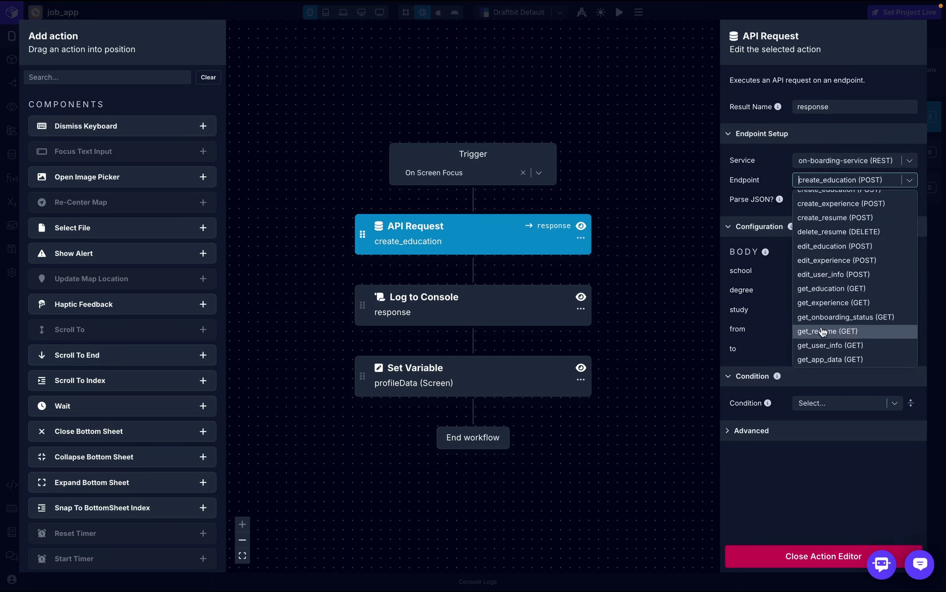
{"action": "left_click", "coordinate": [830, 359]}
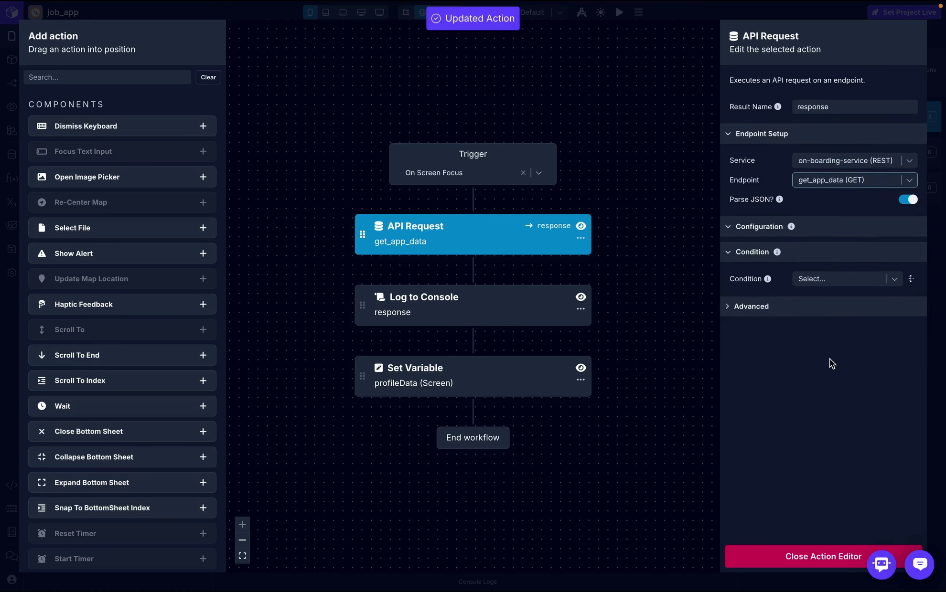
{"action": "left_click", "coordinate": [823, 557]}
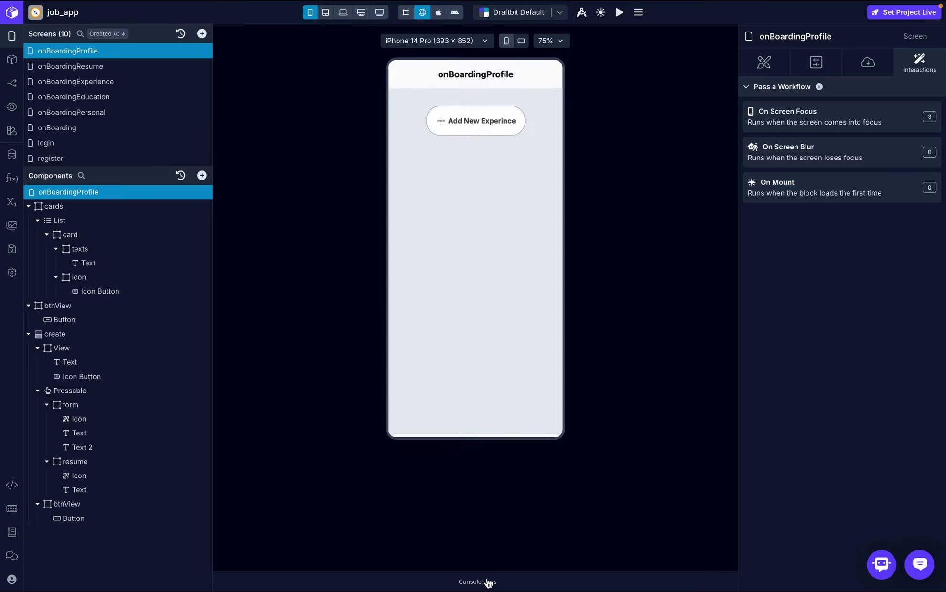
{"action": "left_click", "coordinate": [487, 582]}
- Clear the console and relabel the btnView button from Add New Experince to 'Create Profile'
{"action": "left_click", "coordinate": [709, 432]}
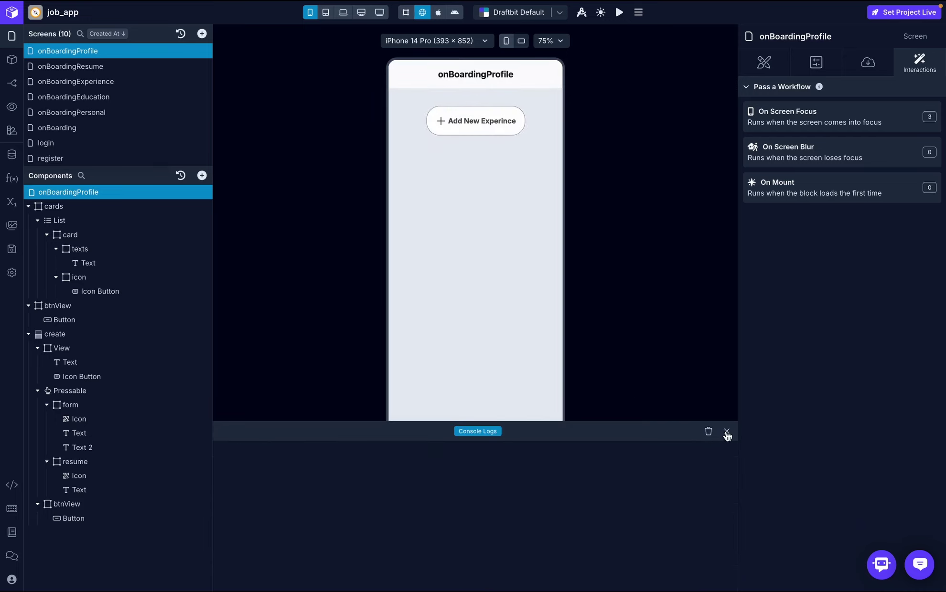
{"action": "left_click", "coordinate": [726, 432]}
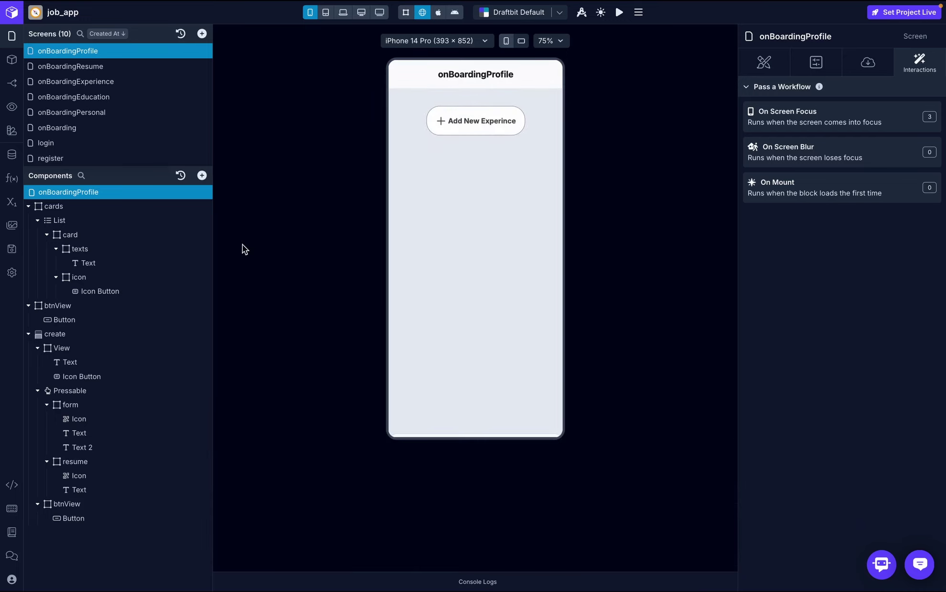
{"action": "left_click", "coordinate": [97, 321]}
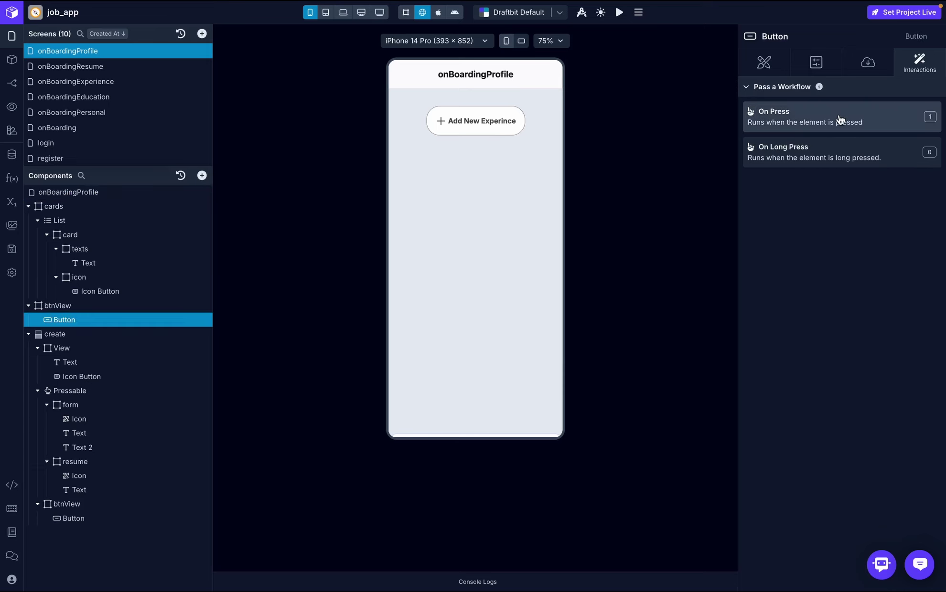
{"action": "left_click", "coordinate": [859, 61]}
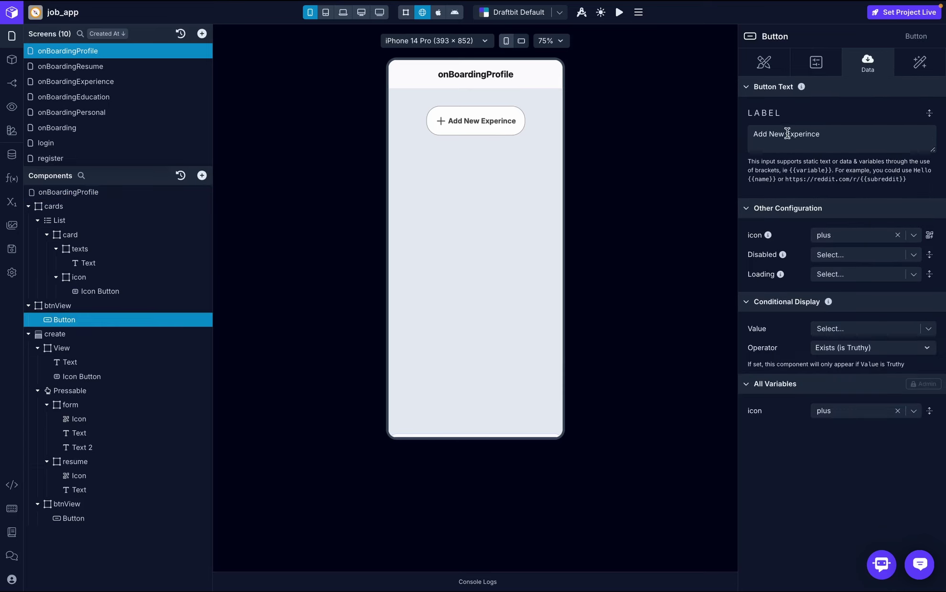
{"action": "triple_click", "coordinate": [823, 135]}
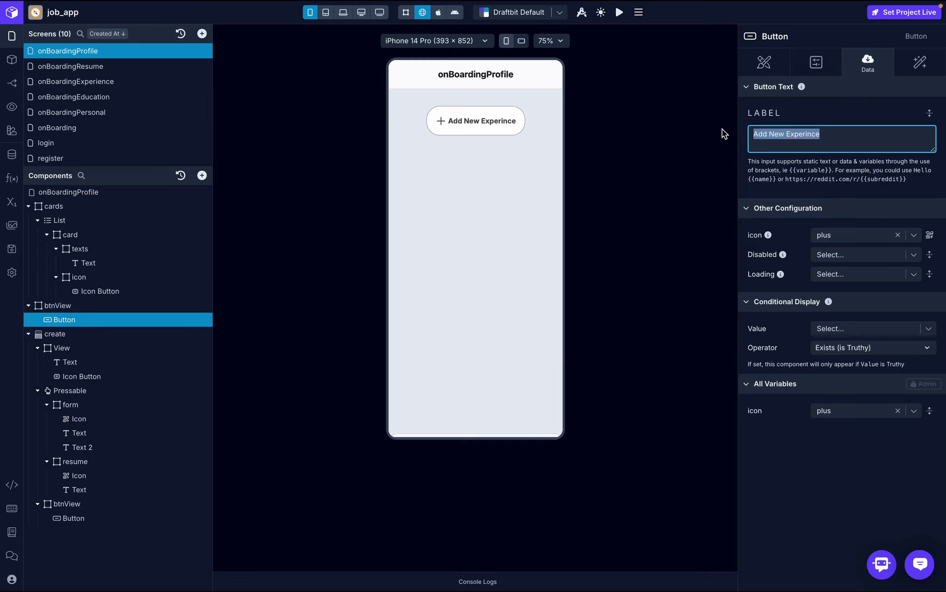
{"action": "type", "text": "Create P"}
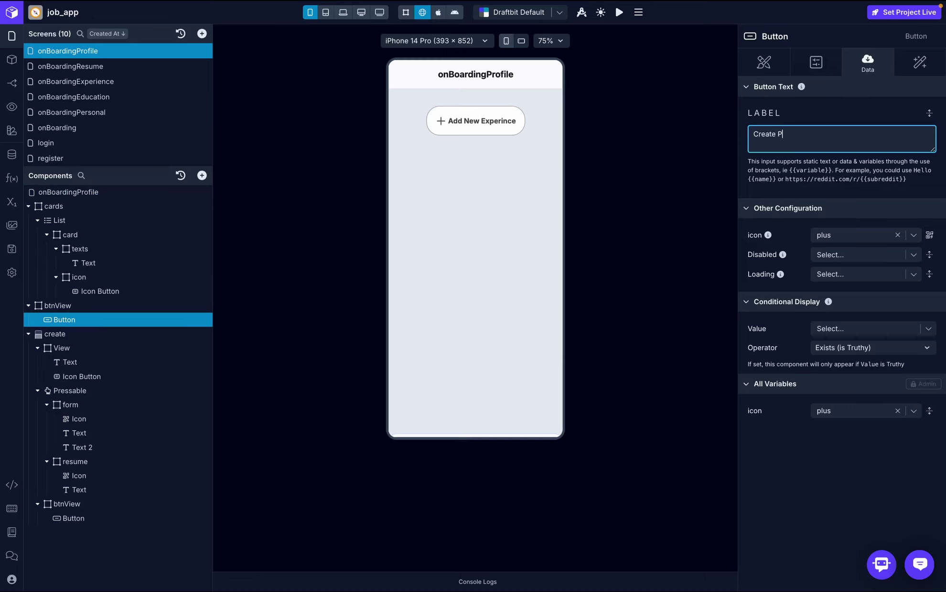
{"action": "type", "text": "rofile"}
{"action": "left_click", "coordinate": [808, 108]}
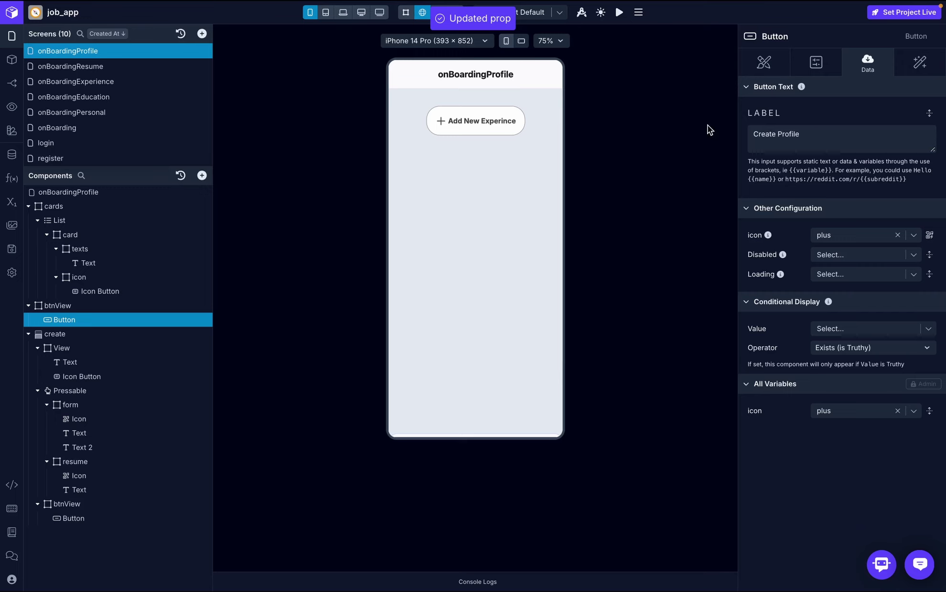
- Select all of the create sheet's Upload Resume heading text for replacement
{"action": "left_click", "coordinate": [28, 206]}
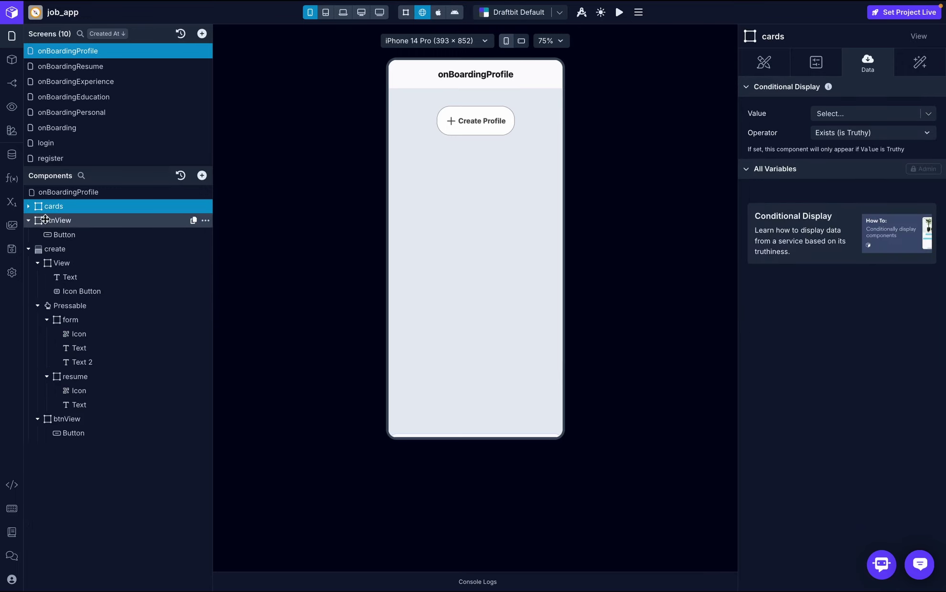
{"action": "left_click", "coordinate": [70, 277]}
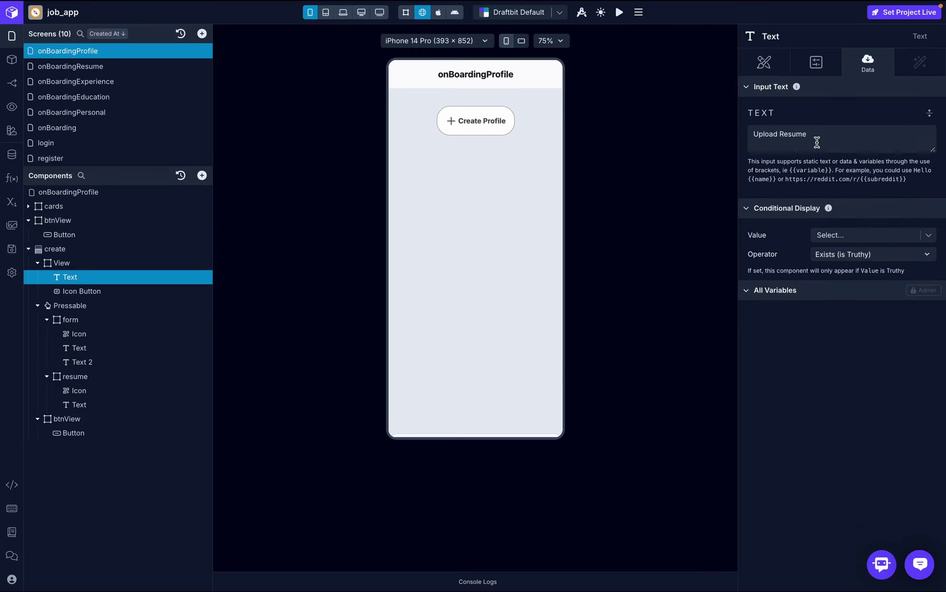
{"action": "left_click", "coordinate": [829, 132]}
{"action": "key", "text": "ctrl+a"}
- Finish the 'Create Profile' heading and add a name screen variable
{"action": "type", "text": "C"}
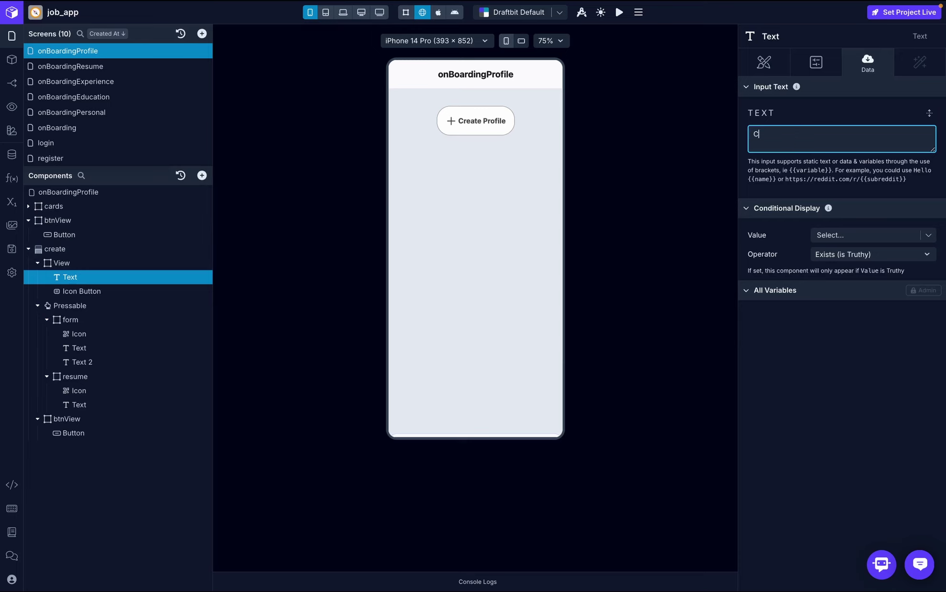
{"action": "type", "text": "reate Profile"}
{"action": "left_click", "coordinate": [11, 202]}
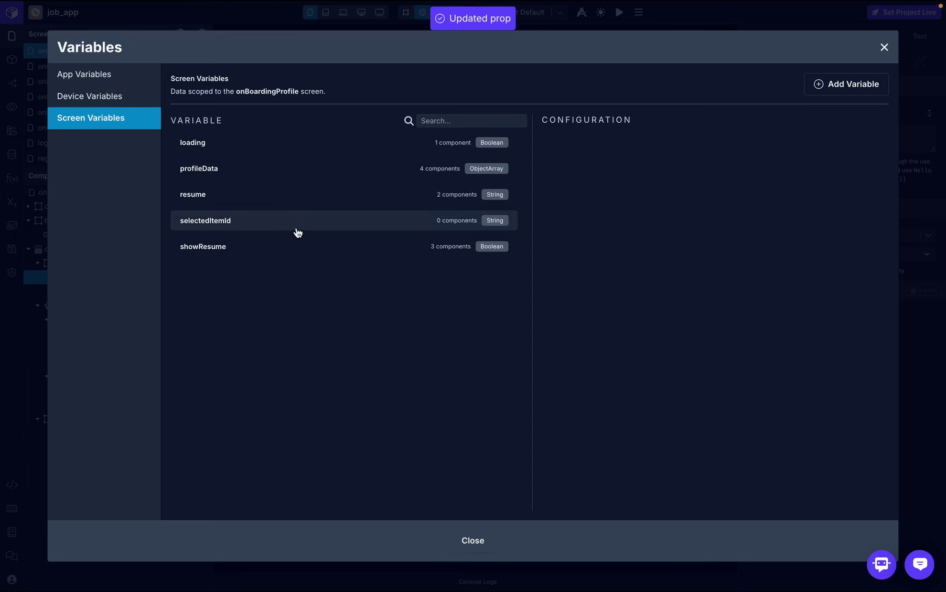
{"action": "left_click", "coordinate": [875, 85]}
{"action": "type", "text": "name"}
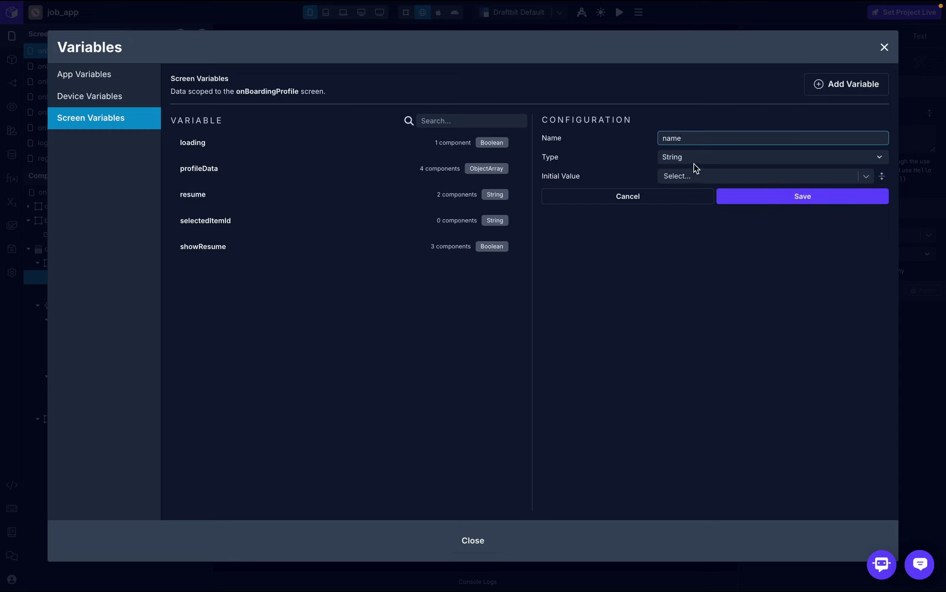
{"action": "left_click", "coordinate": [763, 196]}
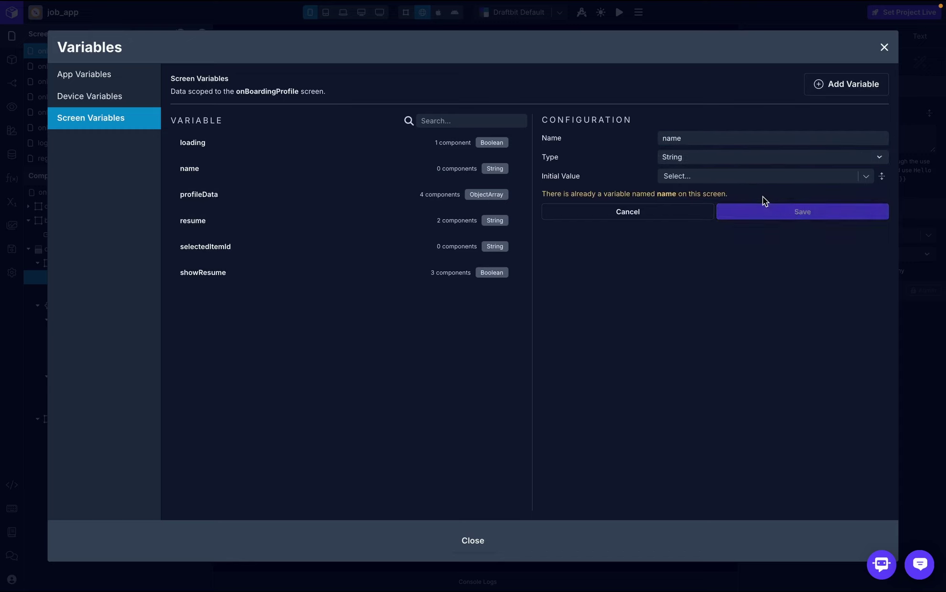
- Add an educationOptions screen variable of type ObjectArray
{"action": "left_click", "coordinate": [860, 90]}
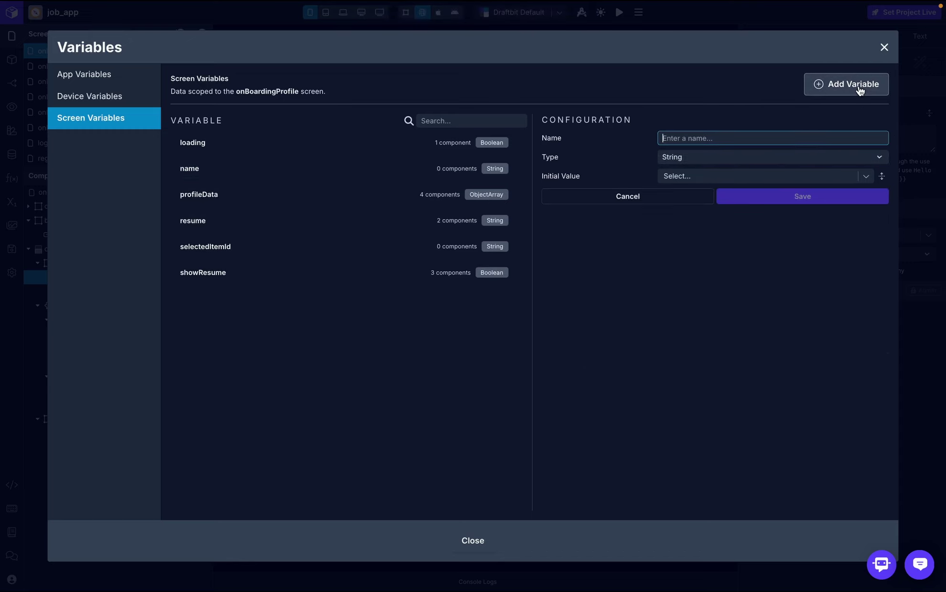
{"action": "type", "text": "educati"}
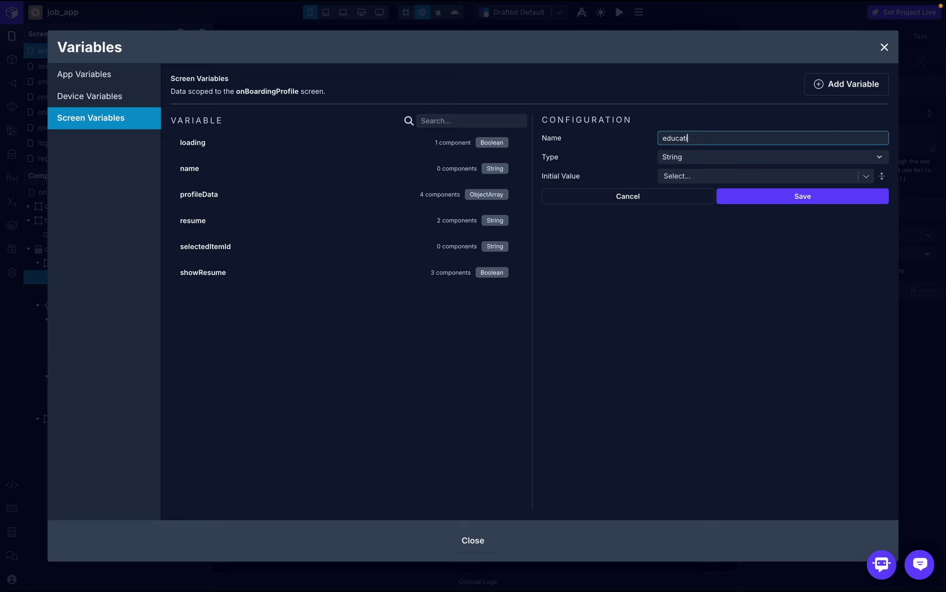
{"action": "type", "text": "onOptions"}
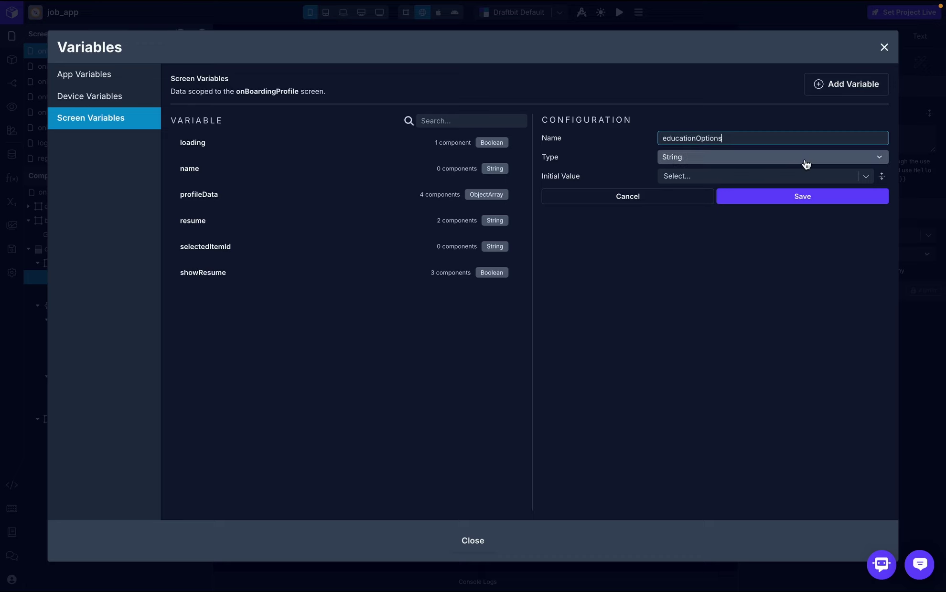
{"action": "left_click", "coordinate": [807, 164]}
{"action": "left_click", "coordinate": [742, 358]}
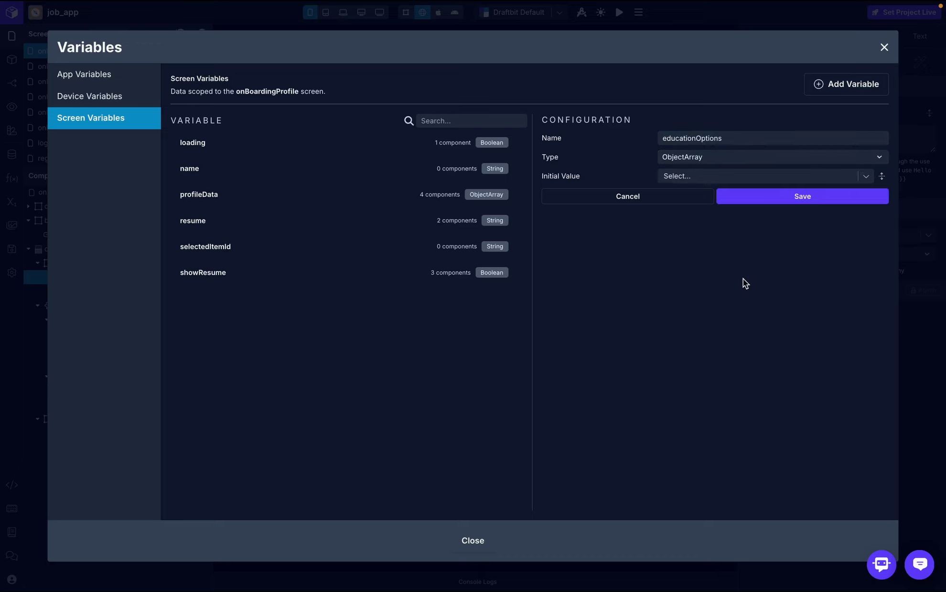
{"action": "left_click", "coordinate": [802, 207]}
- Add an ExpOptions ObjectArray variable and rename it to resumeOptions
{"action": "left_click", "coordinate": [851, 85]}
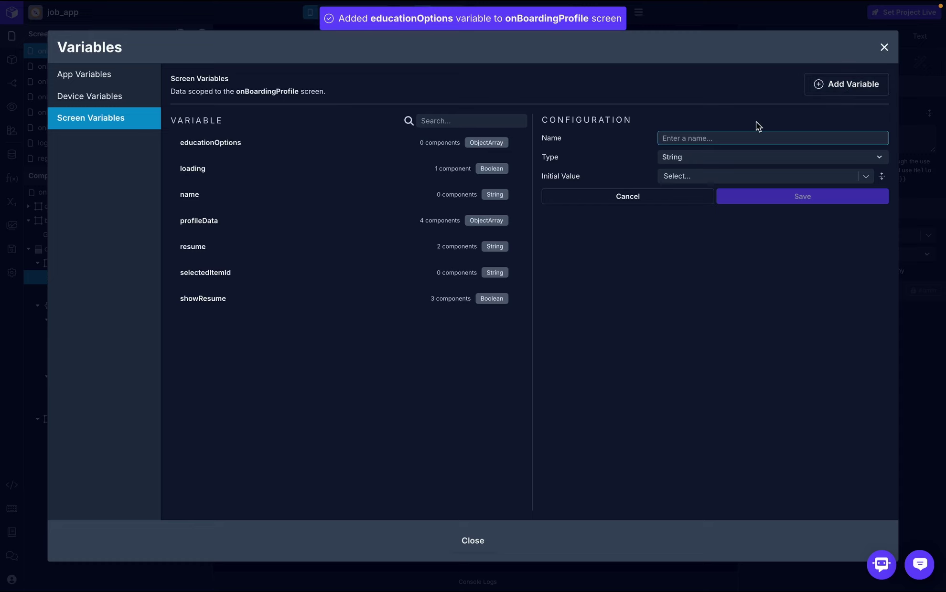
{"action": "type", "text": "Exp"}
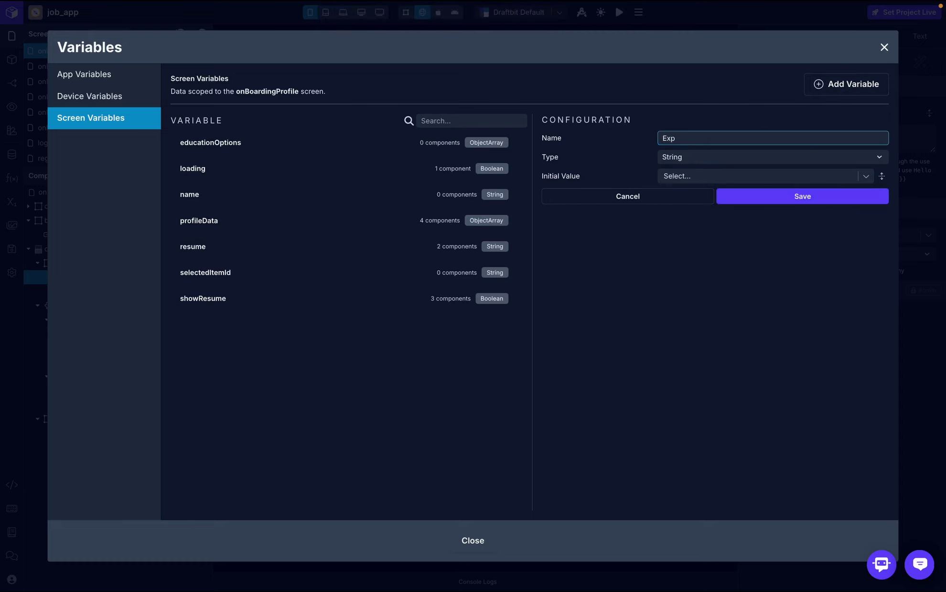
{"action": "type", "text": "Options"}
{"action": "left_click", "coordinate": [775, 161]}
{"action": "left_click", "coordinate": [753, 358]}
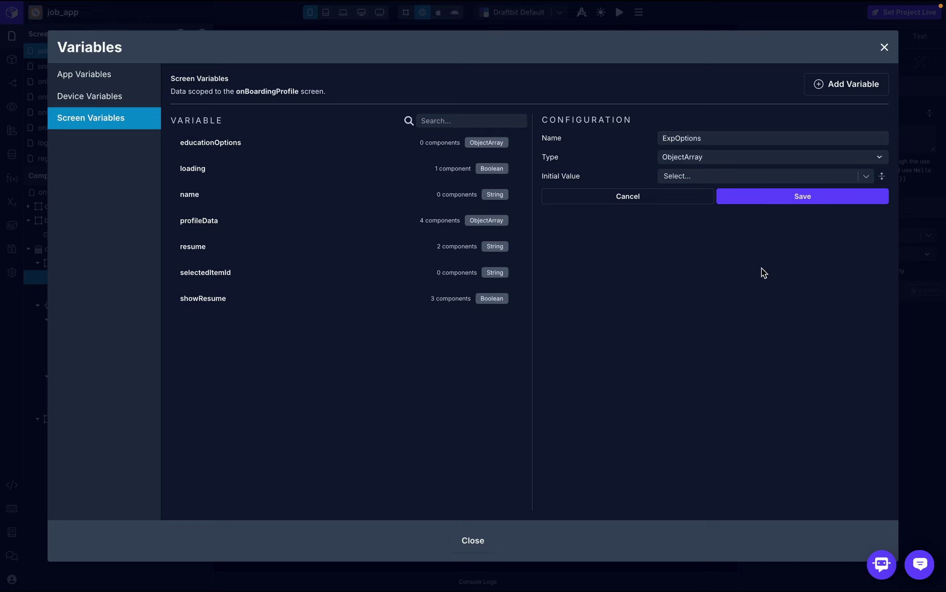
{"action": "left_click", "coordinate": [805, 198]}
{"action": "left_click", "coordinate": [761, 142]}
{"action": "double_click", "coordinate": [762, 142]}
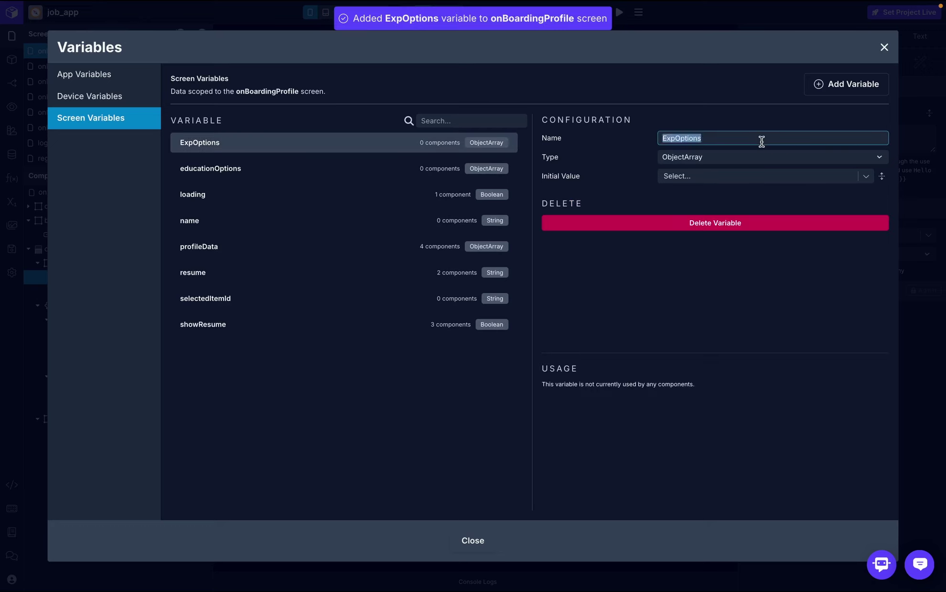
{"action": "type", "text": "Resume"}
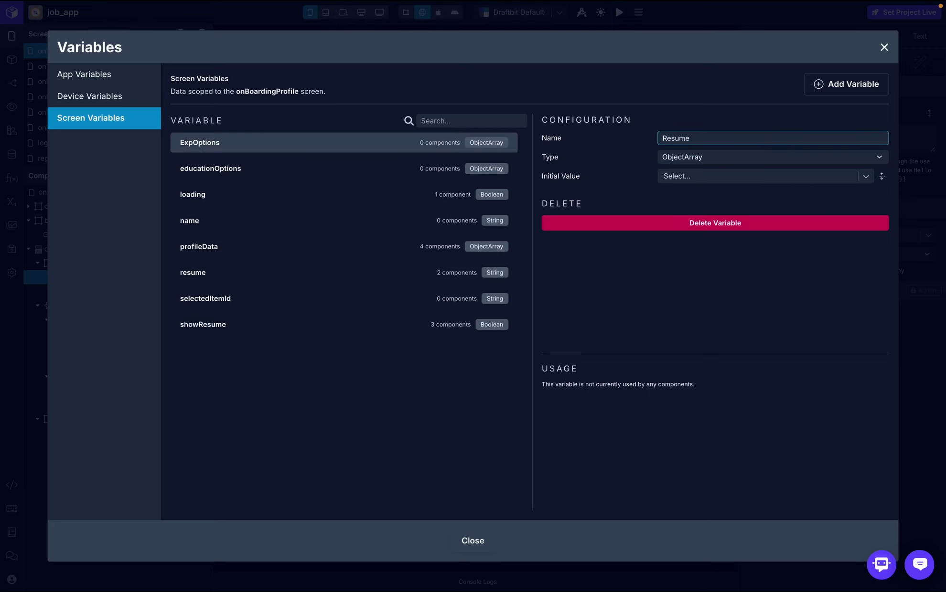
{"action": "key", "text": "BackSpace"}
{"action": "key", "text": "BackSpace"}
{"action": "type", "text": "resumeOptions"}
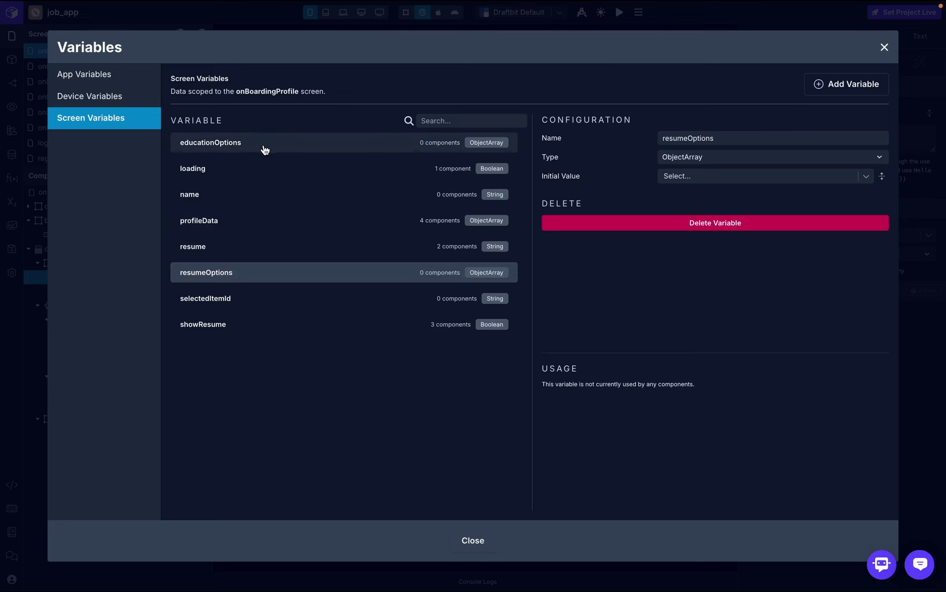
- Add an experienceOptions ObjectArray variable and close the Variables window
{"action": "left_click", "coordinate": [866, 88]}
{"action": "type", "text": "experienceOptions"}
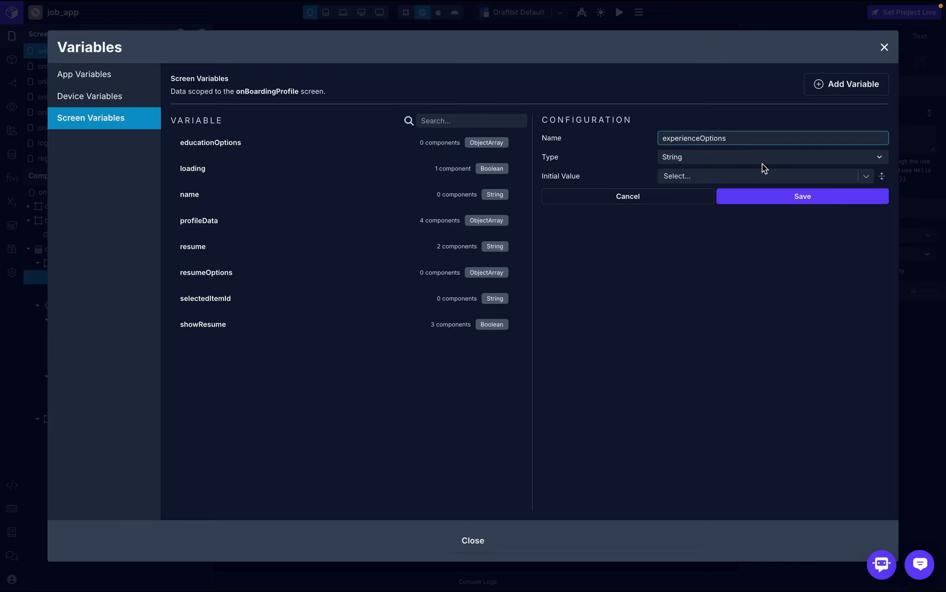
{"action": "left_click", "coordinate": [763, 166]}
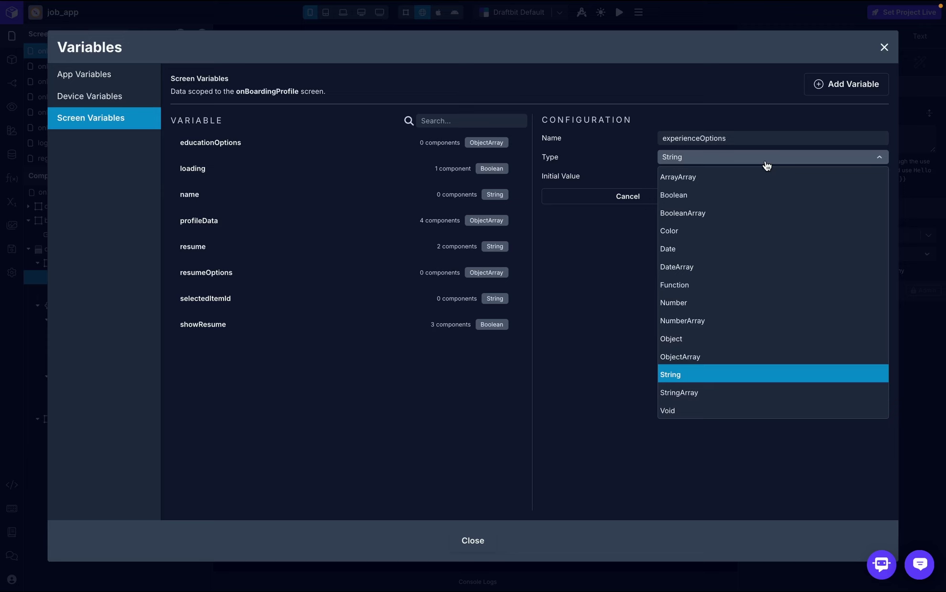
{"action": "left_click", "coordinate": [718, 358]}
{"action": "left_click", "coordinate": [786, 200]}
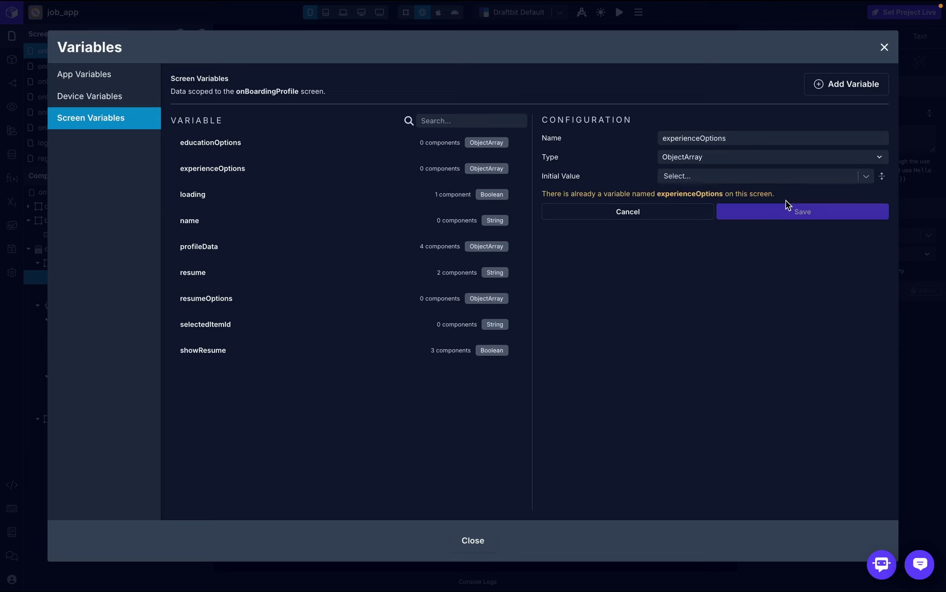
{"action": "left_click", "coordinate": [883, 49]}
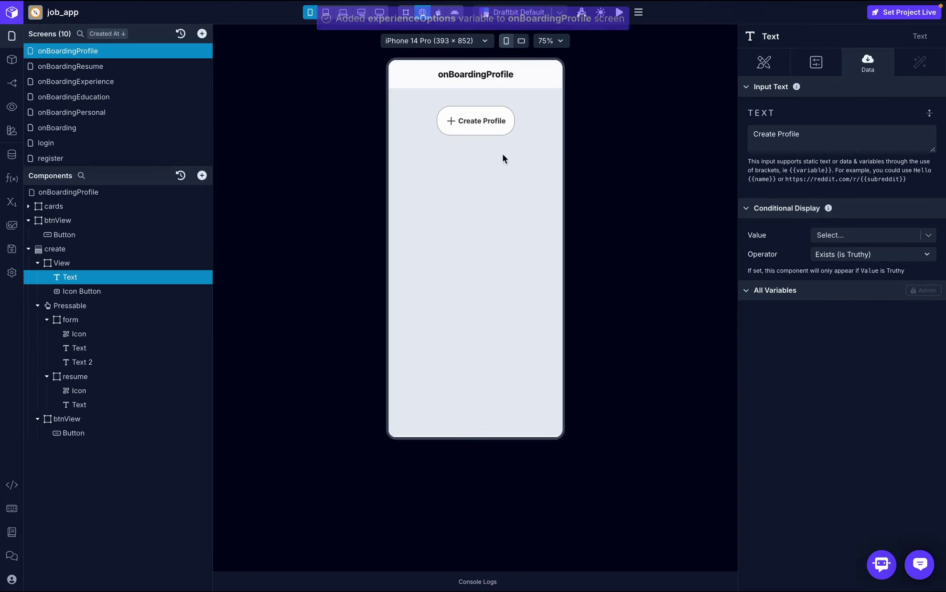
{"action": "left_click", "coordinate": [99, 323]}
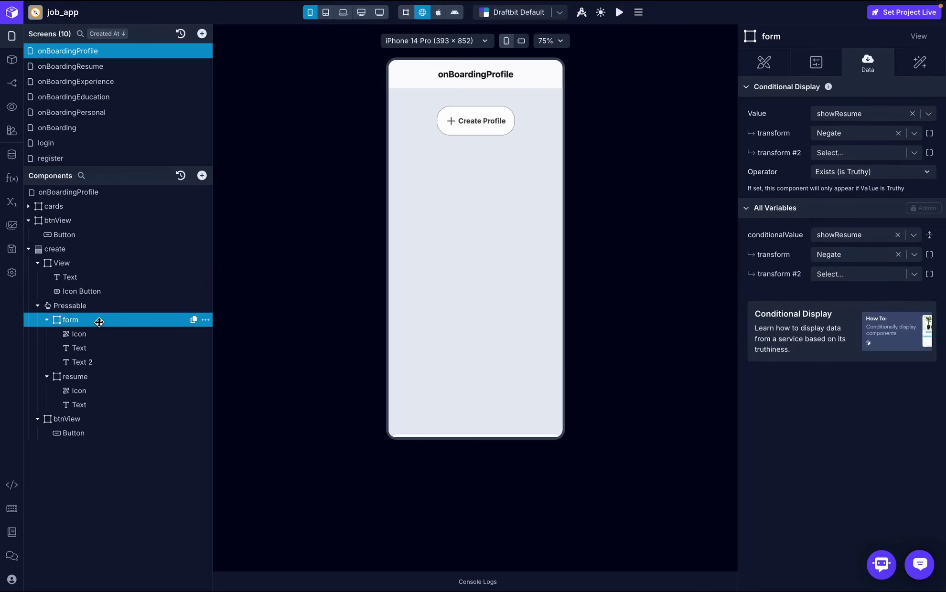
- Delete the old picker block from the create sheet's form
{"action": "left_click", "coordinate": [98, 334]}
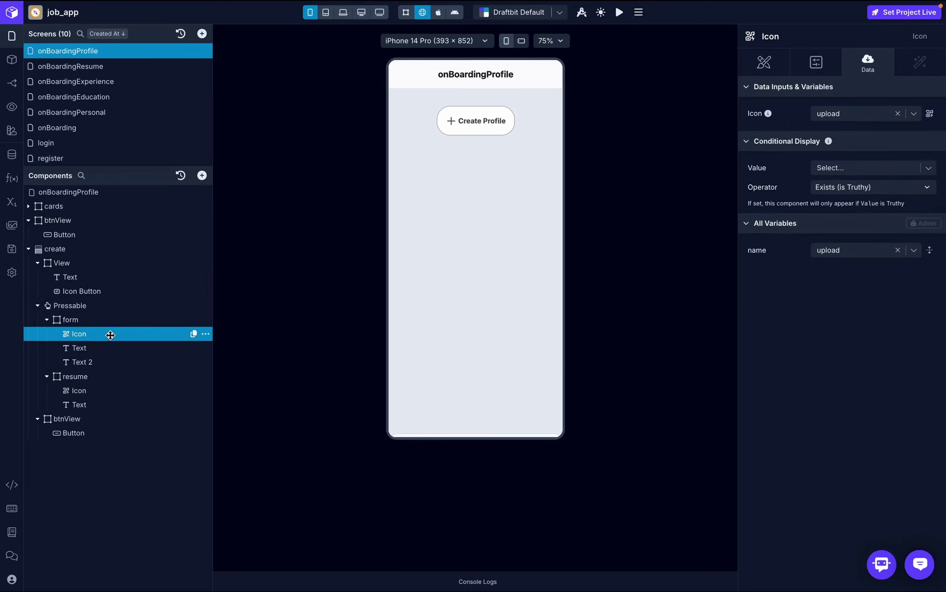
{"action": "left_click", "coordinate": [206, 335]}
{"action": "left_click", "coordinate": [232, 415]}
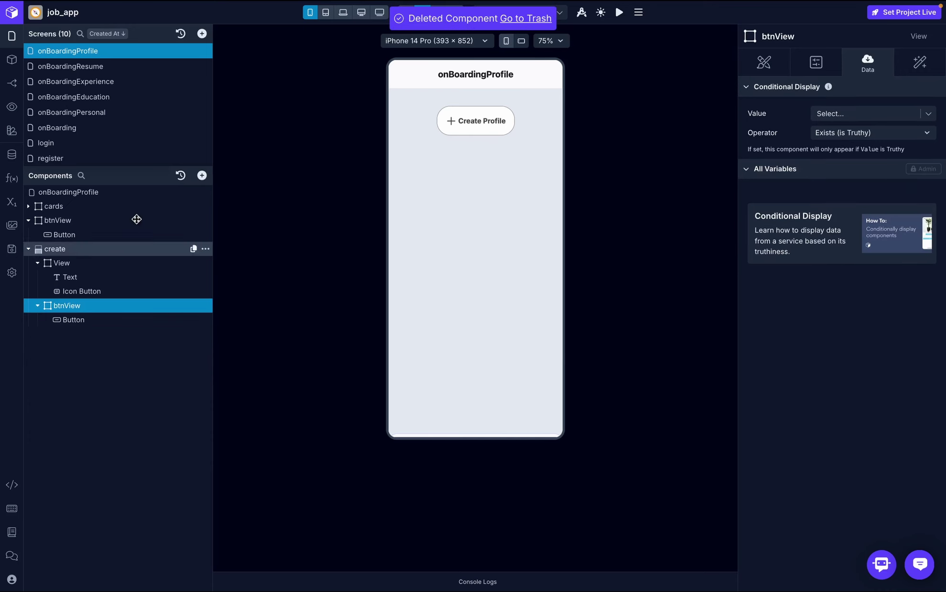
- Mark the onBoardingEducation form for copy
{"action": "left_click", "coordinate": [113, 96]}
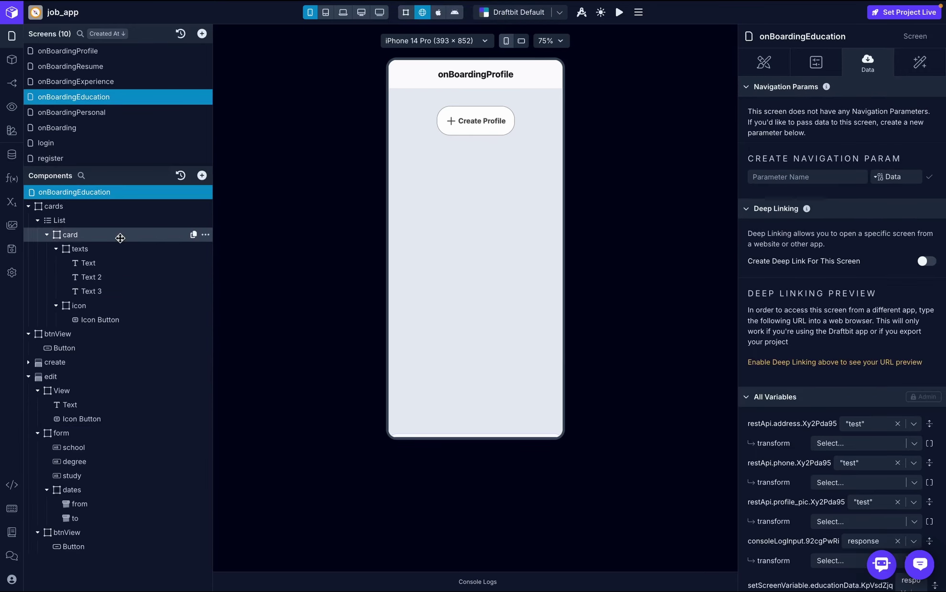
{"action": "left_click", "coordinate": [109, 433]}
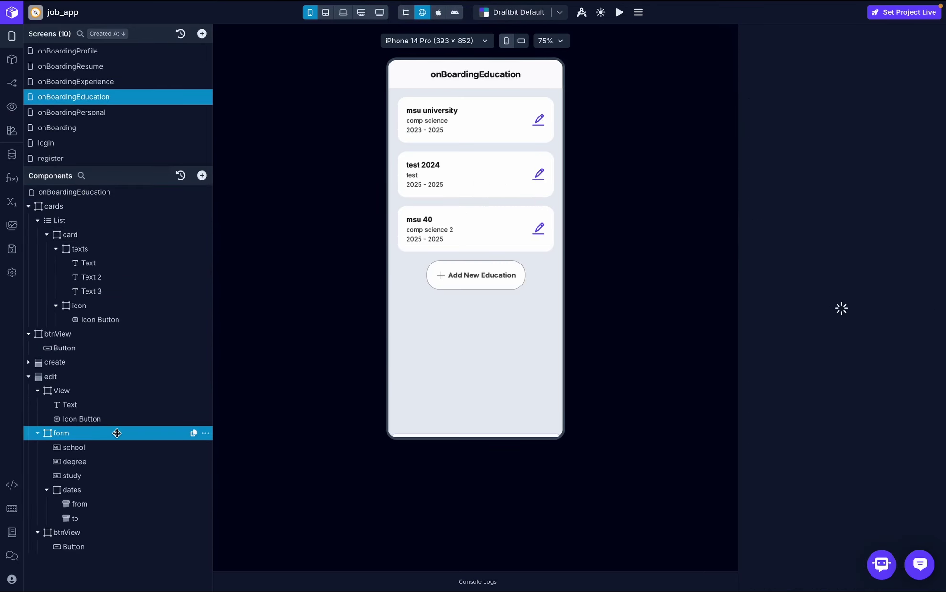
{"action": "left_click", "coordinate": [206, 436]}
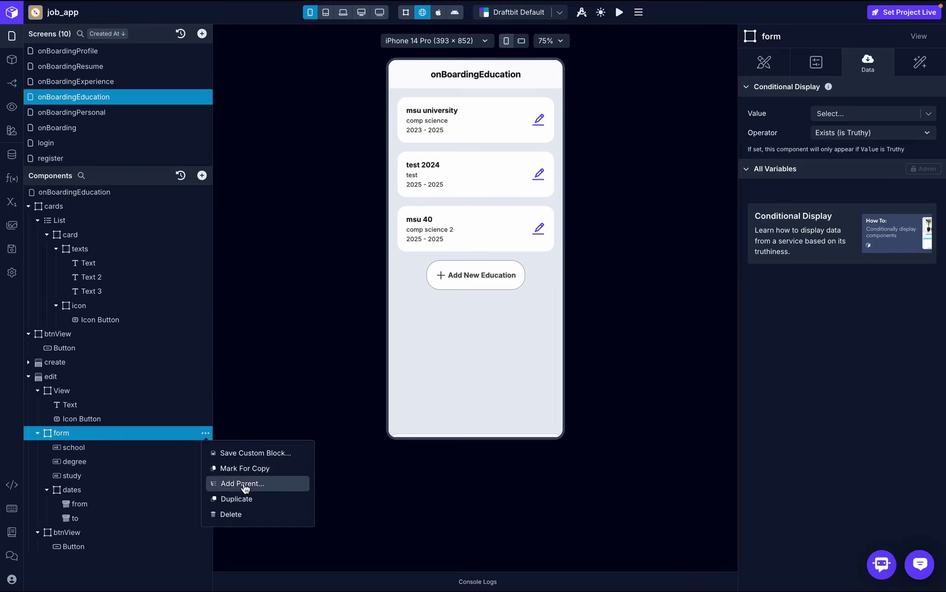
{"action": "left_click", "coordinate": [247, 468]}
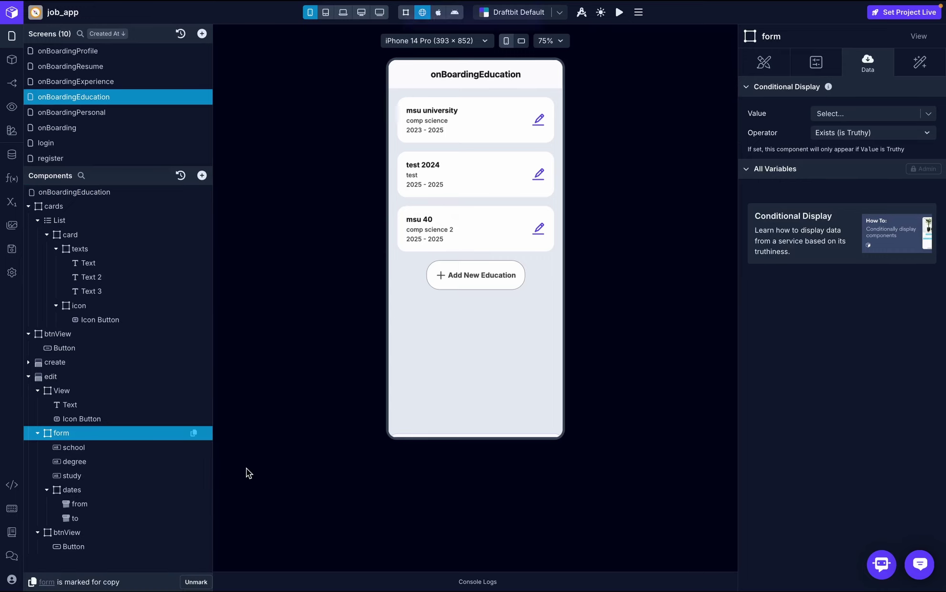
- Paste the copied form into the onBoardingProfile create sheet and unmark it
{"action": "left_click", "coordinate": [115, 51]}
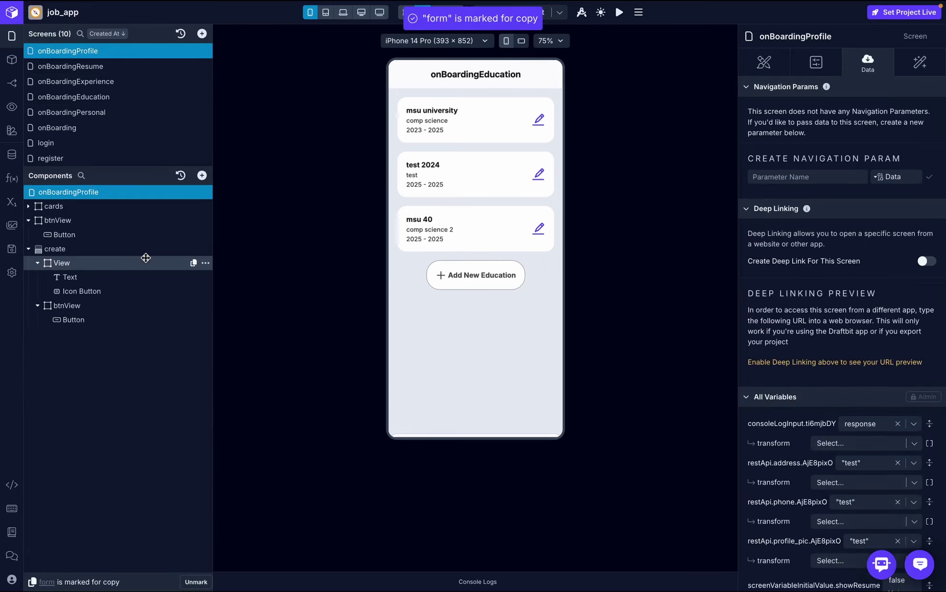
{"action": "left_click", "coordinate": [107, 249]}
{"action": "left_click", "coordinate": [205, 249]}
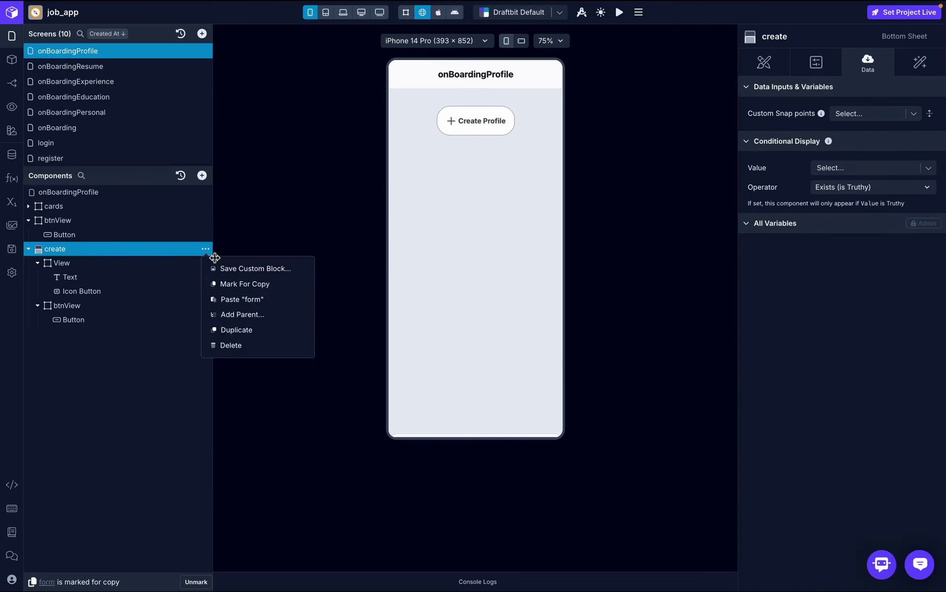
{"action": "left_click", "coordinate": [240, 297]}
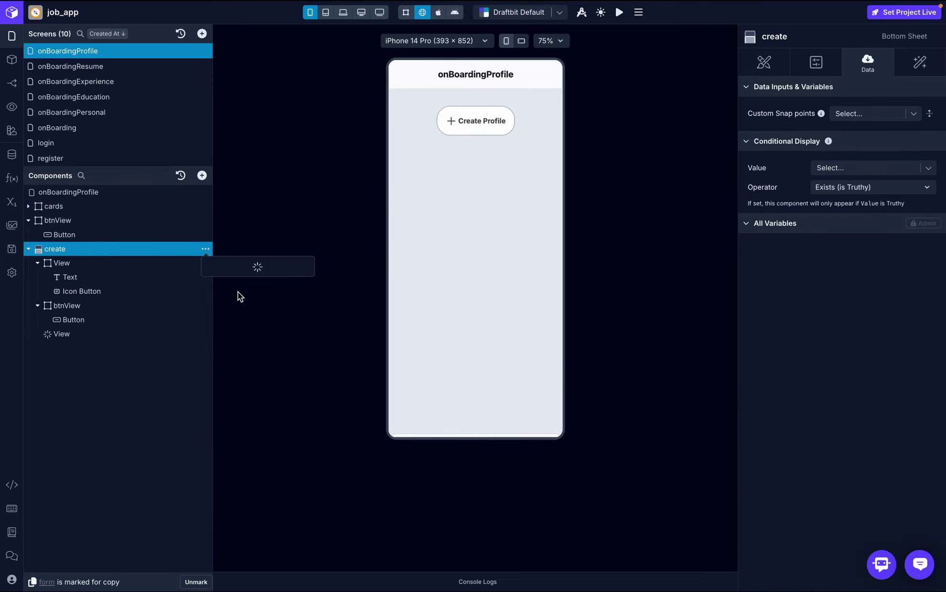
{"action": "left_click", "coordinate": [197, 582]}
{"action": "left_click", "coordinate": [134, 303]}
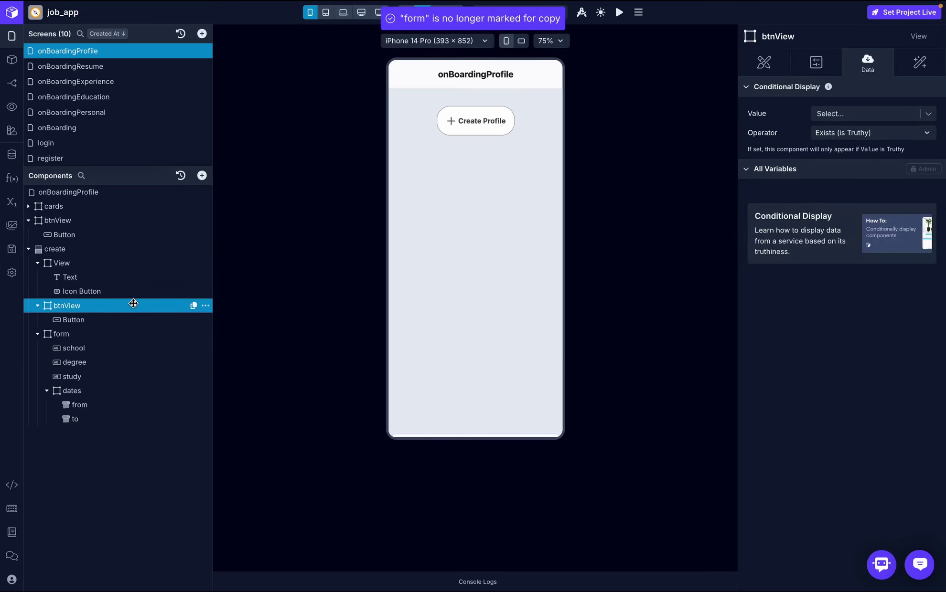
- Move btnView below the form and delete the dates, study and degree fields
{"action": "left_click_drag", "start_coordinate": [130, 304], "coordinate": [131, 251]}
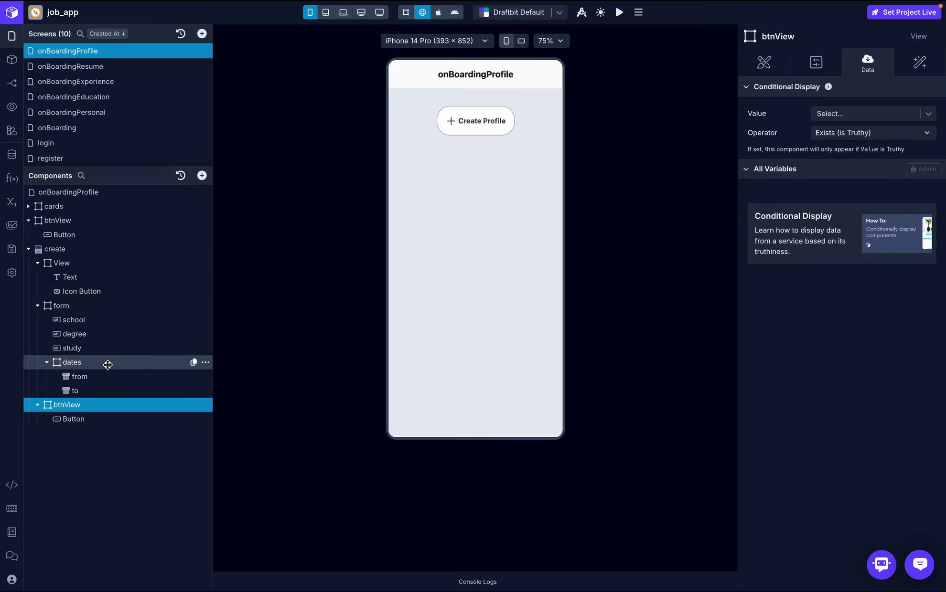
{"action": "left_click", "coordinate": [155, 360]}
{"action": "left_click", "coordinate": [206, 362]}
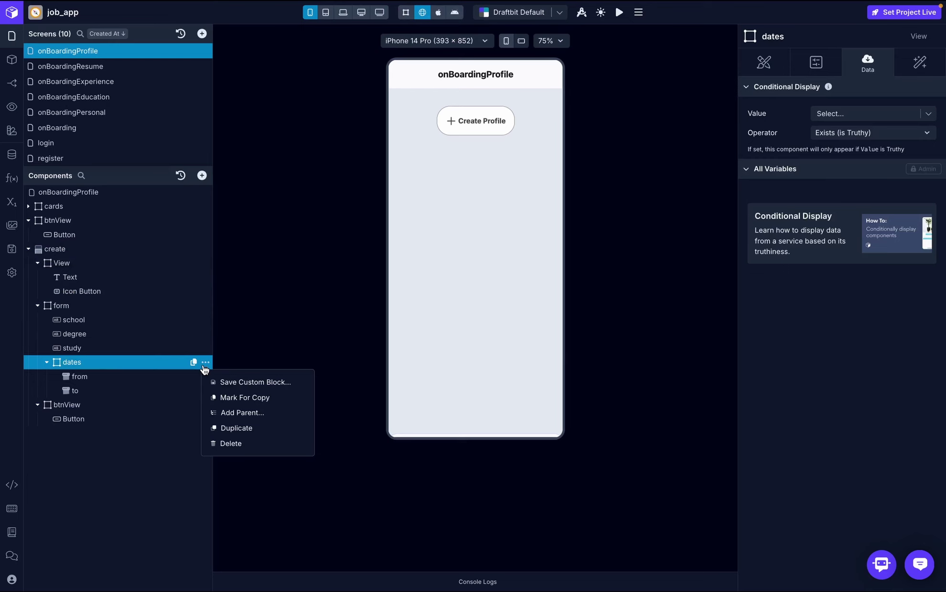
{"action": "left_click", "coordinate": [234, 446]}
{"action": "left_click", "coordinate": [156, 348]}
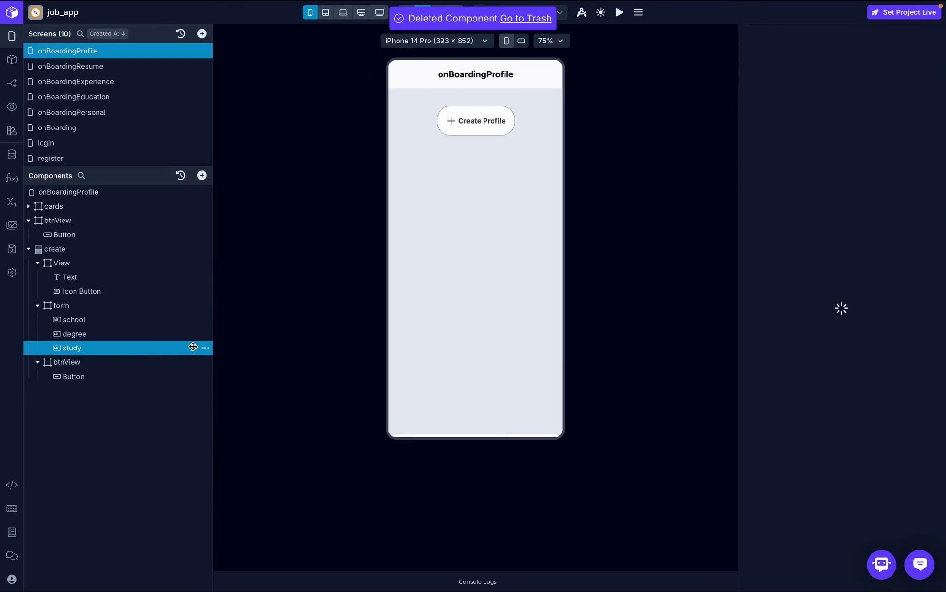
{"action": "left_click", "coordinate": [206, 348]}
{"action": "left_click", "coordinate": [245, 428]}
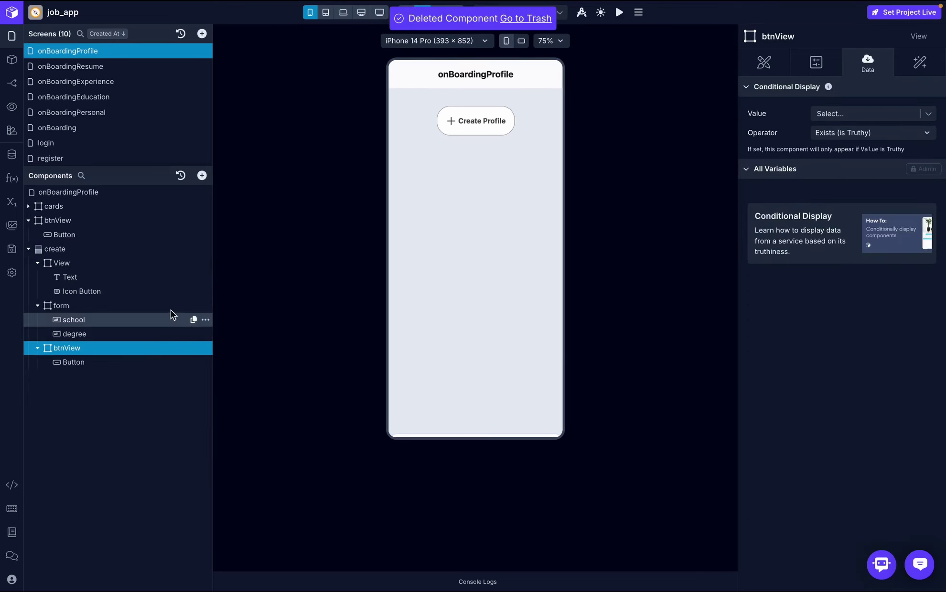
{"action": "left_click", "coordinate": [170, 334]}
{"action": "left_click", "coordinate": [205, 334]}
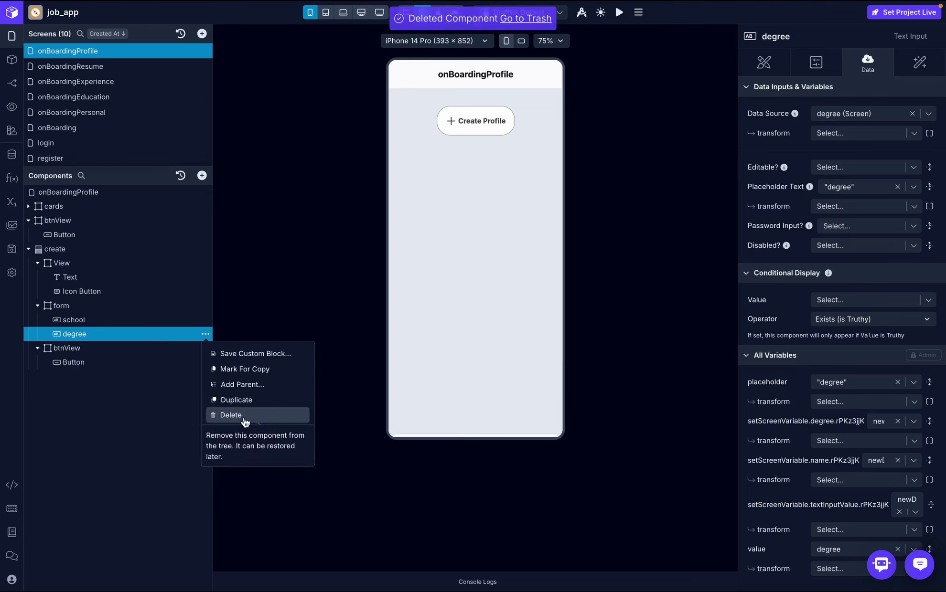
{"action": "left_click", "coordinate": [245, 414]}
- Rename the school text input to name
{"action": "double_click", "coordinate": [127, 319]}
{"action": "type", "text": "n"}
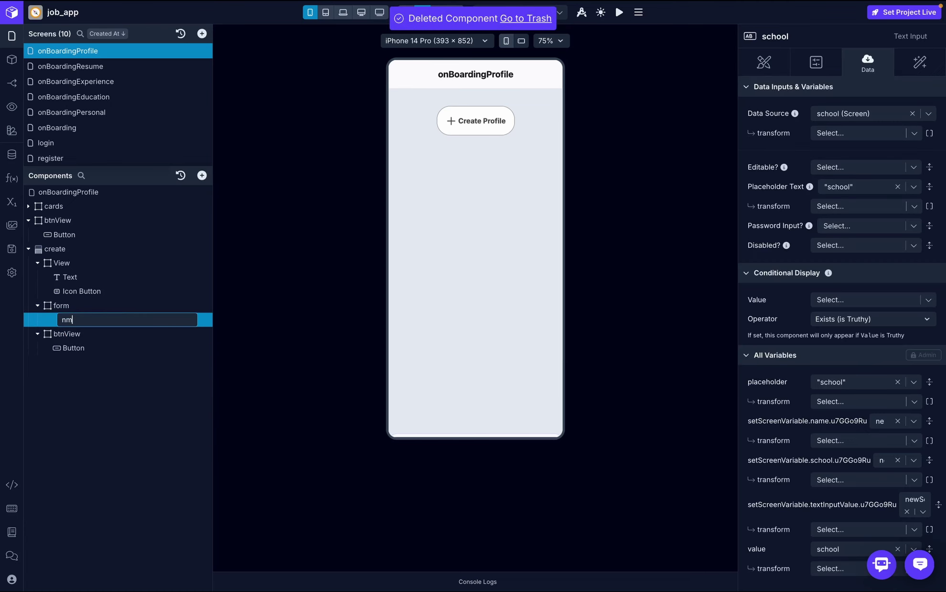
{"action": "type", "text": "ame"}
{"action": "key", "text": "Return"}
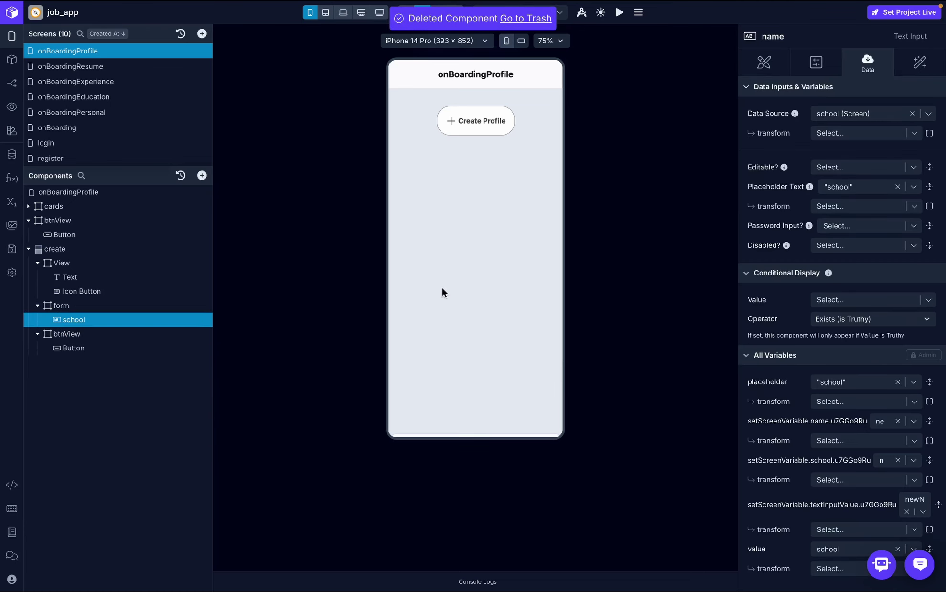
- Delete the degree screen variable and add formData as an ObjectArray variable
{"action": "left_click", "coordinate": [12, 201]}
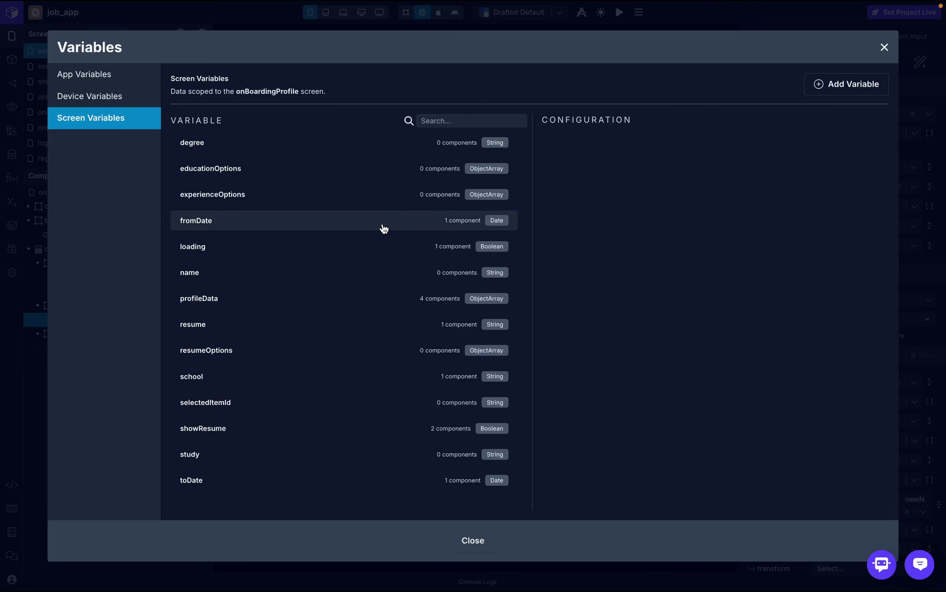
{"action": "left_click", "coordinate": [416, 144]}
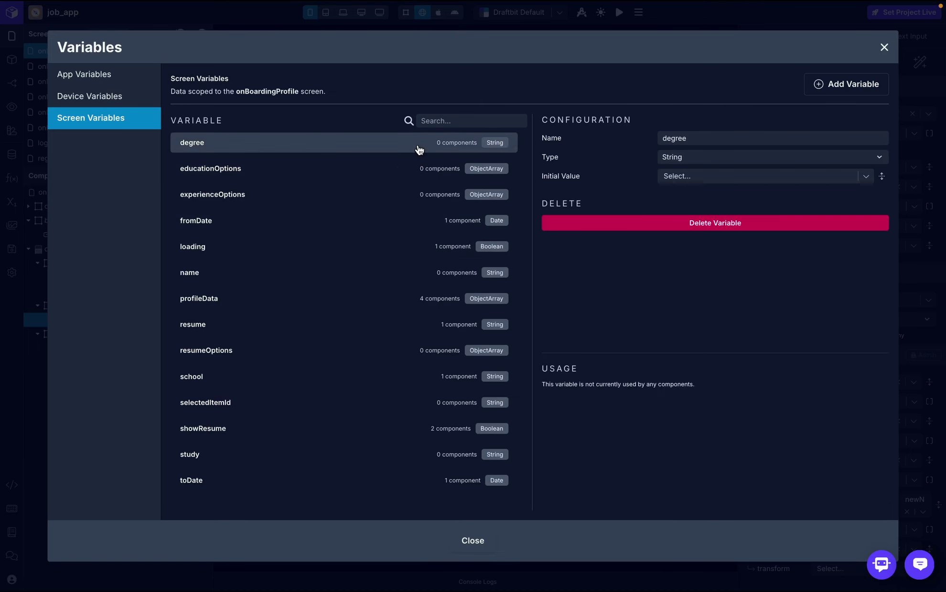
{"action": "left_click", "coordinate": [724, 228]}
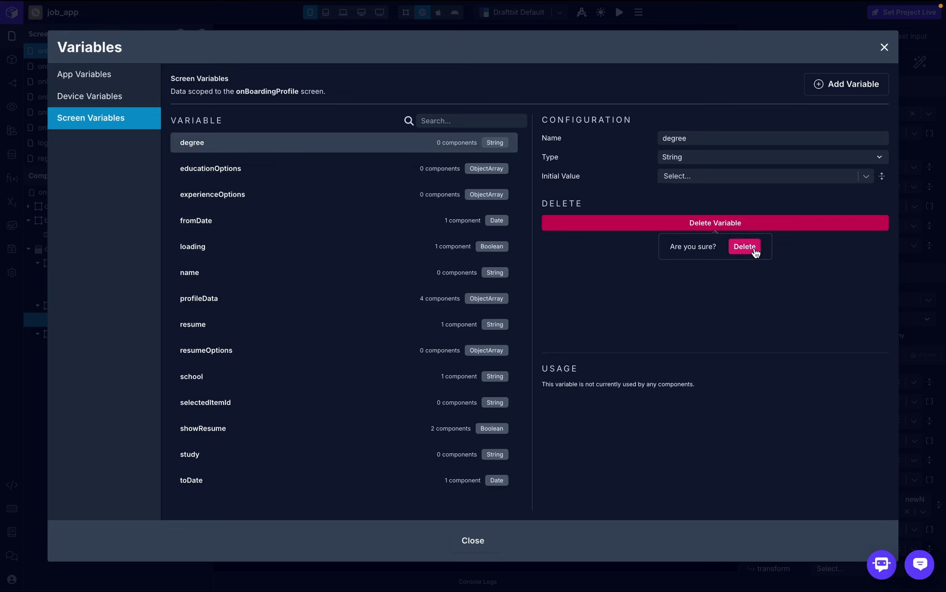
{"action": "left_click", "coordinate": [744, 246]}
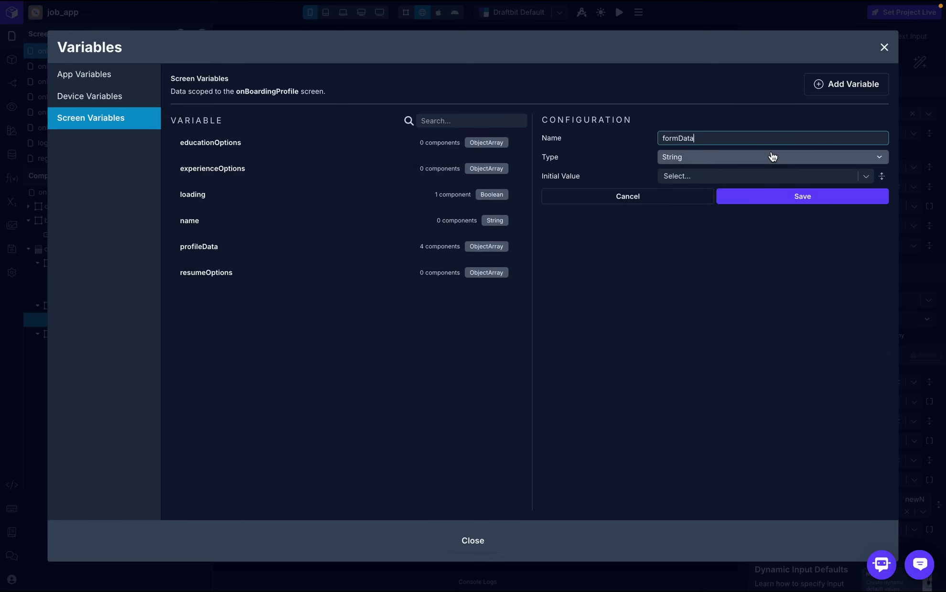
{"action": "left_click", "coordinate": [771, 157]}
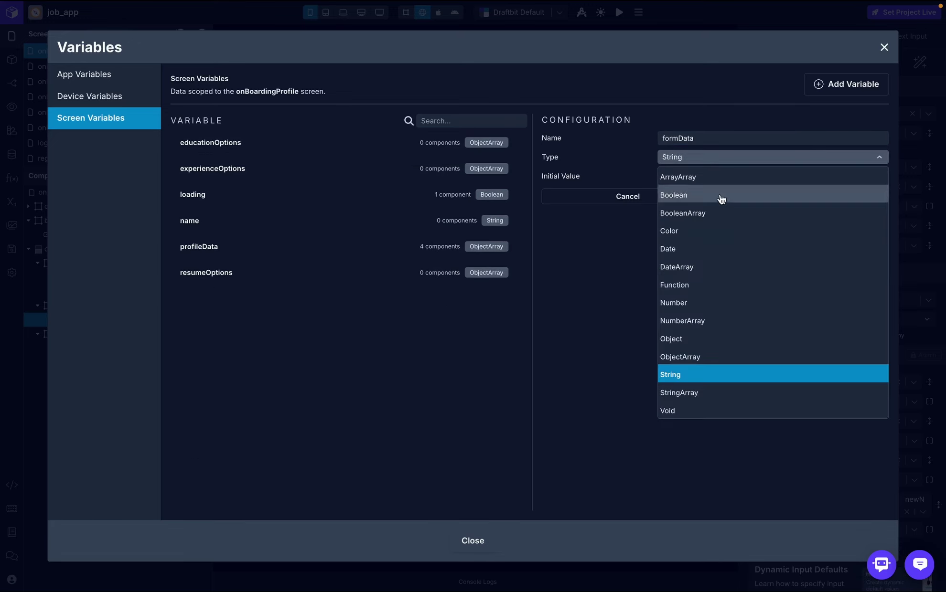
{"action": "left_click", "coordinate": [699, 357]}
{"action": "left_click", "coordinate": [776, 209]}
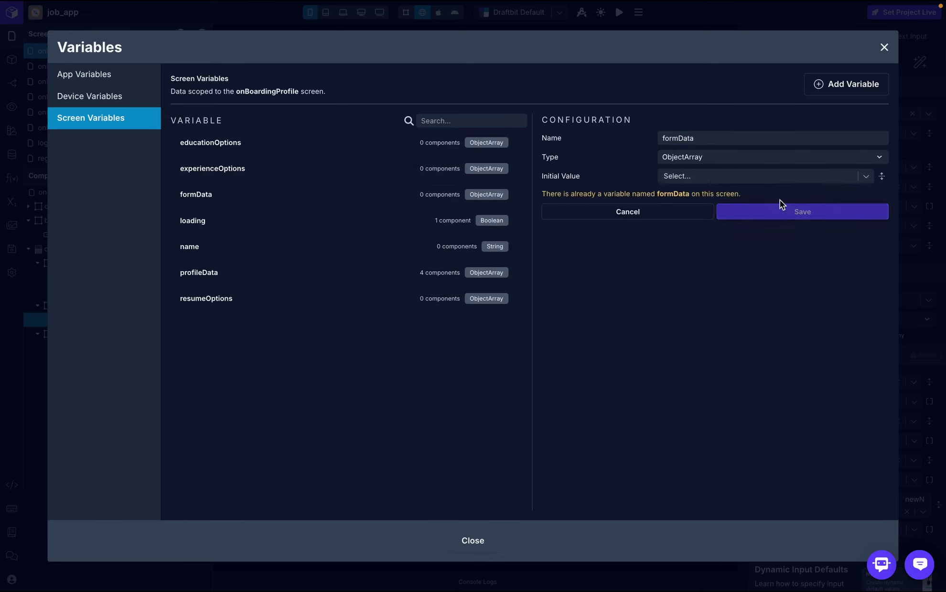
{"action": "left_click", "coordinate": [885, 47]}
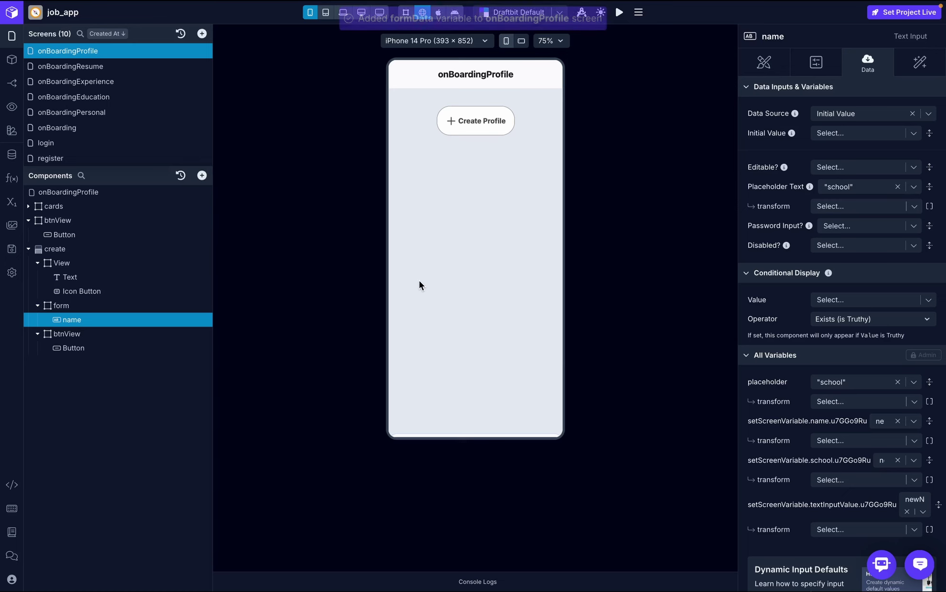
- Review the On Screen Focus workflow's API Request, Log to Console and Set Variable actions
{"action": "left_click", "coordinate": [114, 192]}
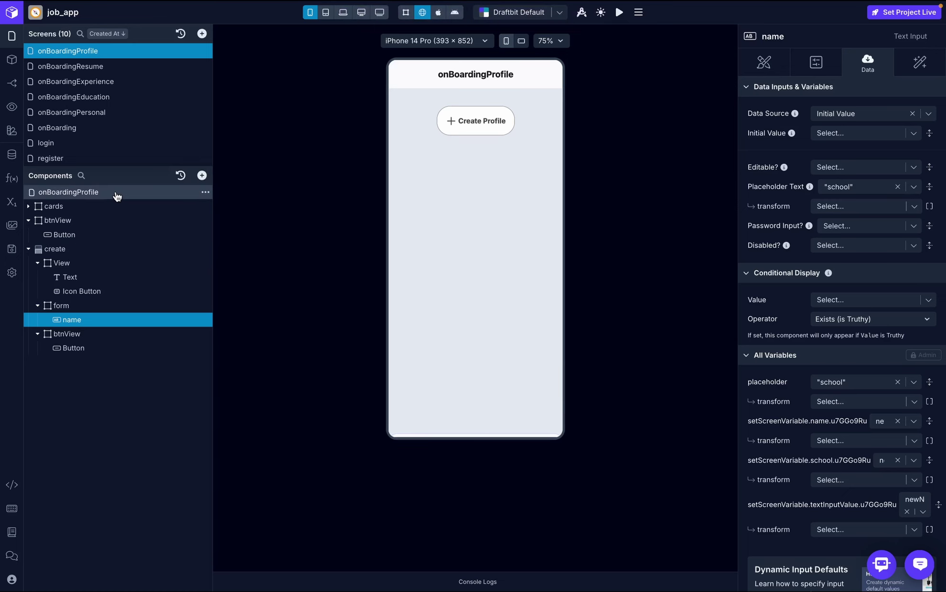
{"action": "left_click", "coordinate": [922, 74]}
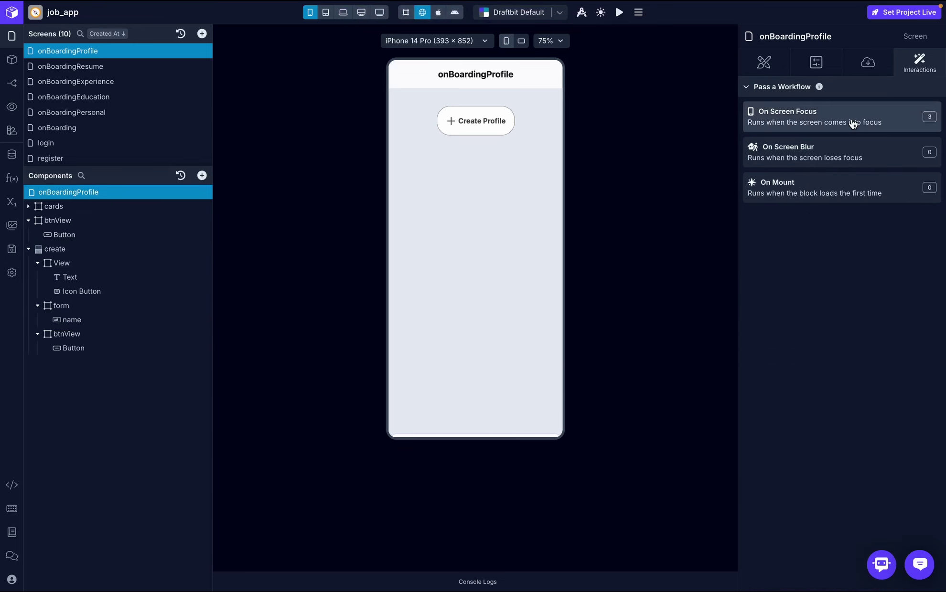
{"action": "left_click", "coordinate": [854, 121]}
{"action": "left_click", "coordinate": [503, 247]}
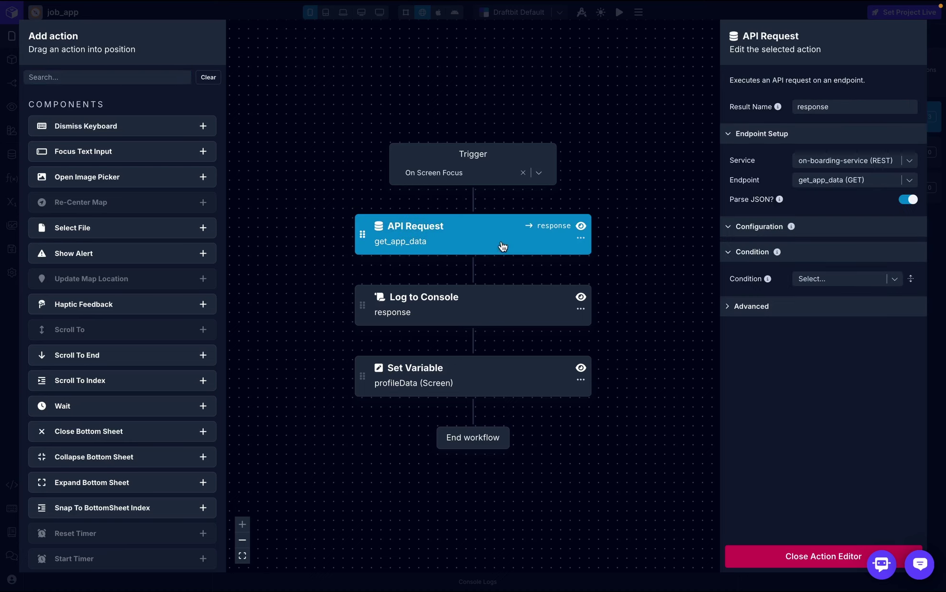
{"action": "left_click", "coordinate": [486, 310]}
{"action": "left_click", "coordinate": [488, 378]}
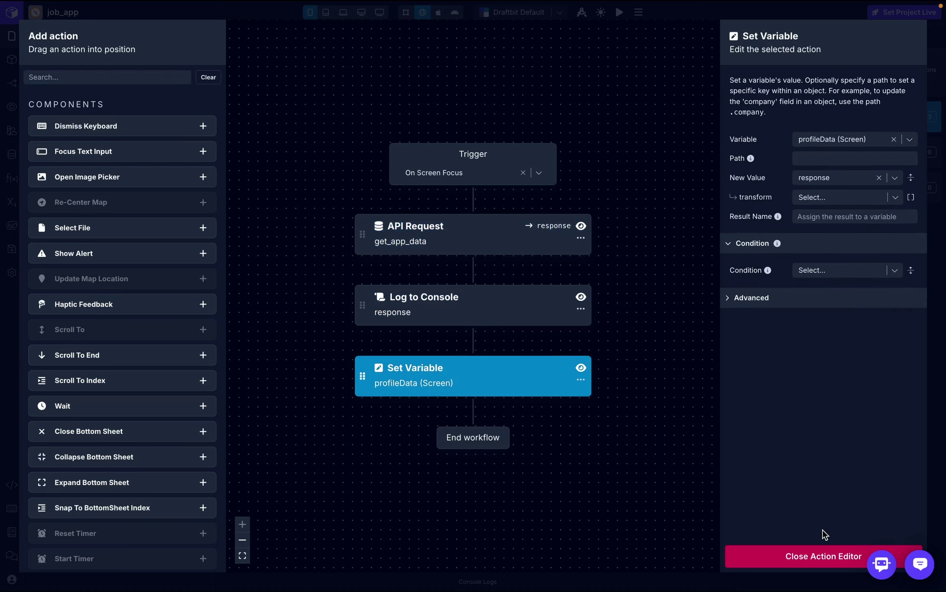
{"action": "left_click", "coordinate": [824, 558]}
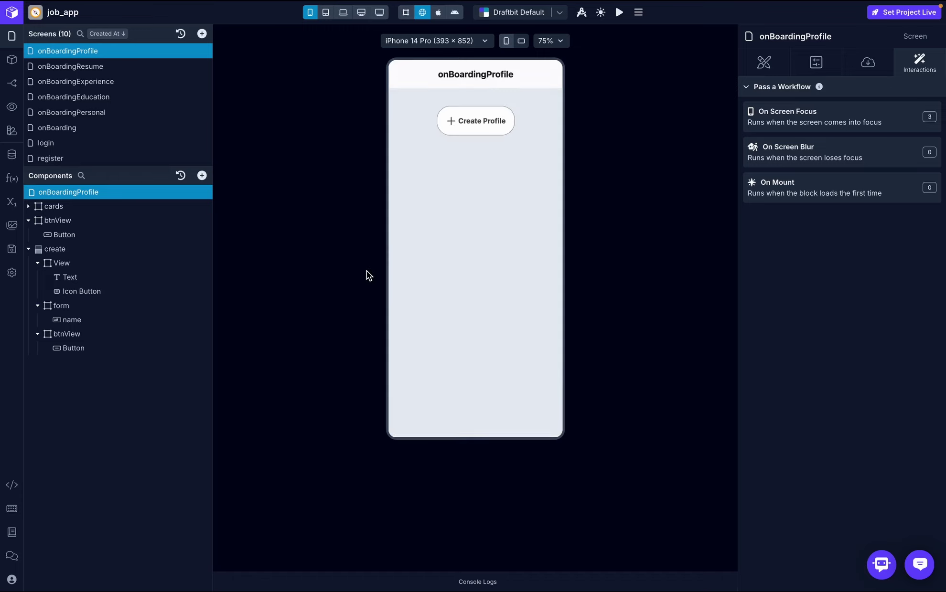
- Bind the name text input to the name screen variable and edit its placeholder to 'name'
{"action": "left_click", "coordinate": [468, 133]}
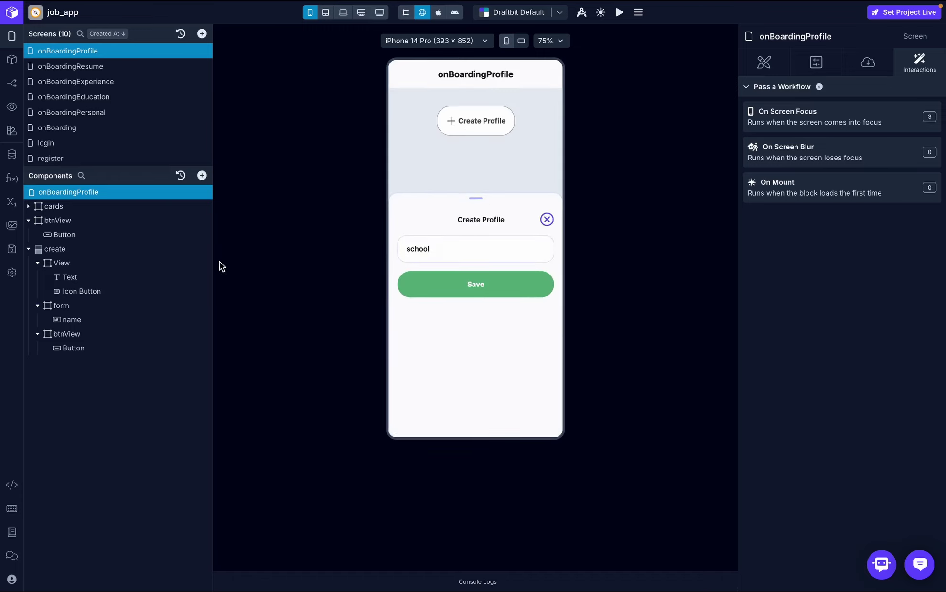
{"action": "left_click", "coordinate": [94, 319]}
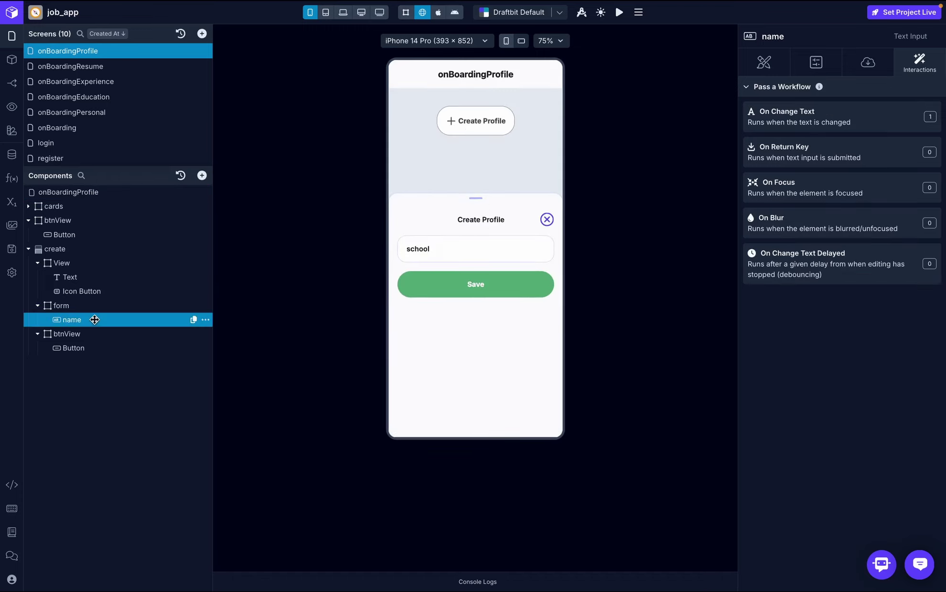
{"action": "left_click", "coordinate": [868, 63]}
{"action": "left_click", "coordinate": [888, 115]}
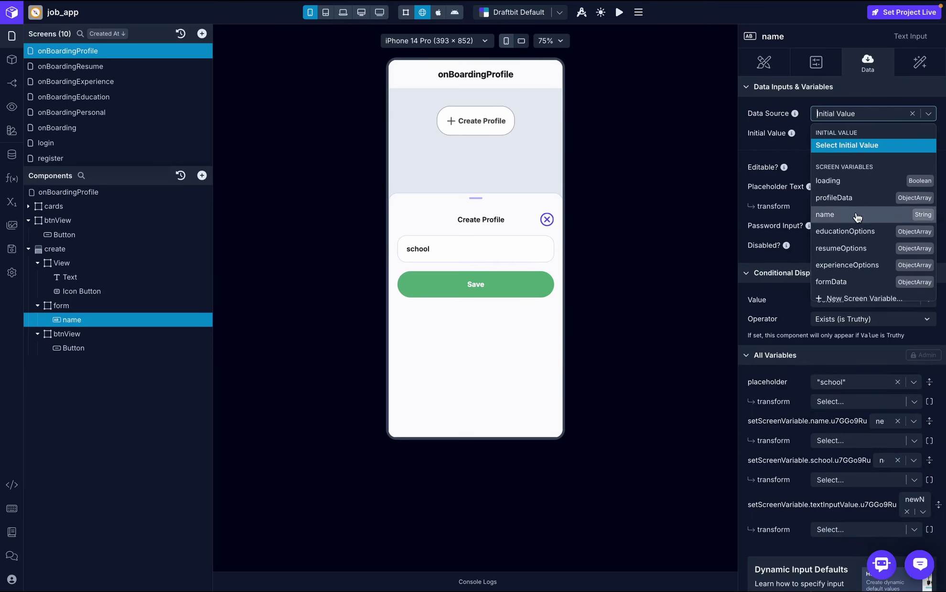
{"action": "left_click", "coordinate": [782, 169]}
{"action": "left_click", "coordinate": [855, 187]}
{"action": "type", "text": "name"}
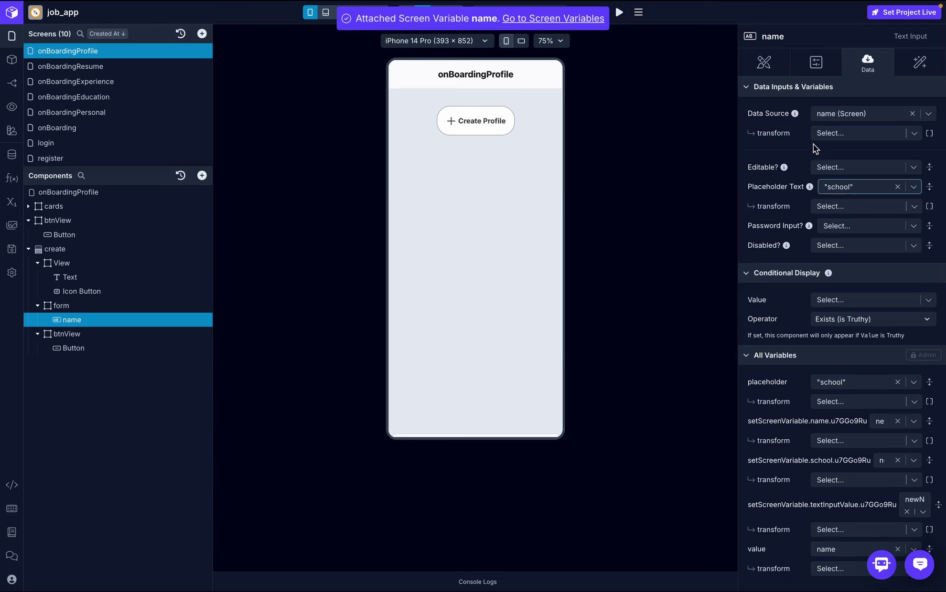
- Add three Multi Select Pickers inside the form
{"action": "left_click", "coordinate": [118, 306]}
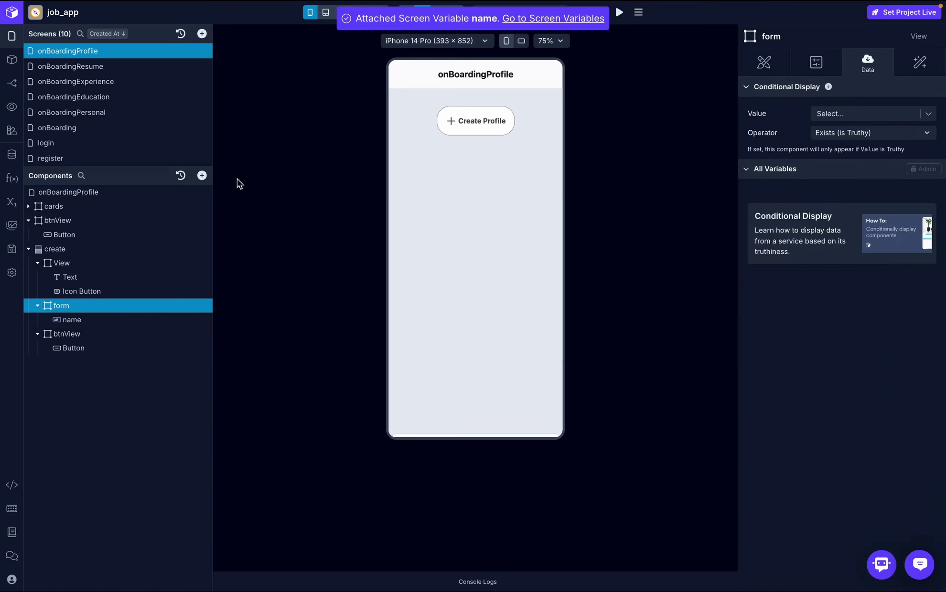
{"action": "left_click", "coordinate": [202, 176]}
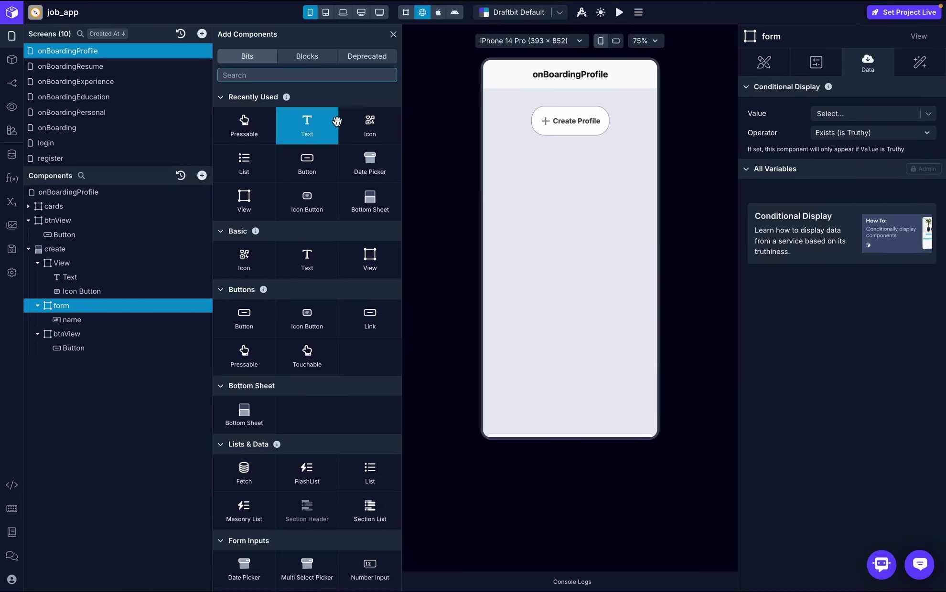
{"action": "type", "text": "mu"}
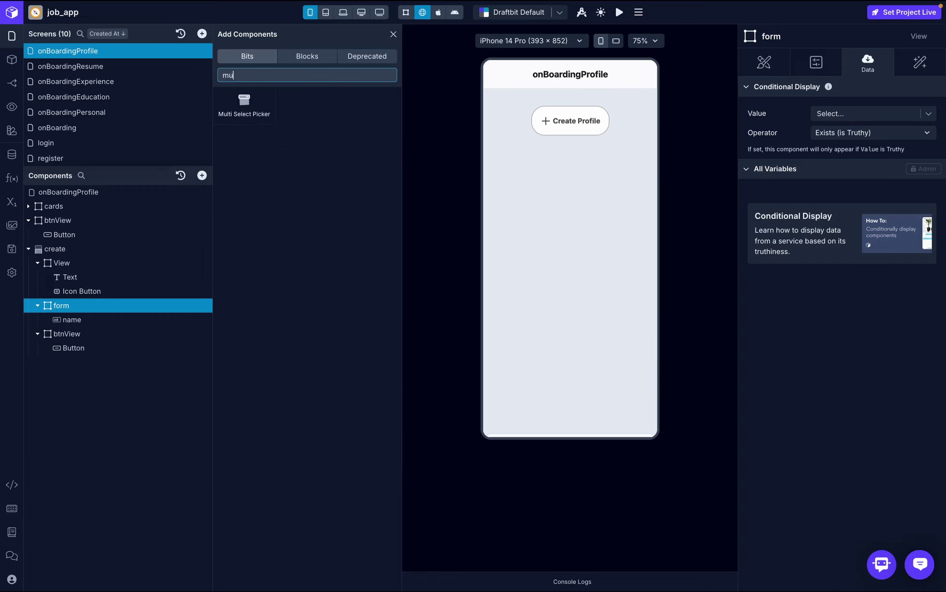
{"action": "left_click", "coordinate": [261, 104]}
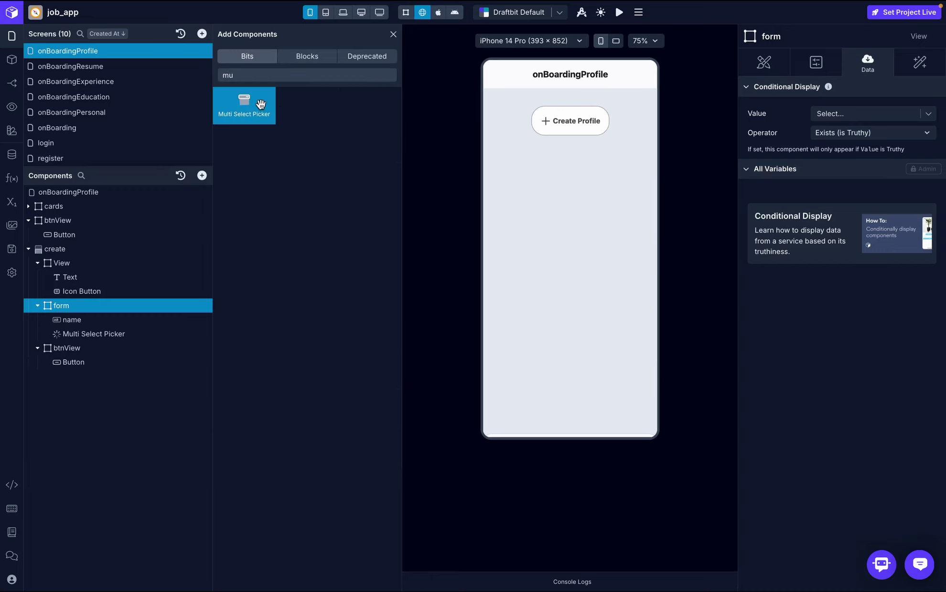
{"action": "left_click", "coordinate": [260, 104]}
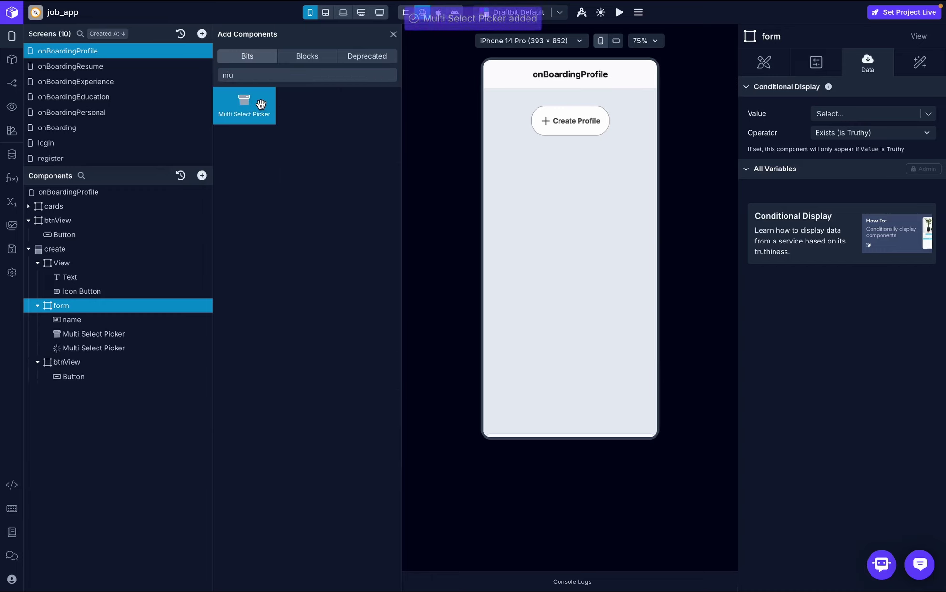
{"action": "left_click", "coordinate": [261, 105]}
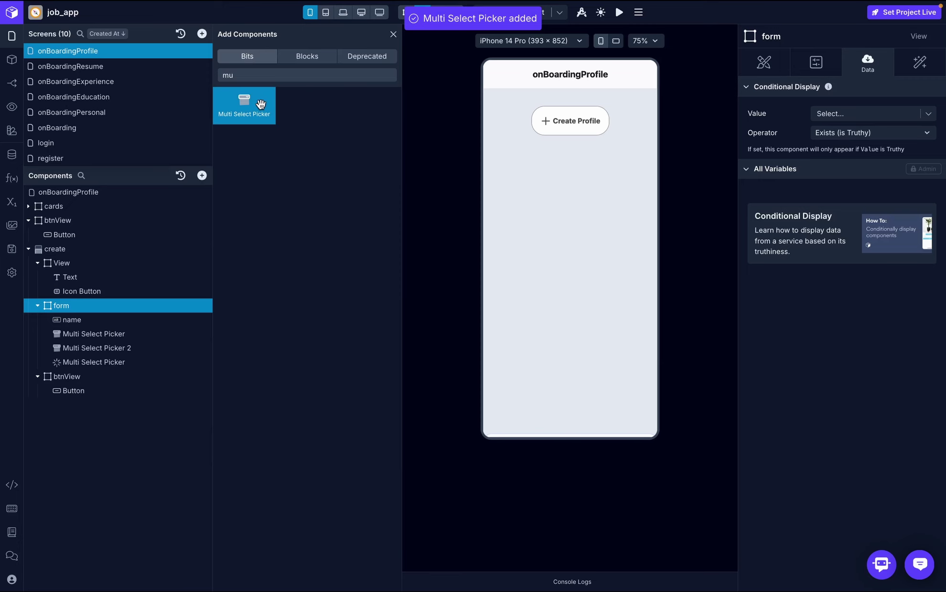
- Rename the pickers education, experience and resume, then preview the Create Profile sheet
{"action": "double_click", "coordinate": [97, 338]}
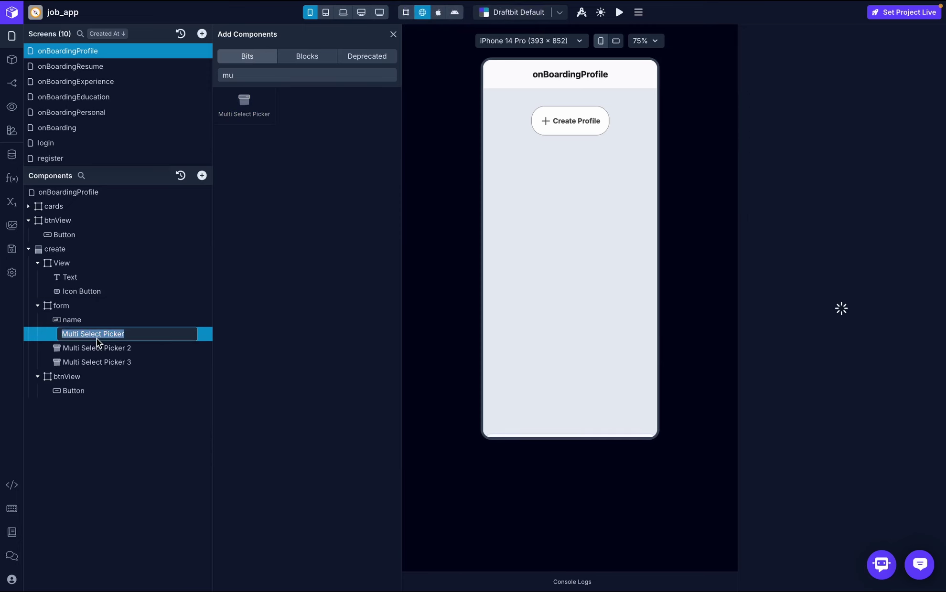
{"action": "type", "text": "educa"}
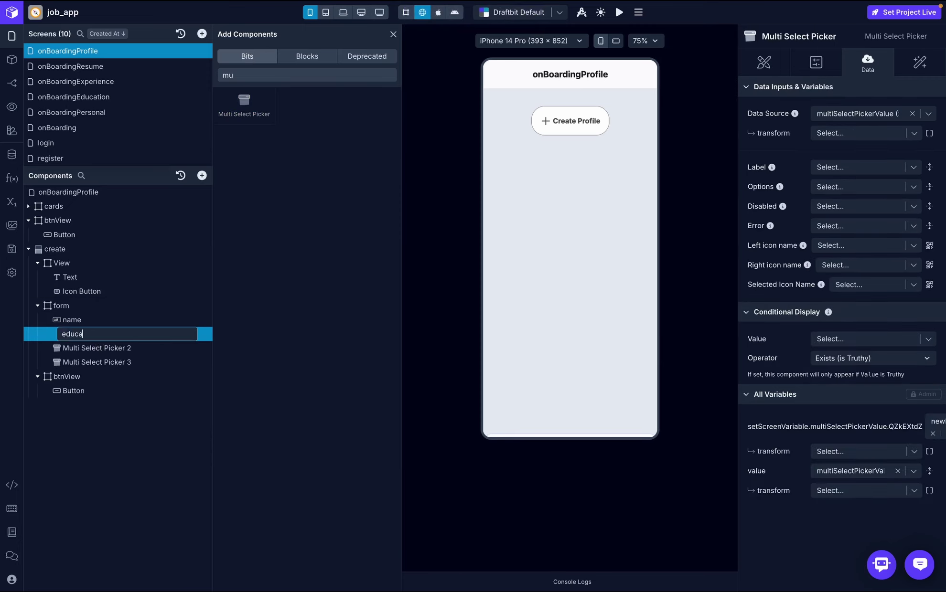
{"action": "type", "text": "tion"}
{"action": "key", "text": "Return"}
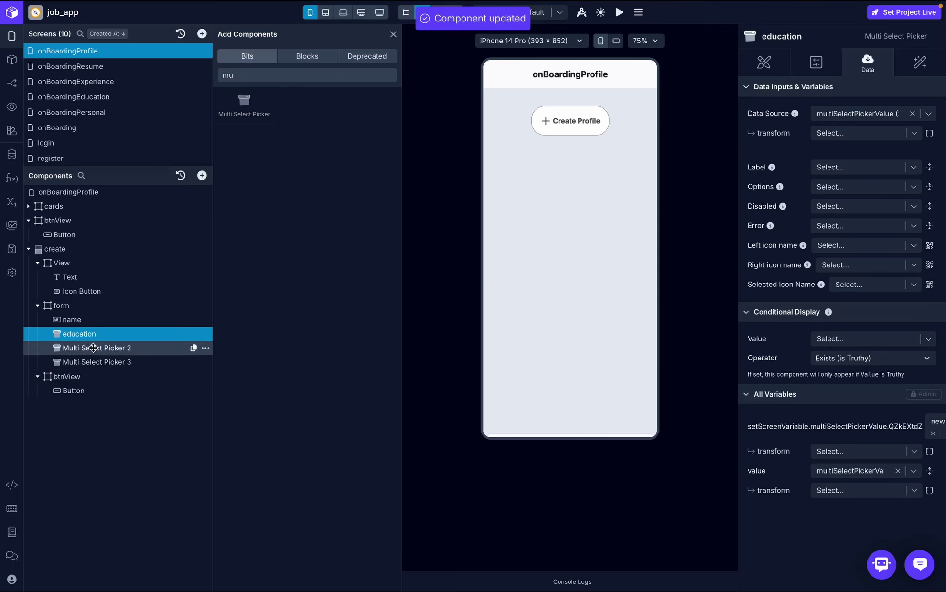
{"action": "double_click", "coordinate": [101, 347]}
{"action": "type", "text": "ex"}
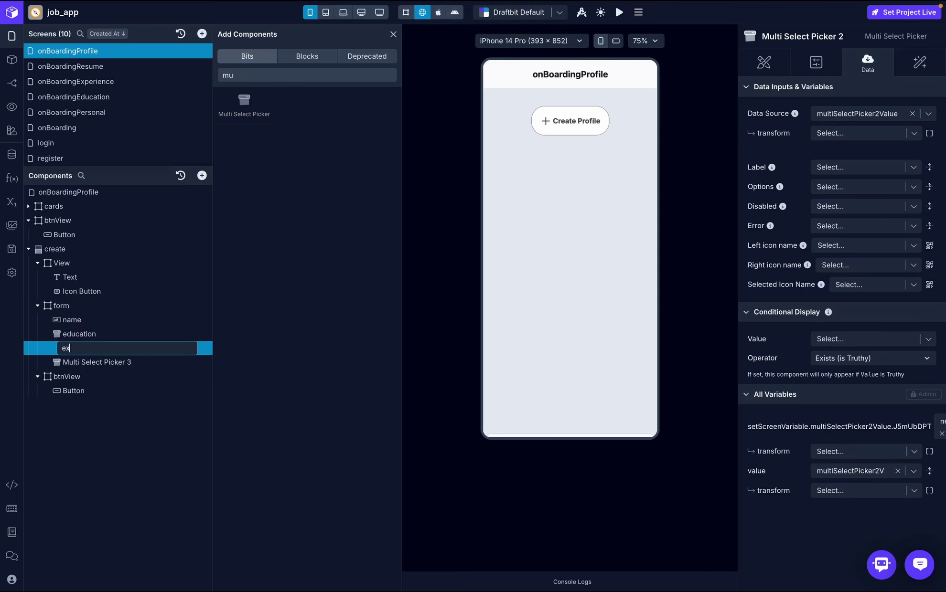
{"action": "type", "text": "perience"}
{"action": "key", "text": "Return"}
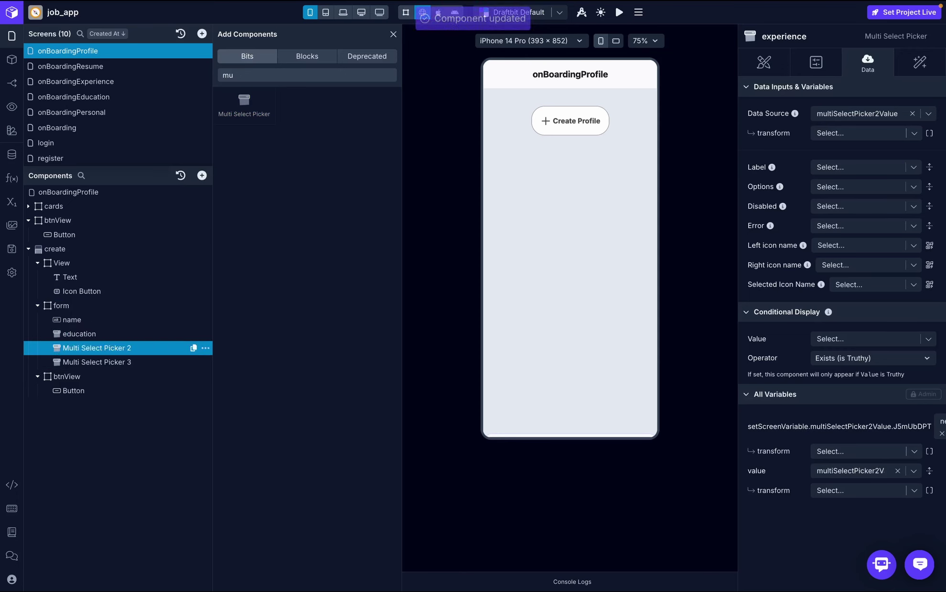
{"action": "double_click", "coordinate": [91, 363]}
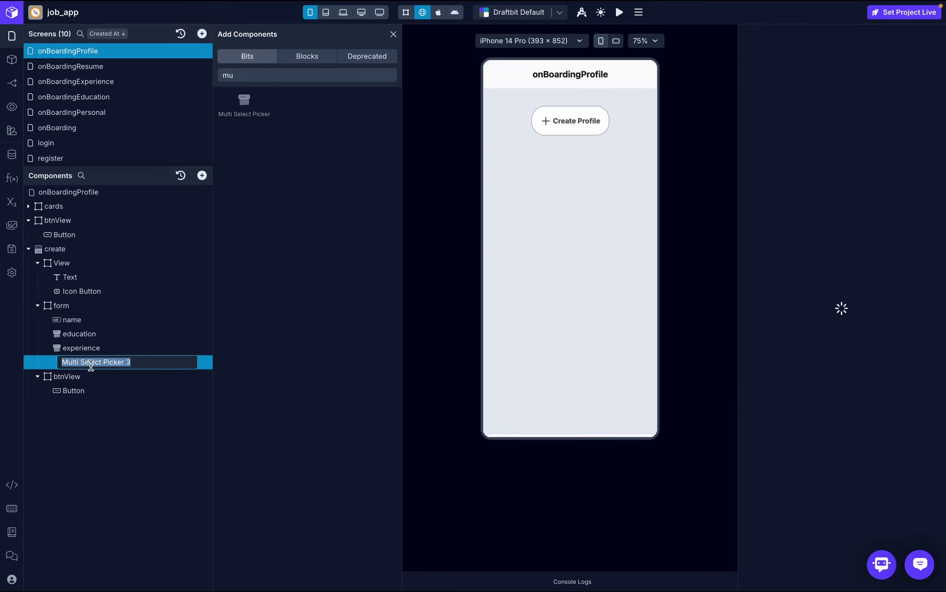
{"action": "type", "text": "resume"}
{"action": "key", "text": "Return"}
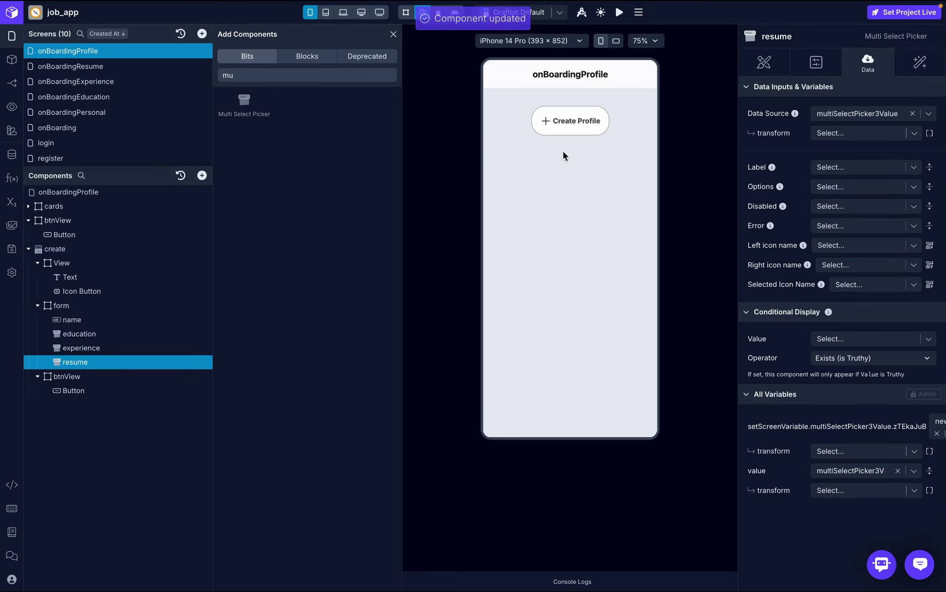
{"action": "left_click", "coordinate": [580, 131]}
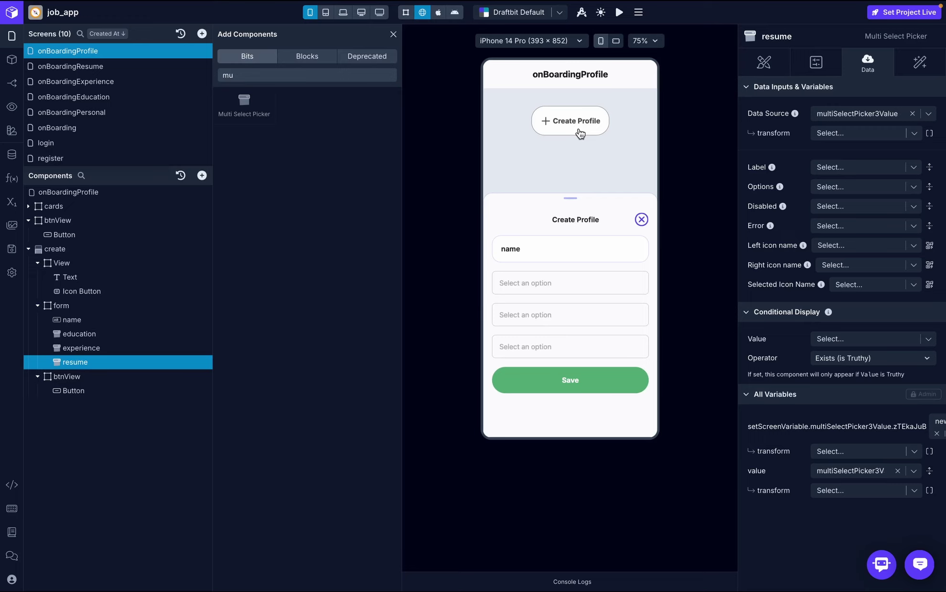
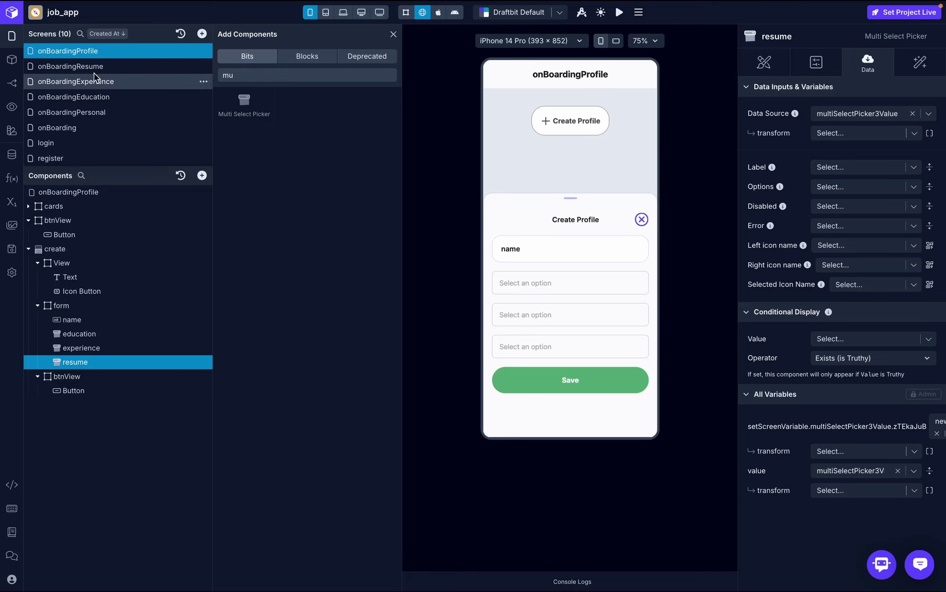
- Open the onBoarding screen and check its Education section in the preview
{"action": "left_click", "coordinate": [94, 128]}
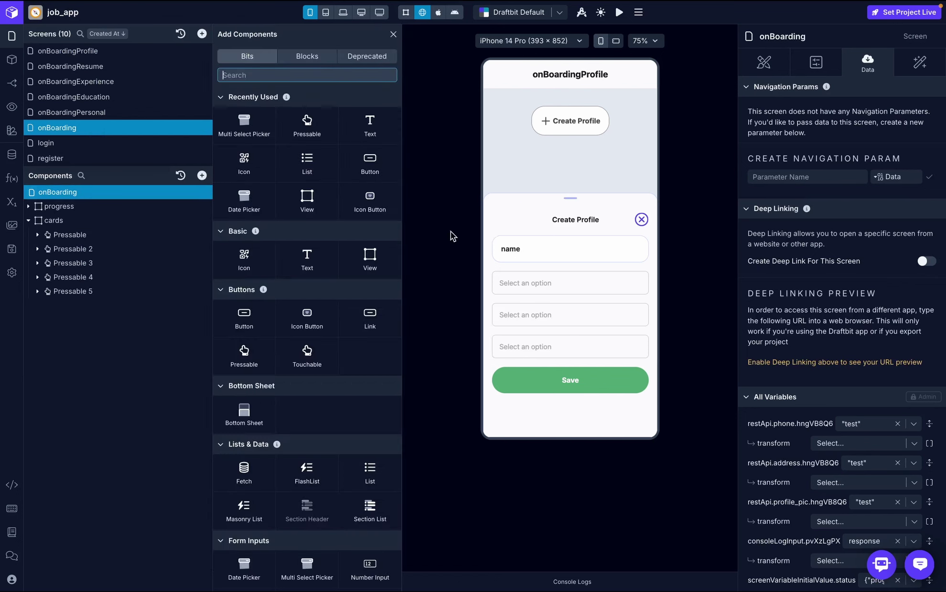
{"action": "left_click", "coordinate": [394, 35]}
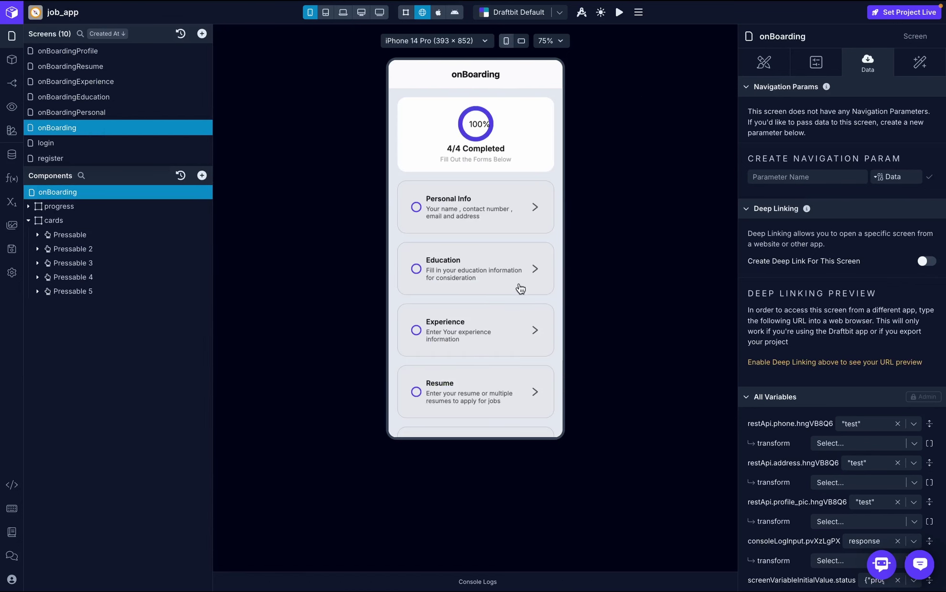
{"action": "left_click", "coordinate": [483, 282]}
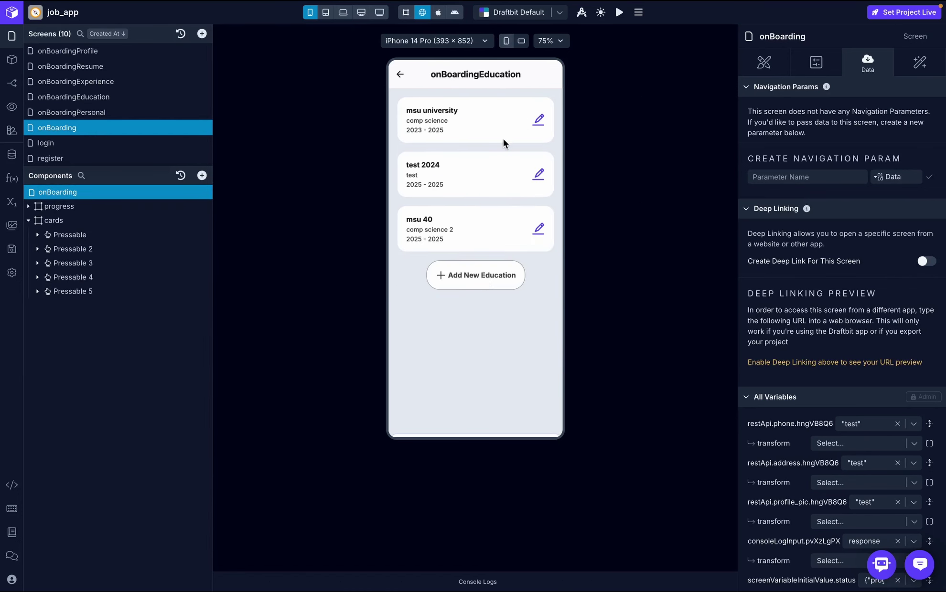
{"action": "left_click", "coordinate": [401, 74]}
{"action": "scroll", "coordinate": [494, 319], "scroll_direction": "down", "scroll_amount": 2}
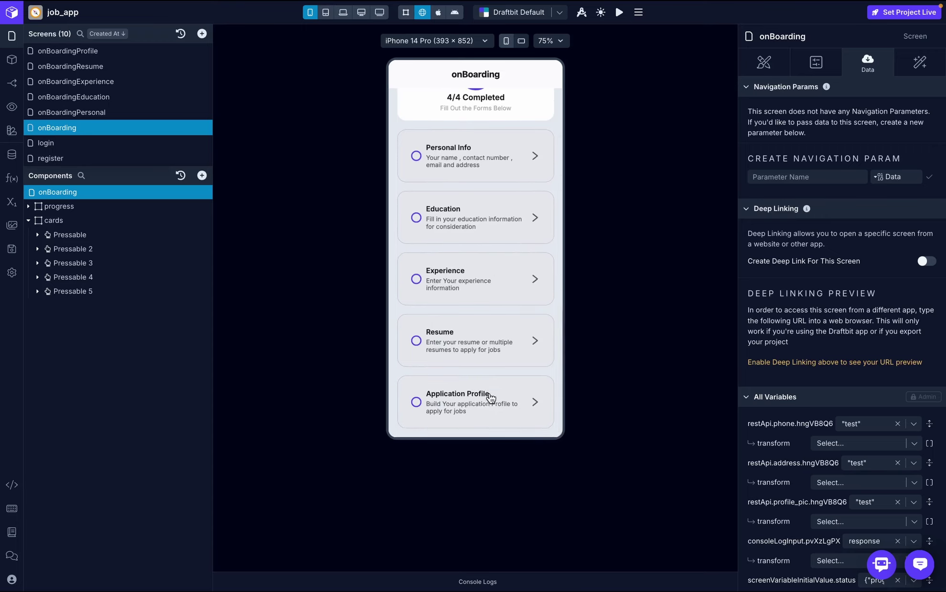
- Make the Application Profile card's On Press navigate to onBoardingProfile
{"action": "left_click", "coordinate": [108, 291]}
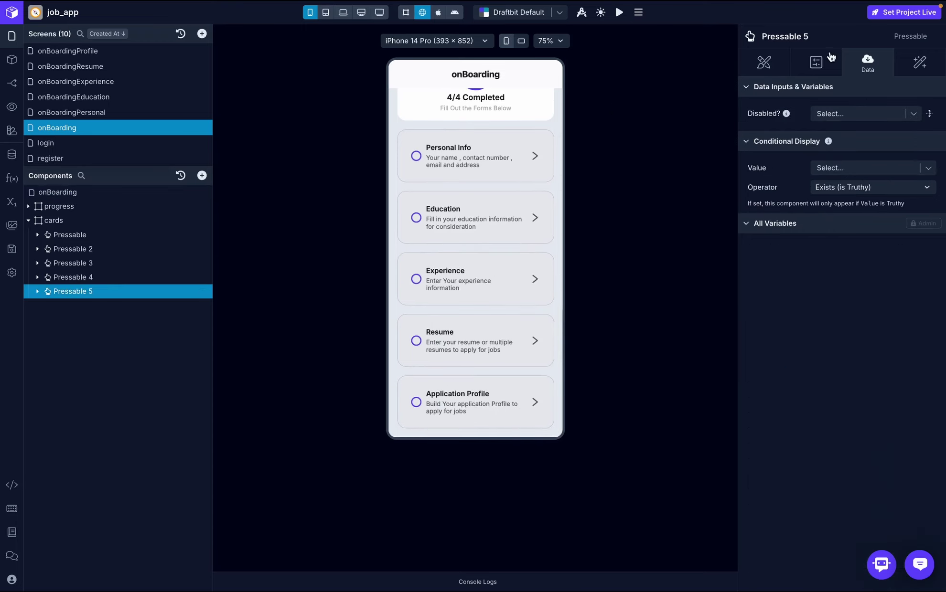
{"action": "left_click", "coordinate": [937, 68]}
{"action": "left_click", "coordinate": [835, 122]}
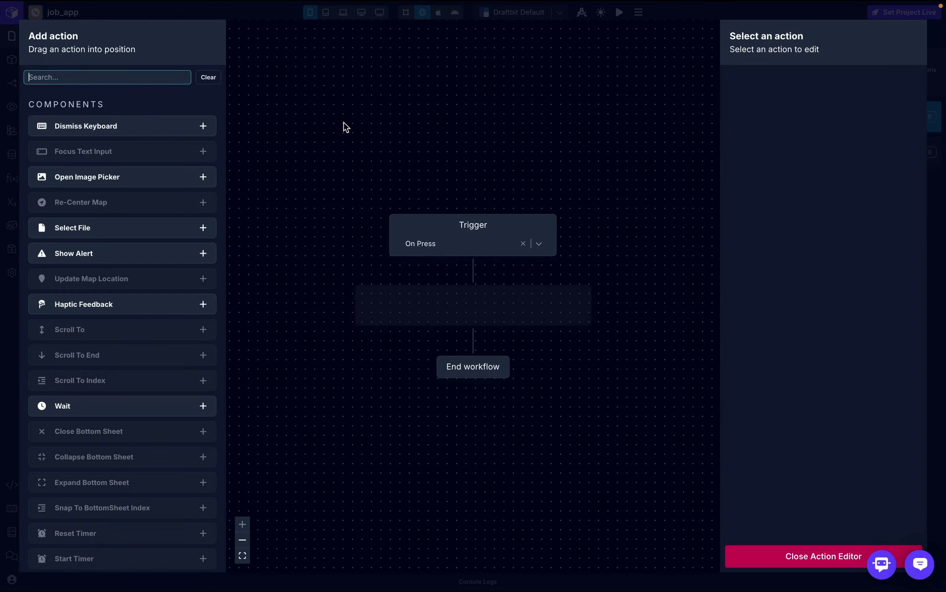
{"action": "type", "text": "nav"}
{"action": "left_click_drag", "start_coordinate": [174, 129], "coordinate": [511, 304]}
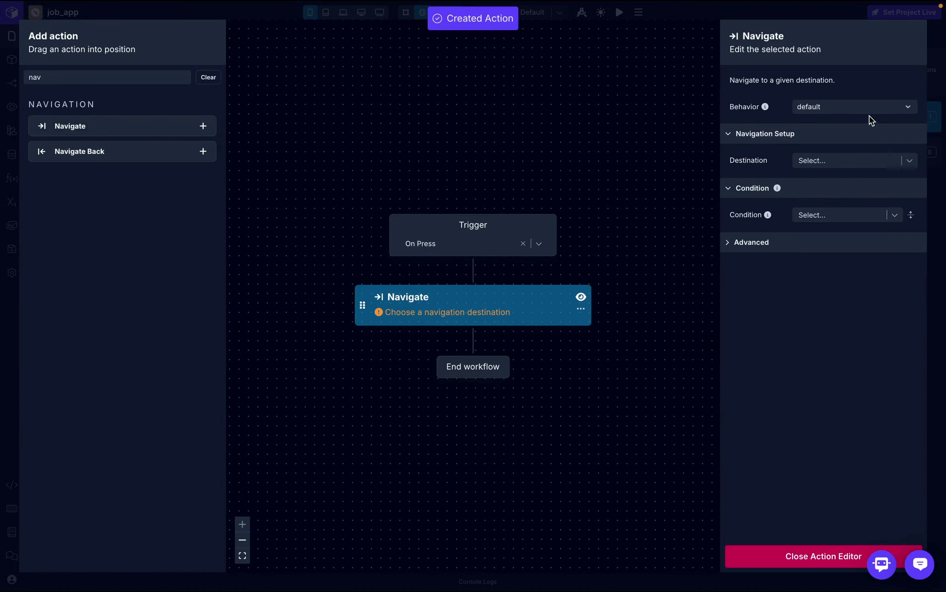
{"action": "left_click", "coordinate": [858, 161]}
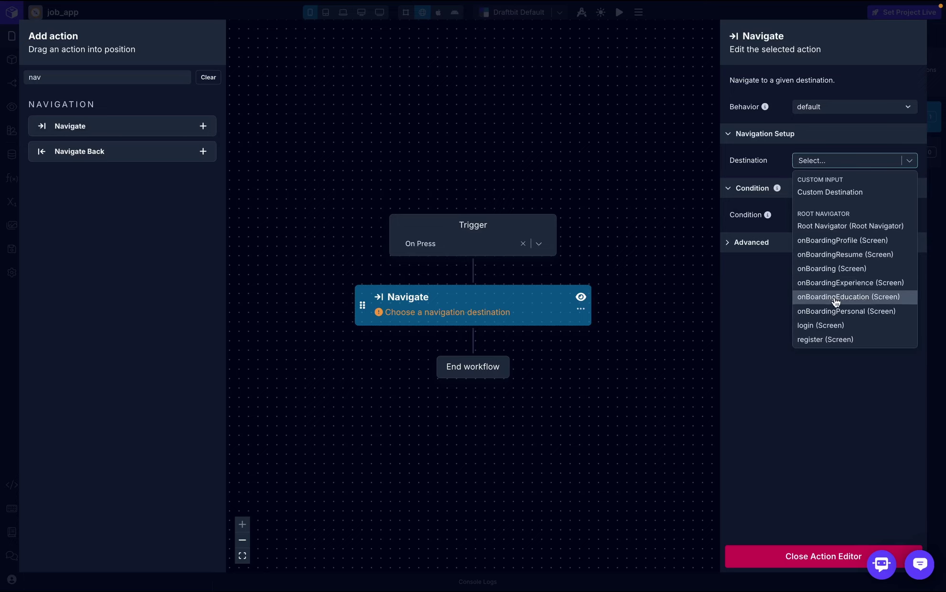
{"action": "left_click", "coordinate": [846, 243]}
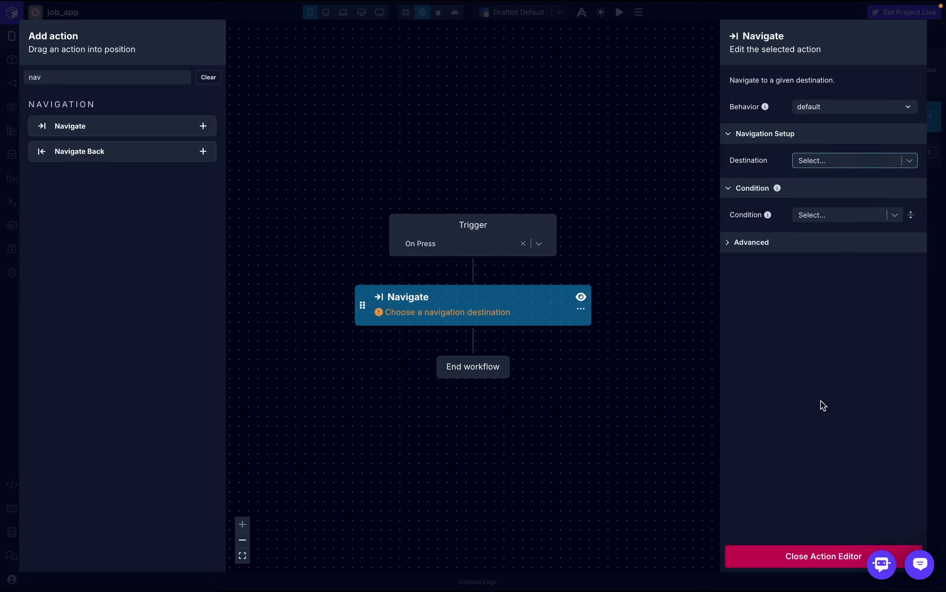
{"action": "left_click", "coordinate": [817, 557]}
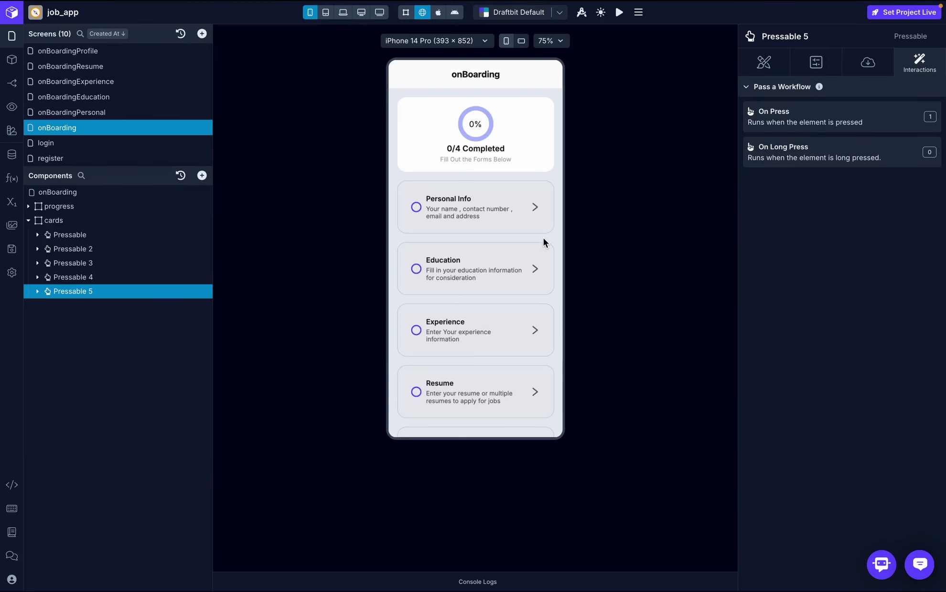
- Test the card in the preview to reach the Create Profile form, then edit onBoardingProfile
{"action": "scroll", "coordinate": [457, 360], "scroll_direction": "down", "scroll_amount": 2}
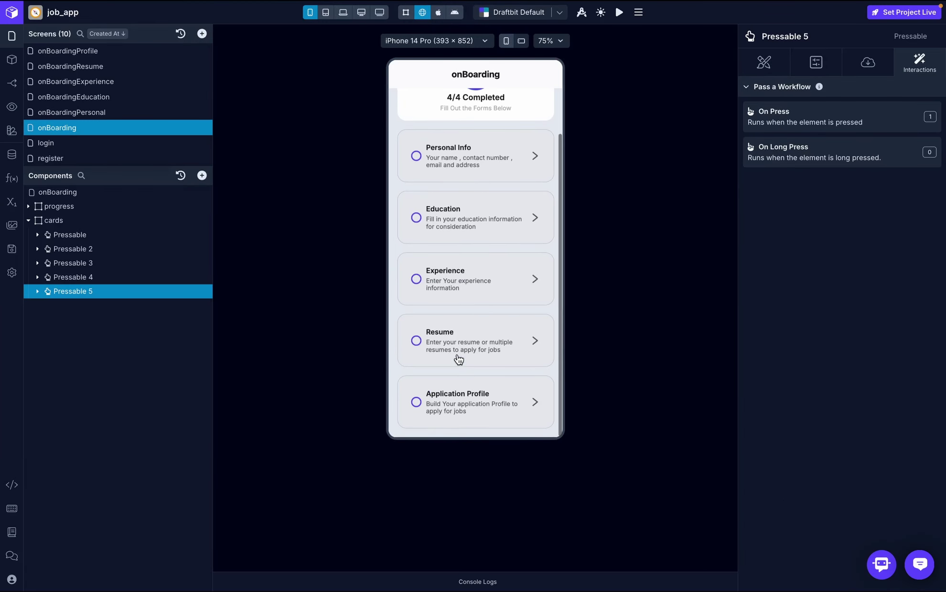
{"action": "left_click", "coordinate": [478, 398]}
{"action": "left_click", "coordinate": [492, 123]}
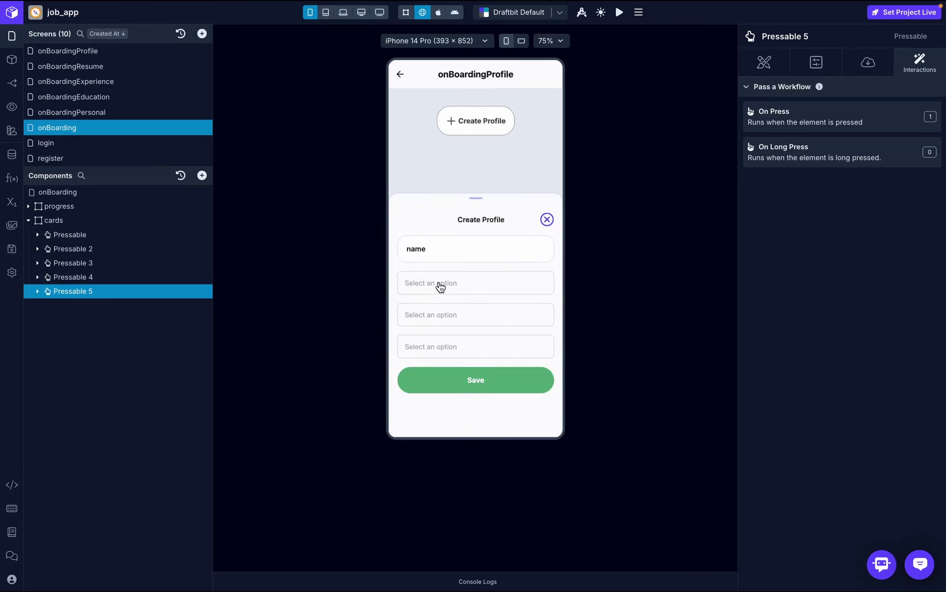
{"action": "left_click", "coordinate": [110, 52]}
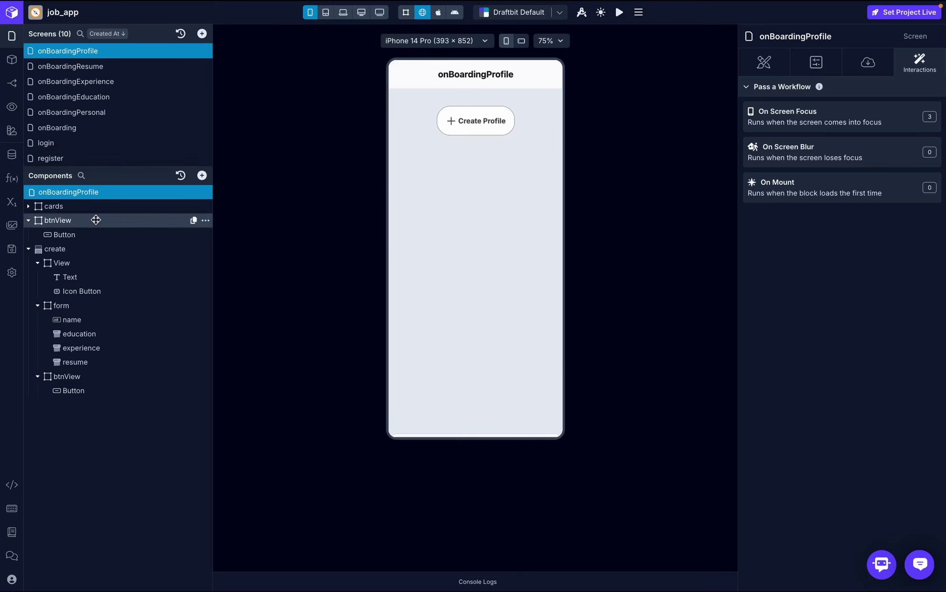
- Give the education picker the label 'education'
{"action": "left_click", "coordinate": [89, 334]}
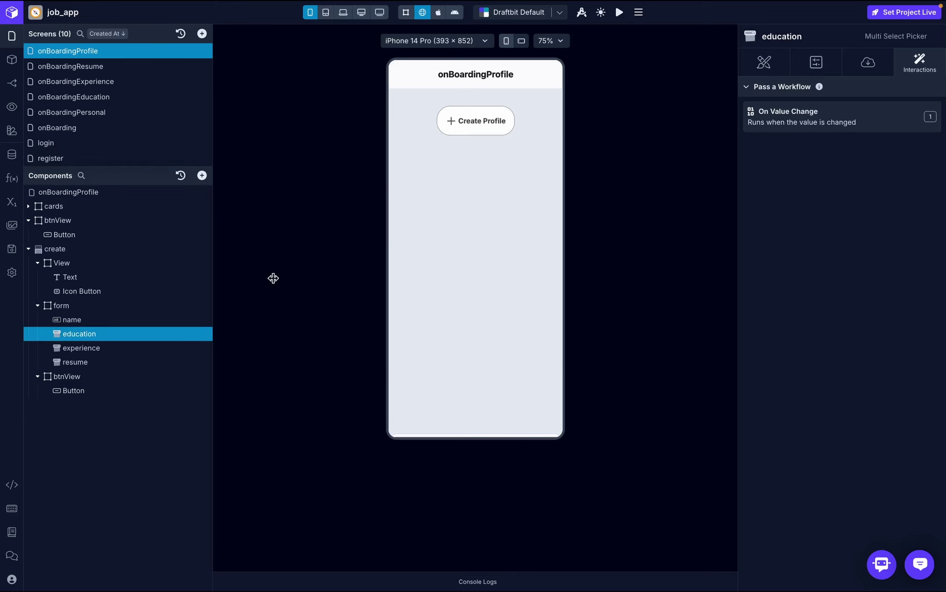
{"action": "left_click", "coordinate": [869, 64]}
{"action": "left_click", "coordinate": [831, 169]}
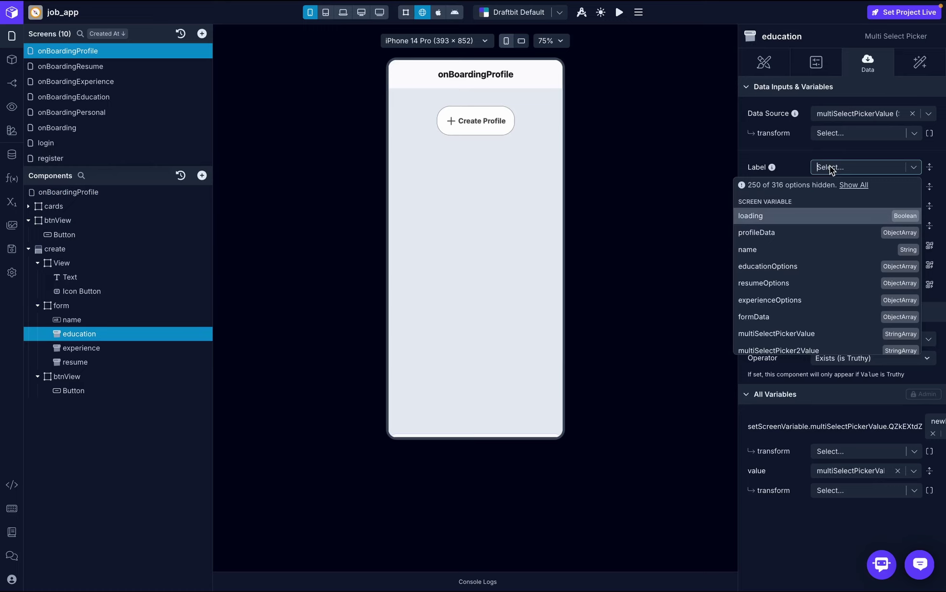
{"action": "type", "text": "education"}
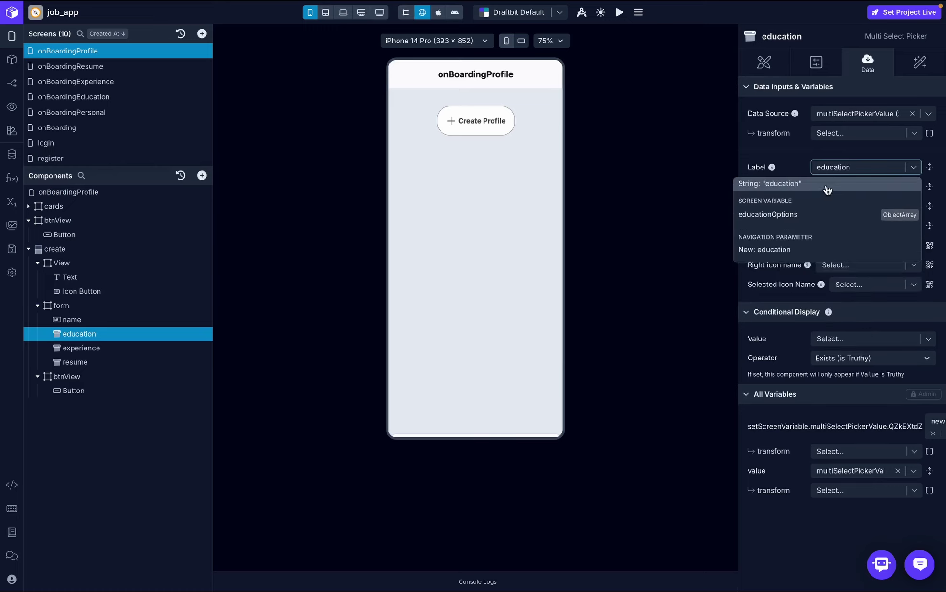
{"action": "left_click", "coordinate": [827, 189]}
- Label the experience and resume pickers 'experience' and 'resume'
{"action": "left_click", "coordinate": [95, 348]}
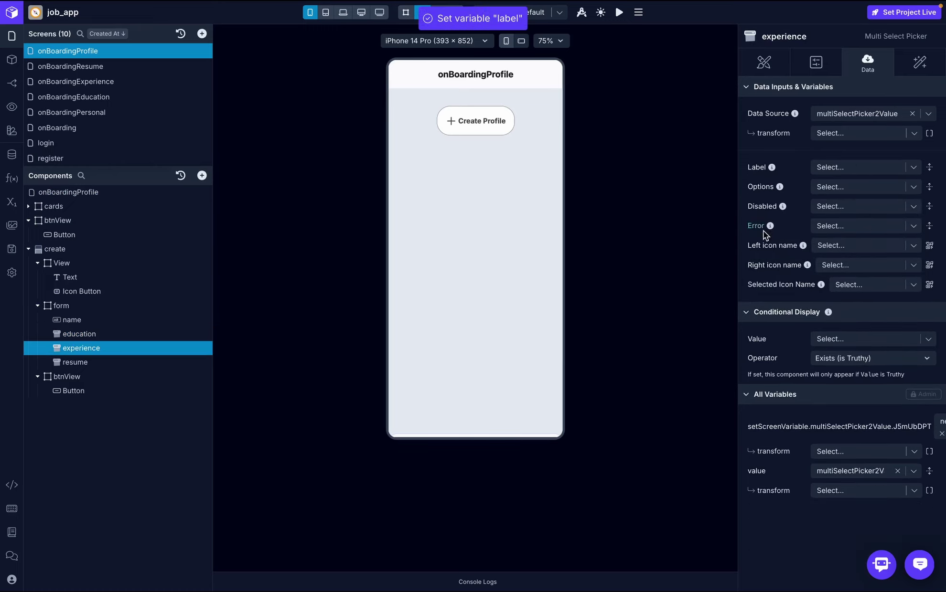
{"action": "left_click", "coordinate": [847, 168]}
{"action": "type", "text": "expe"}
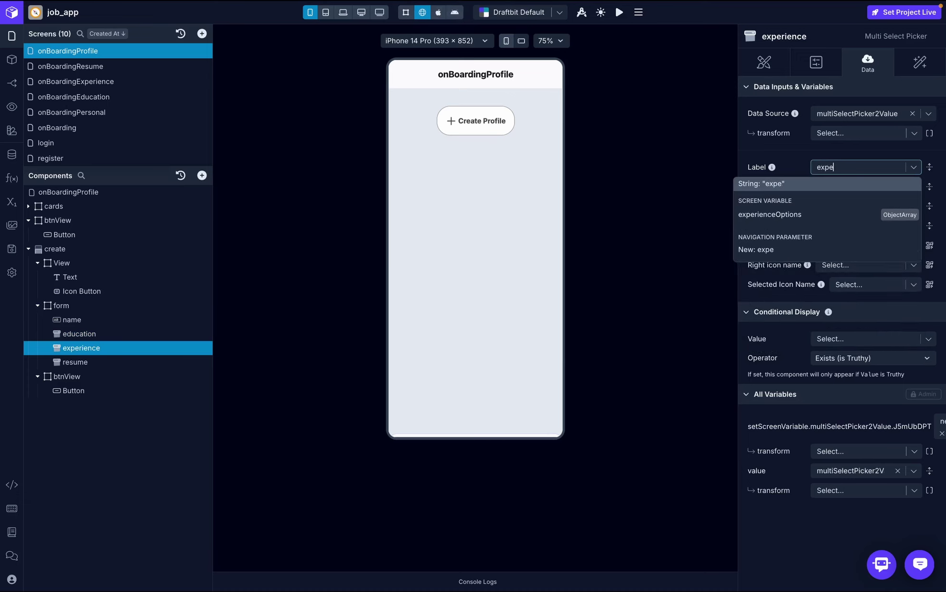
{"action": "type", "text": "rience"}
{"action": "left_click", "coordinate": [863, 185]}
{"action": "left_click", "coordinate": [102, 362]}
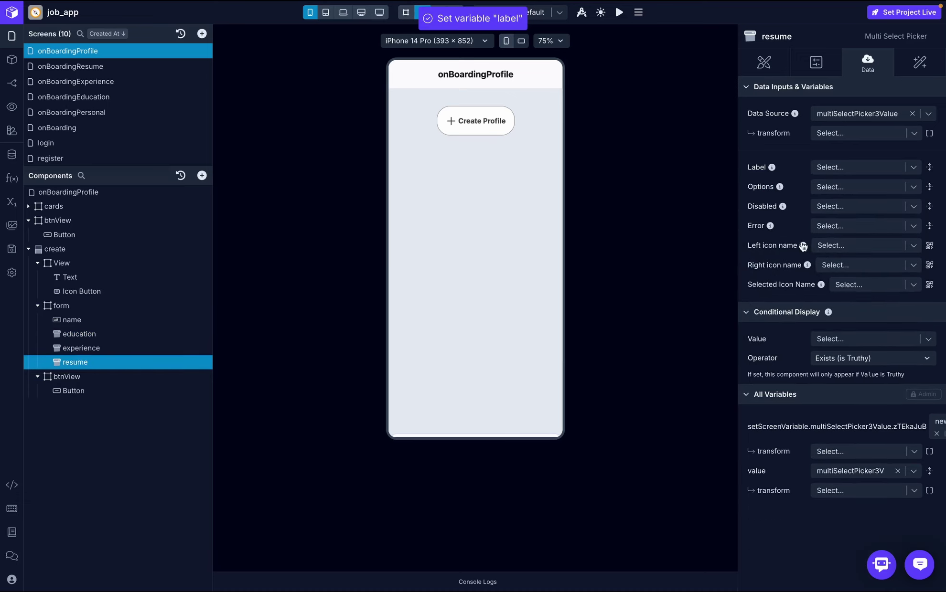
{"action": "left_click", "coordinate": [854, 168]}
{"action": "type", "text": "resume"}
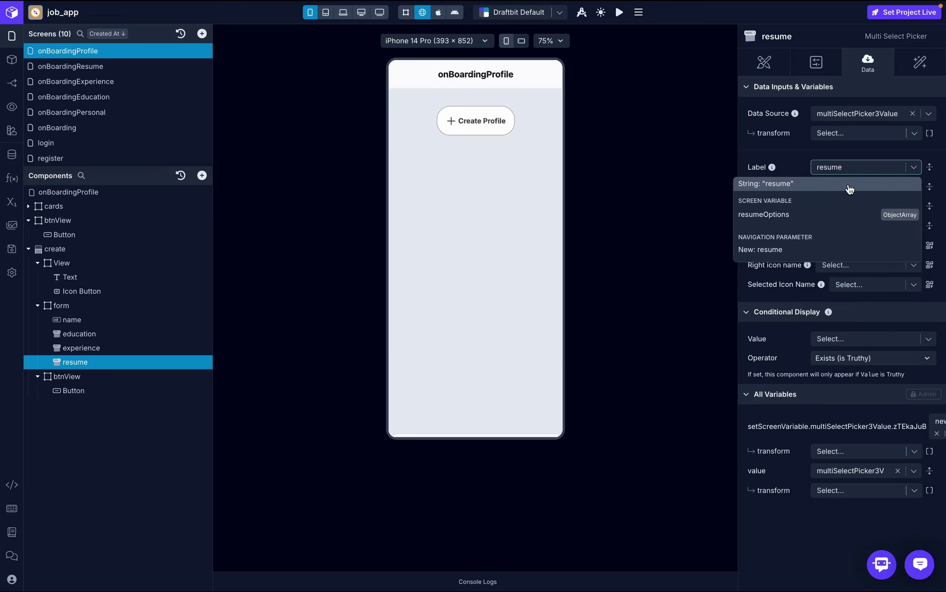
{"action": "left_click", "coordinate": [847, 186]}
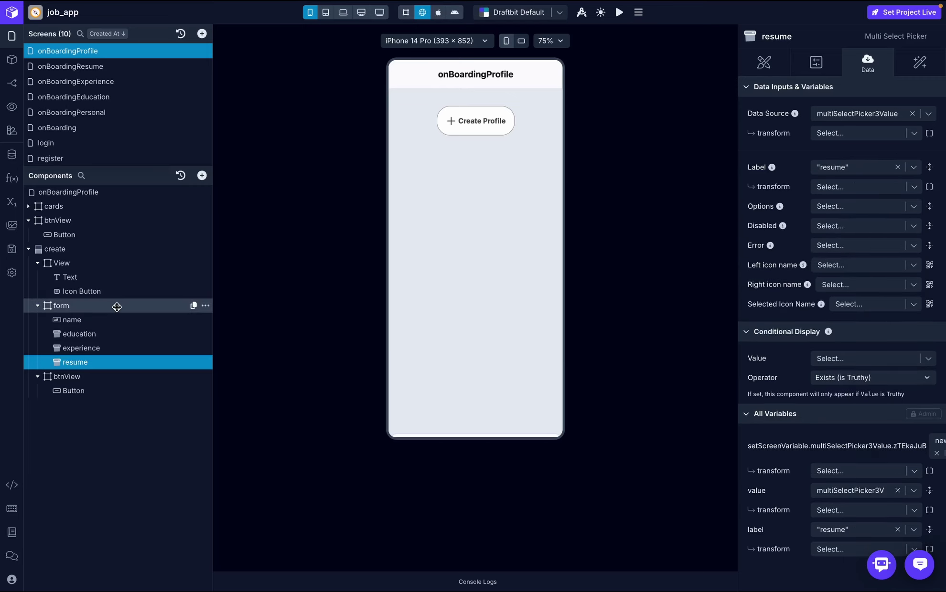
{"action": "key", "text": "ctrl+Right"}
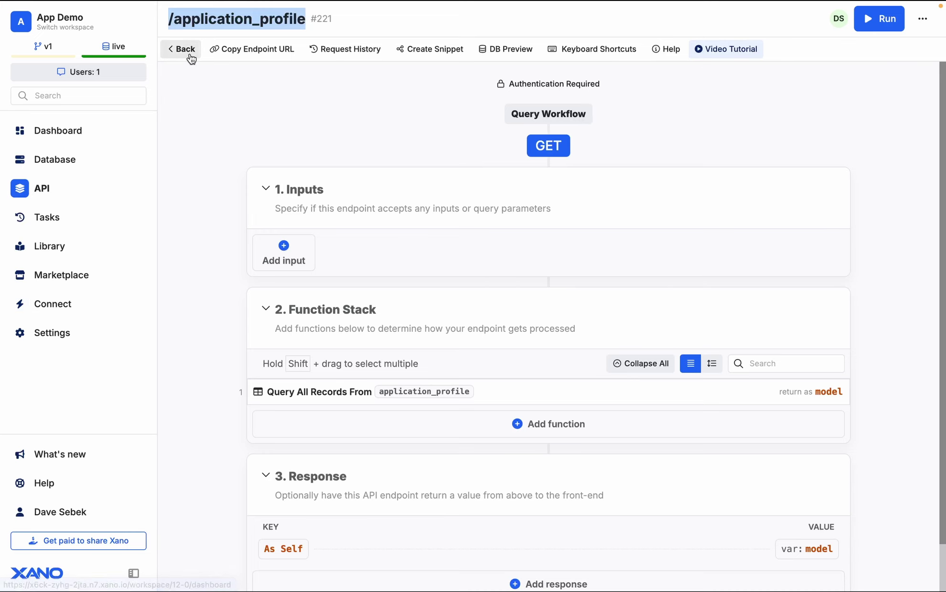
- Go back to Xano's Onboarding API group, open /user_info, and briefly open its Run panel
{"action": "left_click", "coordinate": [190, 52]}
{"action": "scroll", "coordinate": [398, 355], "scroll_direction": "down", "scroll_amount": 1}
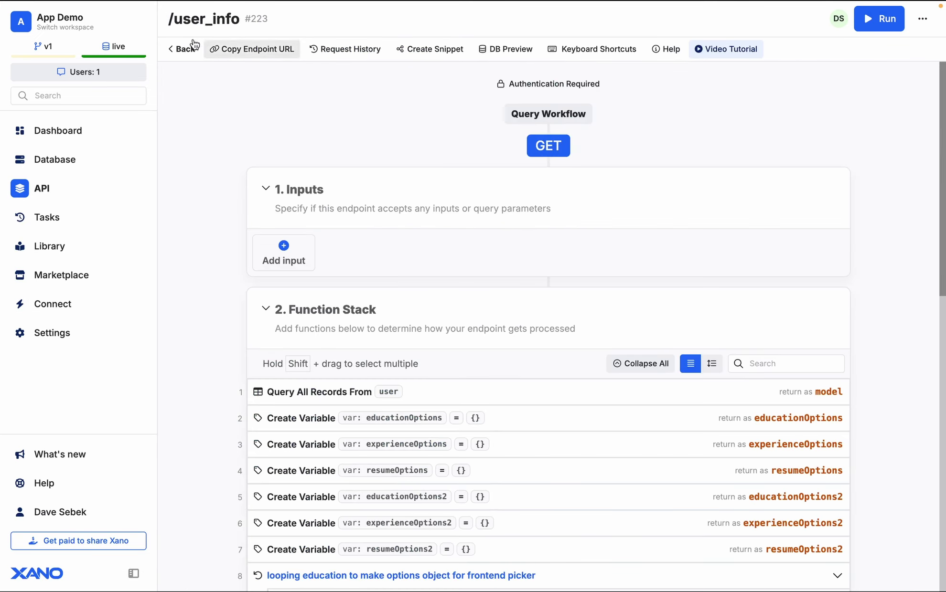
{"action": "left_click_drag", "start_coordinate": [169, 19], "coordinate": [238, 20]}
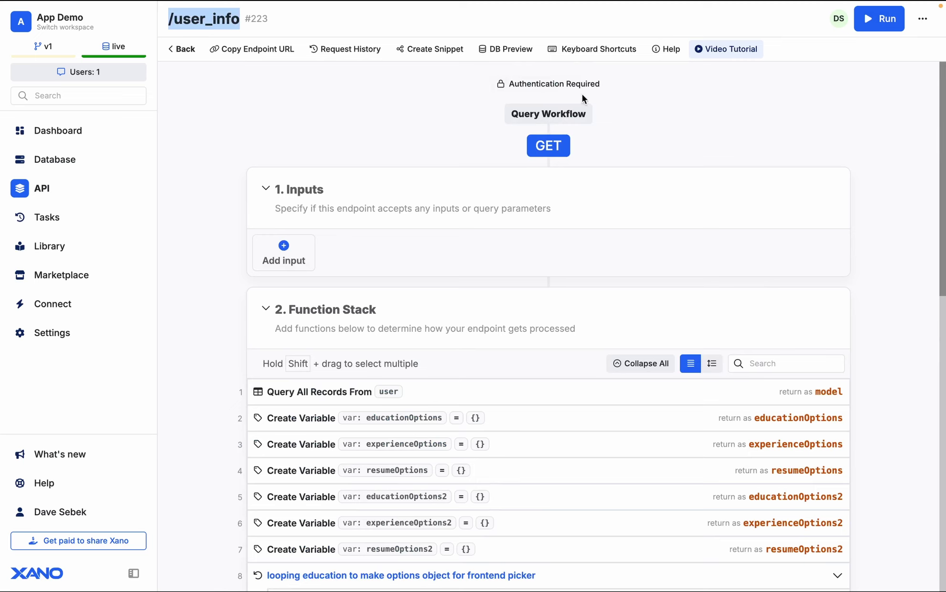
{"action": "left_click", "coordinate": [883, 27]}
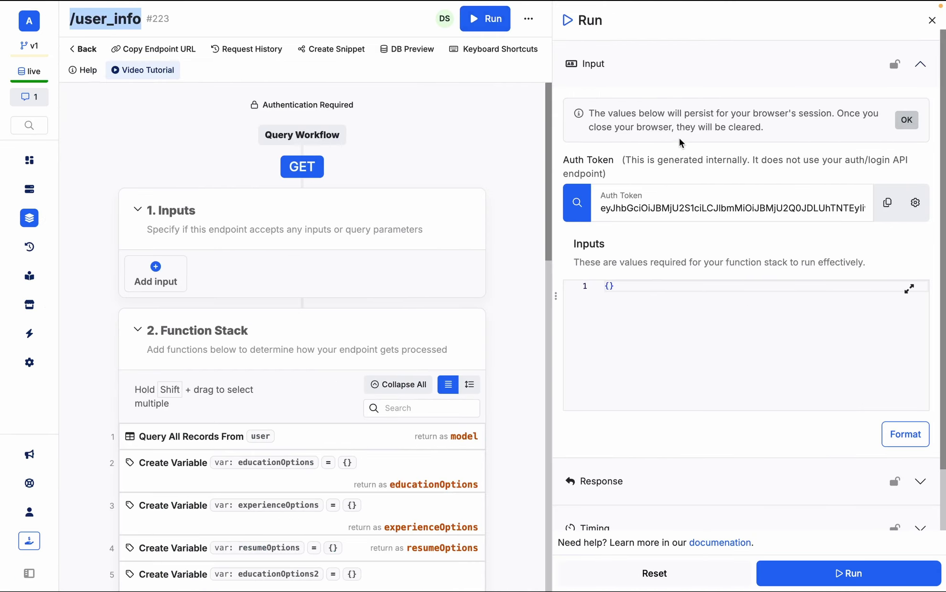
{"action": "left_click", "coordinate": [931, 21]}
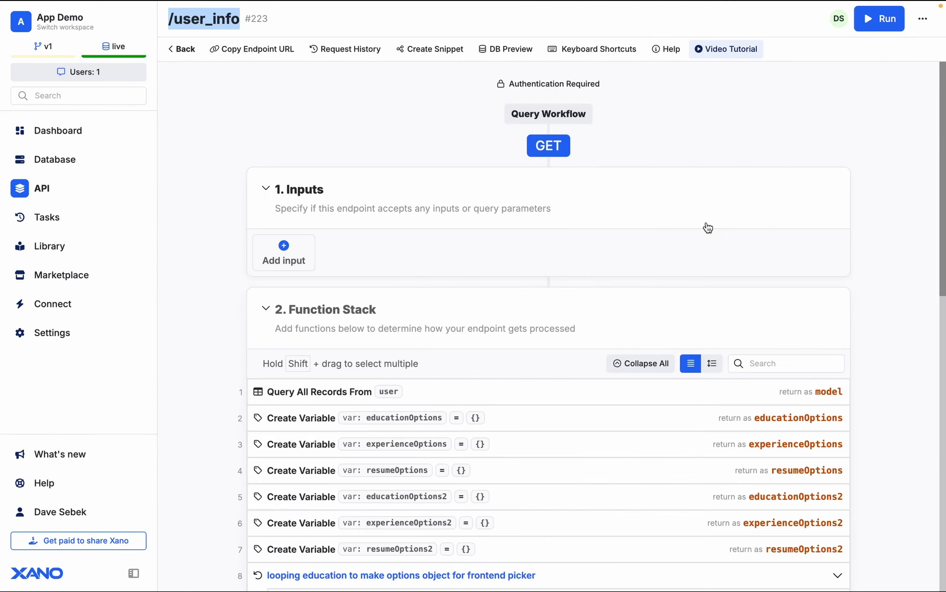
{"action": "key", "text": "ctrl+Right"}
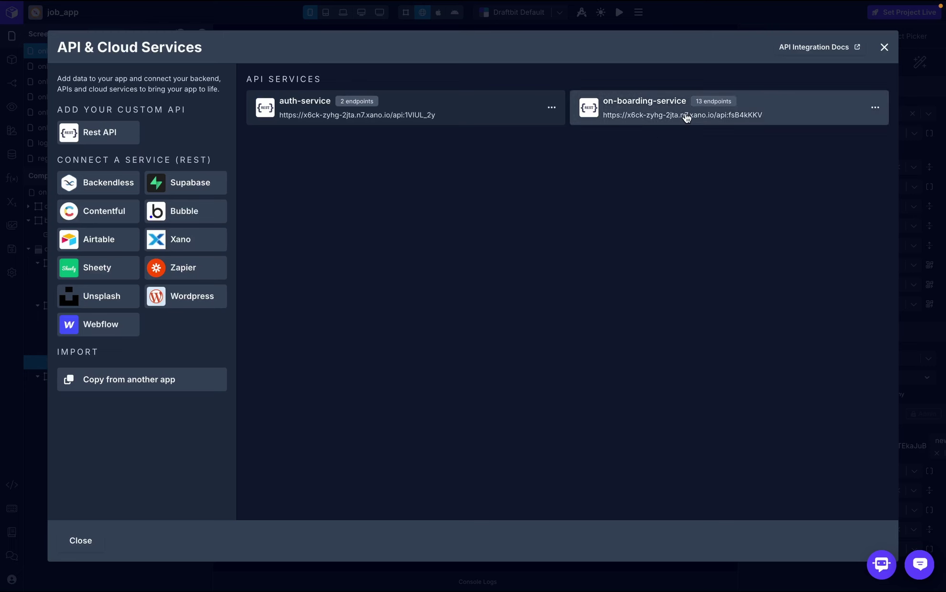
- Start a new on-boarding-service endpoint named get_user_options
{"action": "left_click", "coordinate": [686, 118]}
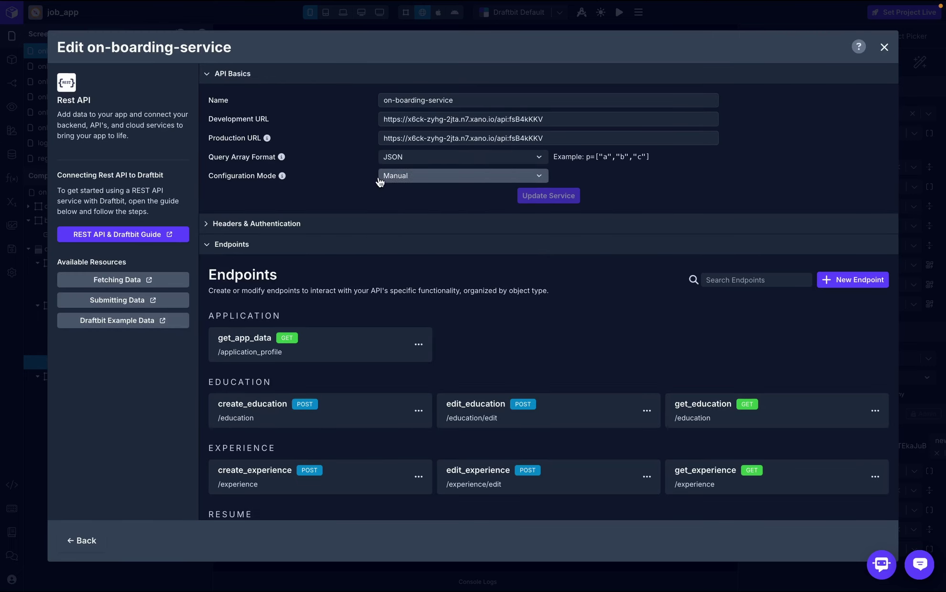
{"action": "left_click", "coordinate": [871, 281]}
{"action": "left_click", "coordinate": [490, 146]}
{"action": "type", "text": "get_"}
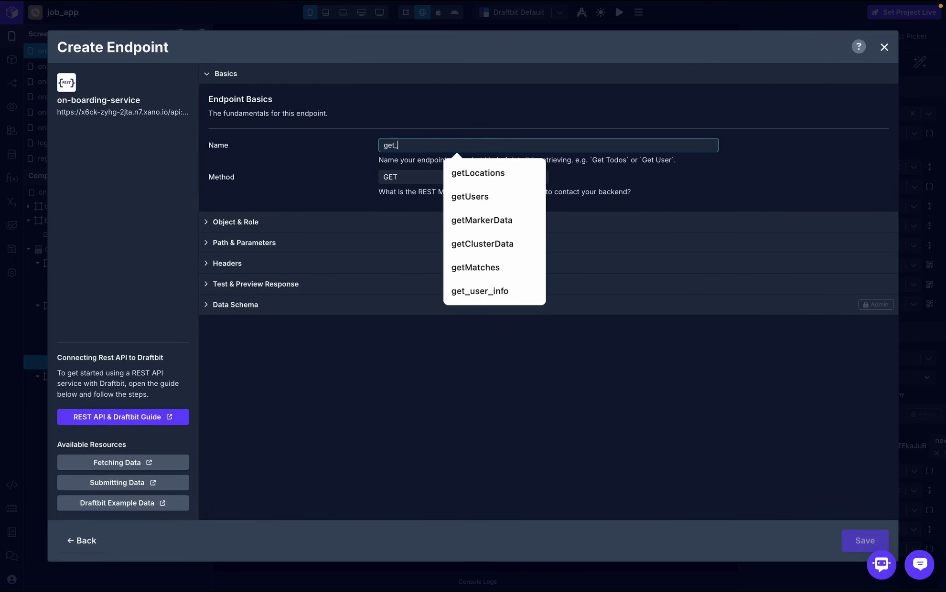
{"action": "type", "text": "us"}
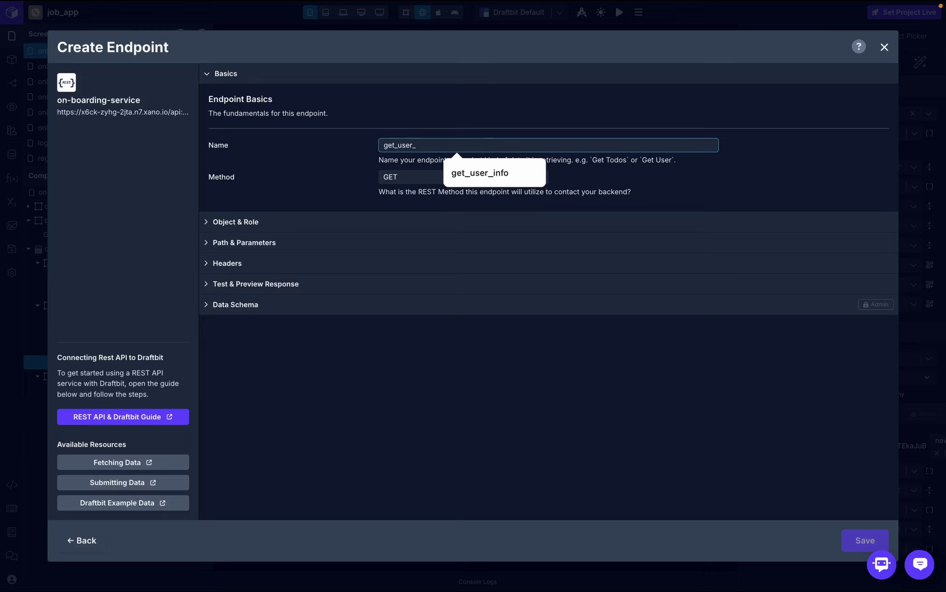
{"action": "type", "text": "er_"}
{"action": "left_click", "coordinate": [483, 174]}
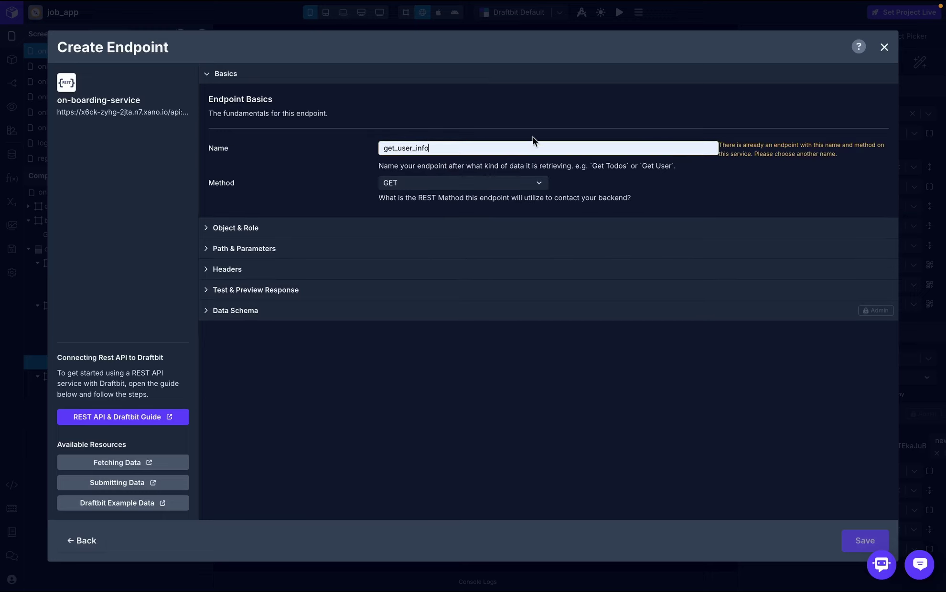
{"action": "key", "text": "BackSpace"}
{"action": "key", "text": "BackSpace"}
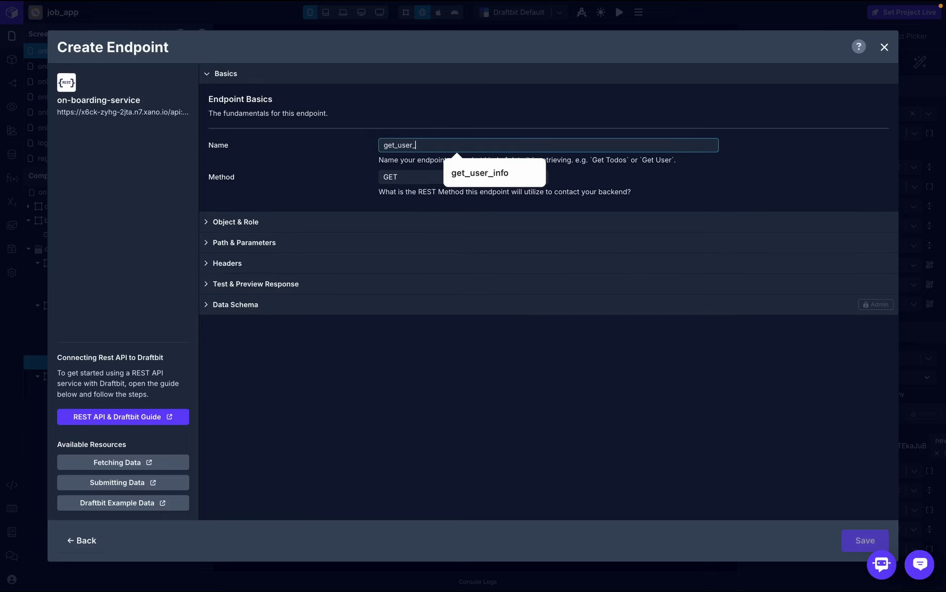
{"action": "type", "text": "options"}
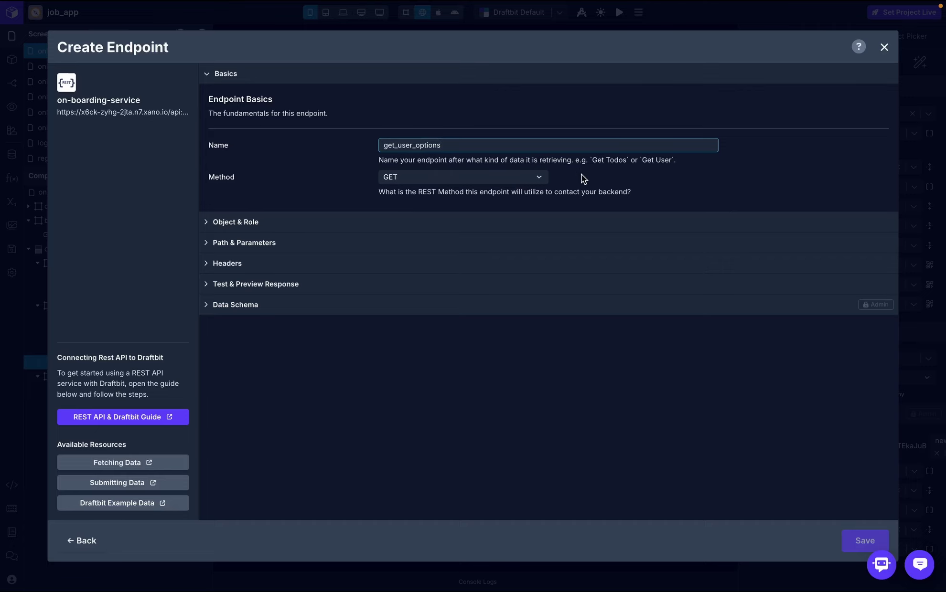
{"action": "key", "text": "ctrl+Right"}
{"action": "key", "text": "ctrl+Left"}
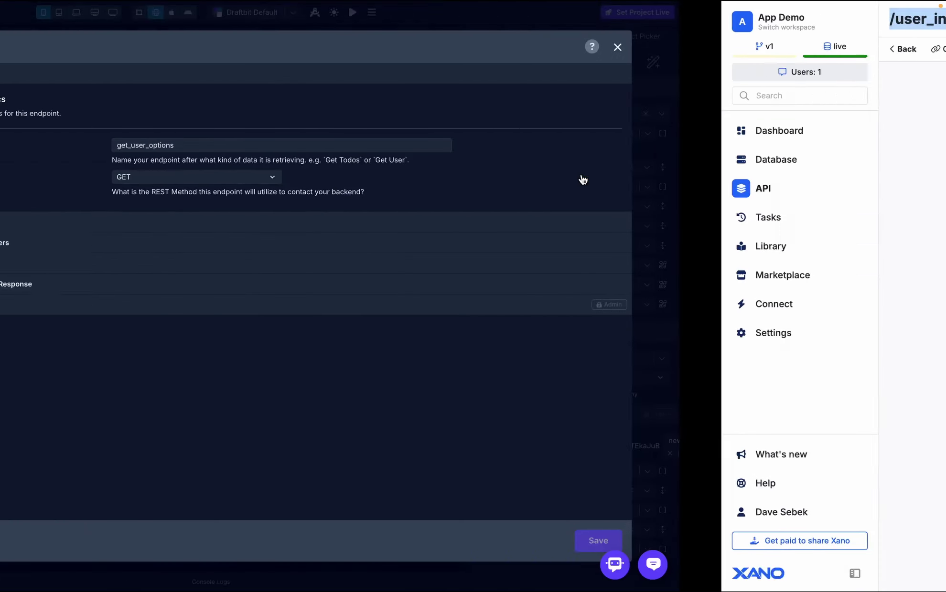
- Set the endpoint's object to profile and its role to Get Many
{"action": "left_click", "coordinate": [408, 223]}
{"action": "left_click", "coordinate": [470, 315]}
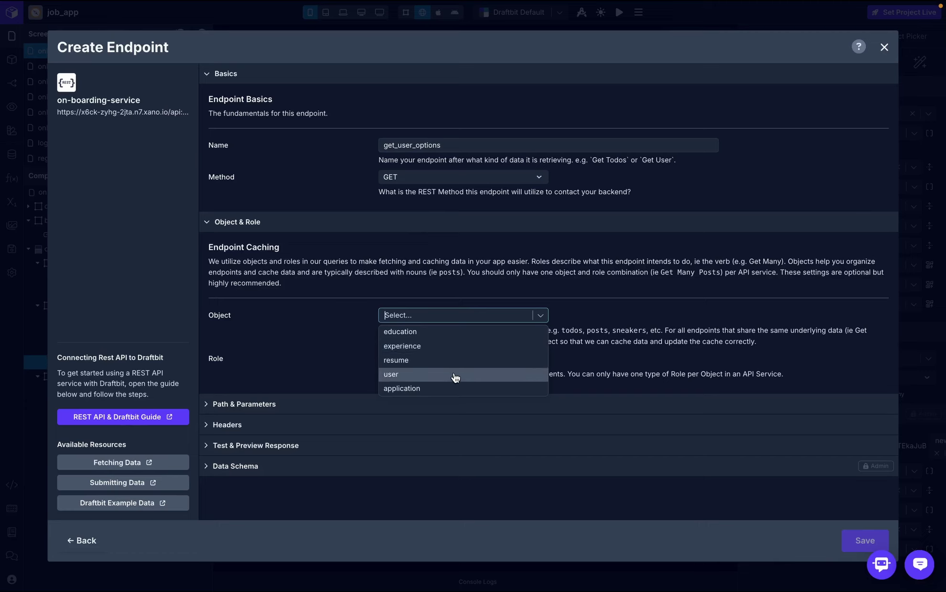
{"action": "type", "text": "pr"}
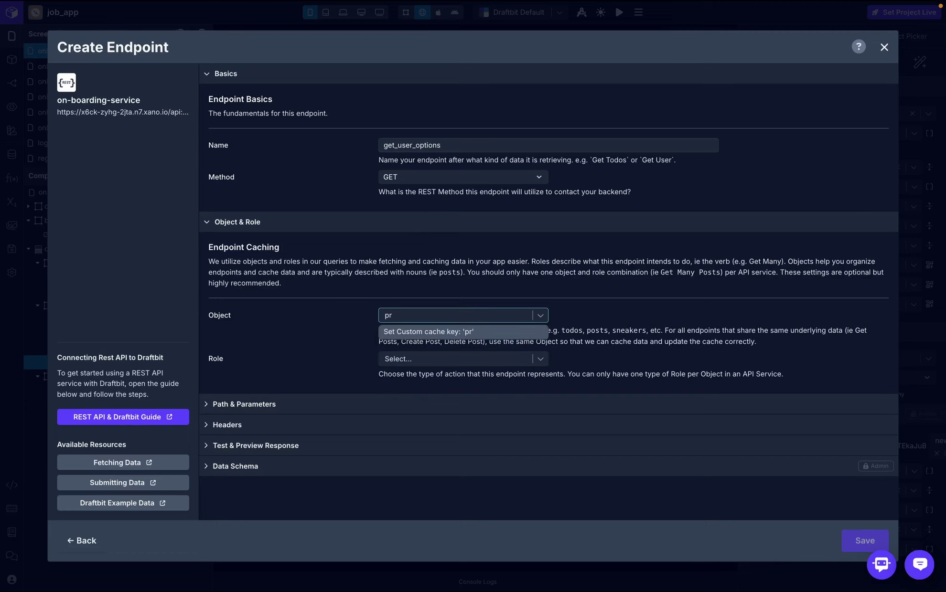
{"action": "type", "text": "ofile"}
{"action": "left_click", "coordinate": [462, 333]}
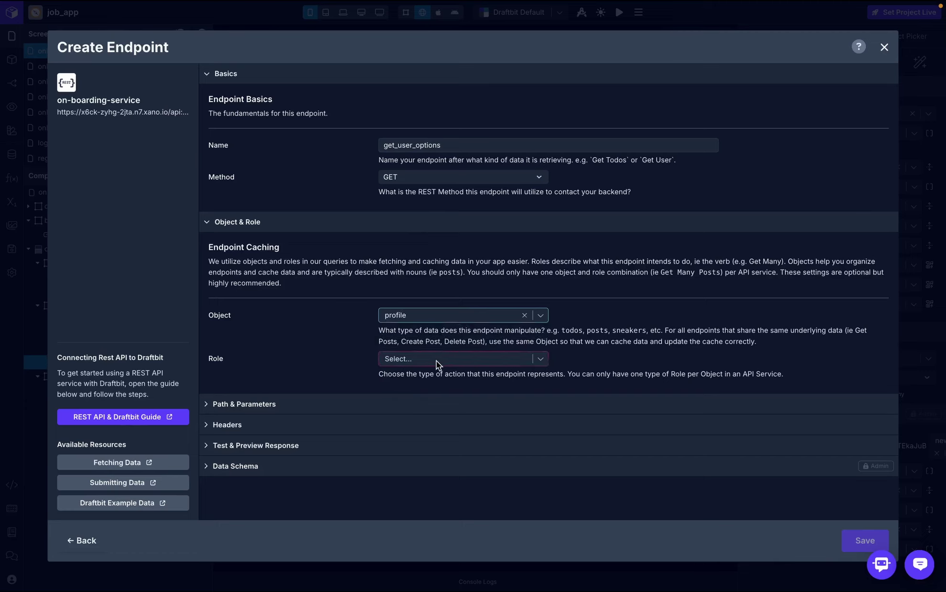
{"action": "left_click", "coordinate": [439, 360]}
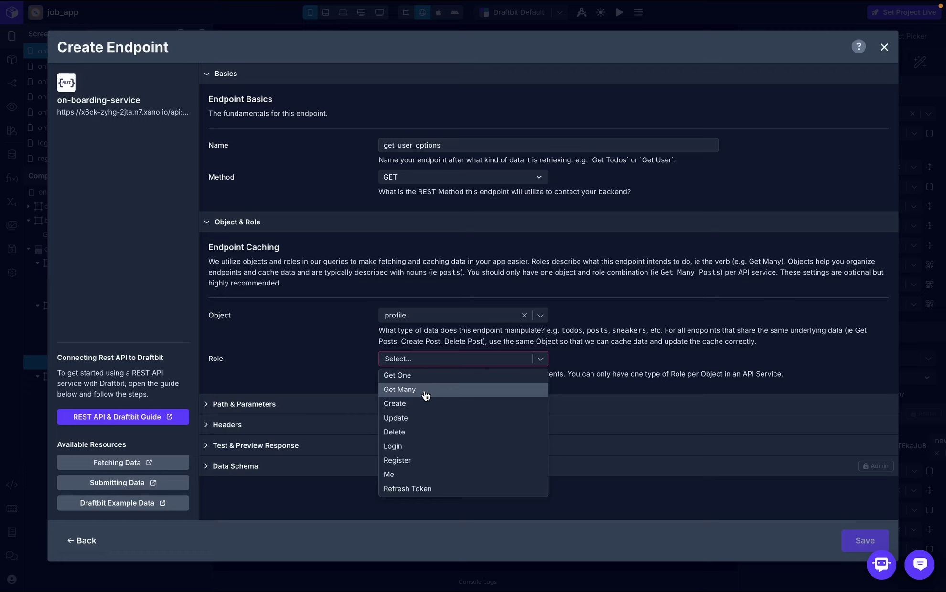
{"action": "left_click", "coordinate": [425, 394]}
- Add an Authorization header whose value is the token global variable
{"action": "left_click", "coordinate": [421, 405]}
{"action": "scroll", "coordinate": [267, 473], "scroll_direction": "down", "scroll_amount": 2}
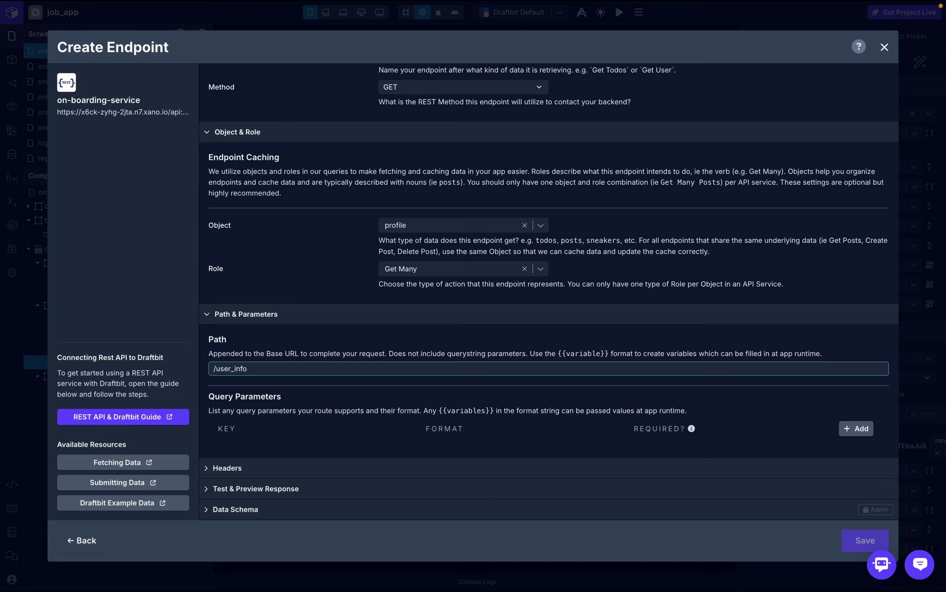
{"action": "left_click", "coordinate": [262, 471]}
{"action": "scroll", "coordinate": [263, 473], "scroll_direction": "down", "scroll_amount": 4}
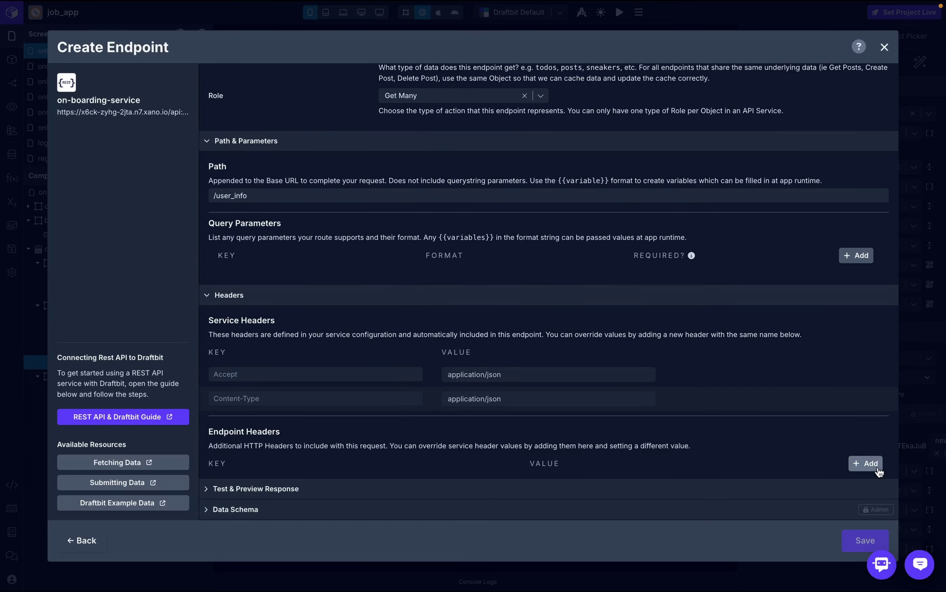
{"action": "left_click", "coordinate": [866, 463]}
{"action": "left_click", "coordinate": [469, 486]}
{"action": "type", "text": "Authorization"}
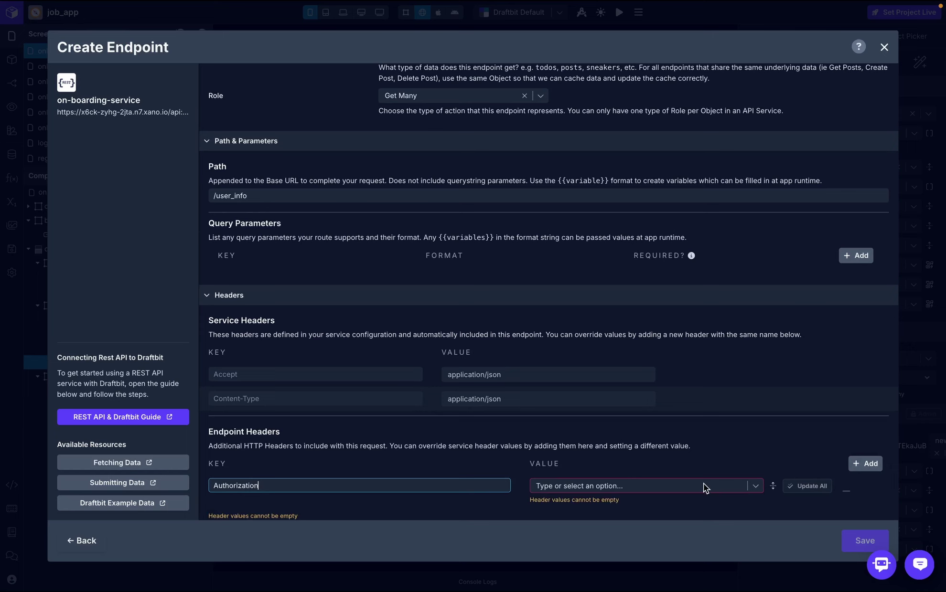
{"action": "left_click", "coordinate": [703, 486]}
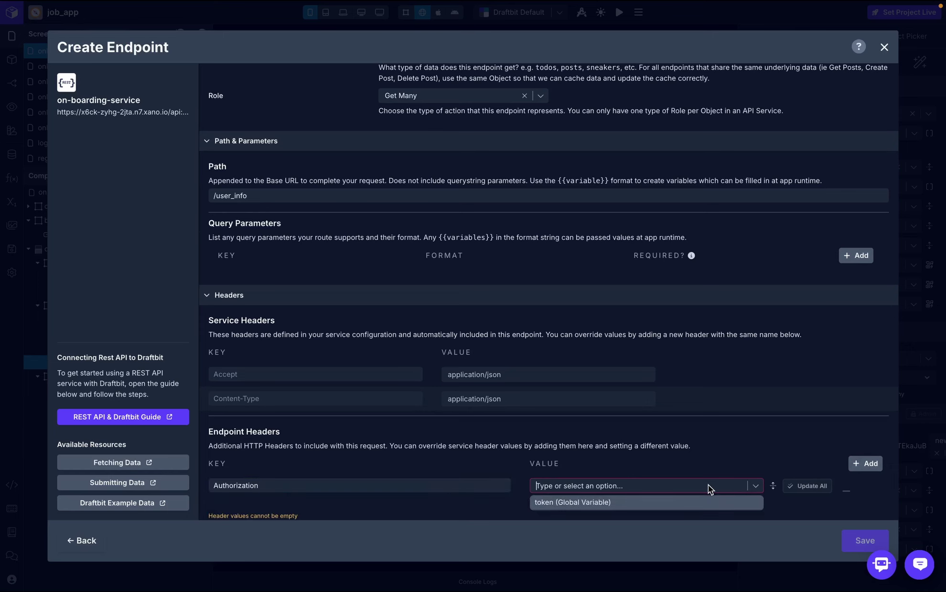
{"action": "left_click", "coordinate": [640, 505]}
- Test the get_user_options endpoint and save it
{"action": "scroll", "coordinate": [805, 417], "scroll_direction": "down", "scroll_amount": 1}
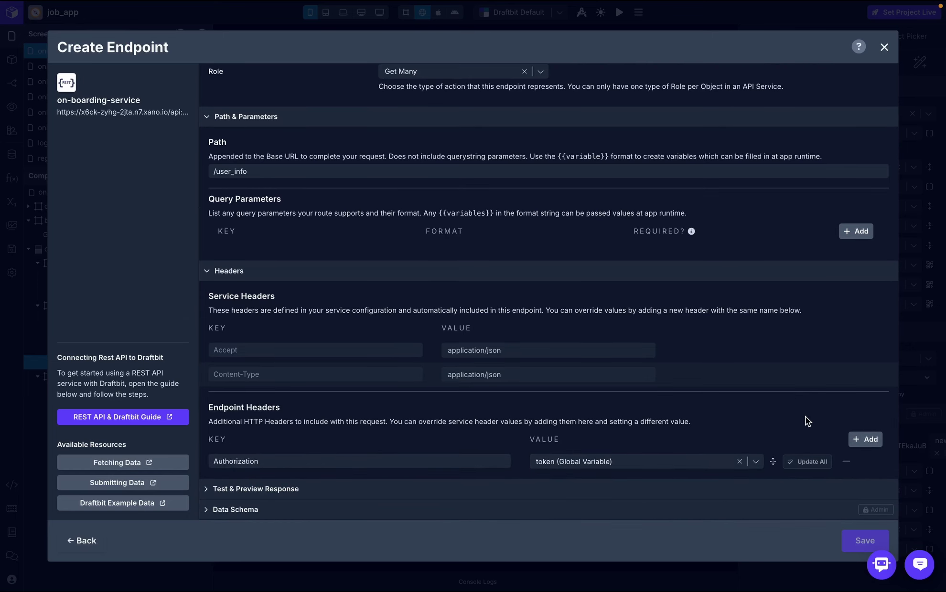
{"action": "left_click", "coordinate": [523, 489]}
{"action": "left_click", "coordinate": [701, 373]}
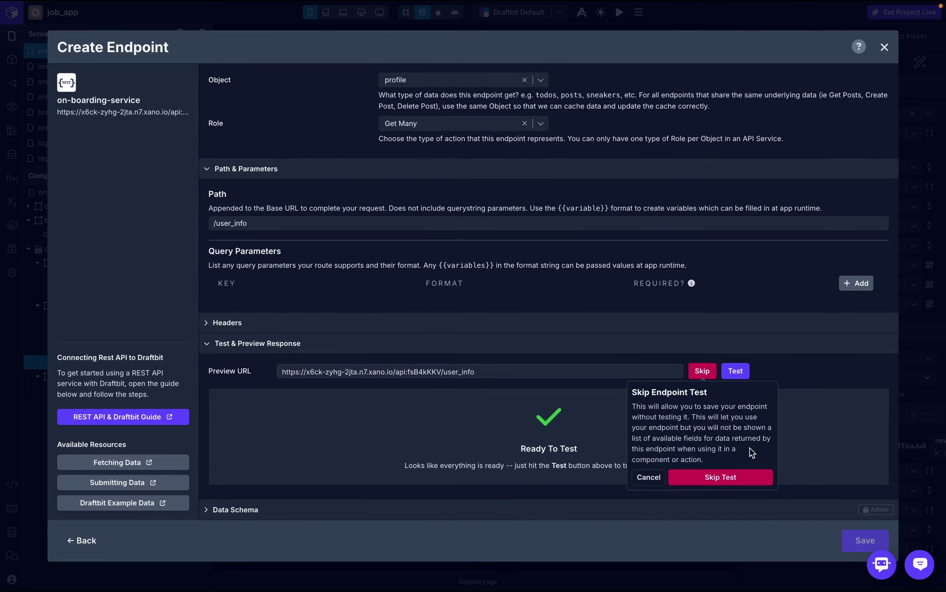
{"action": "left_click", "coordinate": [734, 478]}
{"action": "left_click", "coordinate": [851, 538]}
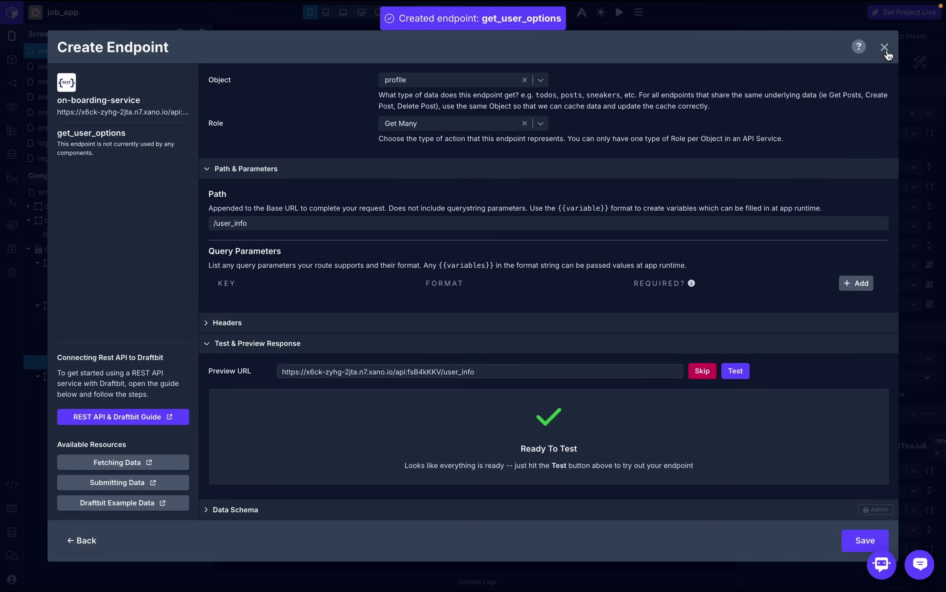
{"action": "left_click", "coordinate": [885, 48]}
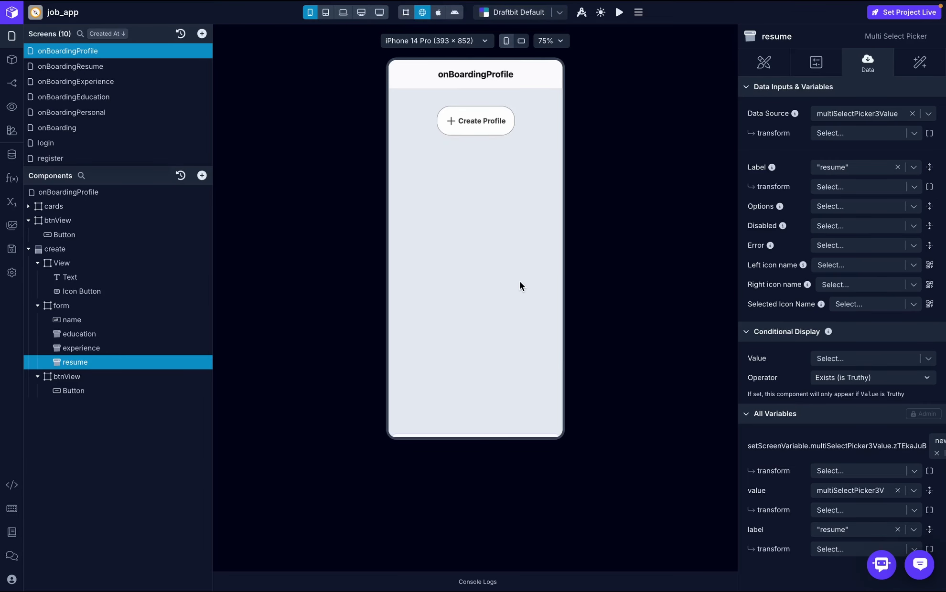
- Insert a second API request action before Set Variable in the On Screen Focus workflow
{"action": "left_click", "coordinate": [145, 199]}
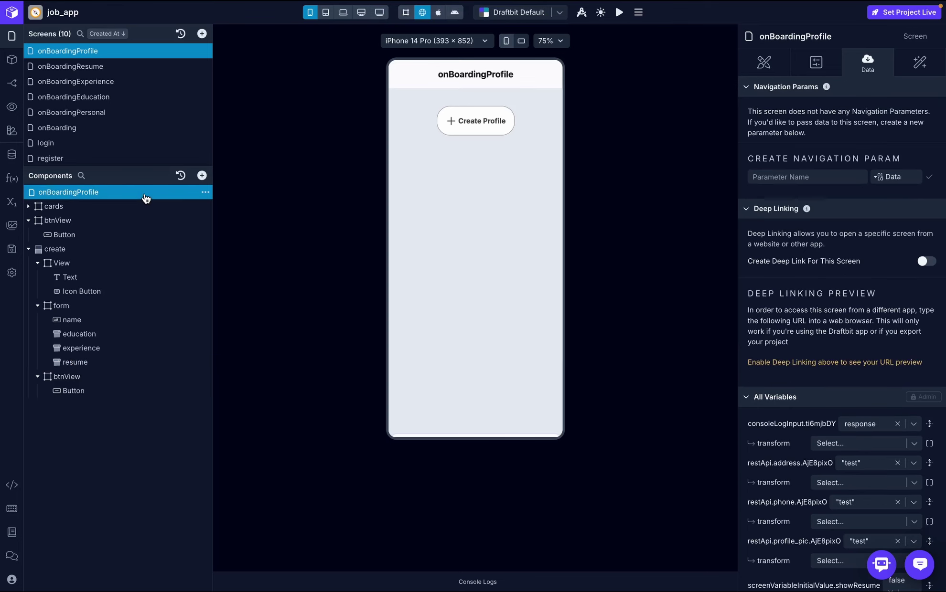
{"action": "left_click", "coordinate": [920, 67]}
{"action": "left_click", "coordinate": [809, 114]}
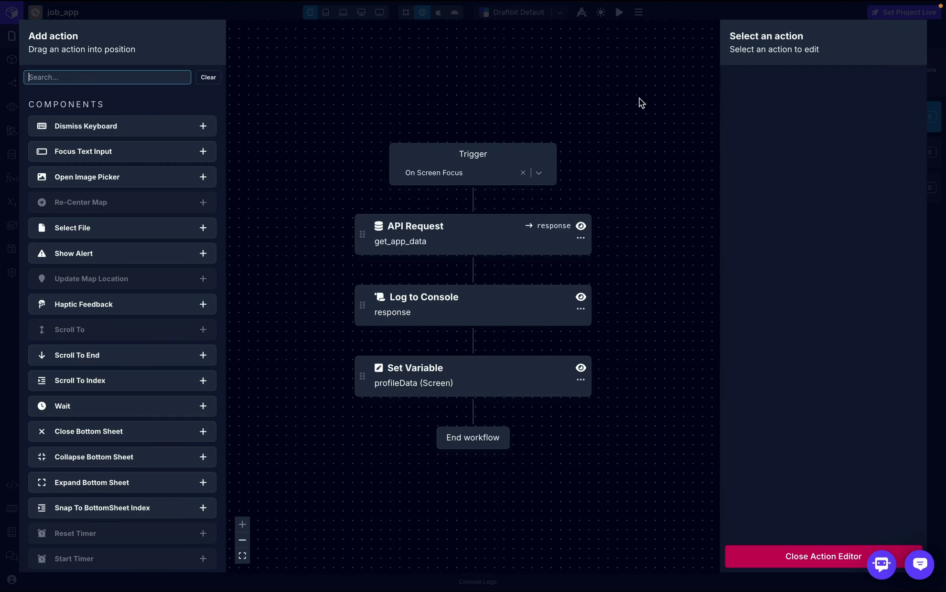
{"action": "left_click", "coordinate": [455, 250]}
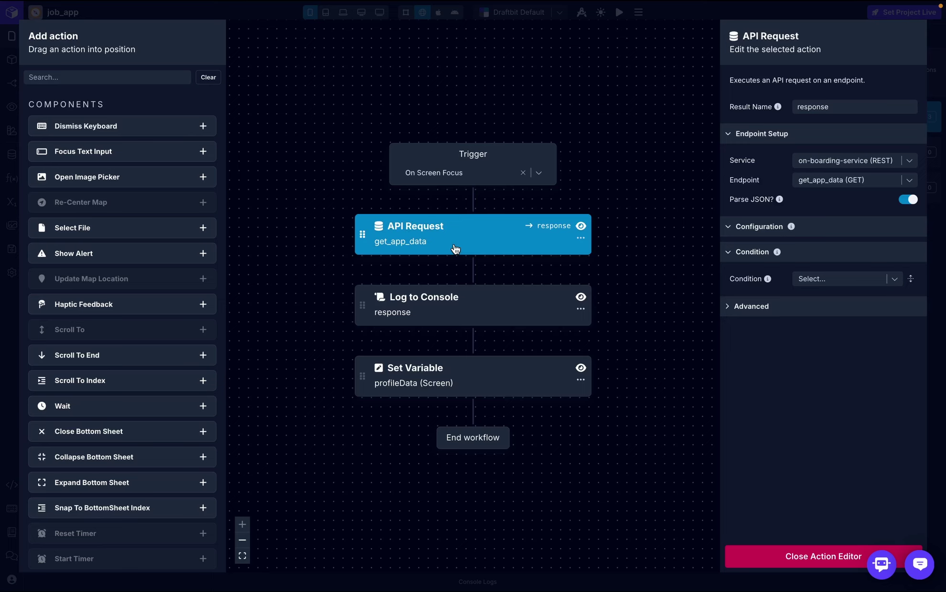
{"action": "left_click", "coordinate": [105, 77]}
{"action": "type", "text": "api"}
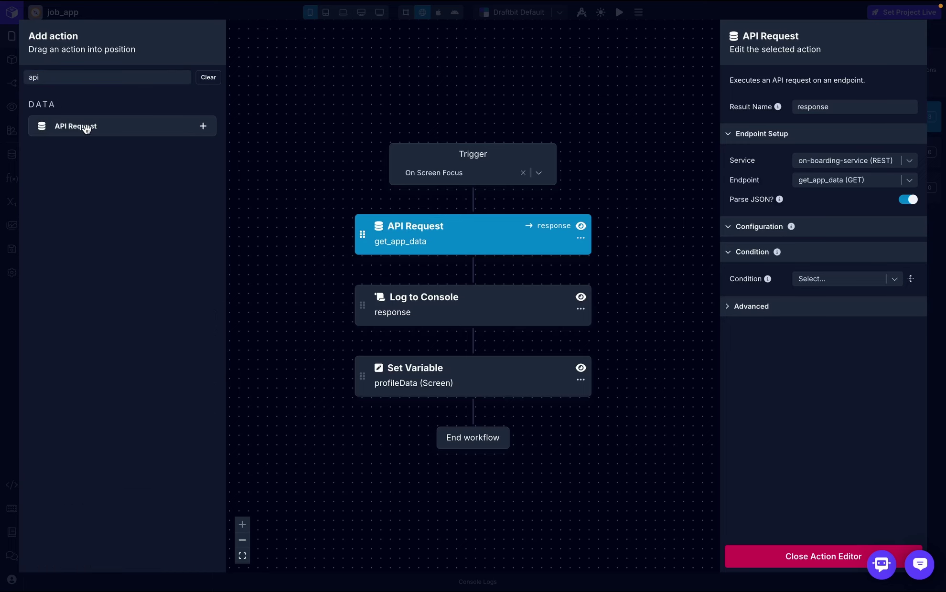
{"action": "left_click_drag", "start_coordinate": [85, 126], "coordinate": [419, 348]}
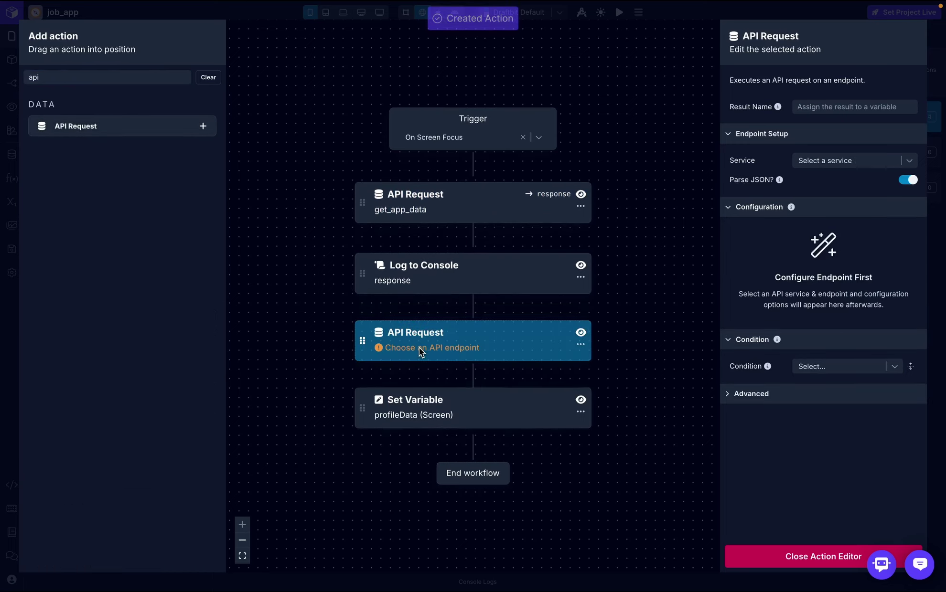
- Have the request call on-boarding-service's get_user_options, storing the result as userOptions
{"action": "left_click", "coordinate": [867, 108]}
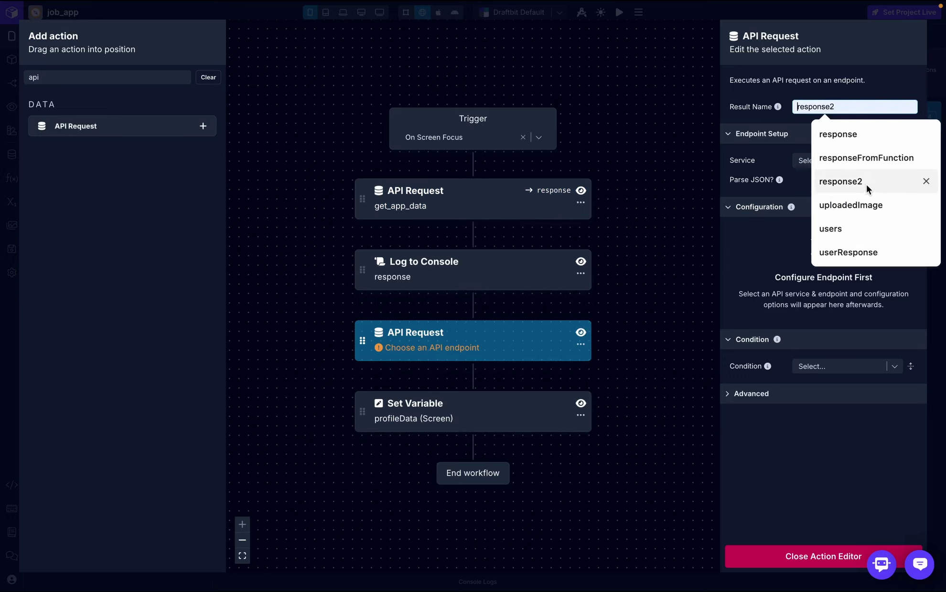
{"action": "type", "text": "user"}
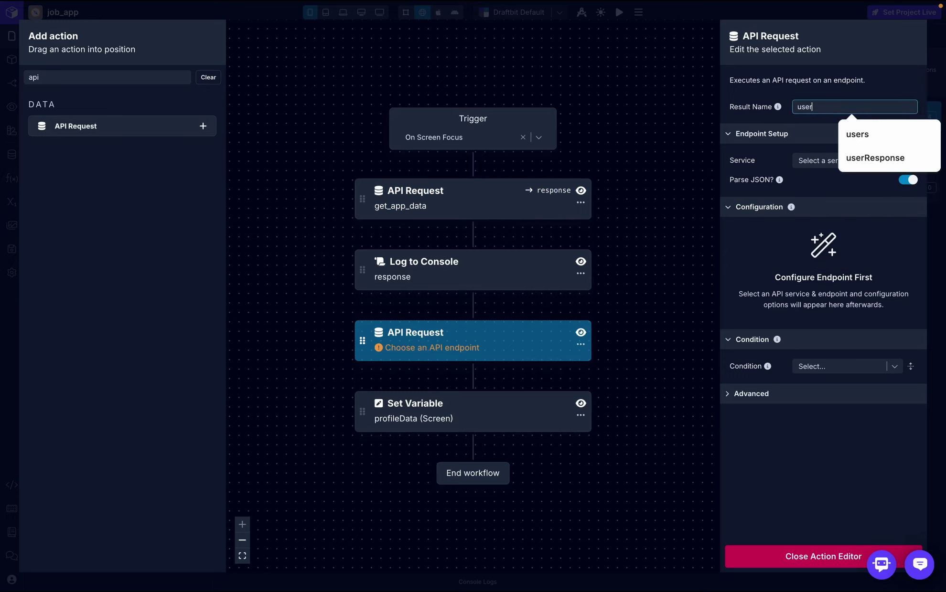
{"action": "type", "text": "Options"}
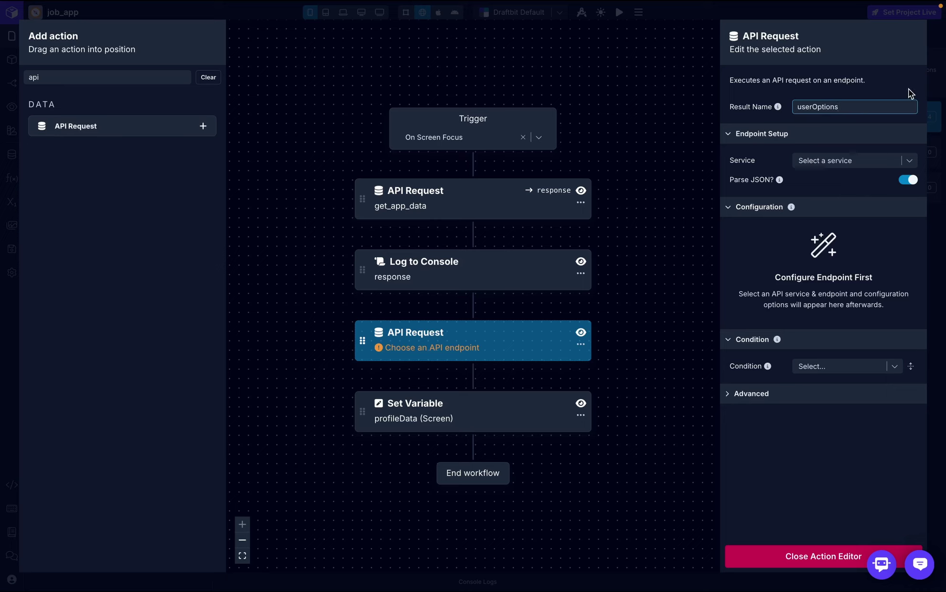
{"action": "key", "text": "Return"}
{"action": "left_click", "coordinate": [879, 164]}
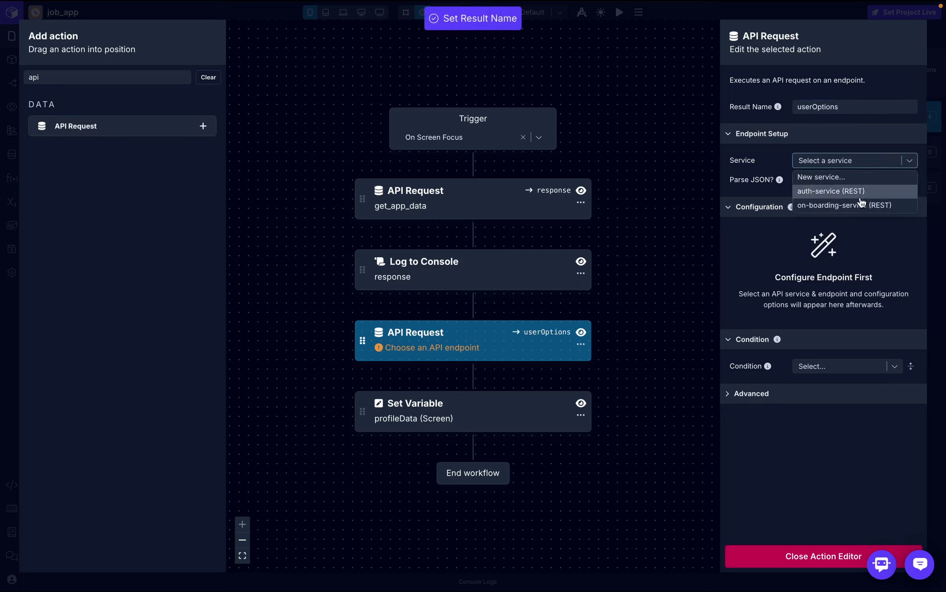
{"action": "left_click", "coordinate": [858, 206]}
{"action": "left_click", "coordinate": [908, 182]}
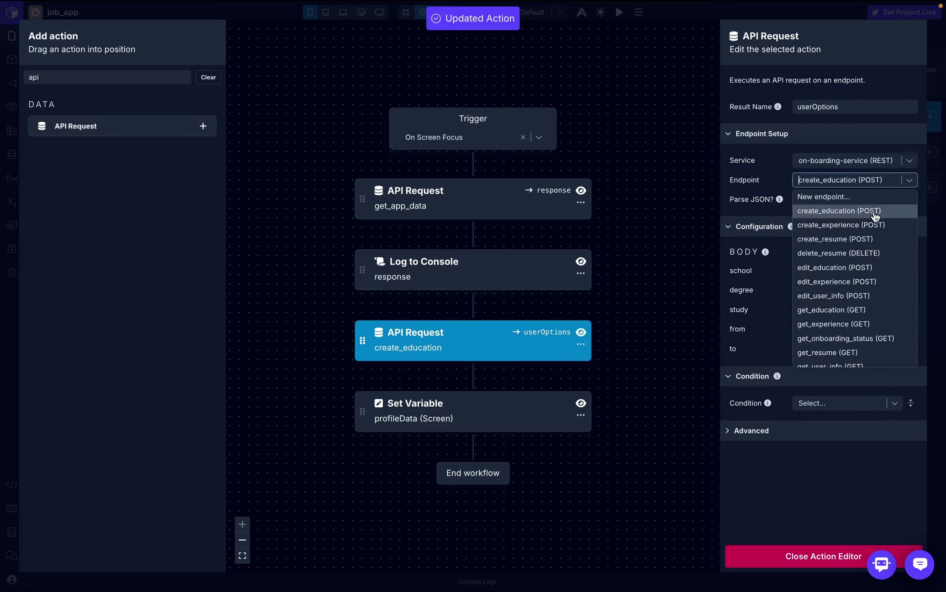
{"action": "scroll", "coordinate": [872, 330], "scroll_direction": "down", "scroll_amount": 2}
{"action": "left_click", "coordinate": [846, 359]}
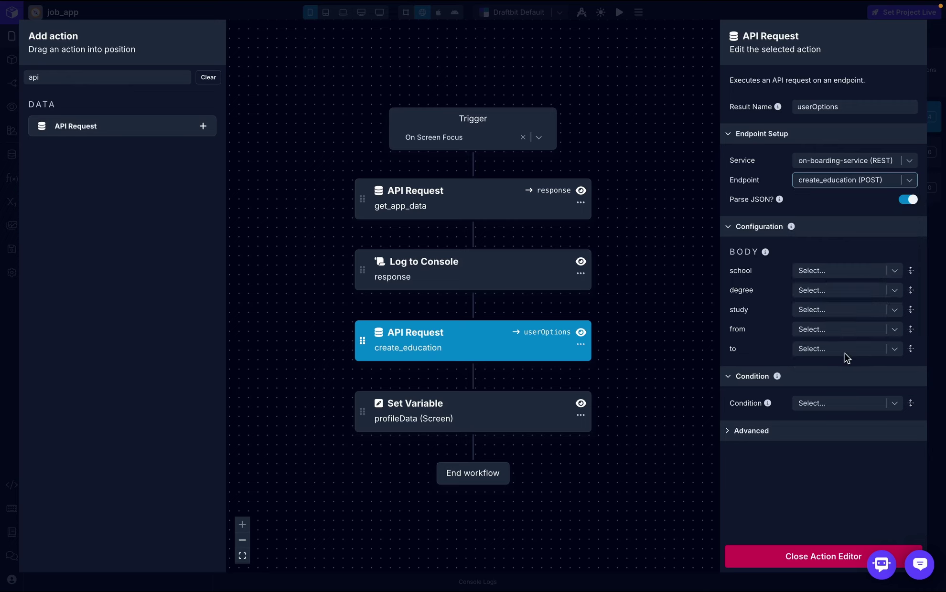
- Add a Log to Console step after get_user_options that logs userOptions
{"action": "left_click", "coordinate": [154, 77]}
{"action": "key", "text": "BackSpace"}
{"action": "key", "text": "BackSpace"}
{"action": "key", "text": "BackSpace"}
{"action": "type", "text": "log"}
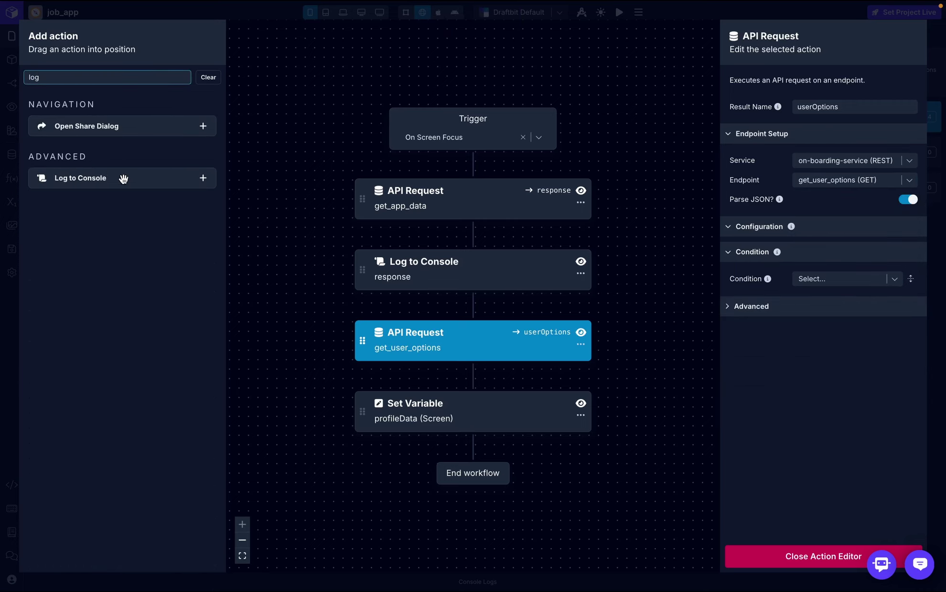
{"action": "left_click_drag", "start_coordinate": [123, 179], "coordinate": [466, 368]}
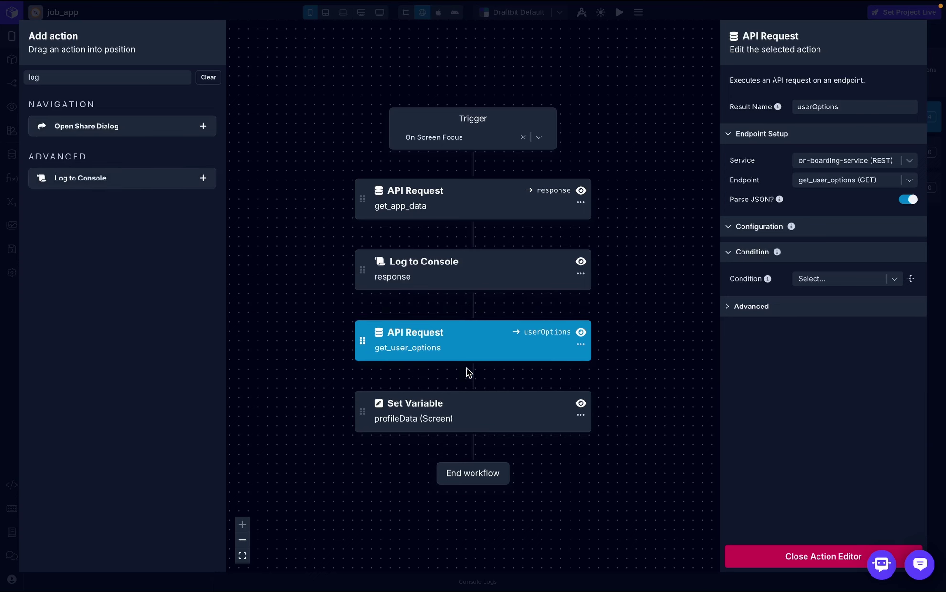
{"action": "left_click", "coordinate": [812, 106]}
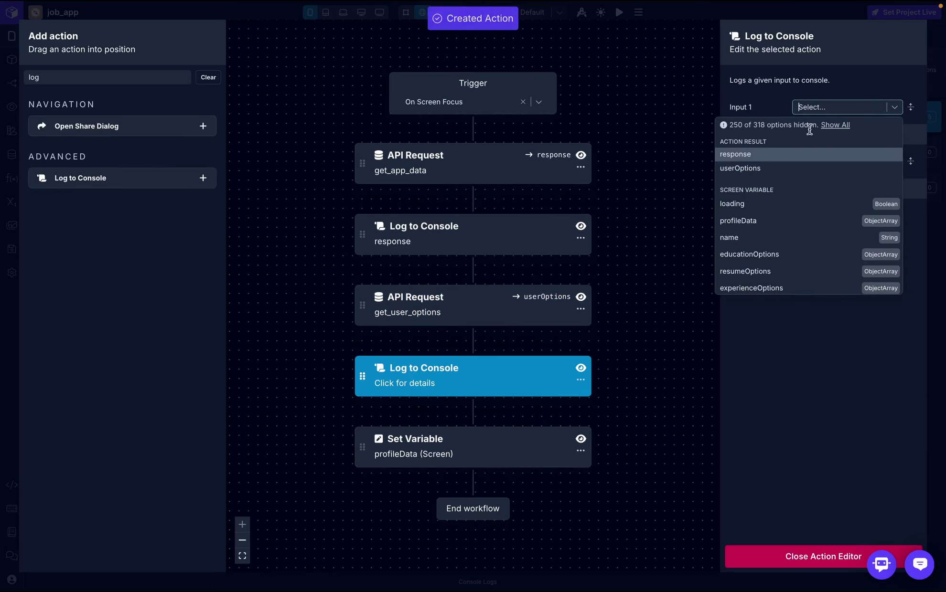
{"action": "left_click", "coordinate": [769, 168]}
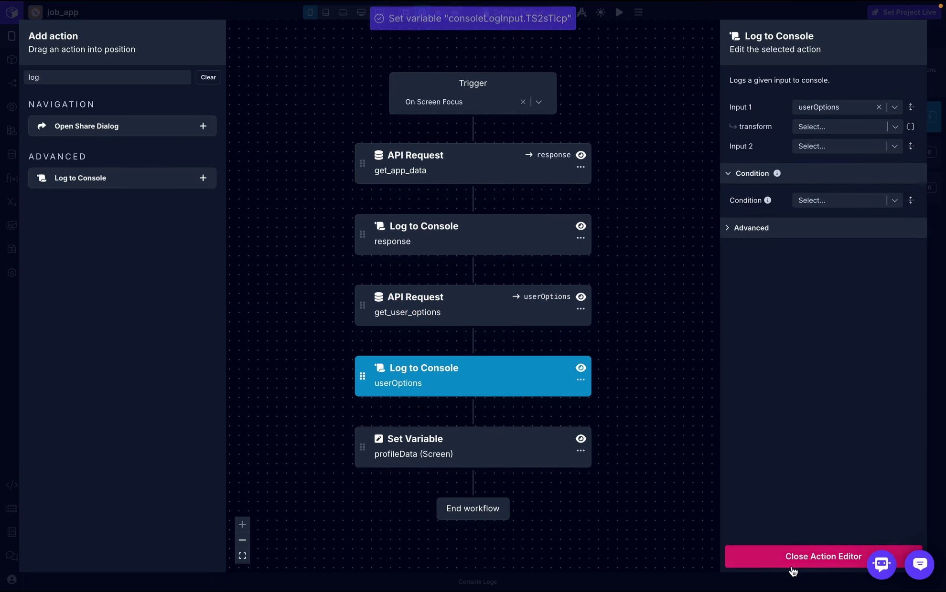
{"action": "left_click", "coordinate": [805, 561]}
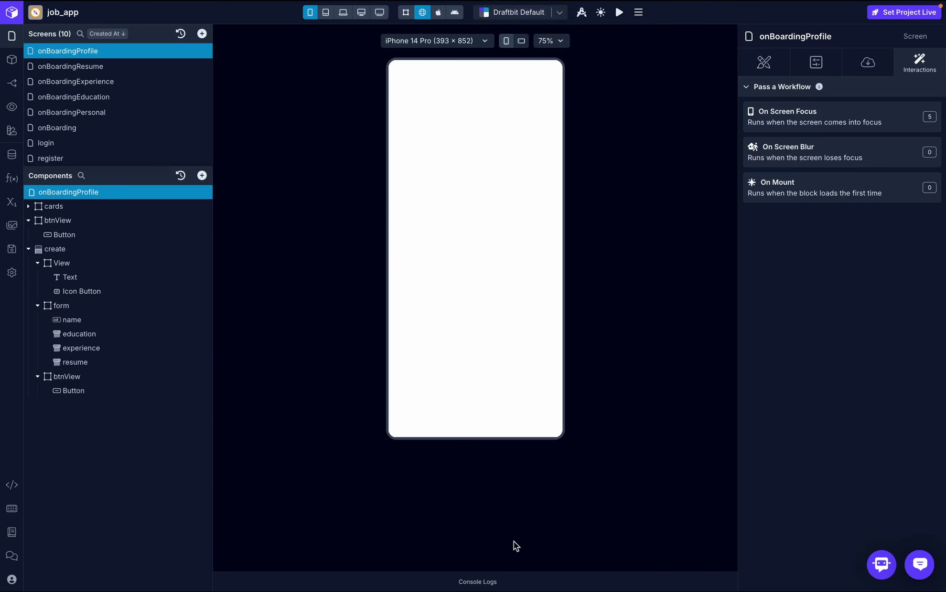
- Clear the console and expand the logged educationOptions, experienceOptions and resumeOptions lists
{"action": "left_click", "coordinate": [483, 582]}
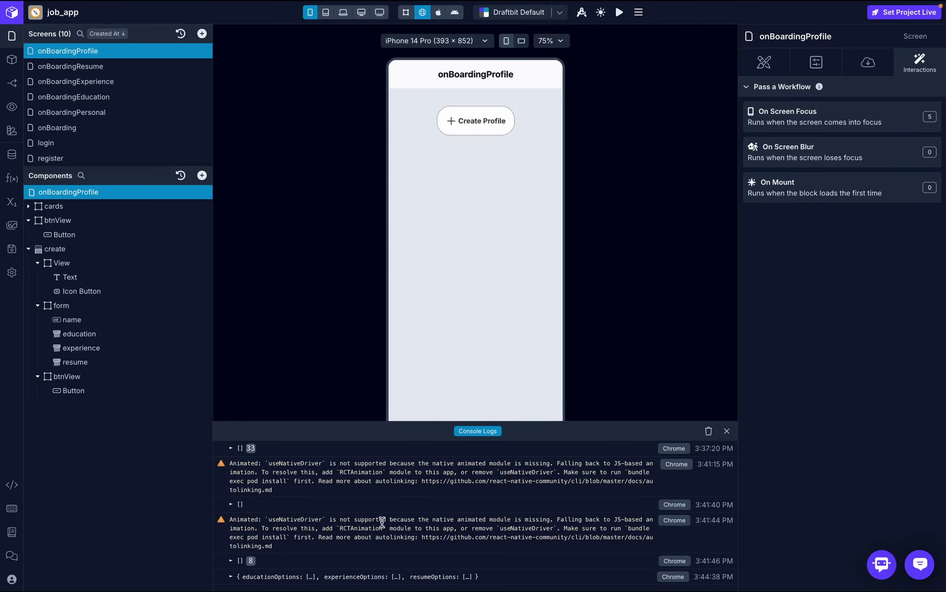
{"action": "left_click", "coordinate": [705, 432]}
{"action": "left_click", "coordinate": [866, 110]}
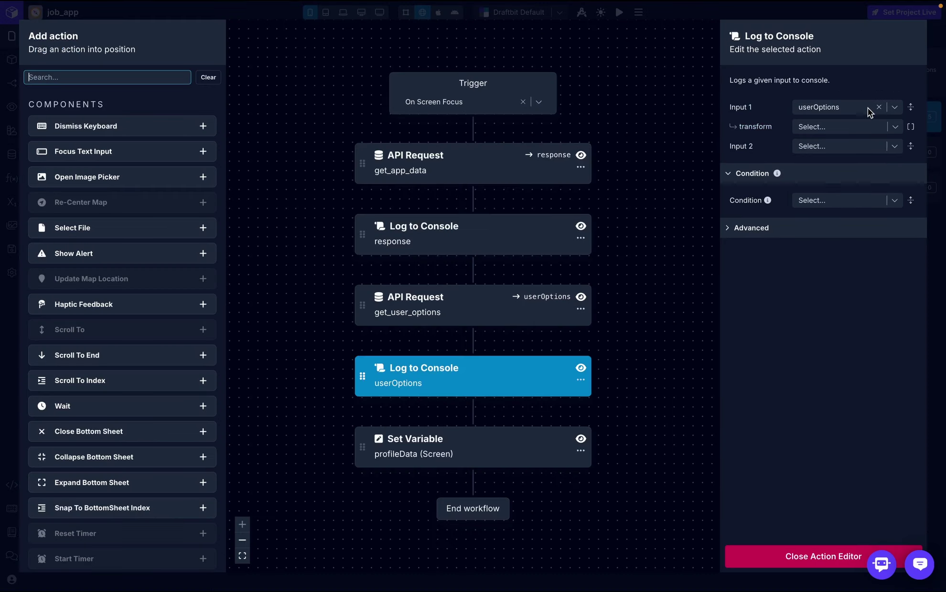
{"action": "left_click", "coordinate": [788, 555]}
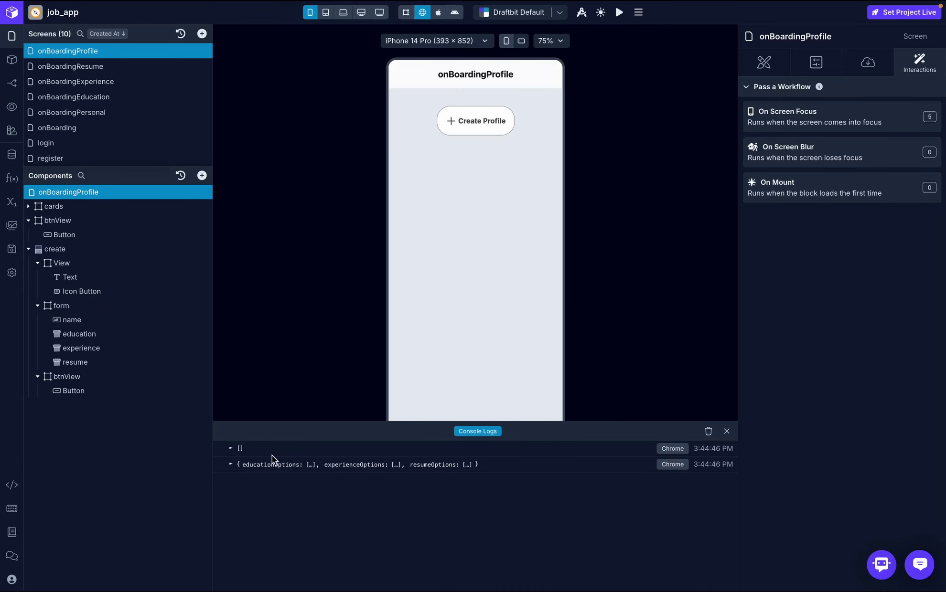
{"action": "left_click", "coordinate": [232, 462]}
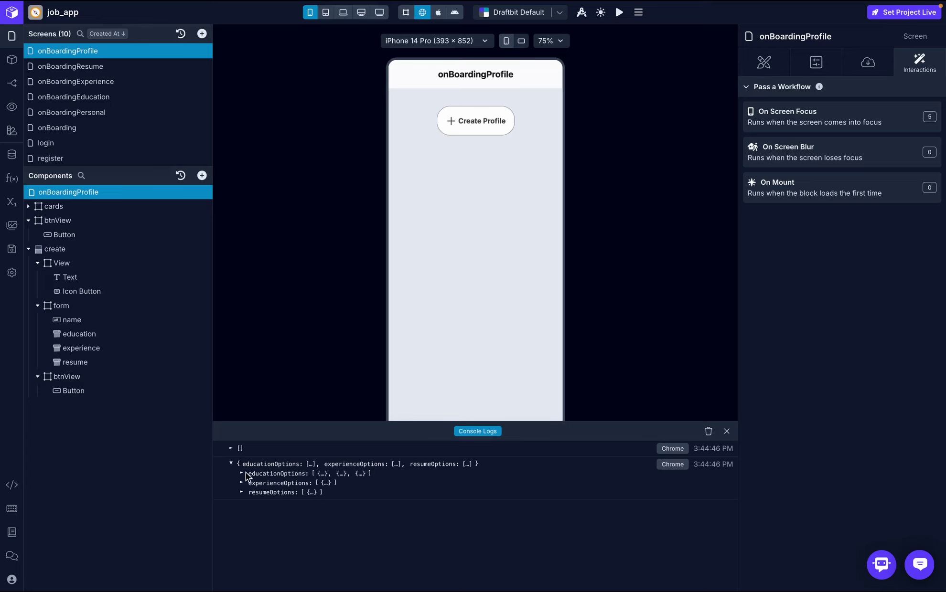
{"action": "left_click", "coordinate": [241, 473]}
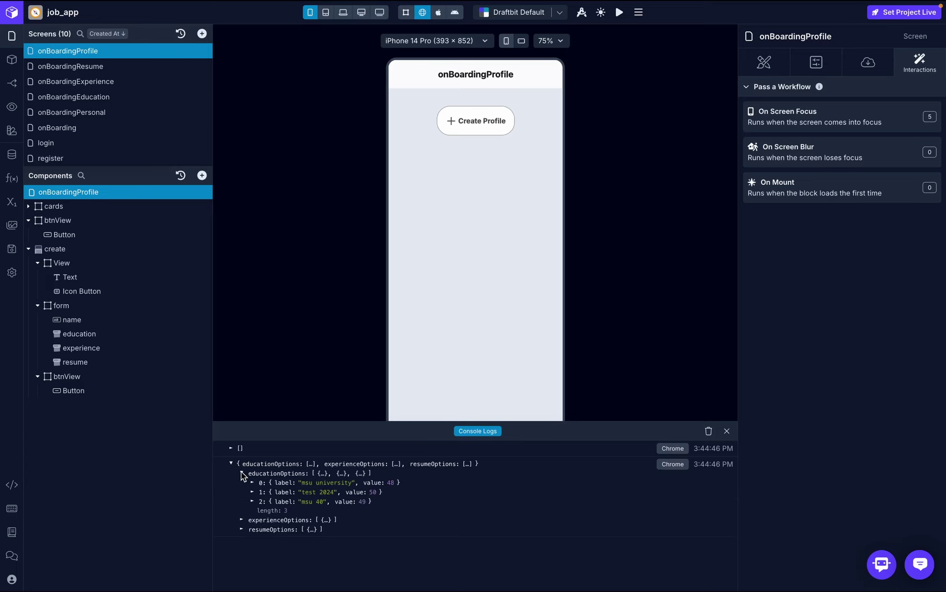
{"action": "left_click", "coordinate": [242, 520]}
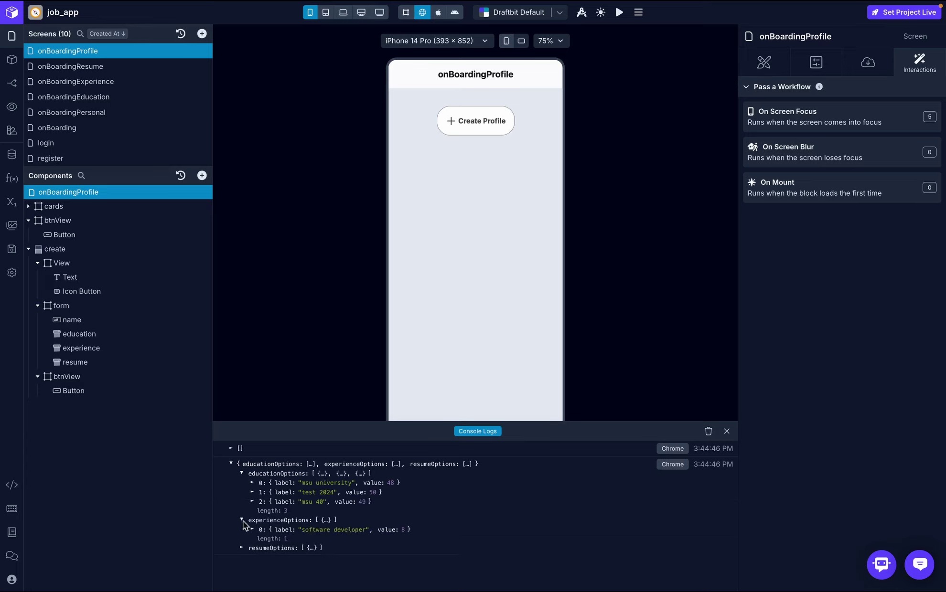
{"action": "left_click", "coordinate": [241, 548]}
{"action": "left_click", "coordinate": [883, 114]}
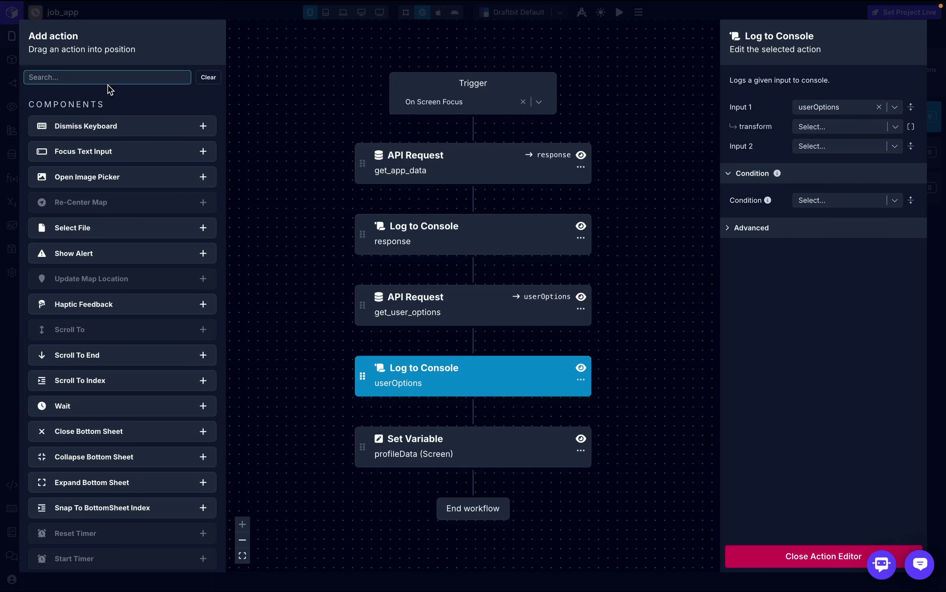
- Add a Set Variable action at the end of the On Screen Focus workflow
{"action": "type", "text": "set"}
{"action": "left_click_drag", "start_coordinate": [104, 182], "coordinate": [433, 486]}
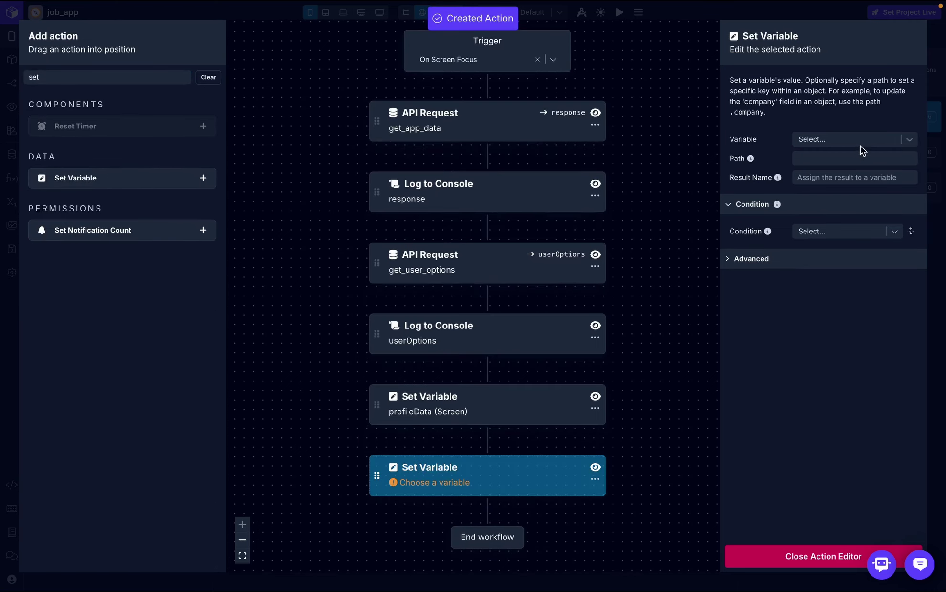
{"action": "left_click", "coordinate": [860, 143]}
{"action": "scroll", "coordinate": [821, 245], "scroll_direction": "down", "scroll_amount": 2}
{"action": "scroll", "coordinate": [824, 243], "scroll_direction": "up", "scroll_amount": 1}
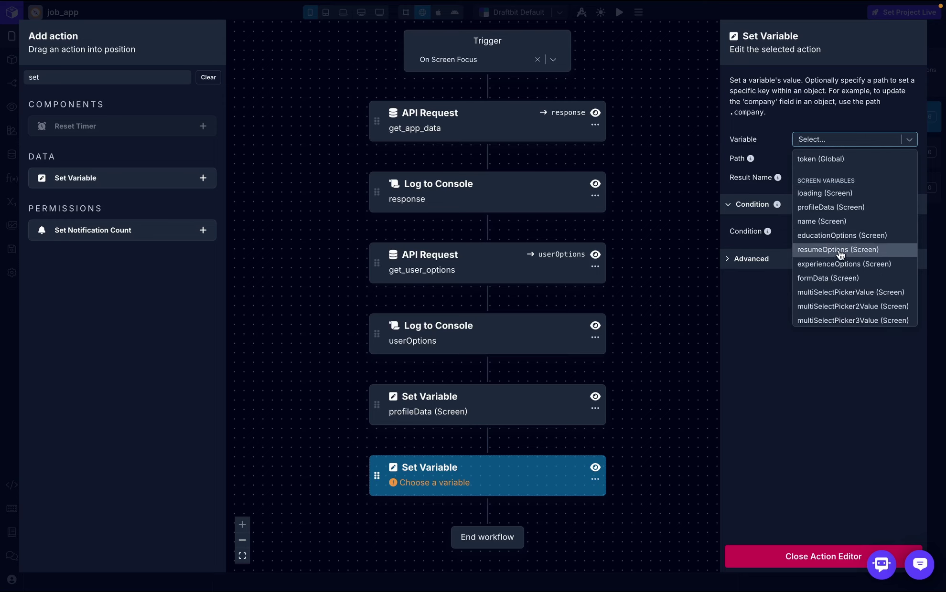
{"action": "scroll", "coordinate": [839, 230], "scroll_direction": "up", "scroll_amount": 1}
{"action": "scroll", "coordinate": [841, 247], "scroll_direction": "down", "scroll_amount": 2}
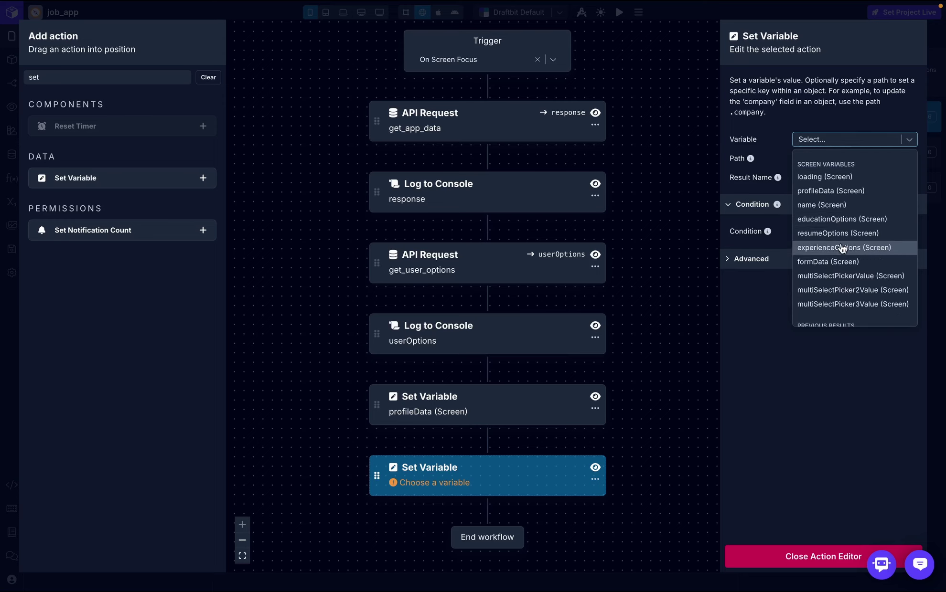
{"action": "scroll", "coordinate": [843, 248], "scroll_direction": "down", "scroll_amount": 1}
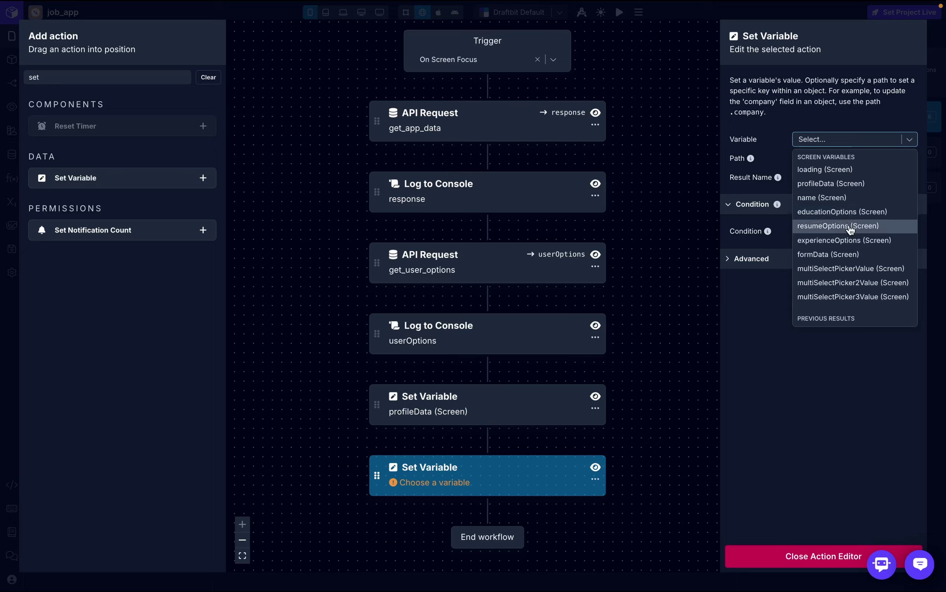
{"action": "left_click", "coordinate": [896, 130]}
- Make that action set formData (Screen) to userOptions
{"action": "left_click", "coordinate": [897, 143]}
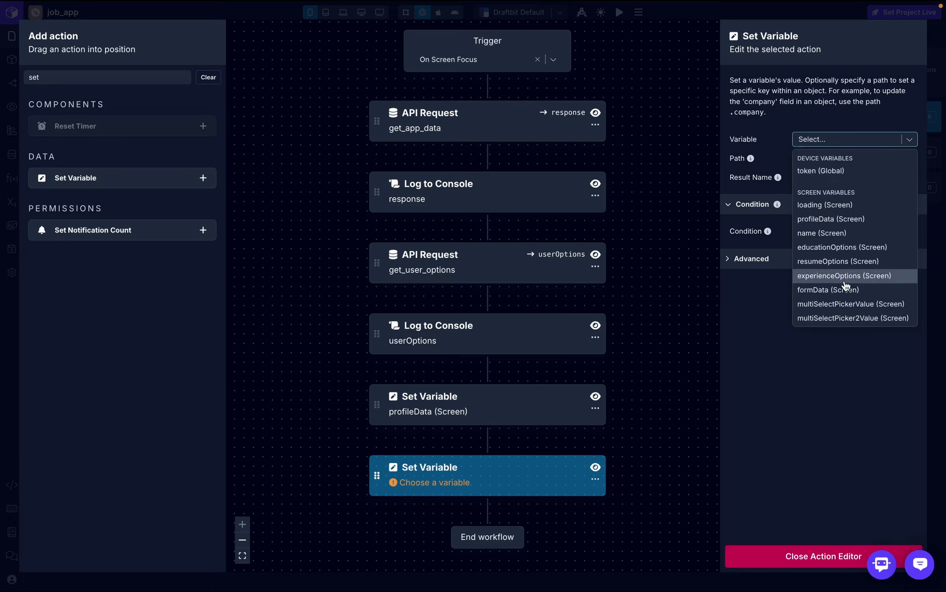
{"action": "key", "text": "Escape"}
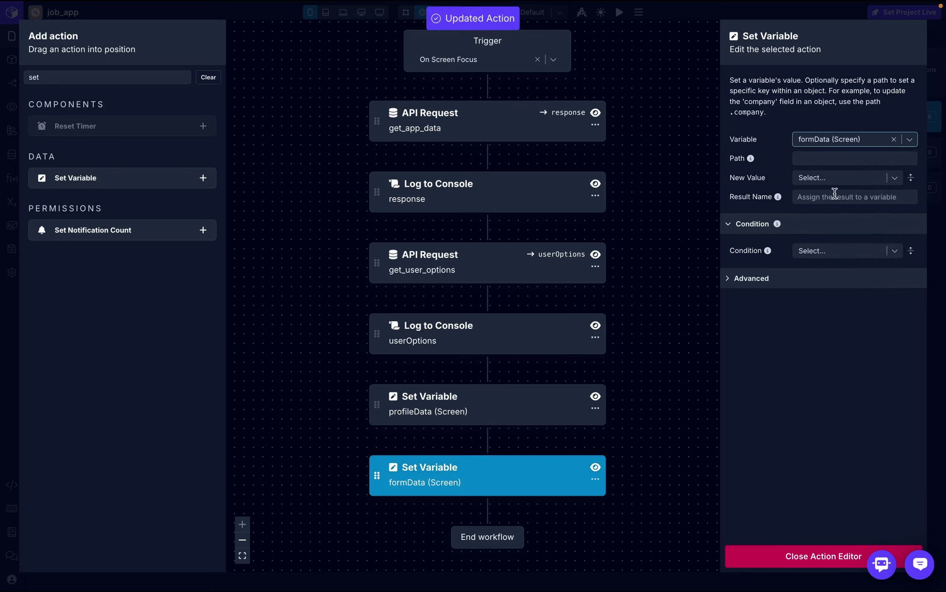
{"action": "left_click", "coordinate": [847, 177]}
{"action": "left_click", "coordinate": [751, 240]}
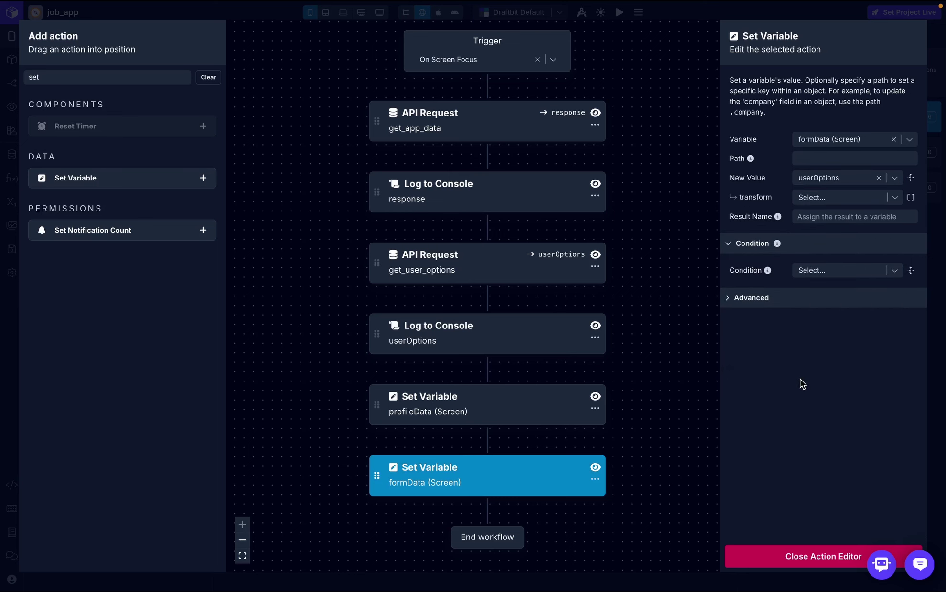
{"action": "left_click", "coordinate": [801, 558]}
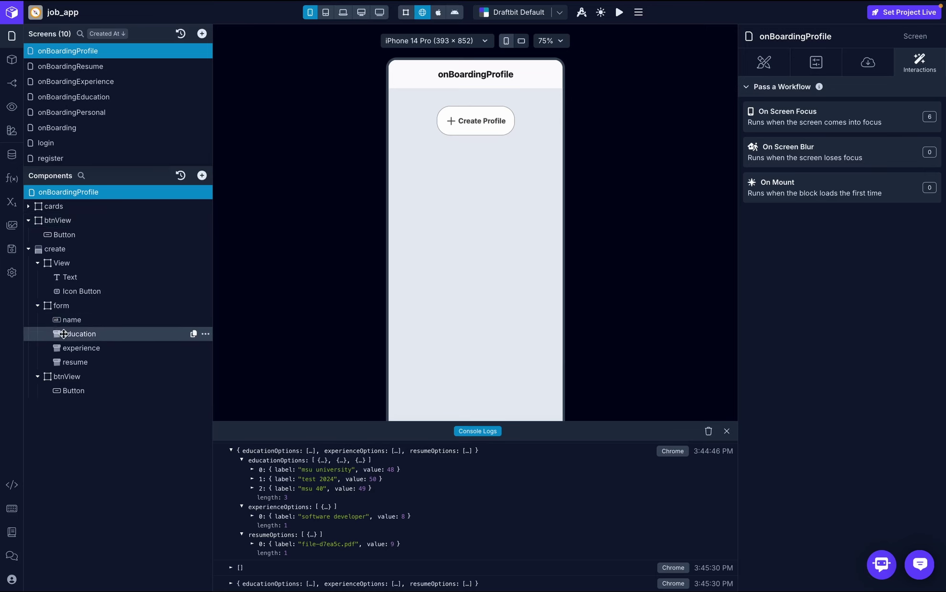
- Feed the education picker's options from formData, extracting the educationOptions key
{"action": "left_click", "coordinate": [79, 334]}
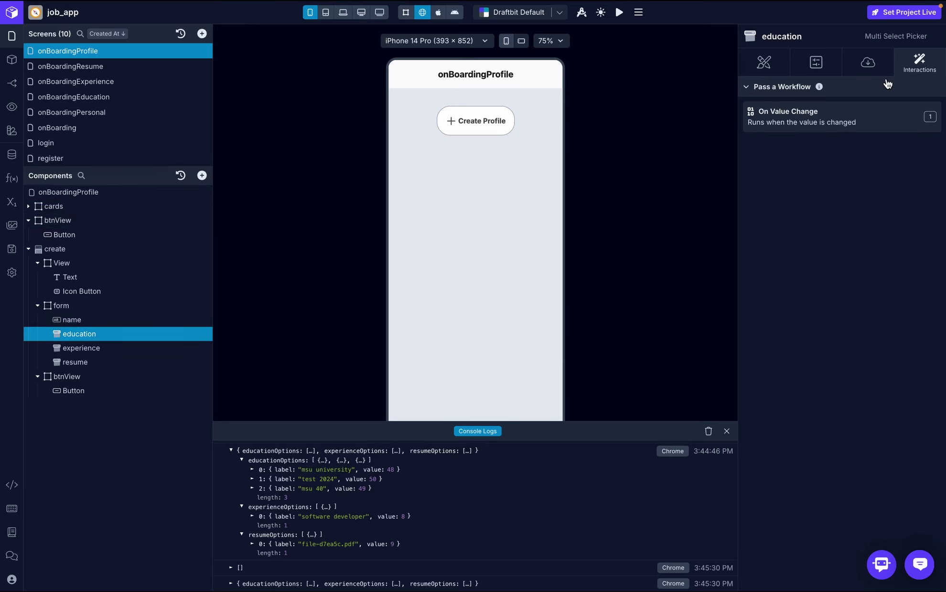
{"action": "left_click", "coordinate": [867, 60]}
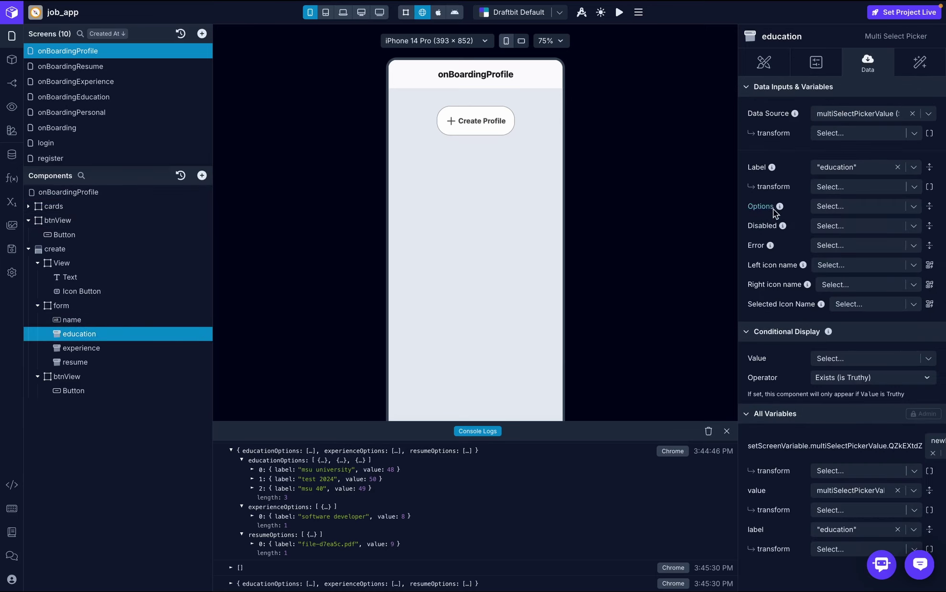
{"action": "left_click", "coordinate": [829, 209]}
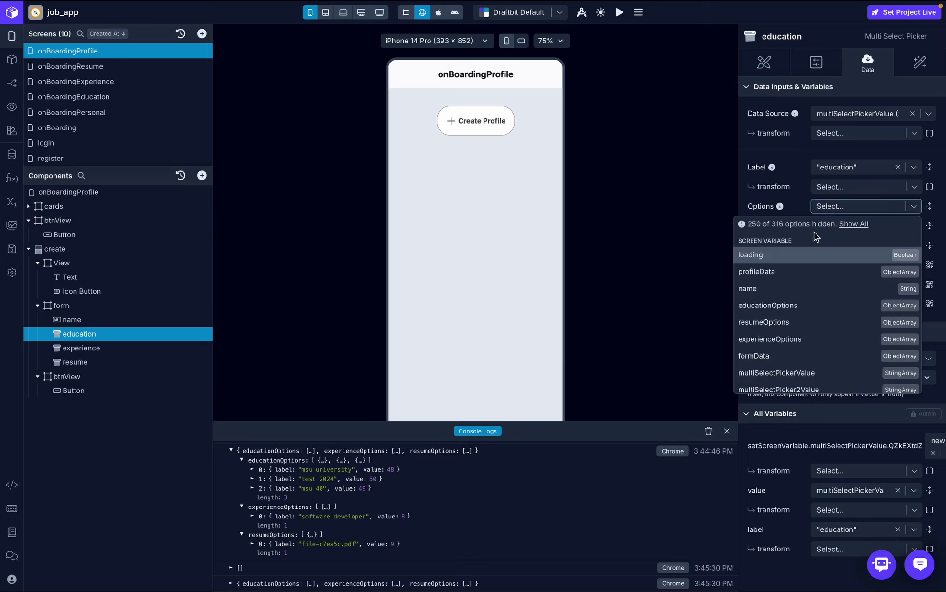
{"action": "left_click", "coordinate": [803, 358]}
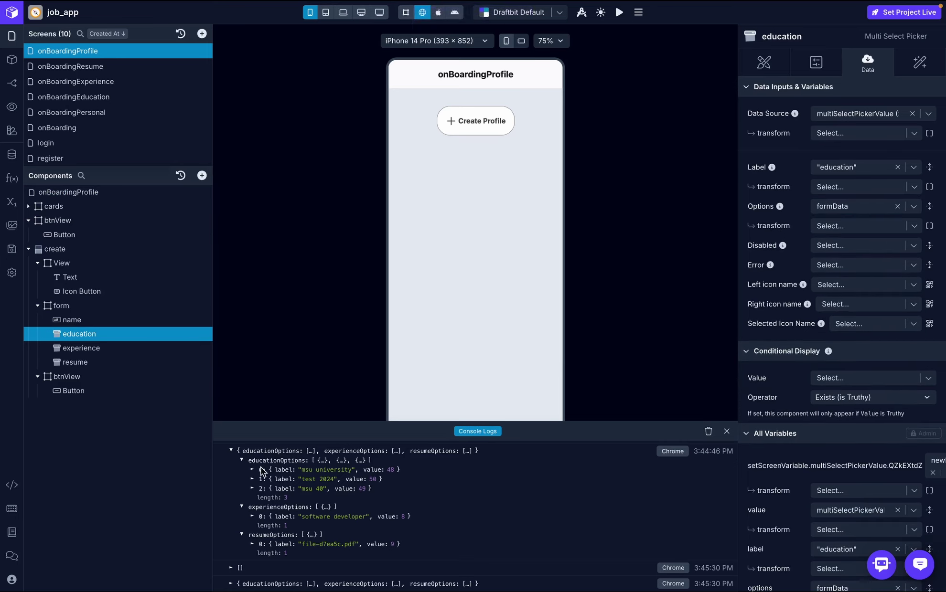
{"action": "scroll", "coordinate": [251, 463], "scroll_direction": "up", "scroll_amount": 3}
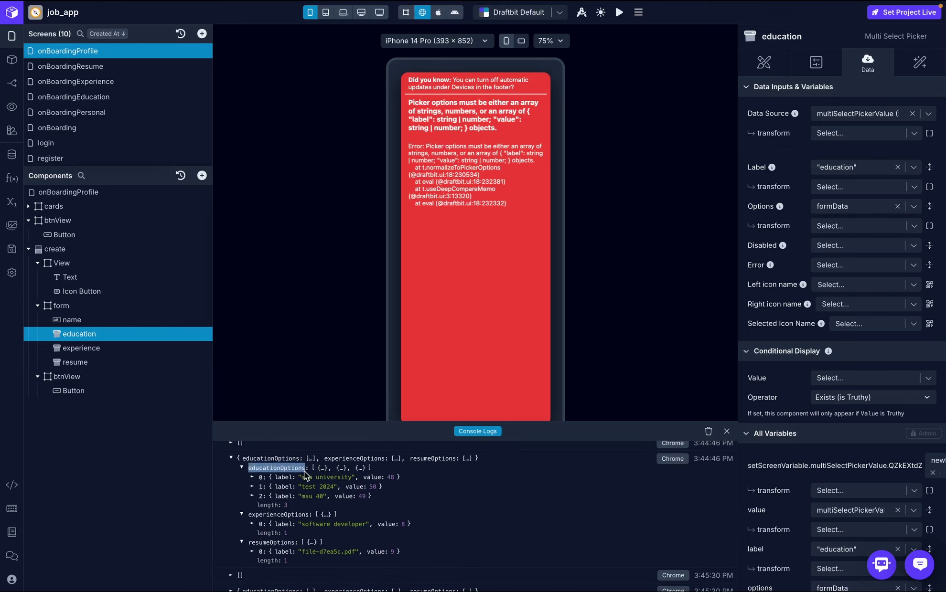
{"action": "left_click", "coordinate": [304, 471]}
{"action": "key", "text": "ctrl+c"}
{"action": "key", "text": "ctrl+c"}
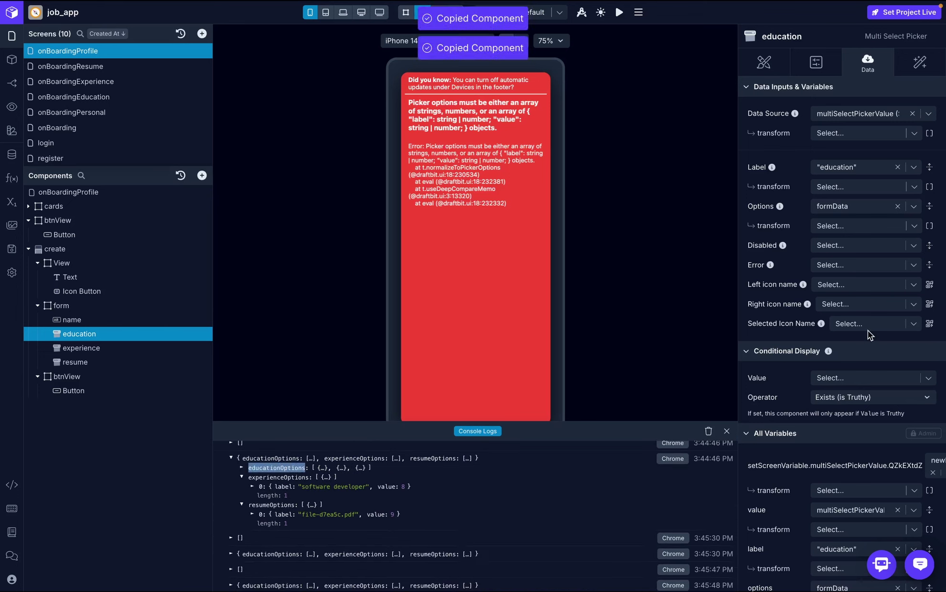
{"action": "left_click", "coordinate": [854, 227]}
{"action": "key", "text": "Escape"}
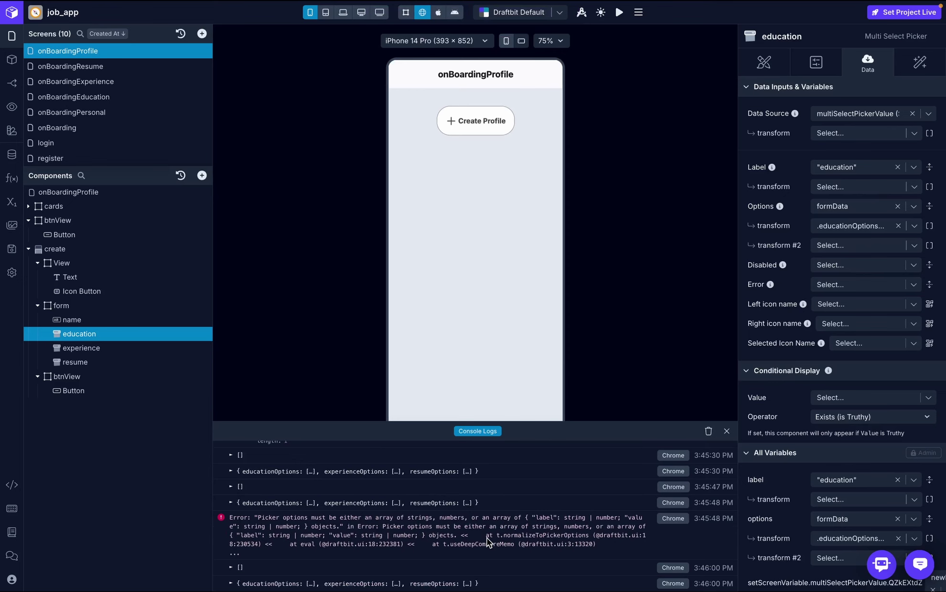
- In the preview, select msu university and test 2024 in the education picker
{"action": "left_click", "coordinate": [476, 122]}
{"action": "left_click", "coordinate": [459, 285]}
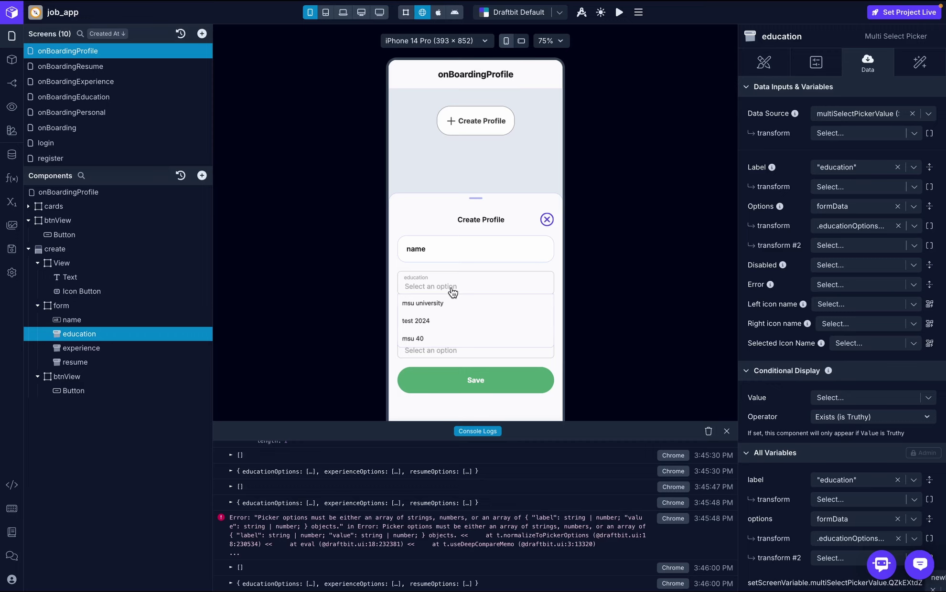
{"action": "left_click", "coordinate": [432, 305]}
{"action": "left_click", "coordinate": [436, 325]}
{"action": "left_click", "coordinate": [510, 293]}
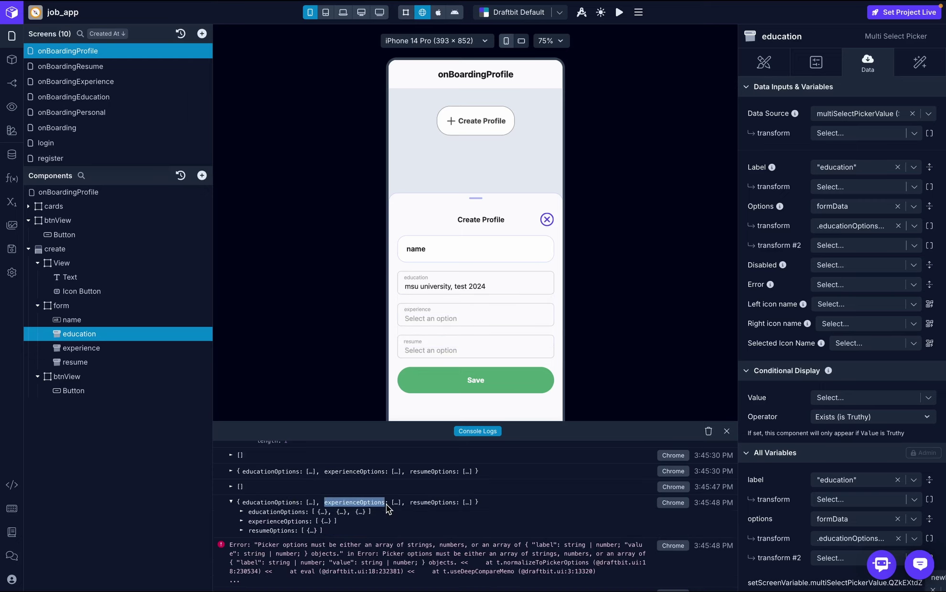
{"action": "key", "text": "ctrl+c"}
- Point the experience picker's options at formData with an Extract Key of experienceOptions
{"action": "left_click", "coordinate": [102, 352]}
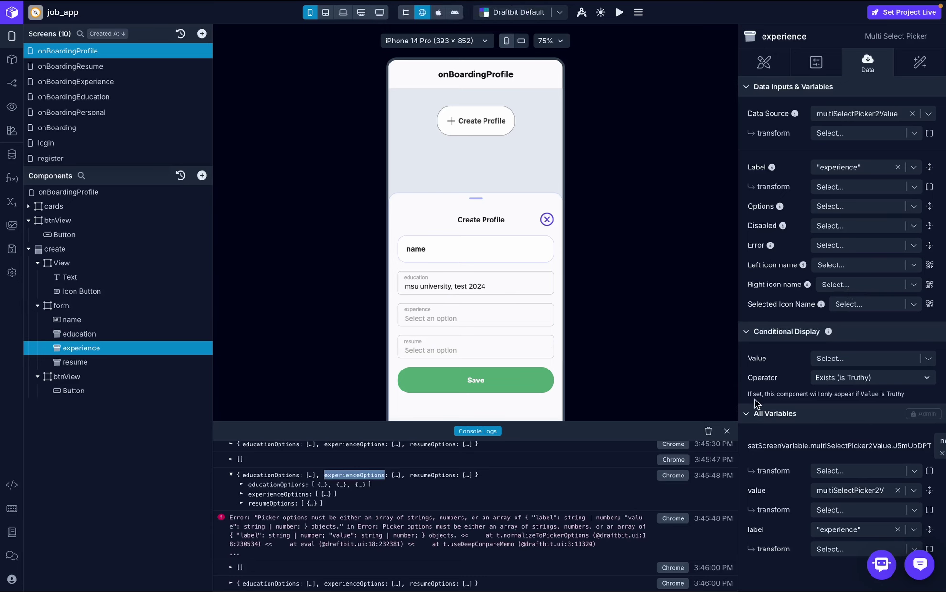
{"action": "left_click", "coordinate": [833, 208]}
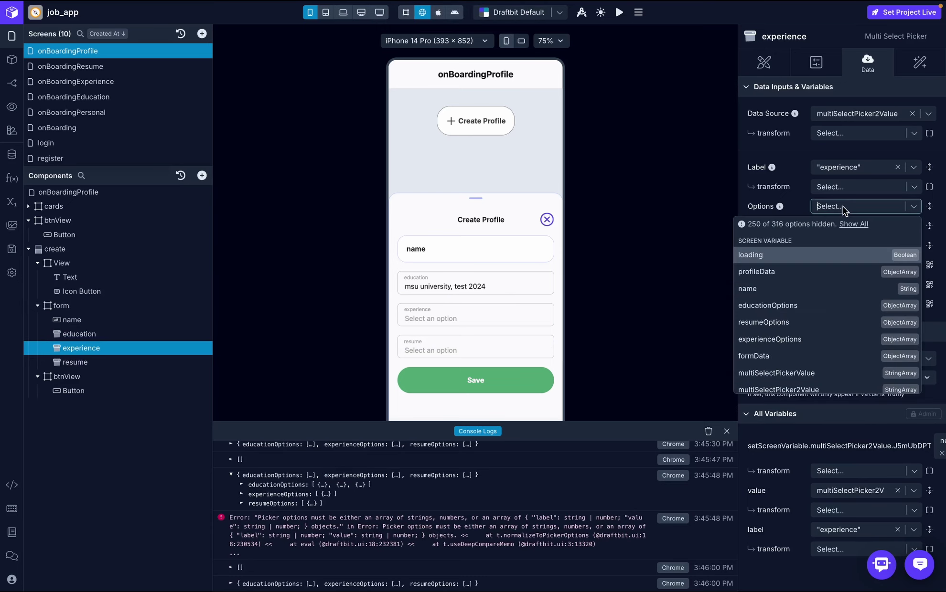
{"action": "left_click", "coordinate": [823, 356]}
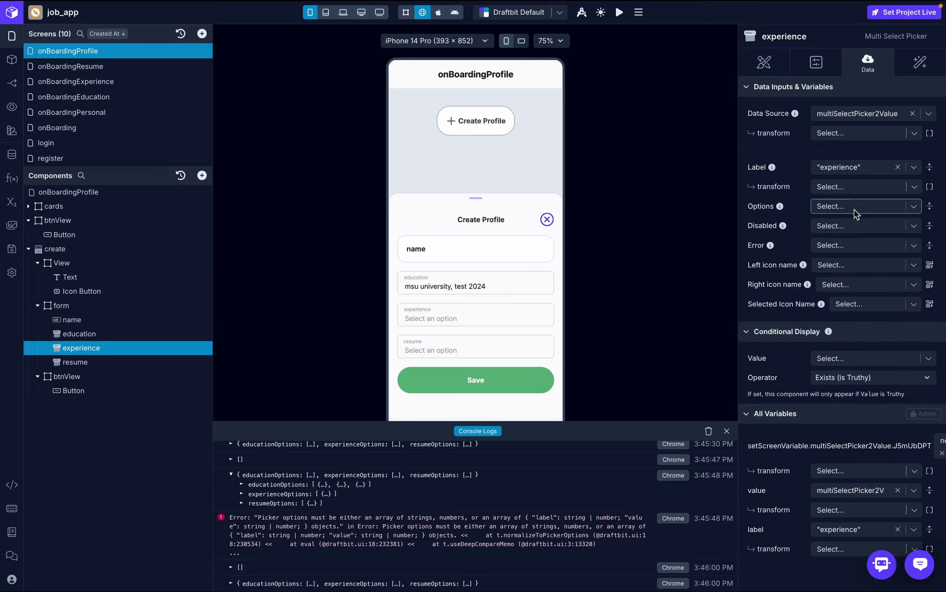
{"action": "left_click", "coordinate": [839, 226]}
{"action": "type", "text": "experienceOptions"}
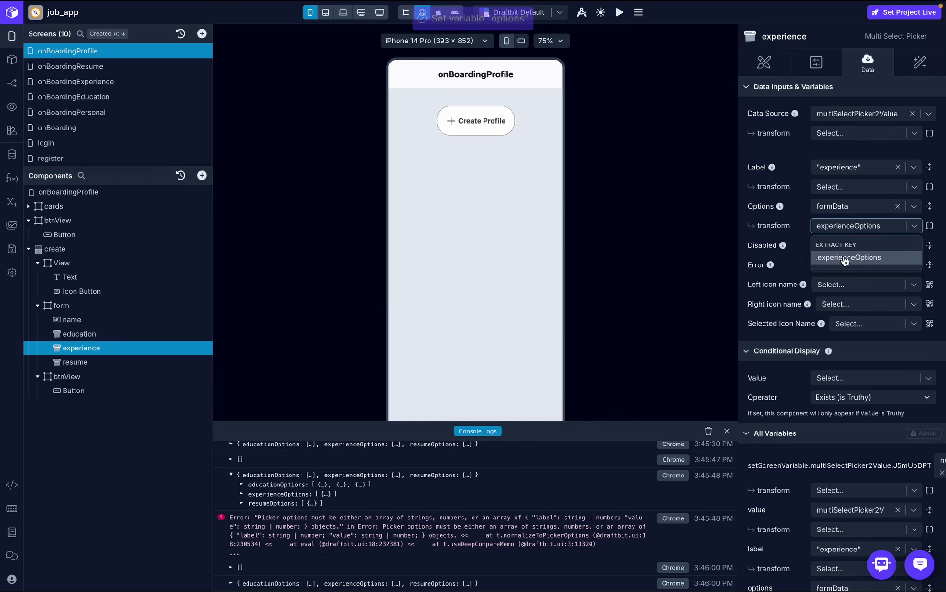
{"action": "left_click", "coordinate": [846, 258]}
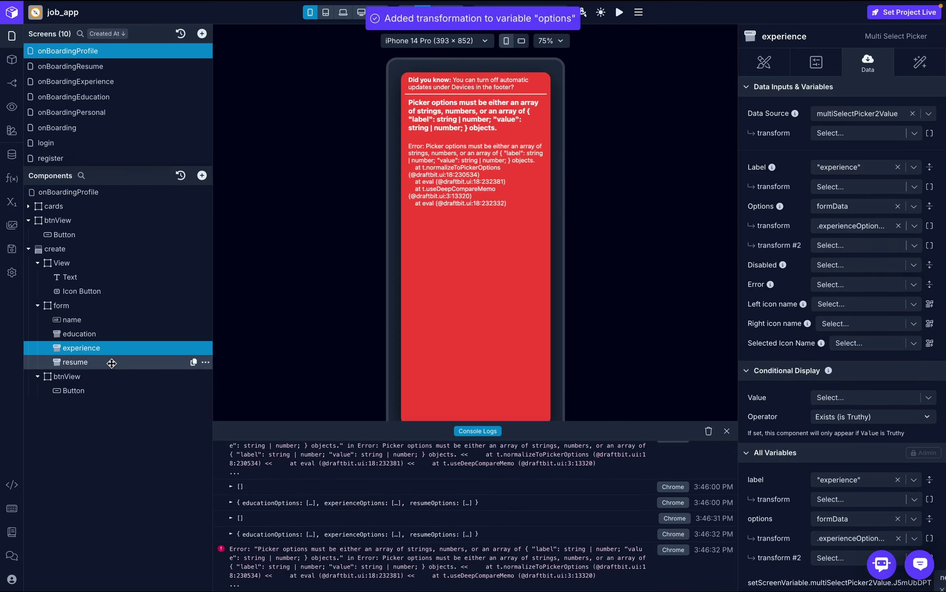
{"action": "left_click", "coordinate": [111, 363]}
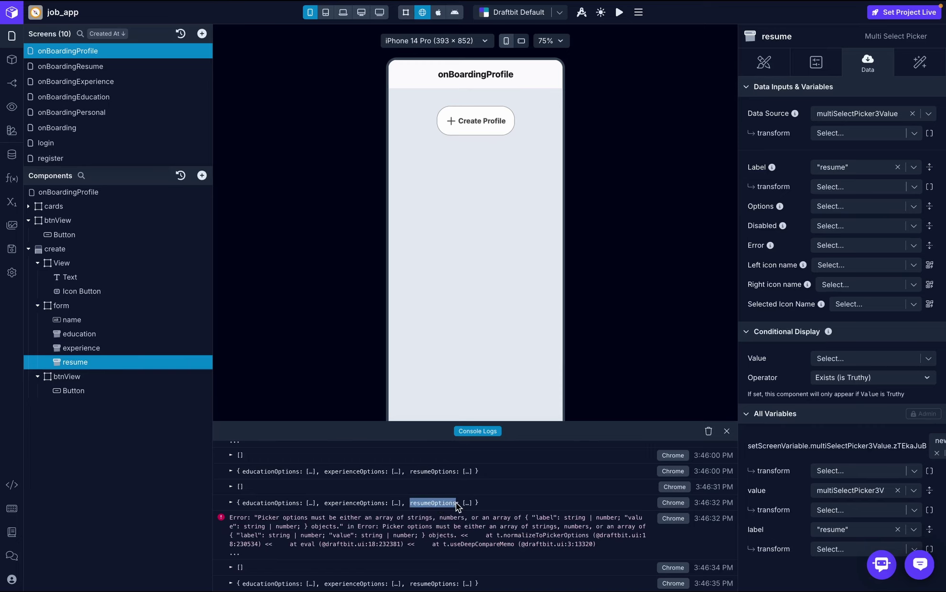
- Copy the resumeOptions key from the log and set the resume picker's Options to formData with transform .resumeOptions
{"action": "left_click", "coordinate": [455, 503]}
{"action": "key", "text": "ctrl+c"}
{"action": "left_click", "coordinate": [726, 431]}
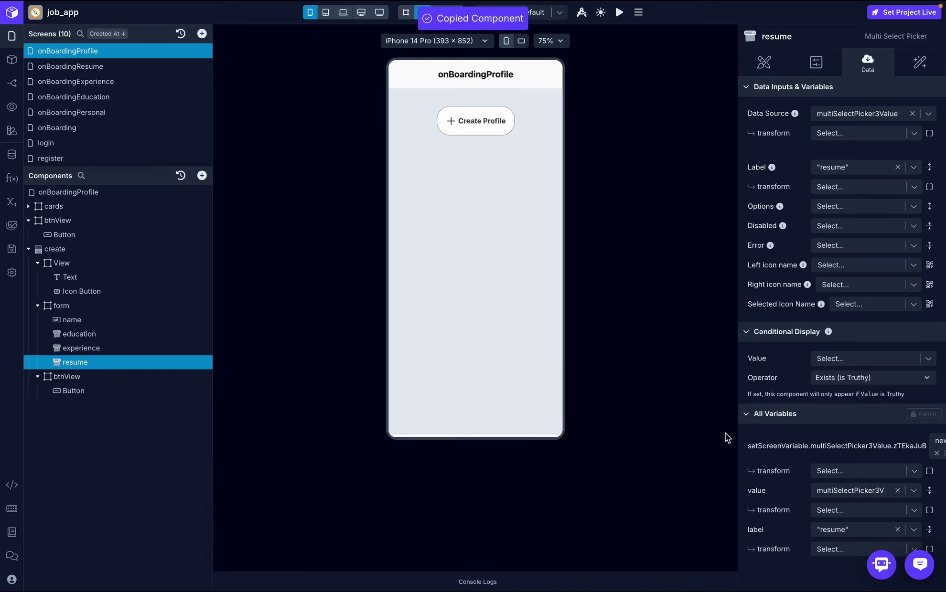
{"action": "left_click", "coordinate": [850, 207]}
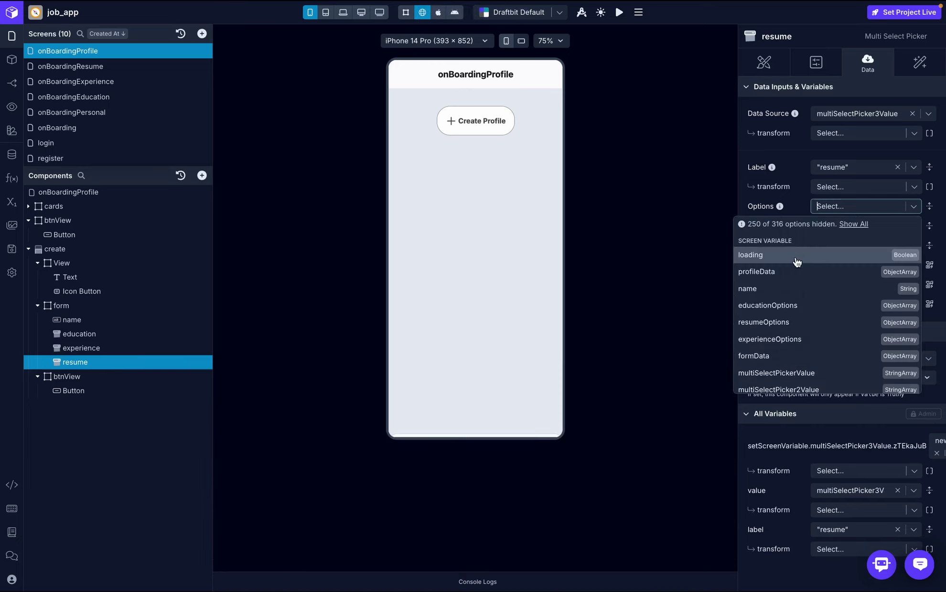
{"action": "left_click", "coordinate": [804, 362]}
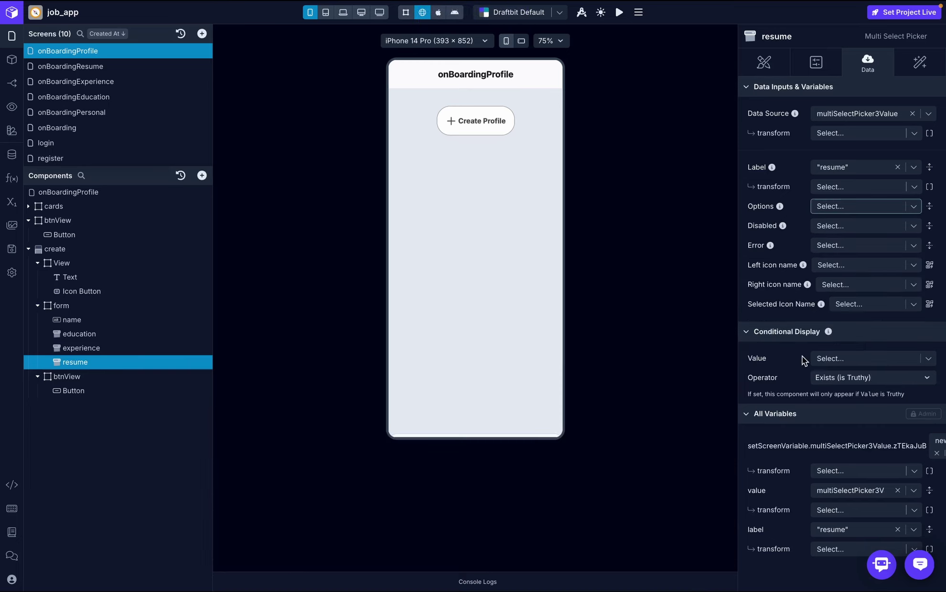
{"action": "left_click", "coordinate": [847, 224]}
{"action": "left_click", "coordinate": [849, 257]}
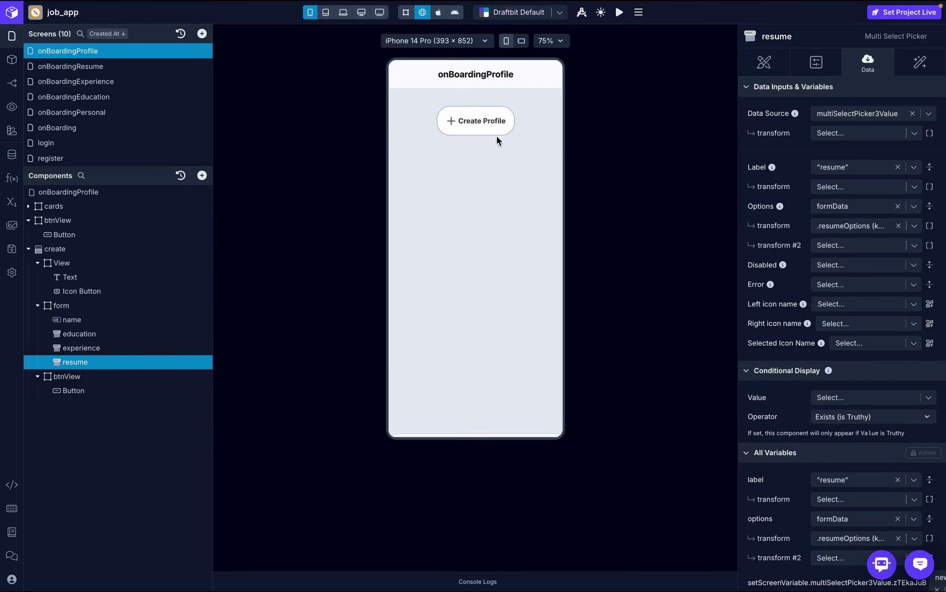
- In the Create Profile preview, pick msu university and test 2024, software developer, and file-d7ea5c.pdf
{"action": "left_click", "coordinate": [478, 118]}
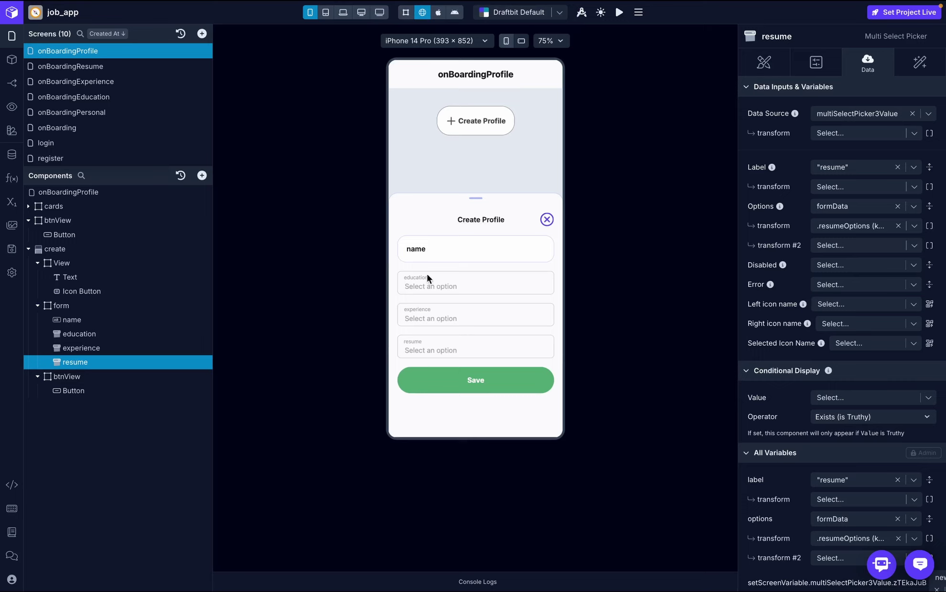
{"action": "left_click", "coordinate": [438, 288]}
{"action": "left_click", "coordinate": [430, 302]}
{"action": "left_click", "coordinate": [436, 318]}
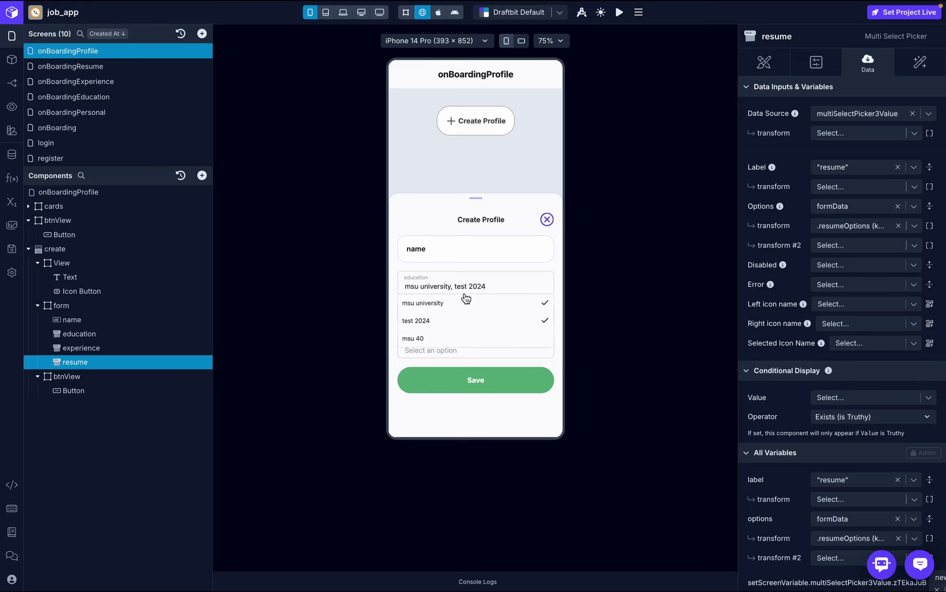
{"action": "left_click", "coordinate": [501, 293]}
{"action": "left_click", "coordinate": [459, 318]}
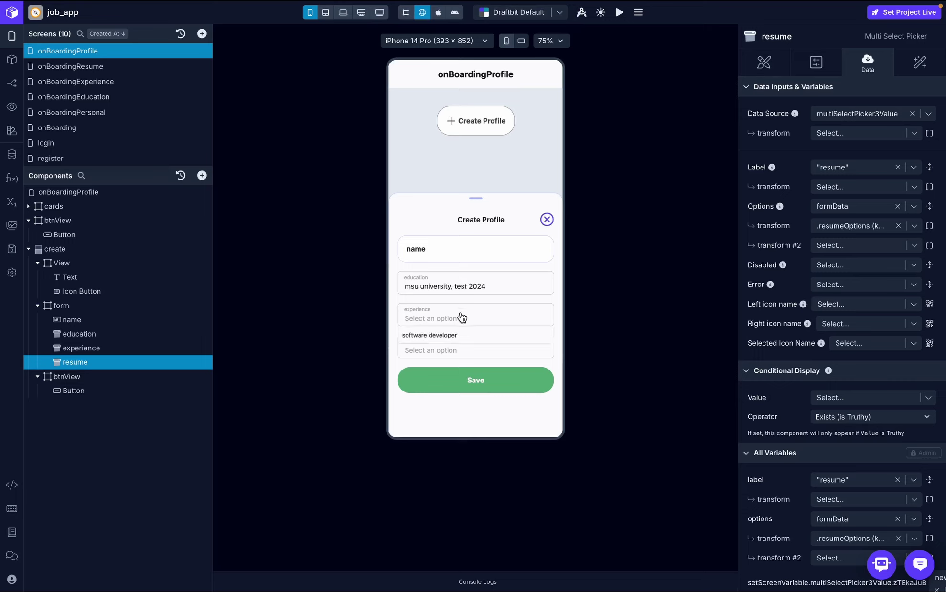
{"action": "left_click", "coordinate": [442, 336]}
{"action": "left_click", "coordinate": [510, 319]}
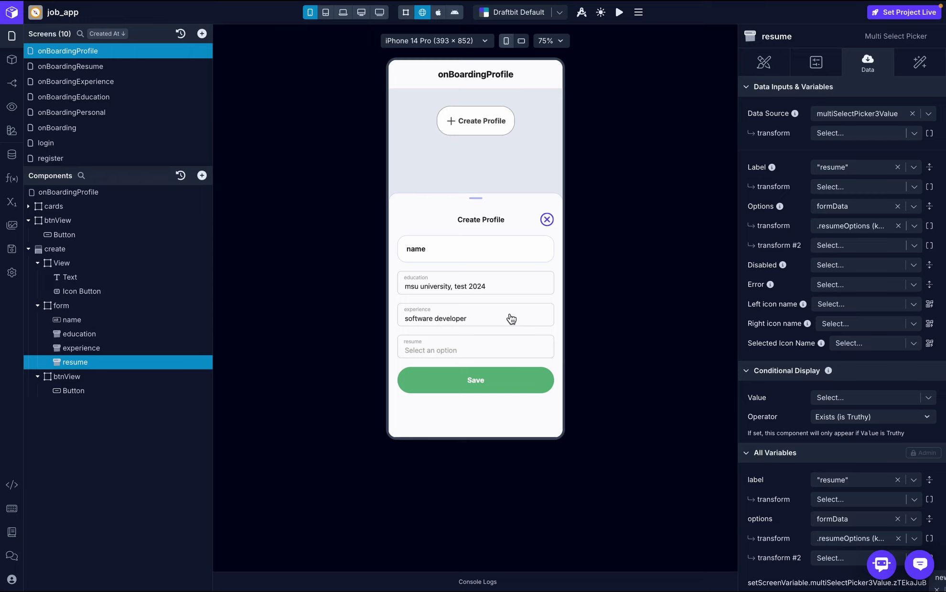
{"action": "left_click", "coordinate": [487, 352]}
{"action": "left_click", "coordinate": [449, 366]}
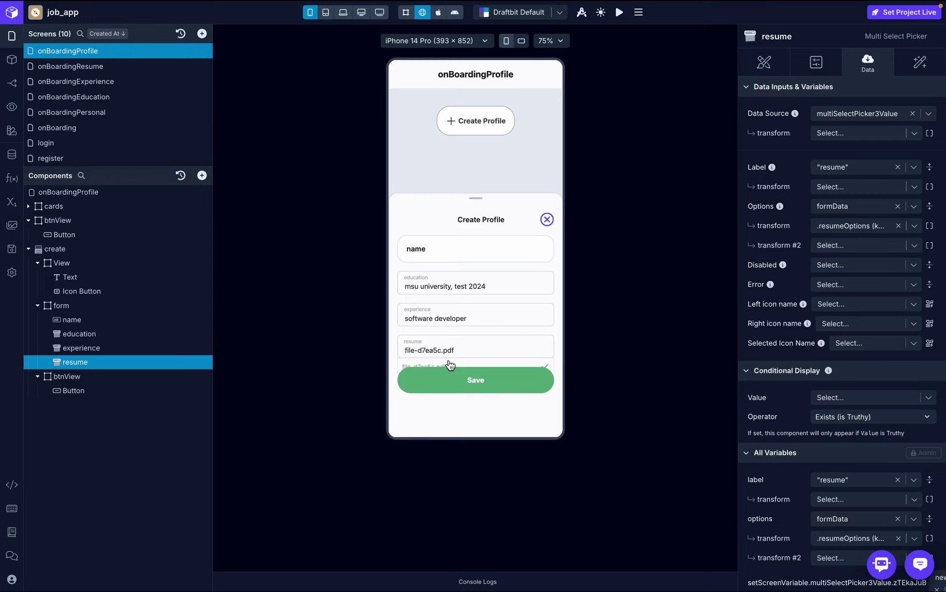
{"action": "left_click", "coordinate": [506, 346]}
- Set the create bottom sheet's Layout gap to 40 and check the spacing in the preview
{"action": "left_click", "coordinate": [38, 306]}
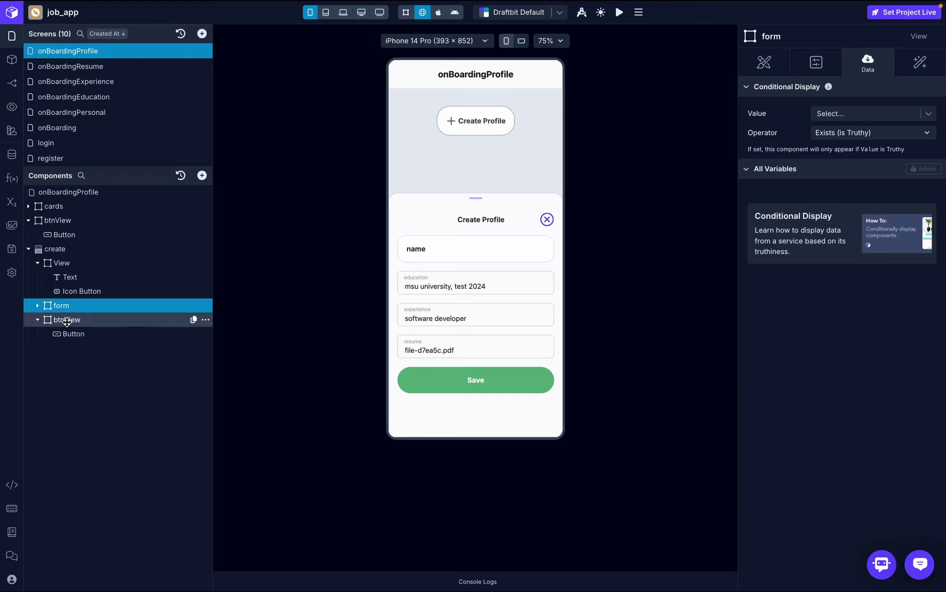
{"action": "left_click", "coordinate": [37, 264]}
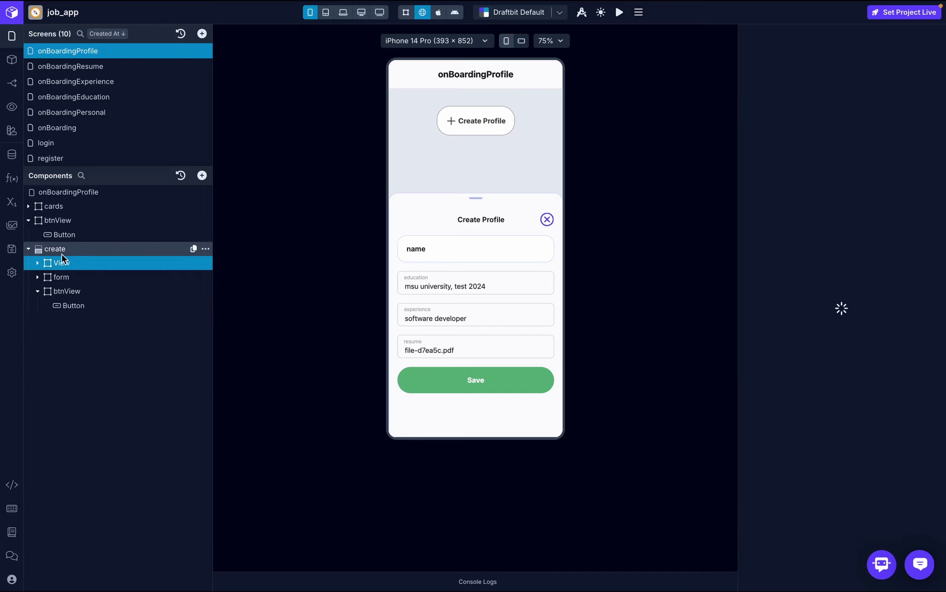
{"action": "left_click", "coordinate": [78, 249]}
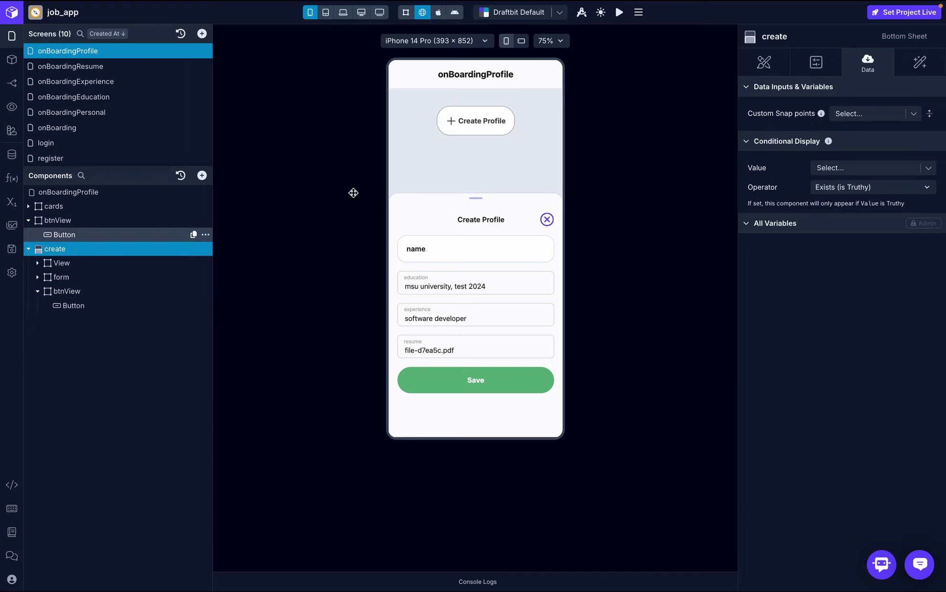
{"action": "left_click", "coordinate": [764, 62]}
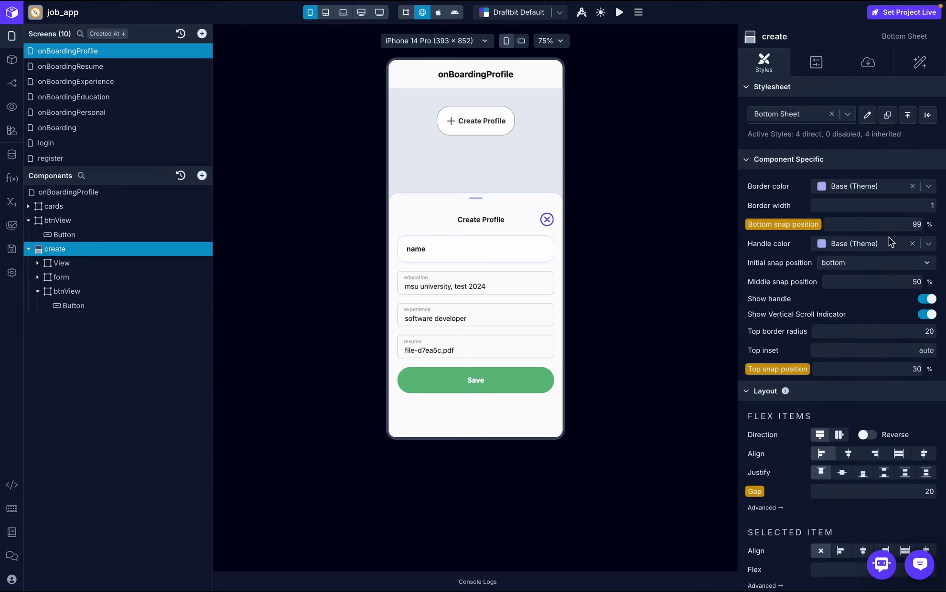
{"action": "scroll", "coordinate": [888, 277], "scroll_direction": "down", "scroll_amount": 4}
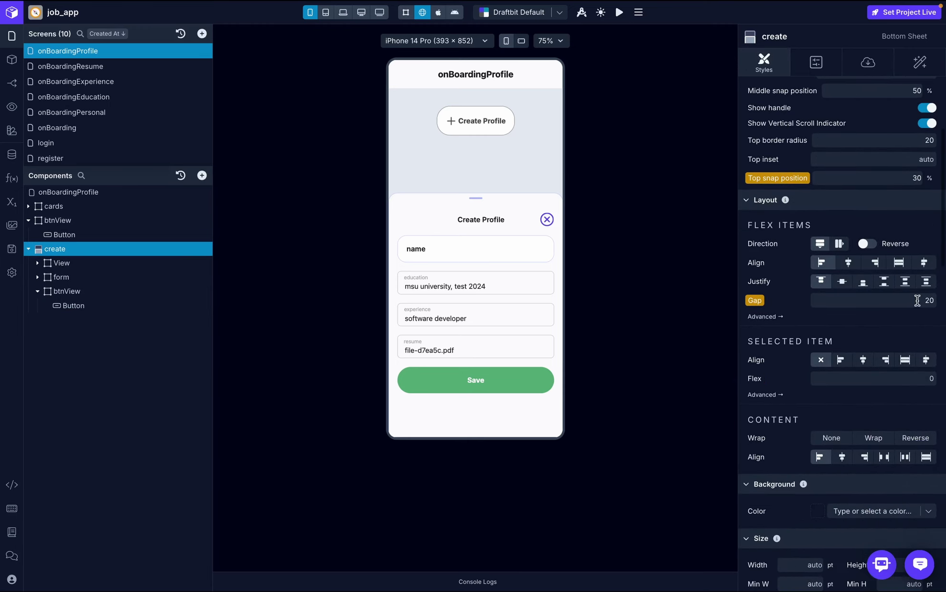
{"action": "left_click", "coordinate": [929, 301]}
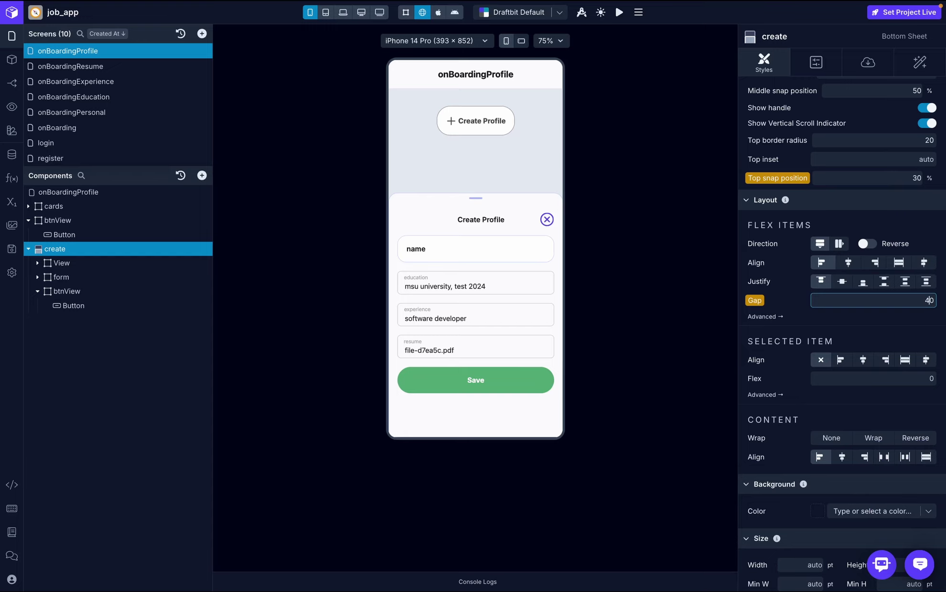
{"action": "key", "text": "Return"}
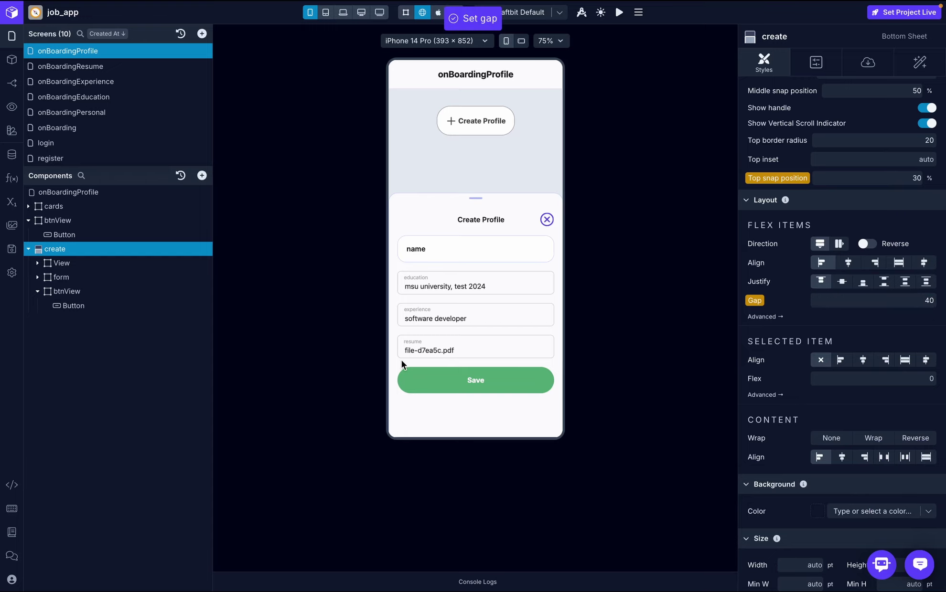
{"action": "left_click", "coordinate": [475, 122]}
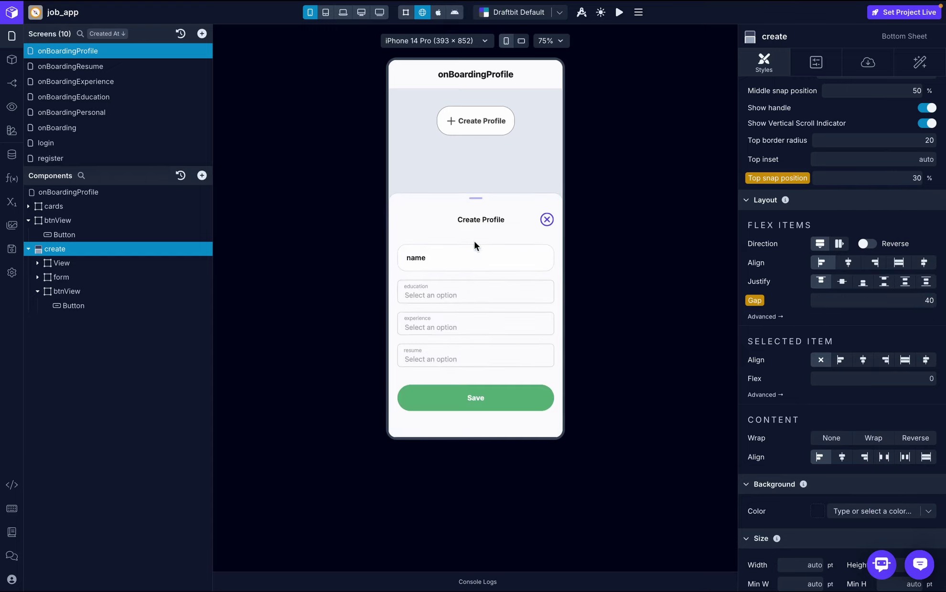
{"action": "left_click", "coordinate": [478, 360]}
- Raise the bottom sheet gap to 80 and reopen Create Profile to verify the spacing
{"action": "left_click", "coordinate": [930, 300]}
{"action": "type", "text": "8"}
{"action": "key", "text": "Return"}
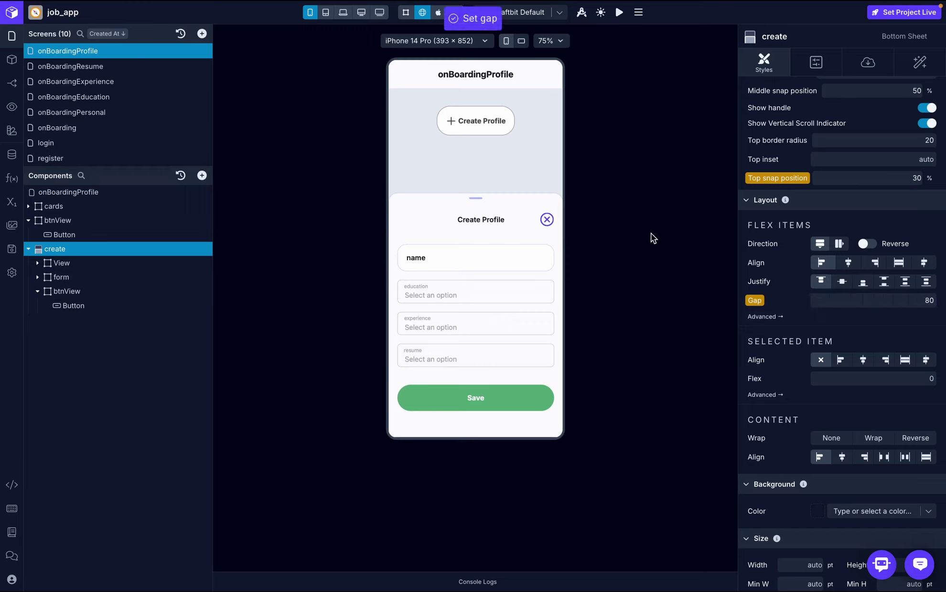
{"action": "left_click", "coordinate": [547, 220]}
{"action": "left_click", "coordinate": [486, 133]}
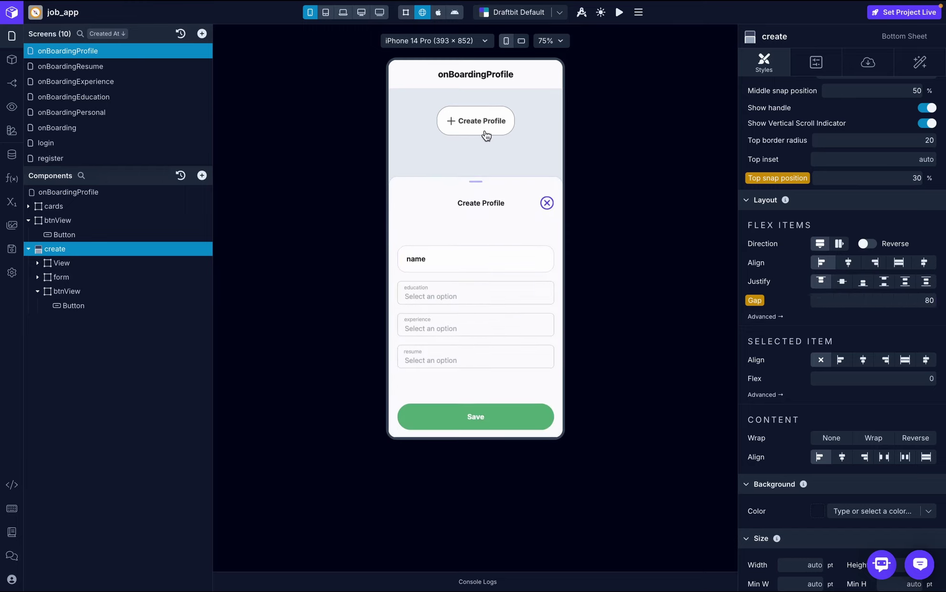
{"action": "left_click", "coordinate": [487, 359]}
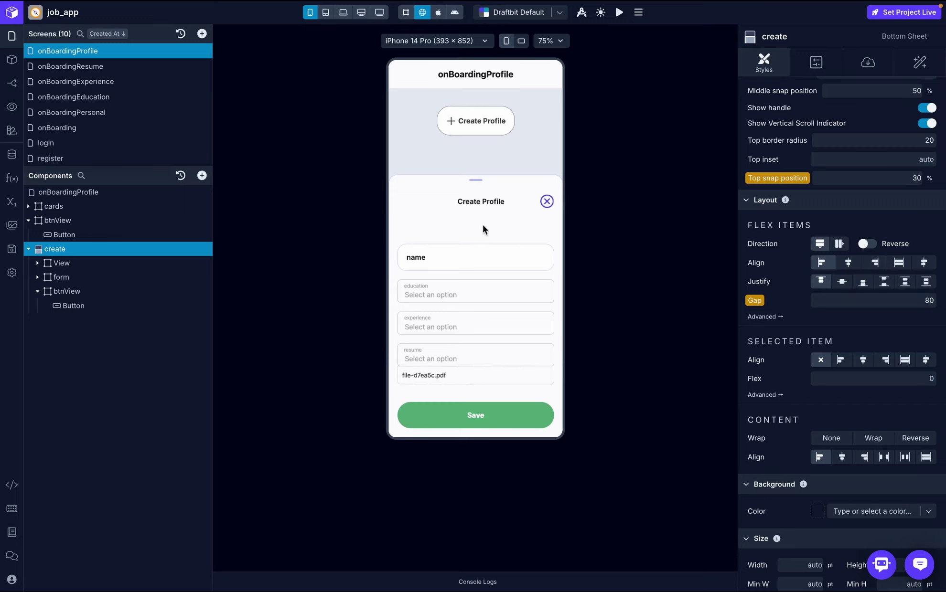
{"action": "left_click", "coordinate": [90, 306]}
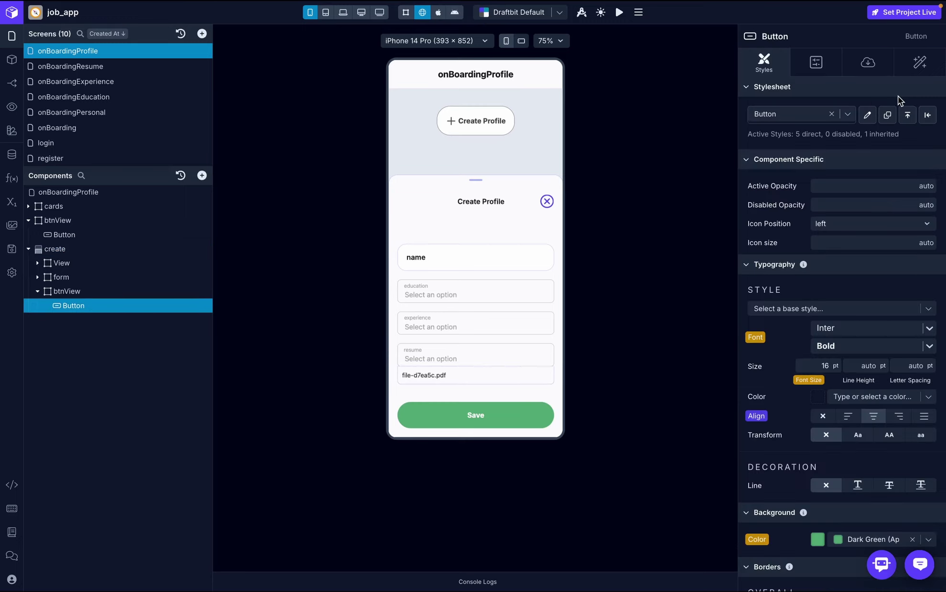
- Create an add_profile endpoint in on-boarding-service using POST, object profile, role Create
{"action": "left_click", "coordinate": [12, 155]}
{"action": "left_click", "coordinate": [755, 103]}
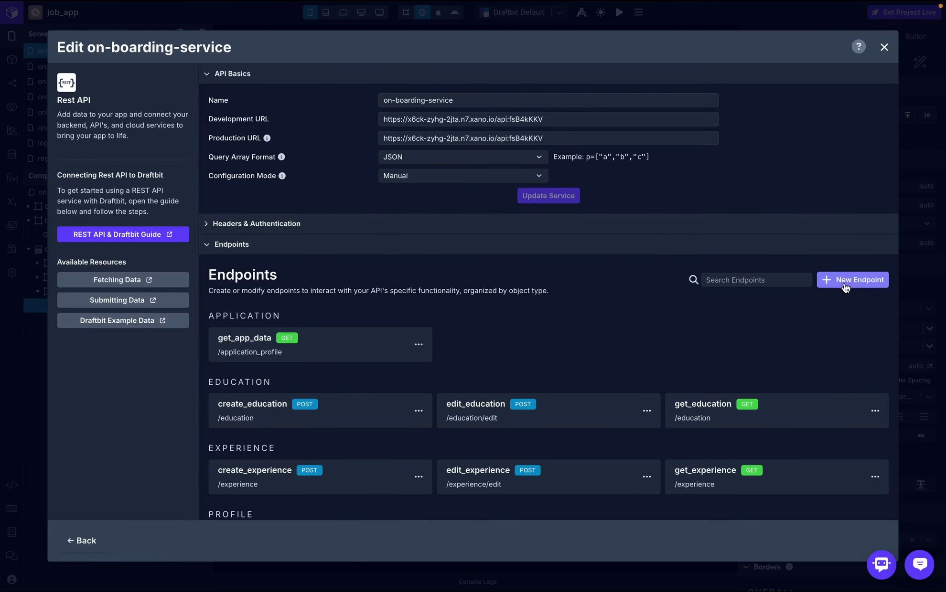
{"action": "left_click", "coordinate": [845, 280]}
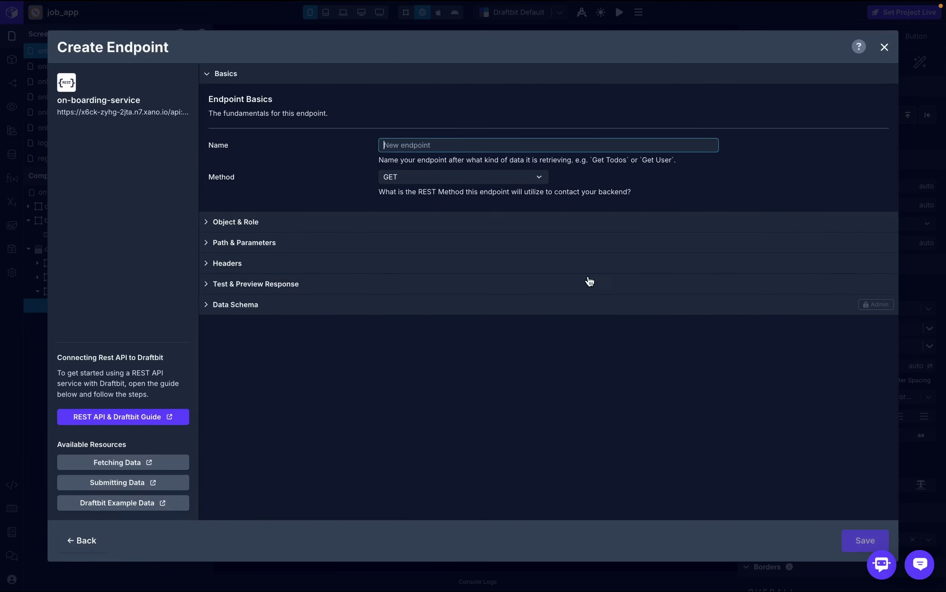
{"action": "type", "text": "add_"}
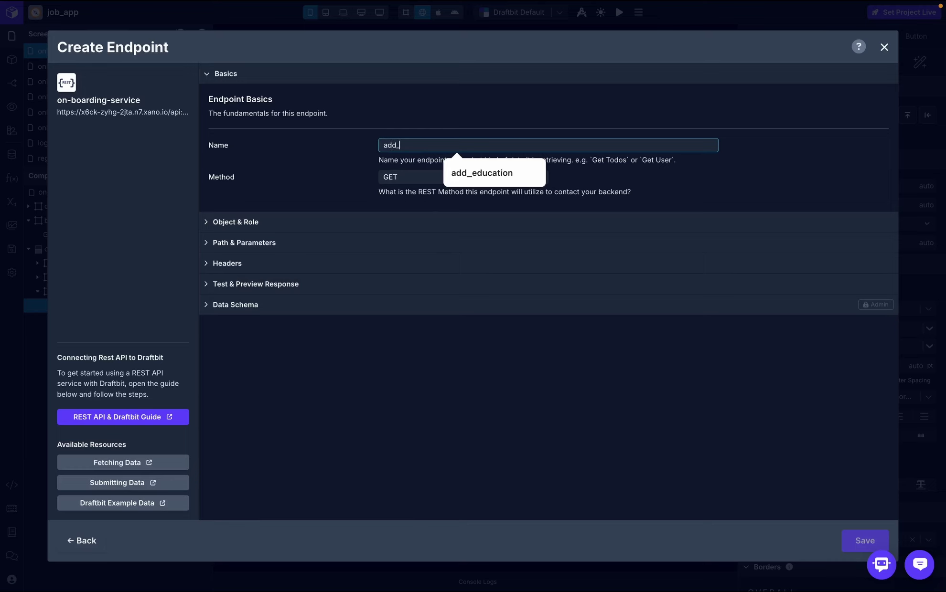
{"action": "type", "text": "profile"}
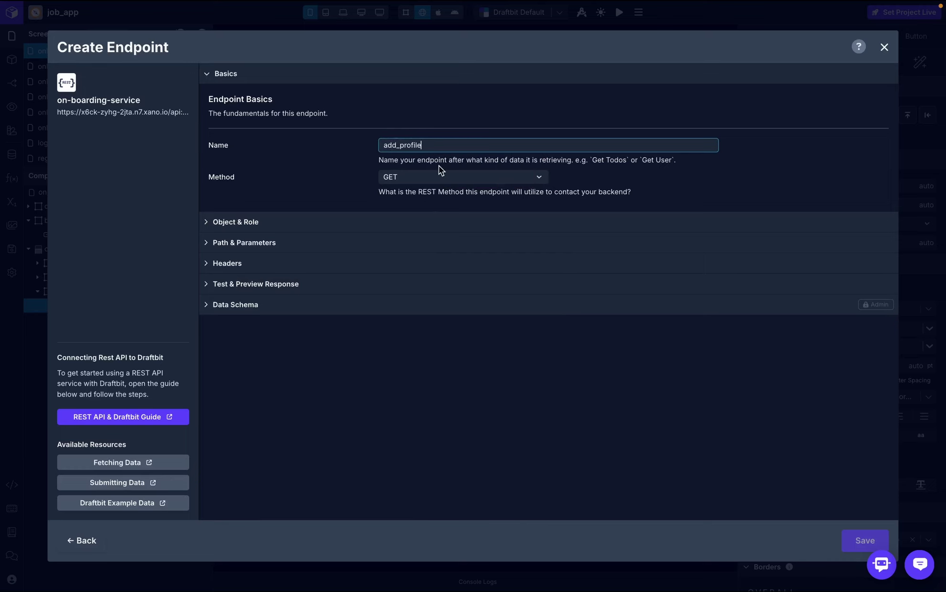
{"action": "left_click", "coordinate": [440, 177]}
{"action": "left_click", "coordinate": [424, 215]}
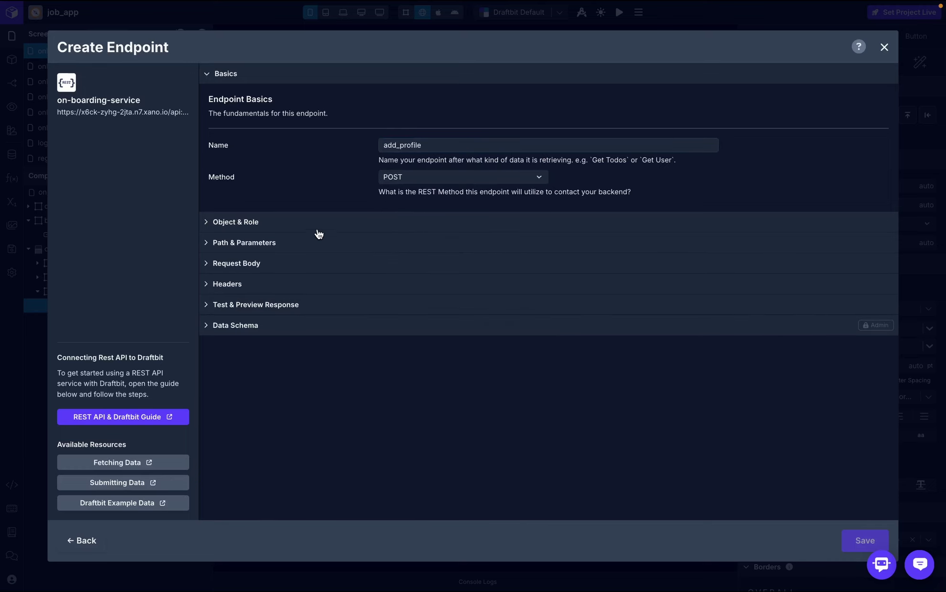
{"action": "left_click", "coordinate": [330, 223]}
{"action": "left_click", "coordinate": [455, 316]}
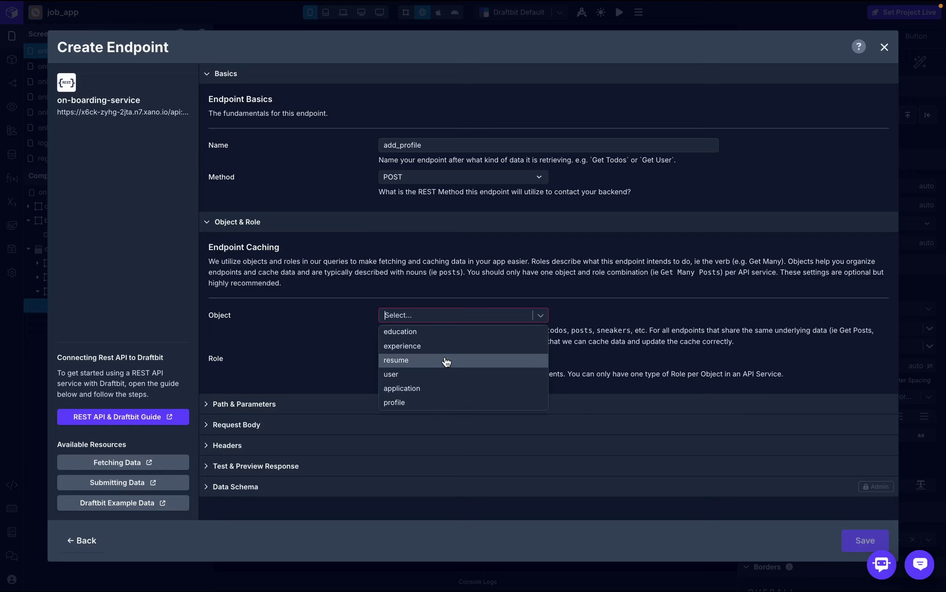
{"action": "left_click", "coordinate": [445, 394]}
{"action": "left_click", "coordinate": [451, 318]}
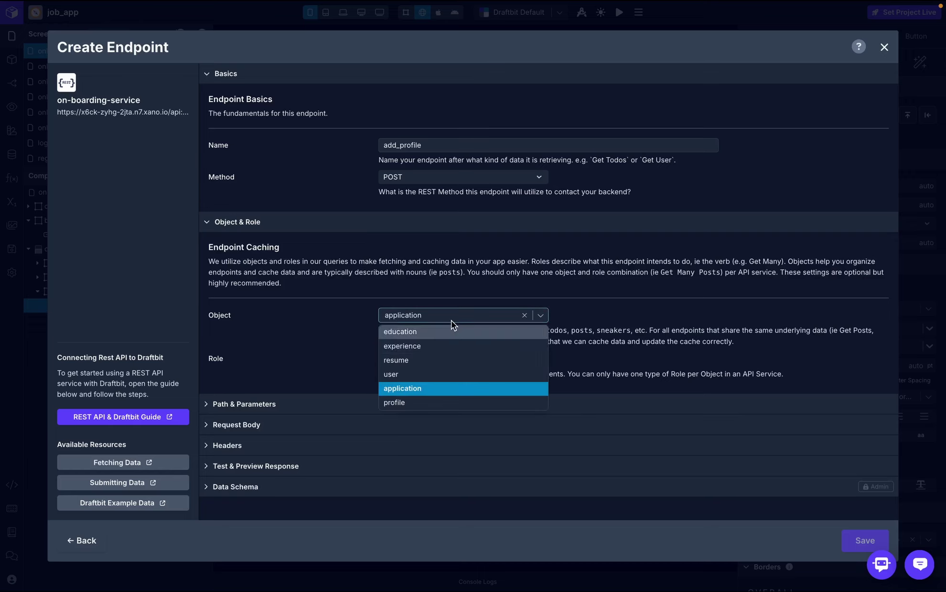
{"action": "left_click", "coordinate": [440, 402]}
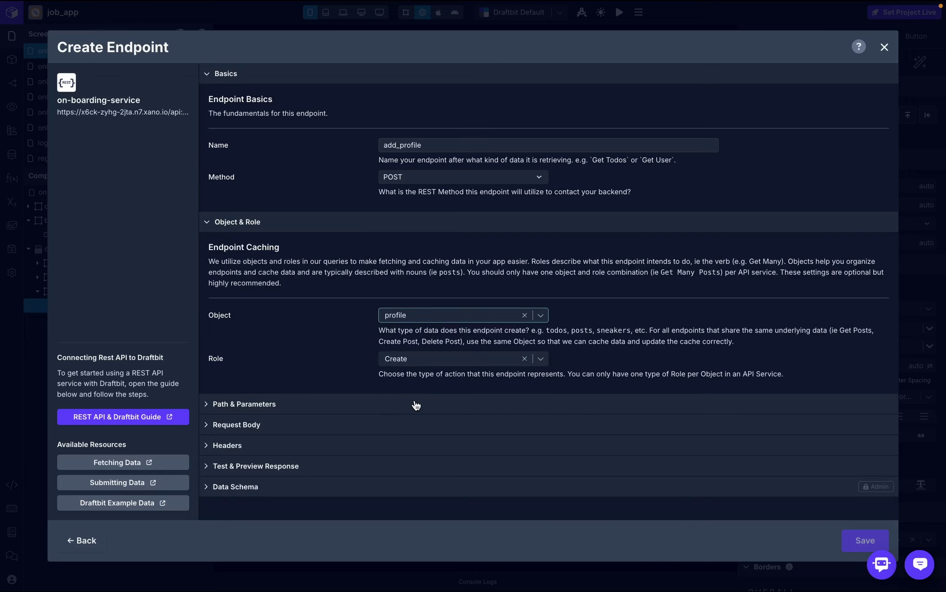
{"action": "left_click", "coordinate": [416, 405]}
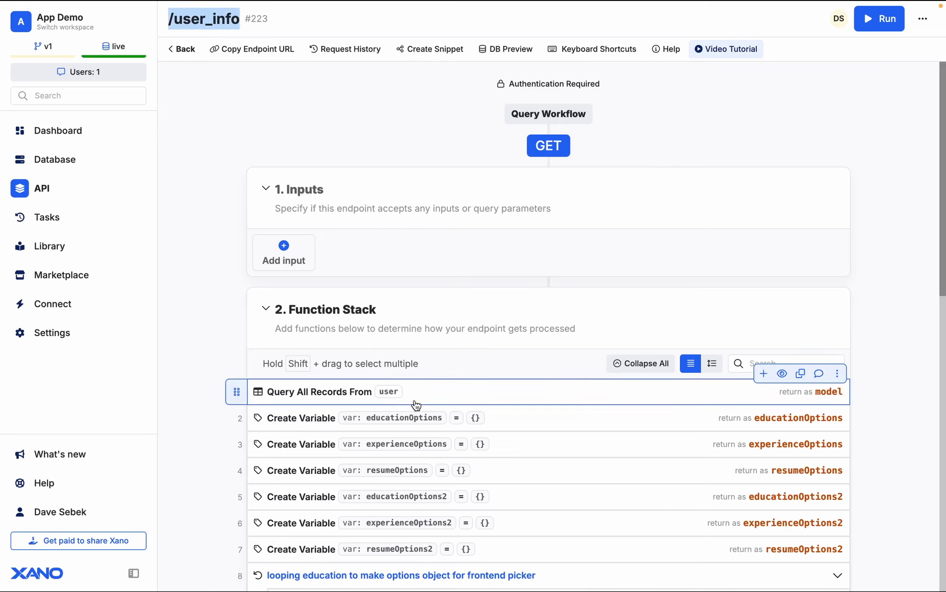
- Open a test run of Xano's POST application_profile endpoint and select its sample input JSON
{"action": "left_click", "coordinate": [184, 48]}
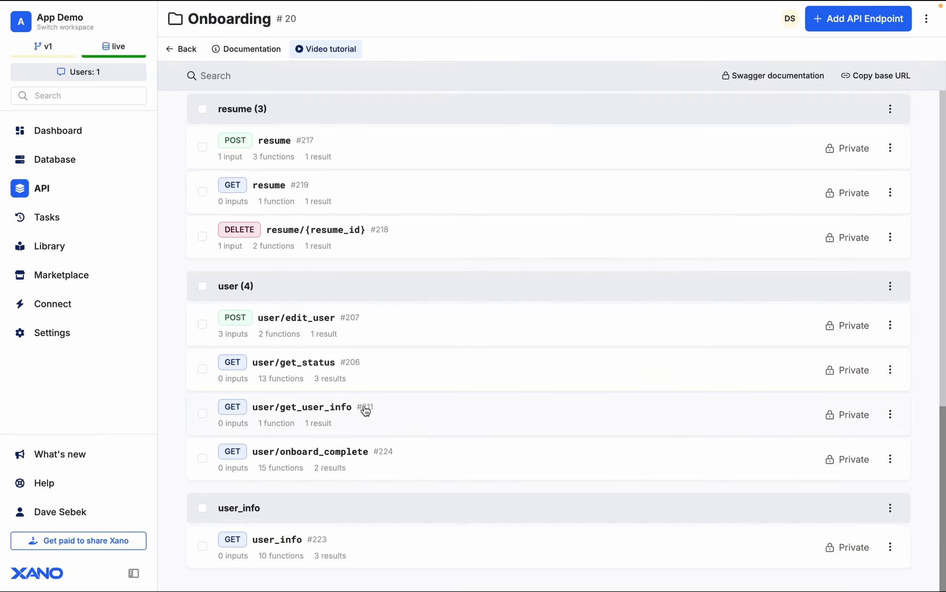
{"action": "scroll", "coordinate": [363, 411], "scroll_direction": "up", "scroll_amount": 6}
{"action": "scroll", "coordinate": [365, 411], "scroll_direction": "up", "scroll_amount": 12}
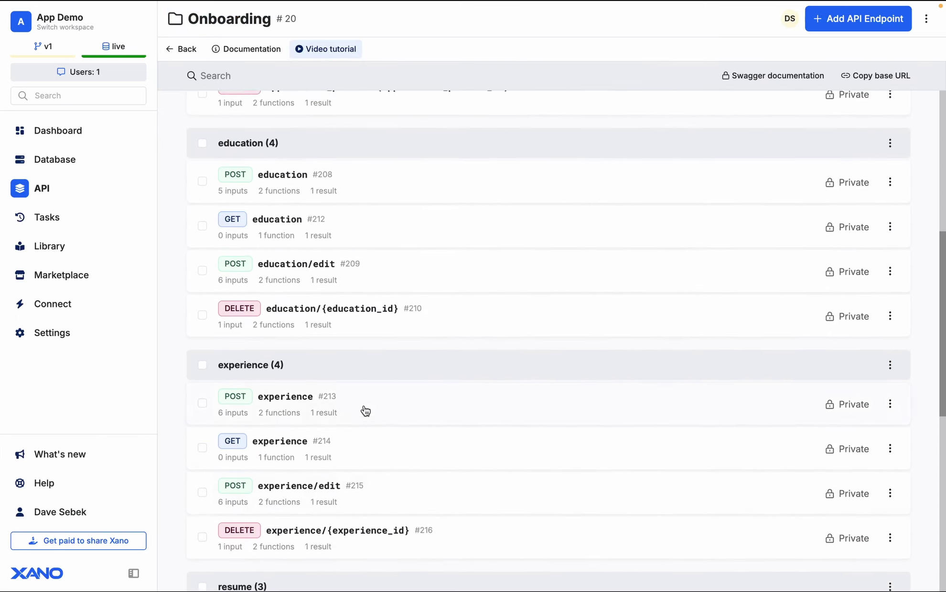
{"action": "scroll", "coordinate": [365, 411], "scroll_direction": "down", "scroll_amount": 3}
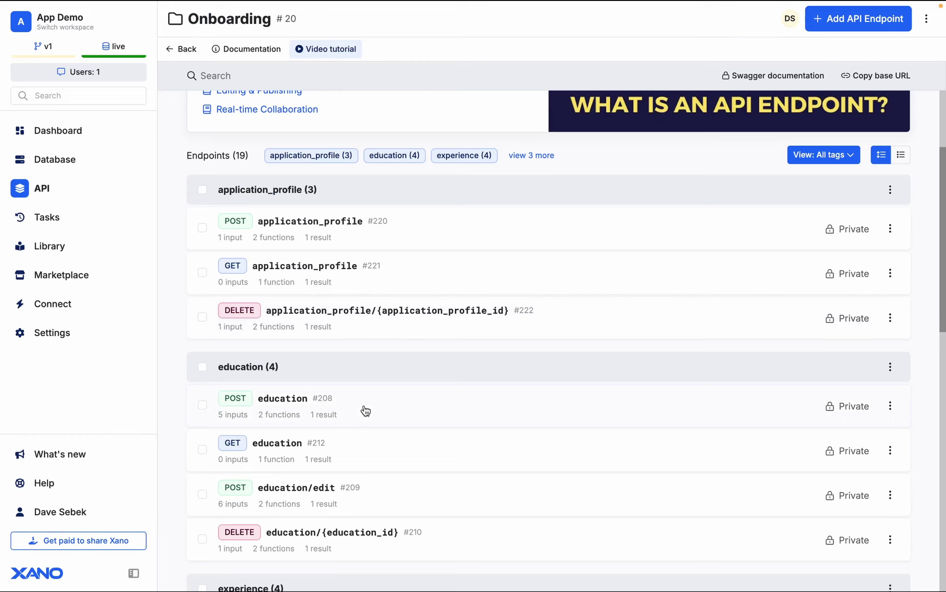
{"action": "left_click", "coordinate": [323, 233]}
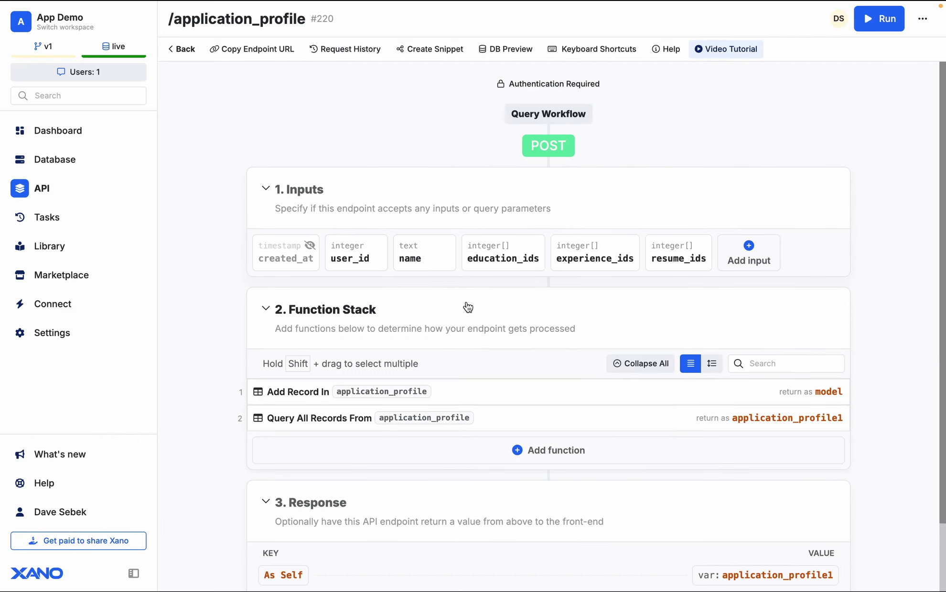
{"action": "left_click", "coordinate": [880, 18]}
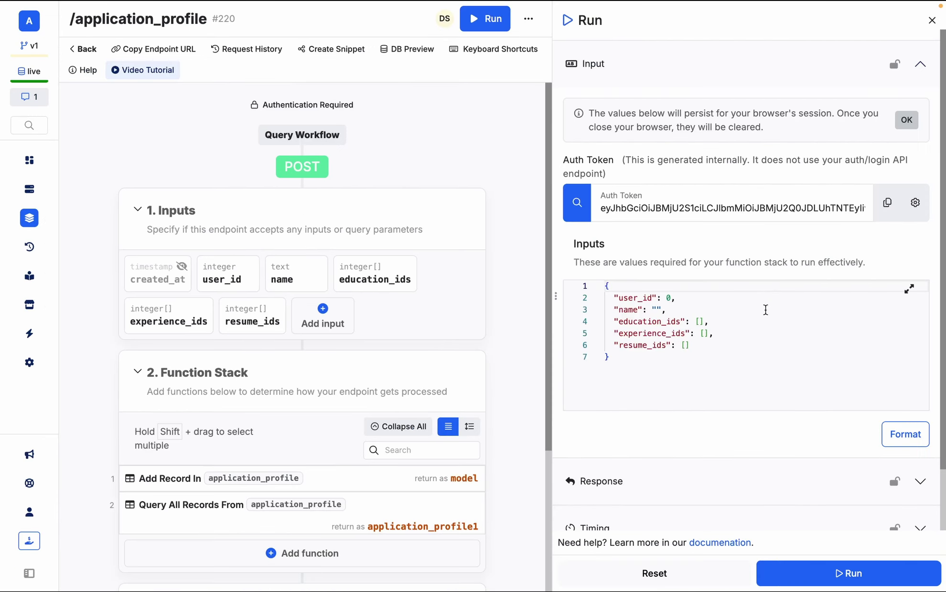
{"action": "left_click", "coordinate": [738, 343]}
{"action": "key", "text": "super+a"}
{"action": "key", "text": "ctrl+c"}
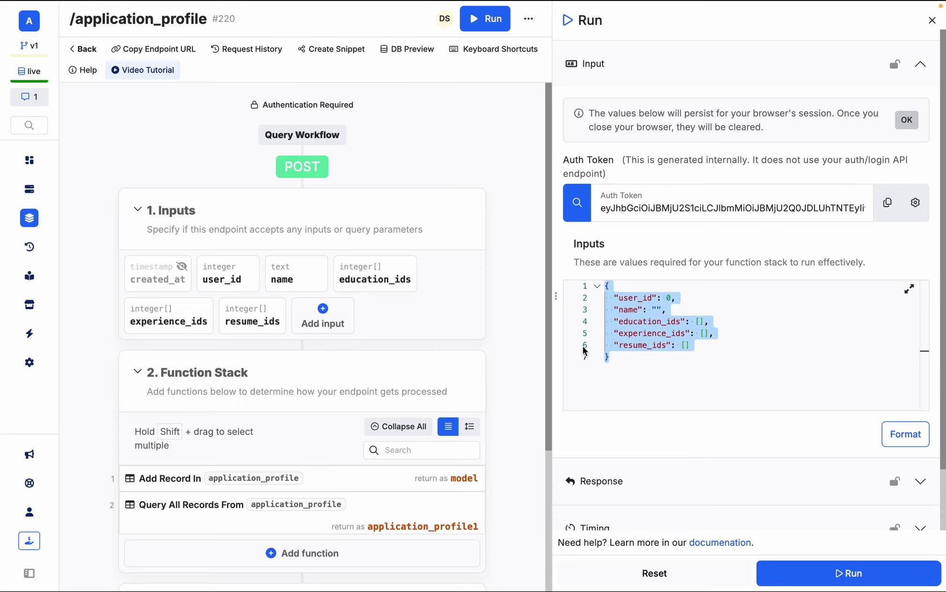
{"action": "key", "text": "ctrl+Left"}
- Set the path to /application_profile and paste the input JSON as a templated request body with {{resumes}}
{"action": "scroll", "coordinate": [437, 327], "scroll_direction": "down", "scroll_amount": 5}
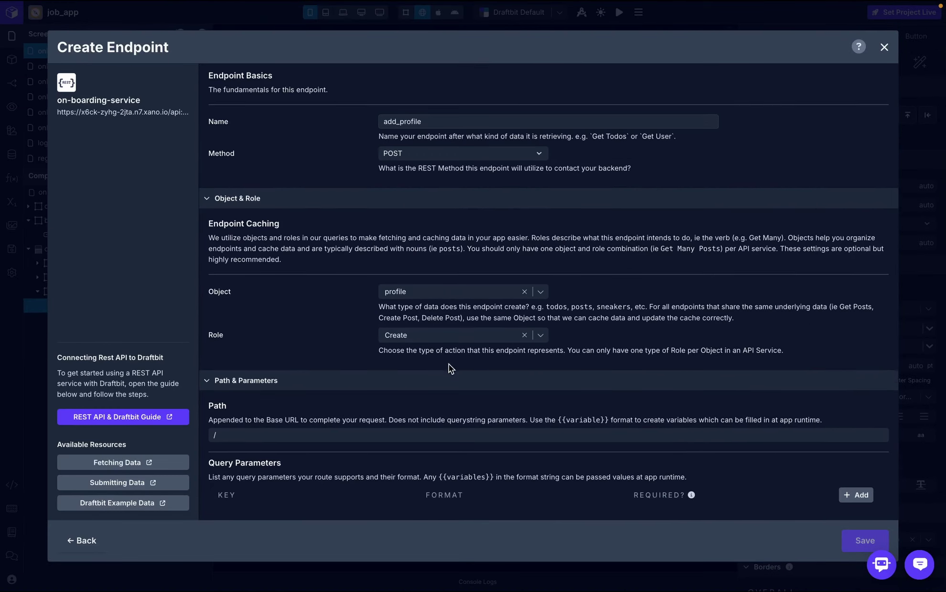
{"action": "left_click", "coordinate": [411, 344]}
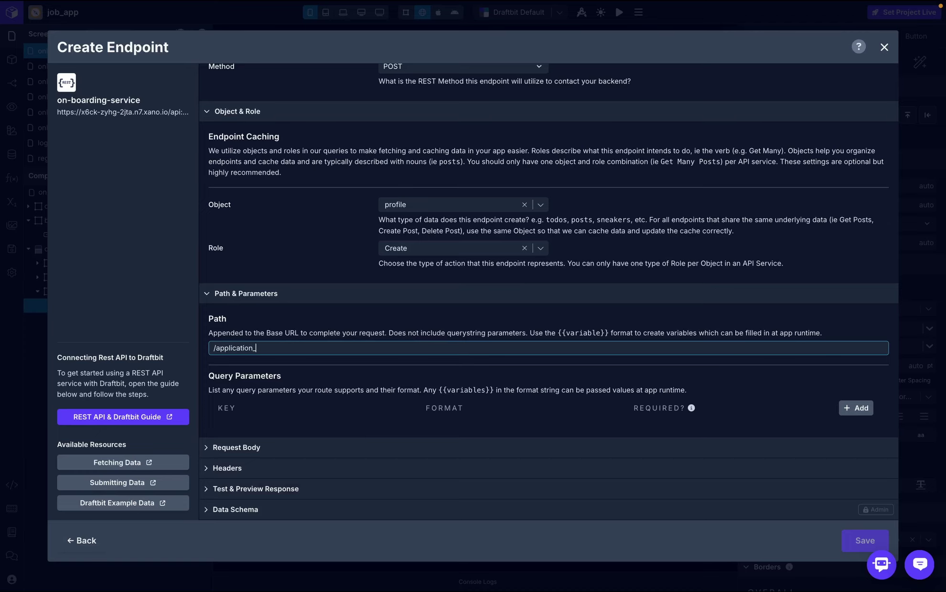
{"action": "left_click", "coordinate": [447, 317]}
{"action": "left_click", "coordinate": [290, 449]}
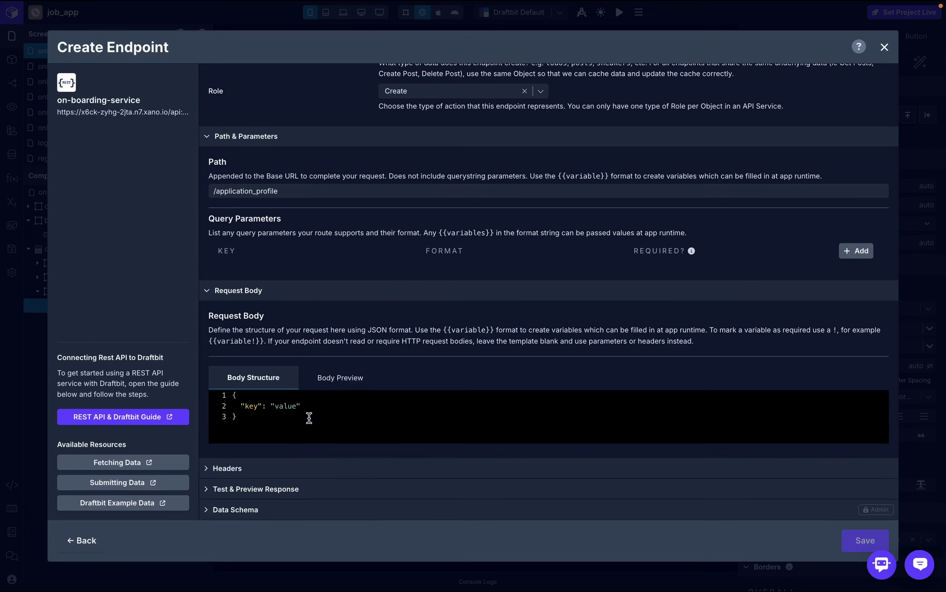
{"action": "key", "text": "ctrl+a"}
{"action": "key", "text": "ctrl+v"}
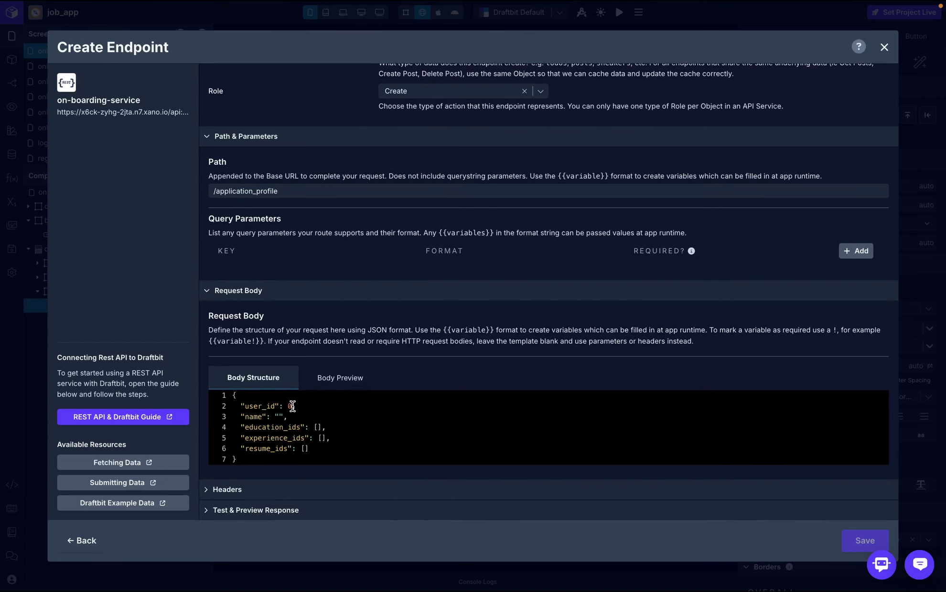
{"action": "double_click", "coordinate": [292, 406]}
{"action": "type", "text": "{{"}
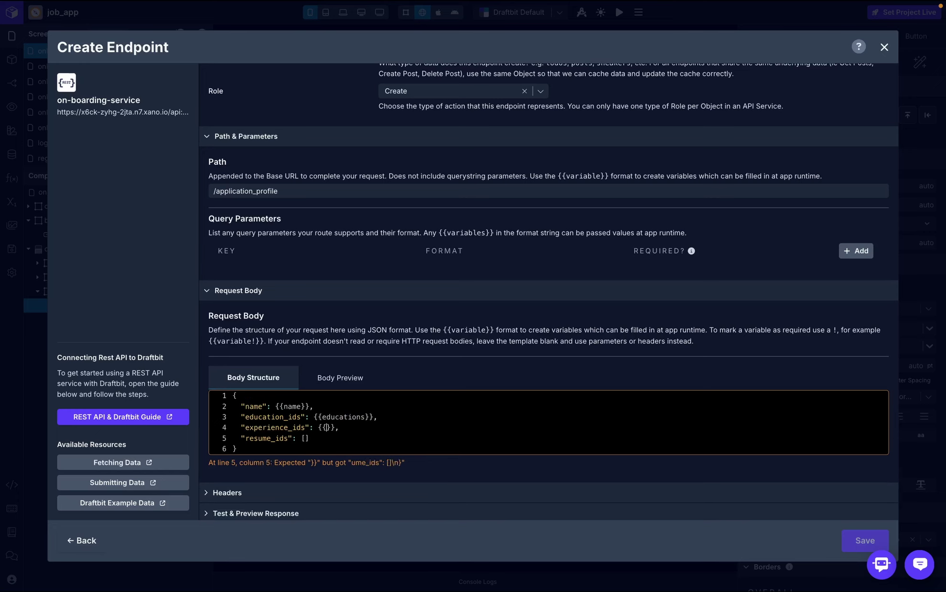
{"action": "type", "text": "exps"}
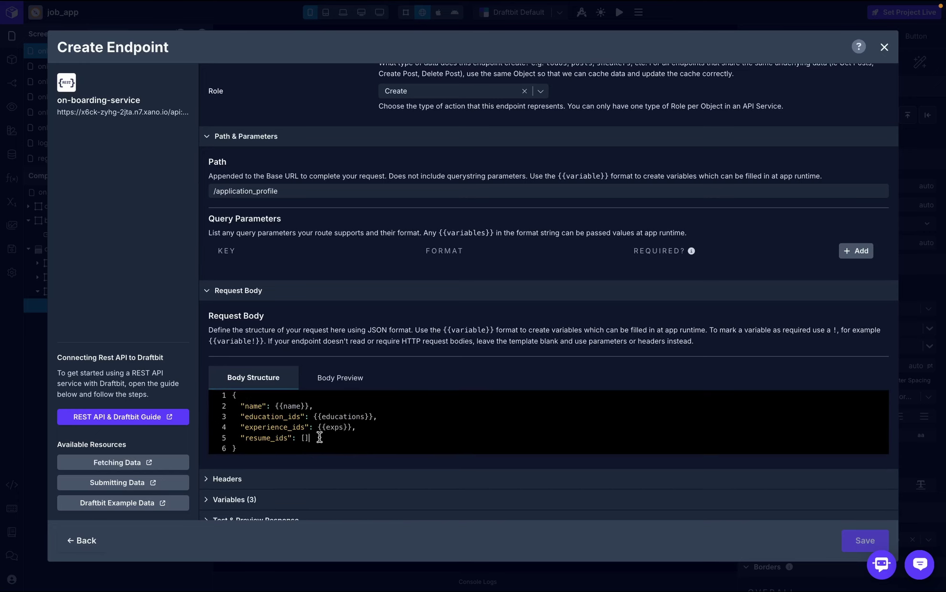
{"action": "key", "text": "BackSpace"}
{"action": "key", "text": "BackSpace"}
{"action": "type", "text": "{{resumes"}
- Add an Authorization header whose value is the token global variable
{"action": "scroll", "coordinate": [274, 461], "scroll_direction": "down", "scroll_amount": 1}
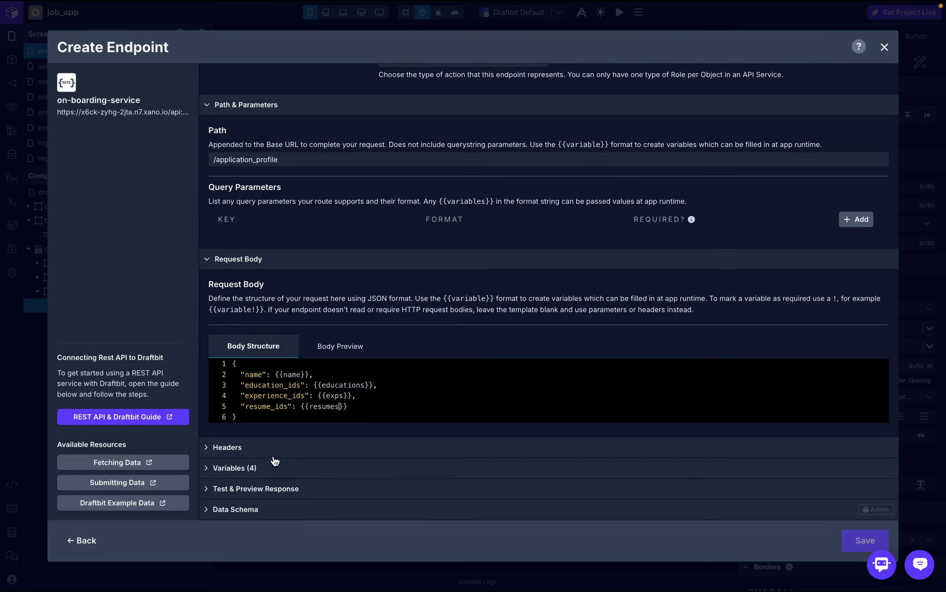
{"action": "left_click", "coordinate": [278, 450]}
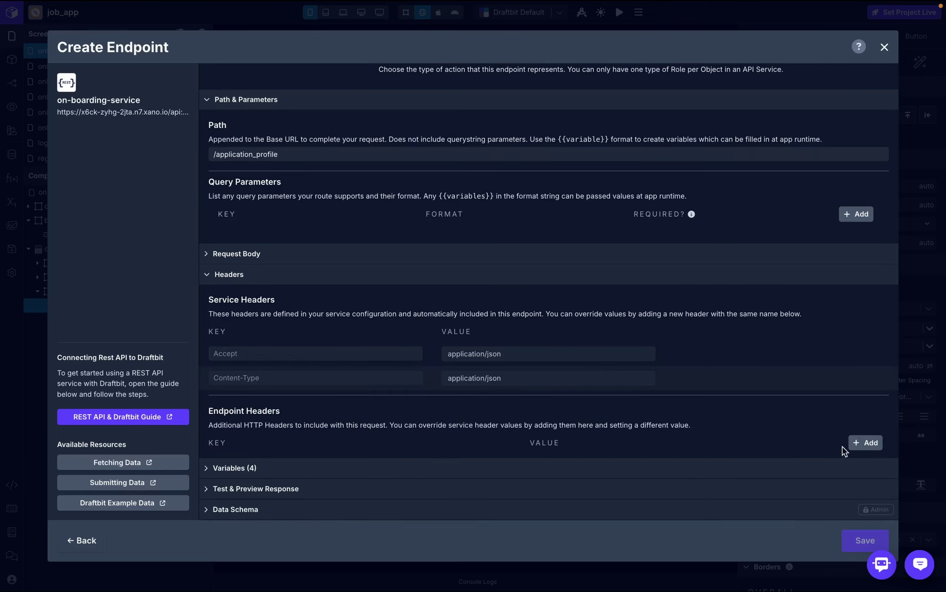
{"action": "left_click", "coordinate": [845, 444]}
{"action": "left_click", "coordinate": [381, 462]}
{"action": "type", "text": "Authorization"}
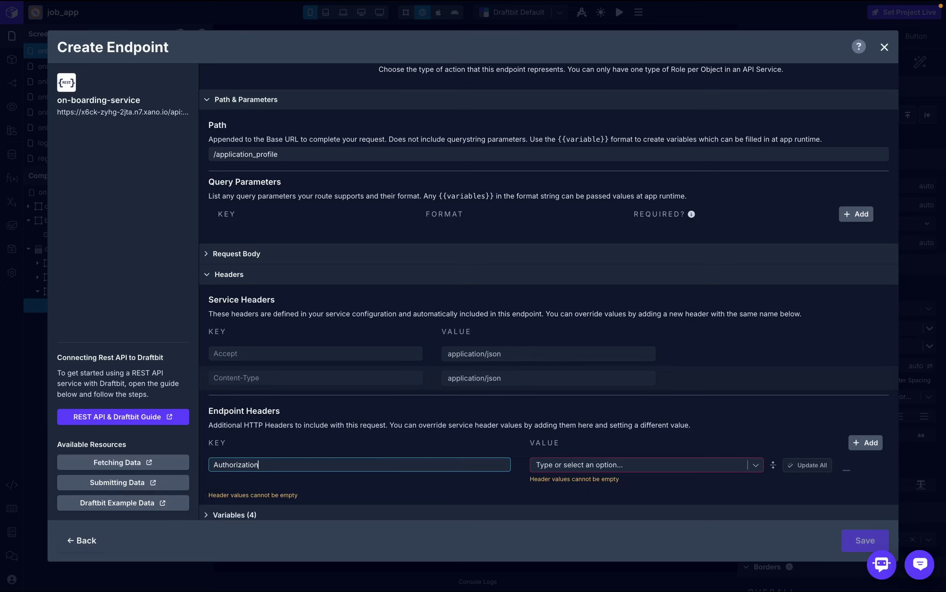
{"action": "left_click", "coordinate": [620, 468]}
{"action": "left_click", "coordinate": [618, 482]}
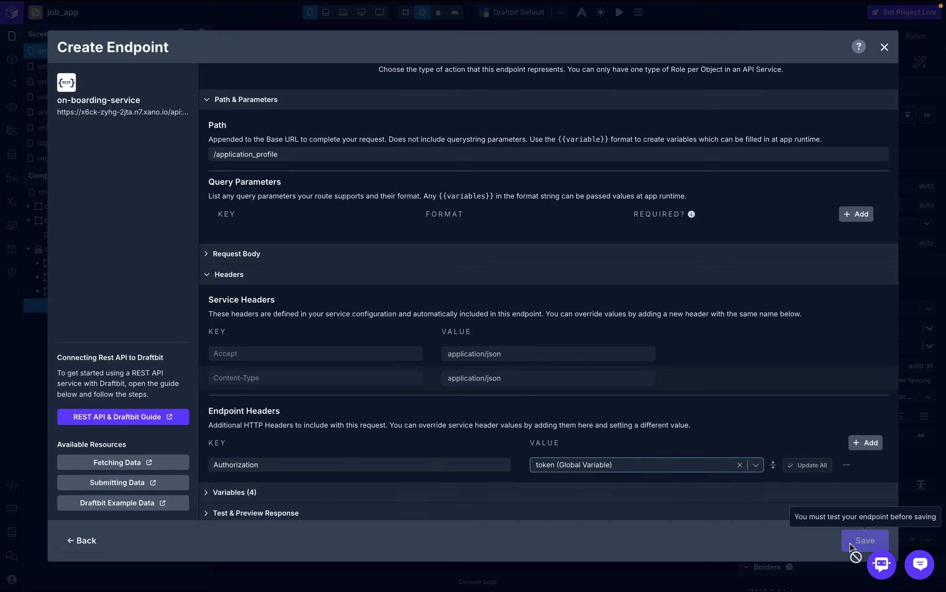
- Skip the endpoint test, then save and close the add_profile endpoint
{"action": "scroll", "coordinate": [651, 466], "scroll_direction": "down", "scroll_amount": 1}
{"action": "left_click", "coordinate": [628, 496]}
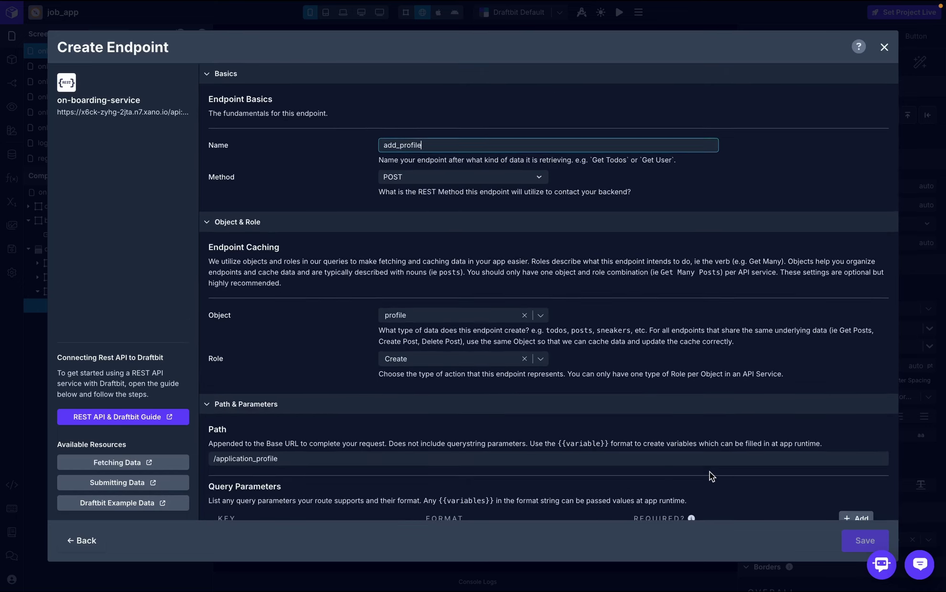
{"action": "left_click", "coordinate": [701, 372]}
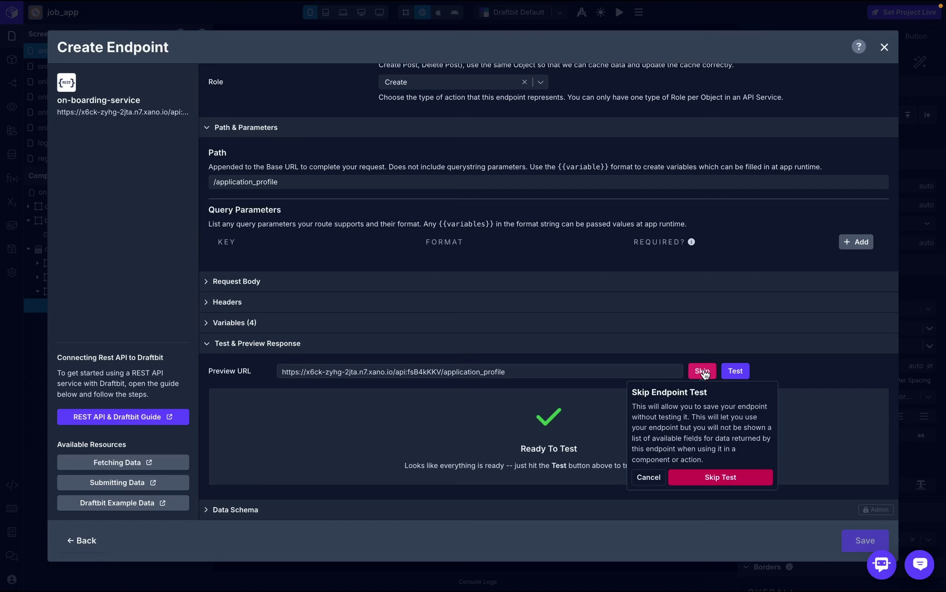
{"action": "left_click", "coordinate": [721, 477]}
{"action": "left_click", "coordinate": [864, 541]}
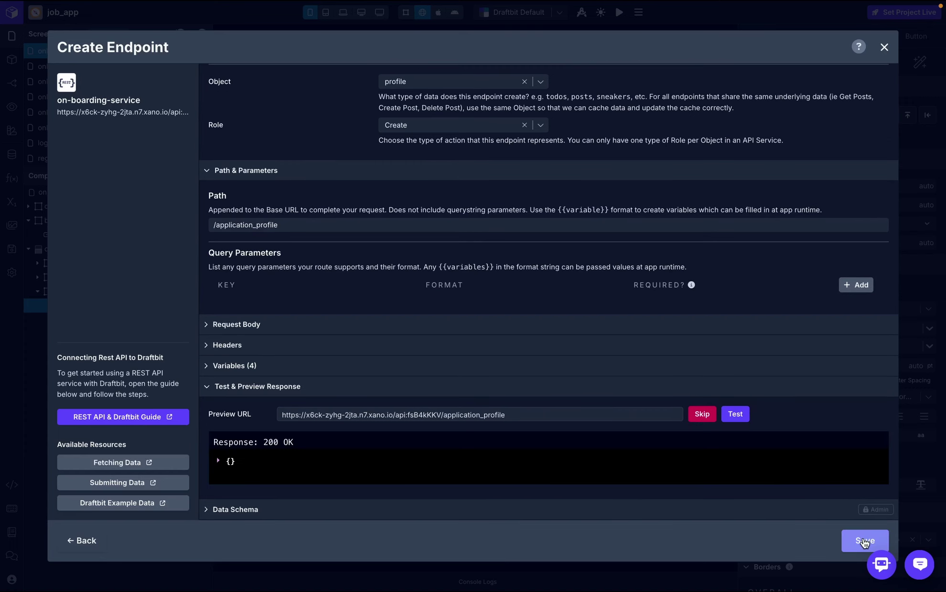
{"action": "left_click", "coordinate": [884, 48]}
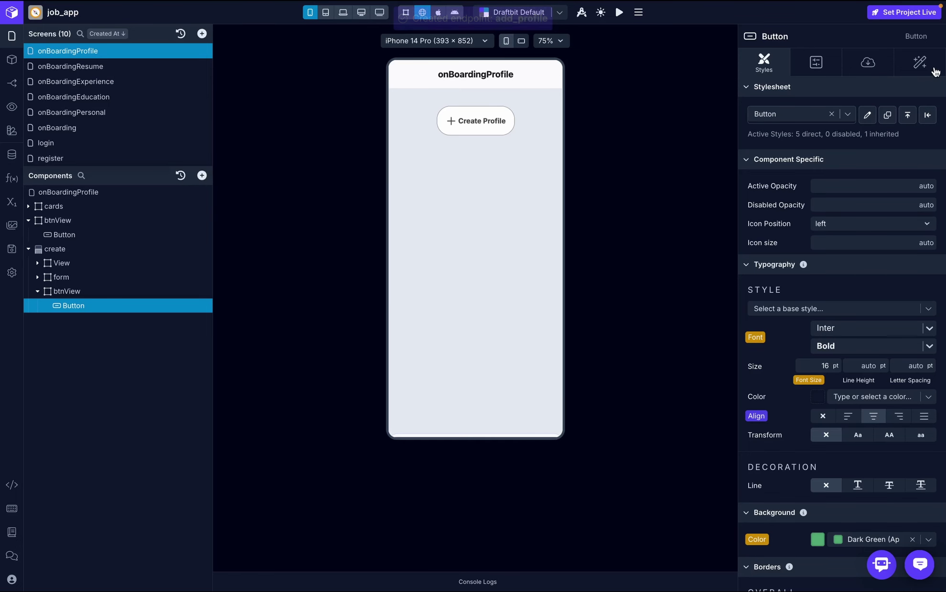
- Point the Create Profile button's On Press API Request at add_profile (POST) with body name bound to the name variable
{"action": "left_click", "coordinate": [924, 64]}
{"action": "left_click", "coordinate": [880, 122]}
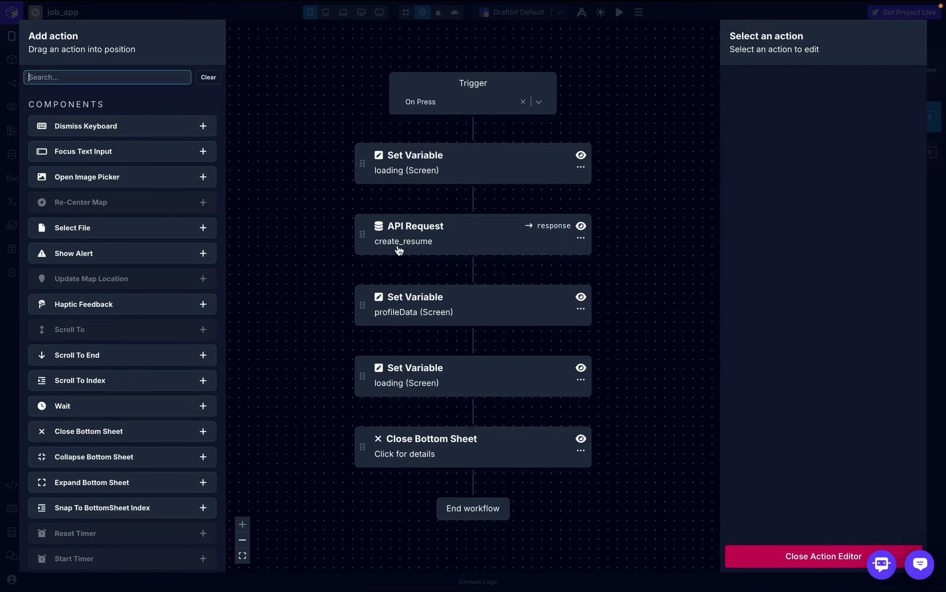
{"action": "left_click", "coordinate": [430, 244]}
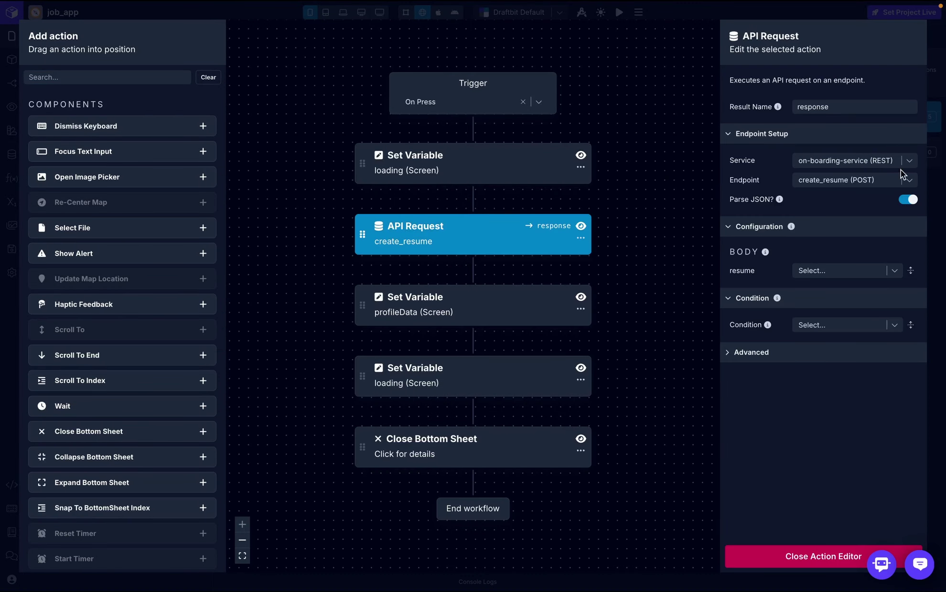
{"action": "left_click", "coordinate": [907, 180]}
{"action": "scroll", "coordinate": [843, 354], "scroll_direction": "down", "scroll_amount": 2}
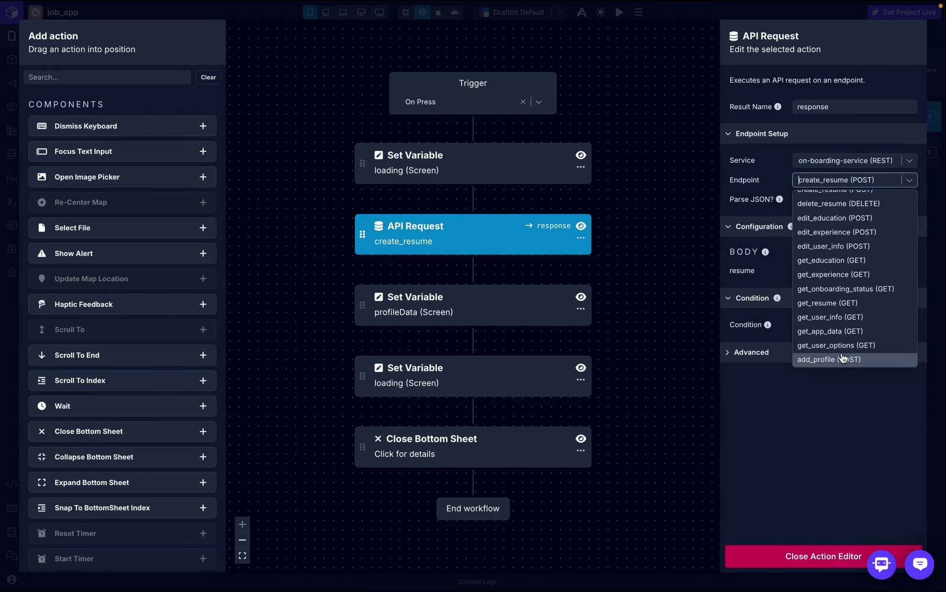
{"action": "left_click", "coordinate": [843, 358]}
{"action": "left_click", "coordinate": [851, 270]}
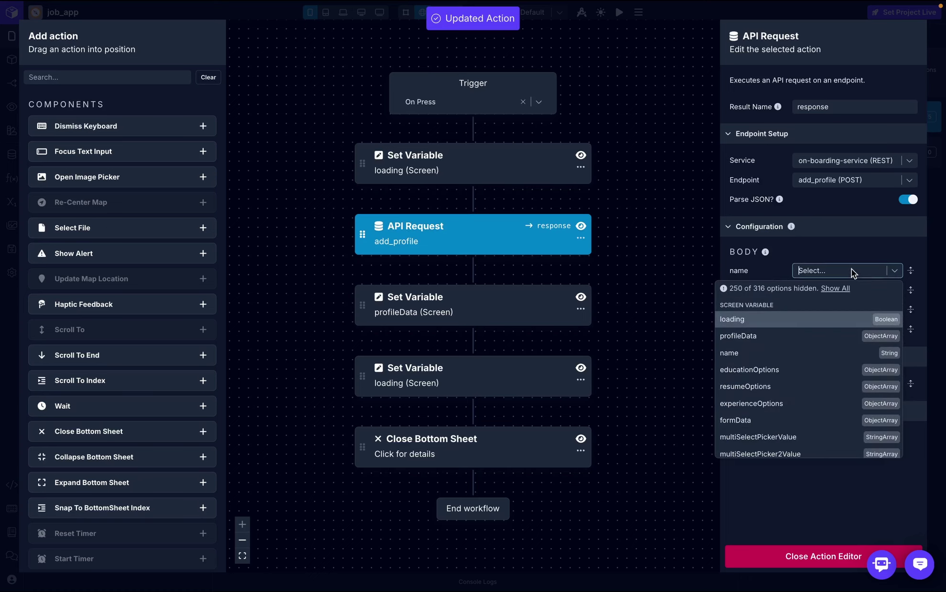
{"action": "left_click", "coordinate": [781, 354]}
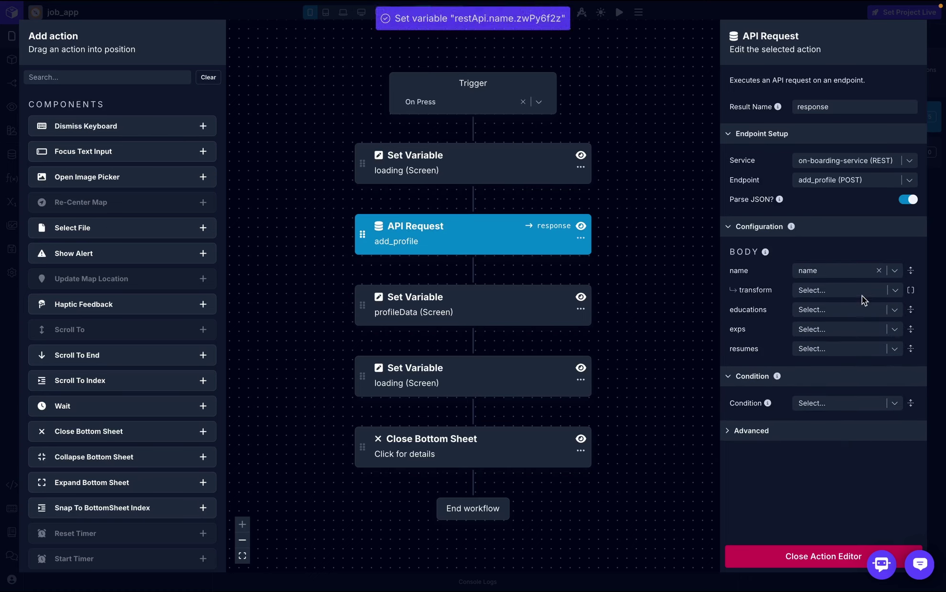
{"action": "left_click", "coordinate": [834, 311]}
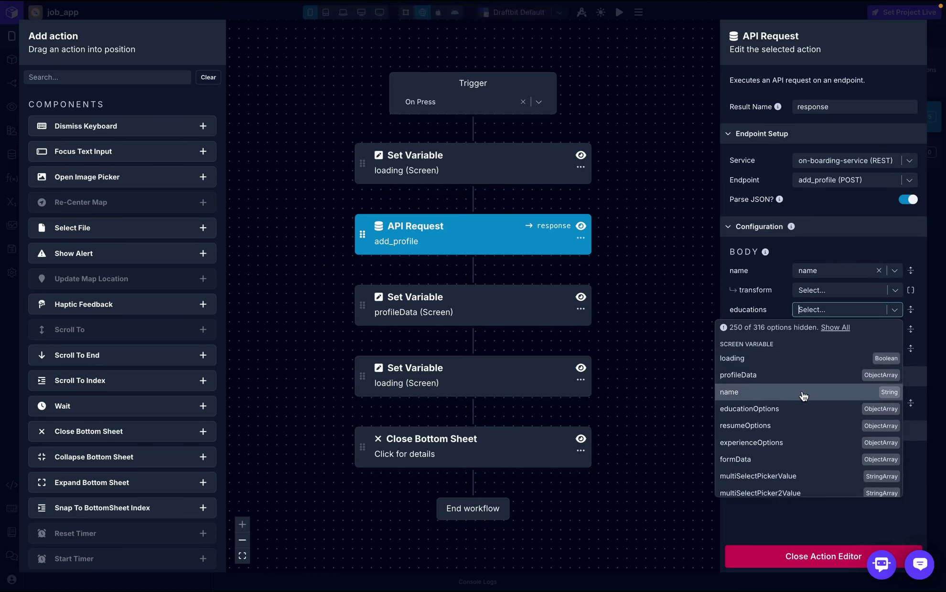
{"action": "left_click", "coordinate": [785, 304]}
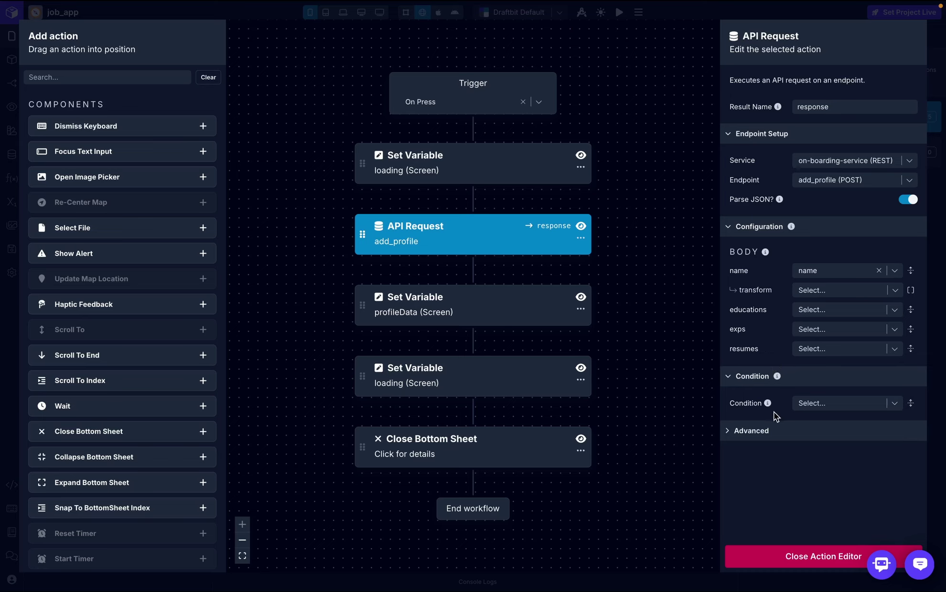
- Set the education, experience and resume pickers' Data Source to educationOptions, experienceOptions and resumeOptions
{"action": "left_click", "coordinate": [776, 563]}
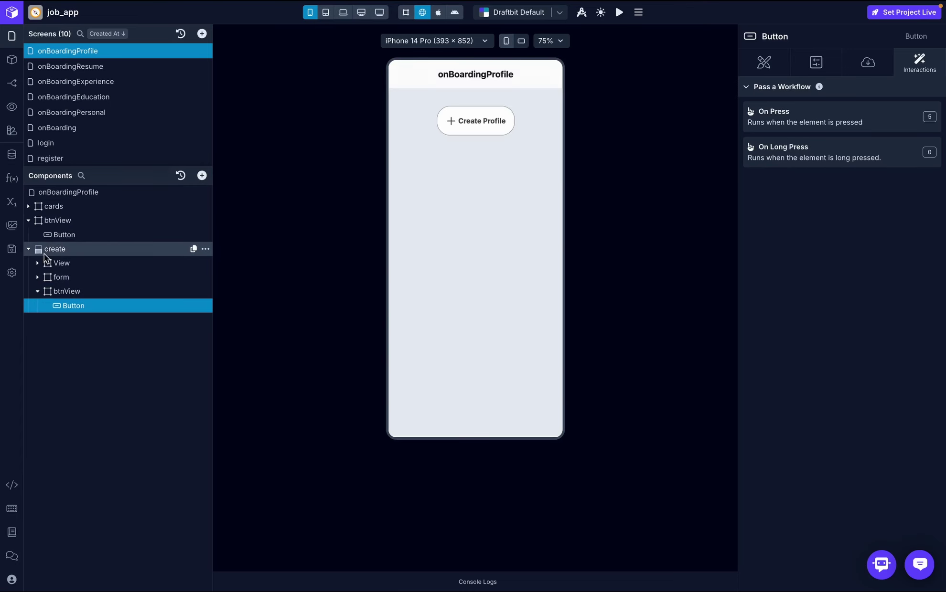
{"action": "left_click", "coordinate": [39, 277]}
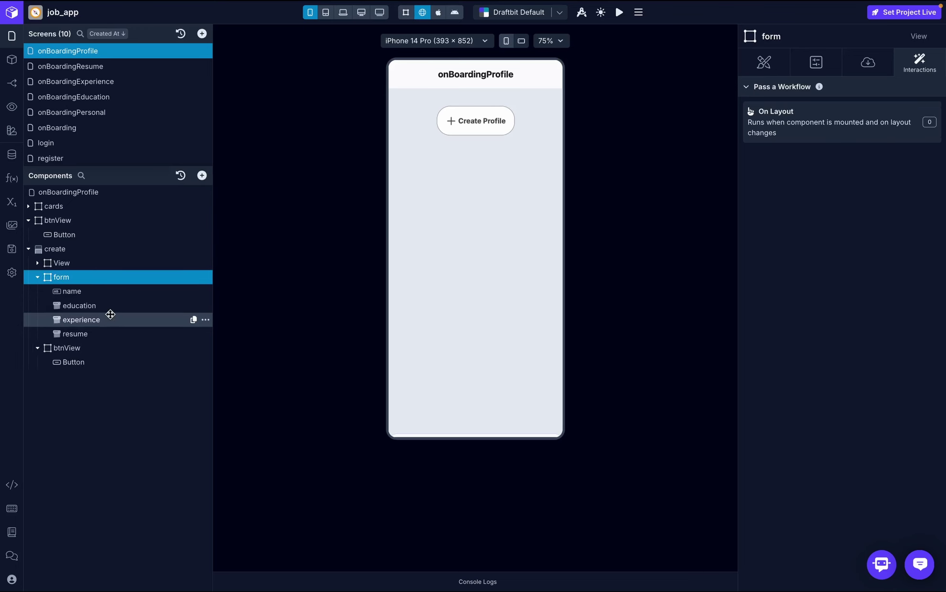
{"action": "left_click", "coordinate": [109, 304]}
{"action": "left_click", "coordinate": [869, 64]}
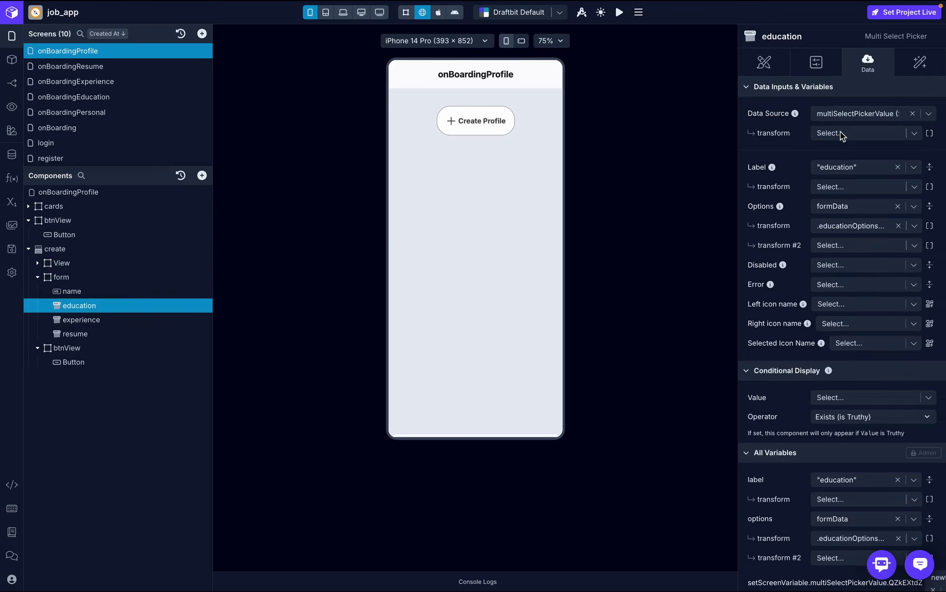
{"action": "left_click", "coordinate": [888, 116]}
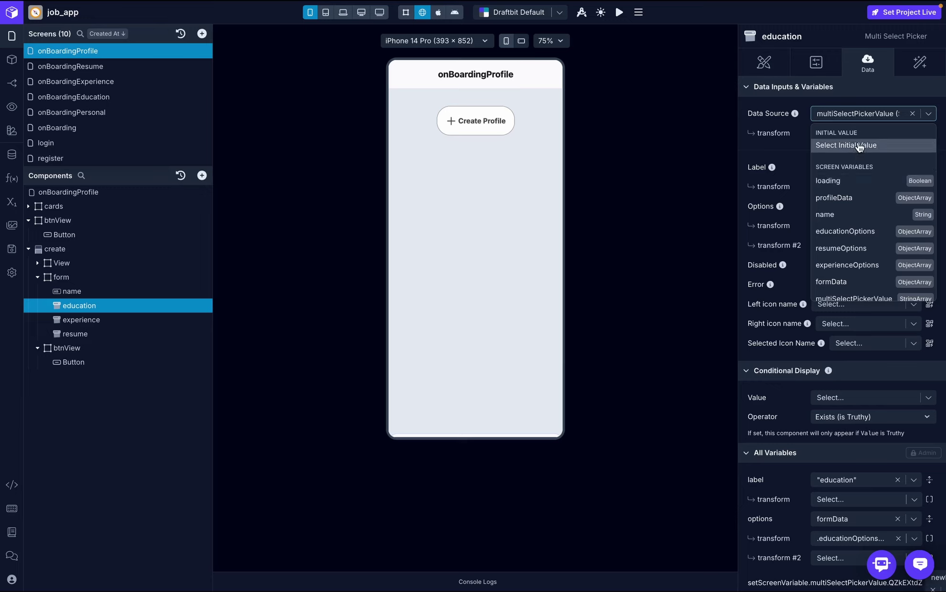
{"action": "left_click", "coordinate": [847, 232]}
{"action": "left_click", "coordinate": [88, 320]}
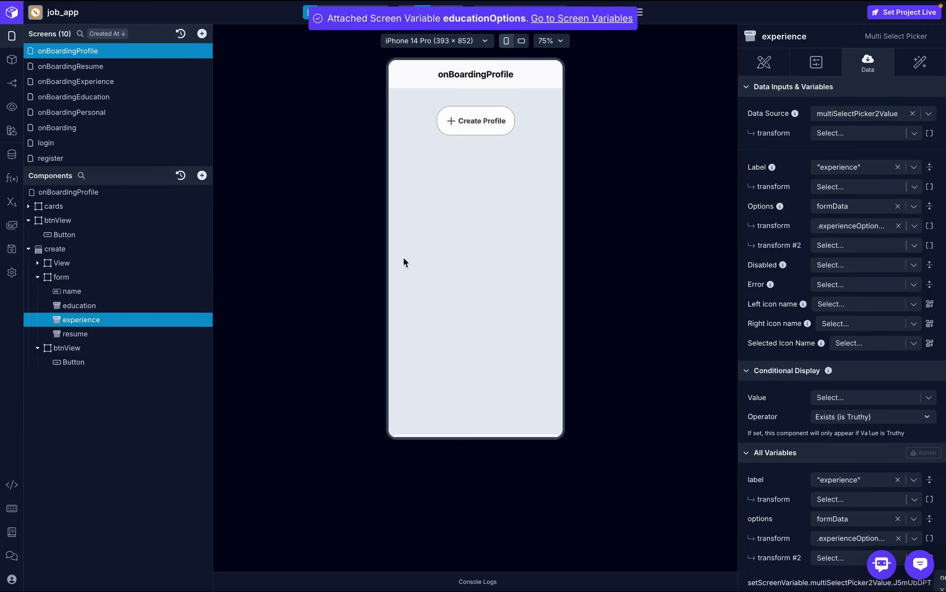
{"action": "left_click", "coordinate": [869, 115]}
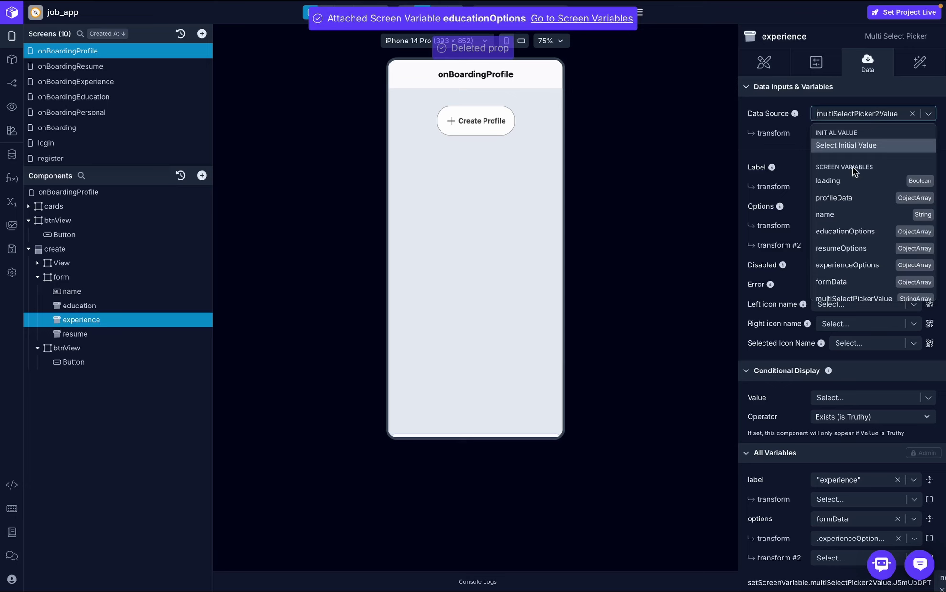
{"action": "left_click", "coordinate": [857, 261]}
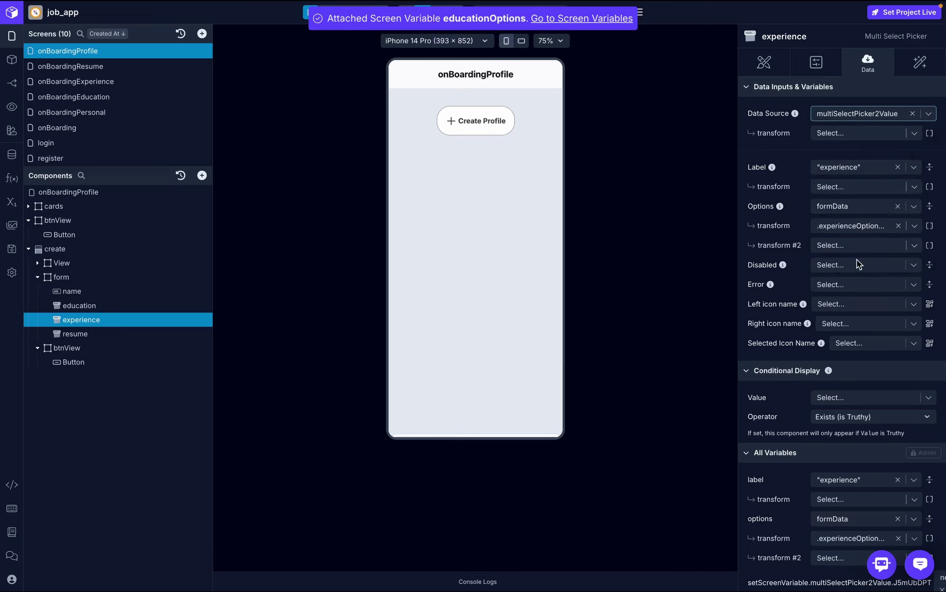
{"action": "left_click", "coordinate": [74, 334]}
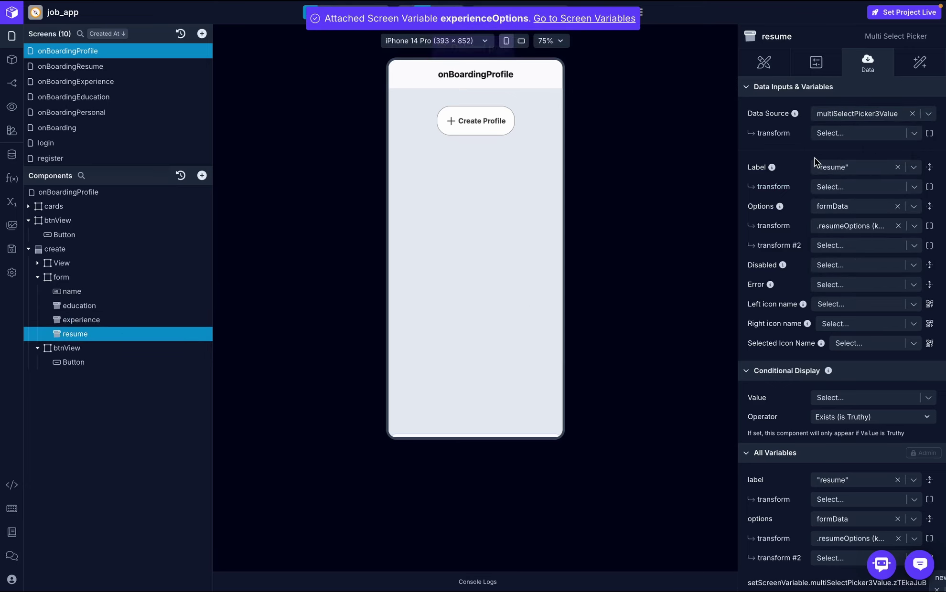
{"action": "left_click", "coordinate": [879, 113]}
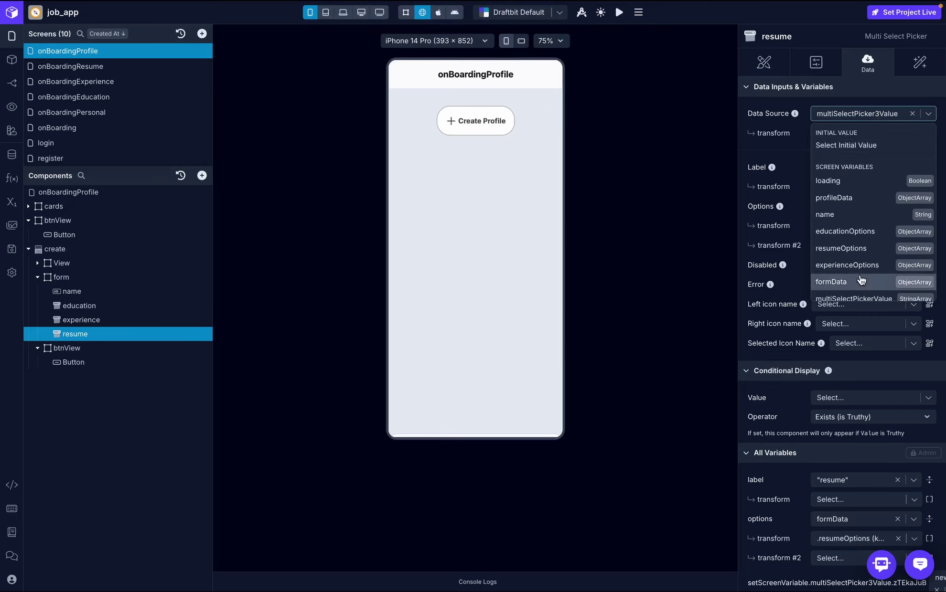
{"action": "left_click", "coordinate": [858, 249]}
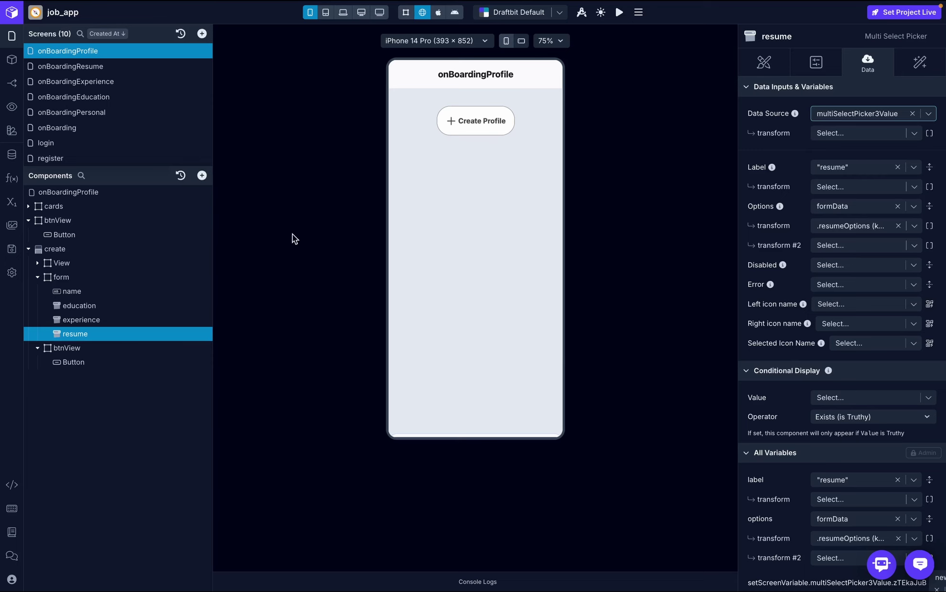
- Reopen the Create Profile button's On Press workflow
{"action": "left_click", "coordinate": [38, 277]}
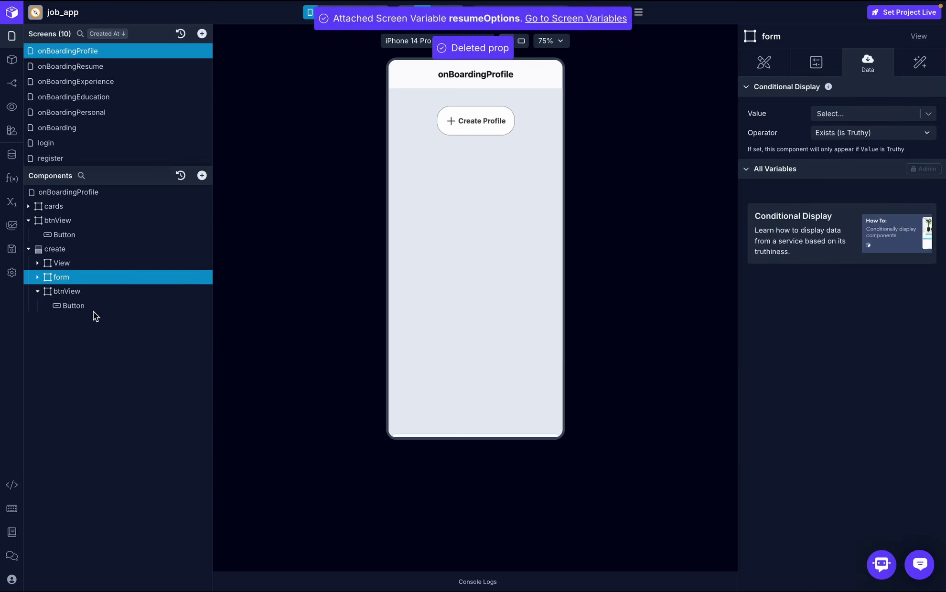
{"action": "left_click", "coordinate": [108, 305]}
{"action": "left_click", "coordinate": [919, 66]}
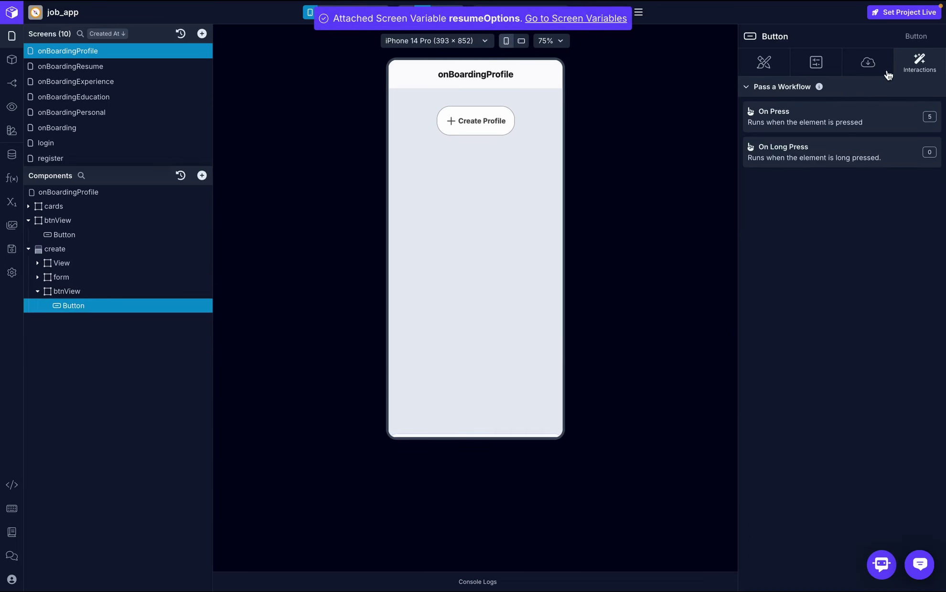
{"action": "left_click", "coordinate": [826, 119]}
- In the add_profile API Request, bind educations to educationOptions and exps to experienceOptions
{"action": "left_click", "coordinate": [490, 252]}
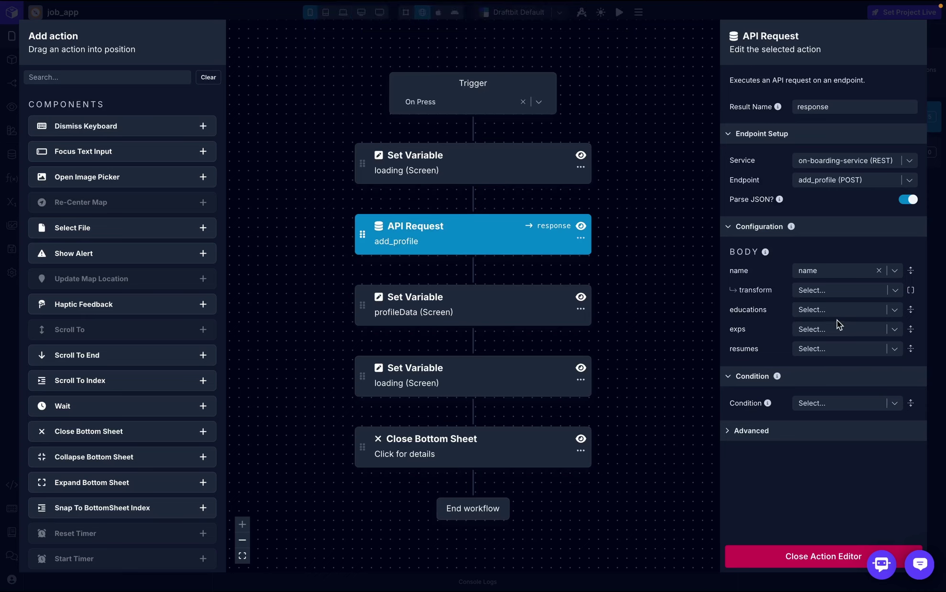
{"action": "left_click", "coordinate": [854, 308]}
{"action": "left_click", "coordinate": [786, 411]}
{"action": "left_click", "coordinate": [844, 348]}
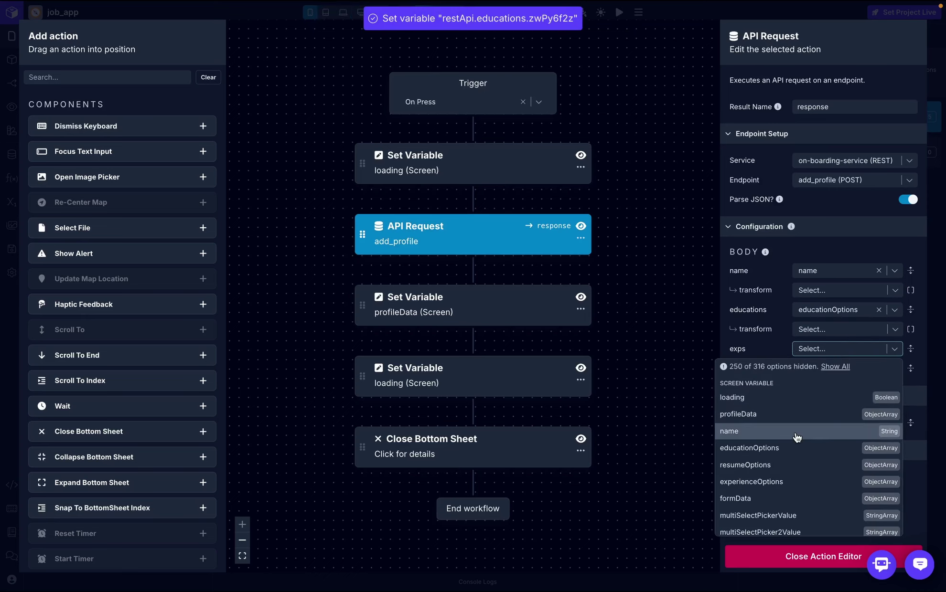
{"action": "scroll", "coordinate": [784, 430], "scroll_direction": "down", "scroll_amount": 1}
{"action": "left_click", "coordinate": [761, 430]}
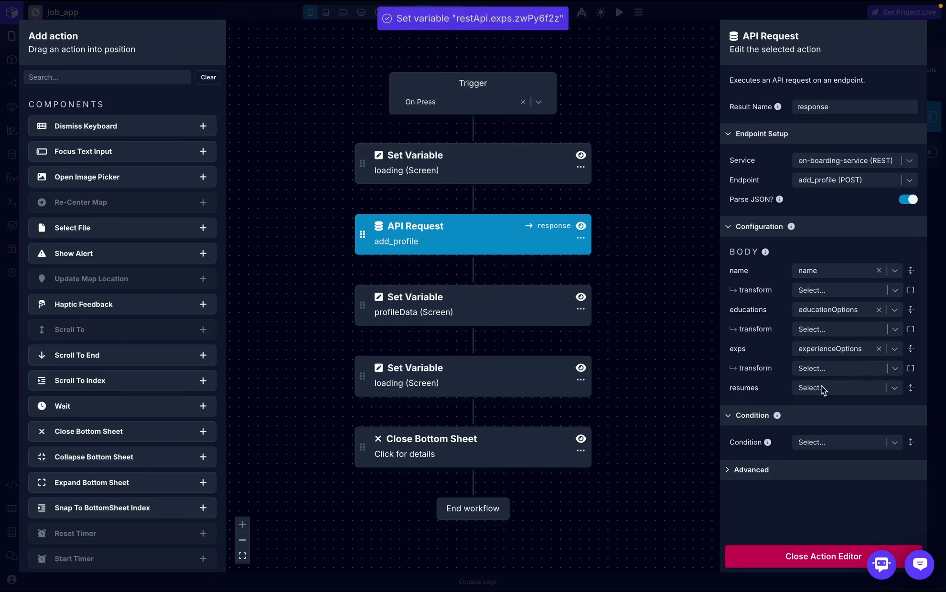
{"action": "left_click", "coordinate": [835, 389]}
{"action": "scroll", "coordinate": [783, 473], "scroll_direction": "down", "scroll_amount": 3}
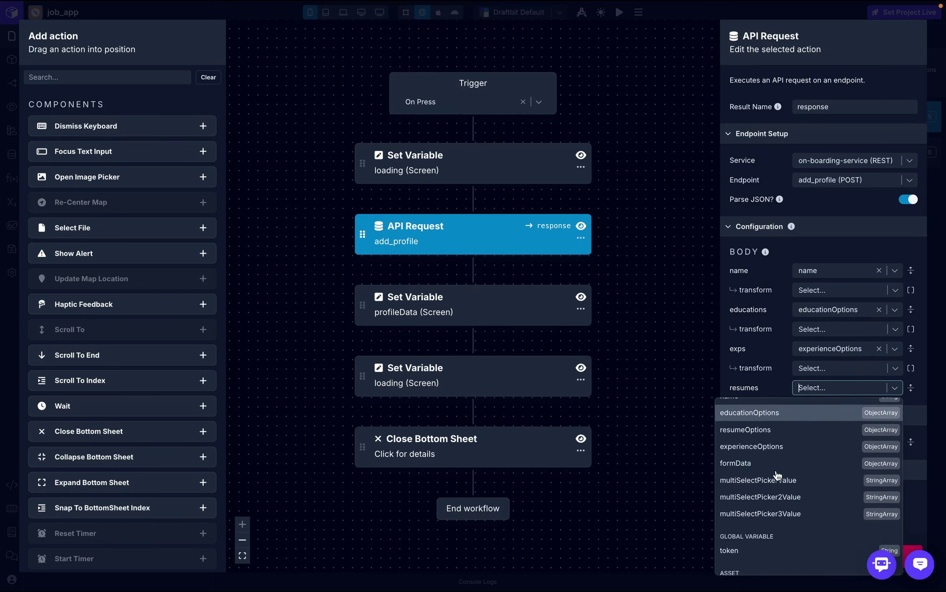
{"action": "scroll", "coordinate": [764, 463], "scroll_direction": "up", "scroll_amount": 1}
{"action": "left_click", "coordinate": [763, 460]}
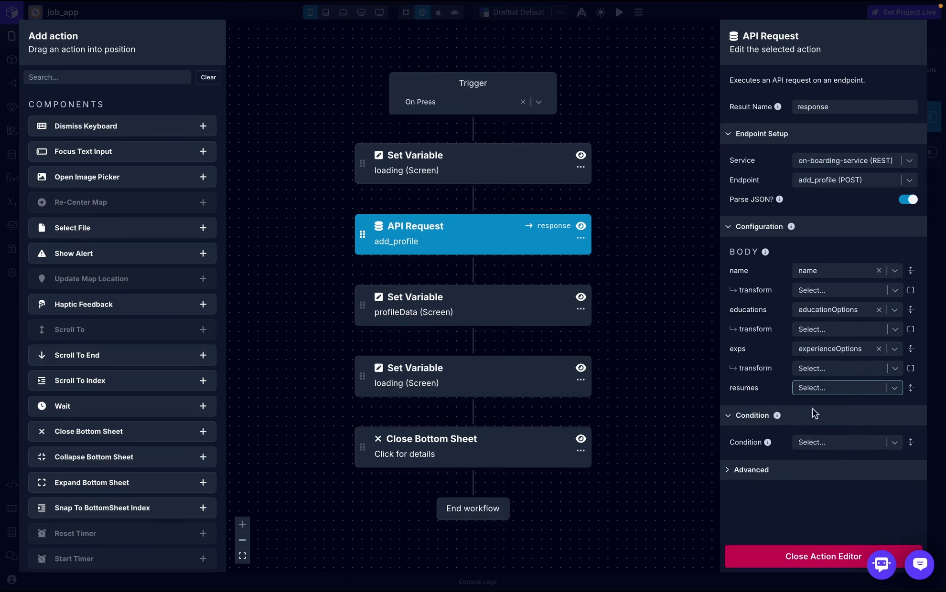
- Review the Set Variable step storing the response in profileData, then close the Action Editor
{"action": "left_click", "coordinate": [469, 315]}
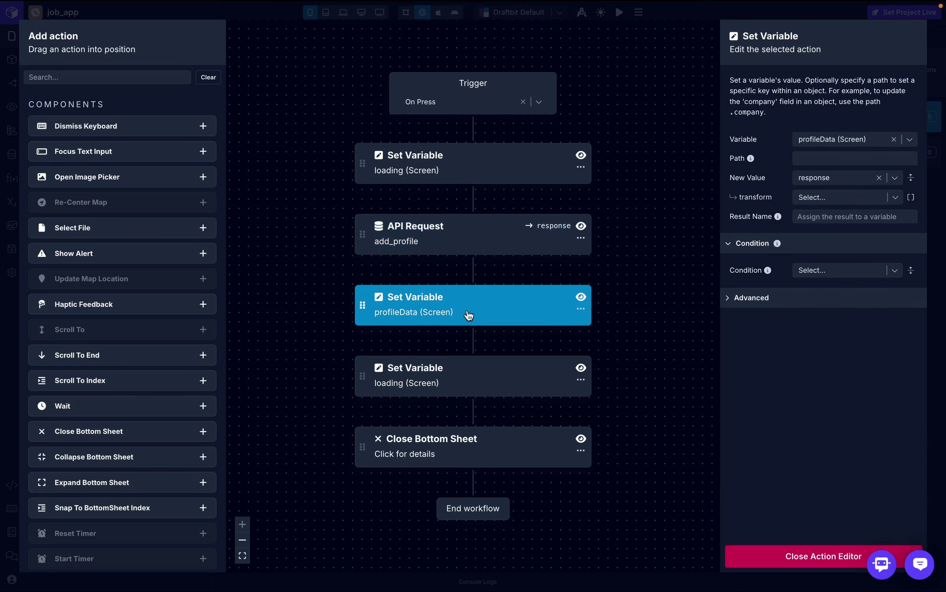
{"action": "left_click", "coordinate": [908, 141]}
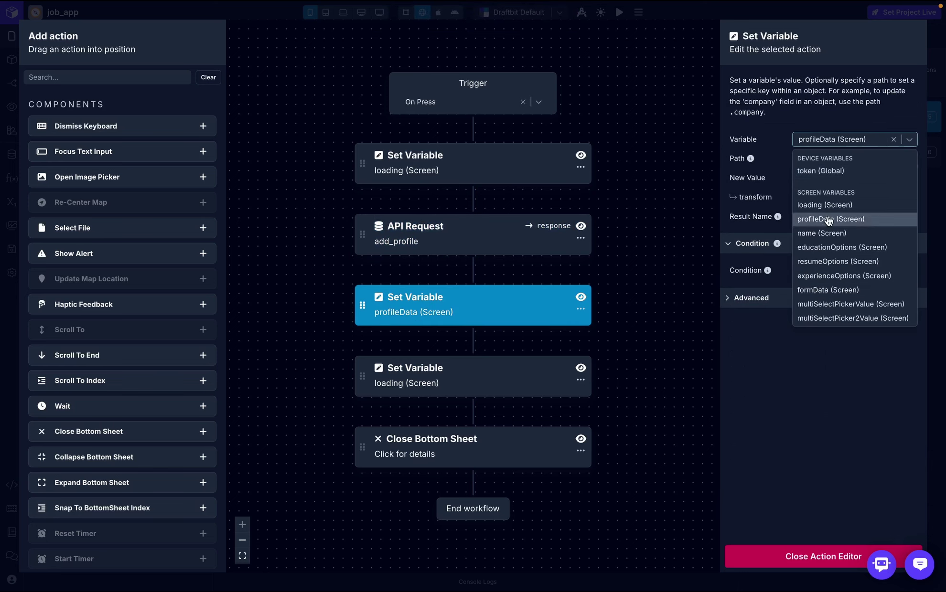
{"action": "scroll", "coordinate": [836, 242], "scroll_direction": "down", "scroll_amount": 2}
{"action": "scroll", "coordinate": [837, 245], "scroll_direction": "up", "scroll_amount": 1}
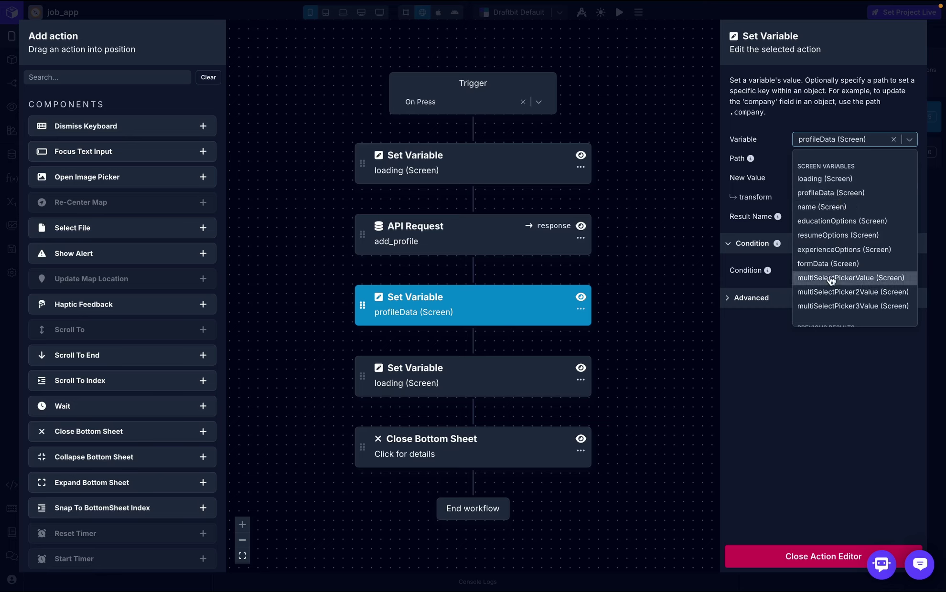
{"action": "left_click", "coordinate": [836, 417]}
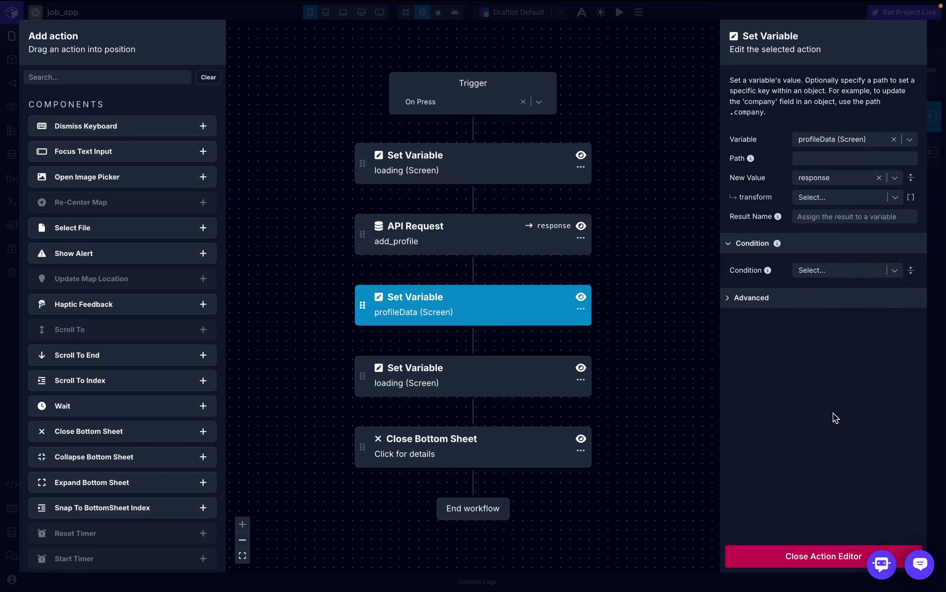
{"action": "left_click", "coordinate": [807, 563]}
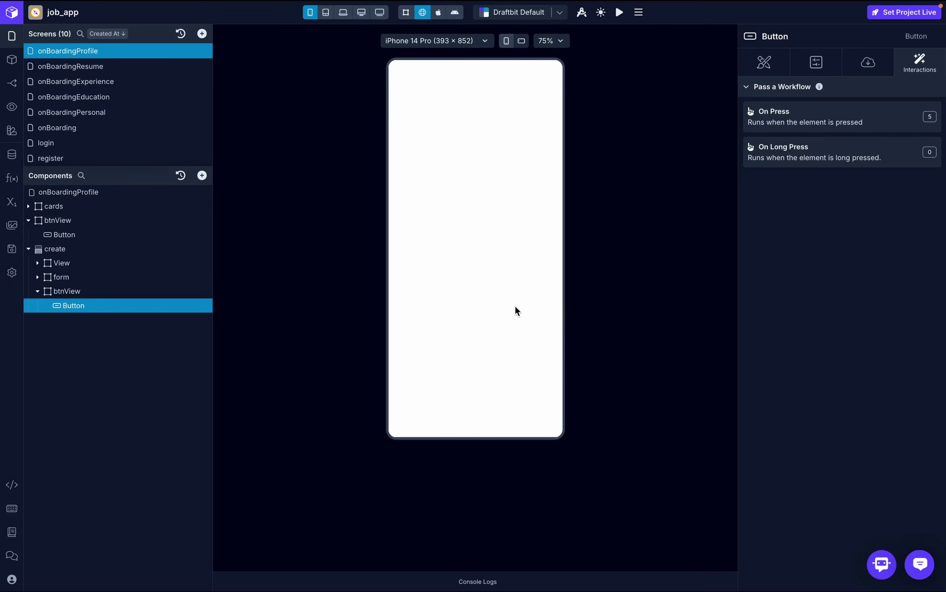
- In the preview, save a profile named software dev with msu university, software developer and file-d7ea5c.pdf
{"action": "left_click", "coordinate": [470, 122]}
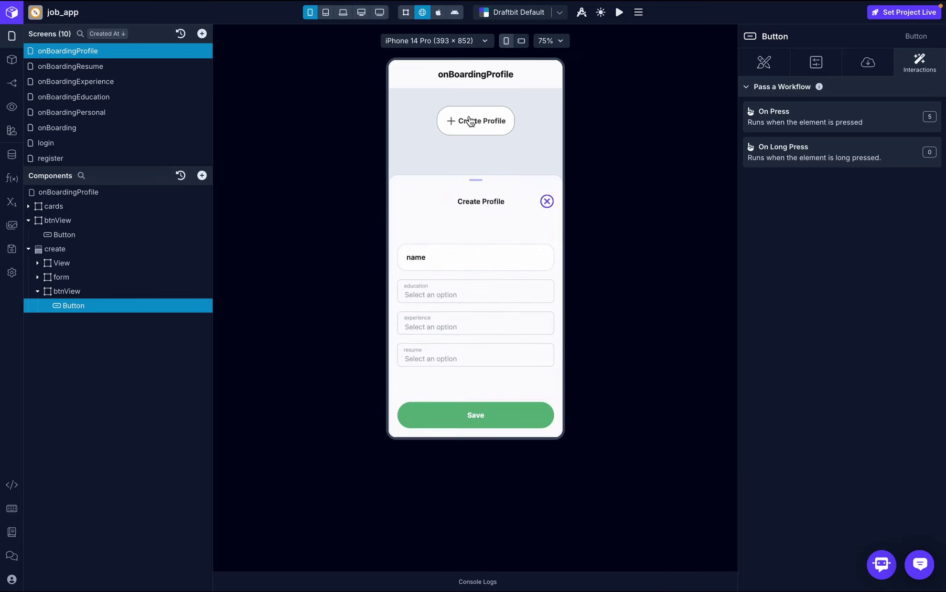
{"action": "left_click", "coordinate": [445, 258]}
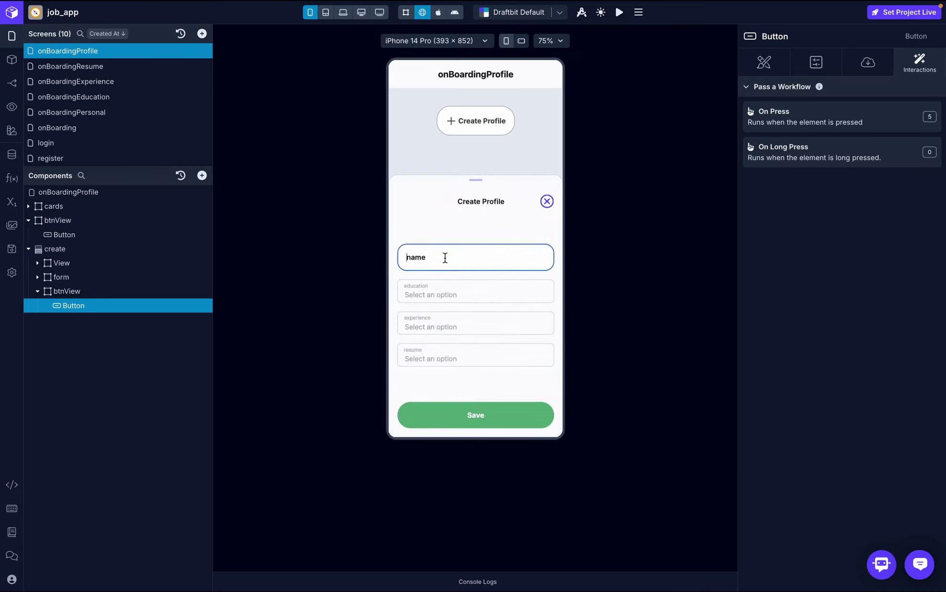
{"action": "type", "text": "software dev"}
{"action": "left_click", "coordinate": [443, 293]}
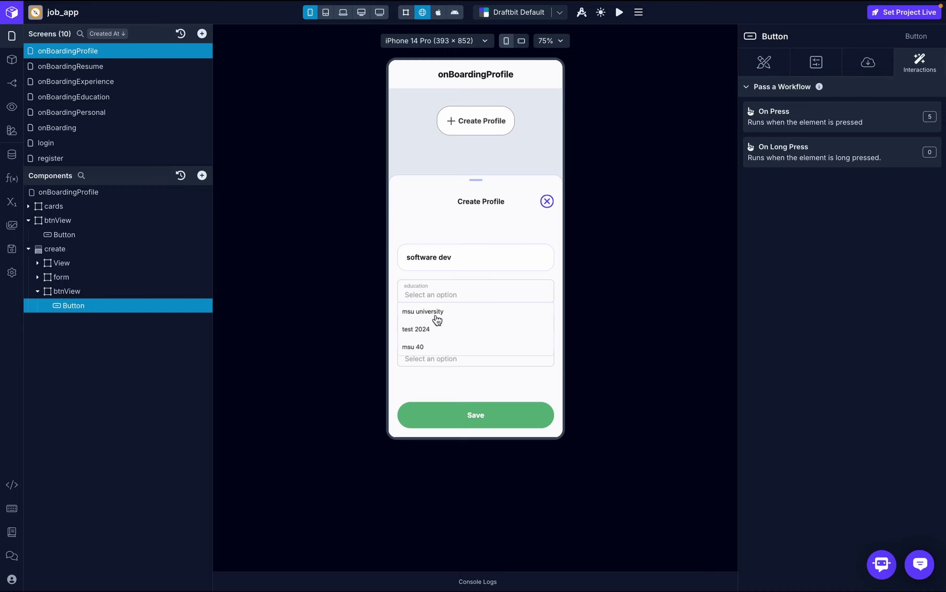
{"action": "left_click", "coordinate": [433, 313]}
{"action": "left_click", "coordinate": [462, 323]}
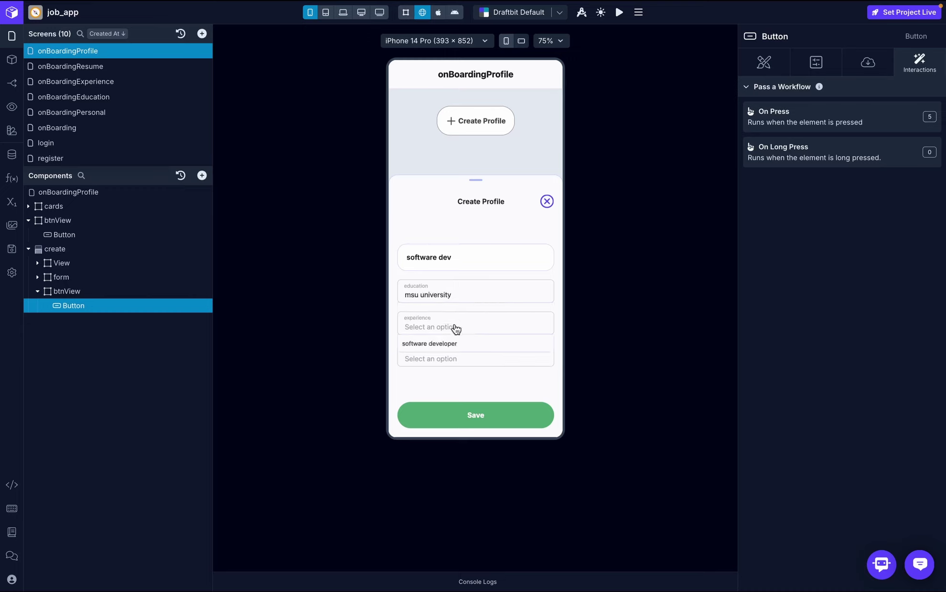
{"action": "left_click", "coordinate": [439, 344]}
{"action": "left_click", "coordinate": [490, 357]}
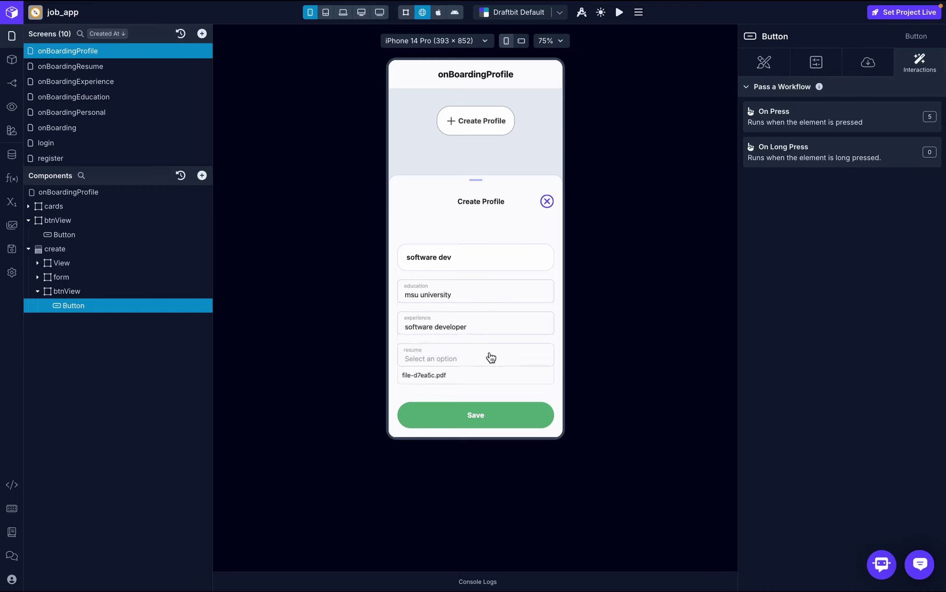
{"action": "left_click", "coordinate": [423, 375]}
{"action": "left_click", "coordinate": [504, 359]}
{"action": "left_click", "coordinate": [492, 415]}
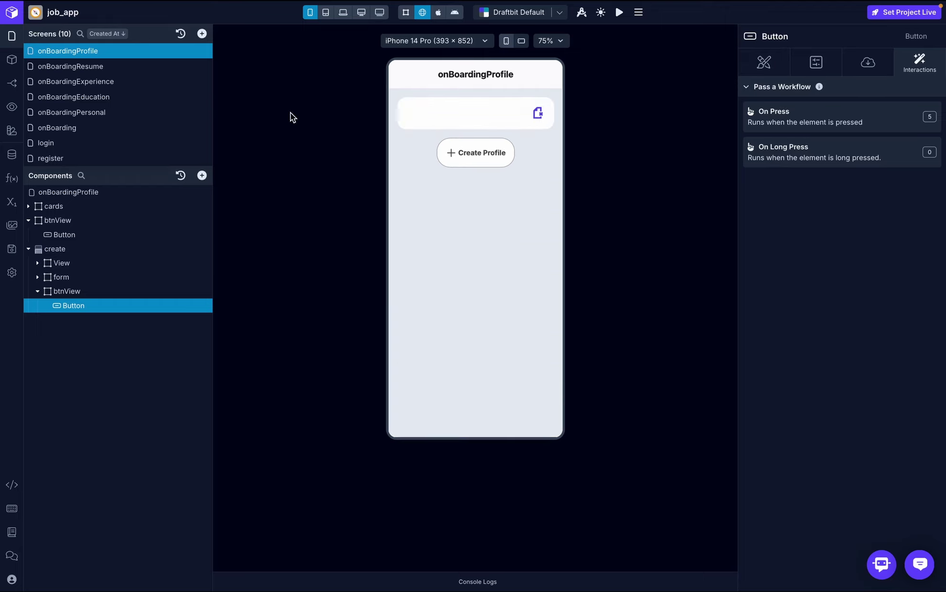
- Inspect the logged profile list and the first profile's fields in the console
{"action": "left_click", "coordinate": [86, 127]}
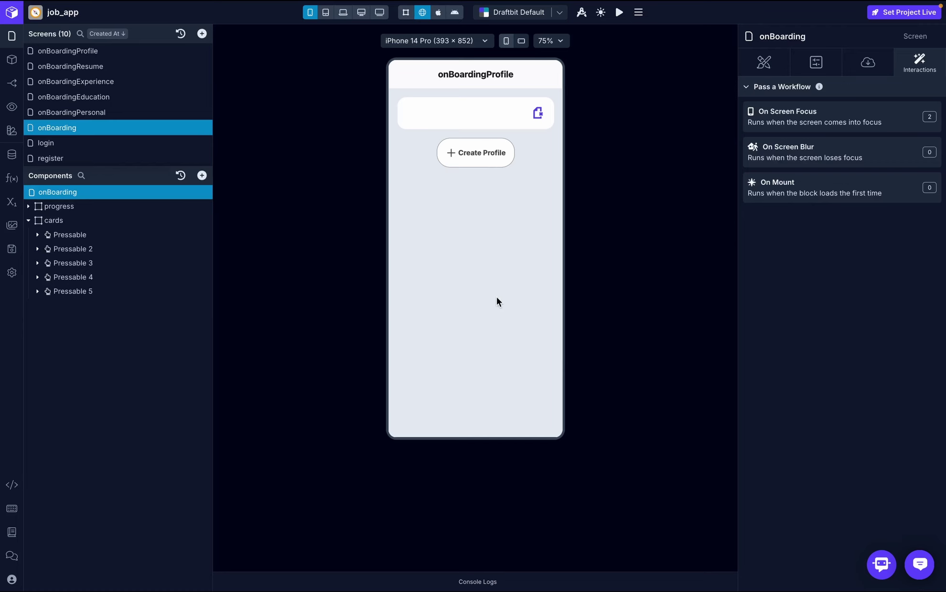
{"action": "left_click", "coordinate": [491, 406]}
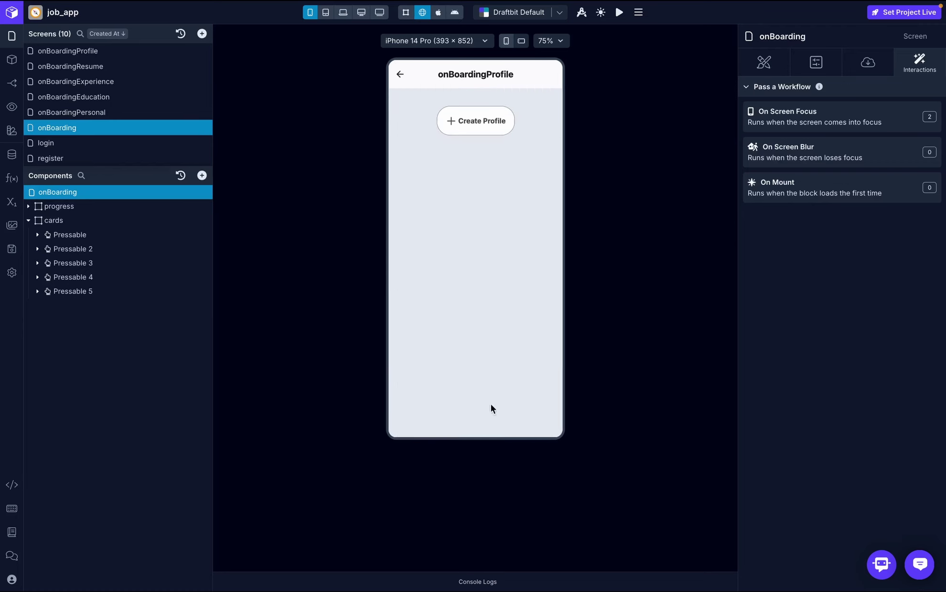
{"action": "left_click", "coordinate": [496, 583]}
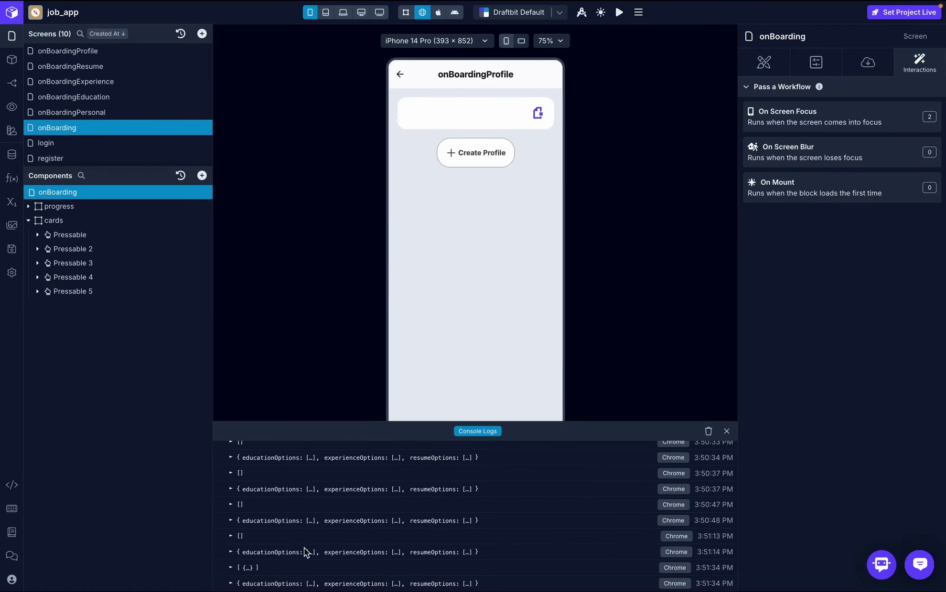
{"action": "left_click", "coordinate": [231, 568]}
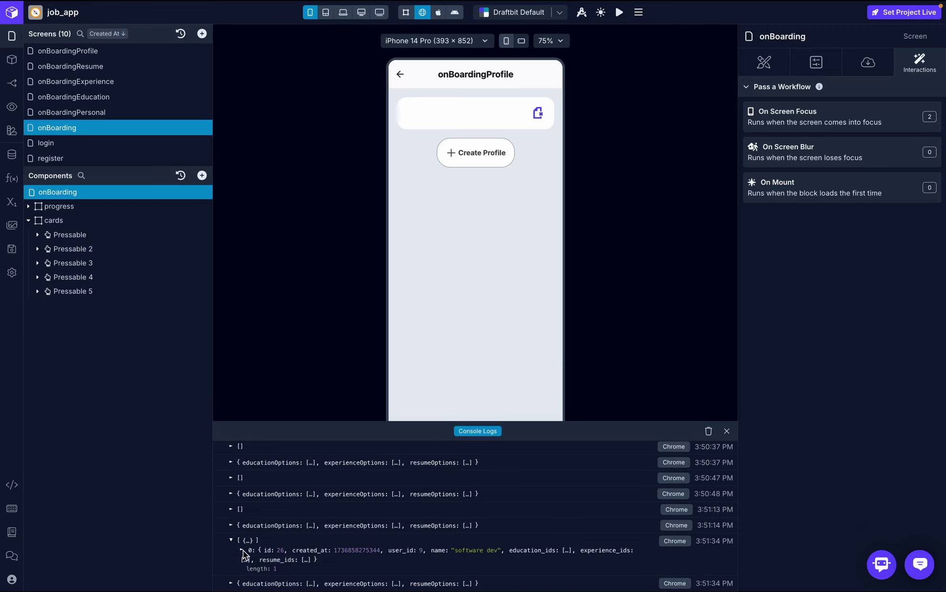
{"action": "left_click", "coordinate": [242, 551]}
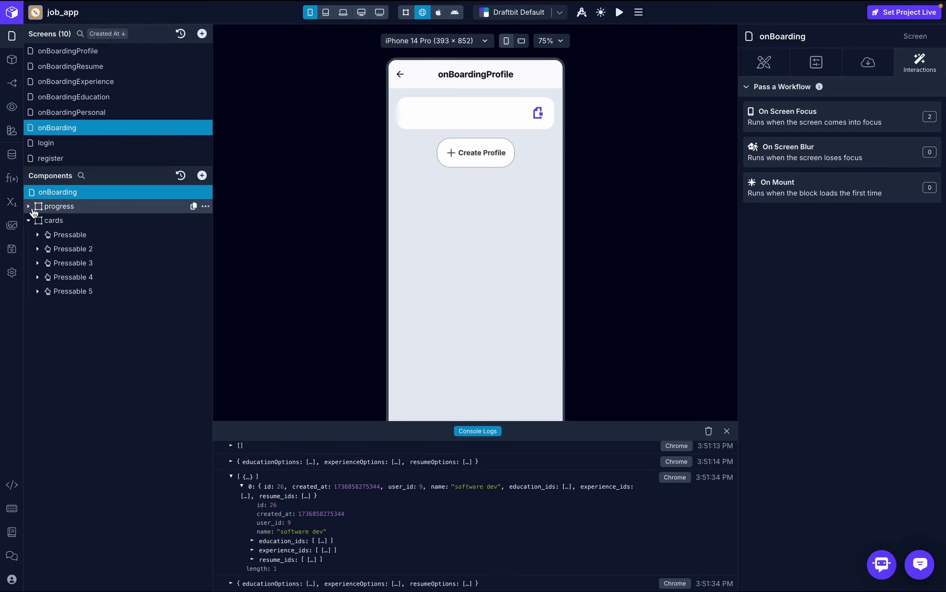
- Bind the card text to each item's name instead of resume_url, so it reads software dev
{"action": "left_click", "coordinate": [103, 53]}
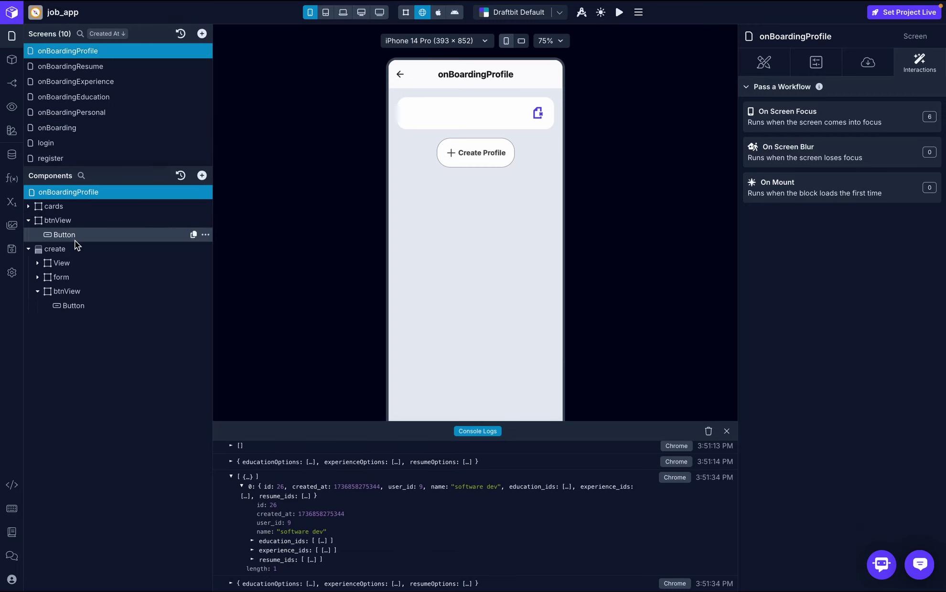
{"action": "left_click", "coordinate": [30, 209]}
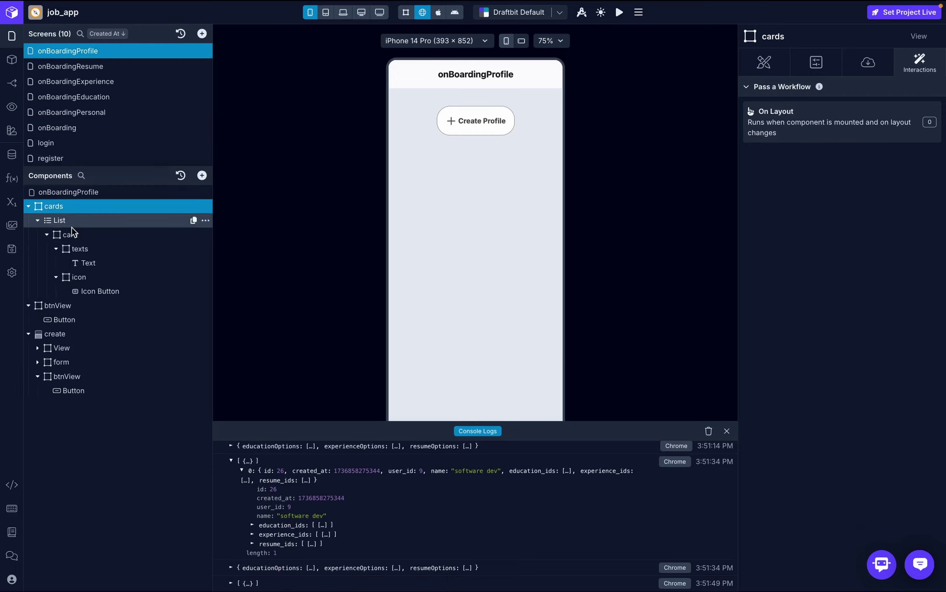
{"action": "left_click", "coordinate": [80, 260]}
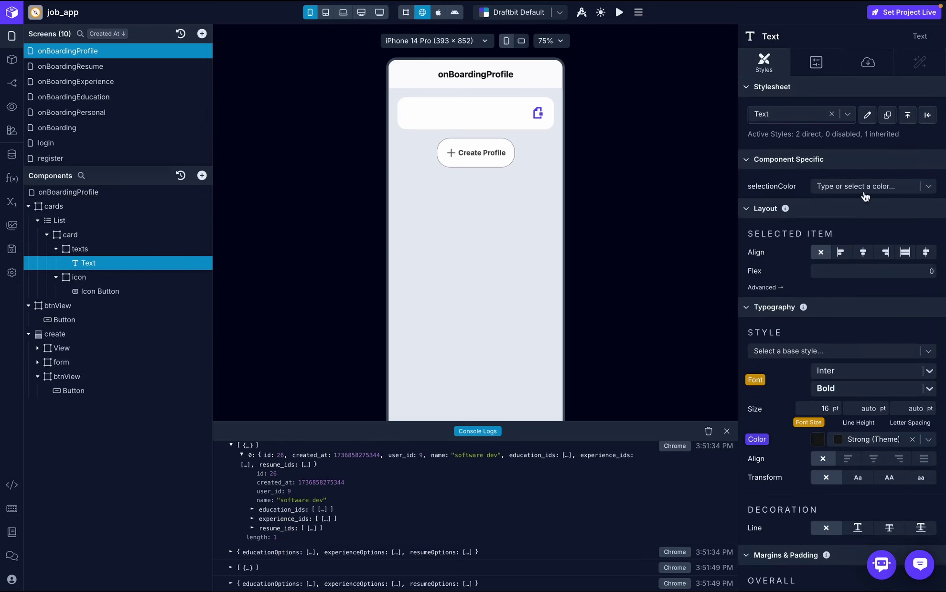
{"action": "left_click", "coordinate": [870, 67]}
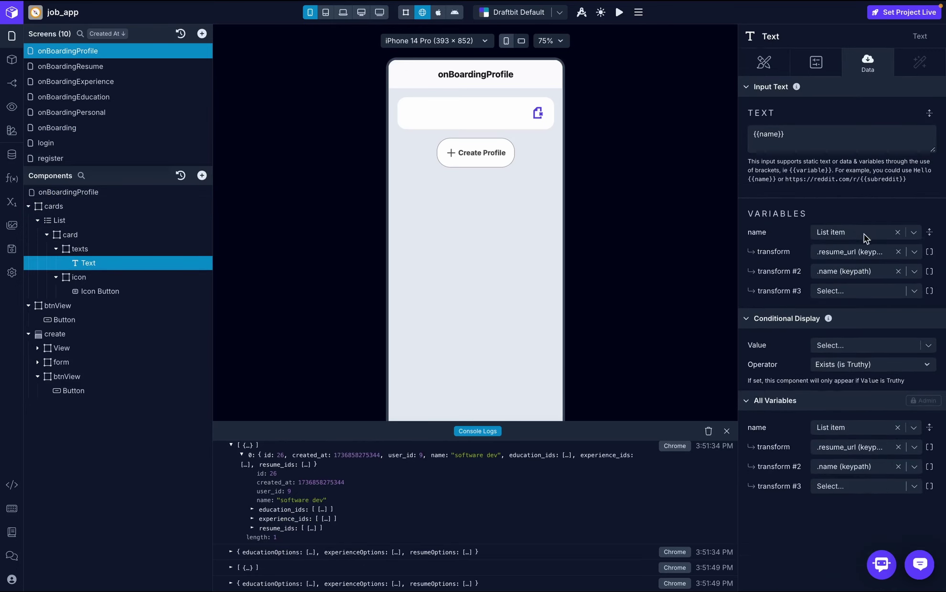
{"action": "left_click", "coordinate": [898, 252]}
{"action": "left_click", "coordinate": [914, 254]}
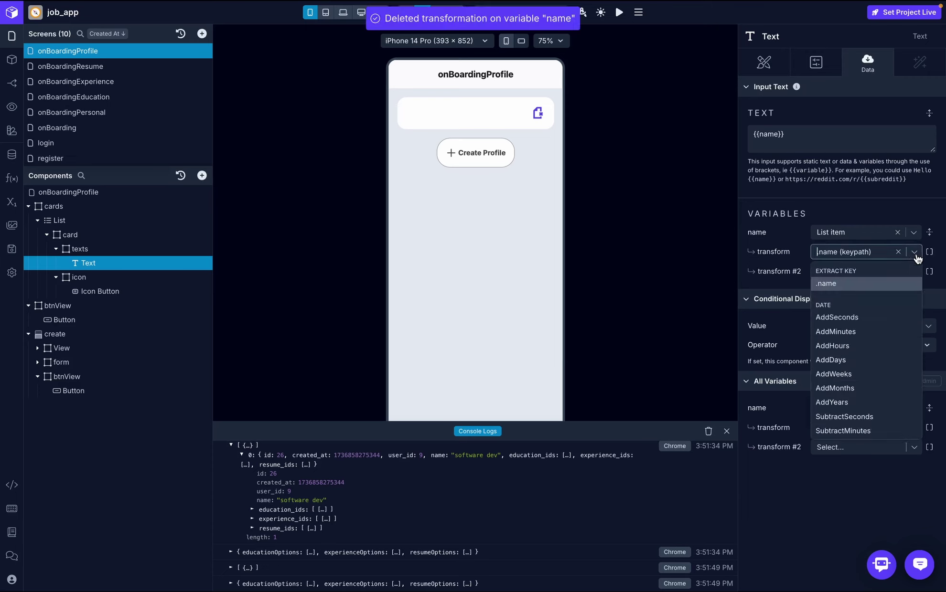
{"action": "left_click", "coordinate": [846, 285]}
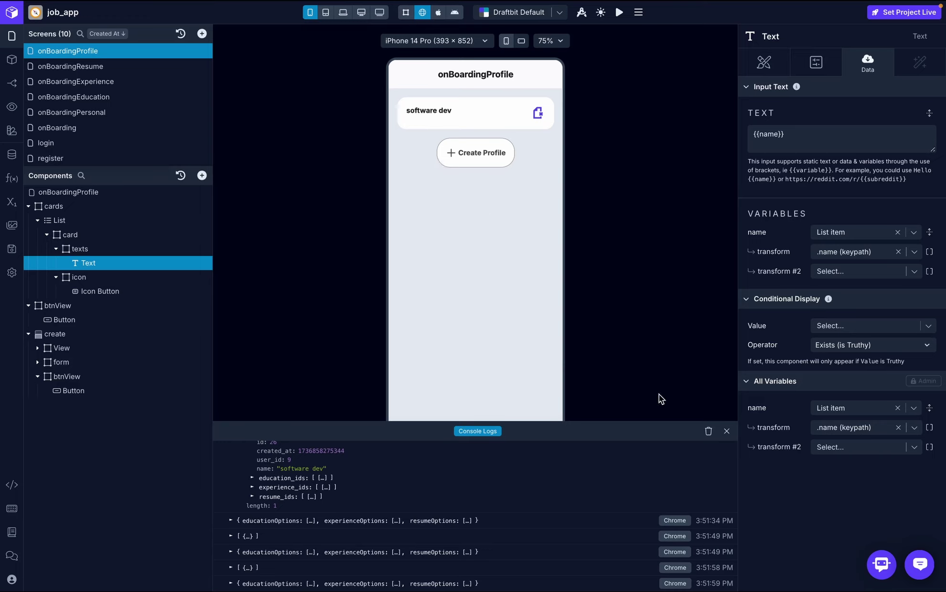
{"action": "left_click", "coordinate": [727, 432]}
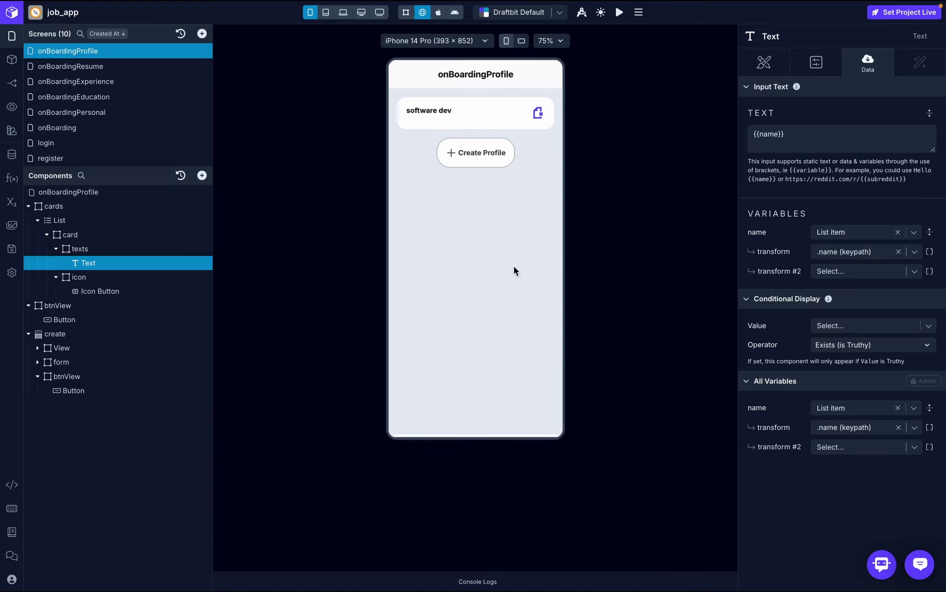
- Check the path of Xano's DELETE /application_profile/{application_profile_id} endpoint, then return to Draftbit
{"action": "key", "text": "ctrl+Right"}
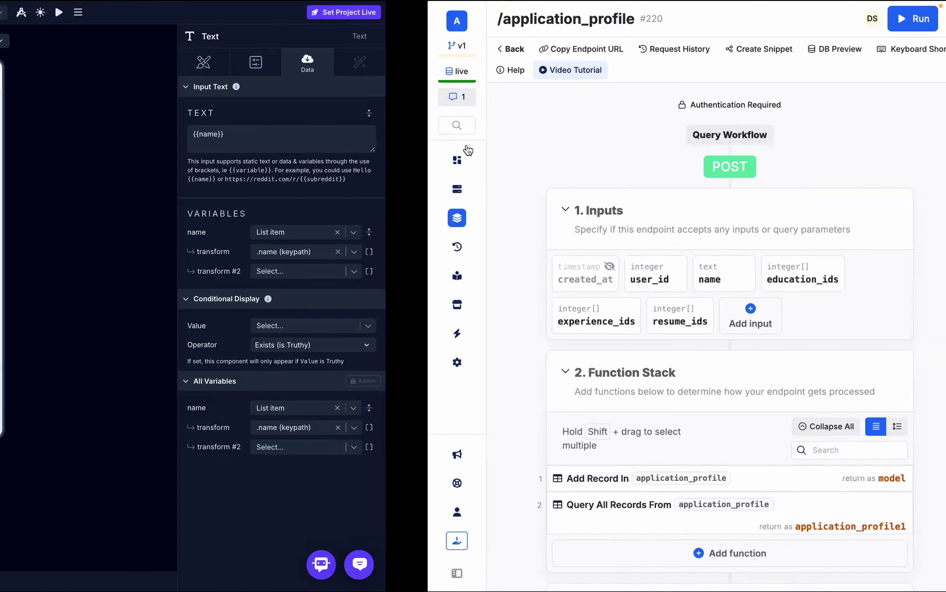
{"action": "left_click", "coordinate": [84, 49]}
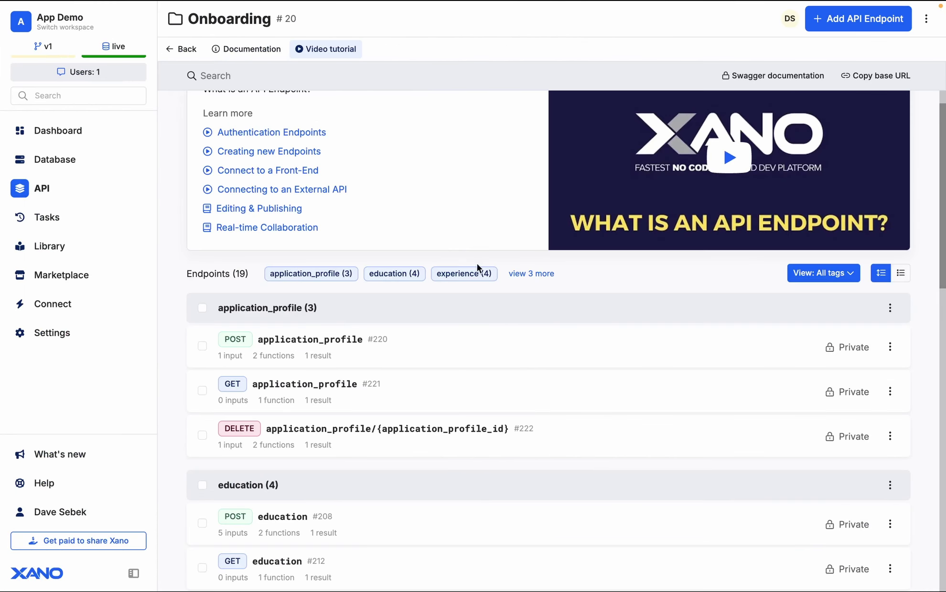
{"action": "scroll", "coordinate": [486, 294], "scroll_direction": "down", "scroll_amount": 7}
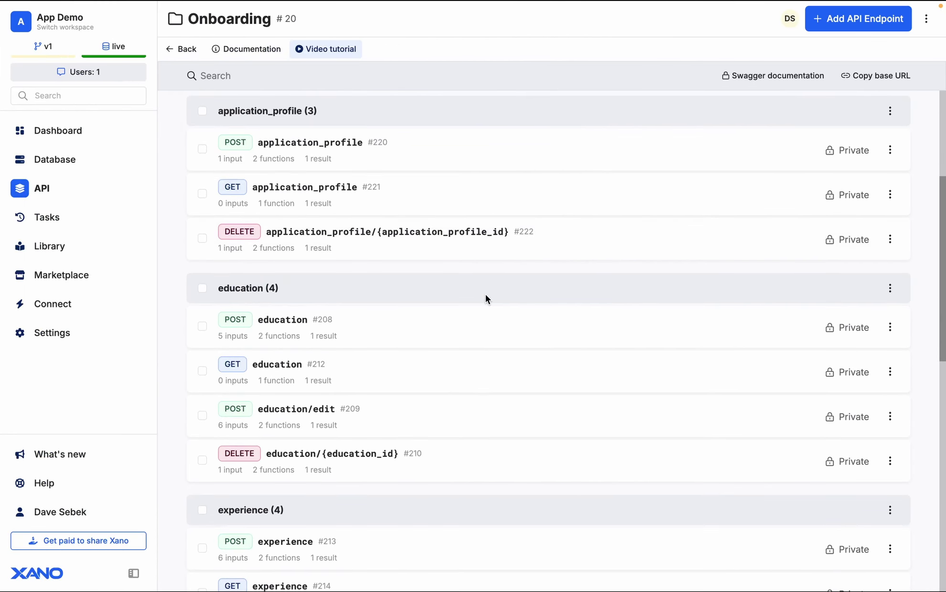
{"action": "scroll", "coordinate": [486, 295], "scroll_direction": "up", "scroll_amount": 8}
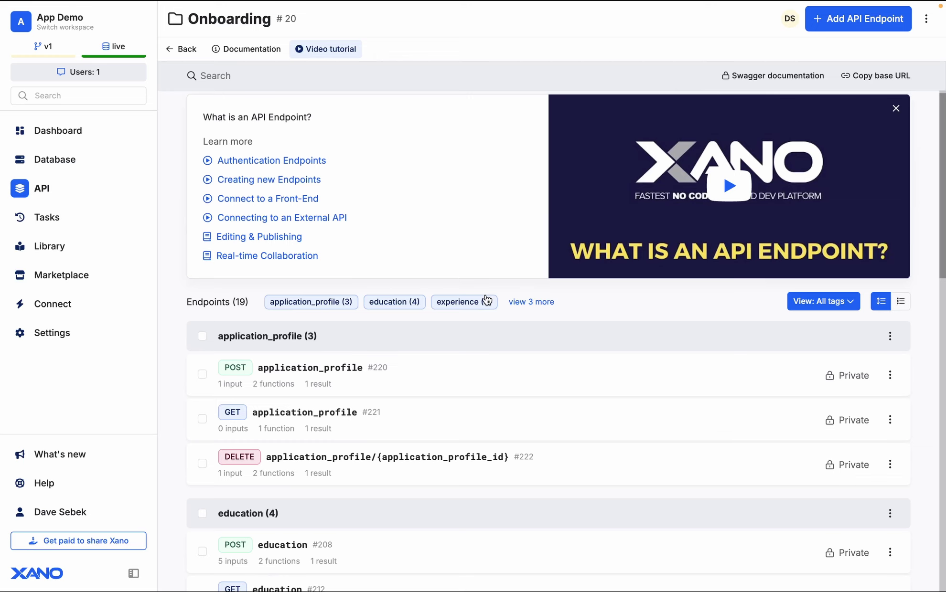
{"action": "left_click", "coordinate": [417, 468]}
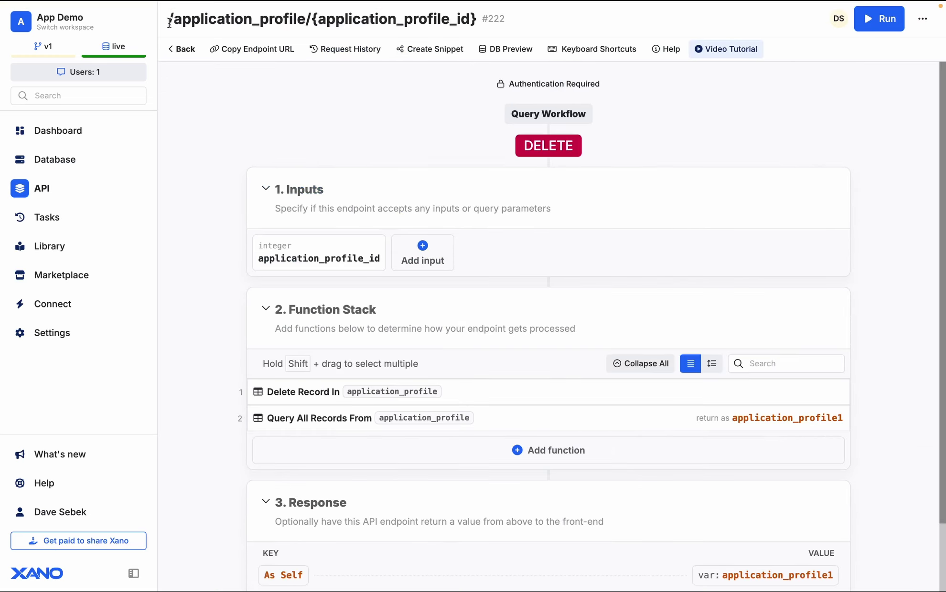
{"action": "left_click_drag", "start_coordinate": [169, 21], "coordinate": [477, 16]}
{"action": "key", "text": "ctrl+c"}
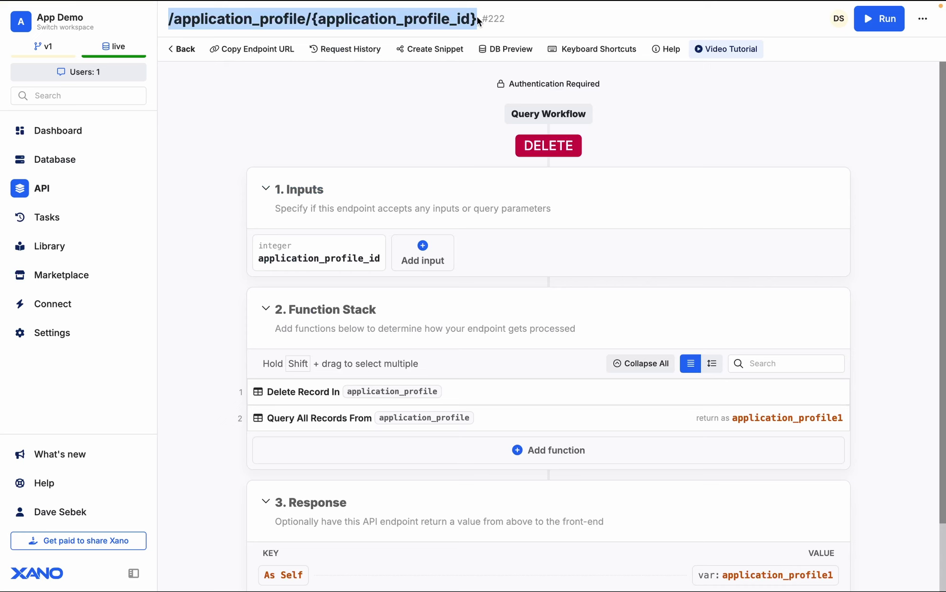
{"action": "key", "text": "ctrl+Left"}
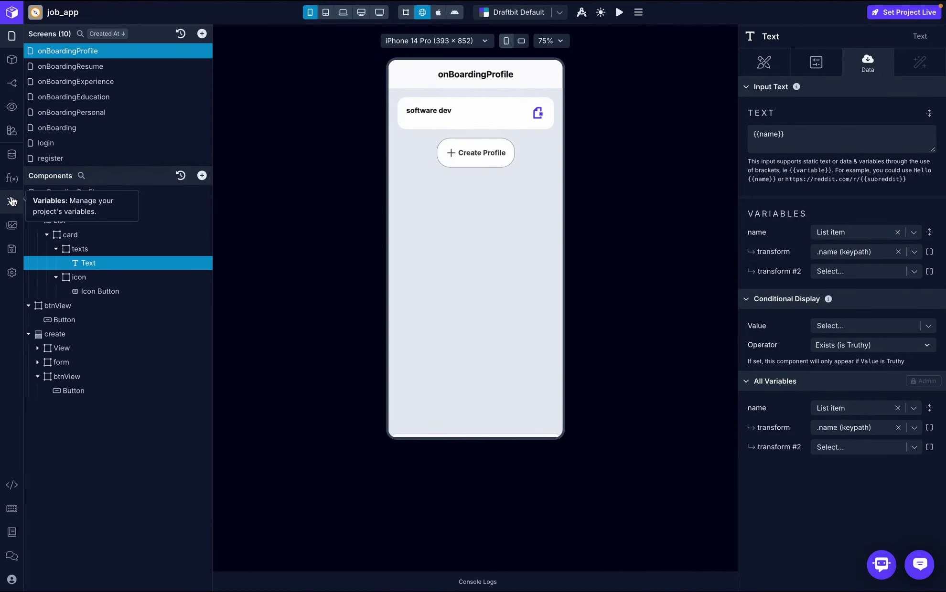
- Start a delete_profiel endpoint in on-boarding-service with method DELETE and object profile
{"action": "left_click", "coordinate": [12, 154]}
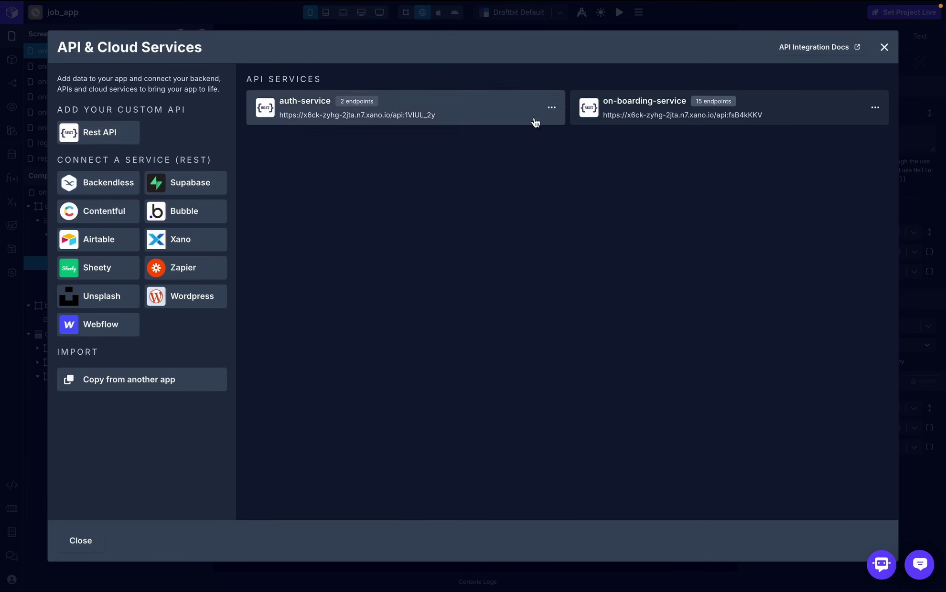
{"action": "left_click", "coordinate": [640, 118]}
{"action": "left_click", "coordinate": [850, 281]}
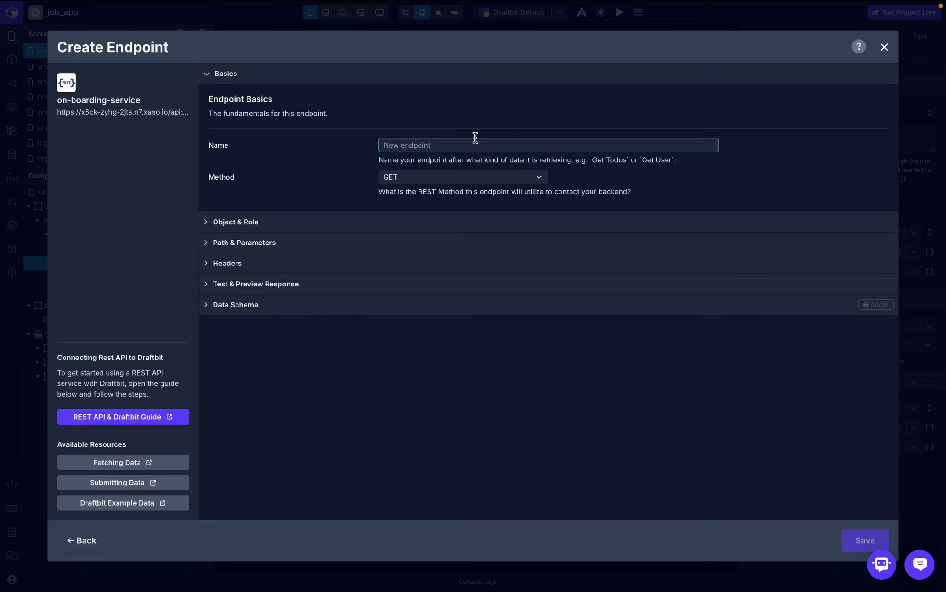
{"action": "type", "text": "delete_"}
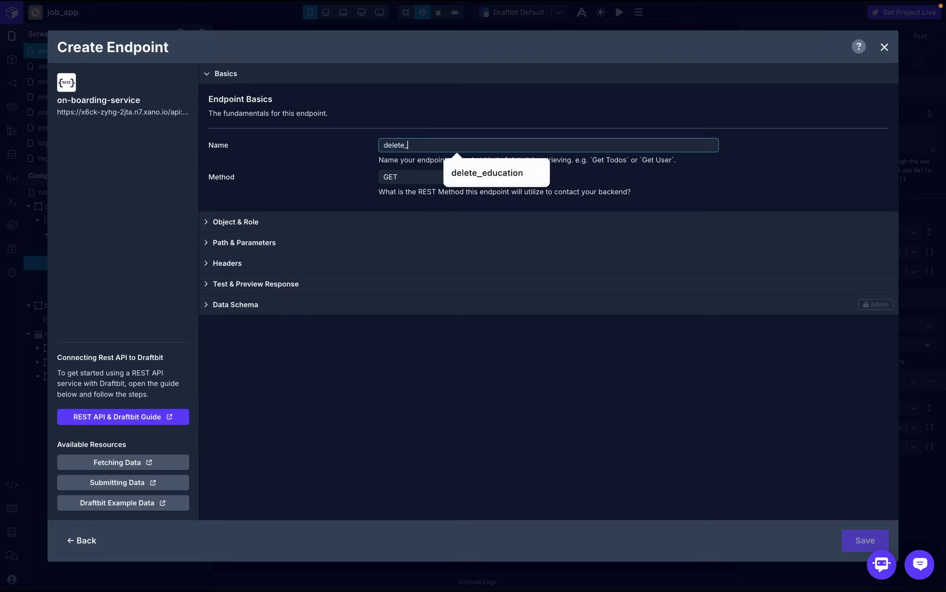
{"action": "type", "text": "profiel"}
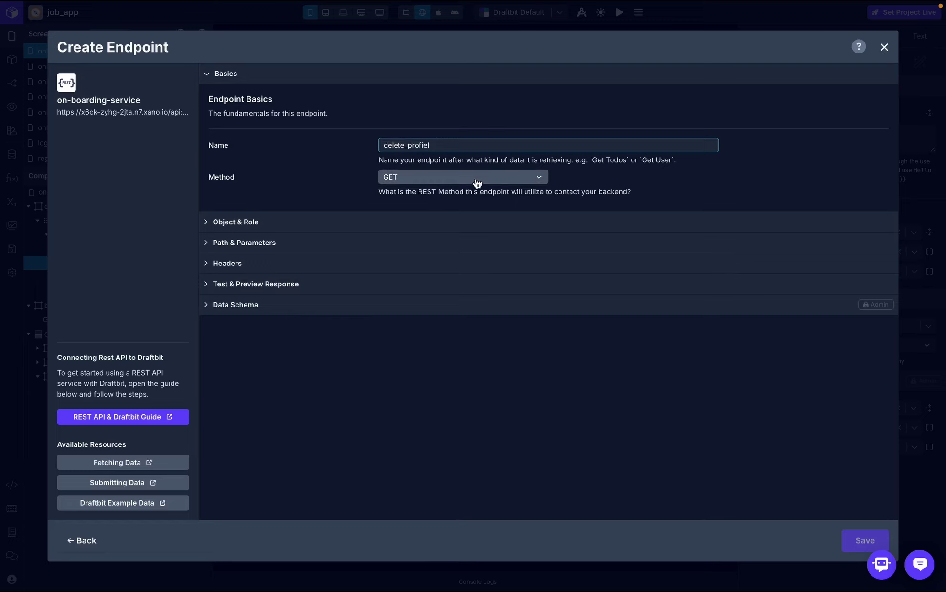
{"action": "left_click", "coordinate": [477, 182]}
{"action": "left_click", "coordinate": [401, 268]}
{"action": "left_click", "coordinate": [305, 231]}
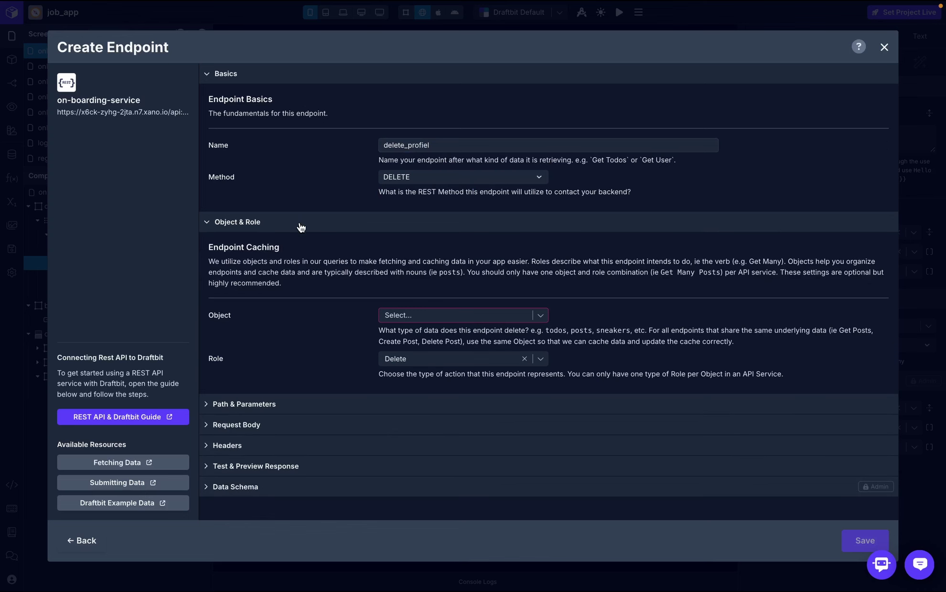
{"action": "left_click", "coordinate": [432, 315]}
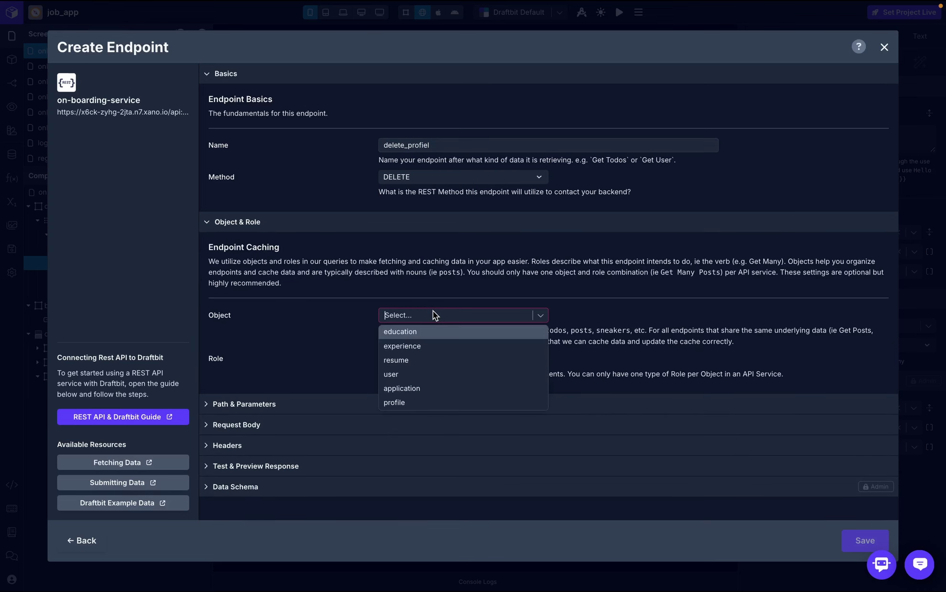
{"action": "left_click", "coordinate": [429, 403]}
- Set the path to /application_profile/{{application_profile_id}} and add an Authorization header using token
{"action": "left_click", "coordinate": [352, 412]}
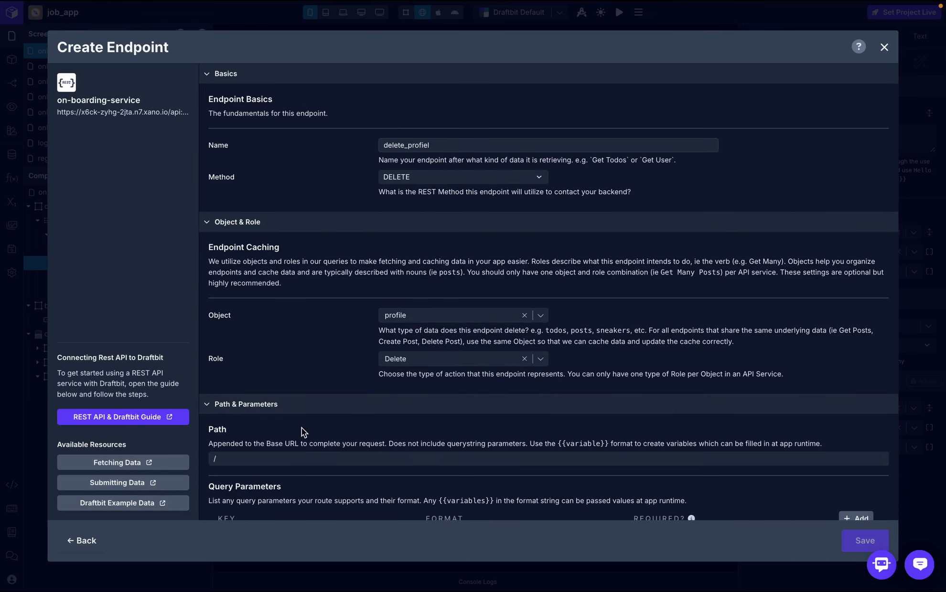
{"action": "left_click", "coordinate": [303, 458]}
{"action": "key", "text": "ctrl+v"}
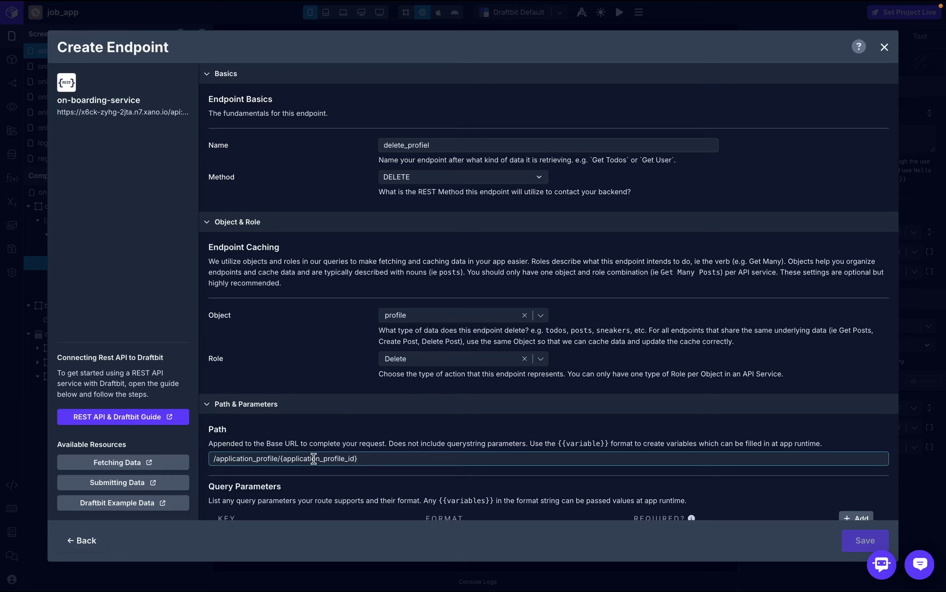
{"action": "type", "text": "}"}
{"action": "type", "text": "{"}
{"action": "scroll", "coordinate": [302, 456], "scroll_direction": "down", "scroll_amount": 3}
{"action": "left_click", "coordinate": [247, 449]}
{"action": "scroll", "coordinate": [323, 449], "scroll_direction": "down", "scroll_amount": 4}
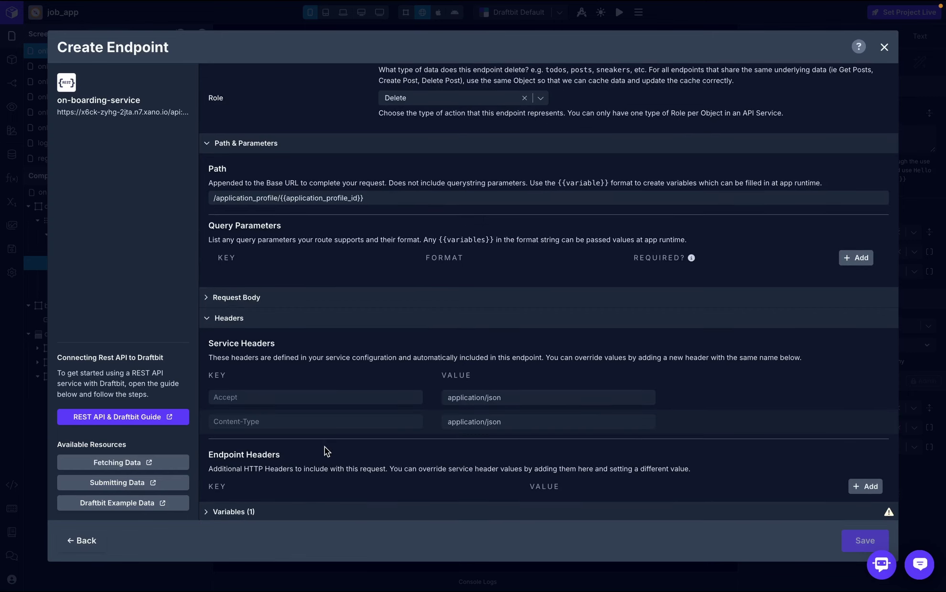
{"action": "left_click", "coordinate": [866, 443]}
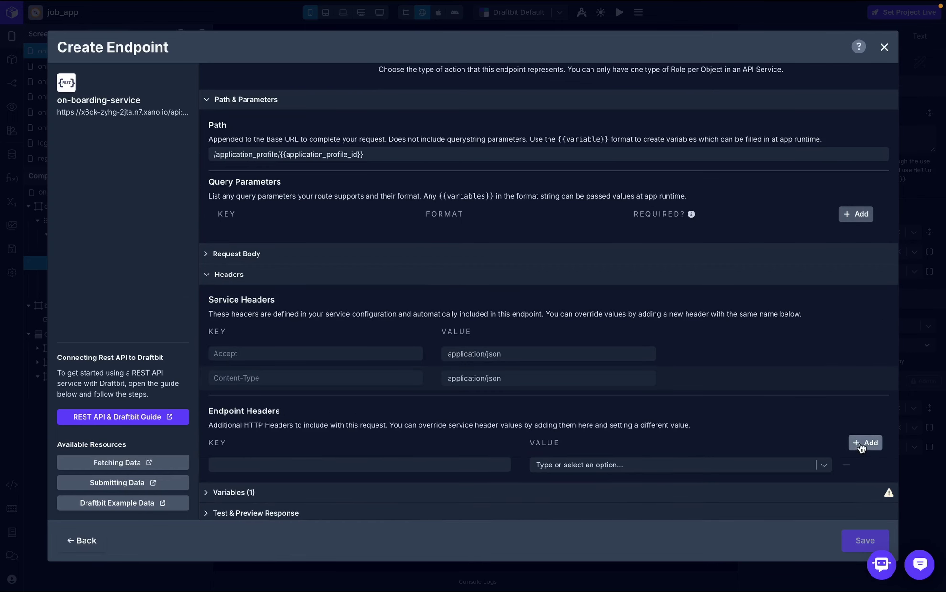
{"action": "left_click", "coordinate": [359, 466]}
{"action": "type", "text": "Authoriz"}
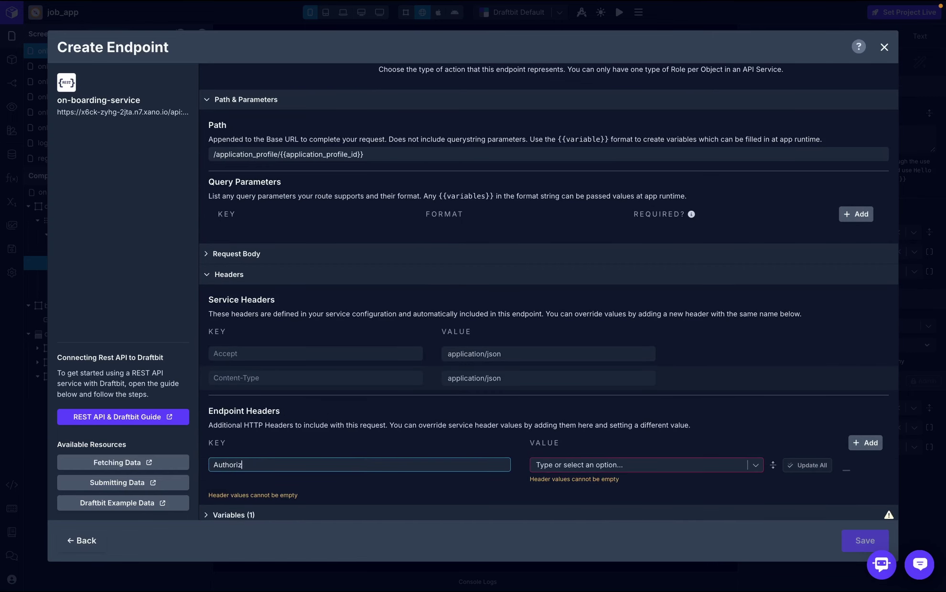
{"action": "type", "text": "ation"}
{"action": "left_click", "coordinate": [586, 468]}
{"action": "left_click", "coordinate": [583, 490]}
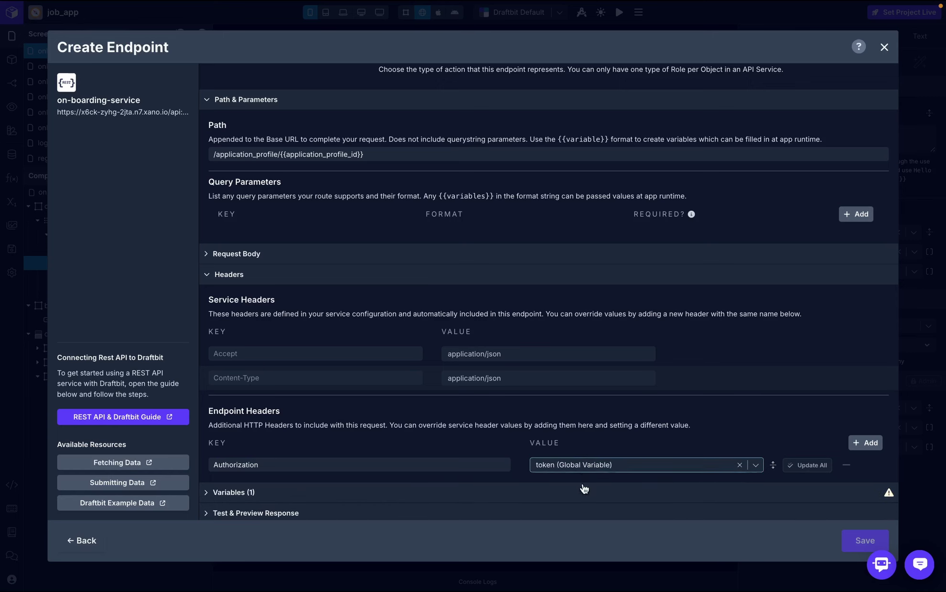
- Test with application_profile_id 1 for a 200 OK, then save the endpoint
{"action": "scroll", "coordinate": [645, 466], "scroll_direction": "down", "scroll_amount": 1}
{"action": "left_click", "coordinate": [528, 490]}
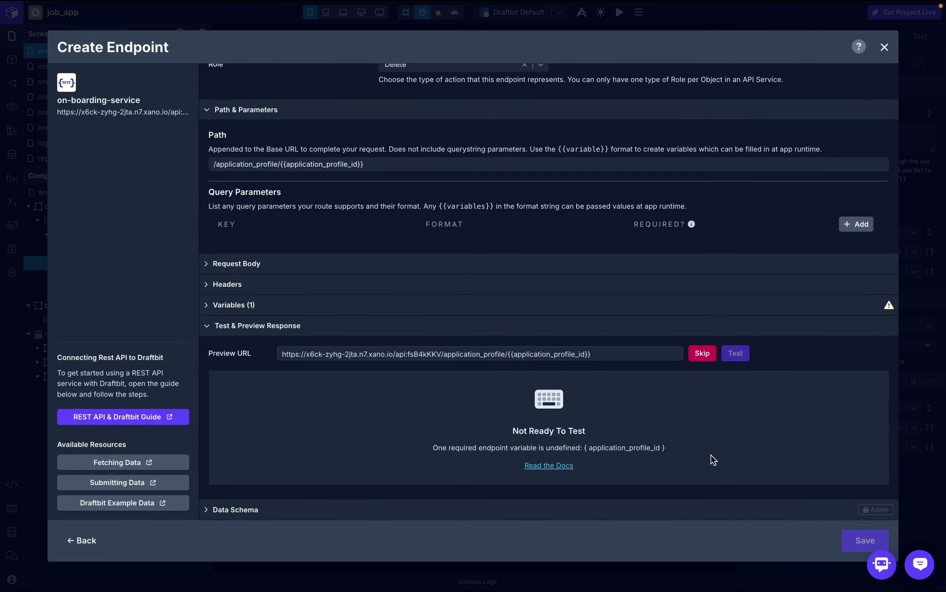
{"action": "left_click", "coordinate": [701, 354]}
{"action": "left_click", "coordinate": [744, 466]}
{"action": "left_click", "coordinate": [465, 306]}
{"action": "left_click", "coordinate": [475, 373]}
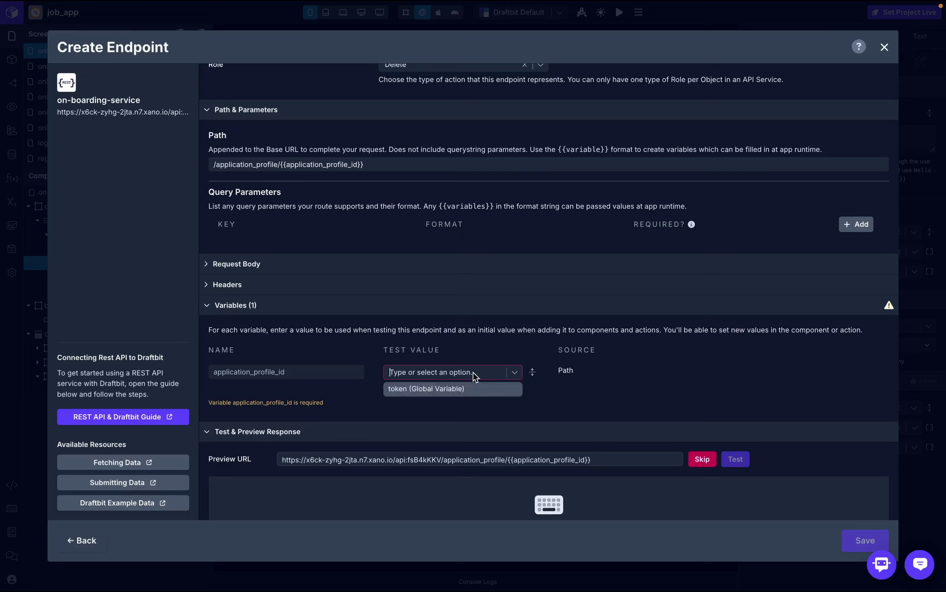
{"action": "type", "text": "1"}
{"action": "left_click", "coordinate": [480, 393]}
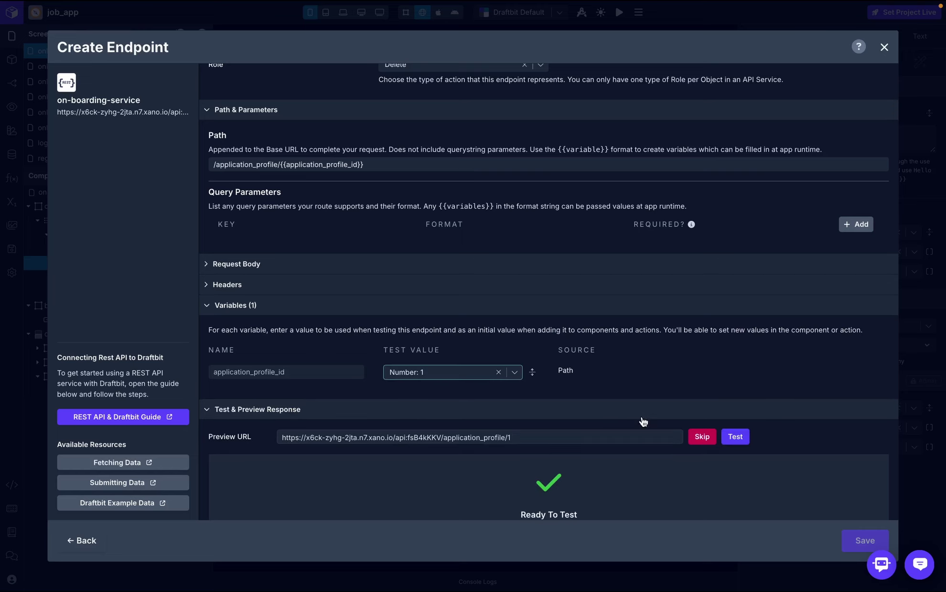
{"action": "left_click", "coordinate": [708, 438]}
{"action": "left_click", "coordinate": [736, 550]}
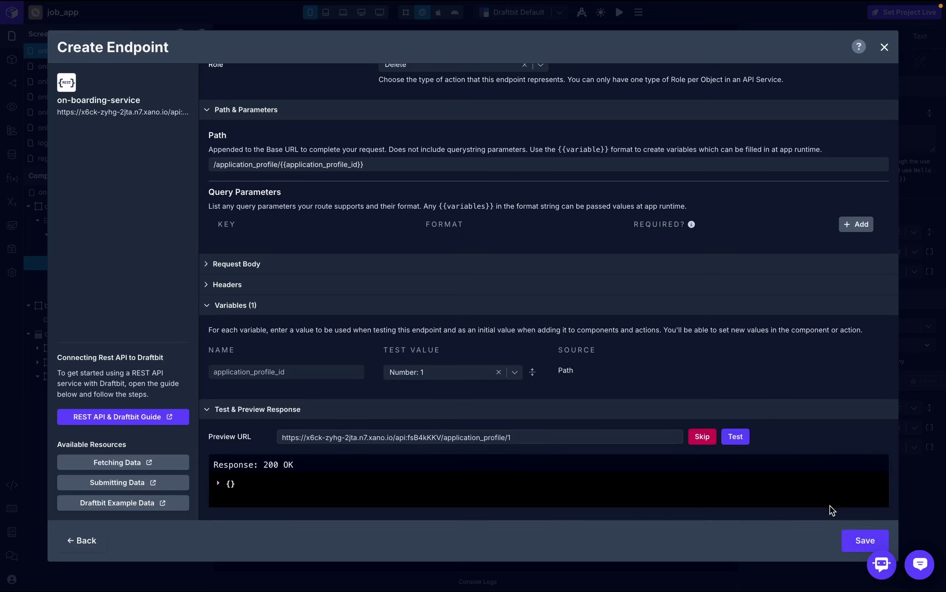
{"action": "left_click", "coordinate": [859, 539]}
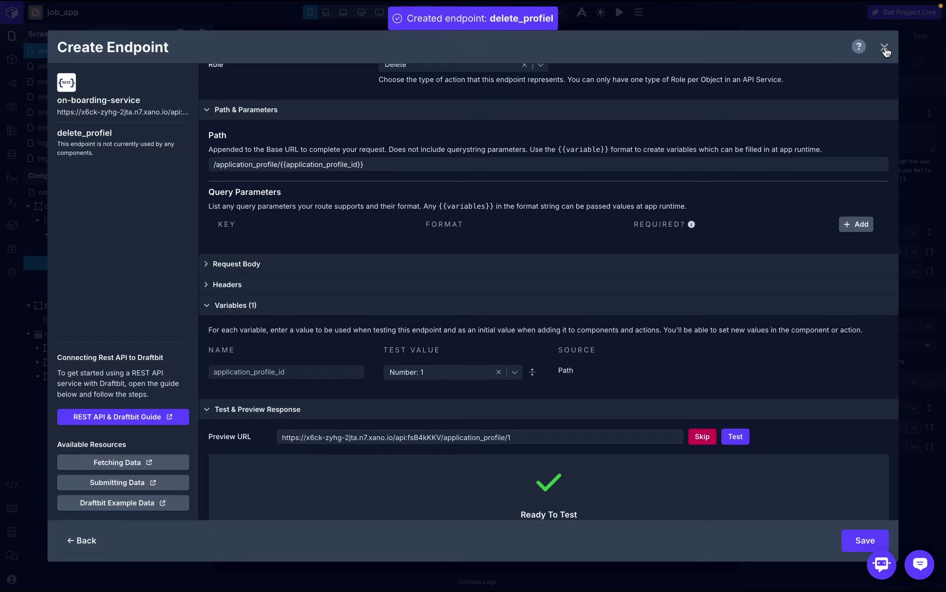
{"action": "left_click", "coordinate": [883, 47]}
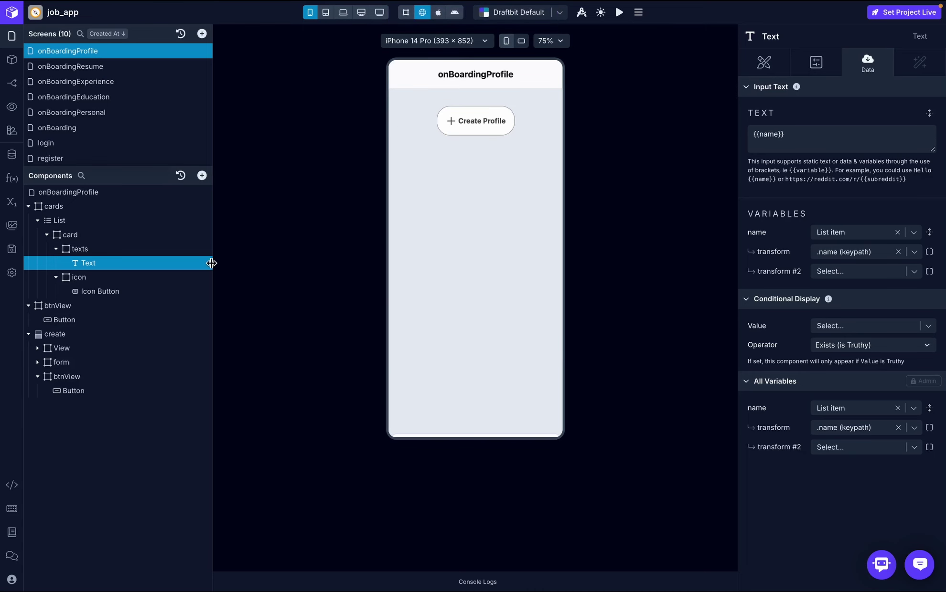
- Switch the delete icon's On Press API request to the delete_profiel endpoint
{"action": "left_click", "coordinate": [123, 292]}
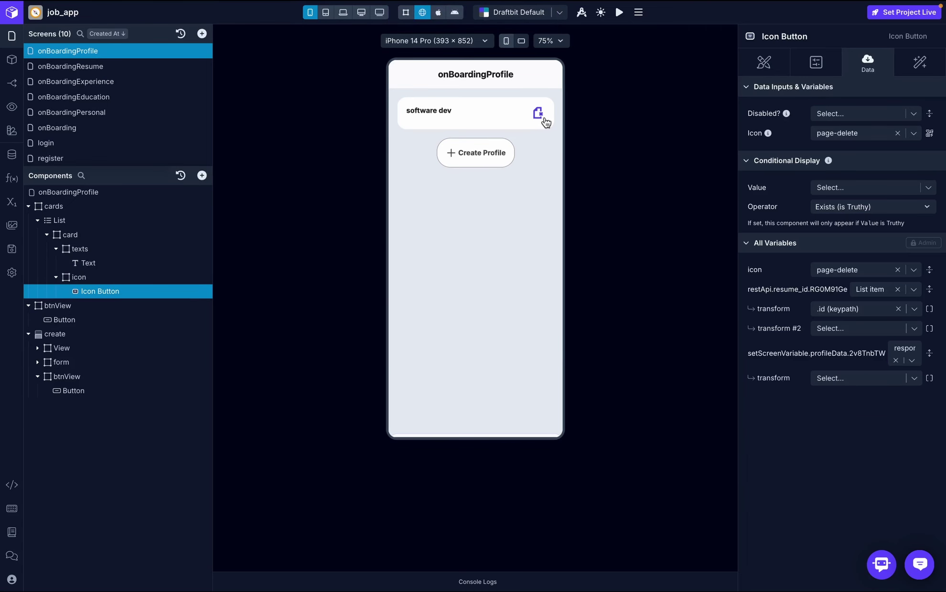
{"action": "left_click", "coordinate": [919, 63]}
{"action": "left_click", "coordinate": [852, 114]}
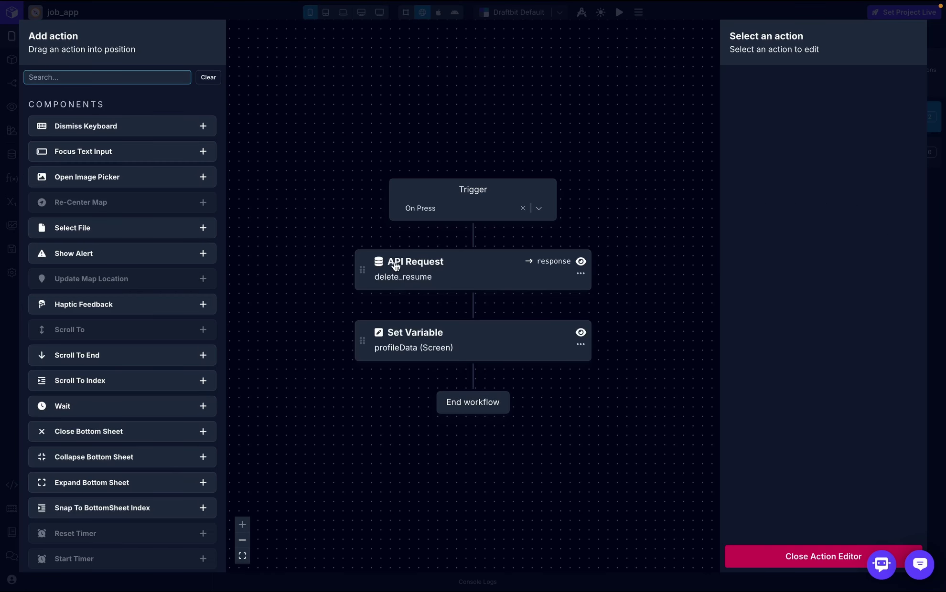
{"action": "left_click", "coordinate": [435, 276]}
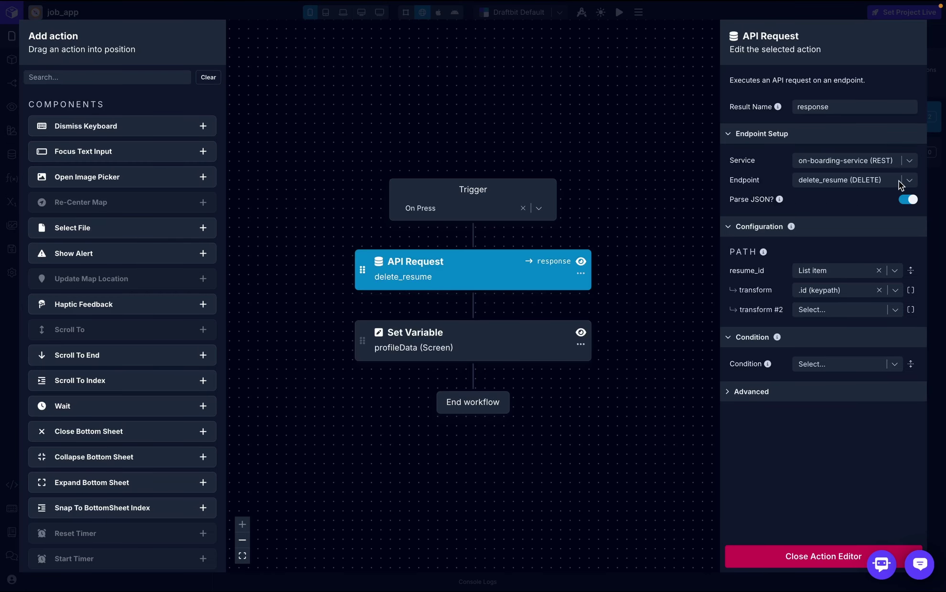
{"action": "left_click", "coordinate": [898, 180]}
{"action": "scroll", "coordinate": [850, 335], "scroll_direction": "down", "scroll_amount": 3}
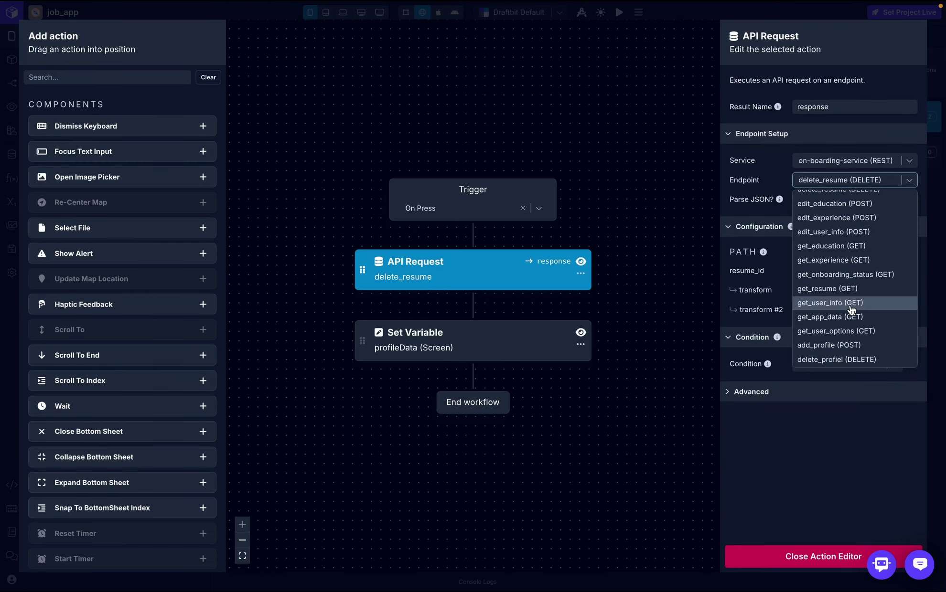
{"action": "left_click", "coordinate": [852, 361]}
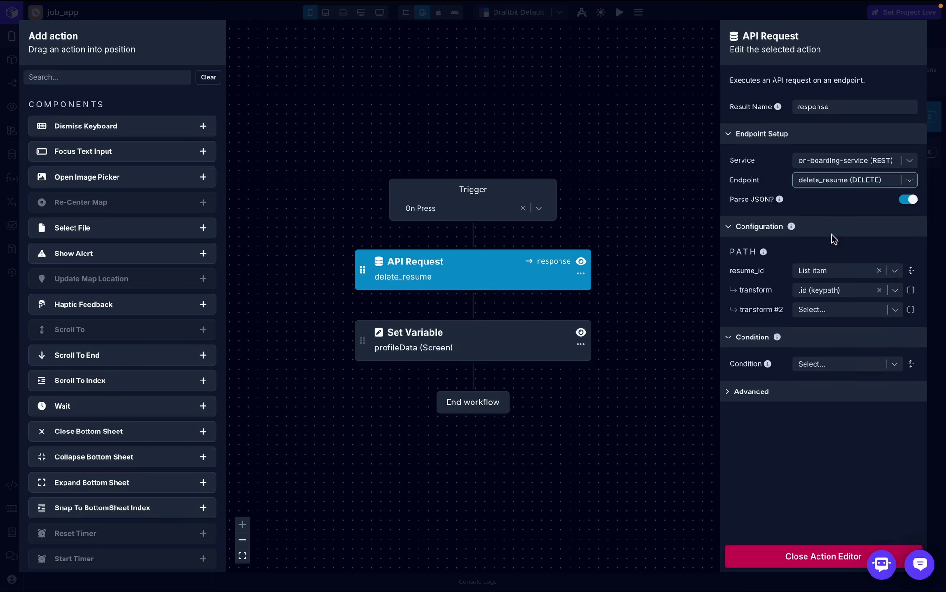
- Pass the list item's id as application_profile_id to the request
{"action": "left_click", "coordinate": [898, 272]}
{"action": "left_click", "coordinate": [788, 320]}
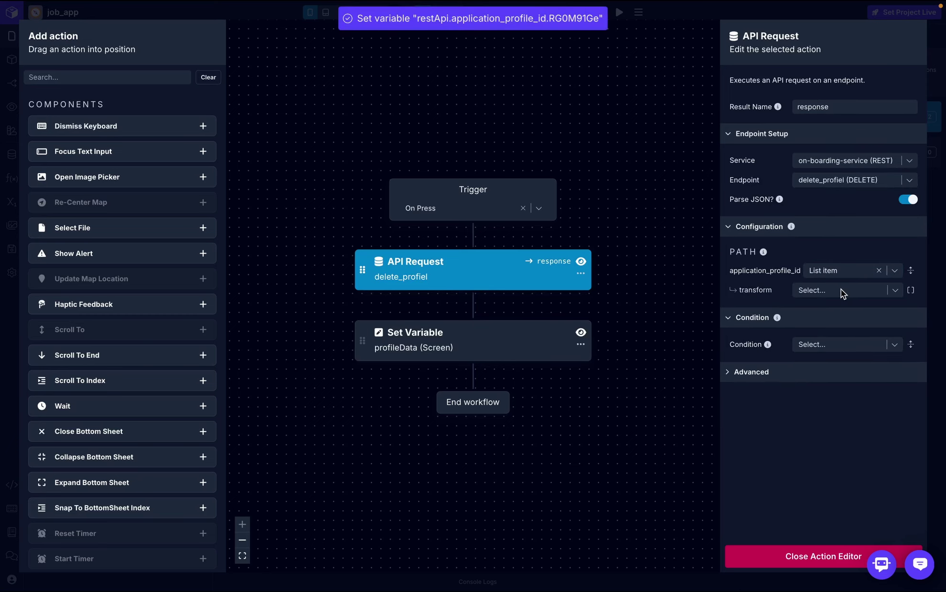
{"action": "left_click", "coordinate": [841, 289]}
{"action": "type", "text": "st"}
{"action": "key", "text": "Escape"}
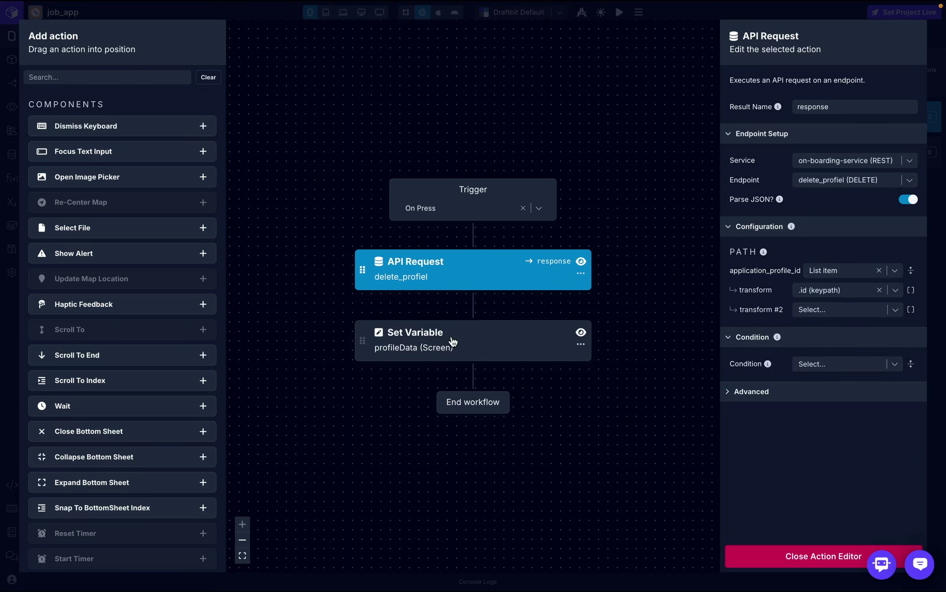
{"action": "left_click", "coordinate": [792, 564]}
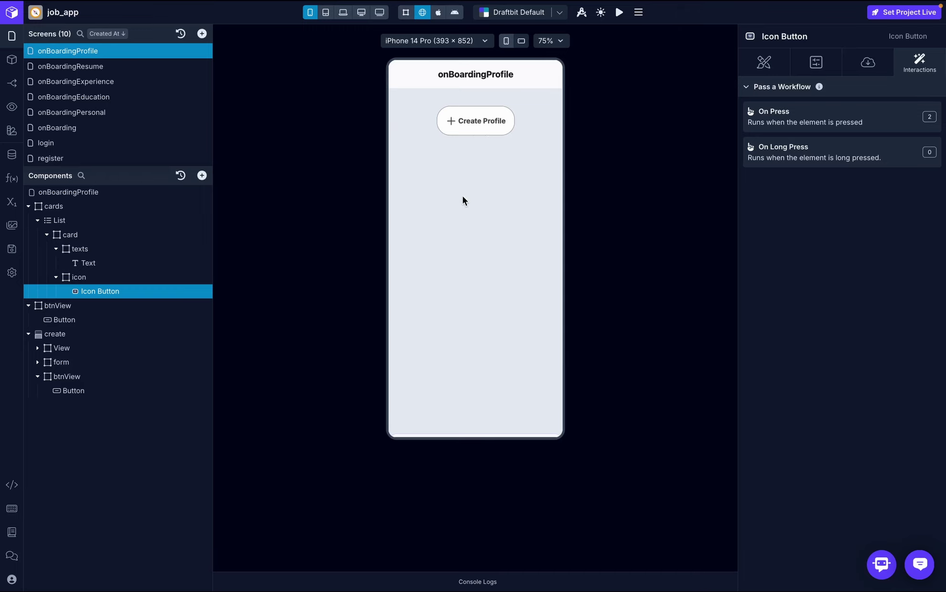
- Fill a new mobile dev profile: education test 2024, experience software developer, resume file-d7ea5c.pdf
{"action": "left_click", "coordinate": [476, 157]}
{"action": "left_click", "coordinate": [435, 258]}
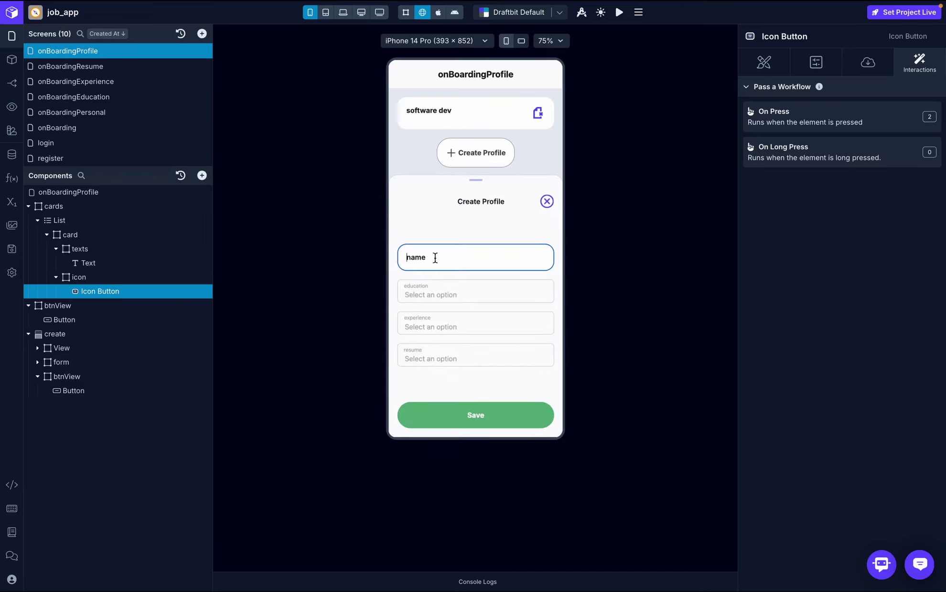
{"action": "type", "text": "mobile dev"}
{"action": "left_click", "coordinate": [426, 295]}
{"action": "left_click", "coordinate": [436, 333]}
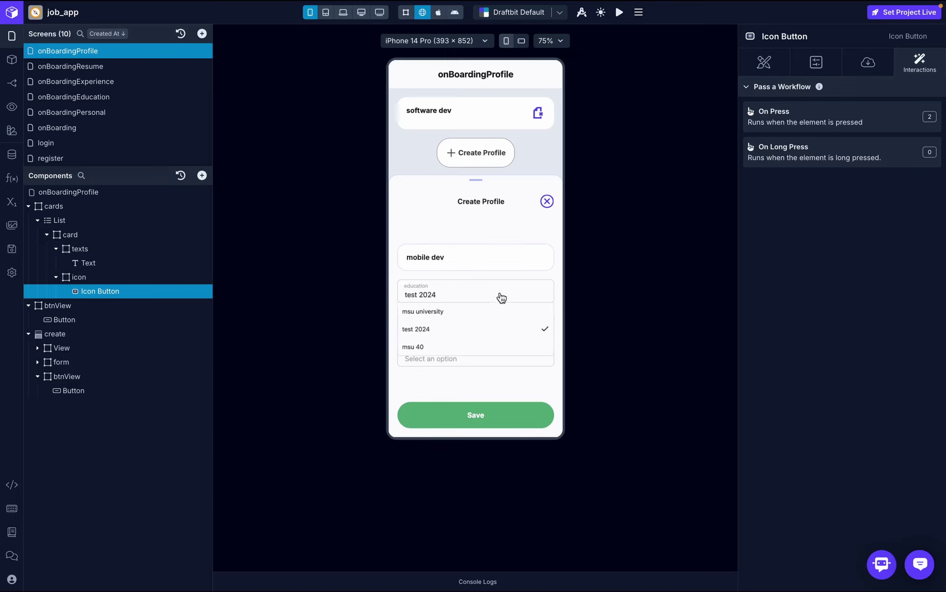
{"action": "left_click", "coordinate": [440, 327]}
{"action": "left_click", "coordinate": [433, 344]}
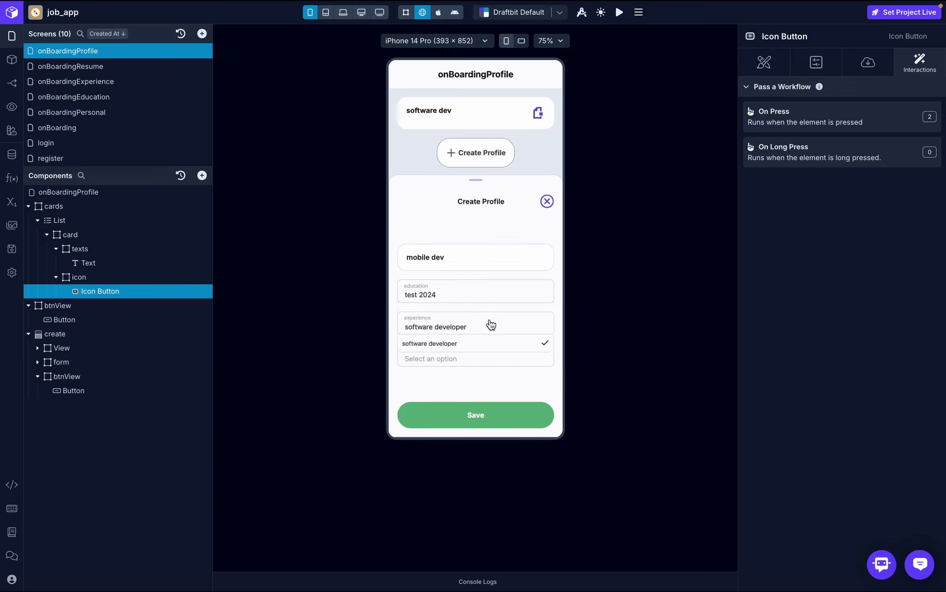
{"action": "left_click", "coordinate": [442, 360]}
{"action": "left_click", "coordinate": [423, 376]}
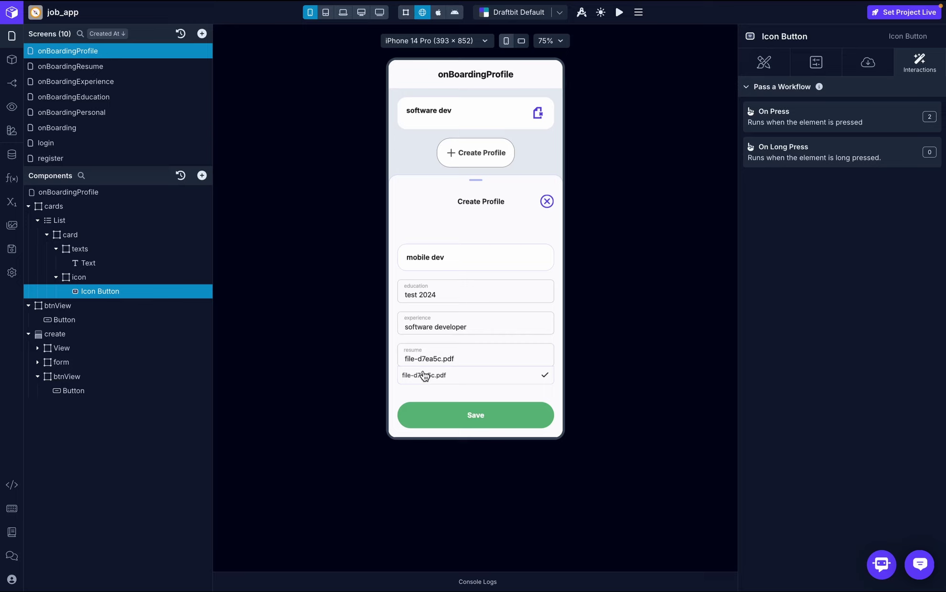
{"action": "left_click", "coordinate": [494, 361]}
- Save the profile and reopen Application Profile from onBoarding to check the list
{"action": "left_click", "coordinate": [477, 418]}
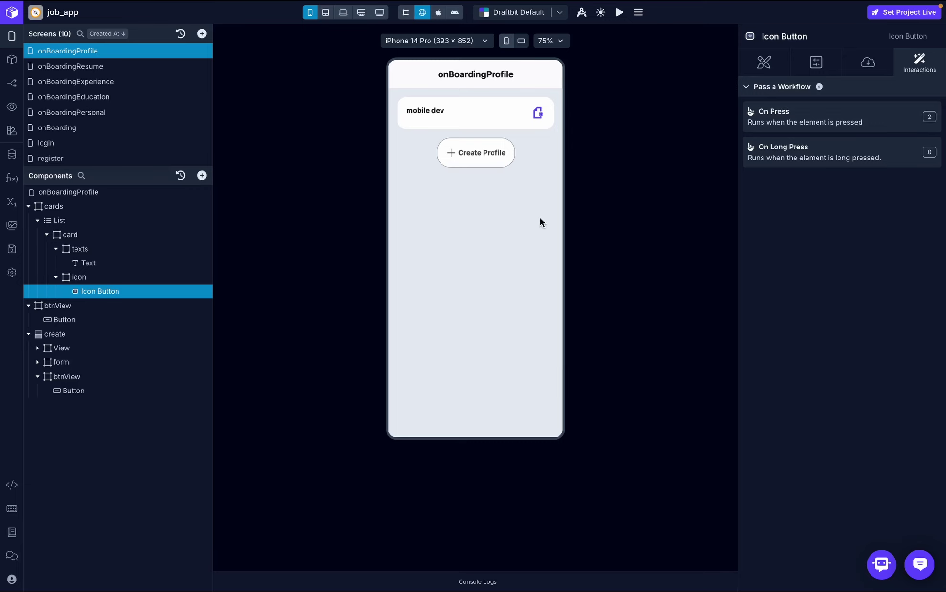
{"action": "left_click", "coordinate": [77, 130]}
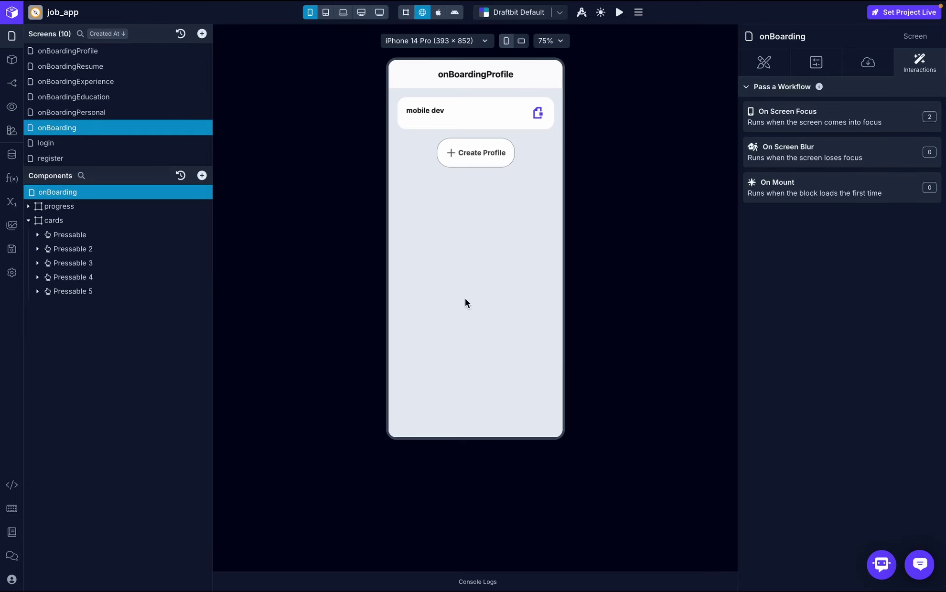
{"action": "scroll", "coordinate": [487, 253], "scroll_direction": "down", "scroll_amount": 2}
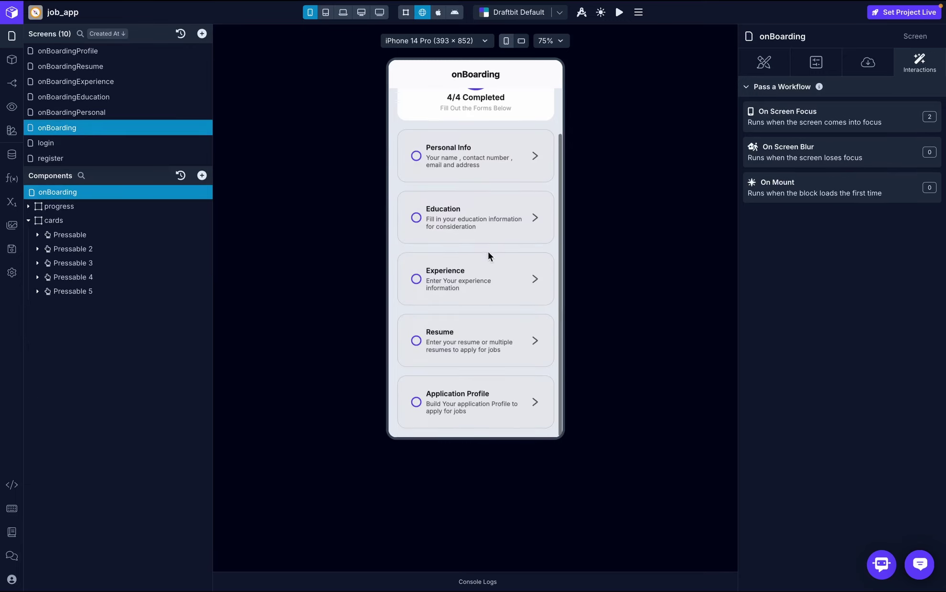
{"action": "left_click", "coordinate": [482, 409]}
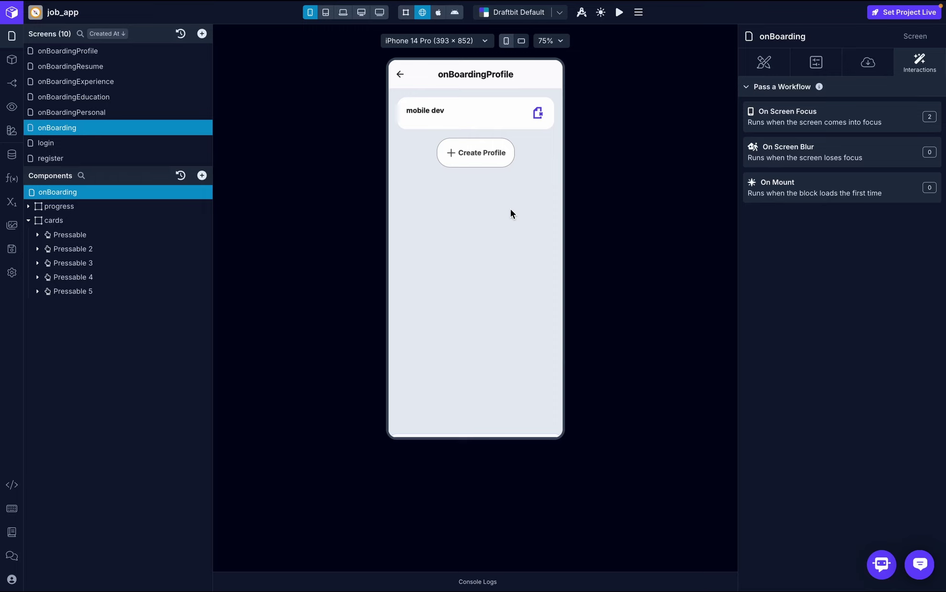
- Duplicate the btnView container on onBoardingProfile to create a copy below it
{"action": "left_click", "coordinate": [123, 56]}
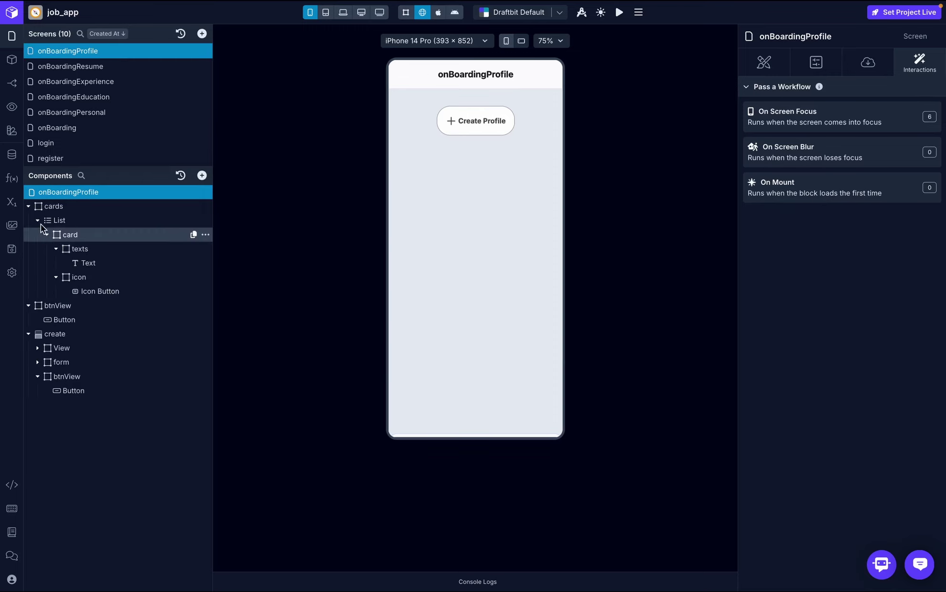
{"action": "left_click", "coordinate": [29, 206]}
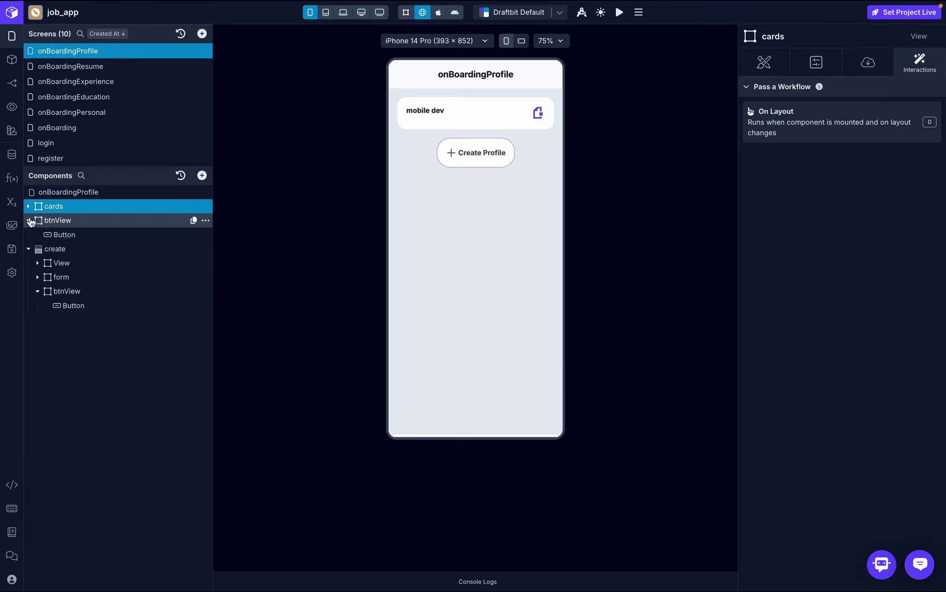
{"action": "left_click", "coordinate": [29, 220]}
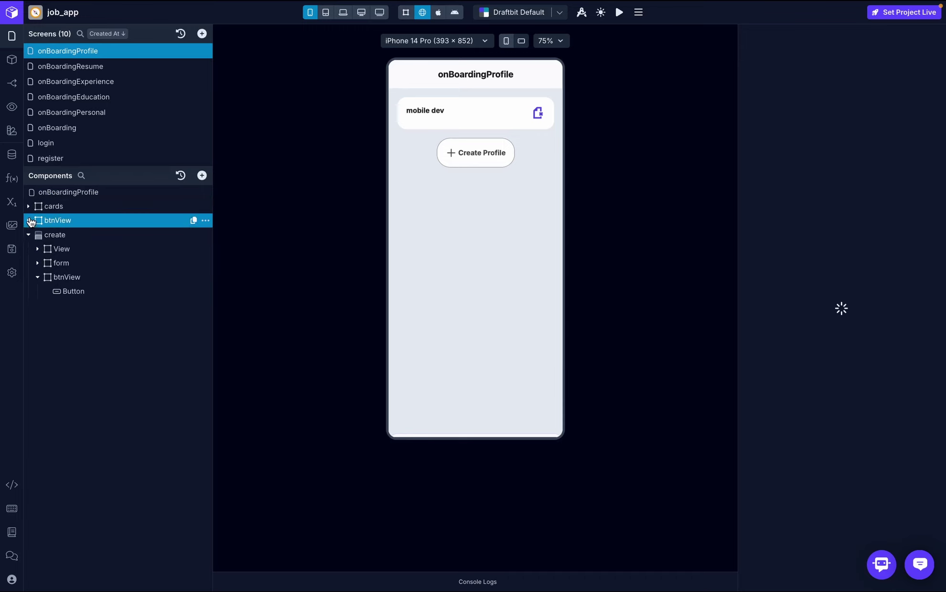
{"action": "left_click", "coordinate": [205, 221]}
{"action": "left_click", "coordinate": [219, 286]}
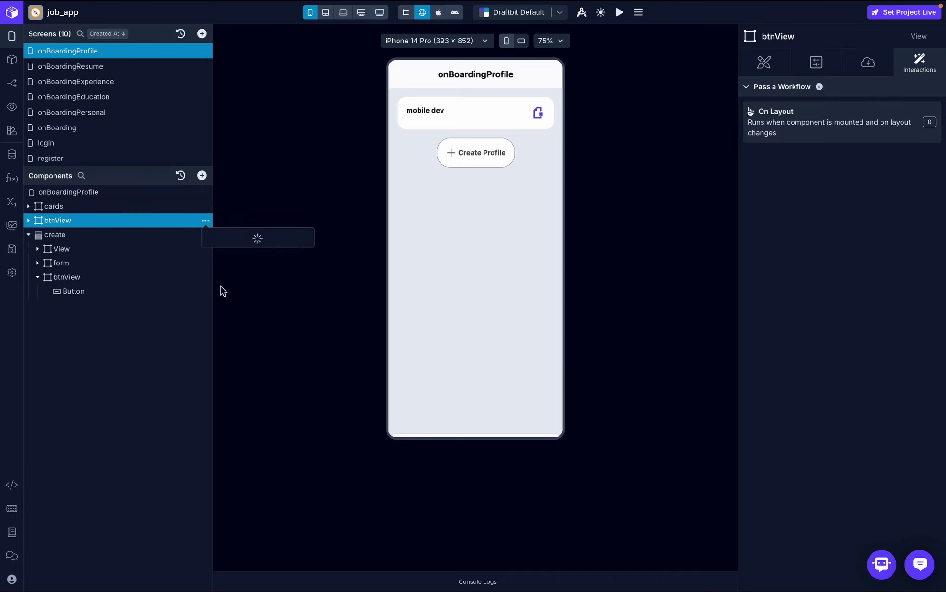
{"action": "left_click", "coordinate": [91, 236]}
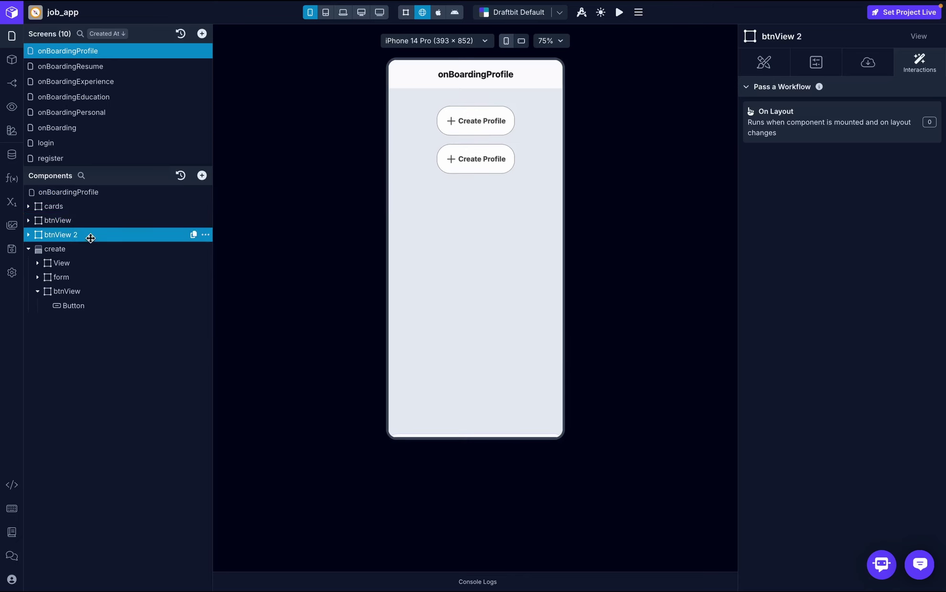
{"action": "double_click", "coordinate": [91, 236]}
{"action": "key", "text": "Return"}
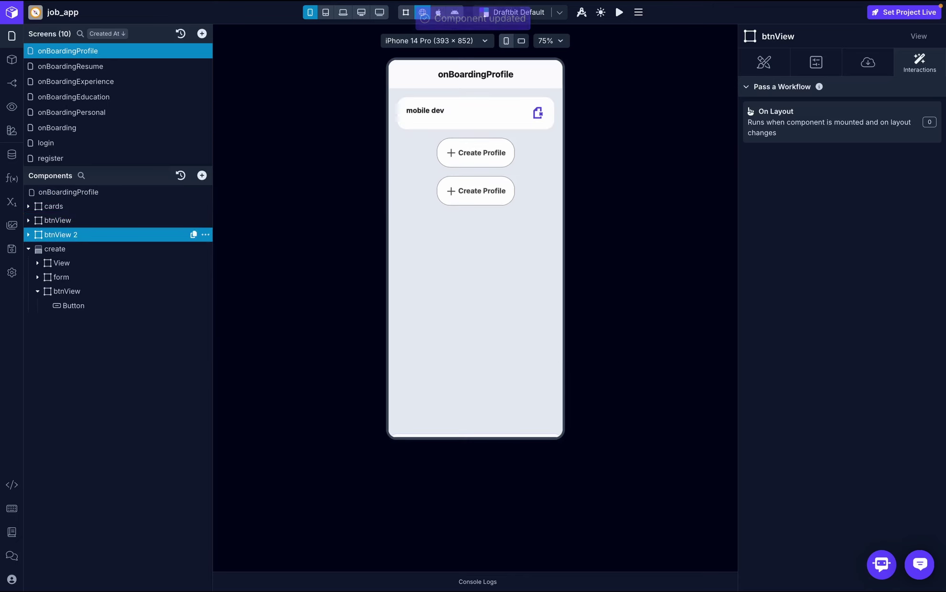
- Label the copied button 'Complete Onboarding' and remove its plus icon
{"action": "left_click", "coordinate": [868, 66]}
{"action": "left_click", "coordinate": [763, 62]}
{"action": "scroll", "coordinate": [839, 303], "scroll_direction": "down", "scroll_amount": 5}
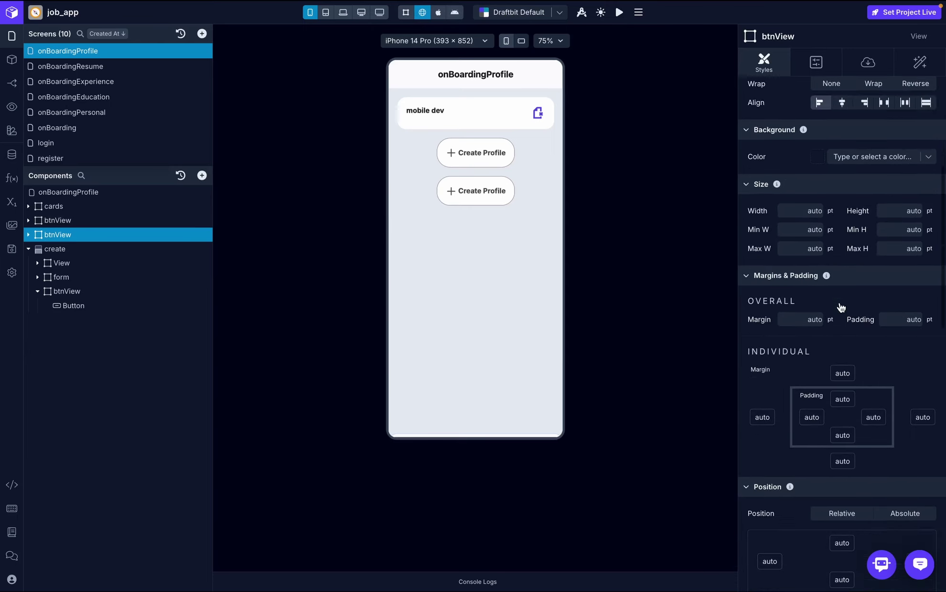
{"action": "scroll", "coordinate": [842, 306], "scroll_direction": "down", "scroll_amount": 2}
{"action": "left_click", "coordinate": [475, 191]}
{"action": "left_click", "coordinate": [844, 134]}
{"action": "type", "text": "Complete"}
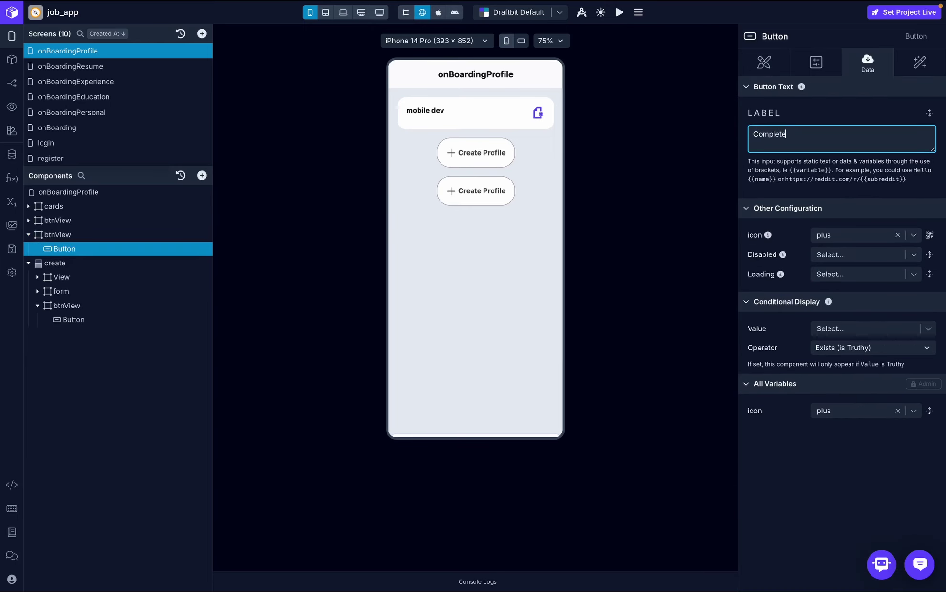
{"action": "type", "text": "d Onboarding"}
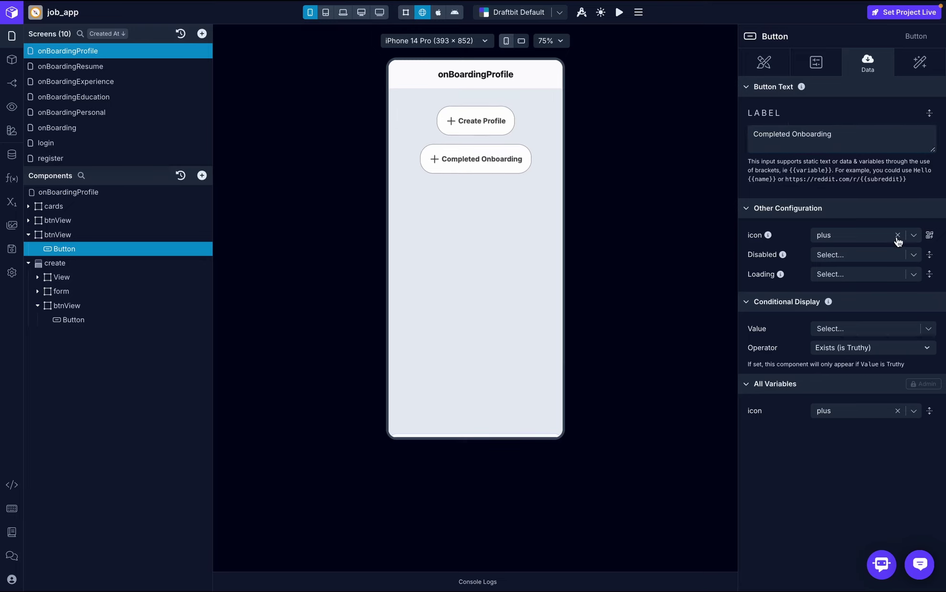
{"action": "left_click", "coordinate": [897, 235]}
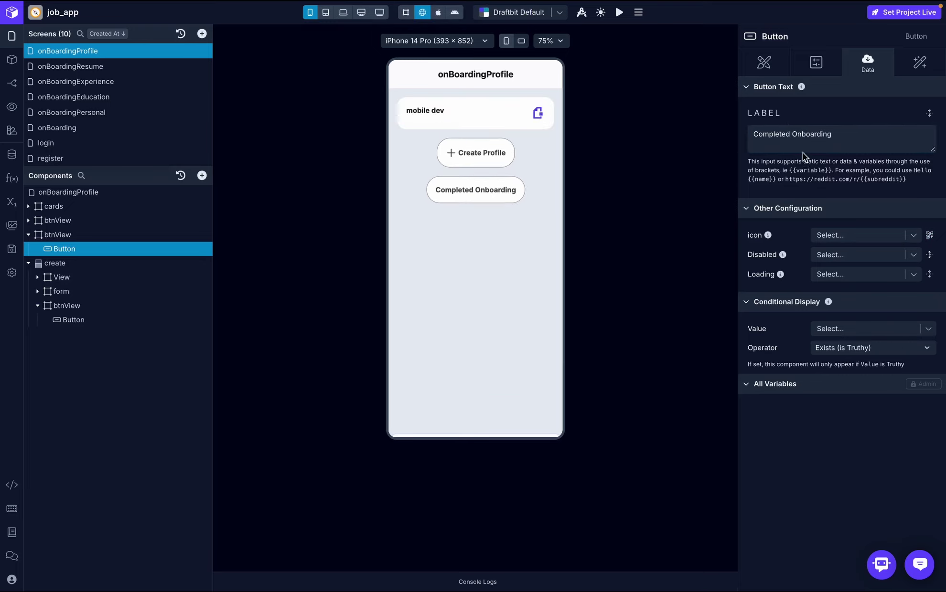
{"action": "left_click", "coordinate": [793, 138]}
{"action": "key", "text": "BackSpace"}
{"action": "left_click", "coordinate": [824, 110]}
- Give the button a Dark Green background and white text colour
{"action": "left_click", "coordinate": [764, 62]}
{"action": "left_click", "coordinate": [870, 238]}
{"action": "scroll", "coordinate": [862, 363], "scroll_direction": "down", "scroll_amount": 3}
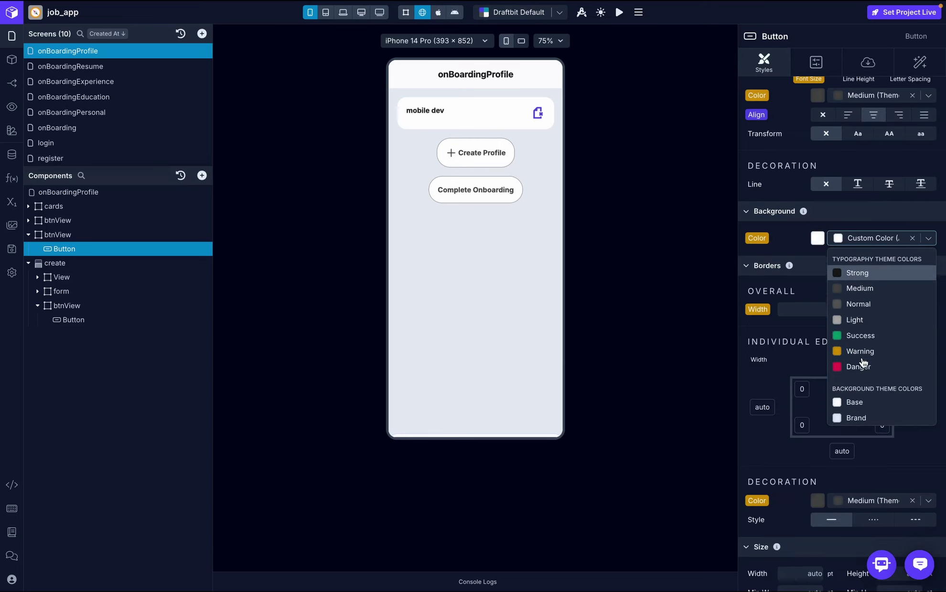
{"action": "type", "text": "dark"}
{"action": "left_click", "coordinate": [877, 285]}
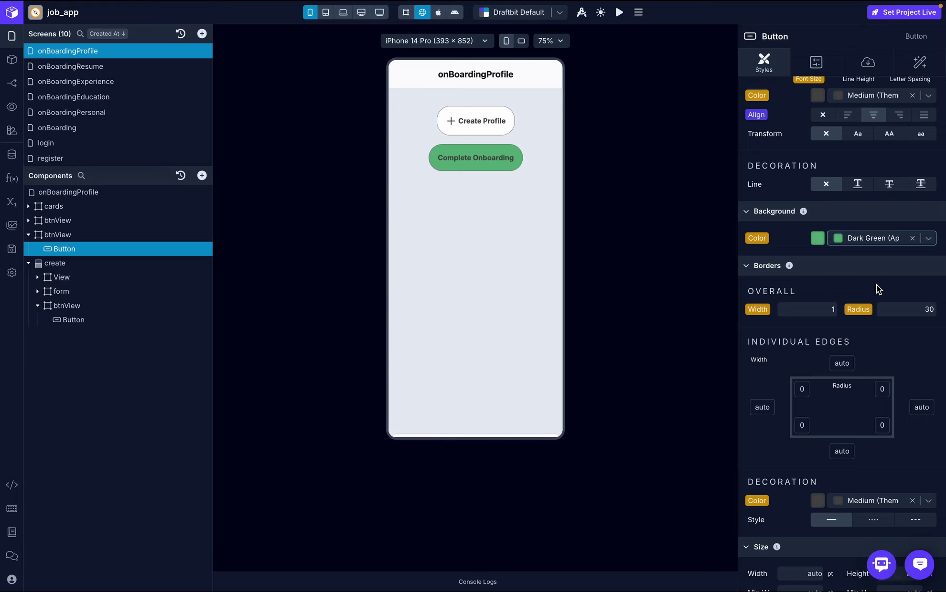
{"action": "scroll", "coordinate": [872, 273], "scroll_direction": "up", "scroll_amount": 5}
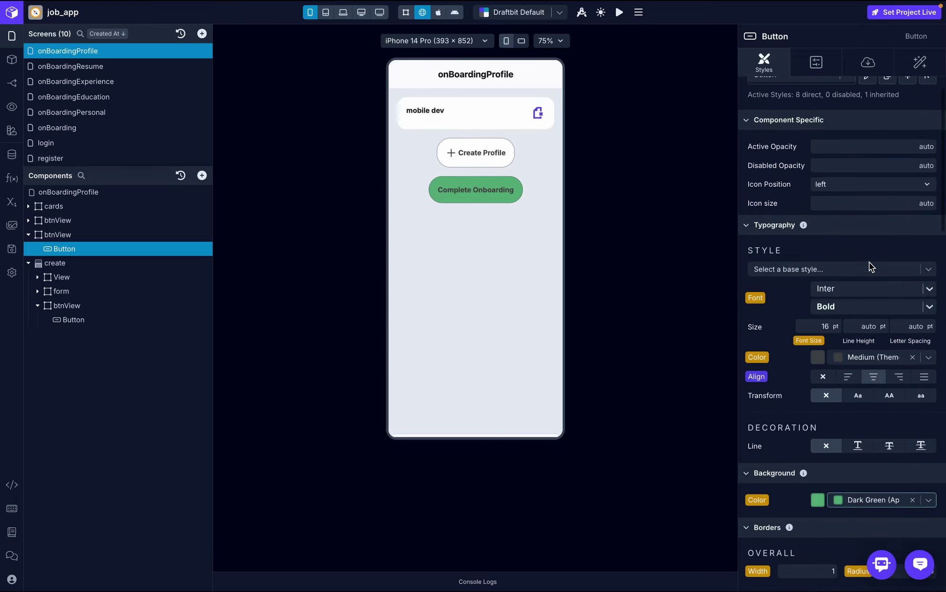
{"action": "left_click", "coordinate": [881, 359]}
{"action": "type", "text": "white"}
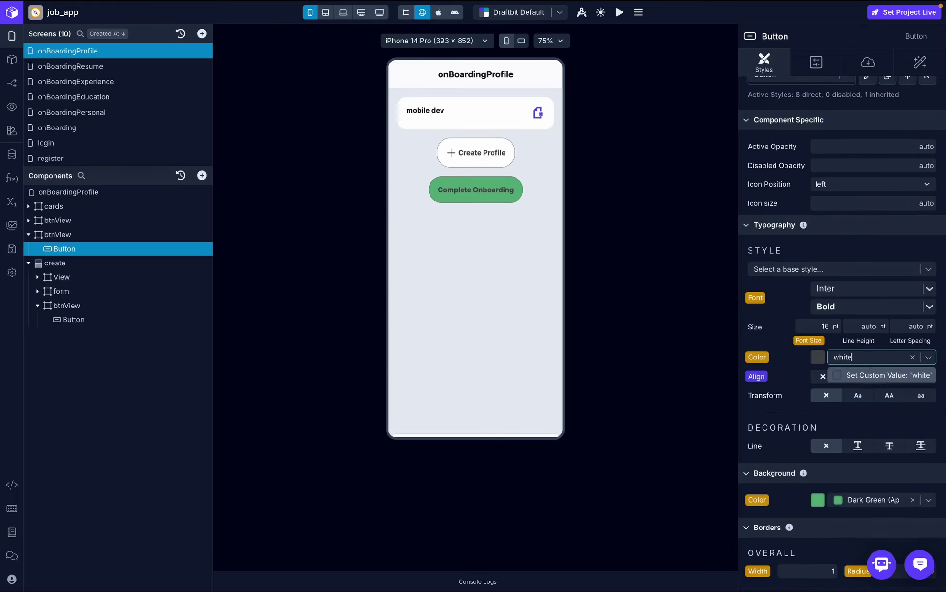
{"action": "left_click", "coordinate": [867, 376]}
- Delete the inherited Expand Bottom Sheet action from the button's On Press workflow
{"action": "left_click", "coordinate": [920, 62]}
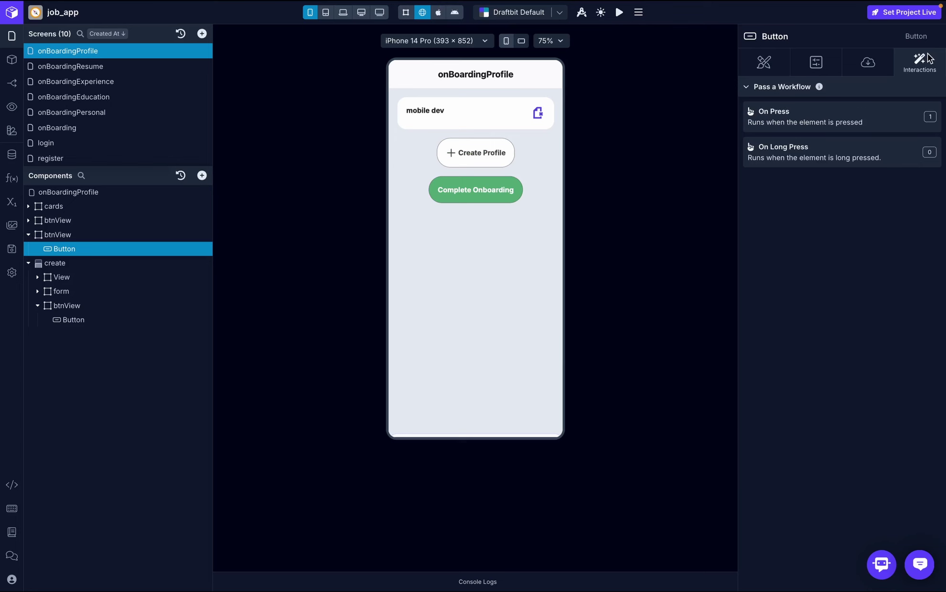
{"action": "left_click", "coordinate": [908, 112]}
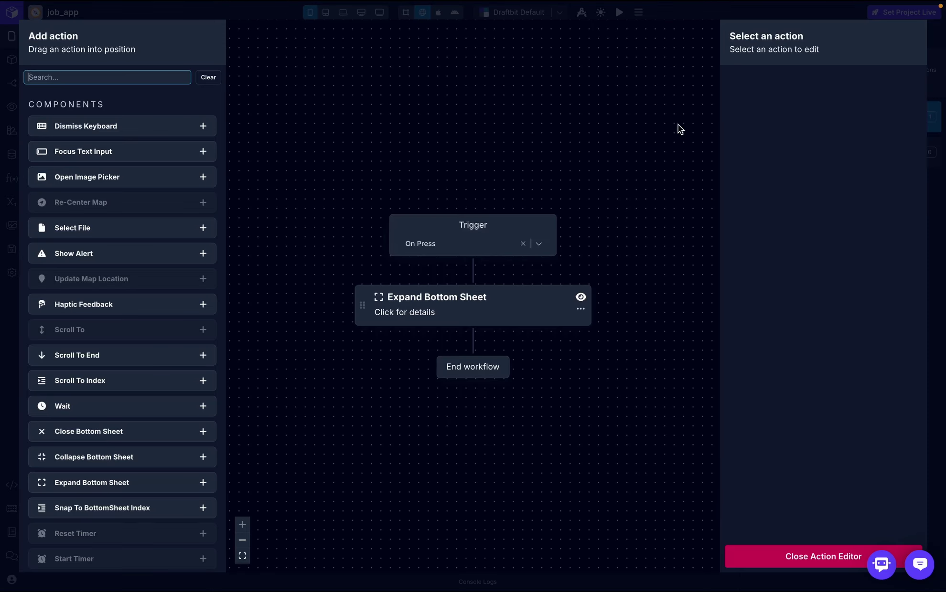
{"action": "left_click", "coordinate": [580, 312]}
{"action": "left_click", "coordinate": [594, 349]}
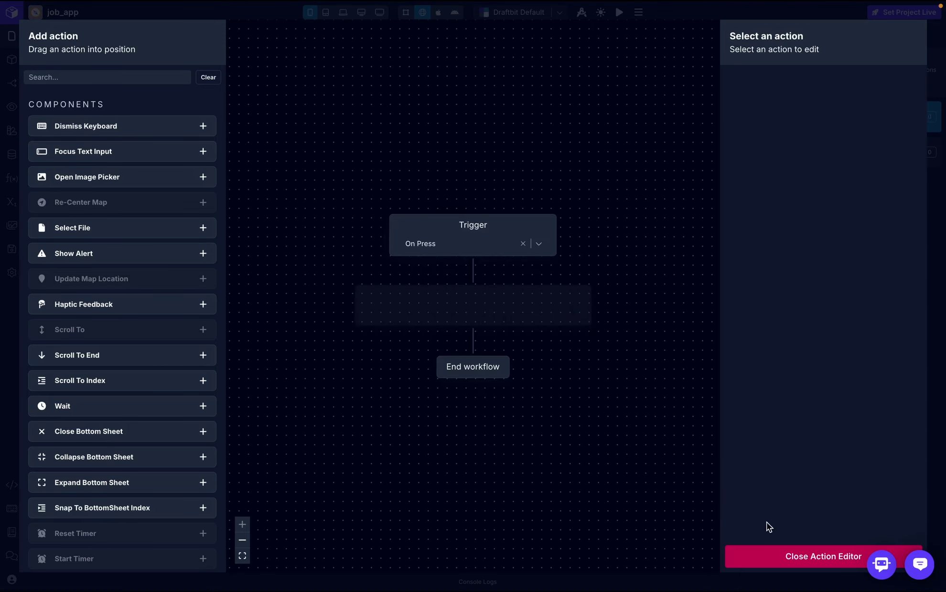
{"action": "left_click", "coordinate": [791, 571]}
- Open Xano's /user/onboard_complete GET endpoint and select its path text
{"action": "left_click", "coordinate": [14, 154]}
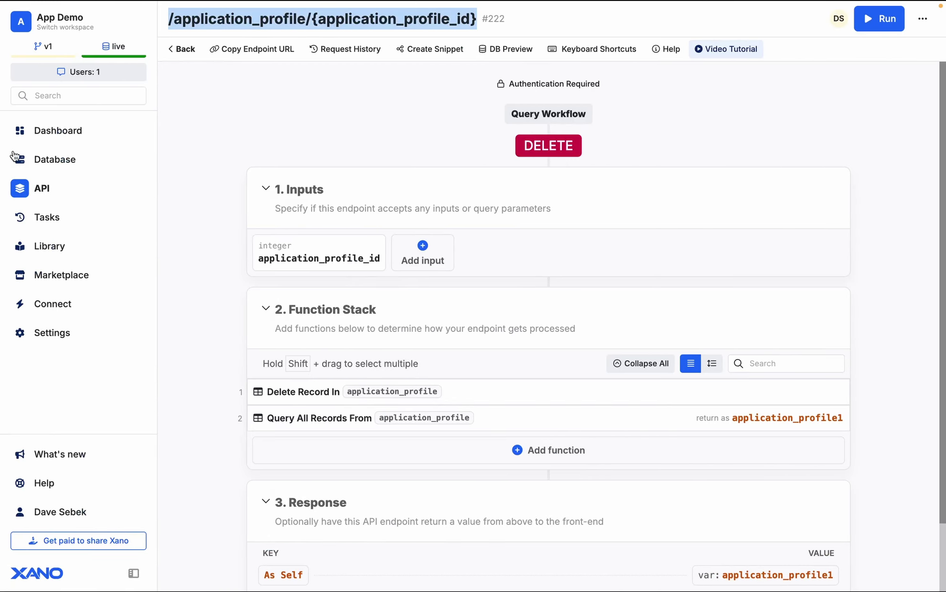
{"action": "left_click", "coordinate": [174, 53]}
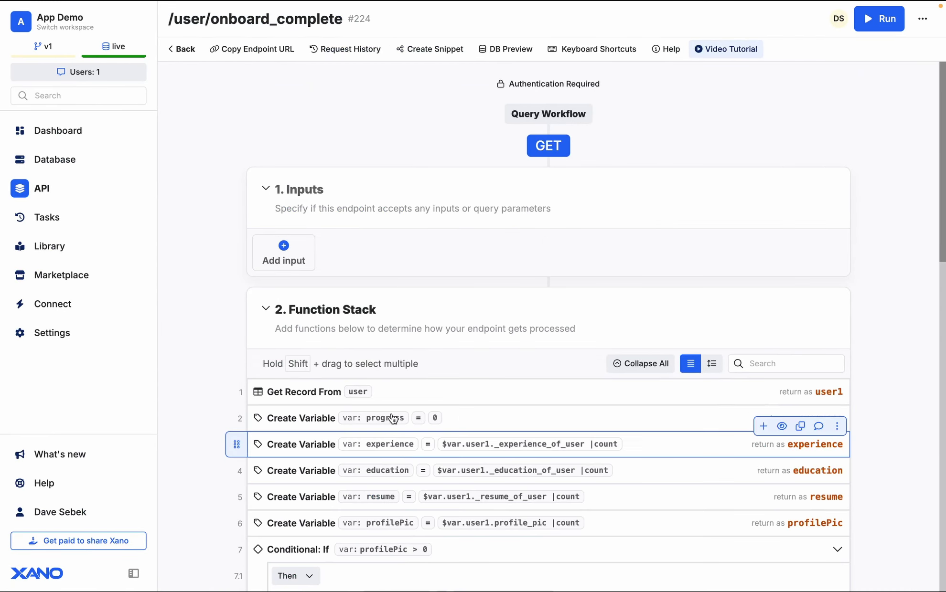
{"action": "left_click_drag", "start_coordinate": [161, 19], "coordinate": [340, 16]}
{"action": "key", "text": "ctrl+c"}
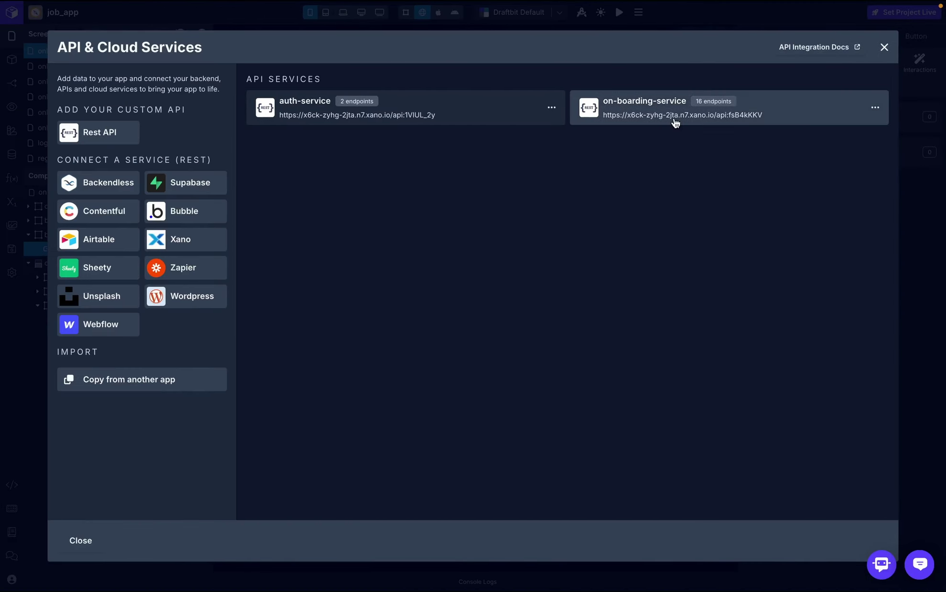
- Start a new on-boarding-service endpoint is_onBoarding_complete with object profile and role Get One
{"action": "left_click", "coordinate": [675, 122]}
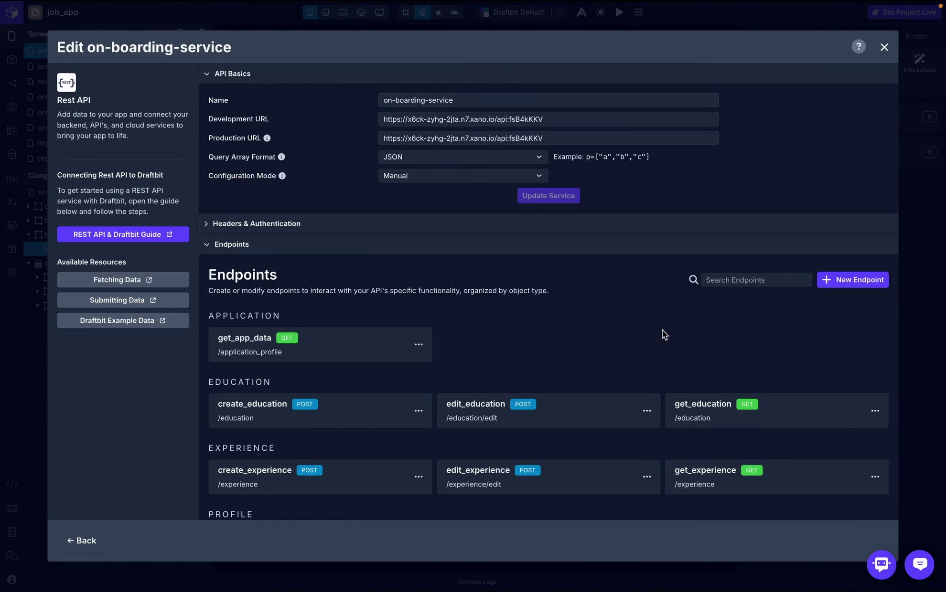
{"action": "scroll", "coordinate": [765, 359], "scroll_direction": "down", "scroll_amount": 1}
{"action": "left_click", "coordinate": [843, 266]}
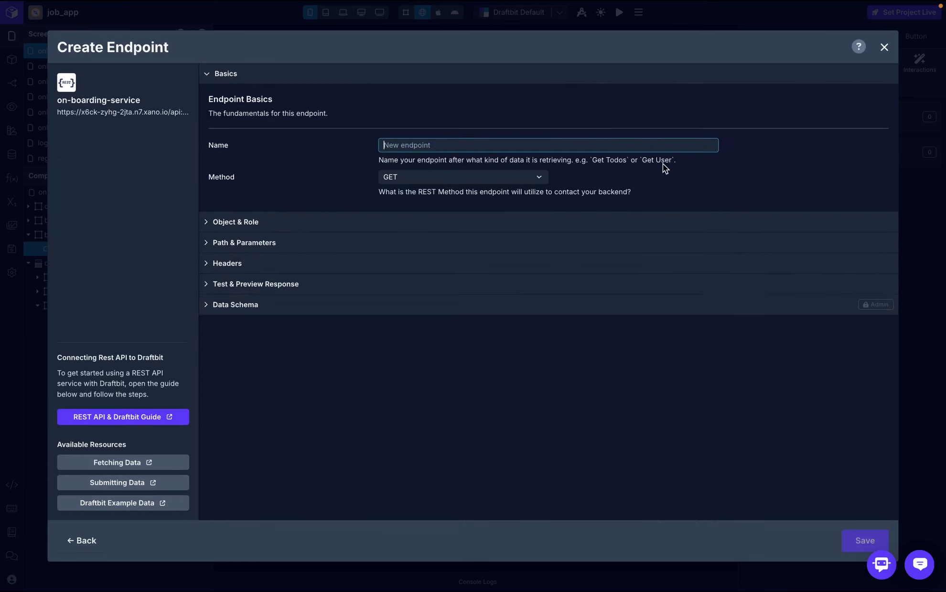
{"action": "type", "text": "I"}
{"action": "left_click", "coordinate": [538, 225]}
{"action": "left_click", "coordinate": [433, 316]}
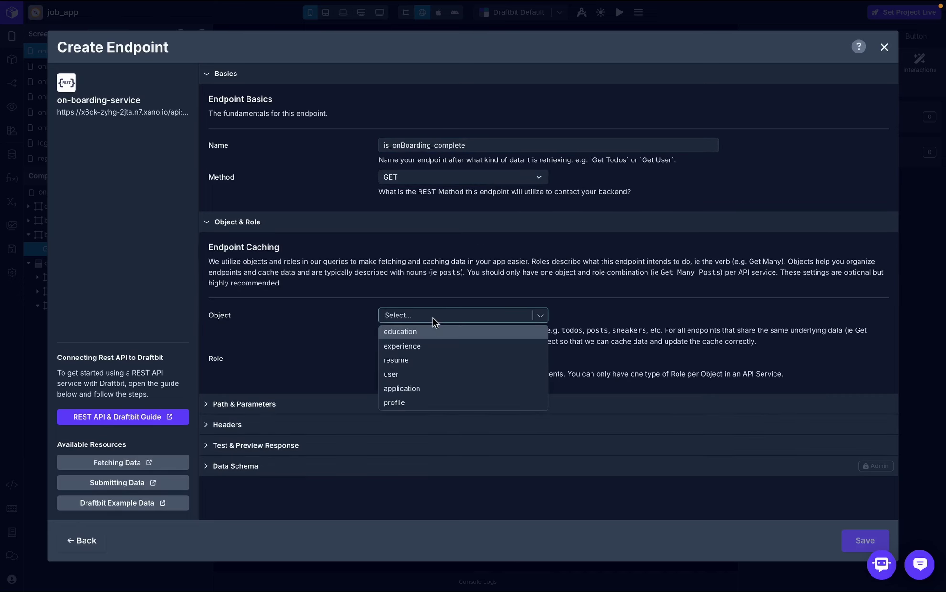
{"action": "left_click", "coordinate": [423, 403]}
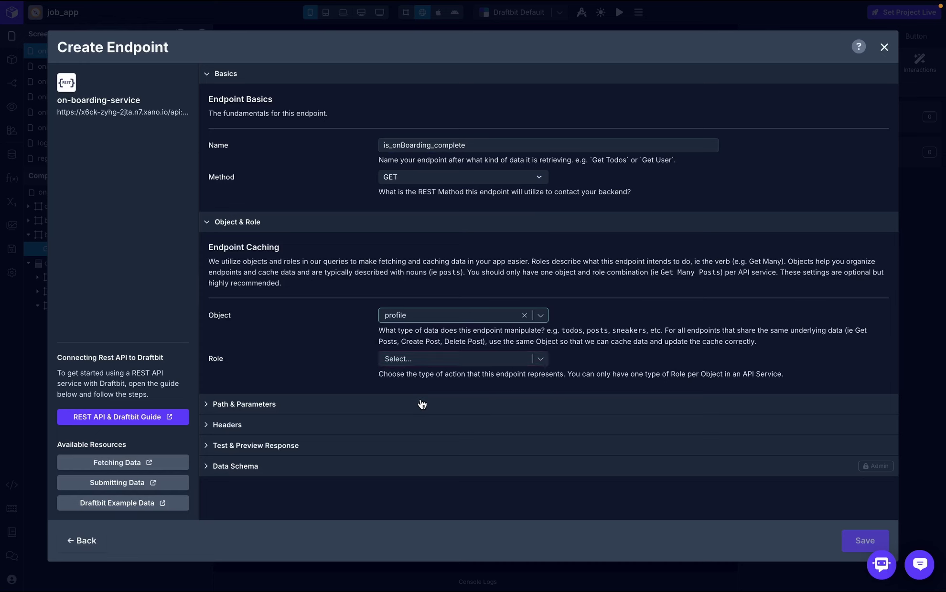
{"action": "left_click", "coordinate": [429, 361]}
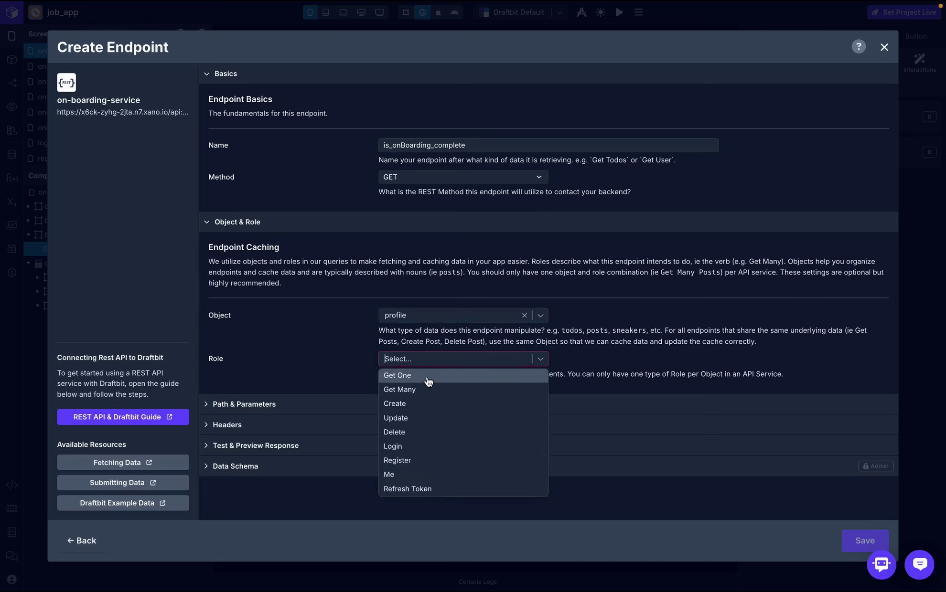
{"action": "left_click", "coordinate": [427, 377]}
- Set the path to /user/onboard_complete and add an Authorization header using the token variable
{"action": "left_click", "coordinate": [394, 406]}
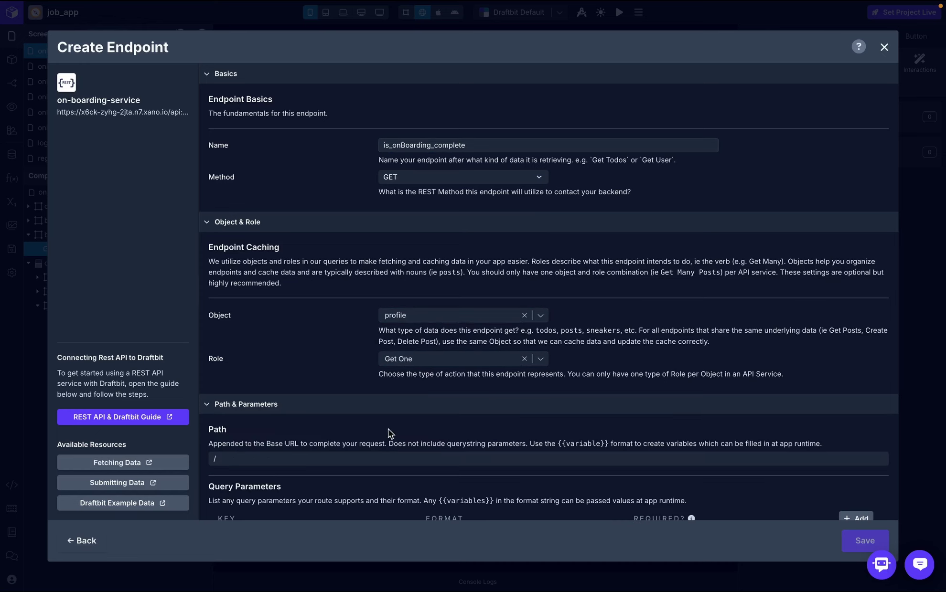
{"action": "left_click", "coordinate": [383, 459]}
{"action": "key", "text": "ctrl+v"}
{"action": "scroll", "coordinate": [410, 426], "scroll_direction": "down", "scroll_amount": 3}
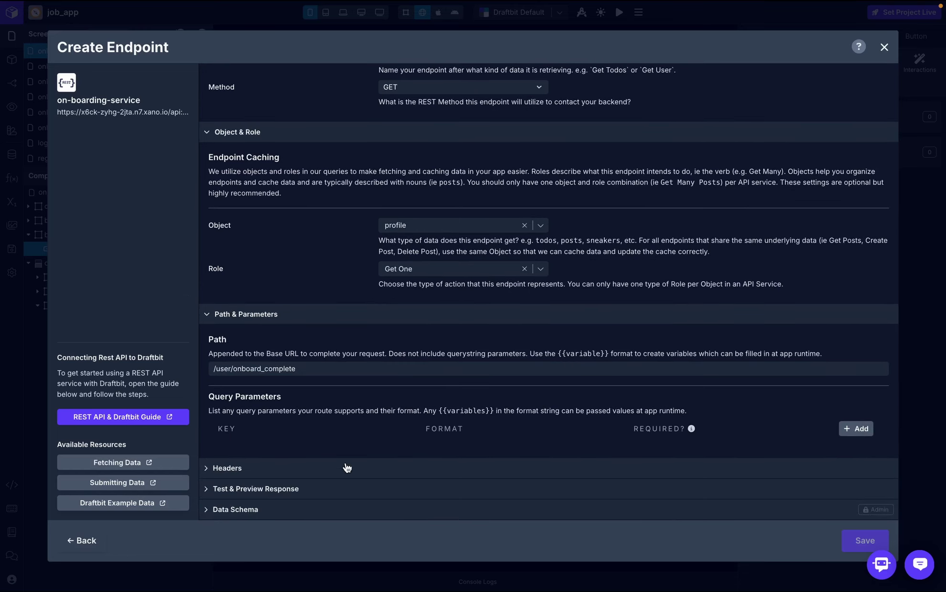
{"action": "left_click", "coordinate": [347, 467]}
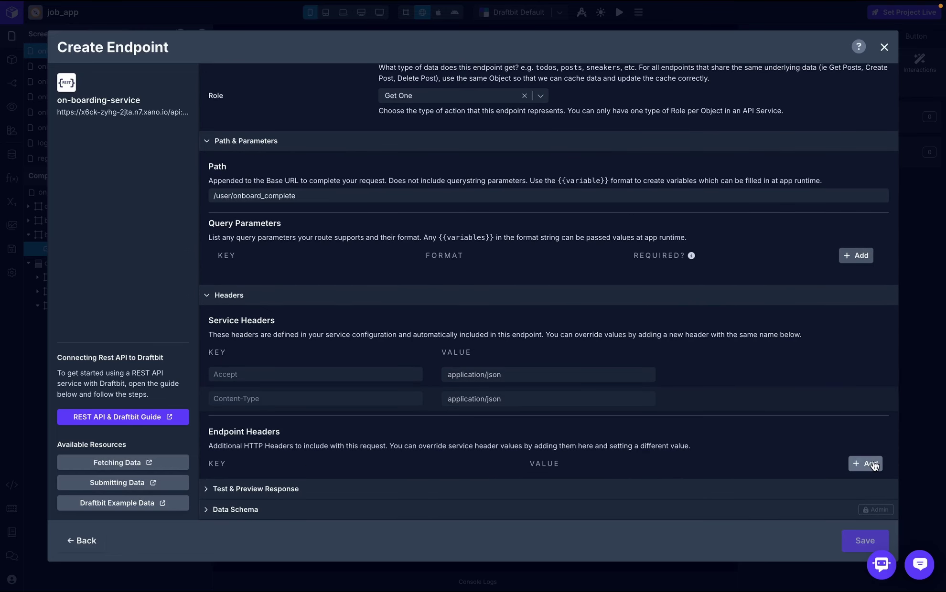
{"action": "left_click", "coordinate": [865, 463]}
{"action": "left_click", "coordinate": [474, 485]}
{"action": "type", "text": "Auth"}
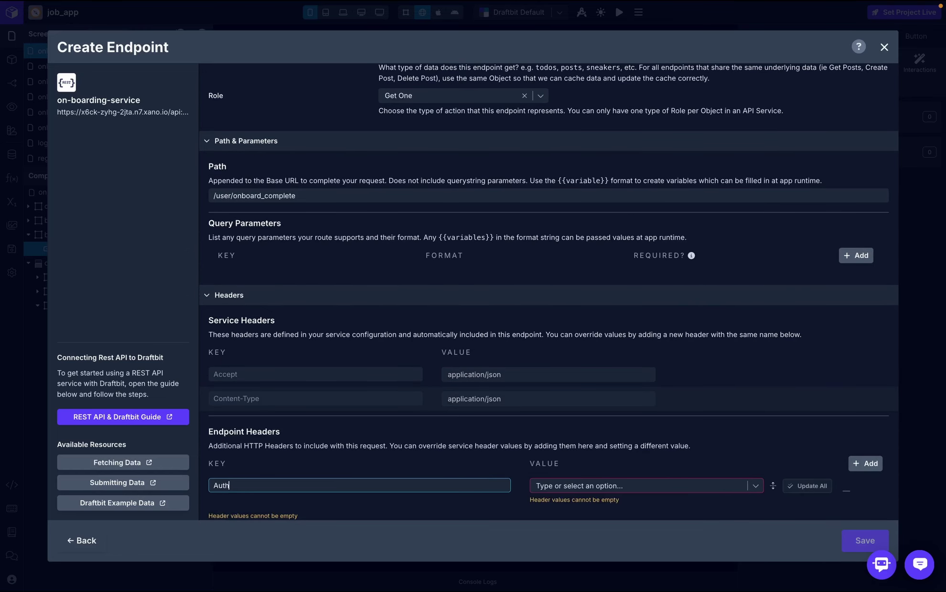
{"action": "type", "text": "orization"}
{"action": "left_click", "coordinate": [668, 487]}
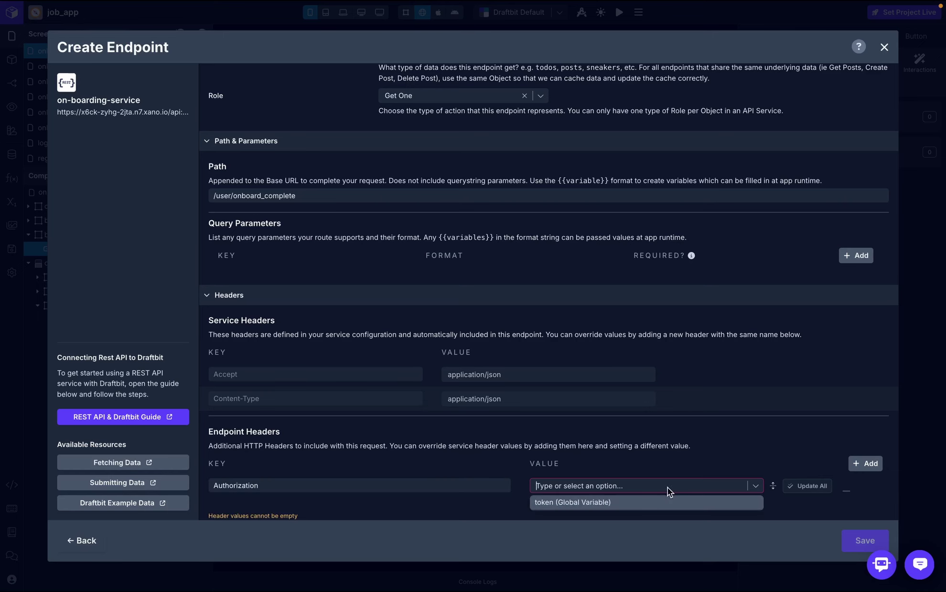
{"action": "left_click", "coordinate": [660, 508]}
- Skip the endpoint test, save the new endpoint, and close the setup
{"action": "scroll", "coordinate": [708, 452], "scroll_direction": "down", "scroll_amount": 1}
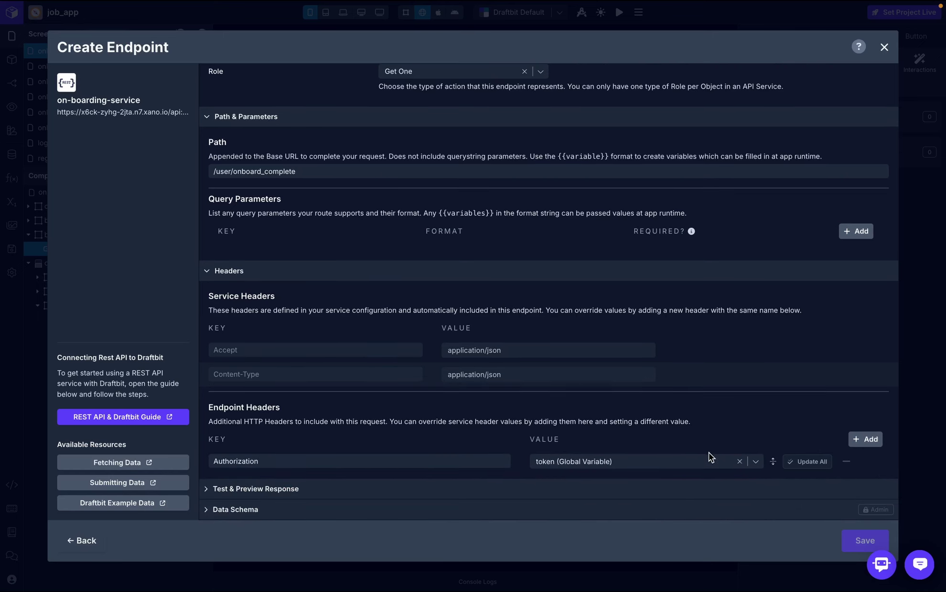
{"action": "left_click", "coordinate": [632, 488]}
{"action": "left_click", "coordinate": [702, 371]}
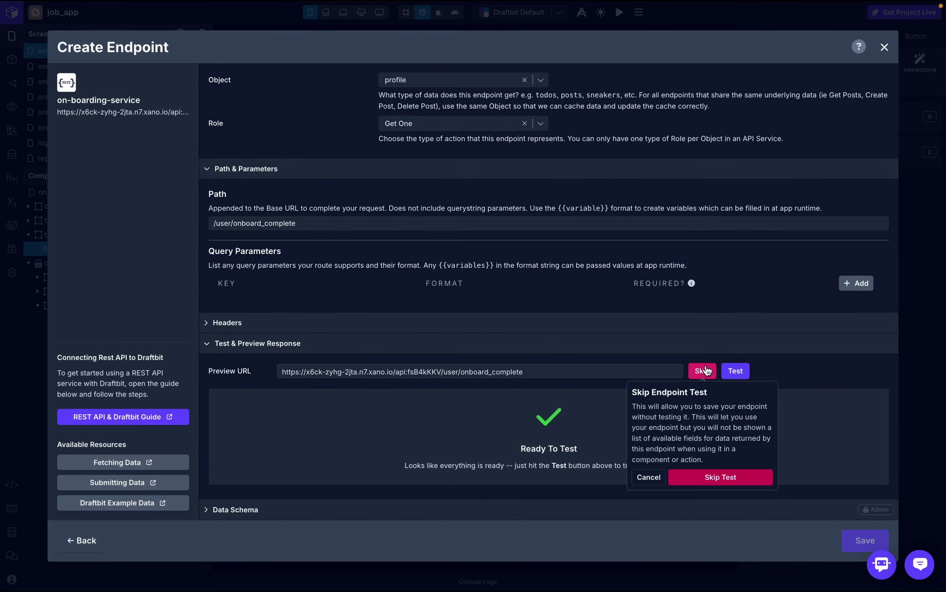
{"action": "left_click", "coordinate": [750, 484]}
{"action": "left_click", "coordinate": [864, 545]}
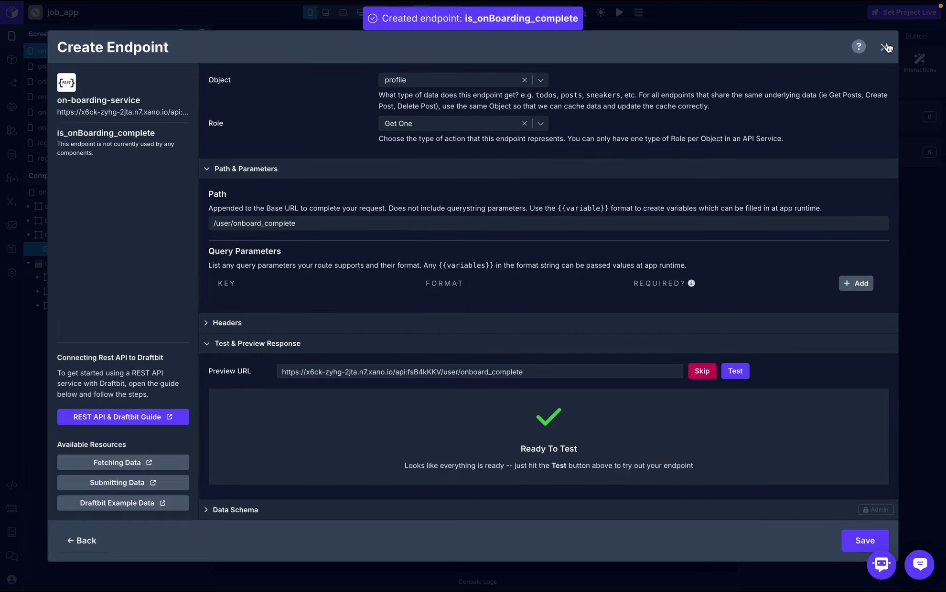
{"action": "left_click", "coordinate": [884, 48]}
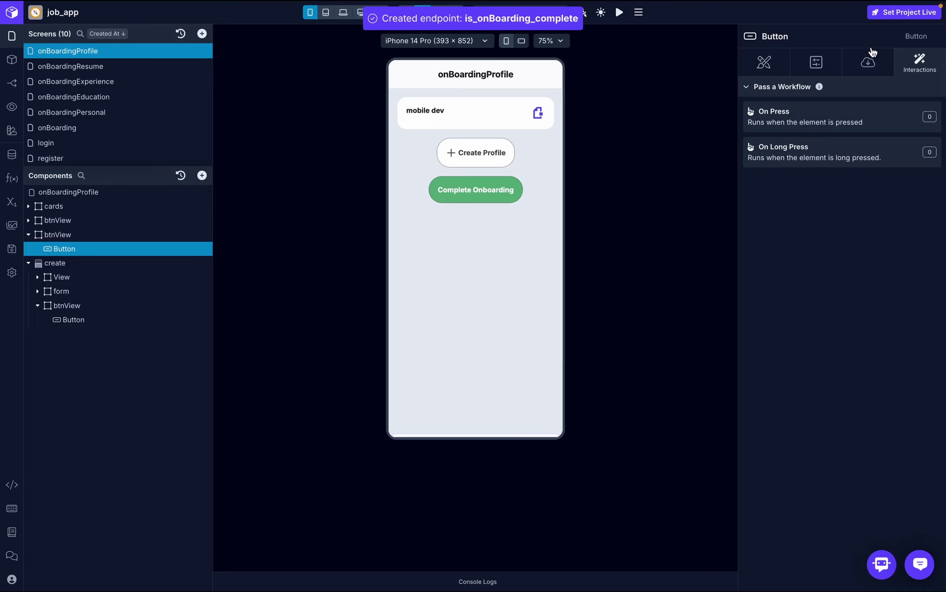
- Add an API Request to On Press calling is_onBoarding_complete, with its result named response
{"action": "left_click", "coordinate": [860, 125]}
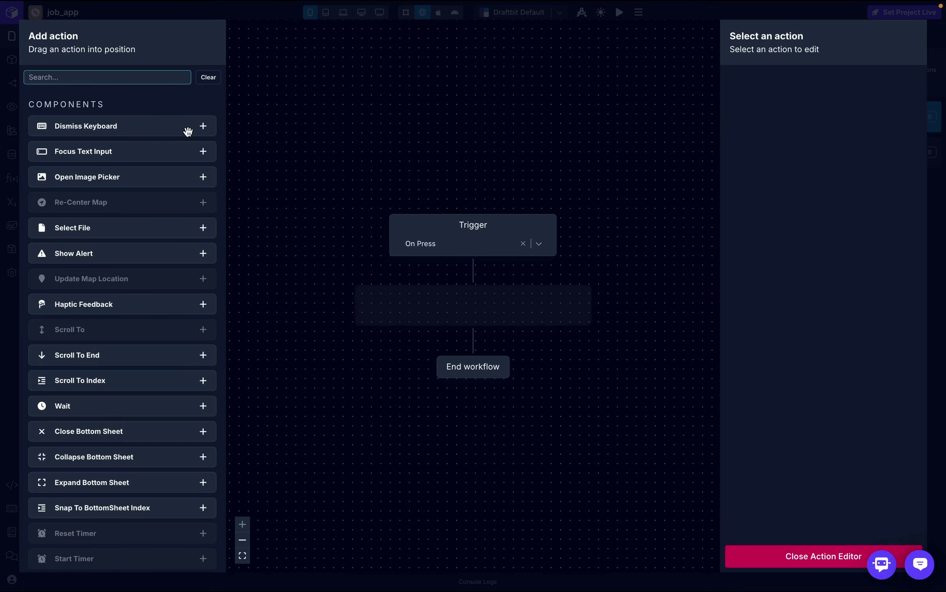
{"action": "type", "text": "api"}
{"action": "left_click_drag", "start_coordinate": [123, 130], "coordinate": [425, 306]}
{"action": "left_click", "coordinate": [839, 108]}
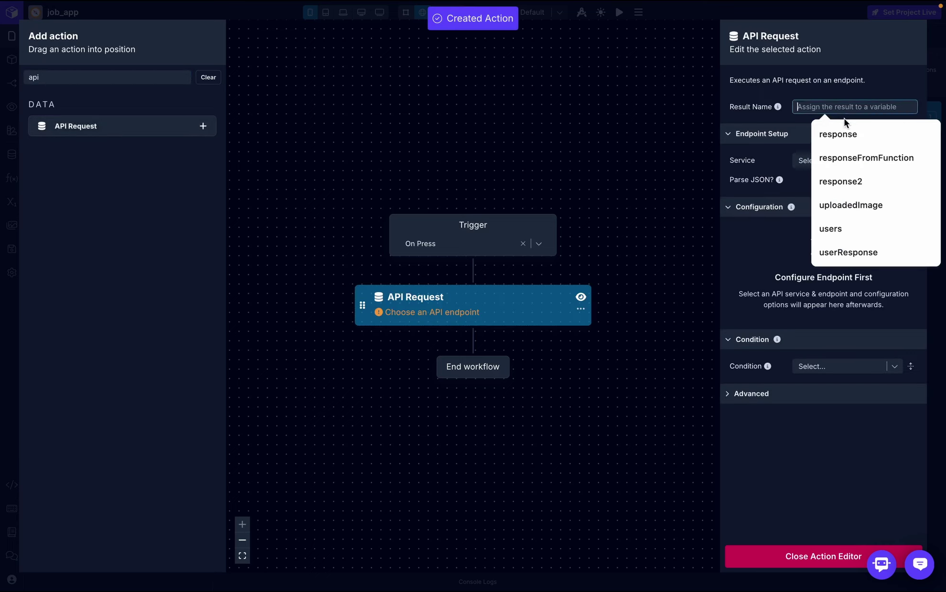
{"action": "left_click", "coordinate": [840, 134]}
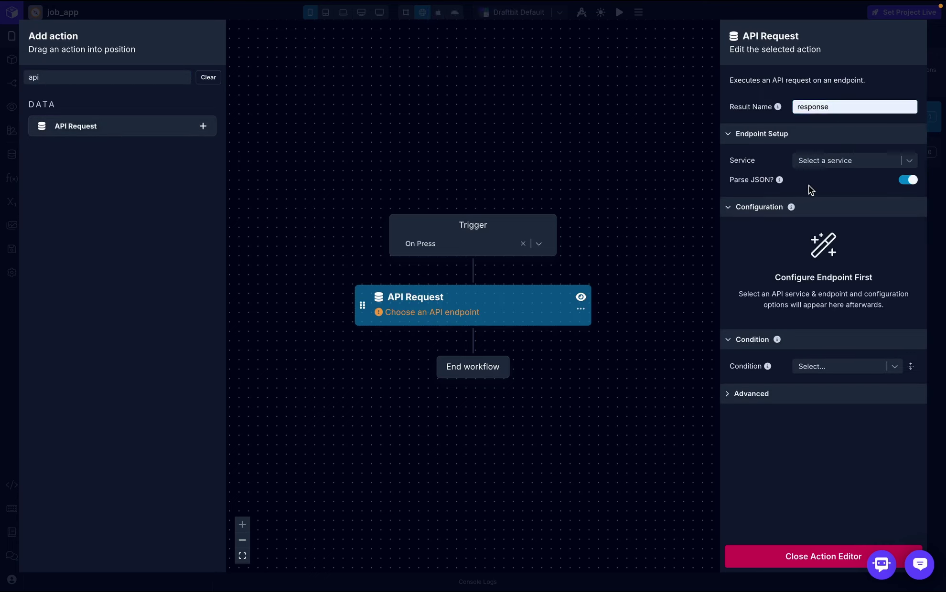
{"action": "left_click", "coordinate": [841, 160]}
{"action": "left_click", "coordinate": [883, 165]}
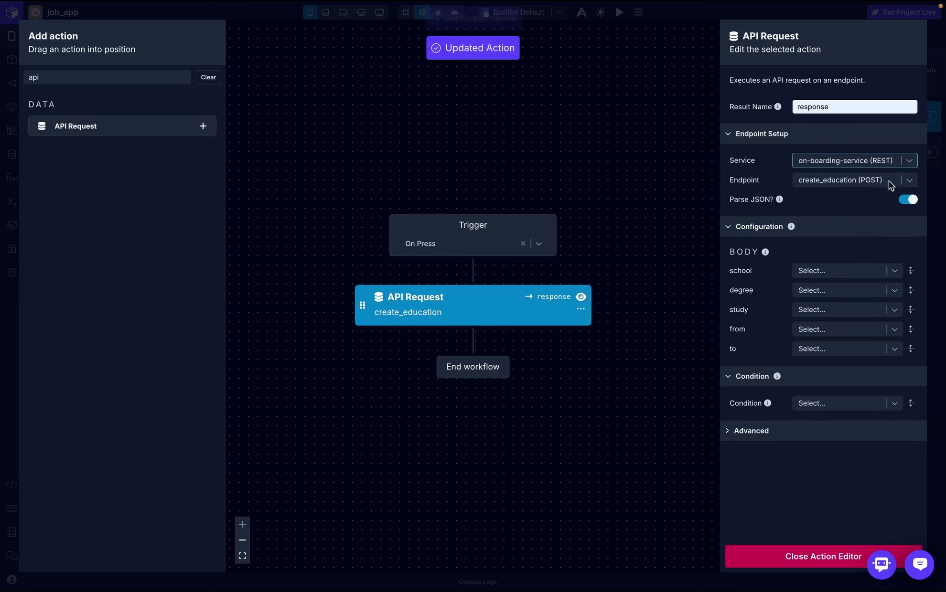
{"action": "left_click", "coordinate": [888, 180]}
{"action": "scroll", "coordinate": [839, 344], "scroll_direction": "down", "scroll_amount": 2}
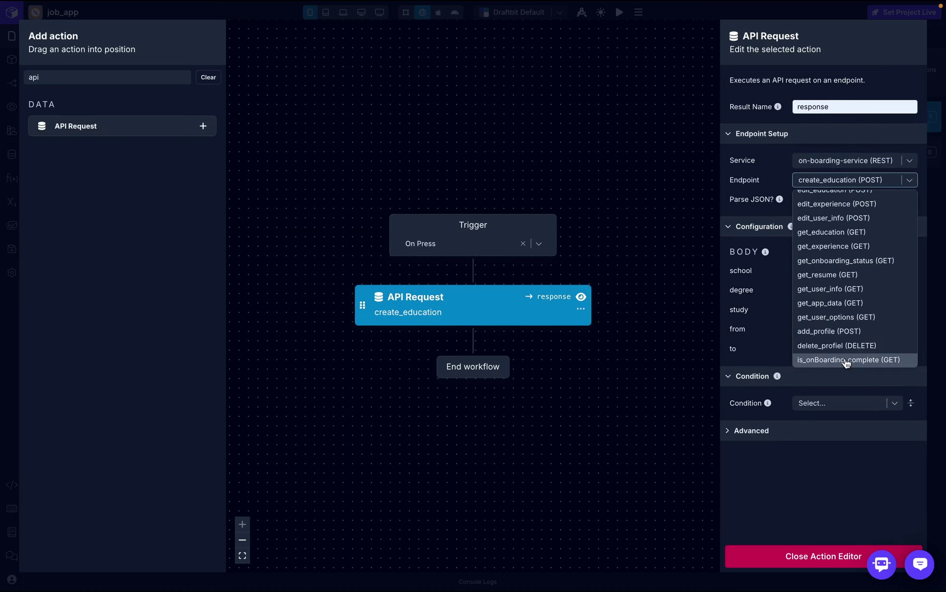
{"action": "left_click", "coordinate": [841, 360]}
- Add a Log to Console step after the request that logs response
{"action": "left_click", "coordinate": [170, 78]}
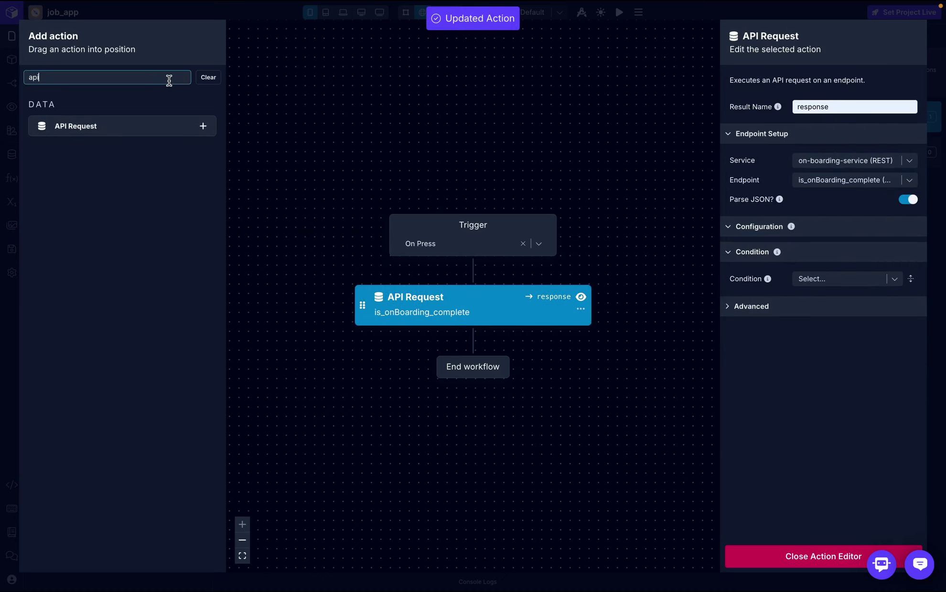
{"action": "key", "text": "BackSpace"}
{"action": "key", "text": "BackSpace"}
{"action": "key", "text": "BackSpace"}
{"action": "type", "text": "log"}
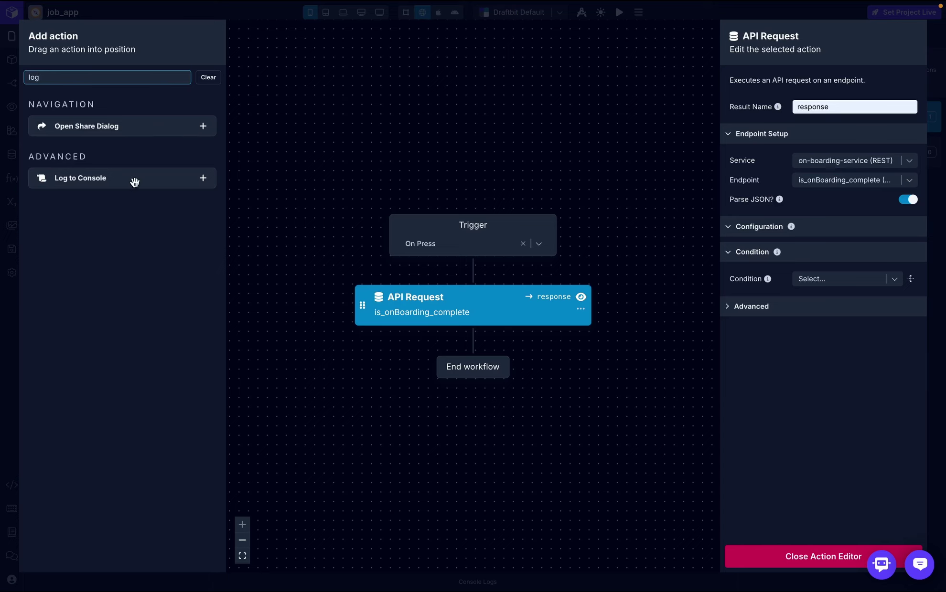
{"action": "left_click_drag", "start_coordinate": [134, 182], "coordinate": [509, 349]}
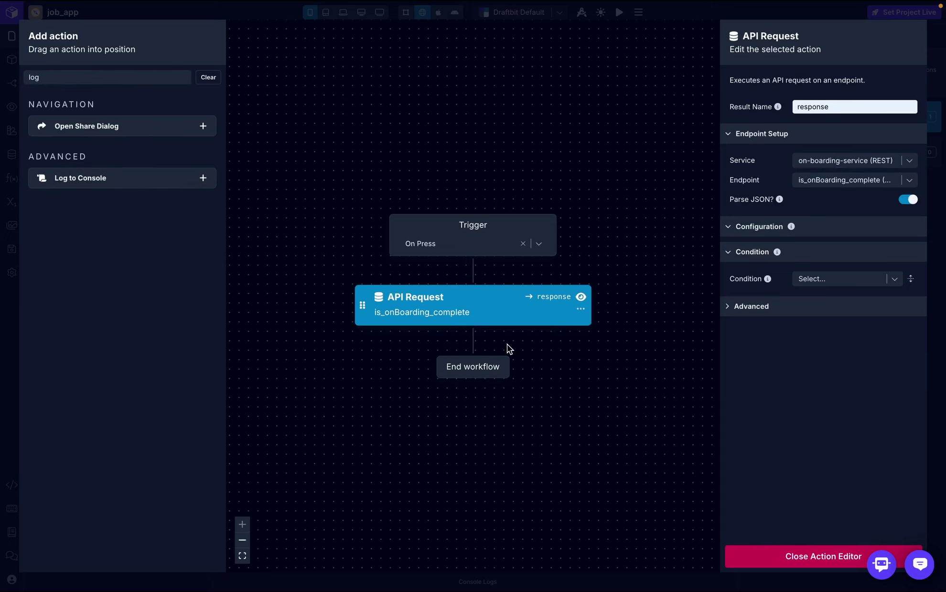
{"action": "left_click", "coordinate": [844, 107]}
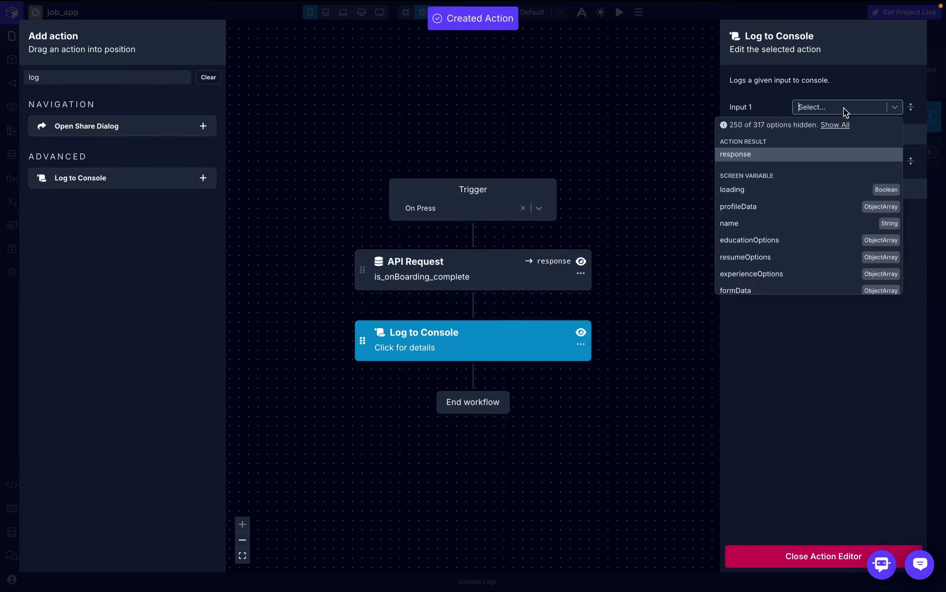
{"action": "left_click", "coordinate": [759, 155]}
- Clear the console logs, expand the { isComplete: true, progress: 4 } entry, and copy isComplete
{"action": "left_click", "coordinate": [810, 557]}
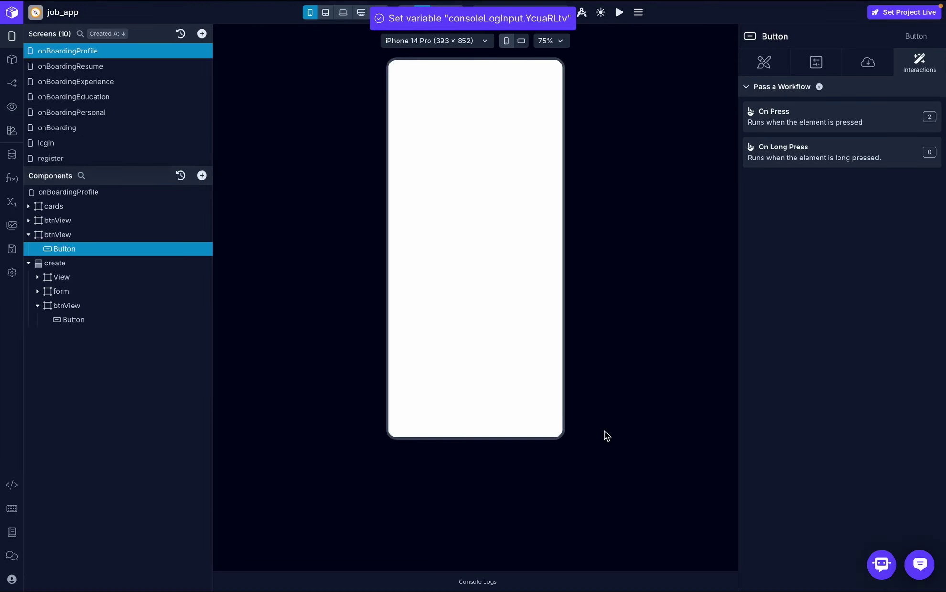
{"action": "left_click", "coordinate": [474, 583]}
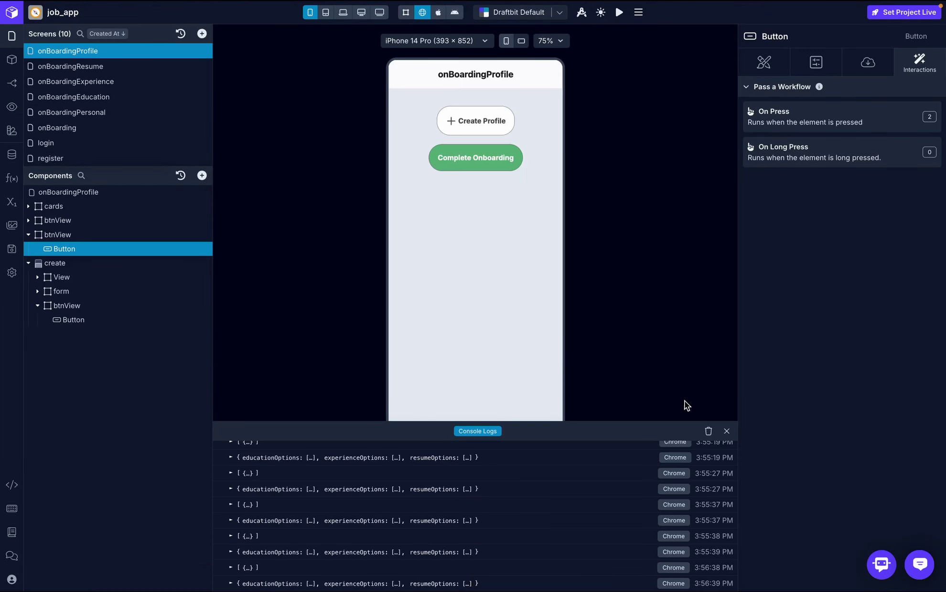
{"action": "left_click", "coordinate": [708, 432]}
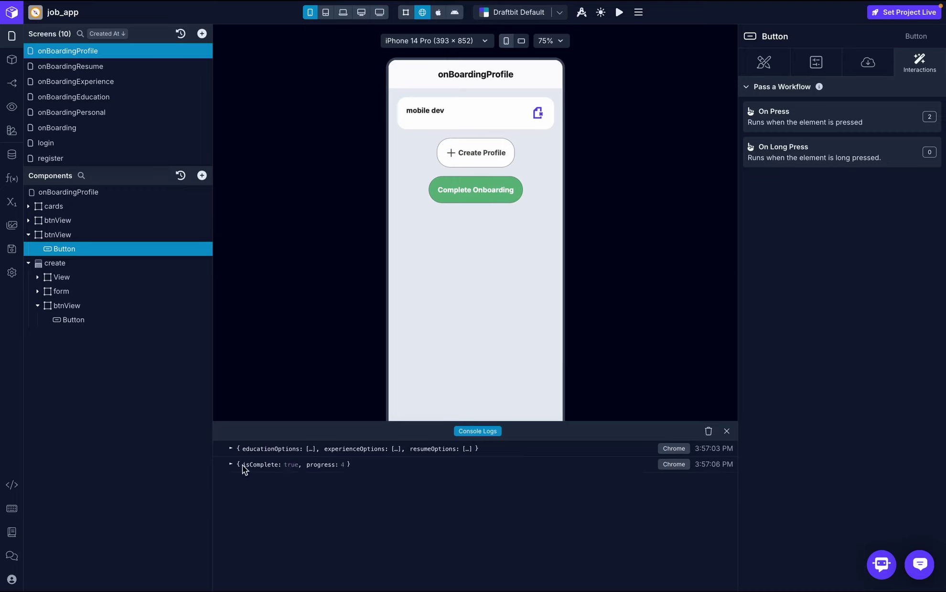
{"action": "left_click", "coordinate": [278, 469]}
{"action": "key", "text": "ctrl+c"}
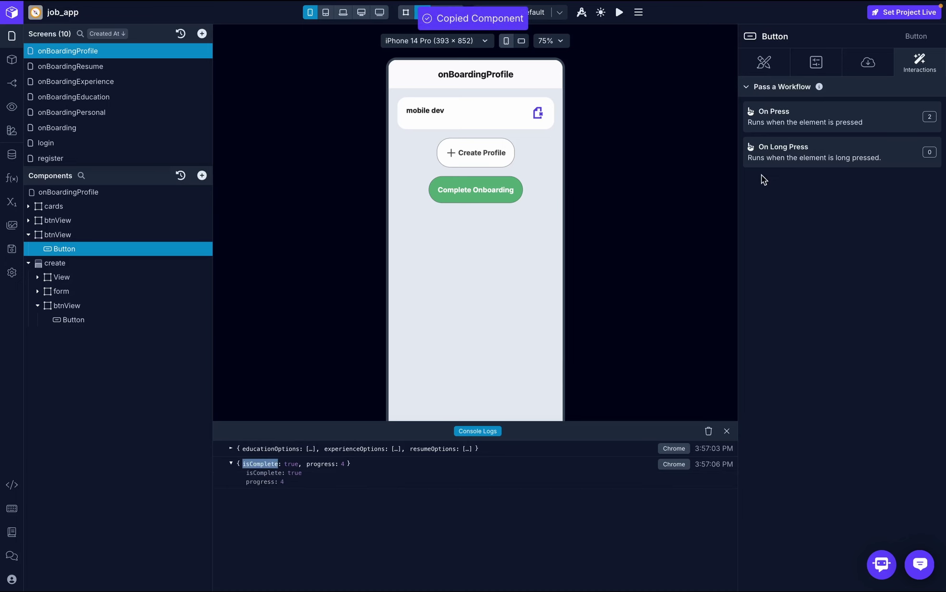
- Add an If/Else to On Press conditioned on response.isComplete
{"action": "left_click", "coordinate": [830, 112]}
{"action": "type", "text": "if"}
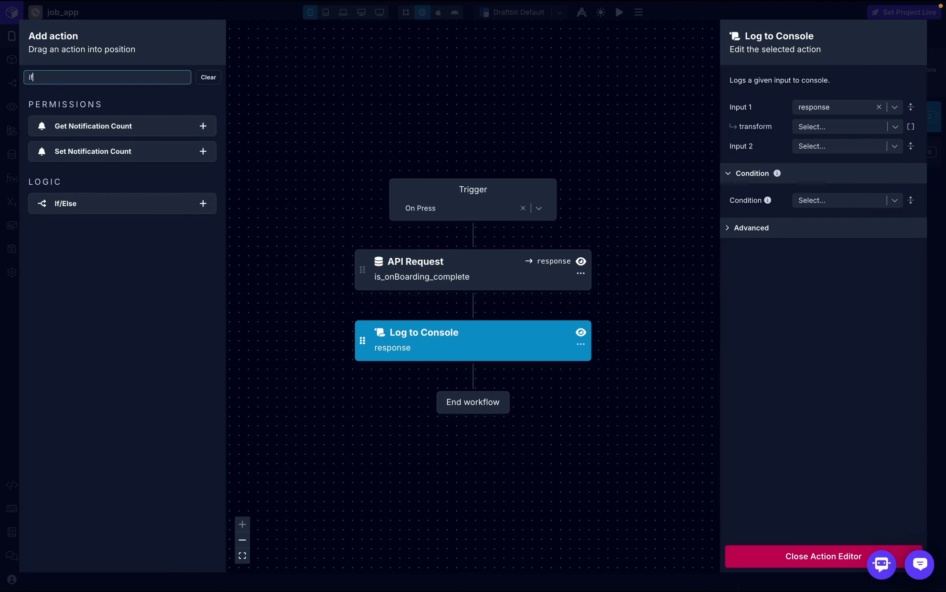
{"action": "left_click_drag", "start_coordinate": [119, 205], "coordinate": [430, 308]}
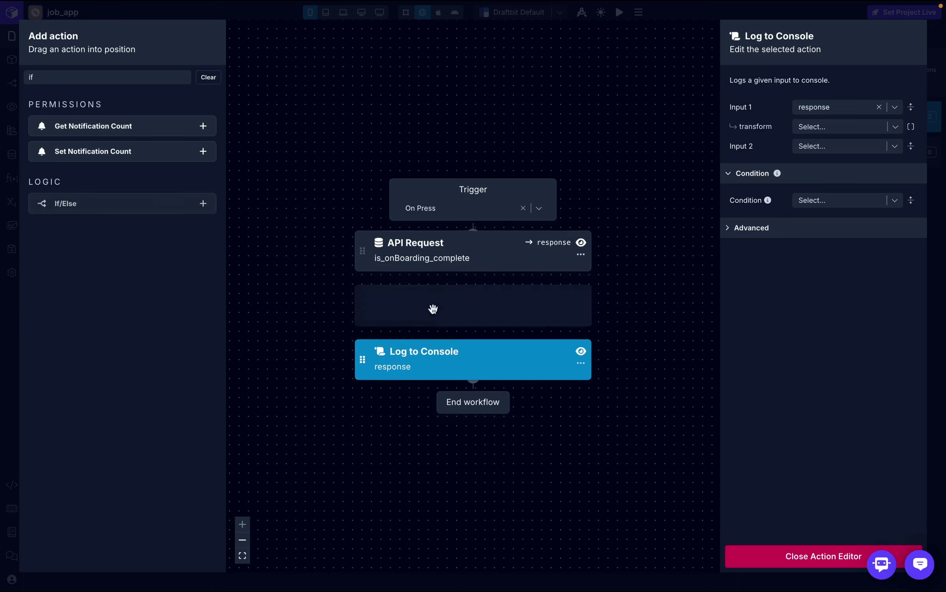
{"action": "left_click", "coordinate": [830, 82]}
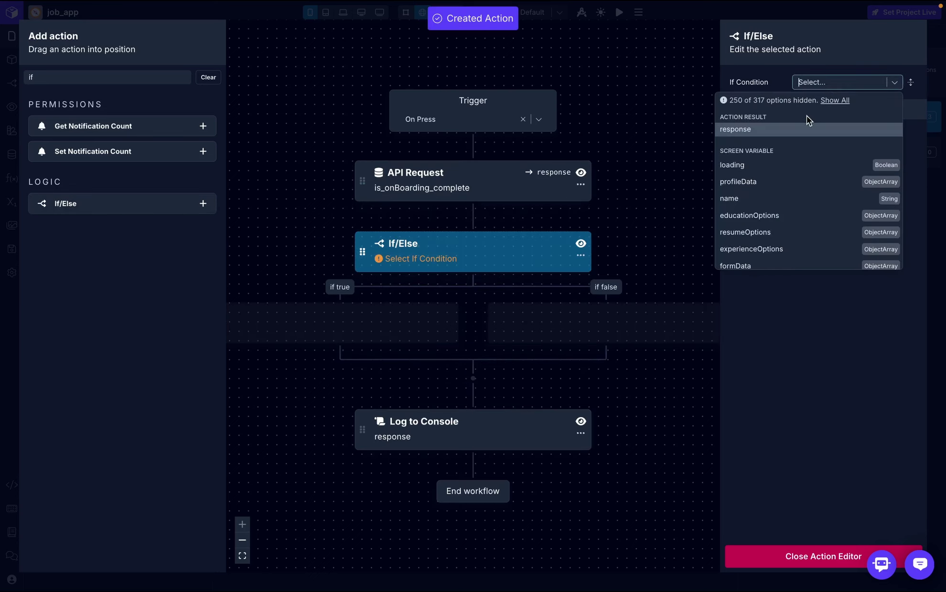
{"action": "left_click", "coordinate": [808, 130]}
{"action": "left_click", "coordinate": [824, 101]}
{"action": "type", "text": "isComplete"}
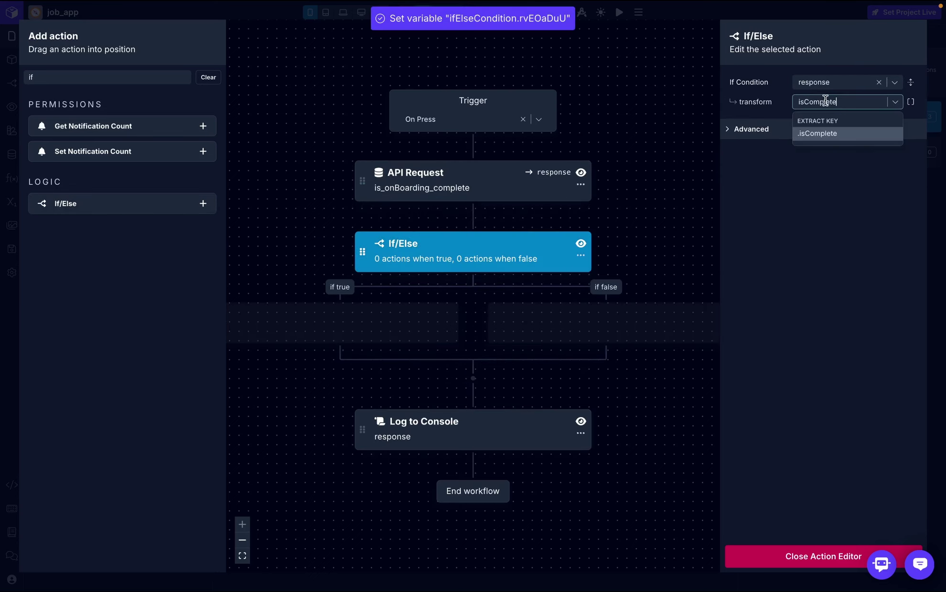
{"action": "left_click", "coordinate": [824, 133]}
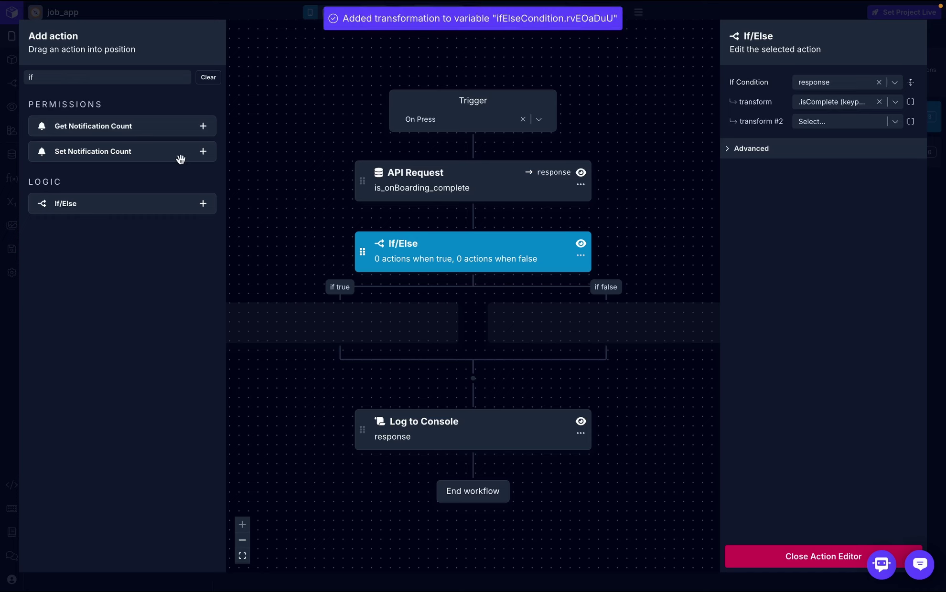
- Put a Navigate action in the true branch and a Show Alert in the false branch
{"action": "left_click", "coordinate": [114, 78]}
{"action": "key", "text": "BackSpace"}
{"action": "key", "text": "BackSpace"}
{"action": "type", "text": "navi"}
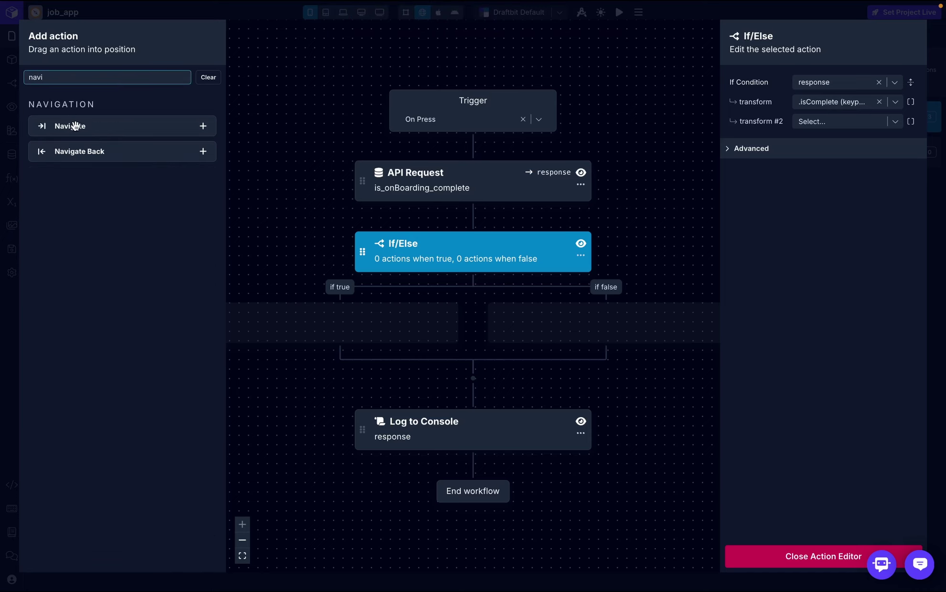
{"action": "left_click_drag", "start_coordinate": [71, 126], "coordinate": [345, 329]}
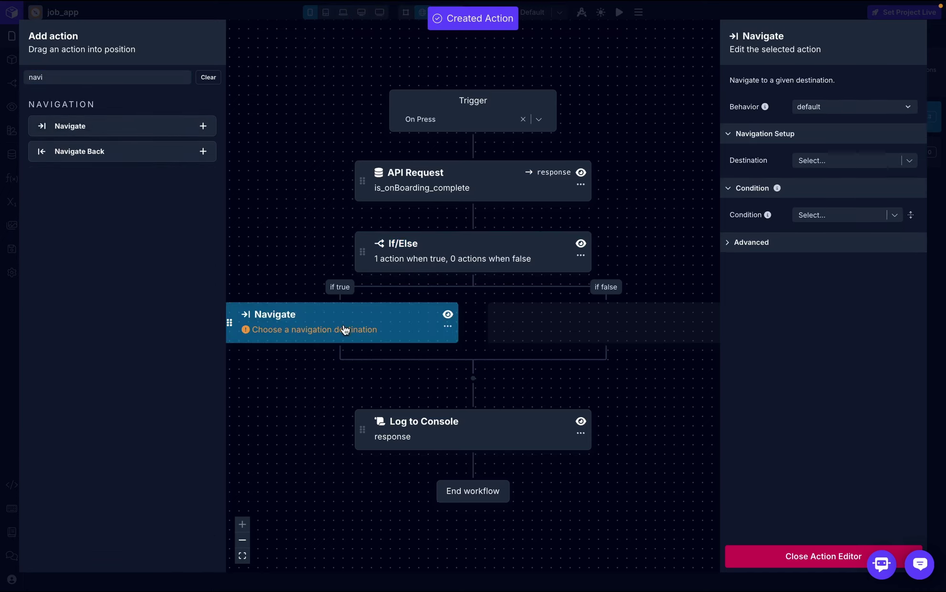
{"action": "left_click", "coordinate": [126, 80]}
{"action": "key", "text": "BackSpace"}
{"action": "key", "text": "BackSpace"}
{"action": "key", "text": "BackSpace"}
{"action": "key", "text": "BackSpace"}
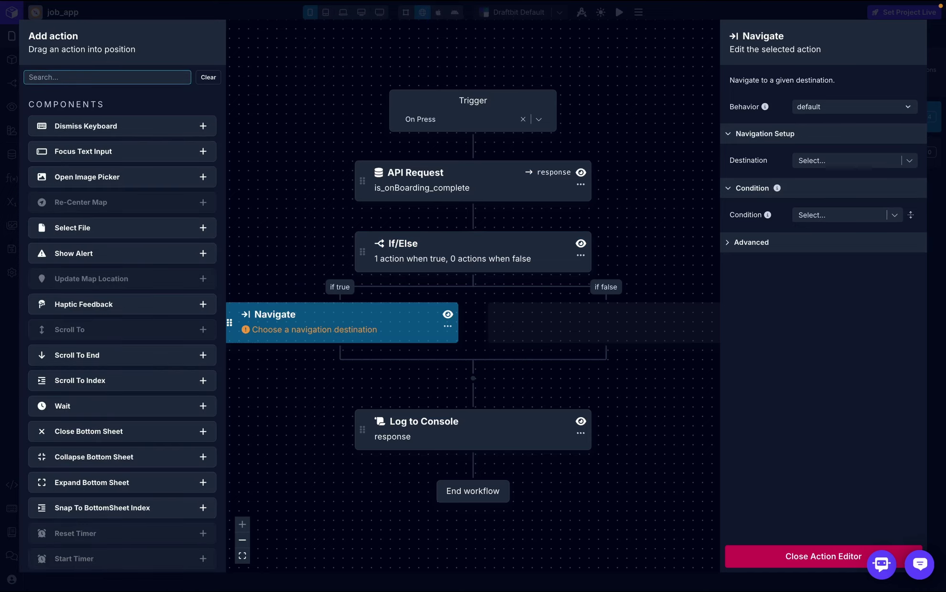
{"action": "type", "text": "aler"}
{"action": "left_click_drag", "start_coordinate": [127, 124], "coordinate": [586, 325]}
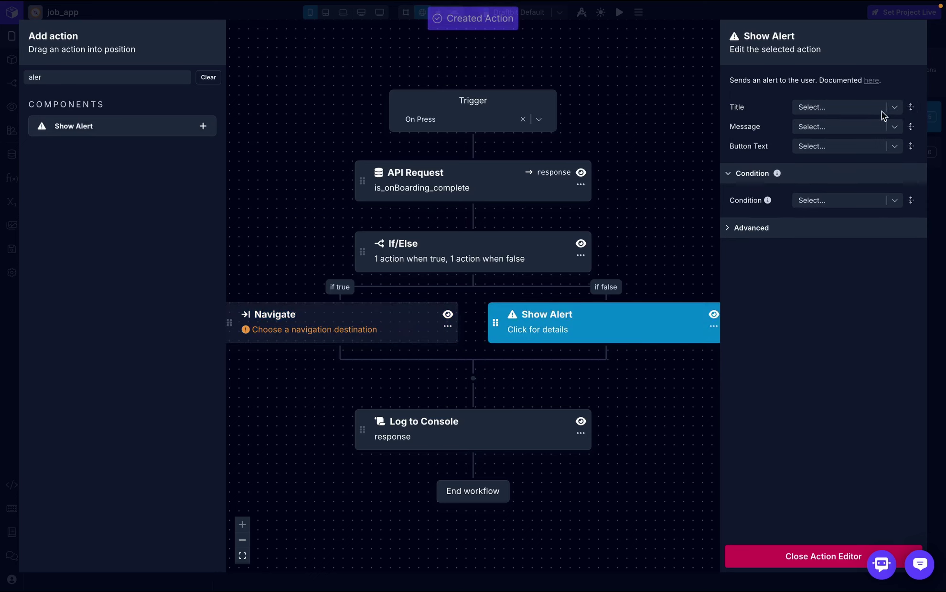
- Set the alert title to 'error' and its message to 'please complete onboarding'
{"action": "left_click", "coordinate": [841, 109]}
{"action": "type", "text": "error"}
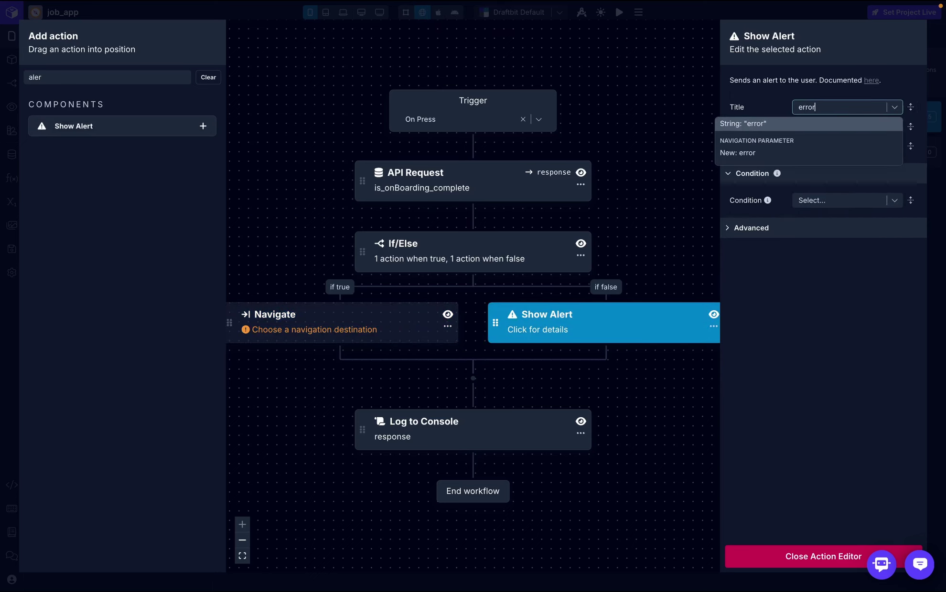
{"action": "left_click", "coordinate": [836, 128]}
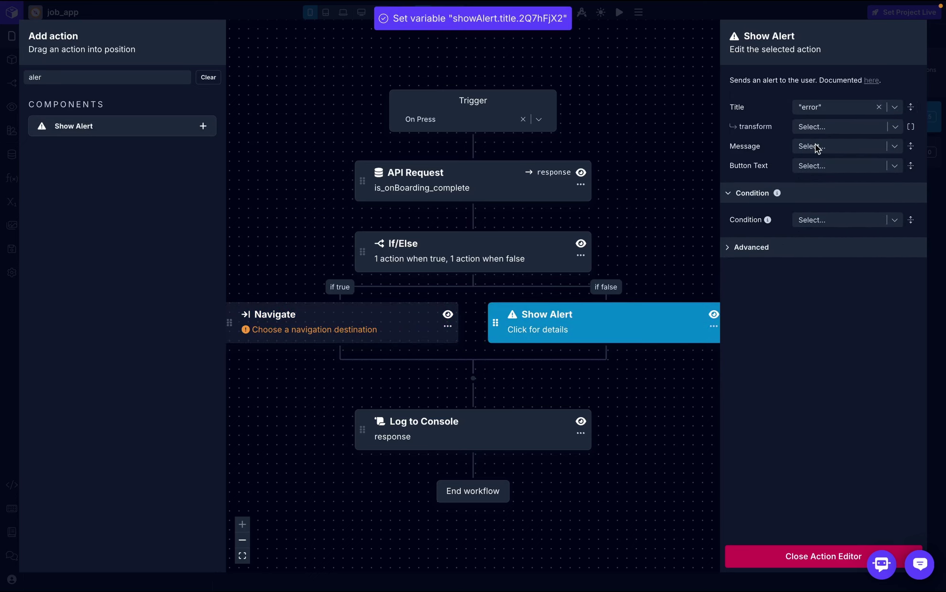
{"action": "left_click", "coordinate": [817, 146]}
{"action": "type", "text": "please comp"}
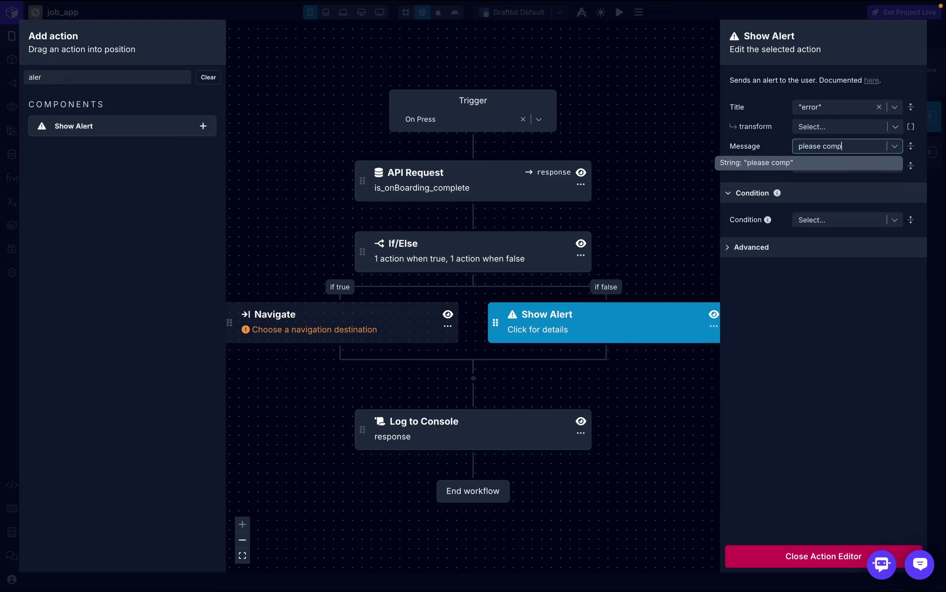
{"action": "type", "text": "lete onboarding"}
{"action": "left_click", "coordinate": [824, 166]}
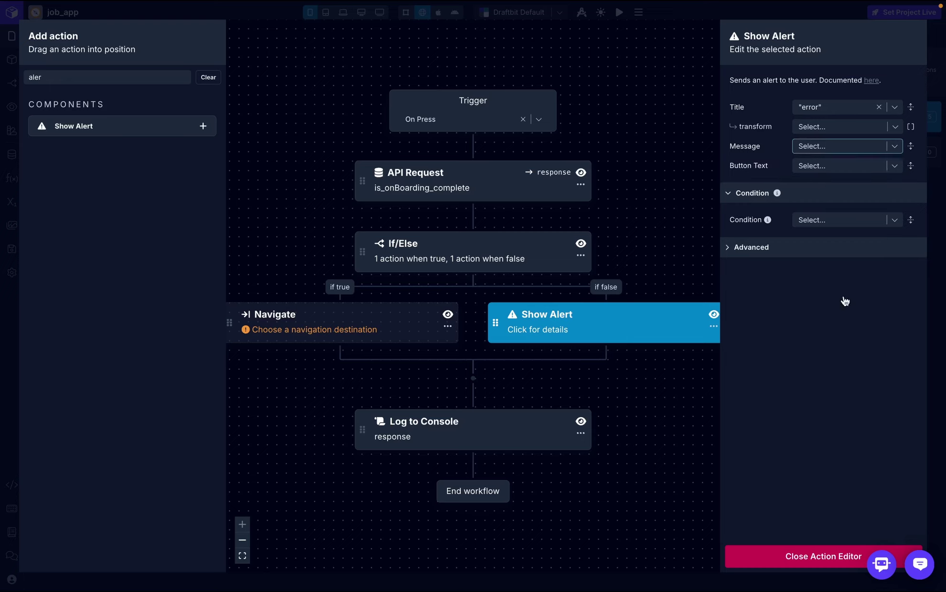
{"action": "left_click", "coordinate": [812, 558]}
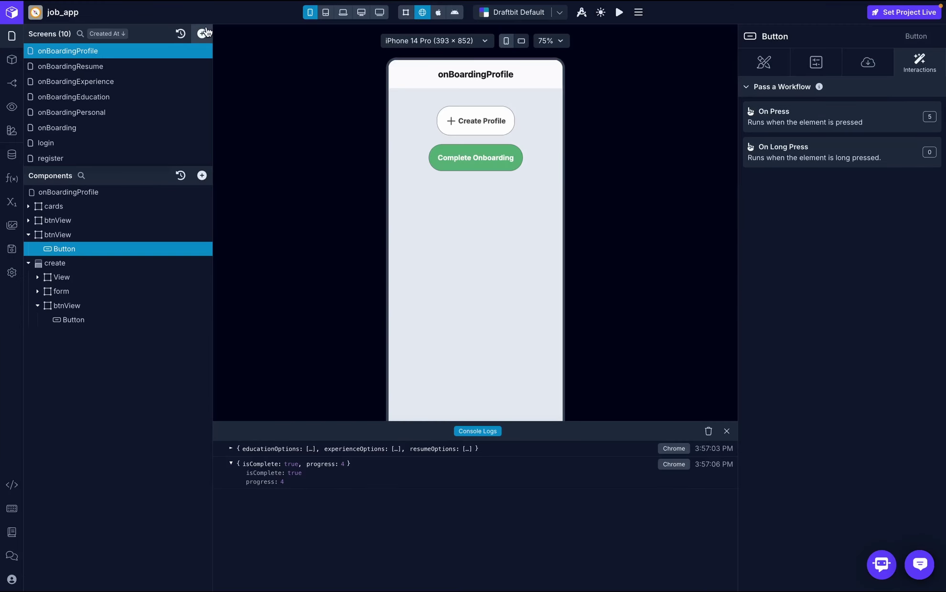
- Add a blank screen and name it home
{"action": "left_click", "coordinate": [202, 33]}
{"action": "left_click", "coordinate": [245, 38]}
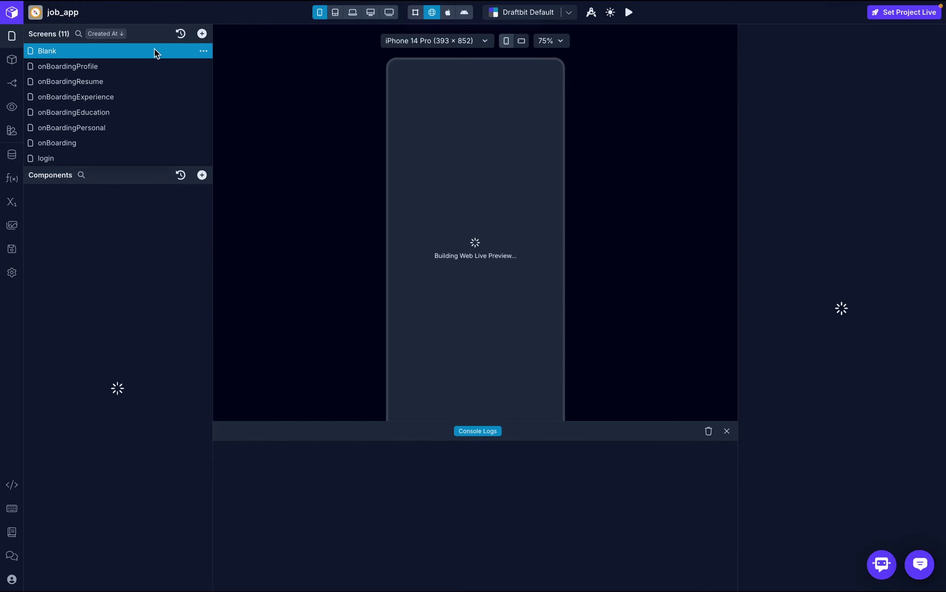
{"action": "double_click", "coordinate": [52, 50]}
{"action": "key", "text": "ctrl+a"}
{"action": "type", "text": "home"}
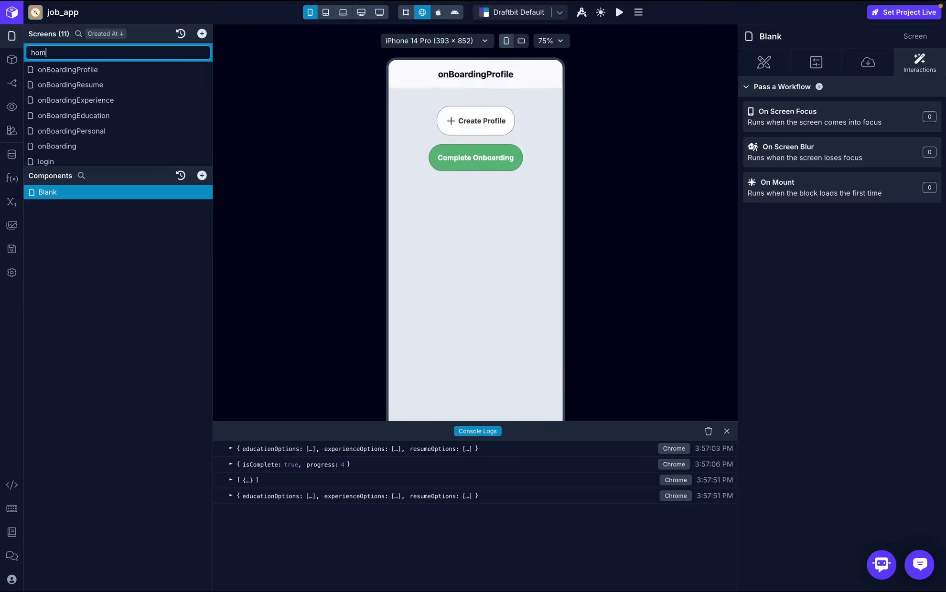
{"action": "key", "text": "Return"}
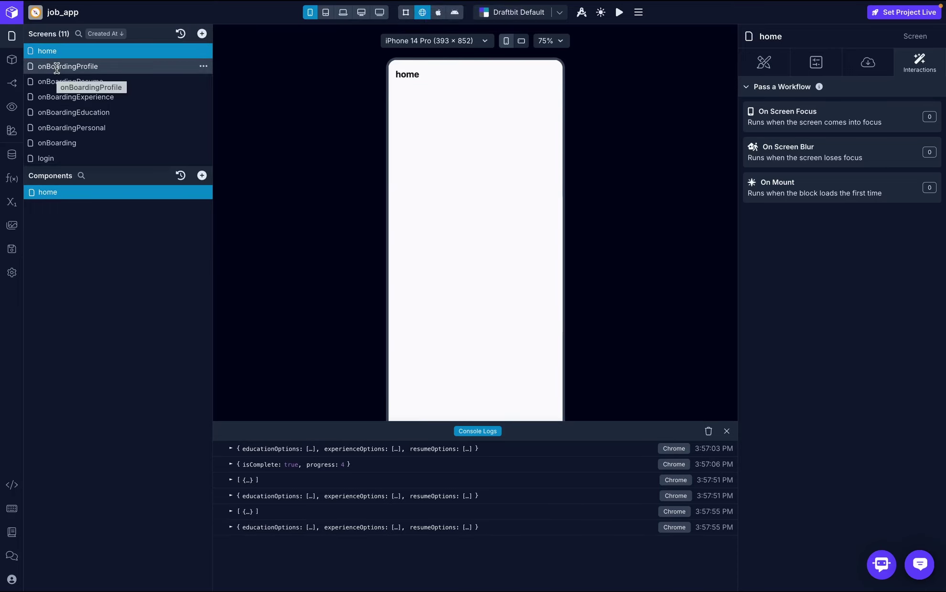
- Add a Text component to home and centre the screen's content horizontally and vertically
{"action": "left_click", "coordinate": [202, 176]}
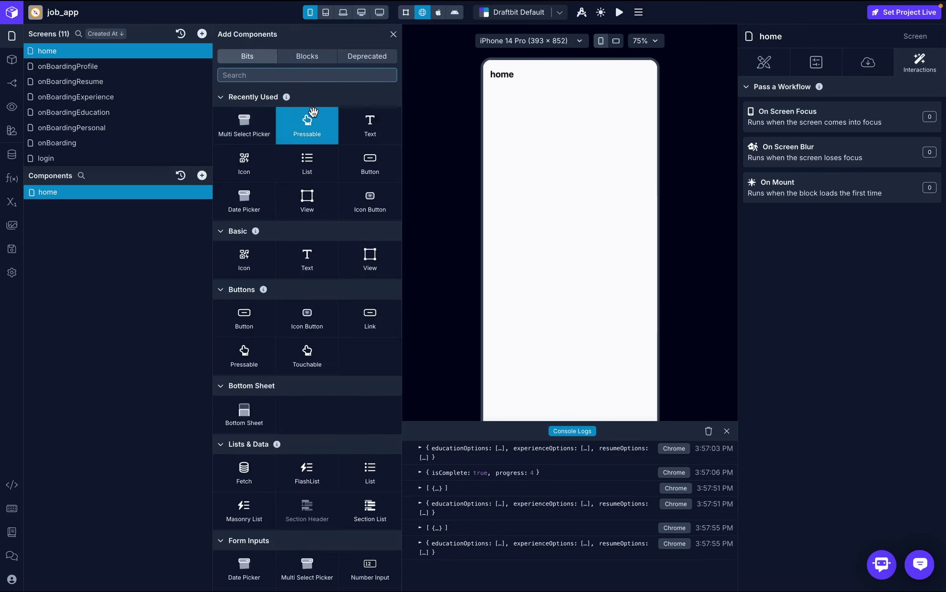
{"action": "left_click", "coordinate": [386, 121]}
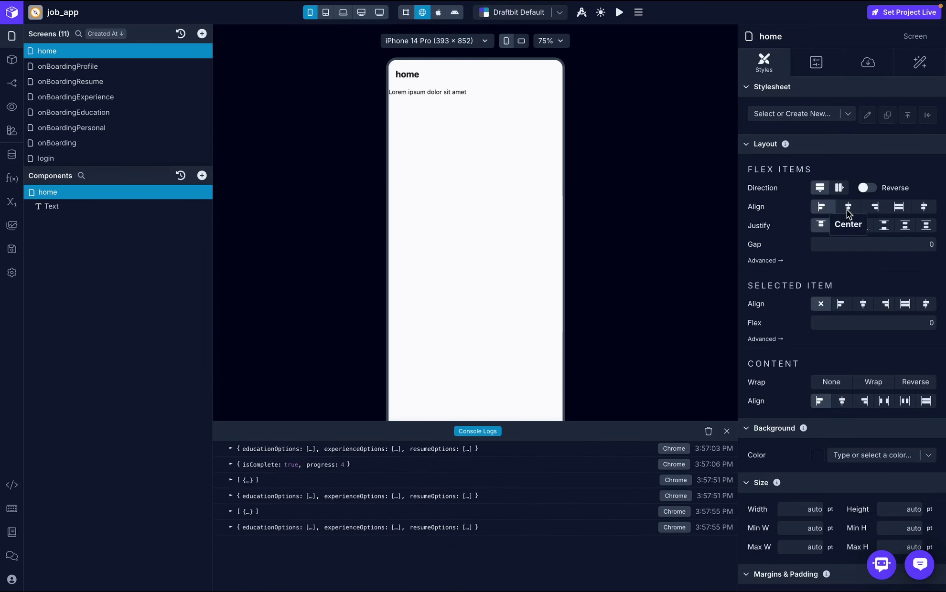
{"action": "left_click", "coordinate": [847, 210]}
{"action": "left_click", "coordinate": [842, 240]}
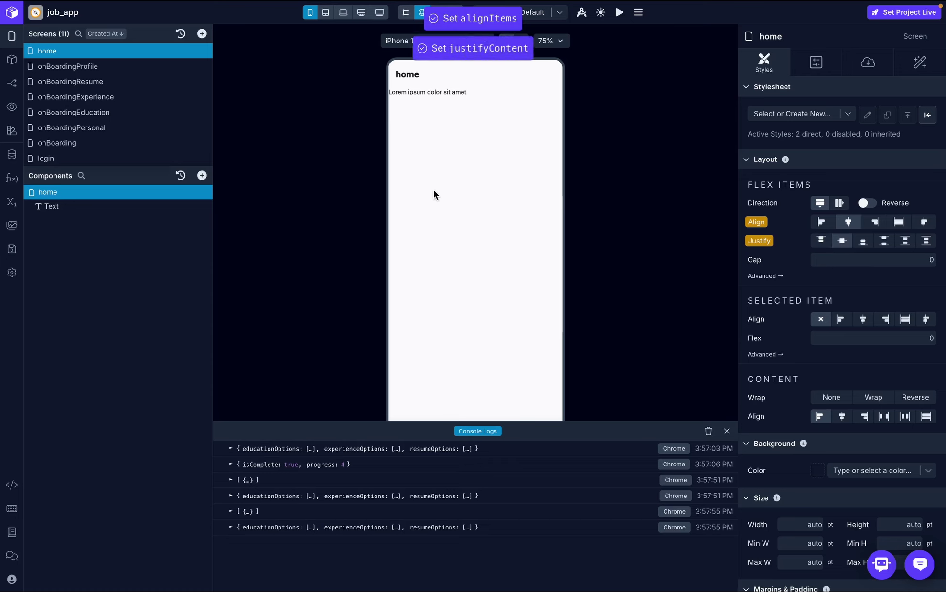
- Style the text in Inter Semi Bold at 32 pt
{"action": "left_click", "coordinate": [110, 207]}
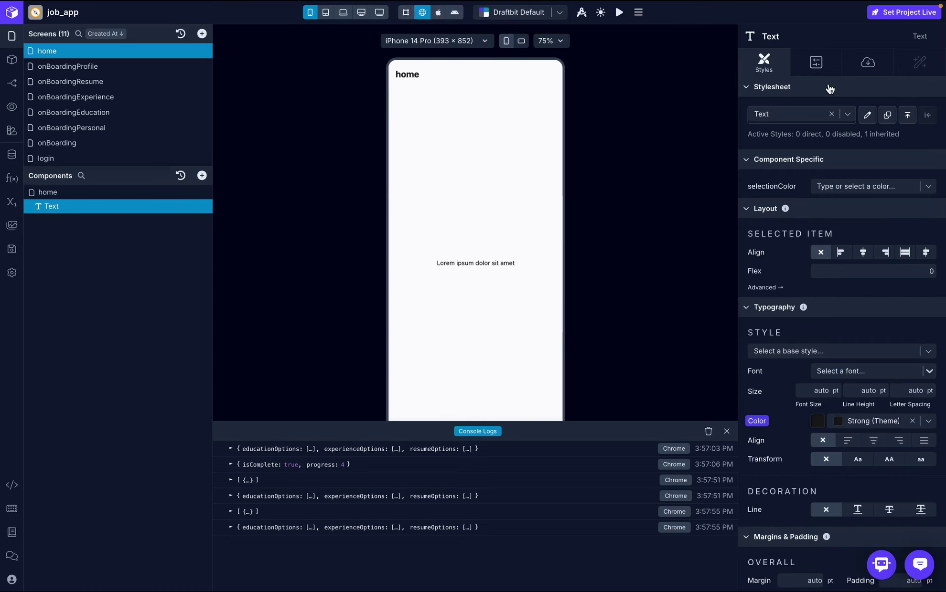
{"action": "scroll", "coordinate": [829, 408], "scroll_direction": "down", "scroll_amount": 2}
{"action": "left_click", "coordinate": [852, 269]}
{"action": "type", "text": "inter"}
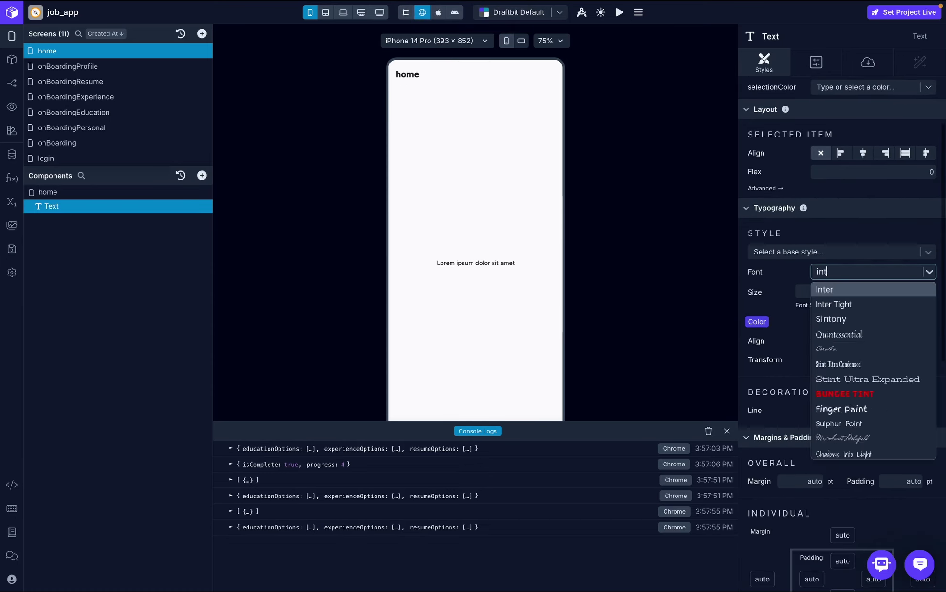
{"action": "left_click", "coordinate": [850, 290]}
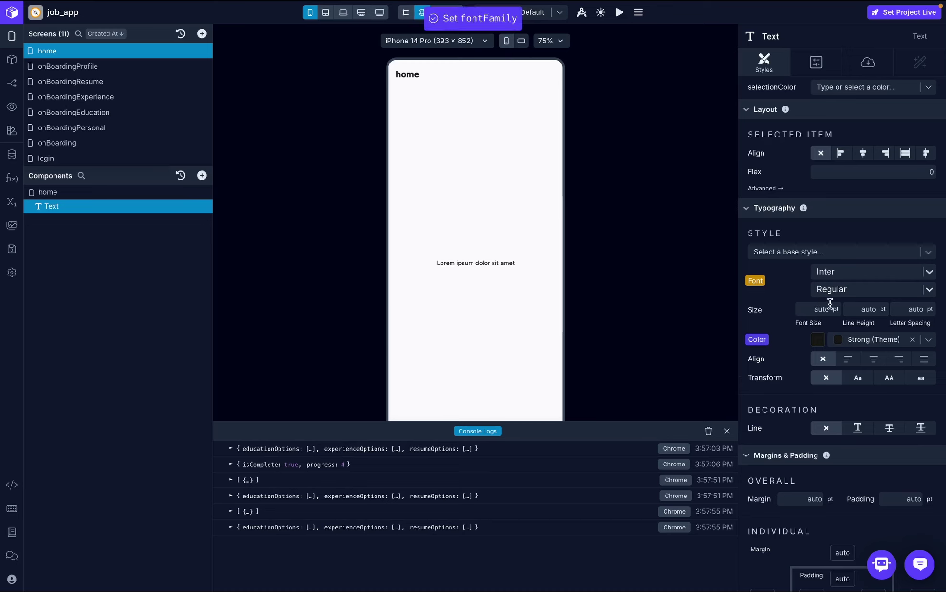
{"action": "left_click", "coordinate": [841, 291]}
{"action": "left_click", "coordinate": [853, 387]}
{"action": "key", "text": "Return"}
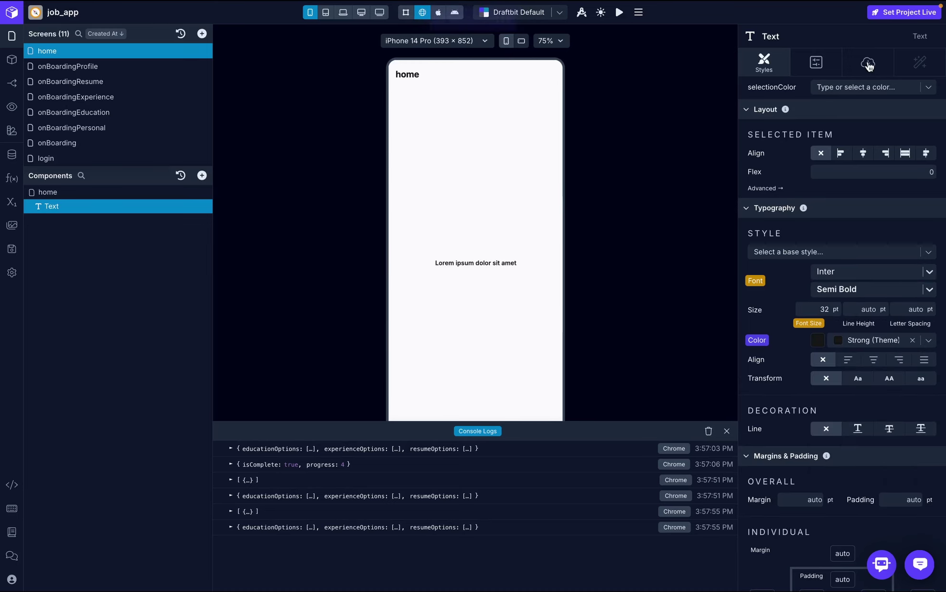
- Set the text to 'welcome home', centre-align it, and return to onBoardingProfile
{"action": "left_click", "coordinate": [867, 63]}
{"action": "left_click", "coordinate": [807, 143]}
{"action": "type", "text": "welcome"}
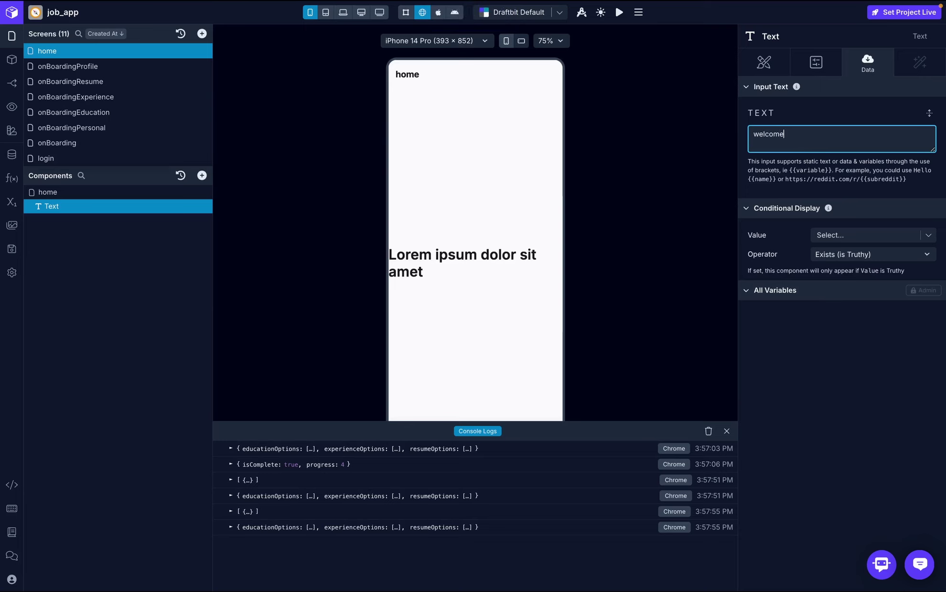
{"action": "type", "text": " home"}
{"action": "left_click", "coordinate": [837, 117]}
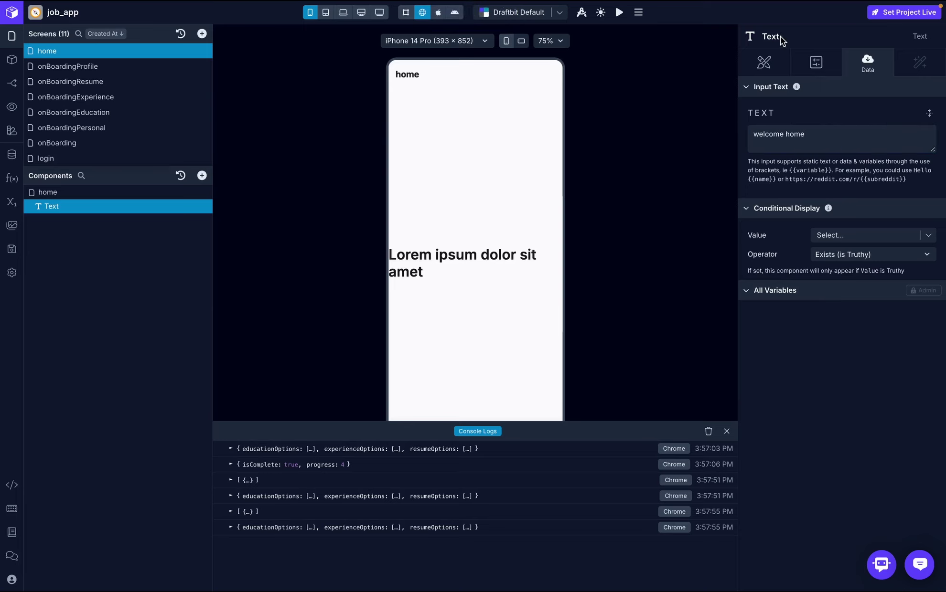
{"action": "left_click", "coordinate": [763, 62]}
{"action": "scroll", "coordinate": [867, 416], "scroll_direction": "down", "scroll_amount": 1}
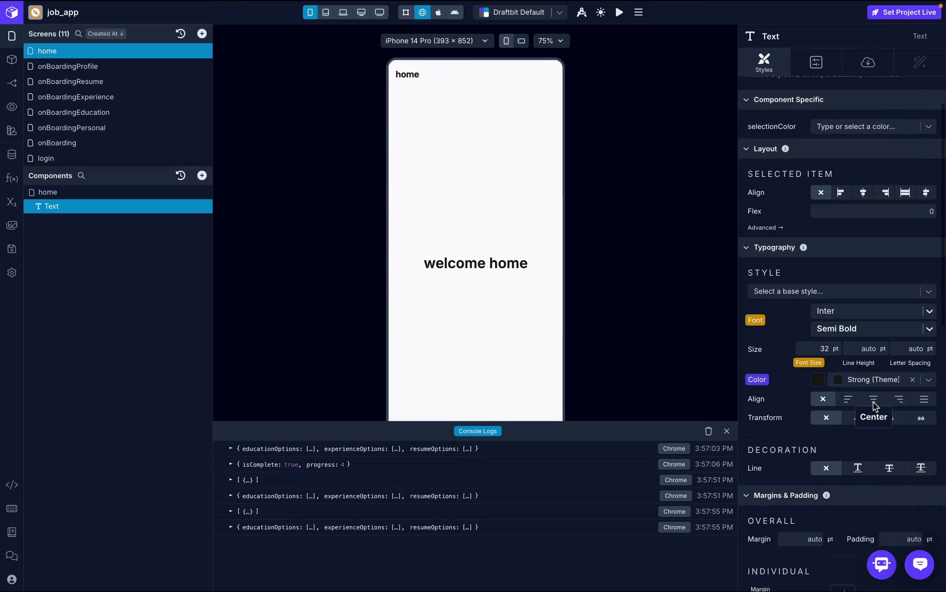
{"action": "left_click", "coordinate": [873, 400]}
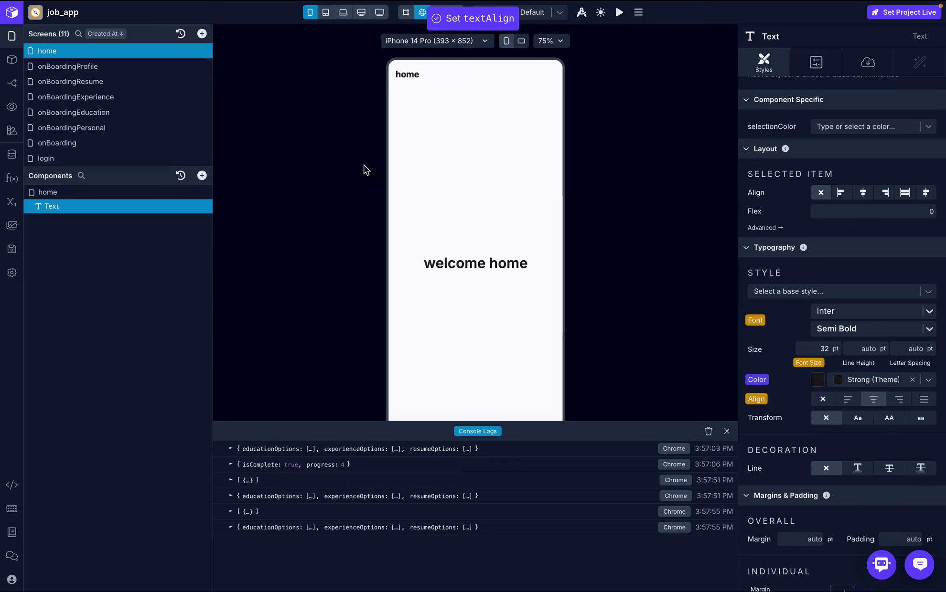
{"action": "left_click", "coordinate": [100, 67]}
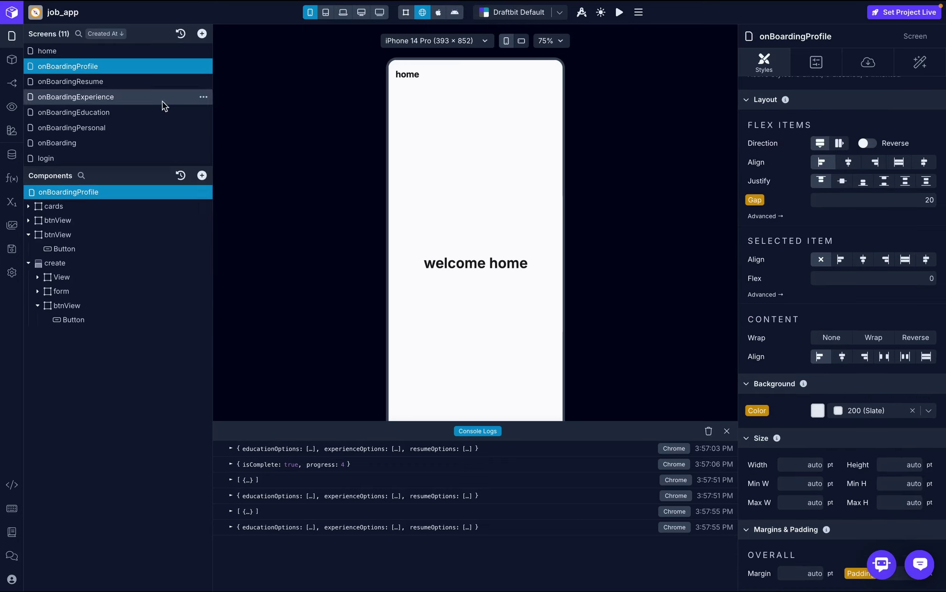
- Point the onBoardingProfile button's On Press Navigate action at the home screen
{"action": "left_click", "coordinate": [726, 432]}
{"action": "left_click", "coordinate": [112, 52]}
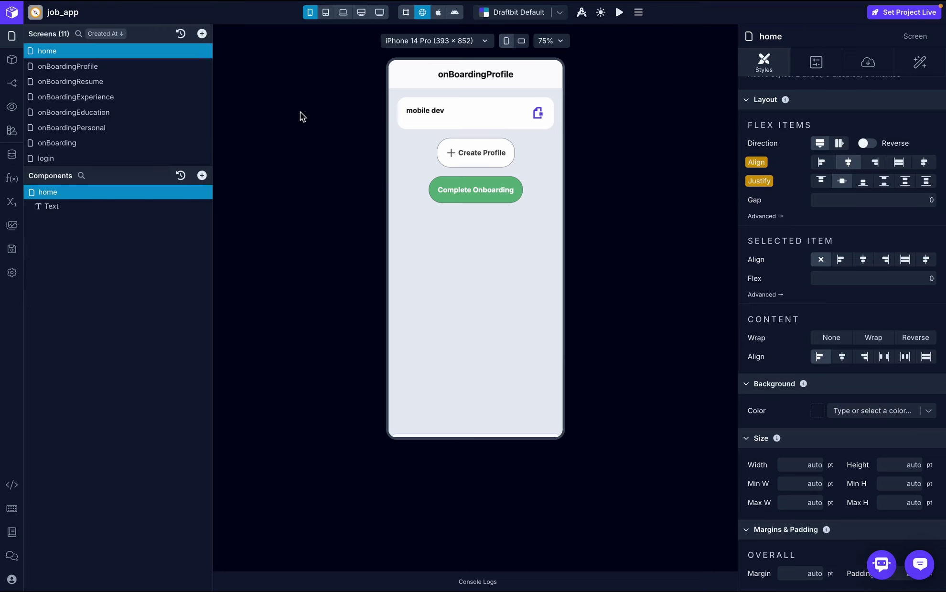
{"action": "left_click", "coordinate": [116, 67]}
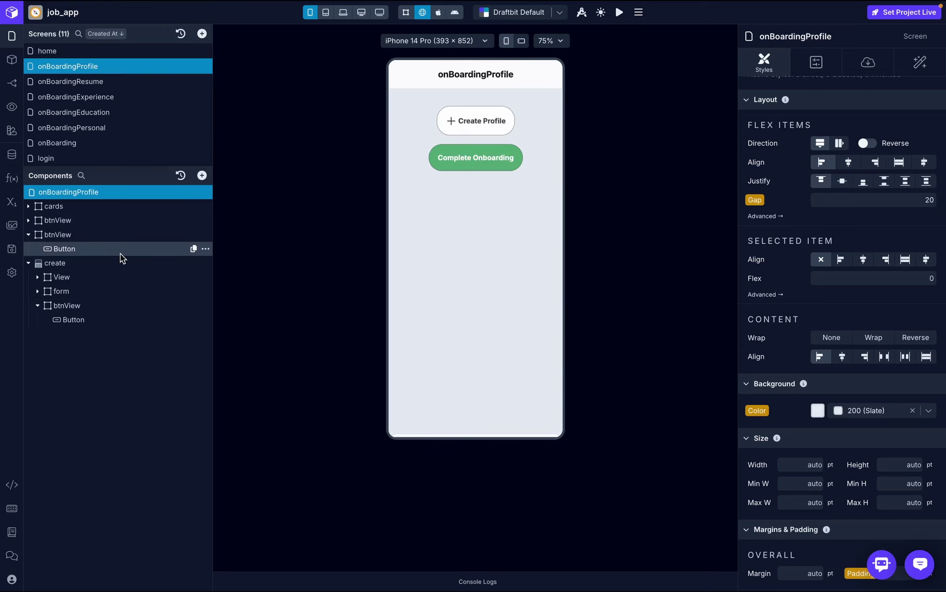
{"action": "left_click", "coordinate": [120, 249]}
{"action": "left_click", "coordinate": [919, 65]}
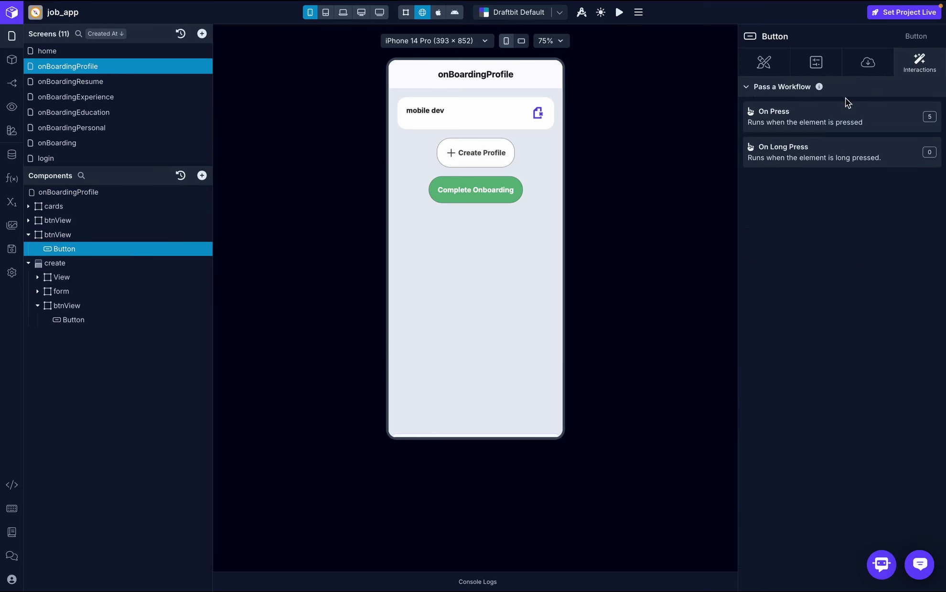
{"action": "left_click", "coordinate": [838, 124]}
{"action": "left_click", "coordinate": [339, 329]}
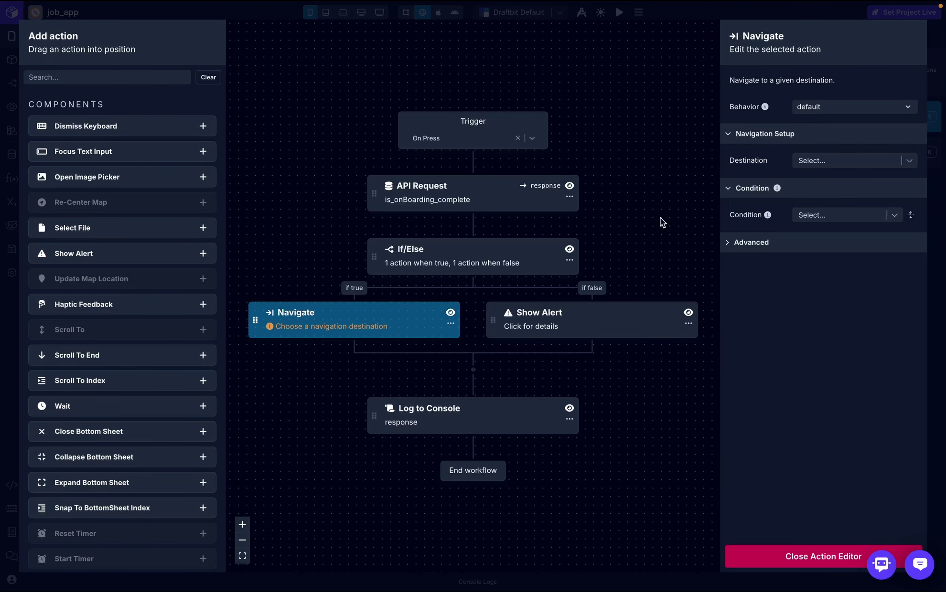
{"action": "left_click", "coordinate": [855, 161]}
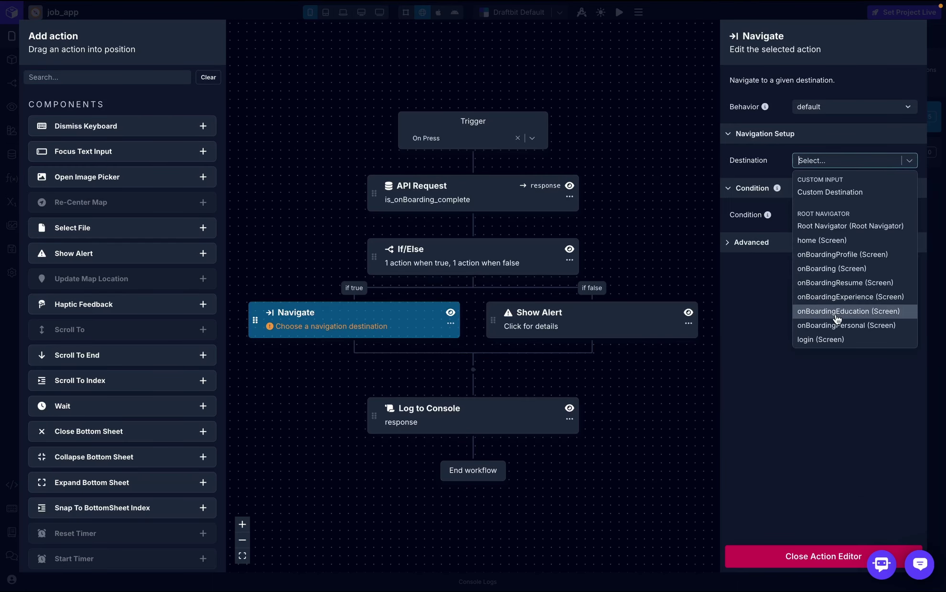
{"action": "scroll", "coordinate": [837, 317], "scroll_direction": "down", "scroll_amount": 1}
{"action": "left_click", "coordinate": [839, 202]}
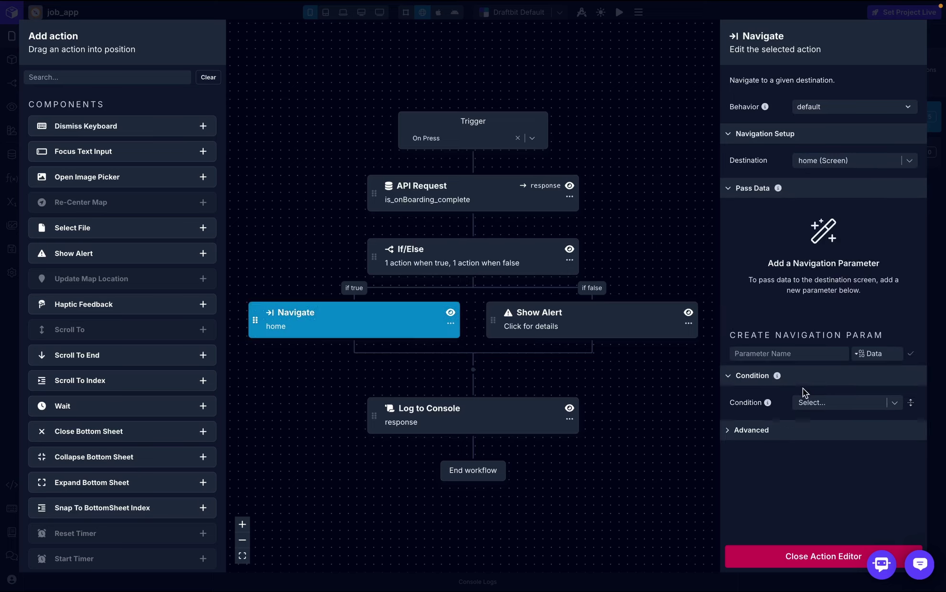
{"action": "left_click", "coordinate": [791, 558]}
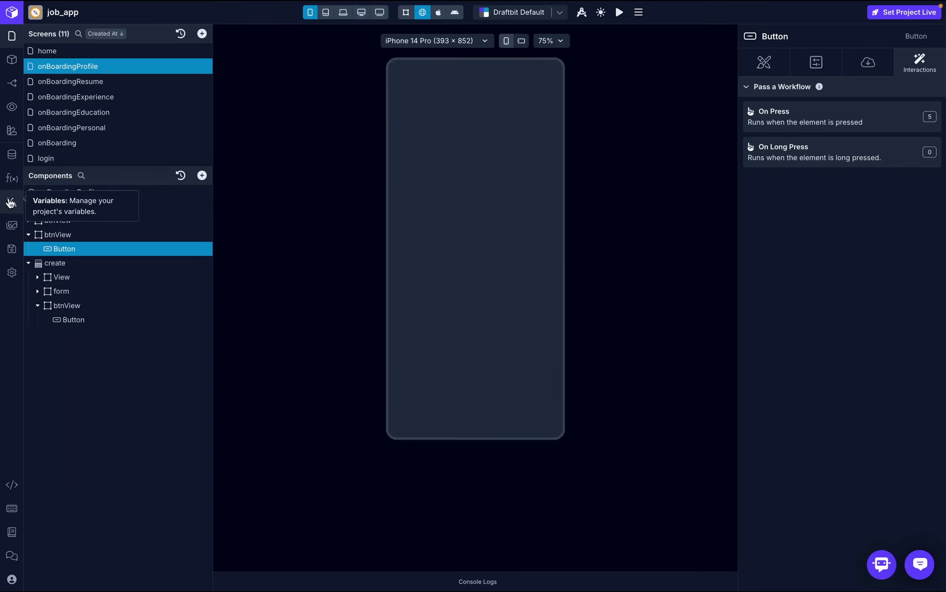
- Insert two Set Variable actions, one after the trigger and one before Log to Console
{"action": "left_click", "coordinate": [3, 205]}
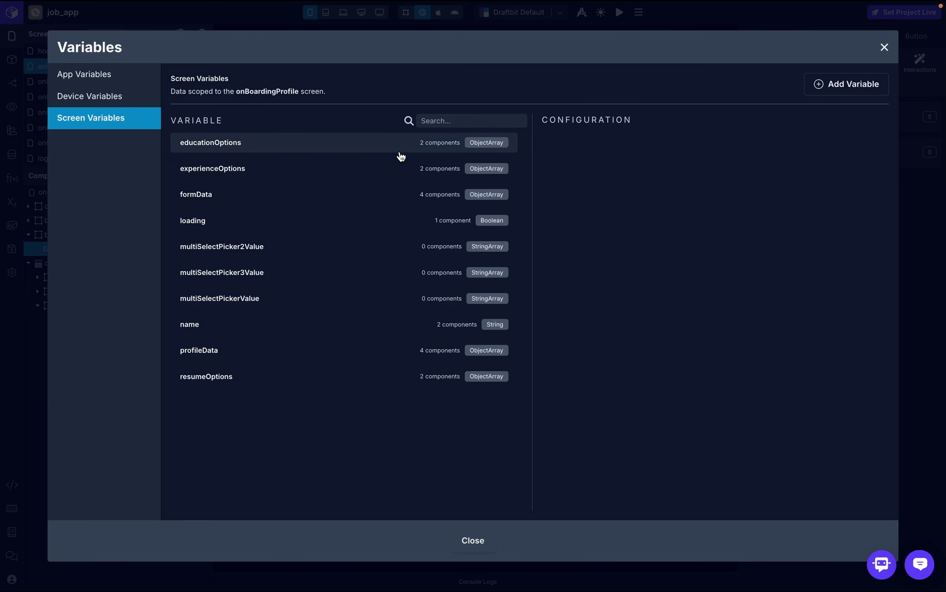
{"action": "left_click", "coordinate": [885, 47]}
{"action": "left_click", "coordinate": [770, 127]}
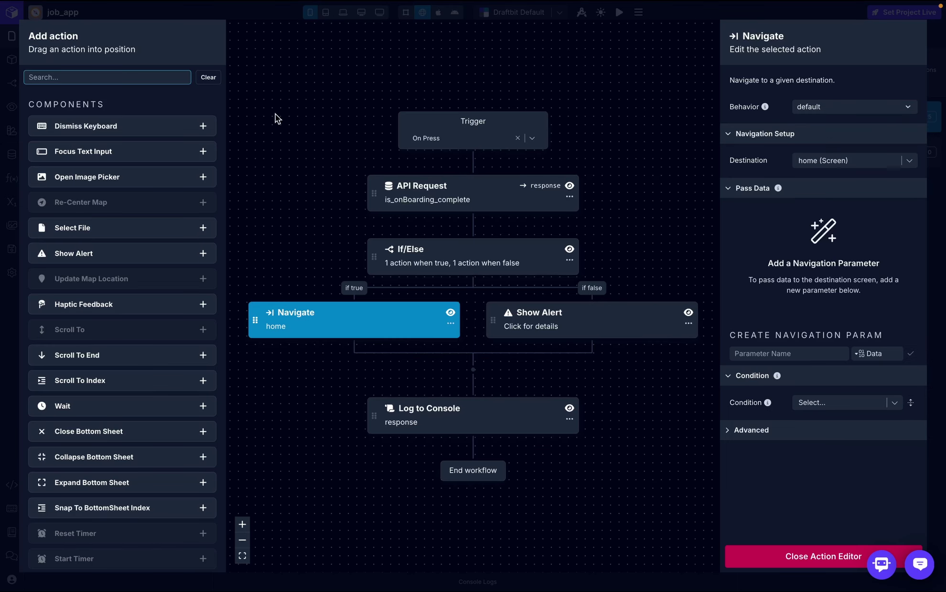
{"action": "left_click", "coordinate": [117, 78]}
{"action": "type", "text": "set"}
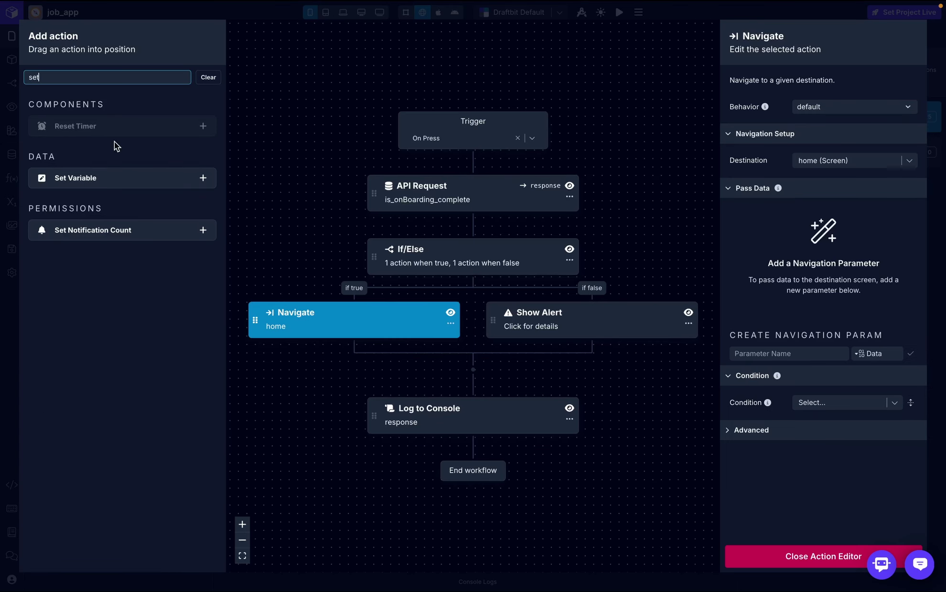
{"action": "left_click_drag", "start_coordinate": [110, 178], "coordinate": [453, 164]}
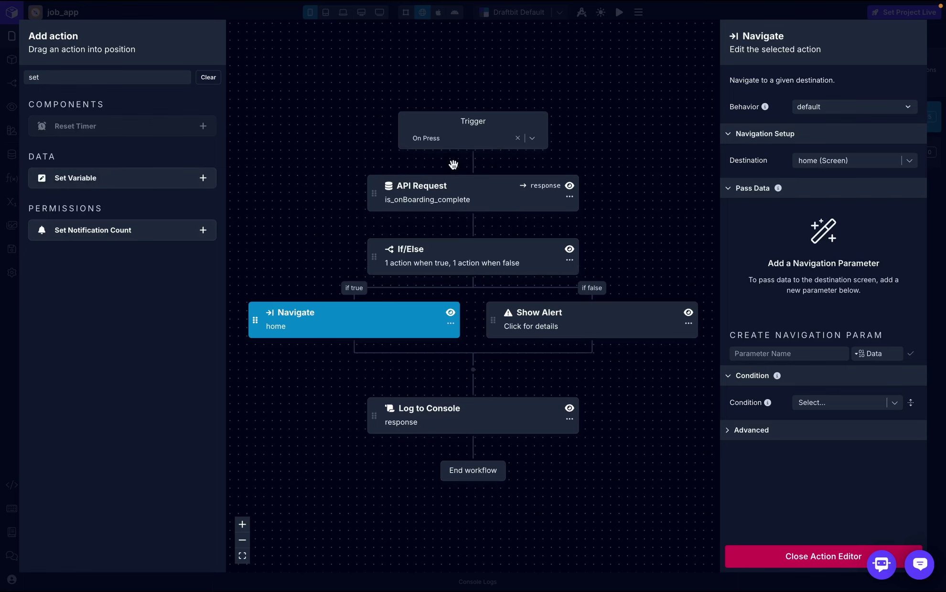
{"action": "left_click_drag", "start_coordinate": [72, 181], "coordinate": [444, 424]}
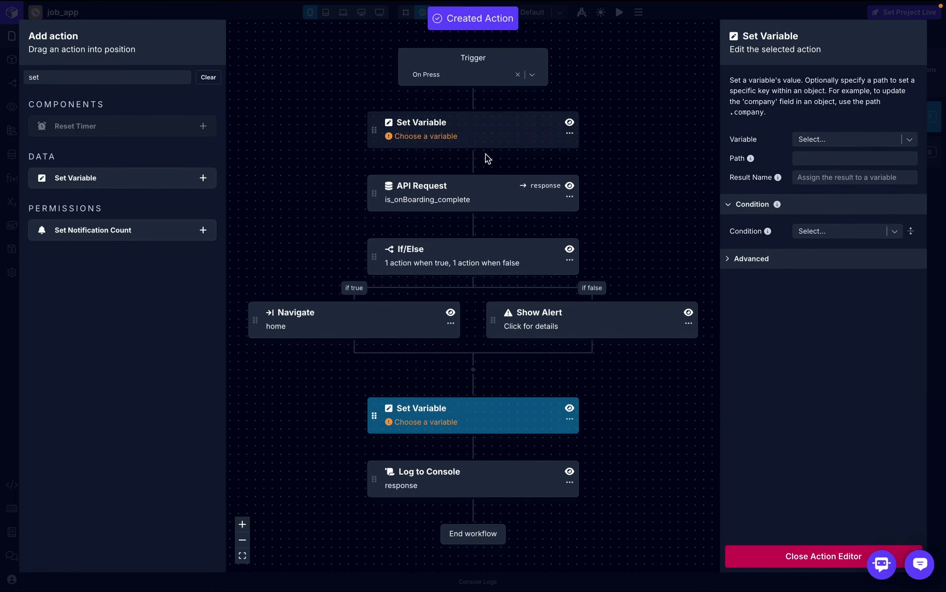
- Make the first Set Variable set loading to true
{"action": "left_click", "coordinate": [498, 144]}
{"action": "left_click", "coordinate": [851, 139]}
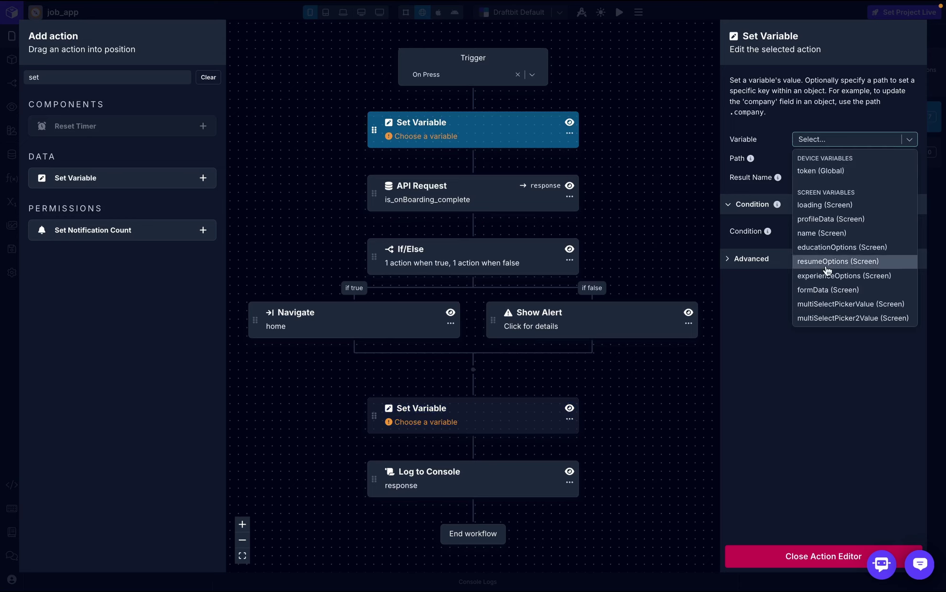
{"action": "scroll", "coordinate": [827, 271], "scroll_direction": "down", "scroll_amount": 1}
{"action": "left_click", "coordinate": [835, 189]}
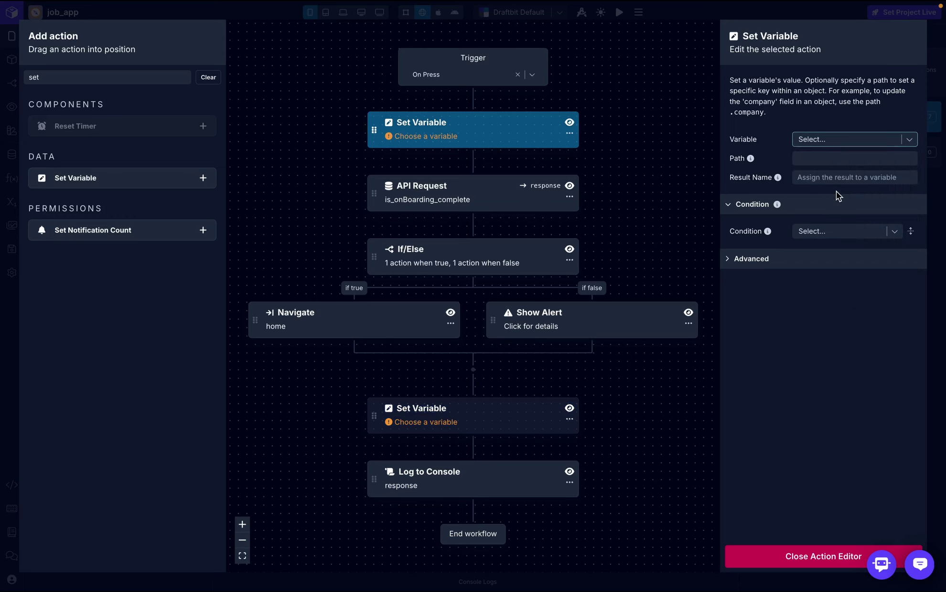
{"action": "left_click", "coordinate": [819, 179]}
{"action": "type", "text": "true"}
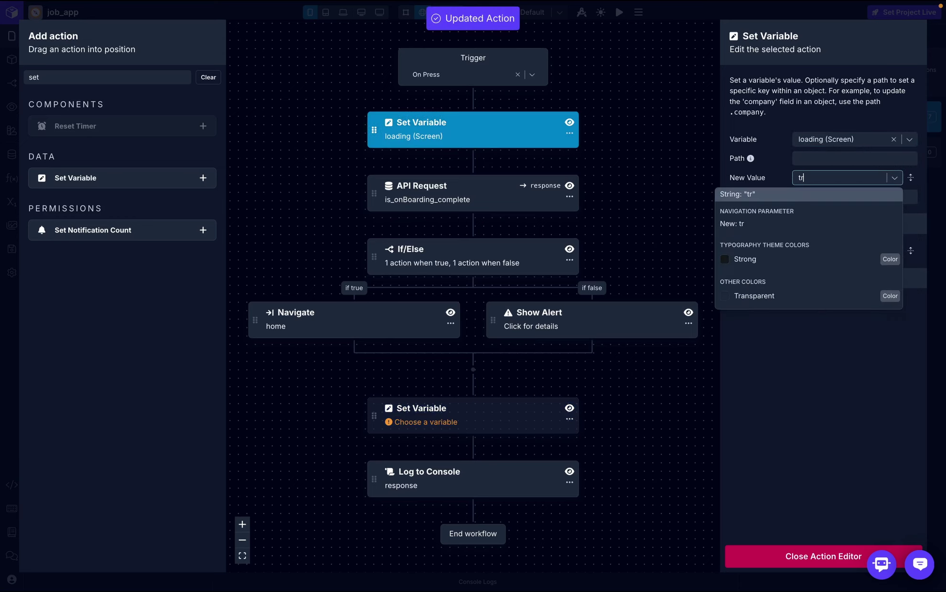
{"action": "left_click", "coordinate": [820, 192]}
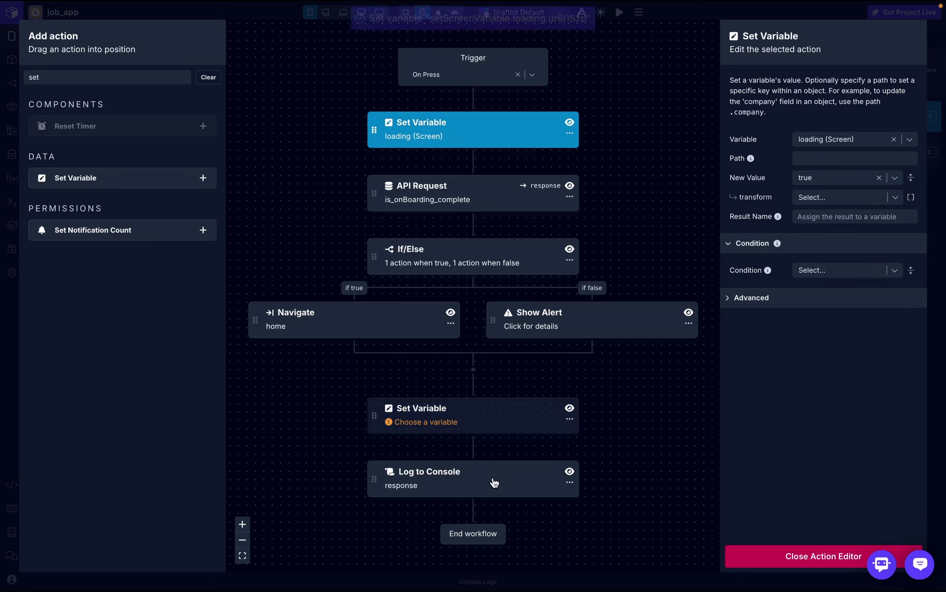
- Make the second Set Variable set loading to false and close the workflow editor
{"action": "left_click", "coordinate": [514, 422]}
{"action": "left_click", "coordinate": [856, 140]}
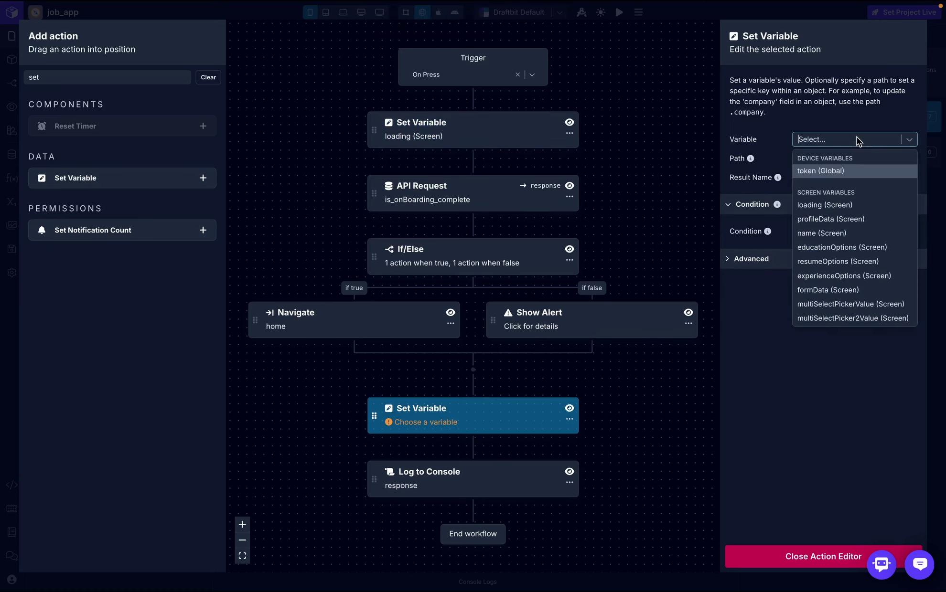
{"action": "type", "text": "l"}
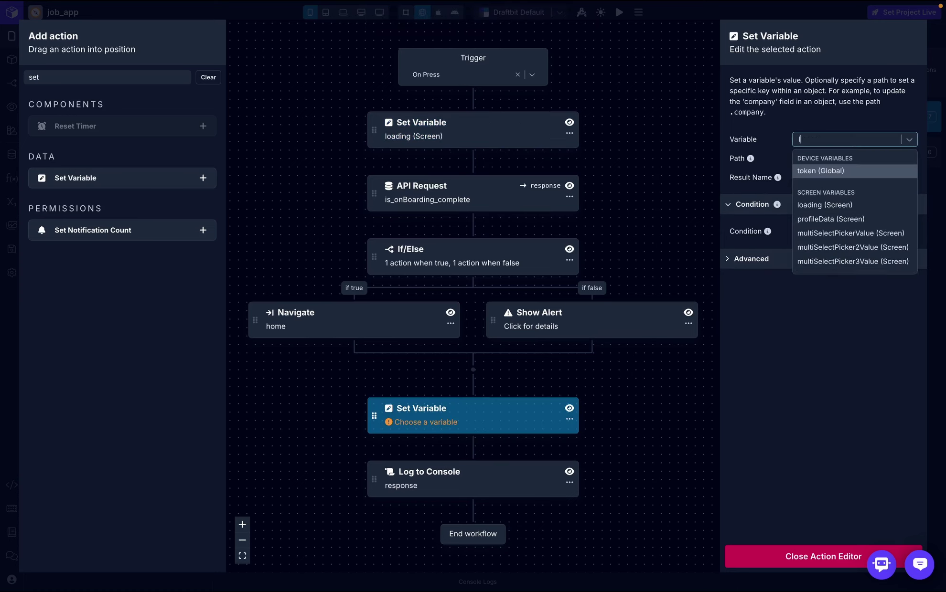
{"action": "left_click", "coordinate": [847, 206]}
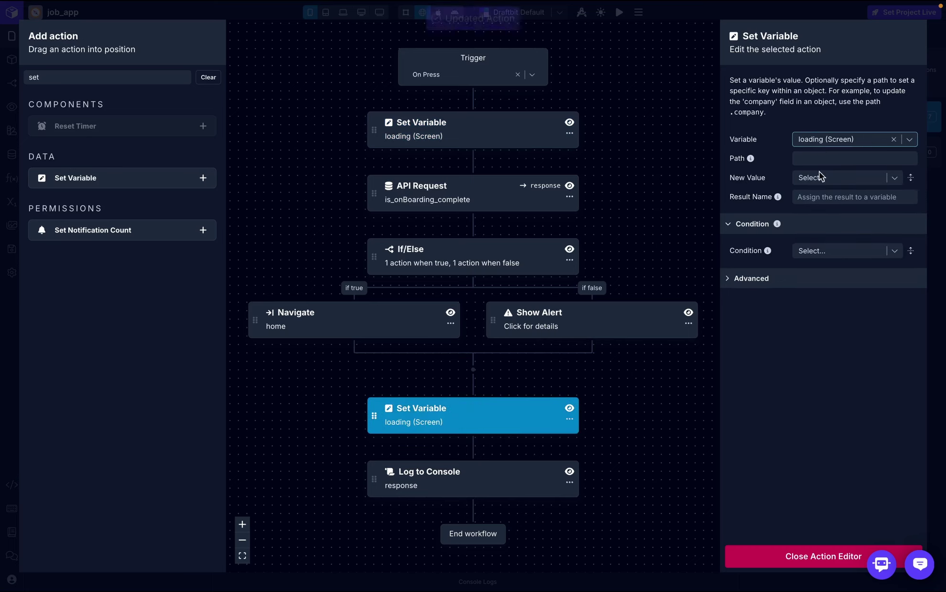
{"action": "left_click", "coordinate": [820, 178]}
{"action": "type", "text": "false"}
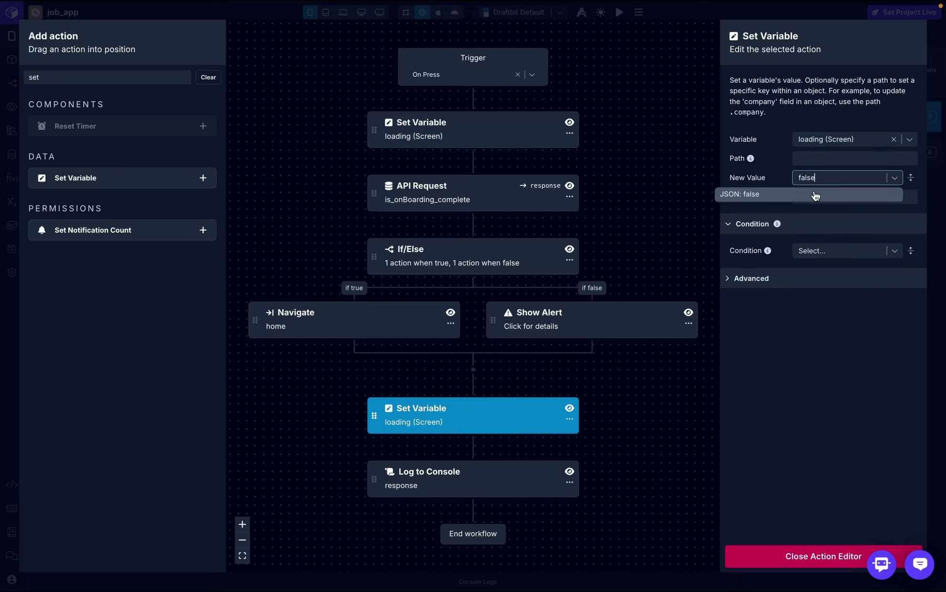
{"action": "left_click", "coordinate": [814, 196]}
{"action": "left_click", "coordinate": [790, 563]}
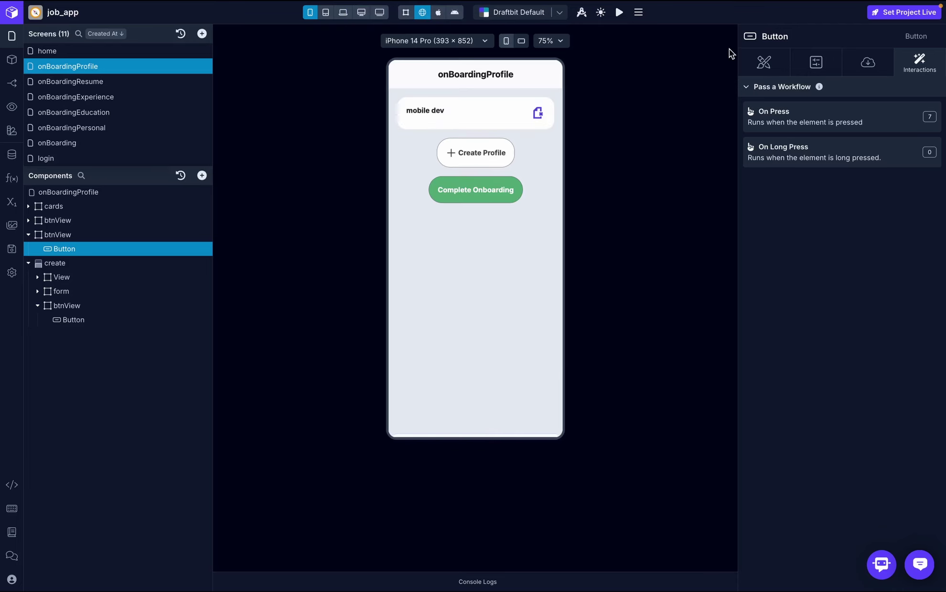
- Bind the Complete Onboarding button's Loading state to the loading variable, then open onBoarding
{"action": "left_click", "coordinate": [863, 66]}
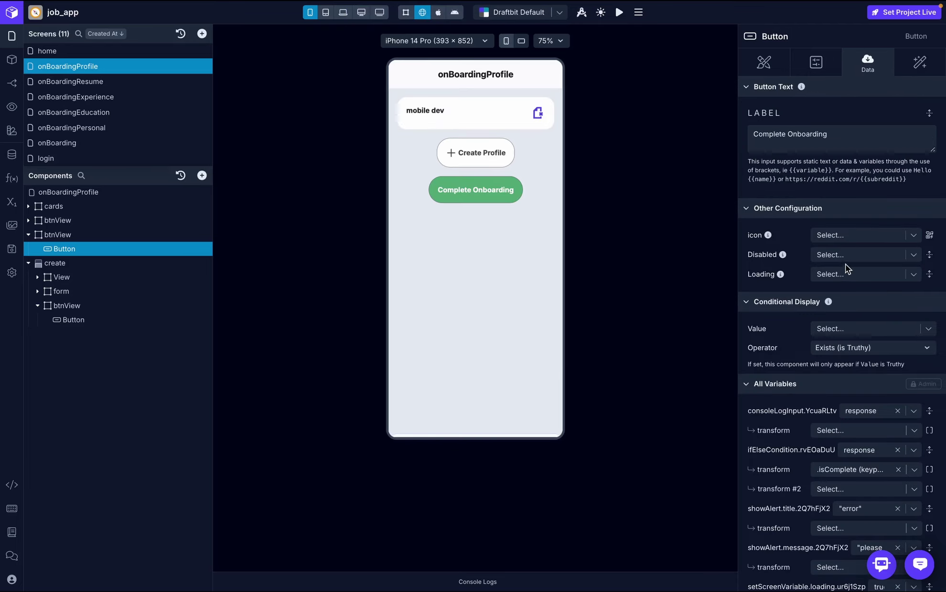
{"action": "left_click", "coordinate": [877, 275]}
{"action": "key", "text": "Escape"}
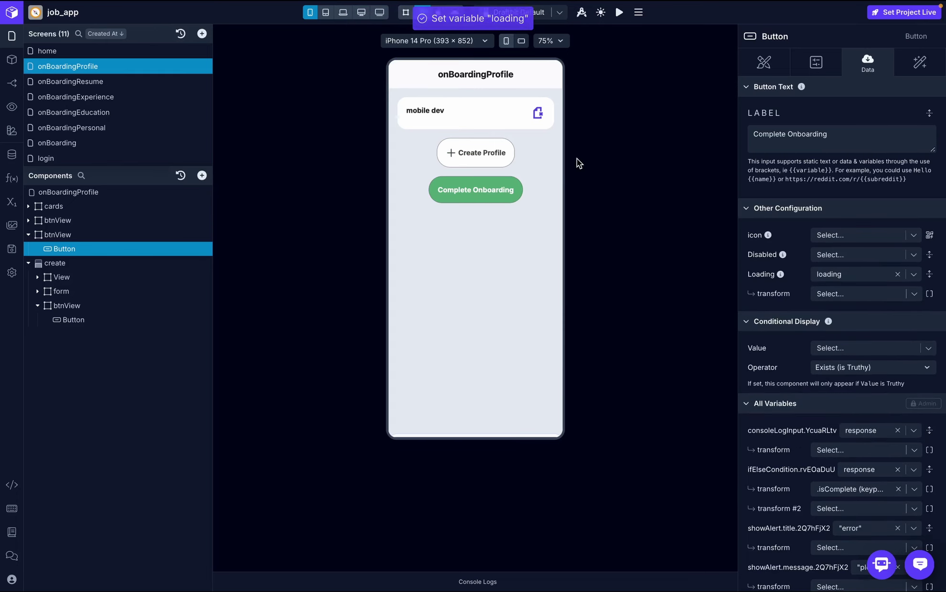
{"action": "left_click", "coordinate": [134, 143]}
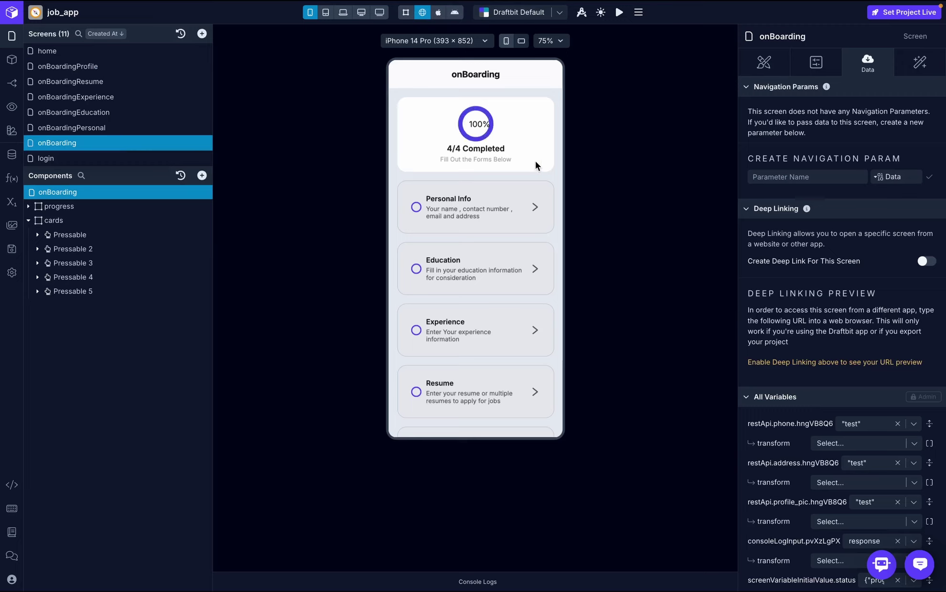
- In the preview, open Application Profile, press Complete Onboarding to reach home, then go back
{"action": "scroll", "coordinate": [467, 323], "scroll_direction": "down", "scroll_amount": 2}
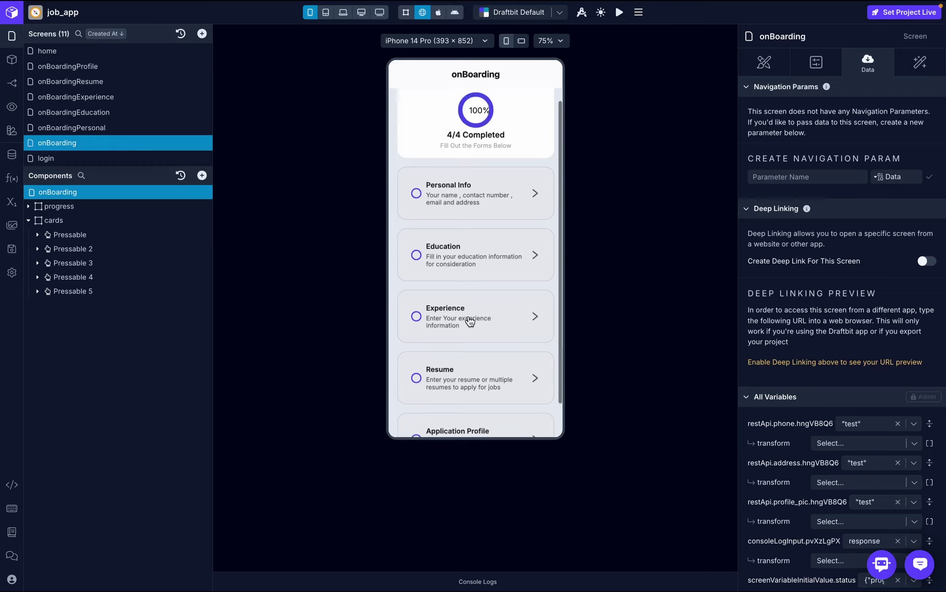
{"action": "left_click", "coordinate": [468, 409]}
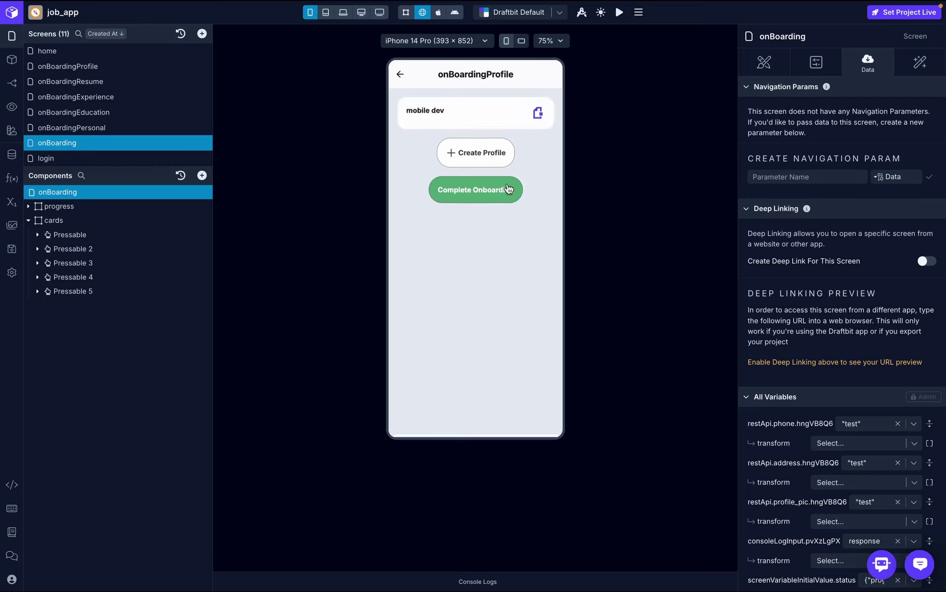
{"action": "left_click", "coordinate": [484, 197]}
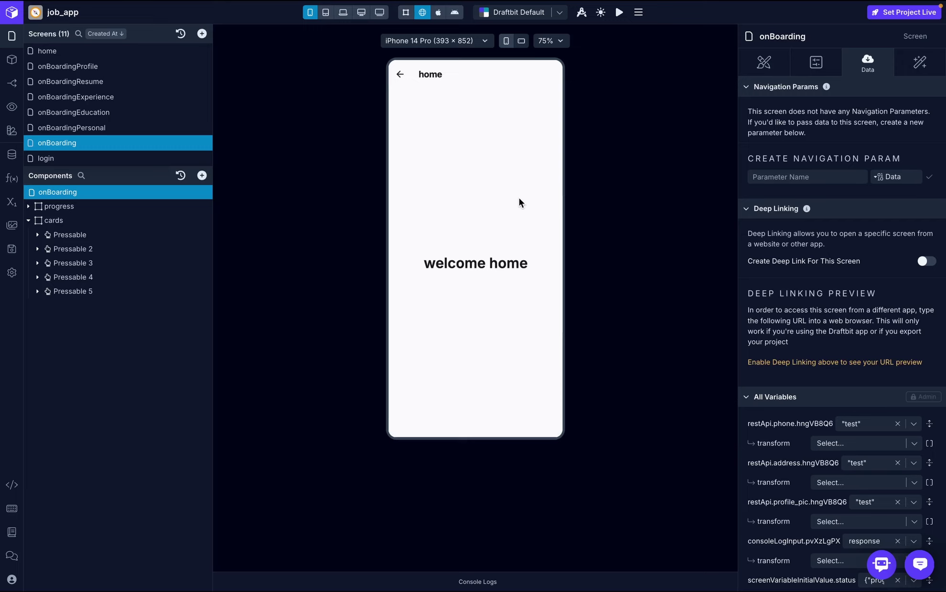
{"action": "left_click", "coordinate": [399, 75]}
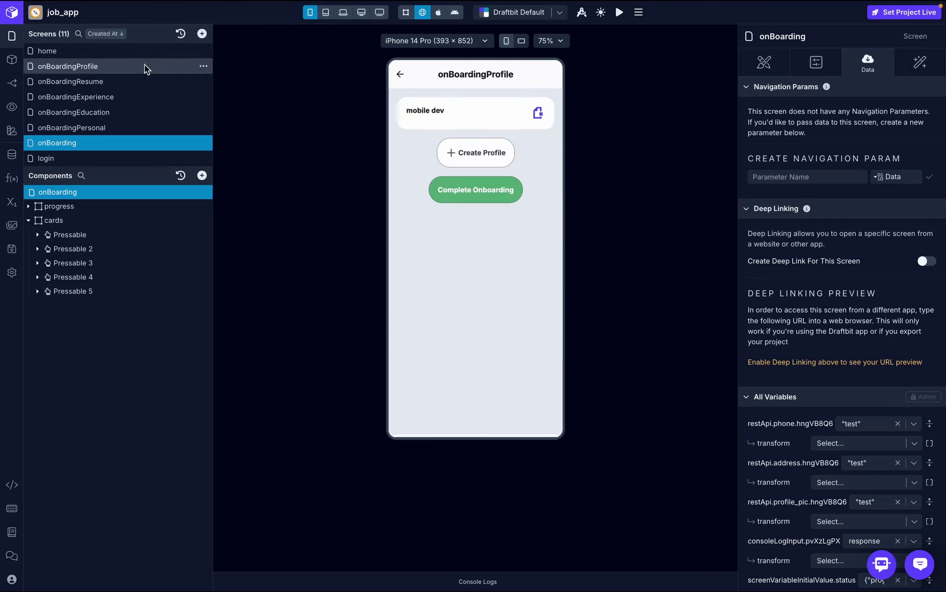
{"action": "scroll", "coordinate": [118, 119], "scroll_direction": "down", "scroll_amount": 1}
- Open the login screen's Login button press workflow and disable its If/Else step
{"action": "left_click", "coordinate": [92, 132]}
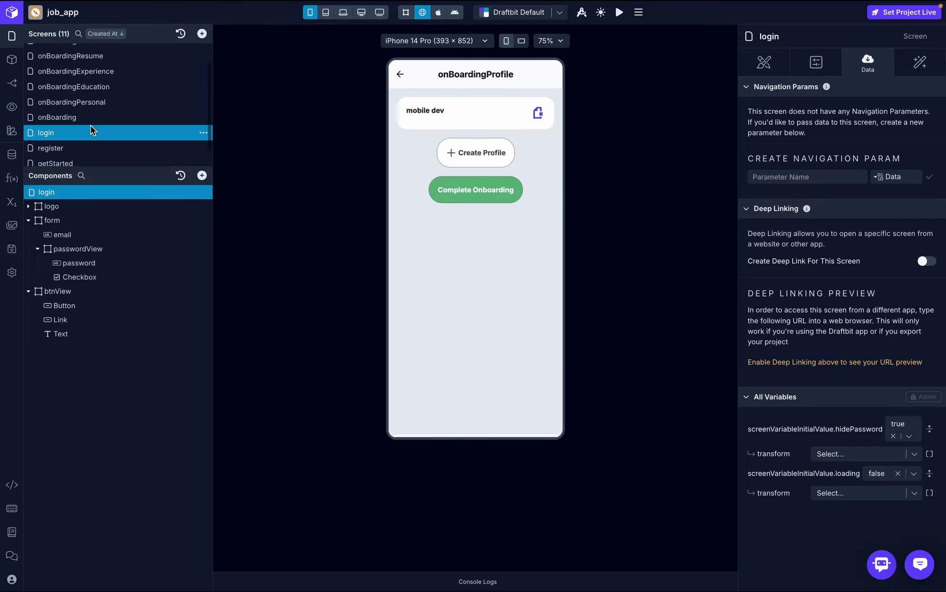
{"action": "left_click", "coordinate": [918, 67]}
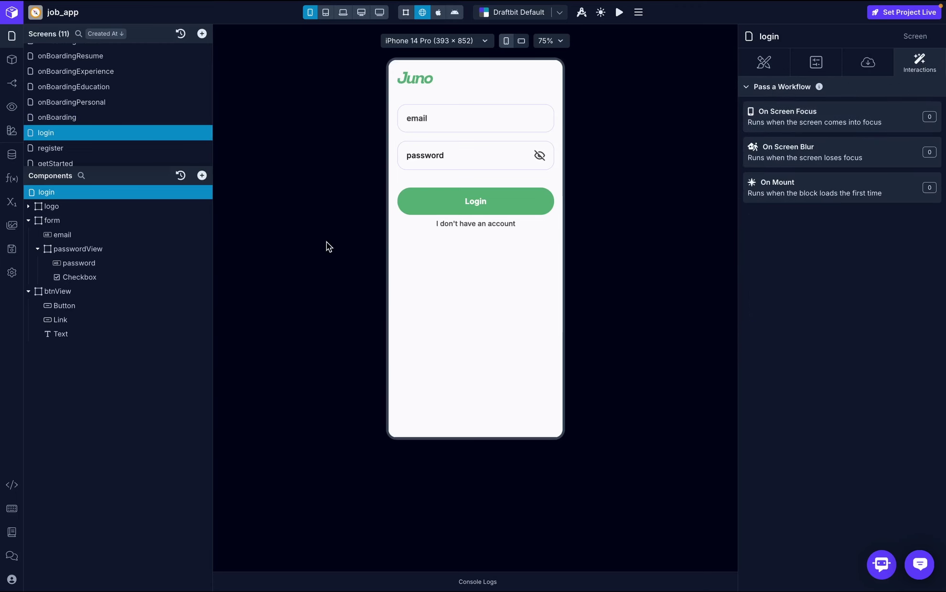
{"action": "left_click", "coordinate": [115, 306]}
{"action": "left_click", "coordinate": [820, 115]}
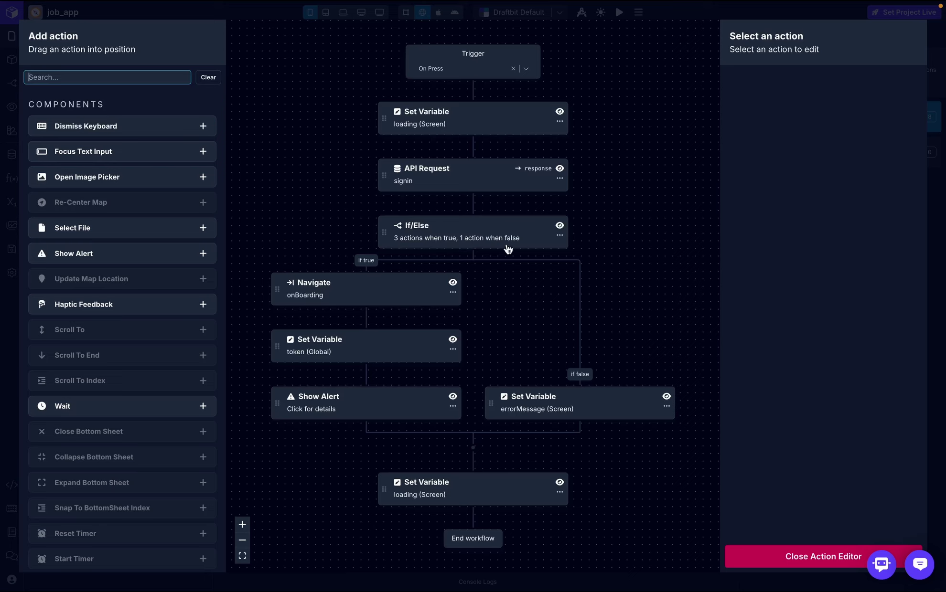
{"action": "left_click", "coordinate": [561, 229]}
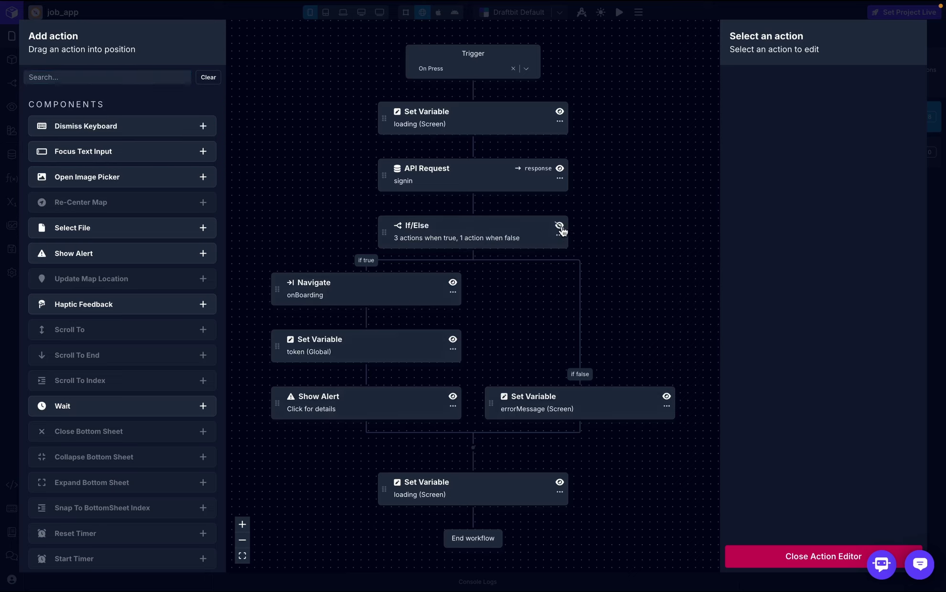
- Add a Log to Console step after the API Request that logs response
{"action": "left_click", "coordinate": [164, 79]}
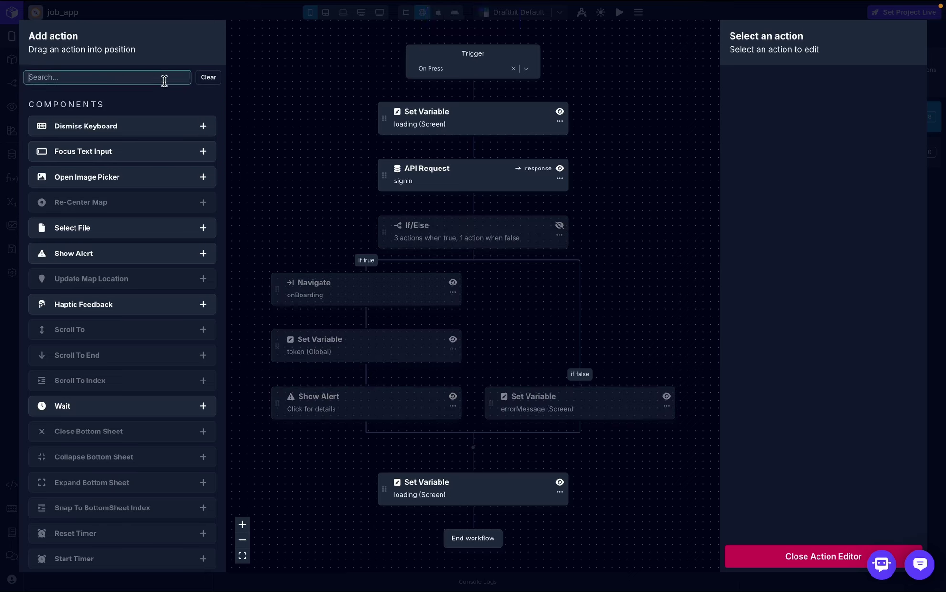
{"action": "type", "text": "log"}
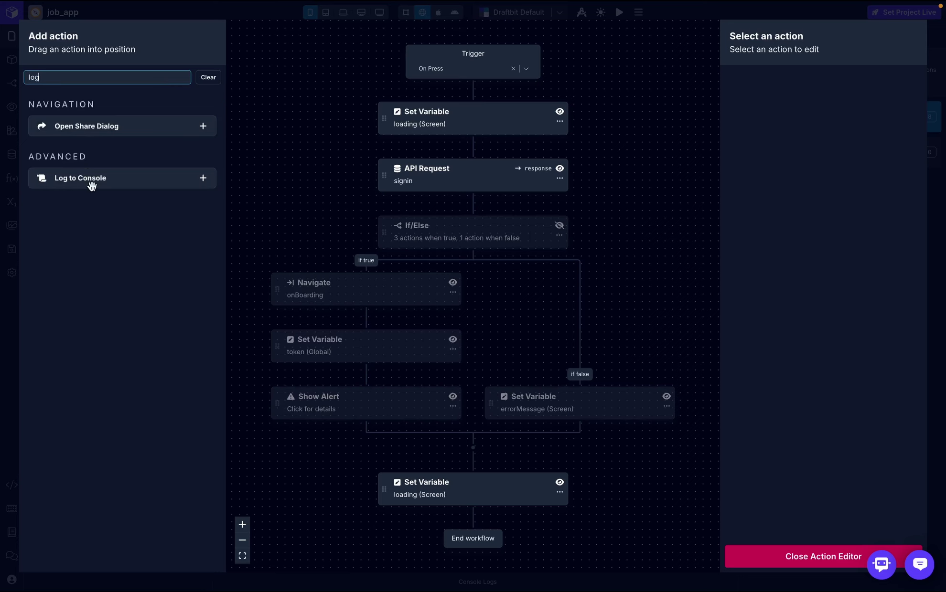
{"action": "left_click_drag", "start_coordinate": [91, 183], "coordinate": [457, 211]}
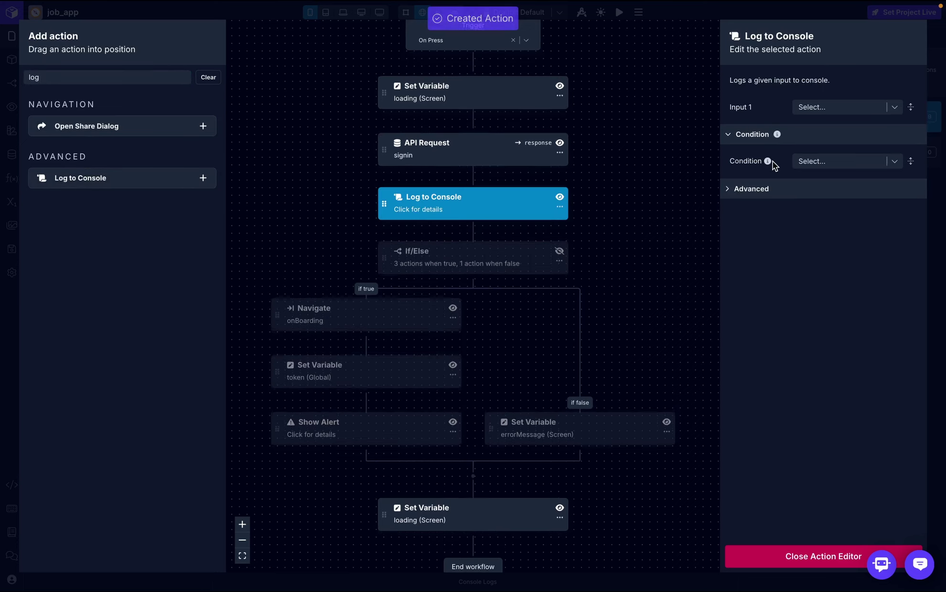
{"action": "left_click", "coordinate": [873, 109]}
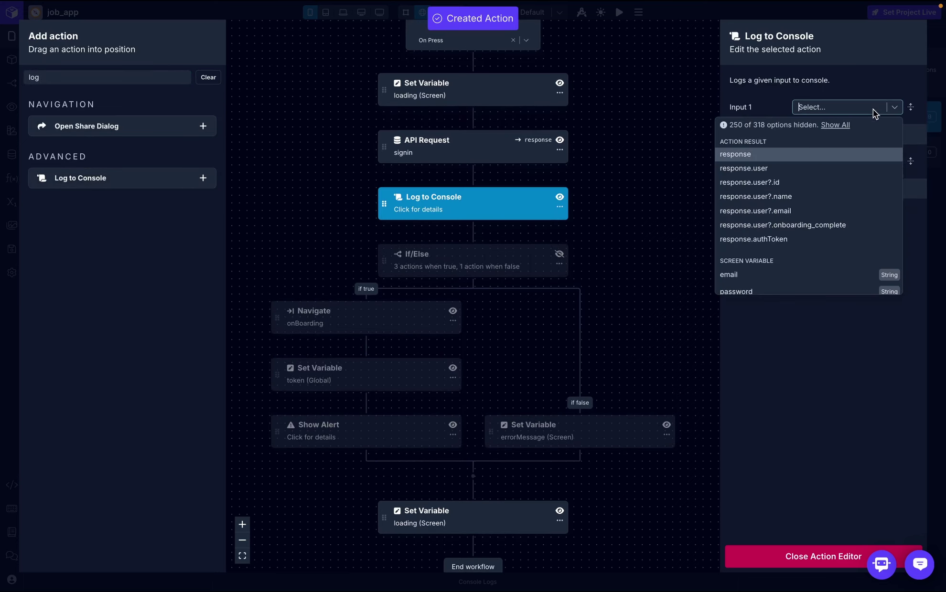
{"action": "left_click", "coordinate": [811, 155]}
{"action": "left_click", "coordinate": [805, 564]}
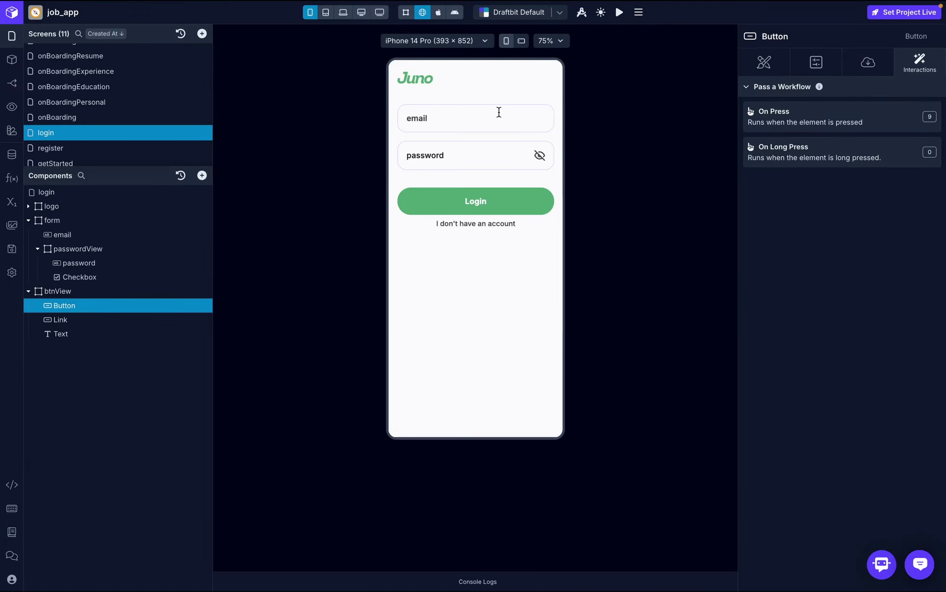
- Sign in from the login preview with the test account's email and password
{"action": "left_click", "coordinate": [496, 117]}
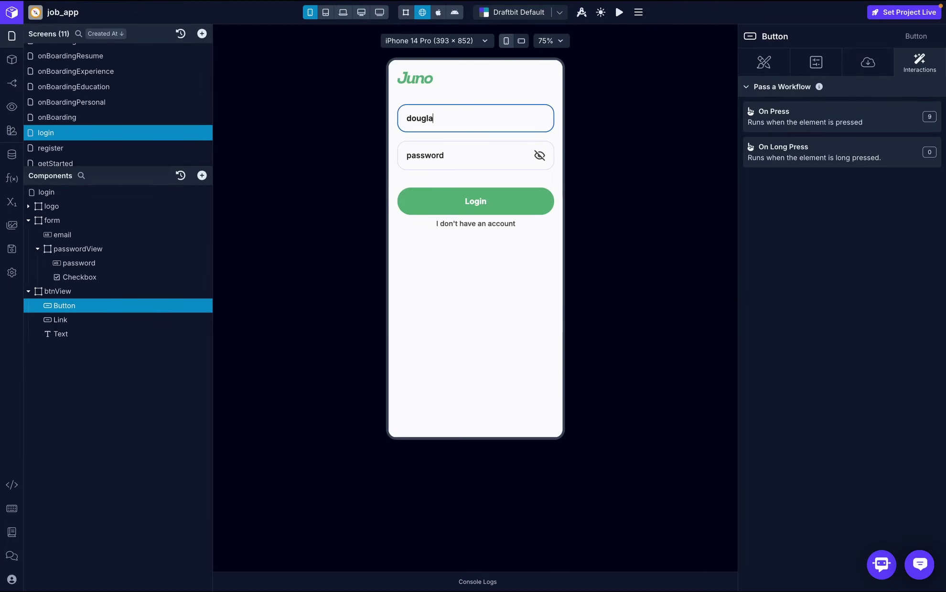
{"action": "left_click", "coordinate": [488, 150]}
{"action": "type", "text": "12"}
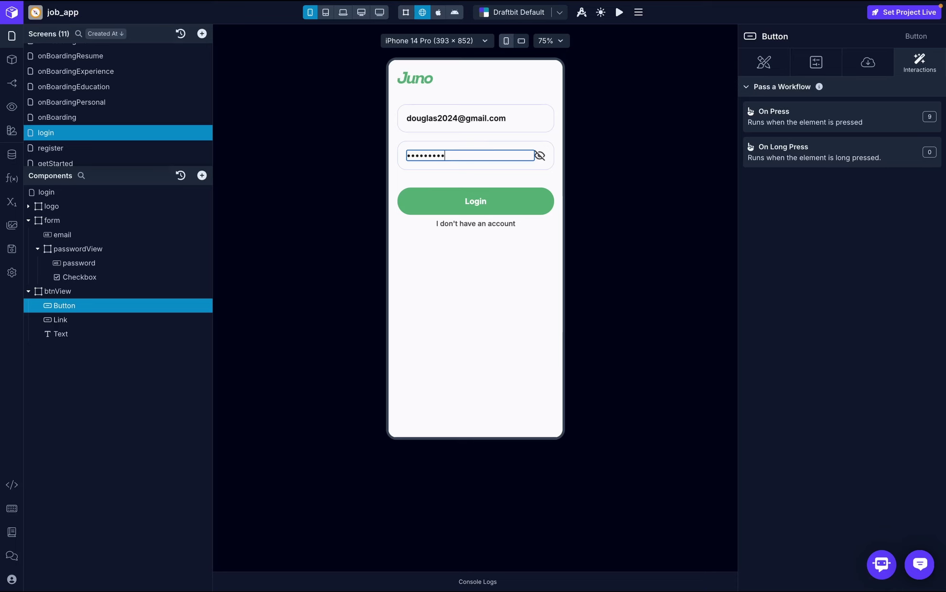
{"action": "left_click", "coordinate": [489, 201]}
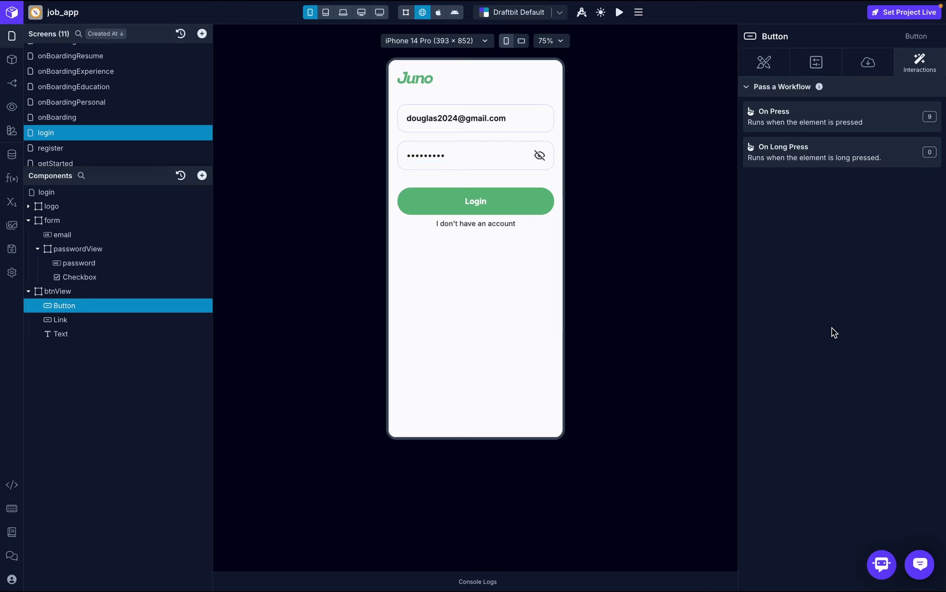
- Expand the logged sign-in response in Console Logs and copy the onboarding_complete field name
{"action": "left_click", "coordinate": [502, 582]}
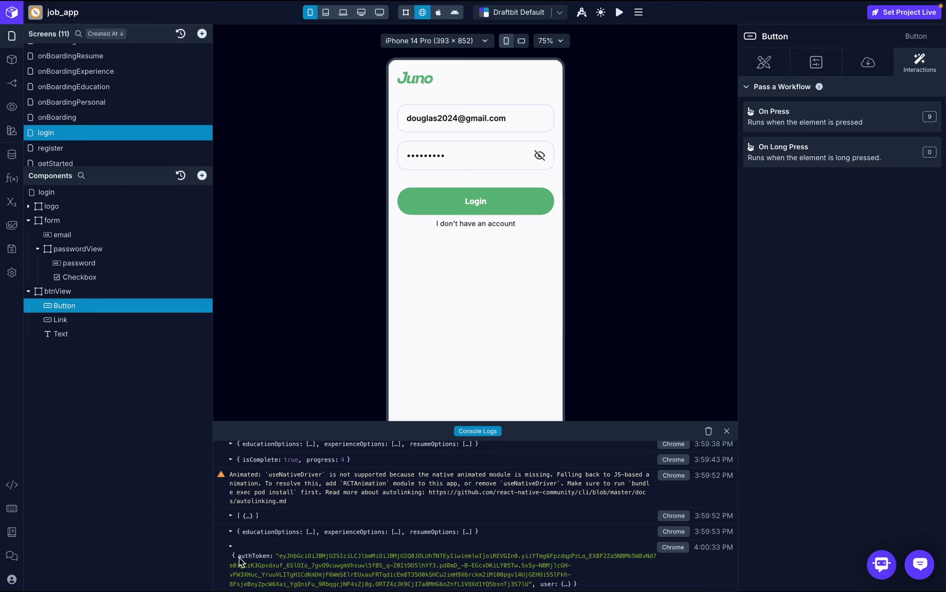
{"action": "left_click", "coordinate": [555, 560]}
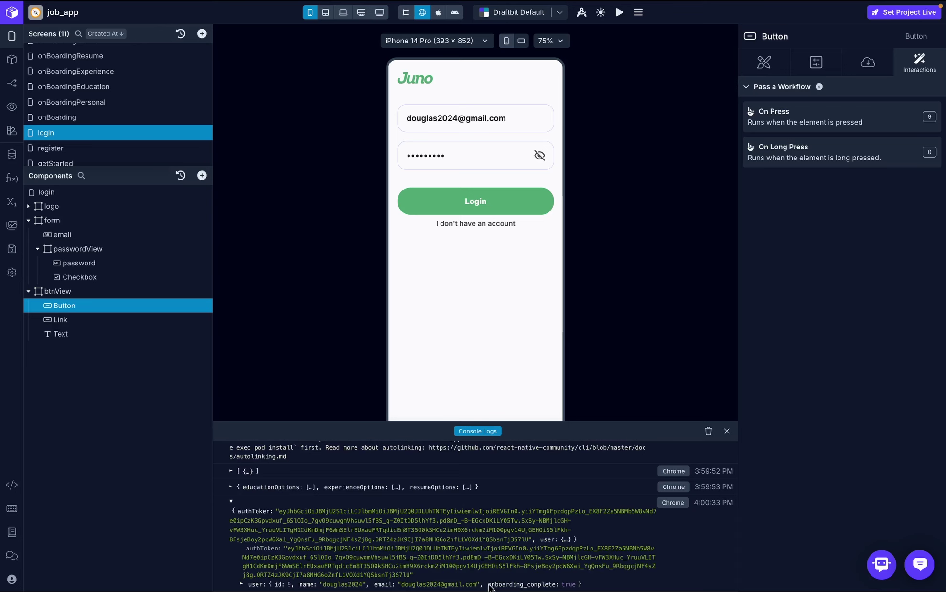
{"action": "left_click_drag", "start_coordinate": [489, 587], "coordinate": [553, 587]}
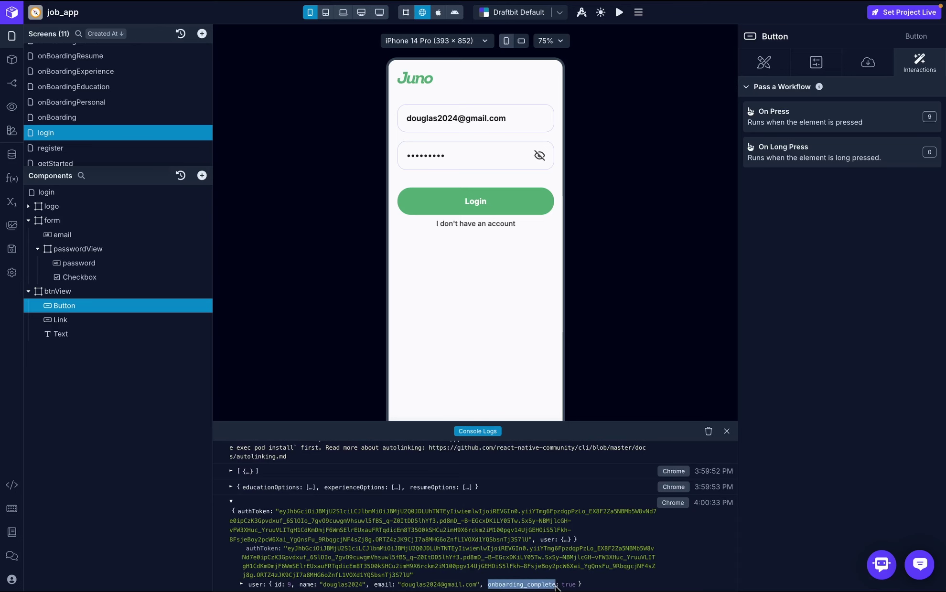
{"action": "key", "text": "ctrl+c"}
- Delete the Log to Console step from the Login button's press workflow
{"action": "left_click", "coordinate": [840, 127]}
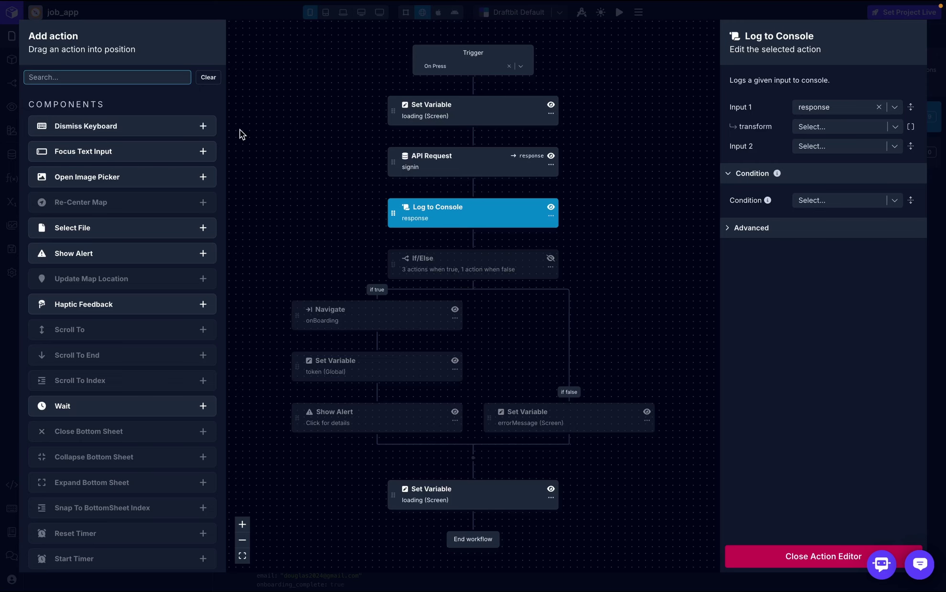
{"action": "type", "text": "if"}
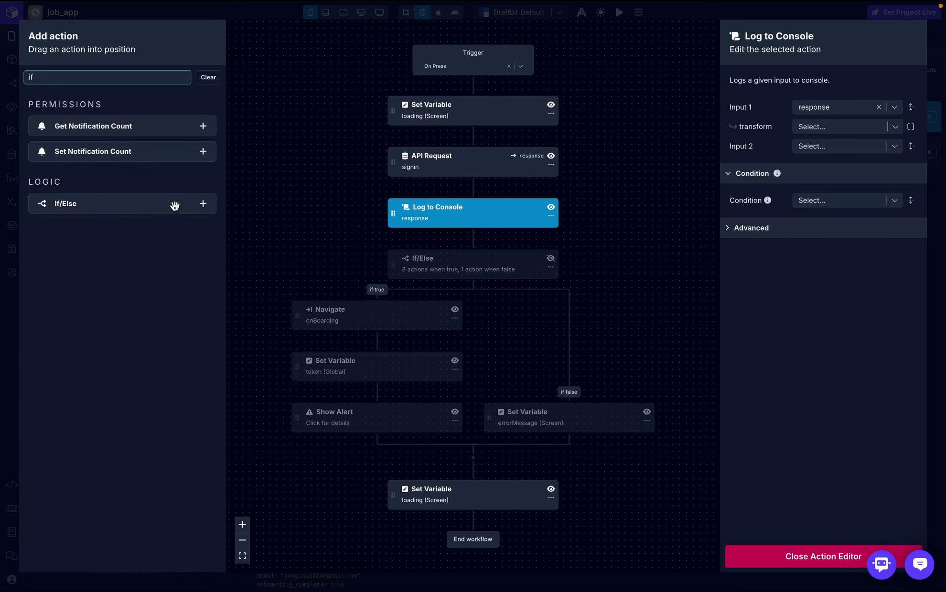
{"action": "key", "text": "BackSpace"}
{"action": "key", "text": "BackSpace"}
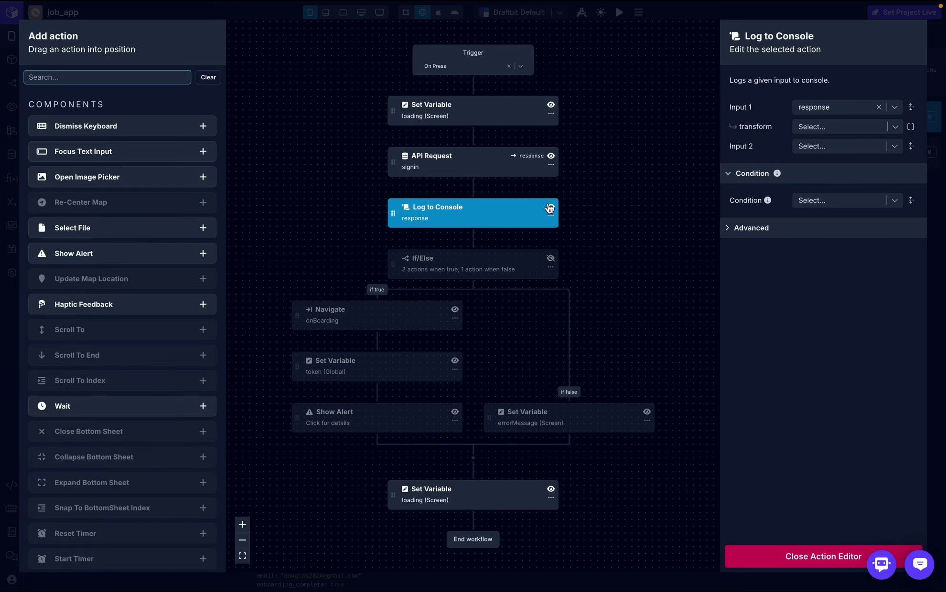
{"action": "left_click", "coordinate": [551, 216]}
{"action": "left_click", "coordinate": [574, 257]}
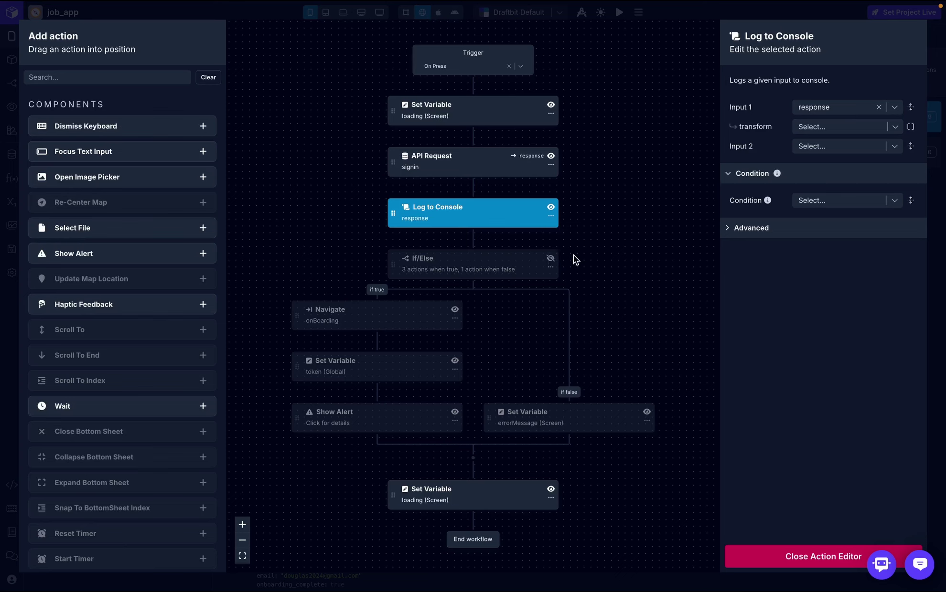
- Re-enable the If/Else and nest an If/Else in its true branch testing response.user?.onboarding_complete
{"action": "left_click", "coordinate": [551, 234]}
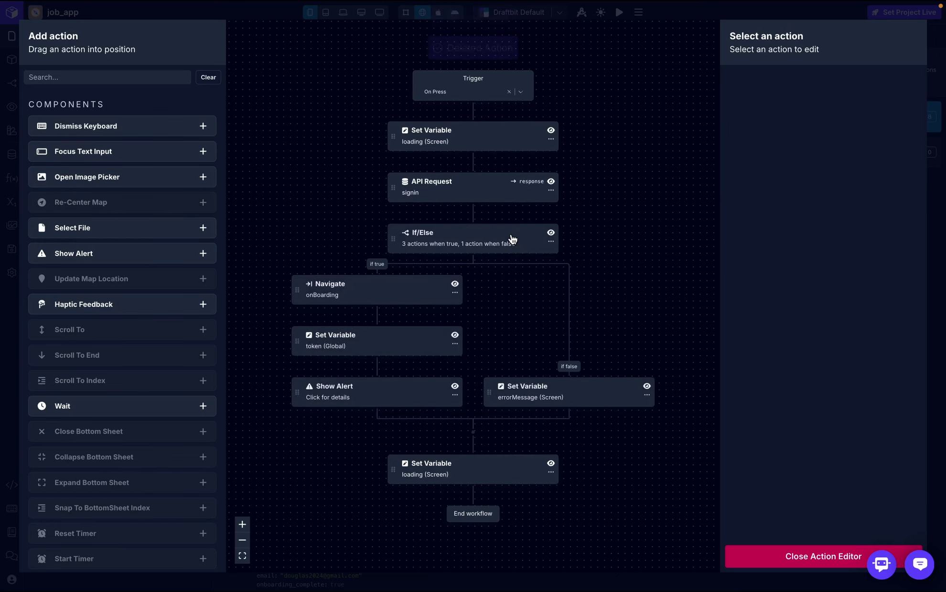
{"action": "left_click", "coordinate": [510, 243]}
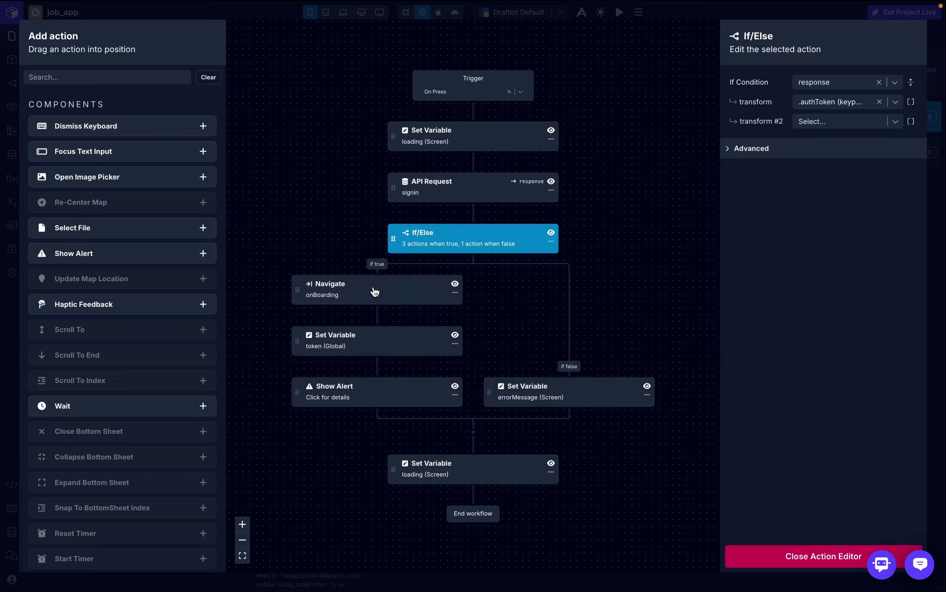
{"action": "left_click", "coordinate": [173, 76]}
{"action": "type", "text": "if"}
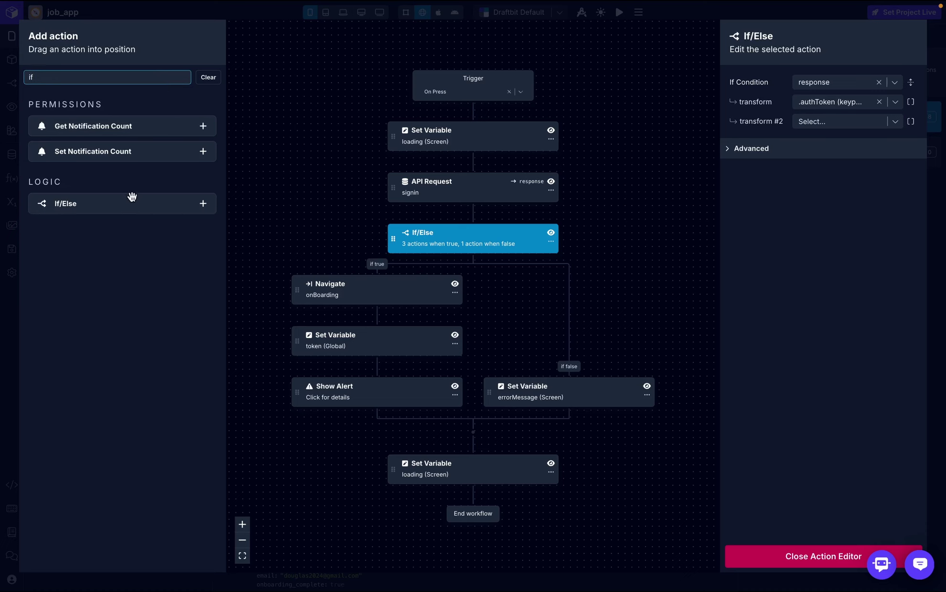
{"action": "left_click_drag", "start_coordinate": [132, 196], "coordinate": [377, 261]}
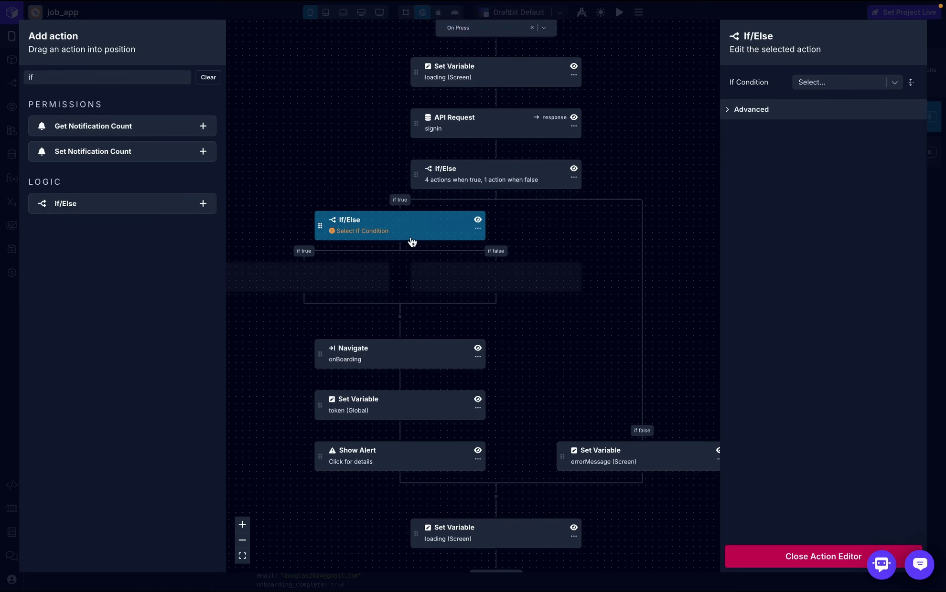
{"action": "left_click", "coordinate": [858, 82]}
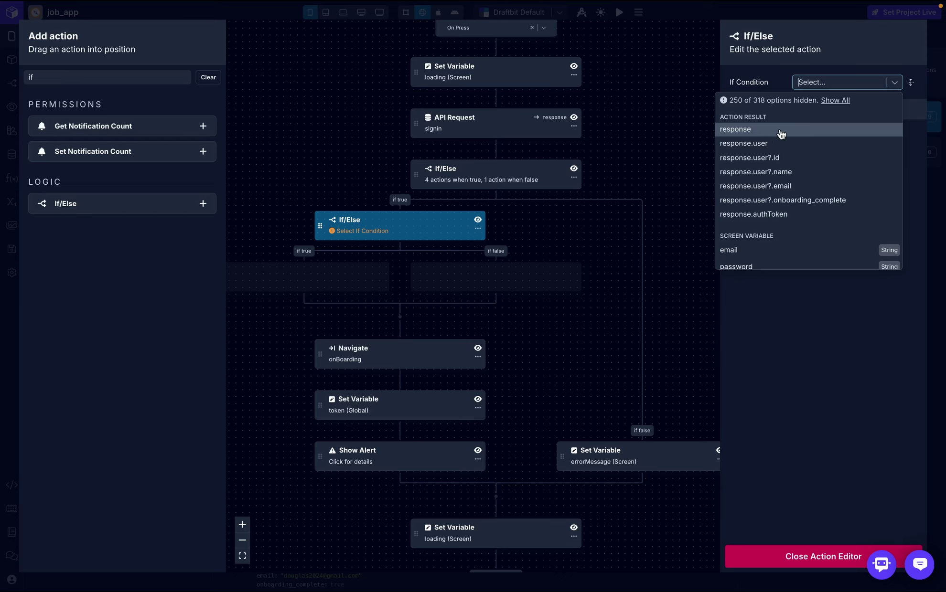
{"action": "left_click", "coordinate": [782, 201]}
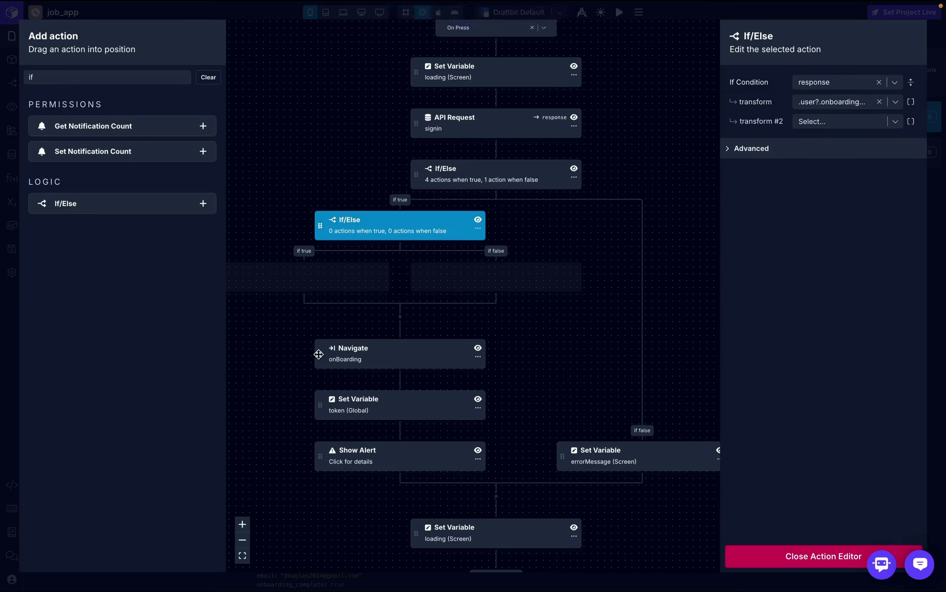
- Add a Navigate action to home in the nested If/Else's true branch
{"action": "left_click", "coordinate": [106, 79]}
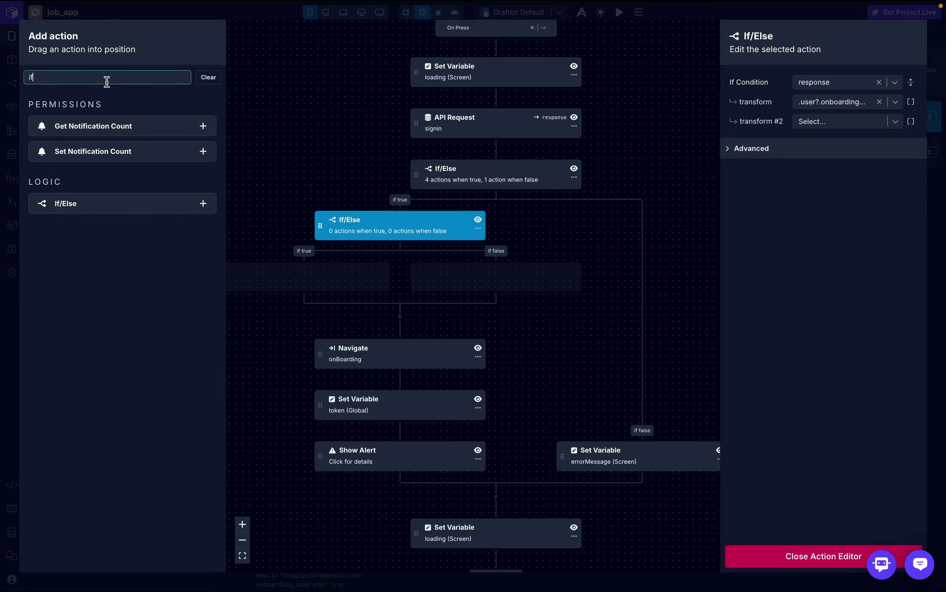
{"action": "key", "text": "ctrl+a"}
{"action": "key", "text": "BackSpace"}
{"action": "type", "text": "na"}
{"action": "left_click_drag", "start_coordinate": [70, 182], "coordinate": [306, 277]}
{"action": "left_click", "coordinate": [833, 164]}
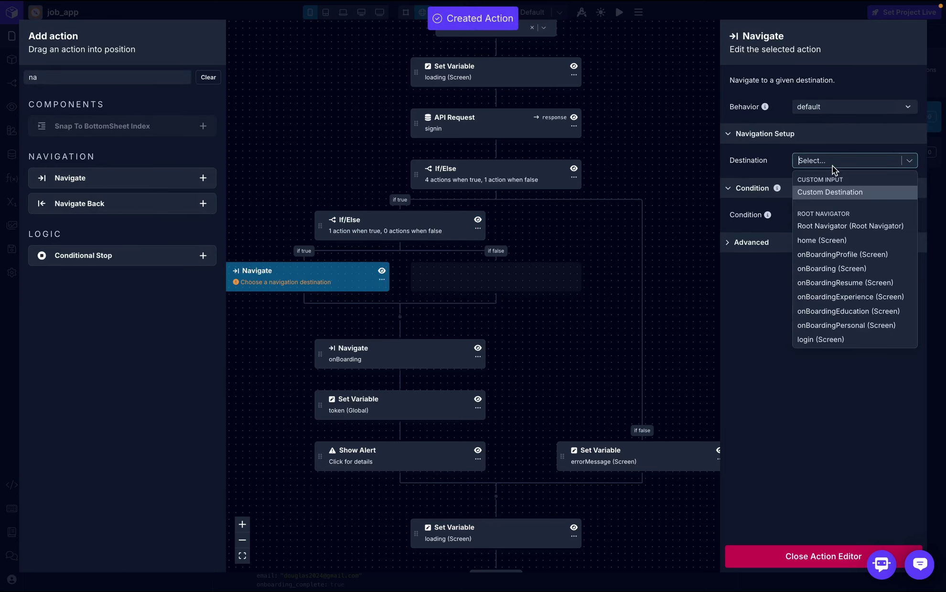
{"action": "scroll", "coordinate": [845, 290], "scroll_direction": "down", "scroll_amount": 1}
{"action": "scroll", "coordinate": [844, 287], "scroll_direction": "down", "scroll_amount": 2}
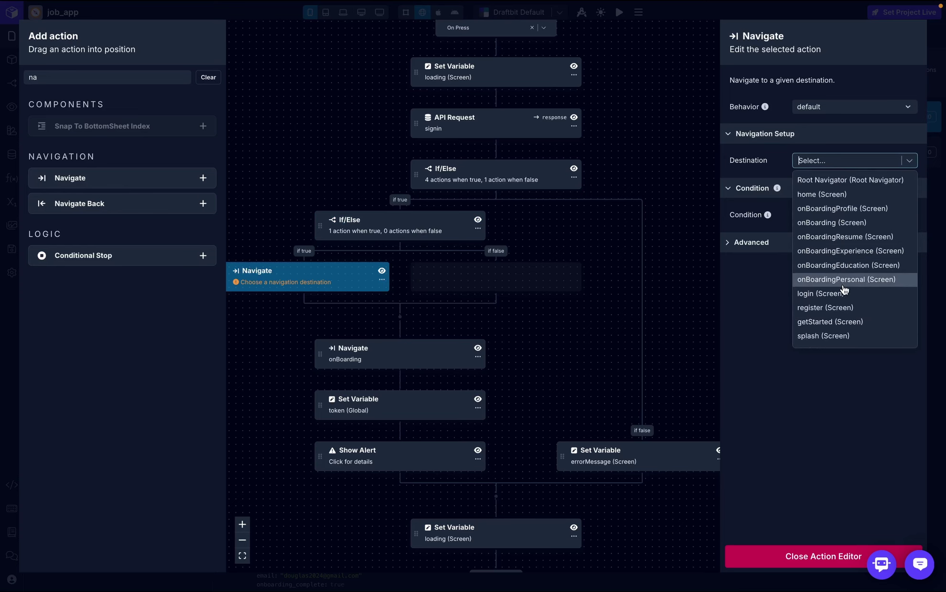
{"action": "scroll", "coordinate": [845, 286], "scroll_direction": "up", "scroll_amount": 2}
{"action": "key", "text": "Escape"}
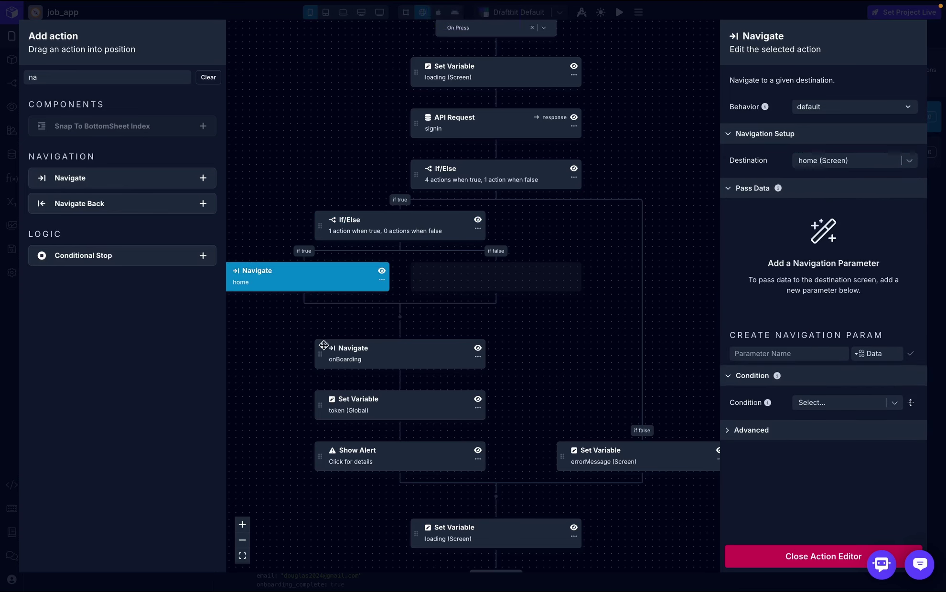
- Move Navigate onBoarding into the false branch, move the token Set Variable up, and delete Show Alert
{"action": "left_click_drag", "start_coordinate": [324, 345], "coordinate": [419, 272]}
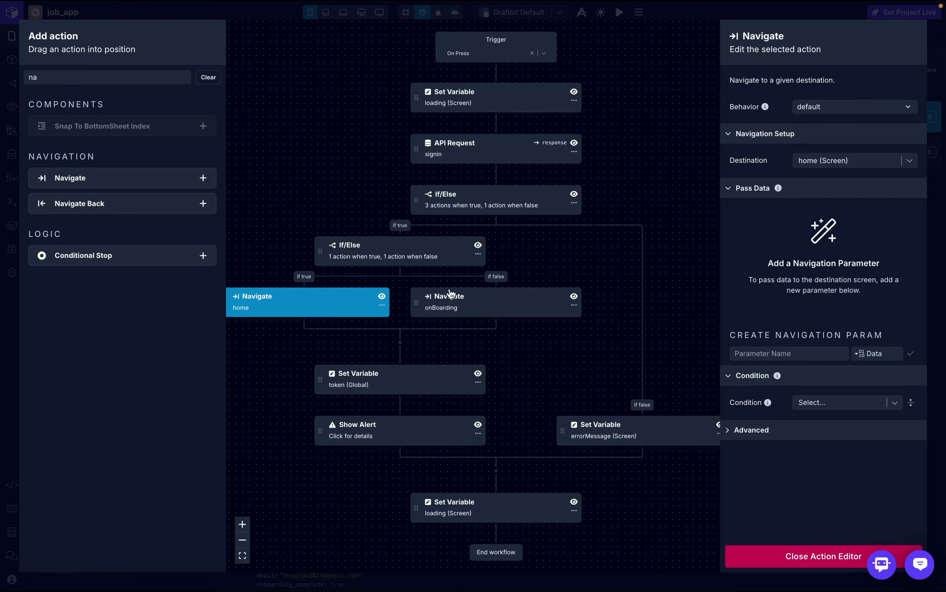
{"action": "left_click_drag", "start_coordinate": [321, 379], "coordinate": [357, 219]}
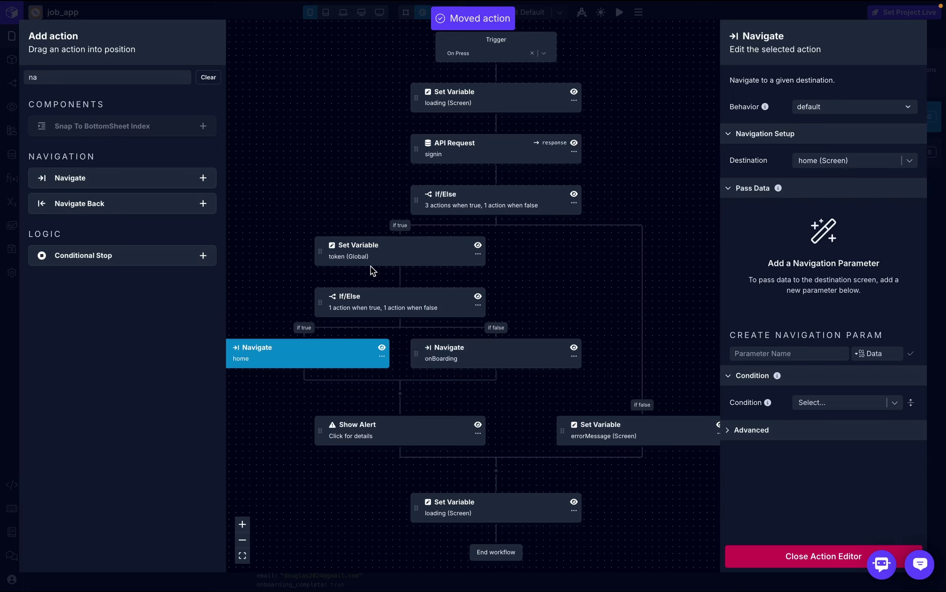
{"action": "left_click", "coordinate": [359, 435]}
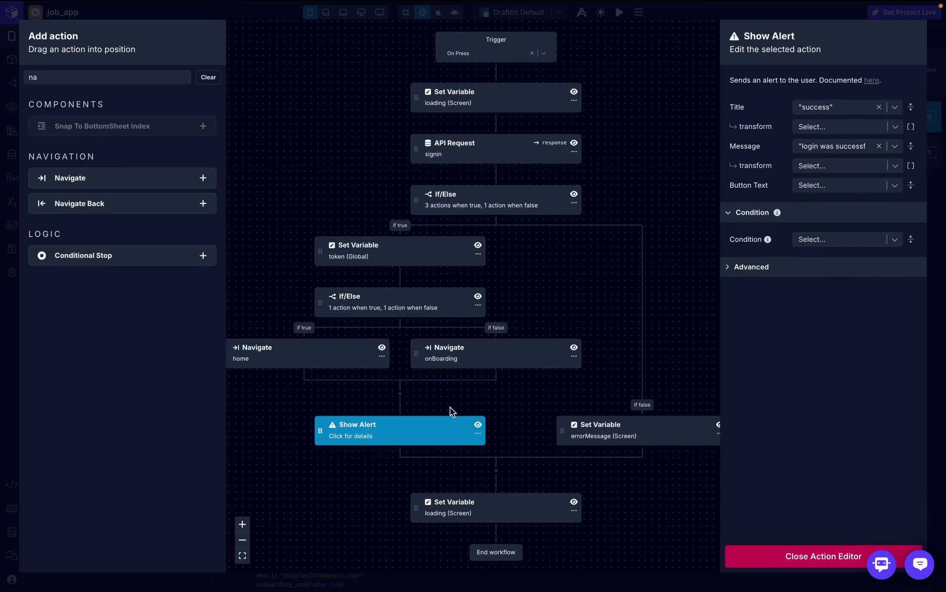
{"action": "left_click", "coordinate": [479, 435]}
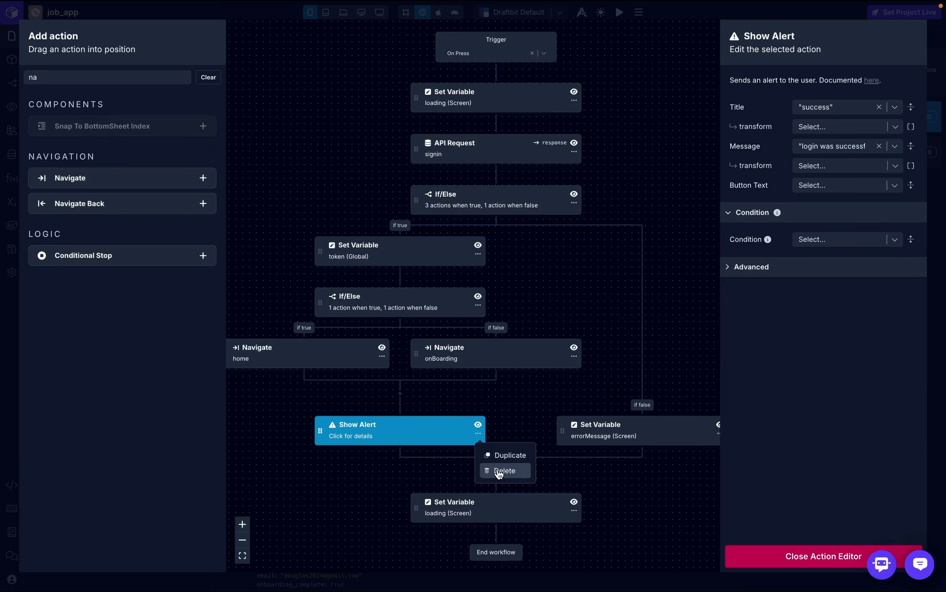
{"action": "left_click", "coordinate": [498, 472]}
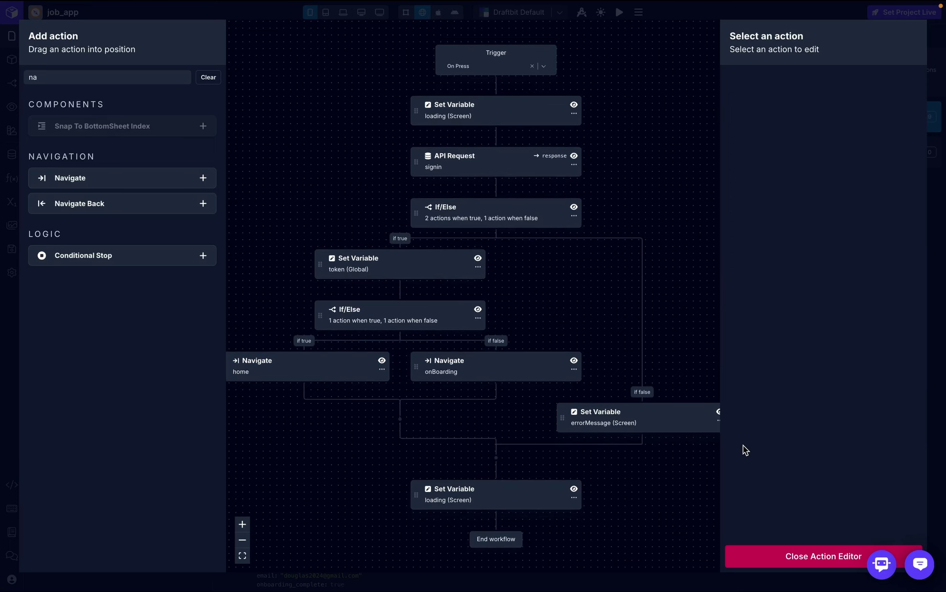
{"action": "left_click", "coordinate": [779, 555]}
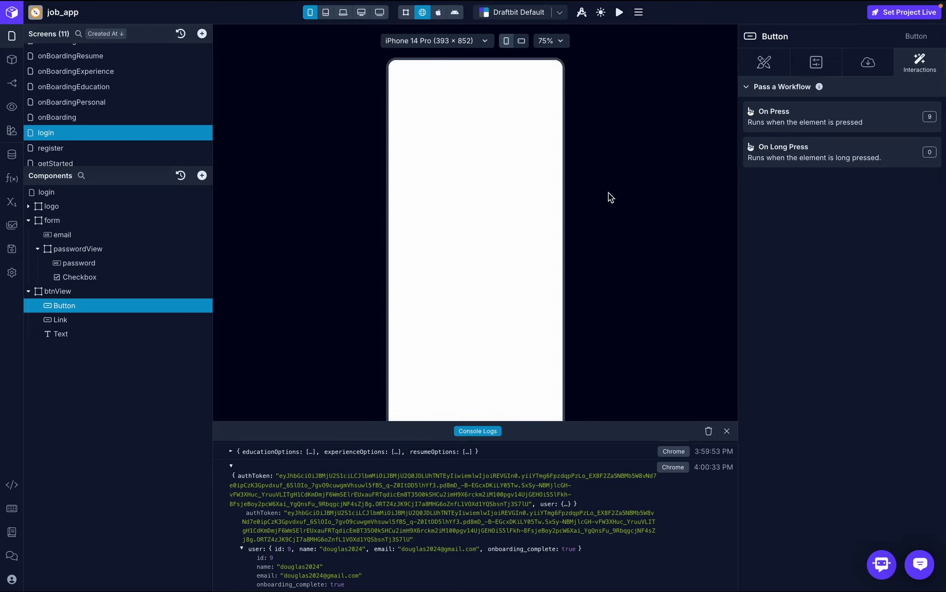
- Test login in the preview with the account's email and password, reach home, then return to login
{"action": "left_click", "coordinate": [727, 432]}
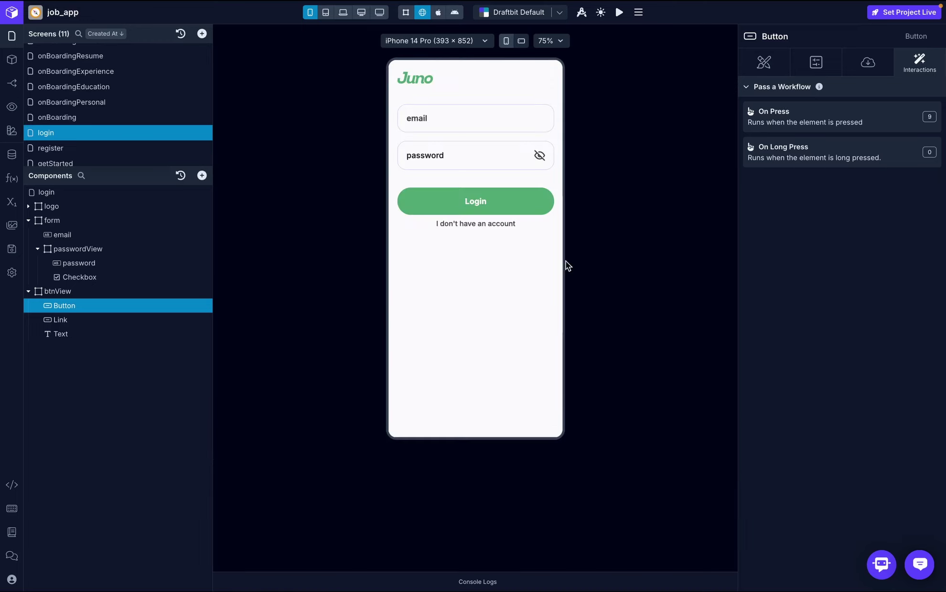
{"action": "left_click", "coordinate": [452, 109]}
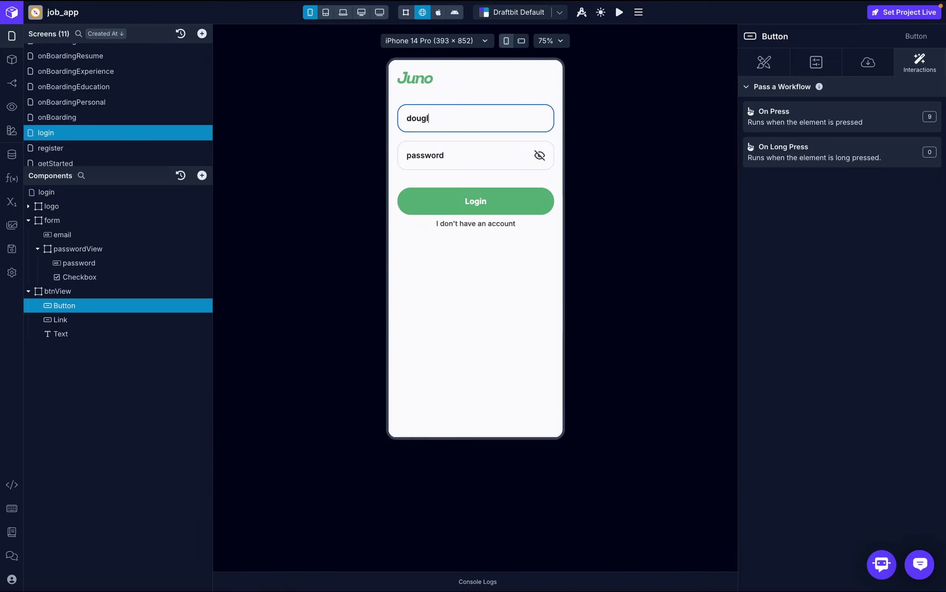
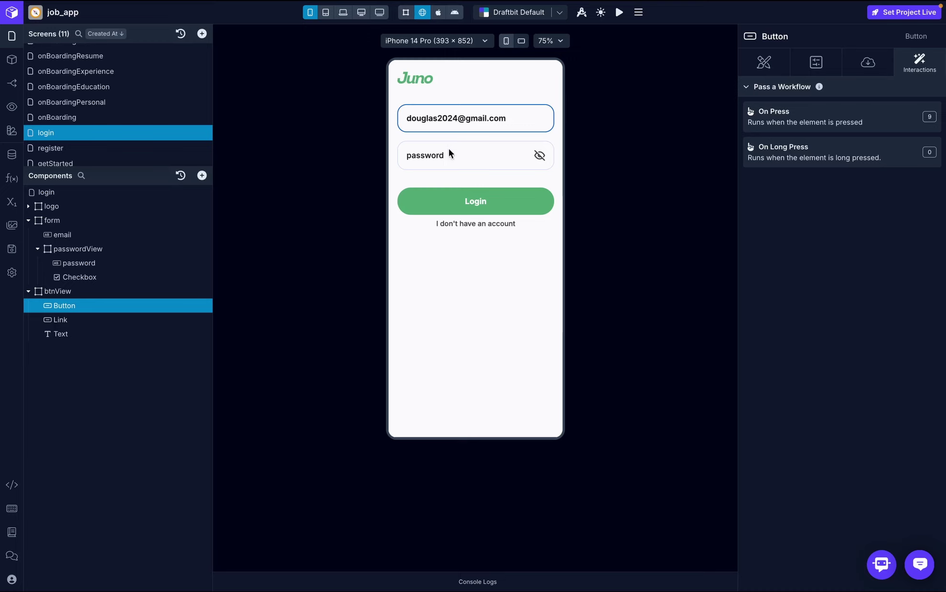
{"action": "double_click", "coordinate": [449, 153]}
{"action": "type", "text": "p"}
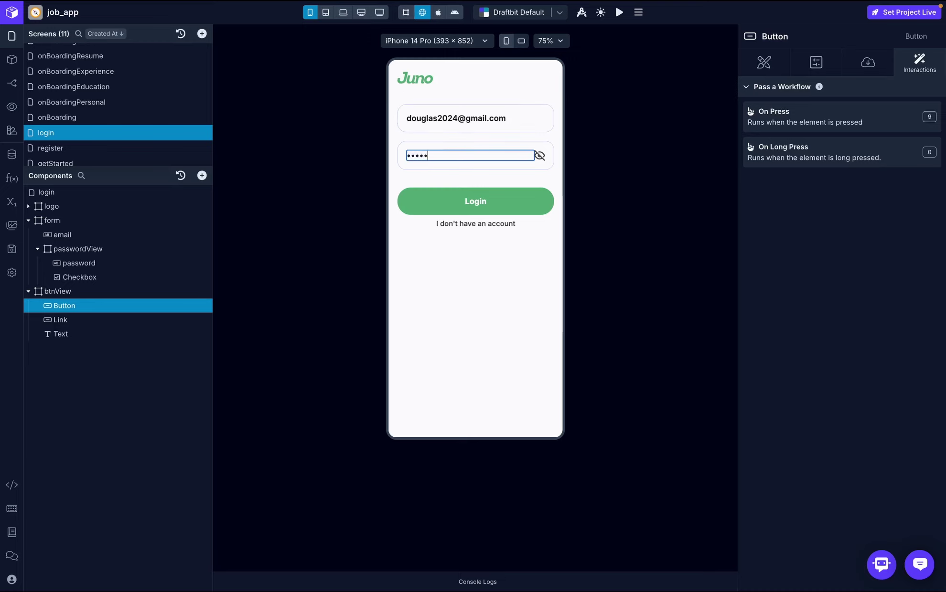
{"action": "left_click", "coordinate": [473, 209]}
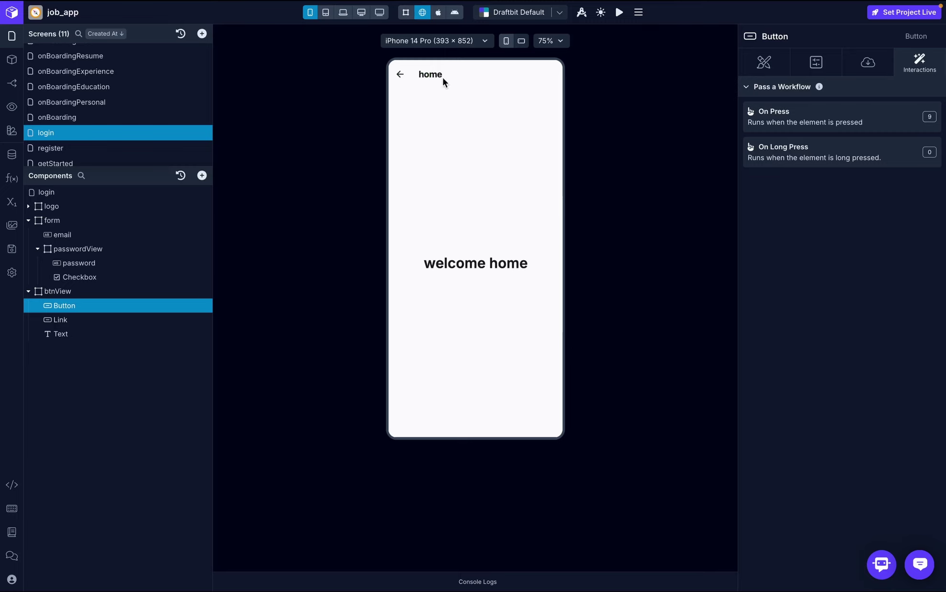
{"action": "left_click", "coordinate": [399, 74]}
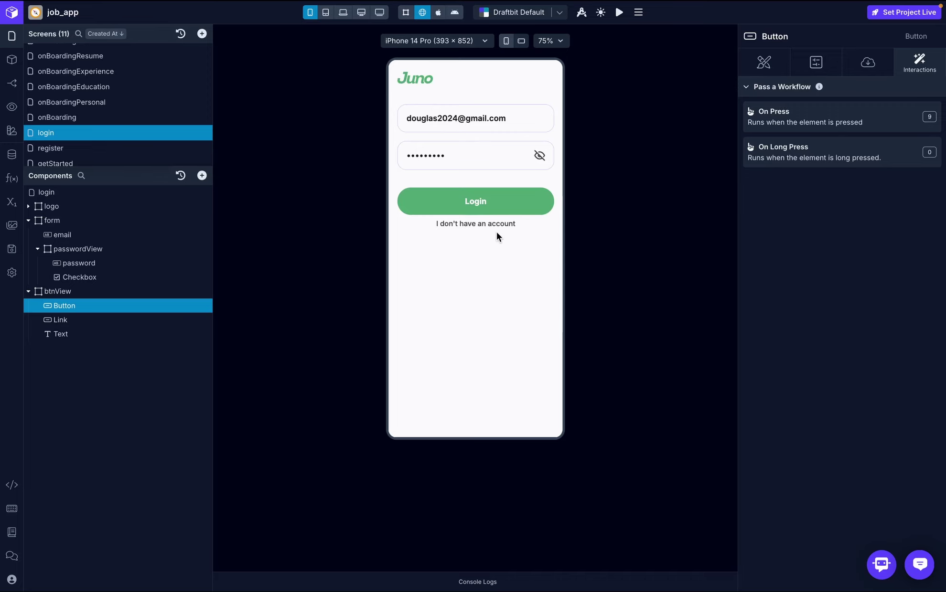
- Give the 'I don't have an account' link an On Press Navigate action to the register screen
{"action": "left_click", "coordinate": [93, 321]}
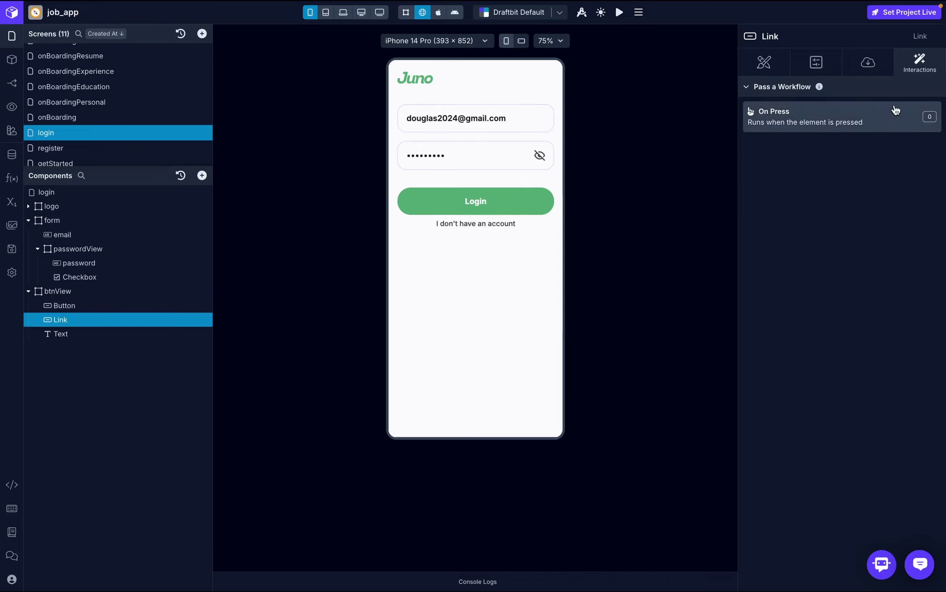
{"action": "left_click", "coordinate": [911, 107]}
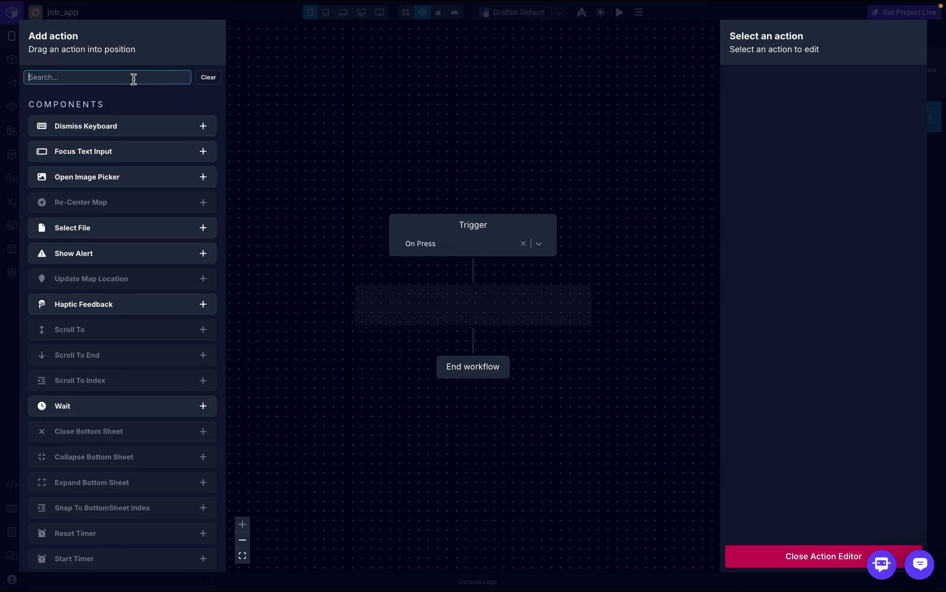
{"action": "type", "text": "nav"}
{"action": "left_click_drag", "start_coordinate": [131, 126], "coordinate": [515, 316]}
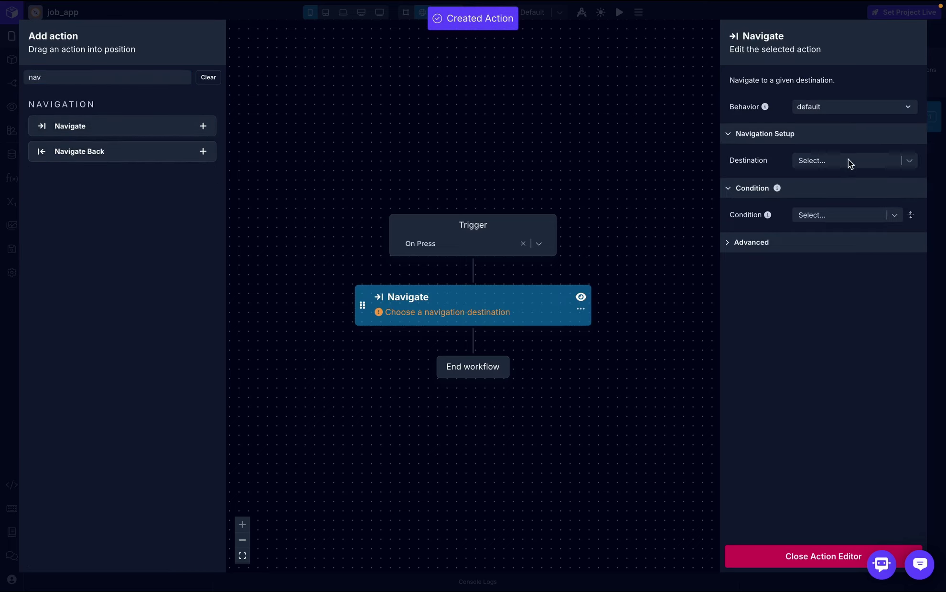
{"action": "left_click", "coordinate": [847, 161]}
{"action": "scroll", "coordinate": [834, 281], "scroll_direction": "down", "scroll_amount": 1}
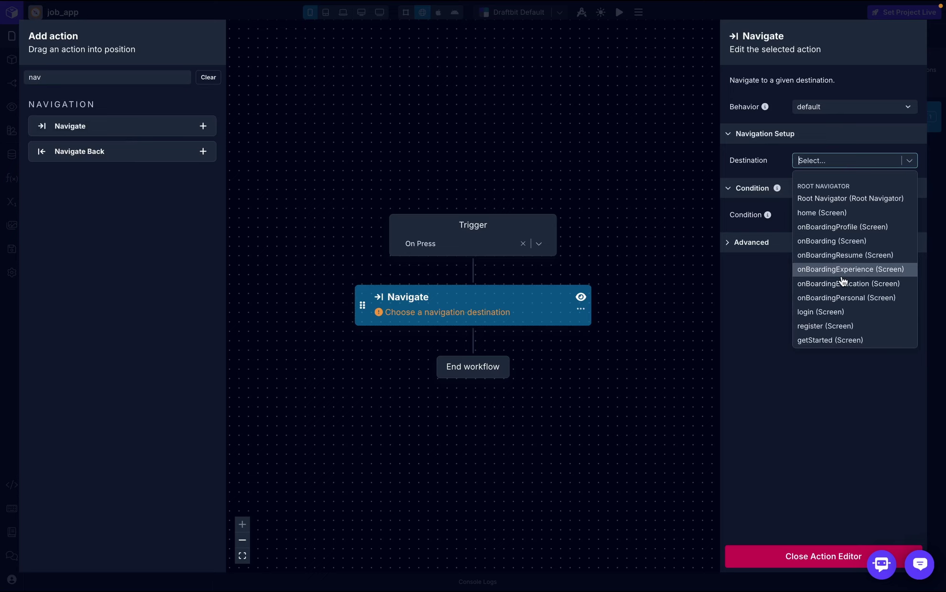
{"action": "left_click", "coordinate": [837, 325]}
{"action": "left_click", "coordinate": [810, 554]}
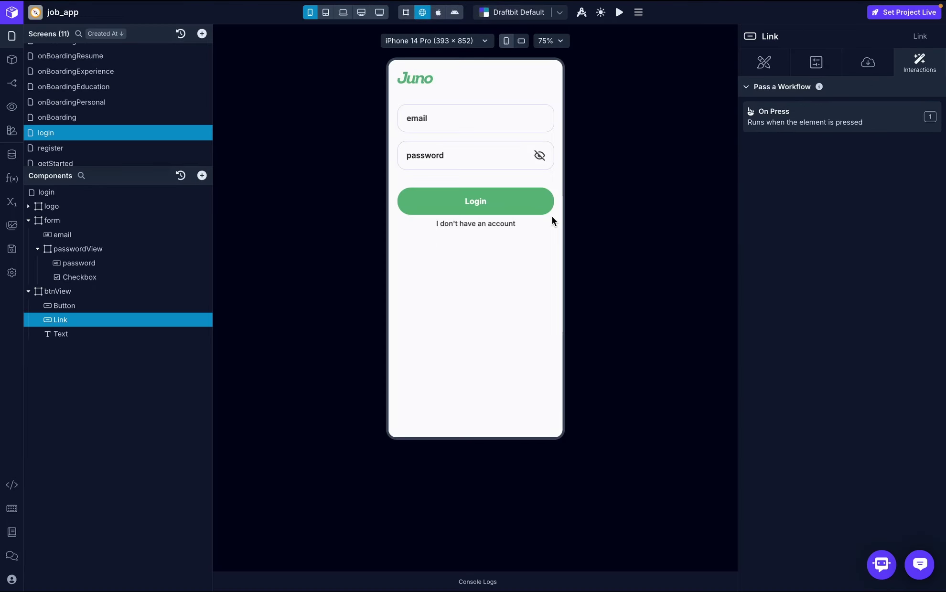
- In the preview, follow the sign-up link and create an account with a name, e-mail and password
{"action": "left_click", "coordinate": [499, 224]}
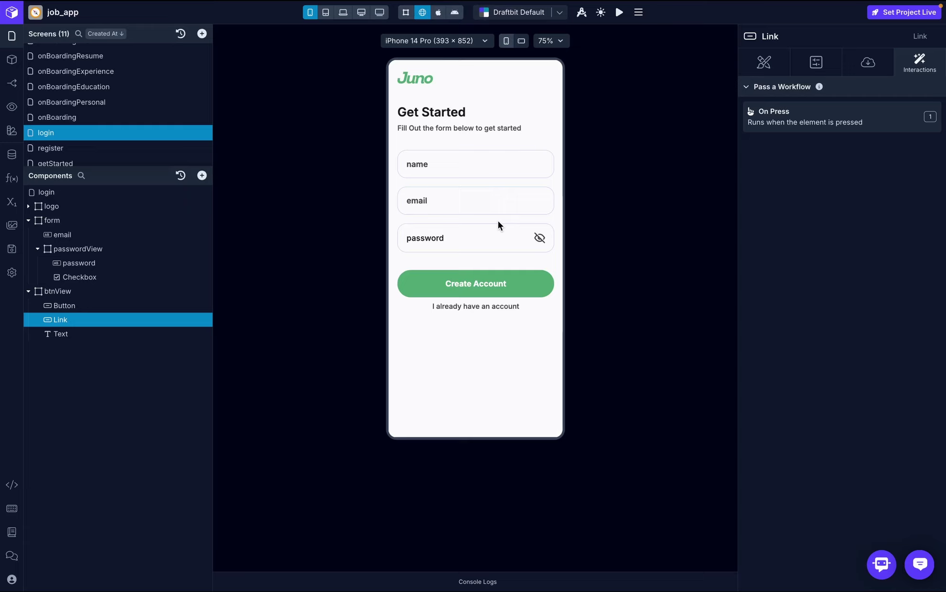
{"action": "left_click", "coordinate": [493, 167]}
{"action": "type", "text": "dougla"}
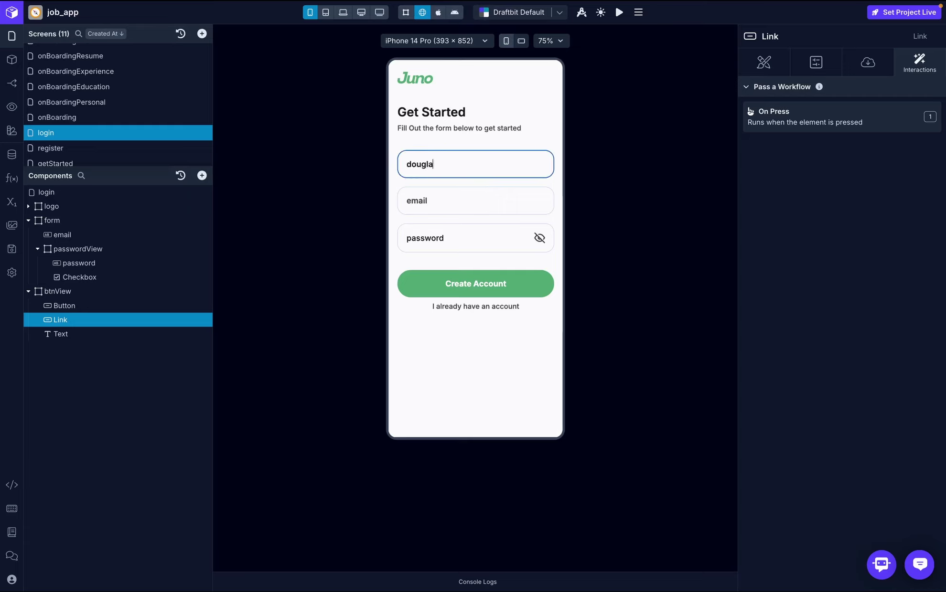
{"action": "type", "text": "s2025"}
{"action": "left_click", "coordinate": [490, 204]}
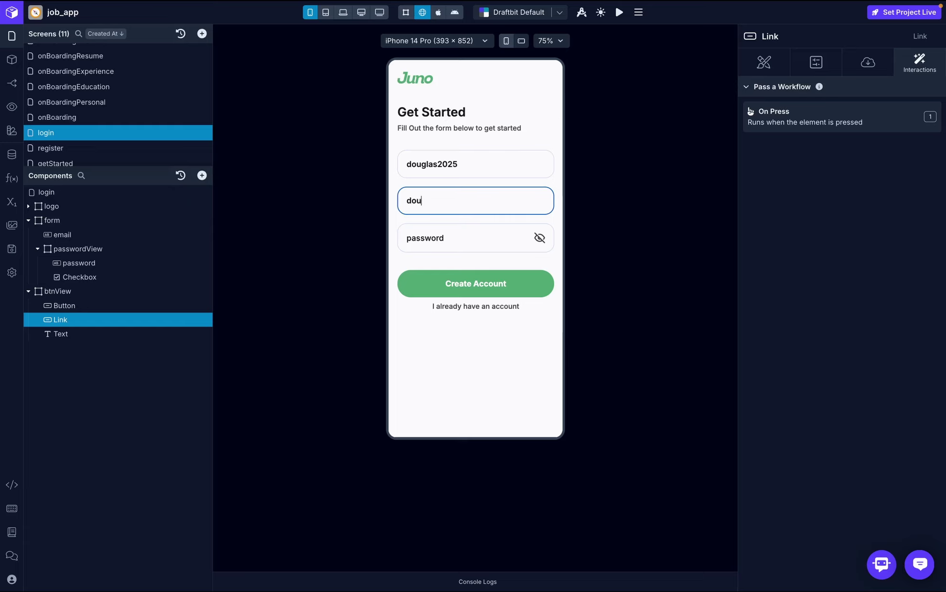
{"action": "left_click", "coordinate": [469, 237]}
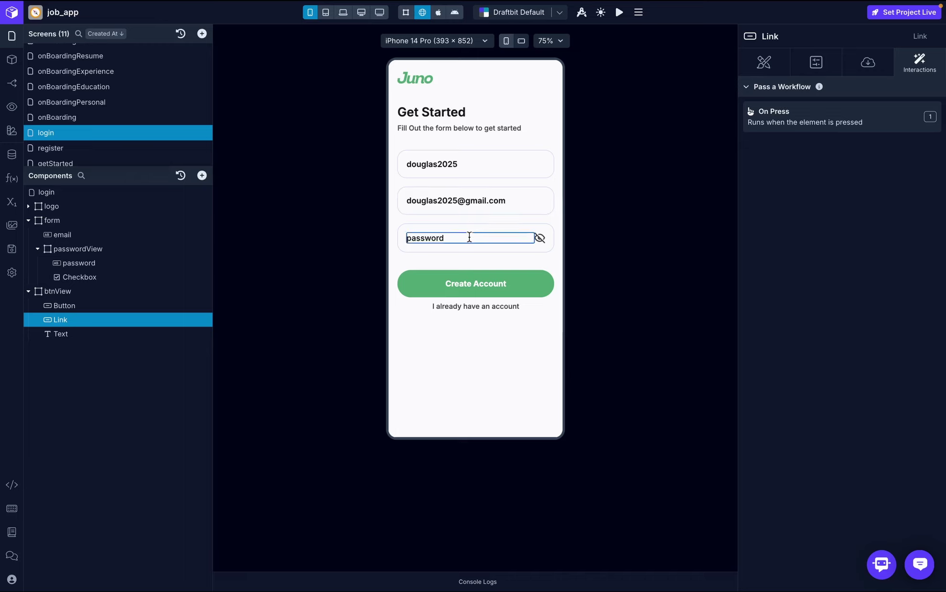
{"action": "type", "text": "123456789"}
{"action": "left_click", "coordinate": [472, 284]}
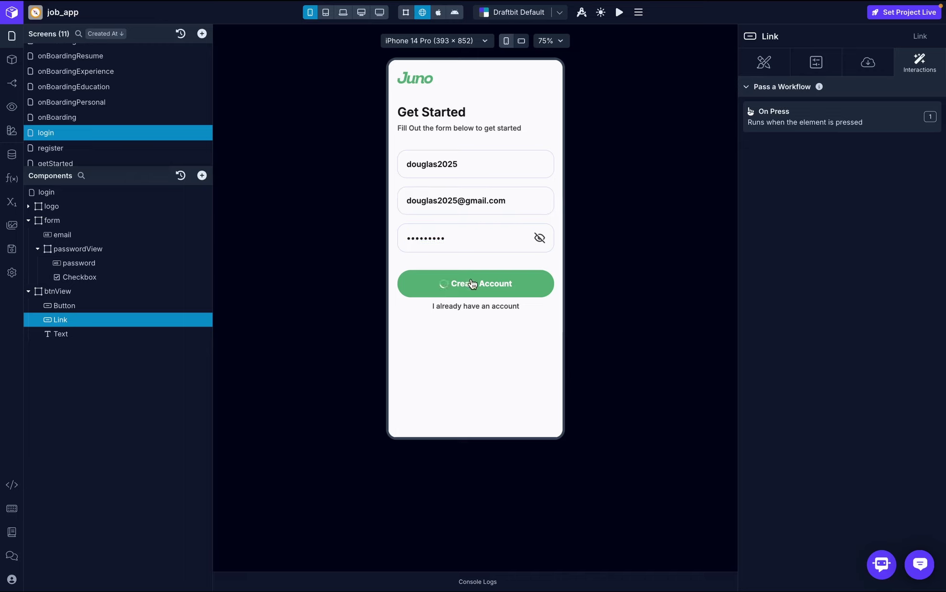
- Log in with the new account's e-mail and password, landing on onBoarding at 0/4 Completed
{"action": "left_click", "coordinate": [456, 116]}
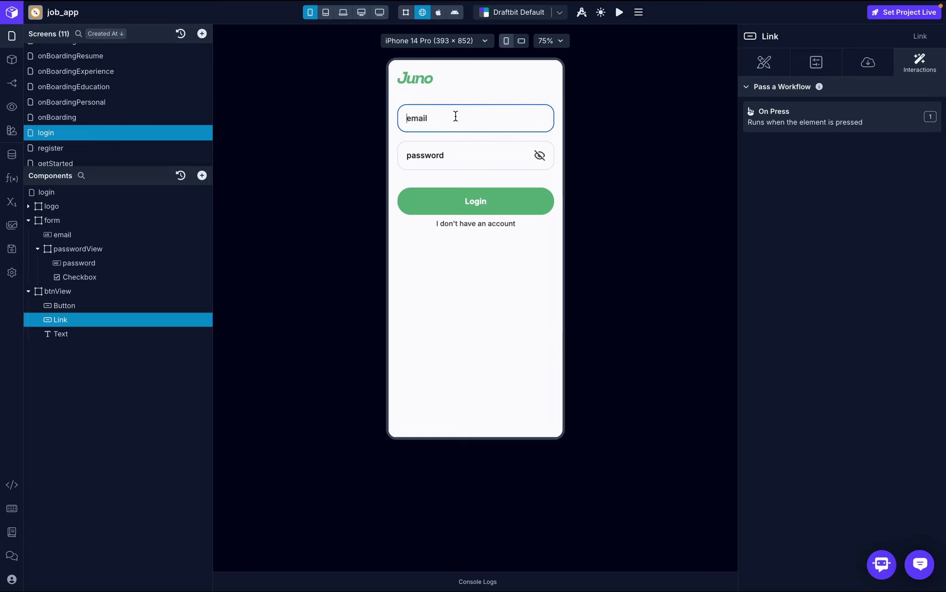
{"action": "left_click", "coordinate": [435, 152]}
{"action": "type", "text": "12345"}
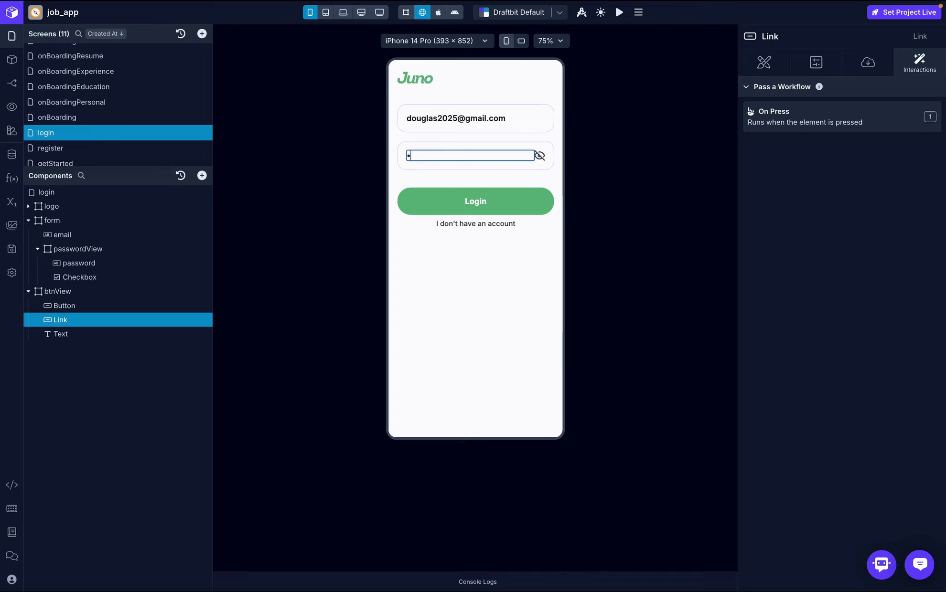
{"action": "type", "text": "6789"}
{"action": "left_click", "coordinate": [440, 205]}
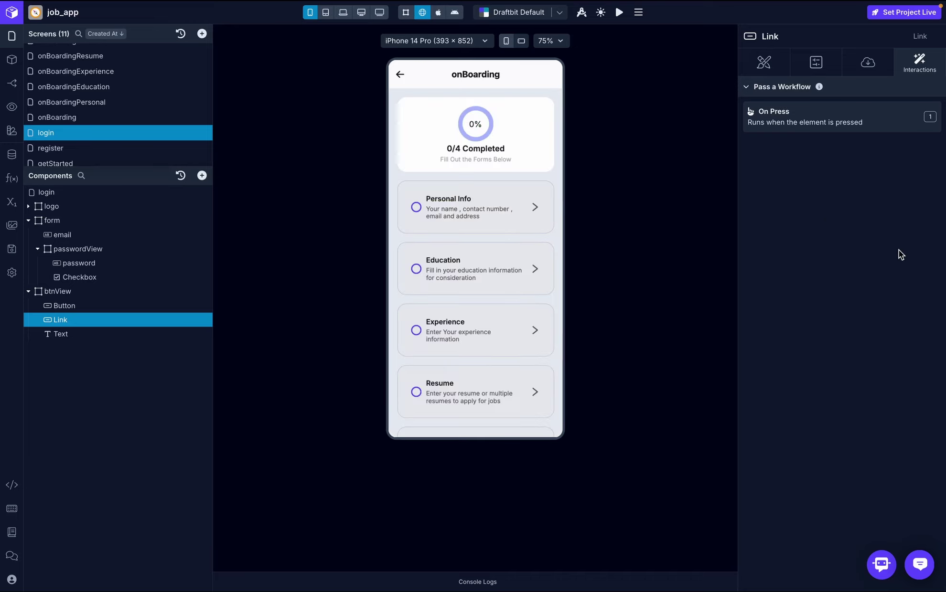